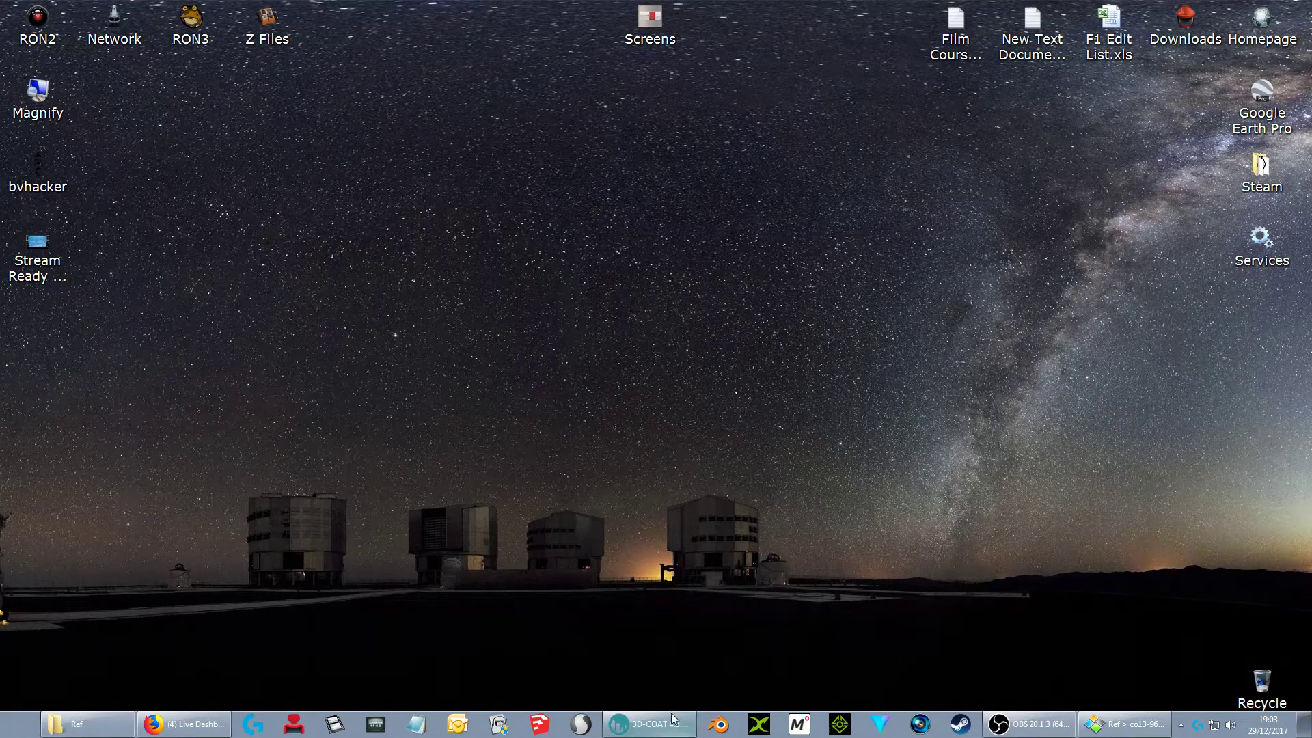
Switch to 3D-COAT and examine the coffin reference photo co13-960x670.jpg
click(649, 723)
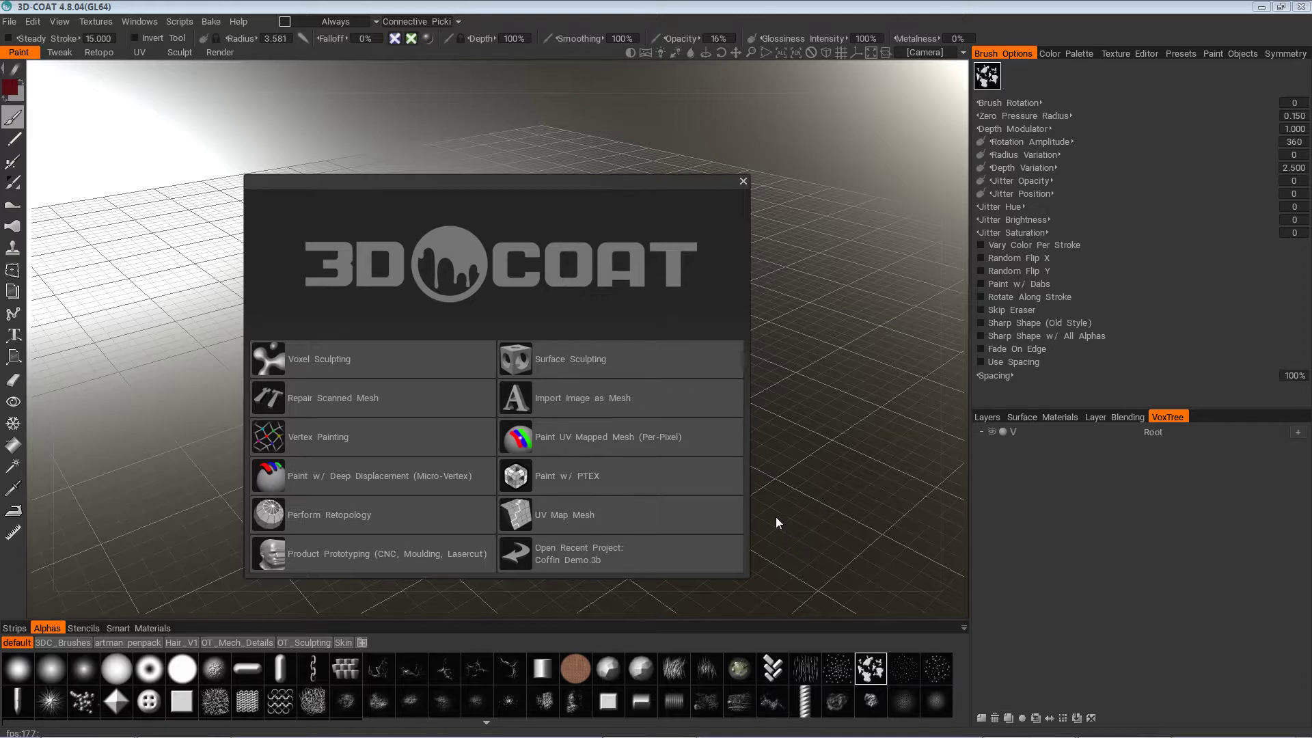
mouse_move(259, 734)
drag(0, 35, 835, 56)
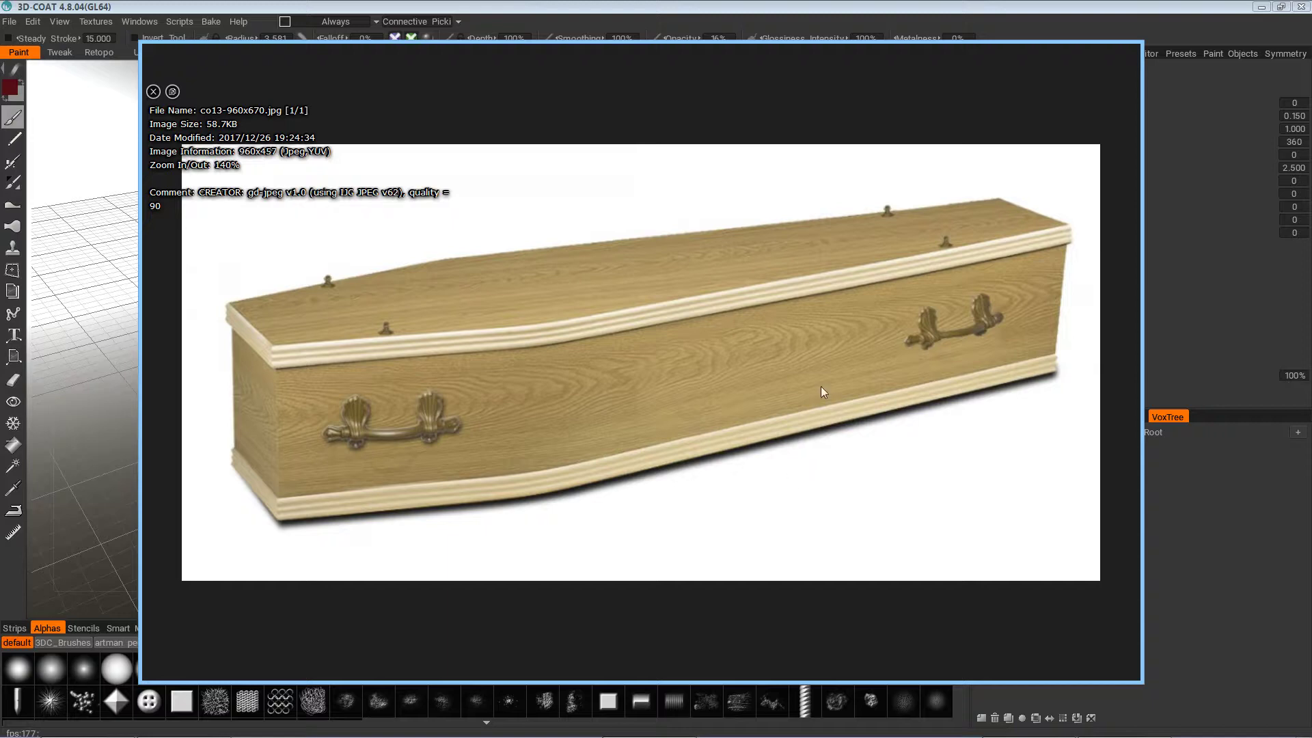
mouse_move(850, 55)
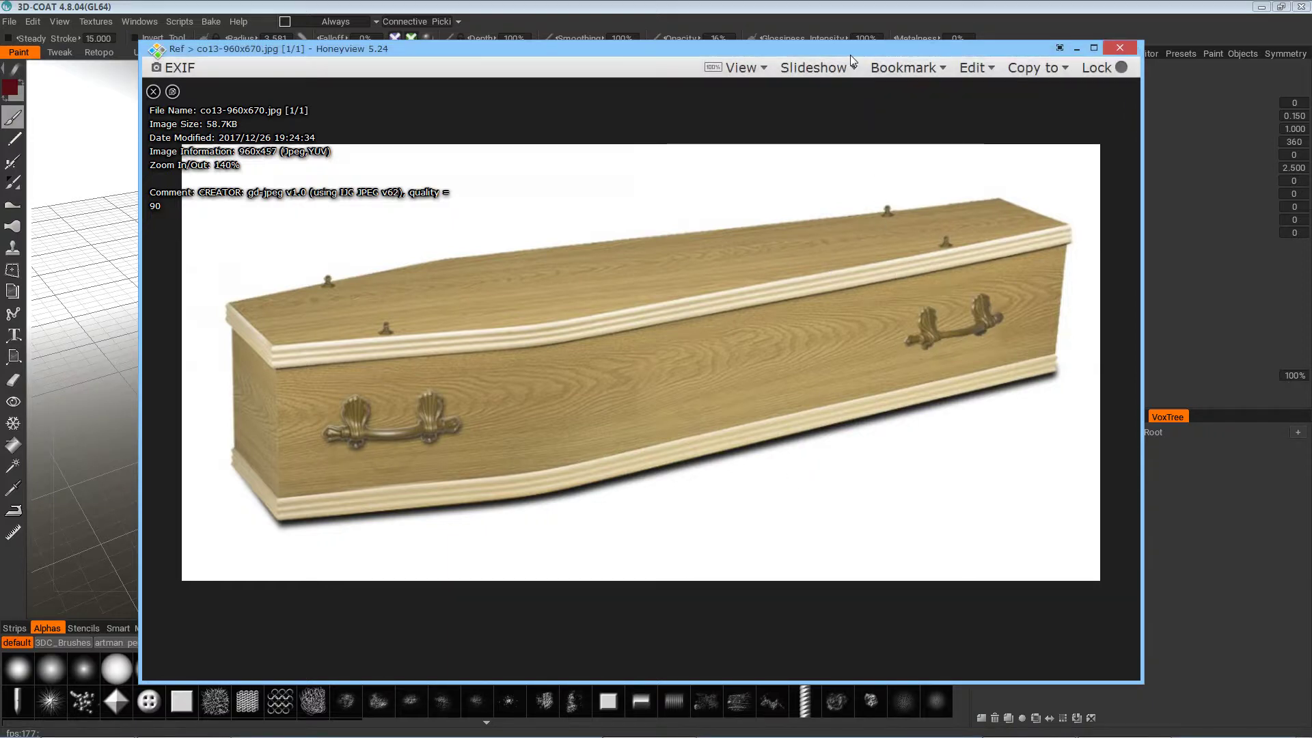
drag(863, 48, 0, 160)
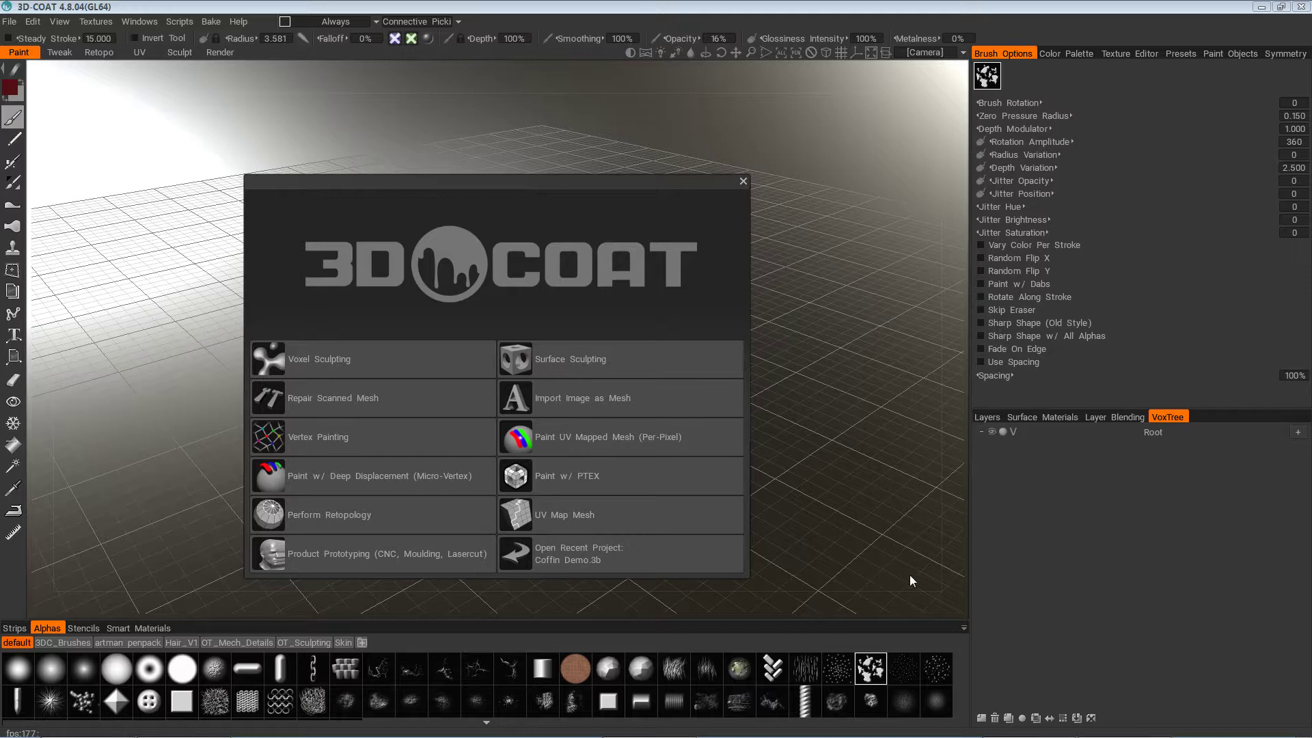
Open the recent project Coffin Demo.3b and examine the coffin model from several angles
click(615, 555)
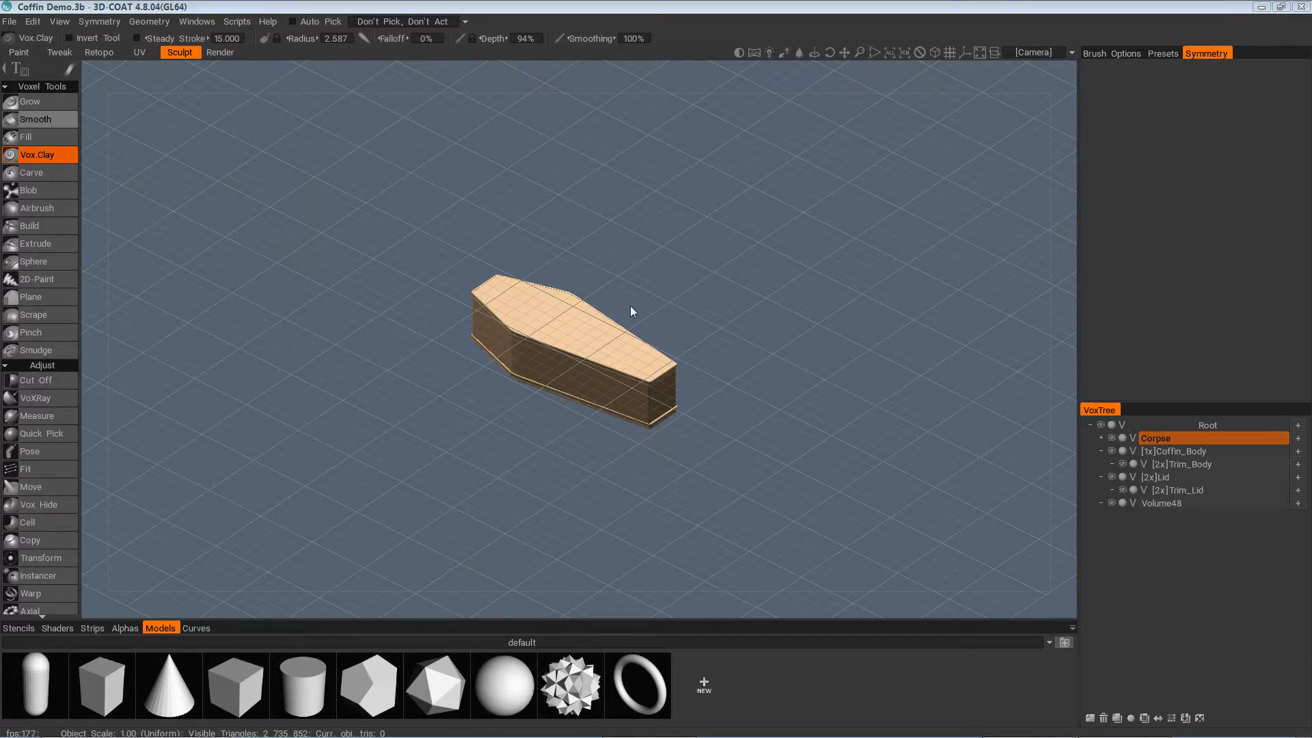
click(692, 340)
drag(710, 354, 360, 371)
right_drag(358, 365, 355, 387)
drag(355, 386, 354, 388)
right_drag(355, 388, 343, 395)
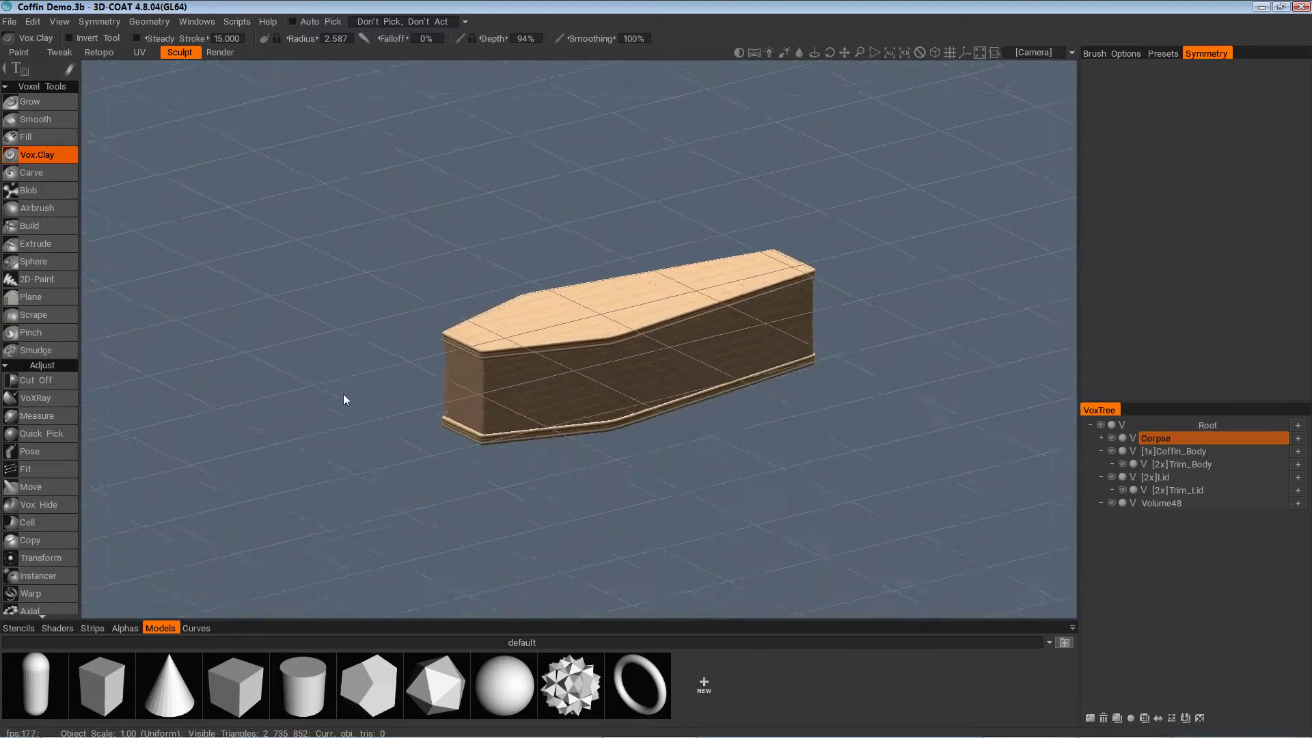
drag(343, 395, 340, 398)
right_drag(340, 399, 340, 399)
drag(341, 400, 333, 419)
right_drag(334, 420, 333, 419)
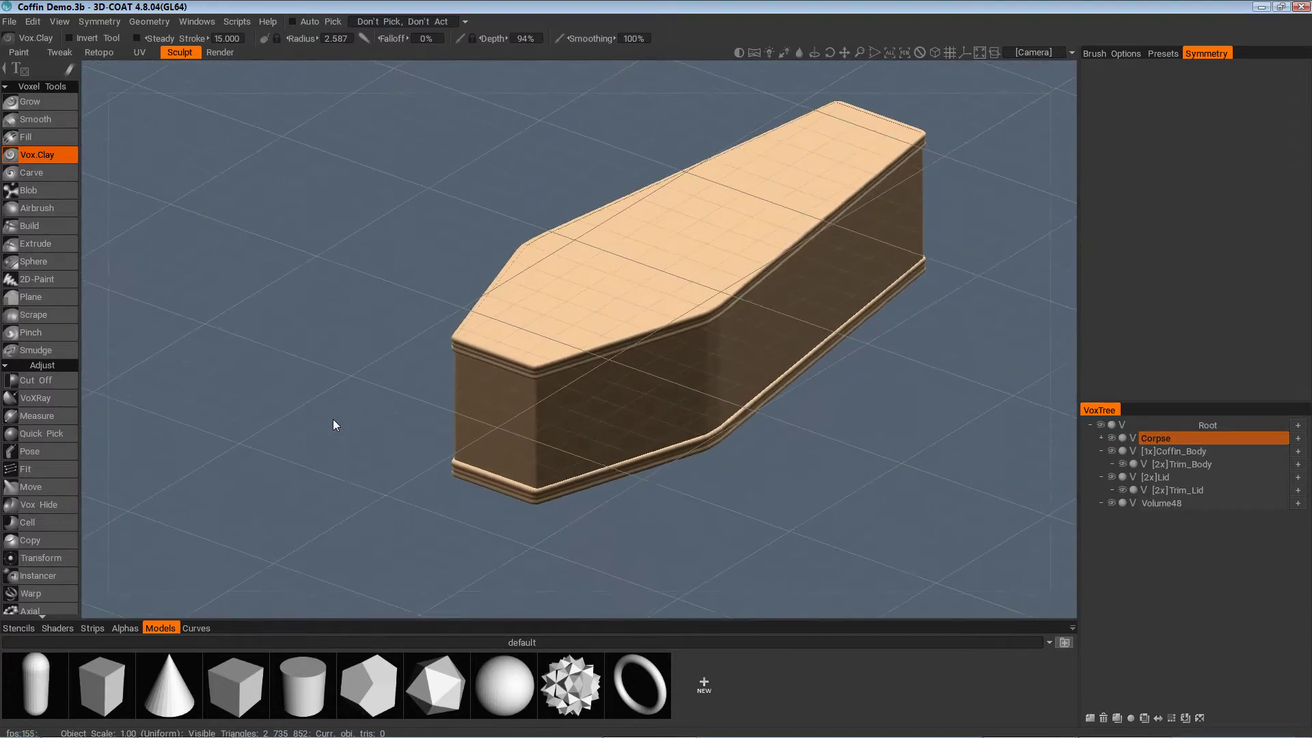
drag(333, 419, 333, 420)
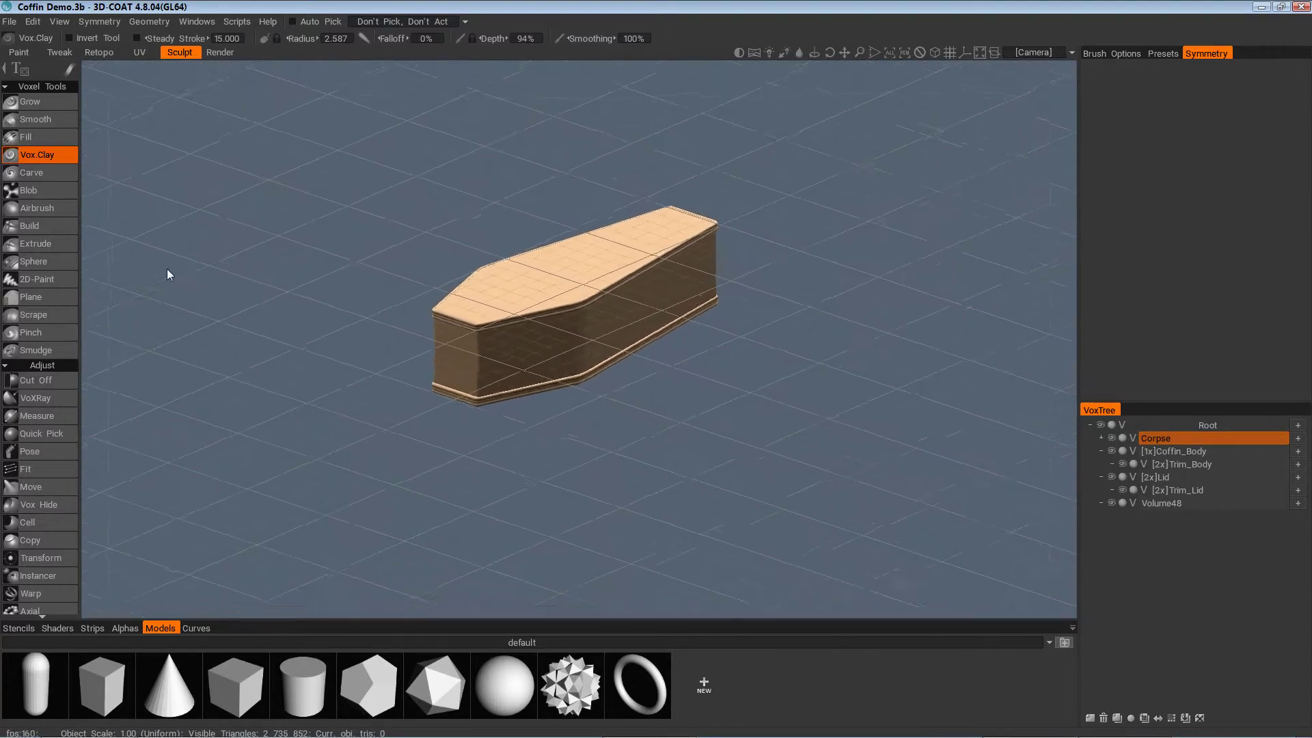
Start a new scene and reopen the recent project Coffin Demo.3b
click(15, 22)
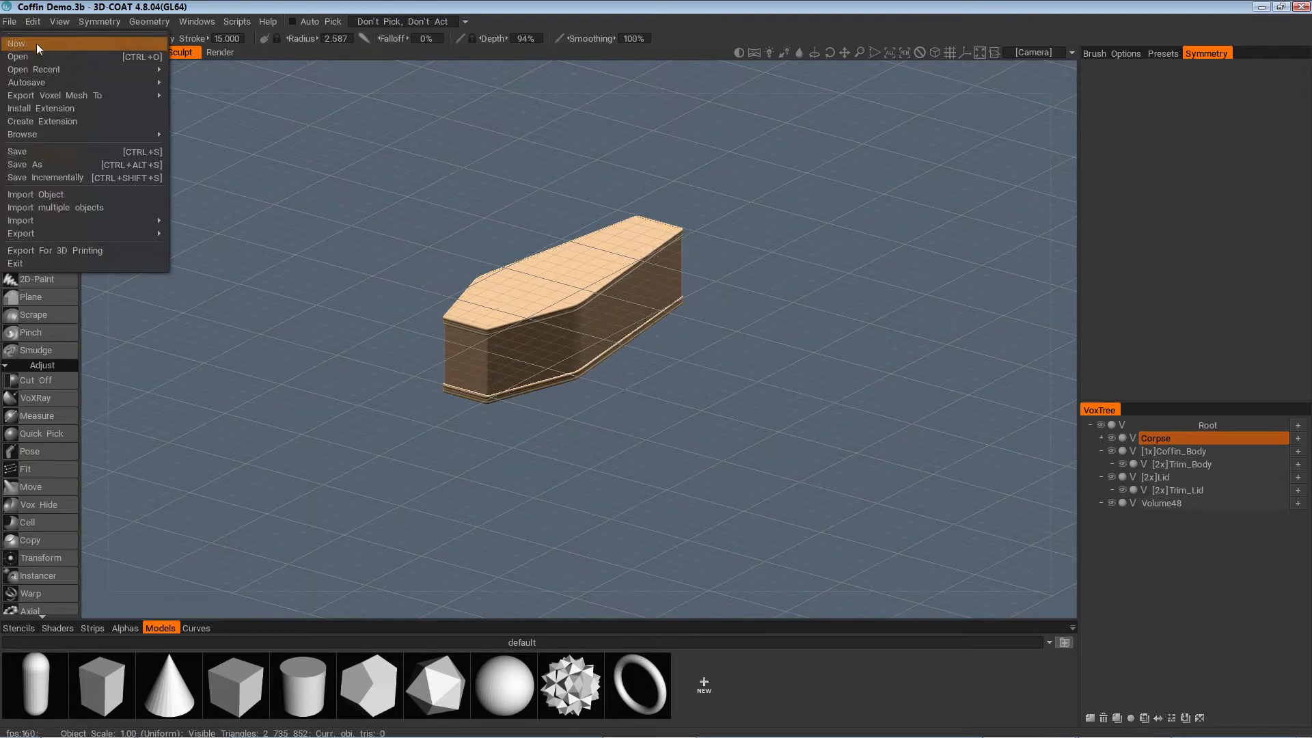
click(27, 43)
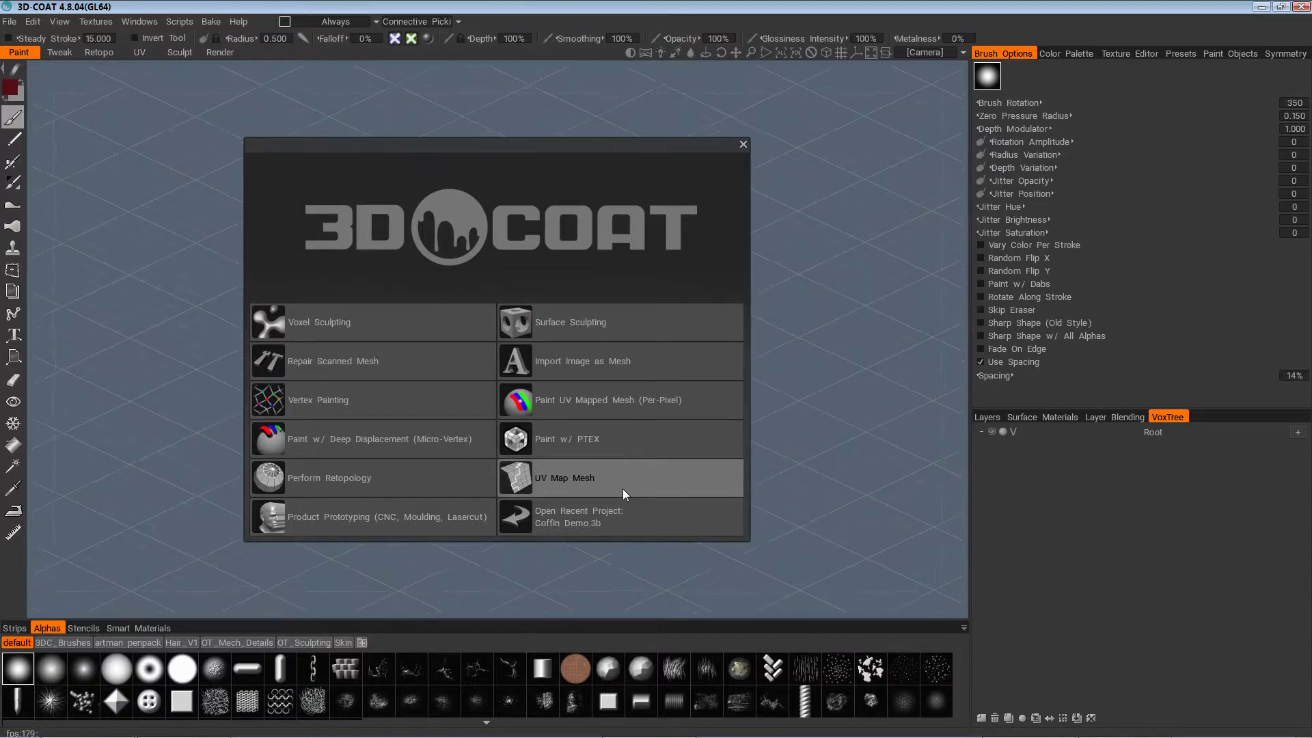
click(618, 514)
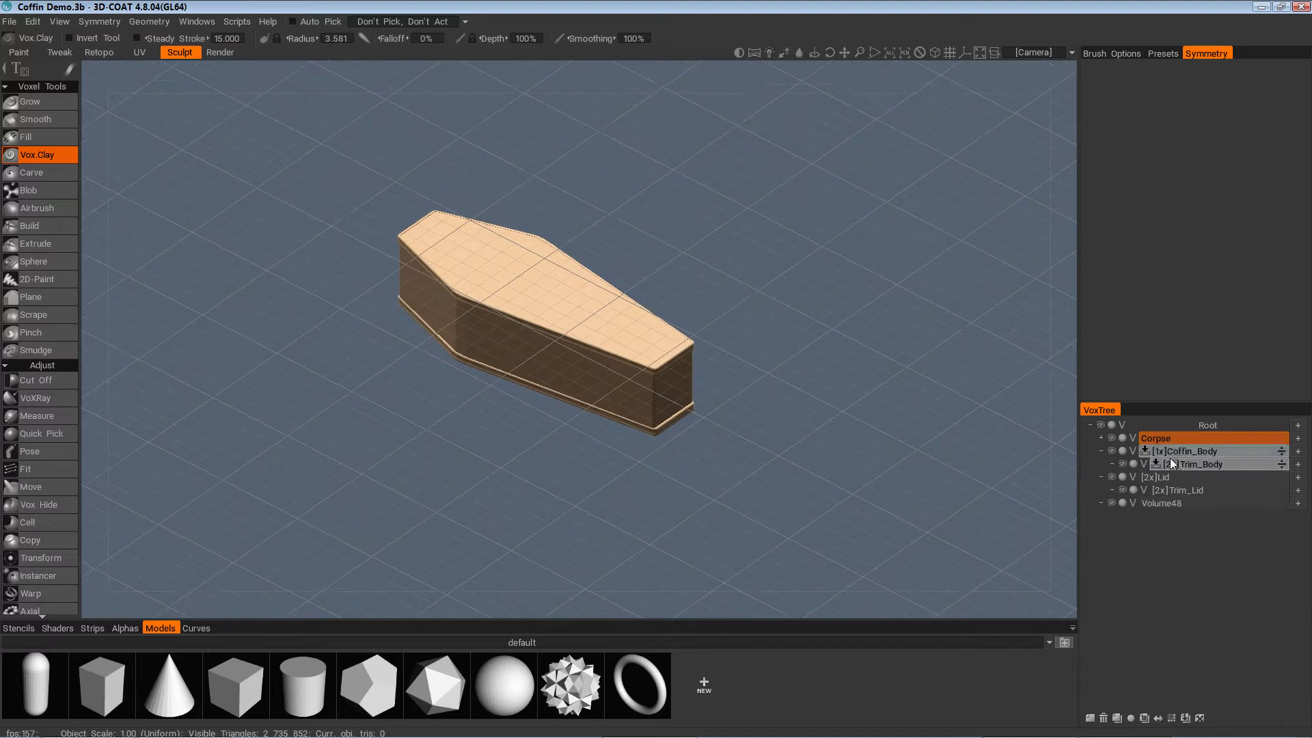
Delete the Coffin_Body and Lid volumes together with their trim sub-volumes
click(1188, 451)
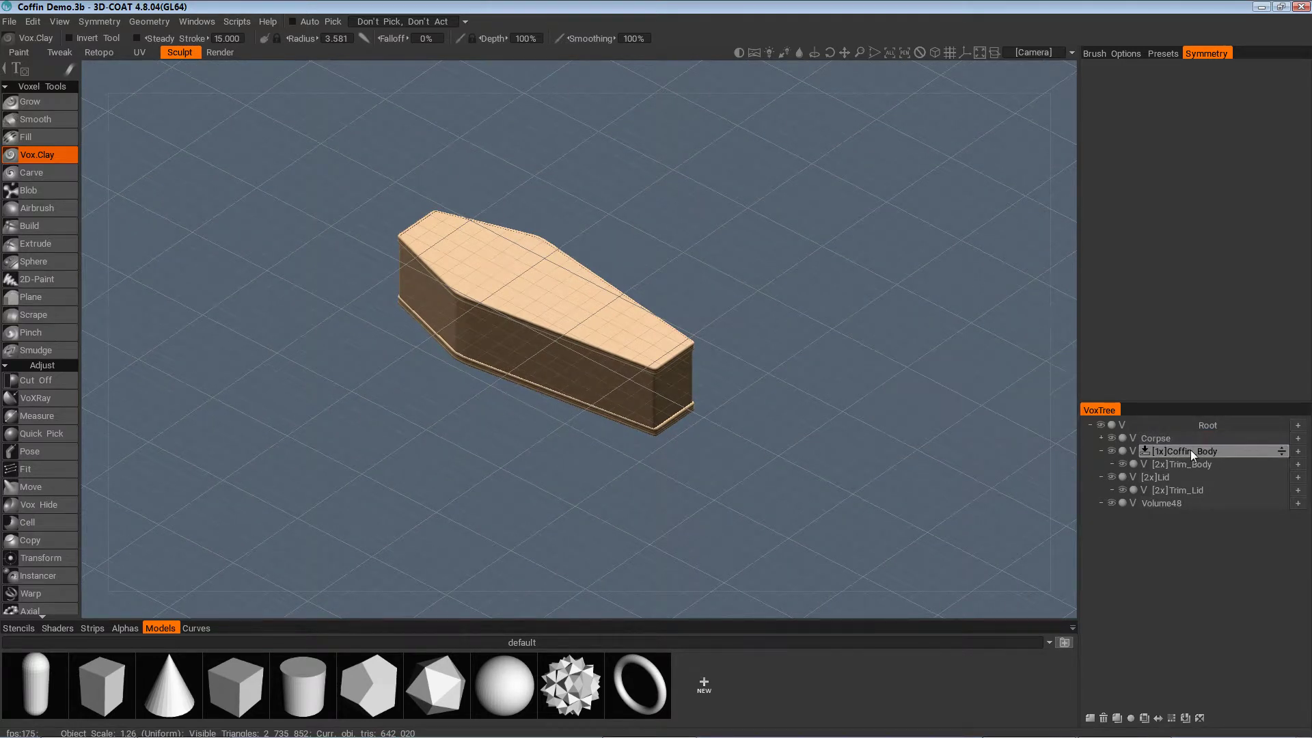
right_click(1191, 451)
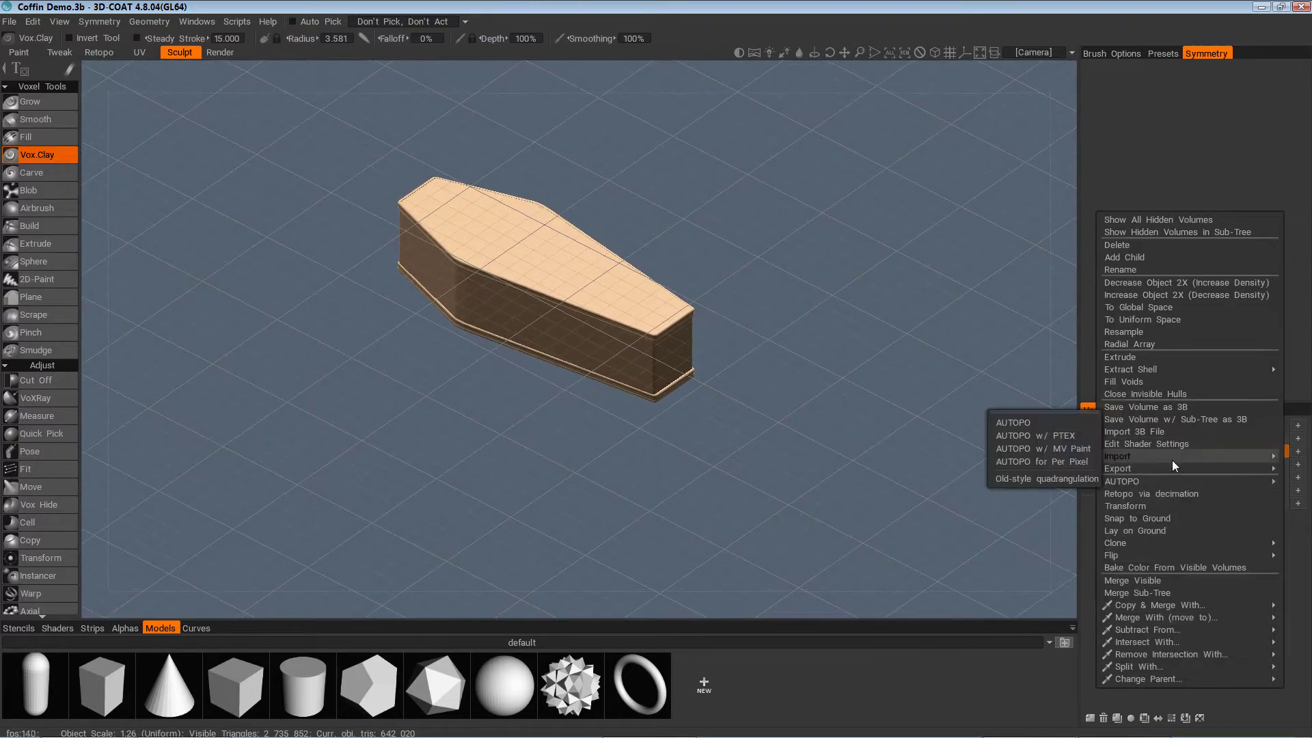
mouse_move(1171, 456)
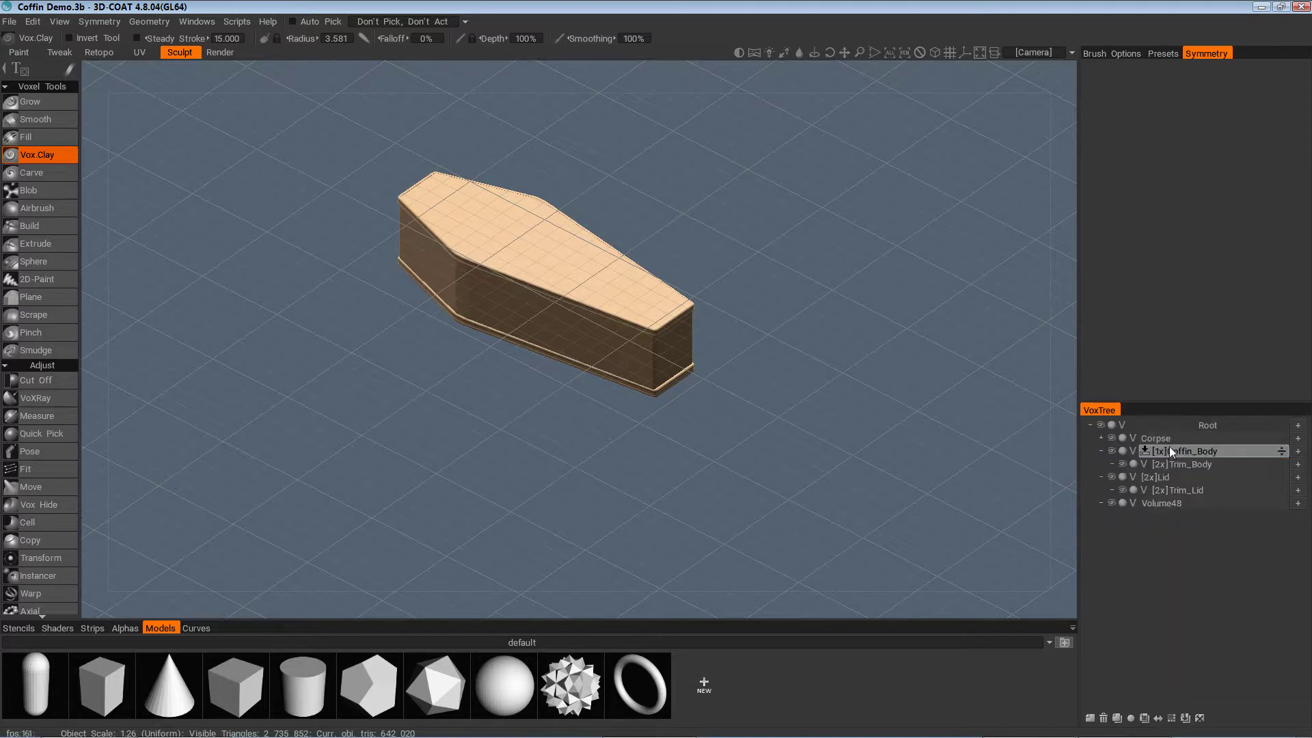
right_click(1170, 445)
click(1128, 245)
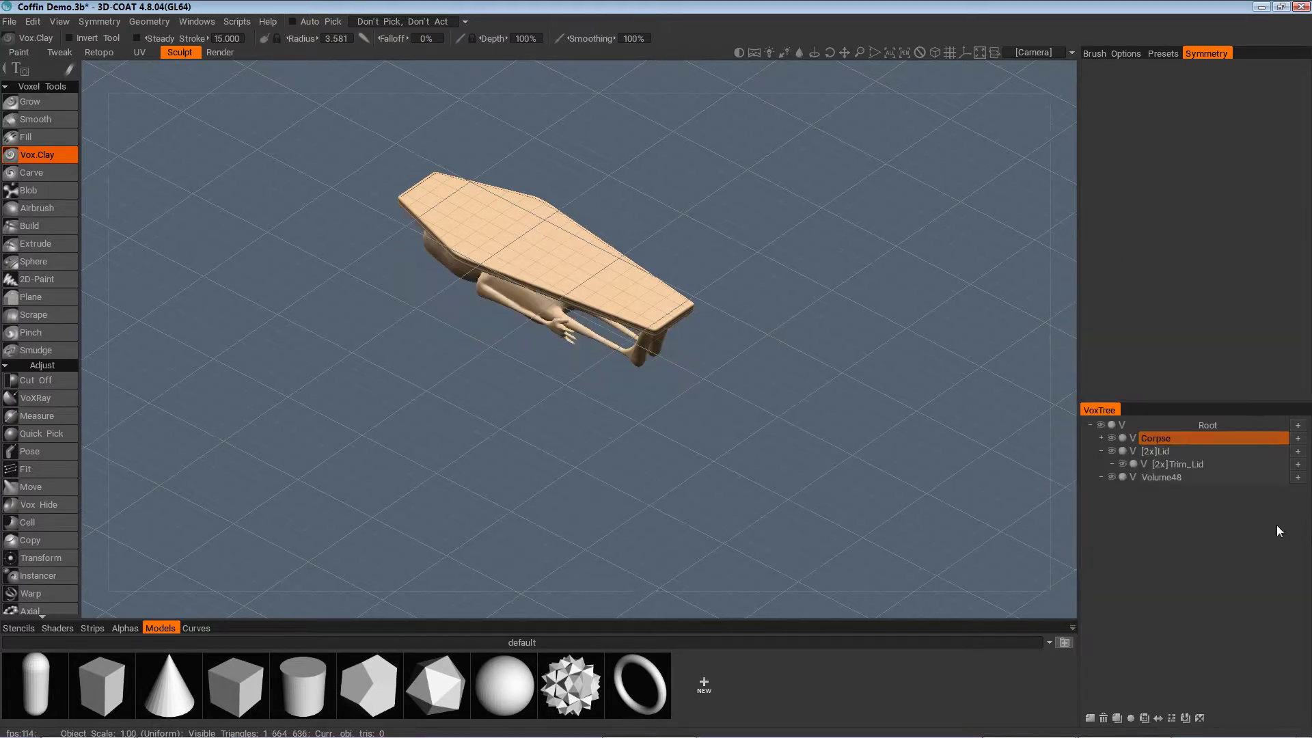
right_click(1192, 453)
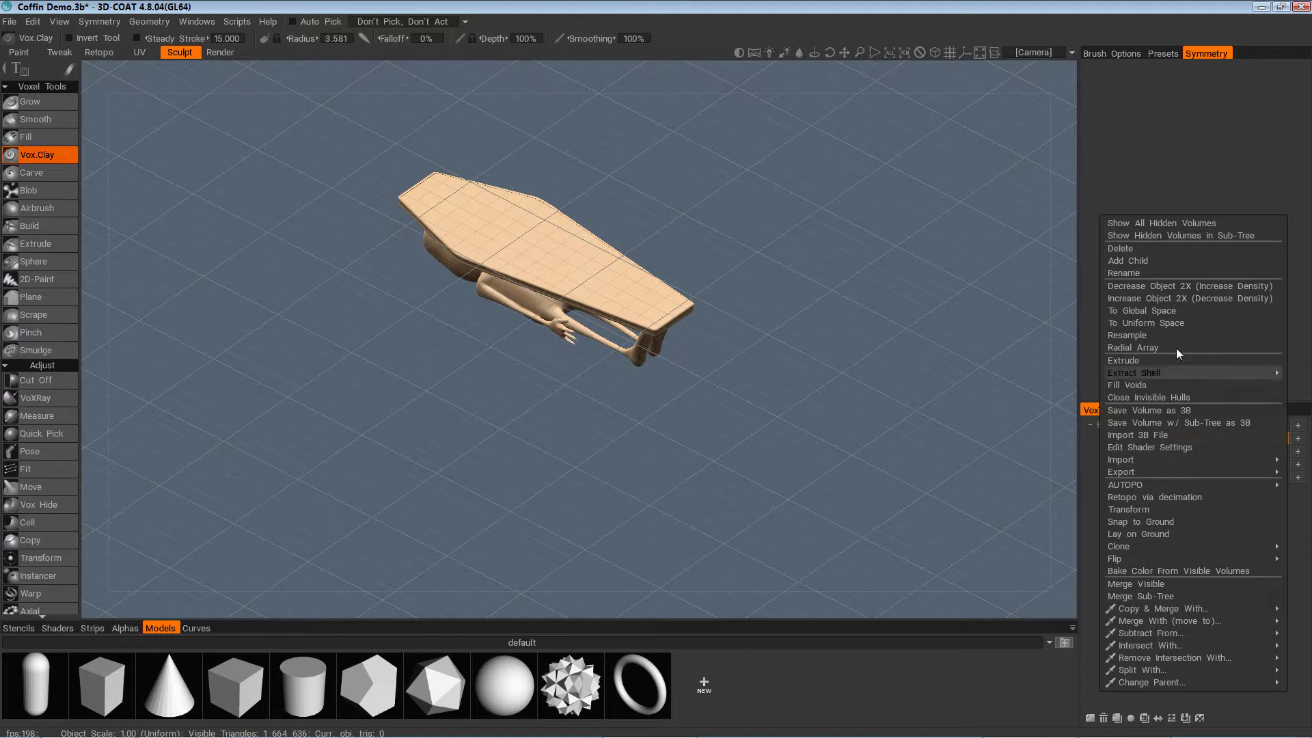
click(1166, 249)
Delete the Volume48 volume so that only Corpse remains in the scene
click(1179, 455)
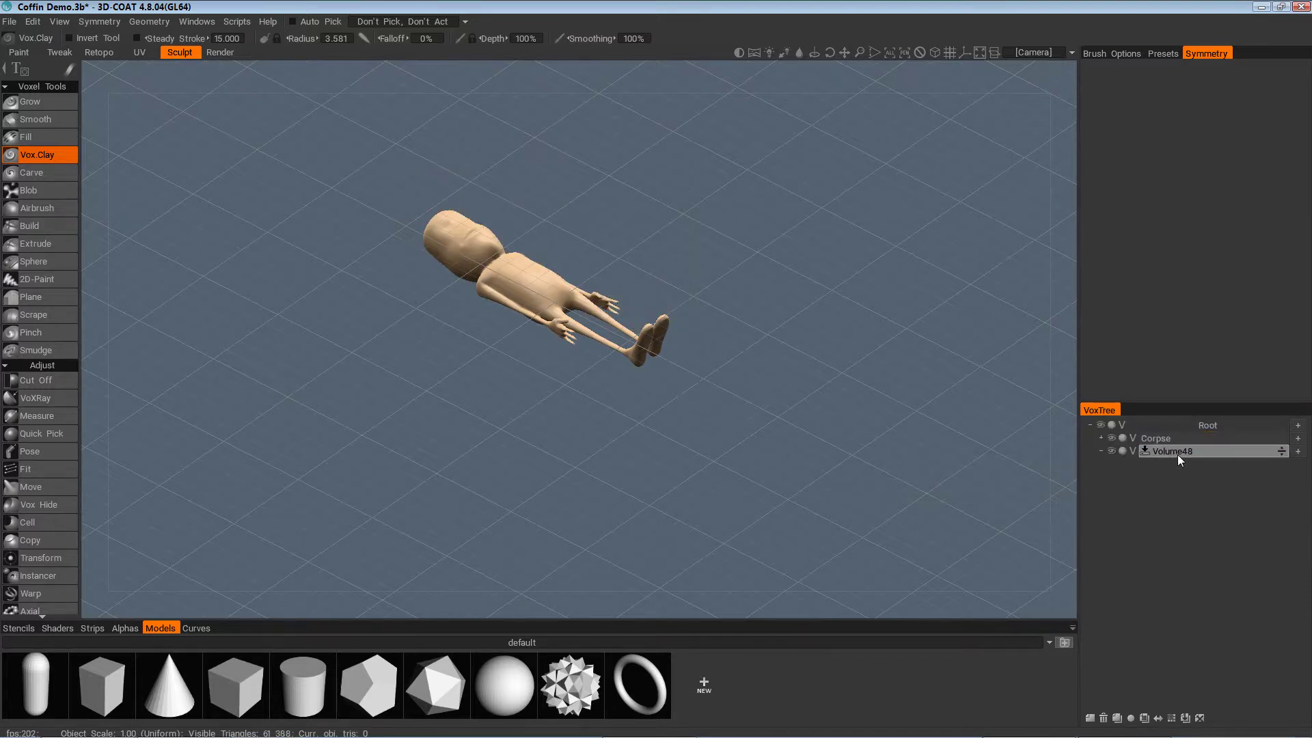
right_click(1178, 454)
click(1044, 496)
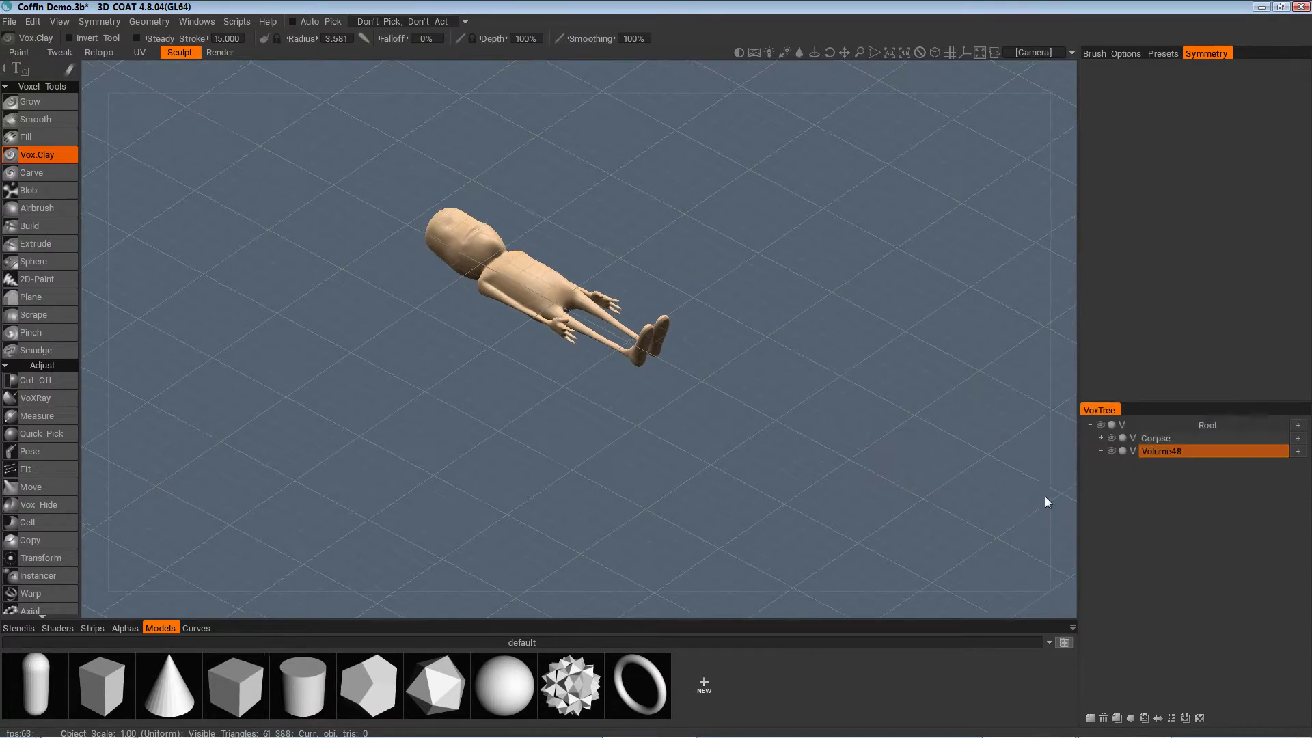
right_click(1178, 454)
click(1142, 248)
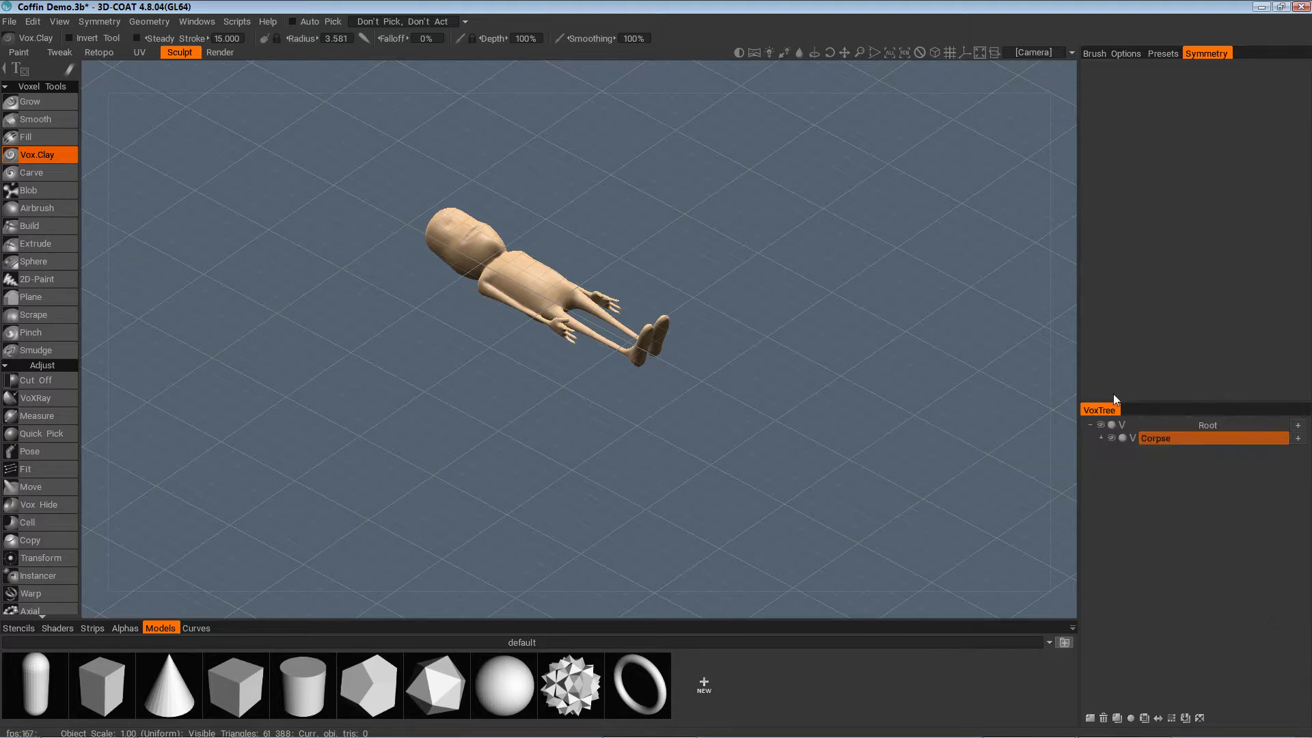
drag(615, 488, 767, 450)
scroll(765, 446, up, 5)
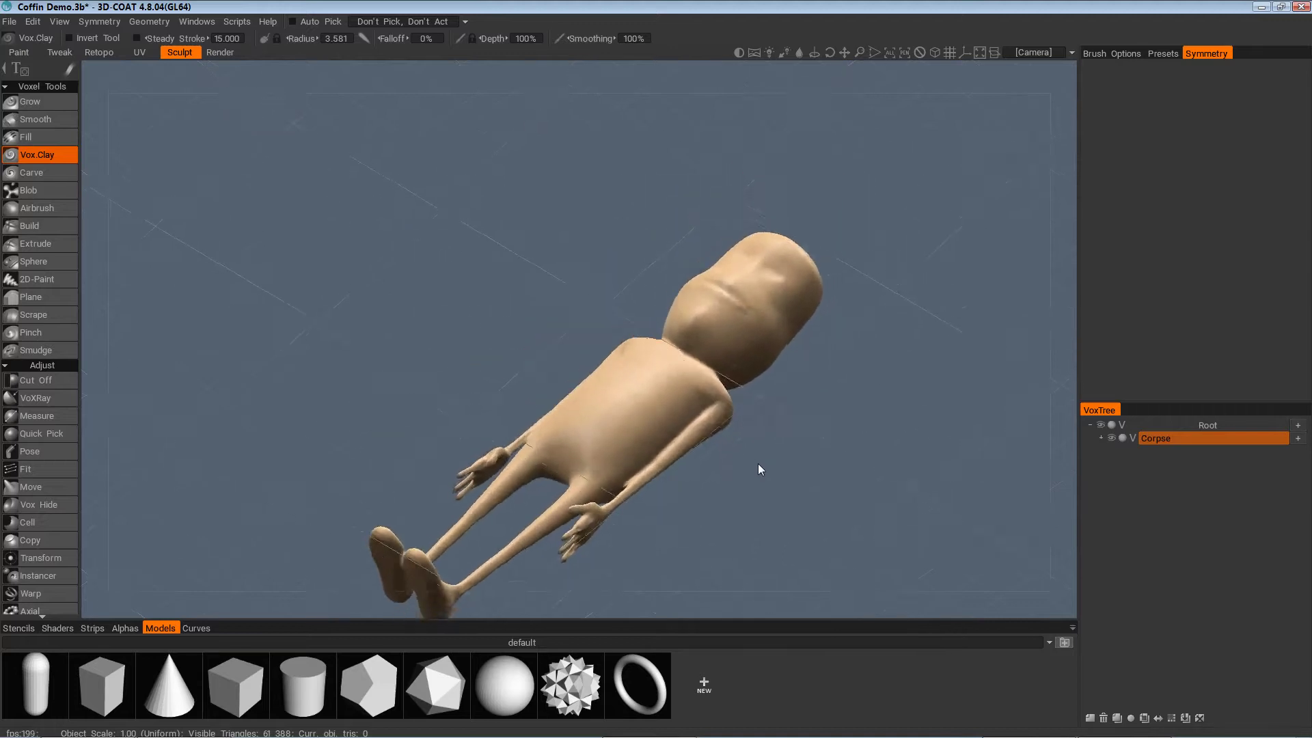
scroll(756, 483, up, 3)
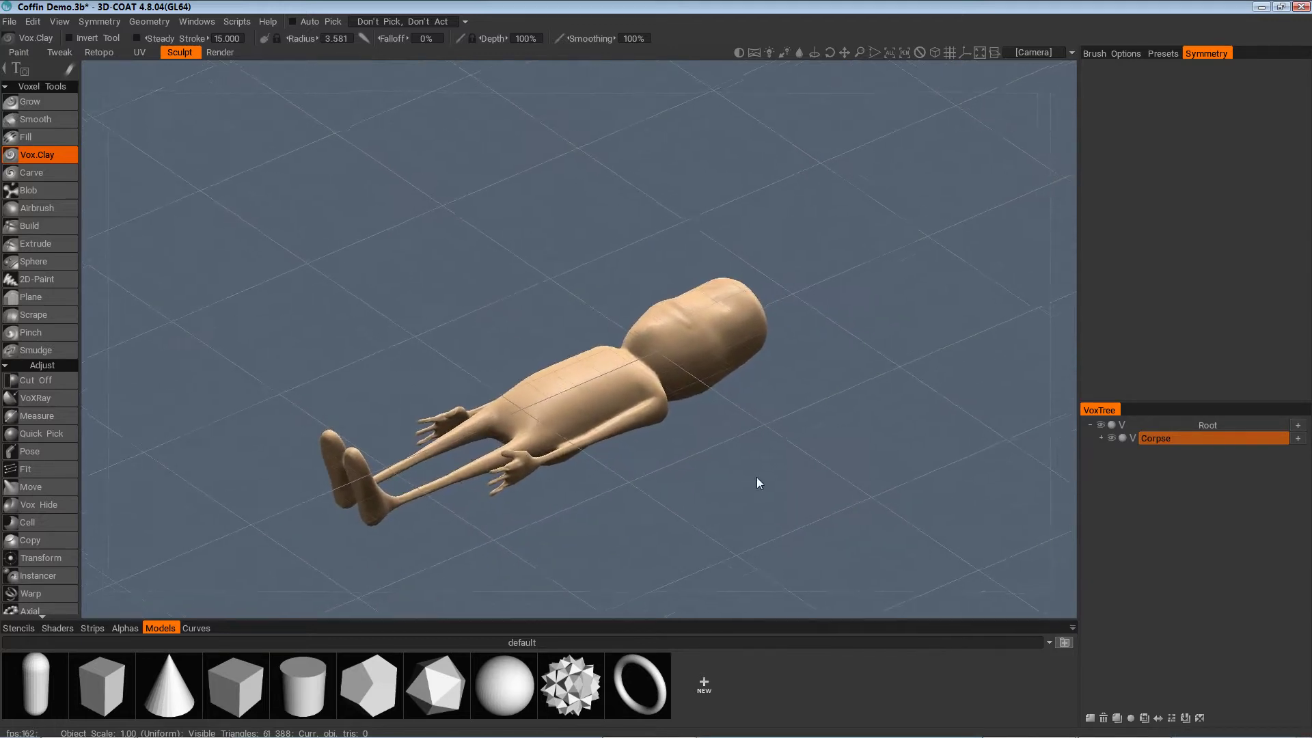
drag(756, 477, 770, 421)
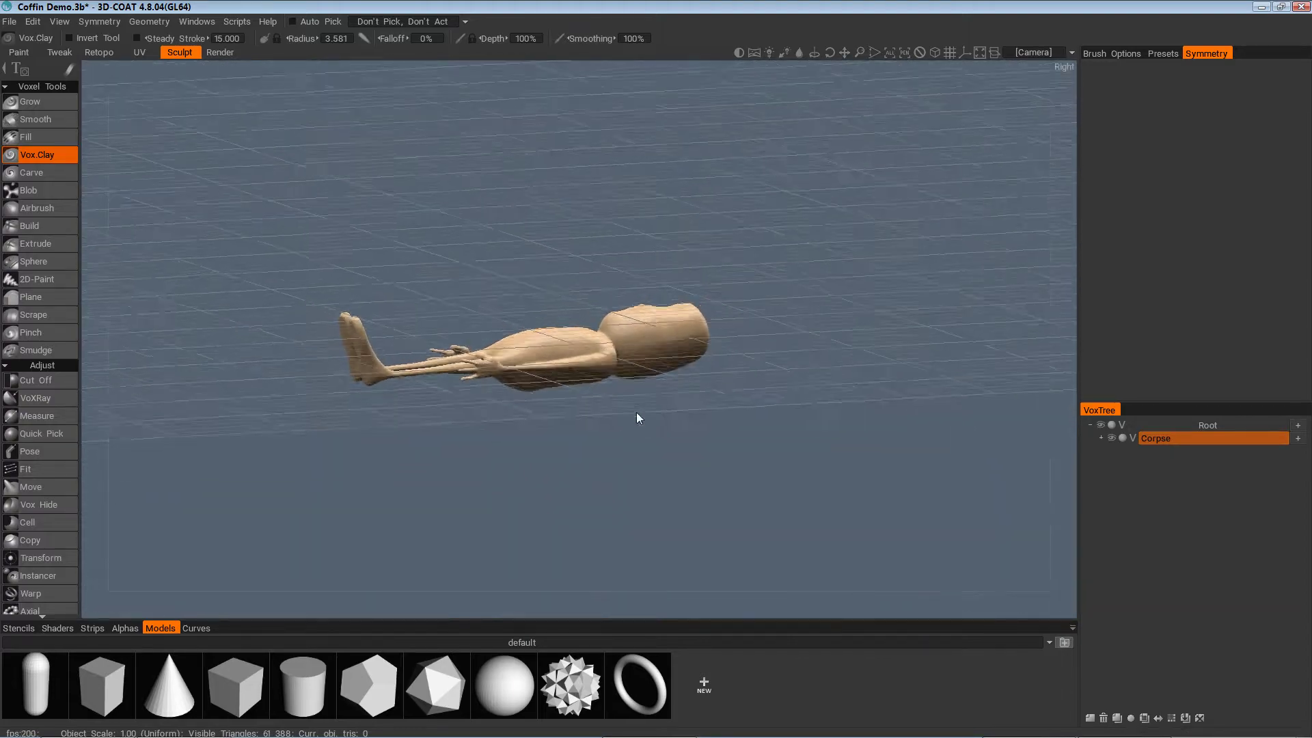
mouse_move(637, 412)
shift+mouse_down()
mouse_move(596, 437)
mouse_move(605, 422)
mouse_move(596, 447)
mouse_move(582, 437)
mouse_move(618, 431)
mouse_move(639, 476)
mouse_move(459, 444)
mouse_move(697, 407)
mouse_move(685, 445)
mouse_move(674, 363)
mouse_move(611, 417)
mouse_move(561, 409)
mouse_move(614, 419)
shift+mouse_up()
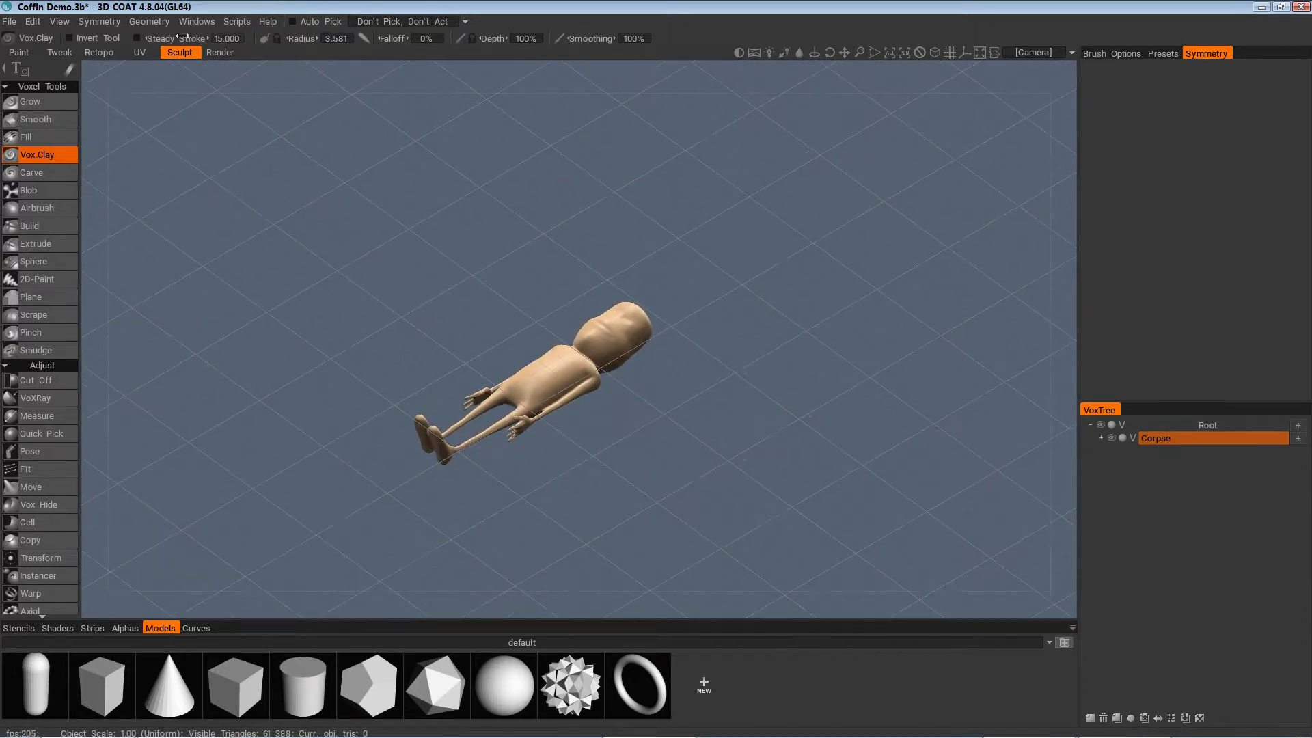
click(13, 23)
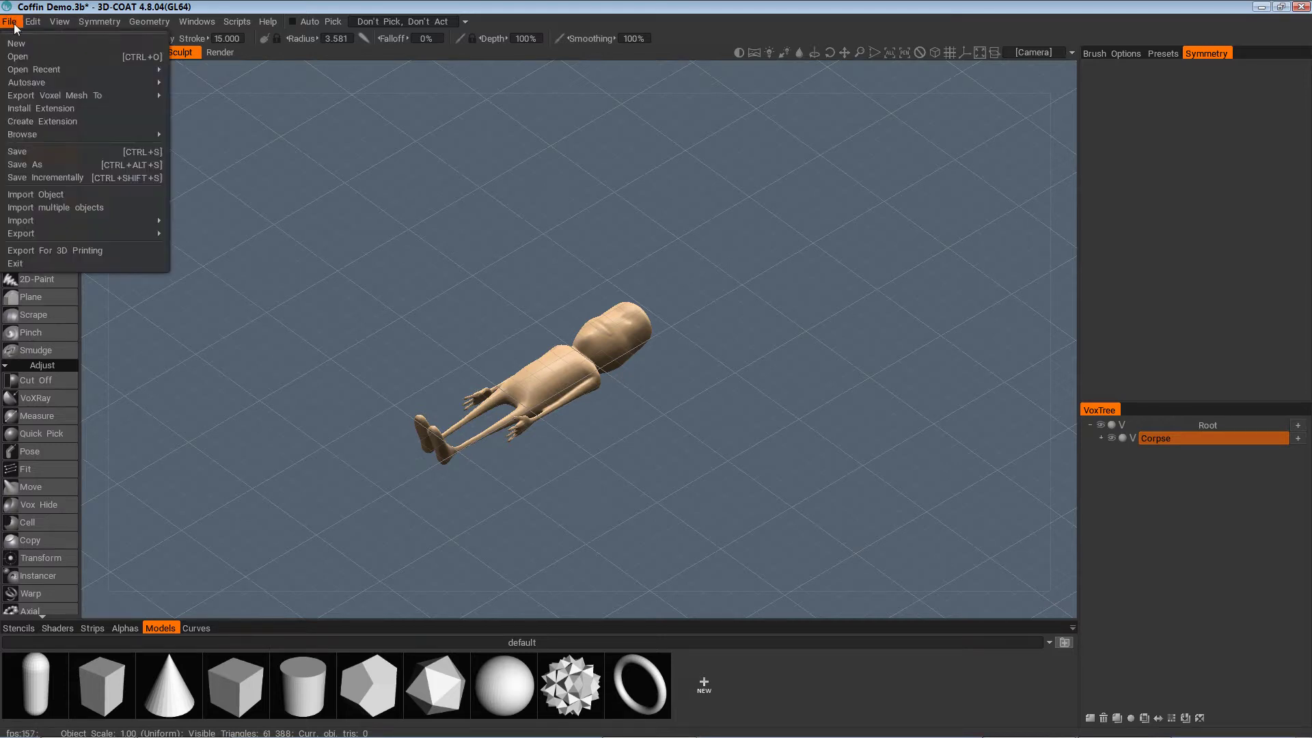
click(18, 45)
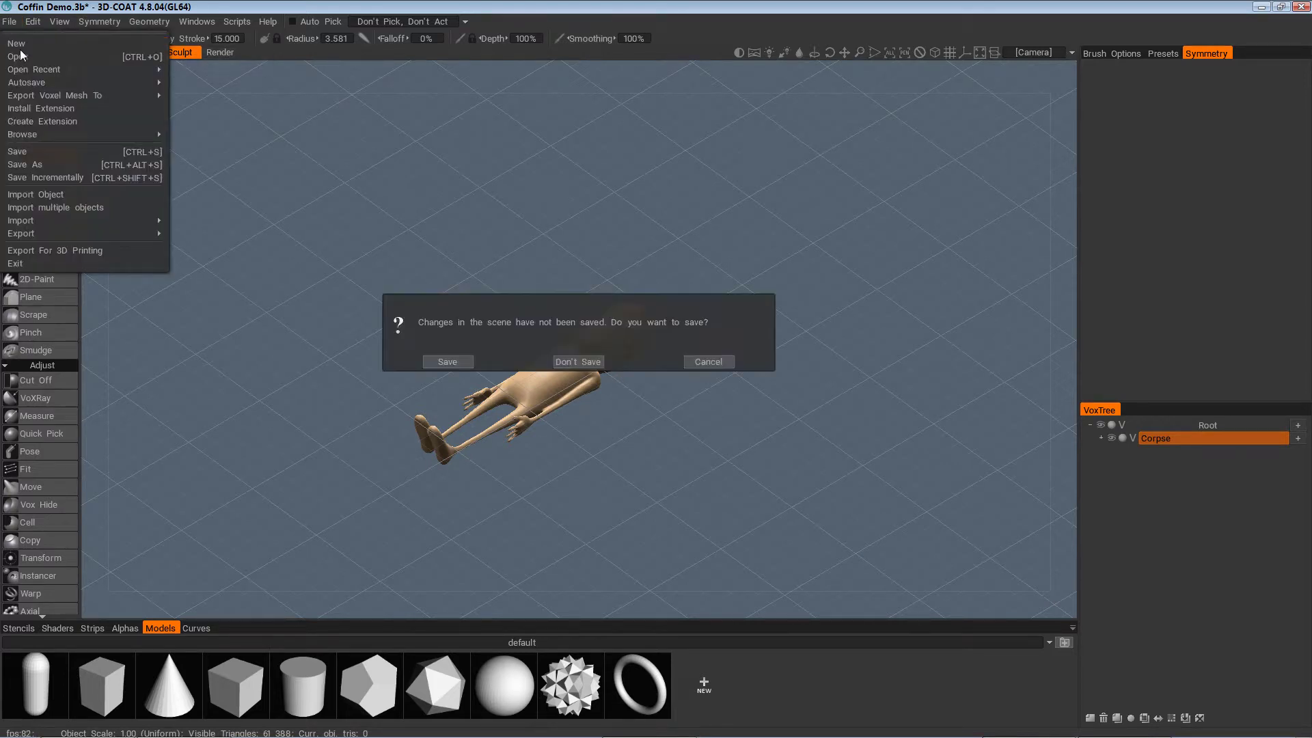
click(716, 364)
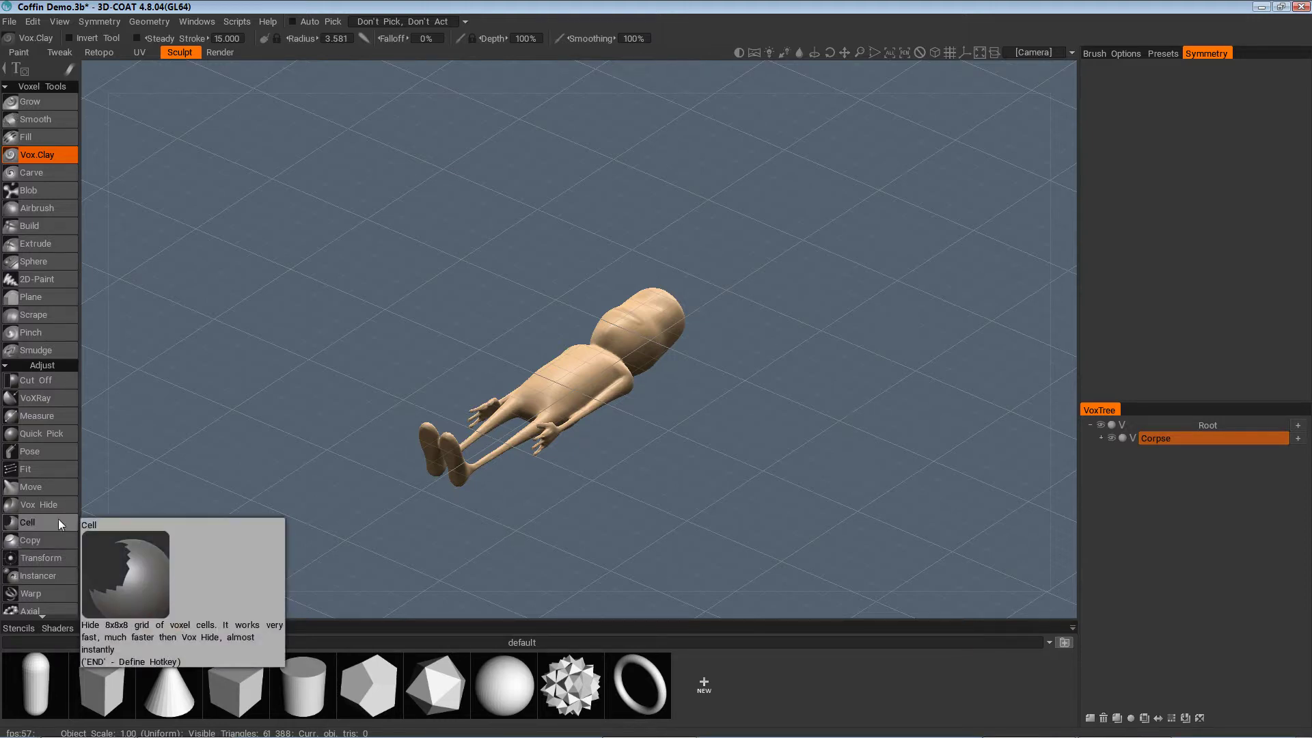
Activate the Primitives tool for adding a new object around the corpse
scroll(54, 533, down, 3)
scroll(54, 528, down, 4)
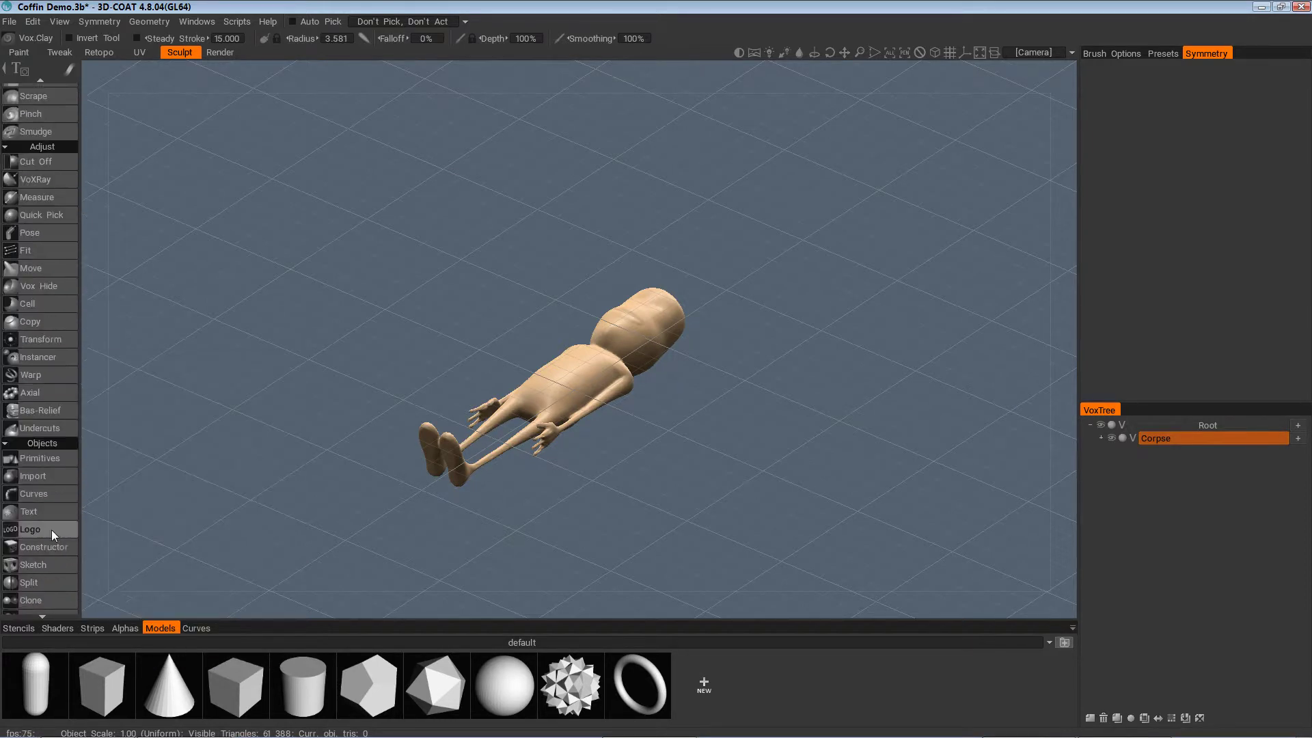
click(44, 458)
scroll(359, 448, up, 4)
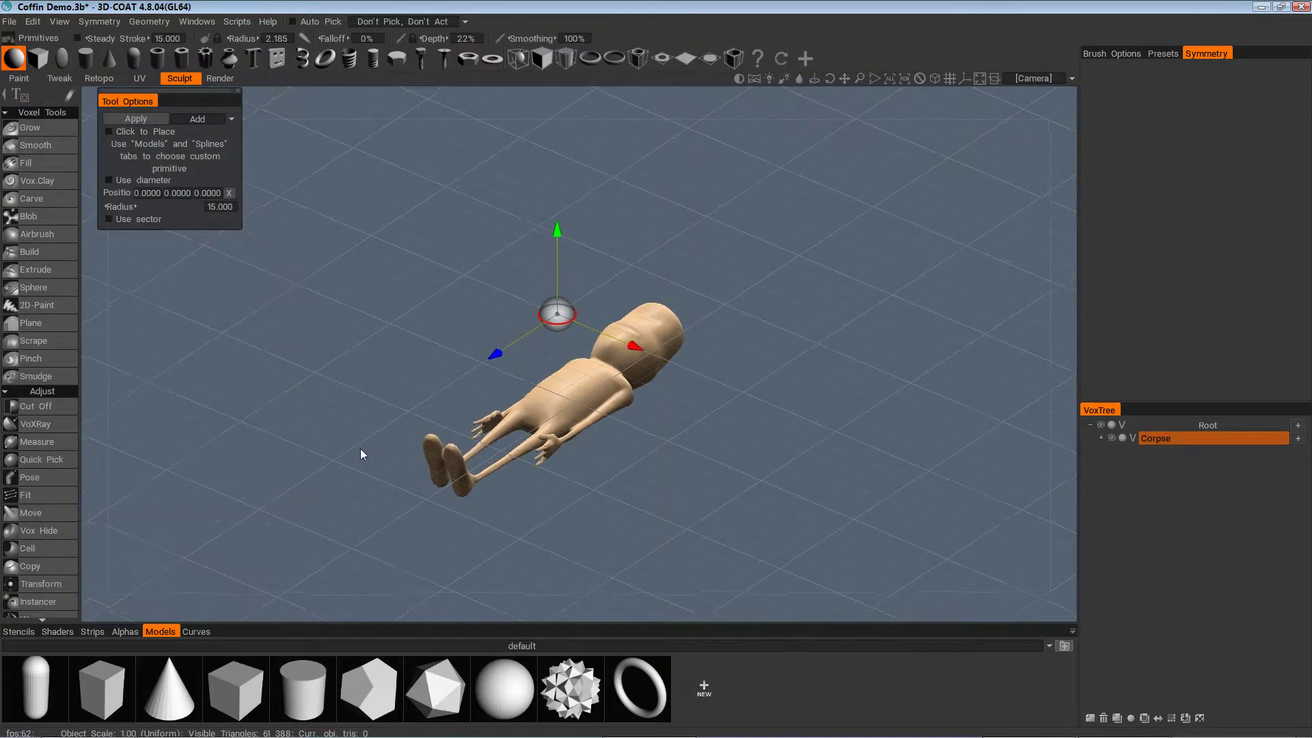
drag(358, 470, 255, 351)
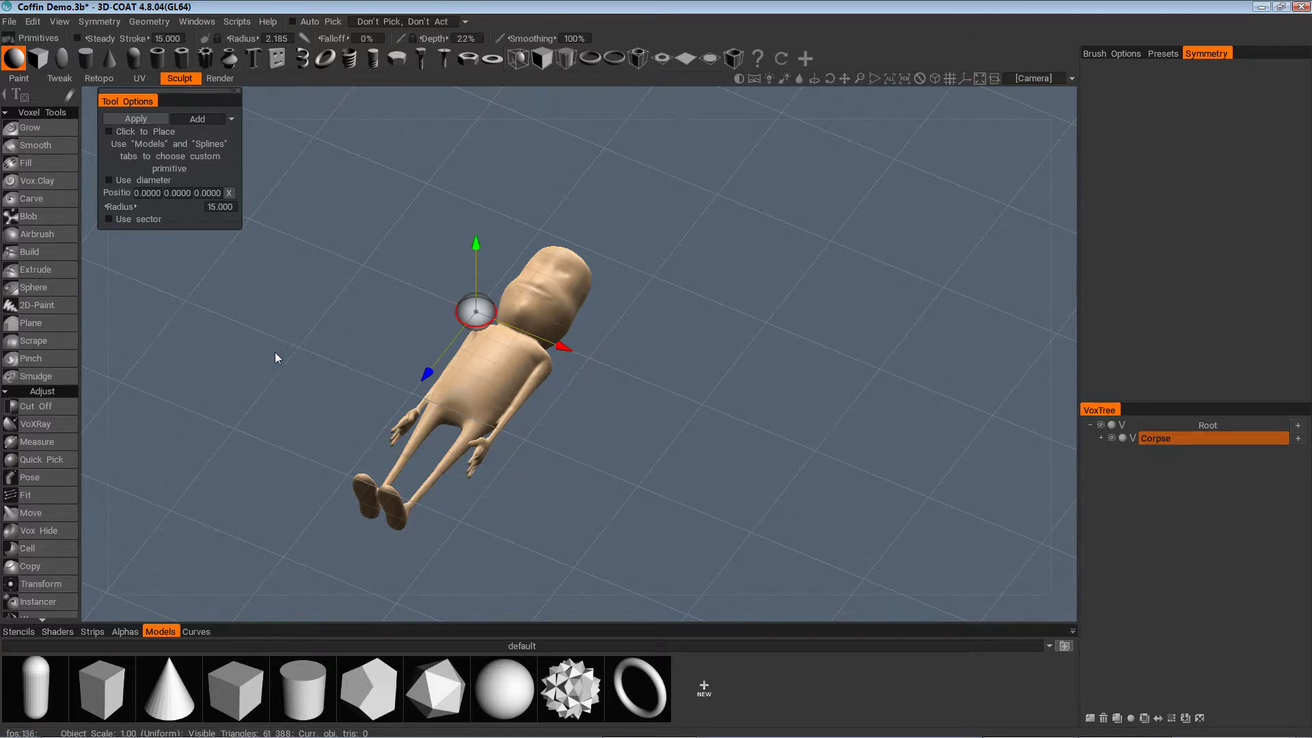
drag(275, 355, 624, 510)
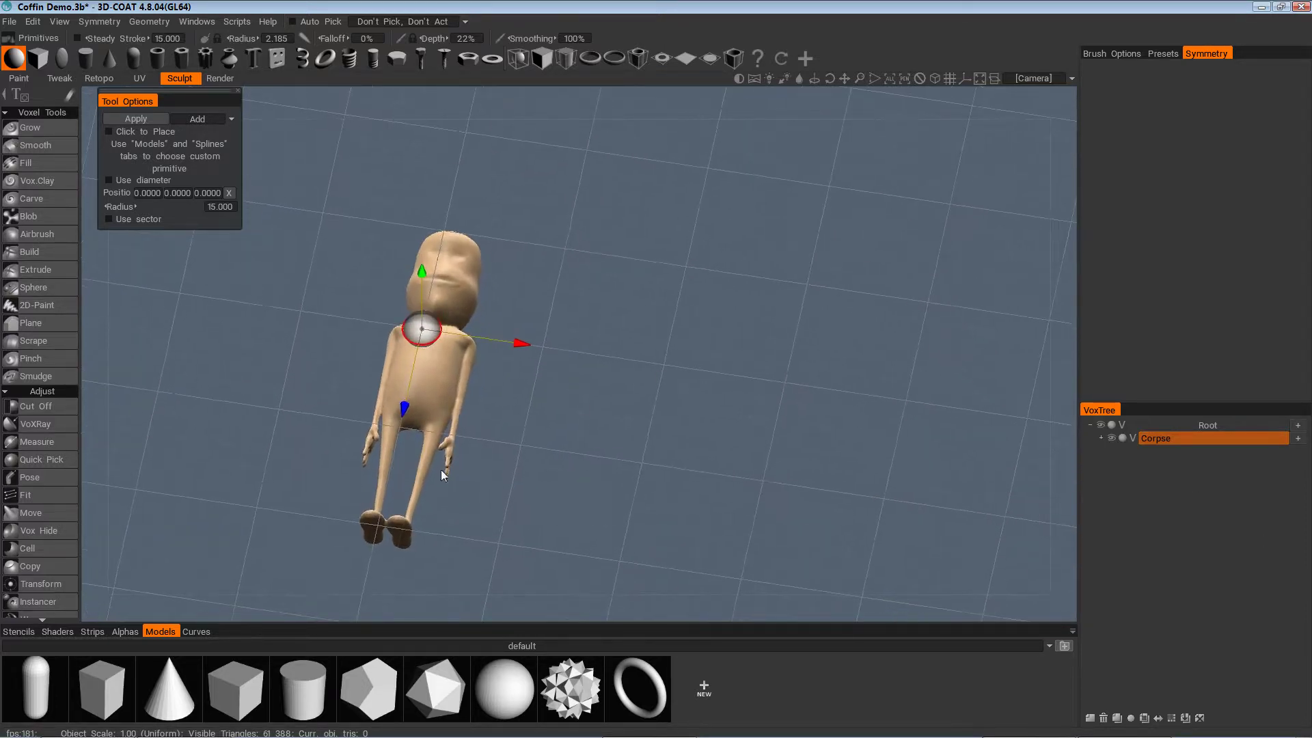
drag(441, 475, 156, 185)
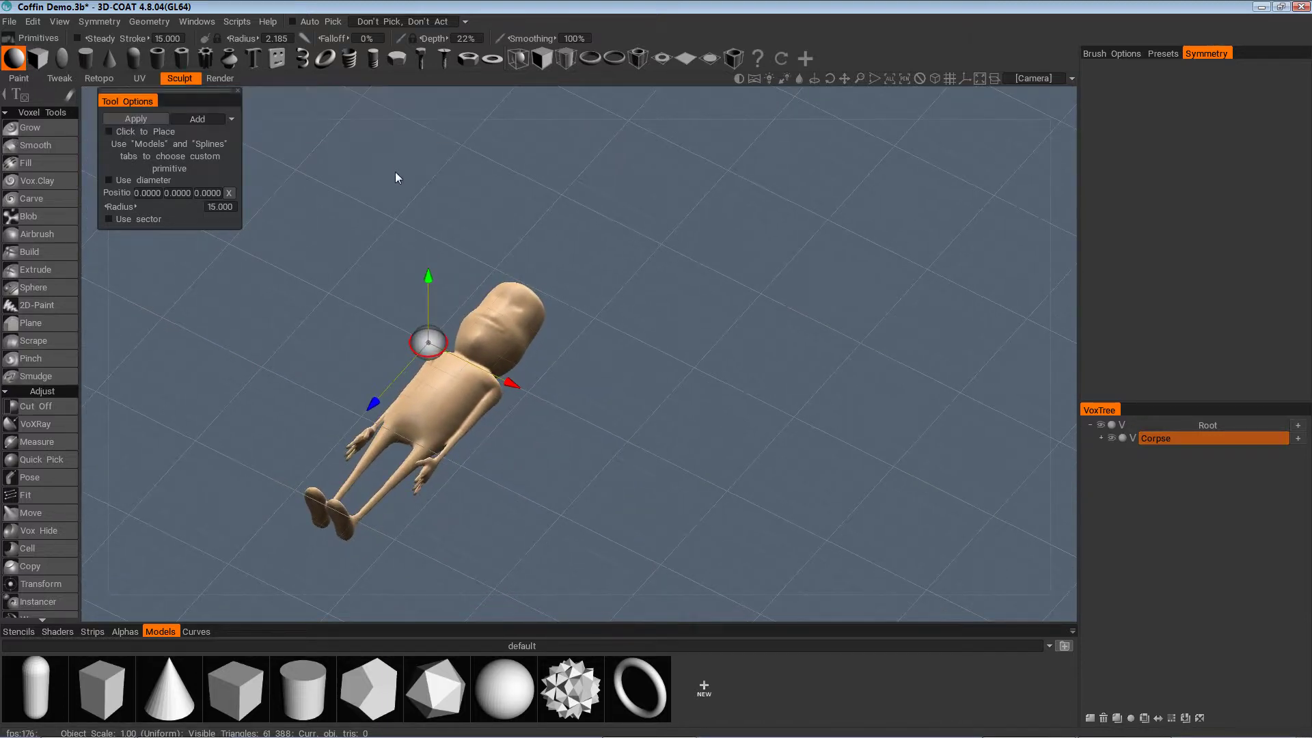
Try the free-form Cube2x2 primitive and pull one of its corner points outward
click(547, 62)
drag(557, 382, 438, 402)
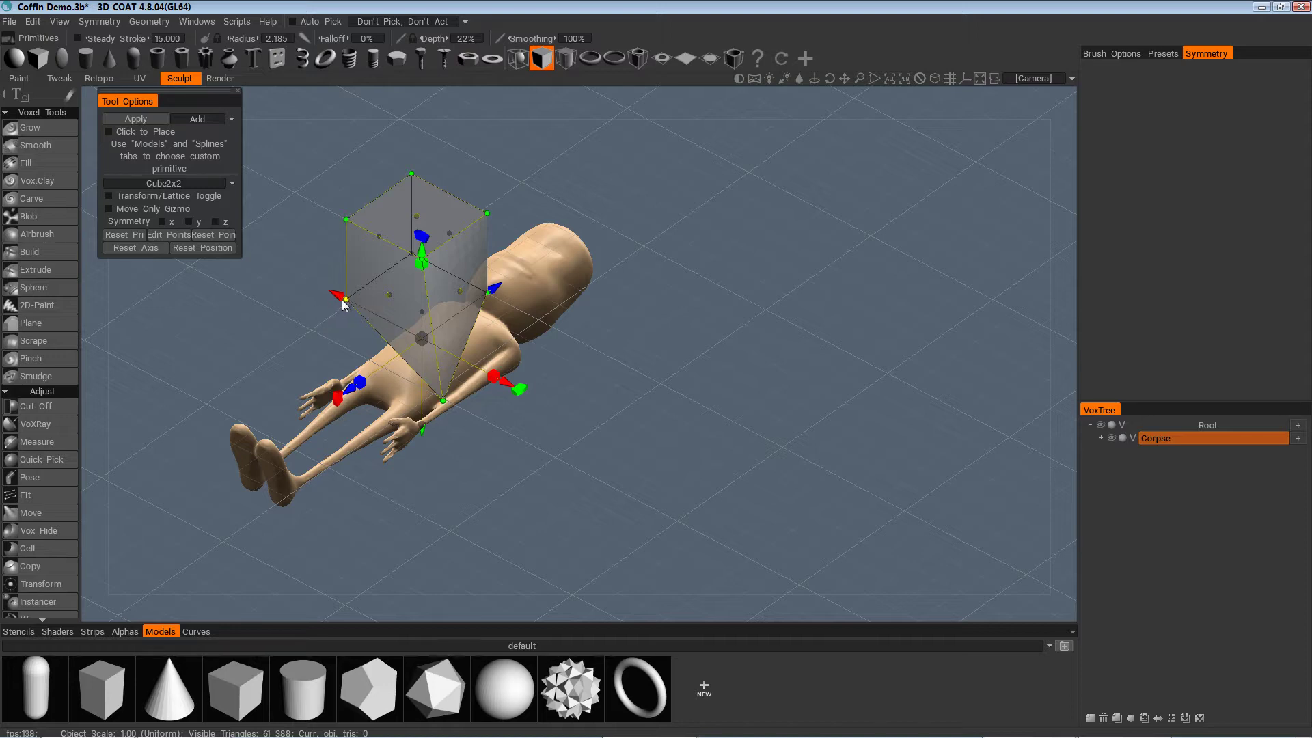
drag(270, 299, 481, 128)
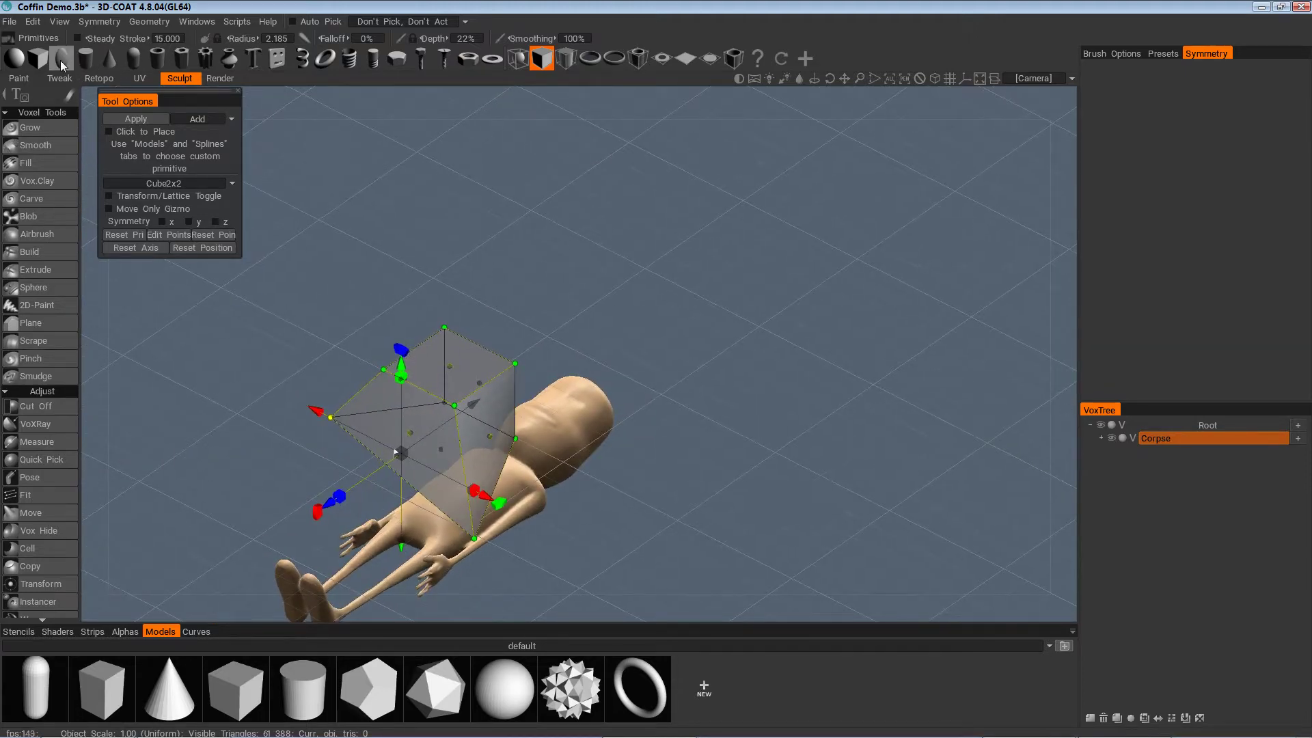
Choose the plain cube primitive, stretch it to about 339 along Z and lower it to about -64.7 in Y around the corpse
click(38, 58)
drag(373, 264, 551, 292)
drag(423, 362, 346, 404)
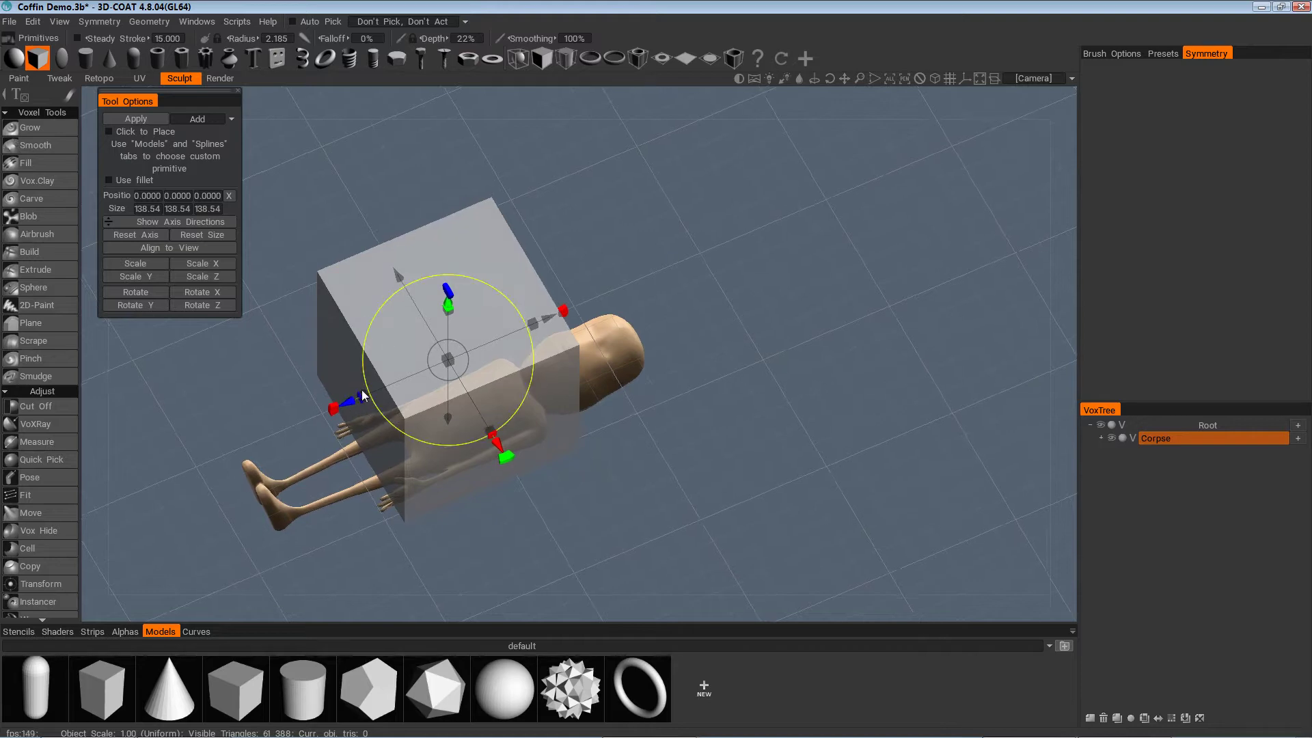
drag(352, 398, 237, 449)
drag(731, 413, 420, 305)
drag(424, 308, 752, 547)
middle_drag(752, 547, 563, 458)
drag(563, 457, 842, 391)
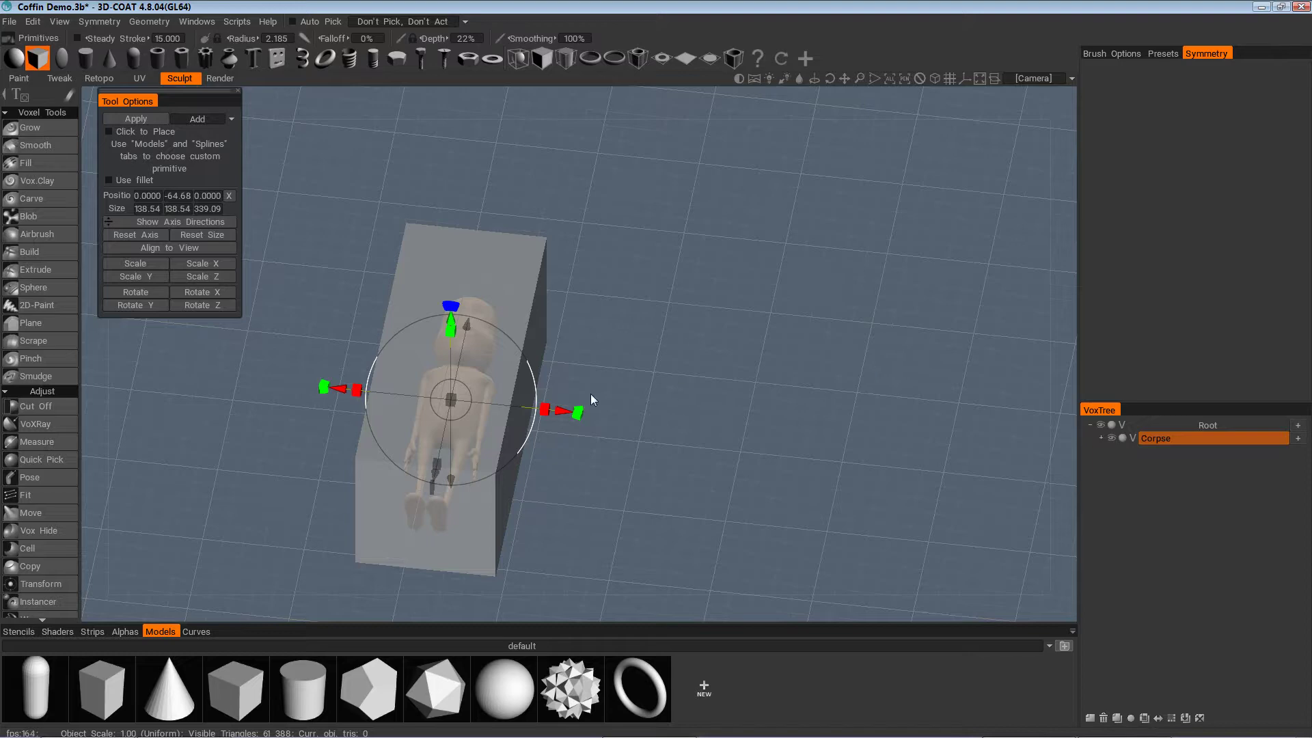
Add a new volume under Root, apply the cube primitive into it and leave the Primitives tool for the Airbrush
drag(629, 506, 552, 415)
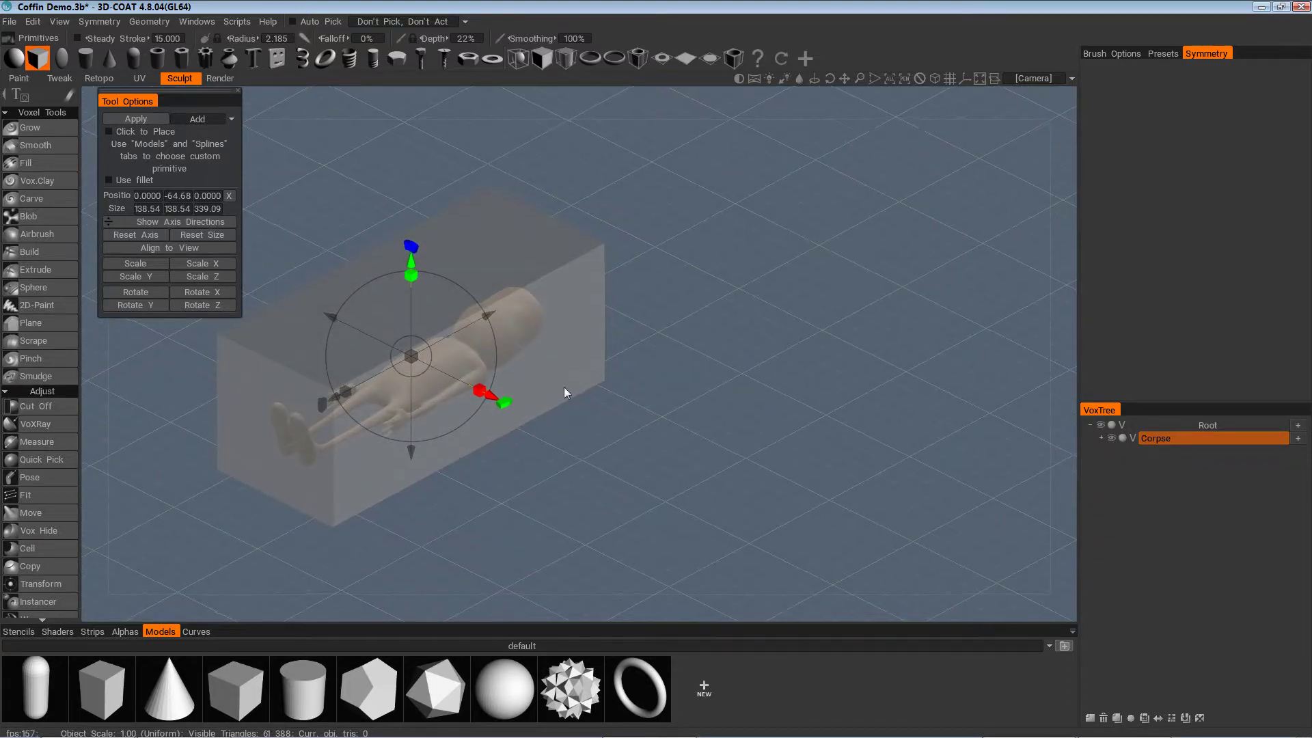
click(1298, 426)
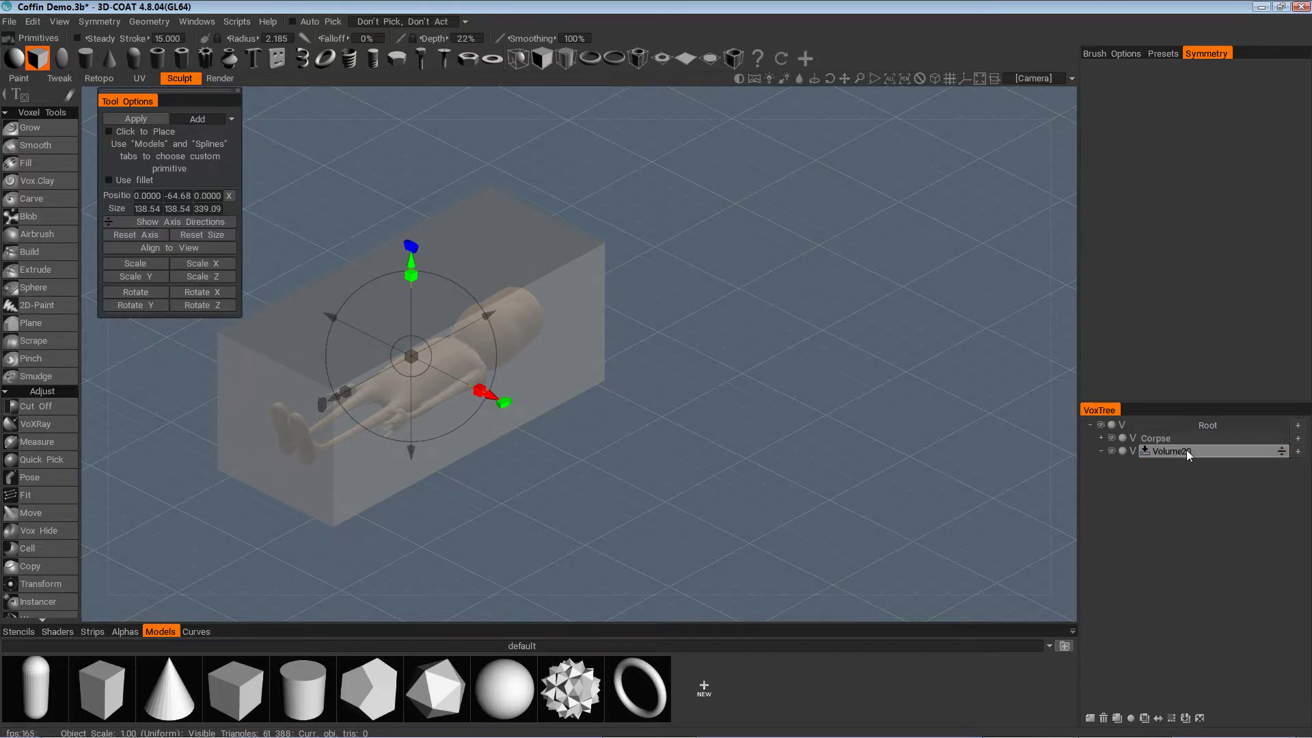
drag(606, 478, 728, 321)
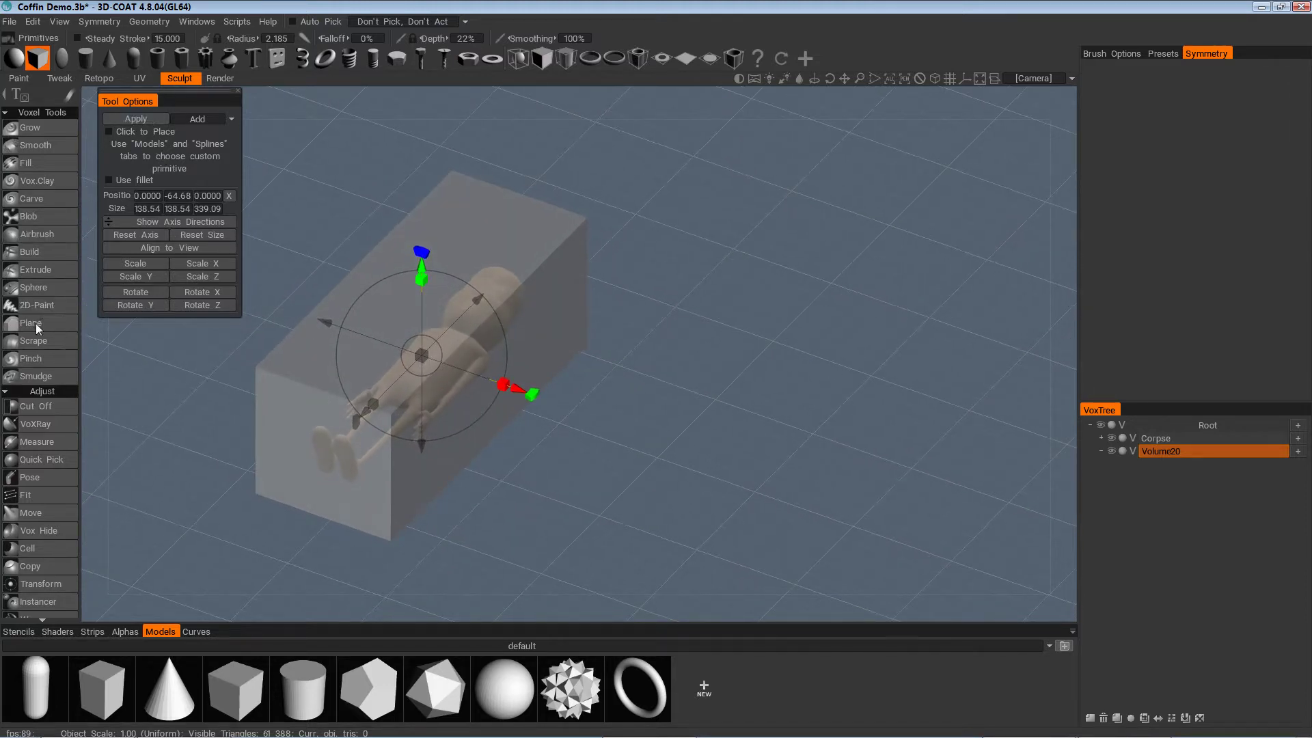
drag(267, 282, 422, 312)
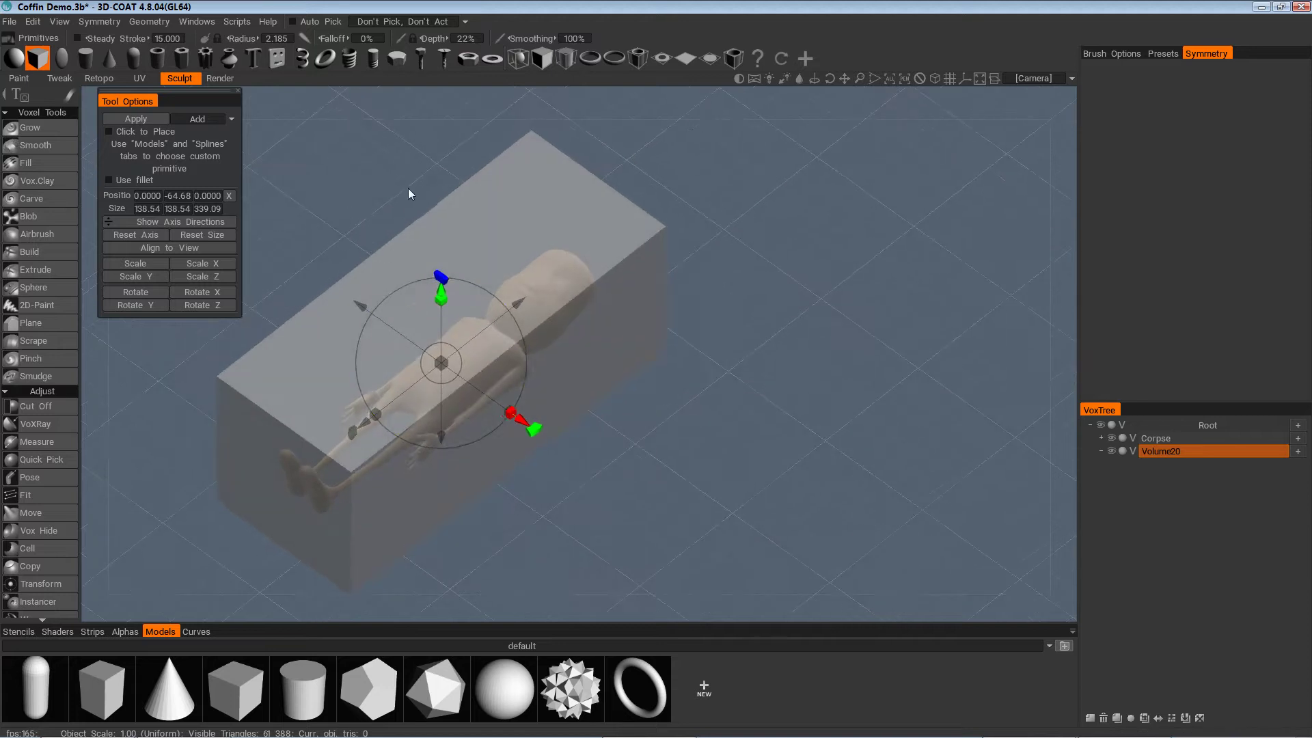
drag(396, 224, 368, 229)
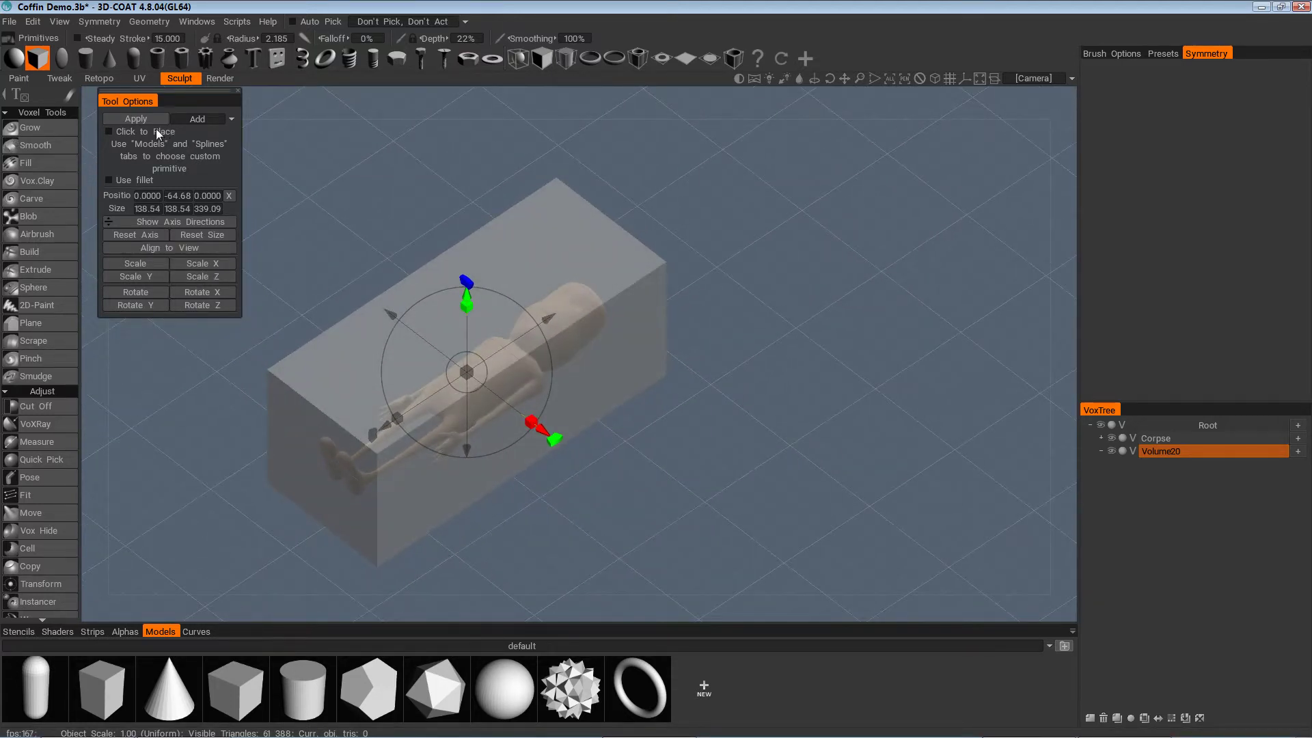
click(130, 119)
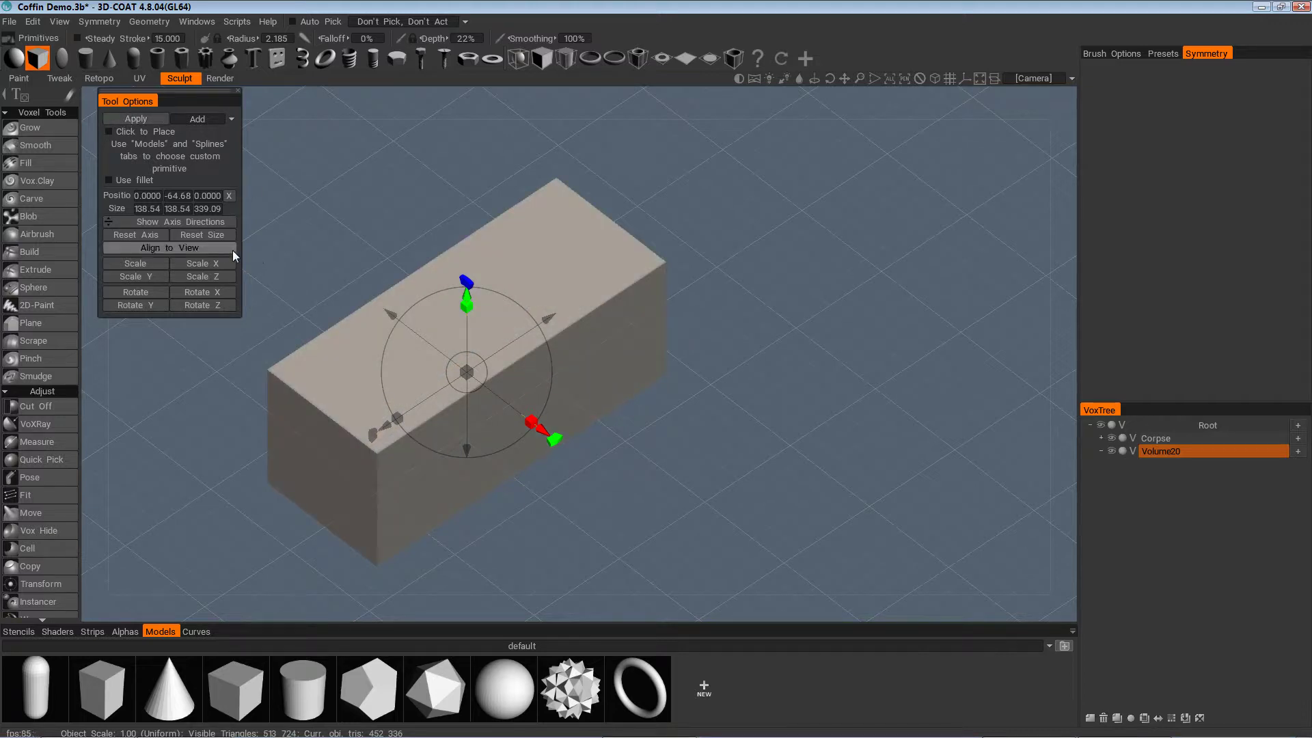
click(31, 127)
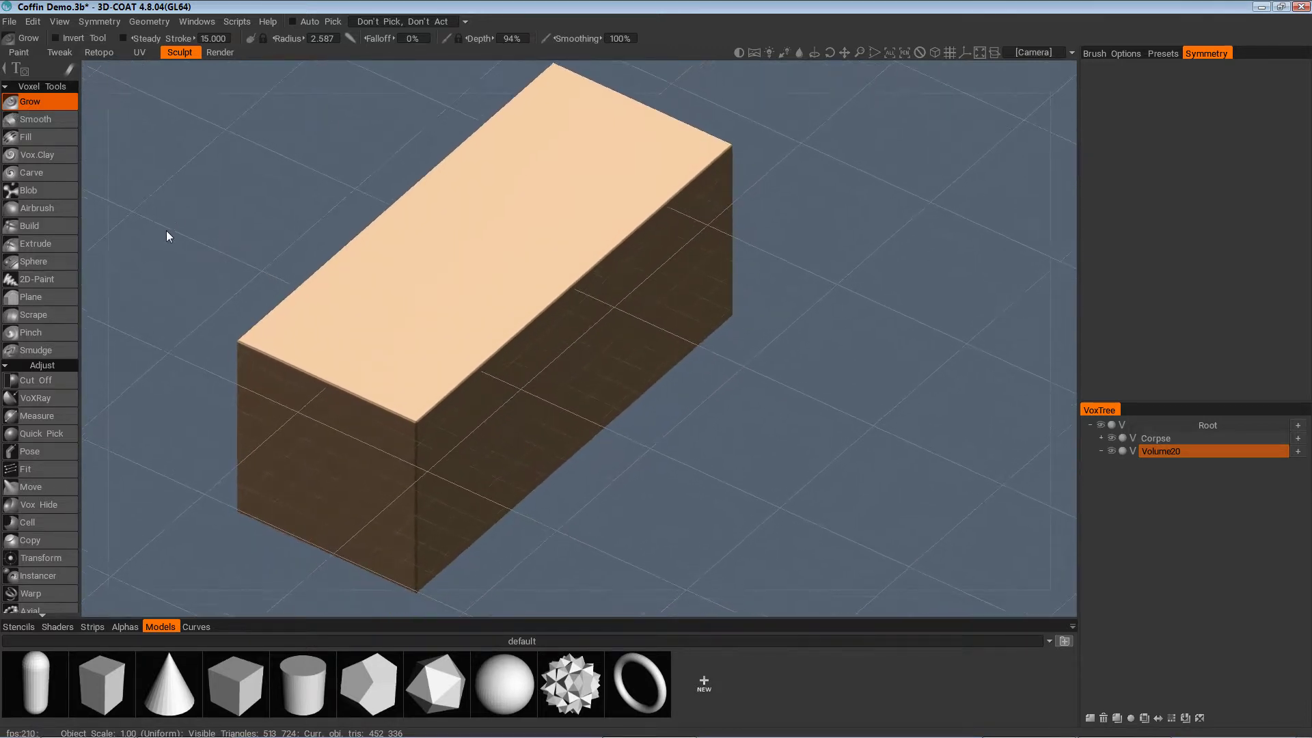
click(43, 209)
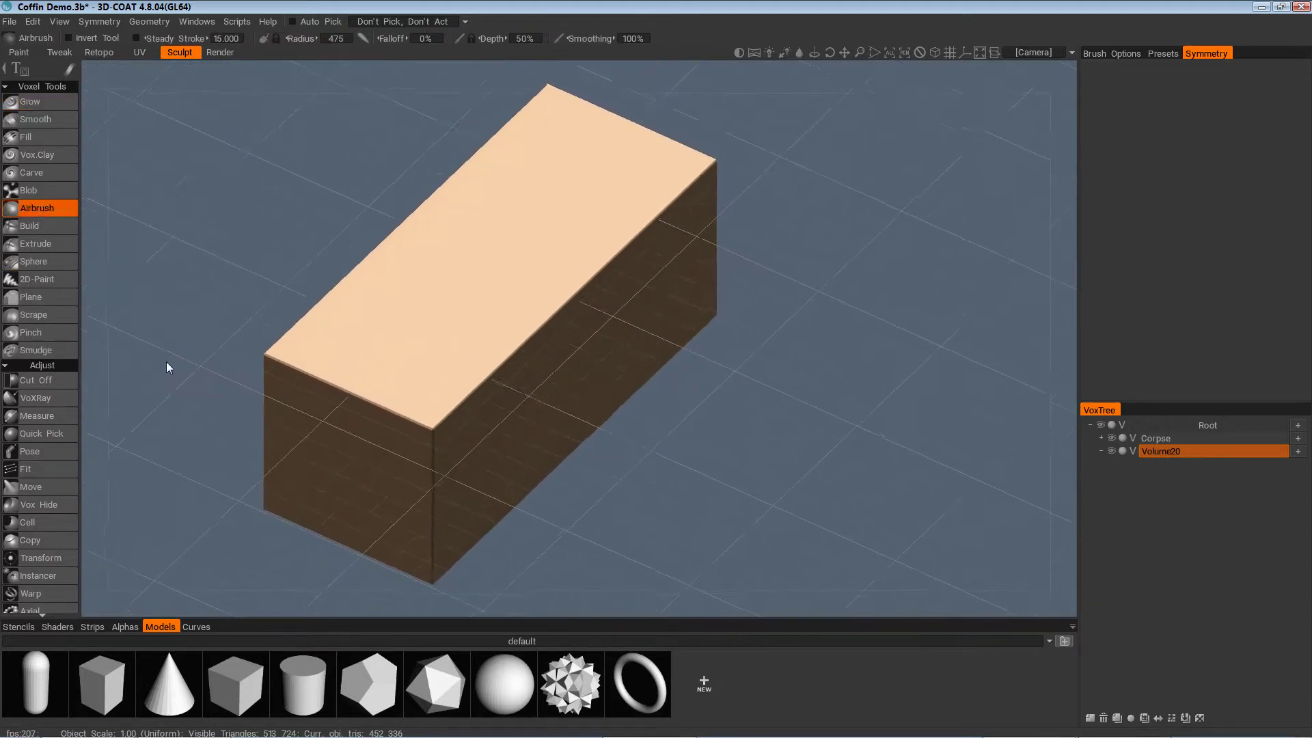
Hide the box volume and raise the Corpse with Transform to about 39 in Y
drag(167, 362, 790, 402)
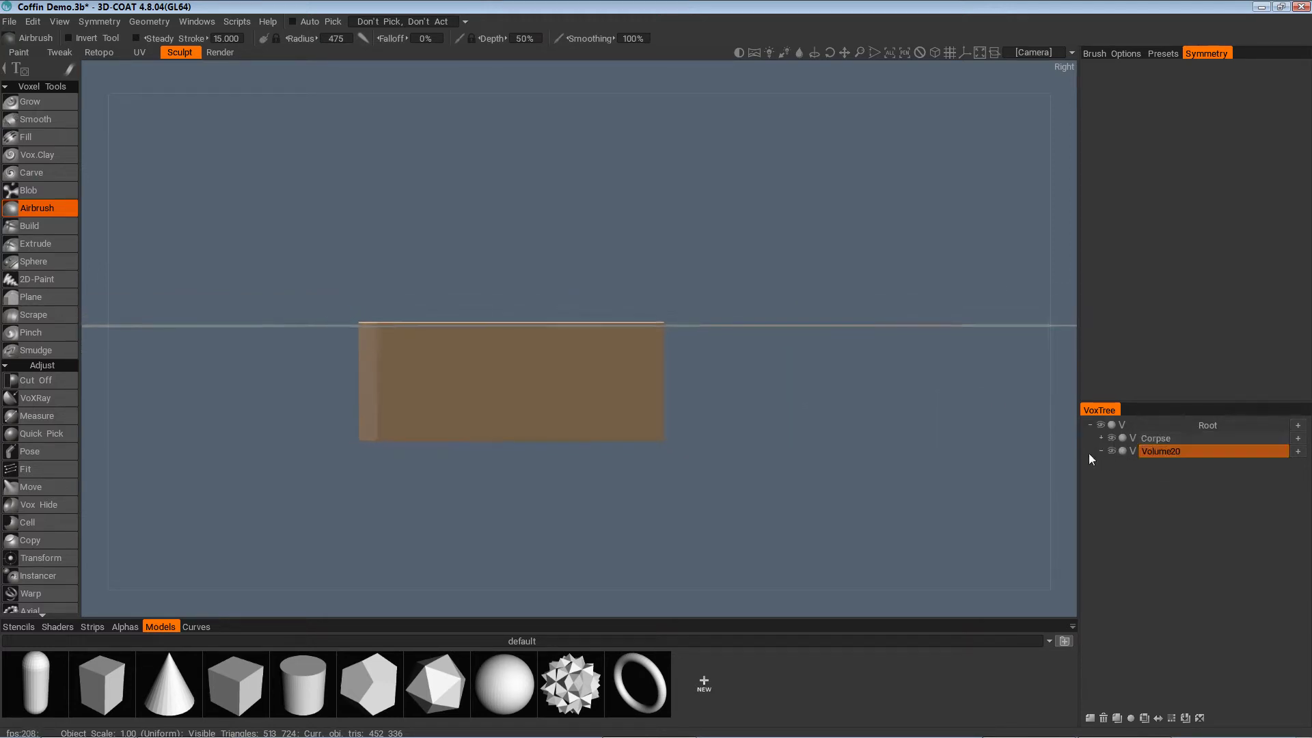
click(1165, 439)
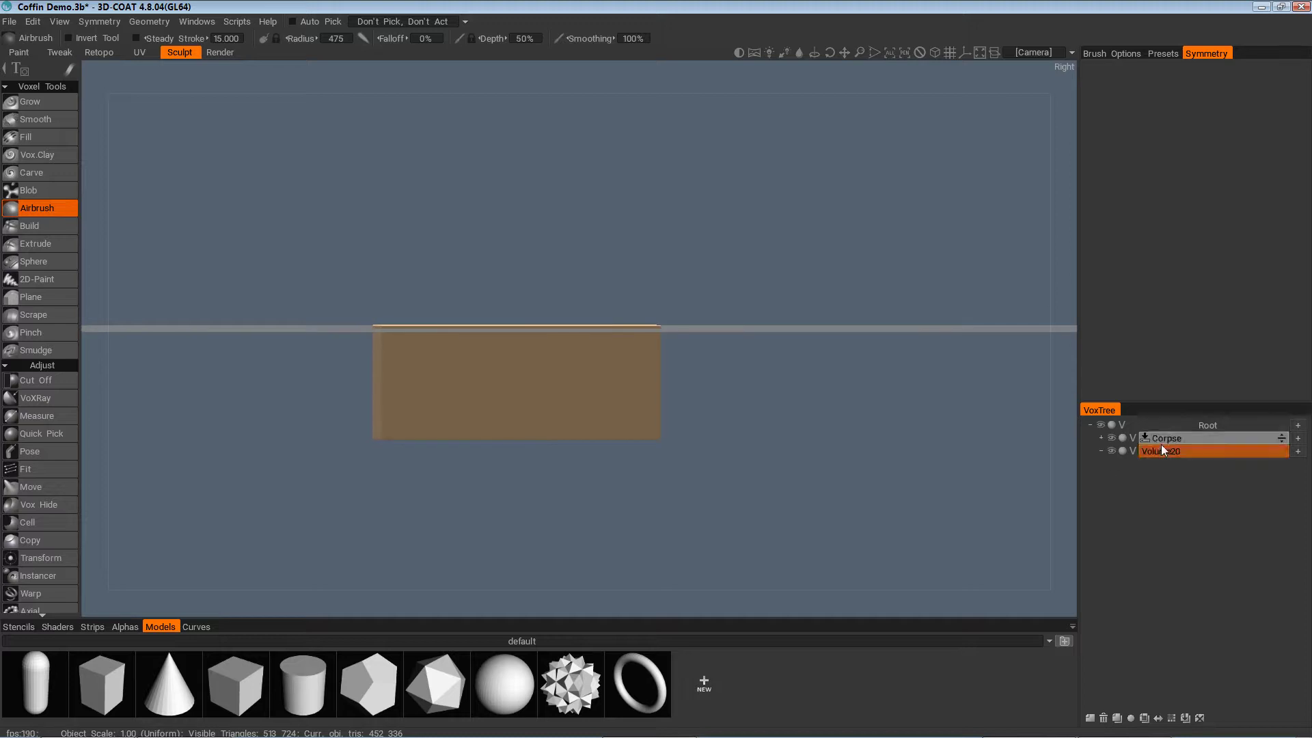
click(1115, 450)
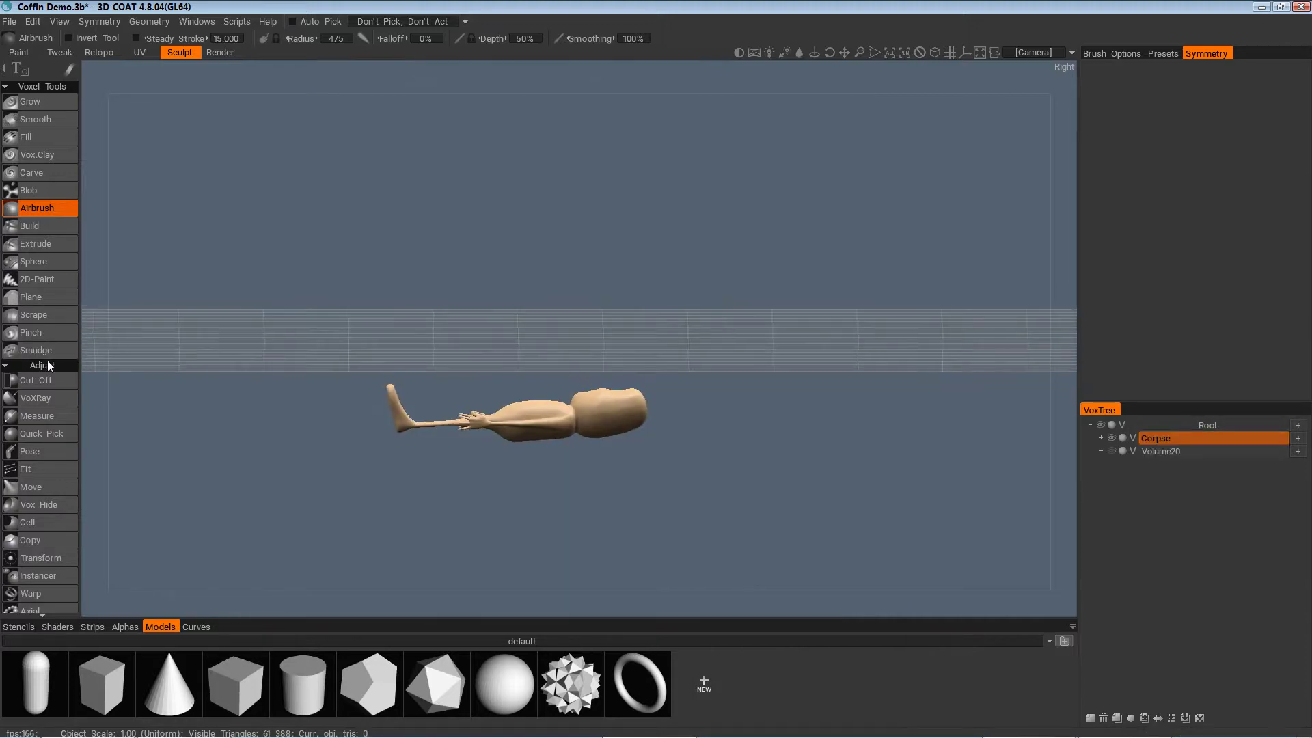
click(32, 559)
drag(757, 423, 616, 287)
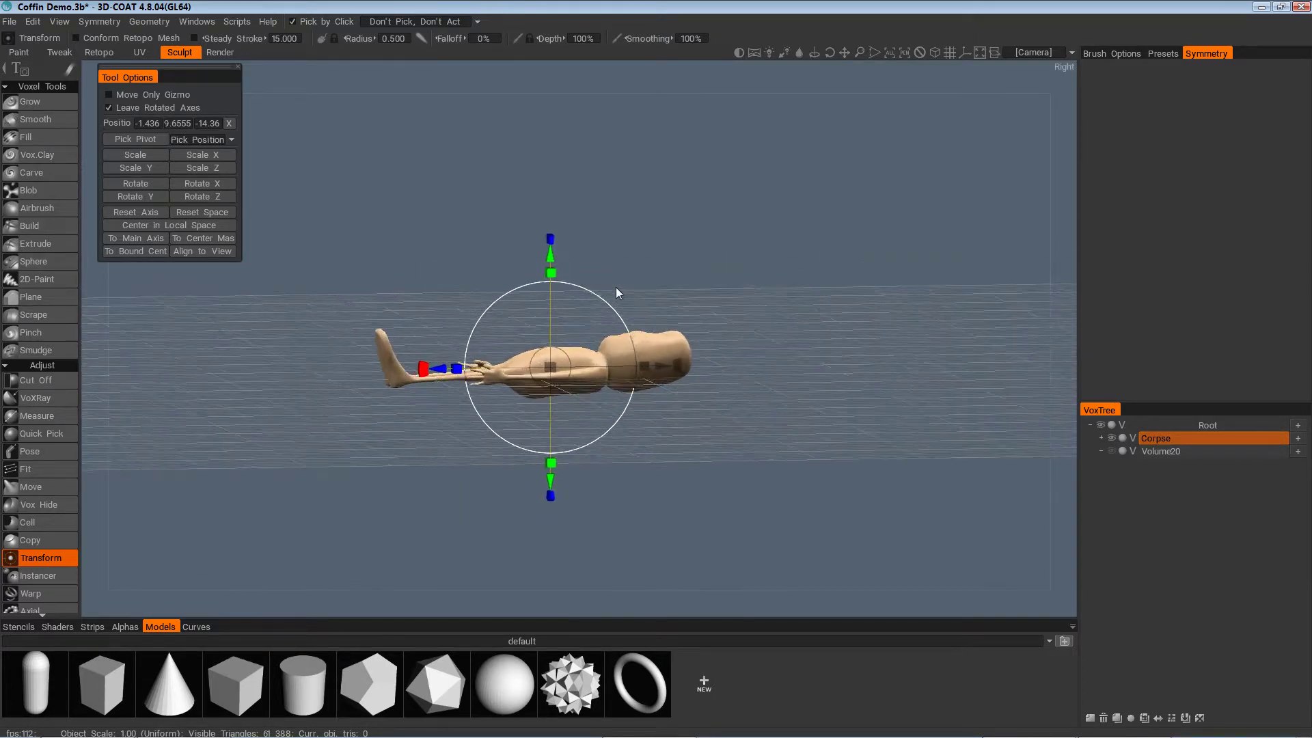
scroll(617, 289, up, 3)
middle_drag(616, 288, 624, 346)
drag(565, 349, 565, 299)
Show the Volume20 box again and raise it with Transform to about 47.9 in Y around the corpse
click(1183, 452)
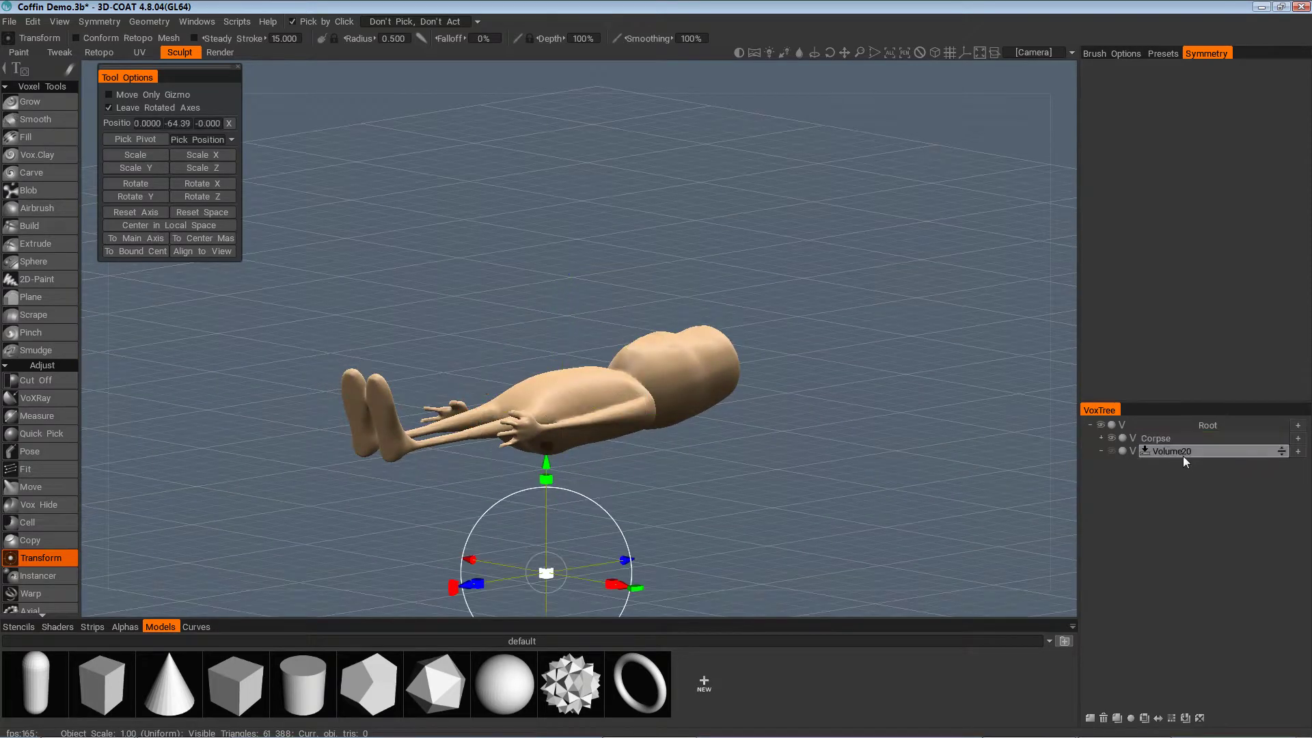
click(1114, 451)
alt+drag(506, 457, 565, 459)
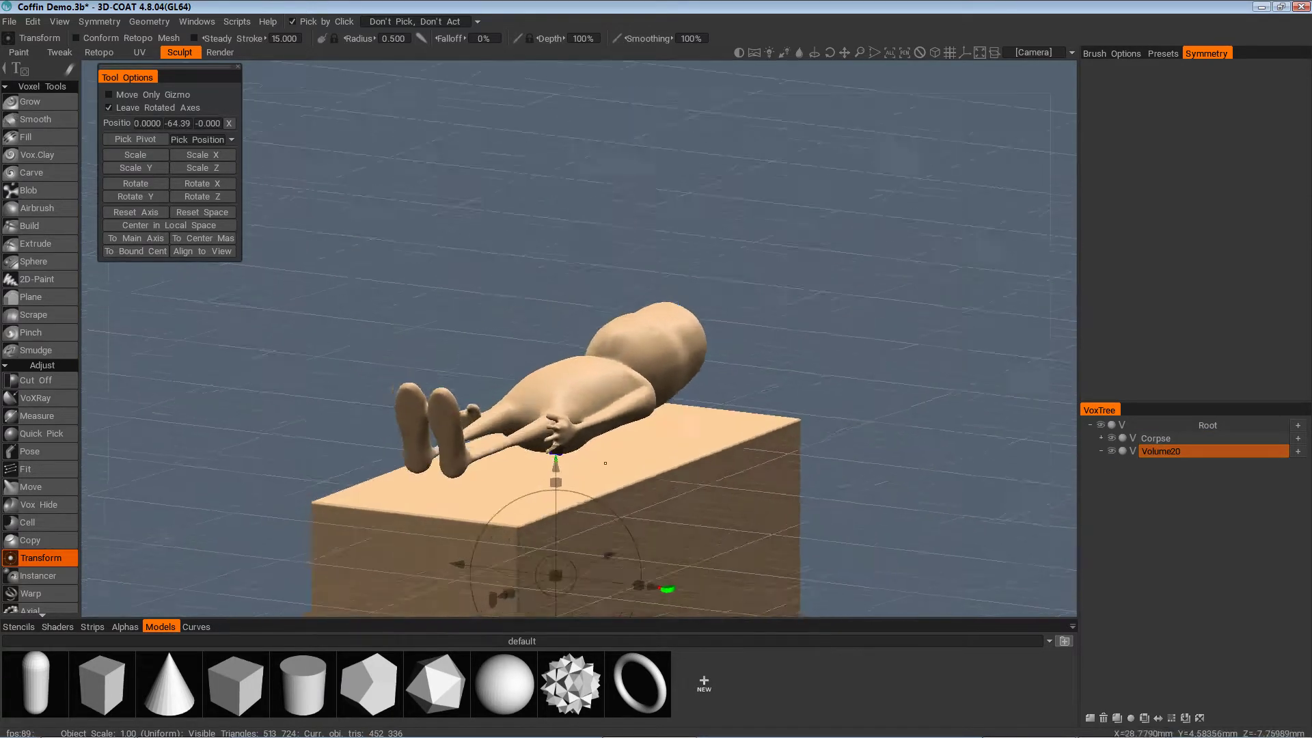
alt+middle_drag(565, 459, 526, 412)
alt+drag(526, 413, 518, 214)
alt+drag(635, 301, 560, 284)
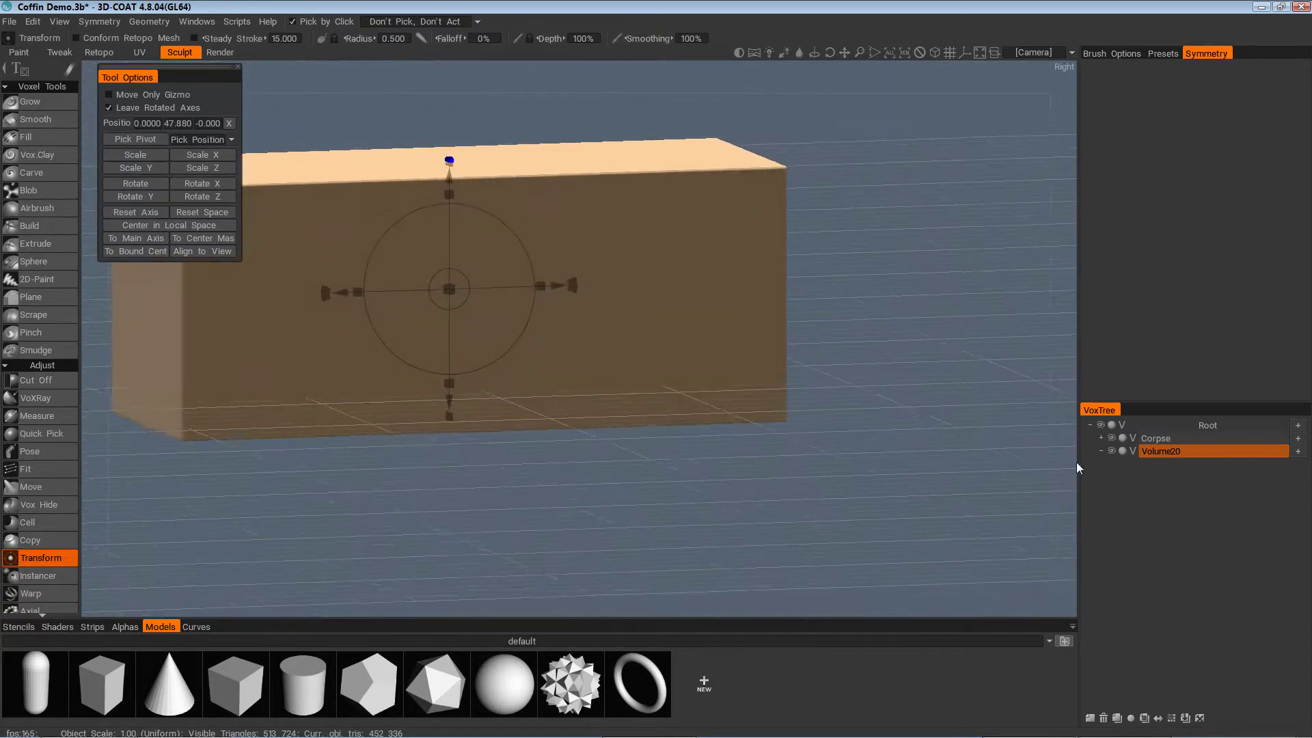
Turn on ghost mode for the Volume20 box and nudge it along Z to about 0.445
click(1110, 450)
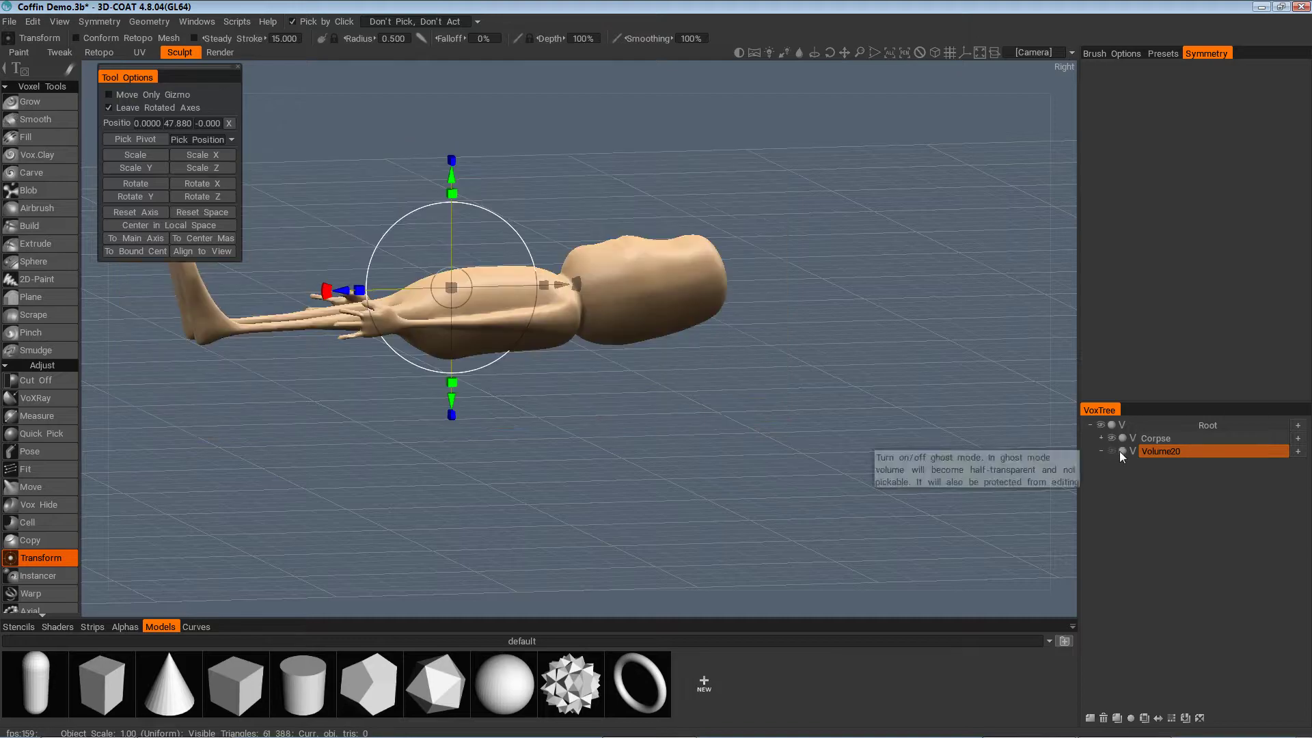
click(1120, 451)
click(1112, 451)
alt+drag(683, 488, 713, 445)
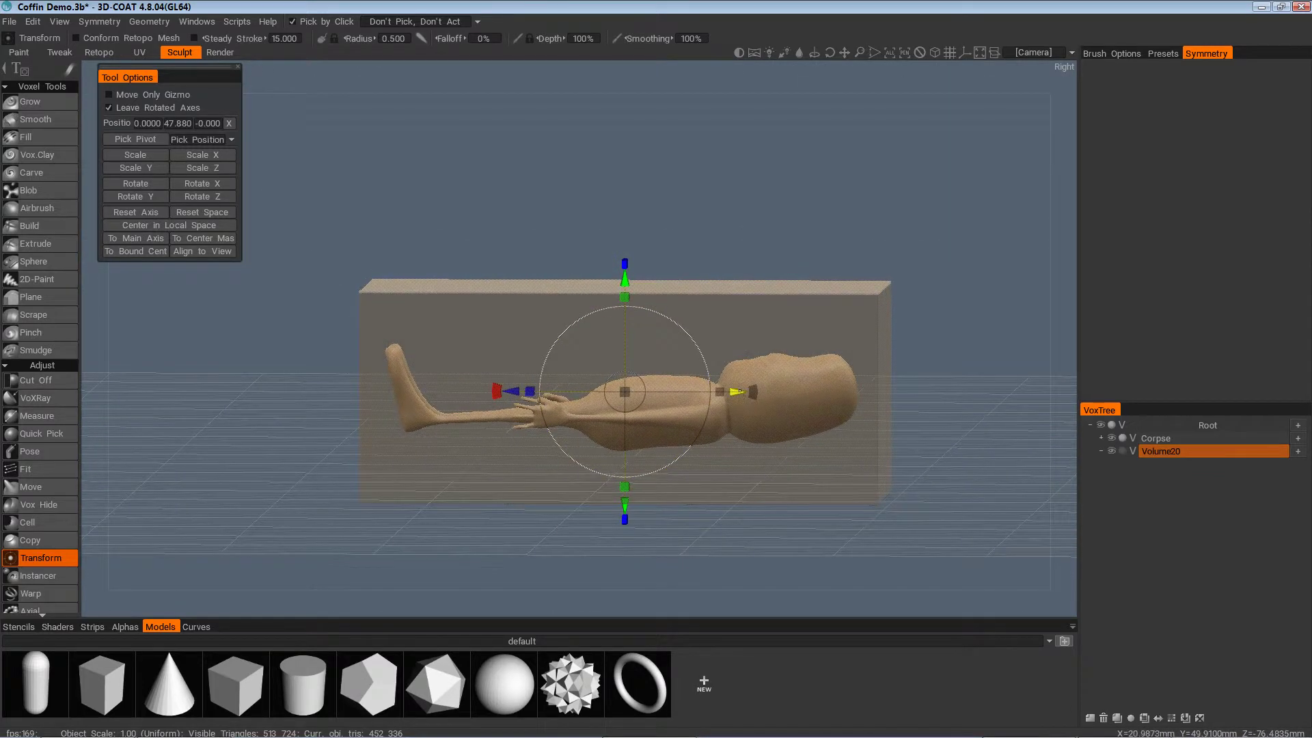
drag(742, 394, 740, 394)
key(KP_6)
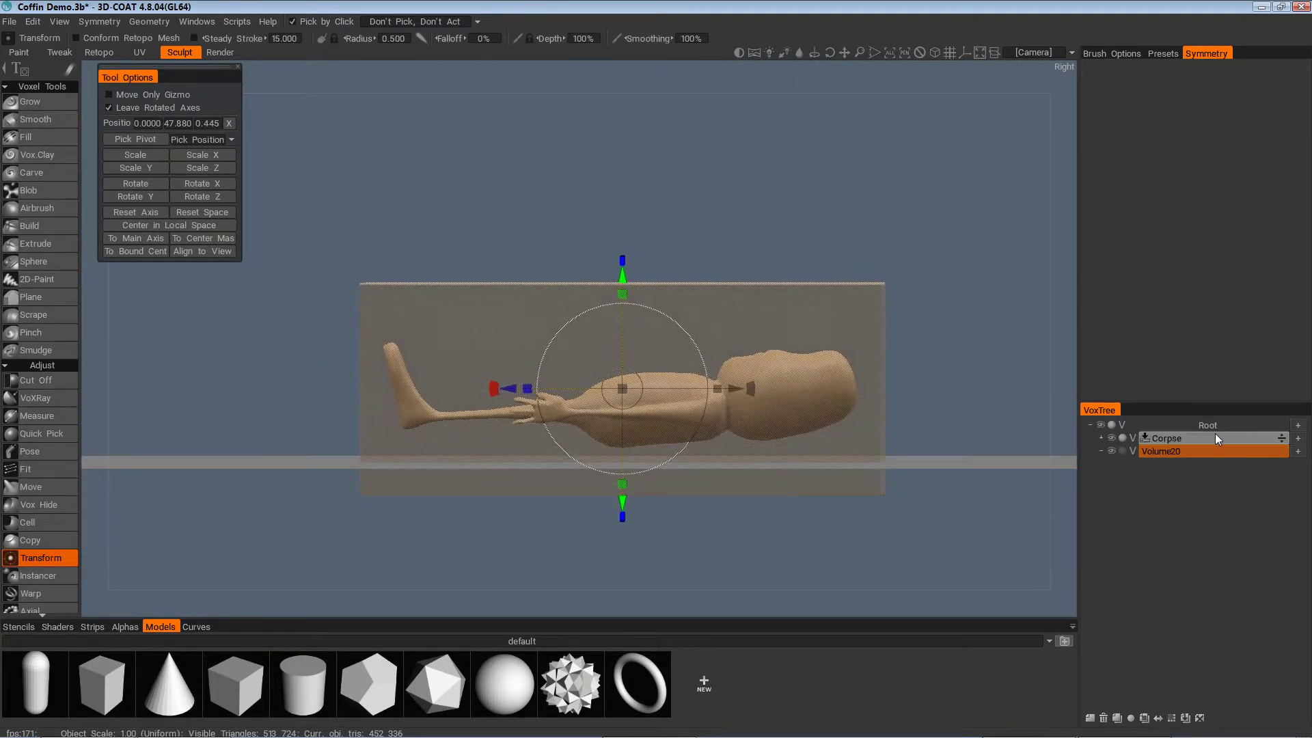
Select the Corpse and adjust it slightly along its vertical axis inside the ghosted box
click(1215, 438)
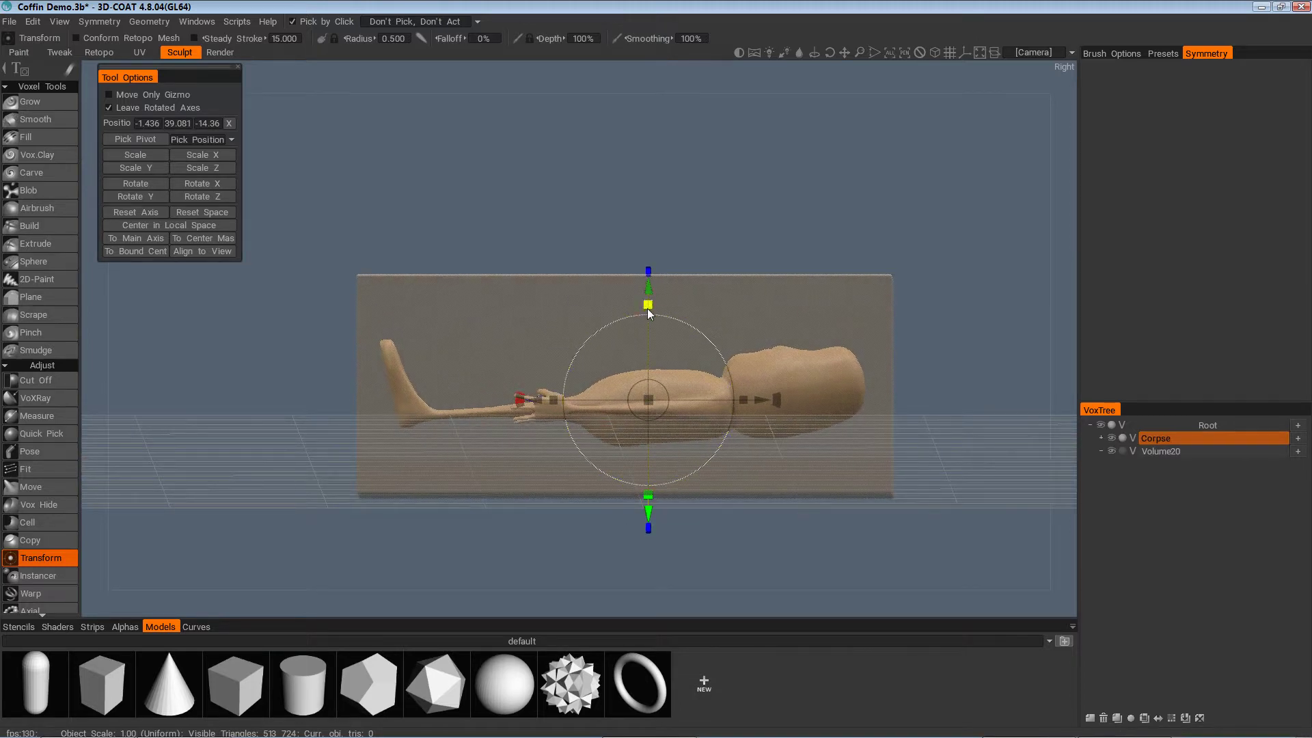
drag(648, 304, 639, 306)
alt+drag(741, 437, 1272, 490)
Select Volume20, turn its ghost mode off and ghost the Corpse instead
click(1222, 452)
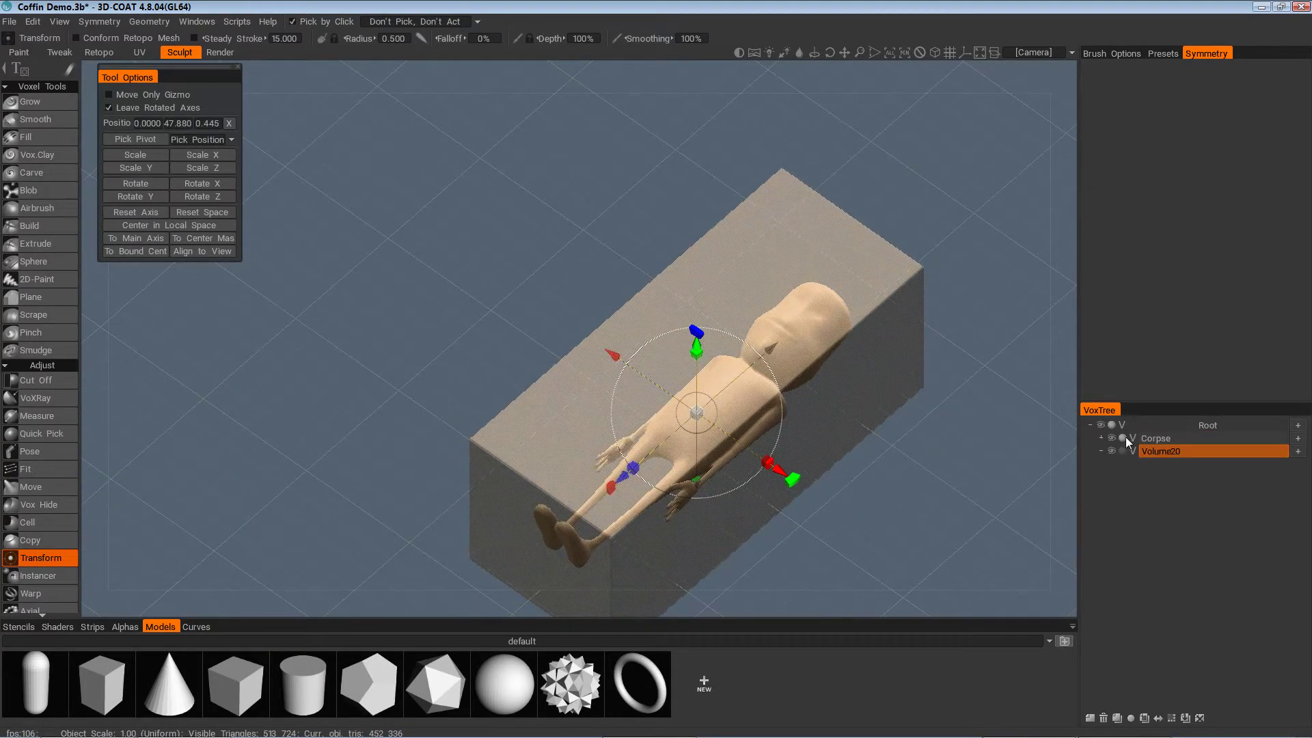
click(1125, 438)
click(1123, 450)
alt+drag(957, 499, 863, 456)
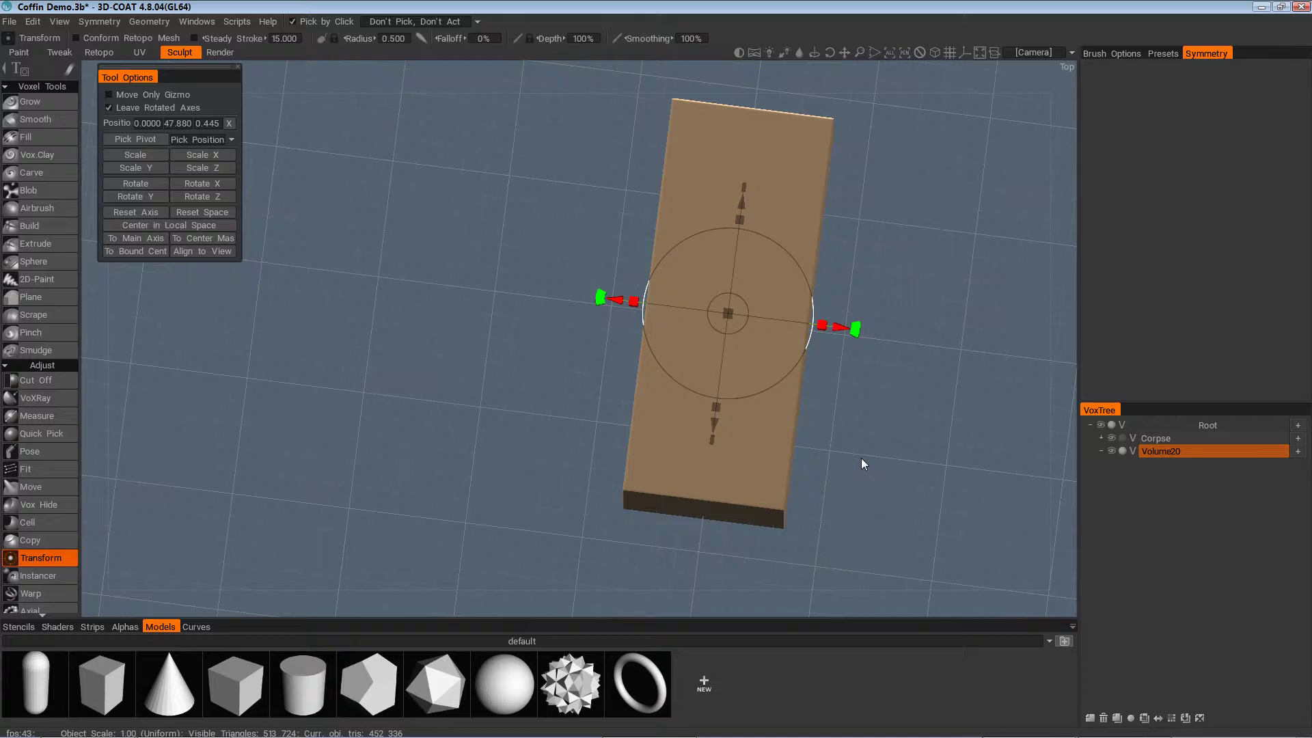
key(KP_5)
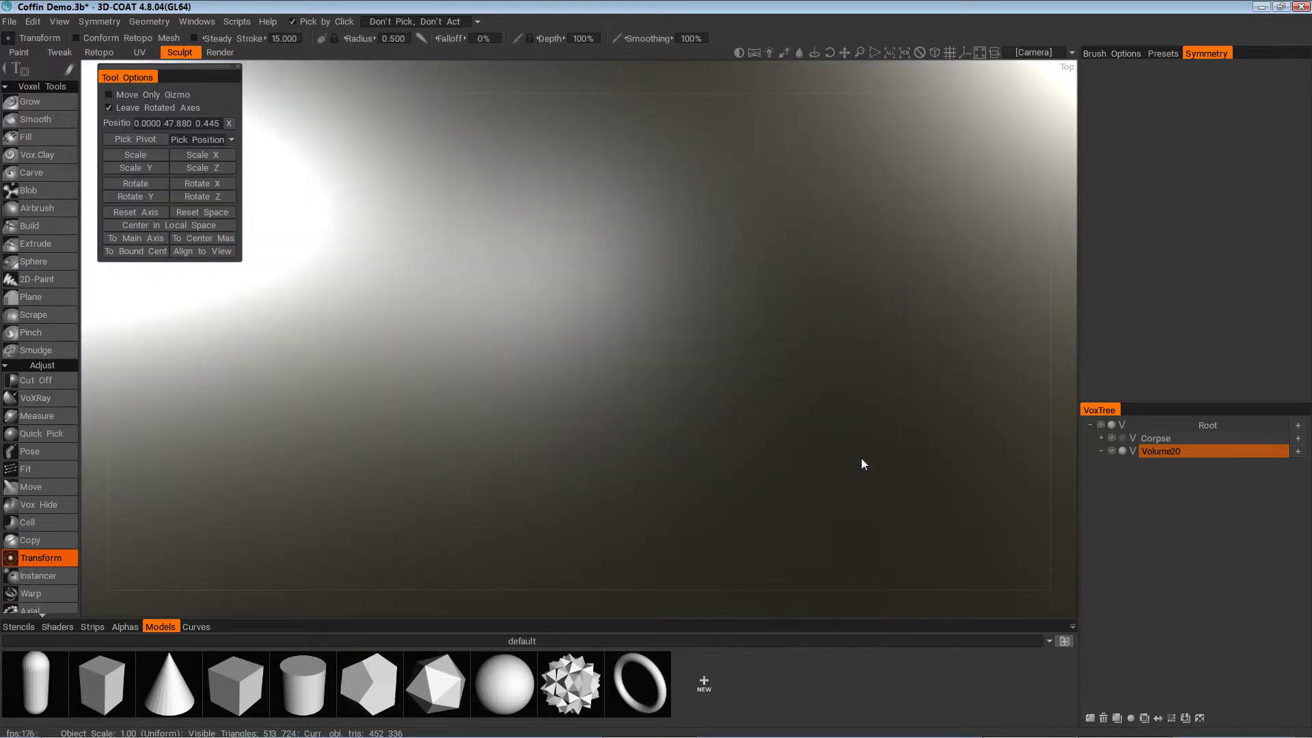
click(934, 54)
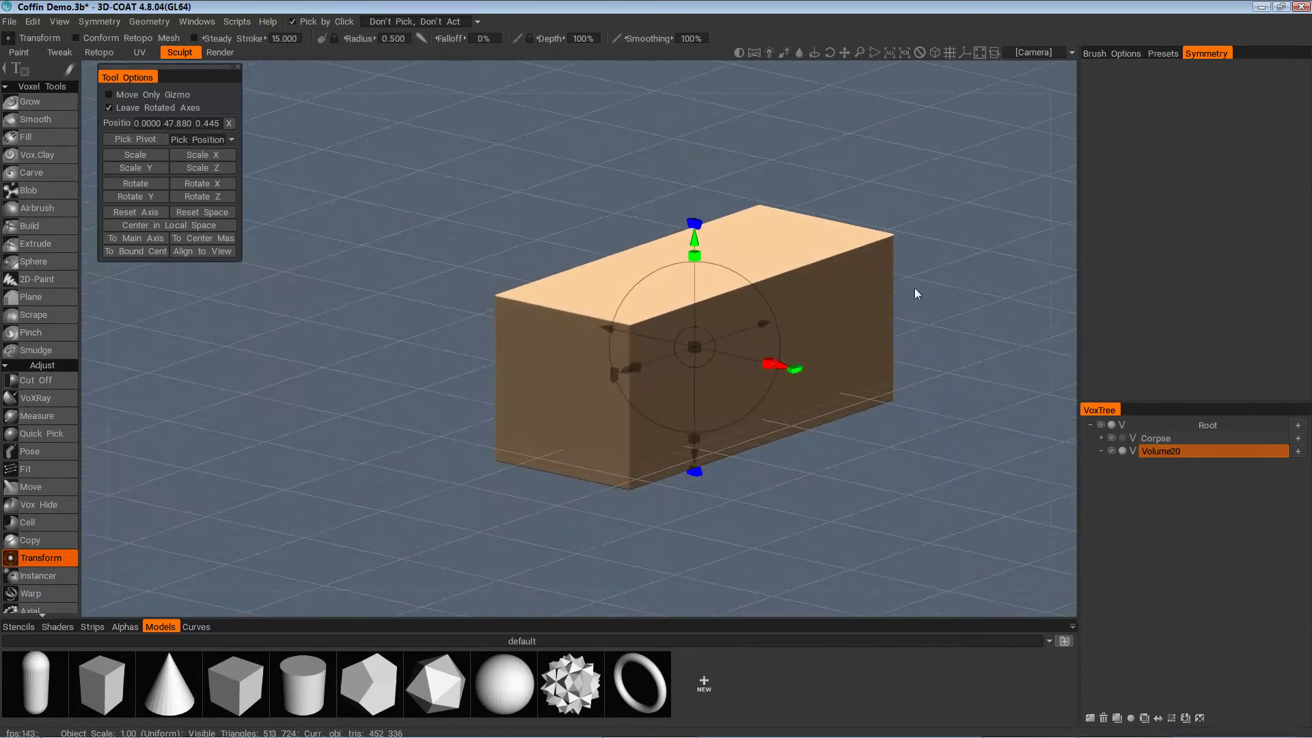
click(934, 53)
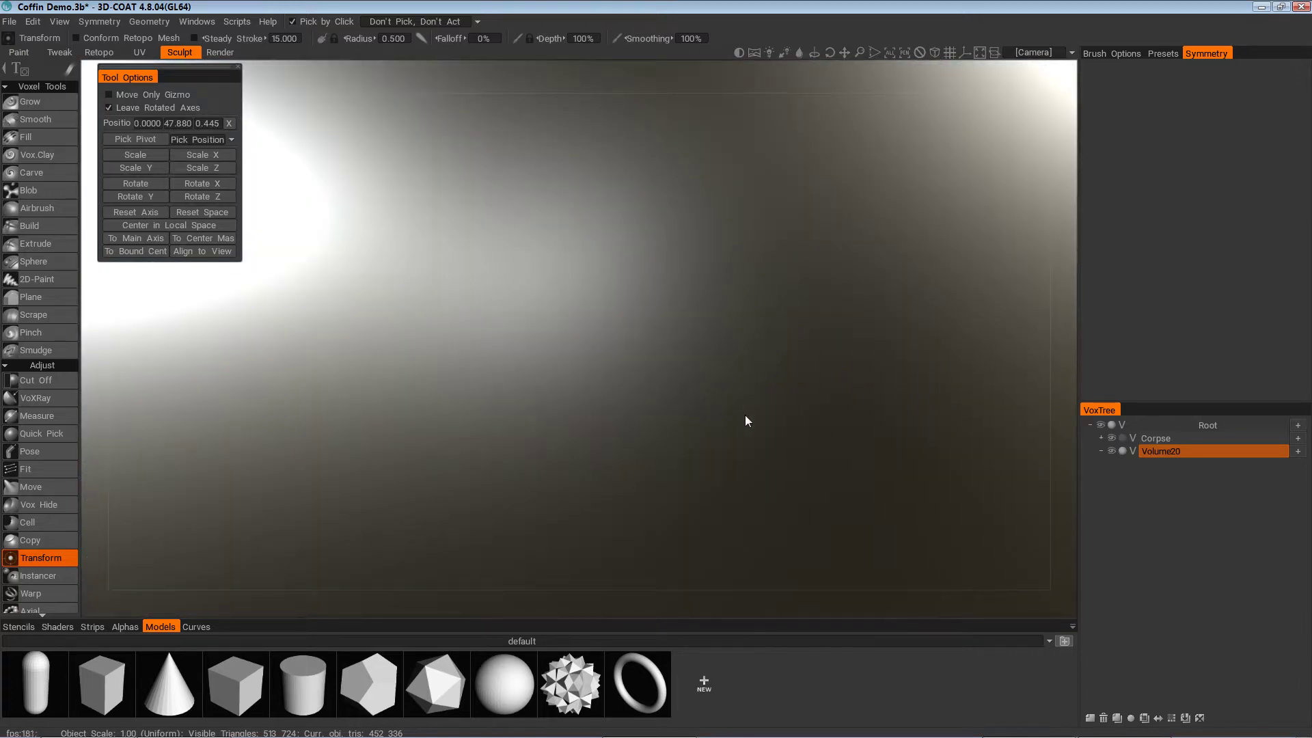
click(976, 54)
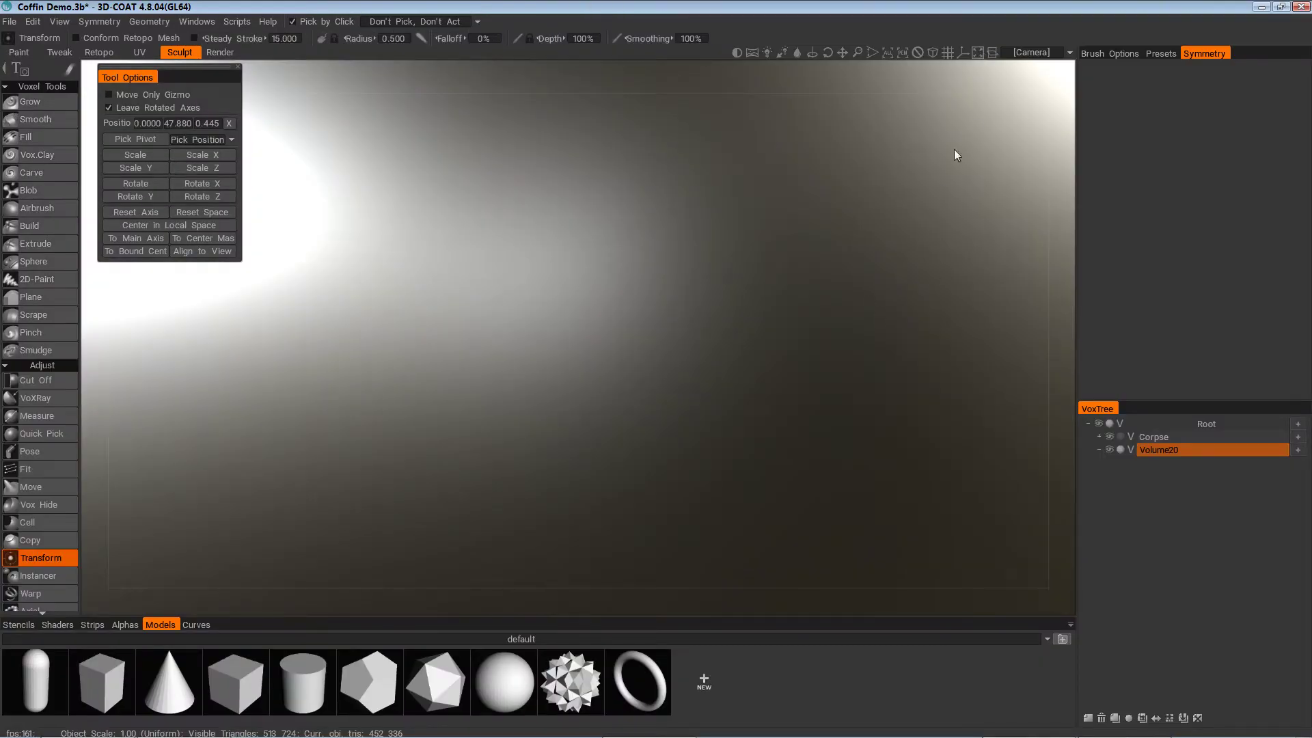
click(935, 52)
Show the box from the top and enable mirror symmetry on the X axis
alt+drag(932, 158, 598, 442)
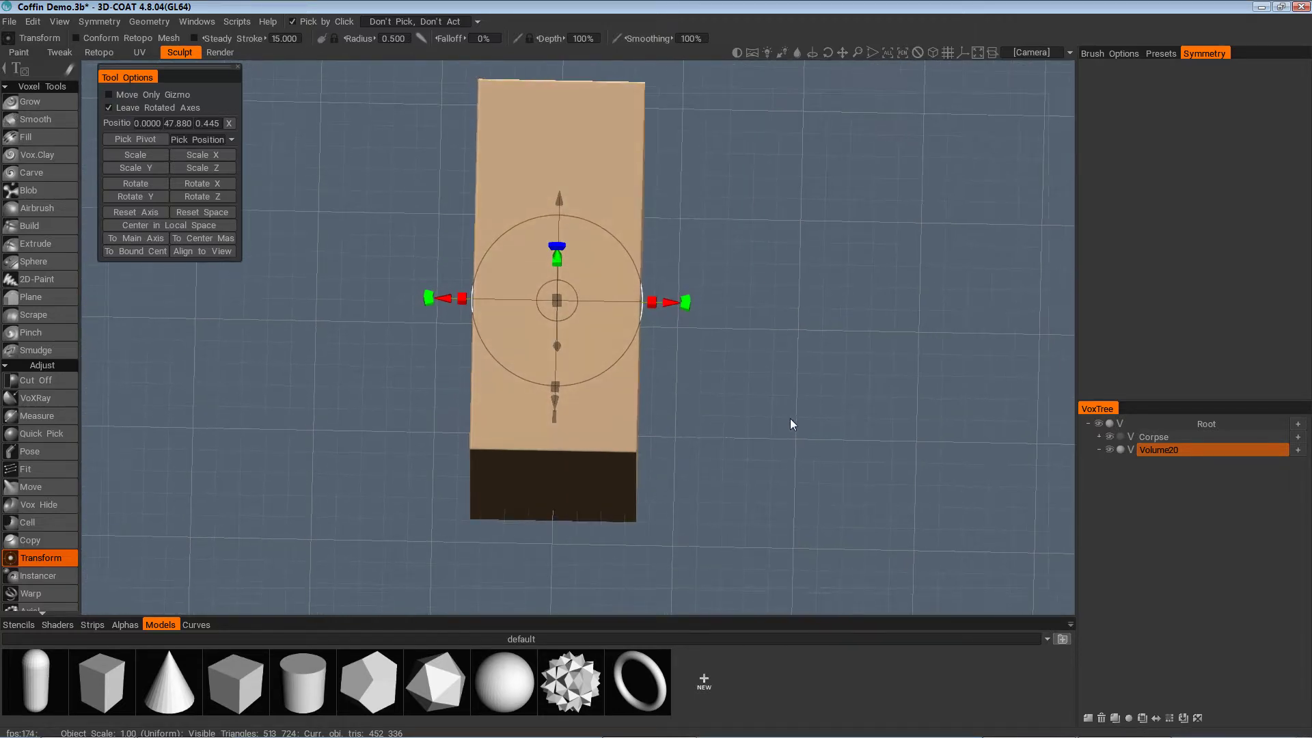
key(KP_7)
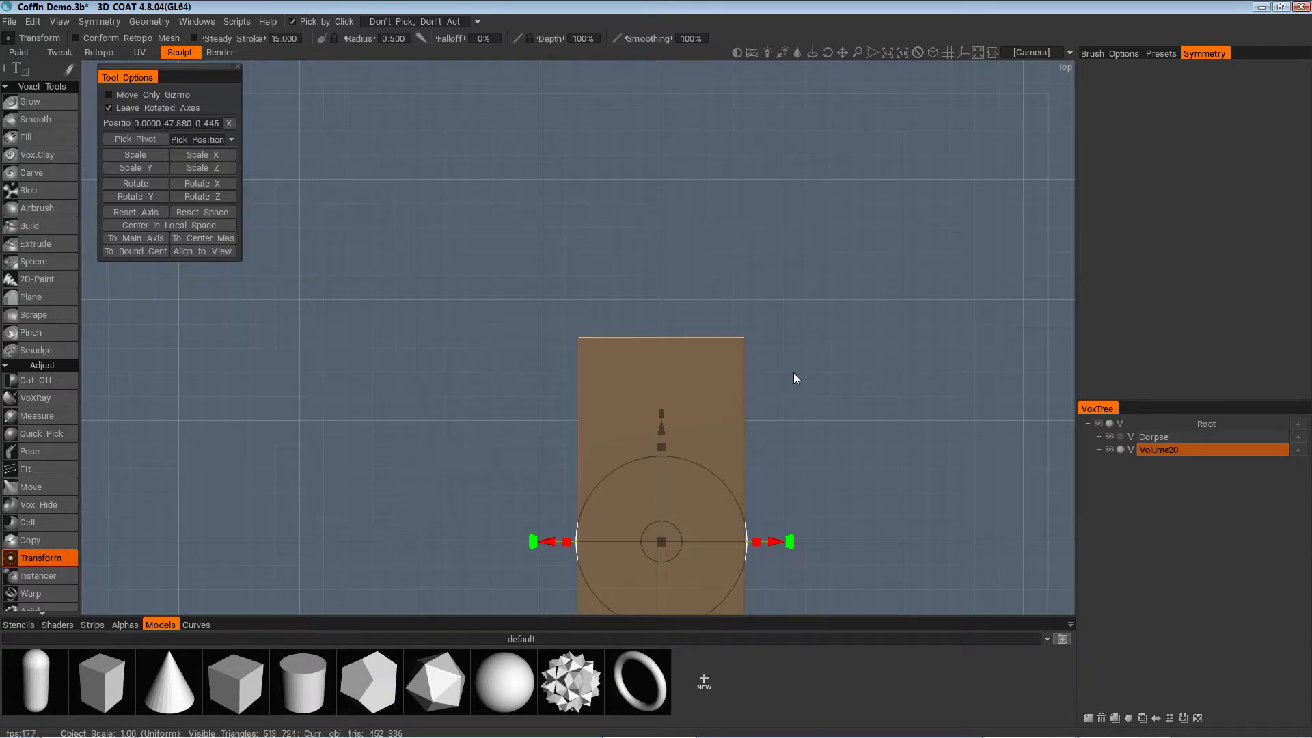
middle_drag(794, 378, 726, 166)
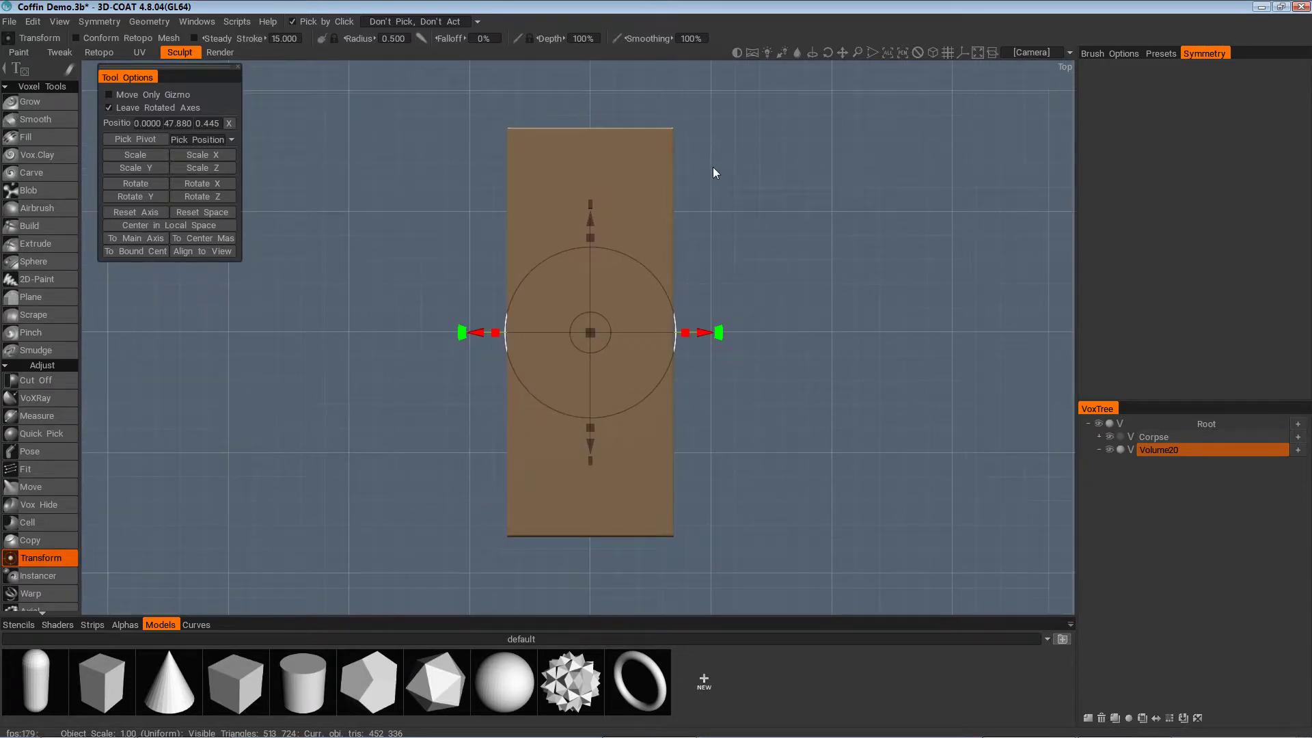
click(115, 23)
click(117, 46)
click(100, 17)
click(107, 68)
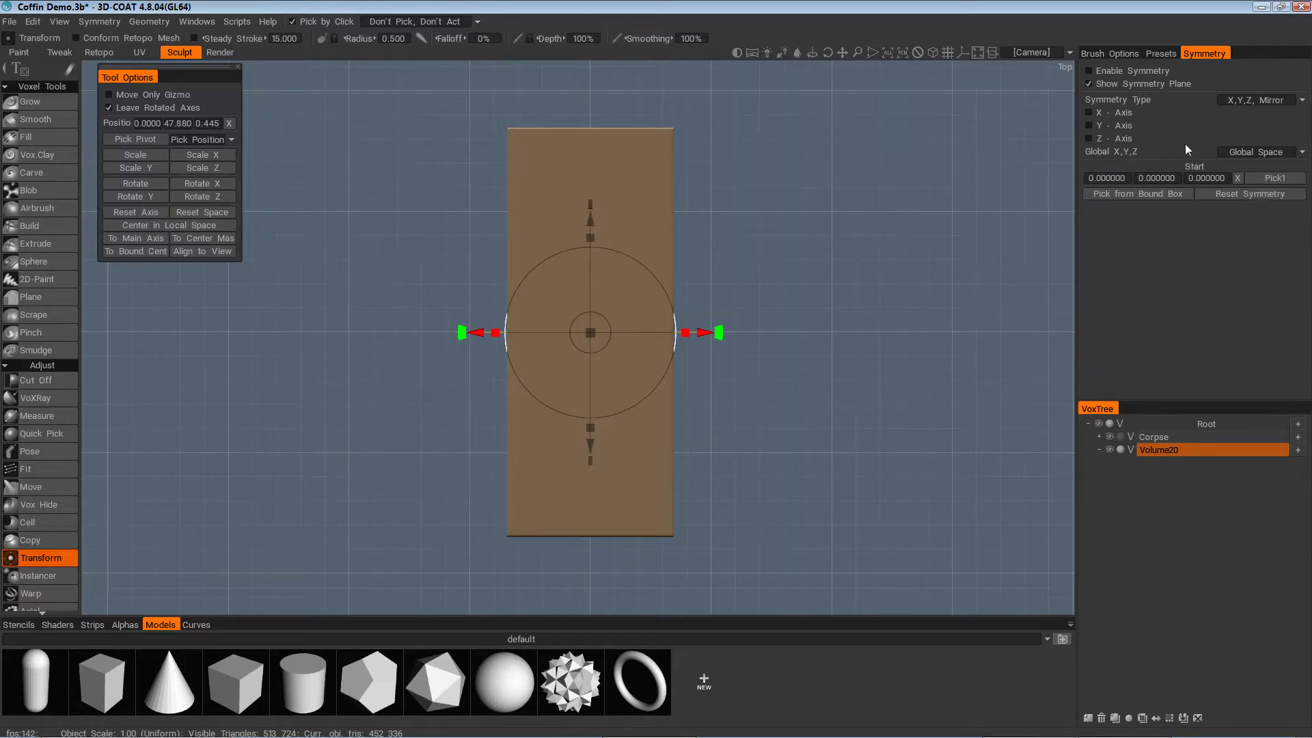
click(1111, 112)
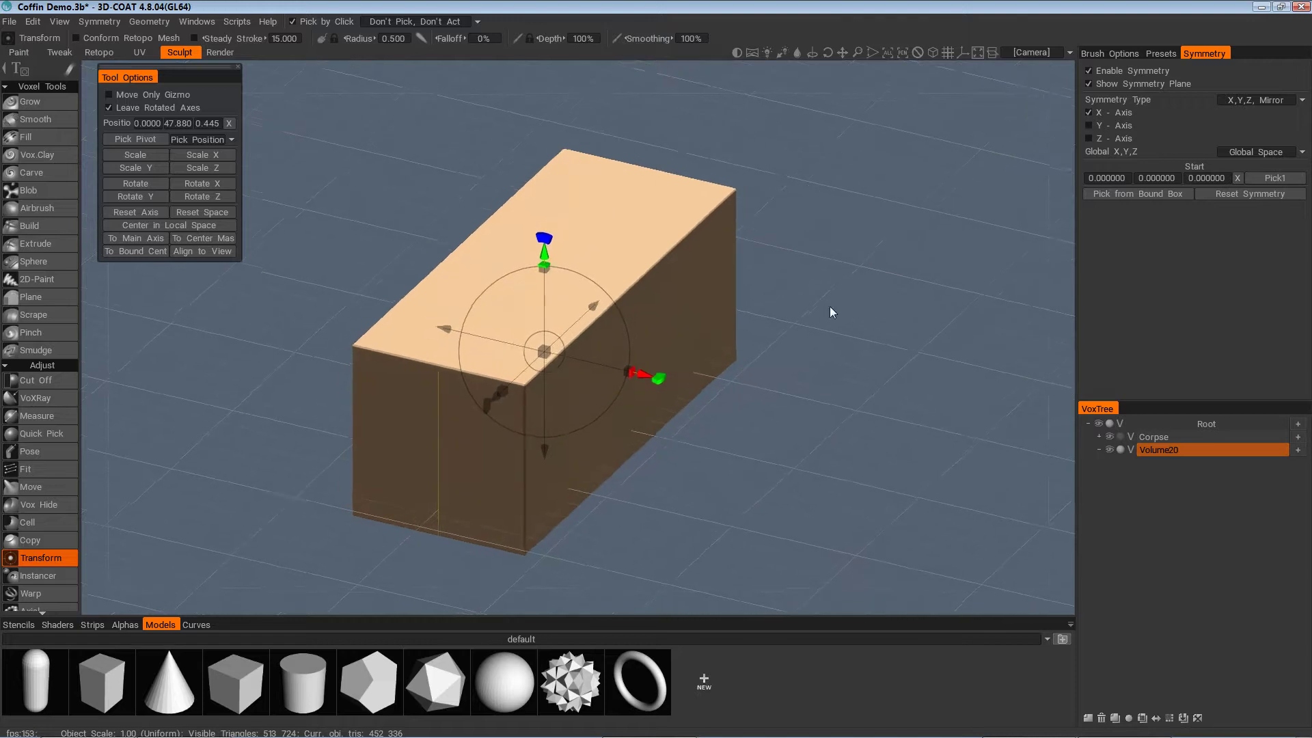
Set the camera to rotate around the last draw point and frame the whole box in the top view
click(1048, 53)
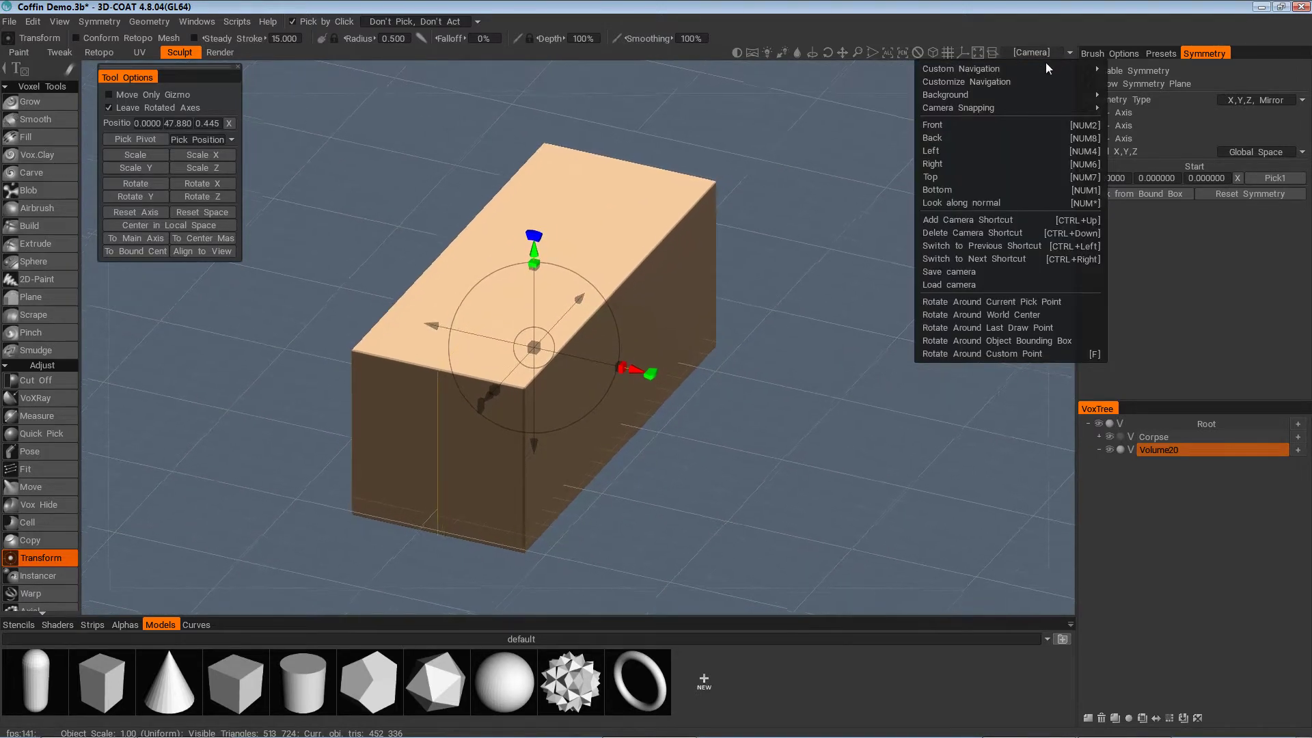
click(1013, 325)
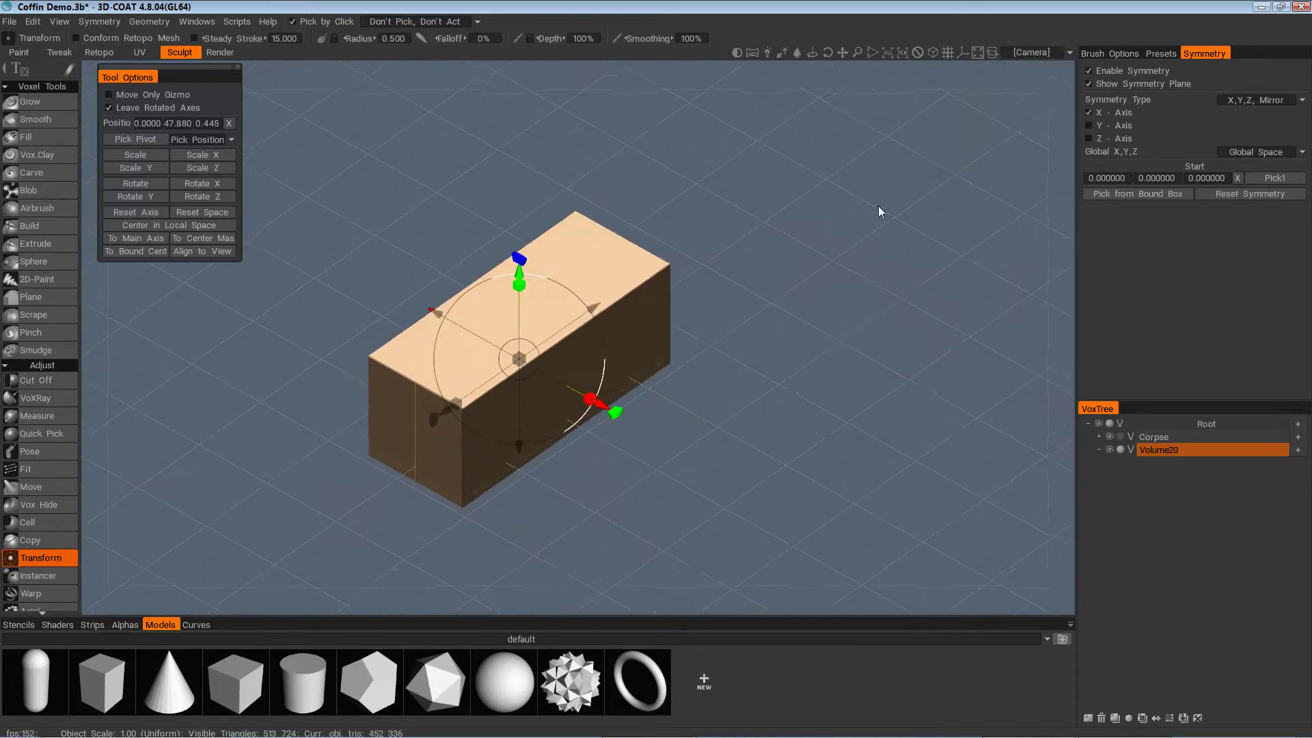
click(933, 53)
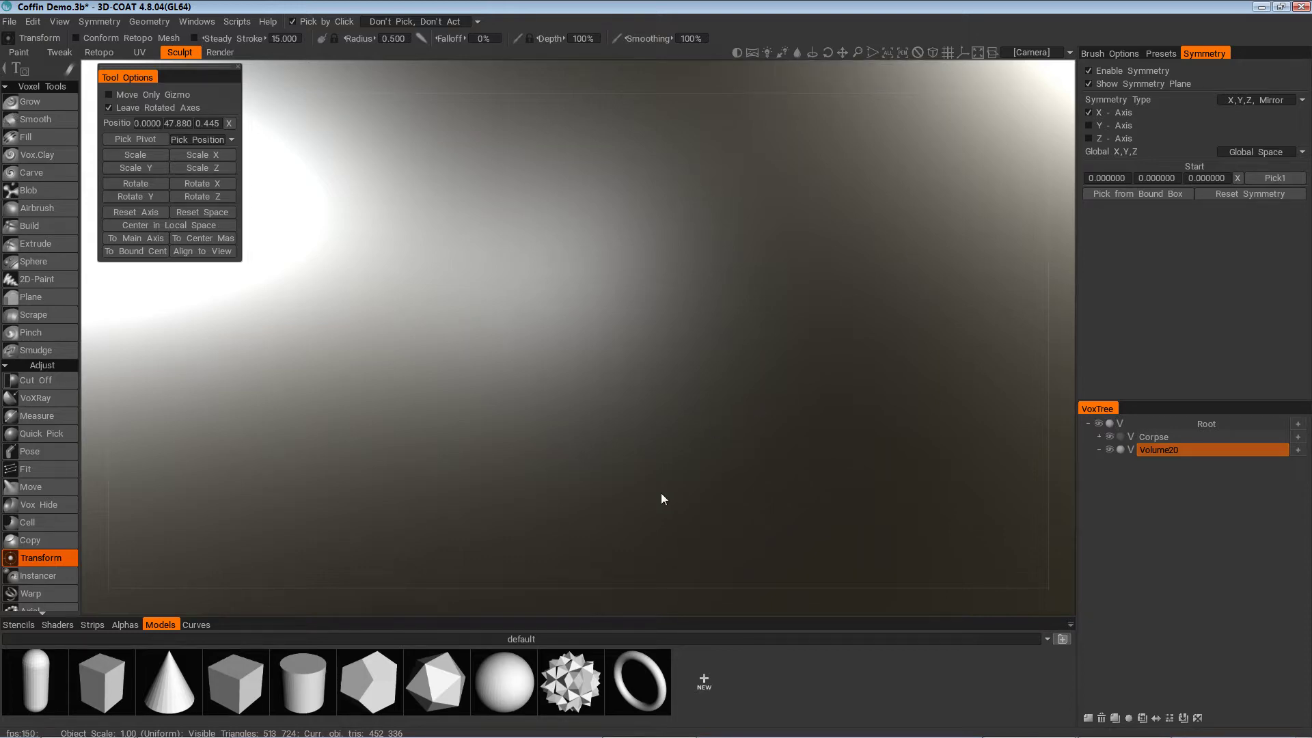
click(933, 54)
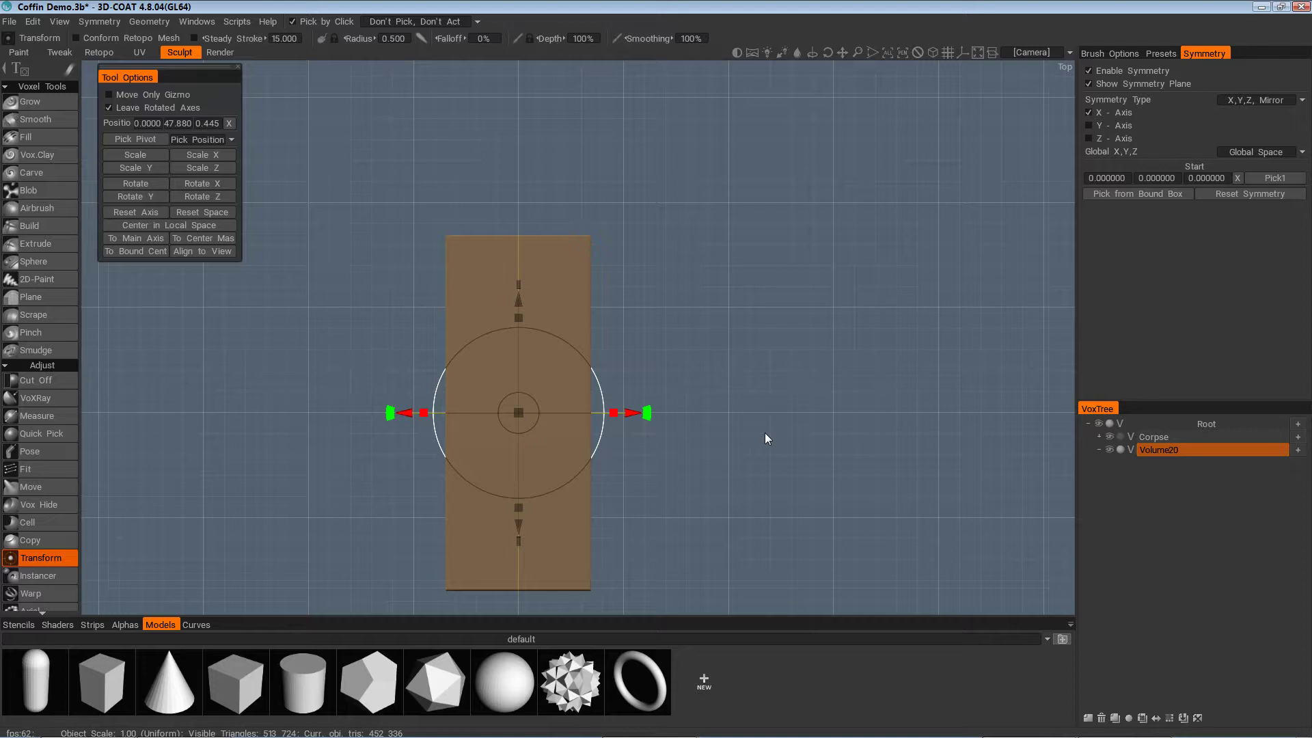
middle_drag(765, 433, 826, 375)
right_drag(826, 375, 437, 123)
right_drag(645, 250, 695, 306)
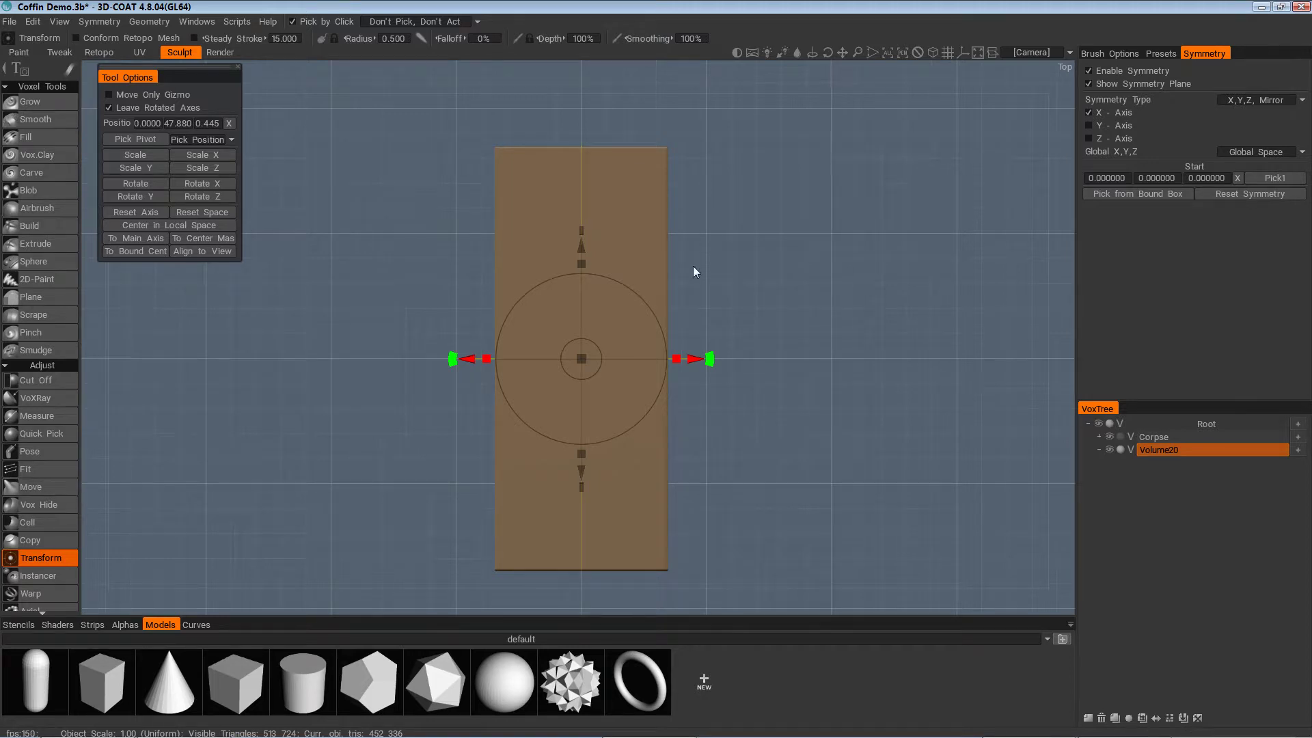
Cut diagonally across both corners at the head end of Volume20 with the Cut Off tool
click(41, 381)
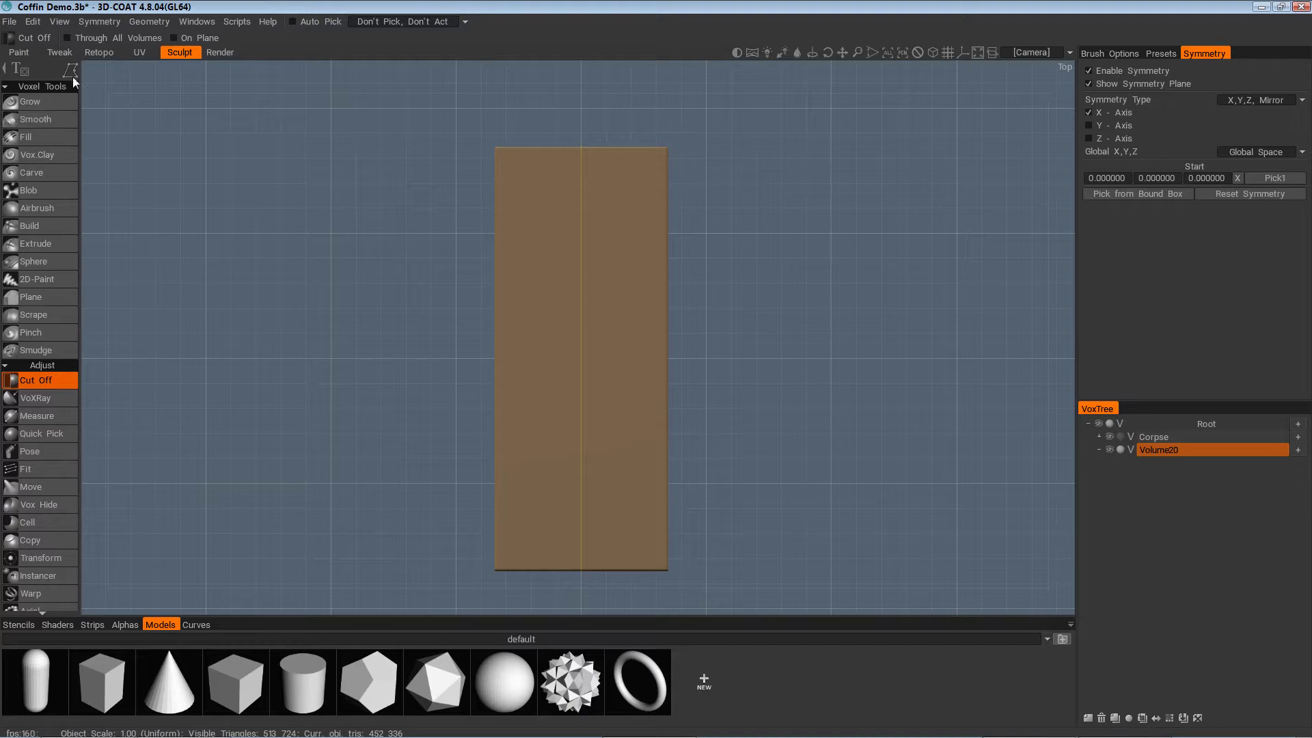
mouse_move(68, 74)
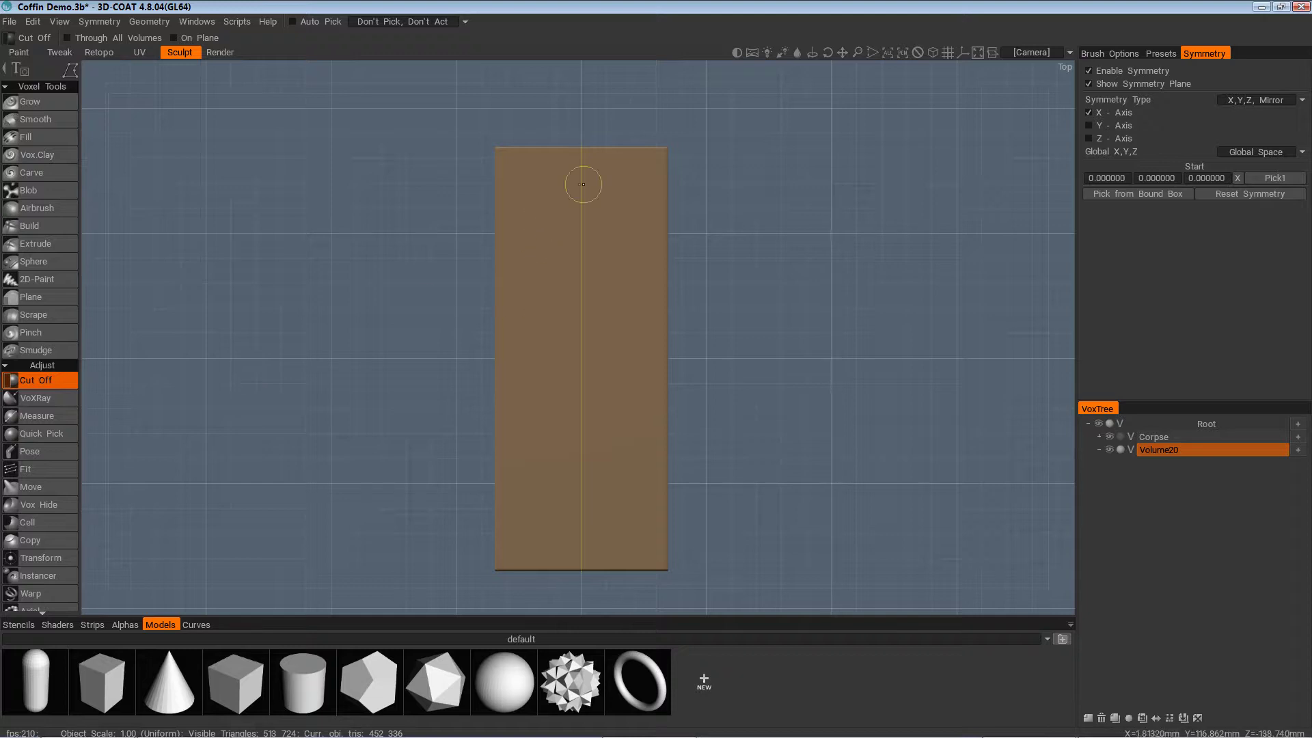
click(615, 142)
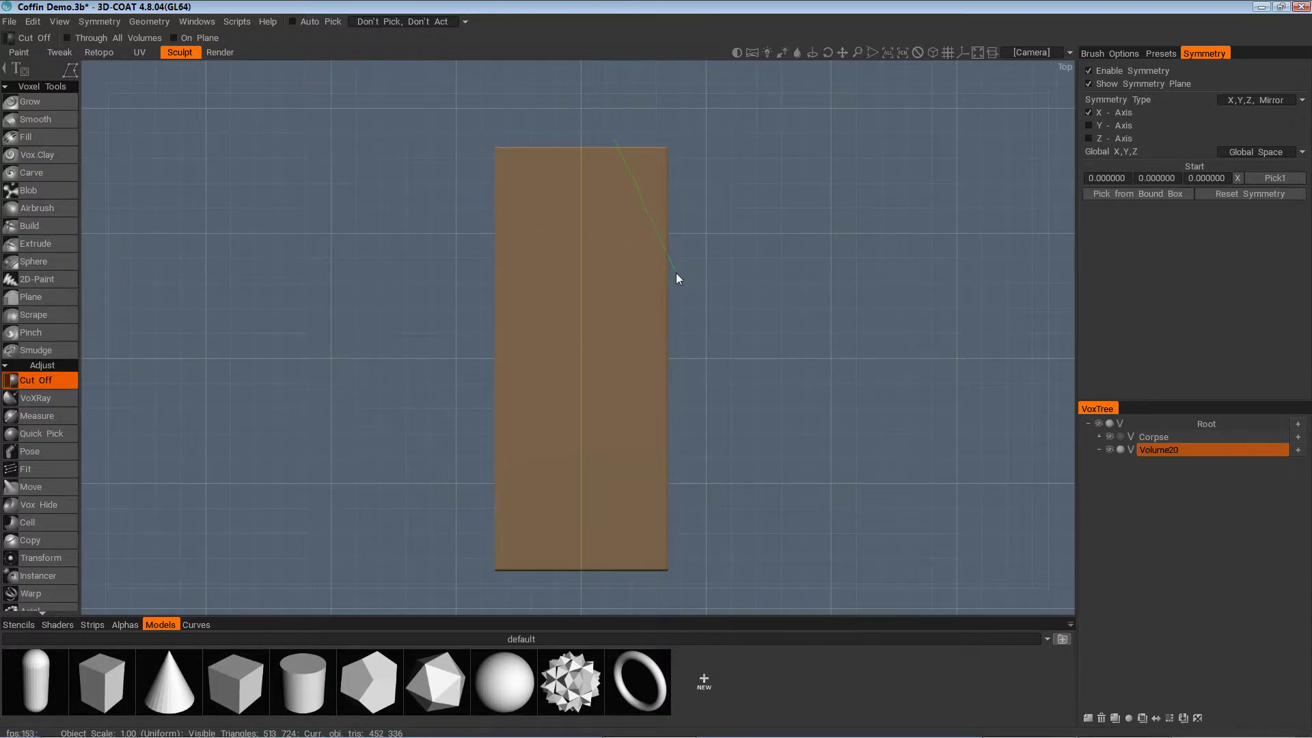
click(616, 140)
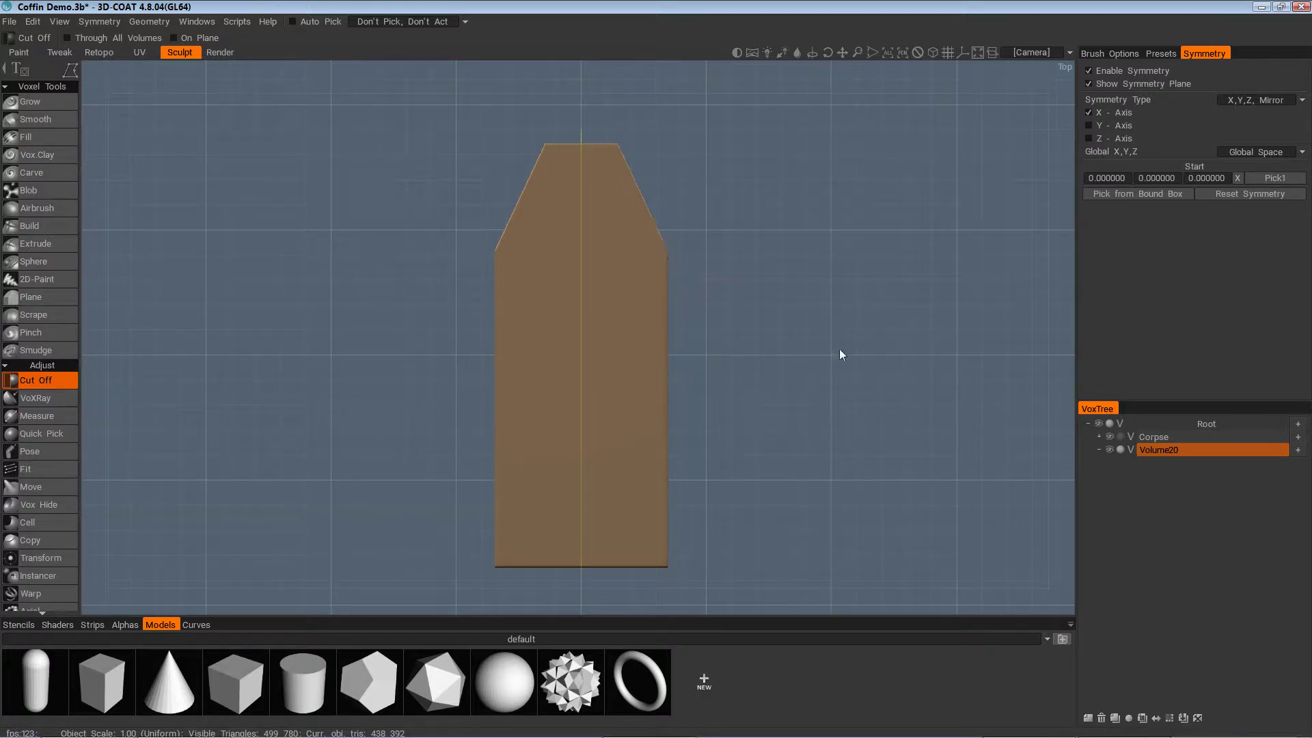
Ghost Volume20 briefly to check the Corpse's fit inside the trimmed box, and switch the volume to surface mode
click(1119, 450)
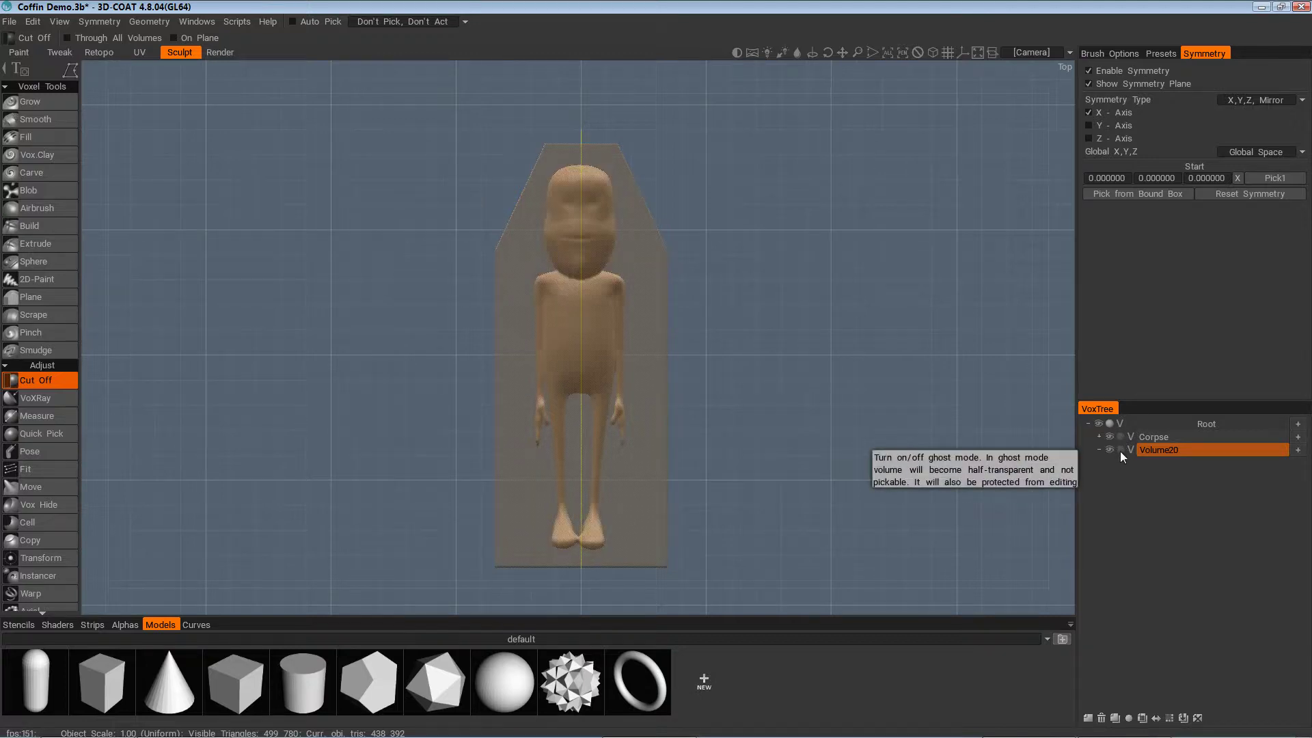
click(1120, 451)
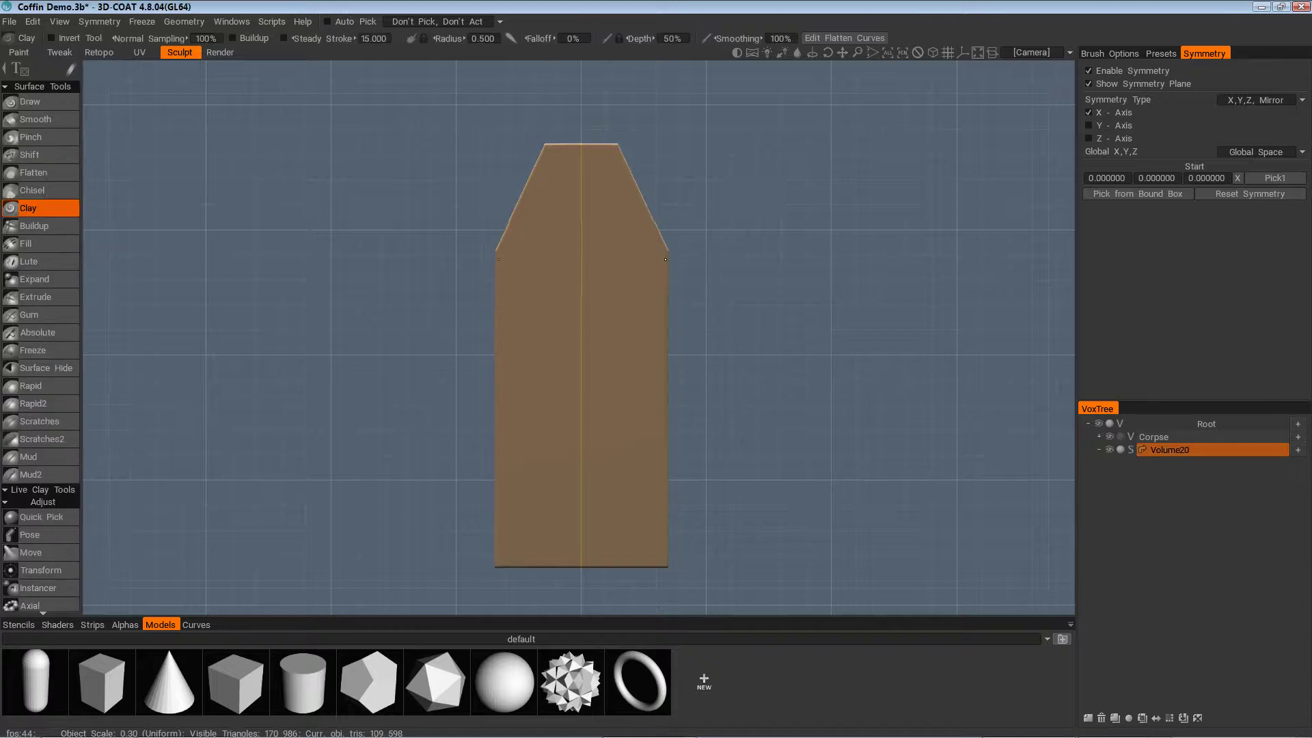
drag(670, 259, 674, 233)
key(KP_7)
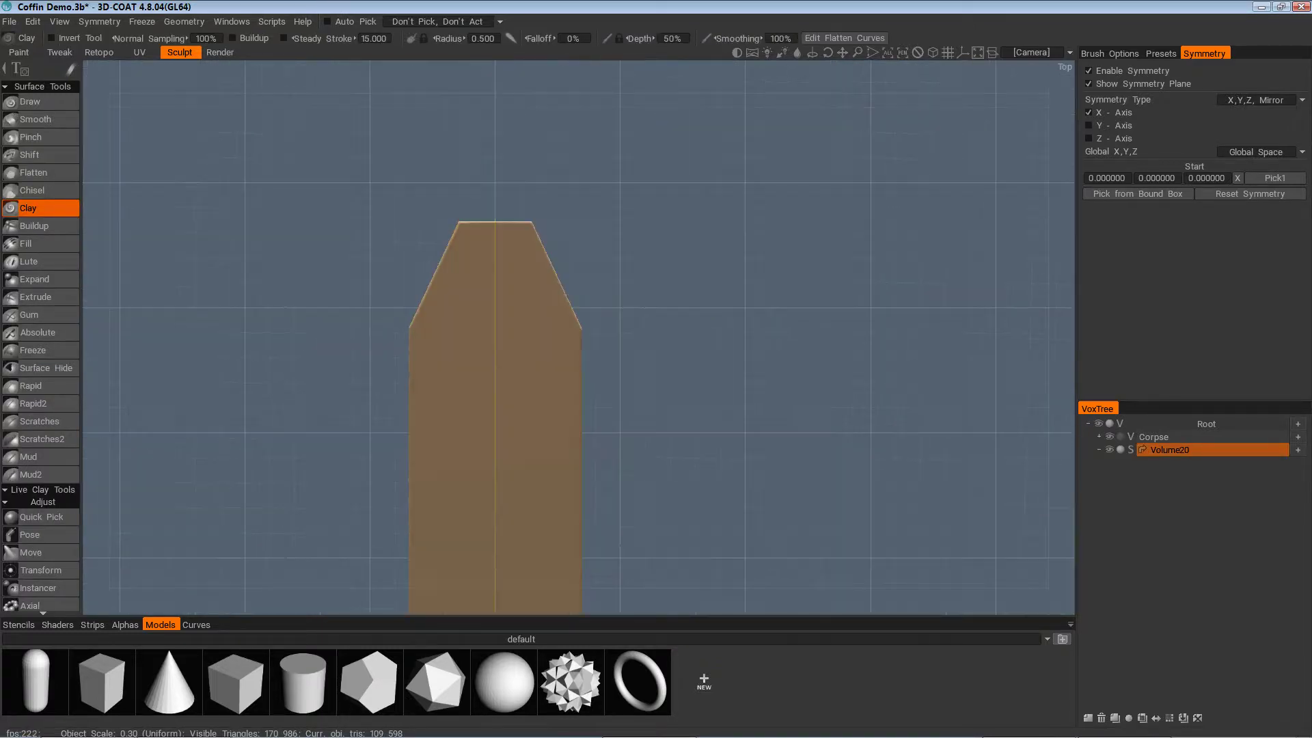
middle_drag(649, 251, 682, 137)
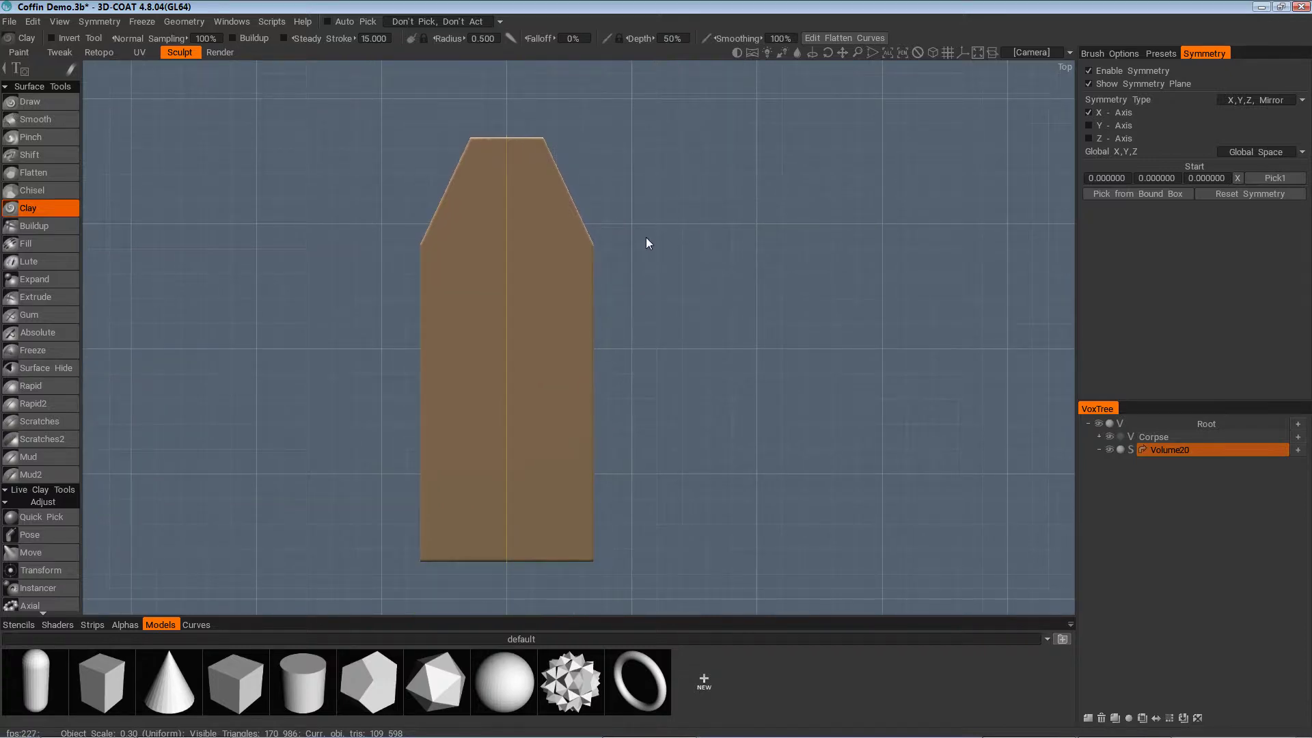
drag(601, 254, 625, 232)
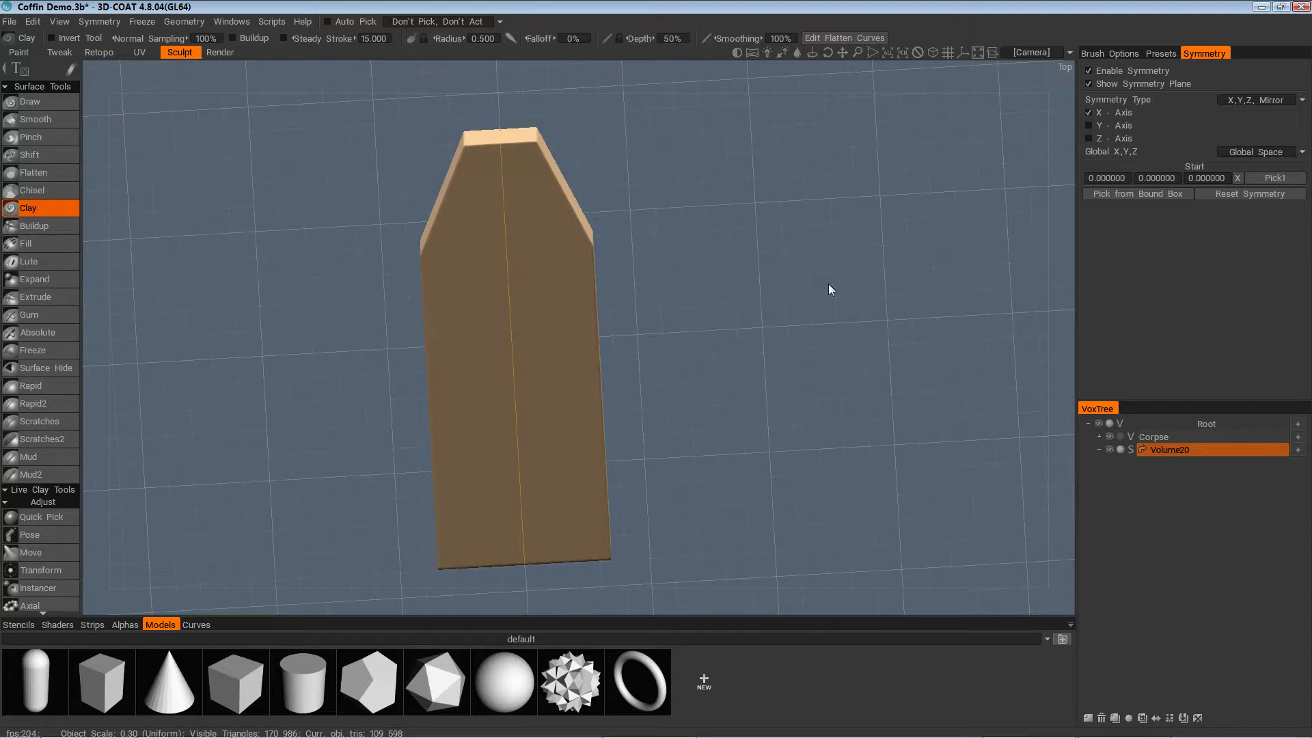
Try to convert Volume20 from surface mode back to voxels
double_click(1179, 450)
click(1134, 449)
click(1131, 451)
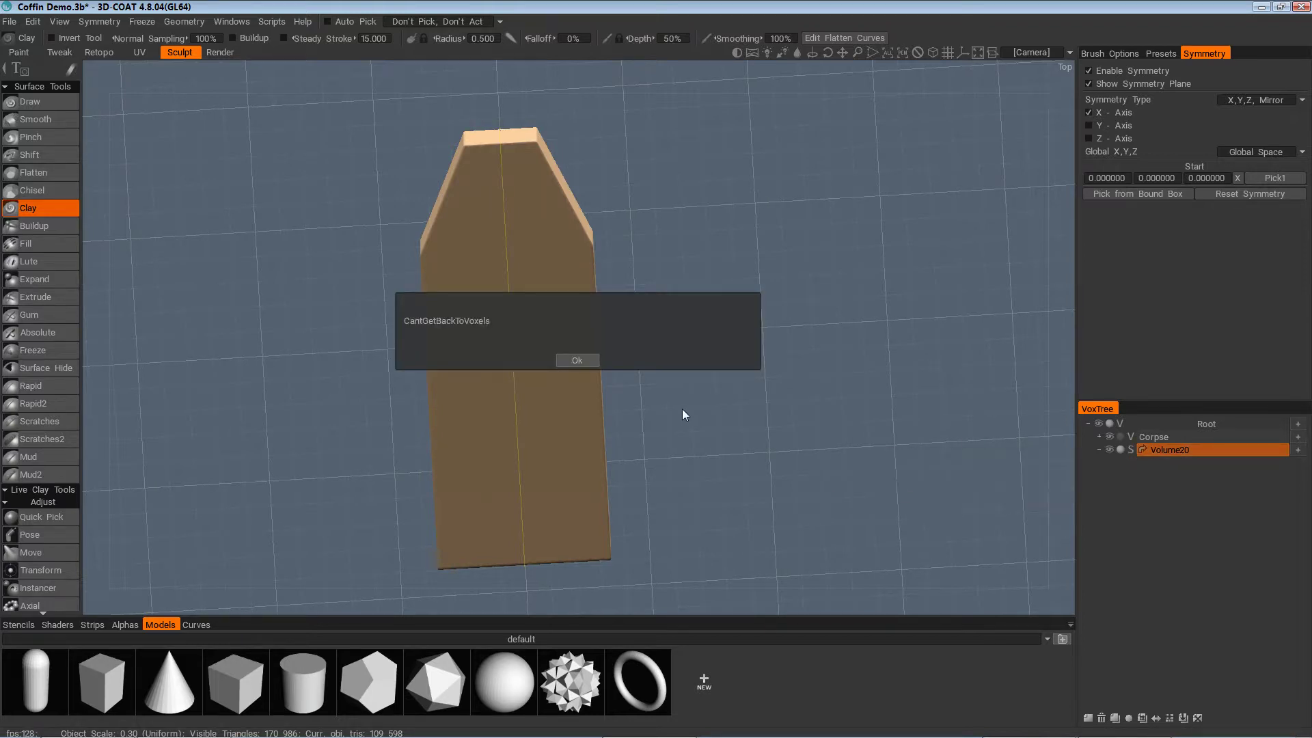
click(577, 361)
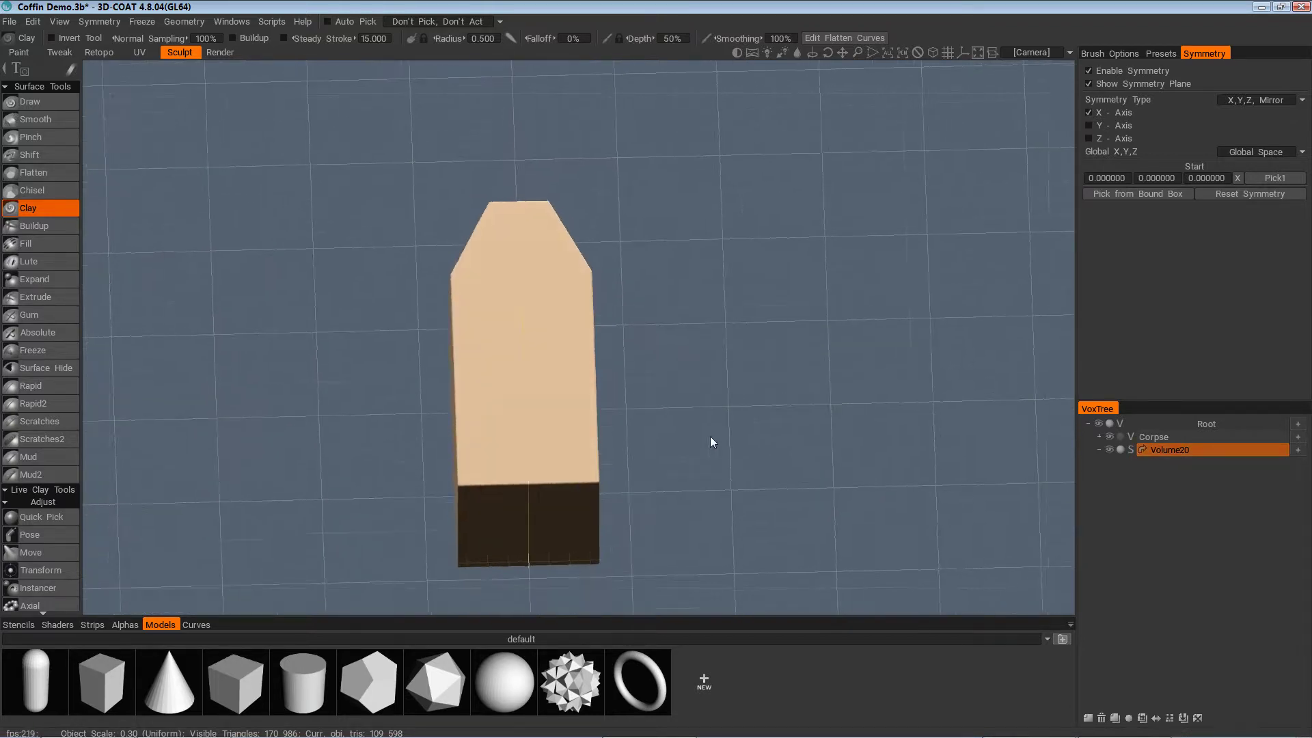
Delete Volume20 from the scene
drag(727, 429, 615, 436)
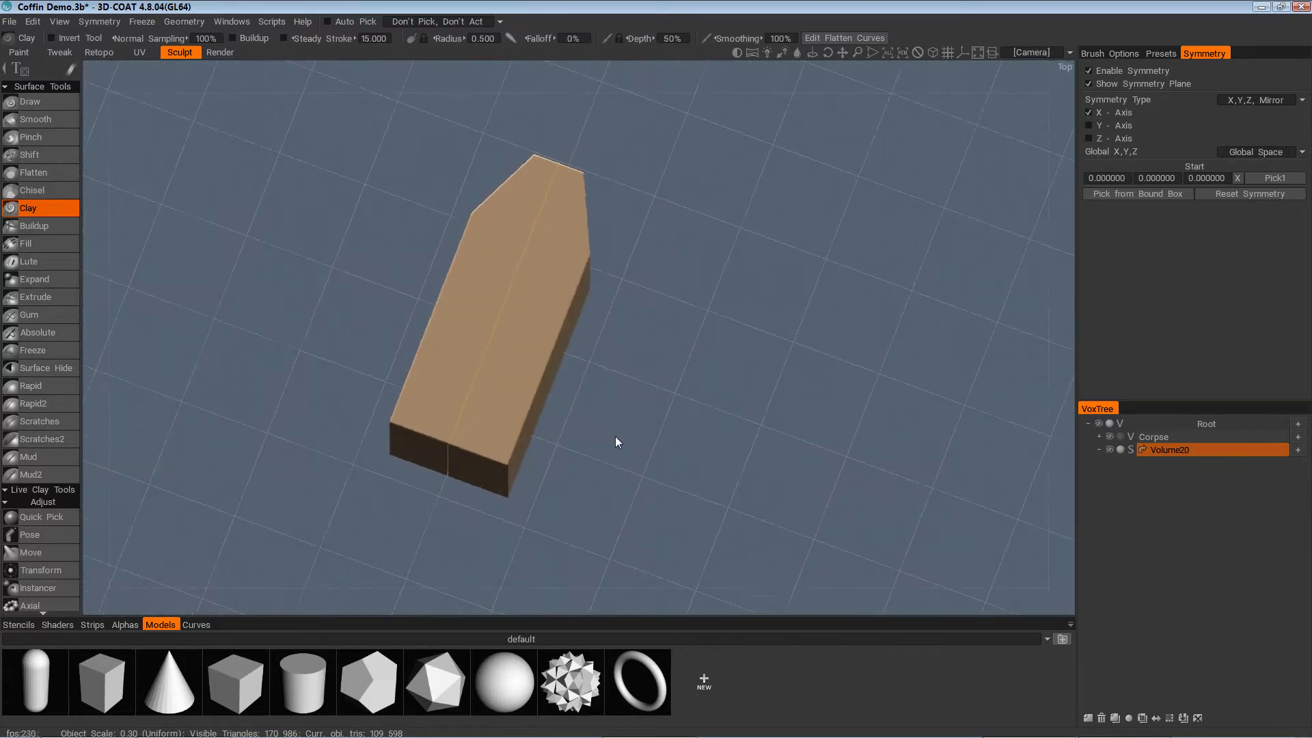
right_drag(615, 436, 814, 458)
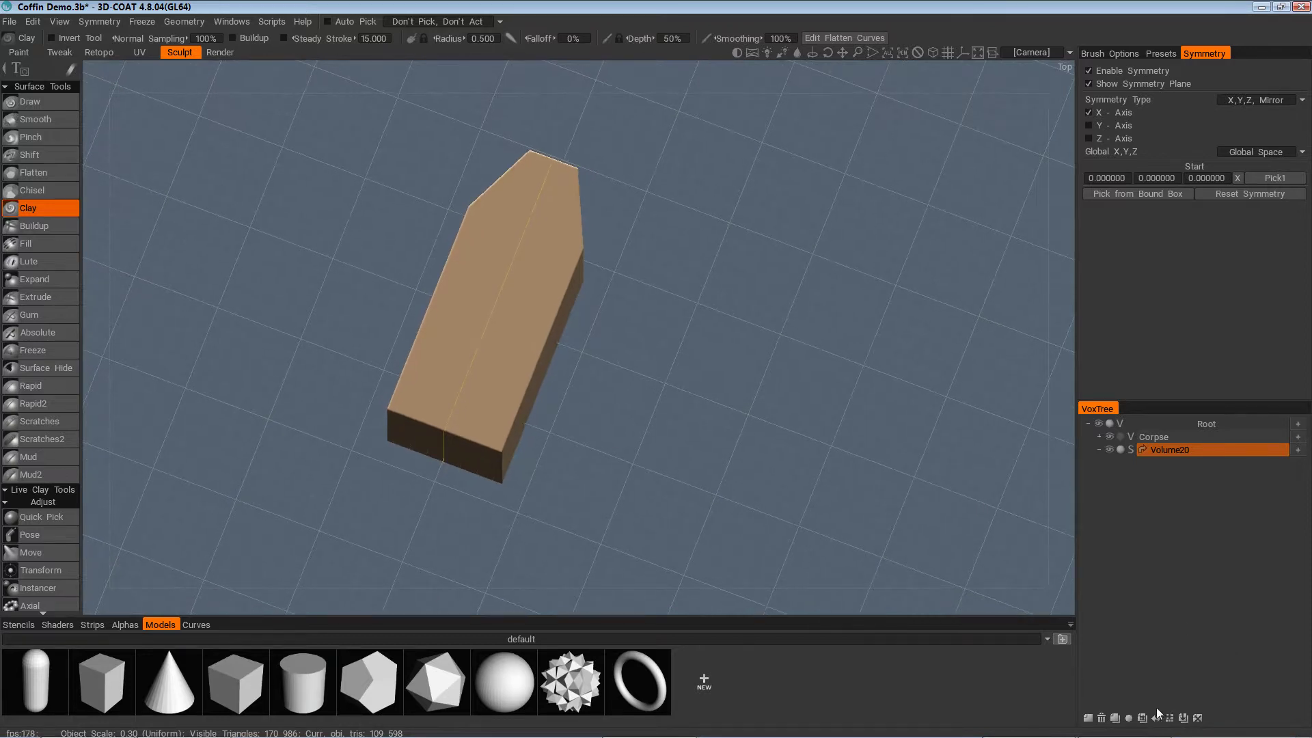
click(1101, 718)
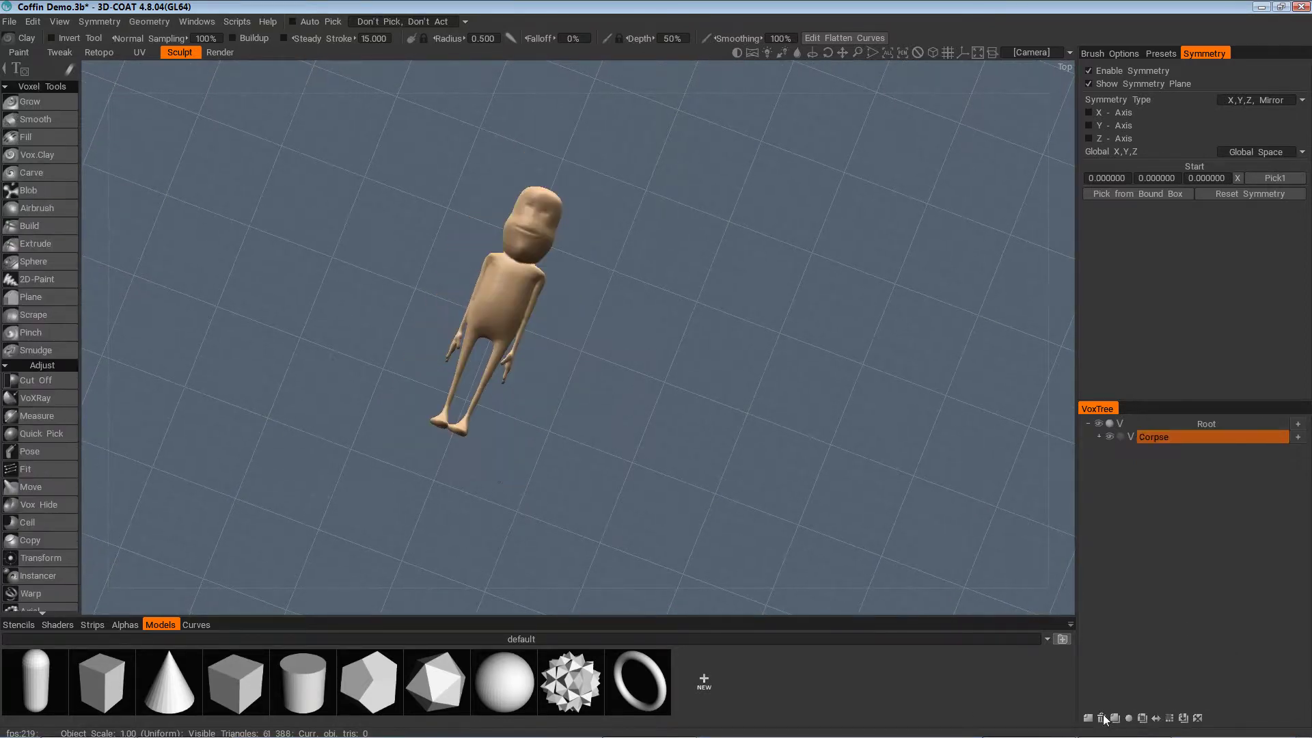
Start a 138.54 × 138.54 × 339.09 box primitive and raise it to about 49.57 on Y around the Corpse
drag(1110, 610, 892, 479)
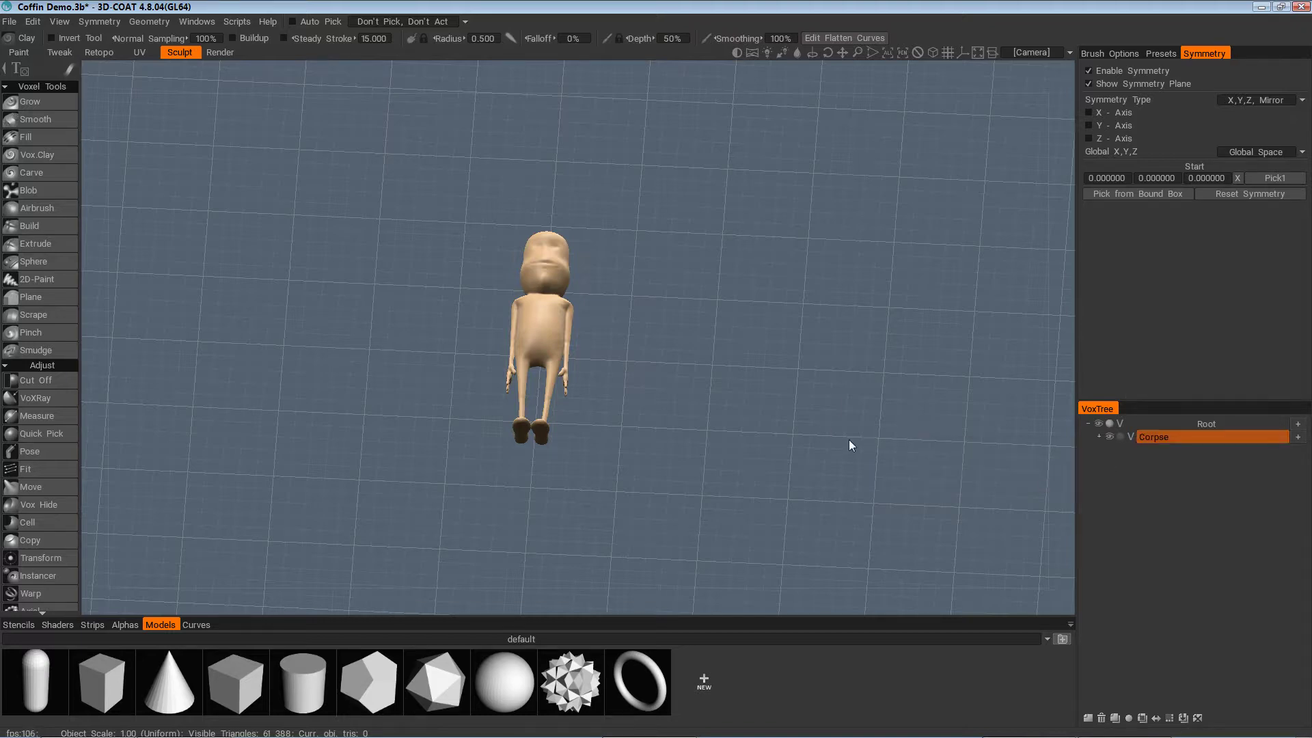
drag(849, 444, 687, 454)
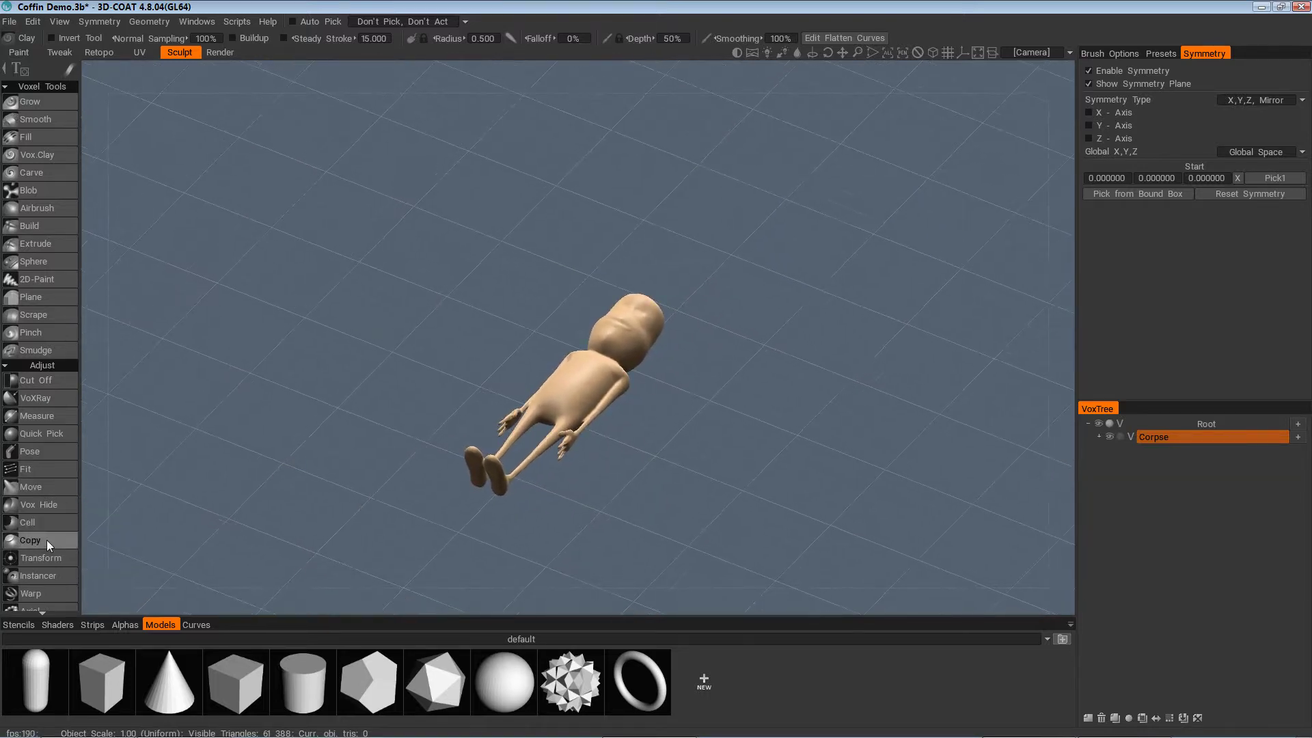
scroll(61, 474, down, 2)
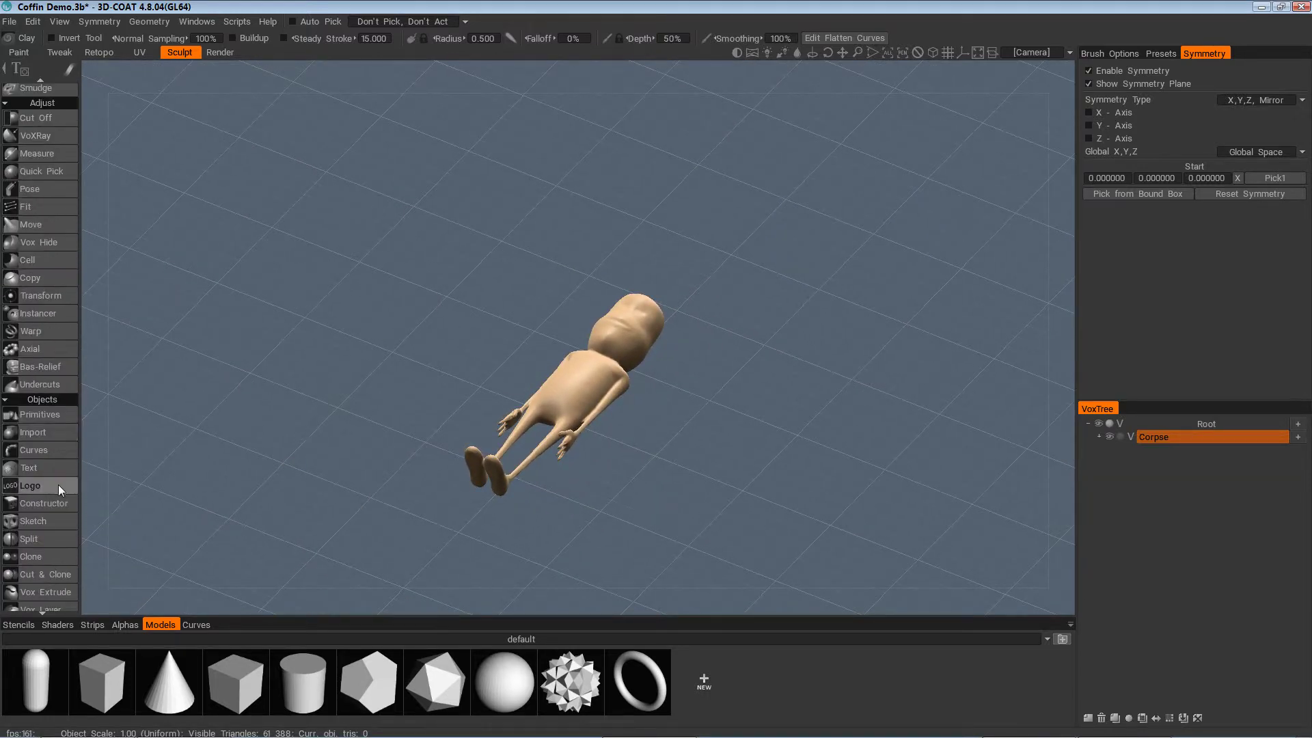
click(38, 415)
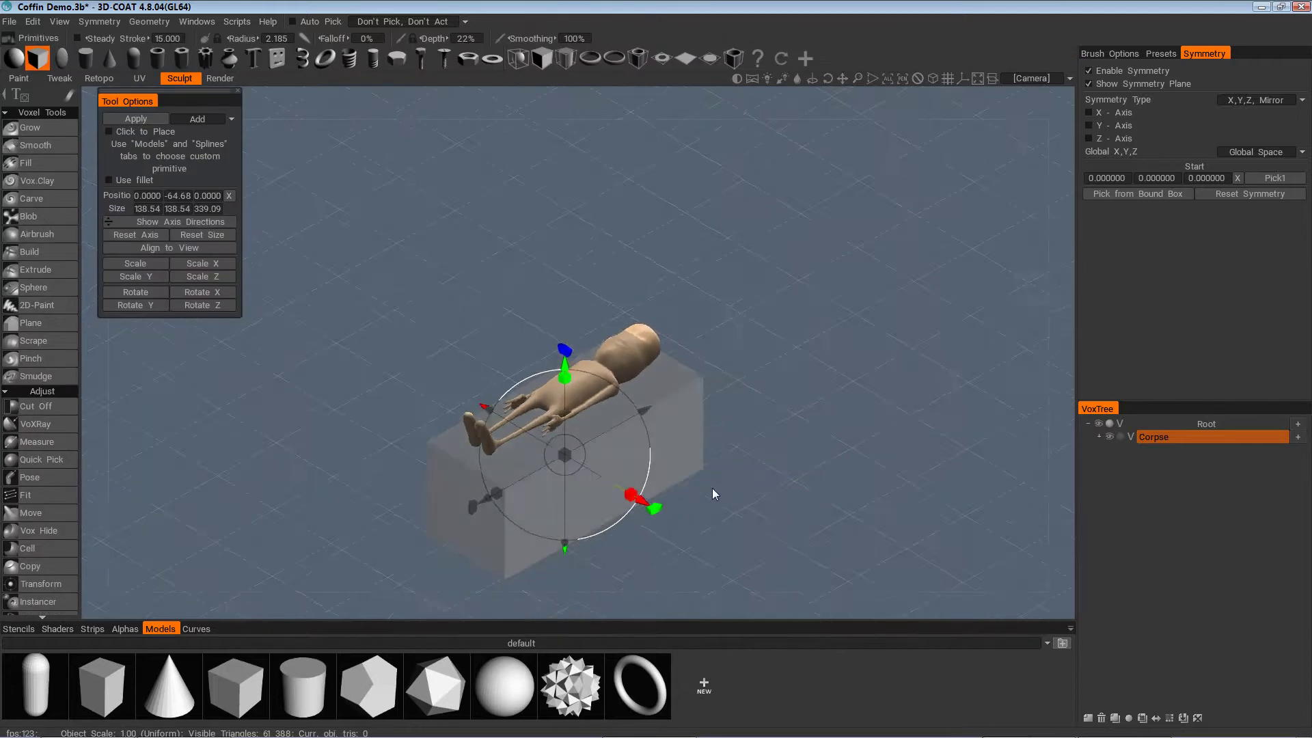
mouse_move(712, 494)
mouse_down()
mouse_move(615, 480)
mouse_move(701, 511)
mouse_up()
scroll(615, 481, up, 2)
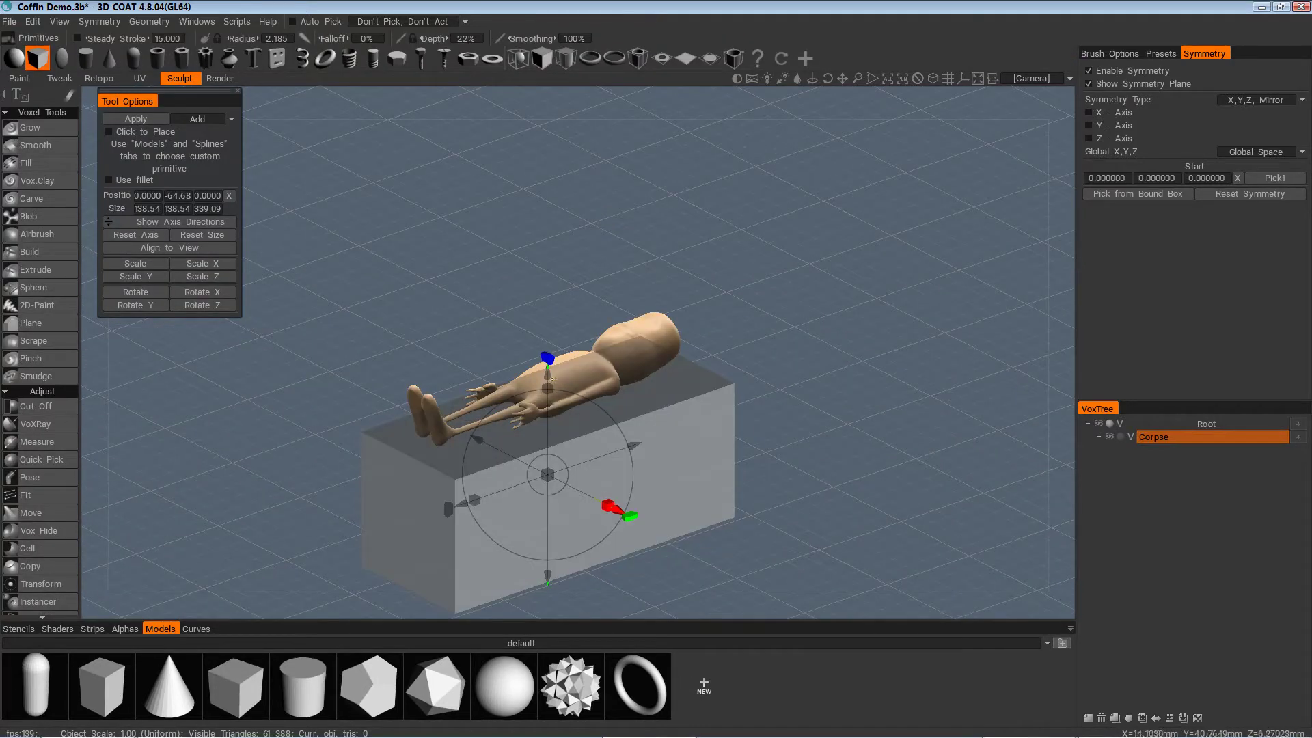
drag(550, 379, 551, 269)
drag(687, 372, 544, 264)
scroll(591, 310, up, 2)
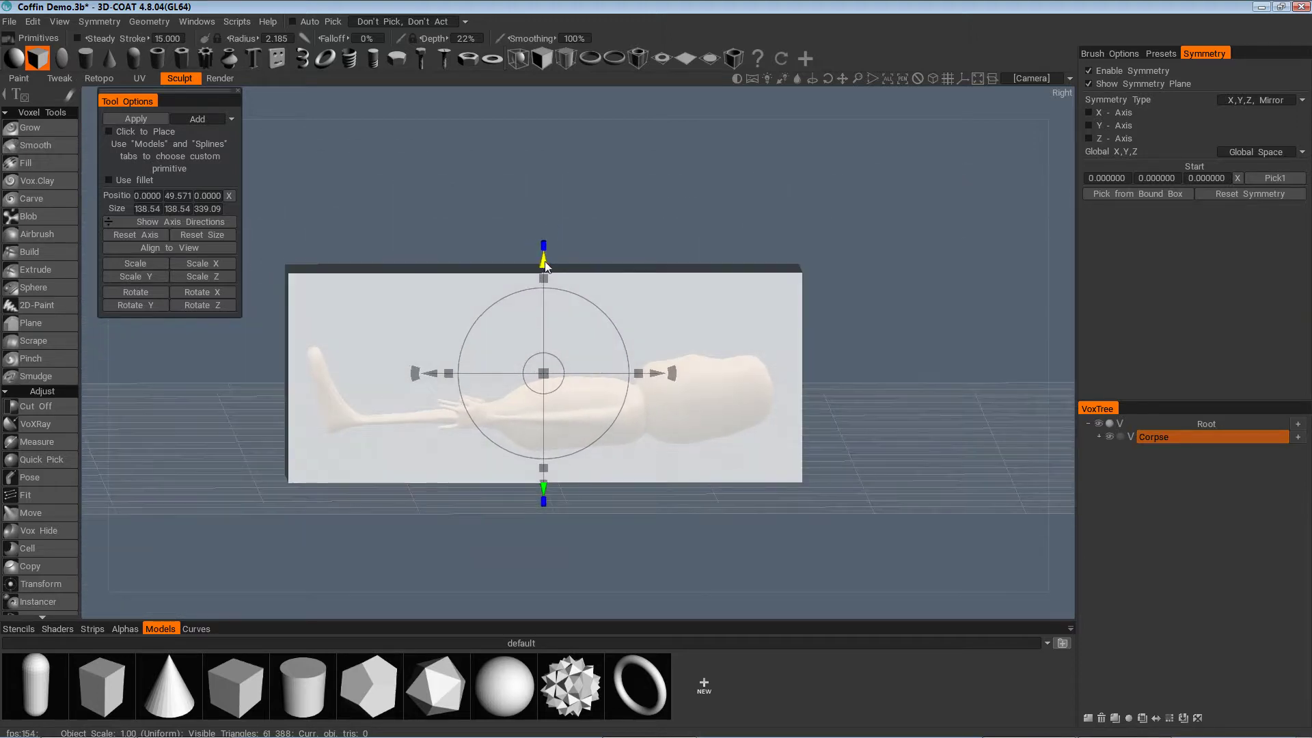
Add a new volume under Root and apply the box primitive to it
click(1297, 424)
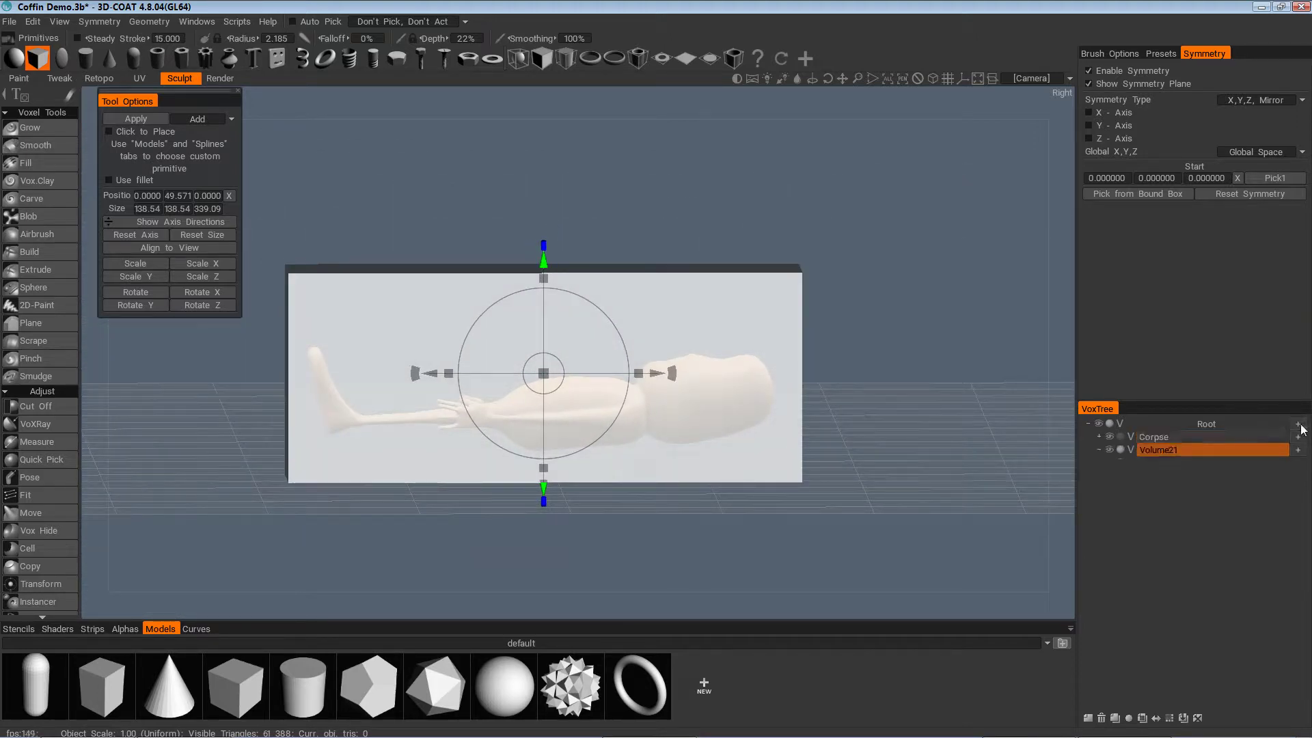
drag(901, 500, 868, 471)
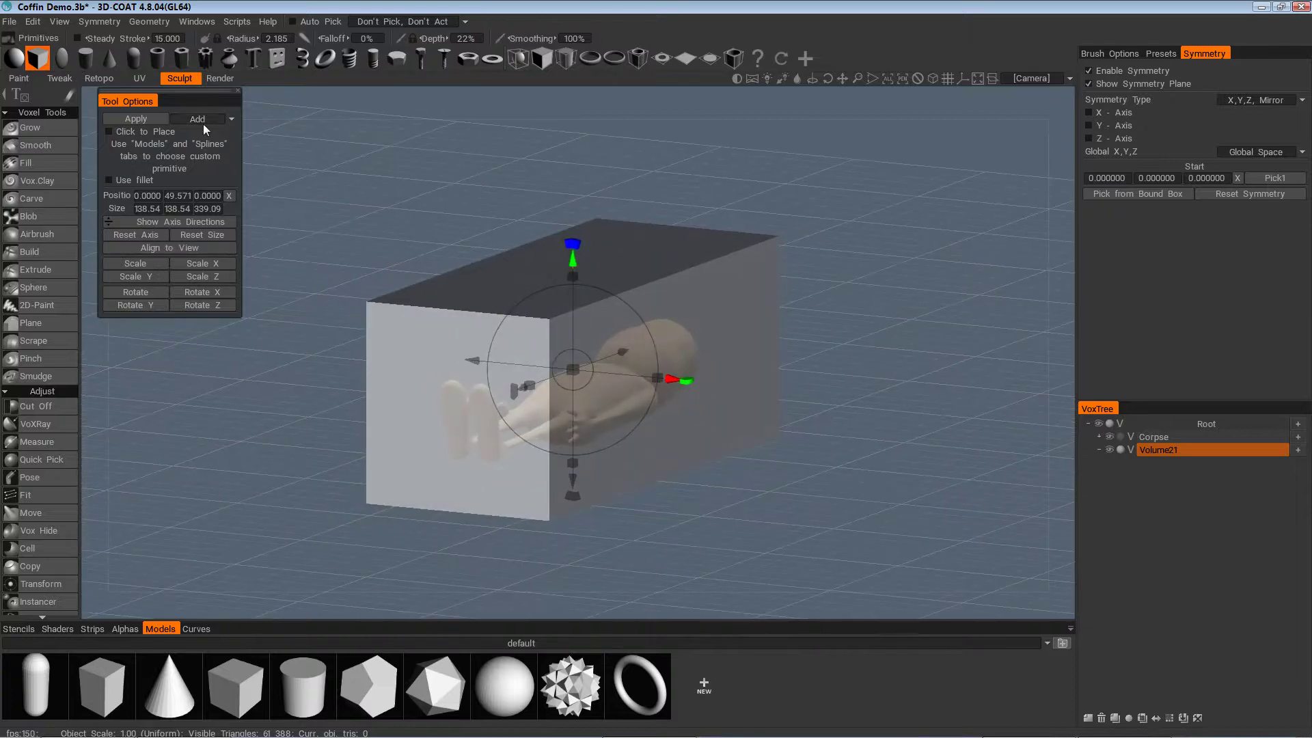
click(142, 122)
click(146, 131)
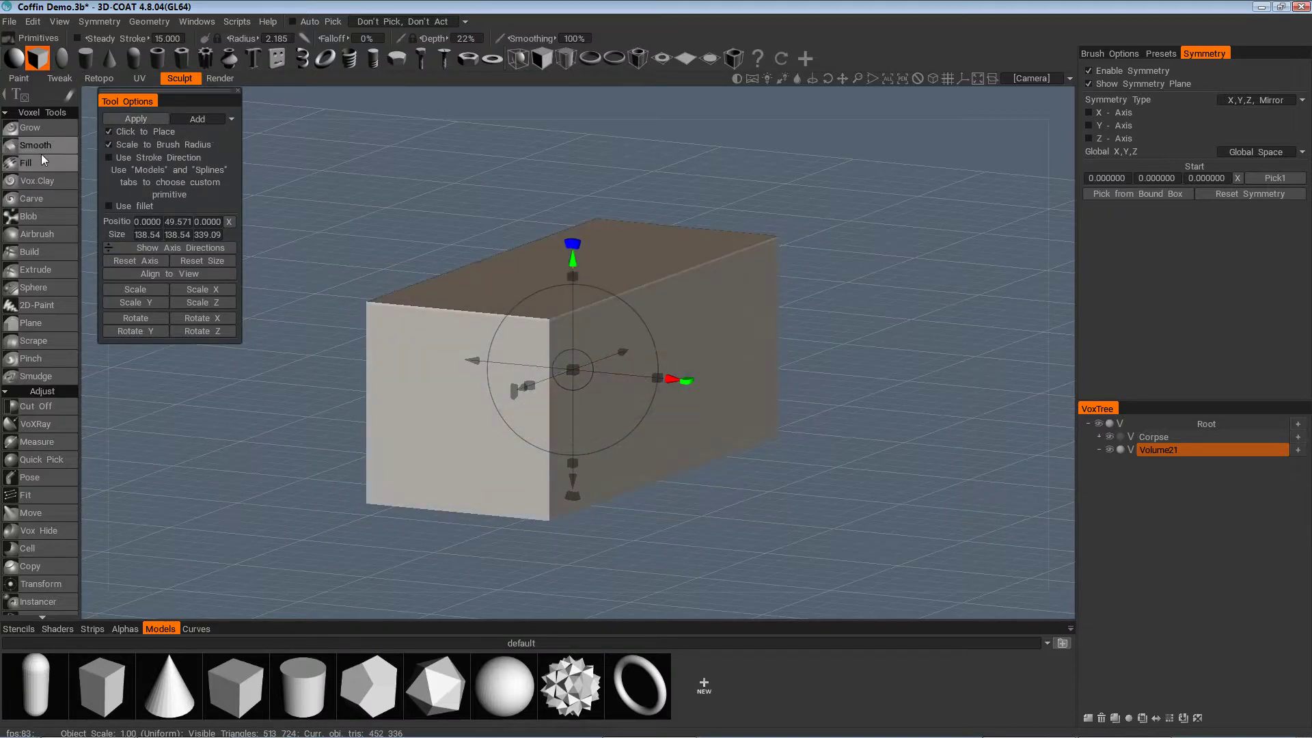
Choose the Cut Off tool, show the new box from the top and enable mirror symmetry on the X axis
click(33, 409)
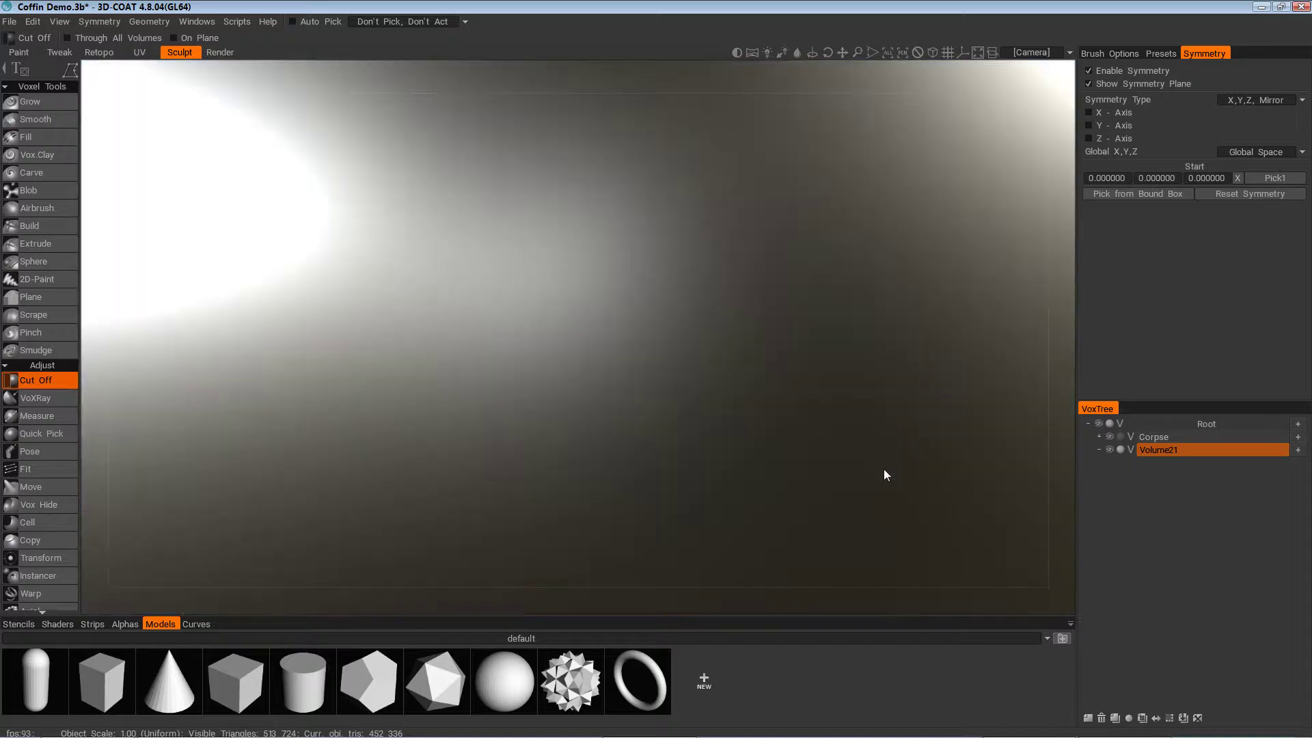
key(KP_7)
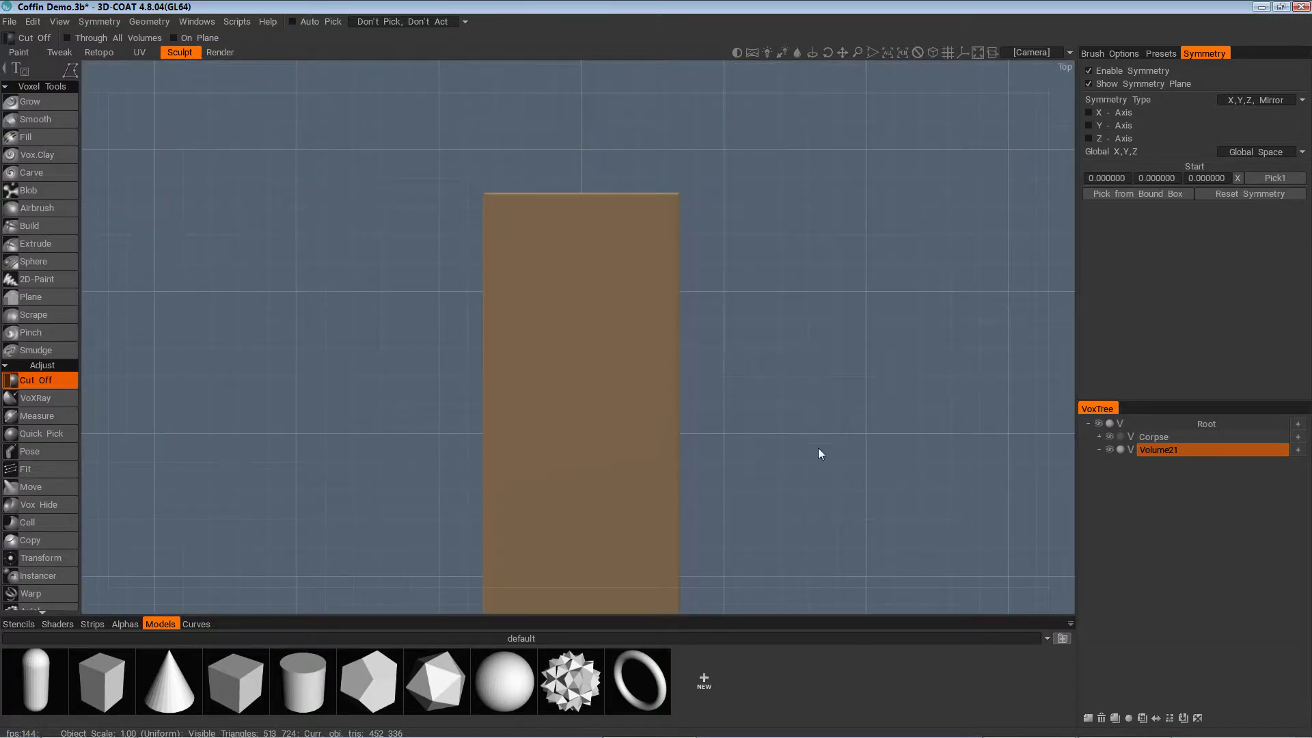
scroll(820, 451, down, 3)
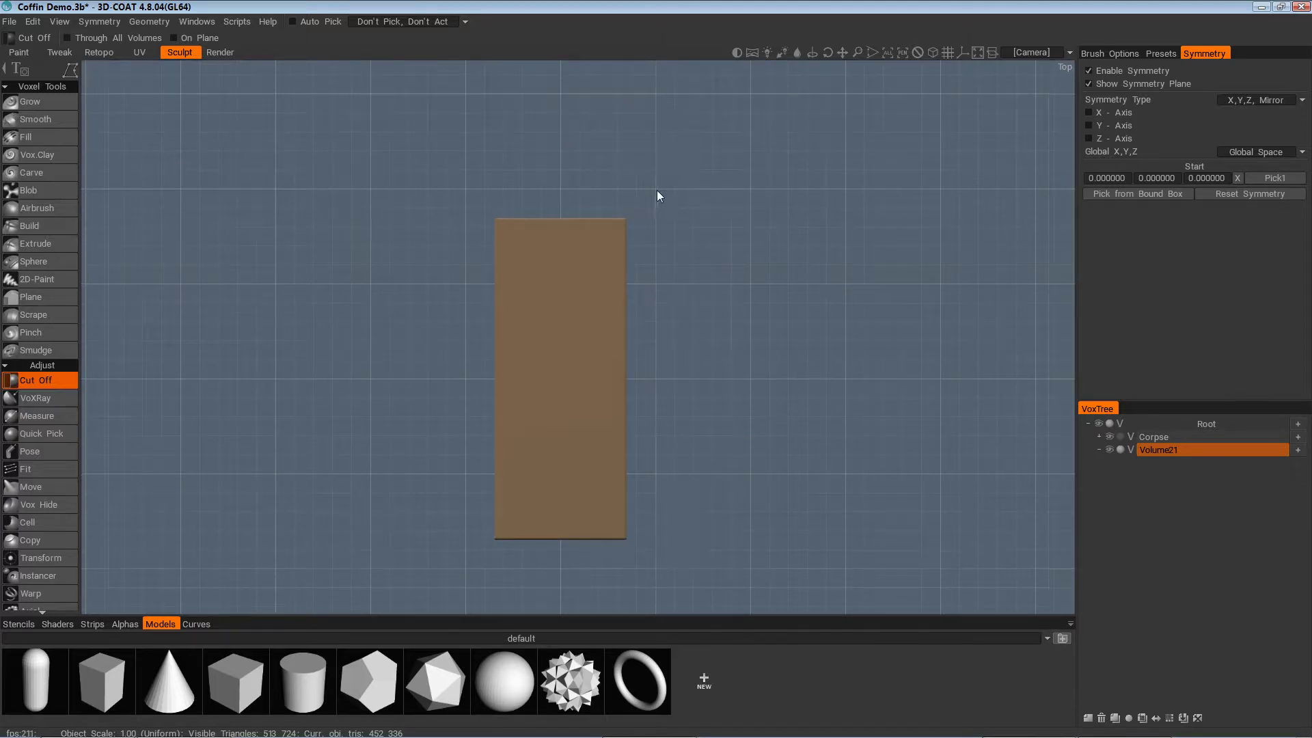
scroll(620, 207, up, 2)
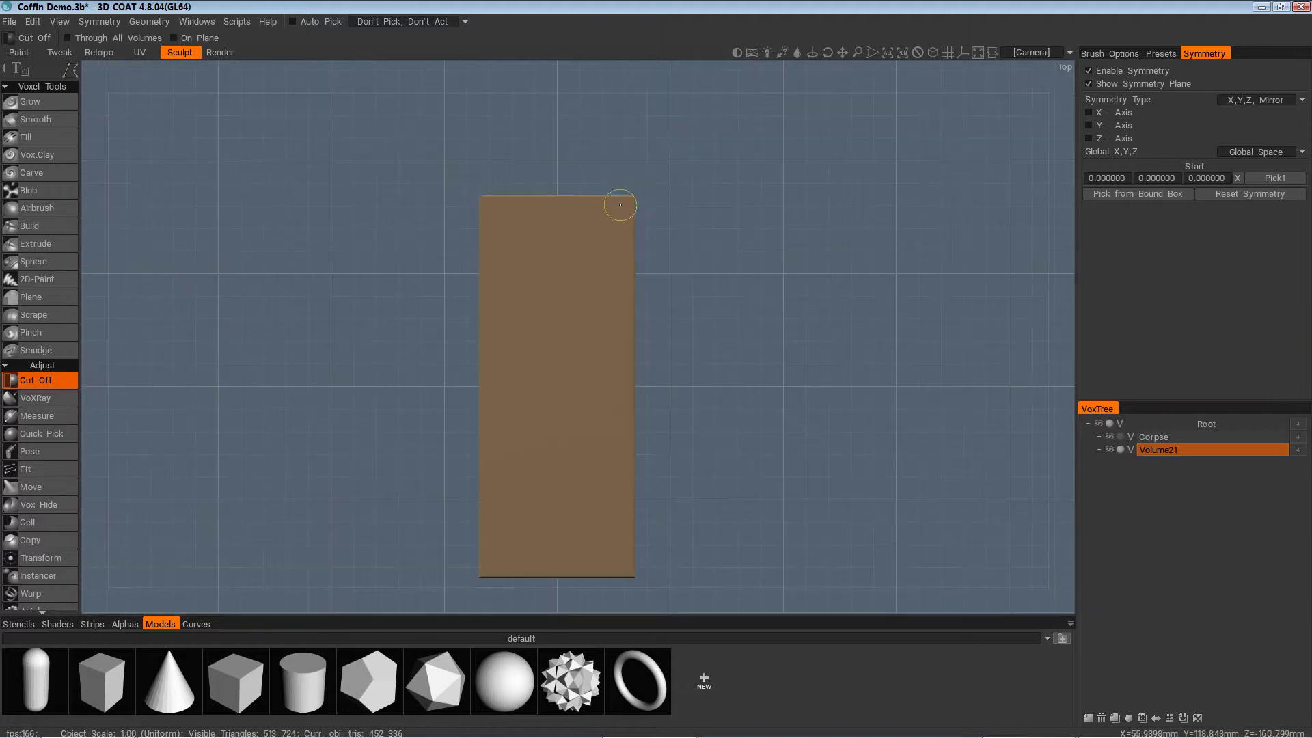
click(1097, 111)
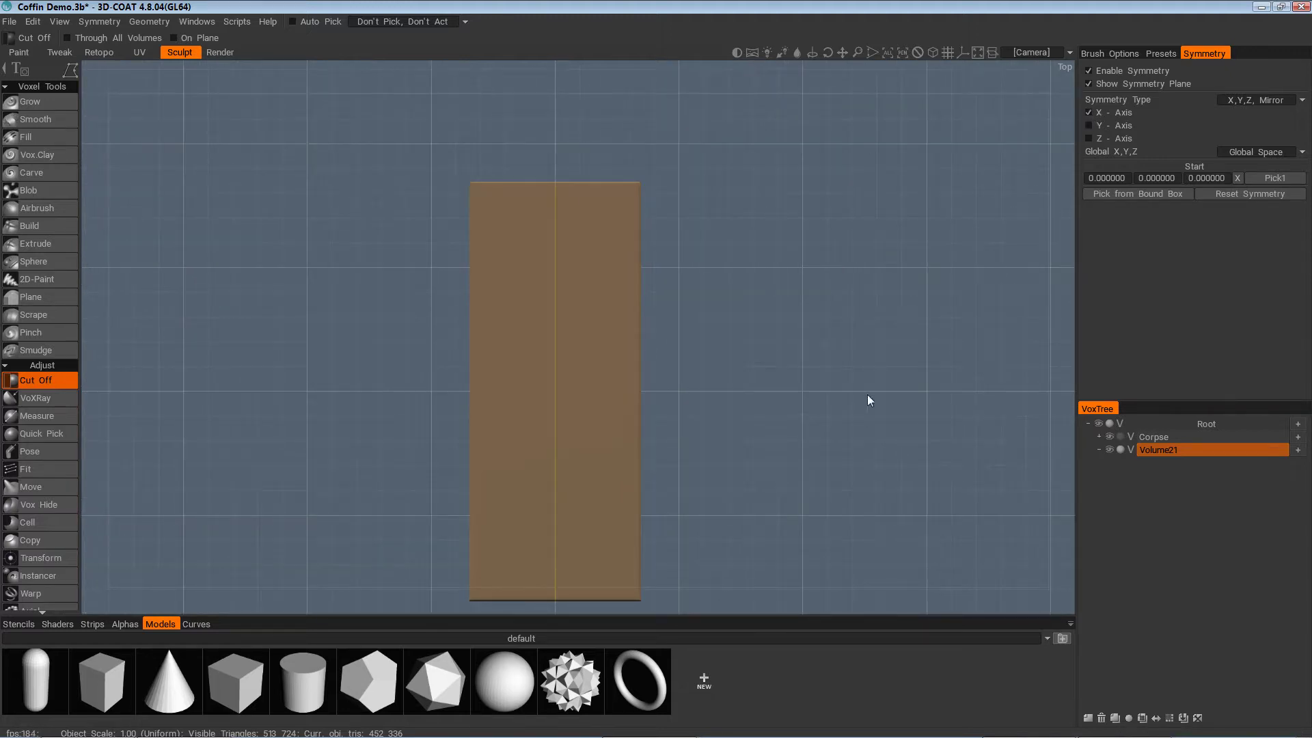
Cut off both head-end corners of Volume21 with a diagonal polygon running from the end edge to the shoulder
click(588, 180)
click(624, 157)
click(589, 181)
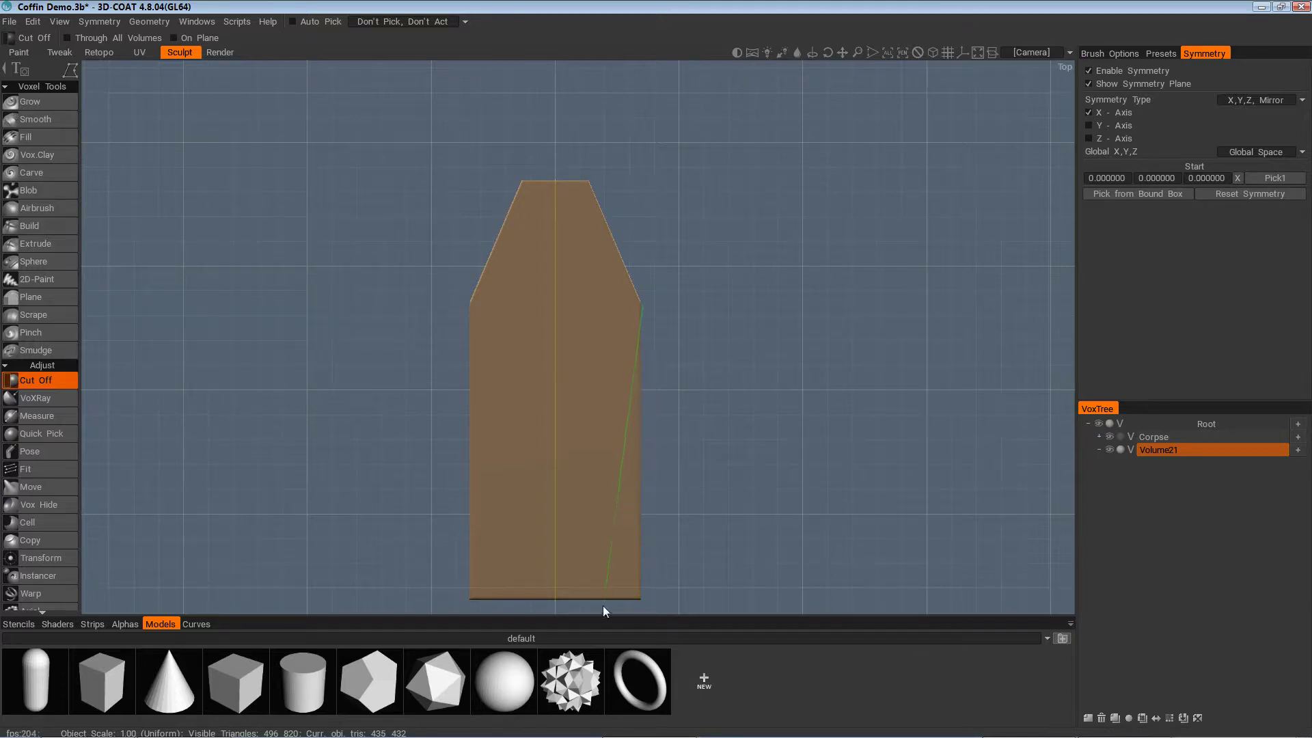
Cut both long sides of Volume21 in a straight taper from the shoulders to a narrower foot end
alt+middle_drag(634, 537, 614, 449)
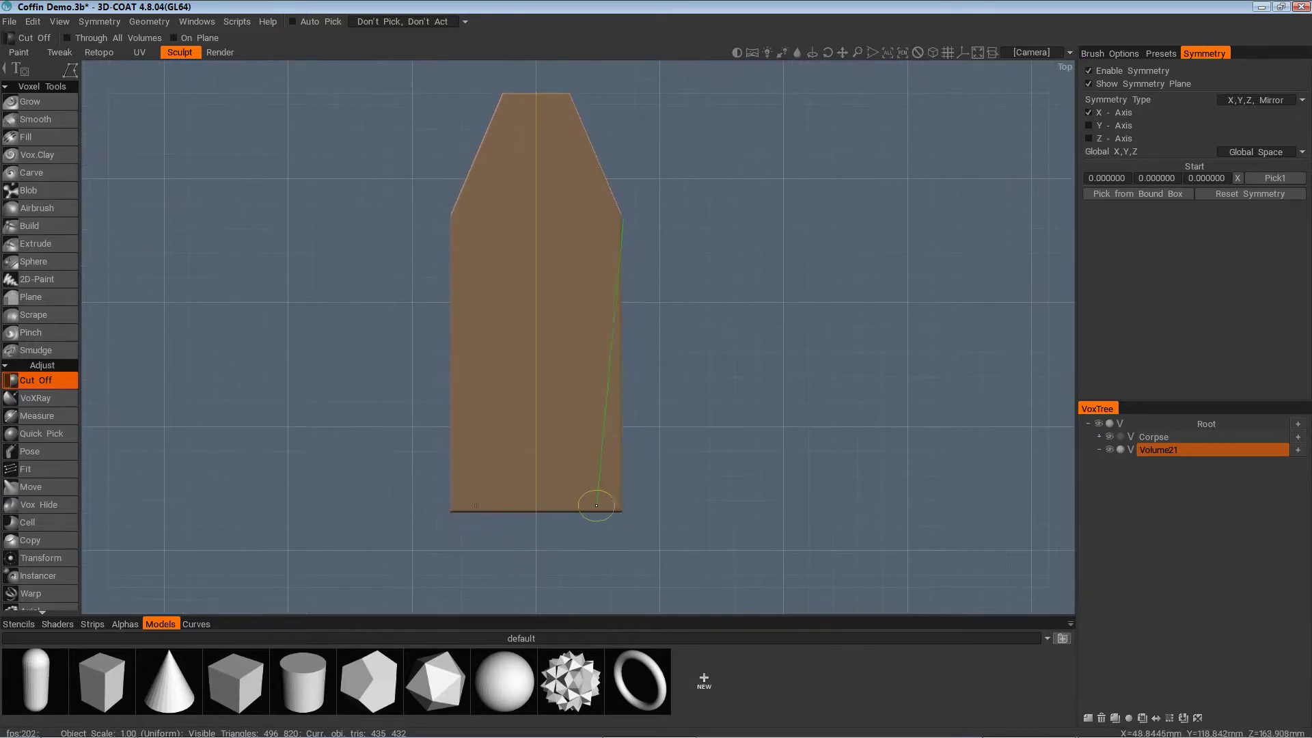
click(572, 520)
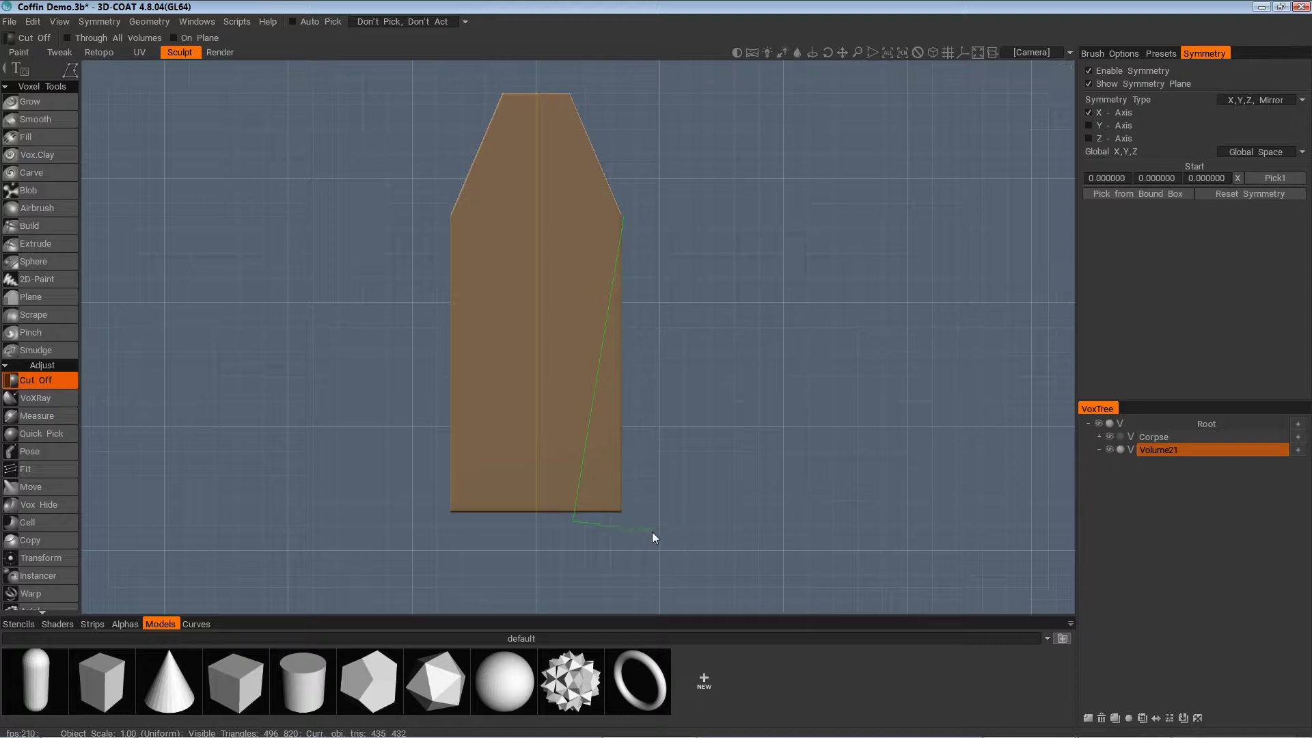
click(622, 217)
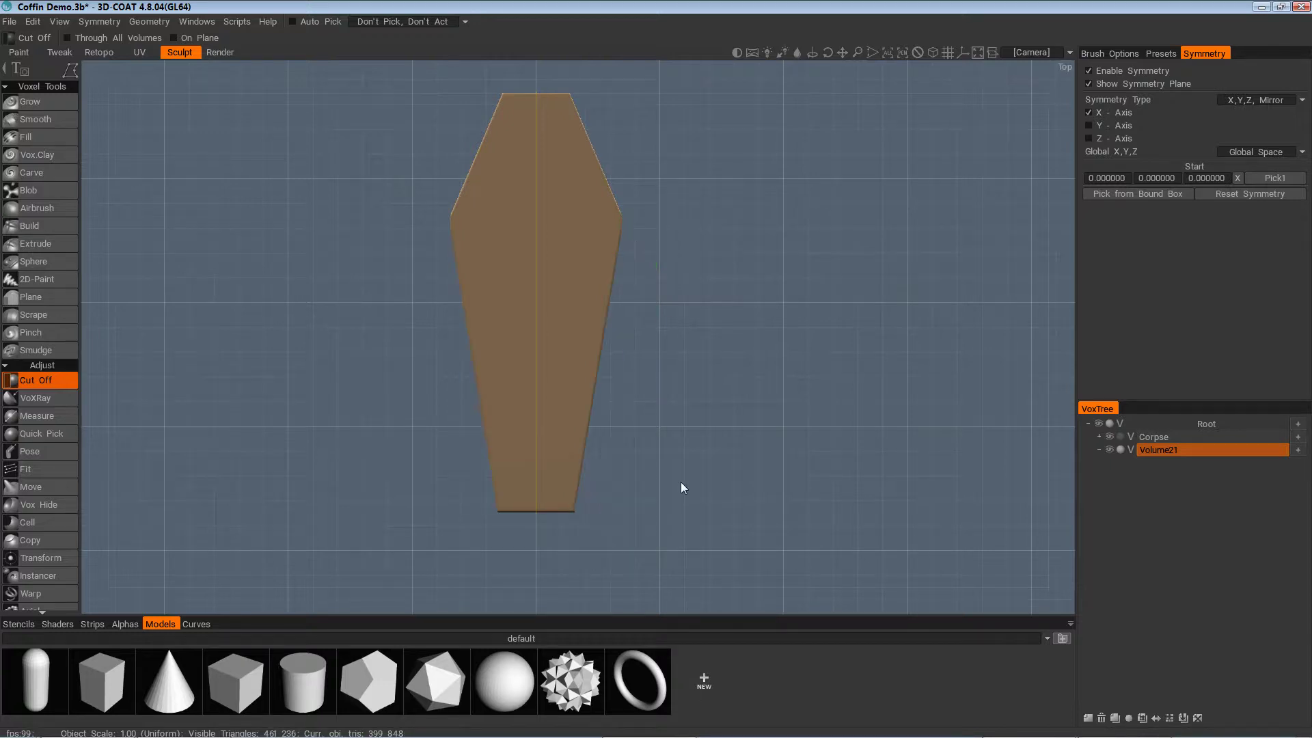
Turn on ghost mode for Volume21 and inspect the Corpse inside the coffin shape from an angle
click(1125, 451)
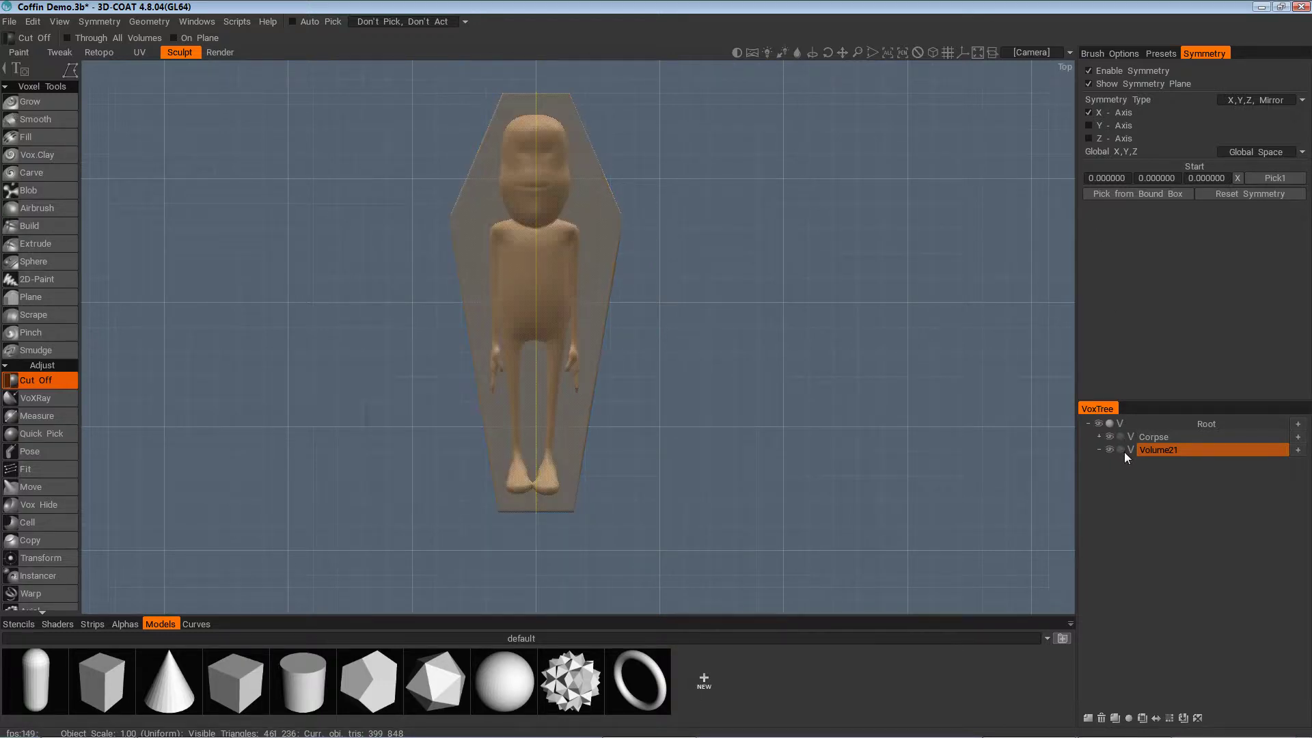
alt+drag(825, 455, 786, 470)
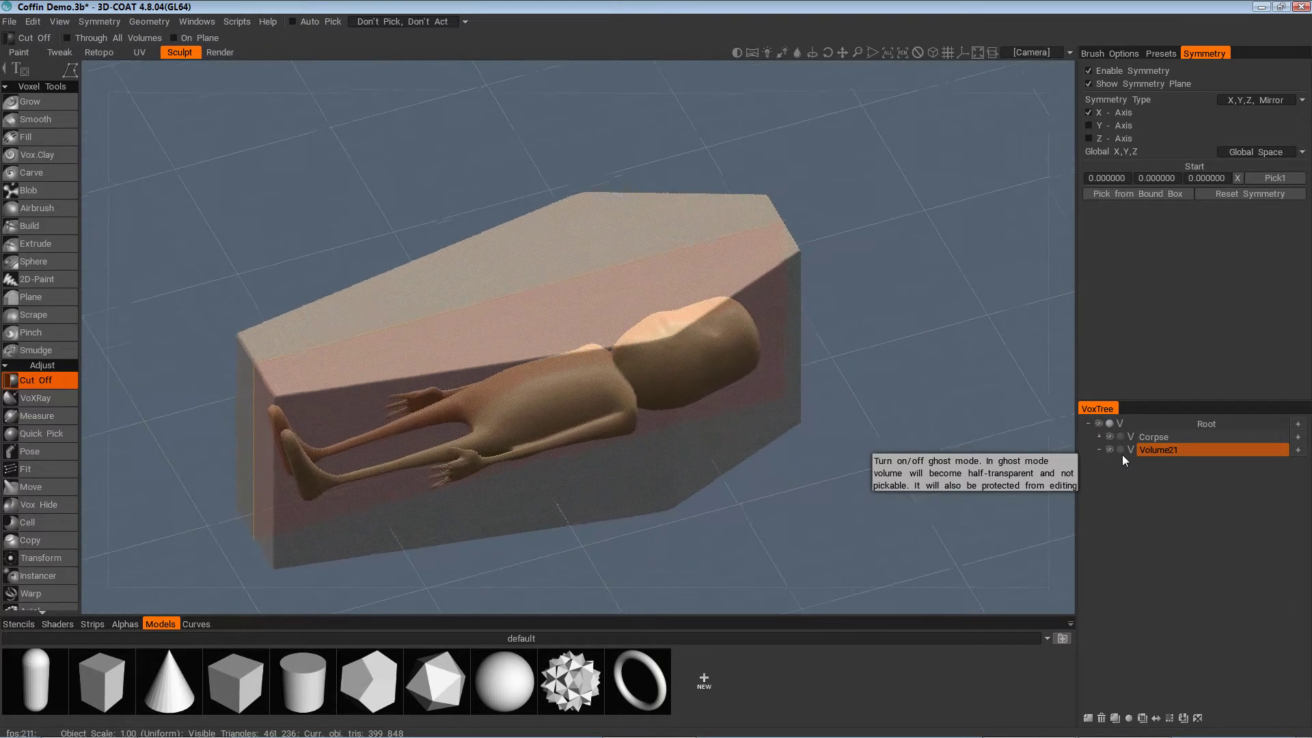
mouse_move(237, 735)
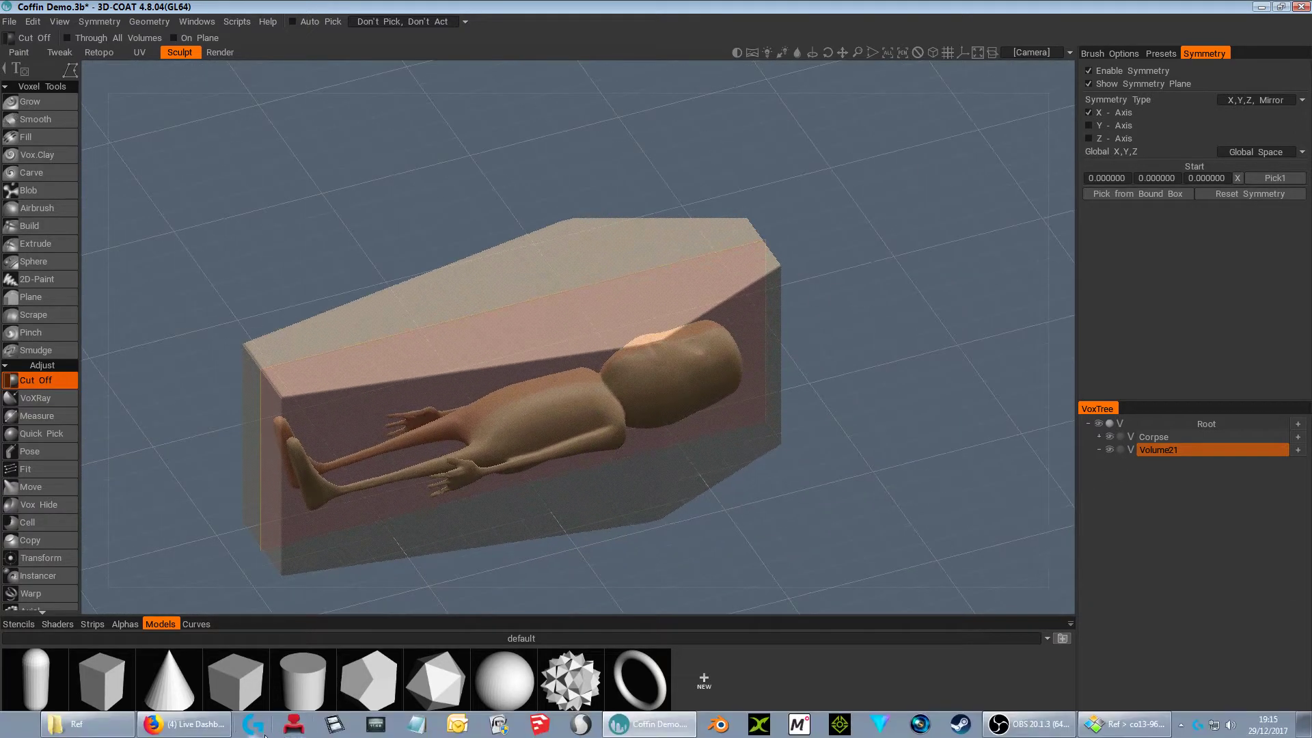
Examine the lid and edge trim in the coffin reference photo in Honeyview and return to 3D-COAT
click(1145, 736)
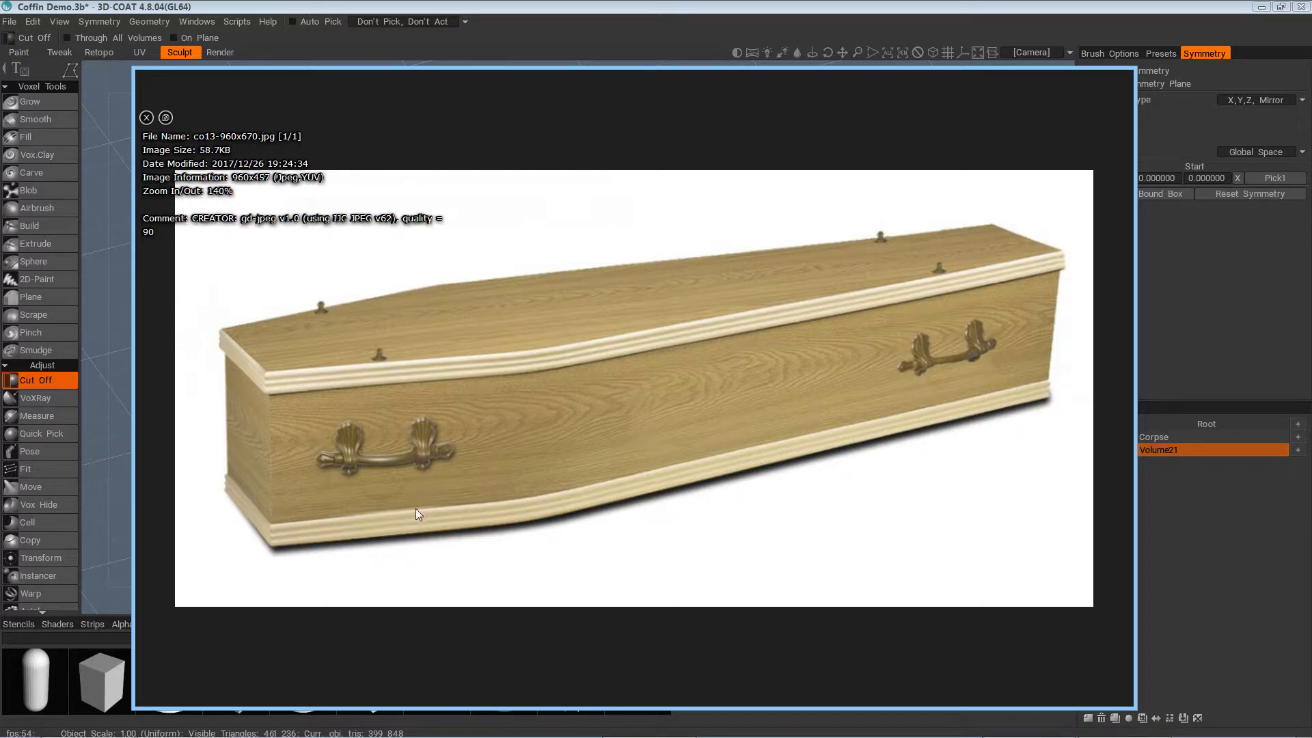
mouse_move(1111, 91)
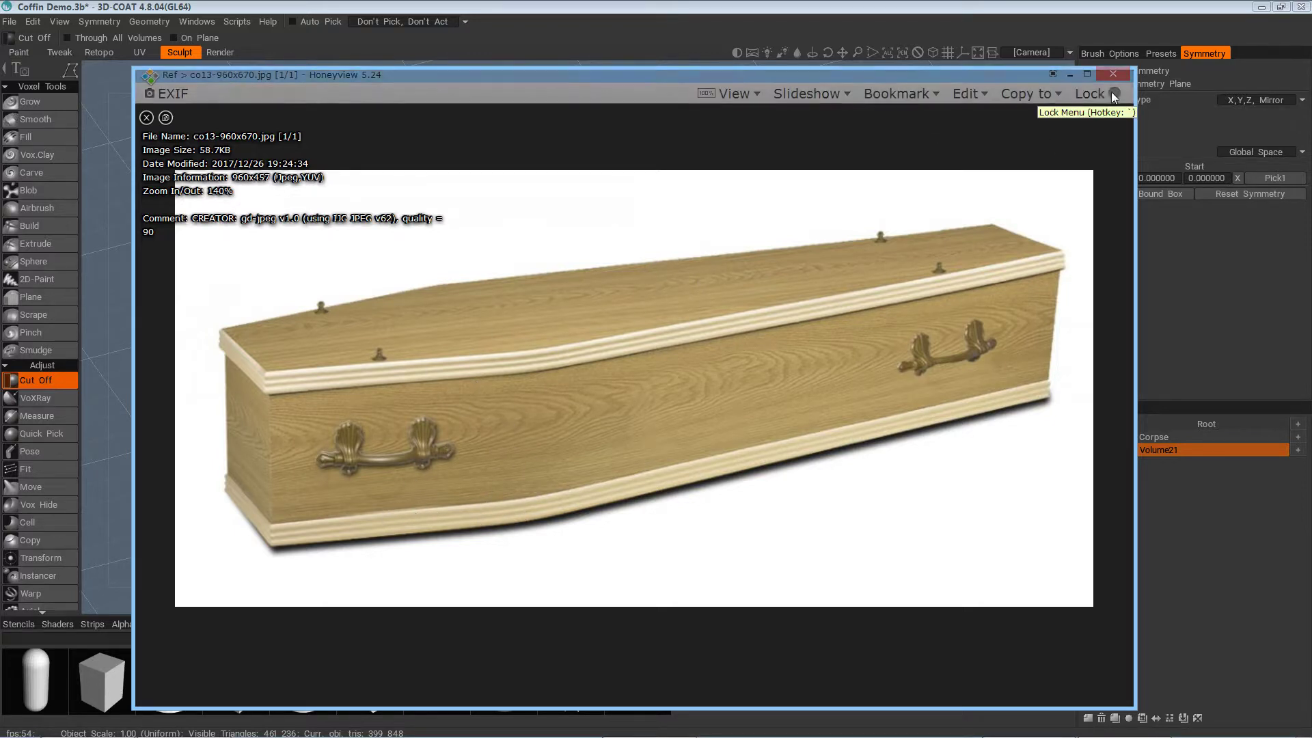
click(1070, 74)
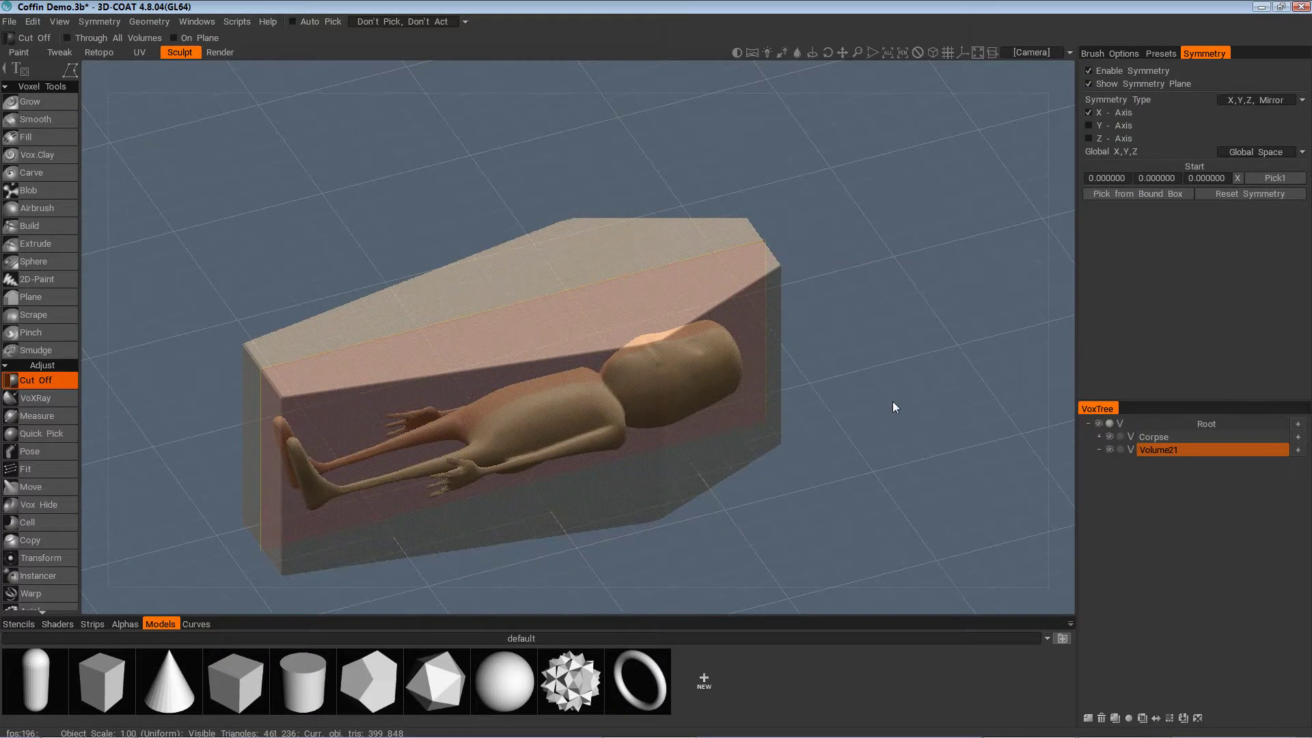
Show the coffin from the right side and look through the sculpting tools for one that divides a volume
key(KP_6)
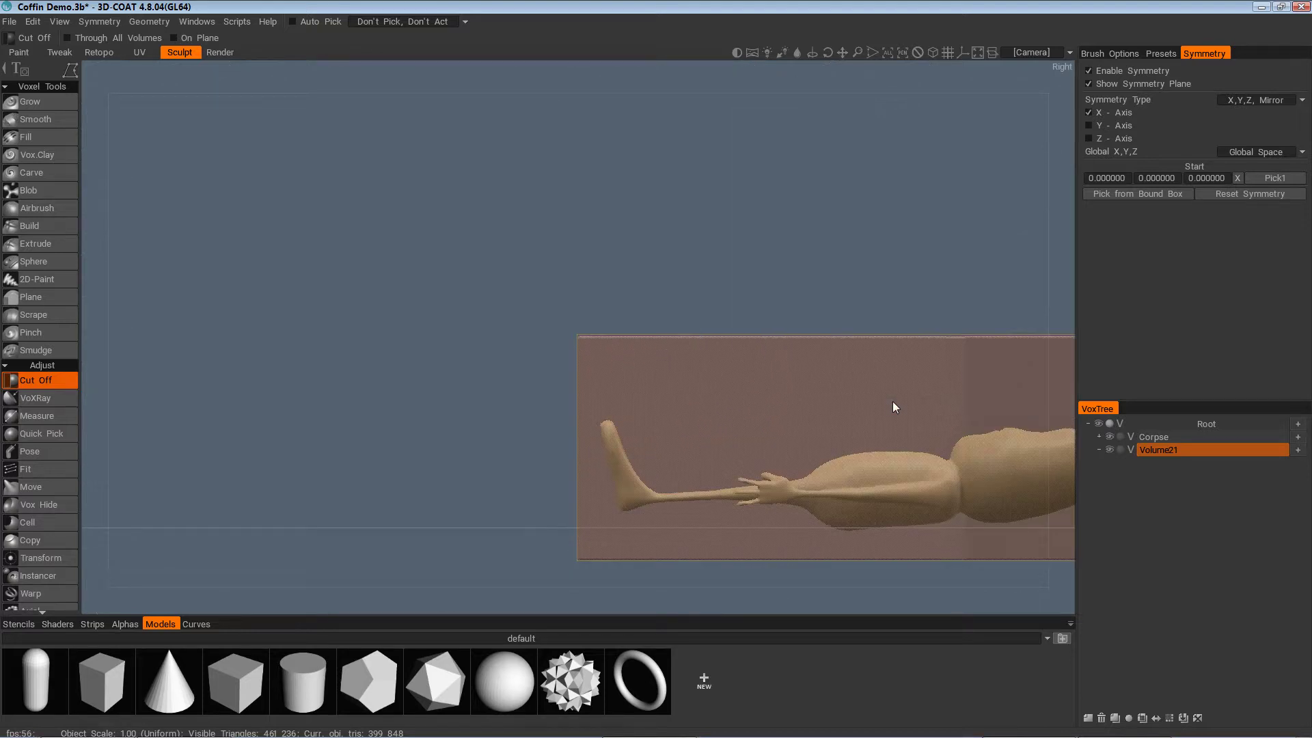
middle_drag(846, 272, 567, 242)
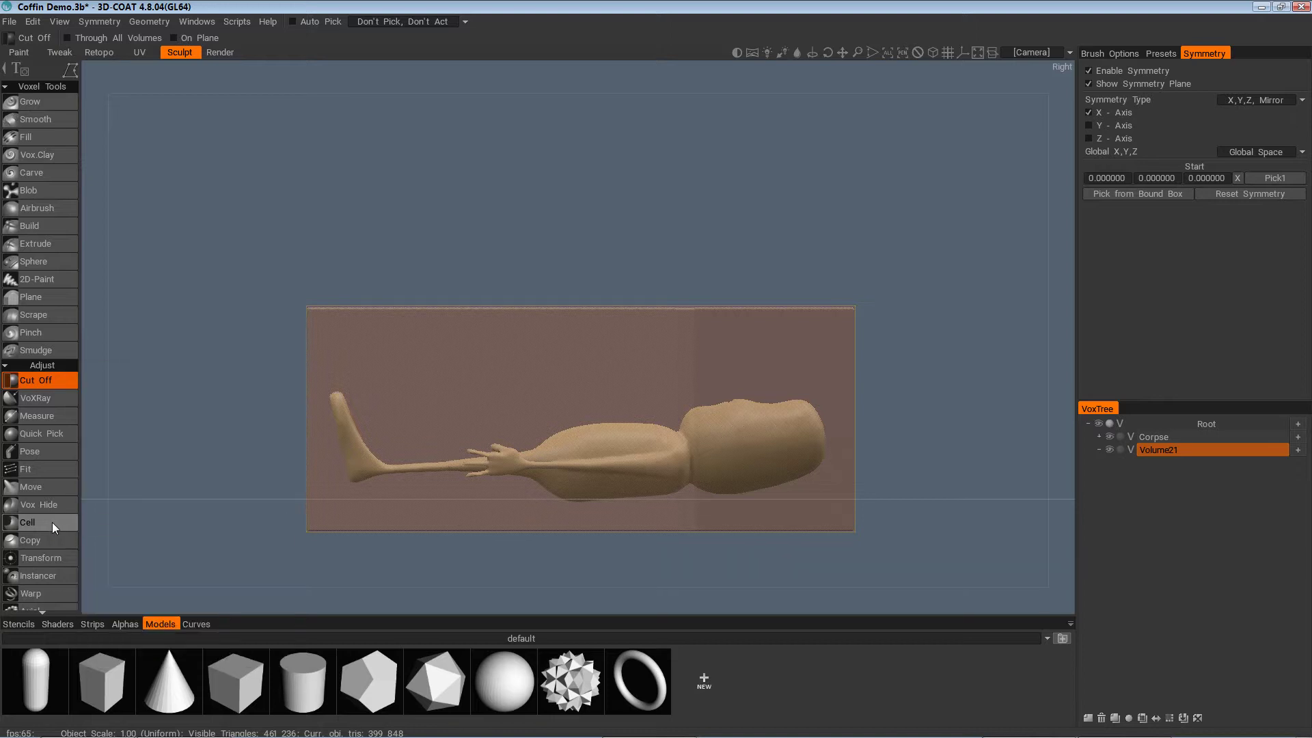
scroll(59, 536, down, 3)
scroll(59, 536, down, 4)
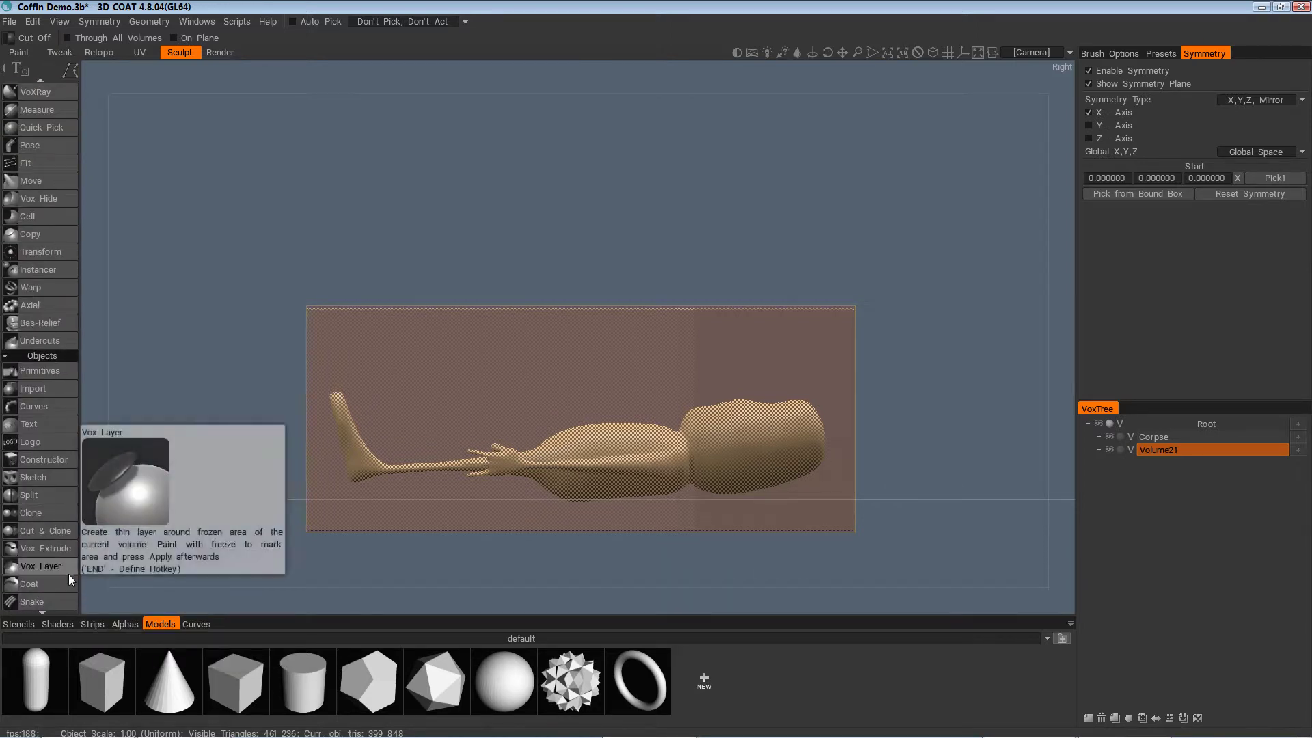
scroll(60, 569, down, 2)
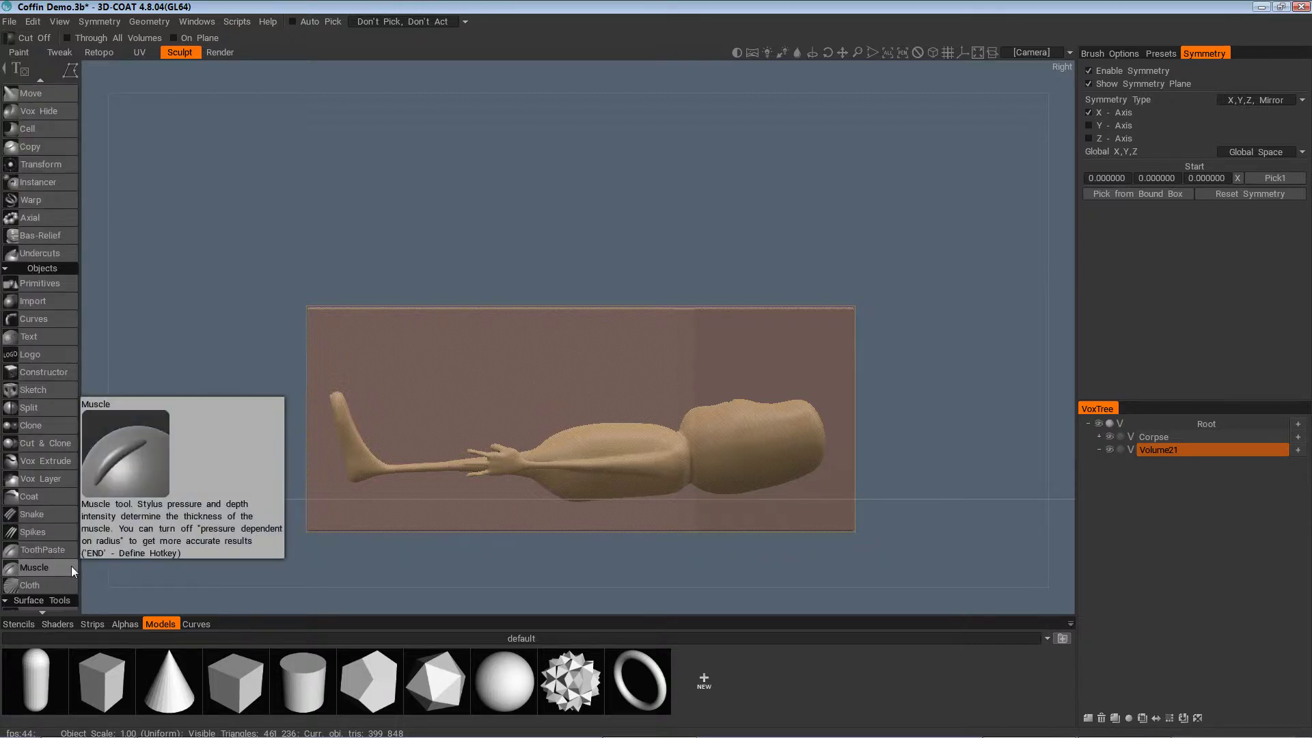
scroll(68, 568, down, 4)
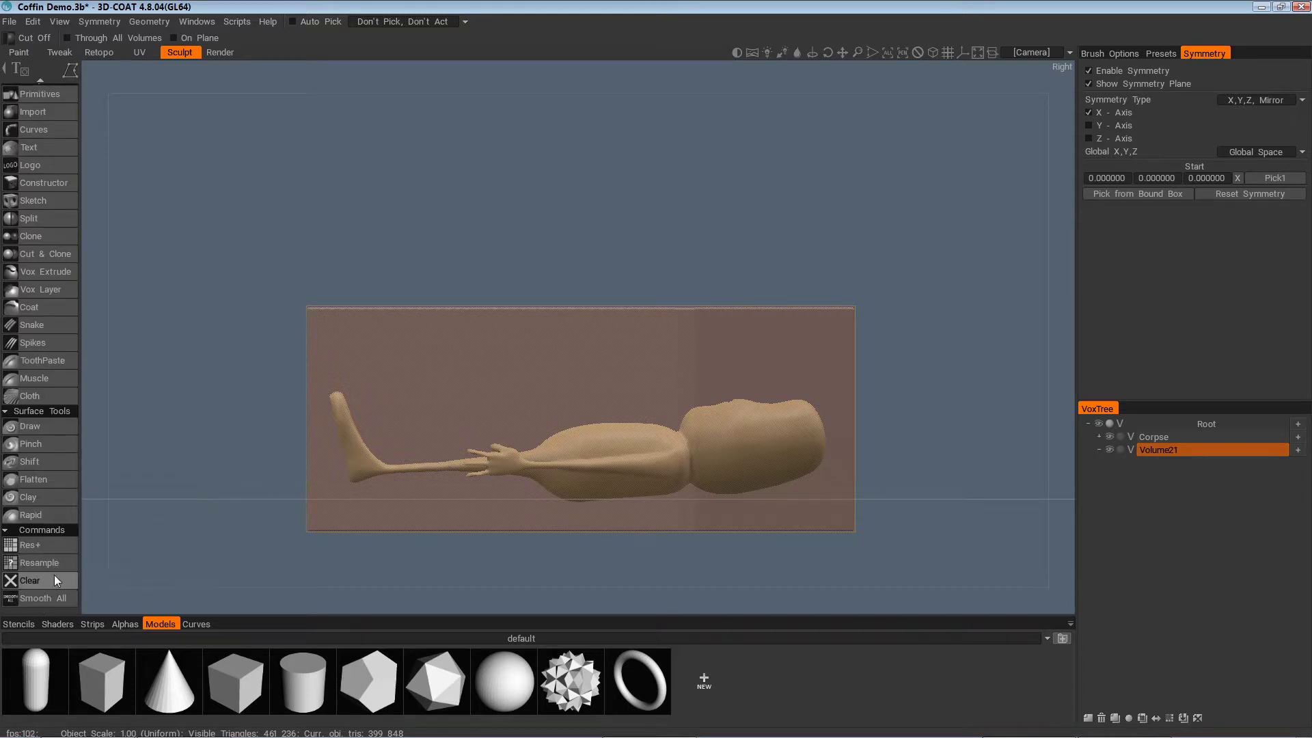
scroll(60, 574, up, 2)
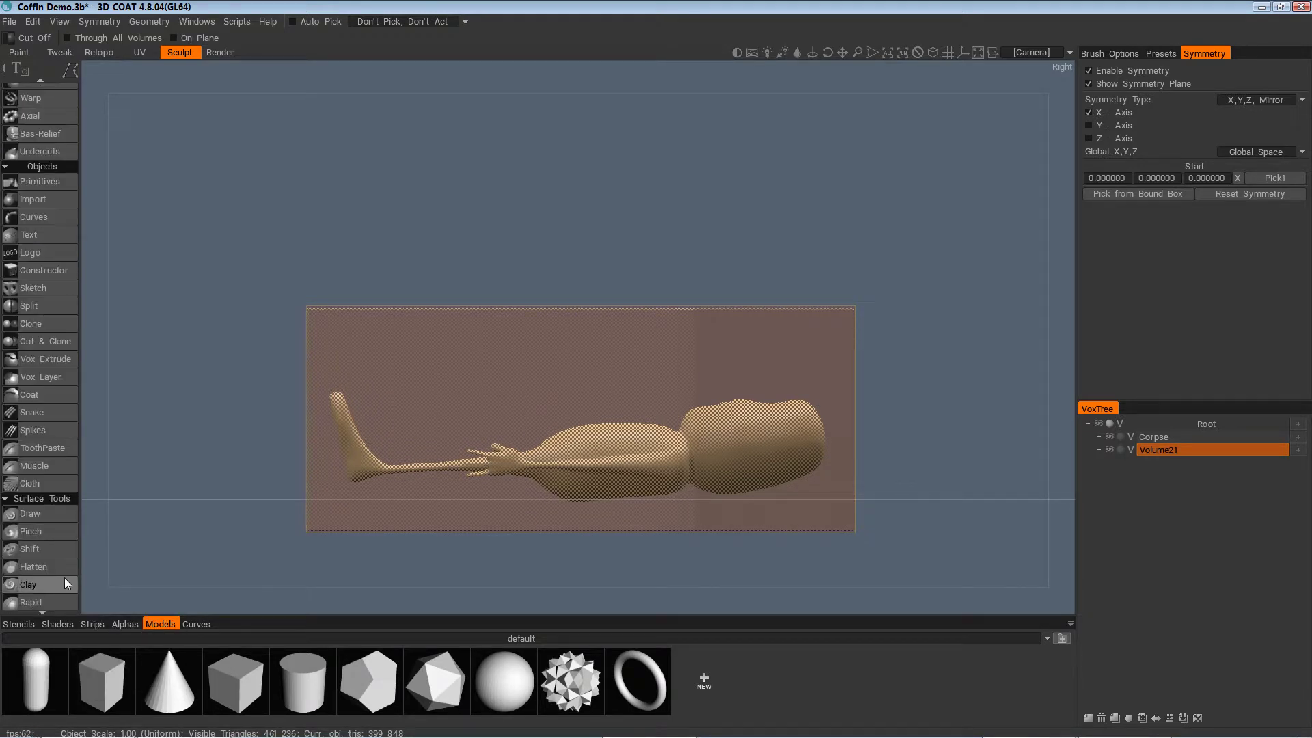
scroll(64, 577, up, 1)
scroll(68, 593, up, 1)
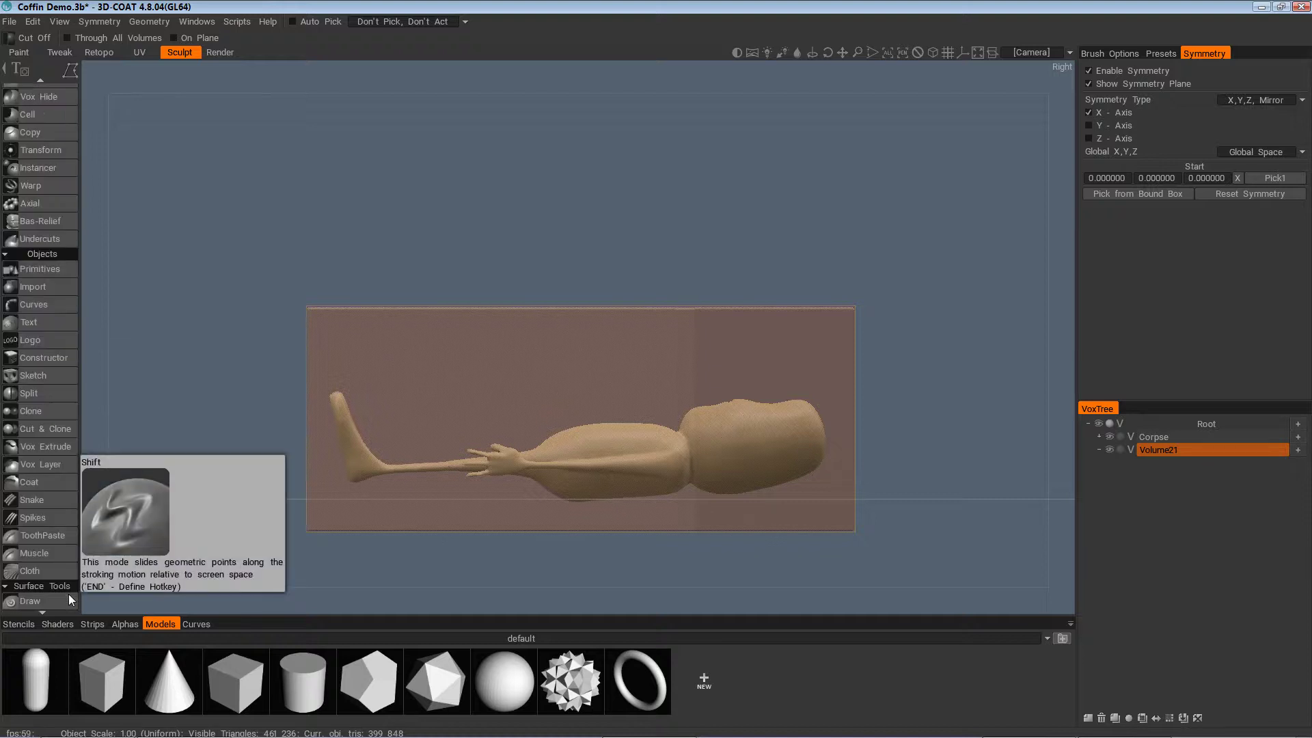
scroll(68, 594, up, 6)
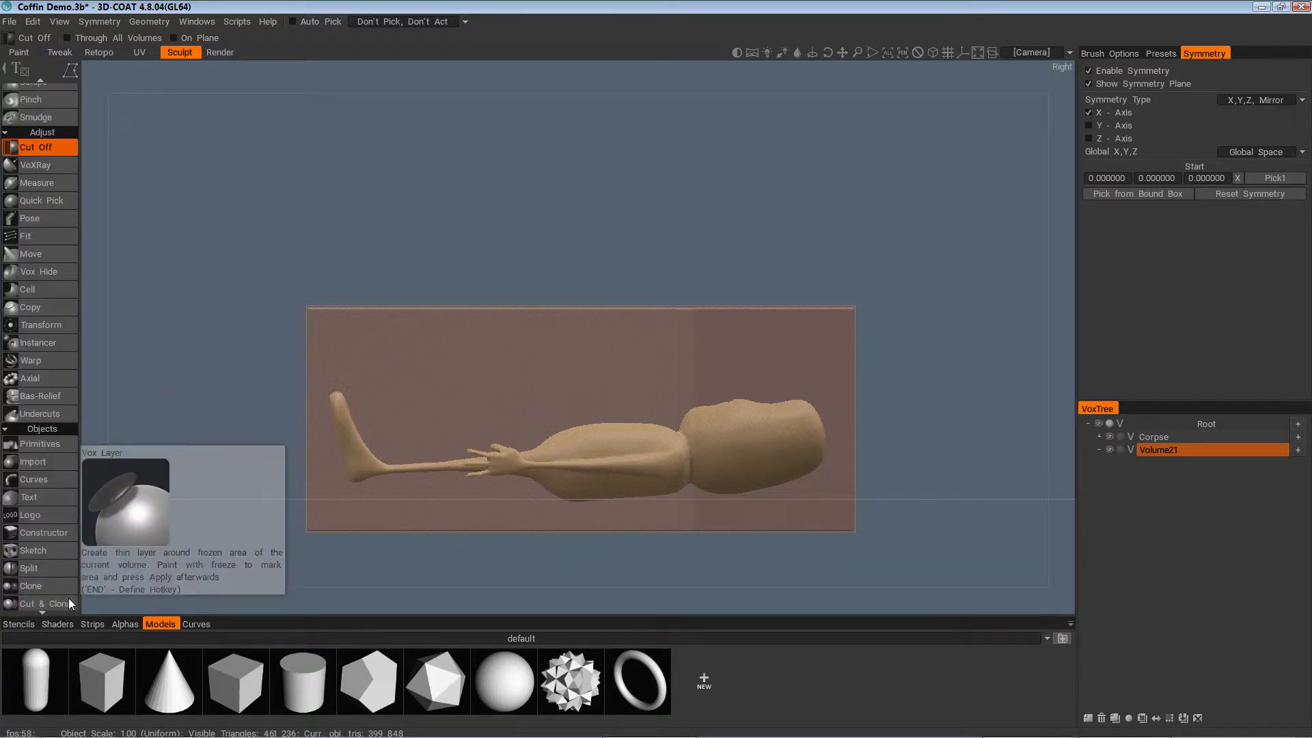
scroll(84, 597, up, 3)
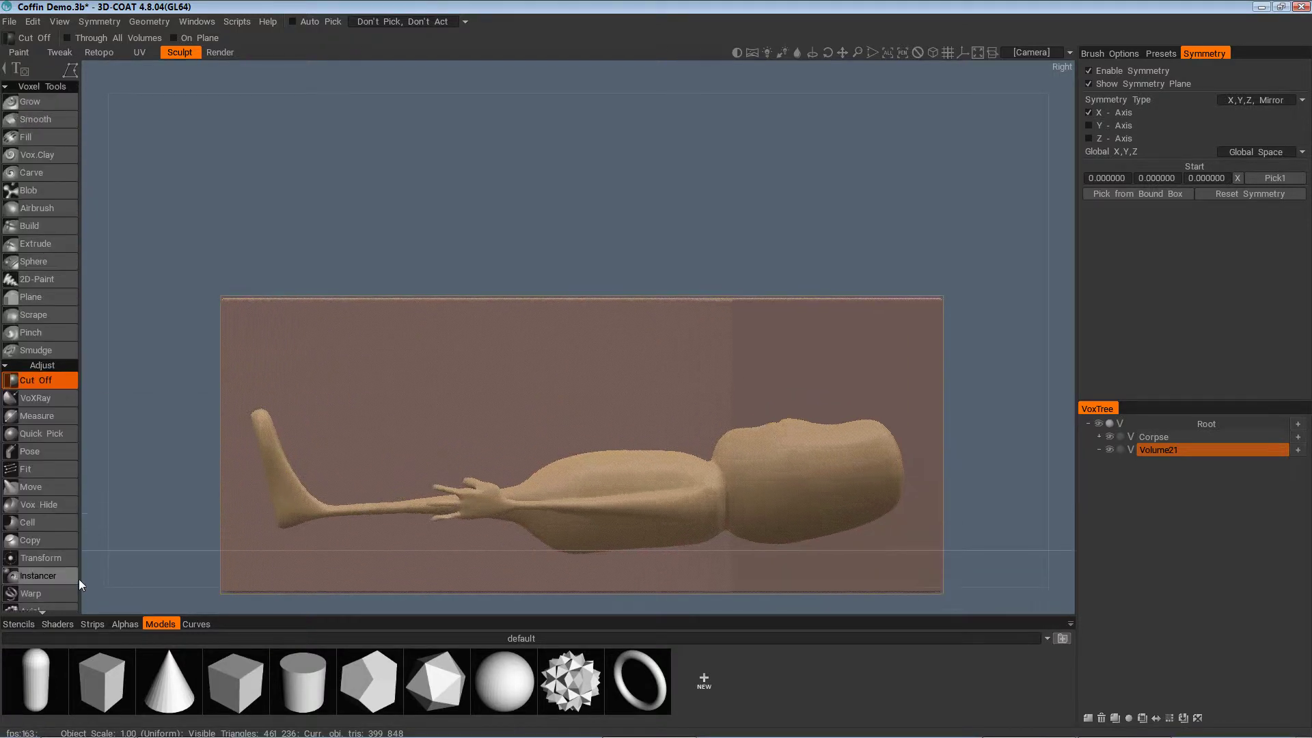
scroll(79, 579, up, 1)
scroll(74, 572, up, 1)
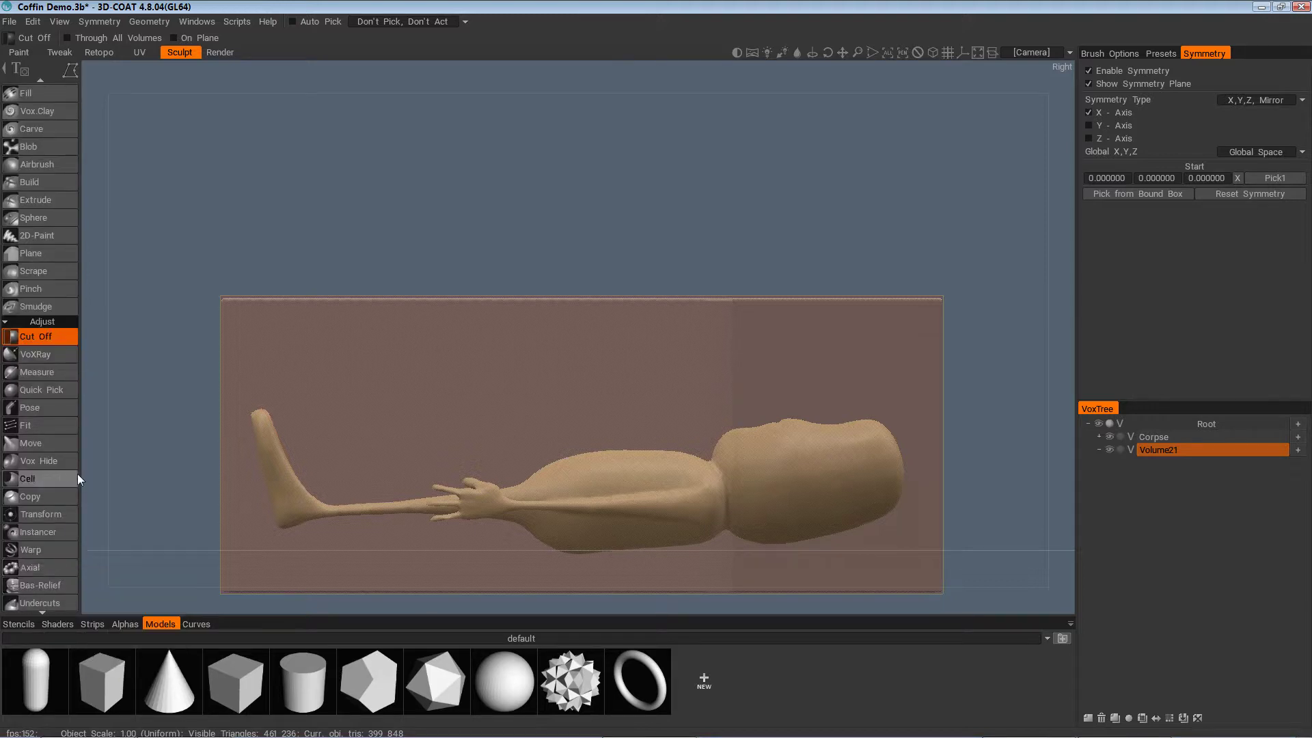
scroll(77, 485, up, 1)
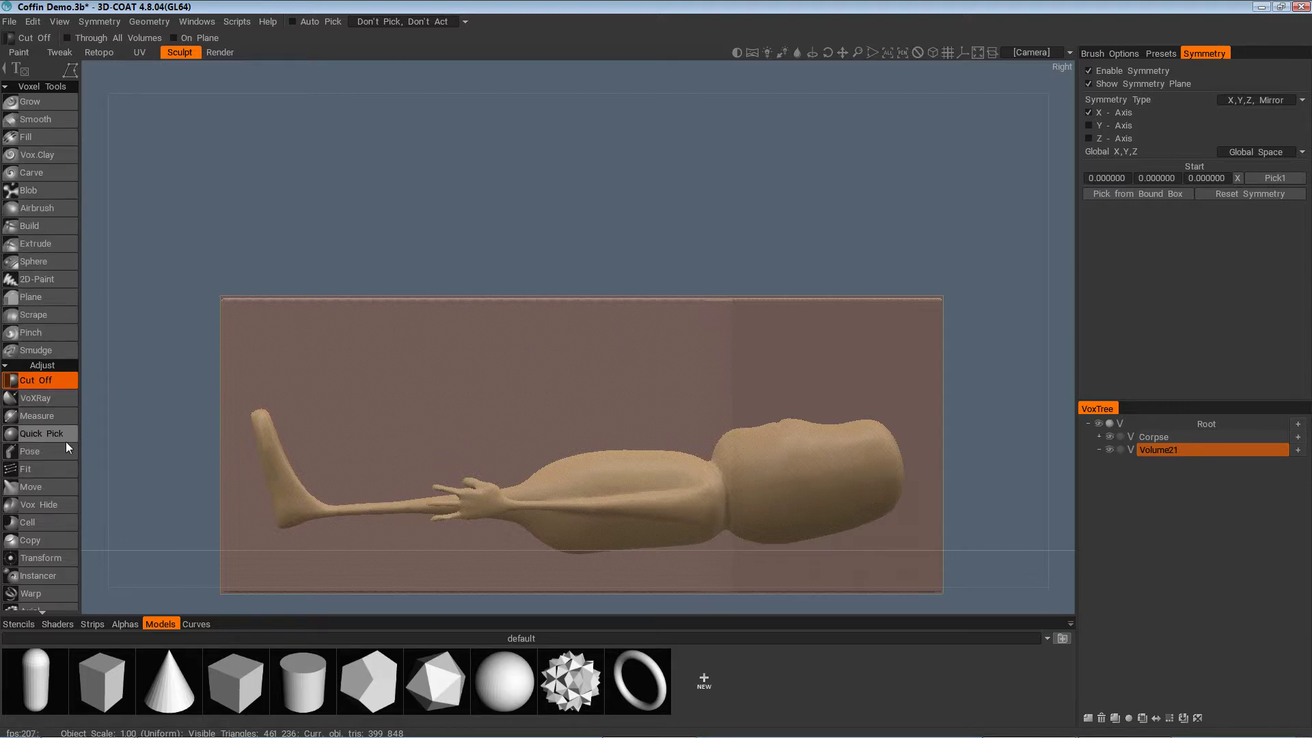
scroll(68, 445, down, 3)
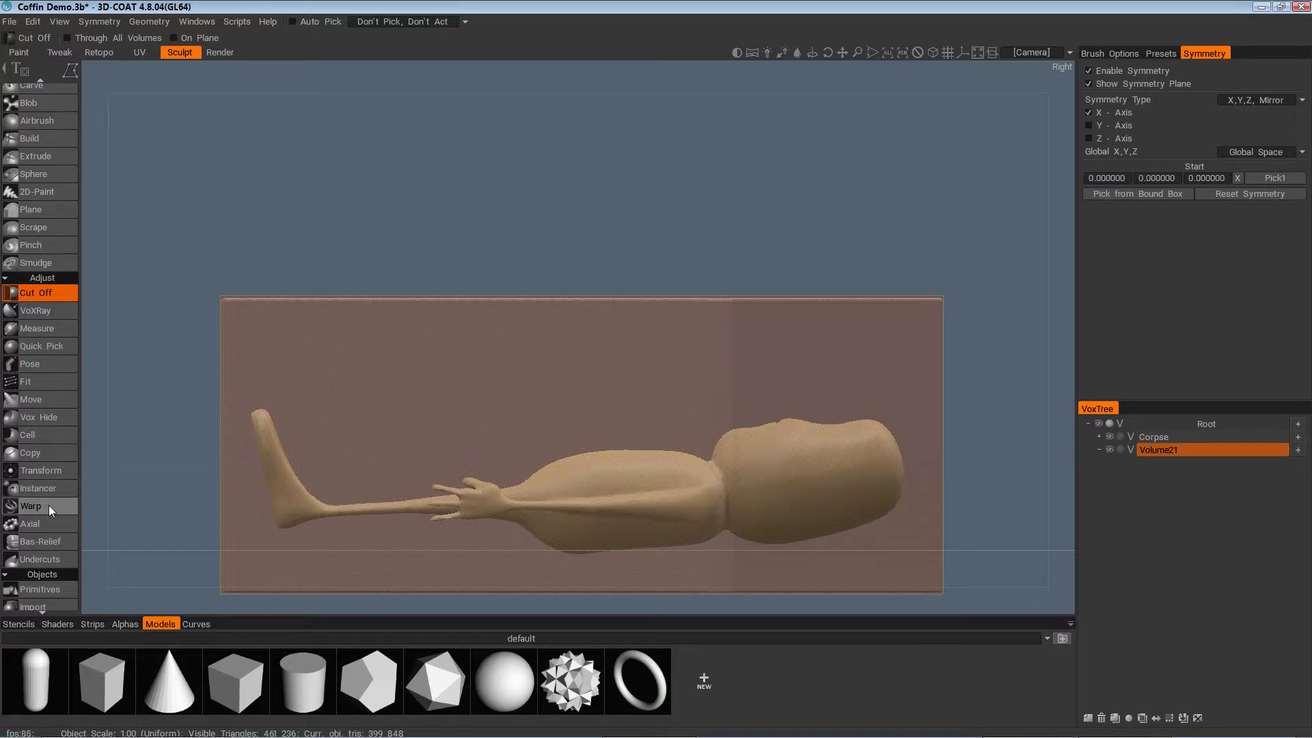
scroll(54, 526, down, 3)
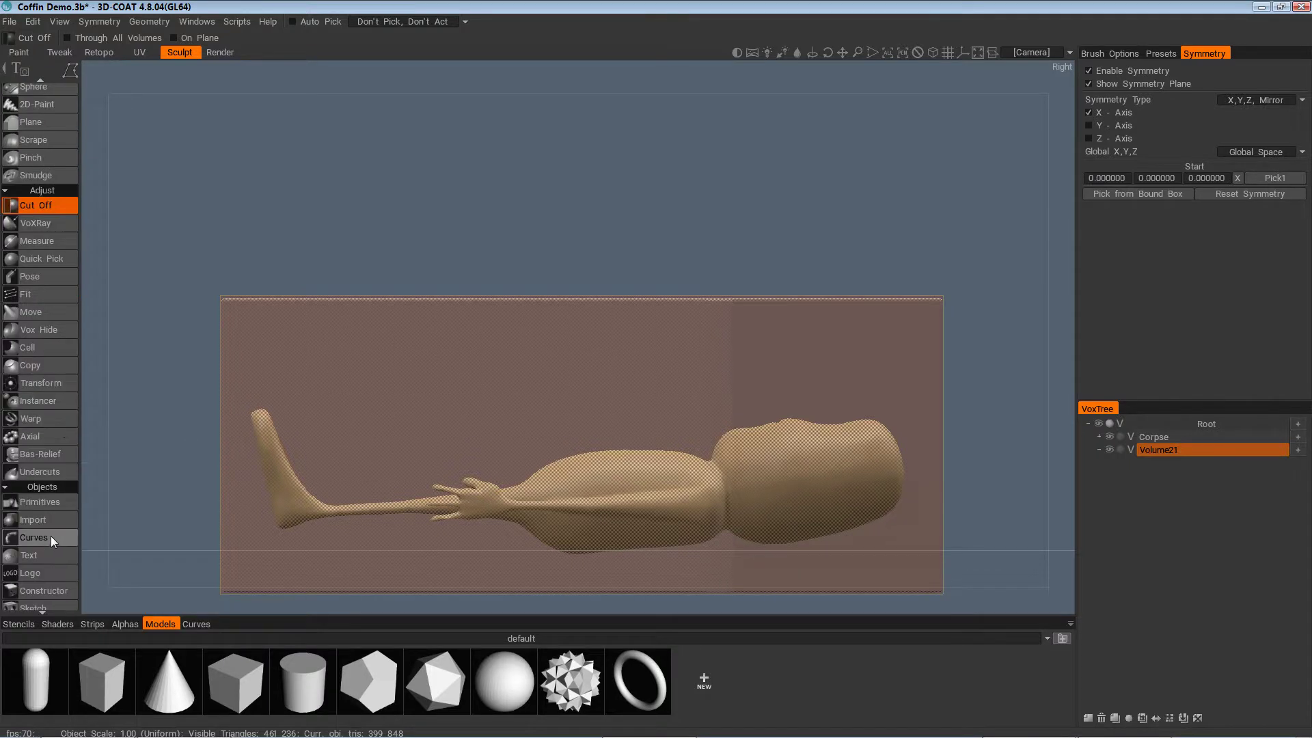
scroll(50, 535, down, 6)
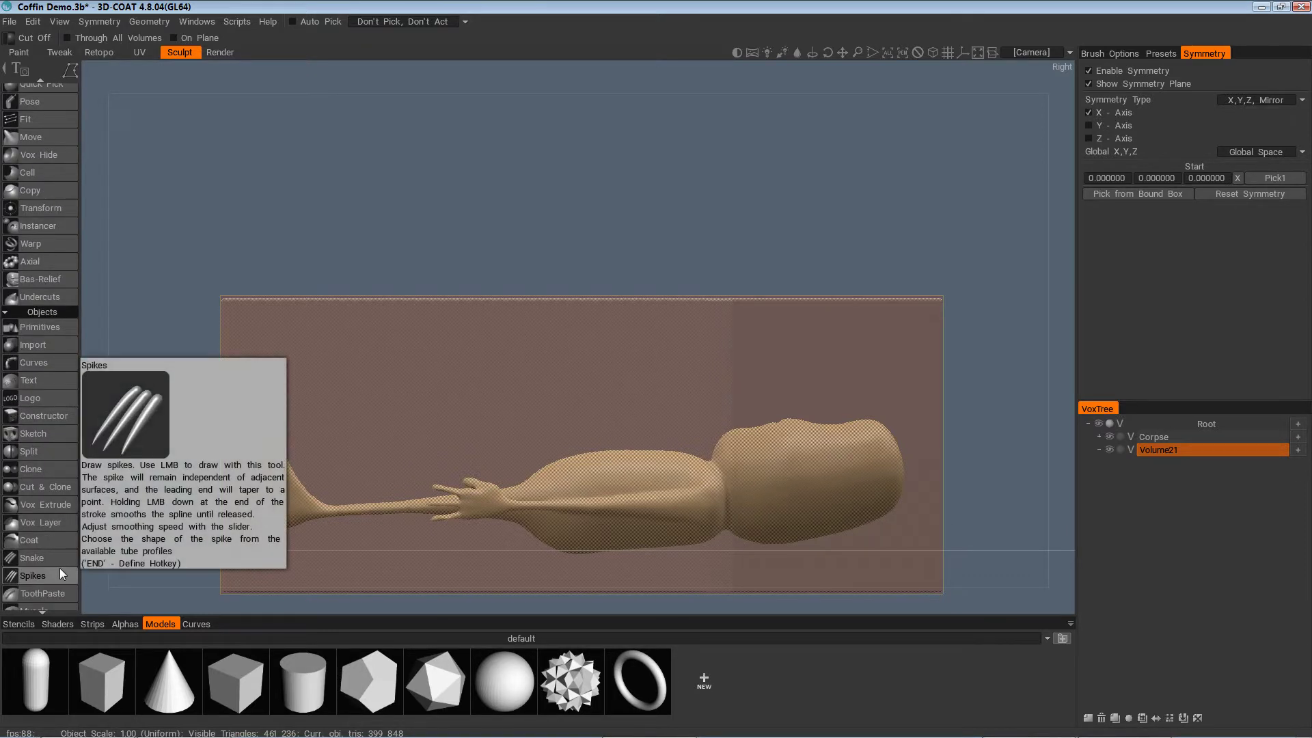
Choose the Split tool and set its selection shape to a closed polygon
click(49, 453)
scroll(49, 453, down, 1)
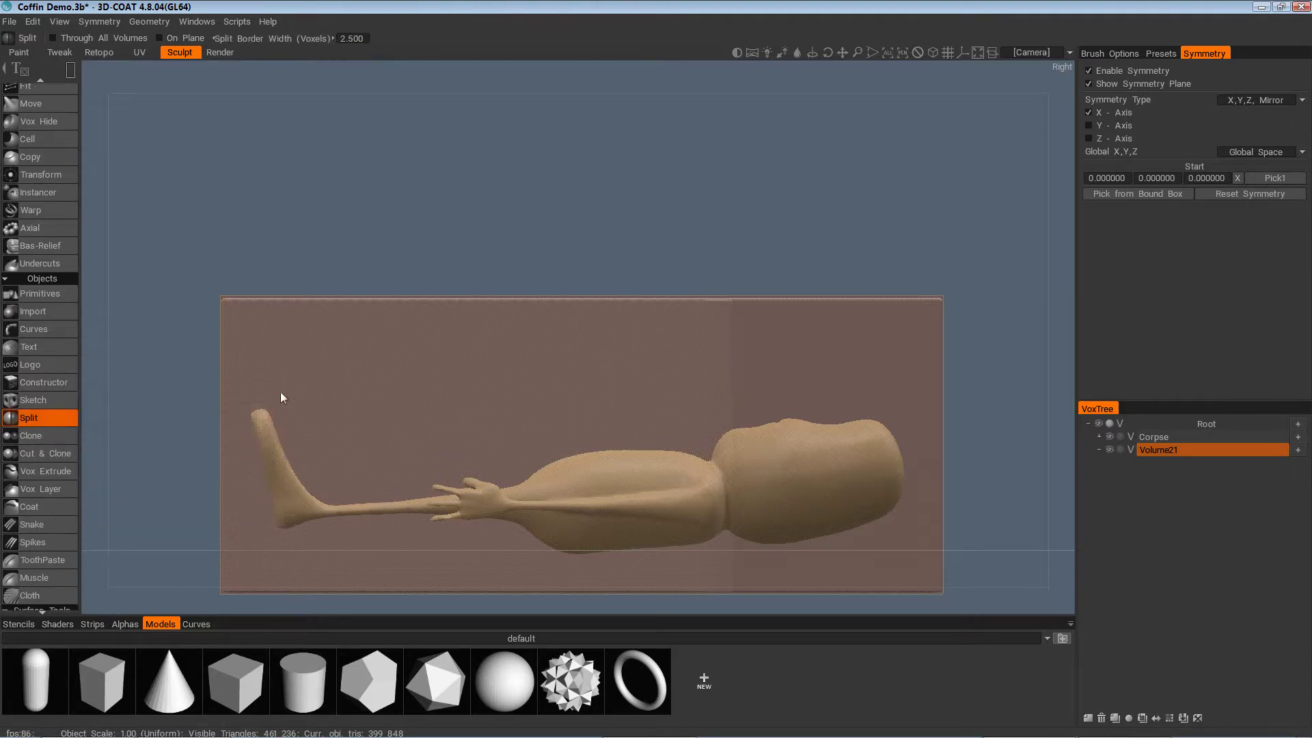
click(70, 69)
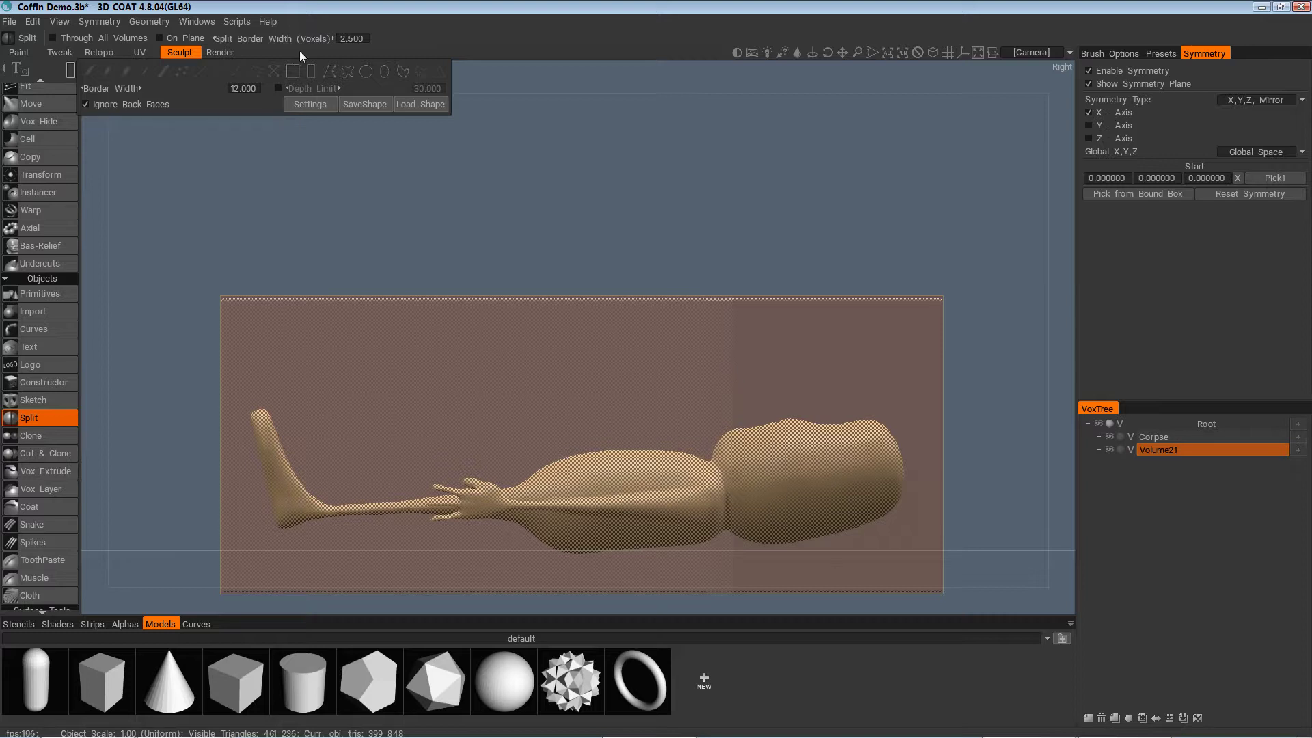
click(329, 71)
Try to split a polygonal section off the upper foot-end part of the ghosted Volume21 in the side view
click(203, 292)
click(335, 359)
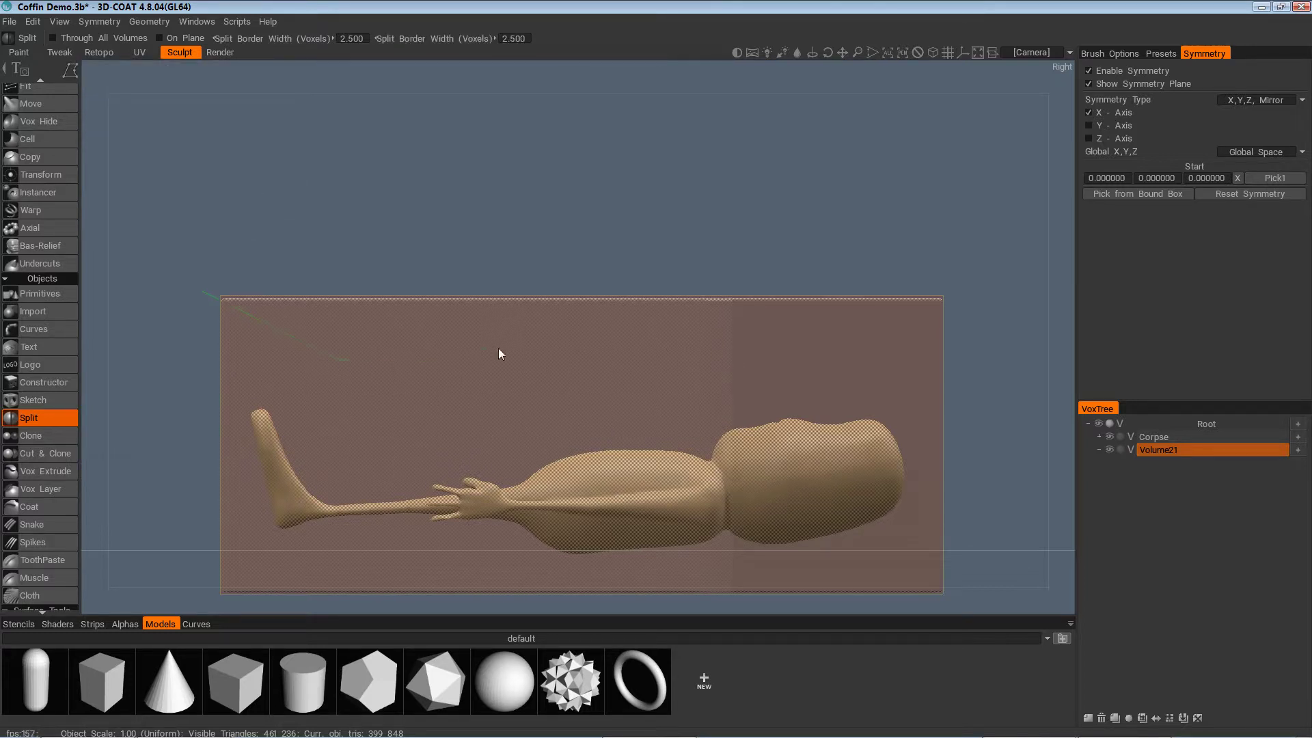
click(630, 376)
click(639, 306)
click(610, 231)
click(335, 253)
alt+drag(190, 302, 213, 329)
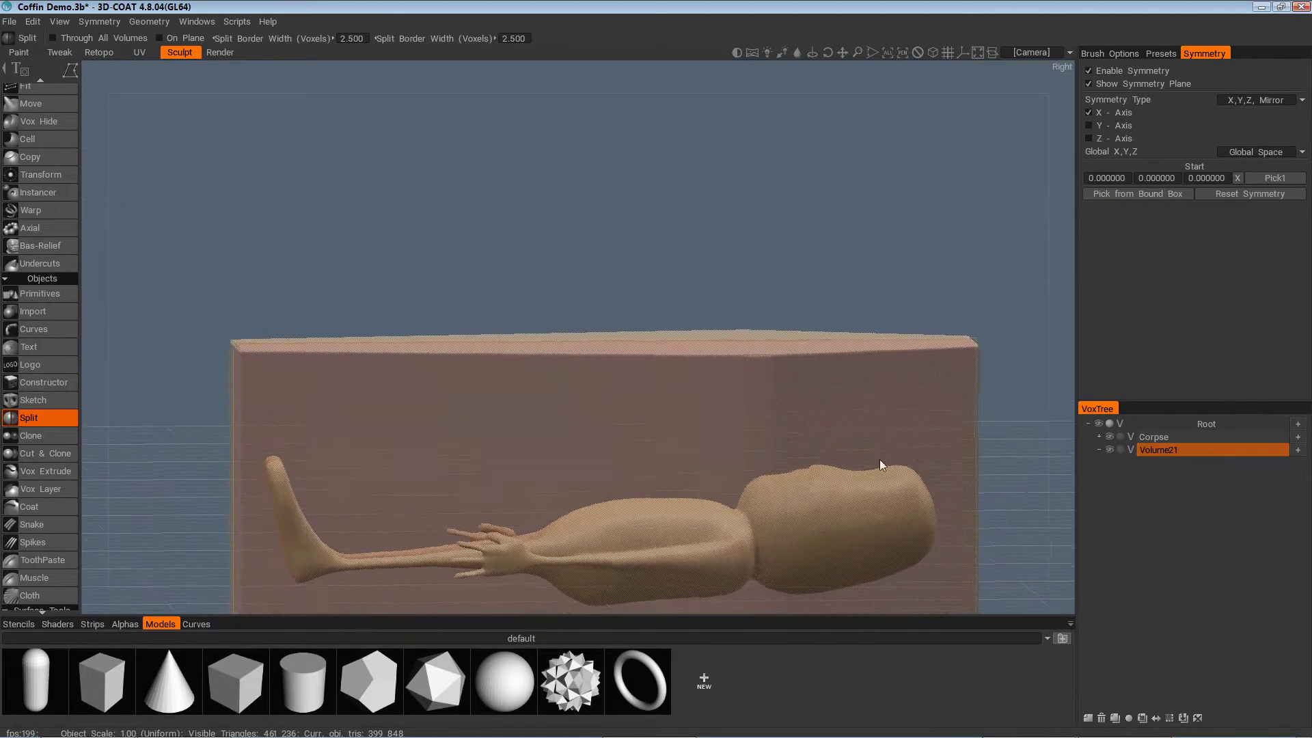
alt+drag(290, 307, 805, 377)
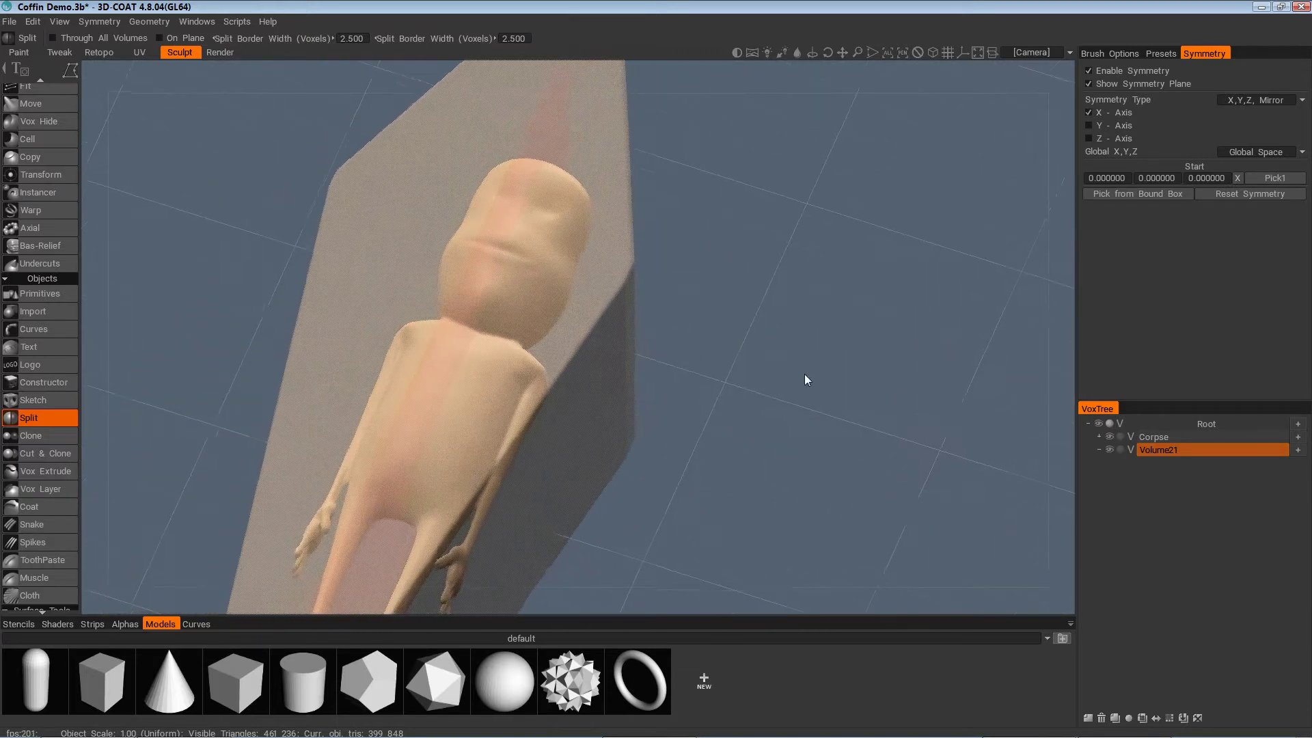
Toggle ghost mode on Volume21 and leave it switched off so the volume can be edited
click(1122, 452)
alt+drag(1056, 472, 905, 441)
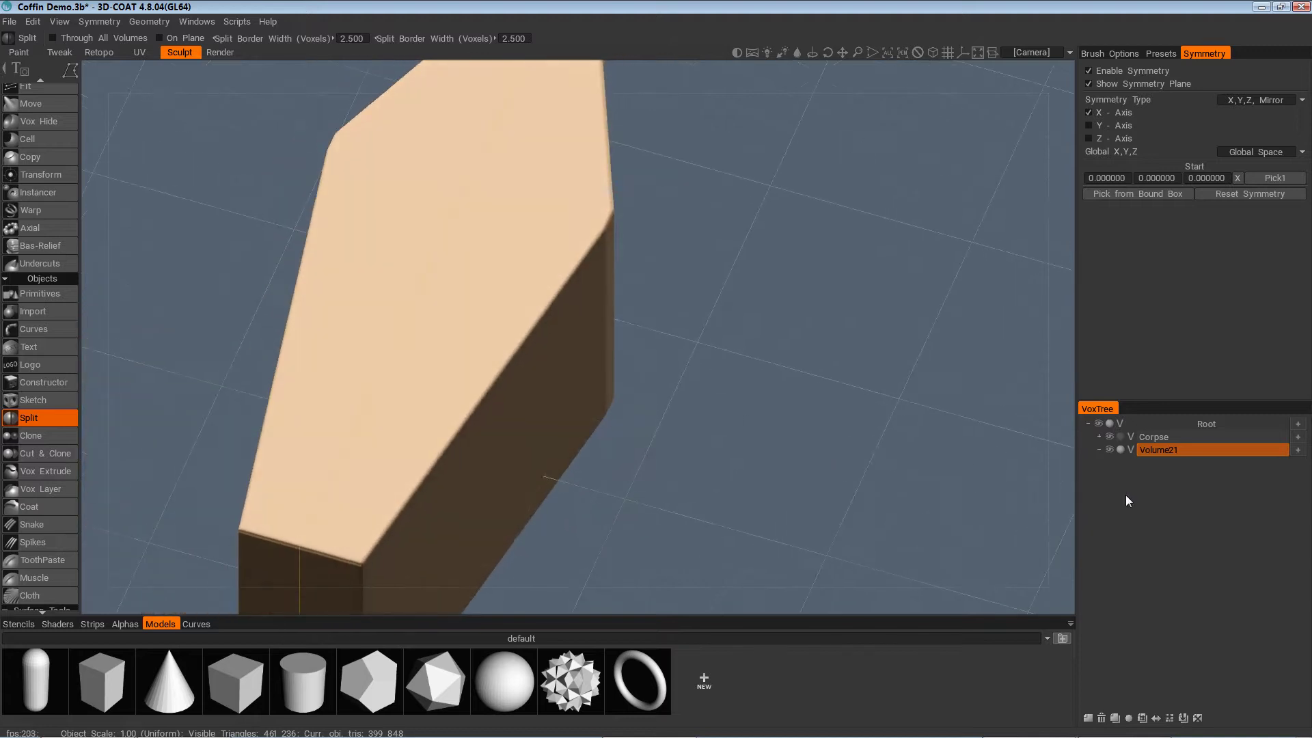
alt+drag(991, 446, 1121, 450)
click(1121, 449)
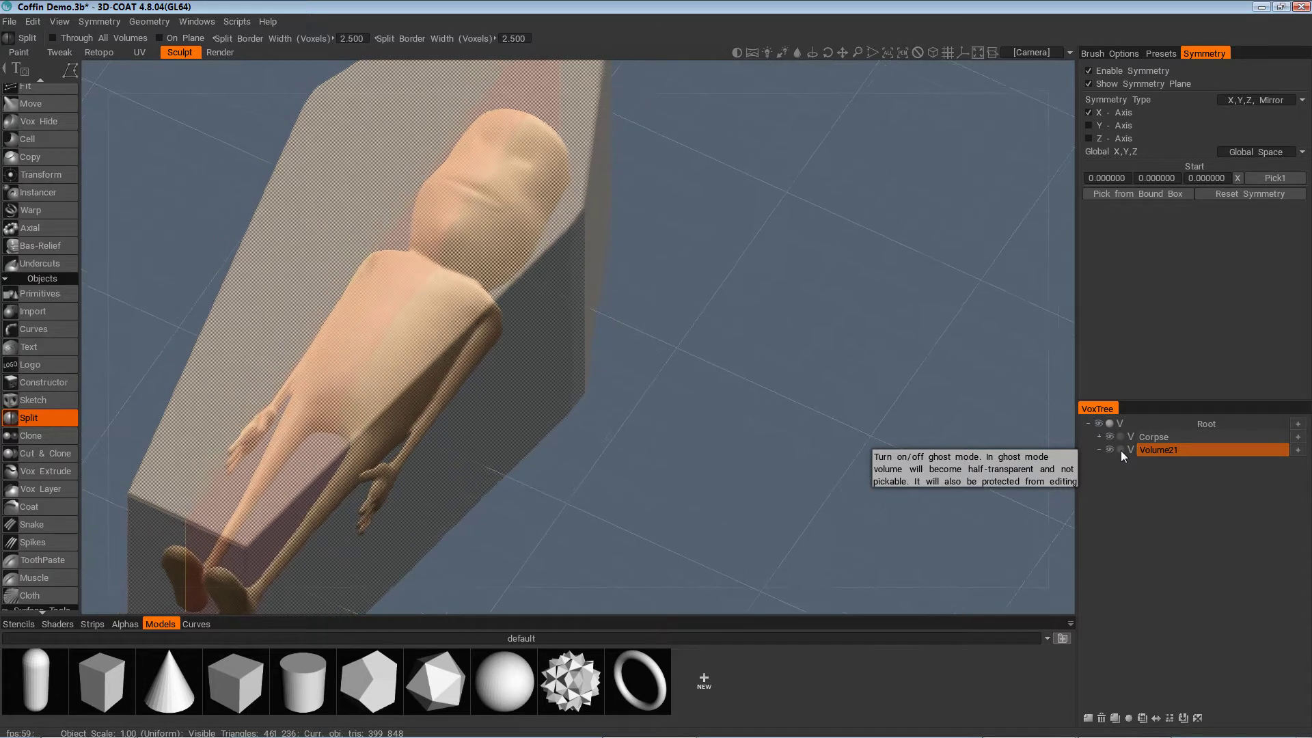
click(1121, 450)
Split a polygonal piece off the long side of Volume21 below the shoulder in the top view
mouse_move(963, 447)
alt+mouse_down()
mouse_move(876, 439)
mouse_move(851, 384)
mouse_move(740, 441)
mouse_move(641, 394)
mouse_move(679, 343)
mouse_move(664, 322)
alt+mouse_up()
click(543, 384)
click(599, 480)
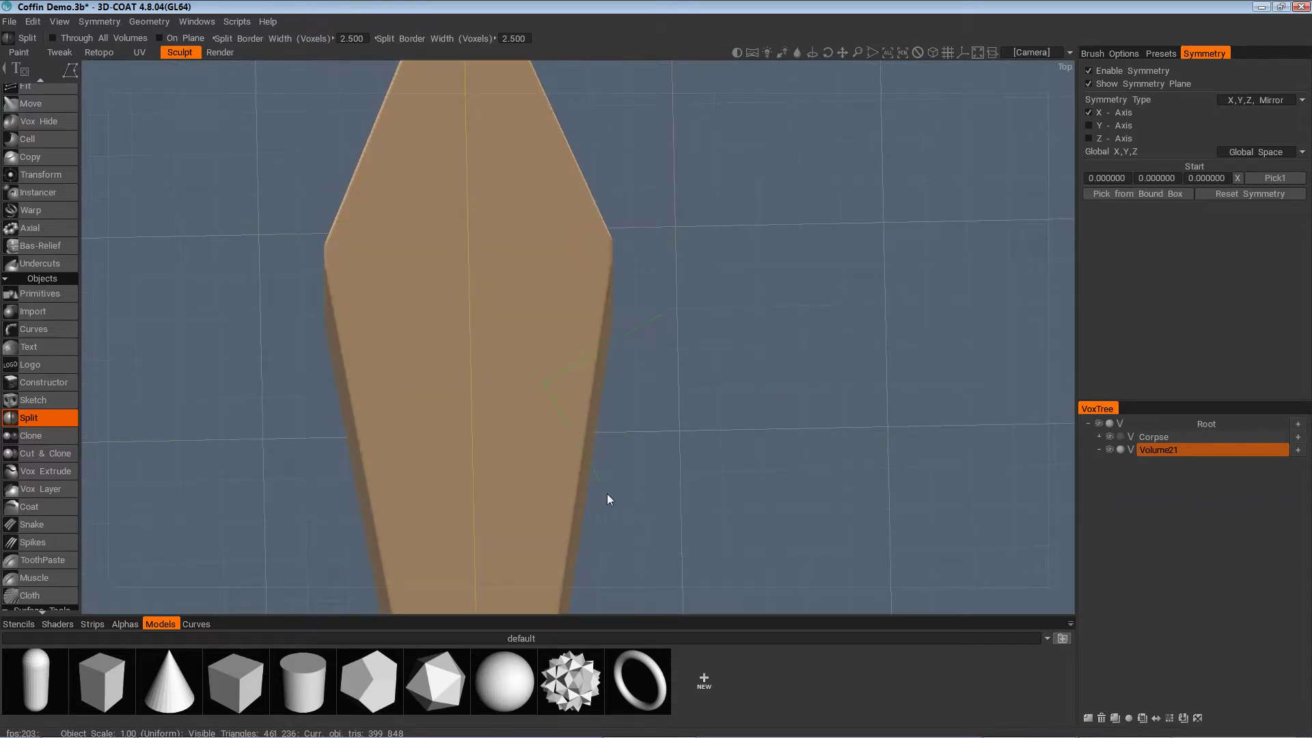
click(704, 381)
click(658, 317)
alt+drag(658, 317, 97, 271)
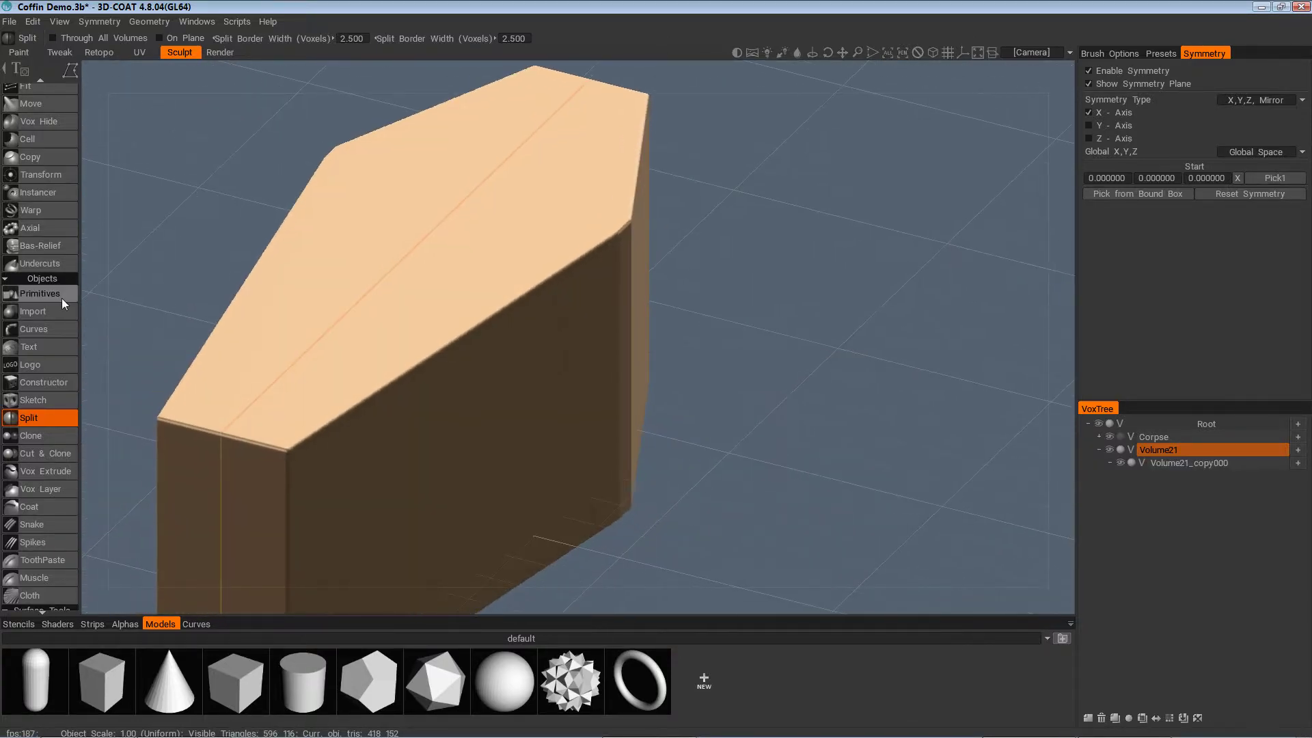
Move the split-off side piece sideways along the X axis with Transform, and undo the move and the split
scroll(78, 334, up, 3)
click(63, 262)
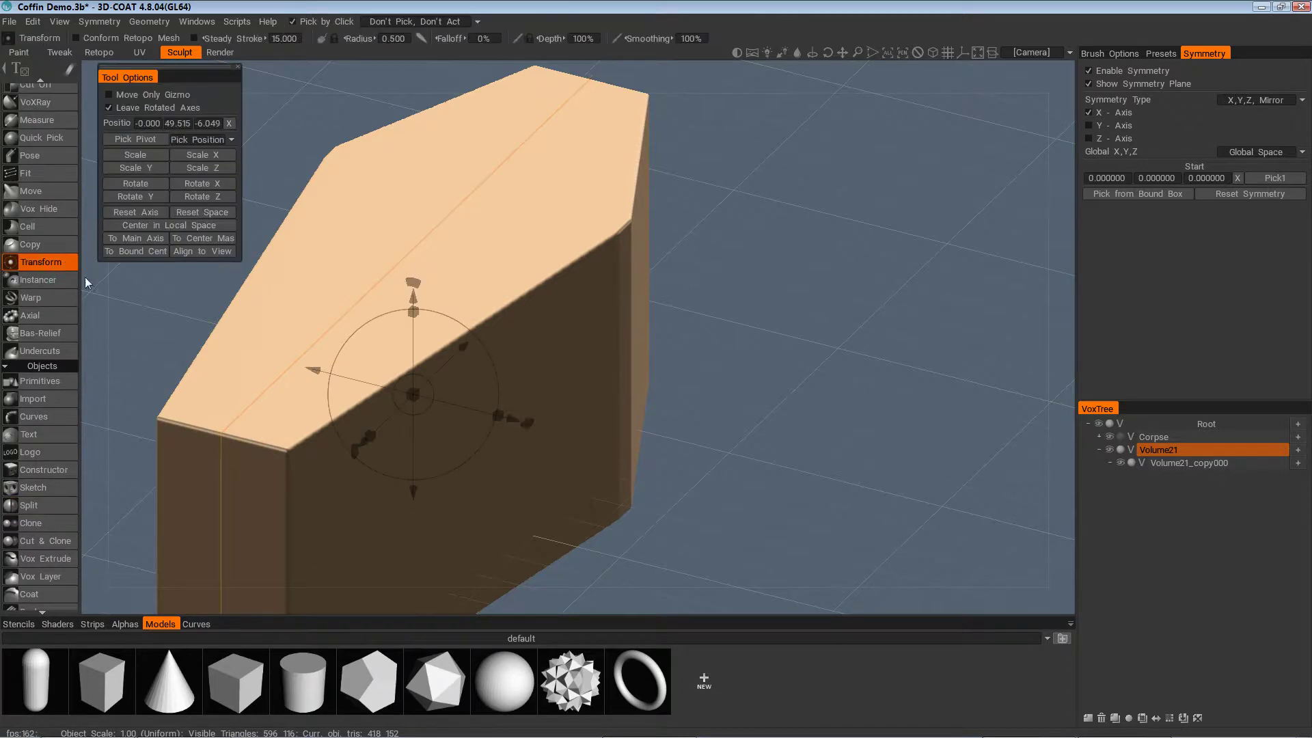
click(1189, 462)
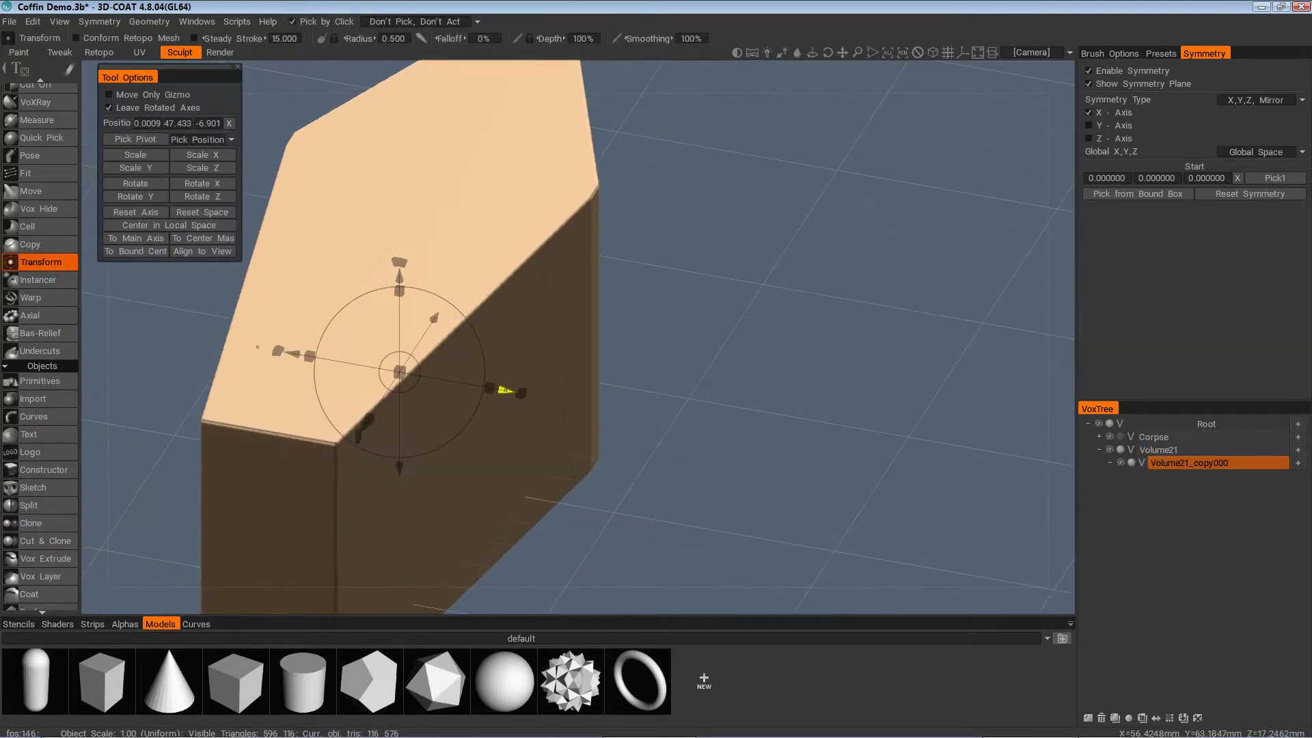
drag(506, 390, 606, 409)
alt+drag(752, 519, 533, 496)
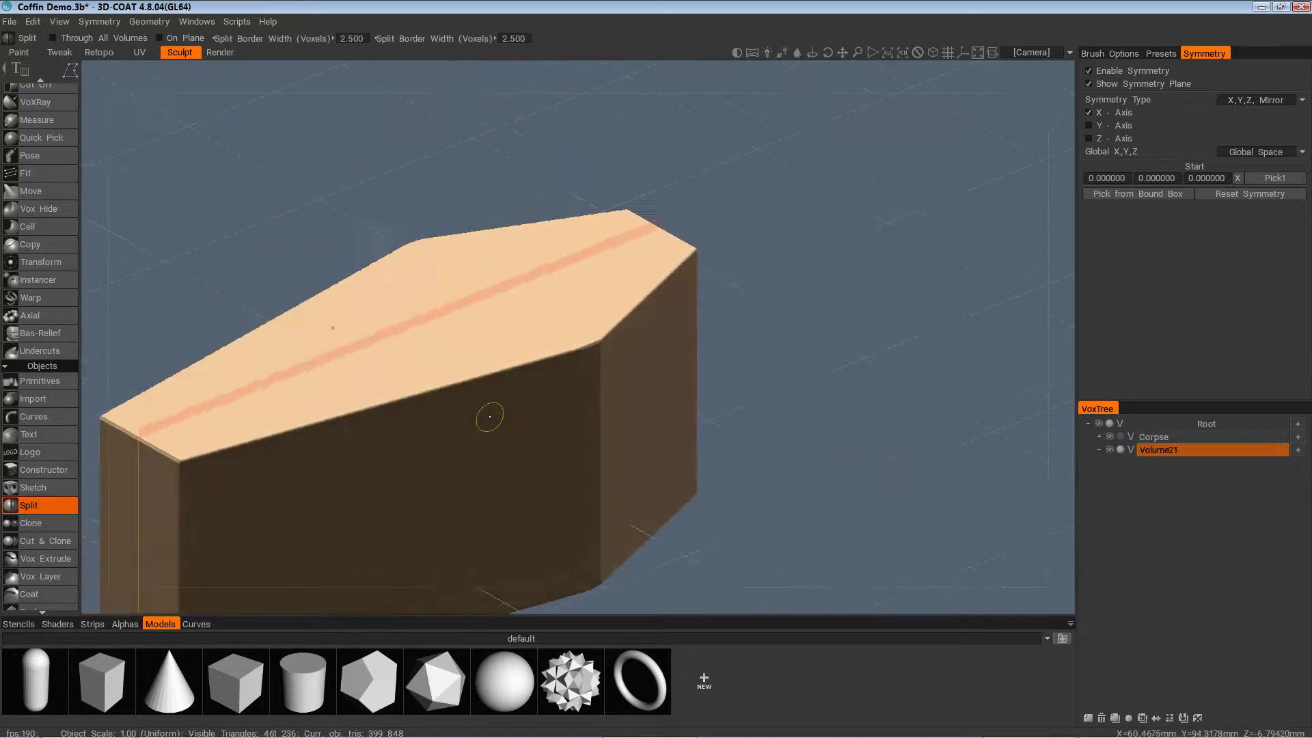
Split a full-length lid strip off the top of Volume21 with a rectangle in the right side view and hide the split-off piece
alt+drag(490, 417, 862, 334)
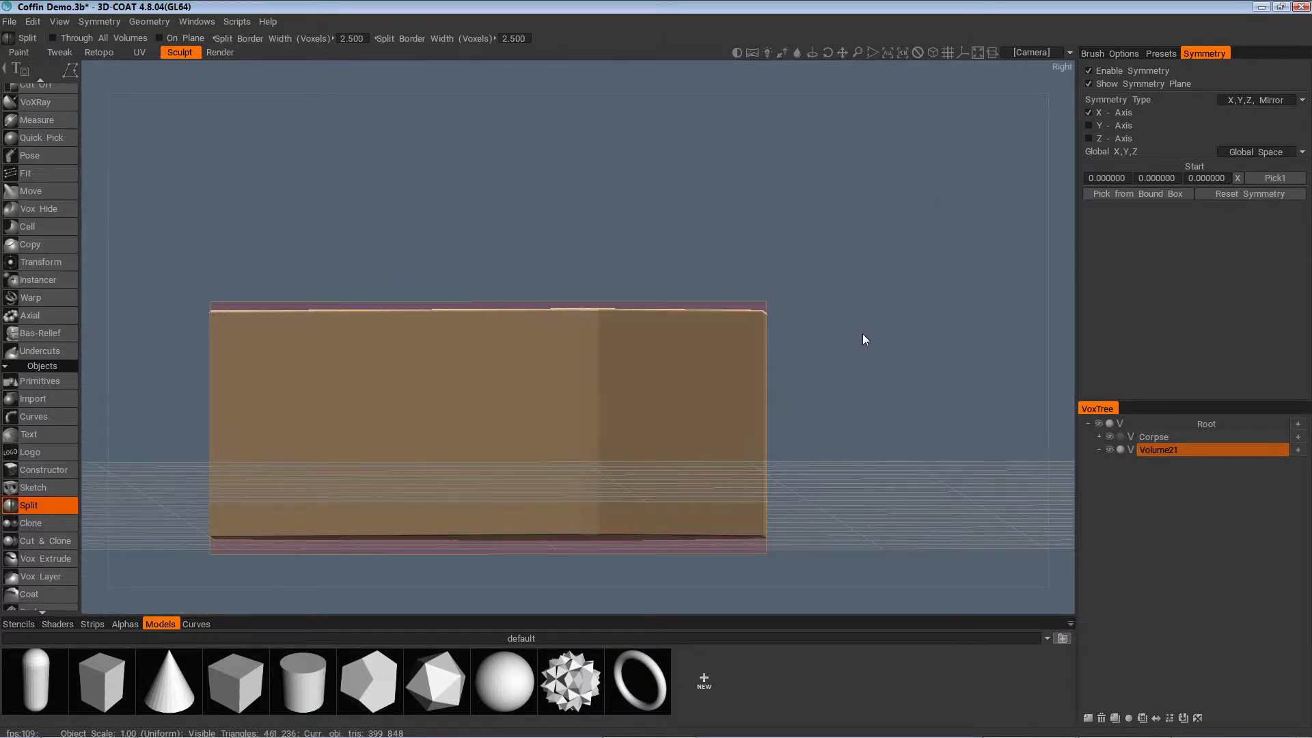
key(KP_6)
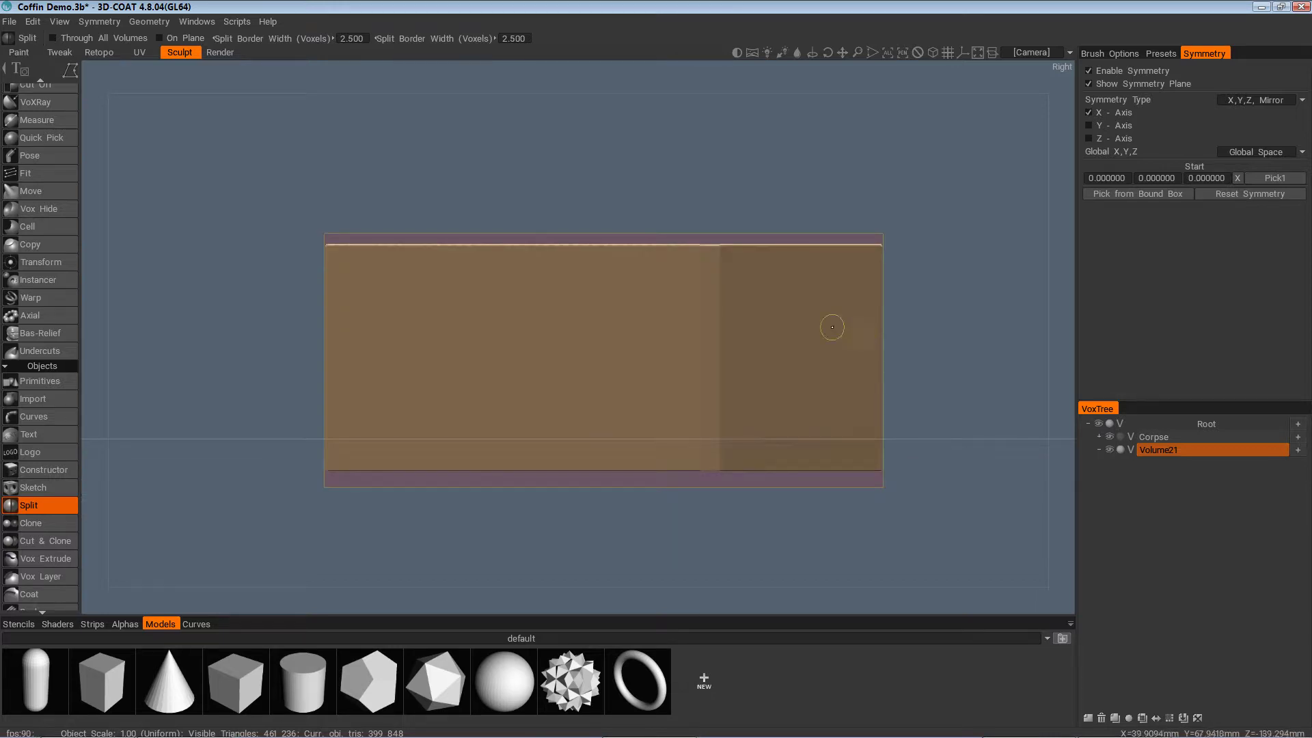
mouse_move(84, 71)
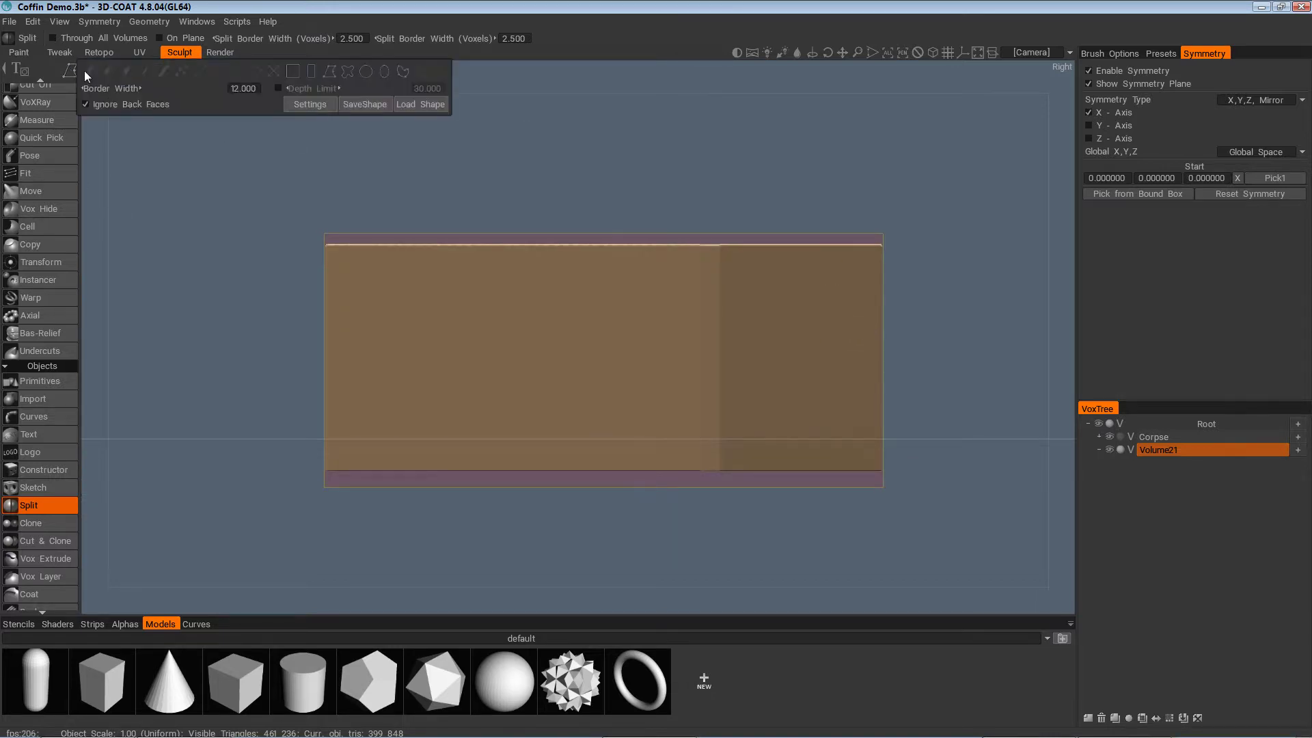
drag(230, 191, 943, 278)
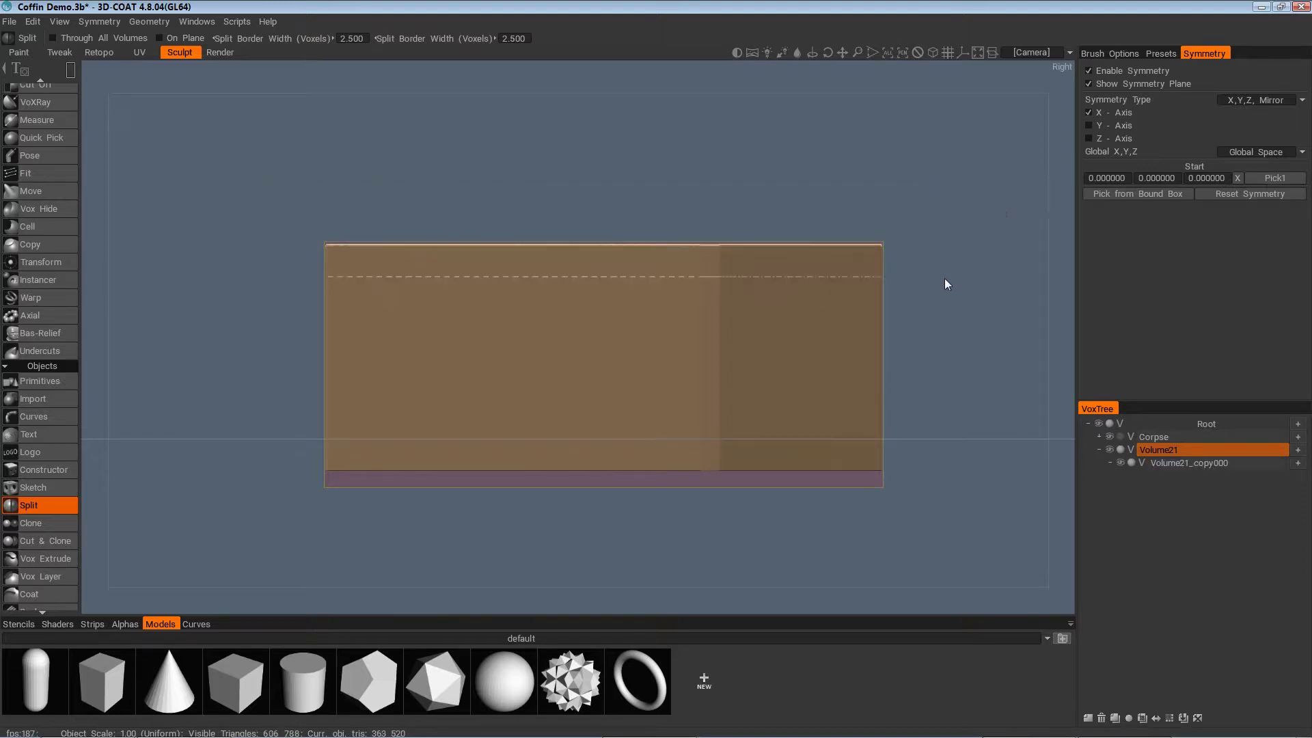
click(1197, 465)
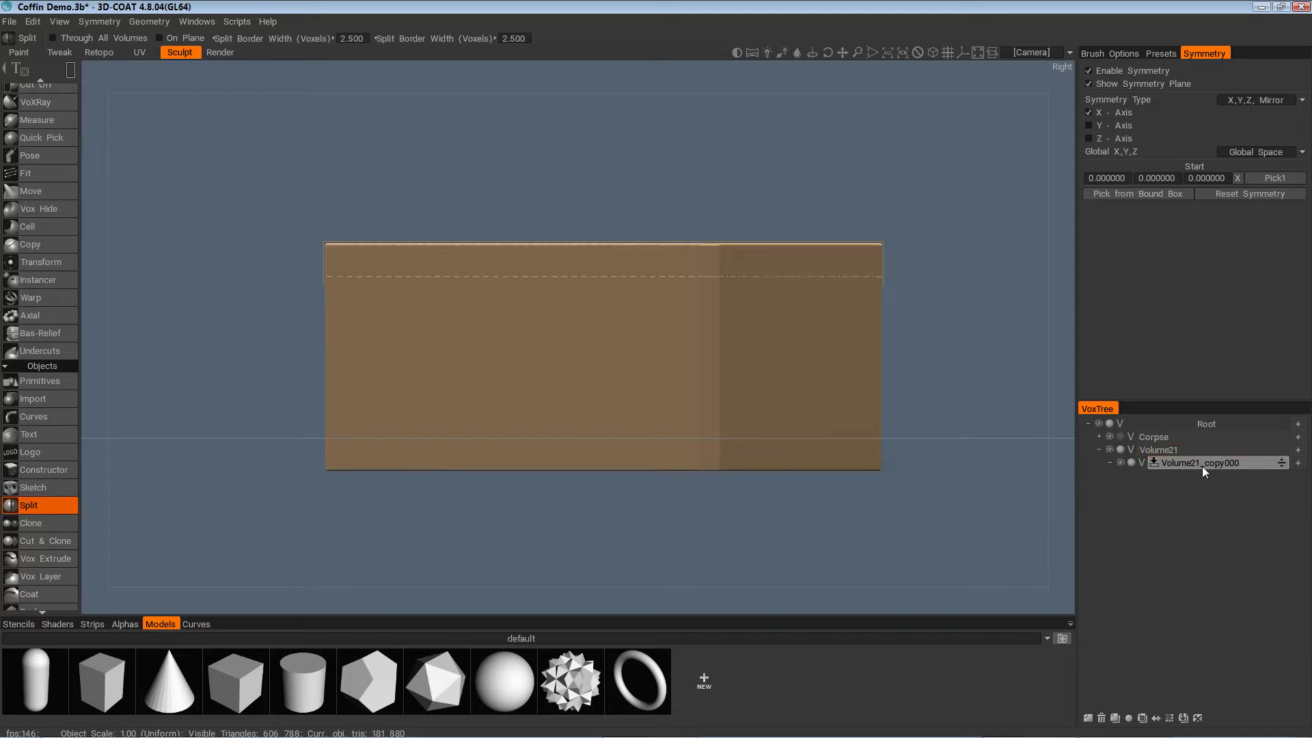
click(1126, 465)
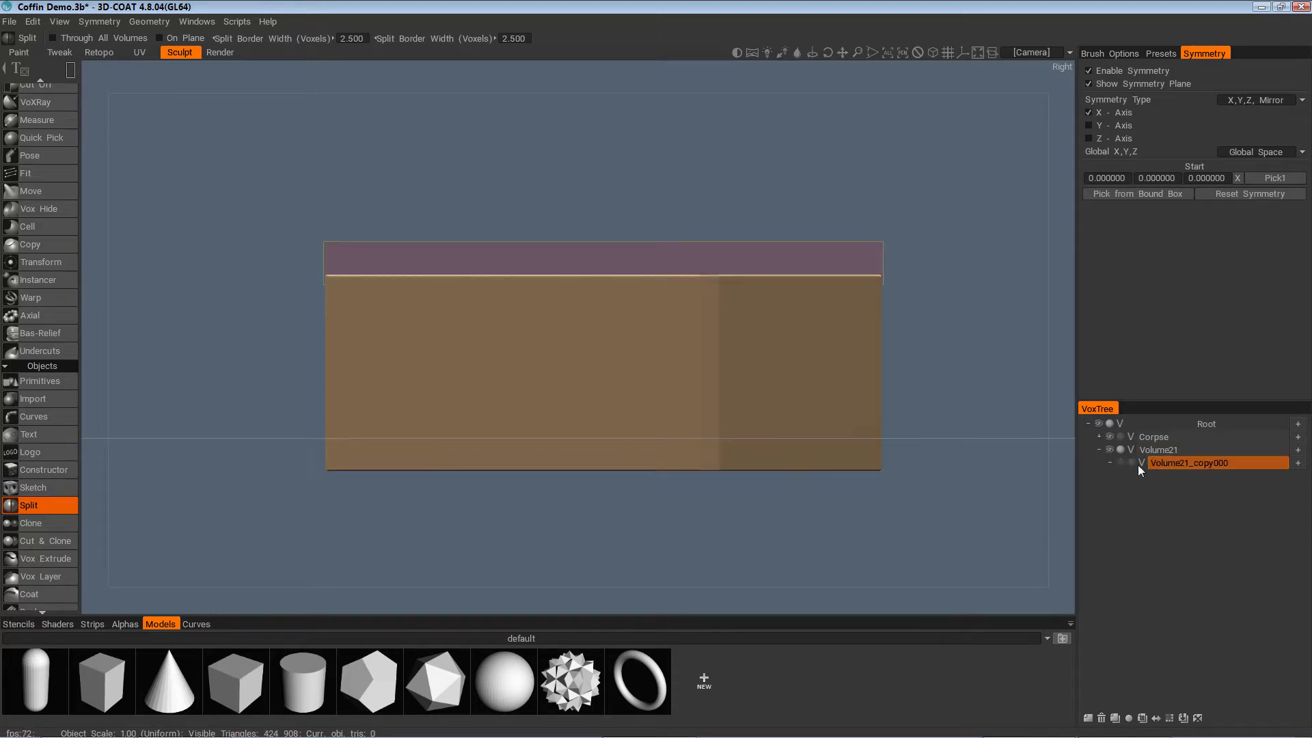
Unhide the split-off Volume21_copy000 piece and change its parent to Root
click(1131, 463)
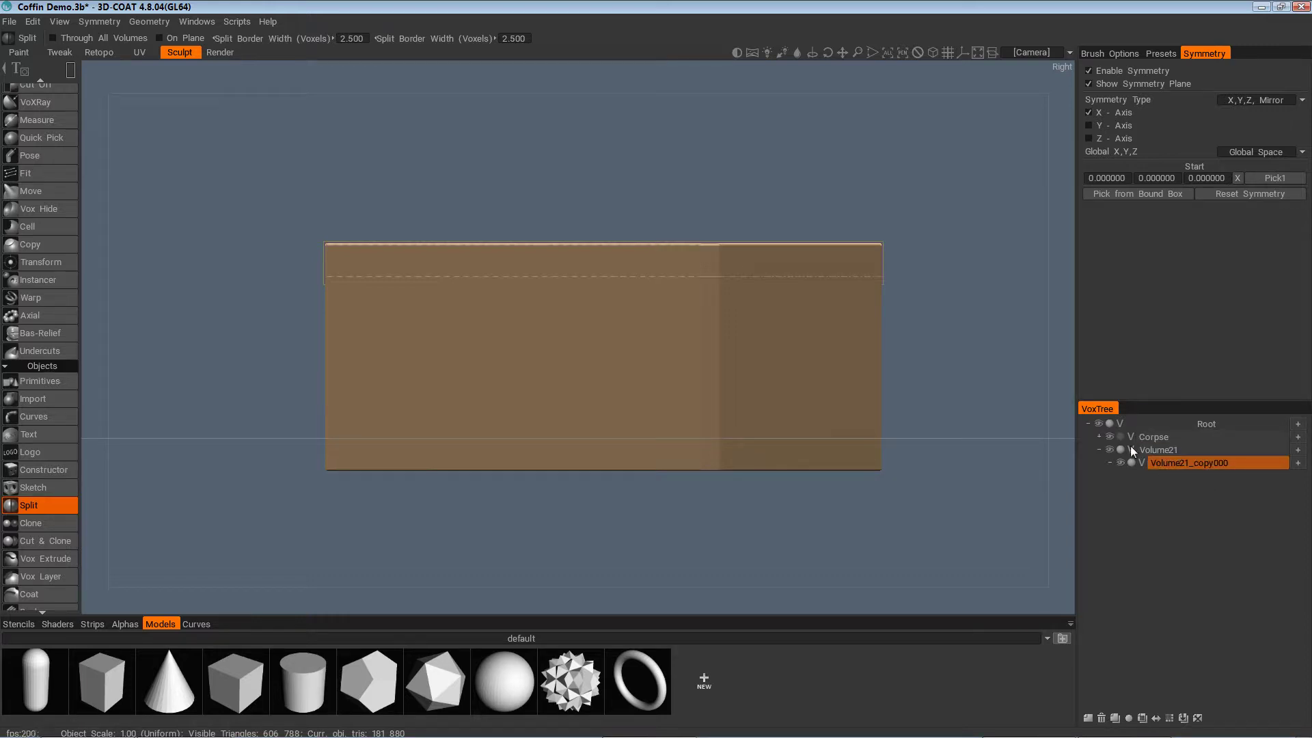
mouse_move(1223, 469)
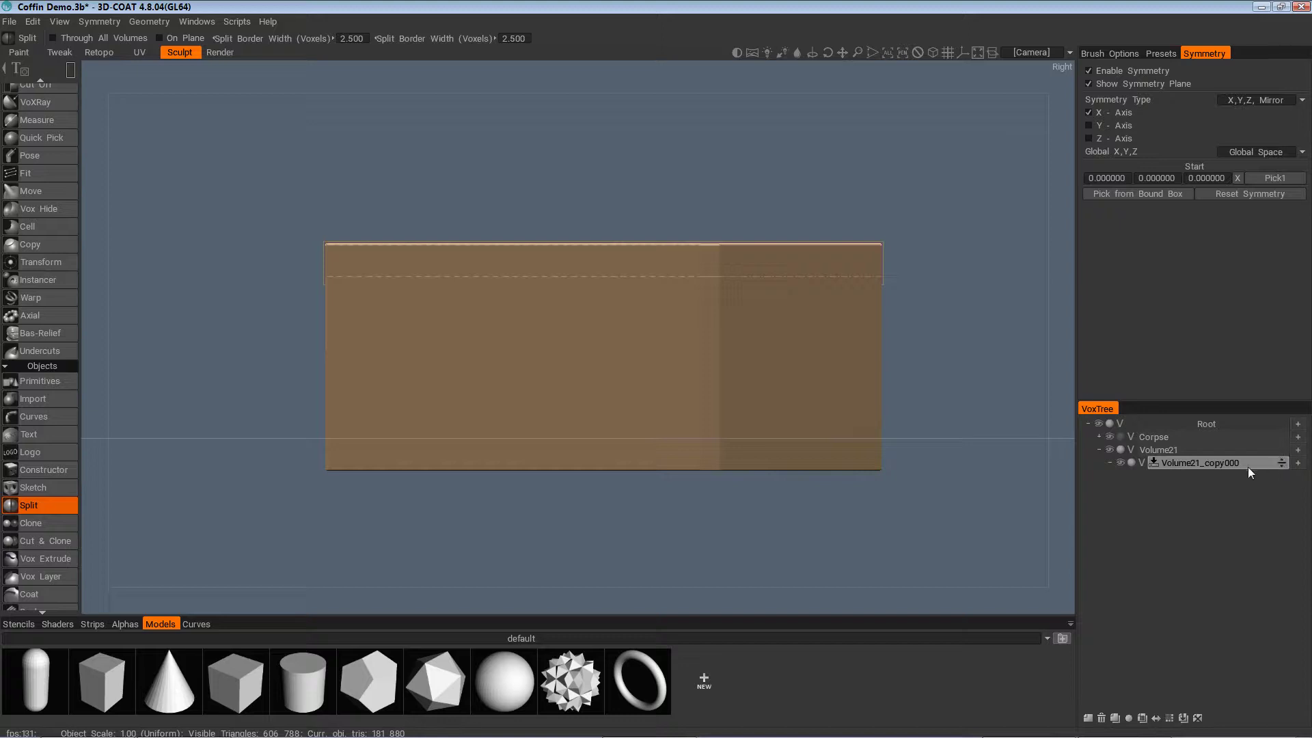
right_click(1212, 461)
mouse_move(1174, 691)
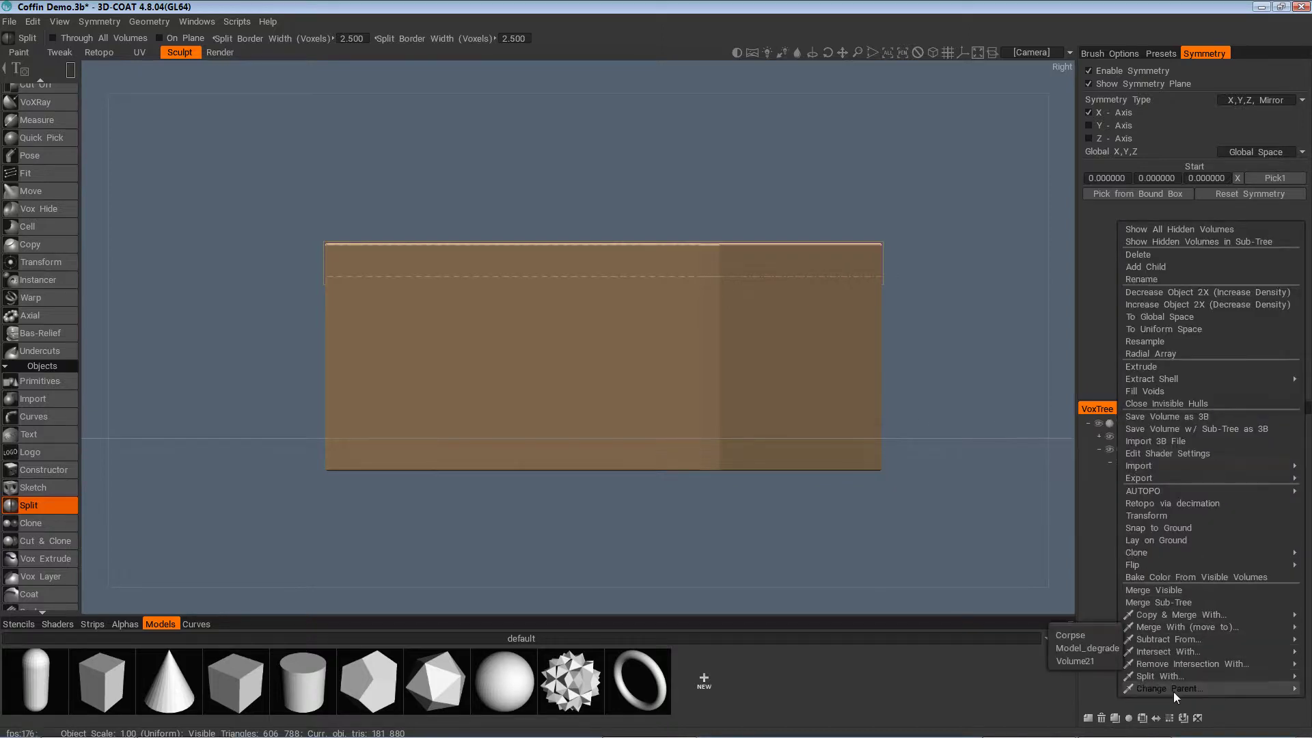
click(1088, 651)
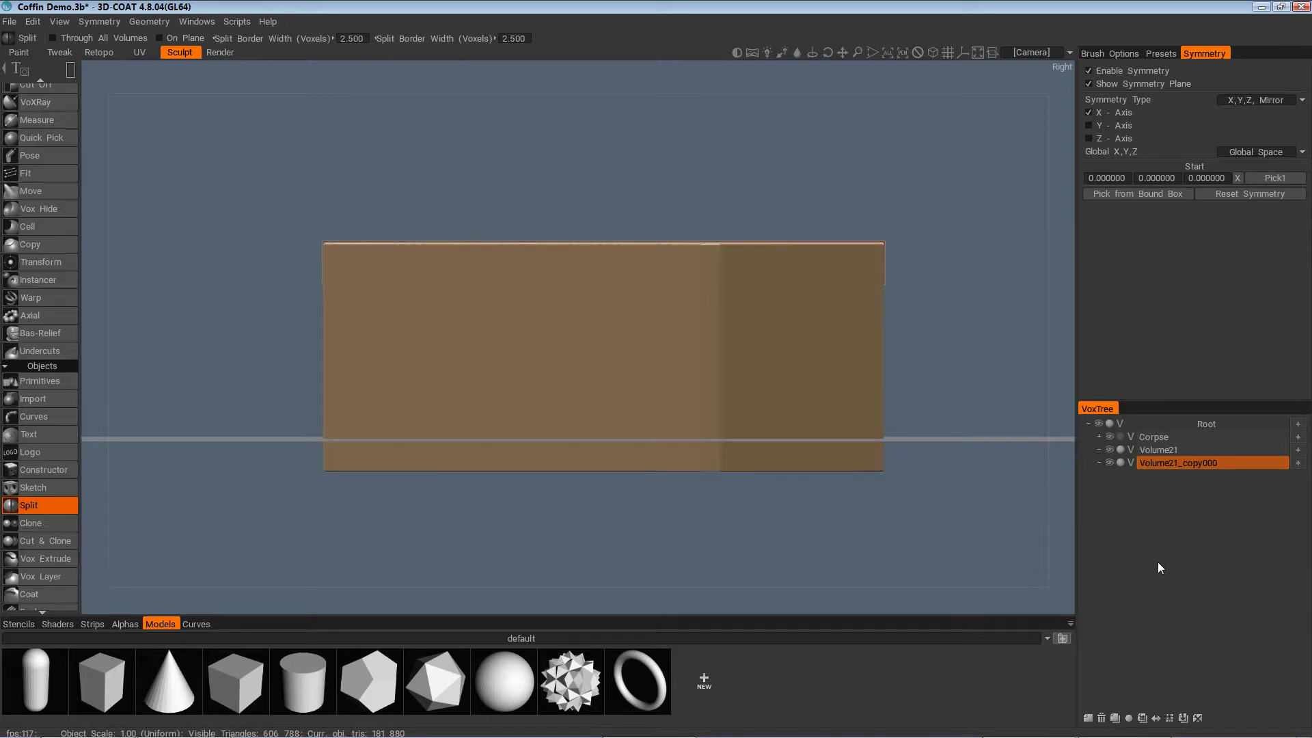
Review the merge, subtract, intersect, split and re-parenting operations available for Volume21_copy000
right_click(1154, 463)
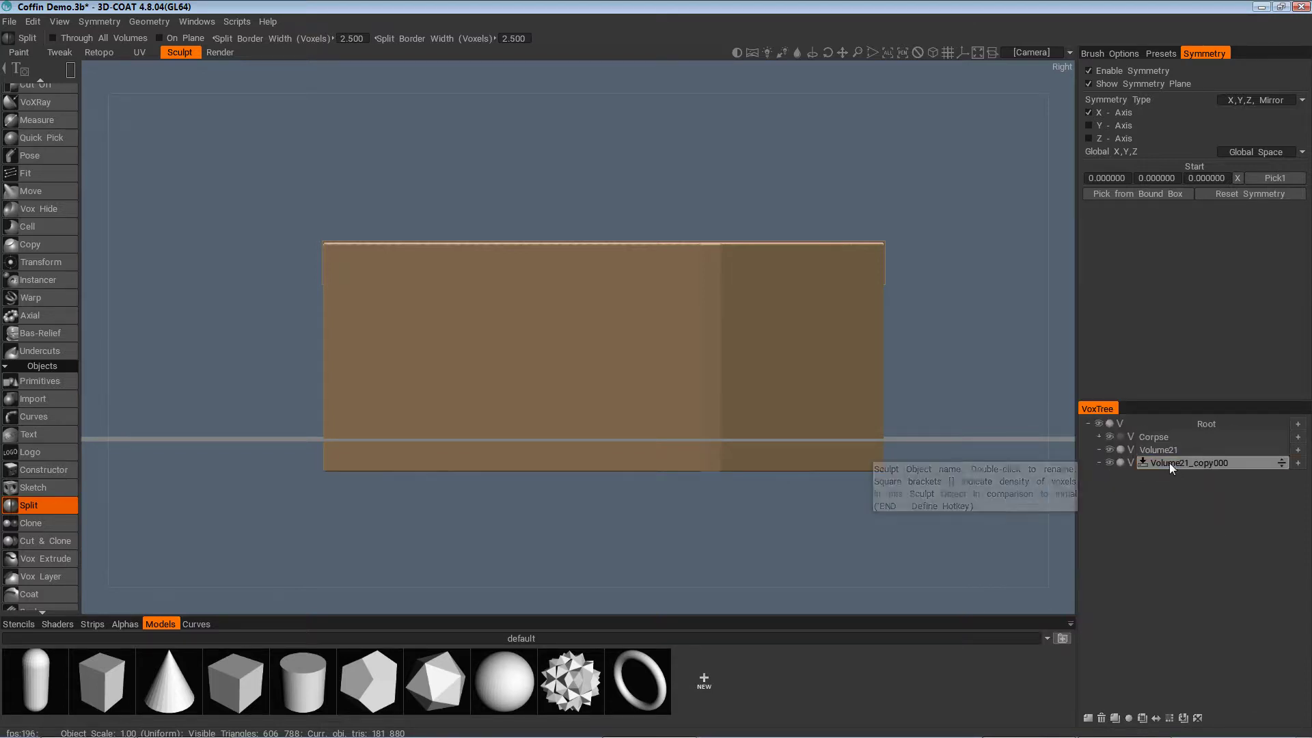
right_click(1170, 462)
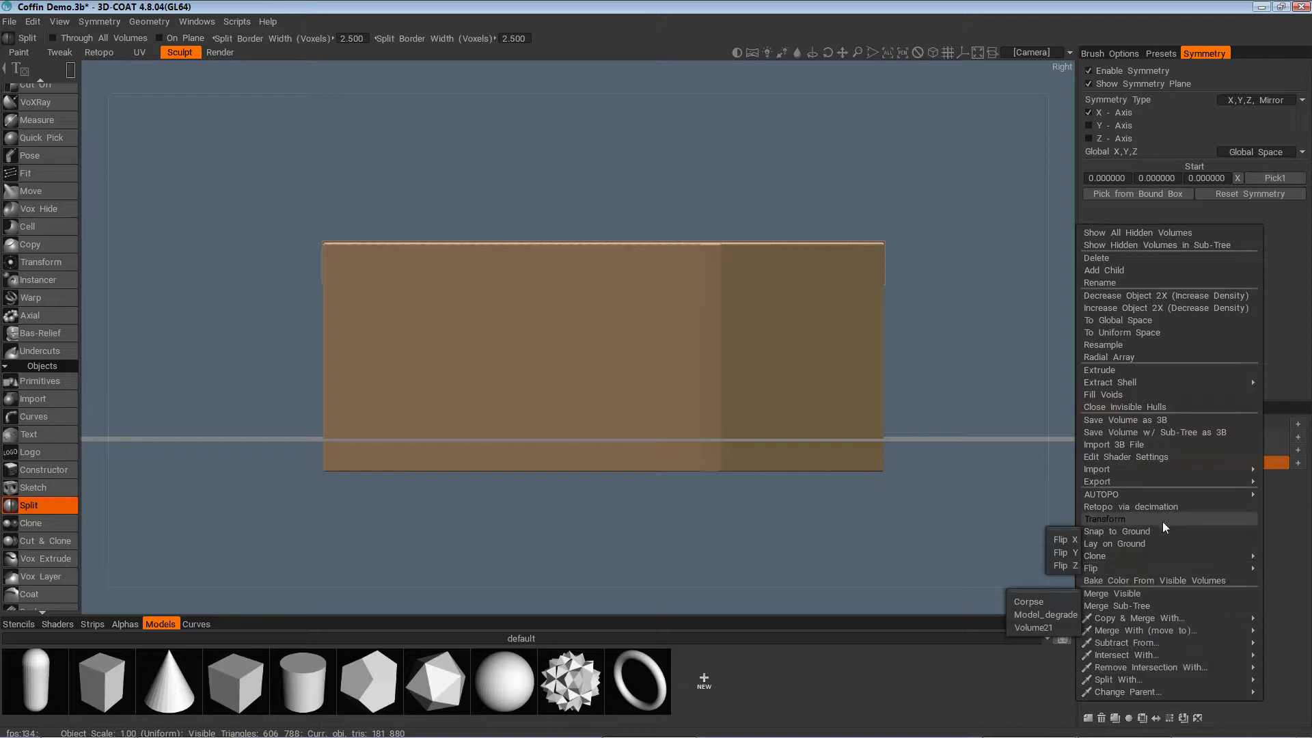
mouse_move(1143, 470)
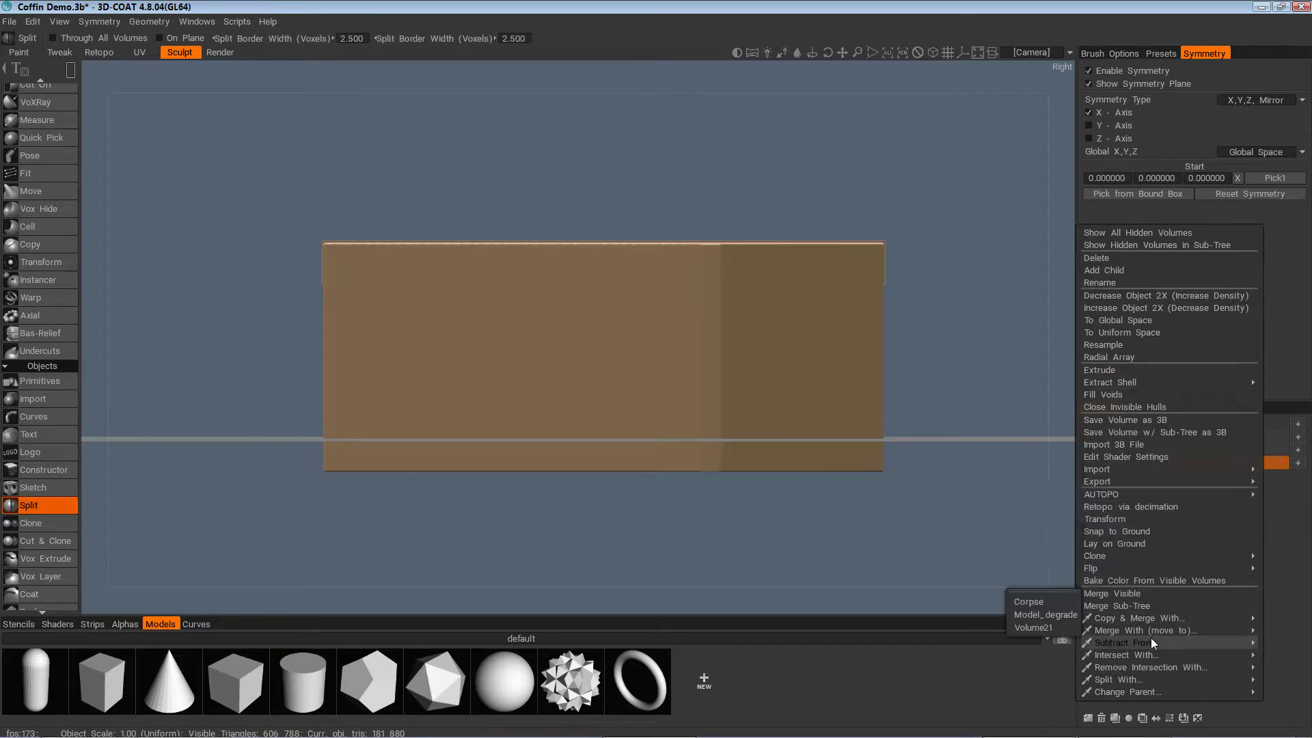
mouse_move(1181, 616)
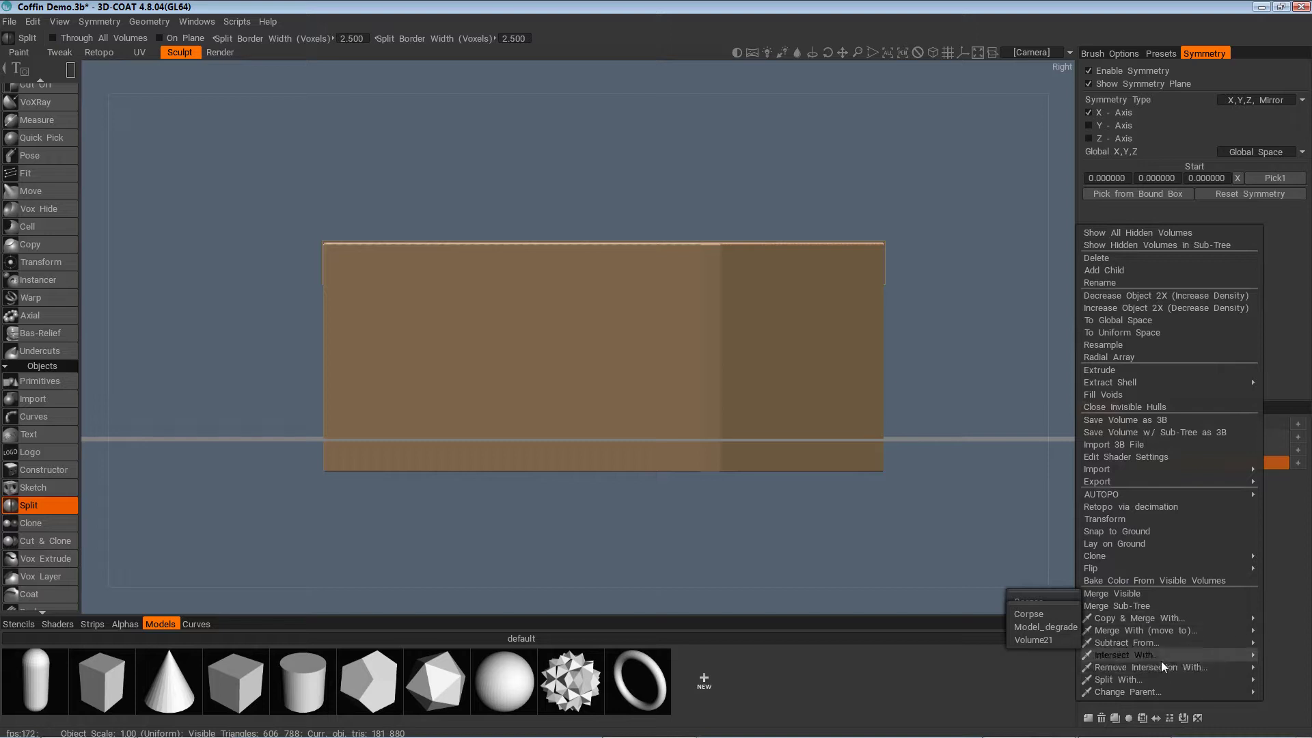
mouse_move(1155, 657)
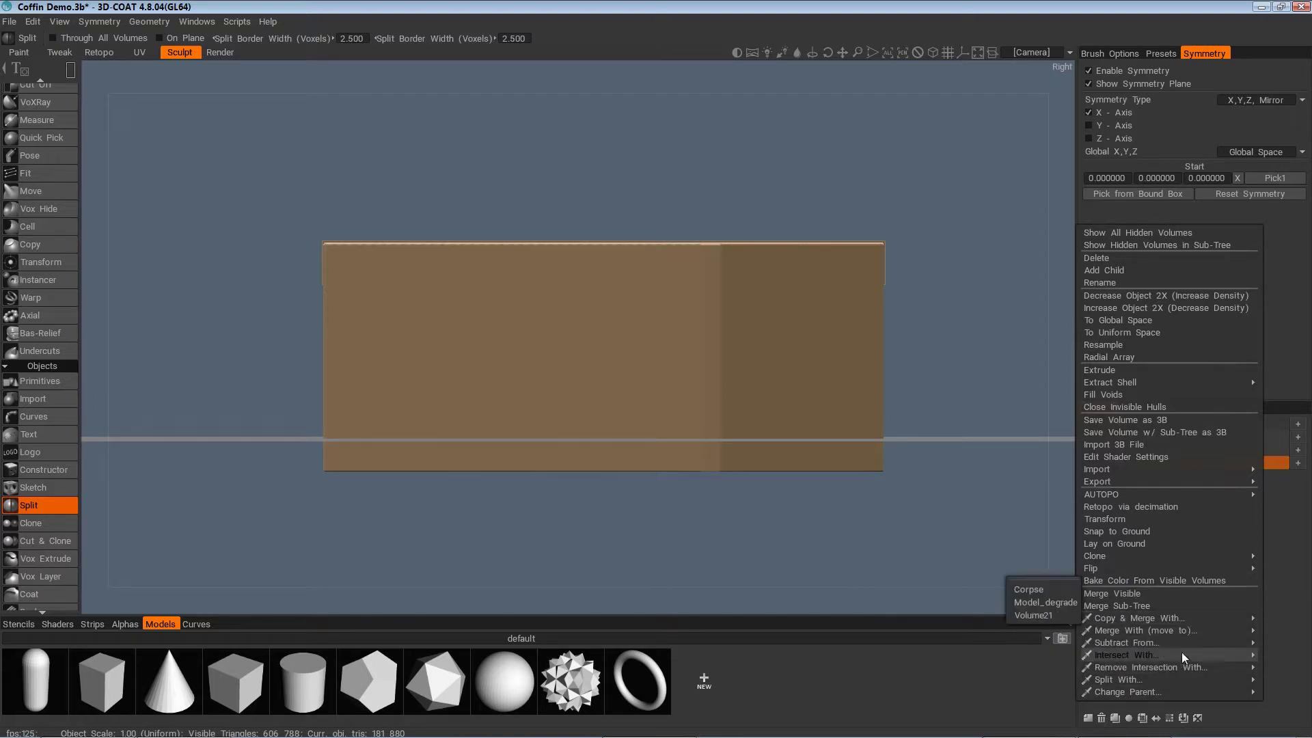
mouse_move(1139, 690)
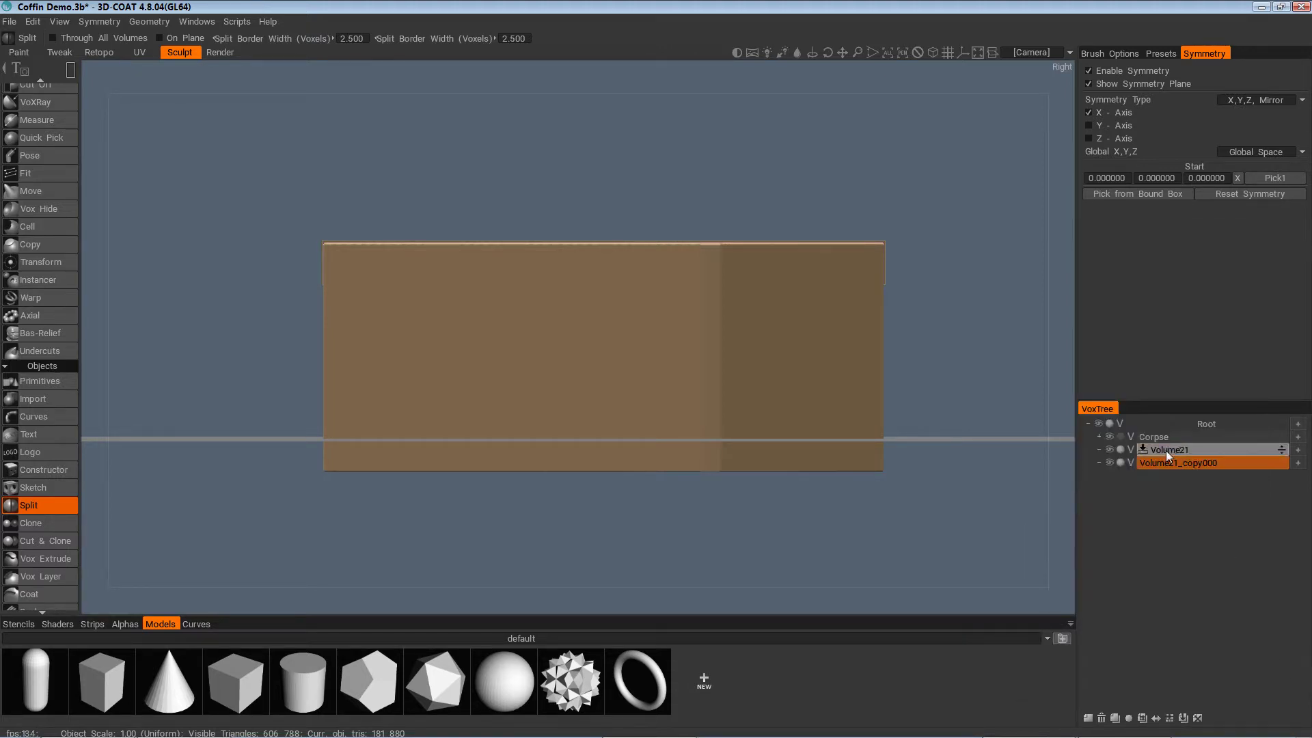
Nest Volume21_copy000 under Volume21 as a child, and change its parent back to Root
click(1174, 449)
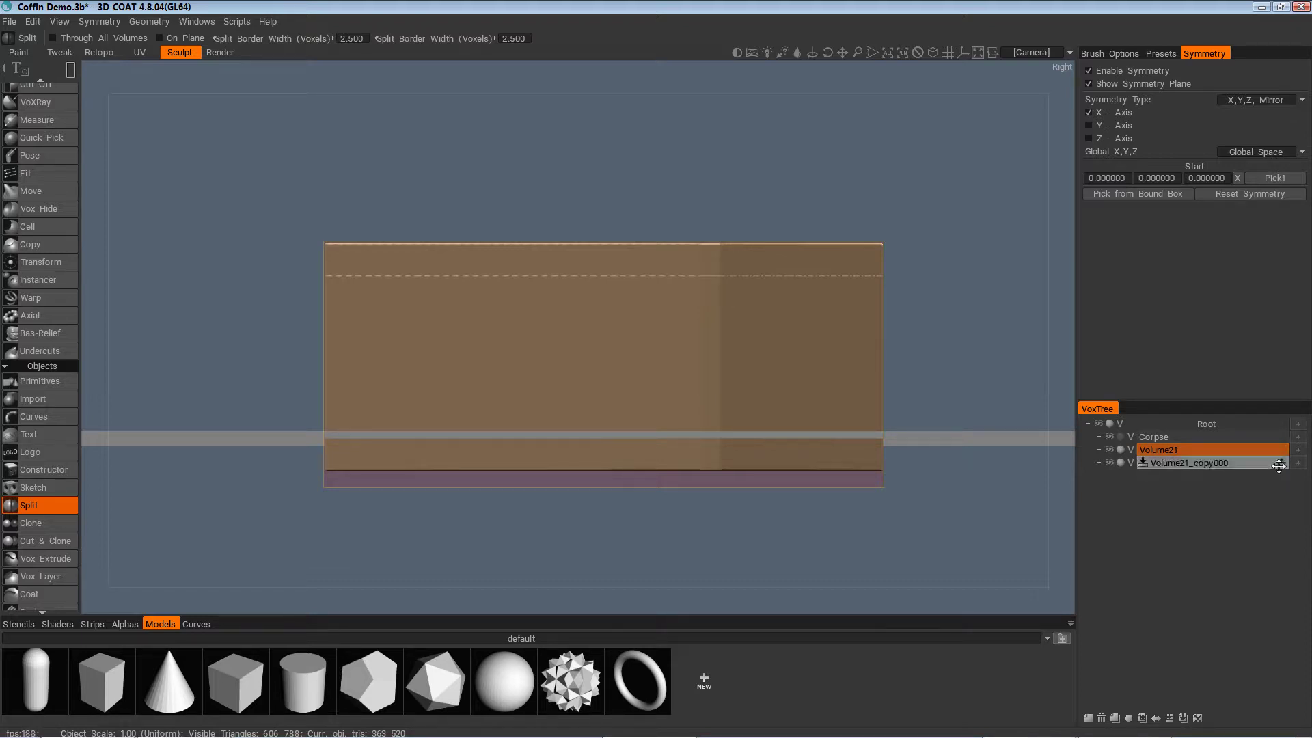
drag(1275, 470, 1294, 454)
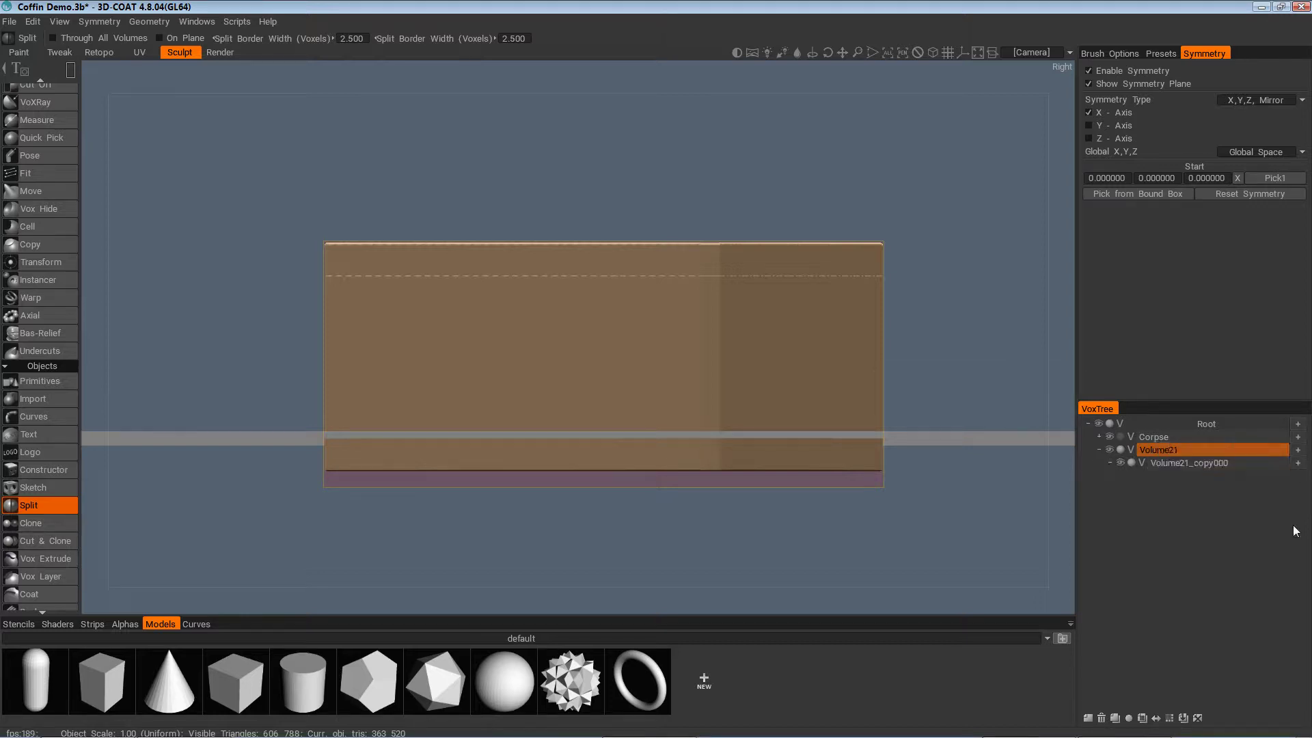
click(1259, 463)
right_click(1249, 464)
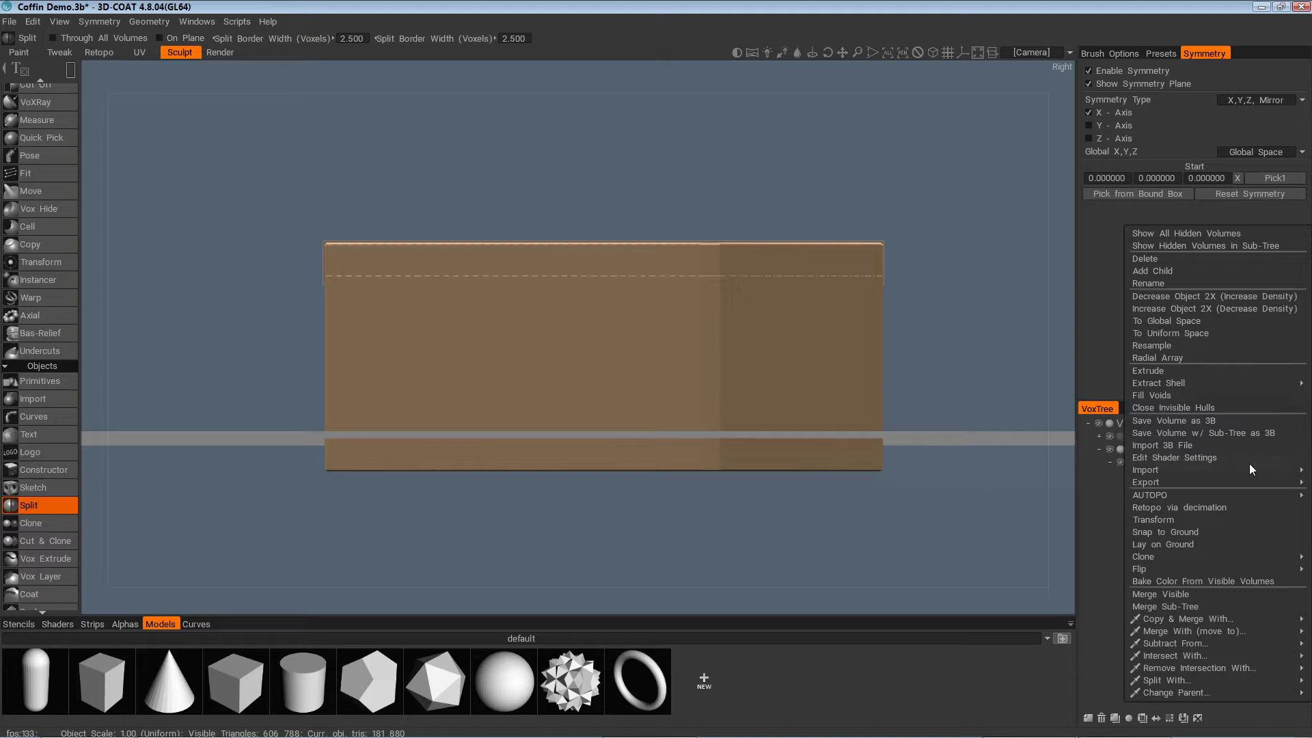
click(1164, 691)
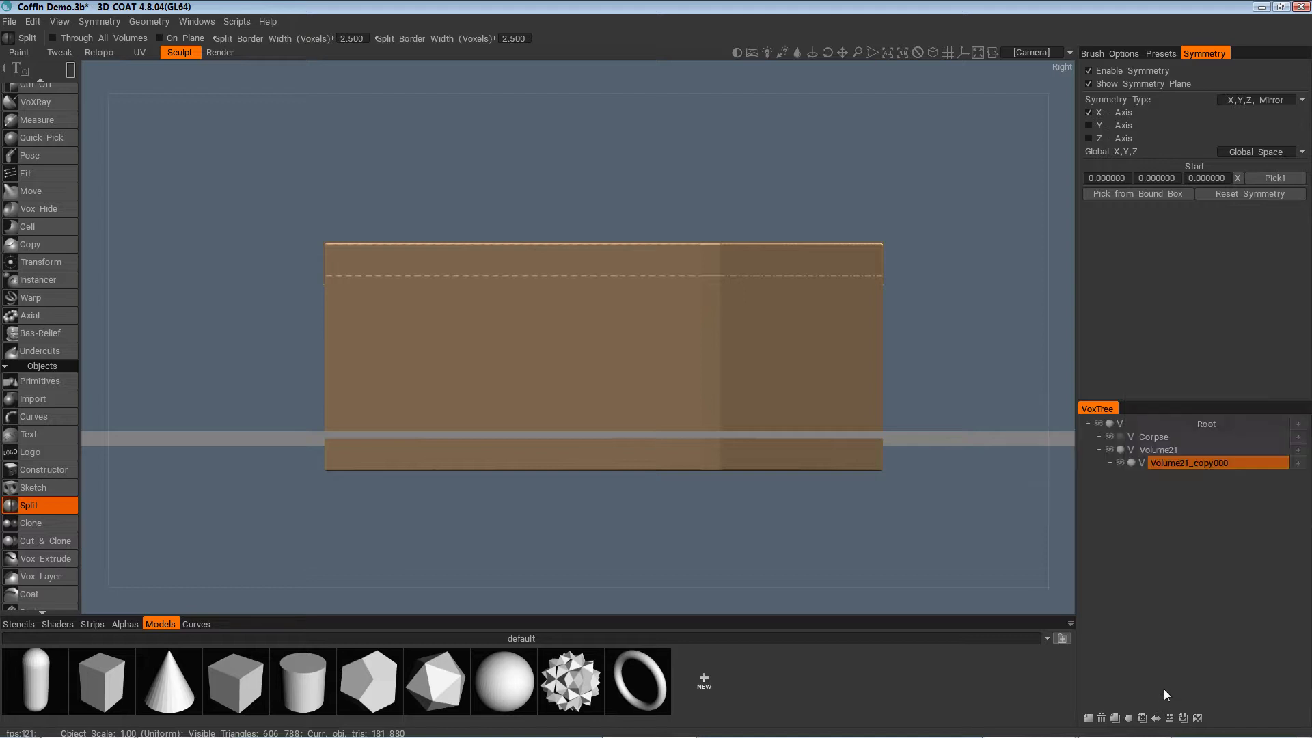
right_click(1210, 463)
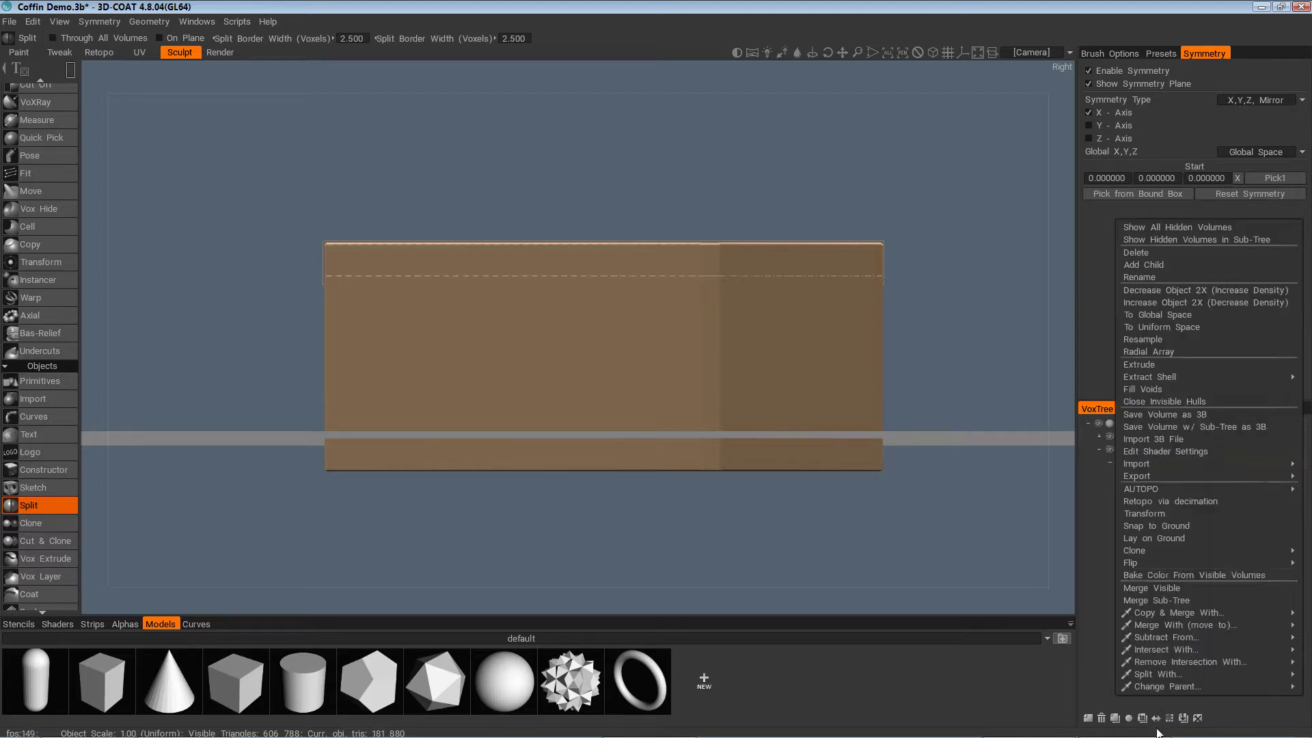
click(1129, 500)
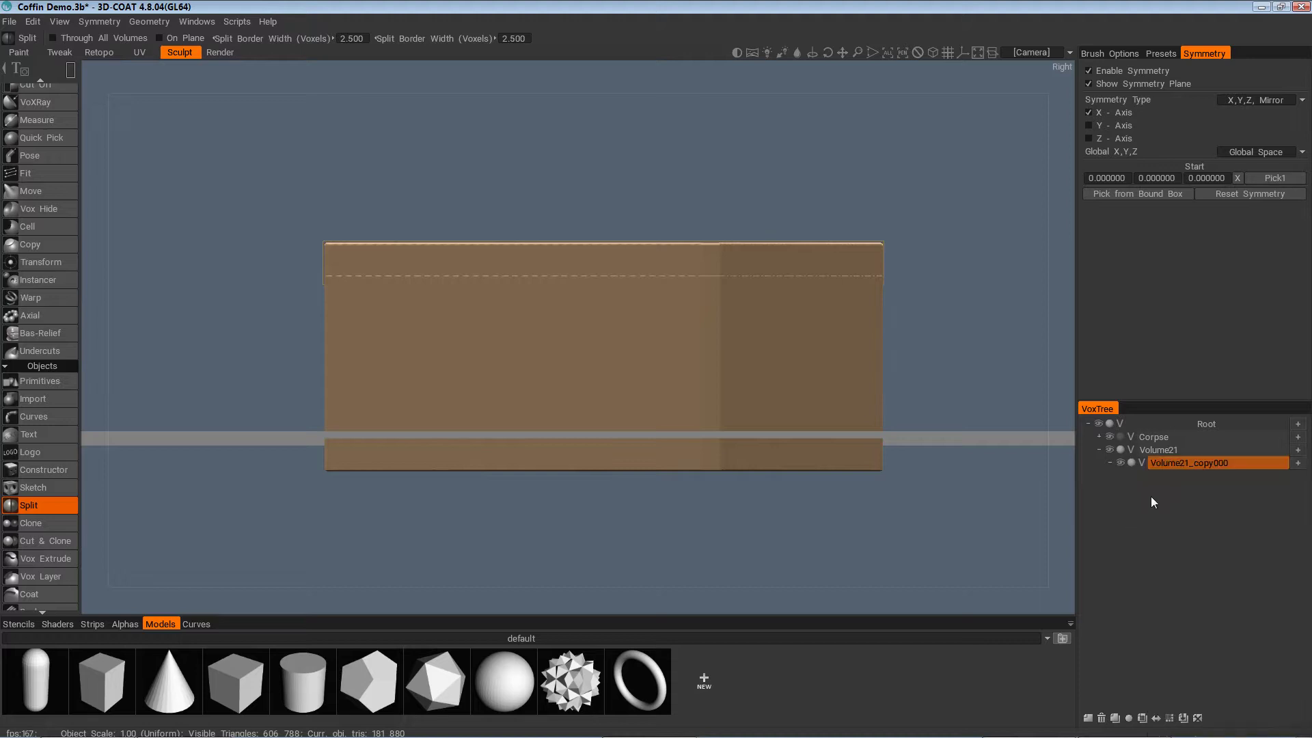
right_click(1183, 468)
mouse_move(1151, 694)
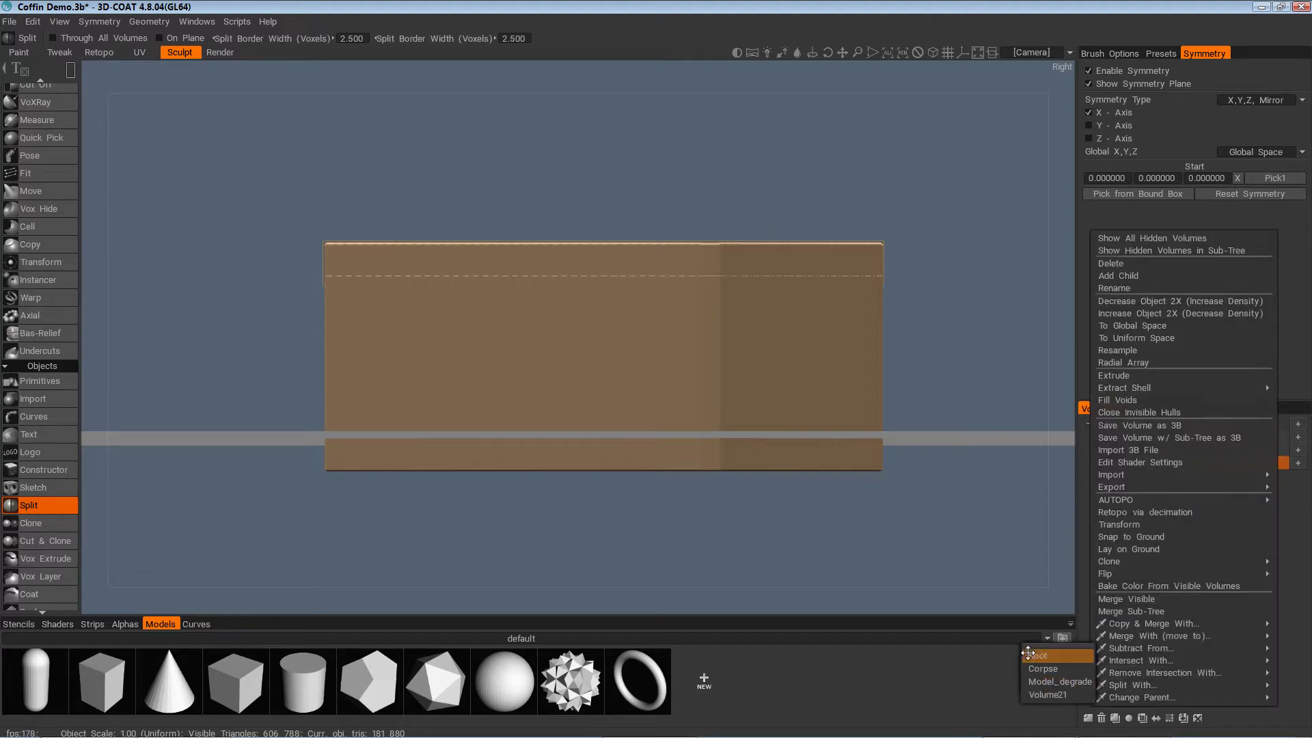
click(1034, 655)
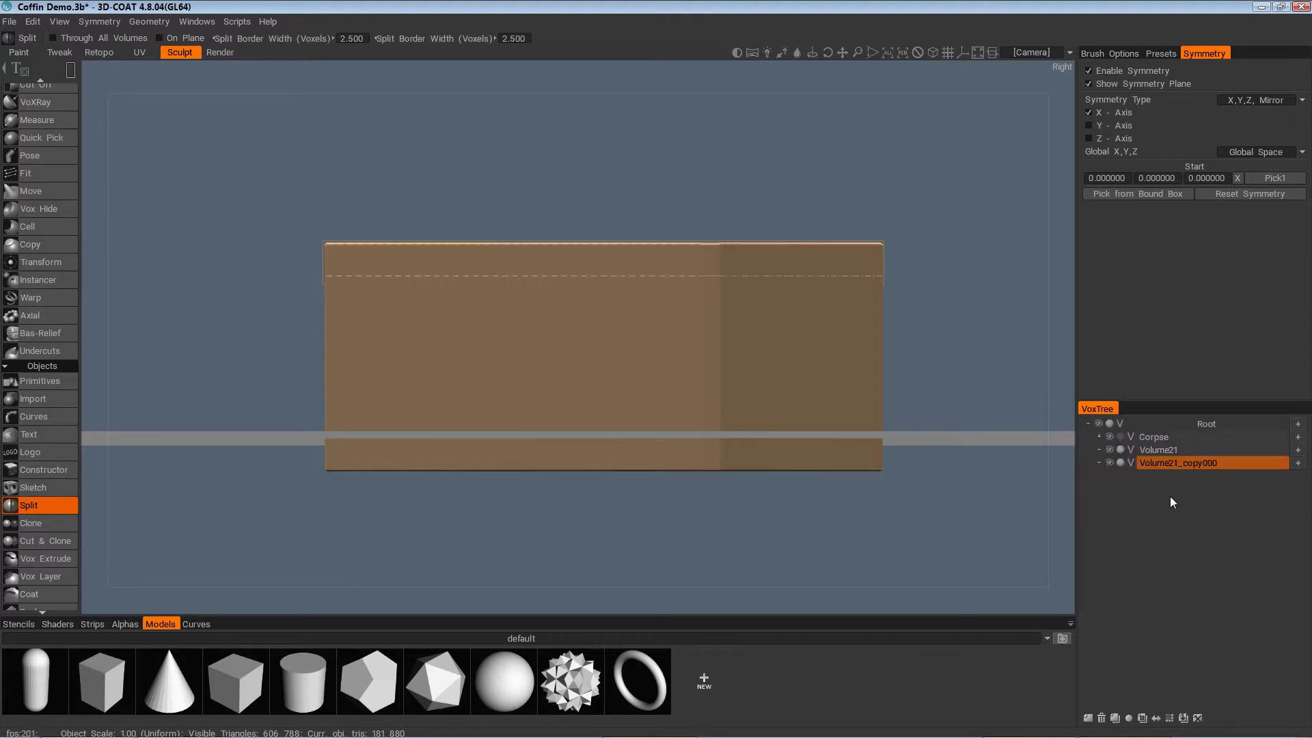
Rename Volume21_copy000 as Lid and Volume21 as Coffin
click(1109, 465)
click(1109, 465)
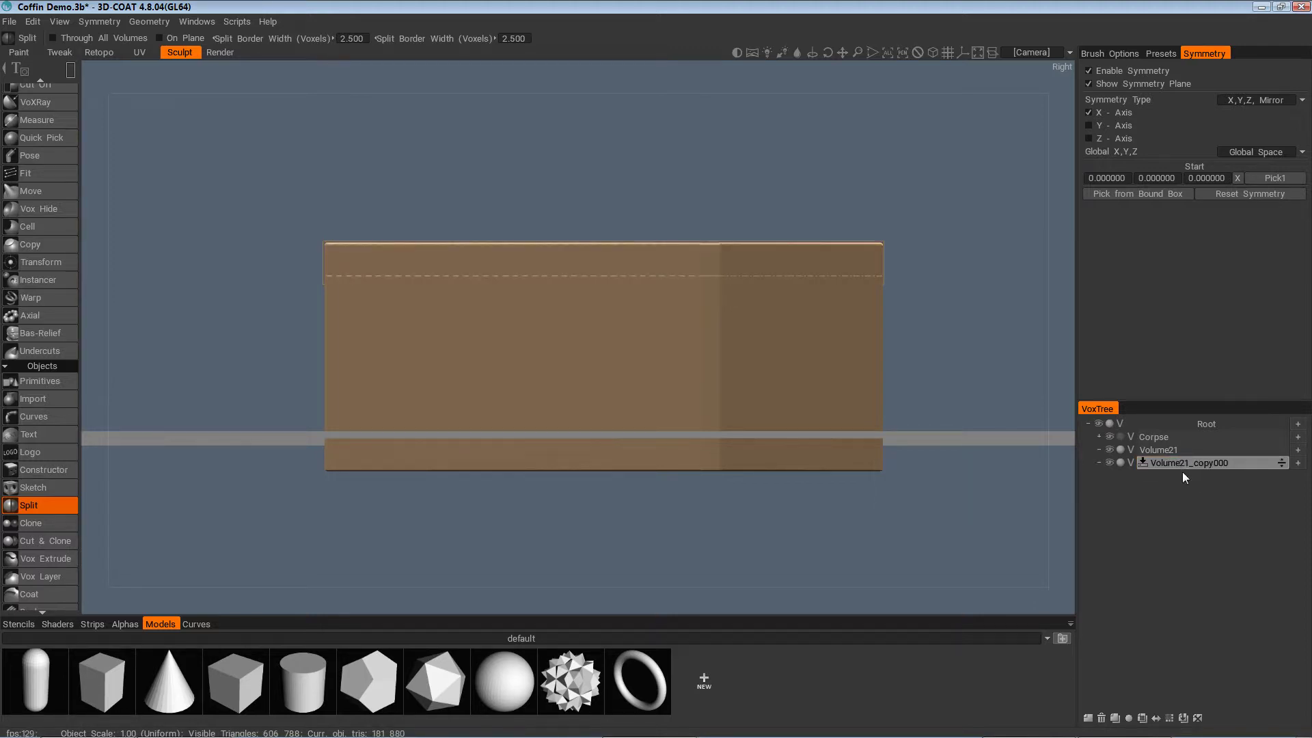
double_click(1174, 464)
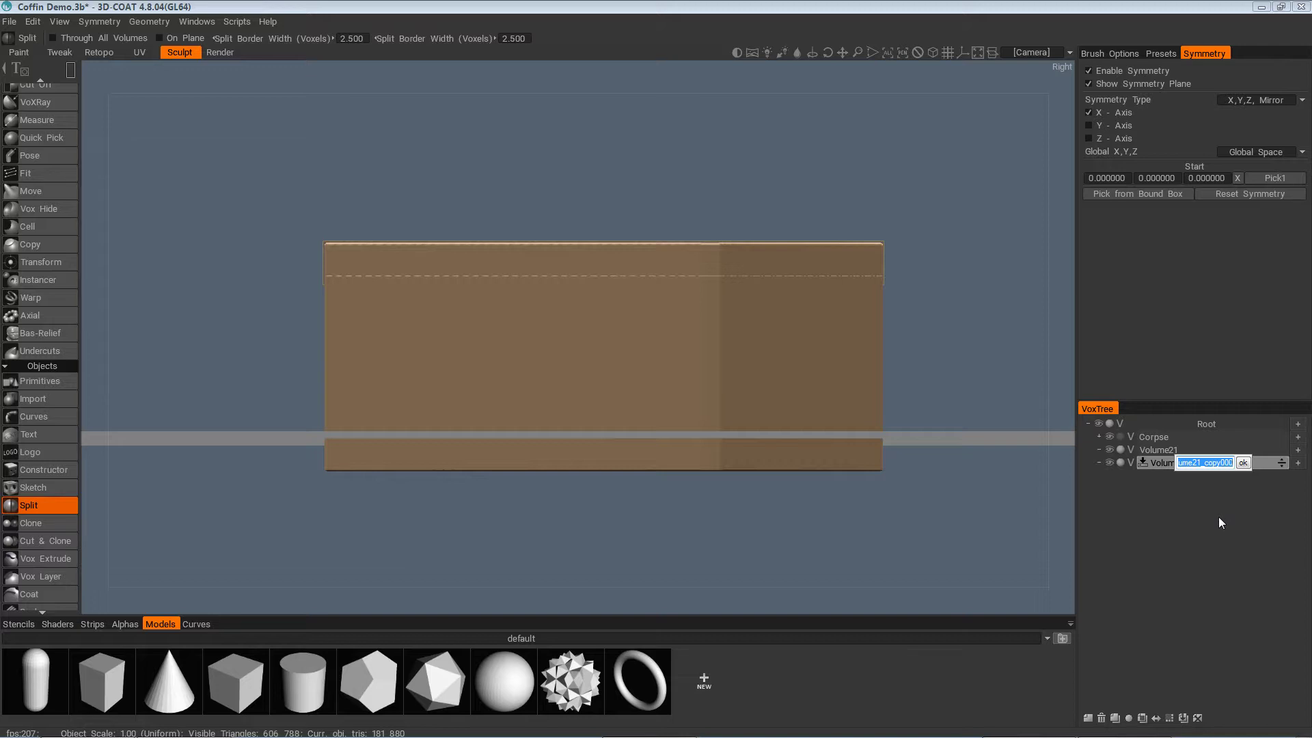
text(Lid)
key(Return)
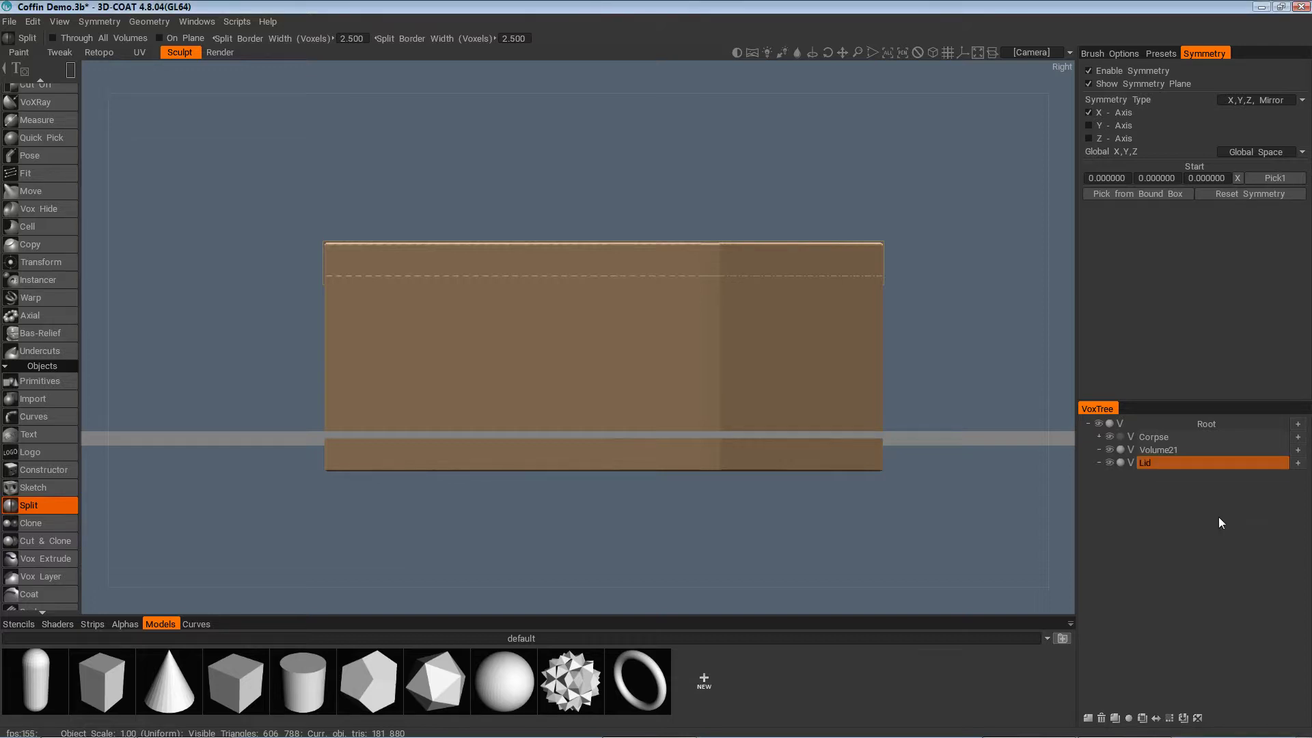
double_click(1183, 449)
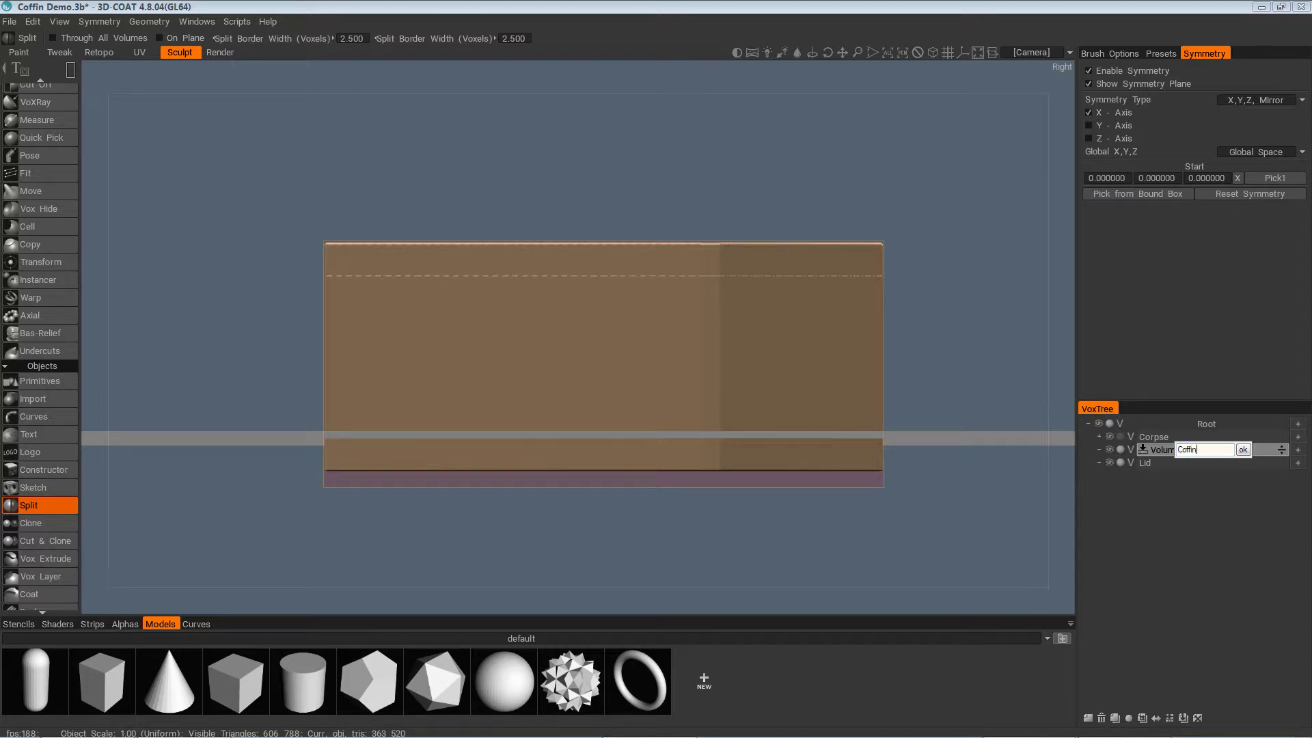
key(Return)
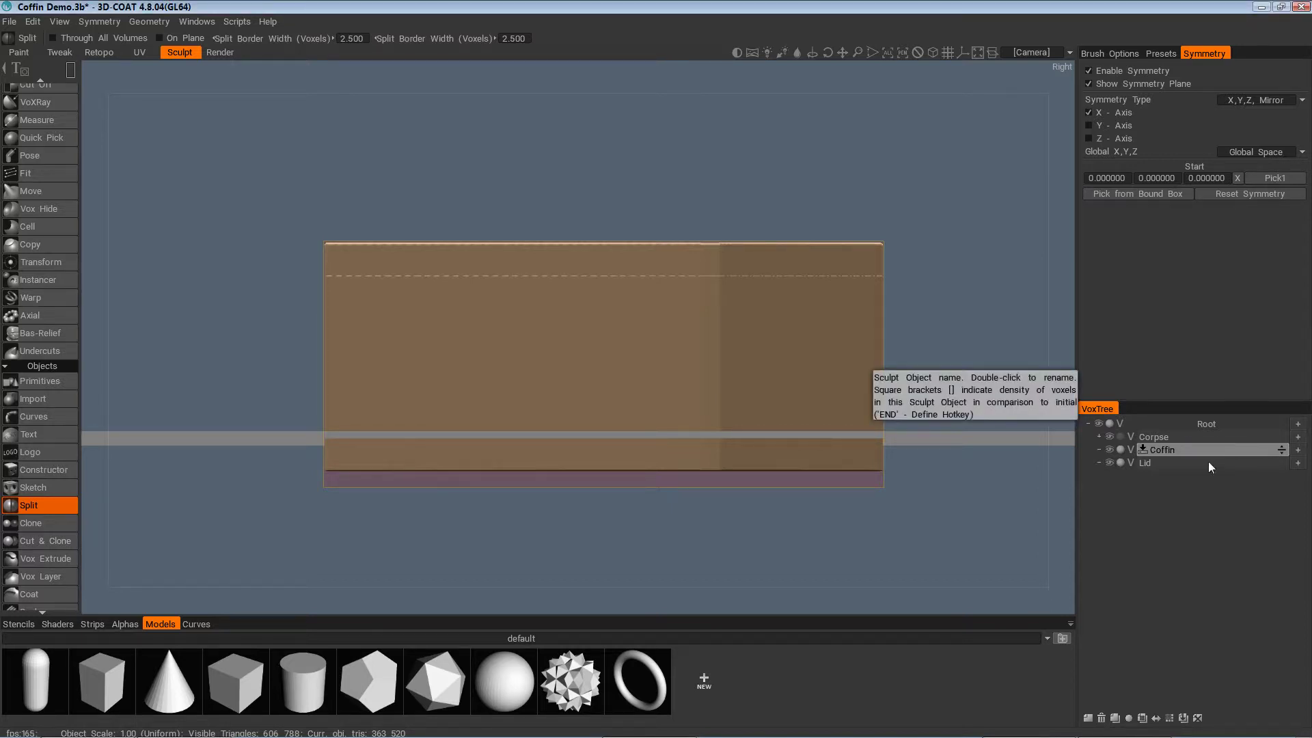
Inspect the coffin from several sides and hide the Lid volume so only the Coffin body shows
mouse_move(765, 471)
alt+mouse_down()
mouse_move(732, 462)
mouse_move(709, 515)
alt+mouse_up()
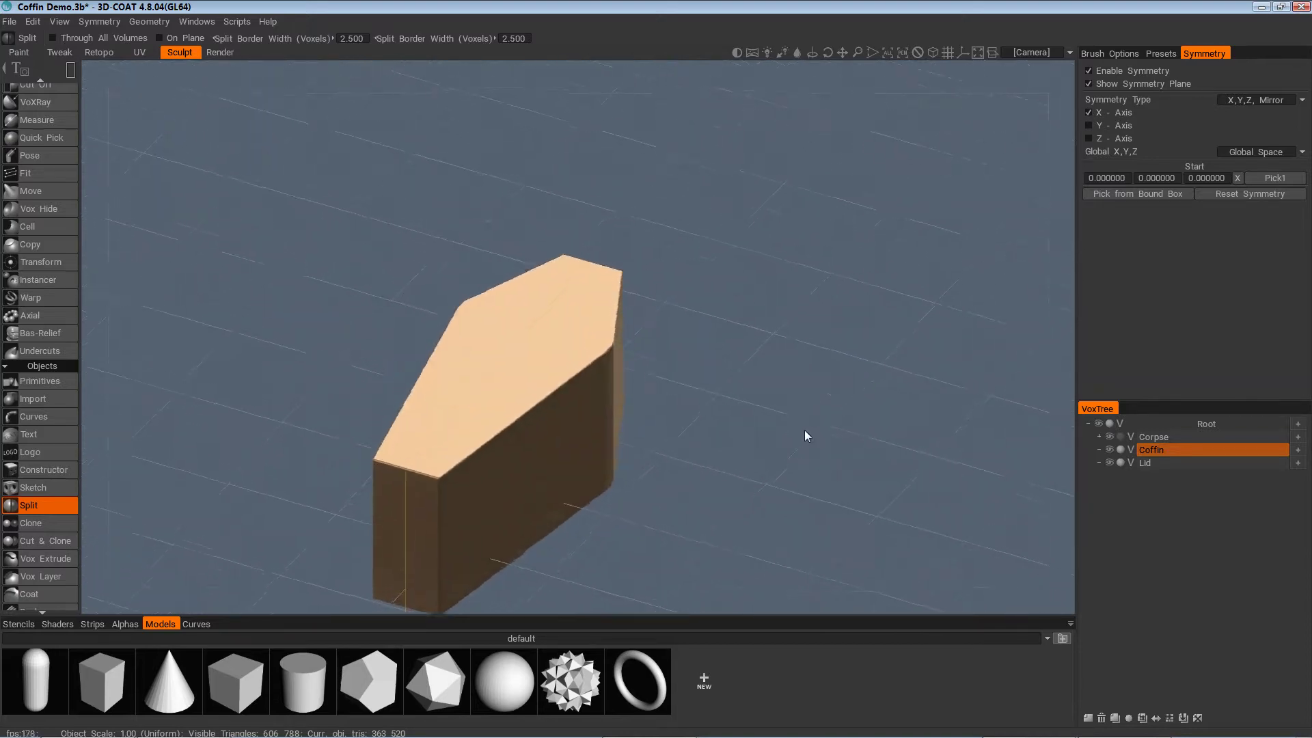
alt+drag(805, 429, 754, 415)
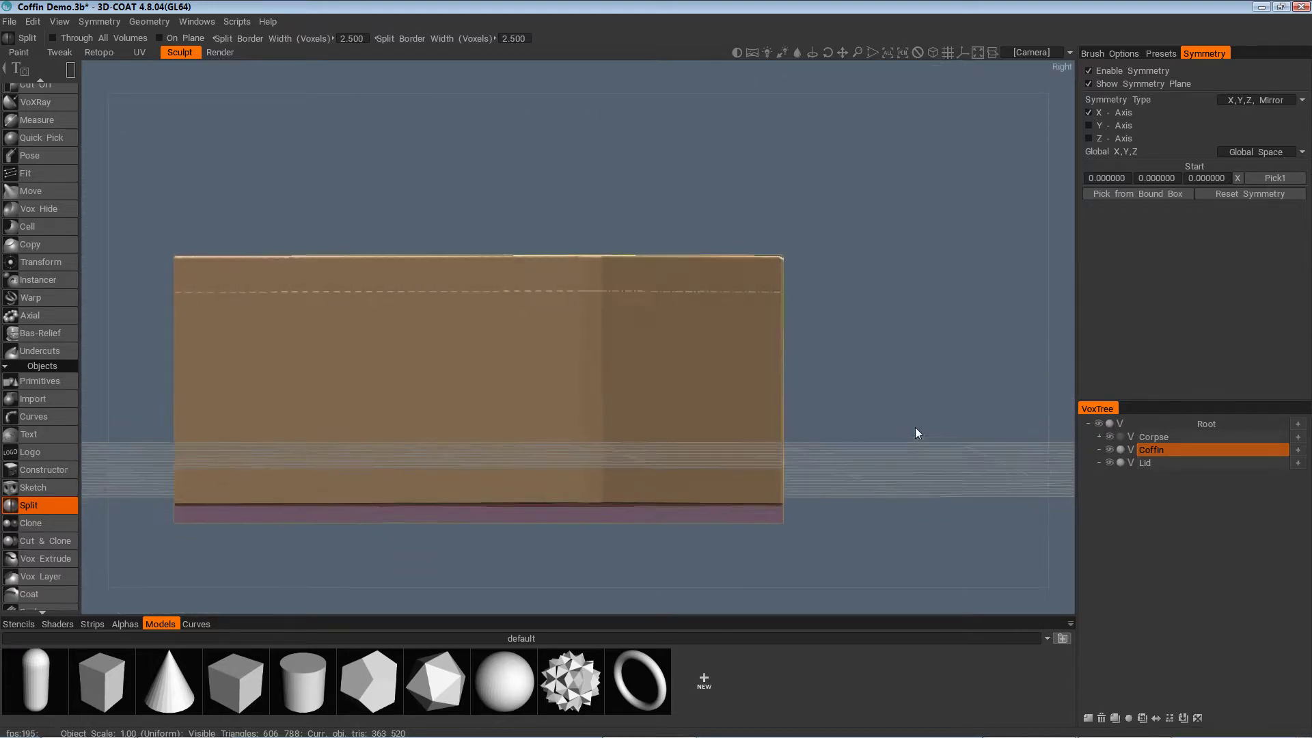
alt+drag(915, 428, 750, 473)
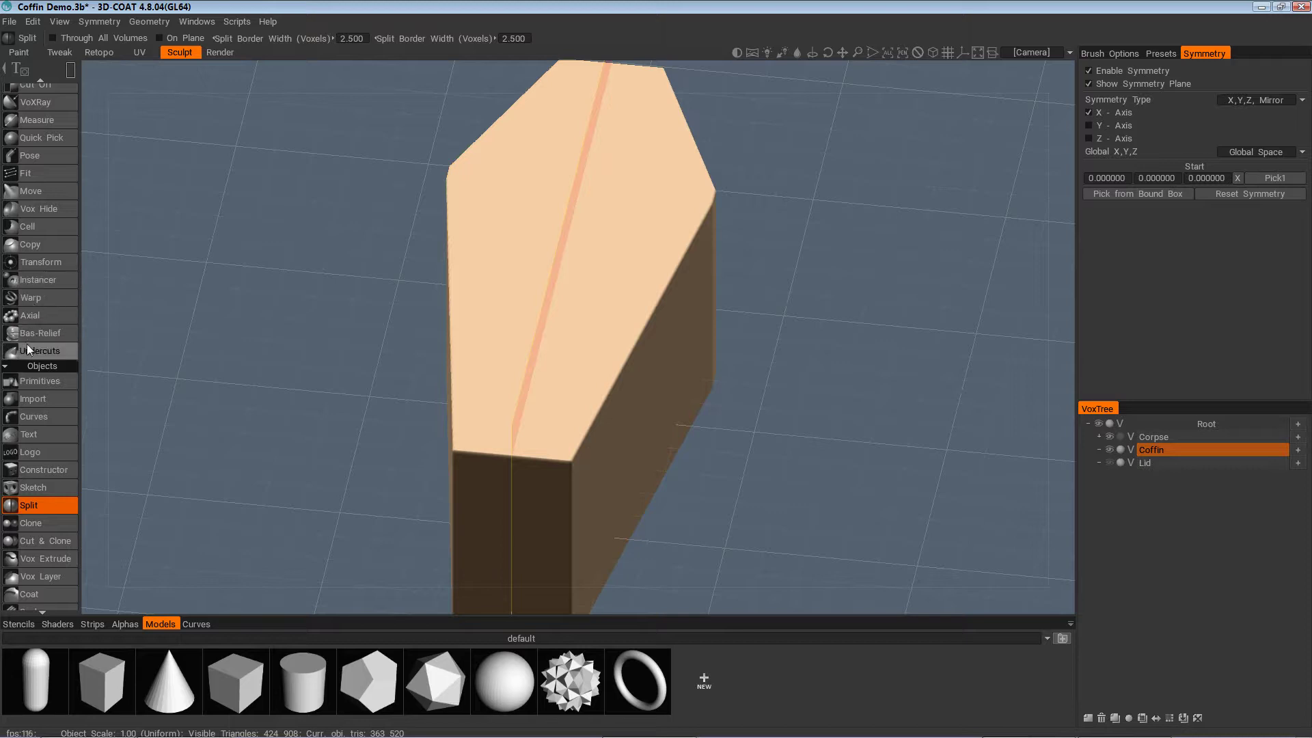
Select a coffin-shaped area inset from the rim on the Coffin's top face with the Pose tool and a closed outline
scroll(27, 355, up, 7)
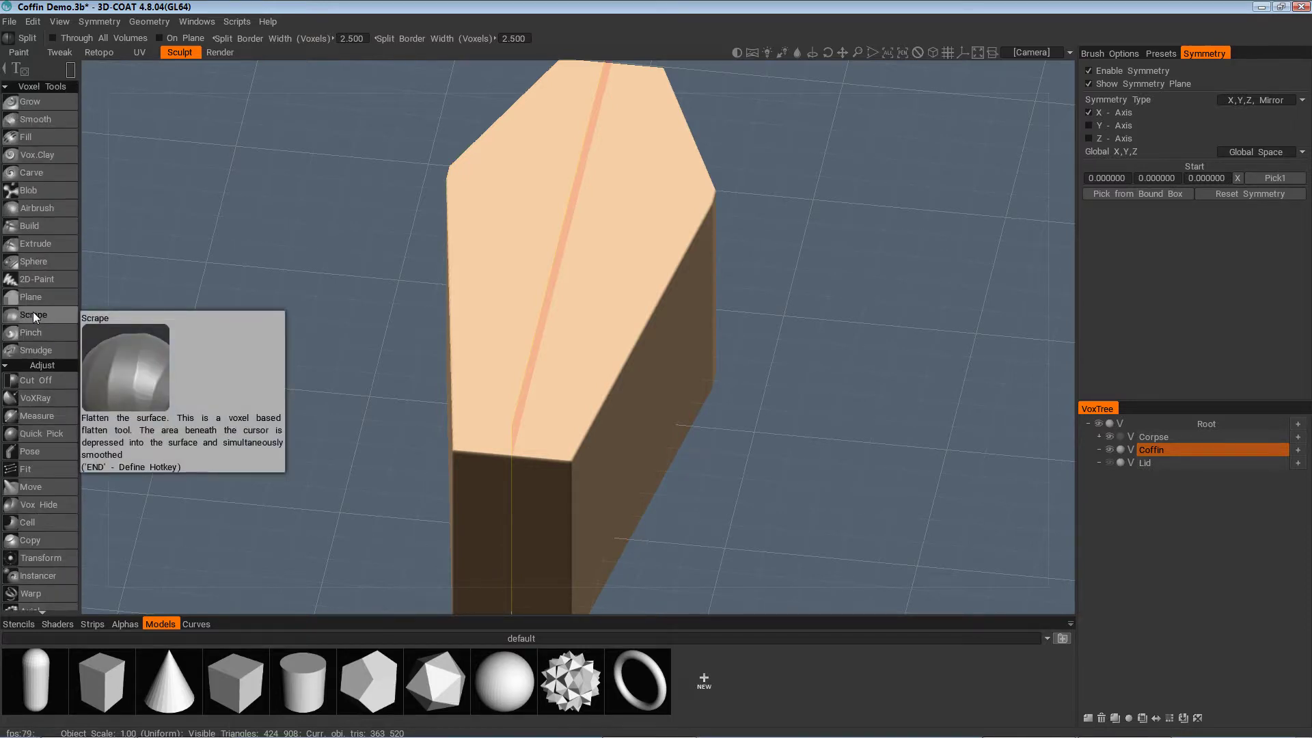
alt+drag(547, 328, 299, 418)
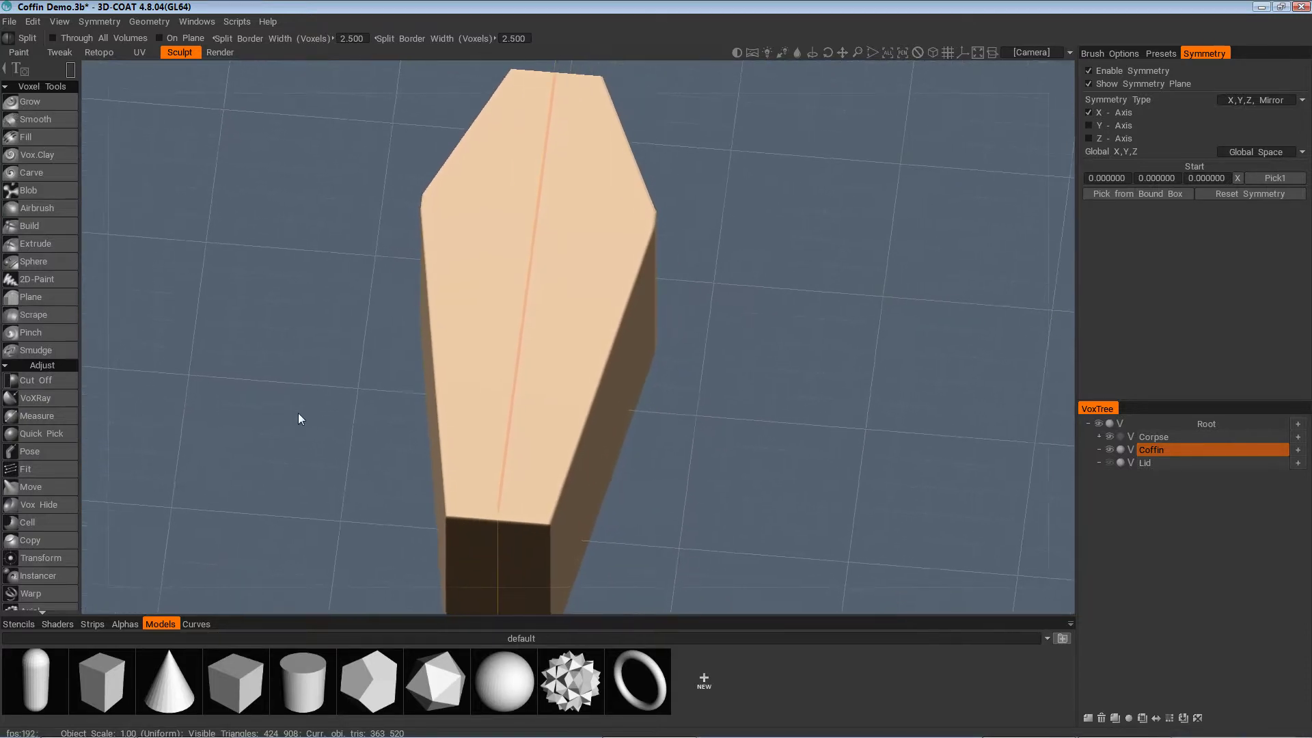
scroll(42, 342, down, 3)
click(35, 326)
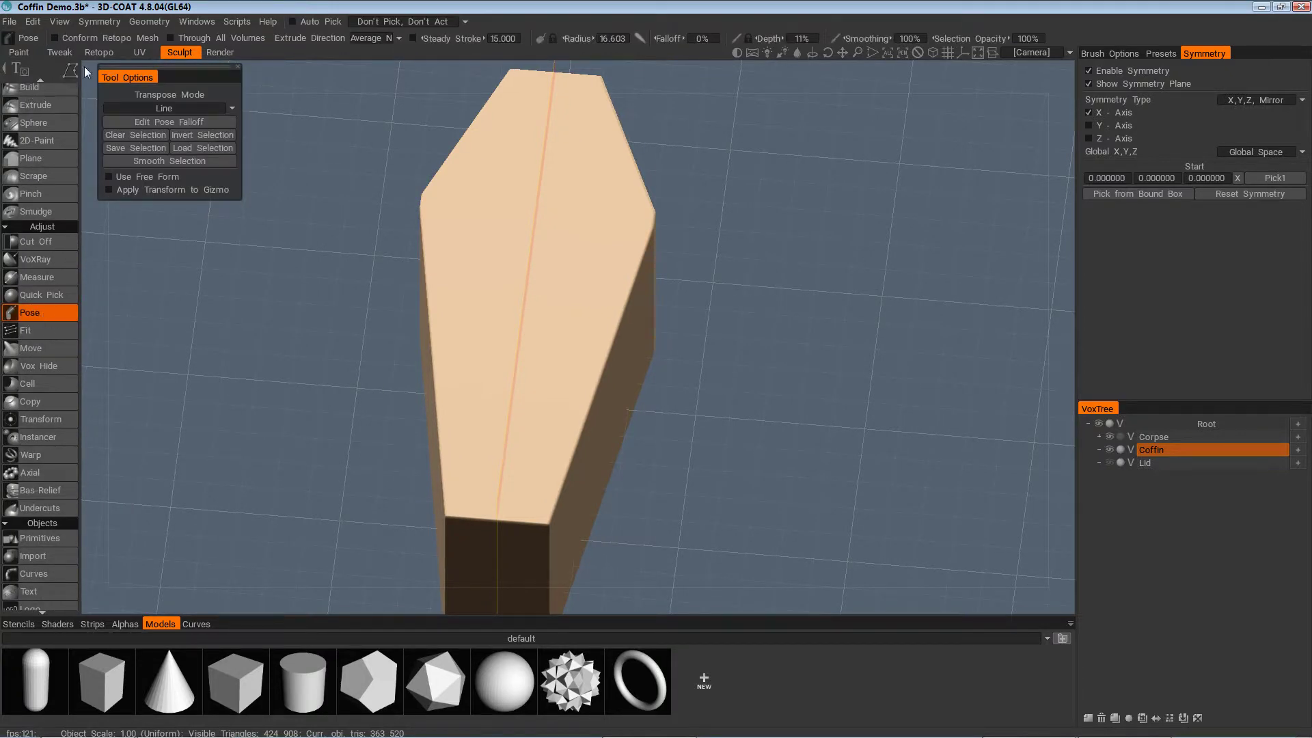
mouse_move(69, 77)
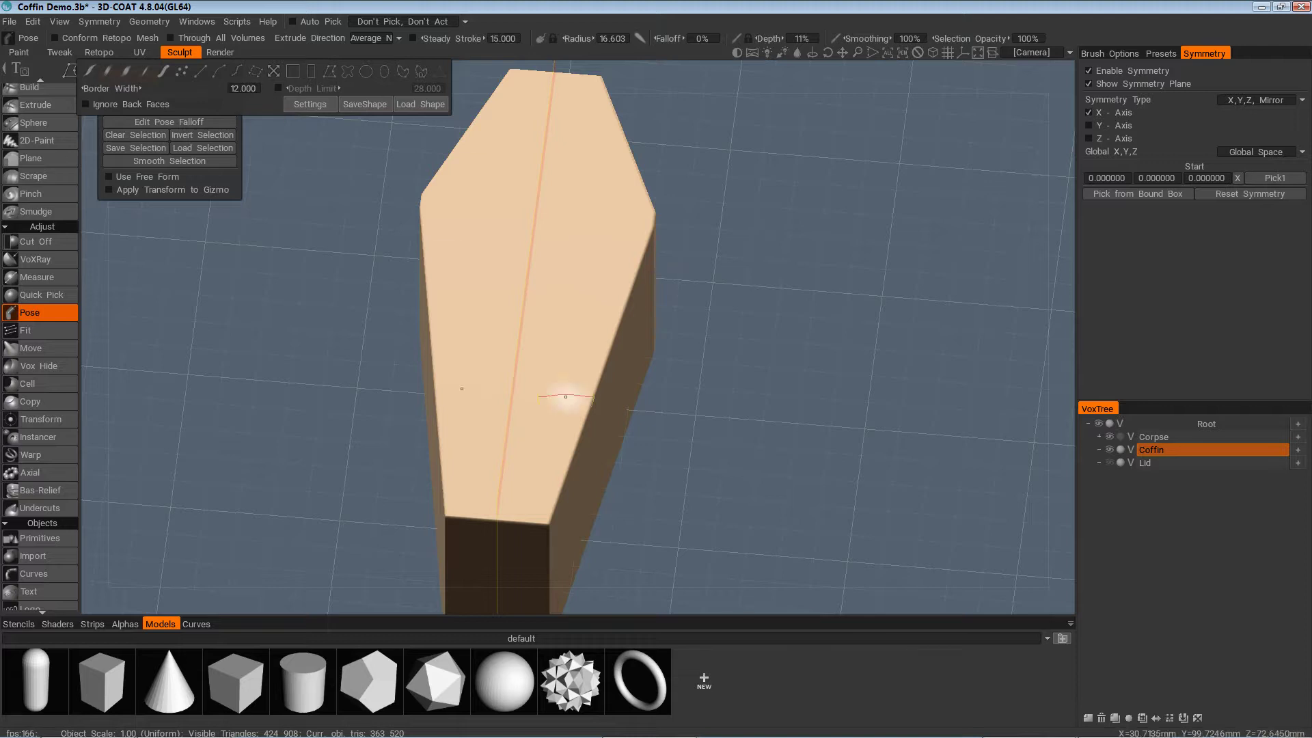
alt+drag(565, 396, 515, 498)
alt+right_drag(516, 498, 551, 449)
mouse_move(550, 449)
alt+mouse_down()
mouse_move(530, 430)
mouse_move(547, 272)
alt+mouse_up()
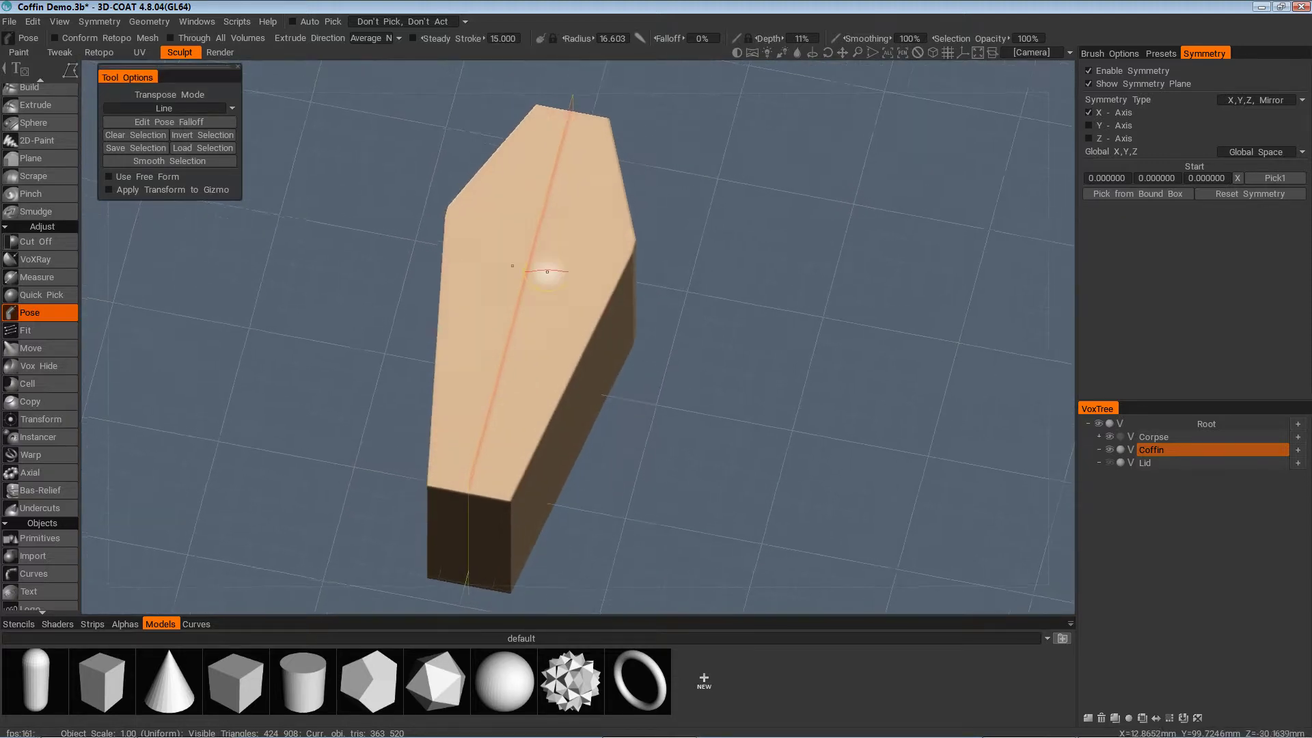
alt+right_drag(547, 272, 449, 522)
alt+drag(448, 522, 390, 319)
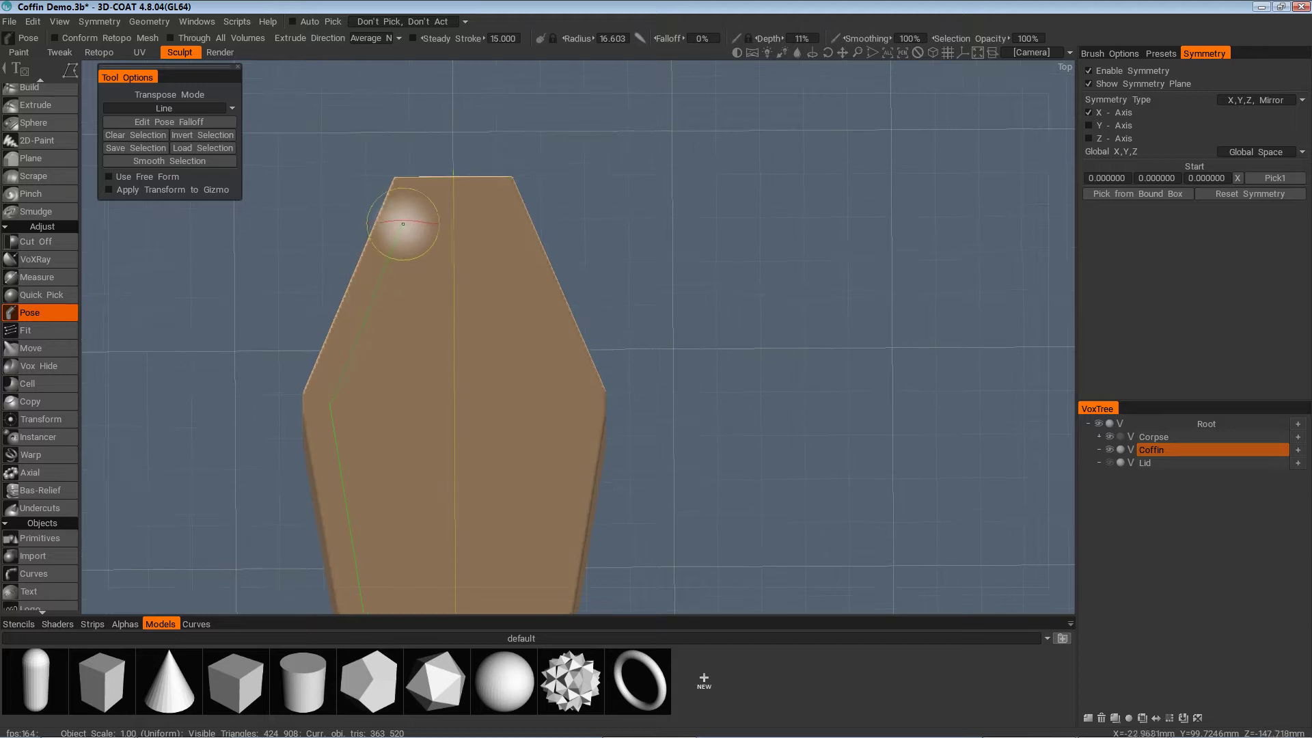
click(410, 206)
alt+drag(464, 205, 336, 411)
double_click(456, 416)
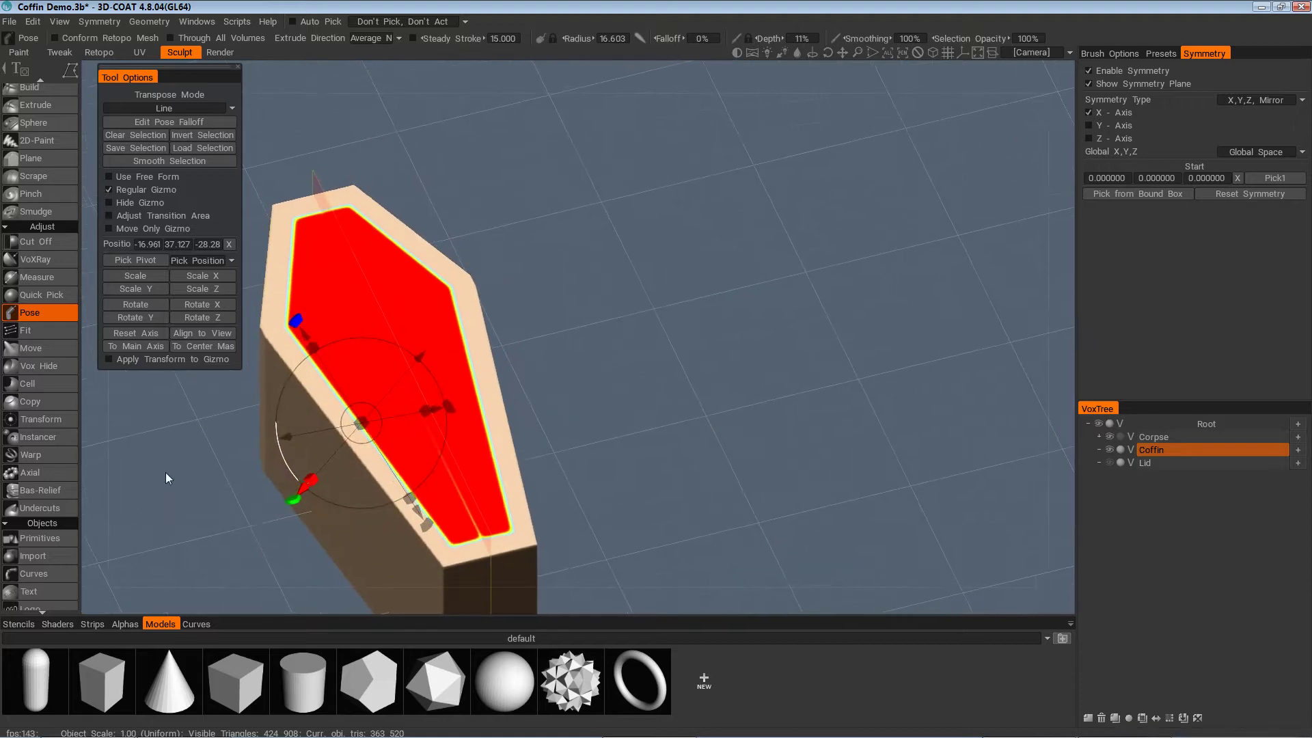
Discard the current Pose selection and select a coffin-shaped area inset from the Coffin's top rim with a mirrored line outline
click(56, 421)
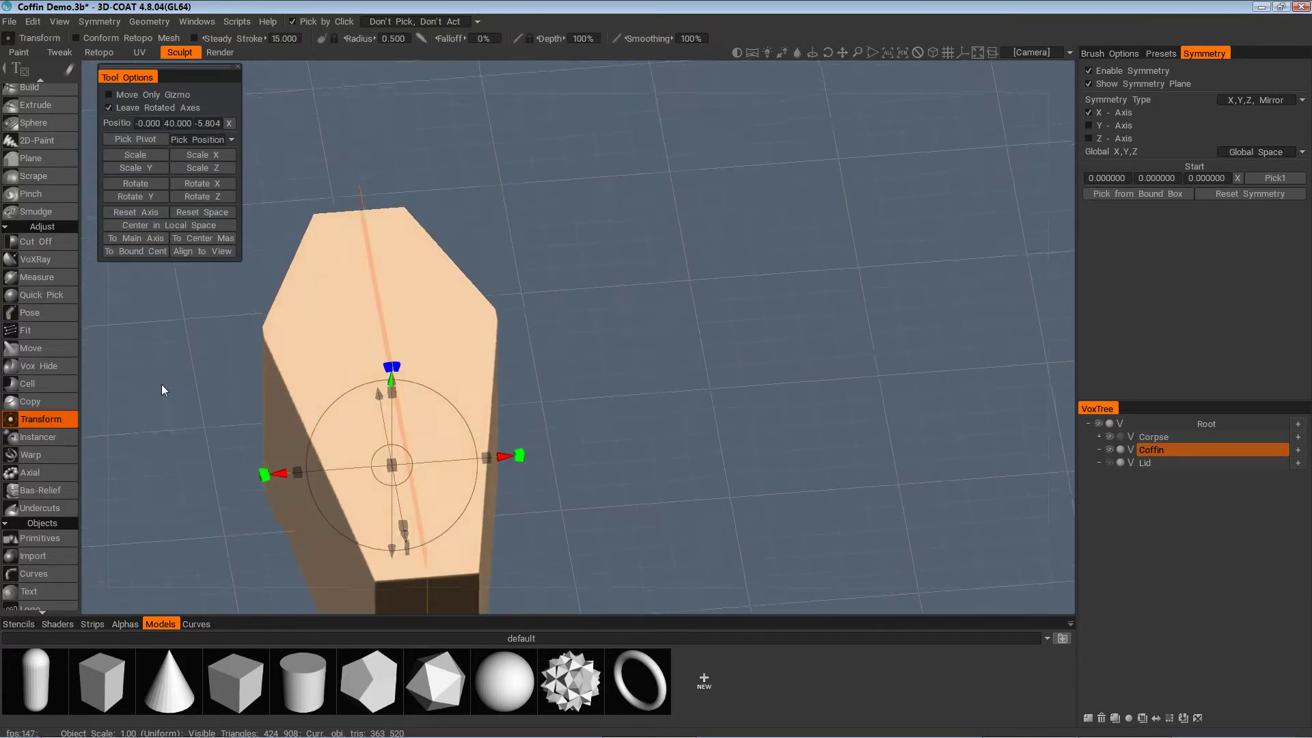
click(46, 314)
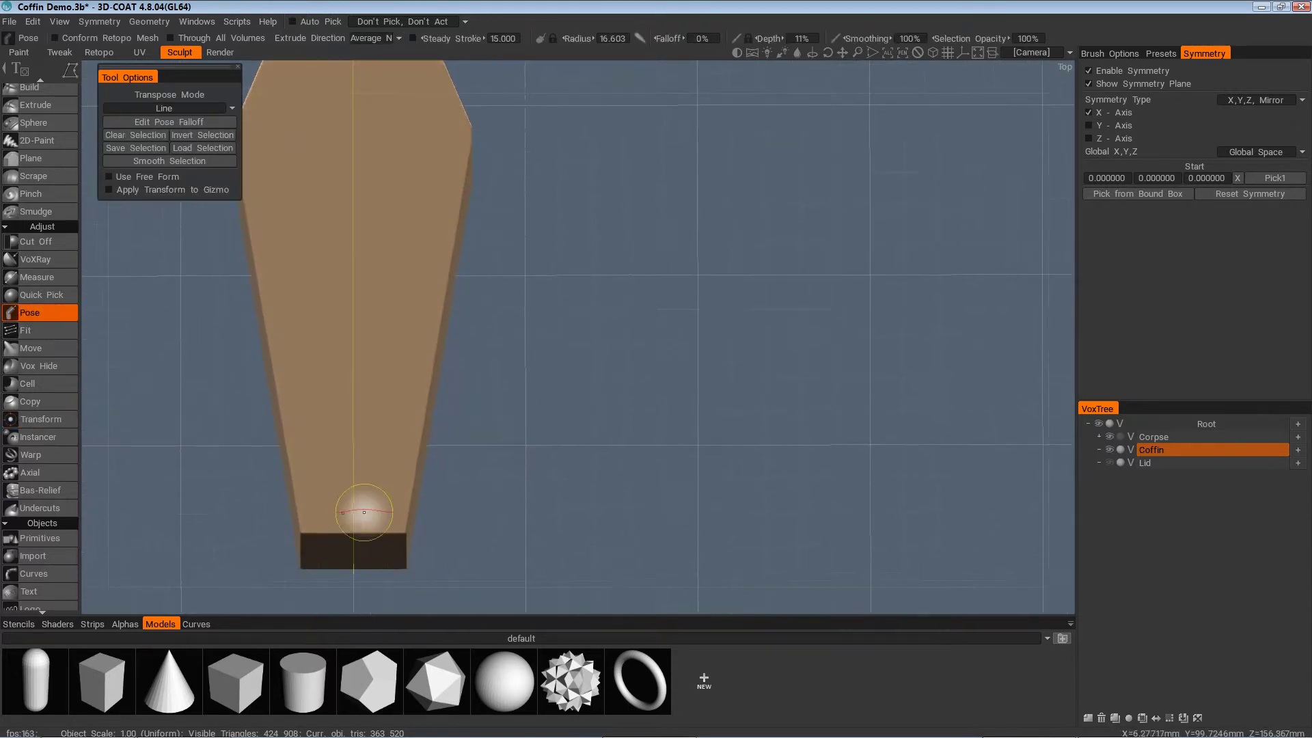
click(319, 510)
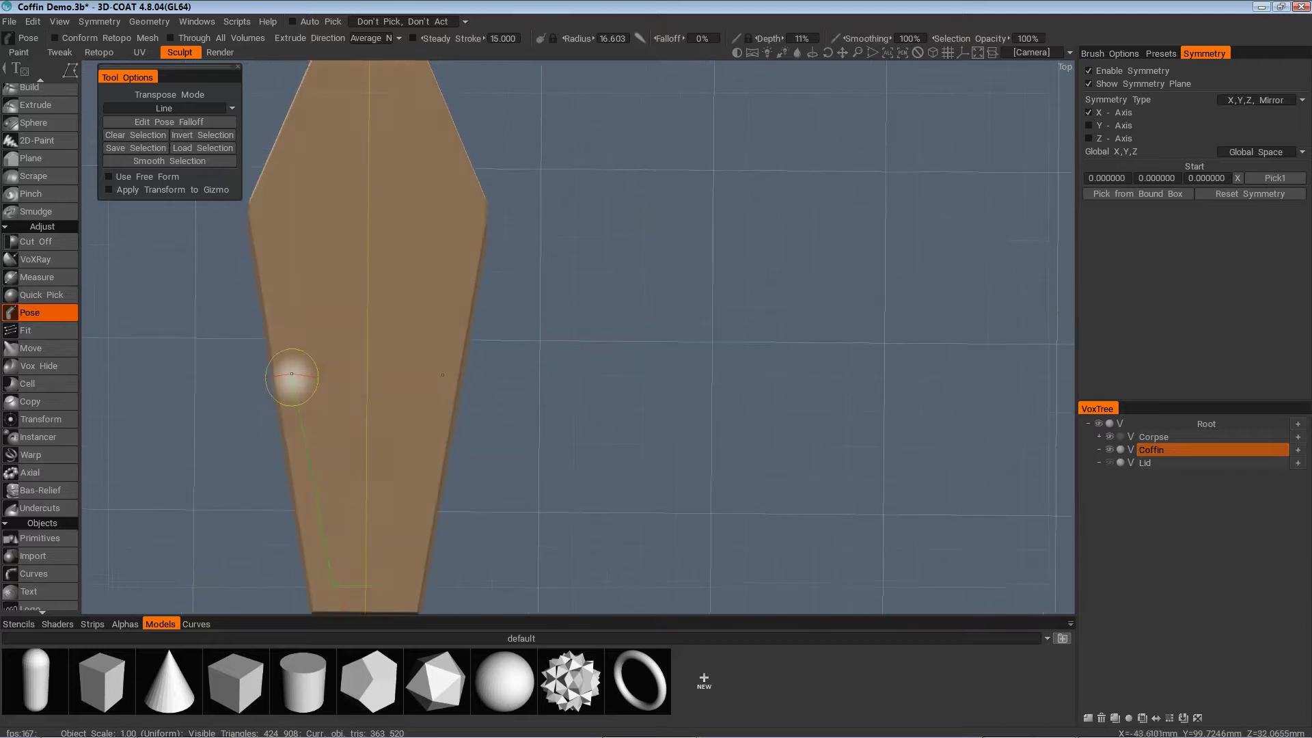
click(277, 319)
click(347, 171)
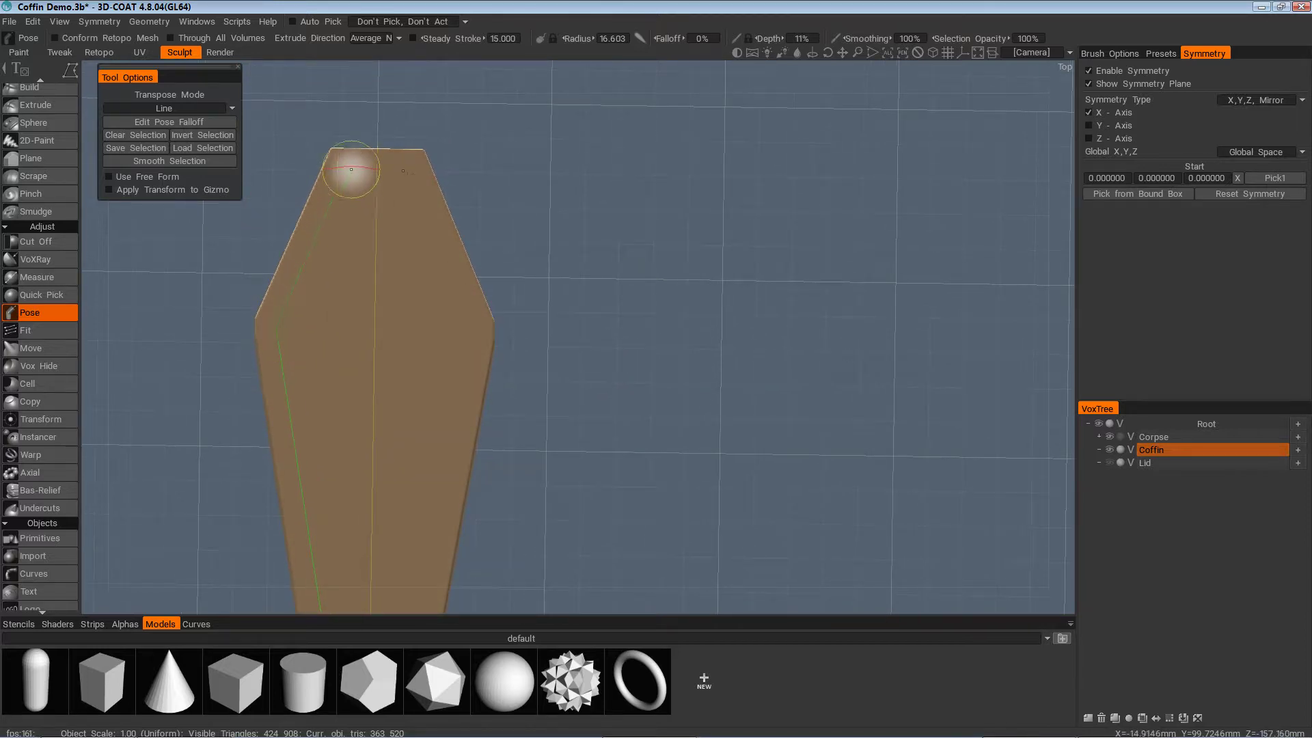
click(386, 176)
click(380, 417)
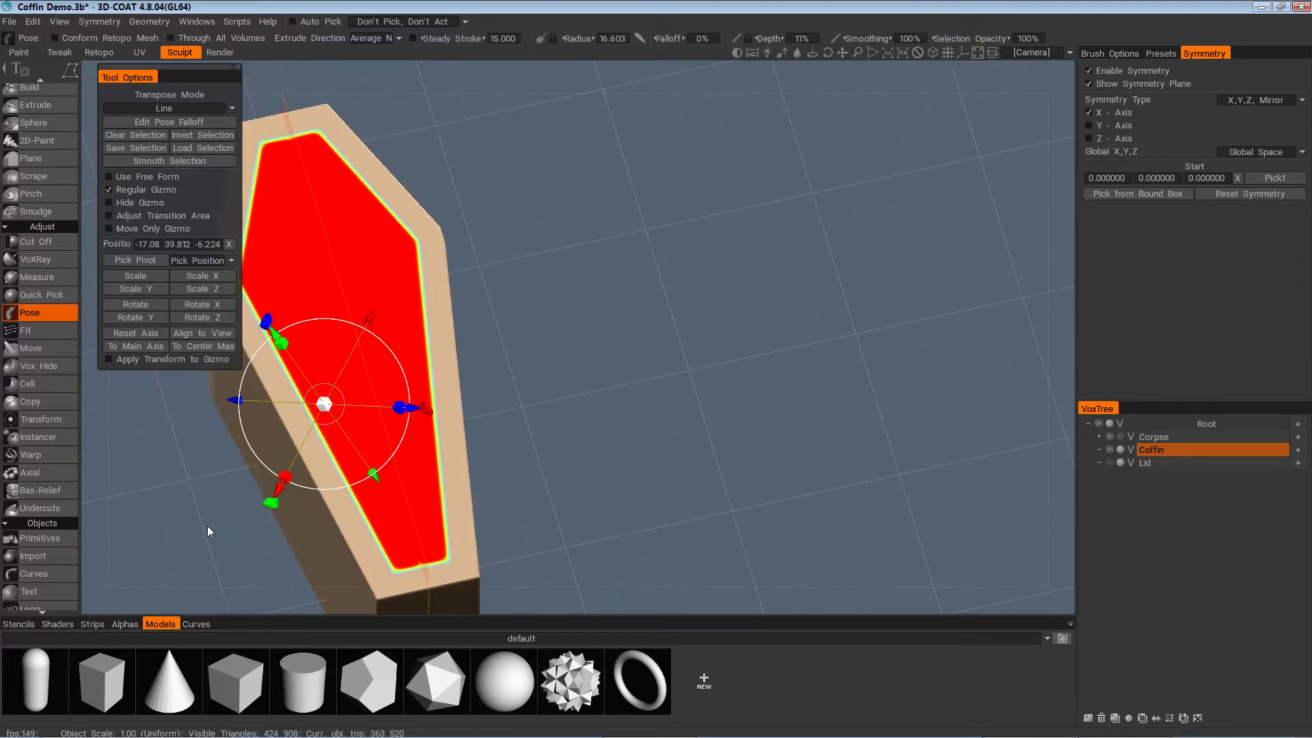
Align the Pose gizmo to the side view and centre it on the selected area's centre of mass
key(KP_4)
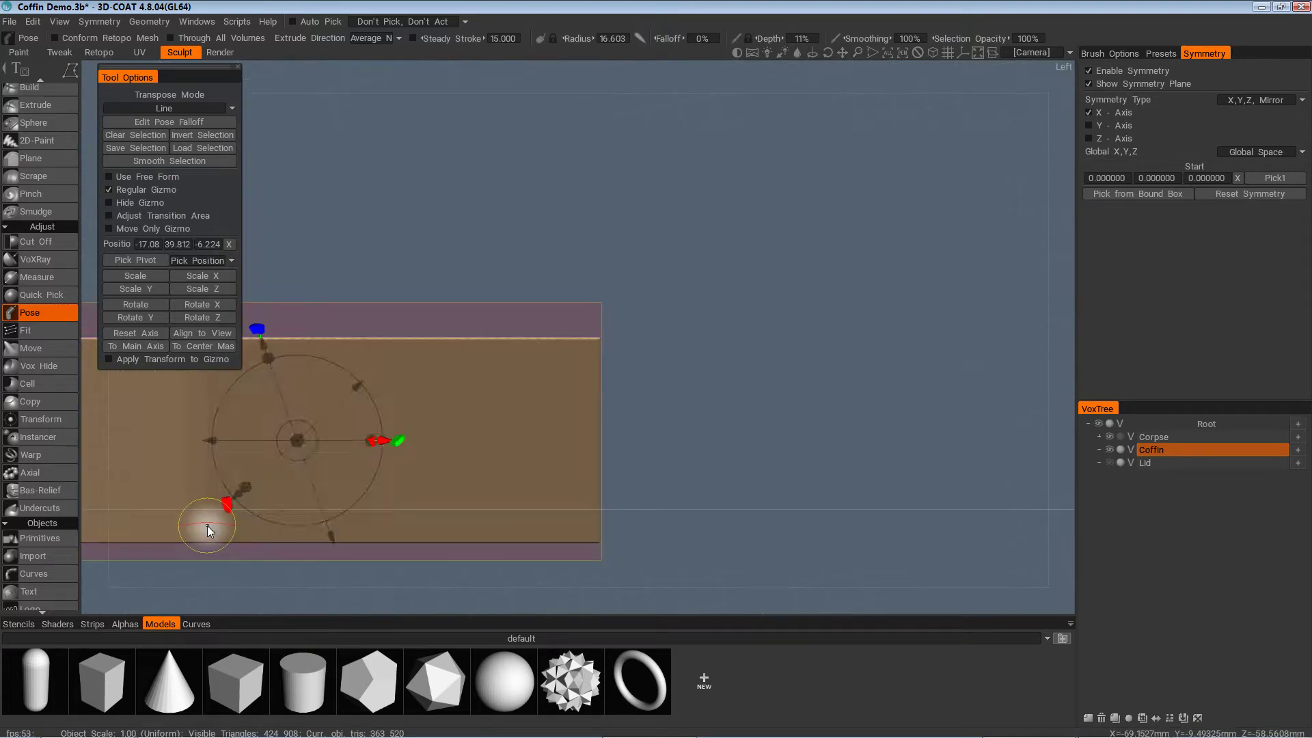
click(204, 334)
alt+drag(450, 348, 432, 453)
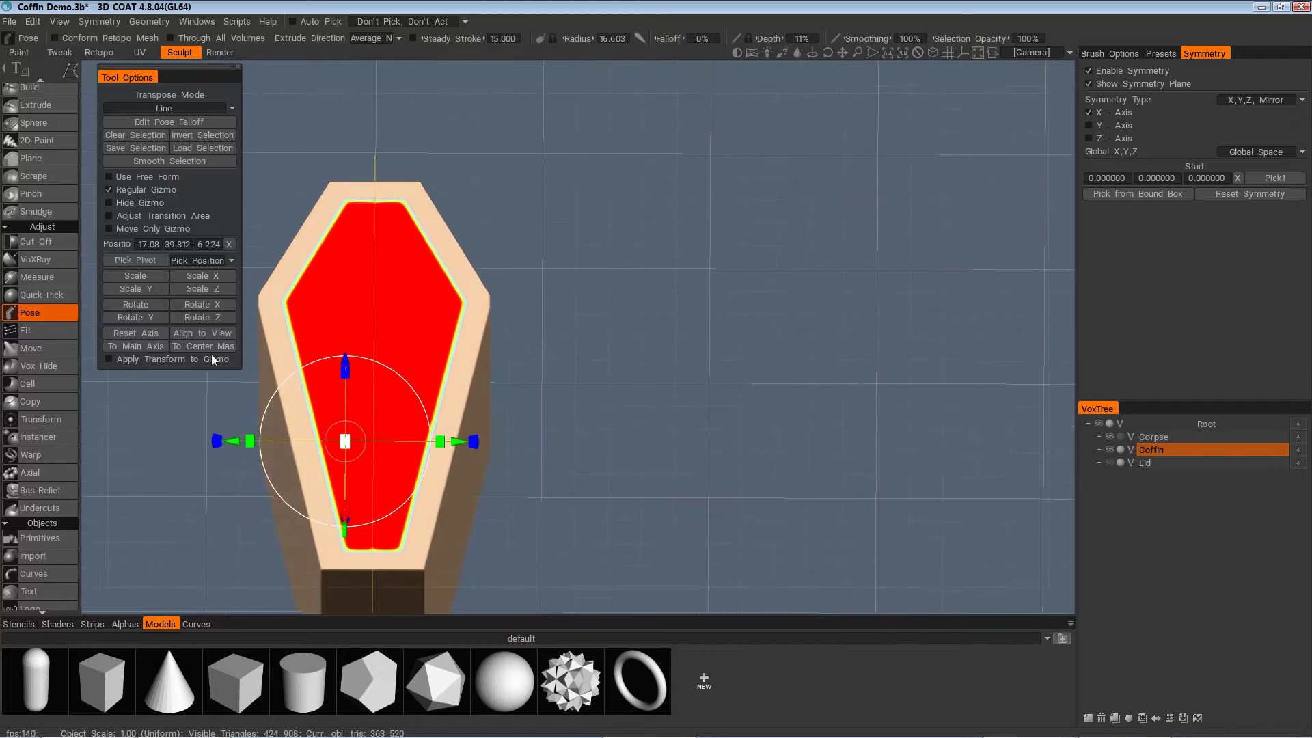
click(215, 350)
alt+drag(444, 383, 444, 422)
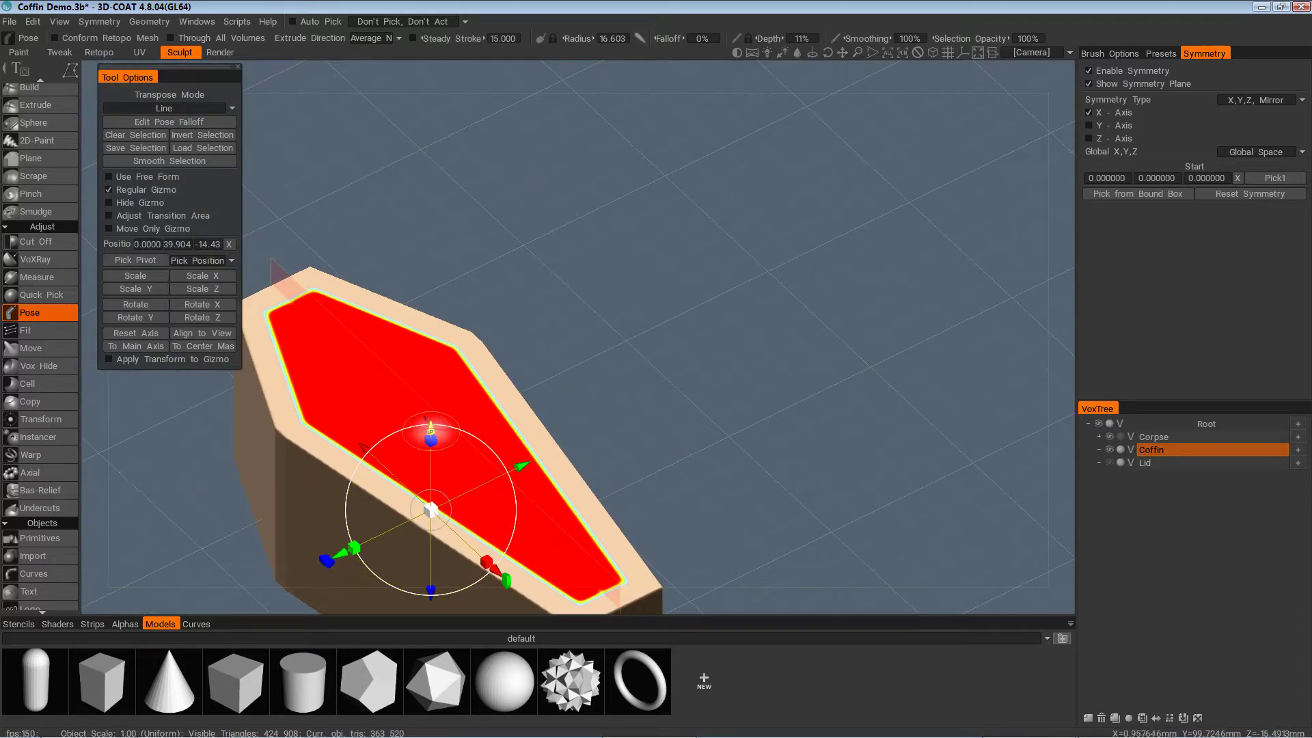
Try to push the selected top area down to hollow the Coffin, undo the move, and clear the selection
drag(424, 430, 424, 498)
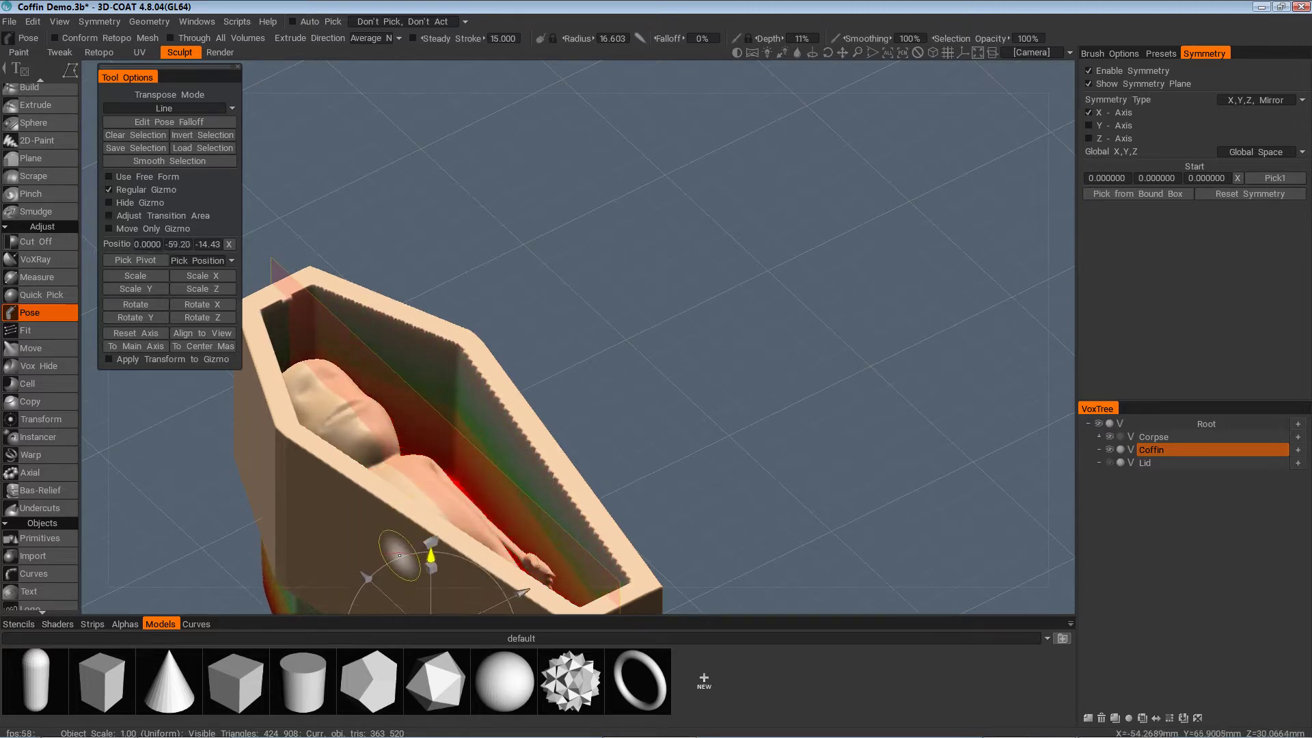
alt+drag(405, 524, 555, 436)
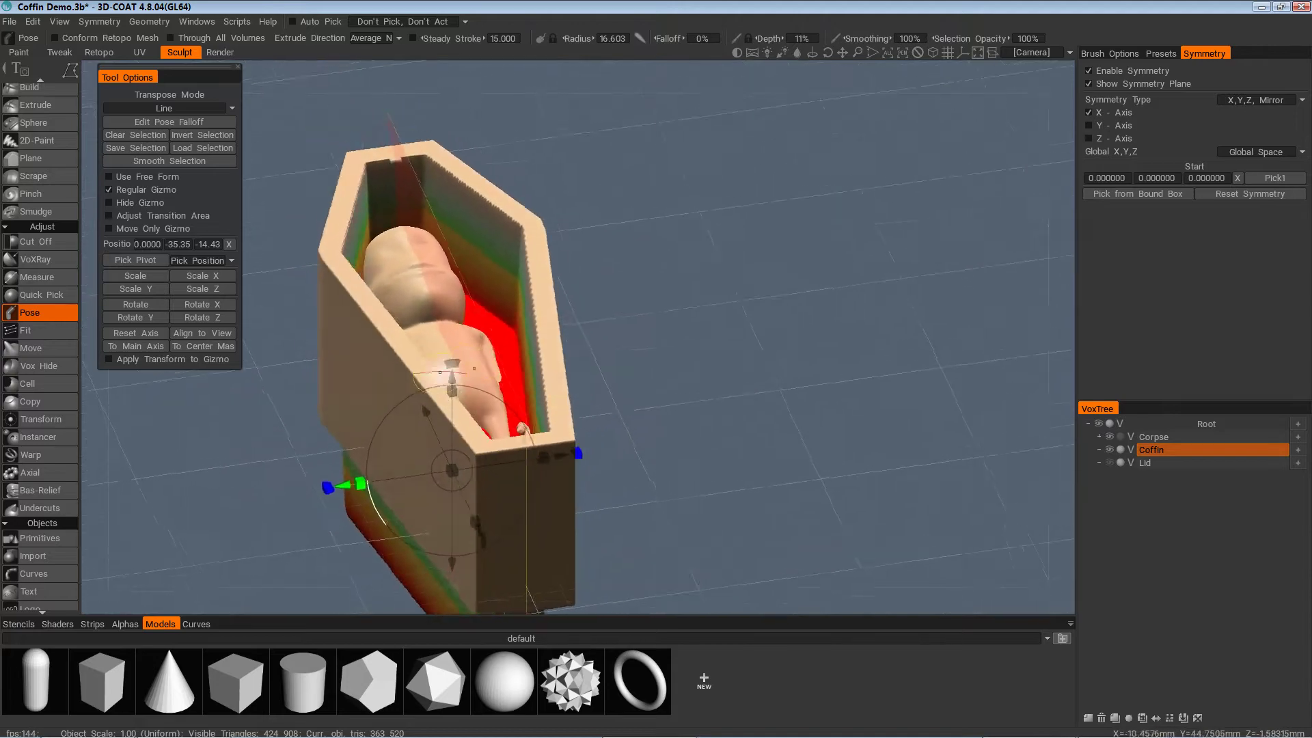
alt+drag(440, 372, 434, 425)
key(ctrl+z)
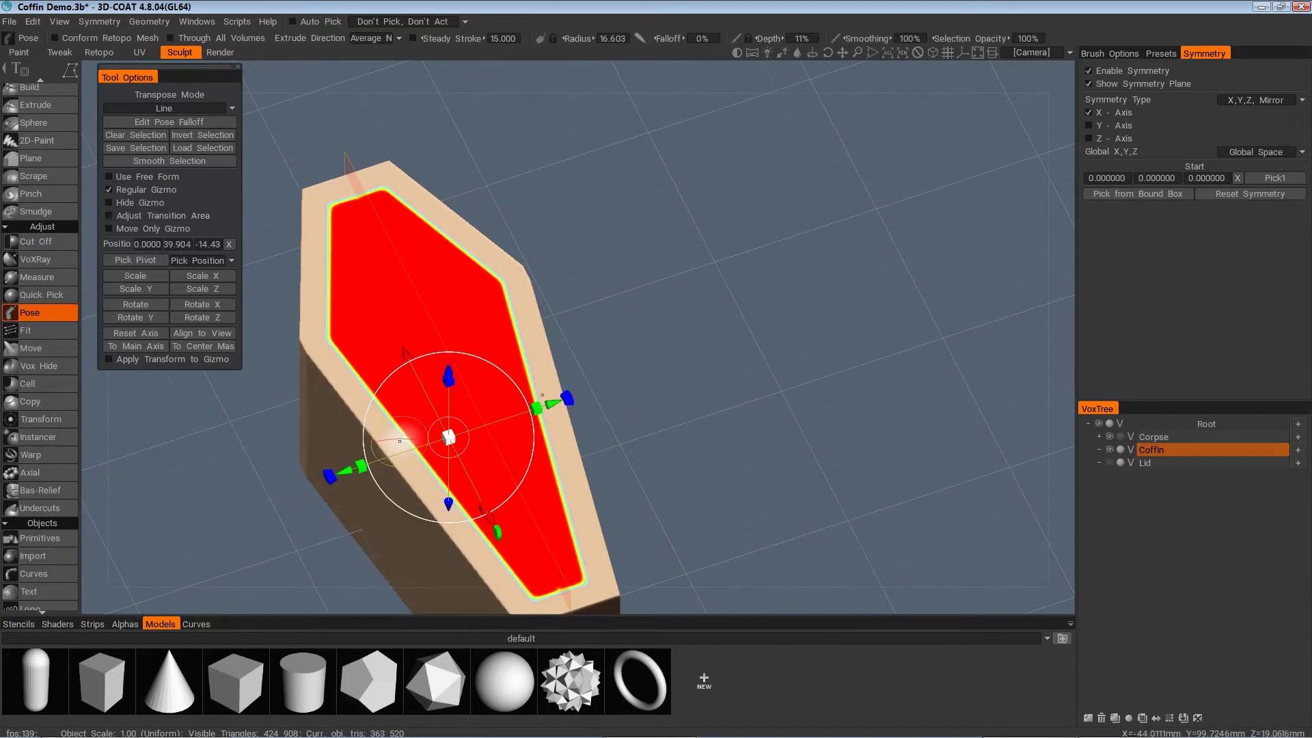
click(140, 136)
Disable symmetry and duplicate the Coffin volume
alt+drag(372, 268, 623, 516)
scroll(638, 513, up, 3)
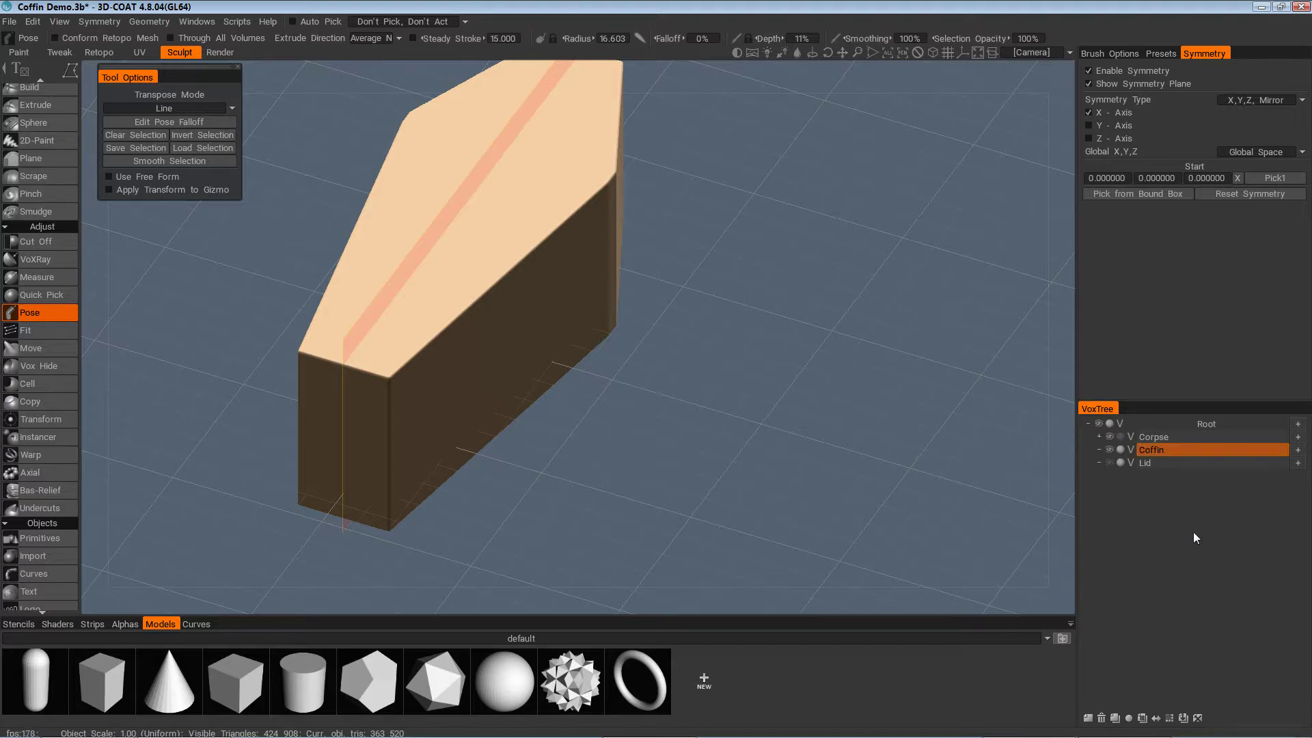
click(1089, 70)
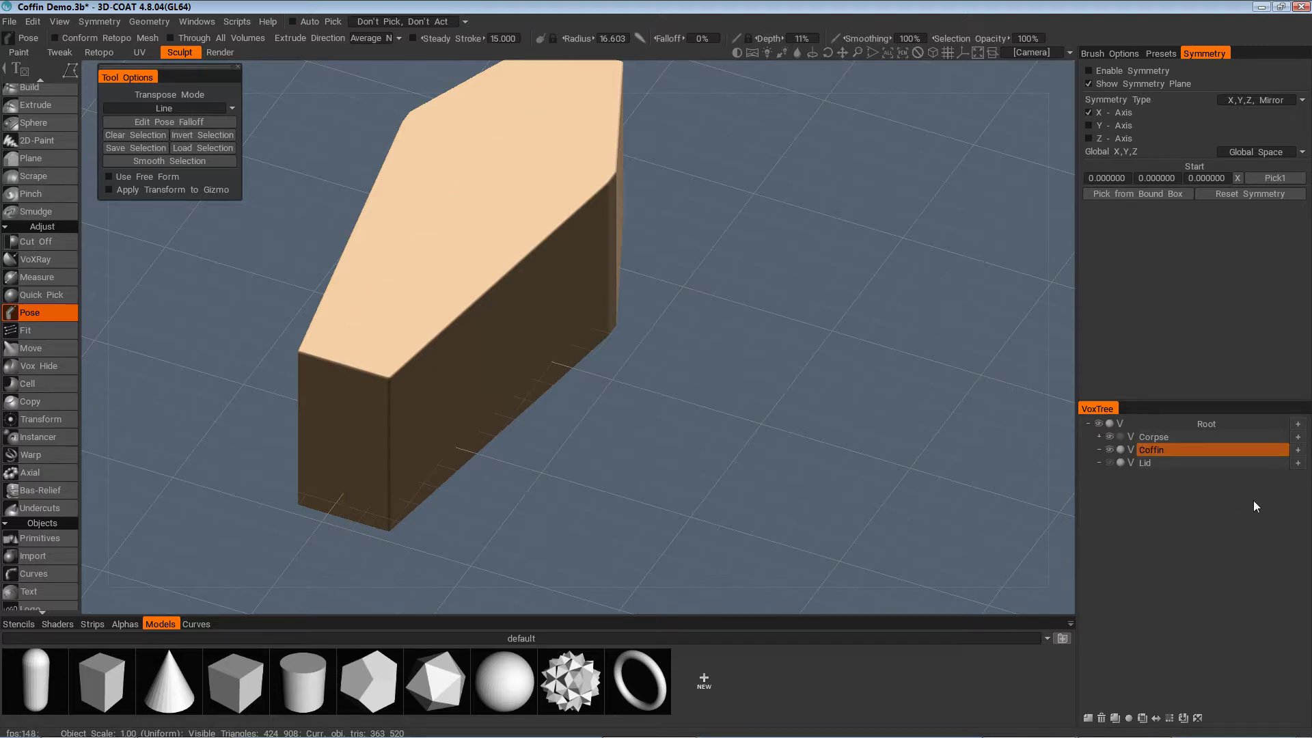
click(1115, 718)
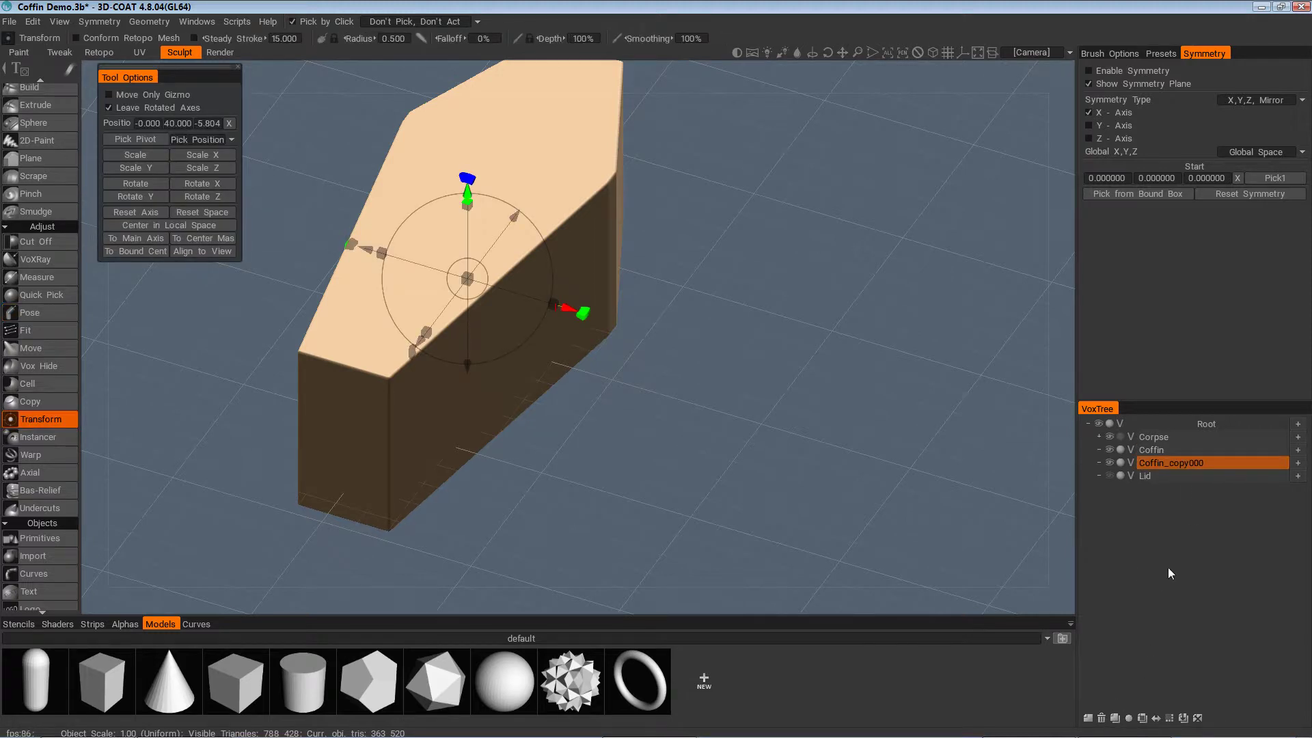
Scale Coffin_copy000 down in width and length with Transform so its sides sit evenly inset within the Coffin's walls
alt+middle_drag(864, 396, 924, 555)
alt+drag(642, 410, 503, 386)
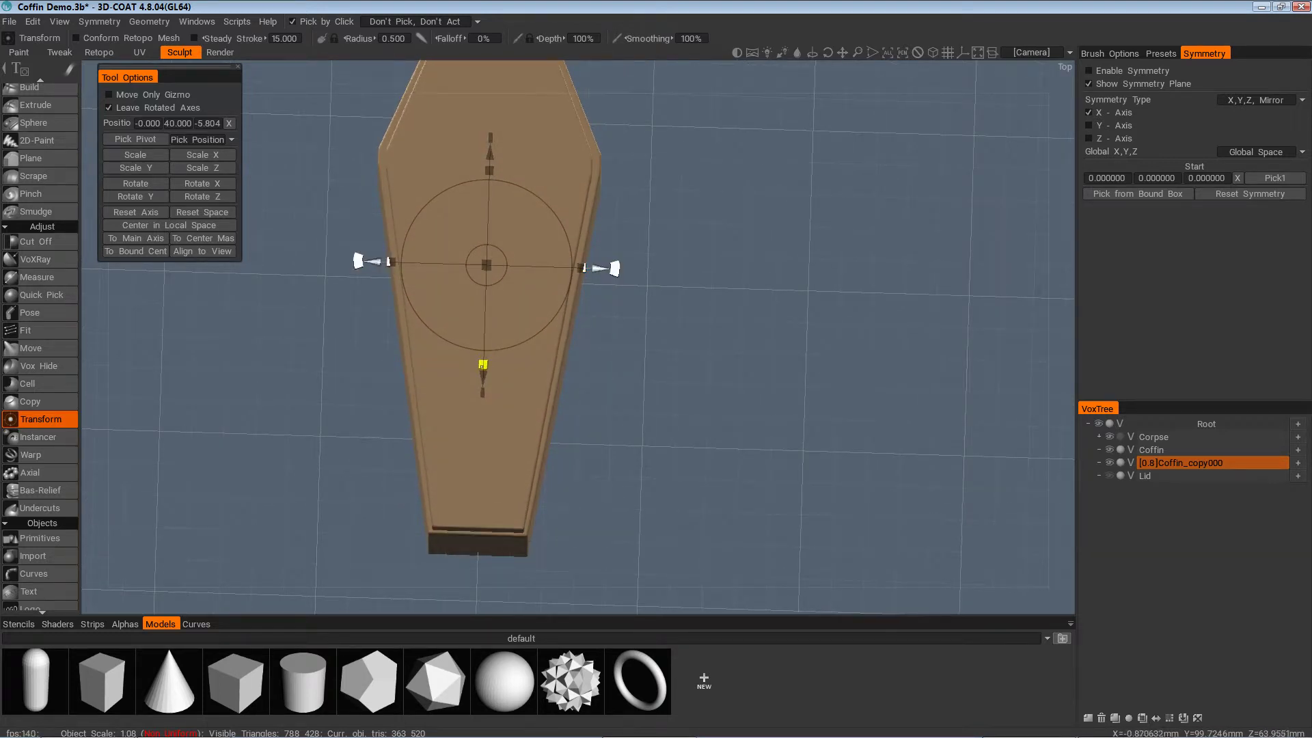
alt+drag(489, 374, 449, 455)
scroll(455, 466, up, 1)
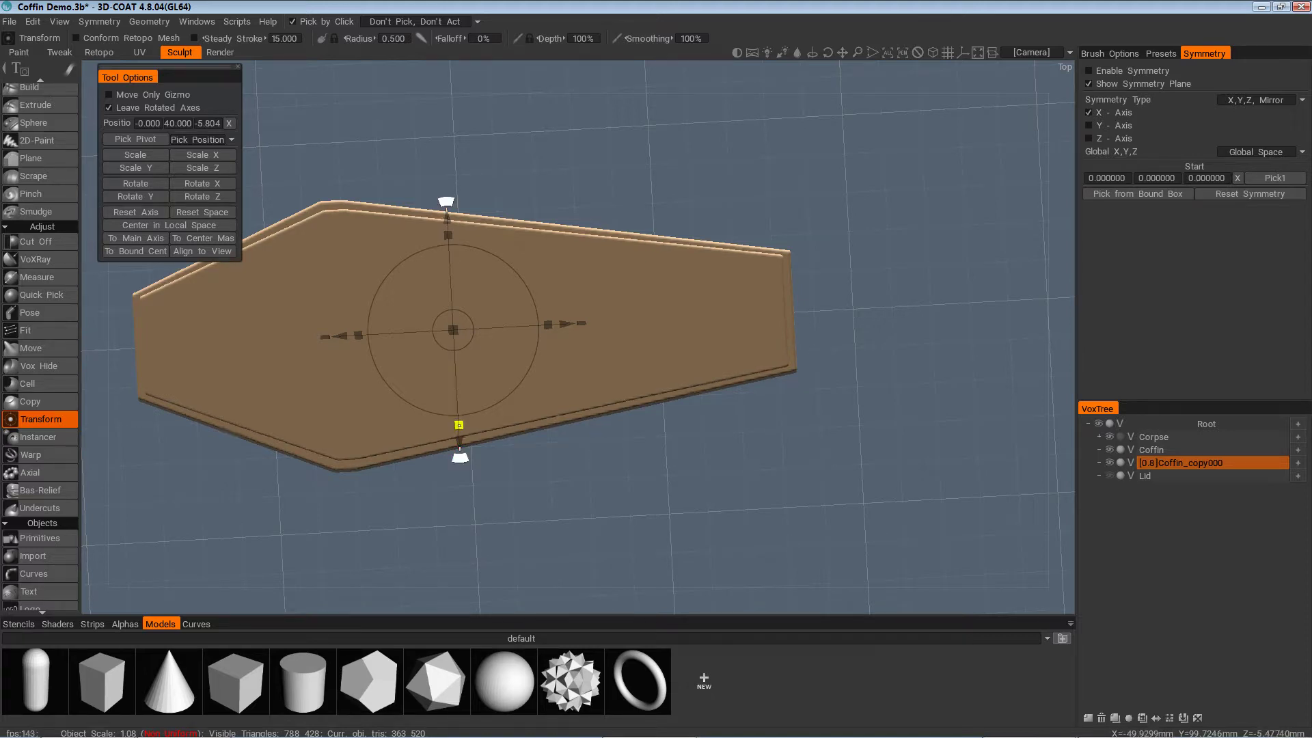
drag(458, 425, 459, 427)
alt+drag(514, 477, 642, 505)
alt+drag(555, 370, 912, 479)
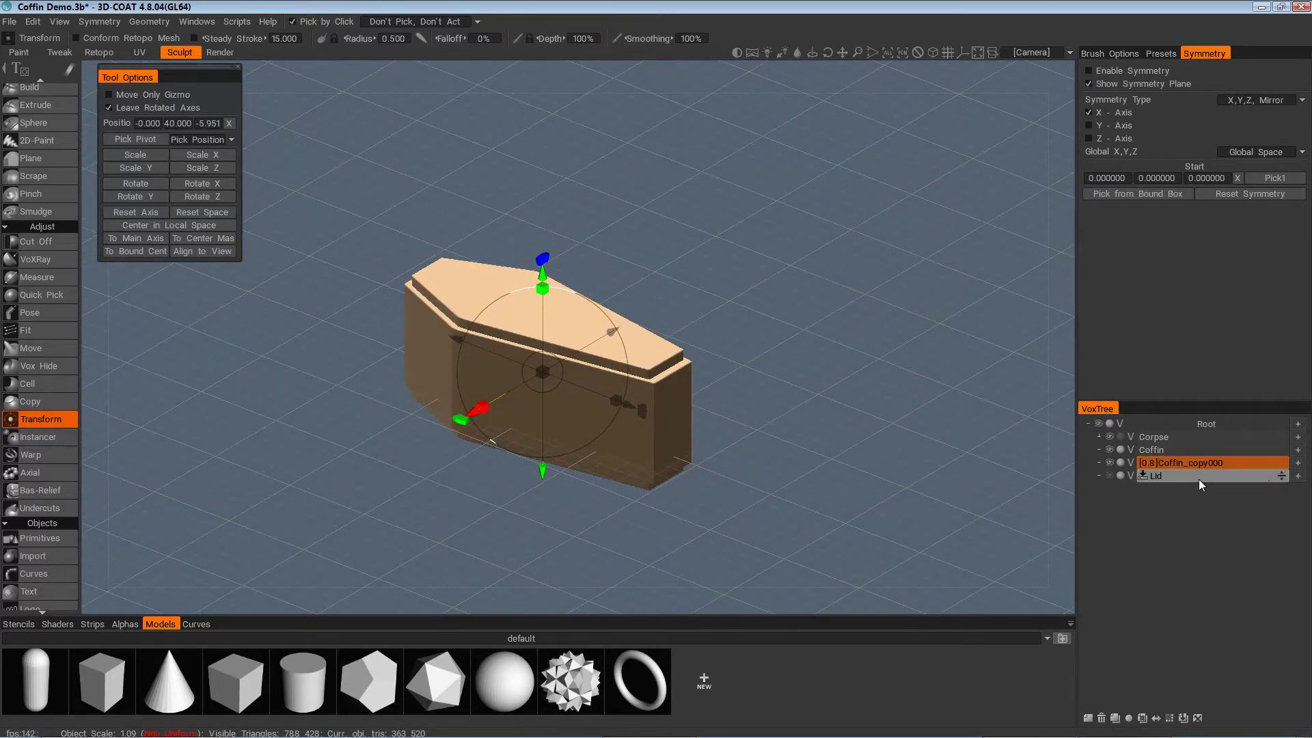
alt+drag(615, 389, 1176, 495)
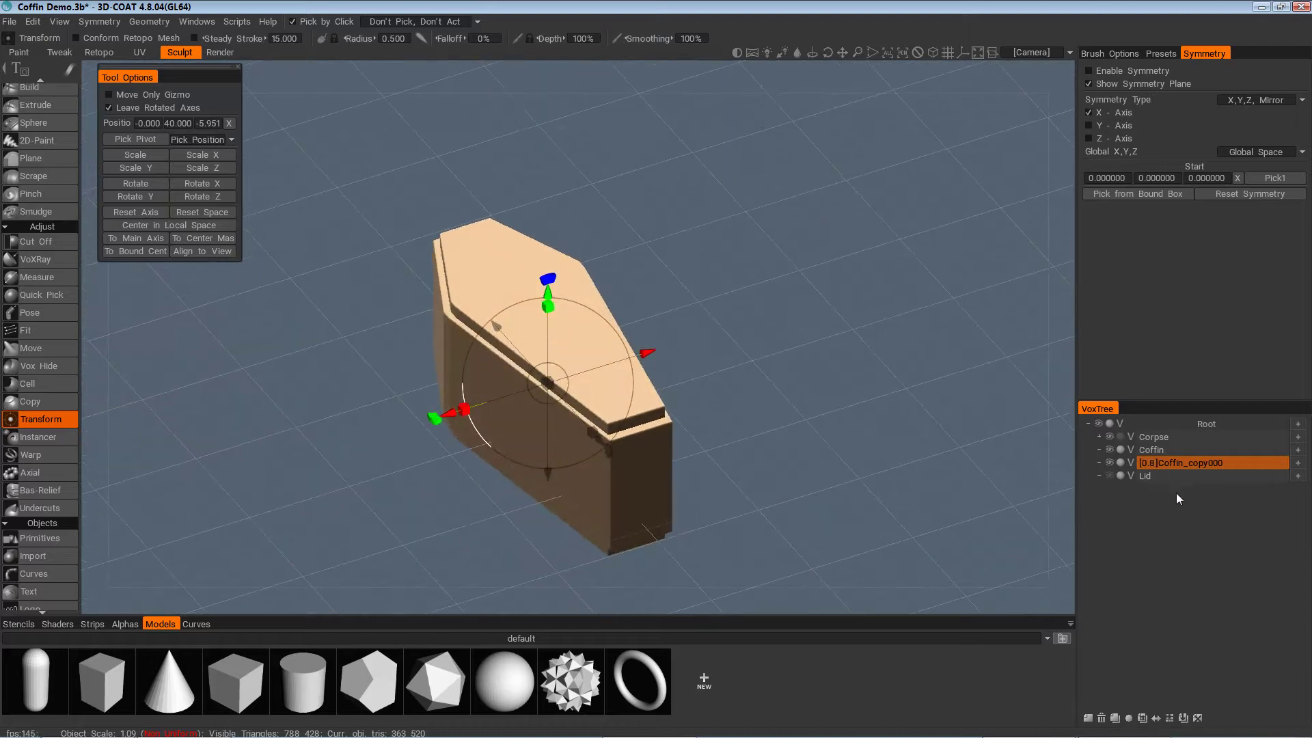
Ghost the Coffin and raise Coffin_copy000 to a vertical position of about 63, leaving thickness for the coffin floor
click(1206, 465)
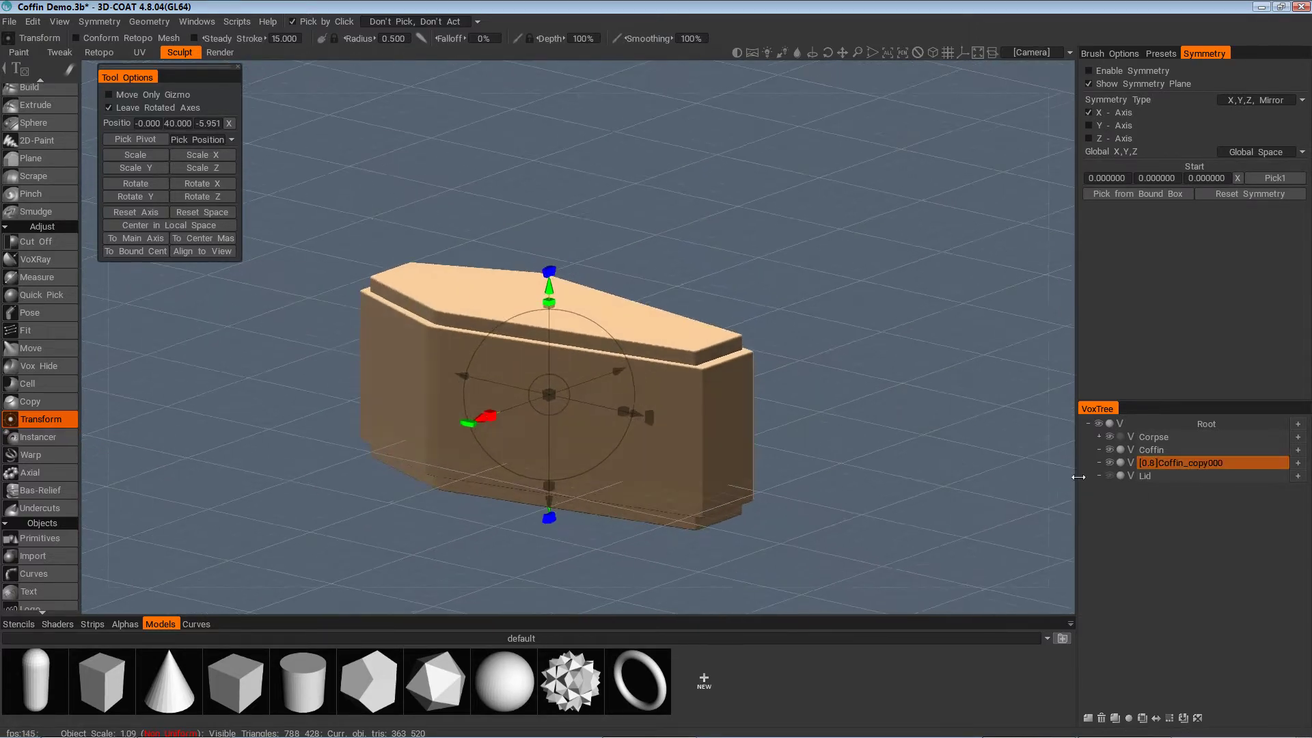
click(1119, 451)
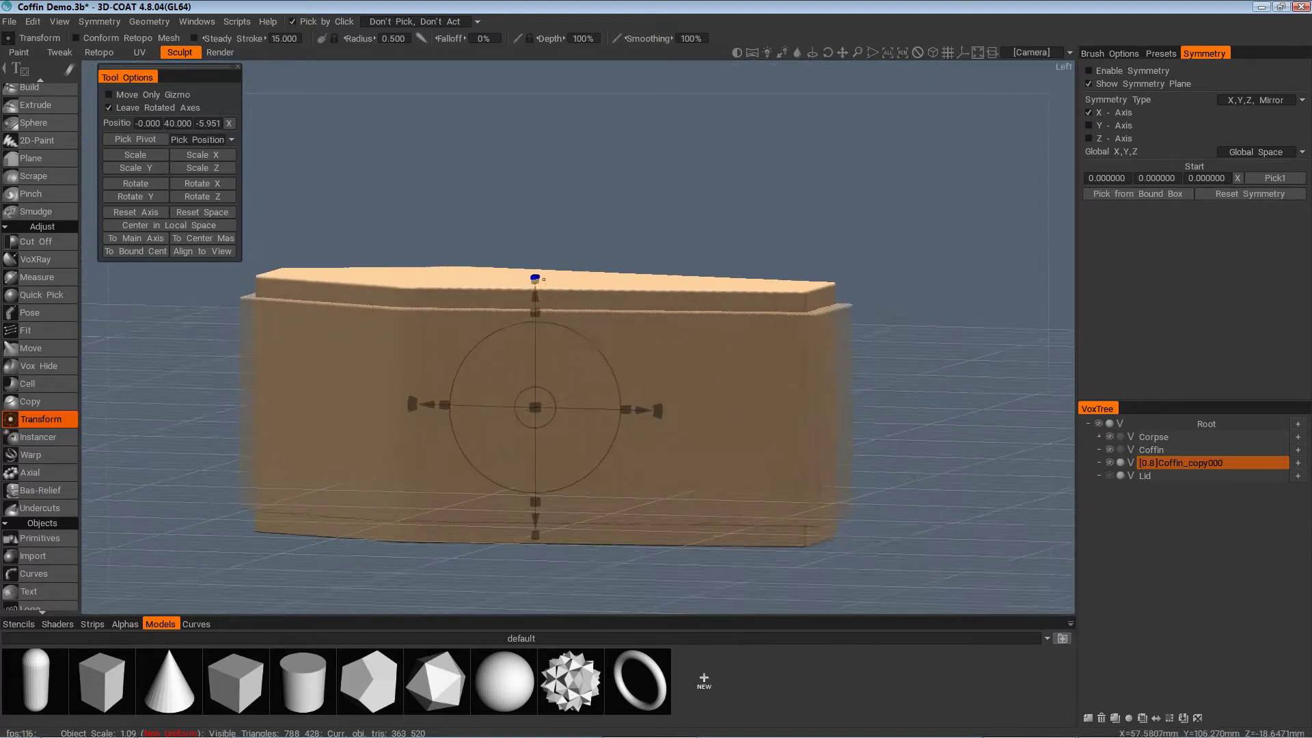
drag(535, 293, 538, 212)
scroll(613, 227, up, 2)
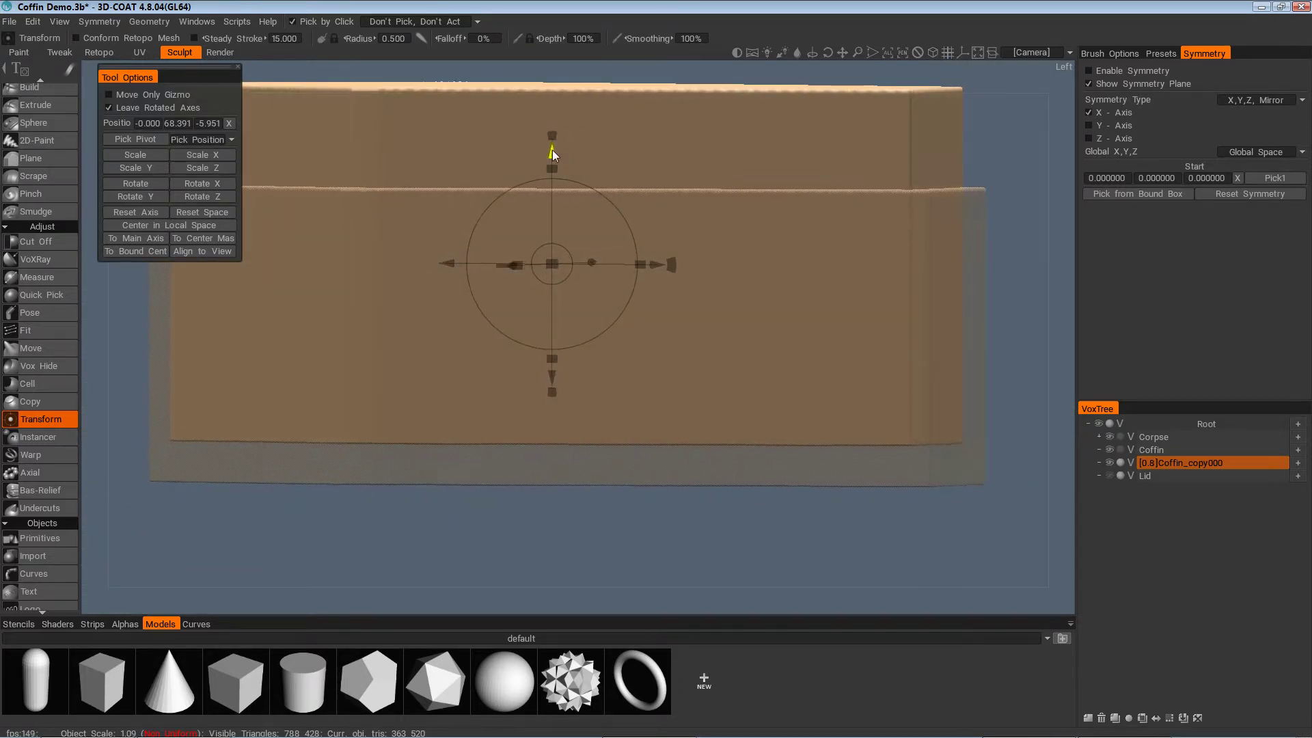
drag(551, 153, 546, 170)
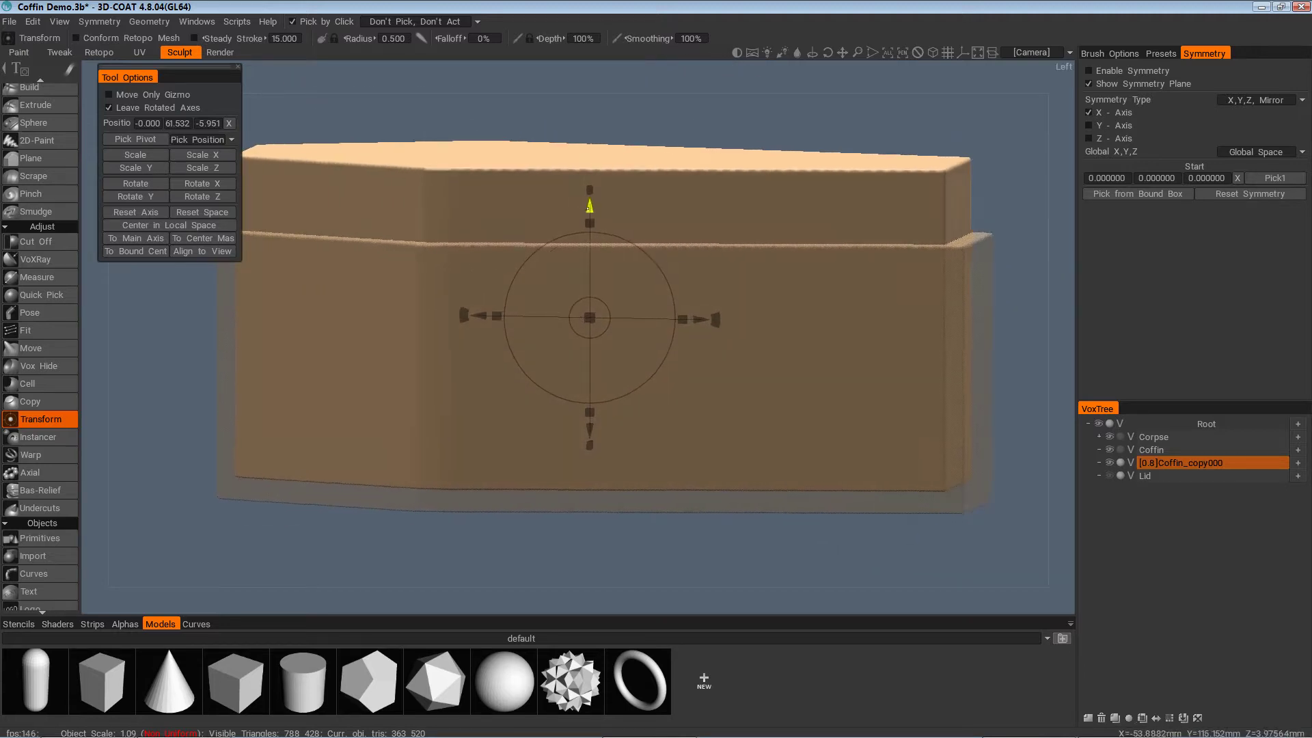
drag(590, 206, 590, 202)
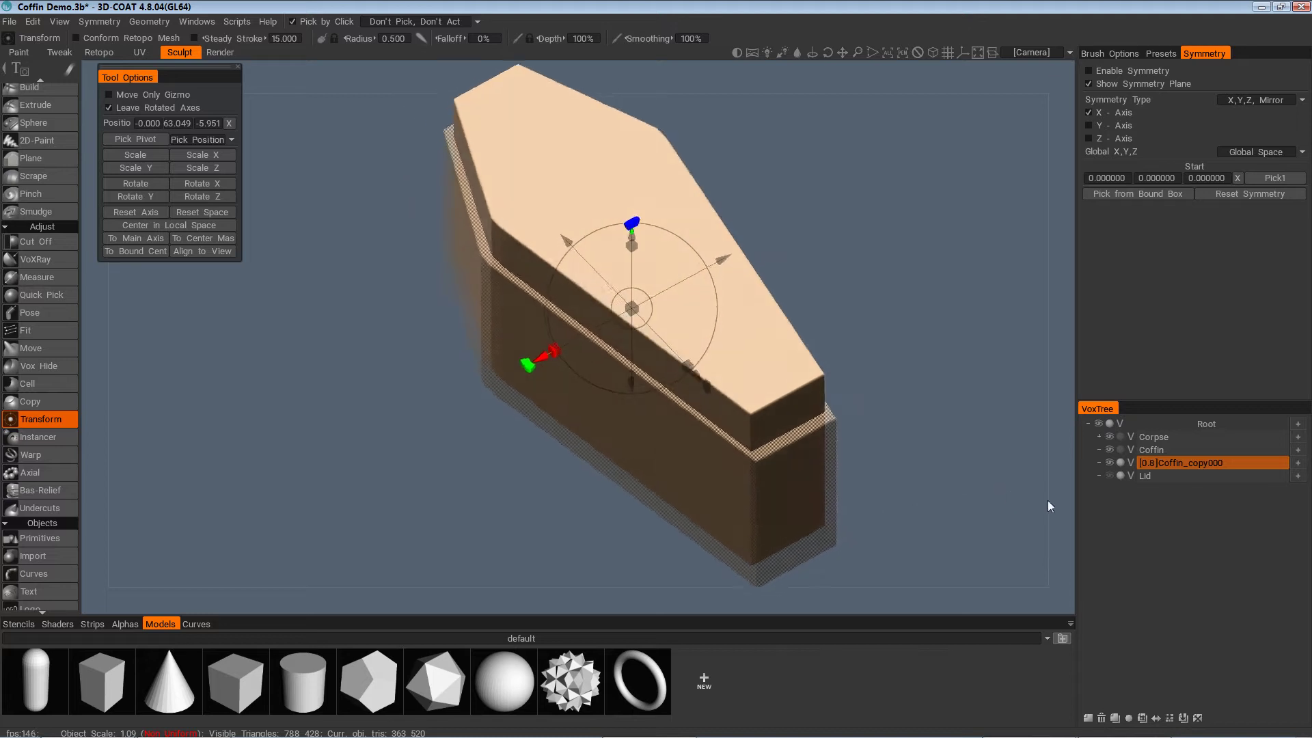
Subtract Coffin_copy000 from the Coffin, make the Coffin solid again, and inspect the hollowed body
right_click(1201, 463)
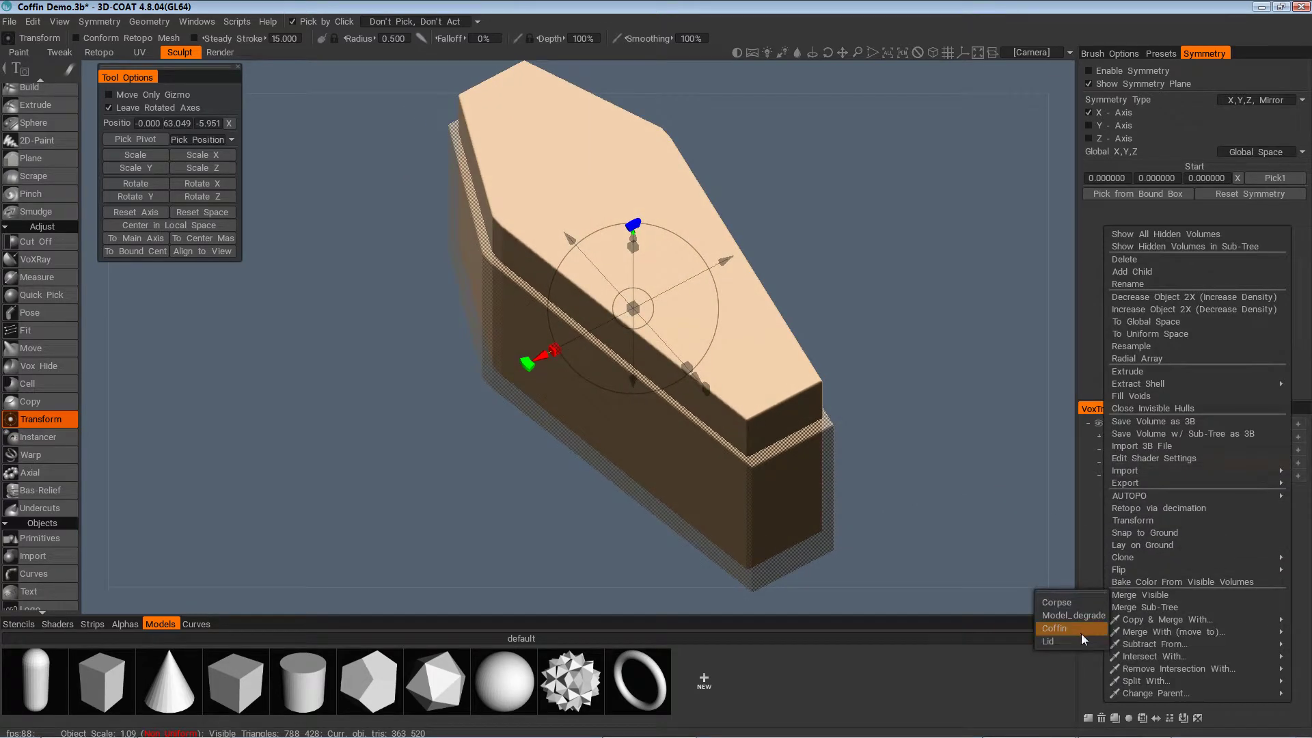
click(1078, 630)
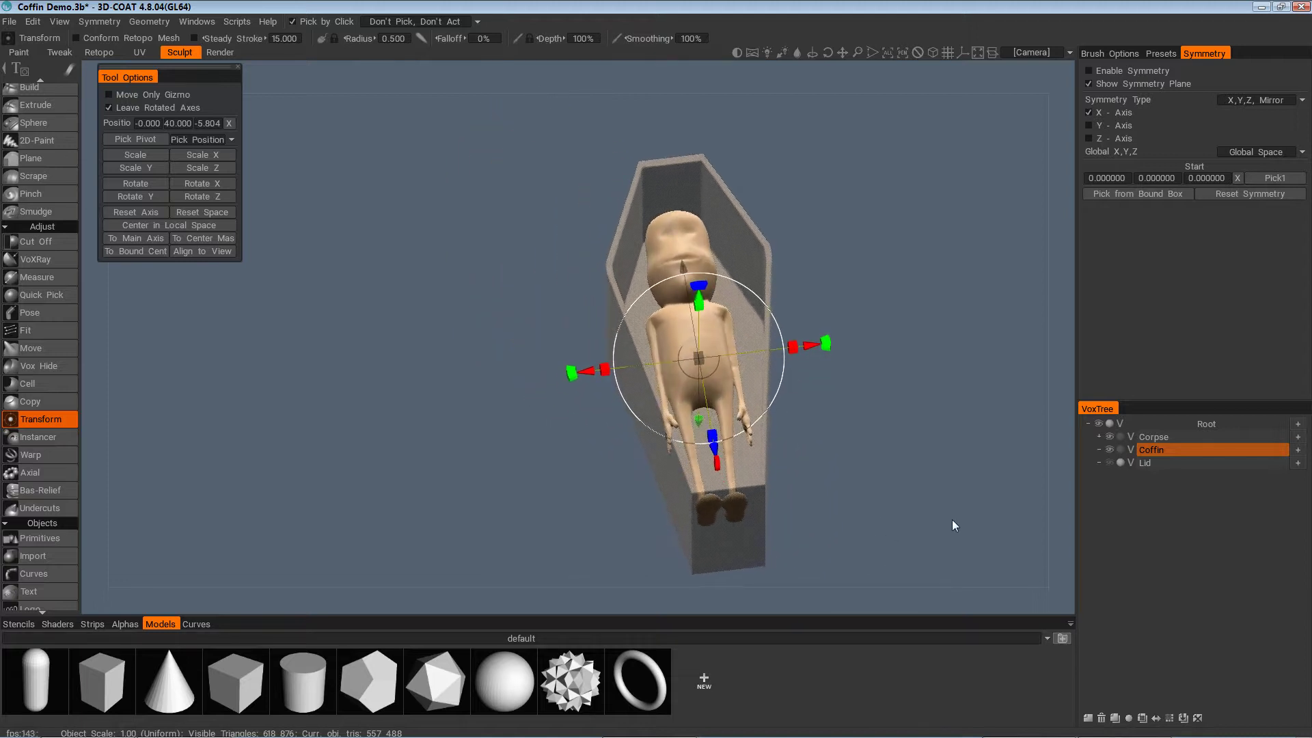
click(1122, 452)
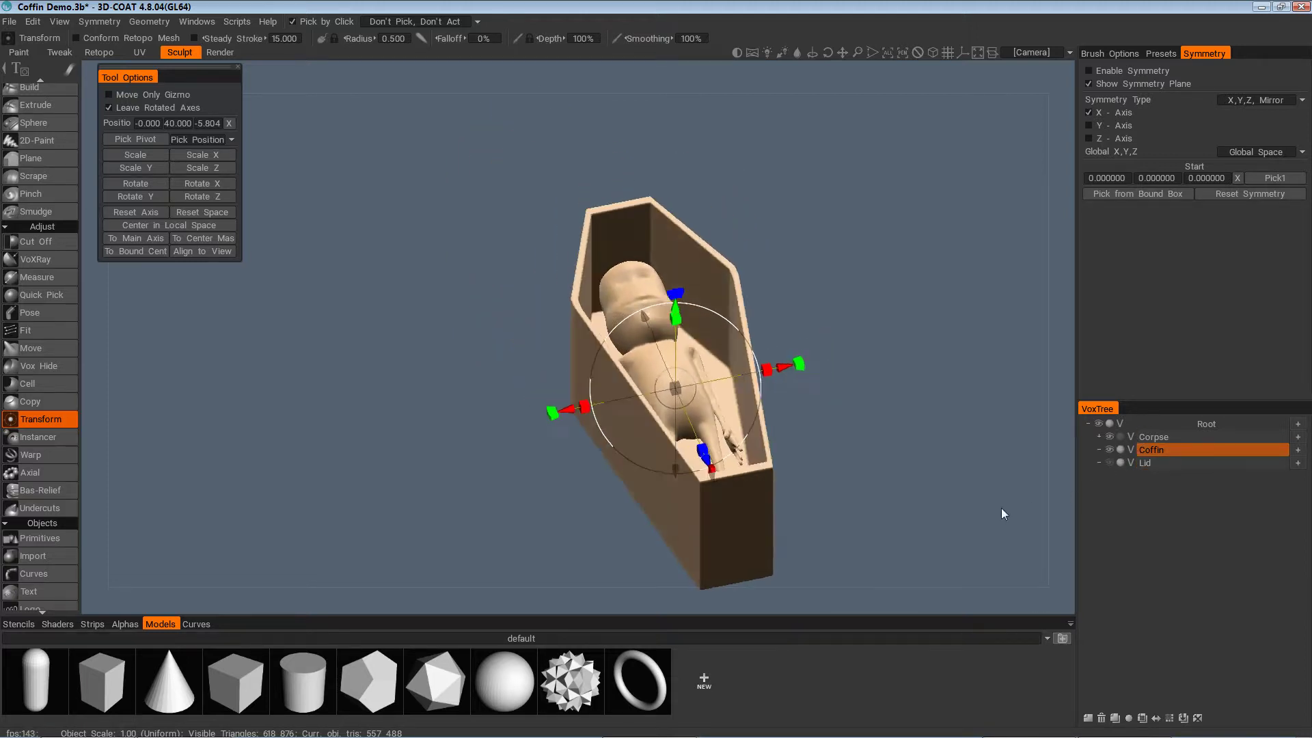
drag(955, 515, 955, 516)
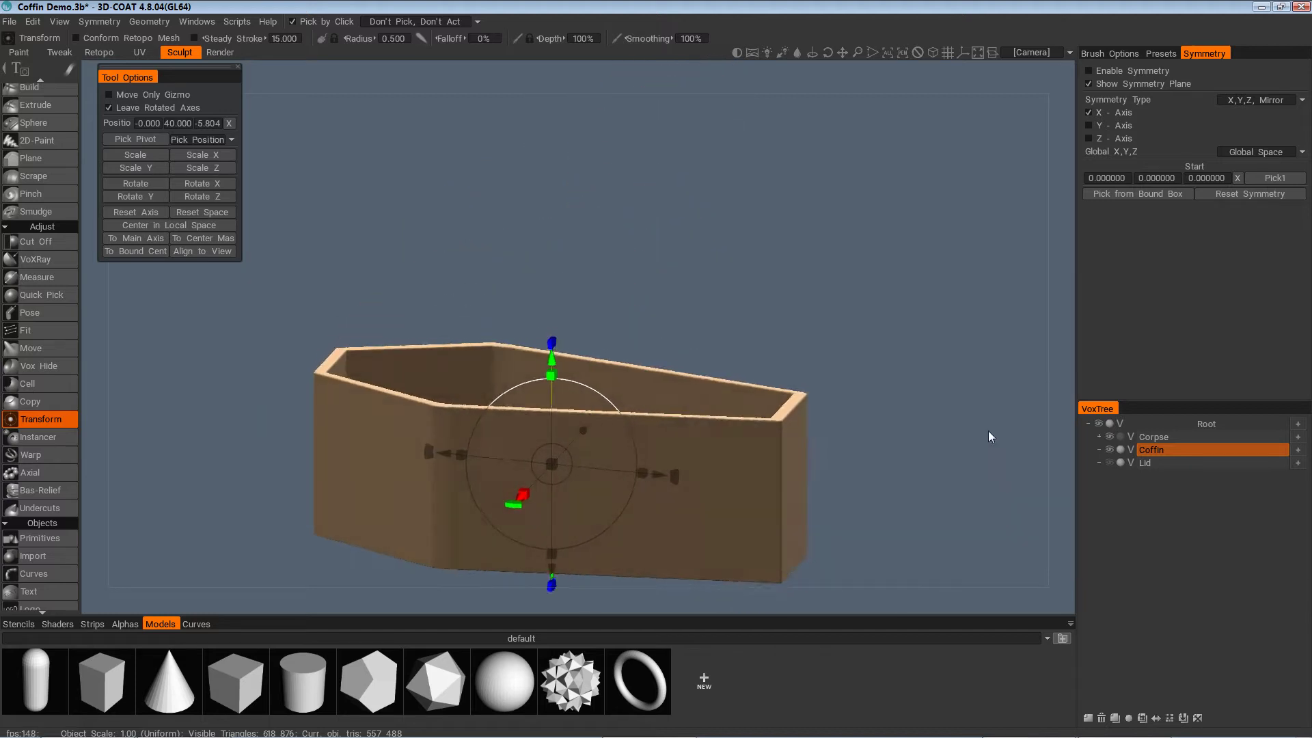
drag(1032, 476, 489, 357)
Ghost the Coffin, reduce its height, and lower it around the corpse to a vertical position of about 38
click(1121, 450)
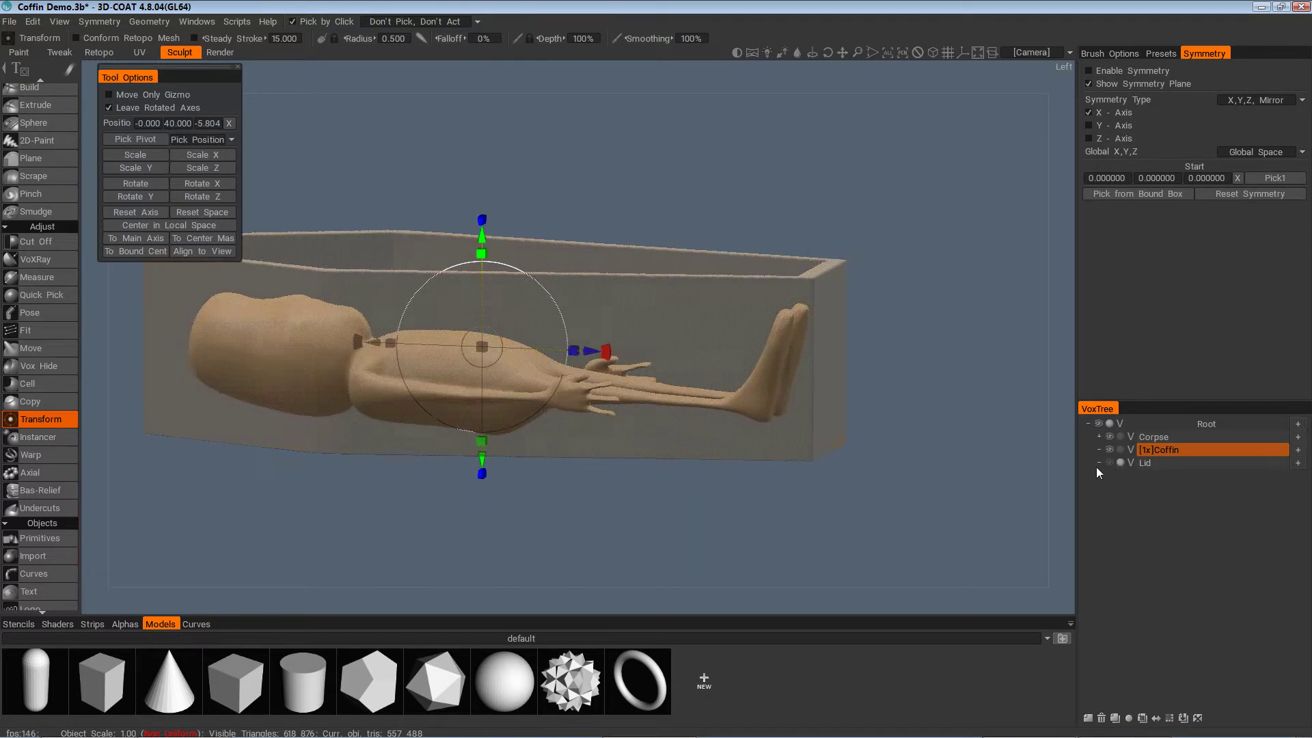
drag(906, 493, 927, 470)
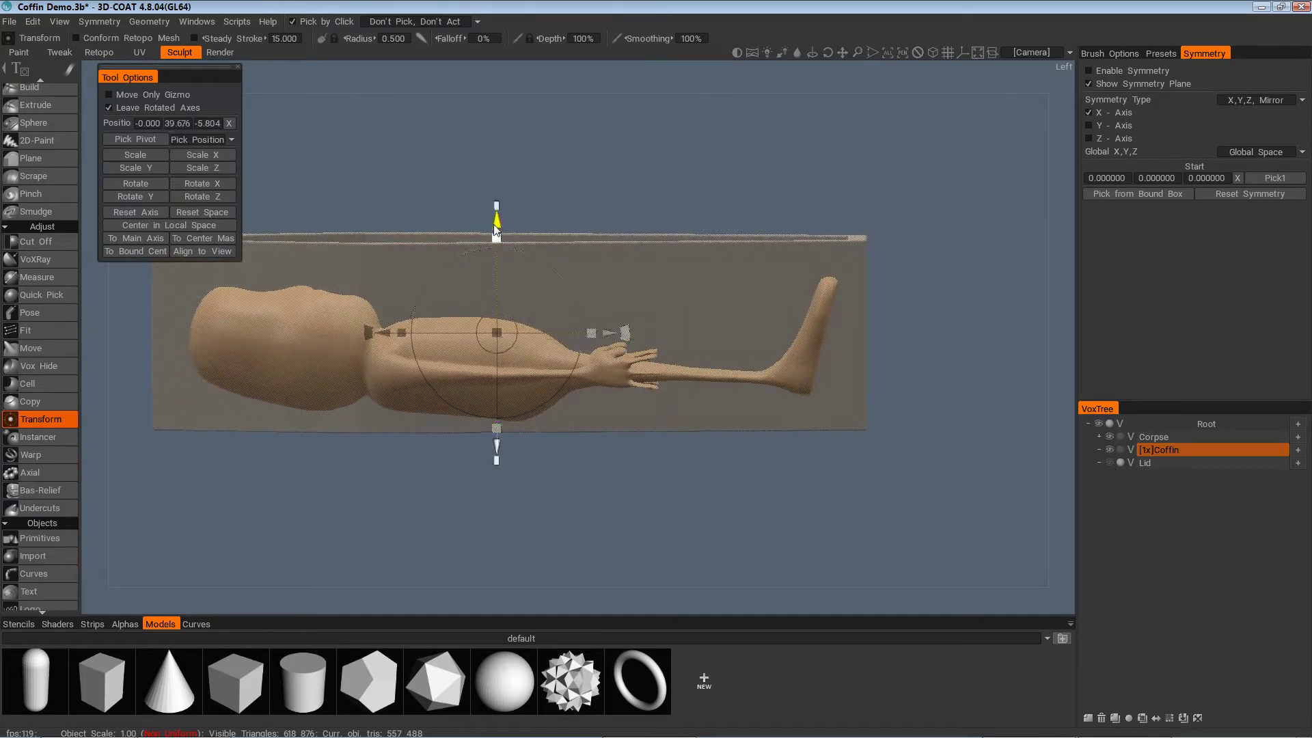
drag(494, 226, 493, 230)
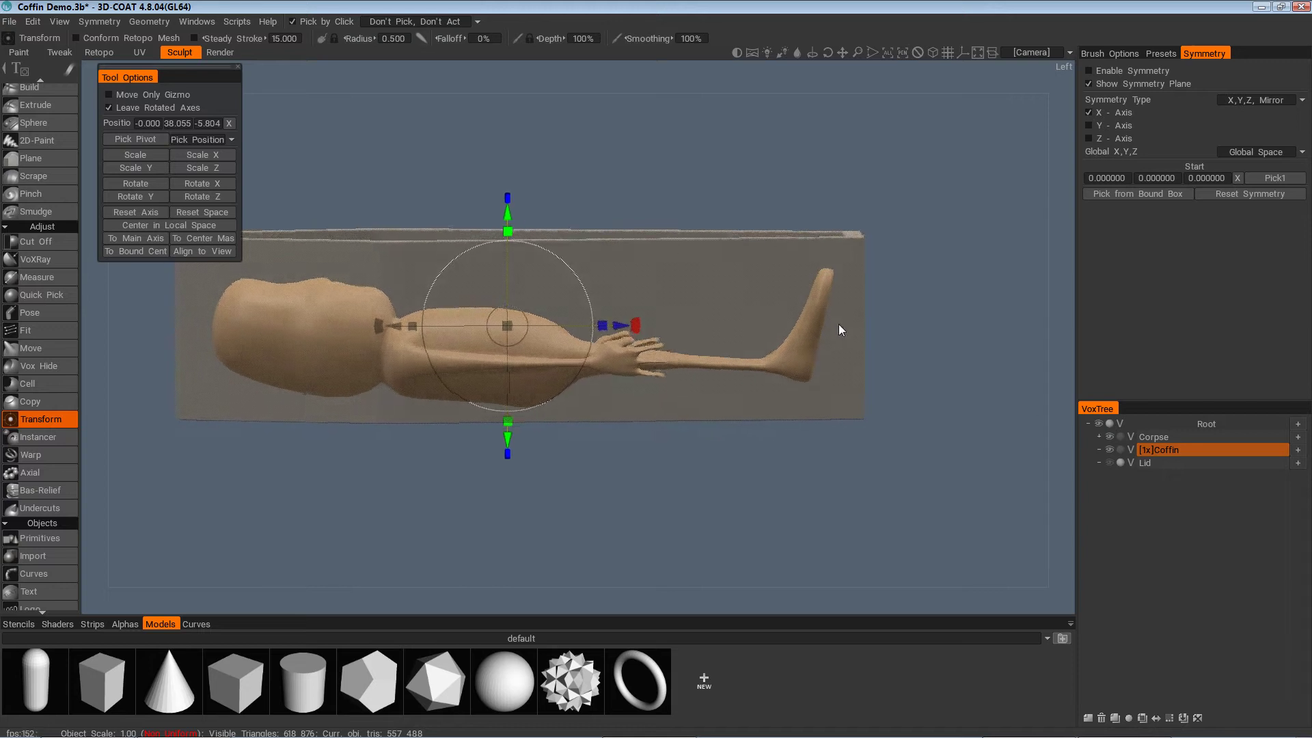
drag(840, 329, 787, 394)
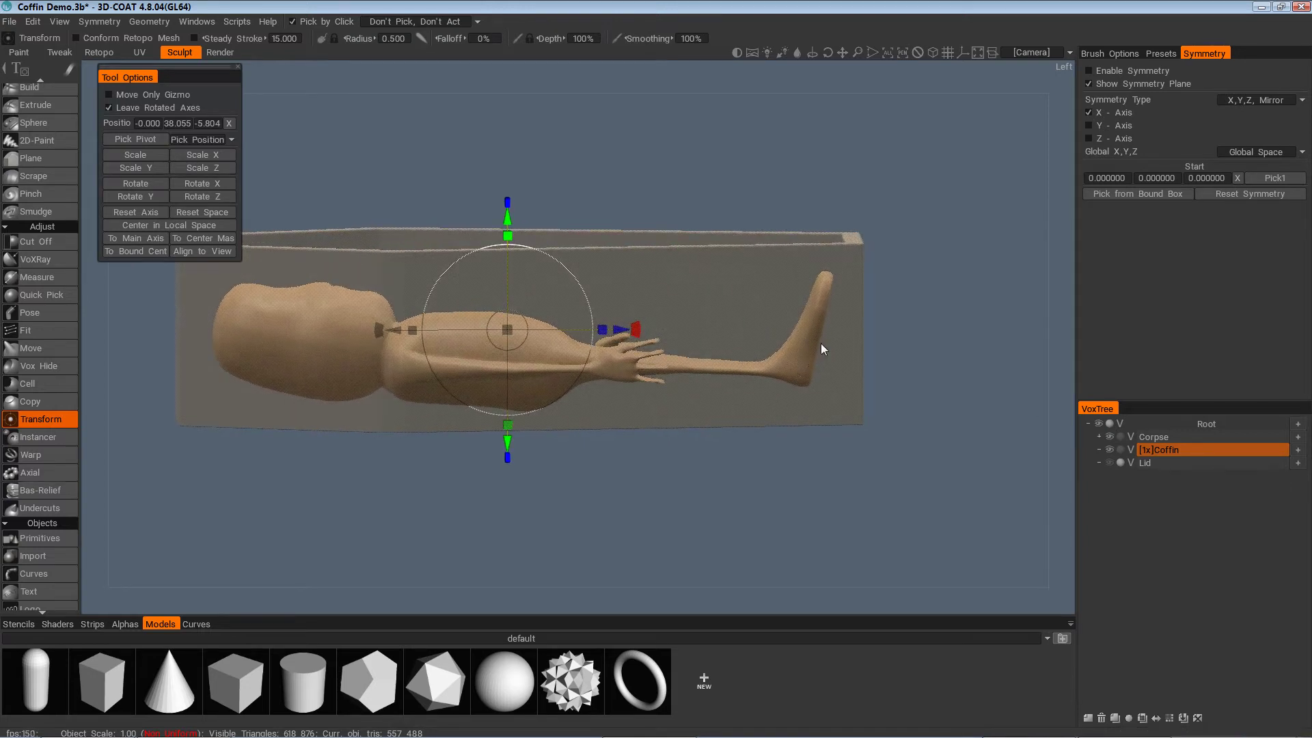
drag(822, 343, 707, 377)
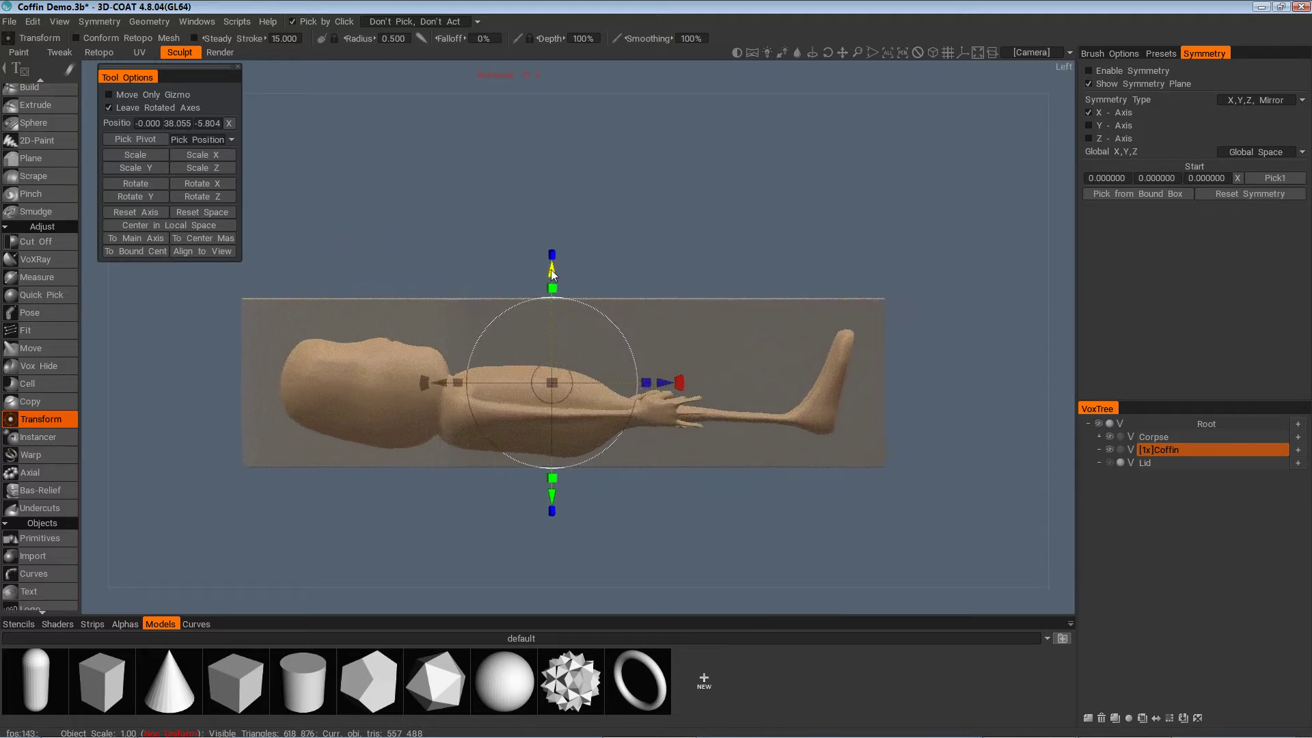
Lower the Coffin further to a vertical position of about 35.5 and fine-tune its height around the corpse
drag(552, 275, 555, 280)
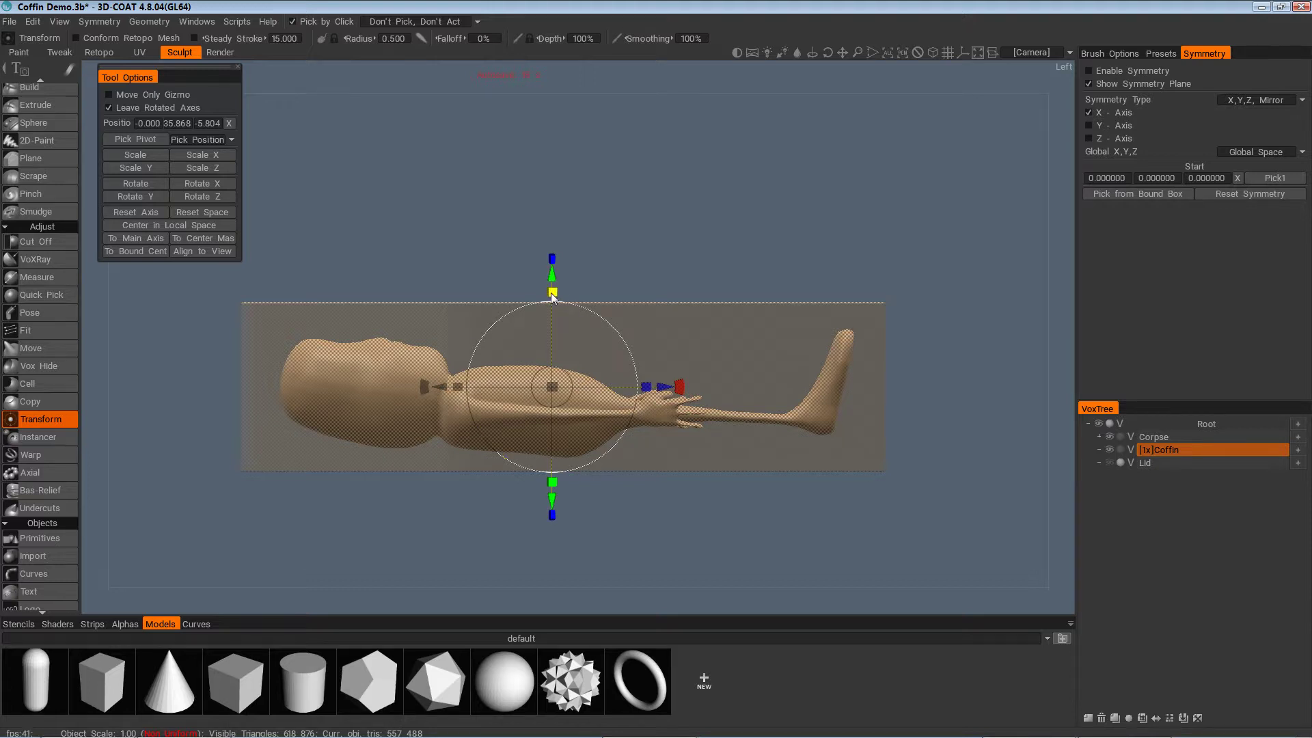
drag(553, 294, 564, 298)
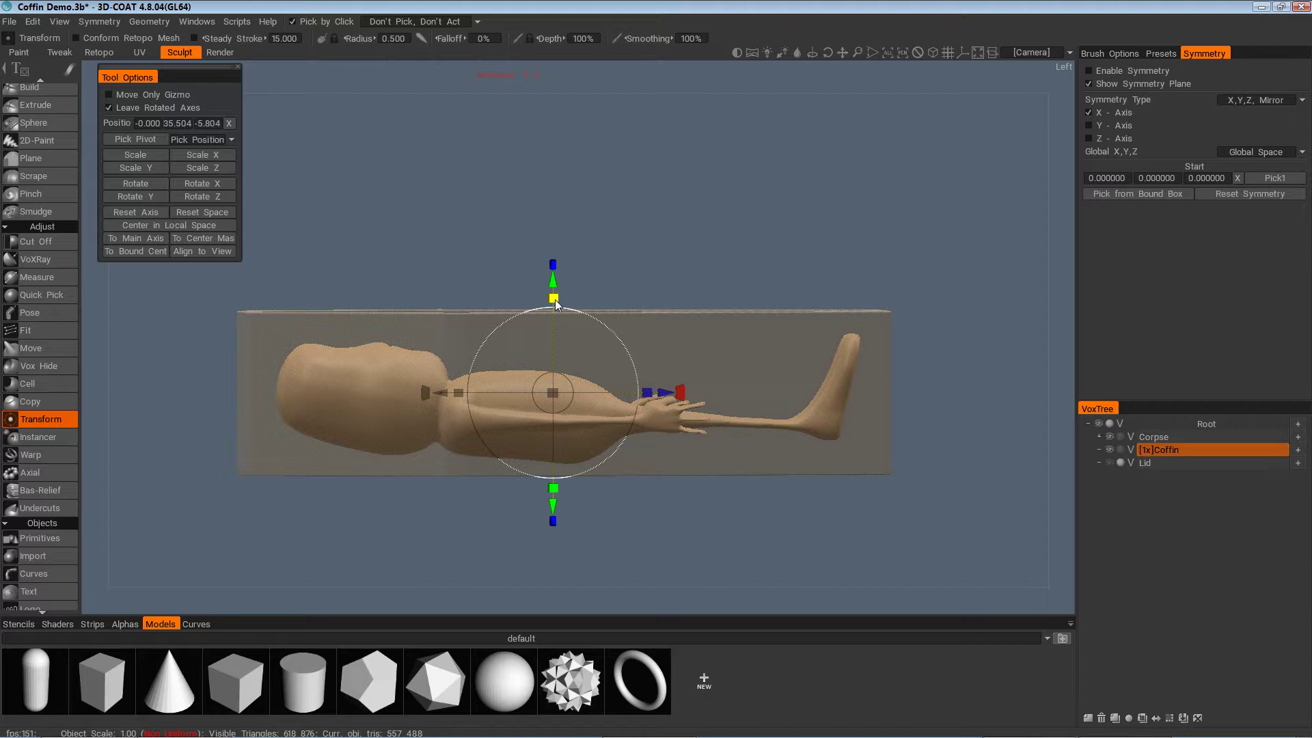
drag(554, 299, 879, 514)
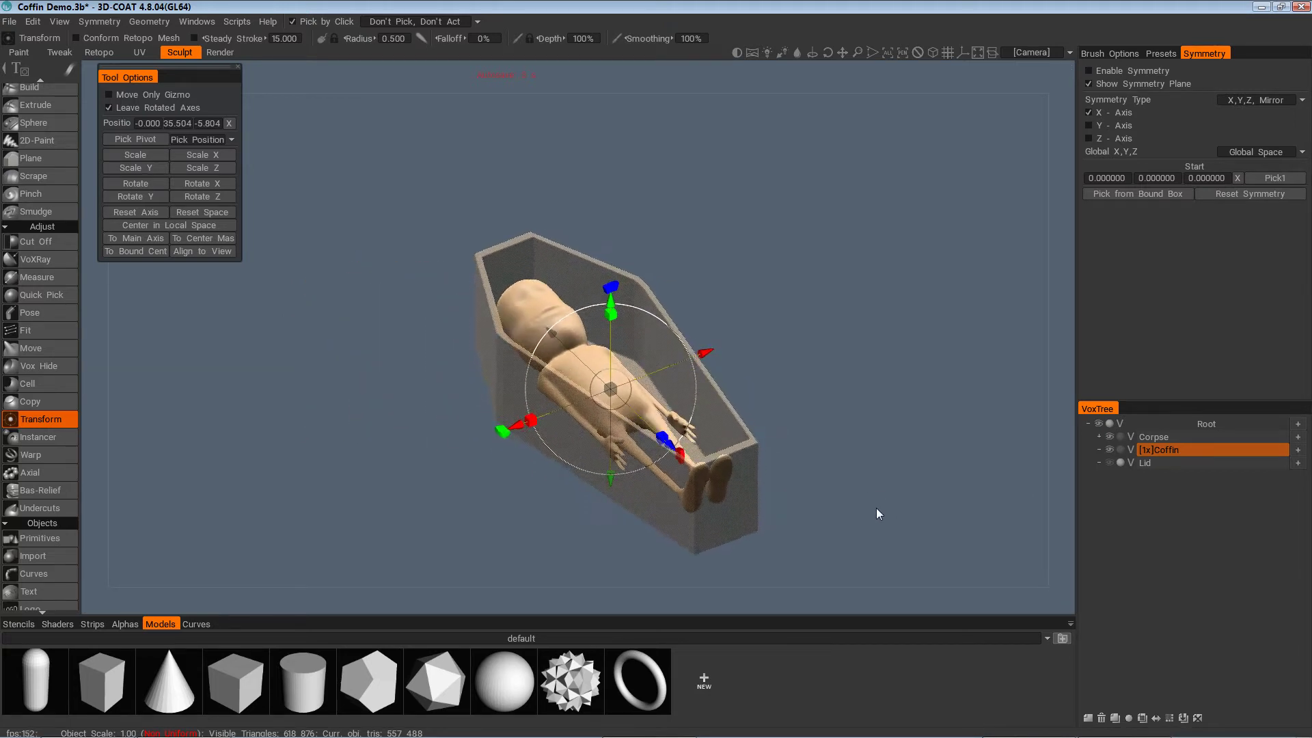
Make the Coffin solid again, show the Lid volume, and inspect how the two fit together
click(1121, 449)
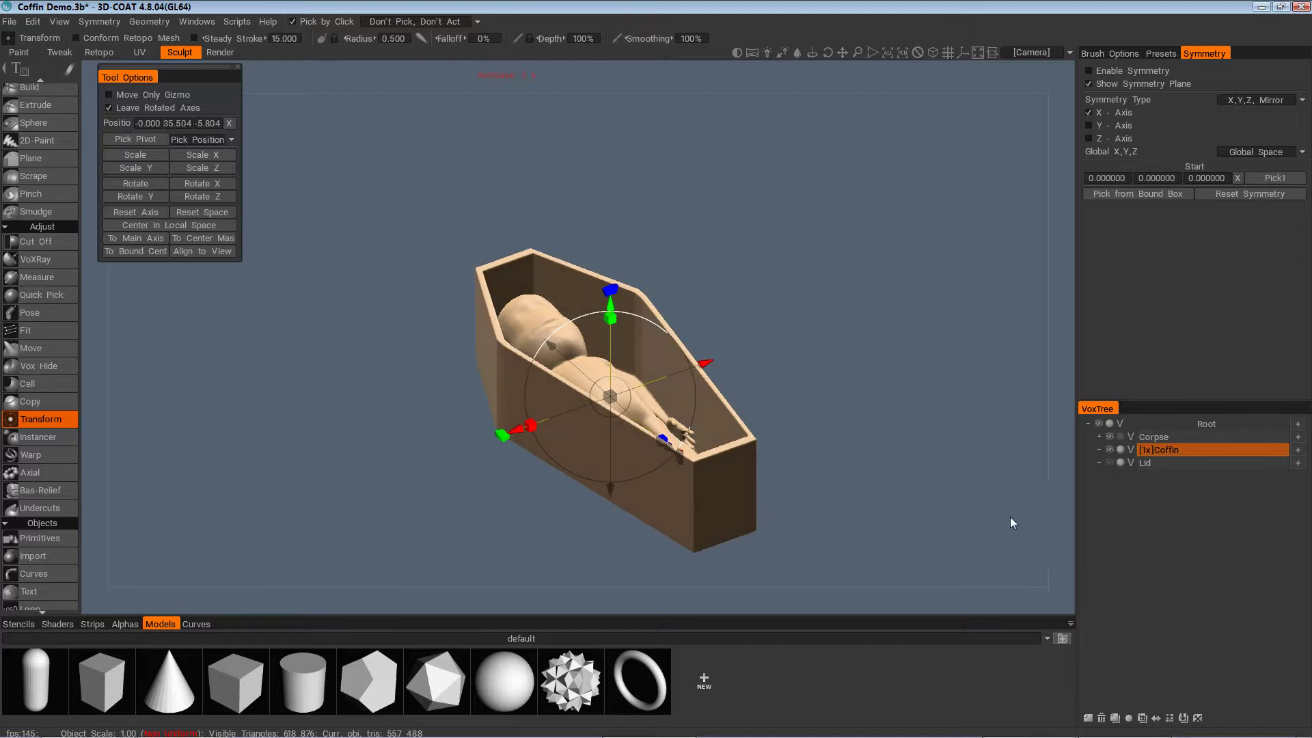
drag(1010, 517, 816, 497)
click(1110, 462)
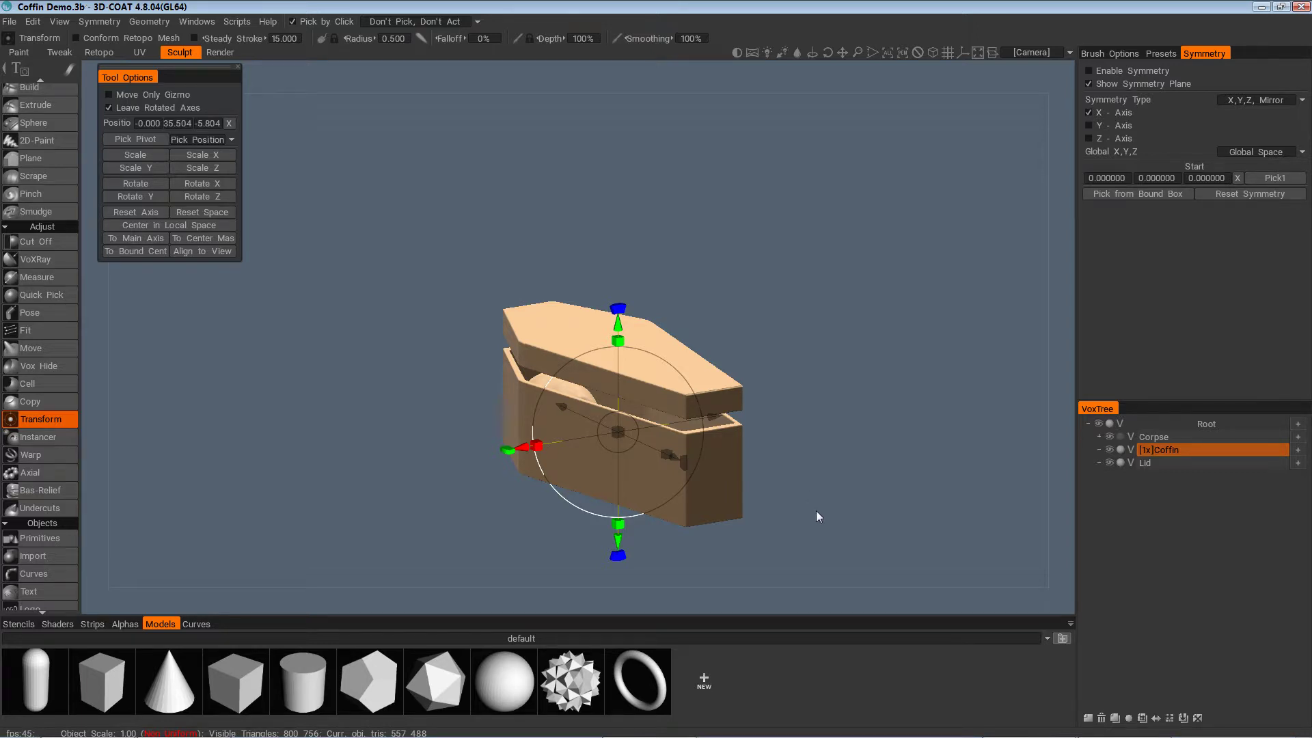
drag(815, 516, 934, 465)
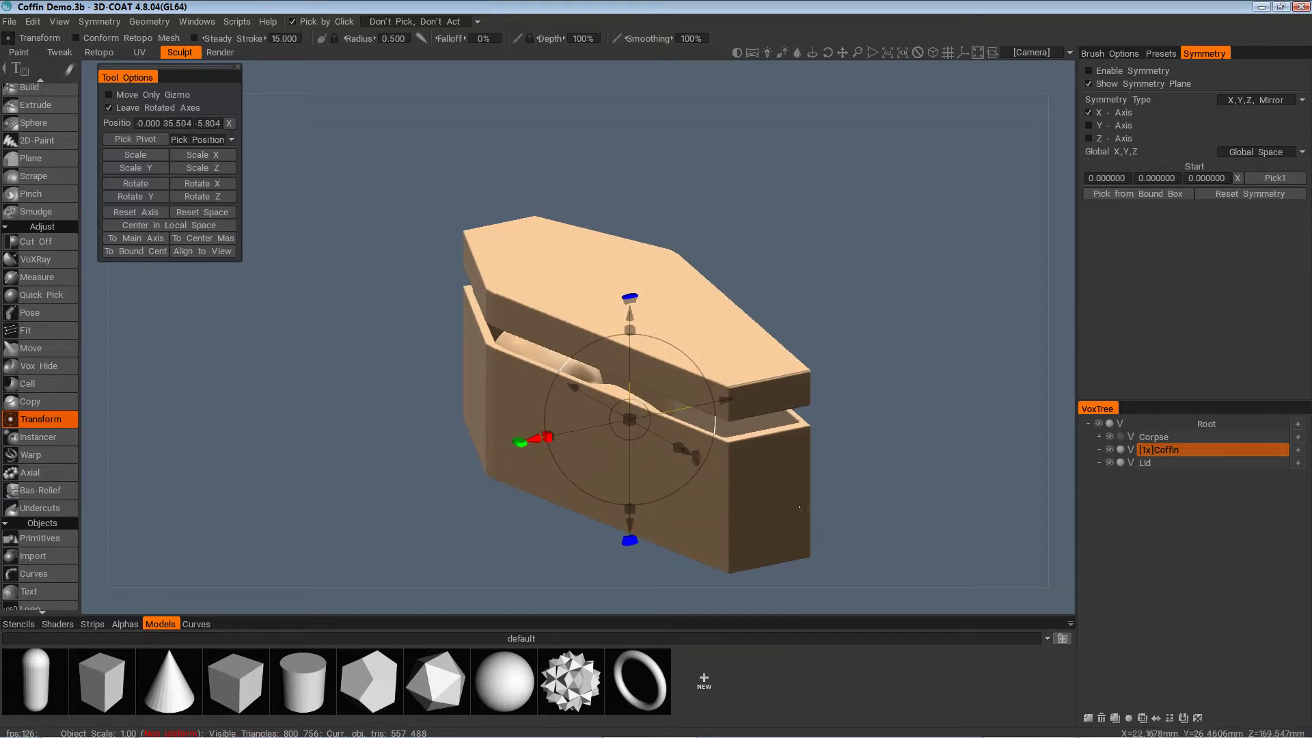
drag(823, 528, 803, 500)
drag(792, 457, 564, 207)
Select the Lid, turn off symmetry, and scale its height down to a thinner slab above the Coffin
click(1194, 465)
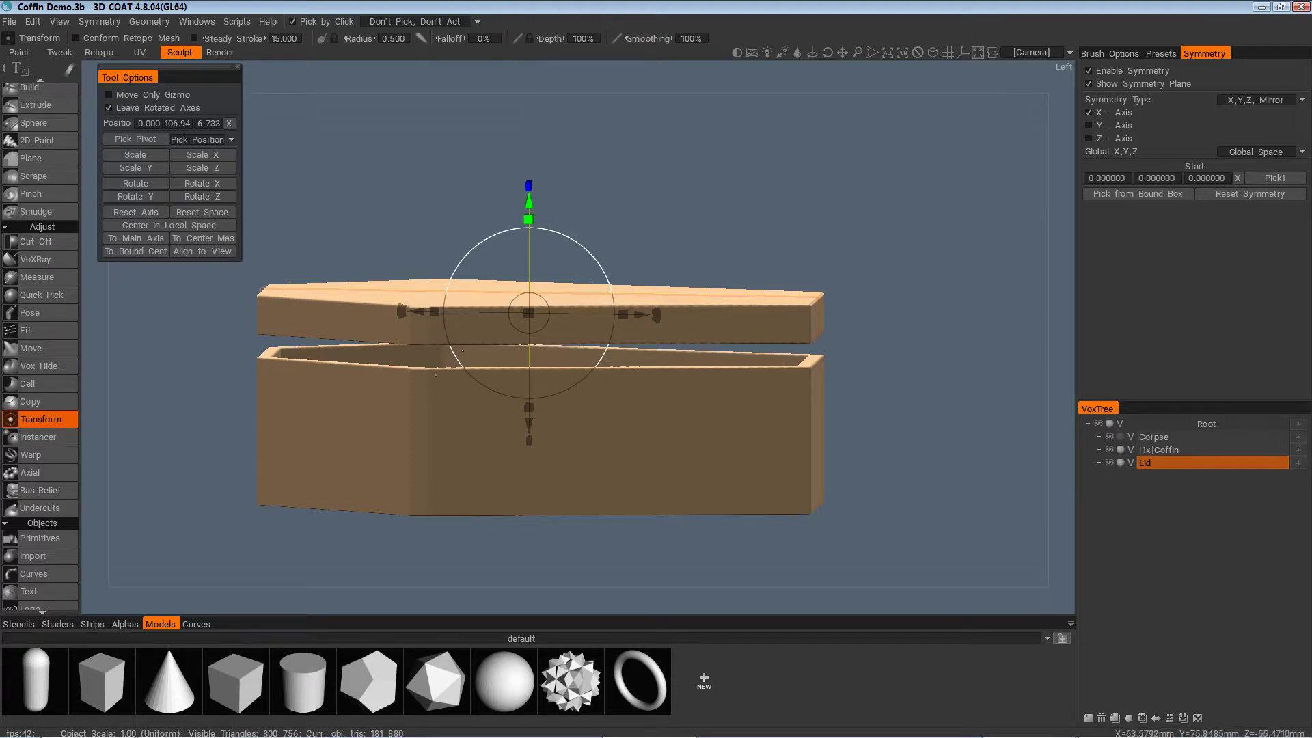
key(KP_4)
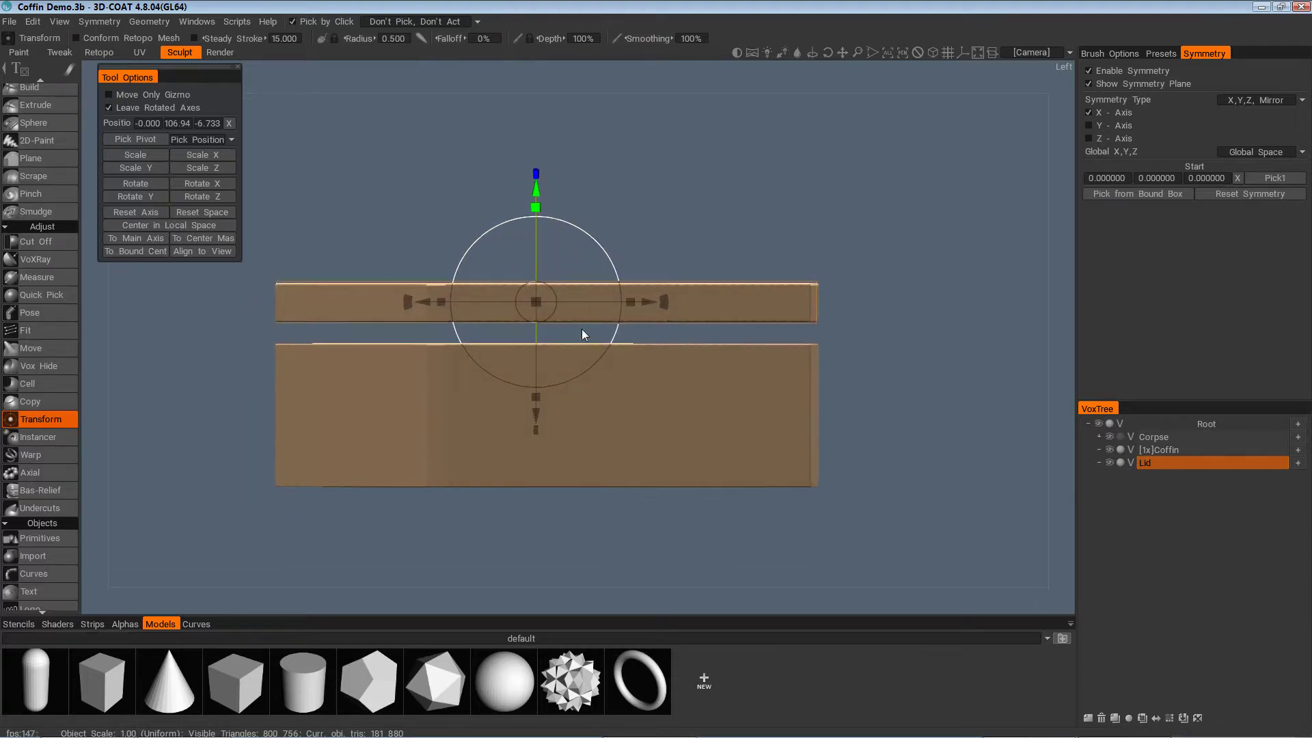
alt+drag(581, 330, 577, 222)
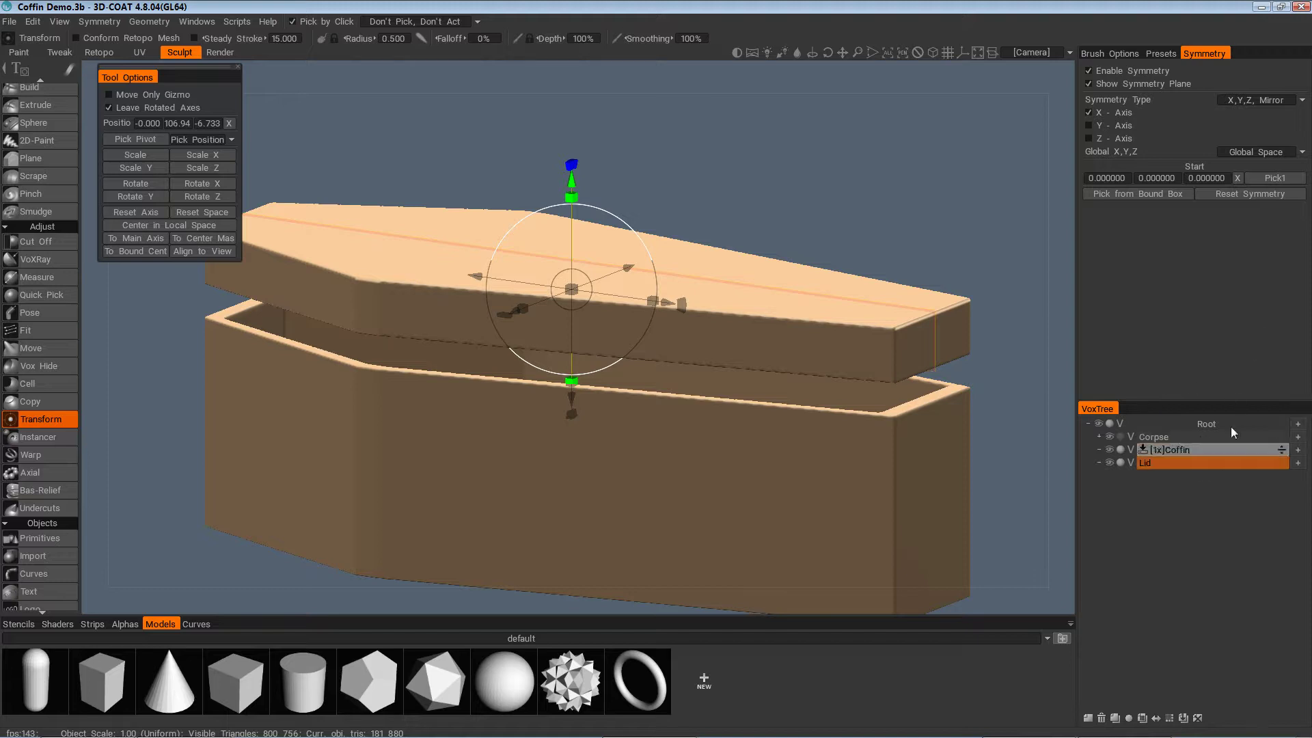
click(1118, 73)
alt+drag(581, 198, 629, 242)
alt+drag(629, 242, 592, 465)
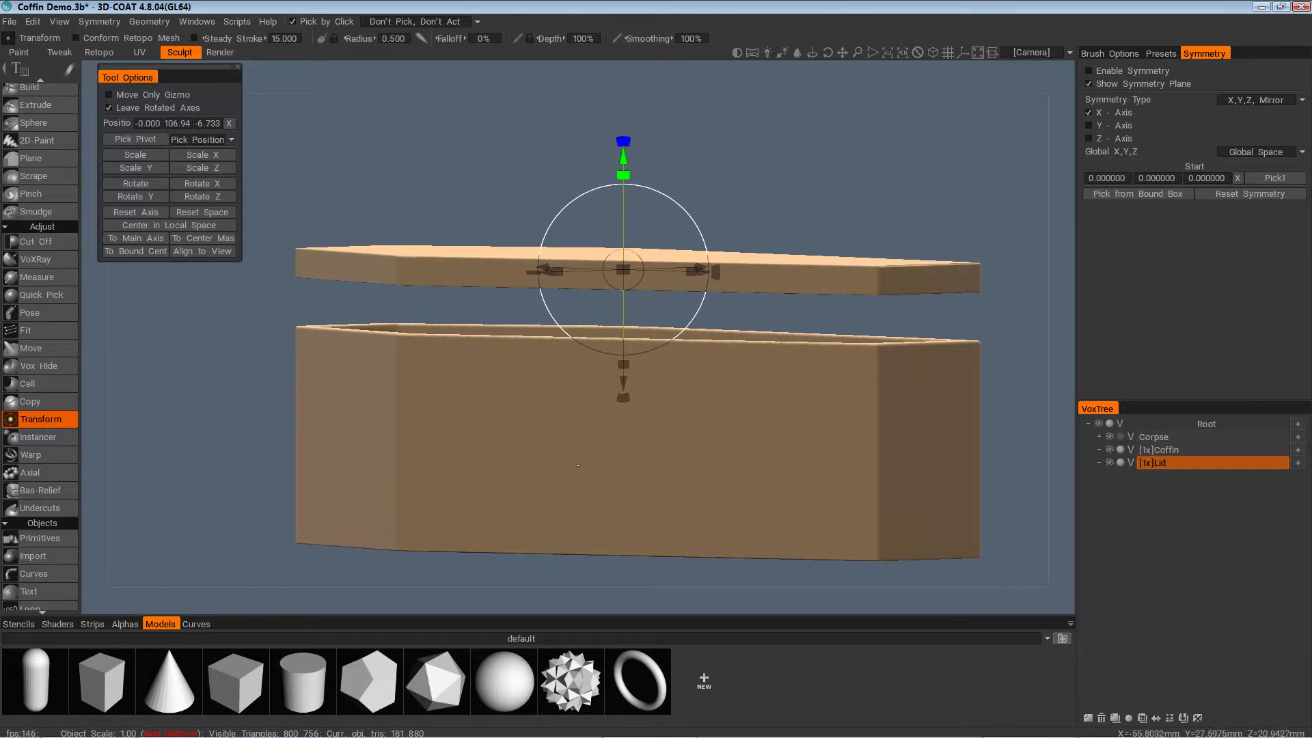
Check the Lid's object scale status and examine the edges of the lid and coffin from several angles
alt+drag(581, 467, 653, 458)
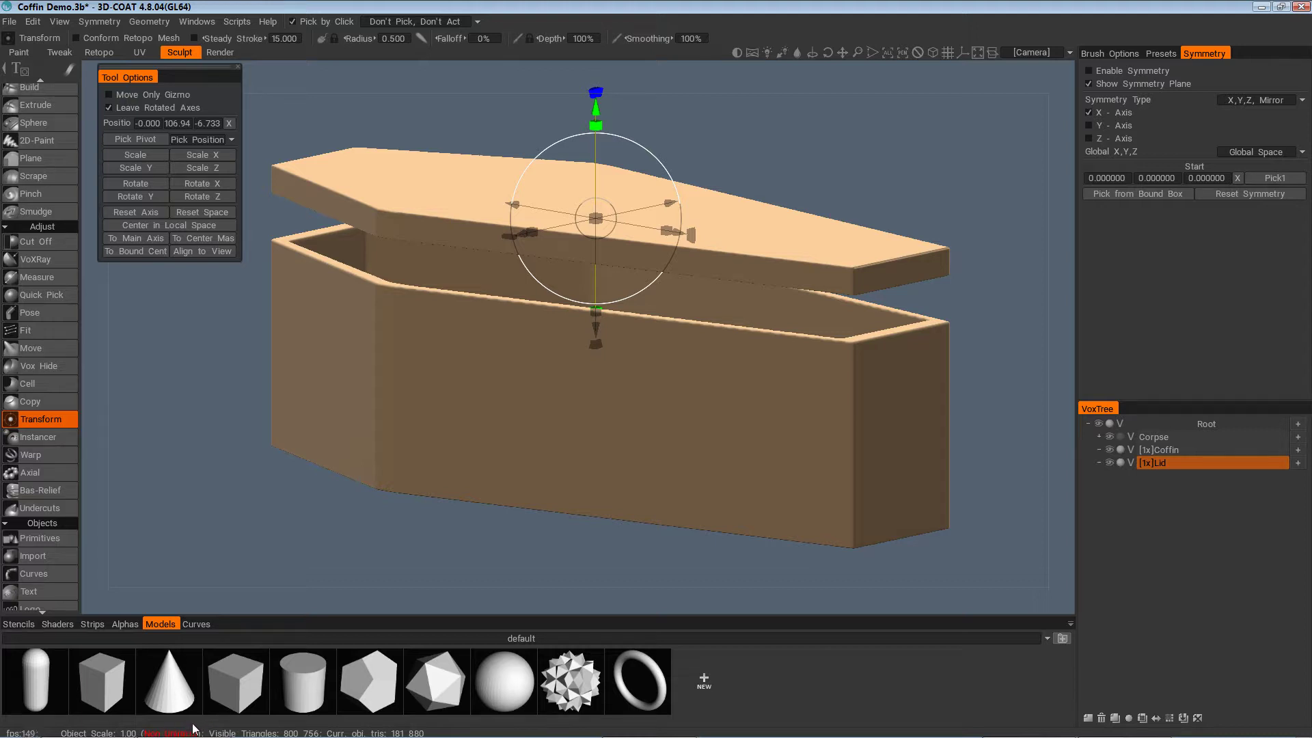
mouse_move(190, 707)
mouse_move(647, 542)
mouse_down()
mouse_move(652, 505)
mouse_move(661, 529)
mouse_up()
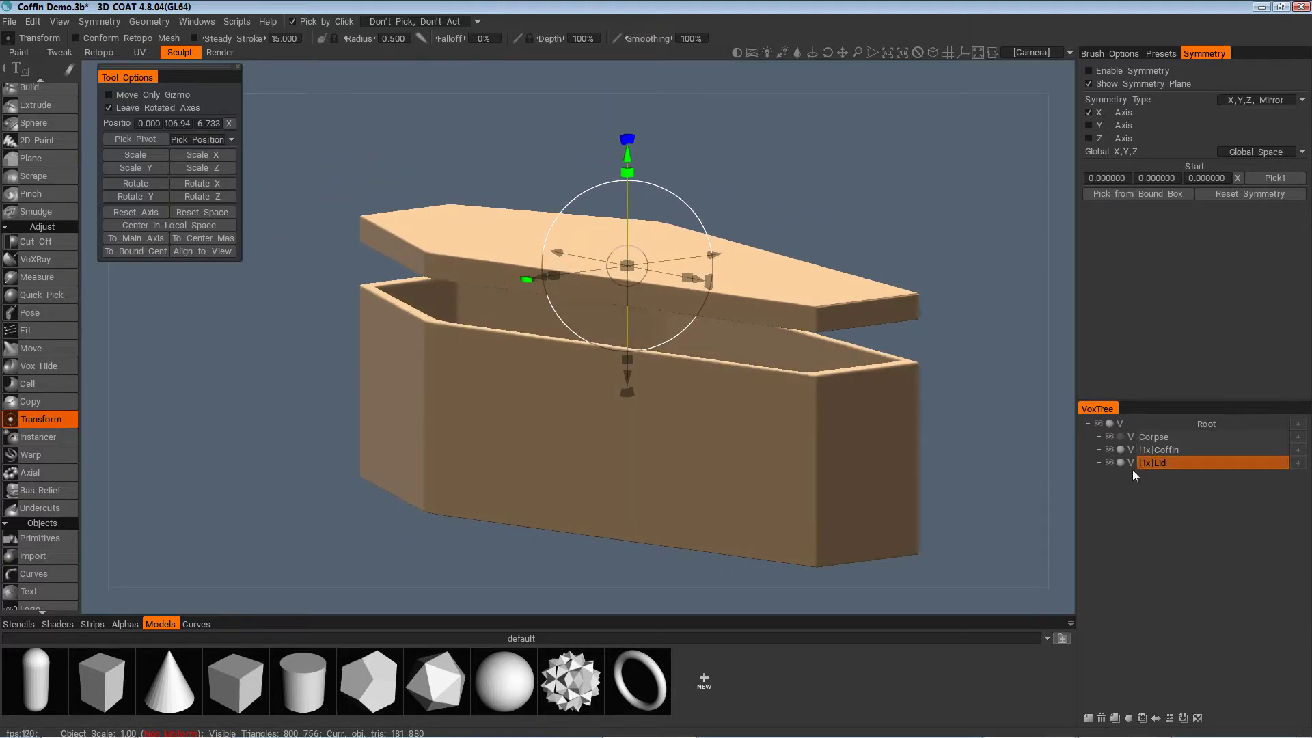
drag(813, 451, 758, 440)
right_drag(759, 441, 767, 457)
middle_drag(766, 456, 747, 482)
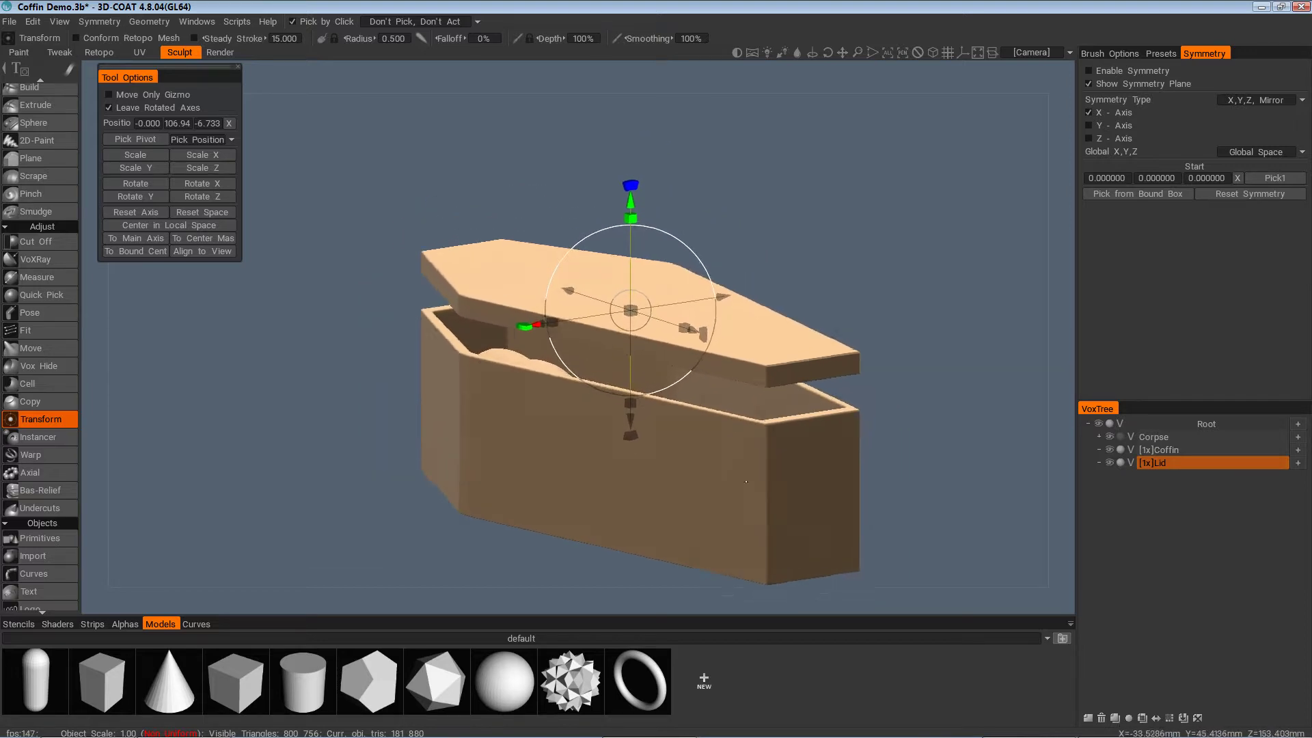
drag(746, 481, 736, 516)
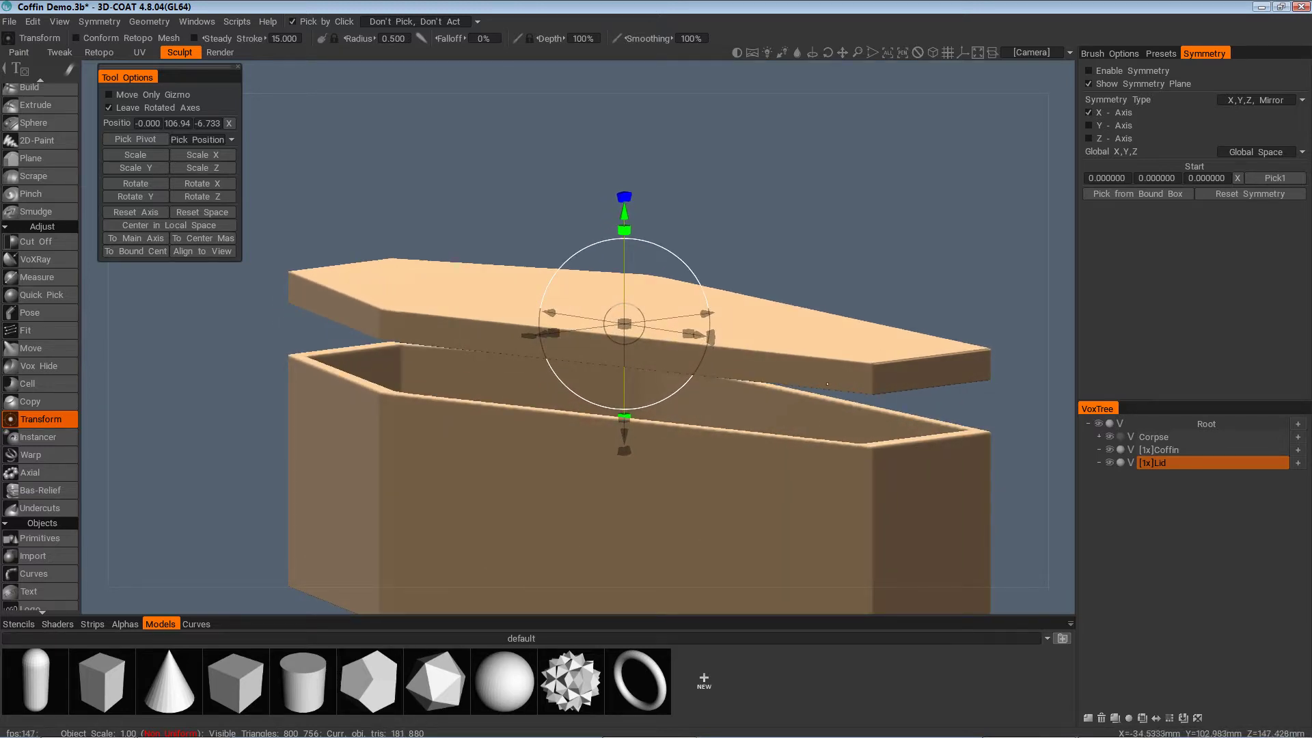
drag(723, 477, 790, 414)
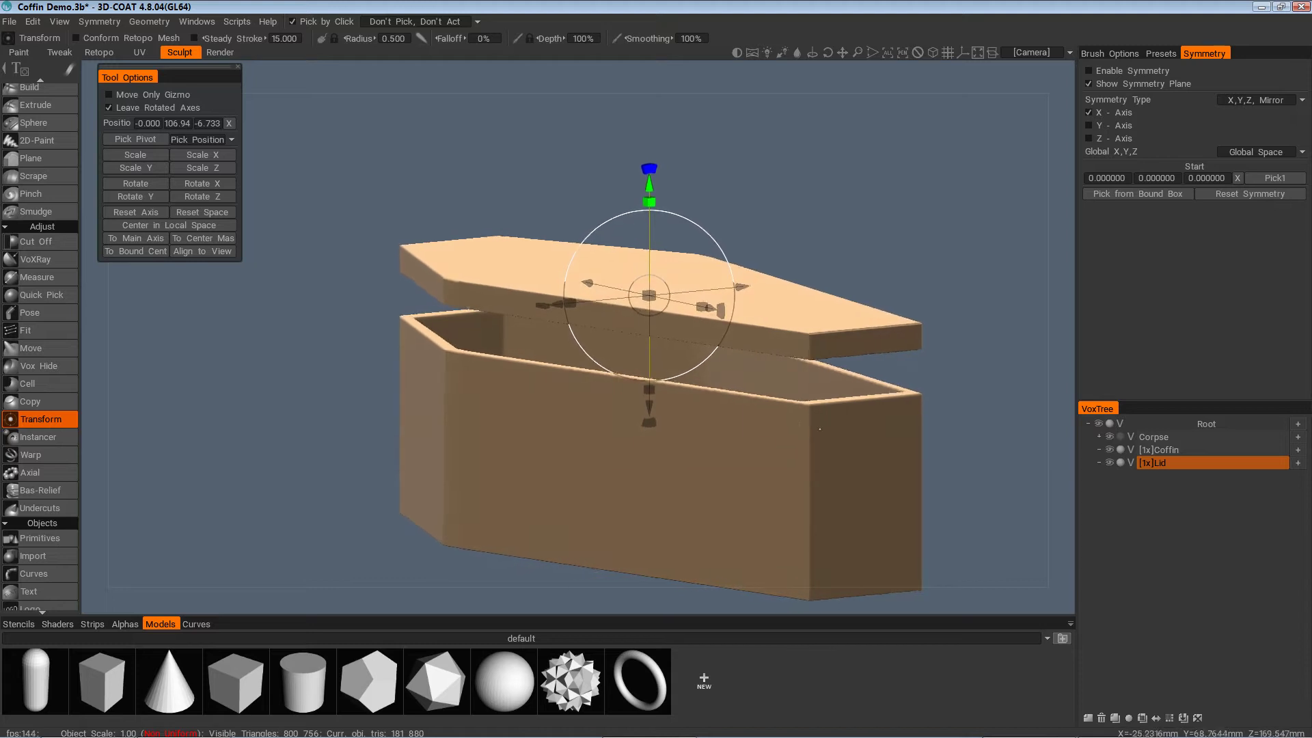
Convert the Lid volume to uniform space and inspect its edges up close
right_click(1179, 464)
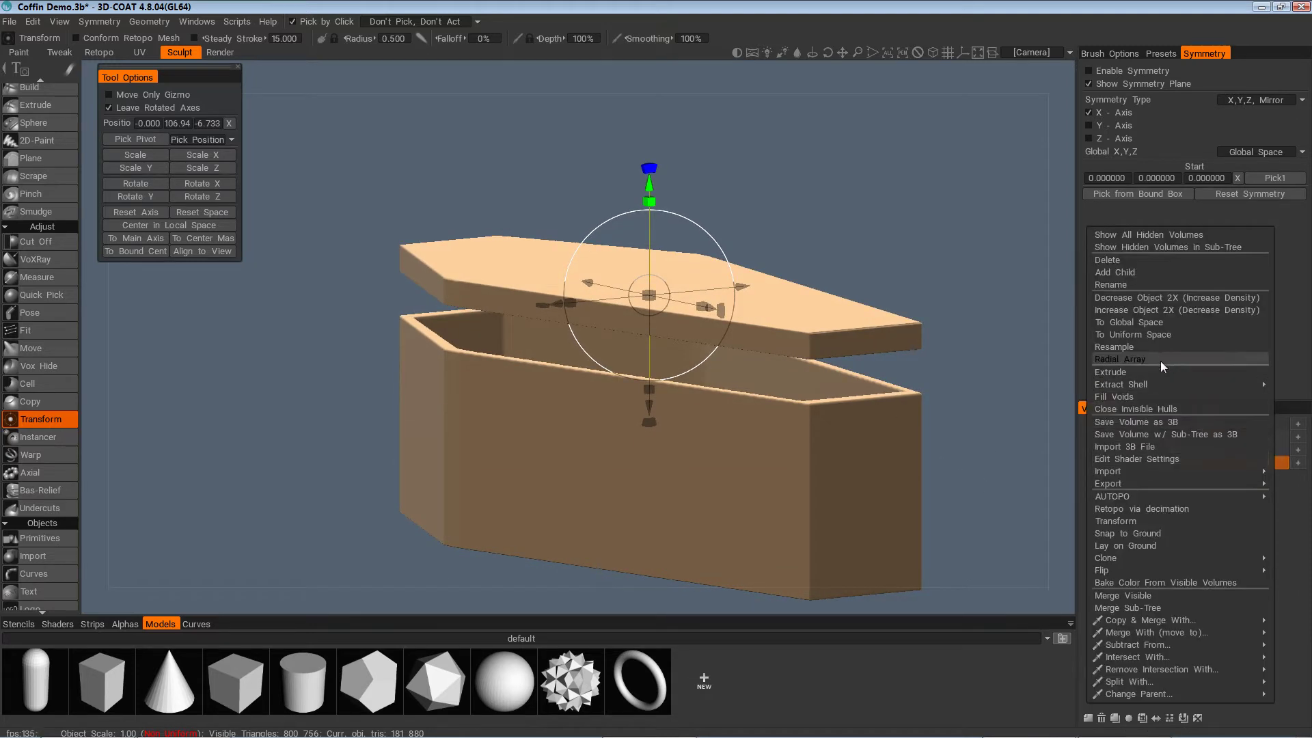
click(1166, 337)
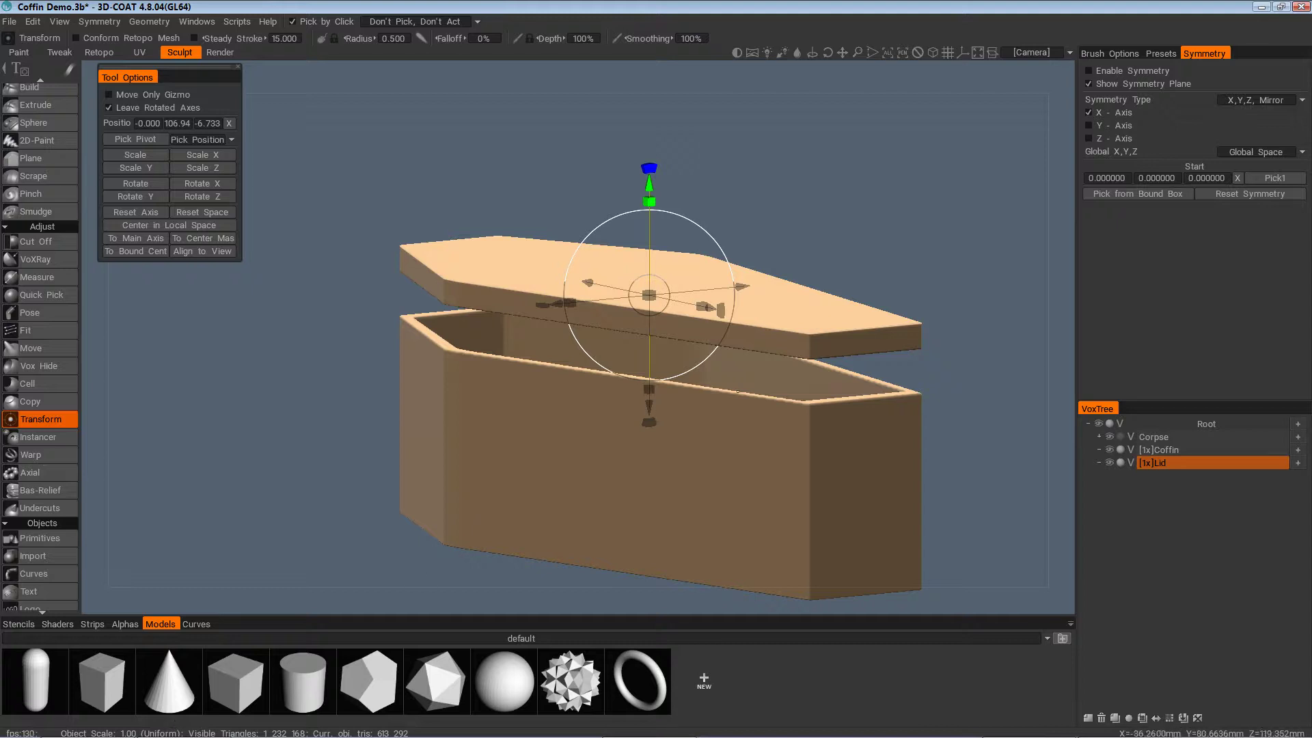
alt+drag(791, 383, 792, 323)
alt+right_drag(793, 323, 789, 336)
alt+drag(790, 336, 801, 462)
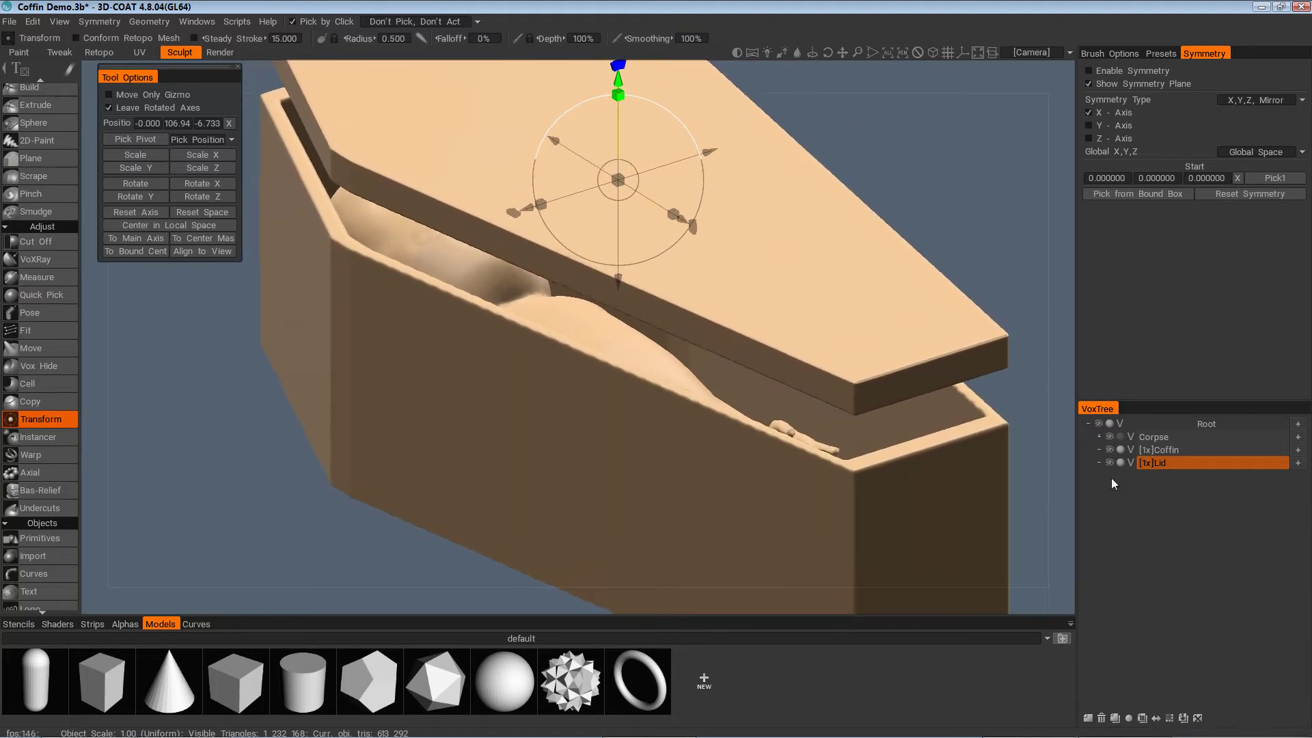
Select the Coffin, convert it to uniform space, and check its object scale status
click(1191, 450)
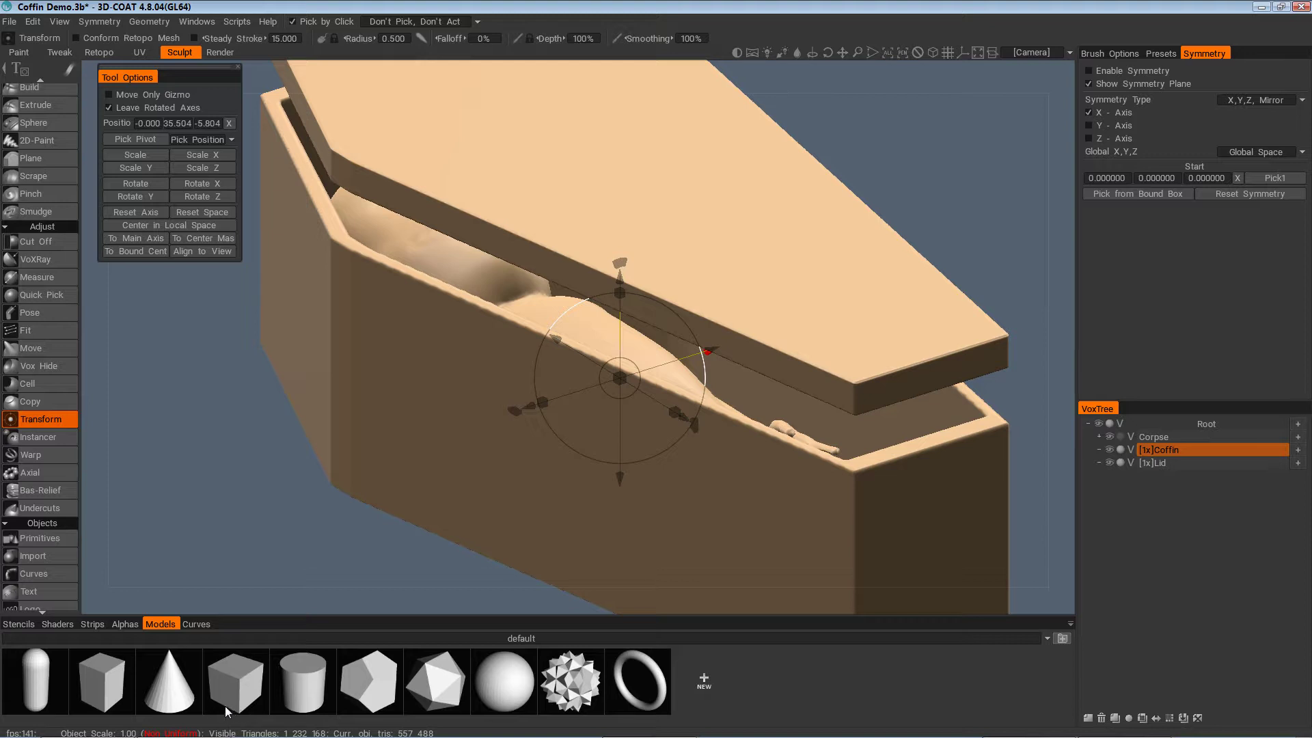
right_click(1181, 450)
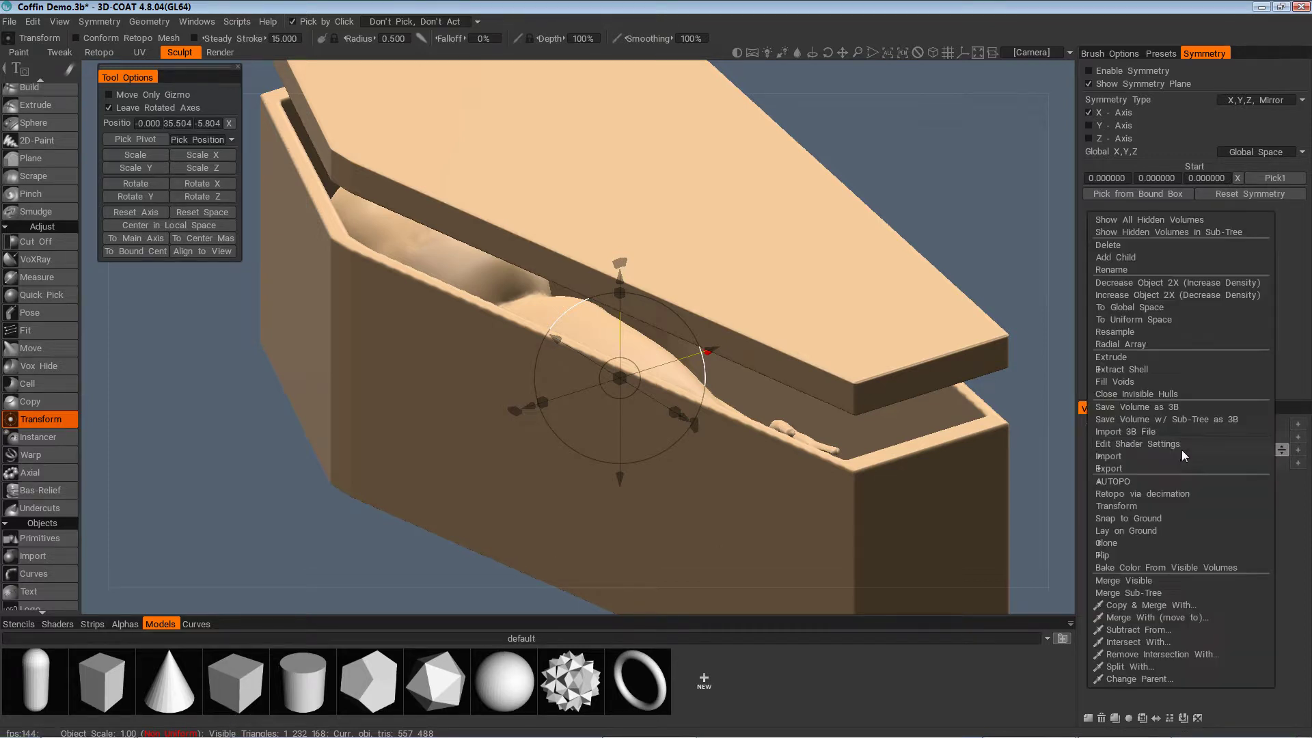
click(1173, 319)
alt+drag(813, 494, 701, 512)
alt+drag(878, 335, 560, 526)
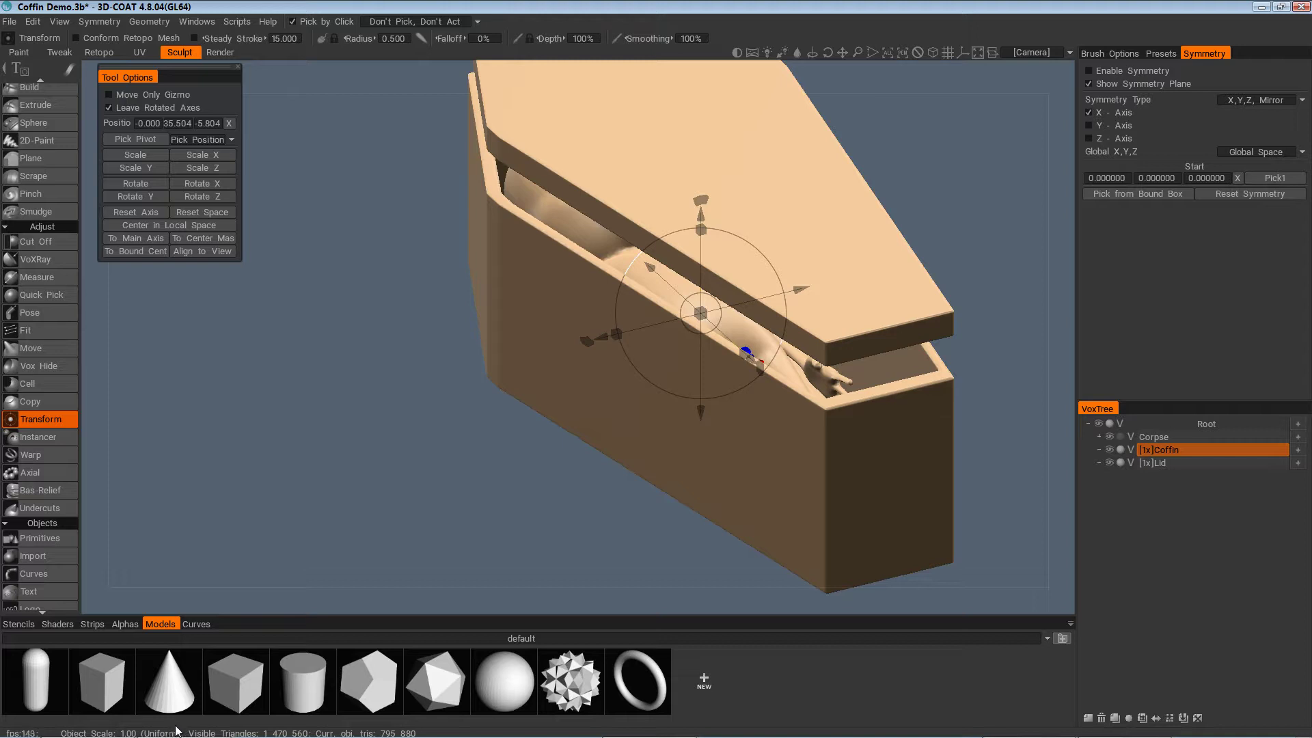
alt+drag(772, 487, 850, 492)
Lower the Lid onto the Coffin to a vertical position of about 85.9 and save the scene
click(1203, 462)
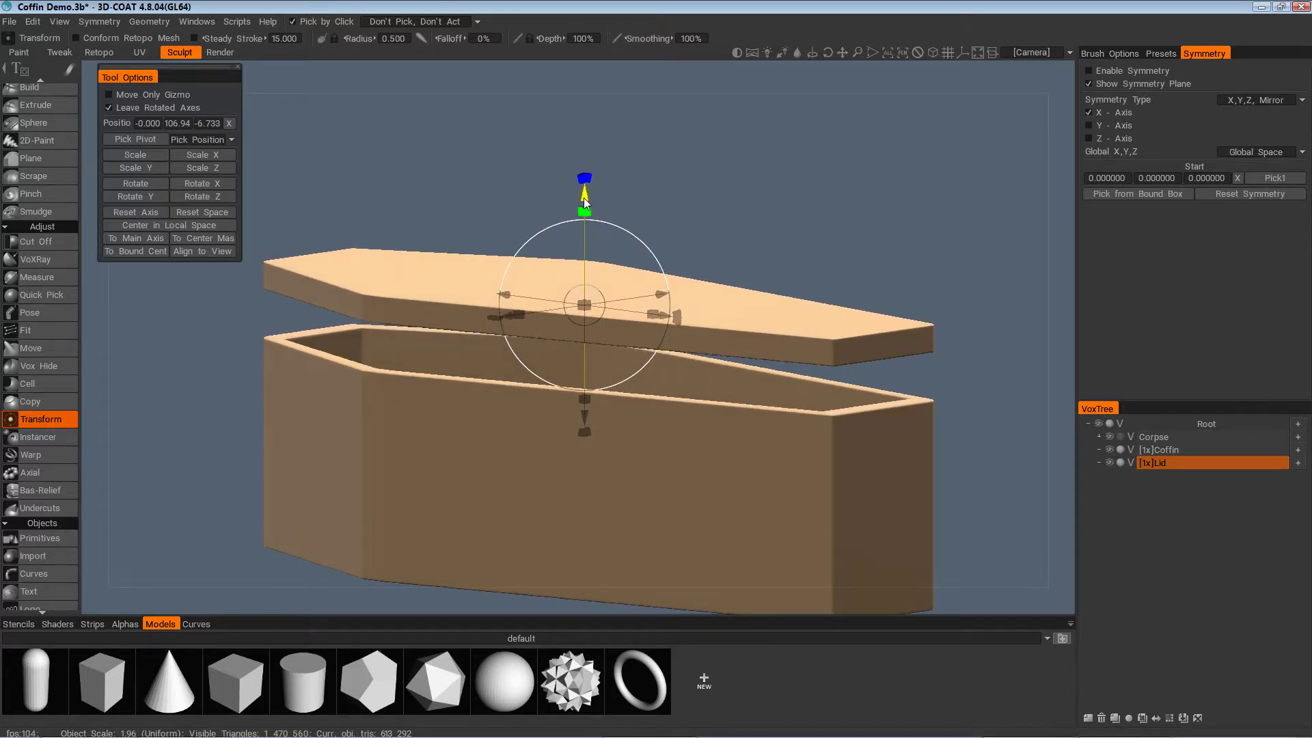
drag(584, 202, 578, 258)
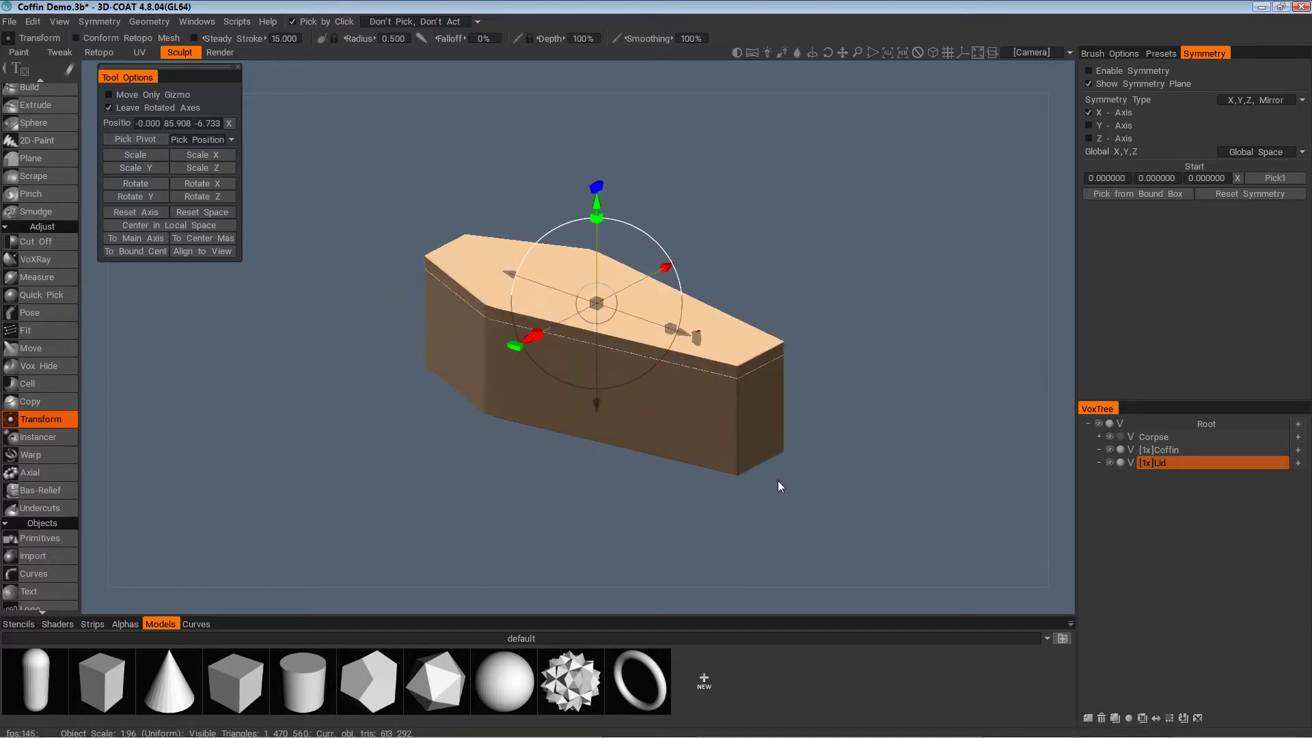
key(ctrl+s)
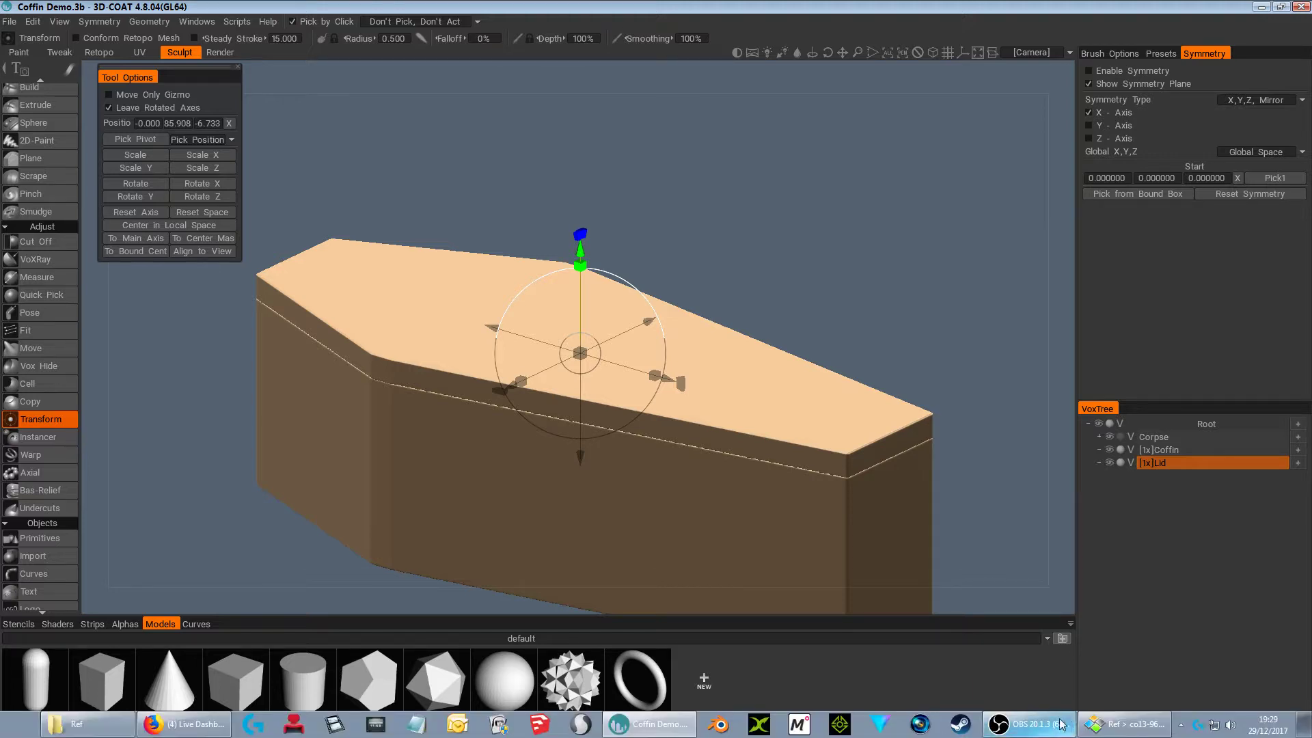
Switch to Honeyview and examine the lid trim, fasteners, handles and base moulding in the coffin reference image co13-960x670.jpg
click(1126, 725)
mouse_move(851, 109)
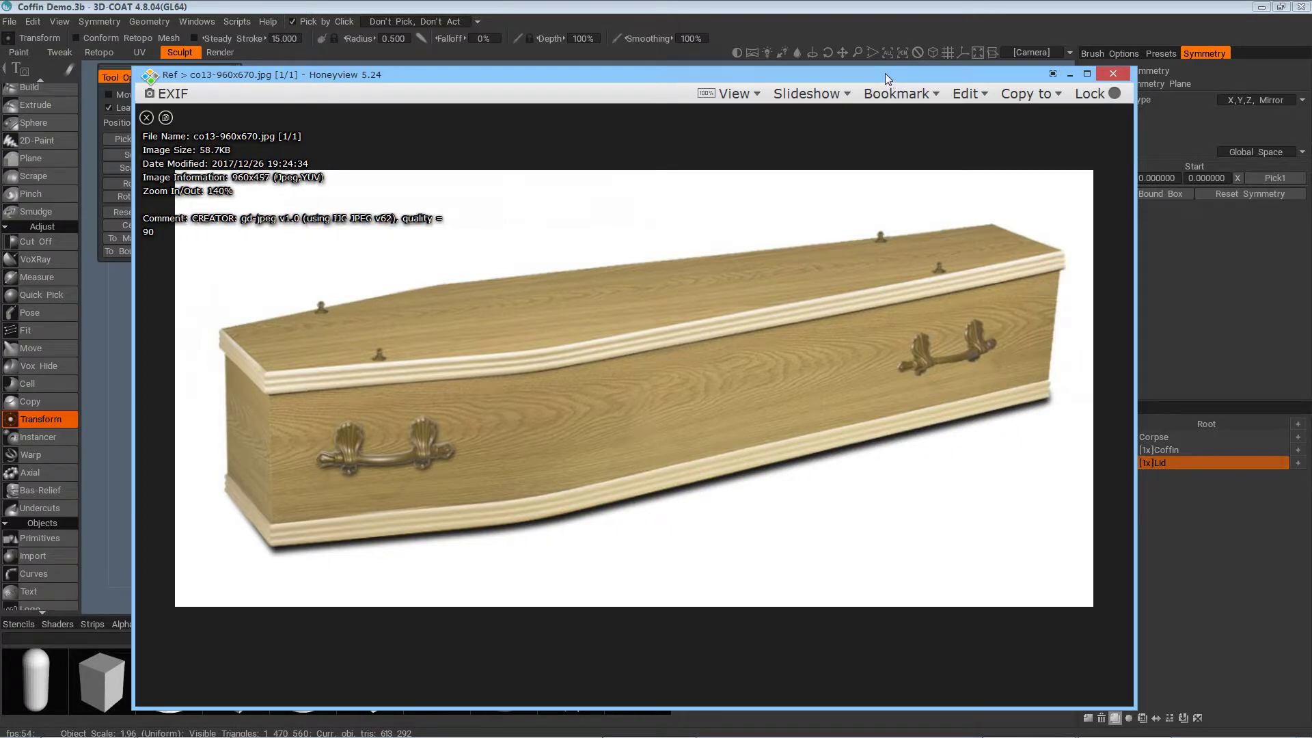
scroll(236, 403, up, 3)
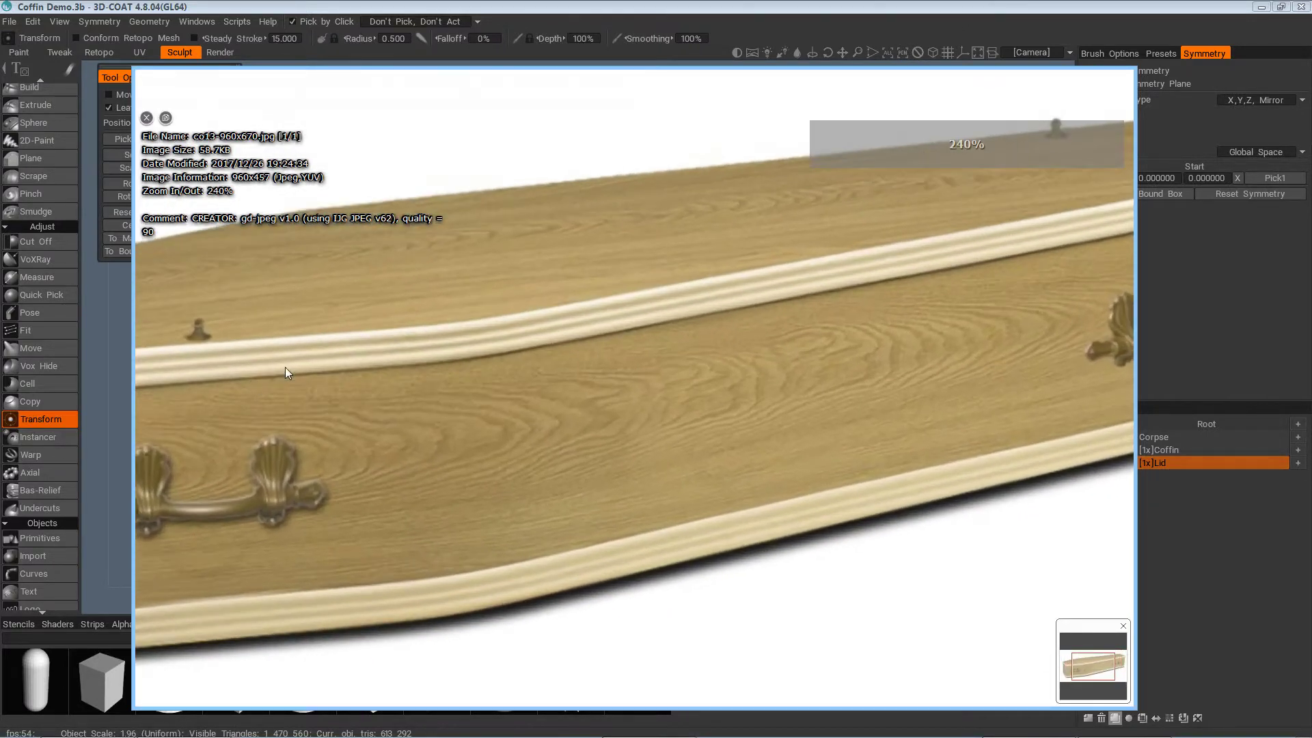
scroll(307, 362, down, 4)
scroll(333, 417, up, 5)
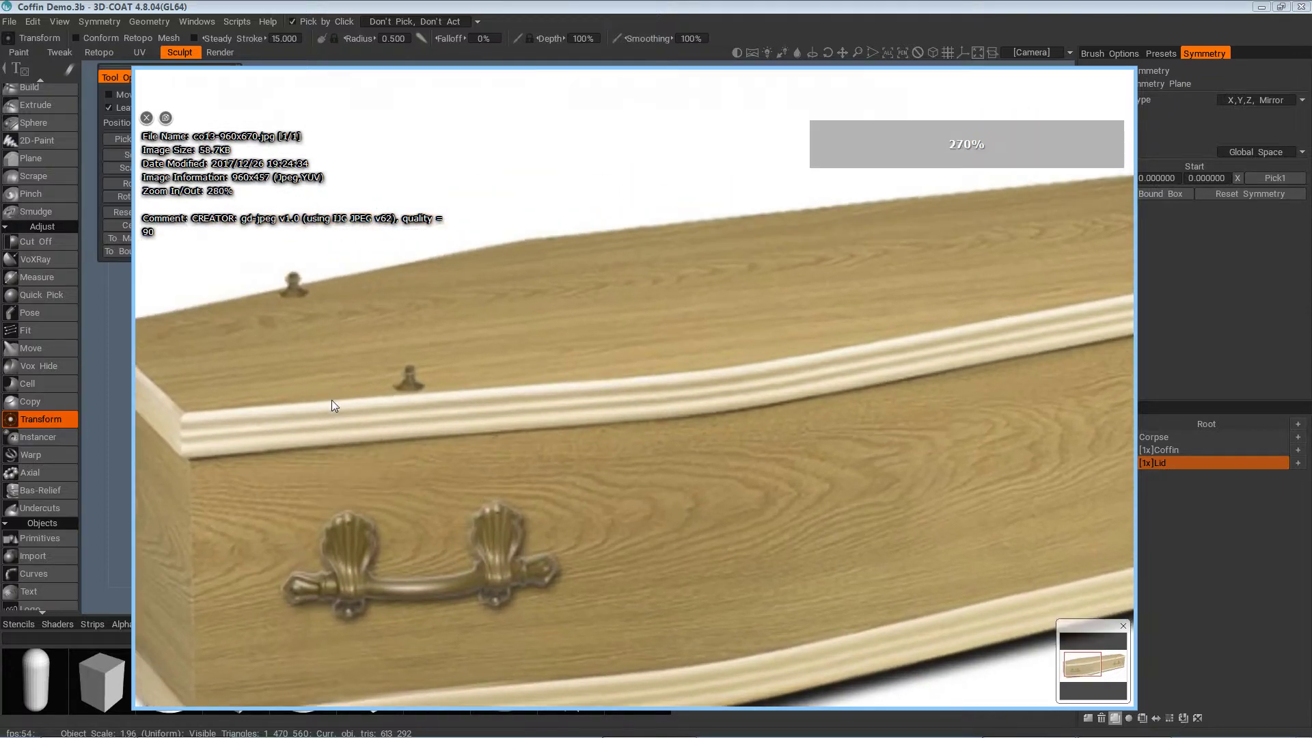
scroll(409, 403, up, 3)
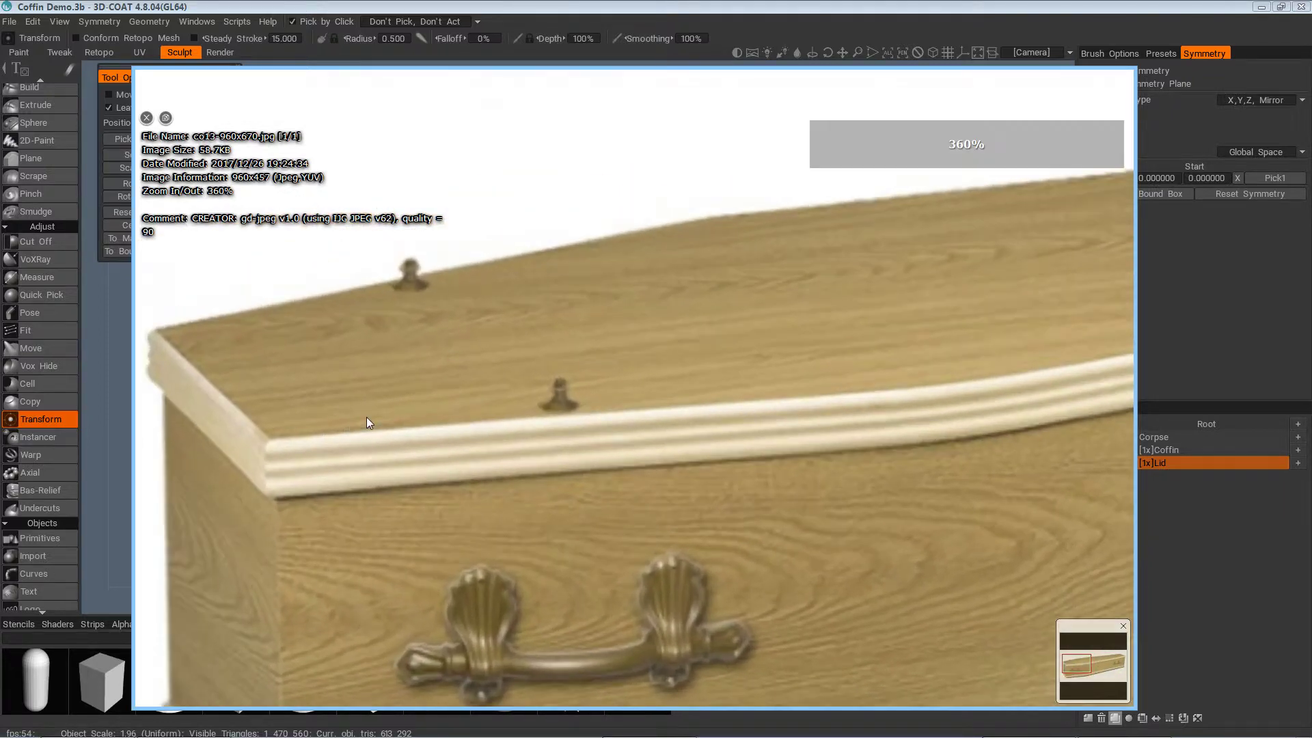
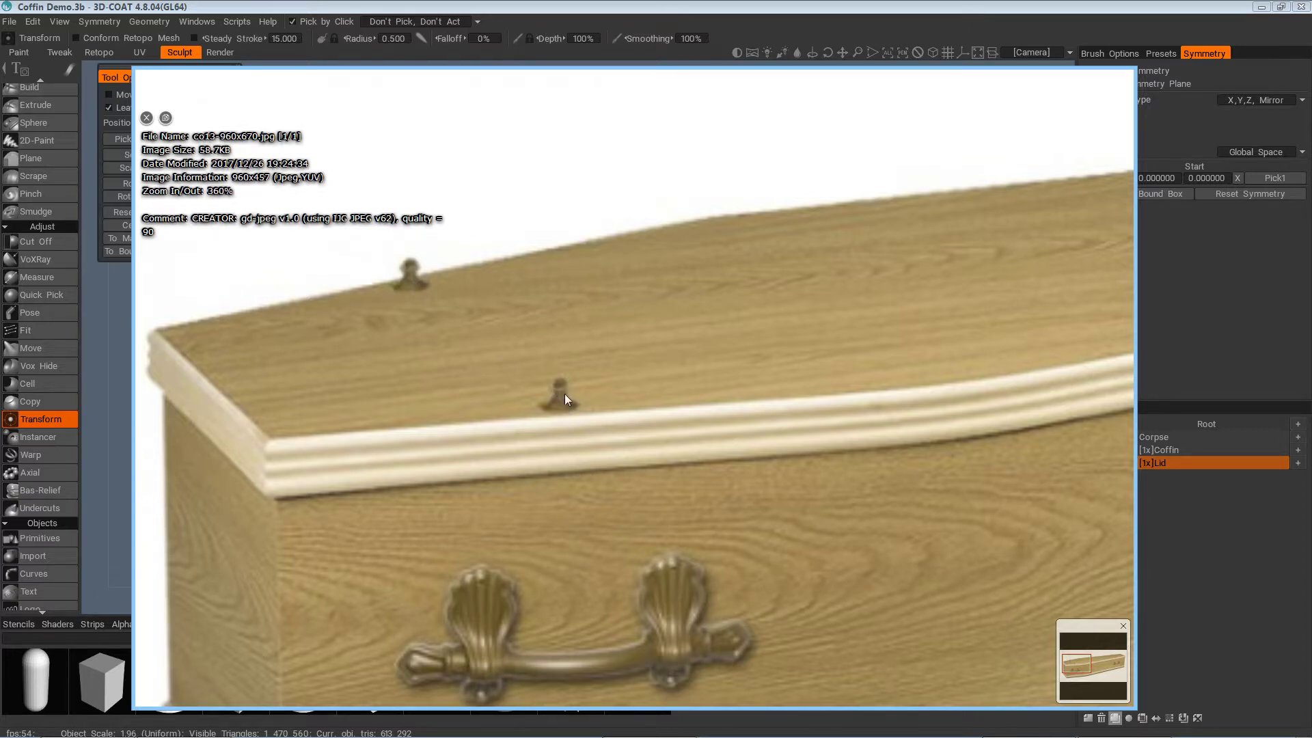
scroll(565, 396, down, 2)
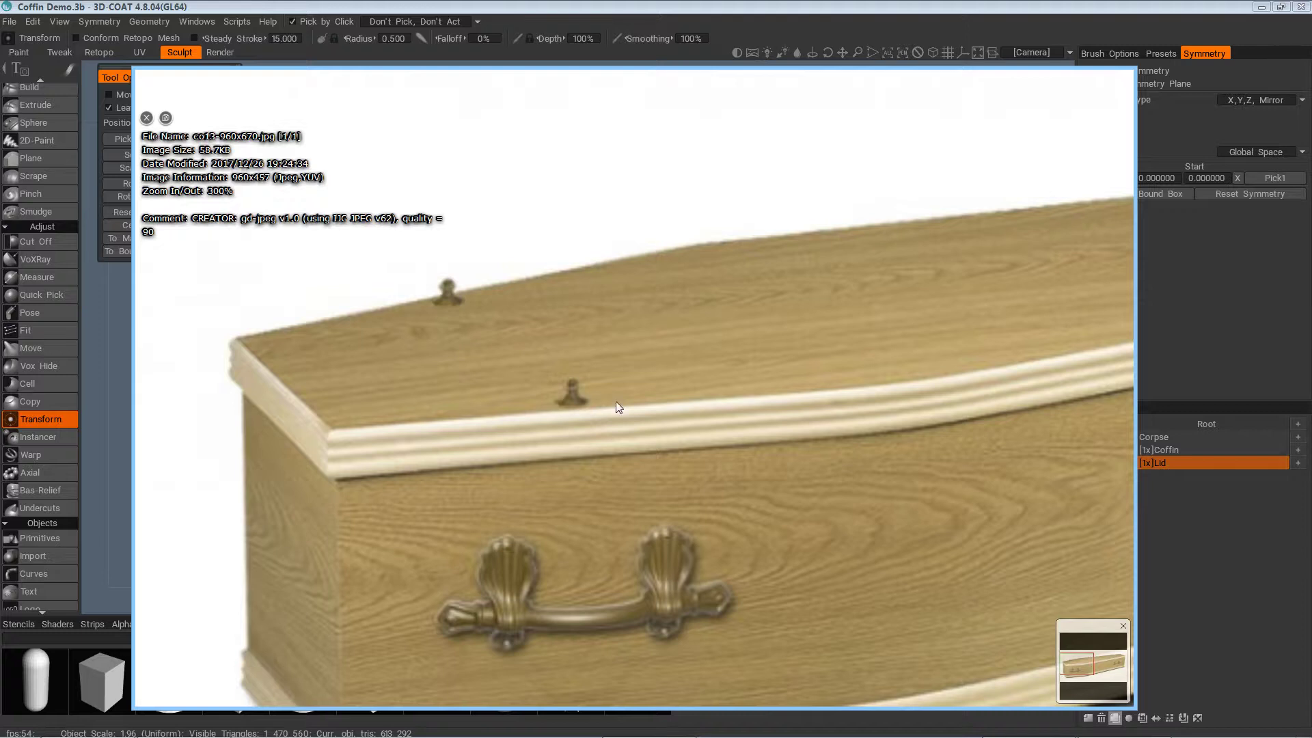
scroll(673, 462, down, 4)
scroll(719, 522, down, 1)
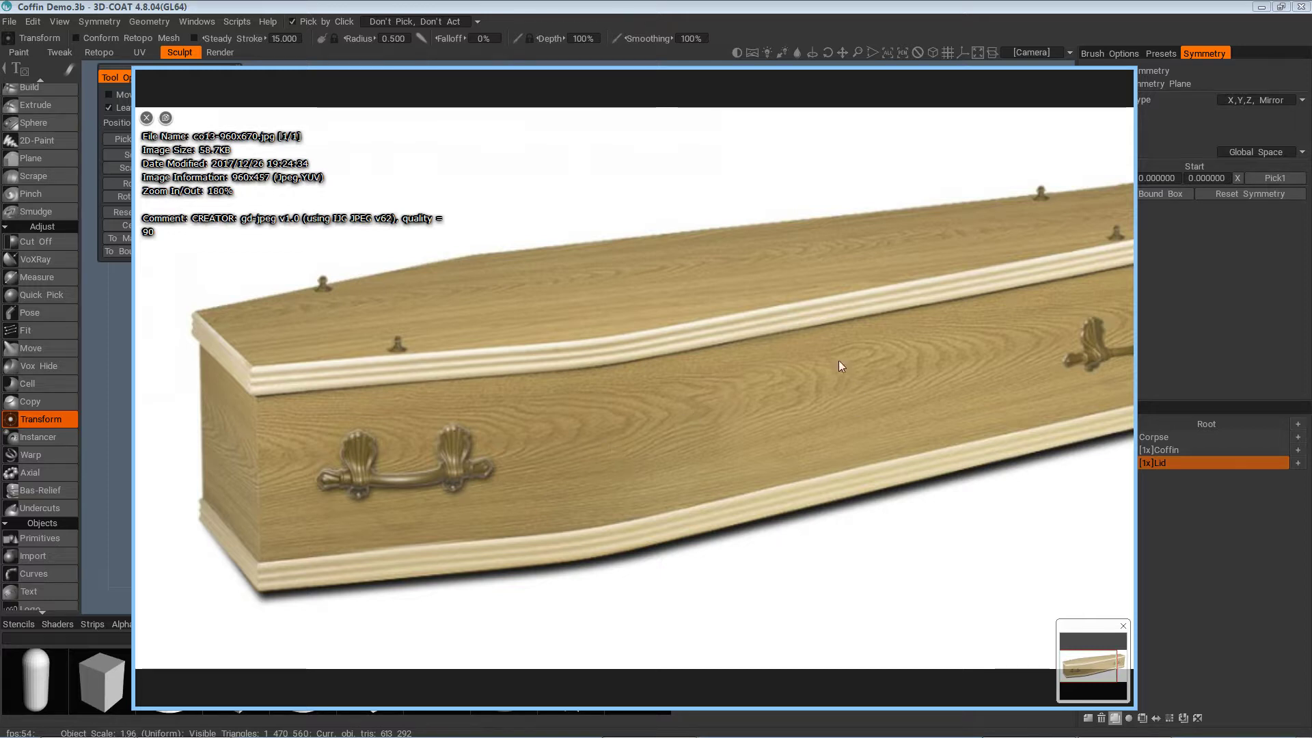
scroll(572, 310, up, 2)
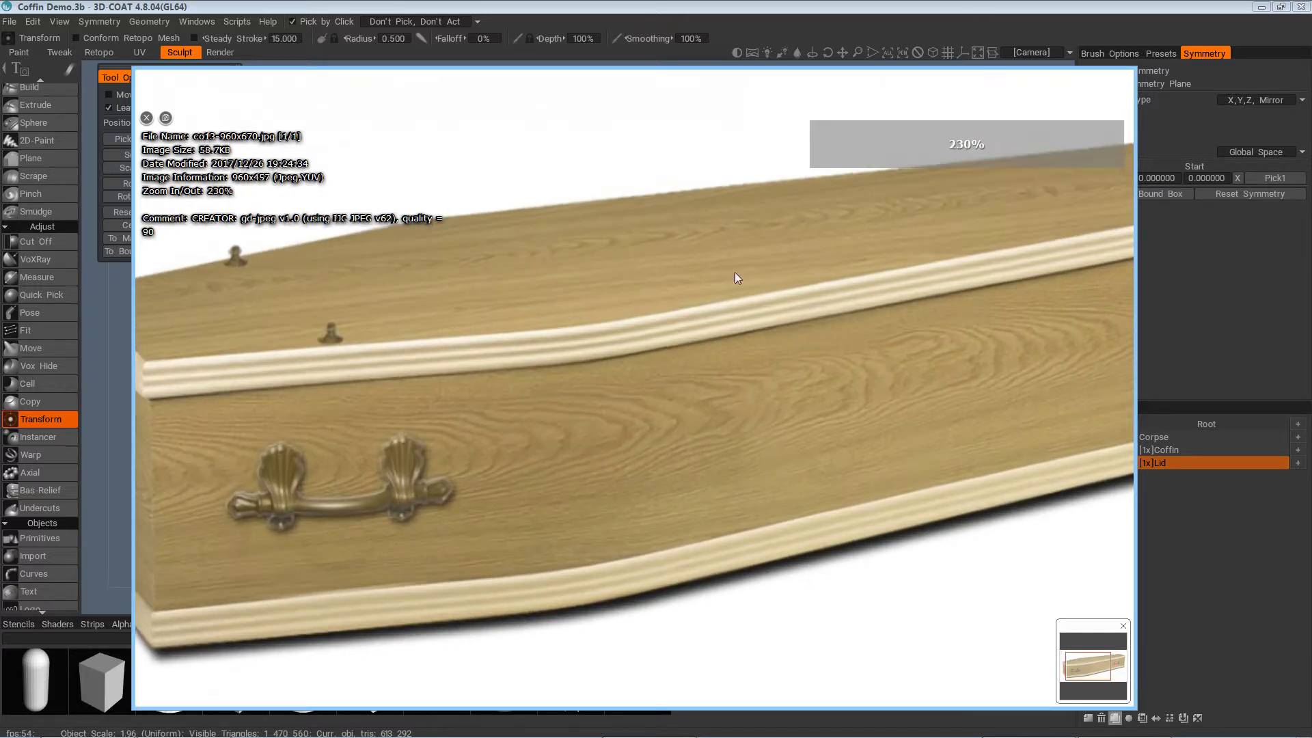
click(1072, 73)
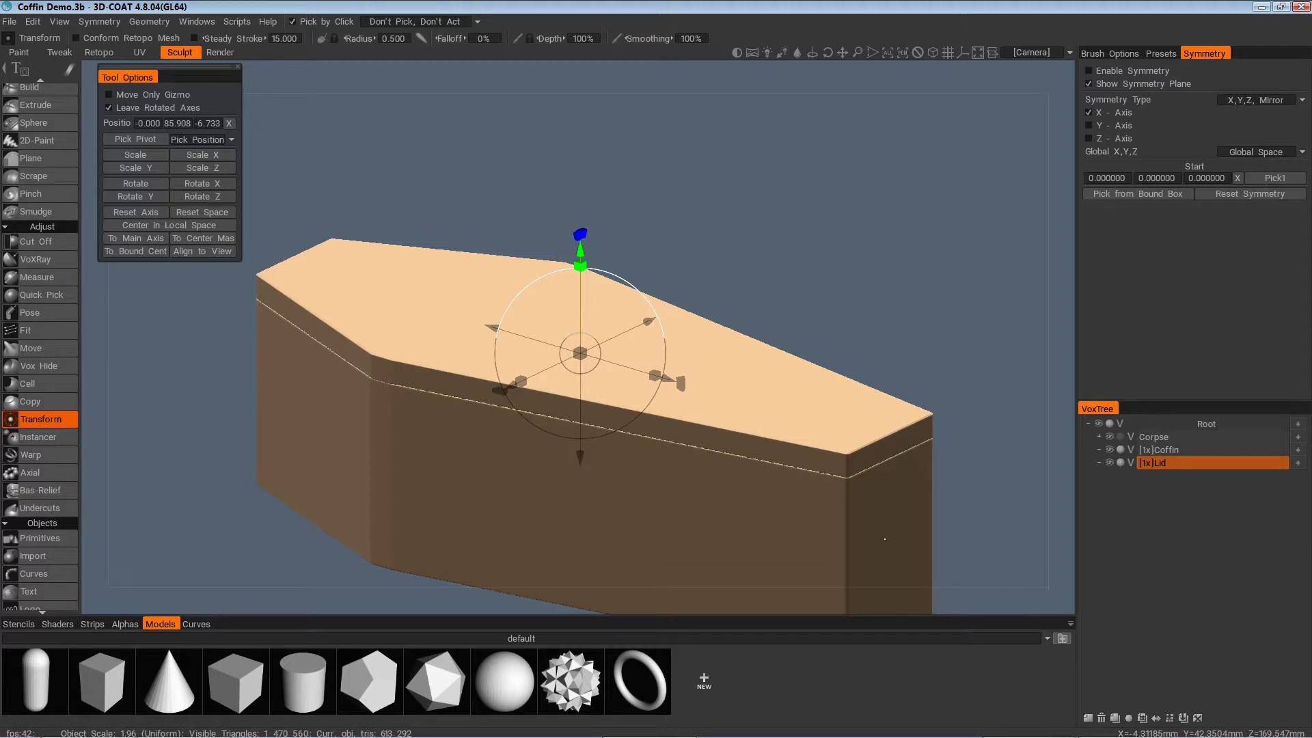
Try running a thin straight curve along the Lid's long side with the Curves tool, then undo it
alt+drag(814, 378, 806, 455)
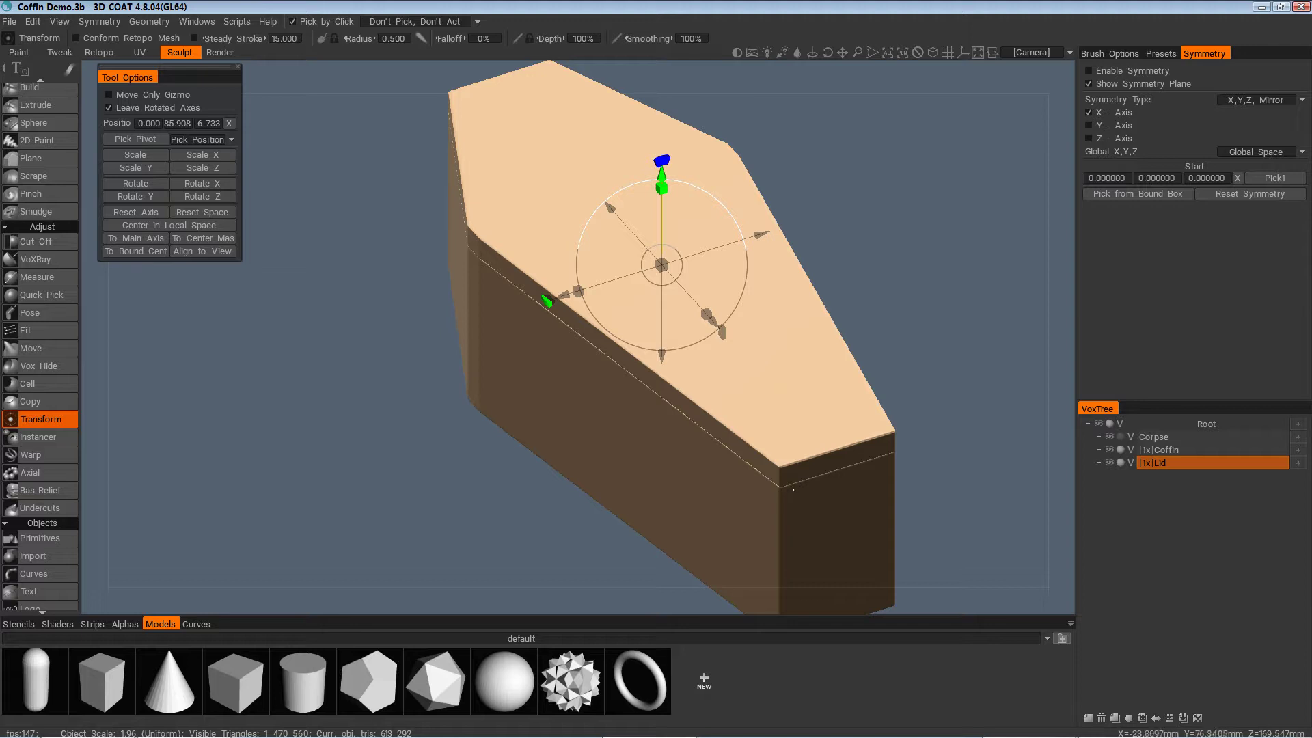
alt+drag(785, 384, 112, 474)
scroll(63, 475, down, 5)
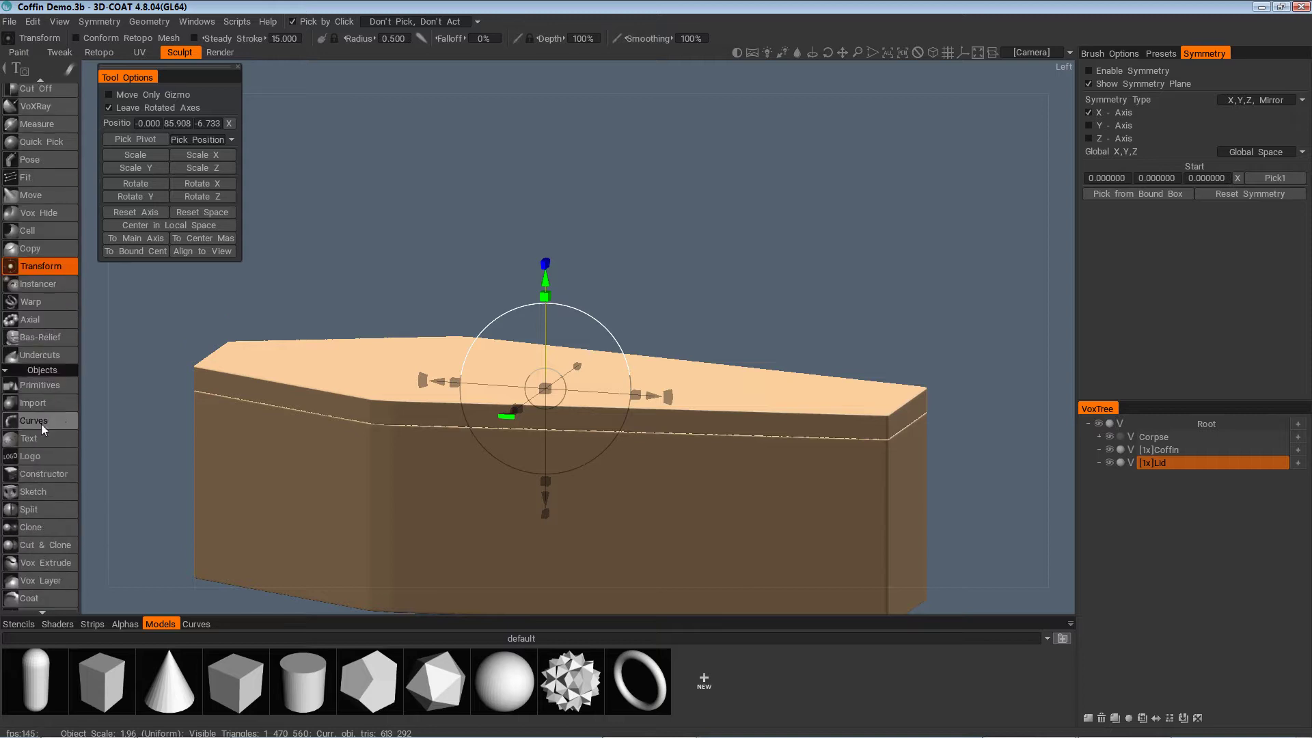
drag(47, 421, 52, 427)
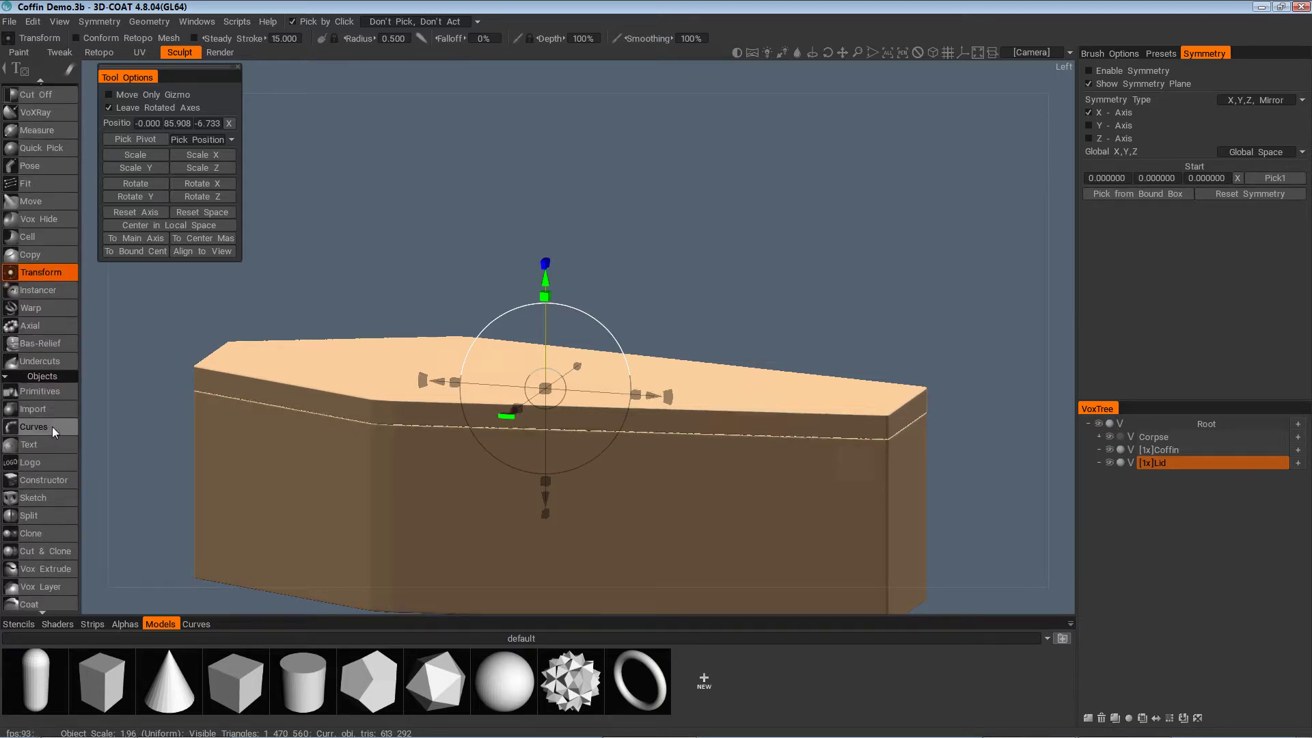
click(49, 425)
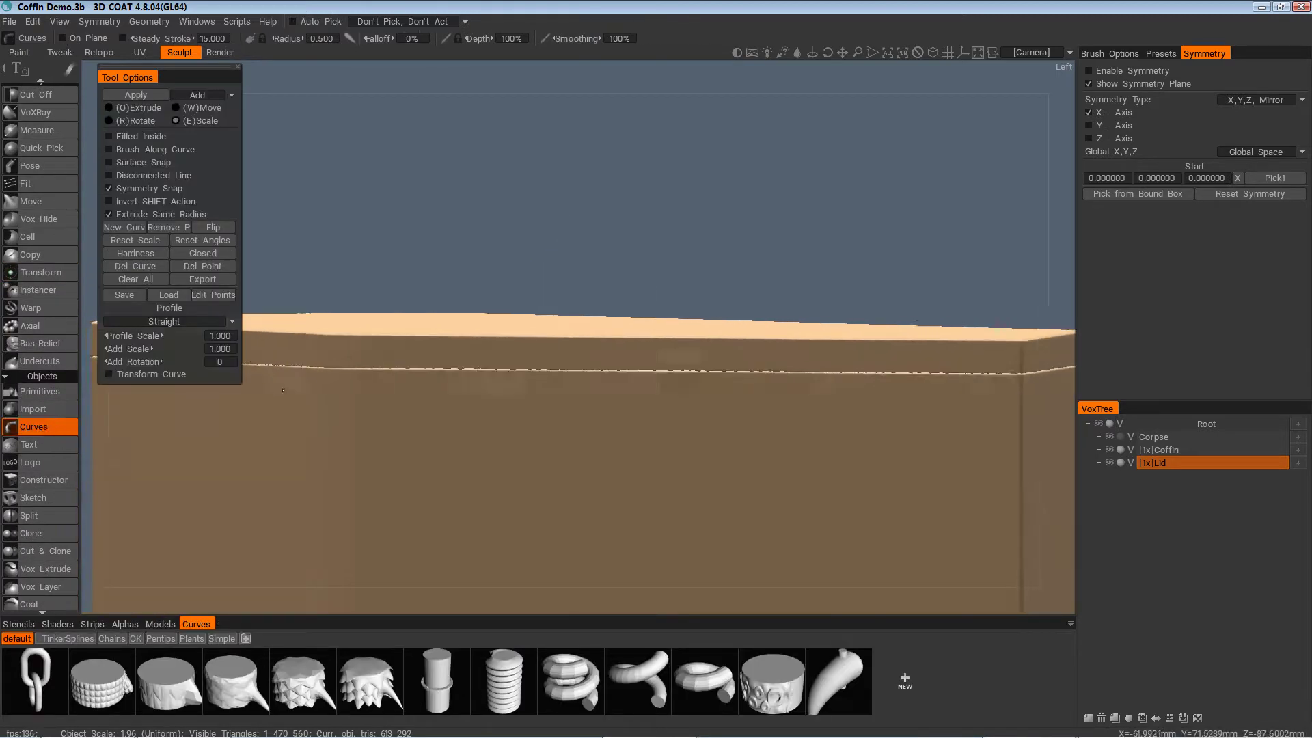
click(762, 360)
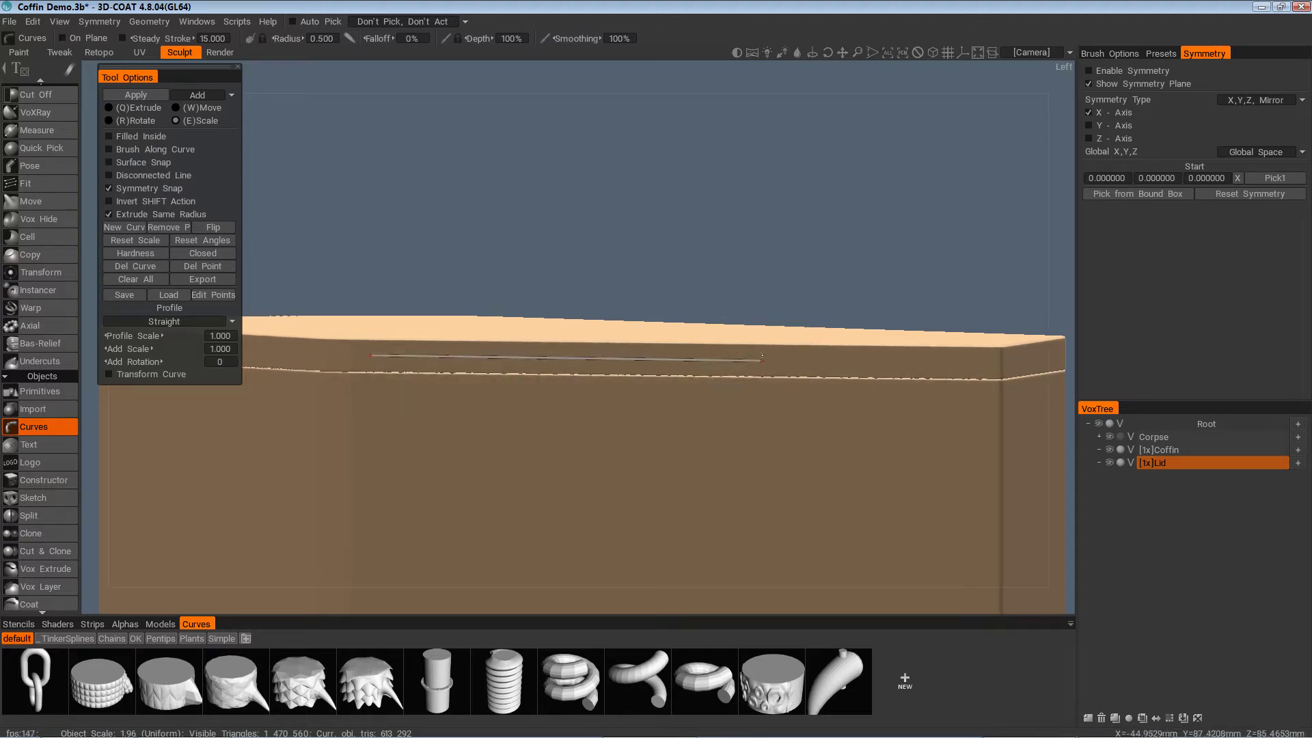
click(945, 357)
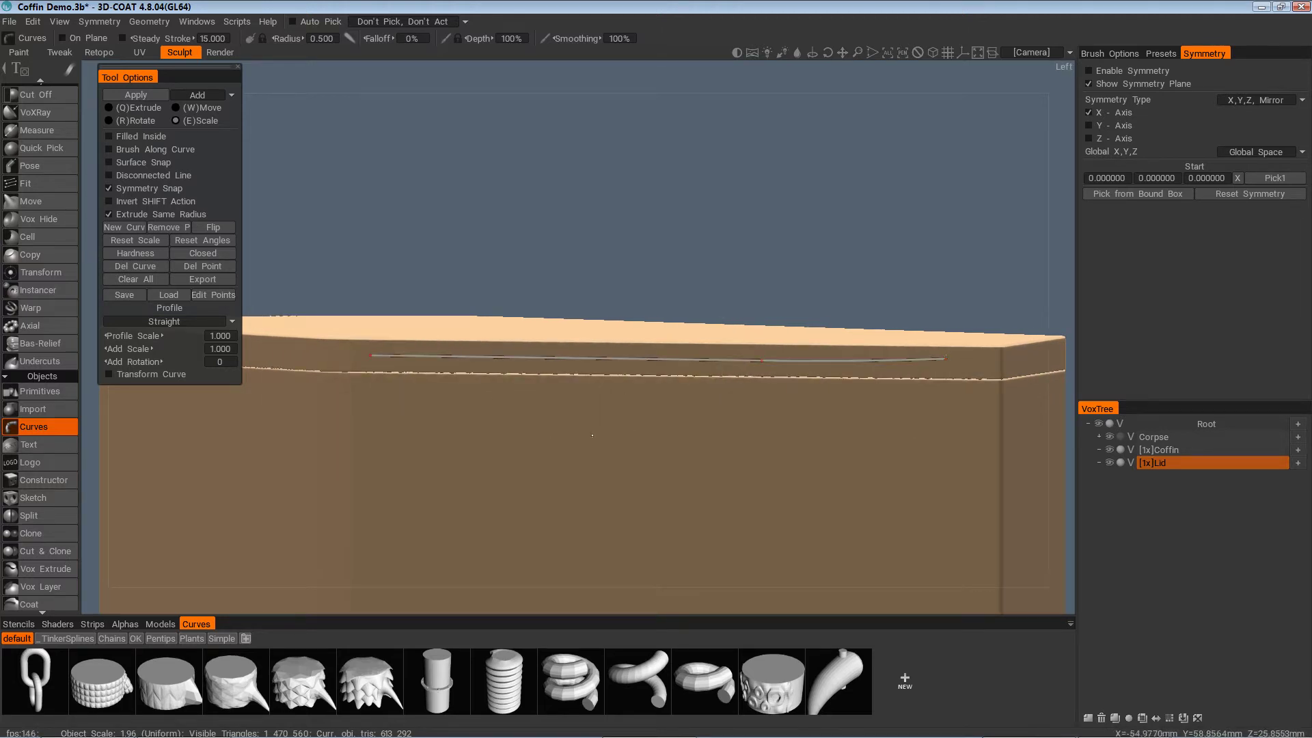
click(146, 108)
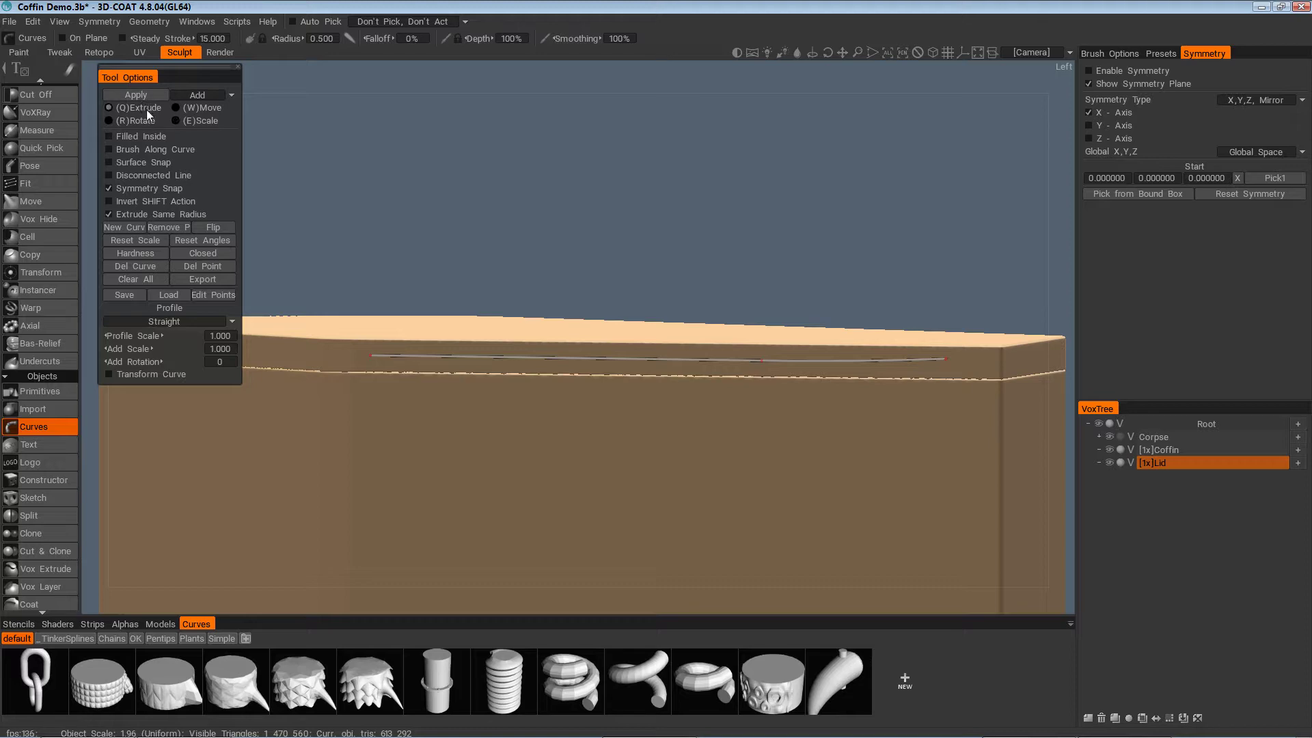
click(144, 98)
alt+right_drag(328, 383, 397, 410)
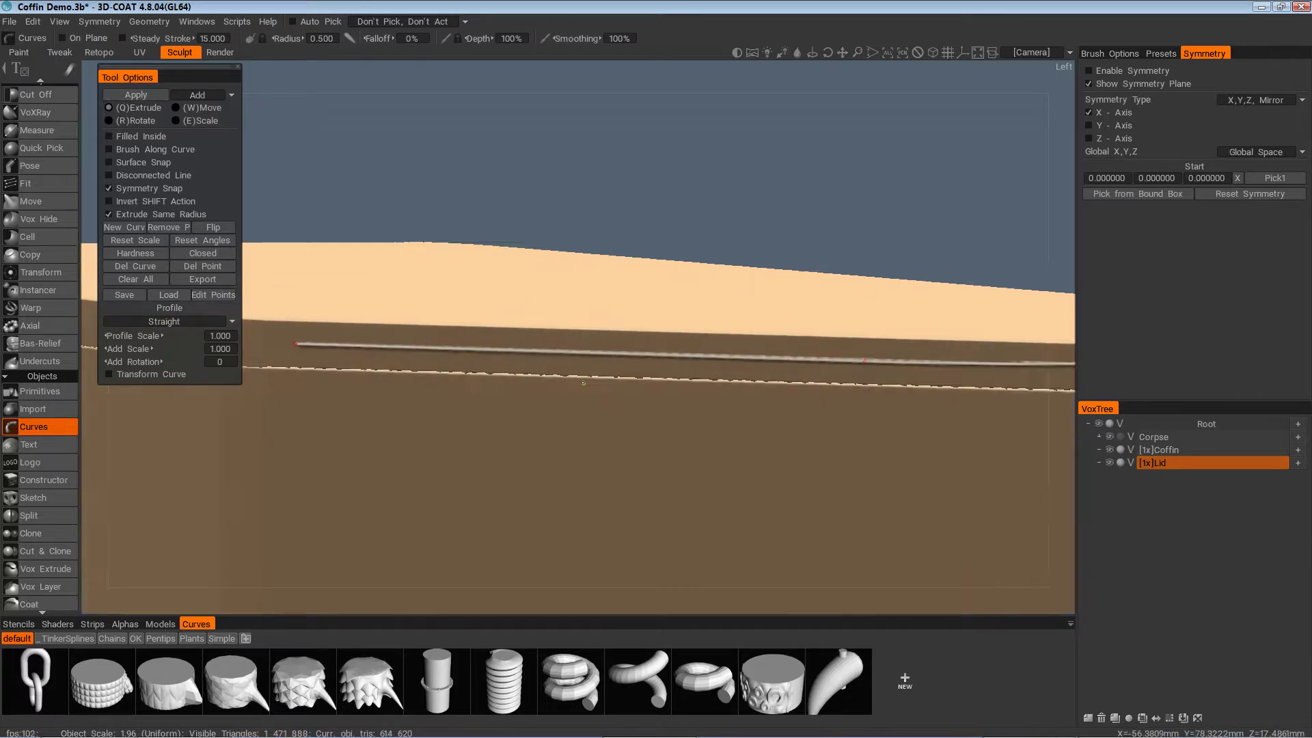
alt+drag(397, 438, 608, 488)
key(ctrl+z)
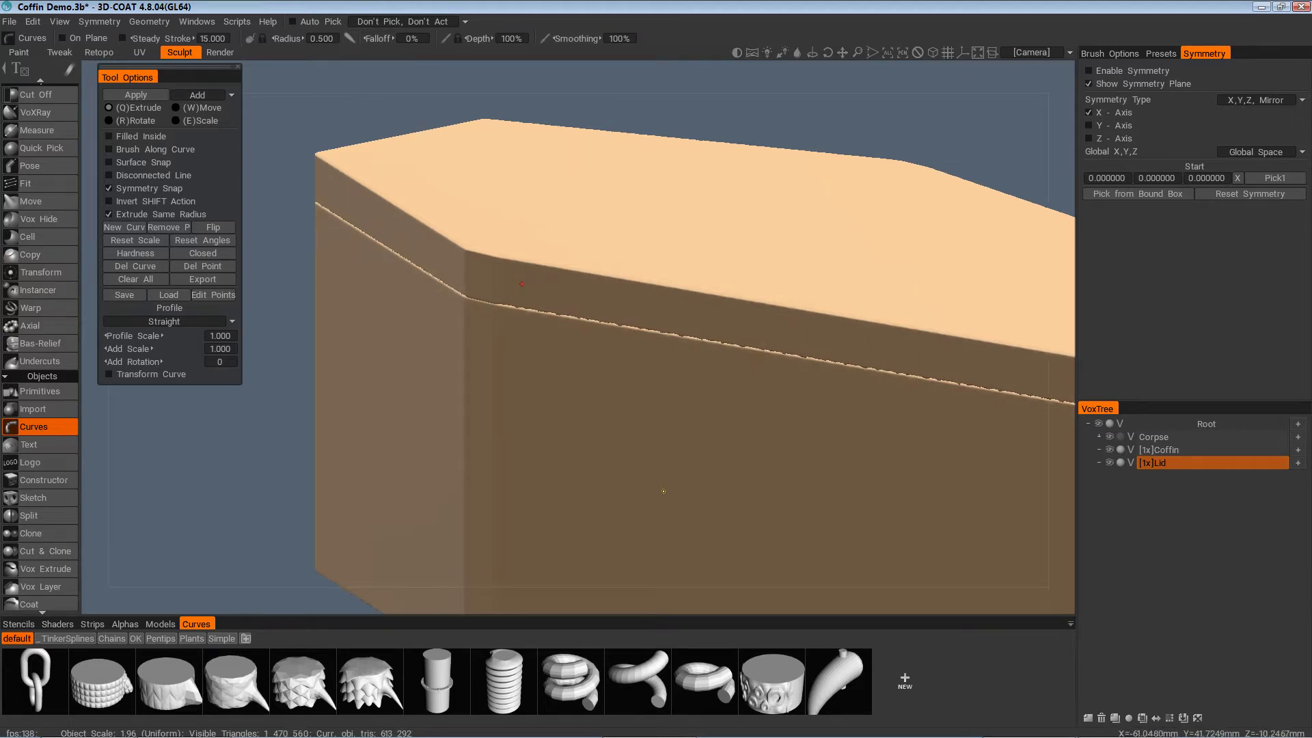
key(ctrl+z)
Try freehand strips with the Snake tool across the coffin's side, then undo them
alt+right_drag(610, 500, 580, 471)
alt+drag(581, 471, 144, 527)
scroll(34, 382, down, 6)
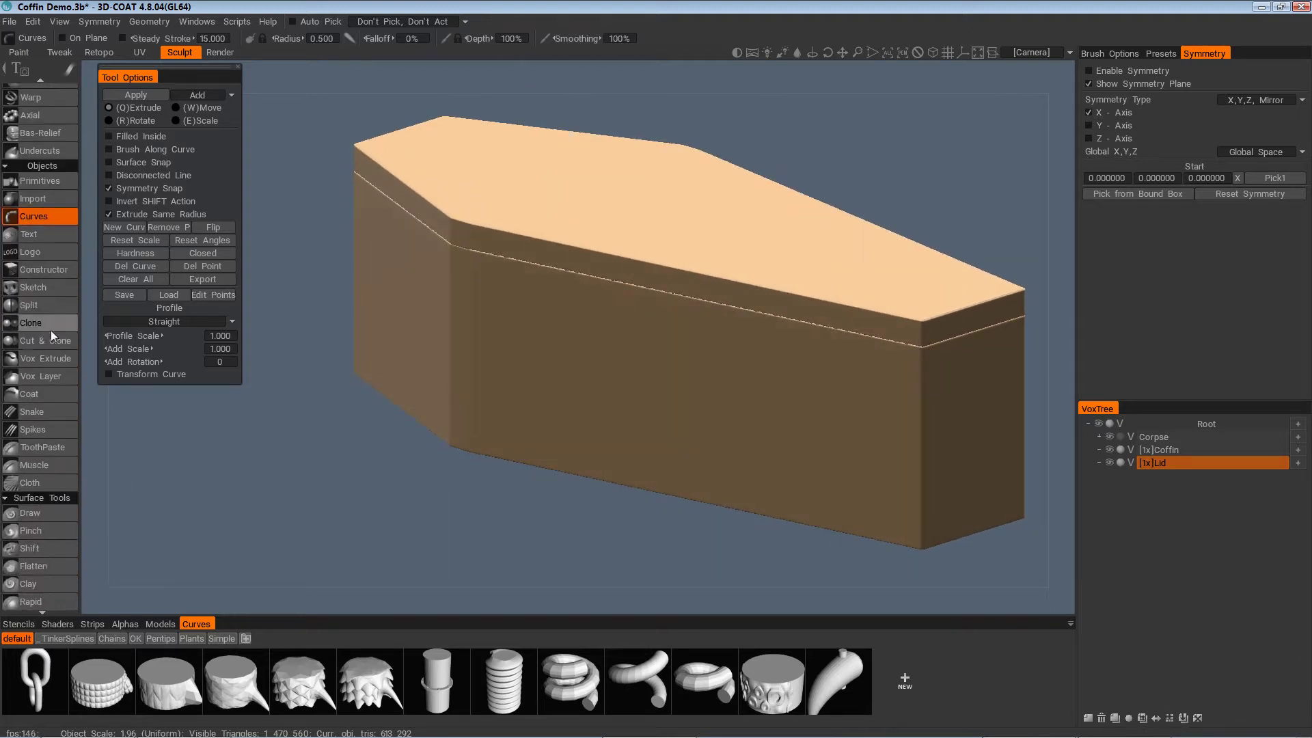
click(46, 414)
mouse_move(469, 284)
alt+mouse_down()
mouse_move(518, 251)
mouse_move(480, 284)
mouse_move(573, 304)
mouse_move(754, 294)
mouse_move(776, 337)
mouse_move(639, 375)
mouse_move(655, 291)
alt+mouse_up()
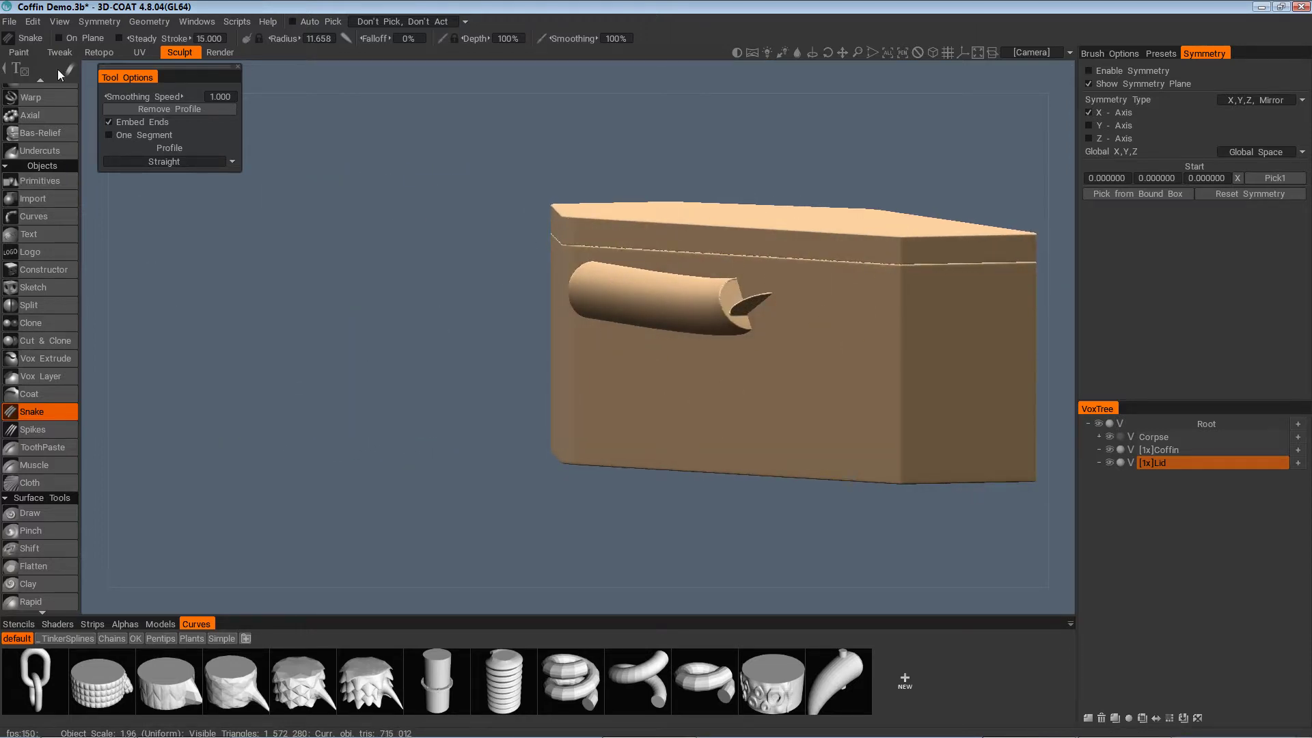
key(ctrl+z)
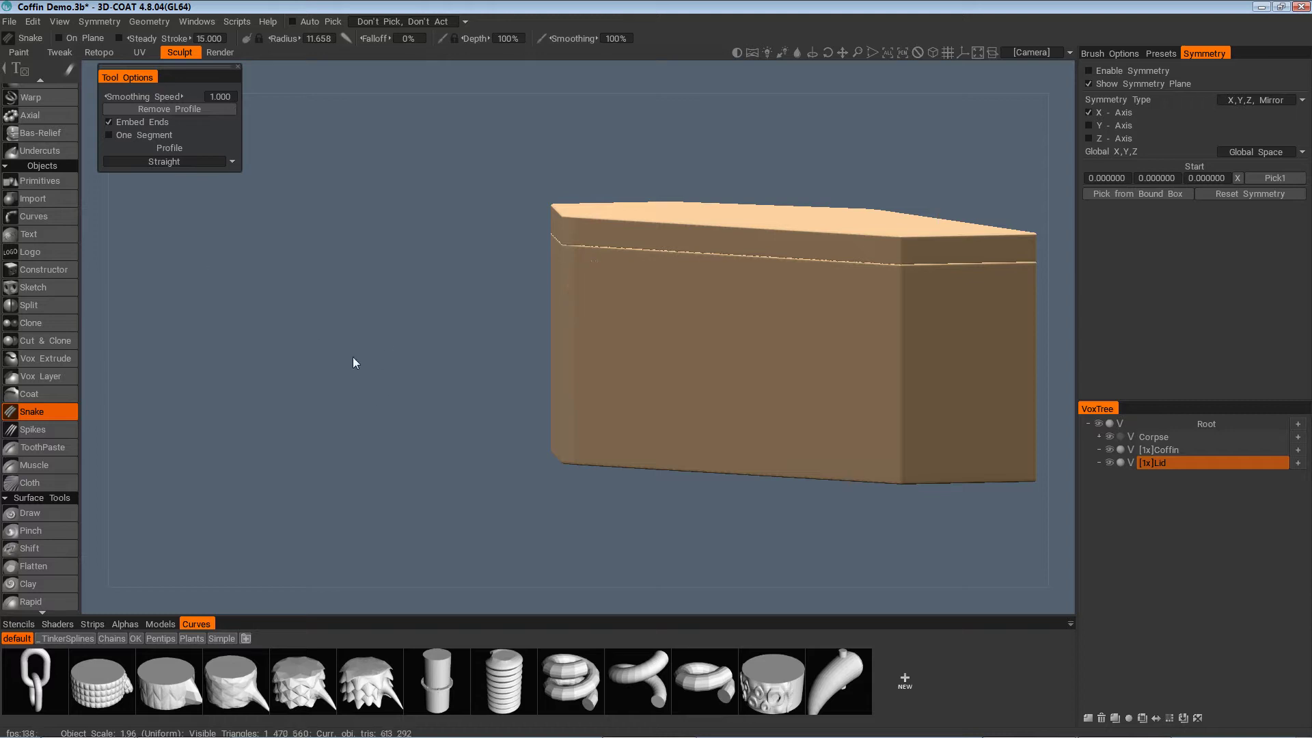
mouse_move(72, 70)
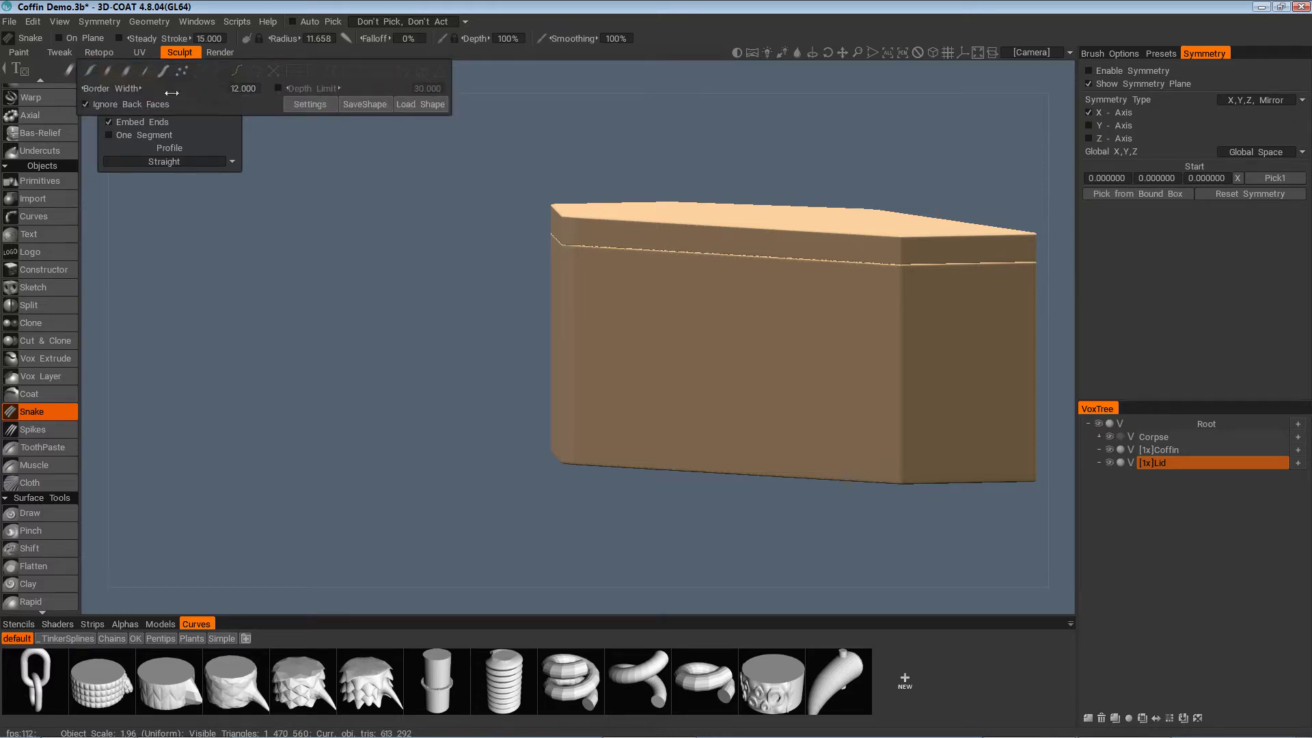
mouse_move(615, 316)
mouse_down()
mouse_move(814, 325)
mouse_move(843, 395)
mouse_move(852, 346)
mouse_move(838, 346)
mouse_move(865, 373)
mouse_move(847, 379)
mouse_up()
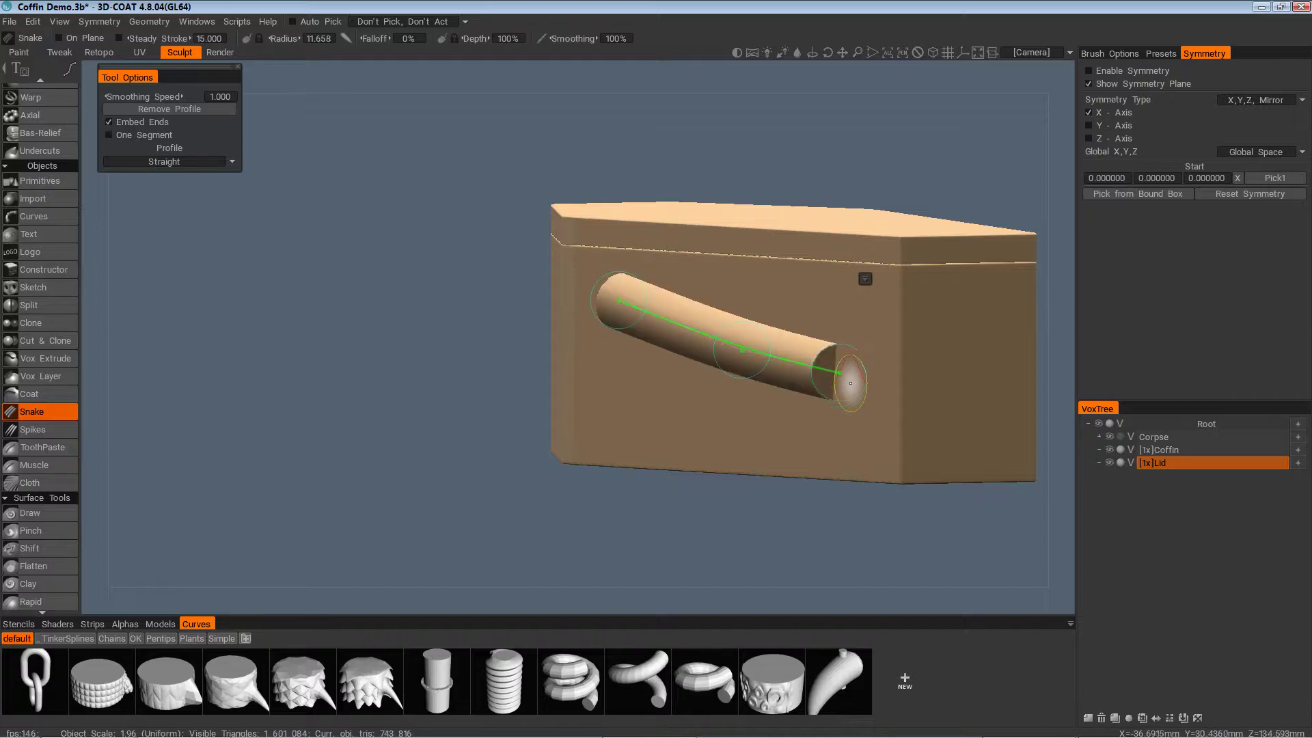
mouse_move(774, 443)
alt+mouse_down()
mouse_move(669, 425)
mouse_move(800, 449)
mouse_move(719, 315)
alt+mouse_up()
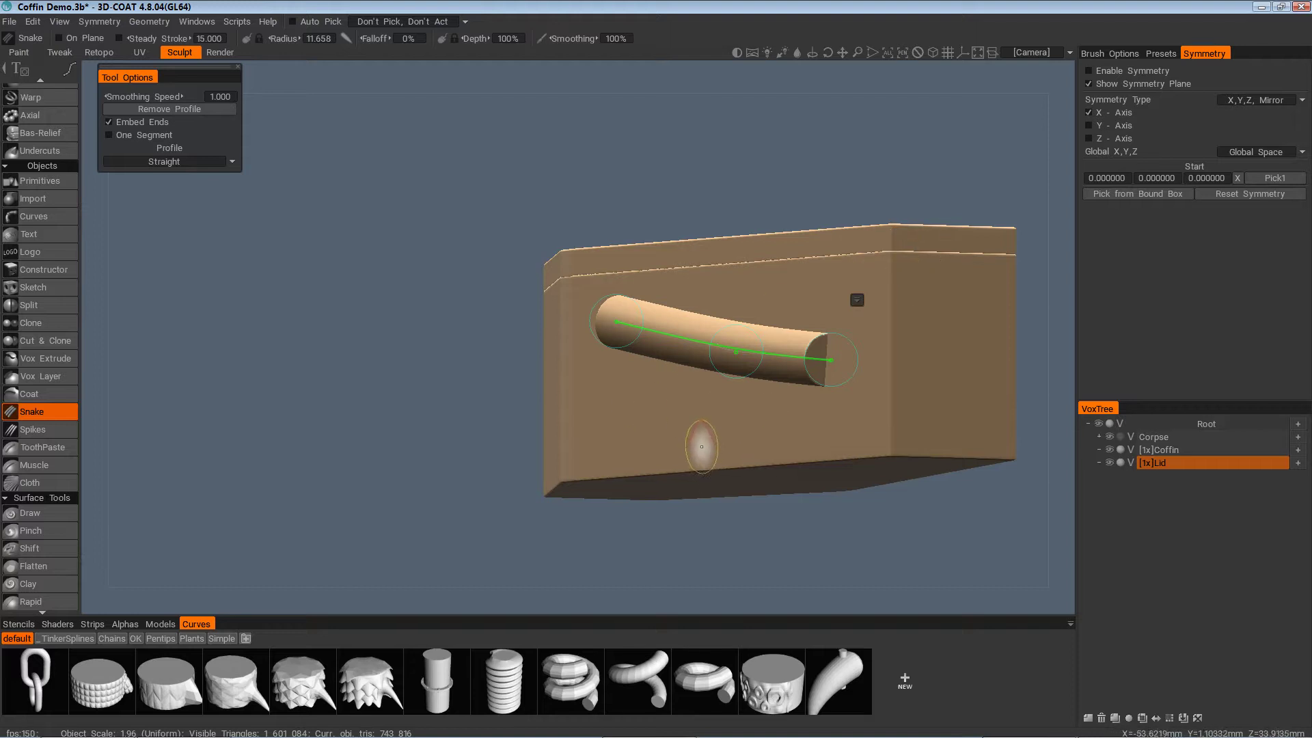
key(ctrl+z)
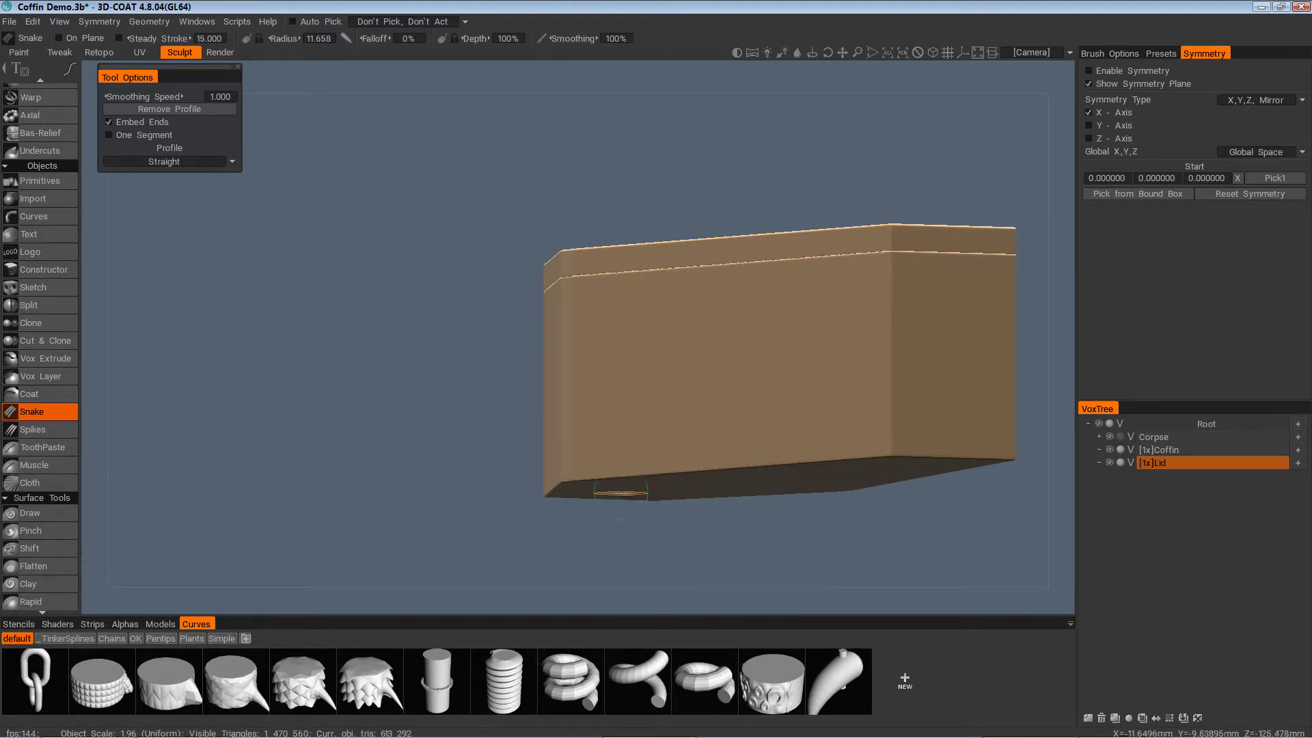
alt+drag(695, 454, 348, 396)
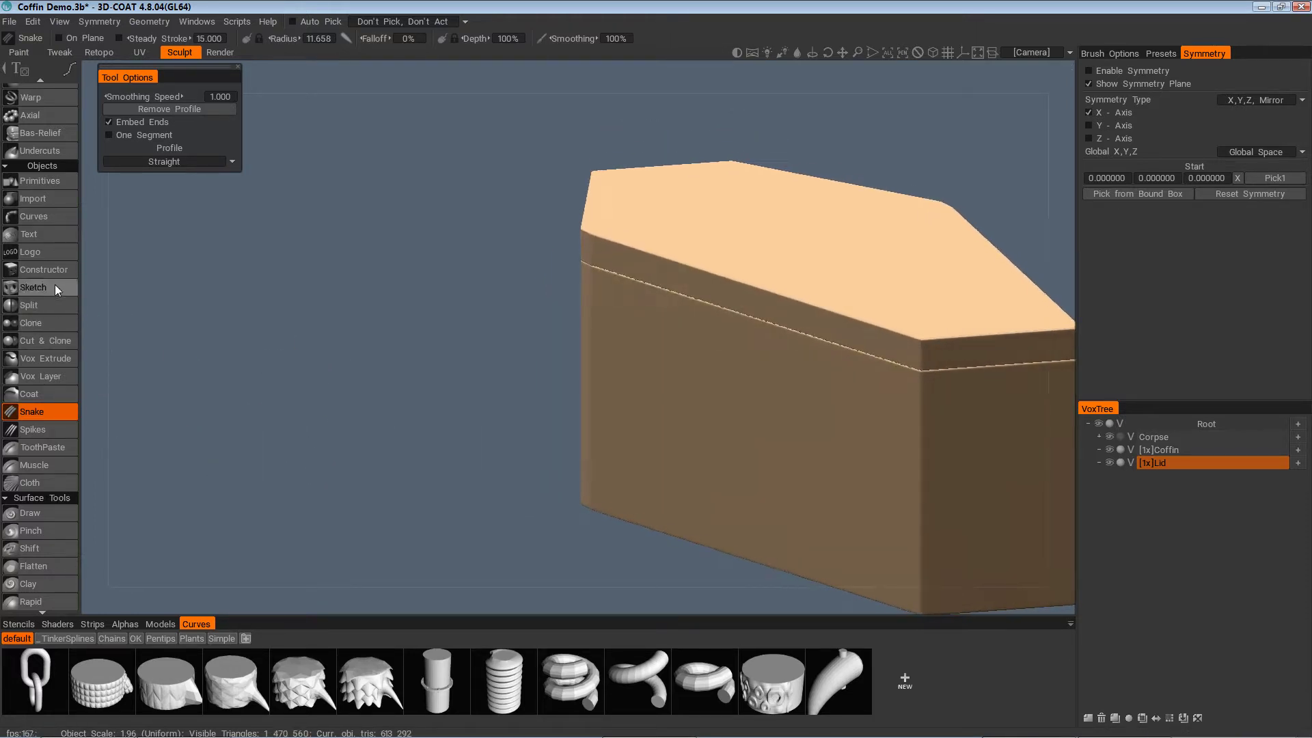
Hide the Corpse and Coffin volumes, then duplicate the Lid volume
drag(57, 262, 58, 448)
scroll(58, 451, down, 1)
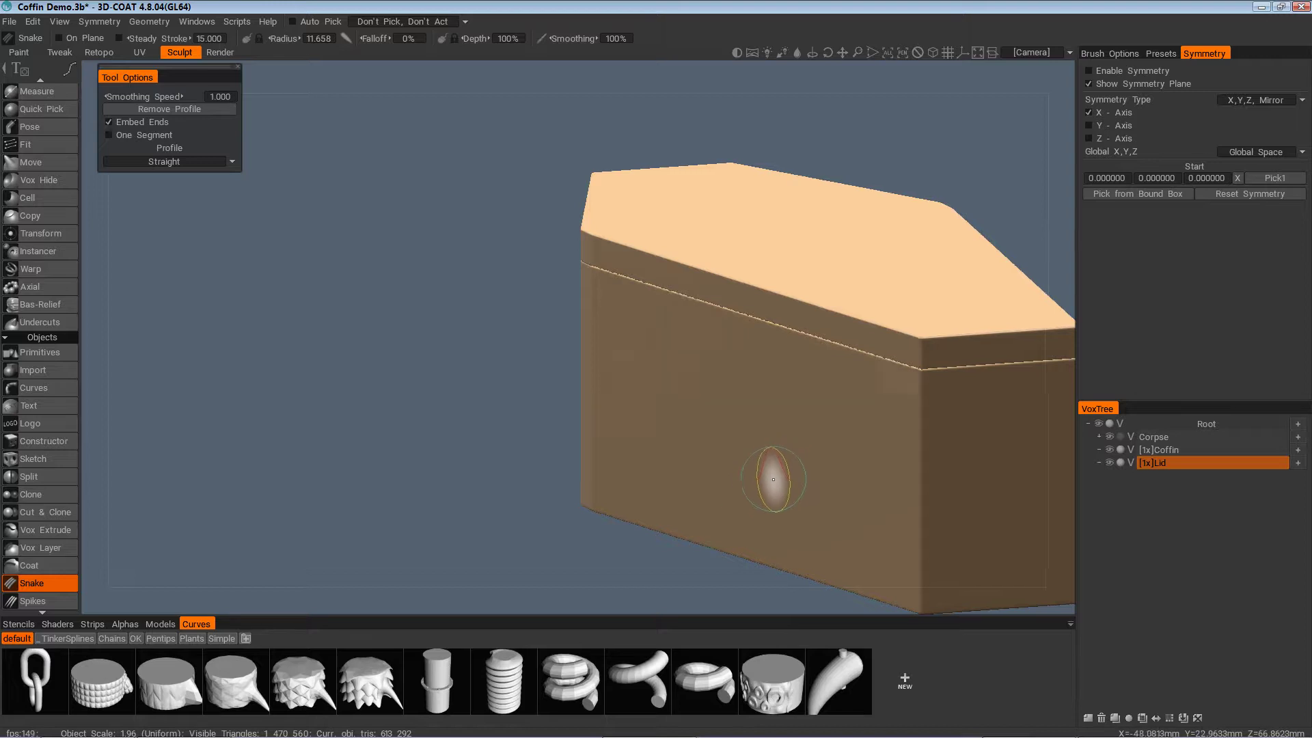
alt+drag(769, 472, 773, 482)
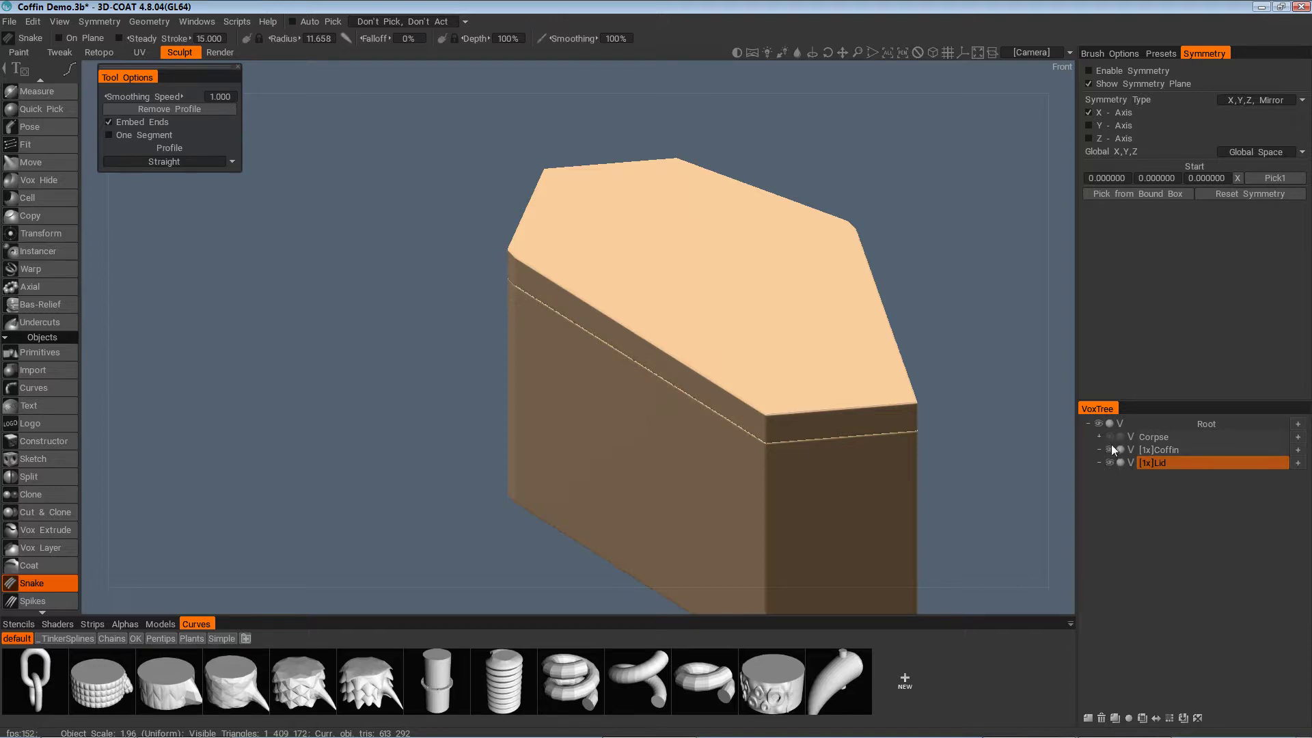
click(1110, 449)
alt+drag(931, 459, 1162, 473)
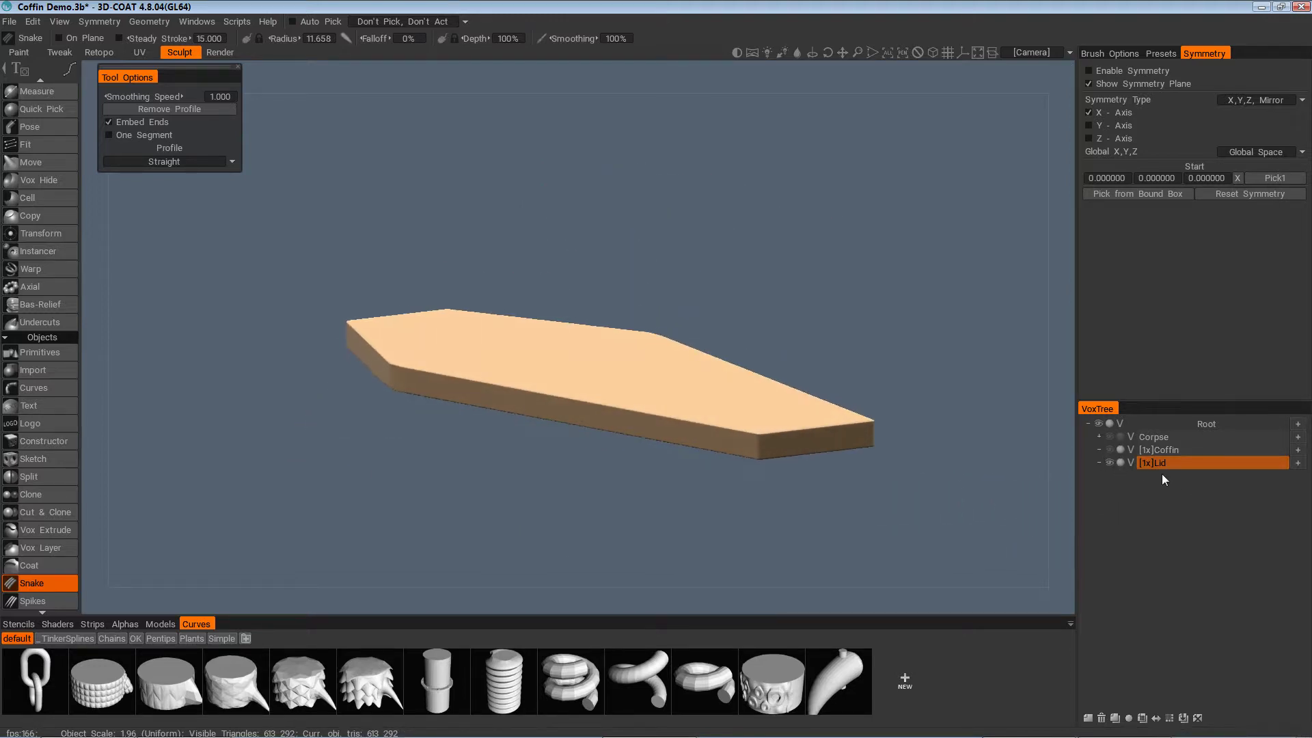
click(1114, 718)
alt+drag(1156, 493, 928, 542)
scroll(927, 547, up, 3)
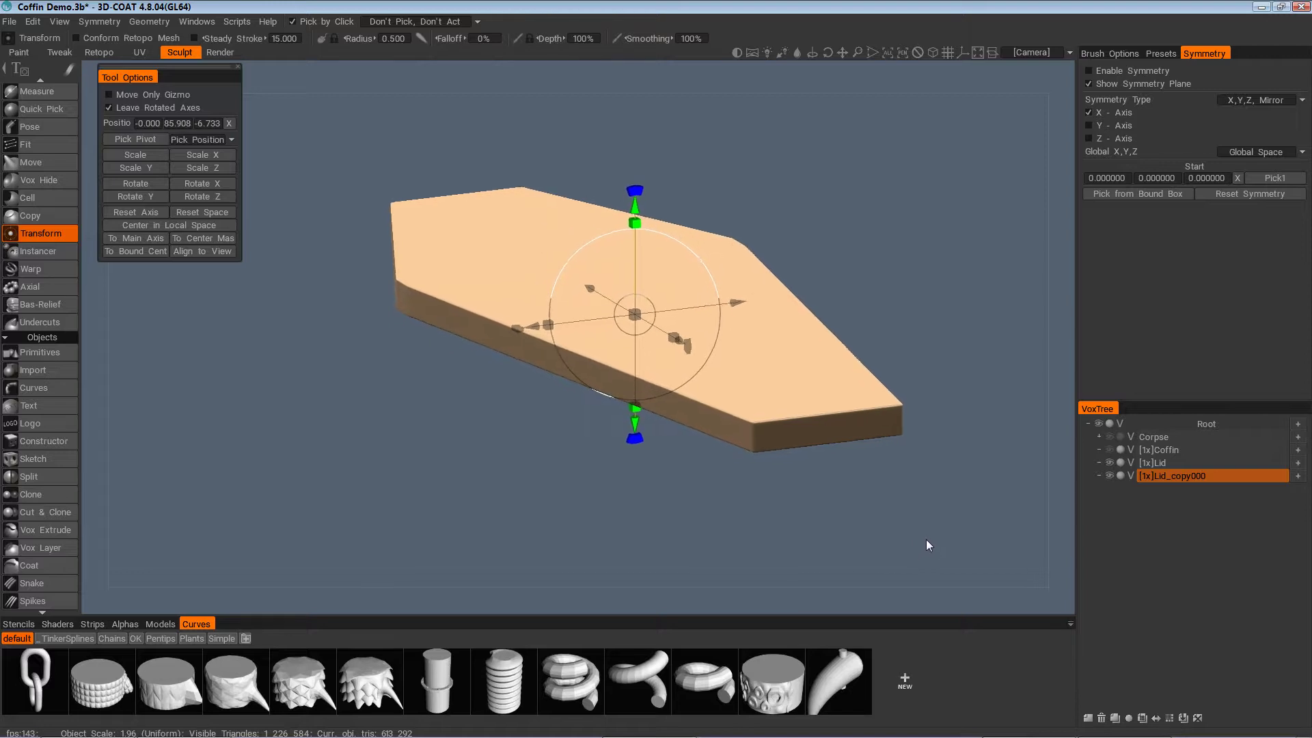
scroll(923, 543, up, 3)
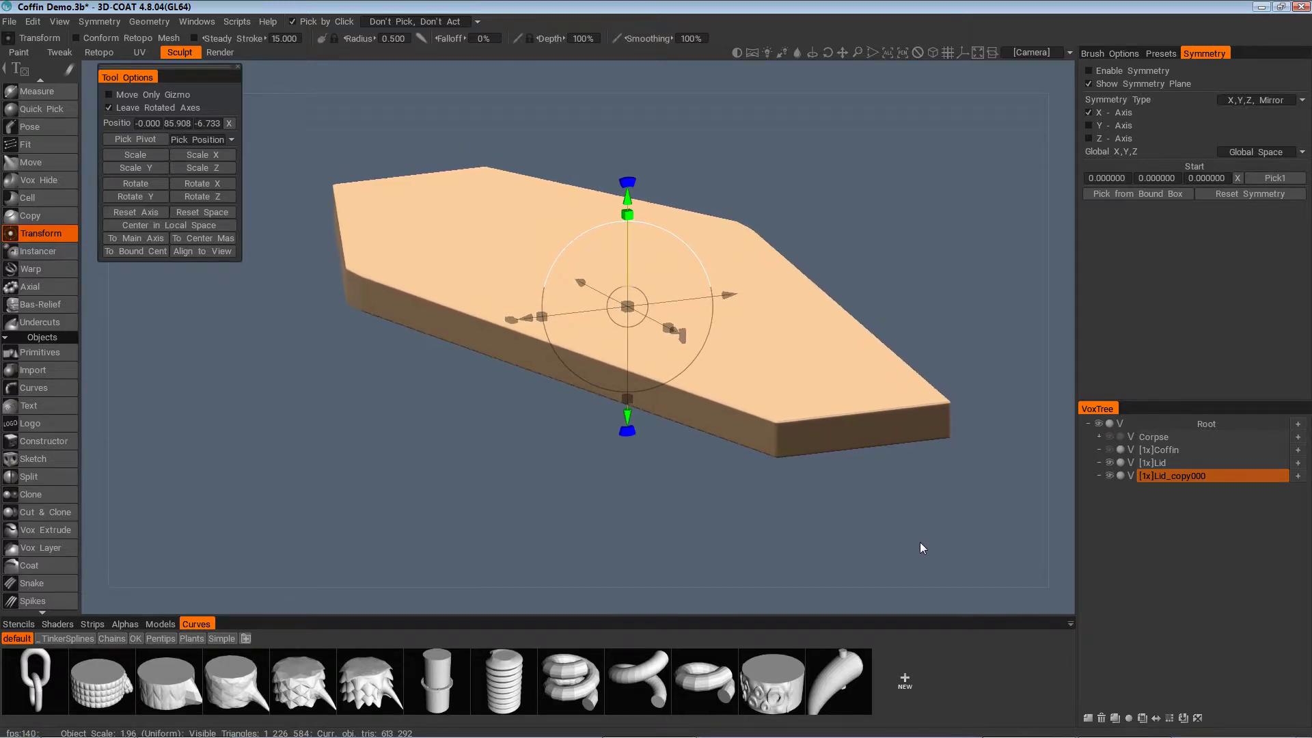
scroll(920, 544, up, 2)
middle_drag(919, 544, 903, 537)
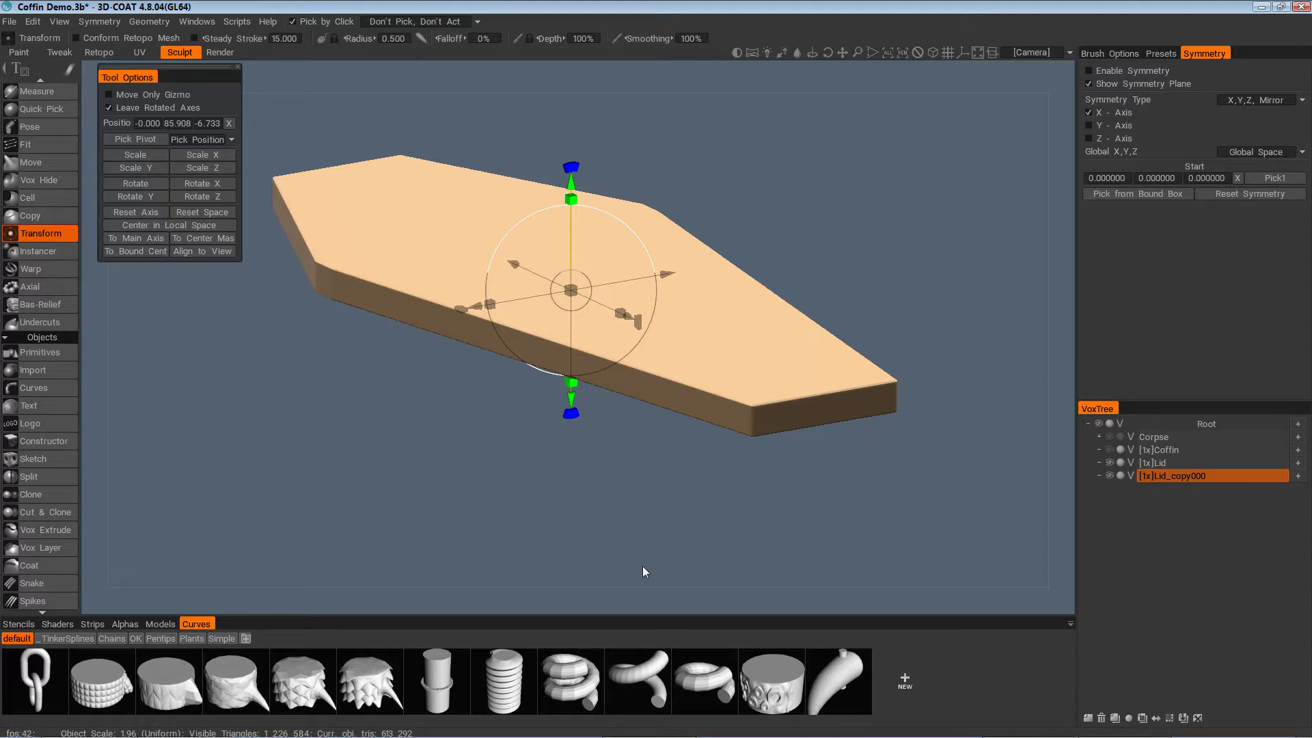
alt+drag(751, 420, 641, 510)
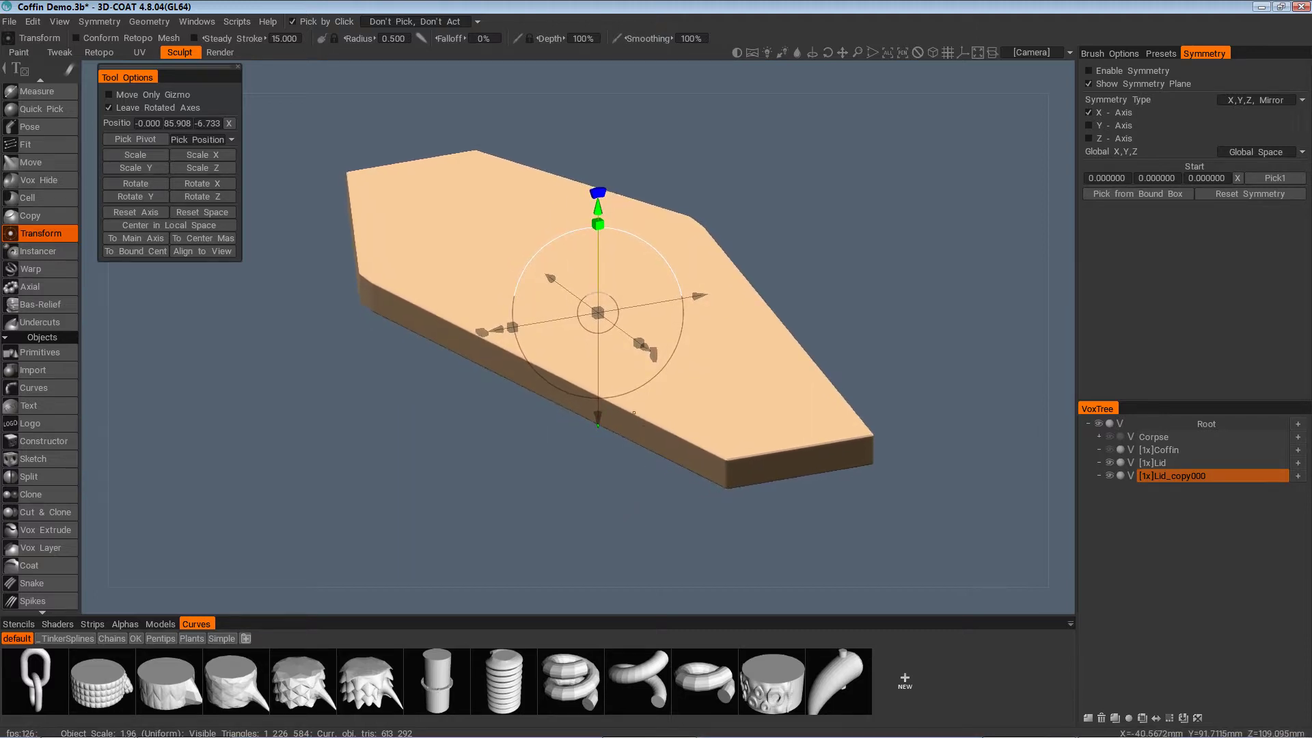
alt+drag(634, 413, 608, 422)
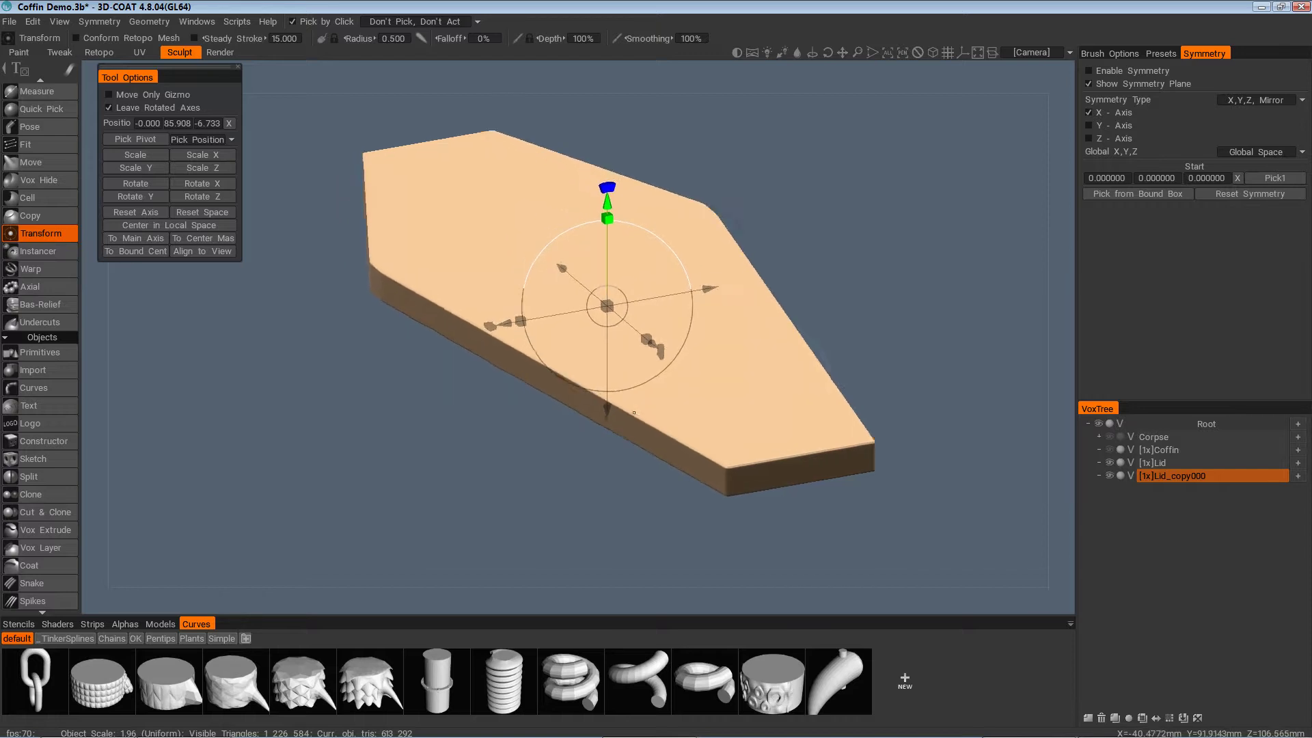
alt+middle_drag(551, 410, 560, 462)
alt+drag(559, 462, 505, 469)
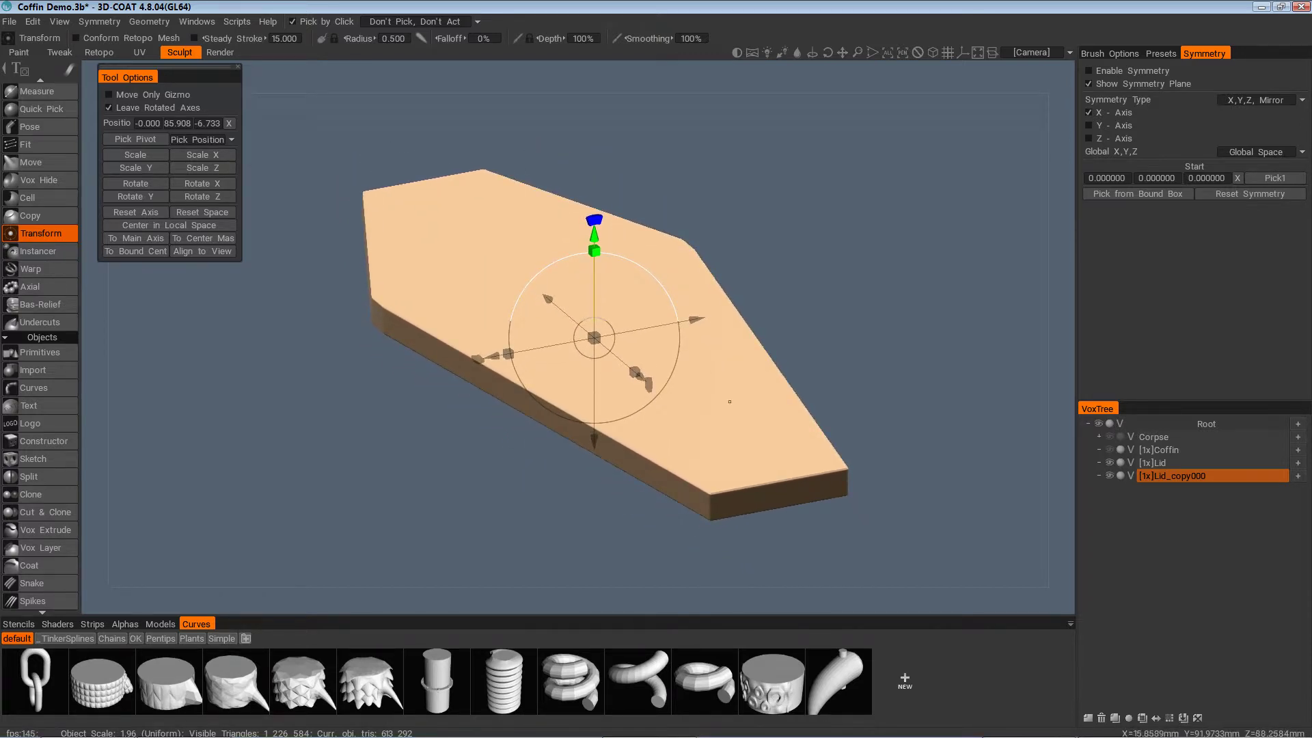
alt+drag(726, 489, 905, 489)
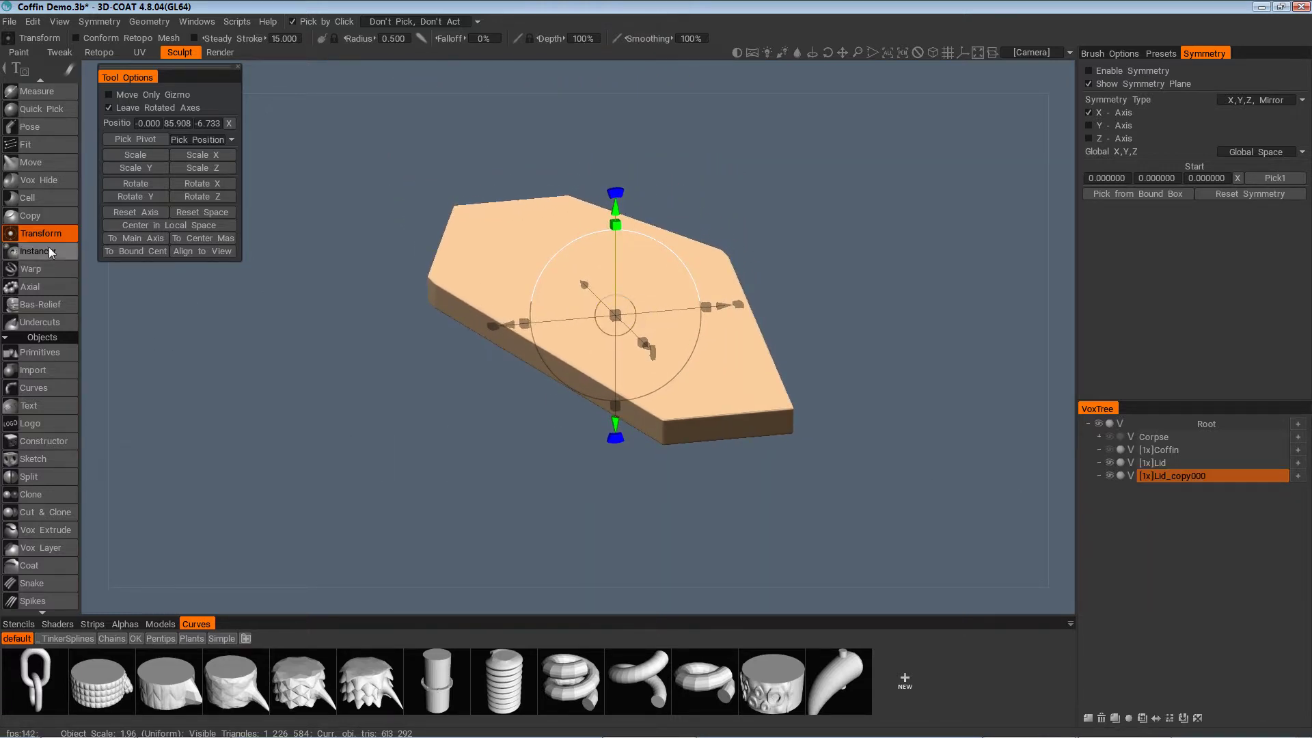
Scale the Lid copy outward into a thin slab overhanging the Lid and lower it to a vertical position of 83.189
scroll(50, 232, up, 1)
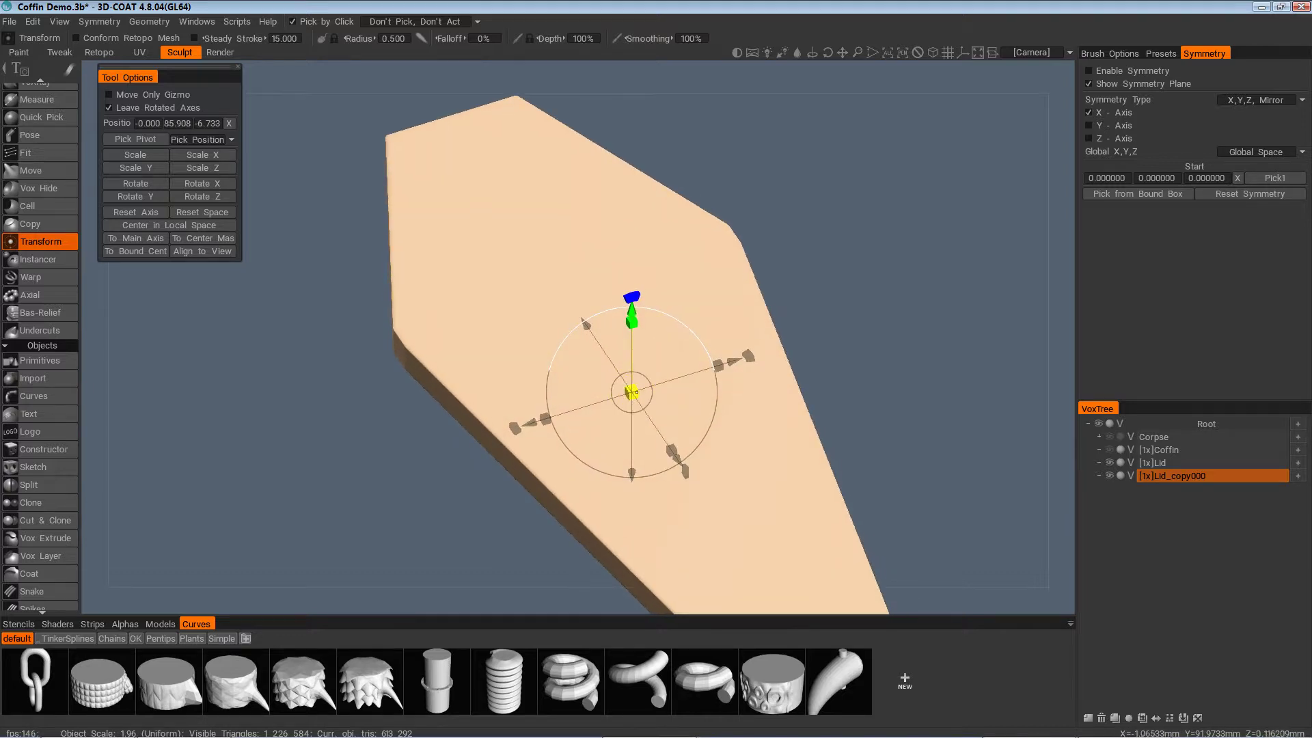
mouse_move(631, 393)
mouse_down()
mouse_move(630, 311)
mouse_move(630, 387)
mouse_up()
alt+drag(643, 434, 672, 418)
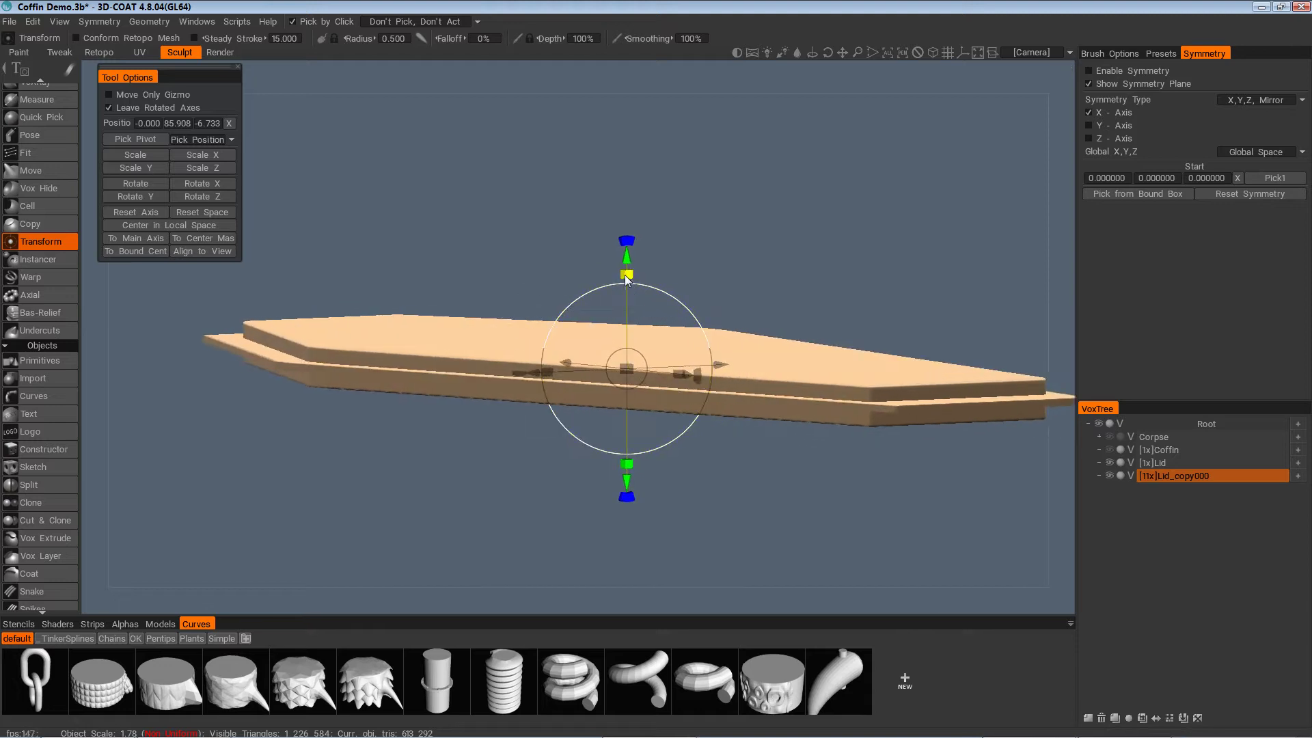
drag(629, 280, 614, 231)
alt+drag(616, 231, 654, 432)
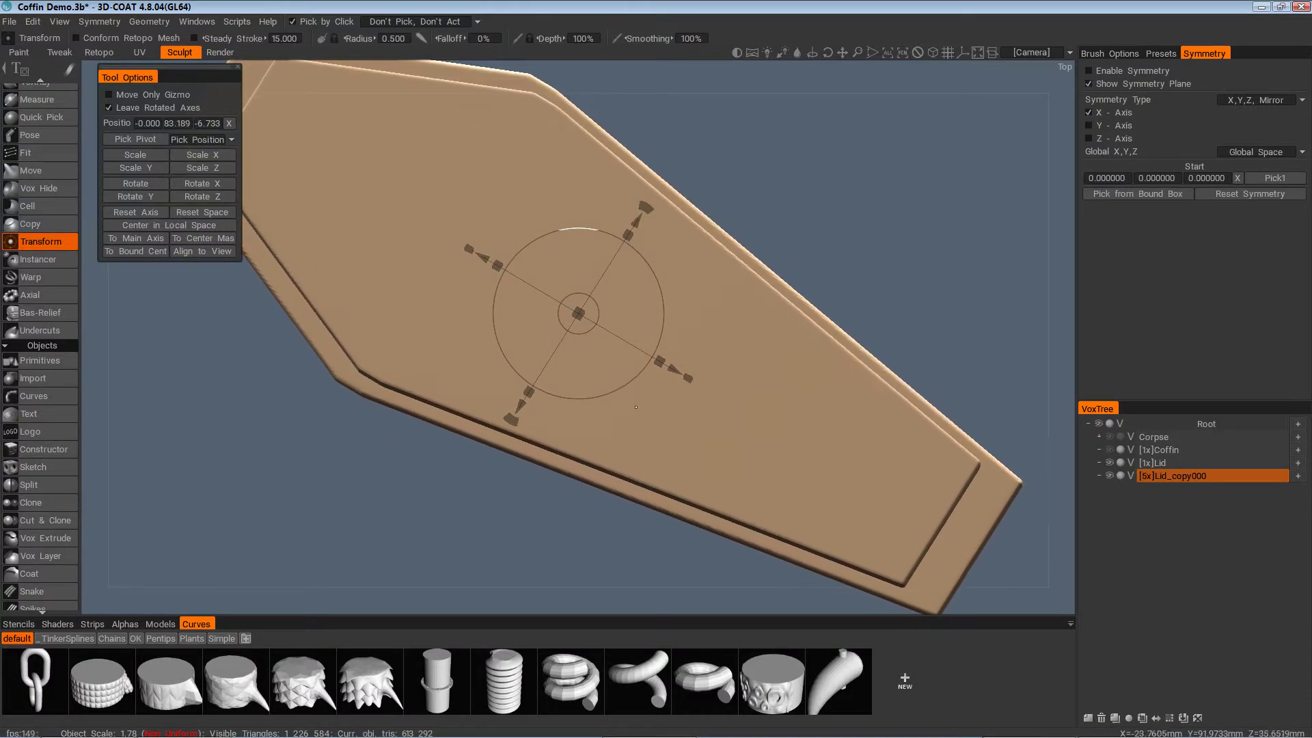
Adjust the Lid copy's length and width separately so that a narrow, even rim protrudes around the Lid
drag(658, 361, 652, 358)
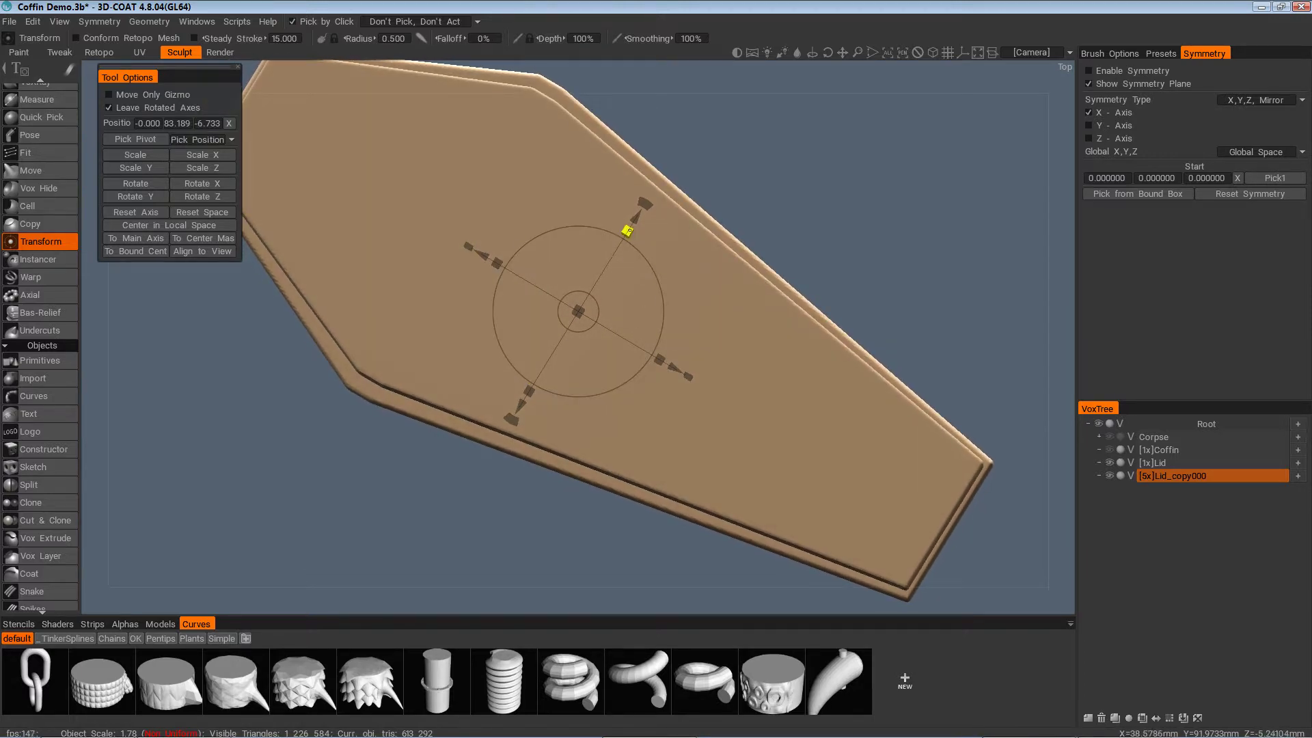
drag(629, 231, 631, 227)
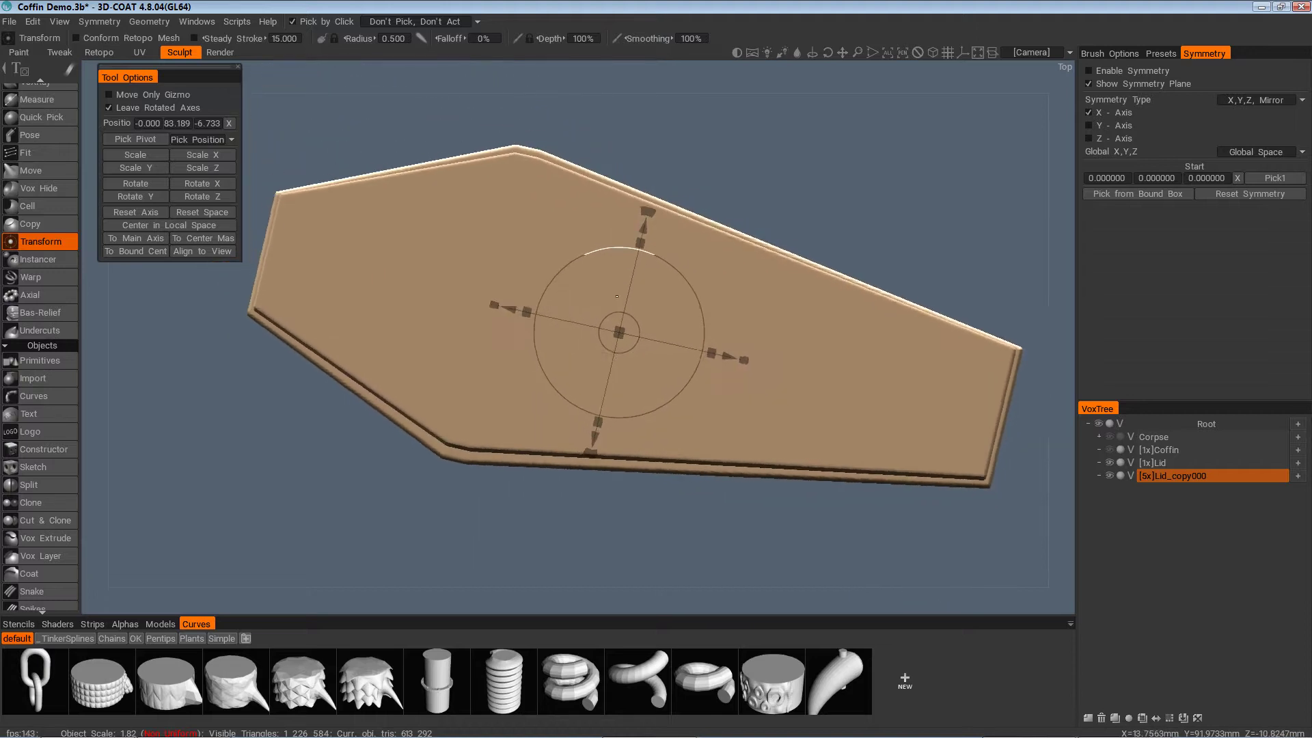
alt+right_drag(617, 297, 615, 324)
alt+drag(615, 324, 623, 349)
alt+right_drag(623, 348, 650, 359)
Convert the Lid copy to uniform space and inspect its rim from above
alt+drag(710, 359, 1066, 446)
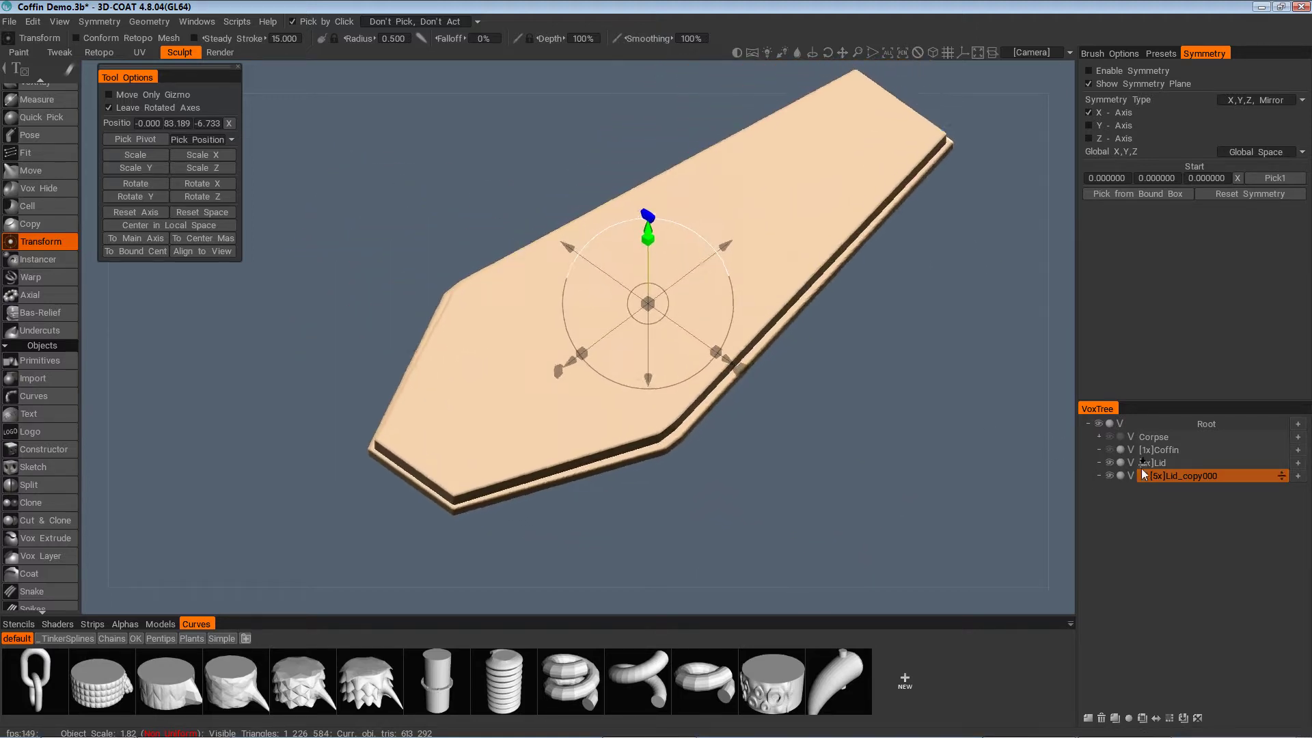
right_click(1183, 476)
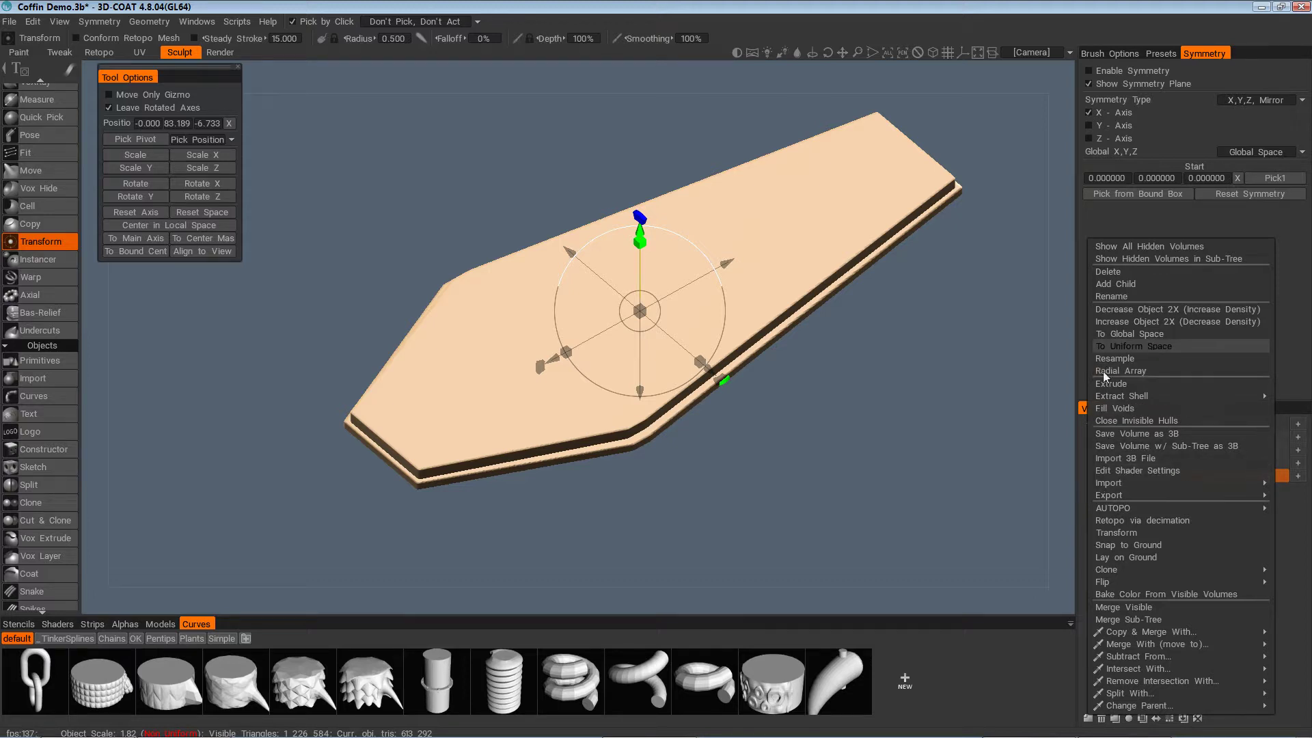
alt+drag(925, 429, 568, 373)
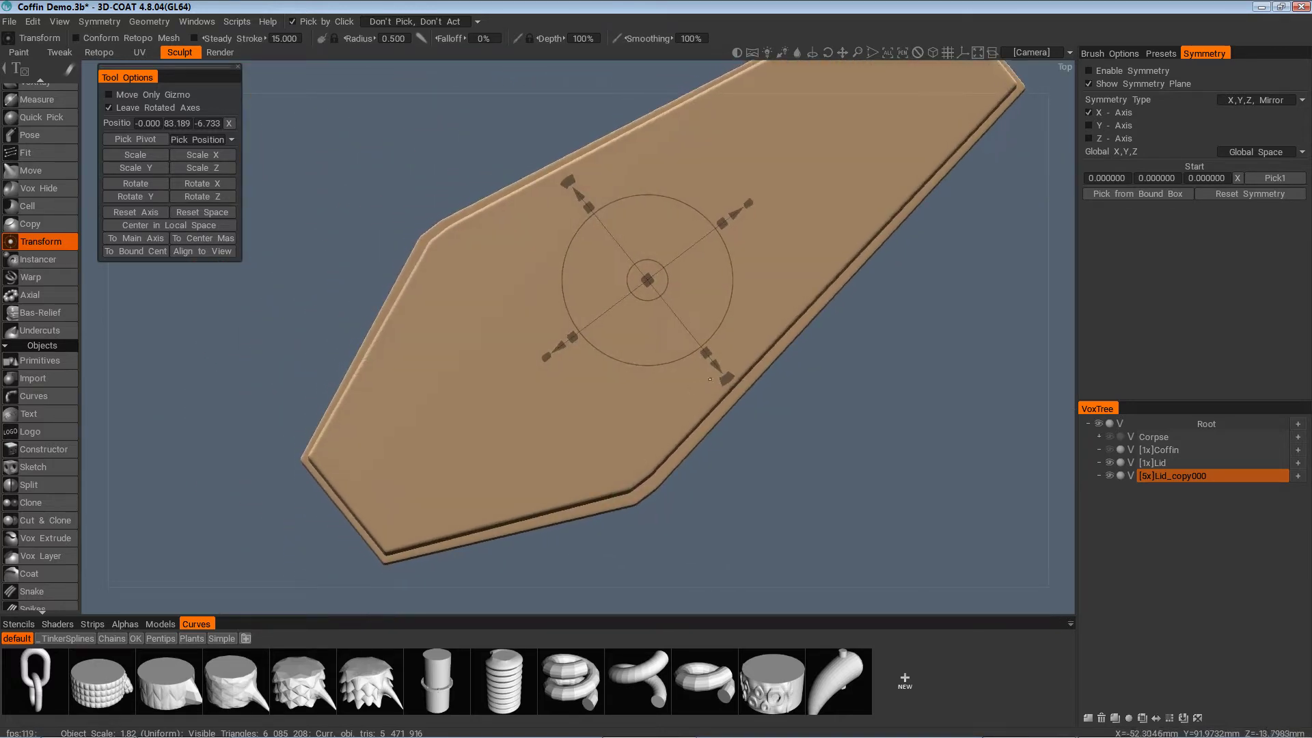
Lower the Lid copy to a vertical position of 80.624 so its rim sits along the Lid's lower edge
alt+drag(705, 352, 817, 470)
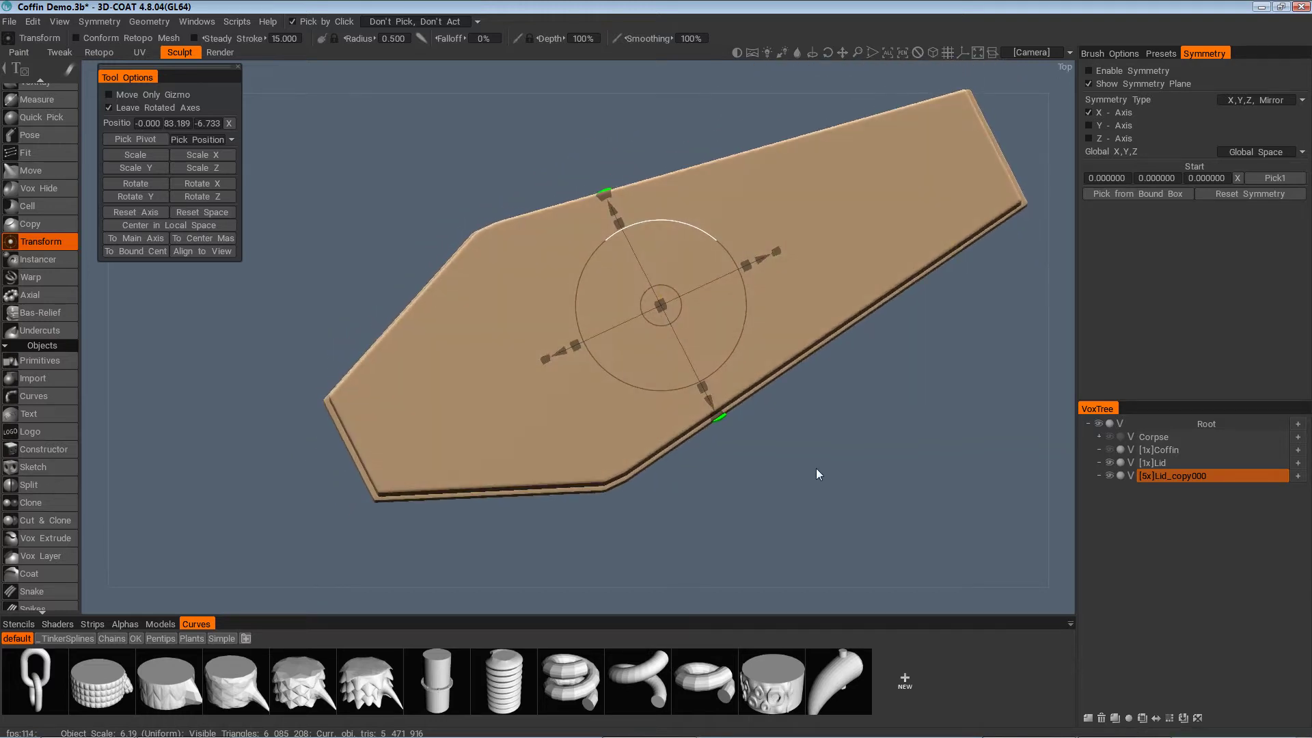
alt+drag(933, 433, 972, 294)
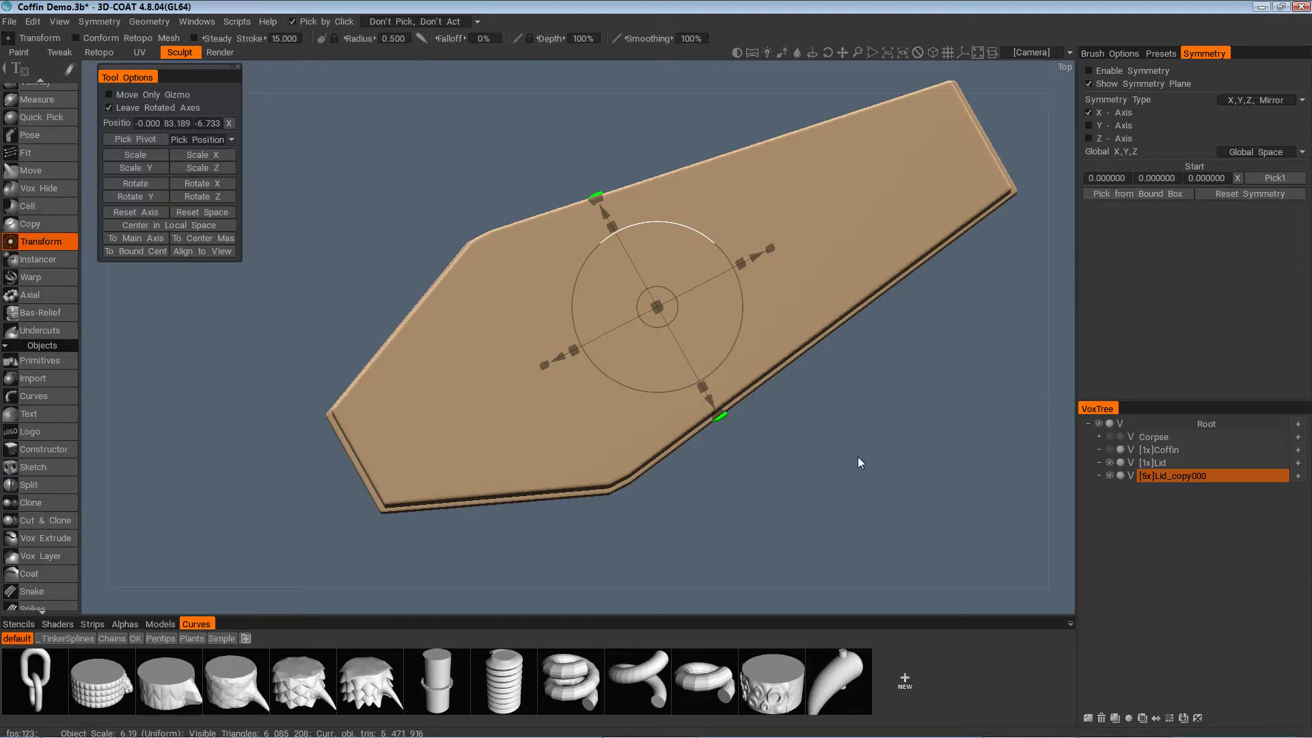
alt+drag(858, 463, 803, 328)
alt+drag(814, 345, 833, 401)
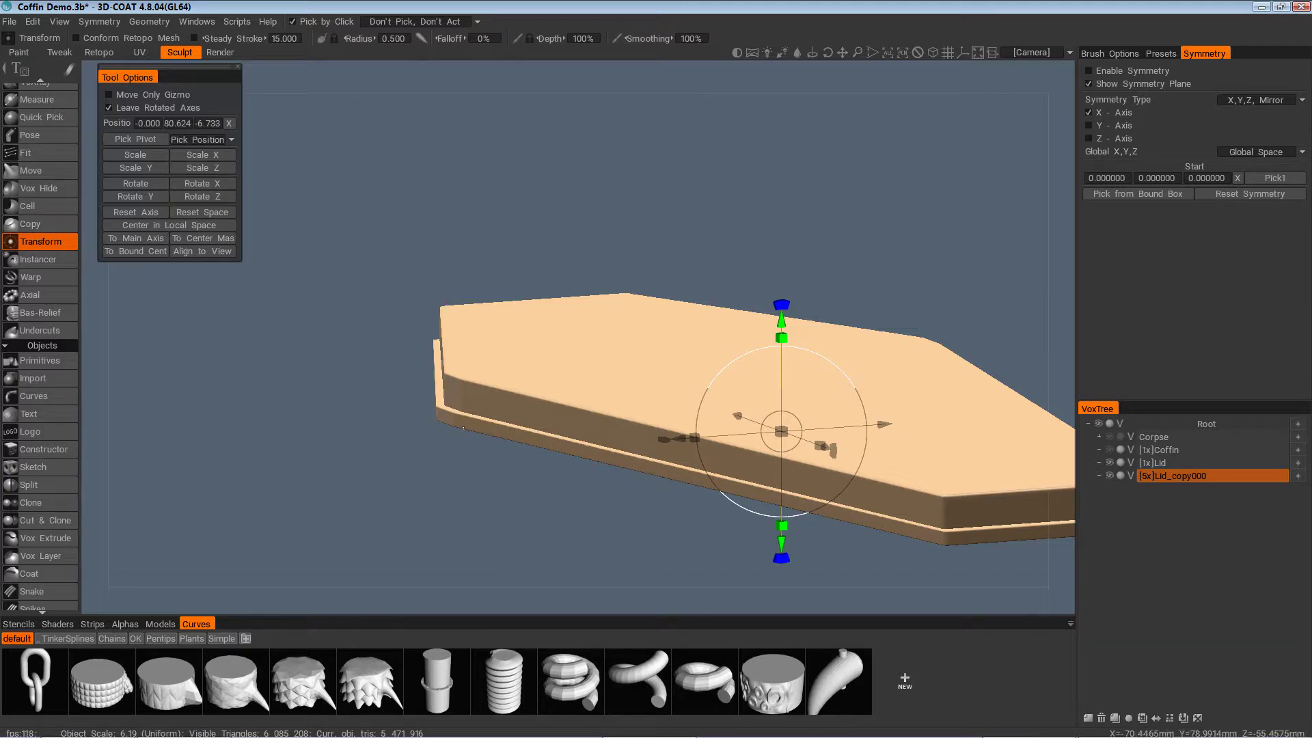
drag(614, 522, 514, 514)
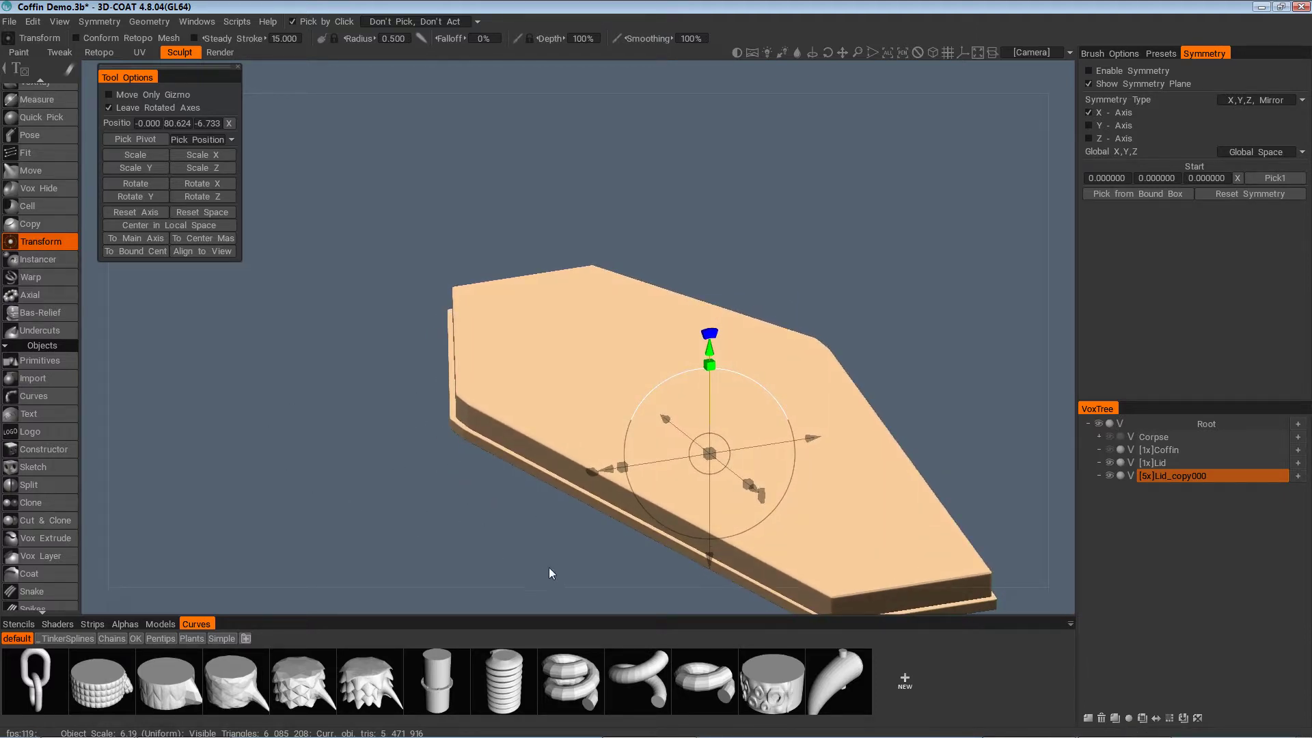
drag(548, 569, 548, 530)
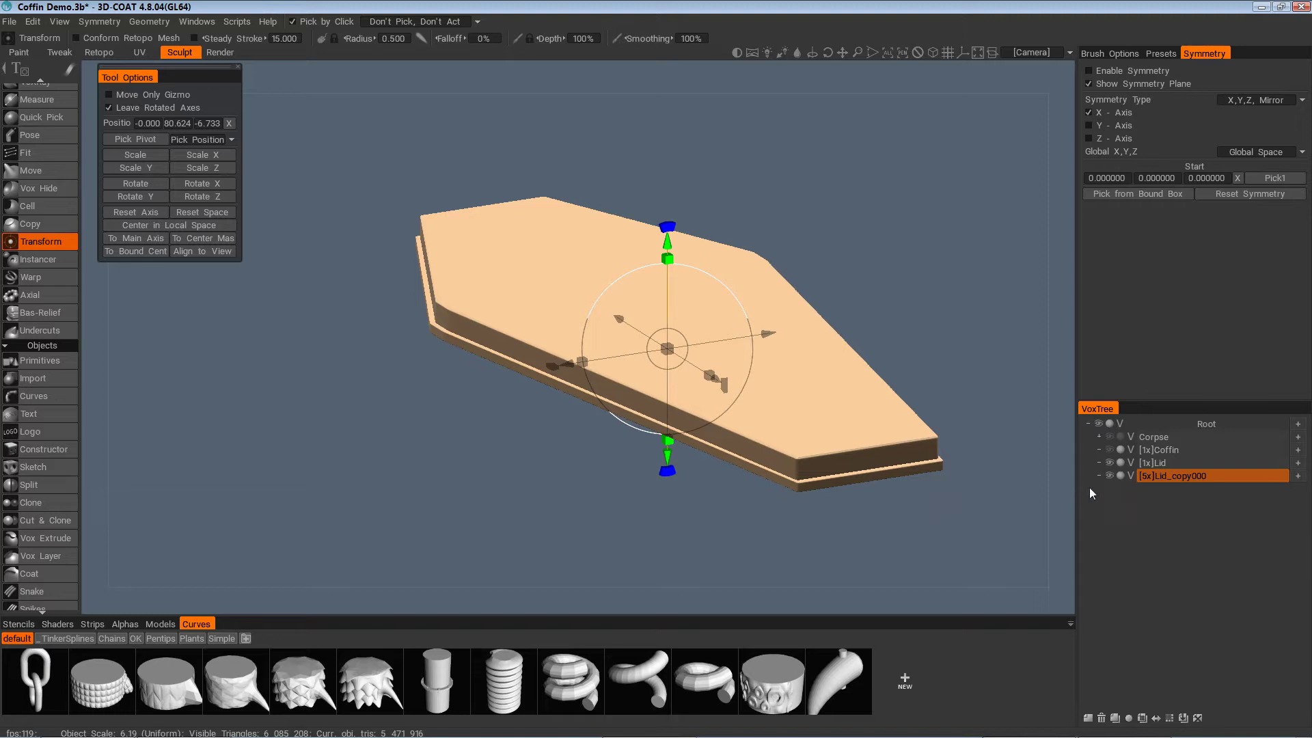
drag(904, 511, 907, 509)
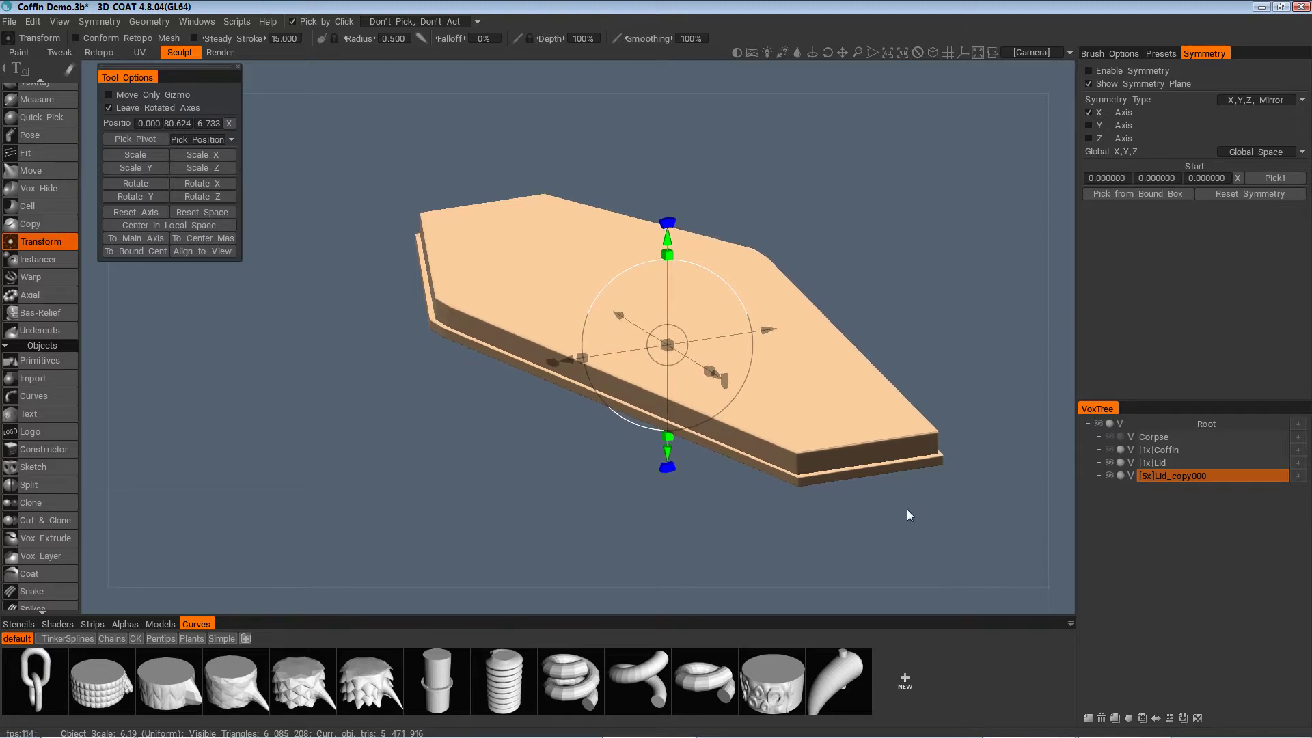
Check the Lid, Coffin and Corpse volumes one after another against the Lid copy, ending with the Lid copy selected
right_click(1195, 478)
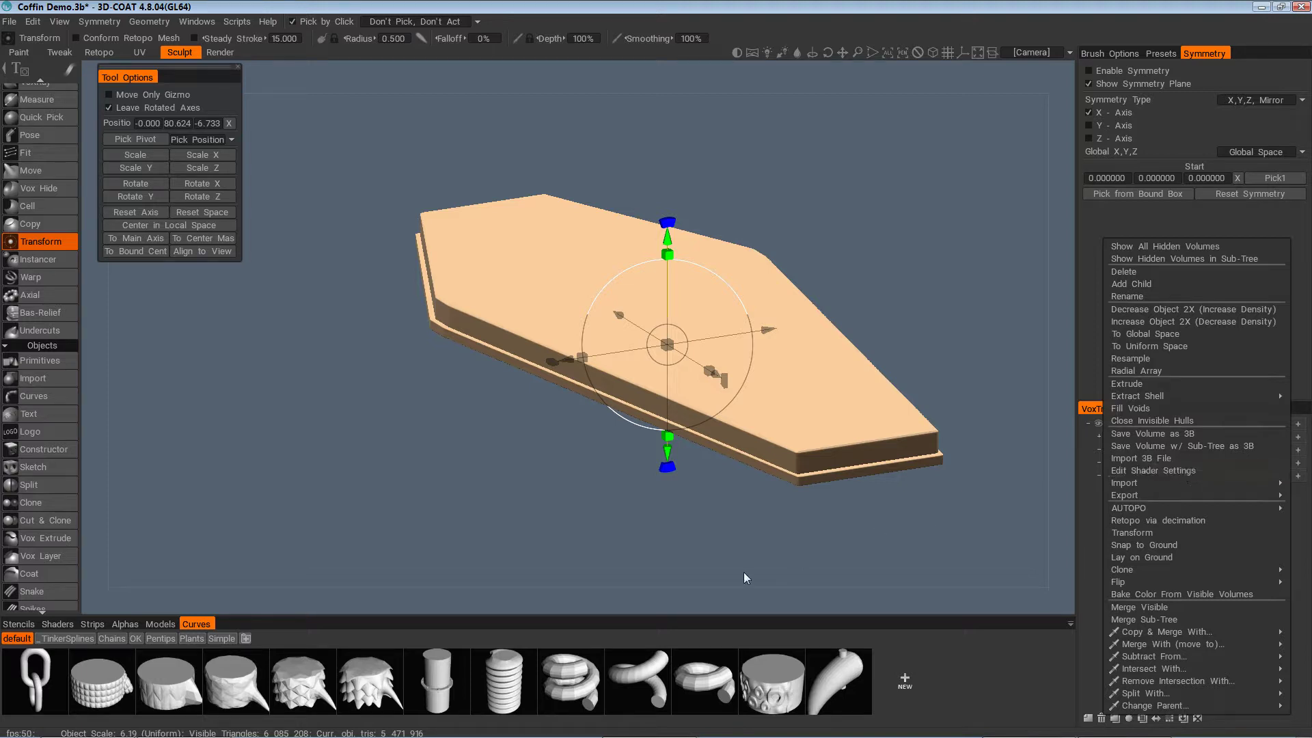
click(743, 571)
click(1190, 462)
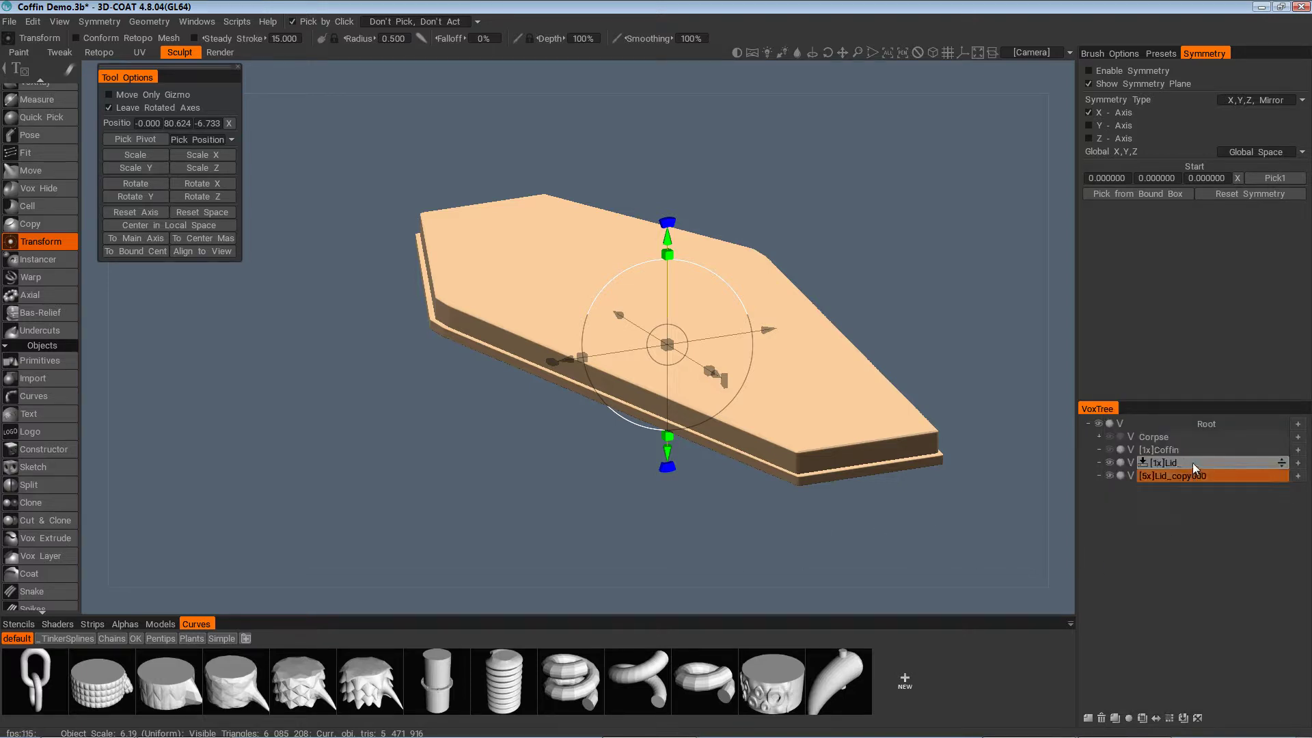
click(1192, 453)
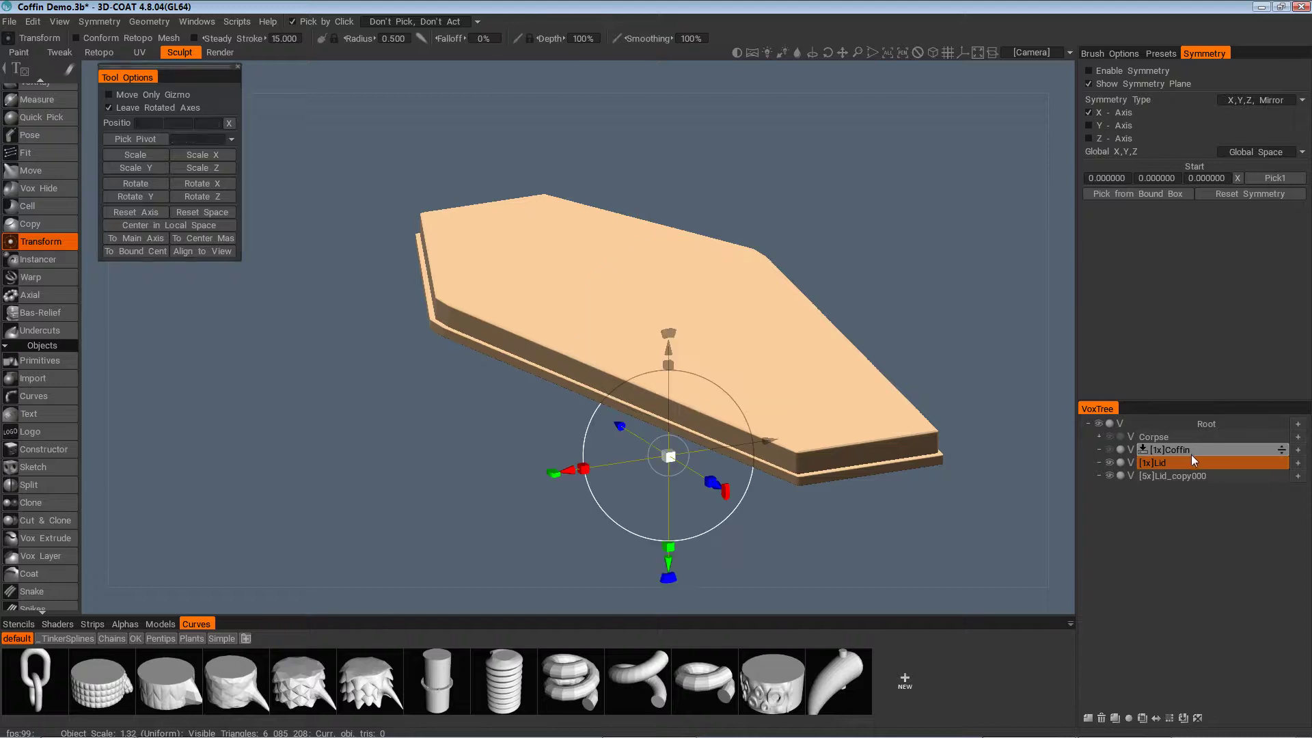
click(1196, 439)
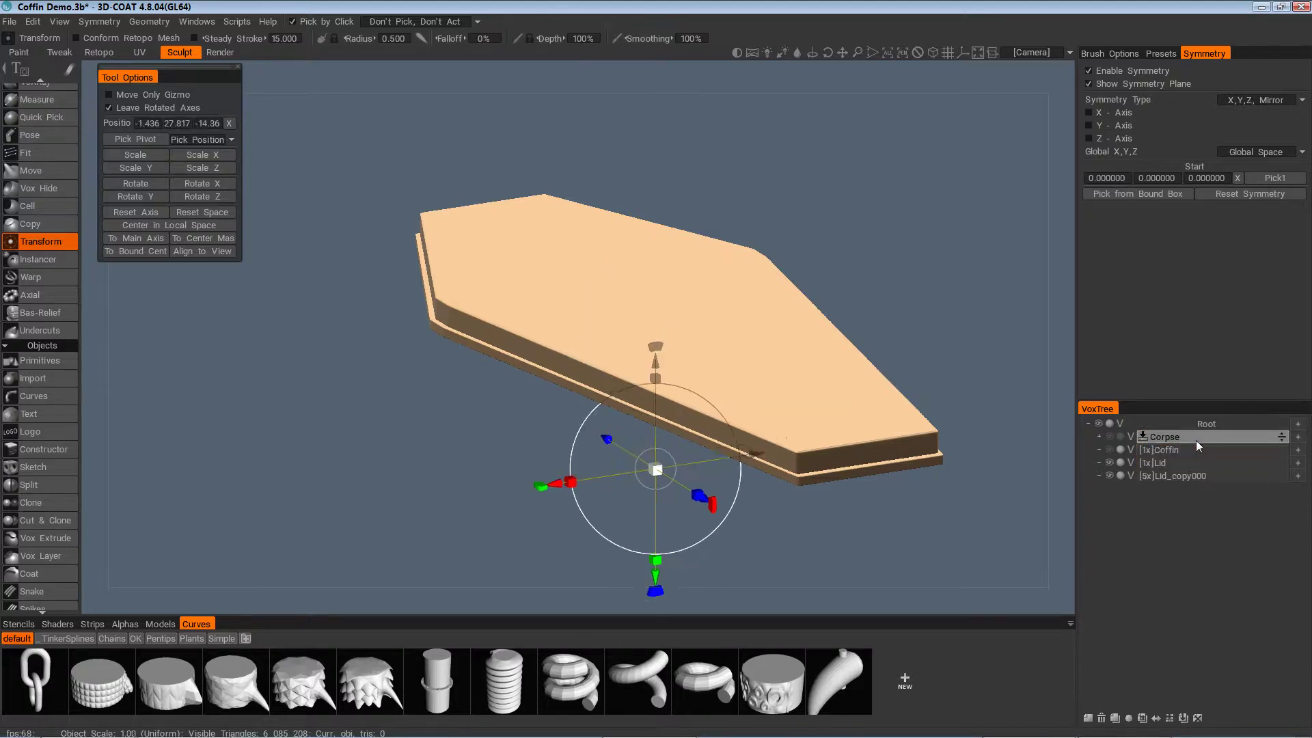
click(1191, 476)
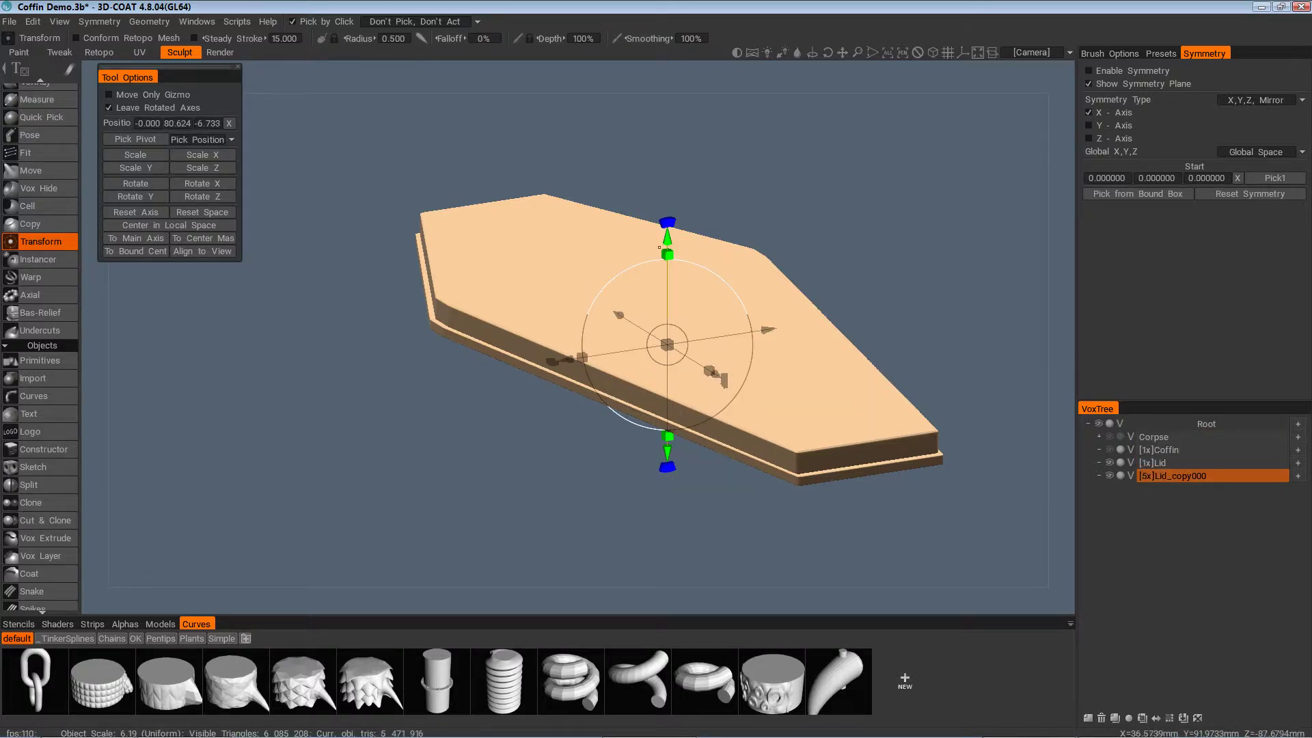
Try stretching the Lid copy vertically to thicken its slab, and undo the scaling
drag(668, 255, 668, 236)
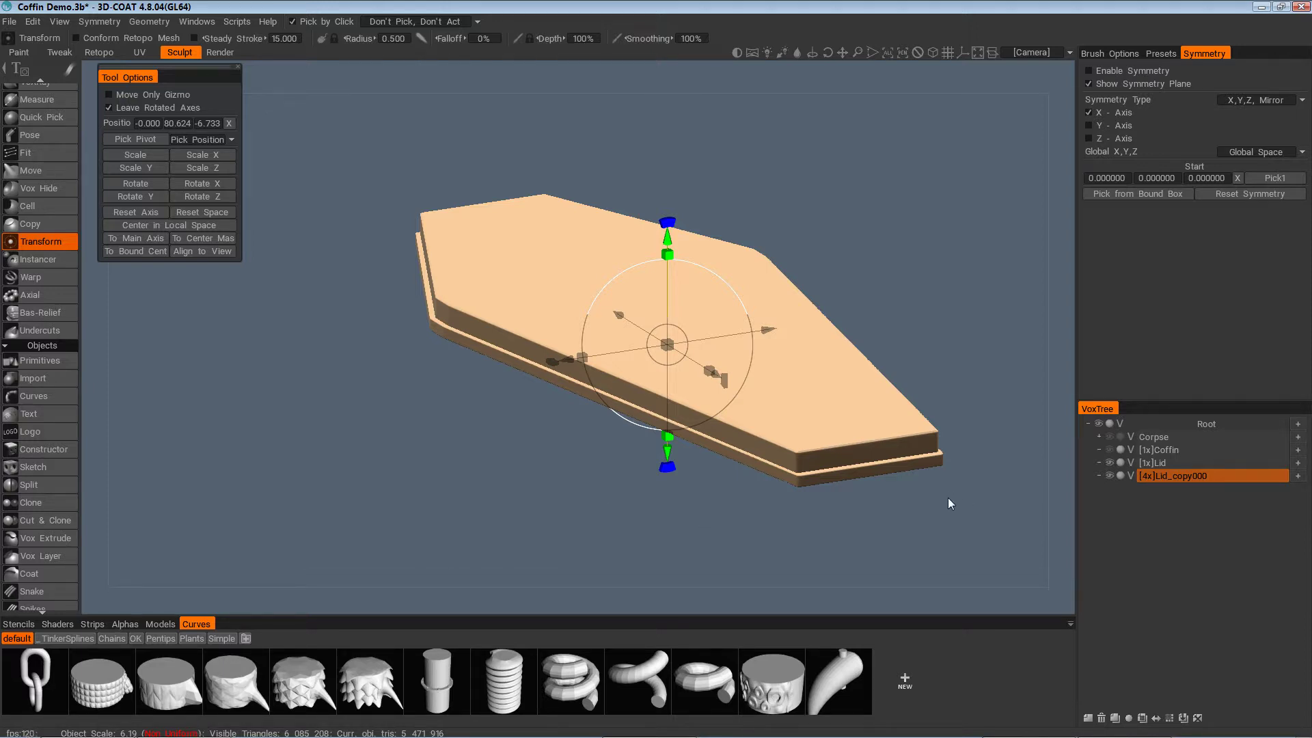
key(ctrl+z)
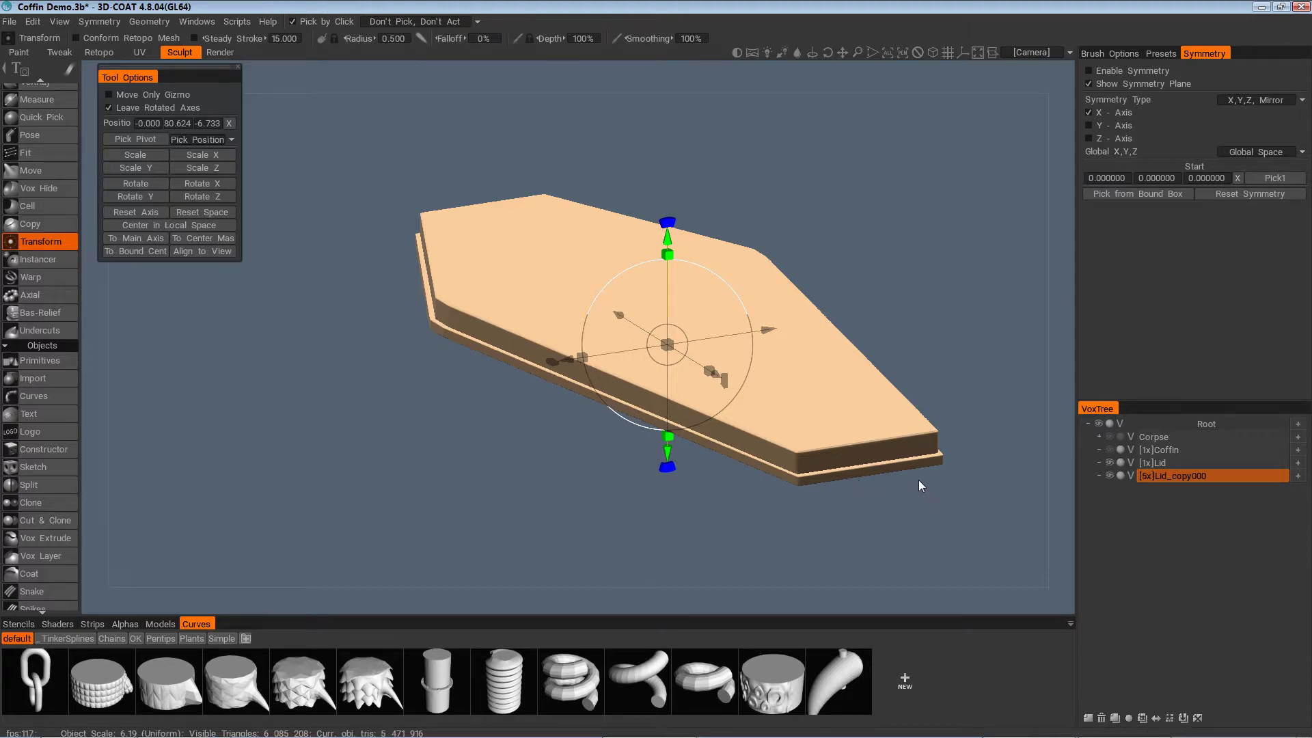
Apply Smooth All to the Lid copy to round off the edges of its rim
drag(919, 480, 752, 402)
drag(883, 500, 866, 513)
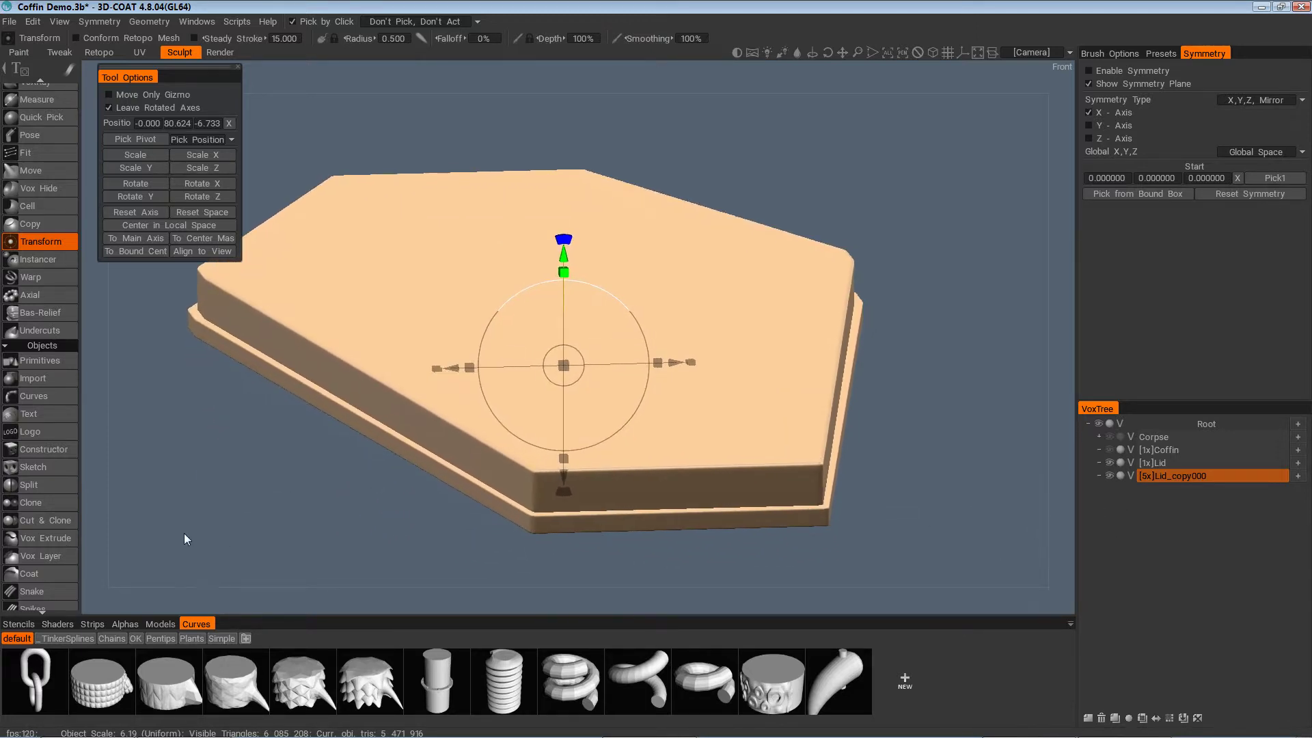
scroll(42, 518, down, 5)
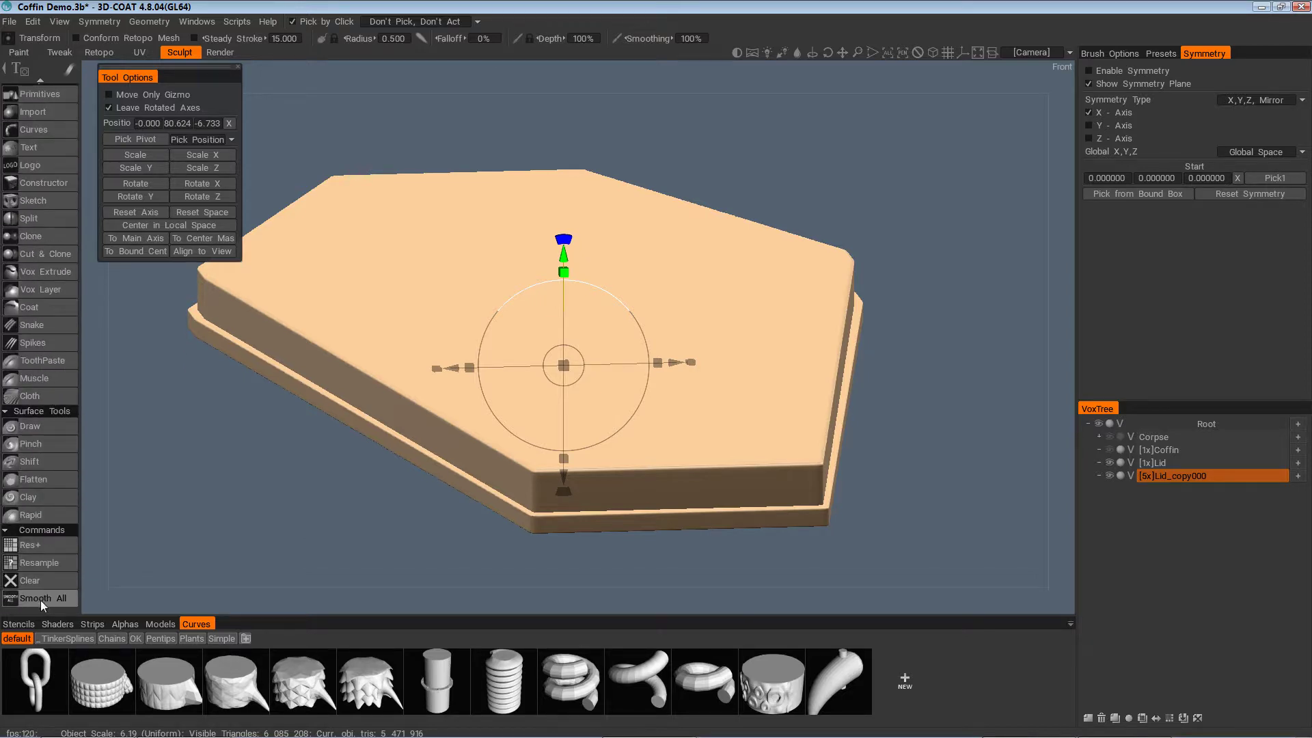
double_click(1180, 477)
scroll(55, 601, up, 1)
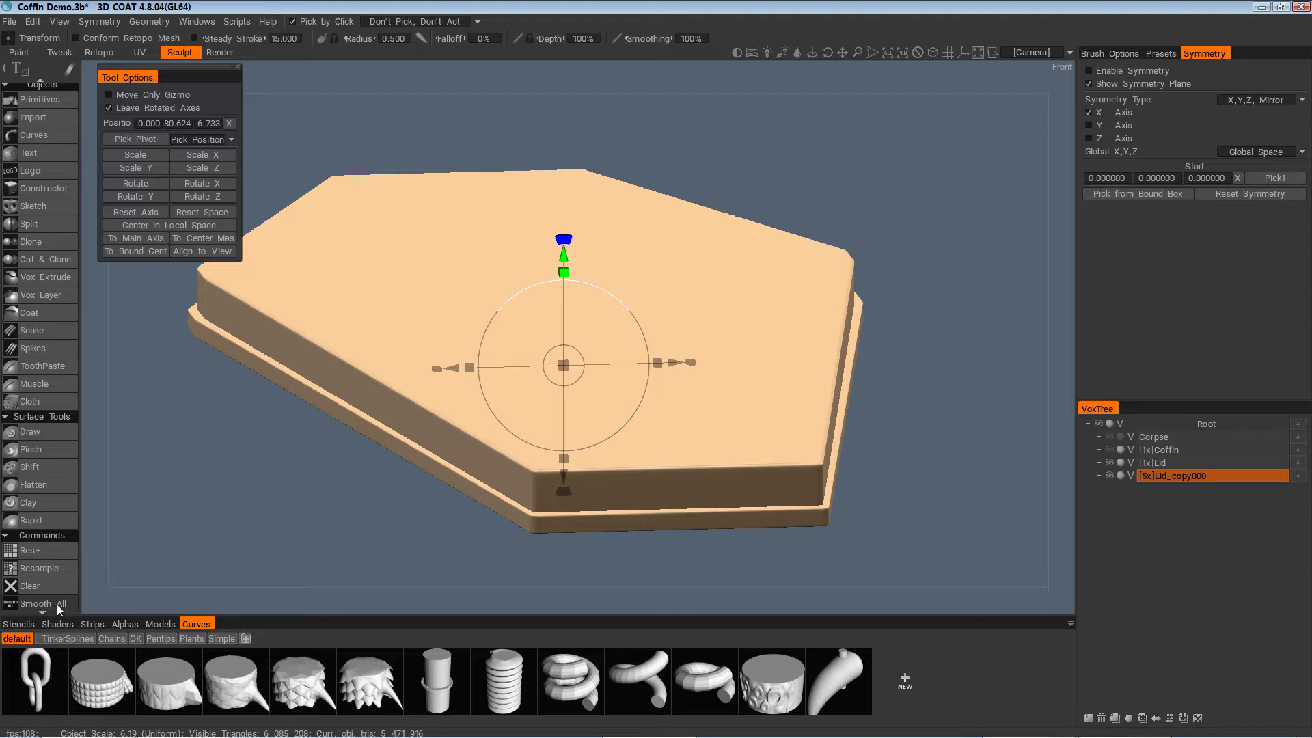
click(52, 608)
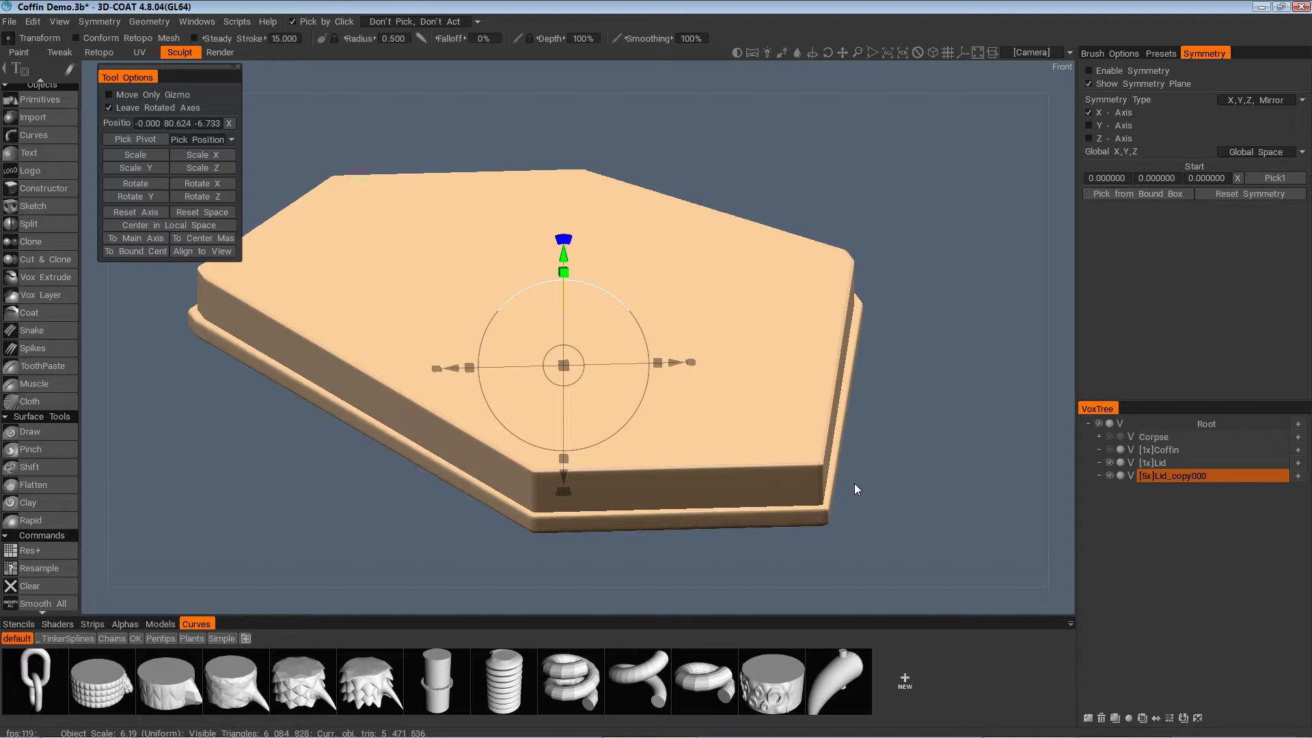
Inspect the smoothed rim around both ends of the Lid and save the Coffin Demo.3b scene
scroll(854, 482, up, 10)
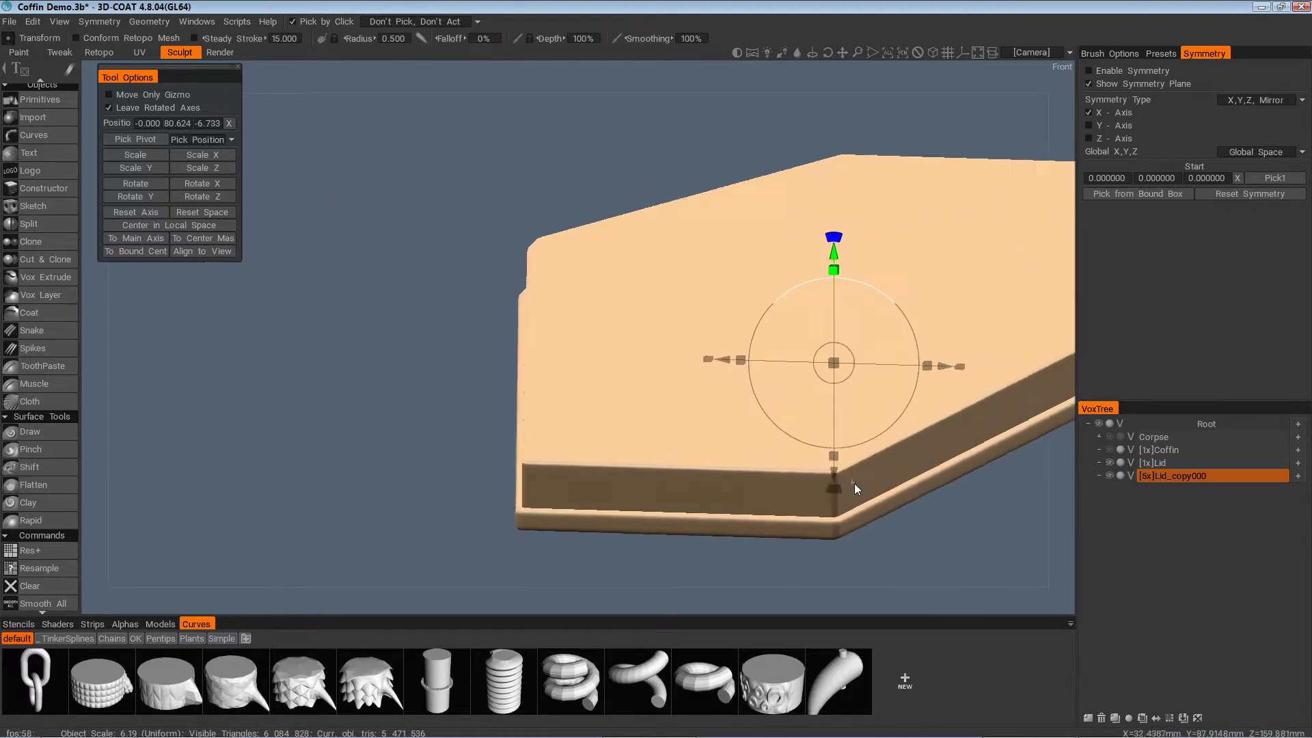
scroll(855, 483, down, 10)
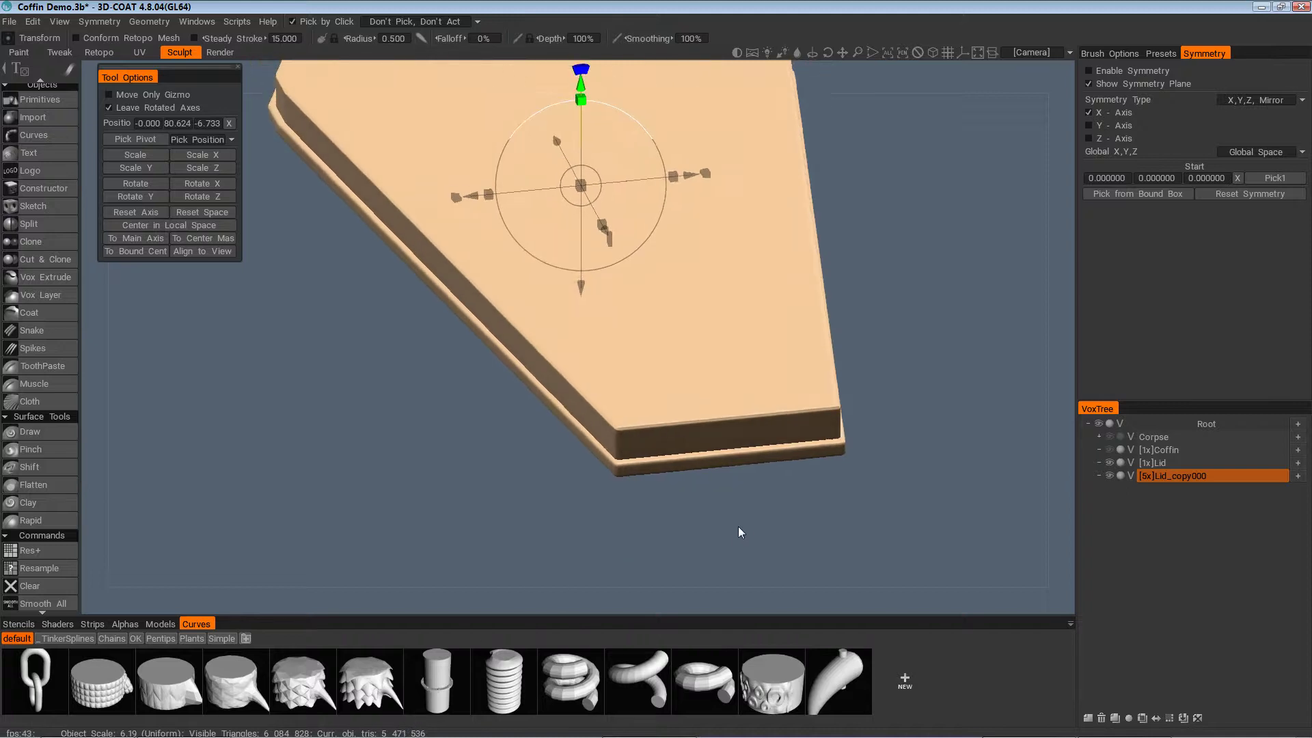
drag(776, 512, 729, 472)
scroll(667, 490, up, 1)
scroll(667, 490, up, 3)
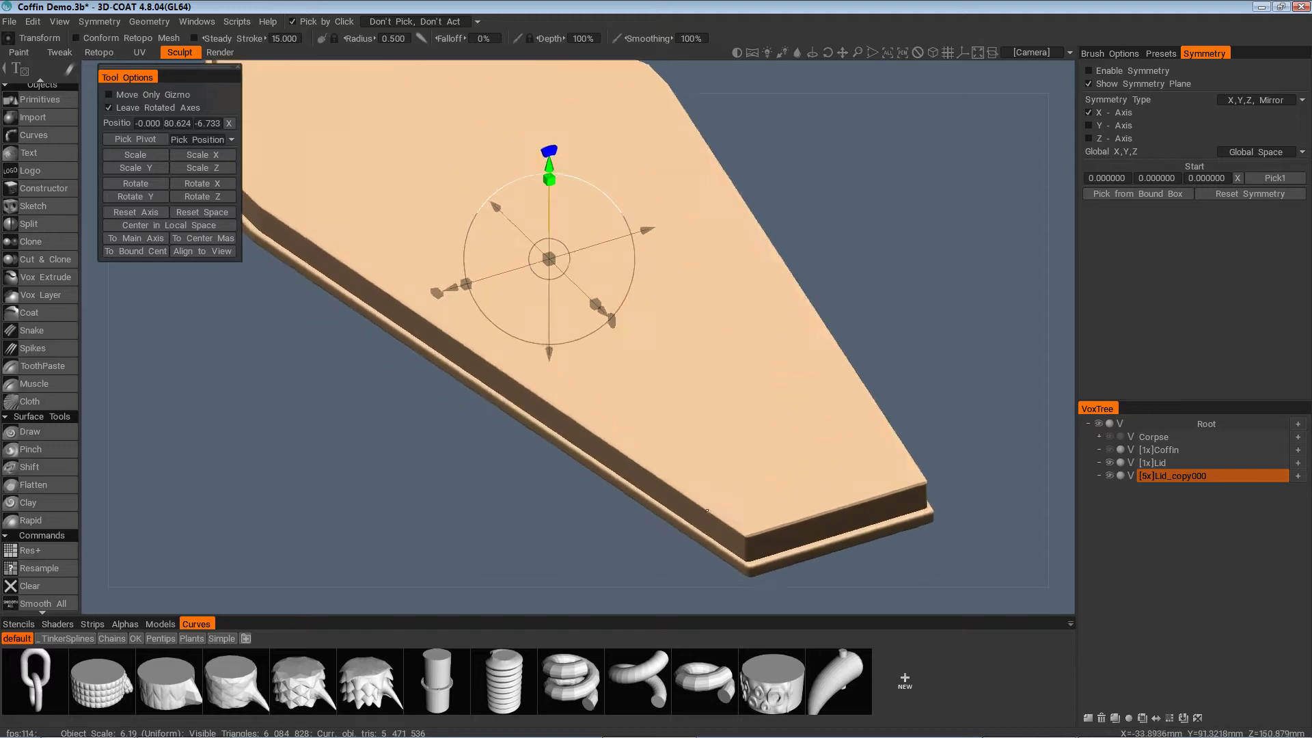
drag(631, 475, 697, 520)
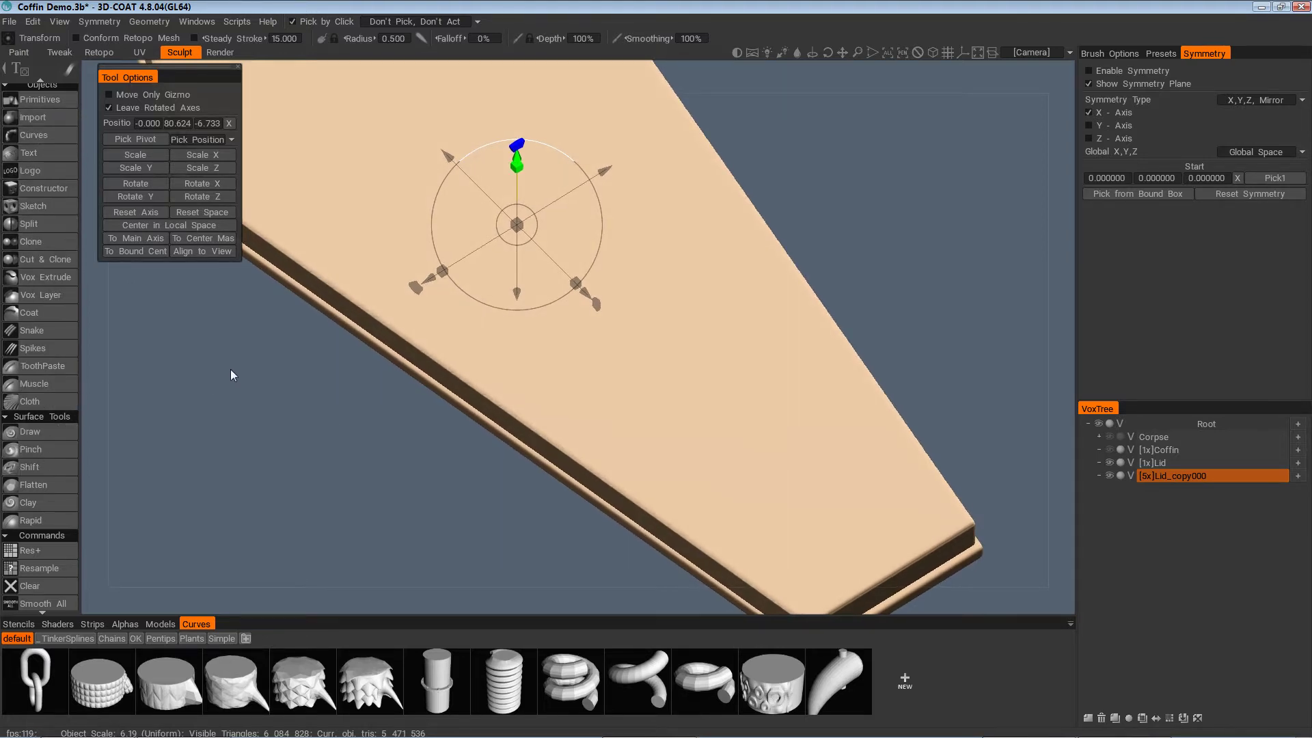
key(ctrl+s)
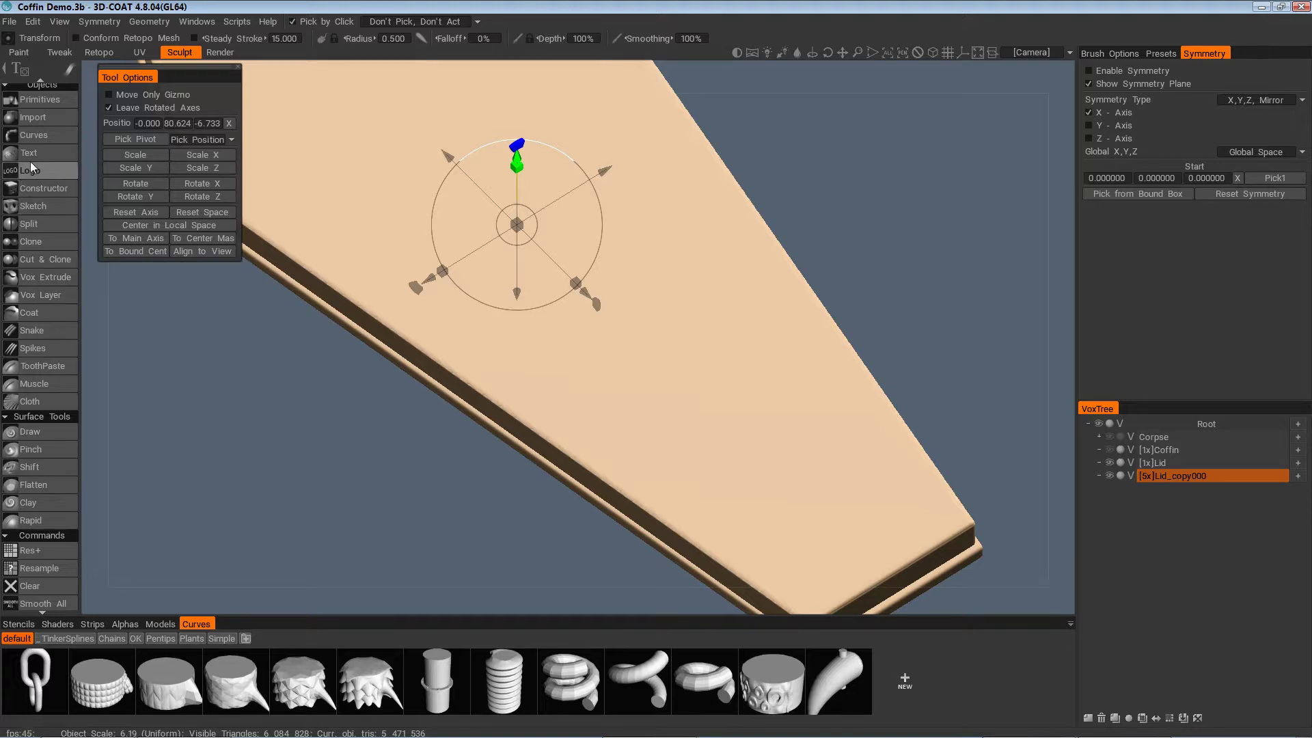
Activate the Grow tool, hide the Lid copy and make the Lid the active volume
scroll(40, 125, up, 10)
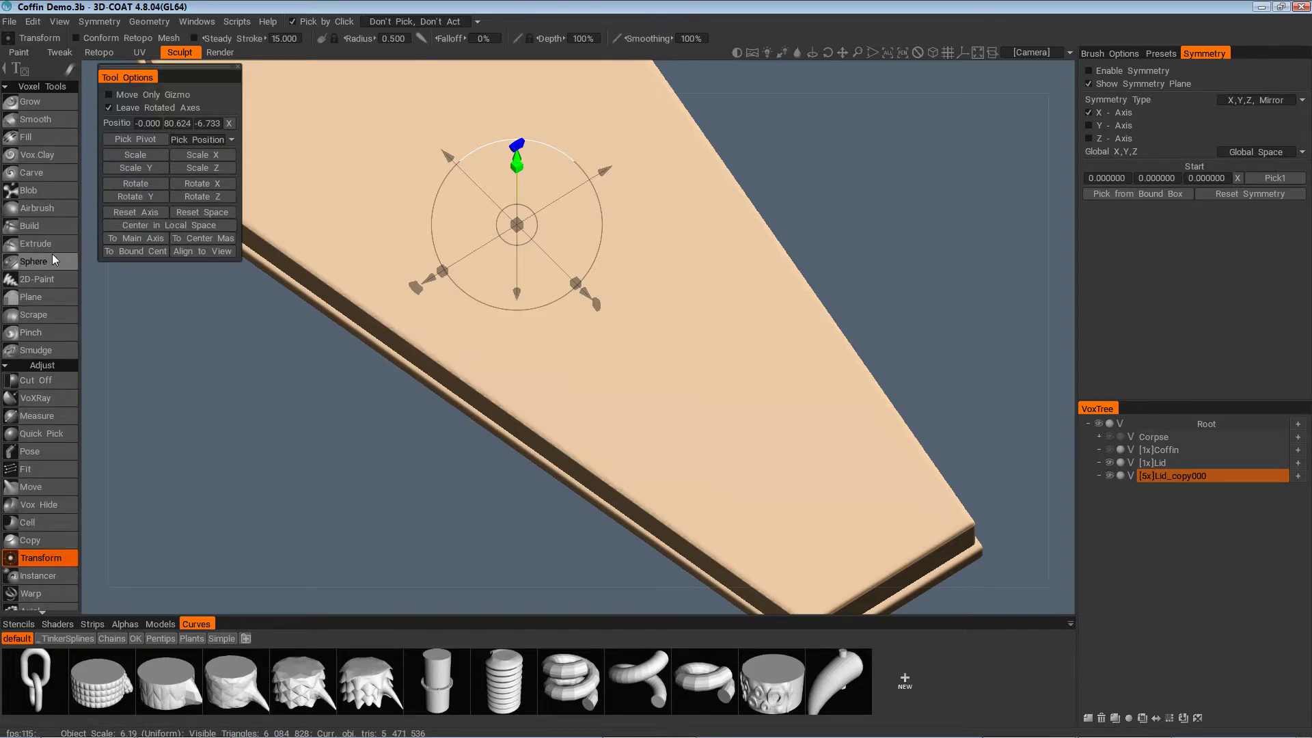
click(44, 104)
scroll(438, 364, up, 5)
alt+drag(438, 364, 407, 287)
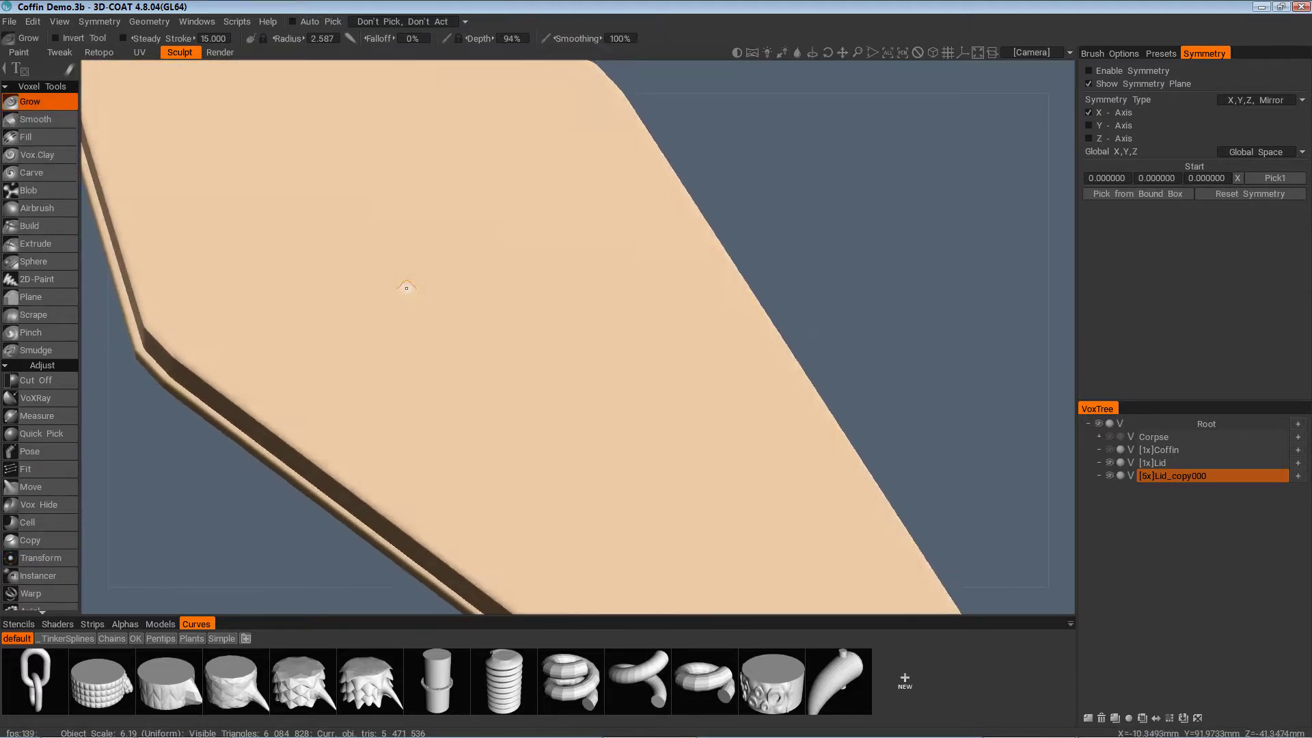
alt+right_drag(408, 287, 349, 346)
alt+drag(349, 346, 346, 331)
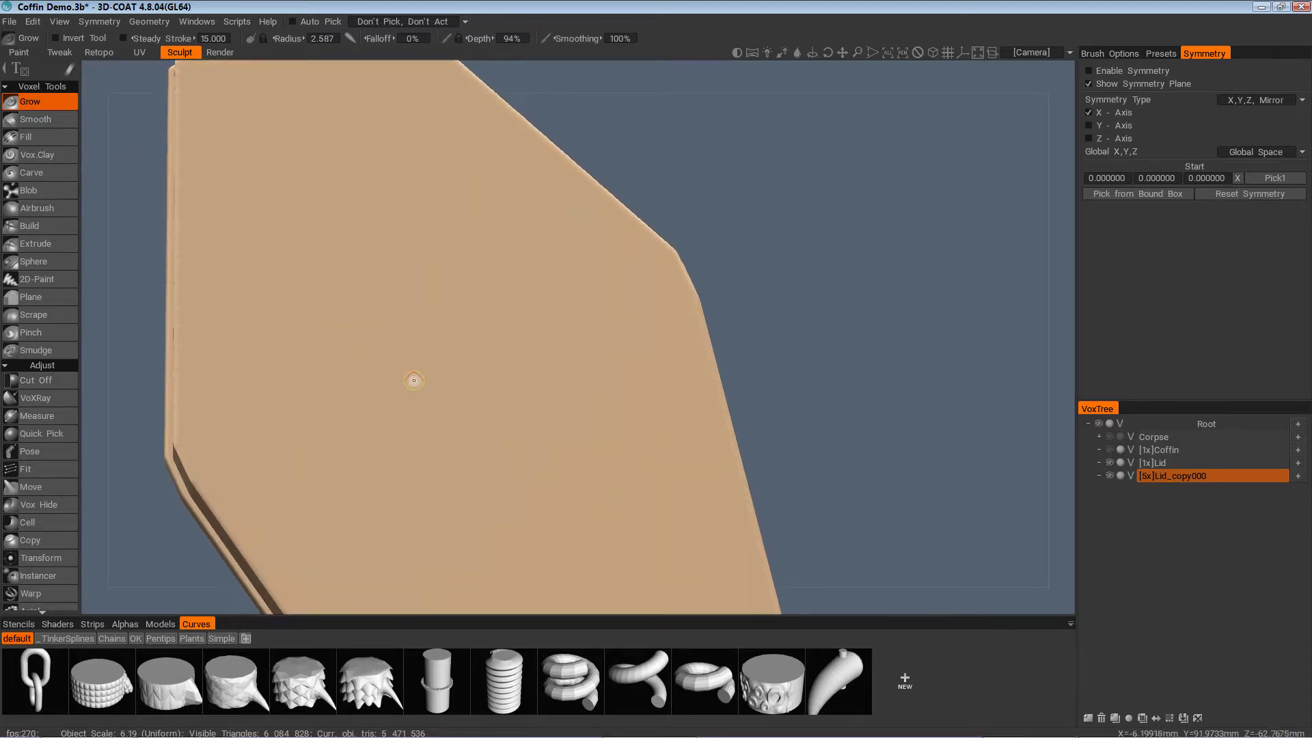
alt+drag(827, 421, 862, 438)
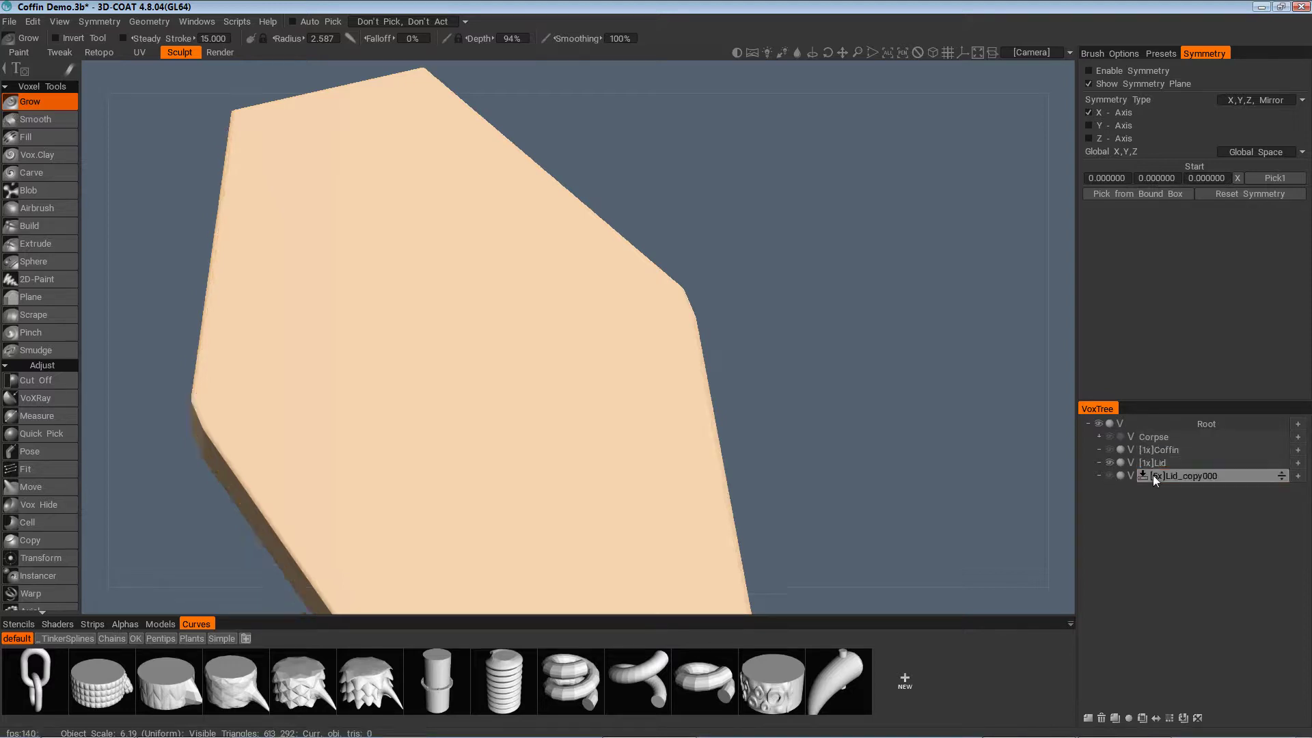
click(1172, 462)
Sculpt two freehand test squiggles on the Lid's top surface with Grow at radius 2.587 and 94% depth
drag(425, 357, 543, 374)
mouse_move(464, 438)
mouse_down()
mouse_move(533, 478)
mouse_move(526, 514)
mouse_up()
alt+right_drag(526, 514, 509, 459)
alt+drag(509, 459, 495, 451)
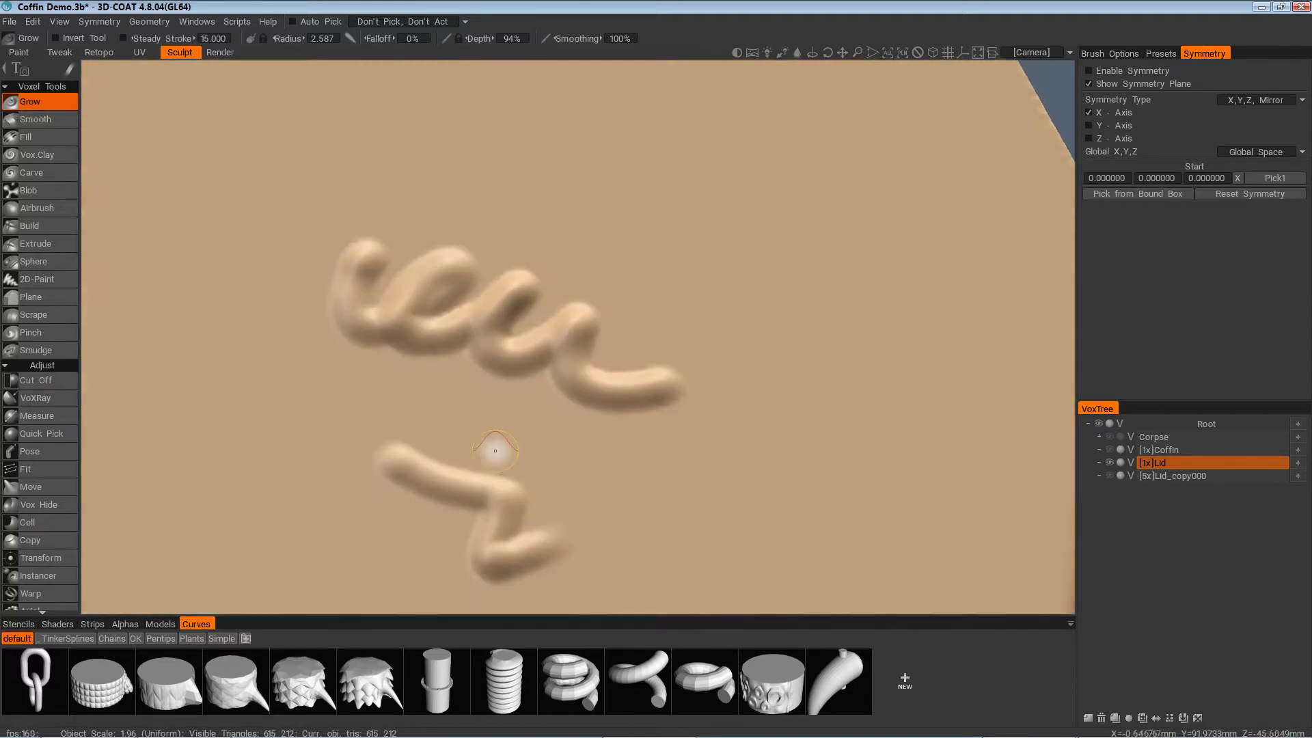
Examine the surface quality of the raised Grow strokes on the Lid at close range and from farther away
alt+right_drag(498, 401, 625, 287)
mouse_move(625, 287)
alt+mouse_down()
mouse_move(642, 296)
mouse_move(603, 287)
alt+mouse_up()
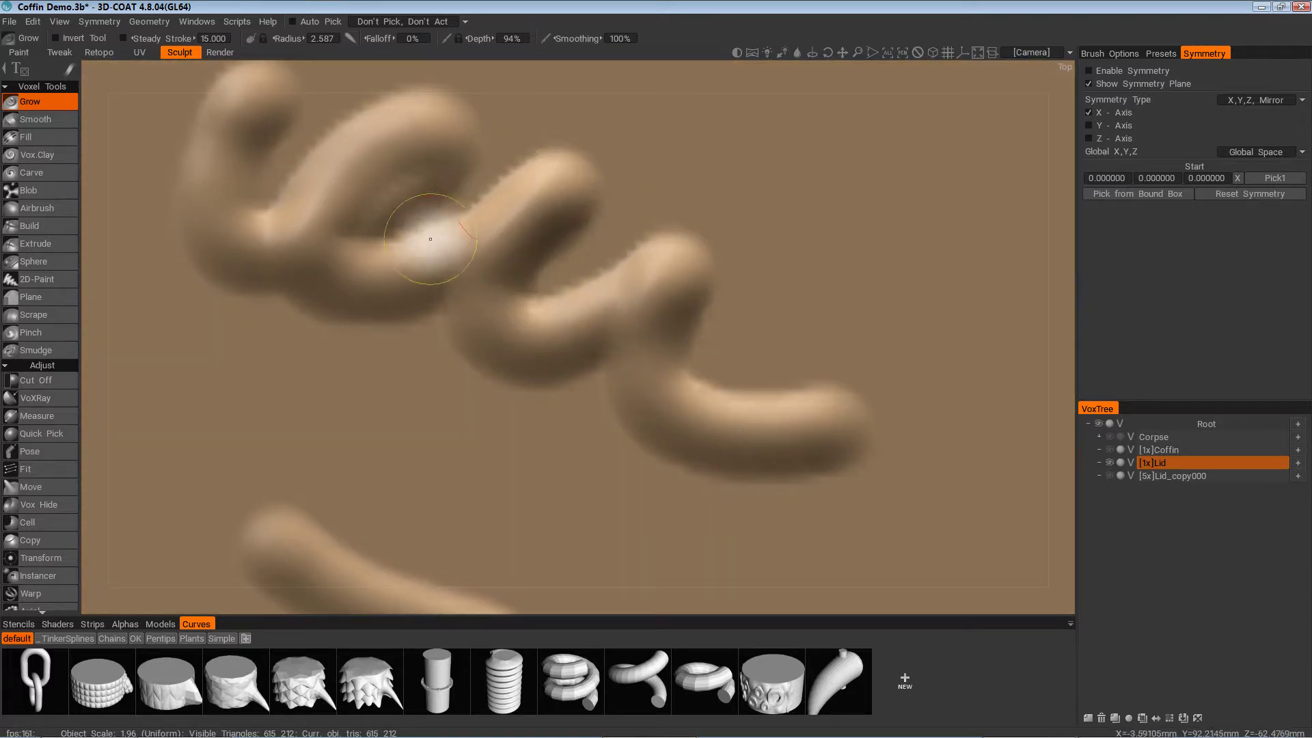
alt+drag(469, 152, 375, 194)
mouse_move(375, 194)
alt+right_down()
mouse_move(442, 290)
mouse_move(468, 407)
mouse_move(460, 387)
alt+right_up()
alt+drag(459, 387, 463, 354)
alt+right_drag(463, 354, 539, 444)
alt+drag(540, 444, 568, 460)
mouse_move(568, 460)
alt+right_down()
mouse_move(536, 495)
mouse_move(507, 486)
alt+right_up()
alt+drag(507, 486, 445, 574)
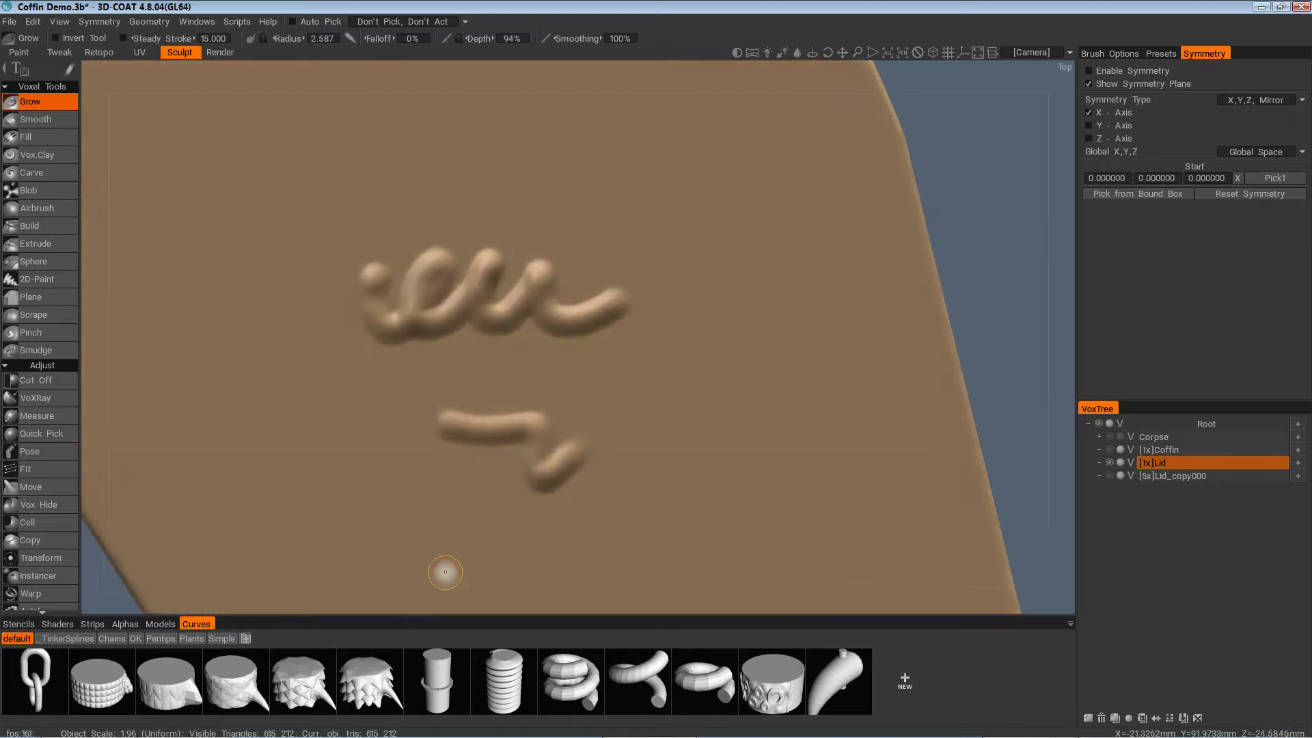
alt+right_drag(445, 574, 402, 604)
alt+right_drag(433, 349, 489, 410)
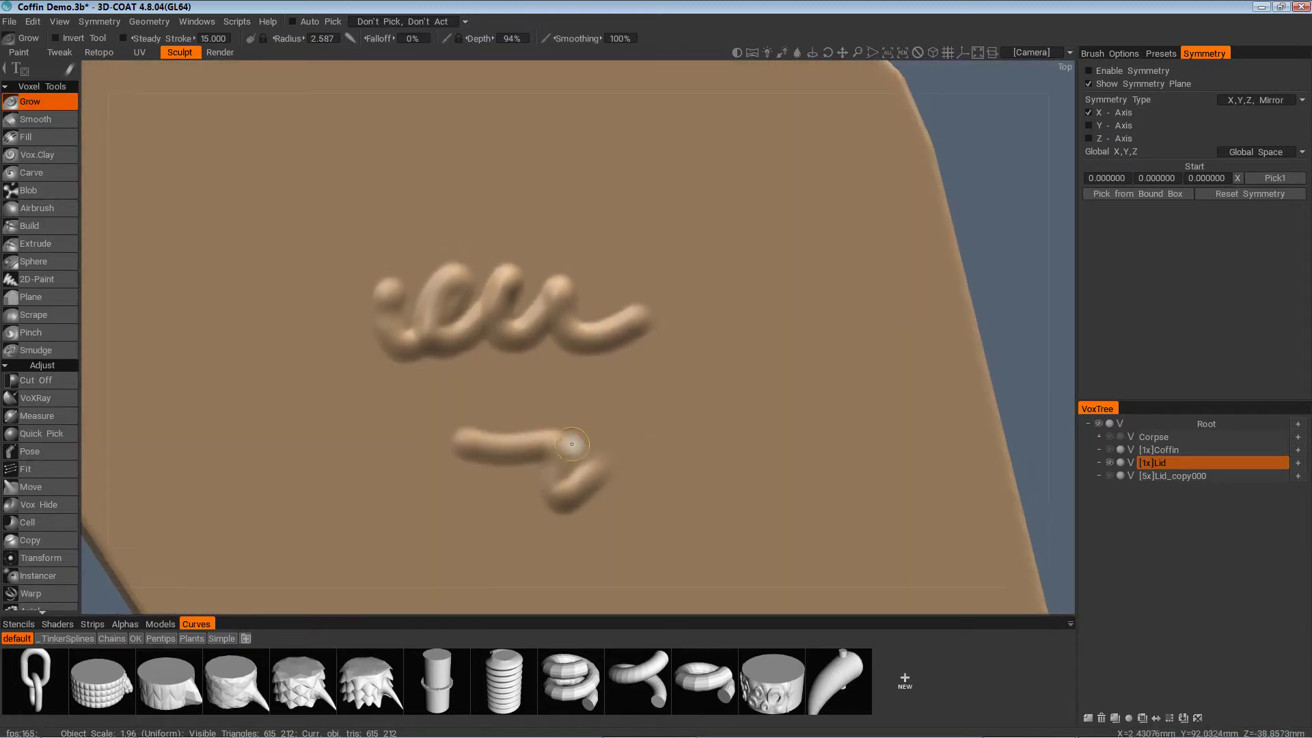
mouse_move(560, 459)
alt+mouse_down()
mouse_move(592, 416)
mouse_move(671, 404)
mouse_move(812, 316)
mouse_move(788, 518)
mouse_move(758, 492)
mouse_move(659, 472)
alt+mouse_up()
alt+right_drag(659, 471, 571, 431)
alt+drag(572, 431, 578, 502)
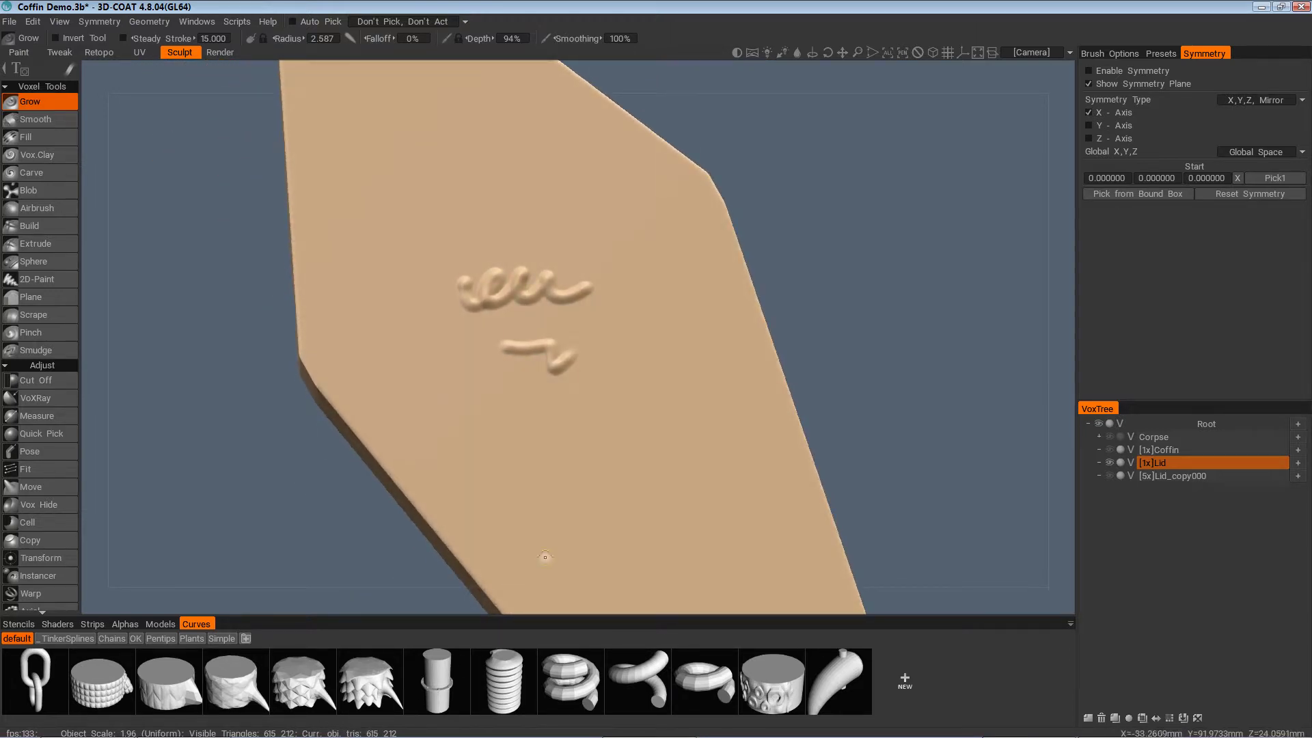
alt+drag(699, 472, 1029, 424)
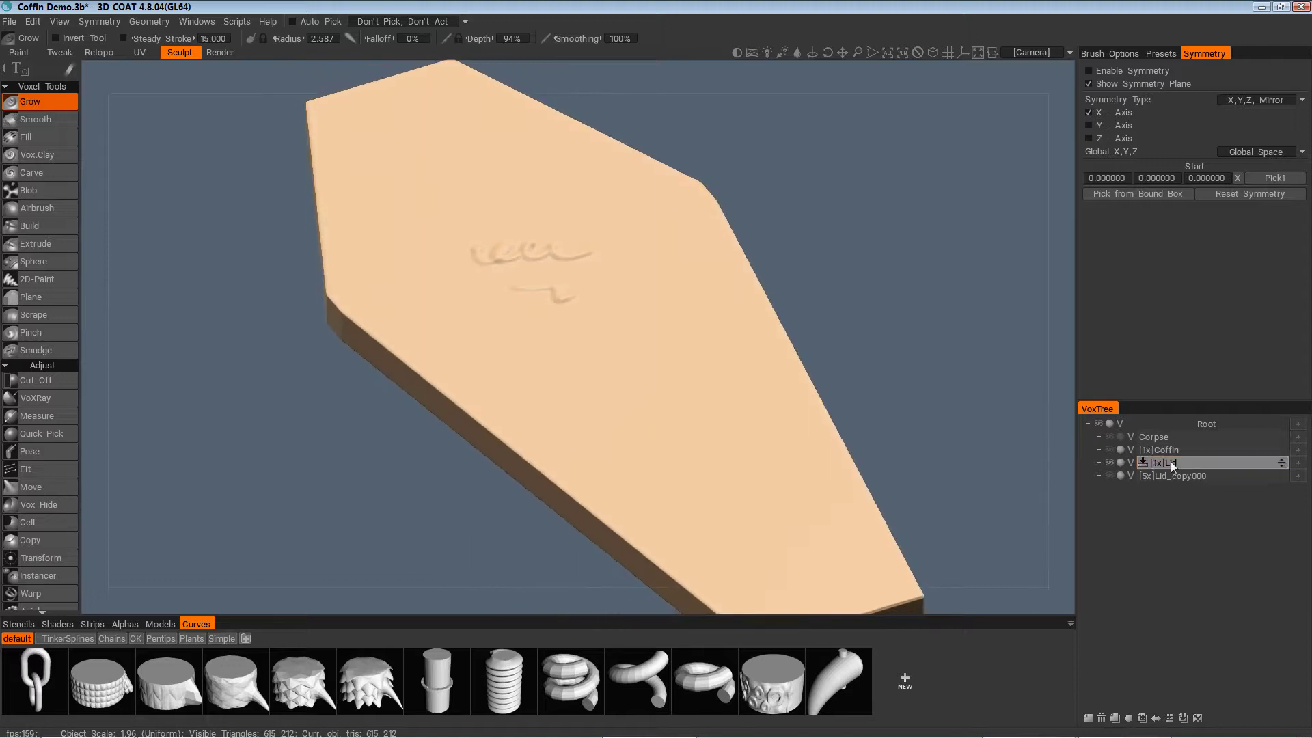
Undo both Grow test strokes on the Lid's top surface
click(1198, 464)
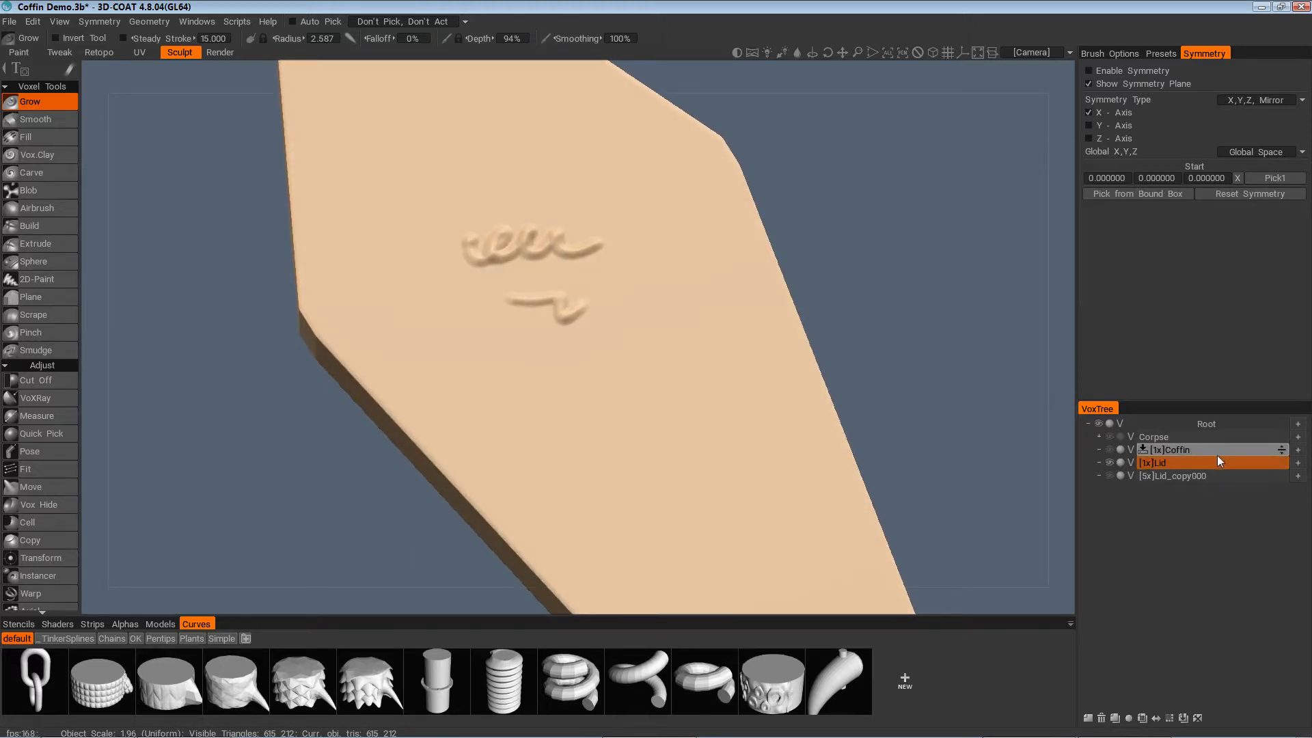
alt+drag(1029, 458, 690, 438)
key(ctrl+z)
key(ctrl+z)
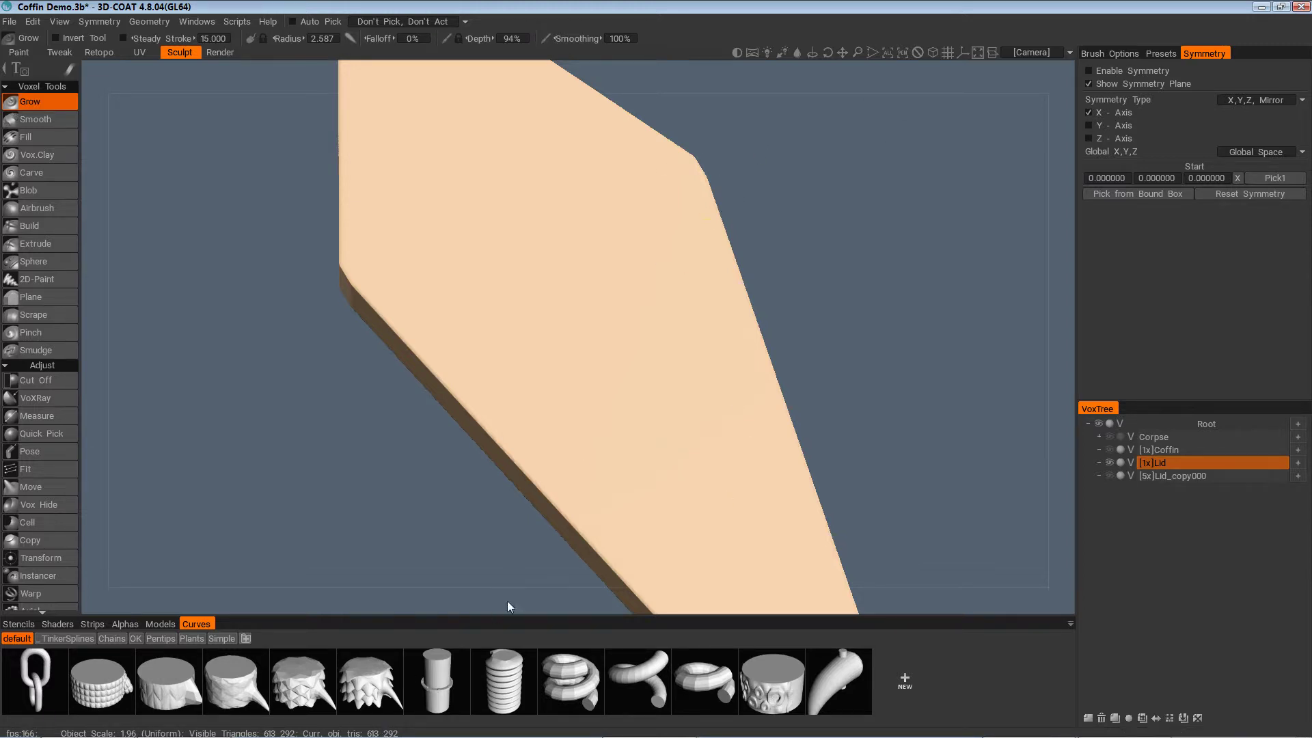
alt+right_drag(522, 593, 703, 457)
alt+drag(703, 457, 706, 480)
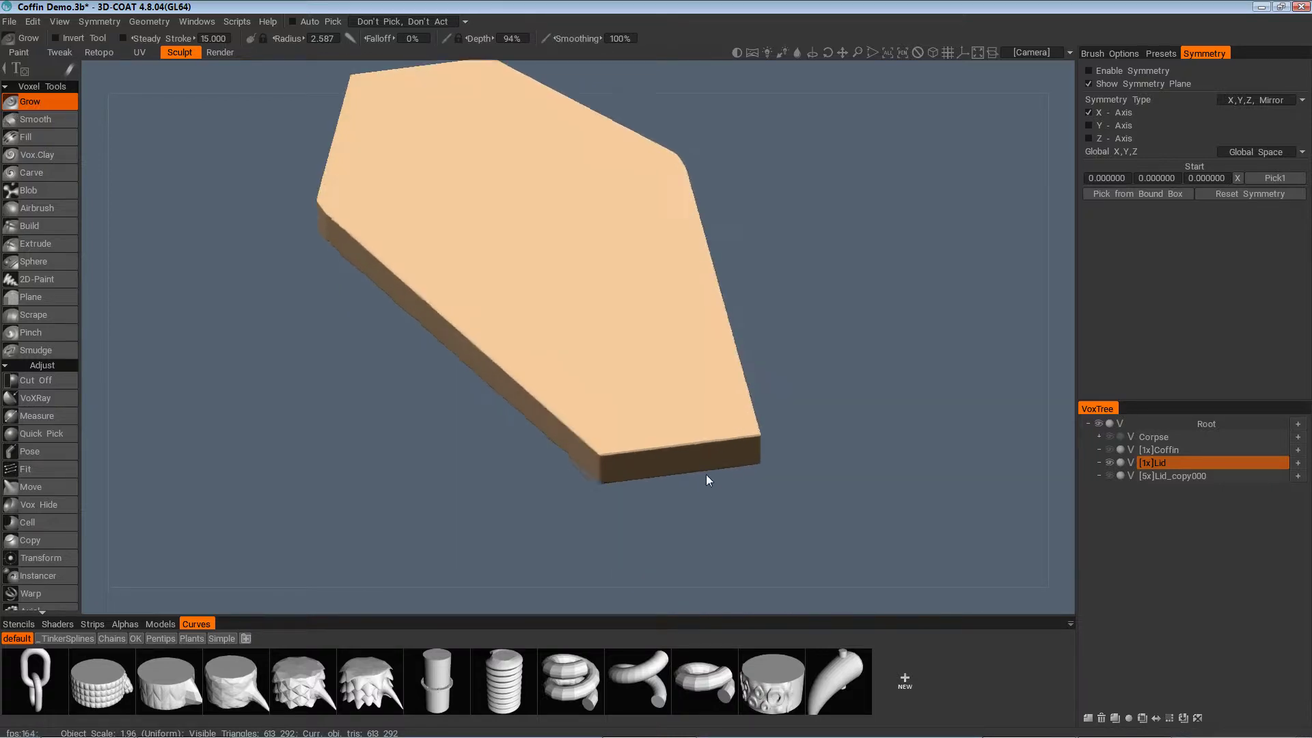
Create a degraded, lower-density duplicate of the Lid and inspect its edges
alt+right_drag(706, 480, 394, 678)
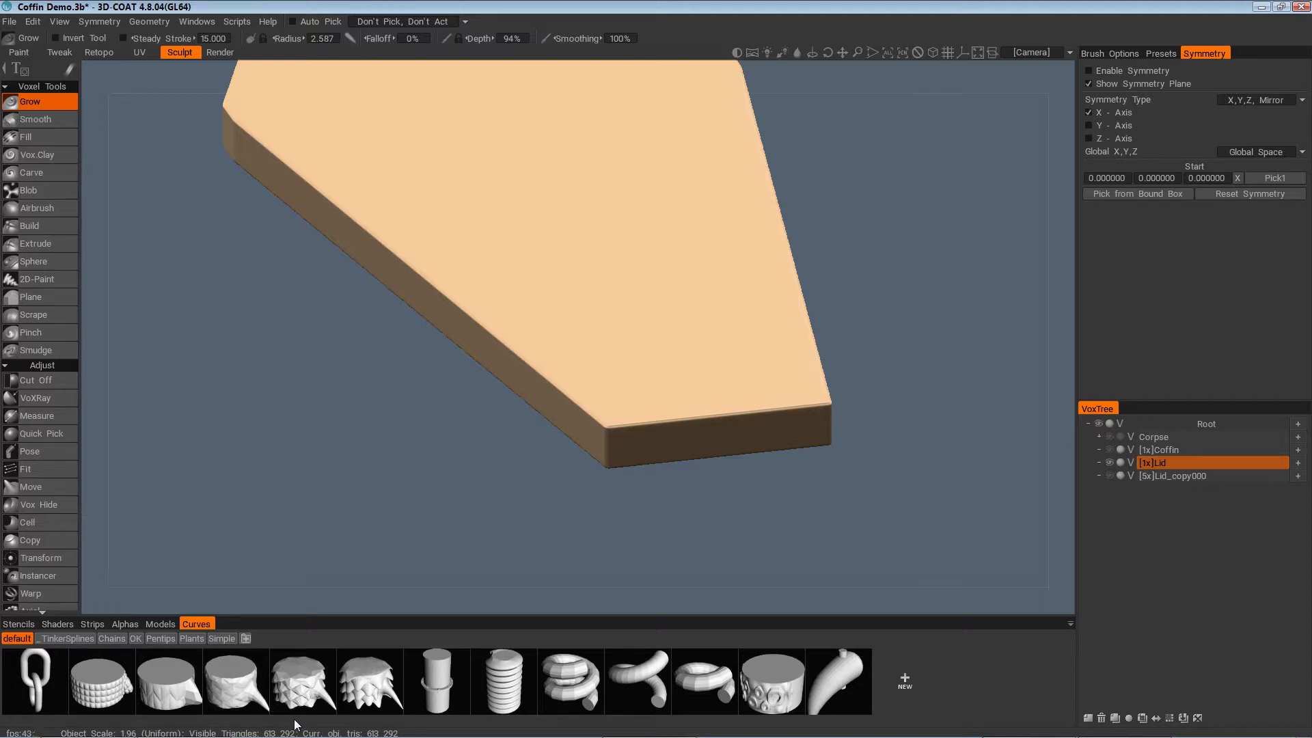
alt+right_drag(296, 726, 657, 459)
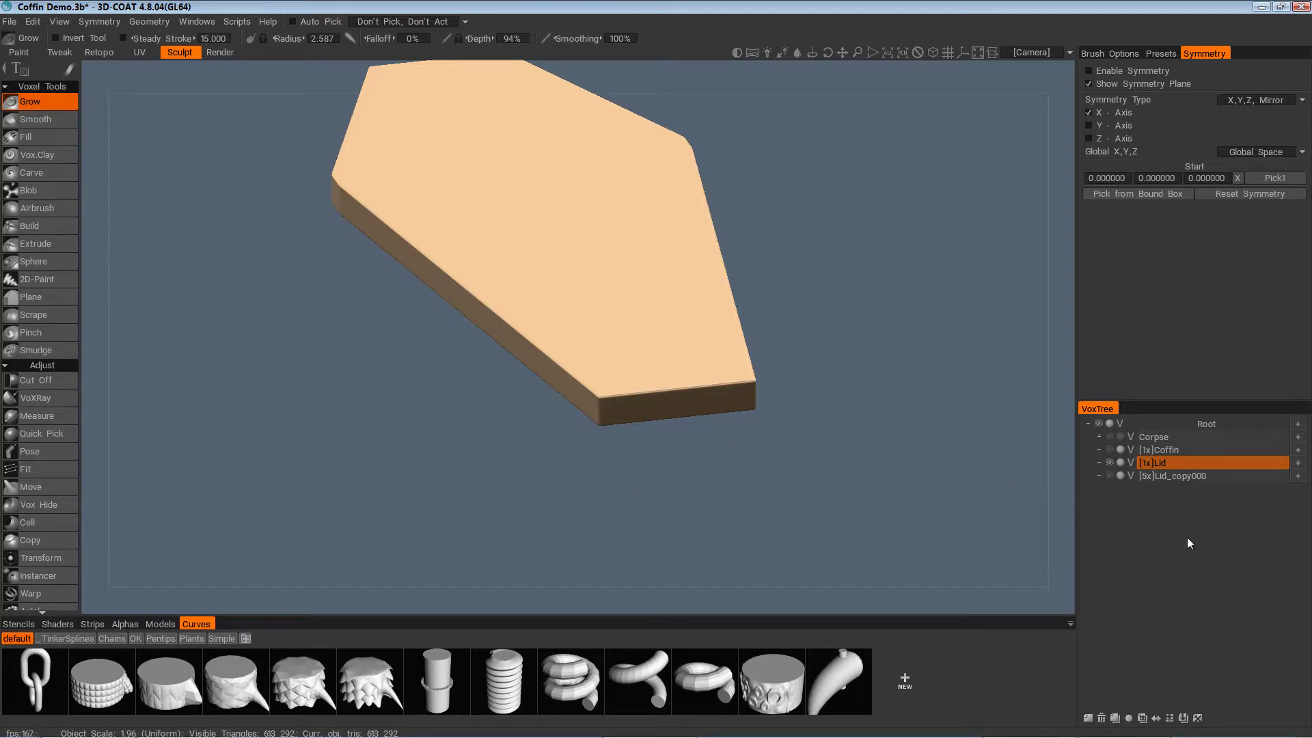
click(1184, 718)
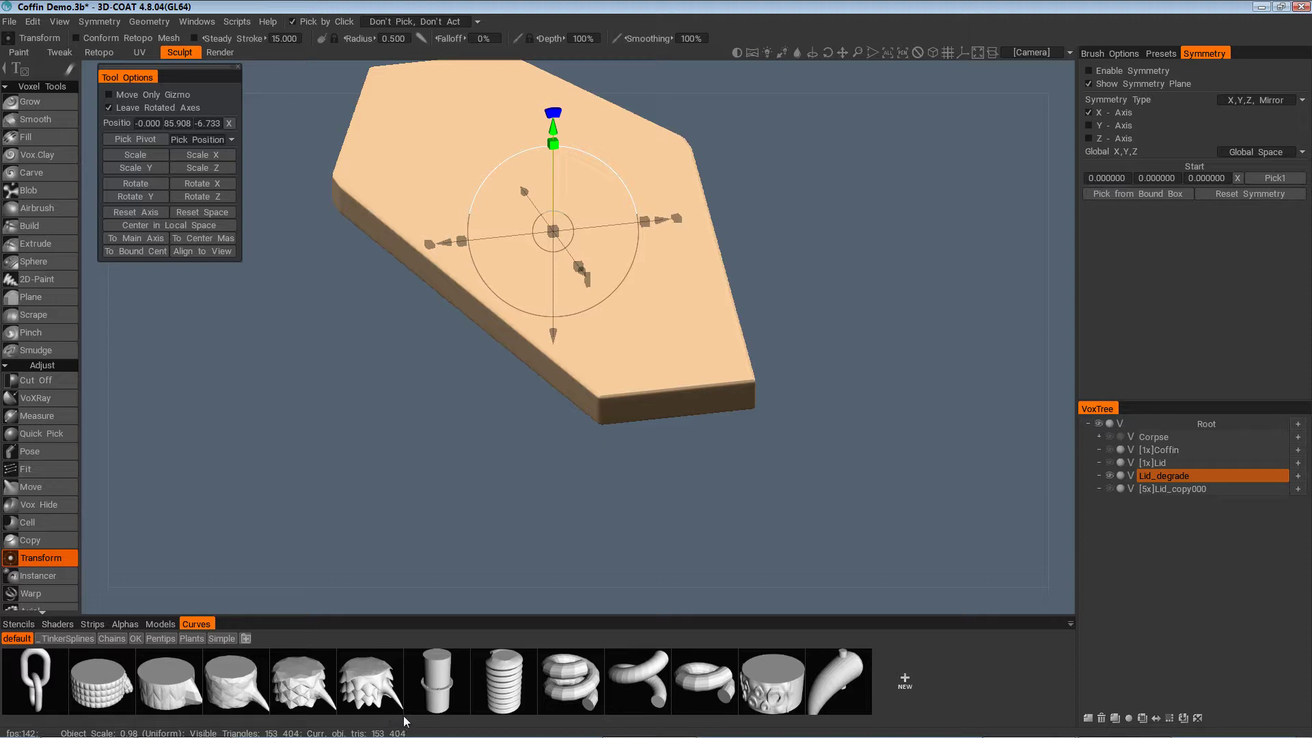
drag(625, 546, 779, 519)
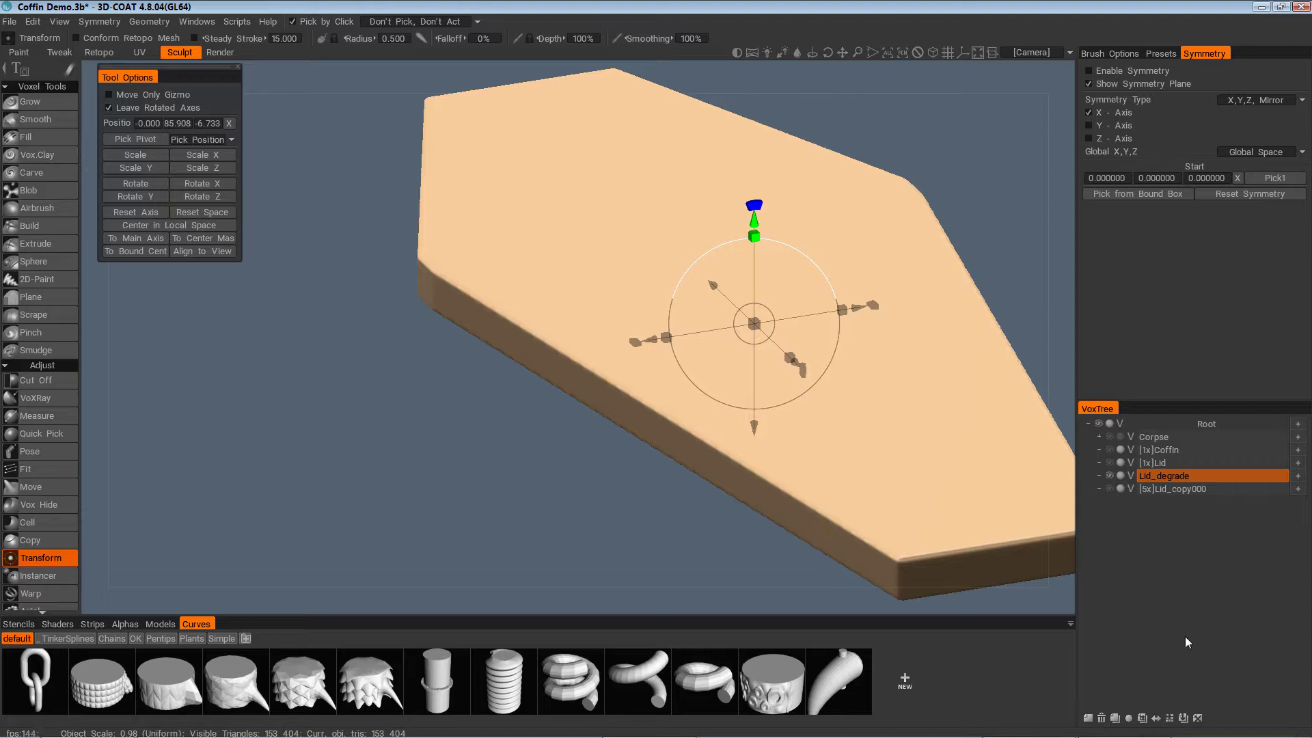
Delete the degraded Lid duplicate and make the original Lid the active, visible volume
click(1103, 719)
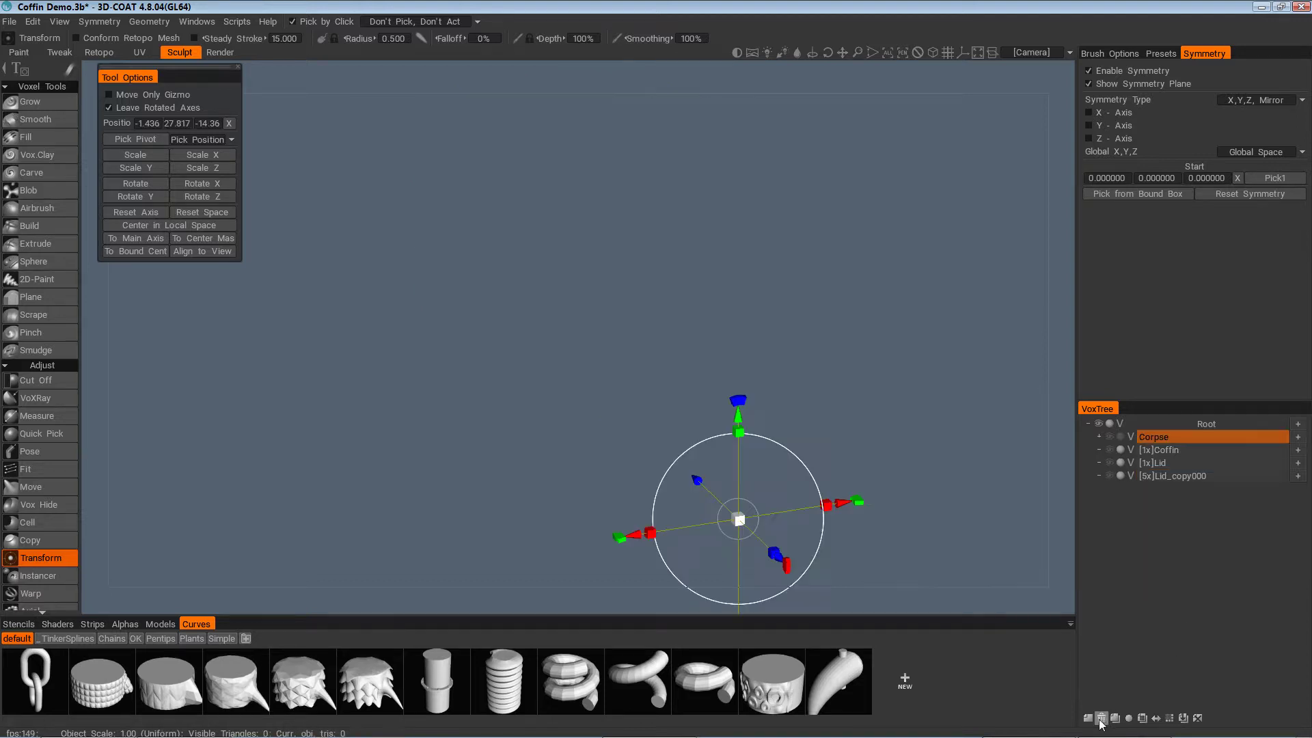
click(1177, 465)
click(1109, 463)
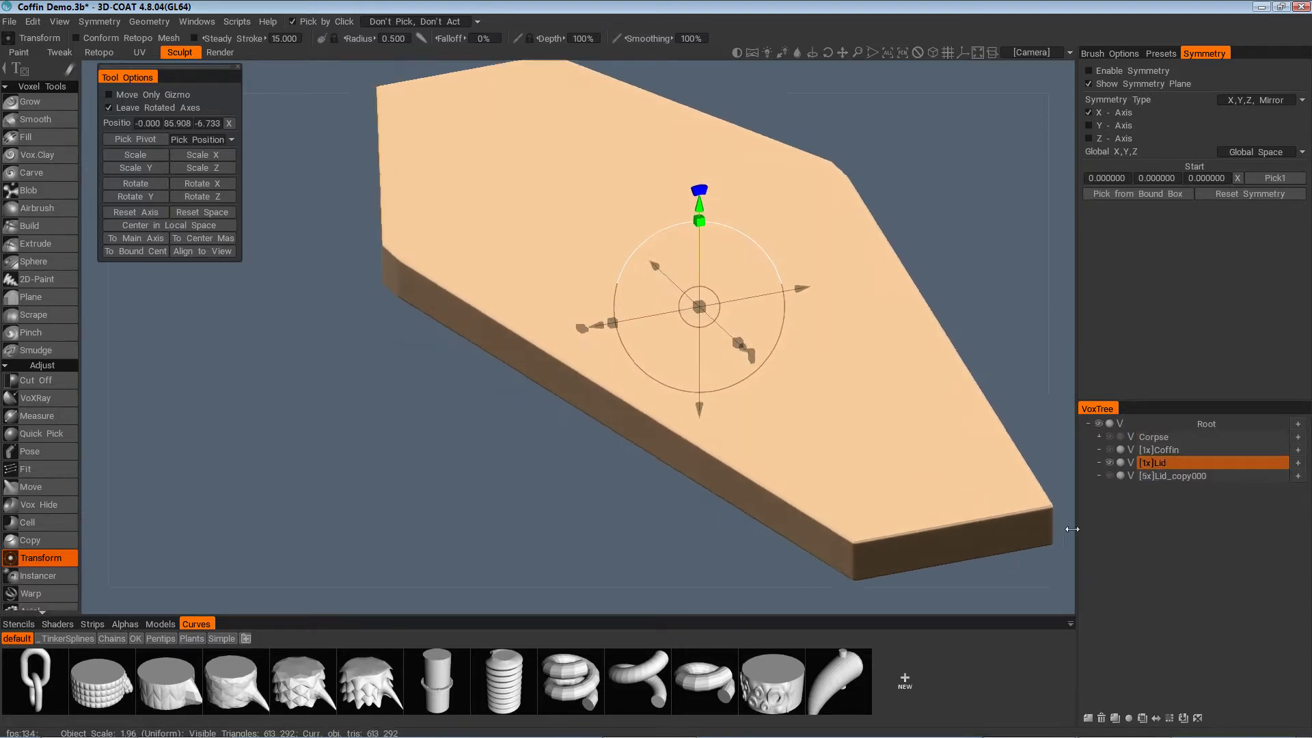
Resample the Lid to a required poly count of 200 000
scroll(30, 344, down, 10)
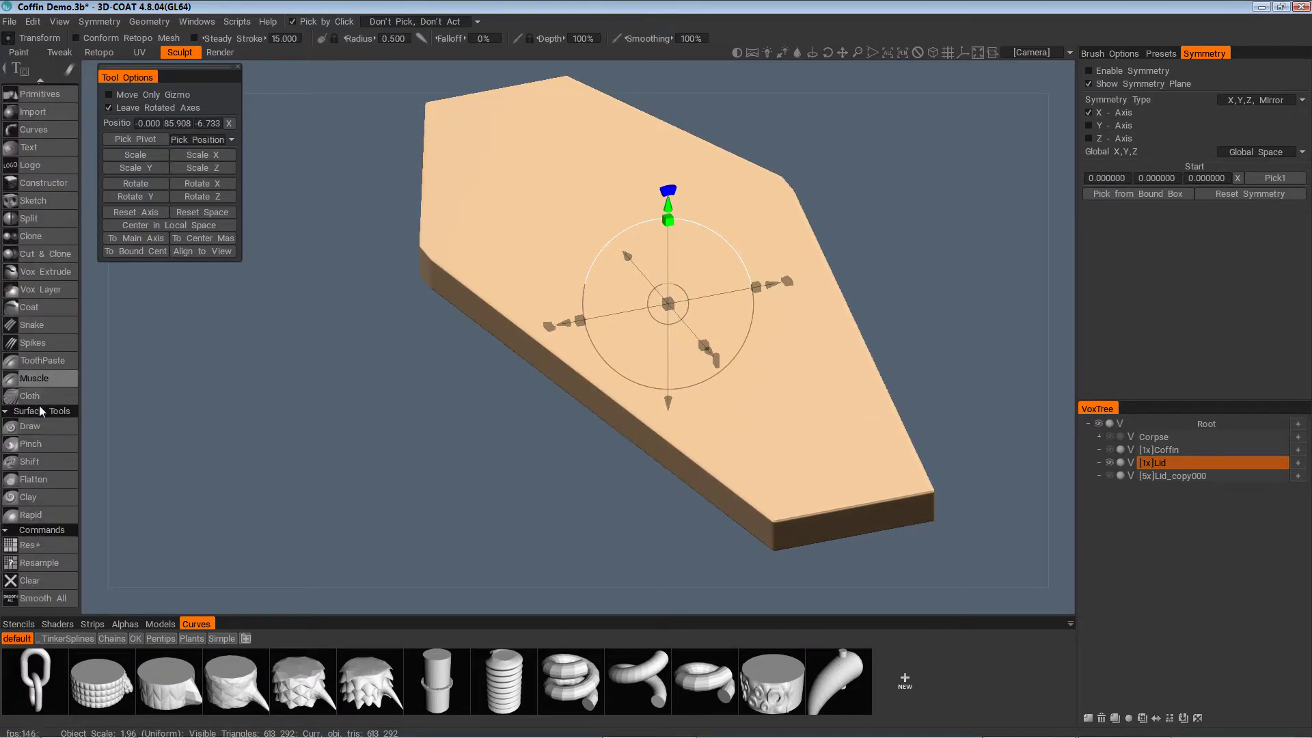
click(45, 563)
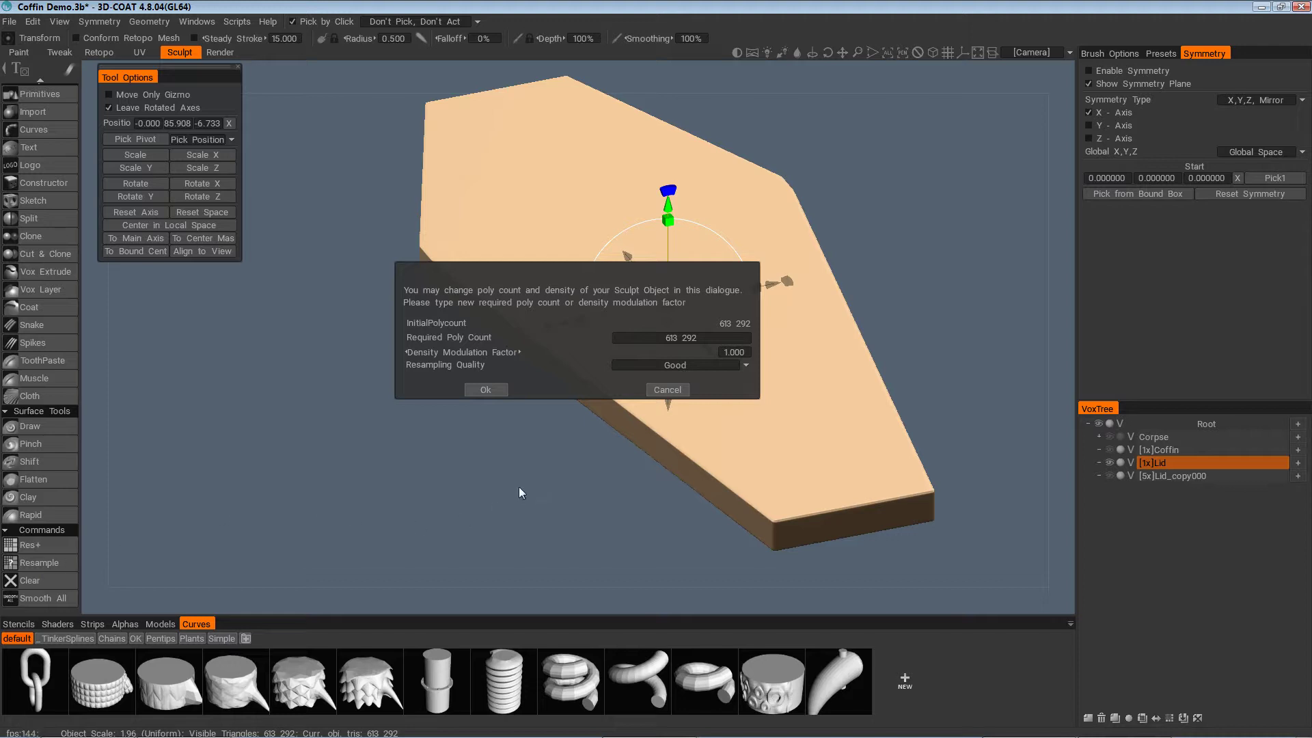
drag(567, 280, 356, 377)
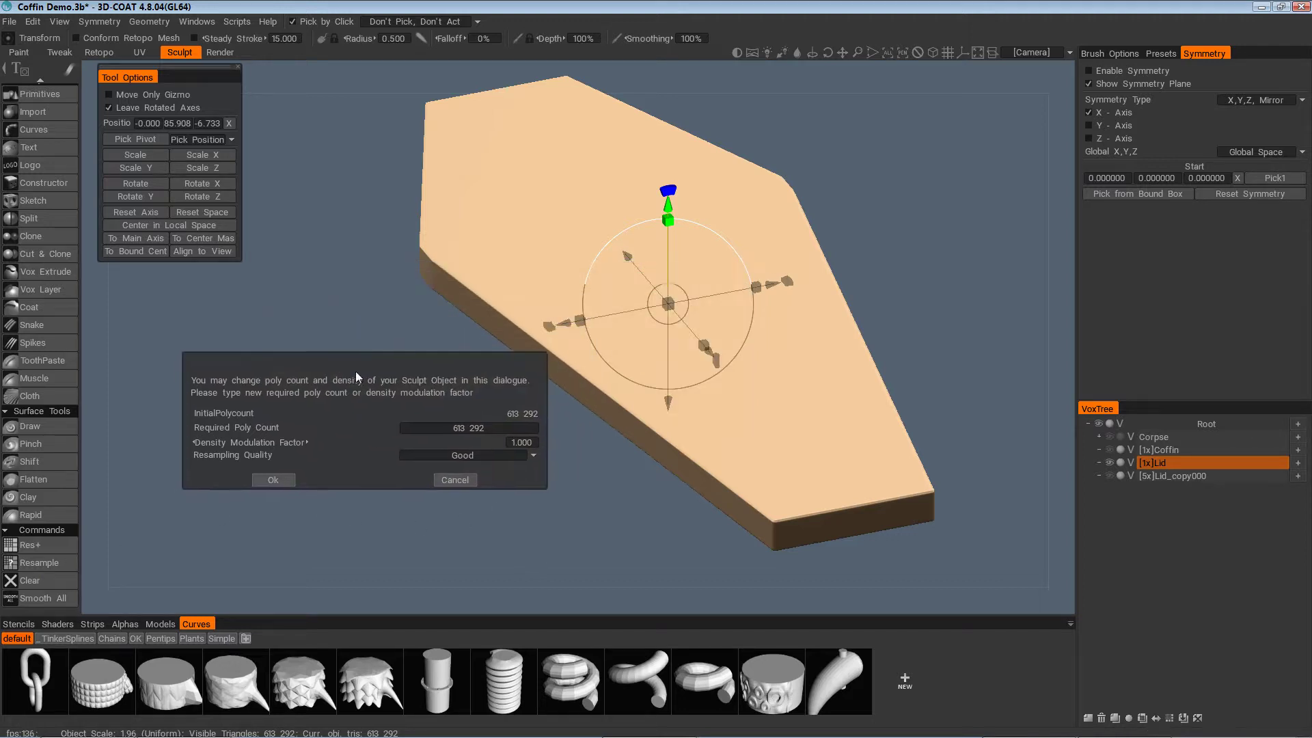
click(446, 429)
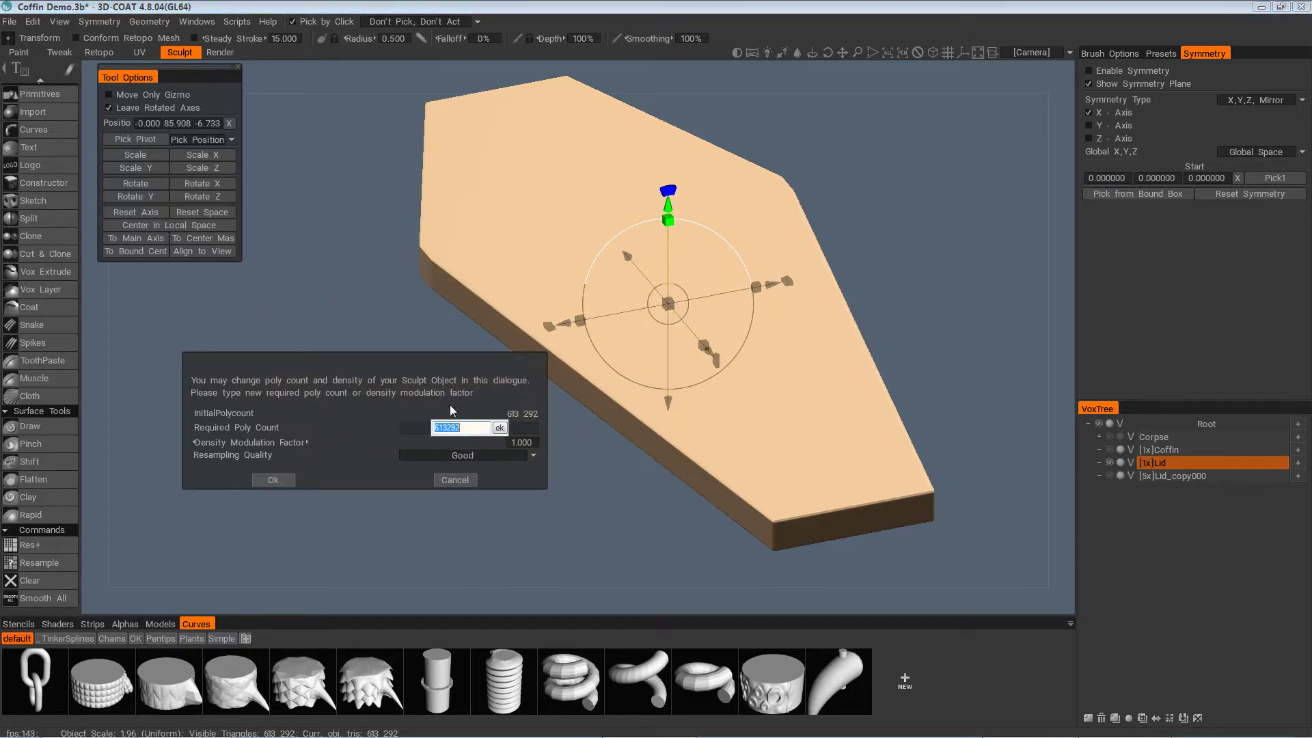
text(200 000)
key(Return)
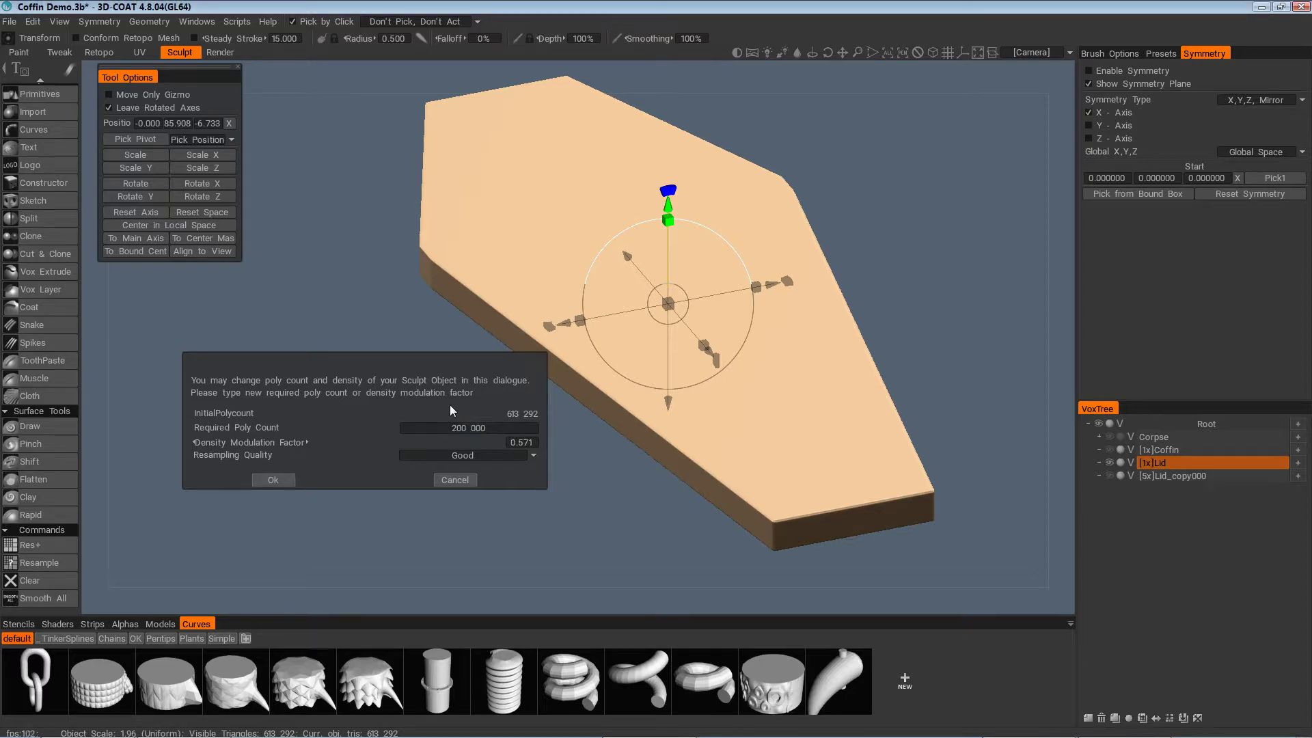
click(277, 480)
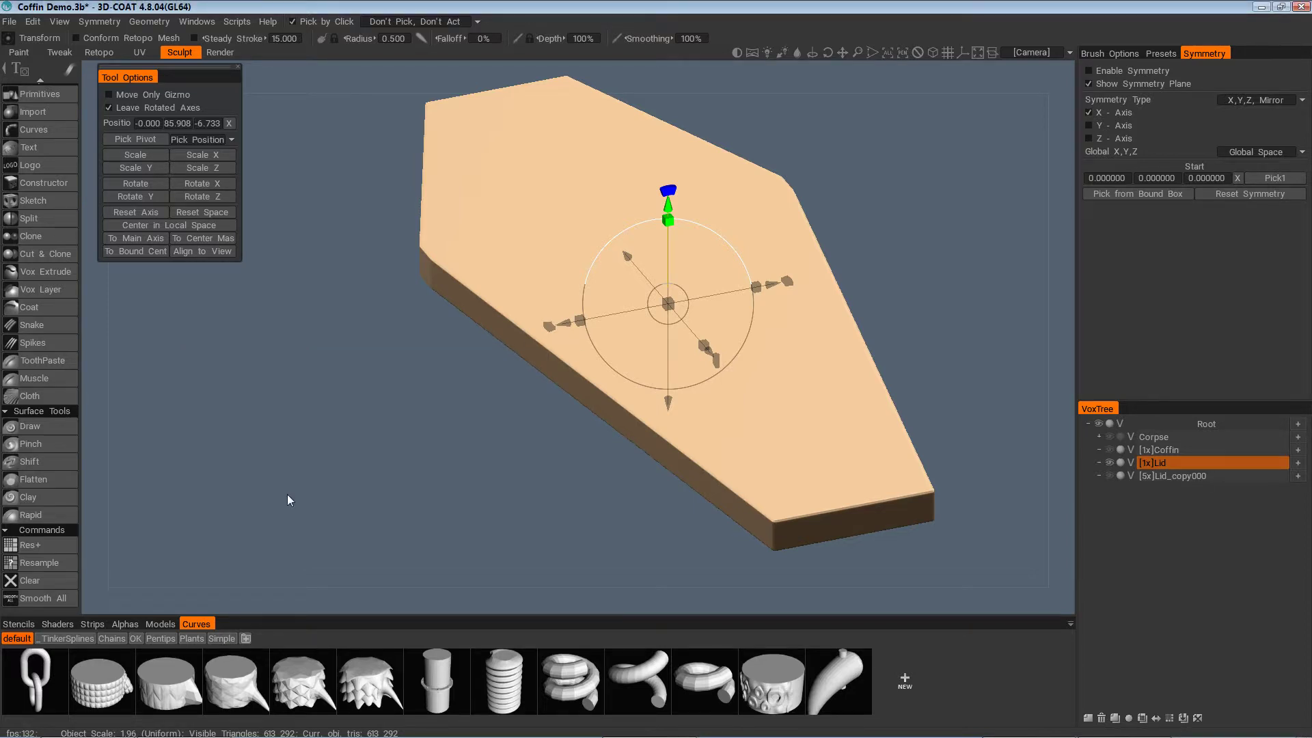
Inspect the resampled Lid's surface and edges, and undo the resampling
scroll(451, 533, up, 5)
drag(618, 547, 716, 495)
scroll(827, 559, down, 3)
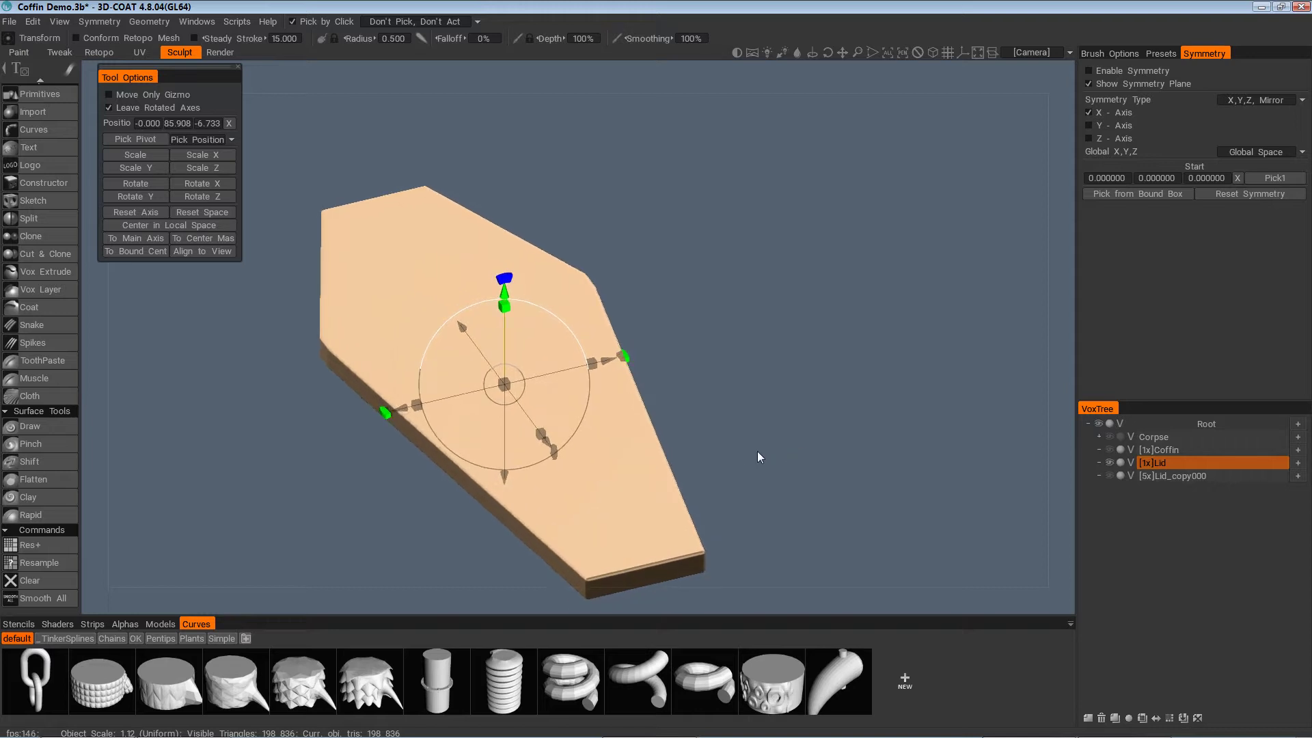
drag(757, 453, 393, 628)
scroll(711, 462, up, 4)
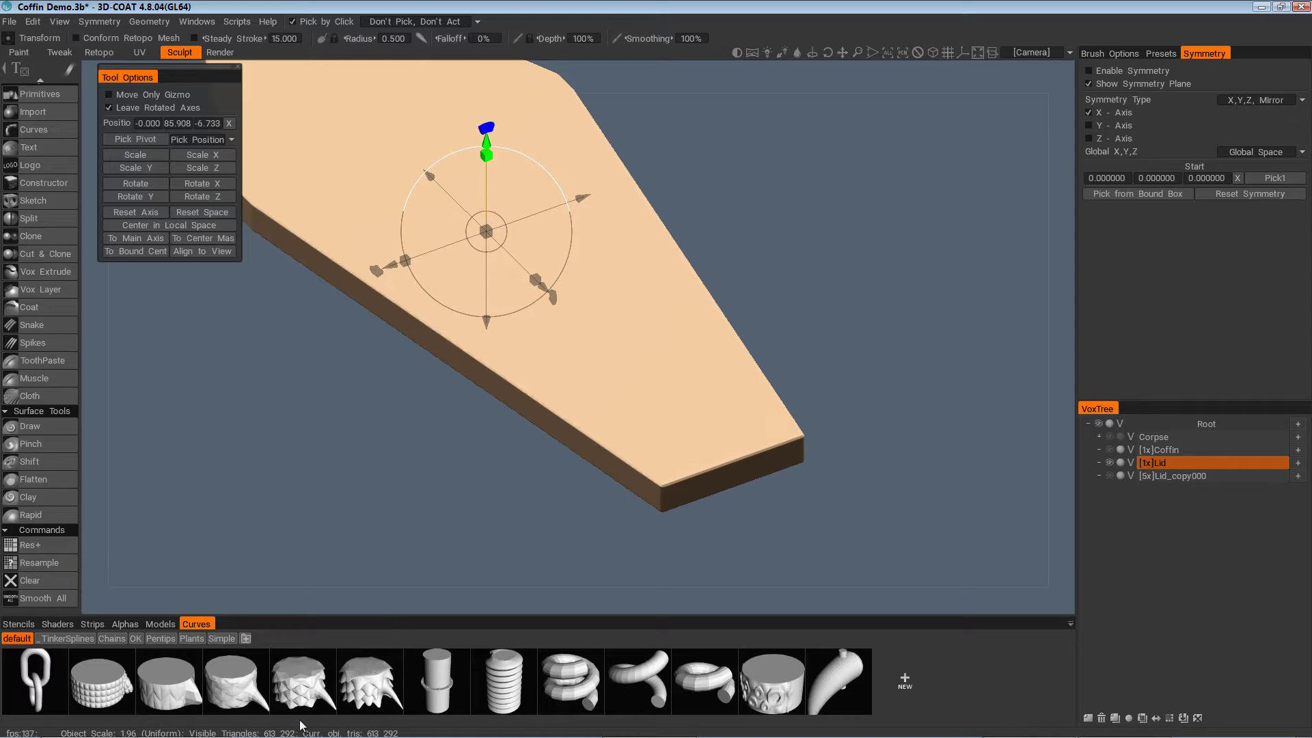
mouse_move(616, 515)
mouse_down()
mouse_move(638, 504)
mouse_move(582, 537)
mouse_move(597, 507)
mouse_up()
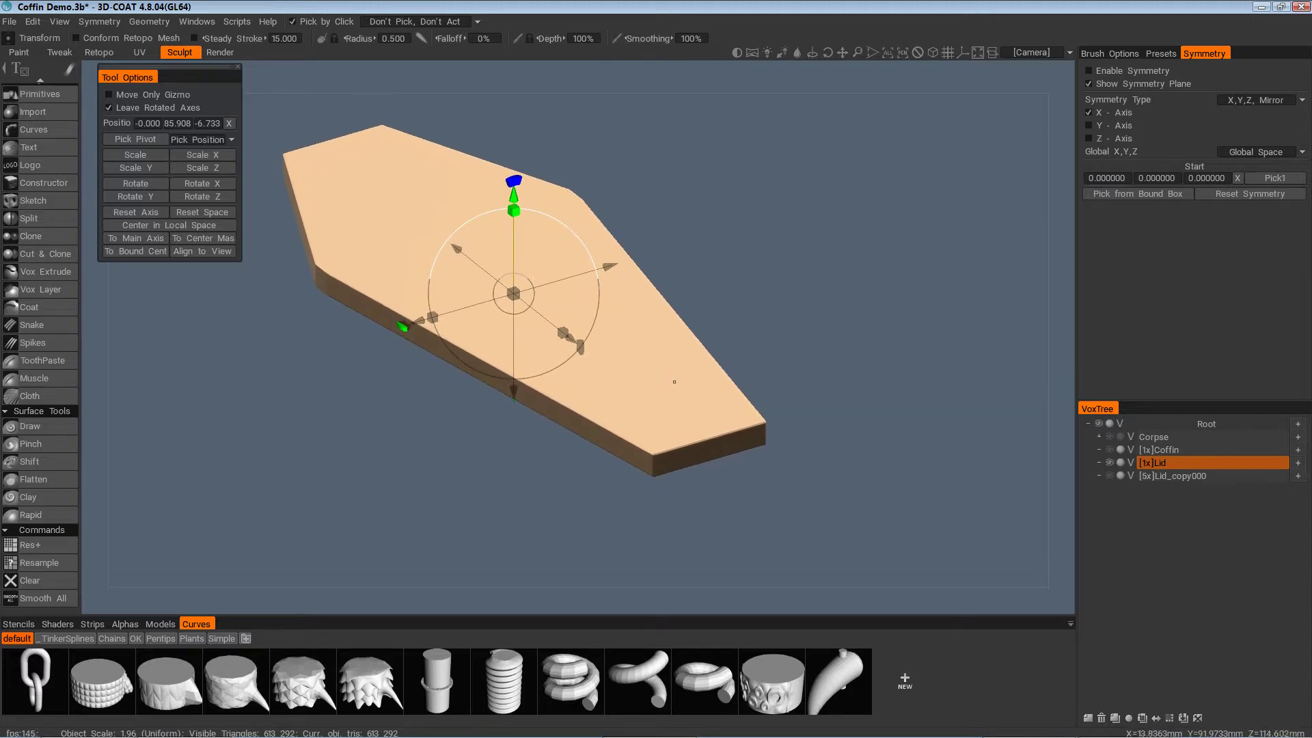
Delete the existing Lid_copy000 layer from the VoxTree
drag(674, 383, 673, 490)
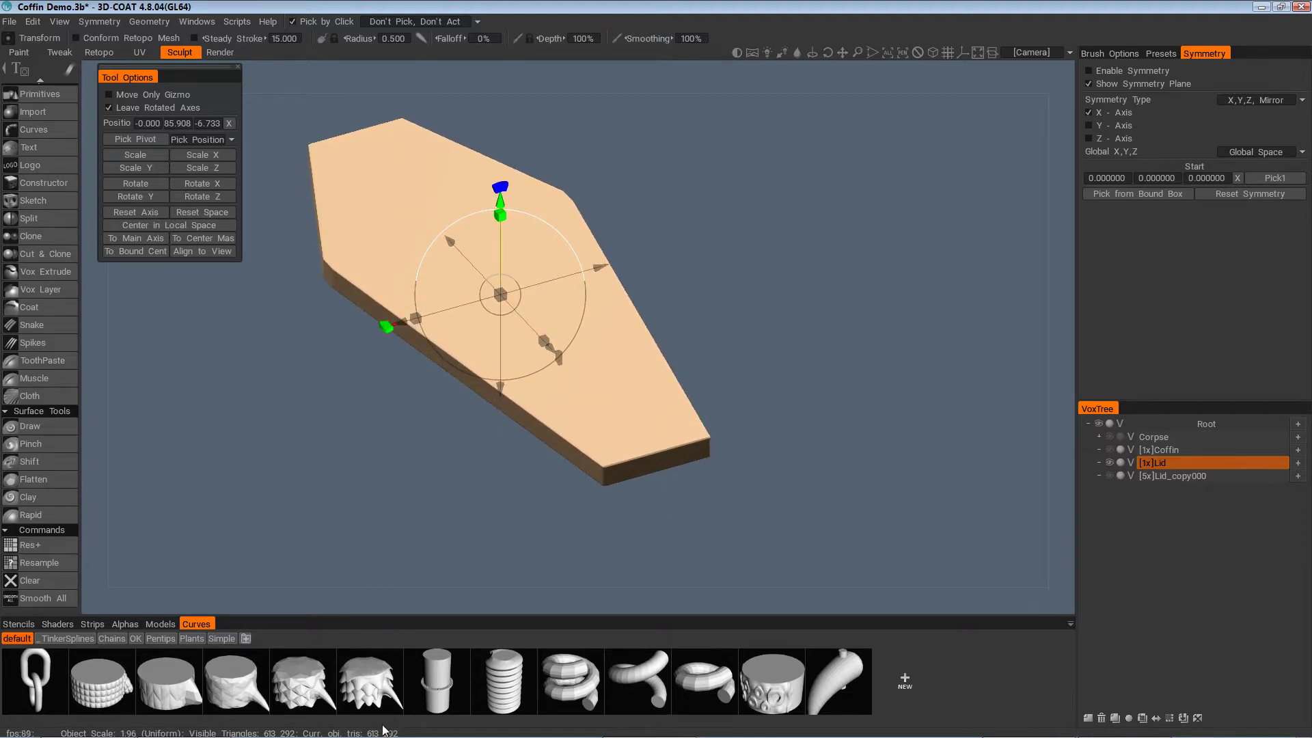
drag(695, 495, 1129, 510)
click(1197, 475)
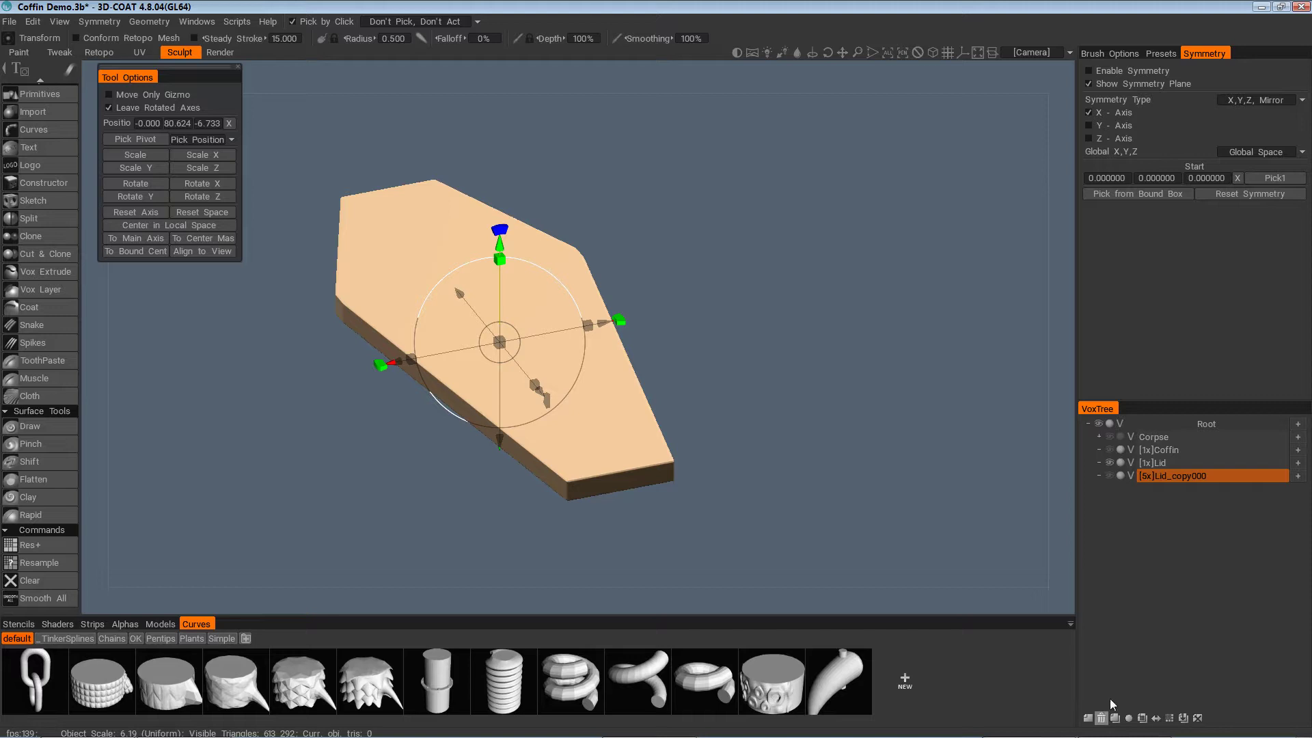
click(1102, 718)
Duplicate the Lid layer and ghost the original Lid, leaving the Coffin layer hidden and the new copy selected
click(1200, 463)
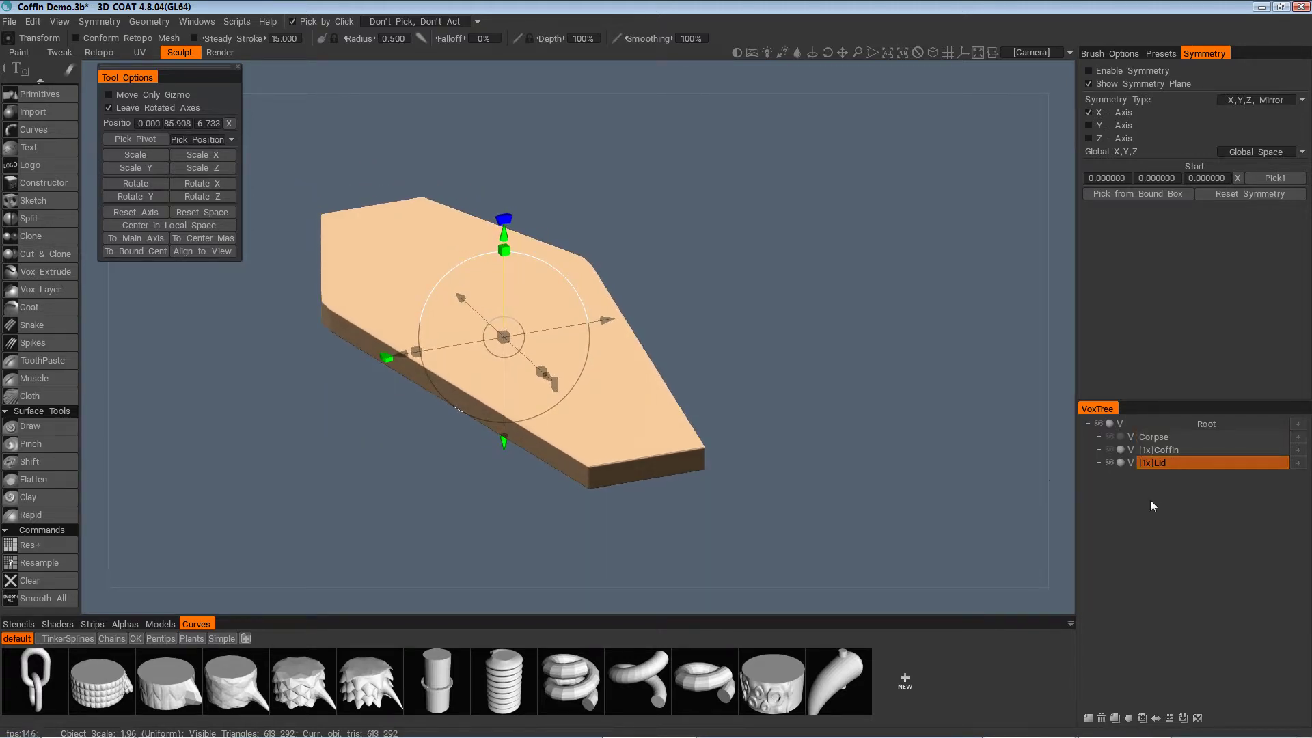
click(1109, 450)
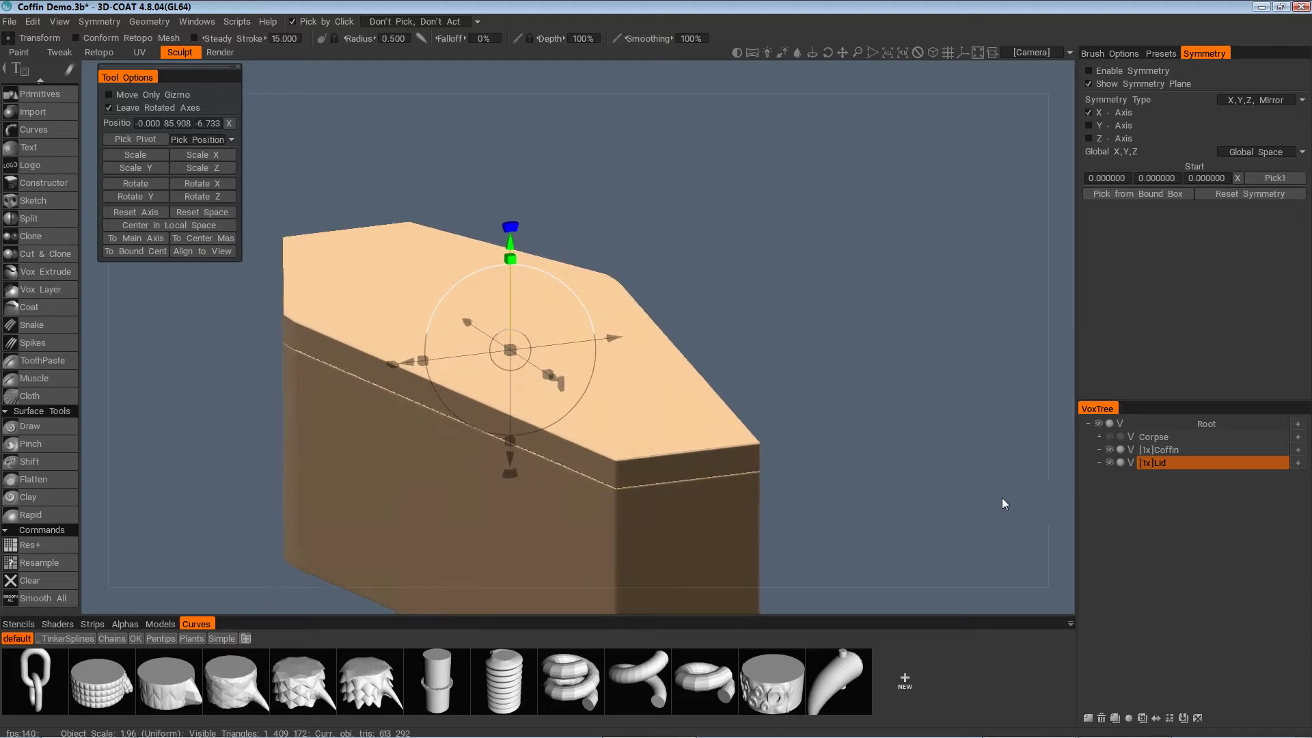
click(1115, 719)
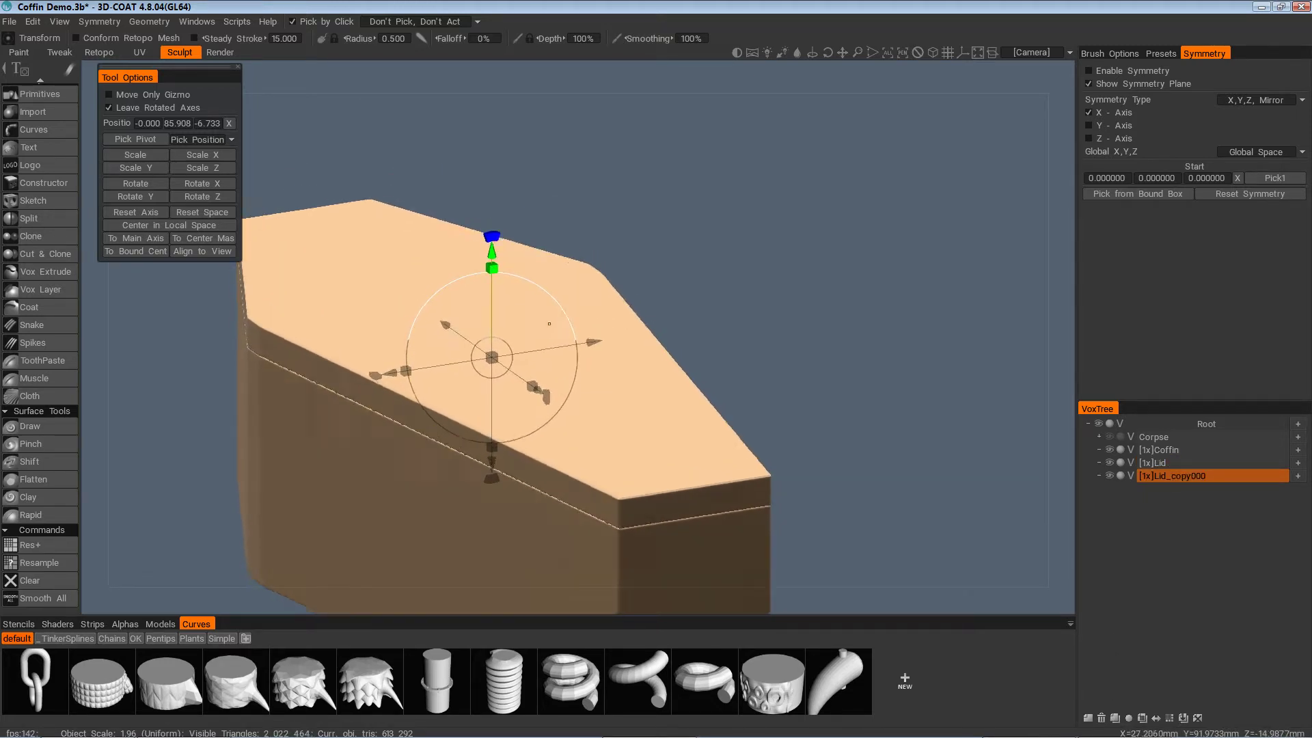
click(1109, 450)
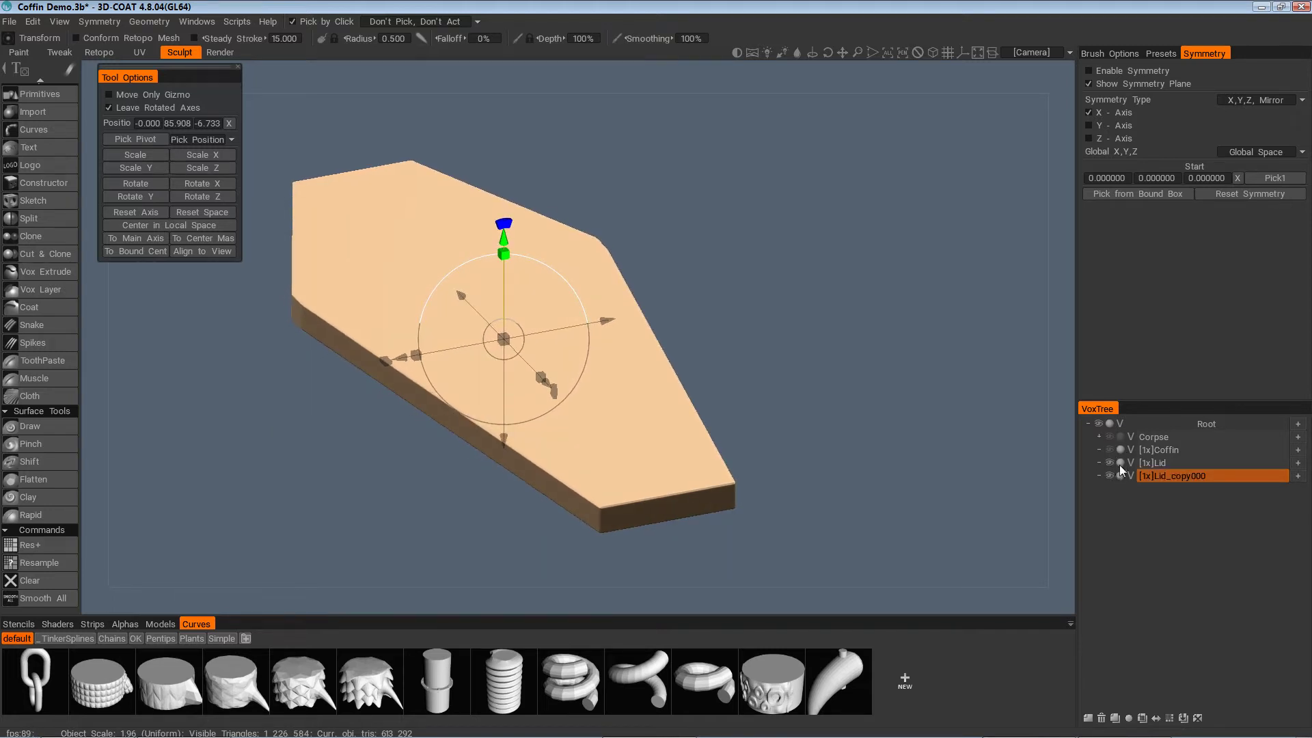
double_click(1174, 478)
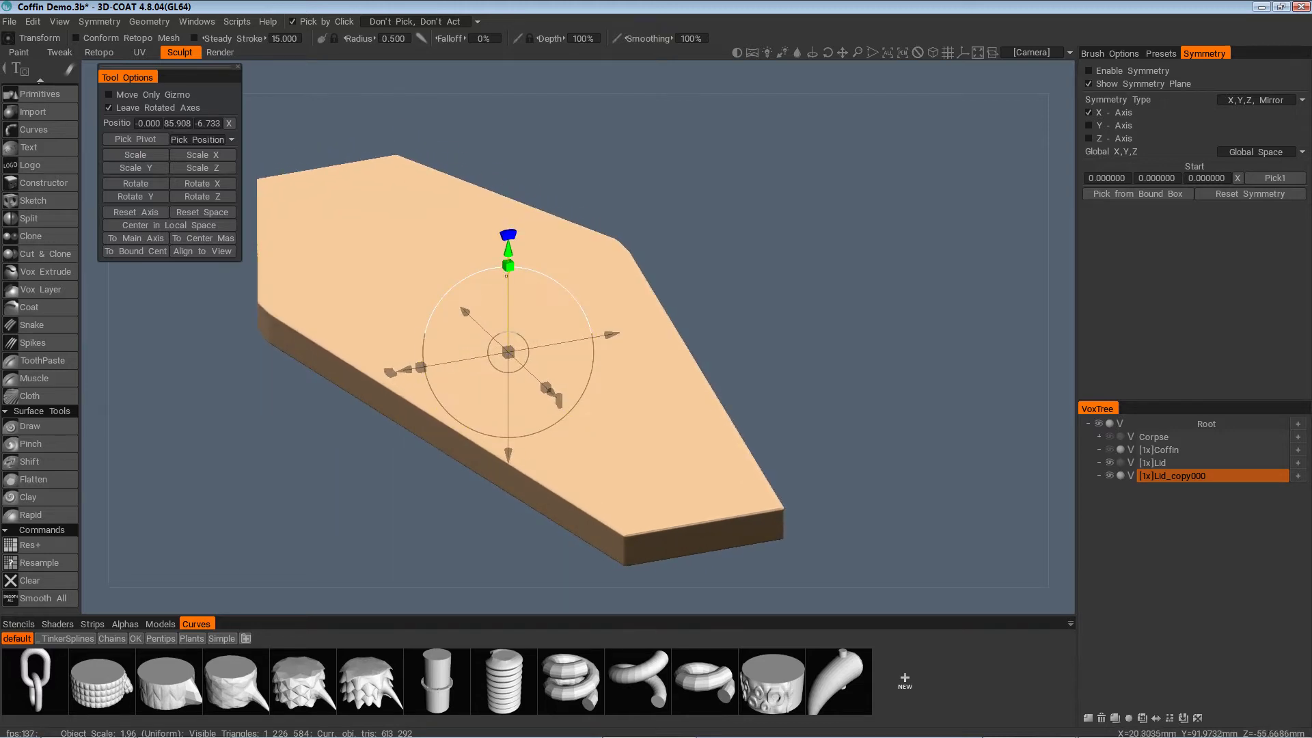
Scale the lid copy down along its vertical axis to make it a thinner slab
drag(509, 268, 500, 316)
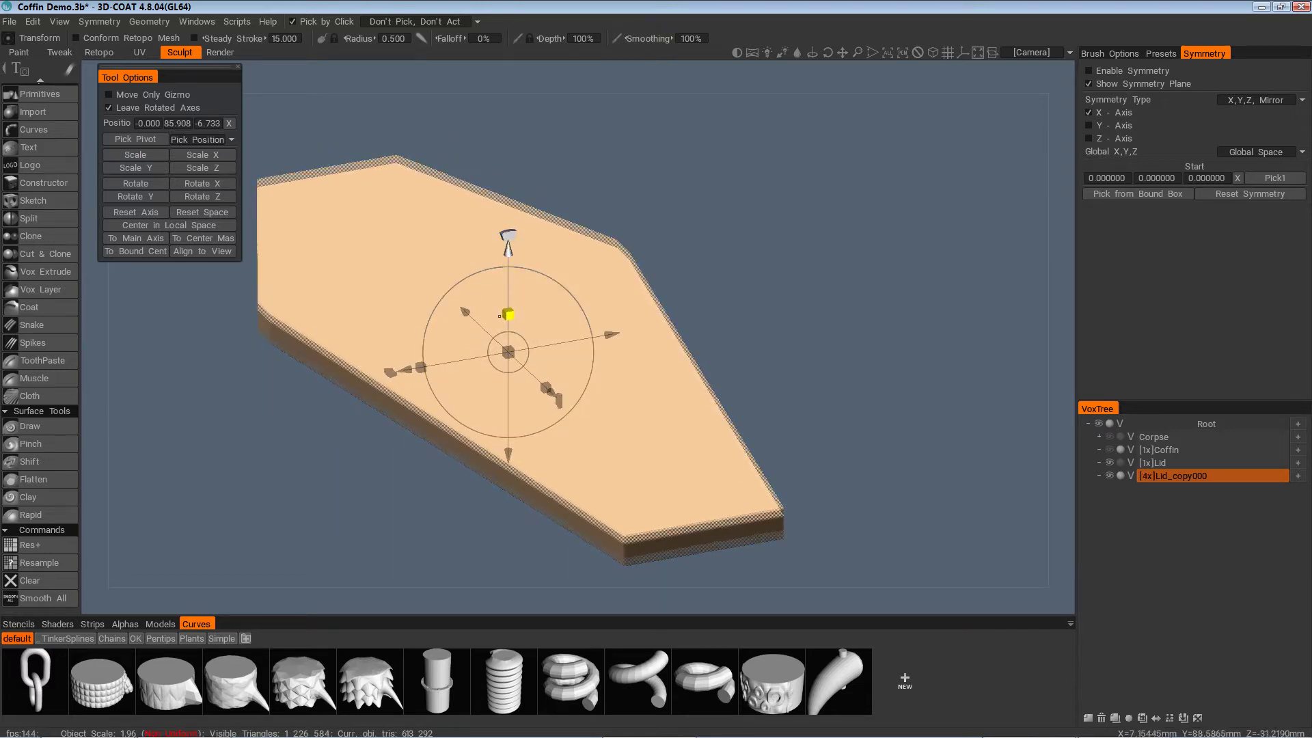
mouse_move(170, 736)
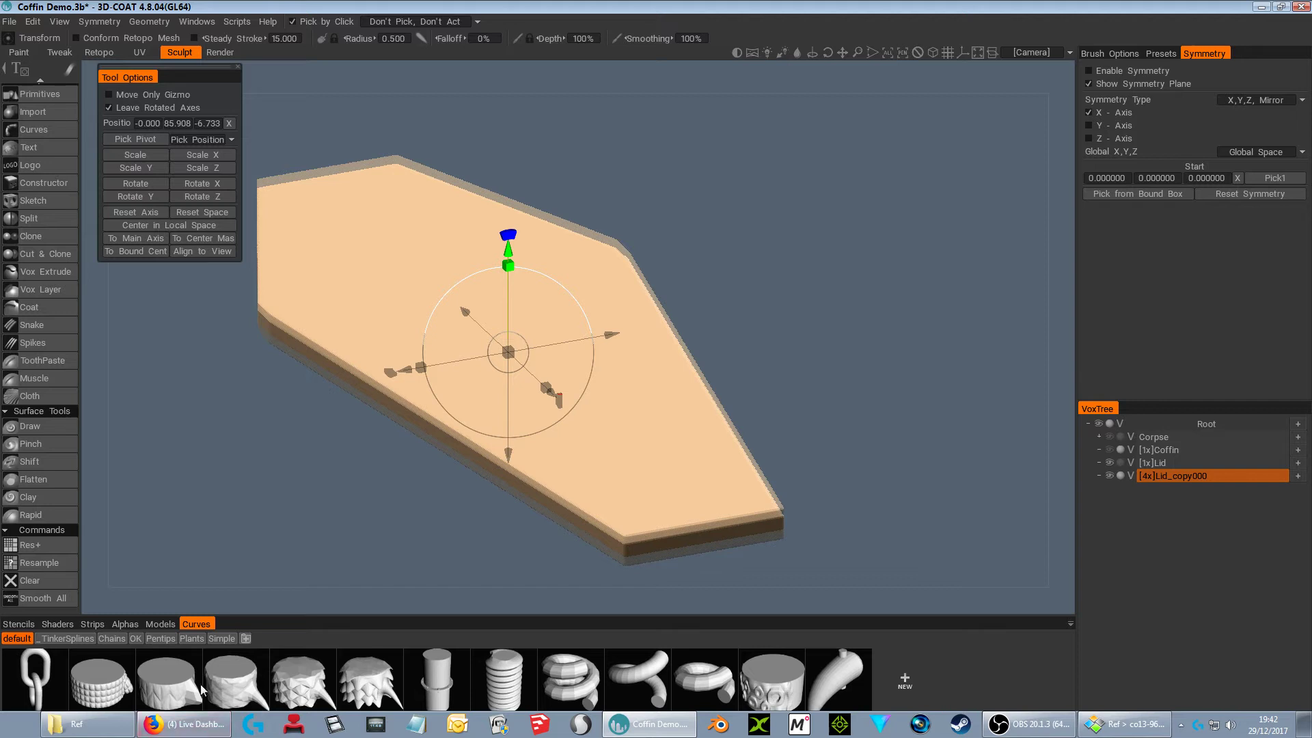
scroll(498, 477, up, 5)
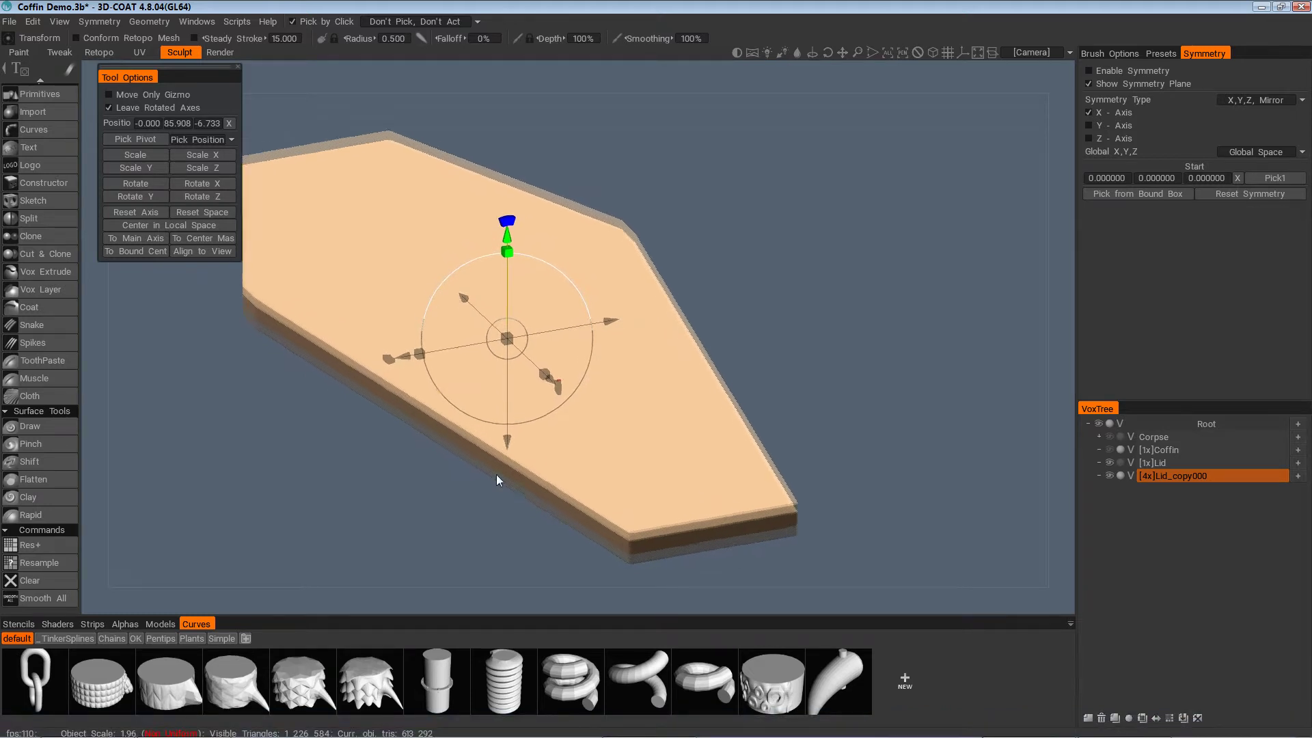
Scale the flattened copy outward so it projects slightly beyond the lid's outline, and convert the layer to uniform space
mouse_move(498, 344)
mouse_down()
mouse_move(587, 411)
mouse_move(562, 392)
mouse_up()
scroll(498, 344, down, 4)
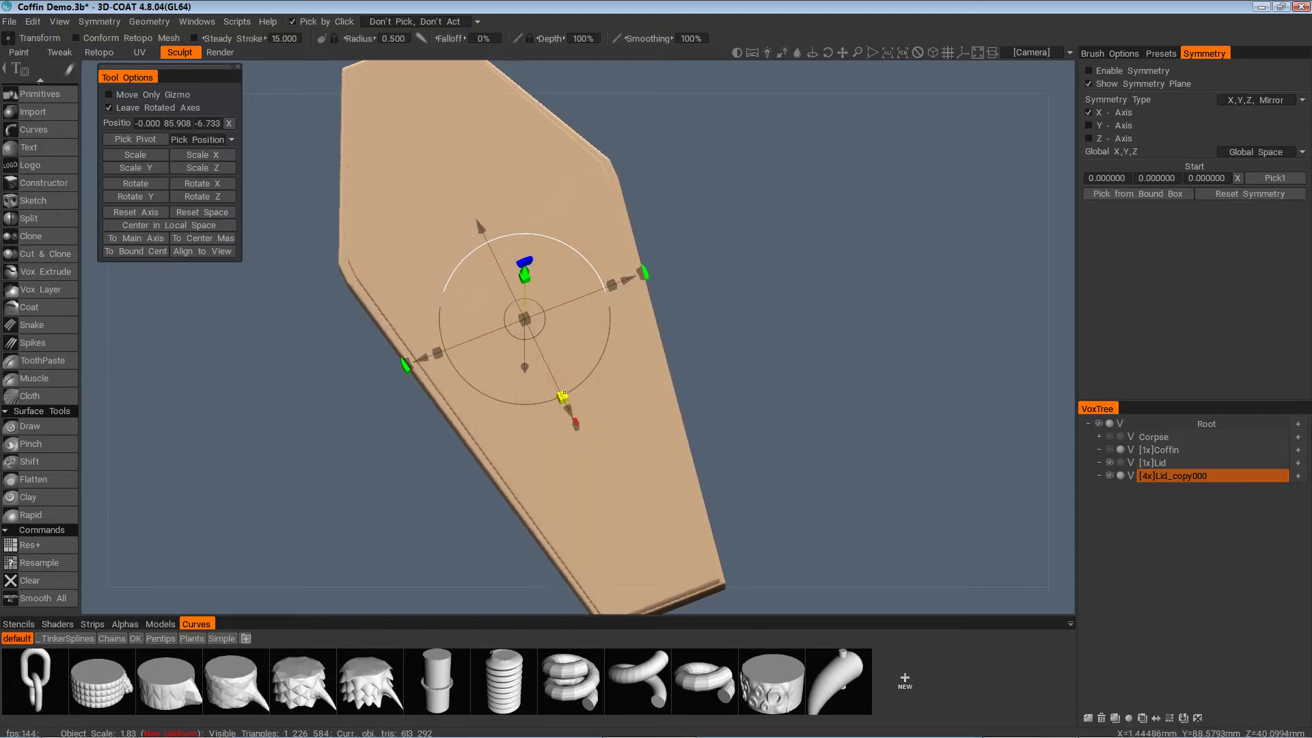
alt+middle_drag(562, 398, 561, 386)
drag(561, 382, 562, 382)
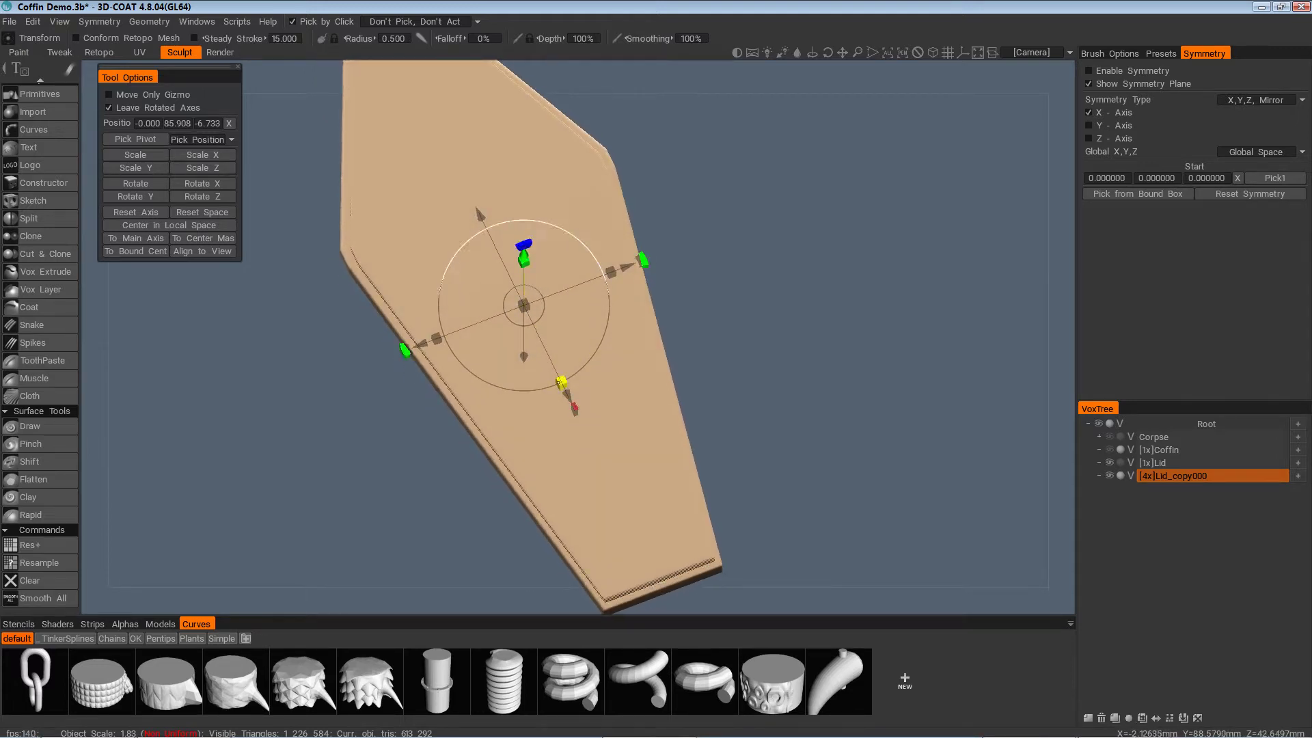
scroll(647, 401, down, 2)
alt+drag(844, 336, 829, 334)
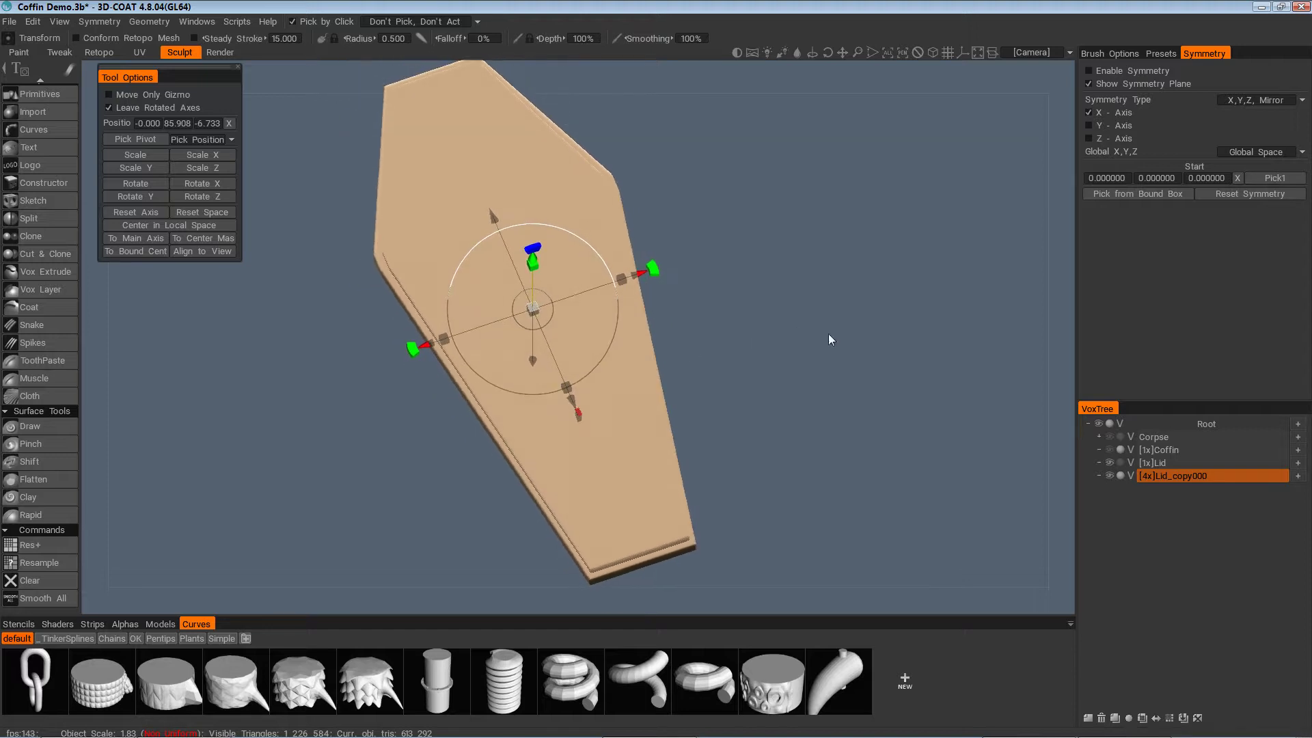
right_click(1207, 474)
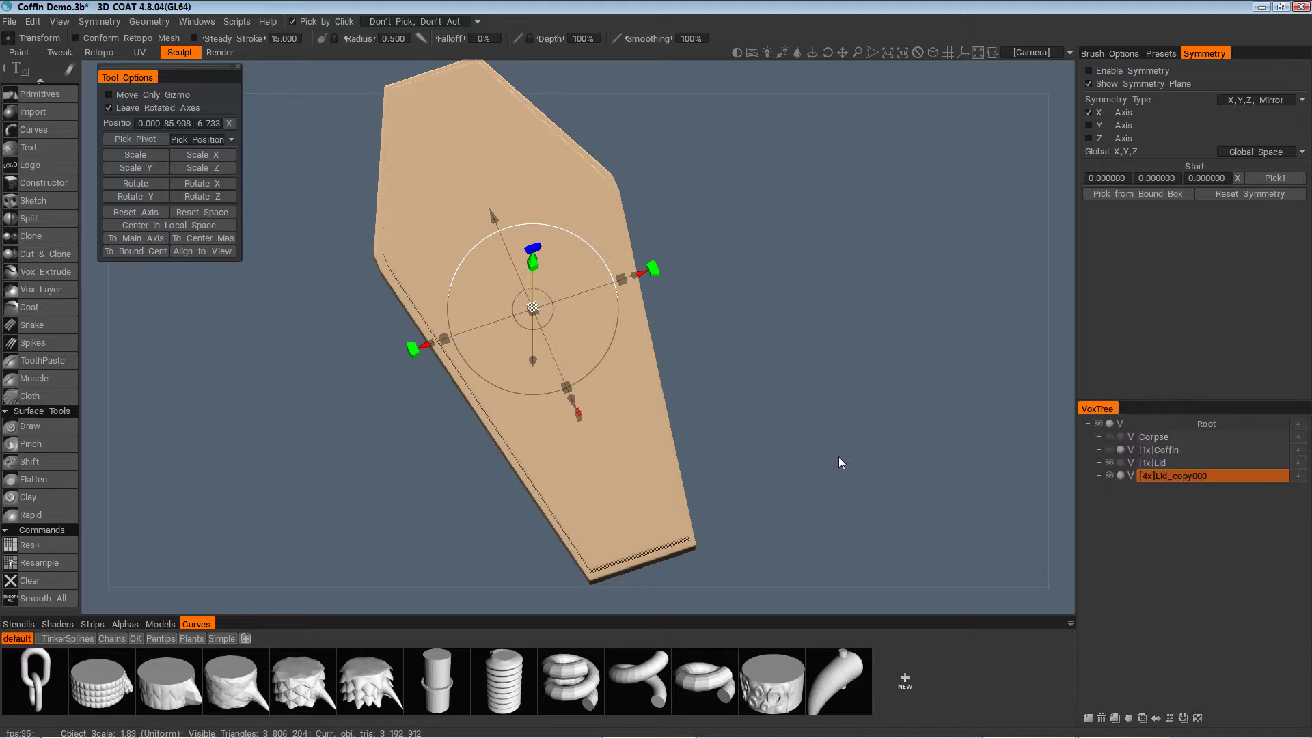
Lower the enlarged slab to the lid's bottom edge, at a vertical position of about 81.771, and unghost the Lid layer
scroll(847, 441, up, 5)
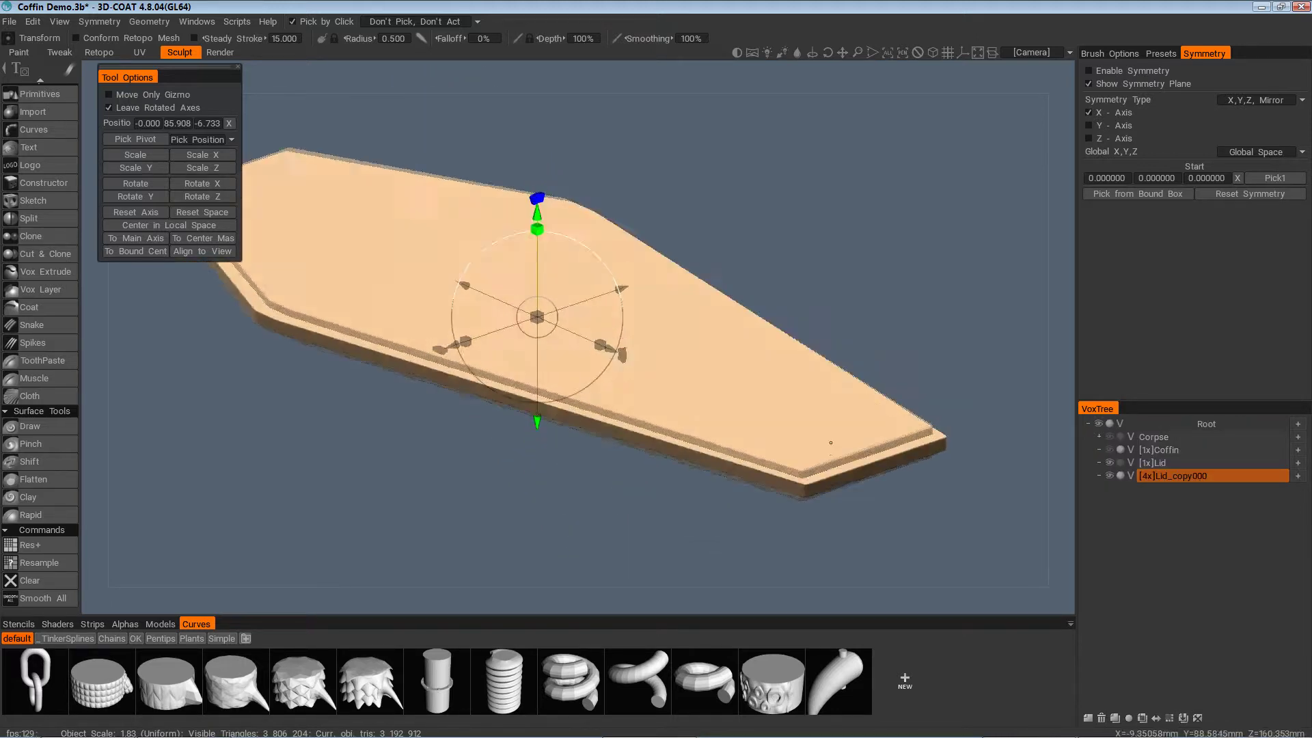
drag(636, 289, 576, 256)
click(1122, 463)
drag(977, 471, 713, 496)
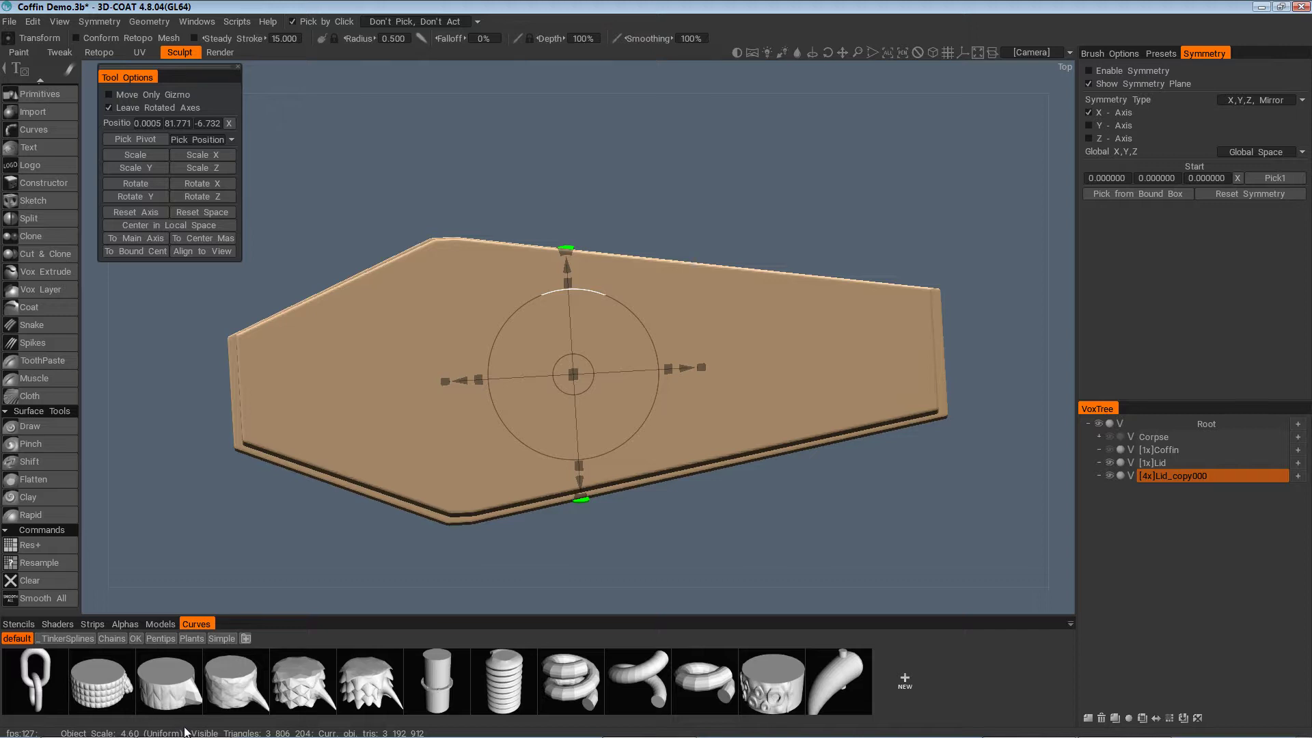
Examine how the projecting slab meets the lid, from above and from the sides
alt+drag(673, 512, 672, 472)
alt+middle_drag(672, 471, 678, 557)
alt+drag(678, 557, 703, 527)
alt+middle_drag(703, 526, 735, 471)
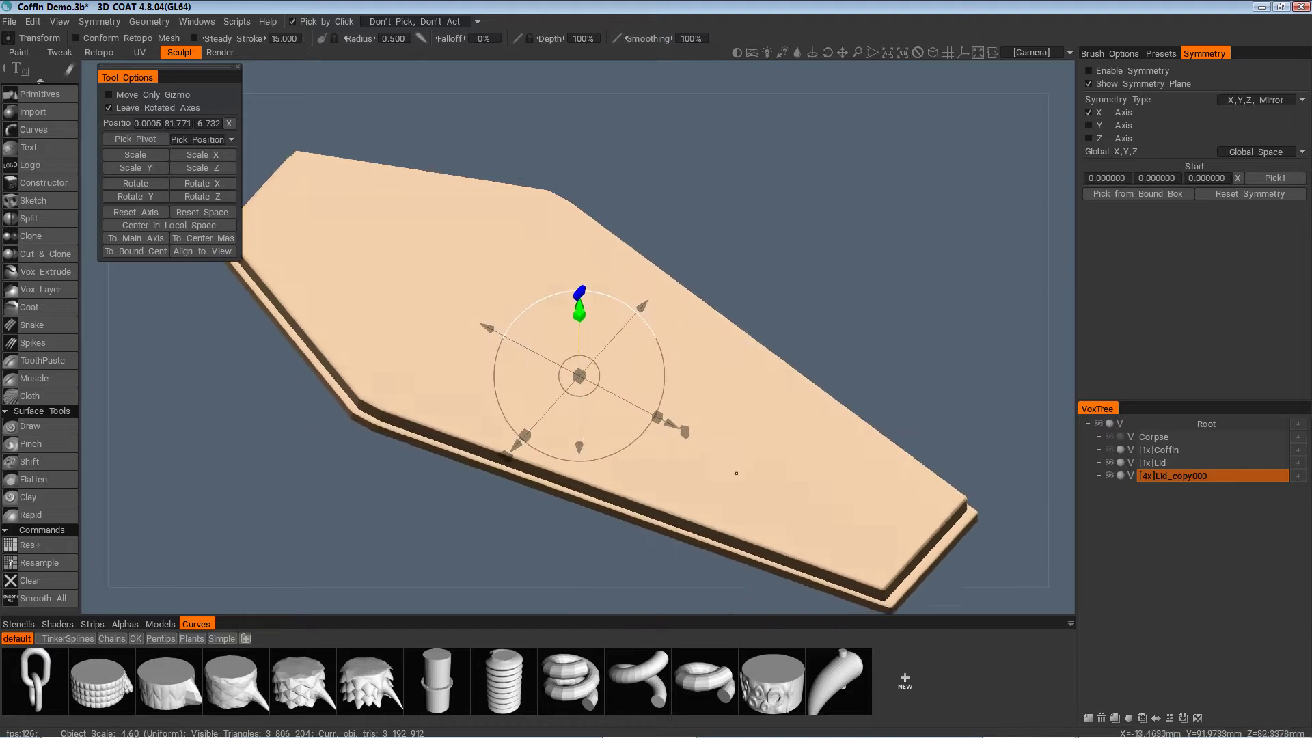
mouse_move(735, 471)
alt+mouse_down()
mouse_move(733, 510)
mouse_move(717, 473)
alt+mouse_up()
alt+middle_drag(718, 473, 697, 440)
alt+drag(697, 440, 723, 485)
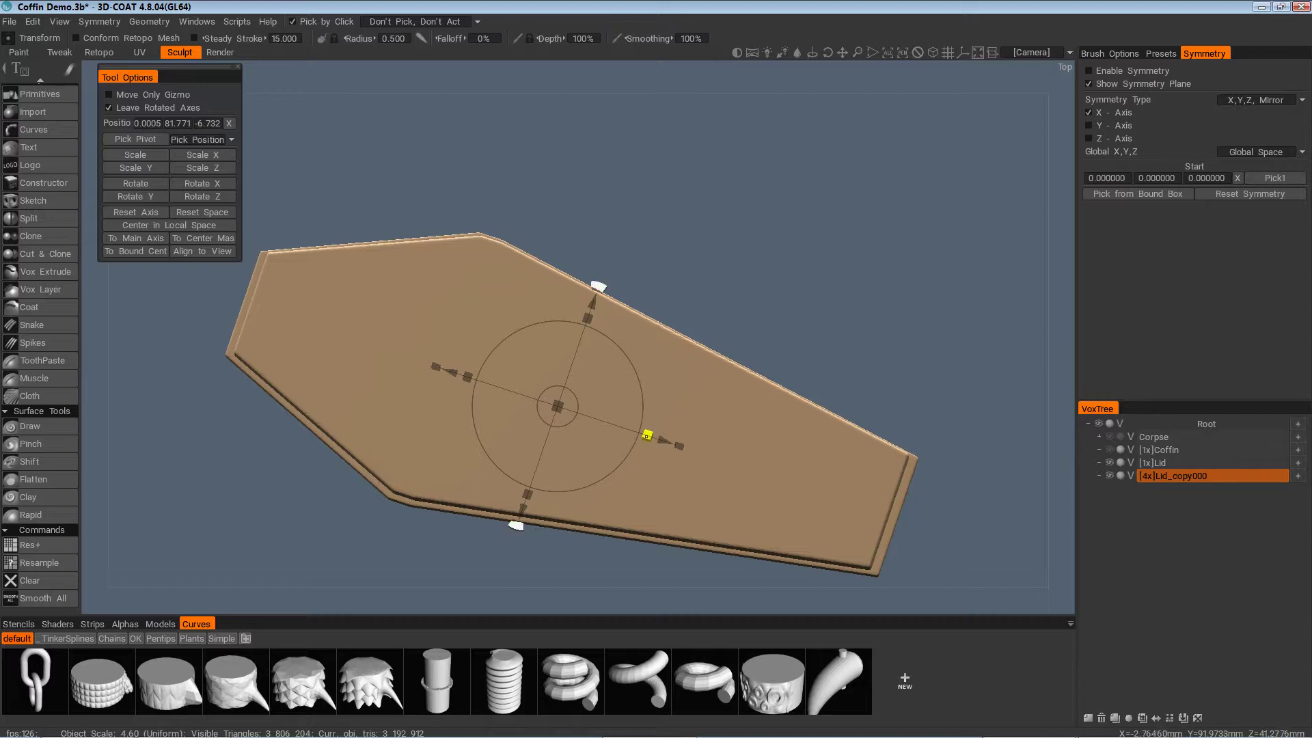
alt+drag(841, 427, 917, 406)
alt+drag(890, 454, 797, 467)
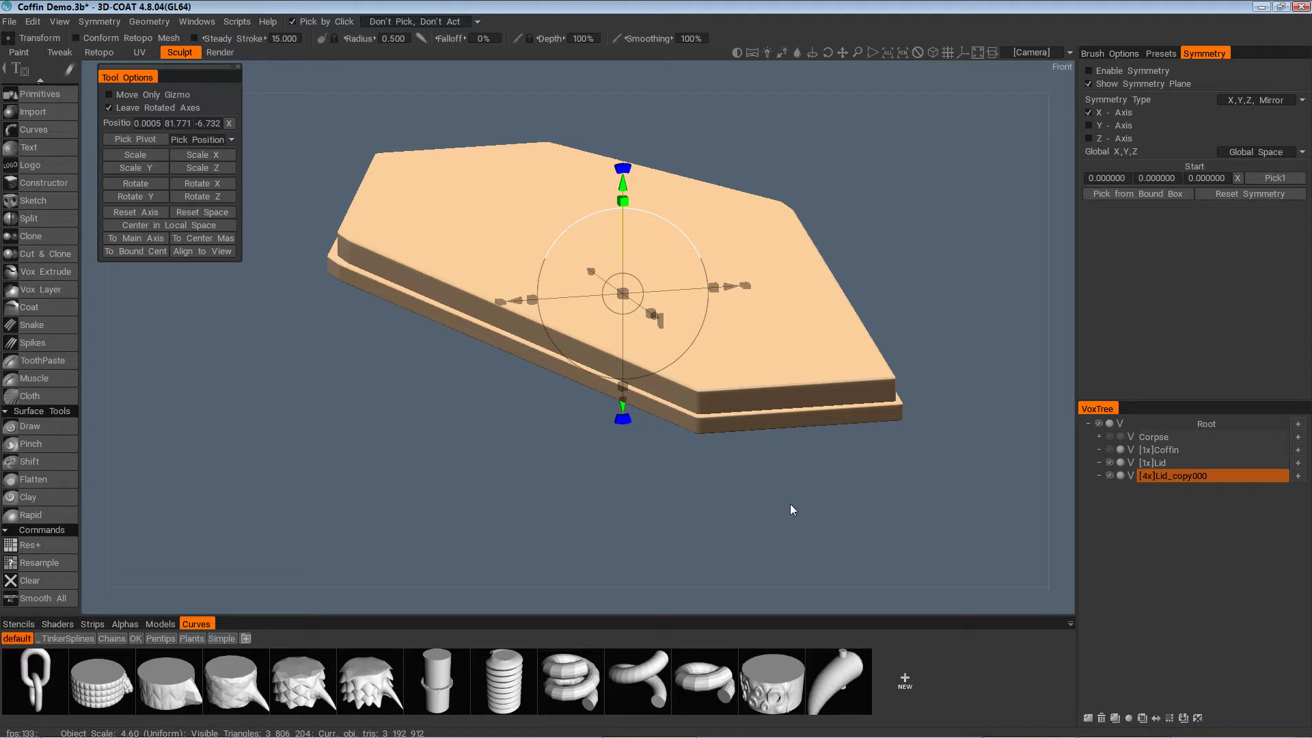
Create a degraded copy of Lid_copy000 to round the rim's edges, and hide the original Lid_copy000 layer
scroll(790, 503, up, 6)
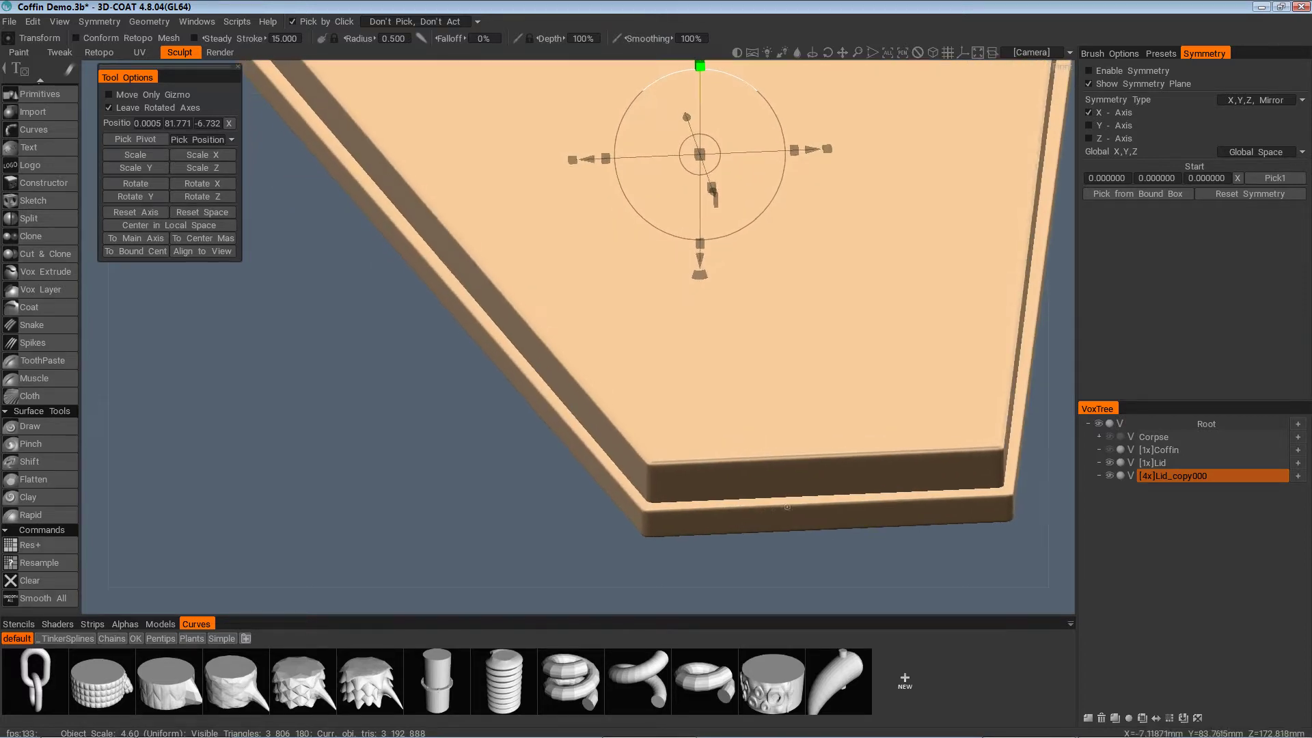
scroll(787, 507, down, 4)
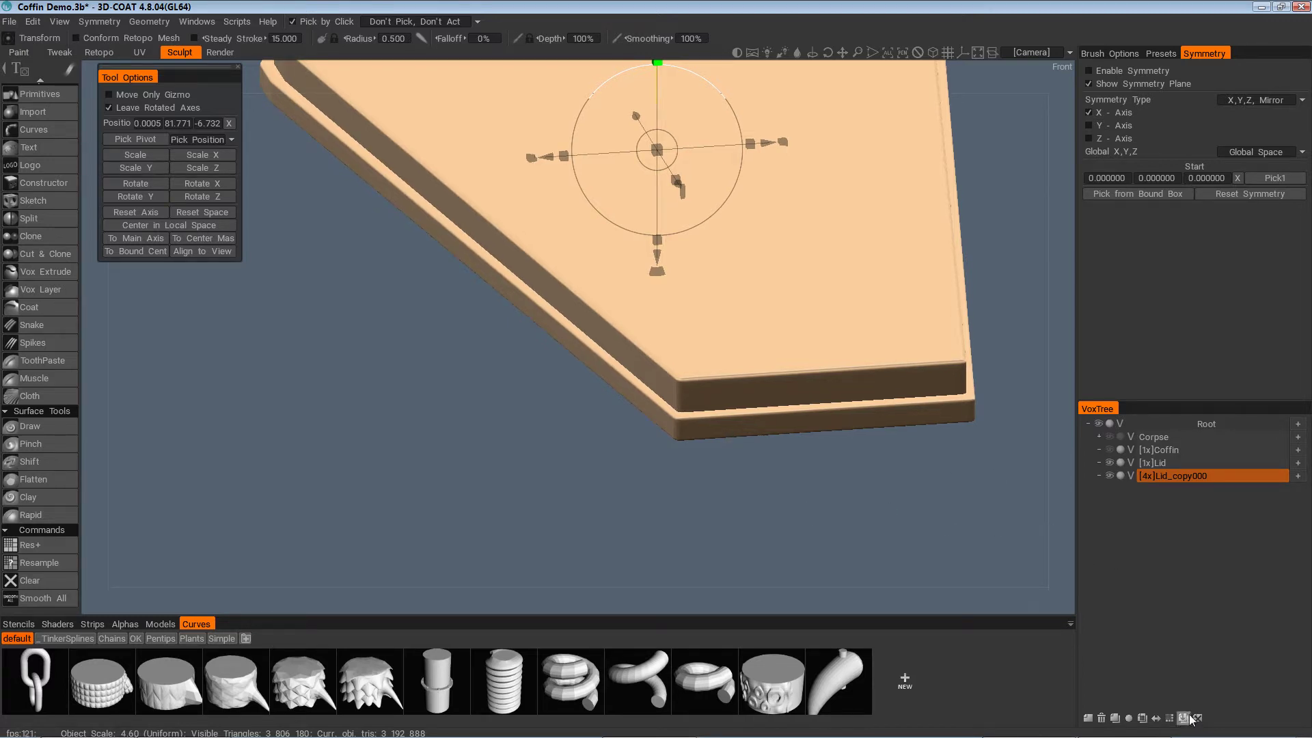
click(1109, 475)
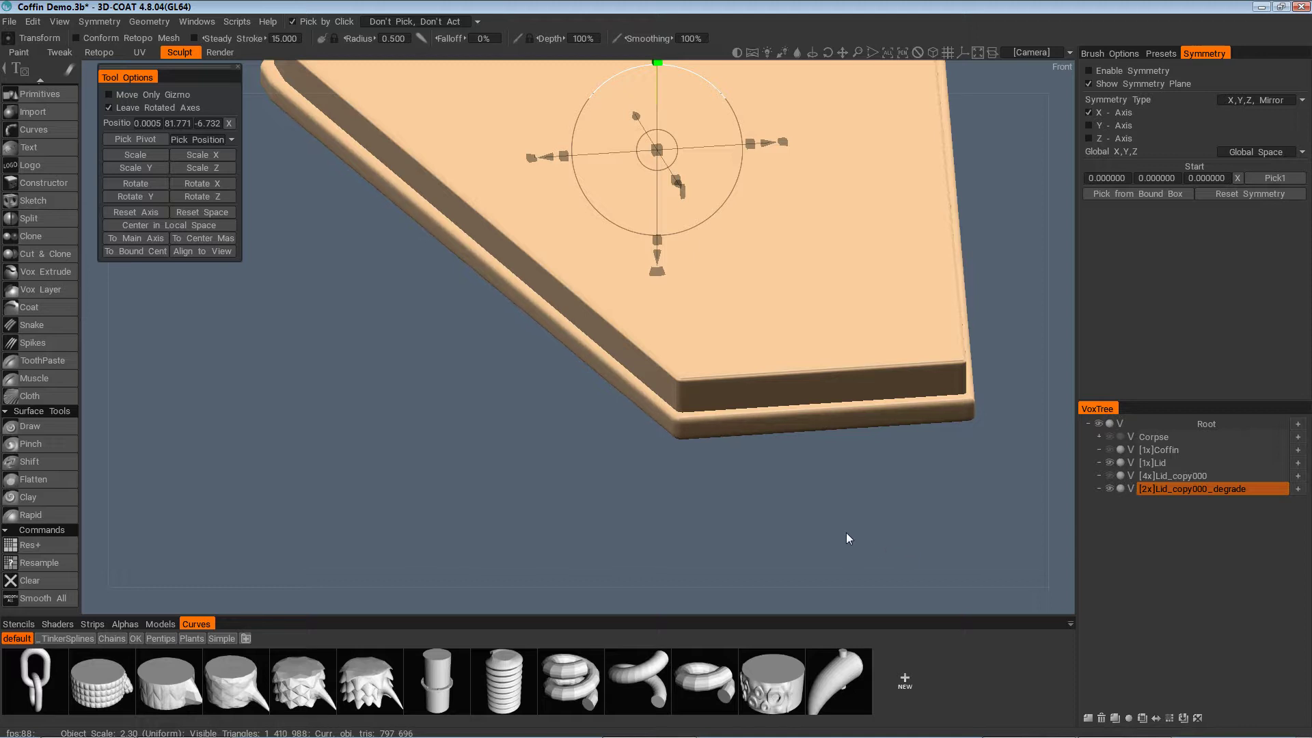
Raise the rounded rim slightly along the vertical axis to a position of about 81.929
scroll(848, 537, up, 3)
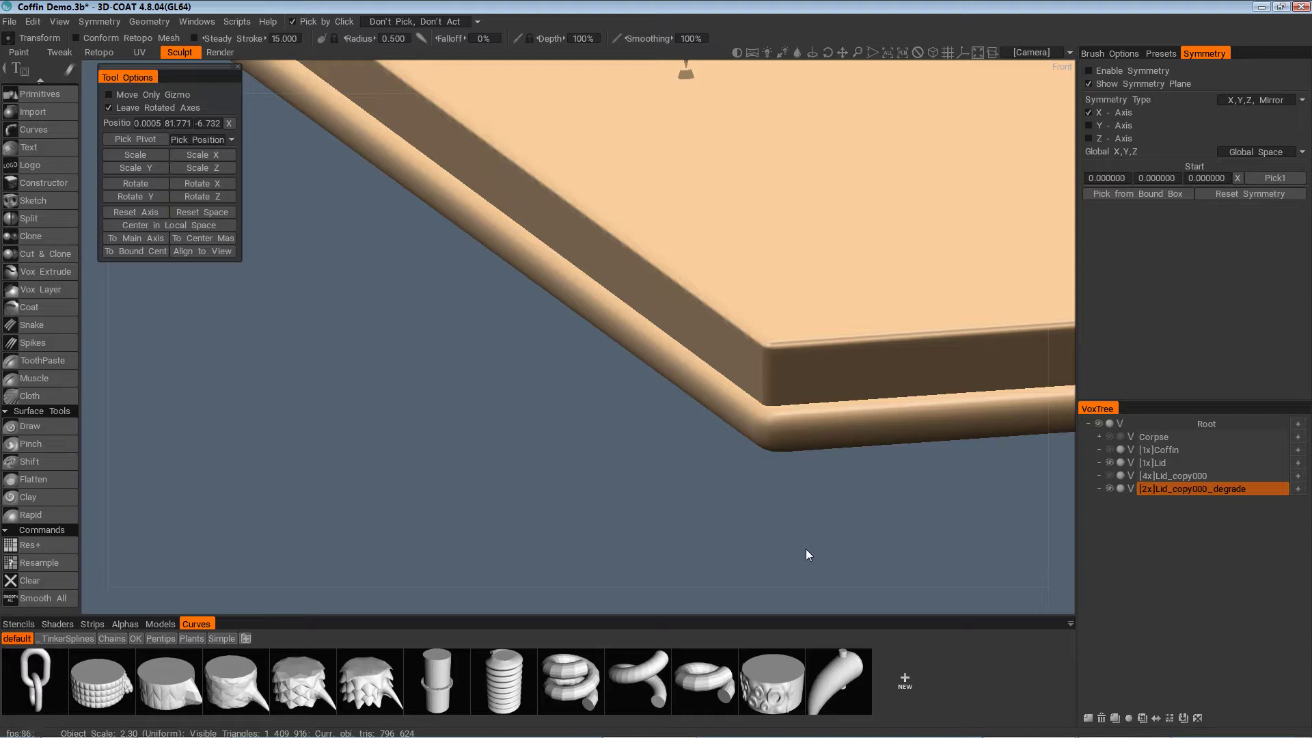
drag(809, 546, 848, 543)
drag(482, 486, 589, 473)
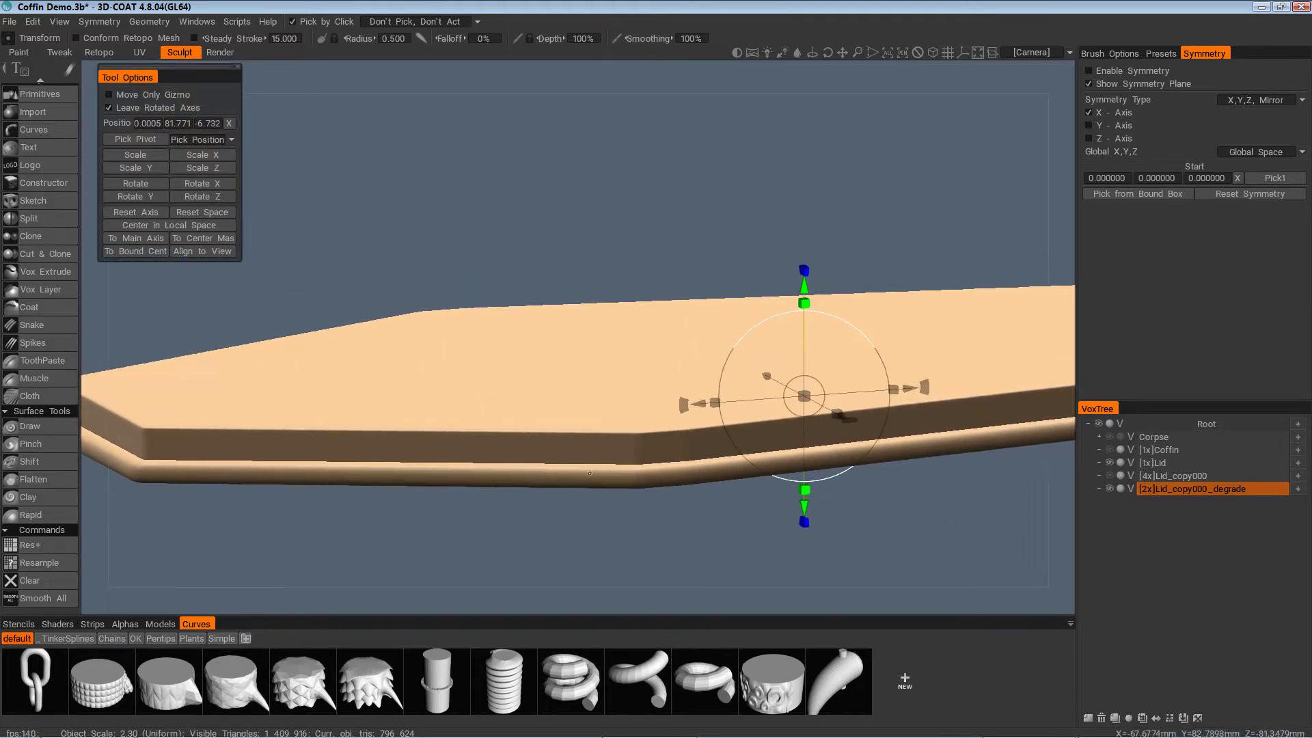
drag(704, 507, 748, 412)
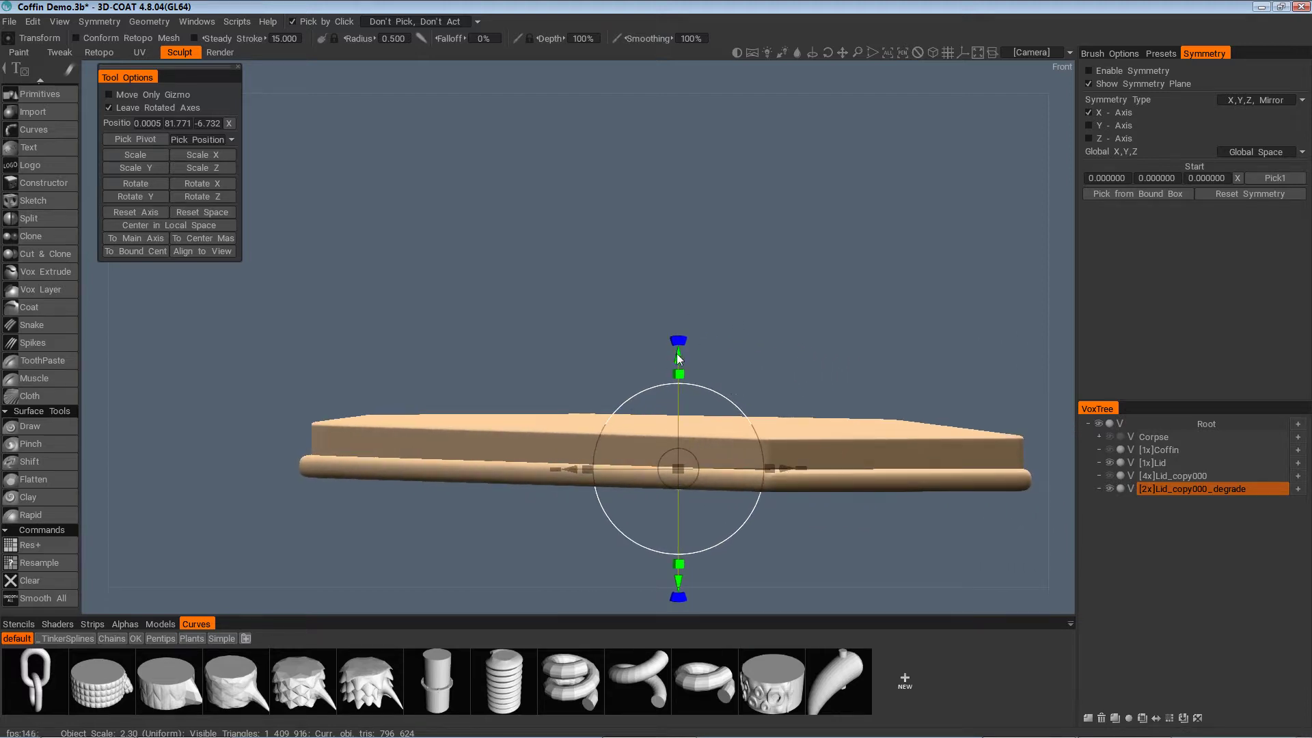
drag(678, 356, 688, 364)
Duplicate the rounded rim and raise the copy to the lid's top edge, at a vertical position of about 89.014
drag(762, 397, 715, 459)
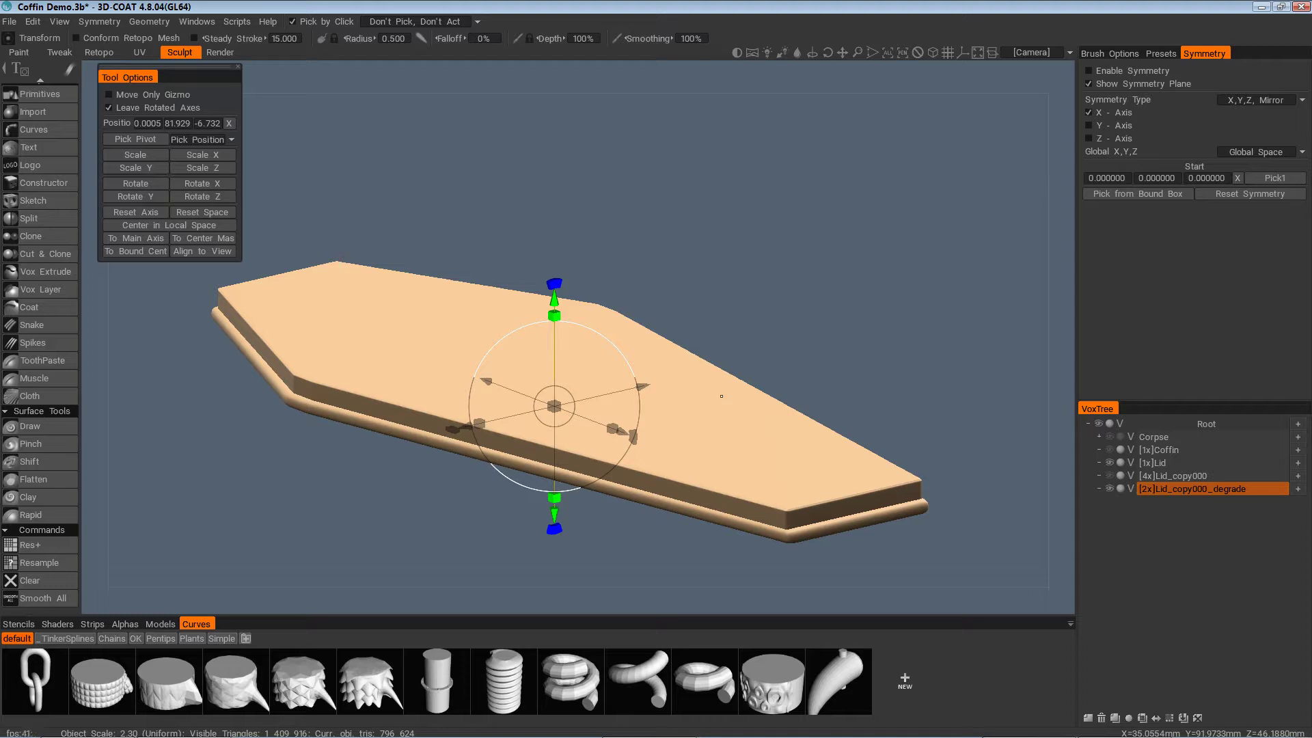
drag(774, 398, 936, 471)
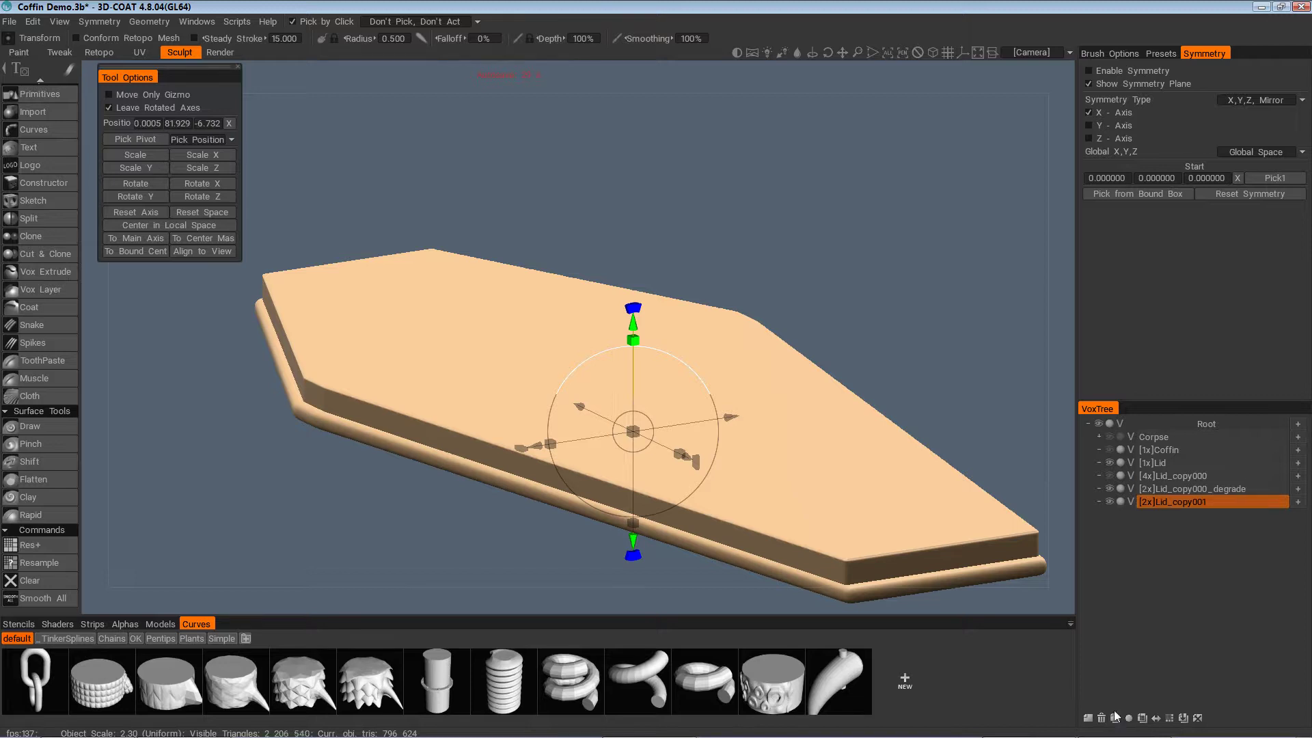
drag(1022, 514, 1005, 447)
drag(635, 378, 637, 358)
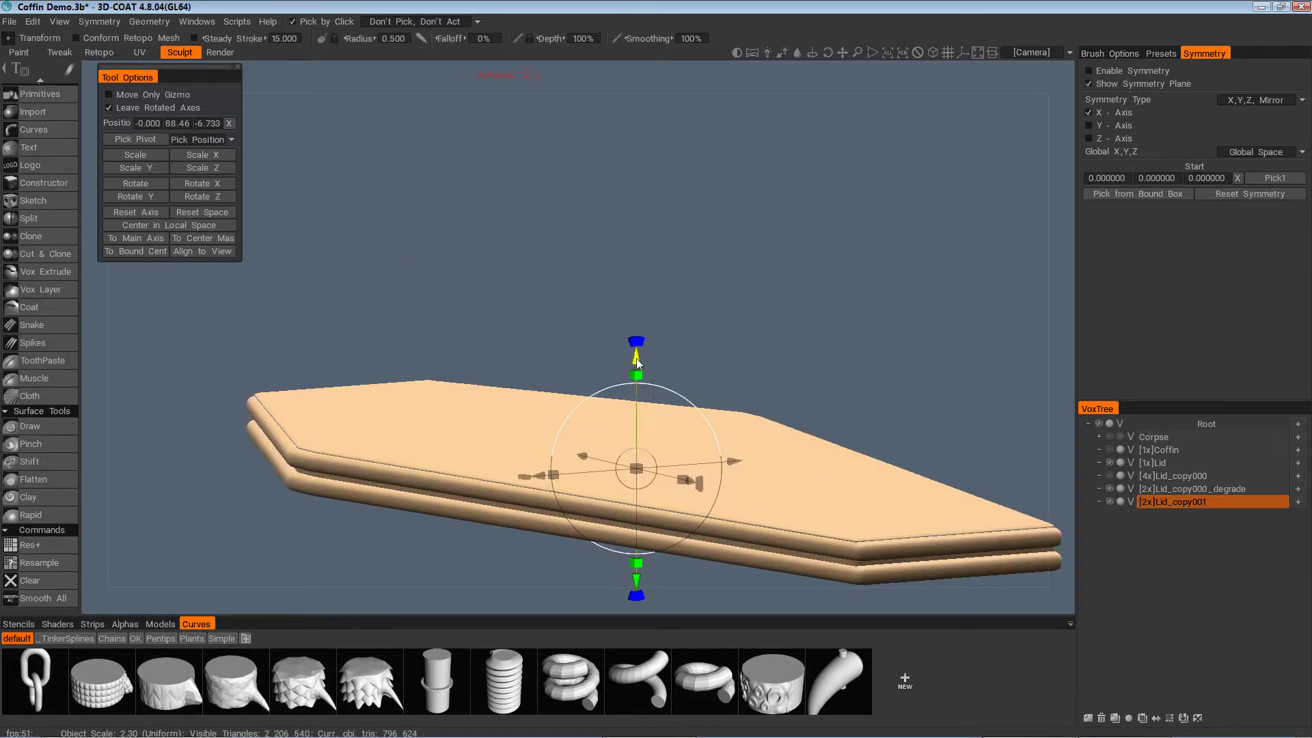
drag(766, 410, 753, 479)
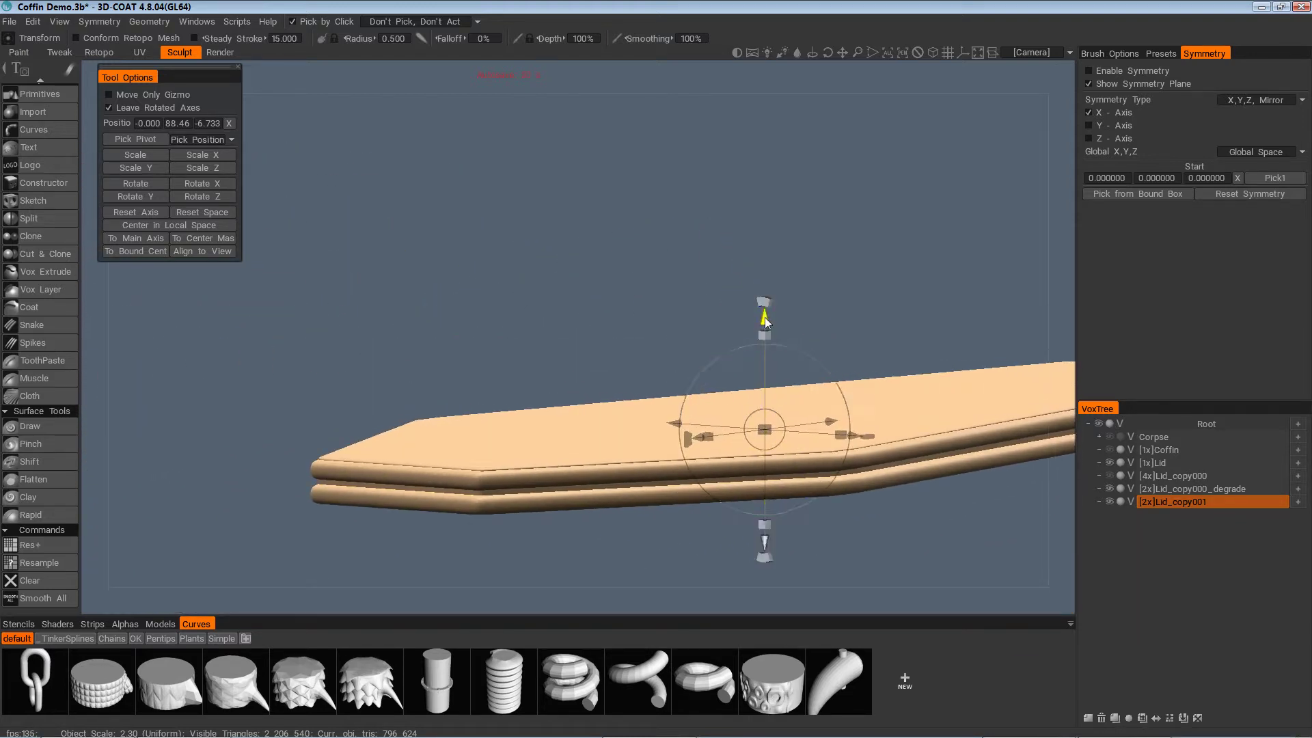
drag(764, 317, 764, 316)
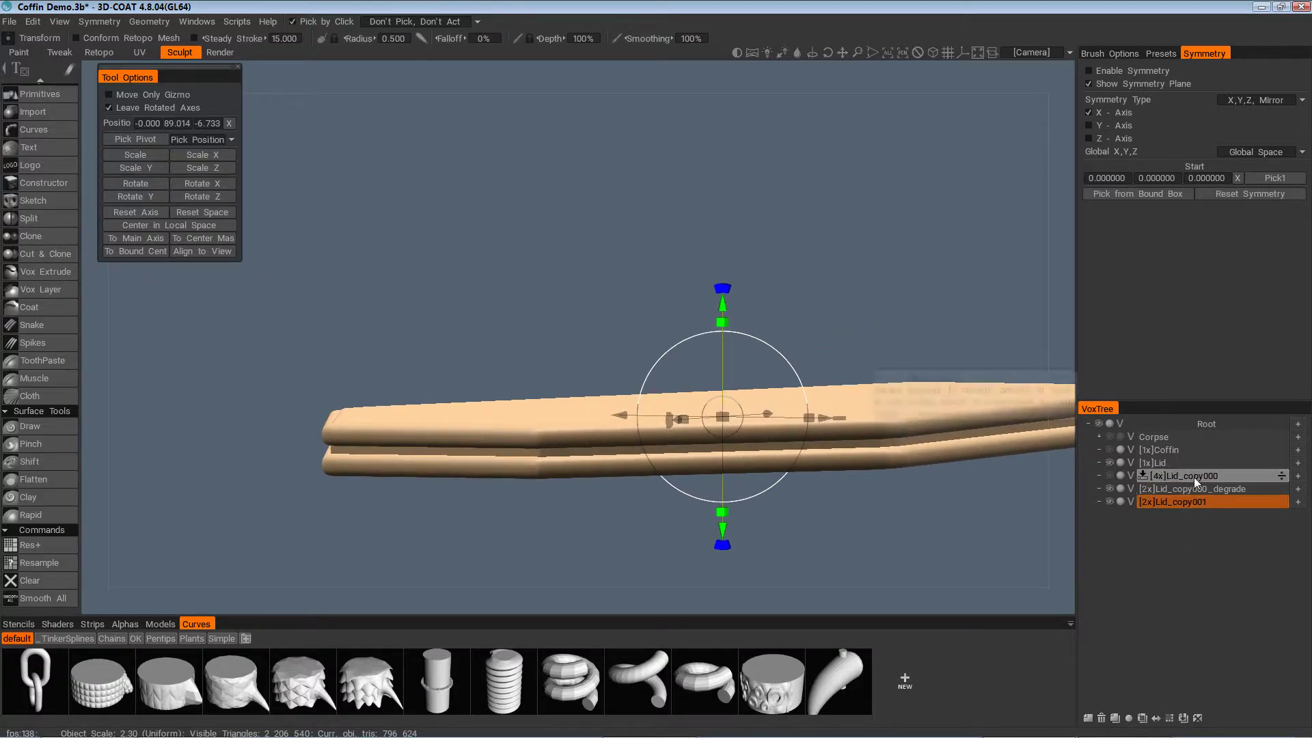
click(1102, 717)
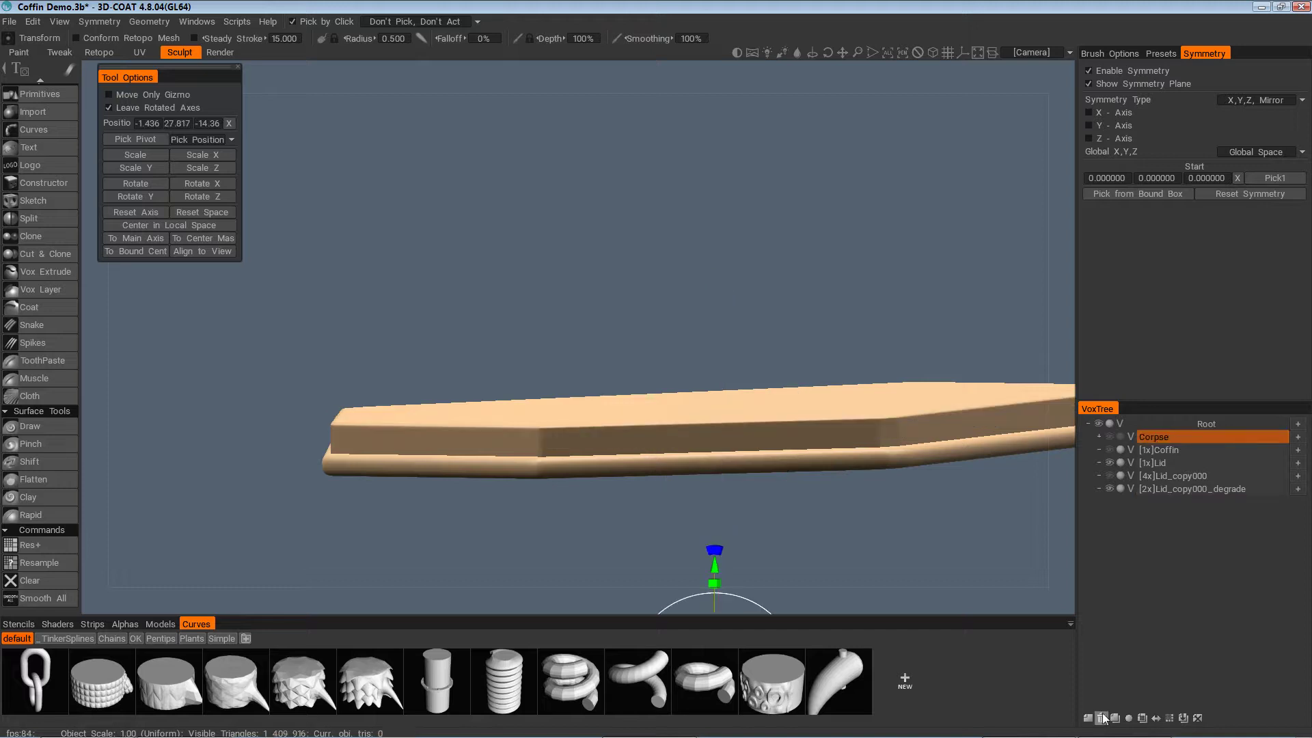
click(1110, 477)
click(1108, 476)
key(ctrl+z)
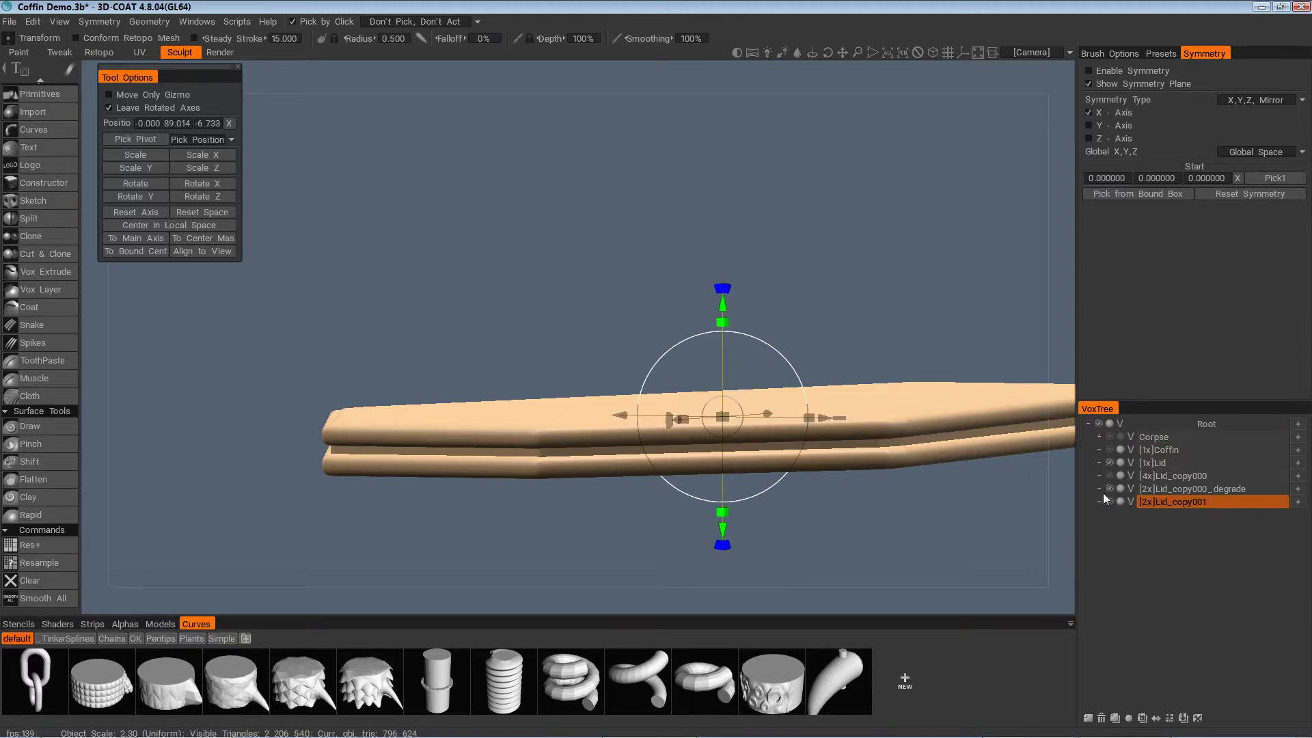
Toggle Lid_copy000's visibility to identify it, and delete that hidden sharp-edged rim layer
click(1111, 479)
click(1110, 481)
click(1108, 477)
click(1110, 476)
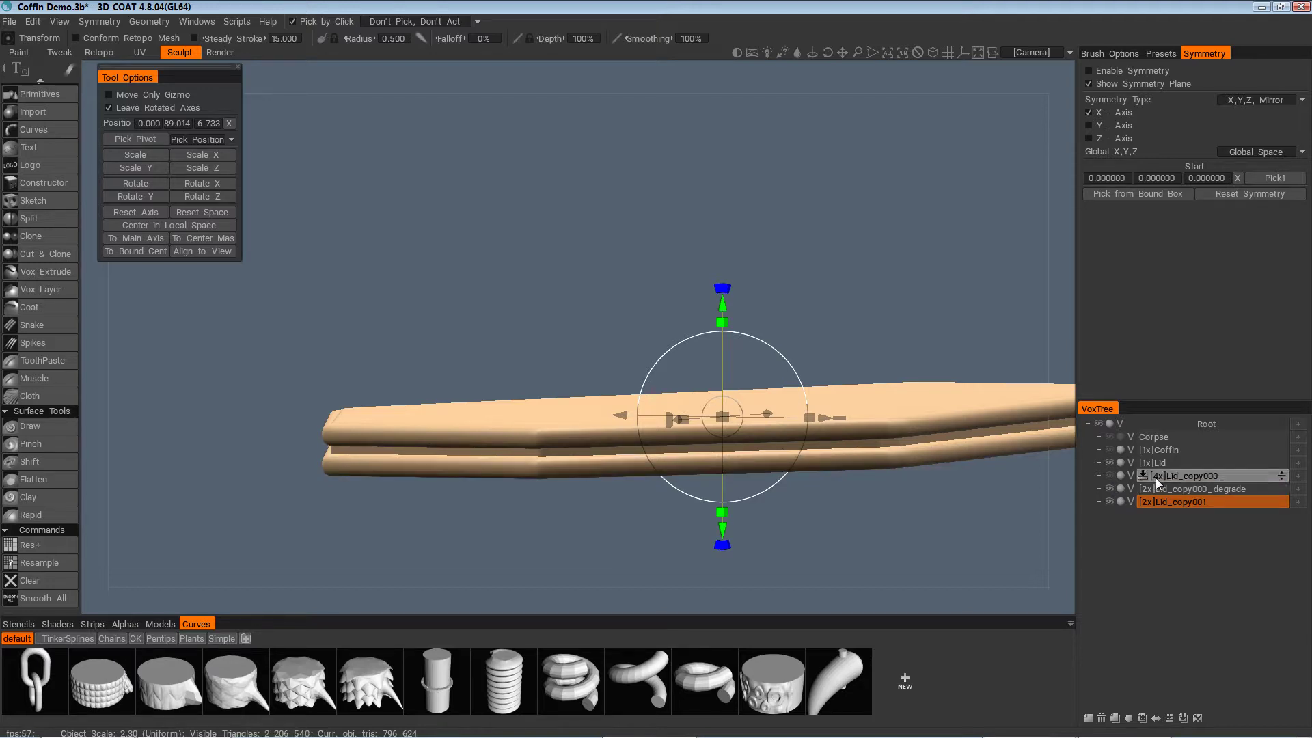
click(1162, 475)
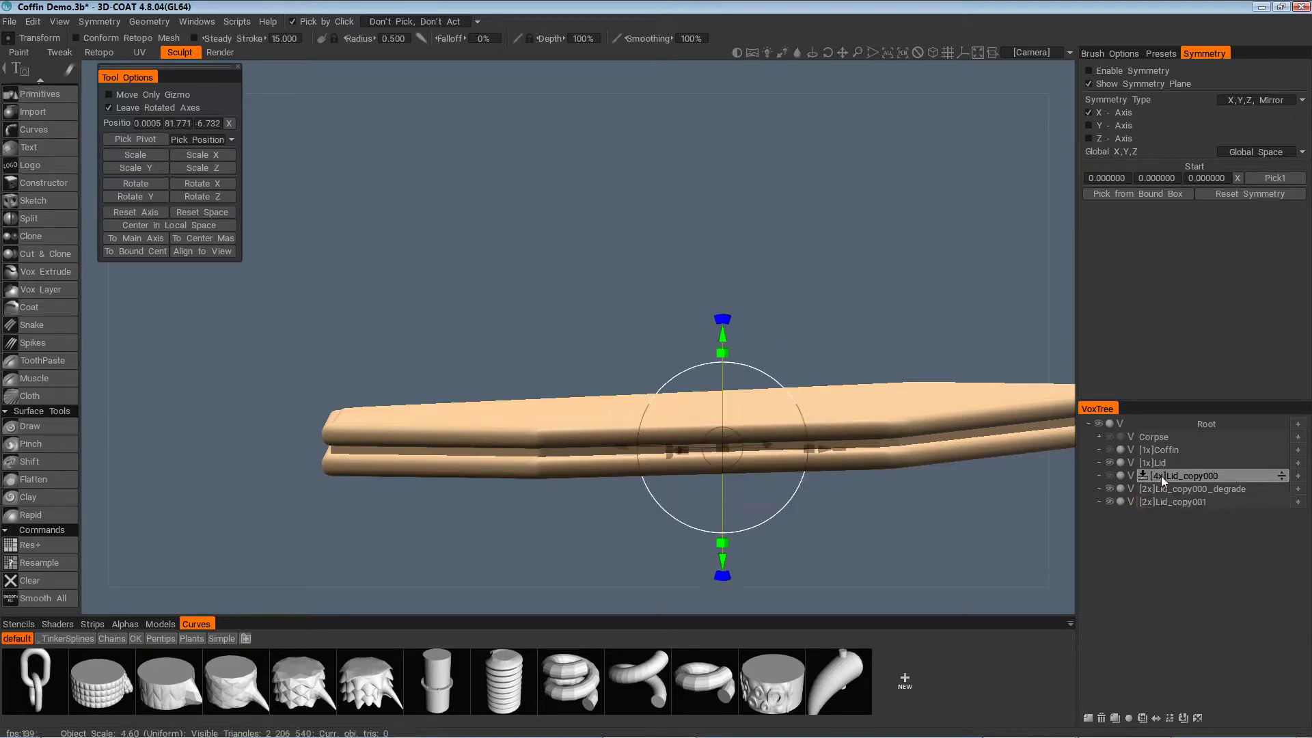
click(1100, 717)
mouse_move(1046, 530)
alt+mouse_down()
mouse_move(1025, 489)
mouse_move(1042, 516)
alt+mouse_up()
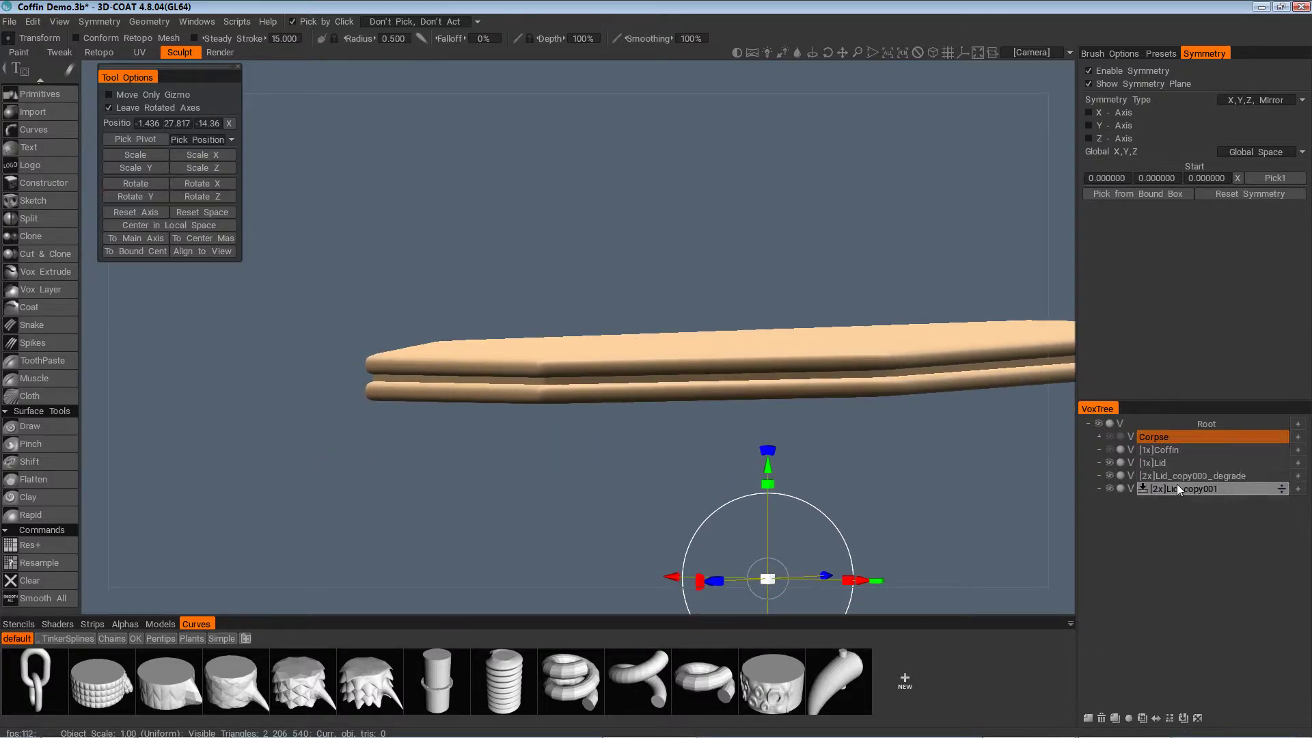
Select the bottom rim layer Lid_copy000_degrade, toggling both rim layers' visibility to tell the bottom and top rims apart
click(1188, 473)
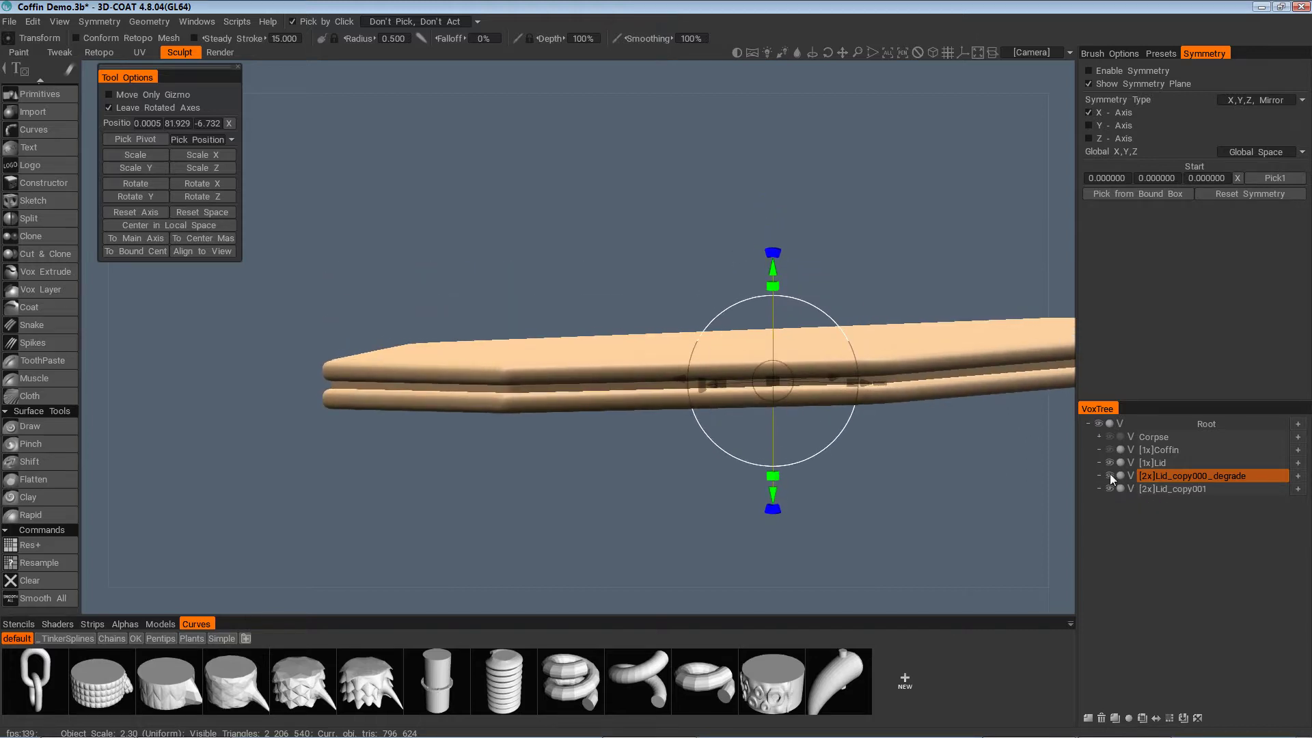
click(1110, 475)
click(1108, 478)
click(1108, 490)
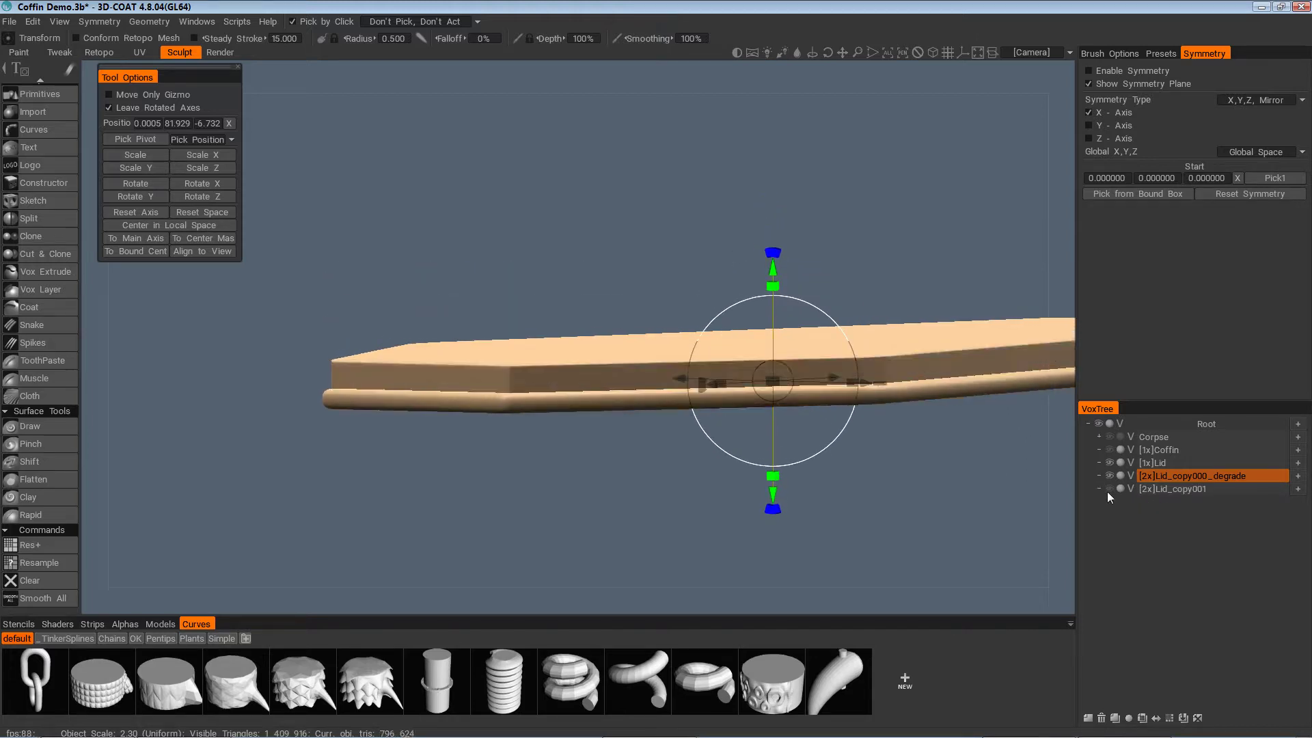
click(1109, 490)
Duplicate the bottom rim and raise the copy between the two existing rims, to a vertical position of about 85.233
mouse_move(1016, 517)
mouse_down()
mouse_move(912, 498)
mouse_move(901, 466)
mouse_move(911, 500)
mouse_move(894, 506)
mouse_move(949, 503)
mouse_move(823, 502)
mouse_move(992, 511)
mouse_up()
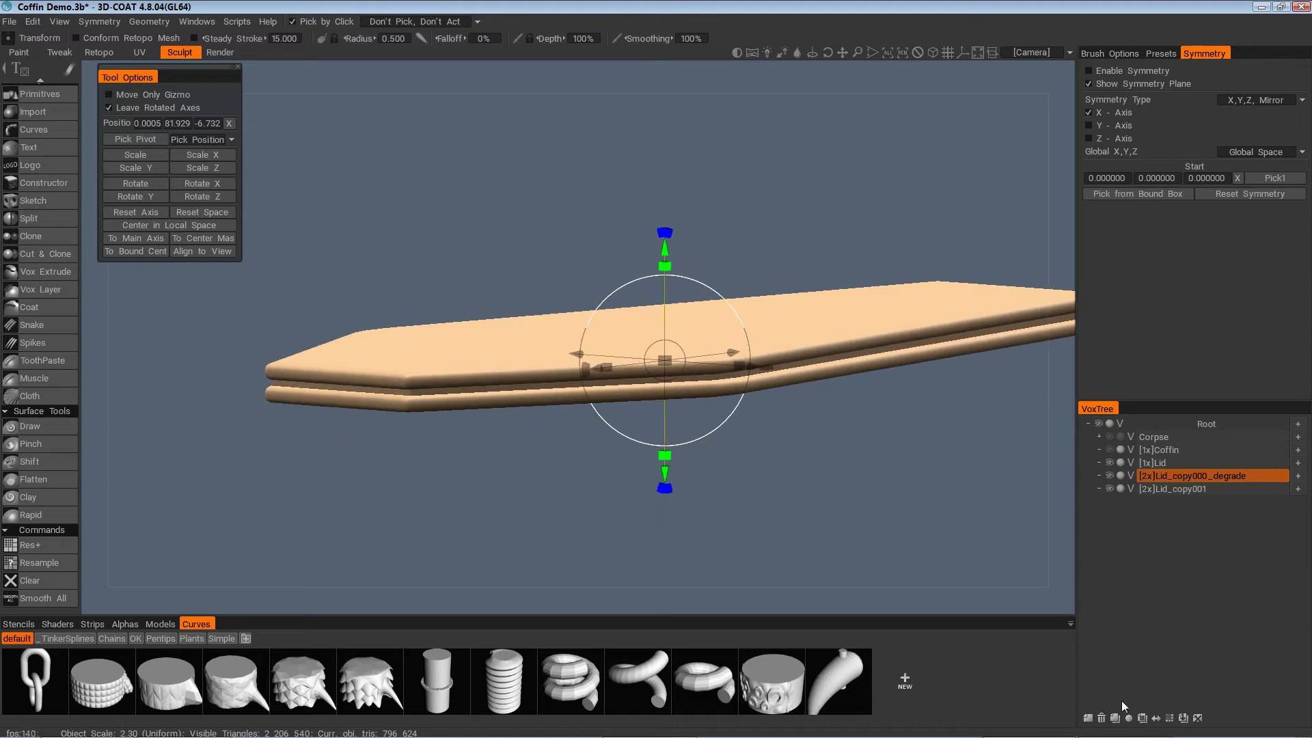
alt+drag(757, 387, 690, 301)
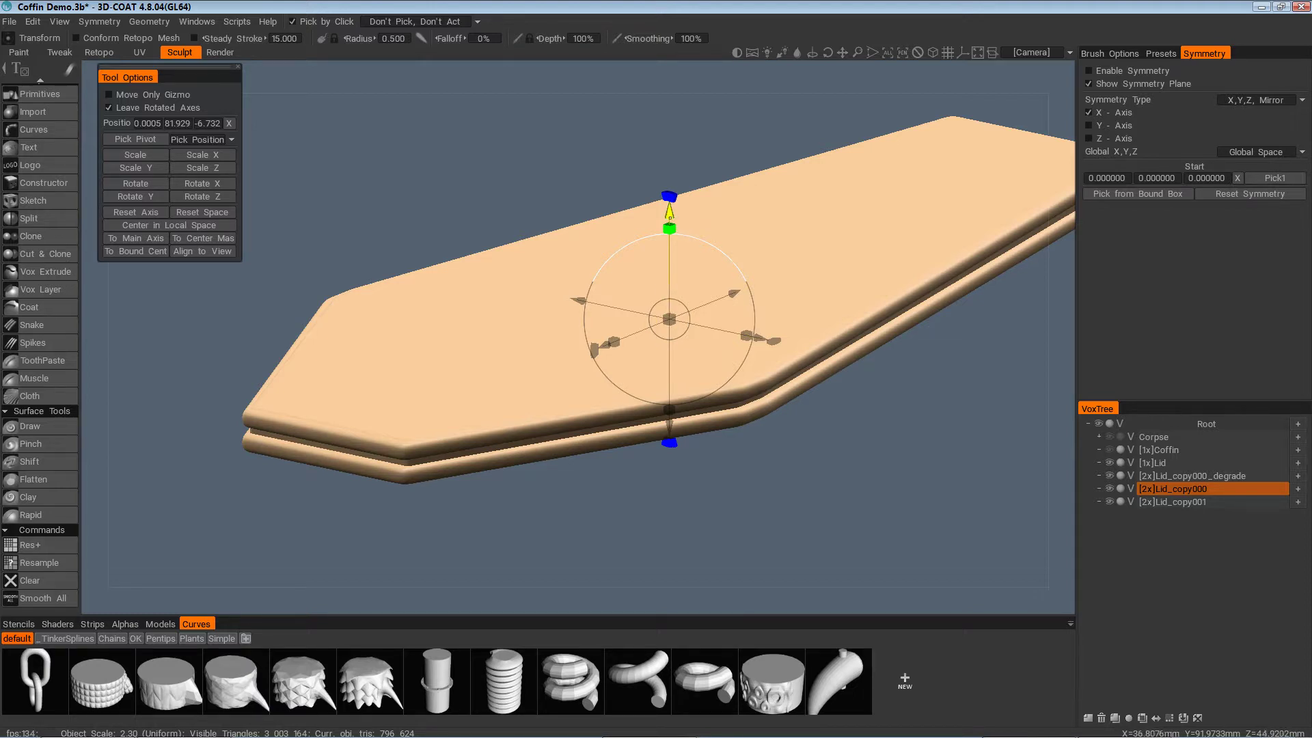
drag(669, 211, 671, 205)
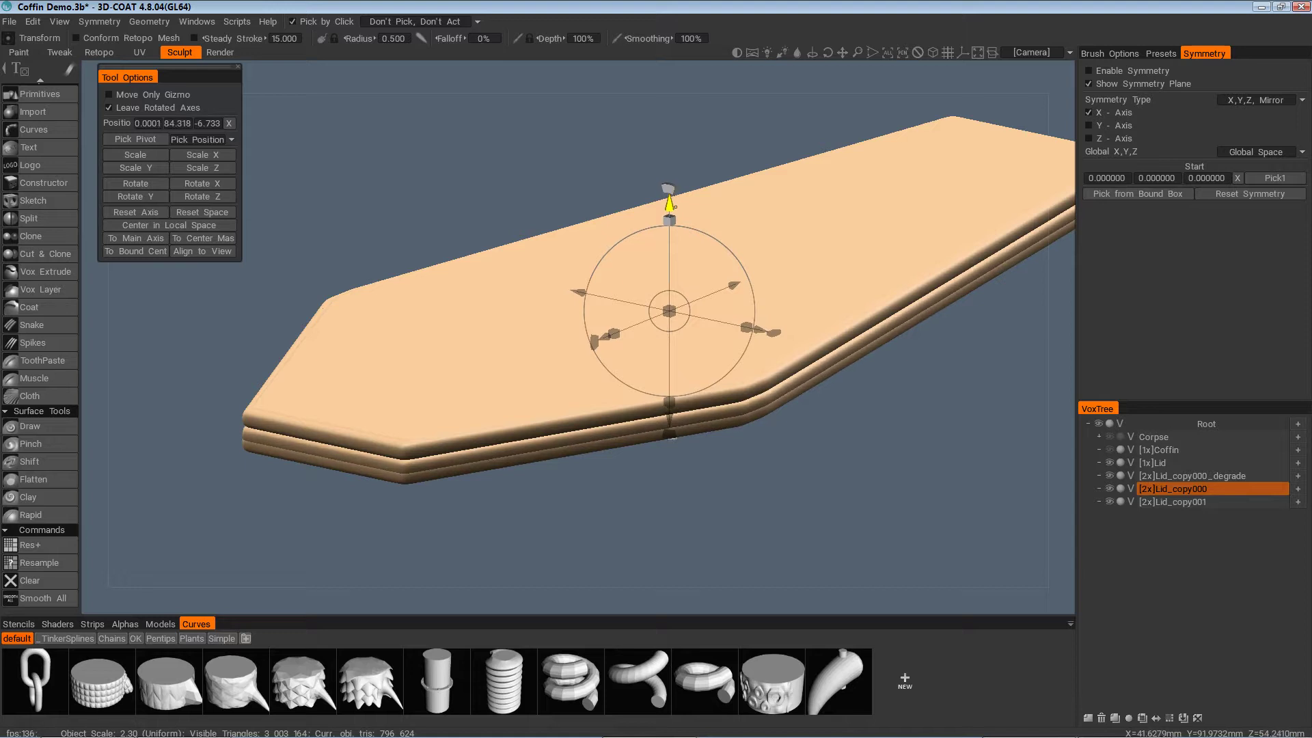
alt+drag(685, 345, 802, 321)
alt+drag(844, 372, 928, 350)
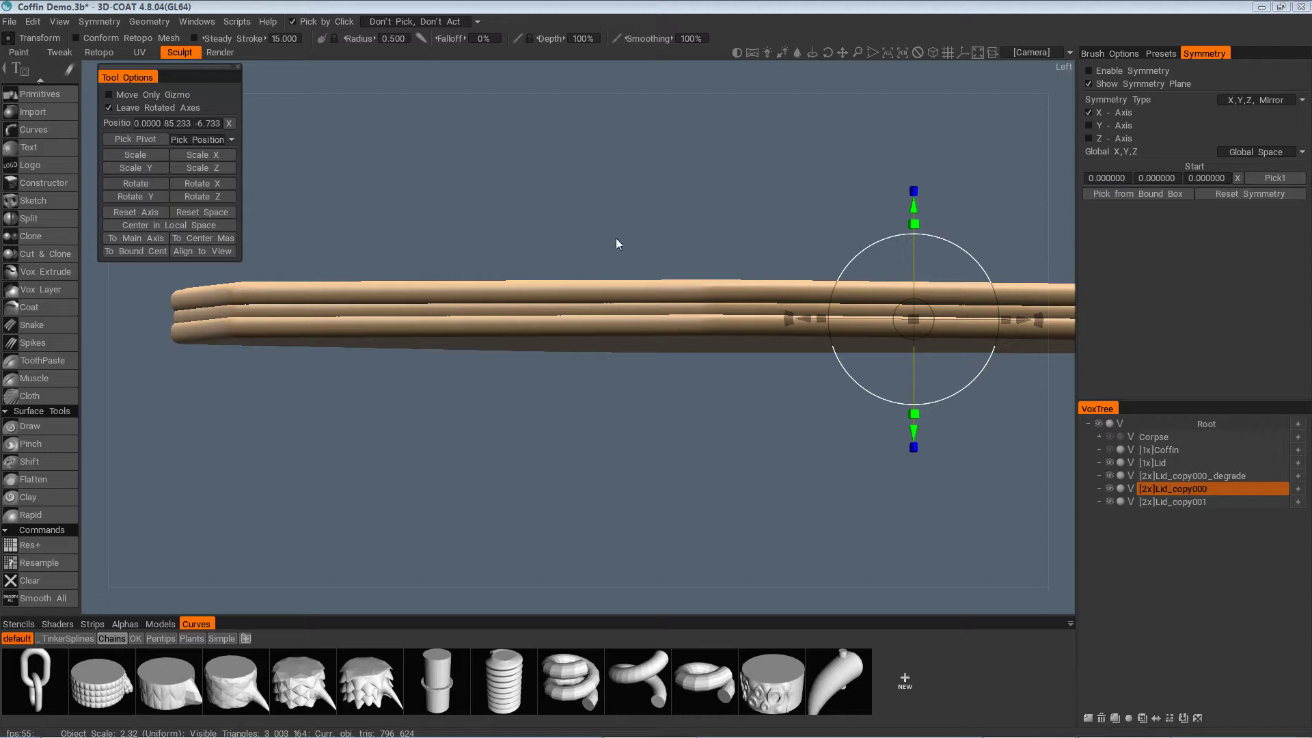
Centre the middle rim between the bottom and top rims by raising it to a vertical position of about 85.472
alt+drag(743, 224, 805, 248)
alt+right_drag(805, 248, 870, 224)
alt+drag(870, 224, 889, 206)
alt+drag(891, 207, 818, 247)
alt+drag(792, 309, 778, 329)
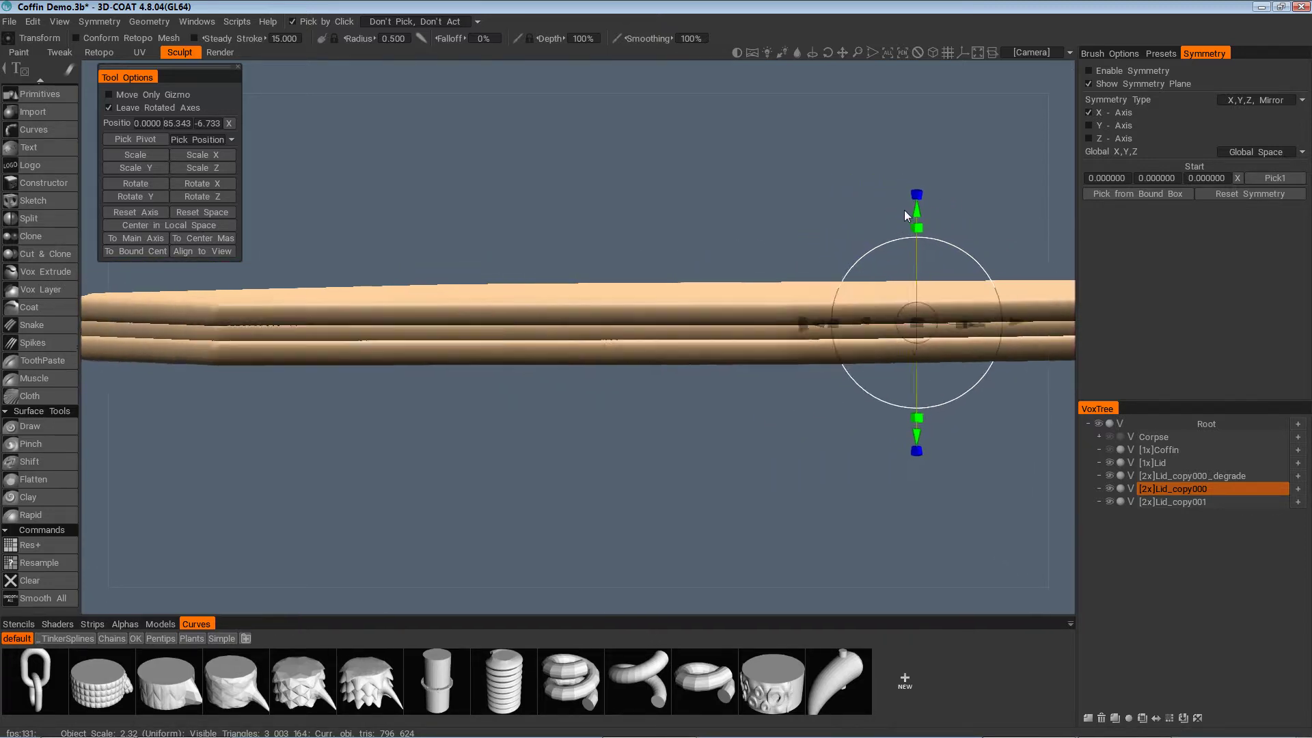
alt+drag(914, 216, 913, 216)
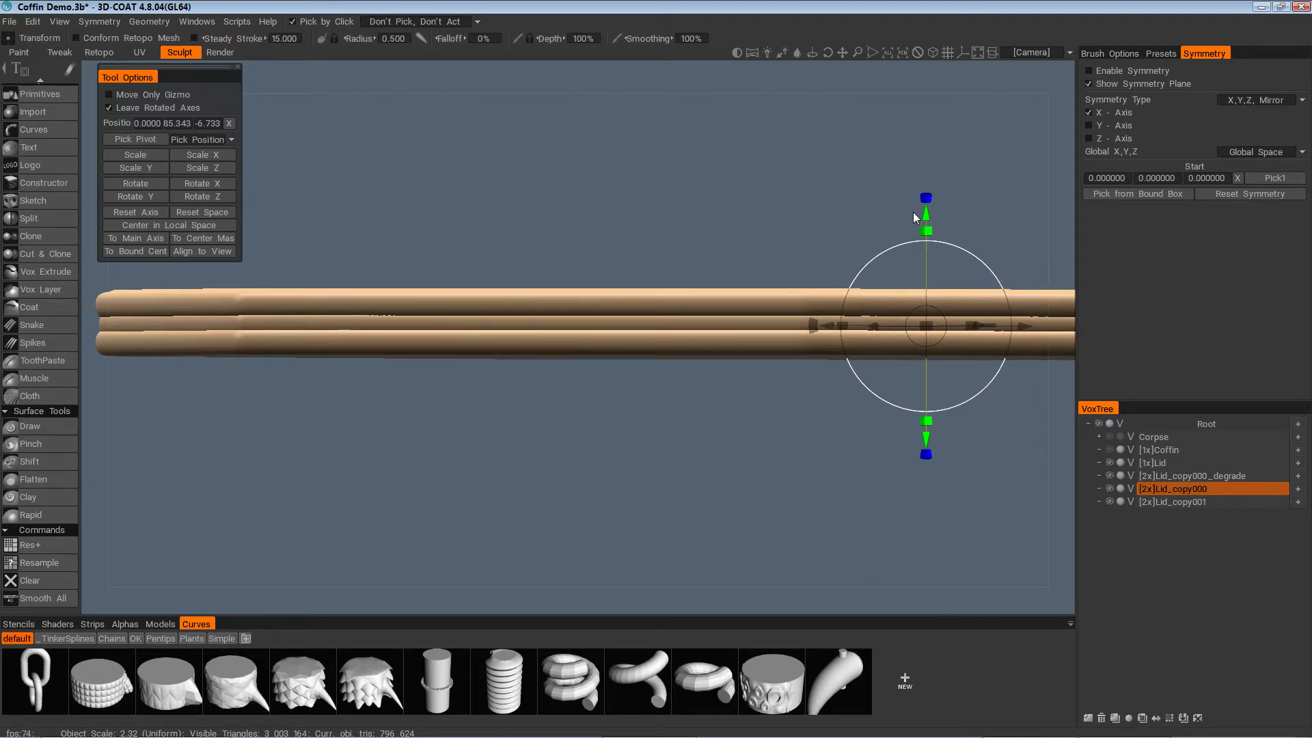
alt+drag(903, 210, 734, 457)
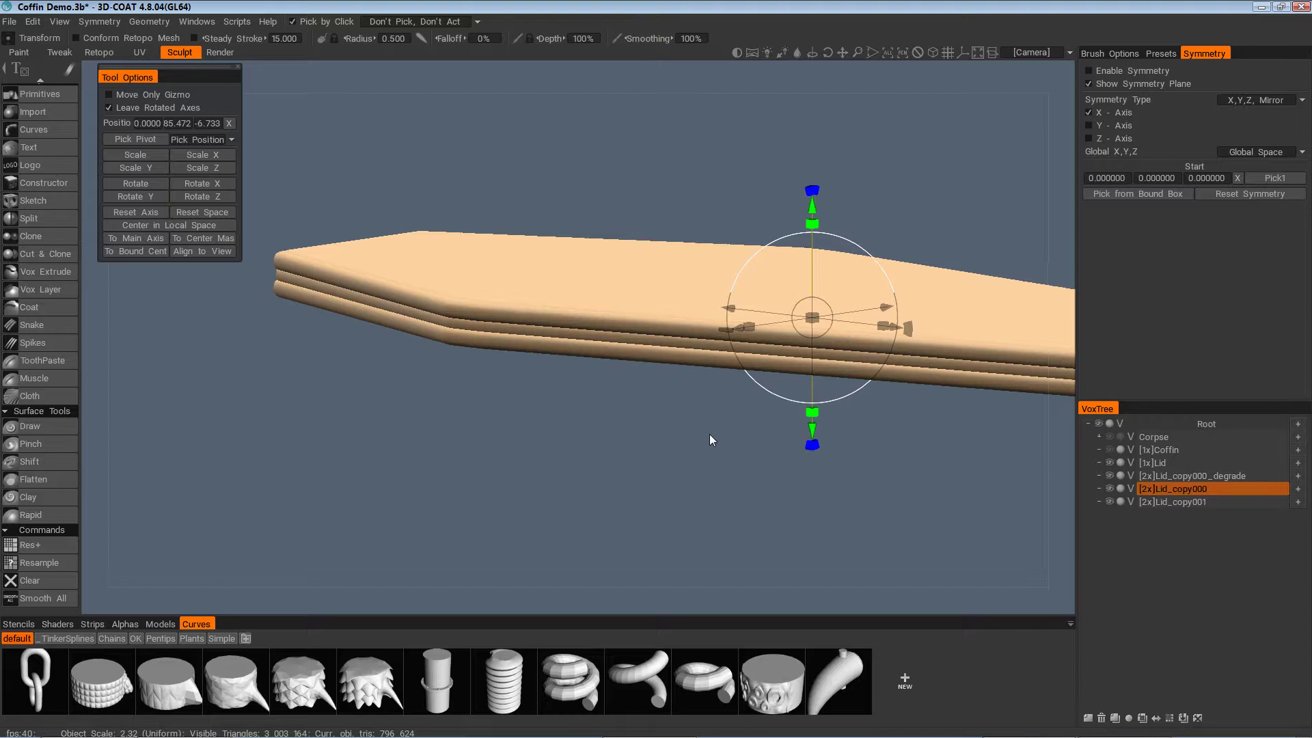
Compare the lid's three stacked rims with the grooved trim in the coffin reference image co13-960x670.jpg
drag(709, 435, 708, 435)
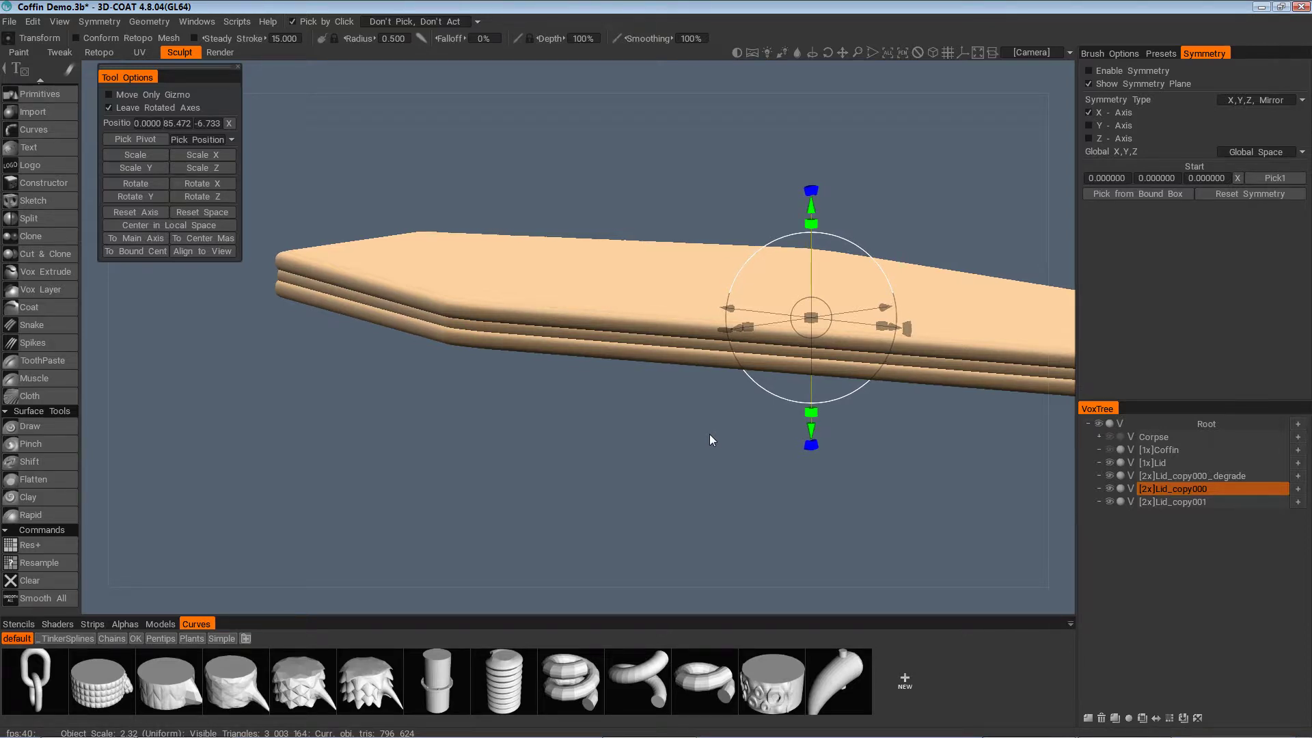
drag(709, 435, 732, 483)
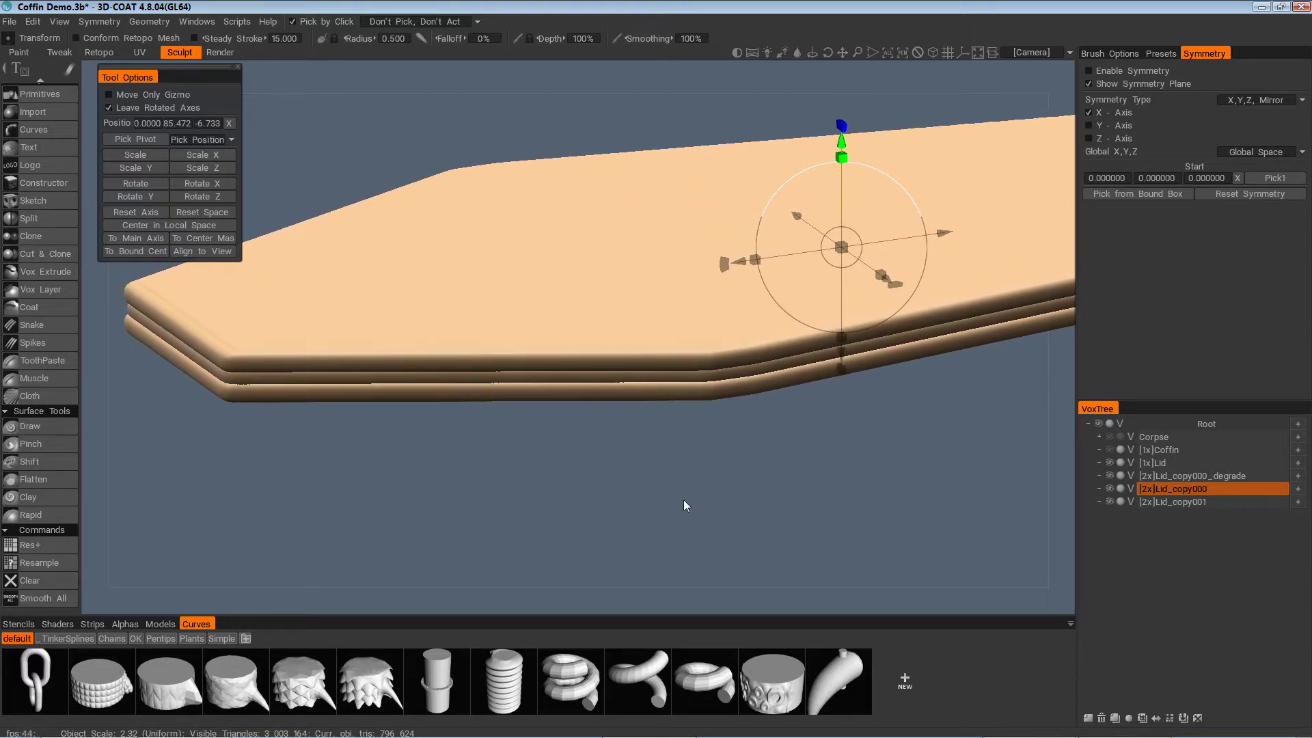
drag(691, 491, 420, 527)
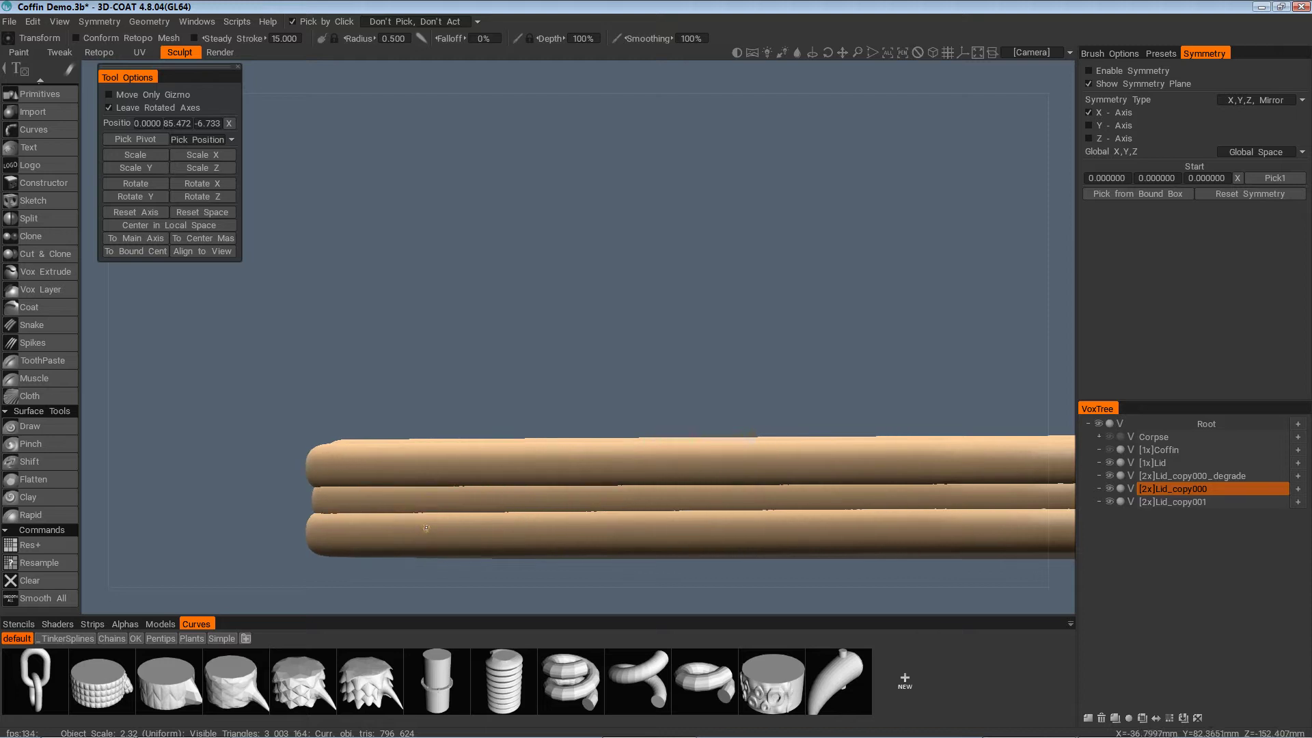
mouse_move(1055, 711)
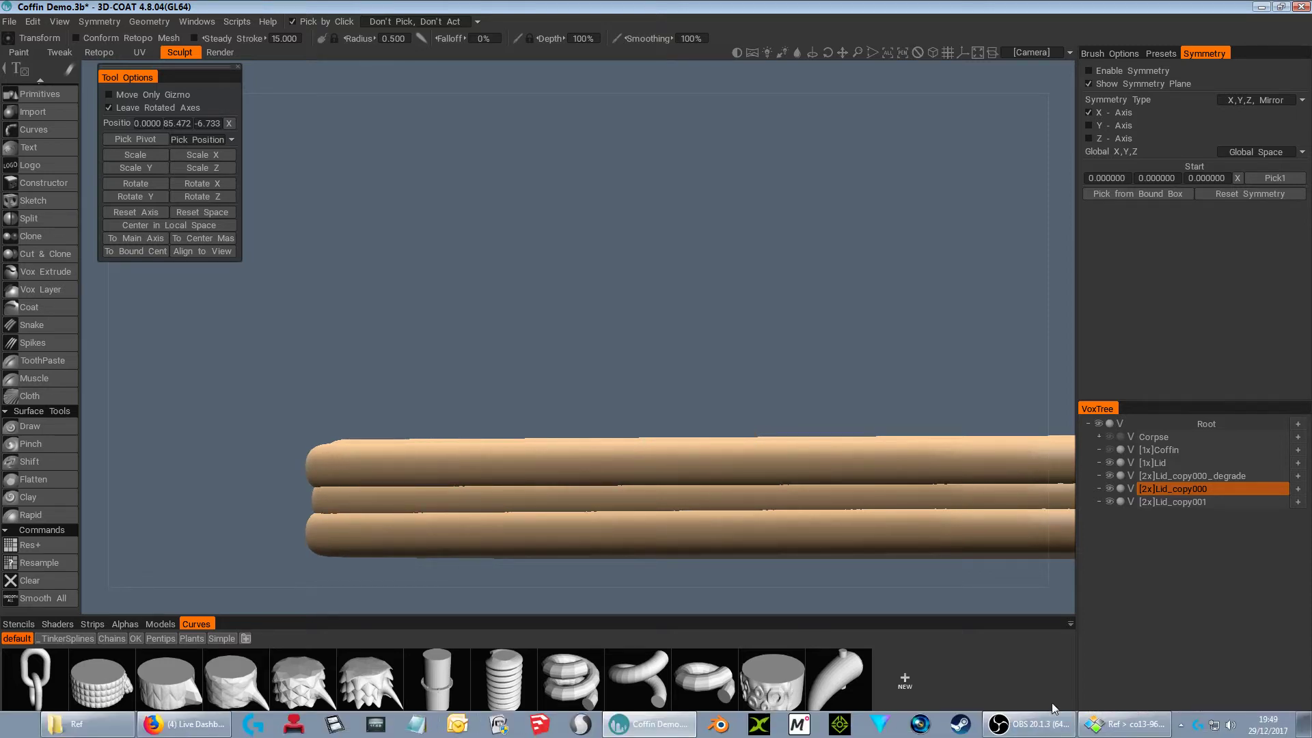
click(1126, 723)
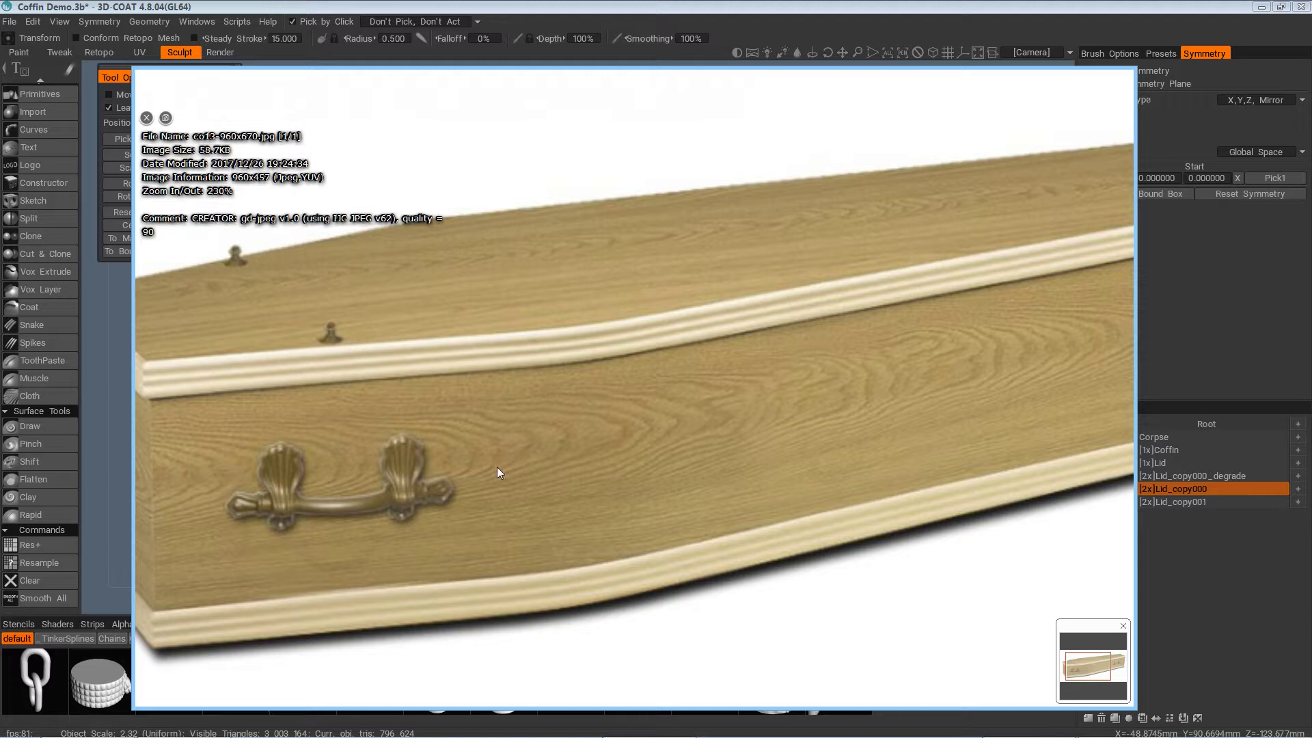
scroll(497, 466, up, 2)
scroll(342, 338, up, 3)
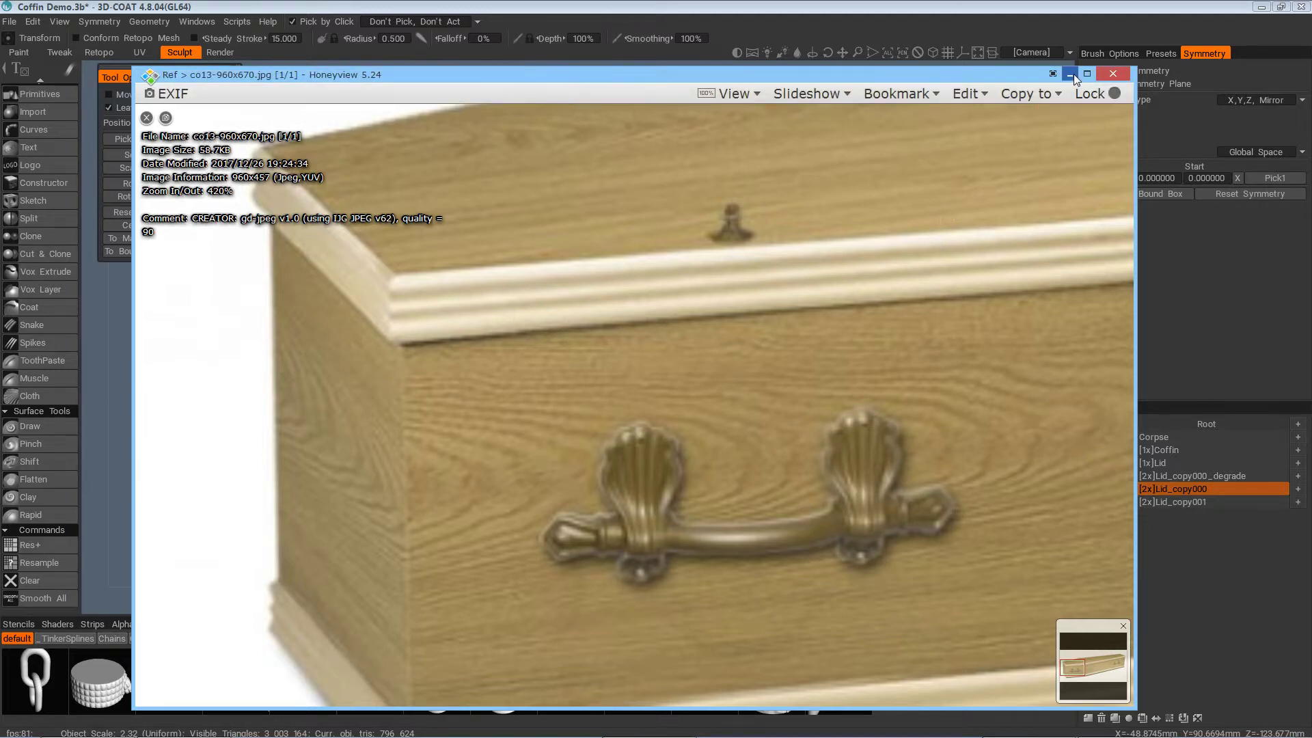
click(1070, 74)
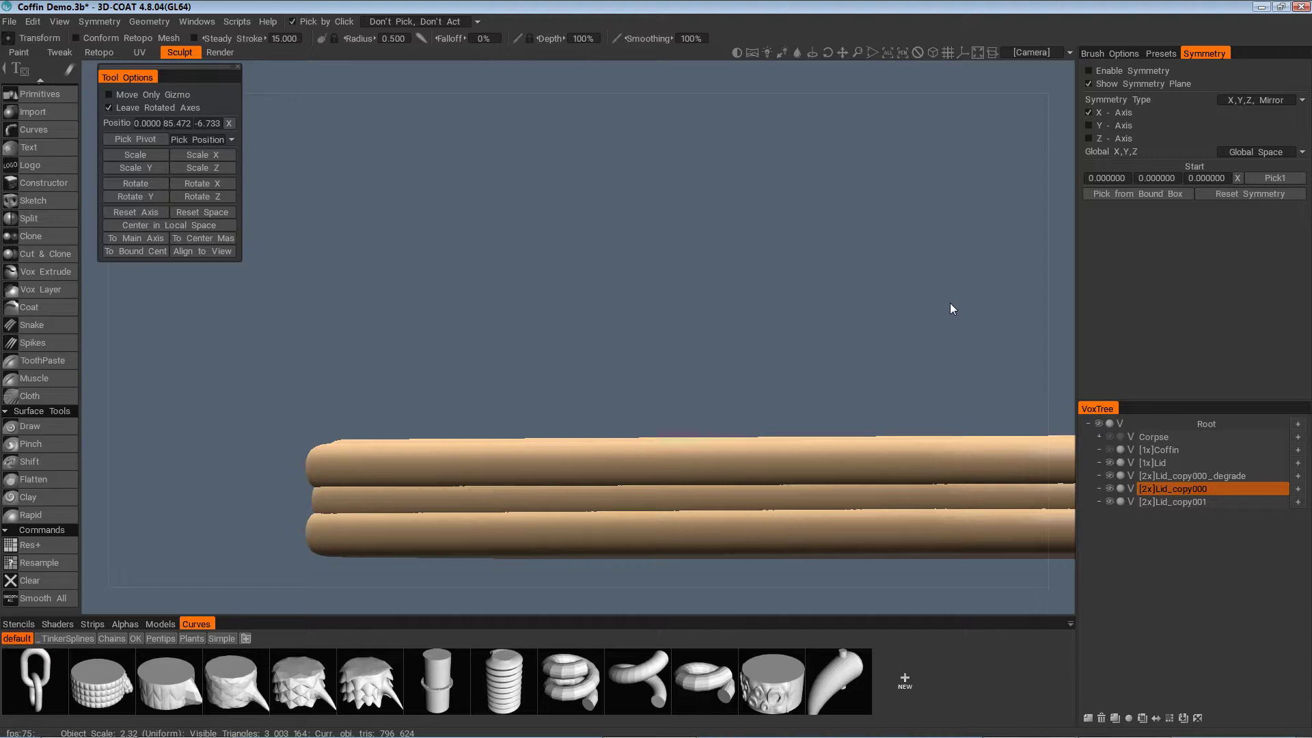
Scale the middle rim Lid_copy000 slightly and non-uniformly to bring its edge closer to the outer rims, checking the fit at the lid's end
click(1109, 486)
click(1110, 487)
double_click(1163, 486)
scroll(78, 403, up, 5)
scroll(86, 388, up, 2)
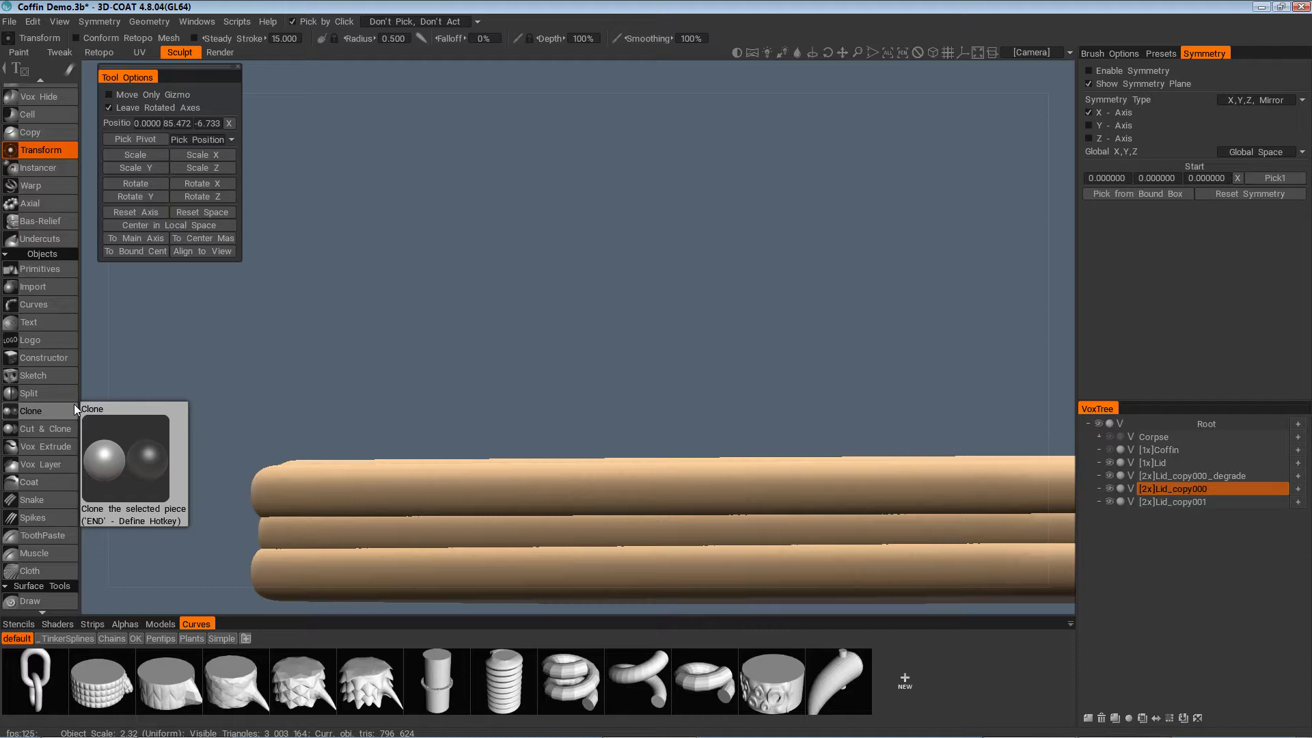
scroll(74, 405, up, 2)
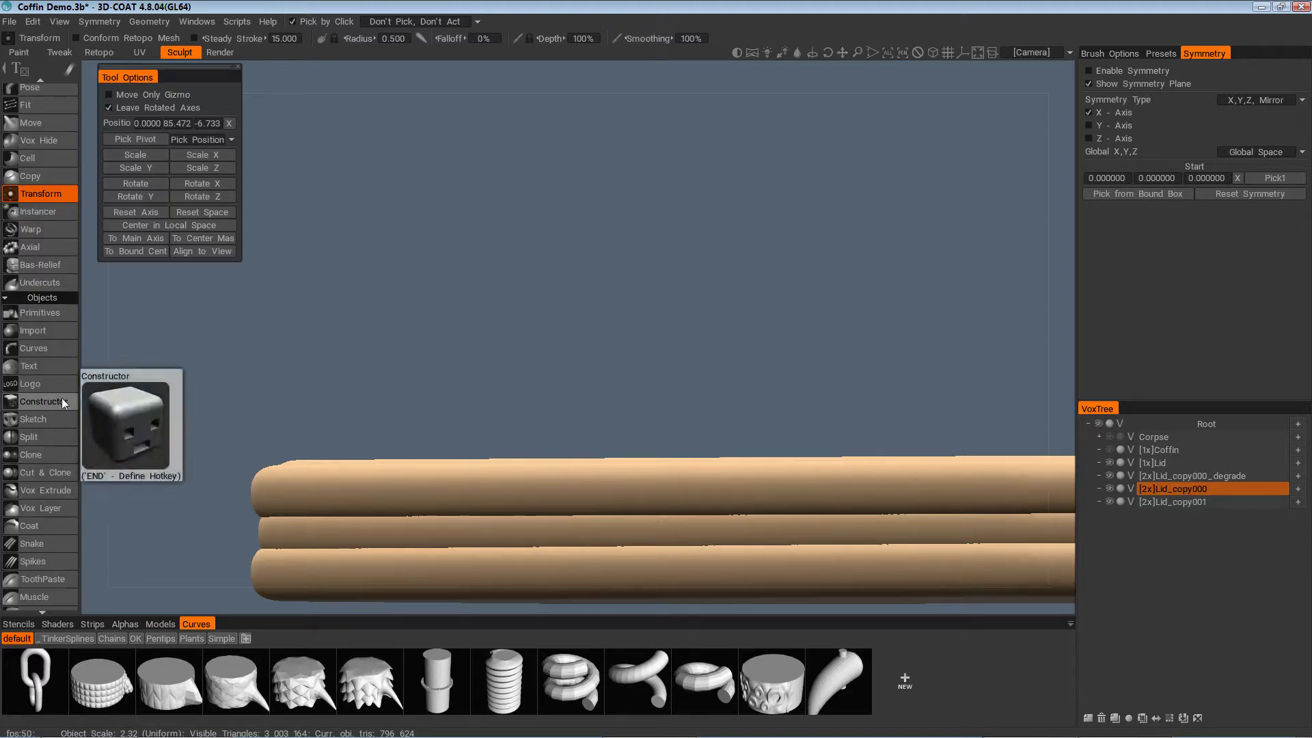
scroll(64, 393, up, 12)
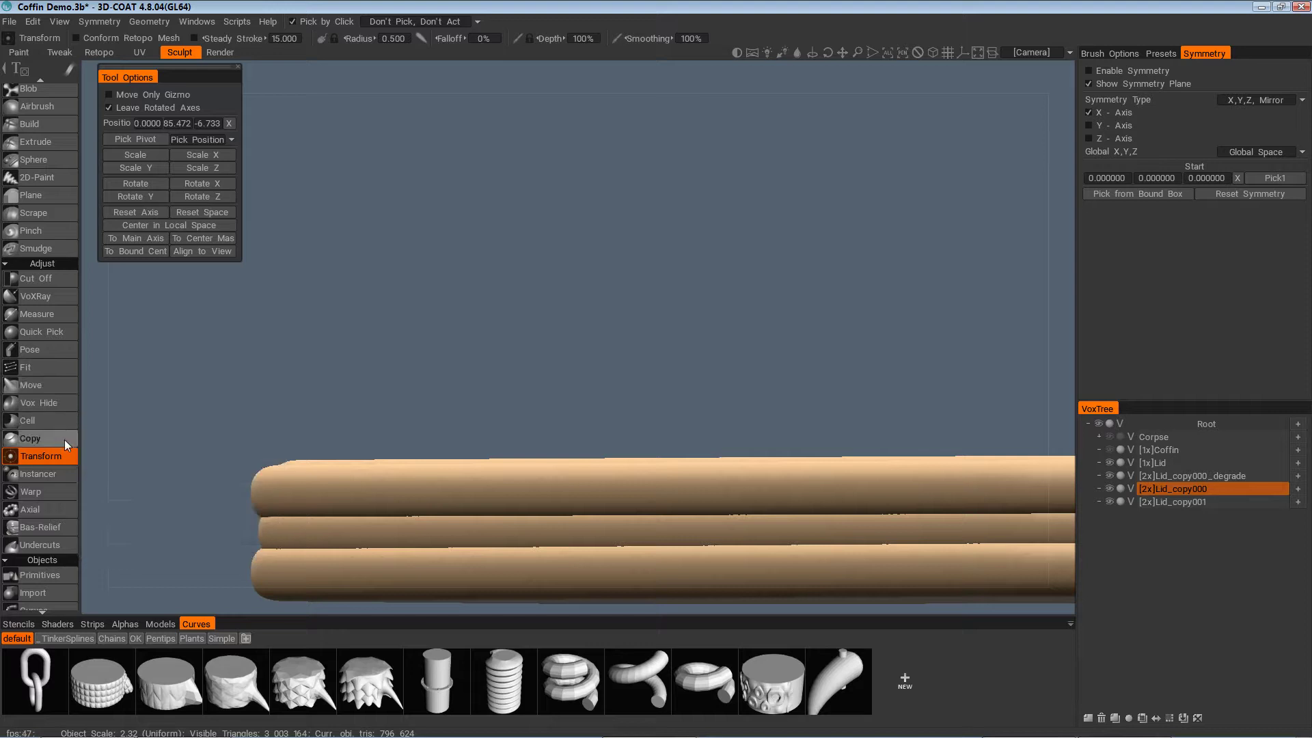
key(KP_4)
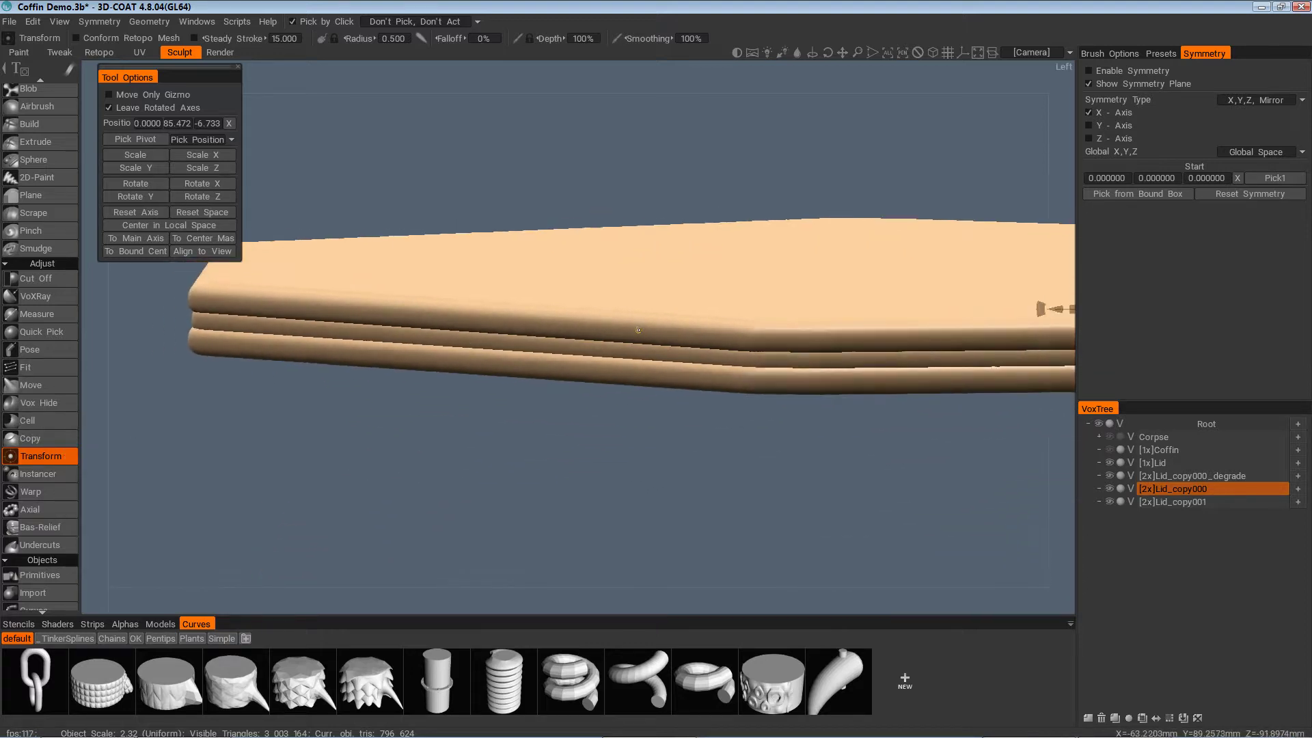
alt+drag(889, 276, 905, 321)
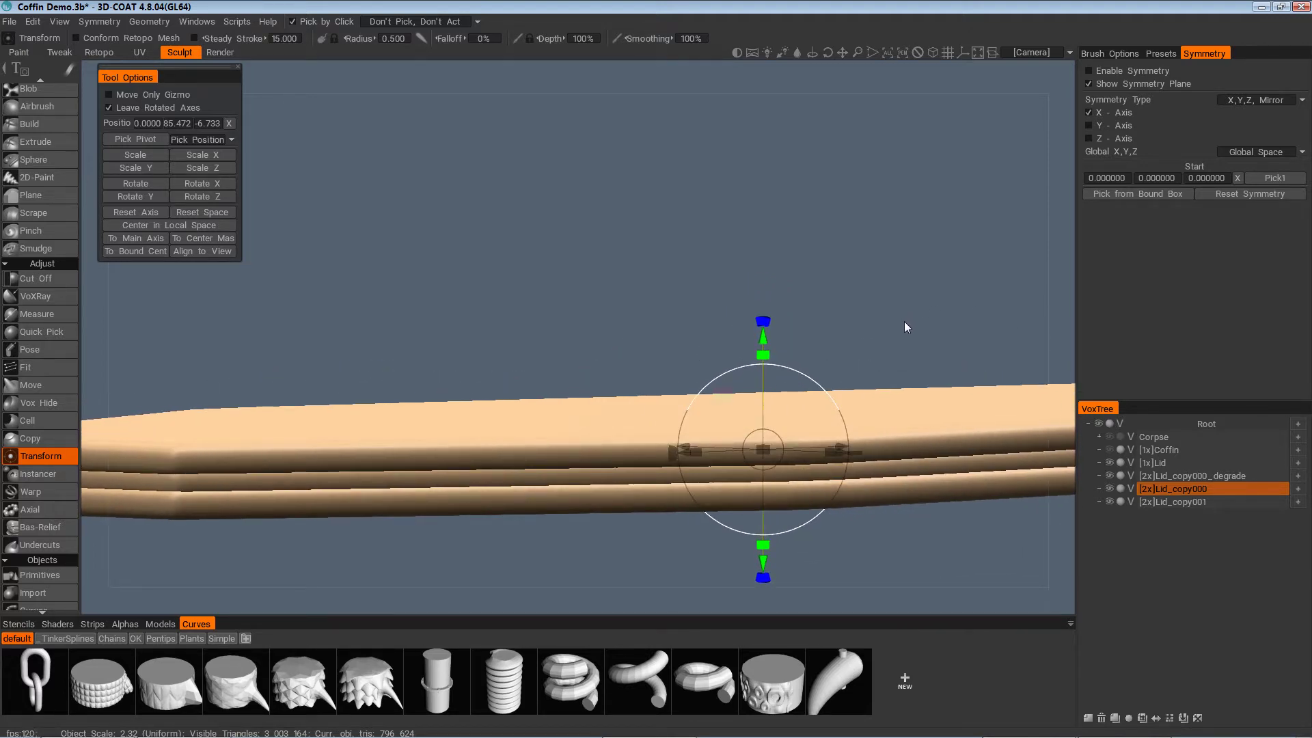
mouse_move(904, 321)
alt+mouse_down()
mouse_move(600, 306)
mouse_move(679, 379)
mouse_move(713, 371)
mouse_move(703, 365)
mouse_move(675, 424)
mouse_move(678, 407)
alt+mouse_up()
alt+drag(690, 331, 439, 440)
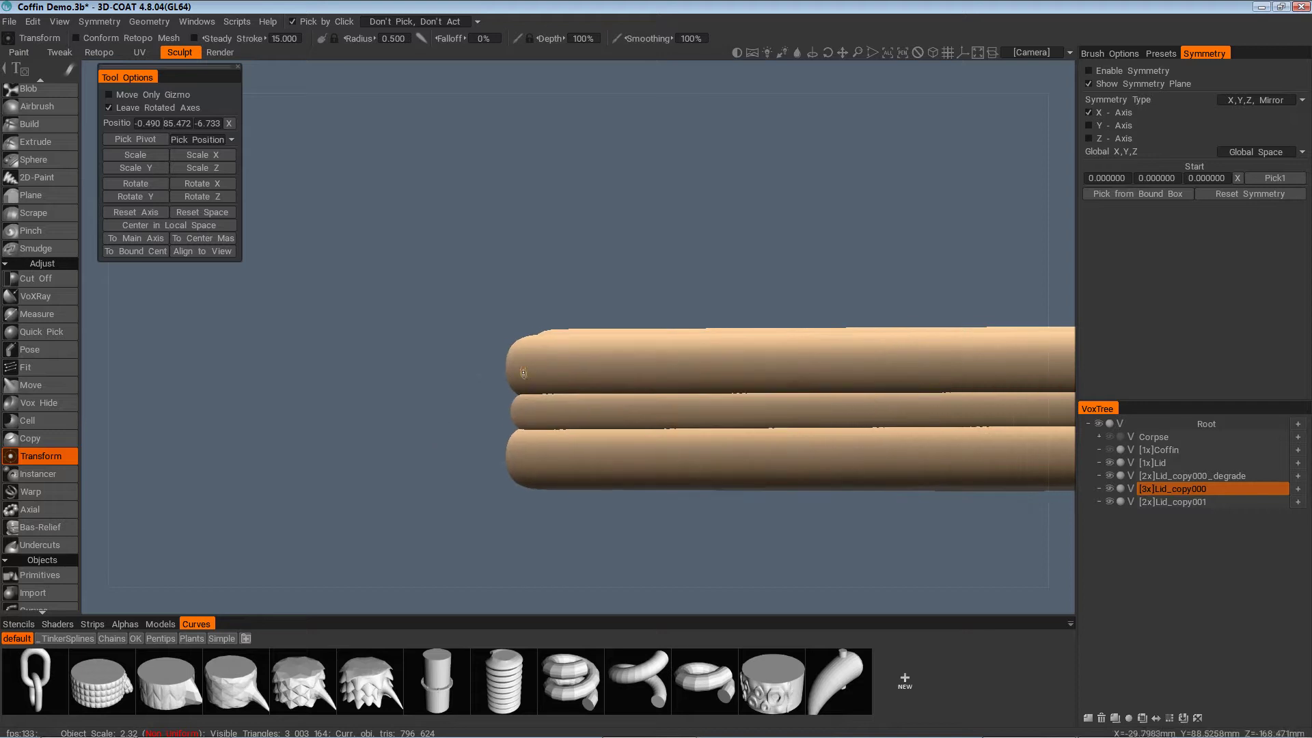
alt+drag(532, 487, 534, 492)
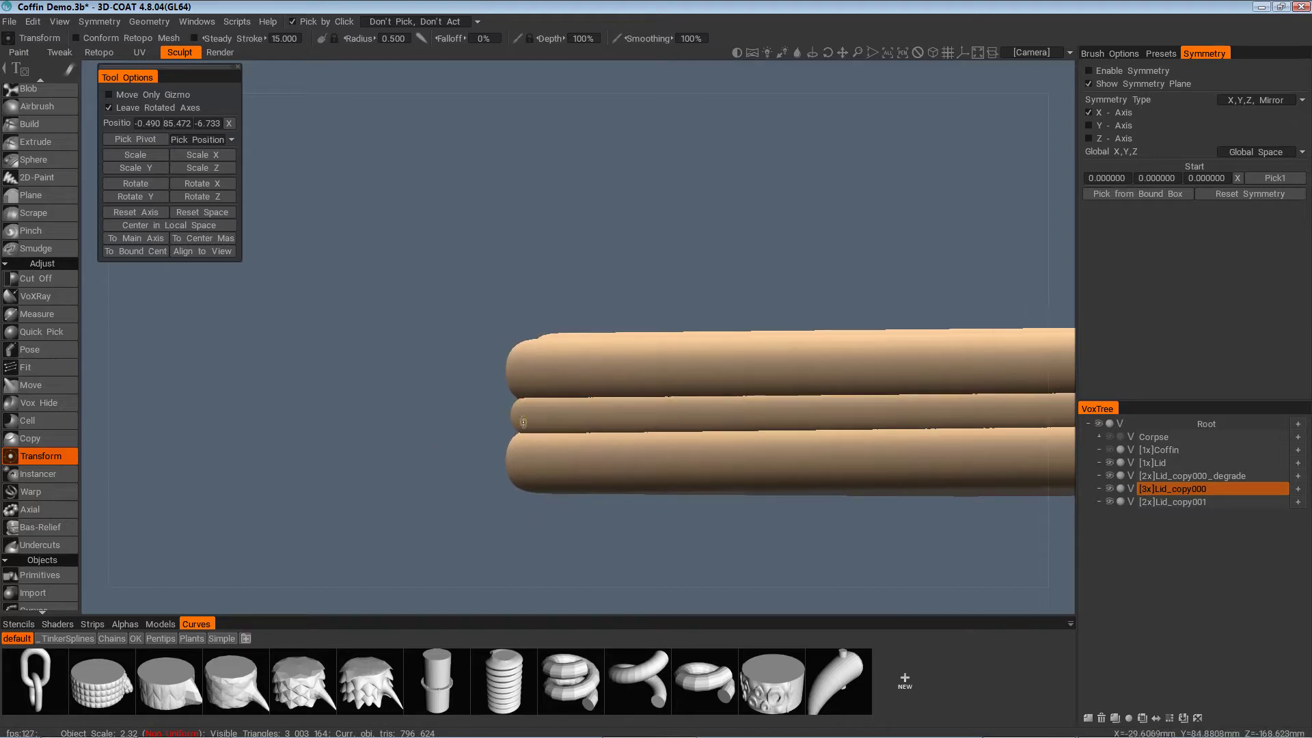
alt+drag(514, 426, 636, 611)
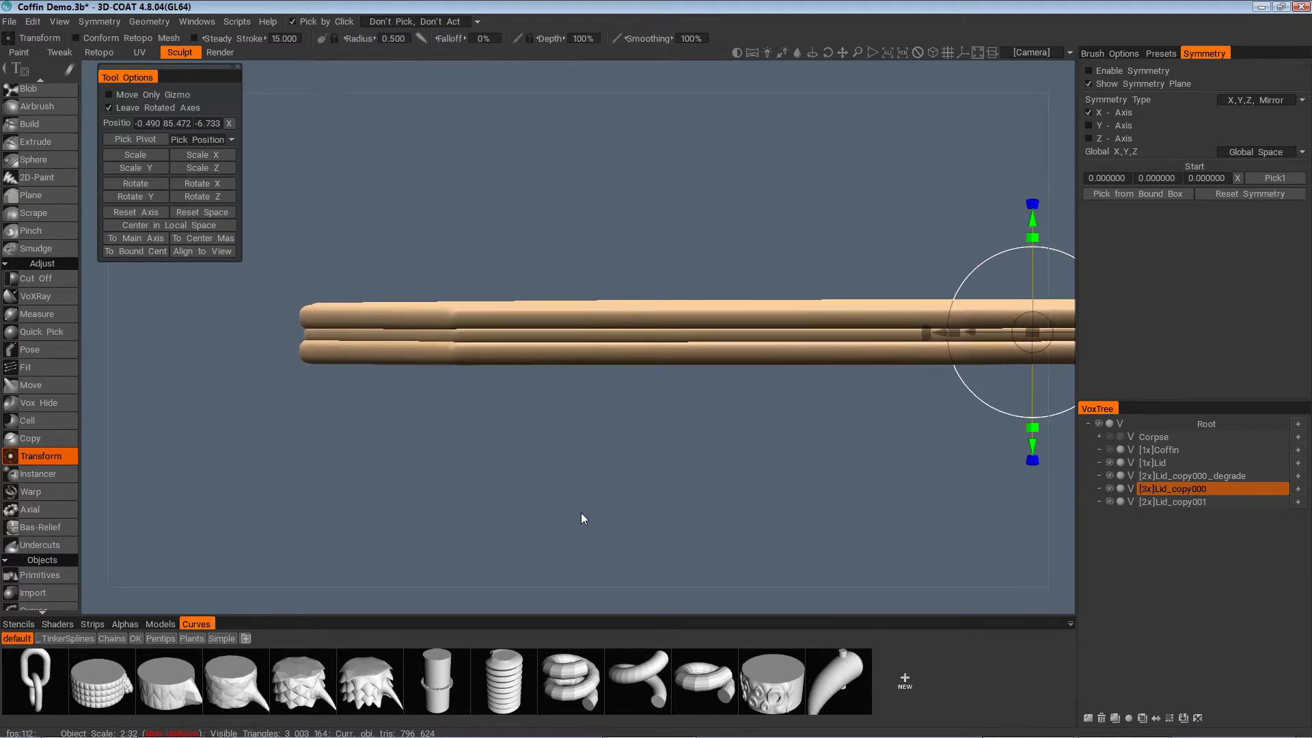
Examine the three-rim profile from several sides and at the lid's ends for even overhang of the middle rim
drag(581, 512, 720, 514)
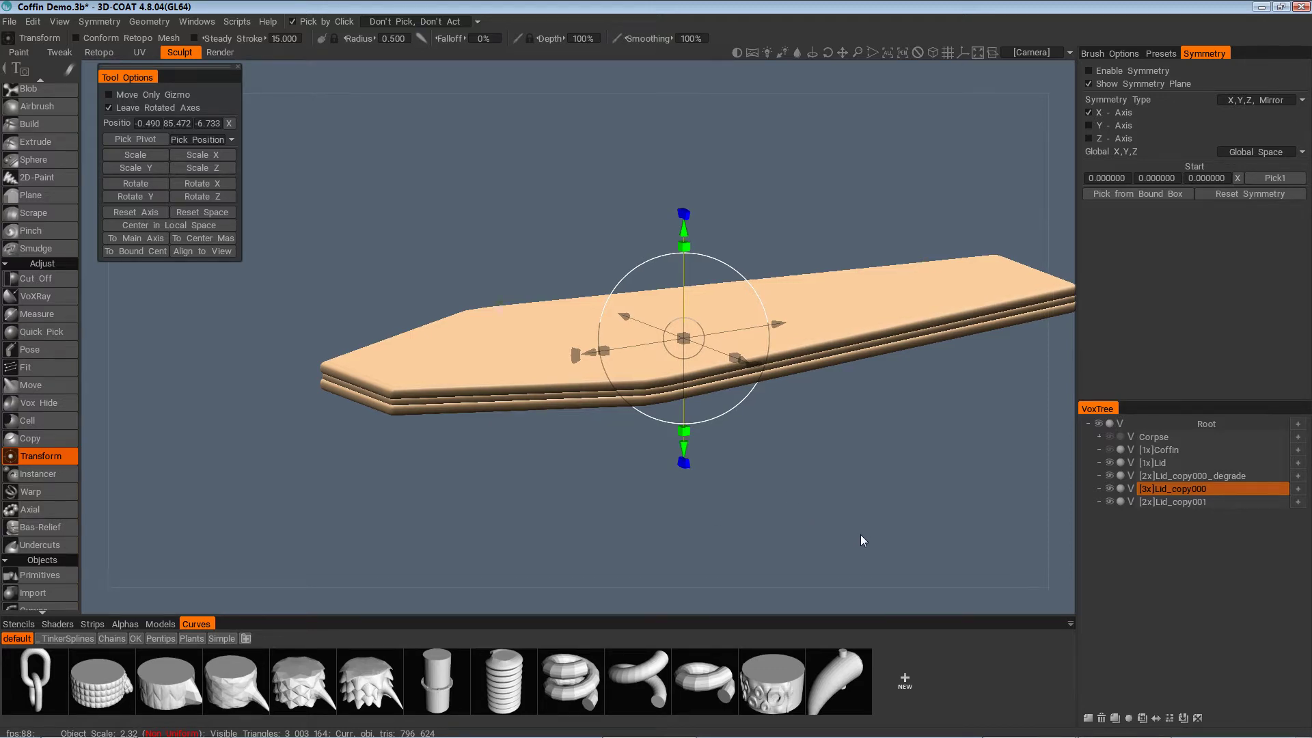
drag(860, 535, 388, 515)
drag(344, 448, 363, 467)
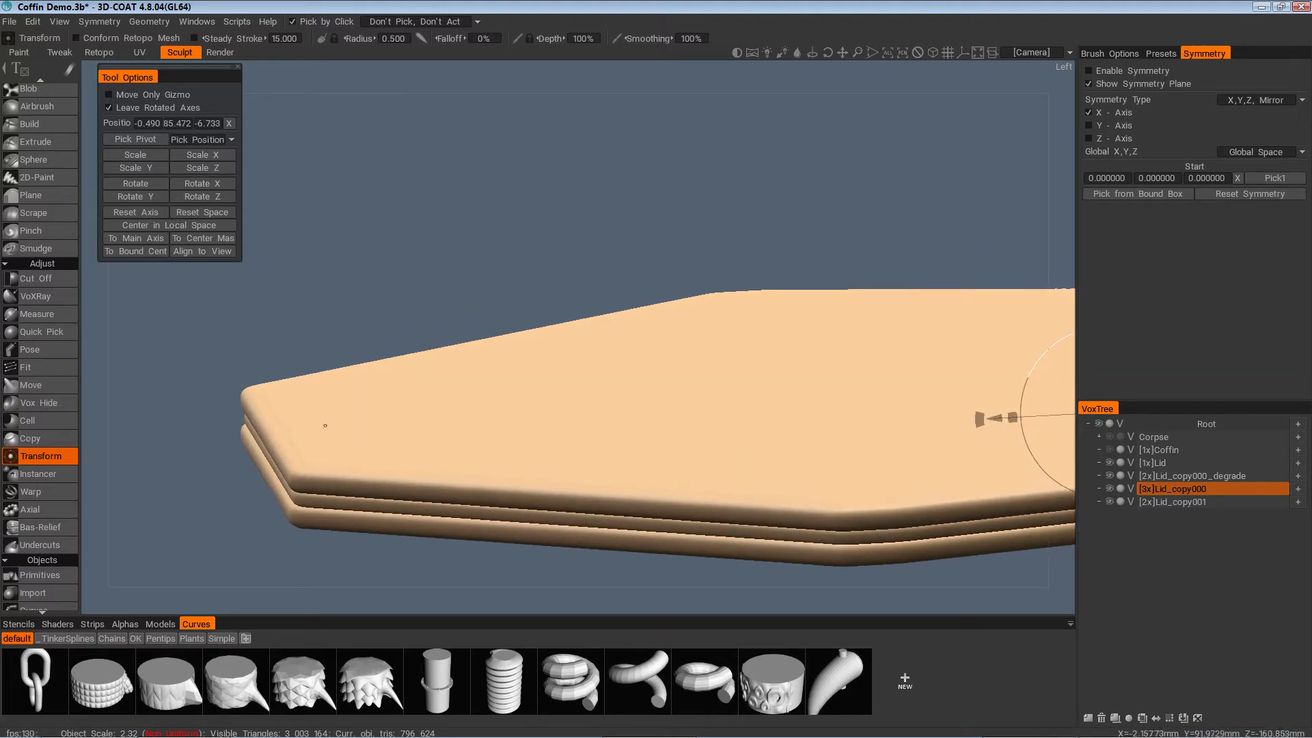
drag(373, 528, 331, 457)
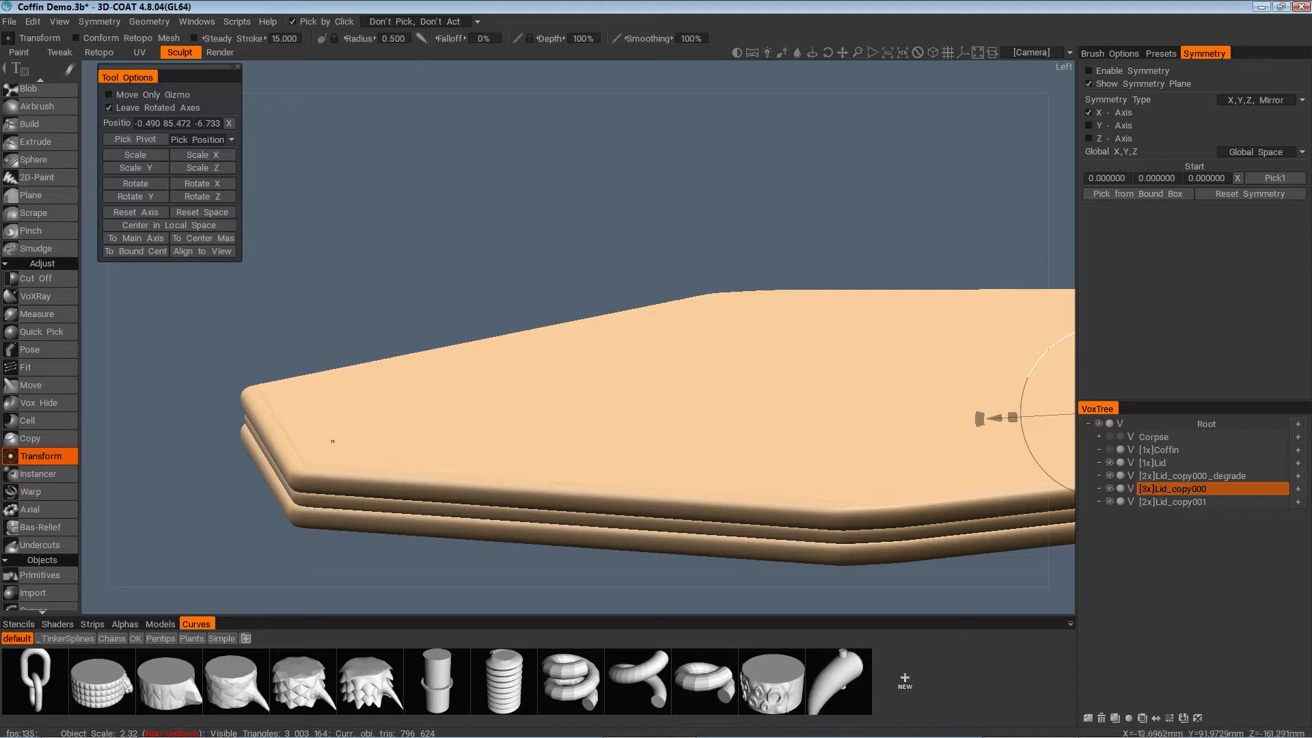
mouse_move(697, 472)
mouse_down()
mouse_move(740, 476)
mouse_move(702, 487)
mouse_up()
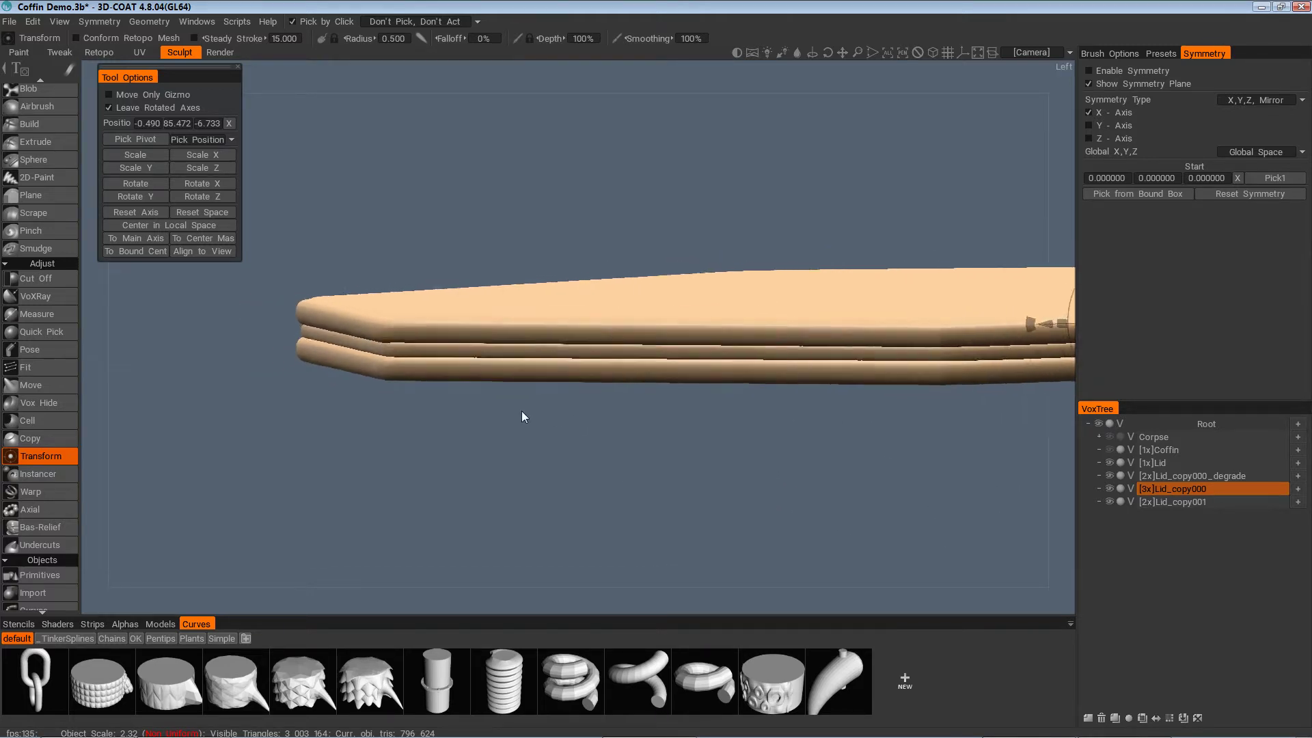
drag(490, 393, 852, 530)
drag(917, 572, 1015, 567)
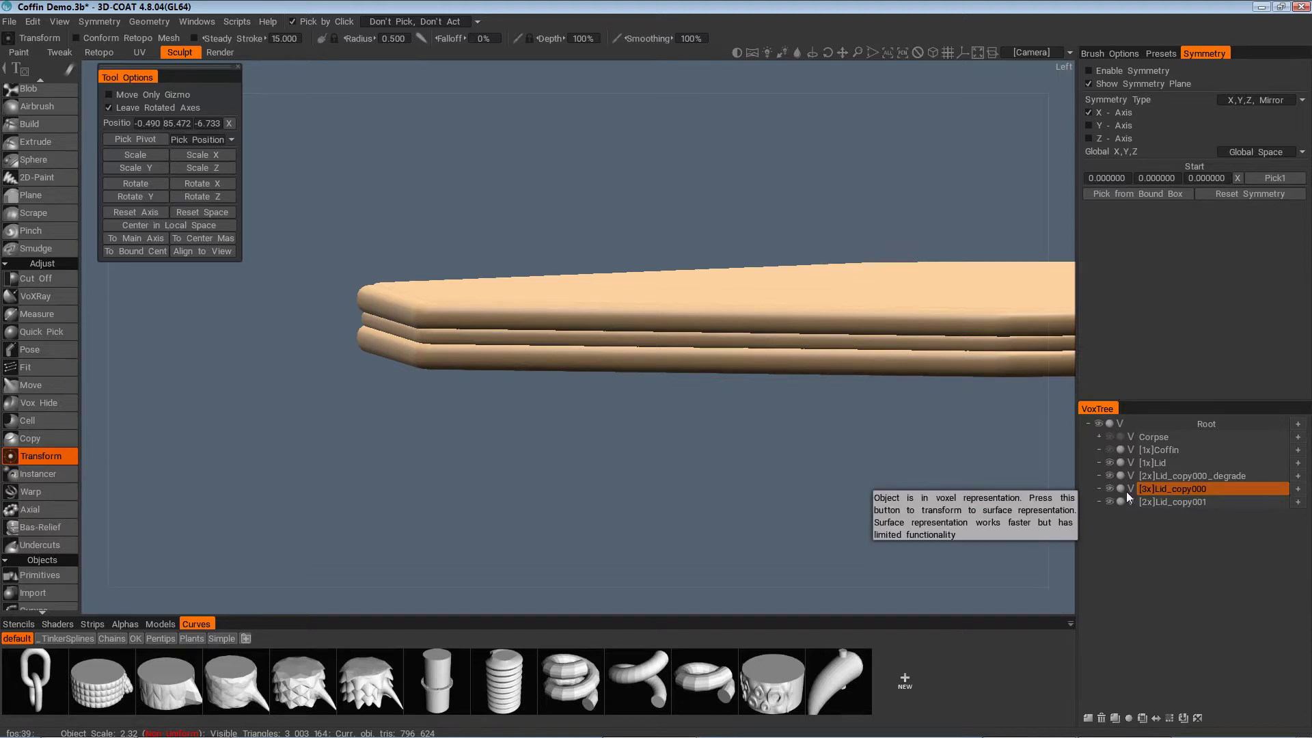
drag(838, 538, 1066, 506)
drag(889, 522, 968, 481)
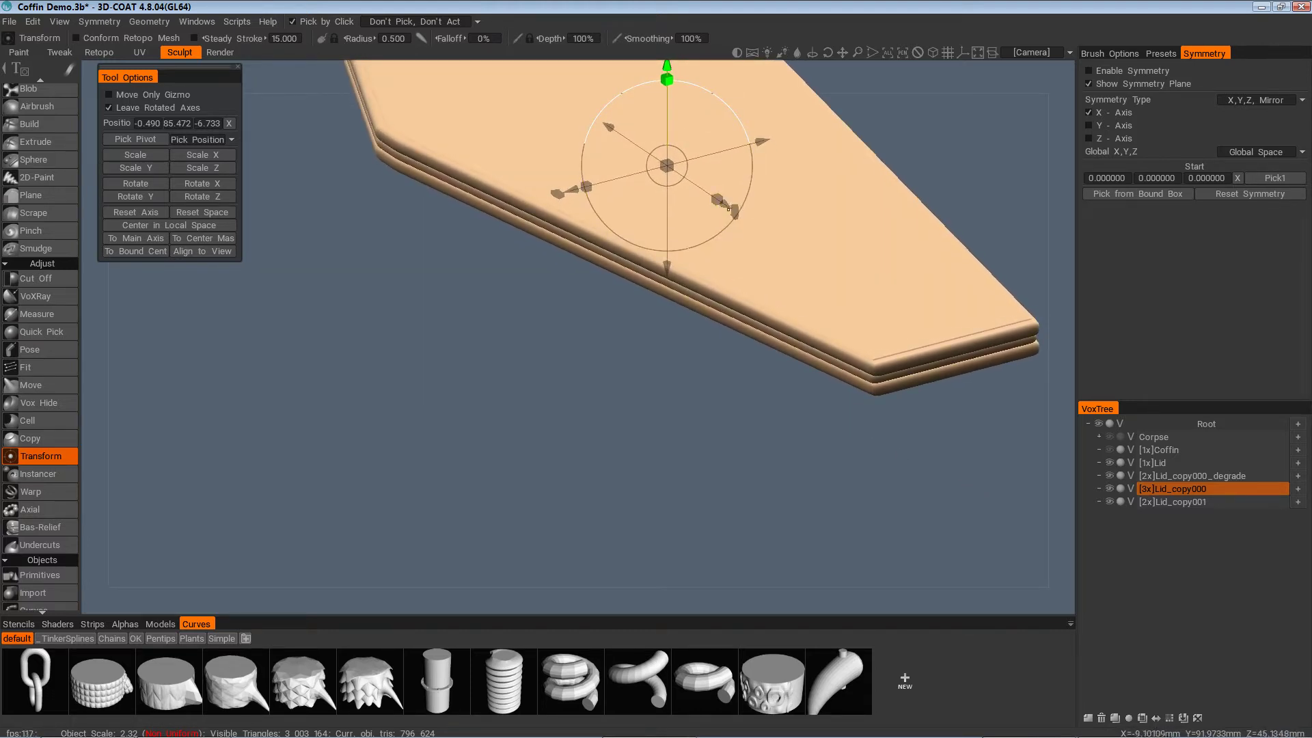
Try to shift the middle rim along the Z axis to about -5.758, and undo the move
drag(729, 207, 732, 209)
drag(697, 311, 783, 206)
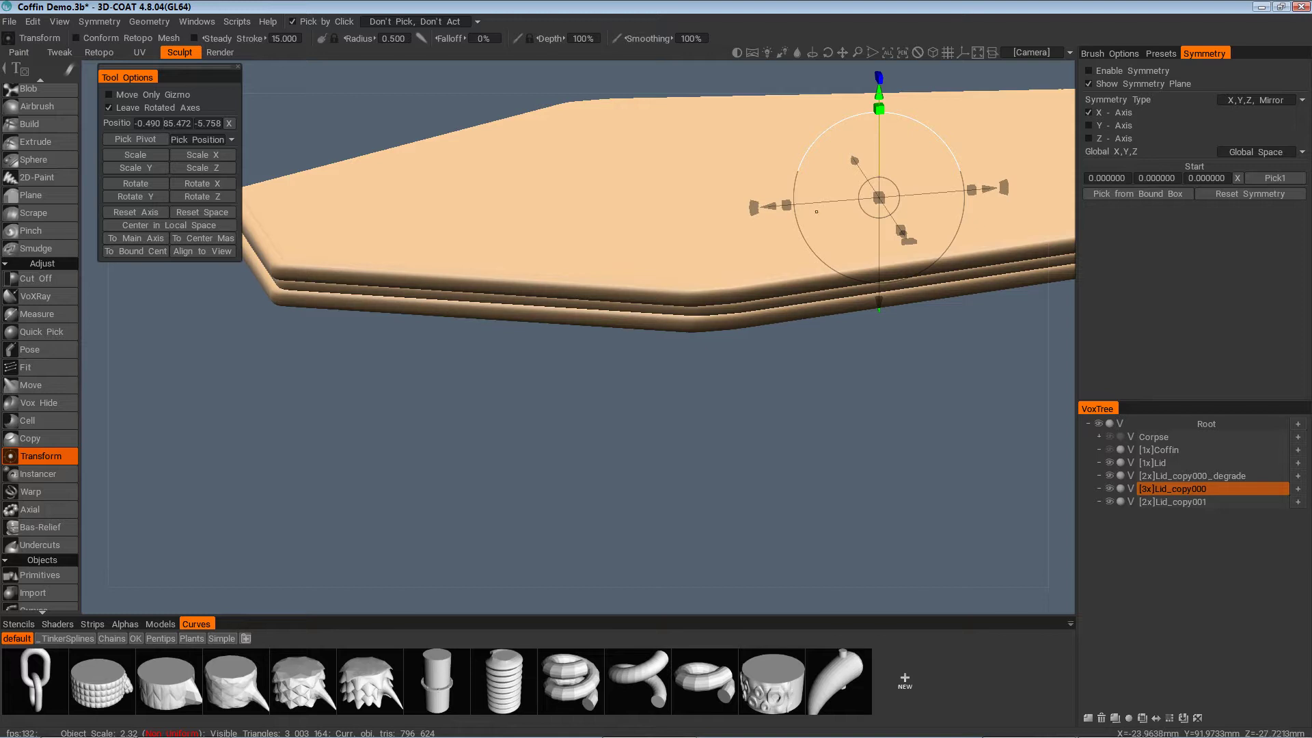
key(ctrl+z)
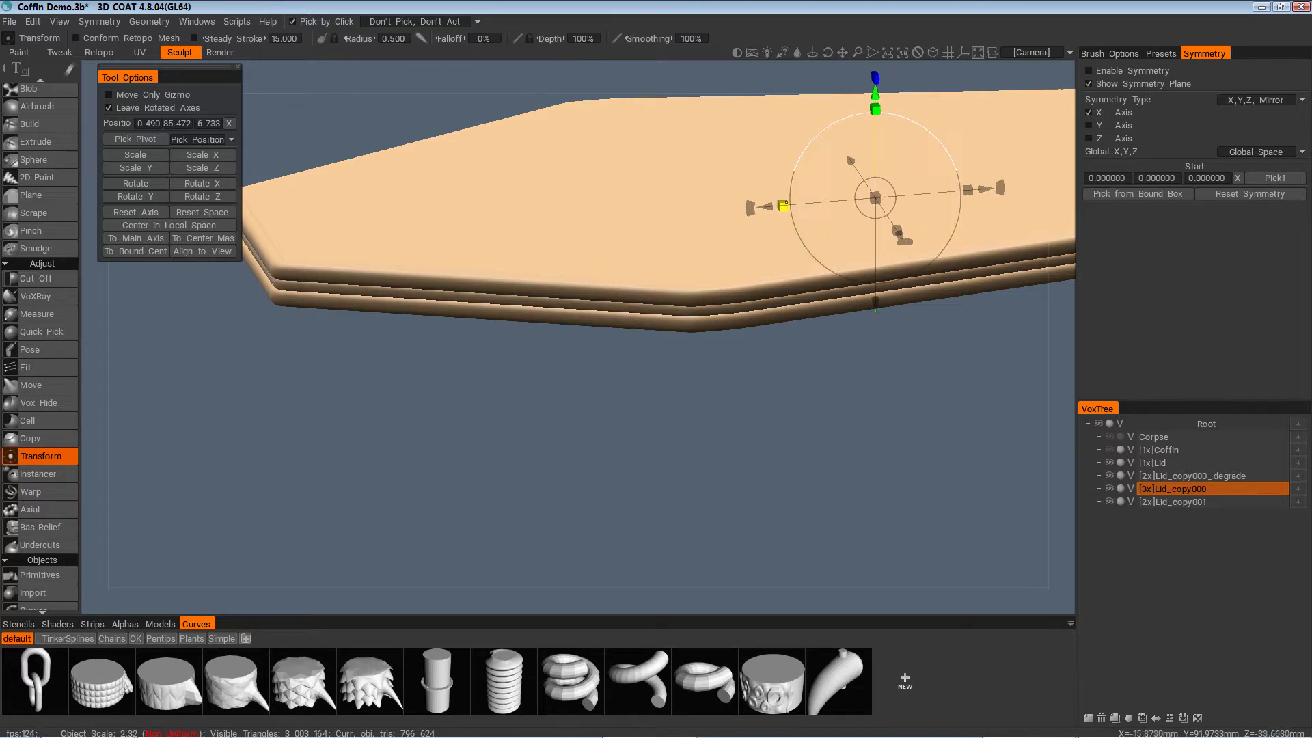
Adjust the middle rim's scale slightly along the lid's length, and hide the original Lid layer
drag(784, 205, 782, 205)
drag(956, 315, 921, 274)
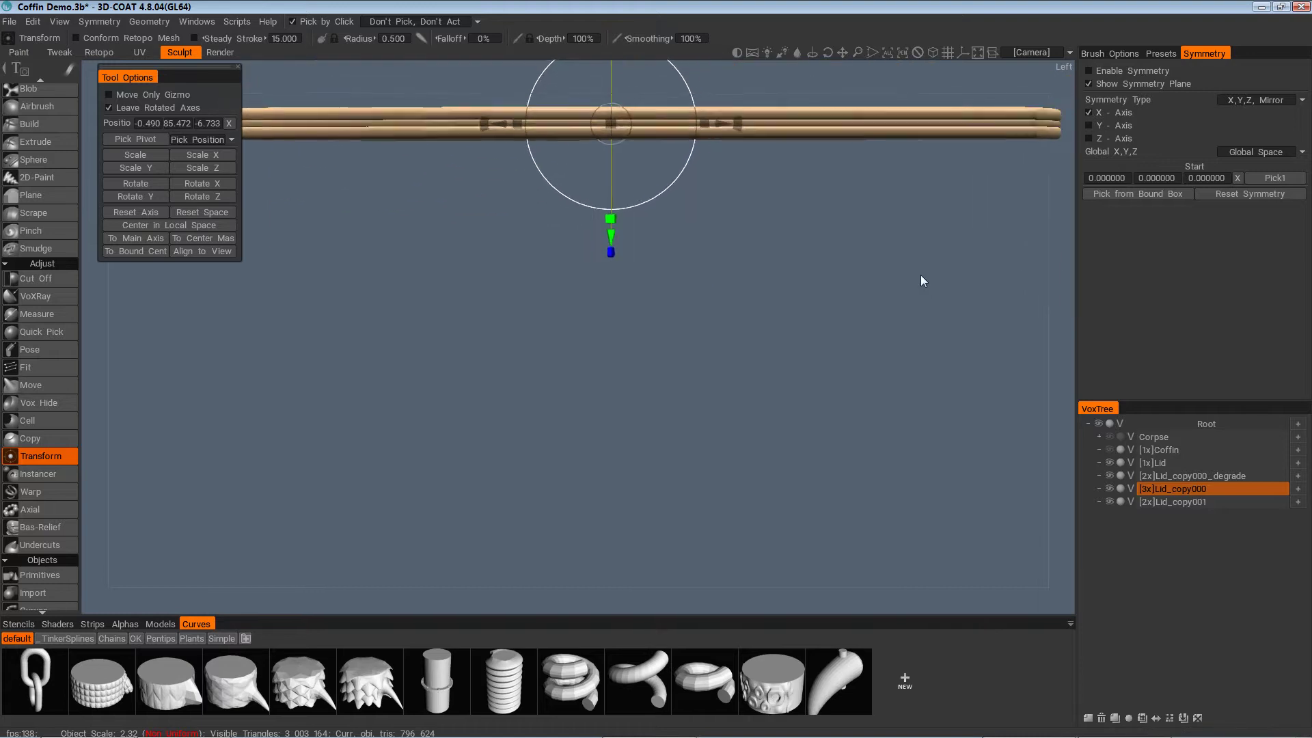
drag(919, 277, 667, 392)
click(1109, 462)
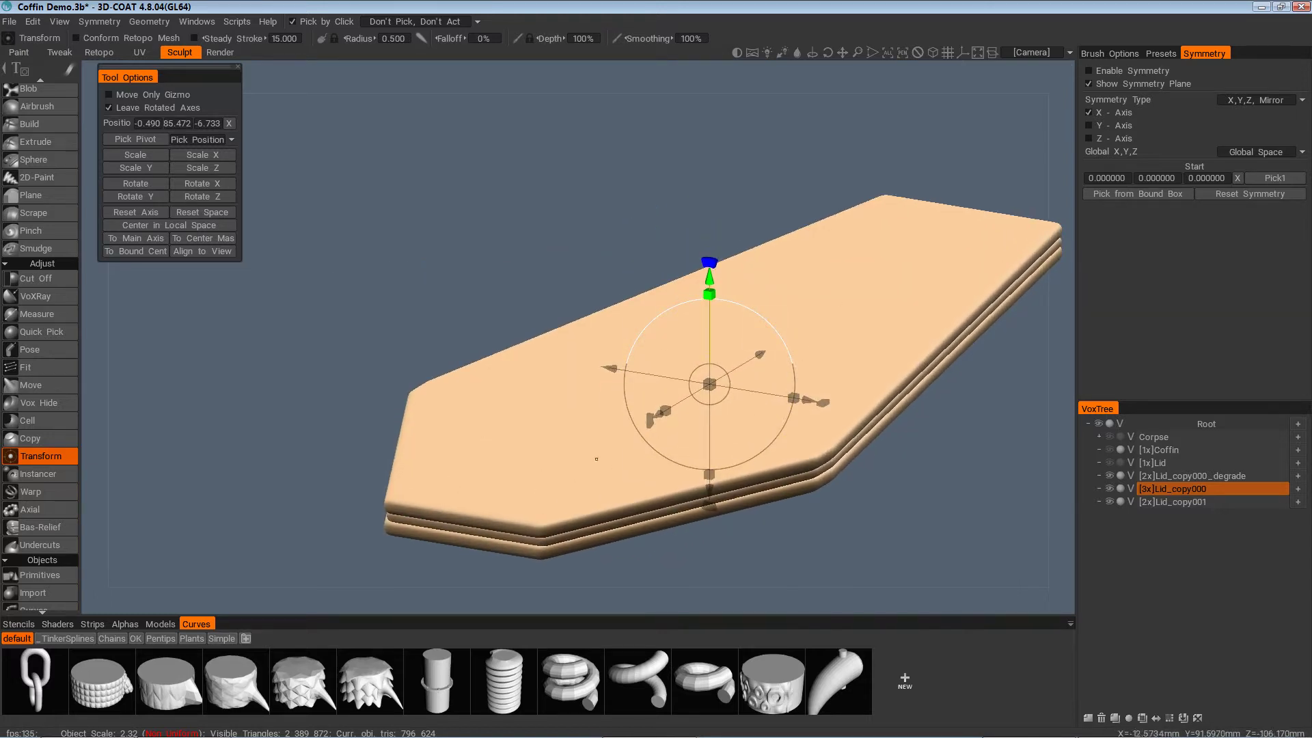
alt+drag(630, 426, 634, 431)
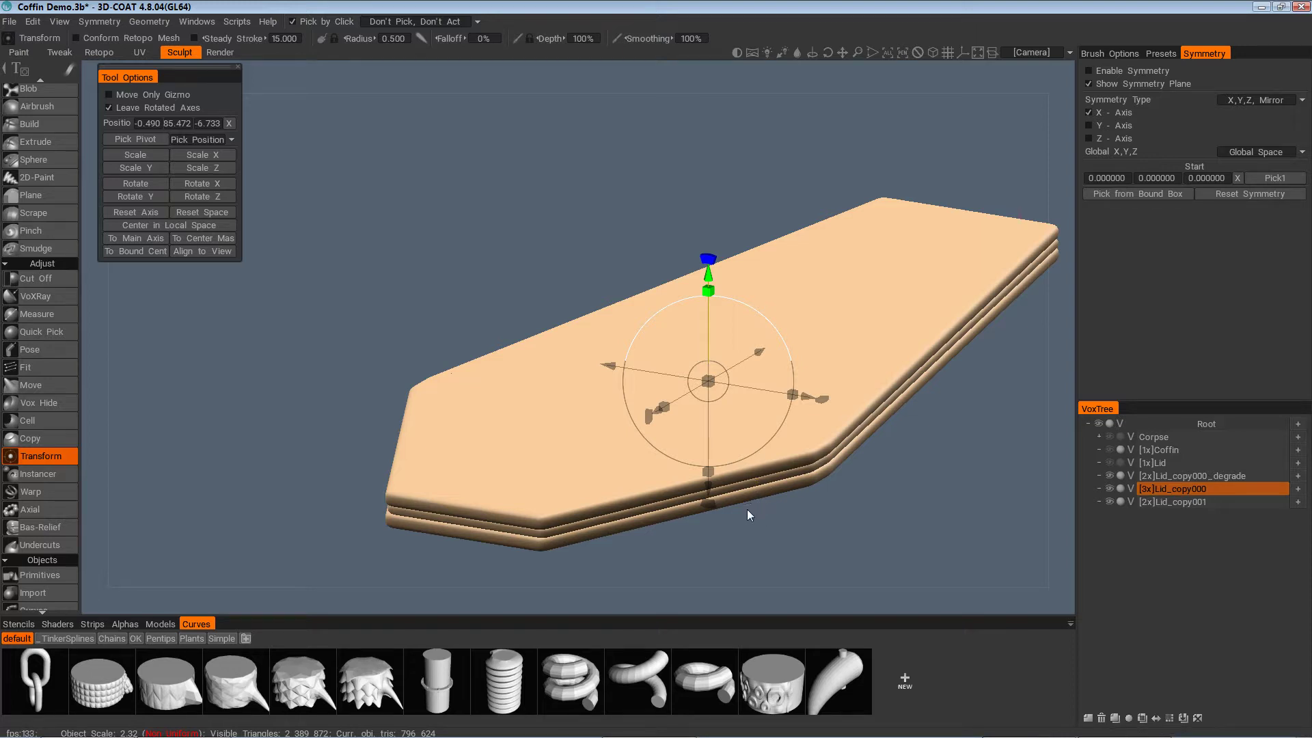
Create a new volume under the root and merge the three visible lid copies into it
drag(718, 531, 960, 513)
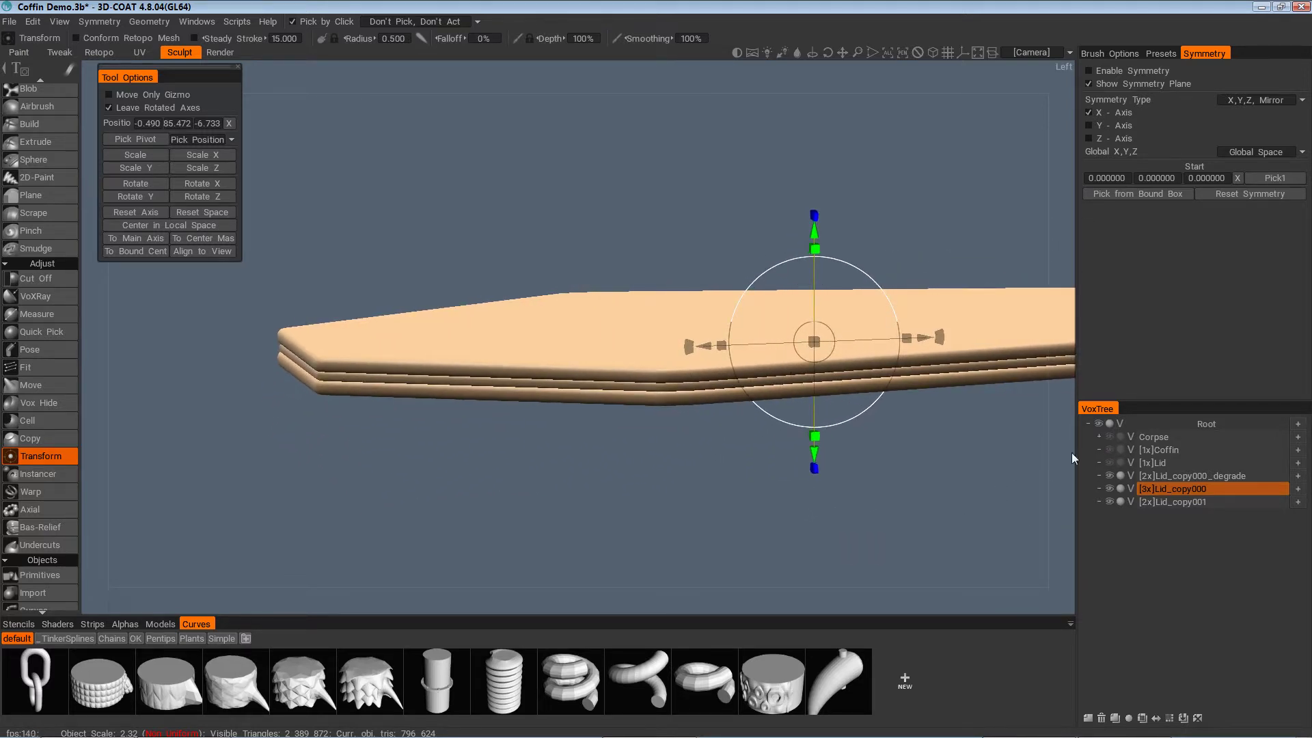
drag(1072, 454, 1144, 526)
drag(828, 493, 888, 532)
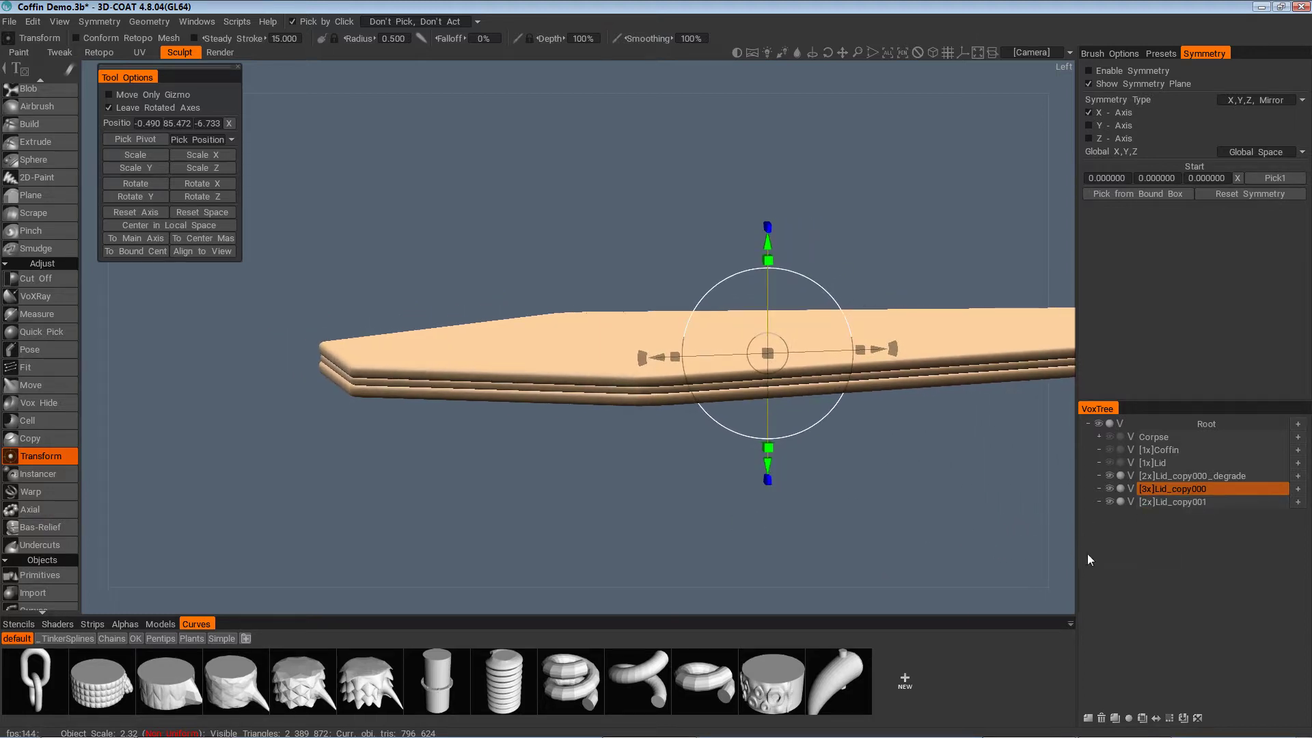
click(1228, 476)
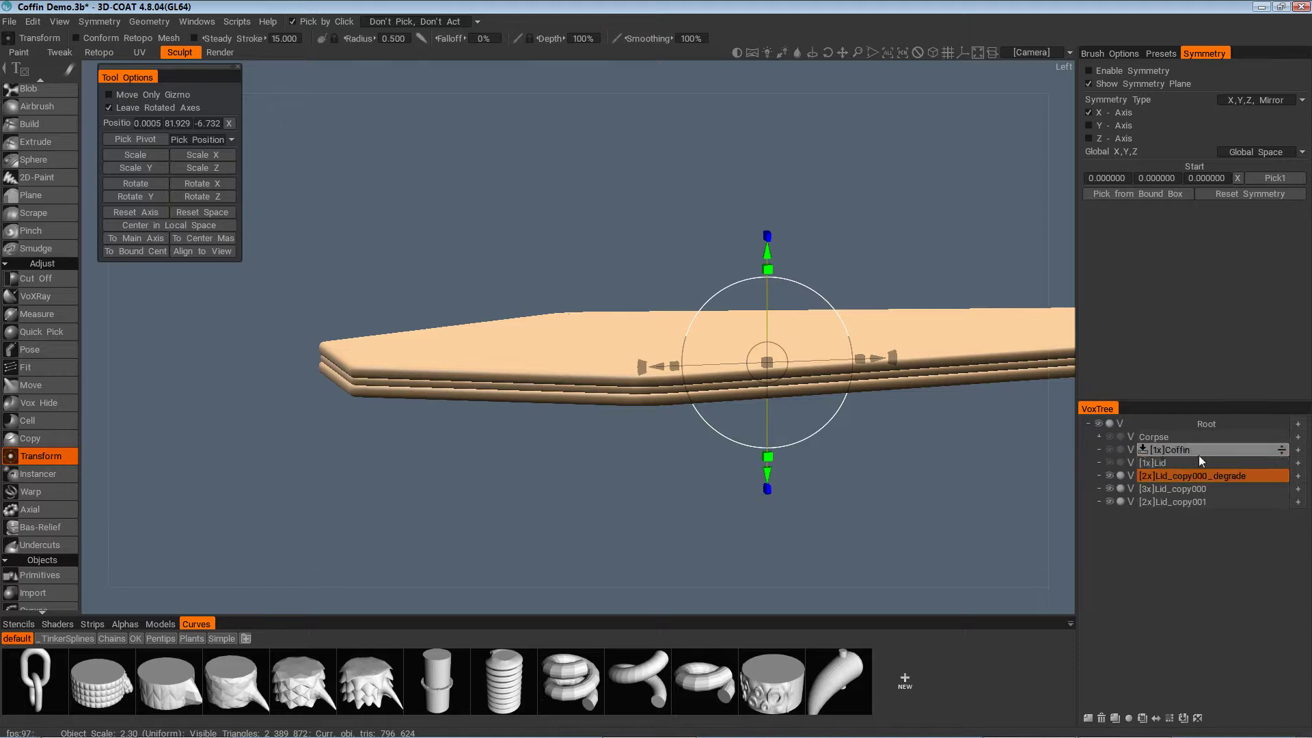
click(1209, 501)
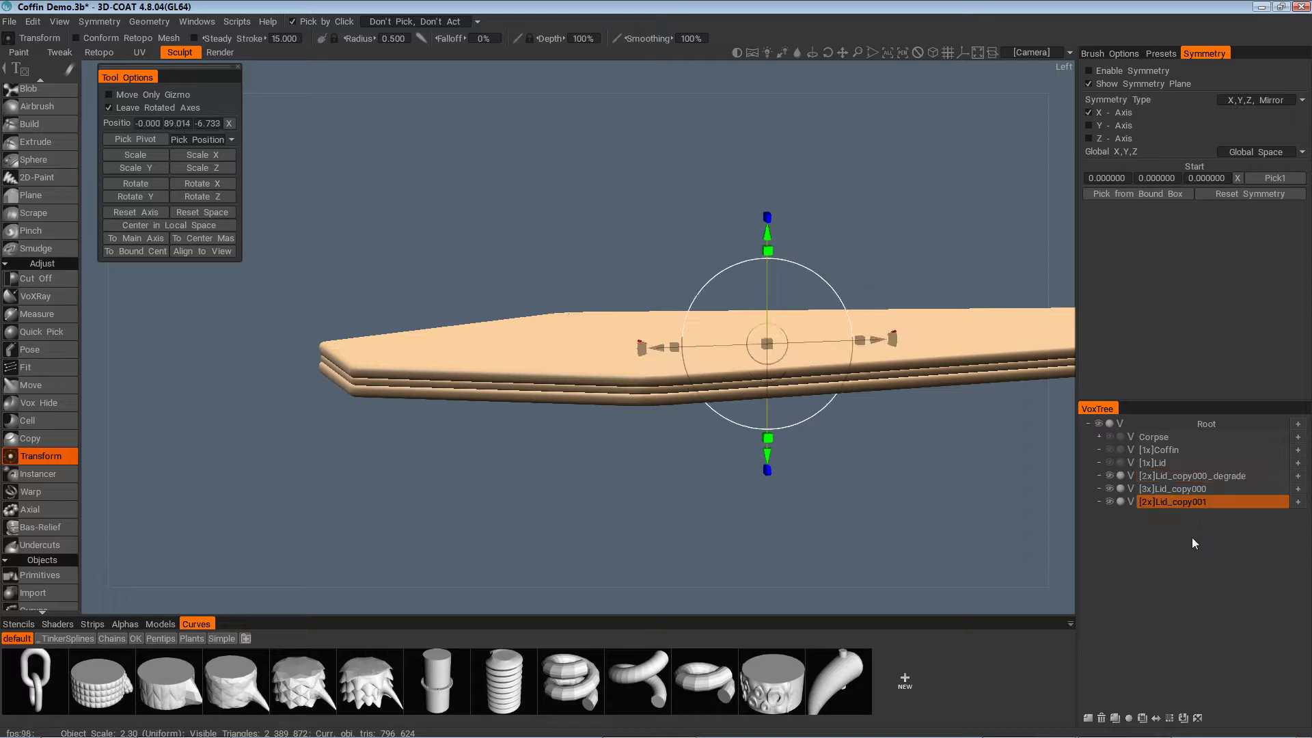
click(1295, 426)
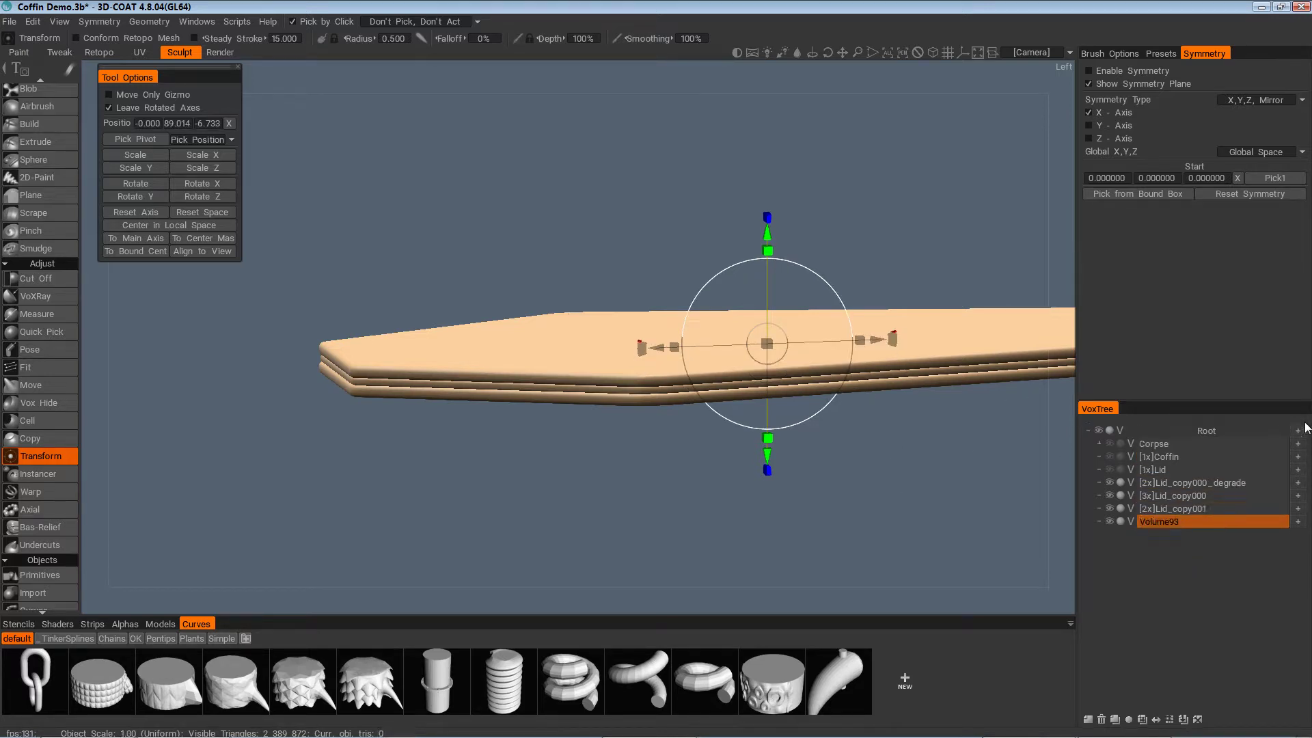
right_click(1179, 514)
mouse_move(1176, 514)
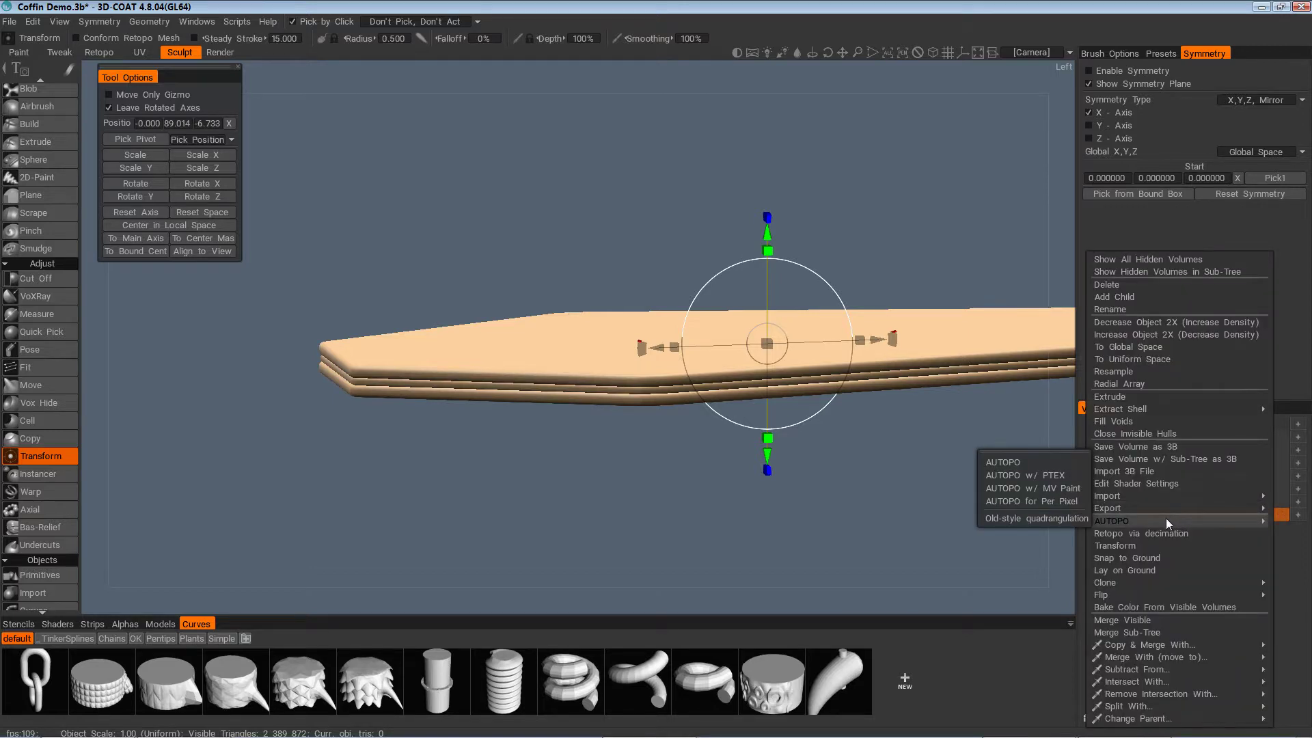
click(1145, 621)
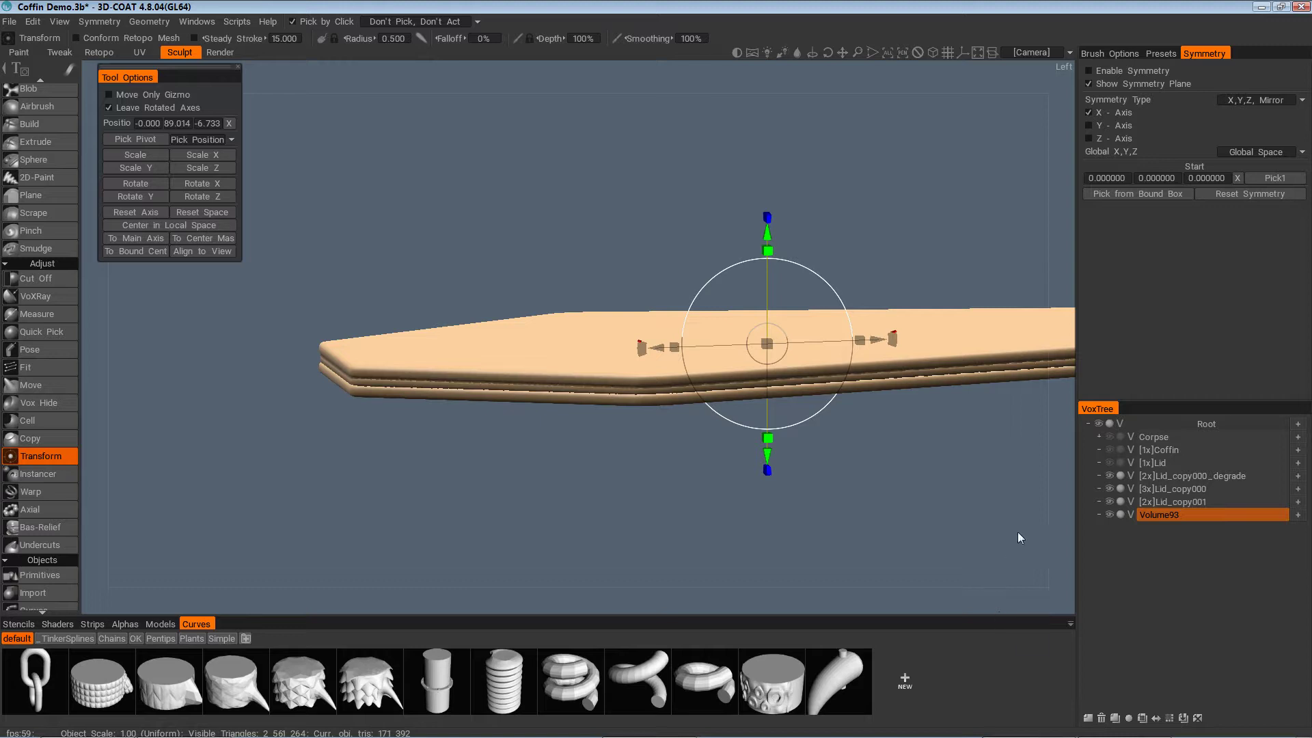
Hide the three lid copies, leaving only the merged volume showing
click(1109, 477)
click(1109, 489)
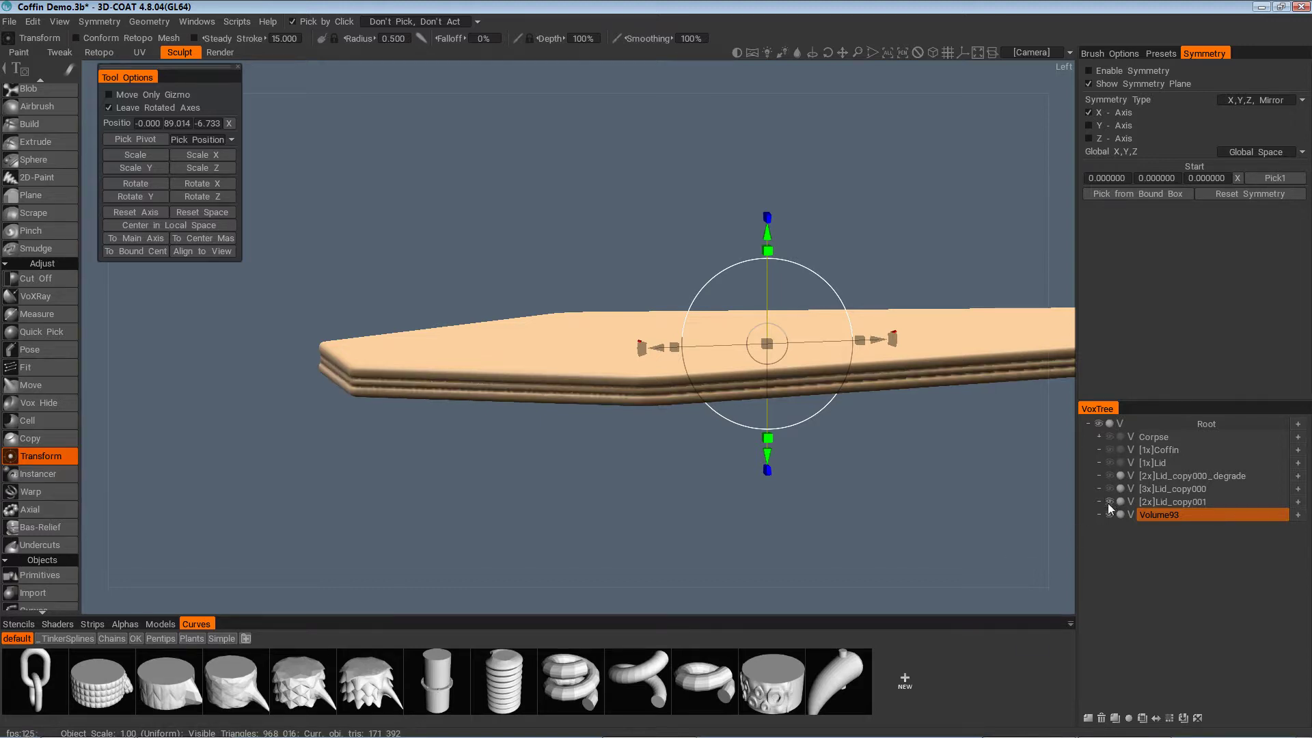
click(1109, 502)
click(1109, 515)
click(1109, 515)
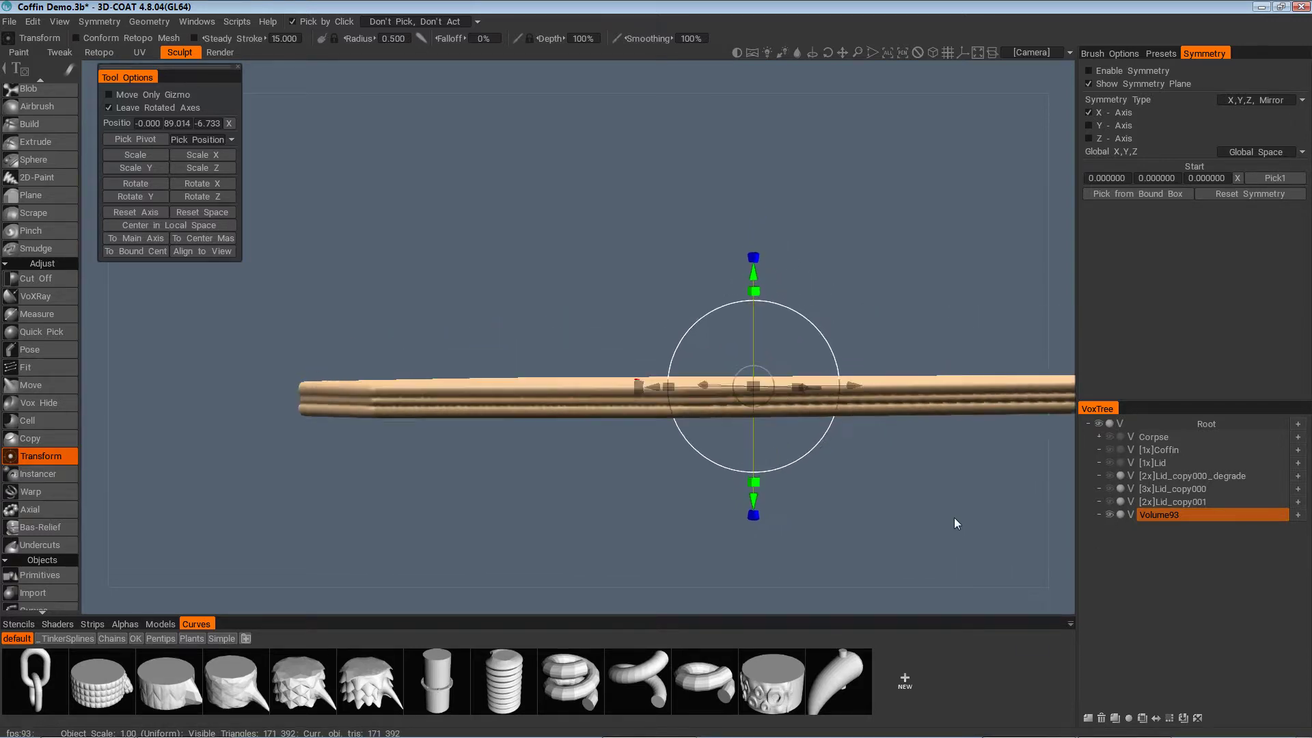
Try doubling the merged volume's resolution to 2x after checking its grooved edge, and undo the change
drag(961, 518, 909, 545)
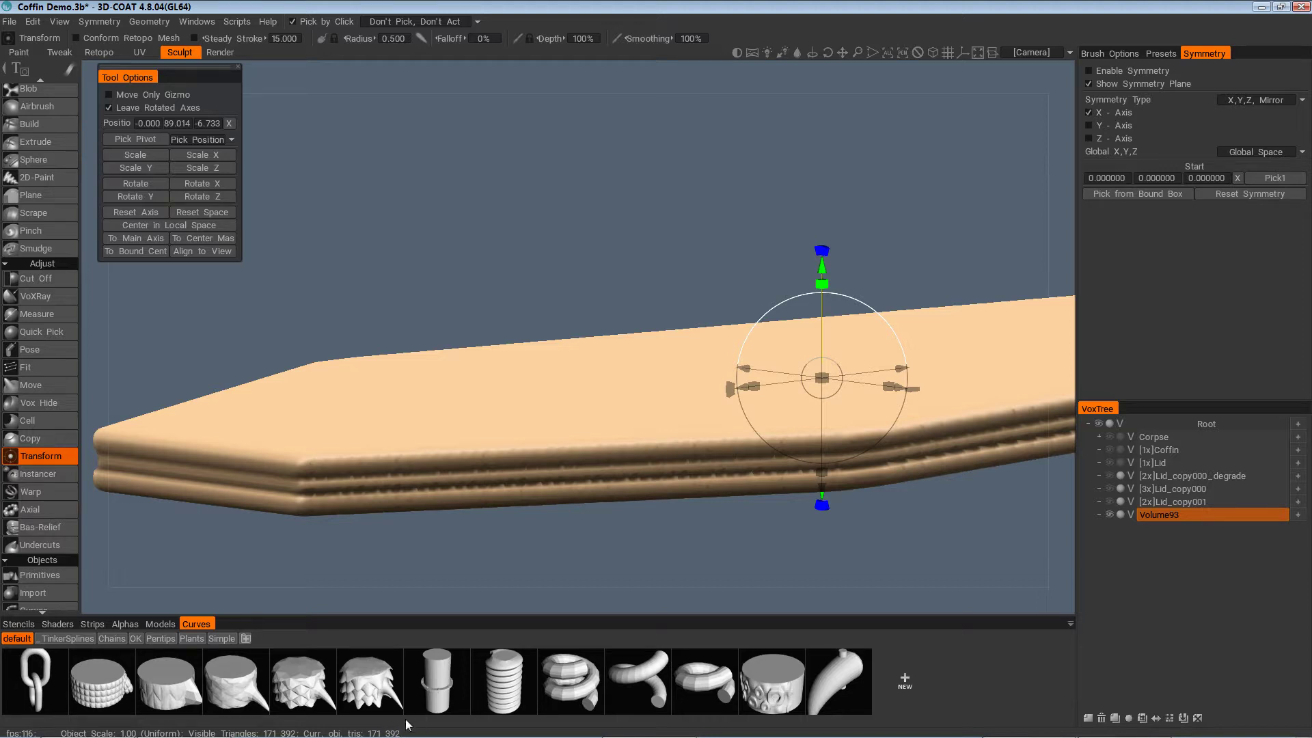
scroll(920, 554, down, 3)
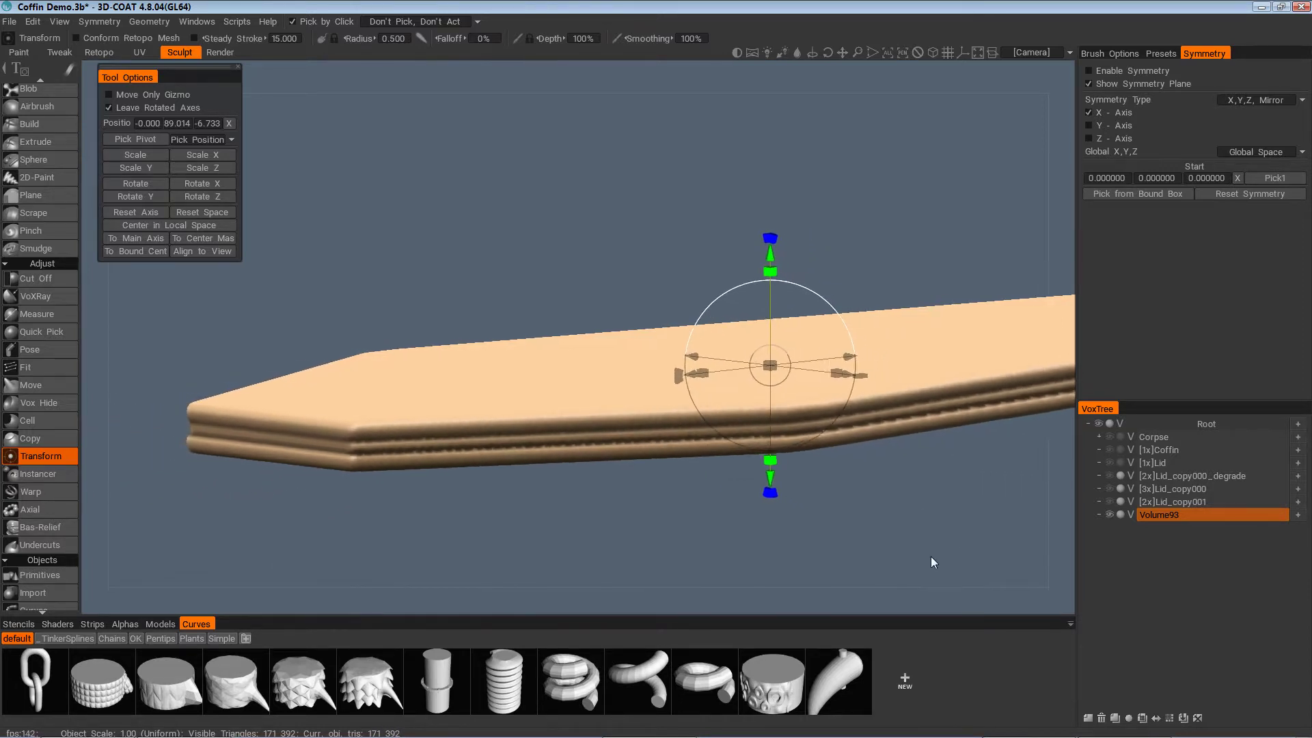
drag(930, 556, 935, 568)
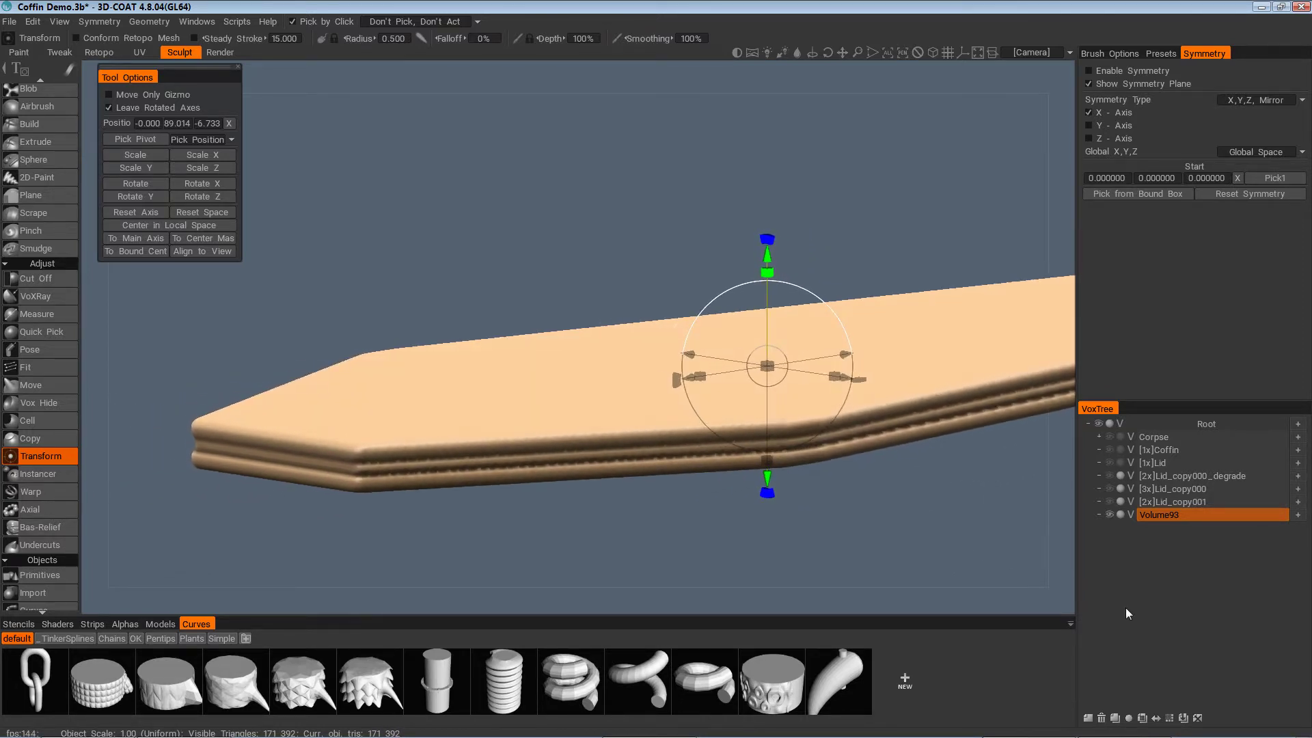
click(1169, 718)
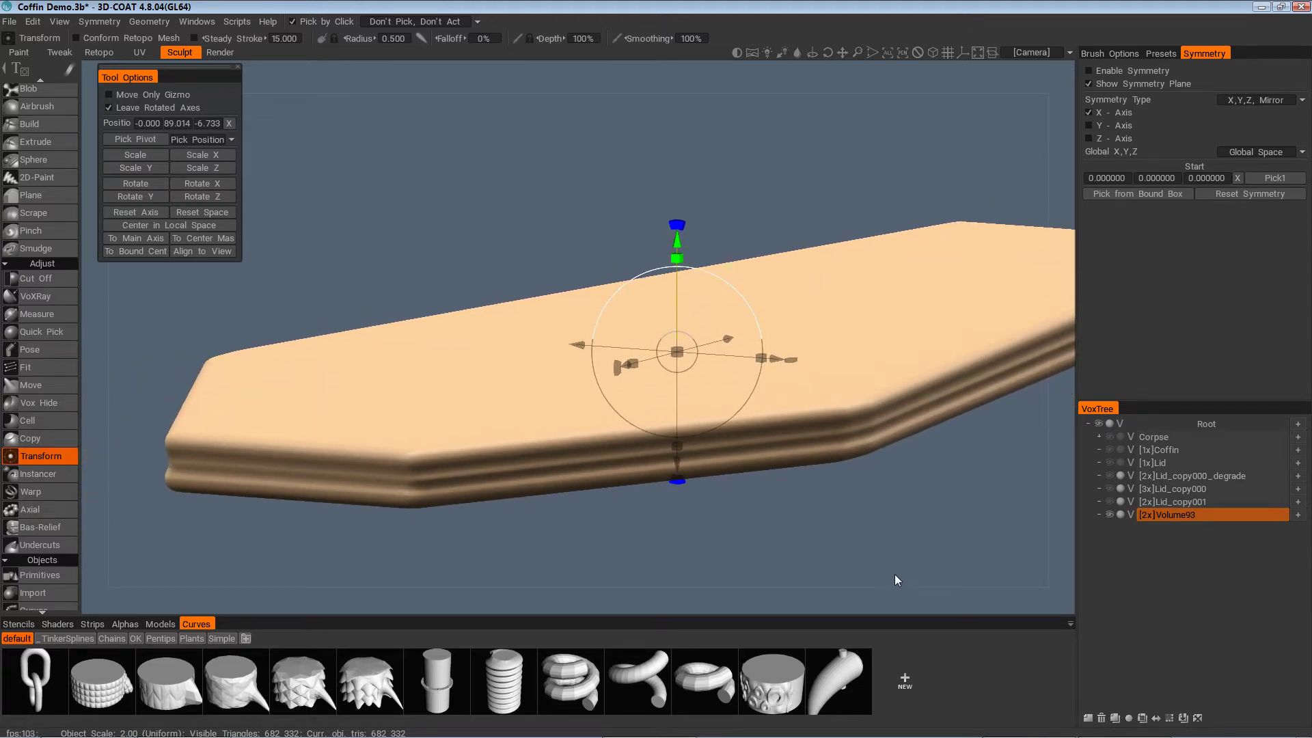
key(ctrl+z)
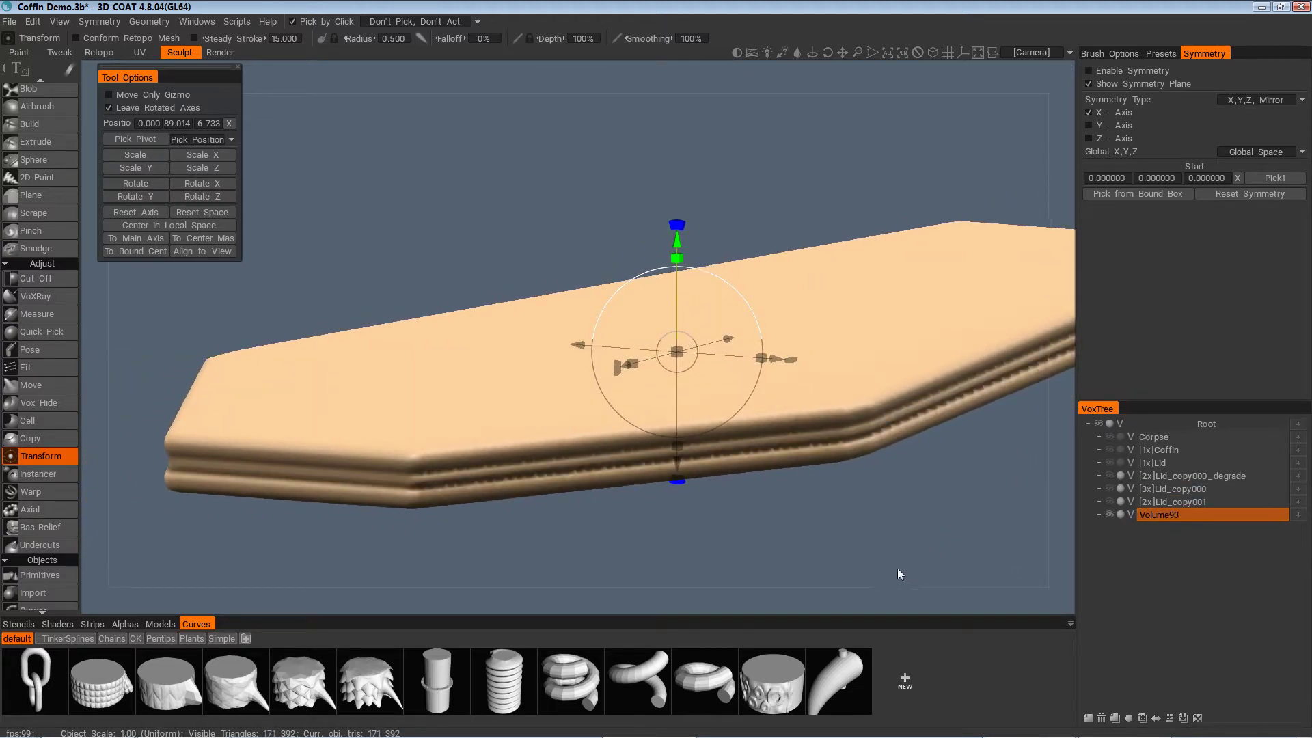
Delete the merged volume and show the three lid copies again
click(1105, 717)
click(1107, 502)
click(1109, 489)
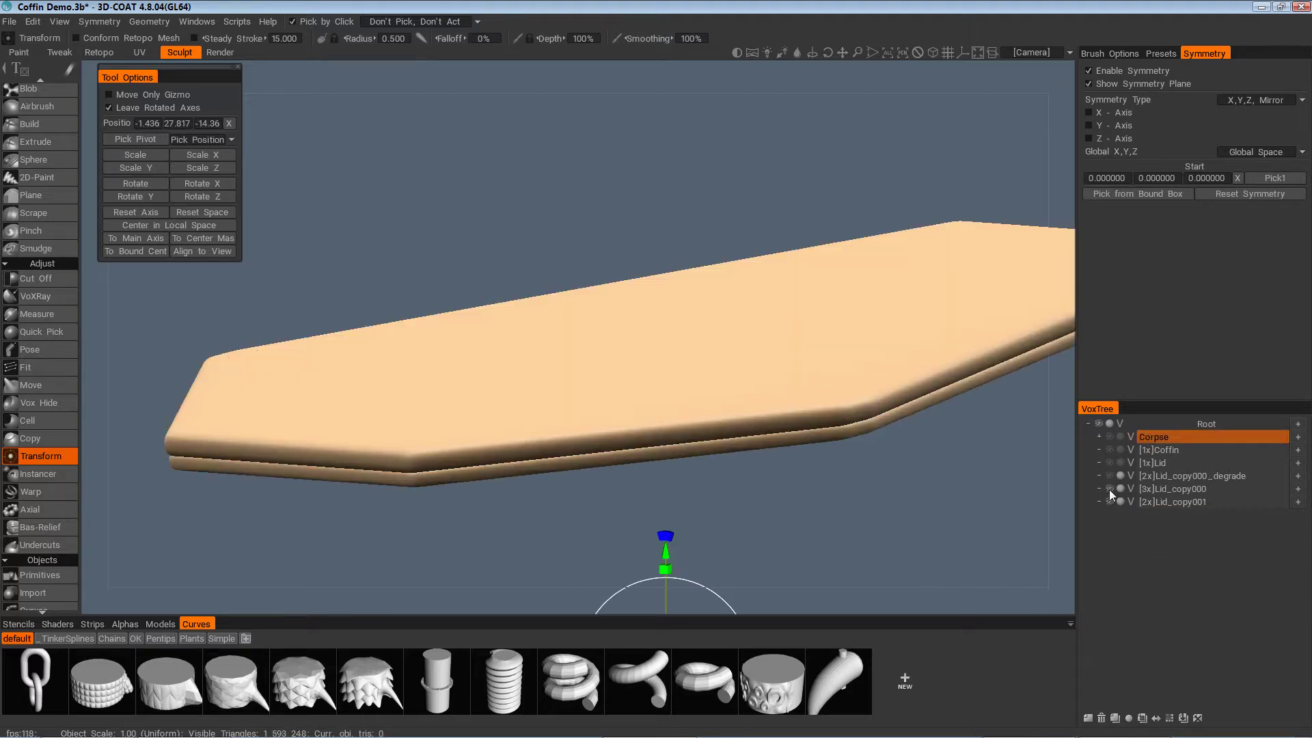
click(1109, 476)
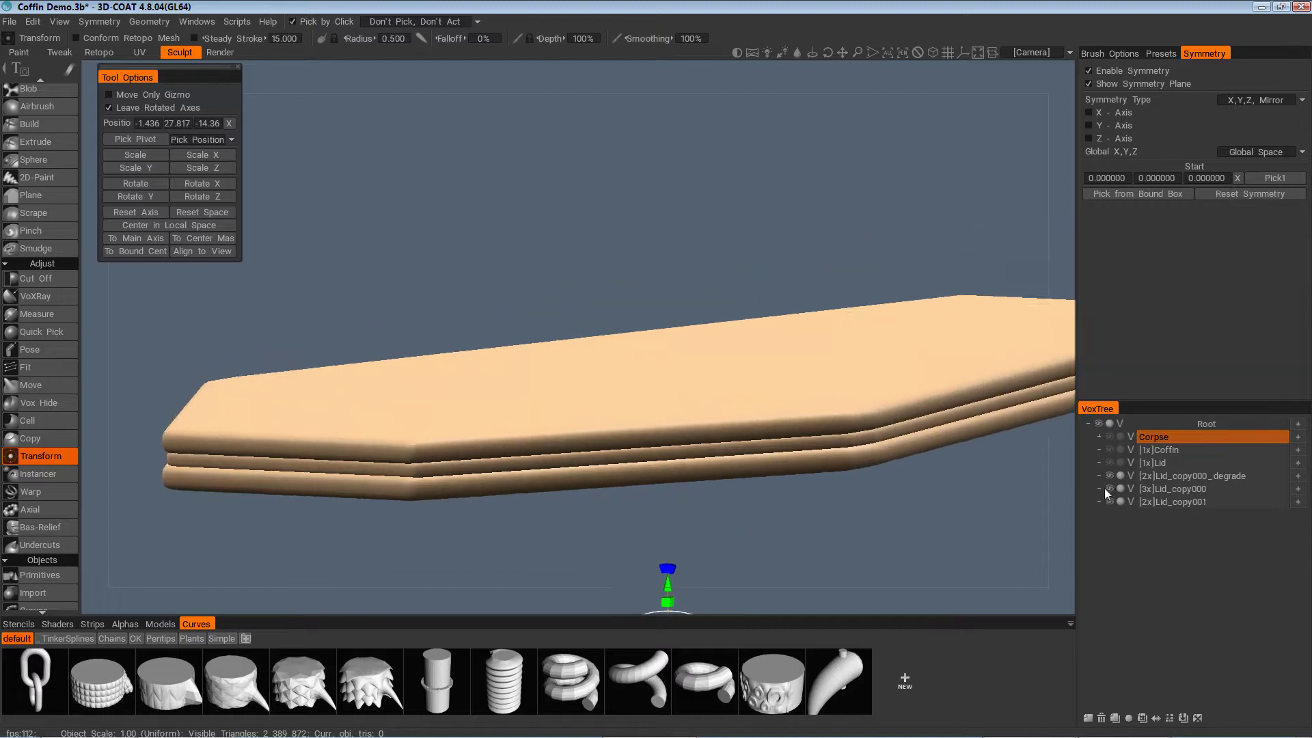
Convert the middle rim Lid_copy000 to uniform space and check the rims from several angles
drag(1186, 475, 1192, 499)
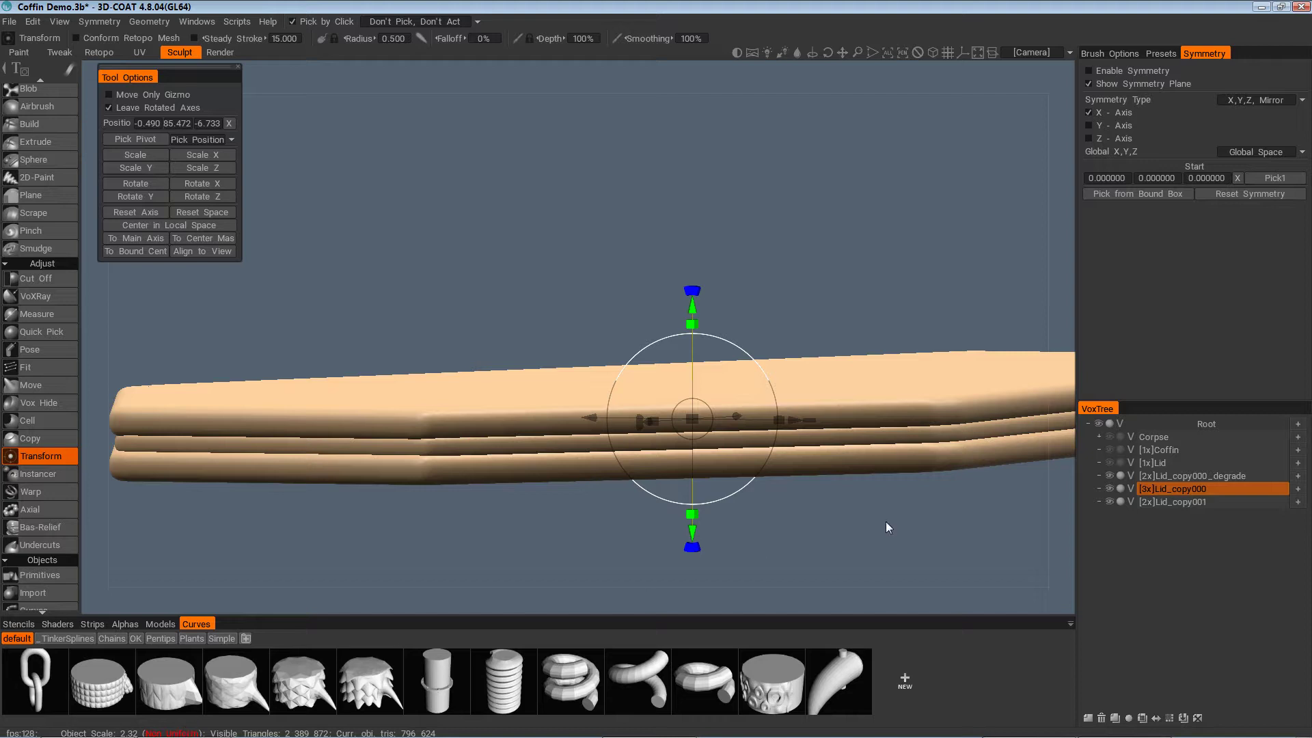
right_click(1184, 490)
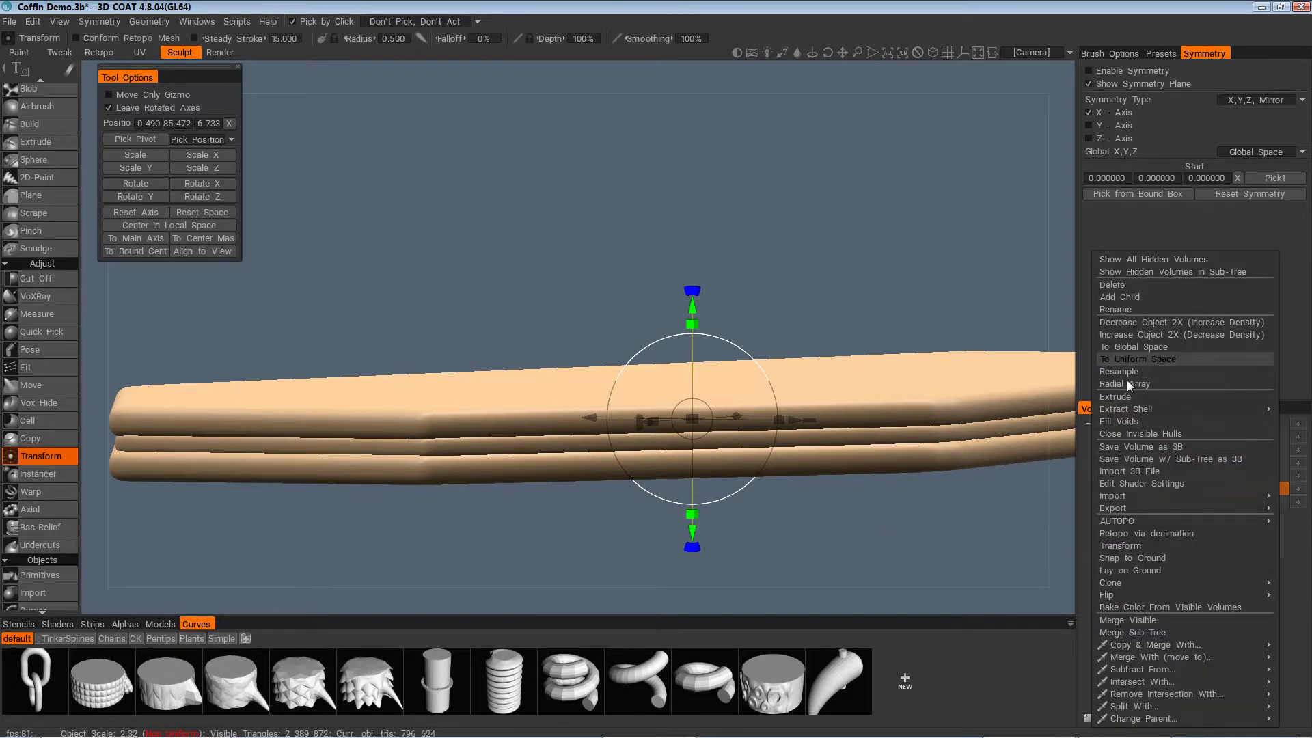
click(1131, 359)
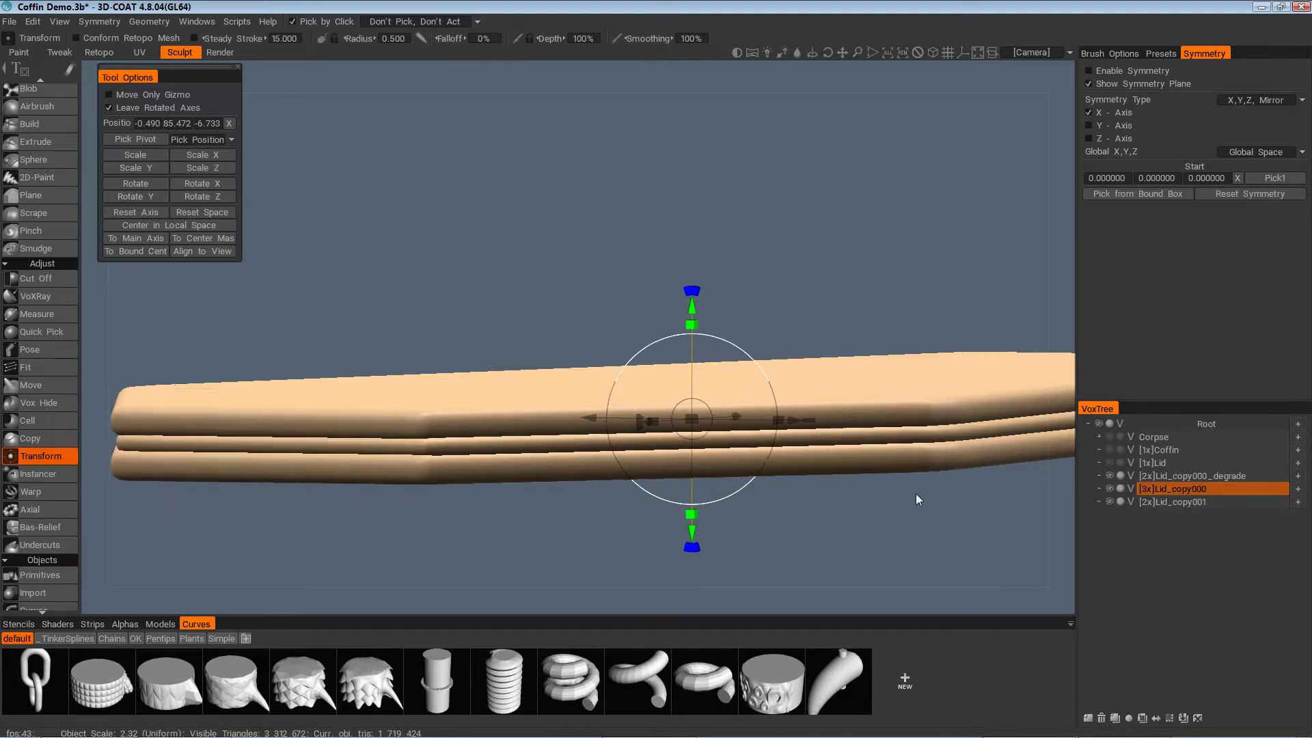
drag(915, 495, 824, 514)
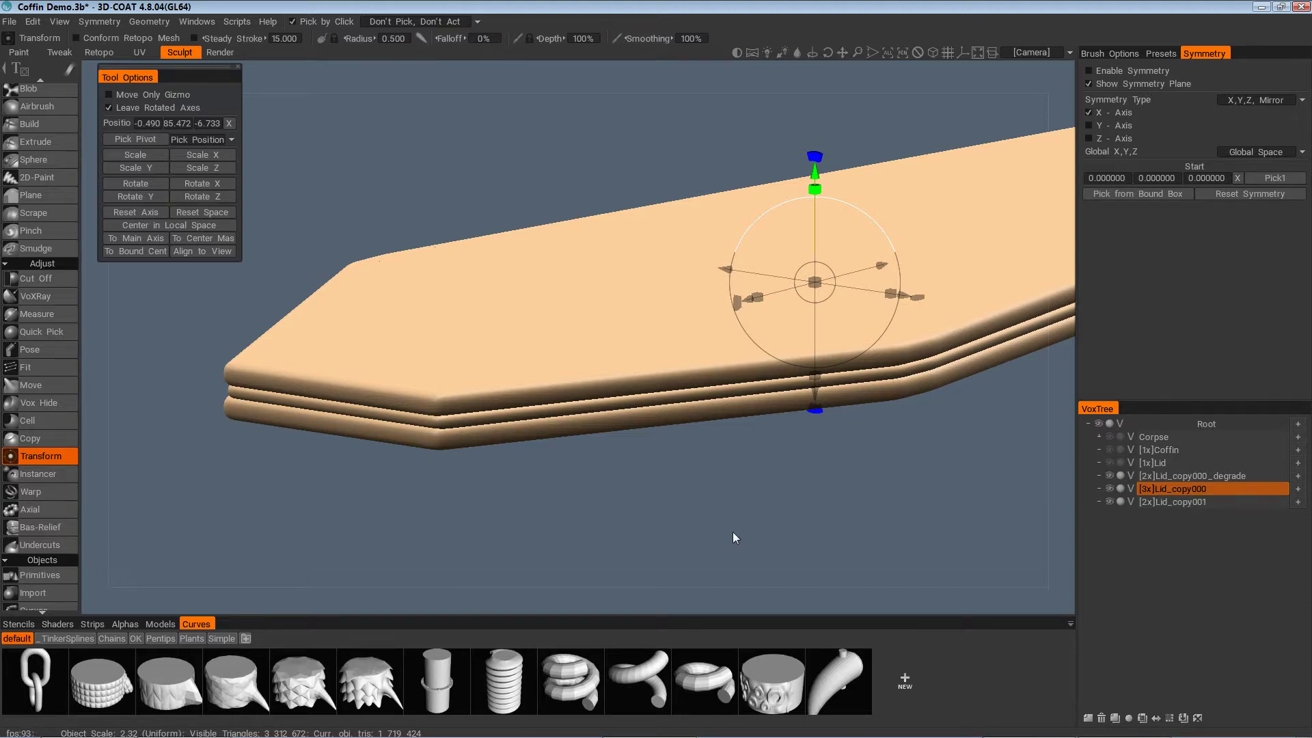
drag(733, 532, 1089, 542)
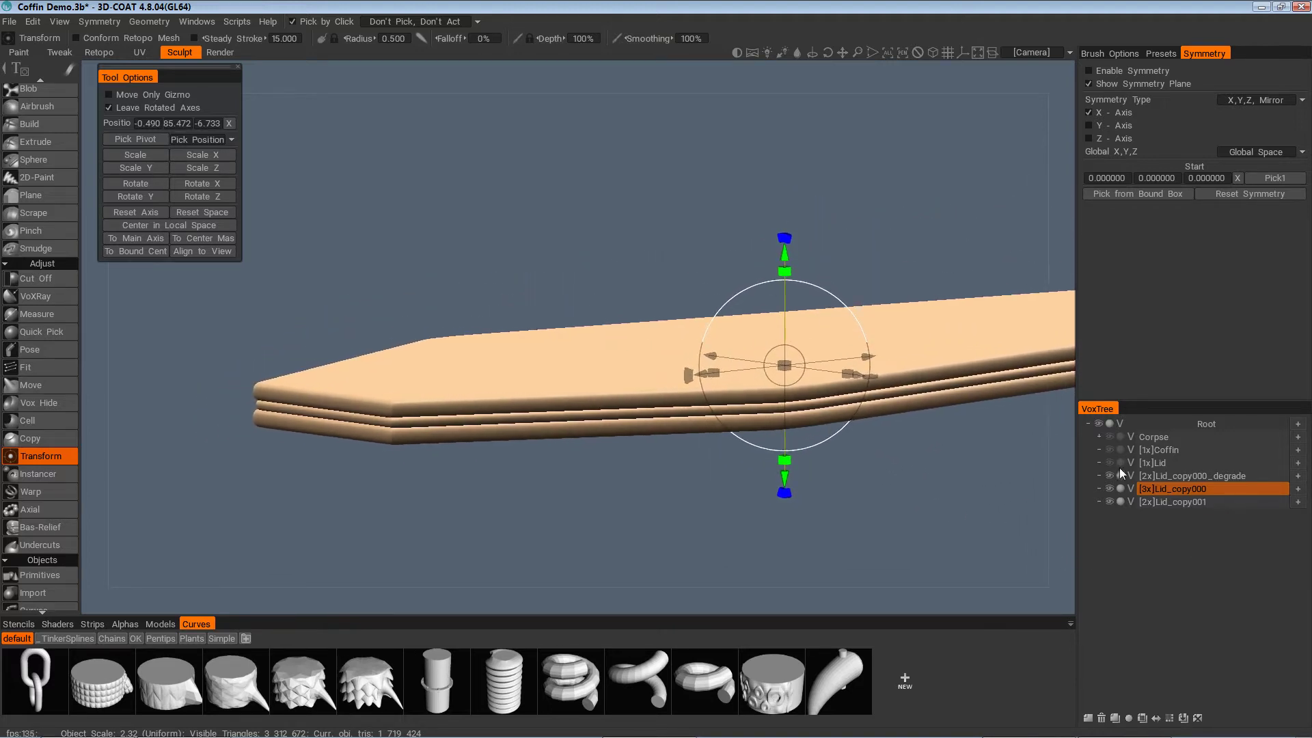
Create a new empty volume under the root and raise its resolution to 8x, with the three lid copies hidden
click(1297, 424)
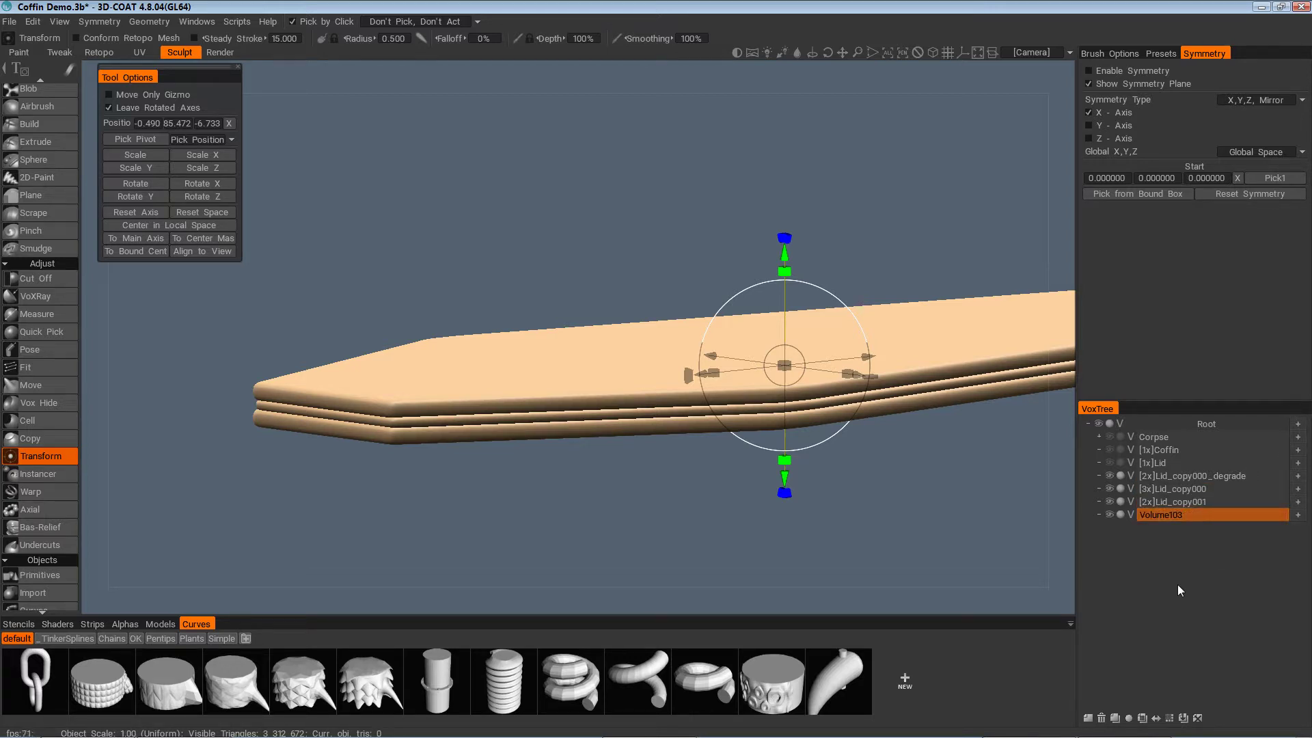
click(1169, 718)
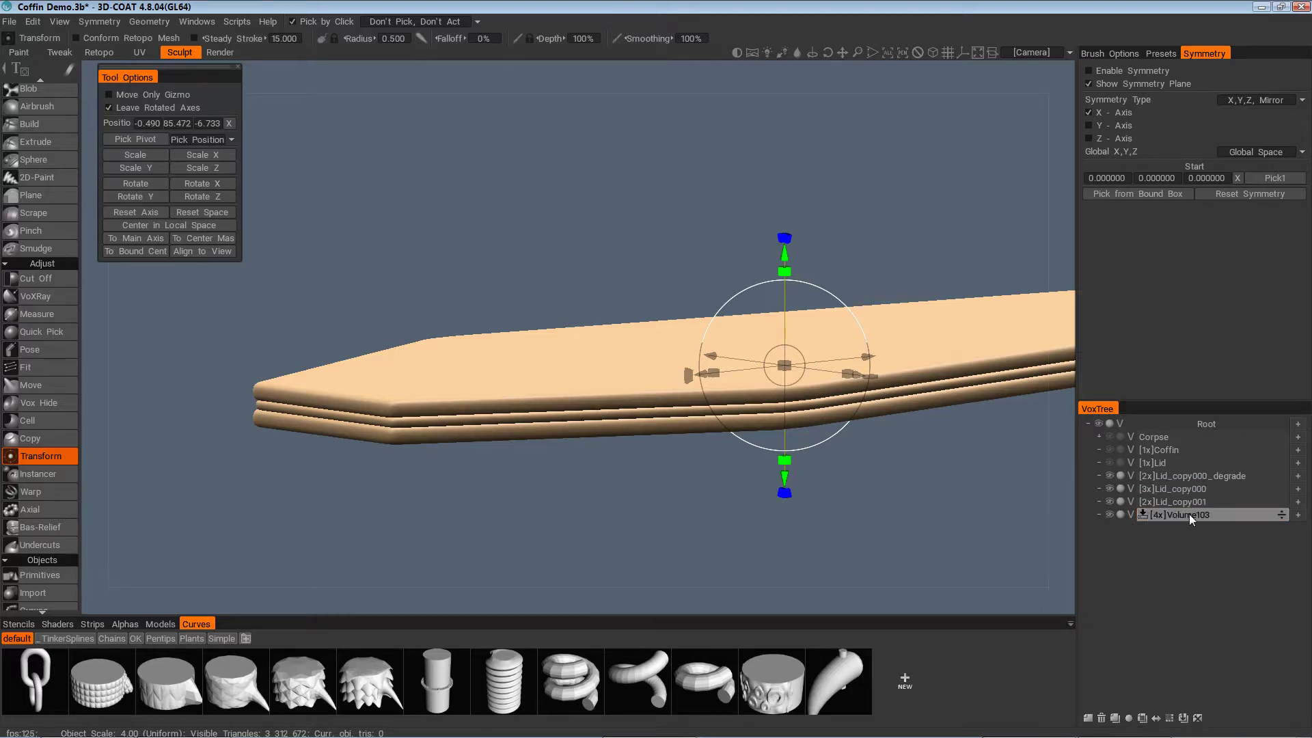
click(1110, 502)
click(1109, 488)
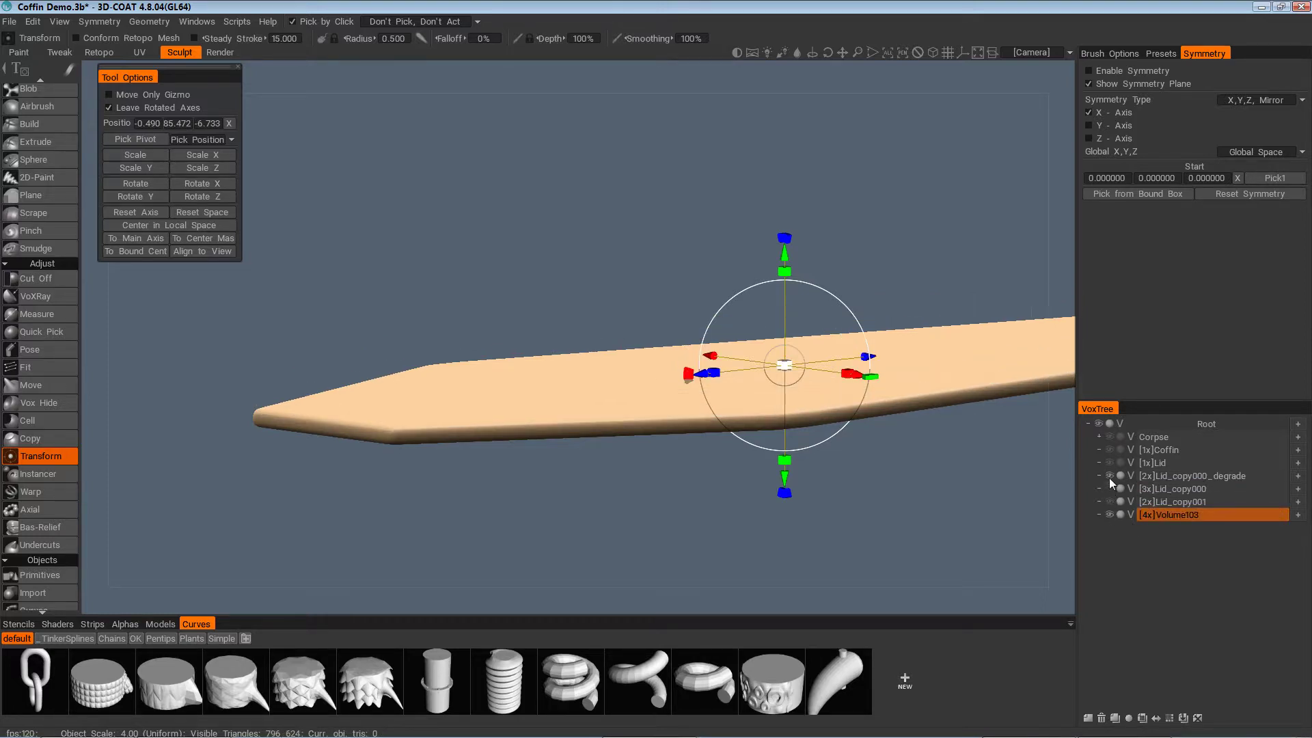
click(1109, 476)
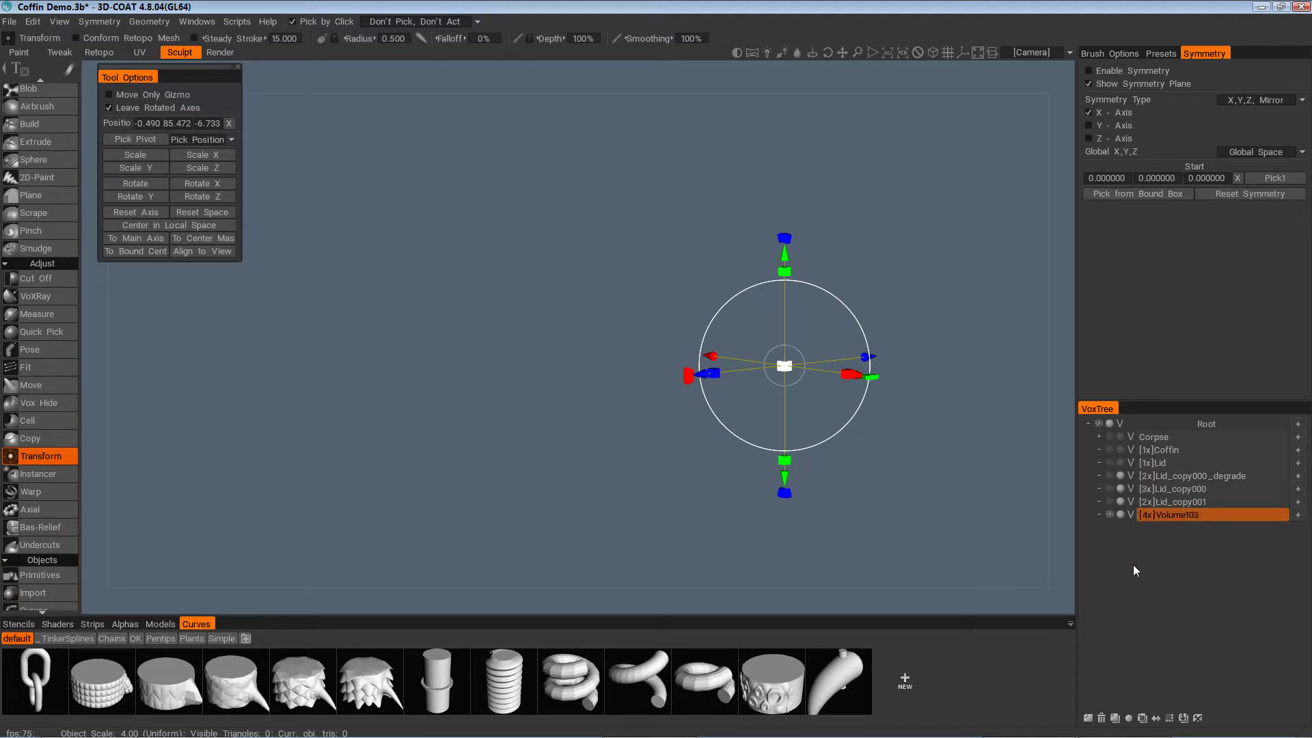
drag(934, 511, 912, 517)
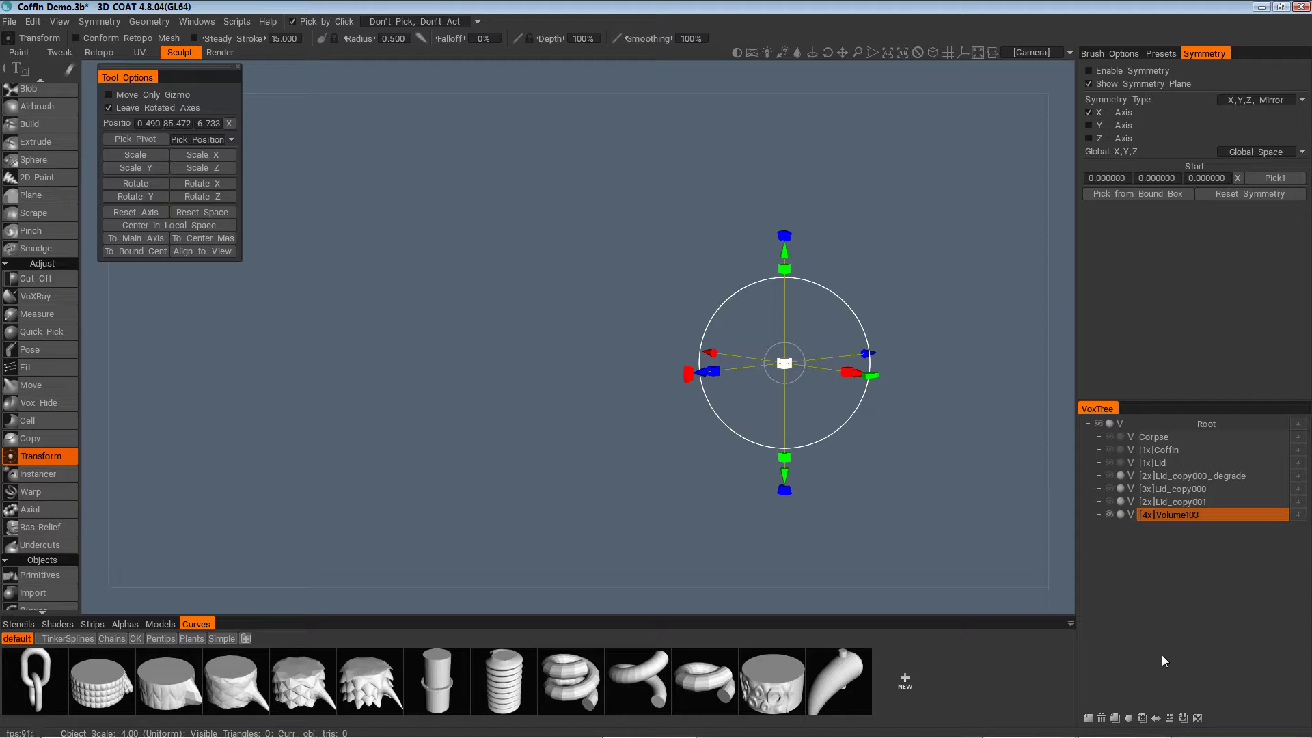
click(1170, 718)
Show the three lid copies and merge the visible volumes into the new 8x volume
click(1109, 502)
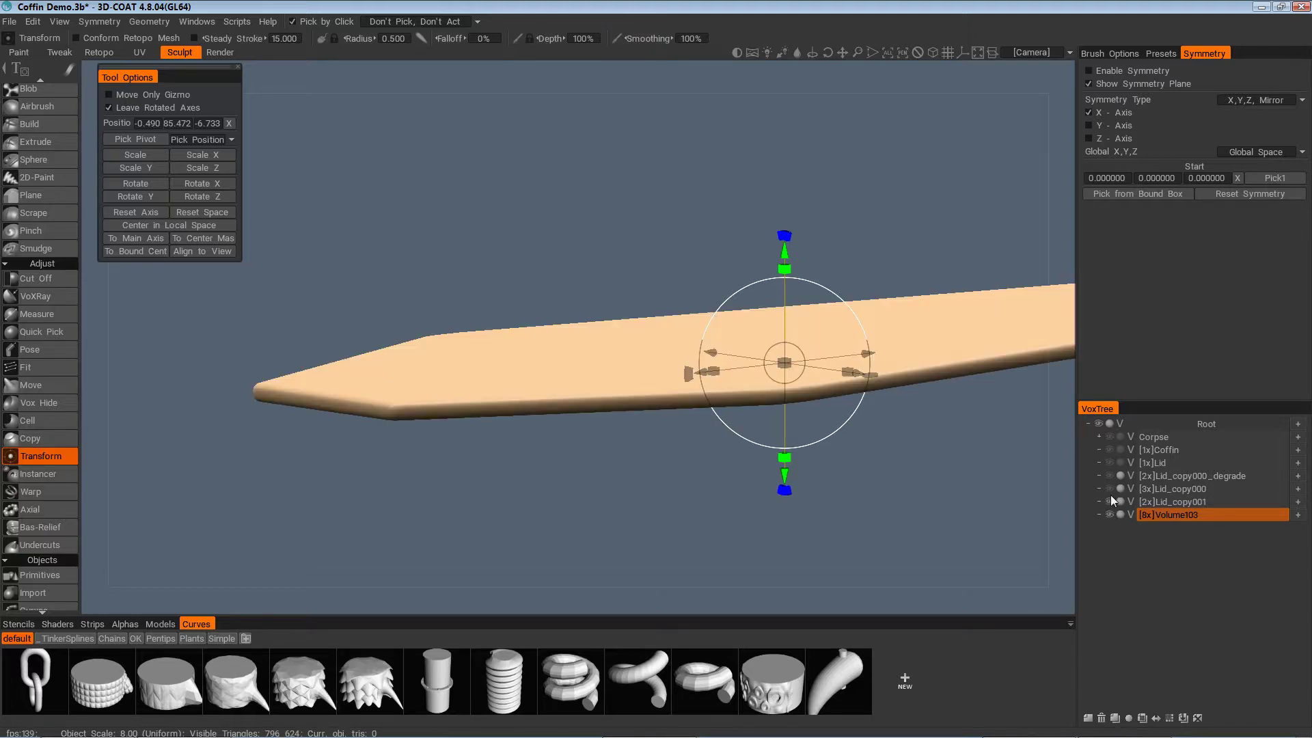
click(1108, 488)
click(1108, 489)
click(1109, 487)
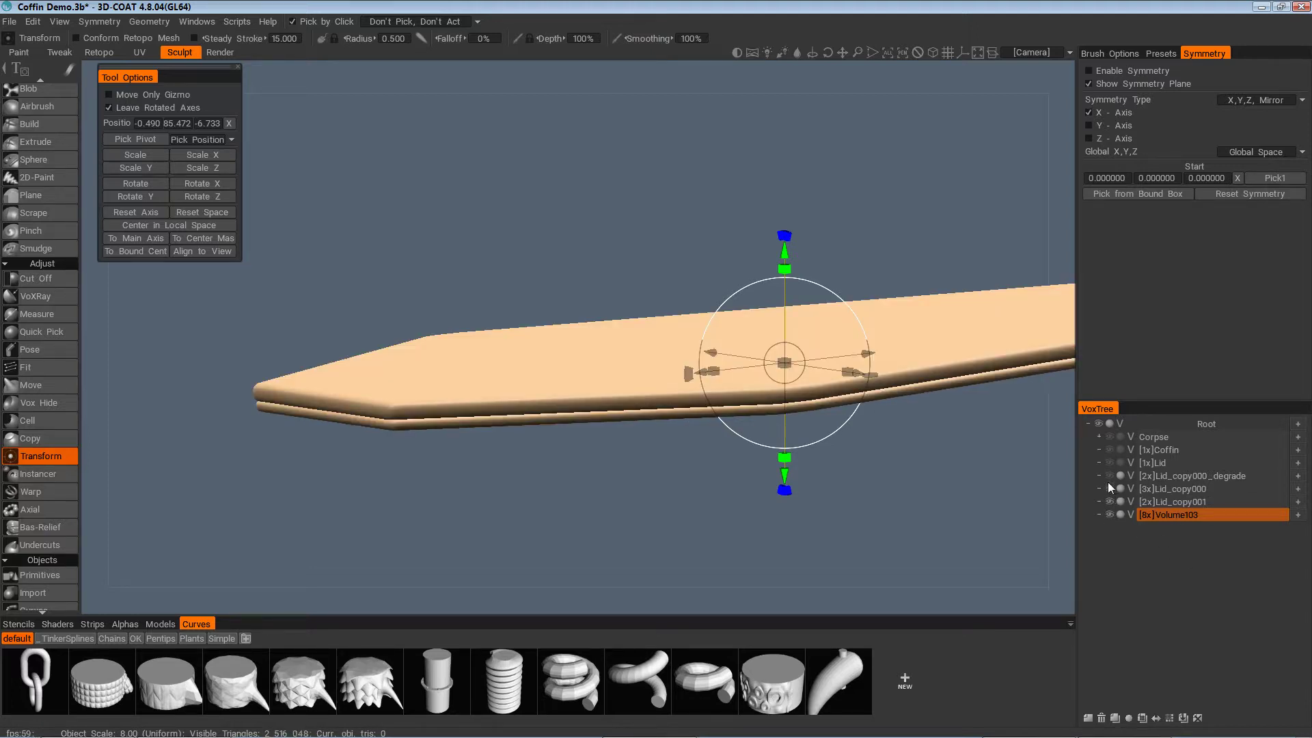
click(1109, 477)
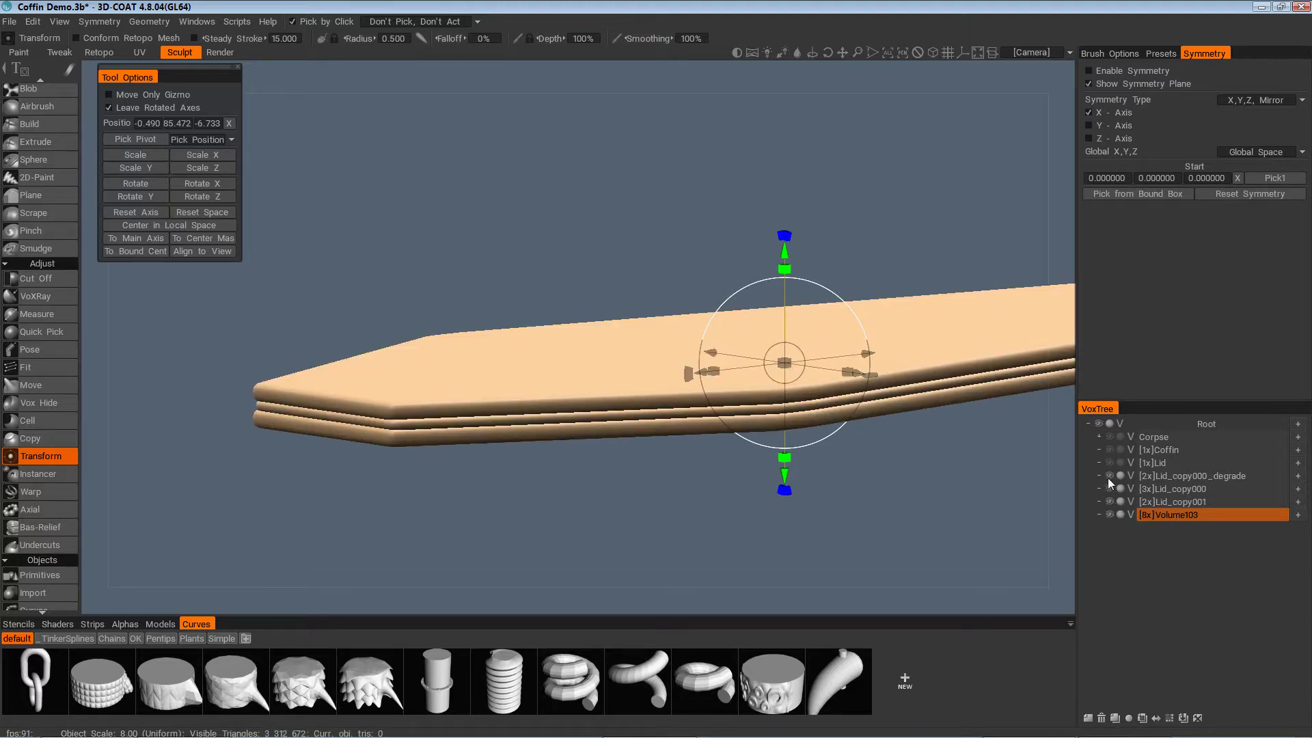
right_click(1202, 515)
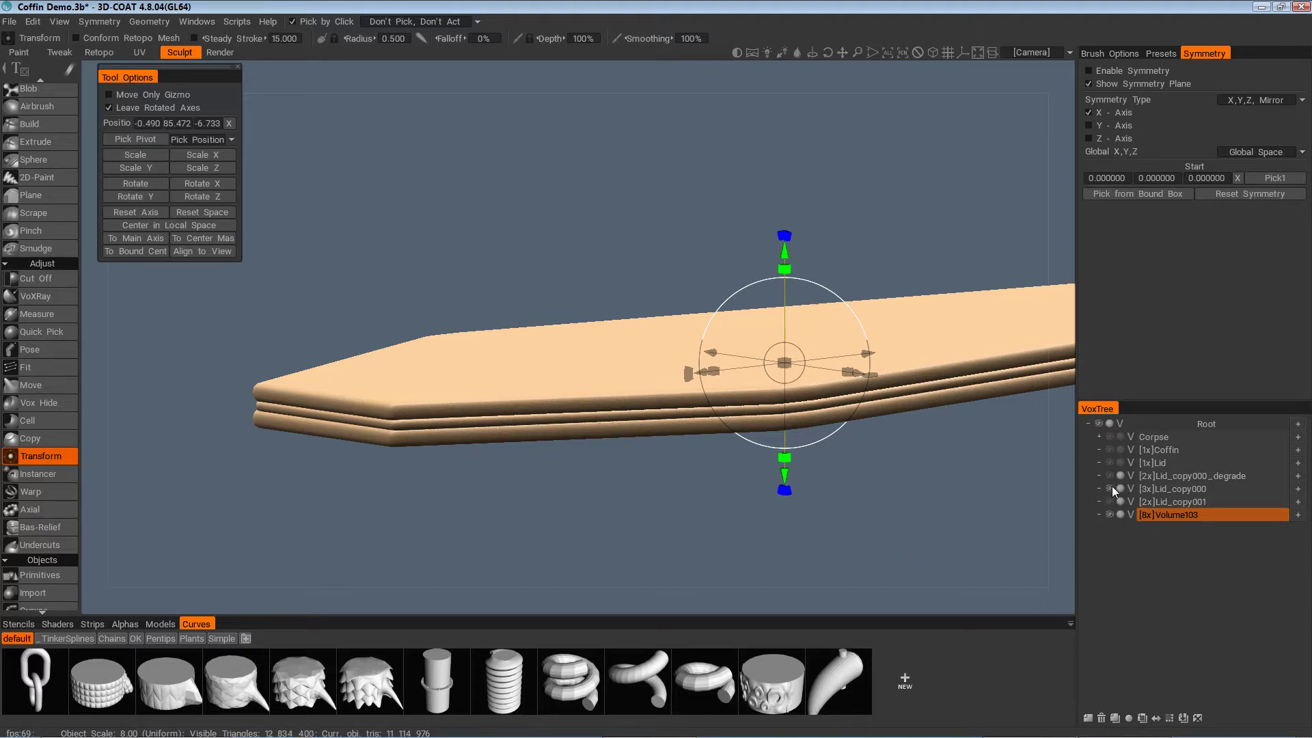
Hide the remaining source lid copy and check the merged 8x lid's grooved edge from several angles
click(1109, 489)
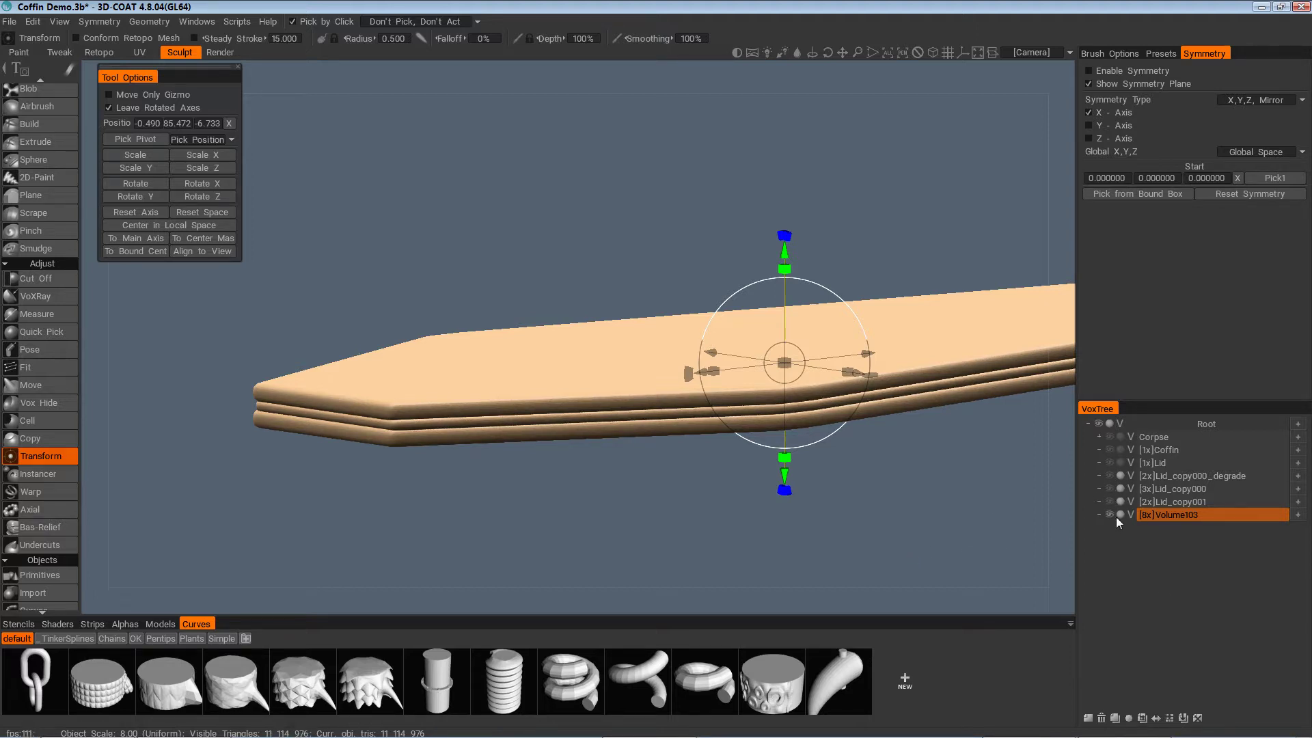
click(1109, 516)
click(1109, 517)
drag(940, 544, 1048, 477)
drag(1087, 548, 811, 509)
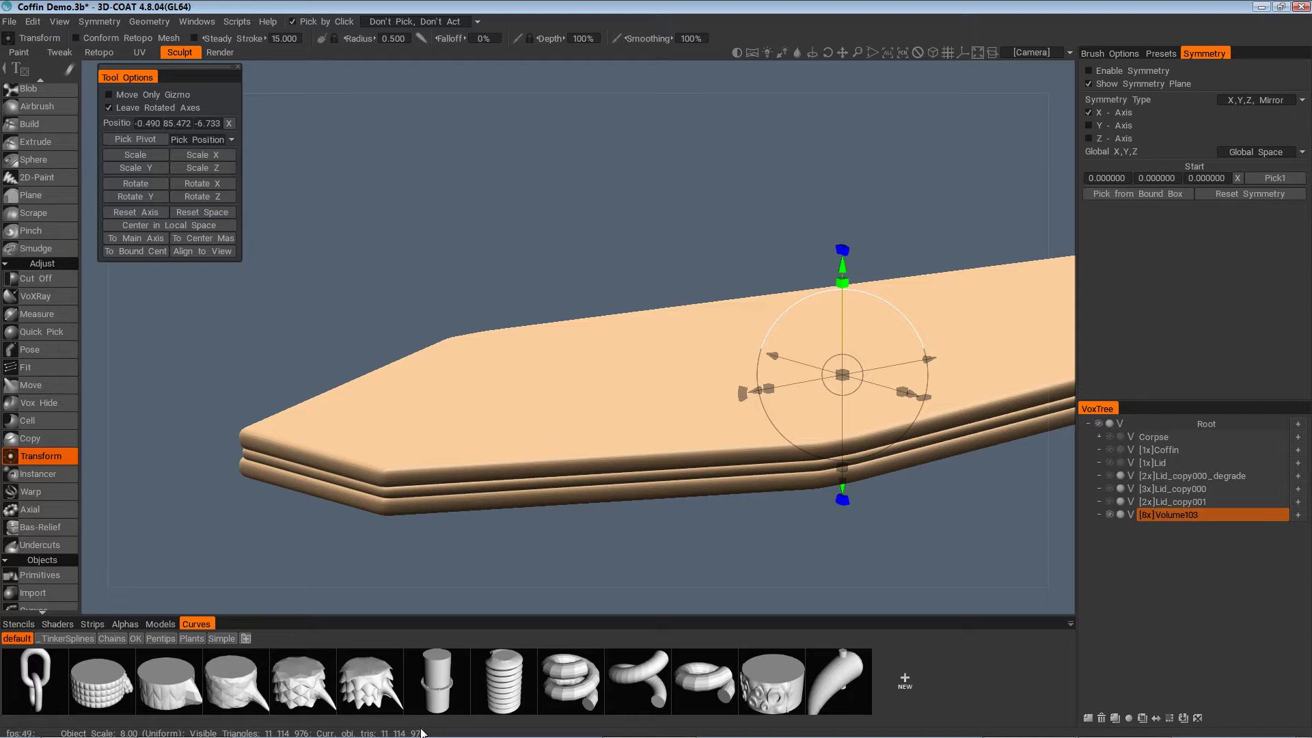
drag(486, 599, 902, 547)
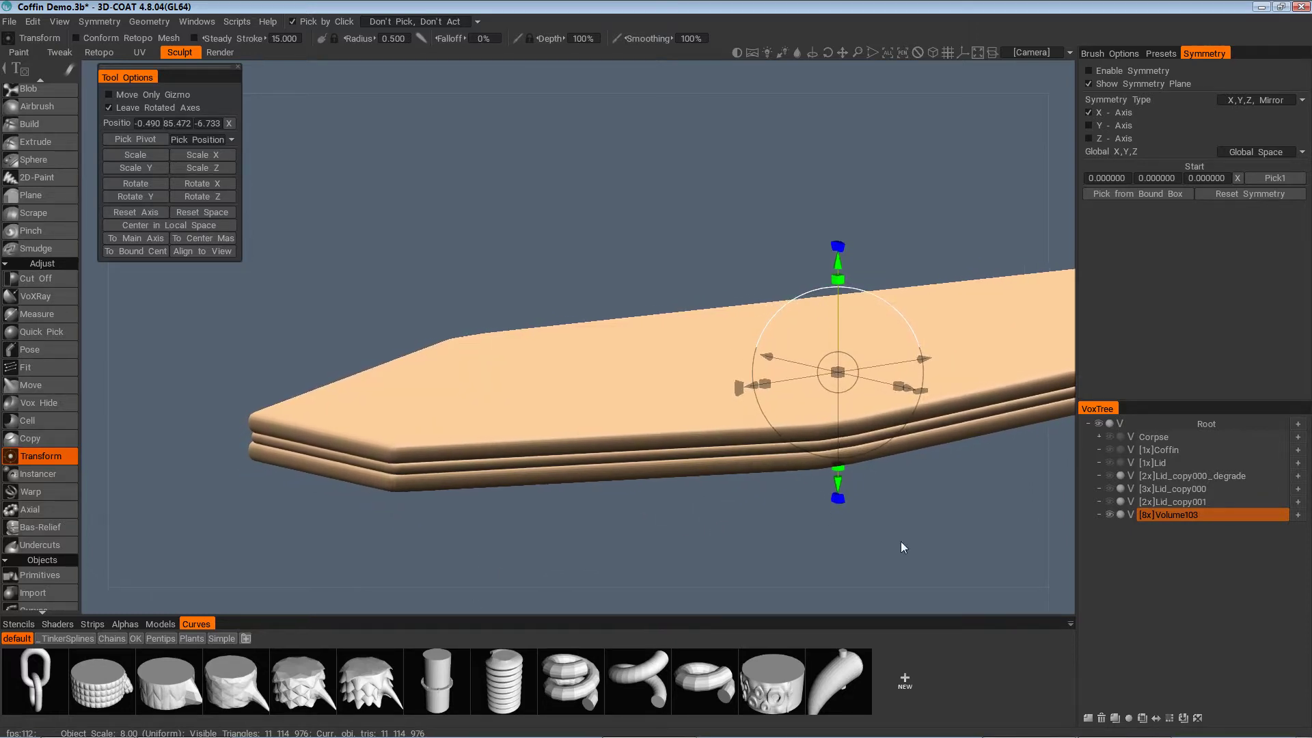
drag(984, 563, 877, 569)
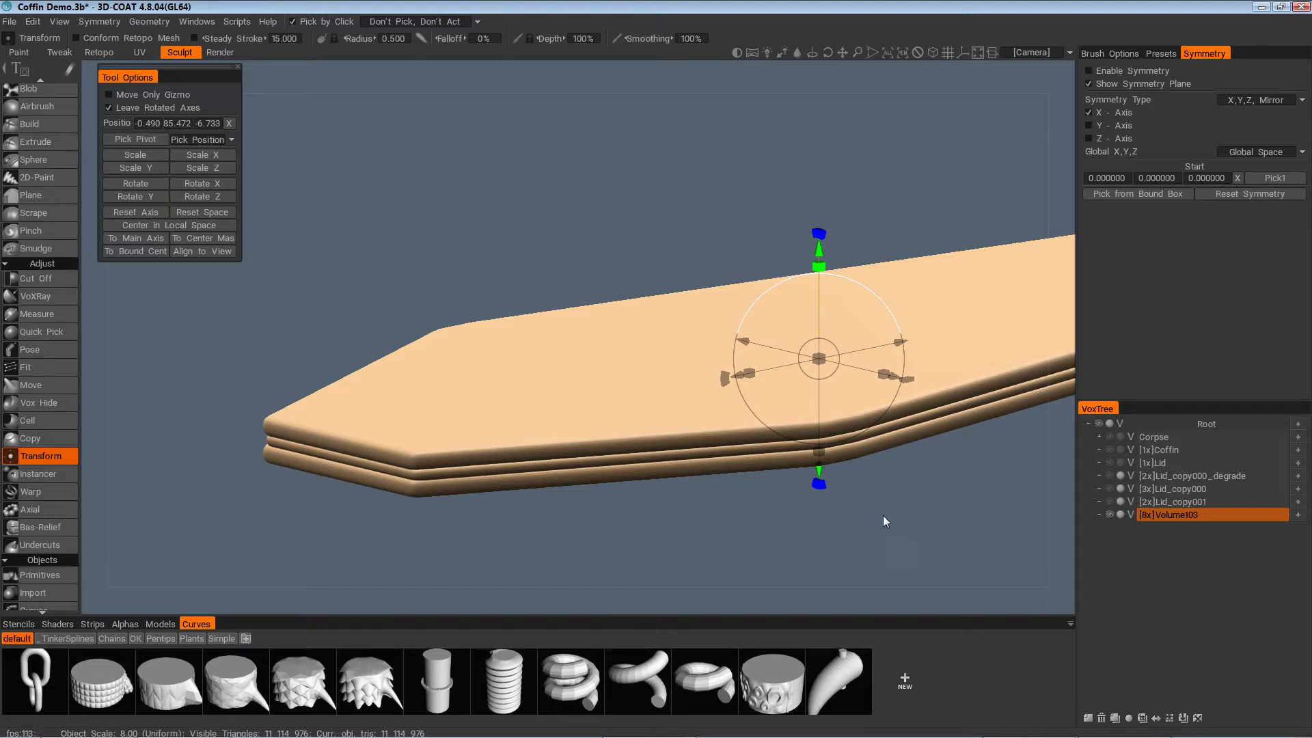
drag(883, 521, 826, 525)
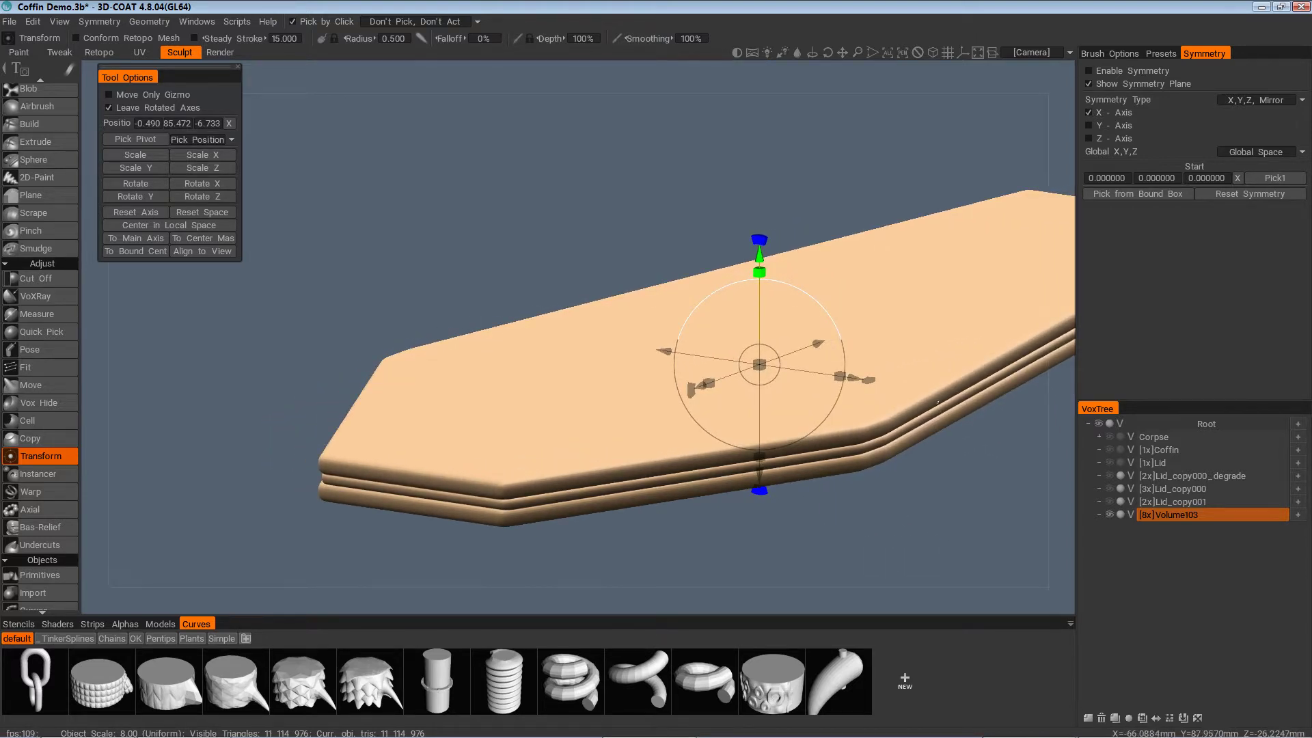
Examine the merged 8x lid's grooved edge from several angles around the whole coffin lid
drag(887, 487, 804, 494)
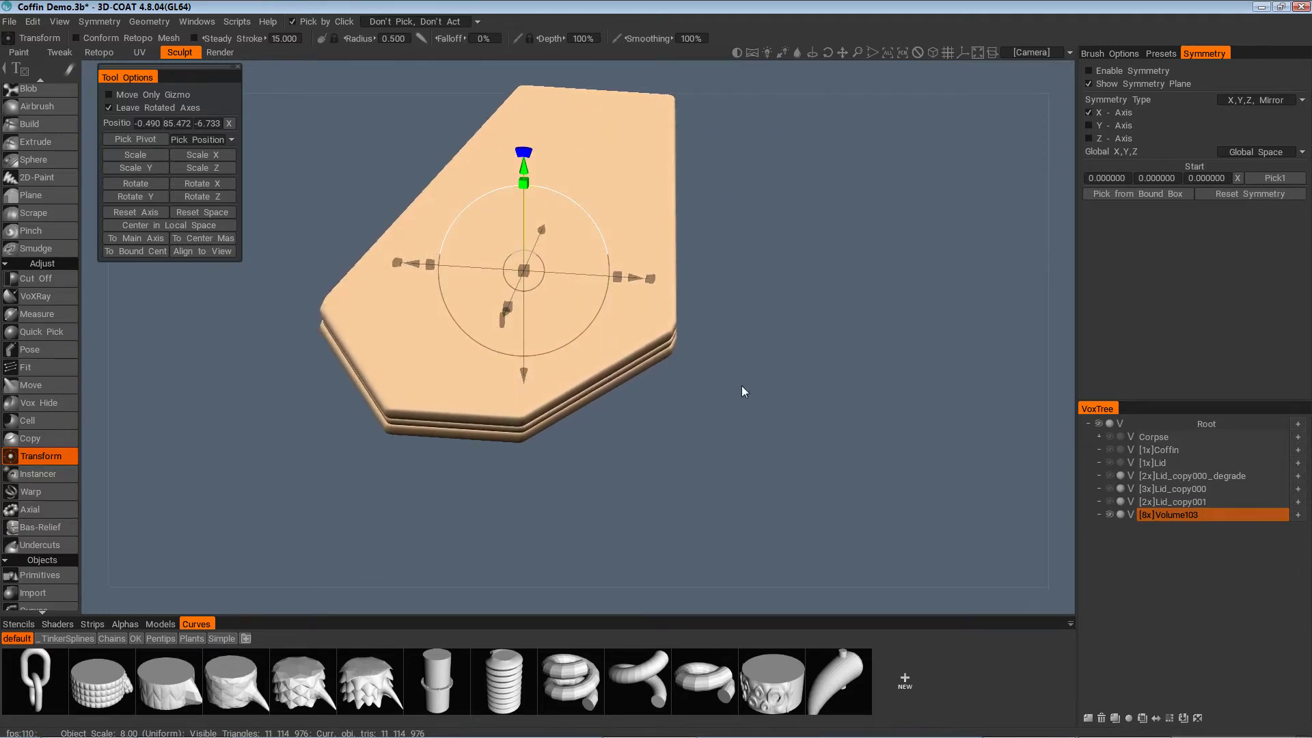
drag(743, 391, 548, 415)
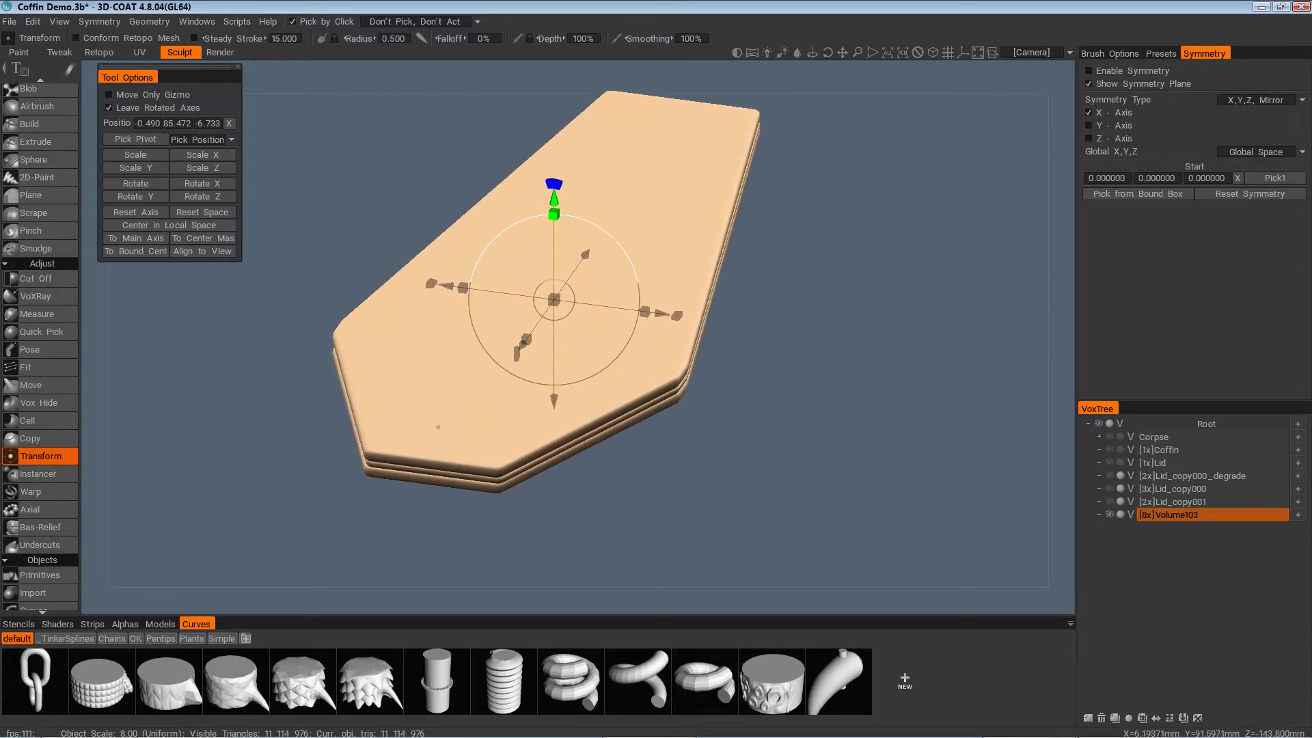
drag(438, 427, 609, 395)
drag(469, 392, 471, 365)
drag(847, 447, 667, 486)
right_drag(889, 471, 956, 536)
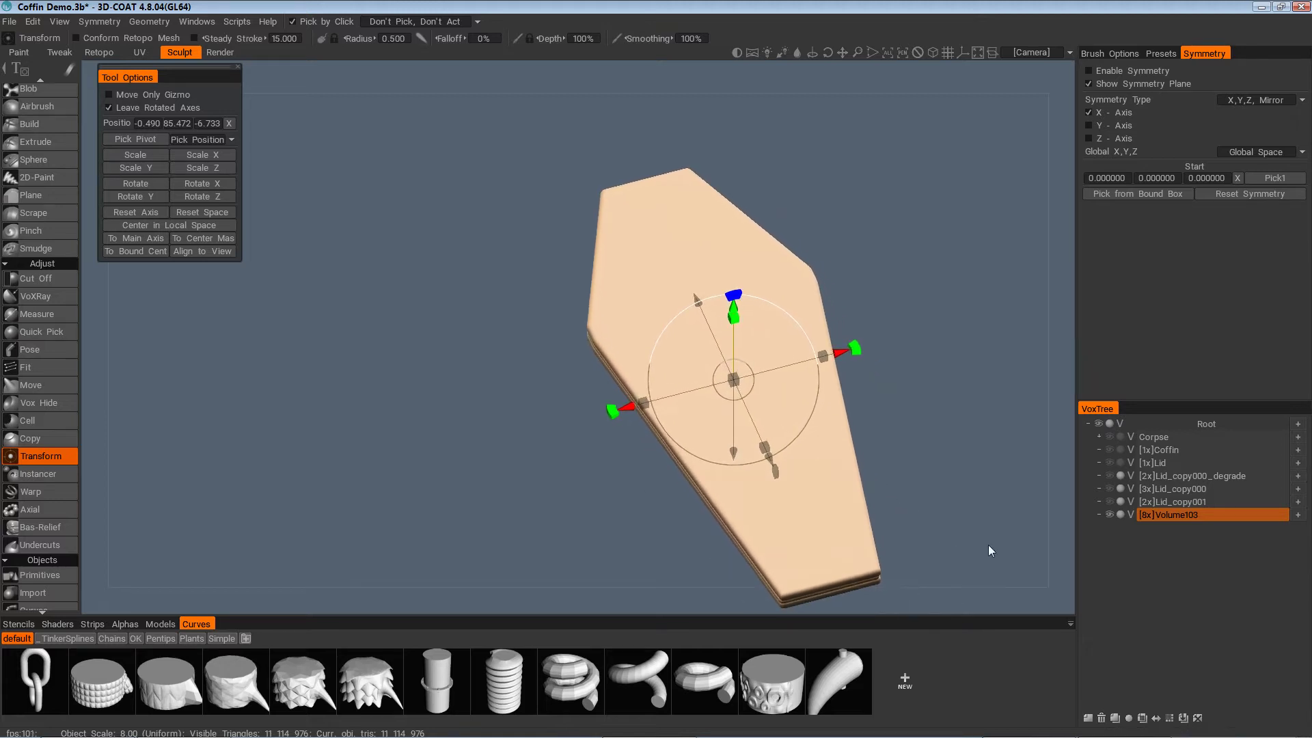
drag(988, 545, 1027, 544)
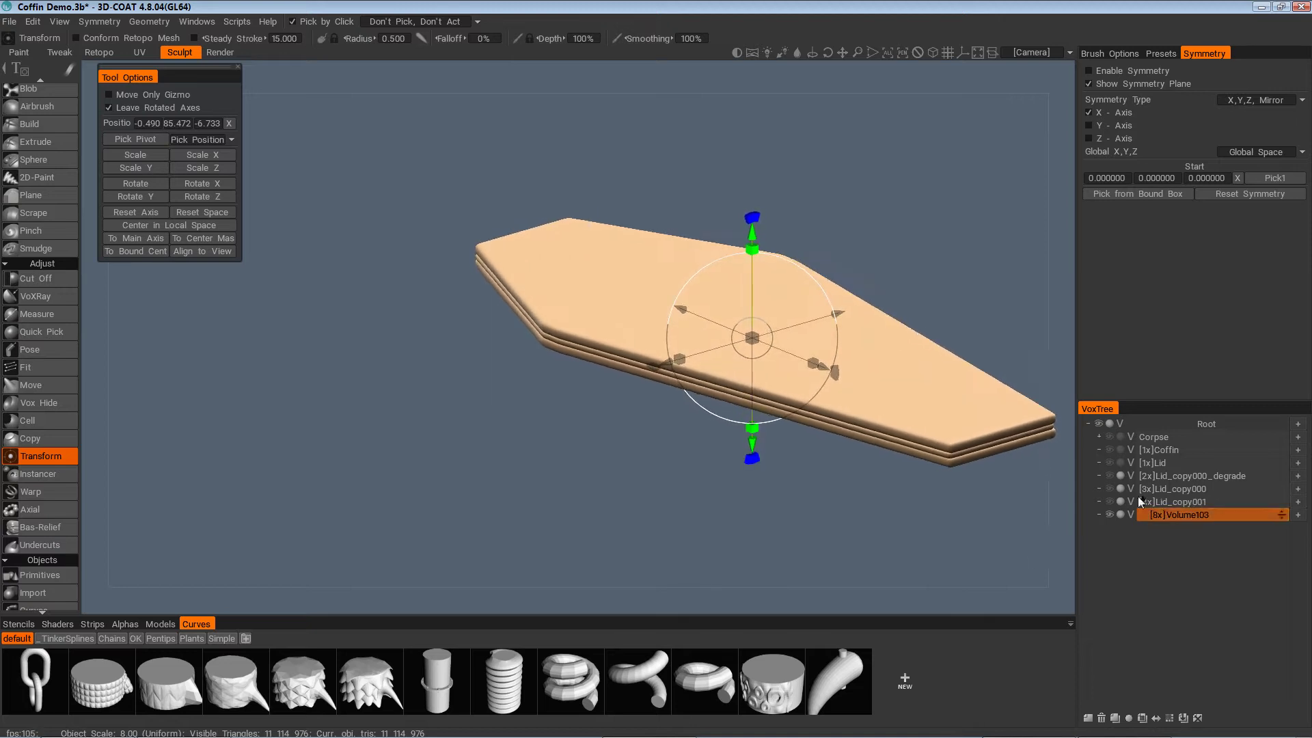
Delete the three hidden source lid copies Lid_copy000_degrade, Lid_copy000 and Lid_copy001
click(1190, 477)
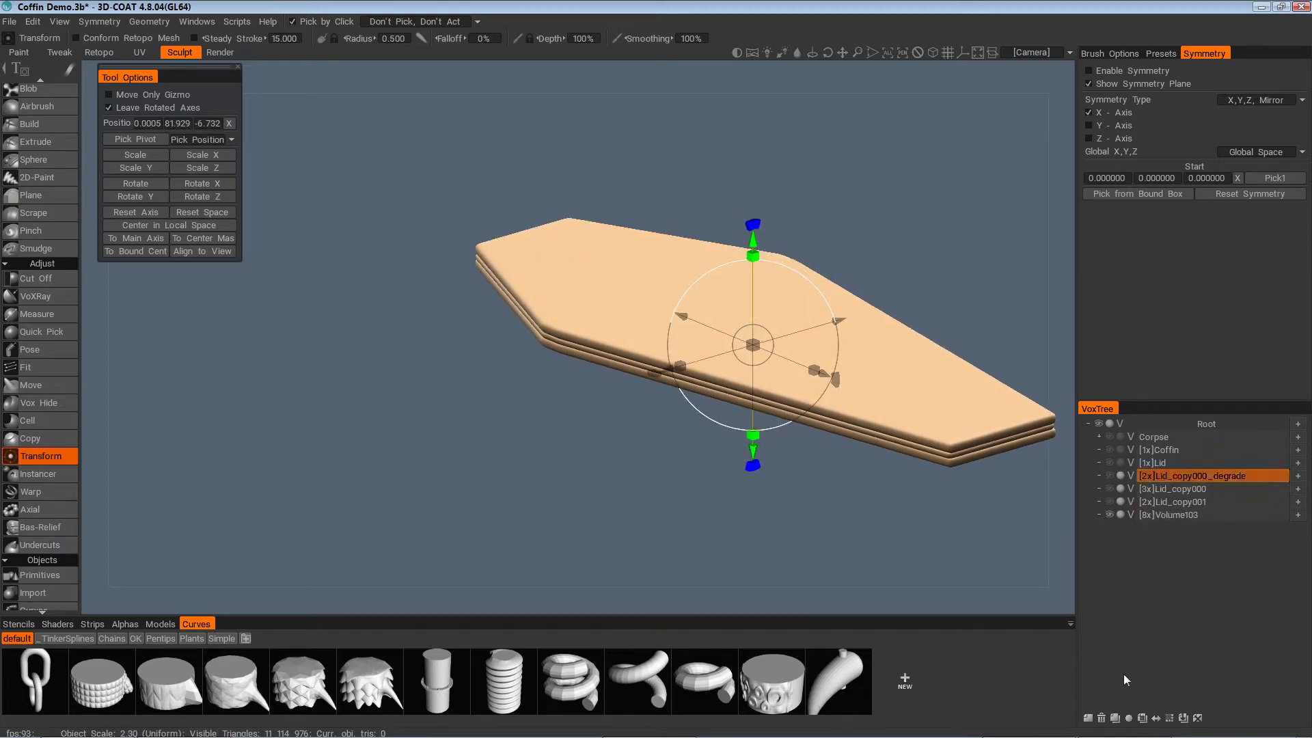
click(1101, 718)
click(1182, 478)
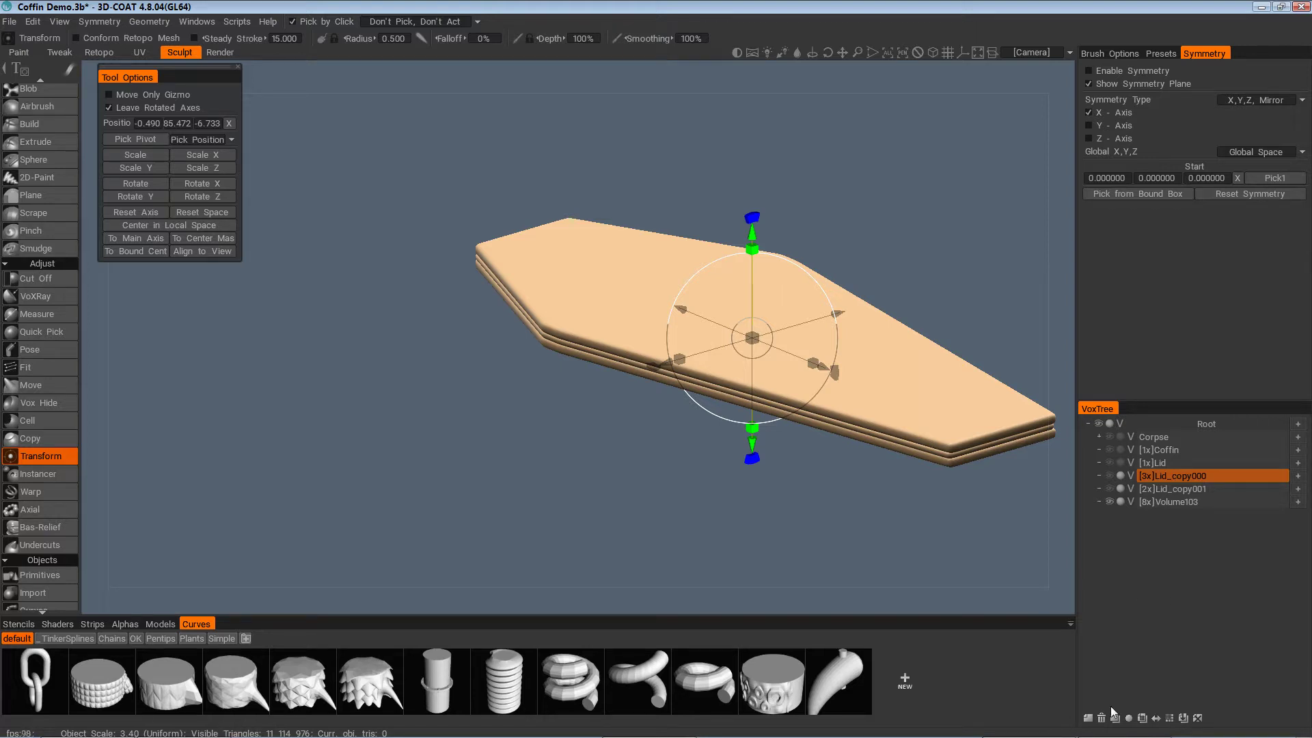
click(1102, 717)
click(1178, 476)
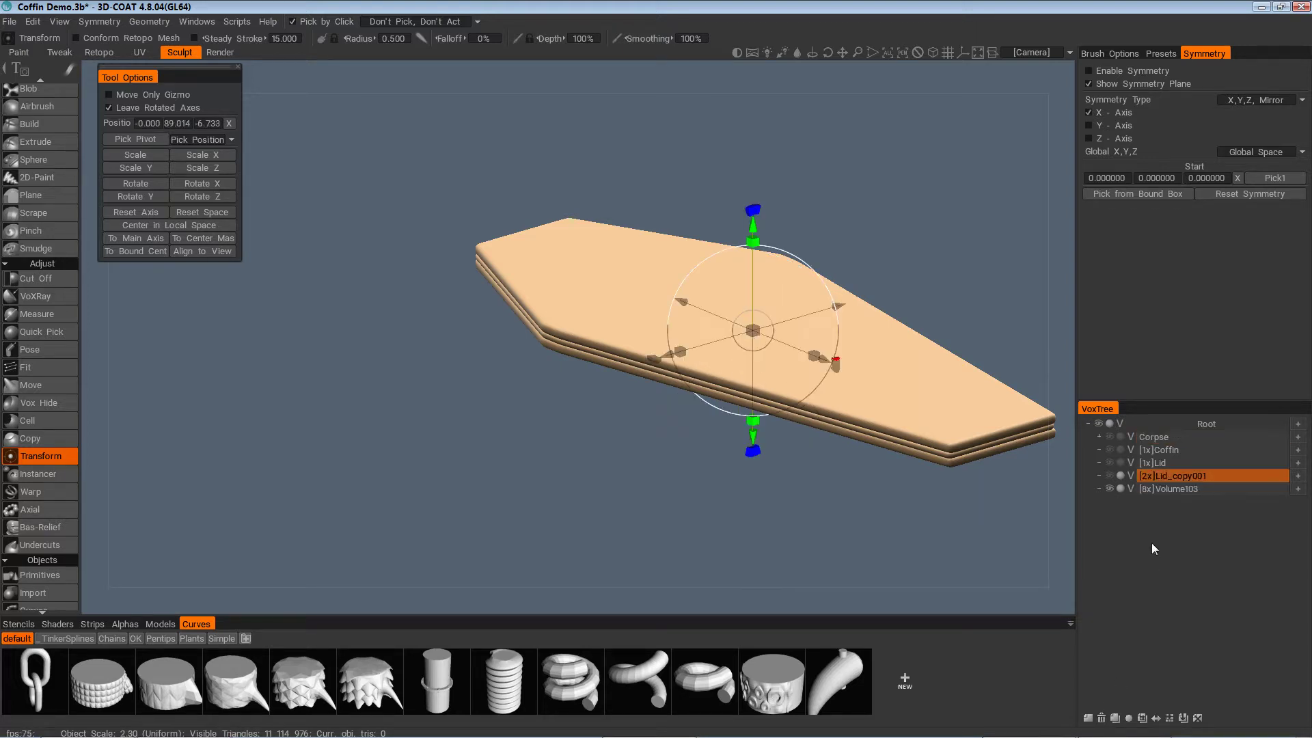
click(1101, 718)
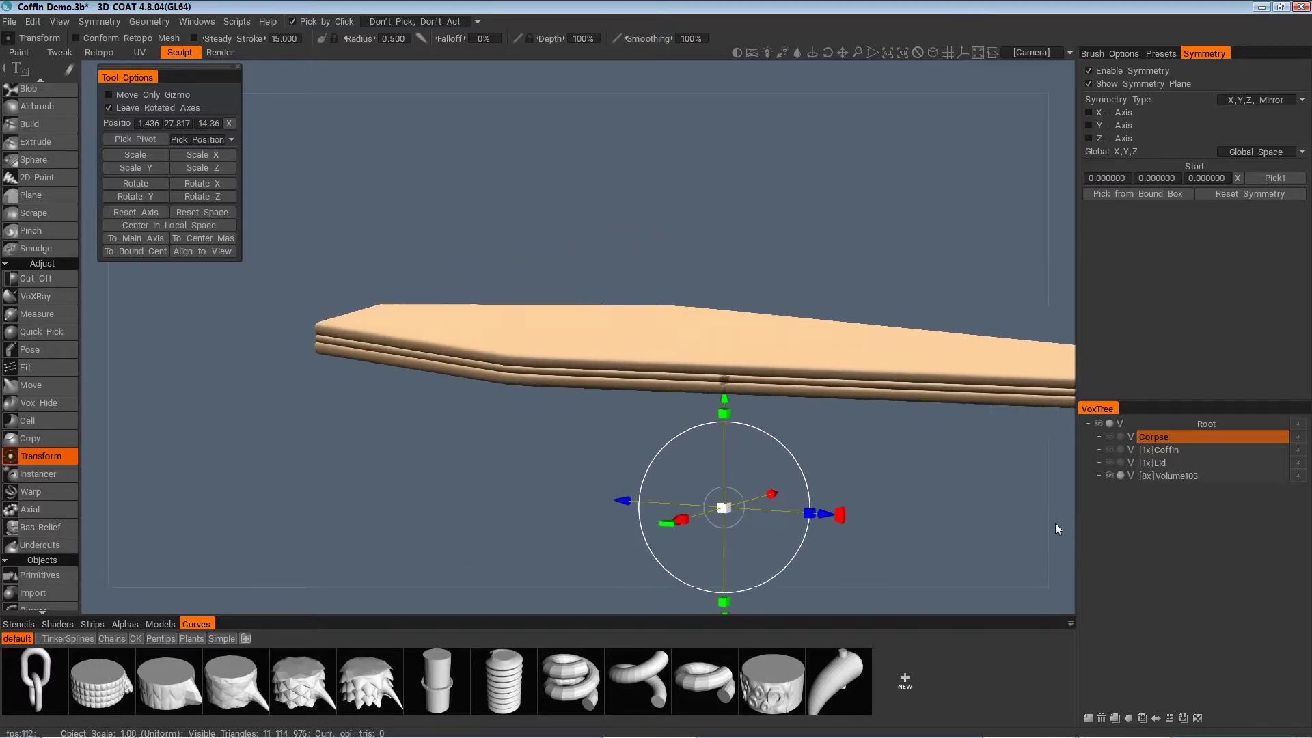
Create a degraded 4x copy of the merged lid Volume103 and delete the 8x original
click(1182, 477)
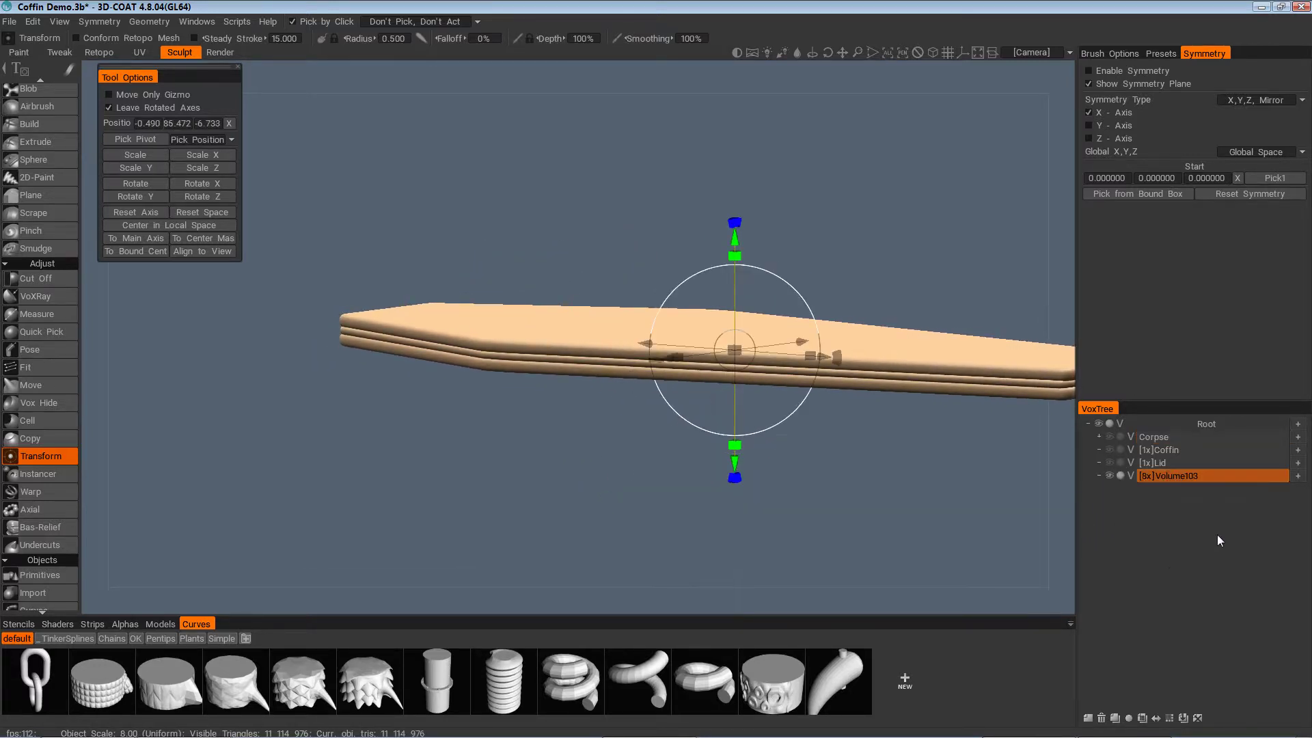
click(1115, 718)
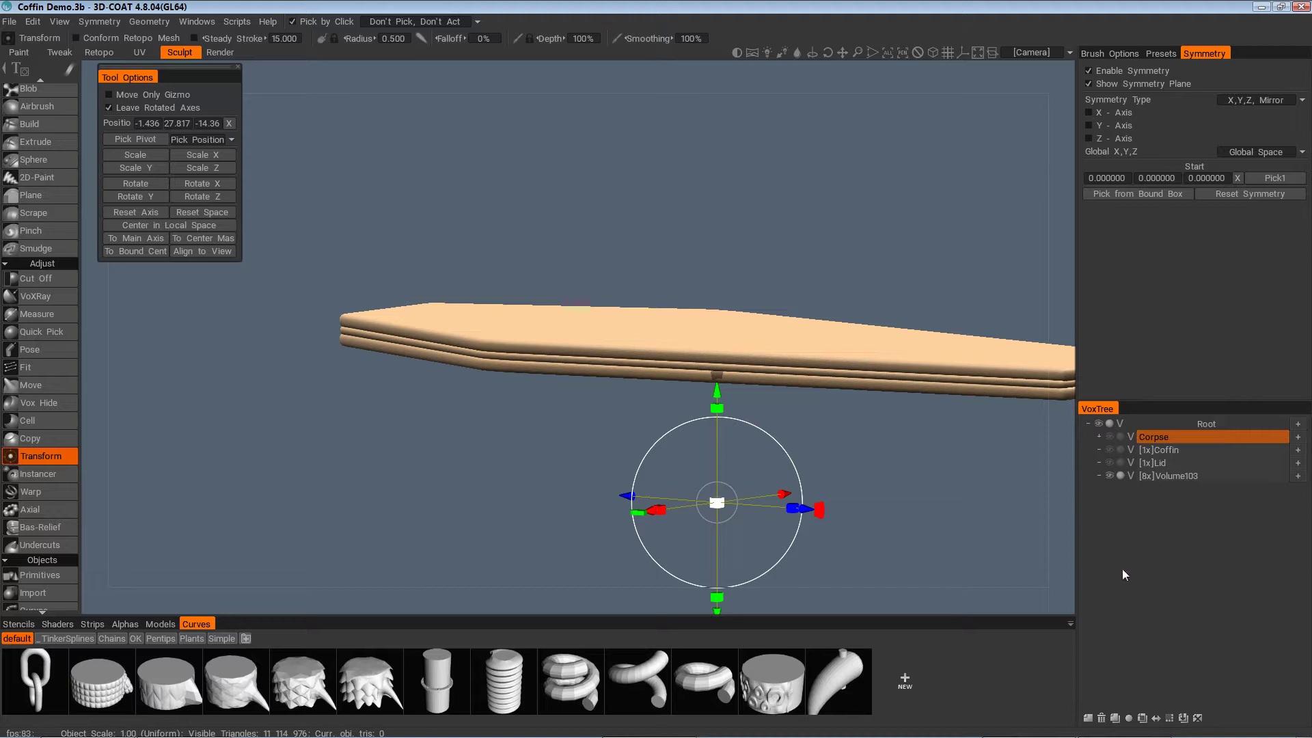
drag(1017, 535, 1157, 539)
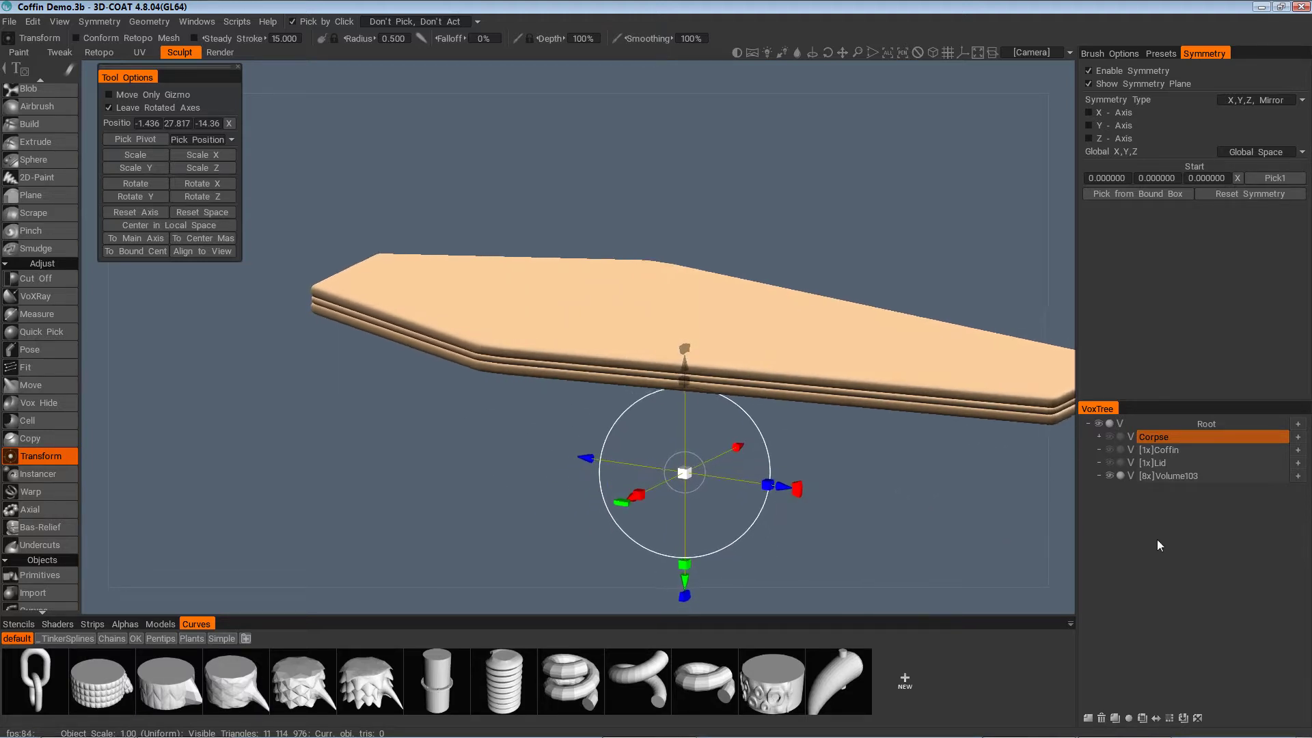
click(1200, 477)
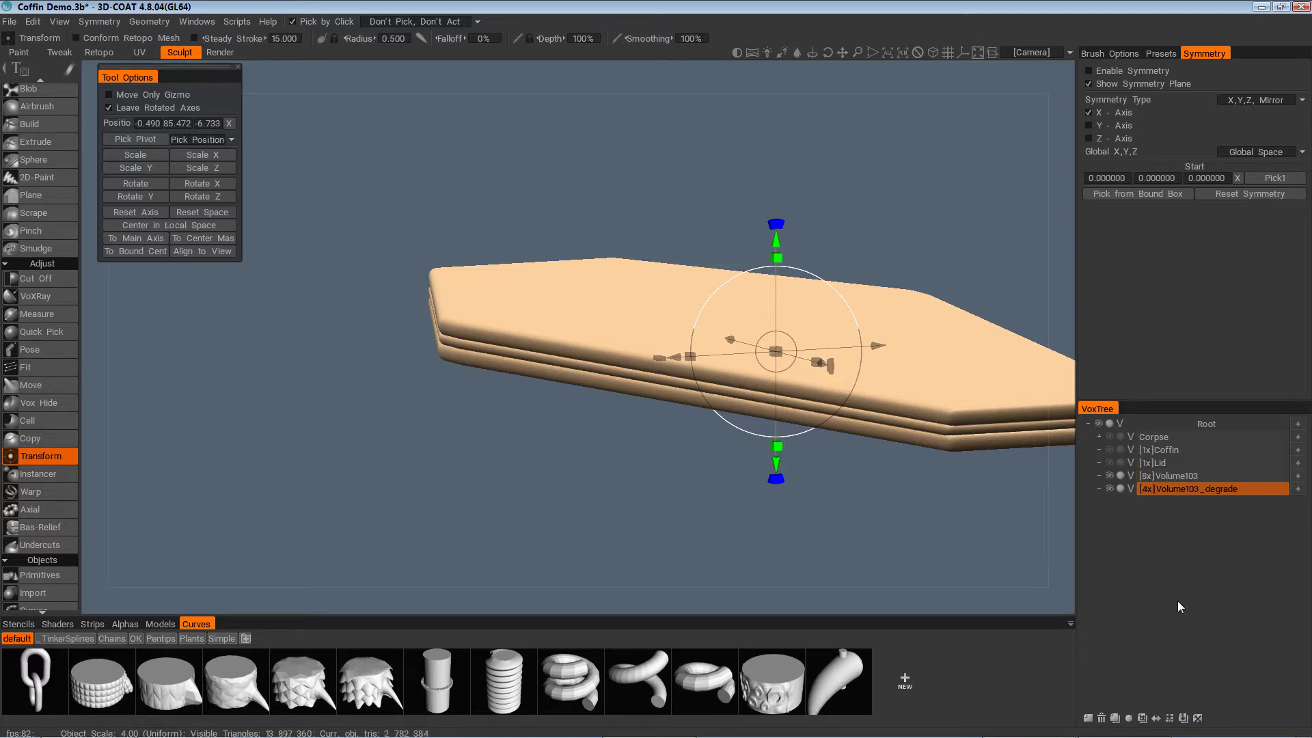
click(1115, 477)
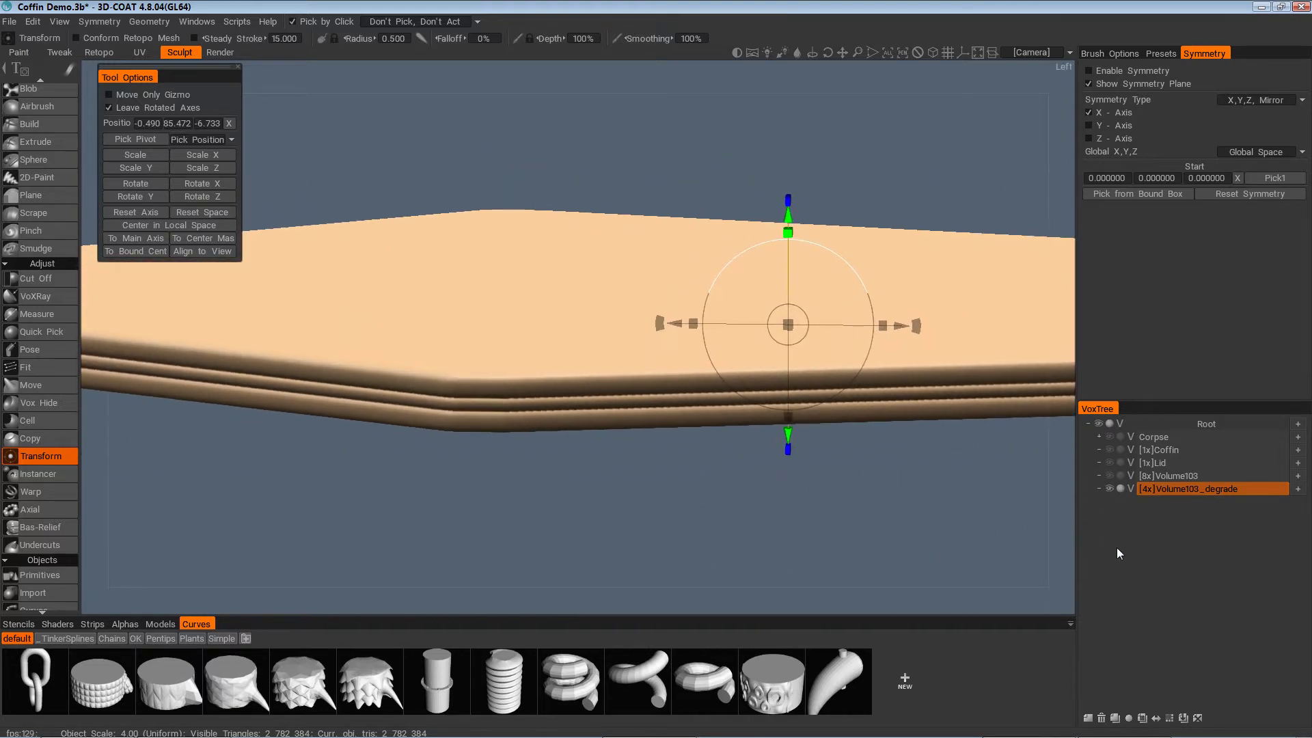
click(1180, 476)
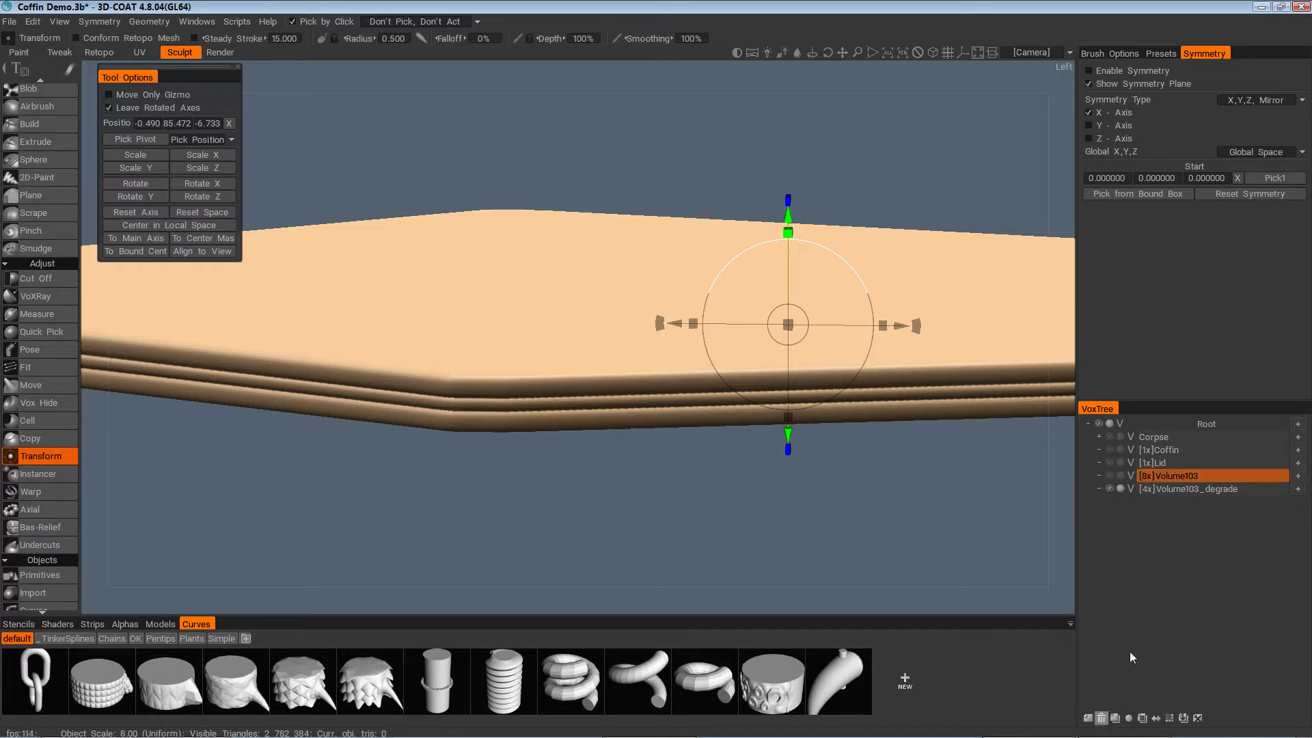
key(Delete)
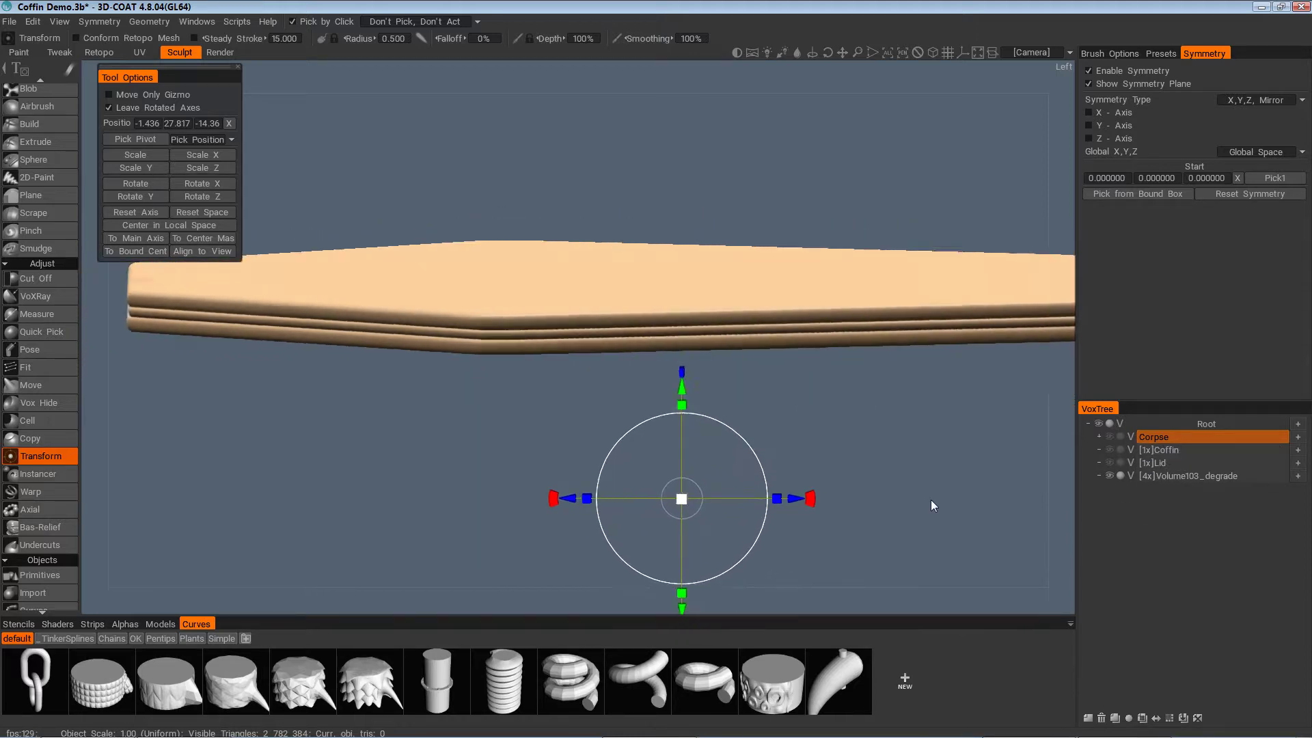
Smooth the 4x lid Volume103_degrade to soften the grooves between its three rims
drag(922, 499, 851, 497)
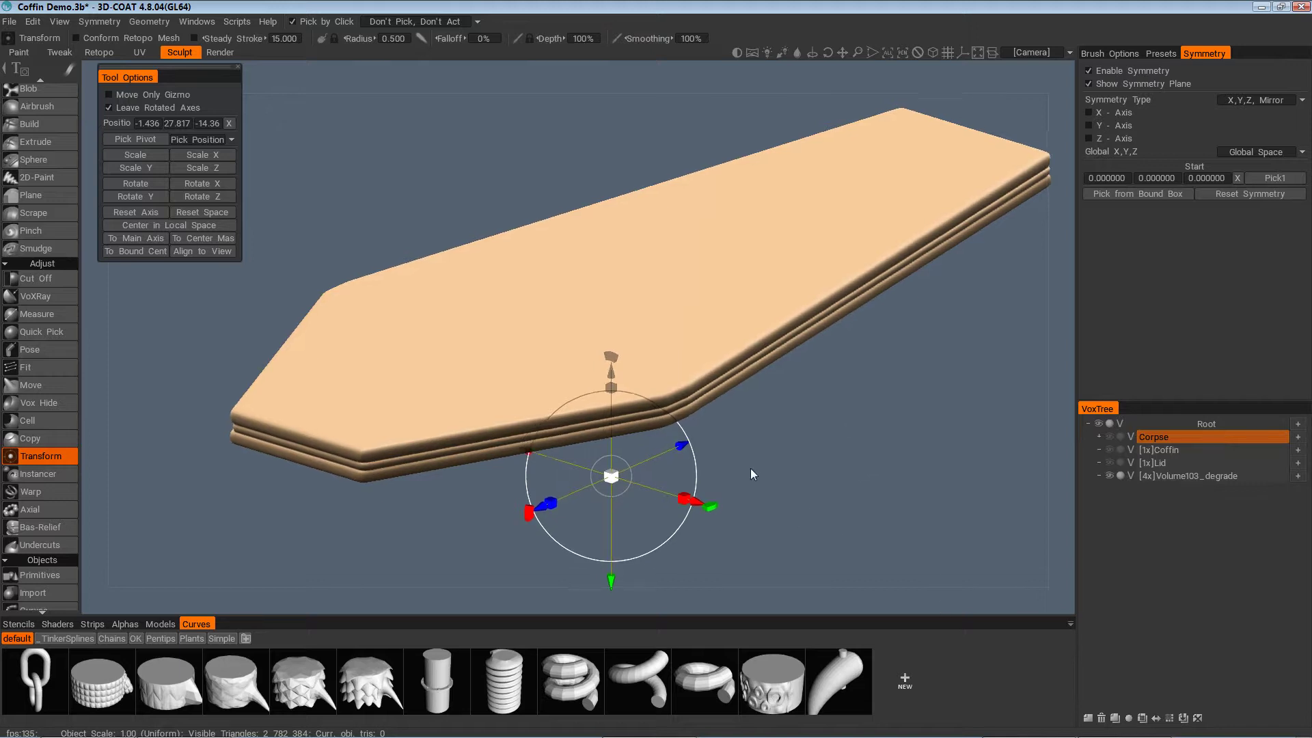
drag(750, 469, 507, 570)
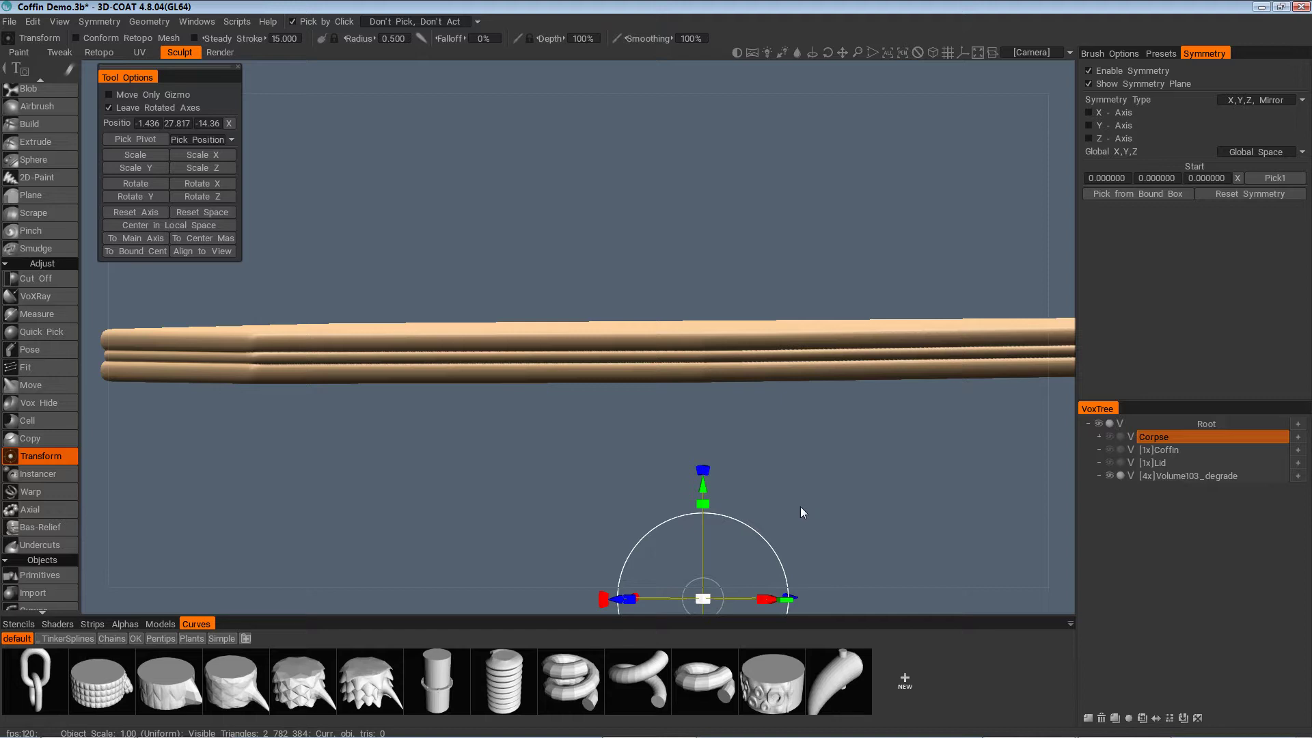
click(1187, 478)
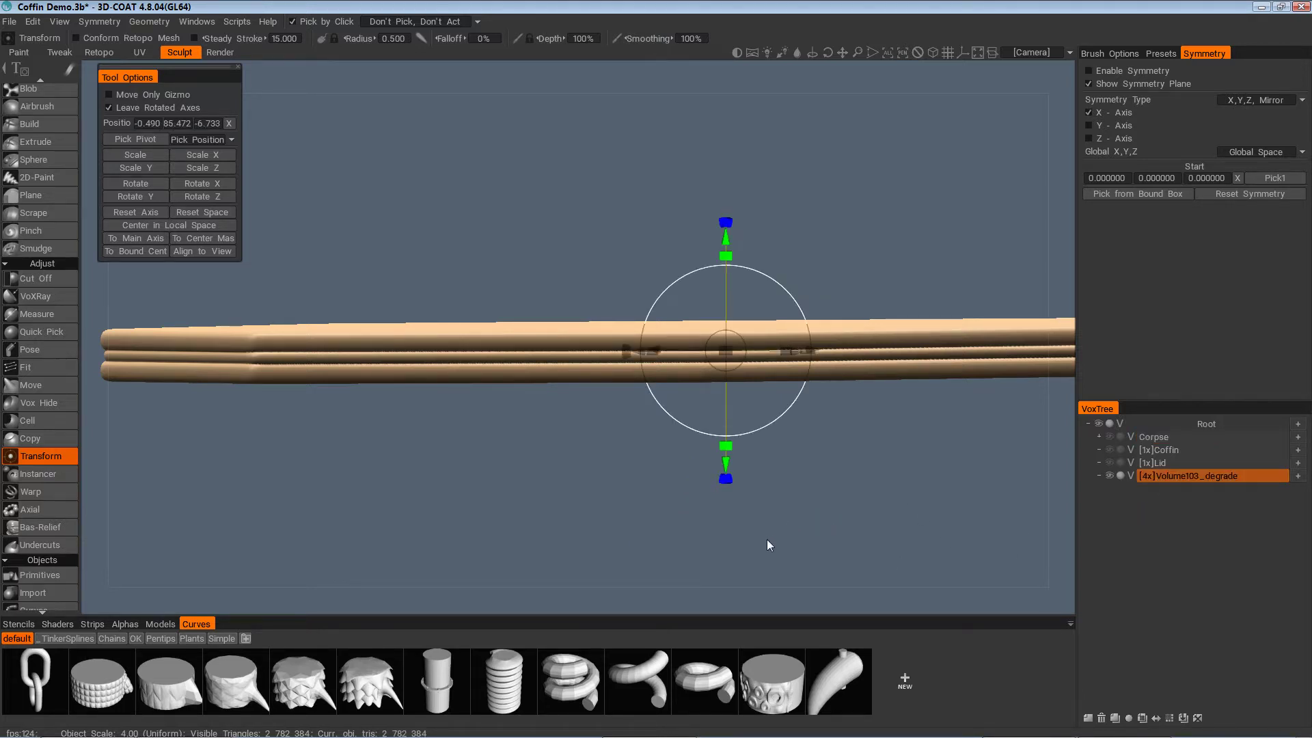
drag(767, 539, 705, 542)
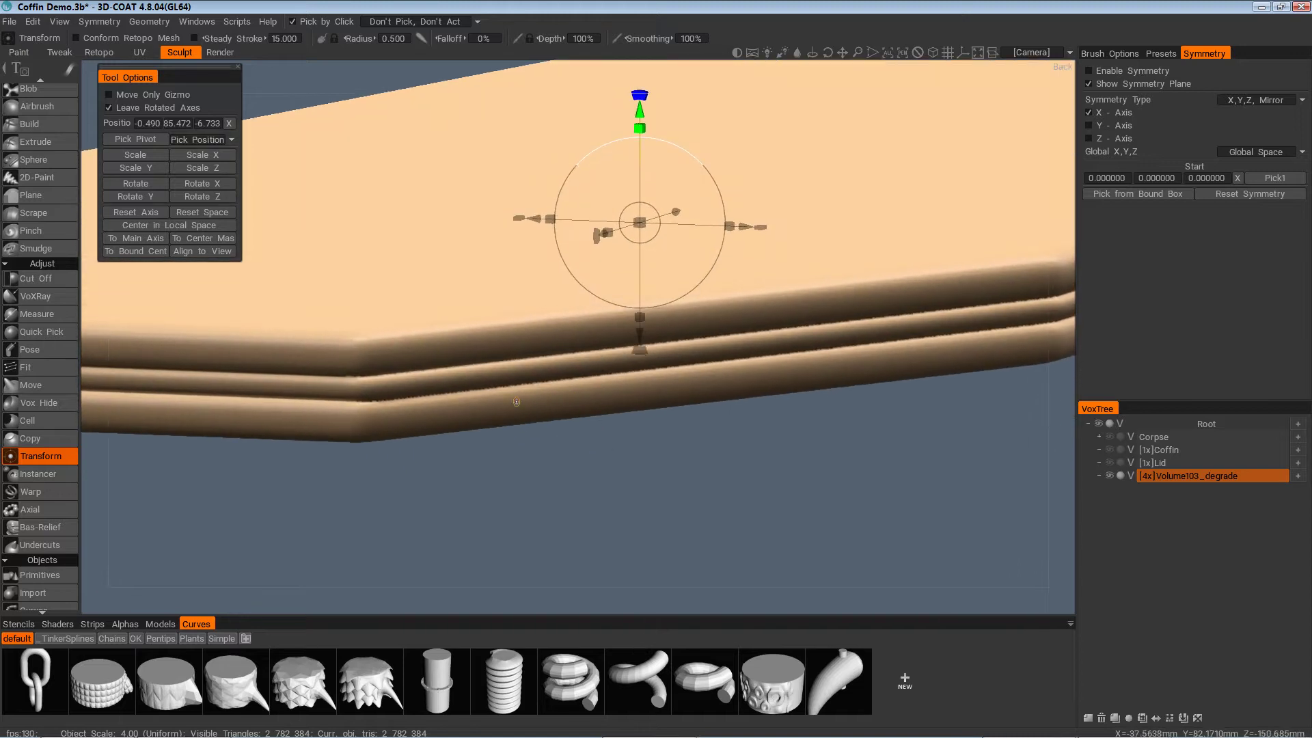
drag(517, 402, 665, 498)
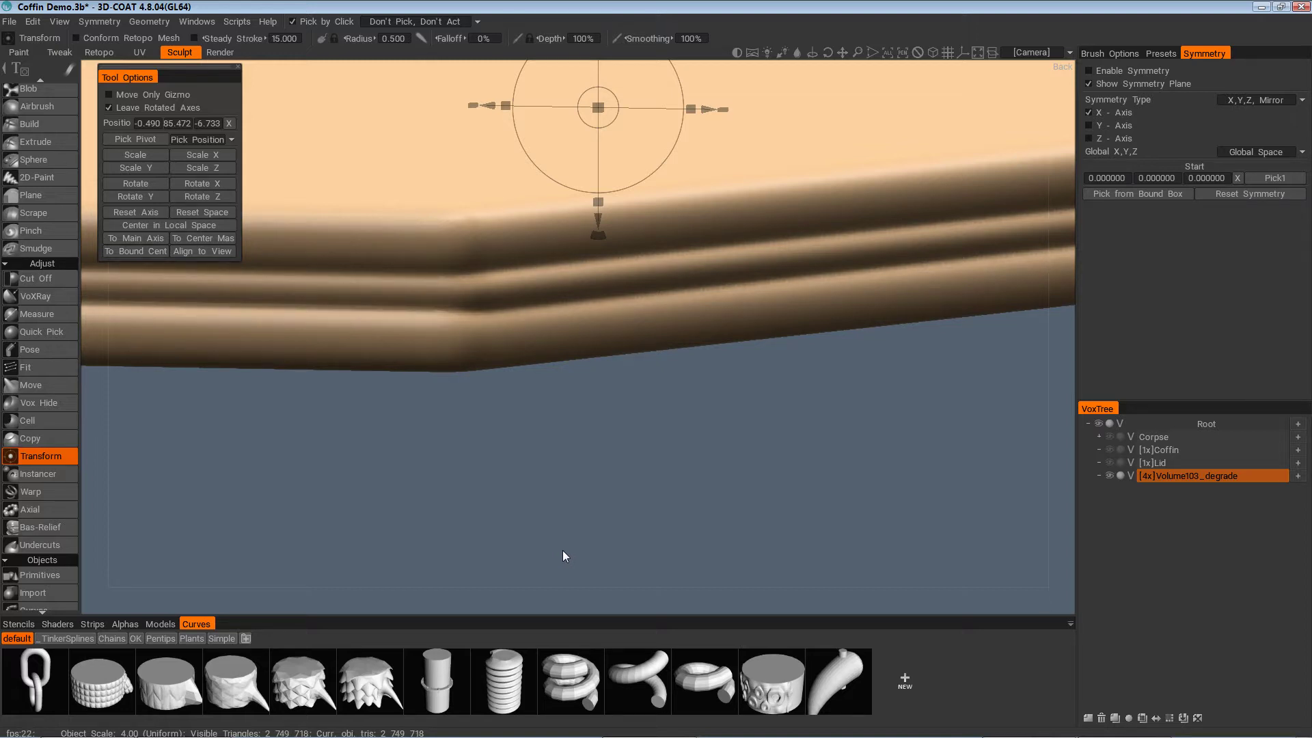
drag(563, 550, 670, 558)
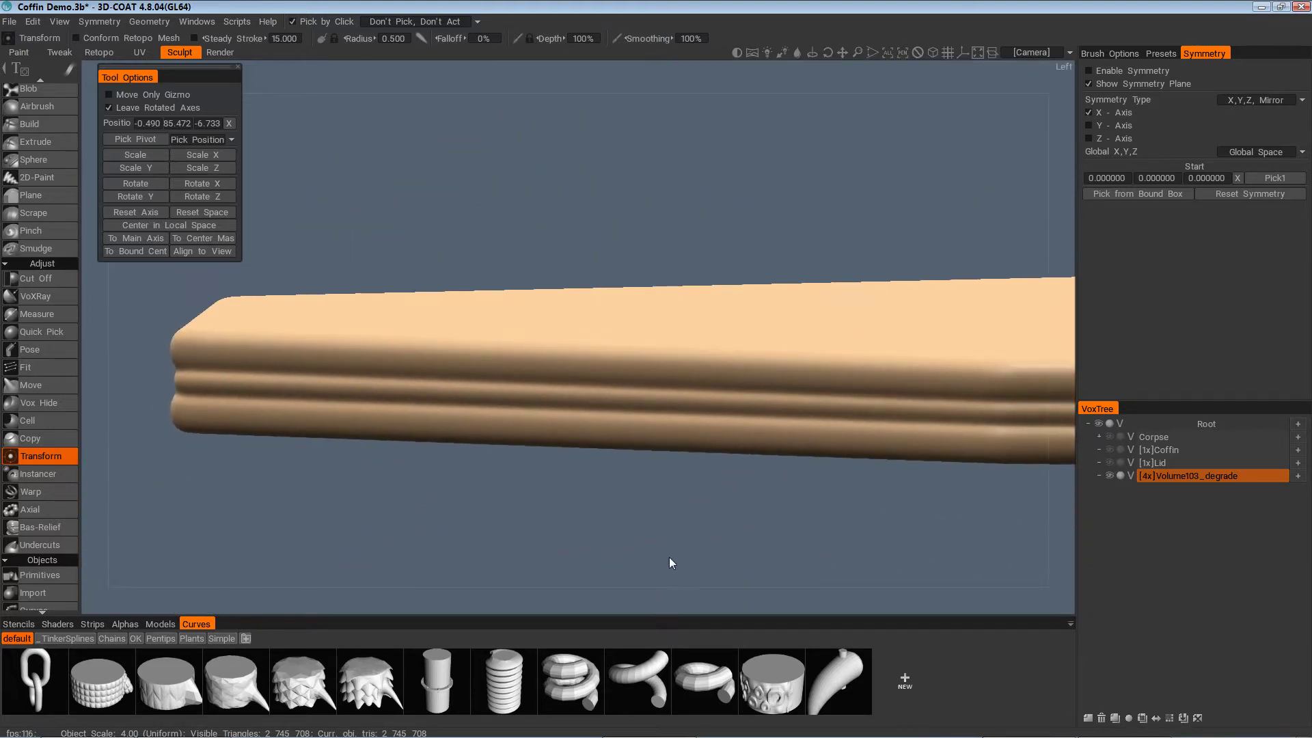
Compare the smoothed lid's grooved edge with the trim in the coffin reference image co13-960x670.jpg
mouse_move(1025, 737)
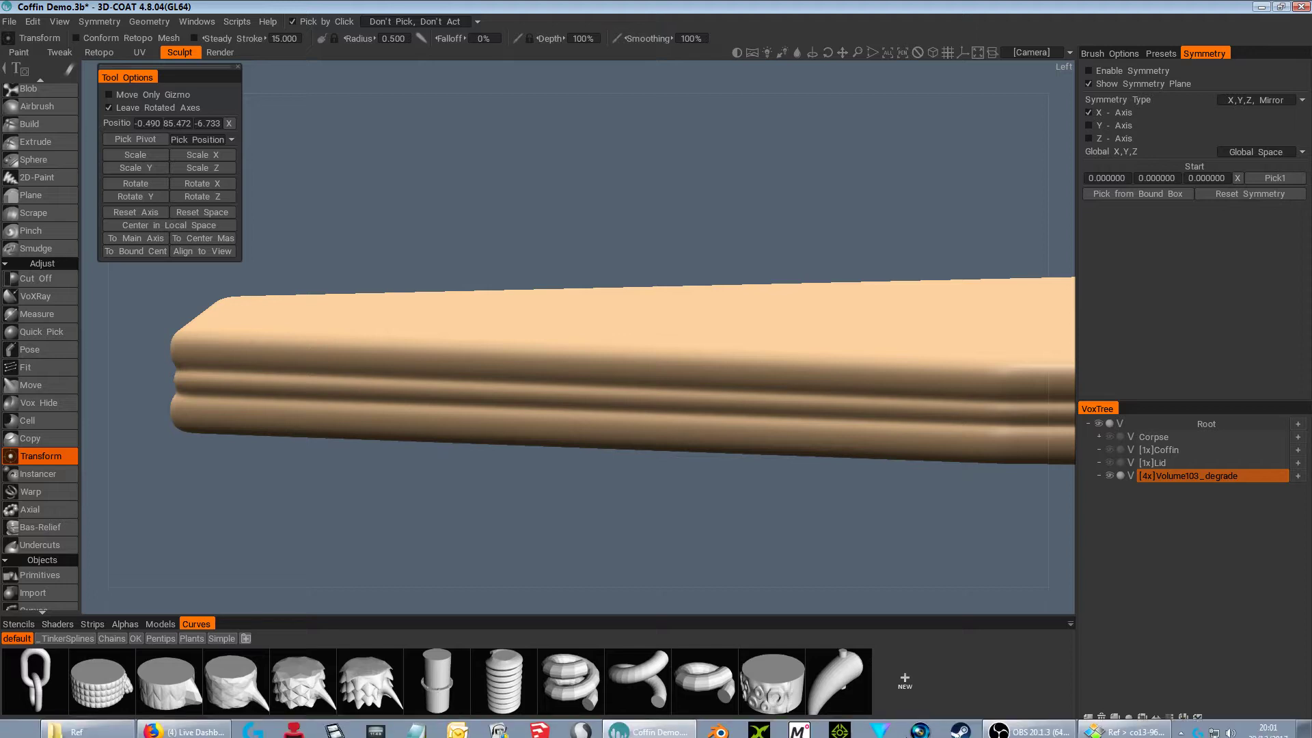
click(1142, 730)
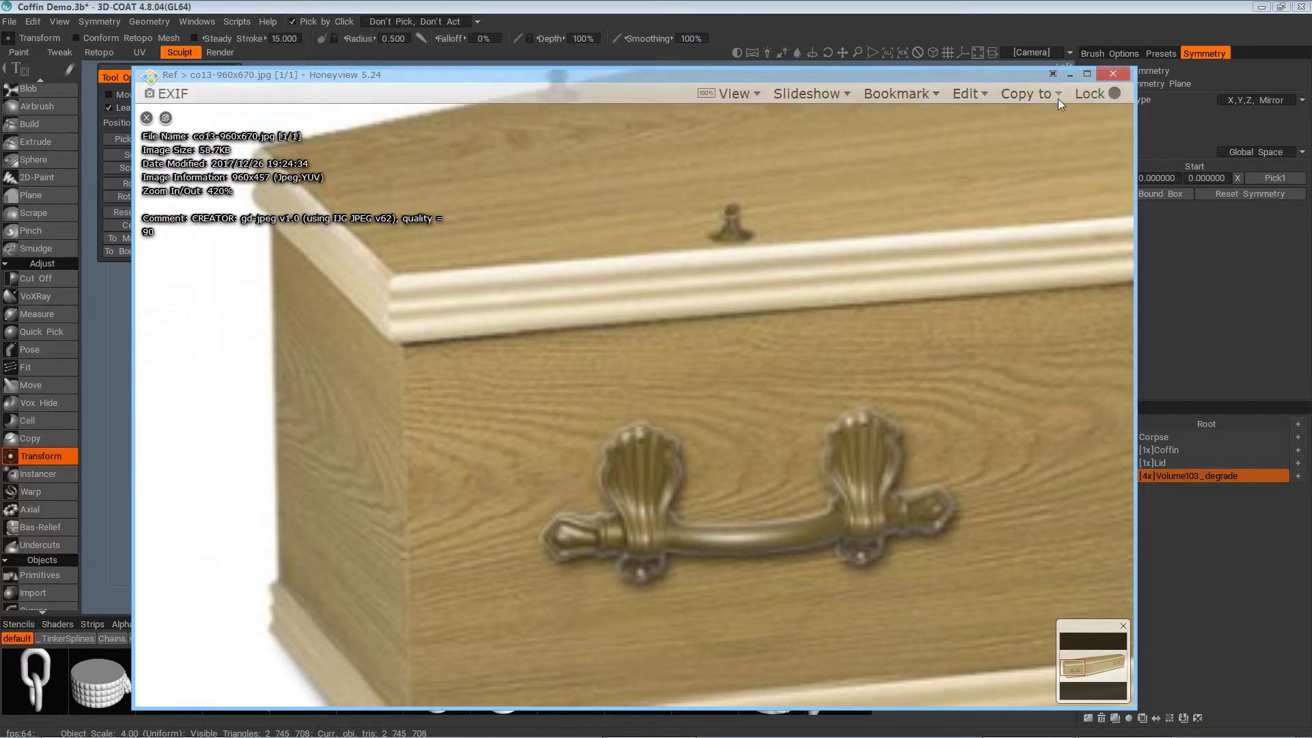
click(1069, 77)
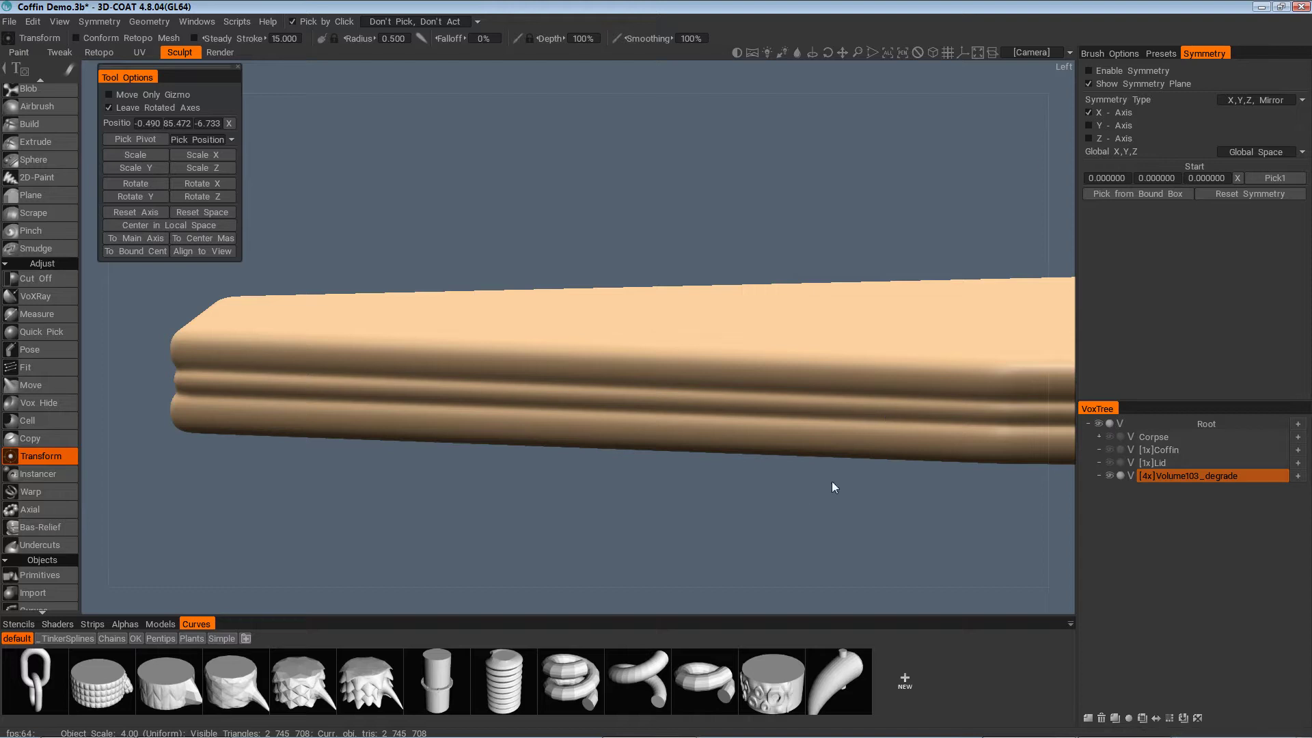
drag(382, 537, 940, 501)
scroll(941, 505, down, 3)
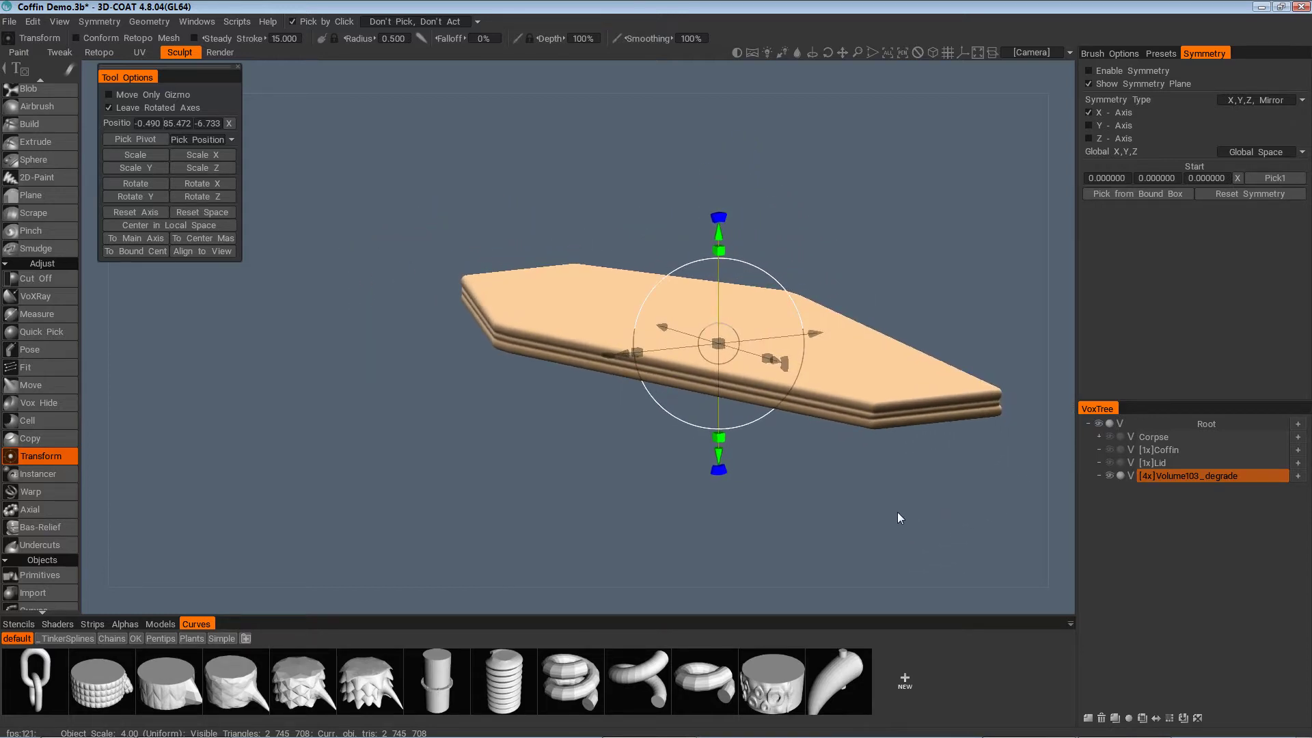
Save the scene and rename the 4x lid volume as Trim
key(ctrl+s)
double_click(1194, 479)
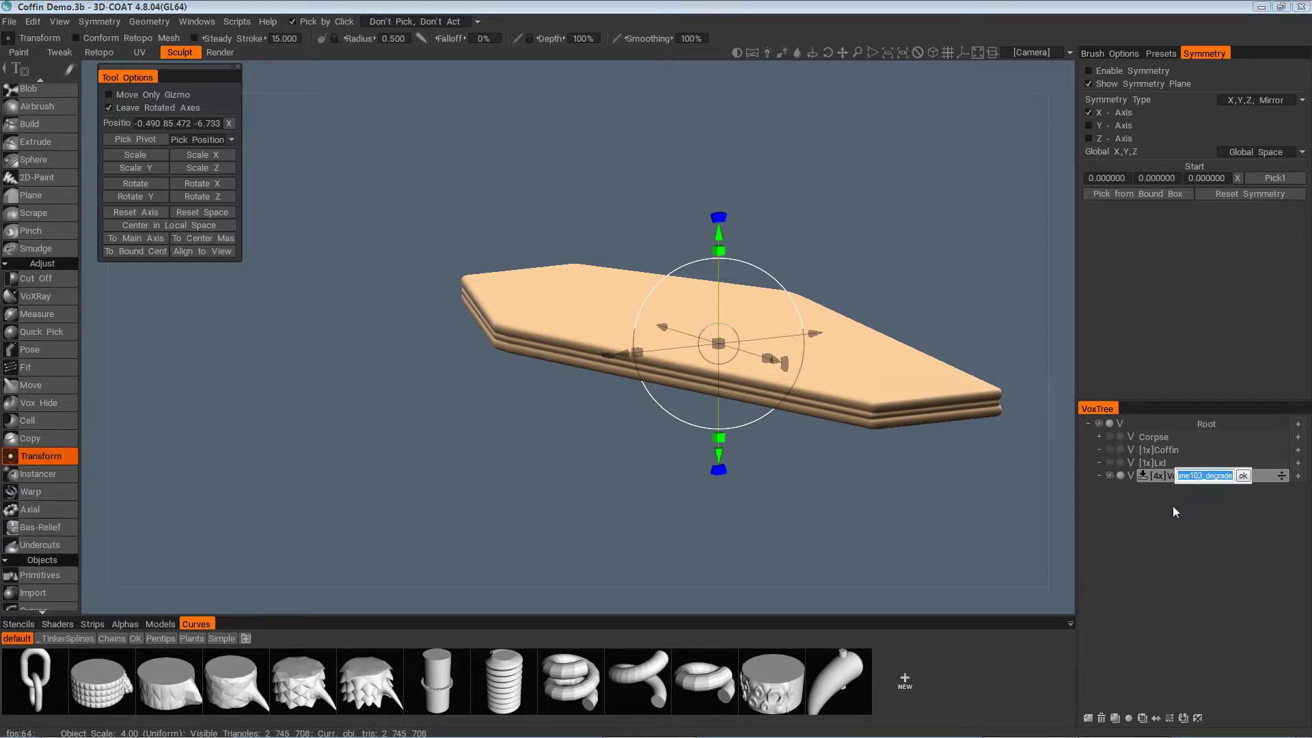
text(Trim)
key(Return)
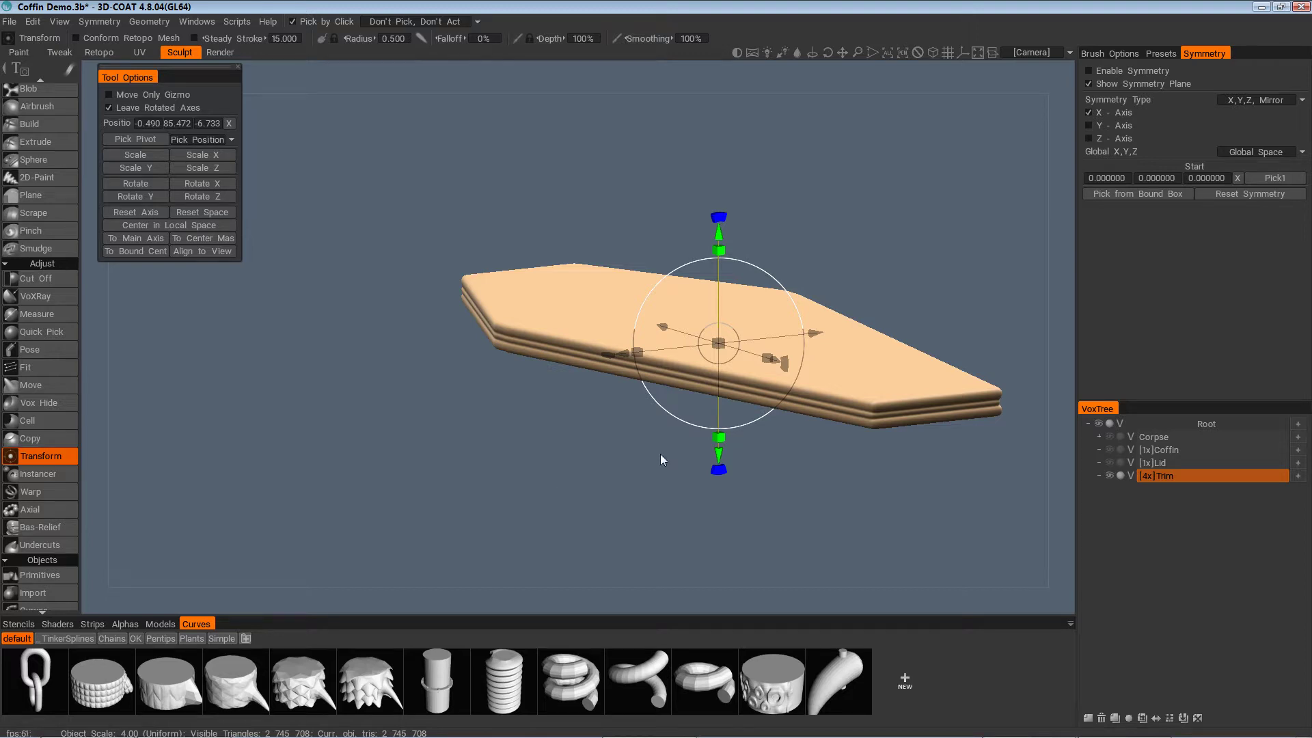
Show the Coffin volume beneath the Trim lid
mouse_move(661, 454)
mouse_down()
mouse_move(777, 491)
mouse_move(768, 422)
mouse_move(690, 494)
mouse_move(701, 478)
mouse_move(684, 470)
mouse_move(615, 519)
mouse_move(661, 484)
mouse_move(657, 502)
mouse_move(645, 485)
mouse_move(637, 493)
mouse_move(632, 477)
mouse_move(646, 471)
mouse_up()
alt+drag(871, 449, 854, 453)
click(1109, 449)
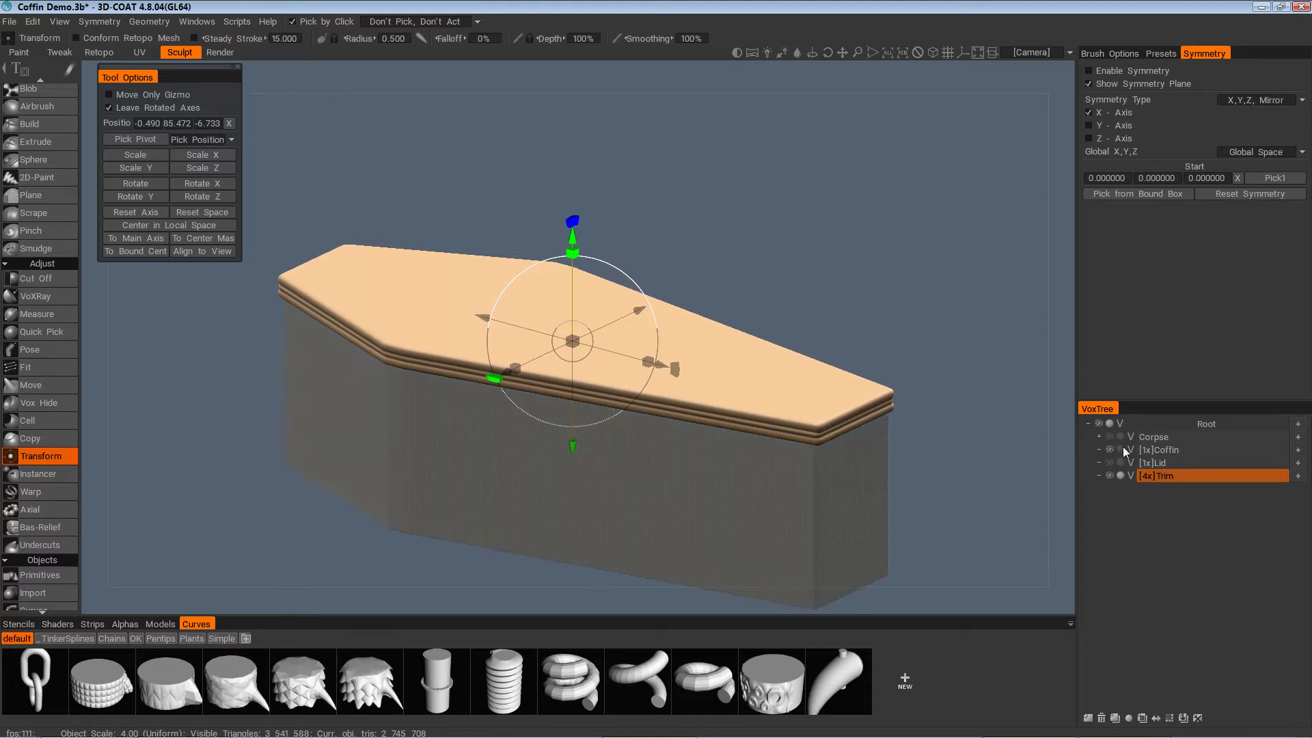
Examine how the grooved Trim lid sits on the coffin body from several angles and distances
alt+drag(960, 512, 984, 496)
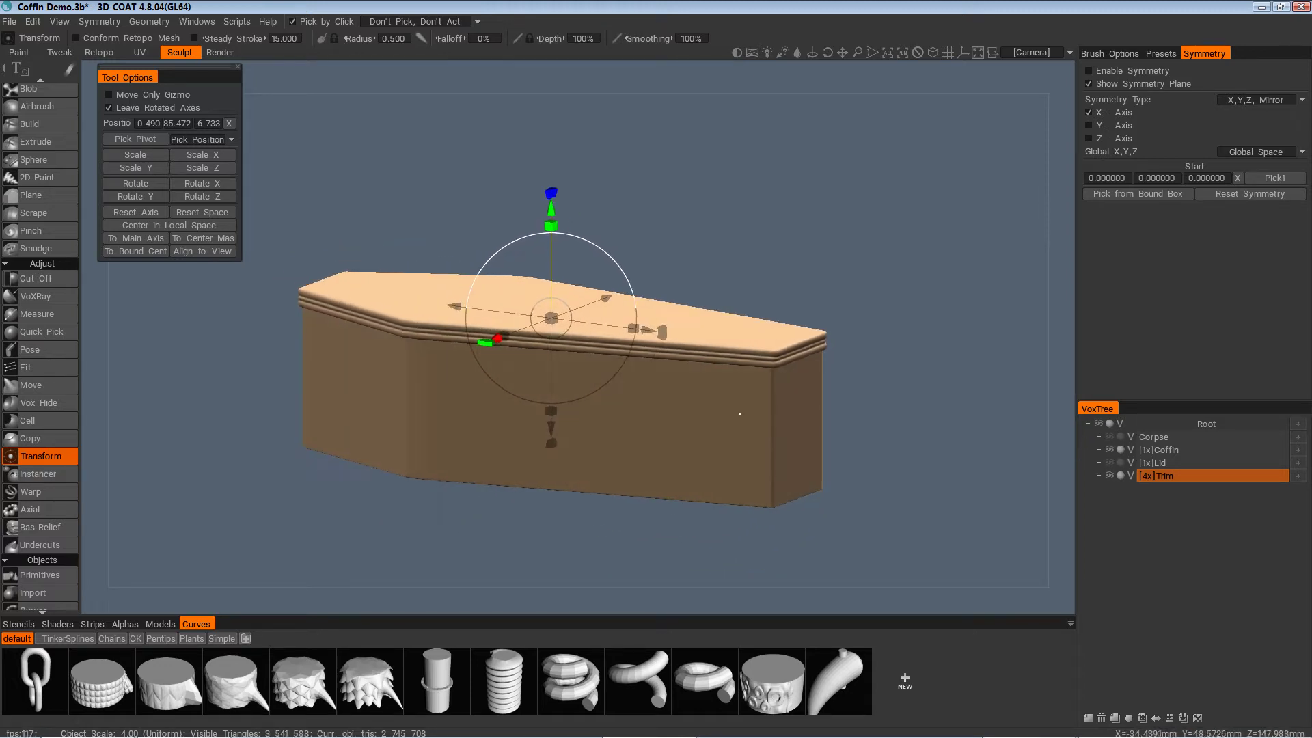
alt+drag(740, 414, 786, 440)
alt+right_drag(785, 441, 1103, 525)
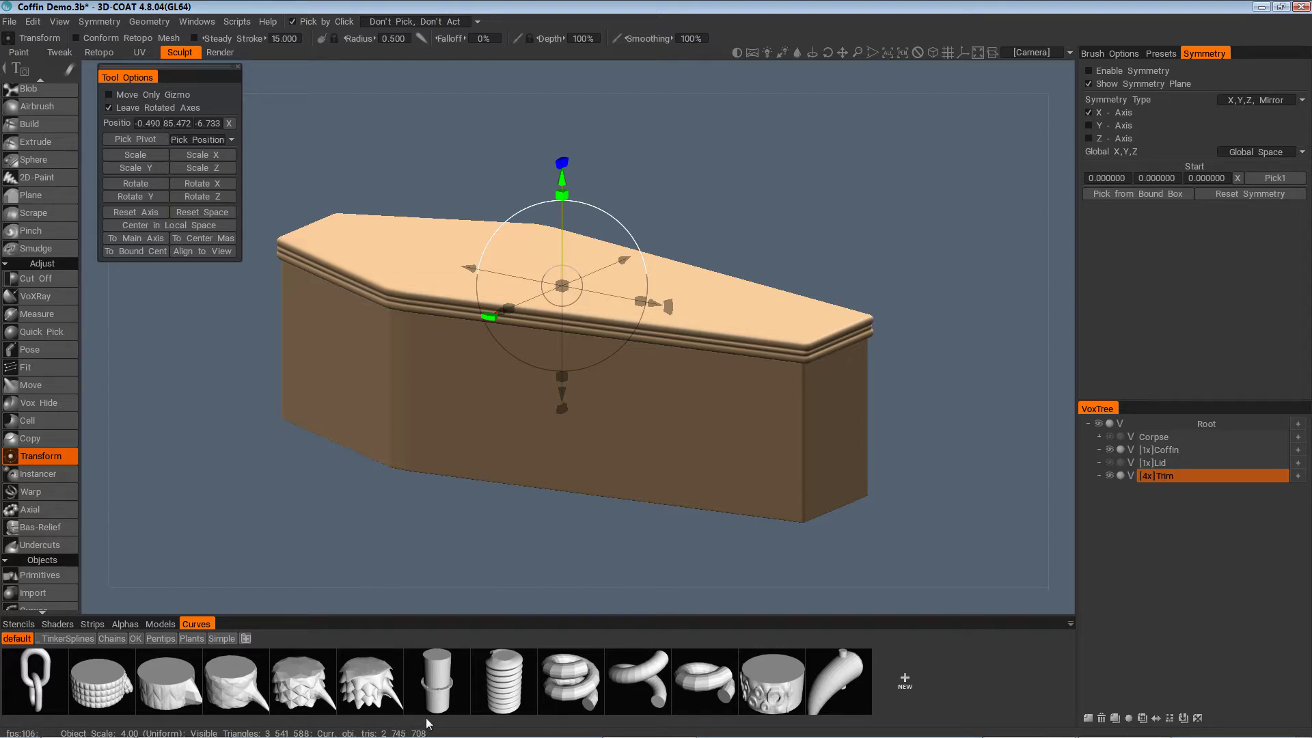
alt+drag(867, 451, 841, 451)
alt+right_drag(841, 451, 841, 468)
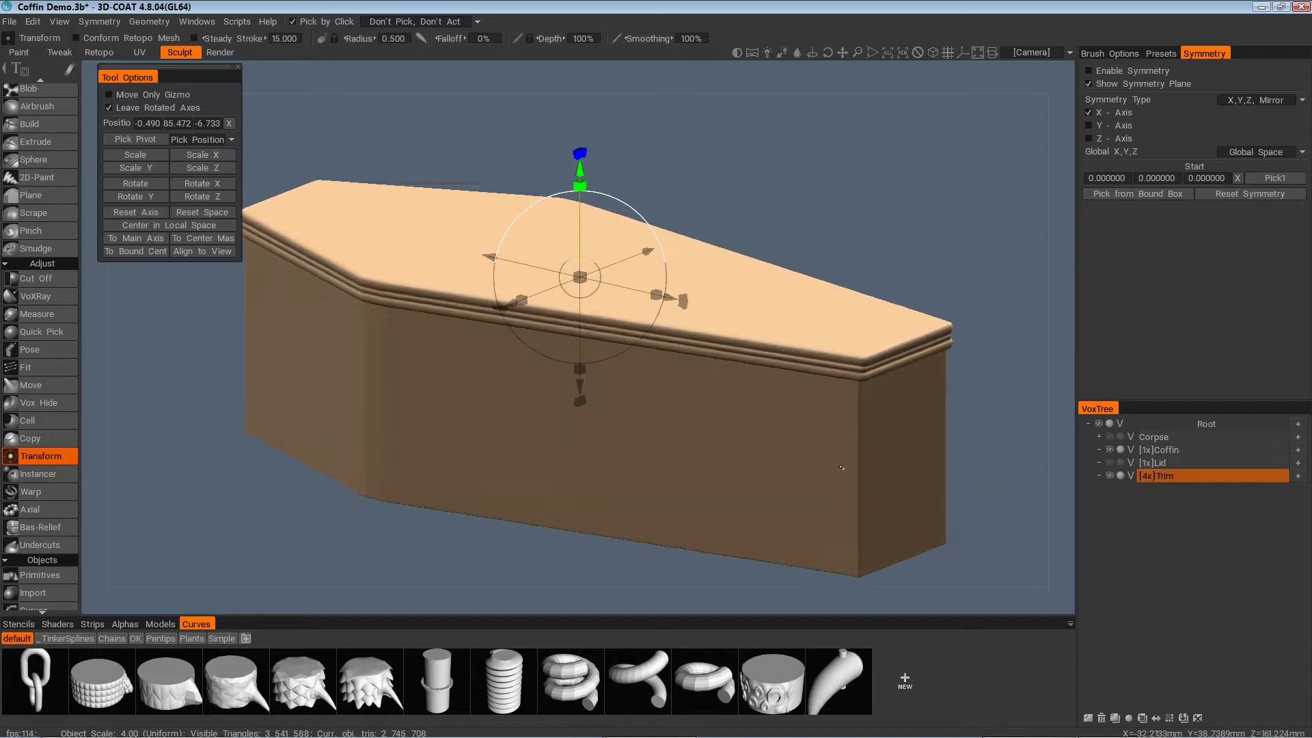
alt+drag(841, 468, 526, 476)
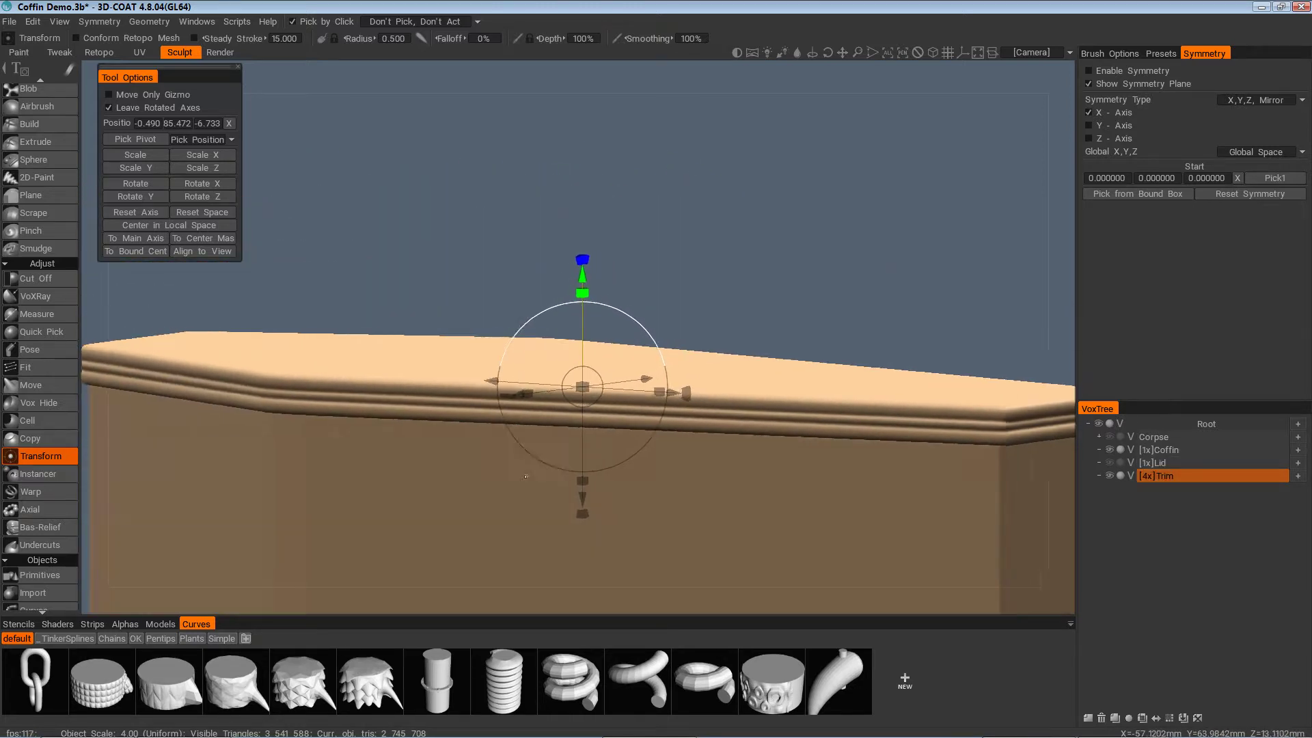
alt+right_drag(526, 477, 546, 396)
alt+drag(546, 397, 711, 397)
alt+right_drag(710, 396, 749, 412)
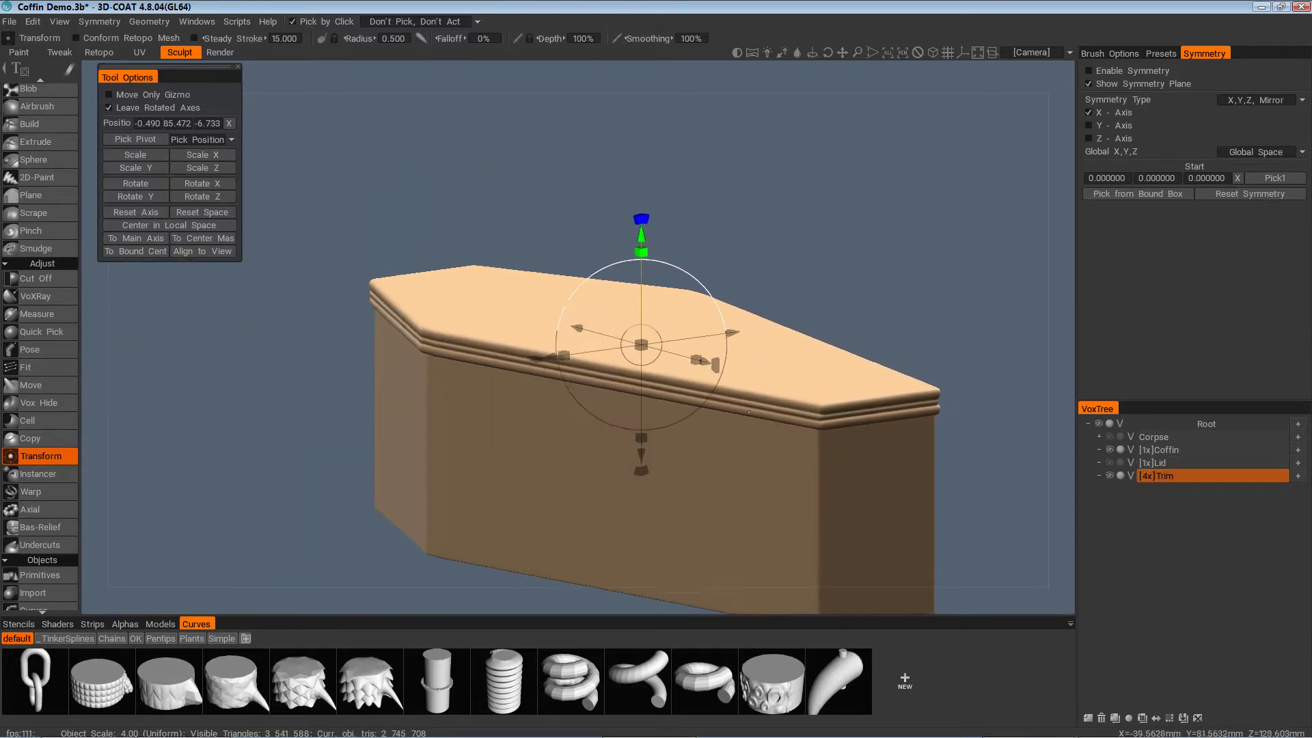
alt+drag(749, 412, 703, 383)
alt+right_drag(704, 383, 721, 369)
alt+drag(721, 369, 772, 478)
alt+right_drag(773, 479, 792, 516)
alt+drag(792, 516, 671, 539)
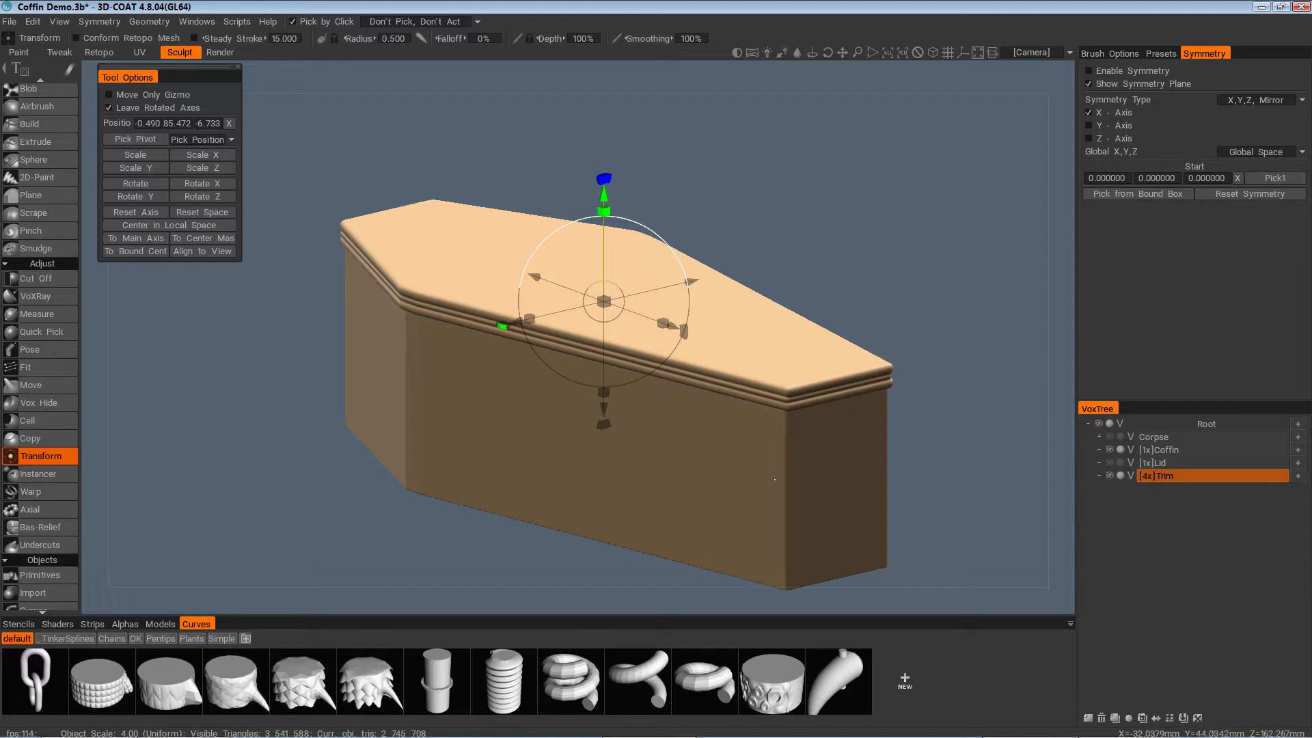
alt+drag(774, 480, 762, 447)
alt+right_drag(762, 448, 786, 489)
mouse_move(786, 489)
alt+mouse_down()
mouse_move(780, 525)
mouse_move(786, 495)
alt+mouse_up()
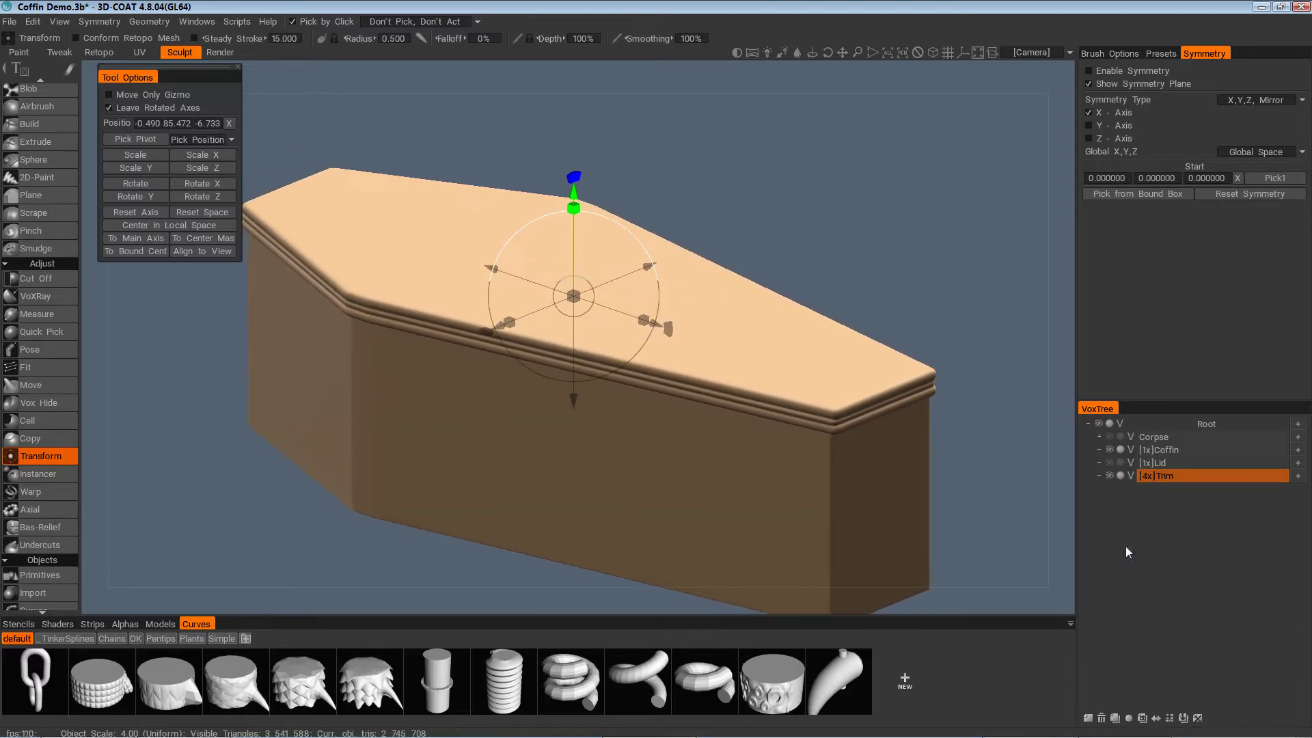
Duplicate the Trim volume and move the copy down to the coffin's base, at a Y position of about -6.27
click(1114, 720)
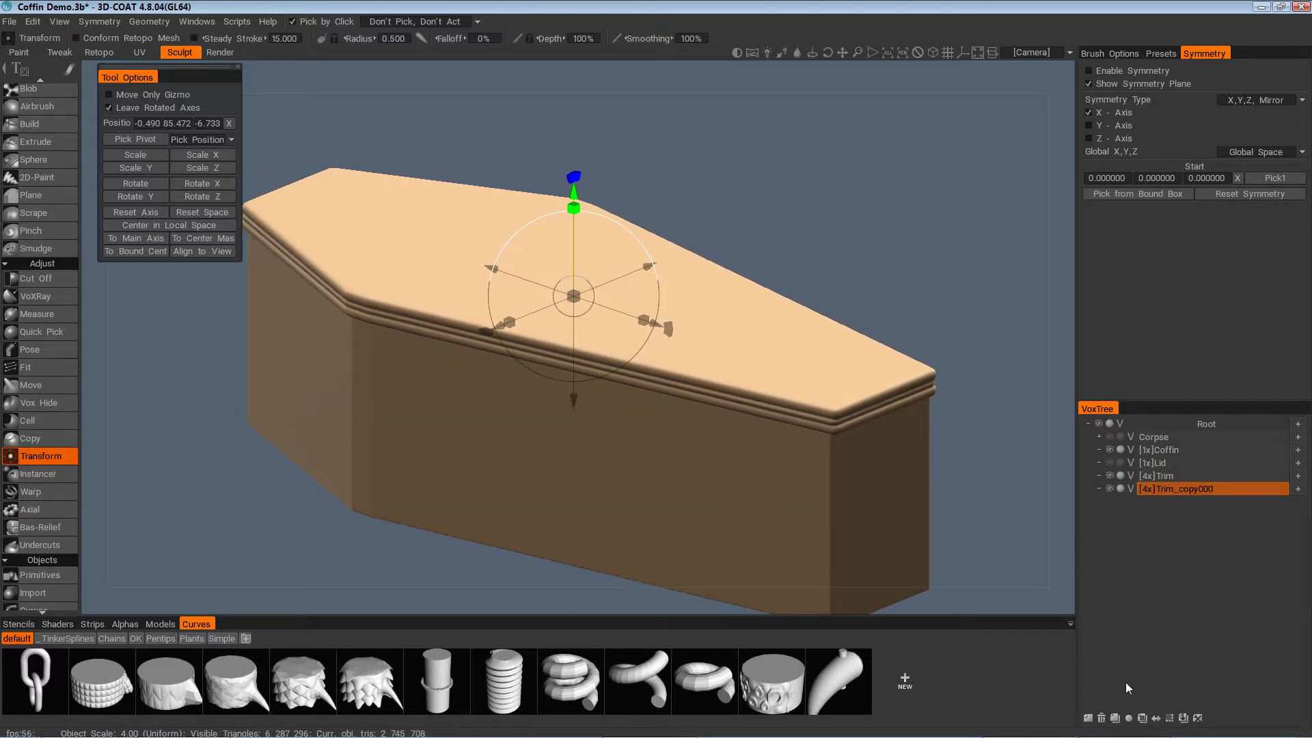
alt+drag(759, 341, 539, 381)
alt+drag(718, 578, 544, 531)
alt+drag(613, 418, 590, 127)
alt+drag(611, 427, 626, 500)
alt+drag(630, 468, 680, 491)
scroll(681, 486, up, 2)
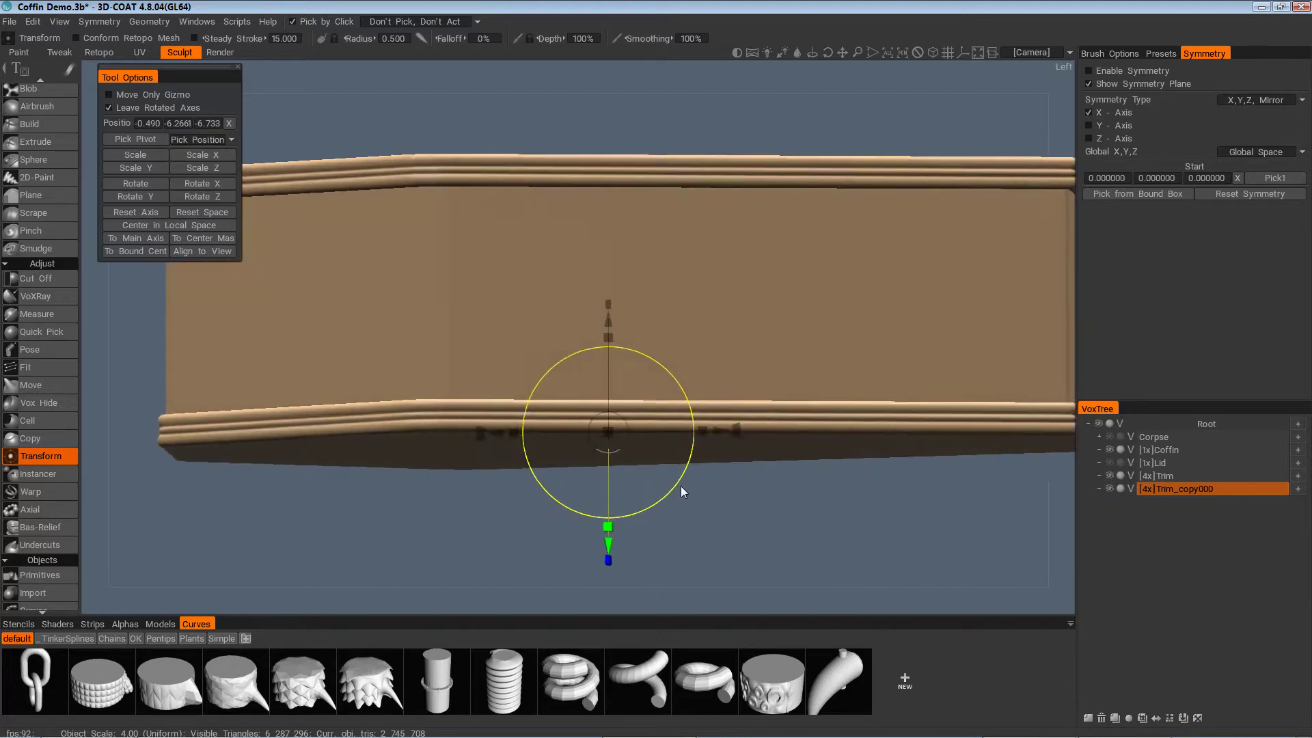
Compare the upper and lower trims with the coffin reference image co13-960x670.jpg
mouse_move(878, 734)
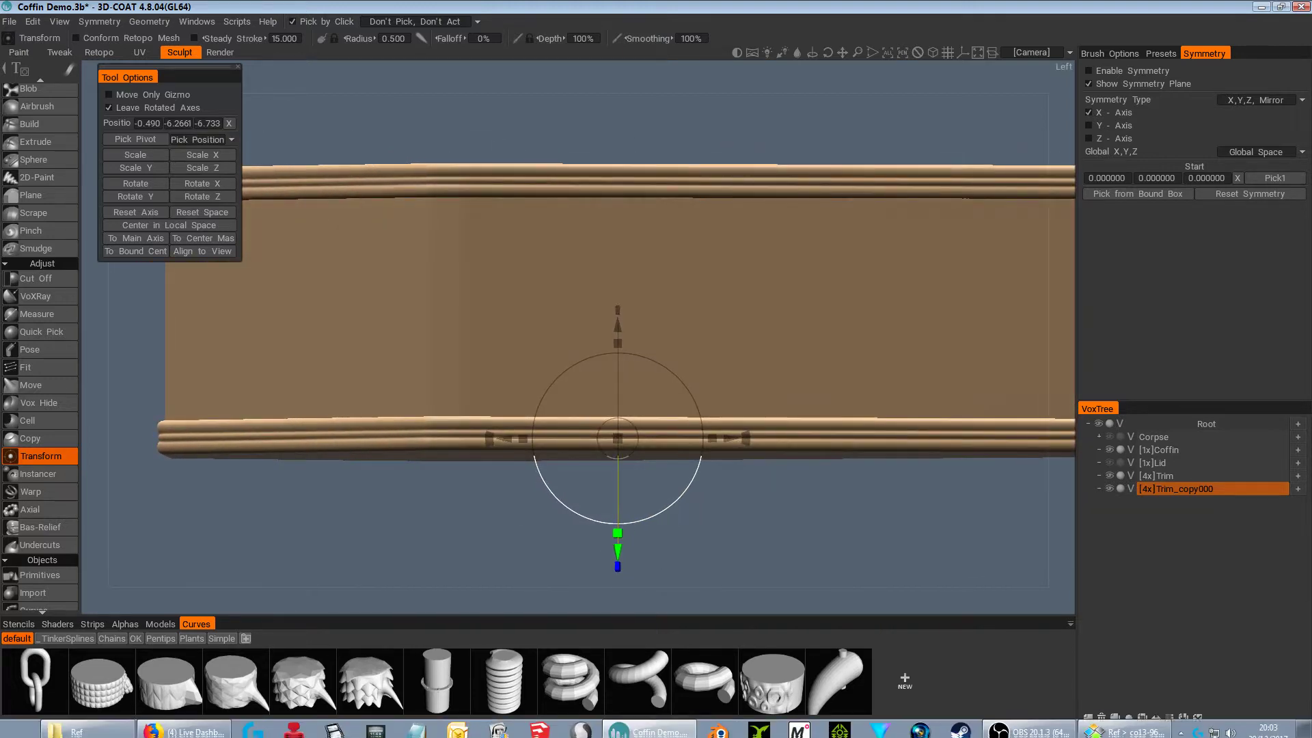
click(1124, 731)
drag(684, 482, 585, 412)
drag(764, 438, 604, 451)
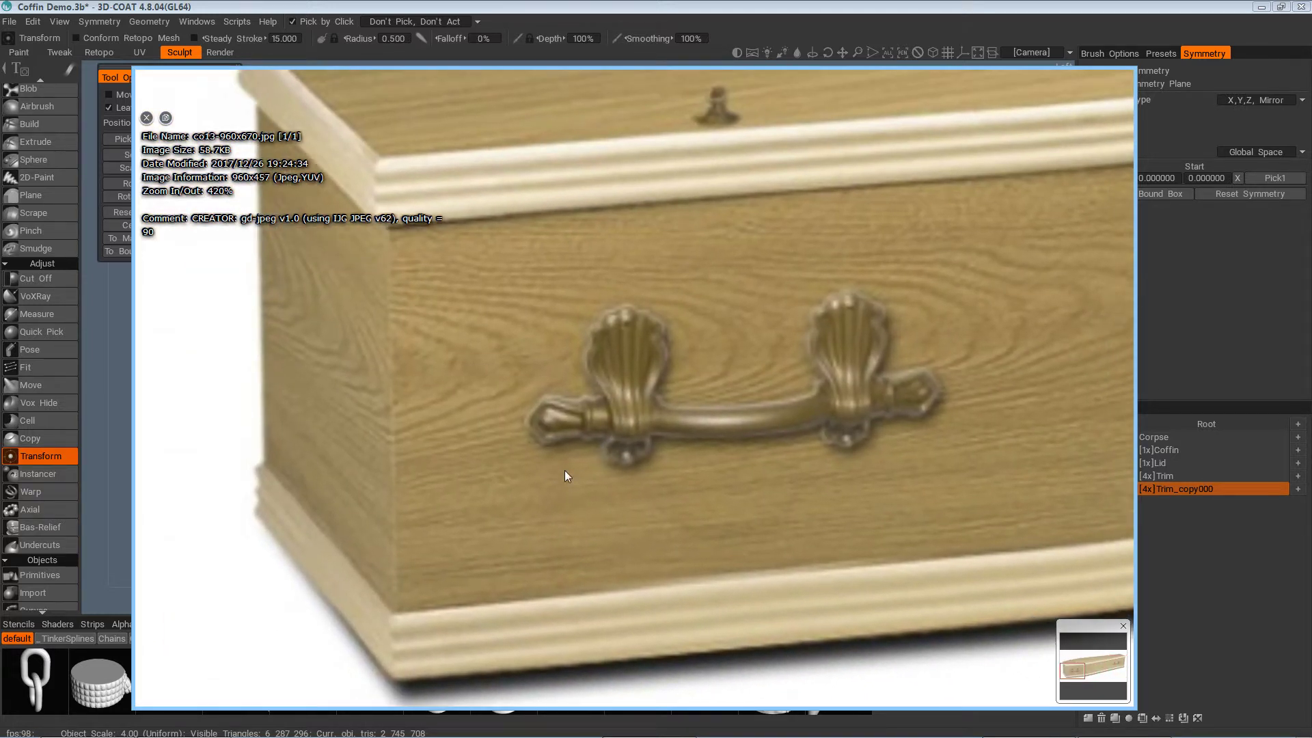
drag(528, 498, 779, 338)
mouse_move(638, 411)
mouse_down()
mouse_move(650, 404)
mouse_move(659, 418)
mouse_up()
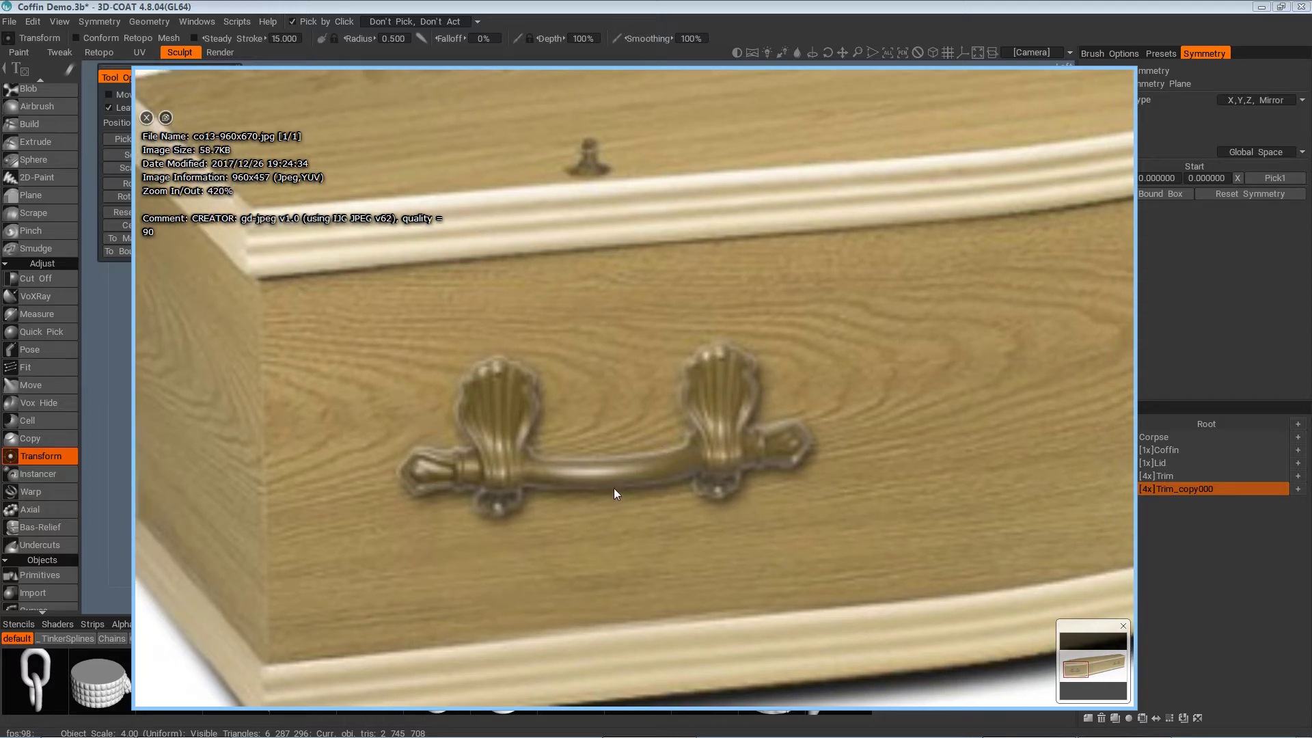
drag(621, 453, 641, 442)
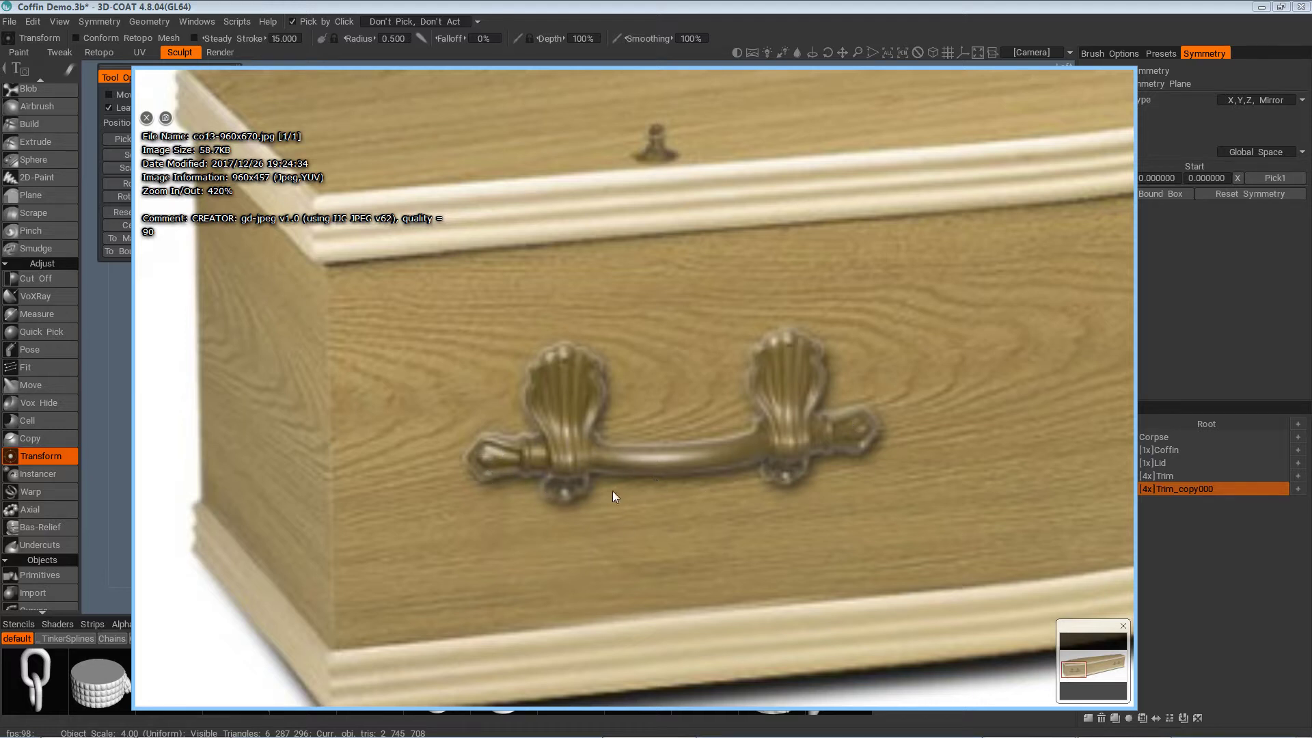
drag(696, 386, 778, 429)
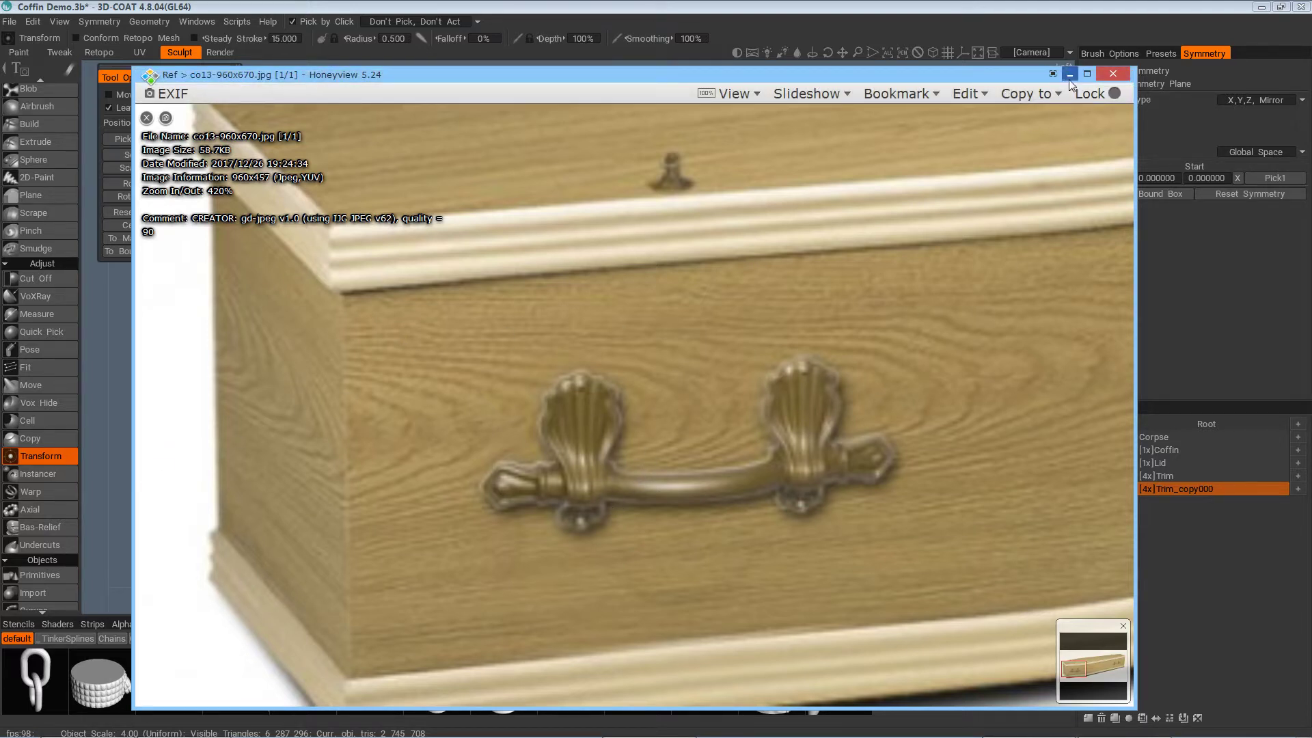
click(1069, 76)
Isolate the Trim_copy000 volume and enable mirror symmetry across the X axis
right_drag(748, 373, 711, 435)
right_drag(801, 440, 774, 445)
scroll(775, 445, down, 2)
drag(775, 445, 671, 486)
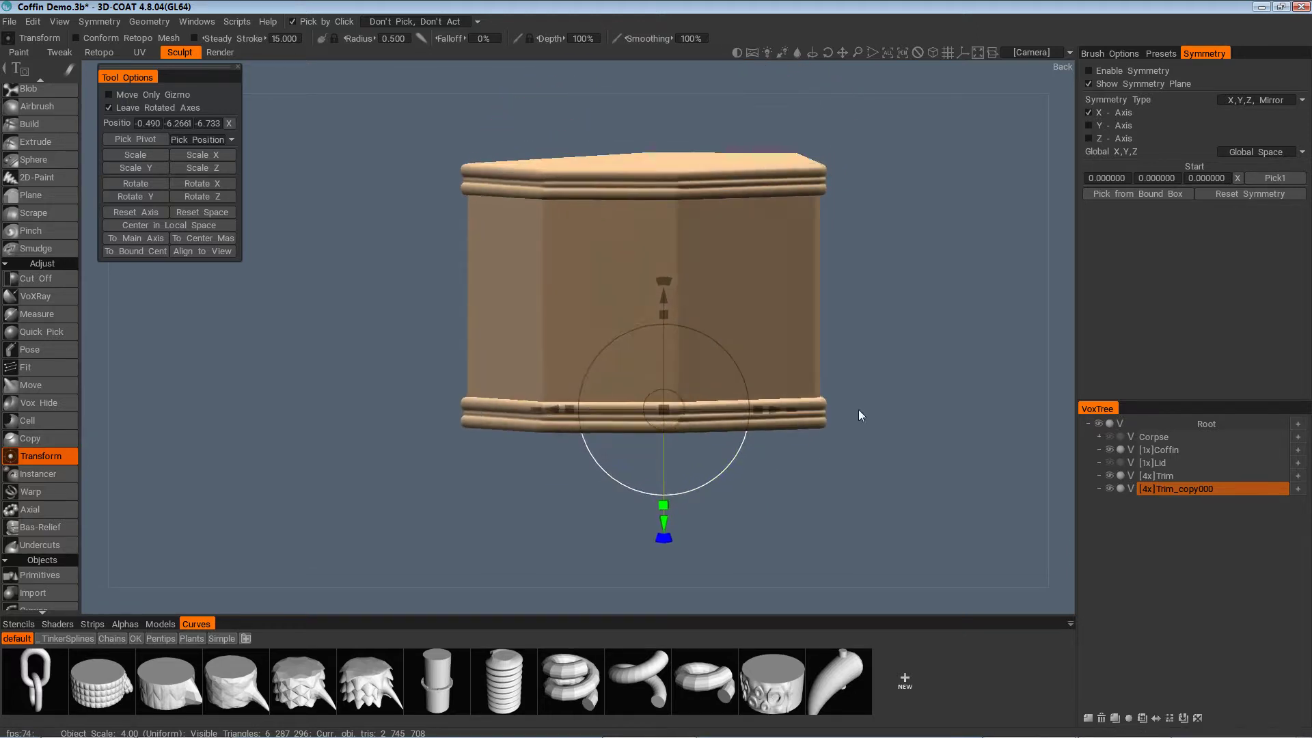
click(1109, 450)
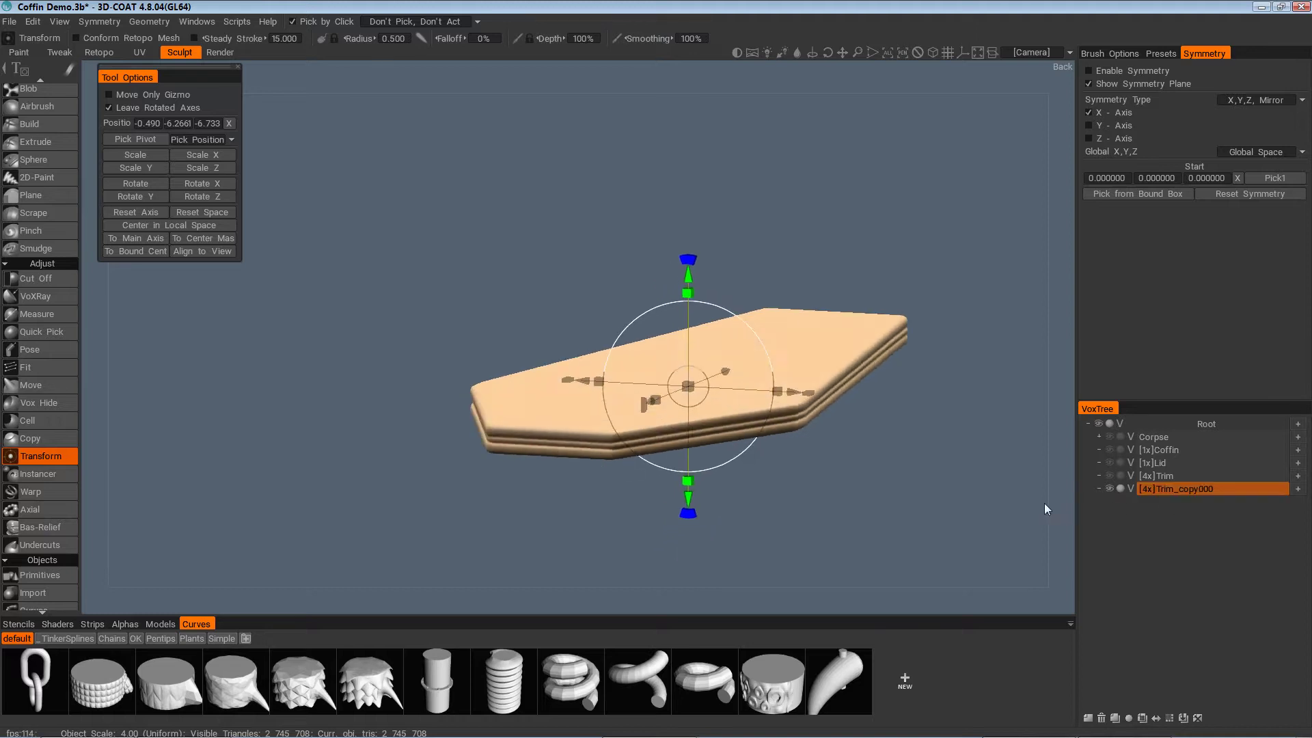
click(1094, 70)
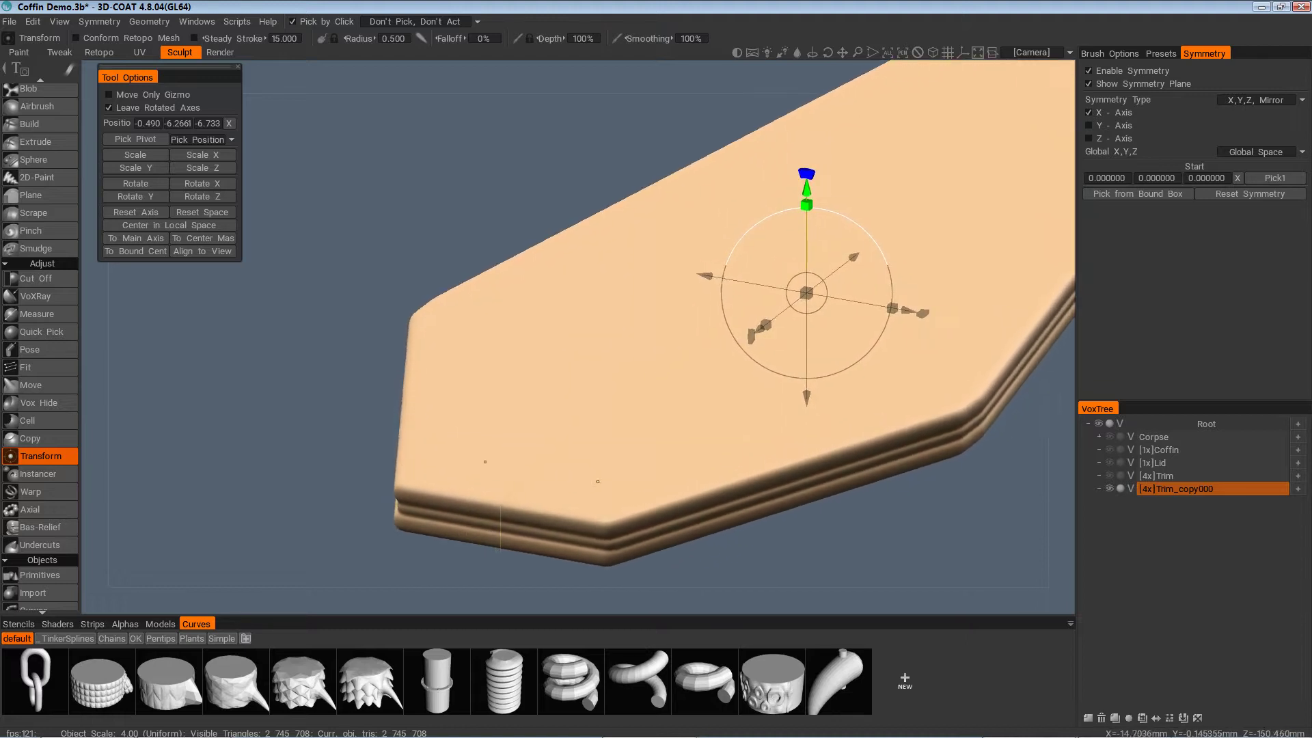
Switch to the Smooth tool and apply Symm Copy to the lower trim volume
scroll(42, 179, up, 3)
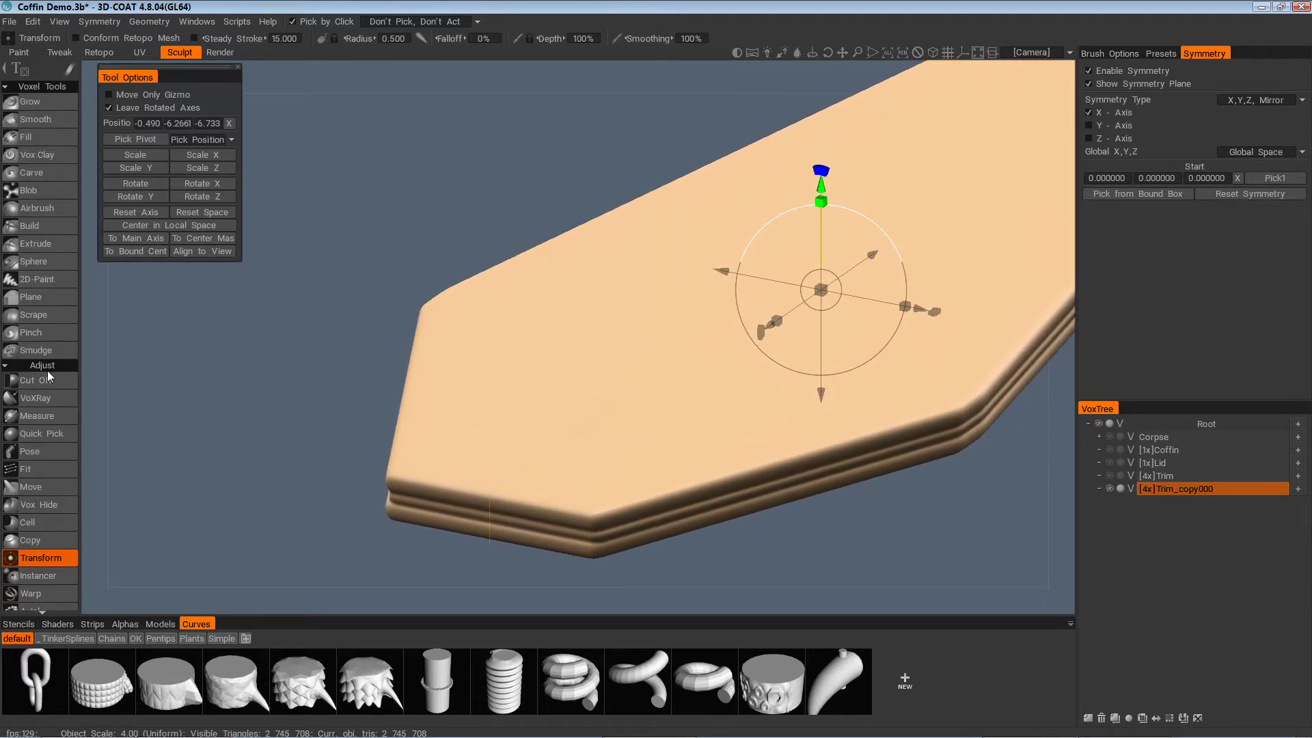
click(46, 119)
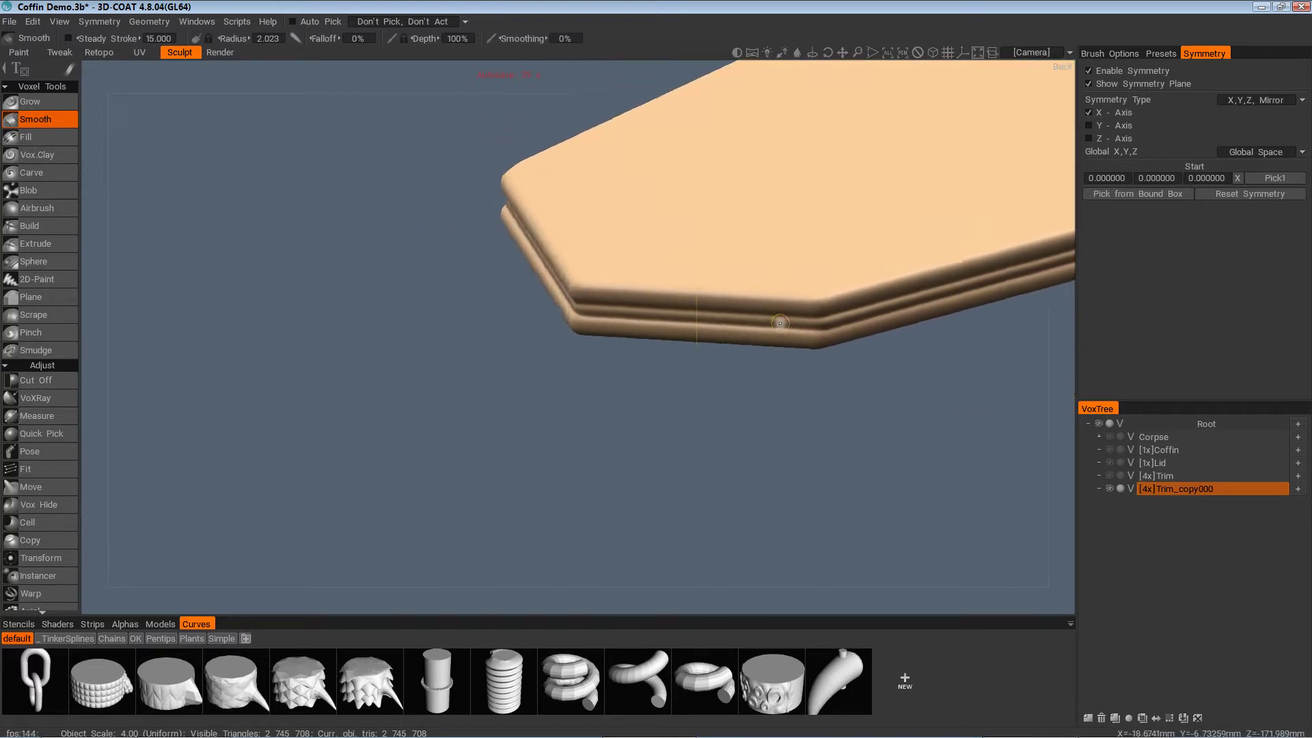
click(149, 22)
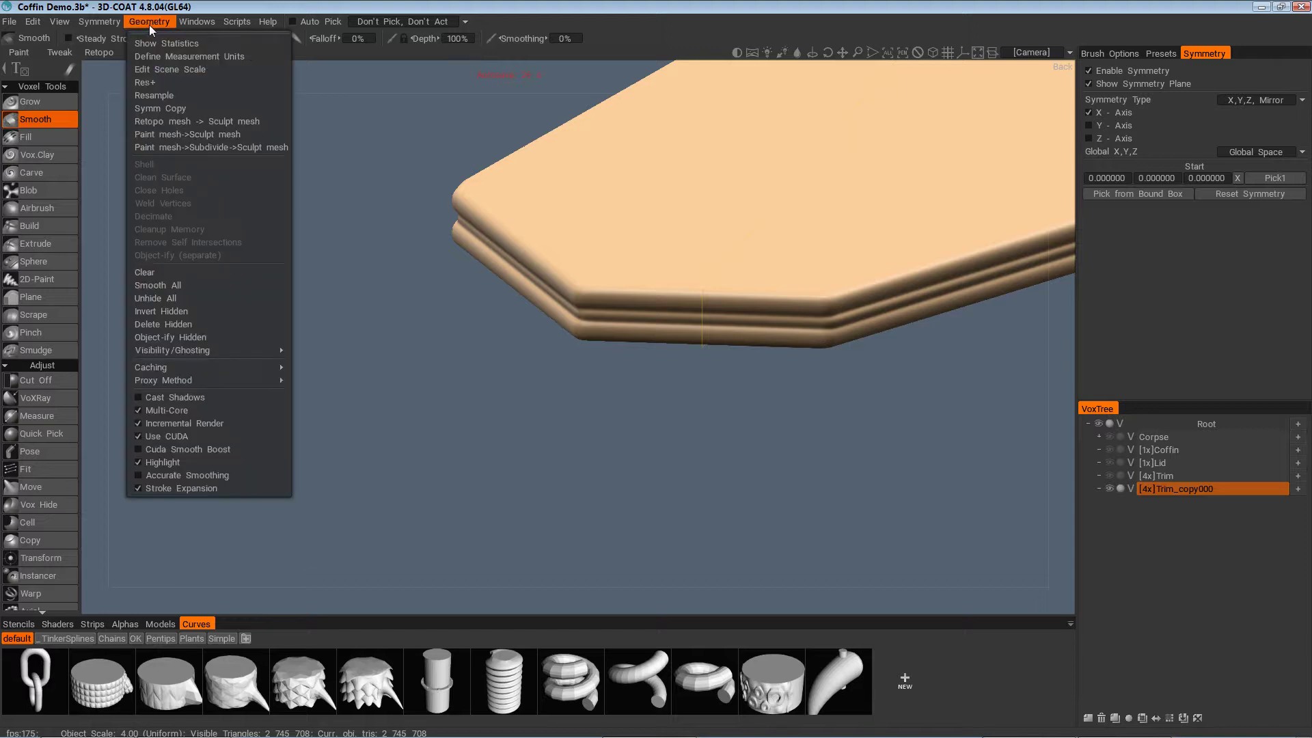
click(175, 112)
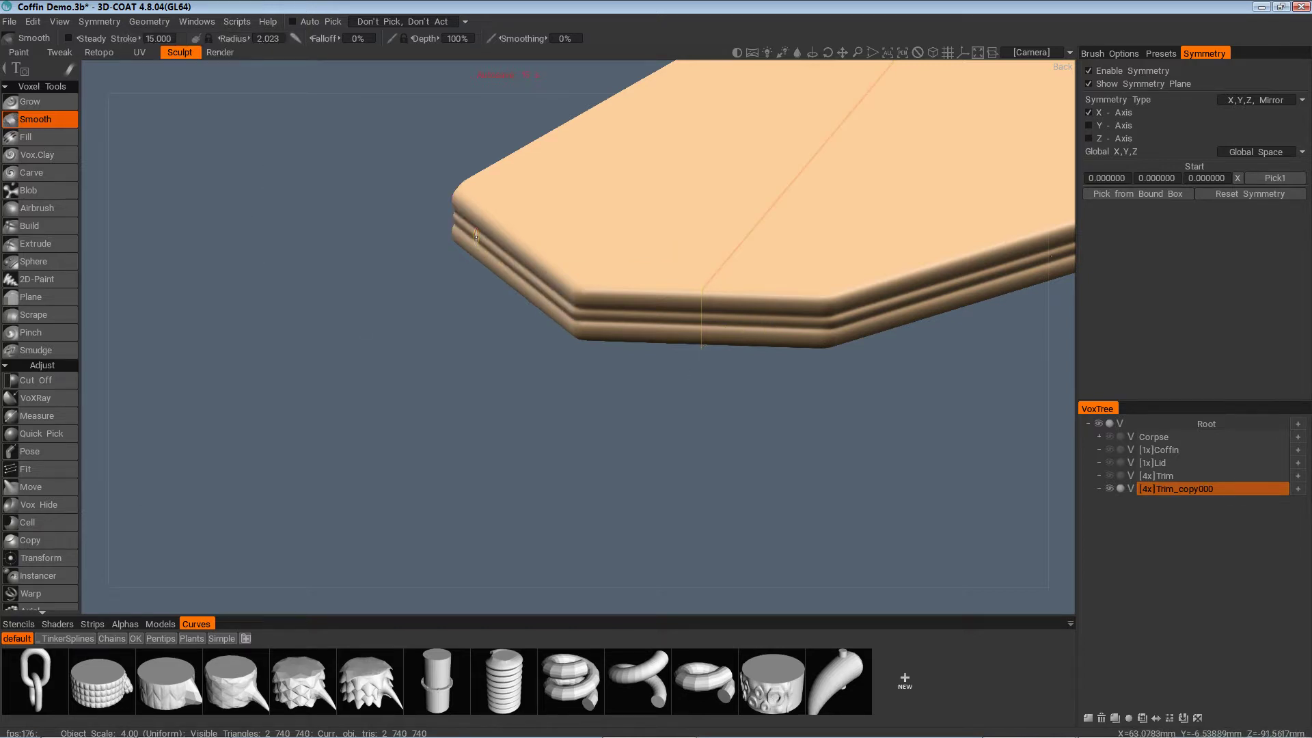
alt+drag(875, 339, 820, 275)
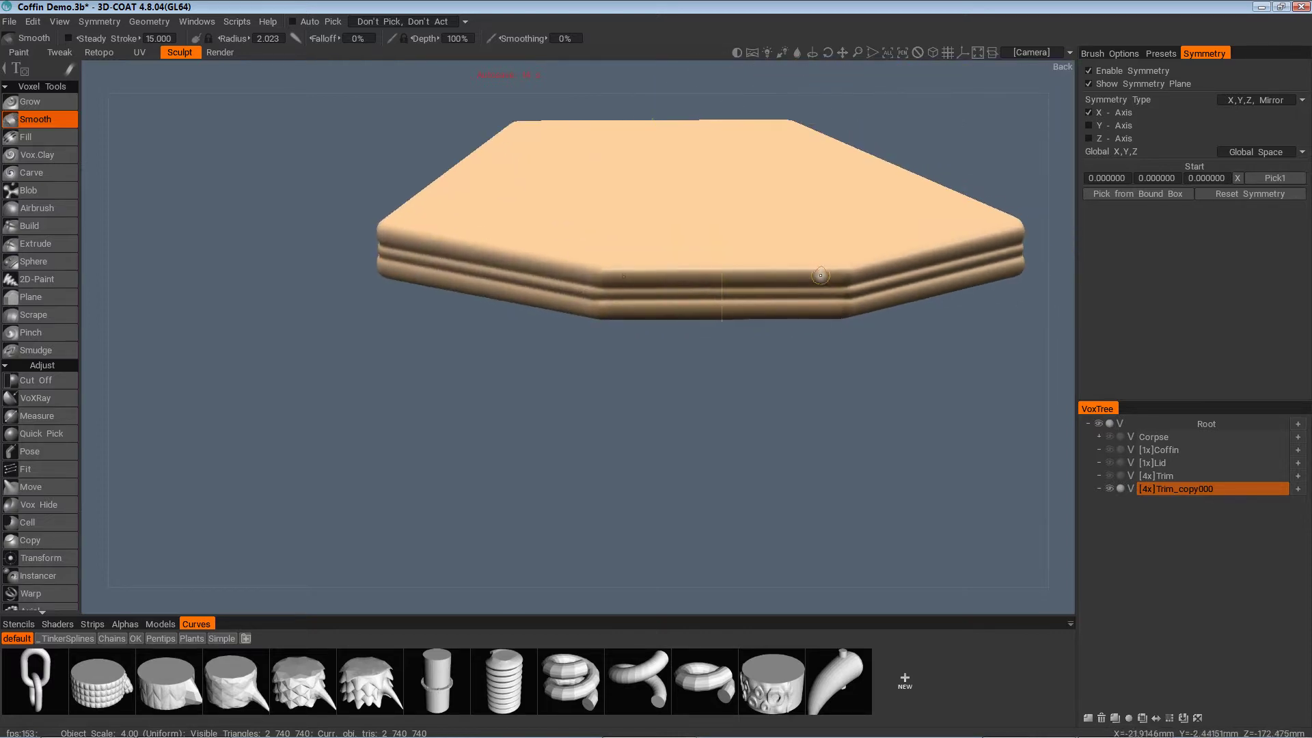
alt+drag(652, 267, 789, 476)
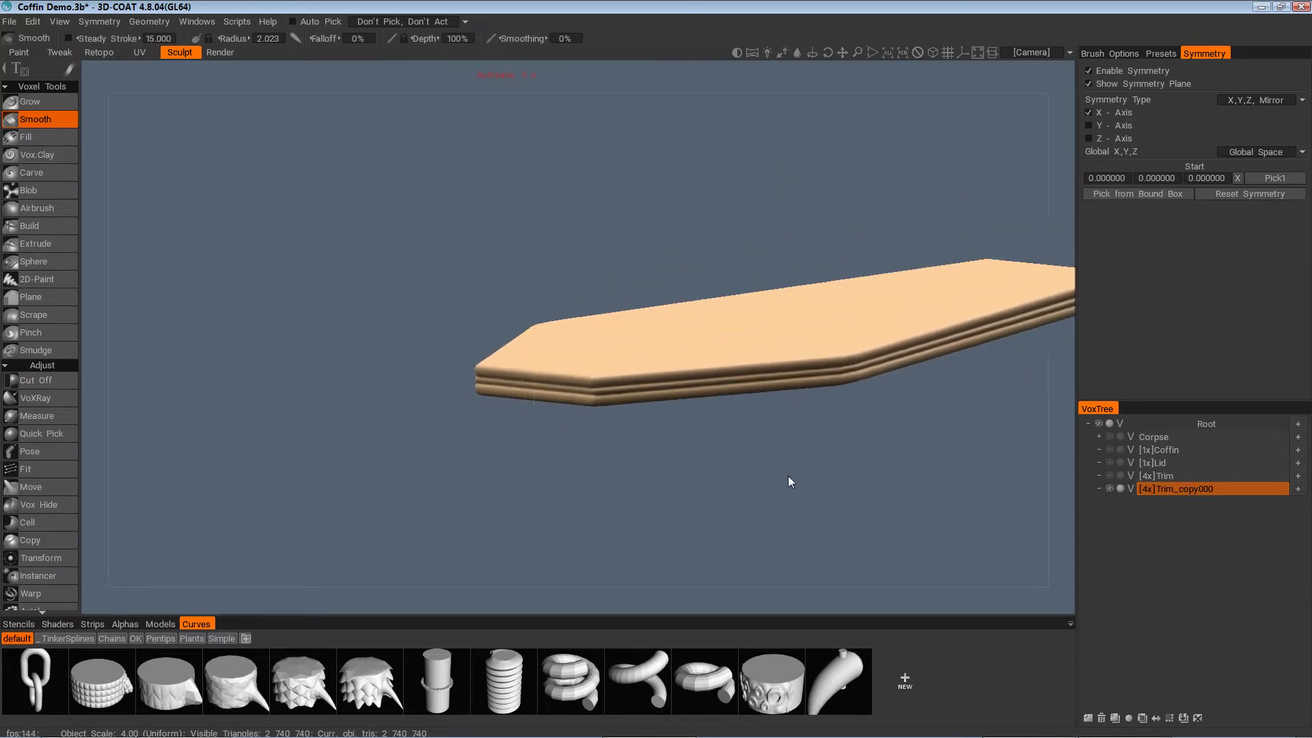
Show the Trim volume above its copy, and cancel its conversion to voxels at the poly count prompt
click(1110, 475)
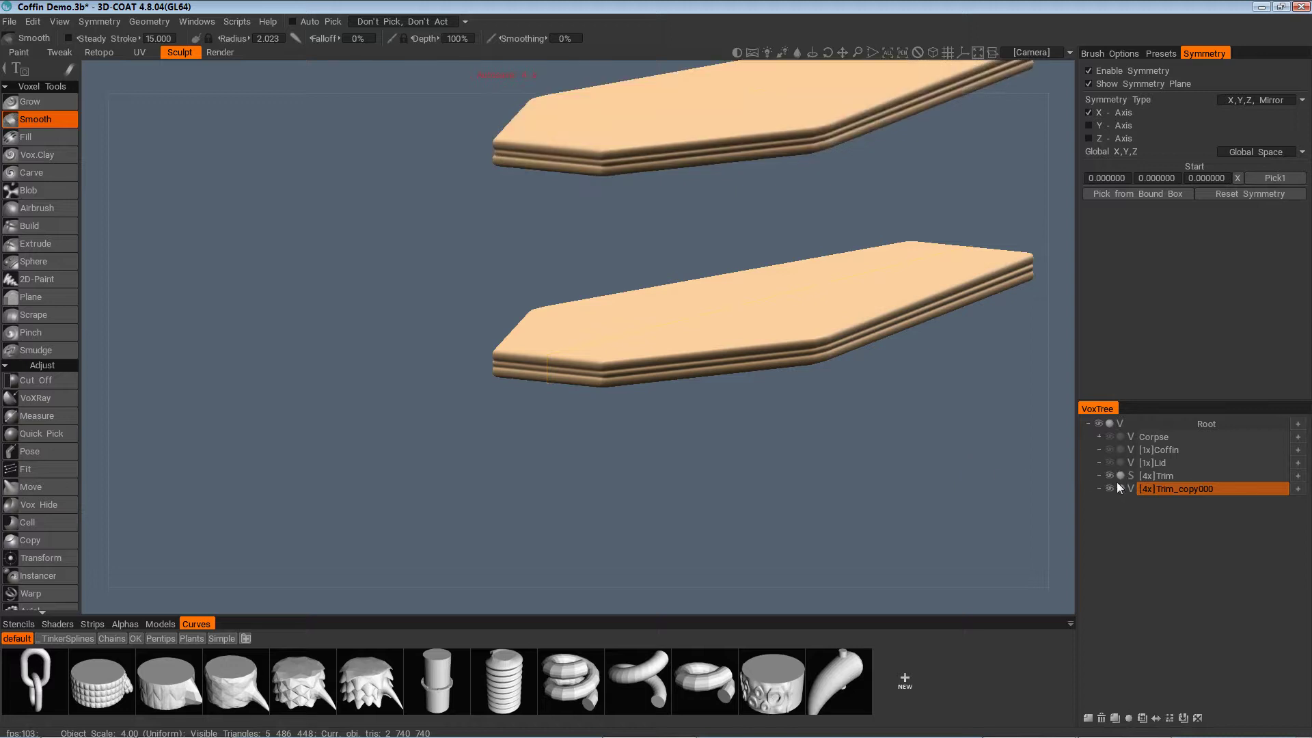
alt+drag(995, 474, 1126, 486)
click(1129, 480)
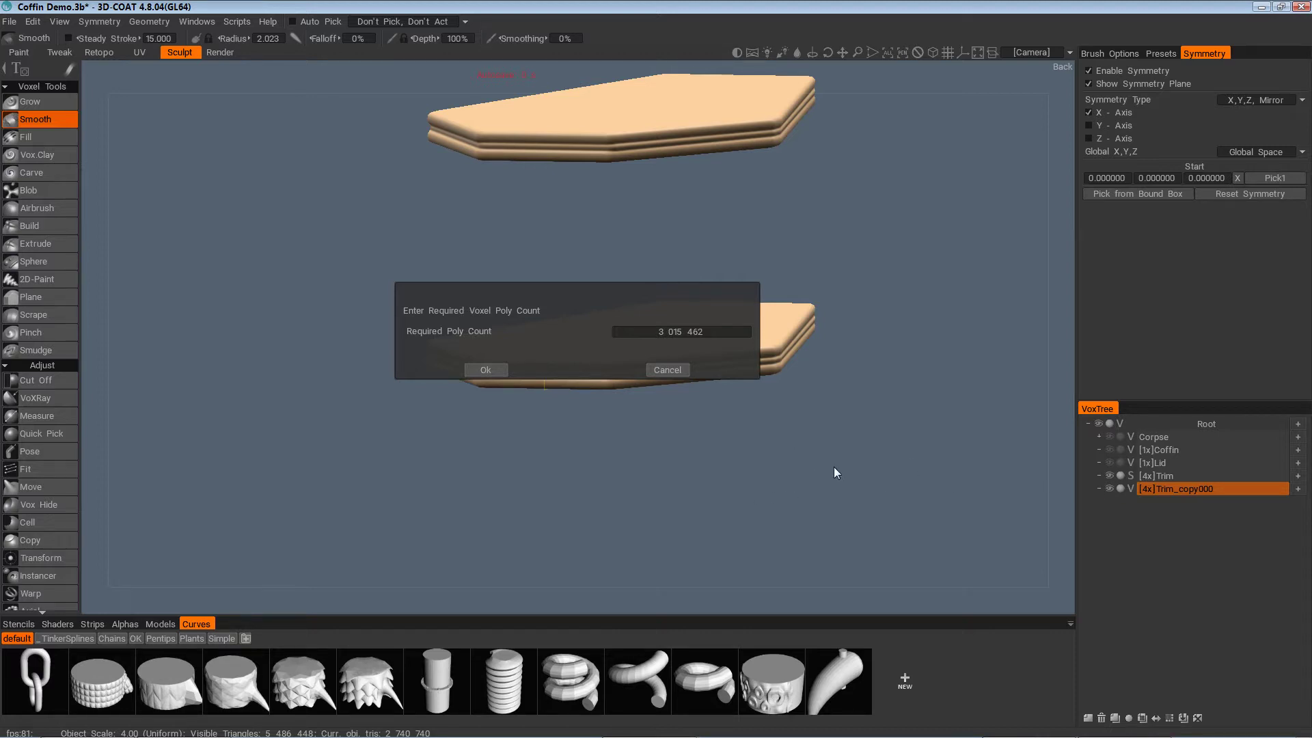
click(667, 370)
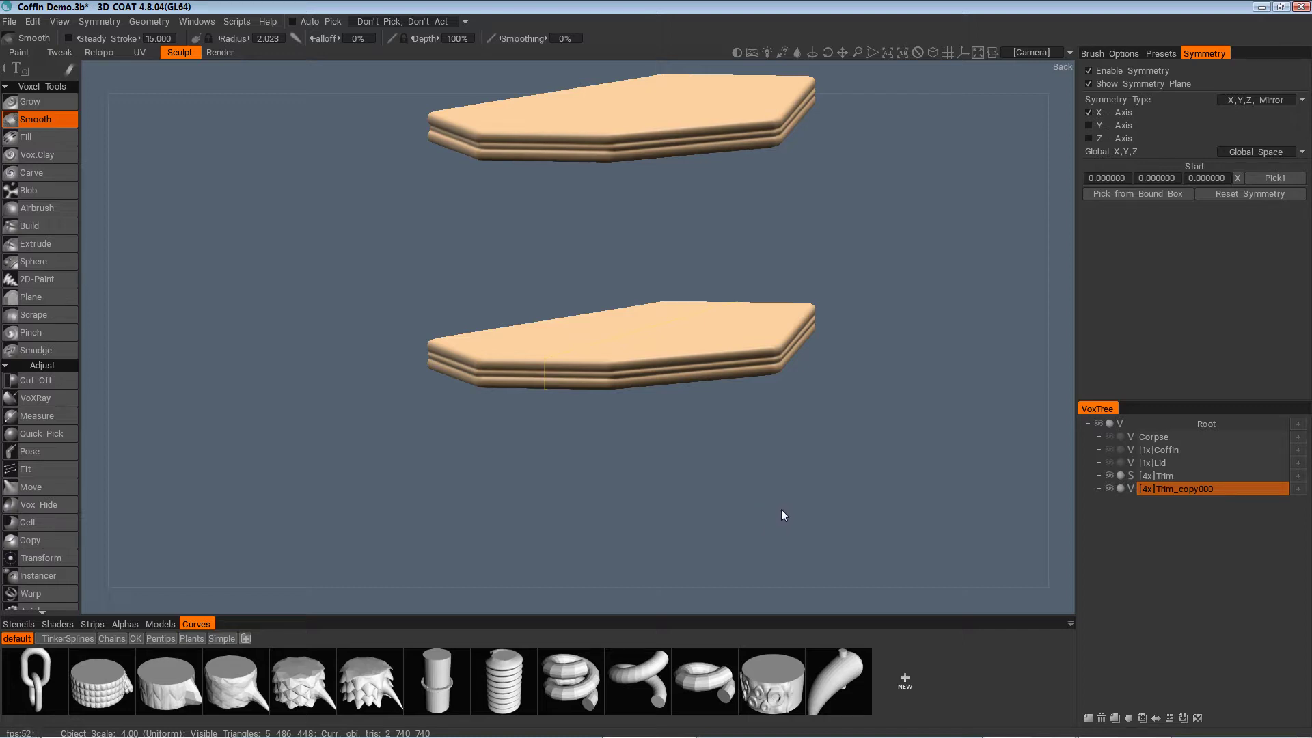
Undo the Trim's surface mode change and the symmetry copy, and redo the symmetry copy on the lower trim
key(ctrl+z)
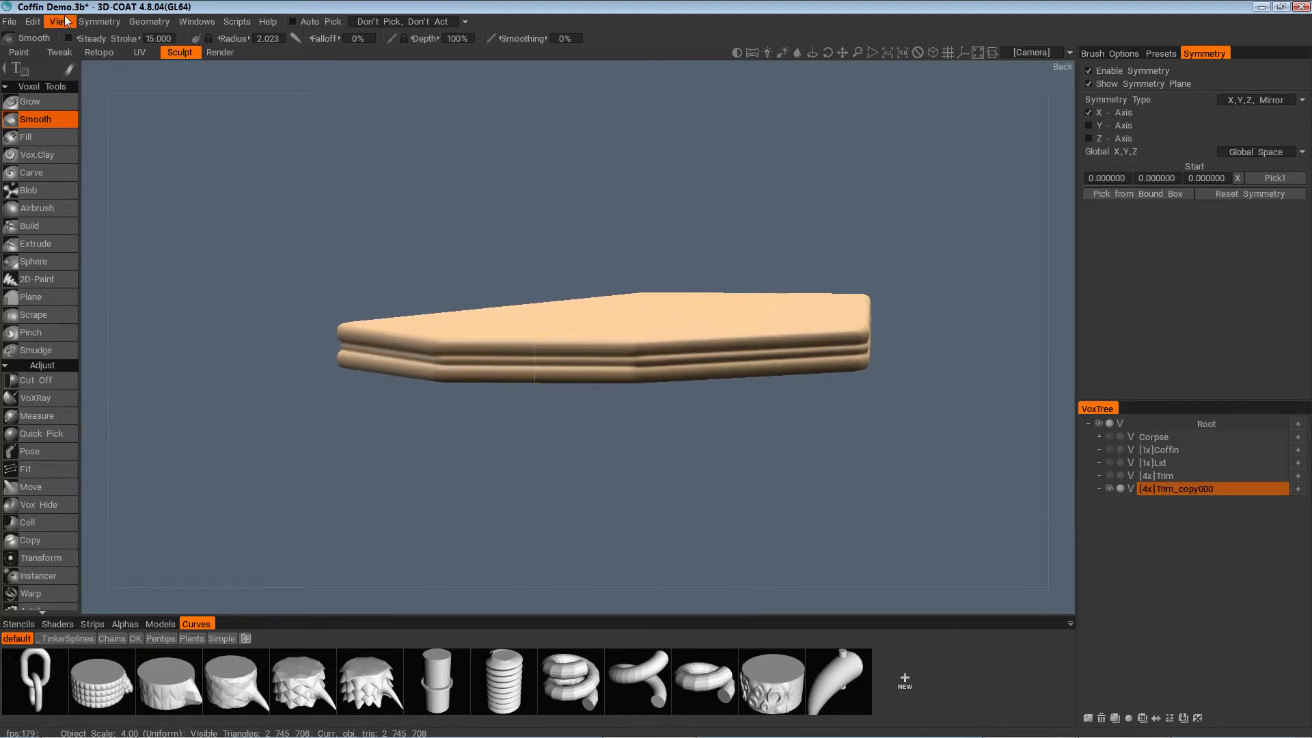
click(35, 21)
click(46, 56)
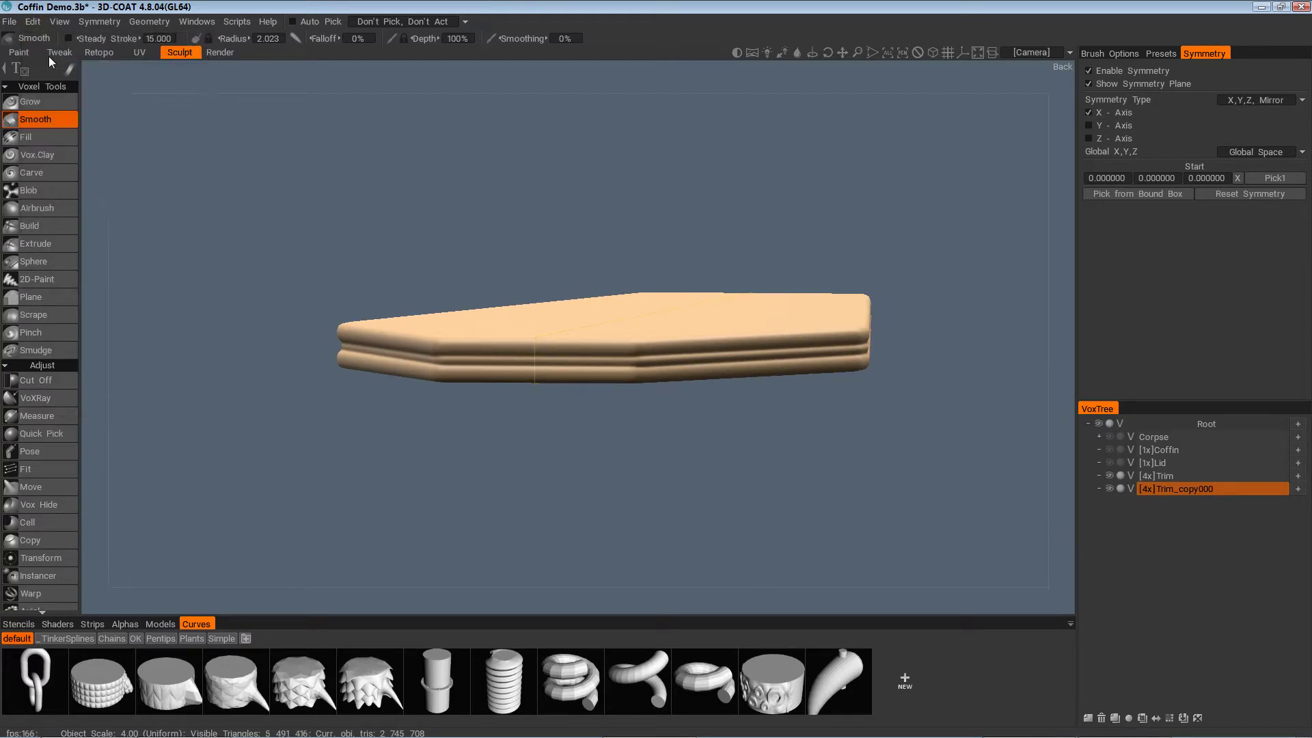
click(34, 22)
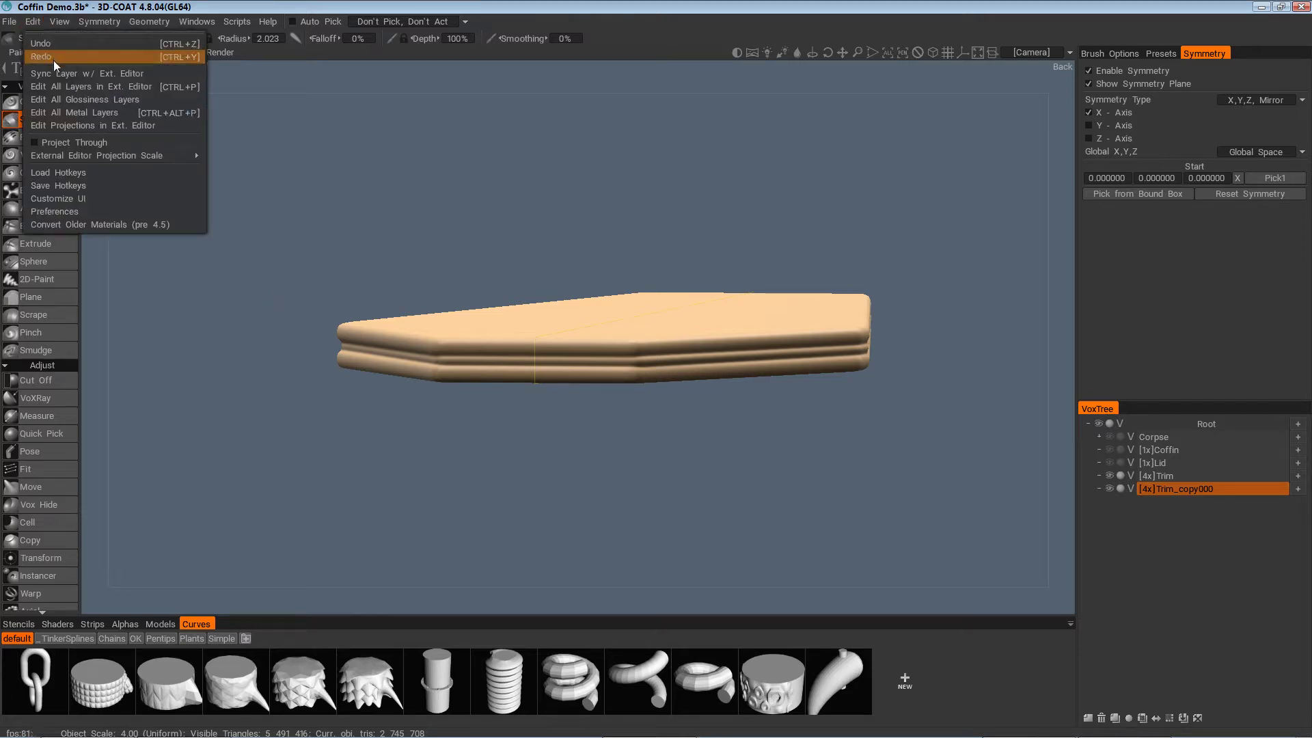
click(269, 343)
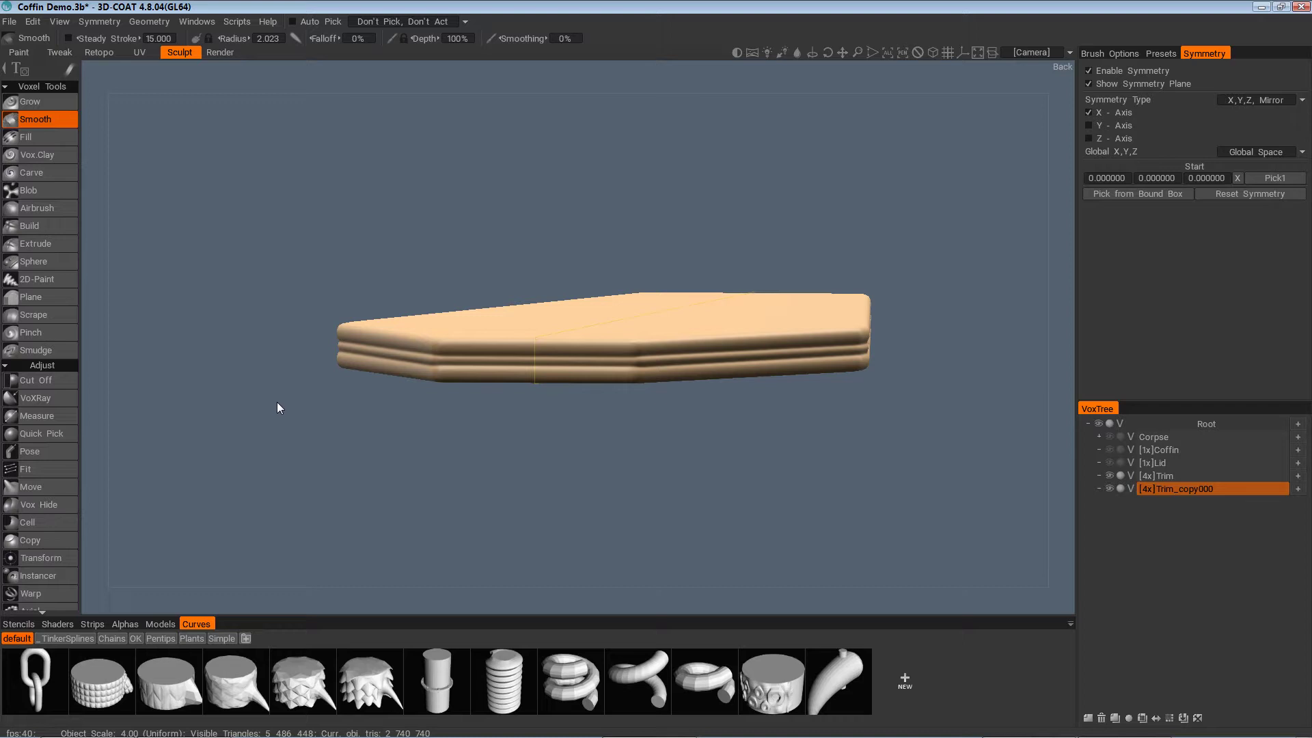
drag(279, 407, 868, 441)
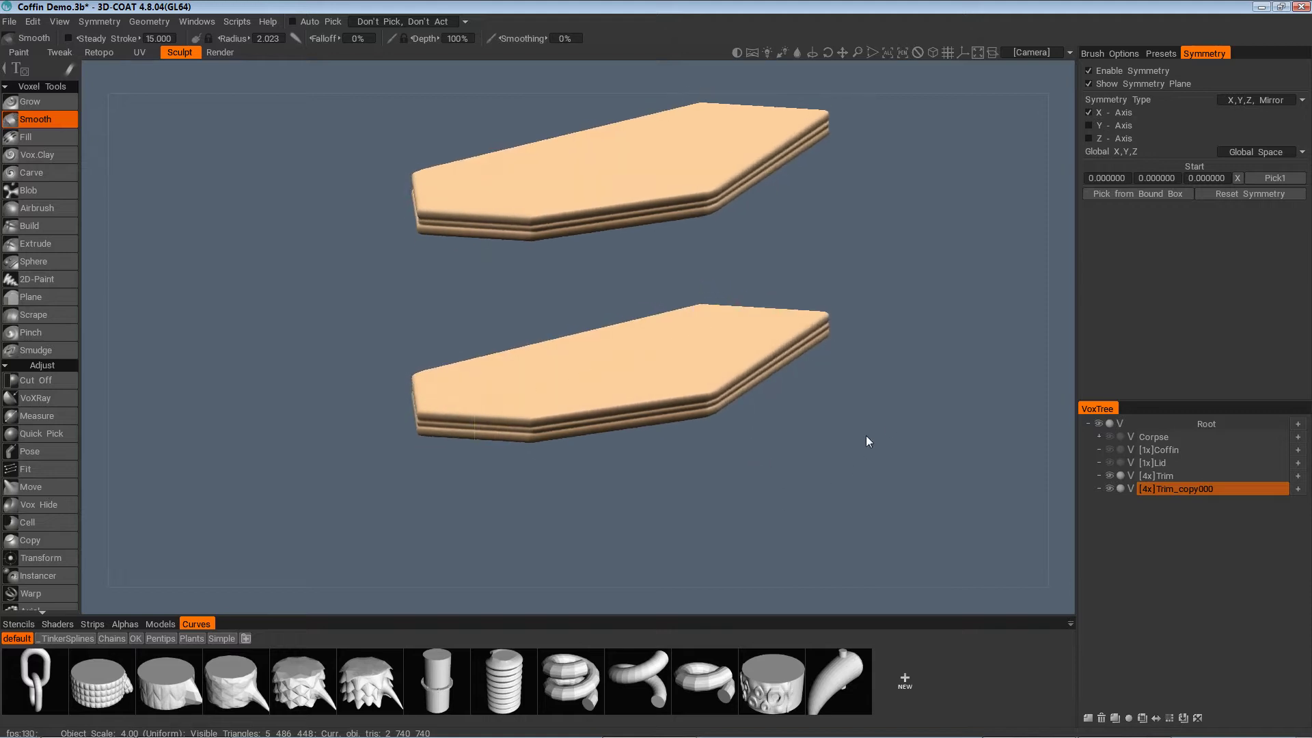
drag(1096, 576, 1045, 509)
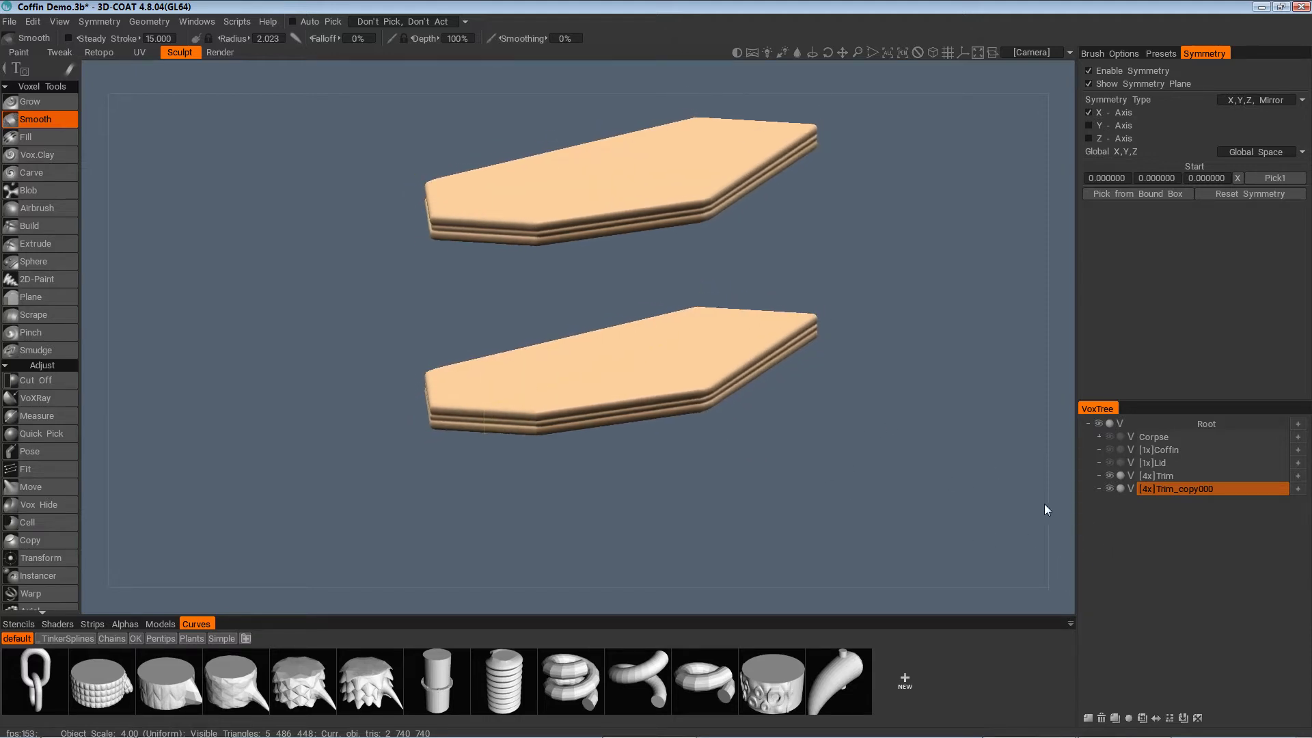
Show the Coffin volume between the two trims and save the scene
click(1109, 449)
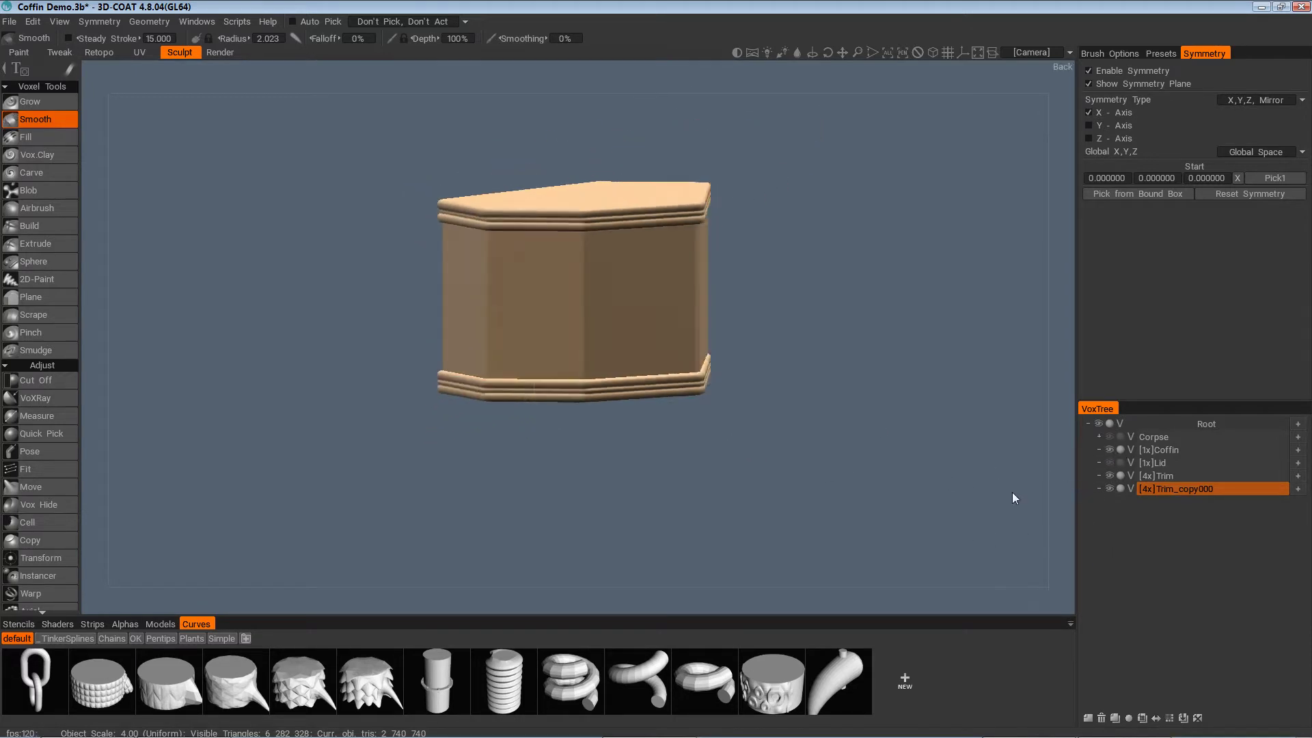
drag(1014, 492, 647, 543)
scroll(694, 508, down, 3)
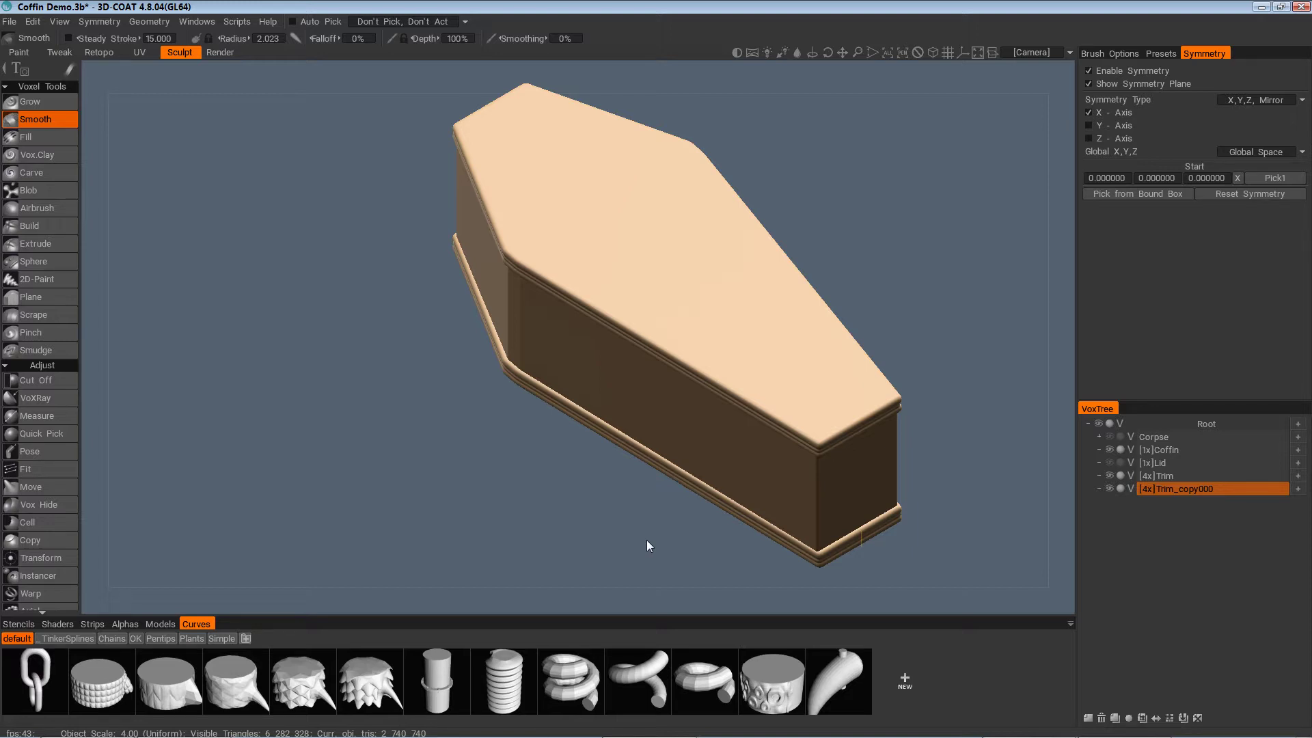
scroll(704, 316, up, 5)
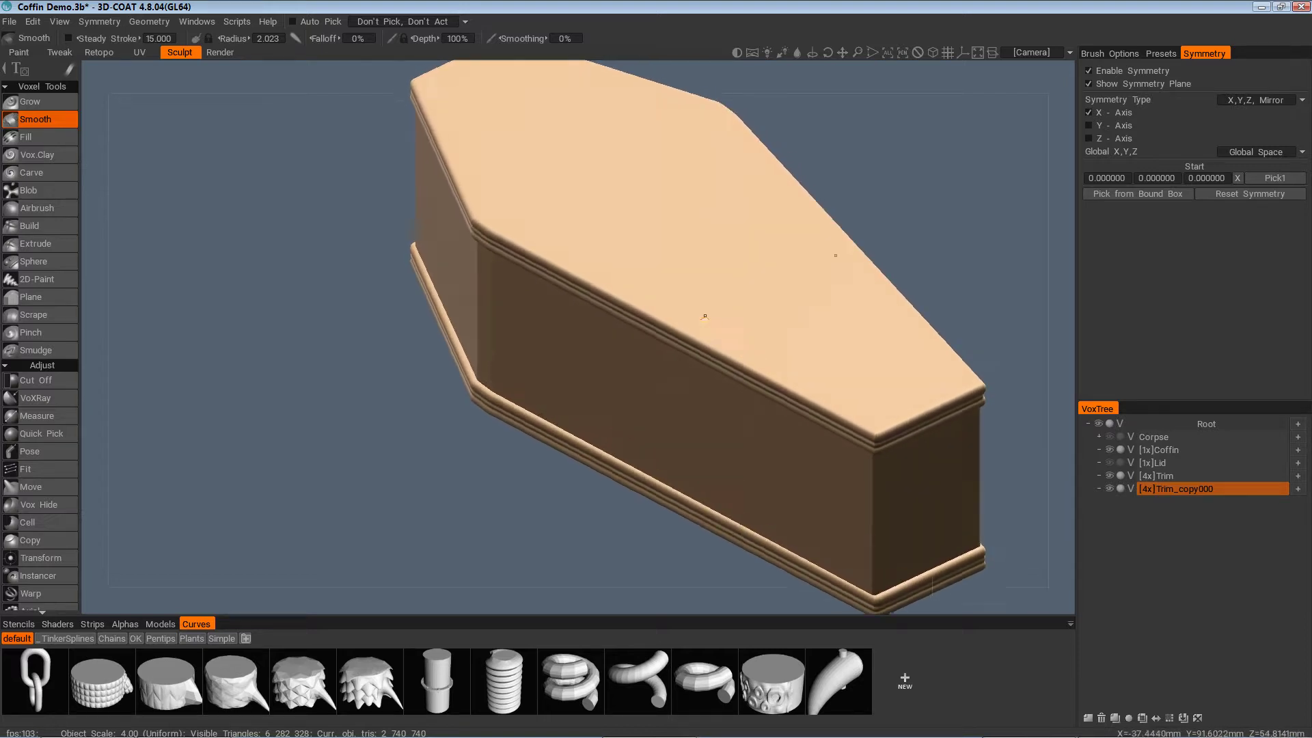
mouse_move(705, 316)
alt+mouse_down()
mouse_move(617, 416)
mouse_move(637, 476)
mouse_move(622, 469)
mouse_move(587, 495)
mouse_move(459, 451)
mouse_move(613, 564)
mouse_move(683, 559)
mouse_move(643, 540)
mouse_move(615, 556)
mouse_move(574, 550)
mouse_move(620, 543)
mouse_move(659, 496)
mouse_move(597, 481)
mouse_move(601, 467)
mouse_move(643, 481)
alt+mouse_up()
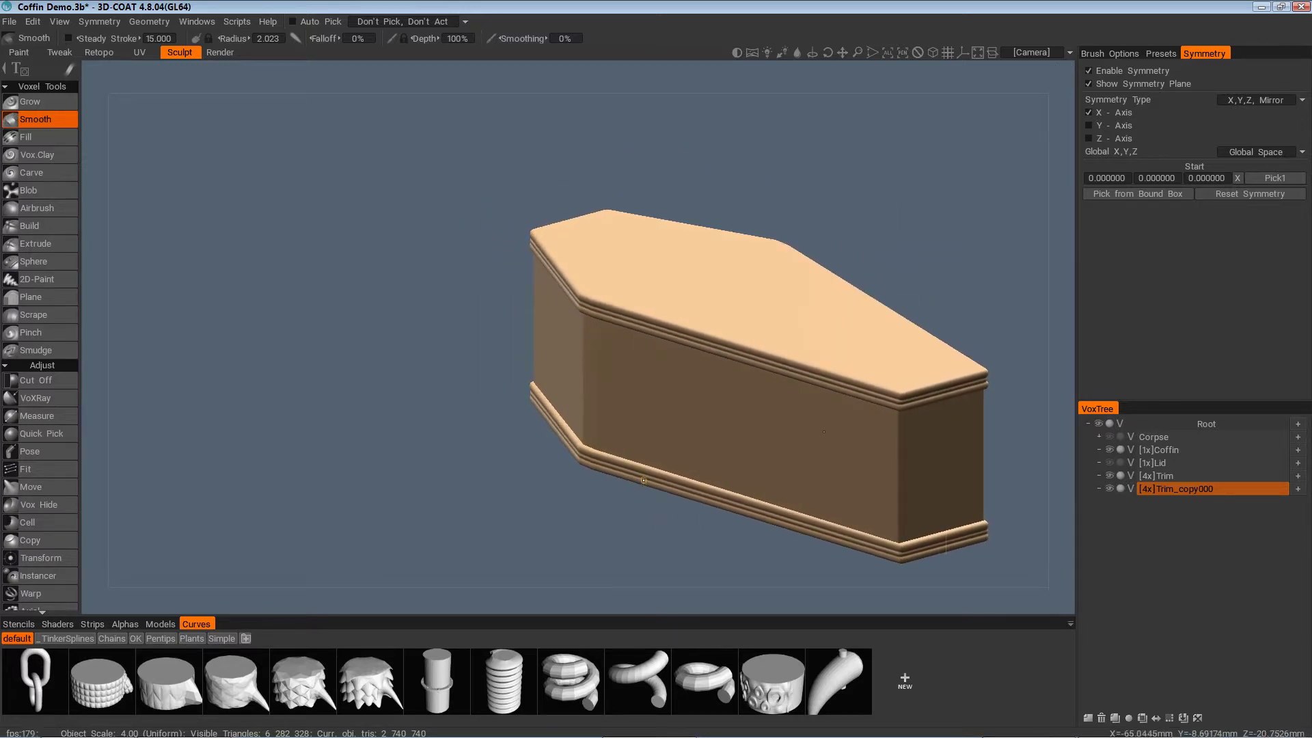
key(ctrl+s)
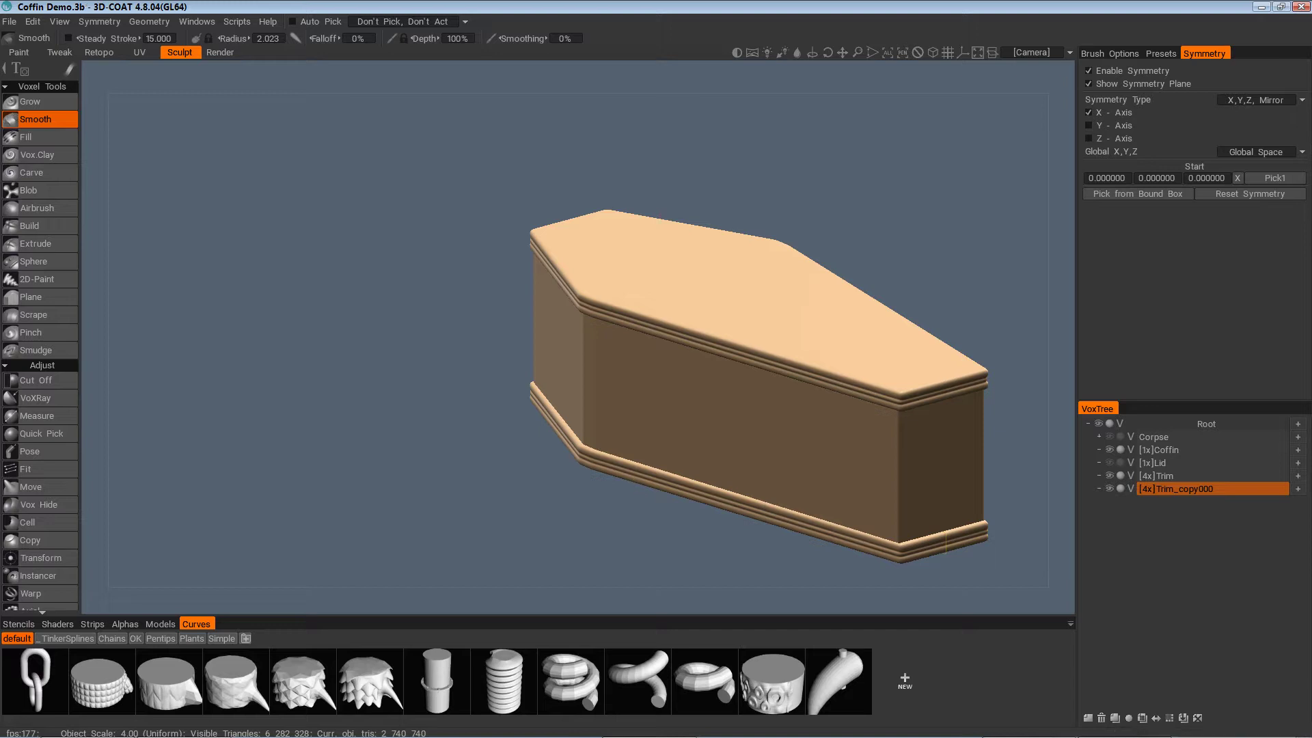
Show the Lid volume alongside both trims, hiding and restoring the Coffin and Trim_copy000 volumes to check the parts
alt+drag(636, 482, 569, 519)
alt+right_drag(570, 520, 577, 540)
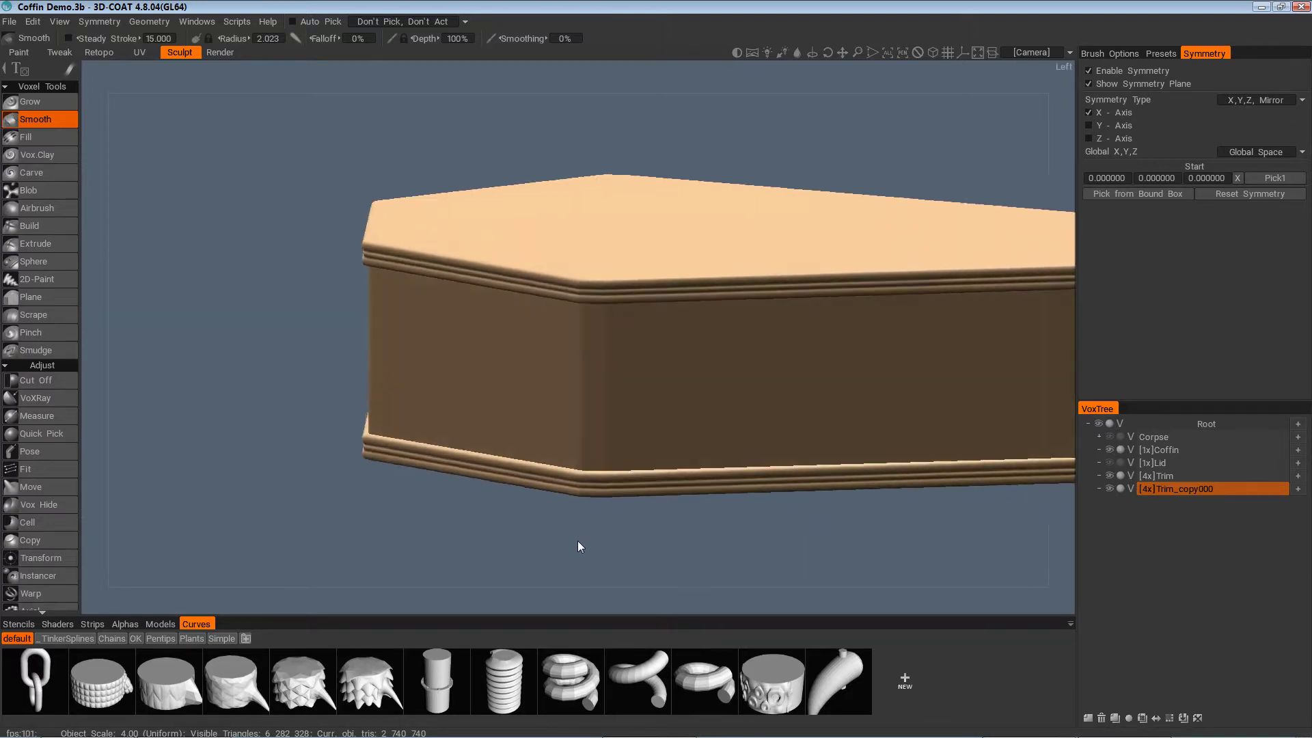
alt+drag(576, 539, 1053, 521)
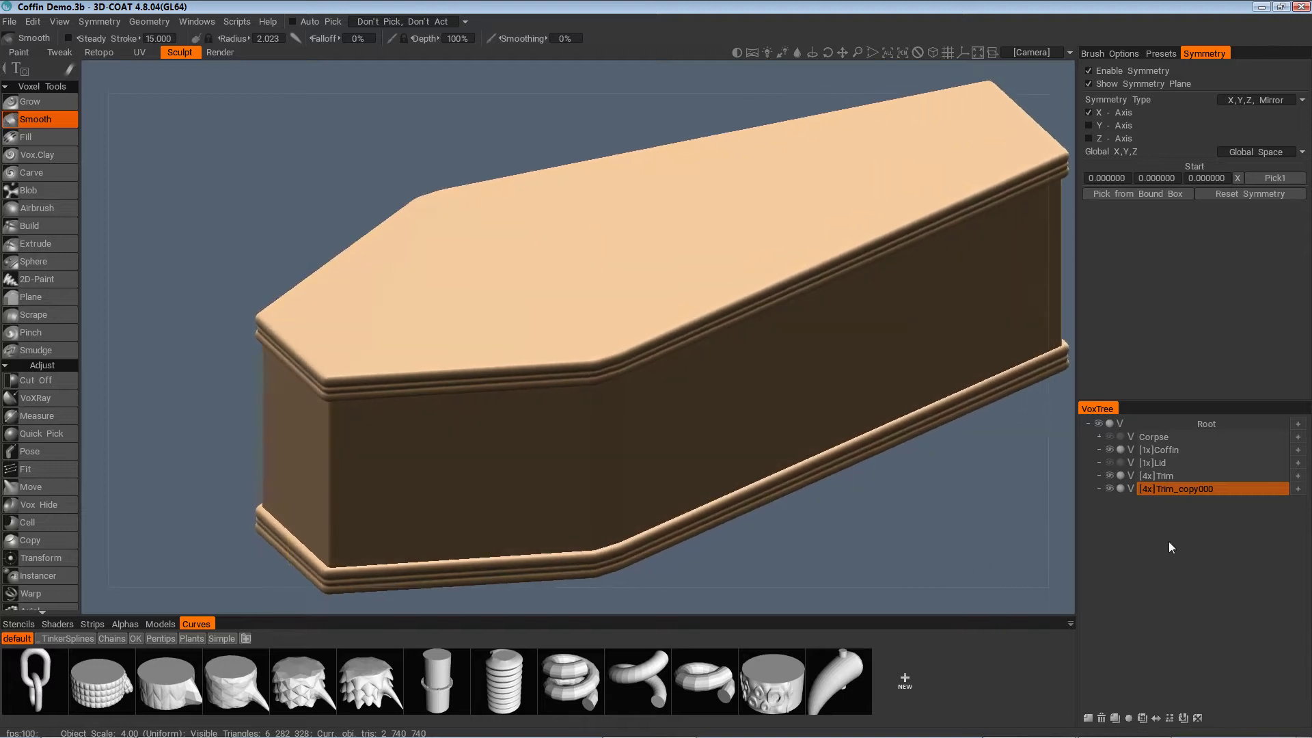
click(1110, 449)
click(1109, 489)
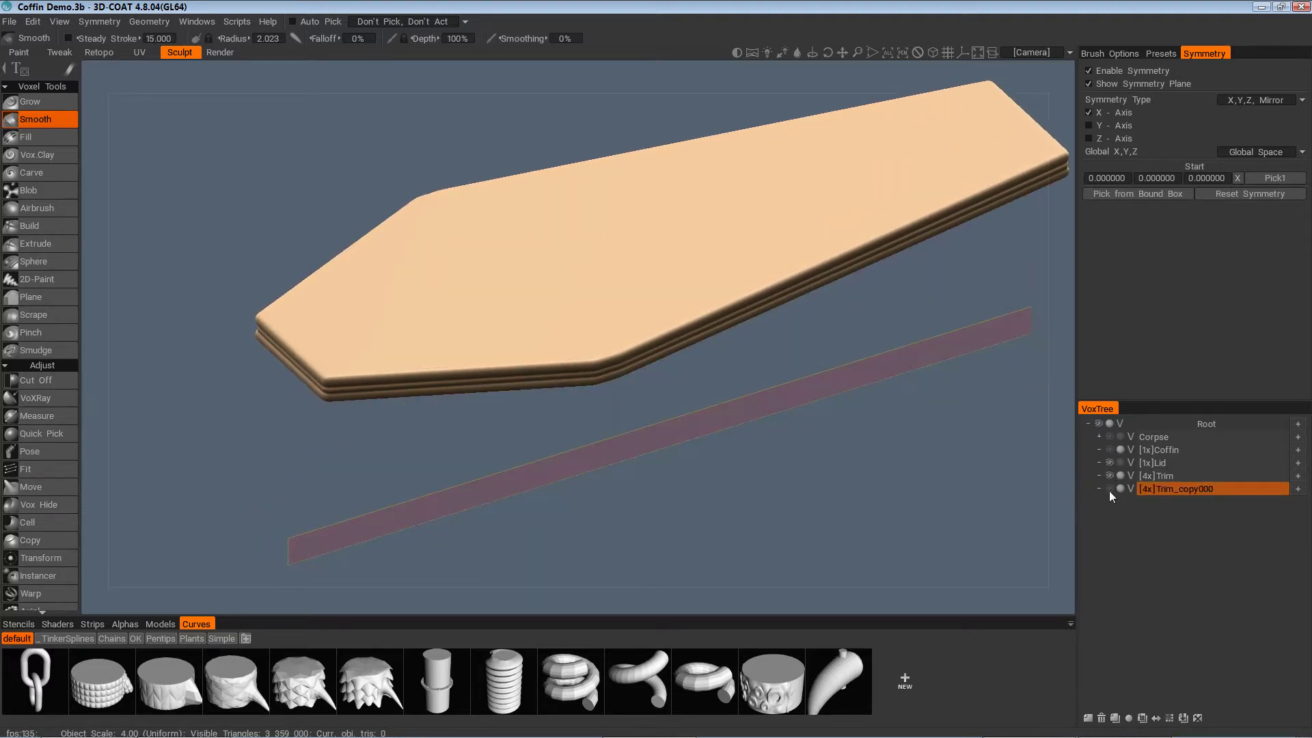
click(1109, 488)
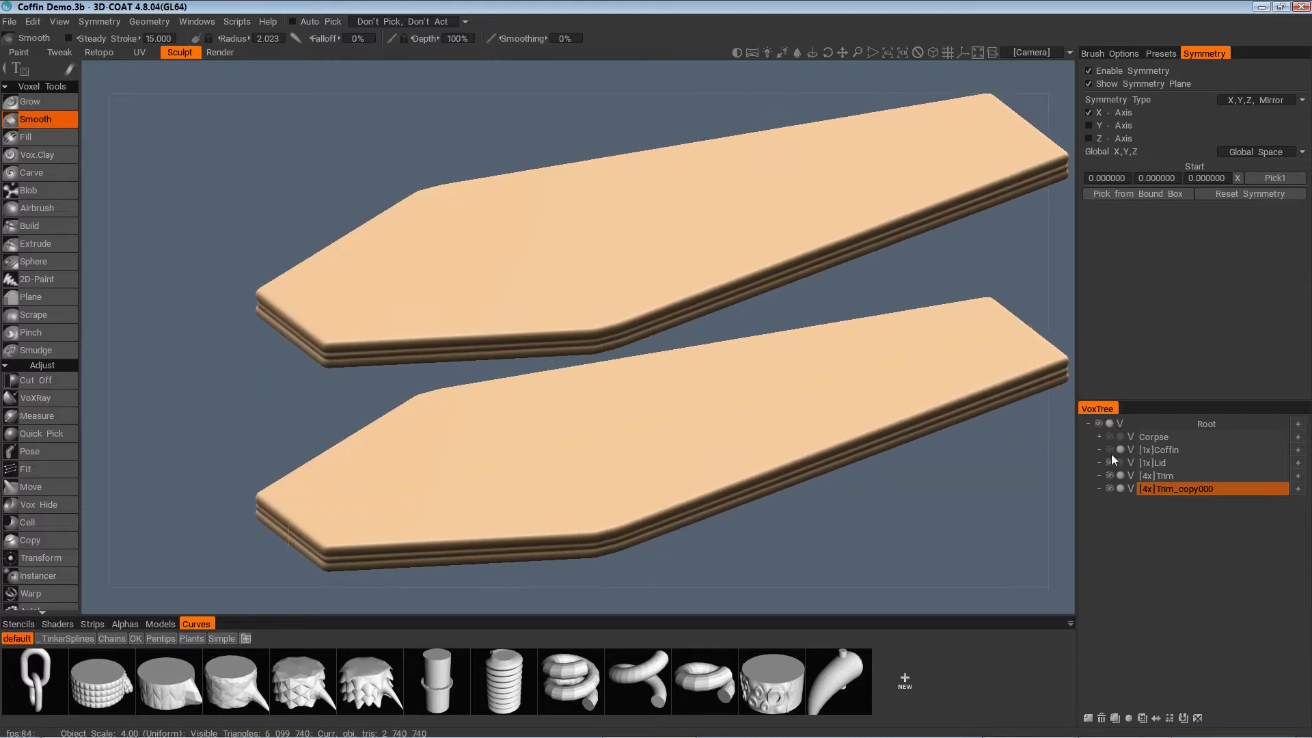
click(1110, 451)
click(1121, 463)
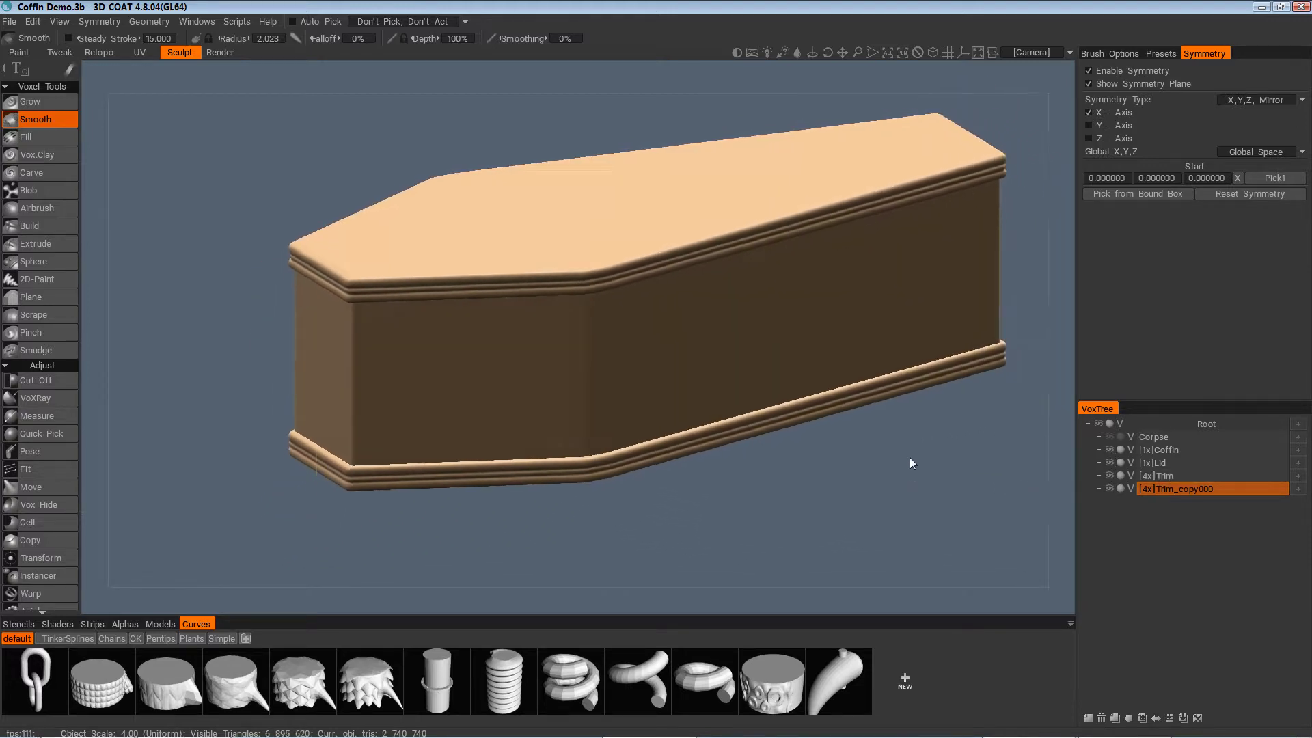
Rename the base trim volume Trim_copy000 as Trim_Coffin and the Trim volume at the lid as Trim_Lid
double_click(1190, 492)
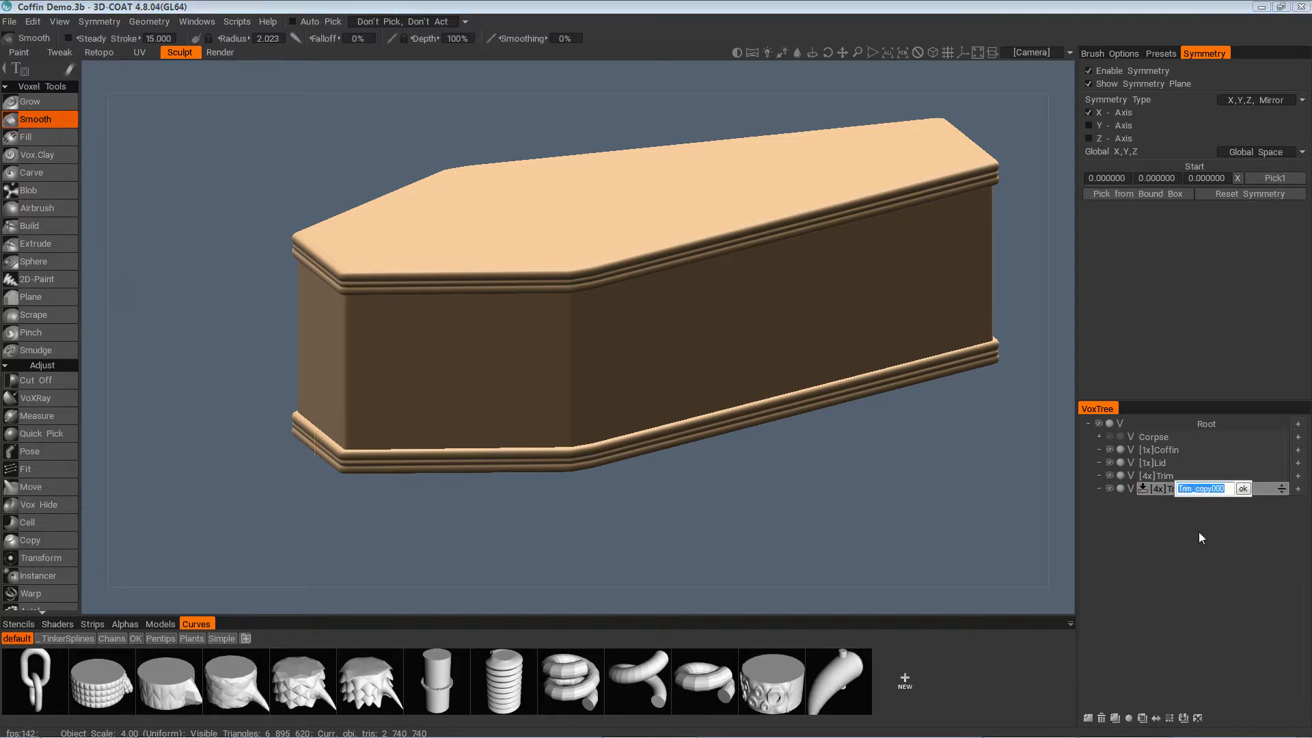
key(End)
key(BackSpace)
key(BackSpace)
key(BackSpace)
key(BackSpace)
key(BackSpace)
key(BackSpace)
text(_C)
key(Return)
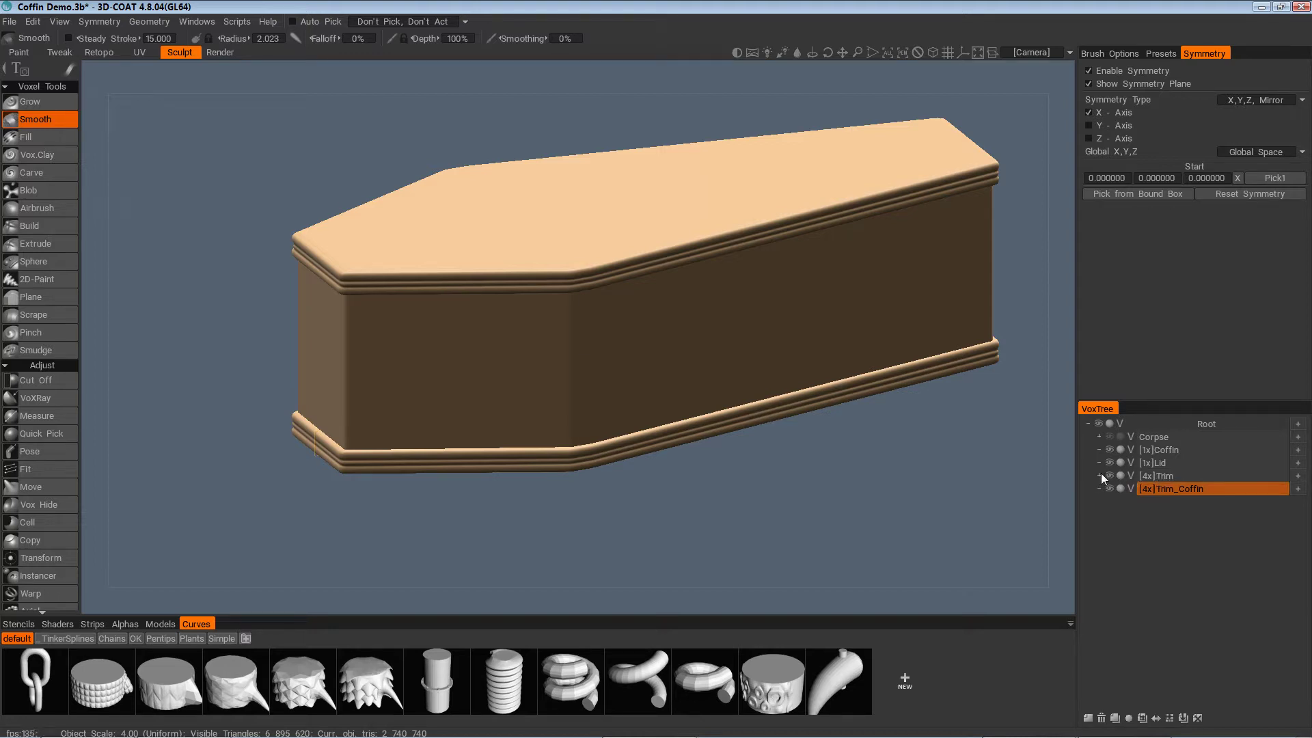
double_click(1182, 474)
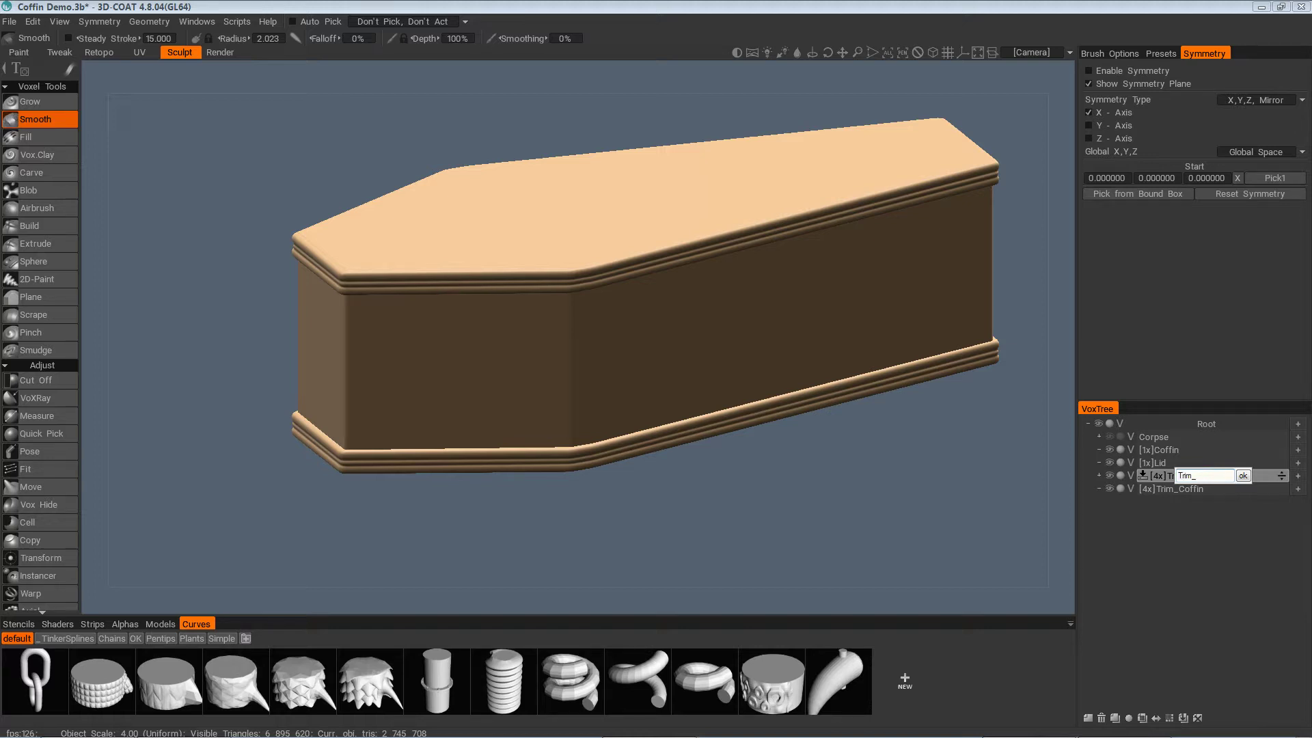
key(Return)
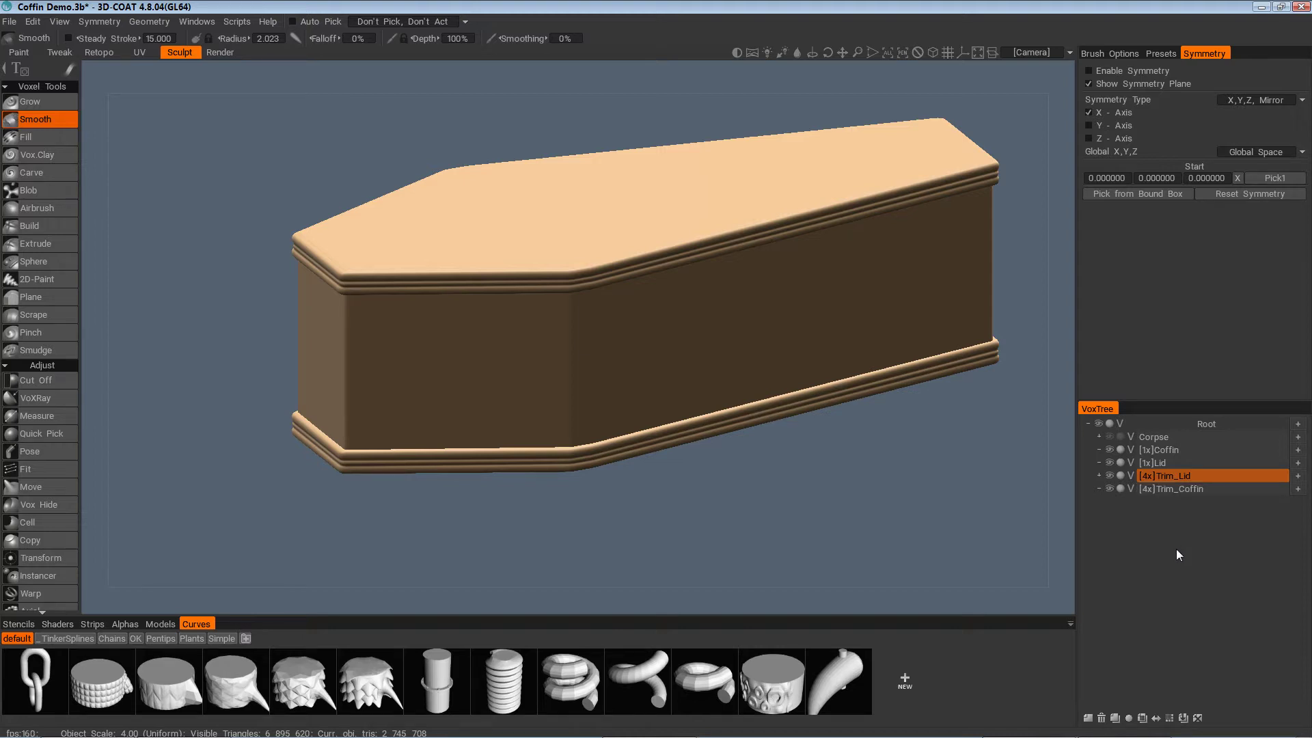
Nest Trim_Lid under the Lid volume and Trim_Coffin under the Coffin volume, hiding and restoring each parent to check the grouping
mouse_move(917, 448)
mouse_down()
mouse_move(952, 462)
mouse_move(899, 498)
mouse_move(957, 471)
mouse_move(775, 459)
mouse_move(791, 465)
mouse_move(813, 537)
mouse_move(1032, 534)
mouse_move(1149, 511)
mouse_move(1136, 512)
mouse_up()
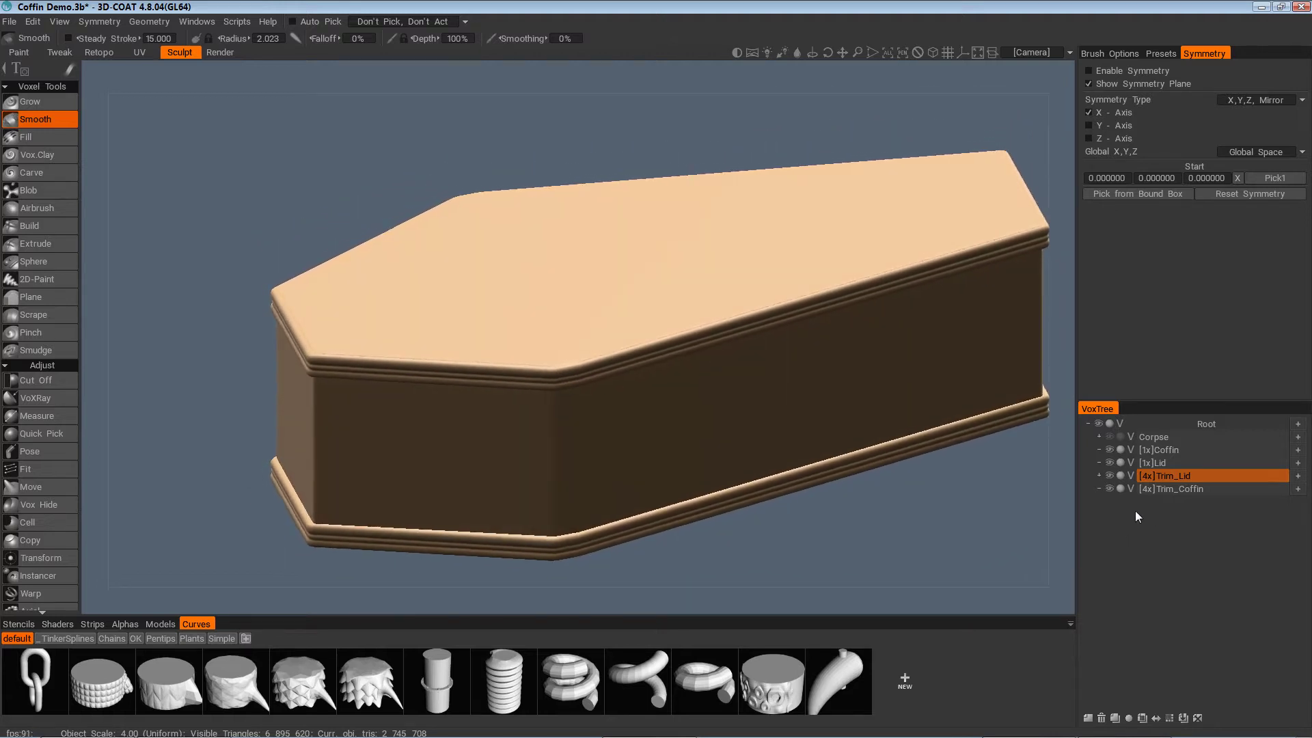
click(1110, 449)
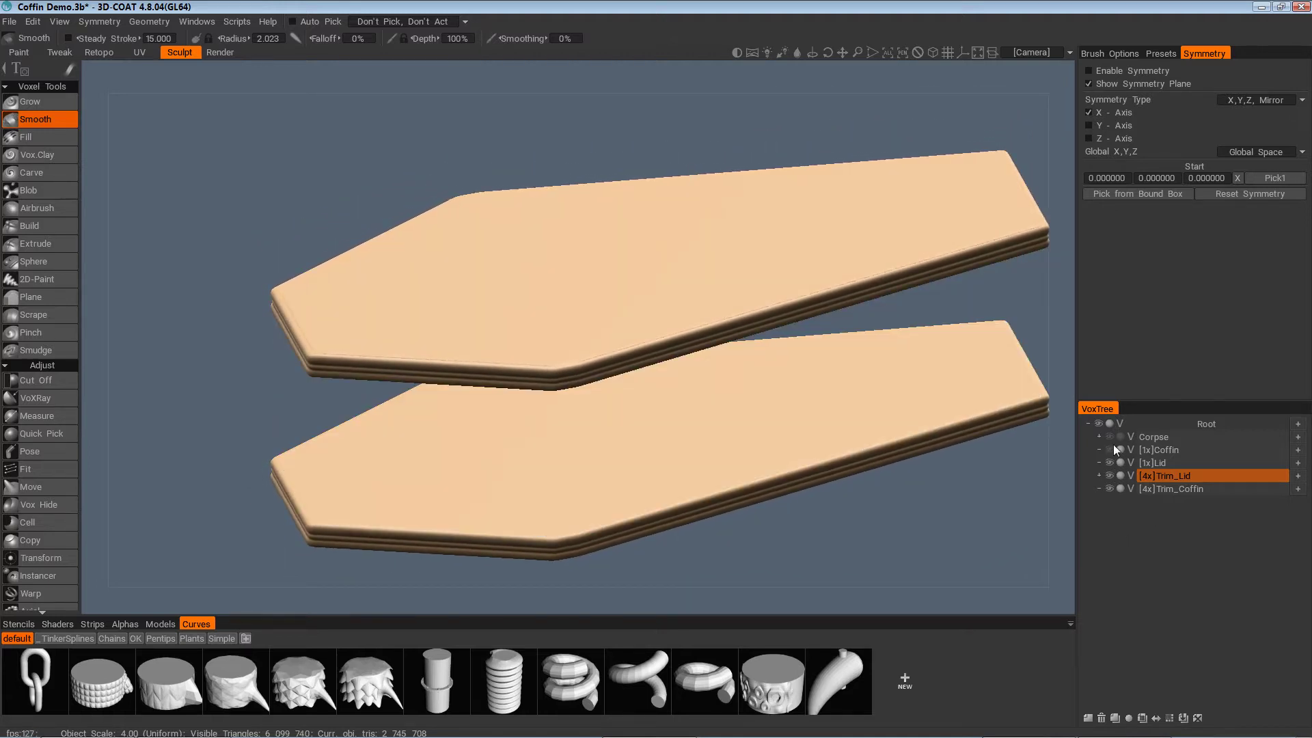
click(1110, 450)
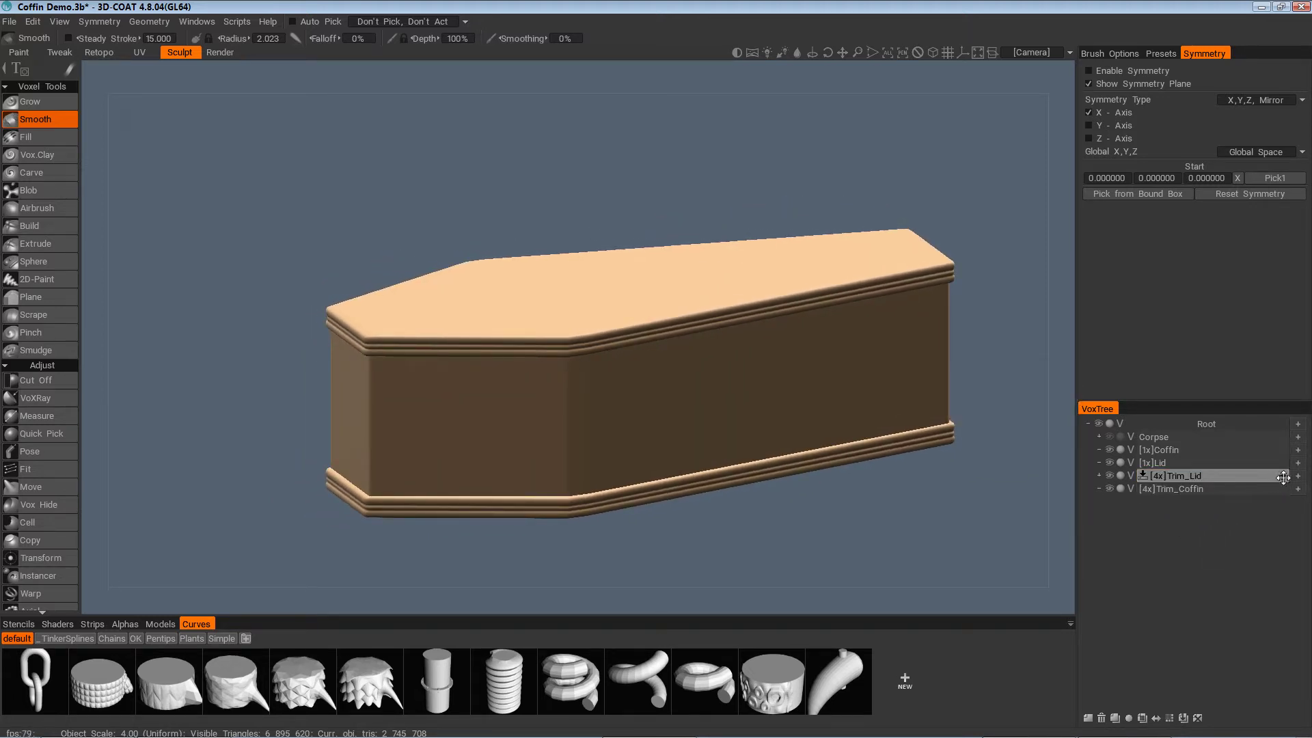
drag(1283, 477, 1258, 464)
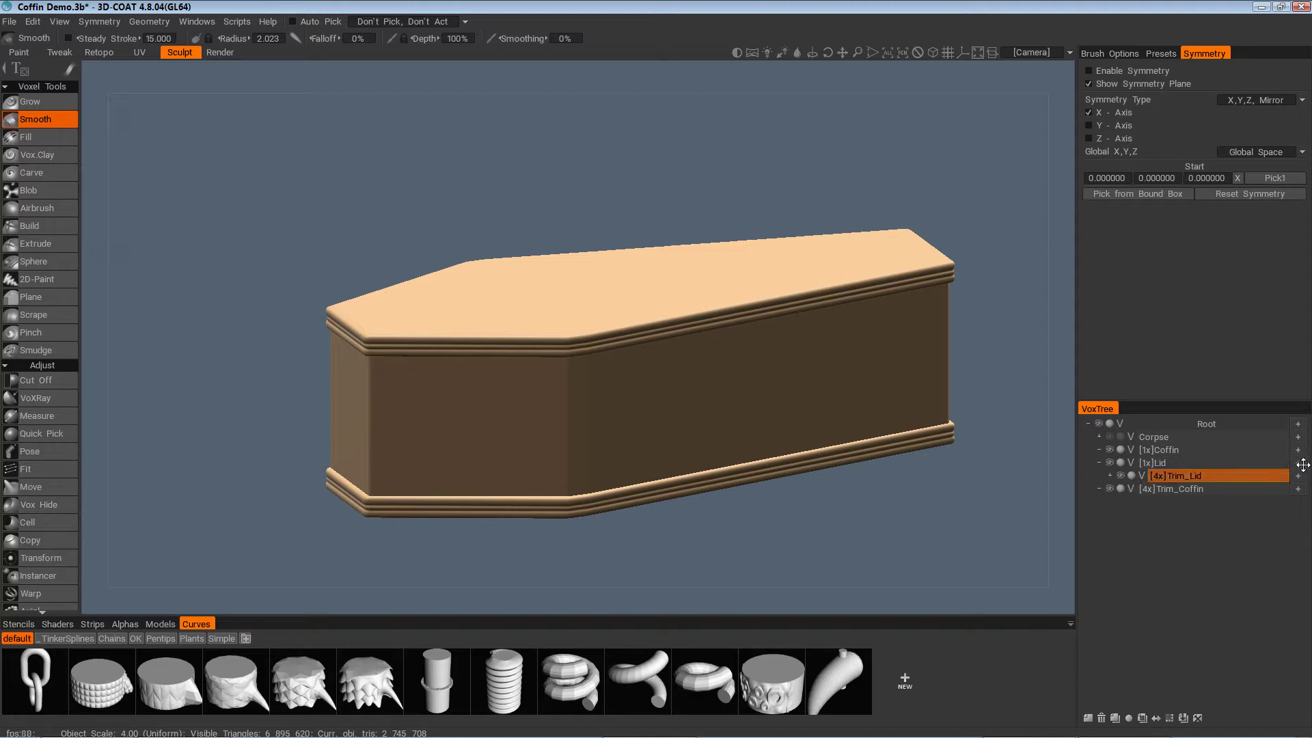
click(1239, 489)
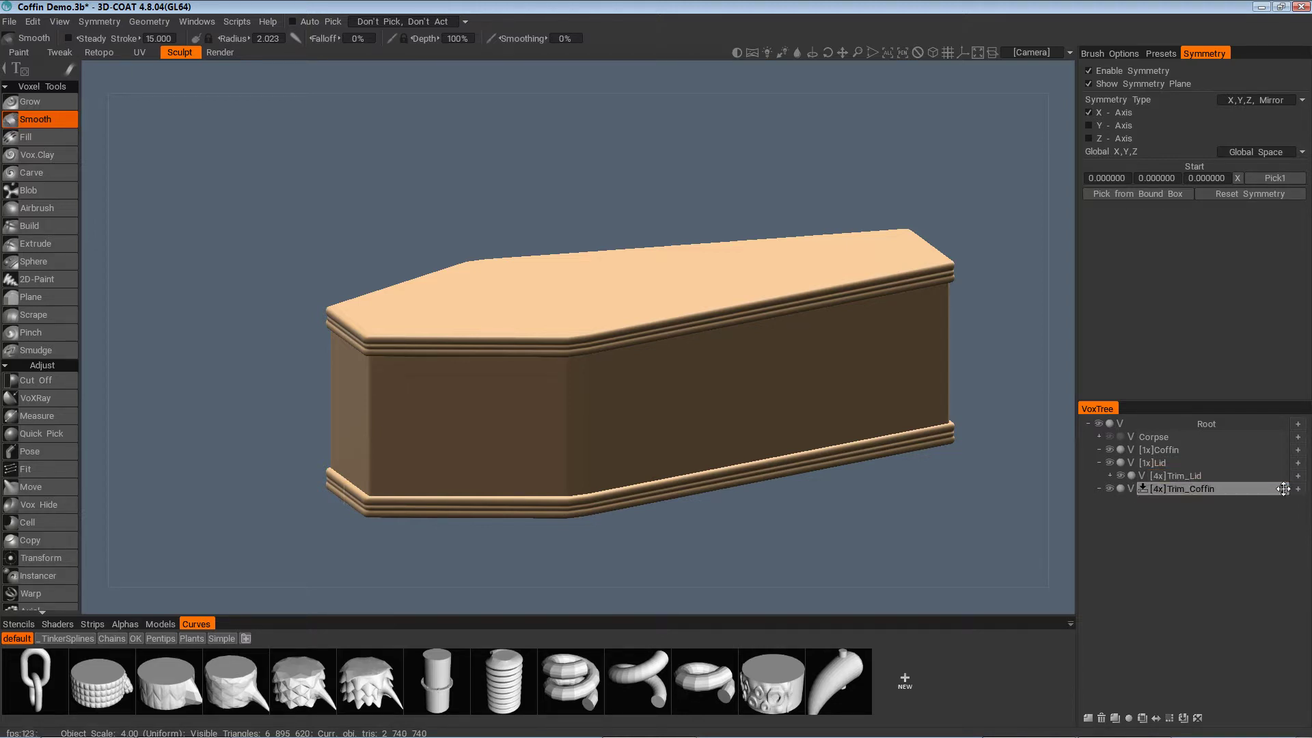
drag(1284, 488, 1271, 451)
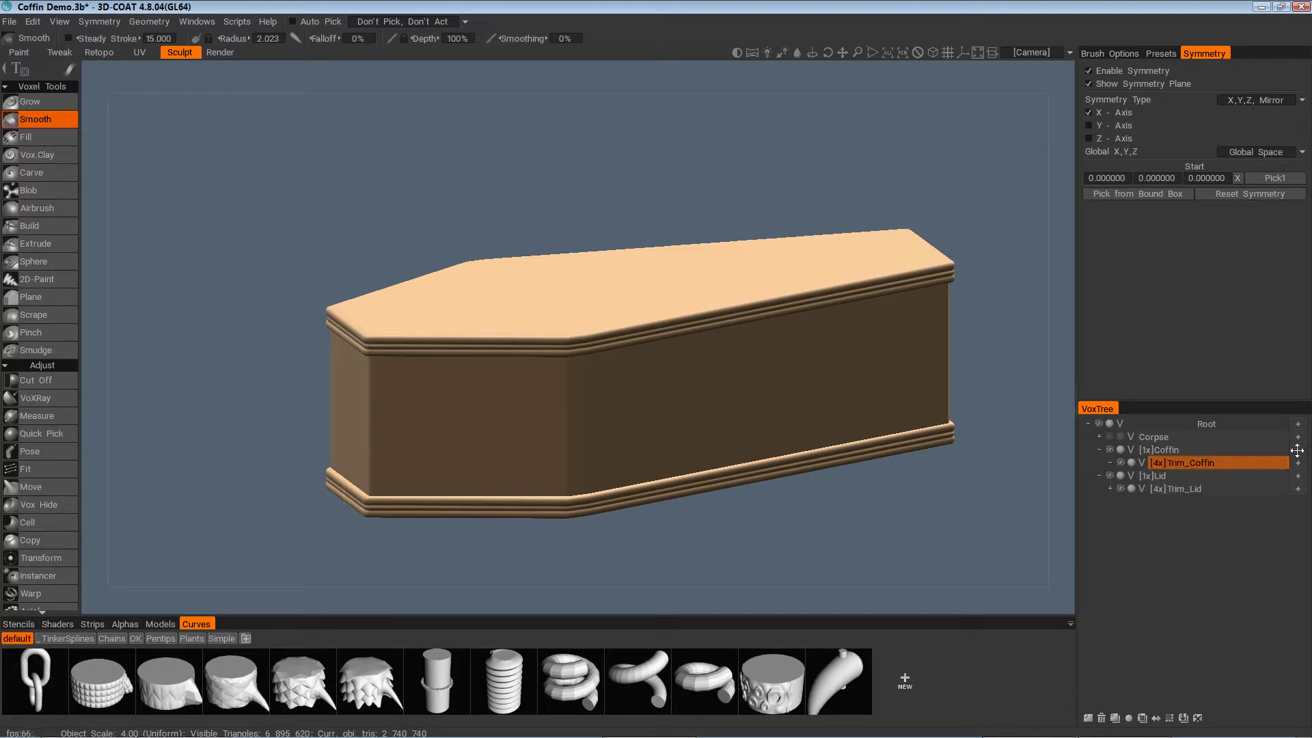
click(1109, 450)
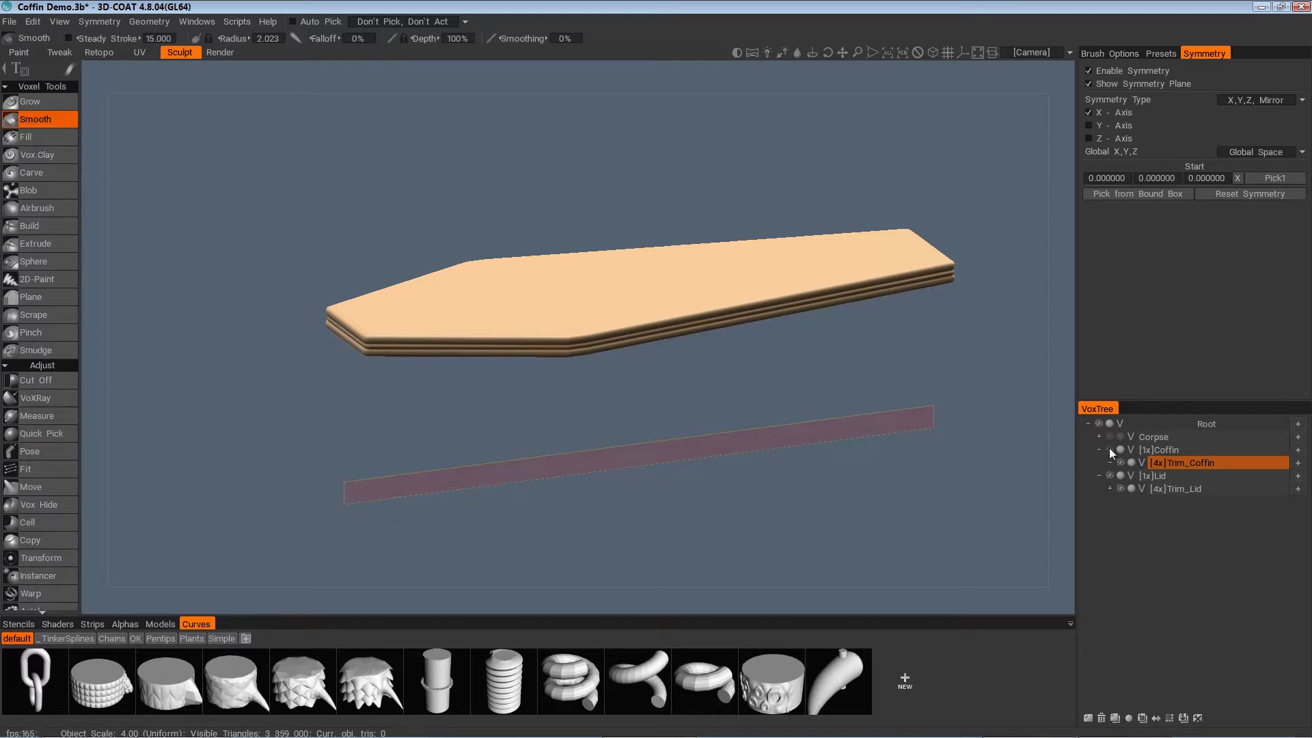
click(1109, 450)
click(1113, 478)
click(1113, 478)
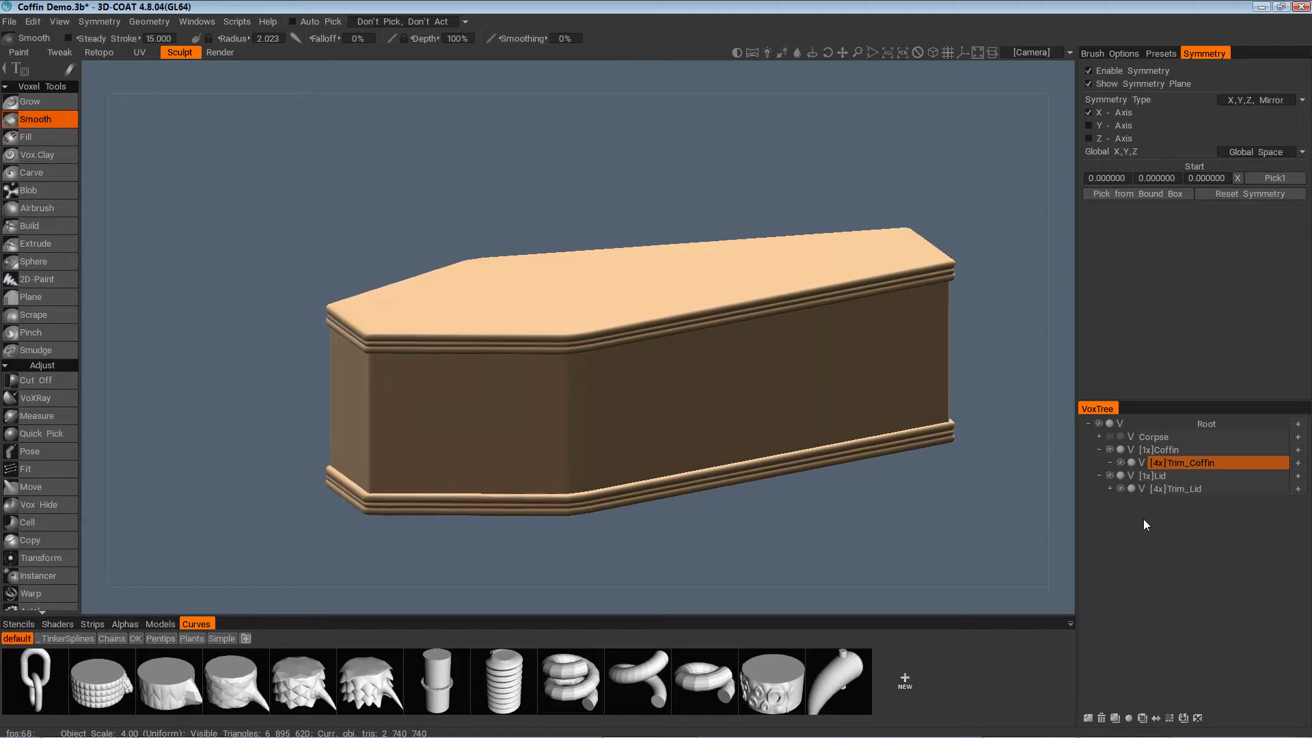
Examine the assembled coffin with its lid and base trims from several angles
click(1191, 457)
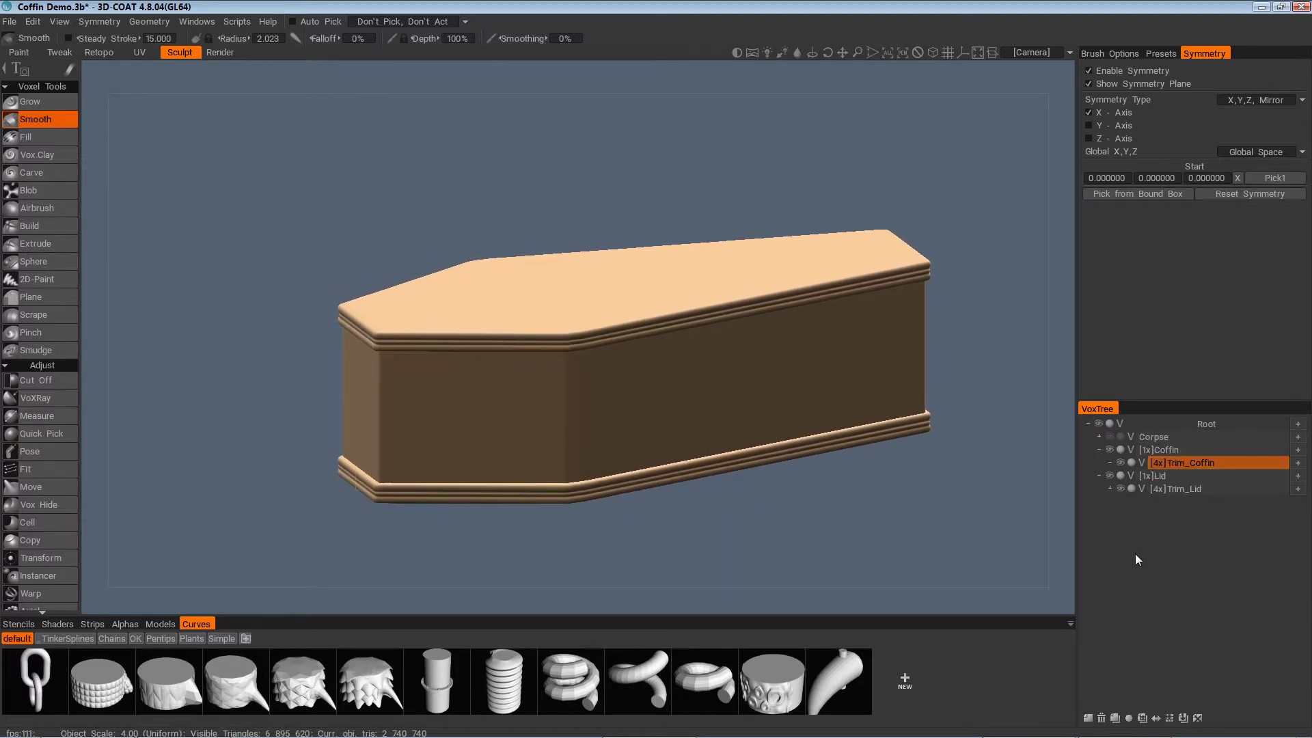
alt+drag(636, 384, 389, 362)
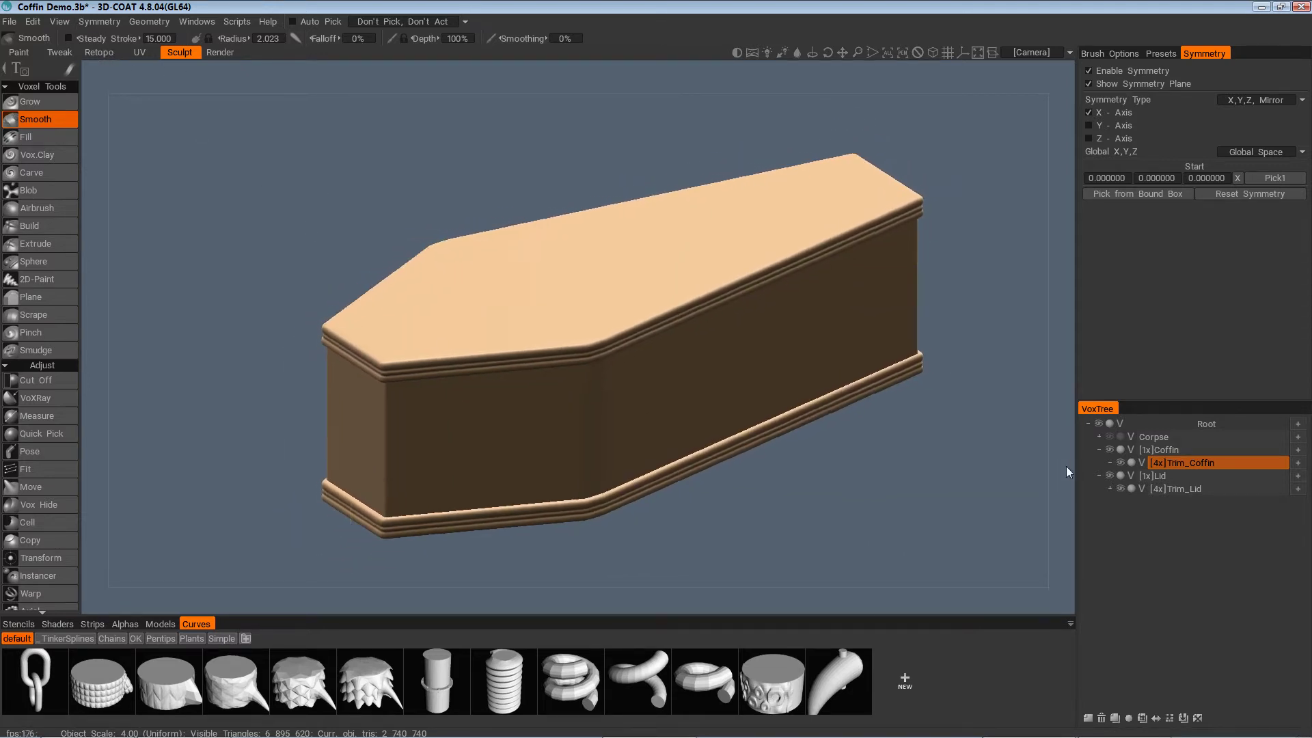
alt+drag(973, 478, 673, 403)
alt+right_drag(600, 325, 601, 415)
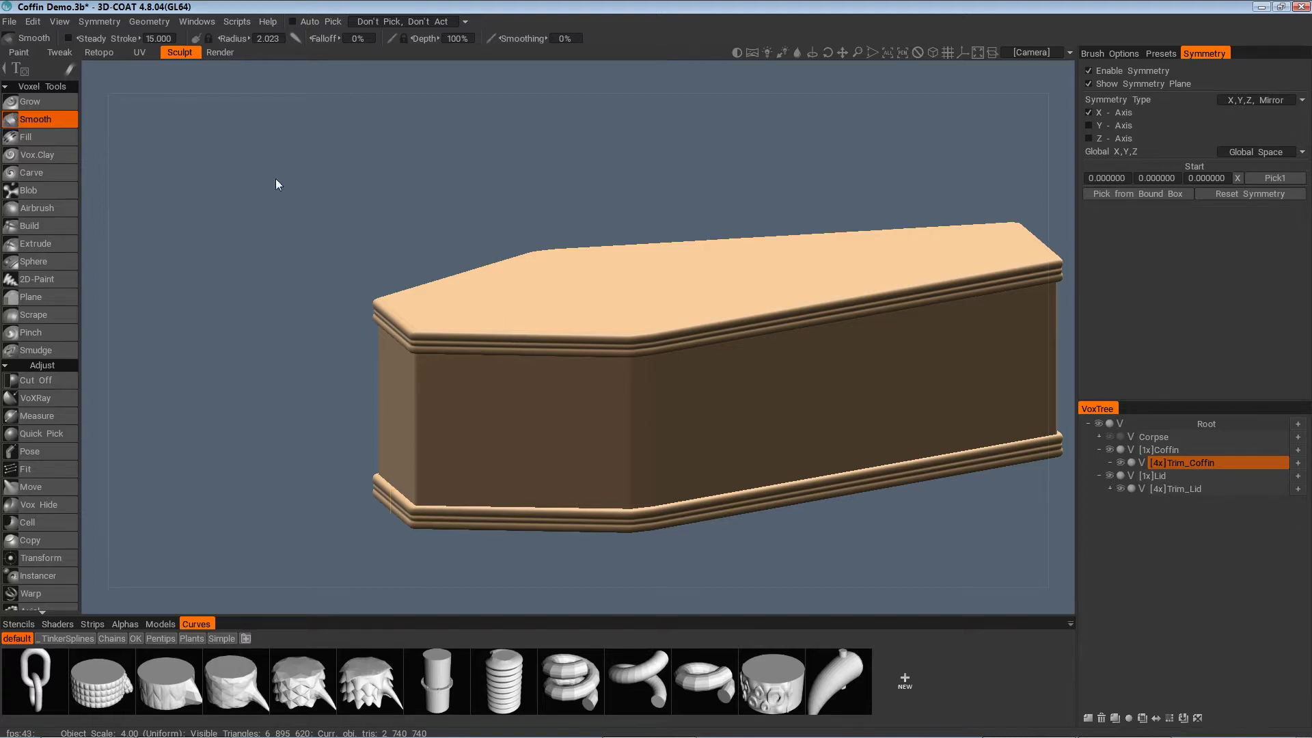
click(99, 21)
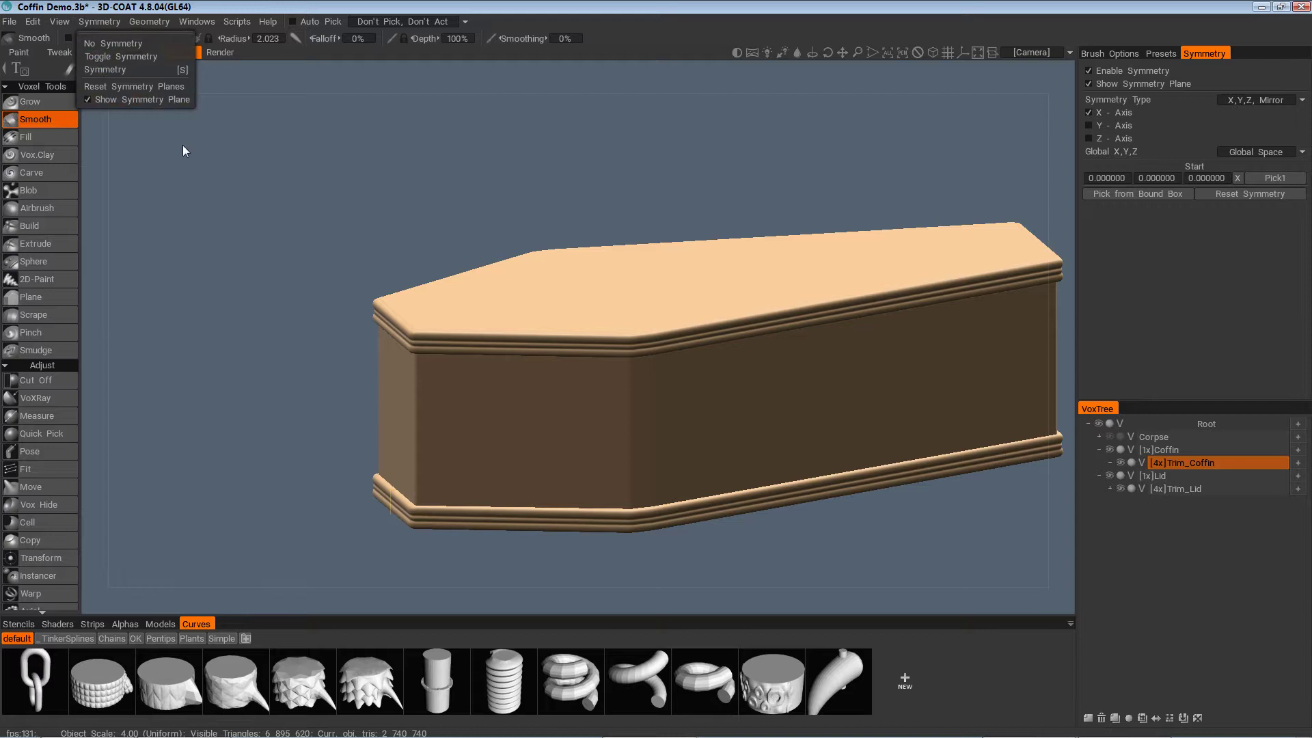
drag(264, 314, 265, 315)
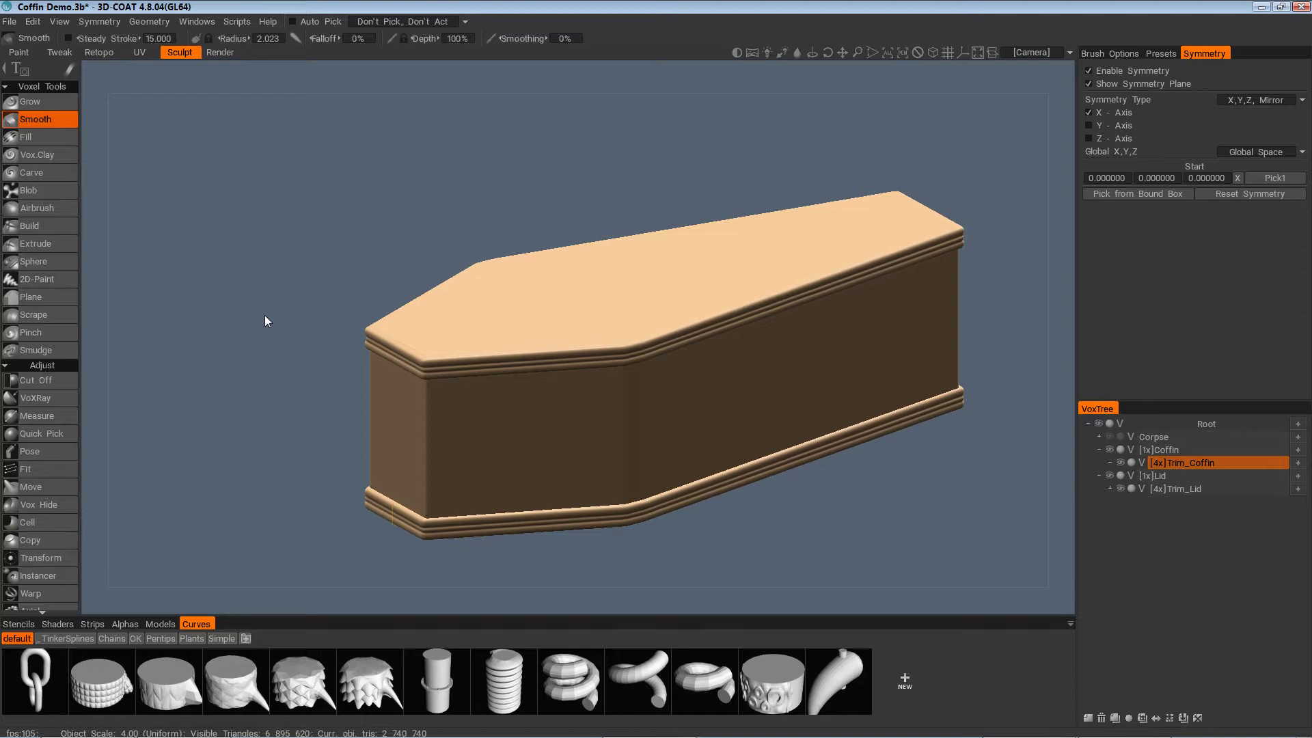
click(1186, 463)
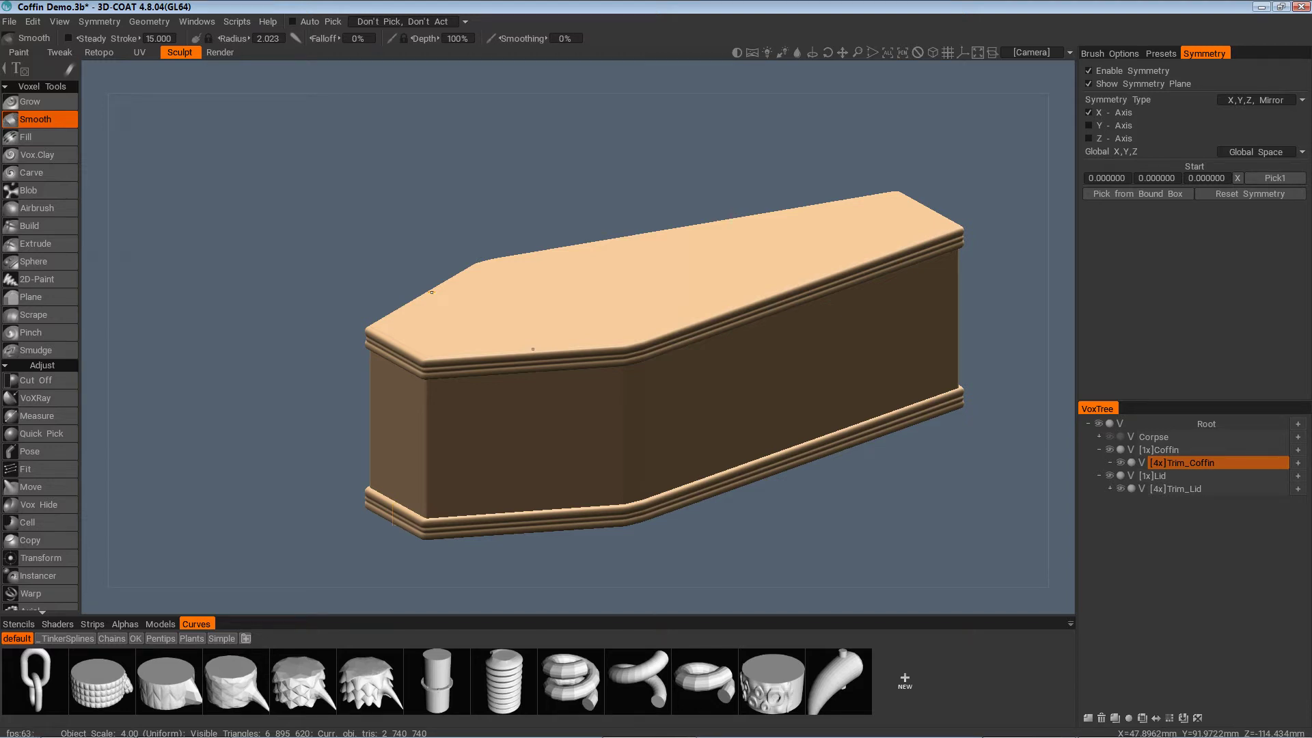
mouse_move(432, 293)
alt+right_down()
mouse_move(424, 303)
mouse_move(495, 299)
alt+right_up()
mouse_move(494, 299)
alt+mouse_down()
mouse_move(629, 223)
mouse_move(702, 422)
mouse_move(688, 430)
alt+mouse_up()
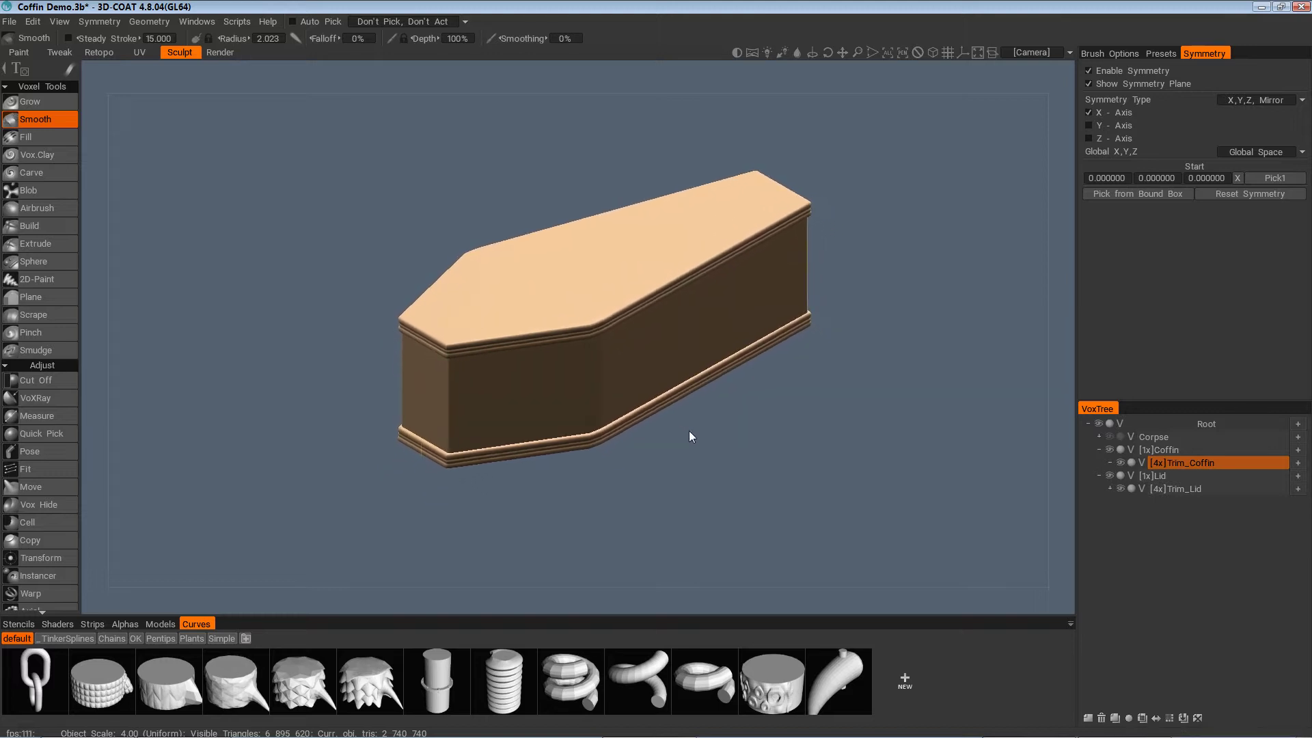
alt+right_drag(688, 431, 1137, 510)
With the Coffin group hidden, duplicate the Lid volume and hide the original Lid together with its trim
click(1109, 450)
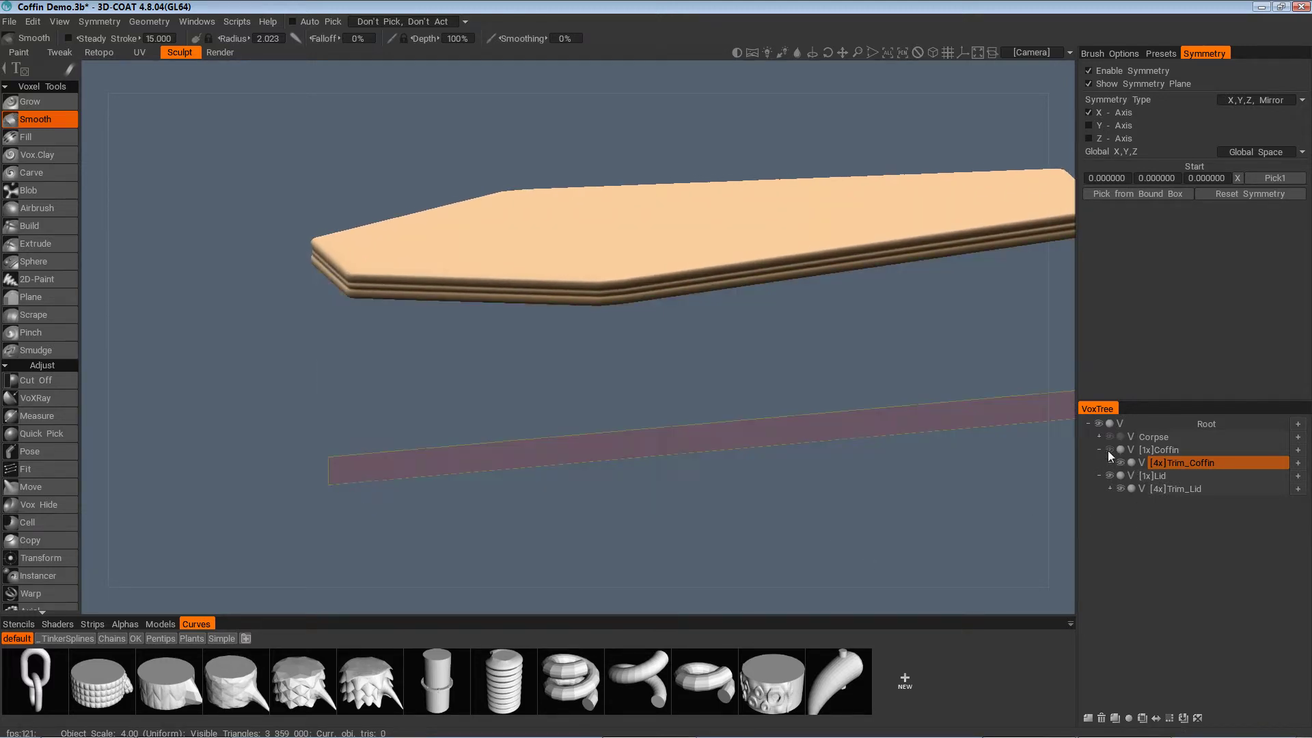
click(1186, 476)
alt+drag(1064, 480, 1048, 506)
alt+right_drag(1048, 506, 1101, 512)
click(1123, 717)
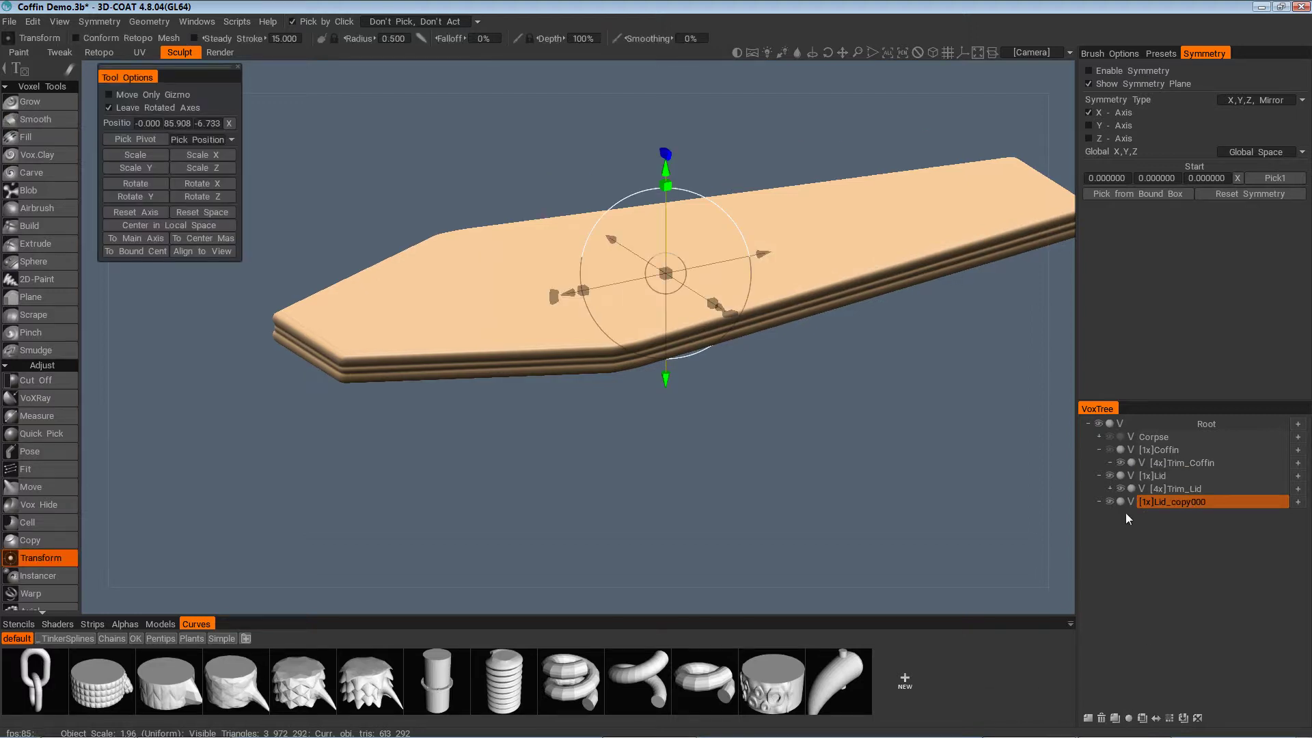
click(1110, 479)
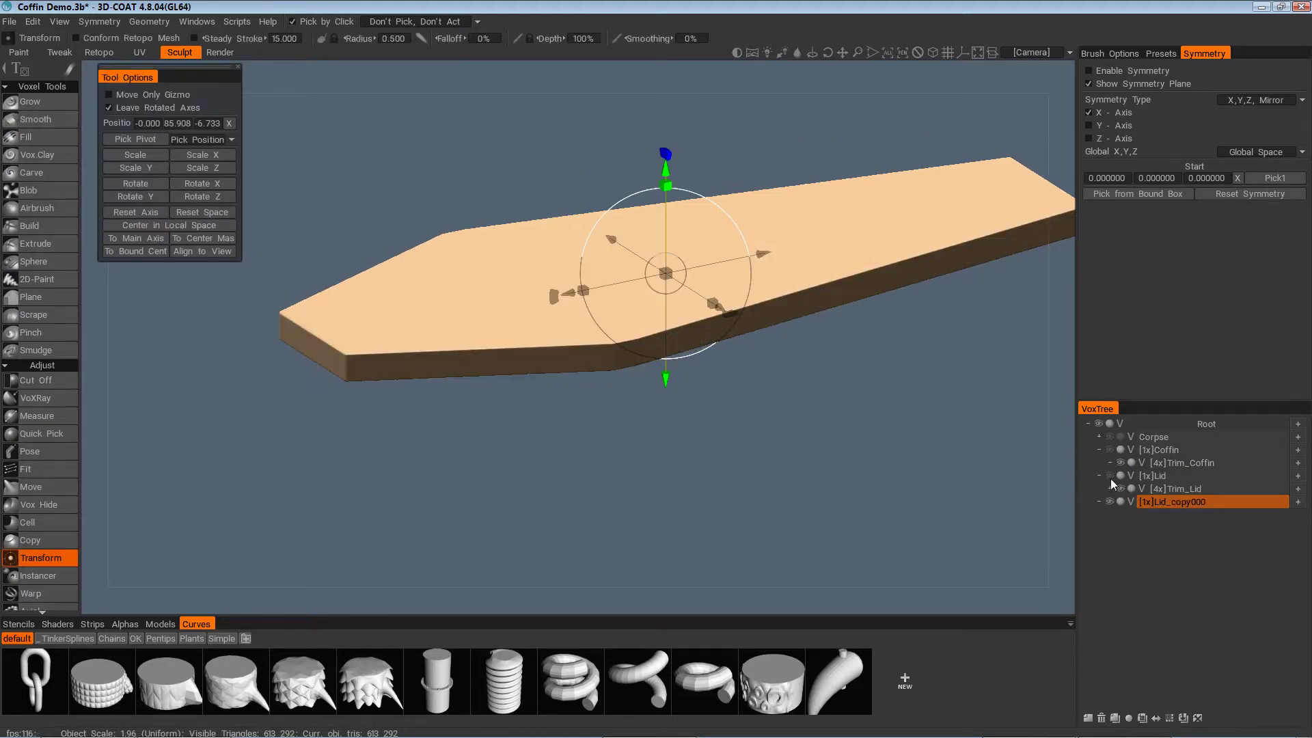
alt+drag(1135, 523, 1131, 514)
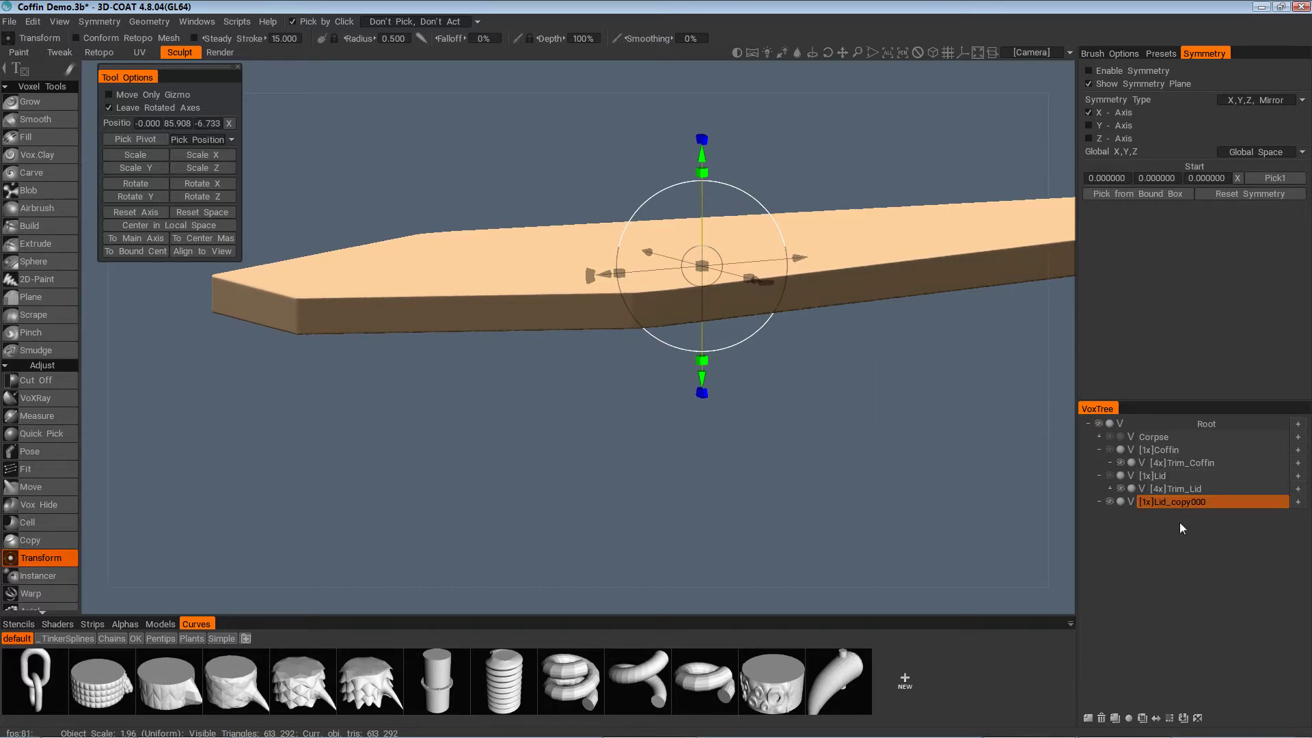
right_click(1192, 449)
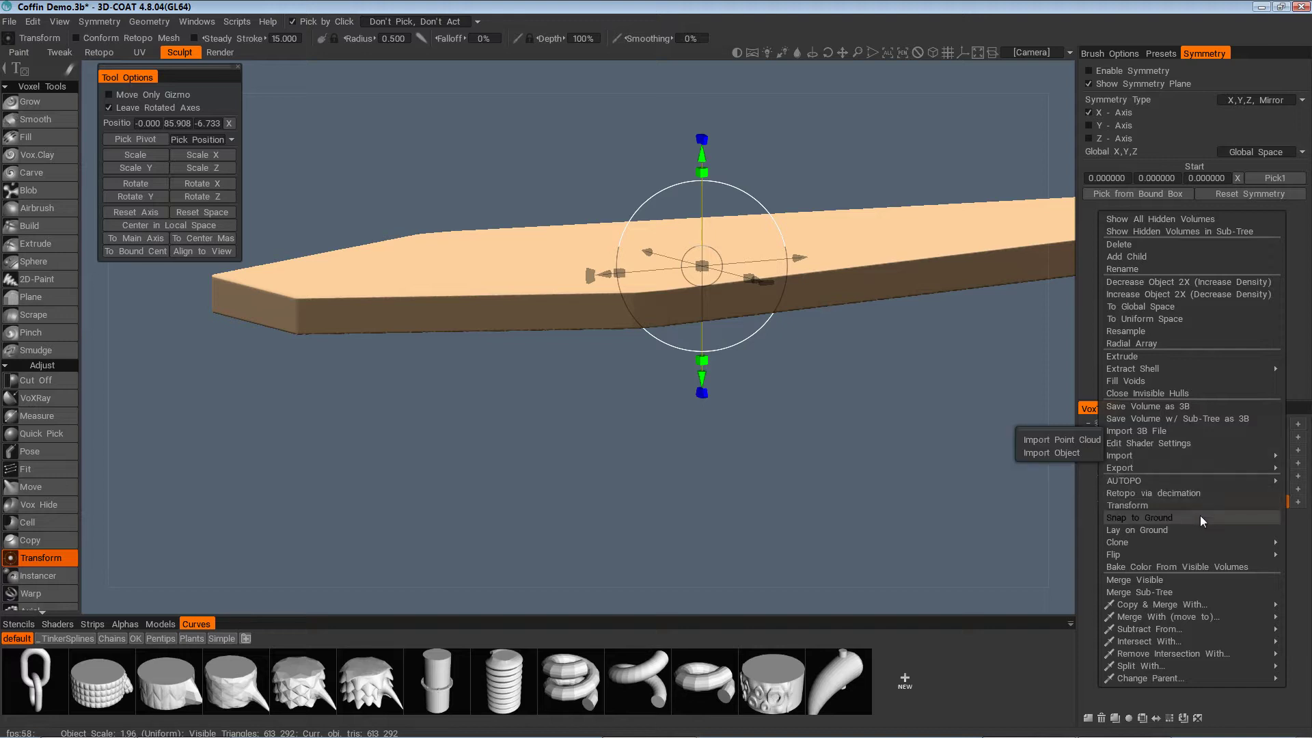
mouse_move(1173, 544)
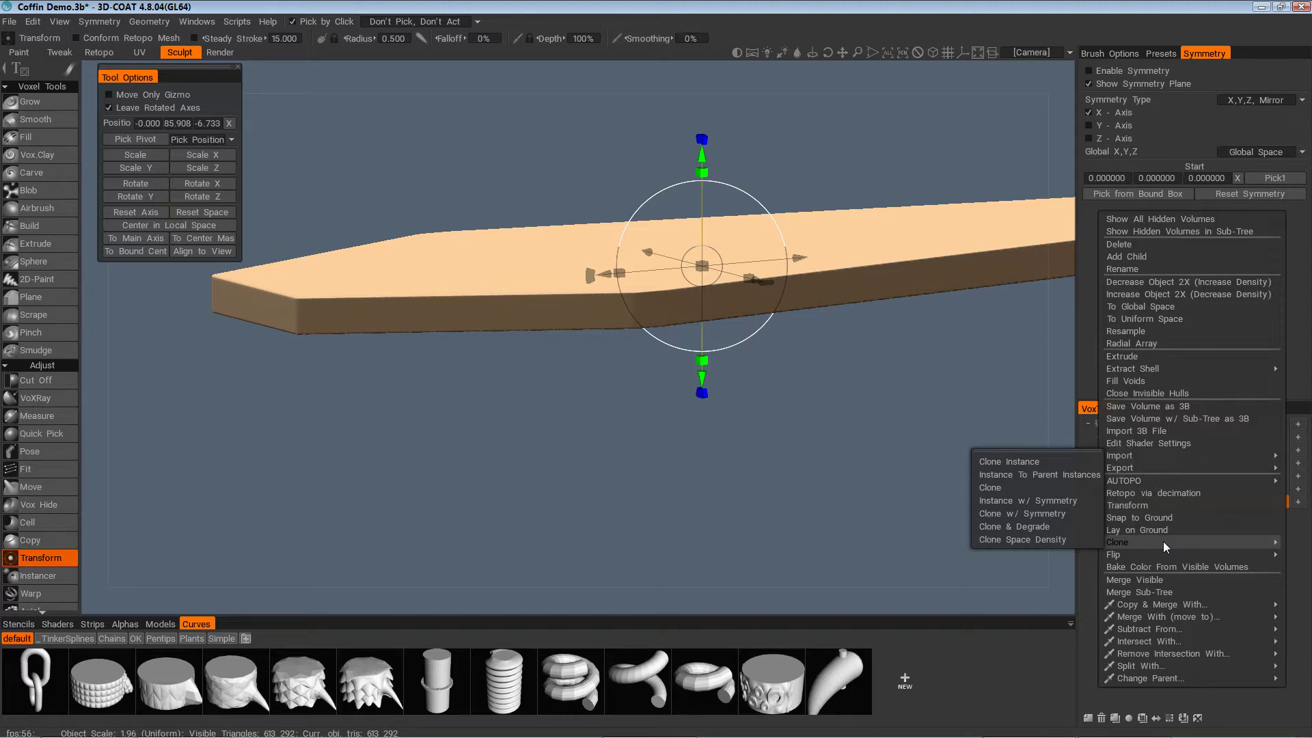
right_click(1155, 698)
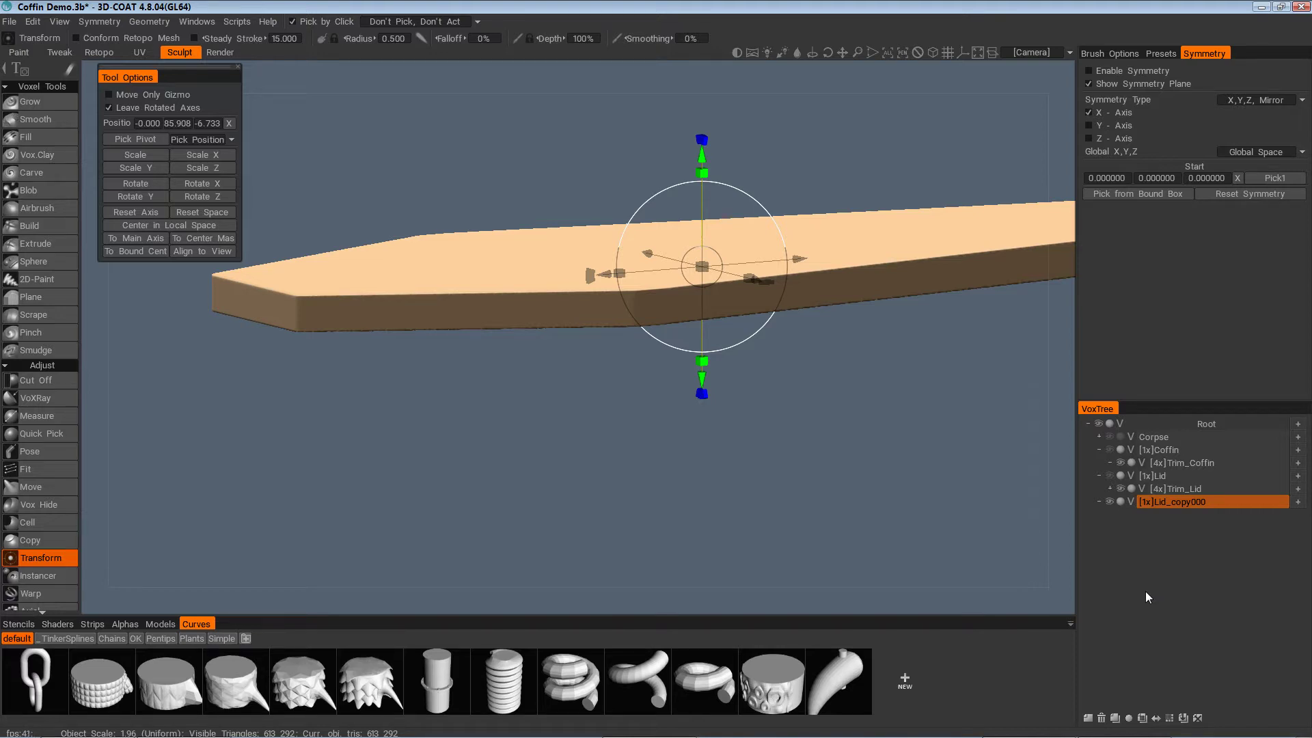
Scale the lid copy vertically until it protrudes above and below the restored Lid's trim, and convert the copy to uniform space
alt+drag(864, 338, 854, 393)
alt+middle_drag(843, 323, 843, 371)
alt+right_drag(834, 372, 837, 393)
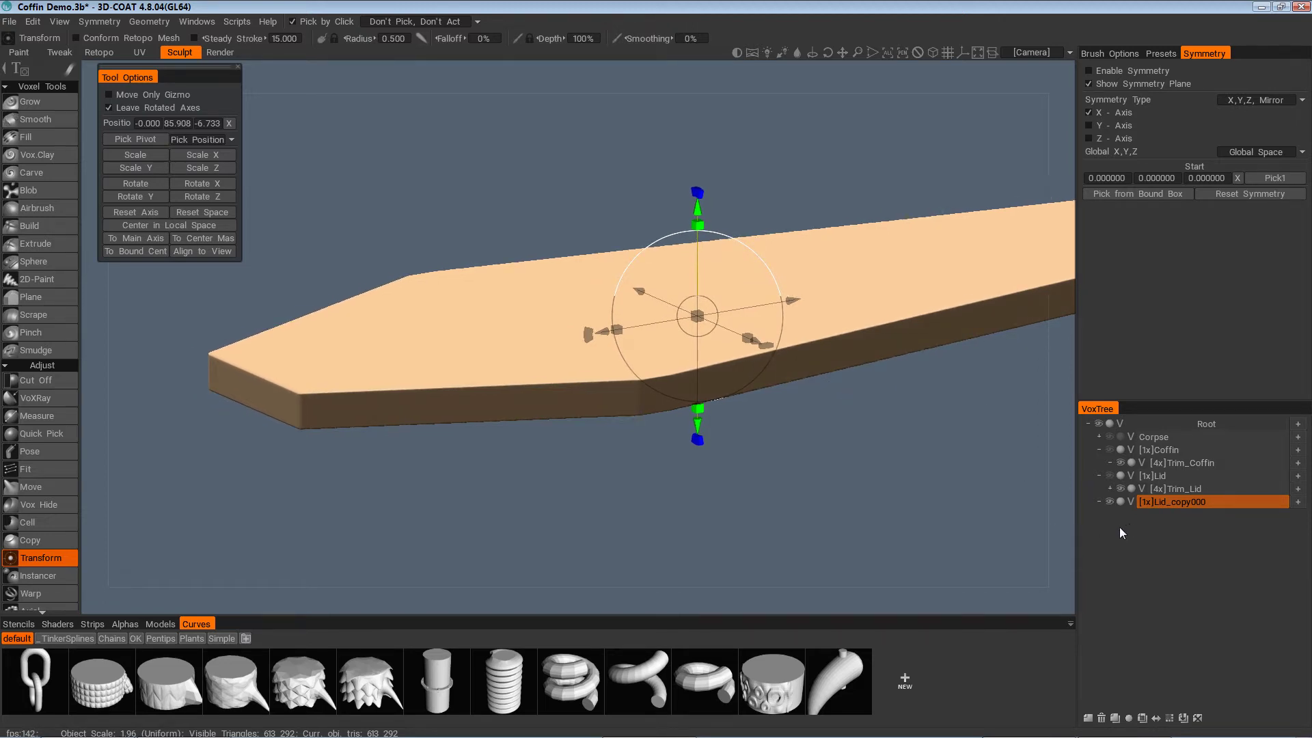
alt+drag(1026, 405, 1046, 458)
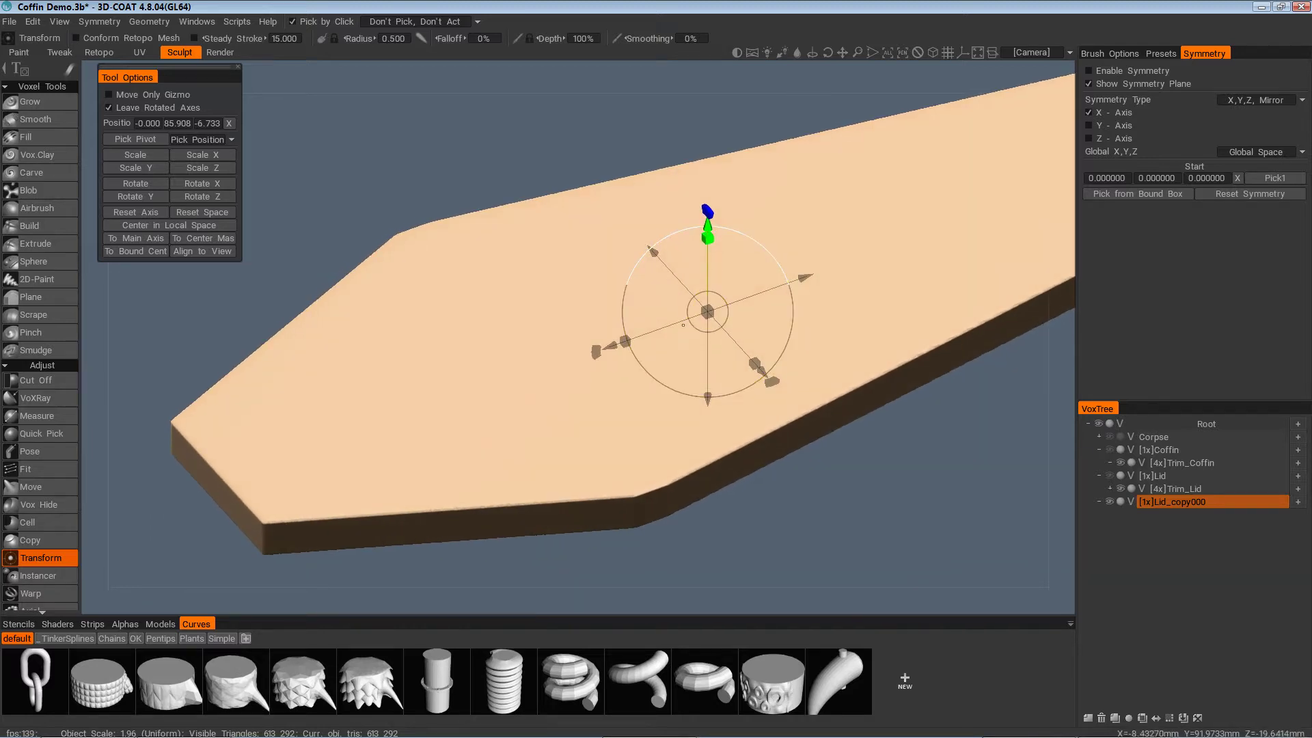
mouse_move(699, 317)
alt+mouse_down()
mouse_move(709, 338)
mouse_move(707, 327)
alt+mouse_up()
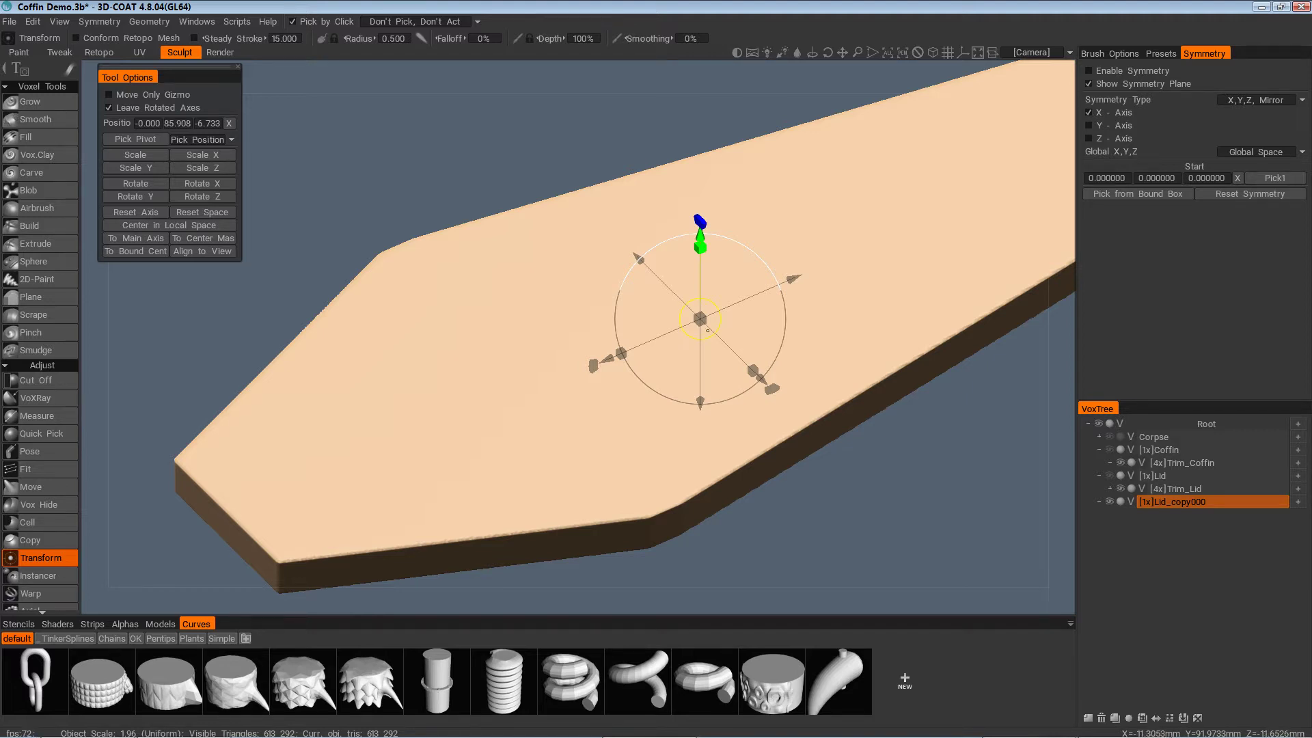
mouse_move(708, 331)
alt+mouse_down()
mouse_move(719, 345)
mouse_move(721, 333)
alt+mouse_up()
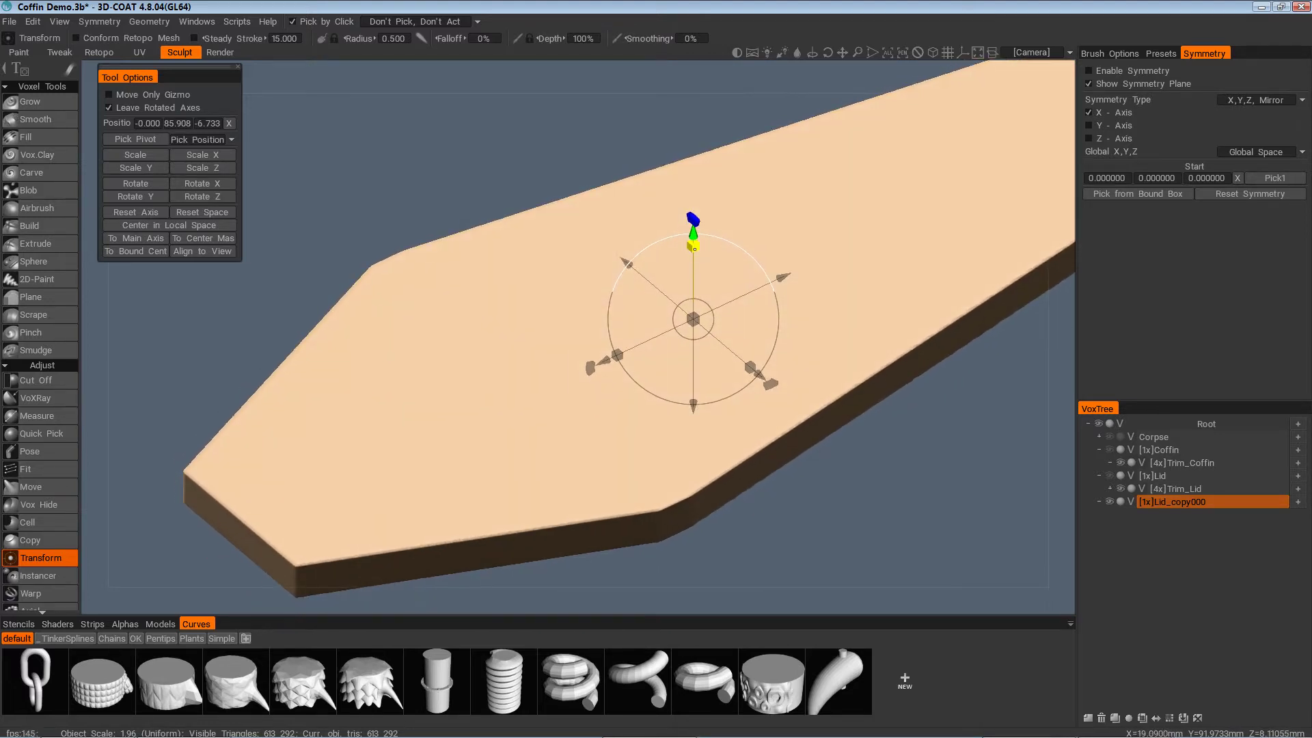
drag(693, 247, 763, 363)
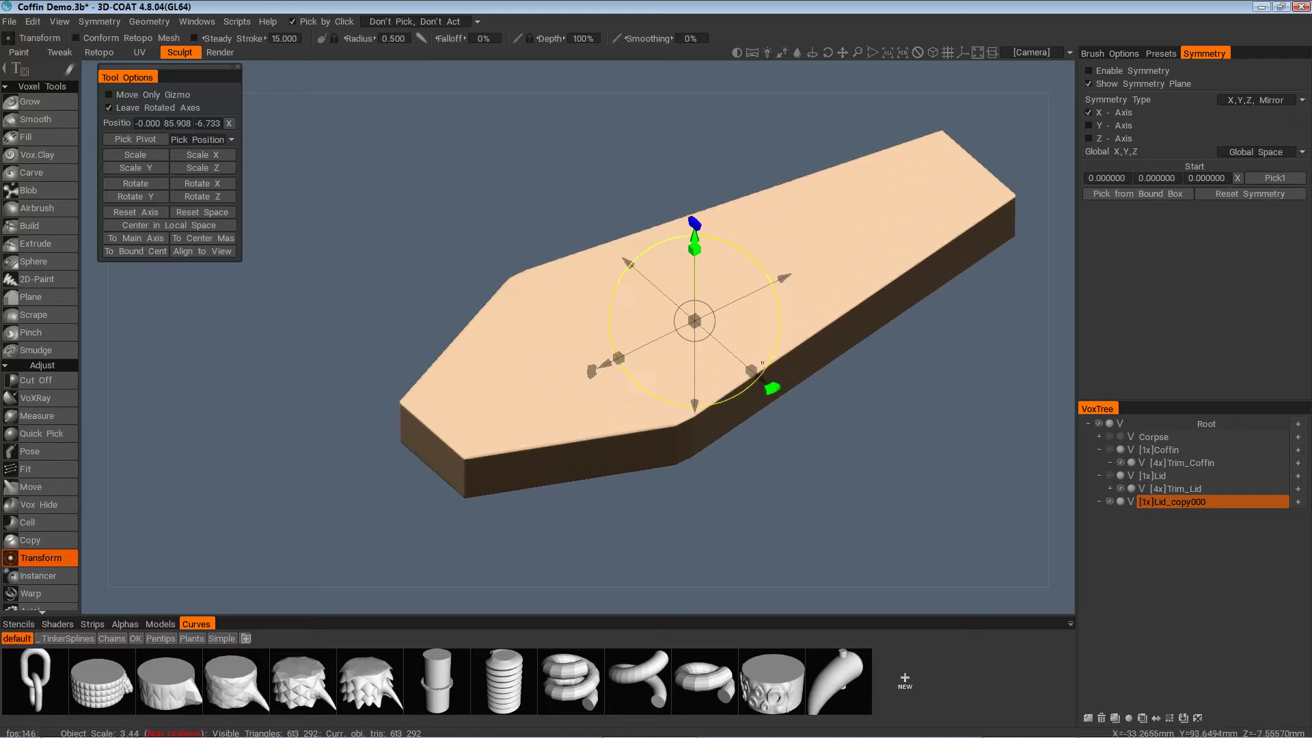
click(1110, 475)
alt+drag(805, 417, 710, 182)
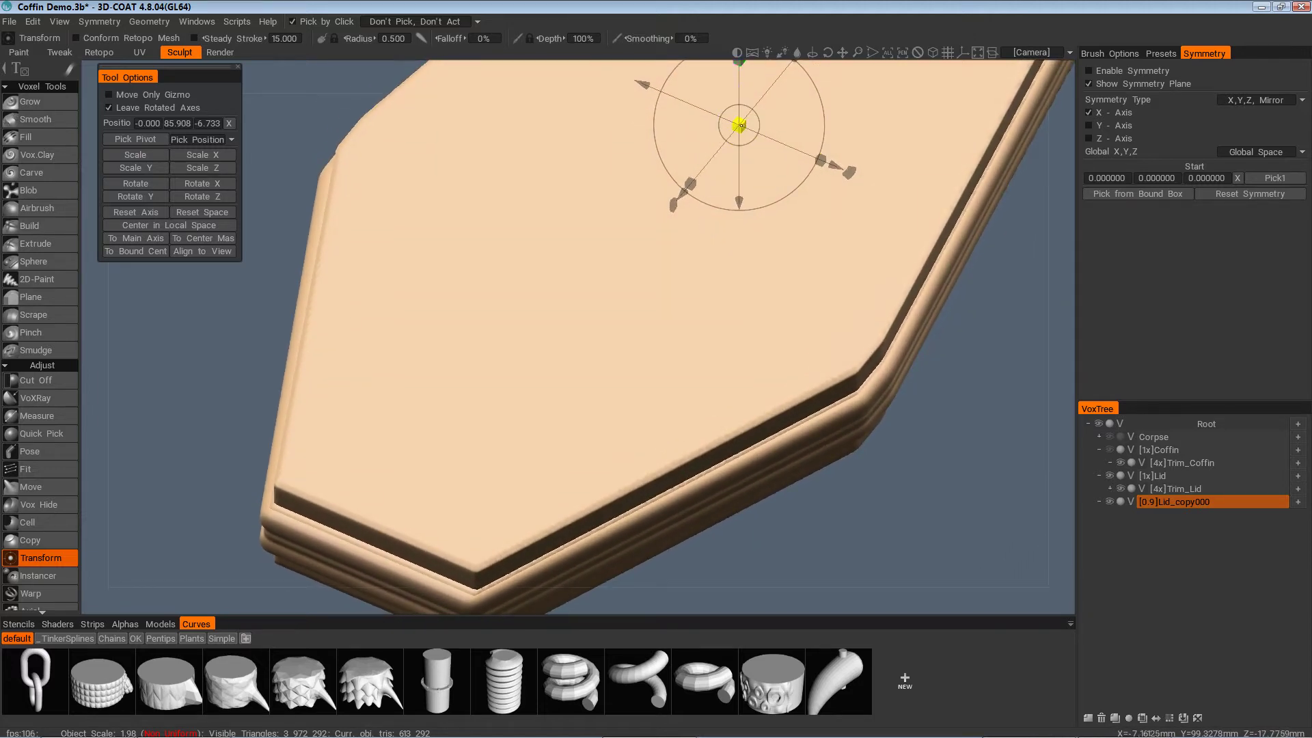
drag(742, 126, 740, 126)
alt+drag(751, 236, 710, 254)
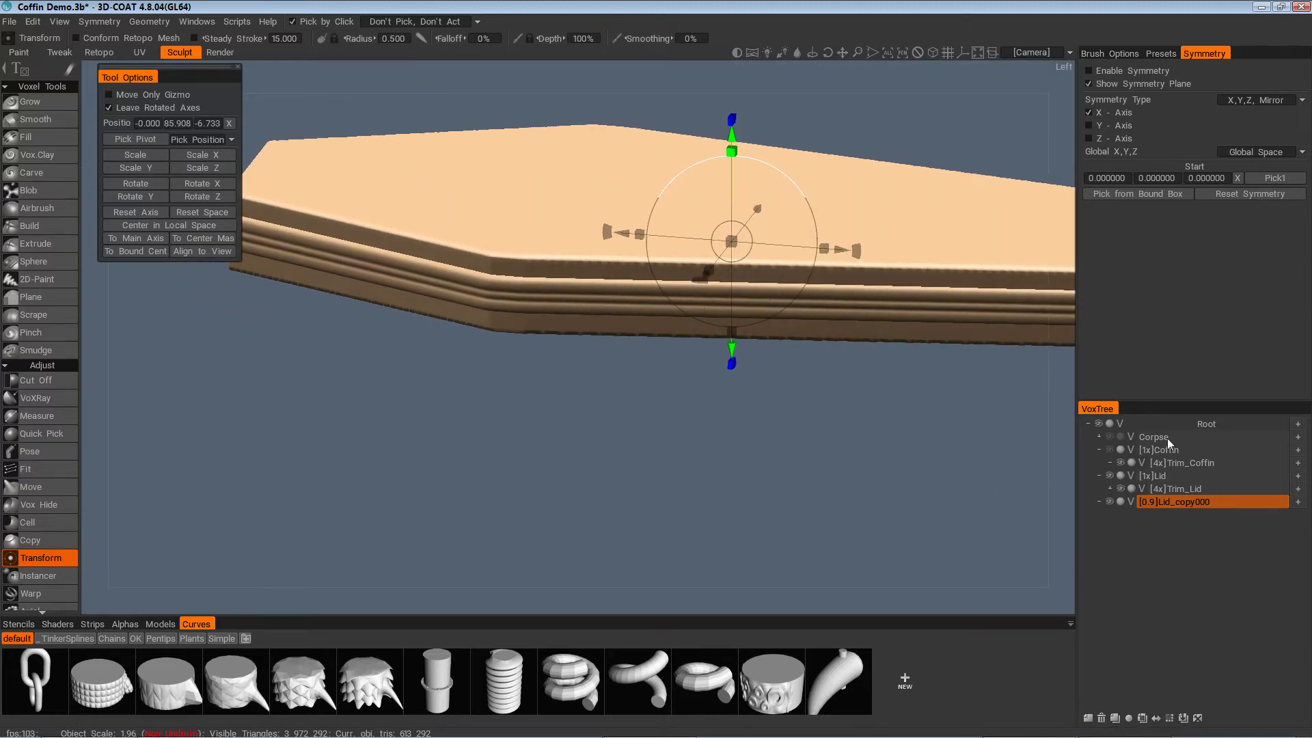
right_click(1200, 499)
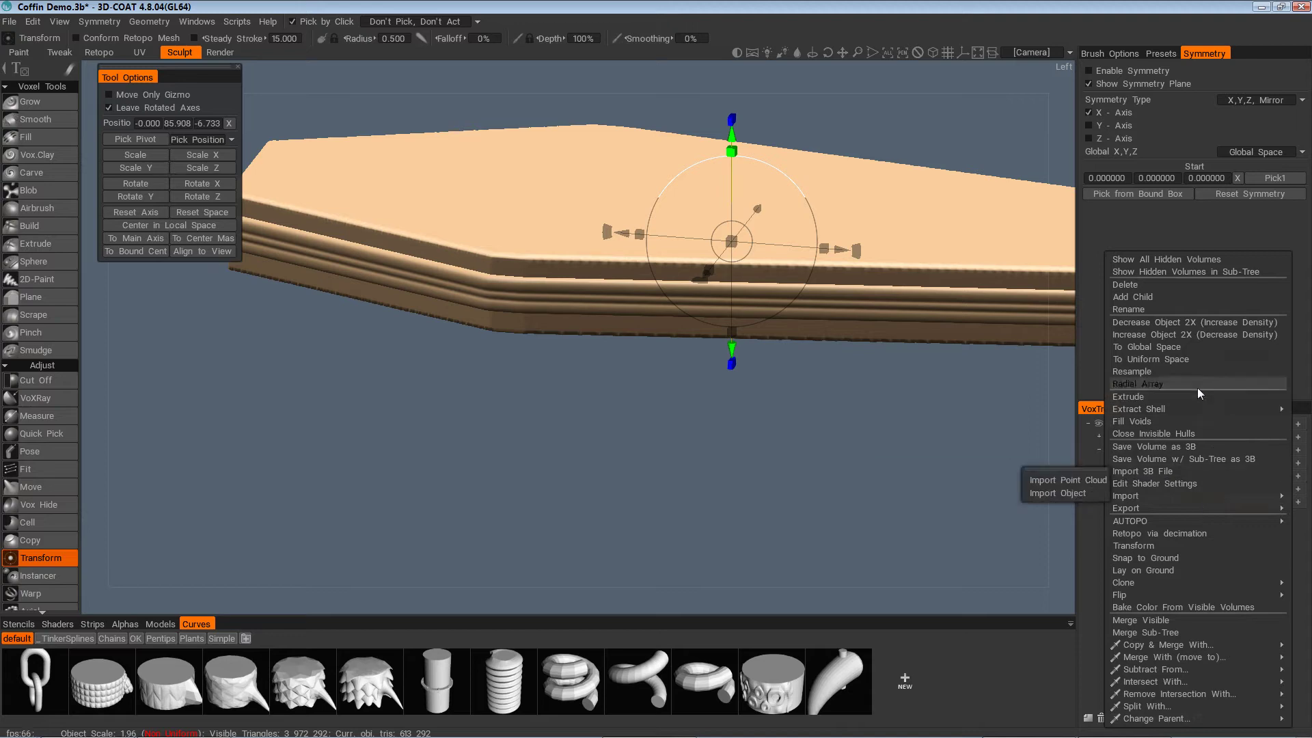
click(1187, 362)
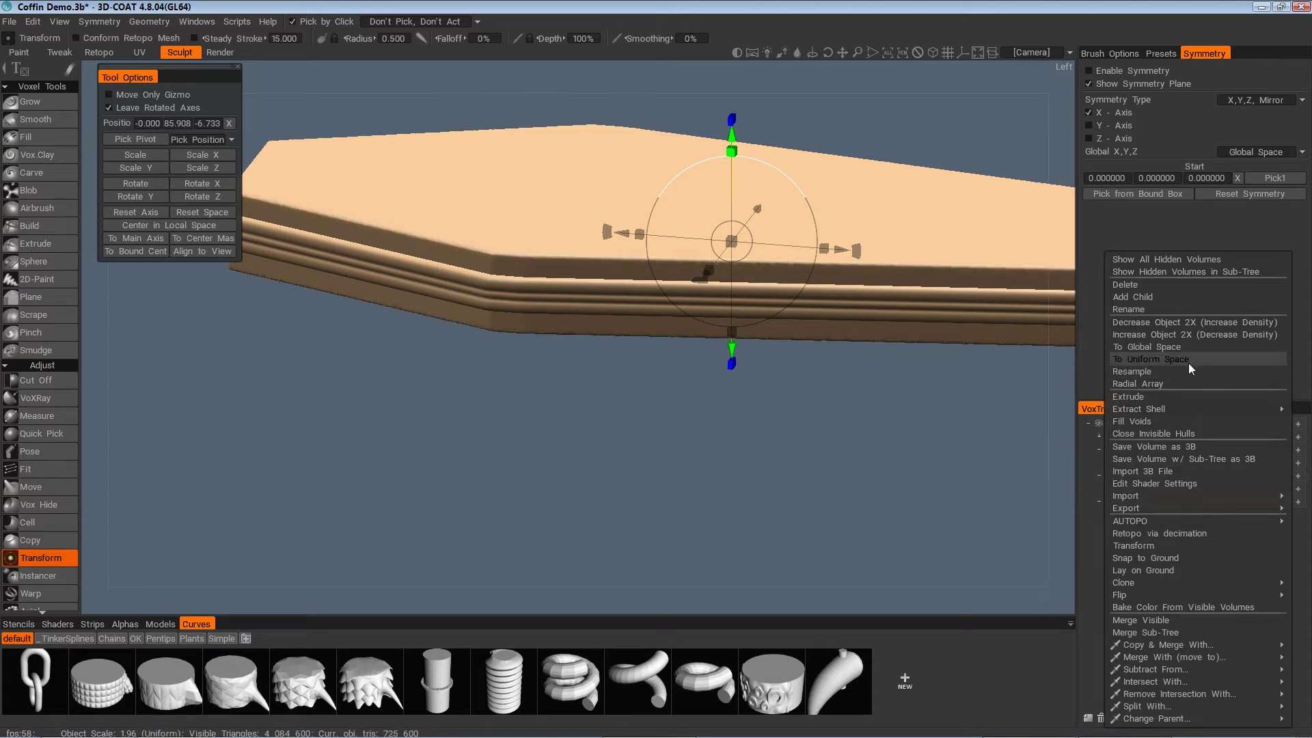
Subtract the thickened lid copy from Trim_Lid so the trim becomes a hollow frame around the Lid
alt+drag(799, 410, 790, 460)
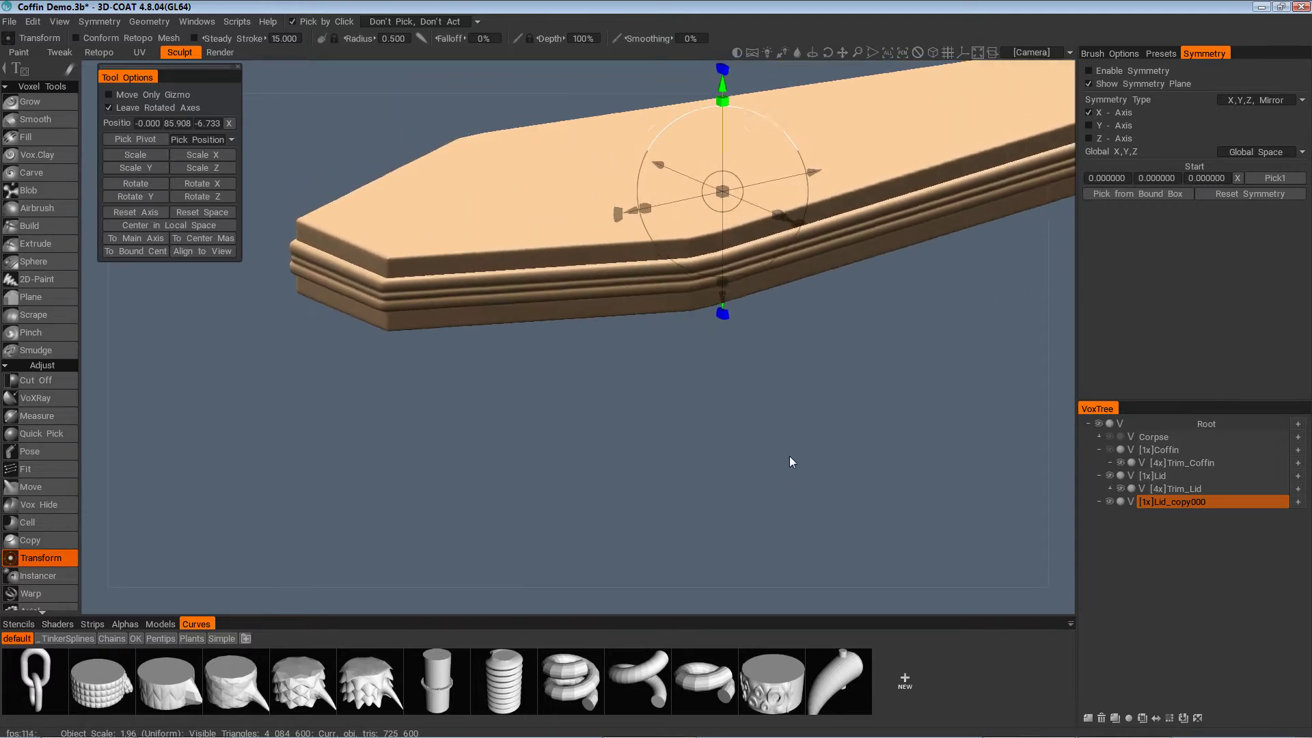
right_click(1203, 502)
mouse_move(1203, 501)
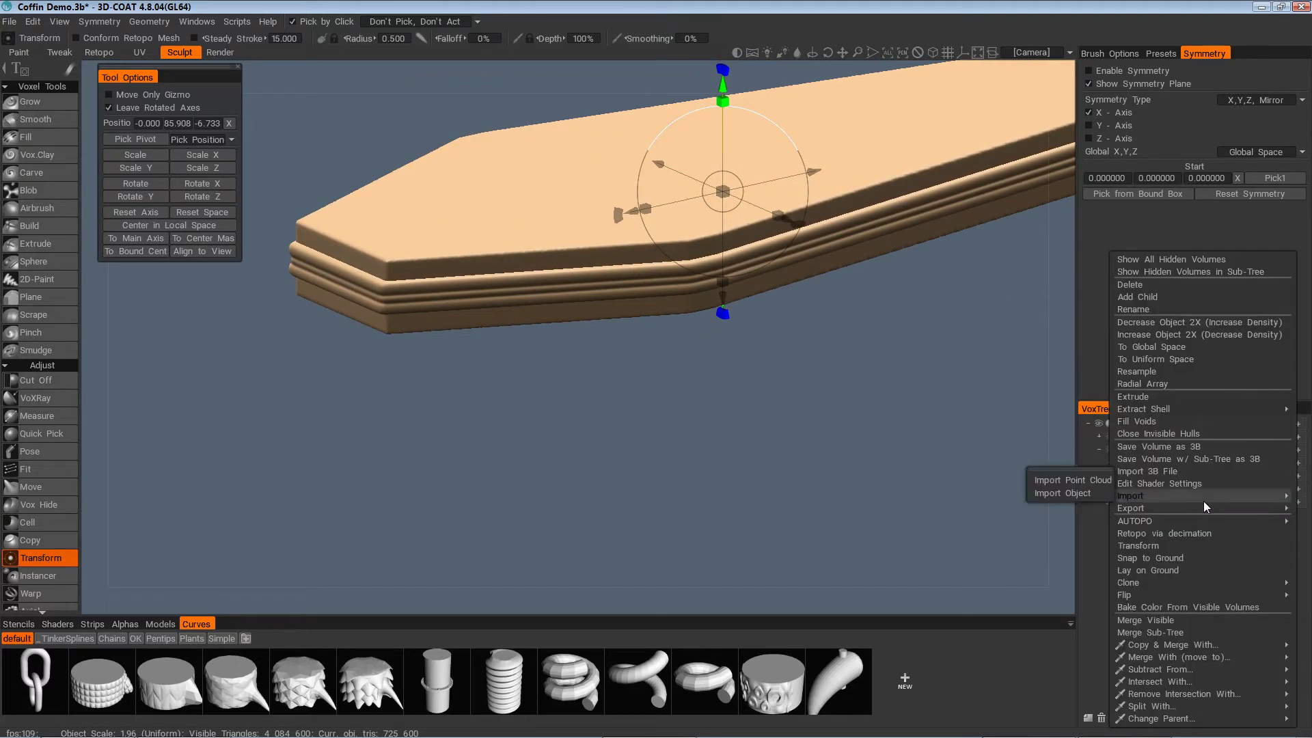
mouse_move(1190, 683)
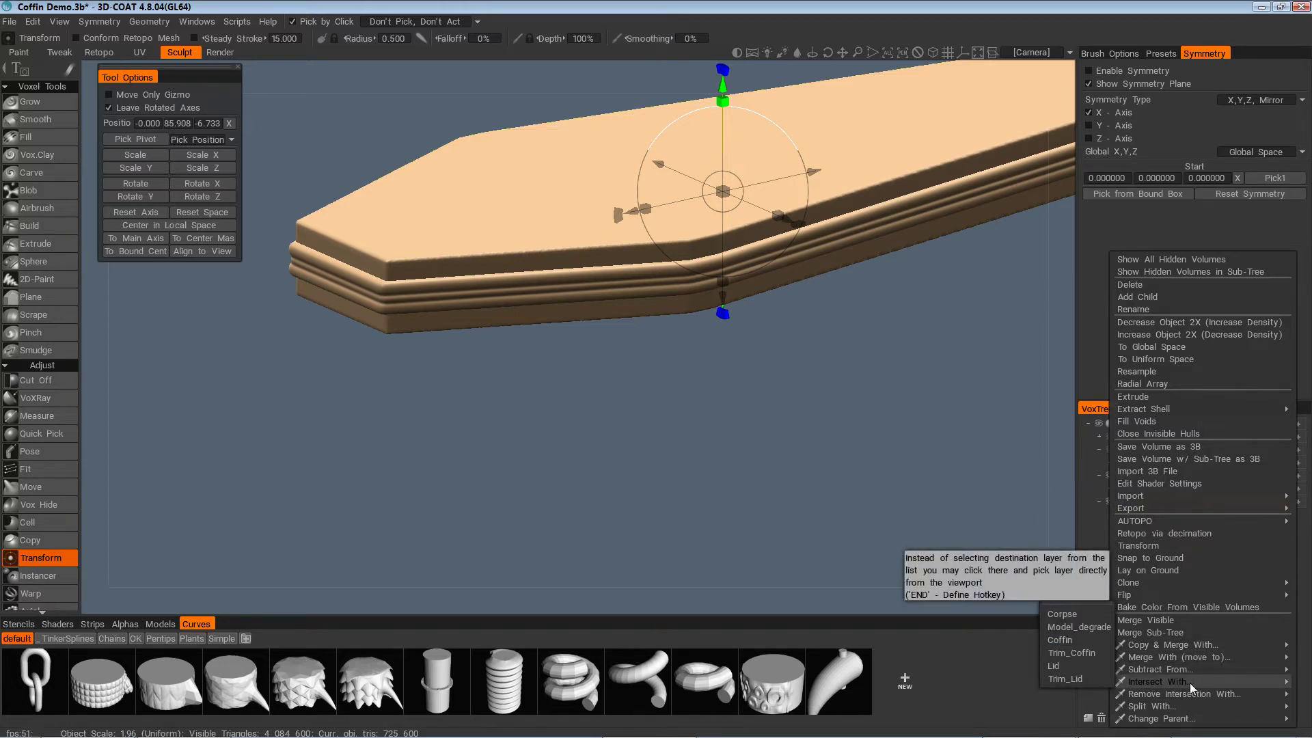
mouse_move(1196, 715)
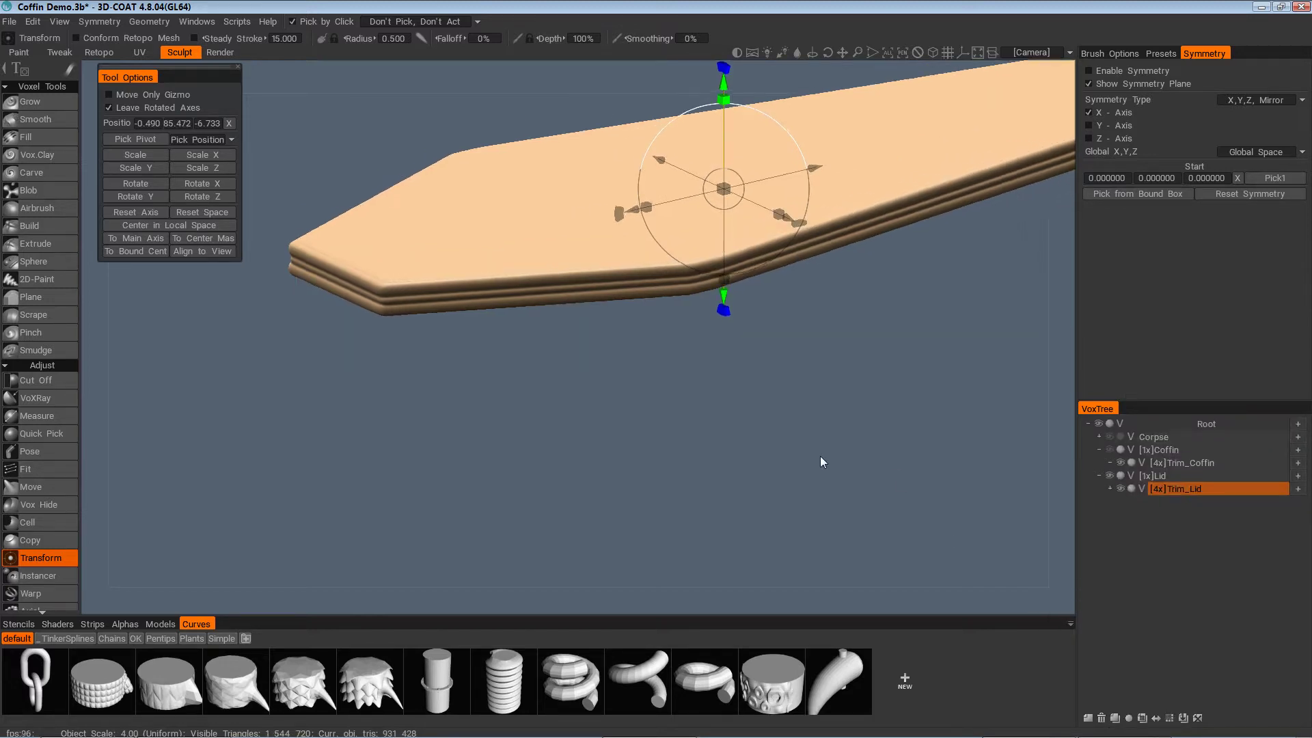
Examine the hollowed lid trim from above by ghosting, hiding and restoring the Lid and its trim
drag(820, 456, 970, 545)
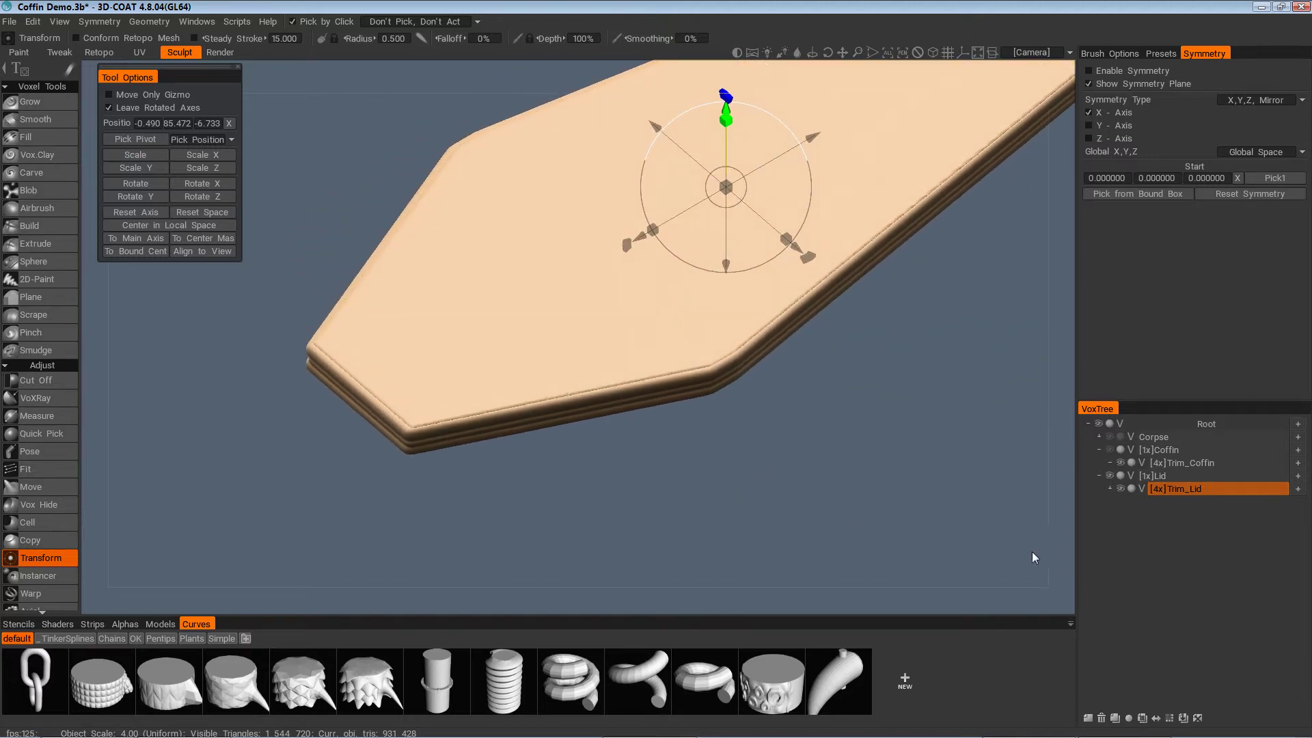
click(1117, 475)
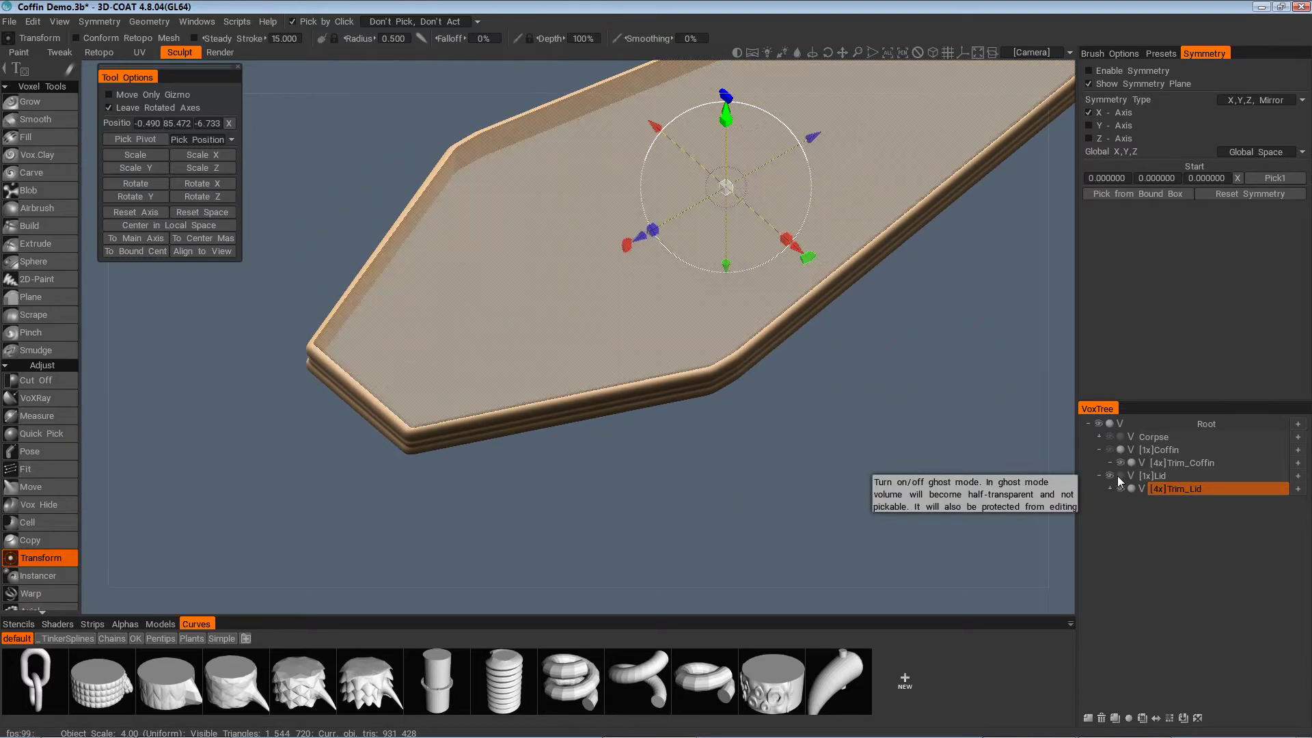
click(1109, 477)
click(1109, 477)
drag(1025, 486, 1100, 448)
click(1122, 479)
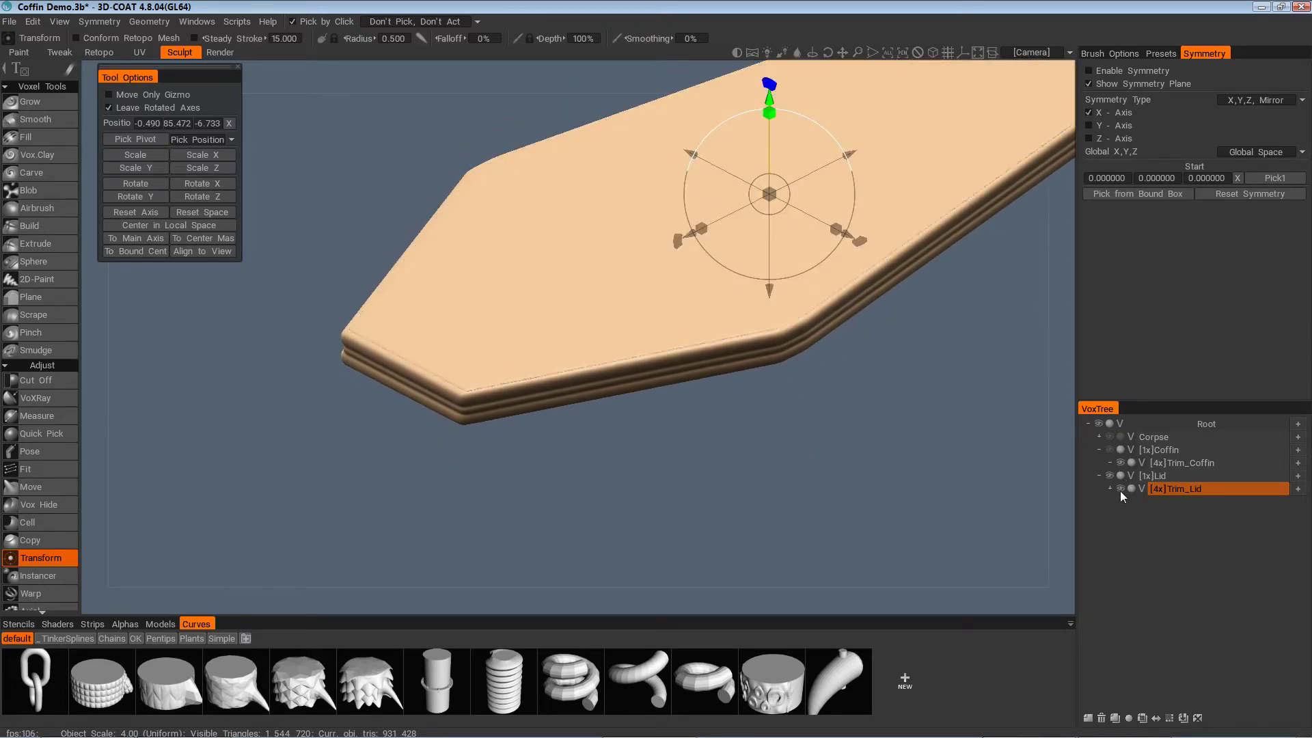
click(1120, 491)
click(1120, 491)
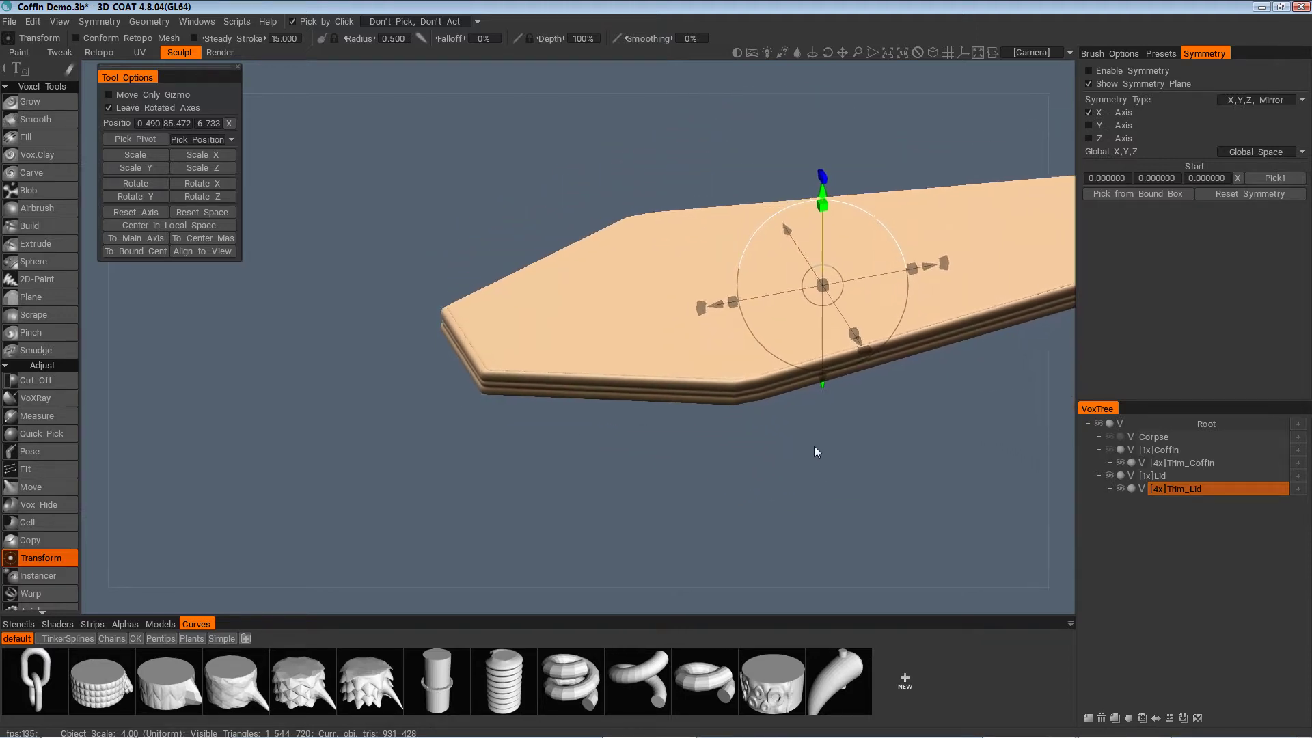
Restore the Coffin's visibility and check the assembled coffin with both trims, toggling the Coffin group off and on
click(1109, 449)
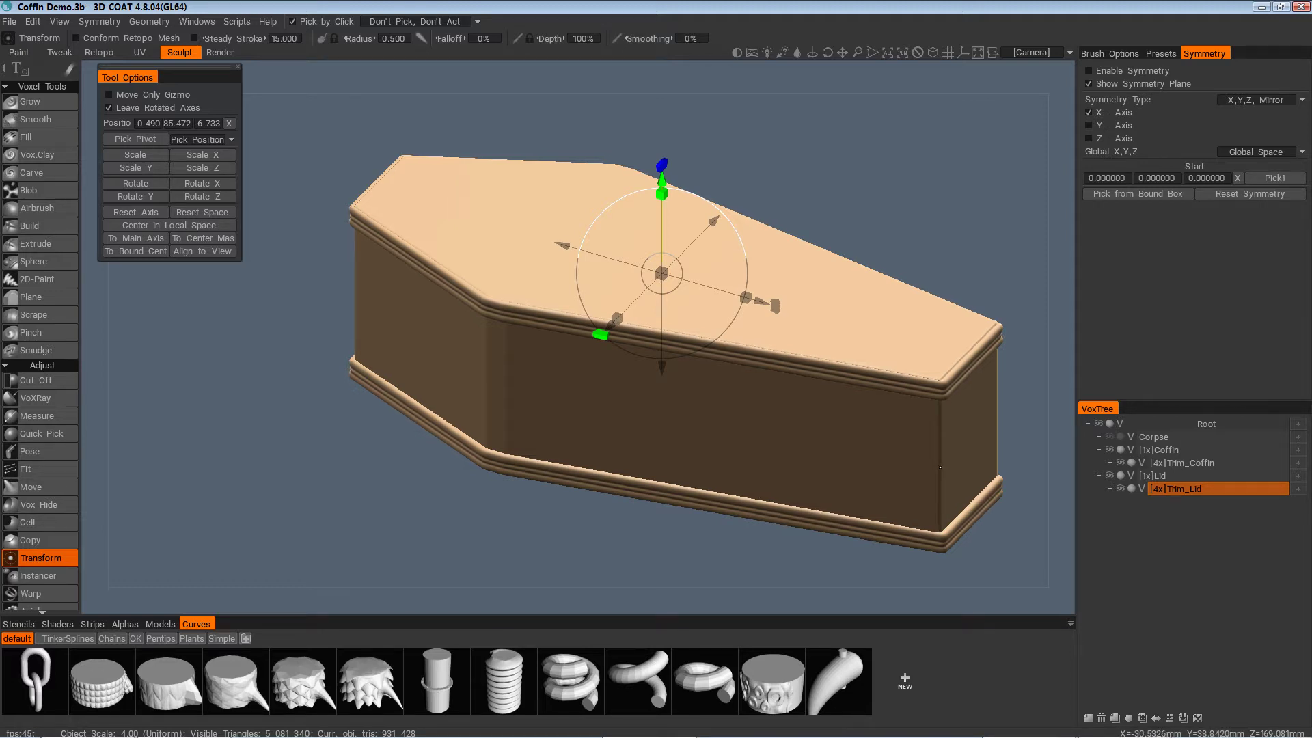
scroll(714, 515, up, 3)
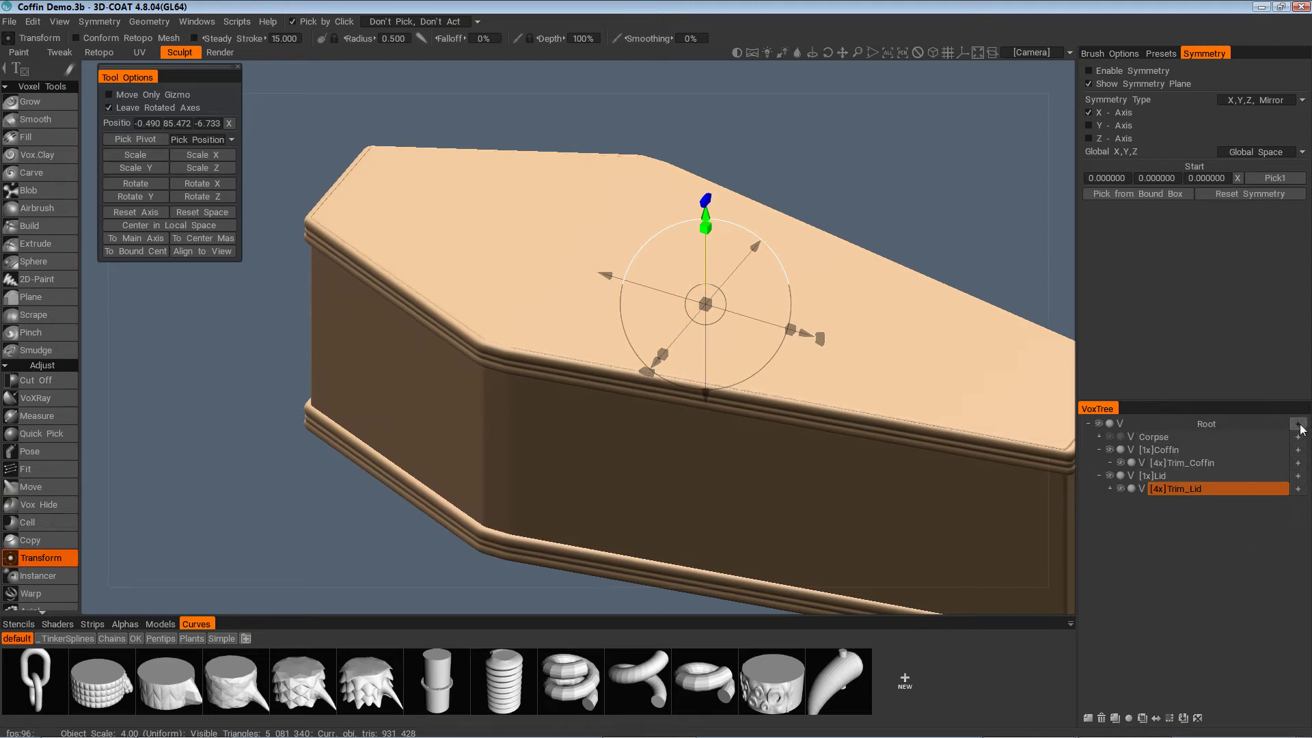
scroll(683, 533, down, 2)
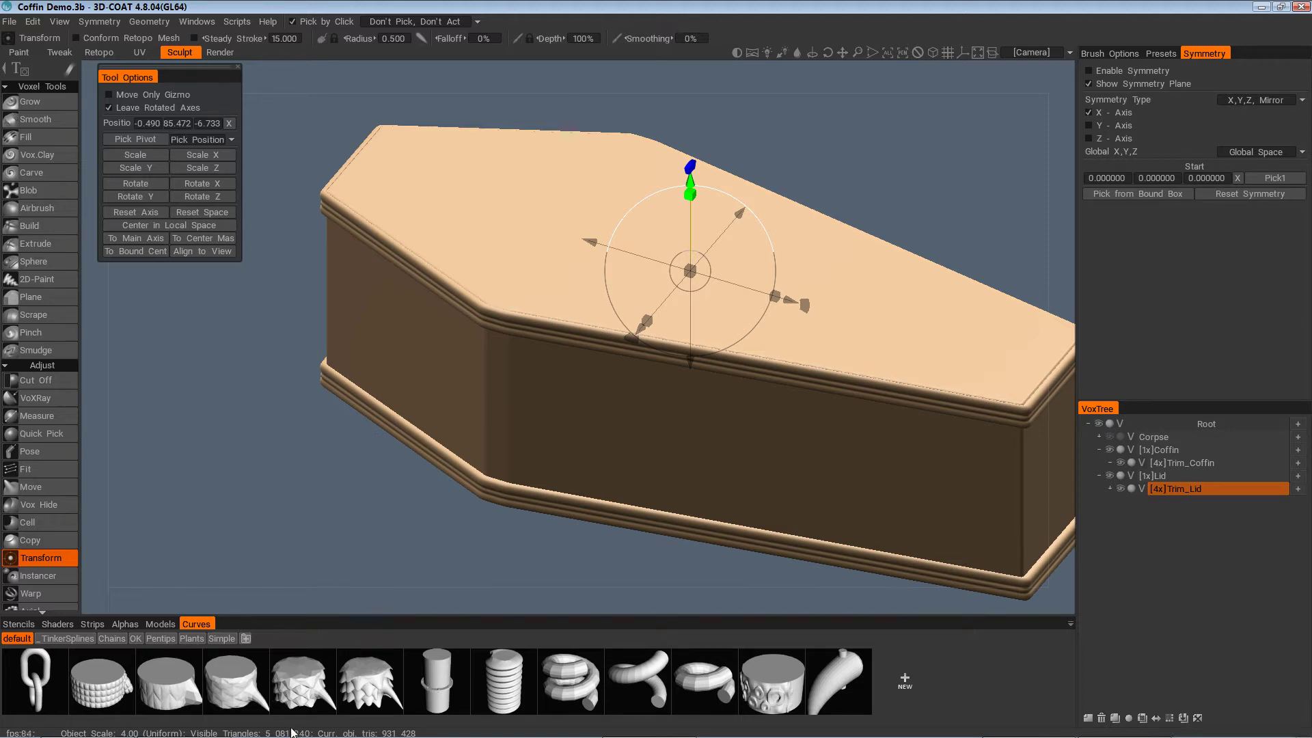
alt+drag(292, 725, 885, 563)
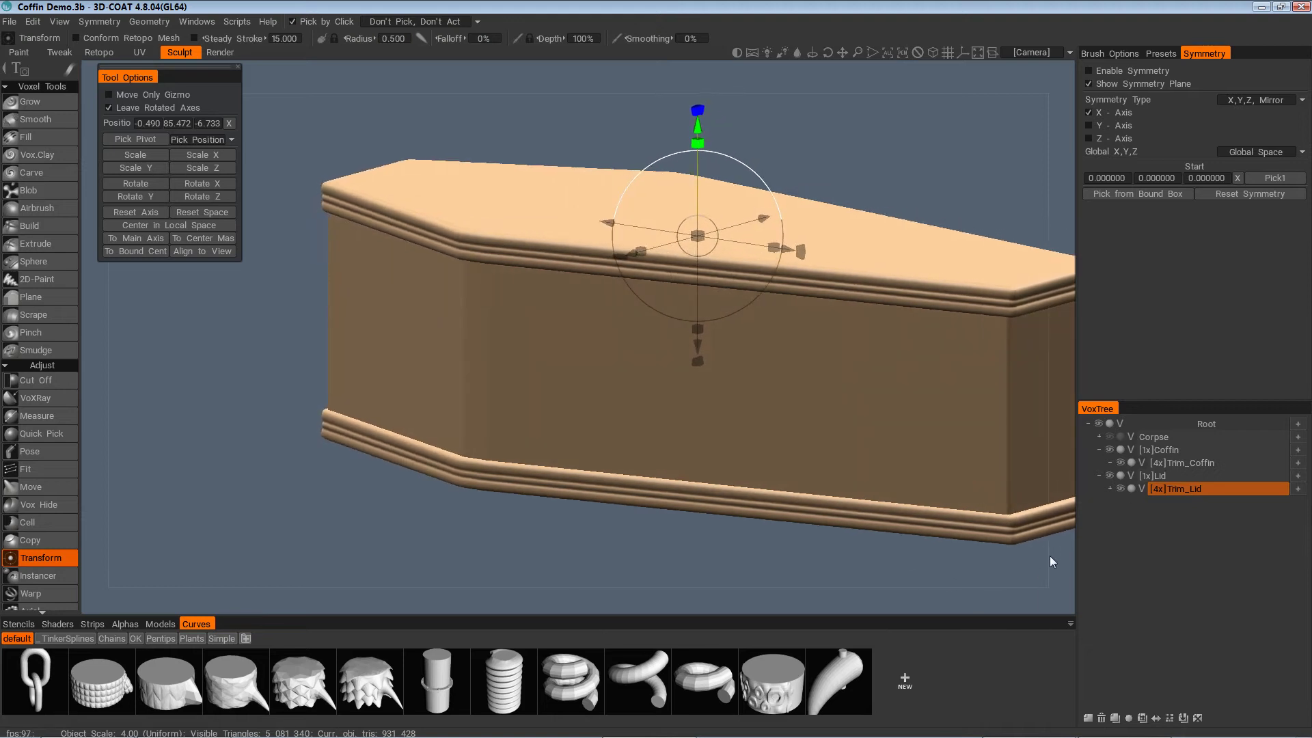
click(1113, 449)
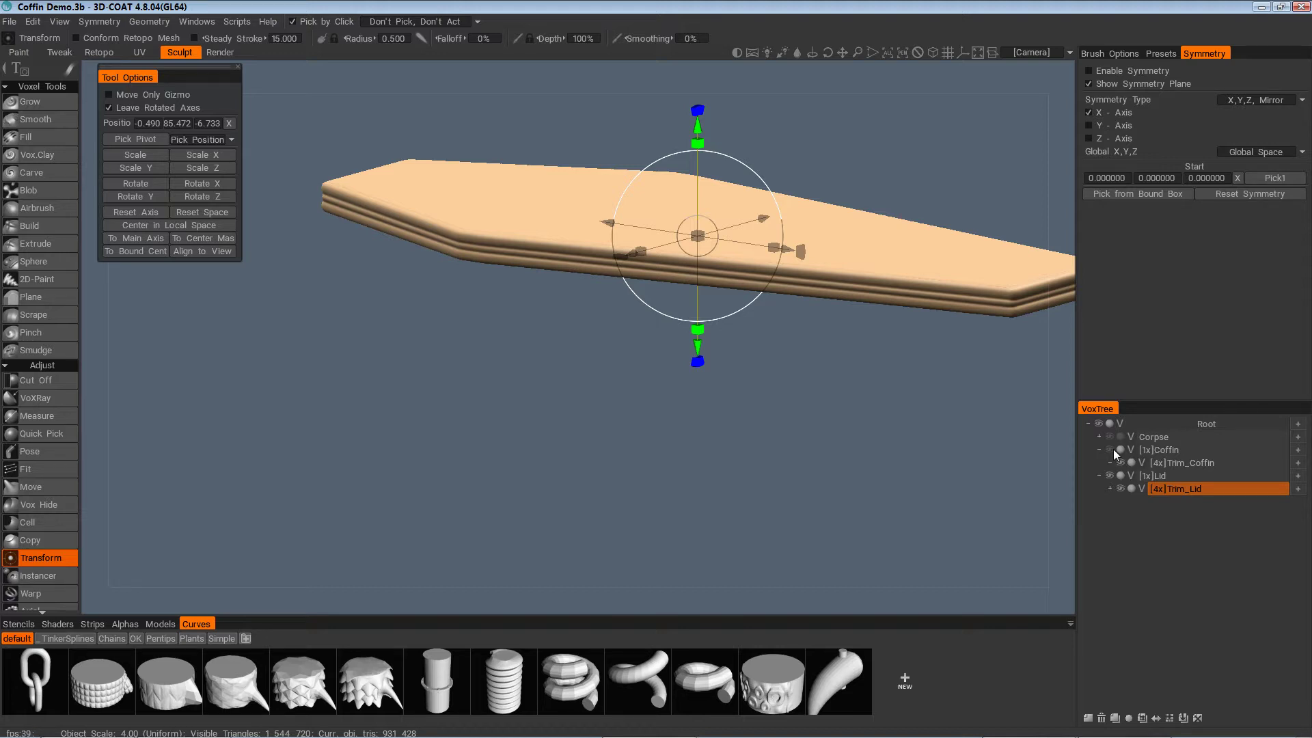
click(1110, 449)
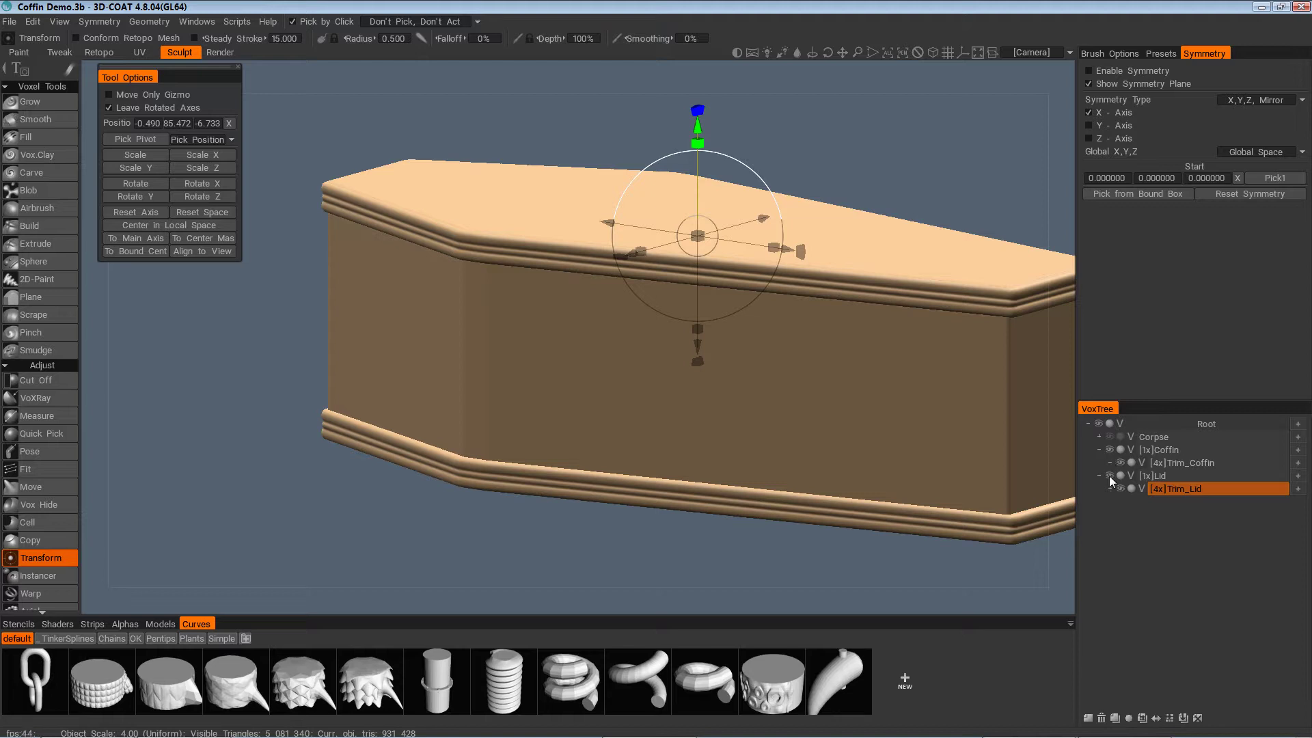
Hide the Lid to examine the Coffin with and without its base trim, restore the Lid, and inspect both trims up close
click(1109, 476)
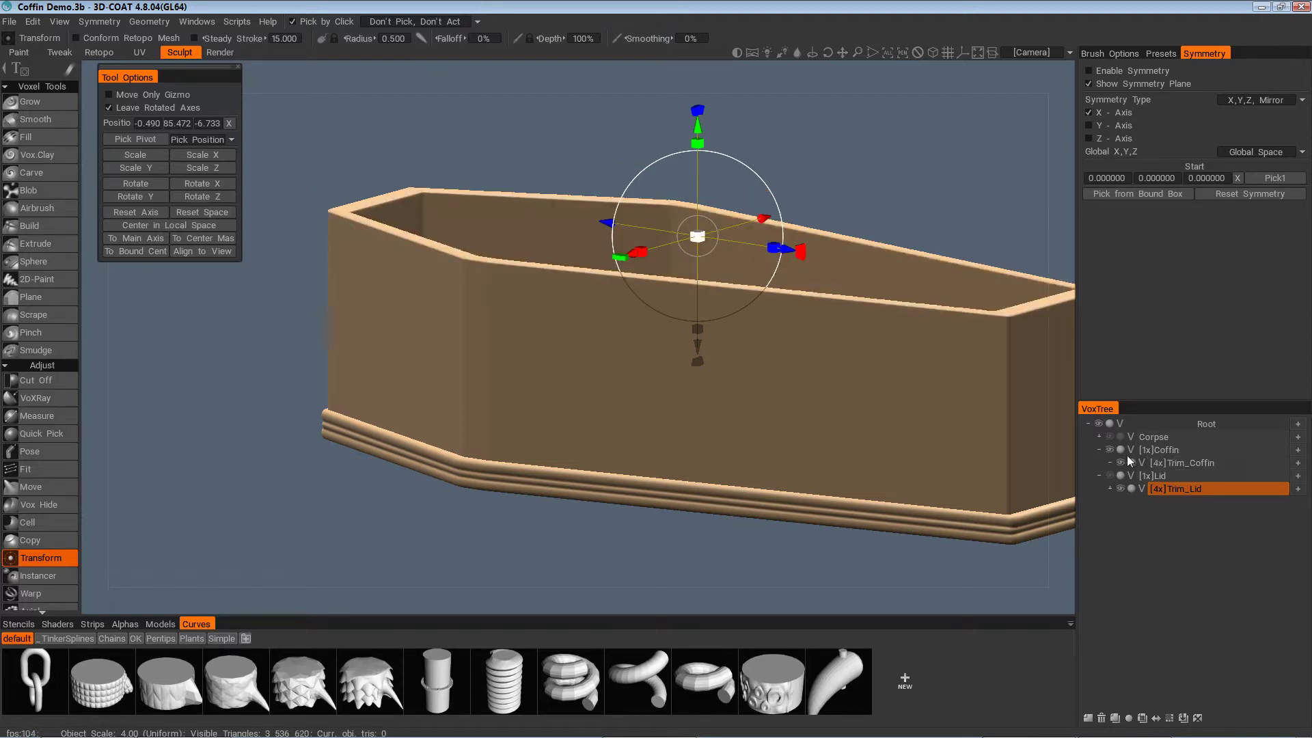
click(1125, 459)
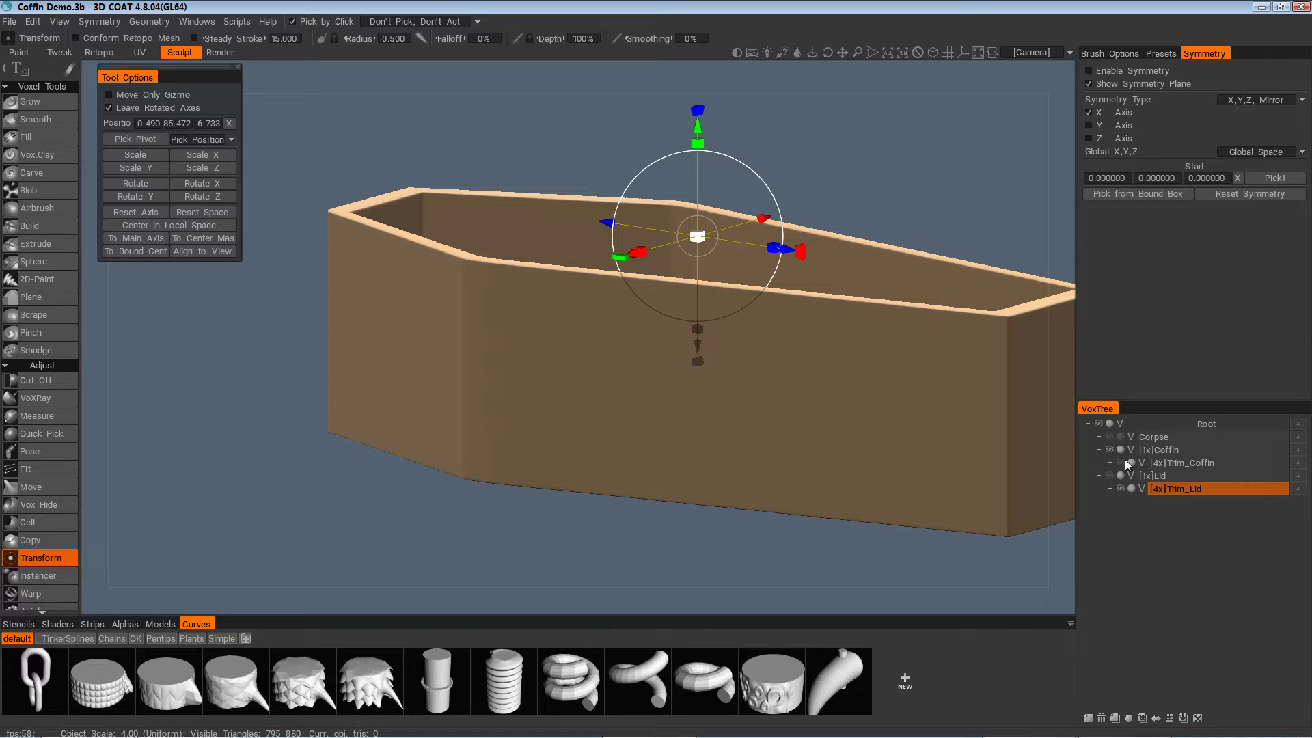
click(1125, 460)
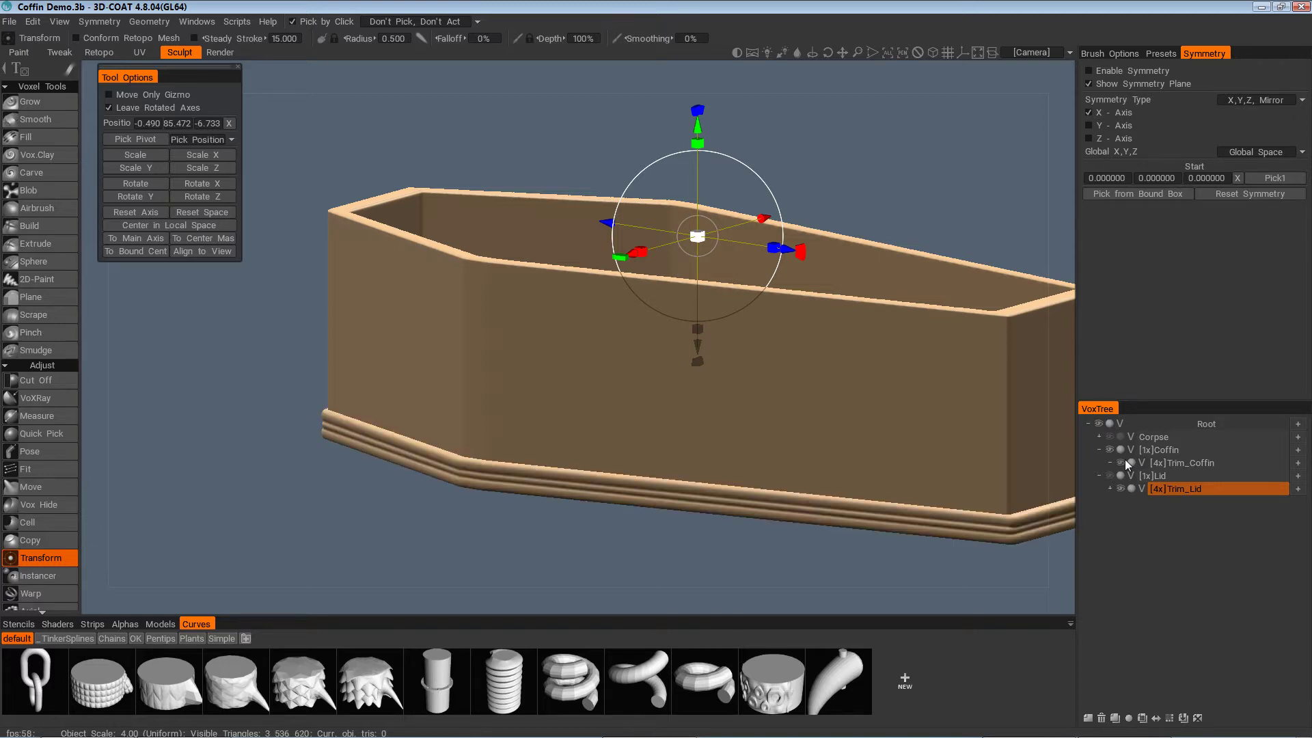
click(1204, 459)
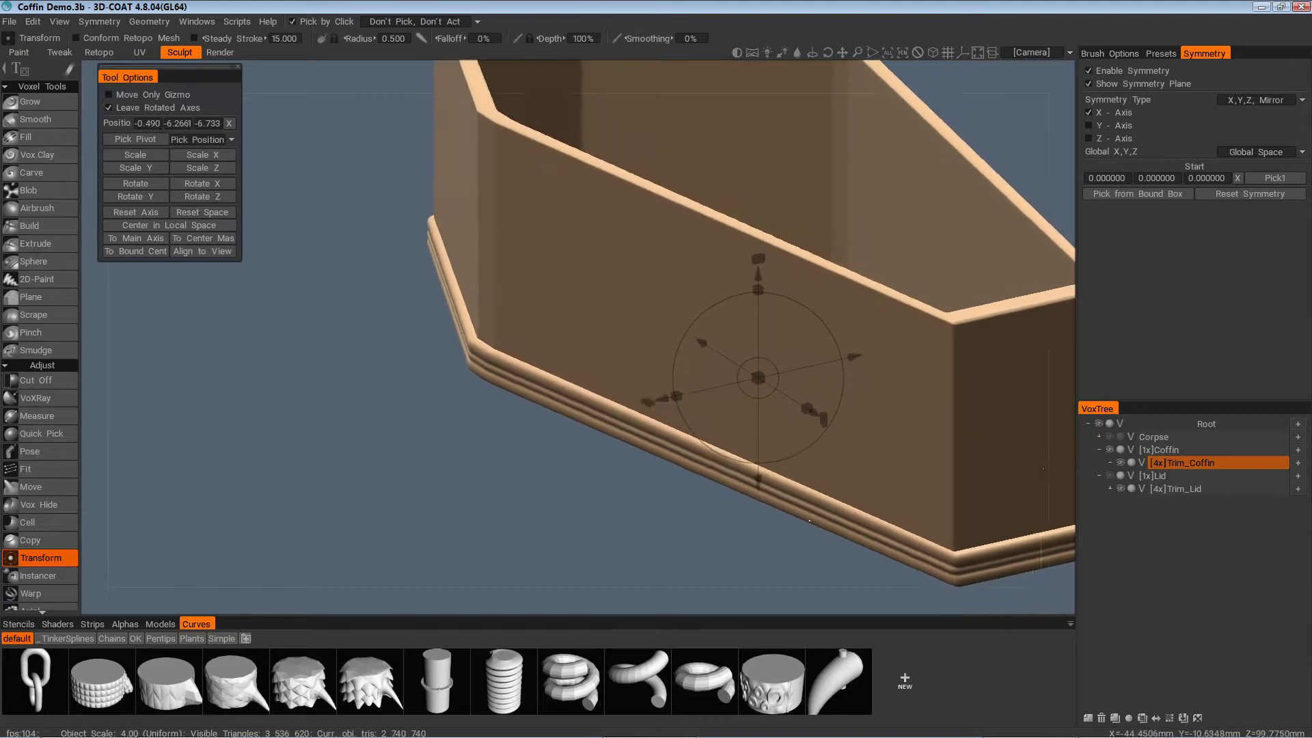
click(1199, 488)
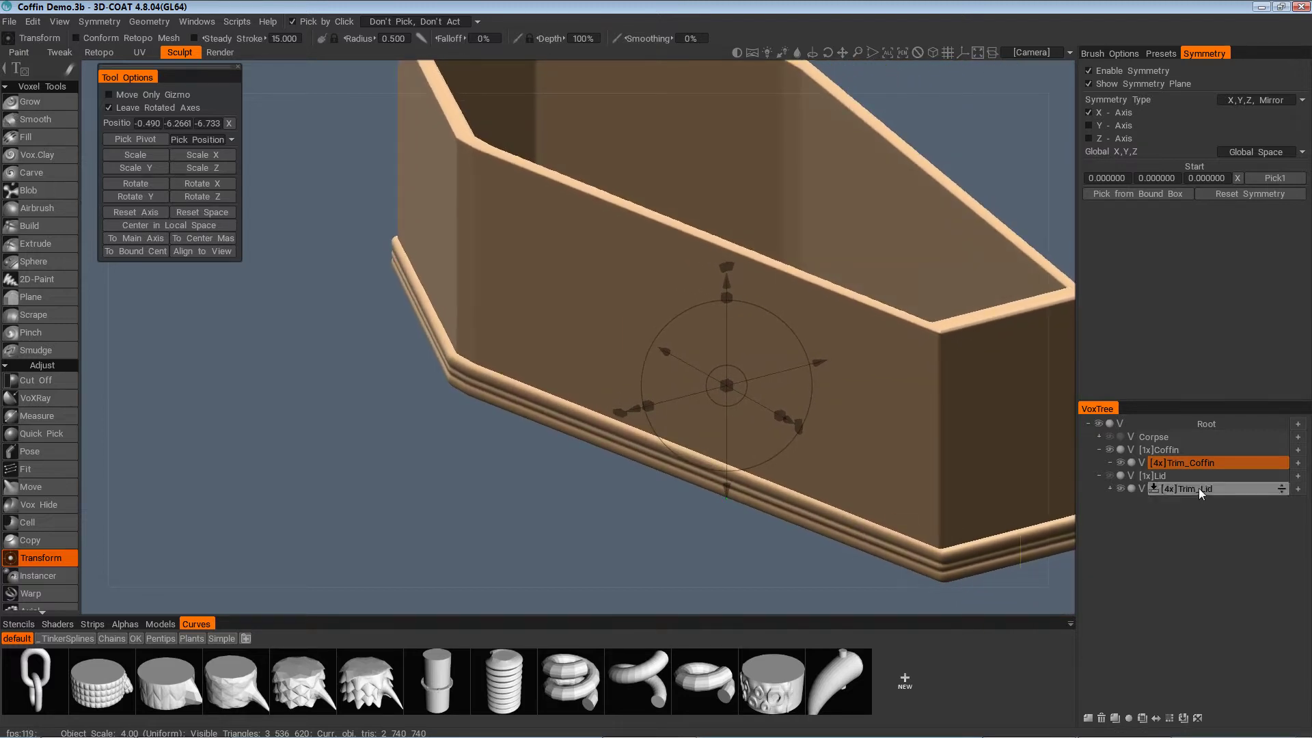
click(1110, 475)
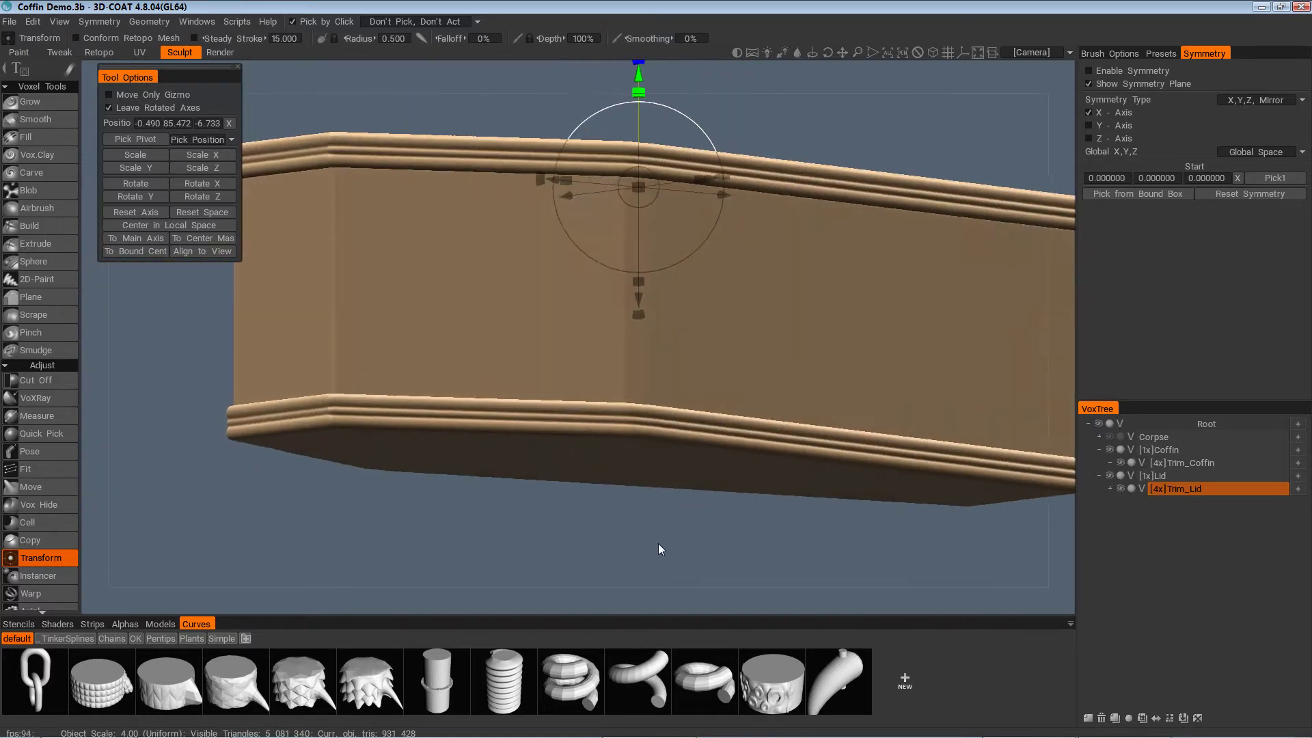
drag(658, 543, 924, 487)
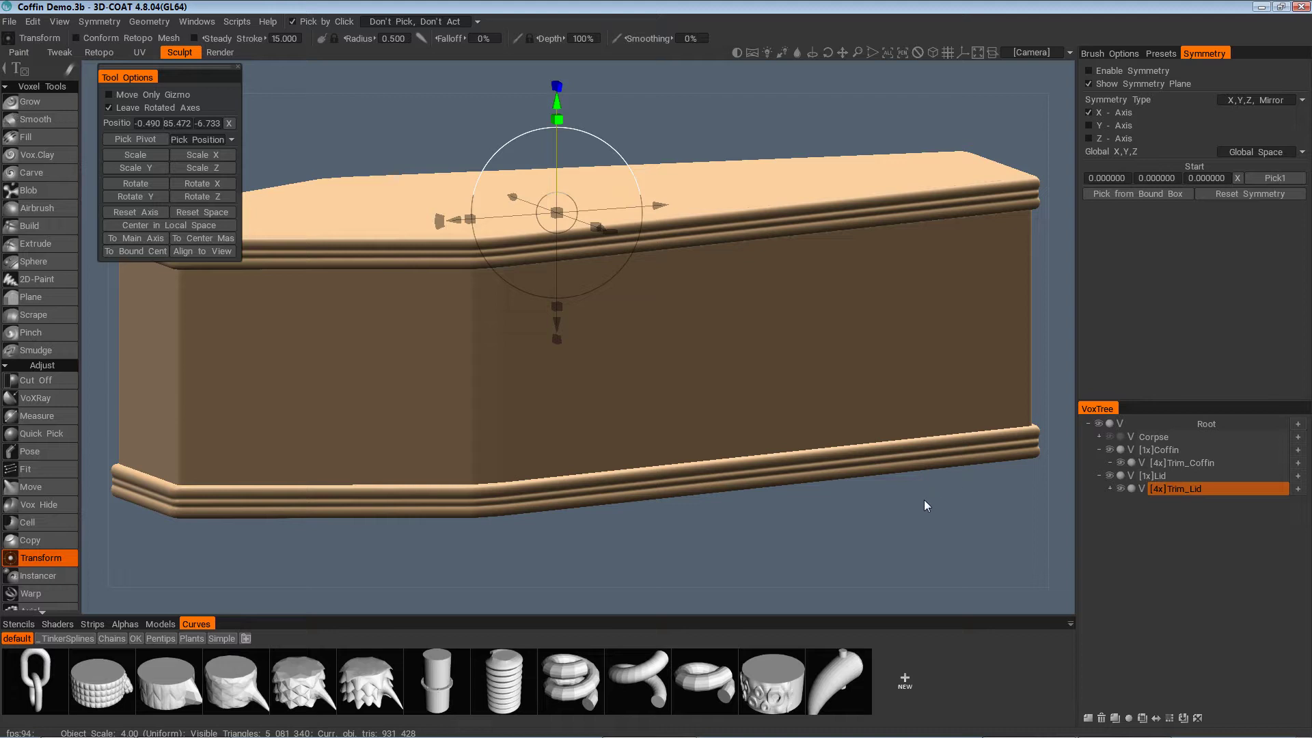
drag(949, 536, 894, 538)
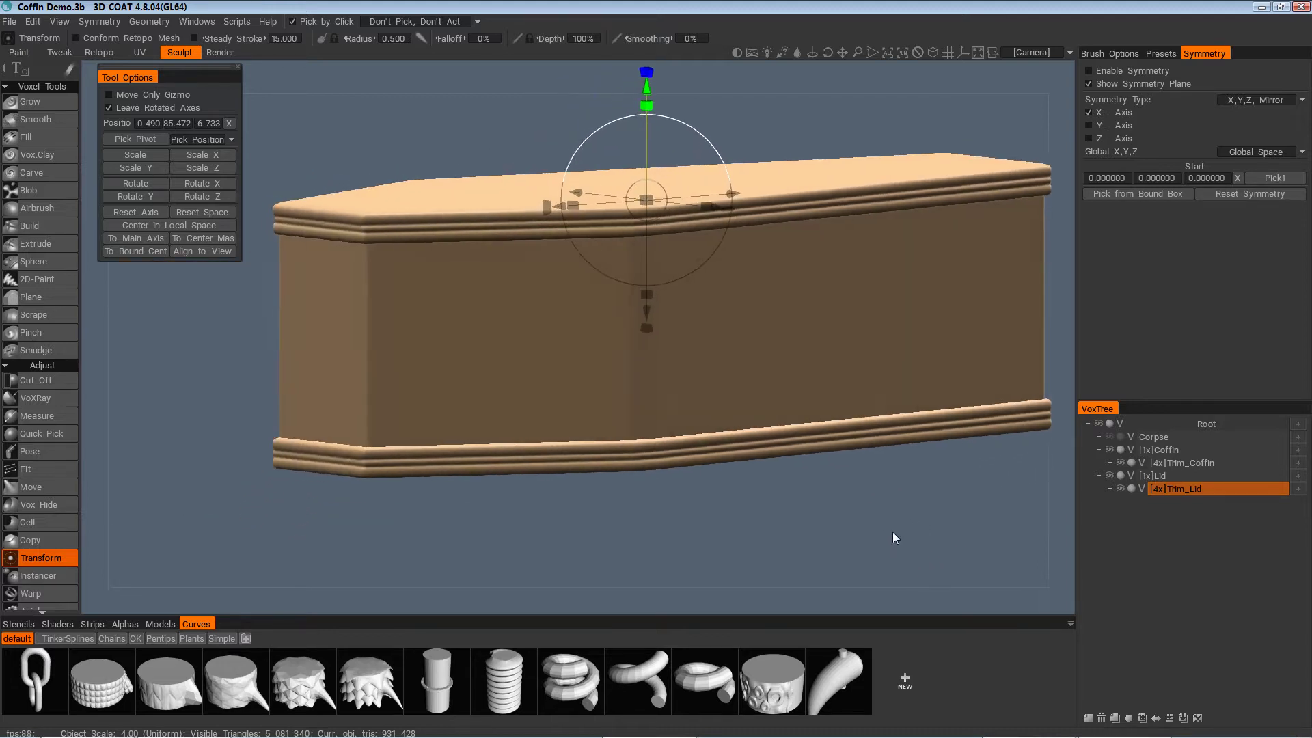
scroll(892, 531, up, 5)
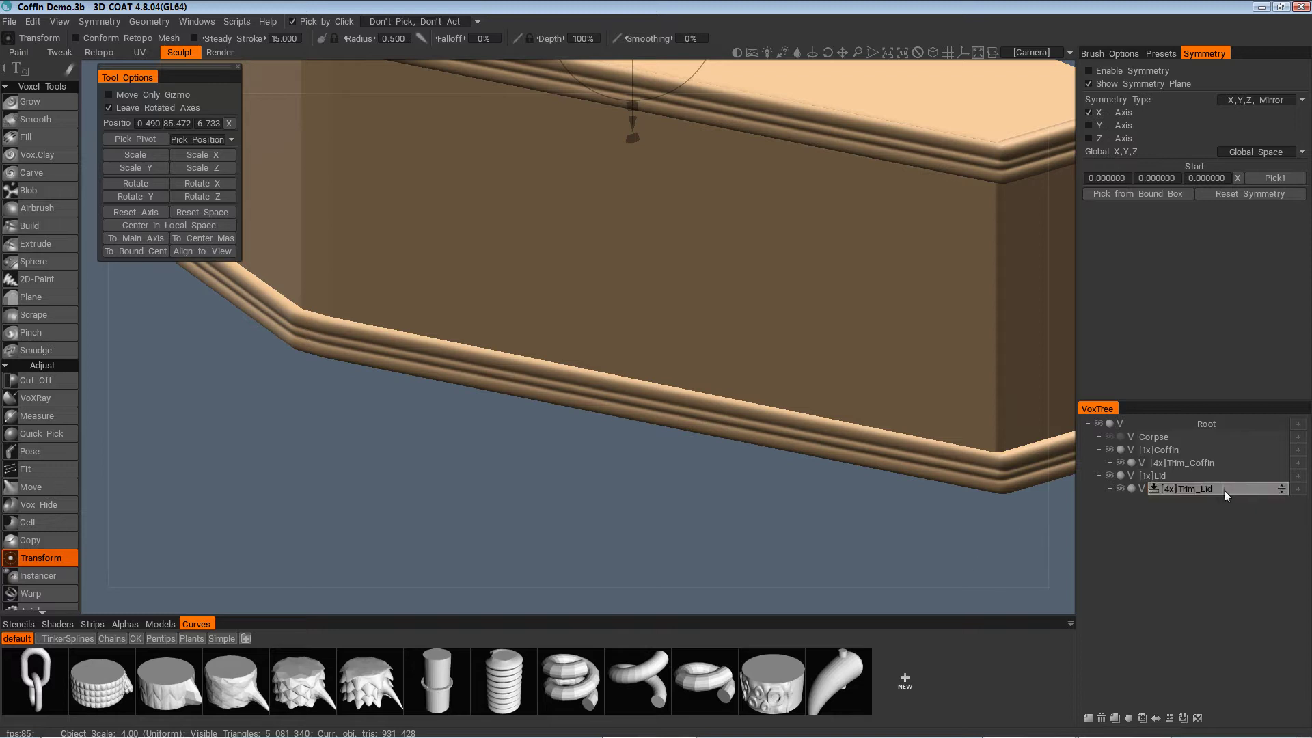
Check Trim_Lid's poly count in the Resample dialog and accept it with the settings unchanged
click(1209, 489)
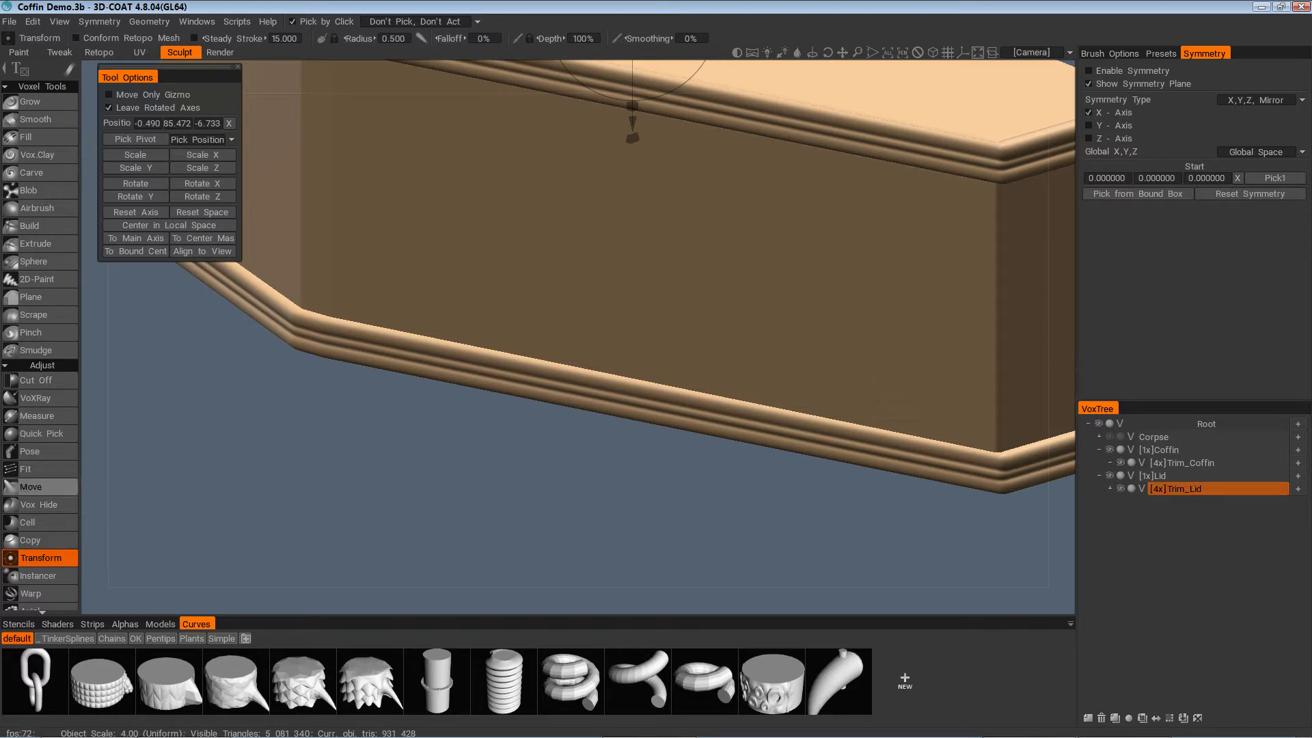
scroll(55, 470, down, 10)
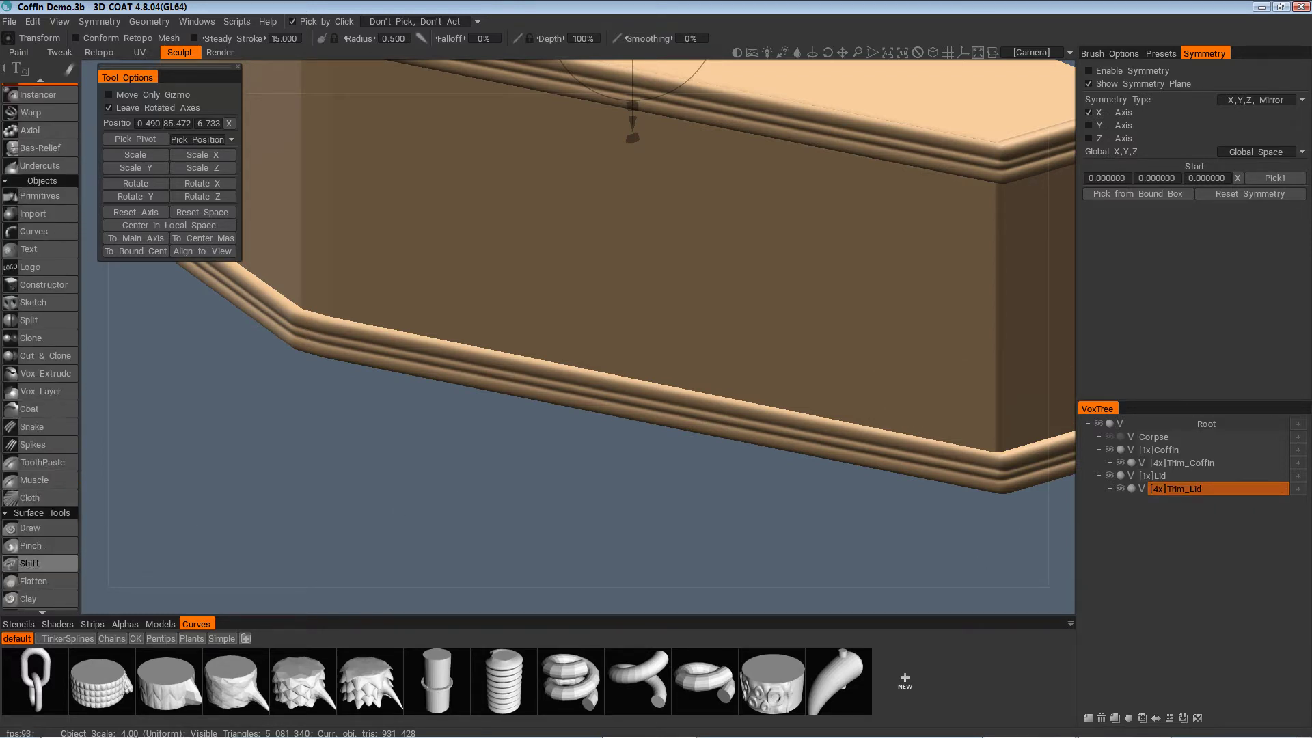
scroll(51, 408, down, 5)
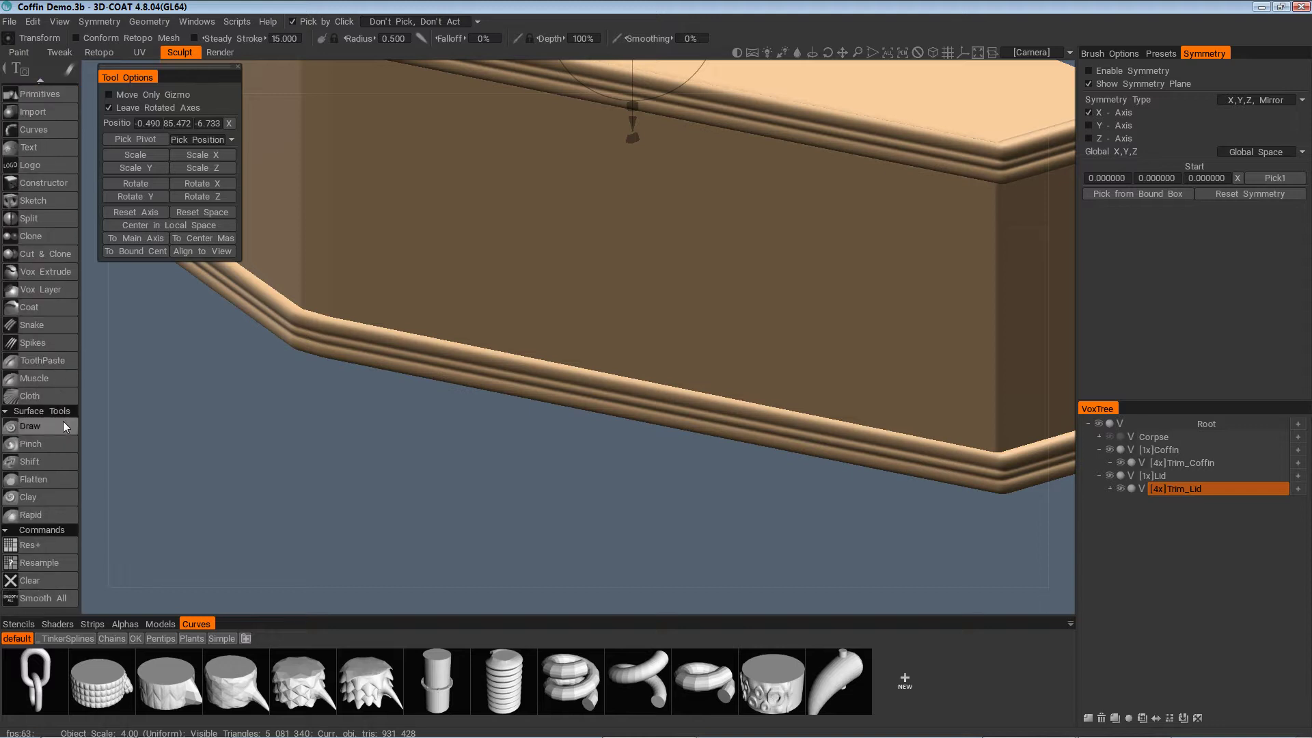
click(41, 562)
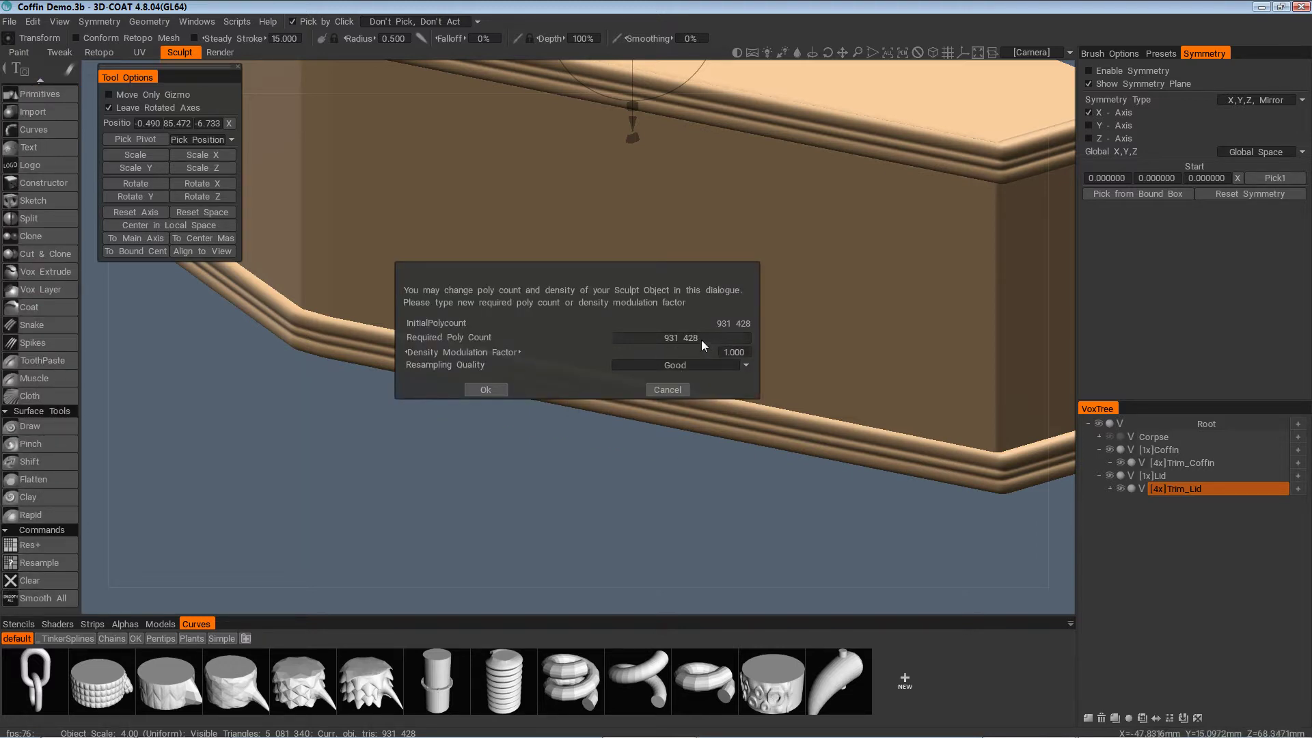
click(482, 390)
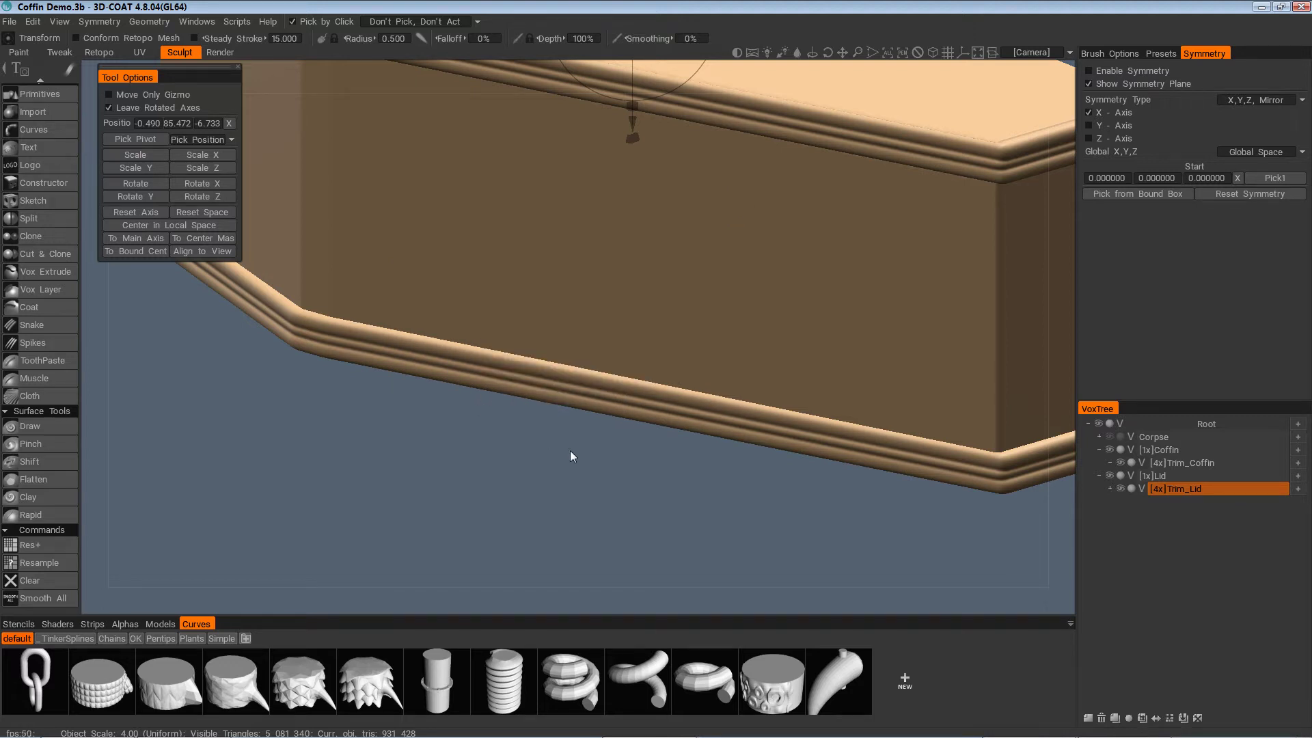
Undo back to before the lid trim's subtraction to compare Trim_Lid's density, and redo the changes
drag(570, 450, 619, 497)
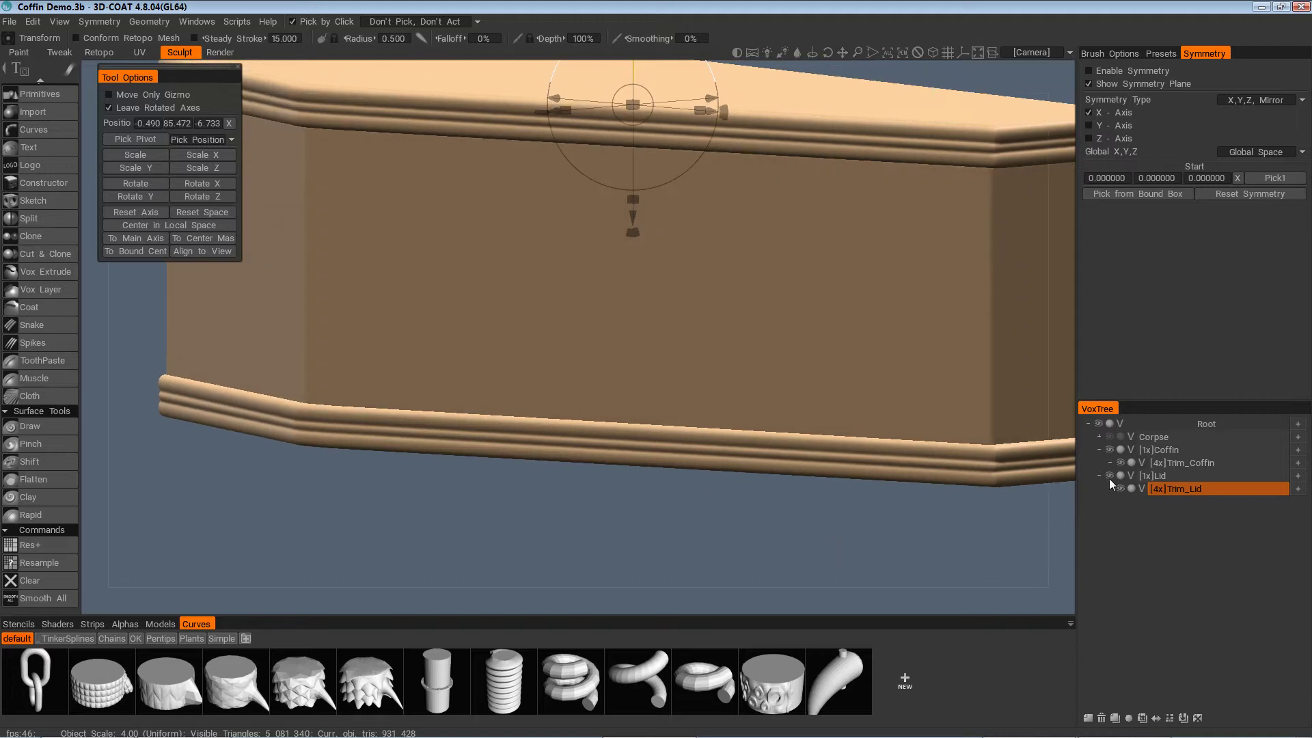
click(1183, 462)
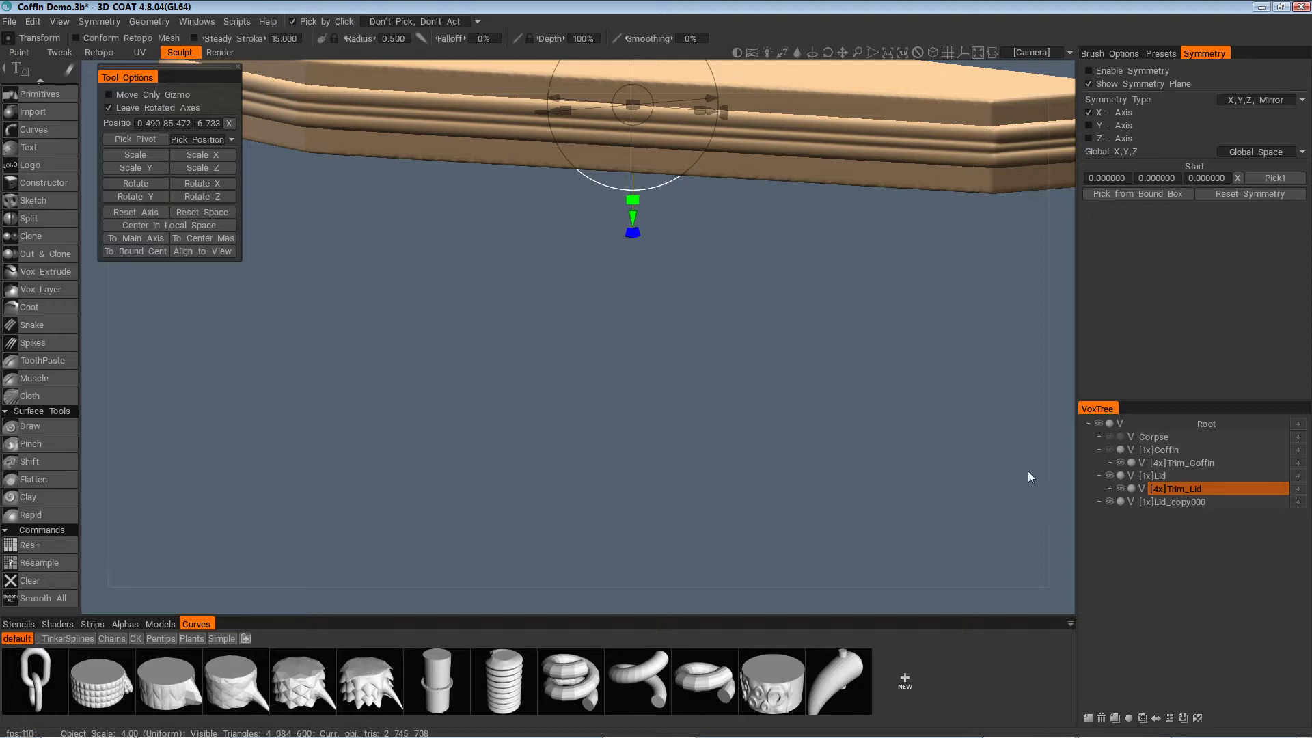
drag(1027, 470, 929, 514)
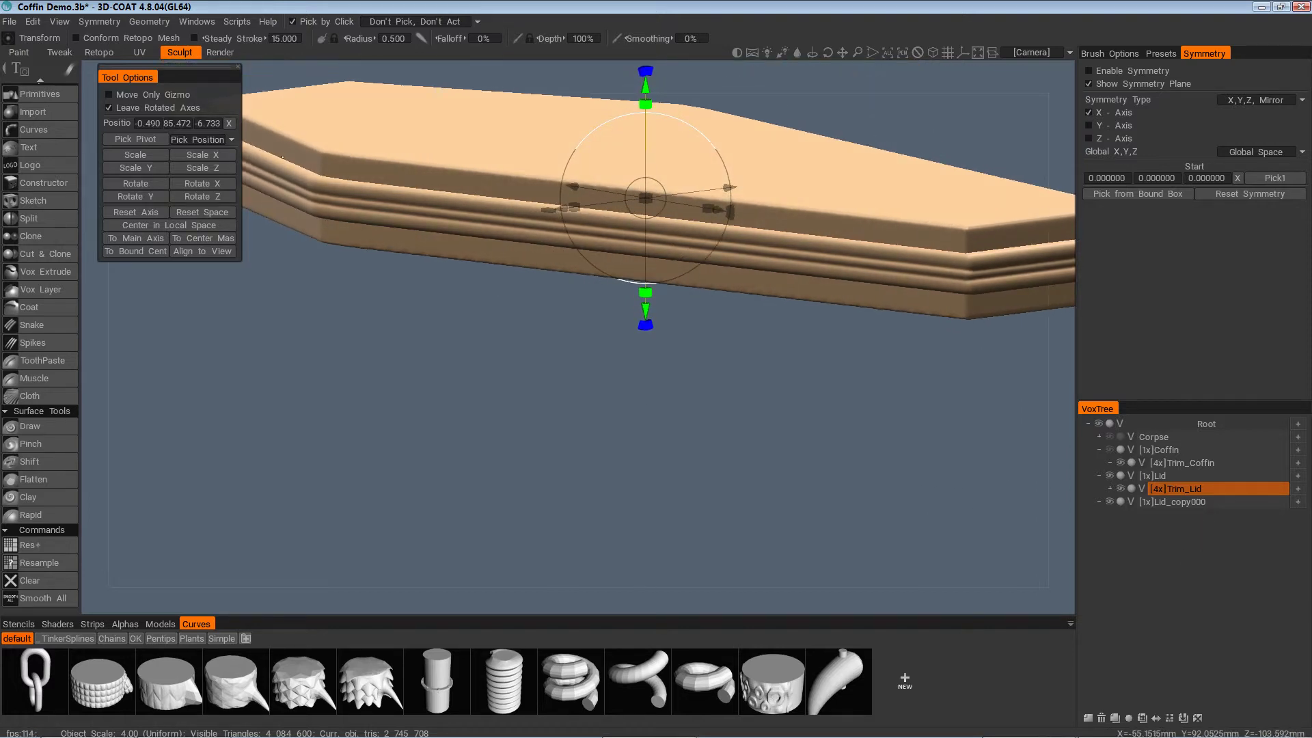
click(39, 23)
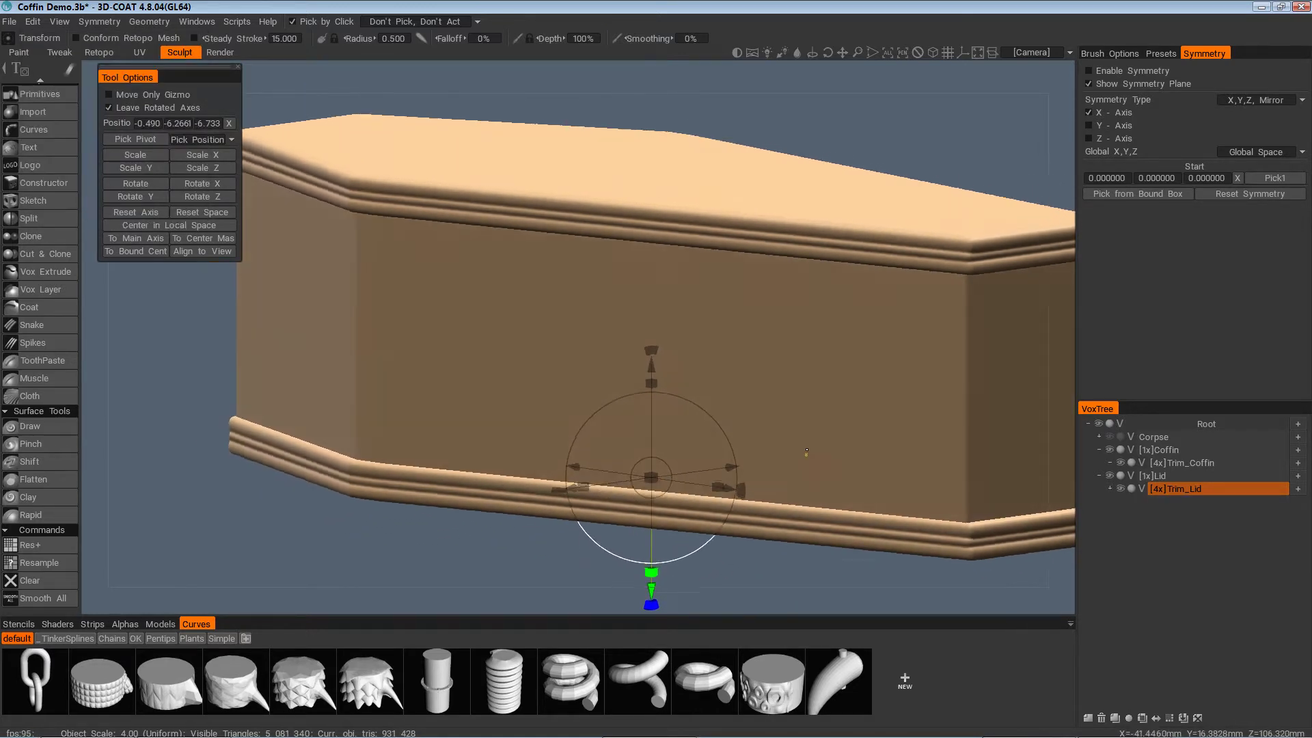
Resample Trim_Coffin to a required poly count of 1,000,000 at Good quality
click(1241, 466)
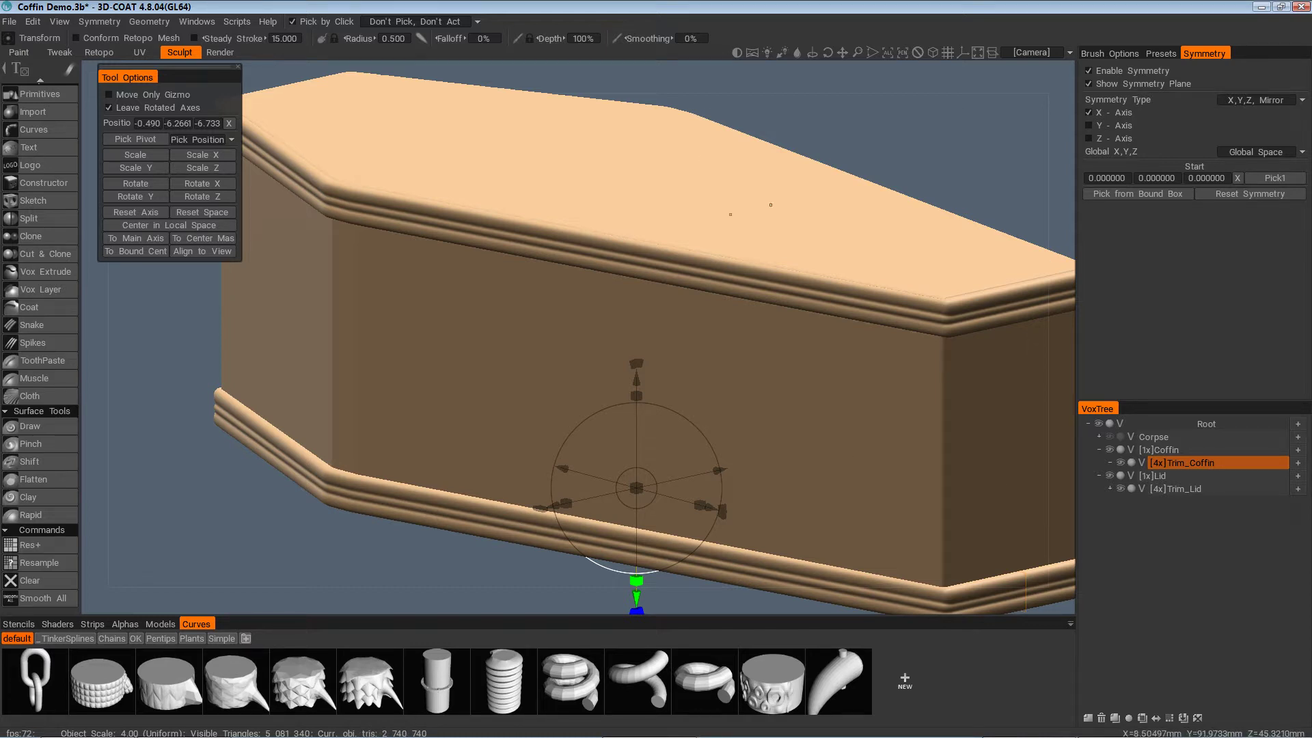
alt+right_drag(710, 441, 683, 410)
alt+drag(683, 410, 724, 458)
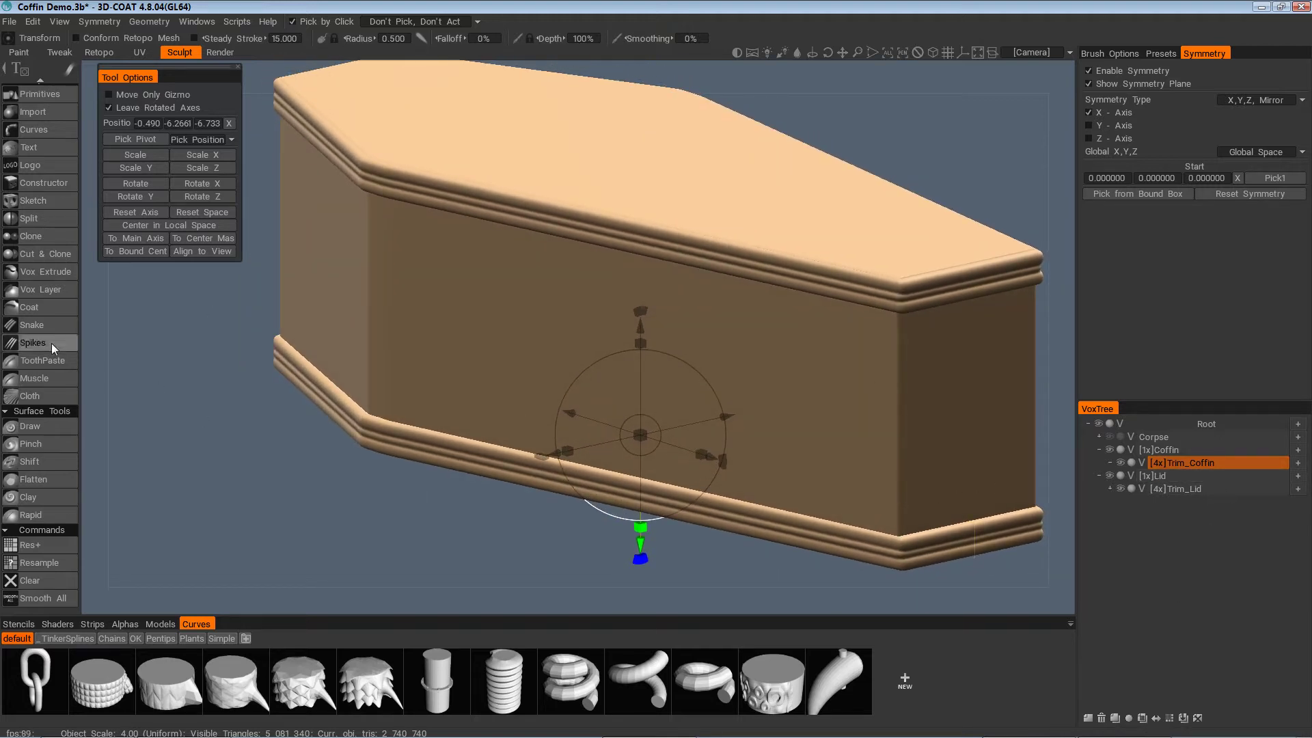
click(47, 563)
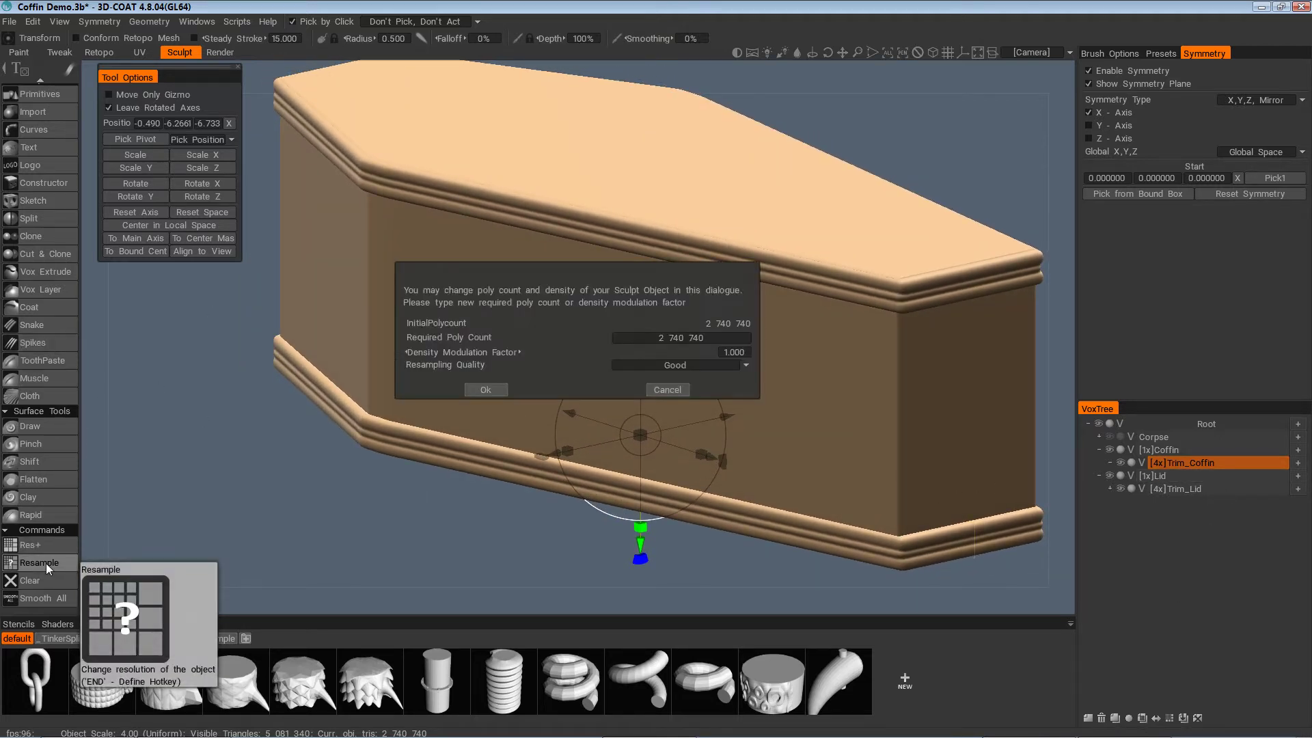
click(657, 338)
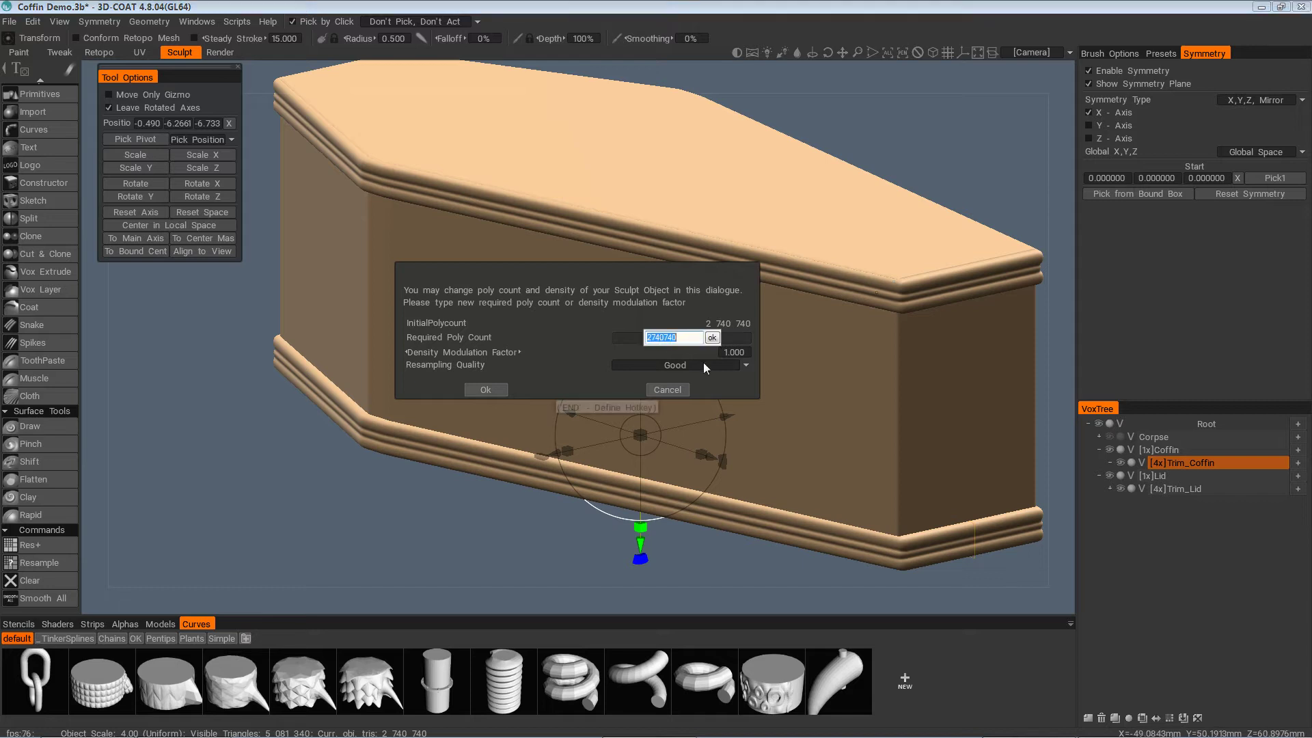
text(1)
text(00000)
key(Return)
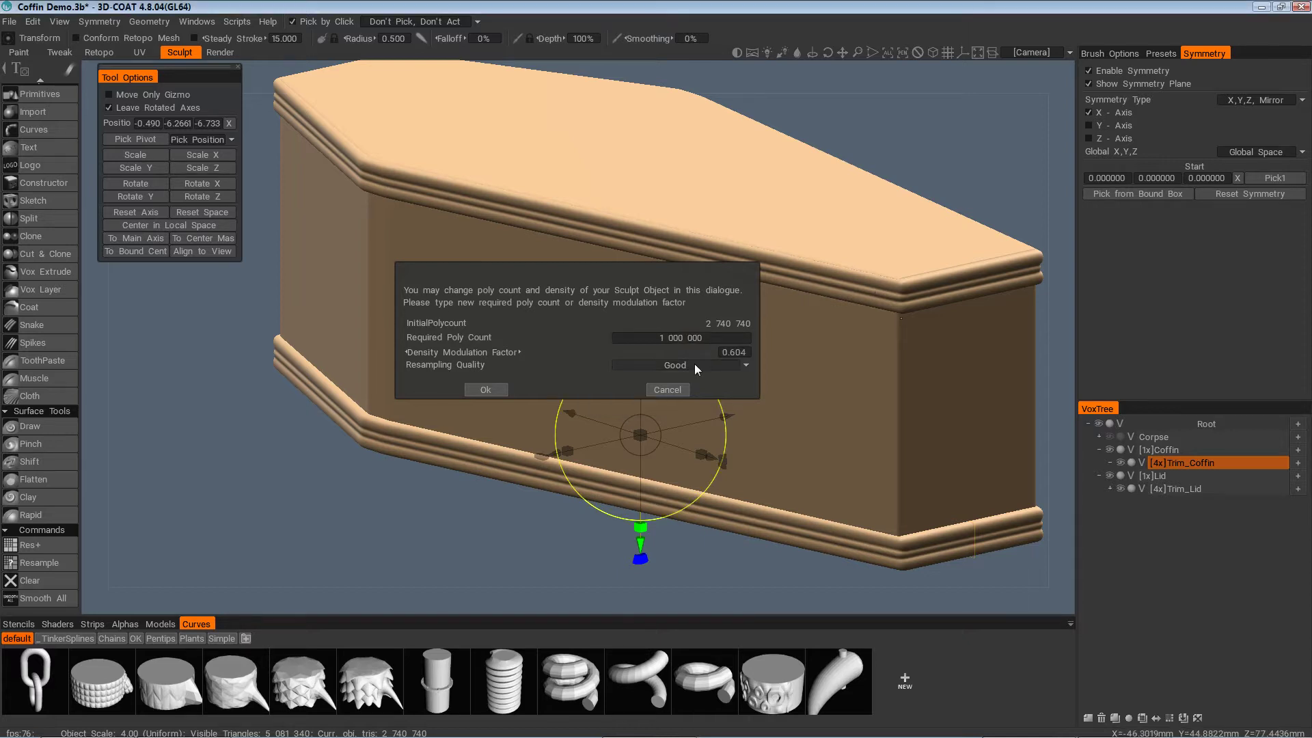
click(481, 391)
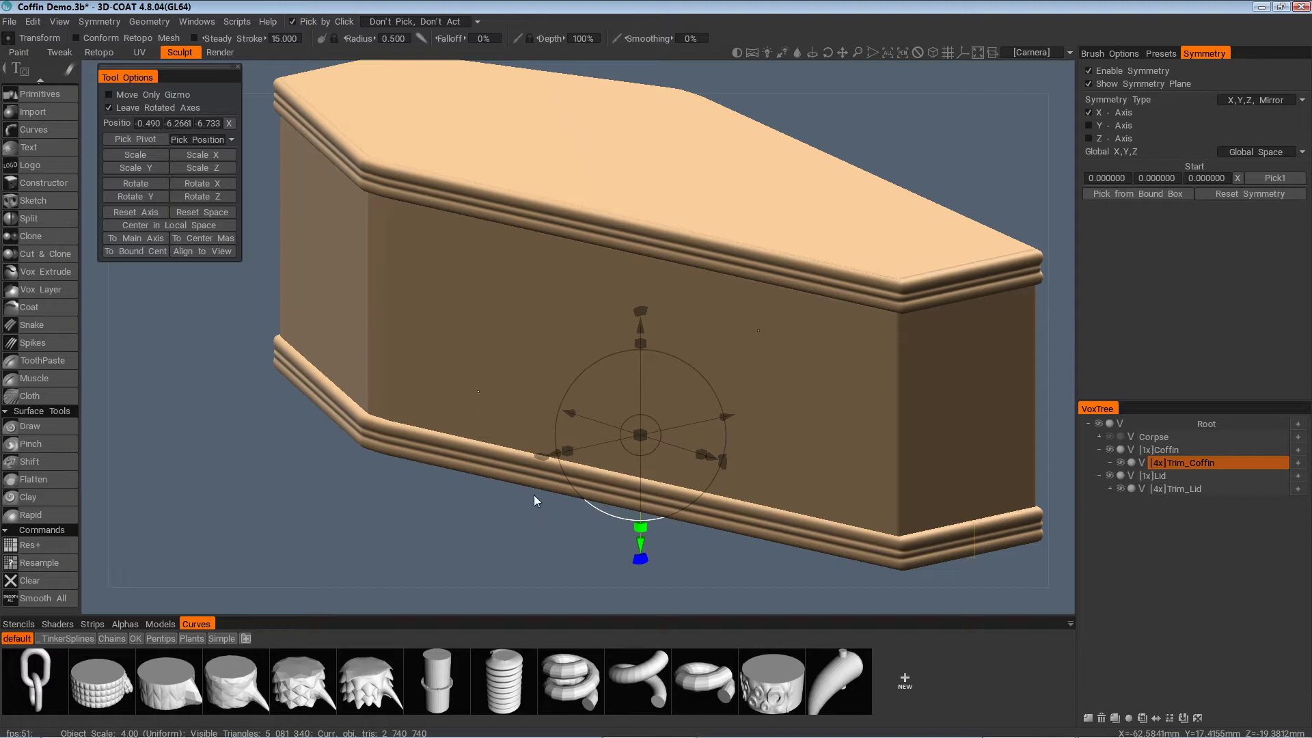
Inspect the resampled base trim up close and compare it with the trims in the coffin reference photo
alt+drag(656, 547, 459, 485)
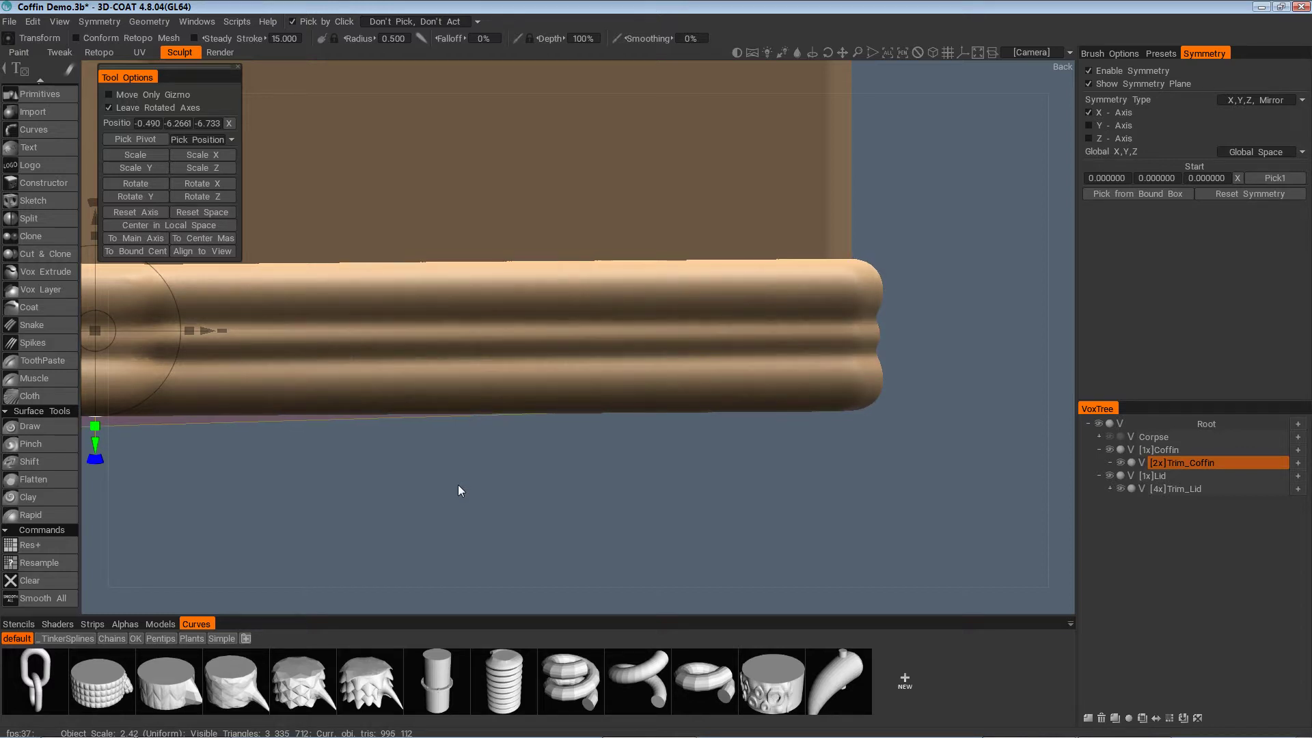
key(ctrl+z)
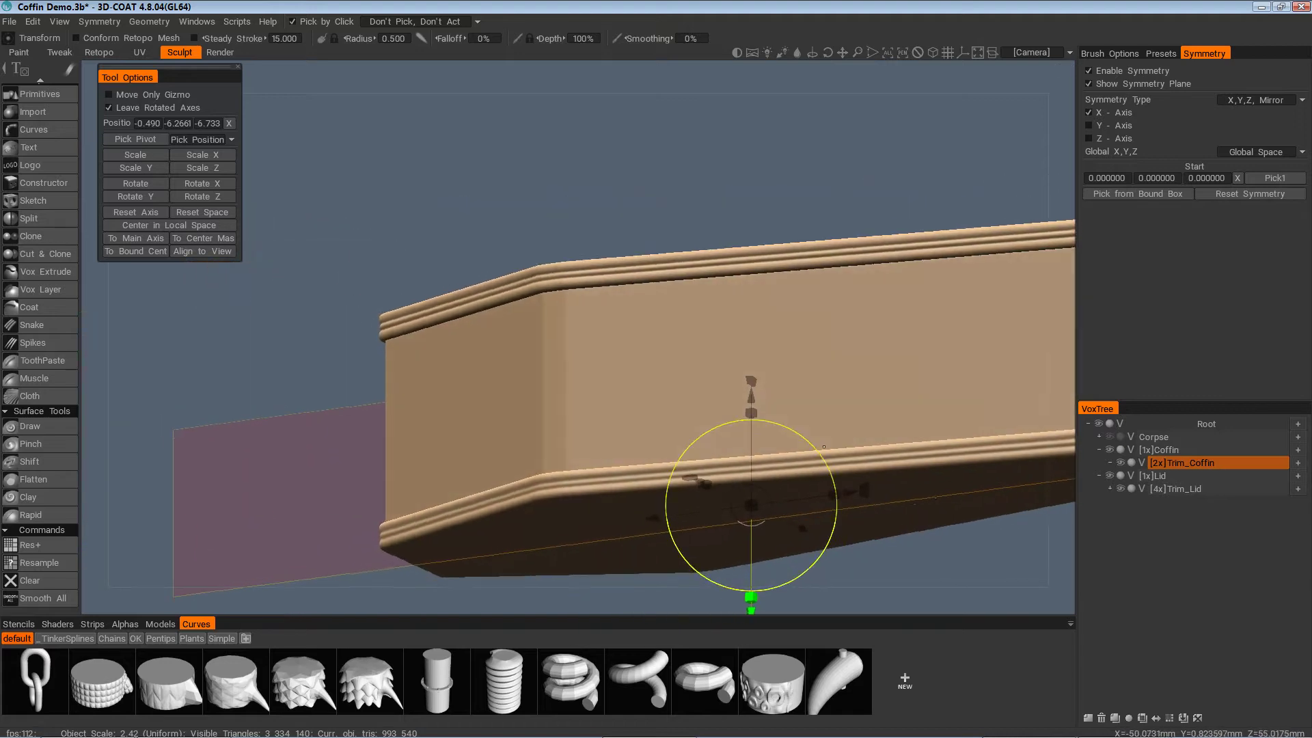
click(1149, 723)
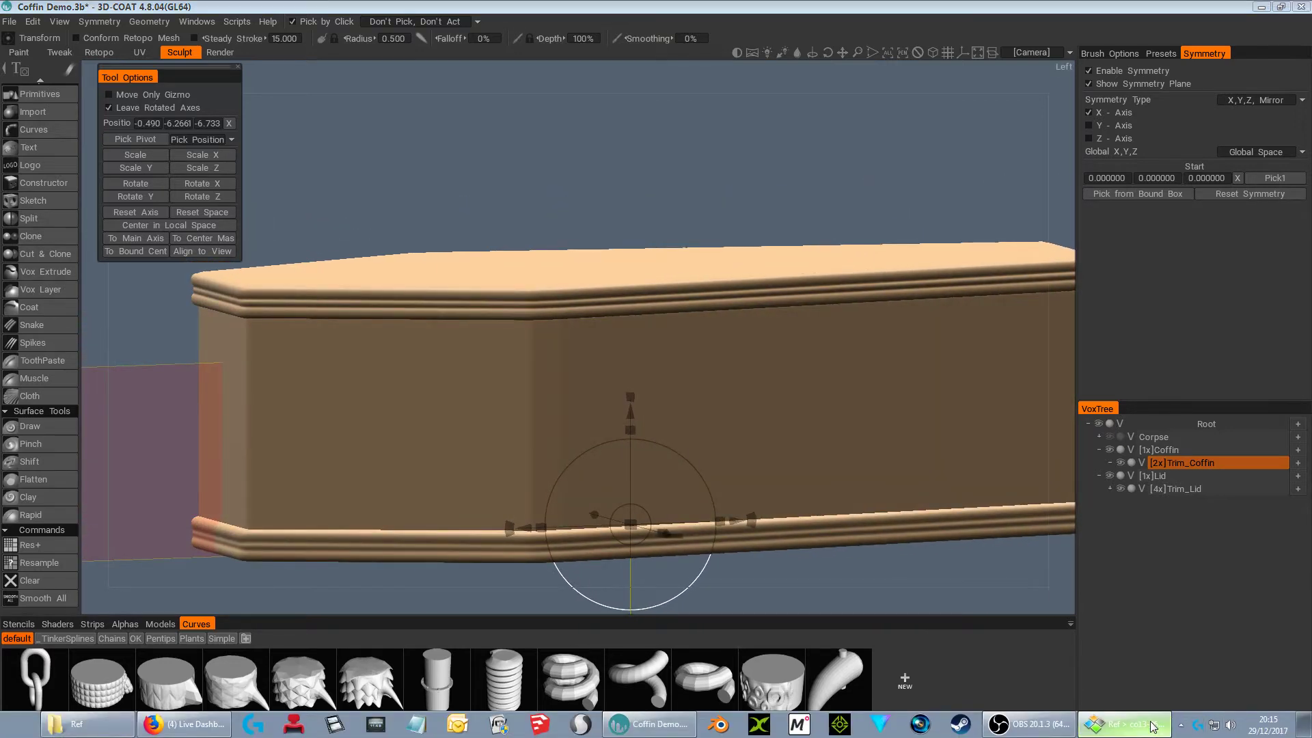
scroll(666, 504, down, 2)
scroll(667, 504, down, 2)
drag(950, 507, 916, 519)
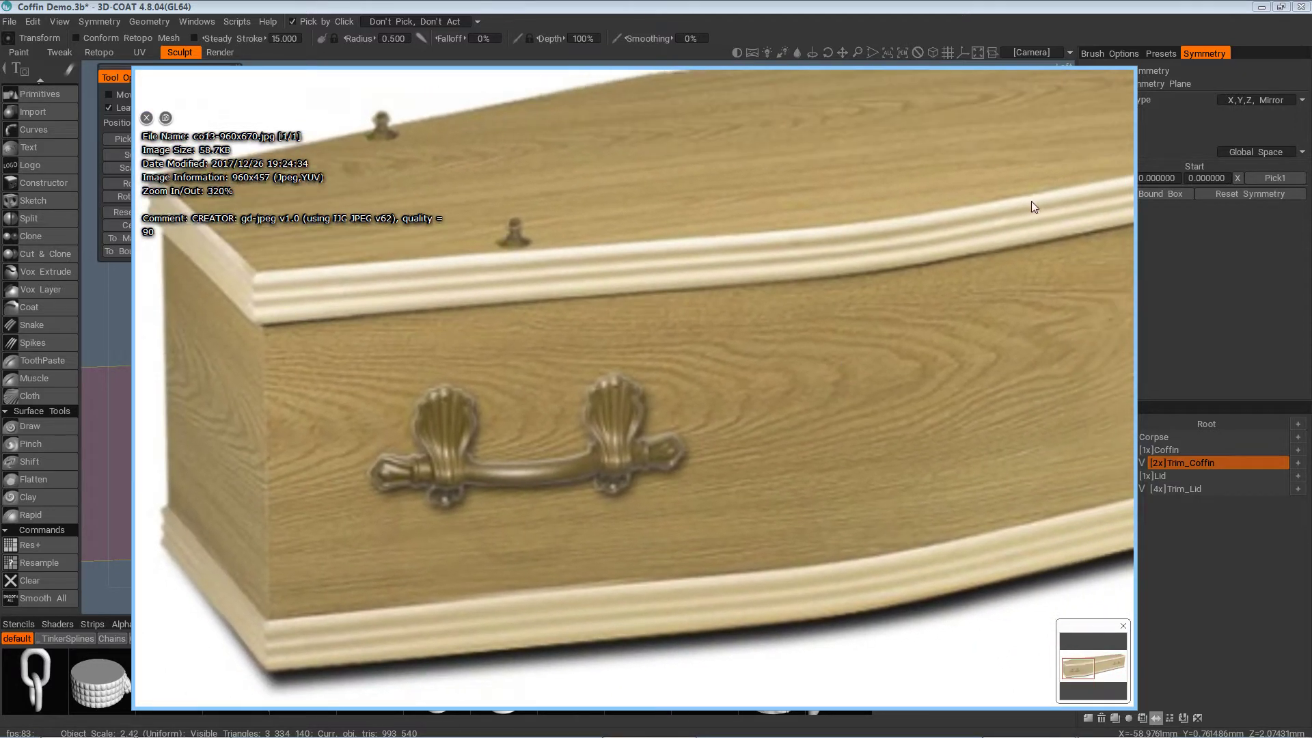
click(1070, 74)
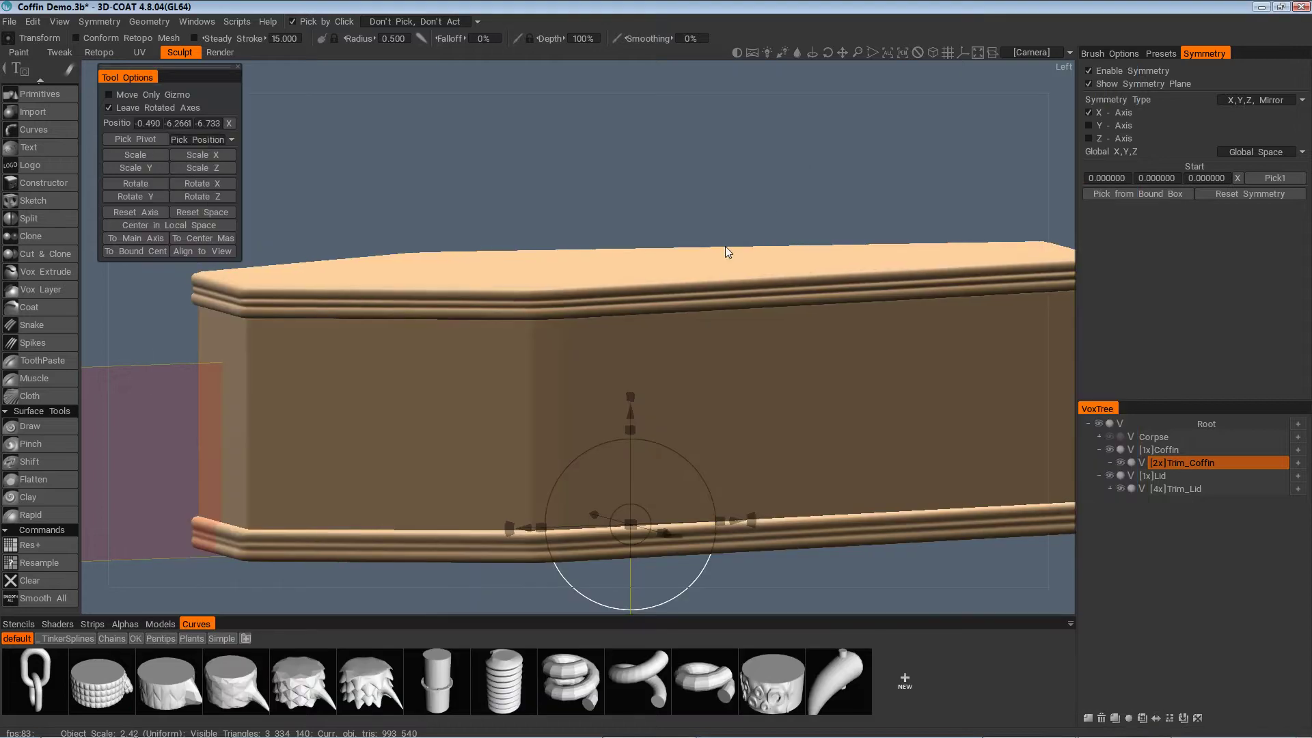
Examine the assembled coffin and both trims from several angles
alt+drag(727, 252, 717, 383)
scroll(668, 250, down, 3)
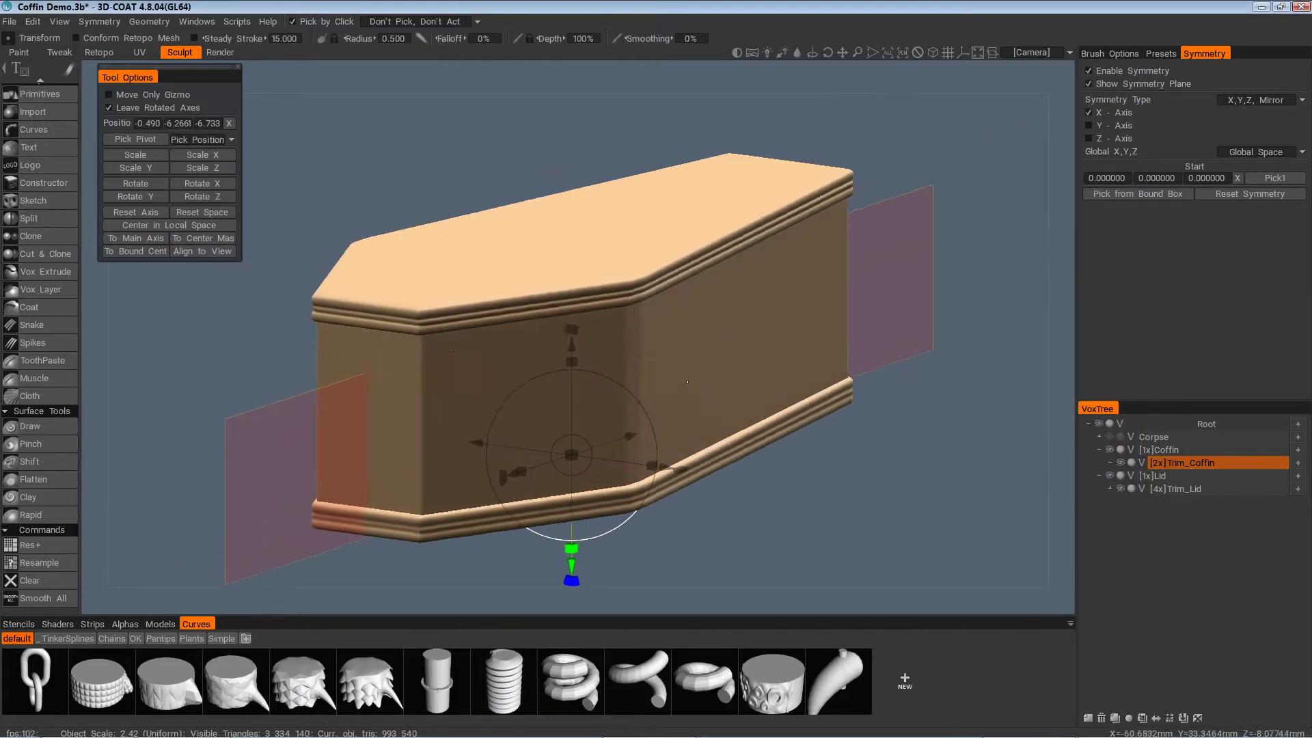
scroll(684, 410, up, 3)
alt+drag(666, 417, 779, 516)
alt+drag(554, 566, 472, 593)
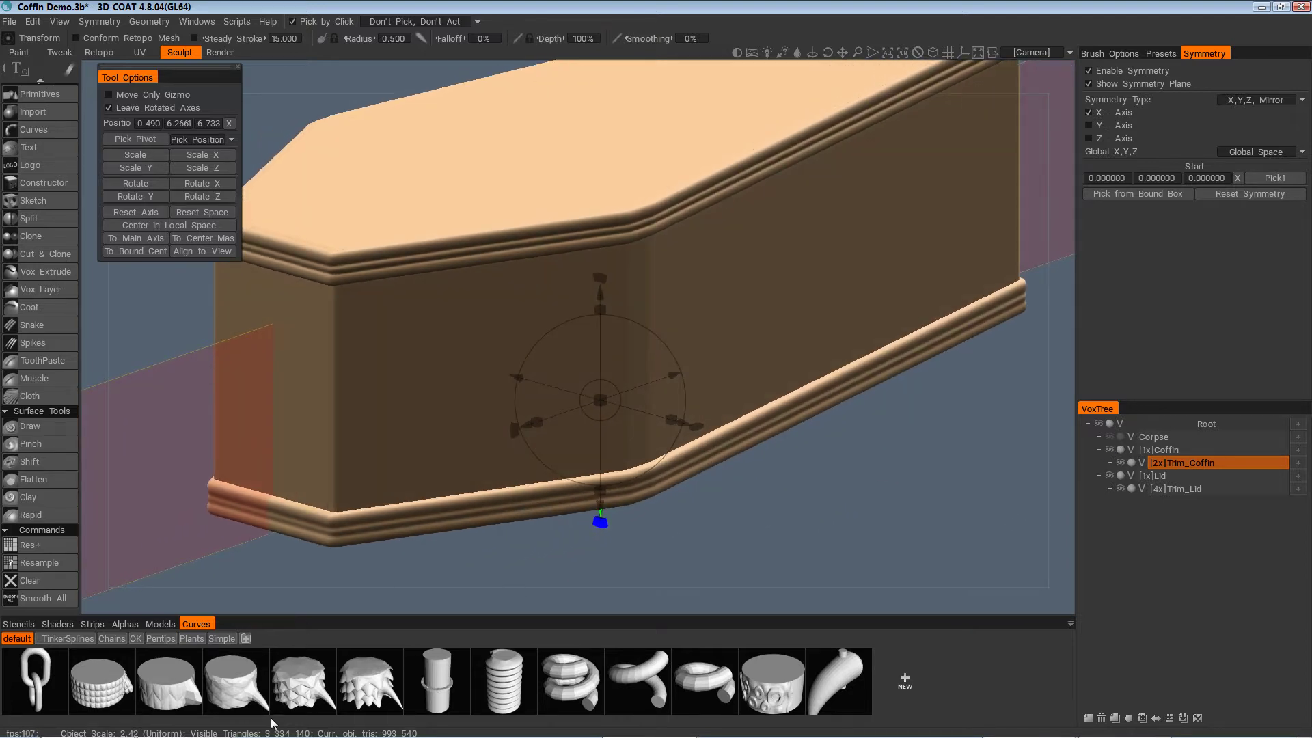
alt+drag(271, 719, 650, 543)
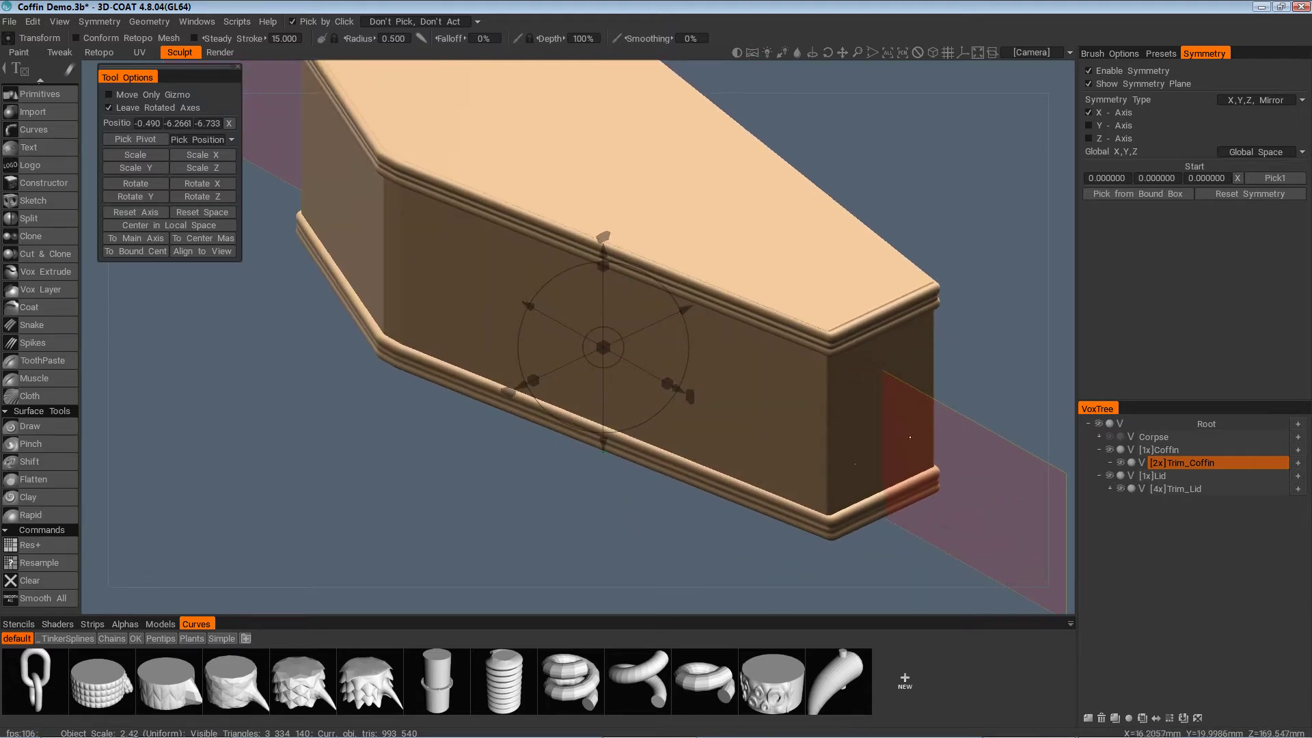
Add a new empty layer under Root and hide the Coffin and the Lid
click(1298, 425)
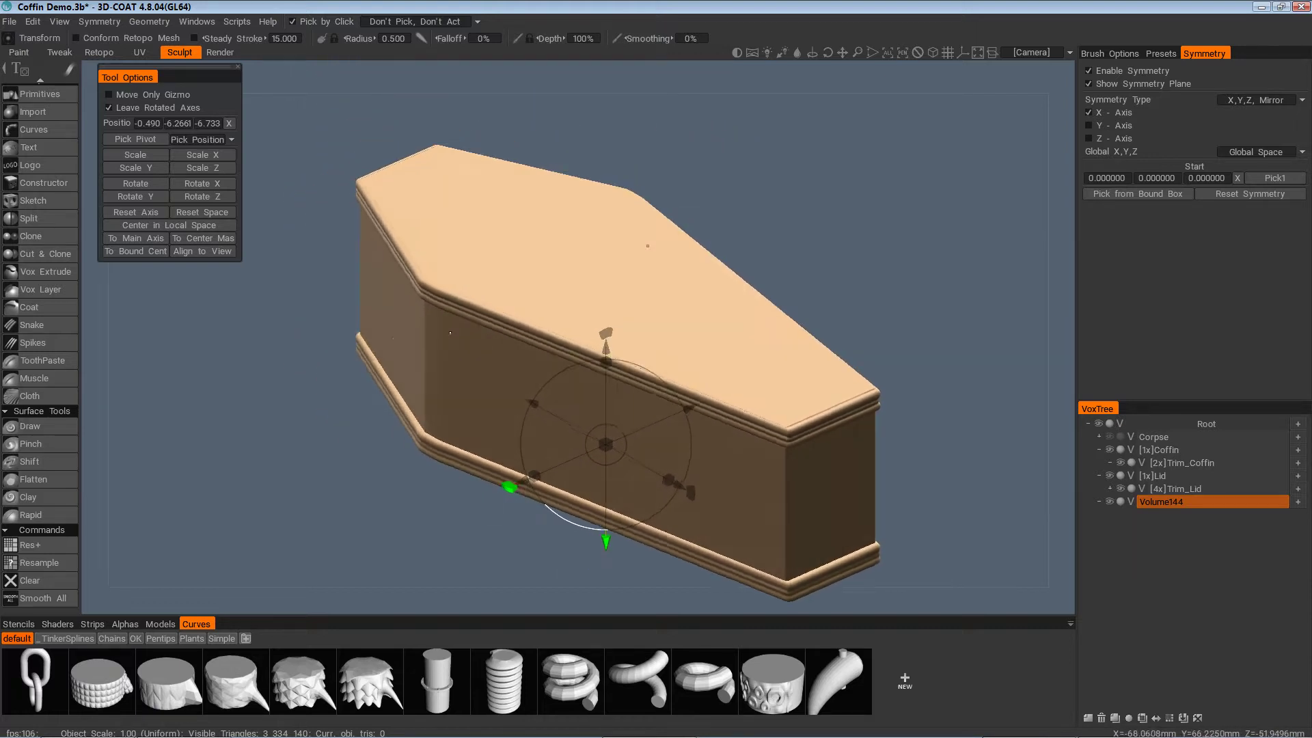
click(1110, 449)
click(1108, 477)
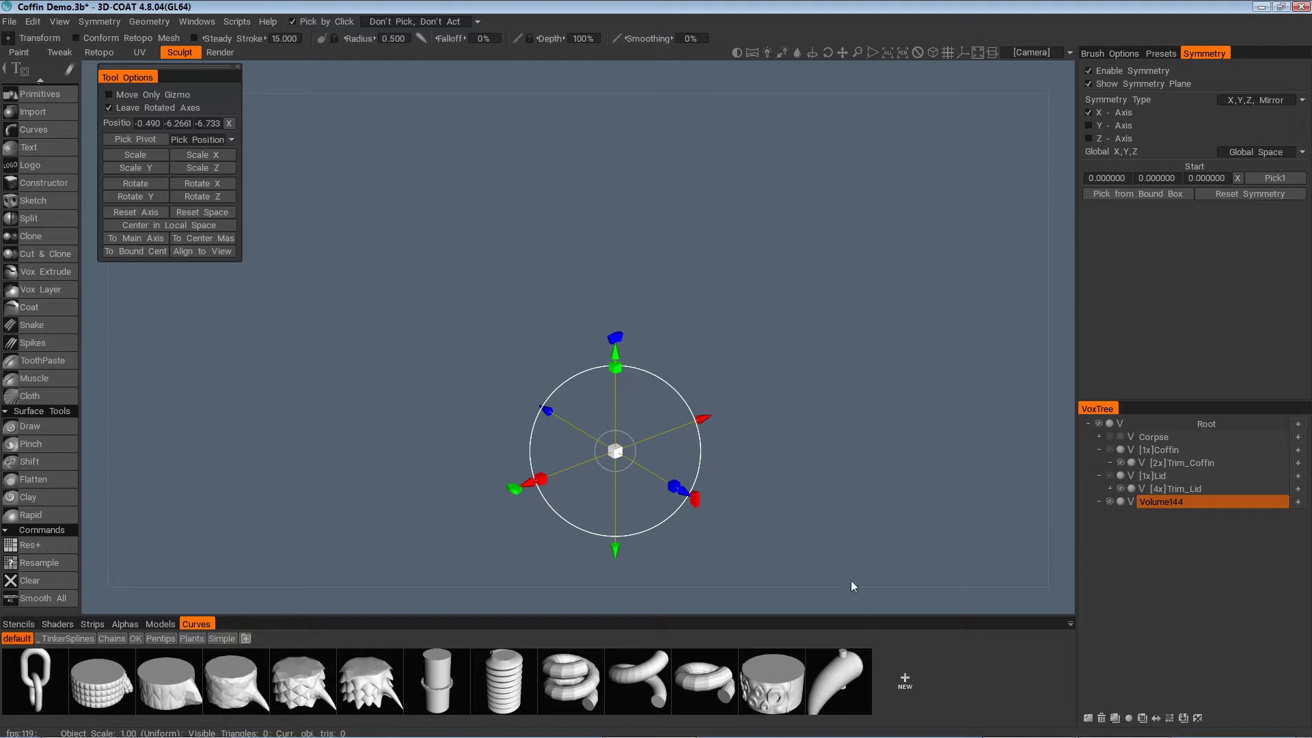
Show the ground grid and raise the new layer's transform gizmo to about Y 53.850
drag(908, 544, 912, 164)
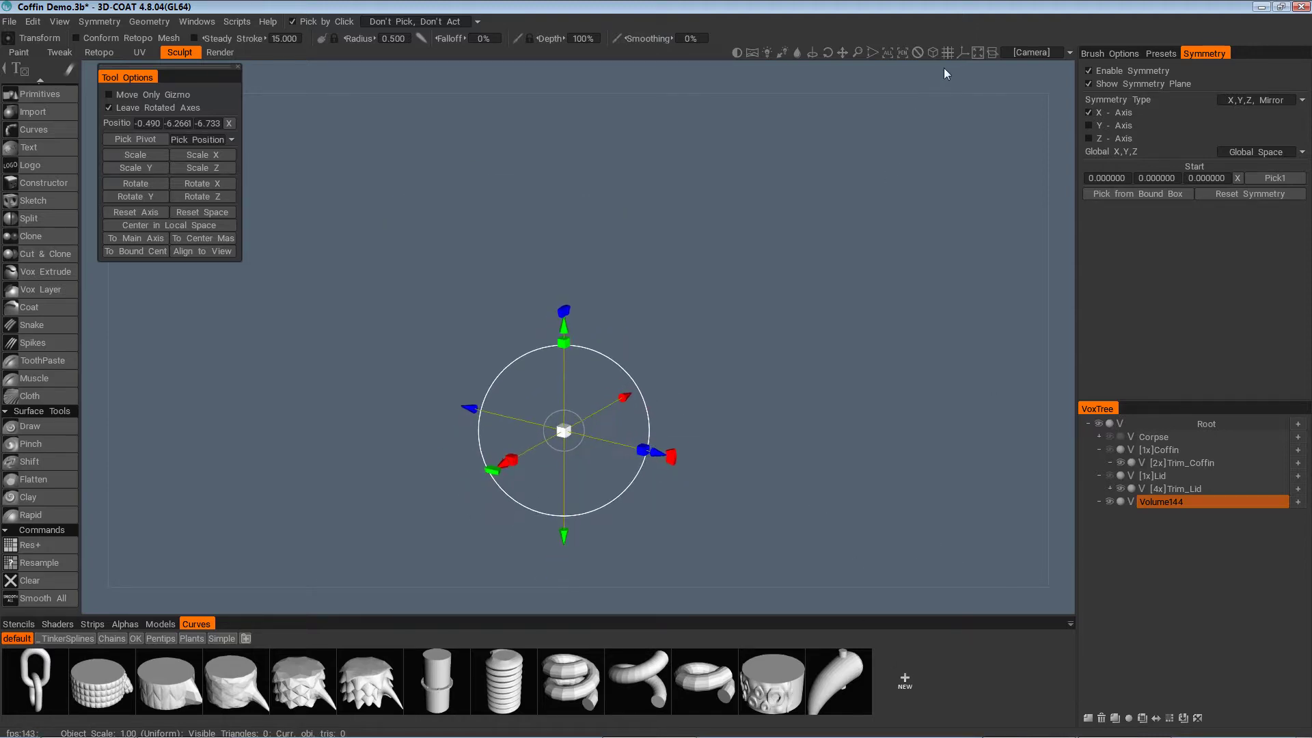
click(945, 57)
drag(810, 314, 744, 436)
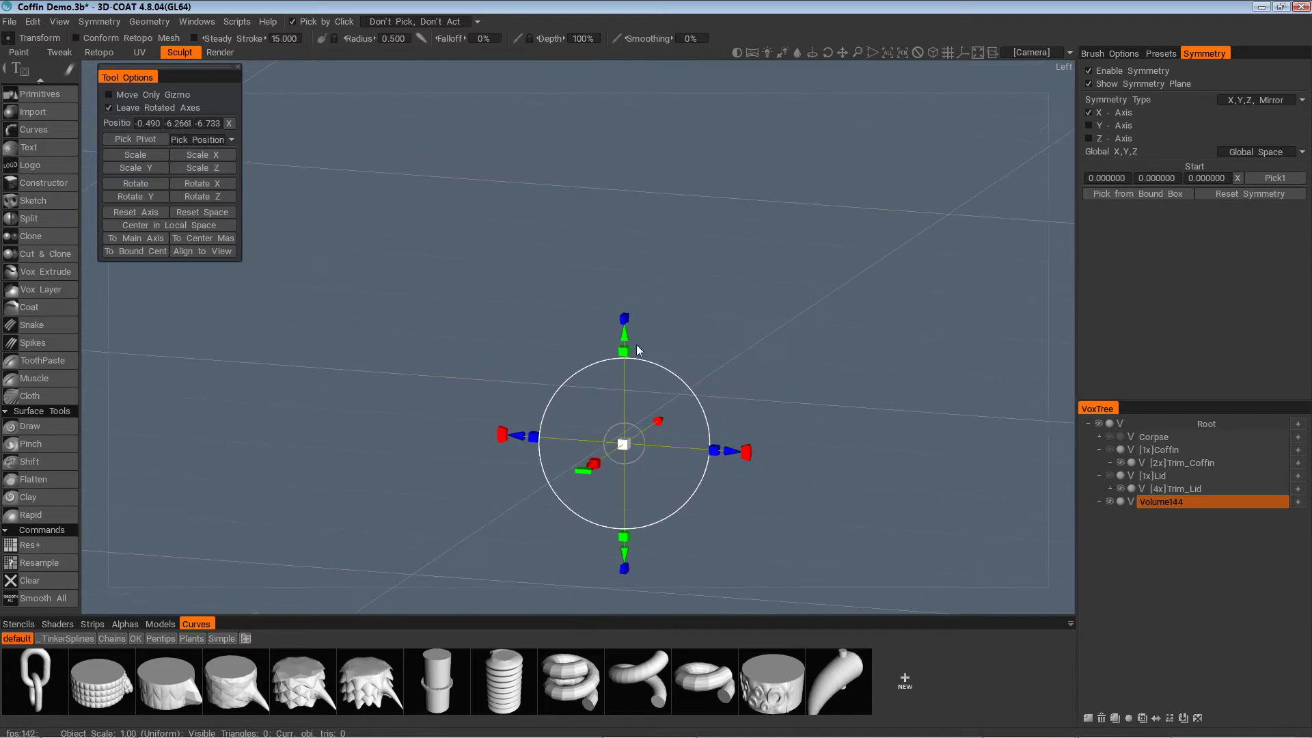
drag(626, 340, 385, 262)
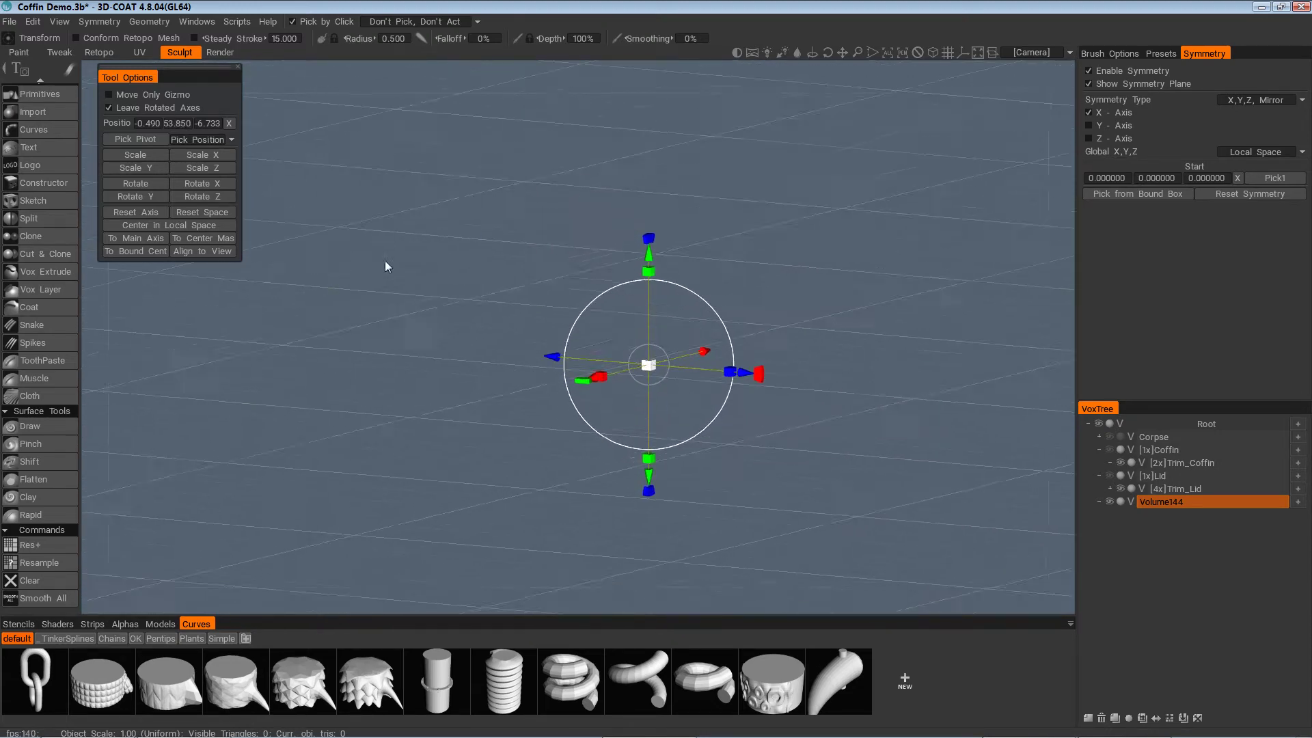
right_drag(385, 262, 498, 251)
Study the small screw fittings on the lid in the reference photo at high magnification, and return to the modelling window
mouse_move(666, 719)
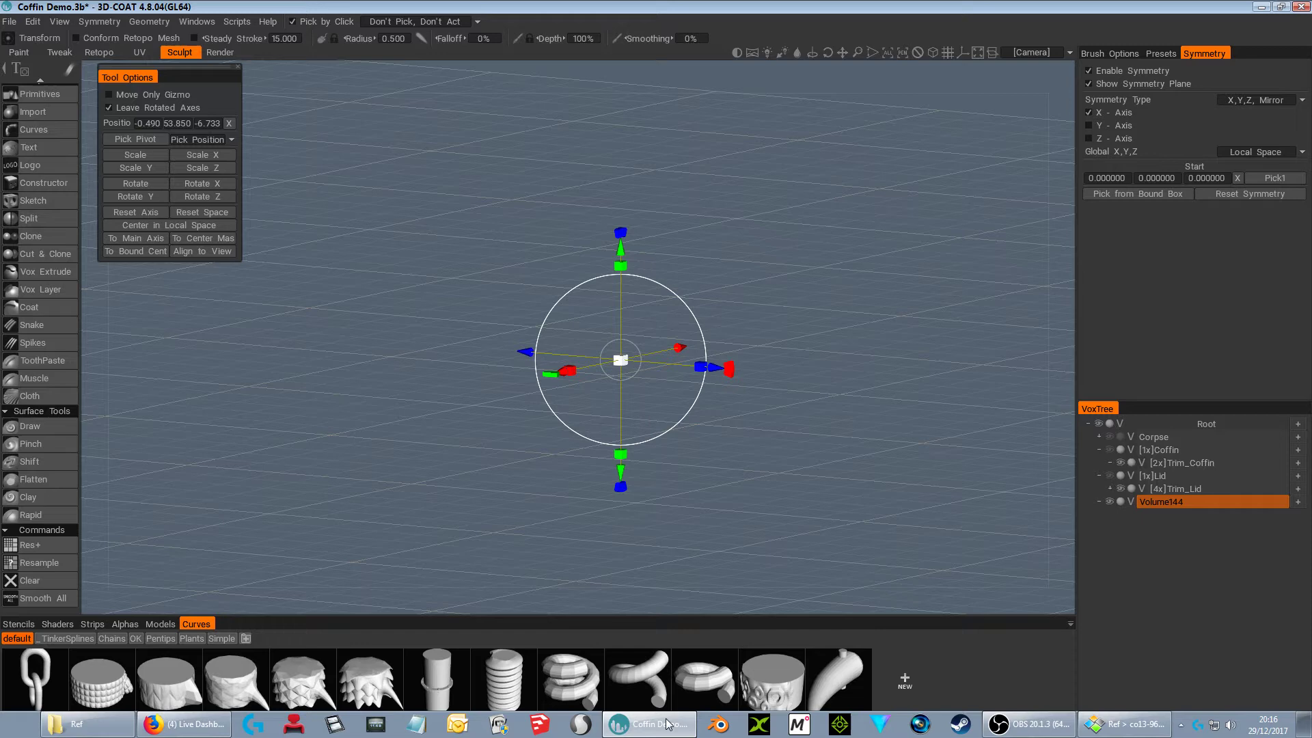
click(1145, 724)
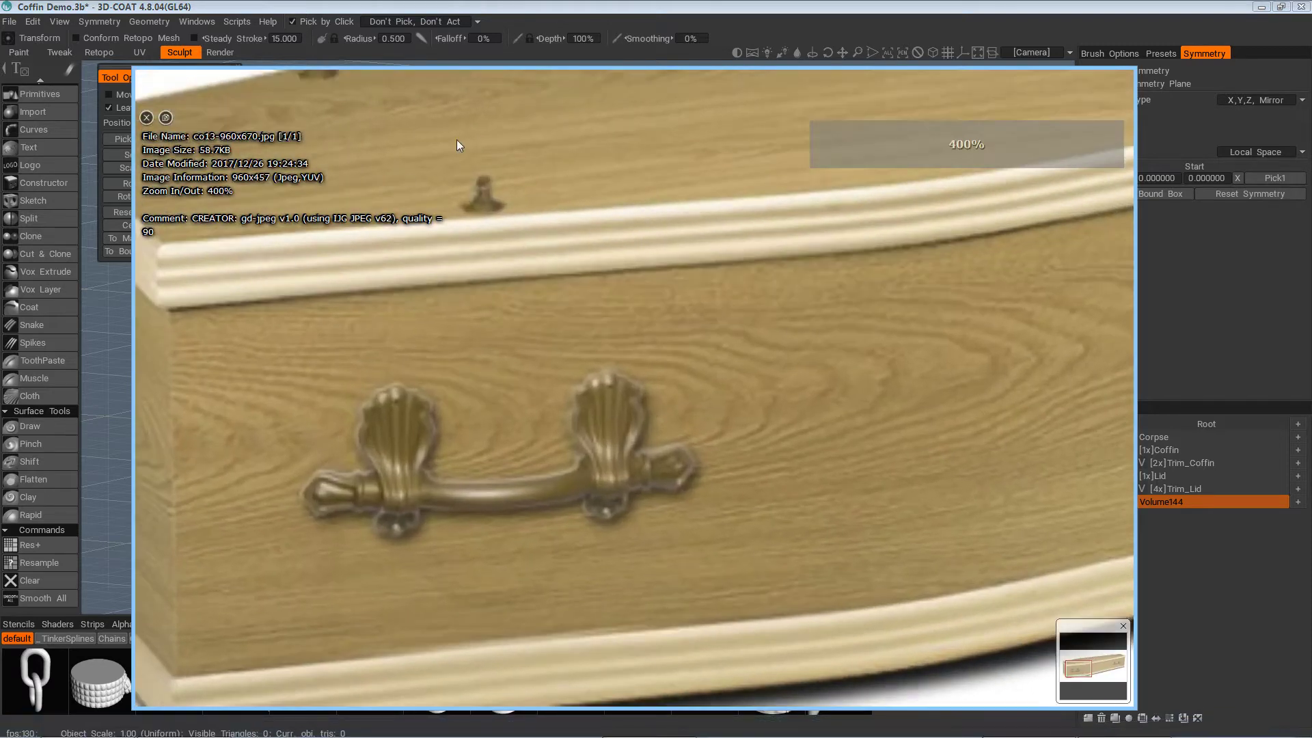
scroll(472, 164, up, 1)
drag(529, 260, 582, 381)
scroll(546, 408, up, 3)
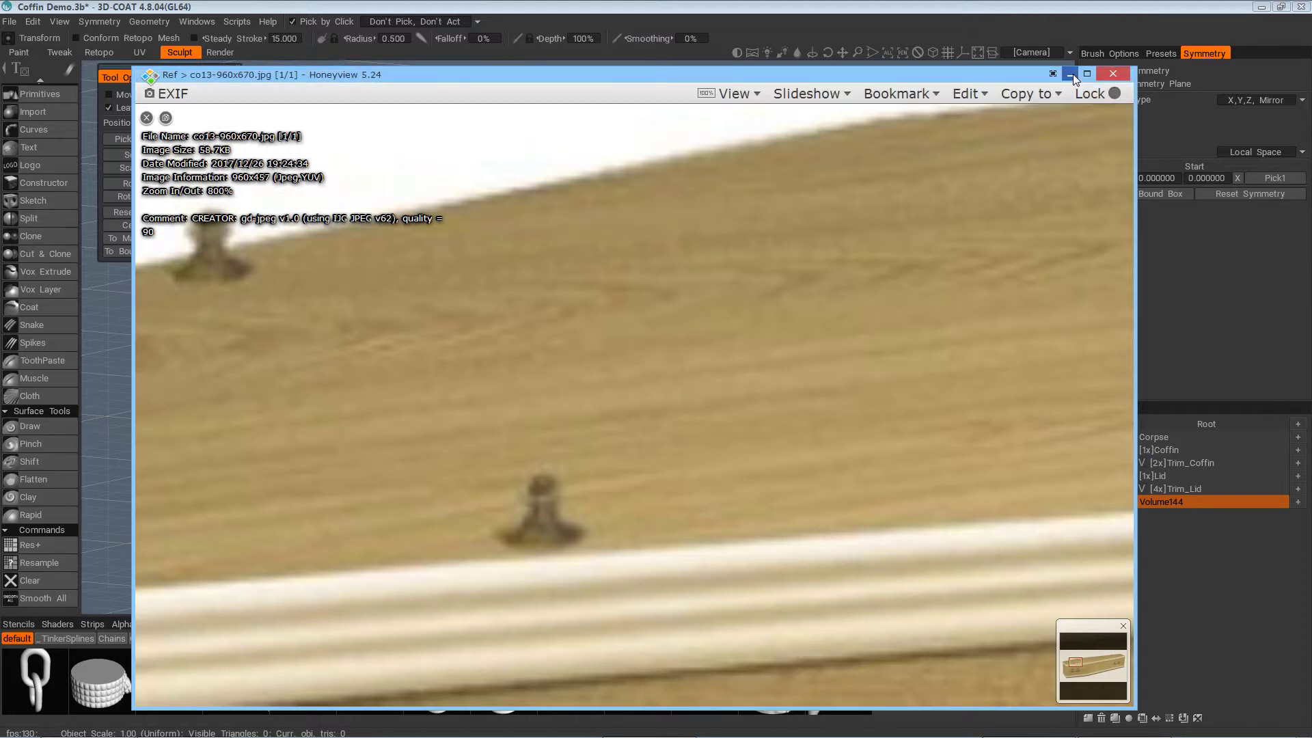
click(1073, 74)
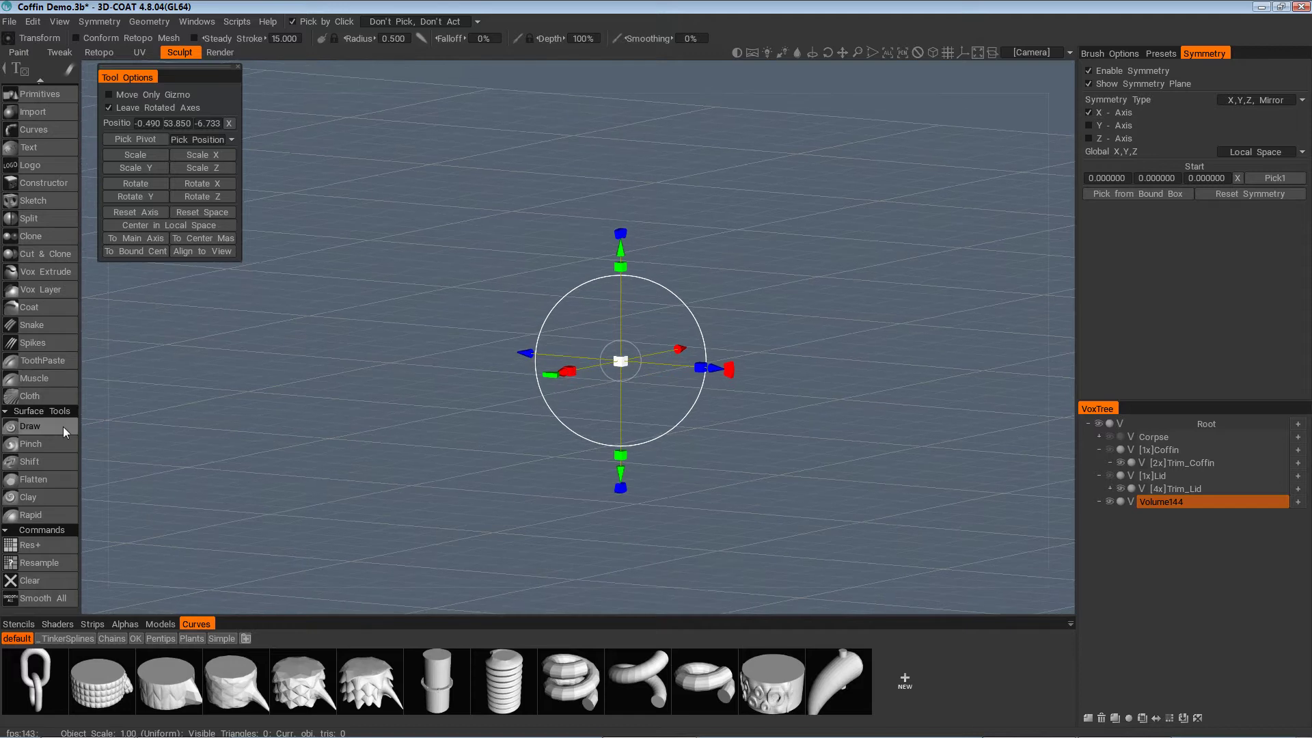
Start a cylinder-based lathe primitive, scale it uniformly to about 69.481, and raise it to about Y 56.675
scroll(58, 440, up, 5)
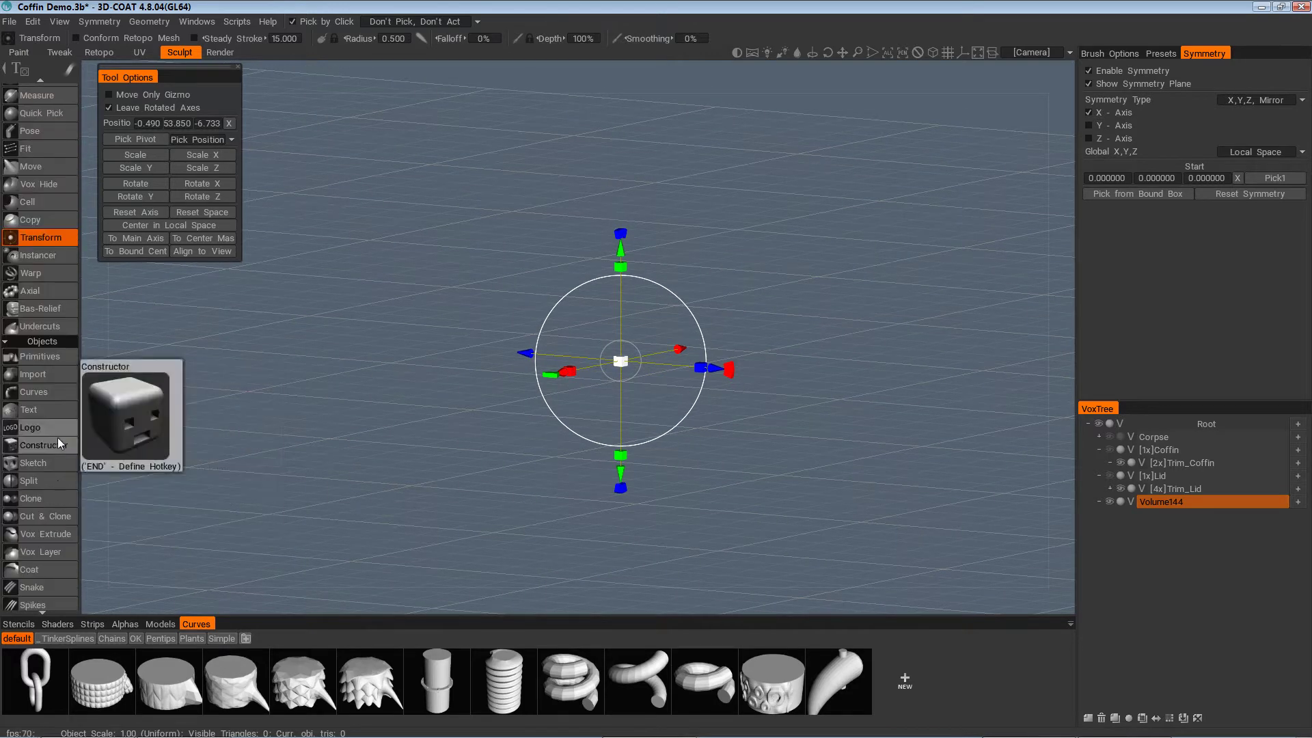
click(45, 356)
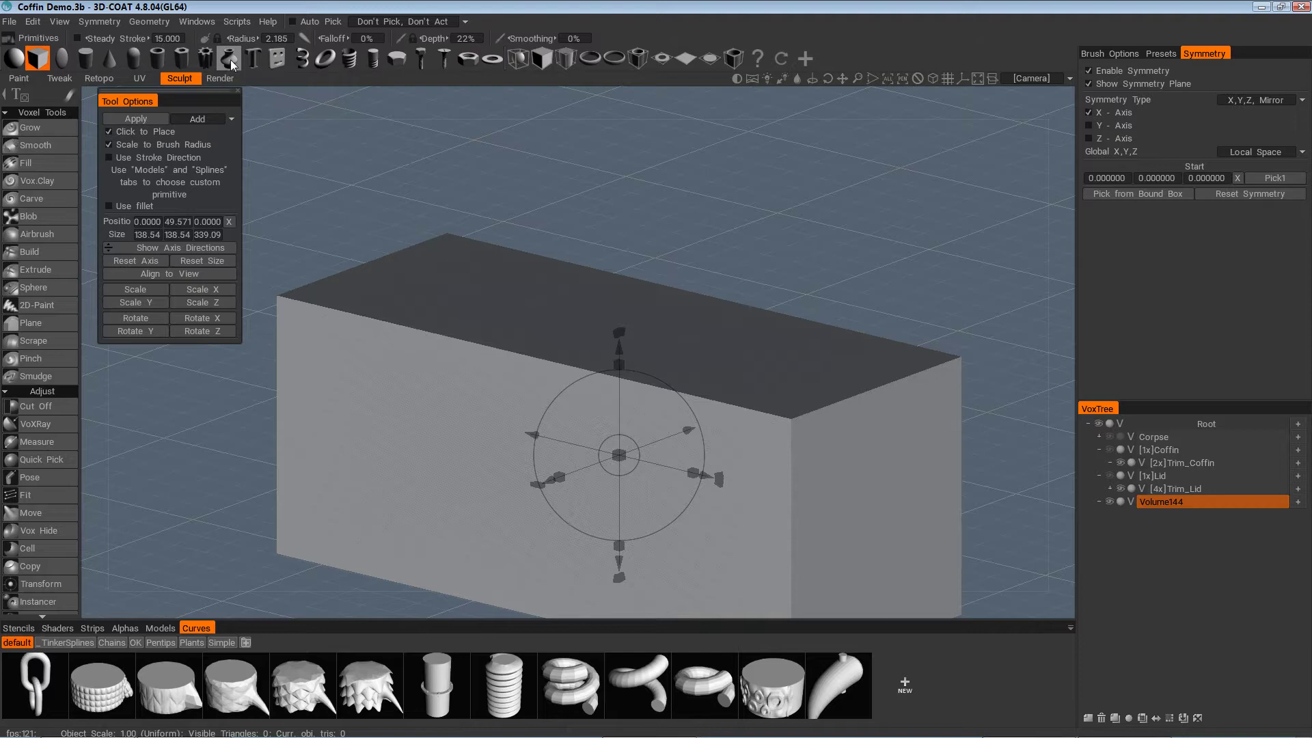
click(231, 60)
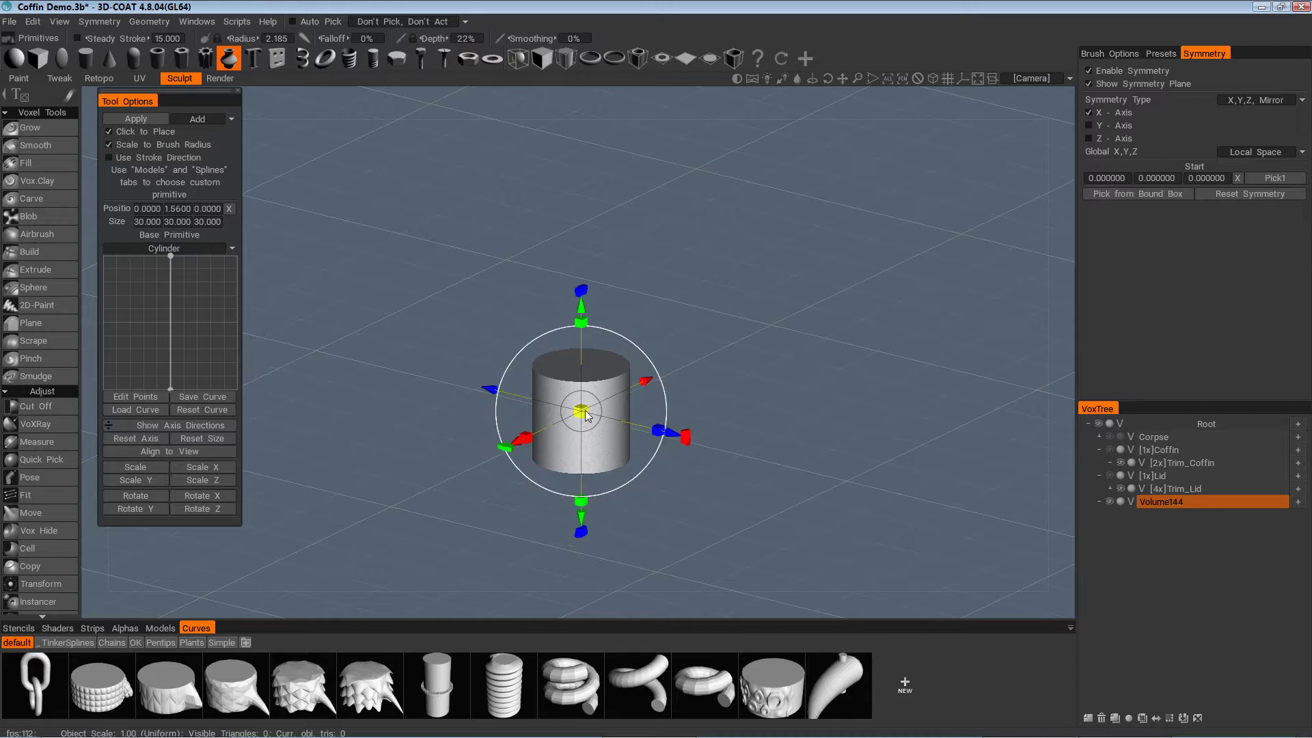
drag(583, 410, 642, 363)
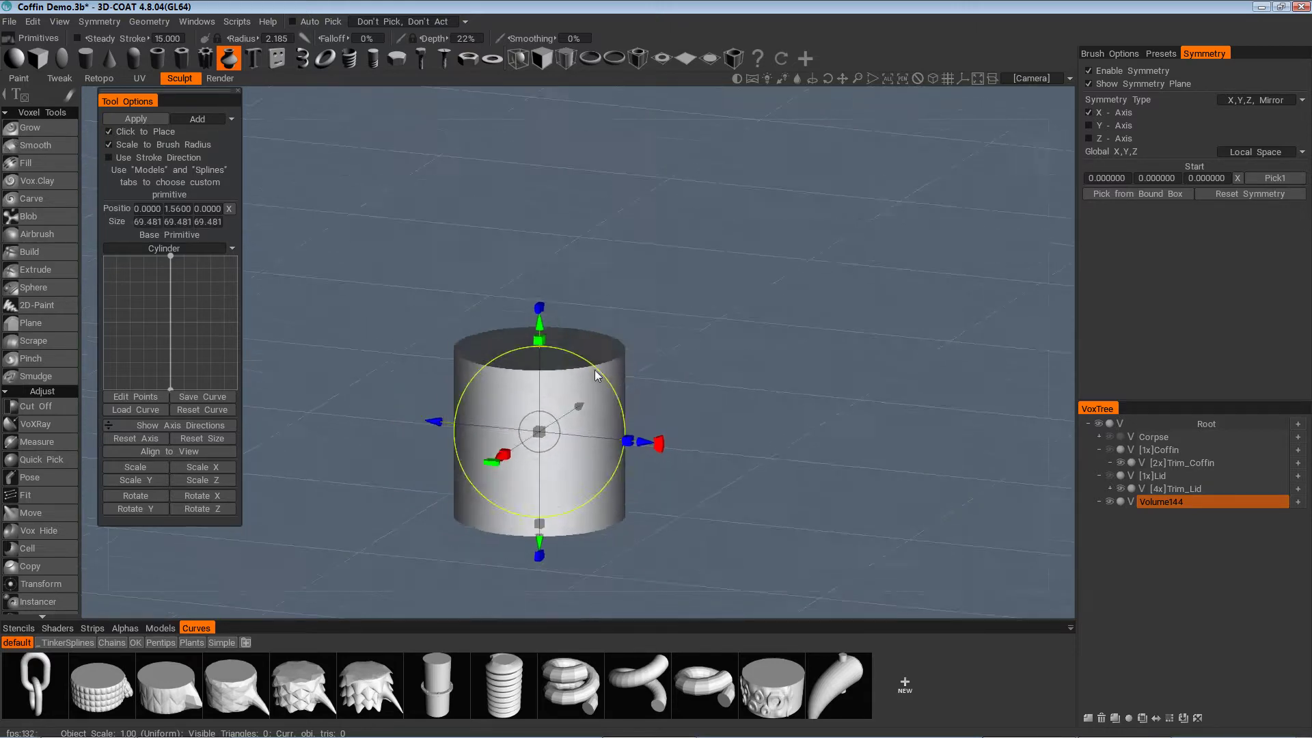
drag(578, 318, 581, 189)
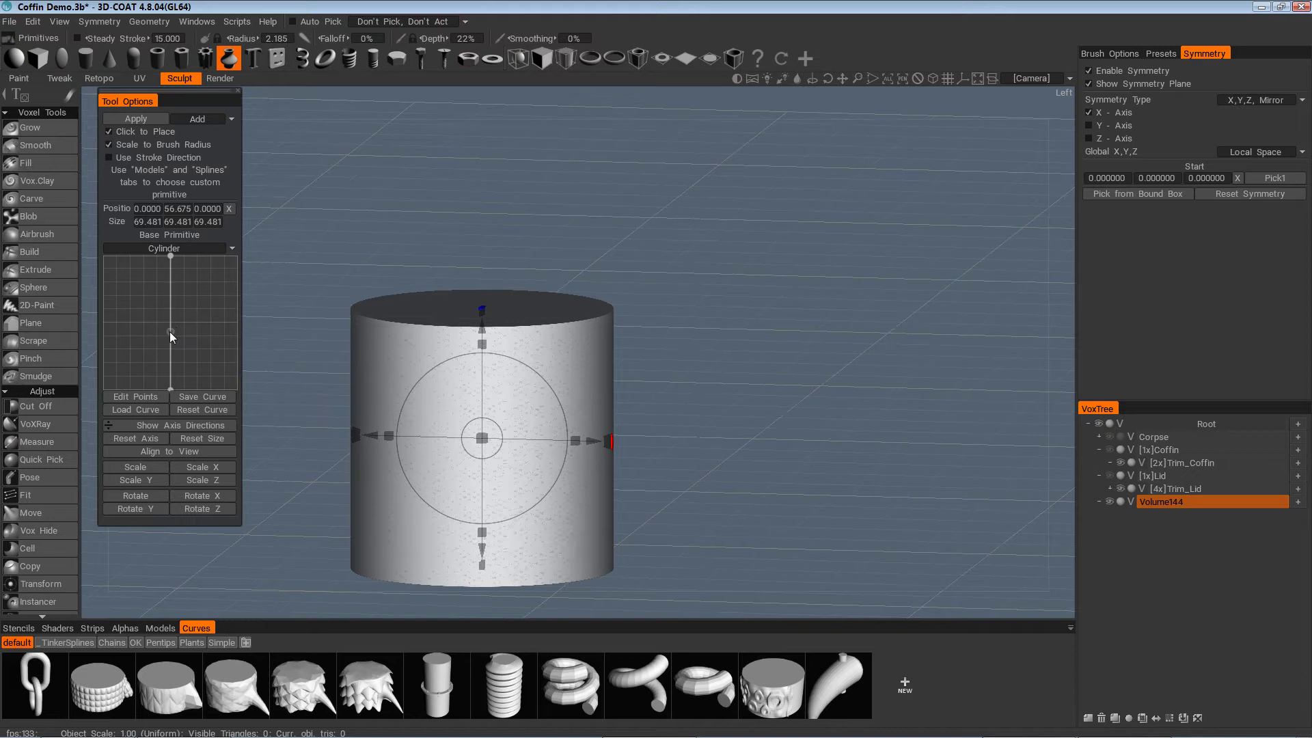
Bulge the lathe profile outward at mid-height, narrow its upper end, and pull its lower end in to the axis
drag(170, 327, 224, 327)
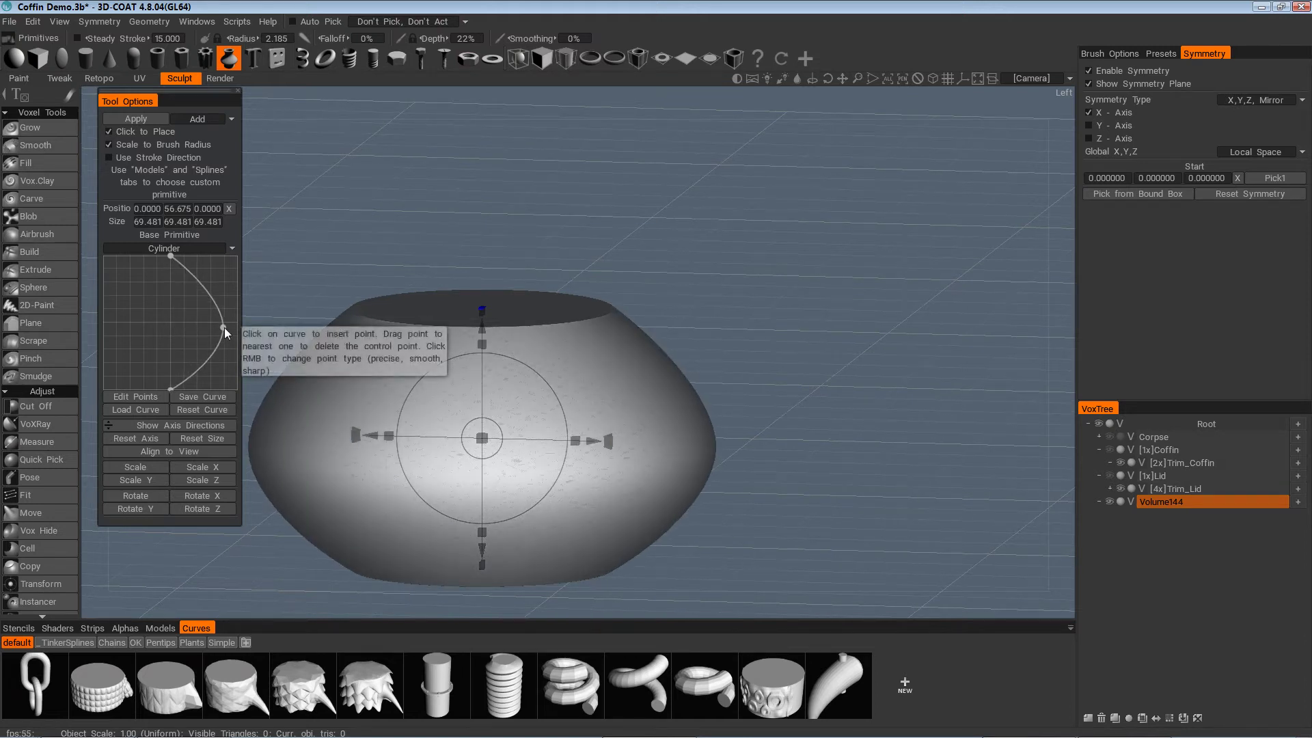
drag(172, 259, 129, 256)
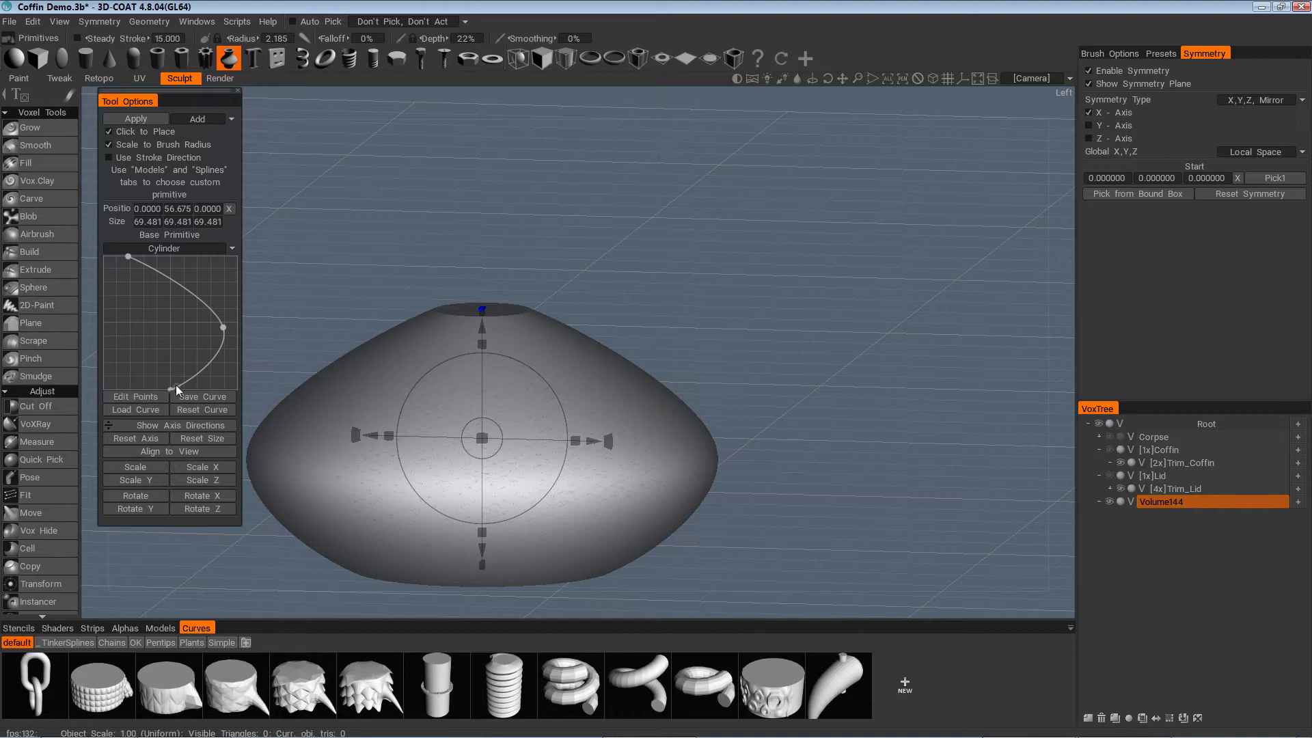
drag(171, 388, 103, 389)
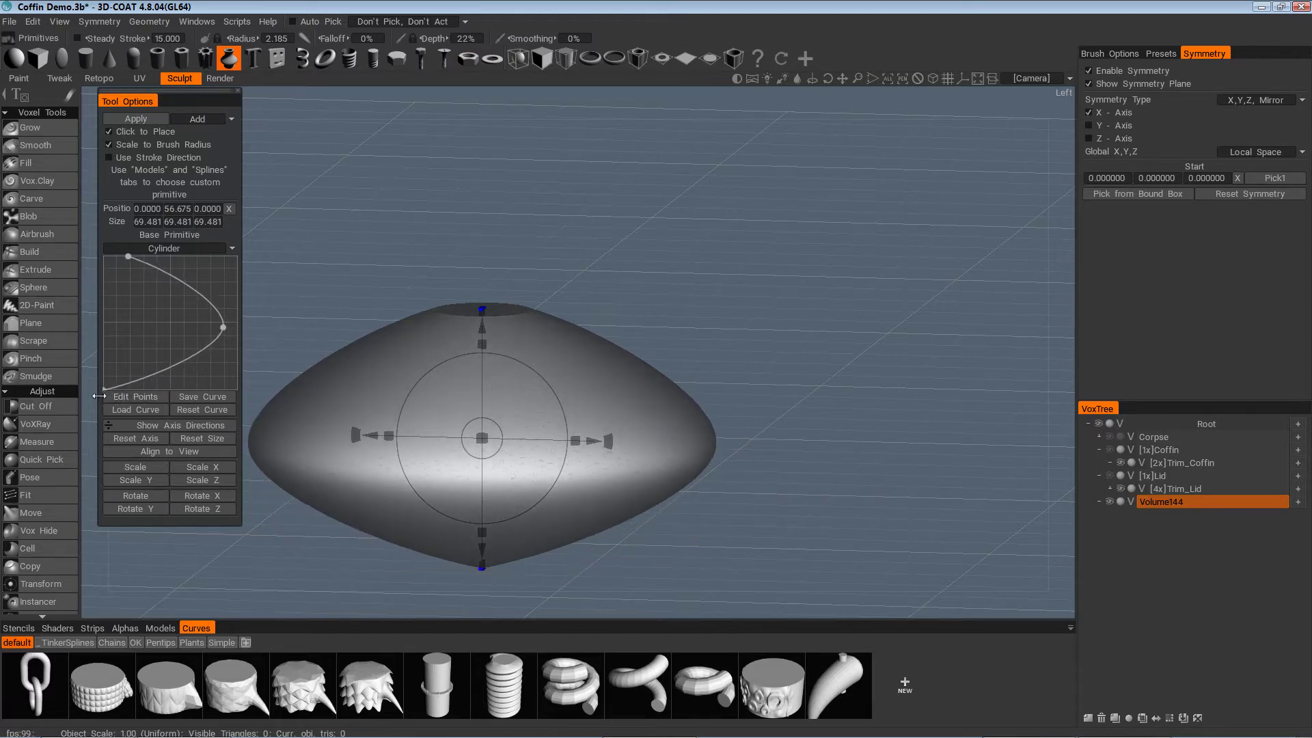
Add a profile point at the outer edge of the base and lower the widest point to form a flat-bottomed cone
drag(223, 329, 215, 392)
right_click(212, 377)
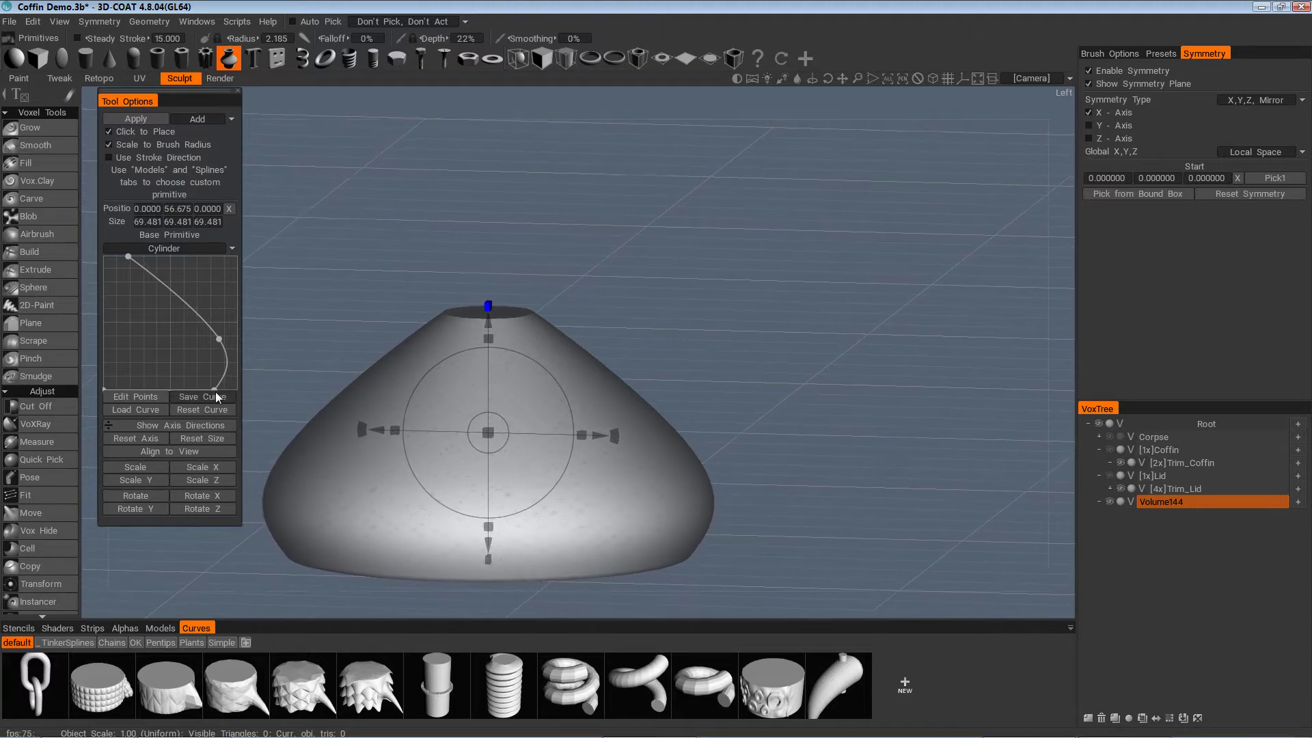
click(202, 396)
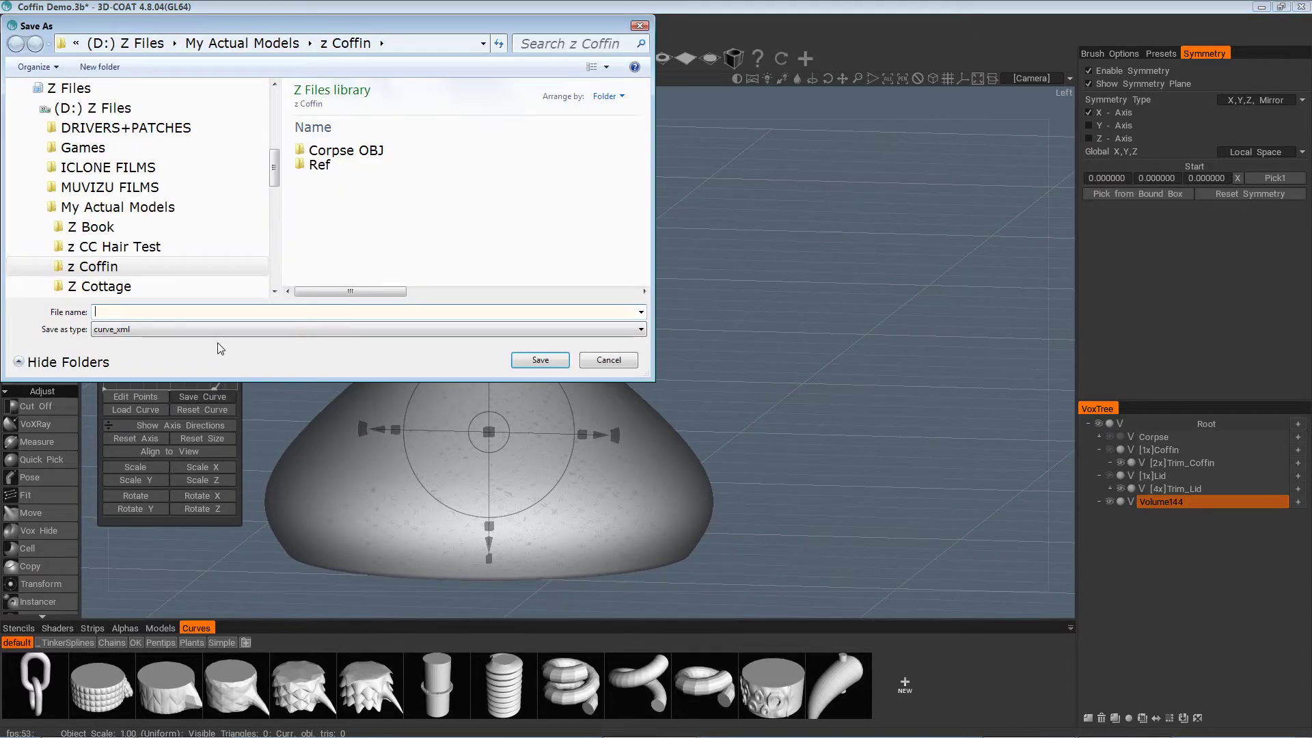
click(609, 360)
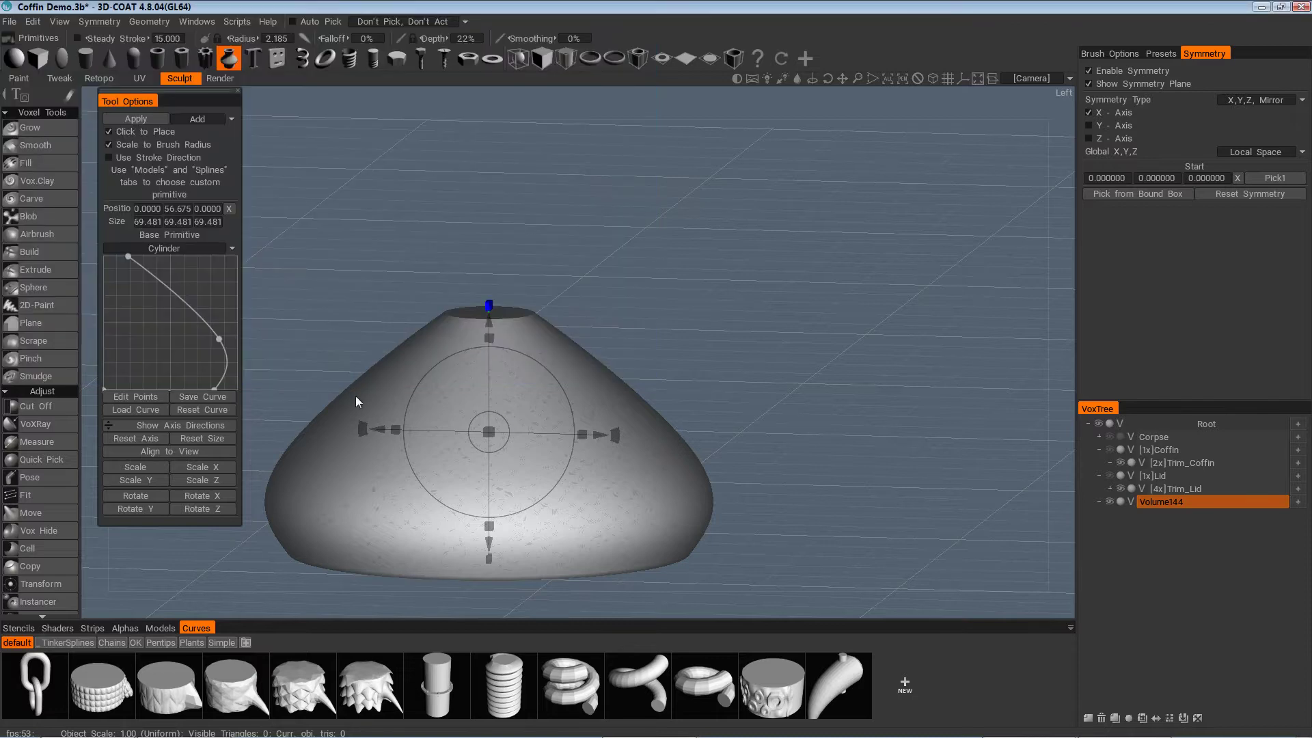
drag(222, 343, 218, 364)
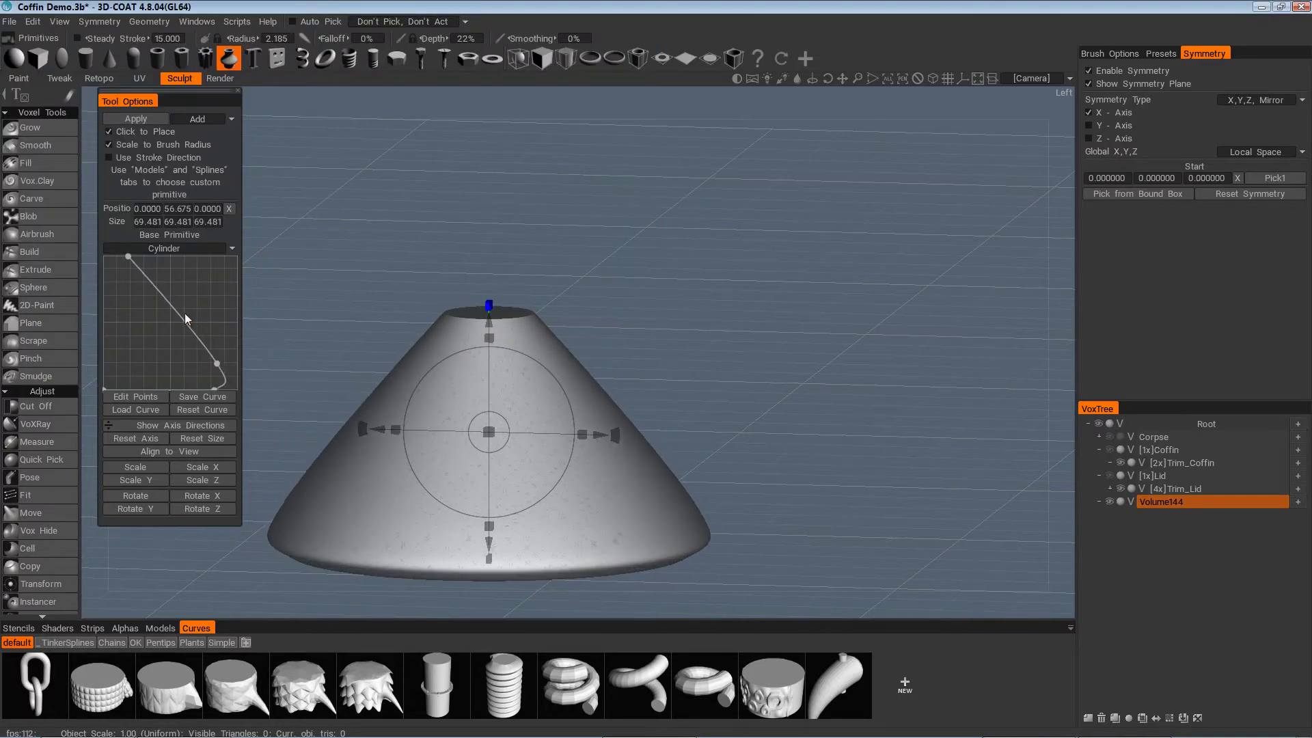
Insert a profile point on the cone's slope, pull it inward to form a concave neck, and slightly lower the widest point
drag(178, 316, 151, 339)
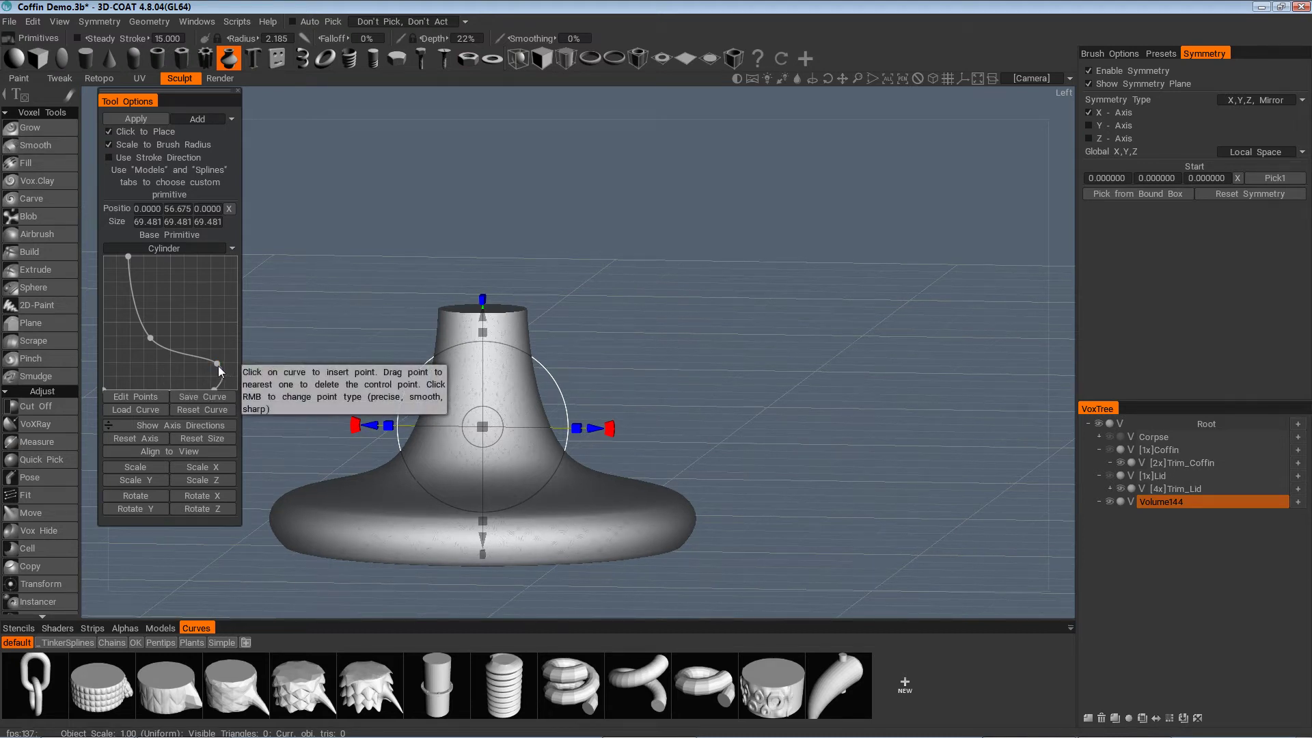
drag(219, 365, 215, 370)
alt+drag(275, 415, 616, 417)
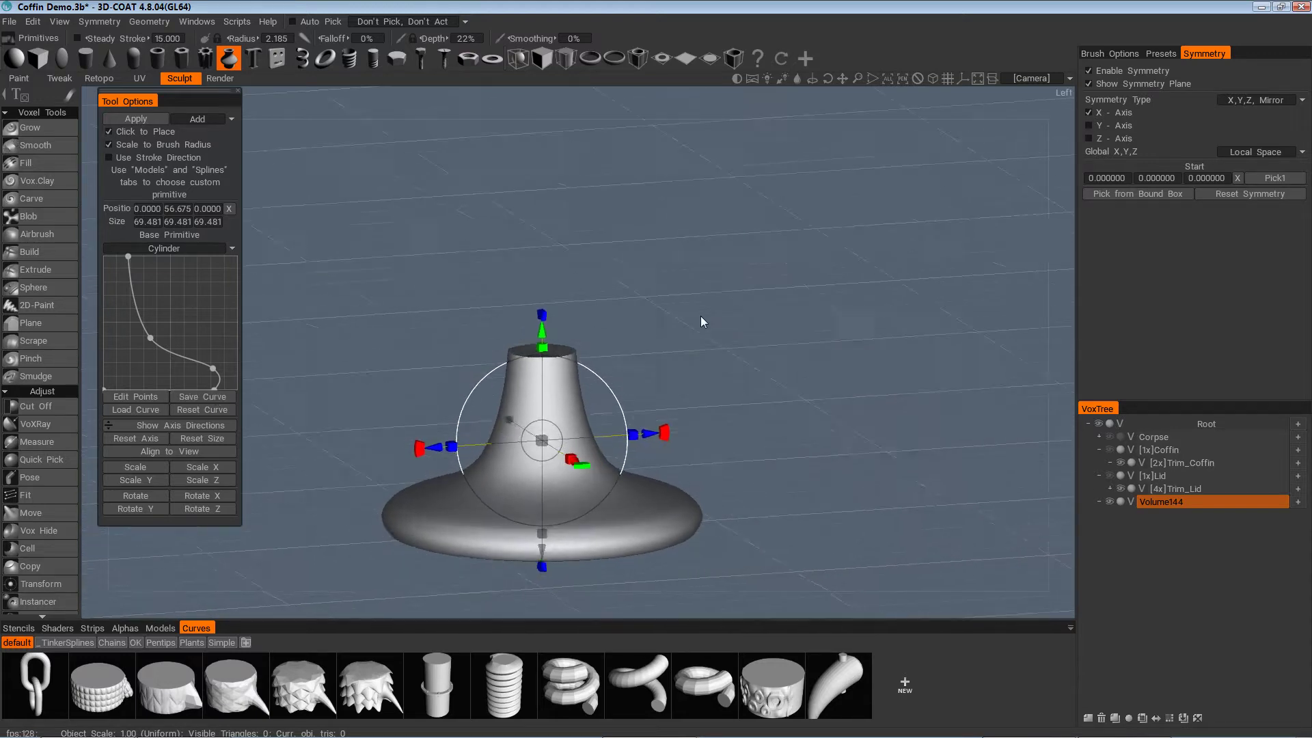
Check the screw's shape against the reference photo and nudge the neck point and widest point lower to flare the base
click(1119, 728)
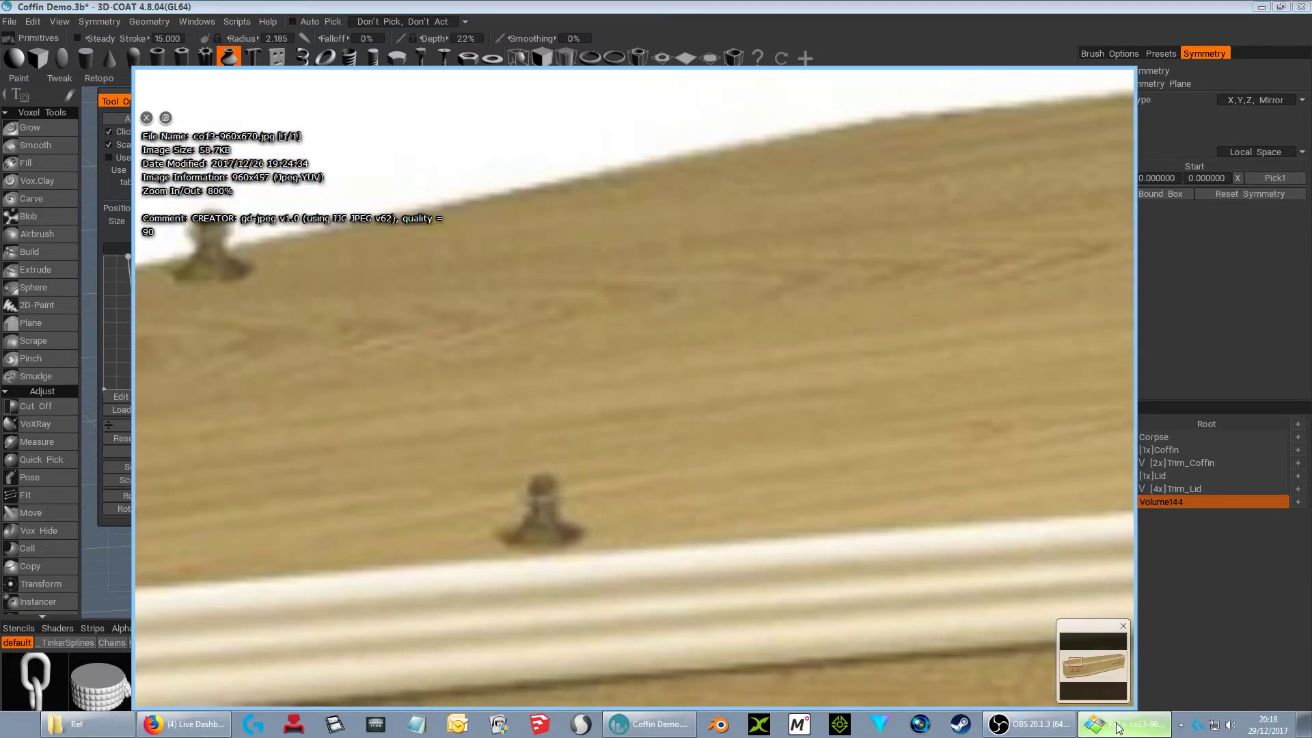
click(1119, 728)
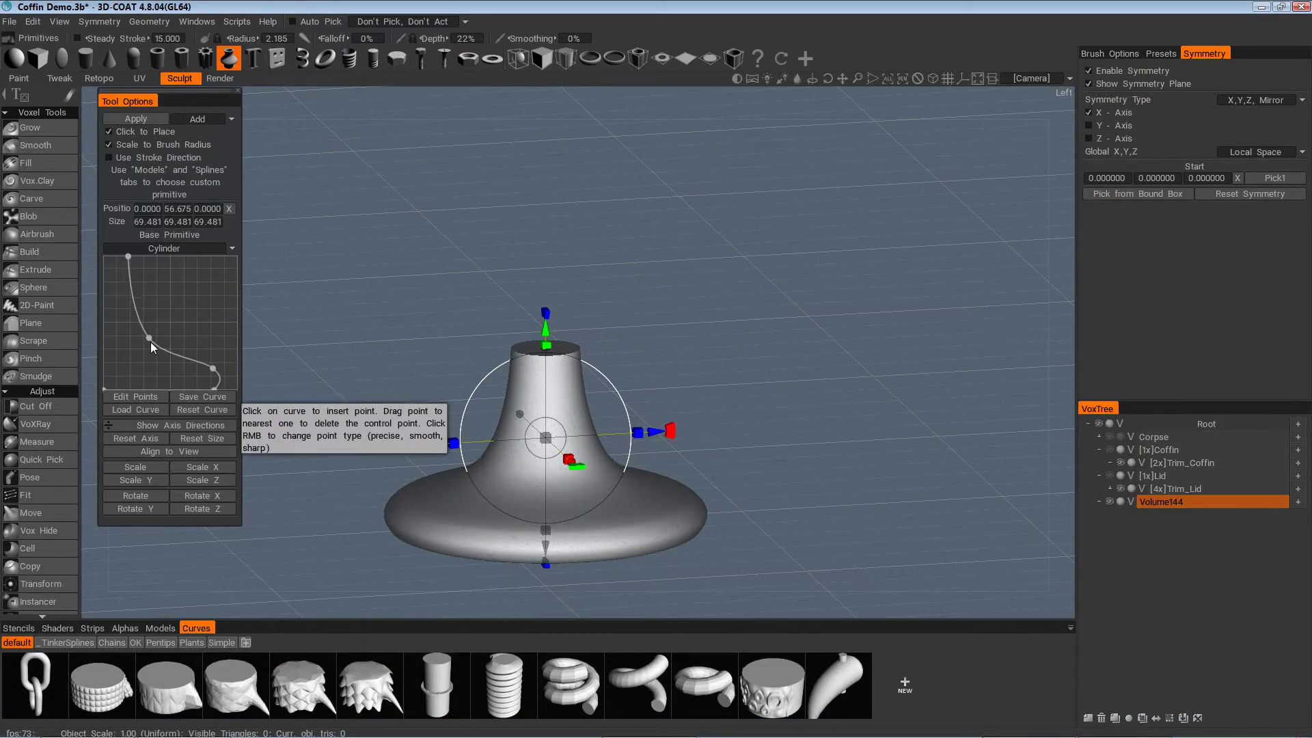
drag(150, 341, 148, 346)
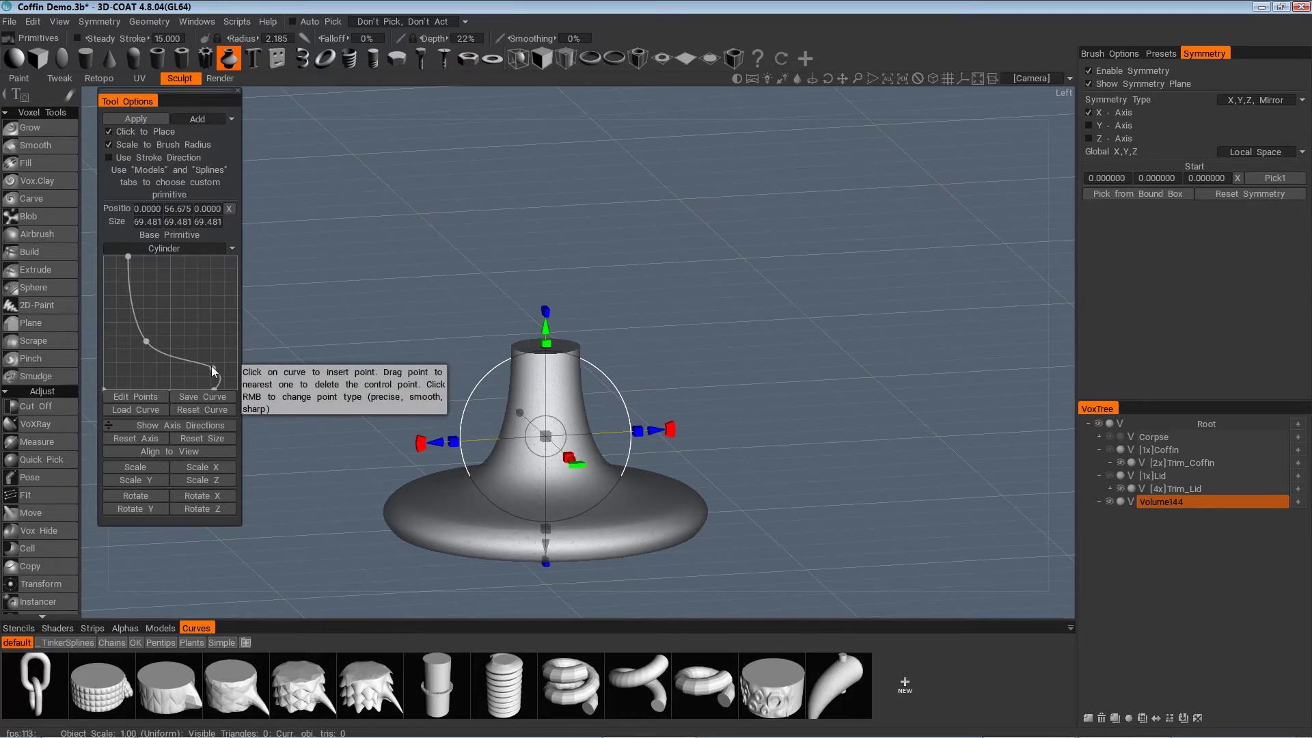
drag(211, 366, 210, 370)
alt+drag(646, 375, 767, 412)
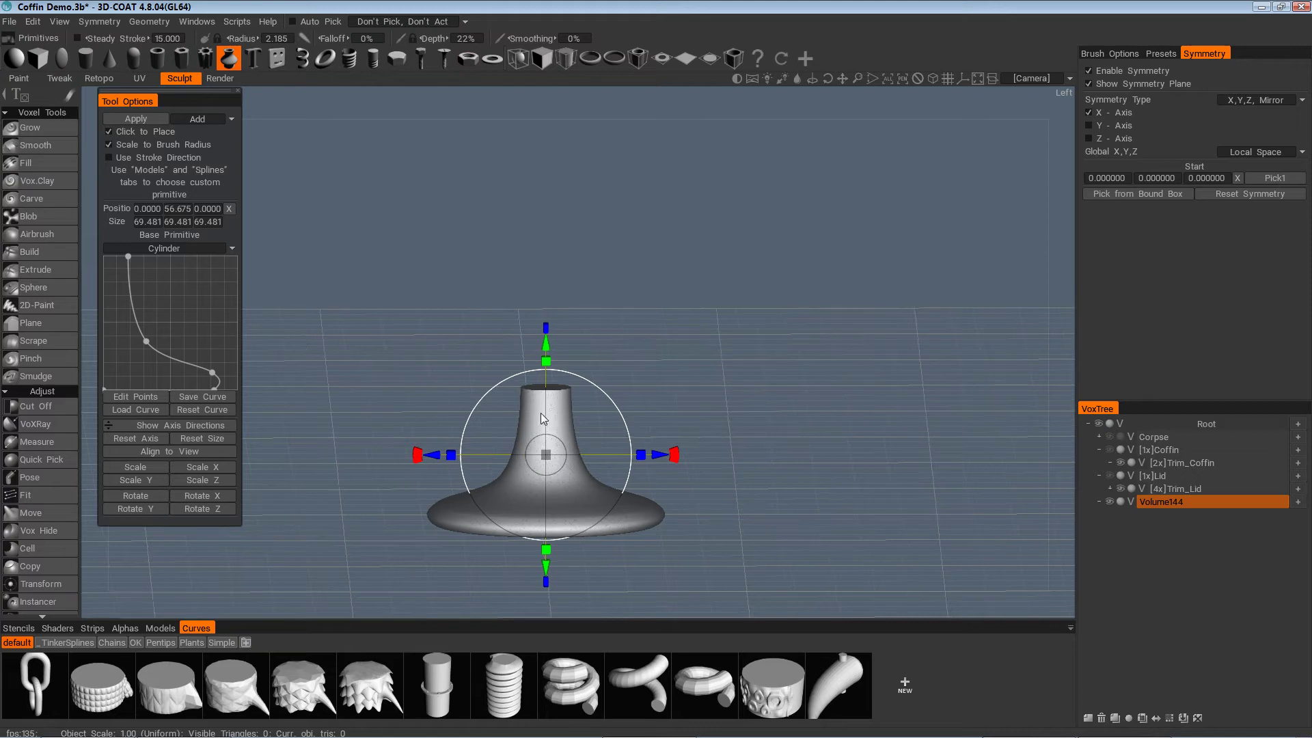
drag(832, 364, 774, 318)
drag(998, 334, 509, 336)
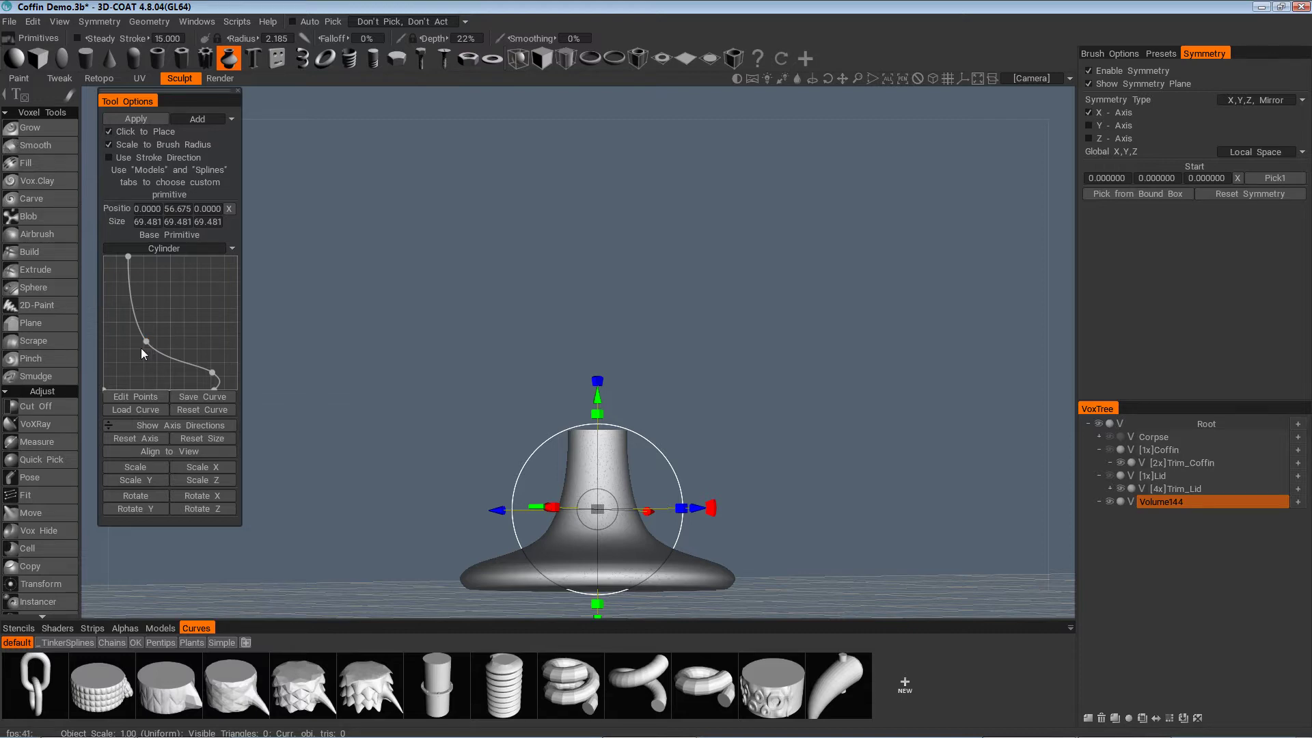
drag(403, 233, 933, 429)
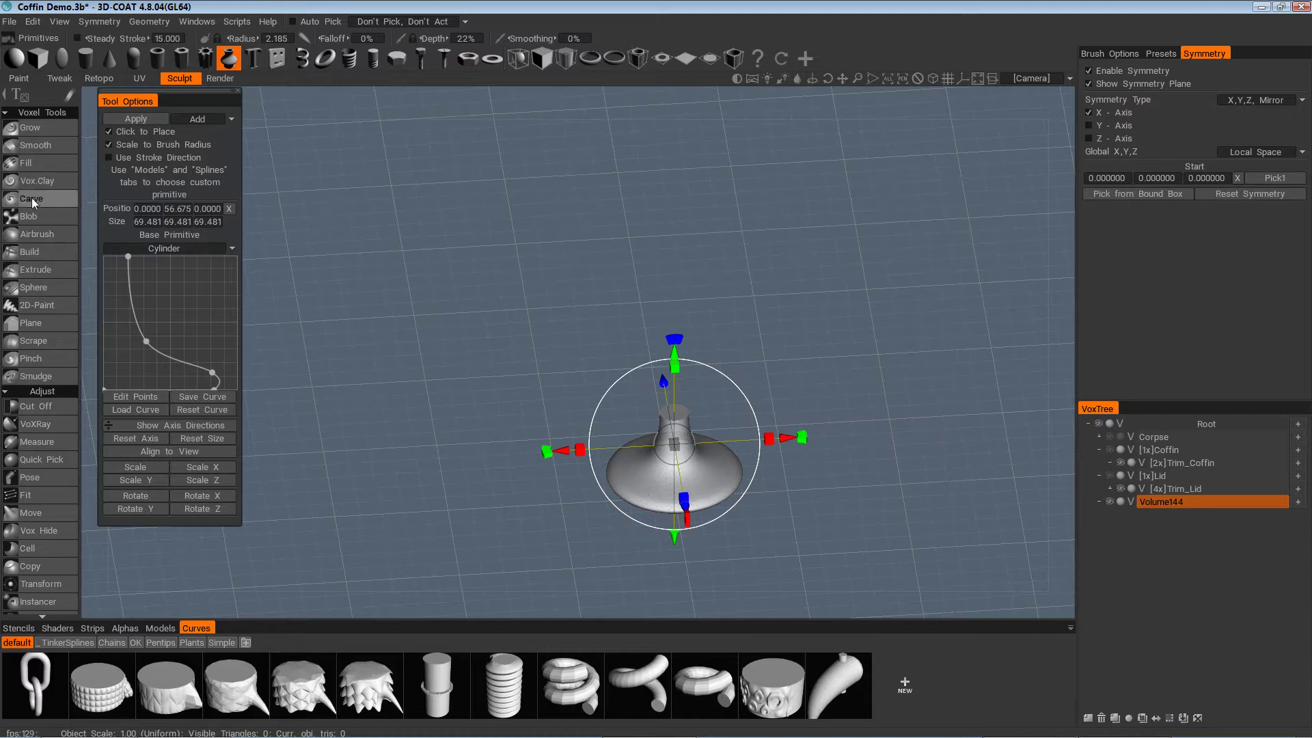
Apply the finished lathe primitive to create the screw on the selected volume layer
click(44, 151)
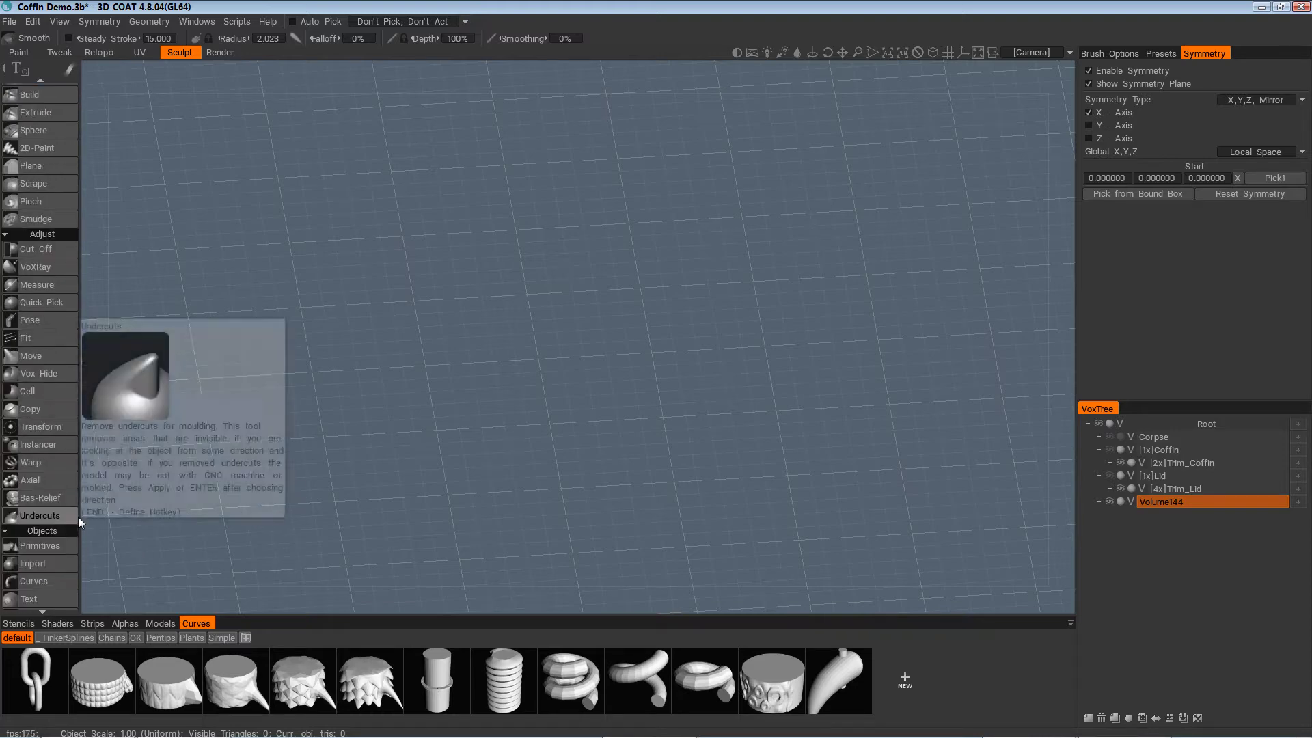
click(42, 547)
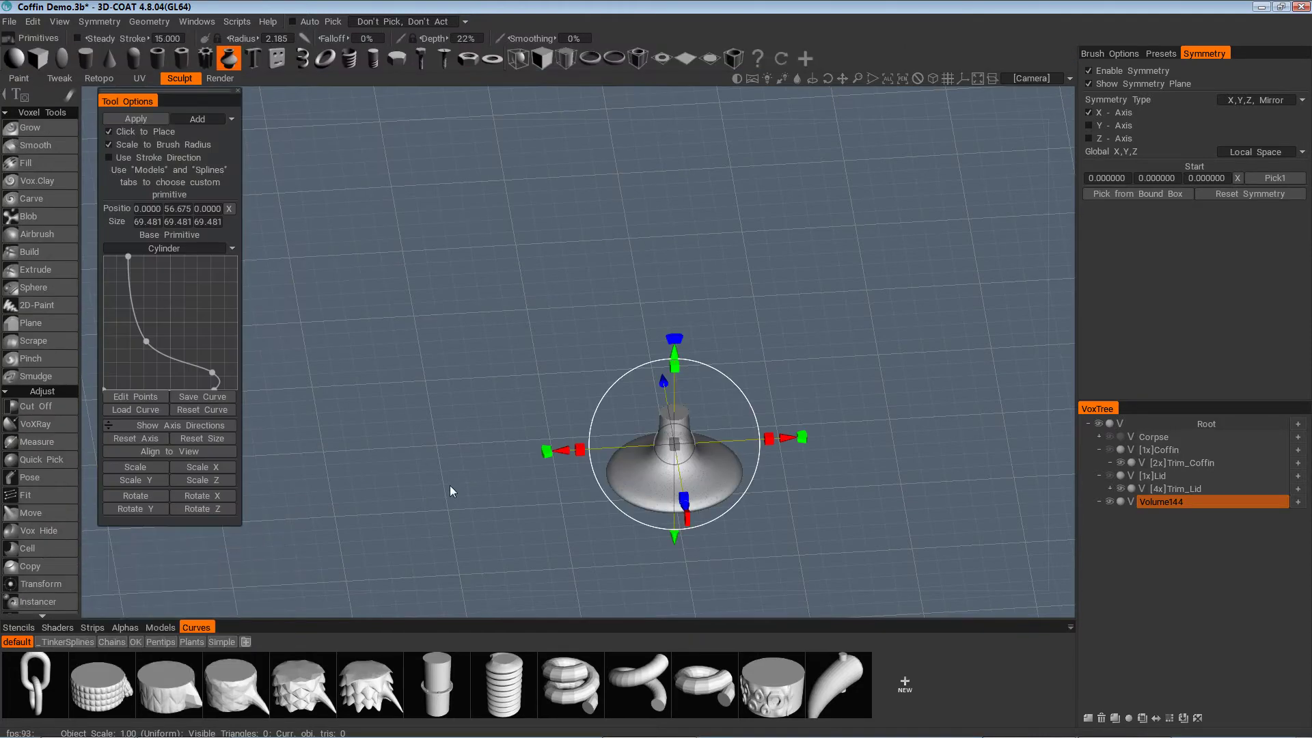
alt+drag(449, 486, 378, 309)
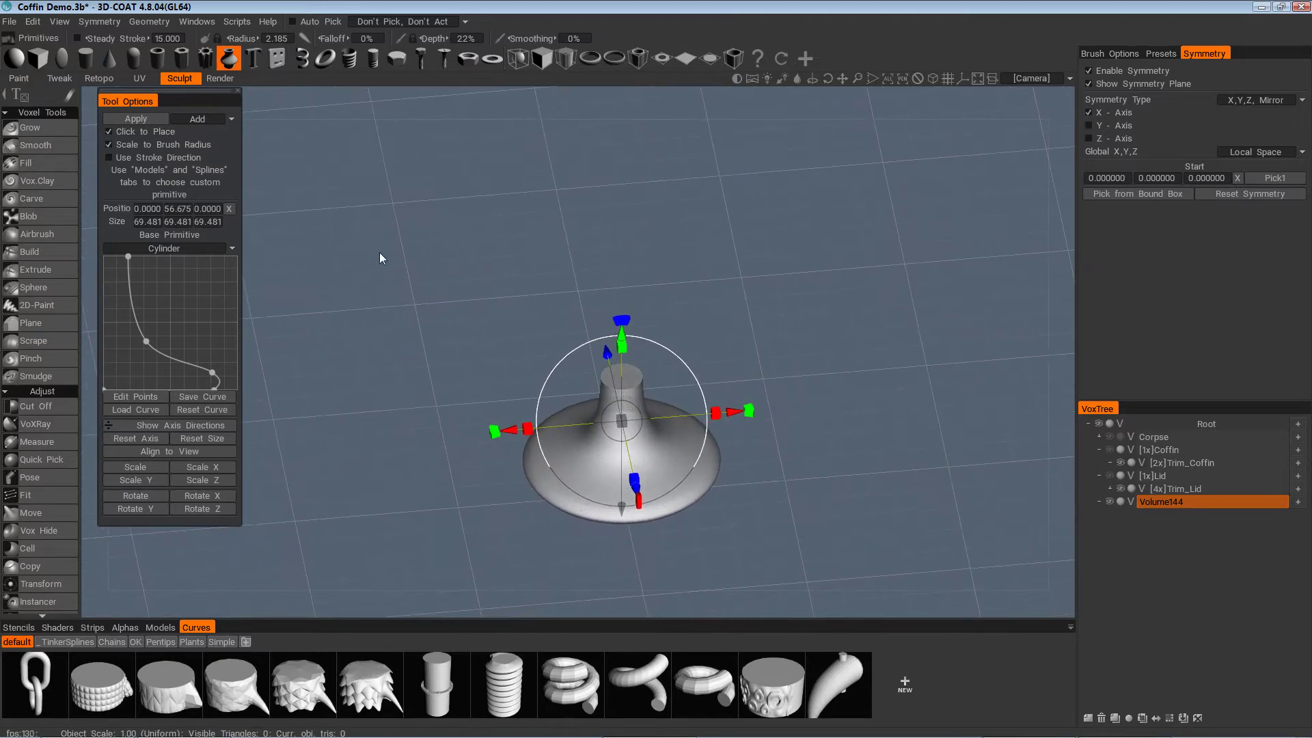
alt+drag(379, 253, 419, 323)
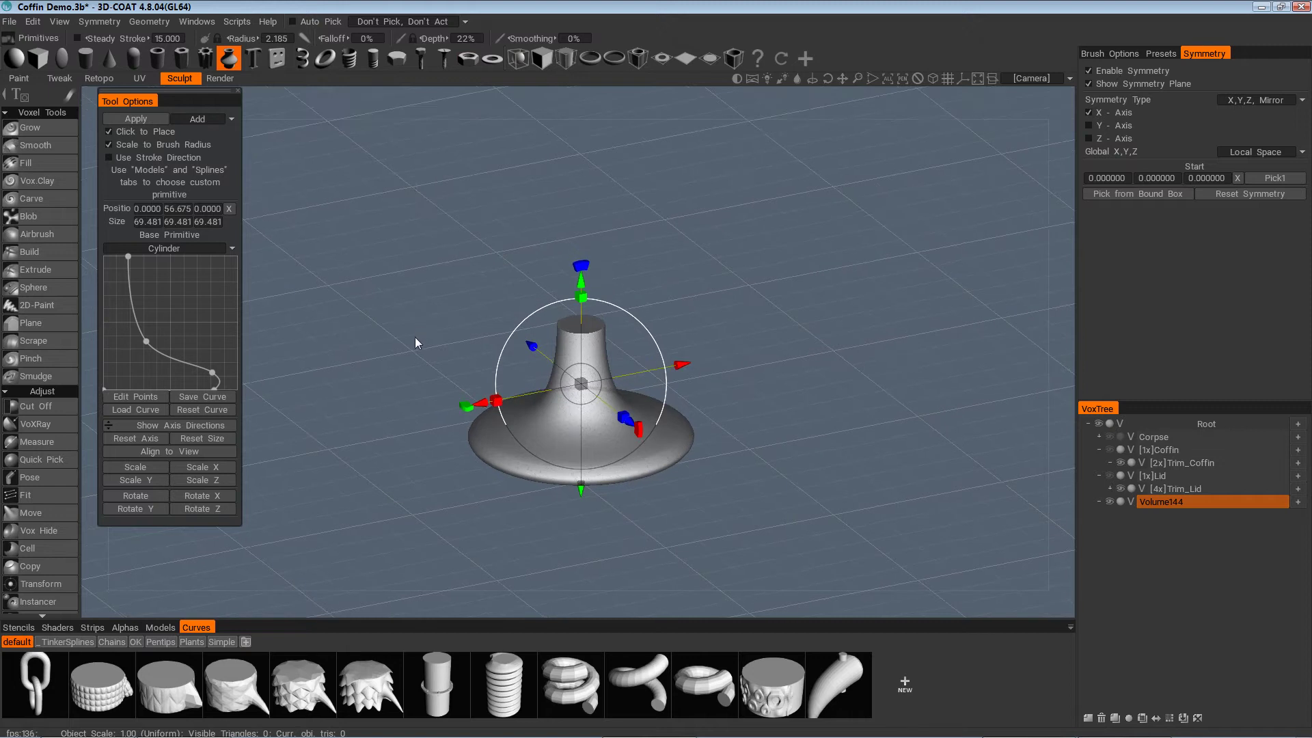
click(133, 119)
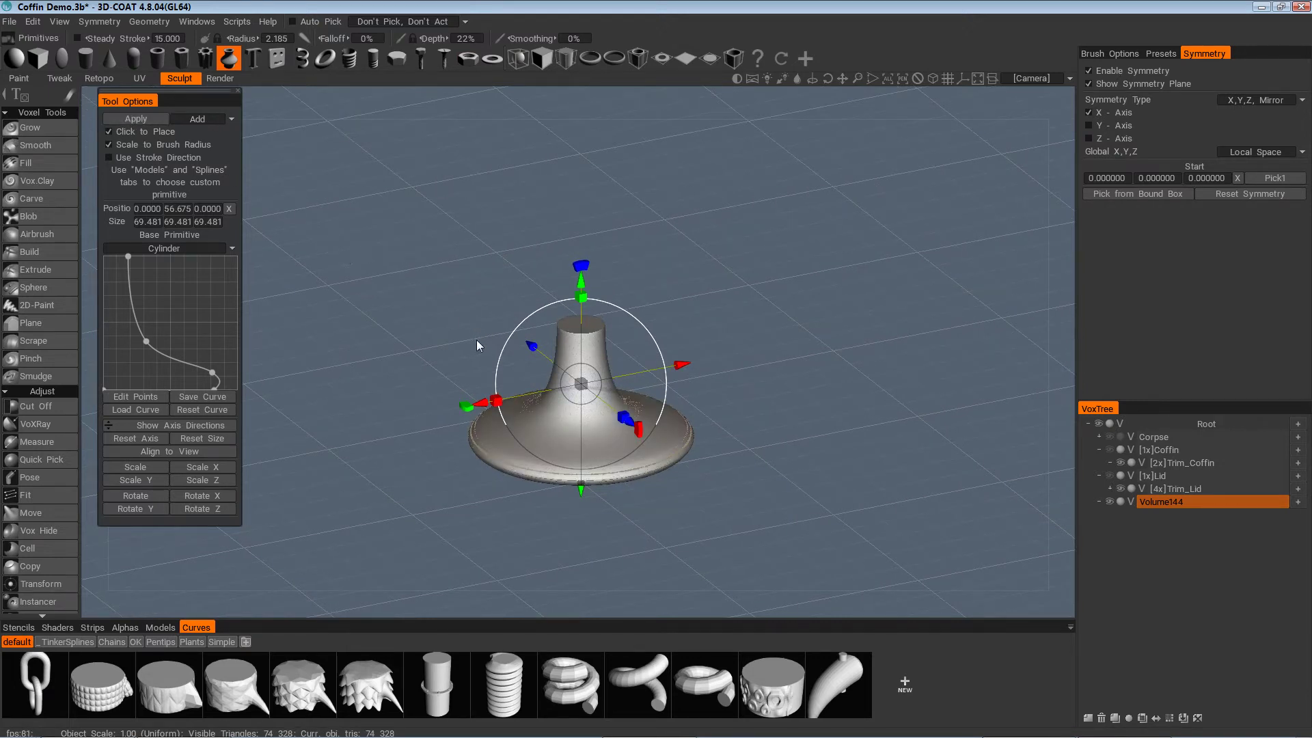
alt+drag(478, 422, 608, 488)
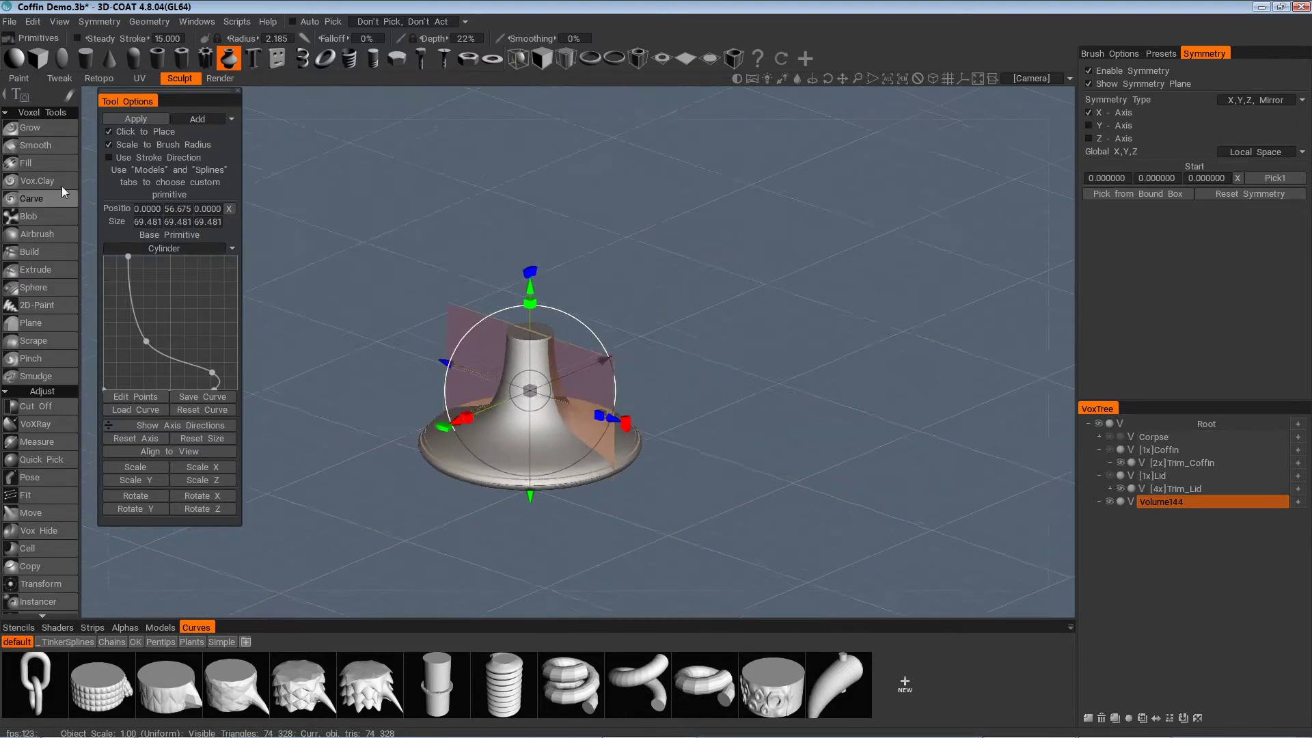
Switch to the Grow tool, inspect the screw from underneath, and raise its voxel density to 4x
click(38, 130)
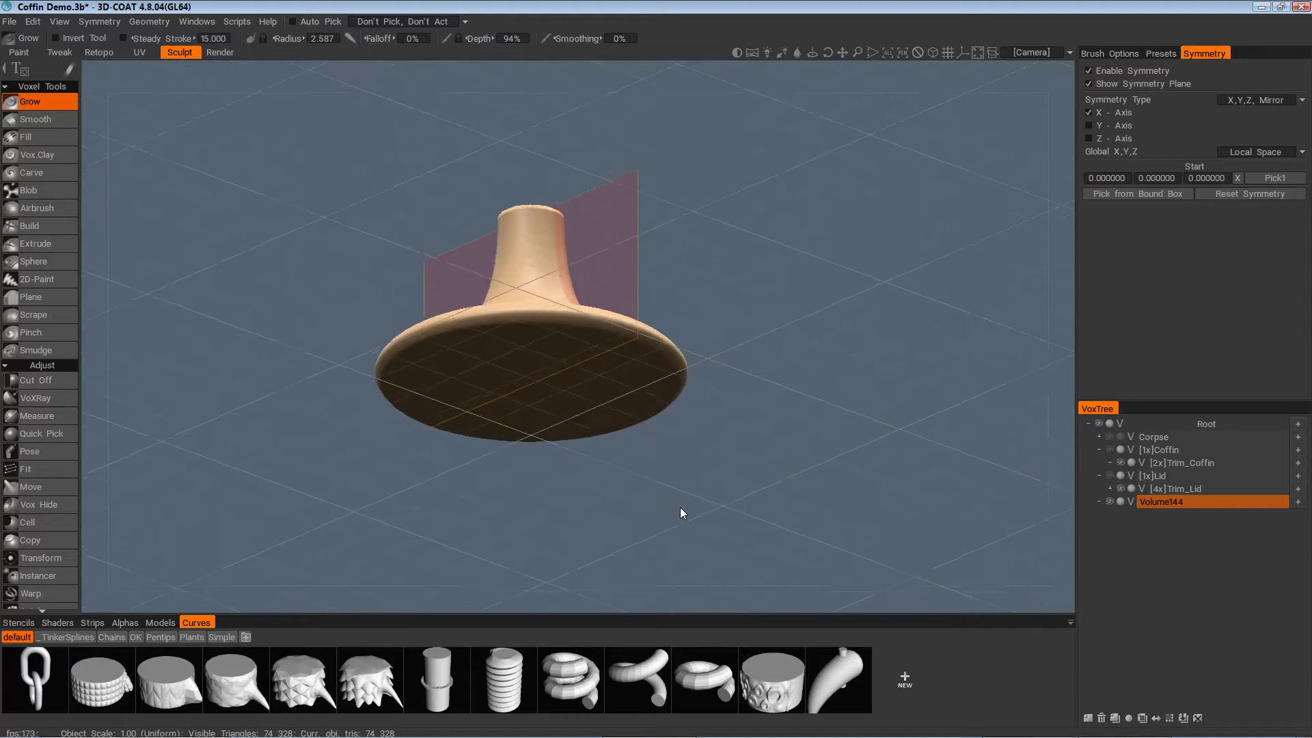
drag(679, 507, 678, 561)
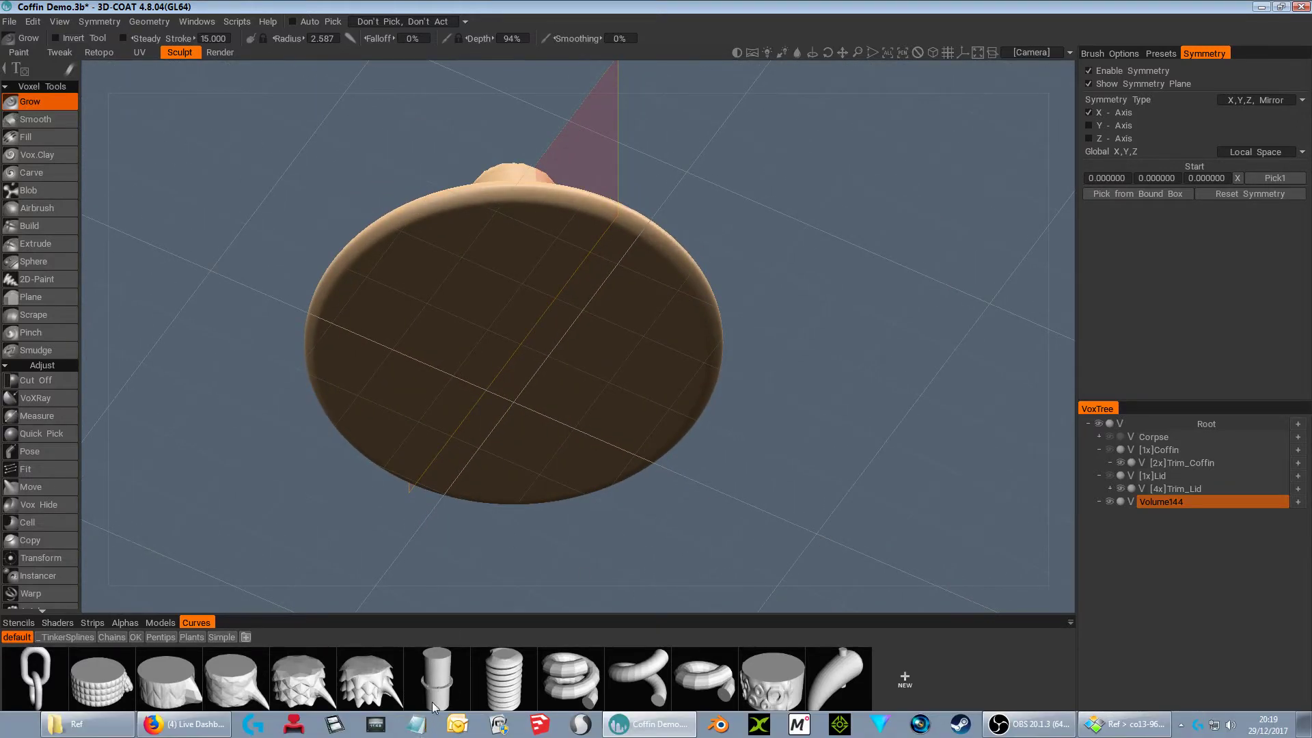
drag(643, 483, 777, 510)
drag(767, 528, 939, 483)
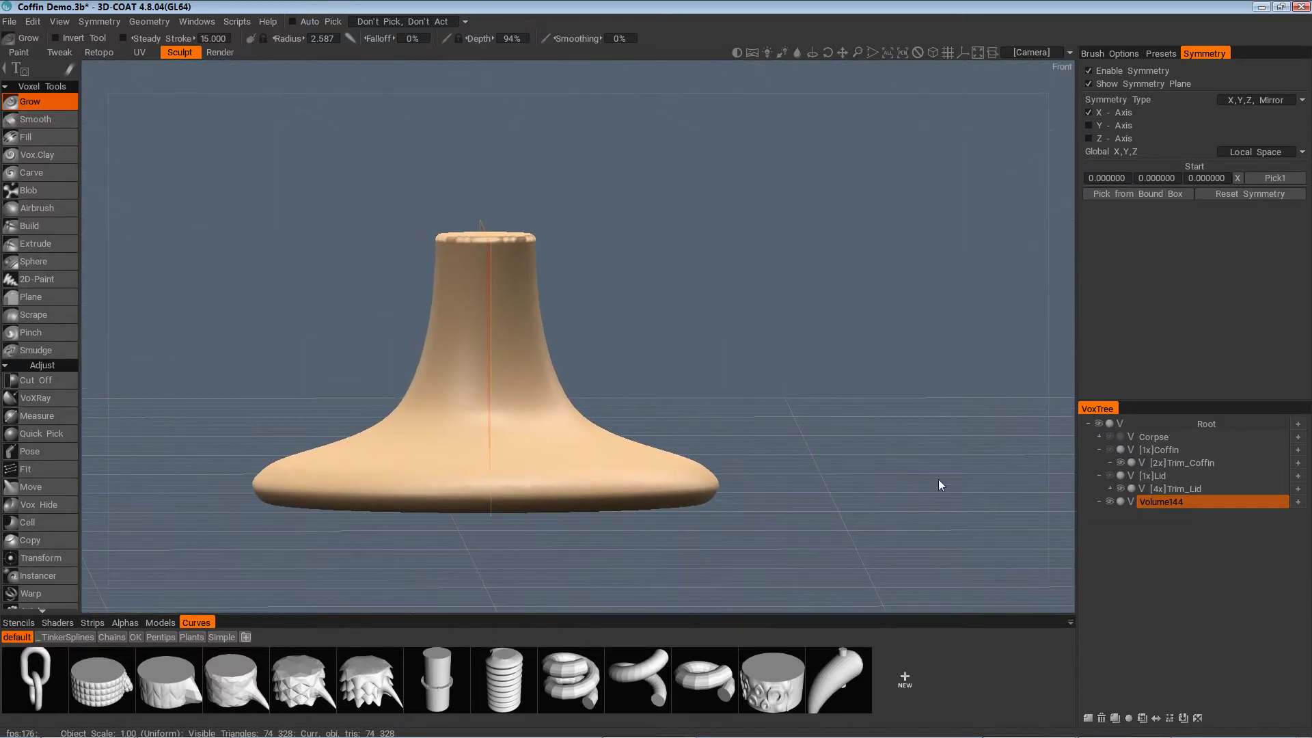
click(1171, 719)
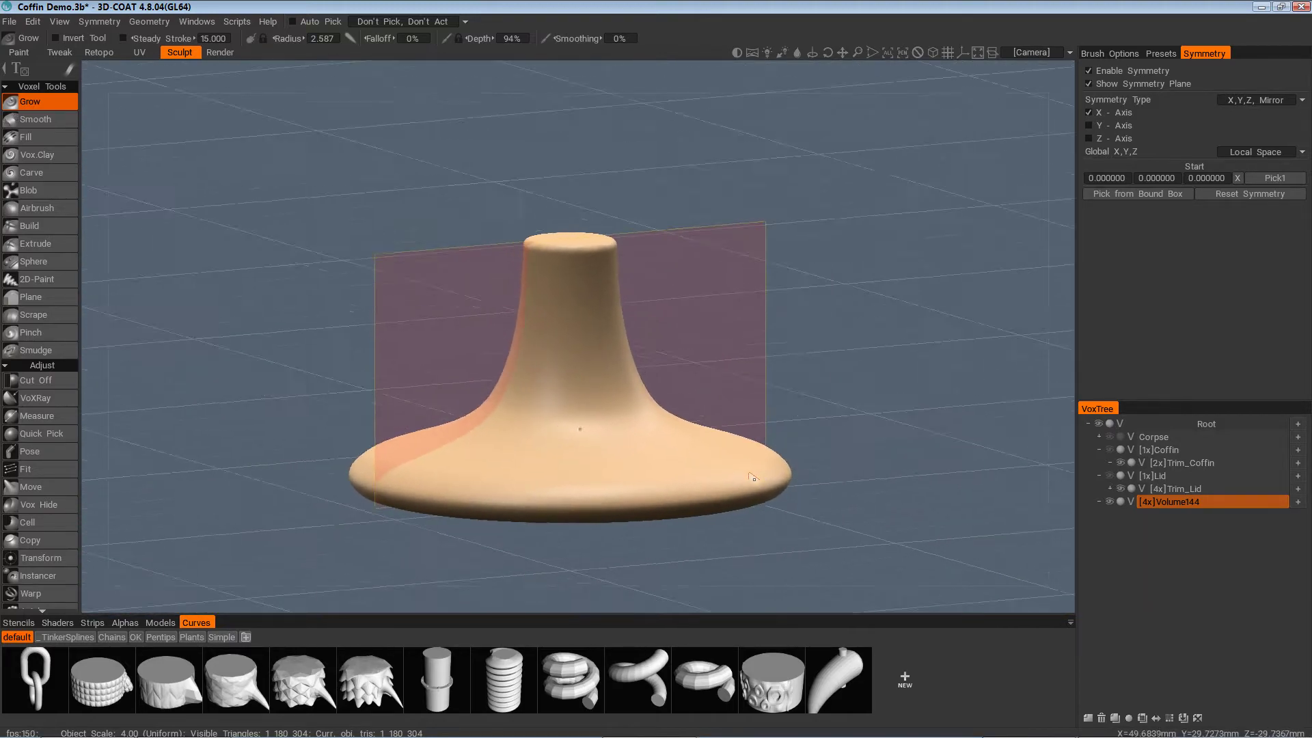
drag(908, 388, 646, 339)
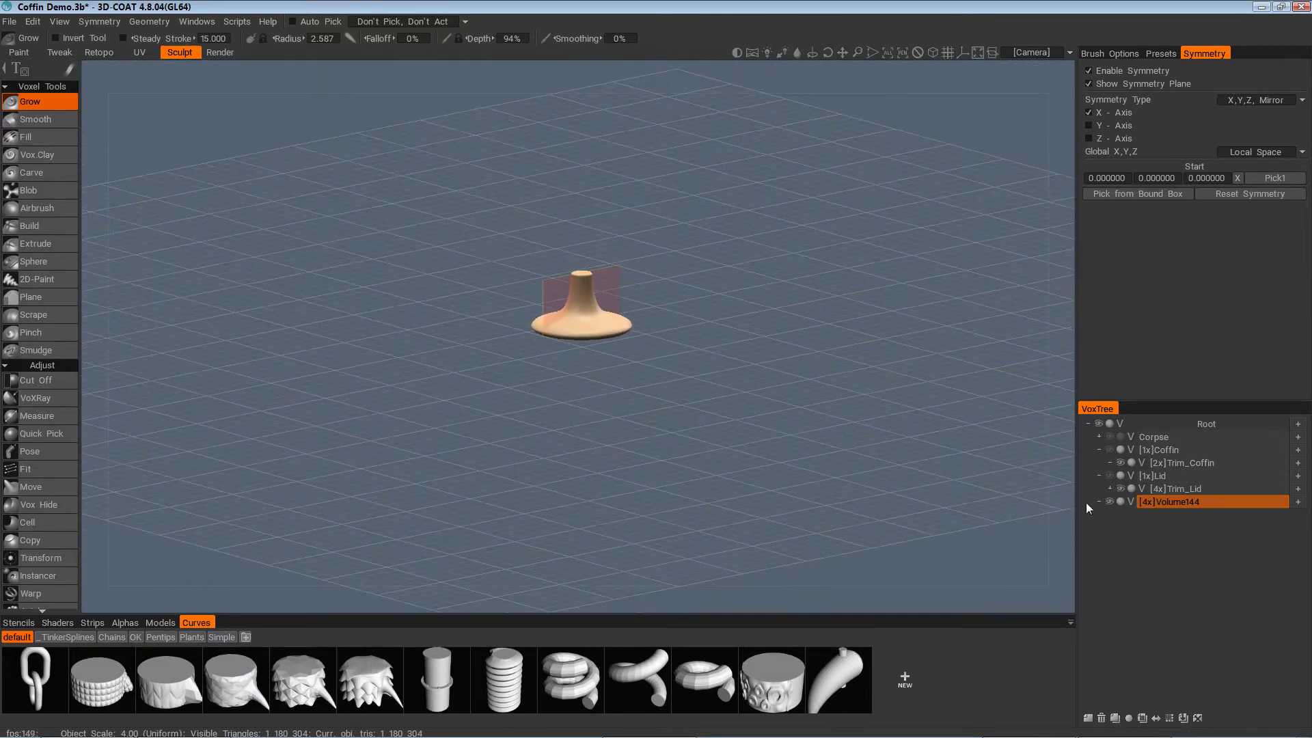
Show the lid again and, with symmetry disabled, use Transform to raise the screw to about Y 125.611
click(1109, 475)
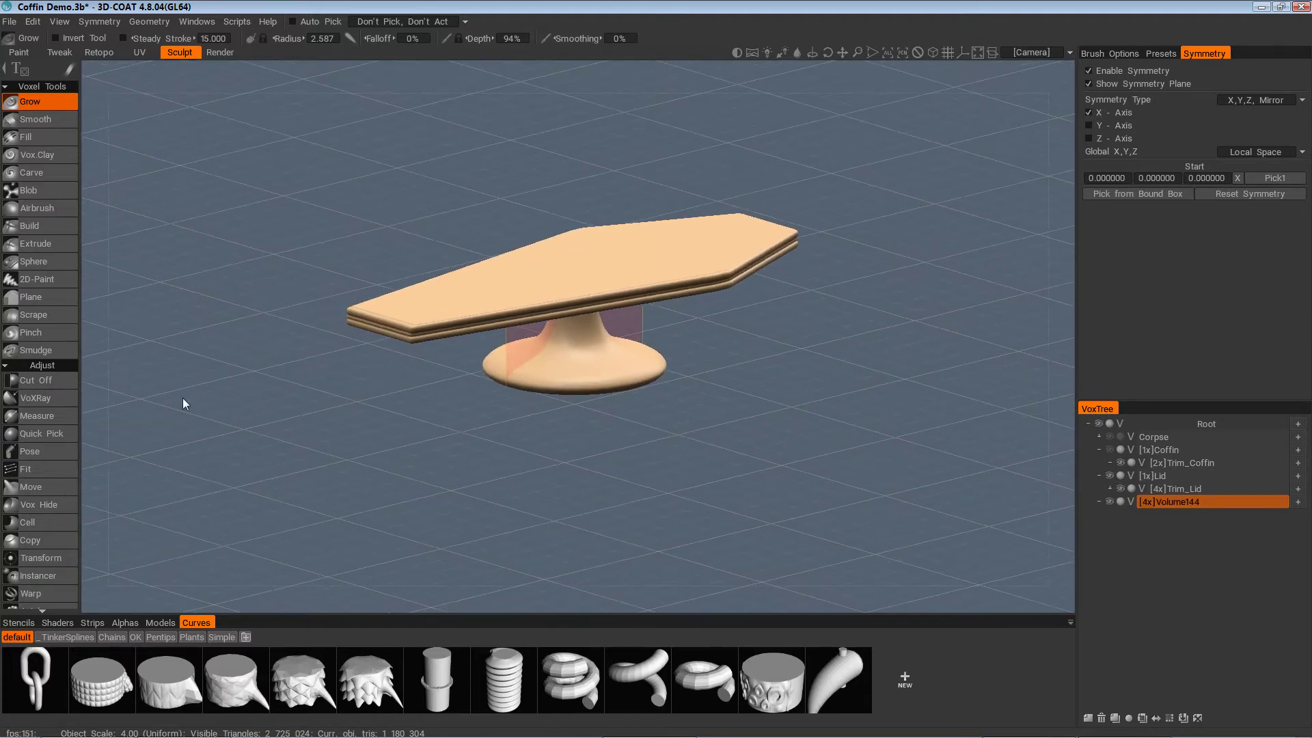
click(41, 558)
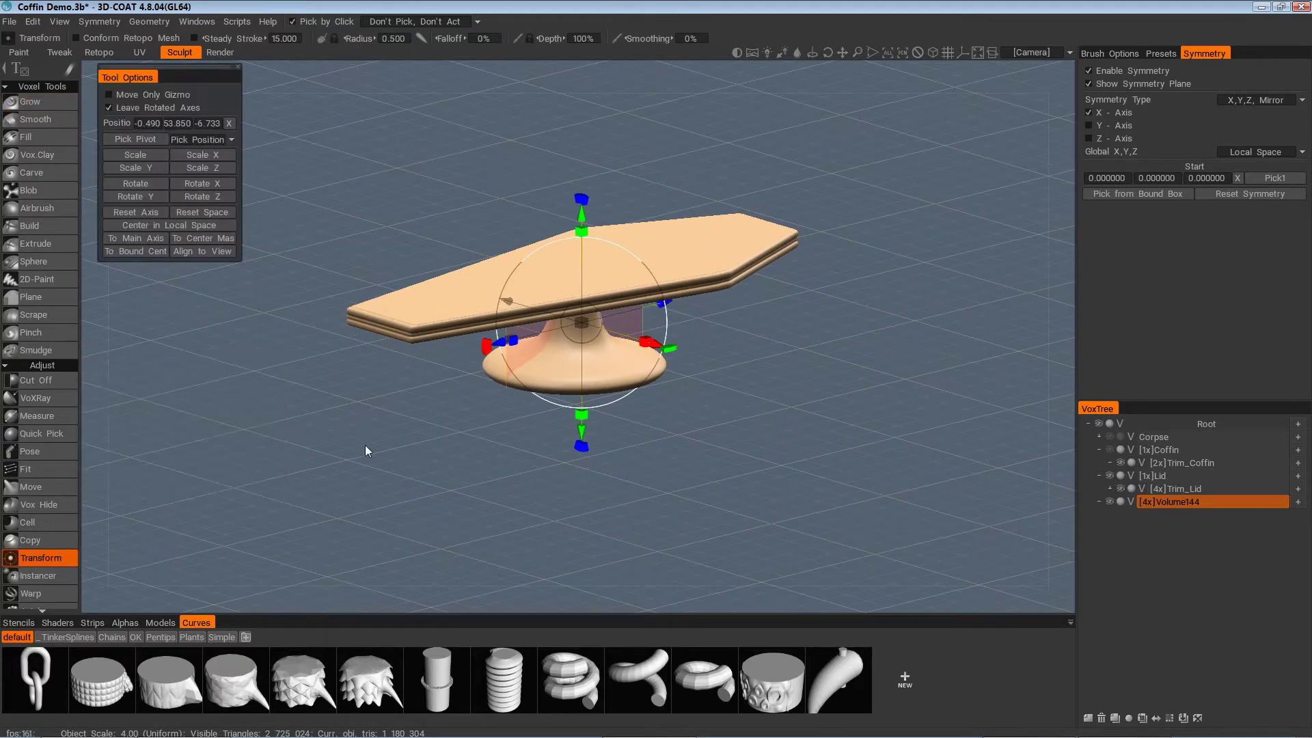
click(1124, 71)
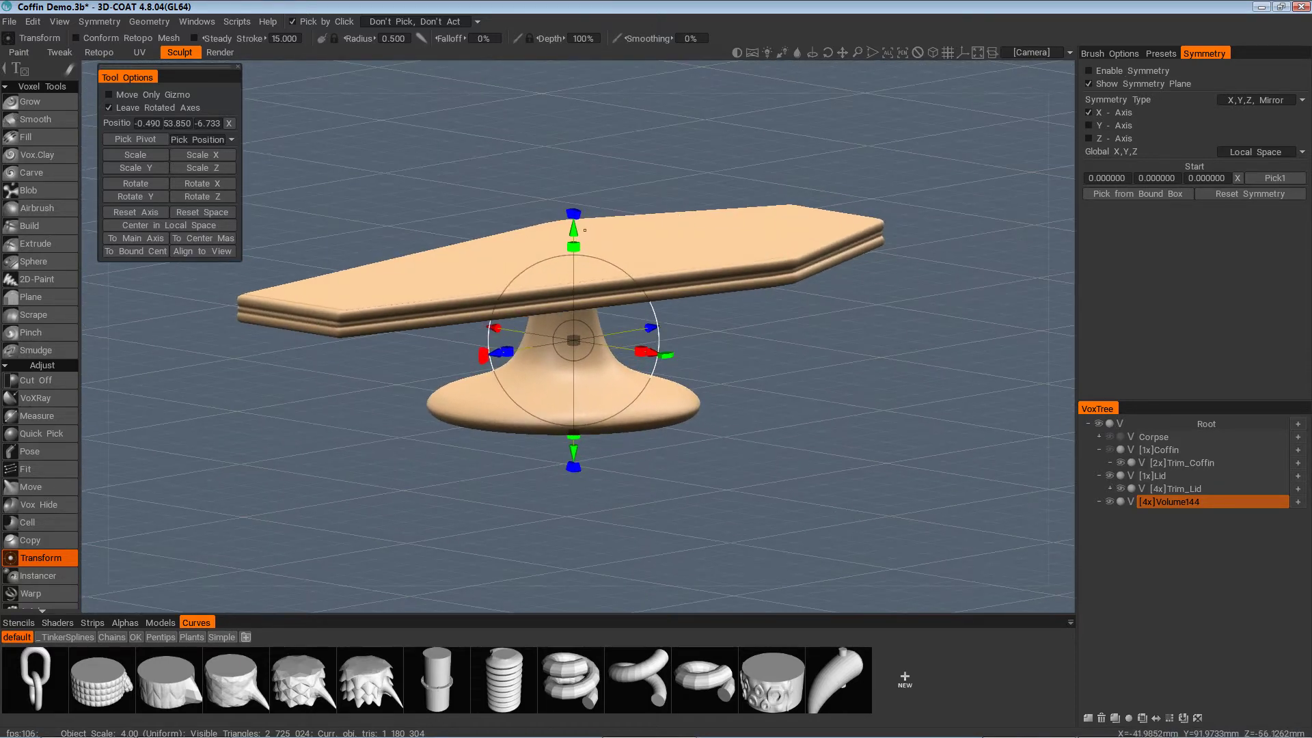
drag(573, 228, 749, 403)
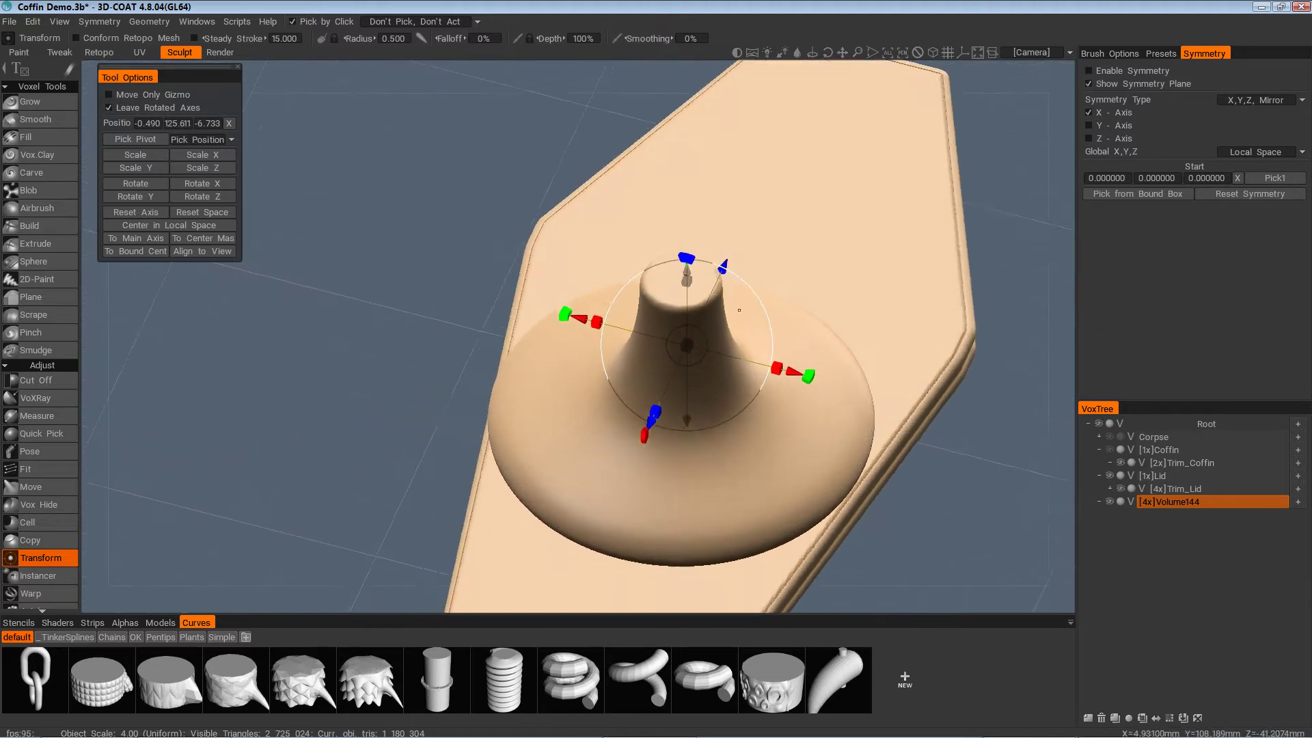
alt+middle_drag(748, 403, 737, 345)
alt+right_drag(737, 345, 753, 281)
alt+middle_drag(752, 281, 756, 278)
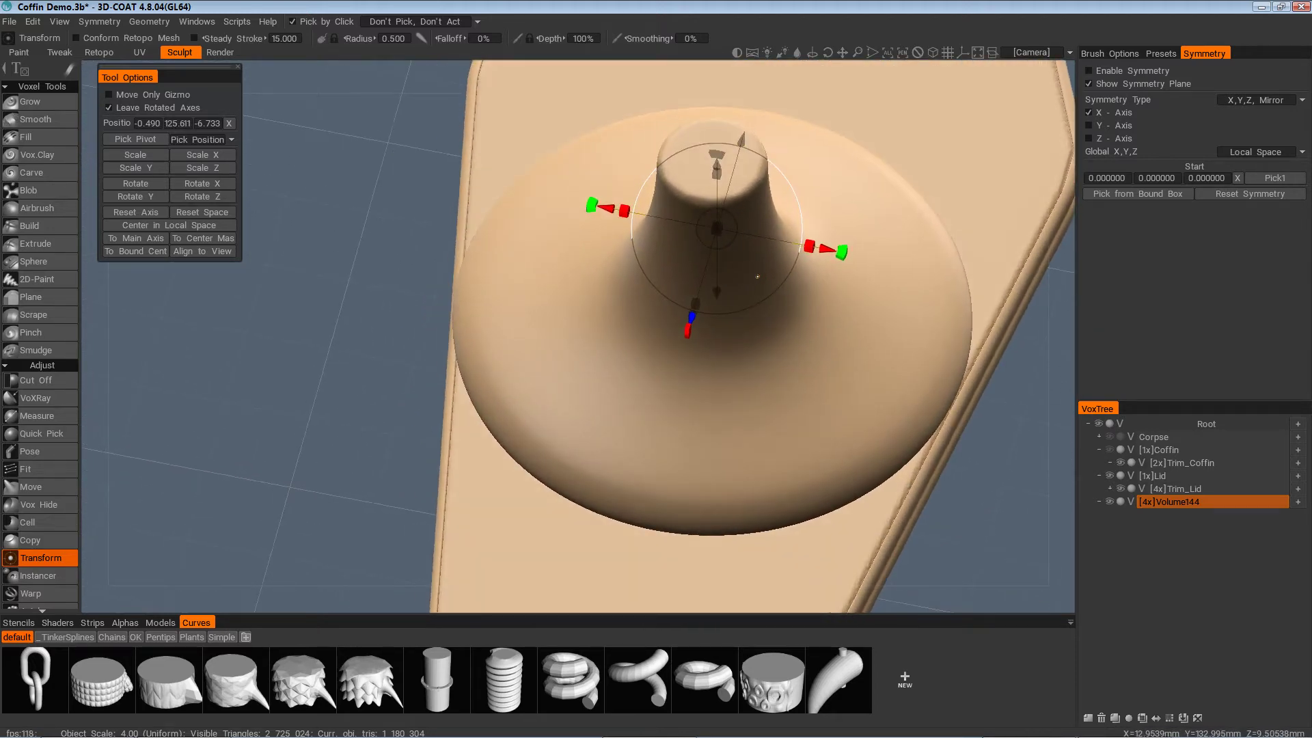
Scale the screw down uniformly to an object scale of about 26.74 and move it to about X 35.352, Z 101.44
alt+drag(755, 278, 587, 198)
alt+right_drag(586, 198, 561, 166)
alt+middle_drag(562, 166, 636, 219)
drag(628, 212, 547, 246)
mouse_move(588, 294)
alt+mouse_down()
mouse_move(689, 249)
mouse_move(625, 311)
mouse_move(637, 253)
mouse_move(604, 287)
alt+mouse_up()
drag(623, 230, 571, 238)
alt+drag(673, 307, 724, 343)
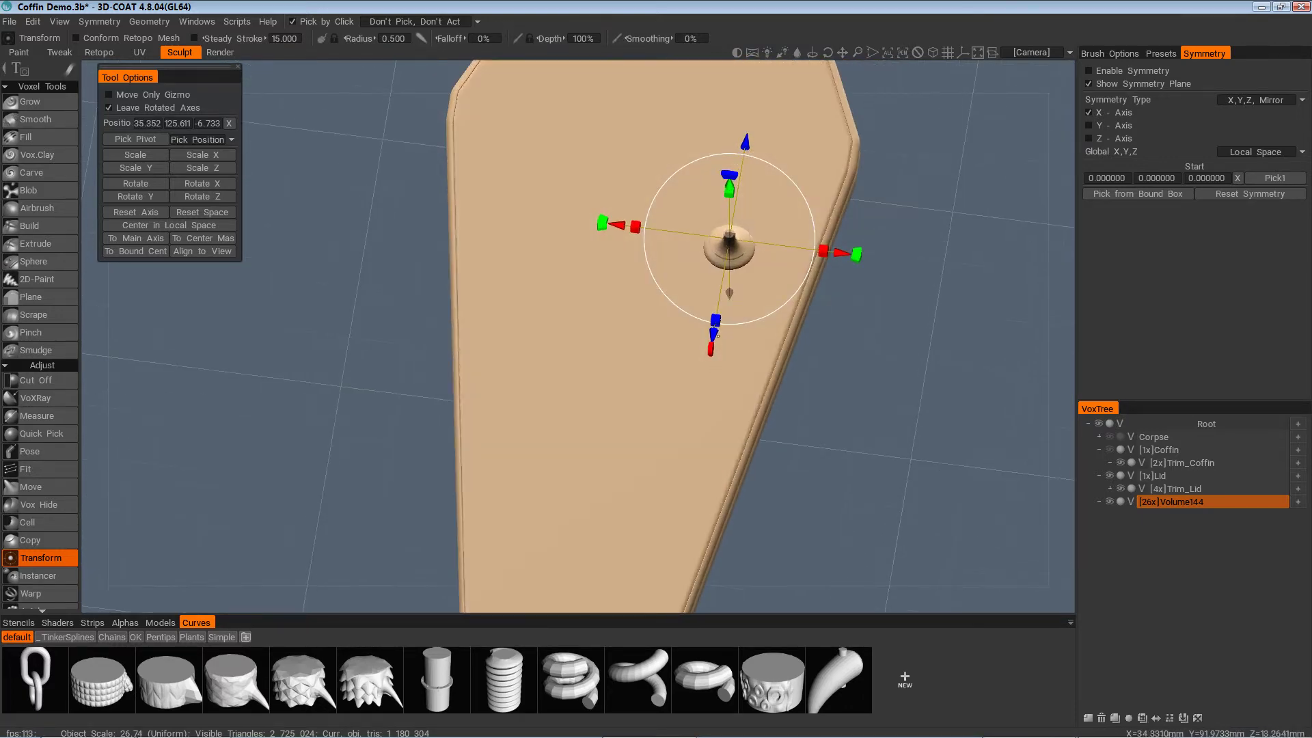
drag(675, 438, 782, 482)
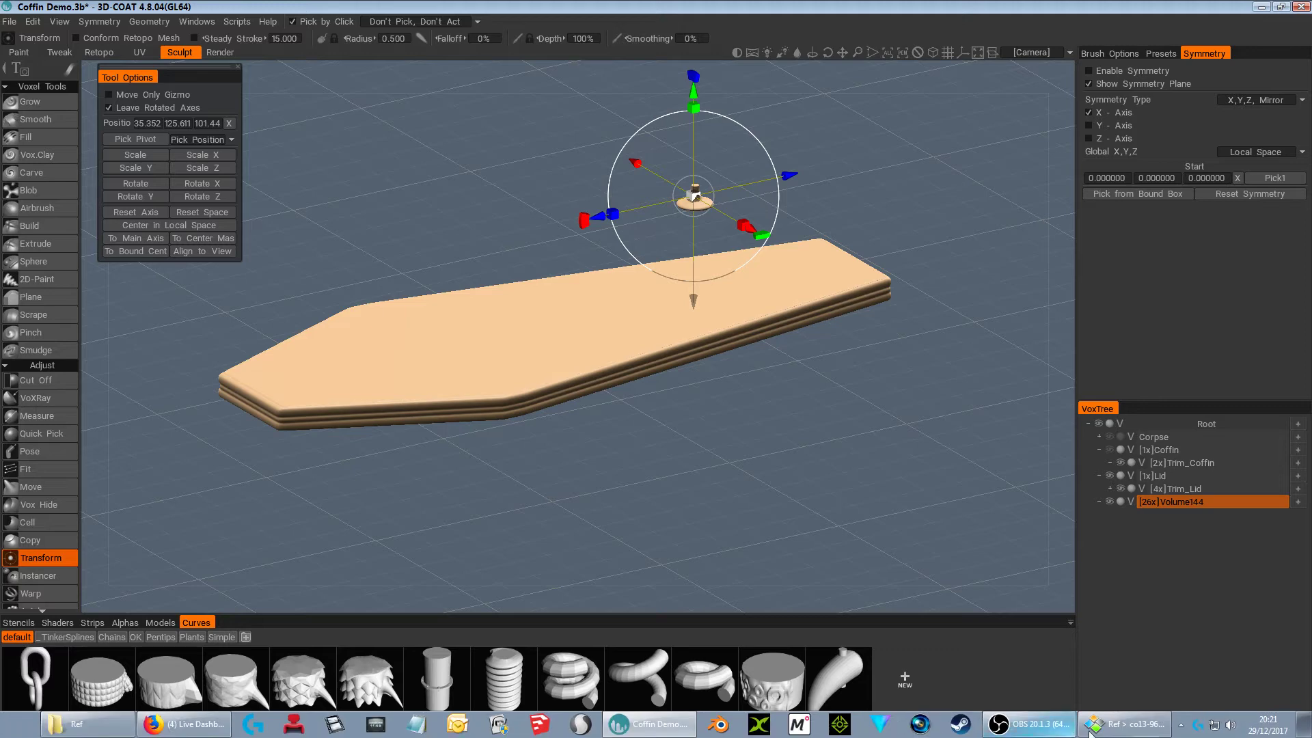
Examine the spacing and placement of the screws along the lid in the zoomed-out reference photo, and return to the modelling window
click(1126, 725)
scroll(796, 532, down, 5)
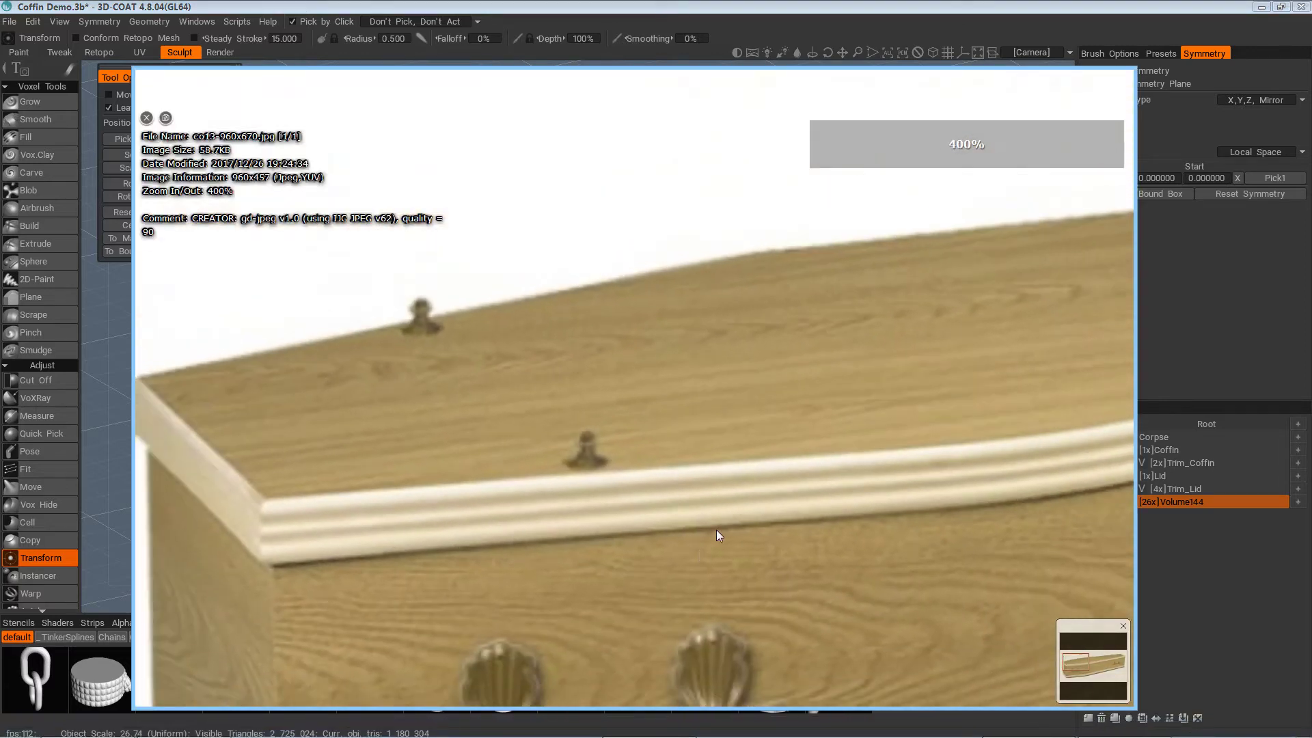
scroll(707, 477, down, 3)
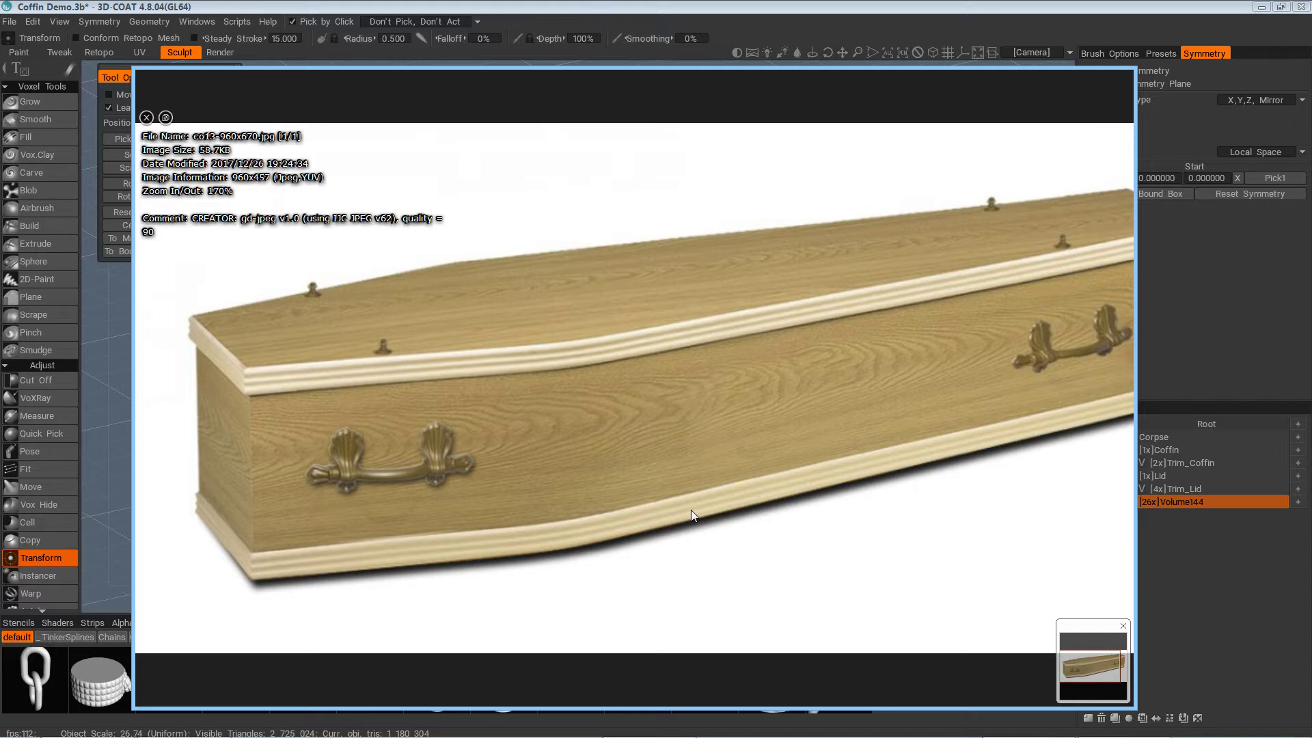
mouse_move(751, 736)
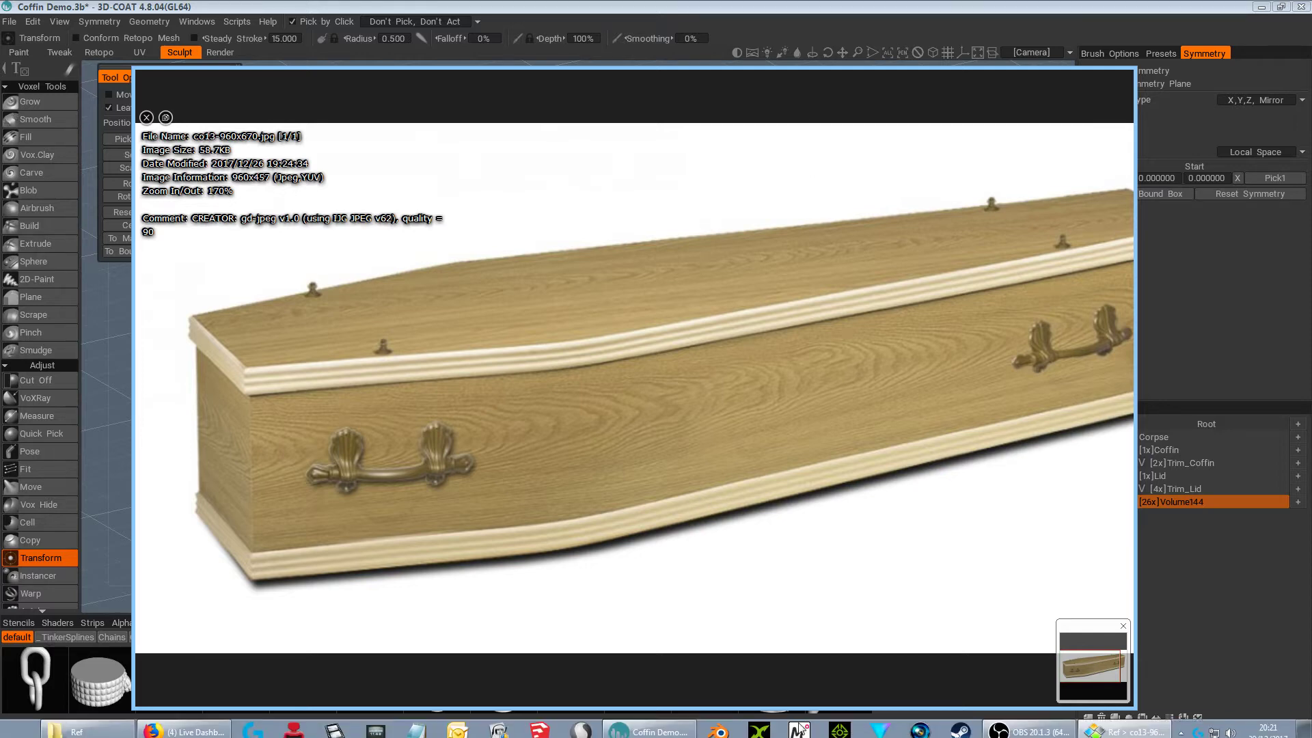
click(663, 730)
Move the screw in top view to the opposite side near the lid's wide end, at about X -35.00, Z -104.6
scroll(803, 277, up, 3)
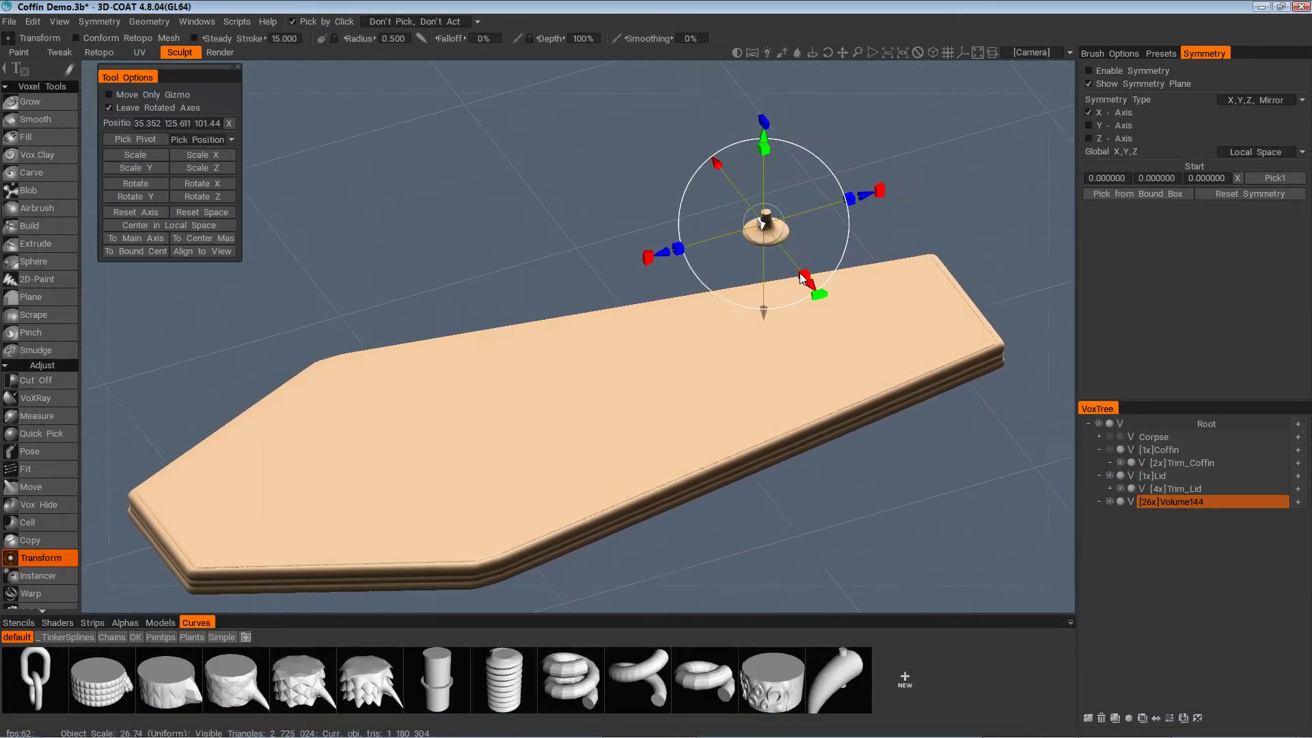
alt+drag(801, 278, 786, 275)
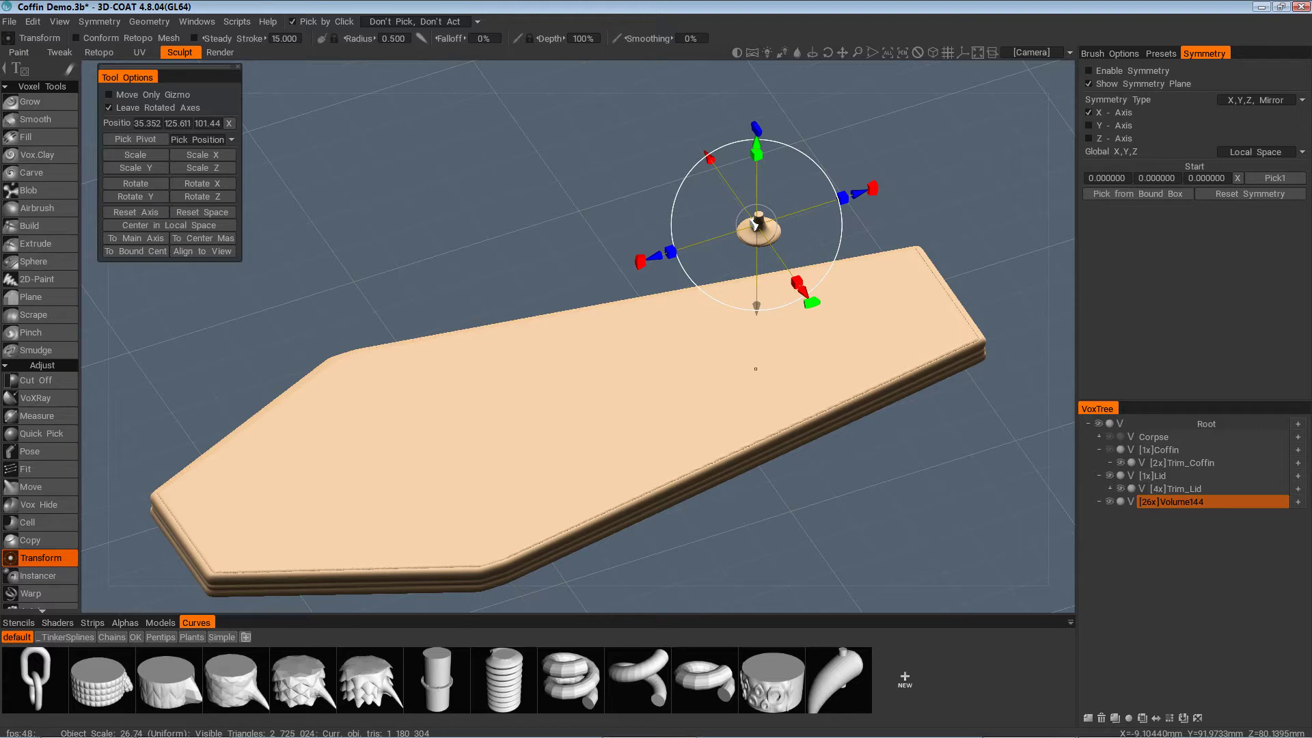
key(KP_7)
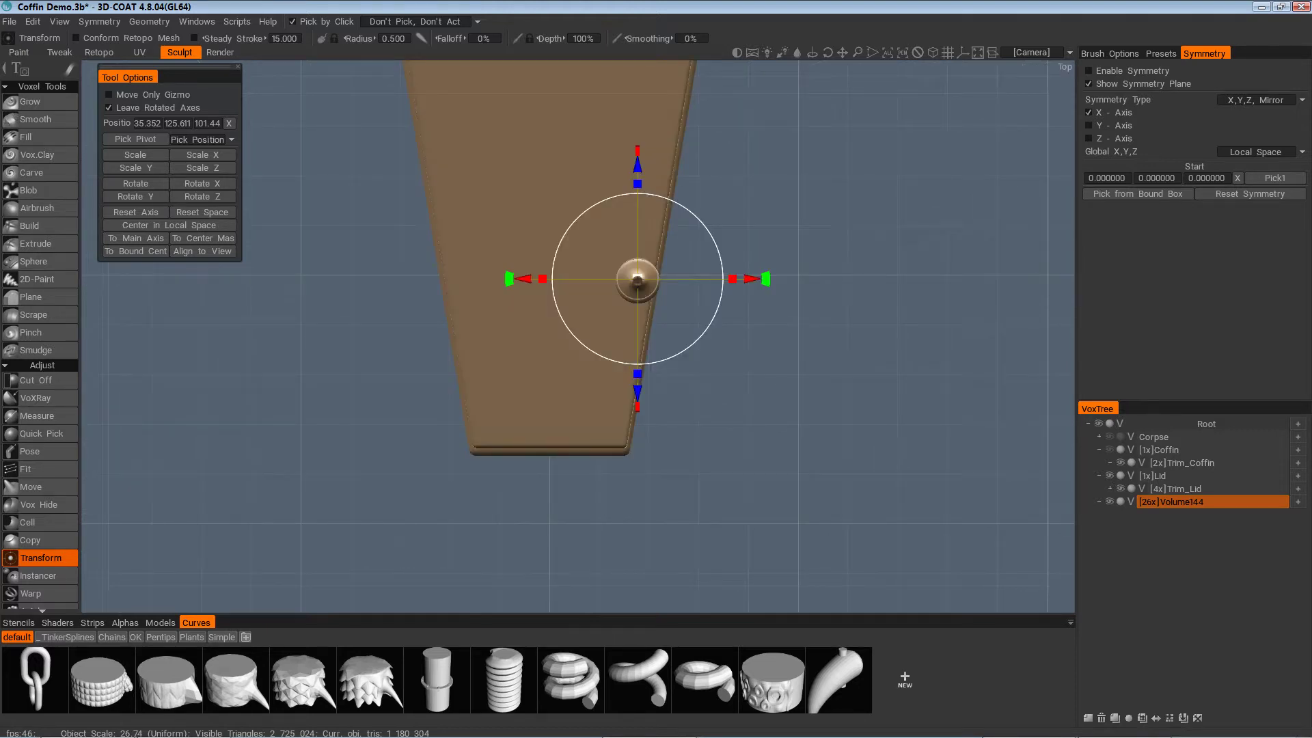
scroll(765, 235, down, 3)
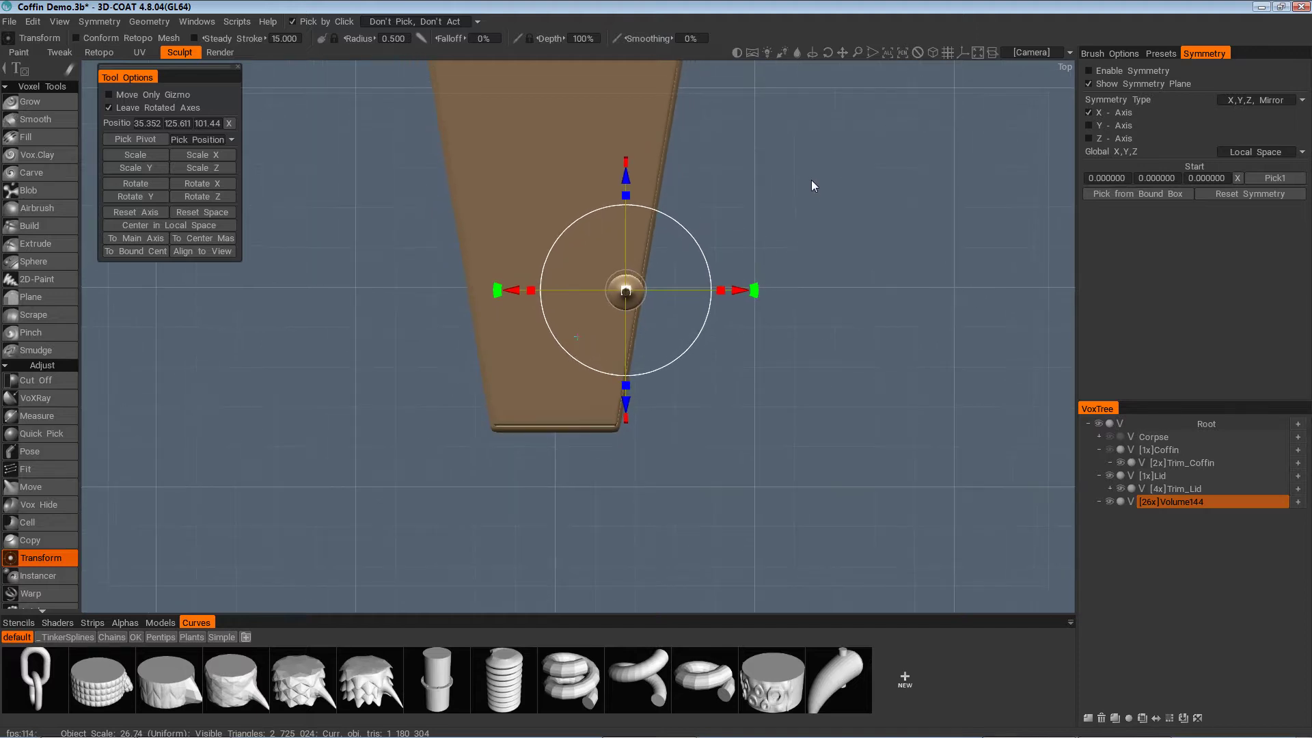
right_drag(811, 179, 809, 210)
middle_drag(809, 210, 840, 377)
right_drag(841, 377, 791, 241)
drag(650, 423, 560, 195)
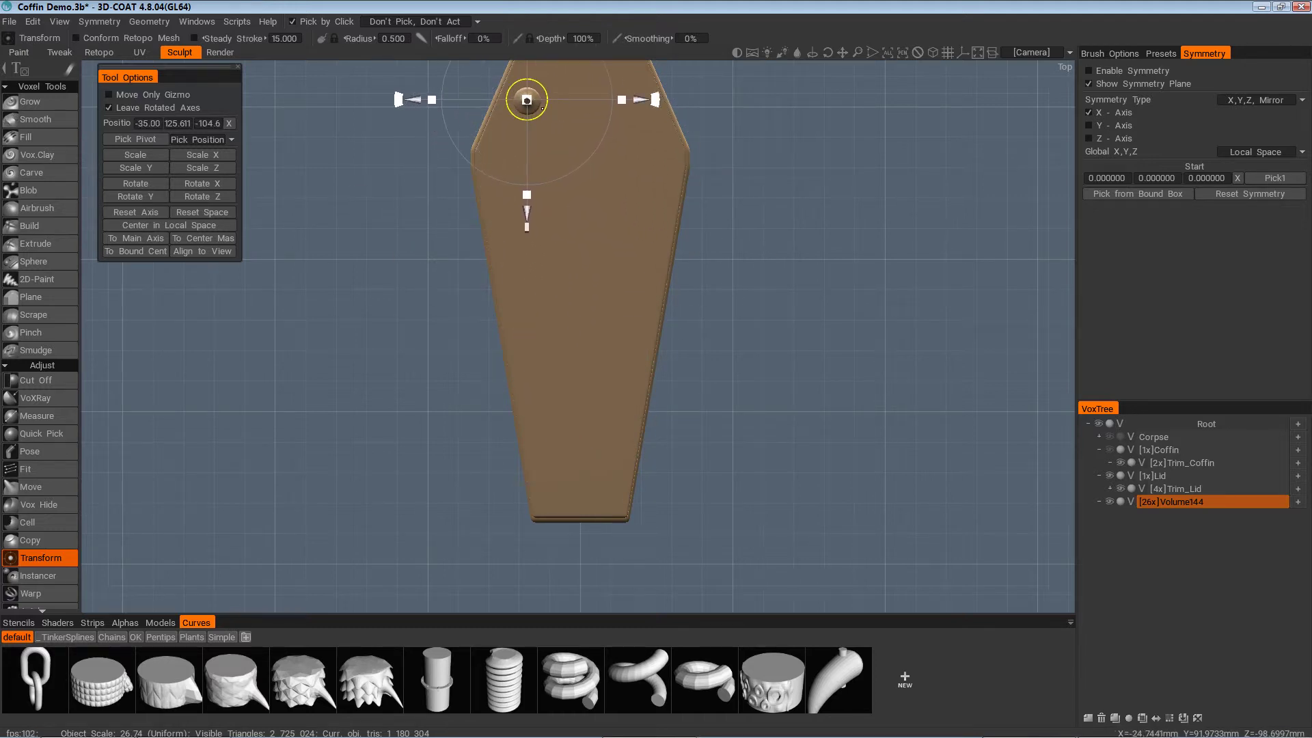
Shrink the screw further to an object scale of about 54.94 and shift it to about X -39.57, Z -104.4
scroll(798, 162, down, 2)
middle_drag(740, 163, 746, 277)
scroll(448, 212, up, 4)
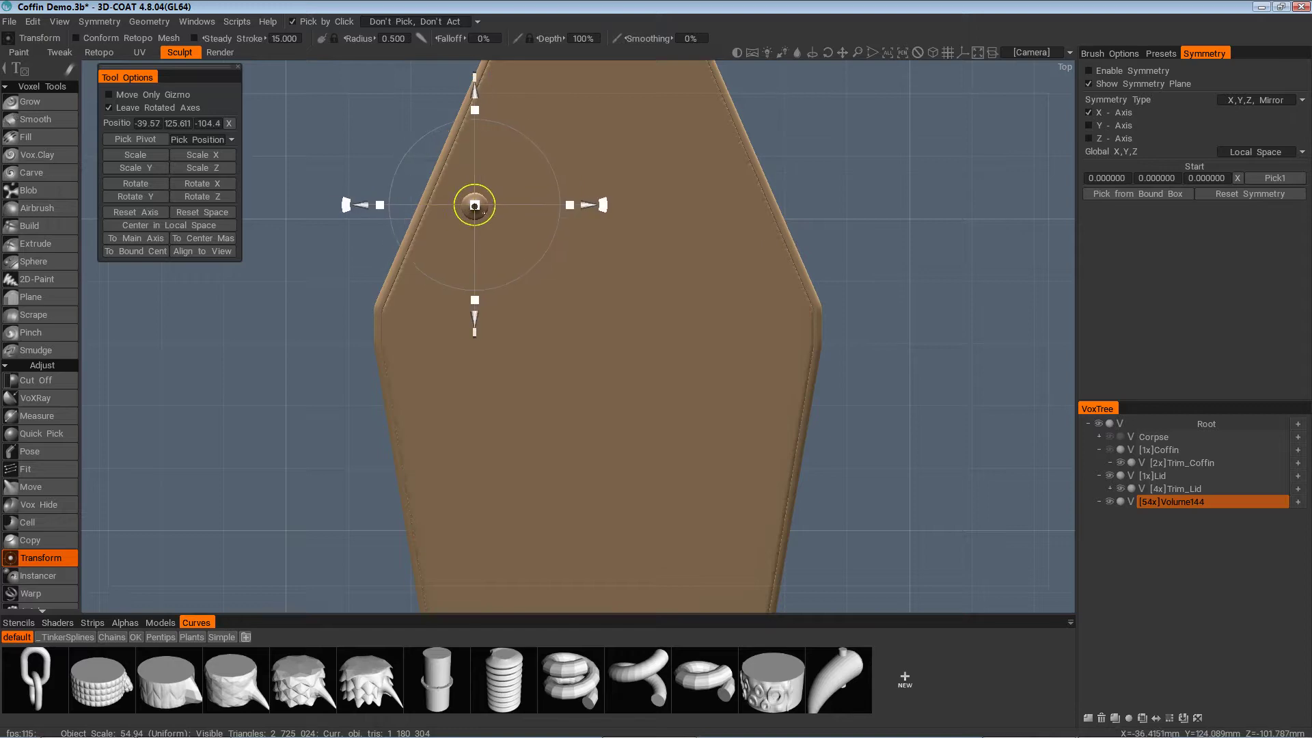
Shift the screw to about X -43.08, Z -106.6 and lower it onto the lid's top surface at about Y 94.233
scroll(687, 216, down, 2)
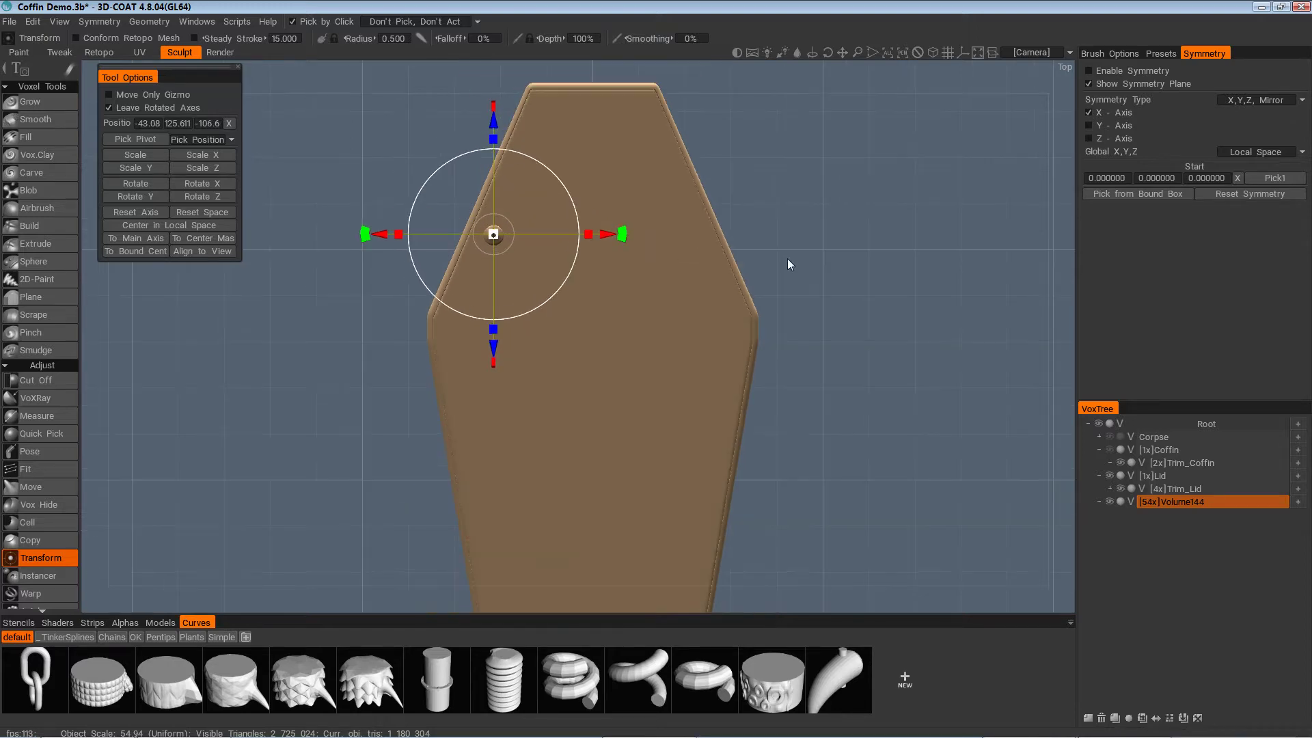
drag(787, 259, 560, 281)
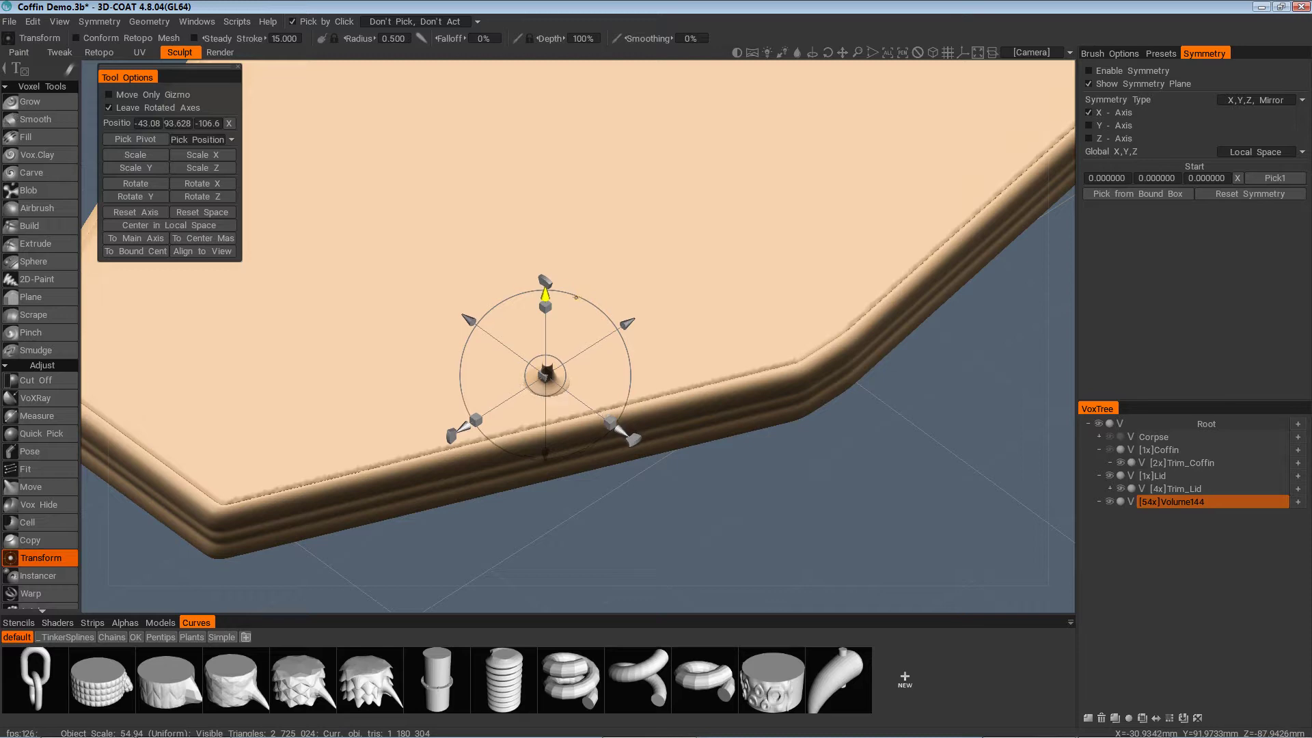
drag(601, 382, 750, 213)
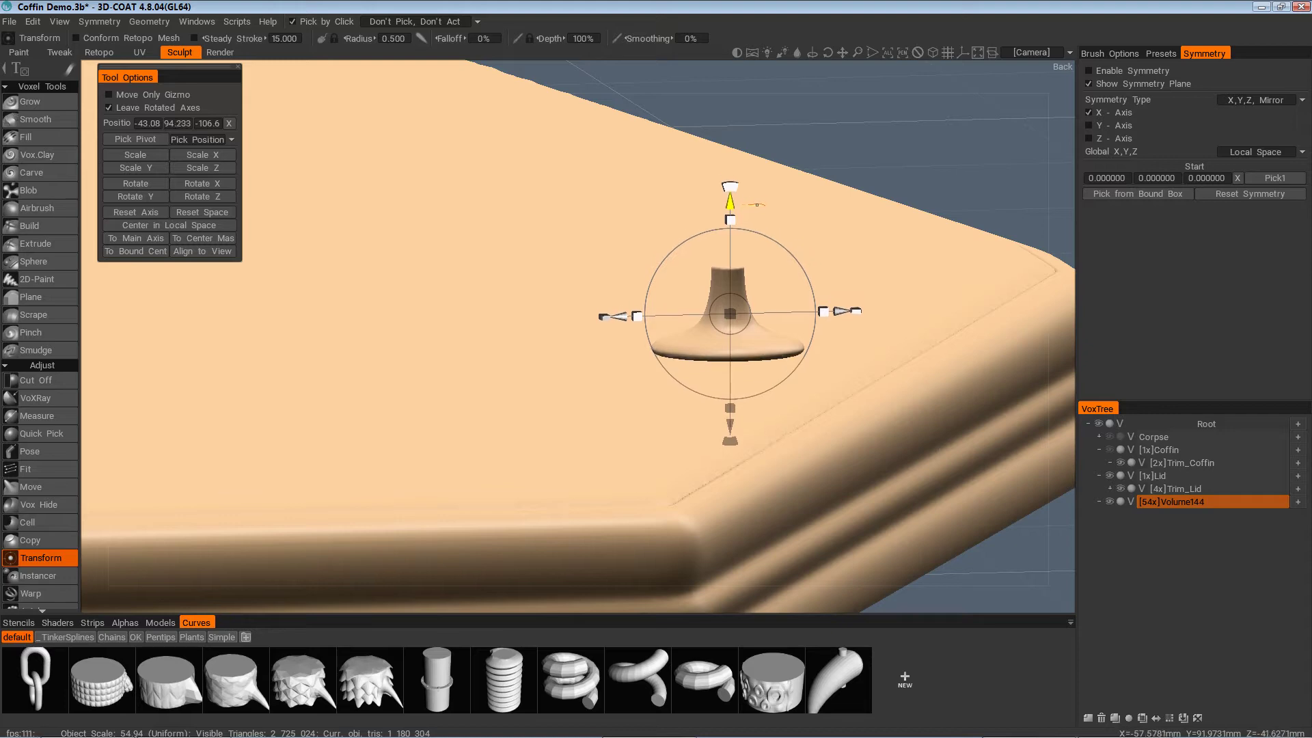
drag(757, 205, 492, 404)
drag(827, 478, 697, 494)
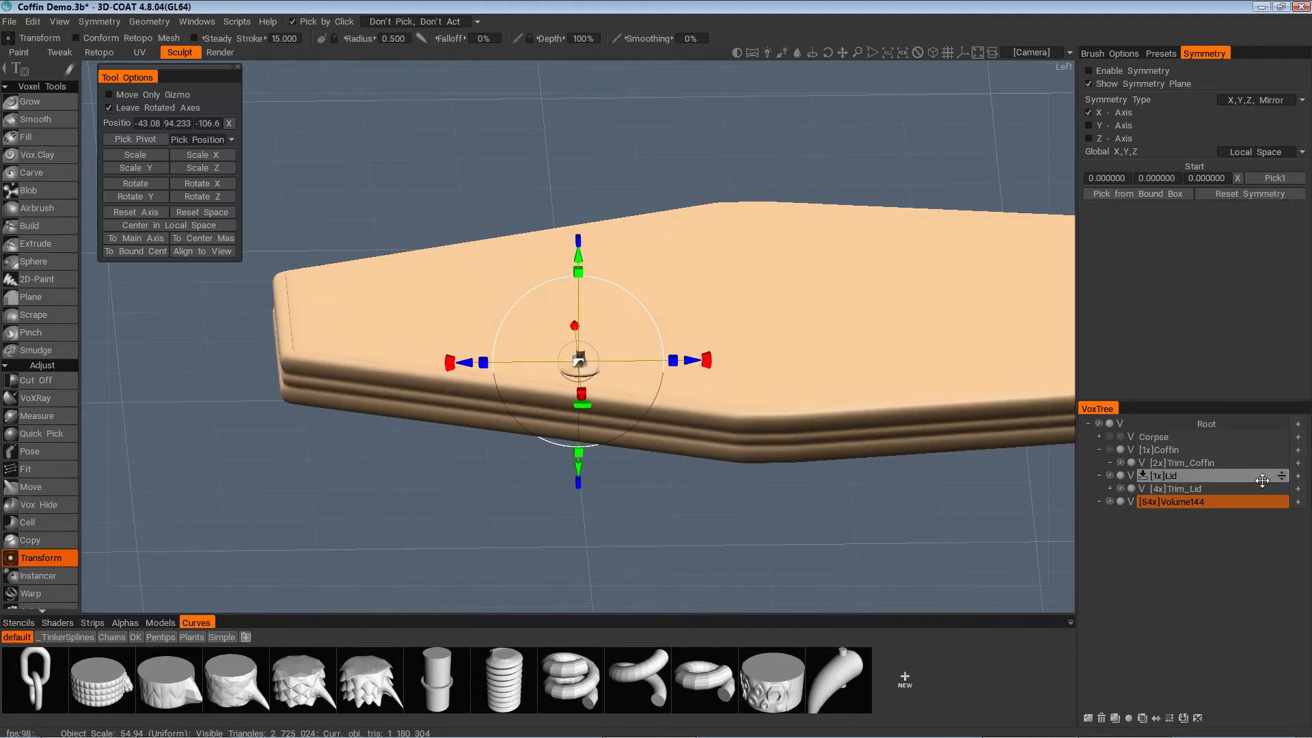
Select the Corpse layer and compare the screw's placement on the lid with the coffin reference photo
click(1178, 442)
drag(984, 488, 820, 535)
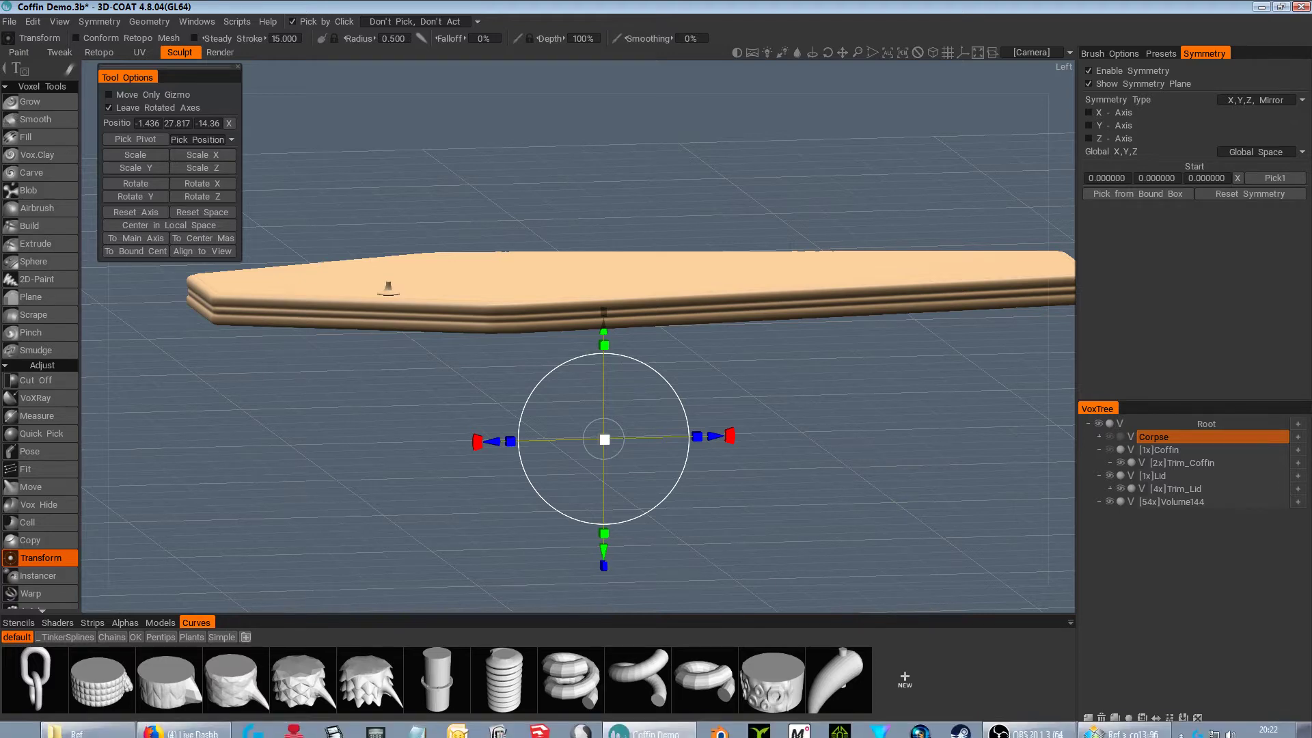
click(1122, 728)
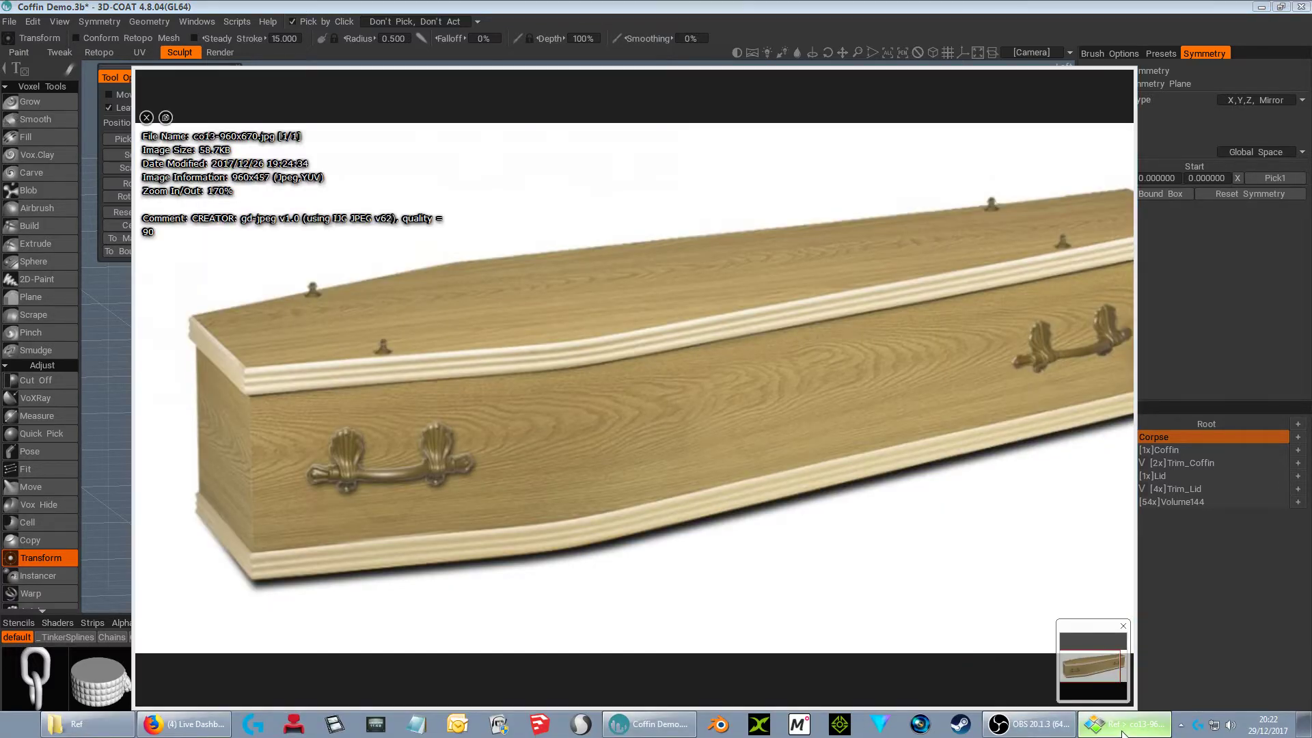
click(1123, 732)
click(1118, 732)
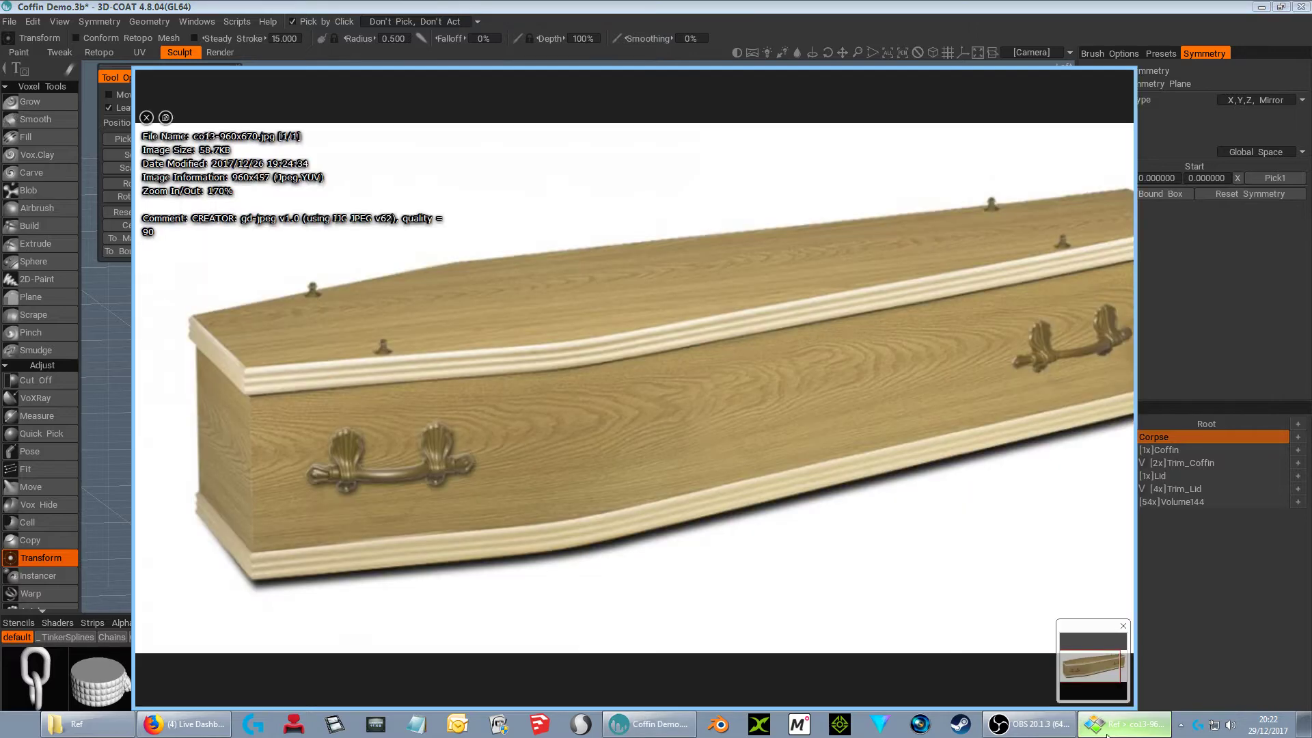
click(1106, 733)
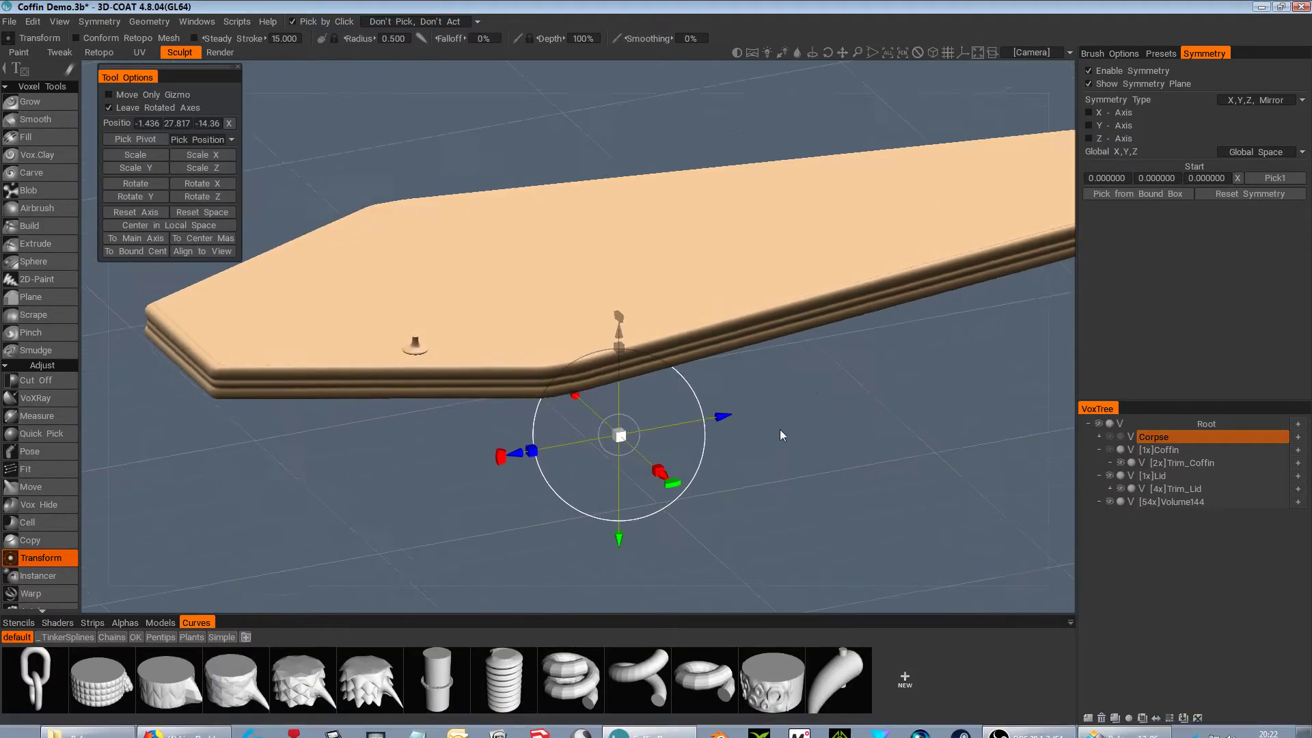
Reselect the screw's volume, Volume144, and move it along the lid to about Z -111.29
drag(781, 435, 437, 396)
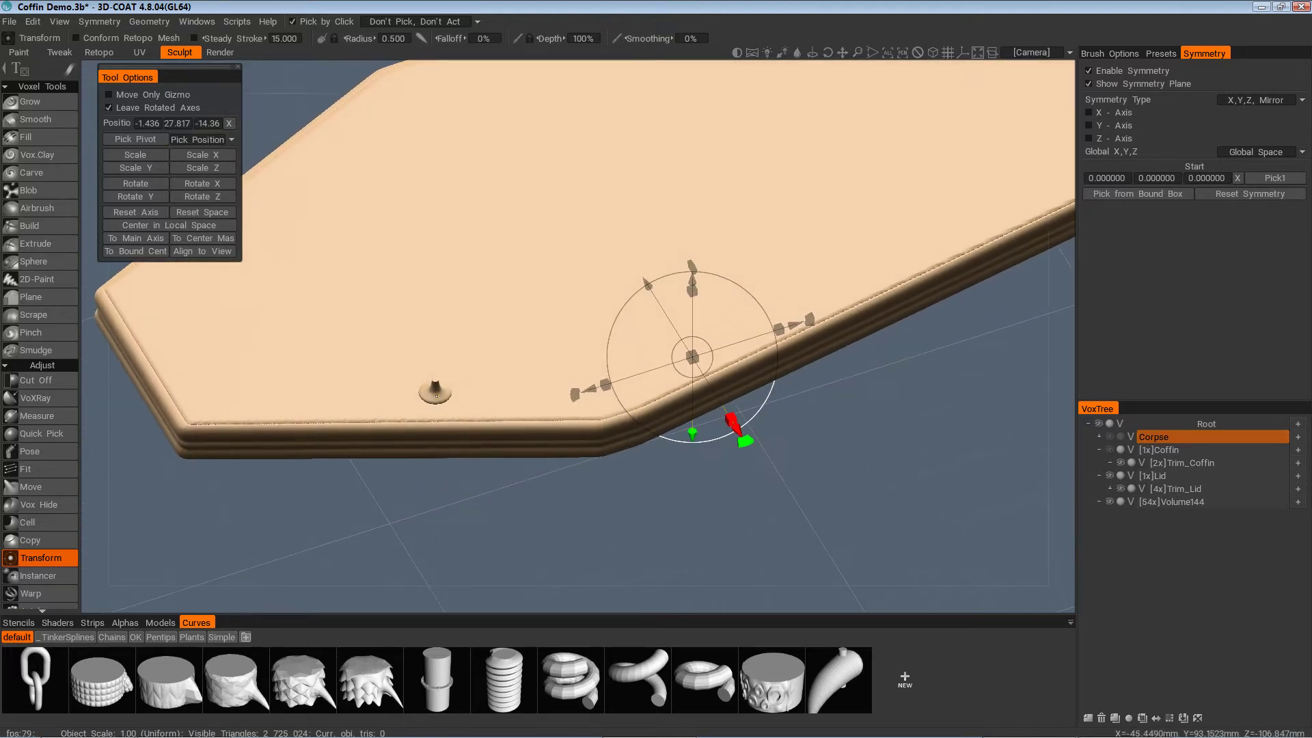
click(1185, 508)
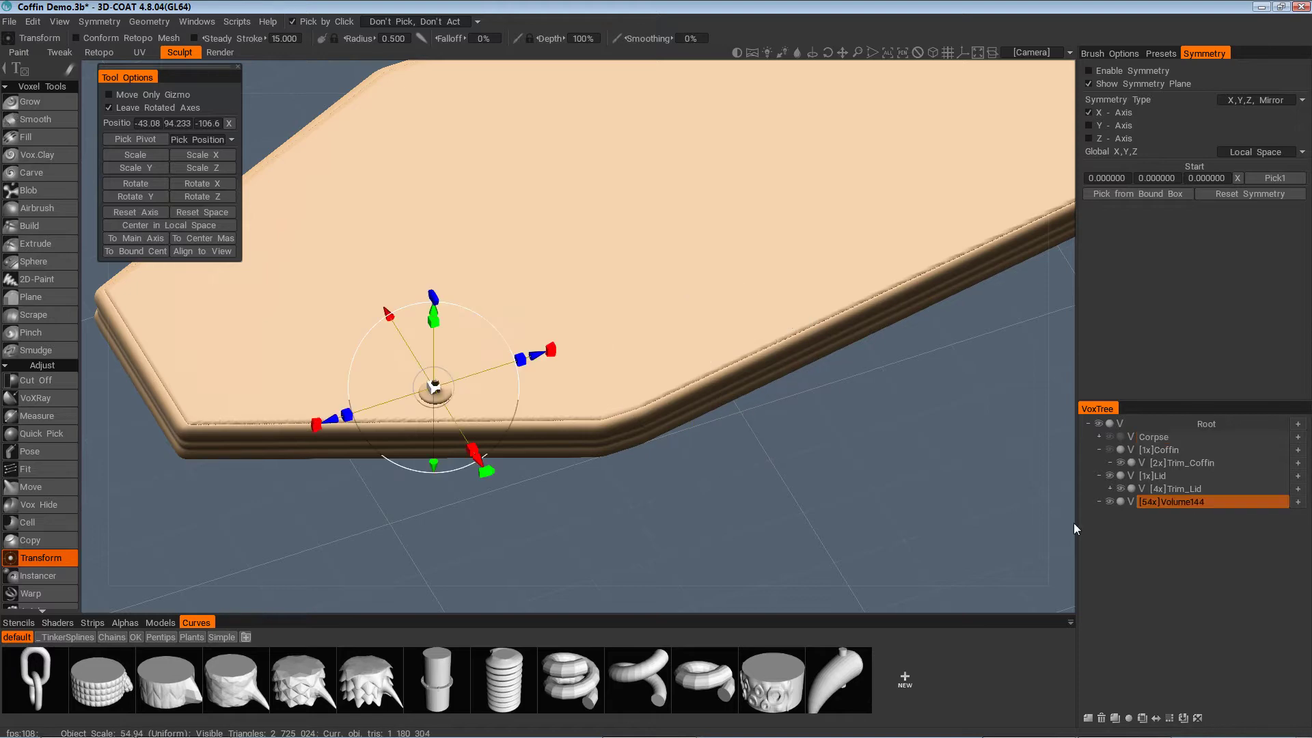
drag(393, 471, 529, 372)
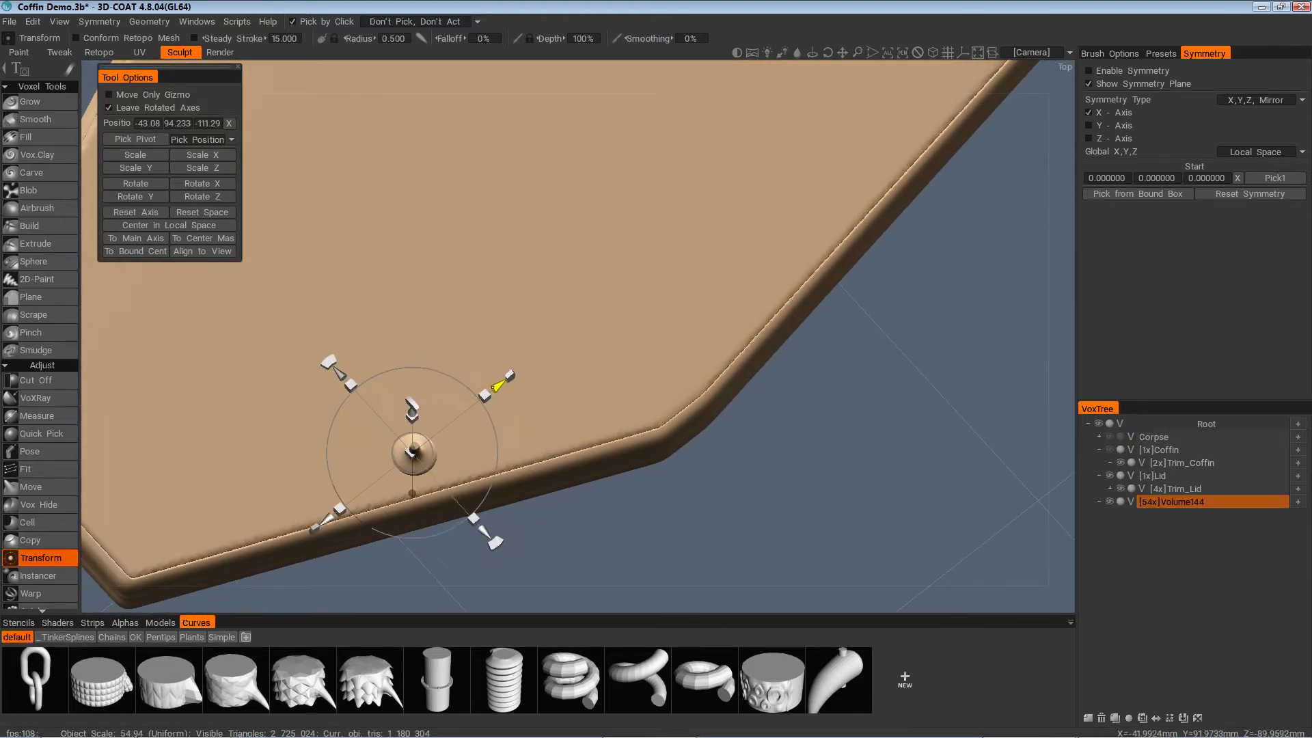
Move the small knob across the coffin lid to position -41.511, 94.233, -117.15
drag(465, 399, 448, 422)
drag(494, 509, 729, 460)
scroll(728, 460, up, 3)
alt+drag(726, 461, 923, 373)
alt+middle_drag(750, 417, 750, 492)
alt+drag(750, 481, 735, 467)
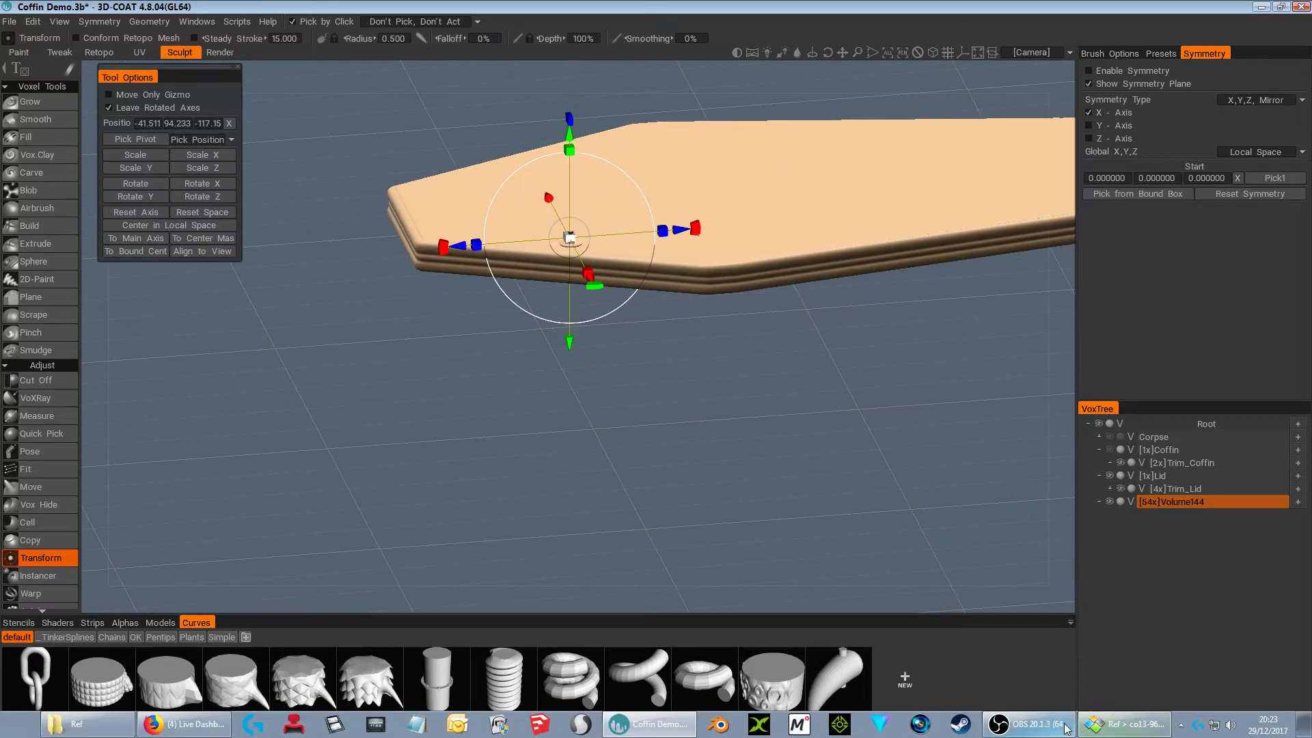
Check the coffin reference photo for the placement and shape of the lid knobs
click(1105, 728)
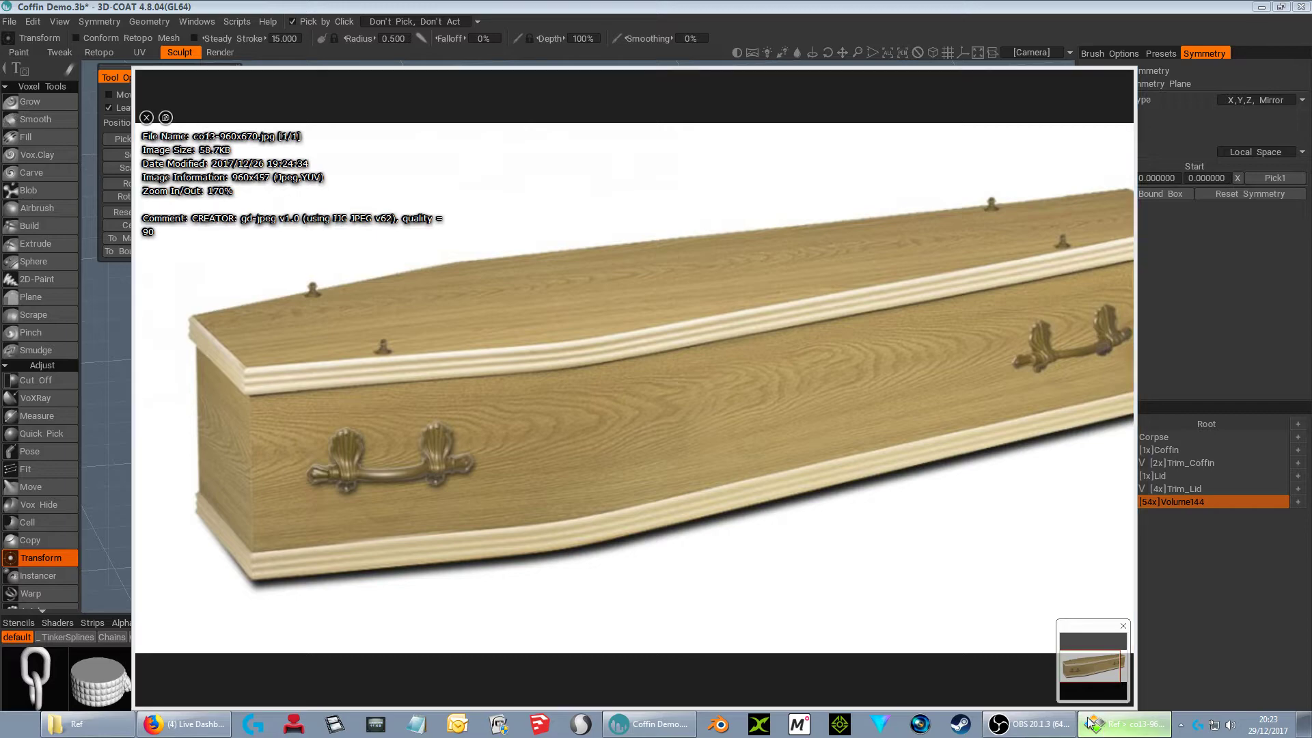
click(1105, 728)
alt+drag(797, 485, 847, 403)
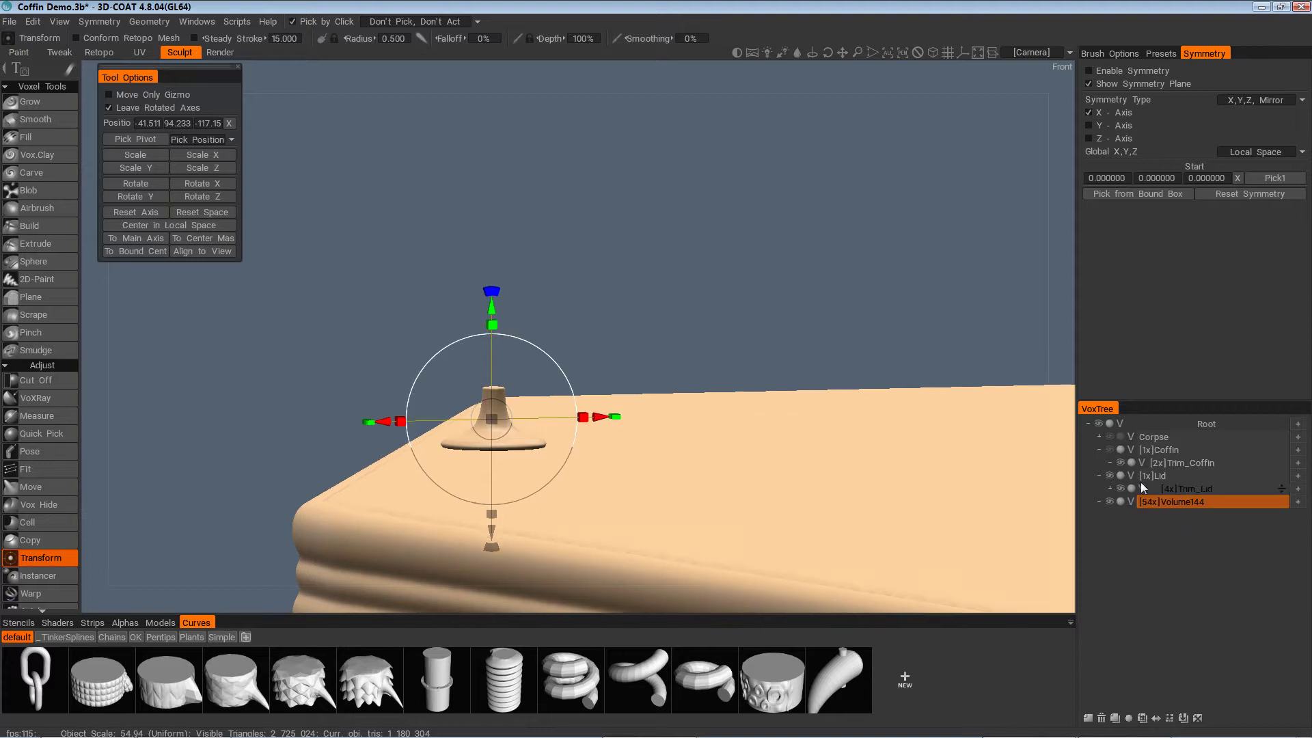
Hide the Lid volume and frame the isolated knob in a close right-side view
click(1110, 476)
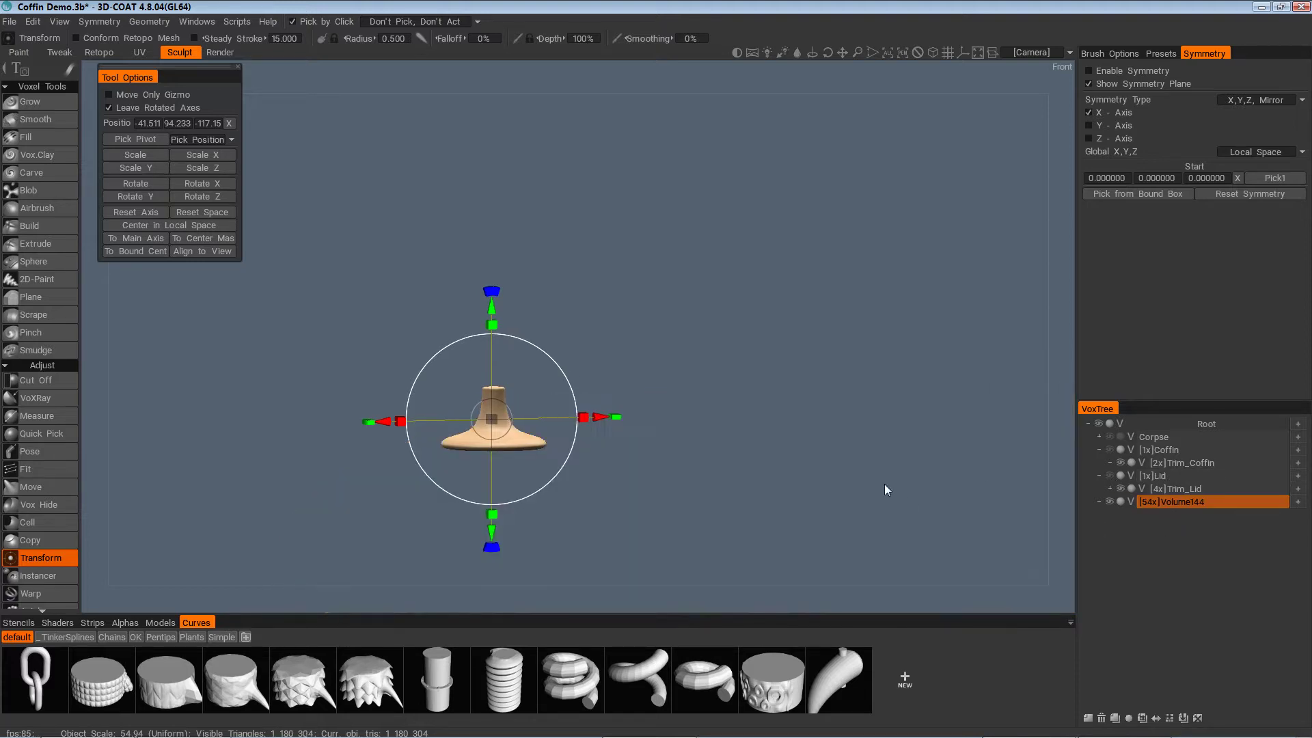
alt+drag(900, 457, 899, 456)
key(KP_7)
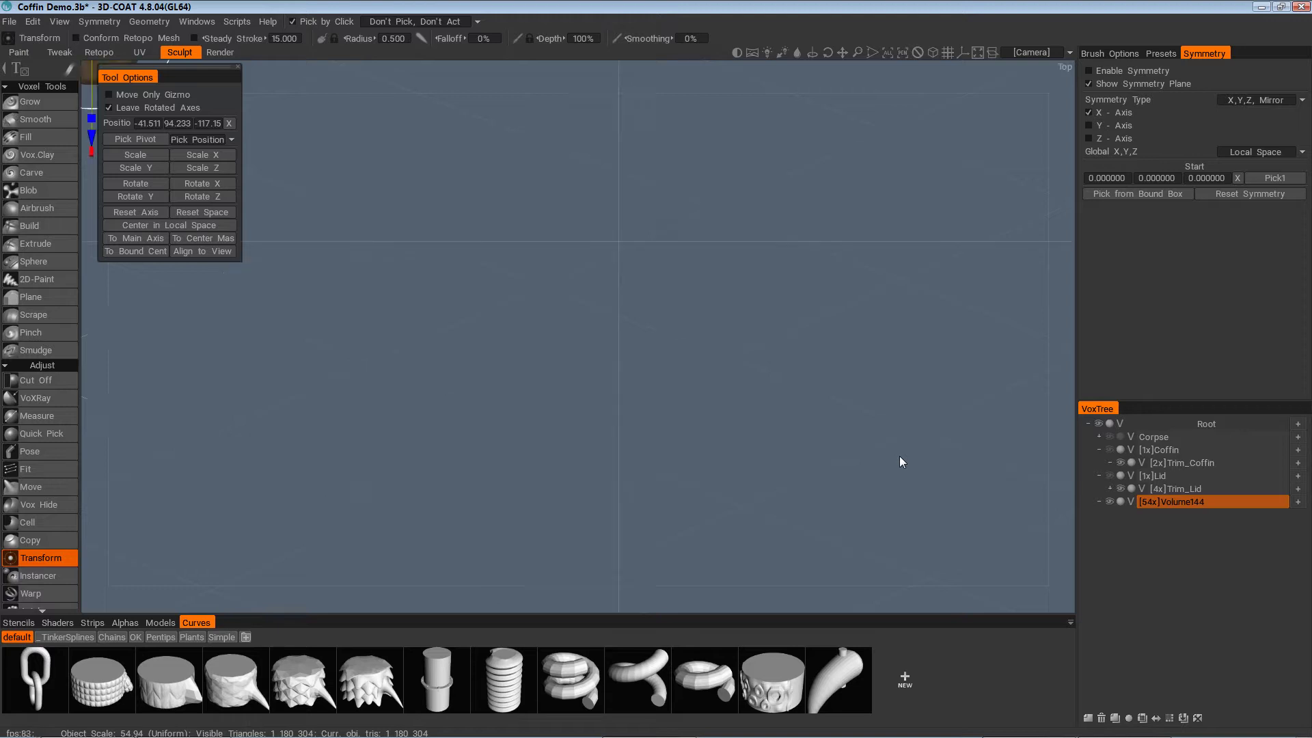
key(KP_1)
scroll(899, 457, down, 3)
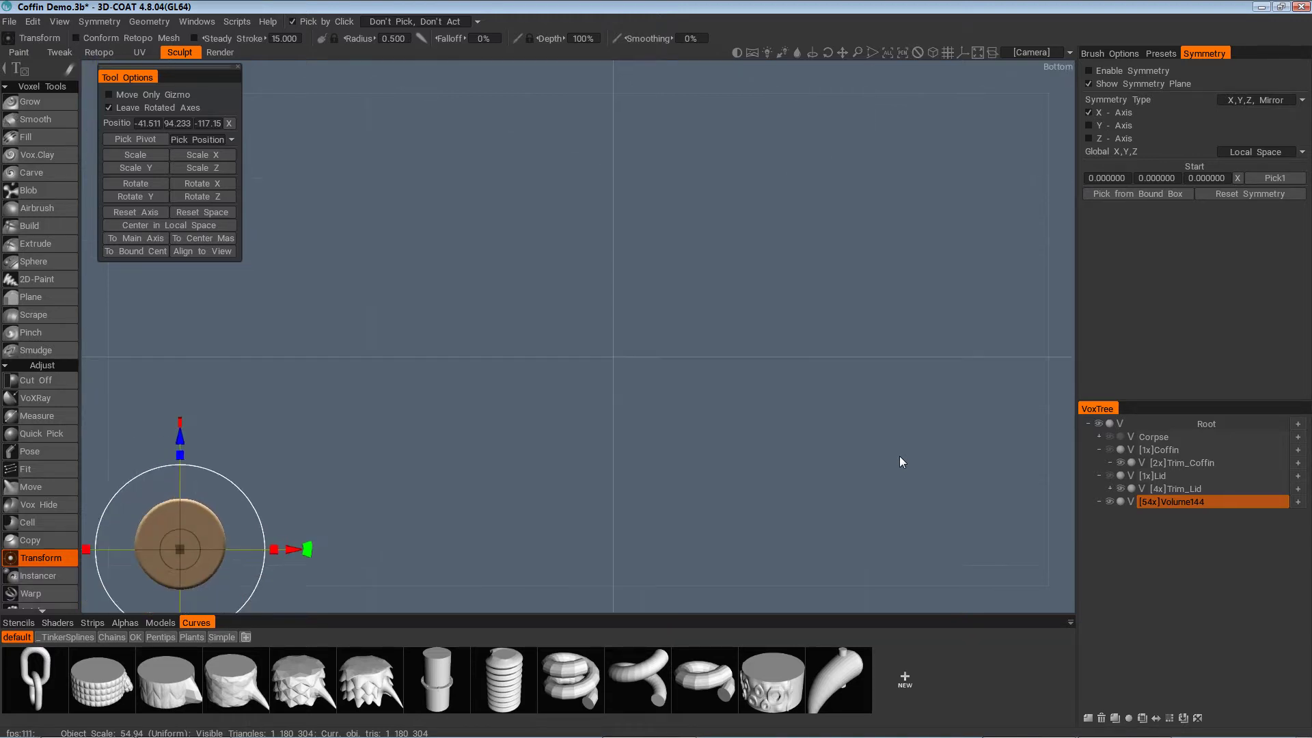
key(KP_3)
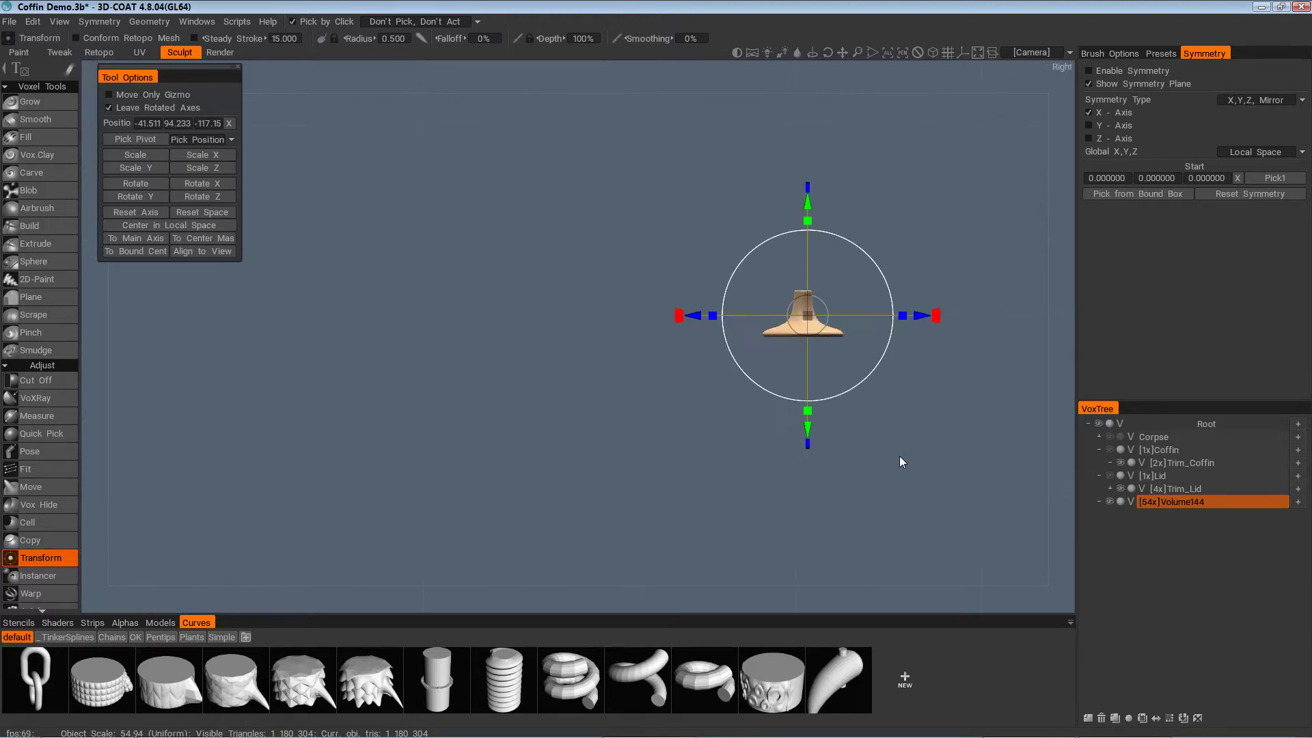
scroll(750, 297, up, 2)
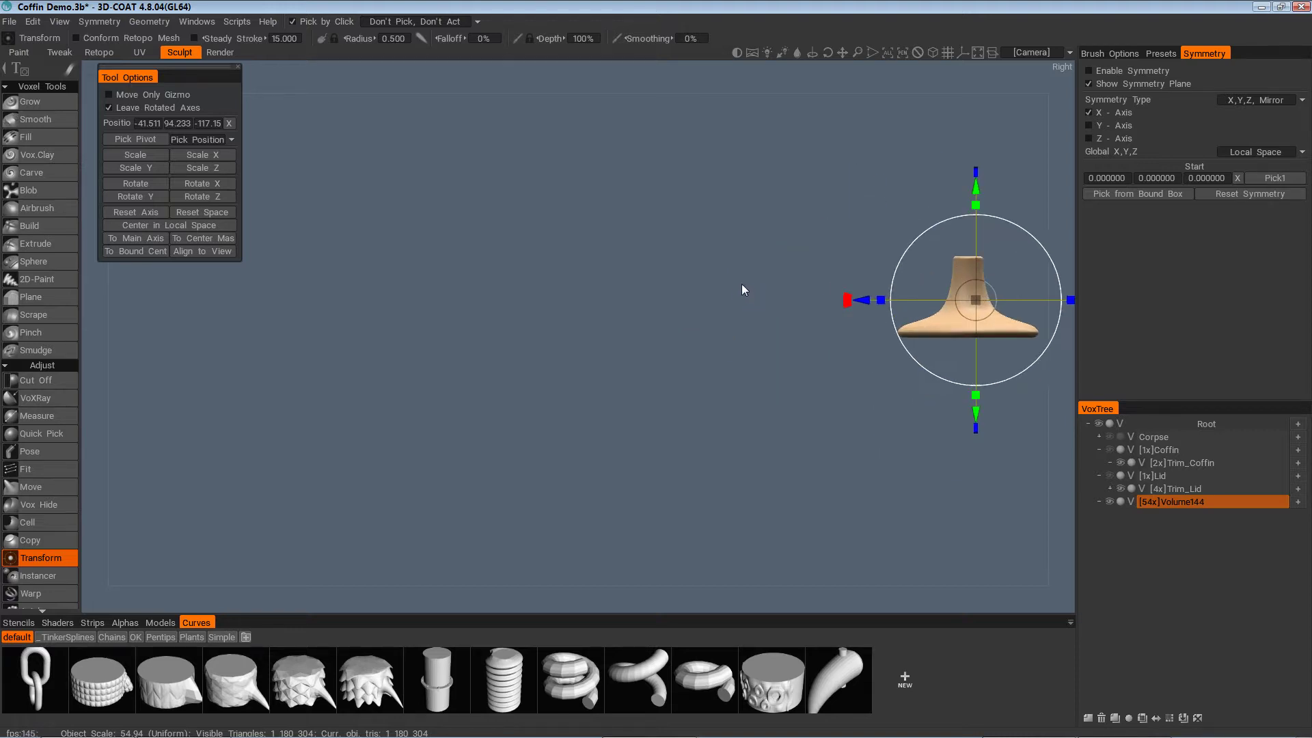
middle_drag(742, 272, 470, 279)
scroll(508, 283, up, 1)
scroll(508, 283, up, 4)
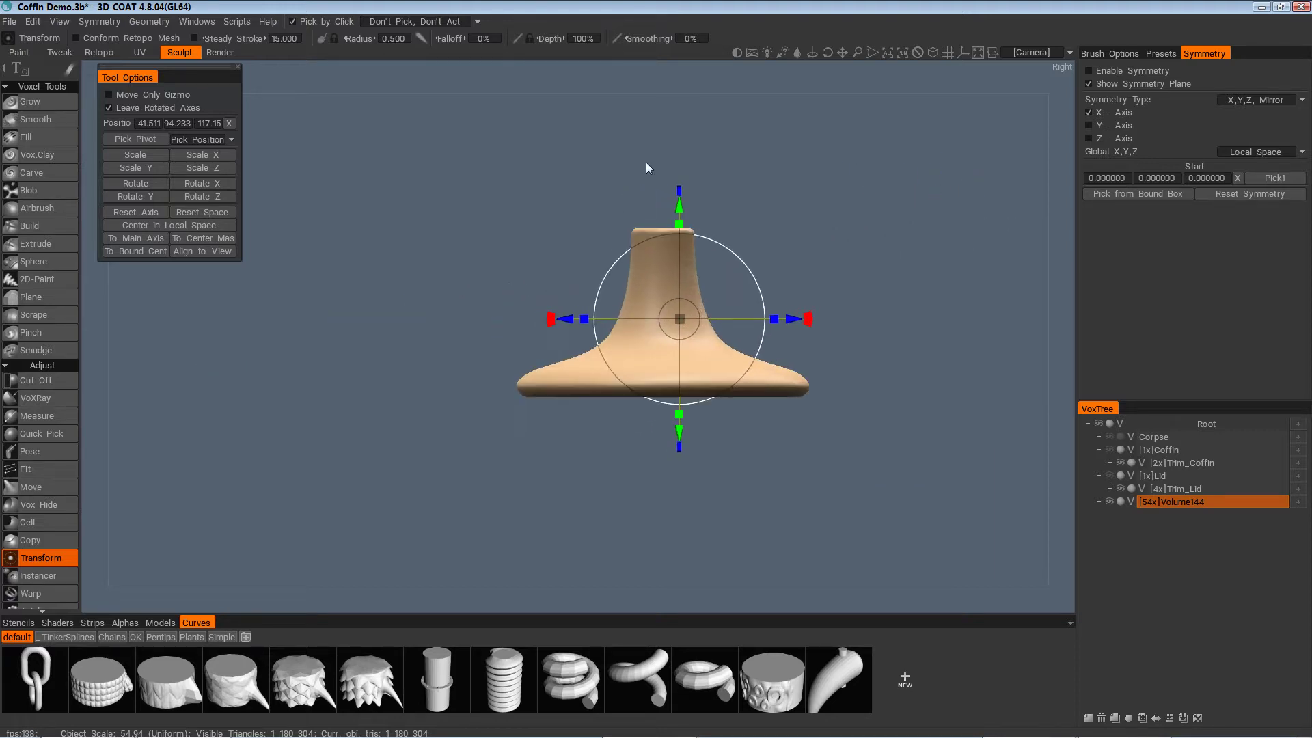
middle_drag(646, 161, 524, 199)
scroll(544, 250, up, 2)
scroll(543, 249, up, 1)
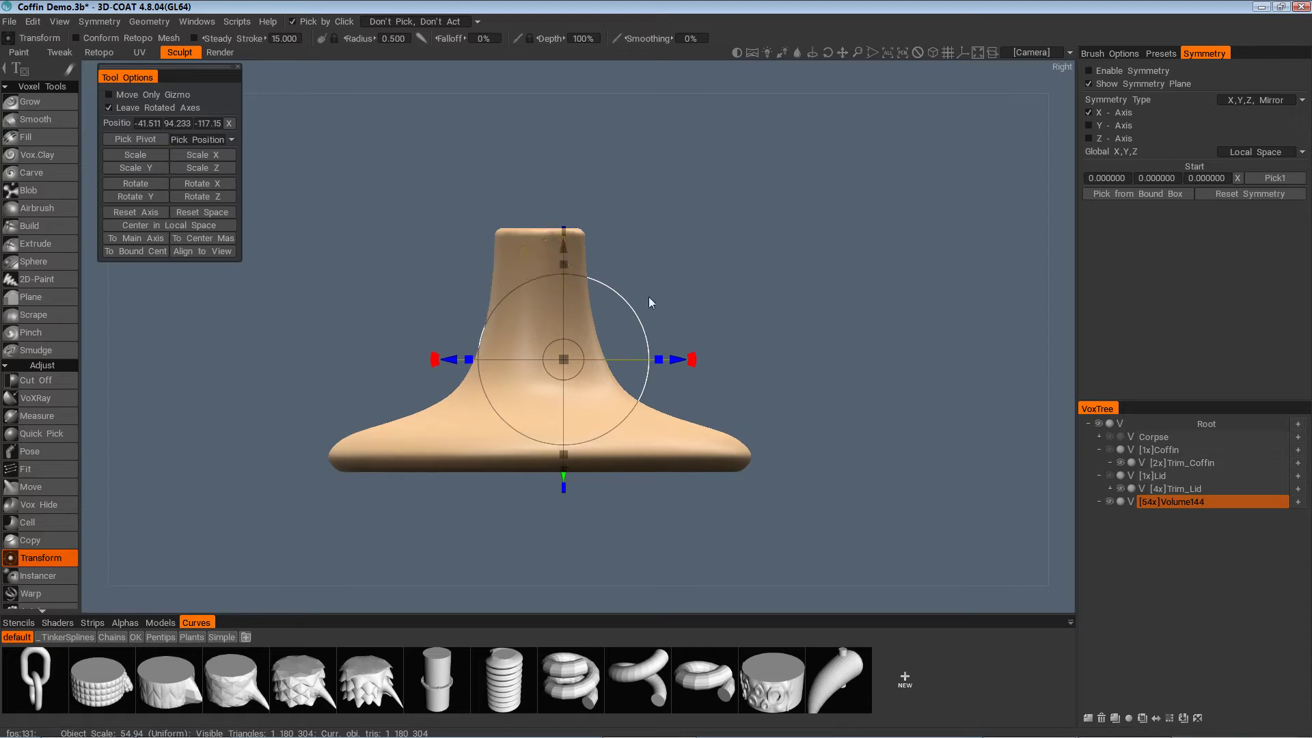
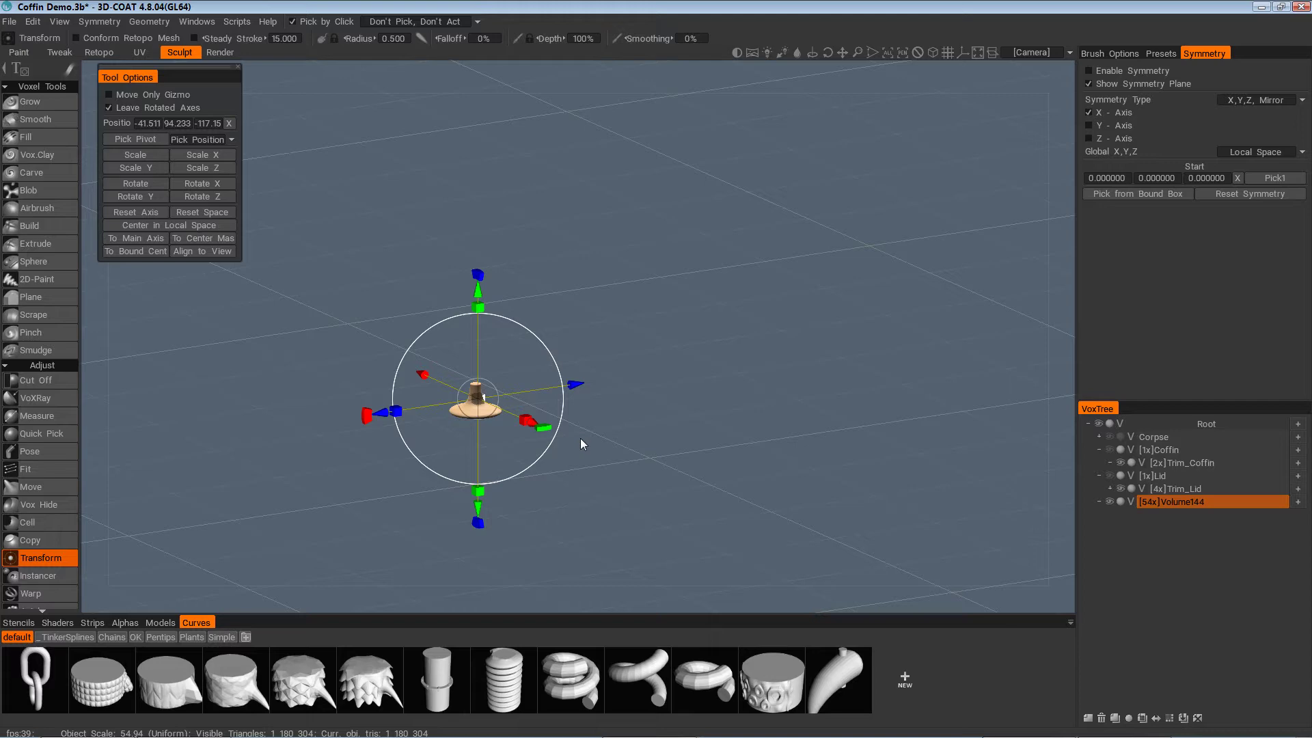
Set up the Cut Off tool with the square selection shape, facing the knob in an enlarged right-side view
drag(580, 438, 678, 470)
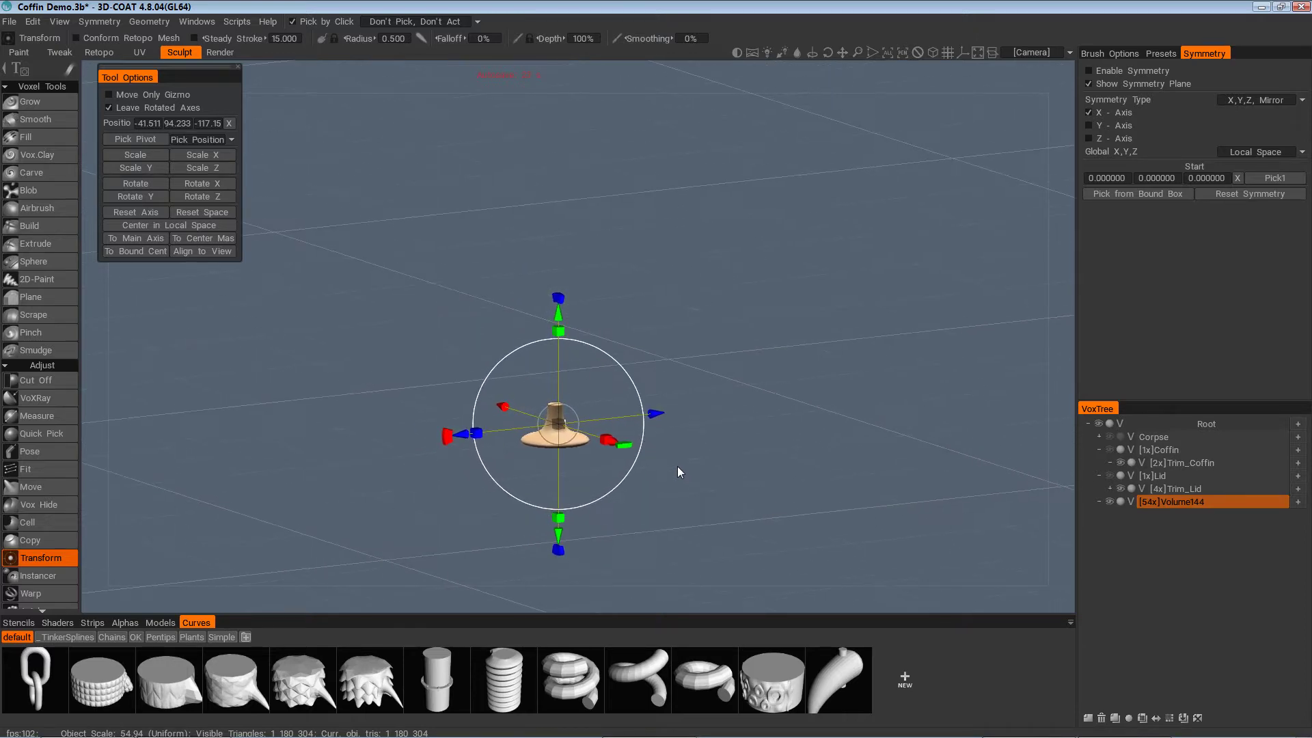
key(KP_7)
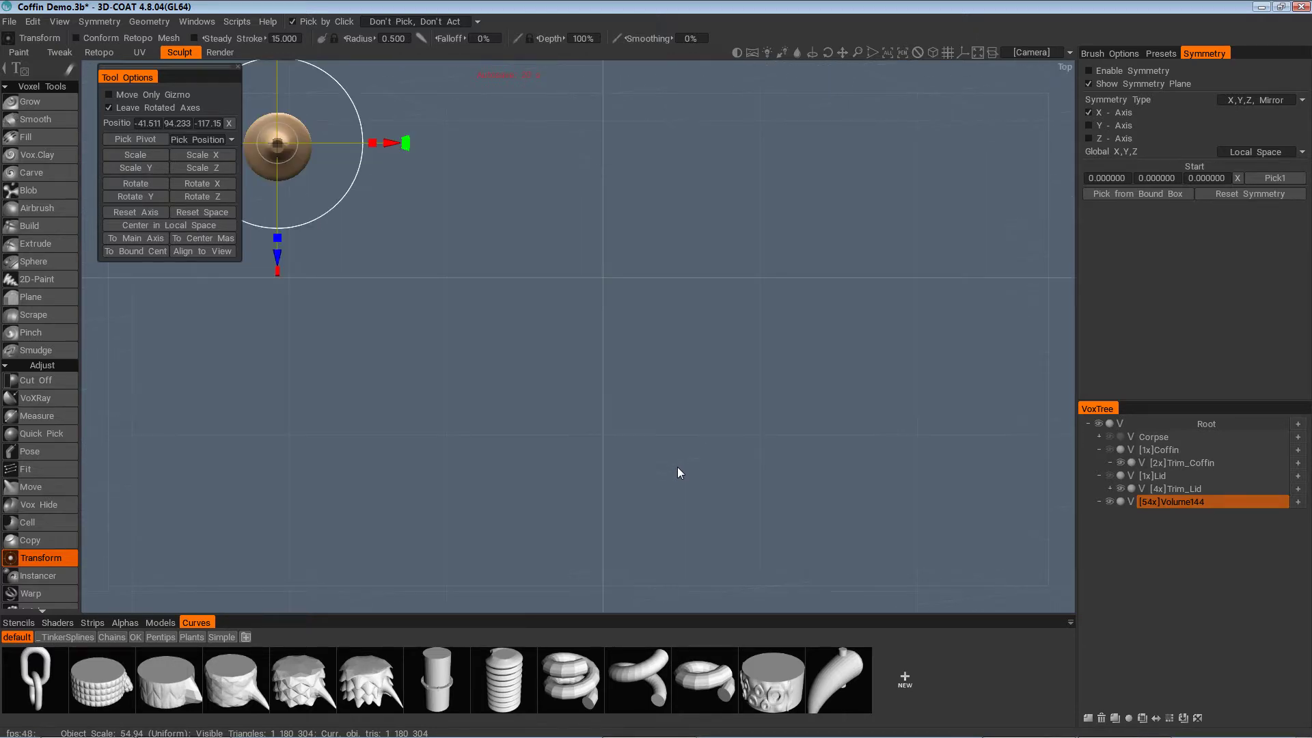
key(KP_1)
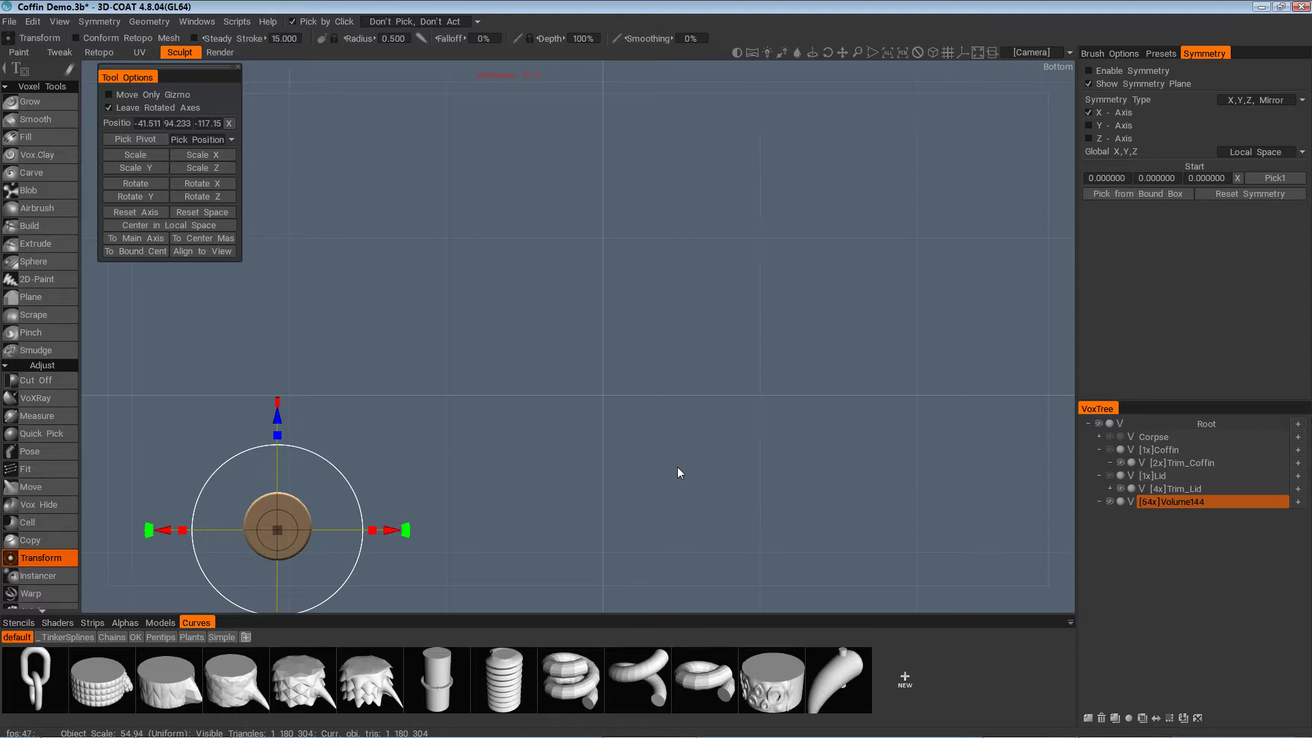
key(KP_3)
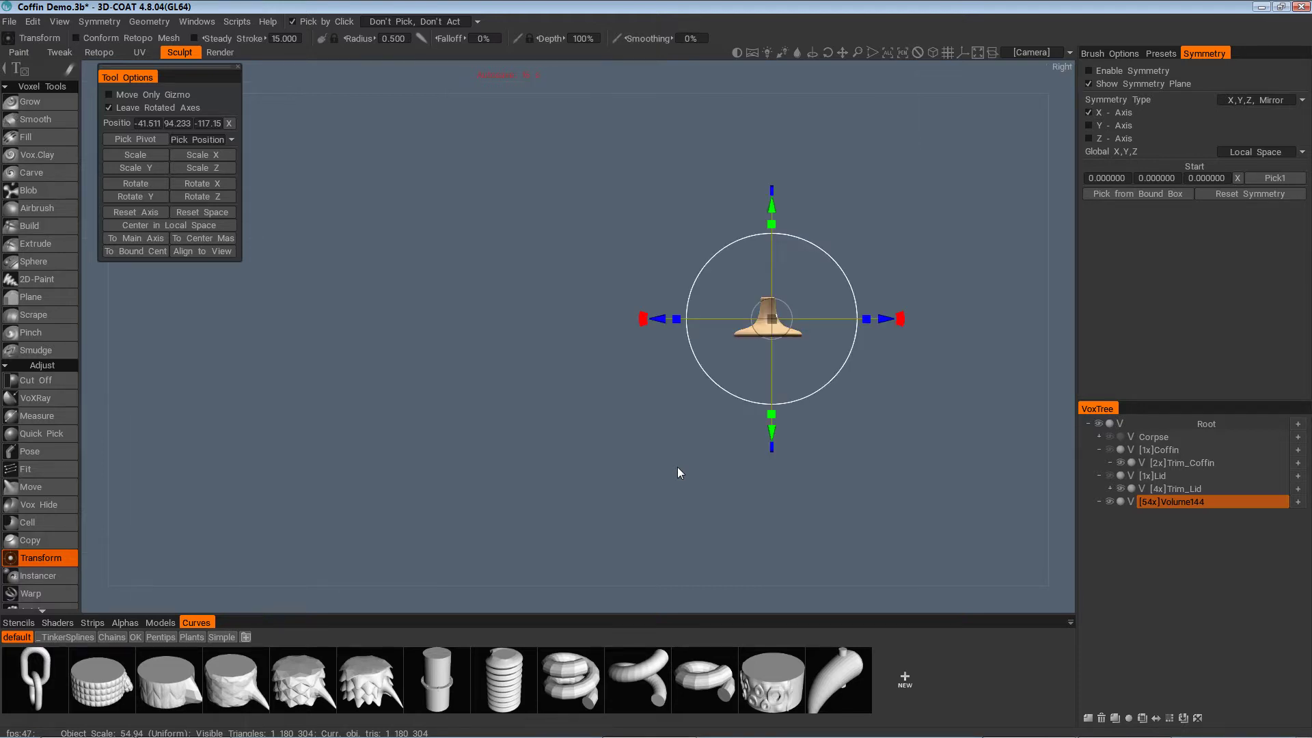
right_drag(434, 150, 433, 167)
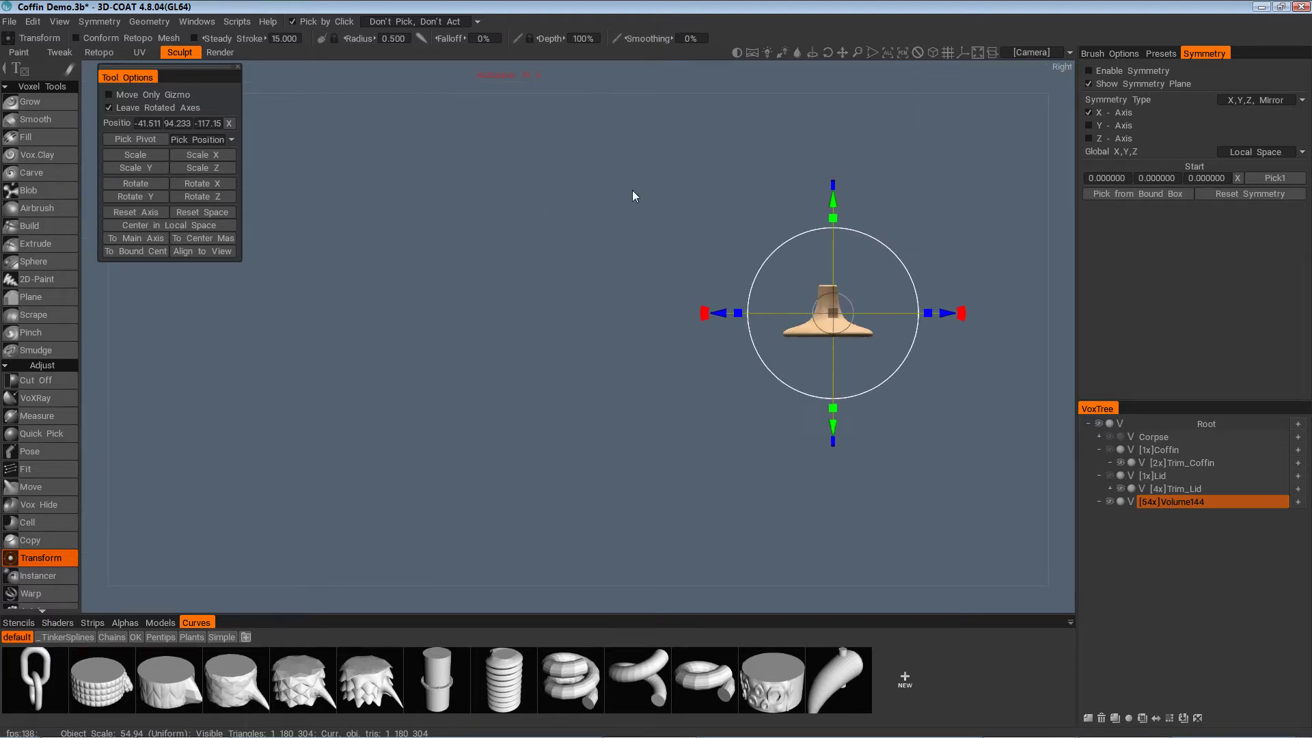
scroll(632, 191, up, 3)
middle_drag(696, 188, 298, 245)
scroll(372, 249, up, 3)
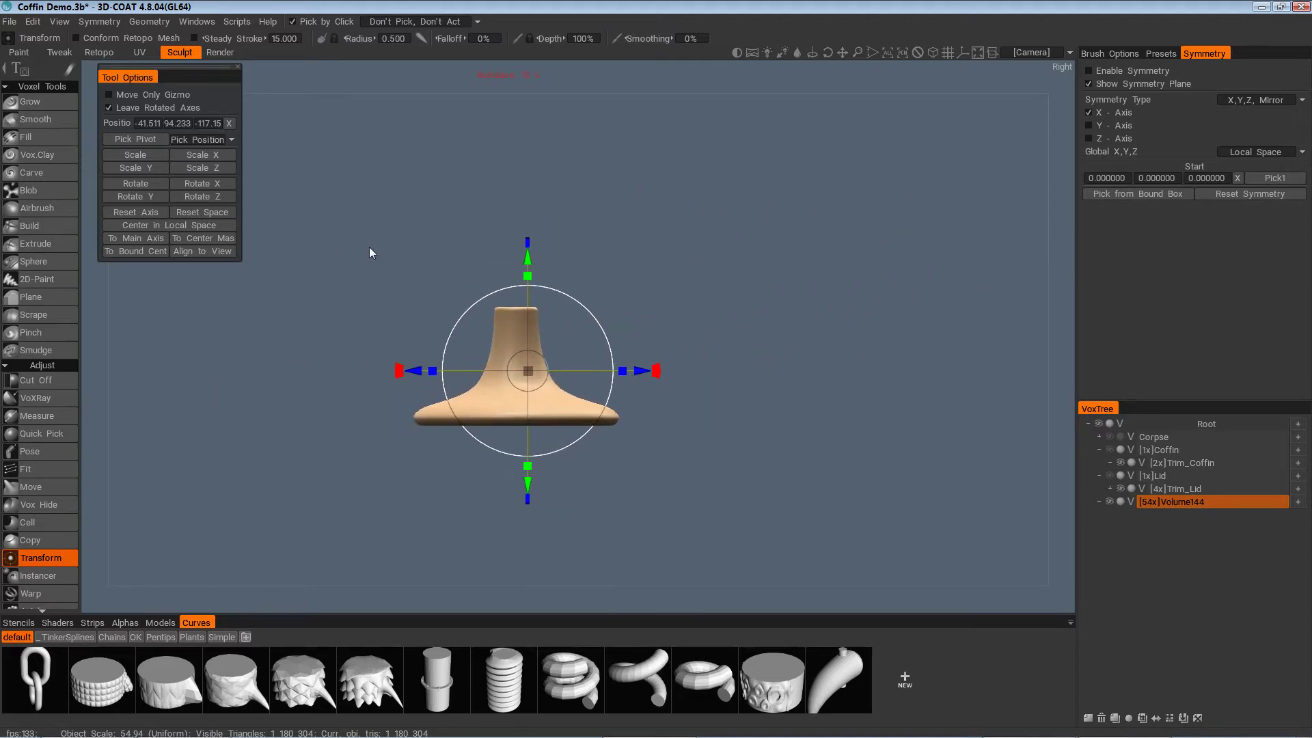
scroll(370, 249, up, 1)
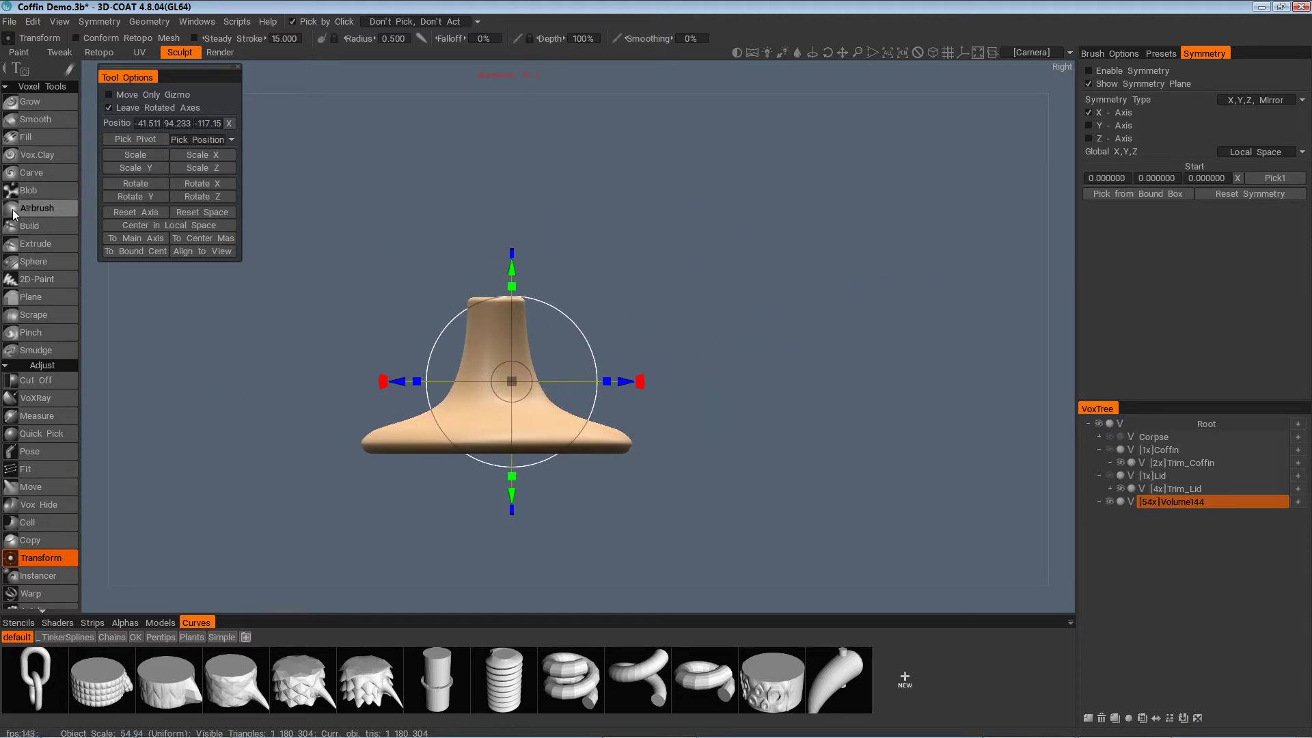
click(44, 378)
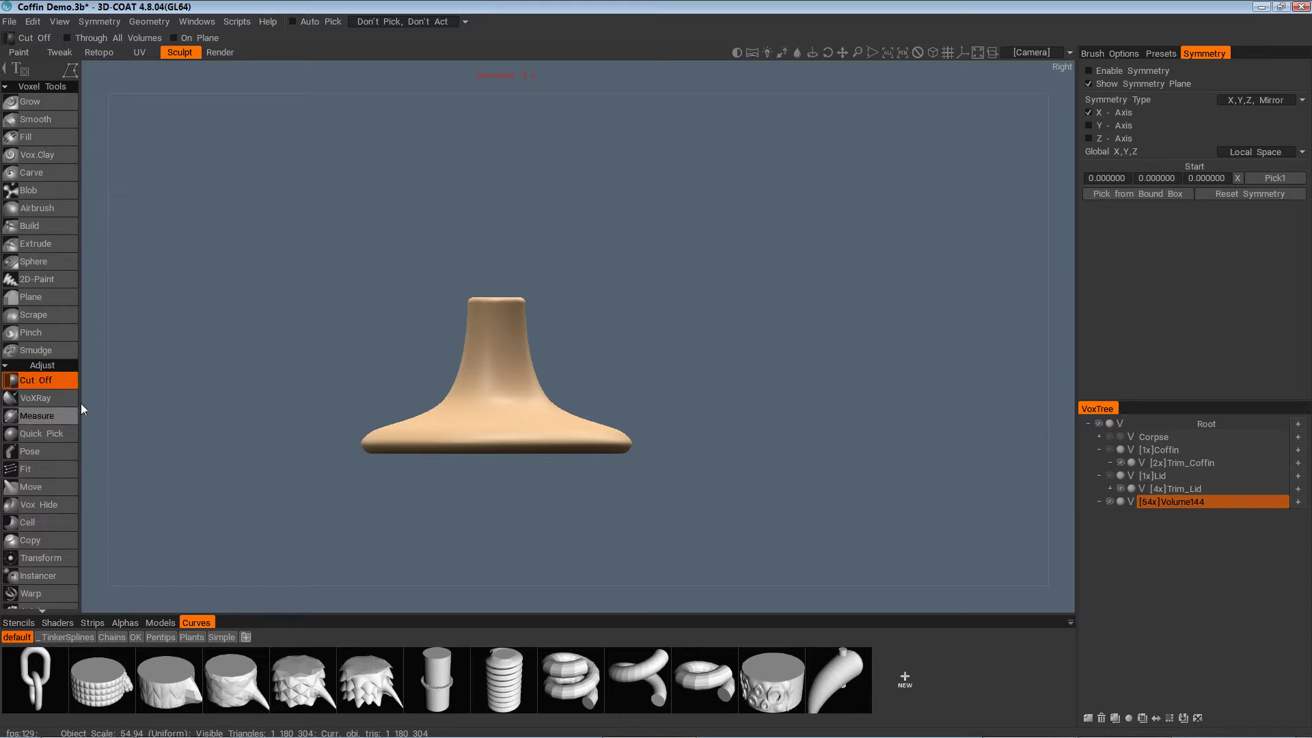
mouse_move(74, 71)
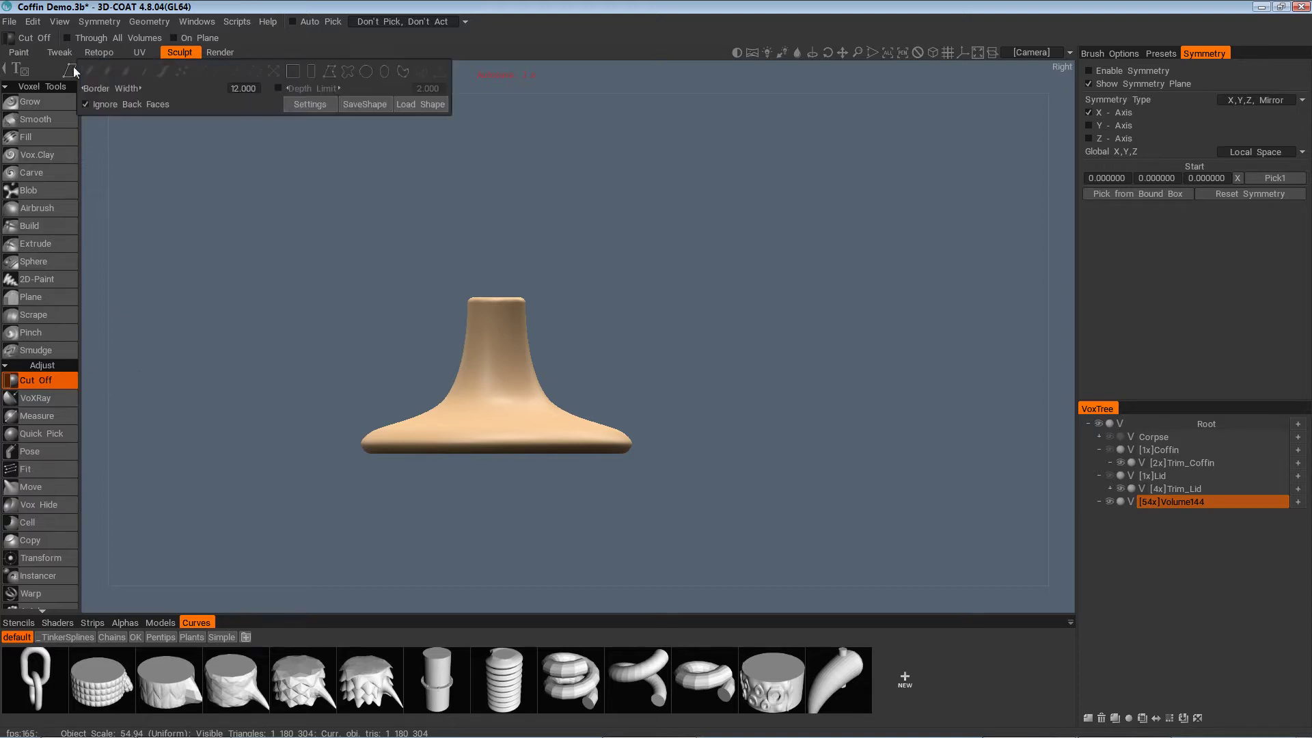
click(310, 71)
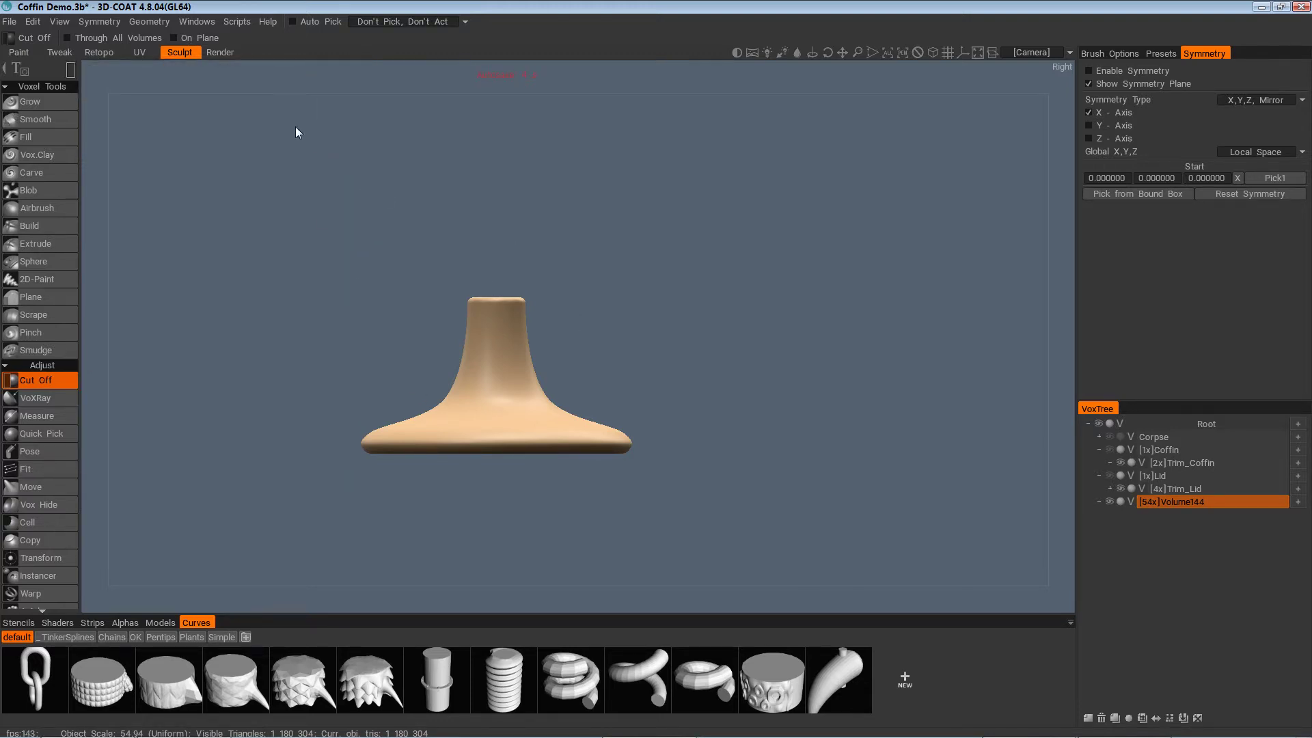
mouse_move(75, 65)
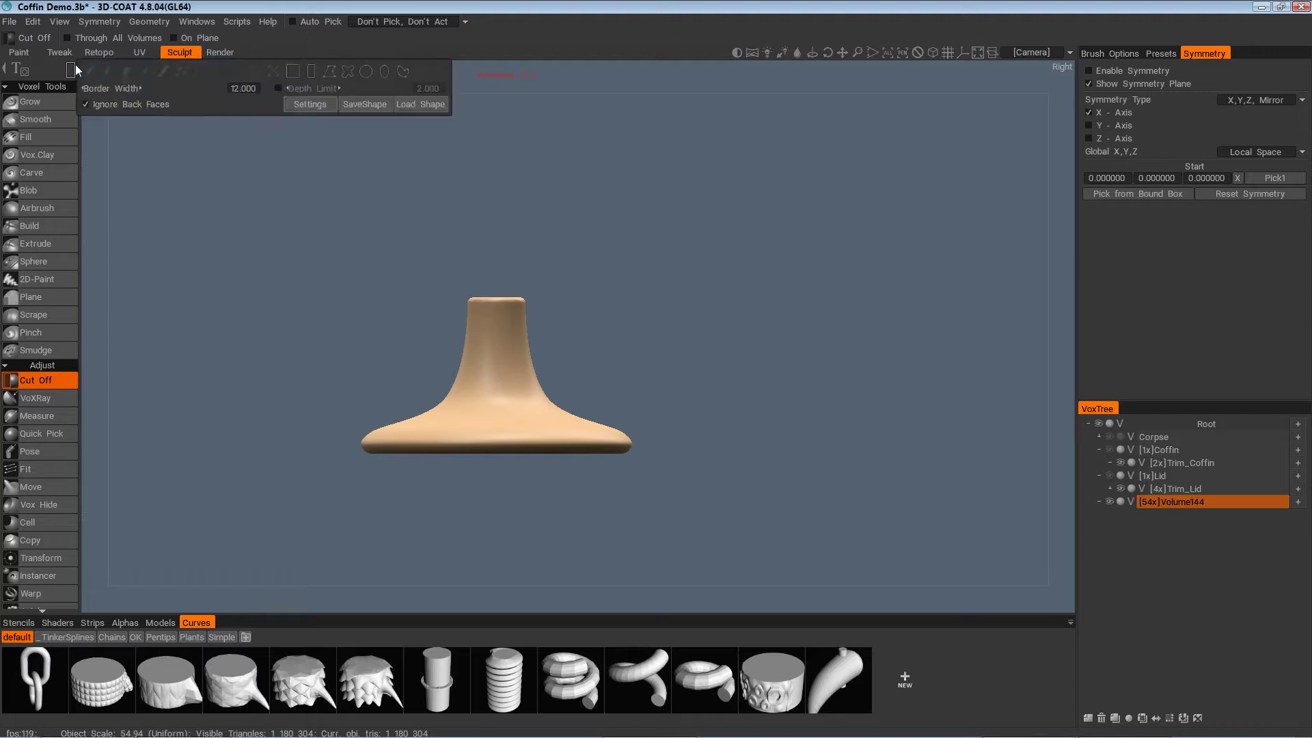
click(293, 71)
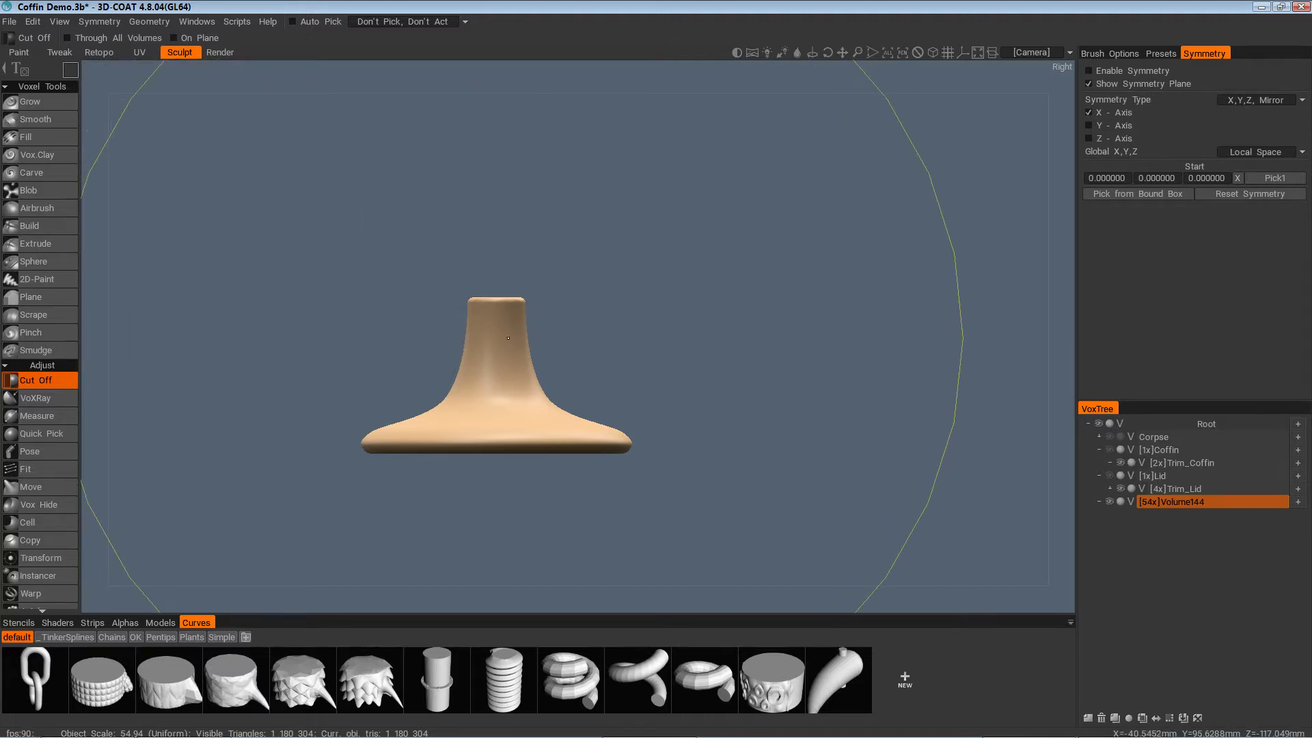
Cut a square hole about 0.99 mm wide sideways through the upper part of the knob's neck
right_drag(508, 339, 465, 345)
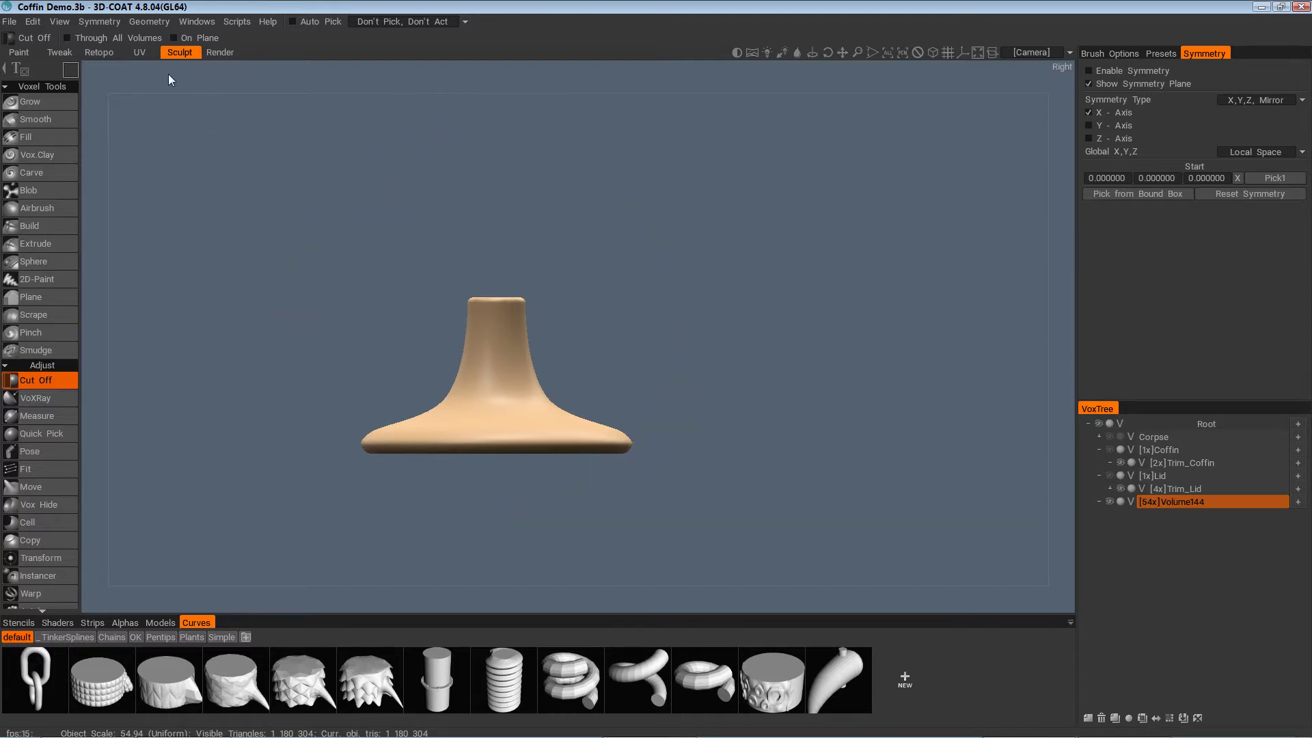
click(102, 22)
mouse_move(66, 23)
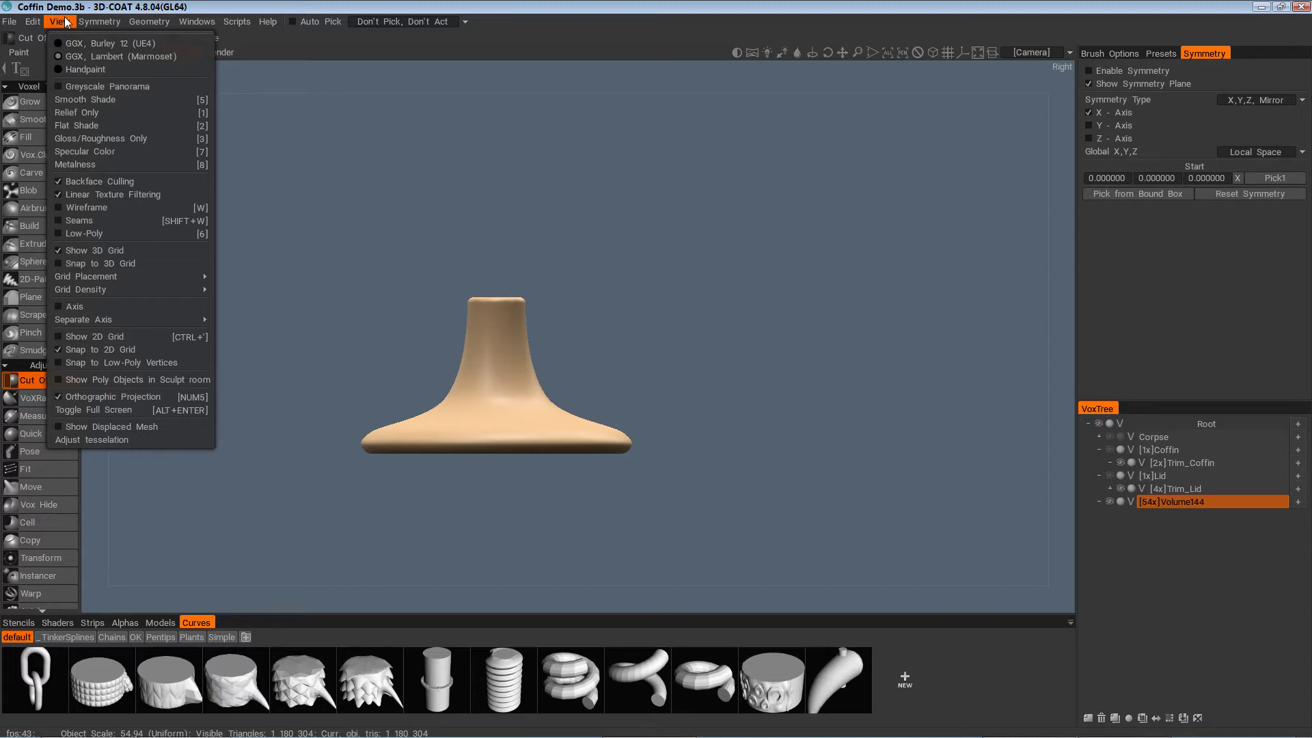
mouse_move(106, 289)
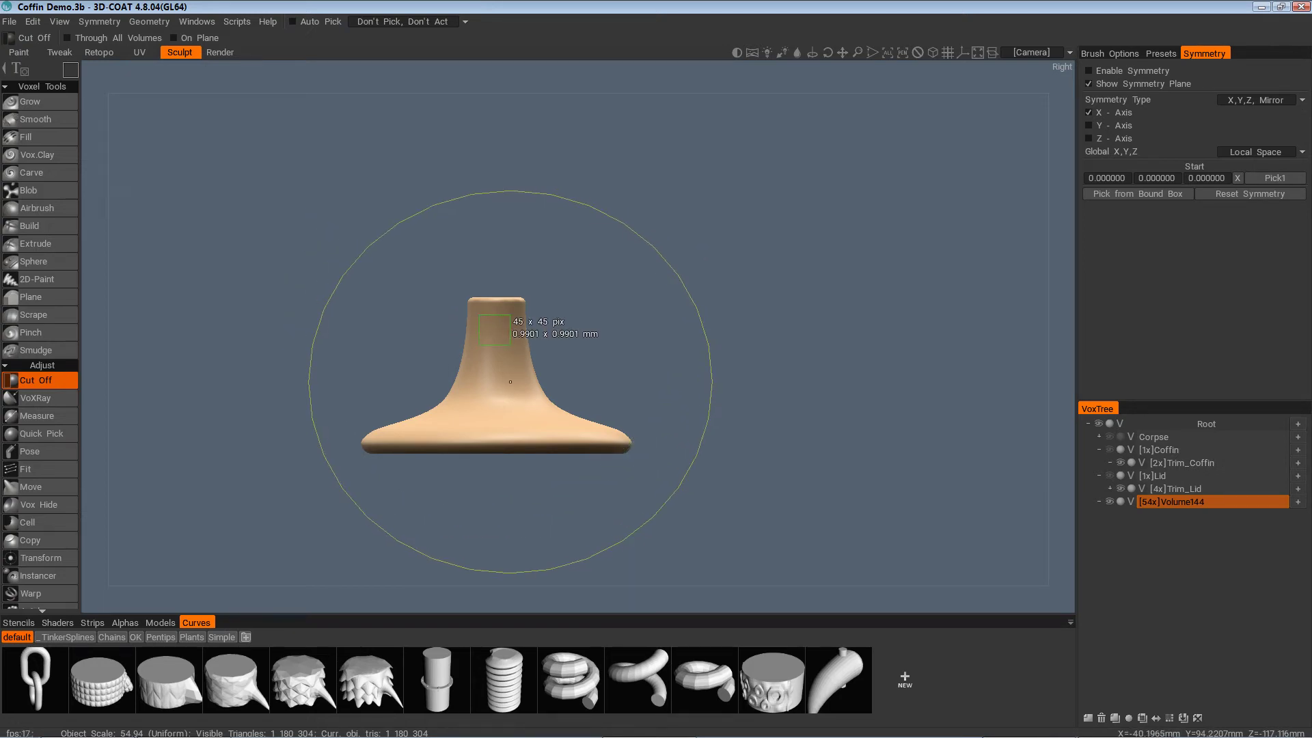
mouse_move(479, 314)
mouse_down()
mouse_move(510, 345)
mouse_move(757, 373)
mouse_up()
scroll(757, 372, up, 4)
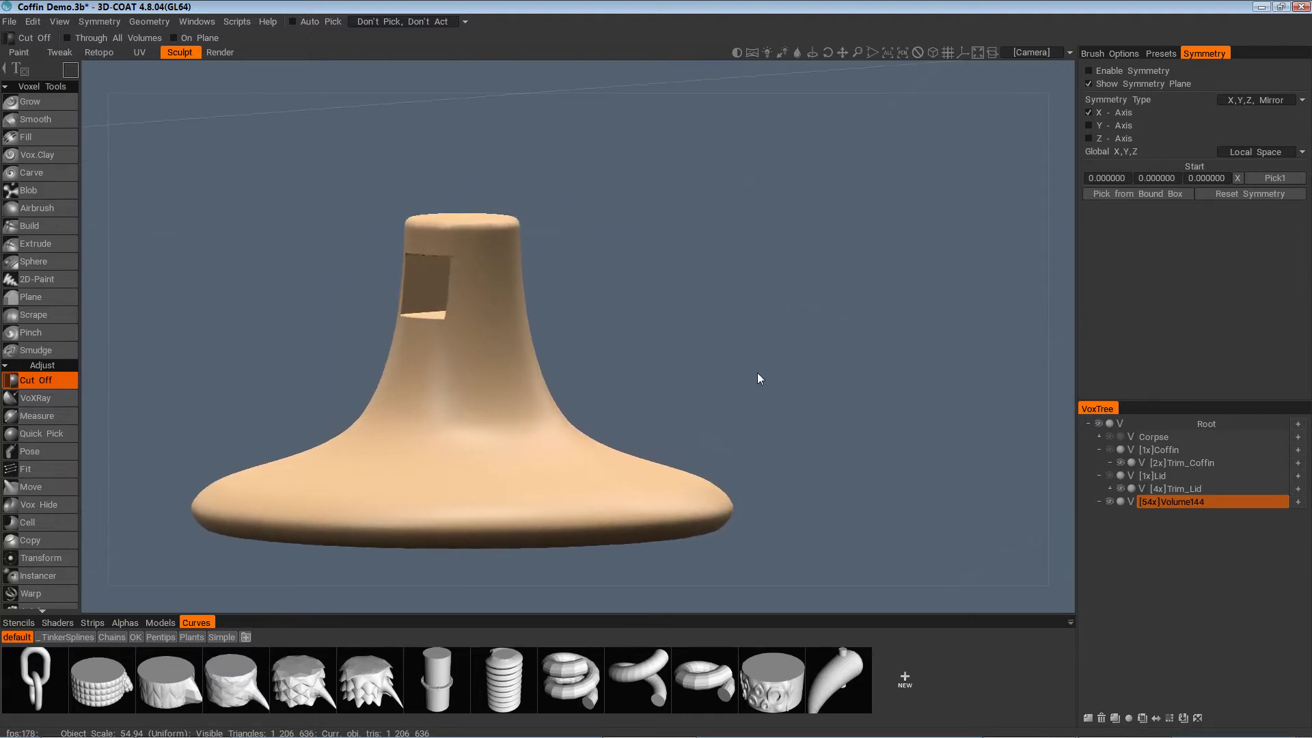
alt+drag(758, 375, 728, 366)
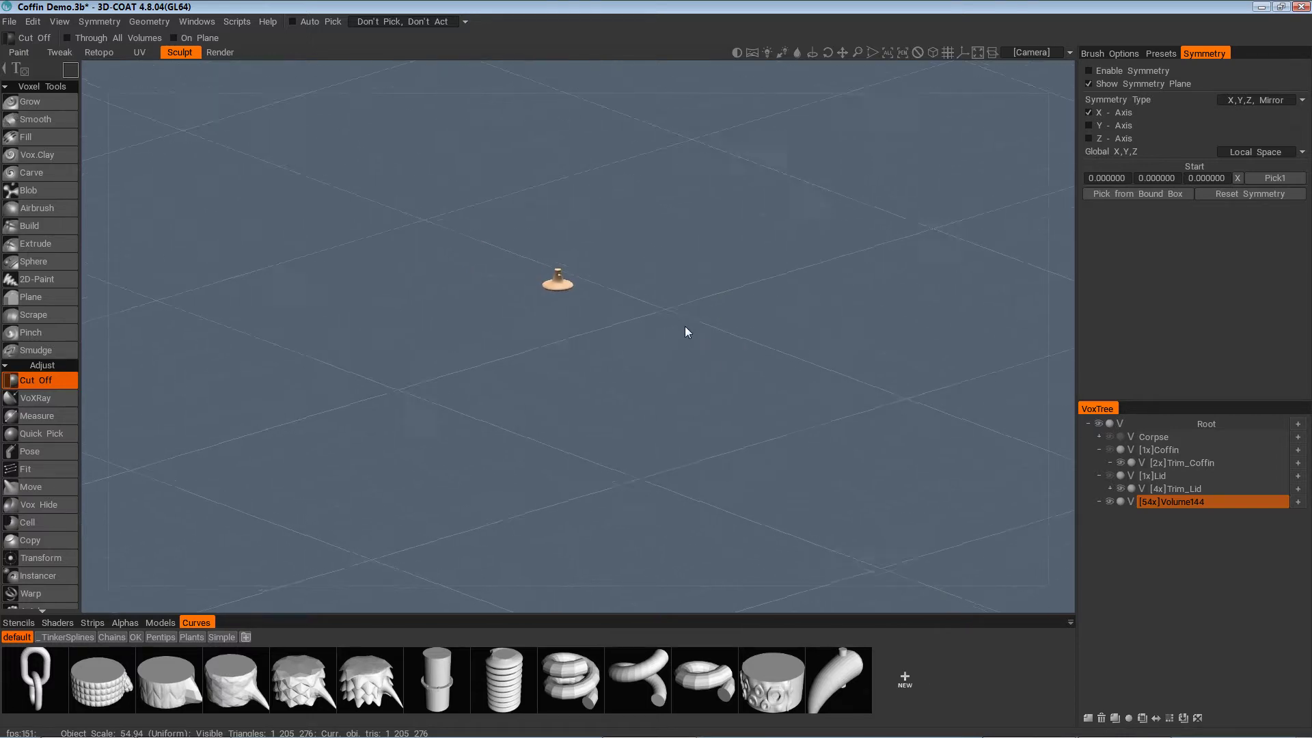
Examine the square hole in the knob's neck from several angles and distances
scroll(692, 330, up, 1)
scroll(692, 330, up, 3)
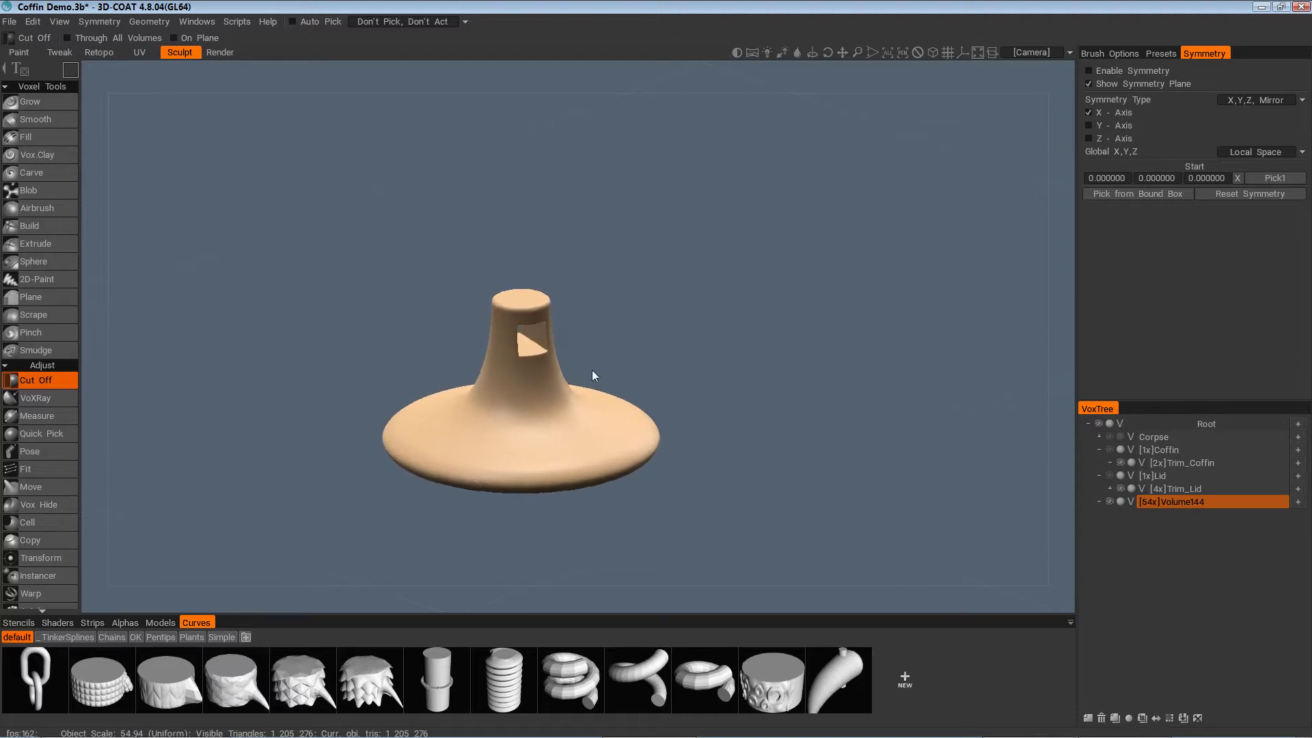
mouse_move(551, 358)
alt+mouse_down()
mouse_move(554, 371)
mouse_move(529, 363)
alt+mouse_up()
scroll(648, 399, down, 6)
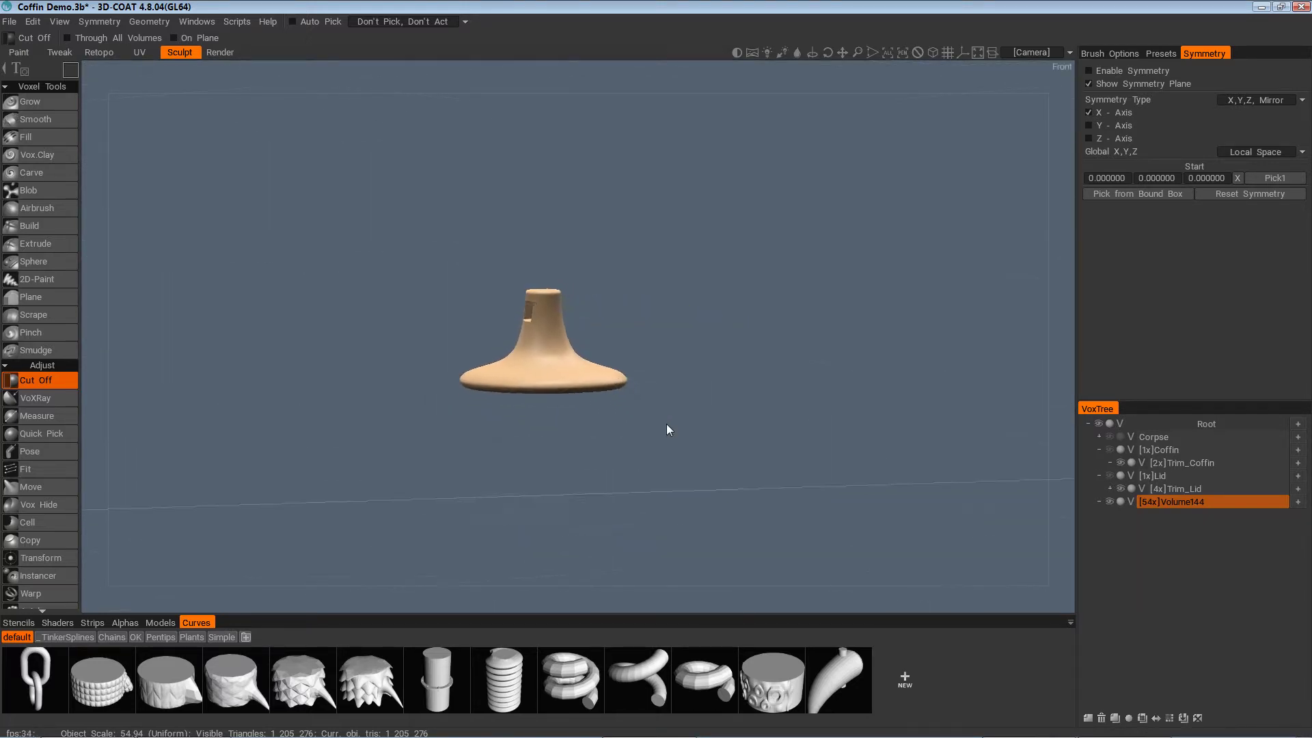
alt+drag(666, 424, 616, 418)
scroll(613, 429, down, 4)
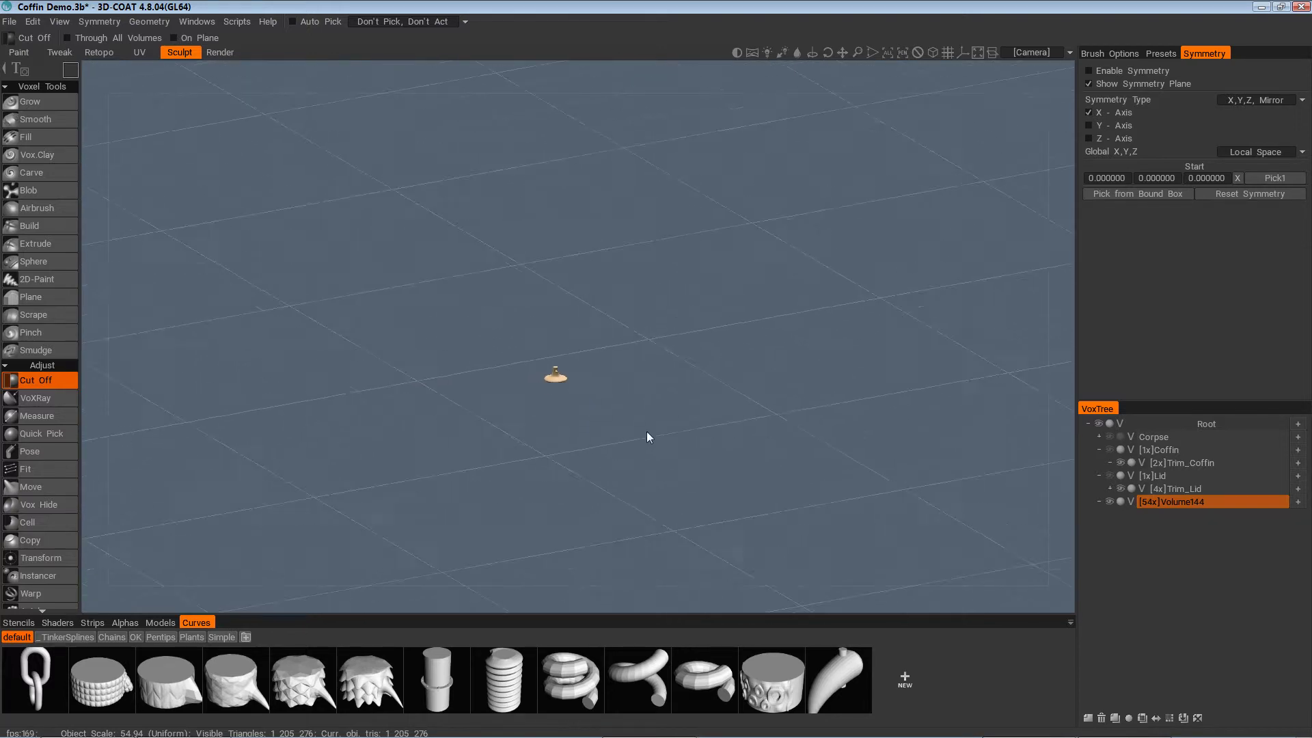
scroll(646, 432, up, 6)
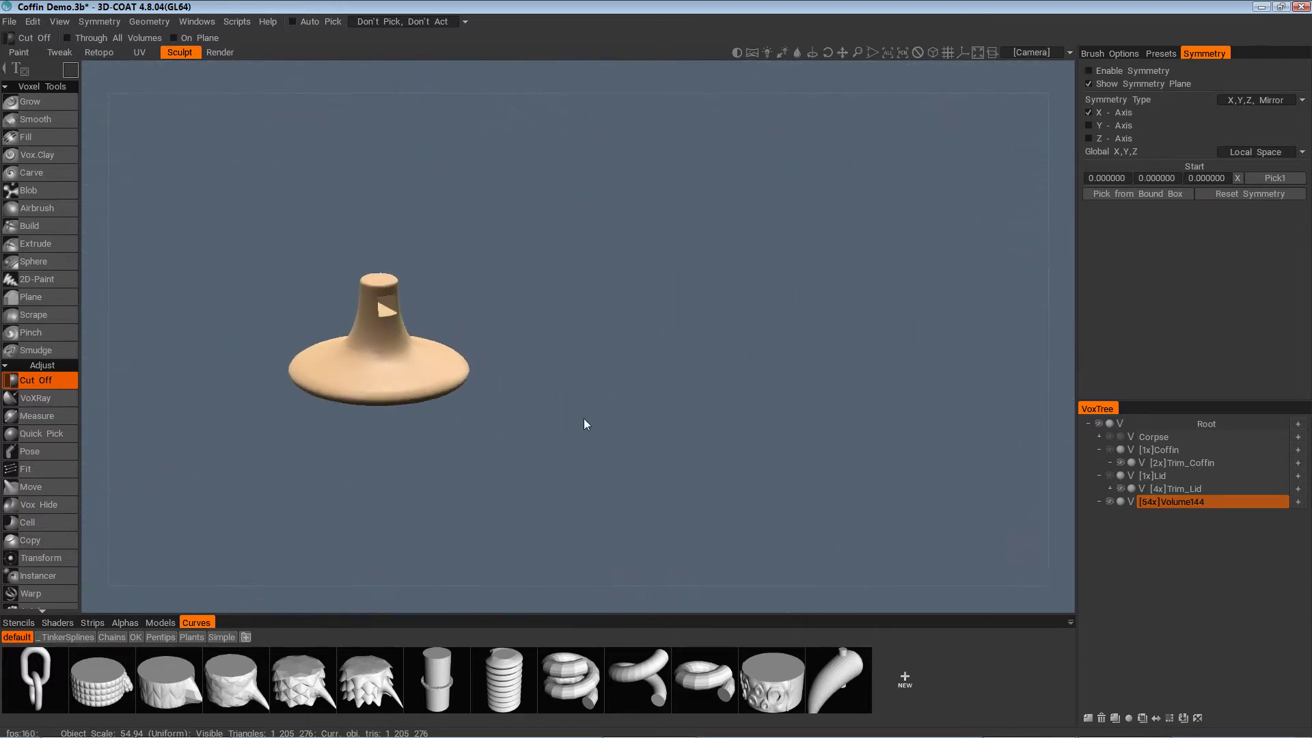
scroll(583, 418, up, 6)
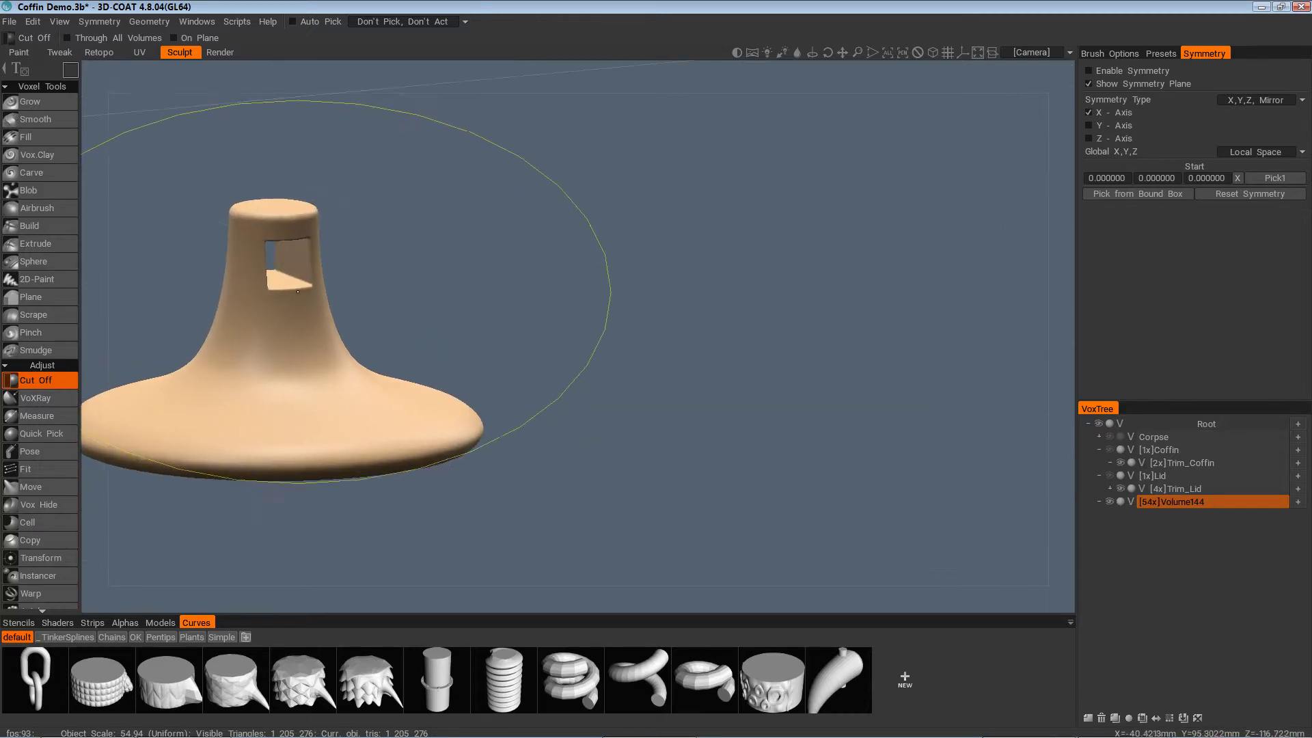
scroll(298, 292, down, 8)
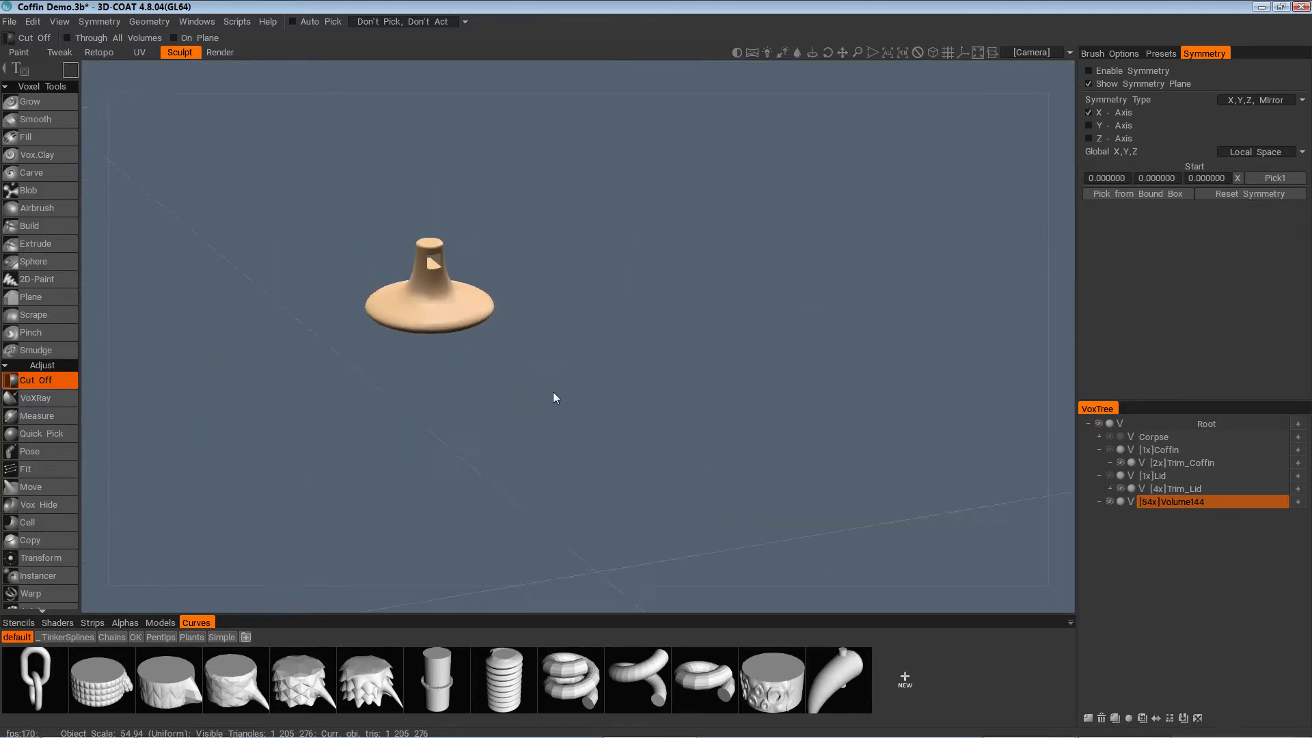
scroll(553, 393, down, 6)
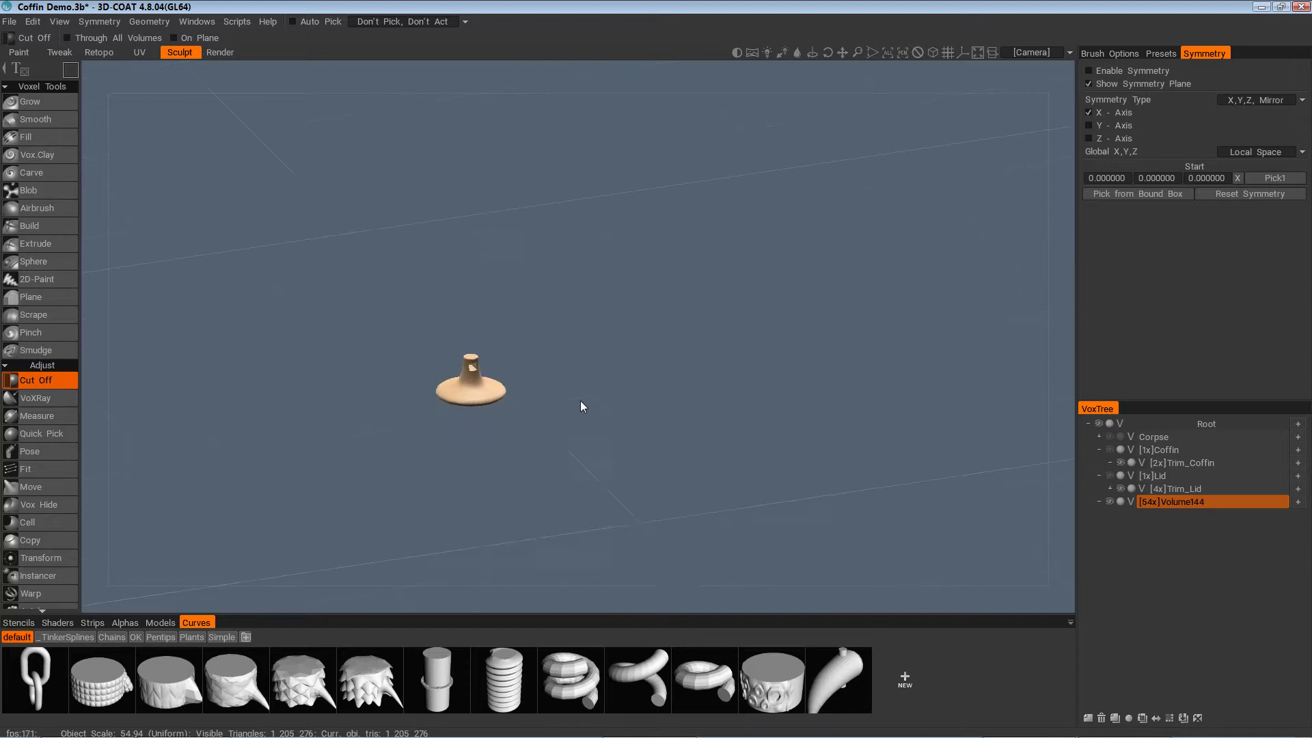
scroll(574, 396, up, 5)
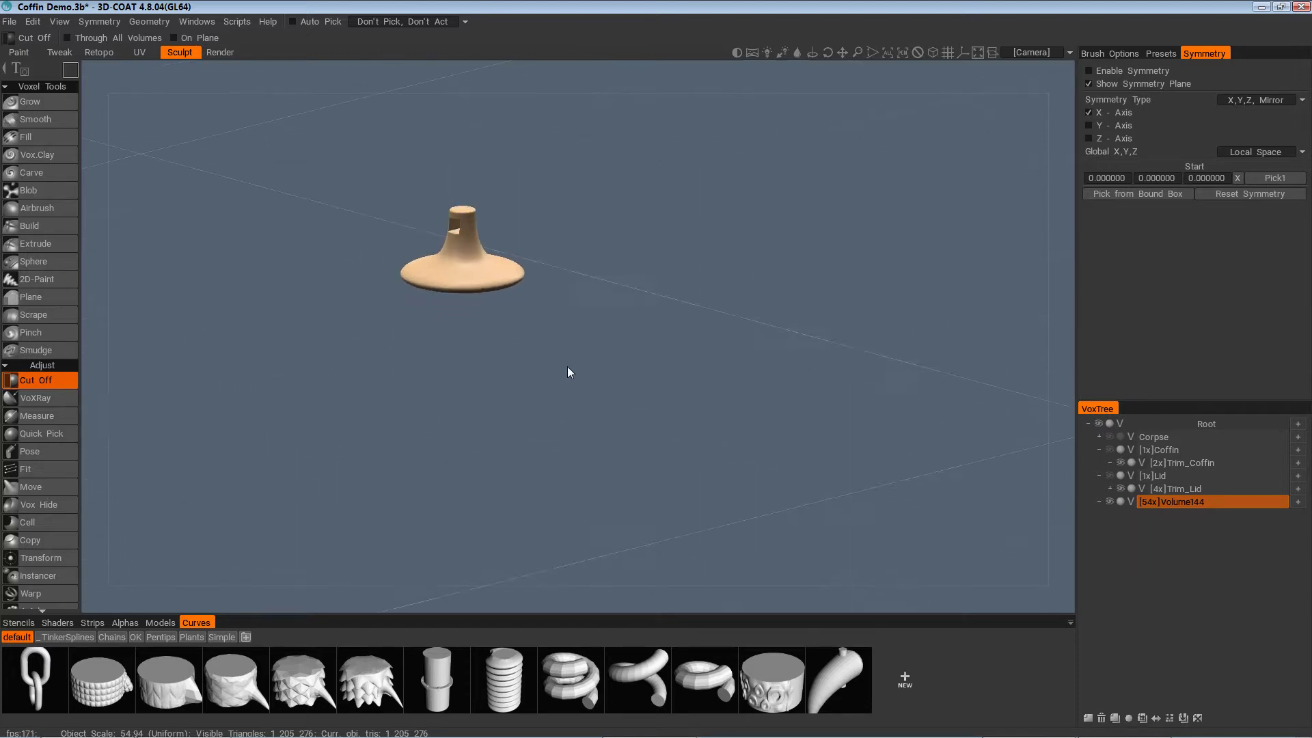
middle_drag(567, 369, 536, 453)
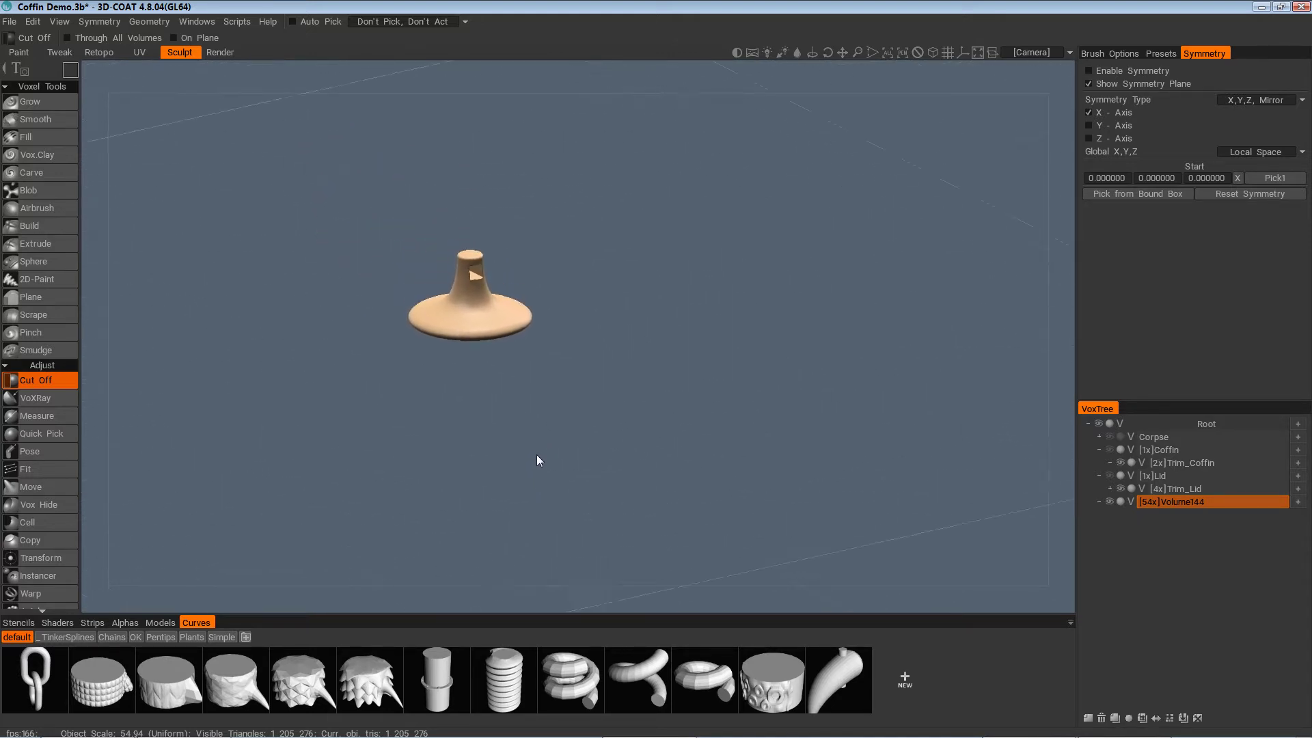
scroll(535, 453, down, 3)
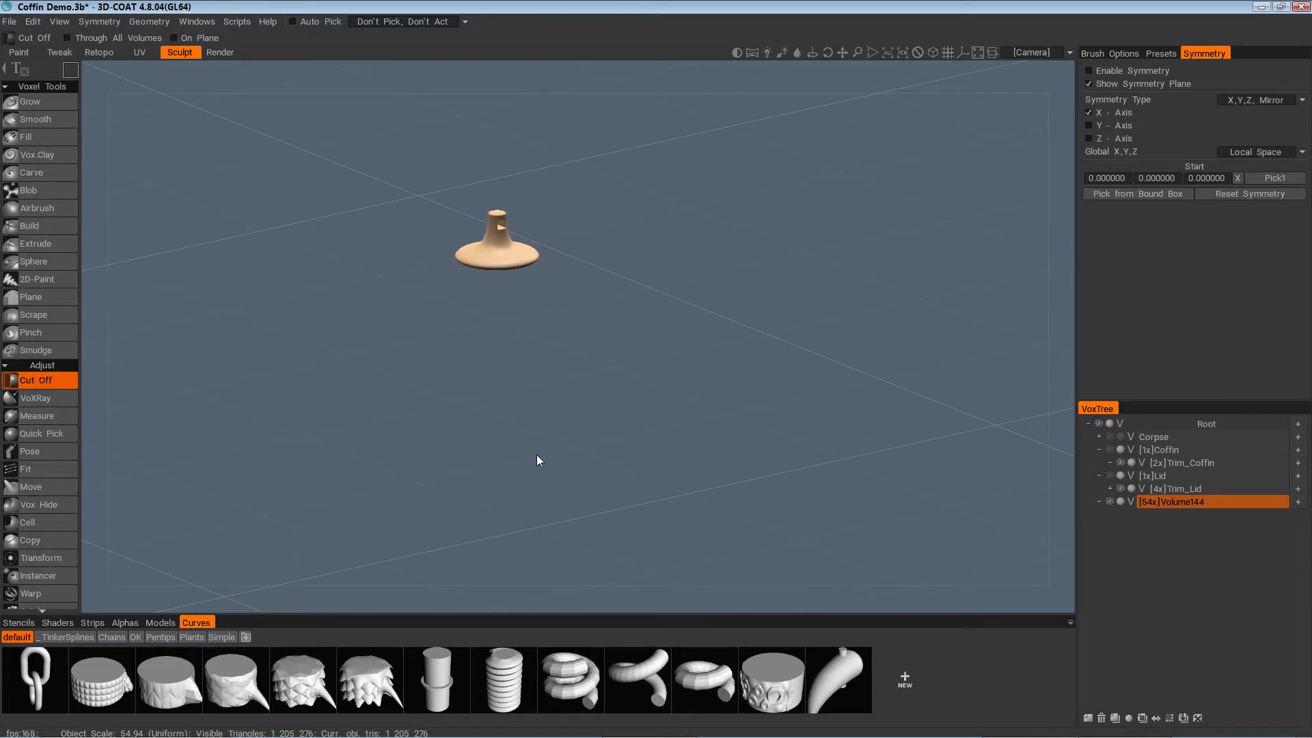
mouse_move(537, 459)
middle_down()
mouse_move(518, 436)
mouse_move(620, 367)
mouse_move(476, 346)
mouse_move(556, 424)
mouse_move(539, 478)
middle_up()
scroll(557, 425, up, 3)
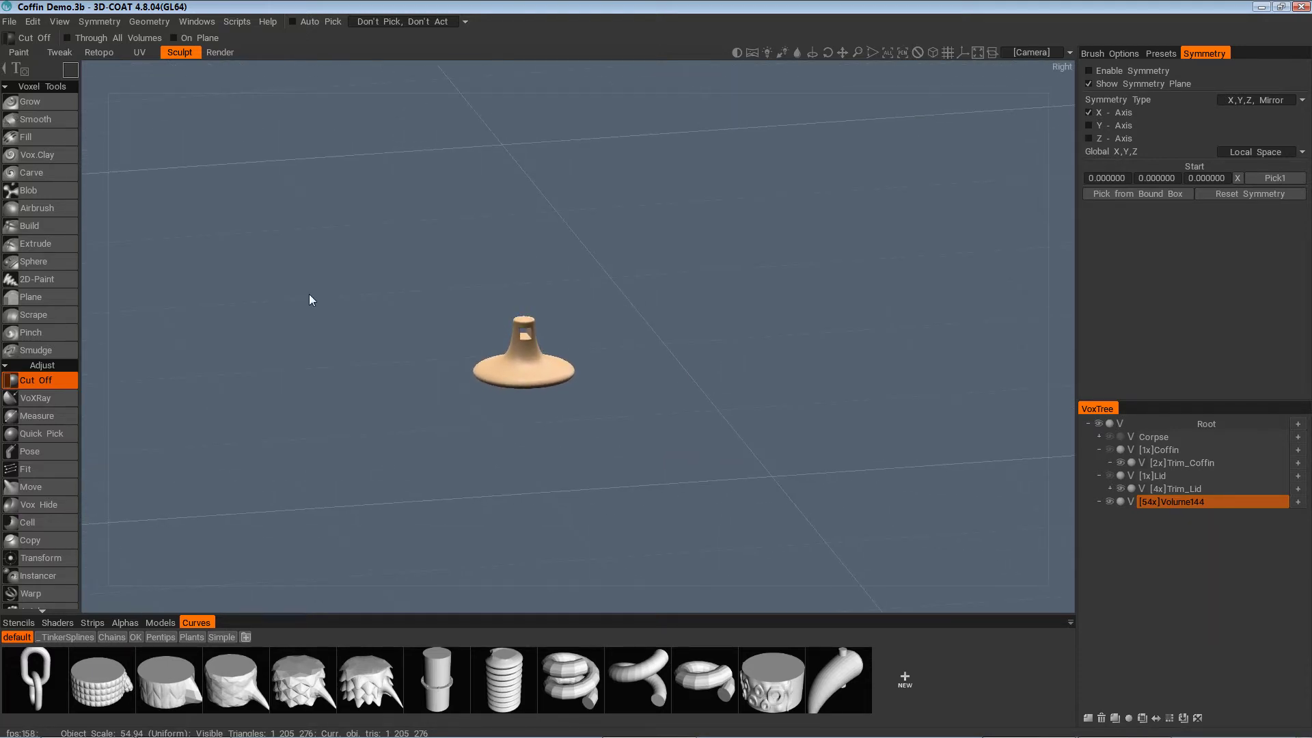
In the Retopo workspace, build three adjoining quads by hand on the knob's base with the Points/Faces tool
click(108, 52)
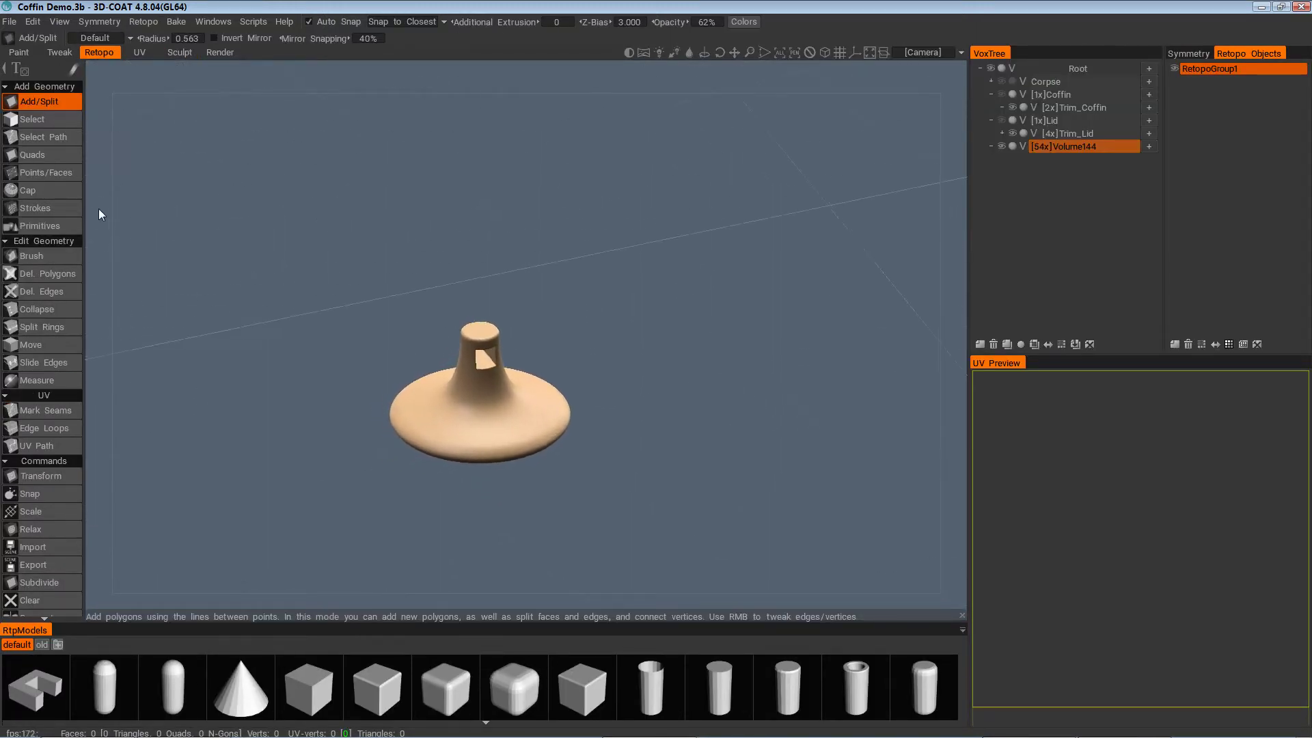
click(40, 174)
scroll(372, 506, up, 4)
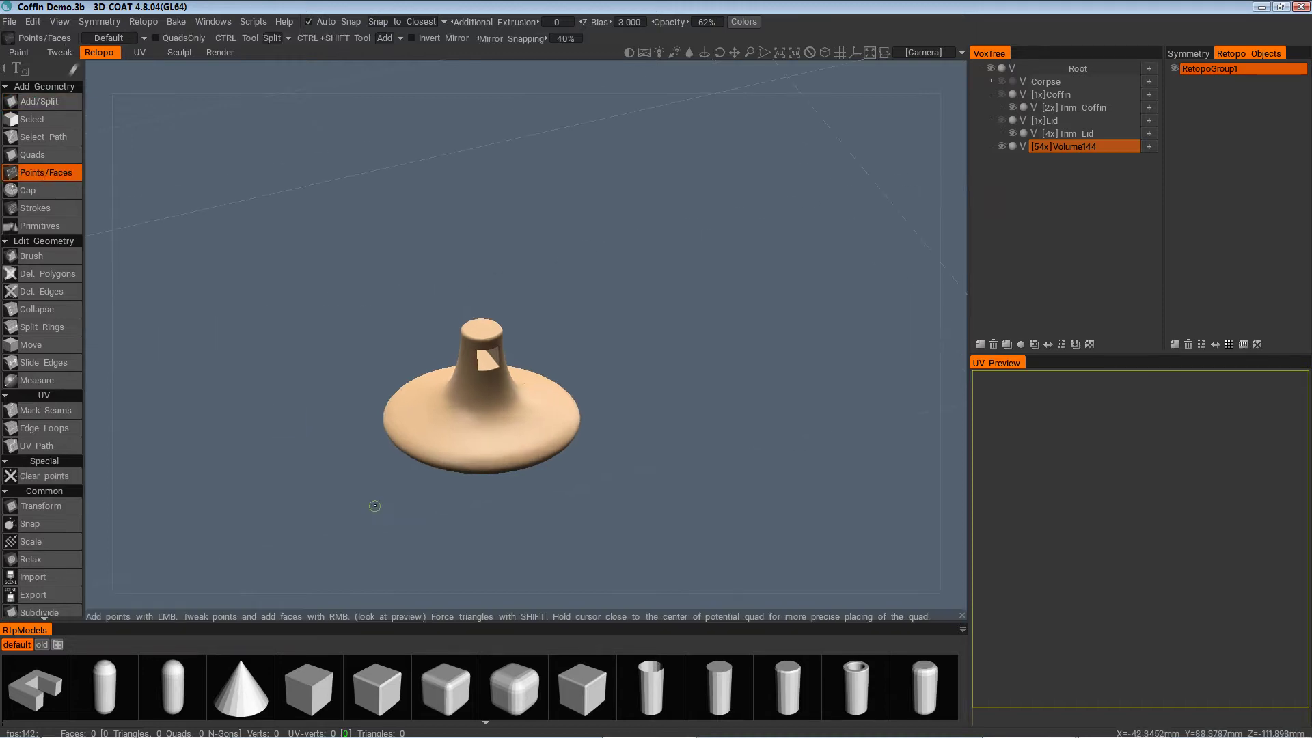
drag(372, 506, 421, 444)
click(436, 453)
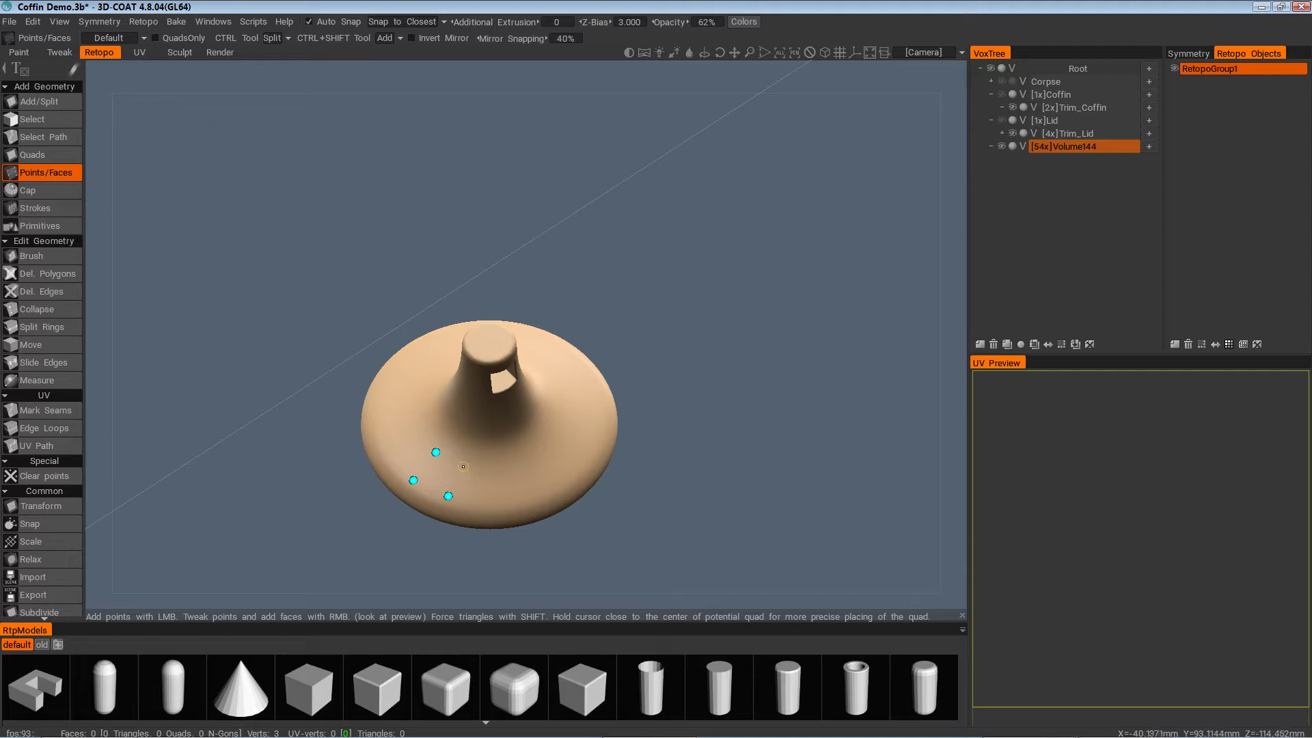
right_click(445, 470)
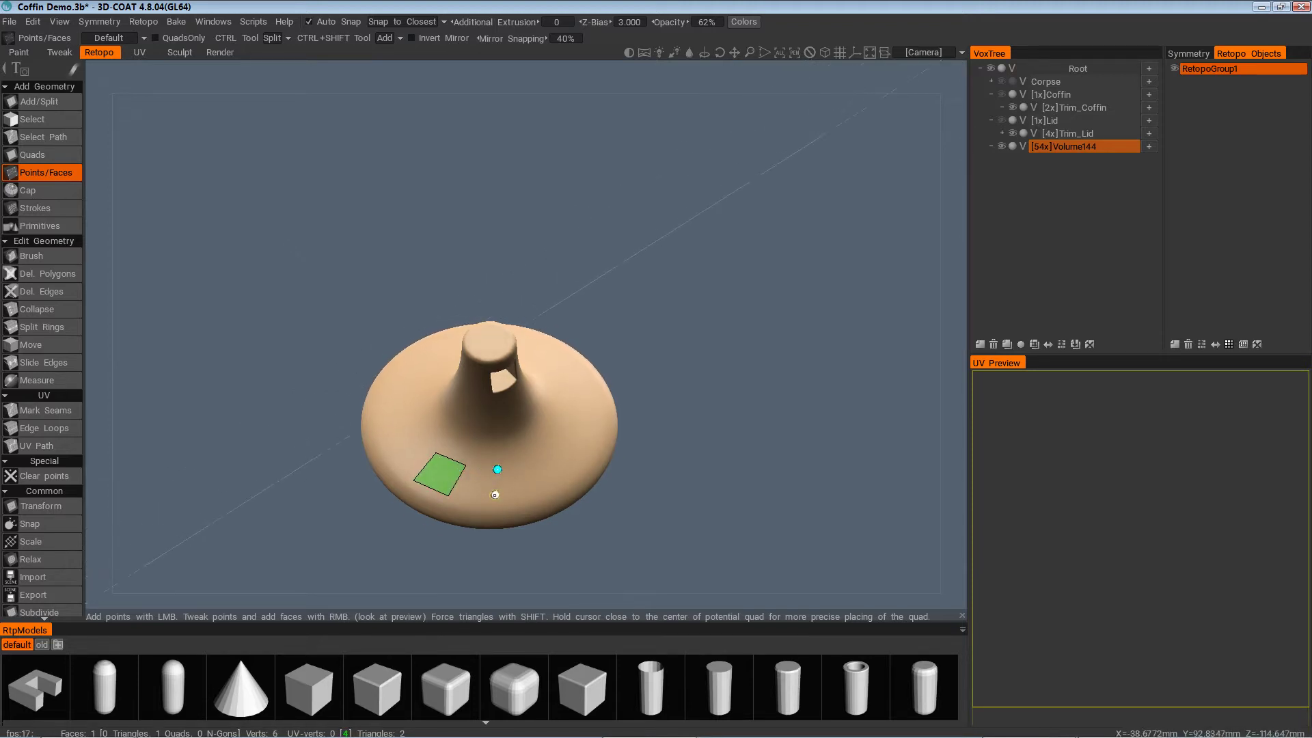
right_click(477, 489)
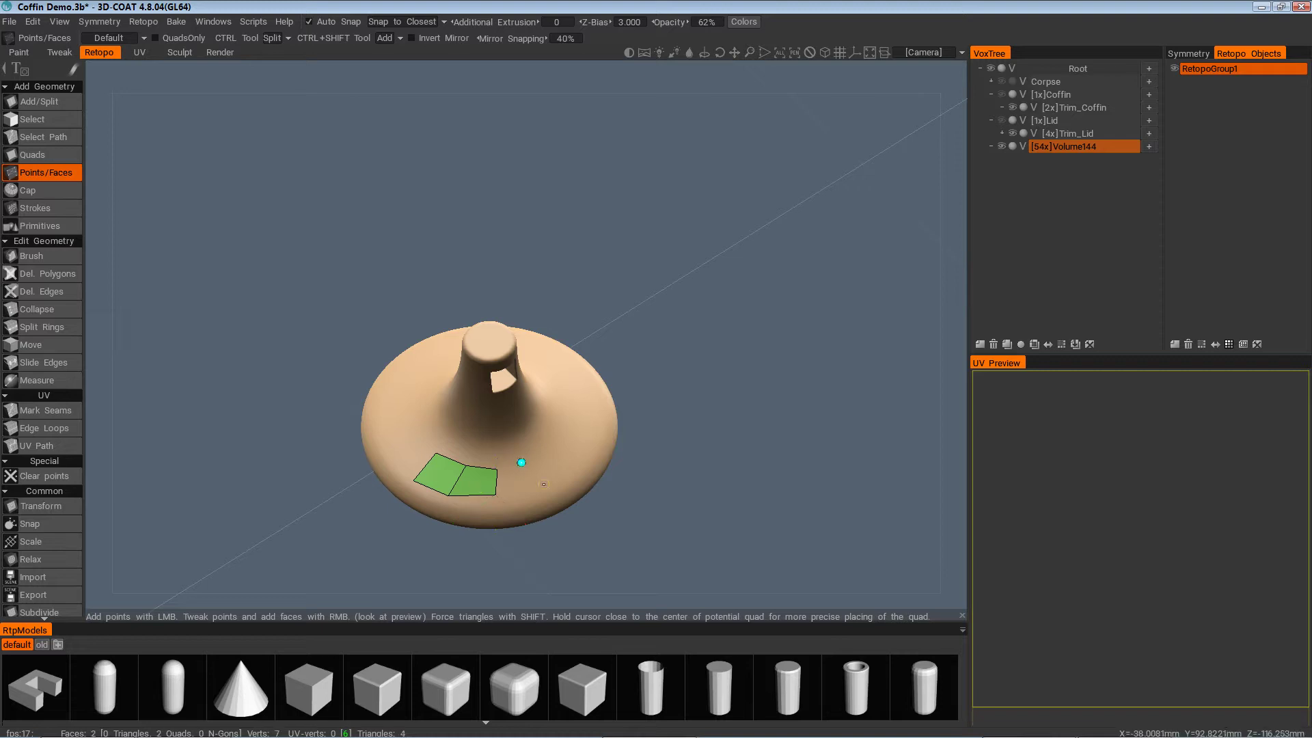
right_click(529, 488)
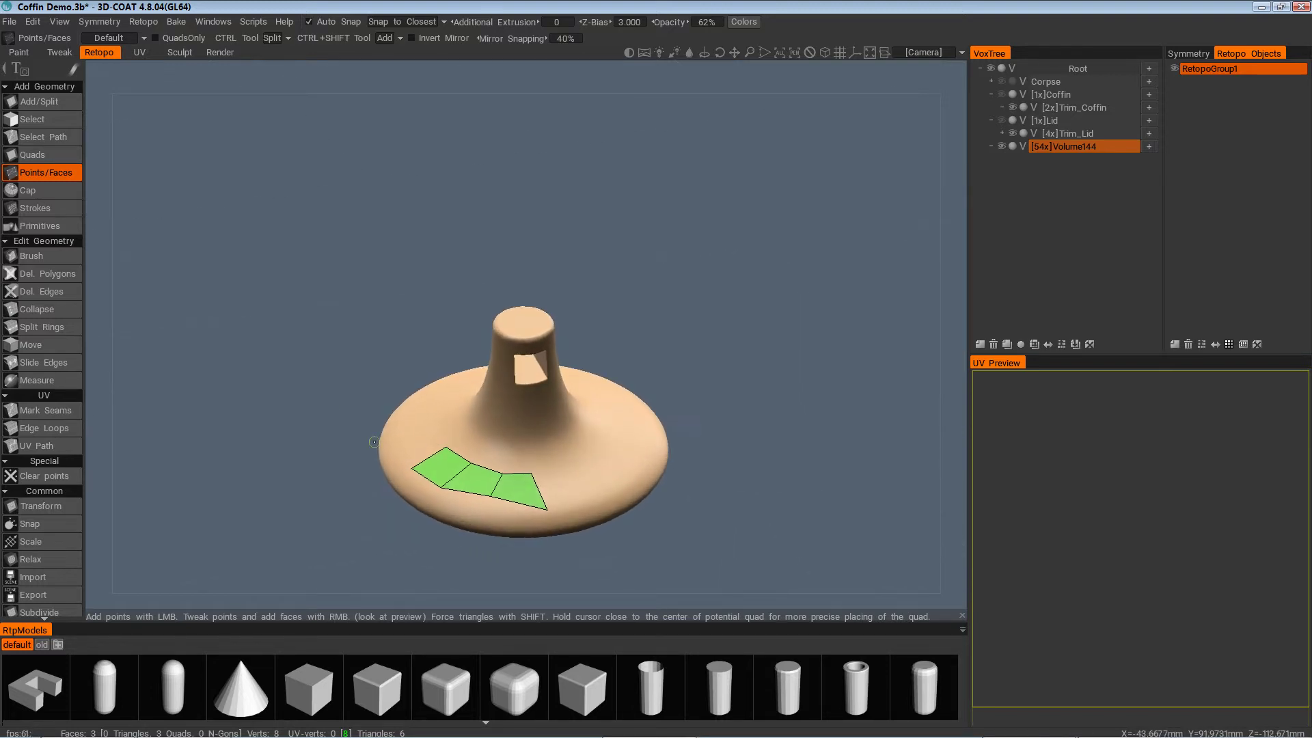
Select the three hand-made quads in Faces mode and delete them from the knob's base
click(64, 121)
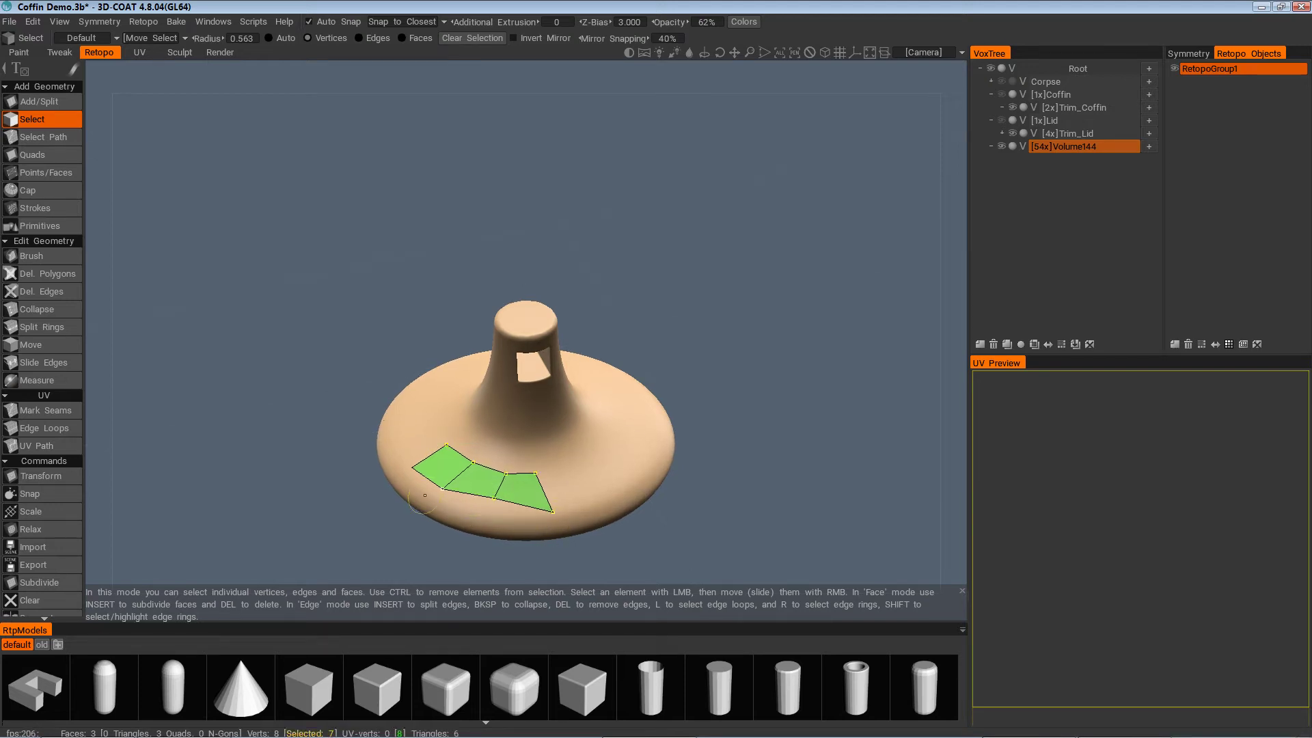
click(429, 38)
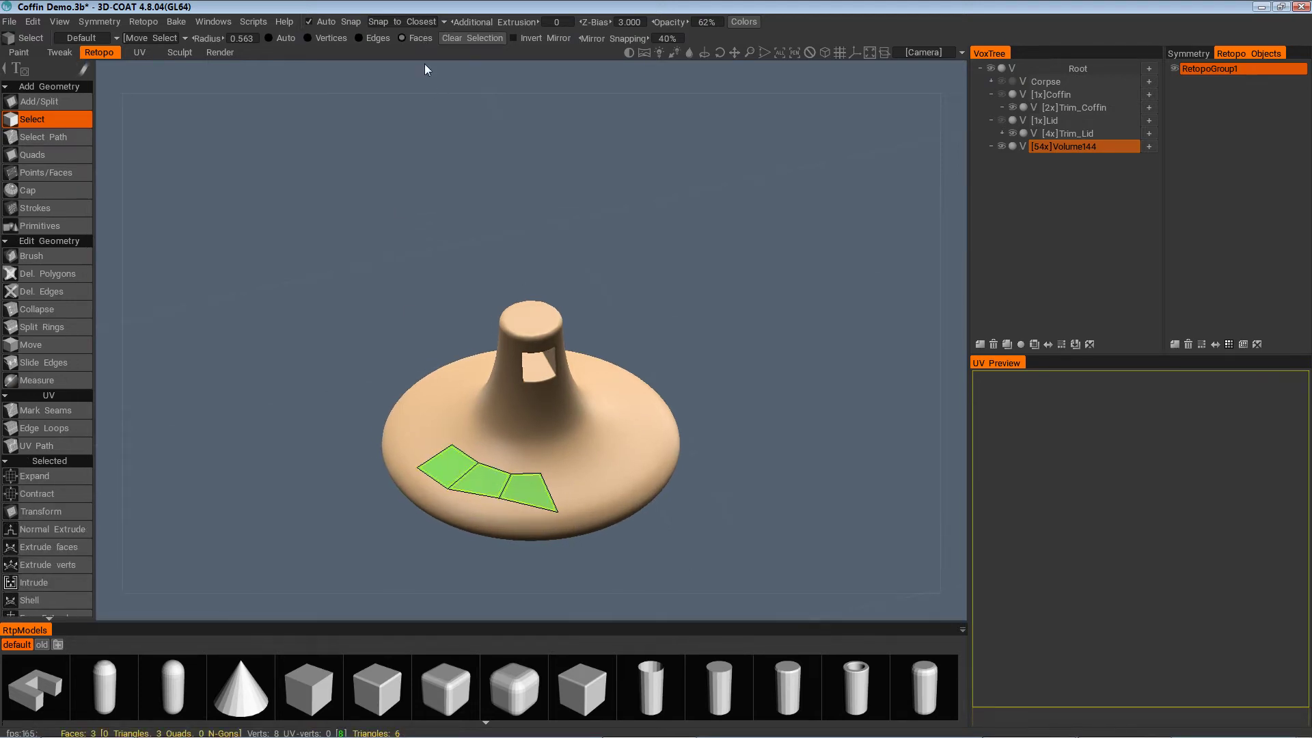
key(Delete)
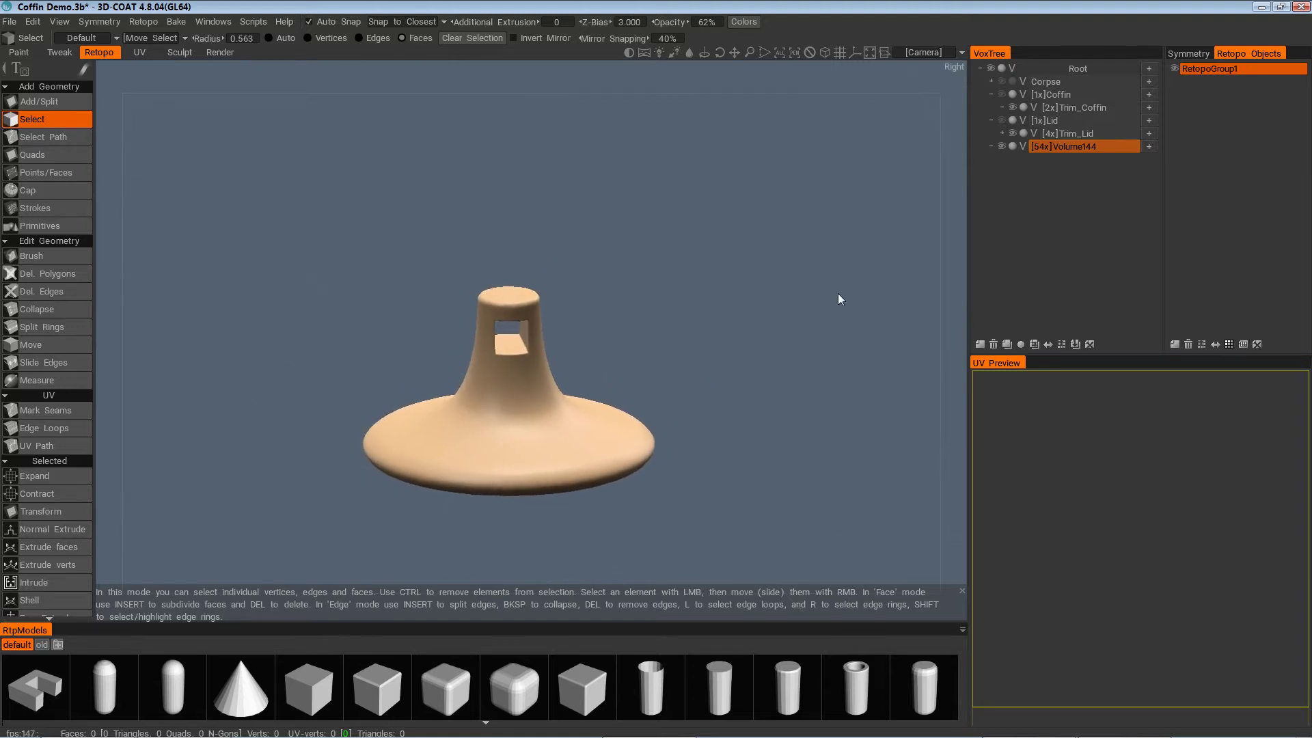
Start AUTOPO on Volume144, accepting the default parameters with a required poly count of 2205 and Best Quality quadrangulation
right_click(1074, 147)
mouse_move(1035, 316)
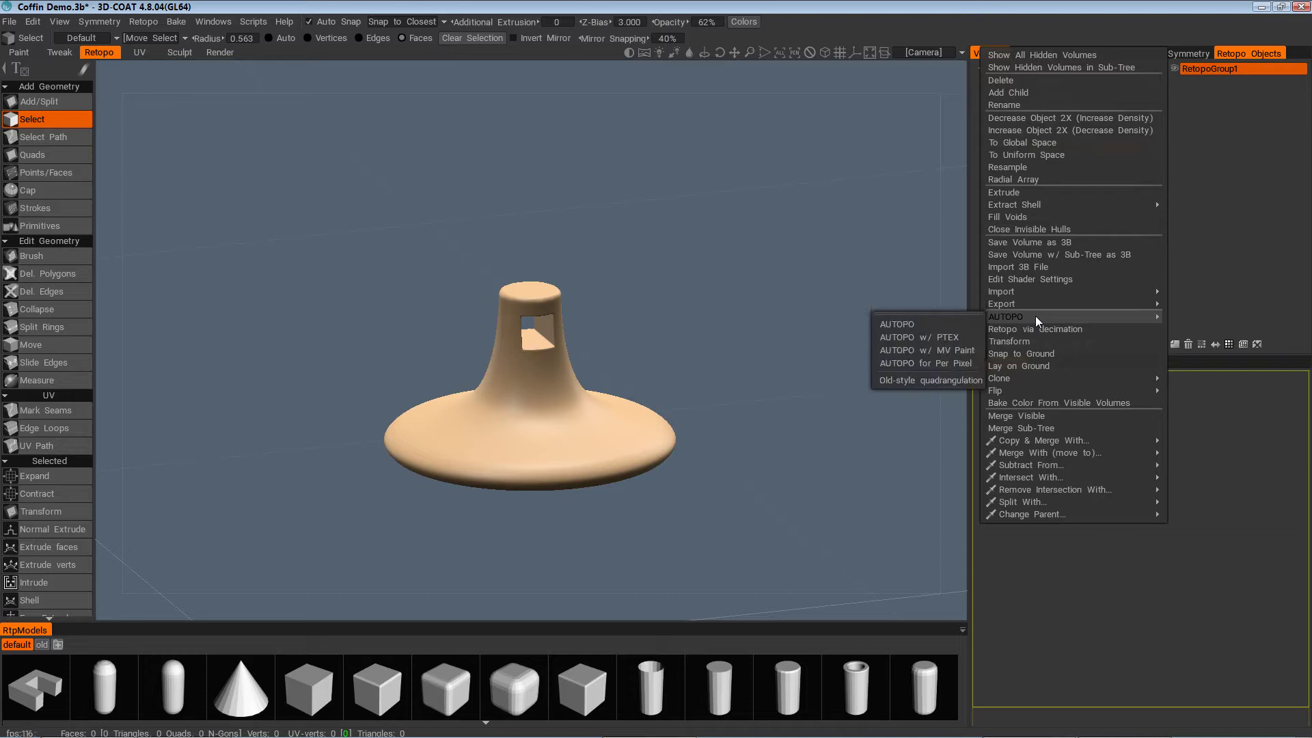
click(902, 324)
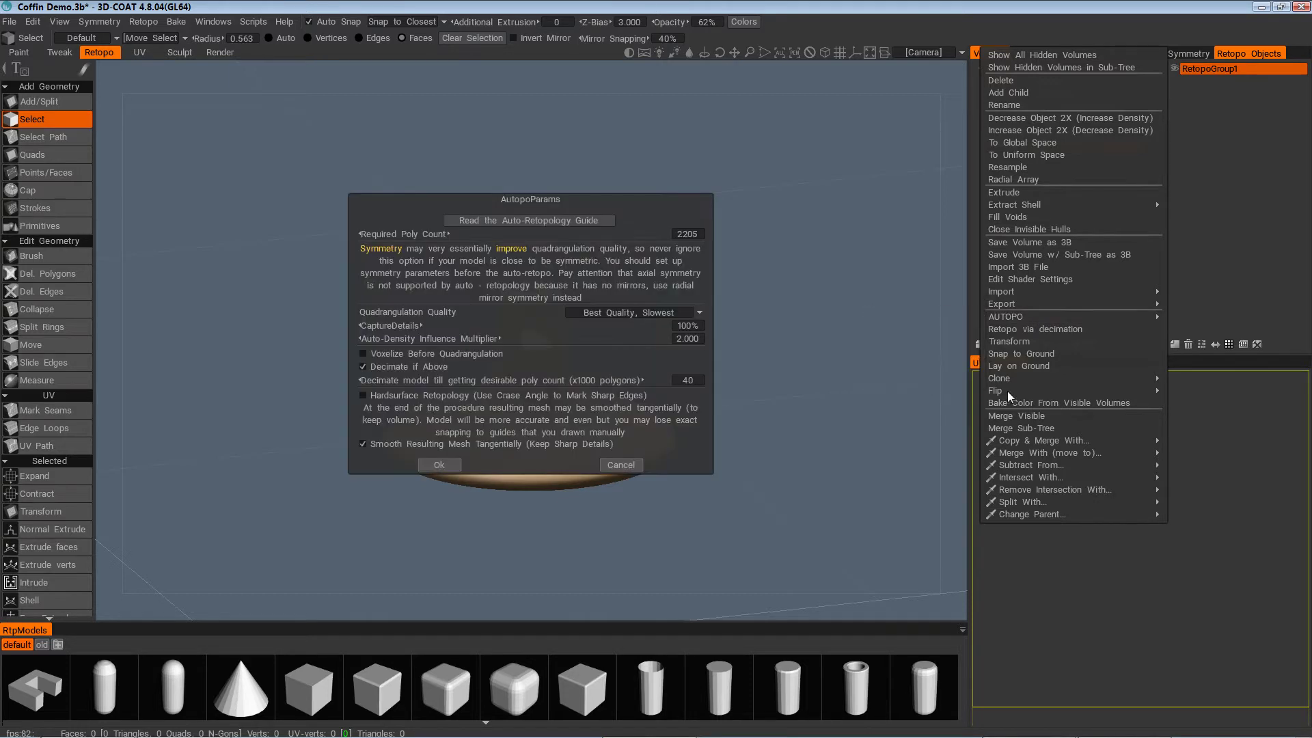
drag(658, 205, 467, 104)
alt+drag(595, 432, 587, 490)
scroll(588, 485, down, 3)
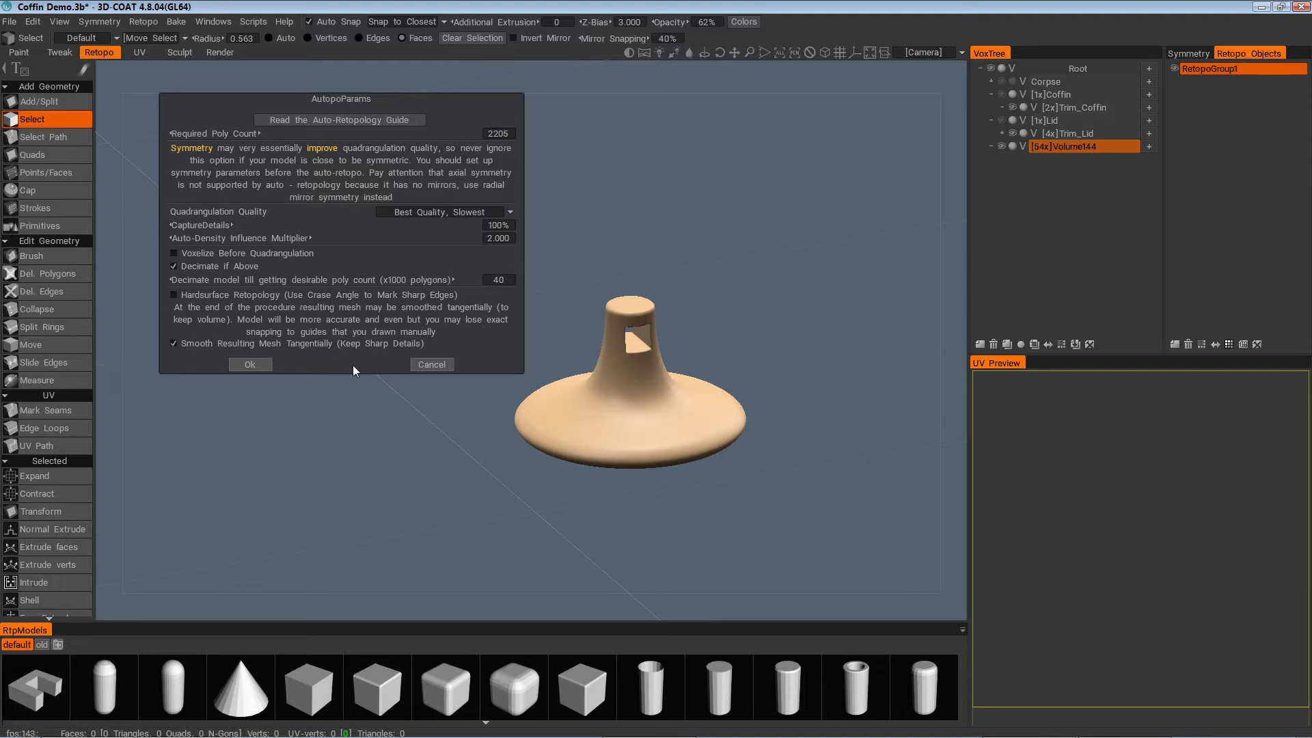
click(258, 363)
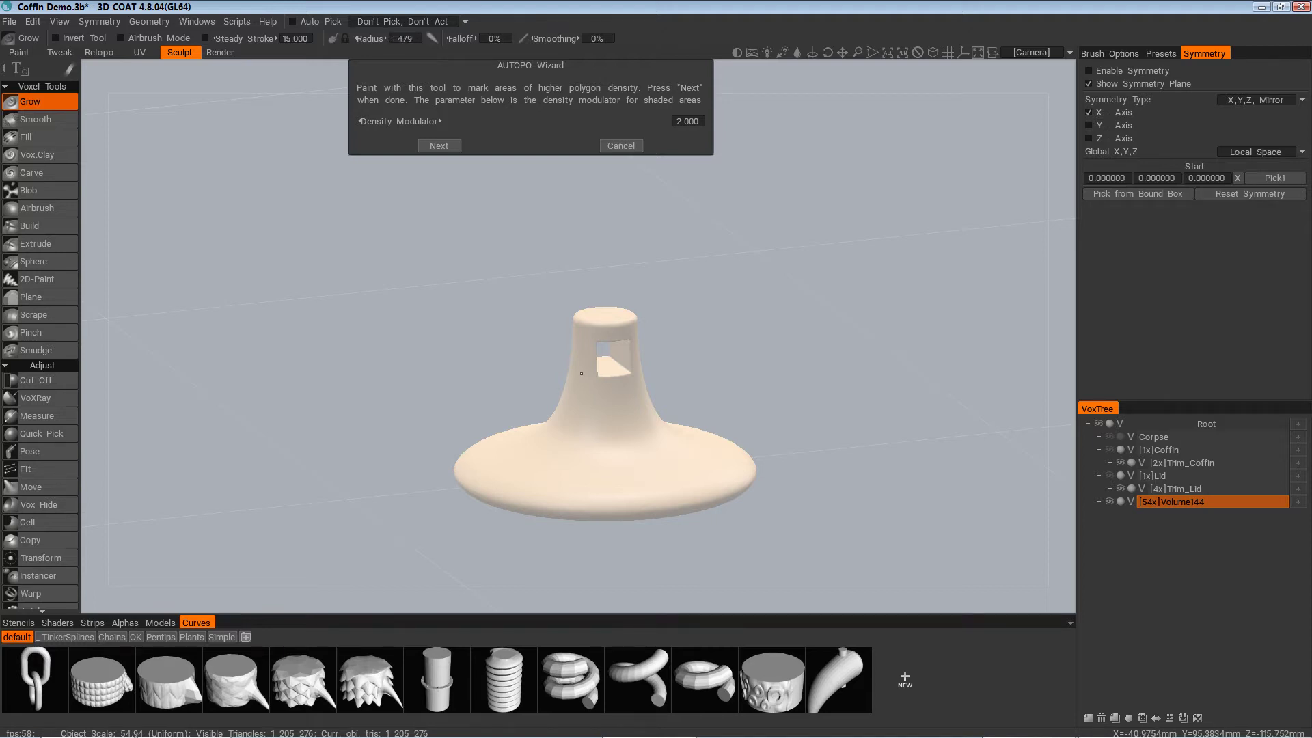
Set the density brush radius to 1.590 and complete the AUTOPO wizard without guide strokes to generate the knob's retopo mesh
mouse_move(590, 375)
right_down()
mouse_move(488, 375)
mouse_move(591, 364)
right_up()
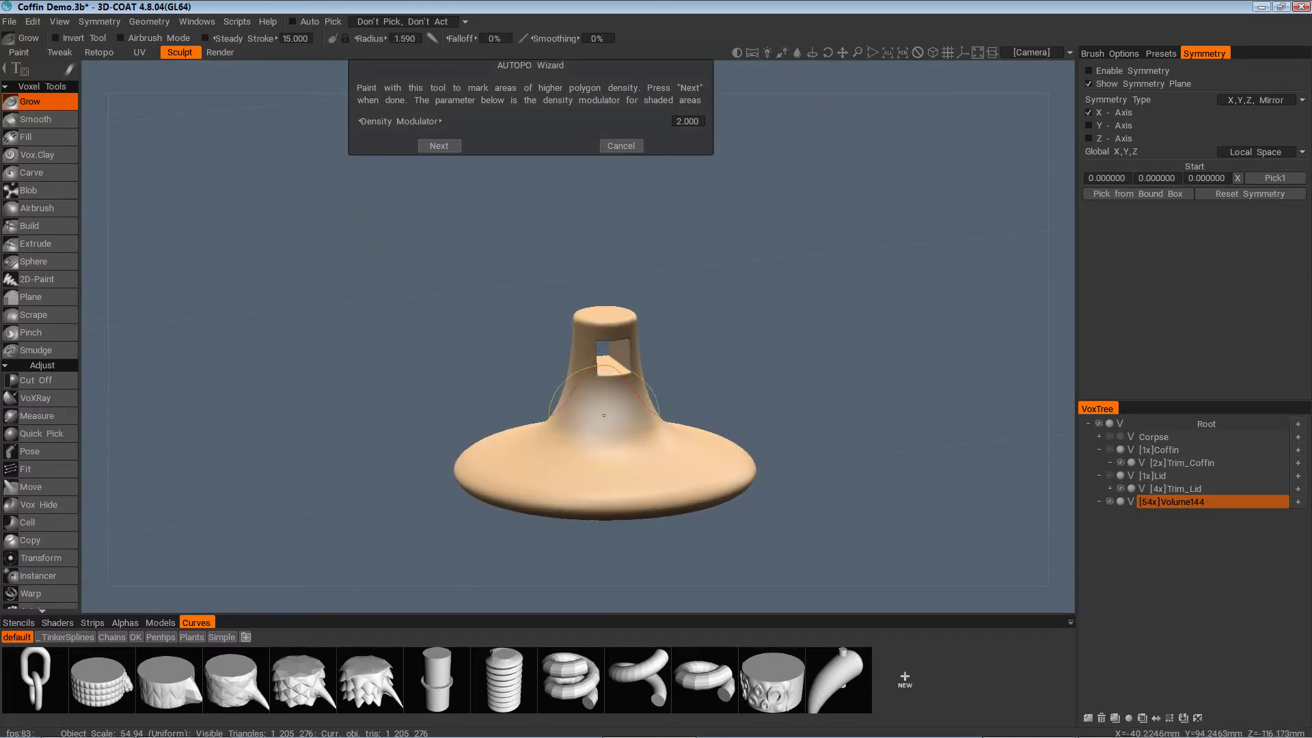
drag(593, 420, 598, 429)
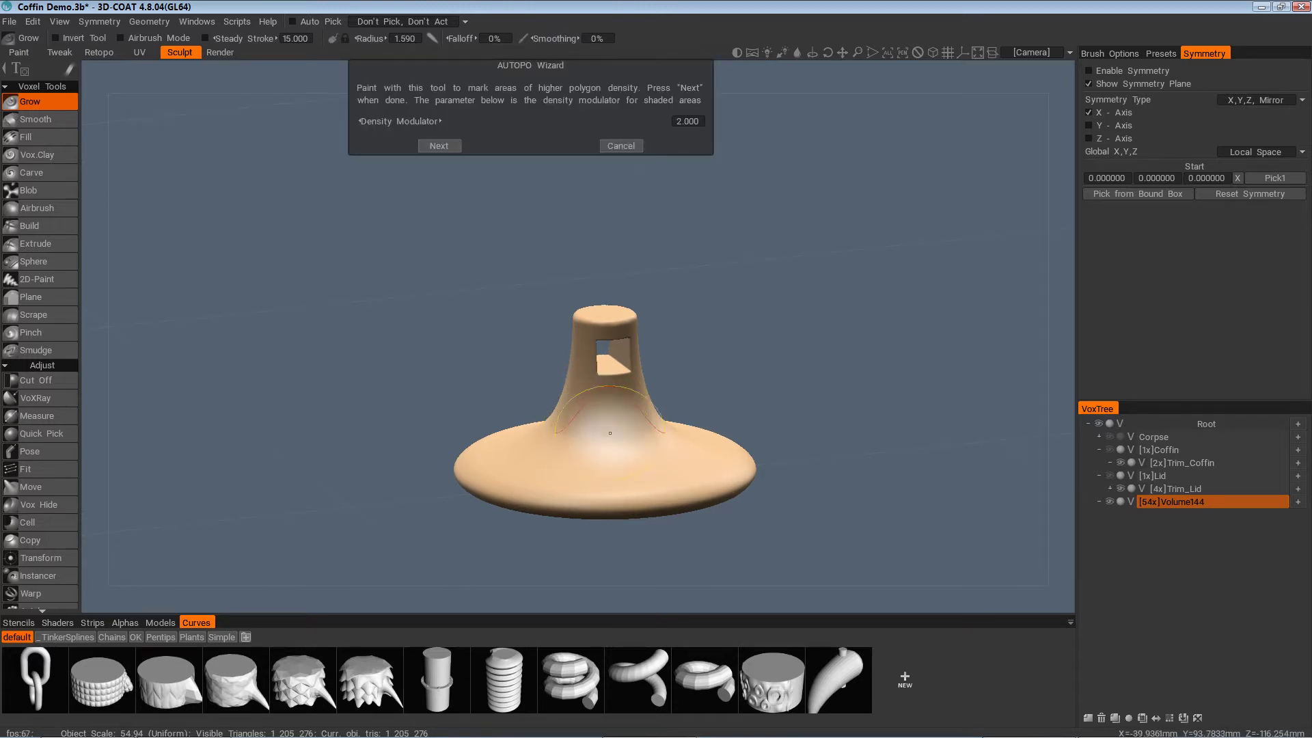
mouse_move(644, 388)
alt+mouse_down()
mouse_move(647, 351)
mouse_move(608, 335)
mouse_move(649, 315)
mouse_move(625, 369)
mouse_move(673, 387)
alt+mouse_up()
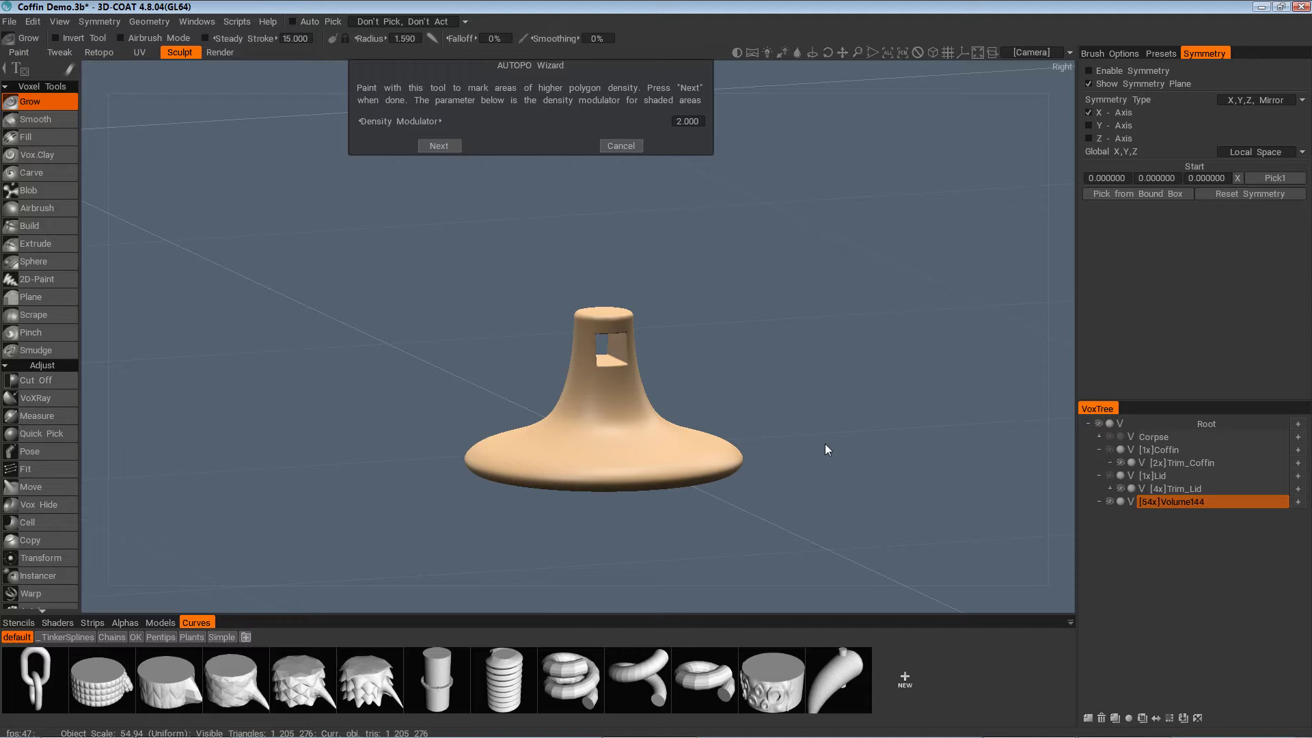
drag(825, 444, 756, 424)
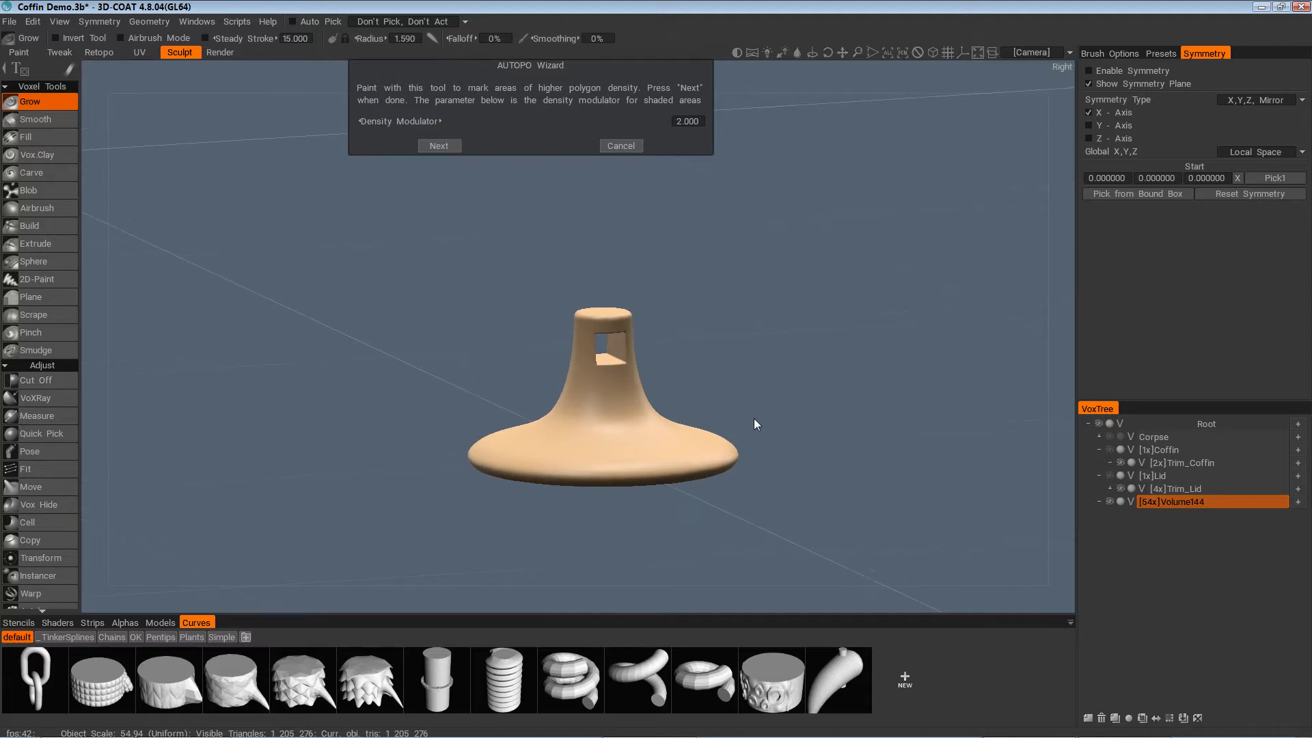
mouse_move(618, 362)
mouse_down()
mouse_move(655, 377)
mouse_move(654, 338)
mouse_move(654, 369)
mouse_move(710, 337)
mouse_move(736, 298)
mouse_move(689, 352)
mouse_move(572, 263)
mouse_move(638, 321)
mouse_move(634, 298)
mouse_up()
click(443, 148)
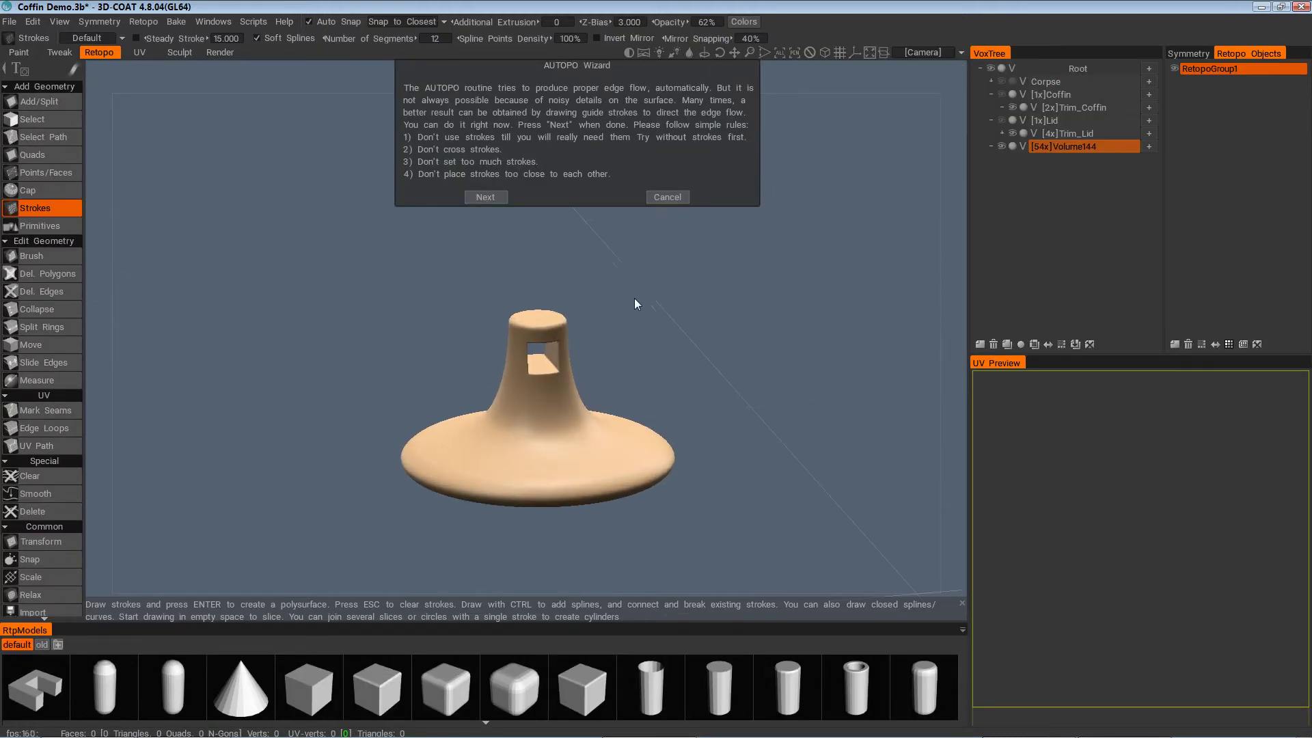
drag(581, 260, 492, 378)
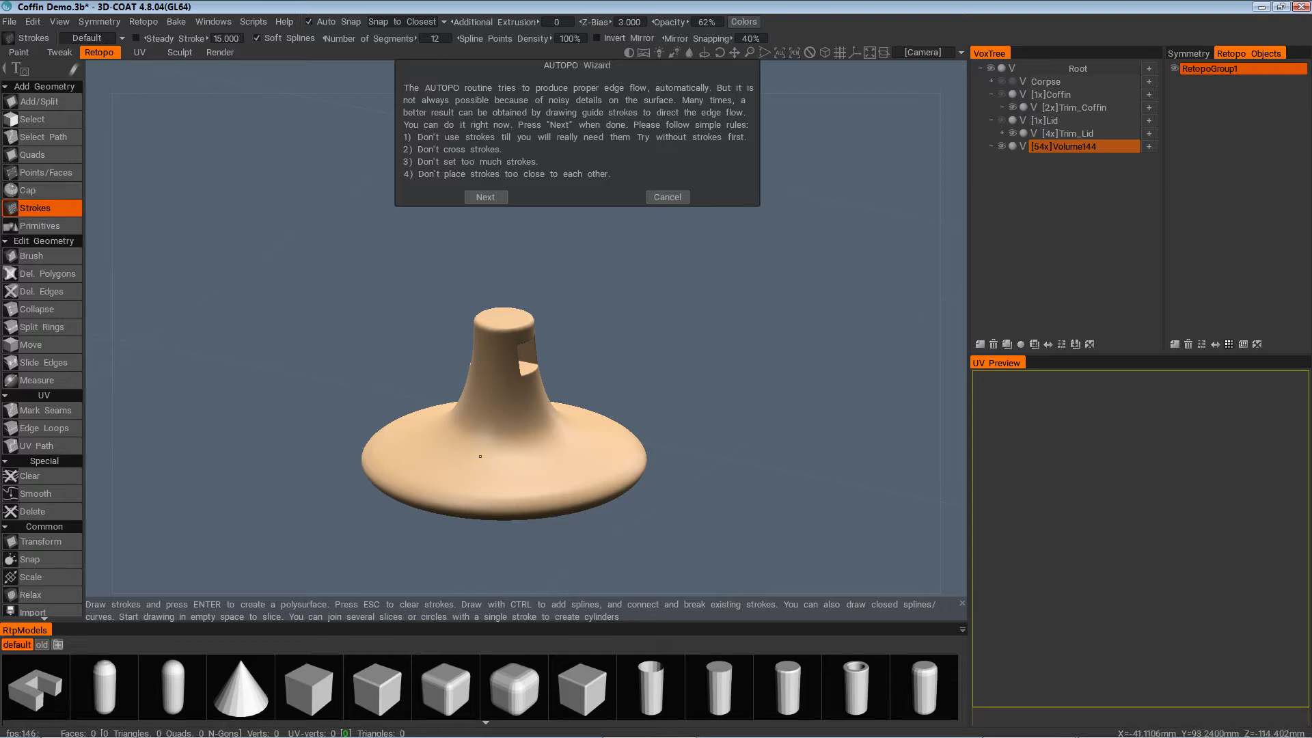
drag(572, 367, 550, 163)
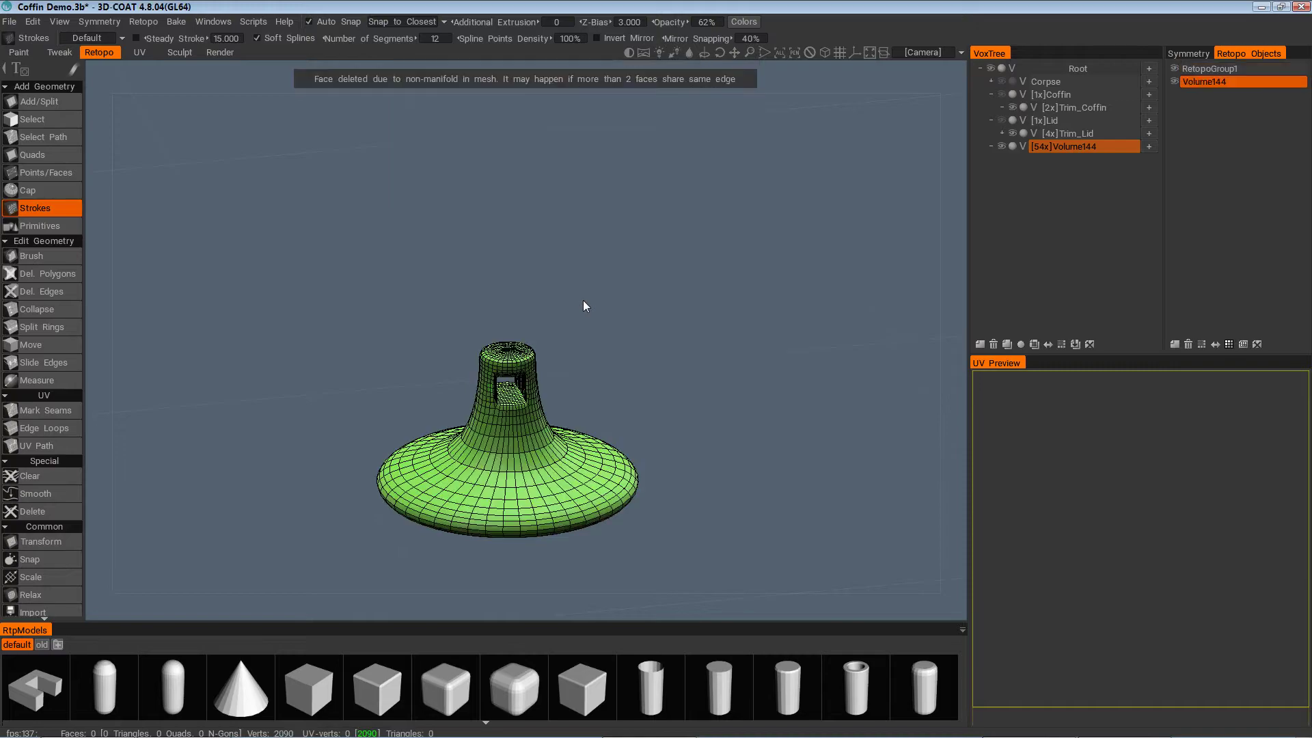
Delete a spaced set of edge loops running down the neck and across the base of the retopo mesh with Del. Edges
scroll(614, 343, up, 5)
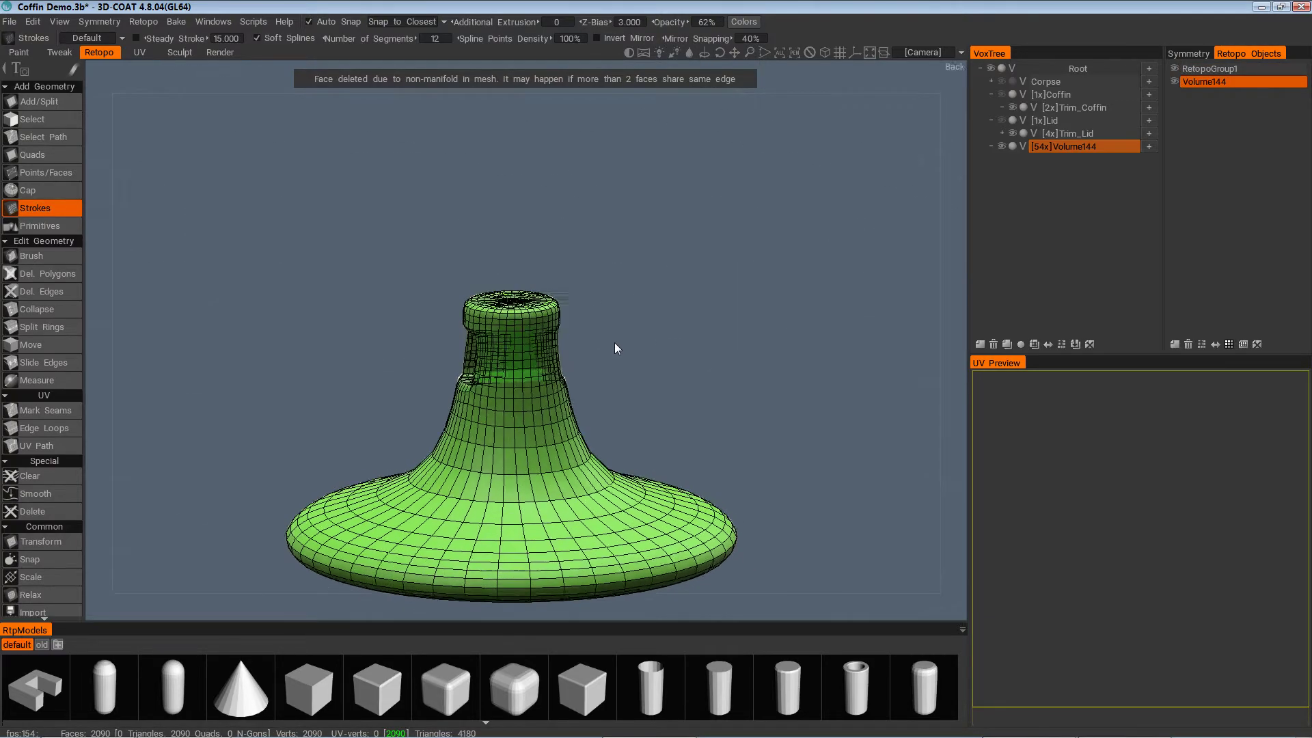
alt+drag(613, 343, 613, 342)
mouse_move(712, 392)
alt+mouse_down()
mouse_move(742, 398)
mouse_move(745, 414)
mouse_move(695, 397)
alt+mouse_up()
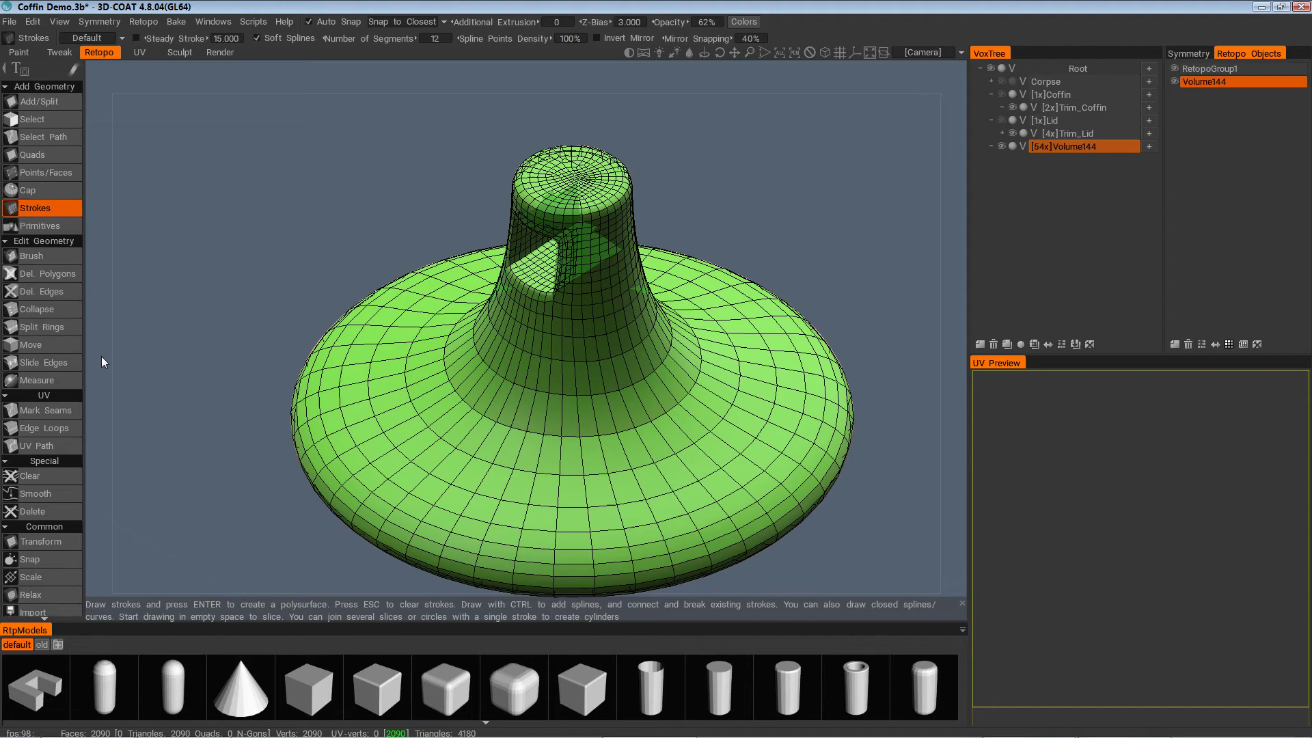
click(53, 289)
scroll(259, 417, down, 2)
alt+drag(589, 426, 589, 426)
alt+middle_drag(589, 425, 587, 424)
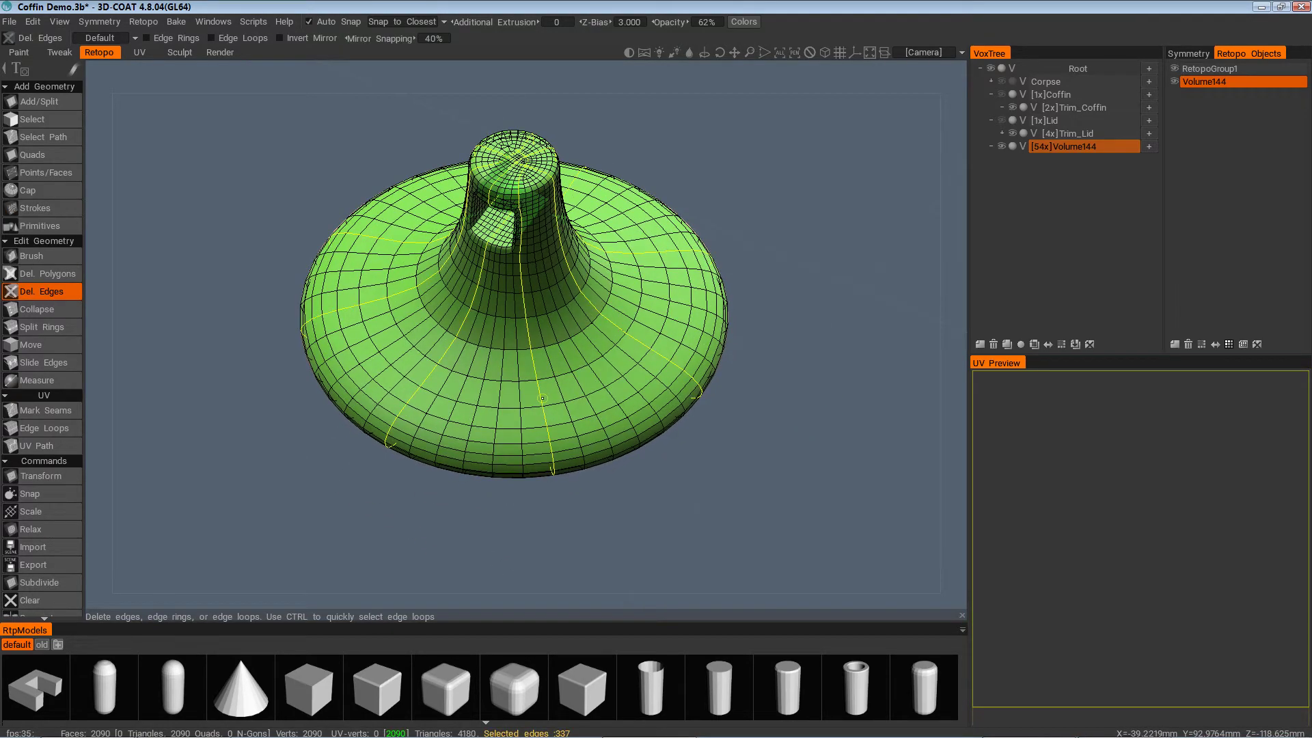
click(542, 398)
Thin the retopo mesh further by deleting more radial edge loops below the square hole and on the neck's solid side
alt+drag(555, 470, 507, 437)
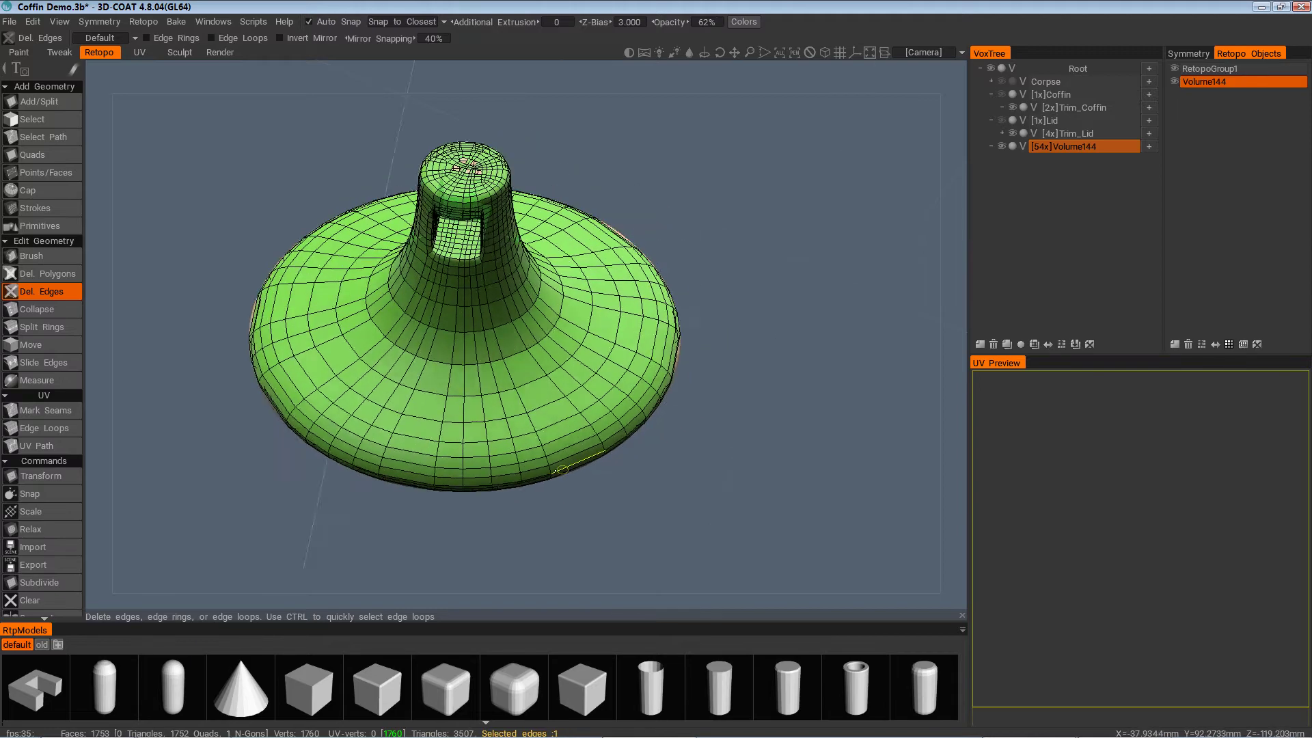
mouse_move(507, 437)
alt+middle_down()
mouse_move(488, 453)
mouse_move(511, 435)
alt+middle_up()
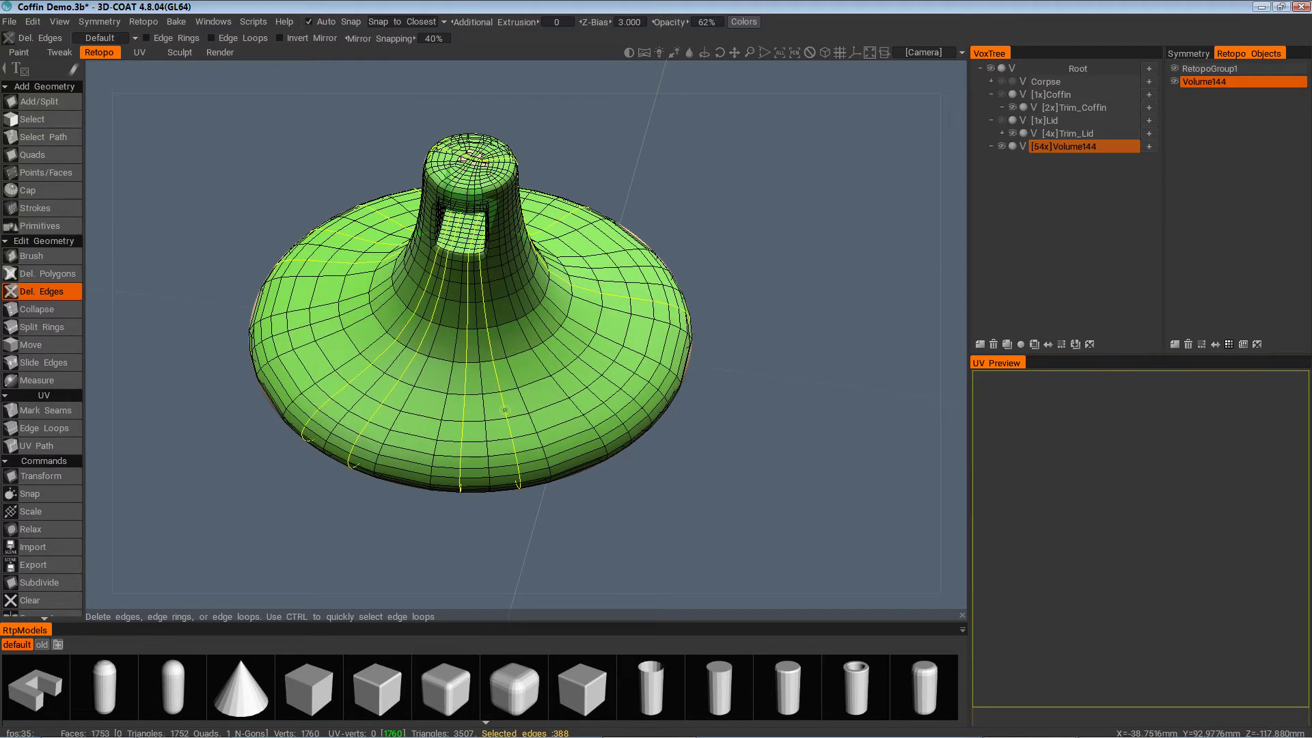
click(503, 410)
alt+drag(533, 498, 599, 500)
alt+middle_drag(598, 500, 512, 586)
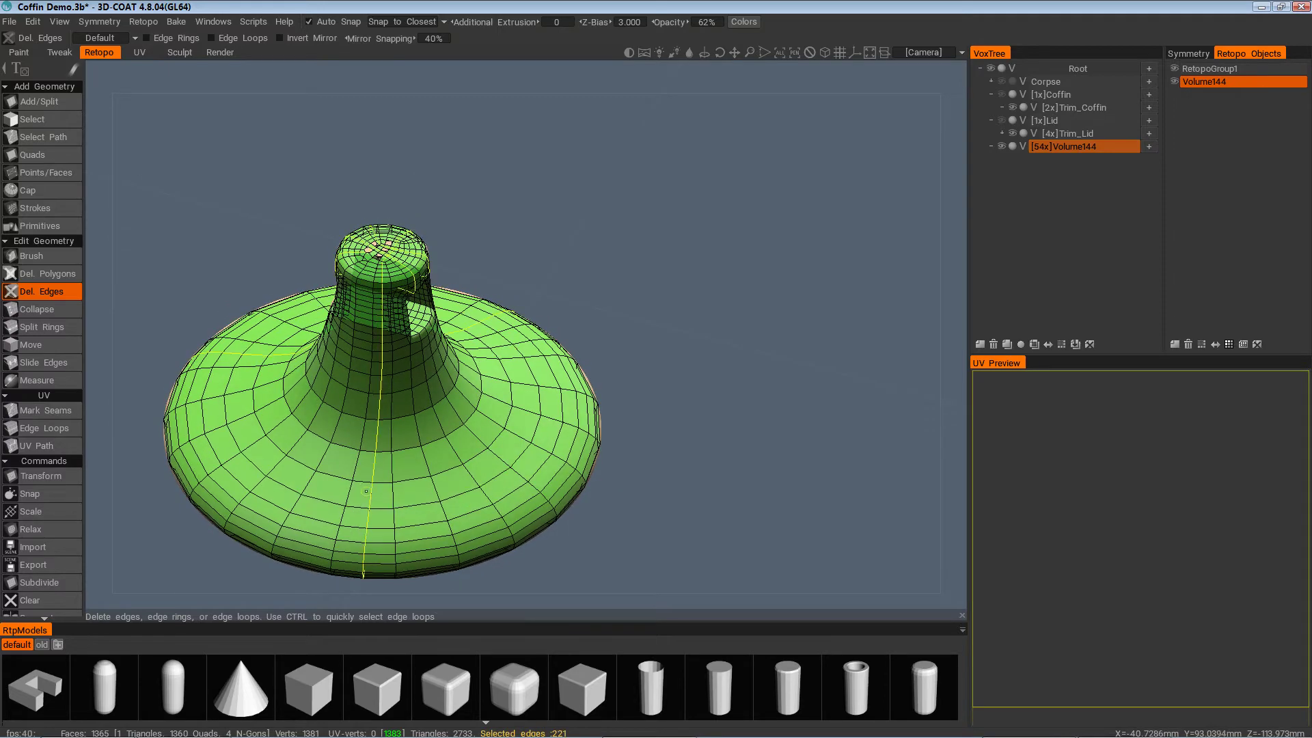
alt+drag(391, 538, 287, 521)
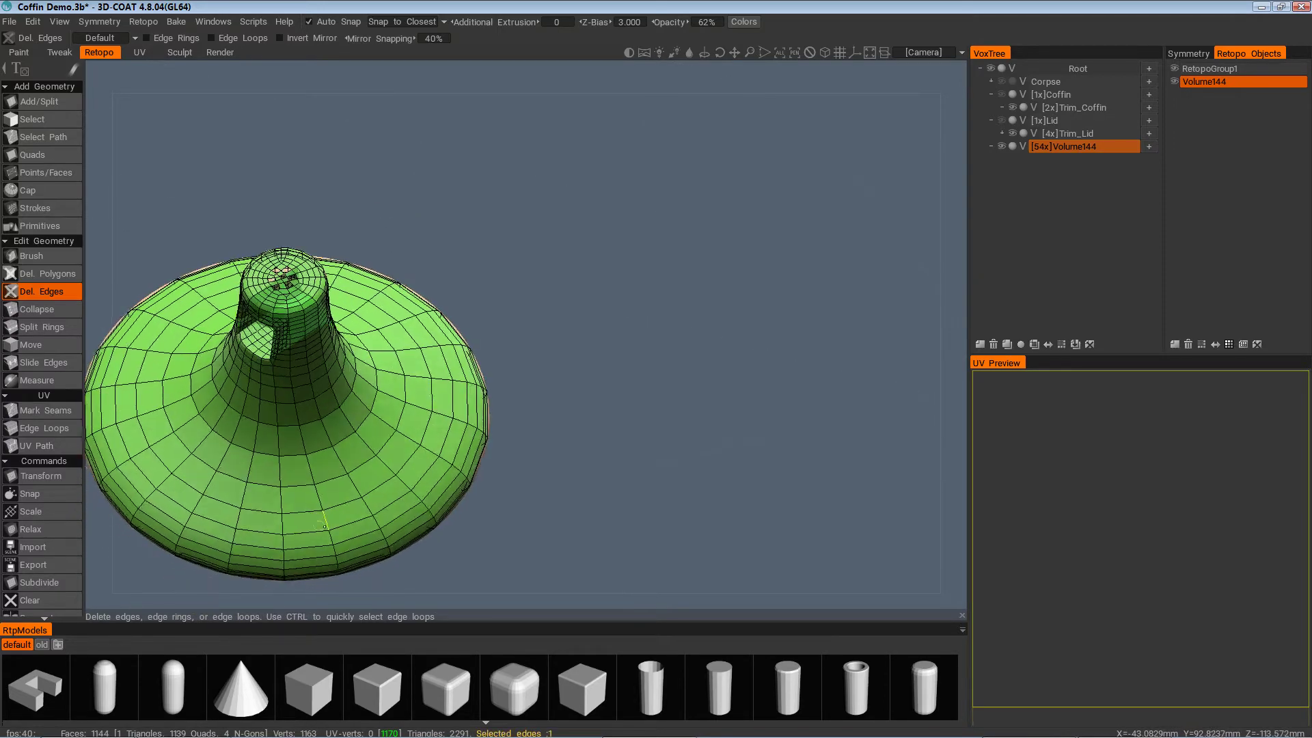
Inspect the thinned retopo mesh around the square hole, neck and base from several sides
alt+middle_drag(287, 520, 365, 492)
alt+drag(365, 492, 331, 462)
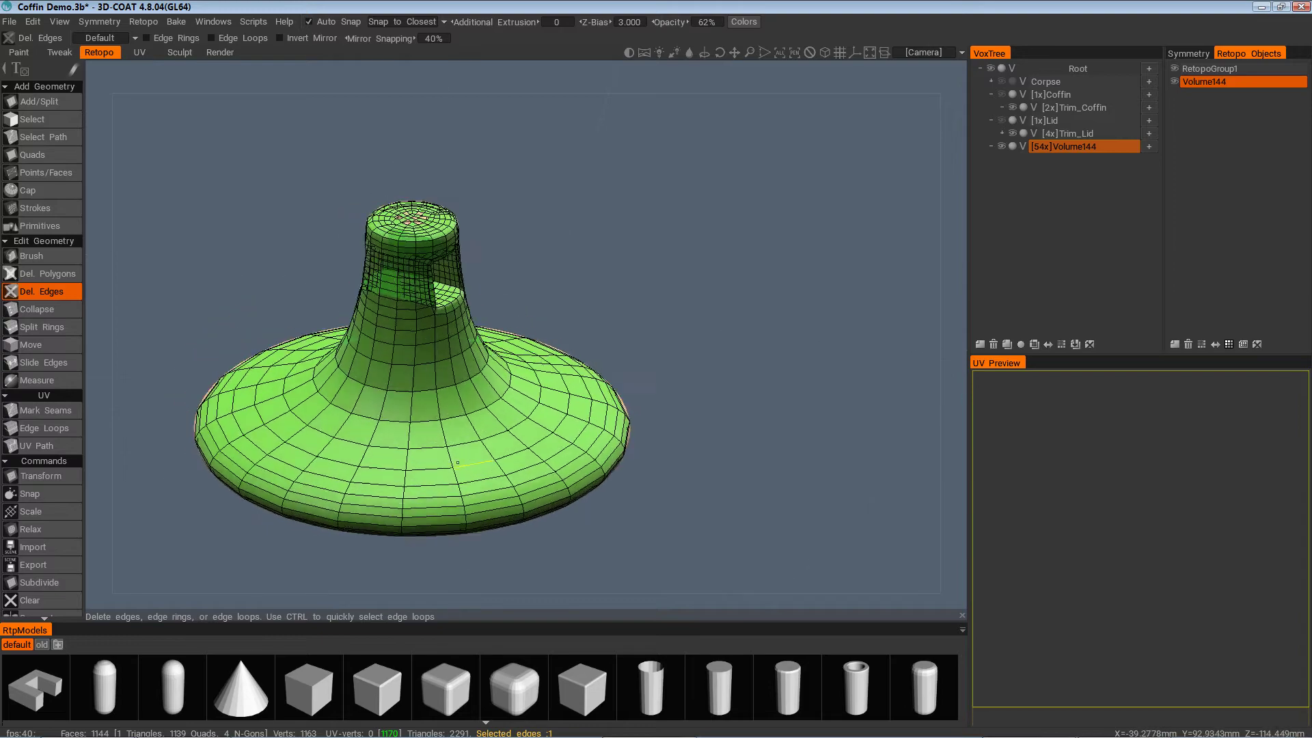
alt+middle_drag(365, 461, 397, 470)
alt+drag(397, 469, 442, 486)
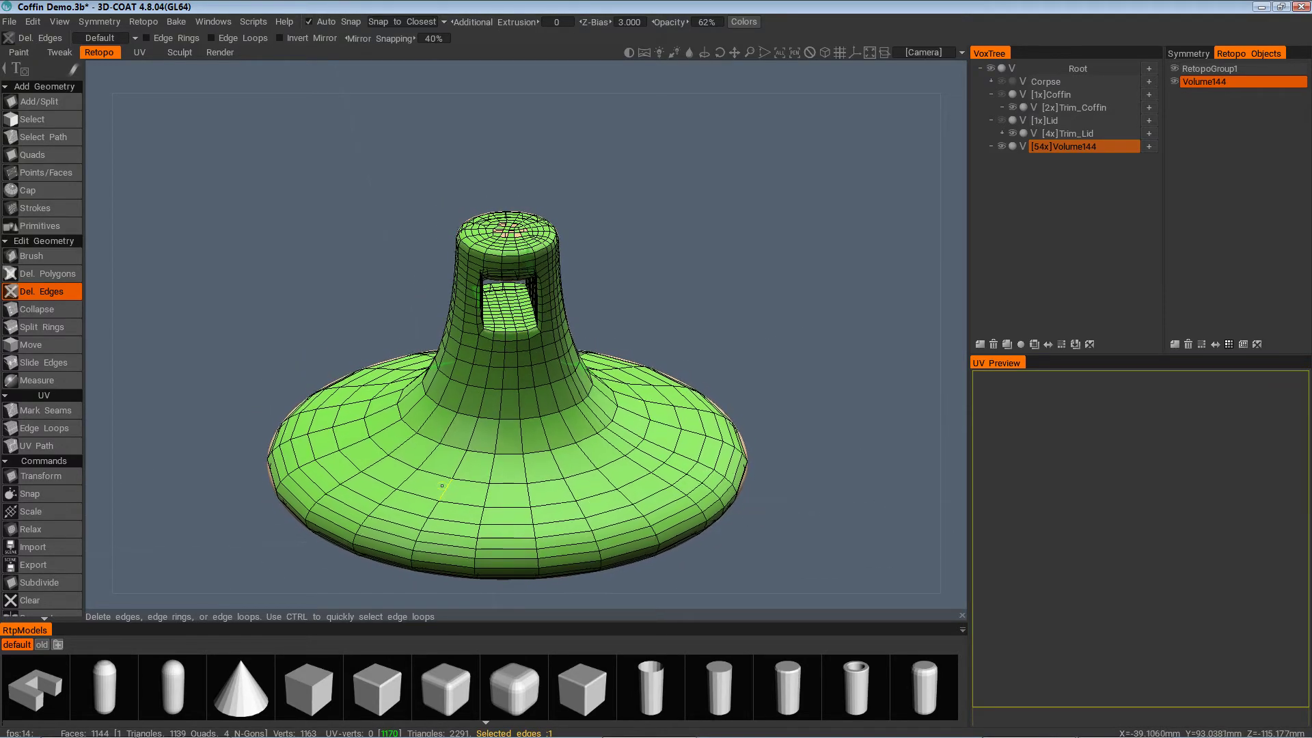
alt+drag(443, 486, 525, 357)
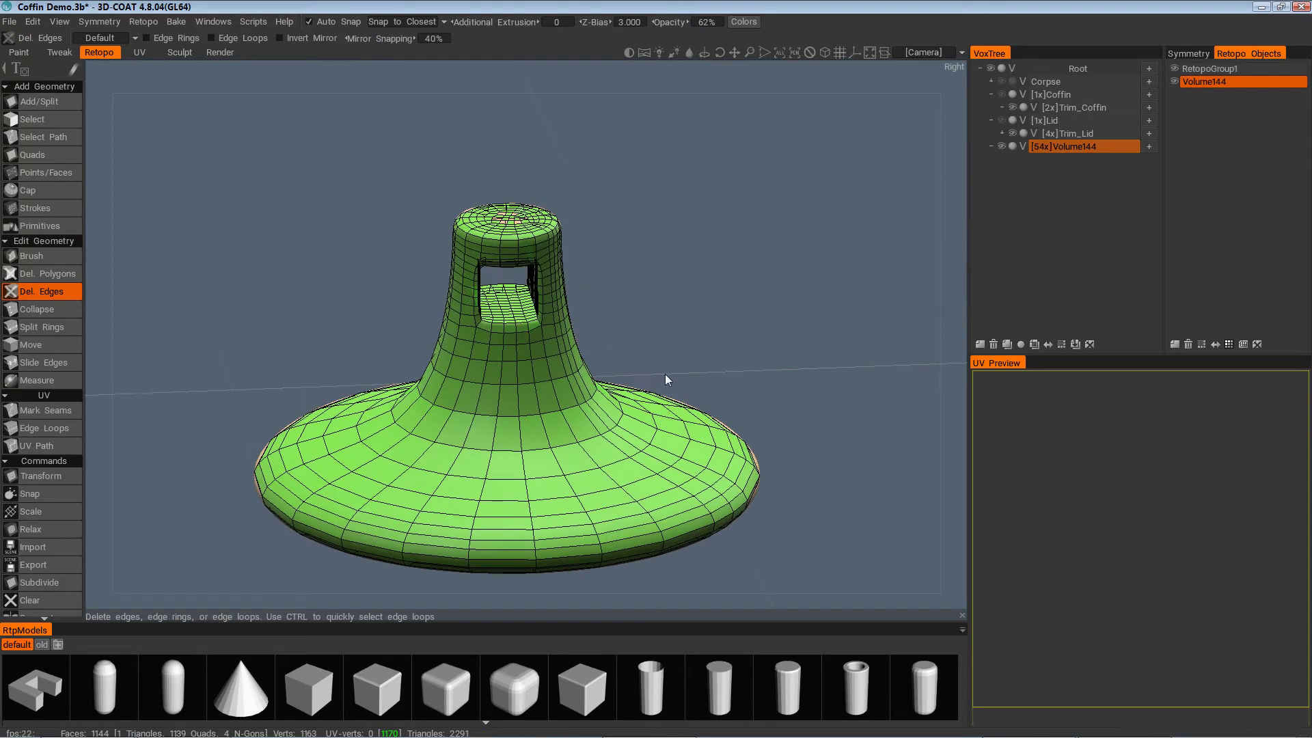
alt+drag(565, 422, 461, 430)
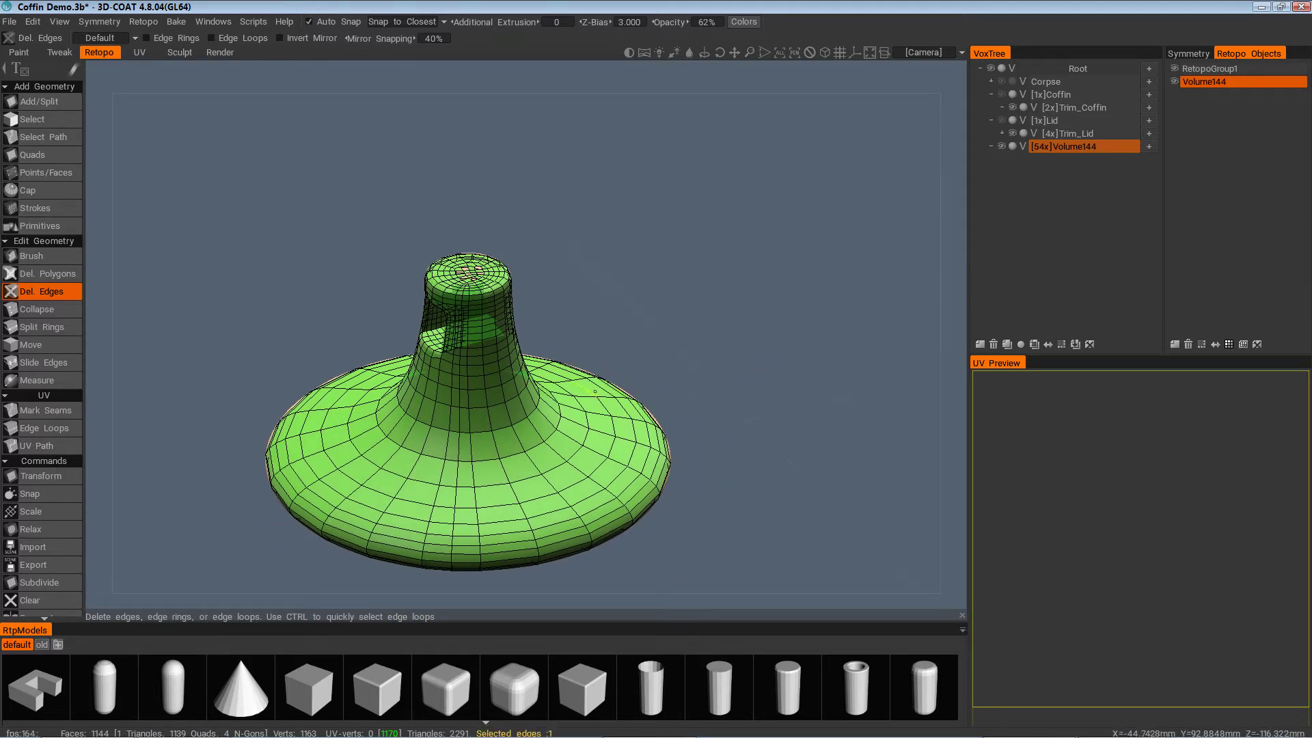
Delete the edge loop running down the neck and across the front of the base with Del. Edges
ctrl+click(436, 509)
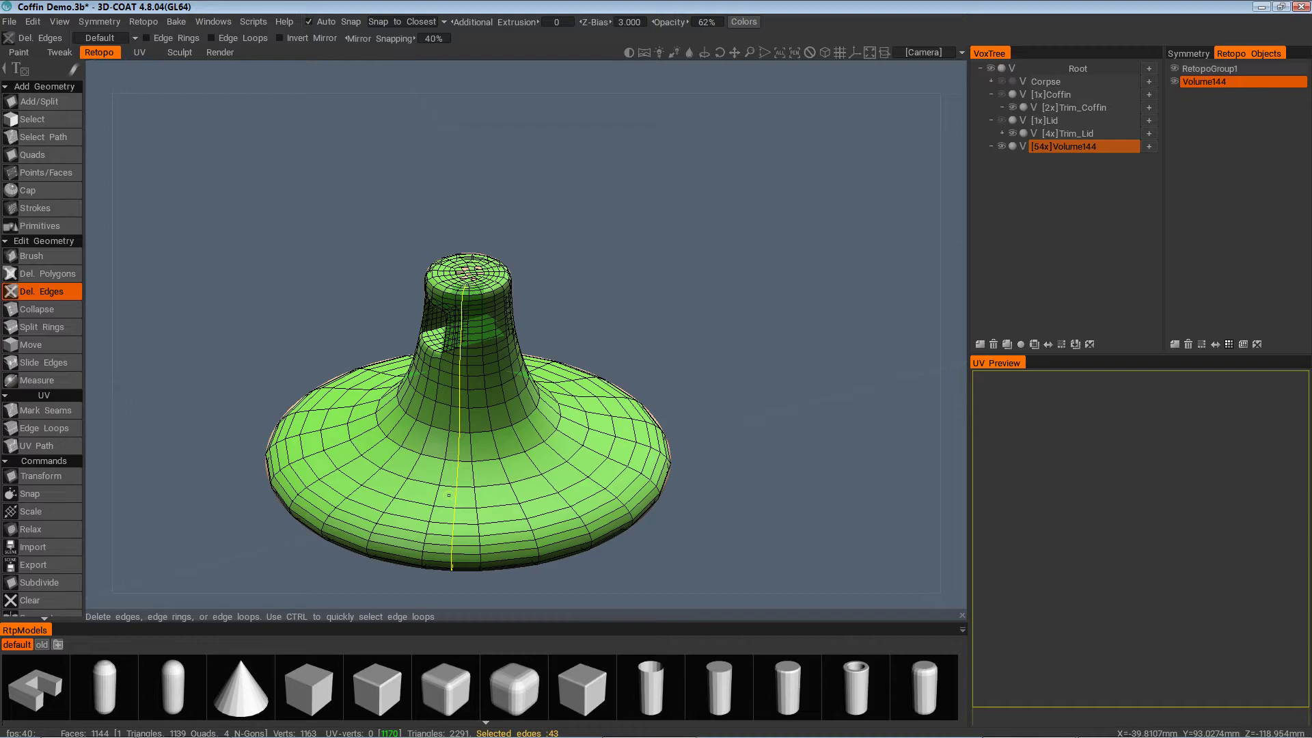
ctrl+click(449, 495)
alt+drag(442, 502, 479, 499)
alt+middle_drag(479, 499, 365, 523)
alt+drag(366, 523, 411, 487)
alt+middle_drag(412, 486, 396, 509)
alt+drag(396, 509, 461, 557)
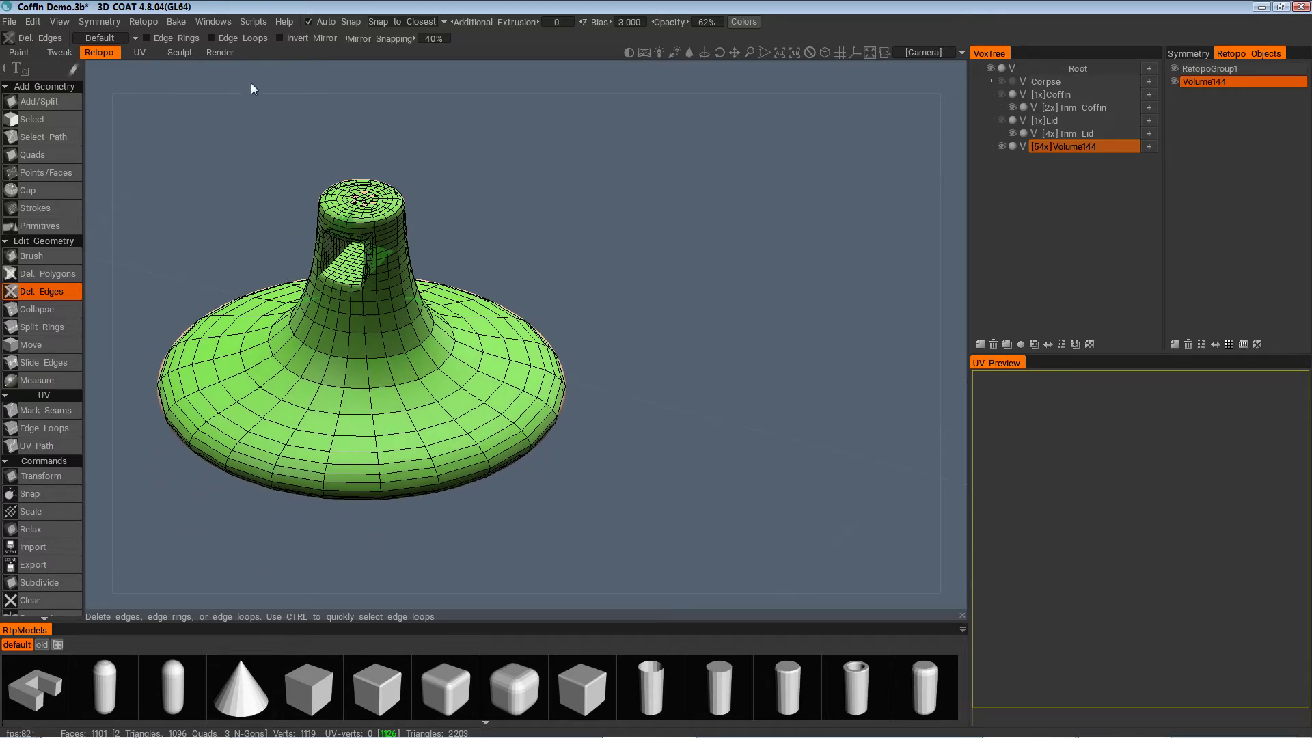
Switch to the Sculpt room and dismiss the sculpting tips so that they are not shown again
click(193, 55)
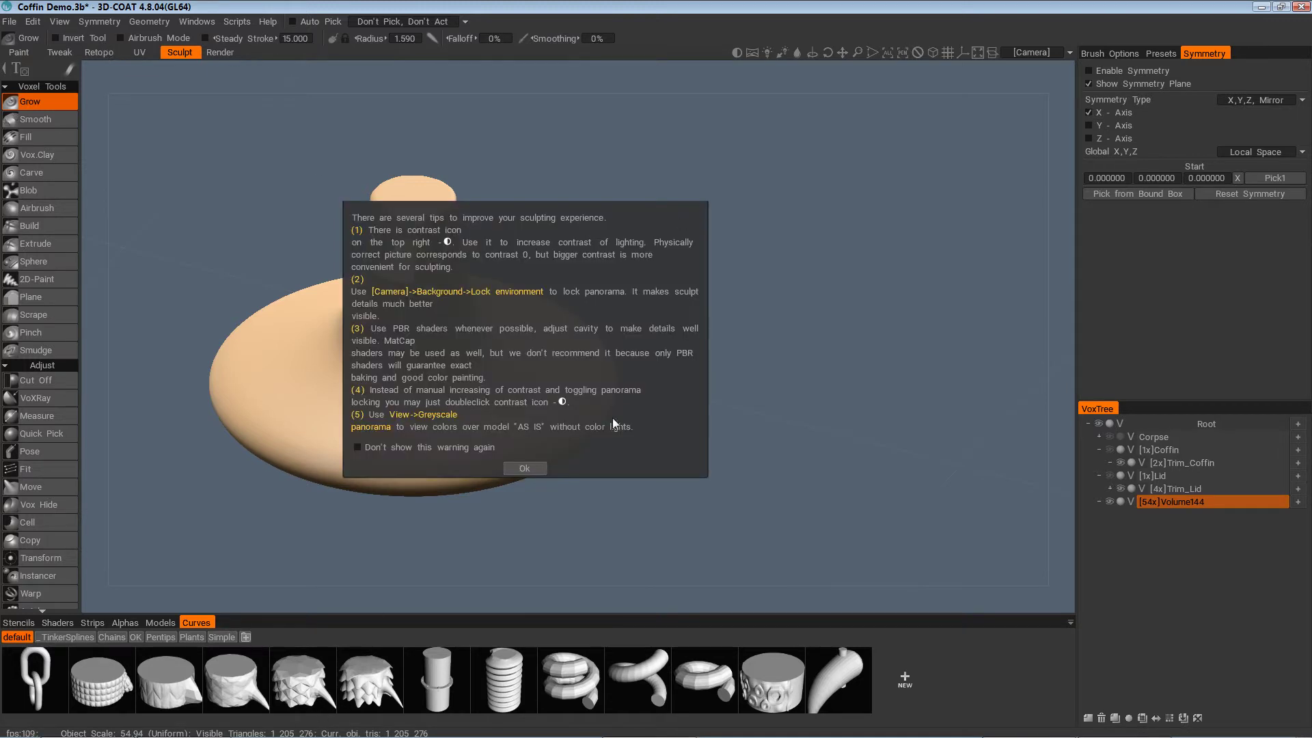
click(440, 445)
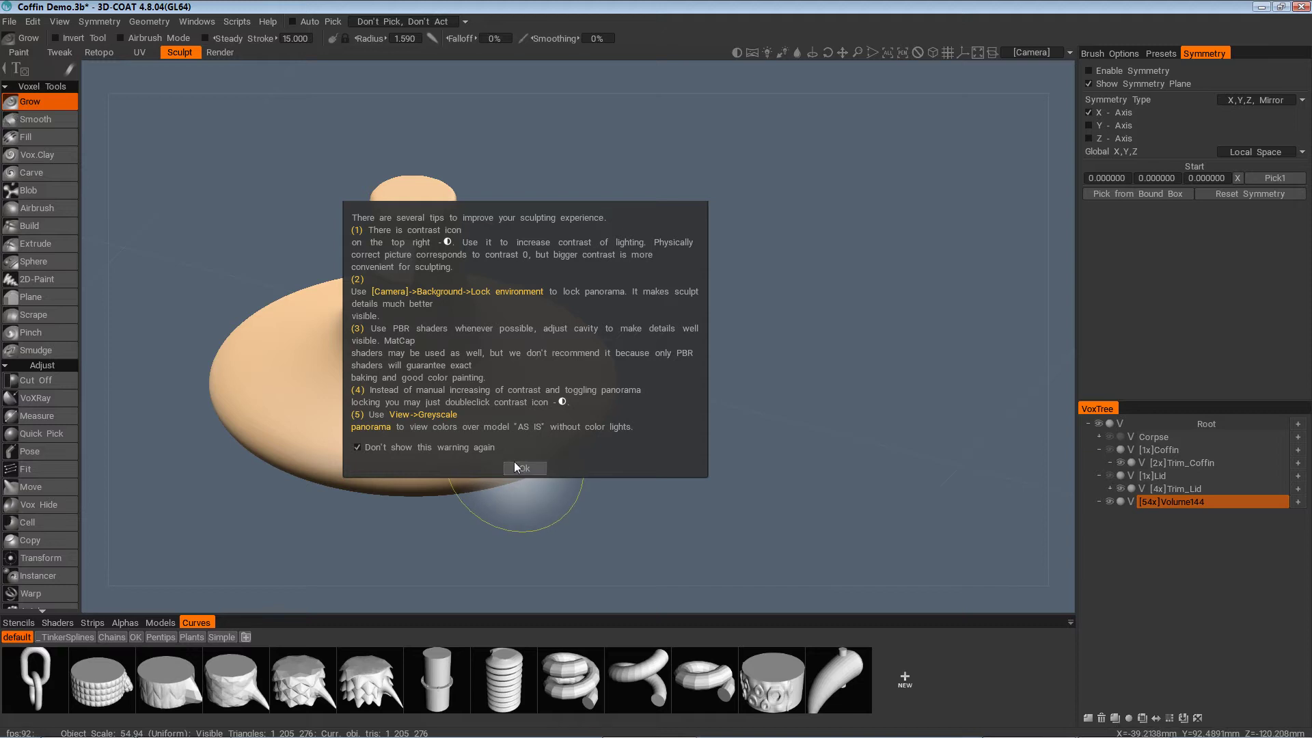
click(522, 469)
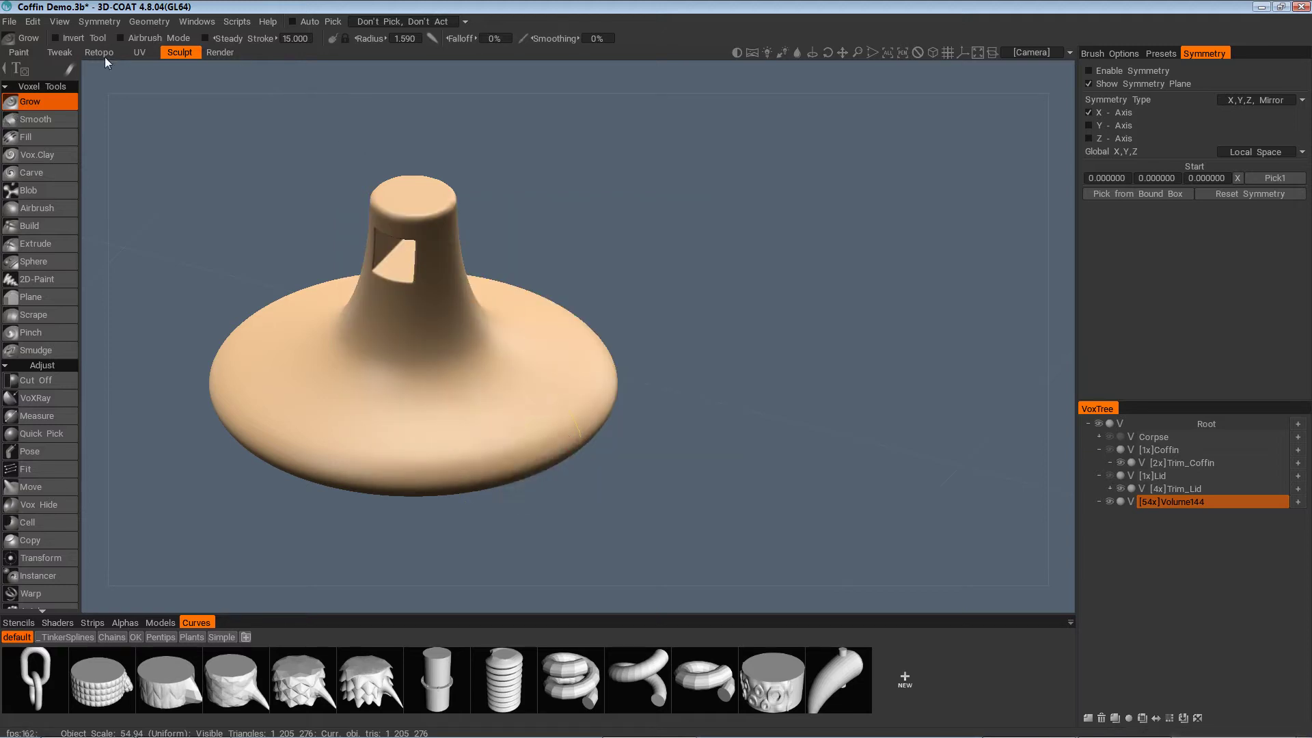
Examine the sculpted knob's silhouette up close and from the side, focusing on the curve between neck and base
mouse_move(451, 375)
alt+mouse_down()
mouse_move(568, 408)
mouse_move(466, 371)
mouse_move(486, 401)
mouse_move(486, 369)
mouse_move(482, 389)
mouse_move(521, 402)
mouse_move(585, 477)
mouse_move(510, 455)
mouse_move(540, 444)
mouse_move(529, 457)
mouse_move(542, 475)
mouse_move(540, 450)
mouse_move(522, 453)
mouse_move(542, 395)
mouse_move(605, 449)
mouse_move(633, 378)
mouse_move(668, 431)
mouse_move(662, 445)
mouse_move(643, 452)
mouse_move(629, 437)
mouse_move(552, 293)
mouse_move(525, 200)
mouse_move(551, 170)
mouse_move(571, 248)
mouse_move(498, 234)
mouse_move(591, 220)
mouse_move(536, 357)
mouse_move(629, 451)
mouse_move(611, 399)
mouse_move(626, 441)
mouse_move(651, 332)
mouse_move(601, 366)
mouse_move(624, 363)
mouse_move(644, 403)
mouse_move(585, 404)
mouse_move(522, 351)
mouse_move(513, 257)
mouse_move(489, 259)
mouse_move(539, 182)
mouse_move(557, 269)
mouse_move(656, 354)
mouse_move(658, 278)
alt+mouse_up()
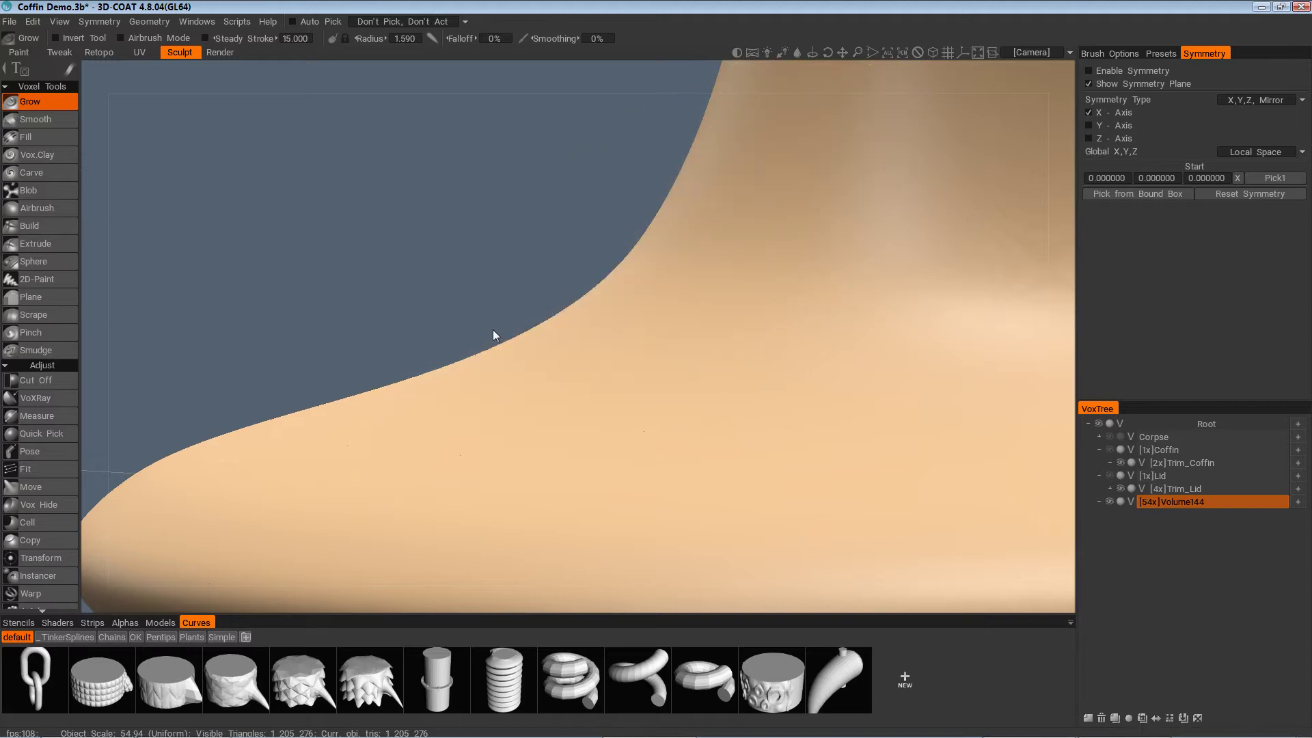
alt+drag(545, 316, 563, 508)
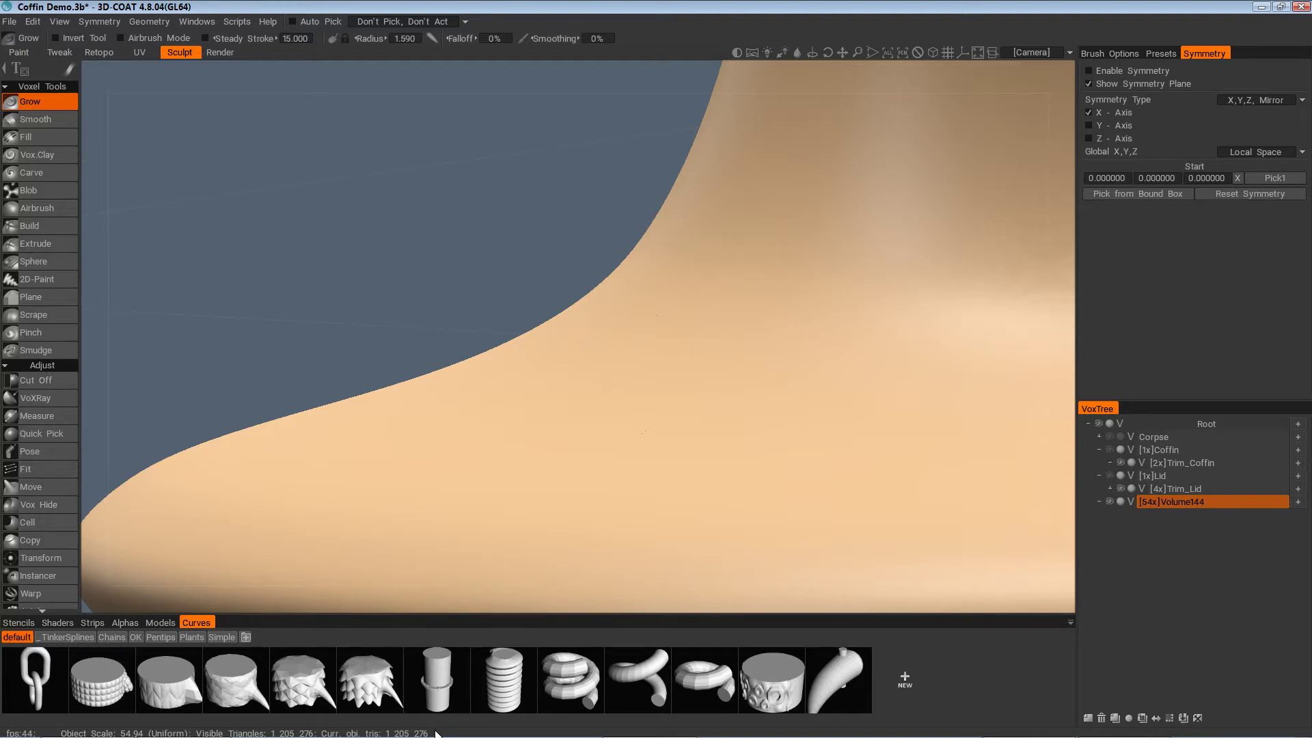
scroll(556, 244, down, 3)
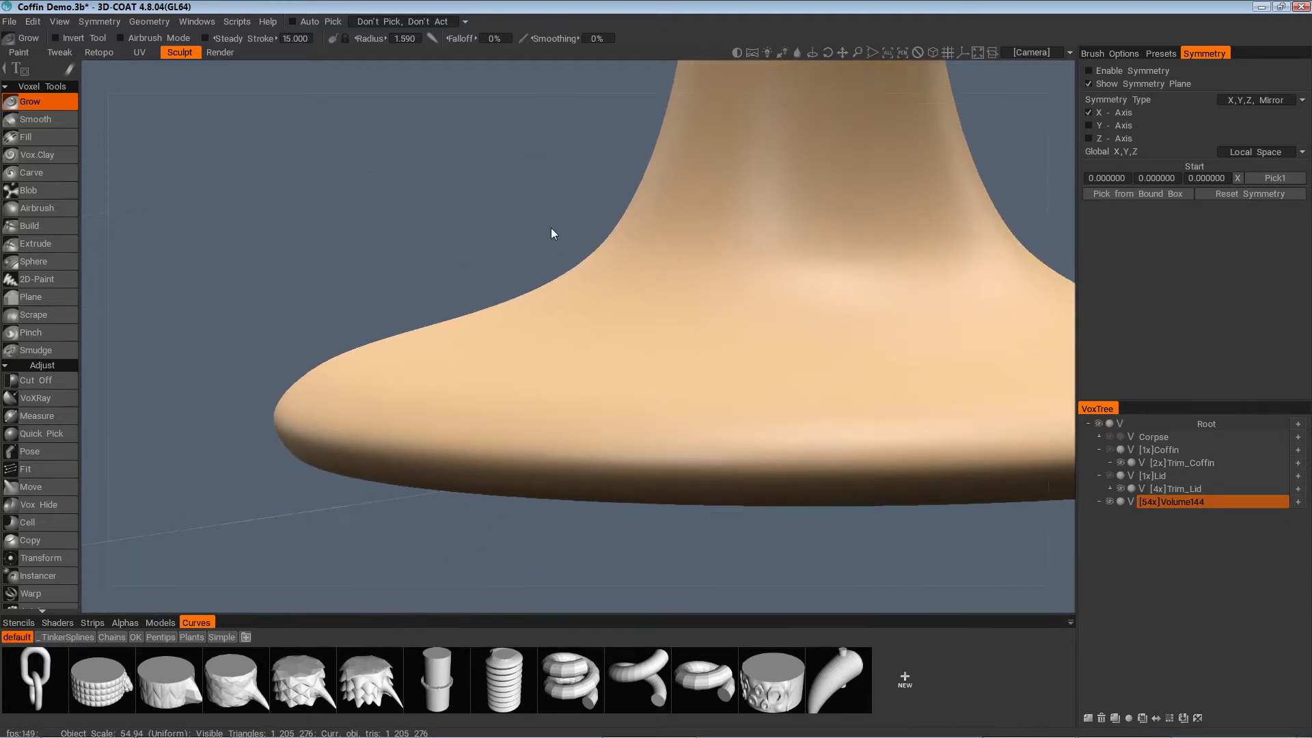
scroll(553, 233, down, 4)
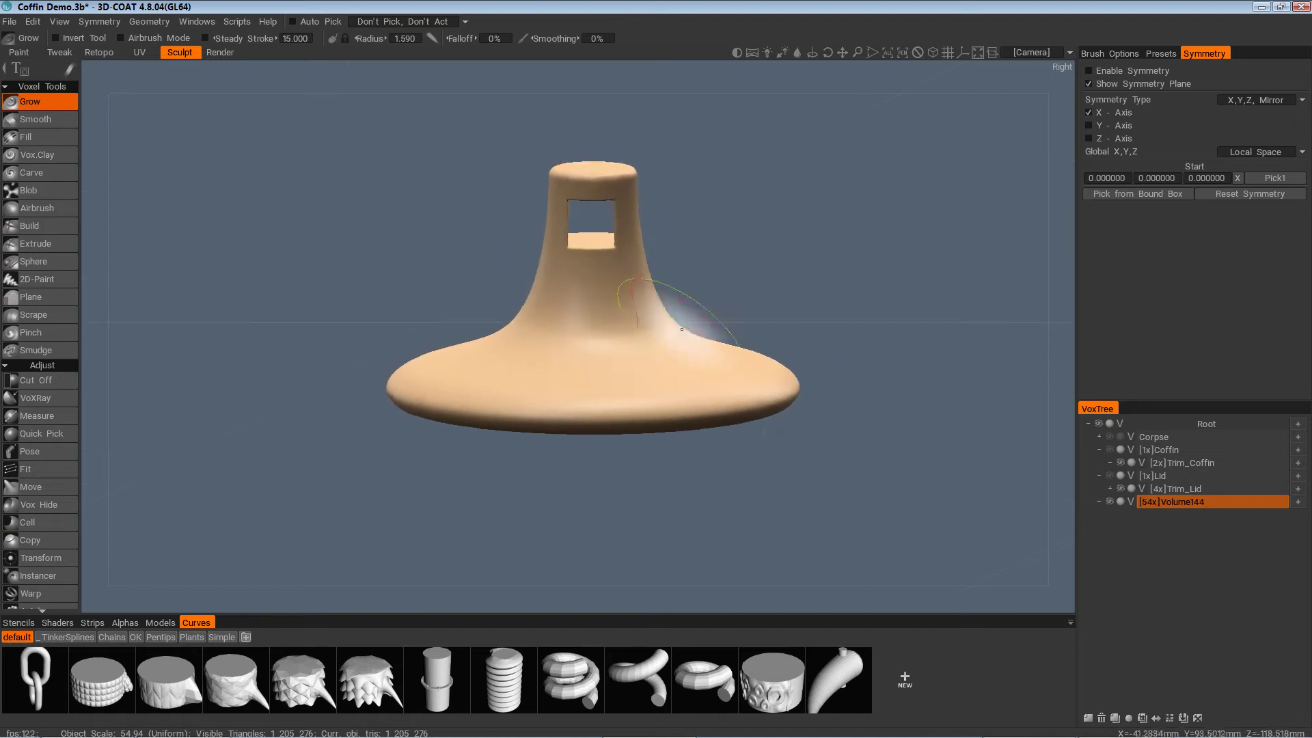
alt+drag(681, 328, 650, 352)
scroll(693, 327, down, 2)
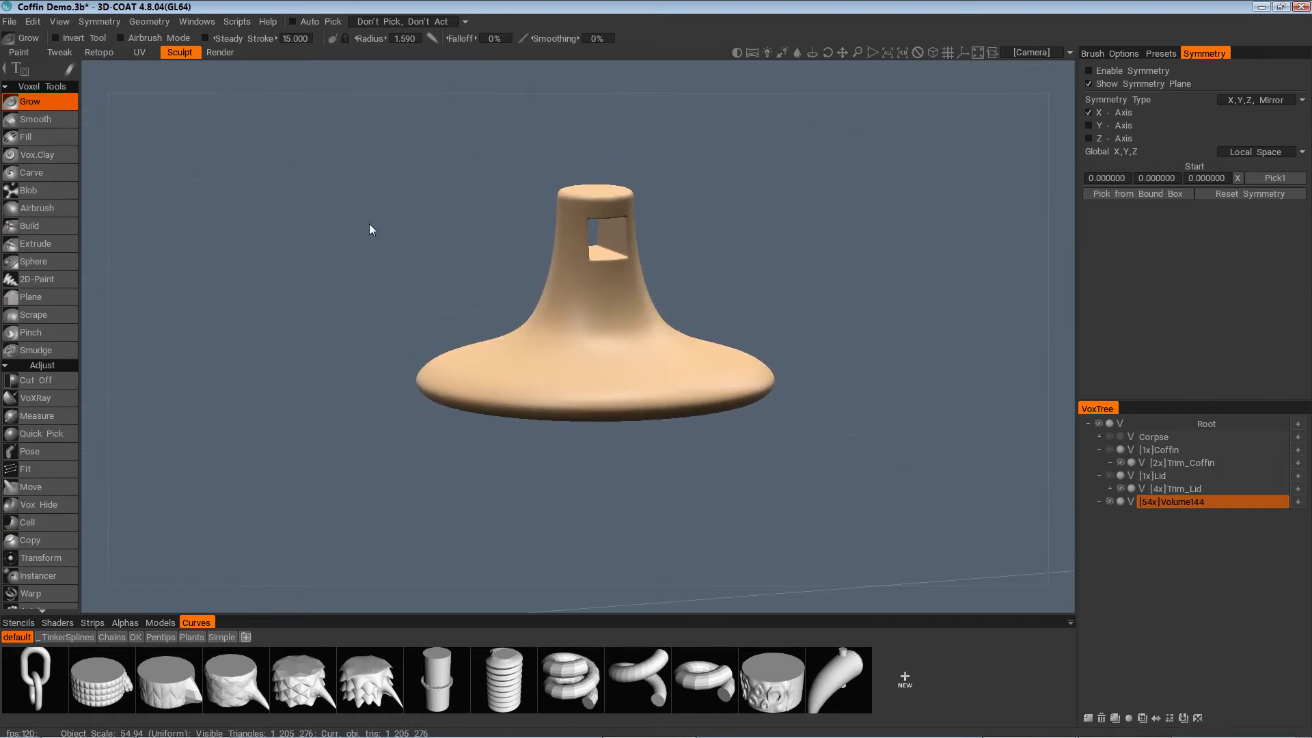
Return to the Retopo room and examine the edge flow on the neck and base of the retopo mesh
click(106, 52)
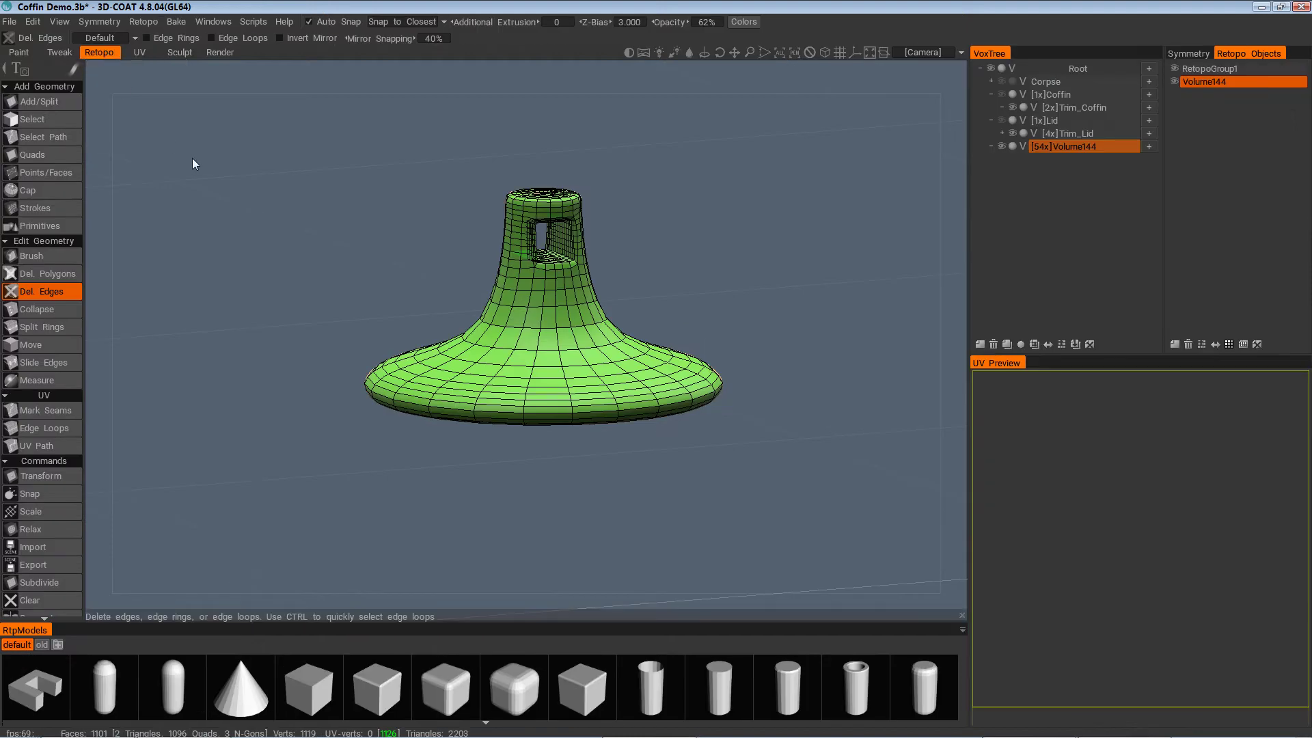
scroll(266, 251, up, 2)
alt+drag(266, 251, 260, 332)
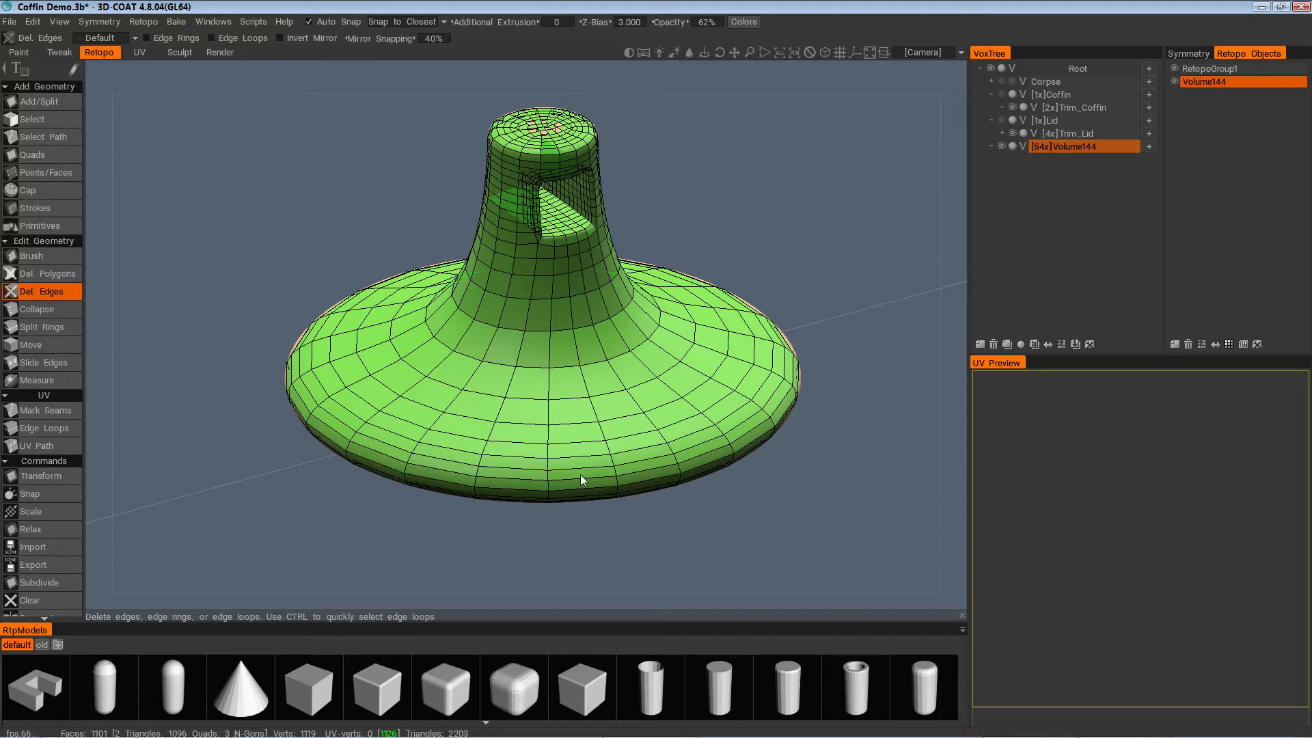
alt+drag(578, 348, 416, 417)
alt+right_drag(417, 416, 476, 272)
alt+drag(477, 270, 512, 381)
Hide the knob's retopo mesh to view the sculpted surface underneath, and show the mesh again
click(1177, 81)
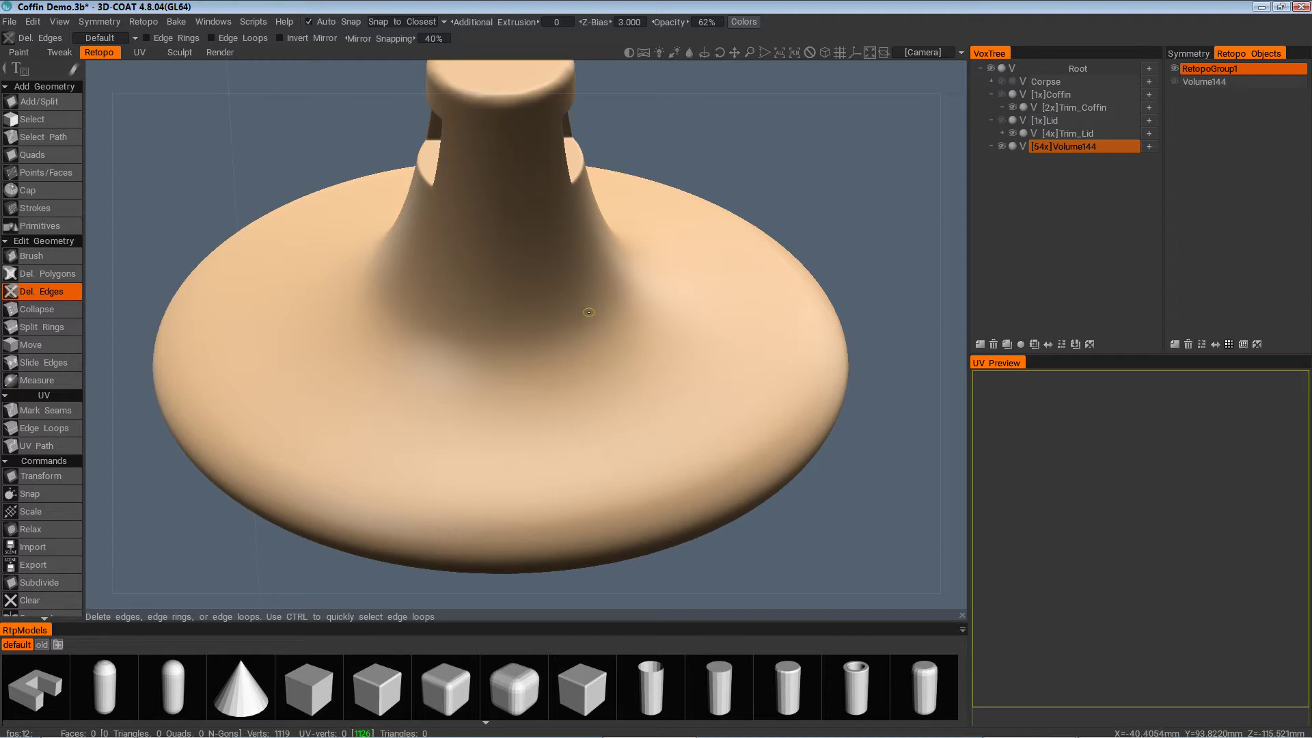
alt+drag(613, 342, 599, 347)
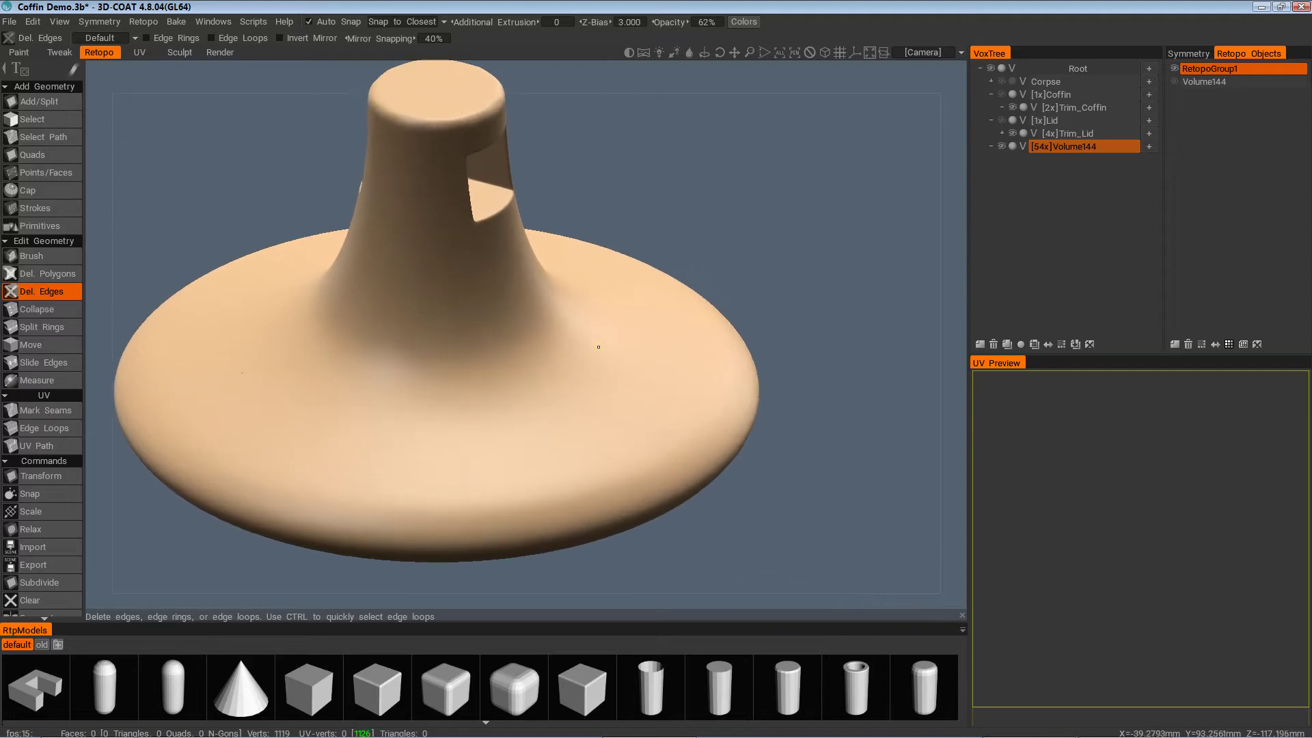
click(1174, 81)
Examine the spacing of the edge loops on the base and below the square hole from several angles
scroll(481, 381, up, 3)
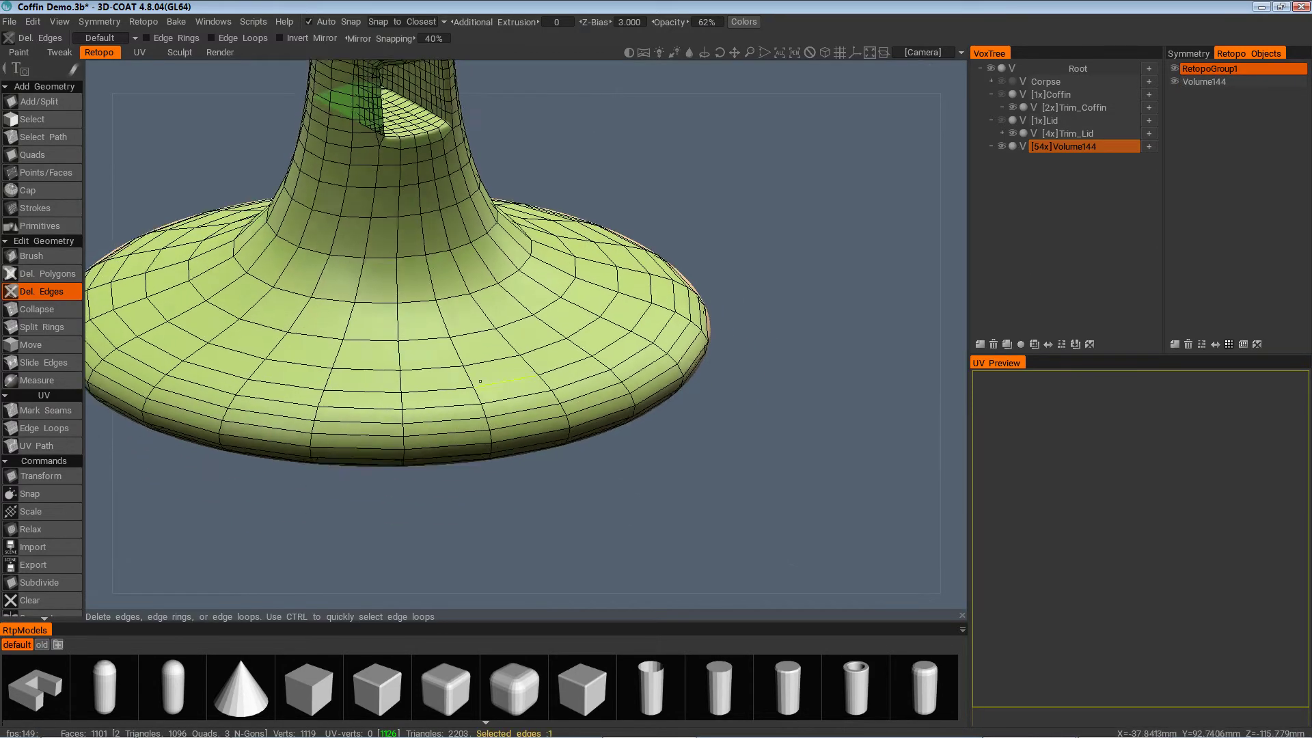
right_drag(480, 381, 483, 419)
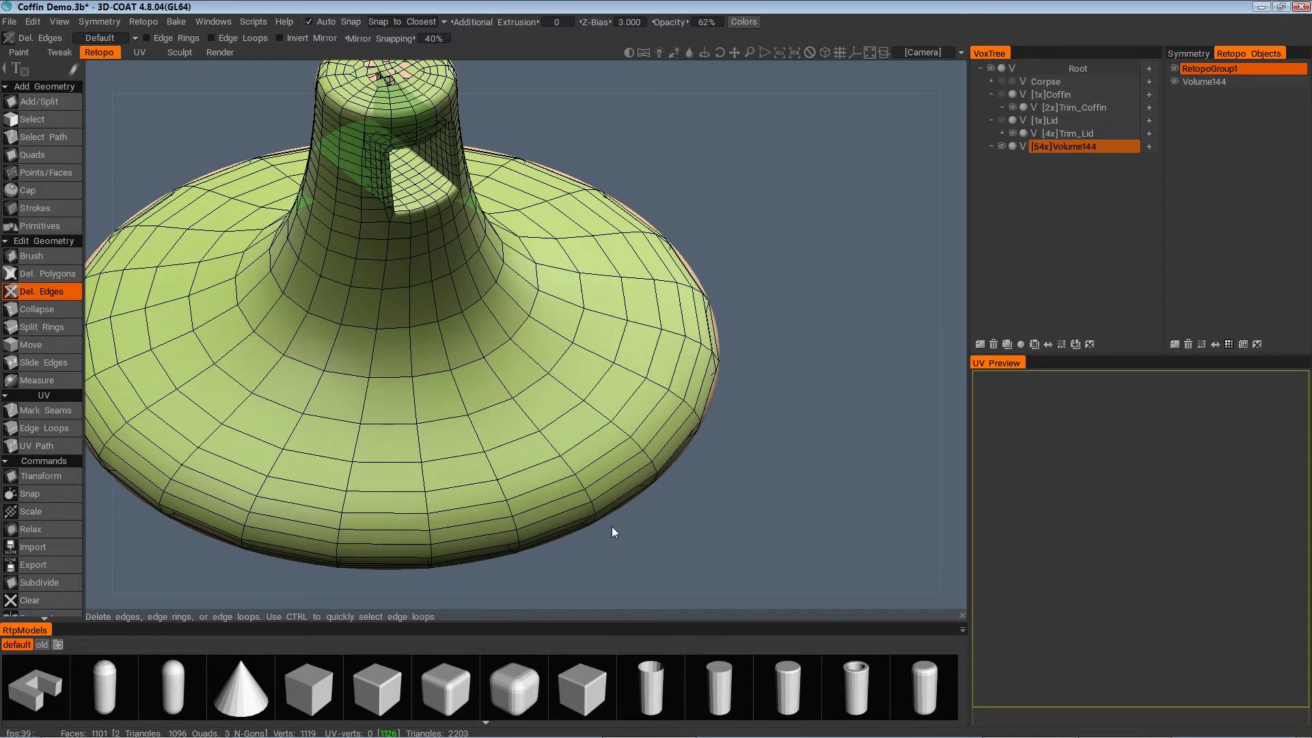
scroll(602, 537, down, 1)
middle_drag(602, 537, 657, 578)
alt+middle_drag(657, 578, 660, 549)
scroll(659, 549, up, 1)
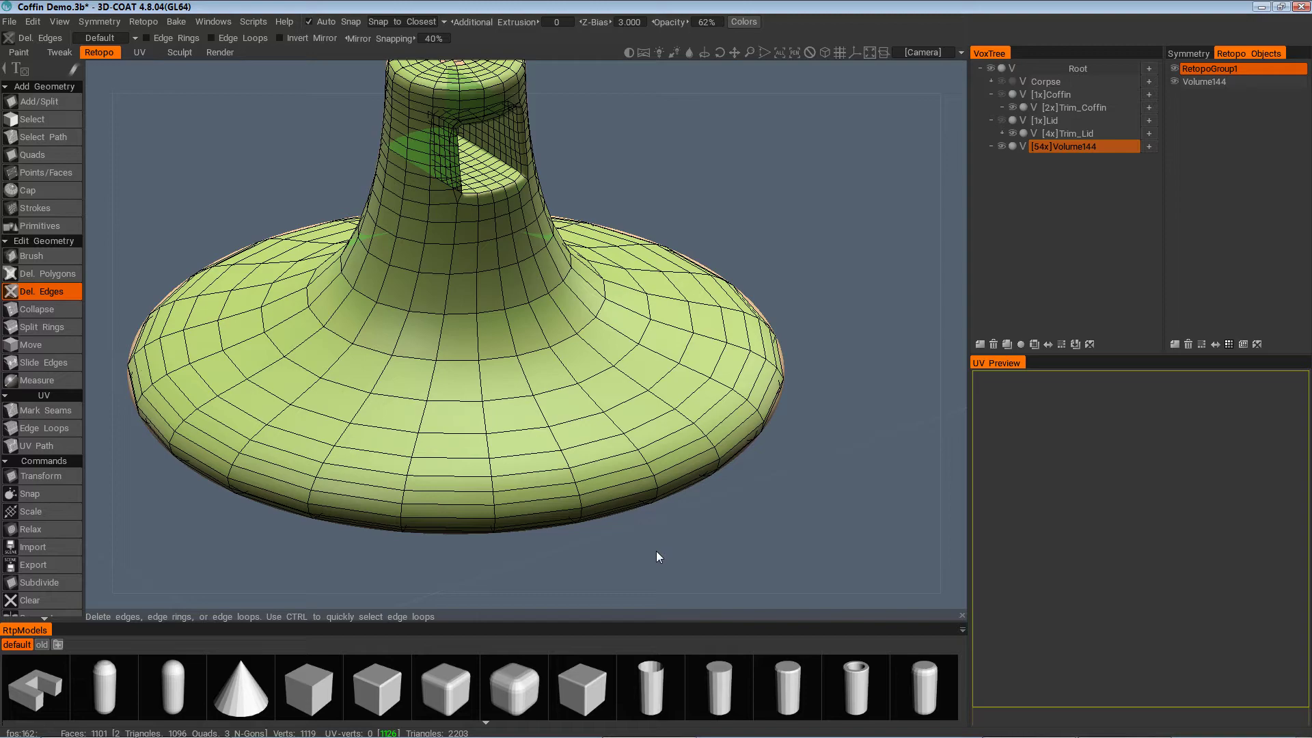
alt+drag(635, 475, 663, 533)
alt+middle_drag(662, 533, 649, 451)
alt+drag(649, 451, 684, 377)
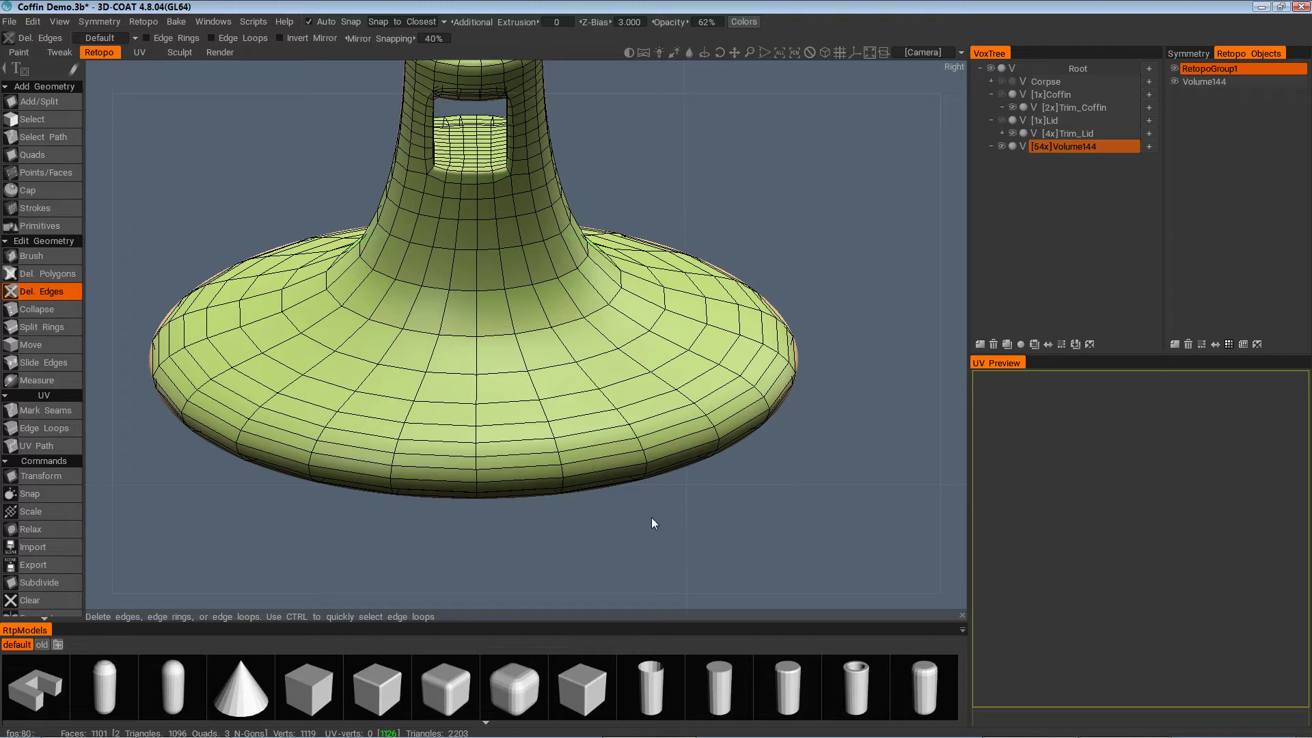
alt+drag(651, 518, 640, 519)
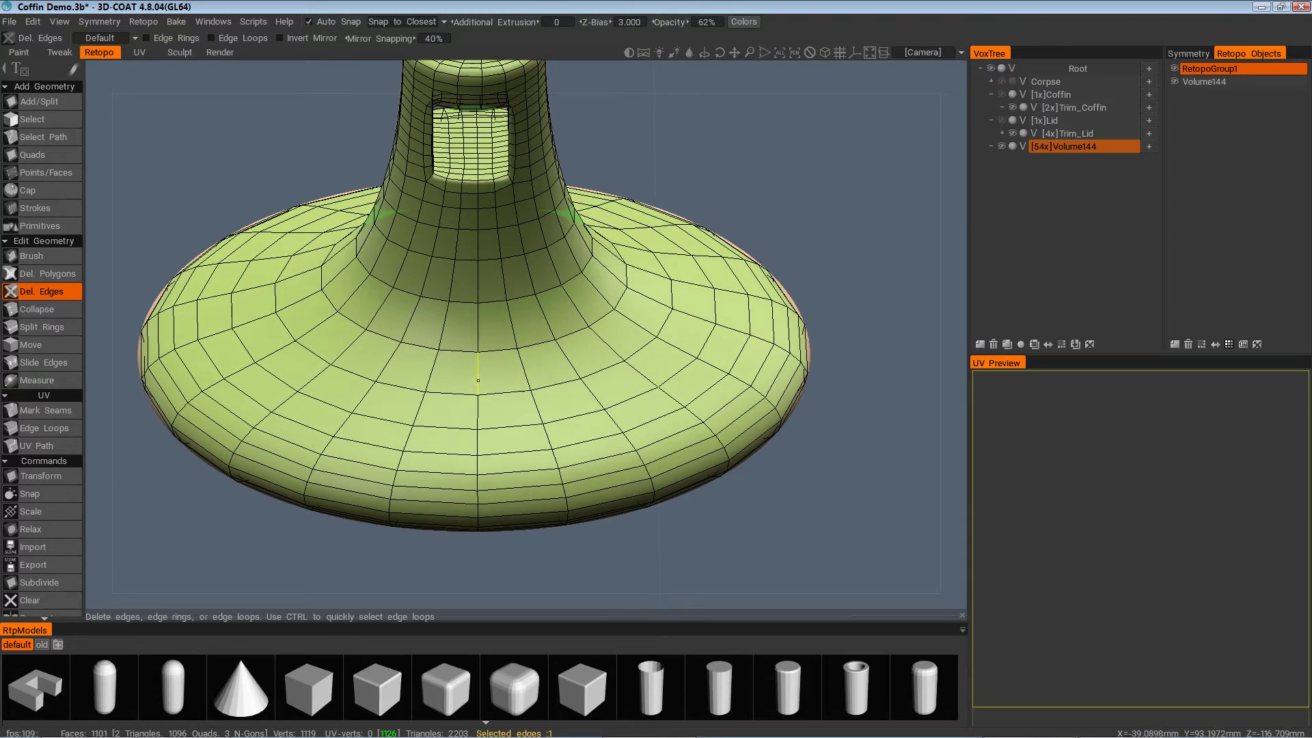
Compare with the sculpted knob and delete more edge loops around the neck and base of the retopo mesh
click(180, 53)
click(103, 52)
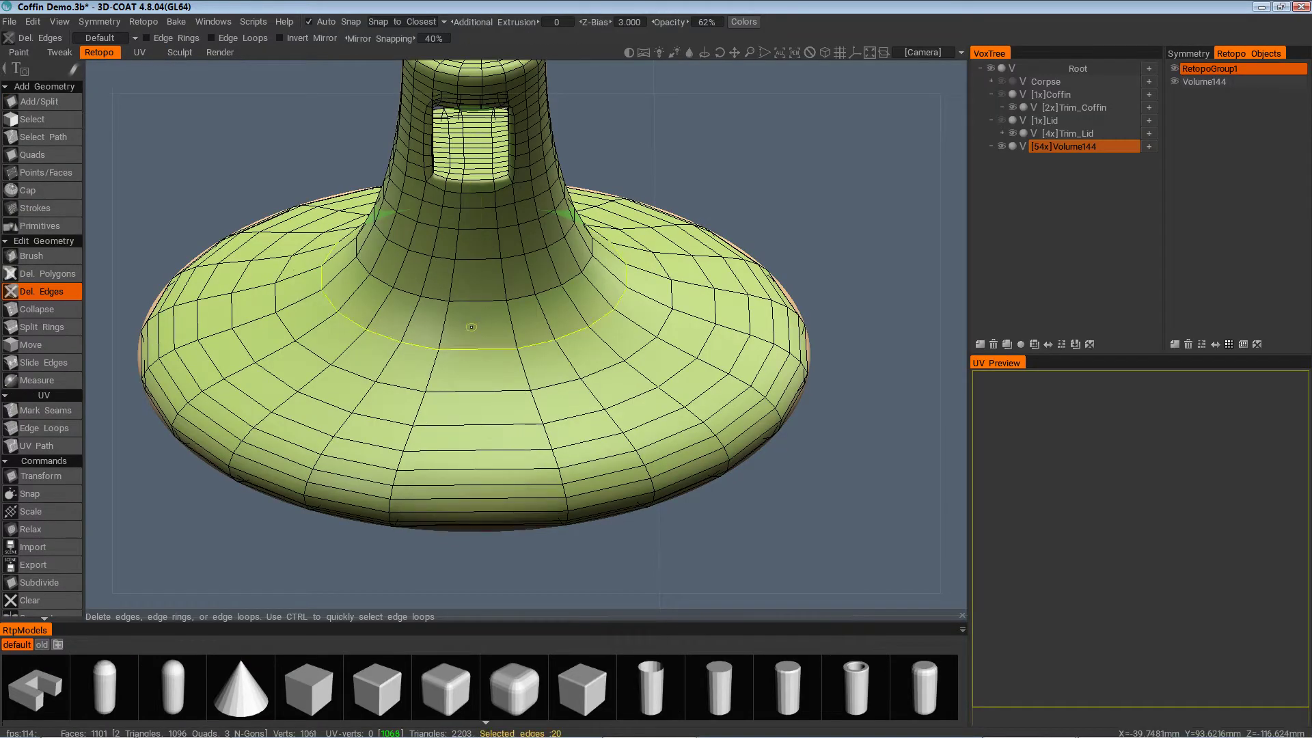
alt+drag(480, 396, 324, 334)
ctrl+click(408, 314)
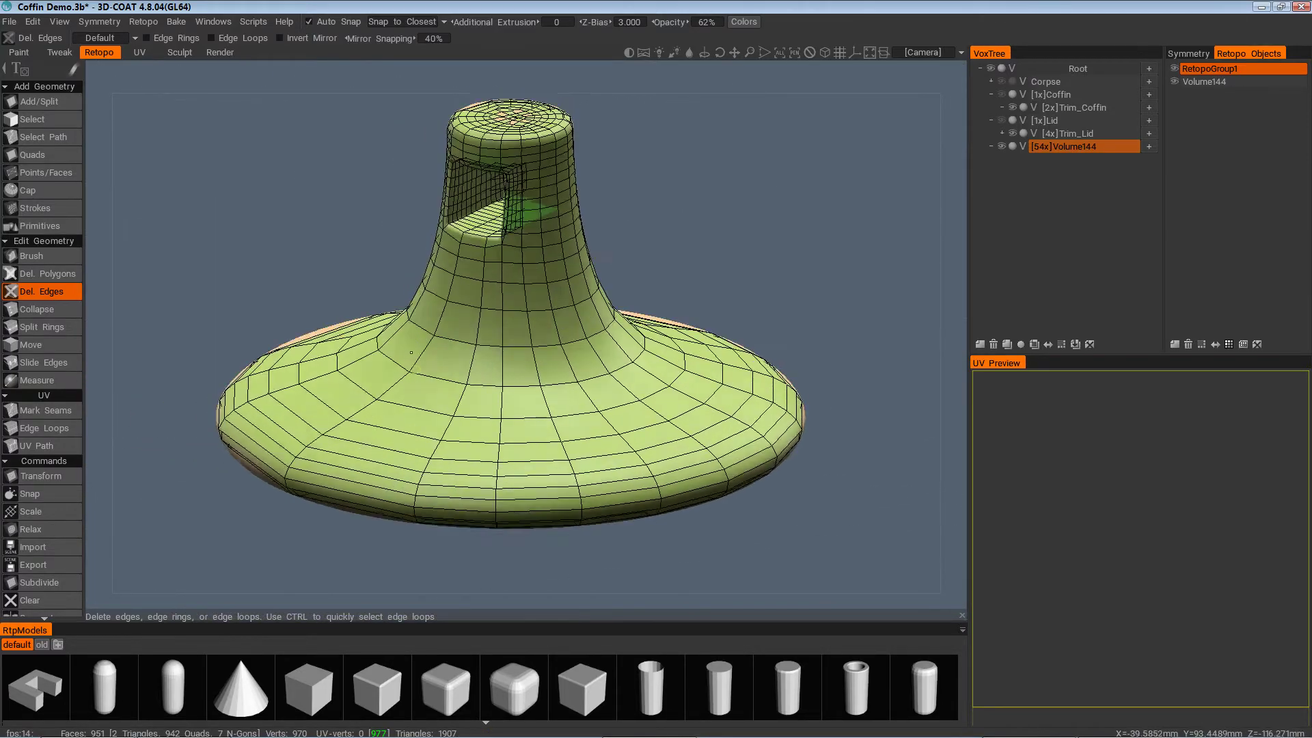
alt+drag(411, 352, 360, 308)
key(Return)
alt+drag(369, 228, 379, 248)
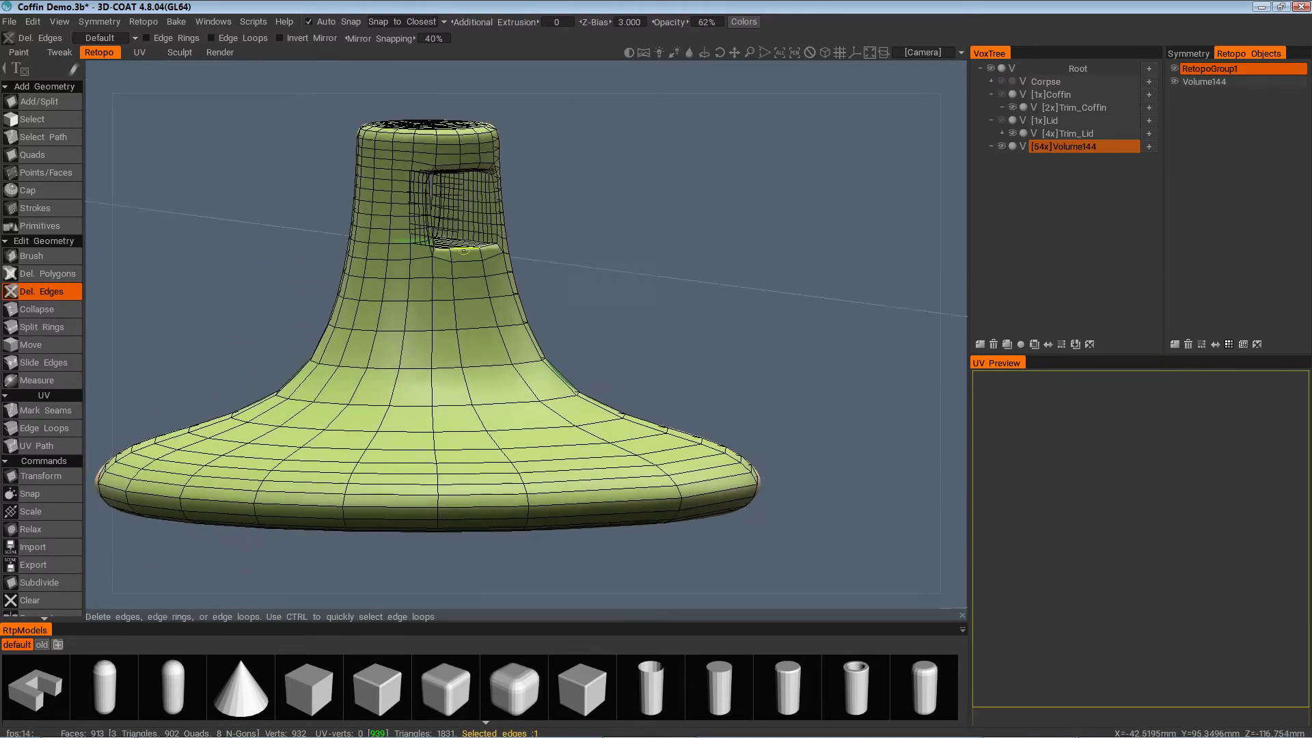
alt+drag(432, 351, 617, 428)
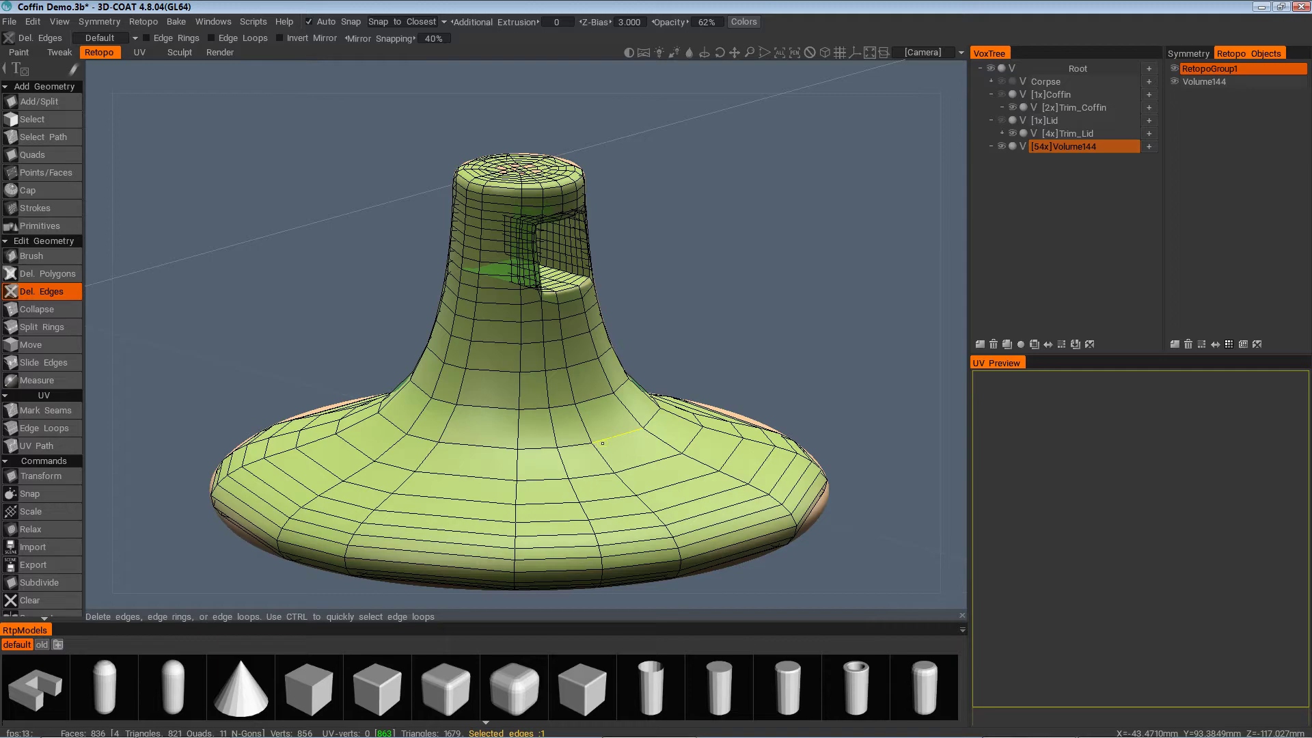
Relax the whole thinned retopo mesh by applying the Relax command three times
alt+drag(602, 443, 88, 328)
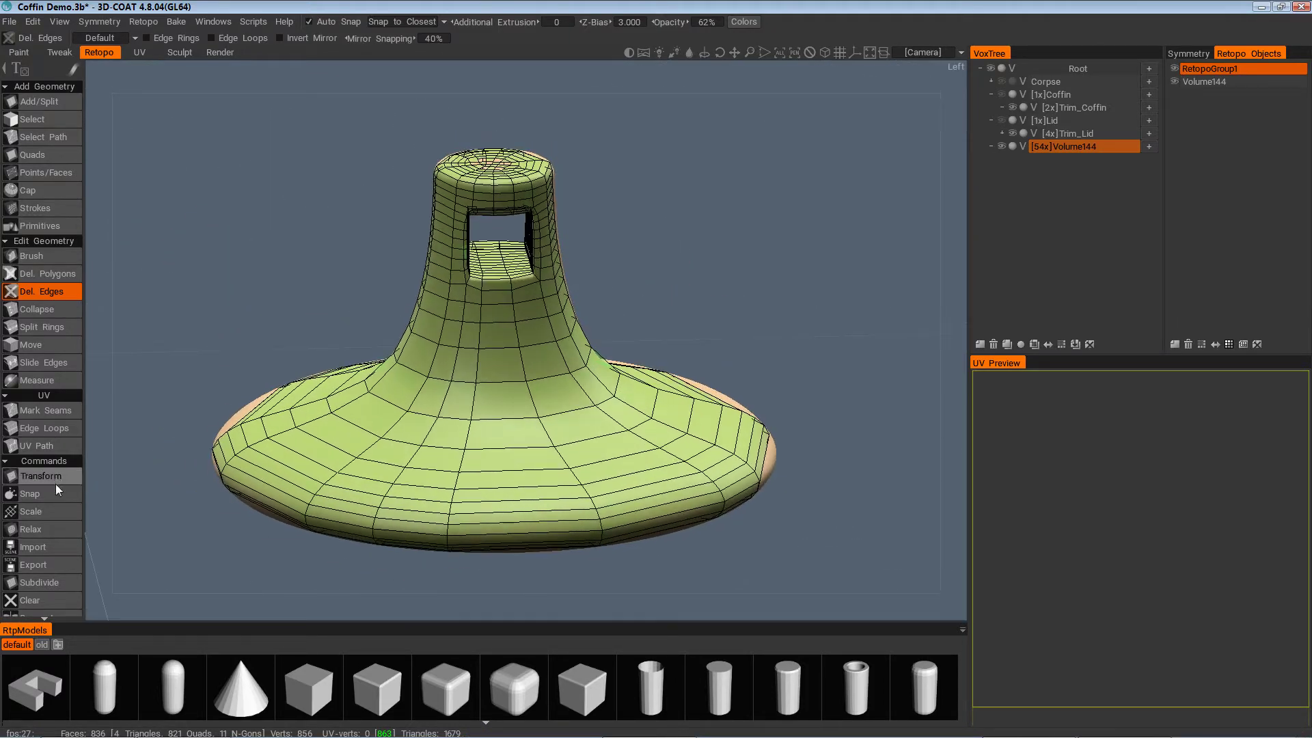
scroll(29, 492, down, 3)
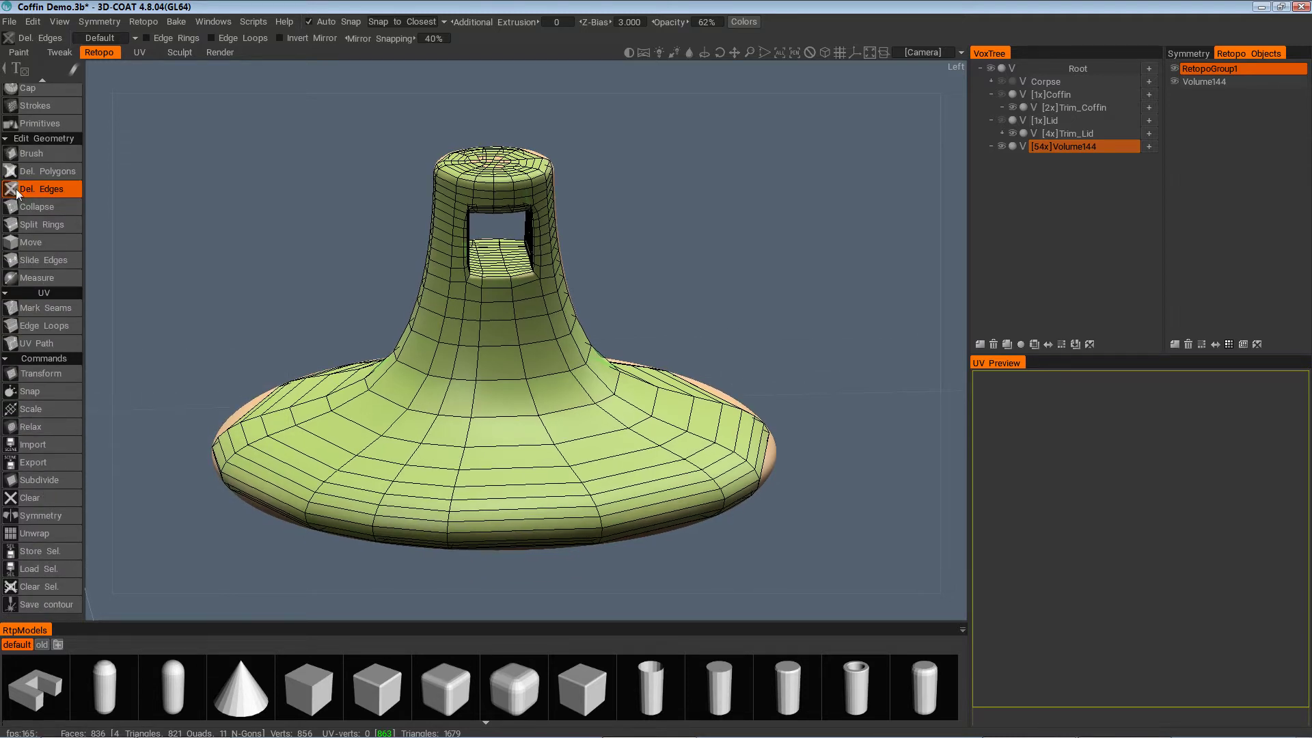
scroll(62, 264, up, 3)
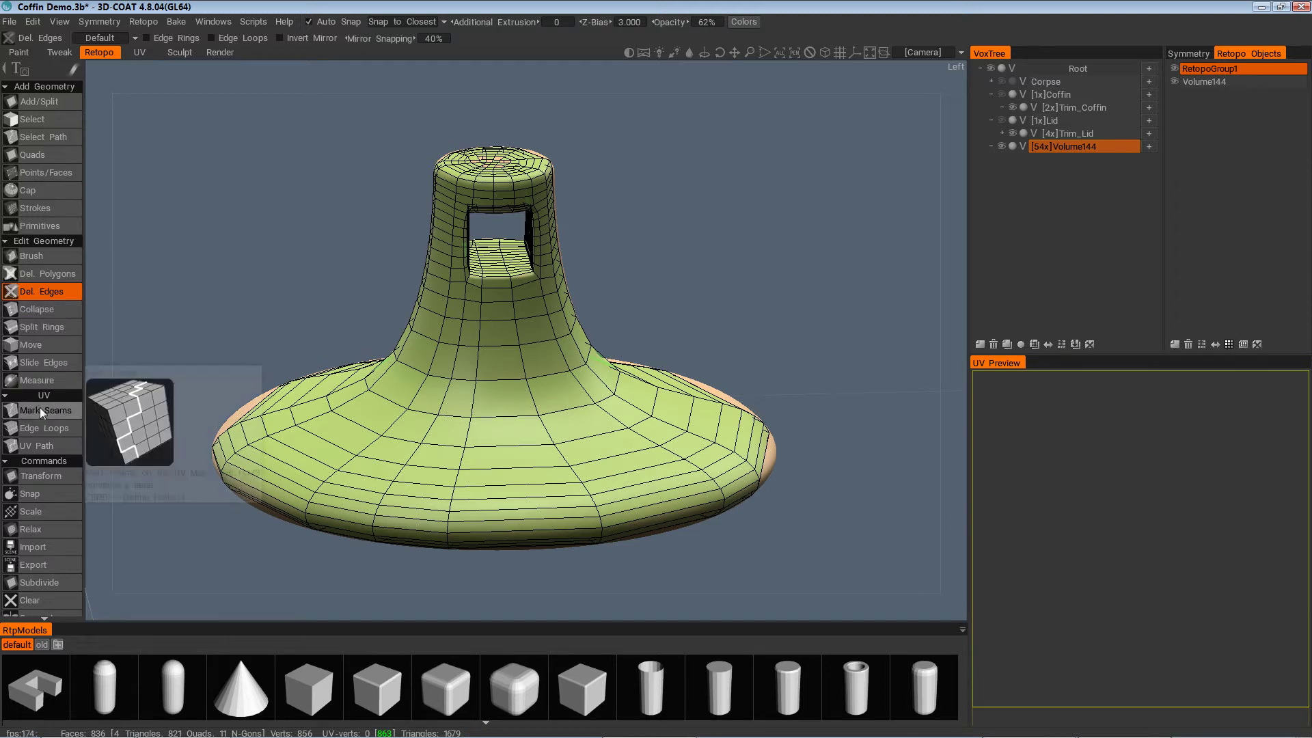
scroll(57, 420, down, 2)
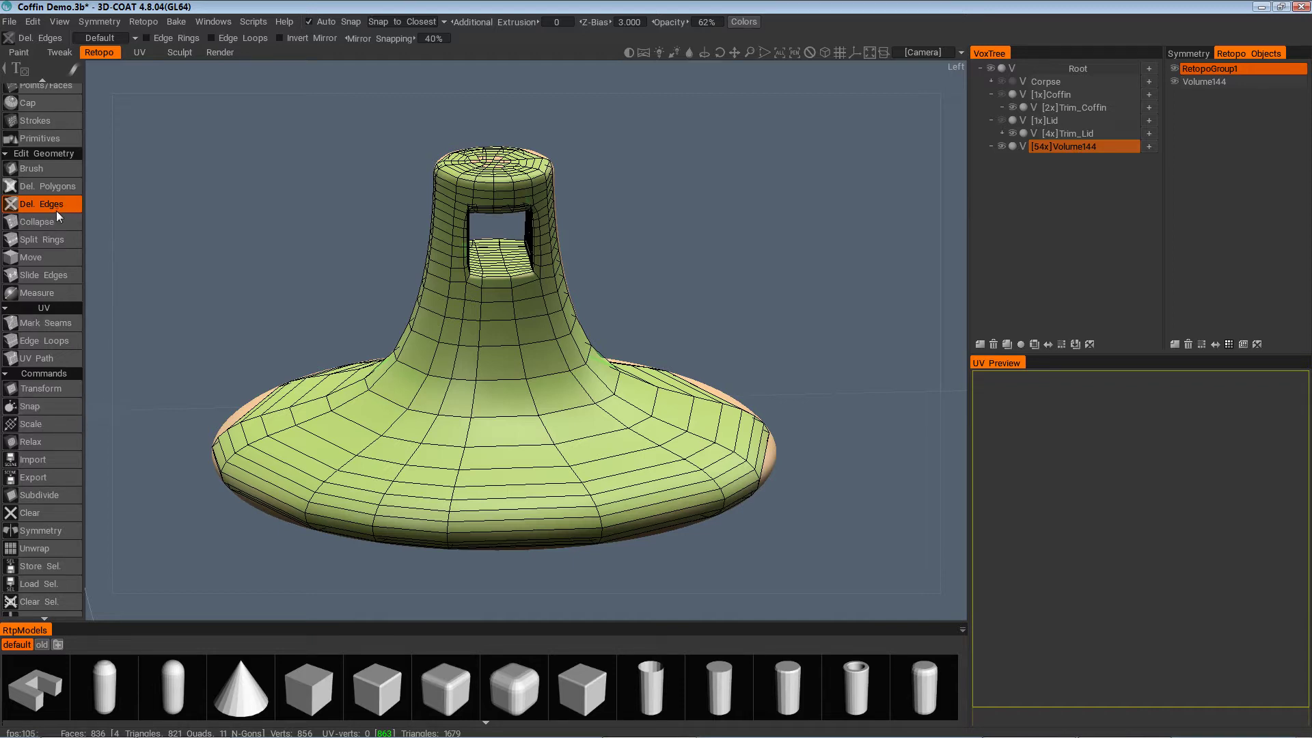
click(55, 441)
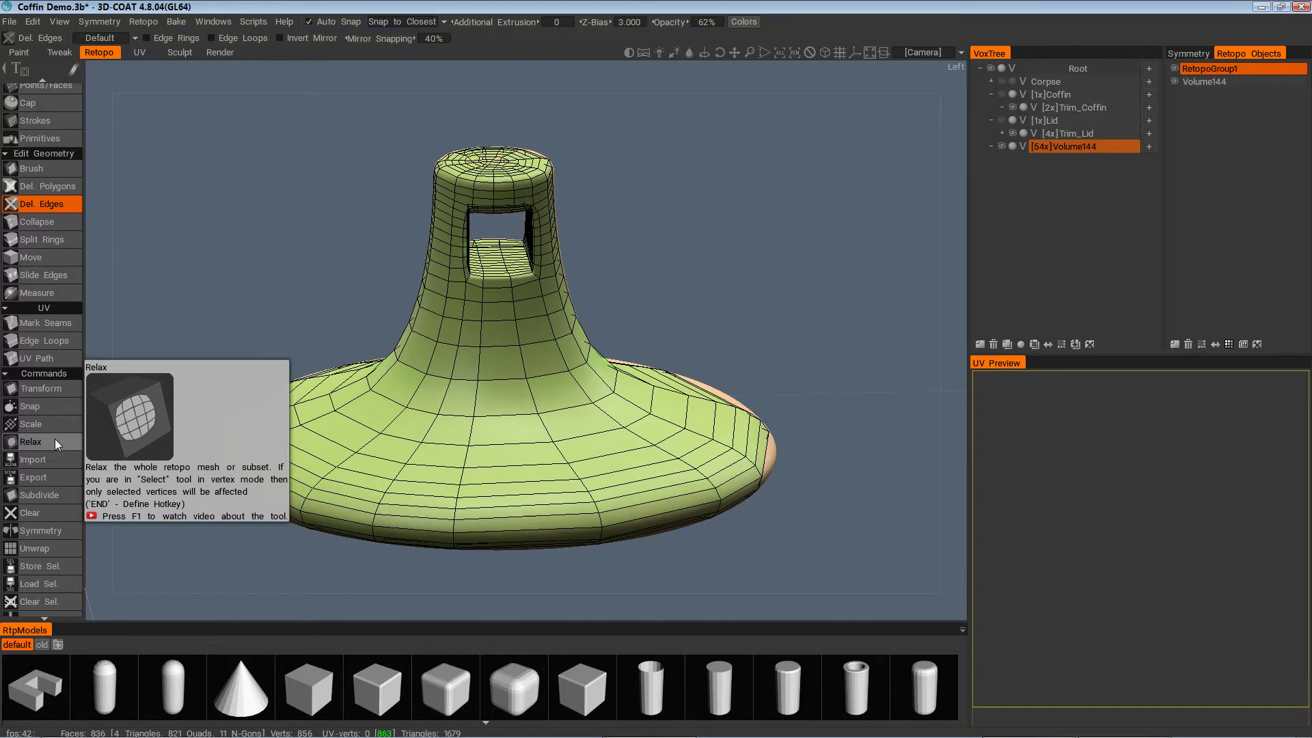
click(55, 441)
click(55, 441)
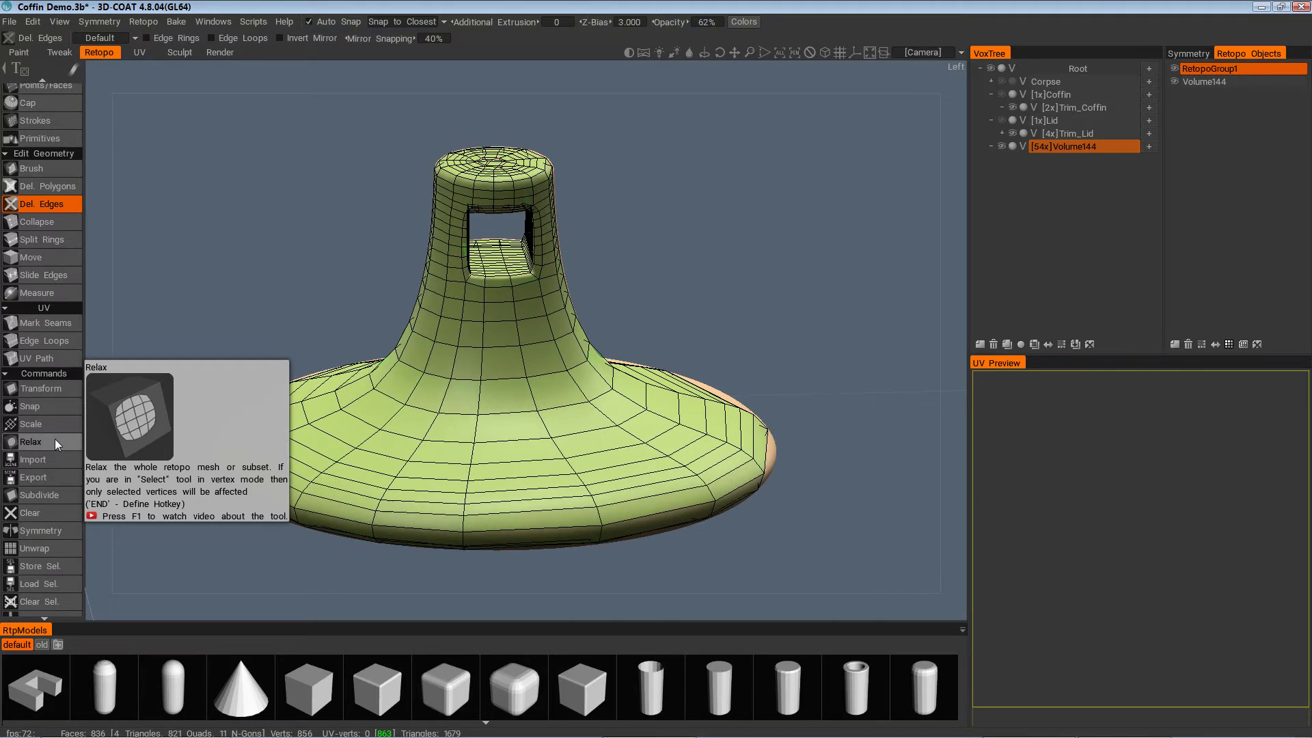
Delete surplus horizontal edge rings around the base and lower neck of the relaxed retopo mesh
alt+drag(280, 478, 677, 510)
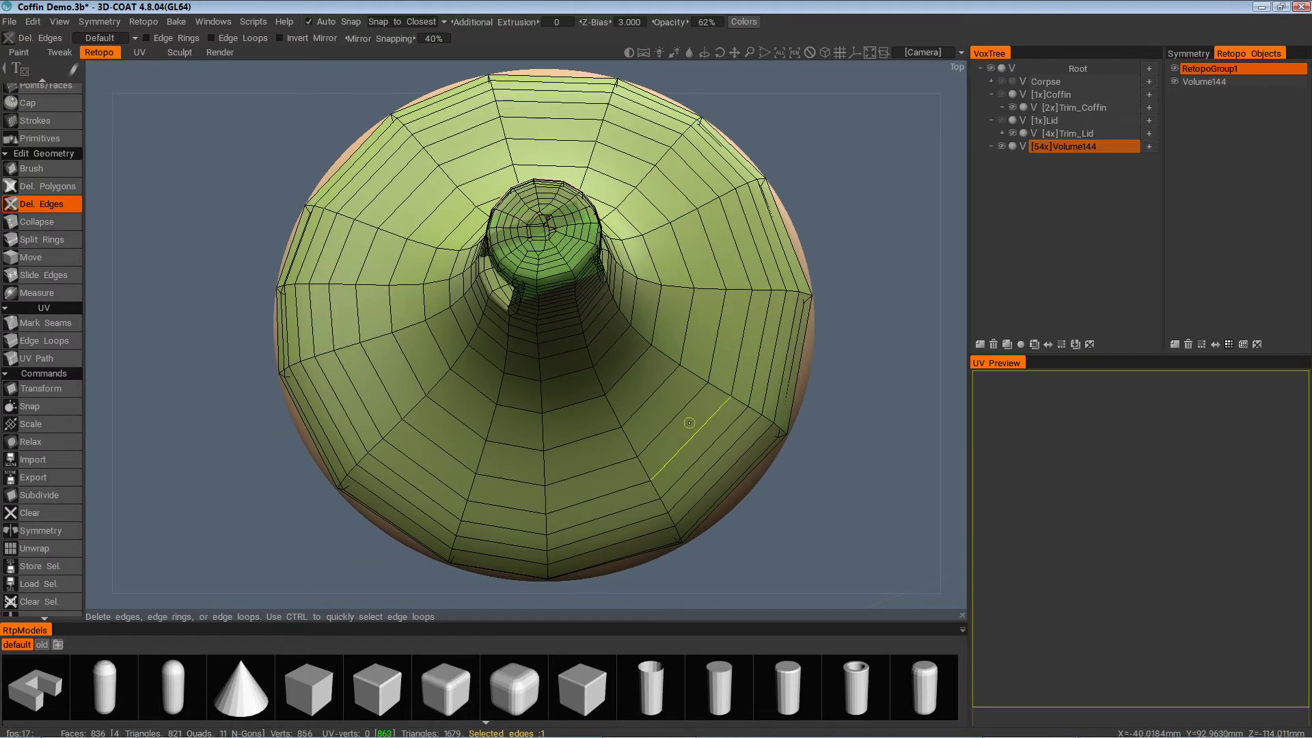
alt+drag(689, 423, 580, 589)
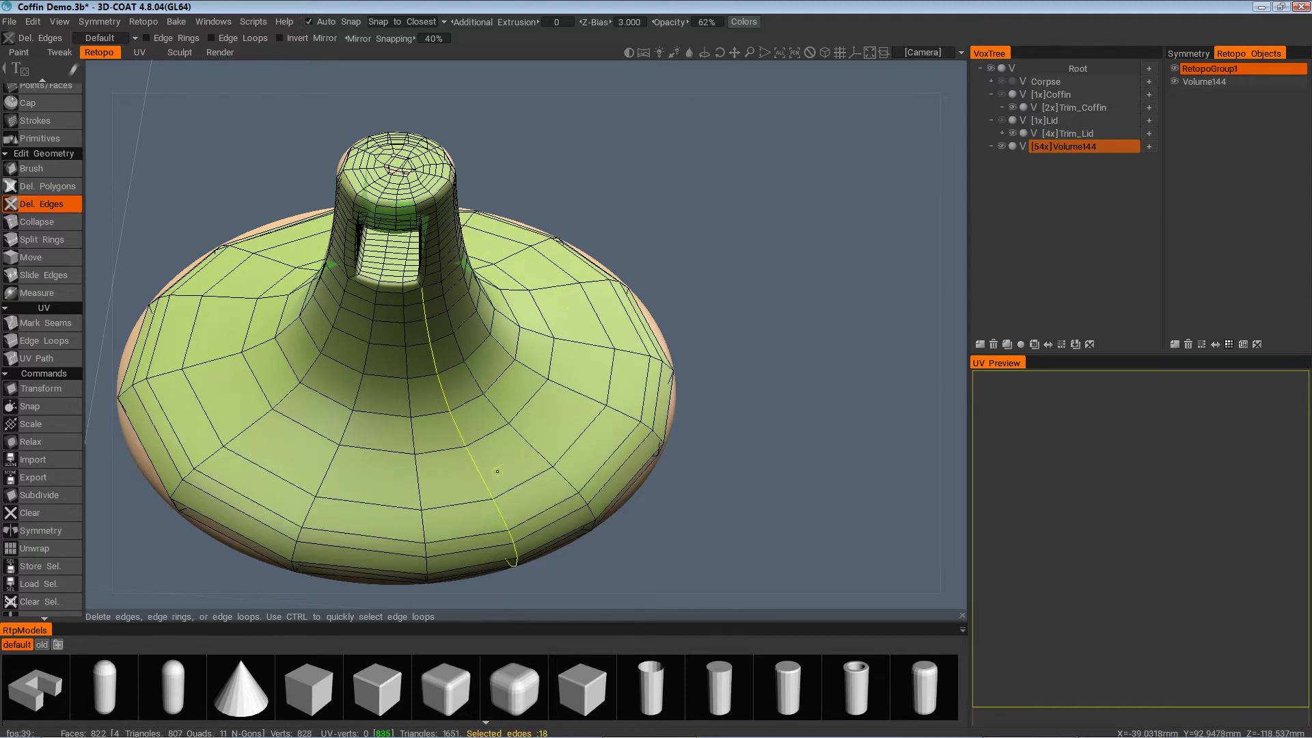
mouse_move(479, 443)
alt+mouse_down()
mouse_move(481, 392)
mouse_move(486, 451)
alt+mouse_up()
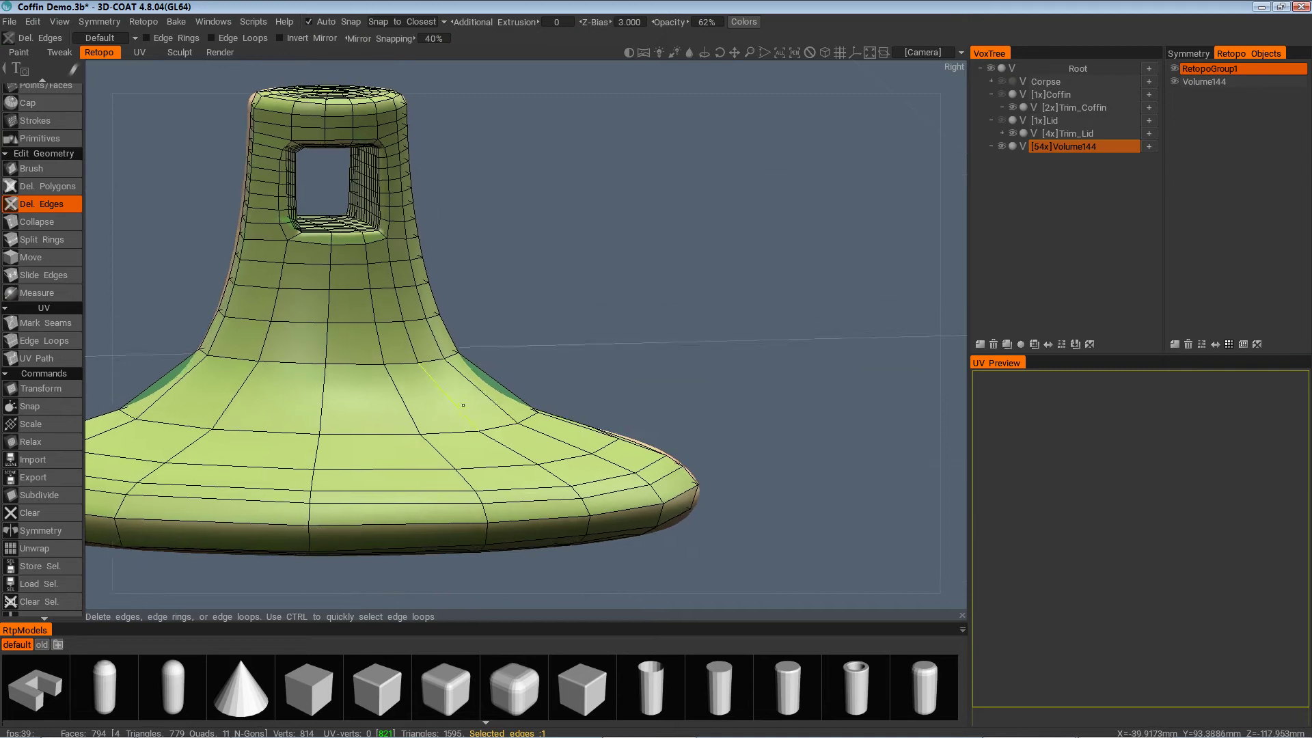
alt+drag(439, 405, 439, 365)
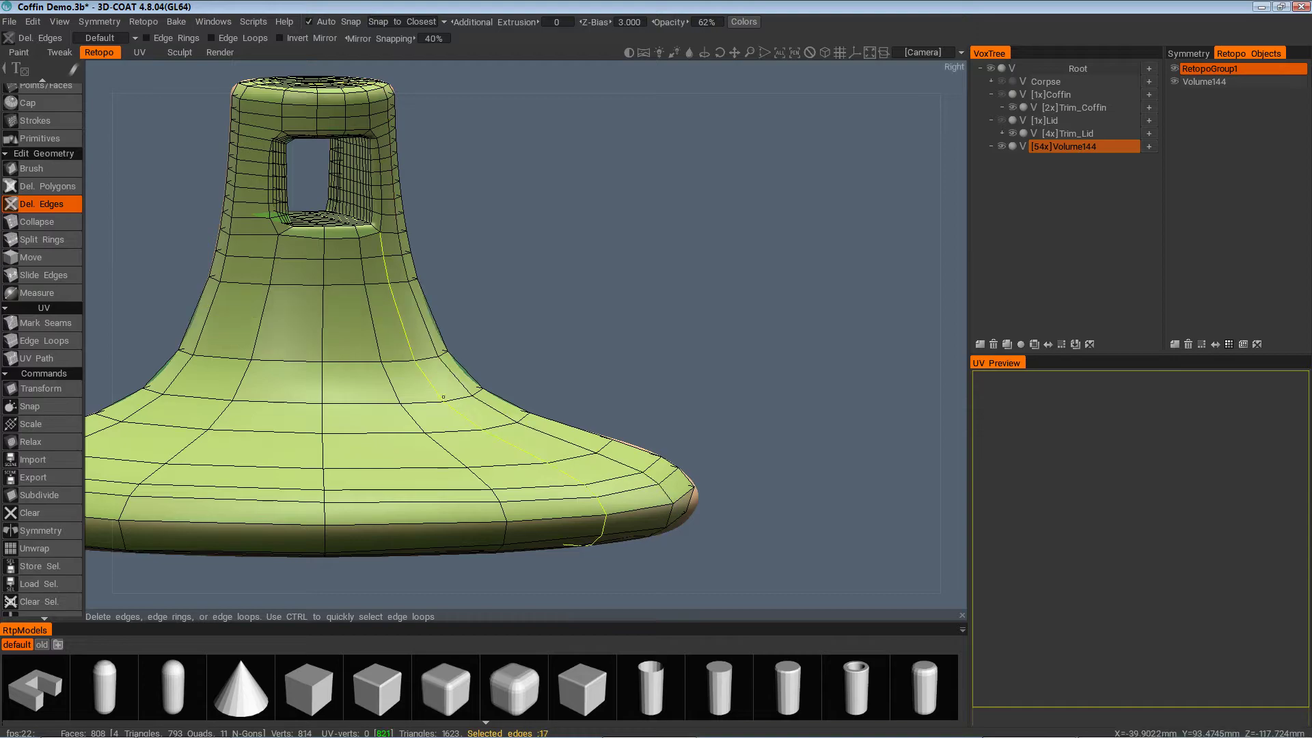
ctrl+click(444, 397)
scroll(443, 397, up, 4)
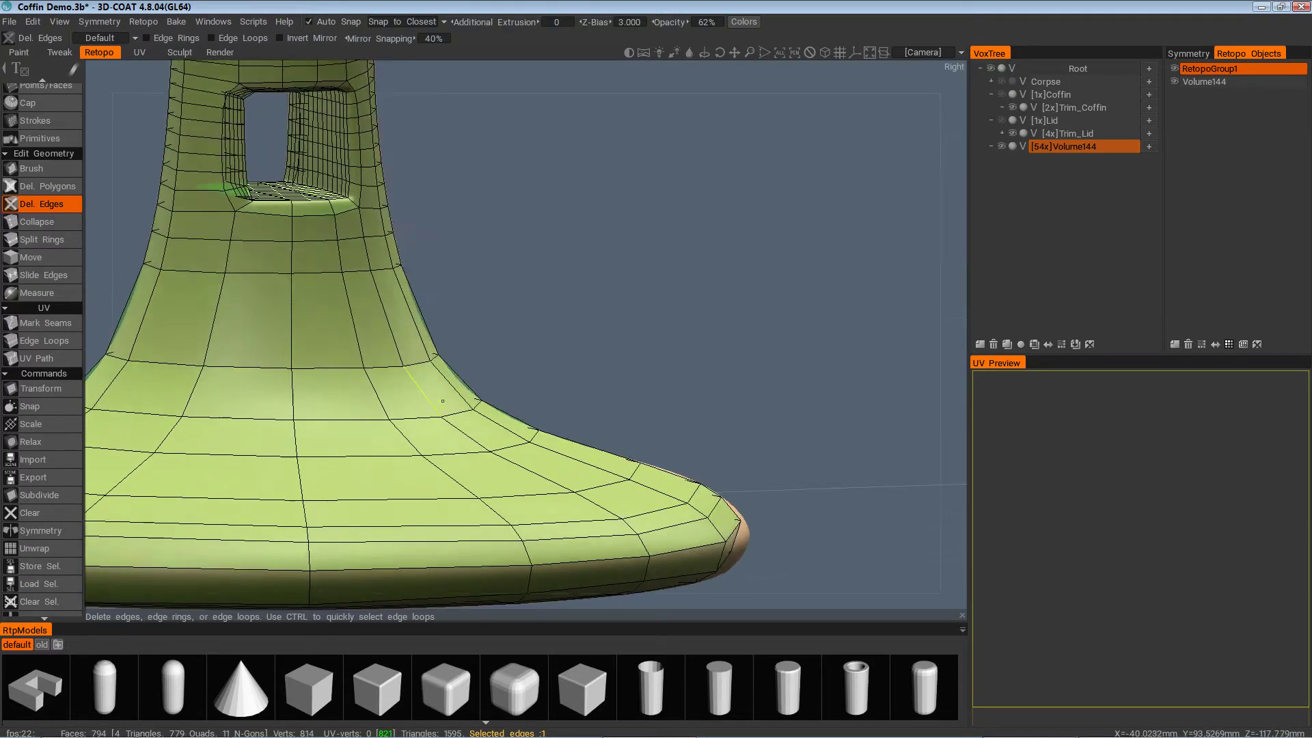
mouse_move(442, 401)
alt+mouse_down()
mouse_move(427, 294)
mouse_move(387, 254)
alt+mouse_up()
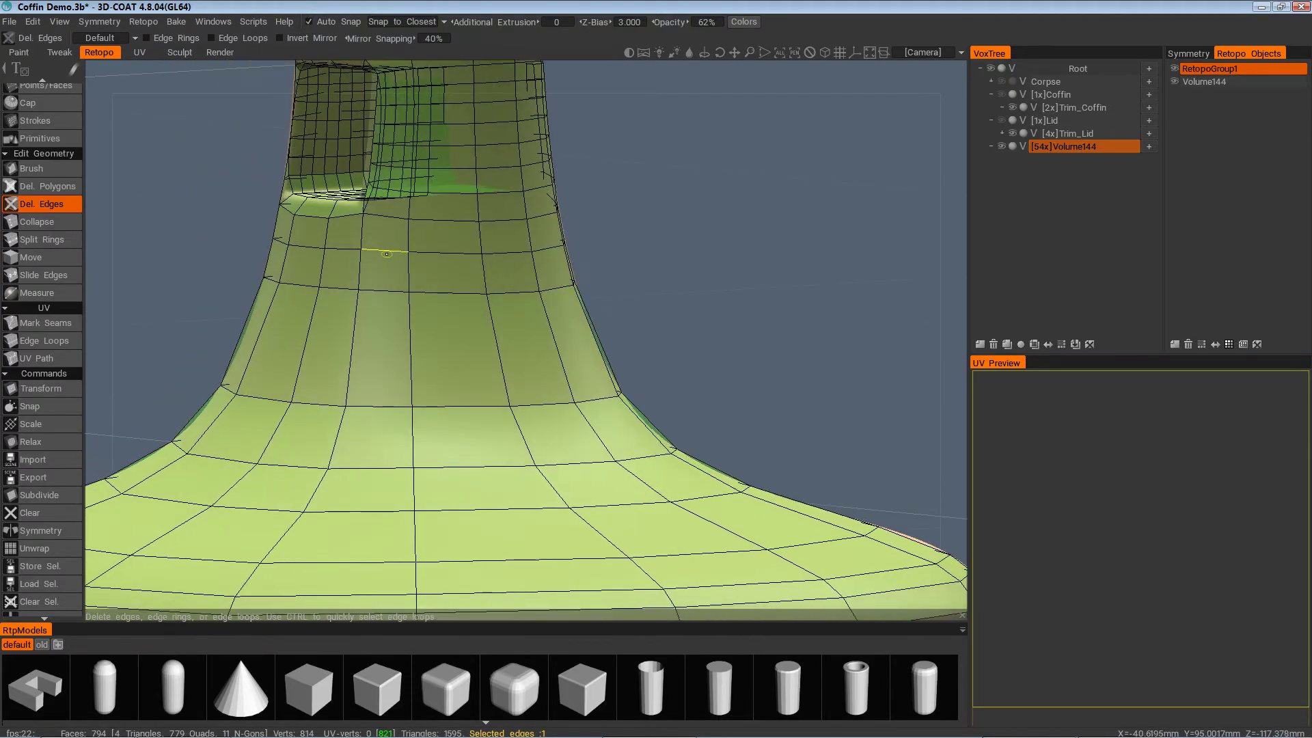
Delete one more horizontal edge ring around the neck just below the square hole, undoing one surplus deletion
alt+drag(420, 311, 414, 509)
ctrl+click(384, 511)
key(ctrl+z)
Delete stray edges between the holes in the centre of the retopo mesh's underside
alt+drag(533, 538, 503, 472)
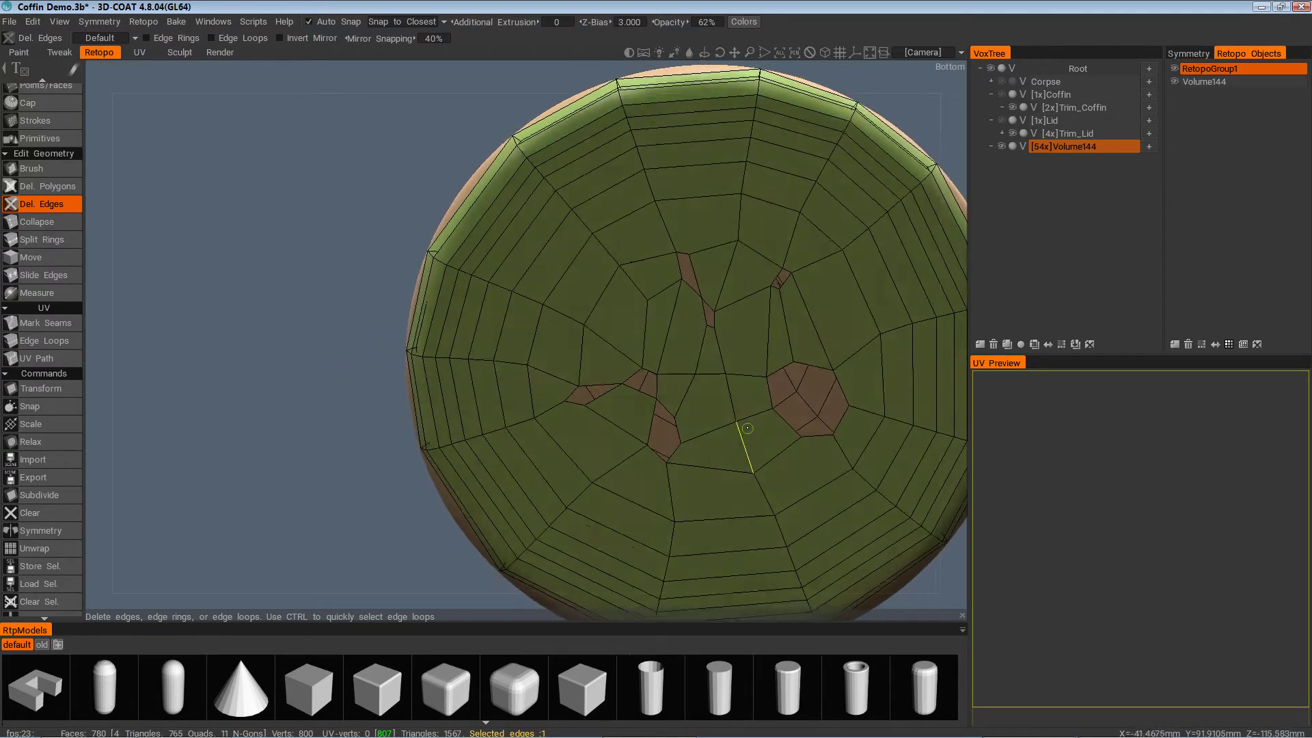
alt+drag(691, 441, 627, 399)
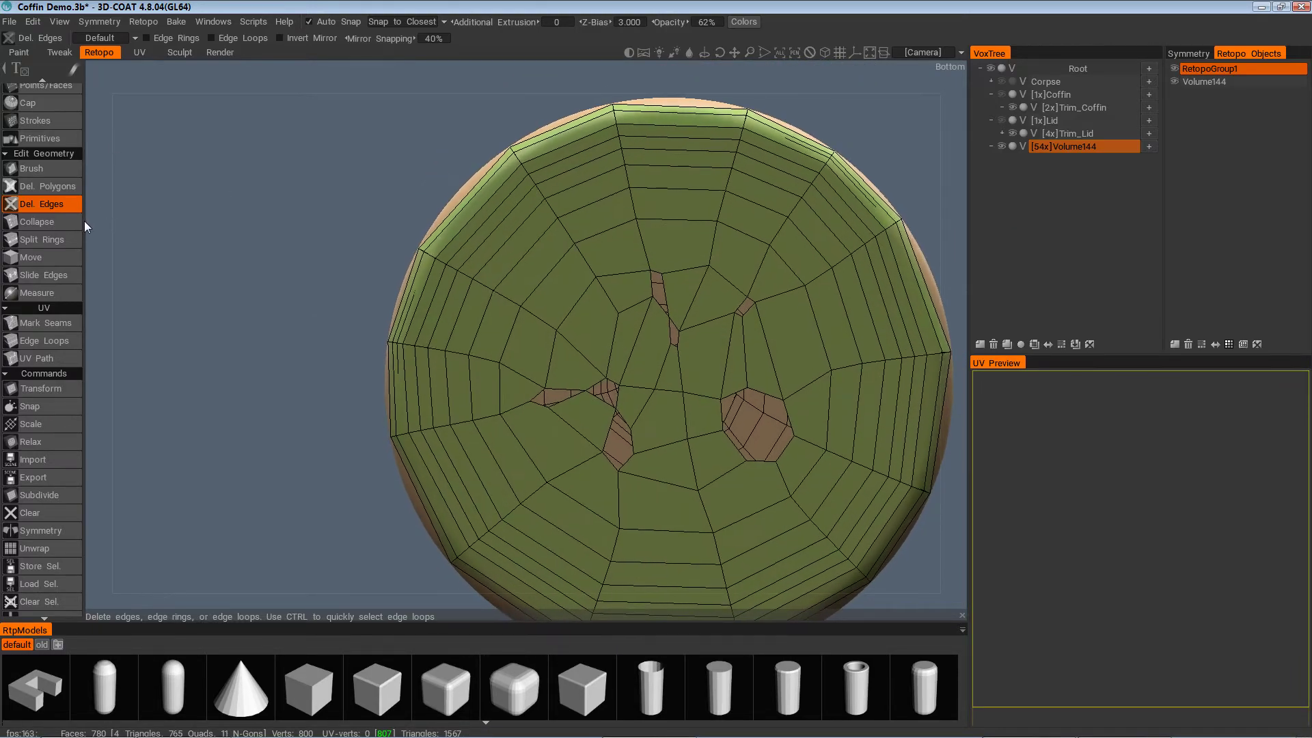
scroll(71, 217, up, 2)
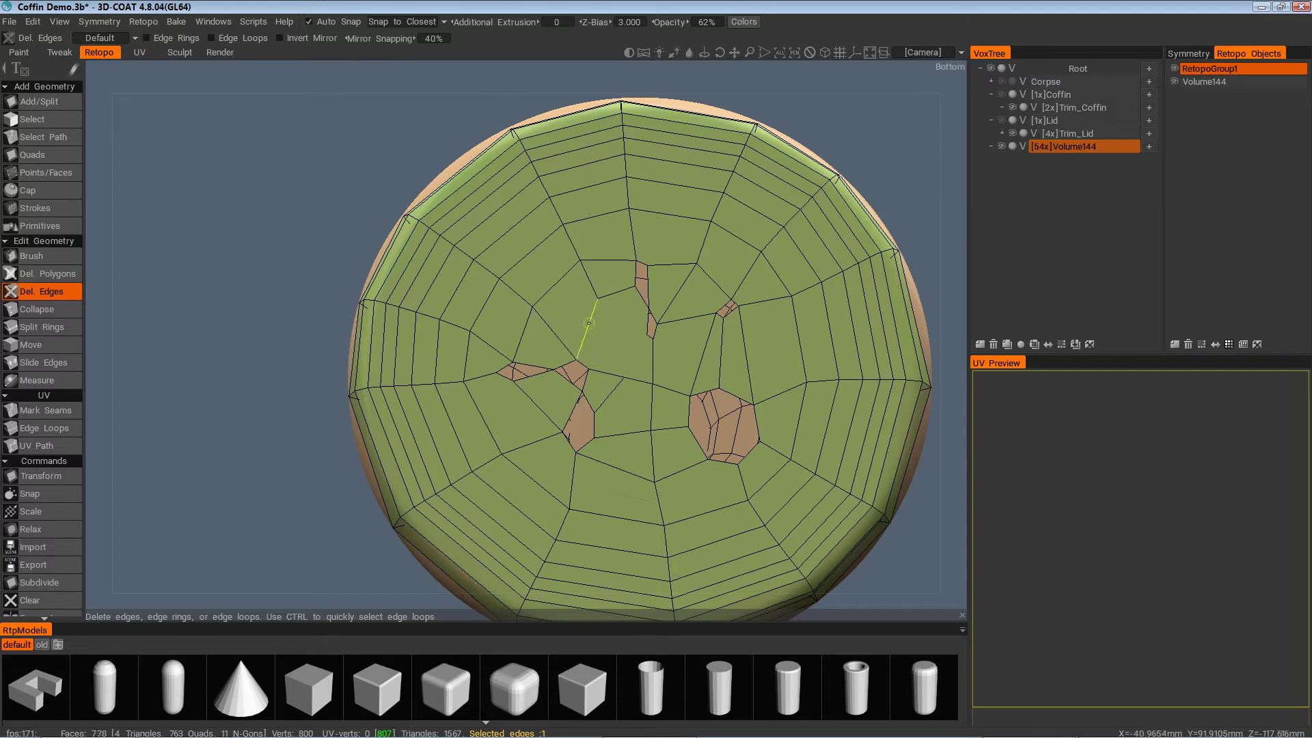
click(587, 322)
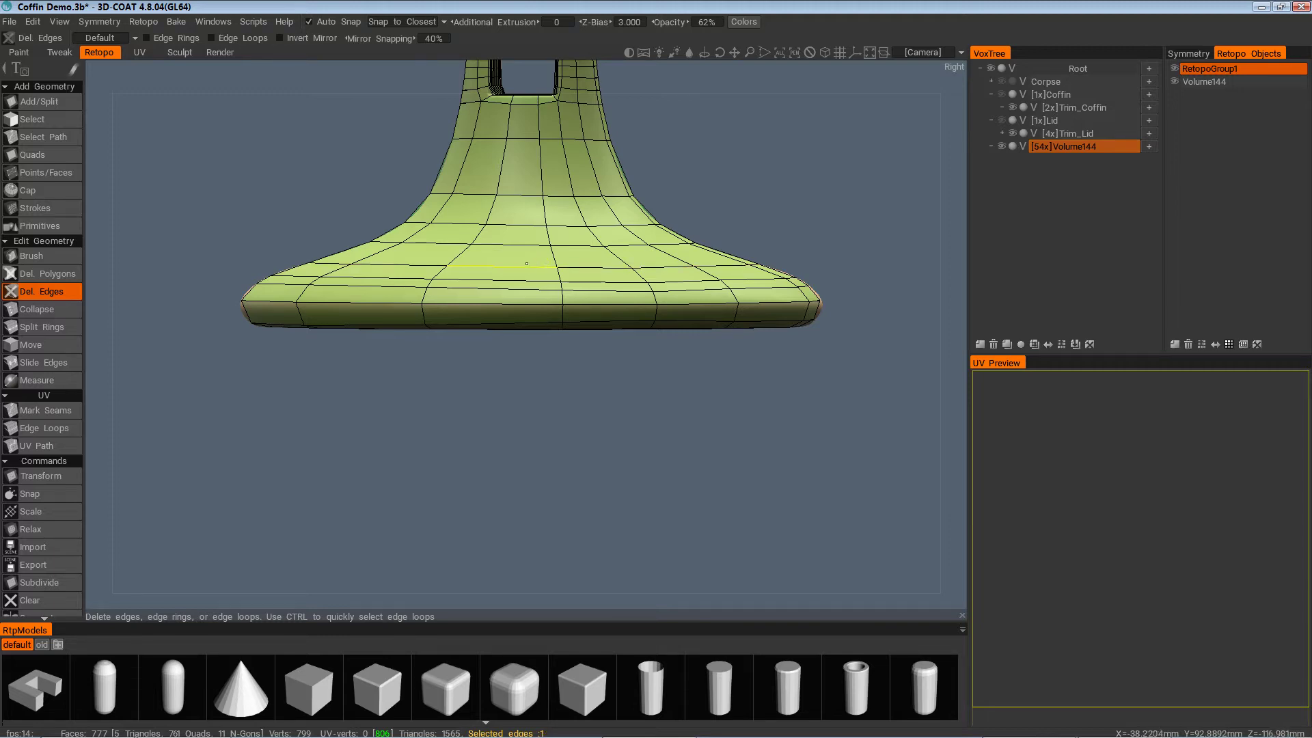
alt+drag(519, 275, 546, 294)
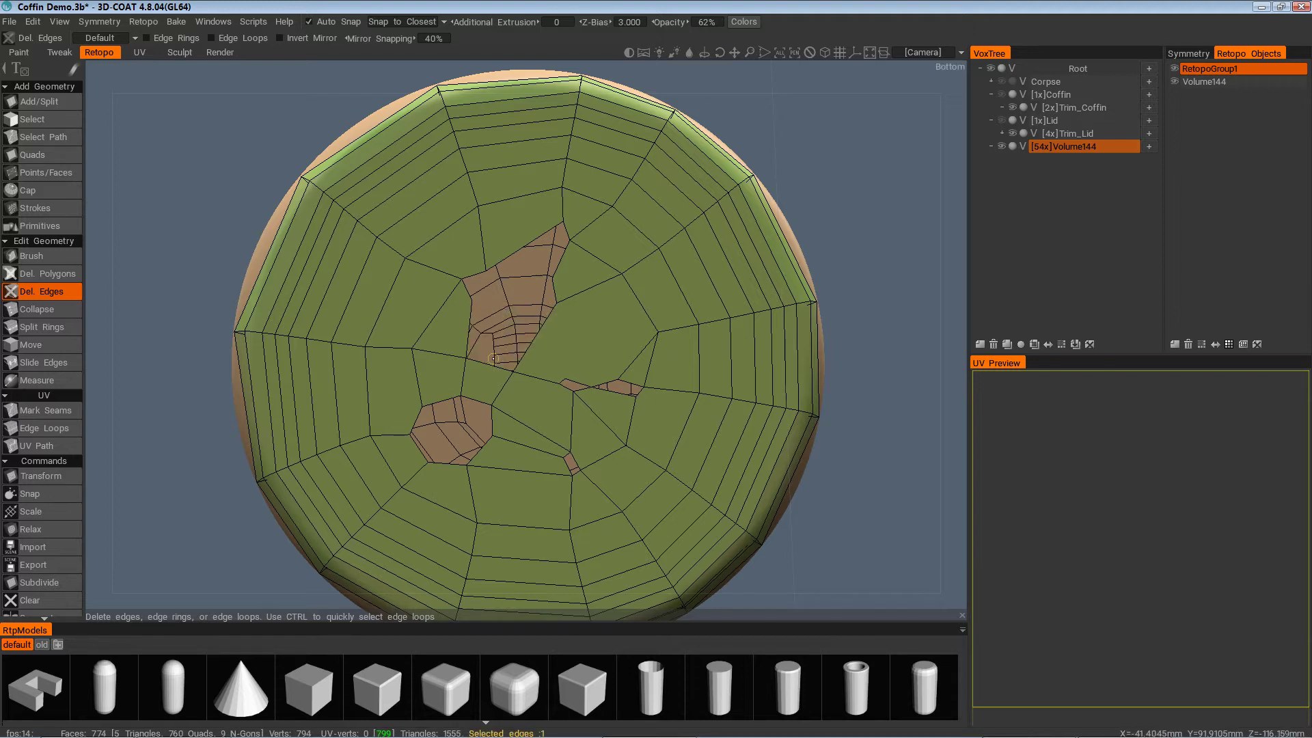
click(303, 268)
Switch to the Select tool and try its Auto, Vertices and Edges modes on the centre of the underside
click(69, 123)
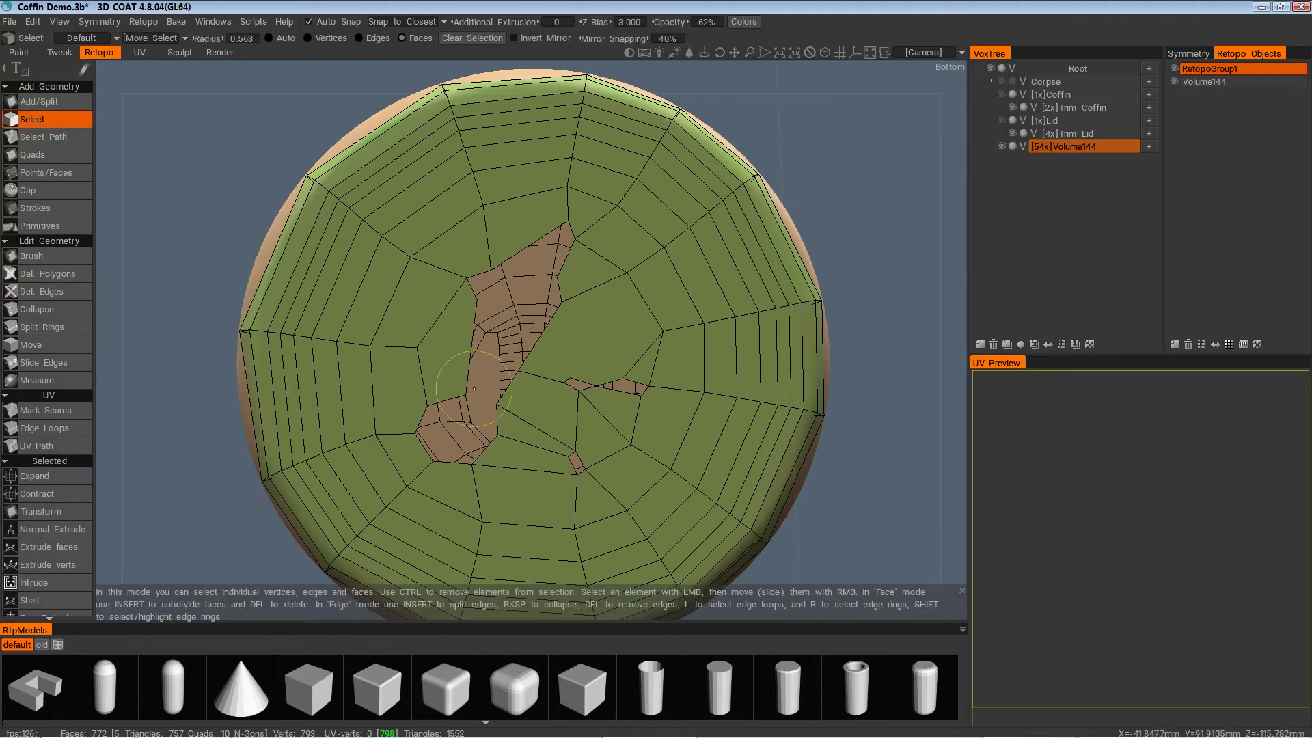
scroll(509, 437, up, 3)
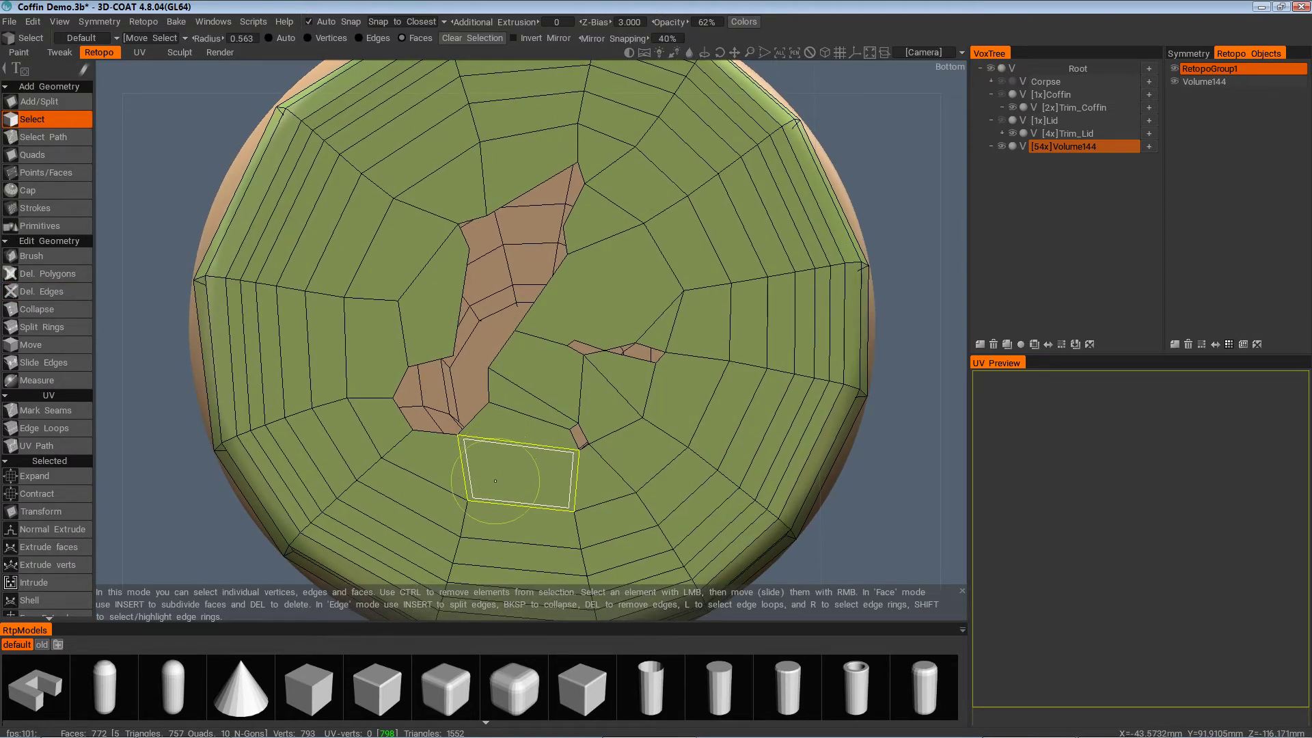
scroll(553, 479, down, 3)
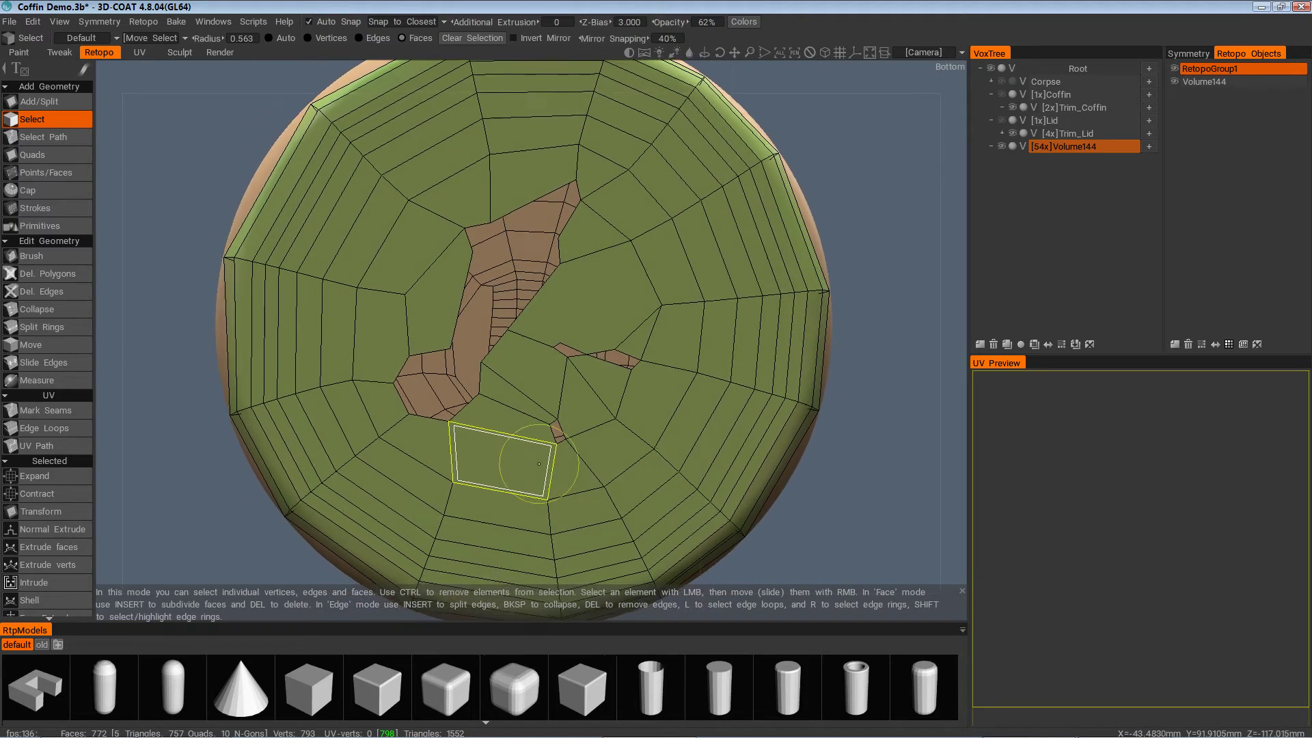
scroll(514, 445, down, 1)
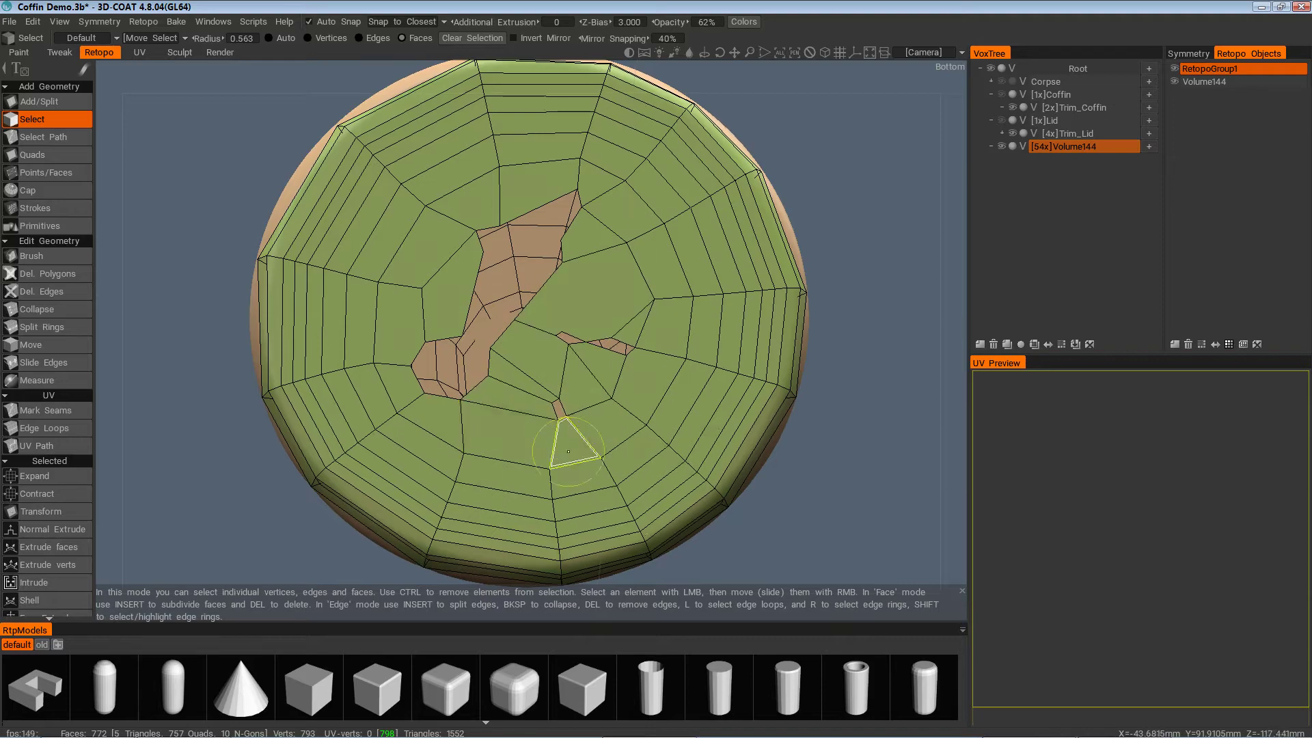
alt+drag(569, 452, 281, 52)
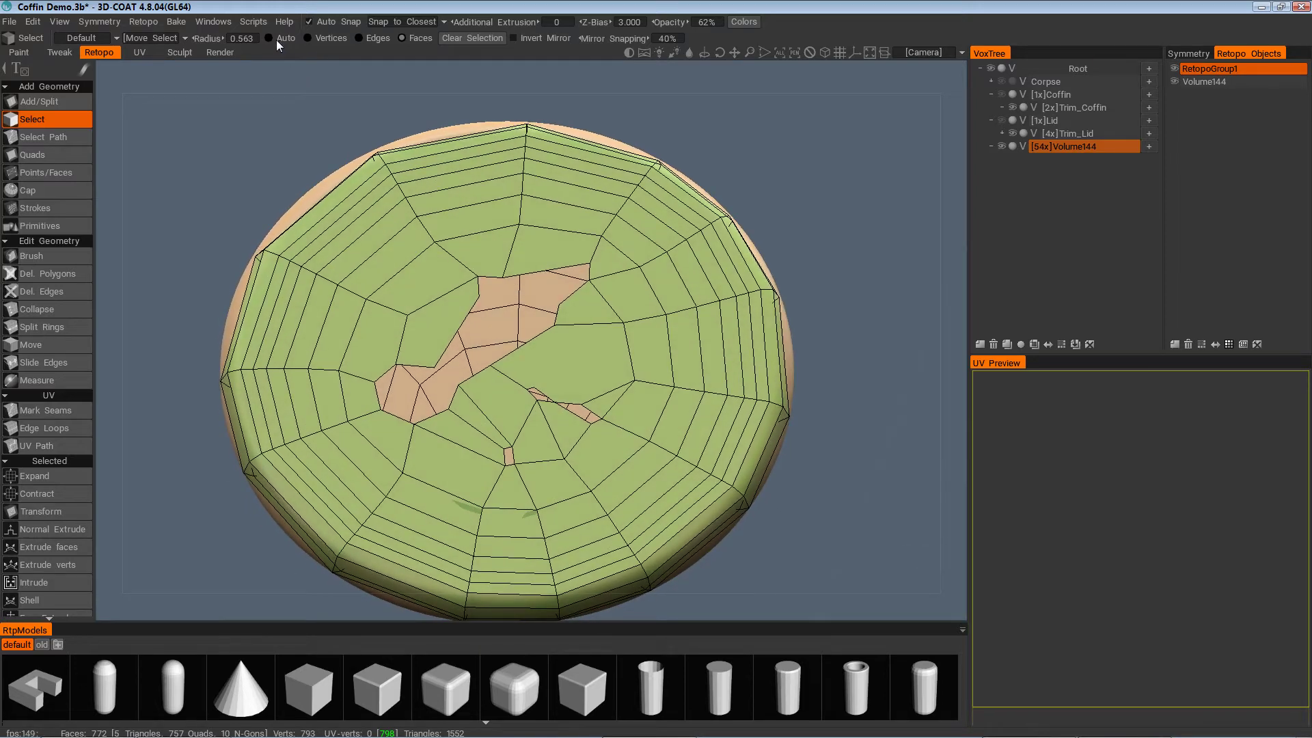
click(276, 39)
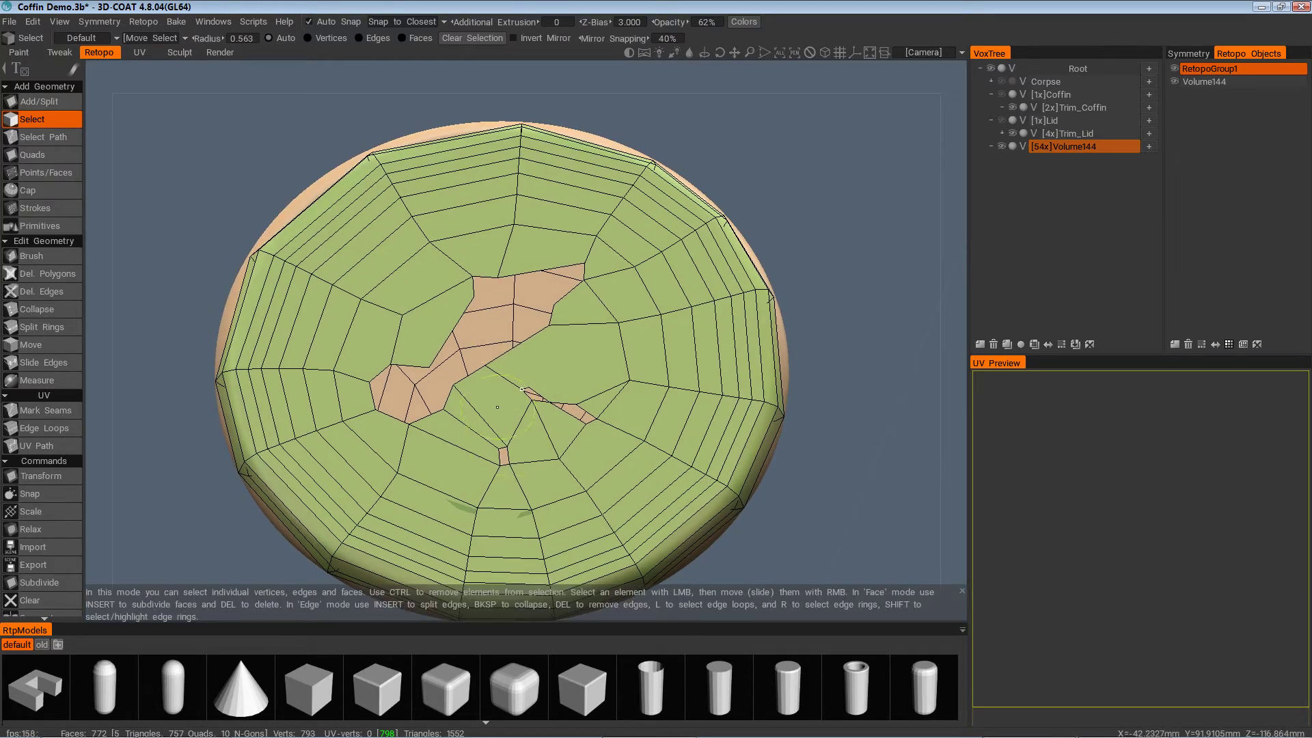
alt+drag(558, 409, 562, 451)
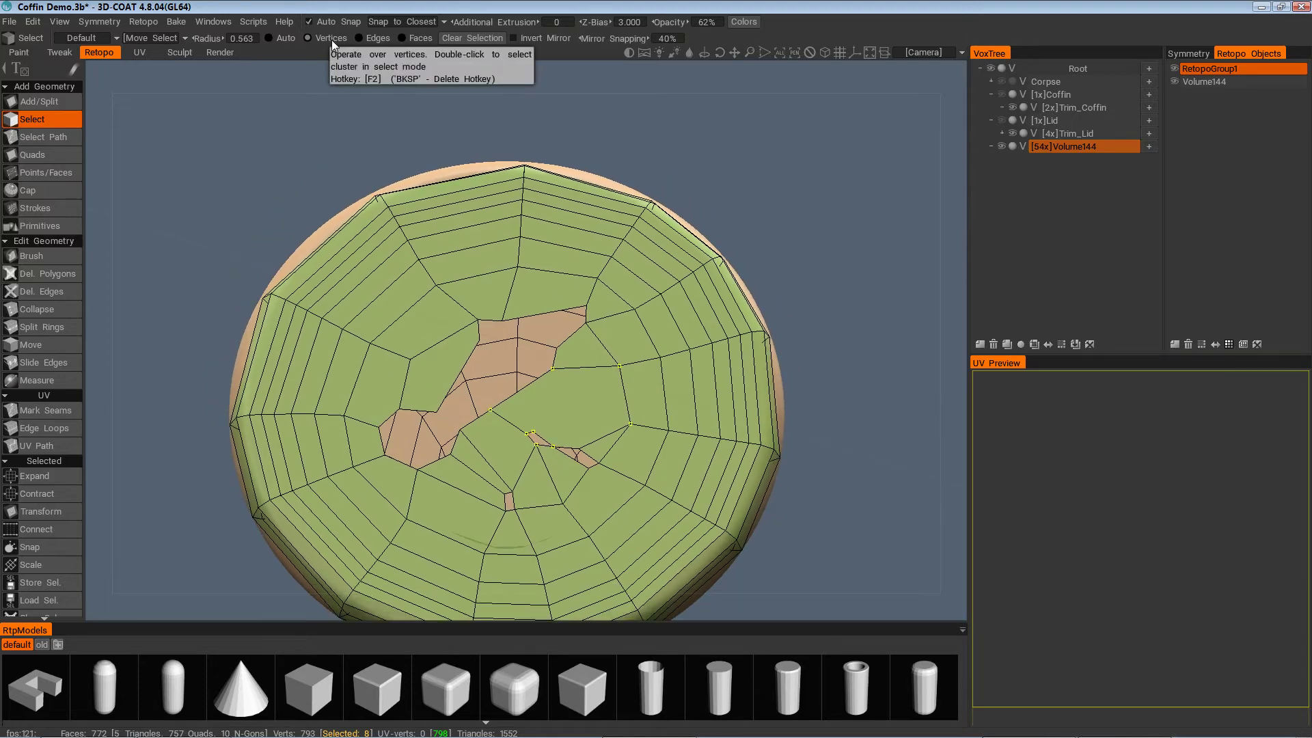
click(374, 41)
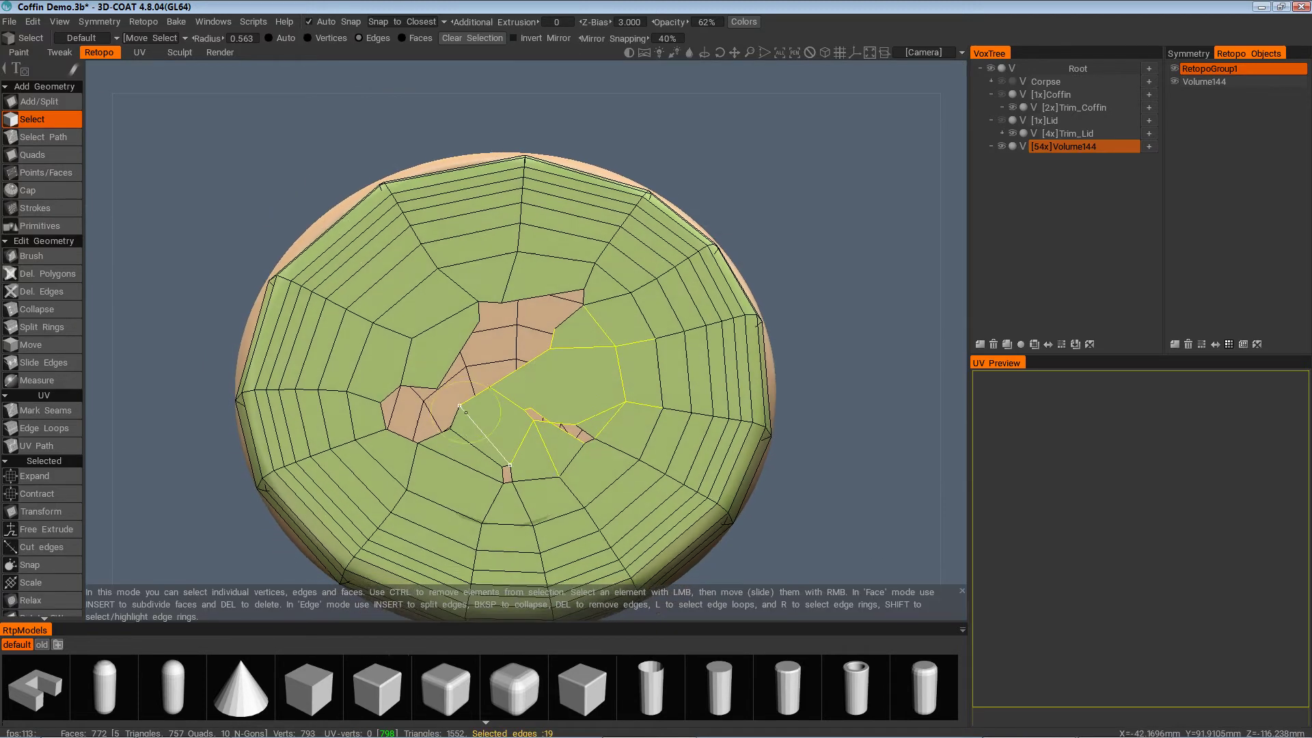
Select the faces across the middle of the underside in Faces mode and delete them, leaving only the outer rim band
click(412, 39)
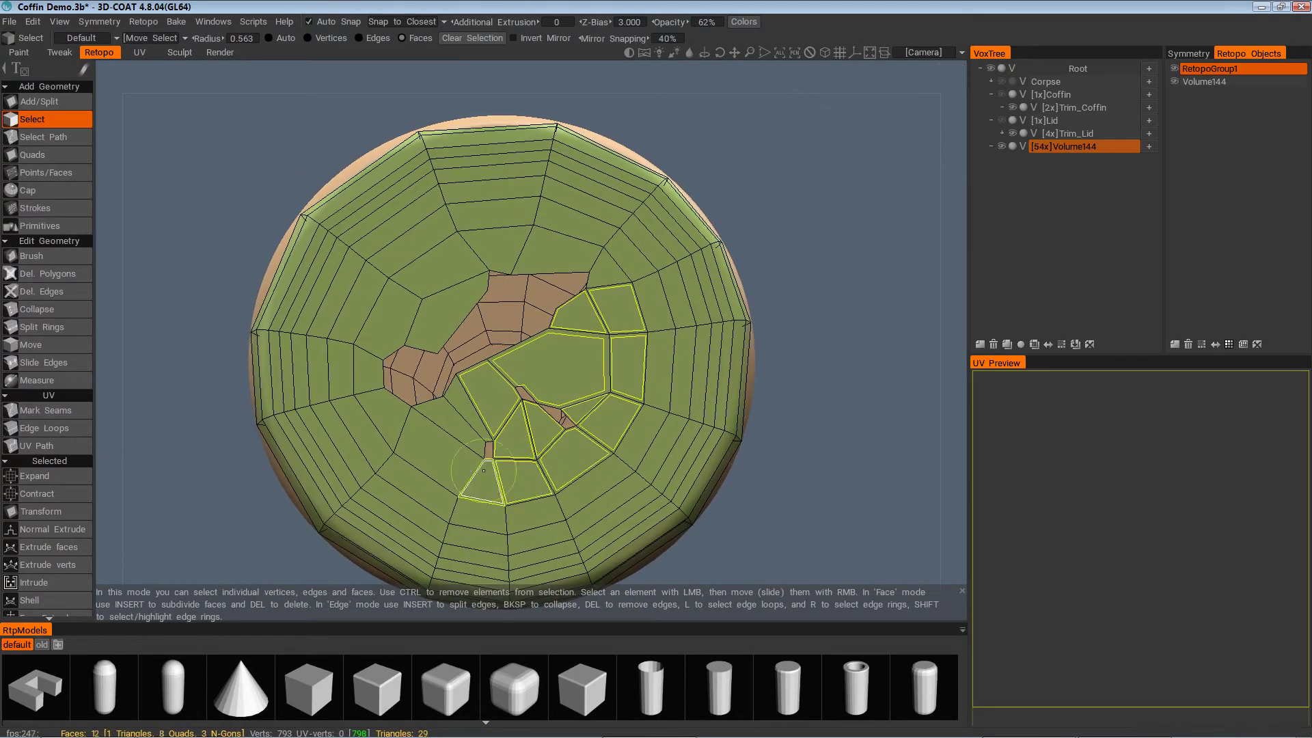
drag(483, 470, 464, 425)
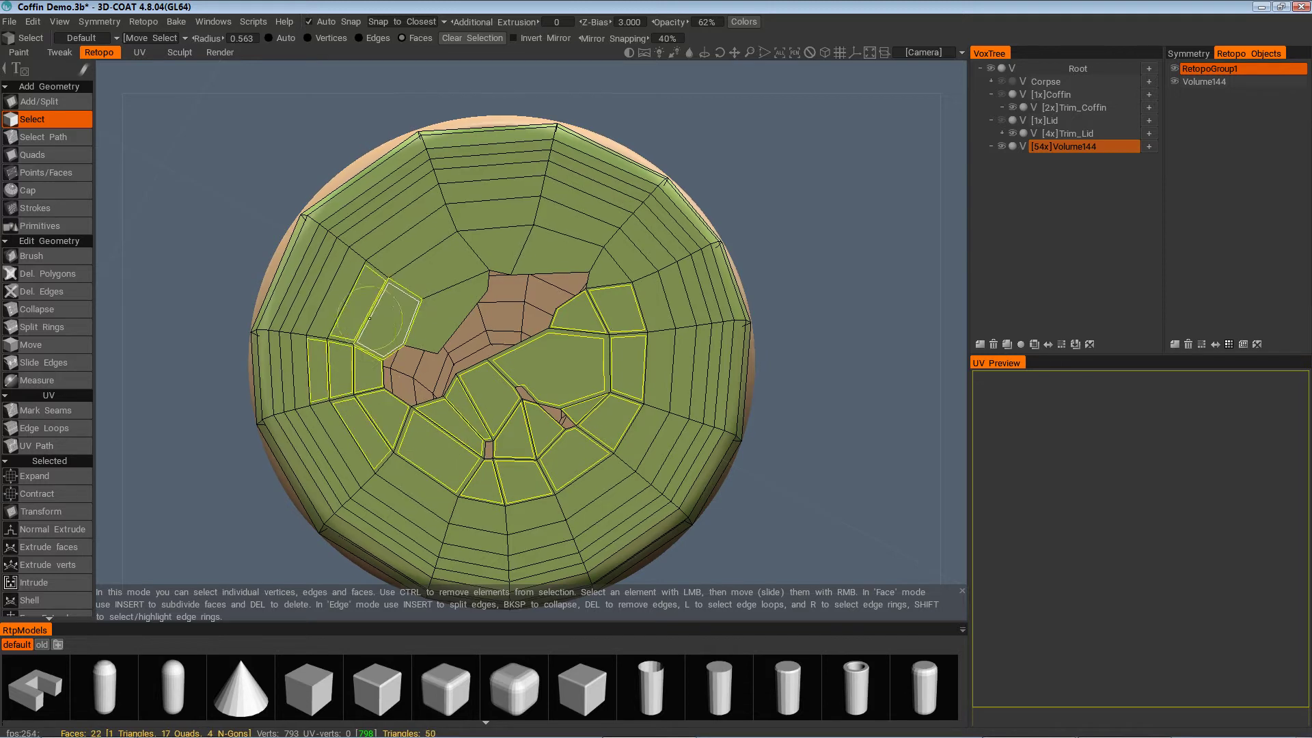
drag(349, 315, 423, 248)
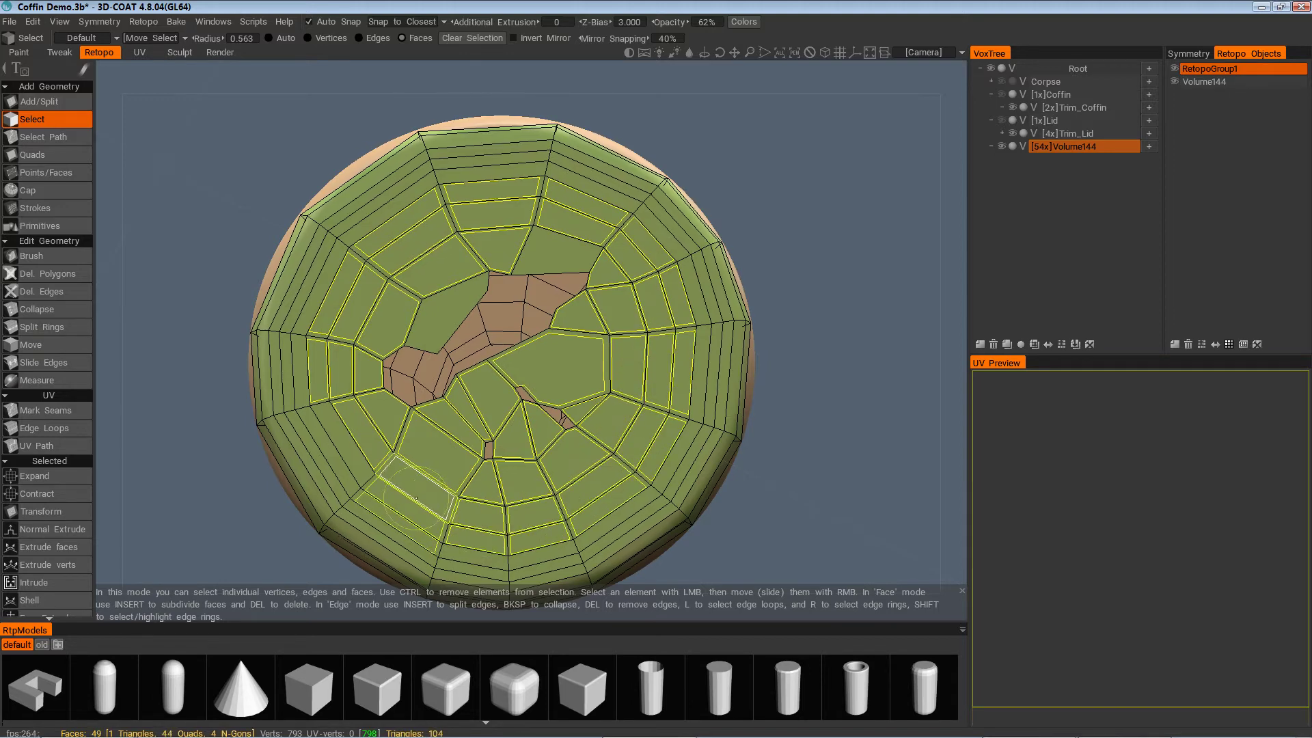
scroll(492, 431, up, 2)
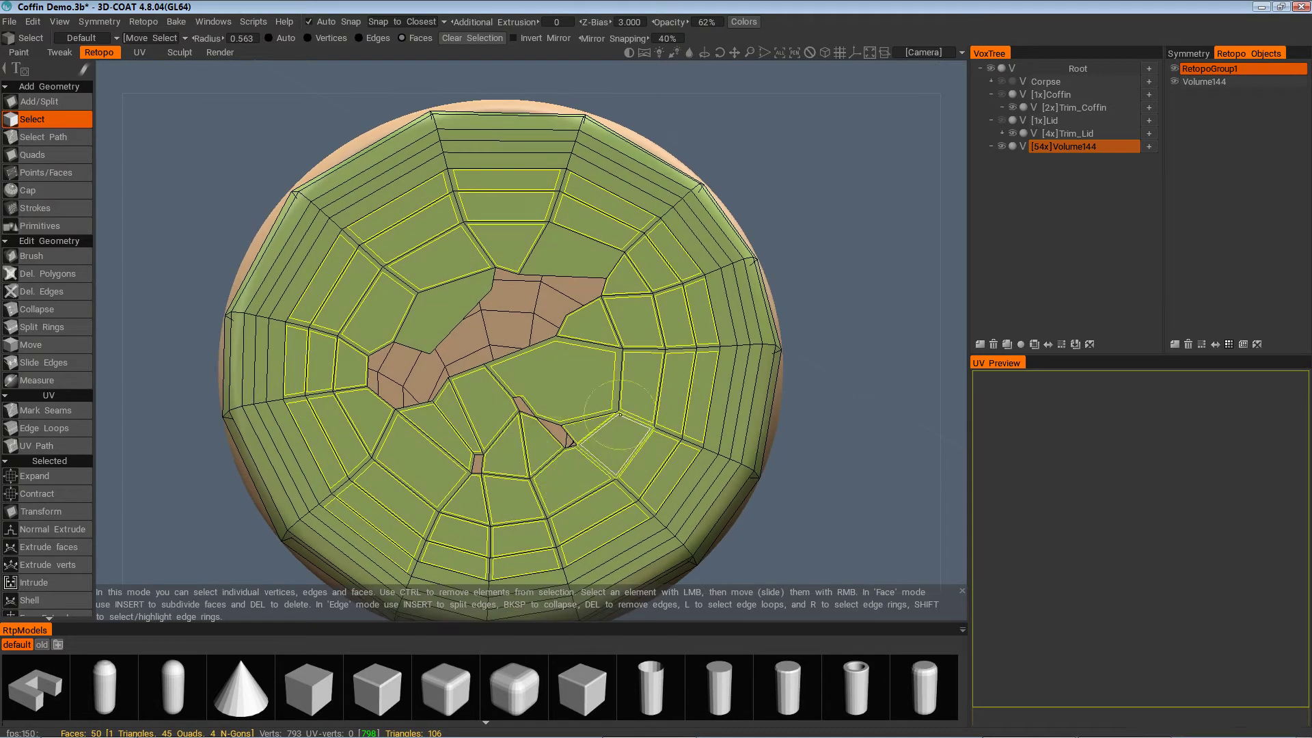
middle_drag(484, 412, 479, 283)
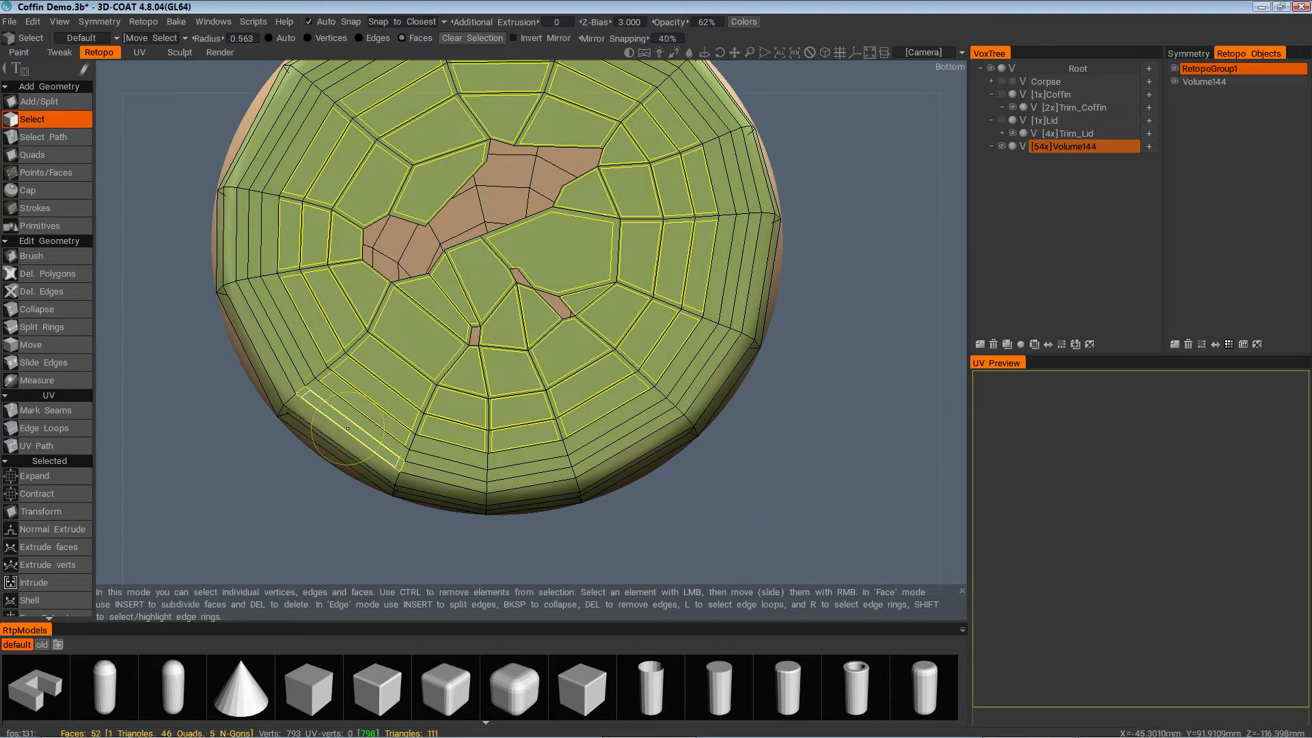
alt+middle_drag(417, 476, 502, 403)
middle_drag(502, 403, 345, 477)
scroll(491, 434, down, 2)
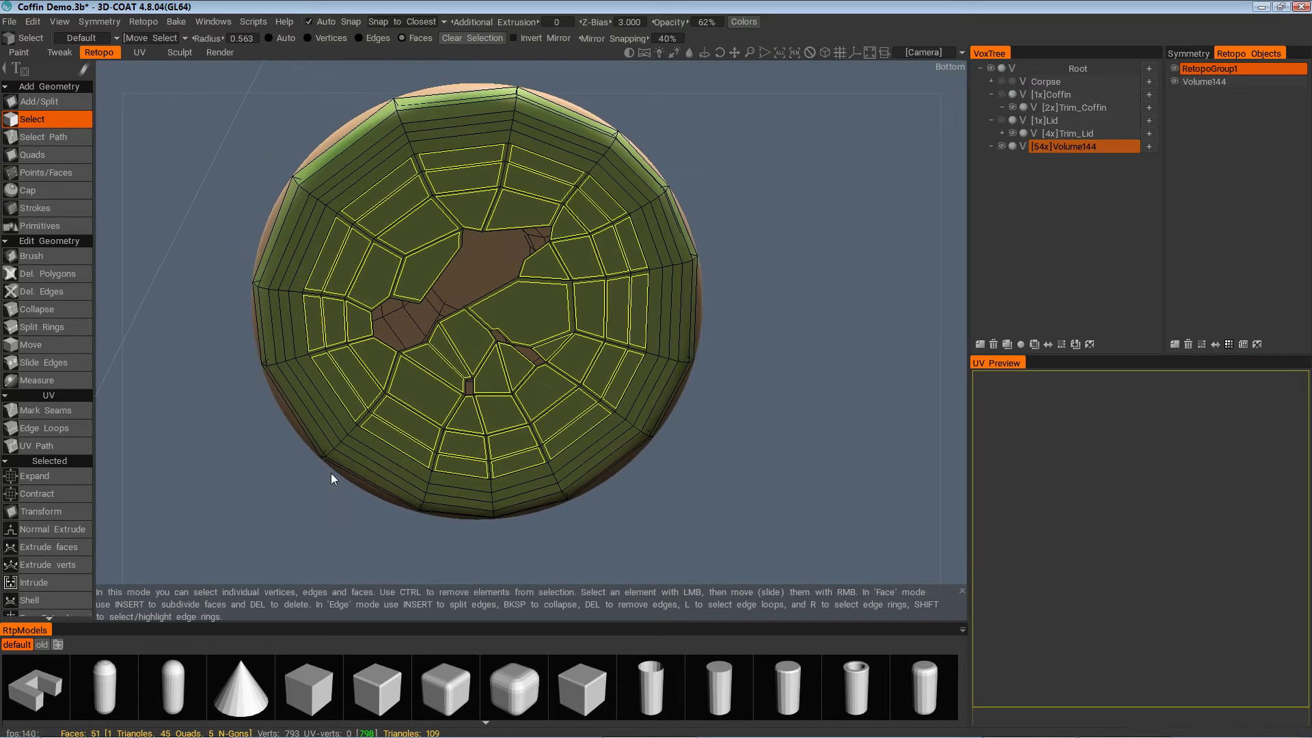
alt+drag(329, 468, 330, 467)
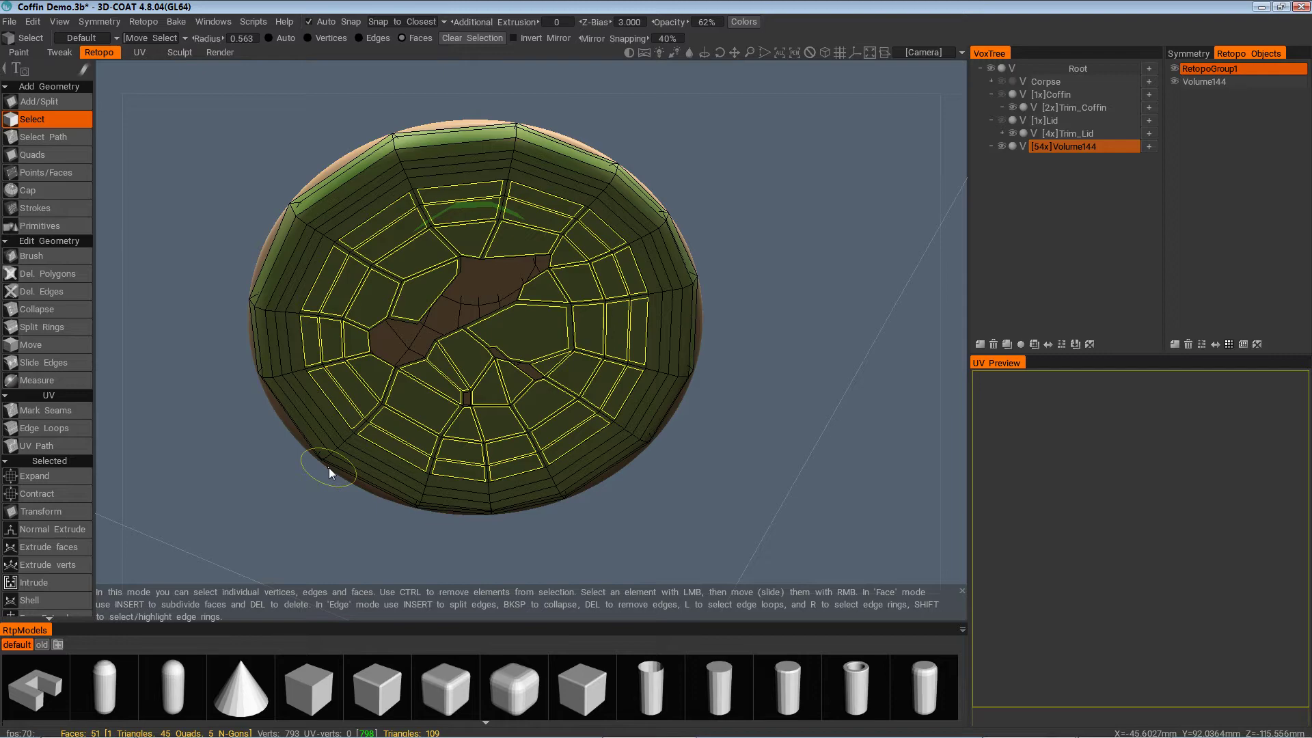
key(Delete)
Delete the surplus concentric edge rings in the remaining rim band on the underside with Del. Edges
alt+drag(582, 530, 527, 478)
scroll(556, 482, up, 3)
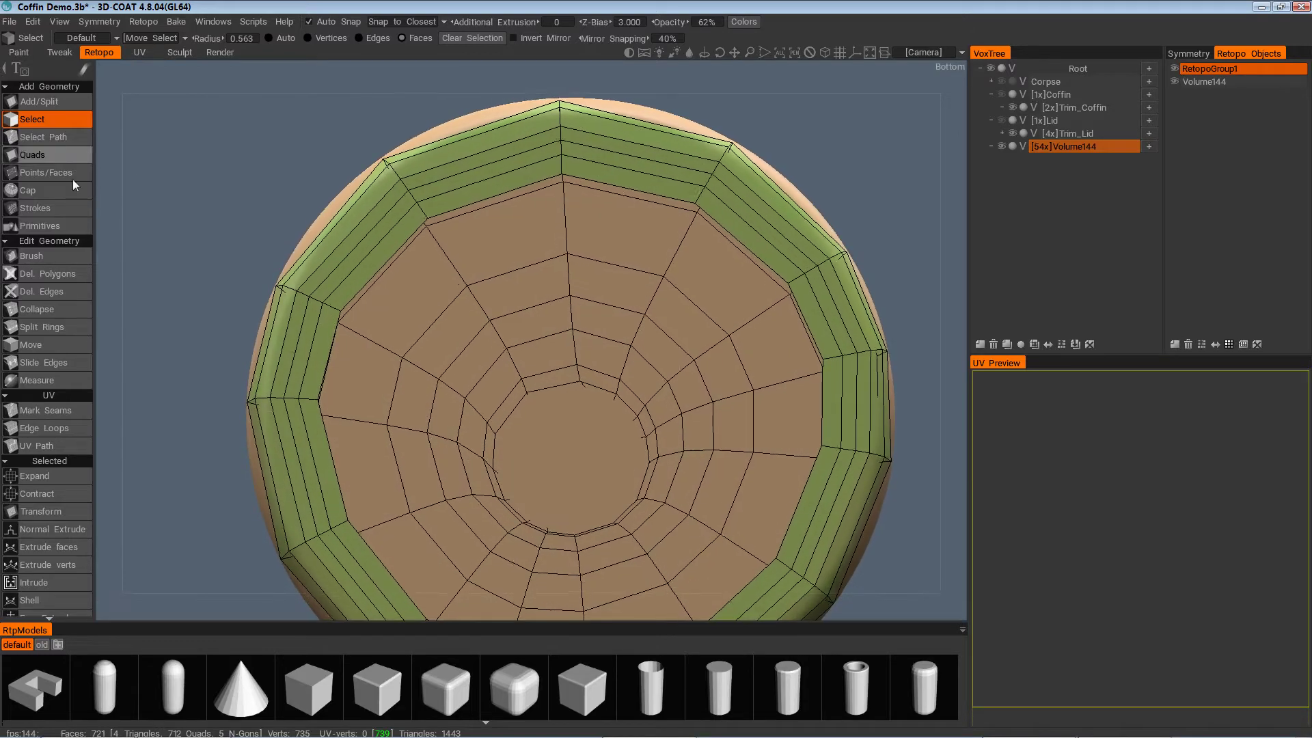
click(63, 291)
click(505, 173)
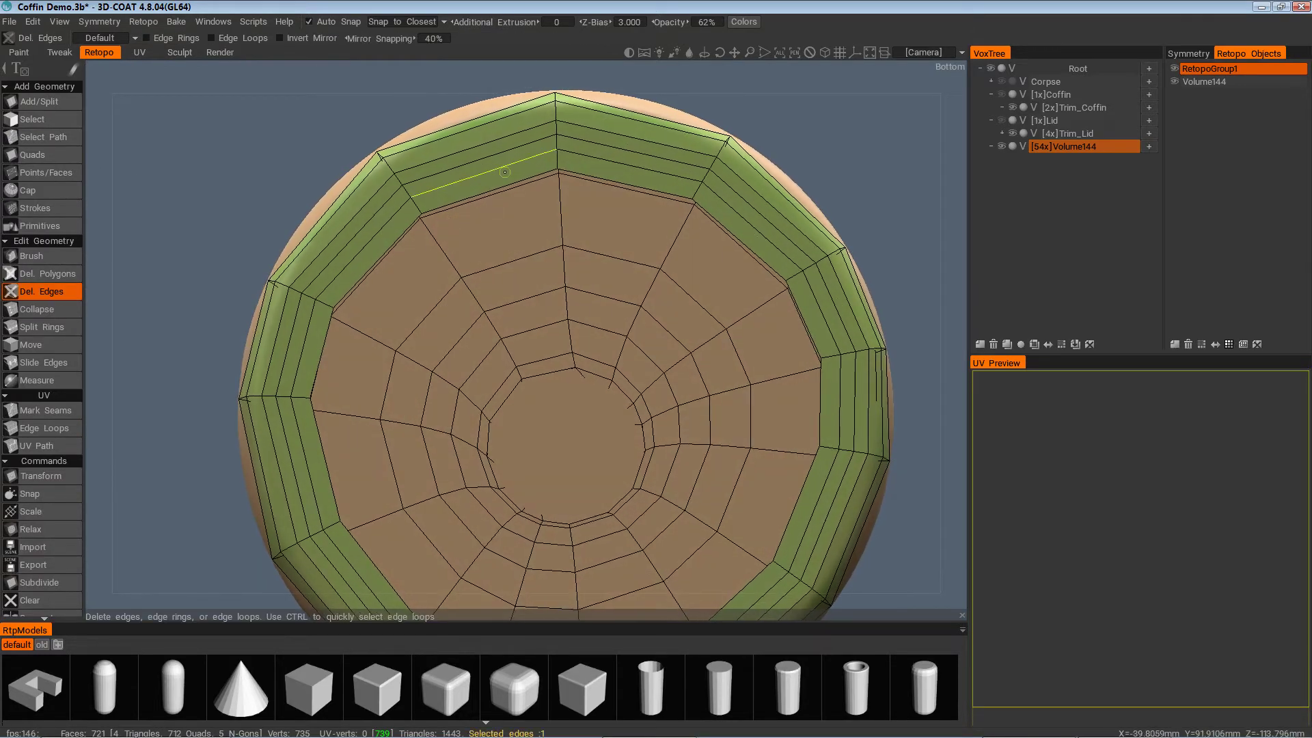
ctrl+click(507, 158)
ctrl+click(506, 152)
ctrl+click(506, 140)
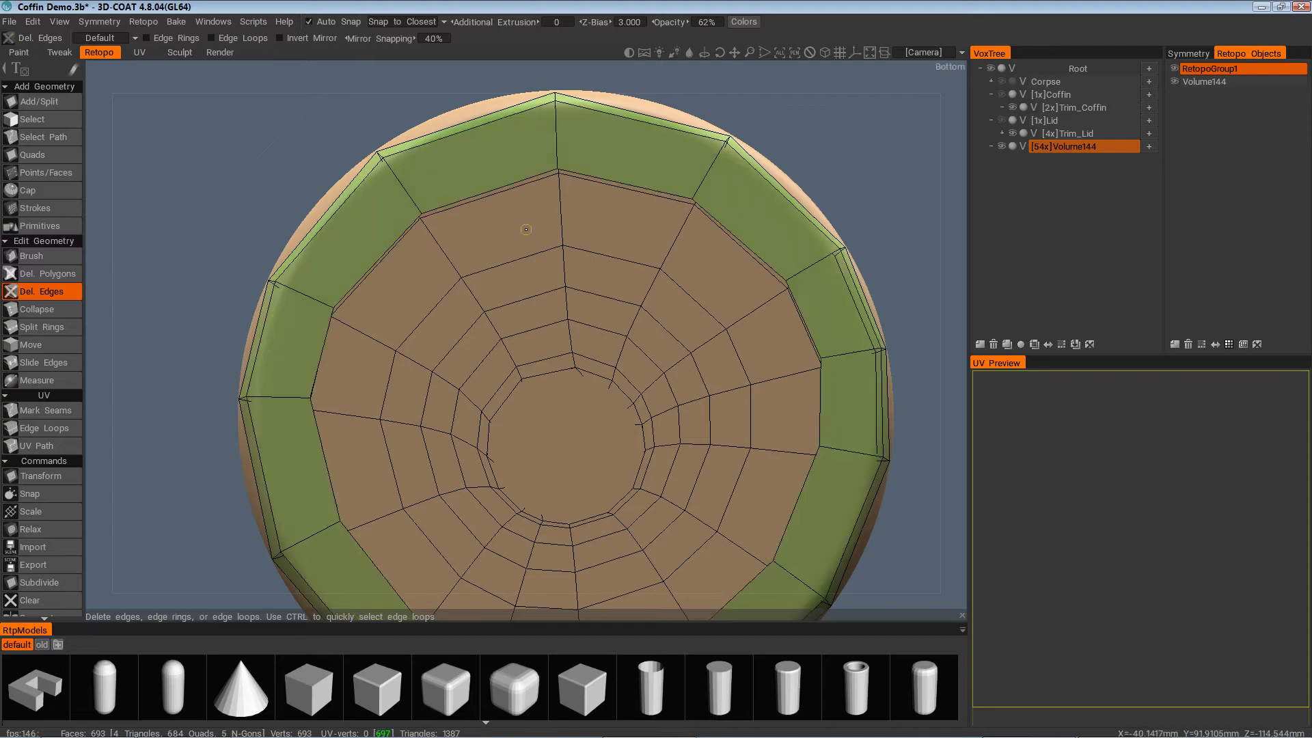
Examine the opened underside, the base and the neck of the thinned knob mesh from several angles
alt+drag(513, 256, 576, 373)
alt+middle_drag(576, 373, 473, 463)
alt+drag(473, 464, 342, 465)
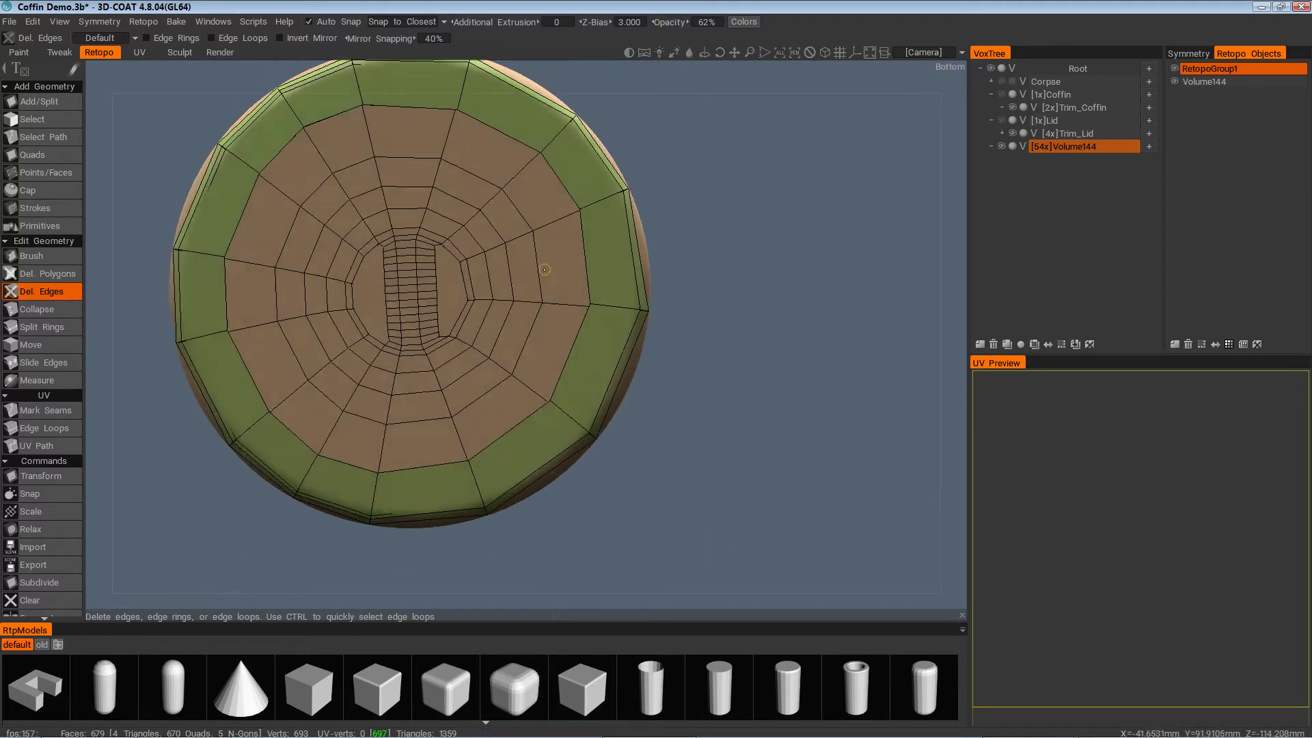
alt+drag(268, 425, 440, 581)
alt+middle_drag(440, 581, 724, 465)
alt+right_drag(724, 465, 688, 507)
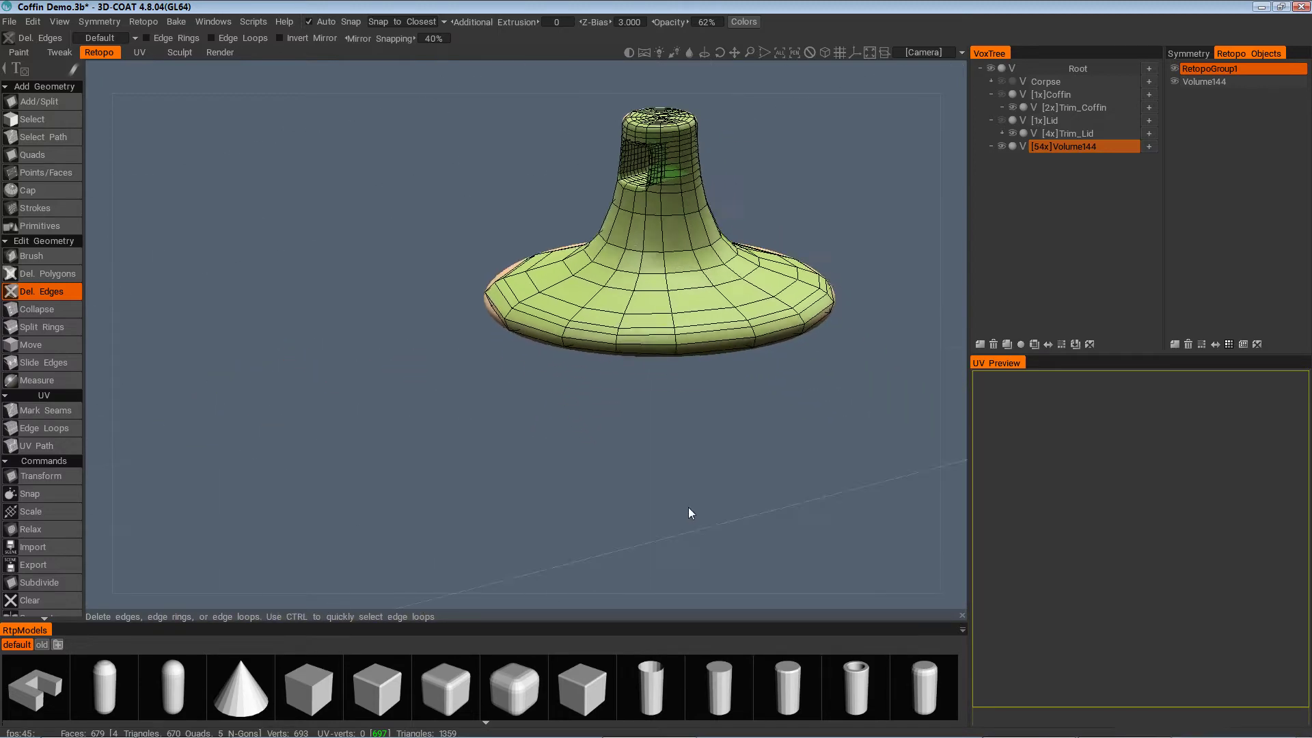
alt+drag(688, 507, 704, 437)
scroll(700, 503, up, 6)
alt+drag(581, 311, 376, 371)
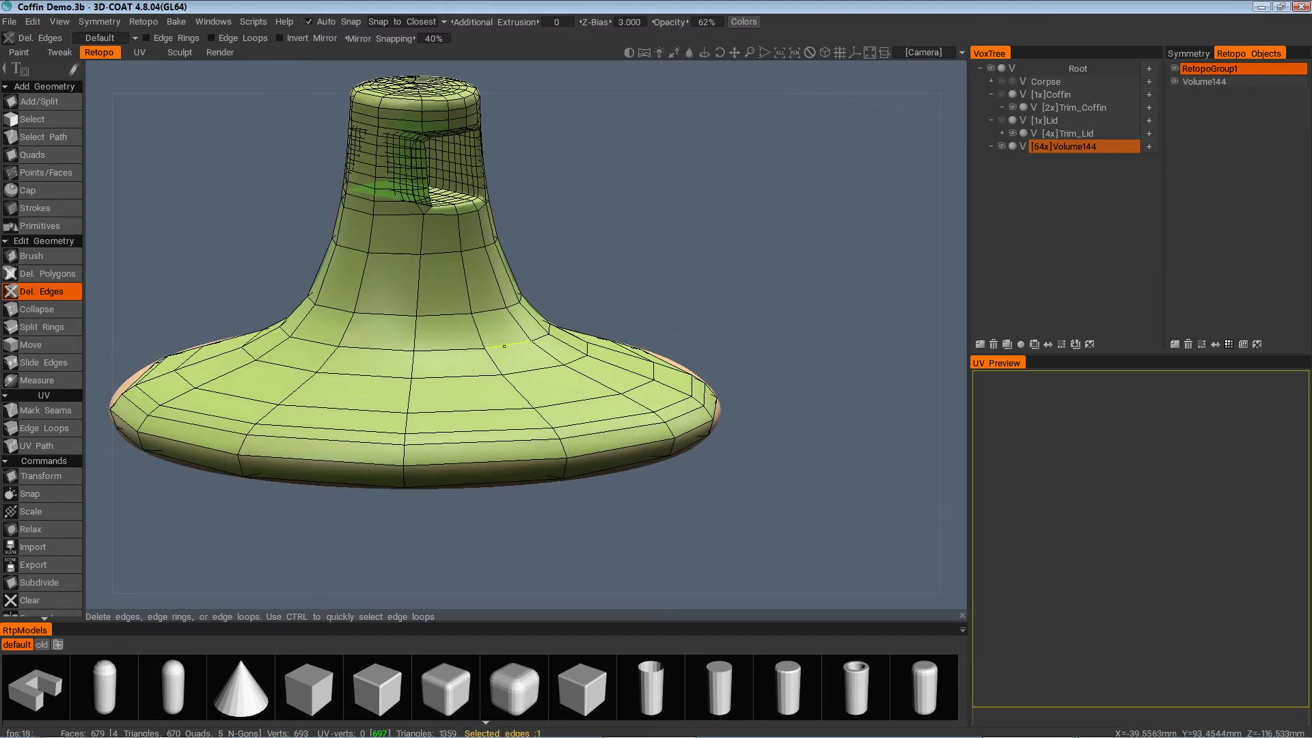
Delete surplus horizontal edge loops along both sides of the square hole, undoing the one deletion too many
alt+drag(515, 341, 534, 360)
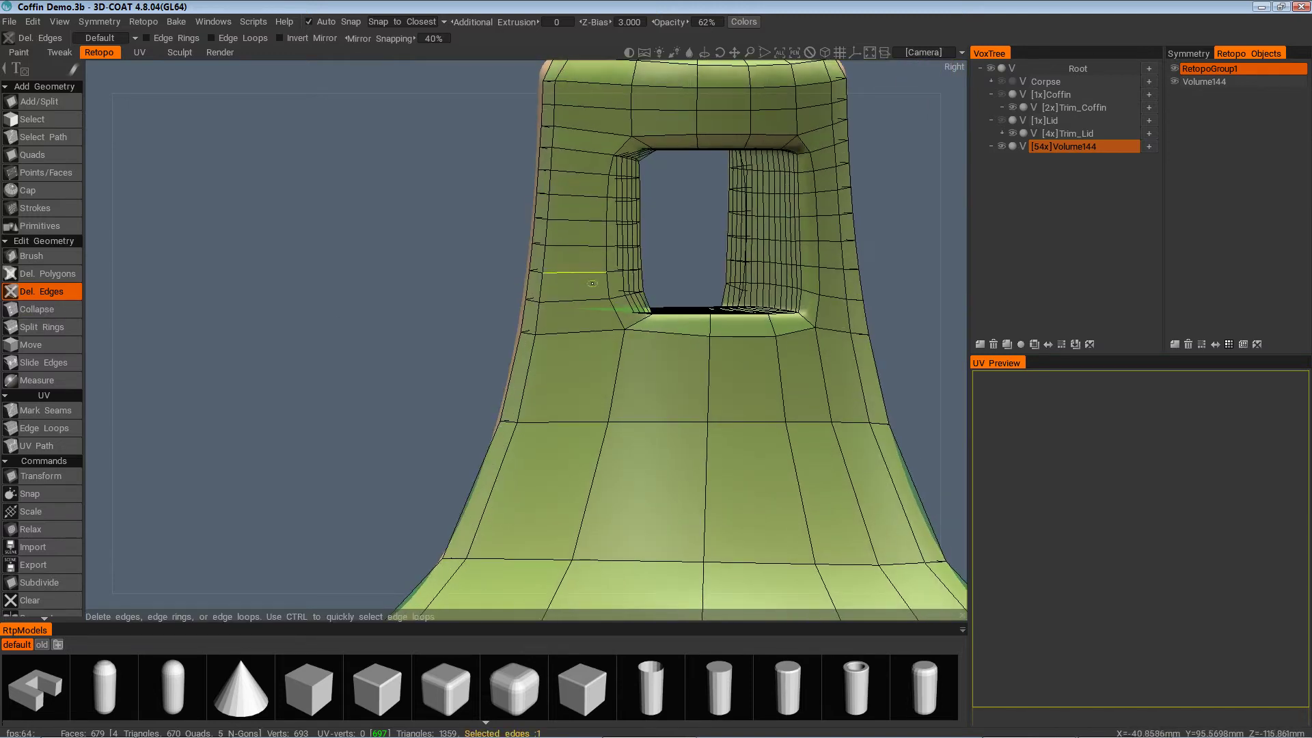
click(574, 303)
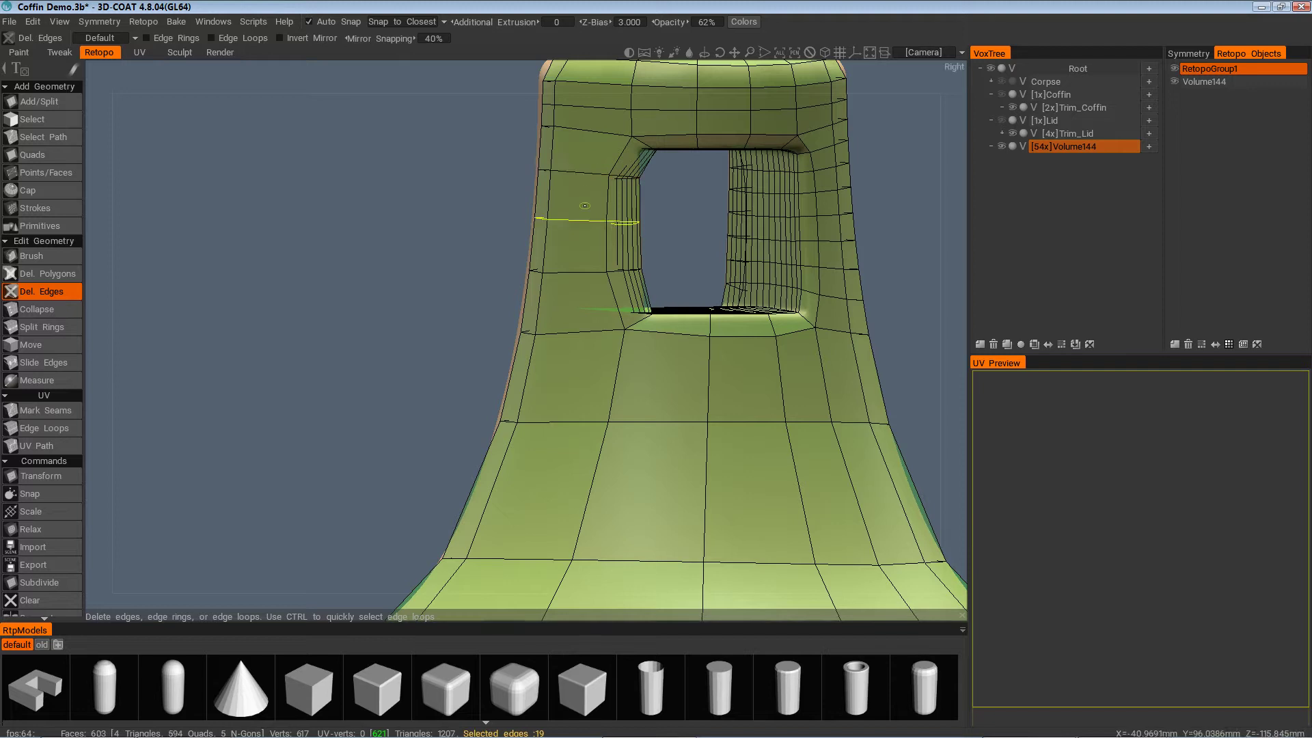
key(ctrl+z)
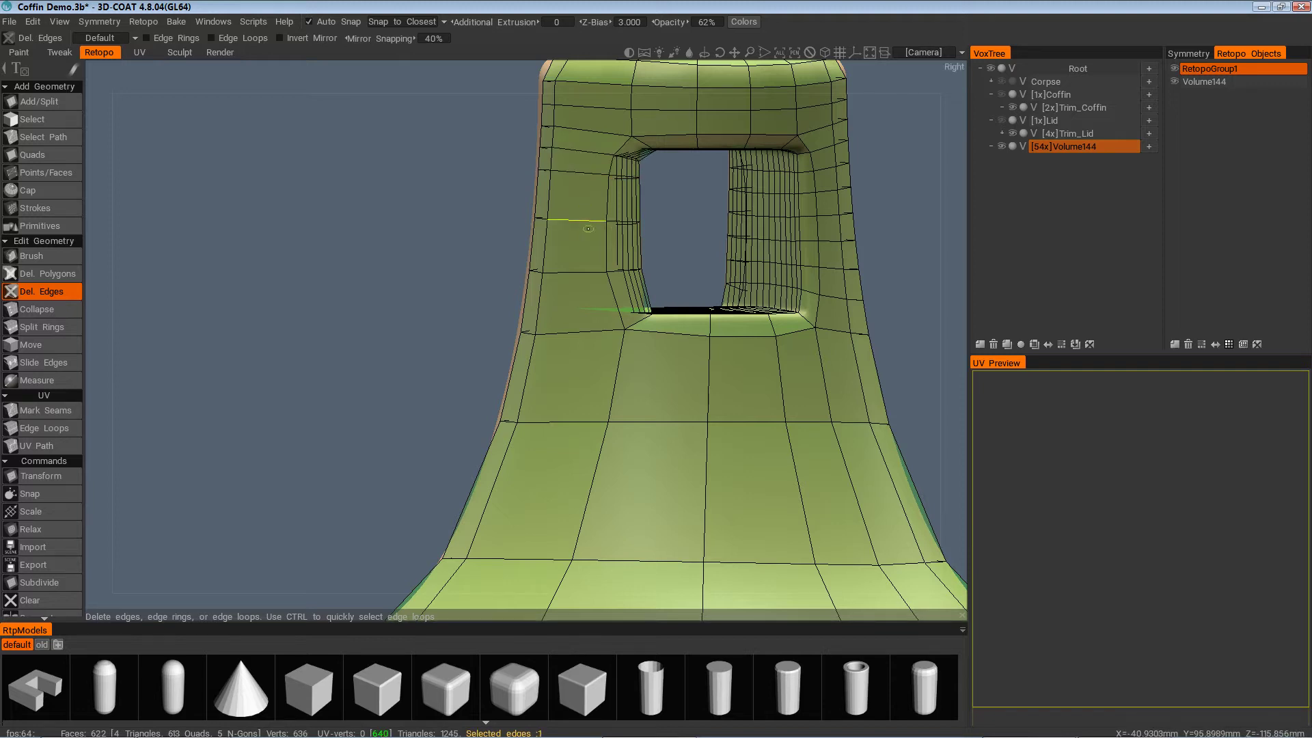
click(601, 238)
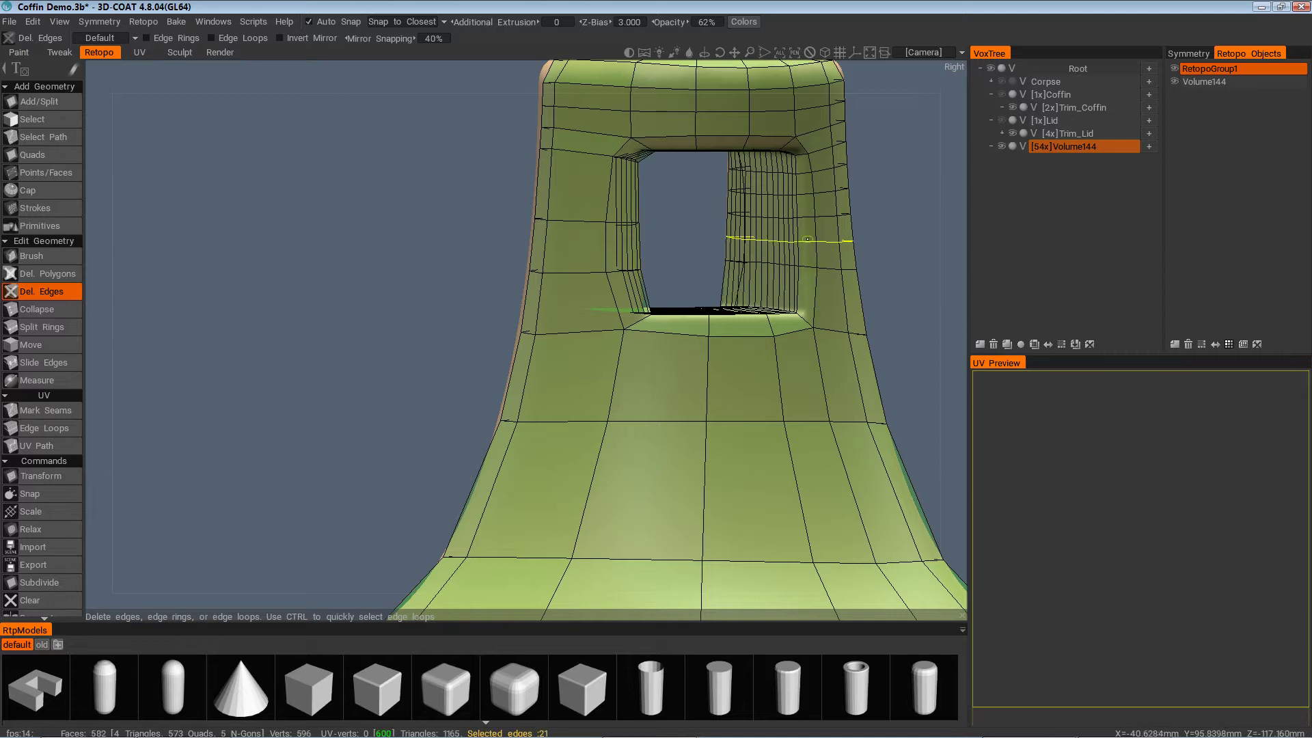
click(807, 195)
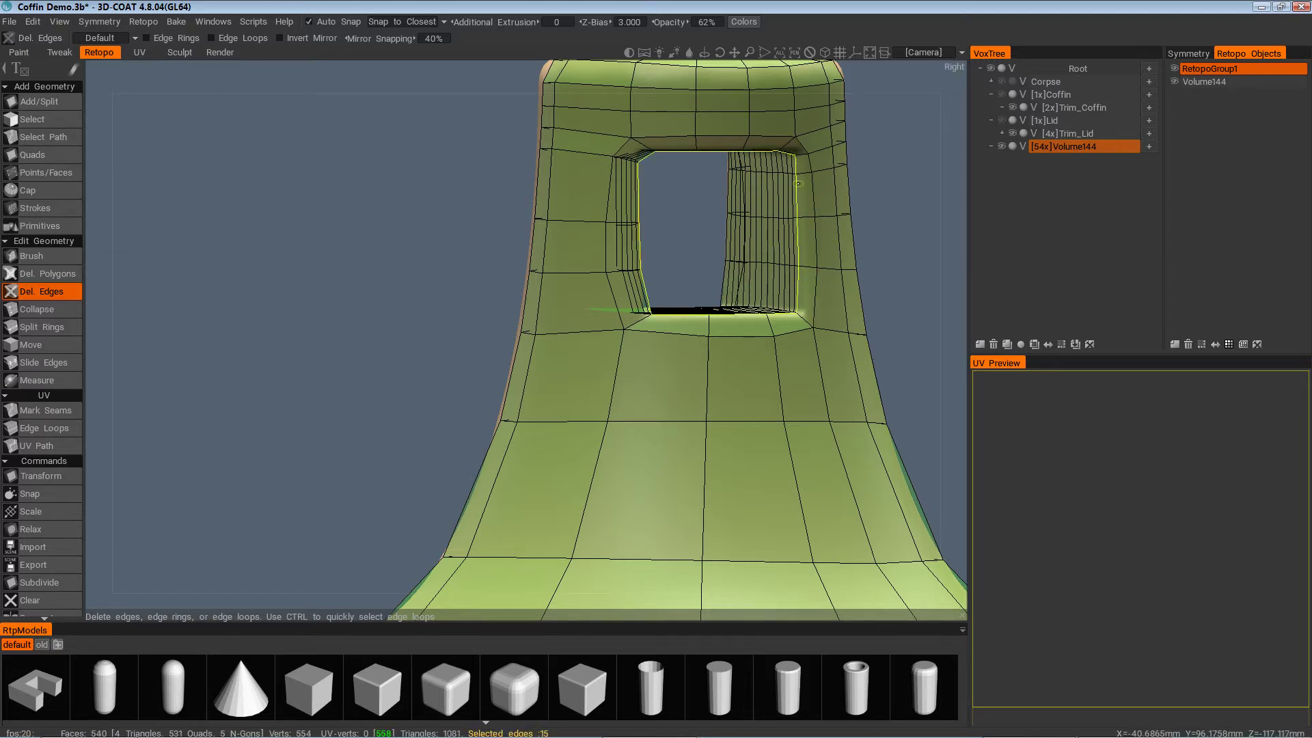
ctrl+click(804, 174)
alt+drag(820, 268, 720, 276)
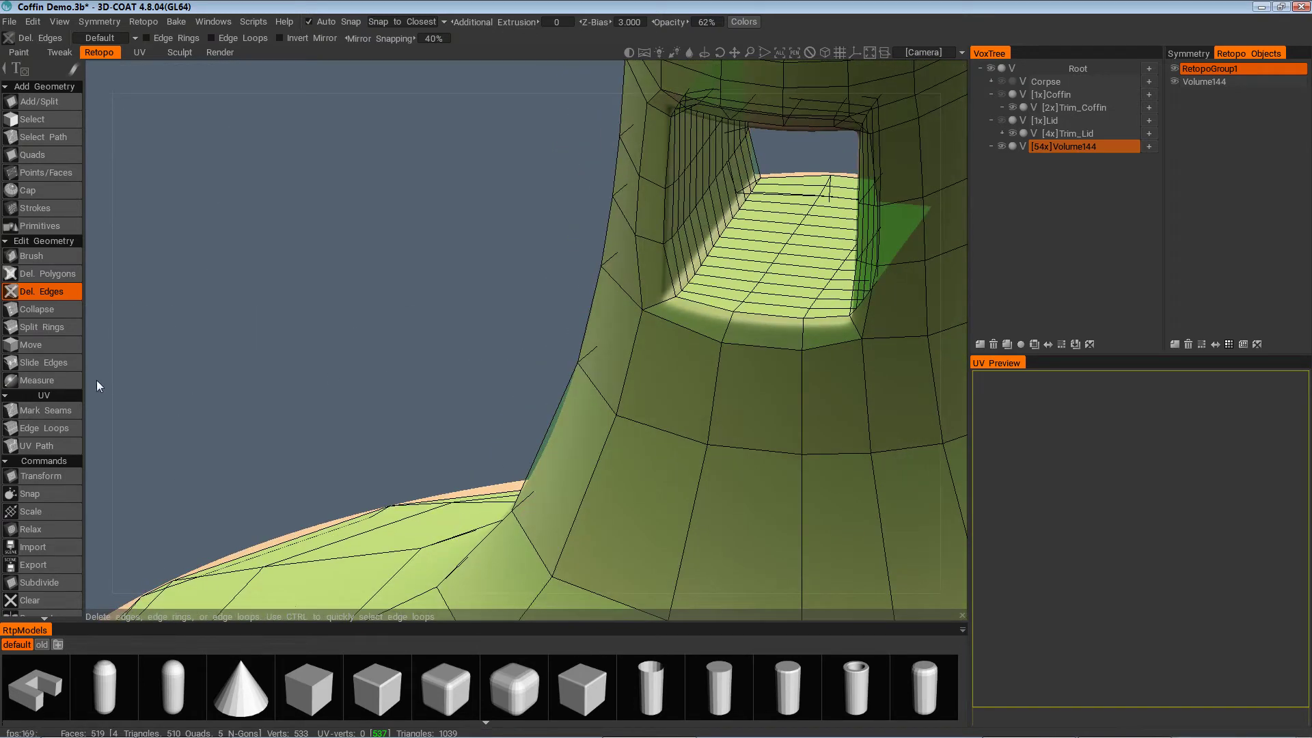
Slide the edge loop at the square hole's lower corner slightly outward with Slide Edges
click(68, 367)
alt+drag(866, 425, 839, 372)
alt+right_drag(839, 373, 819, 346)
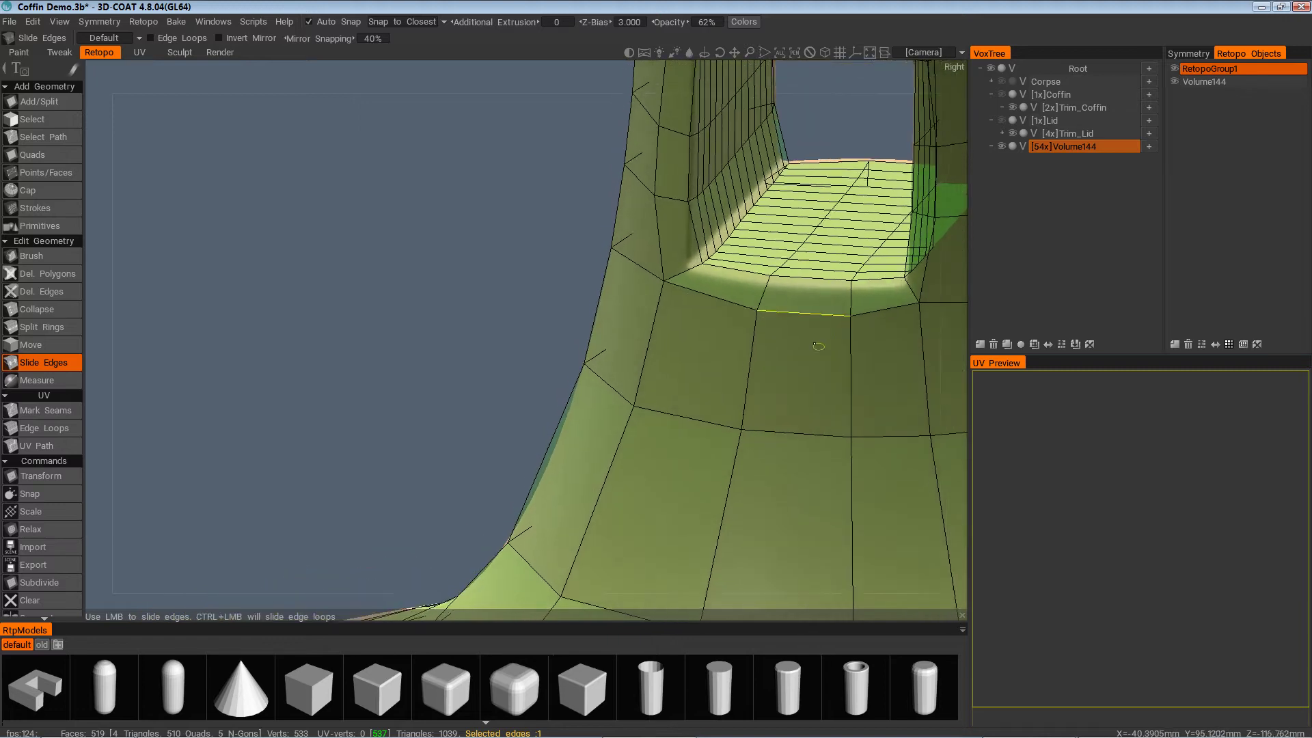
alt+drag(818, 347, 724, 282)
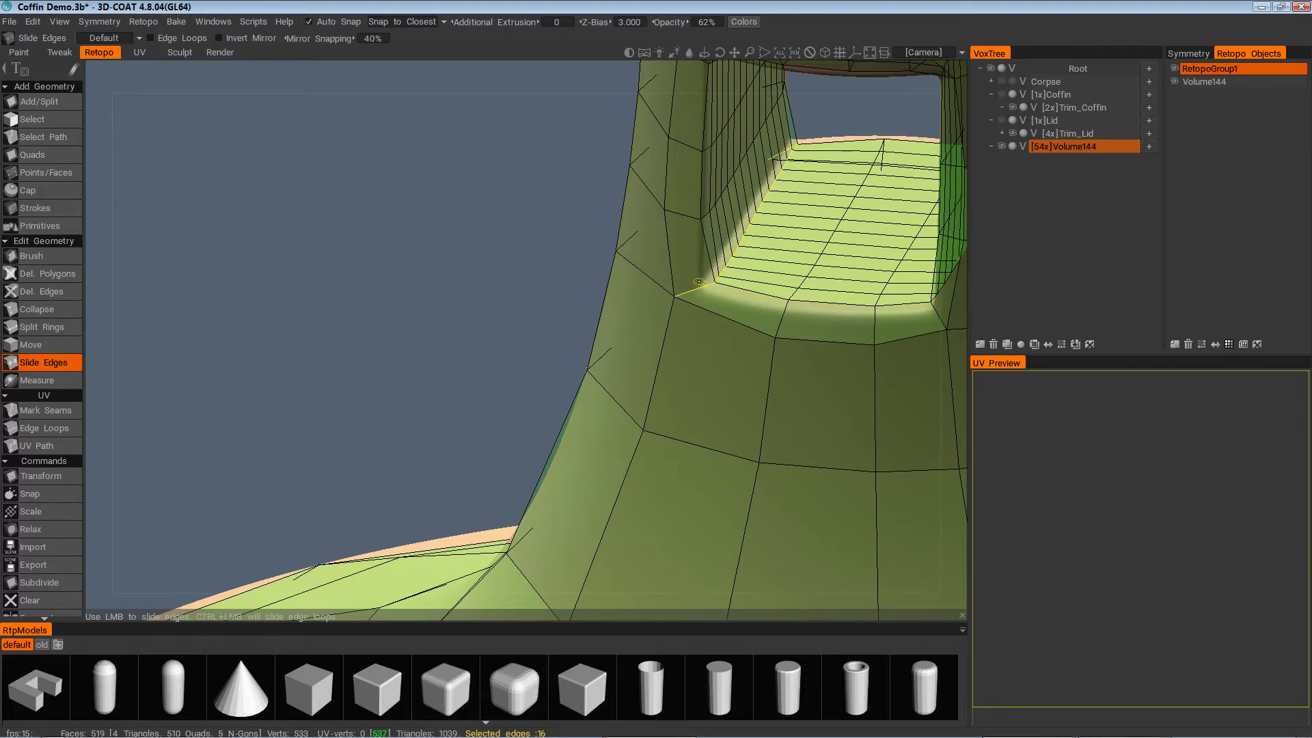
drag(673, 283, 660, 283)
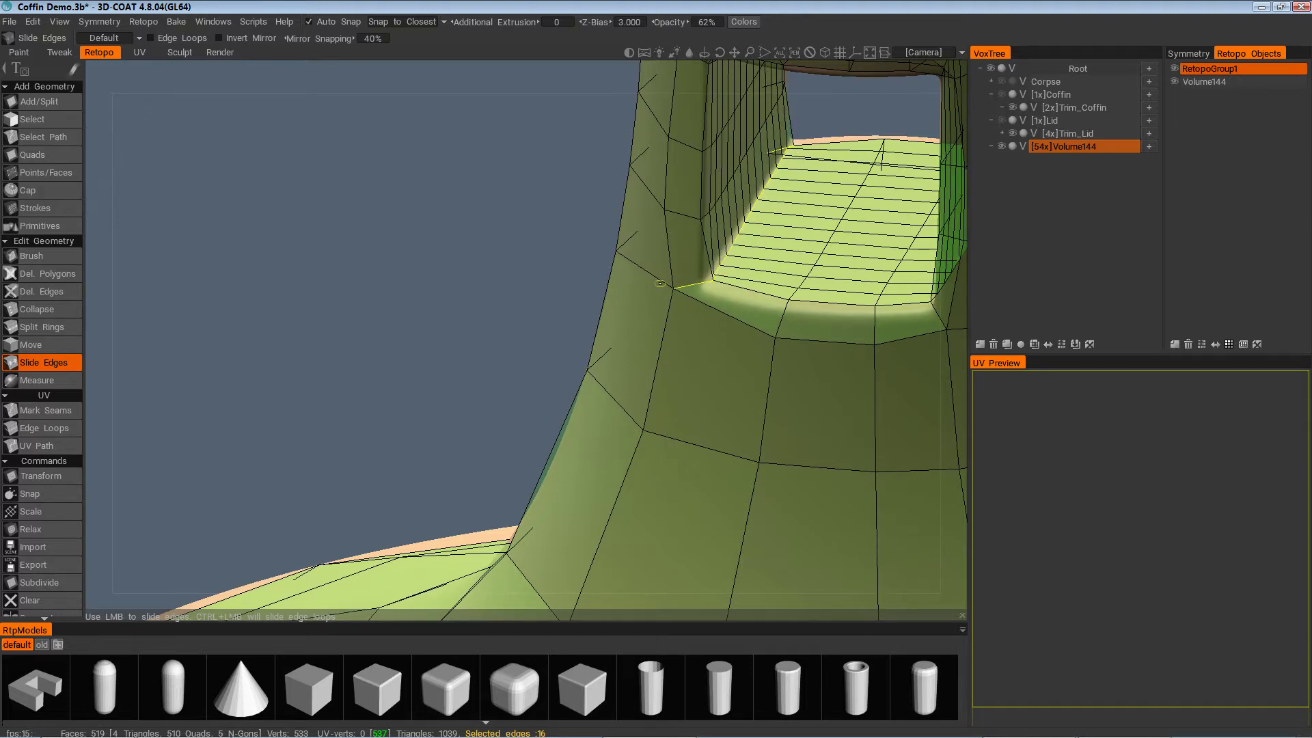
Examine the square hole's corners, inner walls and upper rim from several angles with the Move tool active
alt+drag(735, 391, 796, 465)
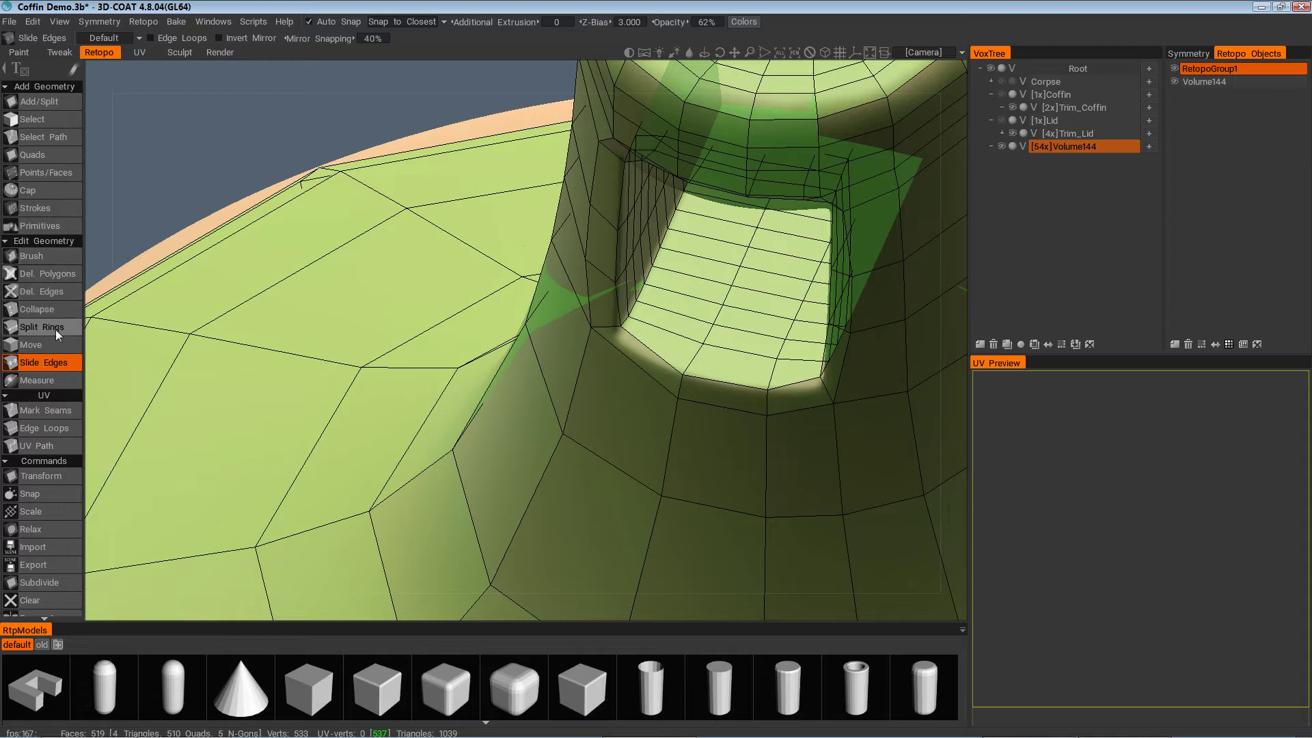
click(48, 343)
click(213, 21)
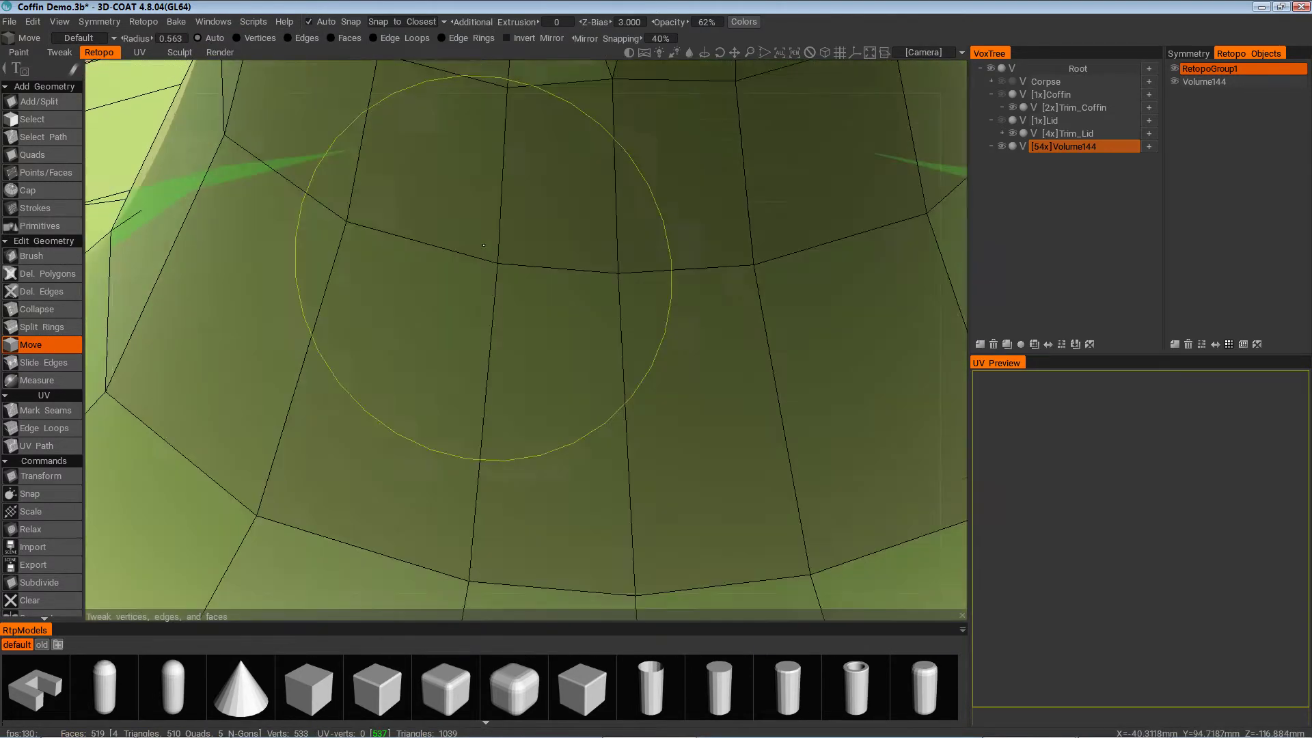
mouse_move(484, 245)
alt+mouse_down()
mouse_move(568, 331)
mouse_move(682, 304)
alt+mouse_up()
alt+middle_drag(682, 305, 682, 380)
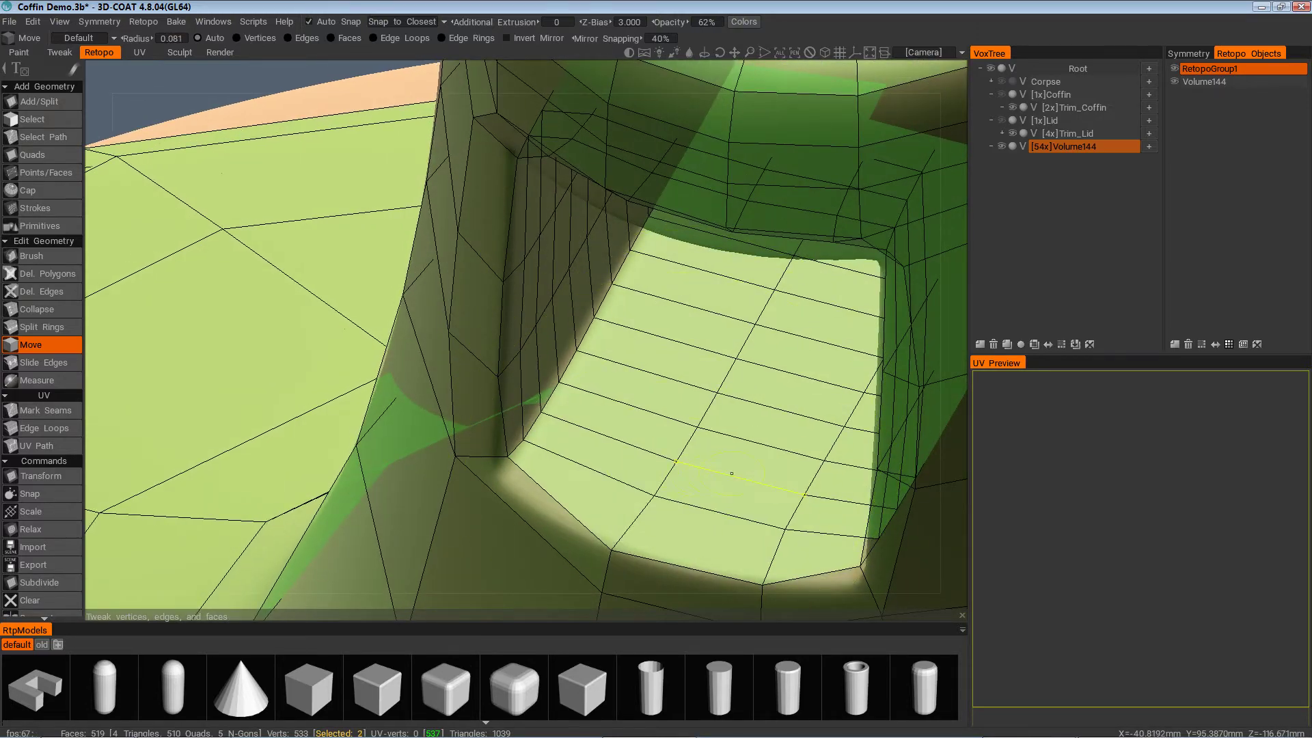
alt+drag(732, 474, 615, 423)
alt+right_drag(615, 424, 463, 366)
alt+drag(462, 366, 573, 382)
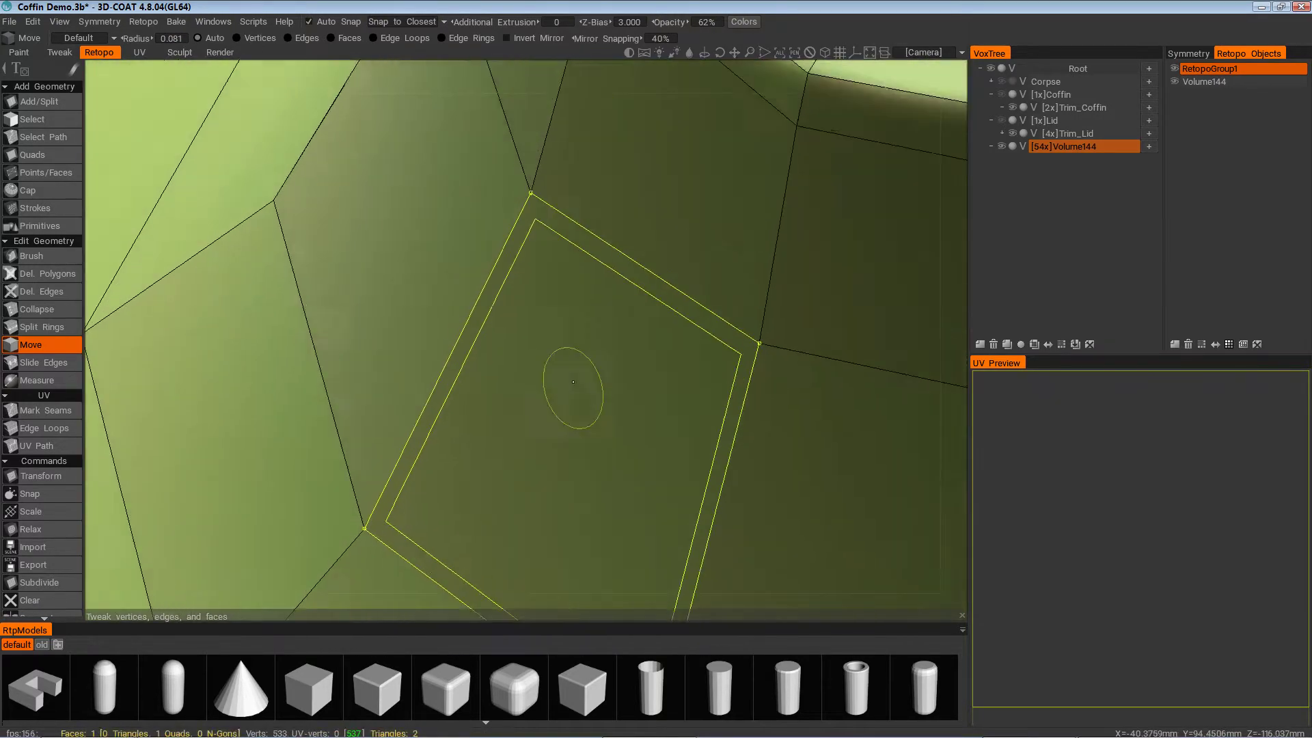
alt+right_drag(572, 382, 580, 428)
alt+drag(580, 428, 608, 386)
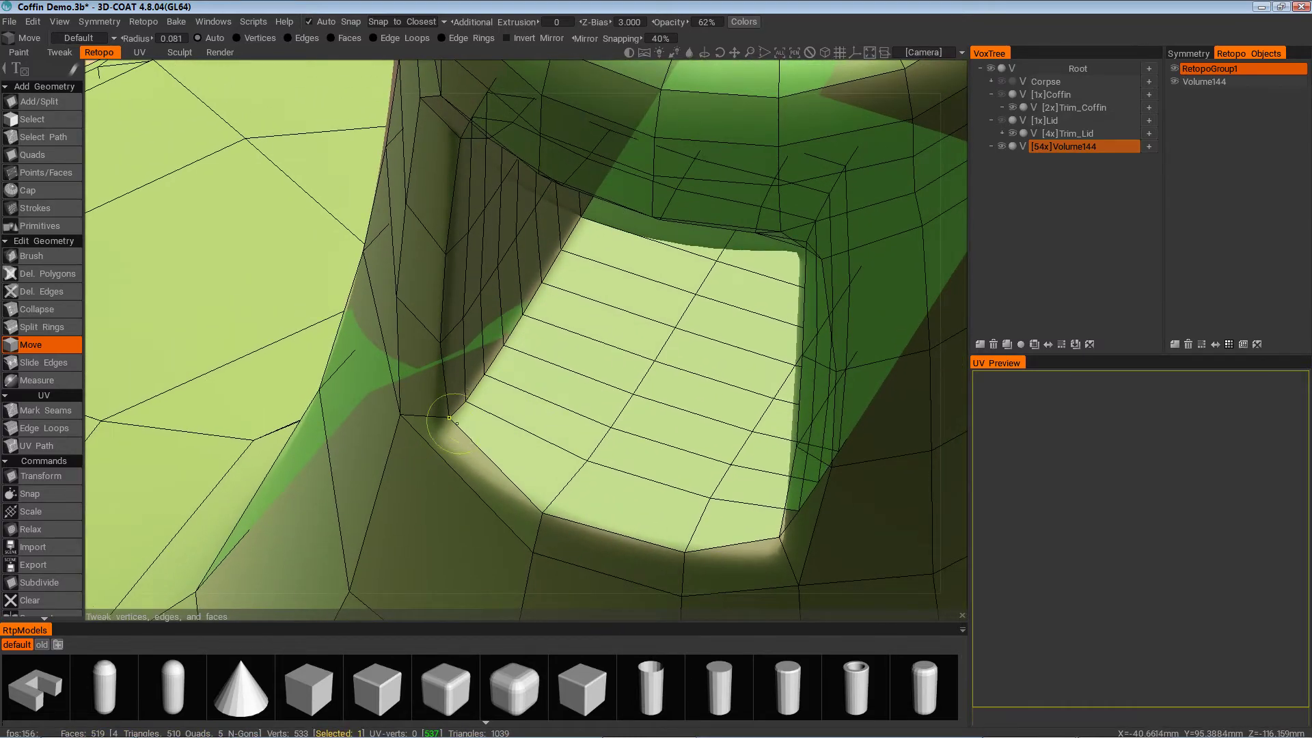
mouse_move(439, 422)
alt+mouse_down()
mouse_move(768, 468)
mouse_move(779, 344)
alt+mouse_up()
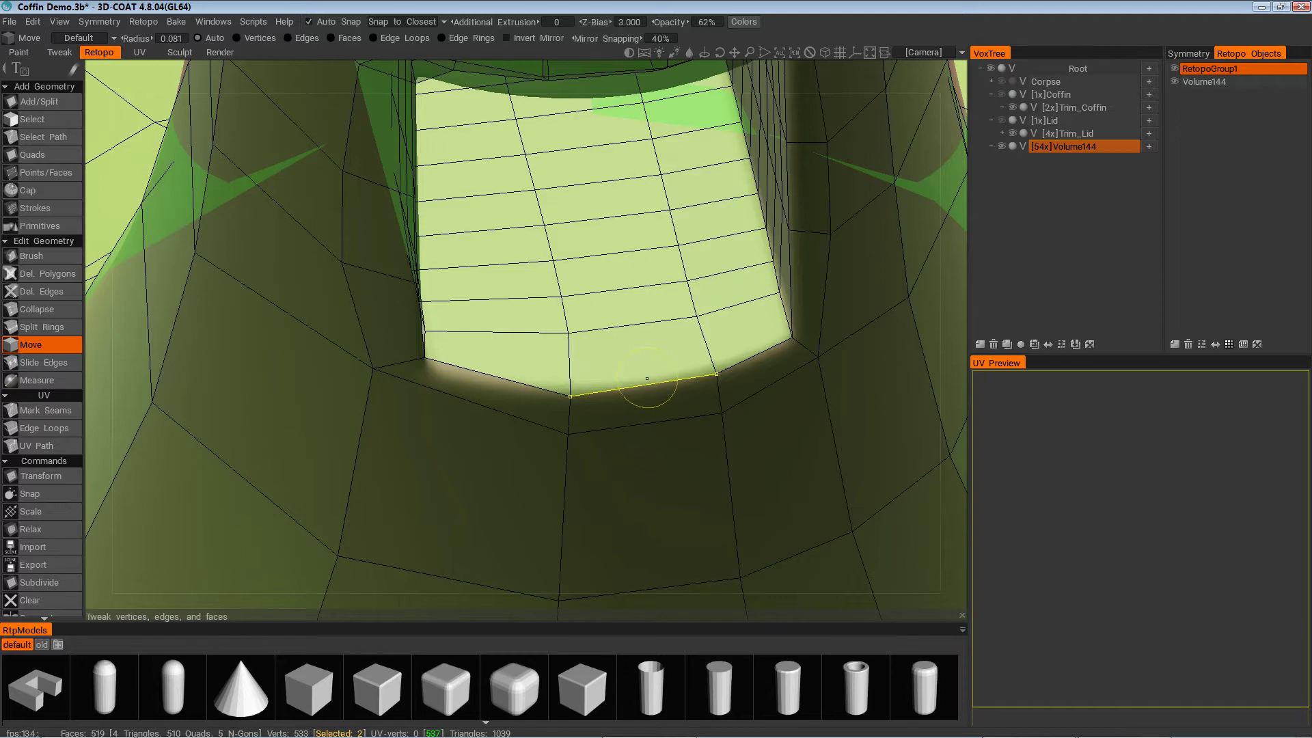
mouse_move(637, 375)
alt+mouse_down()
mouse_move(619, 410)
mouse_move(593, 350)
mouse_move(846, 363)
mouse_move(785, 301)
mouse_move(704, 381)
mouse_move(800, 424)
mouse_move(805, 380)
mouse_move(766, 366)
alt+mouse_up()
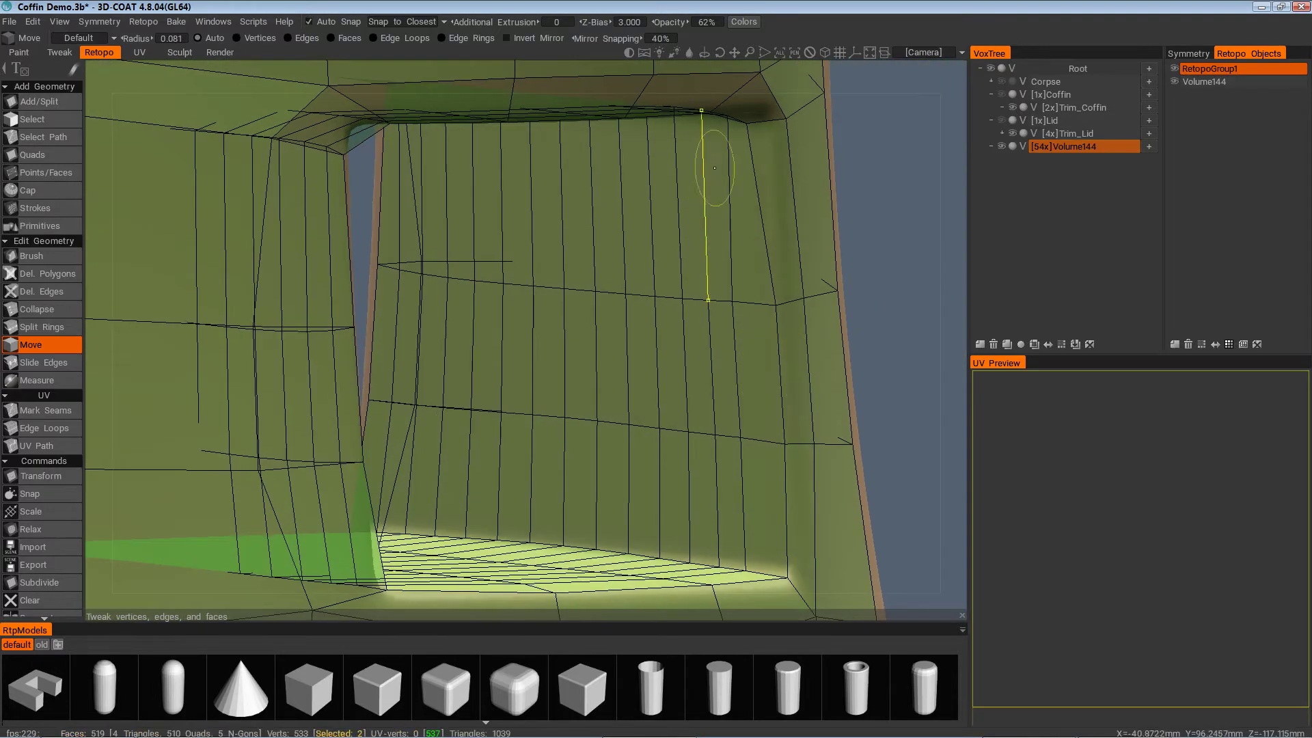
mouse_move(714, 168)
alt+mouse_down()
mouse_move(786, 219)
mouse_move(768, 208)
mouse_move(753, 269)
mouse_move(826, 351)
mouse_move(724, 438)
alt+mouse_up()
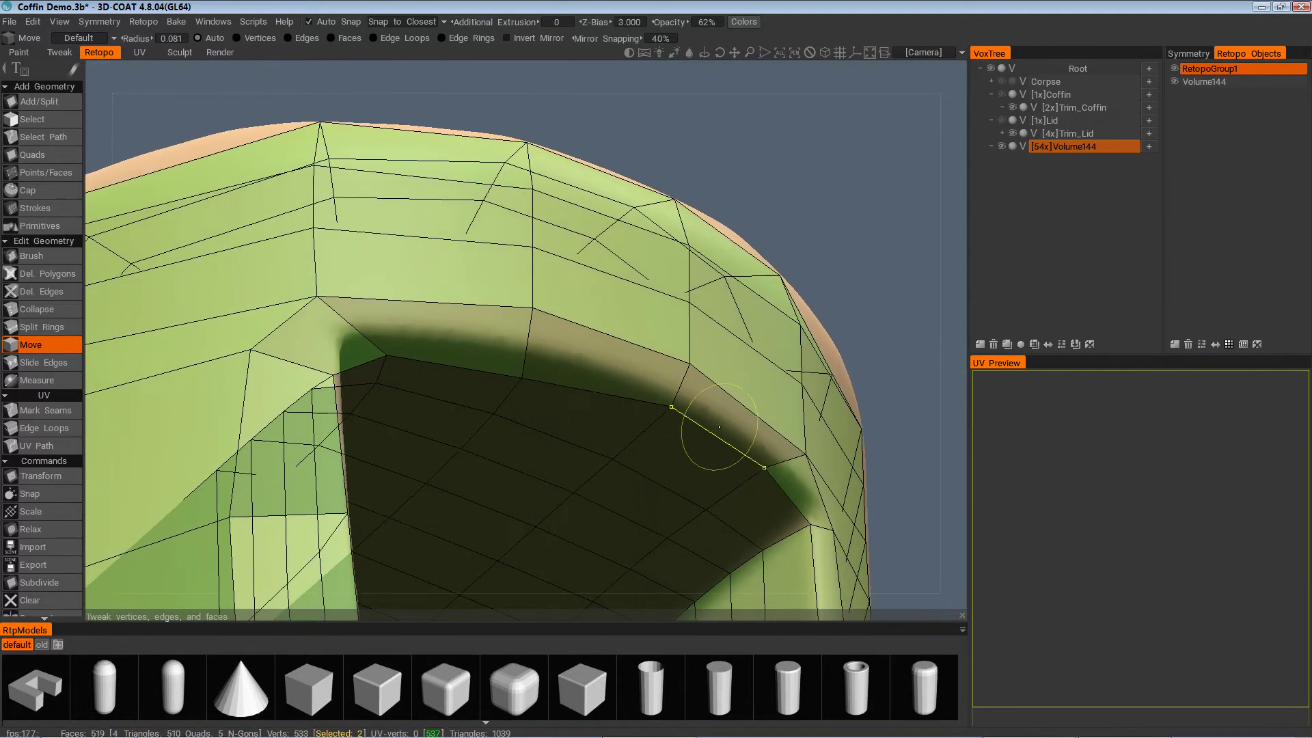
alt+drag(619, 408, 471, 479)
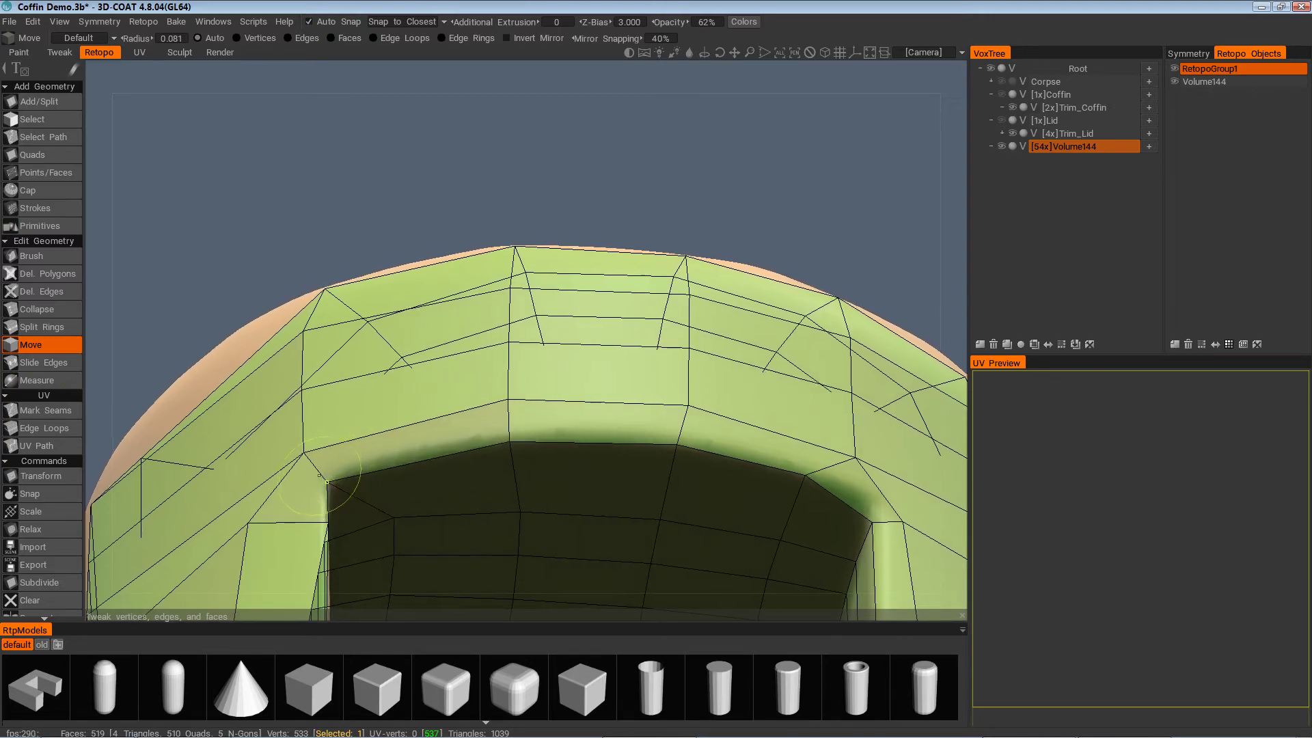
mouse_move(469, 492)
alt+mouse_down()
mouse_move(467, 320)
mouse_move(451, 321)
mouse_move(485, 342)
mouse_move(451, 424)
mouse_move(526, 526)
mouse_move(469, 371)
mouse_move(624, 460)
mouse_move(809, 498)
mouse_move(785, 498)
mouse_move(706, 437)
mouse_move(613, 334)
mouse_move(715, 370)
mouse_move(694, 445)
mouse_move(697, 410)
mouse_move(767, 376)
mouse_move(766, 268)
mouse_move(725, 321)
mouse_move(649, 369)
mouse_move(640, 404)
mouse_move(697, 410)
mouse_move(697, 386)
mouse_move(699, 405)
mouse_move(486, 387)
mouse_move(453, 512)
alt+mouse_up()
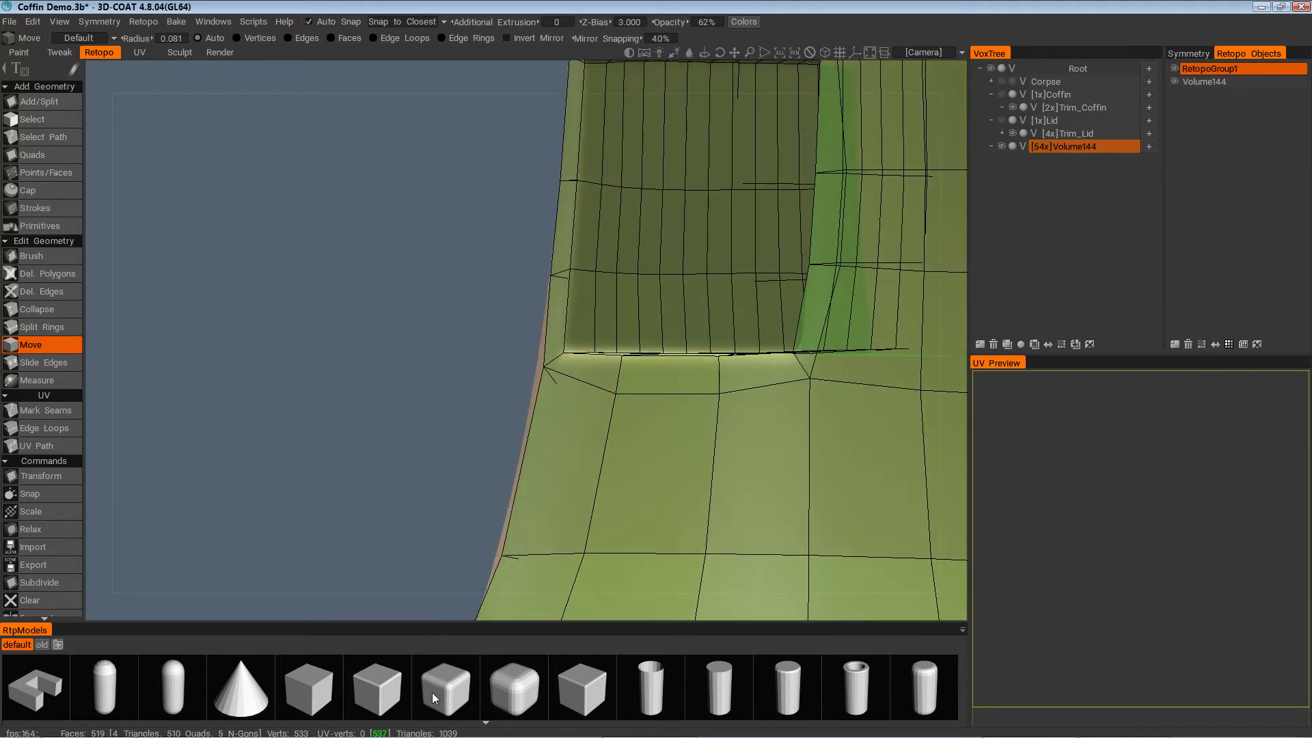
Delete the surplus edge loops running around the square hole's inner walls with Del. Edges
alt+drag(448, 616, 198, 319)
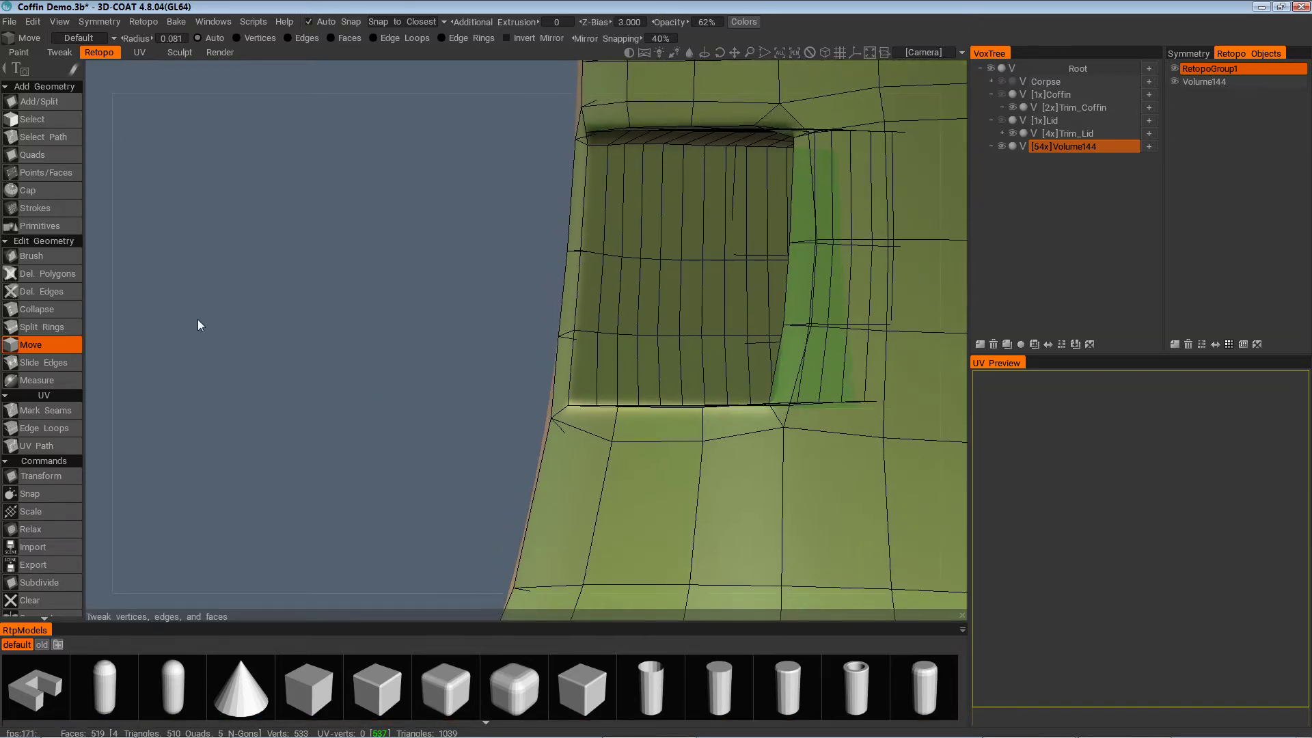
click(42, 289)
alt+drag(612, 301, 692, 287)
click(689, 284)
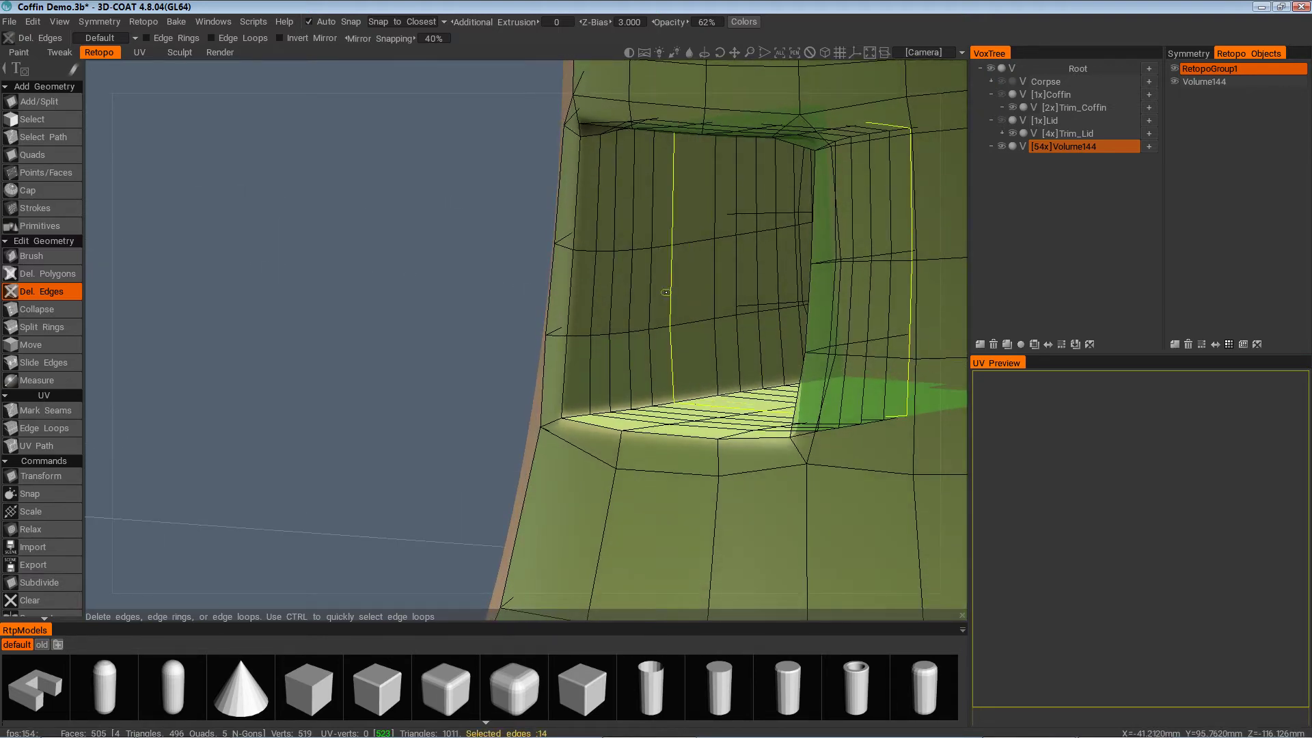
click(612, 281)
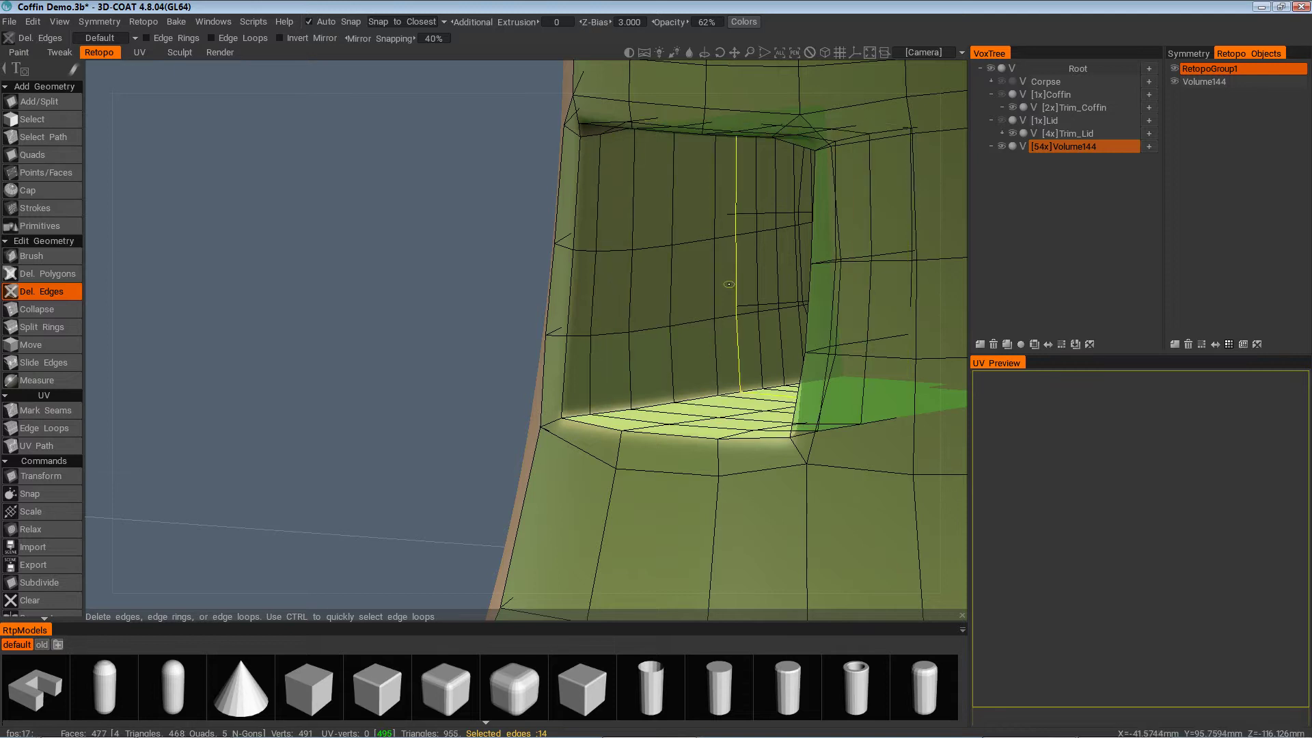
click(735, 283)
alt+drag(735, 283, 777, 313)
click(815, 280)
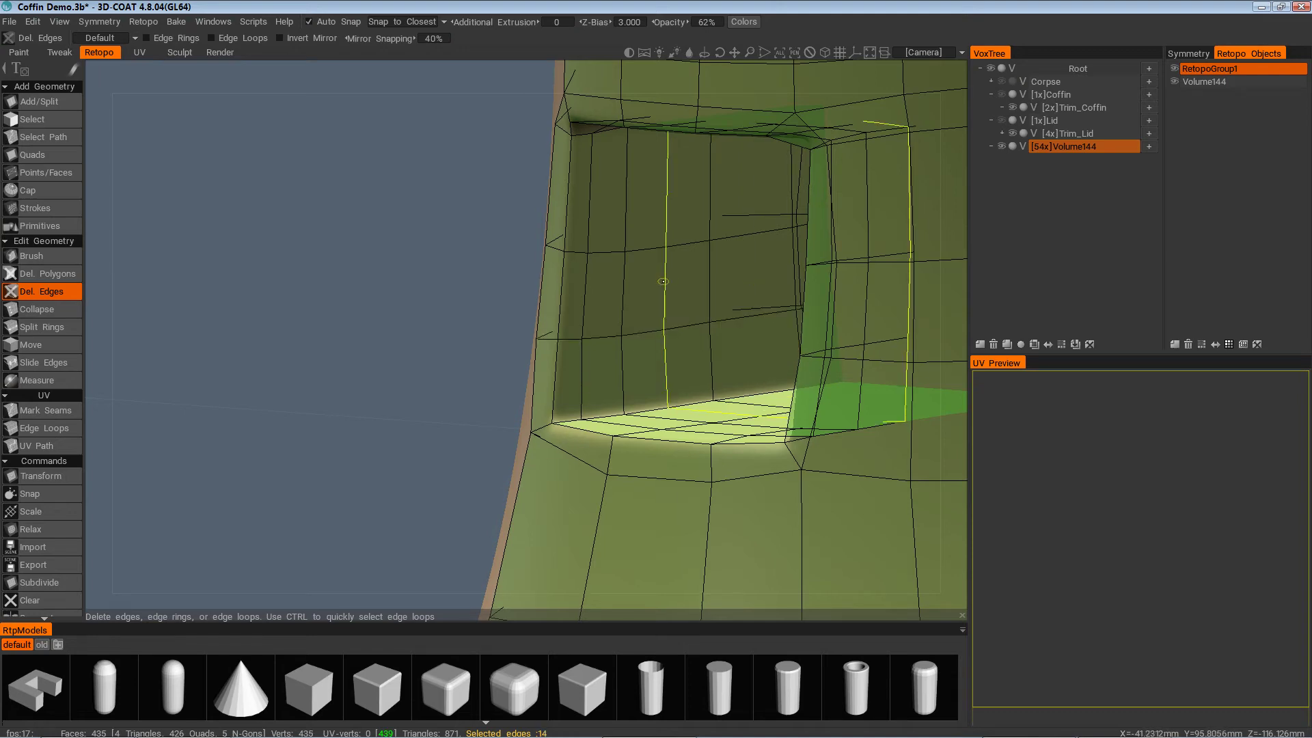
click(663, 282)
alt+drag(656, 410, 598, 449)
ctrl+click(805, 395)
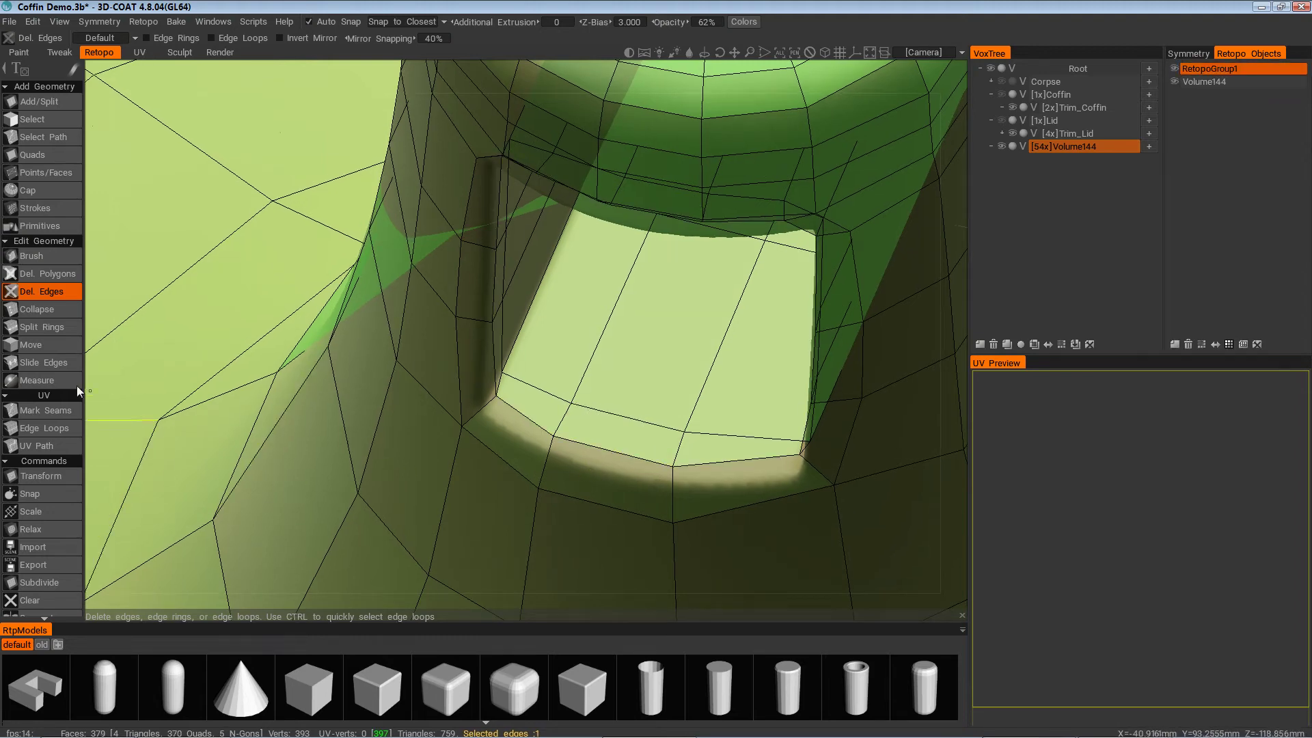
Move the vertices at the square hole's lower corners to fit the rounded edge of the knob
click(41, 349)
alt+right_drag(311, 438, 645, 404)
drag(605, 466, 530, 390)
alt+right_drag(548, 342, 585, 344)
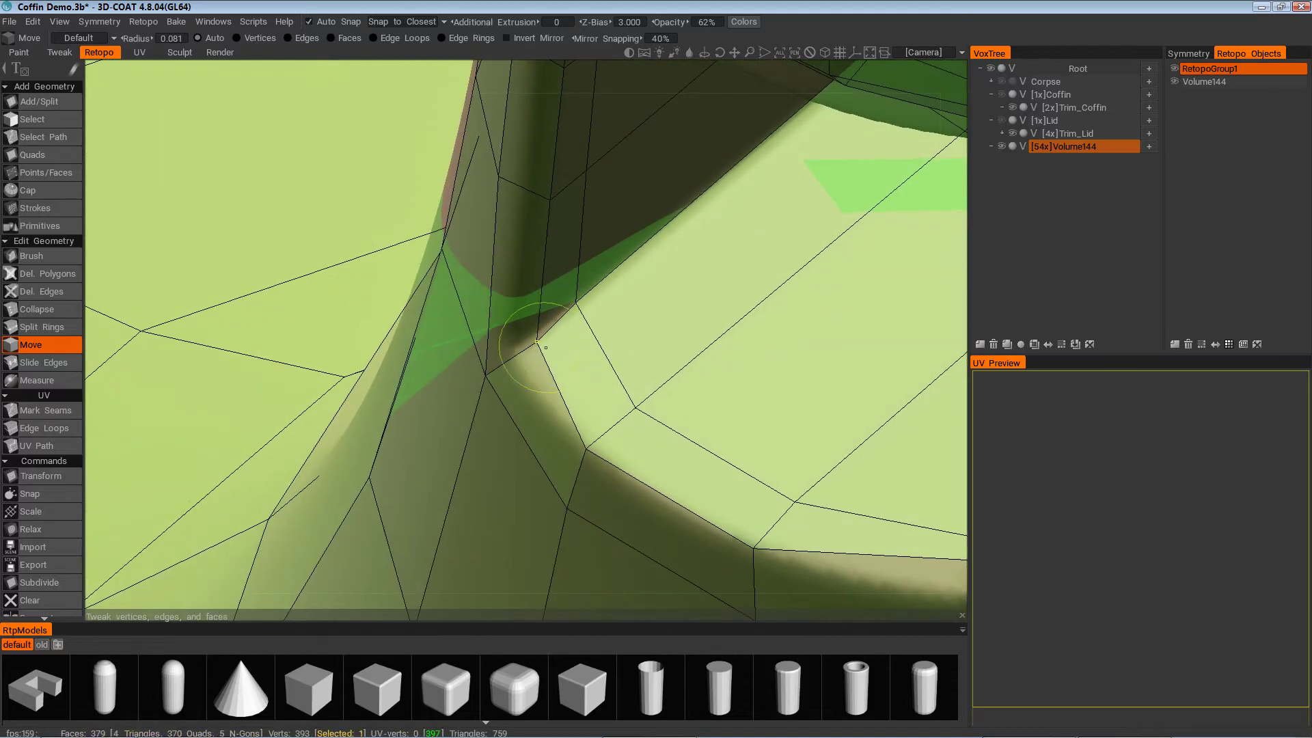
drag(546, 347, 757, 400)
mouse_move(738, 354)
mouse_down()
mouse_move(779, 367)
mouse_move(746, 352)
mouse_move(768, 381)
mouse_move(752, 372)
mouse_up()
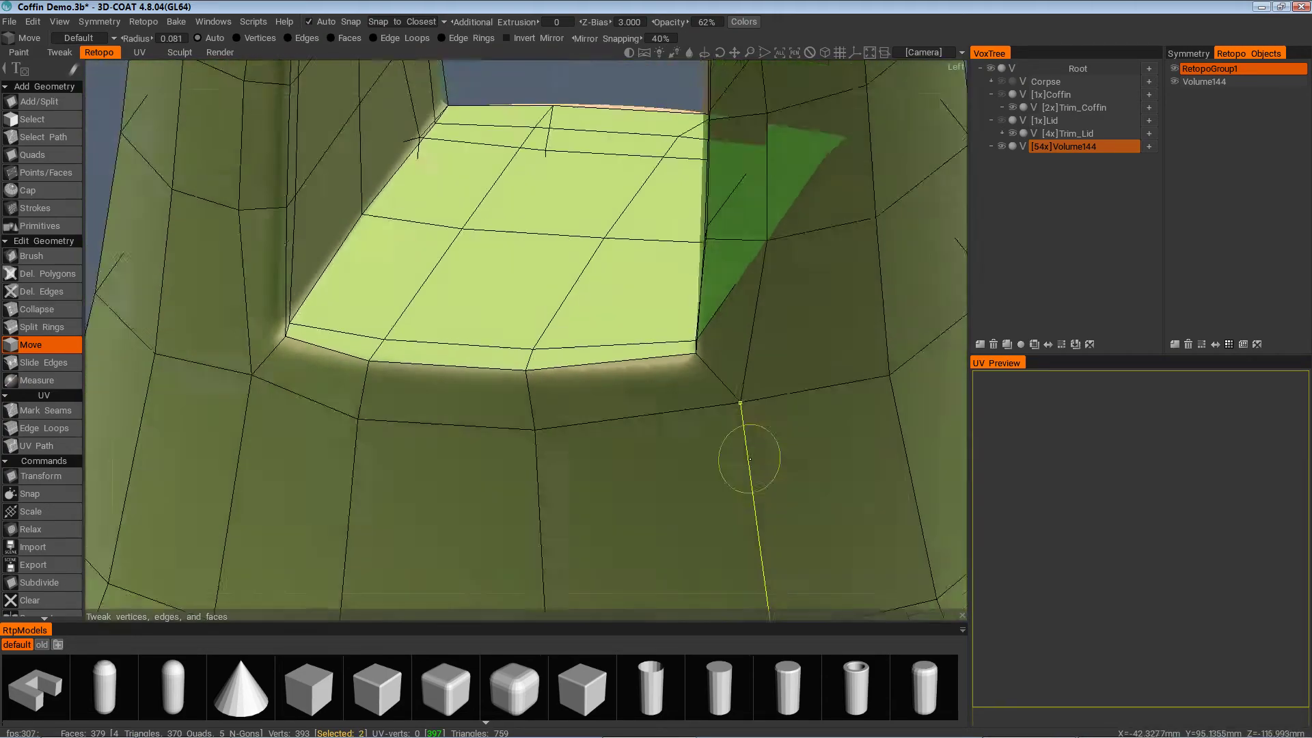
Examine the whole knob mesh from above, checking the edge flow of the base, neck and top
scroll(750, 459, down, 5)
alt+drag(704, 457, 844, 311)
scroll(705, 463, down, 4)
scroll(733, 348, down, 5)
scroll(717, 342, up, 2)
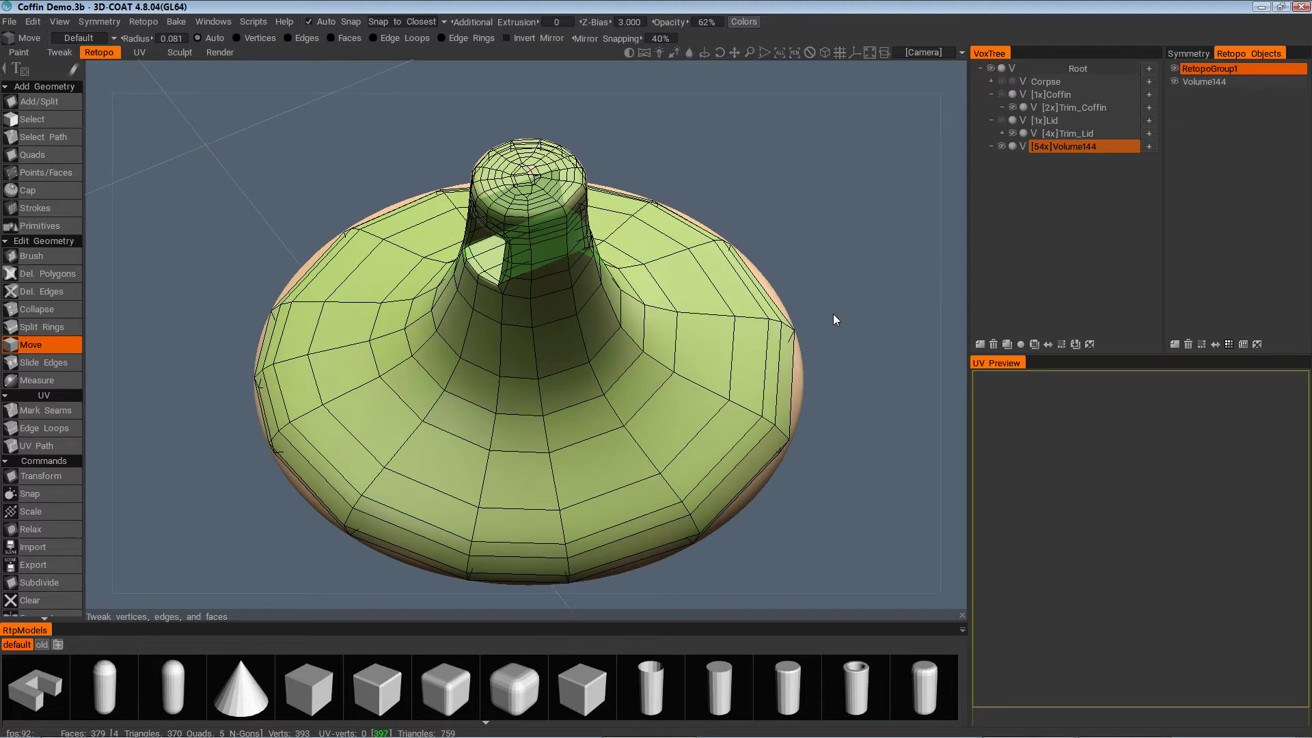
alt+drag(834, 313, 827, 333)
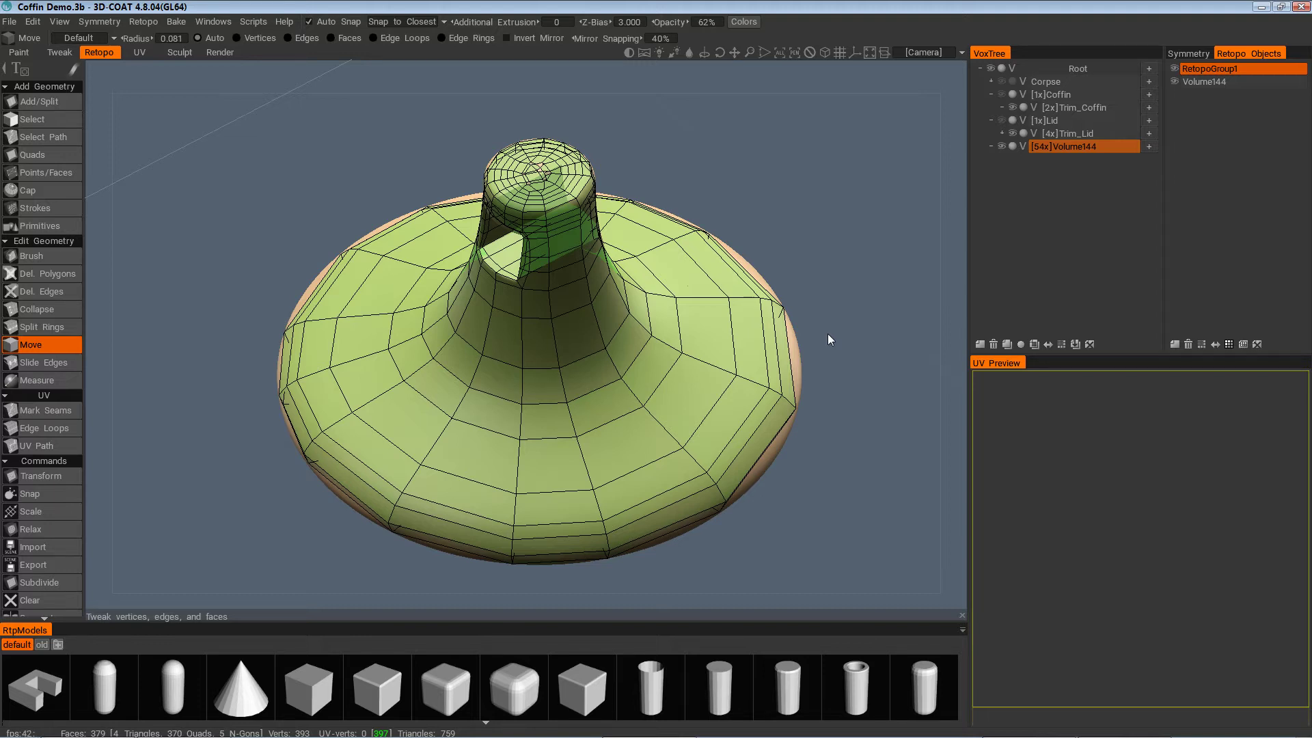
alt+drag(827, 334, 825, 342)
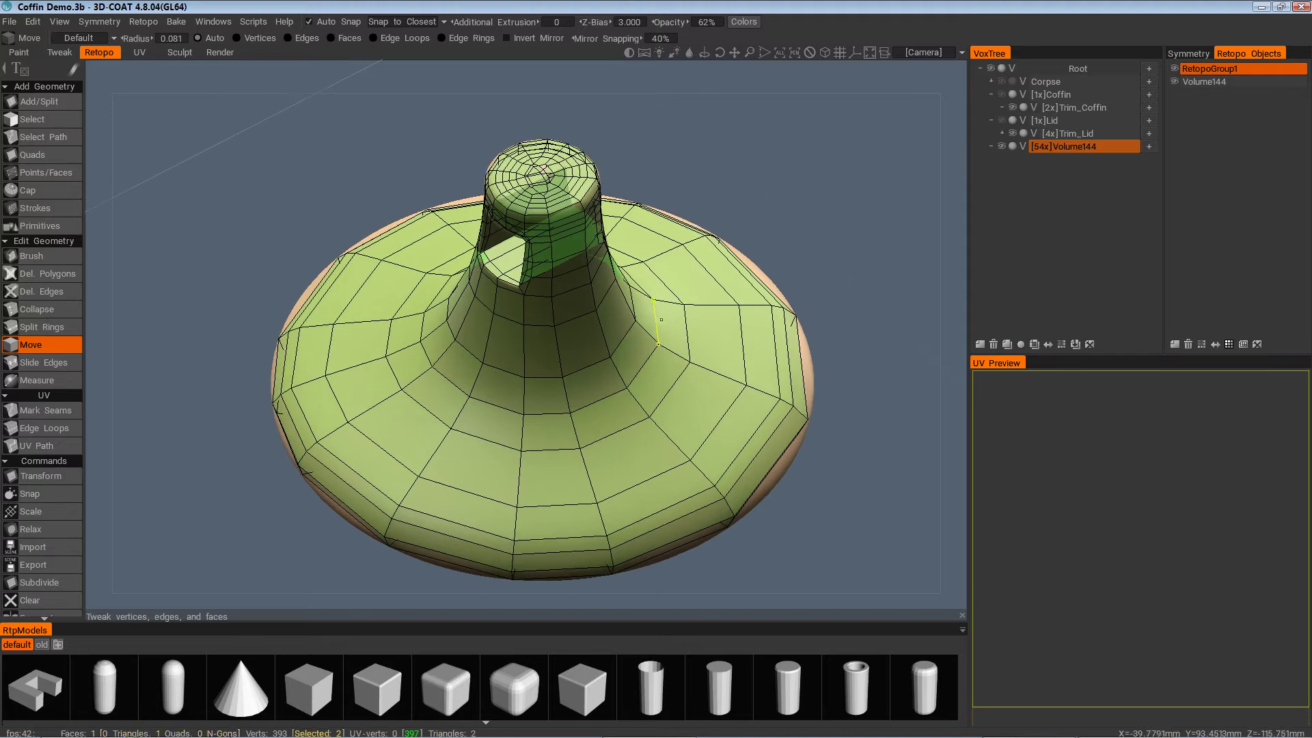
alt+middle_drag(537, 169, 548, 231)
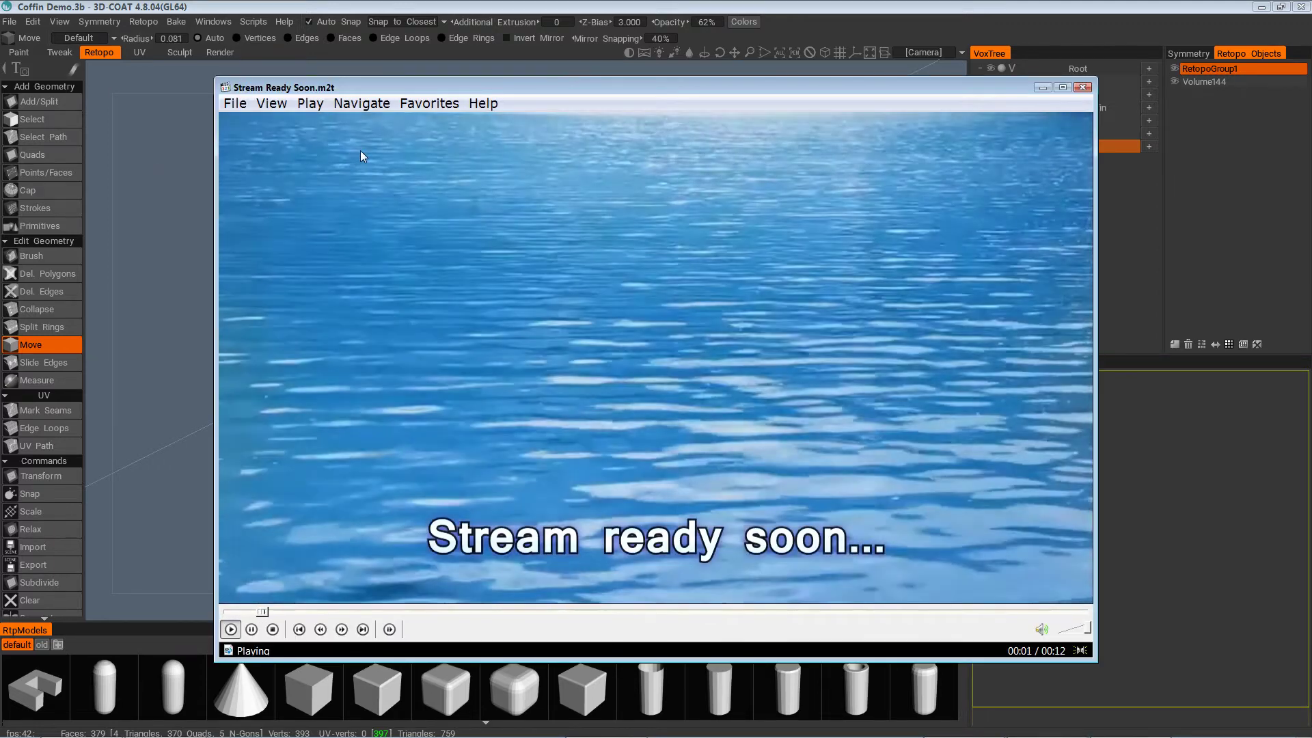
double_click(574, 256)
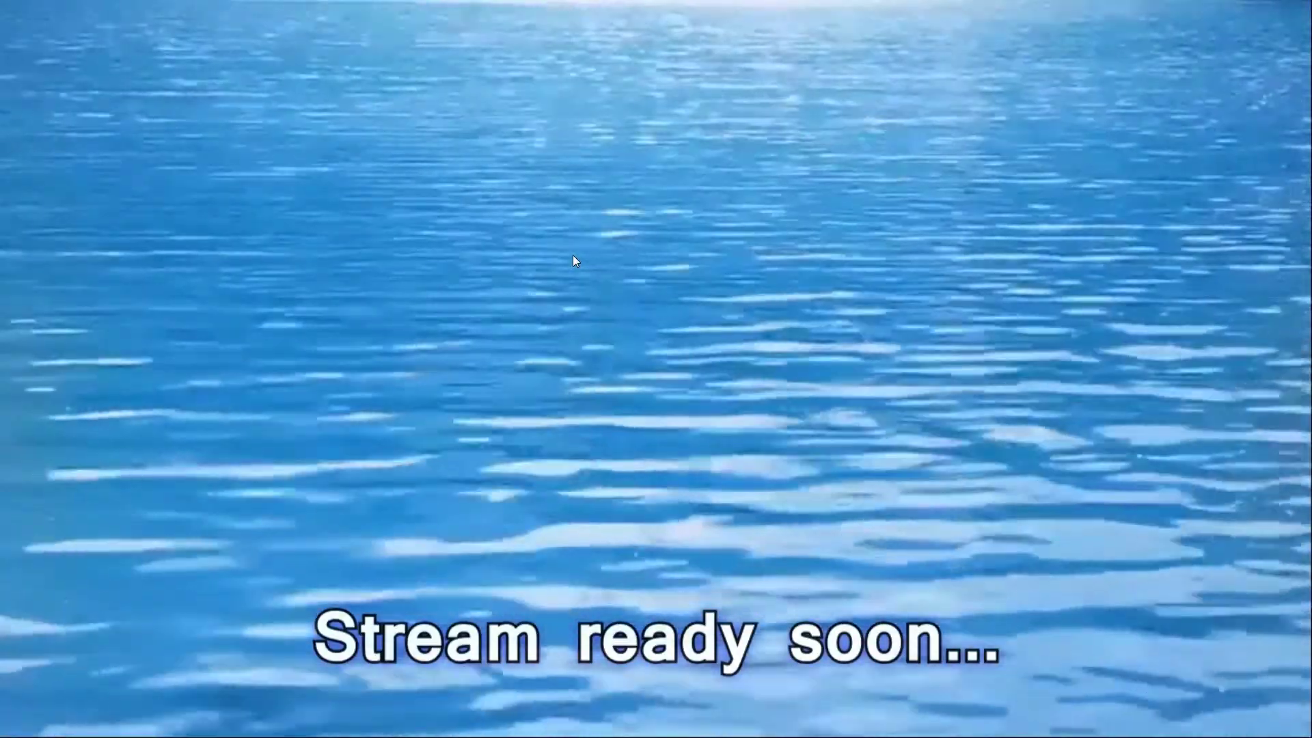
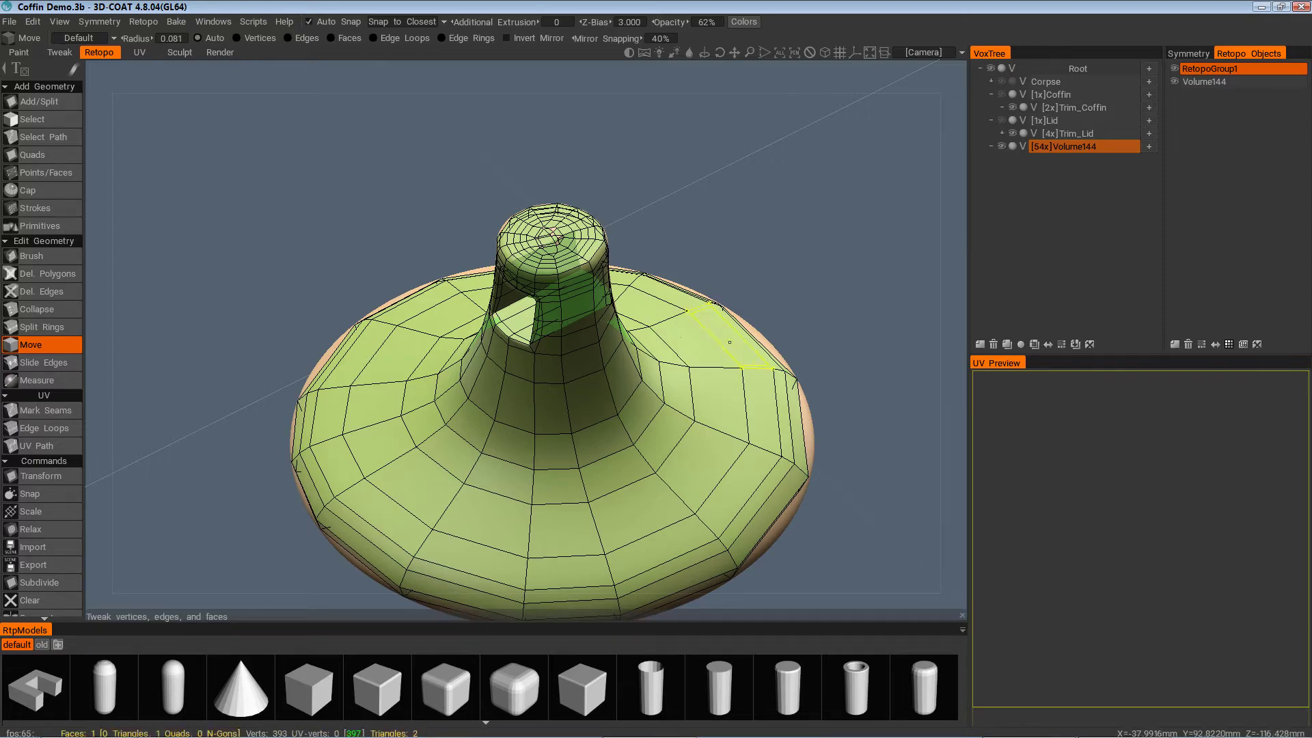
alt+drag(754, 377, 755, 445)
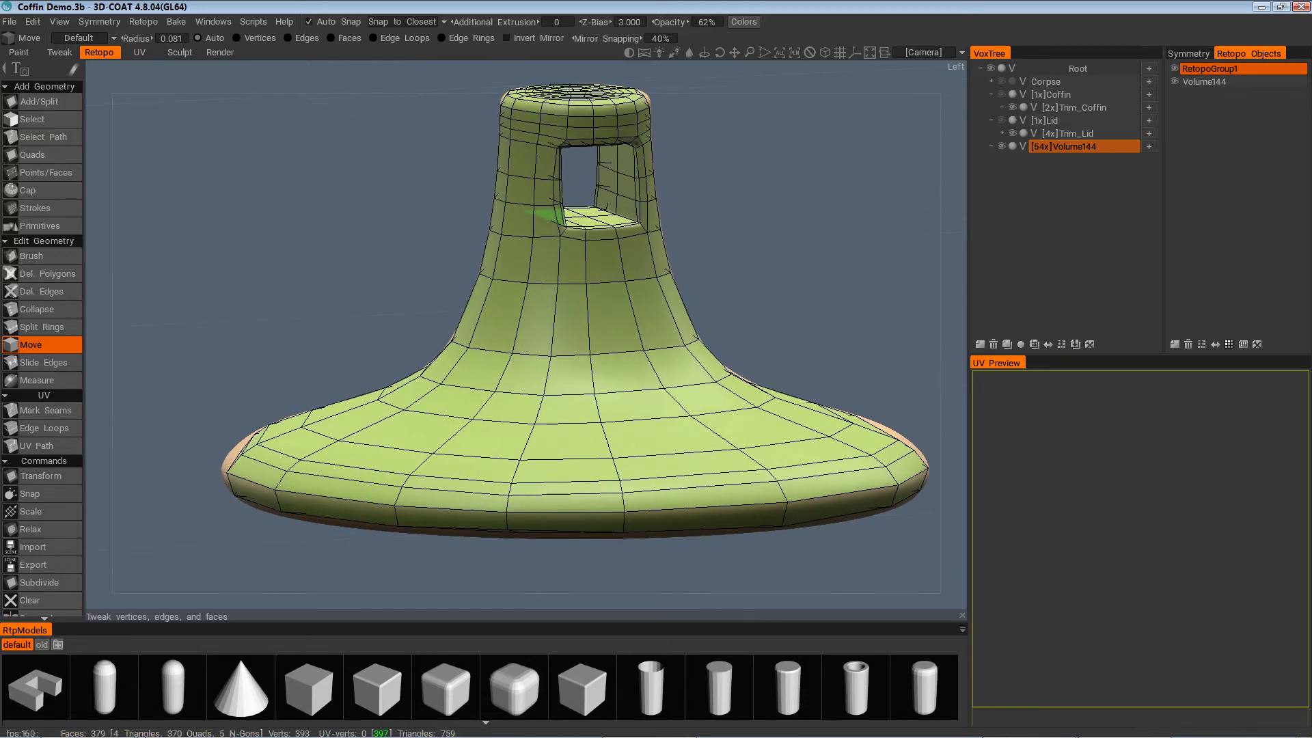
mouse_move(121, 735)
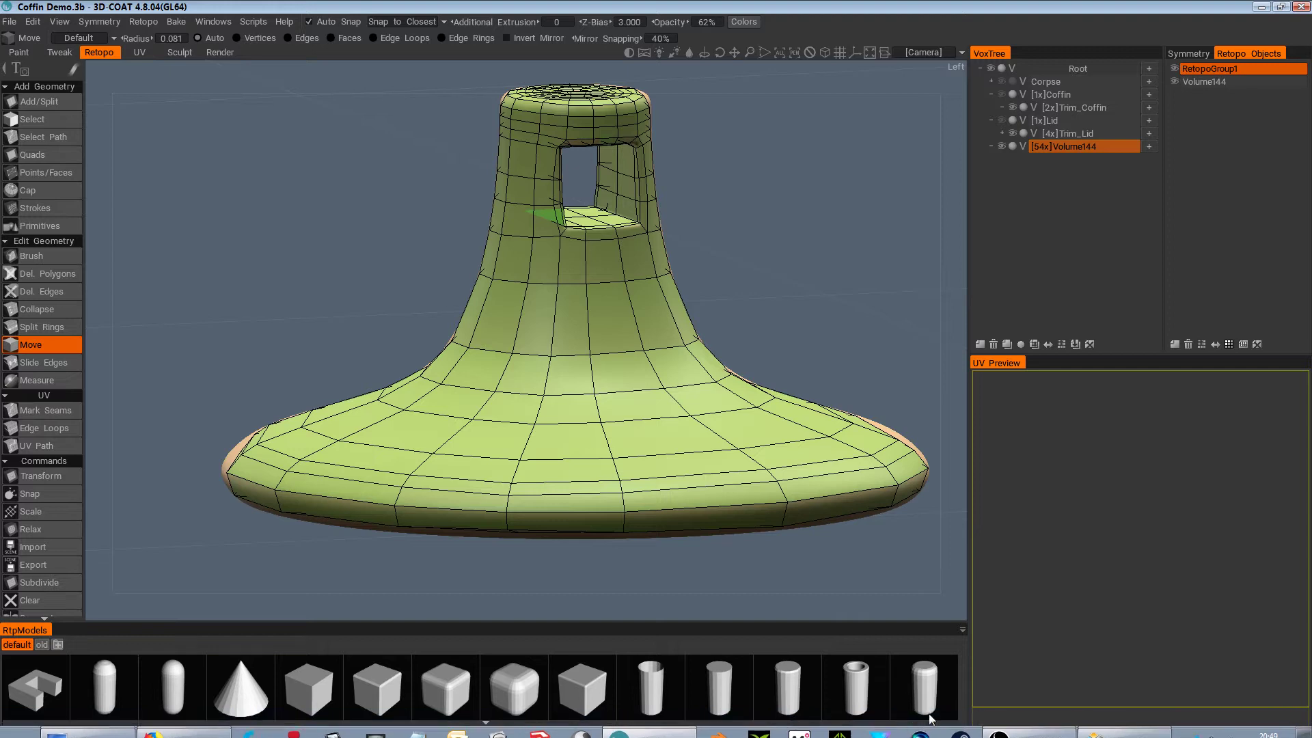
click(1037, 733)
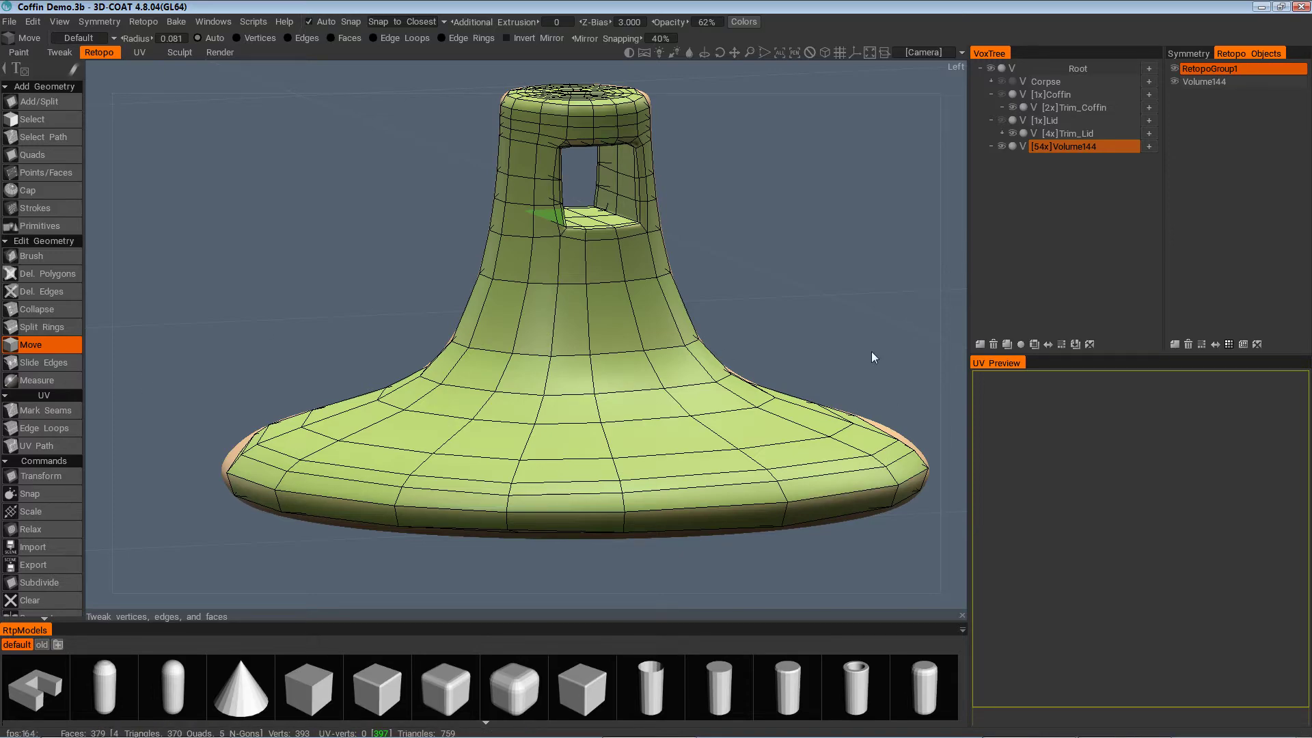
Delete the surplus horizontal edge loop above the square hole with Del. Edges
alt+drag(526, 298, 677, 497)
scroll(601, 417, down, 3)
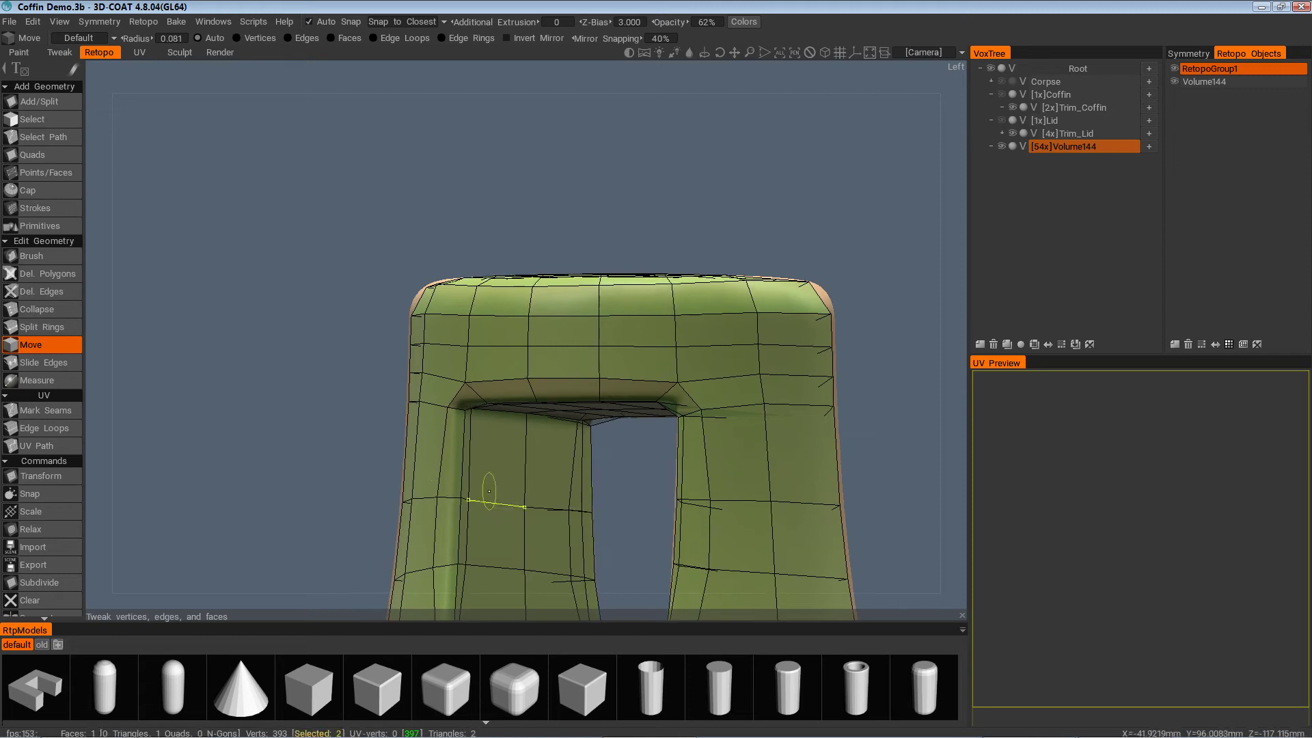
click(43, 291)
alt+drag(526, 443, 595, 444)
alt+drag(632, 380, 571, 374)
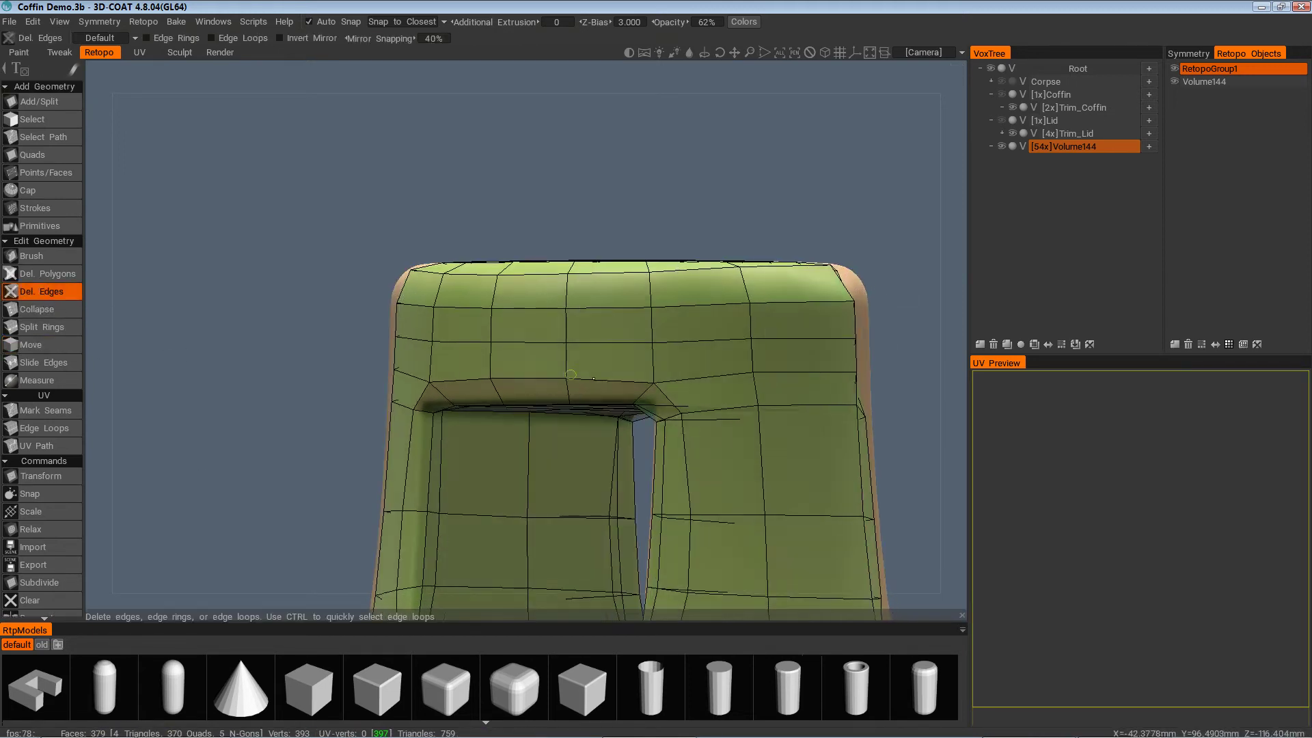
click(517, 339)
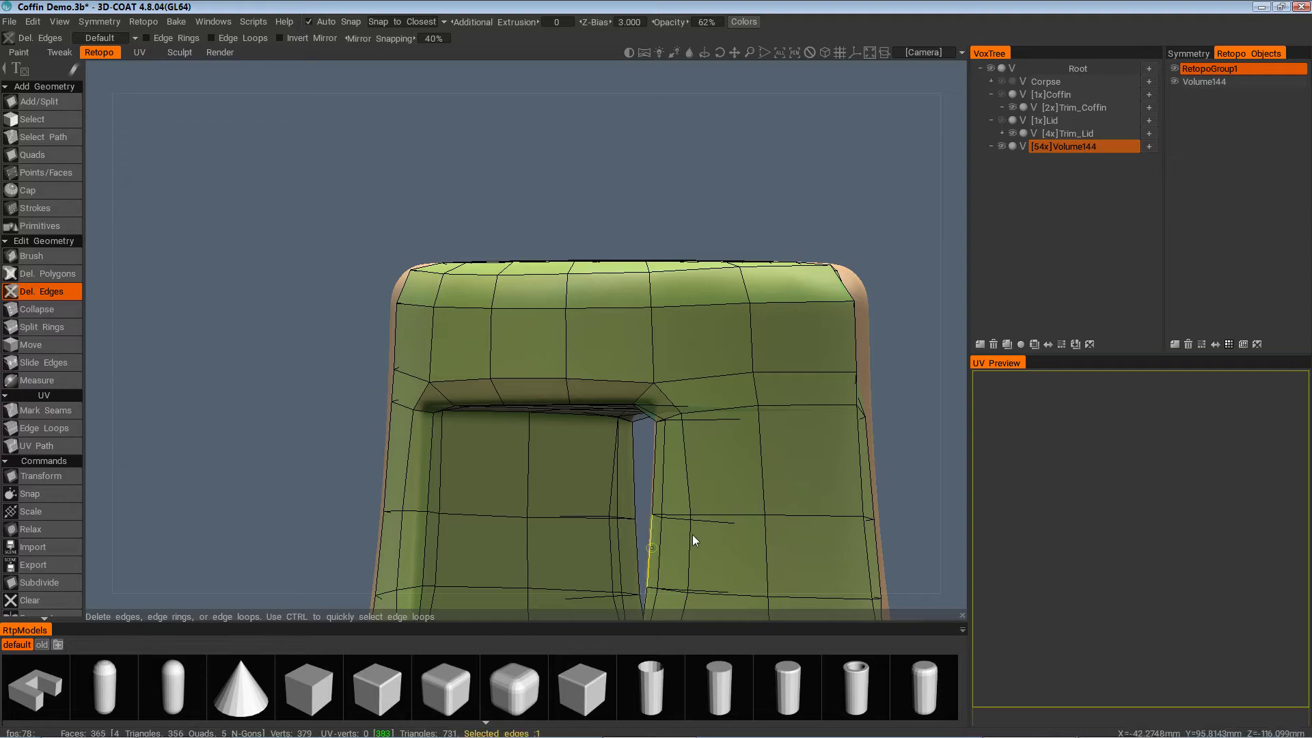
Activate the Select tool in Faces mode with the knob's top cap in view
alt+drag(610, 540, 623, 574)
scroll(622, 555, down, 4)
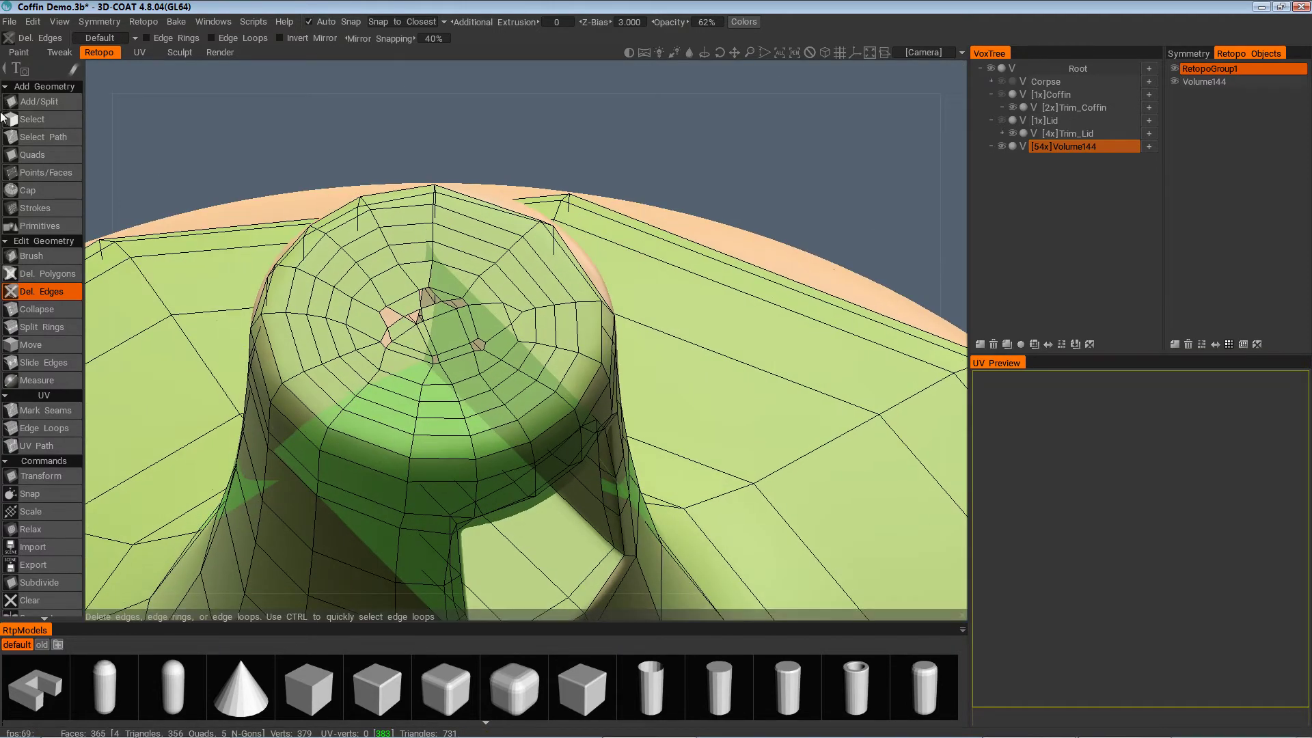
click(27, 117)
alt+drag(464, 404, 418, 471)
scroll(396, 459, down, 3)
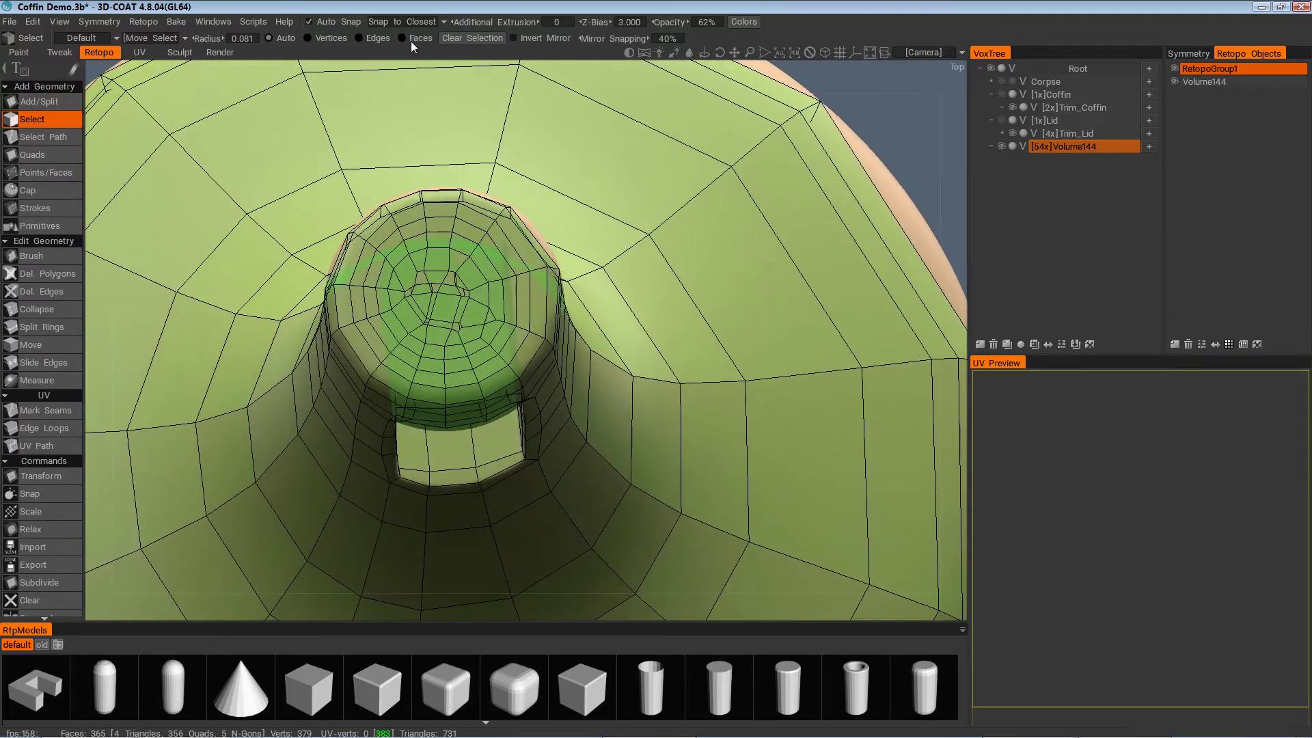
click(412, 39)
scroll(410, 424, up, 5)
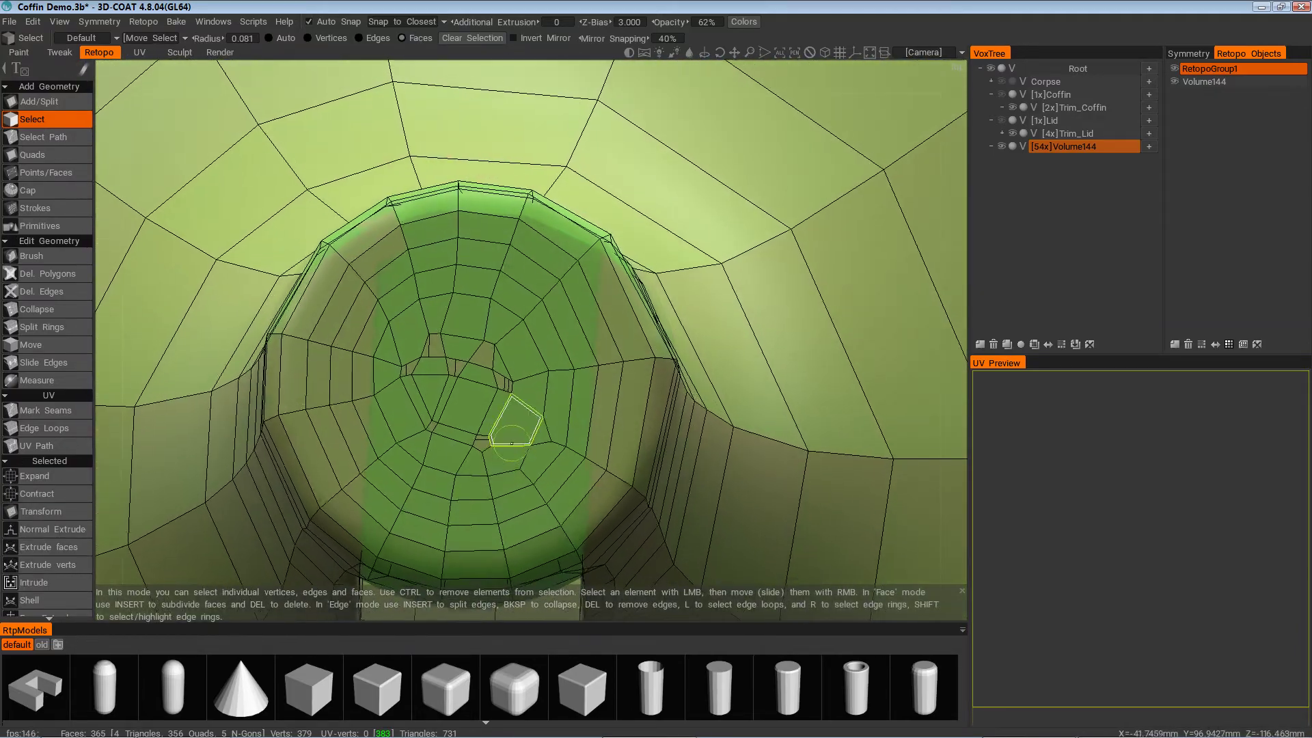
alt+drag(506, 423, 532, 387)
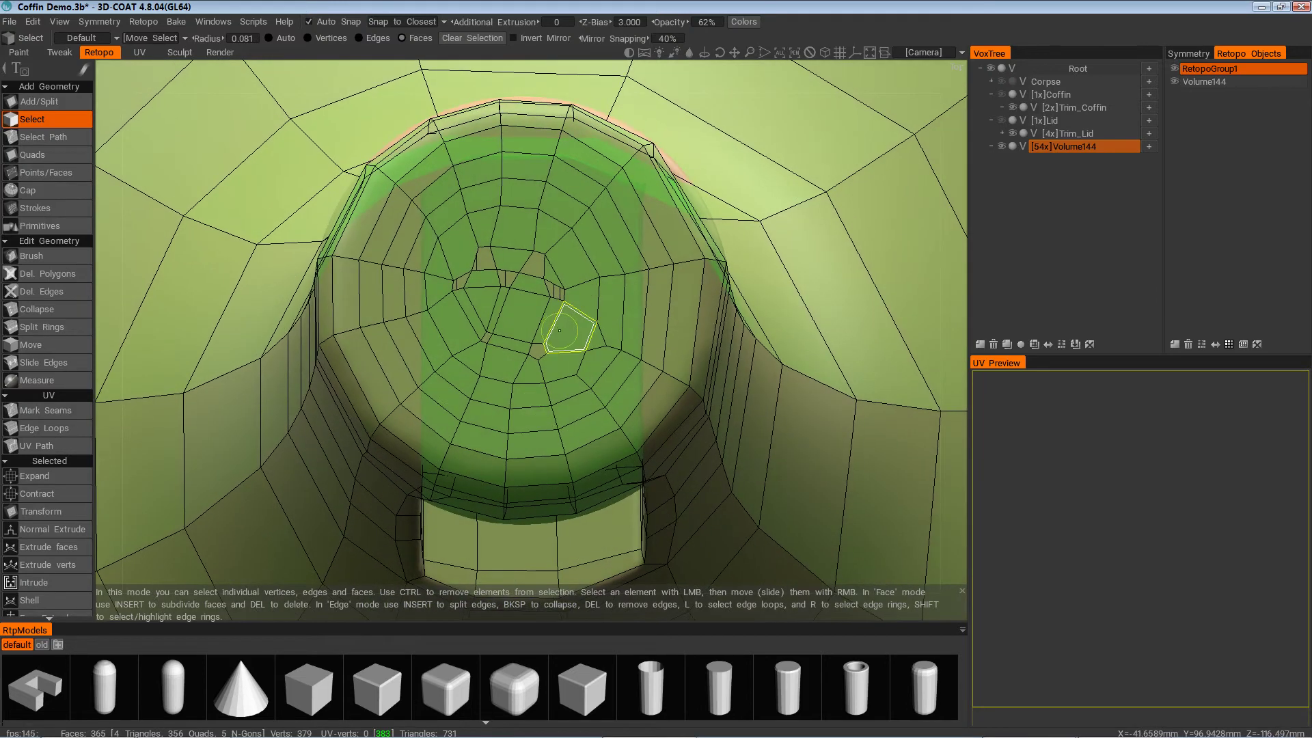
mouse_move(568, 328)
mouse_down()
mouse_move(474, 275)
mouse_move(522, 219)
mouse_move(464, 287)
mouse_move(568, 283)
mouse_move(506, 362)
mouse_move(585, 392)
mouse_up()
alt+right_drag(586, 392, 611, 408)
alt+drag(611, 408, 715, 437)
alt+right_drag(716, 438, 717, 291)
alt+drag(717, 290, 661, 241)
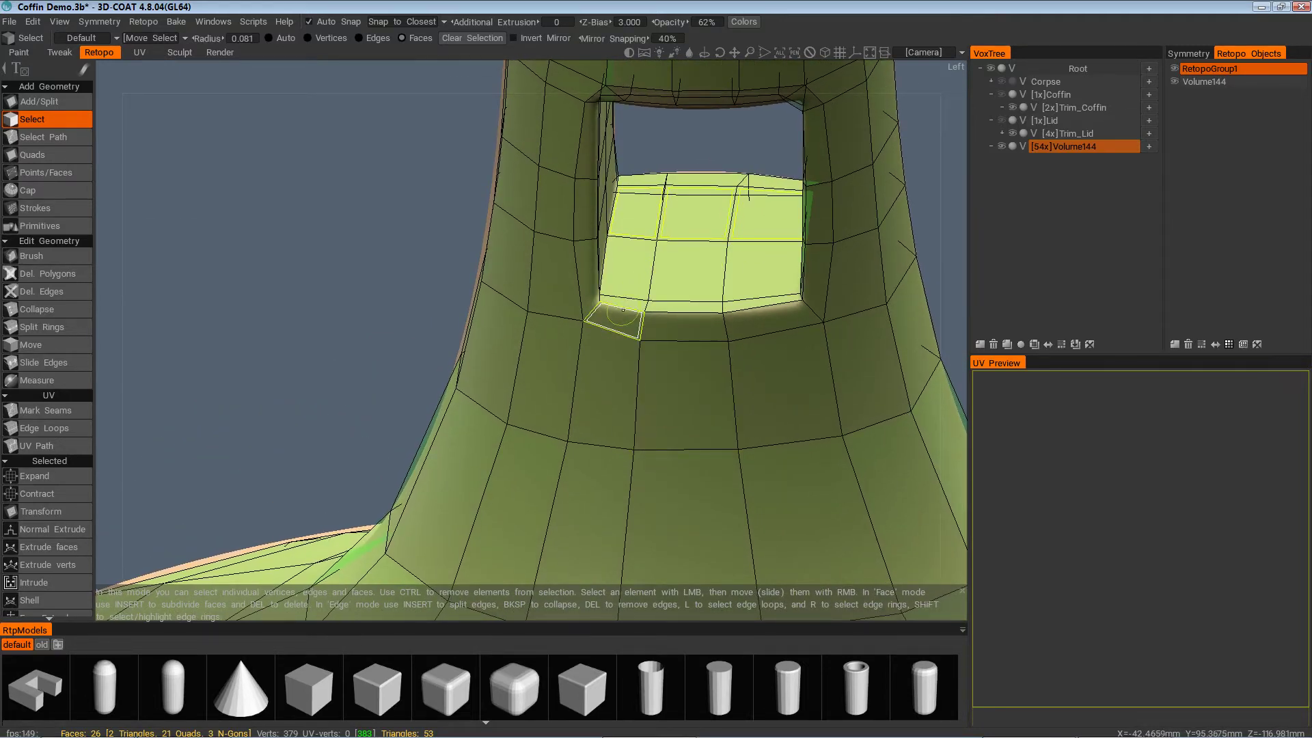
key(Escape)
alt+middle_drag(694, 159, 682, 397)
mouse_move(88, 75)
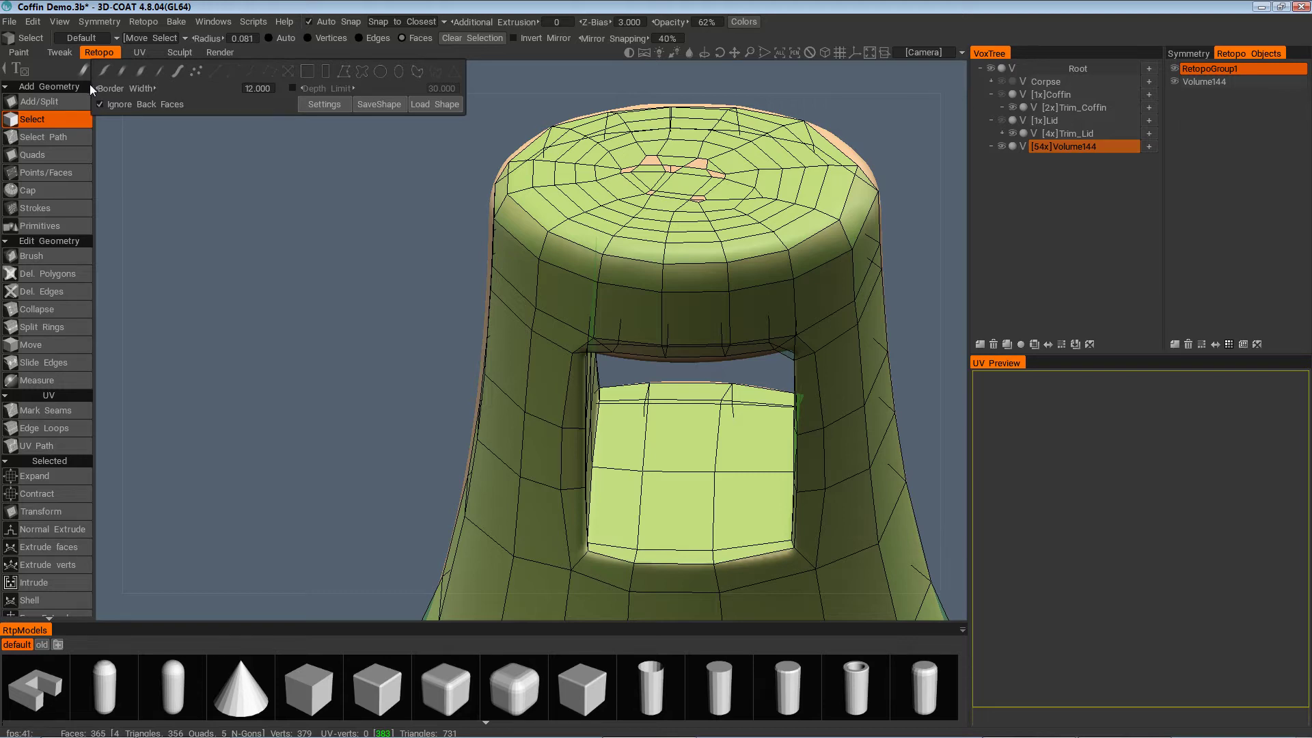
mouse_move(588, 321)
alt+mouse_down()
mouse_move(604, 410)
mouse_move(618, 342)
alt+mouse_up()
mouse_move(683, 245)
mouse_down()
mouse_move(715, 231)
mouse_move(705, 149)
mouse_up()
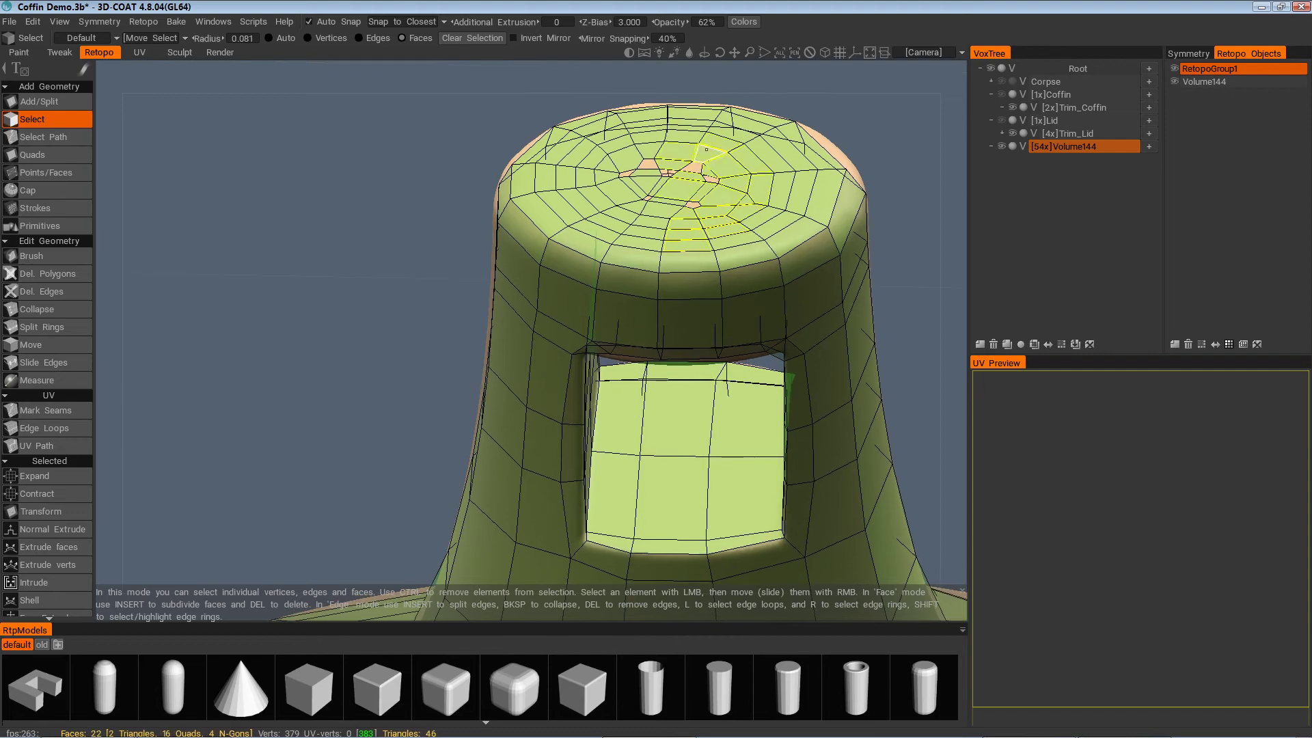
mouse_move(661, 192)
mouse_down()
mouse_move(632, 212)
mouse_move(632, 164)
mouse_move(718, 235)
mouse_up()
mouse_move(687, 174)
mouse_down()
mouse_move(601, 178)
mouse_move(588, 272)
mouse_move(535, 279)
mouse_move(670, 426)
mouse_move(591, 406)
mouse_move(580, 419)
mouse_move(616, 374)
mouse_move(595, 393)
mouse_move(552, 395)
mouse_move(447, 342)
mouse_move(512, 273)
mouse_move(604, 321)
mouse_up()
key(Escape)
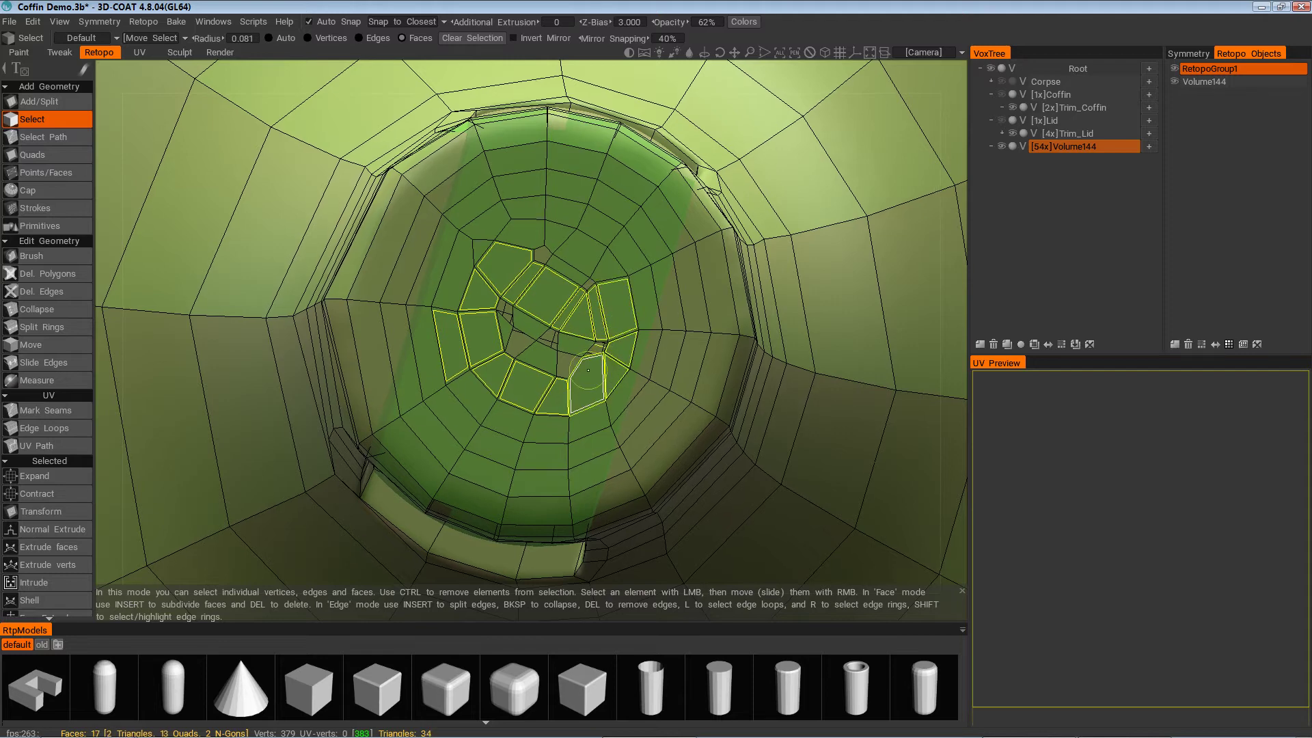
mouse_move(587, 369)
mouse_down()
mouse_move(550, 355)
mouse_move(537, 314)
mouse_up()
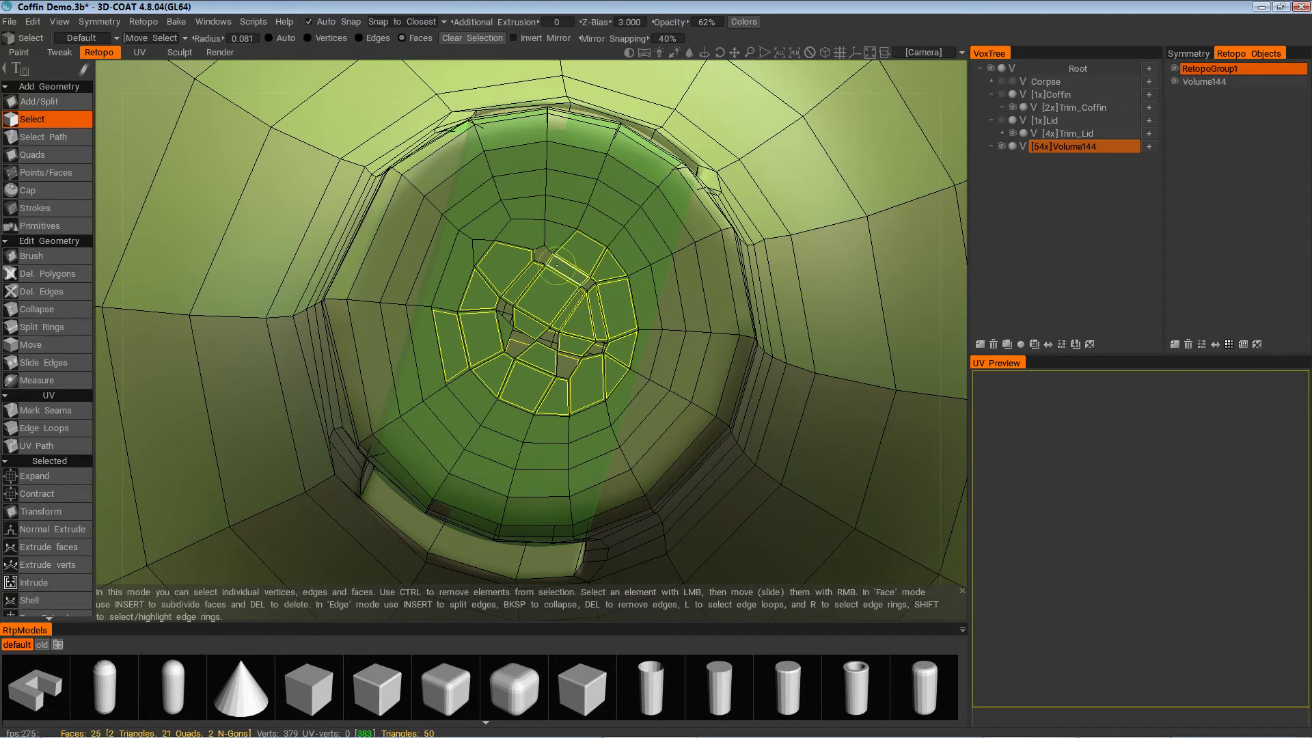
mouse_move(557, 266)
mouse_down()
mouse_move(547, 239)
mouse_move(507, 263)
mouse_up()
alt+drag(524, 407, 536, 315)
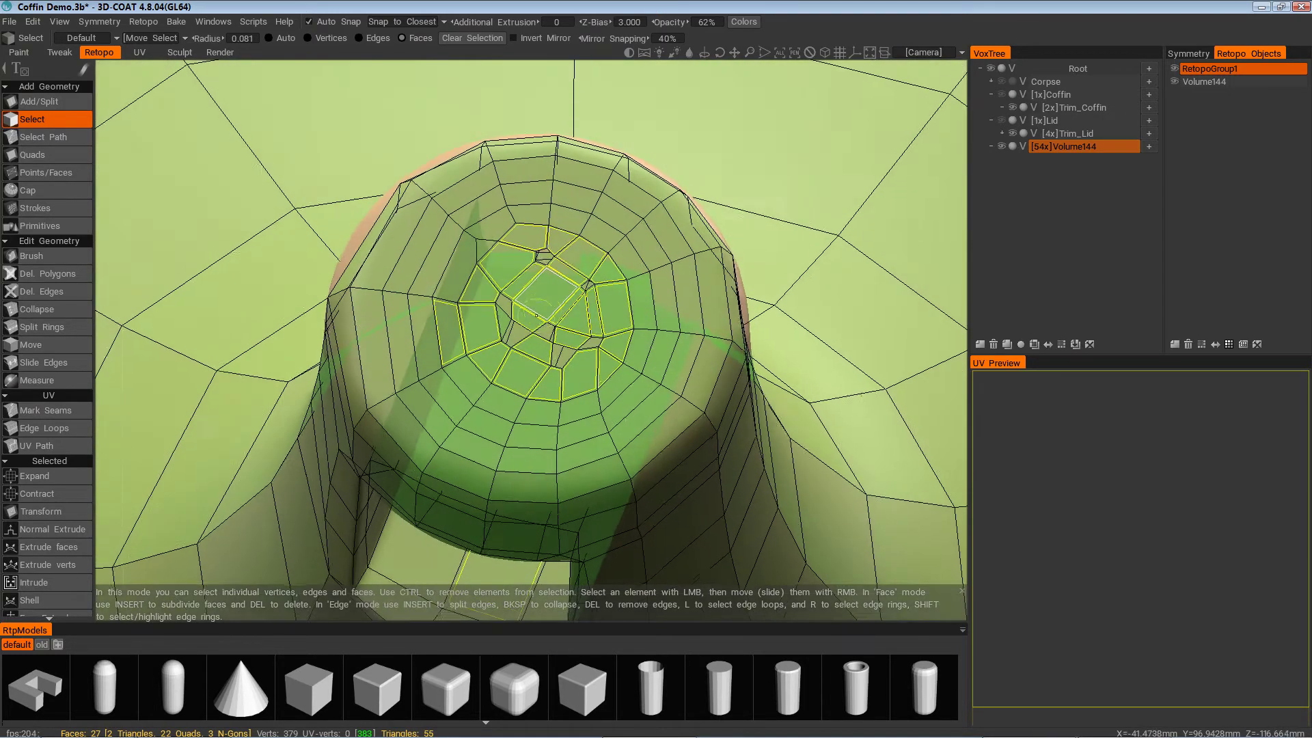
click(525, 318)
alt+drag(546, 471, 560, 443)
key(Escape)
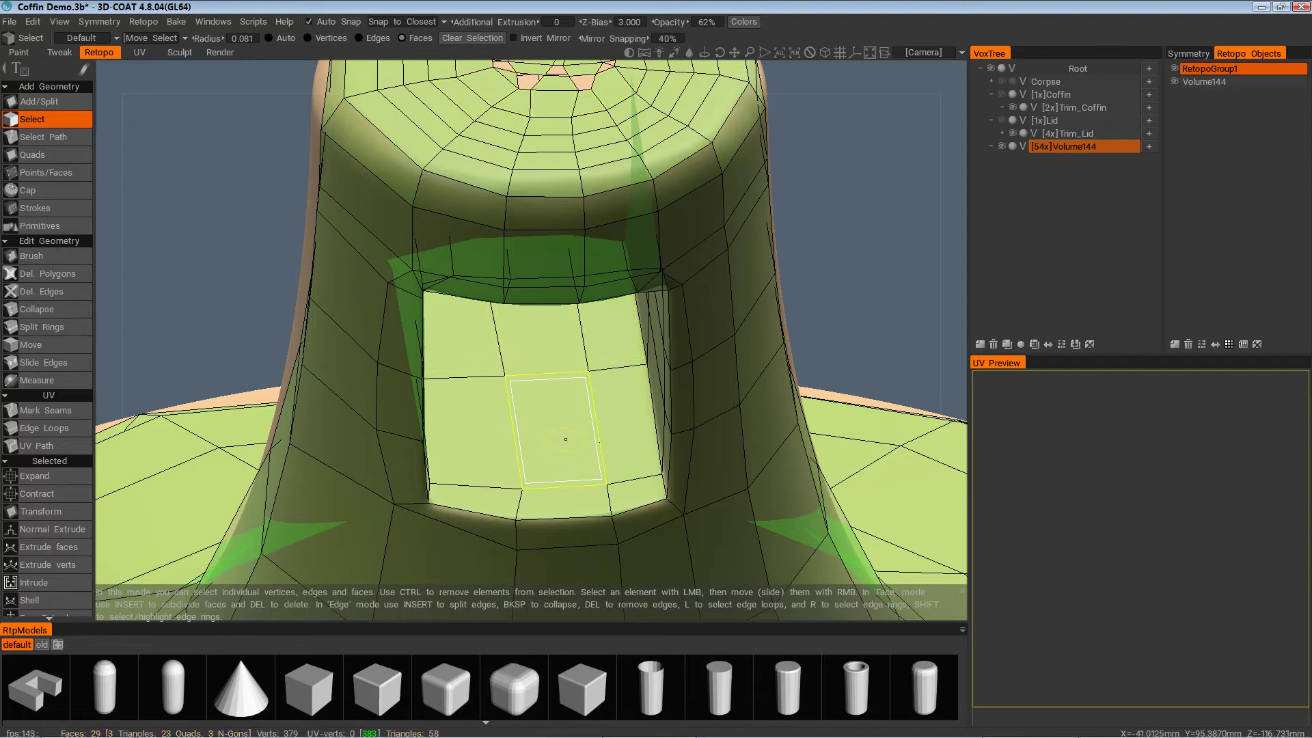
Delete the irregular central faces of the knob's top cap, keeping the regular surrounding rings
mouse_move(637, 280)
alt+mouse_down()
mouse_move(602, 404)
mouse_move(611, 427)
mouse_move(610, 396)
mouse_move(588, 418)
mouse_move(596, 374)
mouse_move(579, 334)
mouse_move(626, 314)
mouse_move(661, 234)
mouse_move(628, 184)
alt+mouse_up()
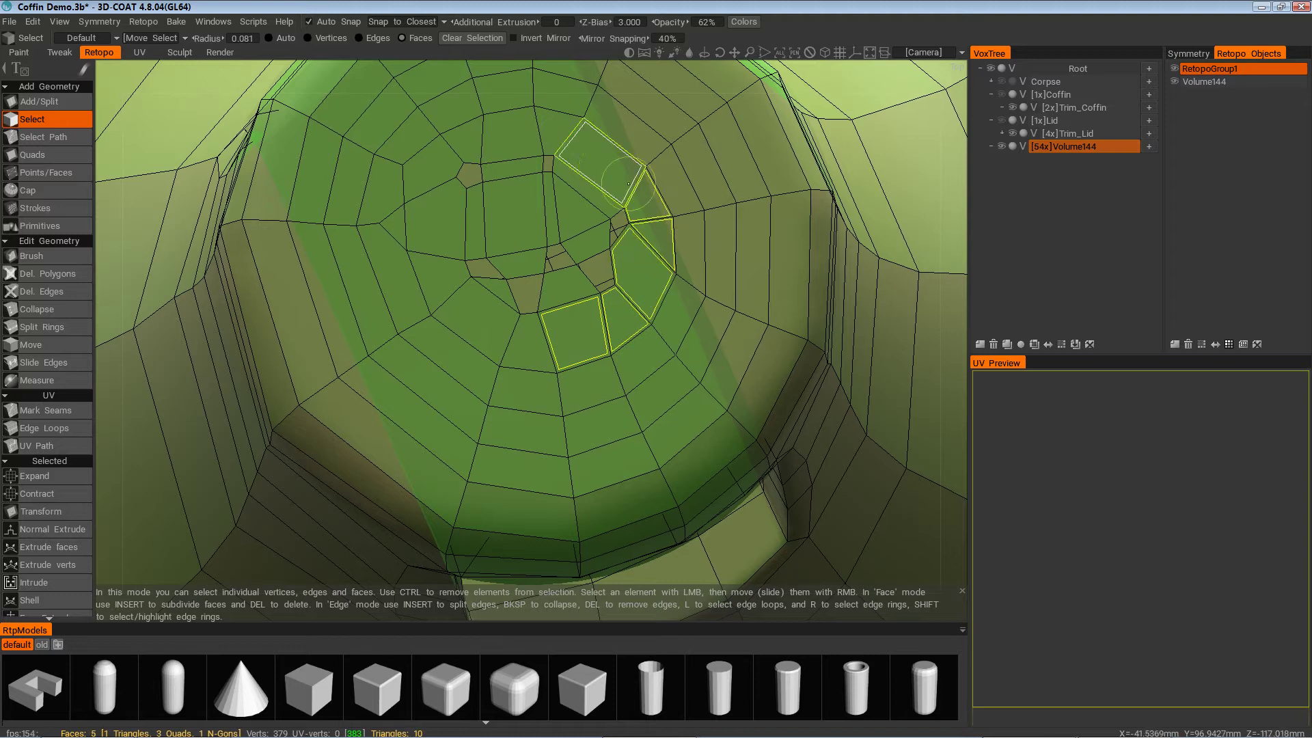
mouse_move(512, 140)
mouse_down()
mouse_move(459, 144)
mouse_move(430, 205)
mouse_move(496, 225)
mouse_move(557, 217)
mouse_up()
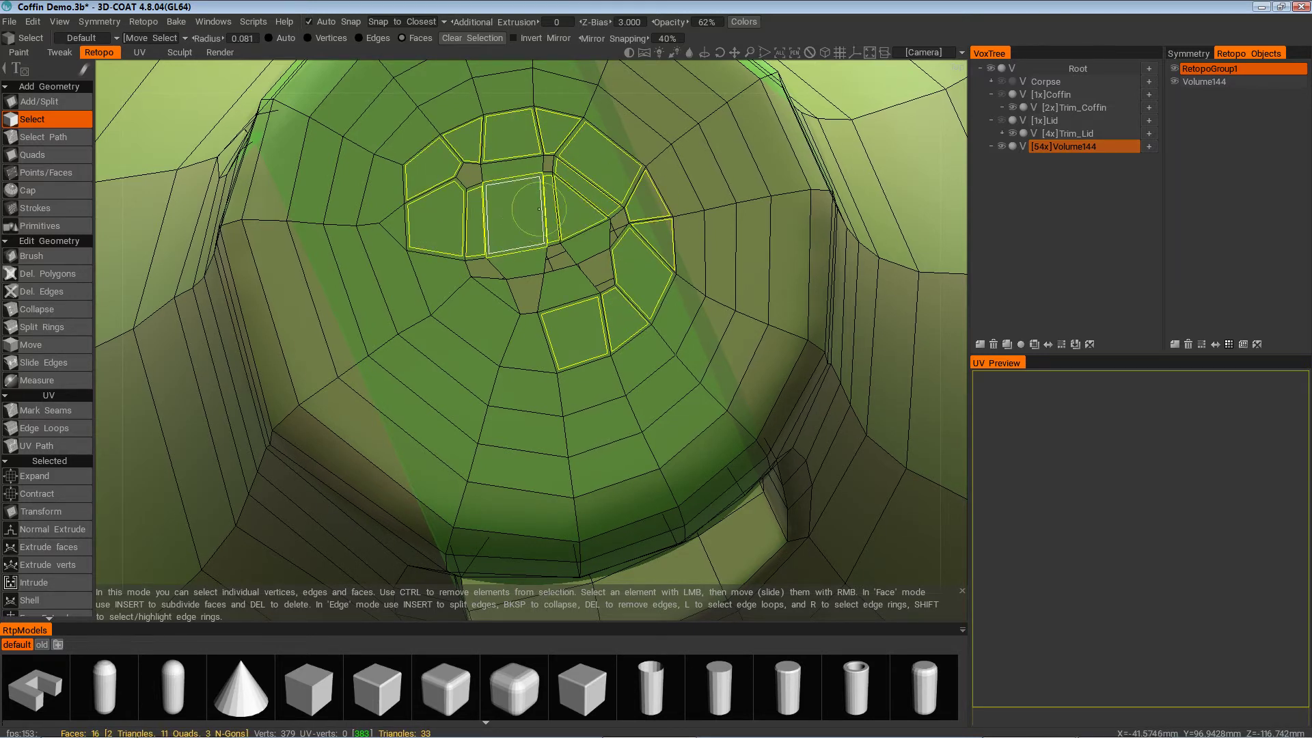
mouse_move(544, 279)
mouse_down()
mouse_move(566, 289)
mouse_move(472, 301)
mouse_move(539, 358)
mouse_up()
key(Delete)
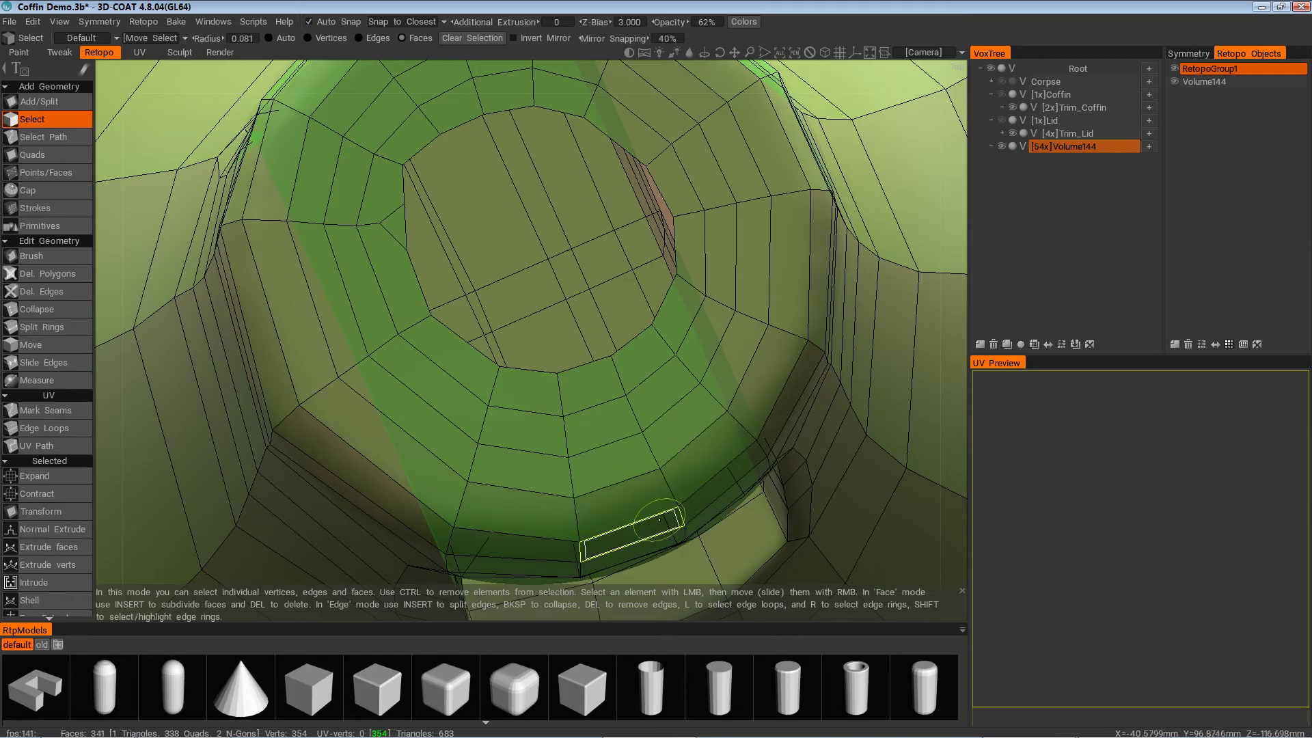
Use the Move tool in Auto mode to adjust the inner vertices at the square hole's upper corner
alt+drag(659, 519, 372, 314)
click(71, 351)
click(213, 40)
mouse_move(334, 253)
alt+mouse_down()
mouse_move(348, 287)
mouse_move(547, 431)
mouse_move(527, 393)
mouse_move(315, 376)
mouse_move(1054, 258)
mouse_move(440, 339)
mouse_move(436, 357)
mouse_move(423, 328)
mouse_move(656, 383)
mouse_move(710, 439)
mouse_move(464, 376)
mouse_move(373, 398)
mouse_move(369, 420)
mouse_move(347, 401)
mouse_move(559, 350)
mouse_move(668, 408)
mouse_move(580, 429)
mouse_move(595, 429)
alt+mouse_up()
scroll(447, 293, up, 5)
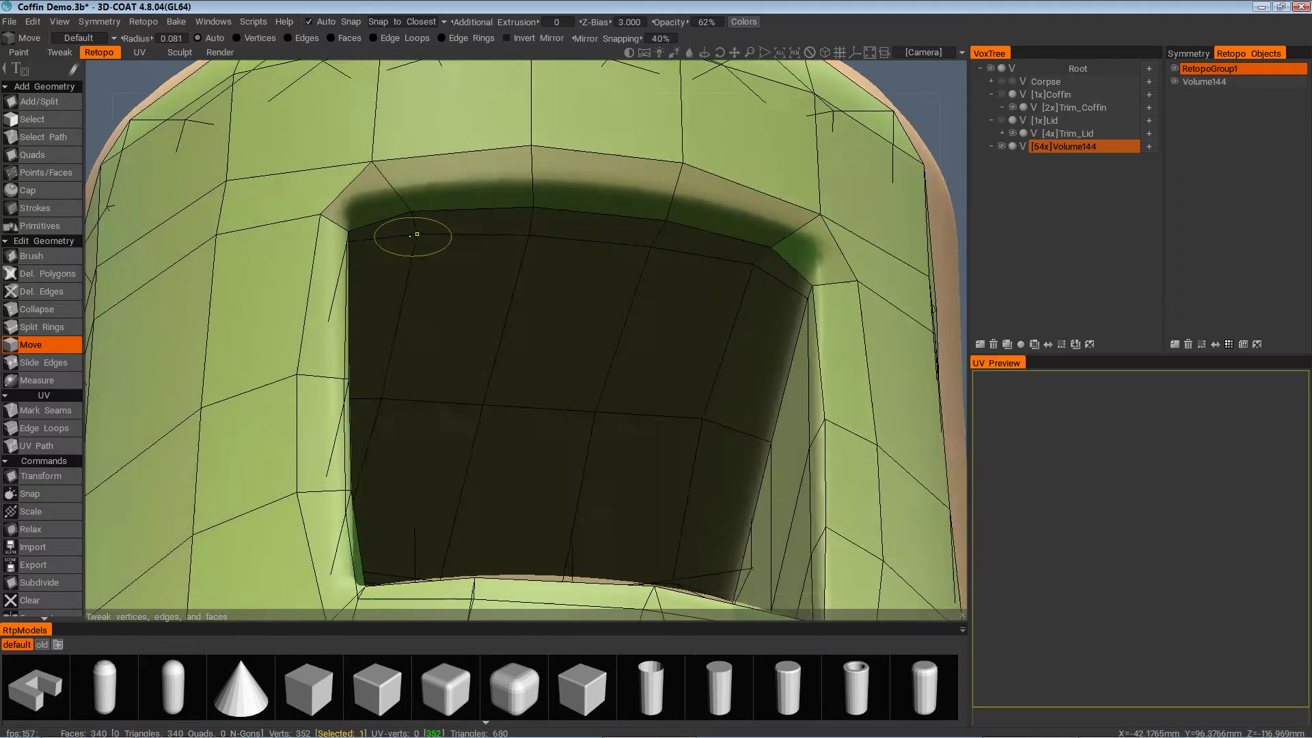
scroll(462, 237, down, 2)
middle_drag(680, 272, 723, 257)
Move the vertices along the square hole's upper edge to follow its rounded rim
middle_drag(715, 316, 923, 321)
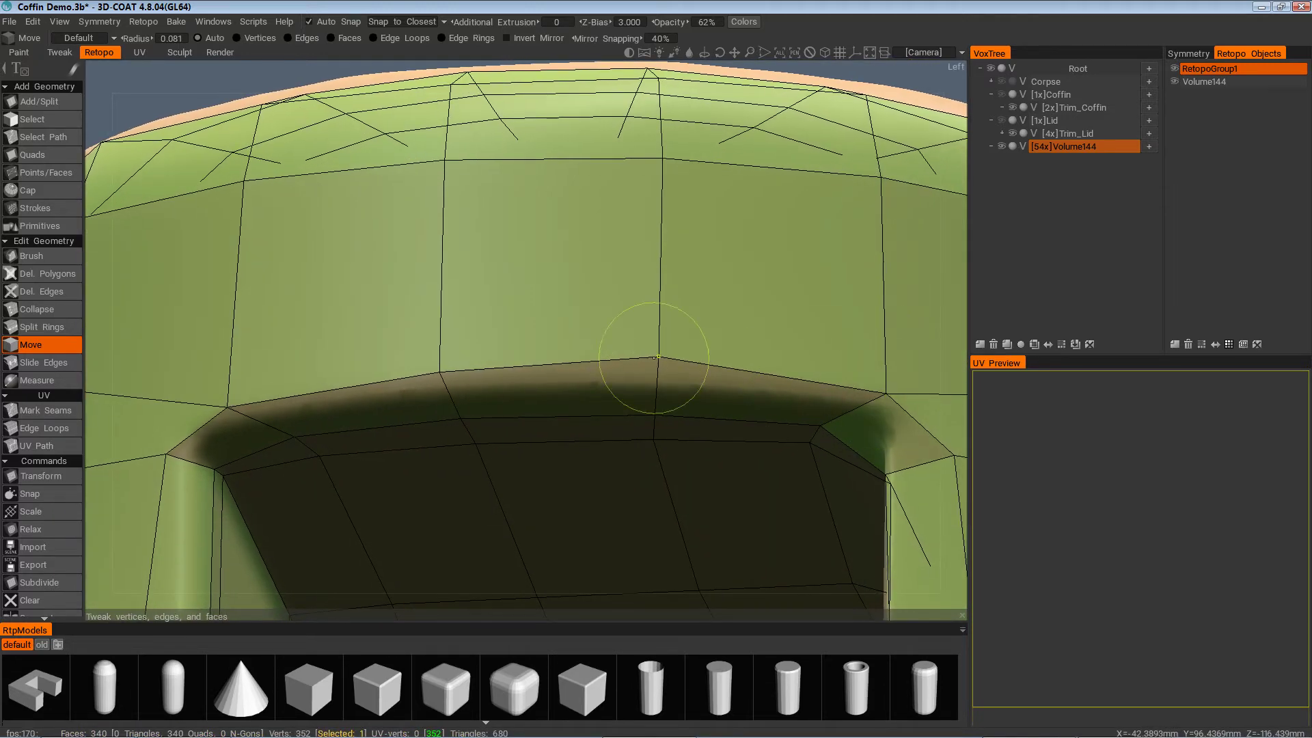
middle_drag(447, 390, 562, 503)
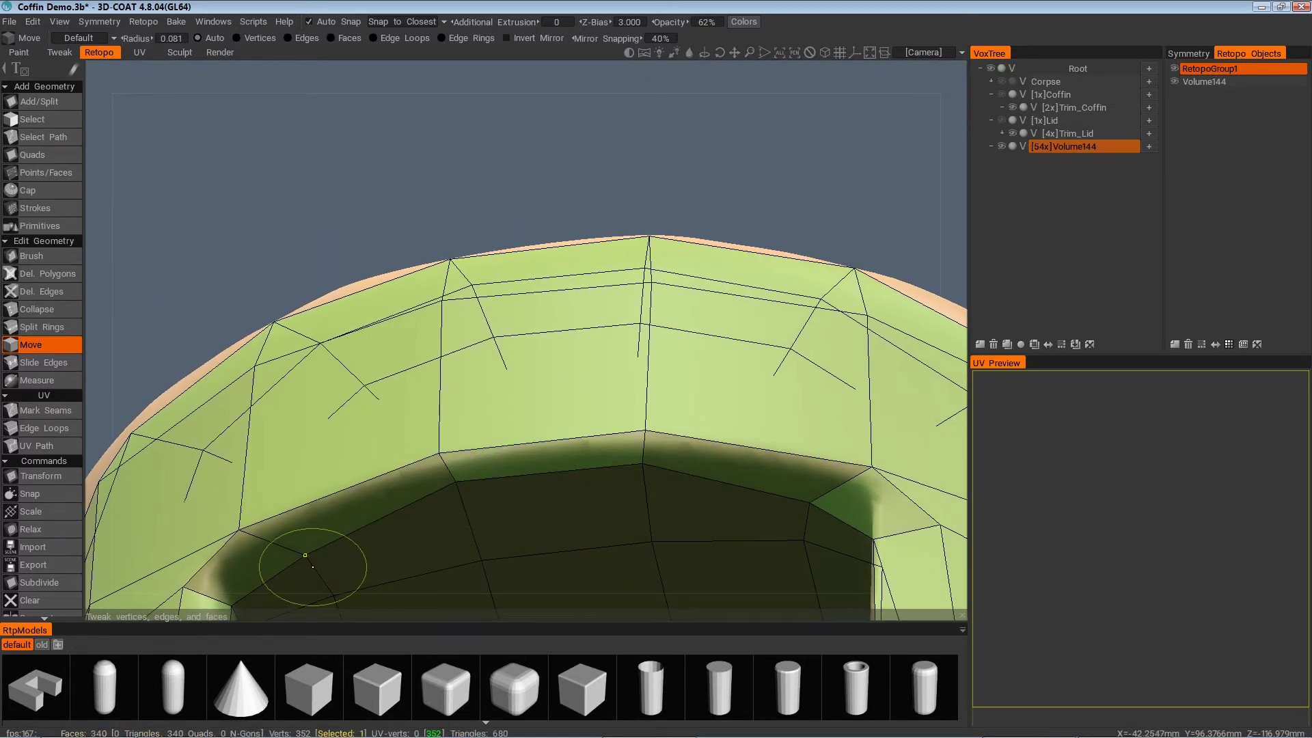
middle_drag(283, 545, 745, 479)
mouse_move(645, 448)
middle_down()
mouse_move(635, 454)
mouse_move(661, 497)
mouse_move(769, 471)
mouse_move(763, 495)
mouse_move(679, 510)
mouse_move(610, 560)
mouse_move(621, 542)
middle_up()
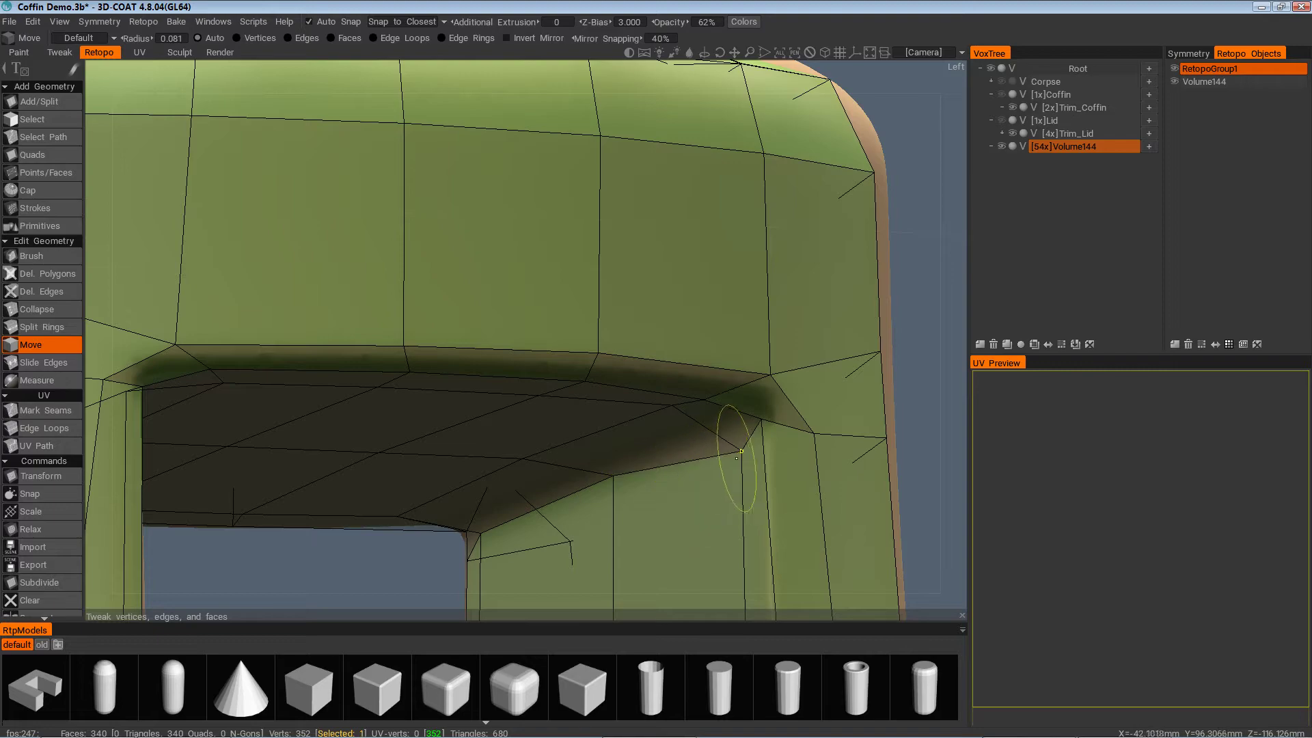
middle_drag(651, 493, 727, 403)
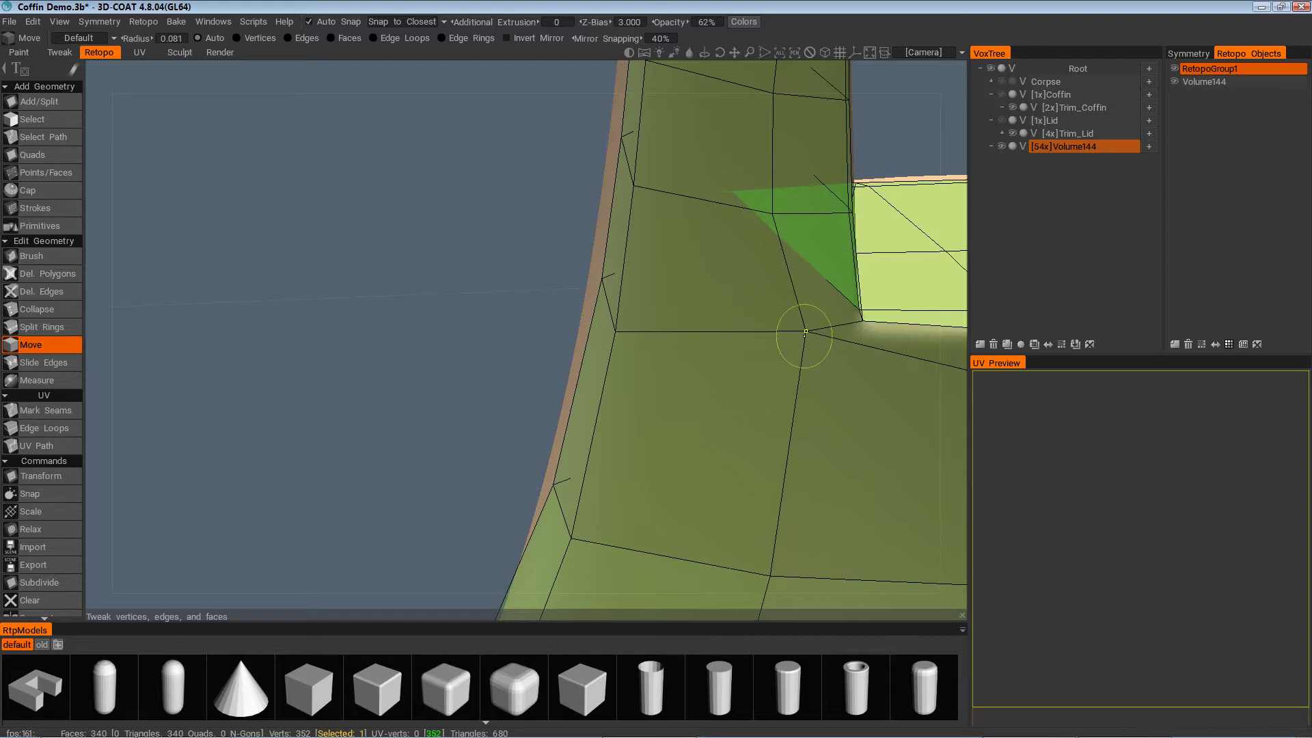
Adjust the vertices at the square hole's lower corner and around its opening on the opposite side of the knob
middle_drag(802, 354, 749, 301)
alt+drag(749, 301, 795, 337)
alt+right_drag(779, 297, 853, 401)
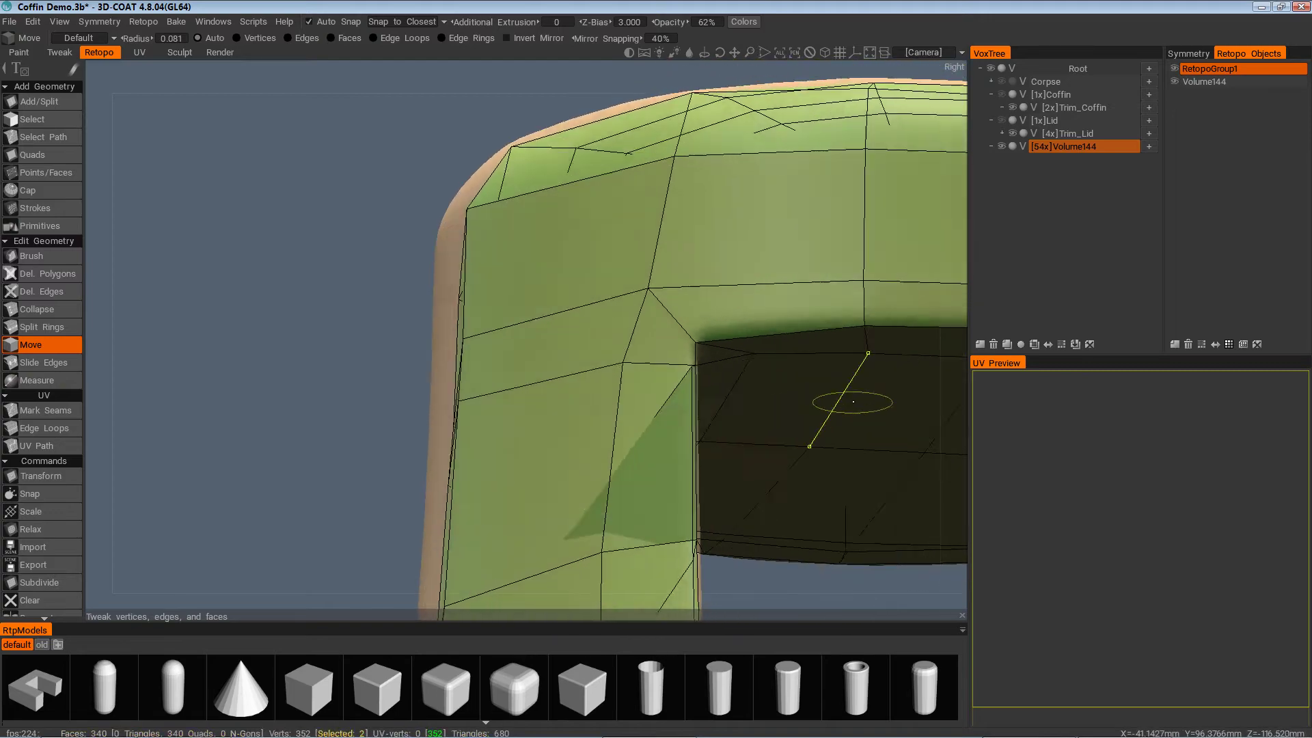
alt+drag(853, 401, 791, 337)
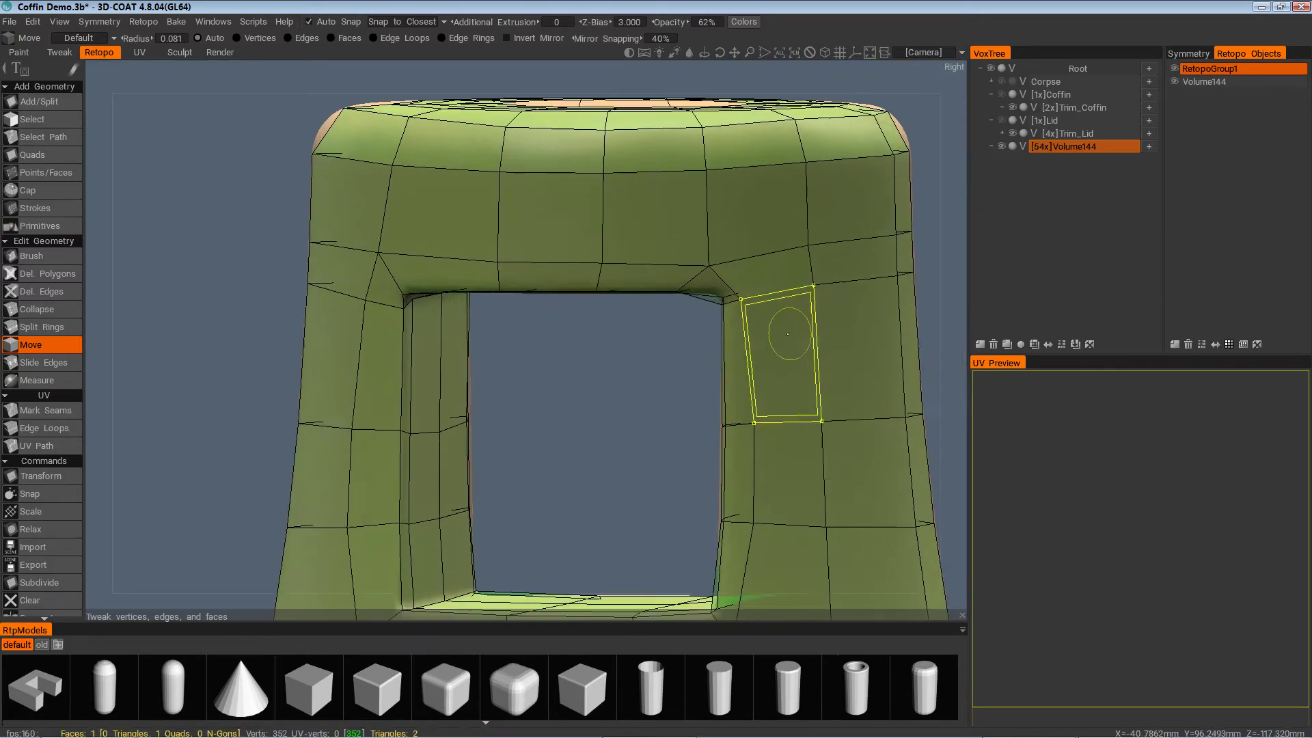
alt+right_drag(790, 337, 770, 304)
alt+drag(770, 305, 811, 291)
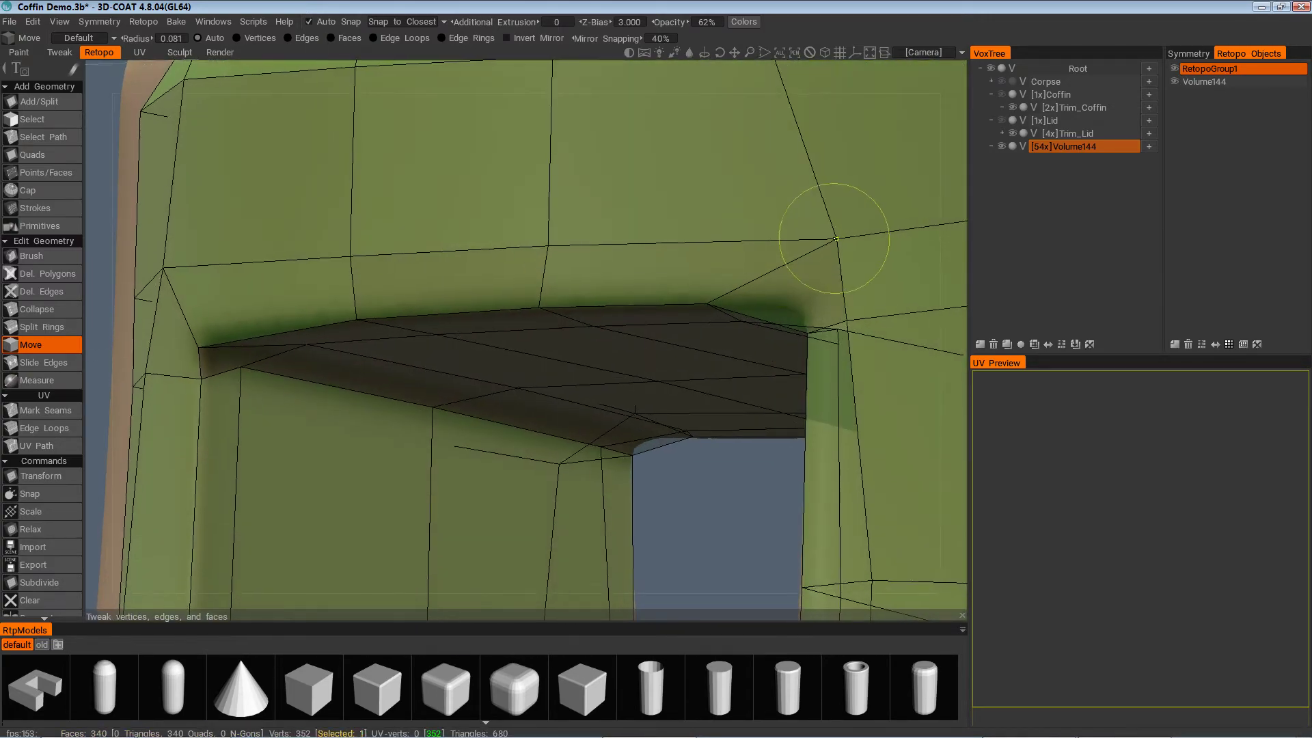
alt+drag(835, 238, 409, 328)
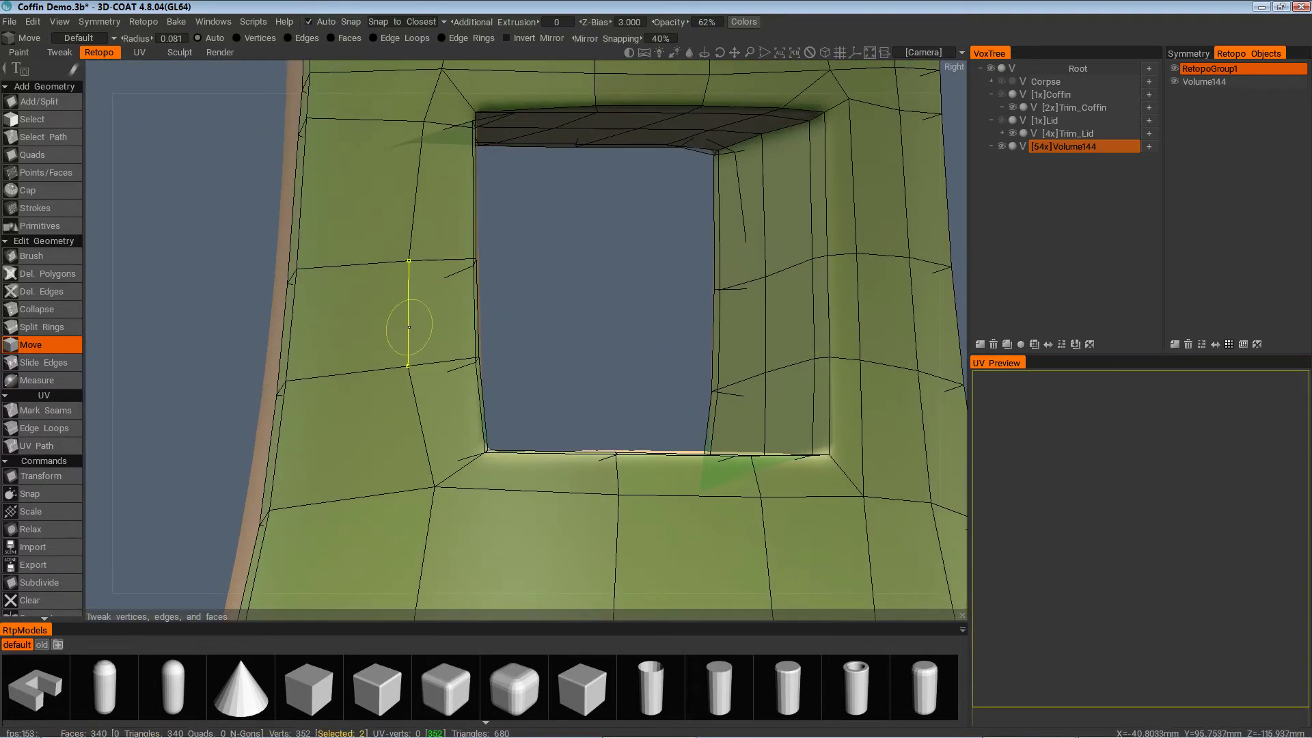
alt+right_drag(422, 326, 747, 396)
alt+drag(747, 397, 649, 292)
alt+middle_drag(649, 292, 712, 387)
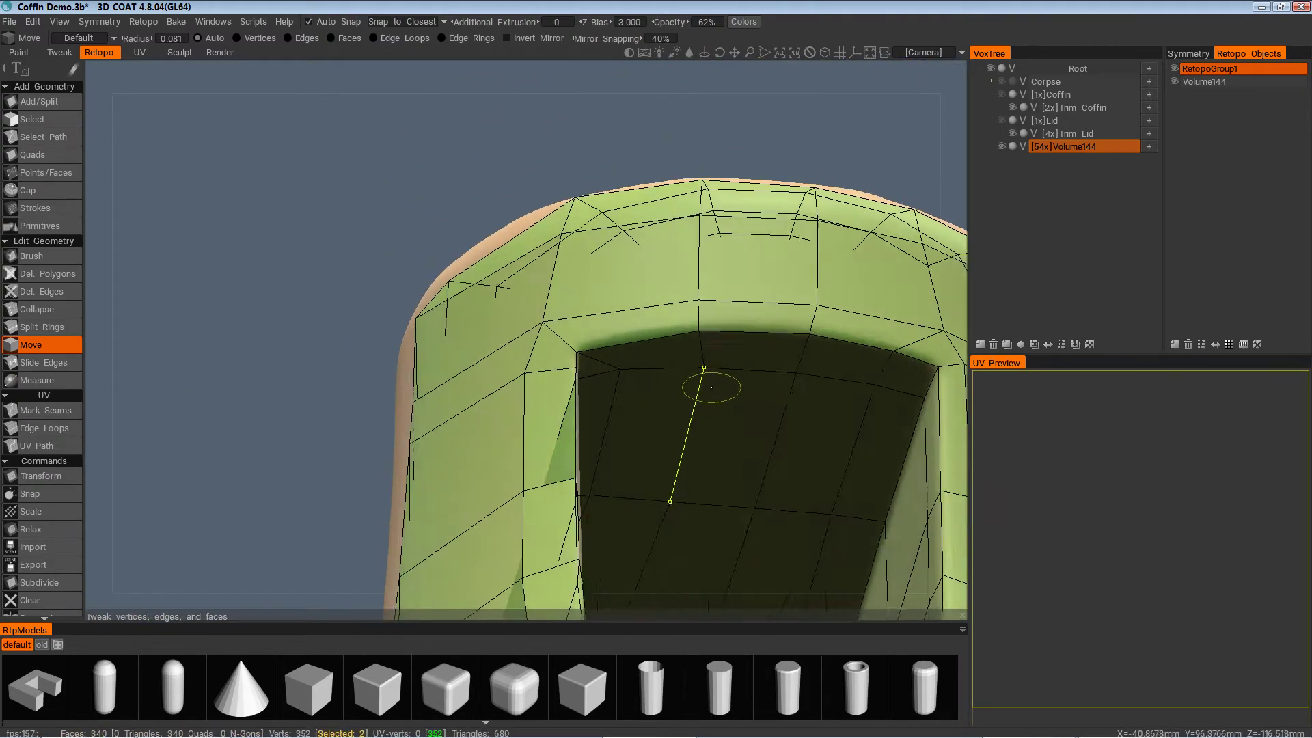
alt+drag(711, 386, 683, 383)
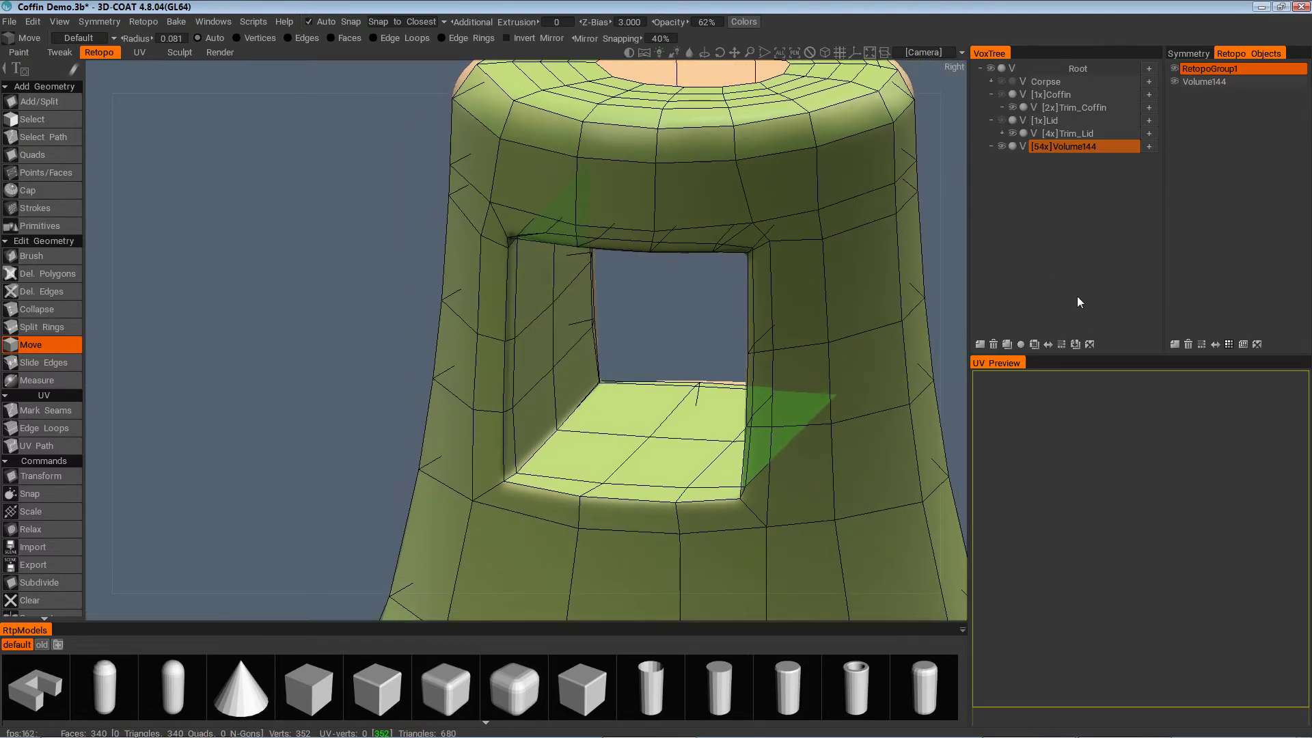
Rename the Volume144 sculpt layer as Lid_Screw and keep it selected
double_click(1077, 146)
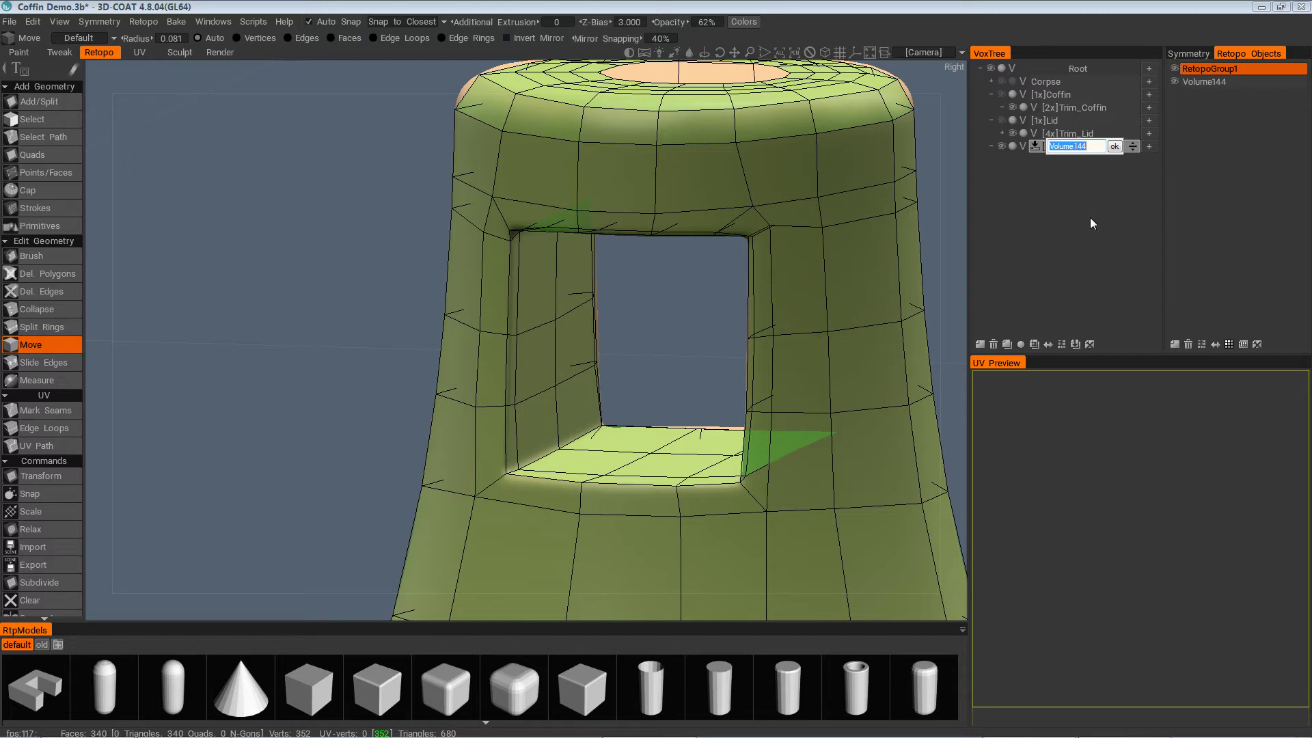
text(Lid_Screw)
key(Return)
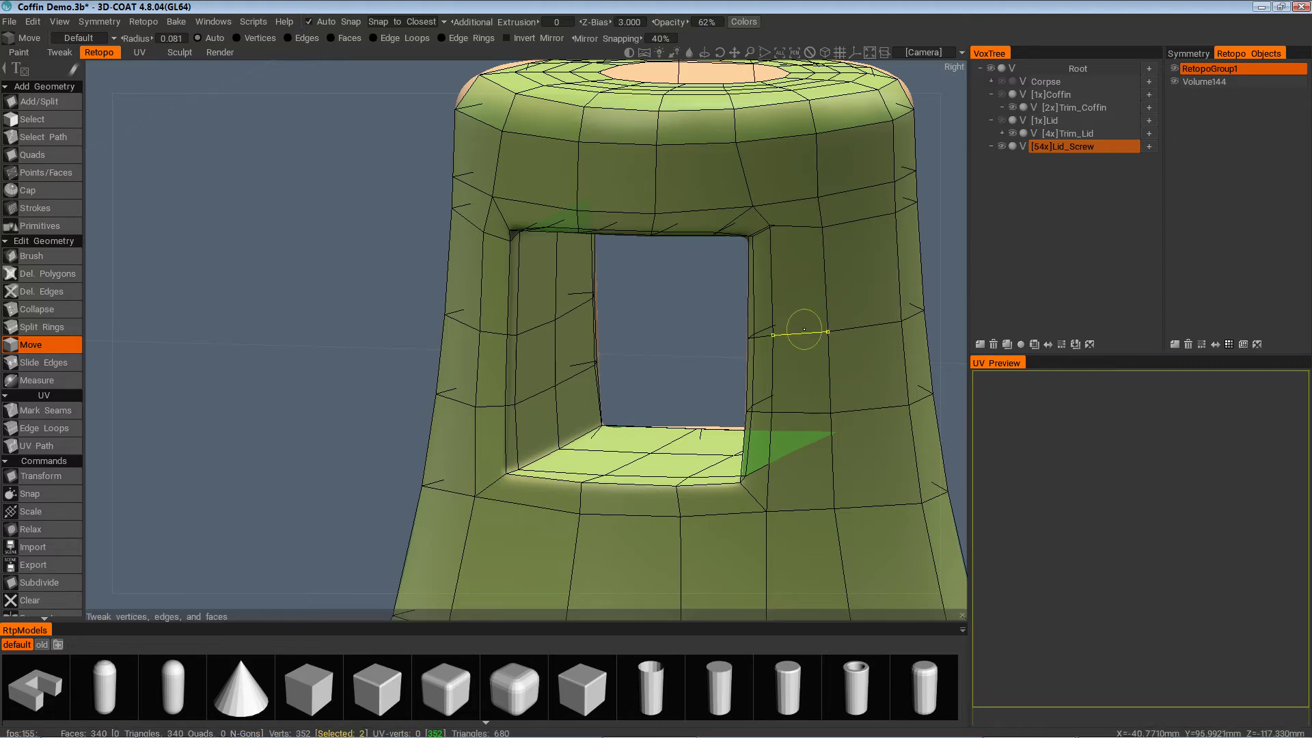
alt+drag(726, 369, 713, 346)
alt+right_drag(714, 346, 709, 332)
mouse_move(708, 332)
alt+mouse_down()
mouse_move(814, 407)
mouse_move(801, 393)
mouse_move(770, 402)
mouse_move(770, 335)
mouse_move(851, 249)
mouse_move(752, 342)
mouse_move(687, 440)
mouse_move(708, 374)
mouse_move(683, 390)
mouse_move(613, 384)
mouse_move(660, 345)
alt+mouse_up()
click(1072, 149)
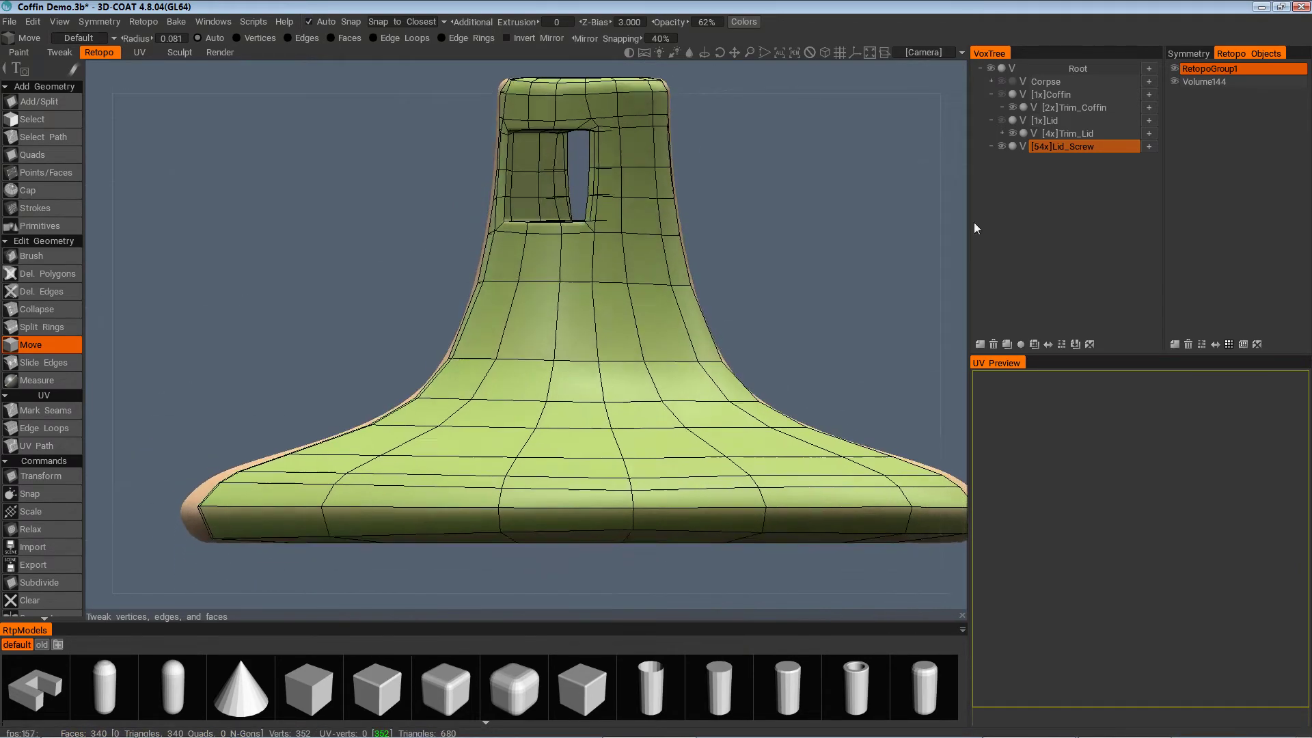
Hide and reshow the Volume144 retopo object to inspect the sculpted knob underneath
click(1174, 81)
alt+drag(940, 185, 1018, 280)
alt+right_drag(587, 478, 577, 371)
alt+drag(576, 371, 907, 189)
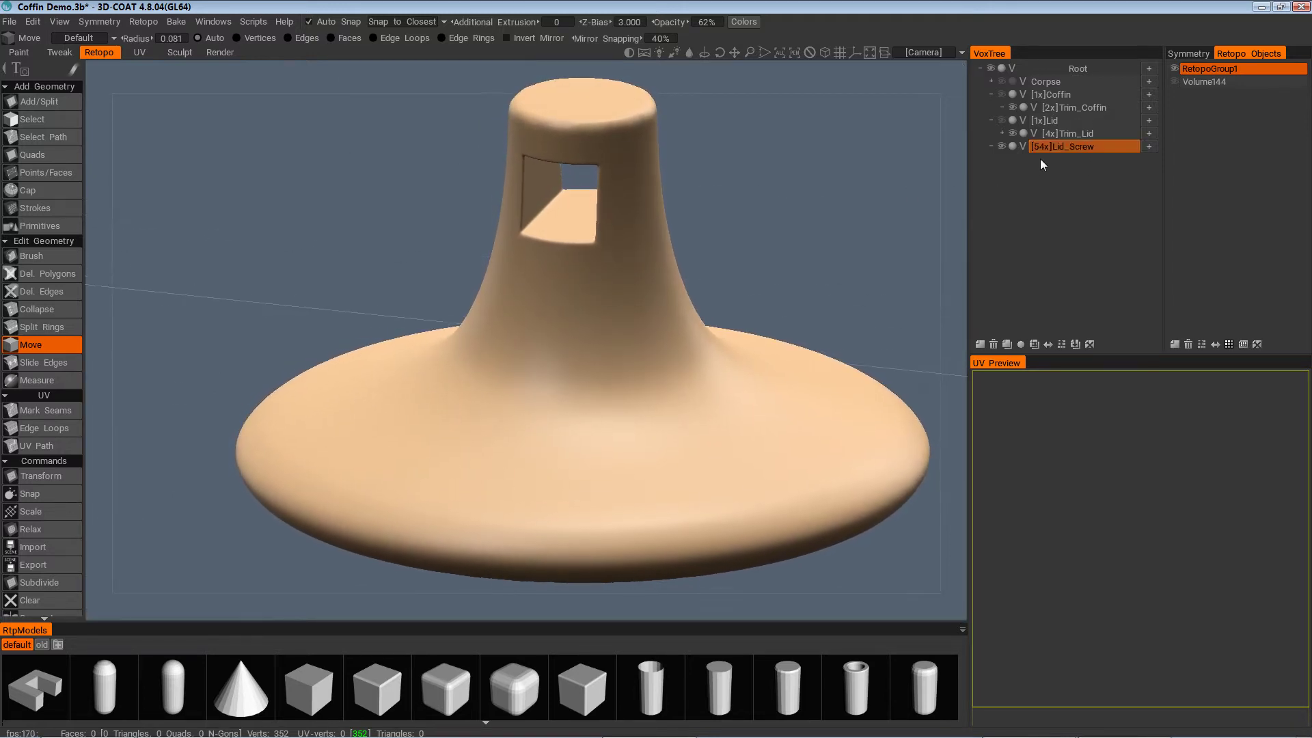
click(1175, 82)
Select the Volume144 retopo object and run Correspond Retopo Object w/ Sculpt Object
click(1210, 83)
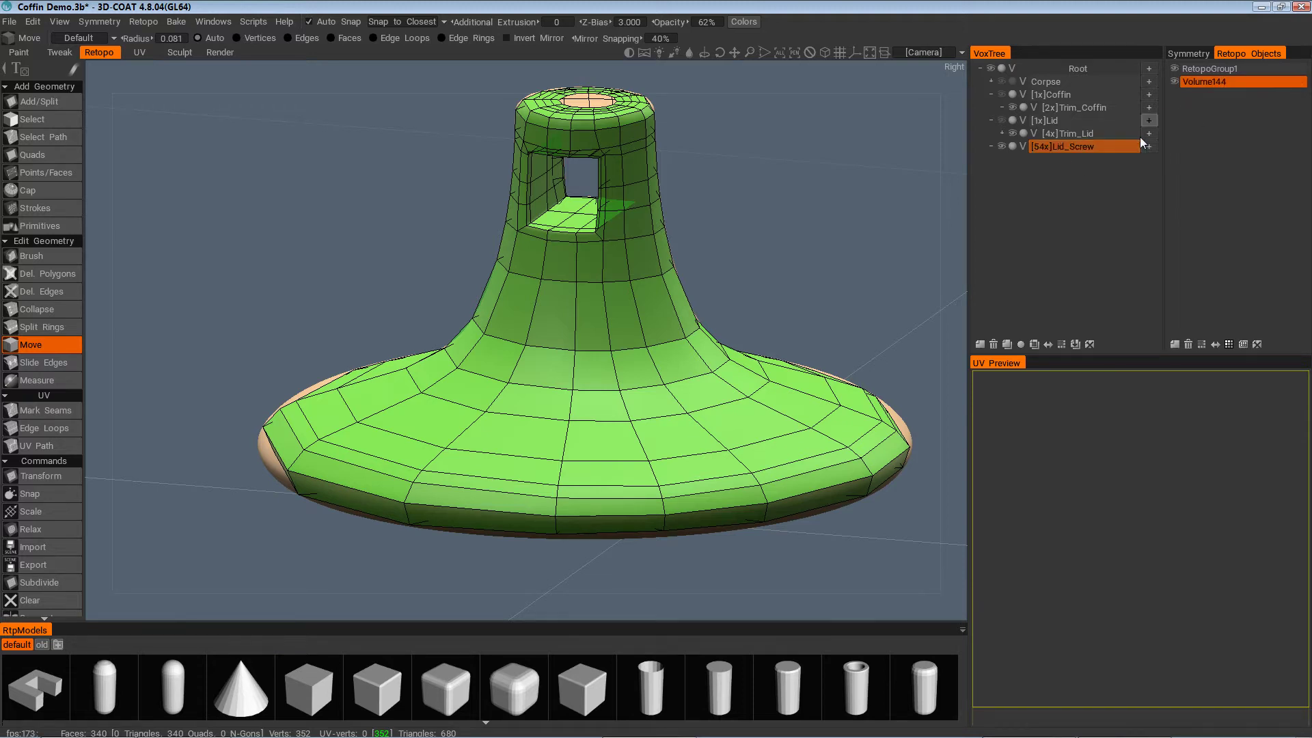
click(177, 22)
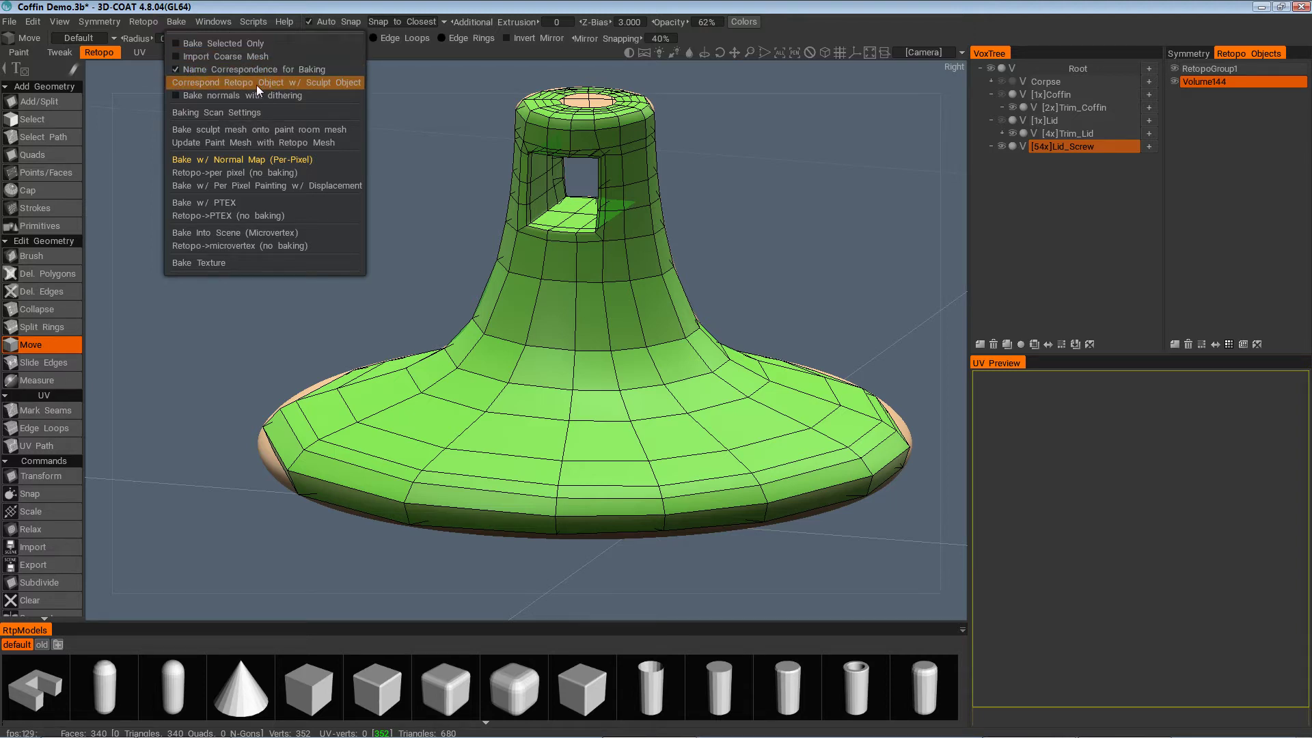
click(306, 86)
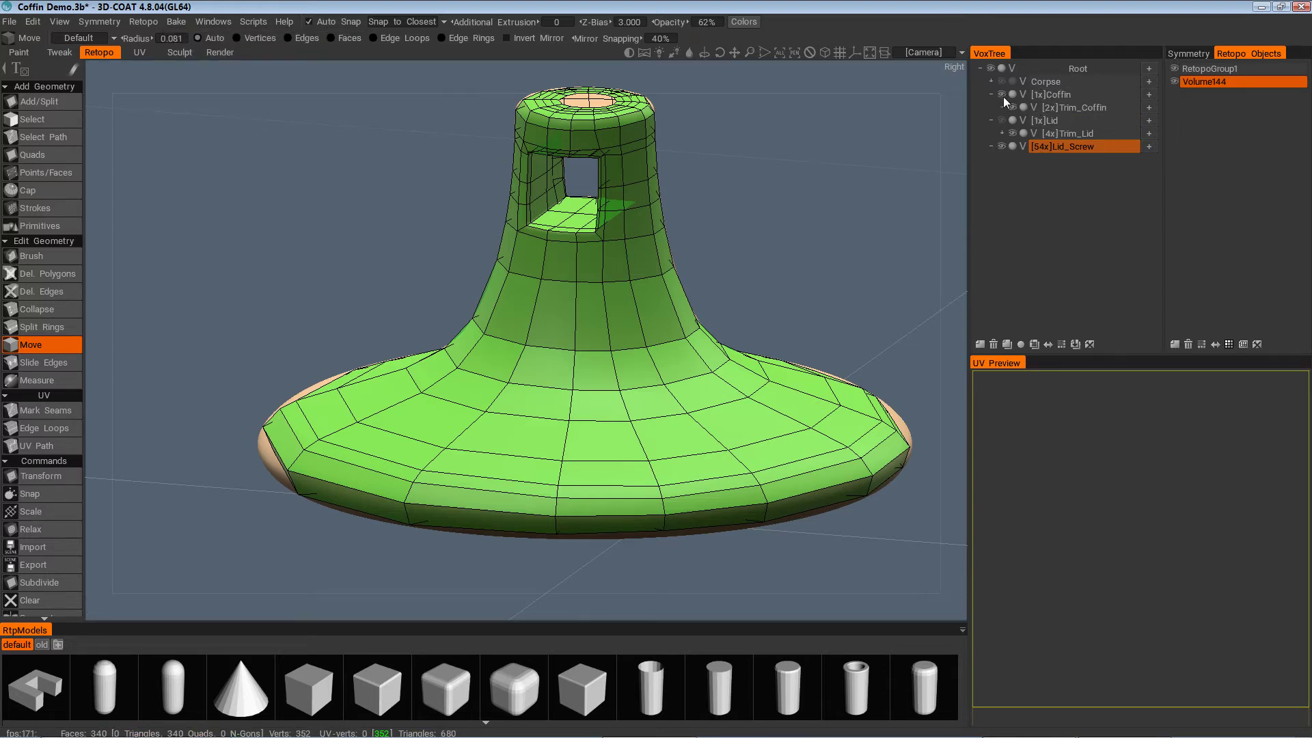
Select the Coffin sculpt layer and rename the Volume144 retopo object as Lid_Screw
click(1068, 96)
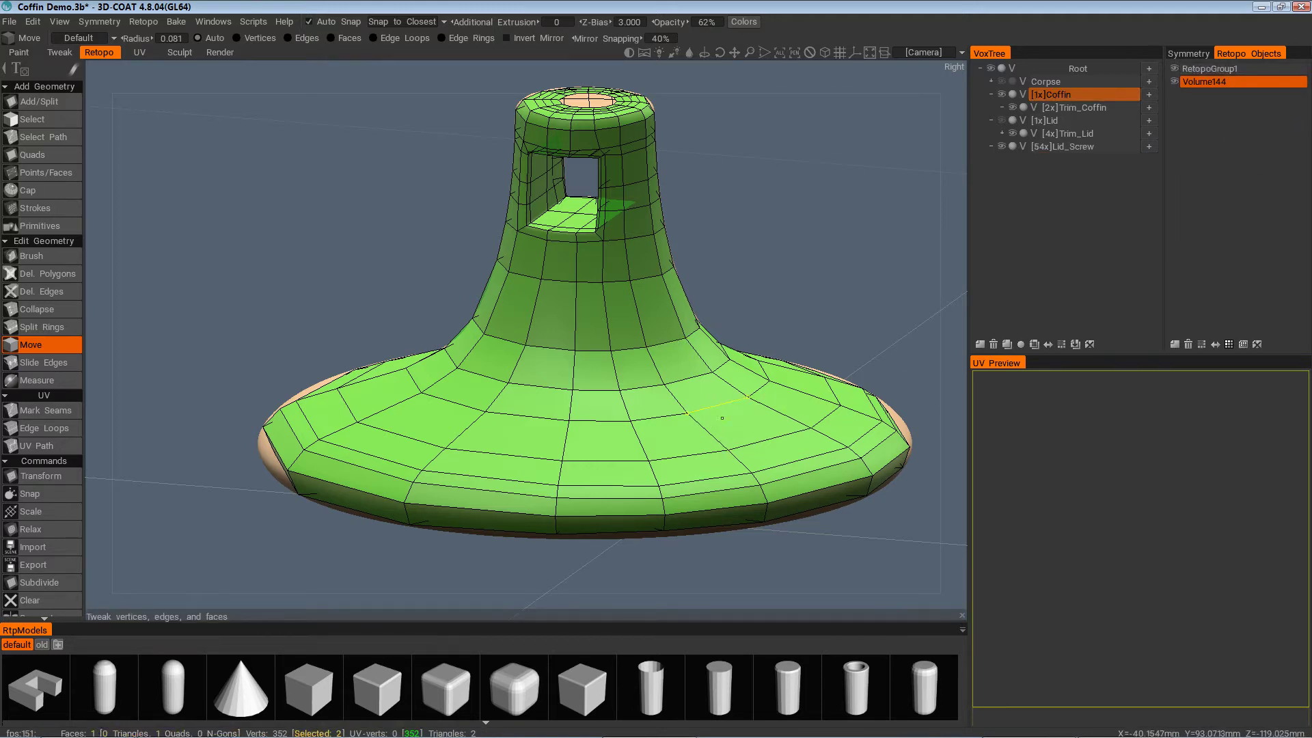
scroll(751, 381, up, 5)
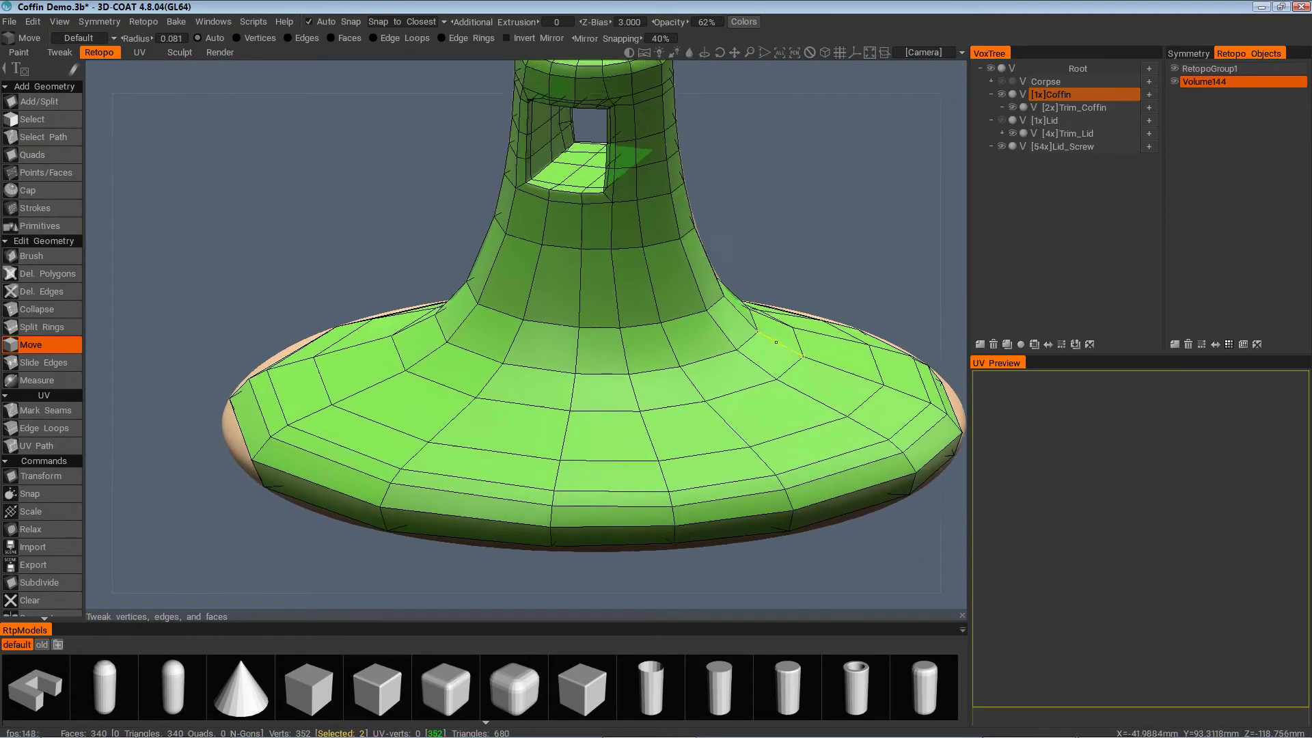
alt+drag(780, 340, 618, 340)
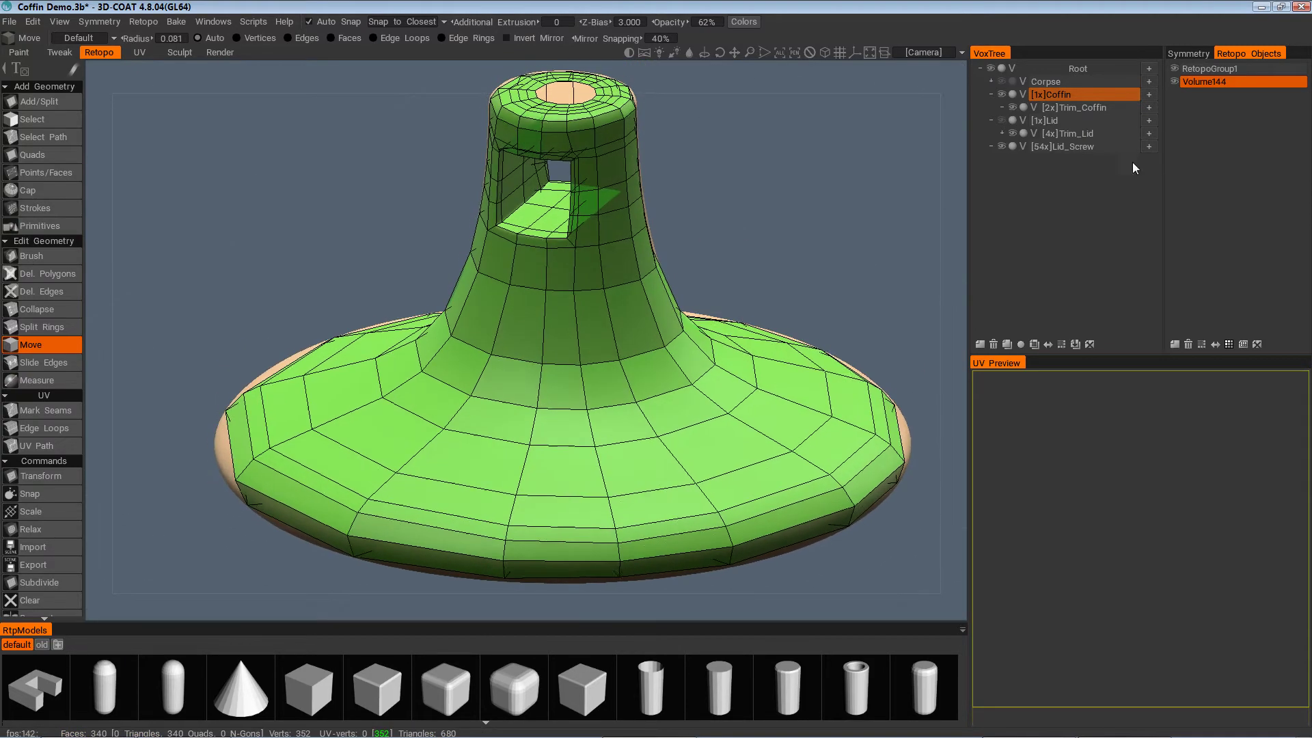
double_click(1209, 81)
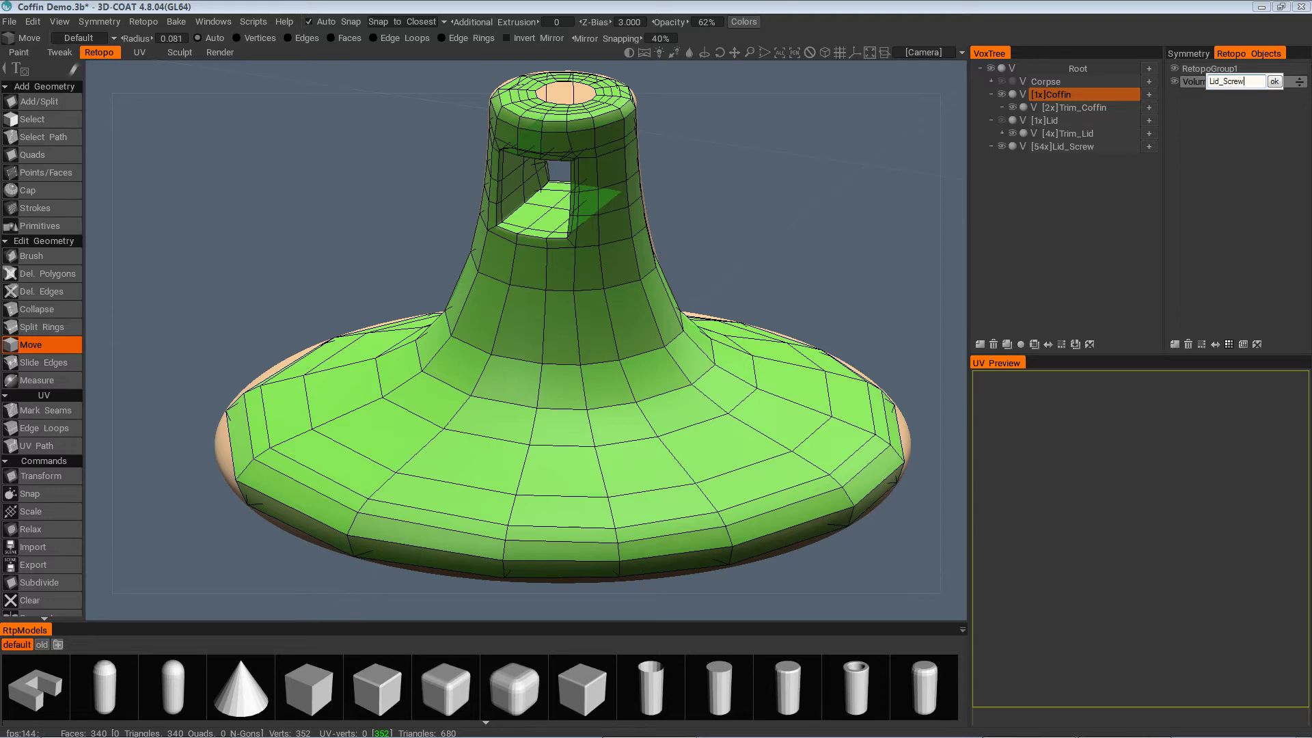
key(Return)
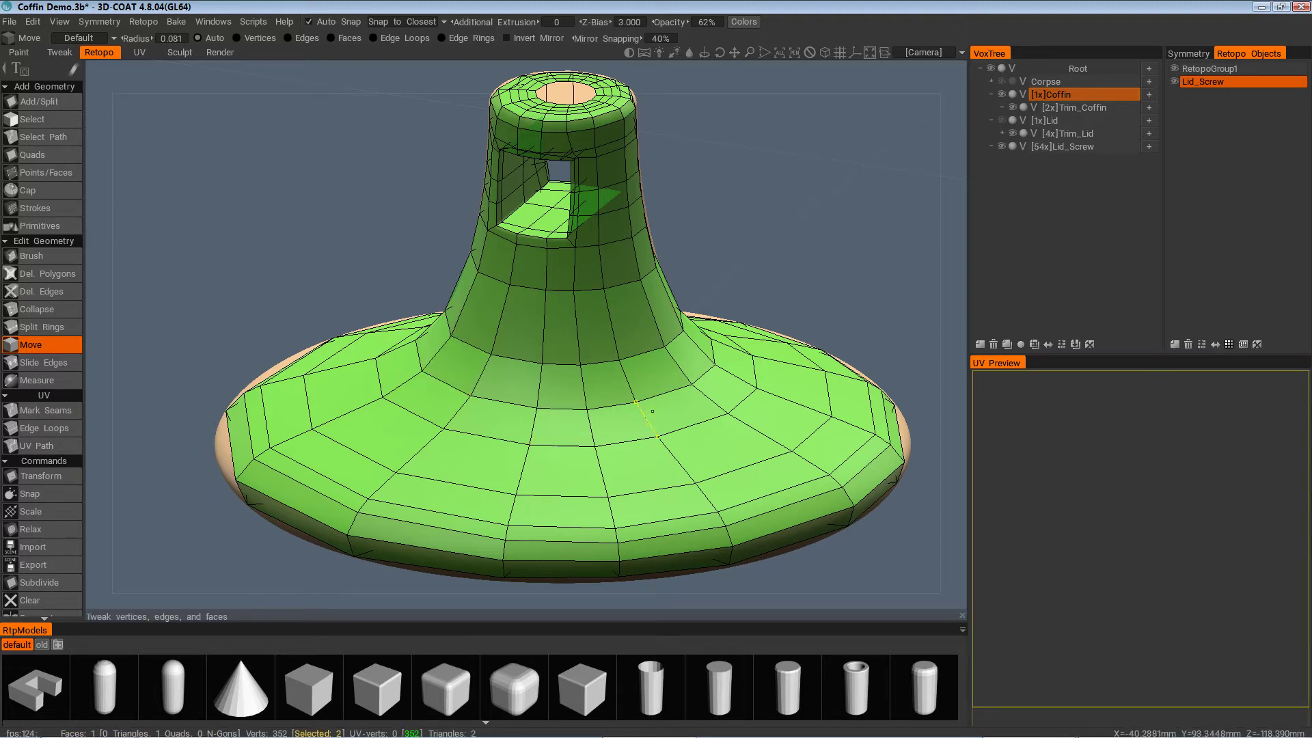
Fill the open hole in the centre of the knob's top with a single polygon using the Cap tool
drag(896, 347, 1015, 166)
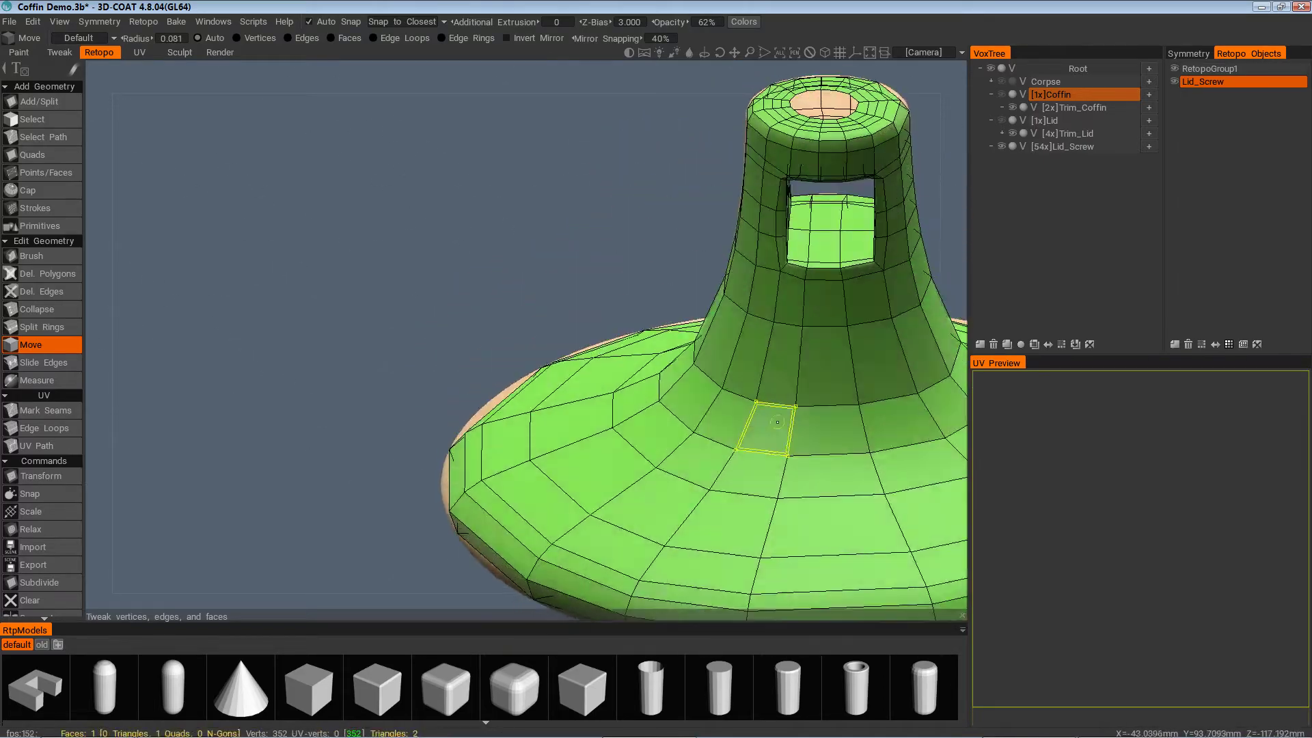
alt+drag(697, 462, 35, 379)
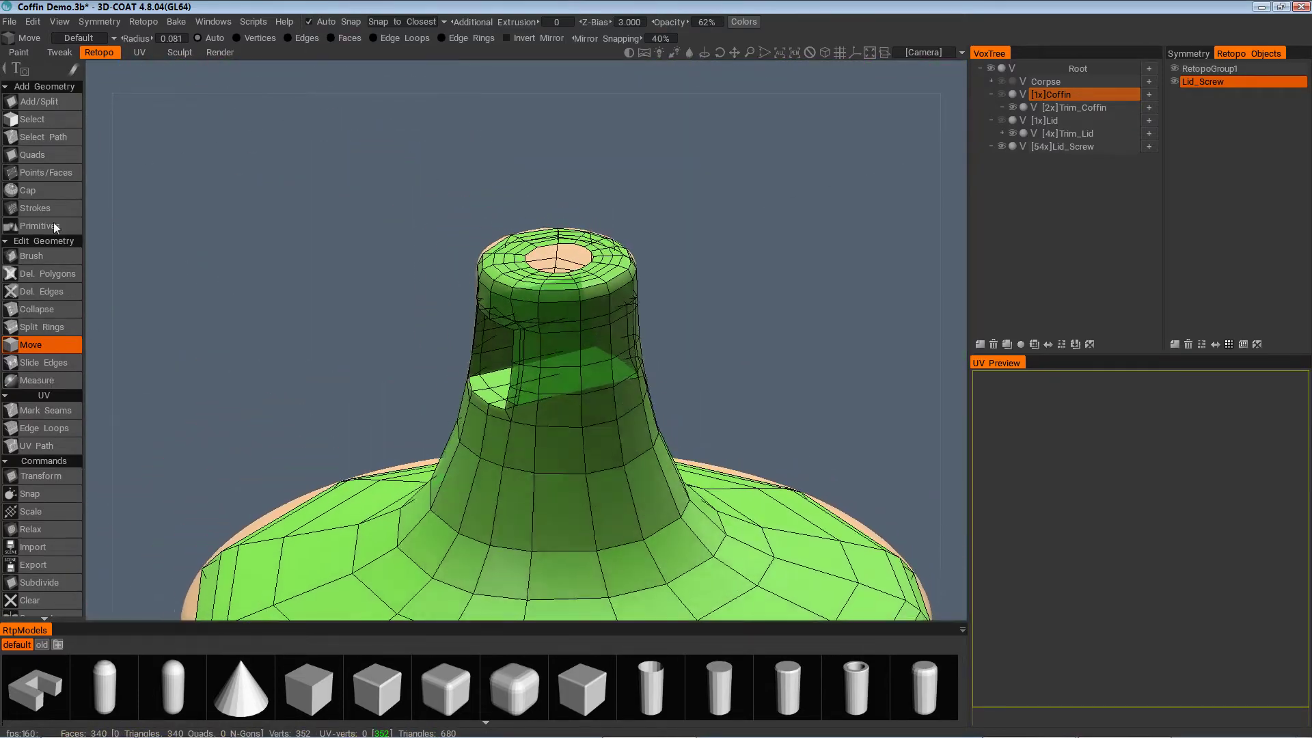
click(45, 193)
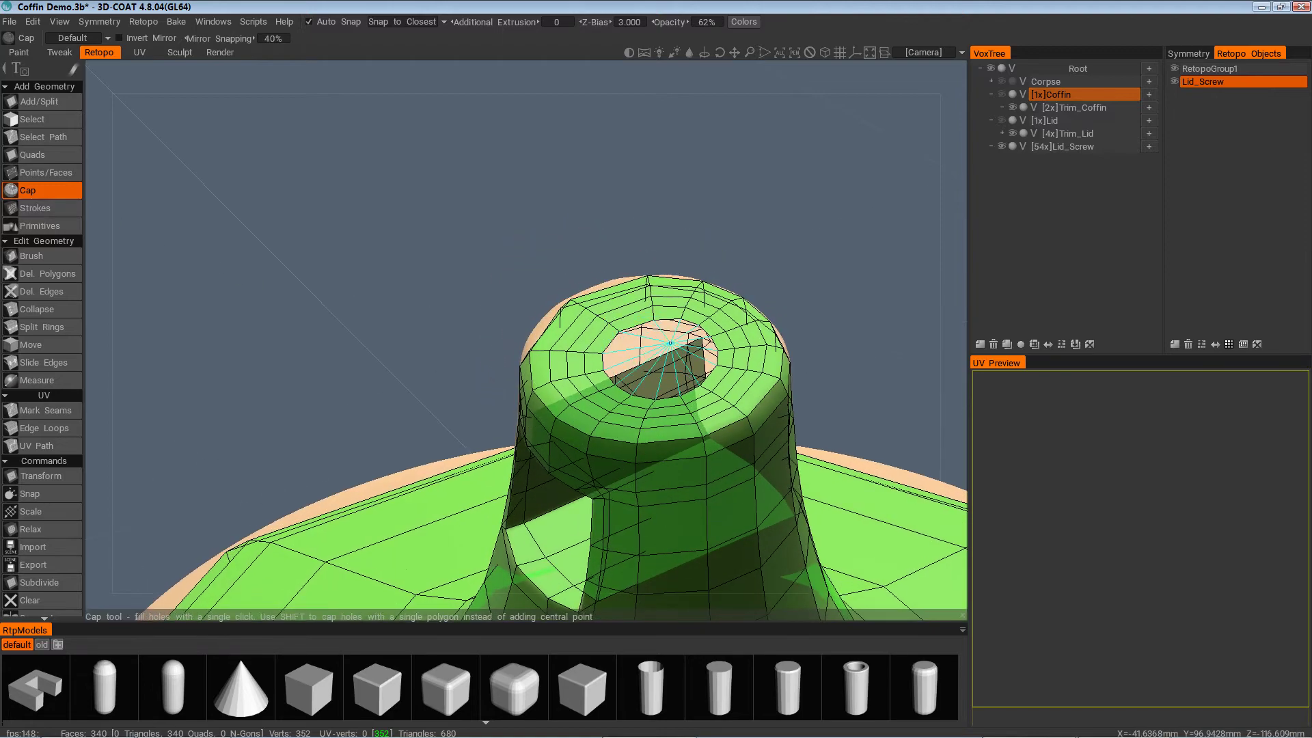
click(654, 356)
Try to cap the open underside of the knob's base with a single polygon
alt+drag(766, 399, 474, 290)
alt+drag(583, 308, 609, 413)
alt+drag(684, 445, 524, 399)
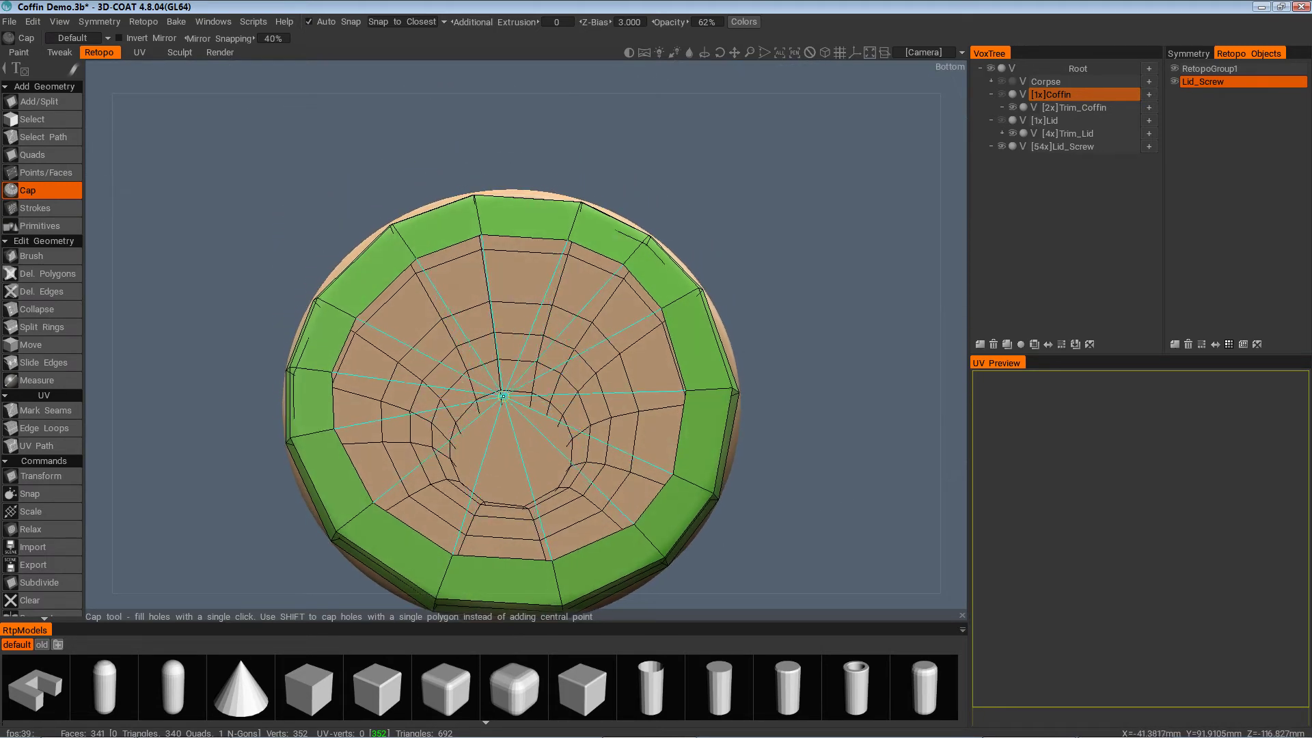
click(503, 395)
key(ctrl+z)
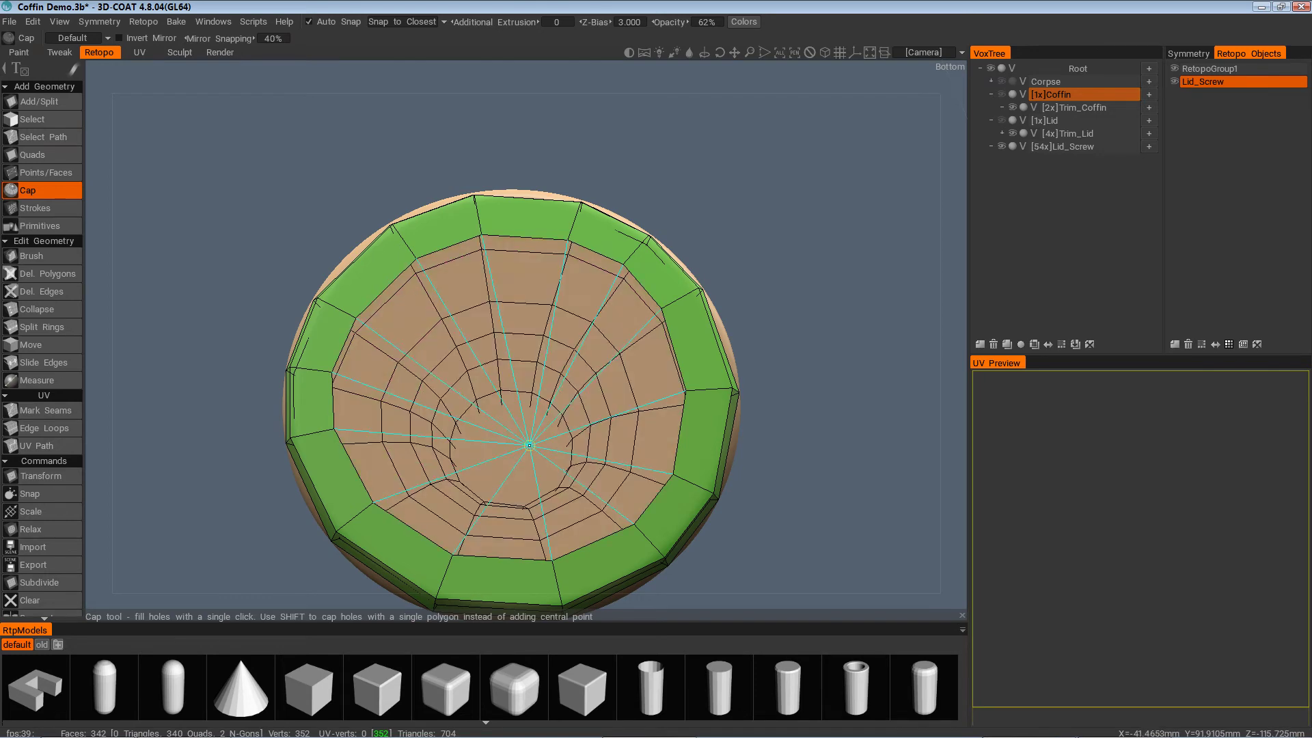
Select the three rings of faces around the central cap polygon in Faces mode with a selection radius of 0.087
alt+drag(535, 424, 318, 351)
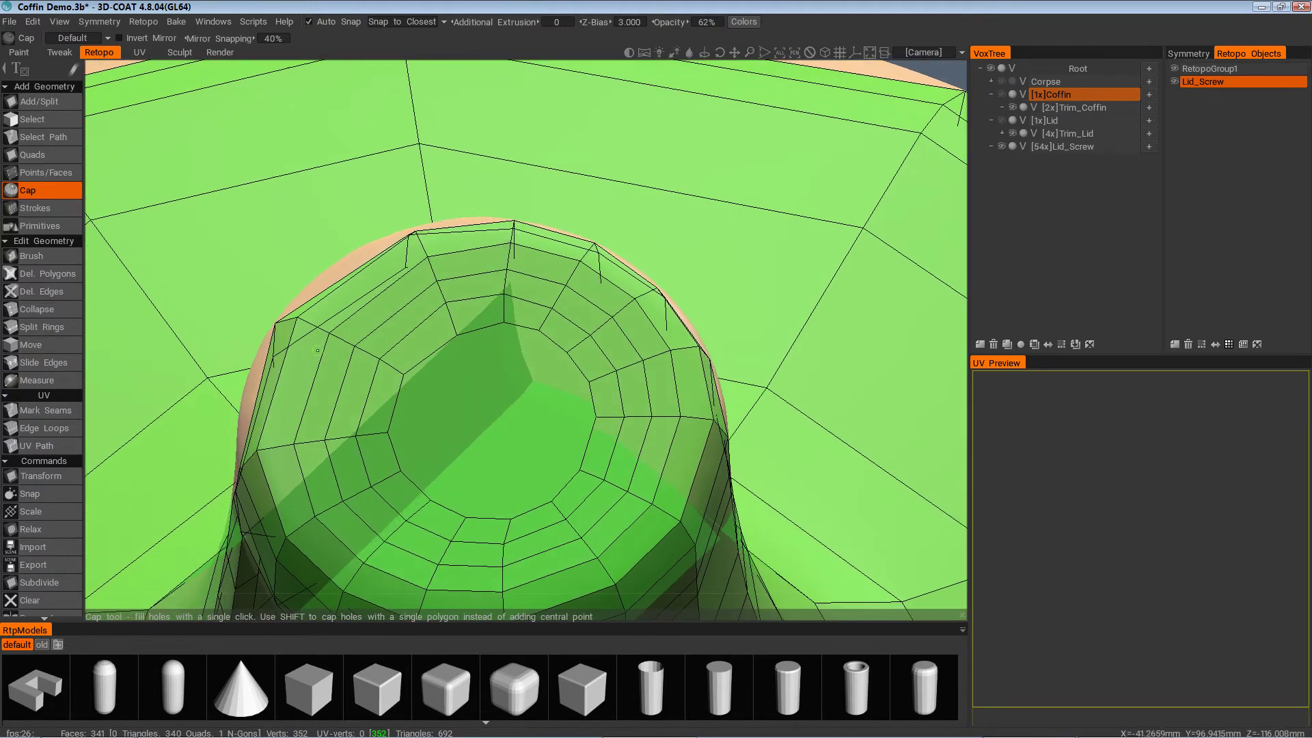
click(47, 119)
alt+drag(168, 164, 267, 70)
click(411, 39)
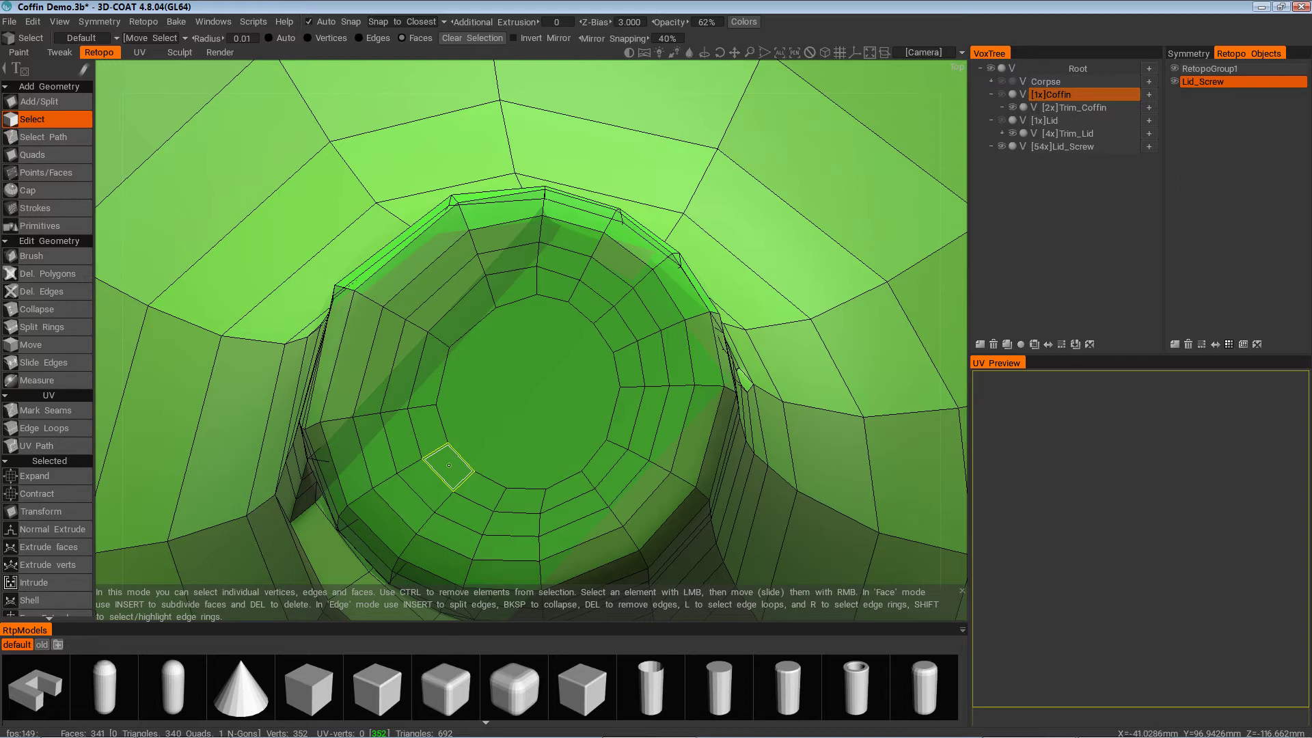
click(438, 462)
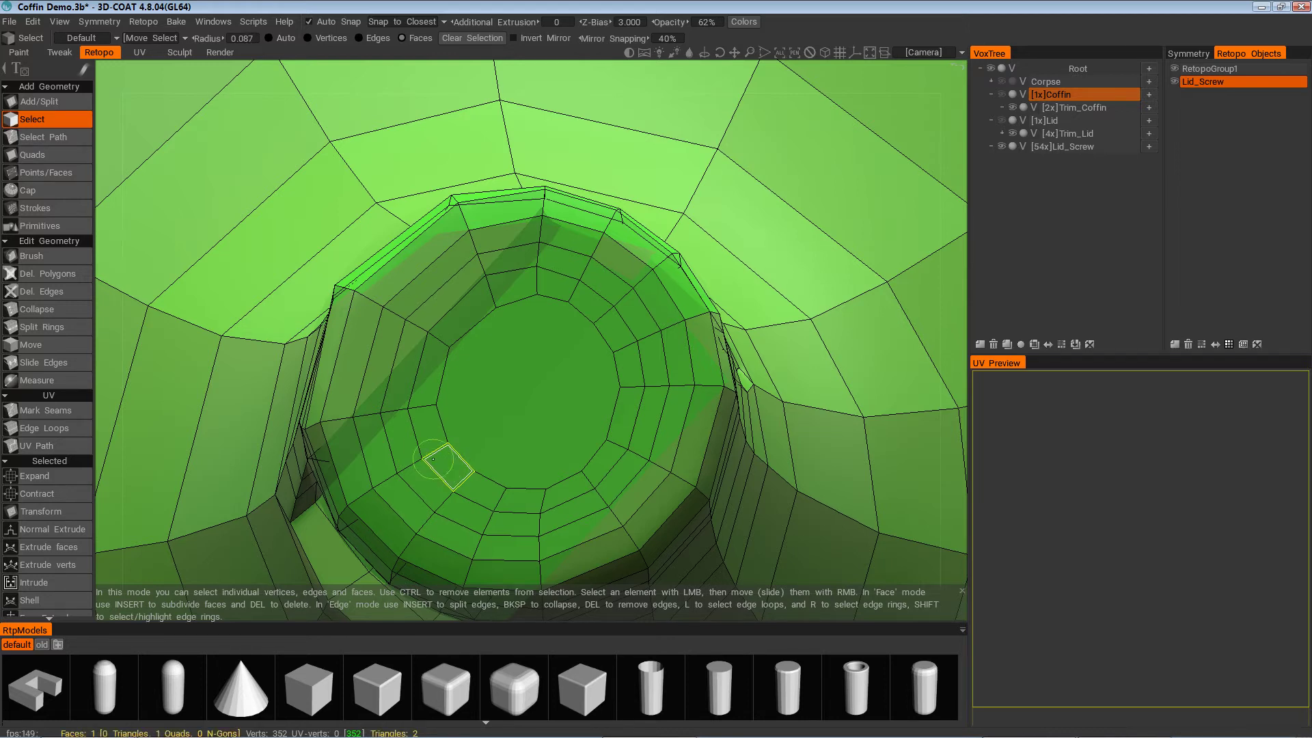
click(451, 330)
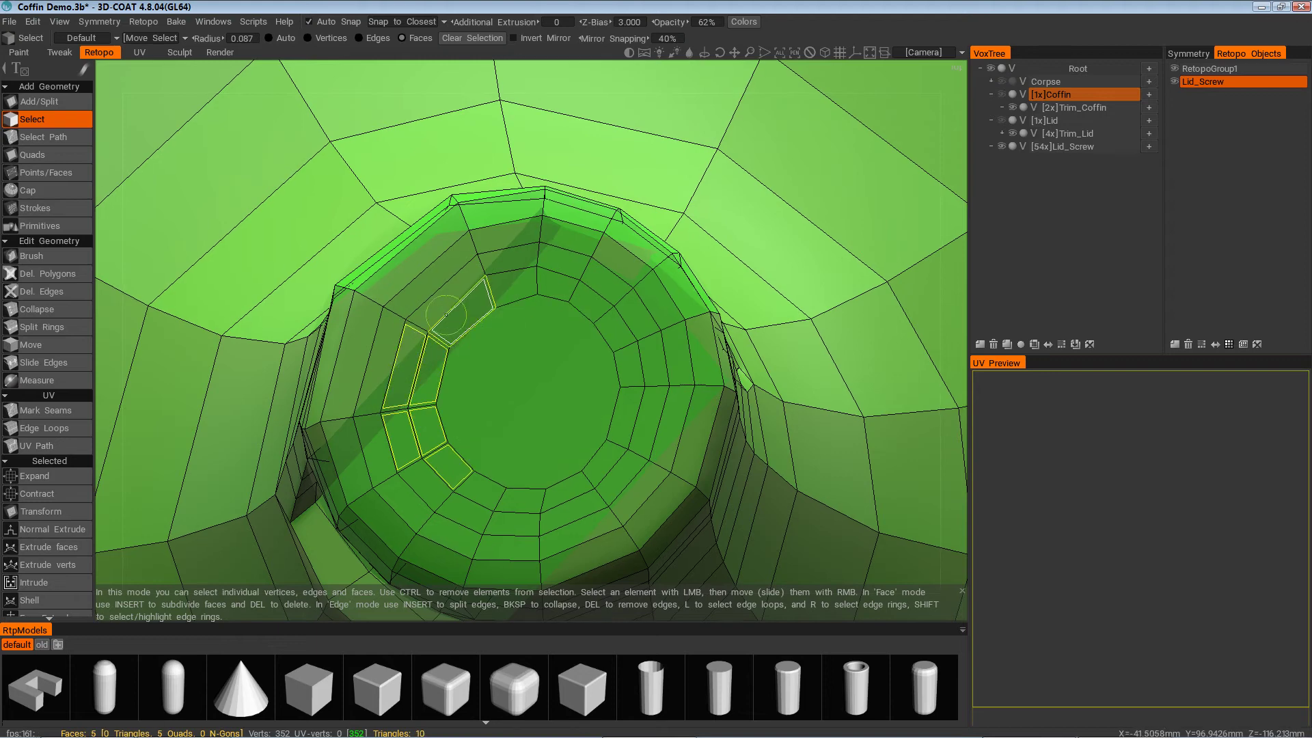
click(439, 308)
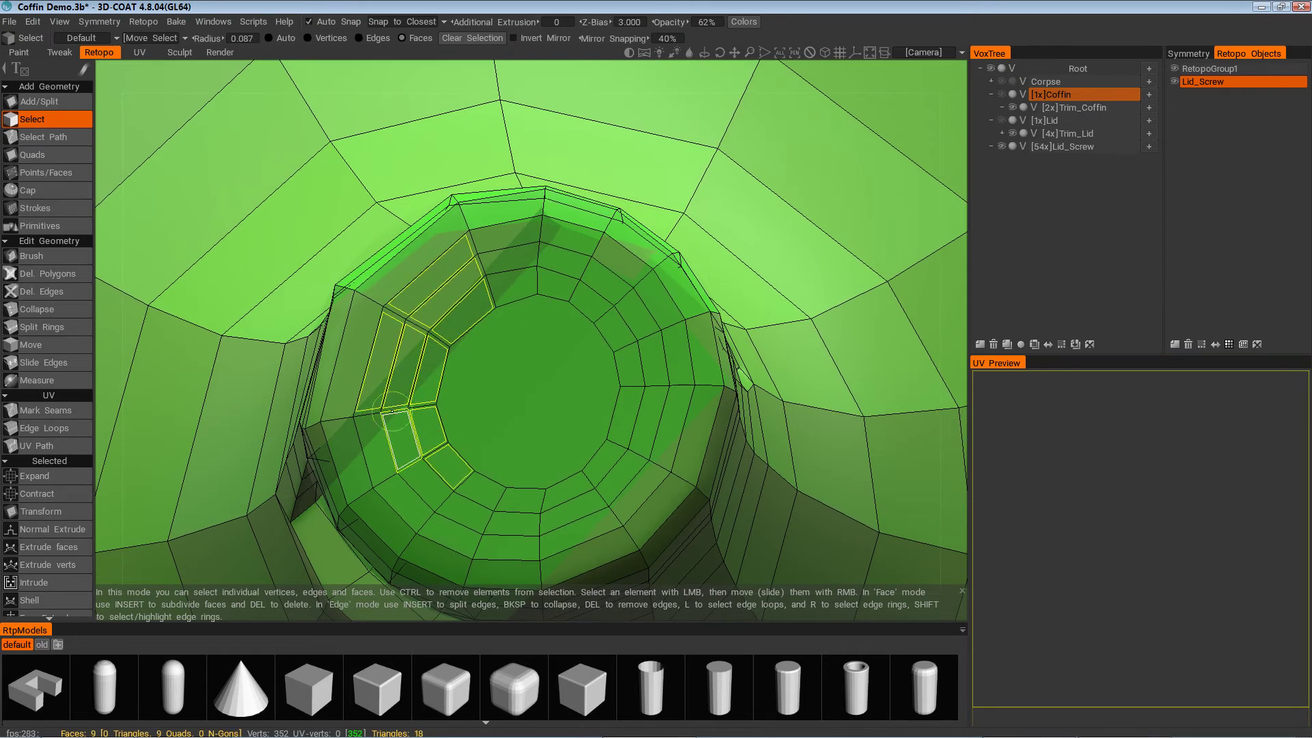
mouse_move(392, 412)
mouse_down()
mouse_move(380, 426)
mouse_move(453, 506)
mouse_move(497, 521)
mouse_move(571, 521)
mouse_move(642, 467)
mouse_up()
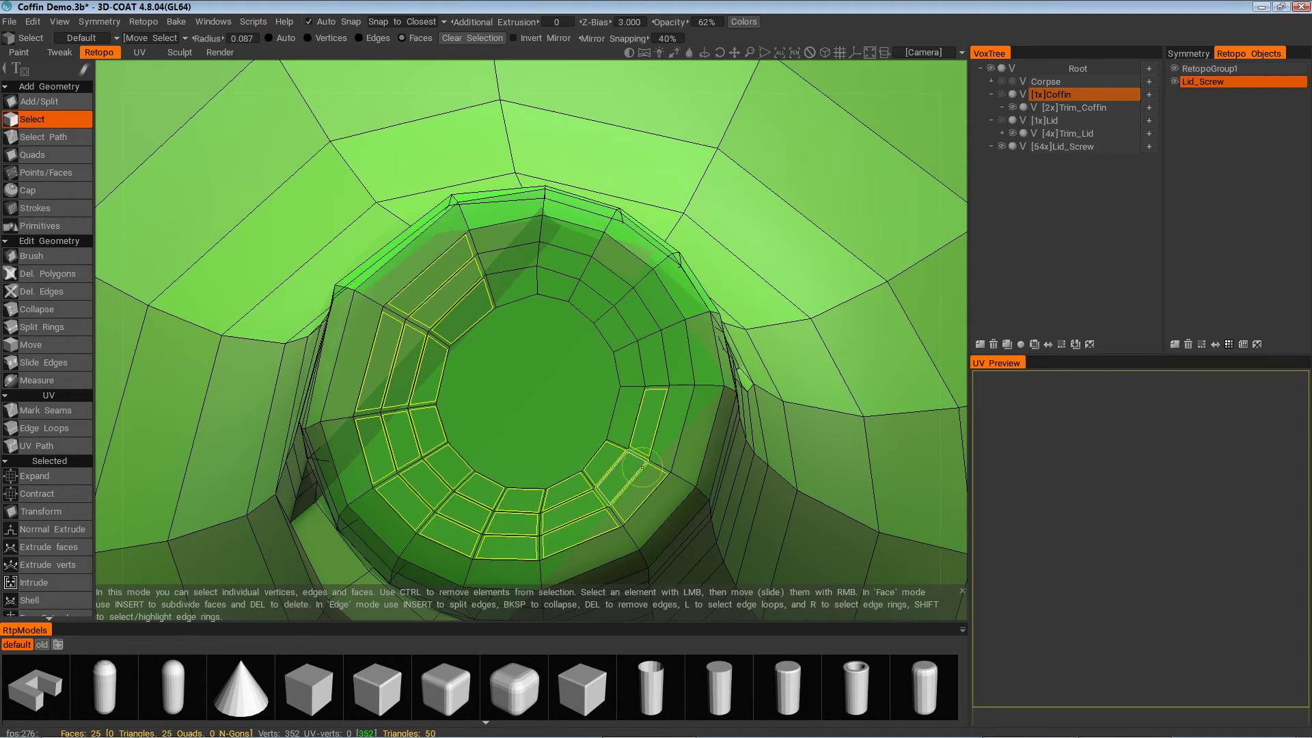
drag(654, 415, 651, 369)
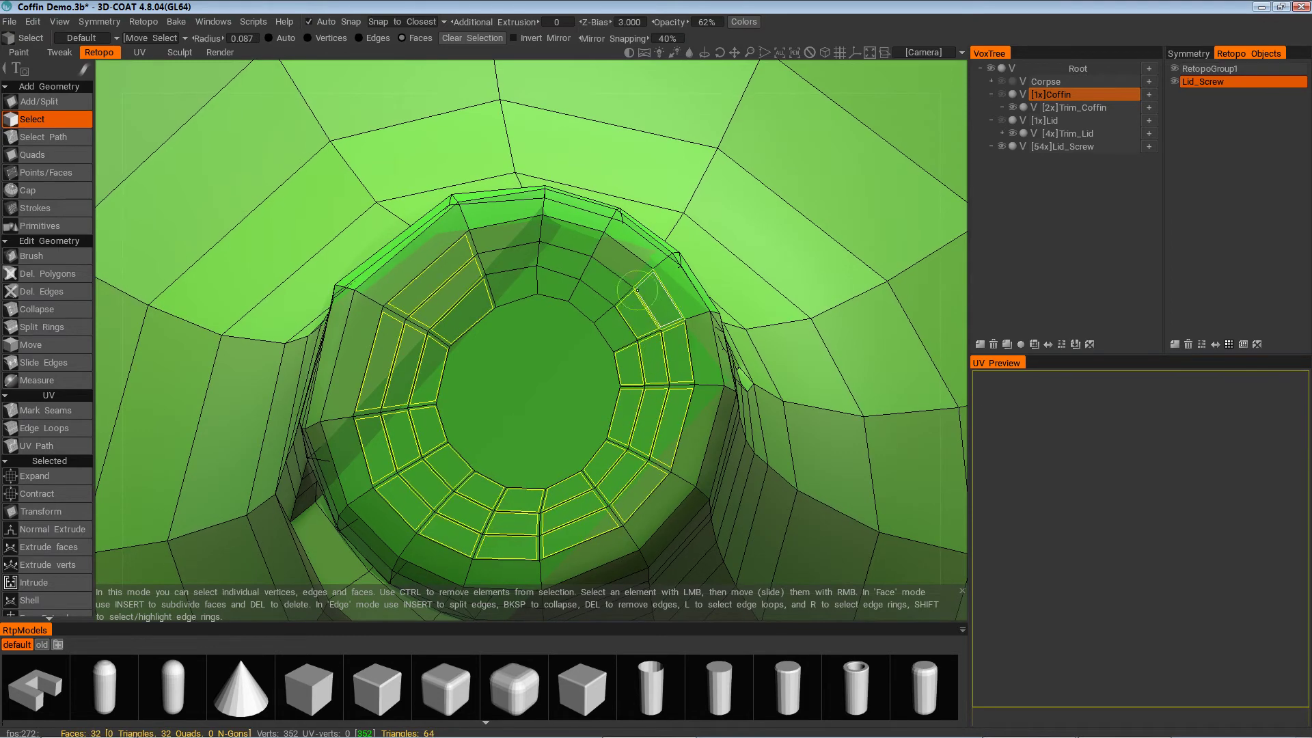
mouse_move(637, 290)
mouse_down()
mouse_move(618, 311)
mouse_move(564, 257)
mouse_move(546, 269)
mouse_up()
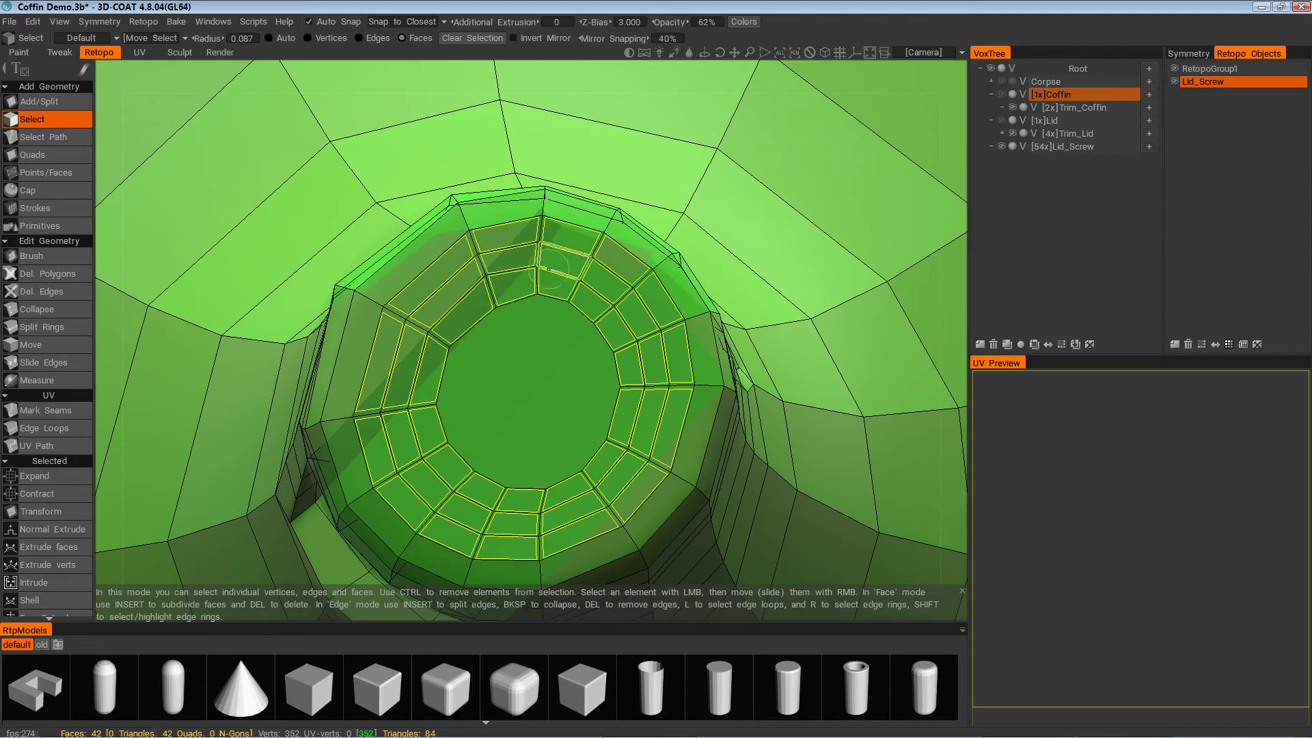
alt+drag(602, 471, 582, 441)
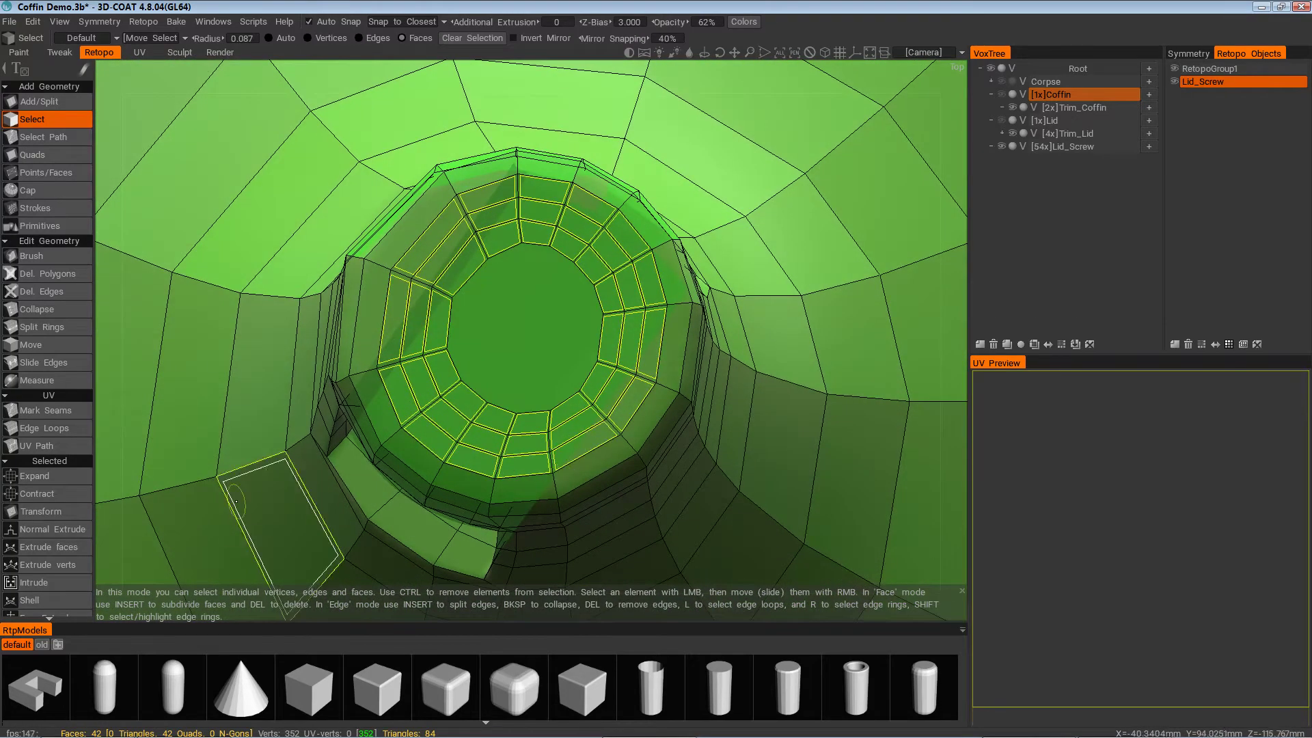
Try relaxing the three selected face rings on the knob's top several times
scroll(48, 478, down, 4)
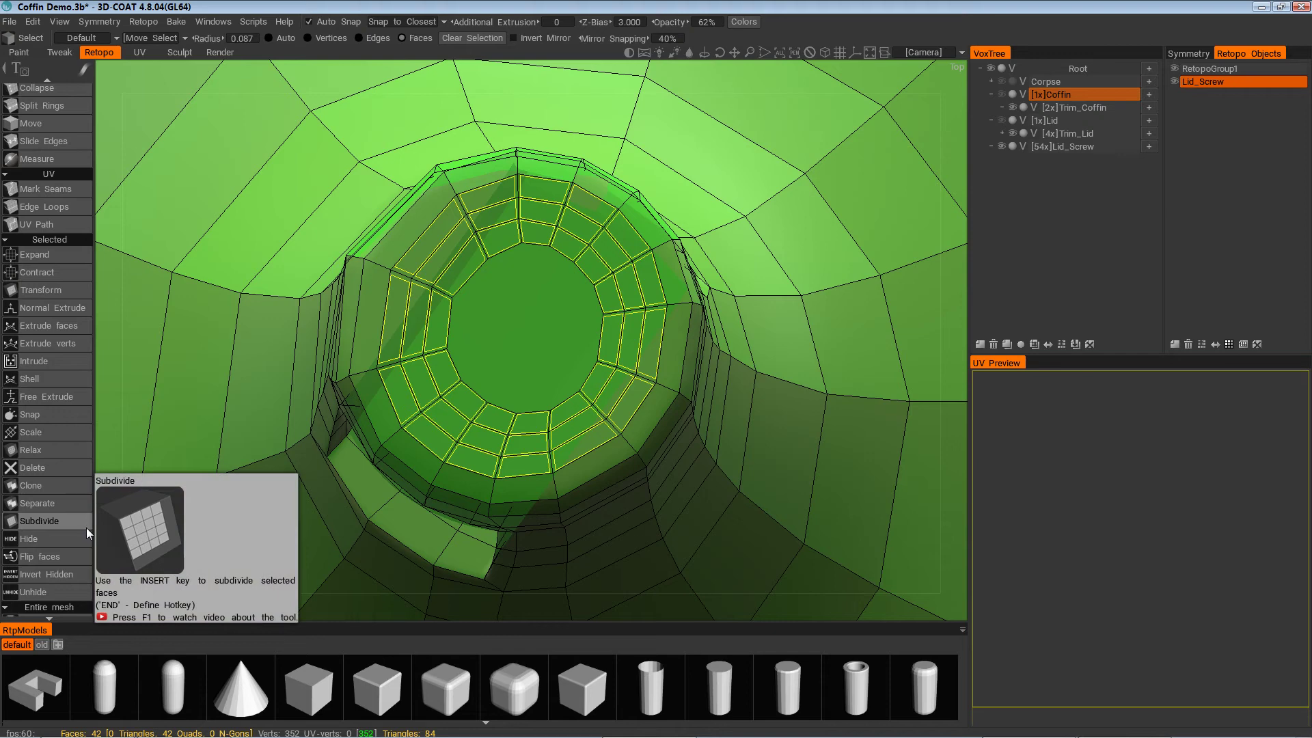
click(47, 453)
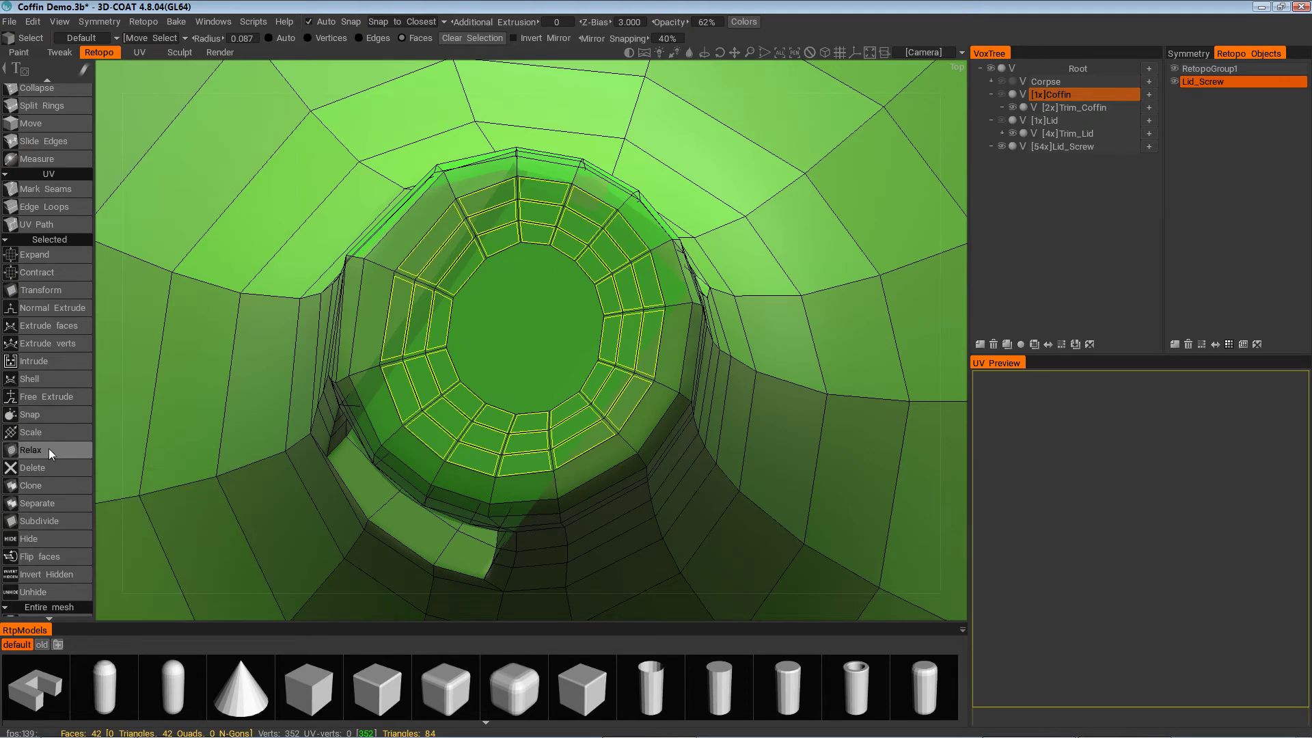
click(51, 447)
click(51, 450)
click(51, 450)
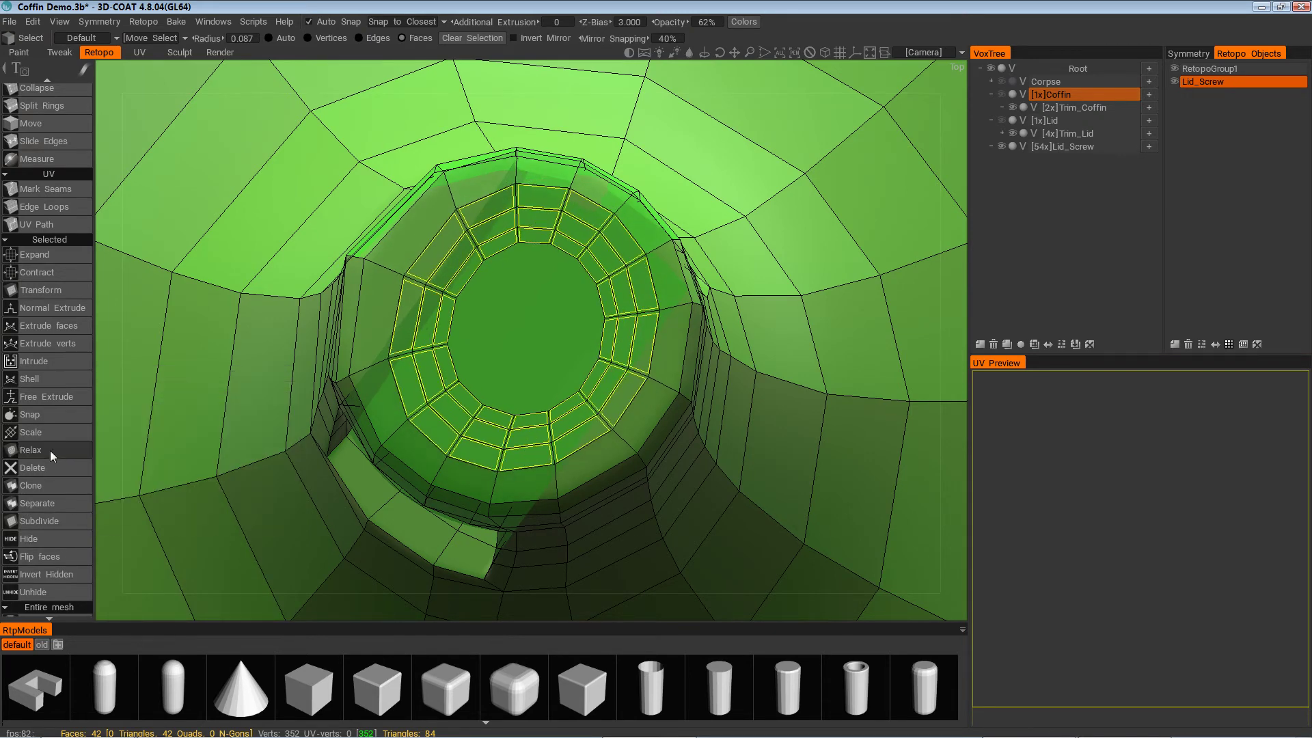
click(51, 449)
Undo the repeated relaxing of the three face rings on the knob's top
alt+drag(300, 513, 336, 482)
key(ctrl+z)
key(ctrl+z)
key(ctrl+z)
key(ctrl+z)
key(ctrl+z)
key(ctrl+z)
key(ctrl+z)
key(ctrl+z)
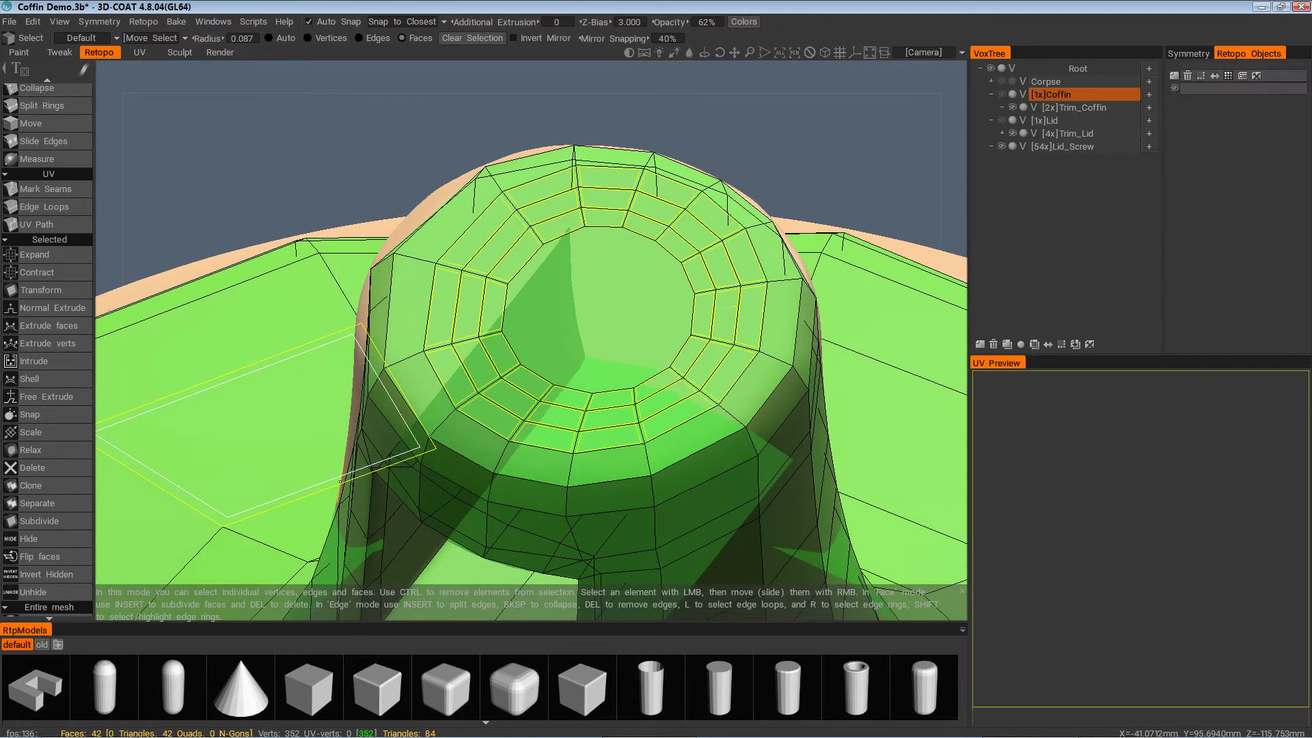
Select only the two innermost face rings around the central cap polygon and relax them four times
alt+drag(490, 418, 521, 536)
alt+middle_drag(521, 536, 528, 454)
alt+drag(527, 455, 510, 443)
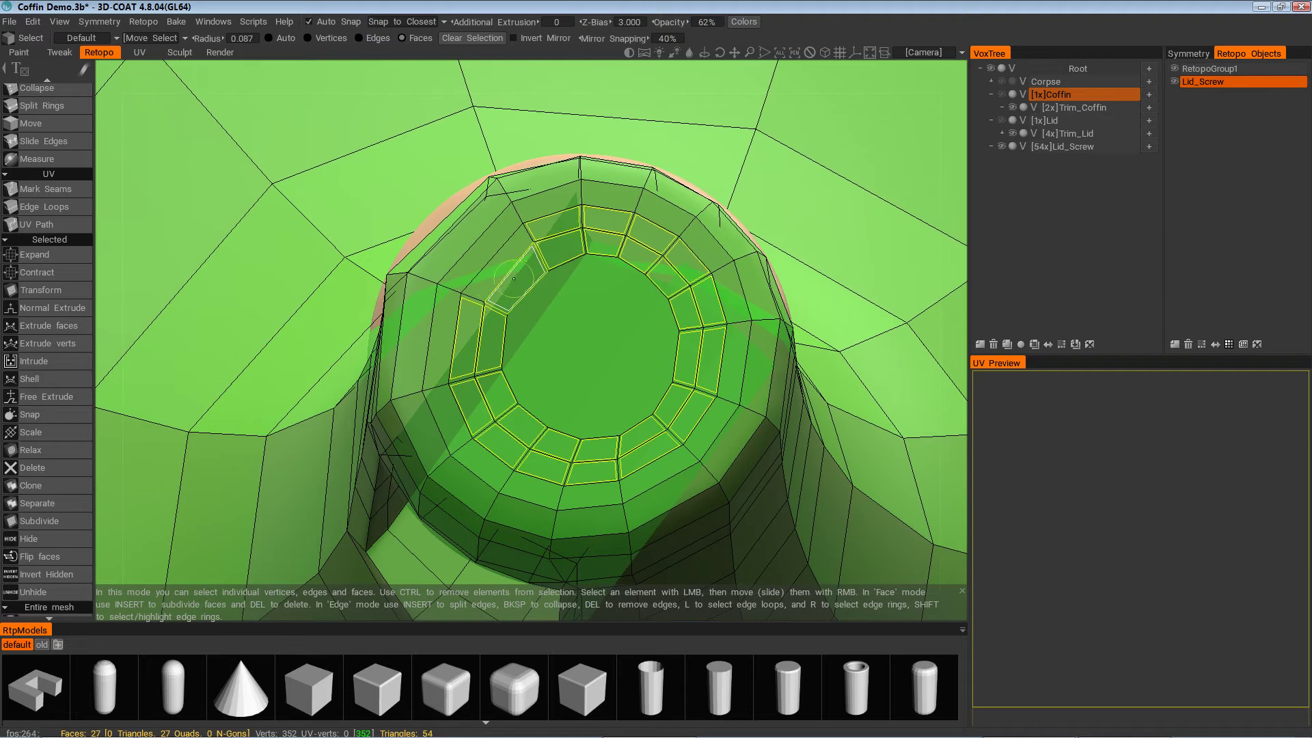
click(54, 449)
click(52, 449)
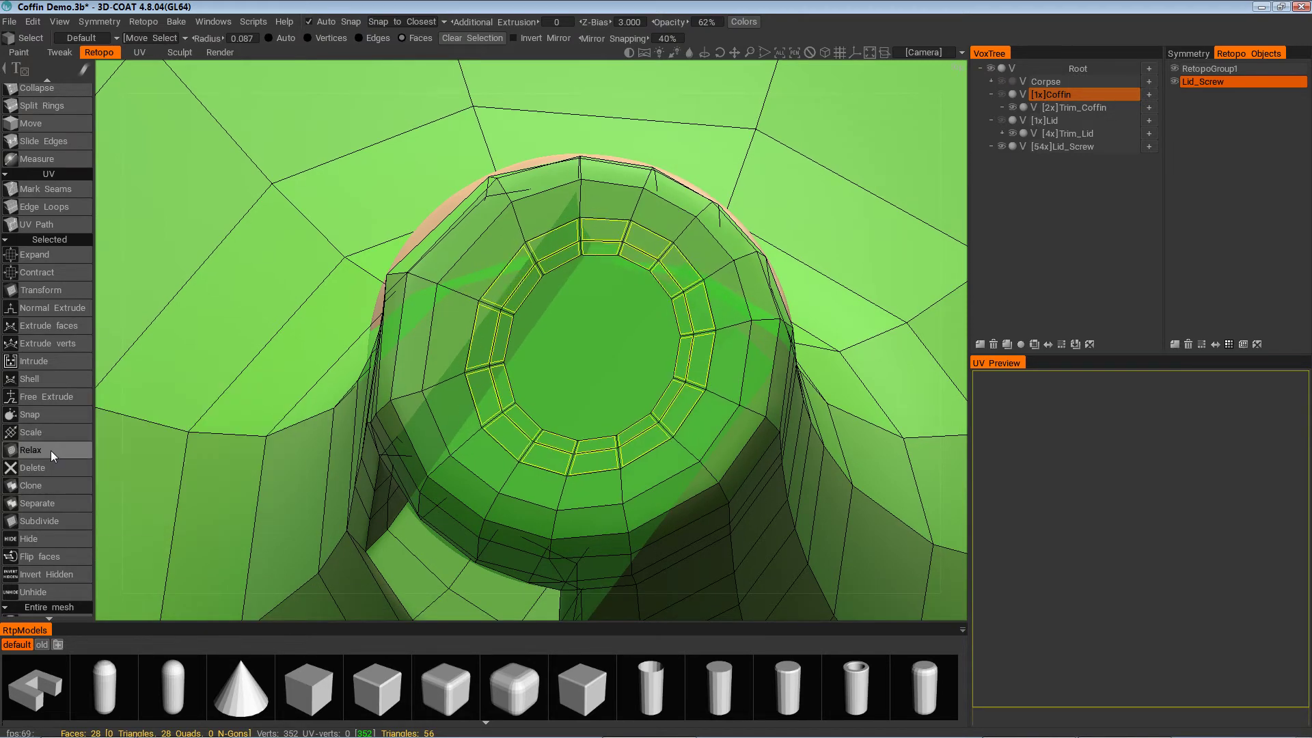
click(48, 451)
click(51, 453)
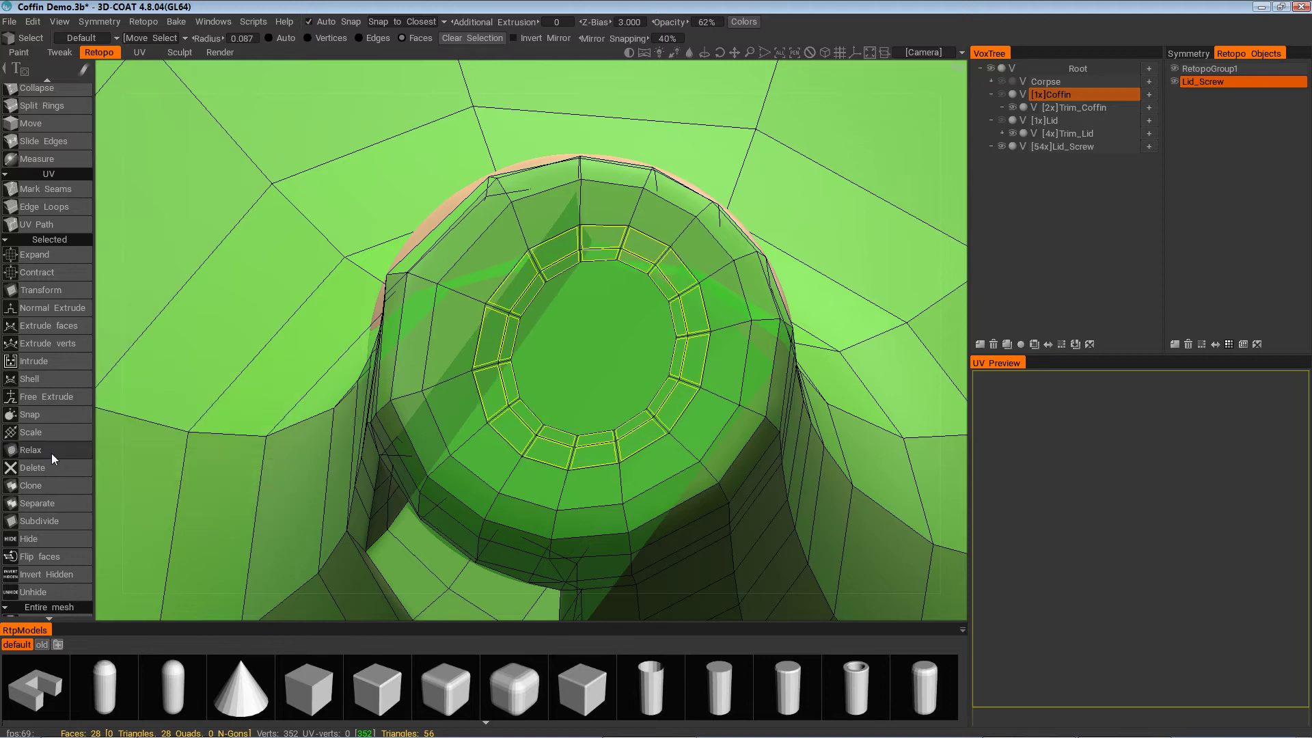
Clear the selection and select only the innermost thin ring of faces around the cap polygon, removing stray faces from the selection
alt+right_drag(472, 438, 540, 478)
alt+drag(540, 478, 529, 461)
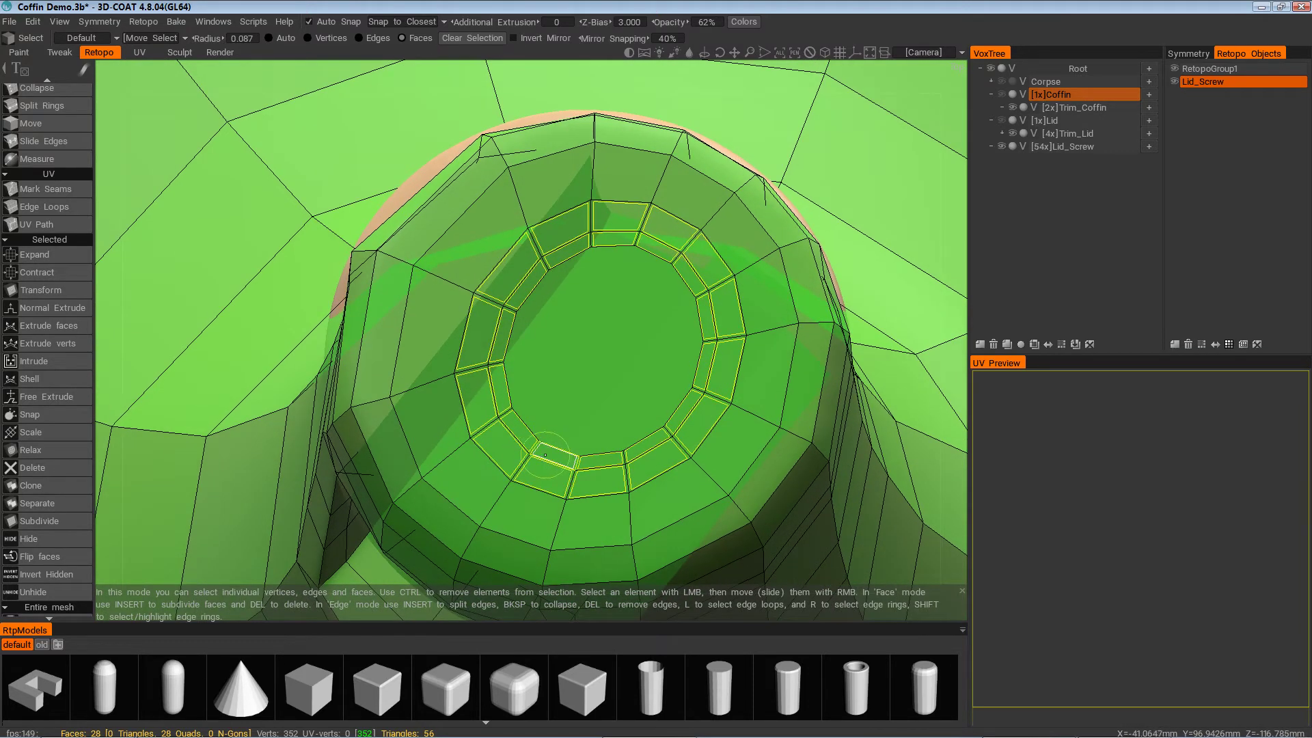
key(Escape)
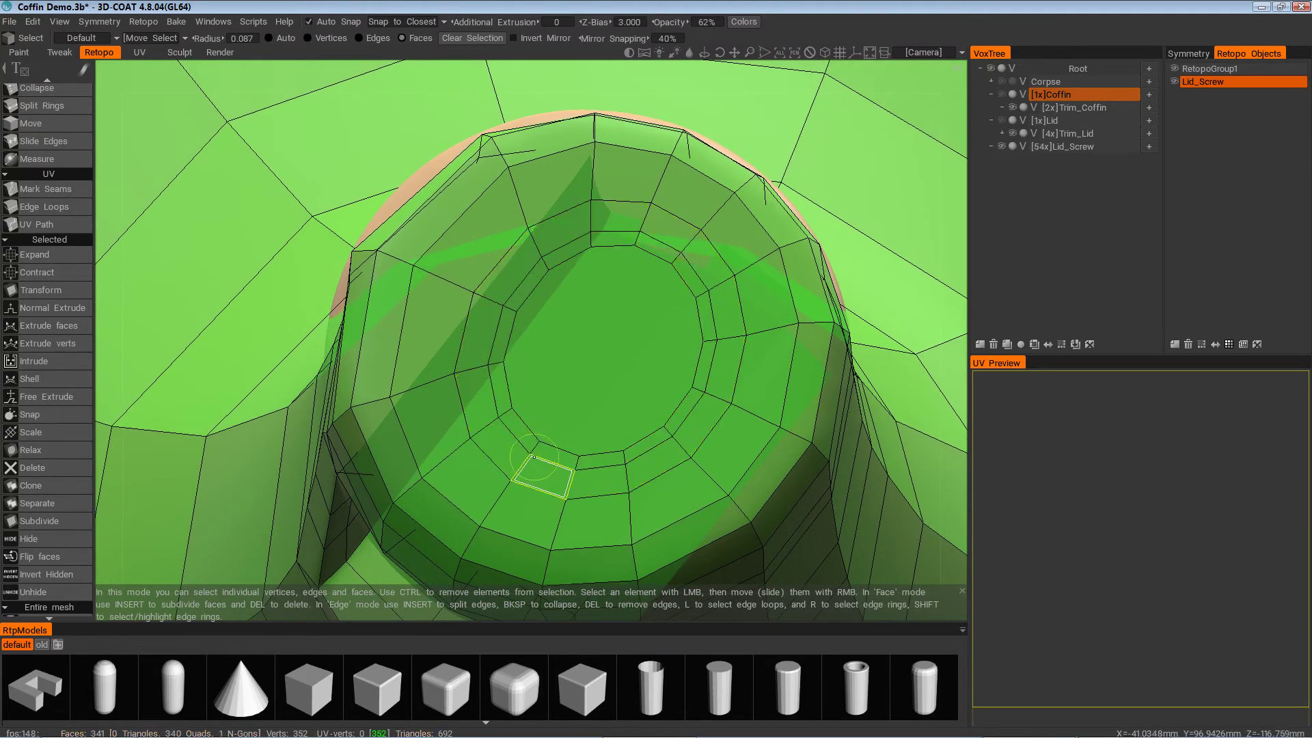
drag(552, 456, 530, 439)
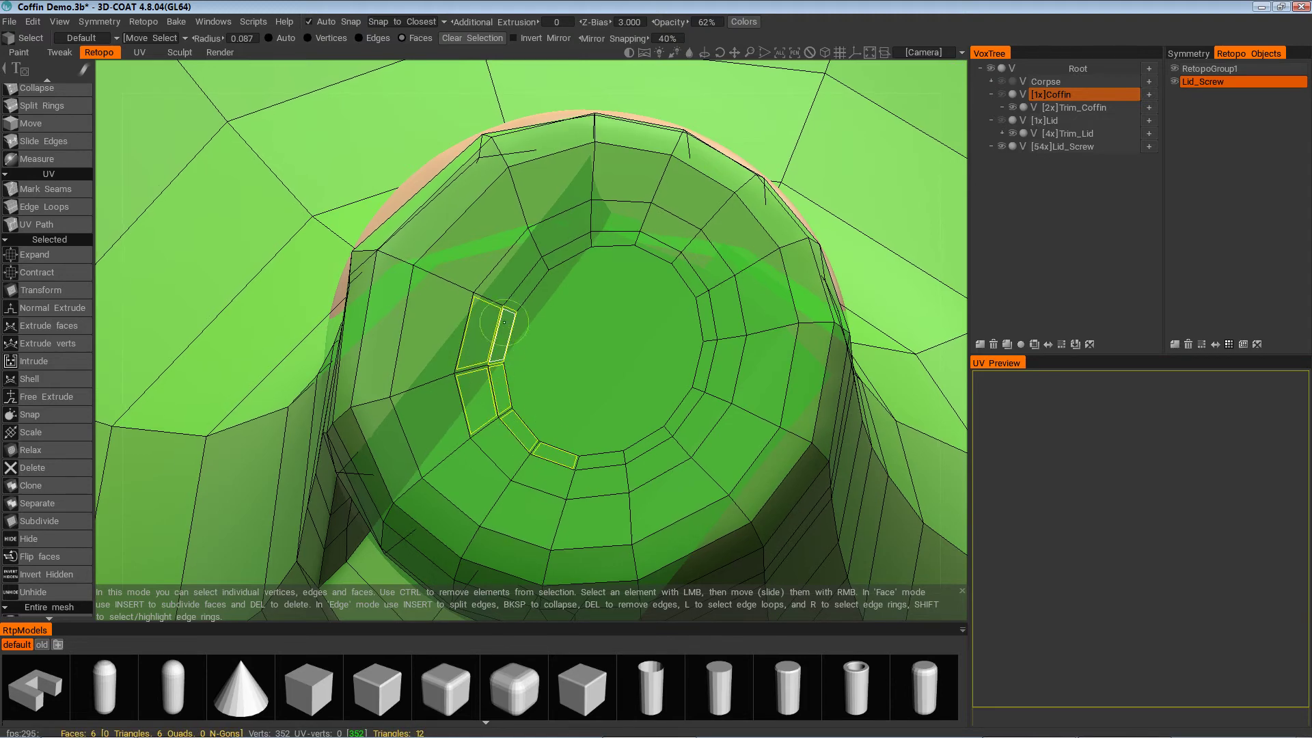
mouse_move(540, 266)
mouse_down()
mouse_move(612, 229)
mouse_move(673, 236)
mouse_move(718, 302)
mouse_move(691, 415)
mouse_up()
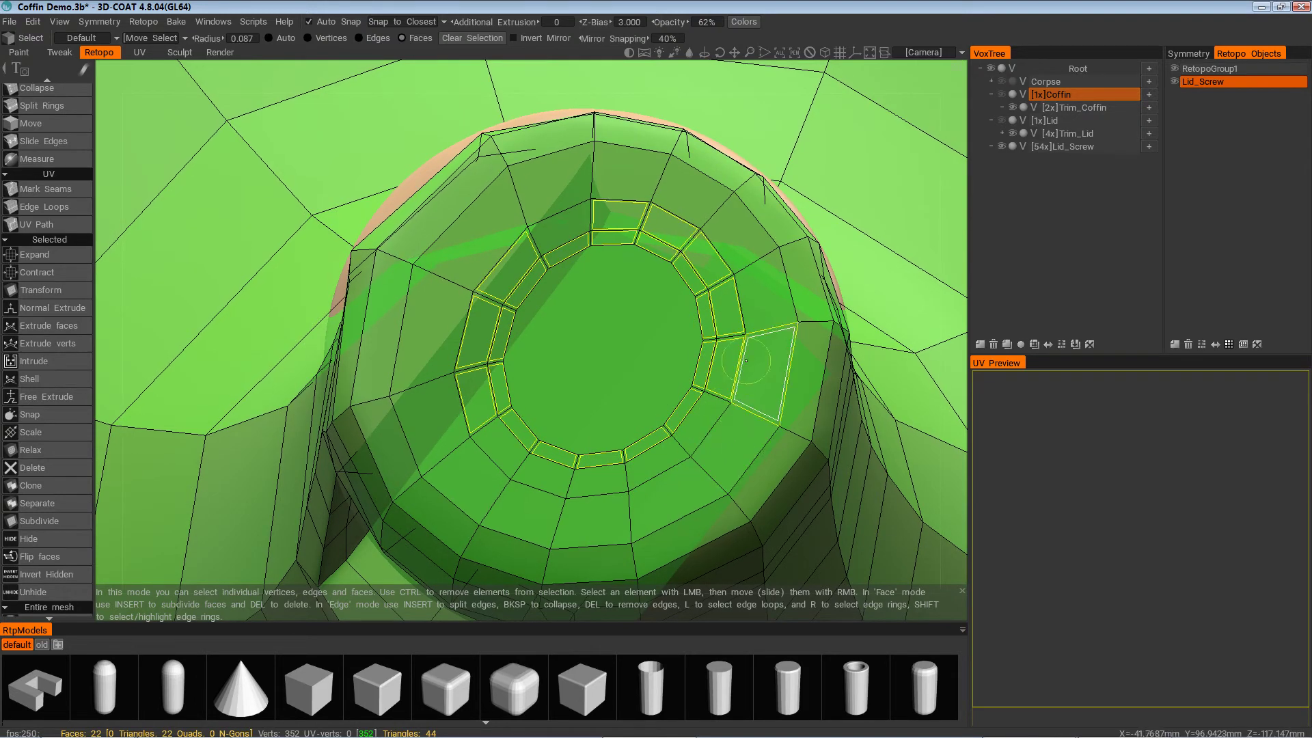
ctrl+drag(746, 360, 742, 303)
ctrl+drag(649, 200, 502, 254)
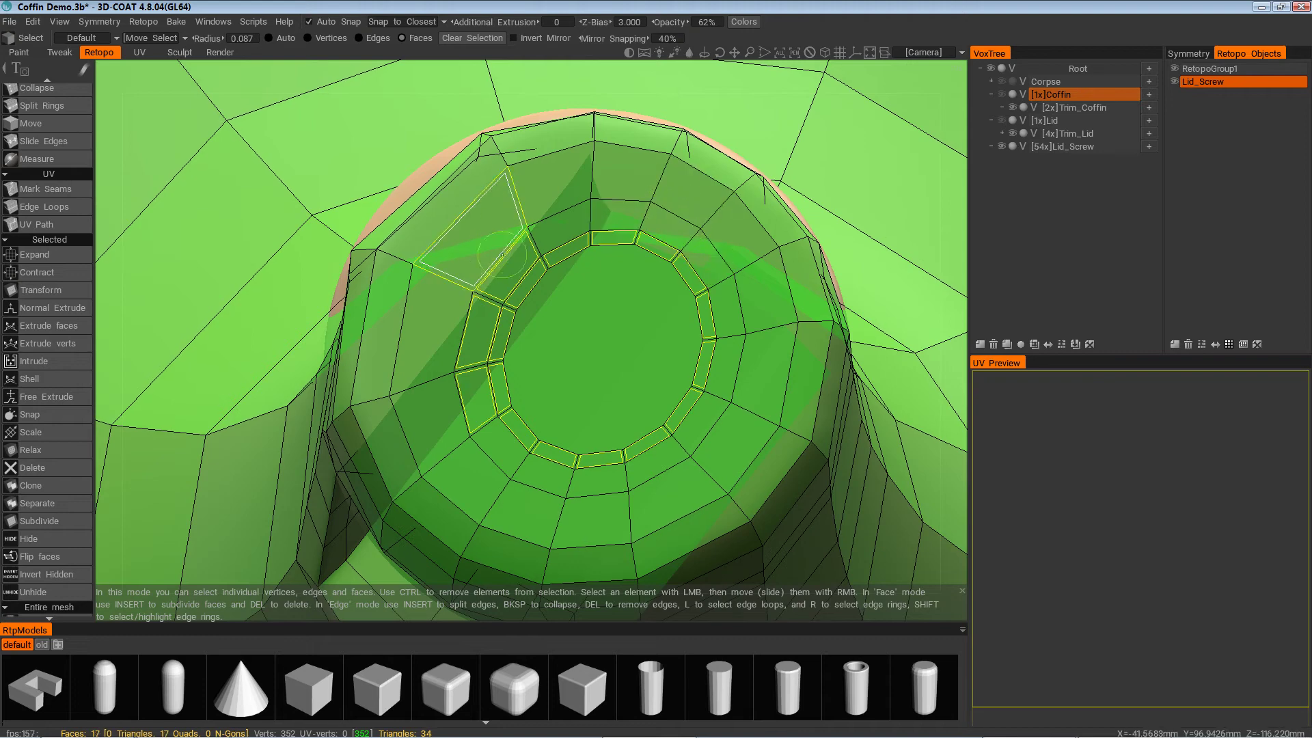
mouse_move(481, 311)
ctrl+mouse_down()
mouse_move(471, 403)
mouse_move(363, 457)
mouse_move(498, 407)
ctrl+mouse_up()
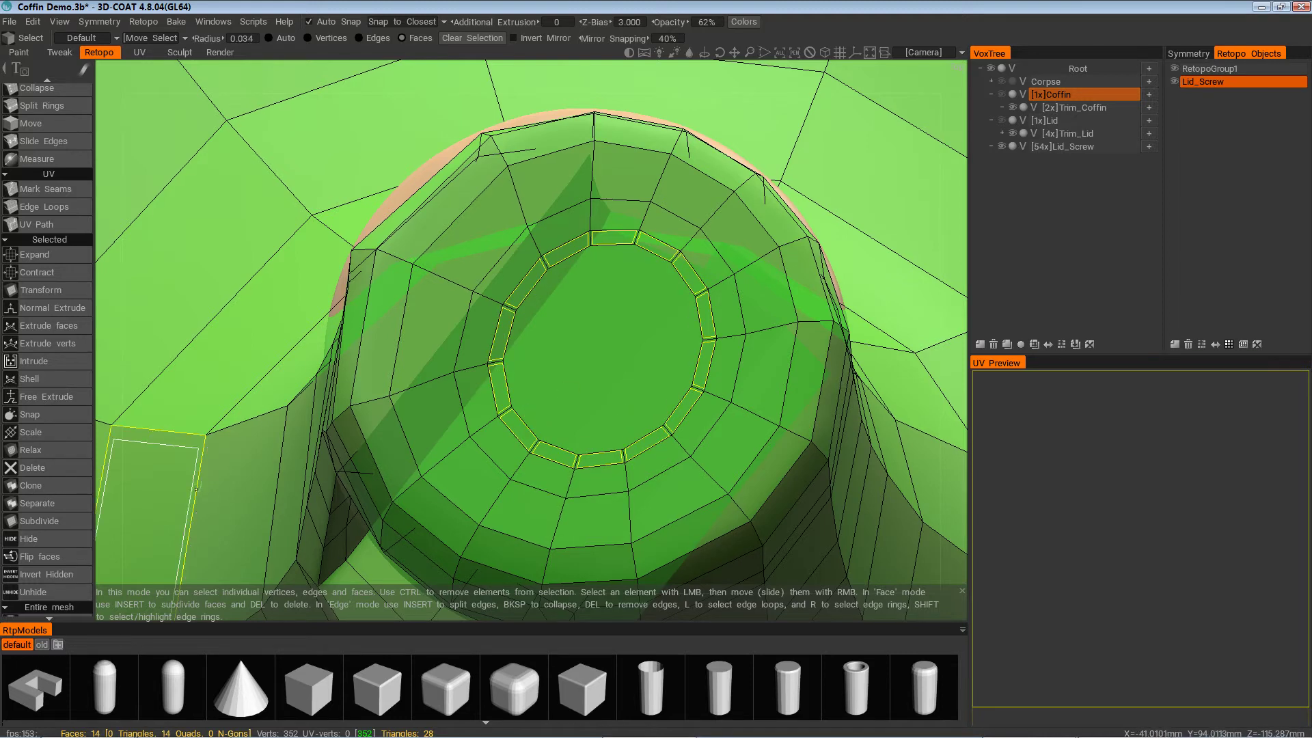
Relax the selected innermost face ring six times and clear the face selection
click(51, 447)
click(53, 449)
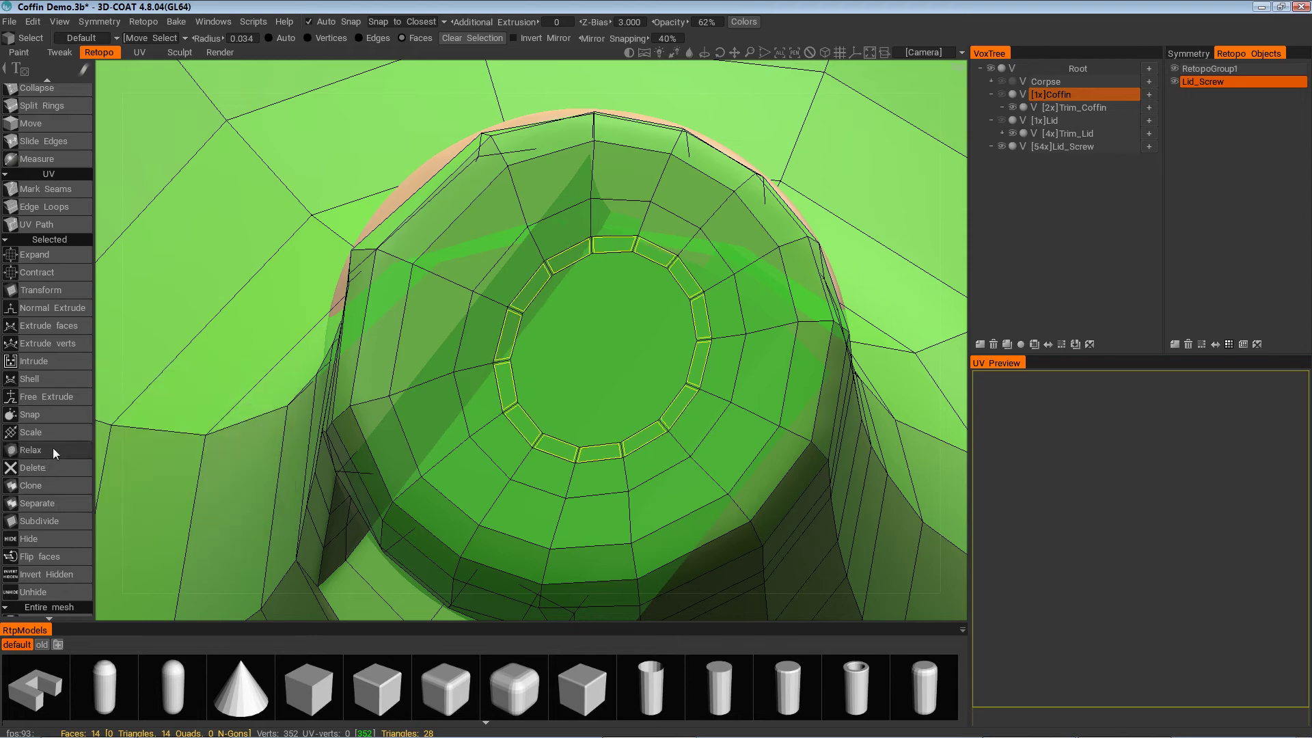
click(53, 449)
click(55, 450)
click(55, 448)
click(56, 447)
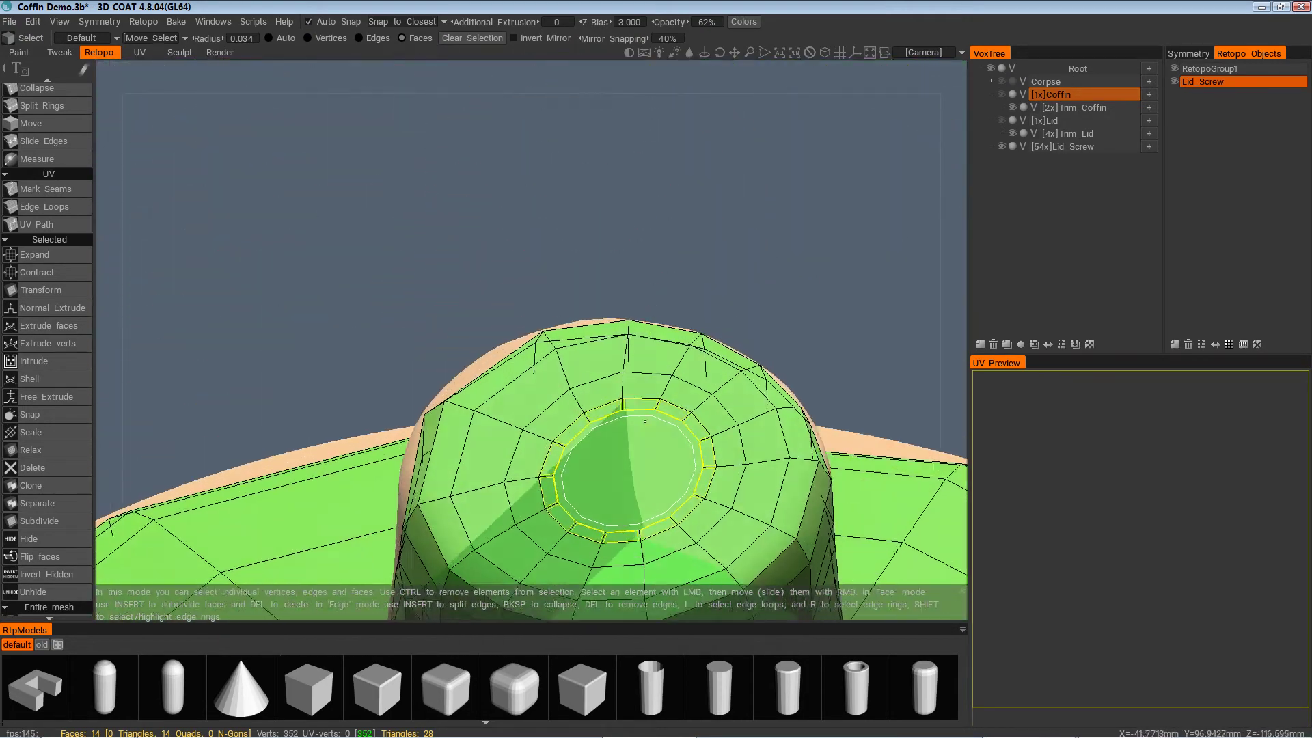
drag(397, 514, 273, 502)
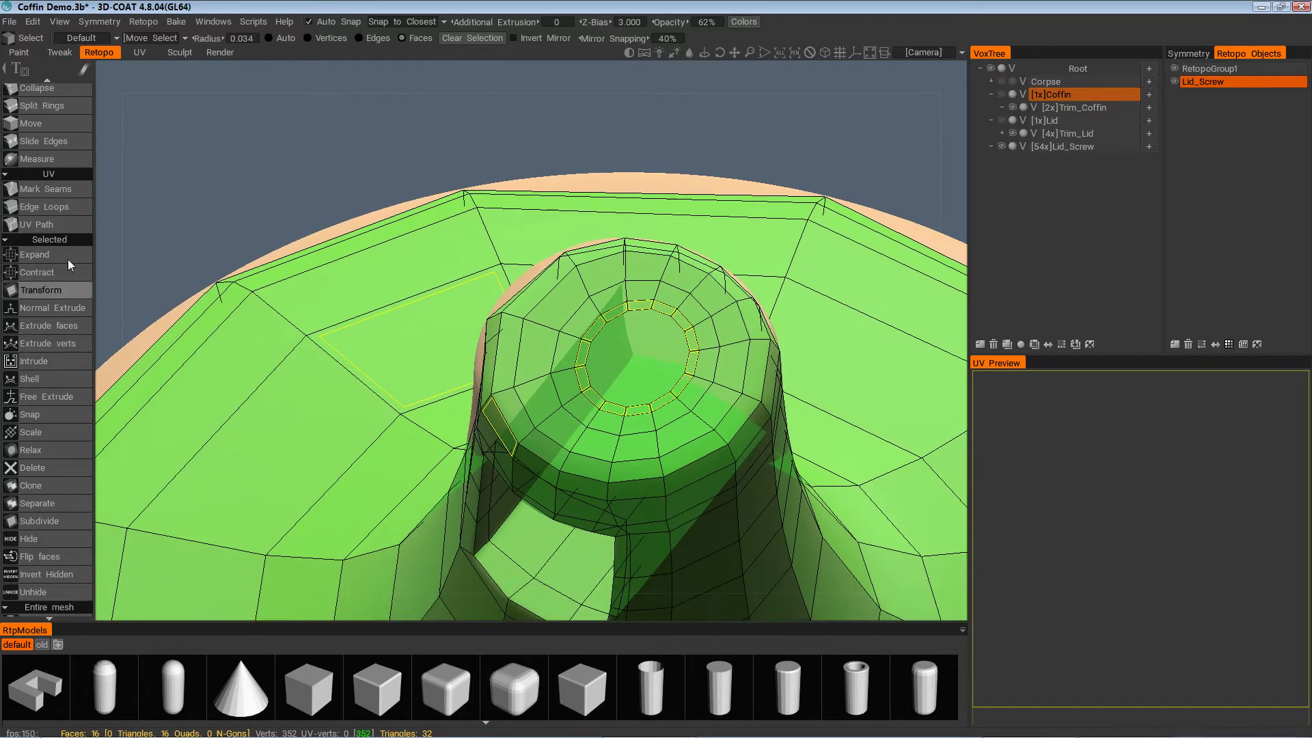
drag(82, 160, 88, 433)
key(Escape)
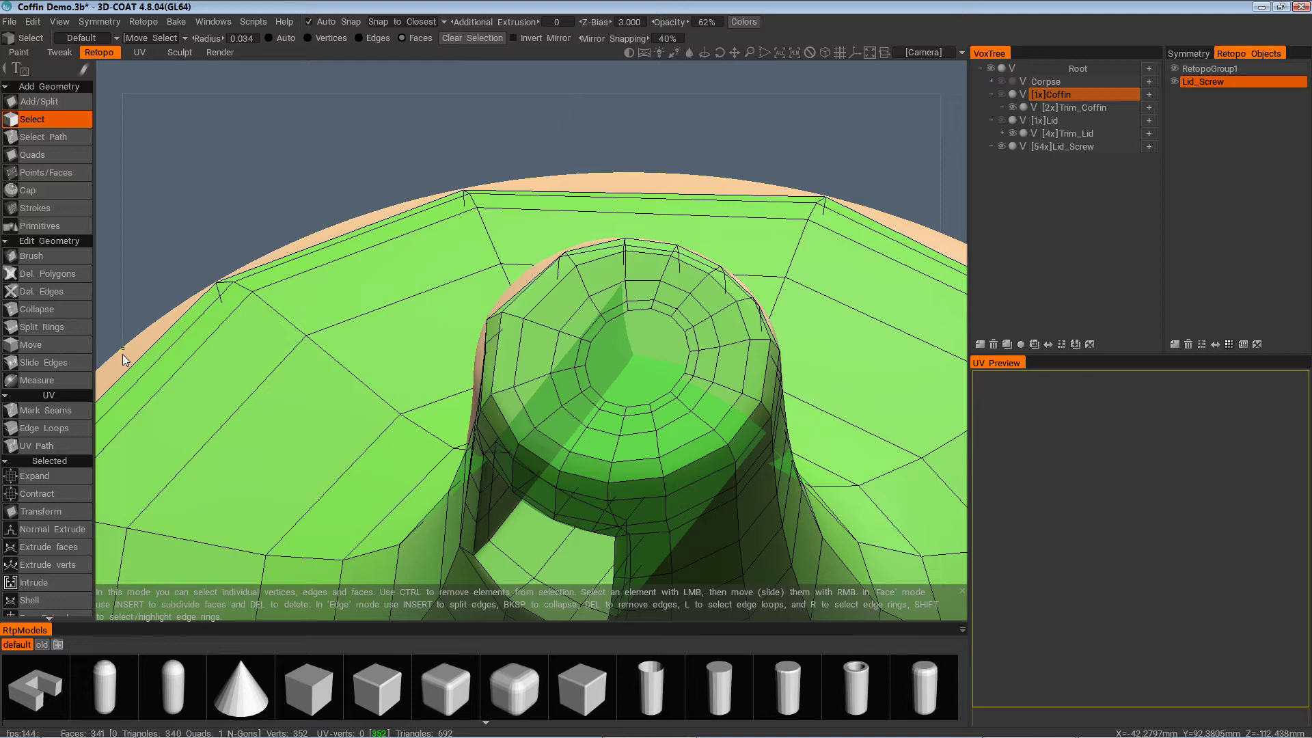
Delete the outer edge loop of the thin face ring around the central cap polygon with Del. Edges
click(61, 290)
alt+drag(653, 384, 702, 472)
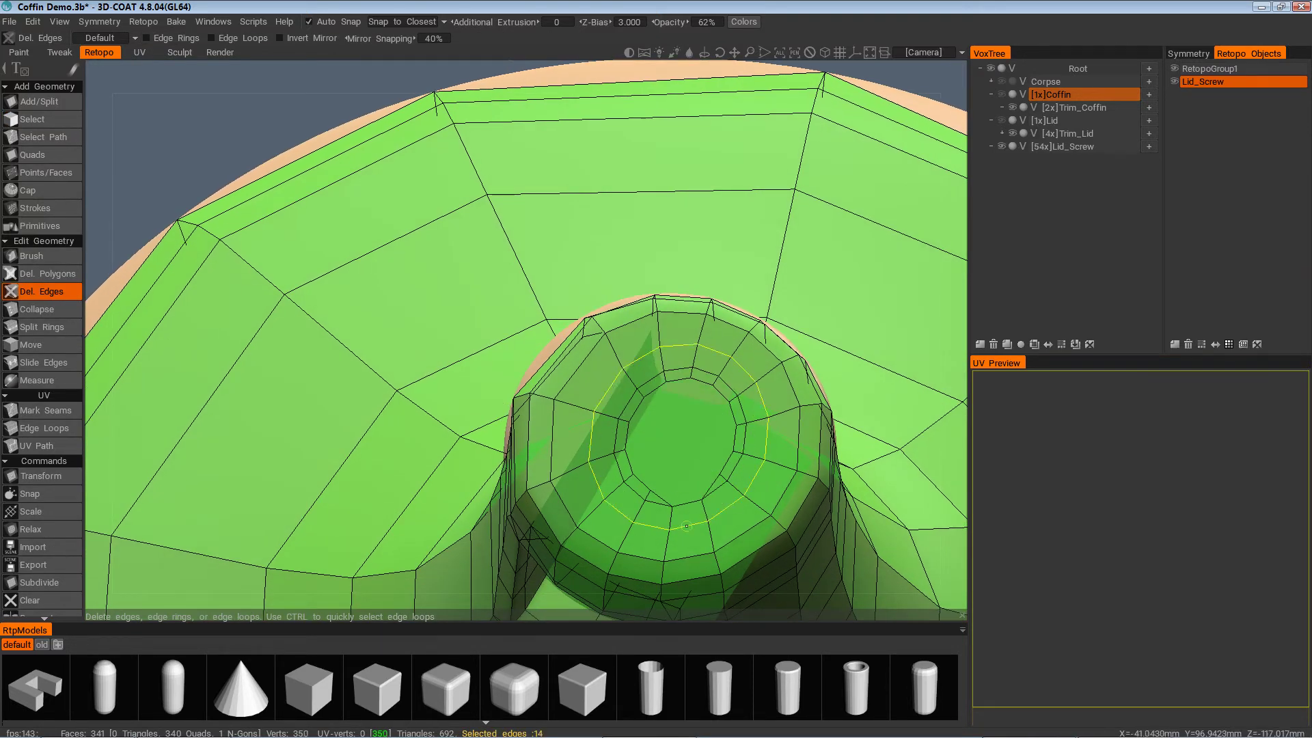
alt+drag(658, 522, 659, 537)
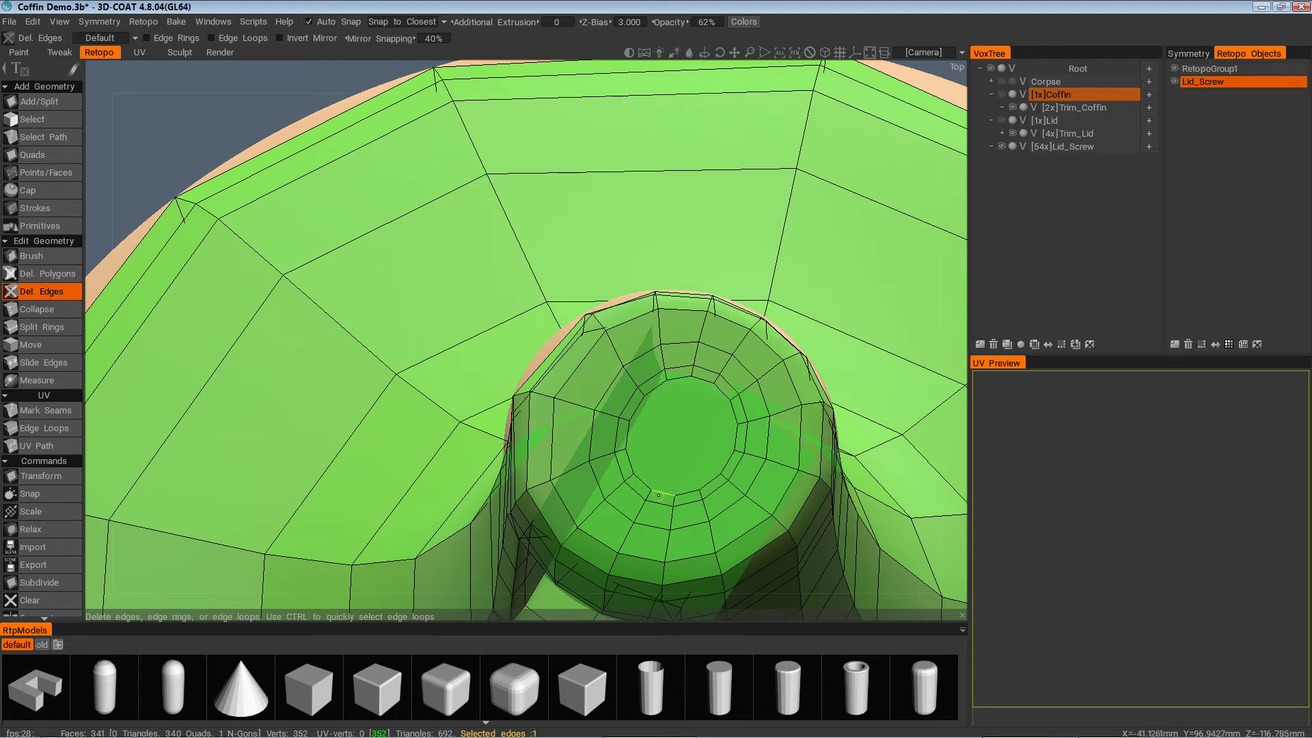
alt+drag(705, 481, 655, 485)
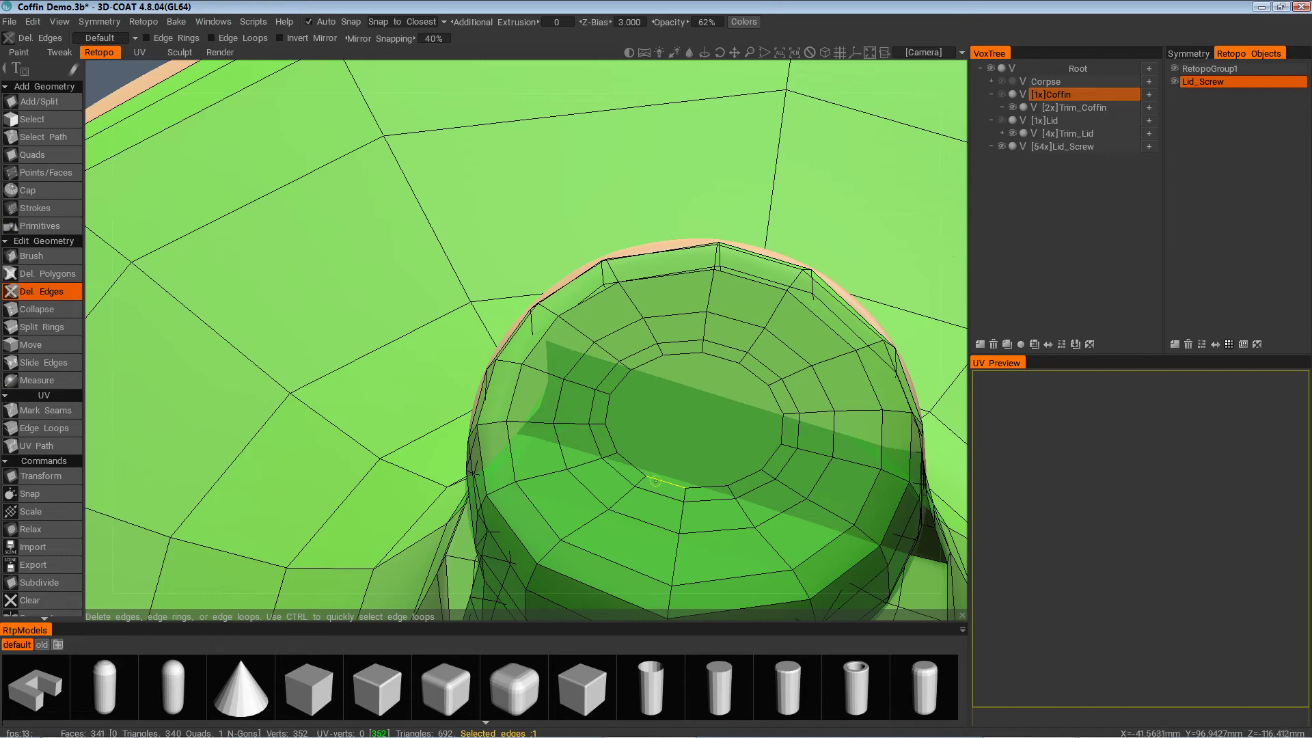
ctrl+click(649, 489)
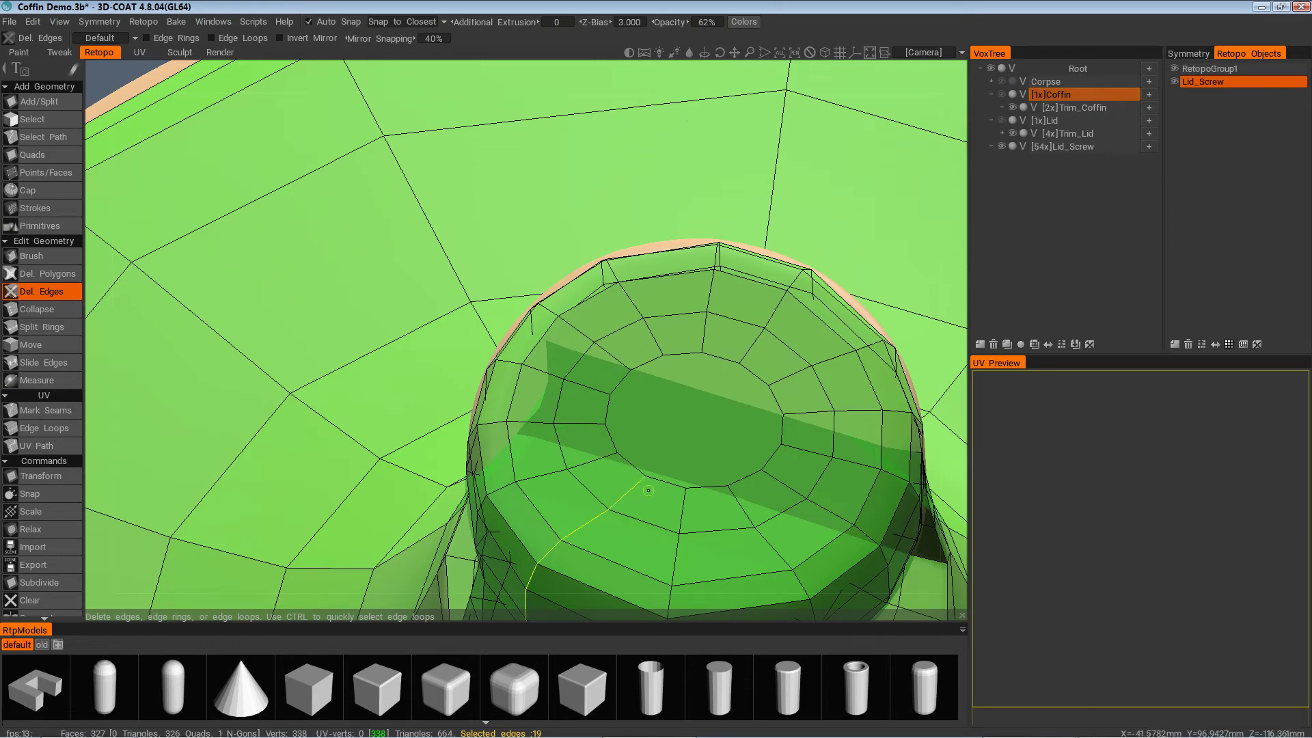
Split the central cap polygon in two with an Add/Split edge between opposite rim vertices
alt+drag(729, 479, 772, 464)
click(46, 100)
alt+drag(99, 132, 114, 153)
alt+drag(595, 492, 624, 350)
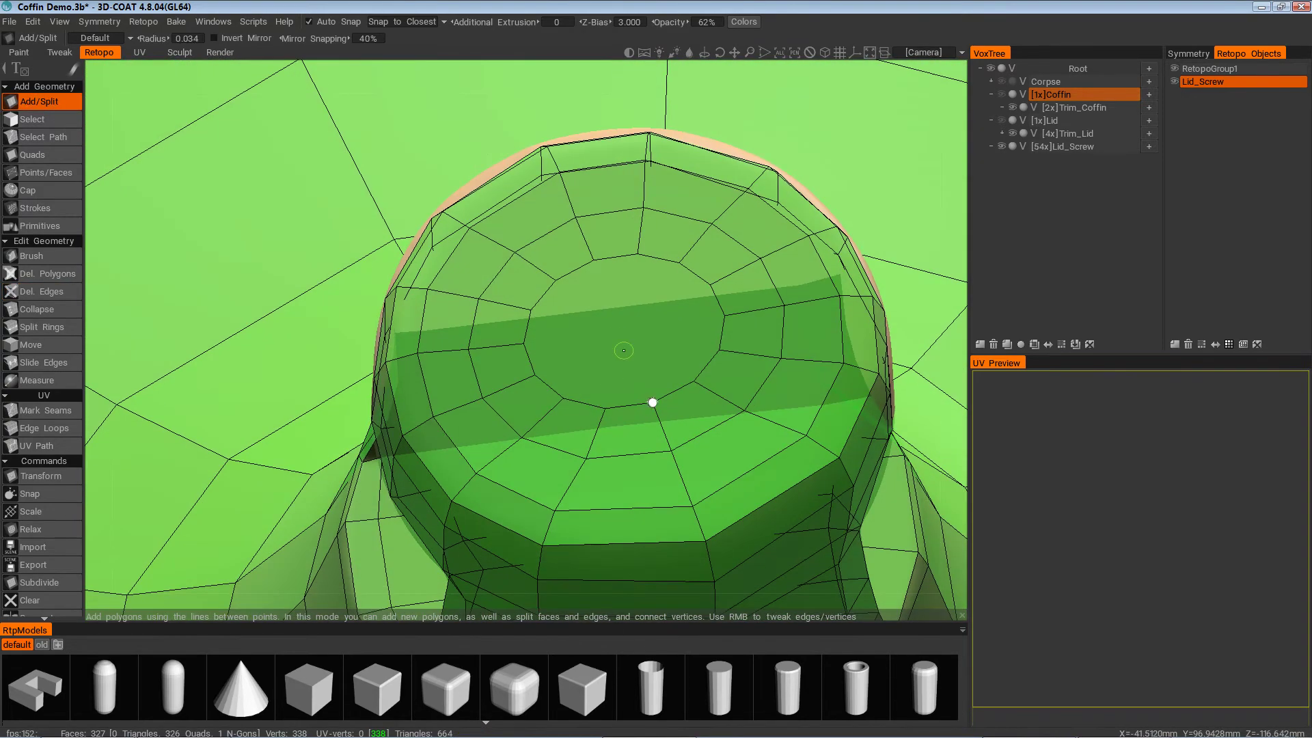
click(593, 260)
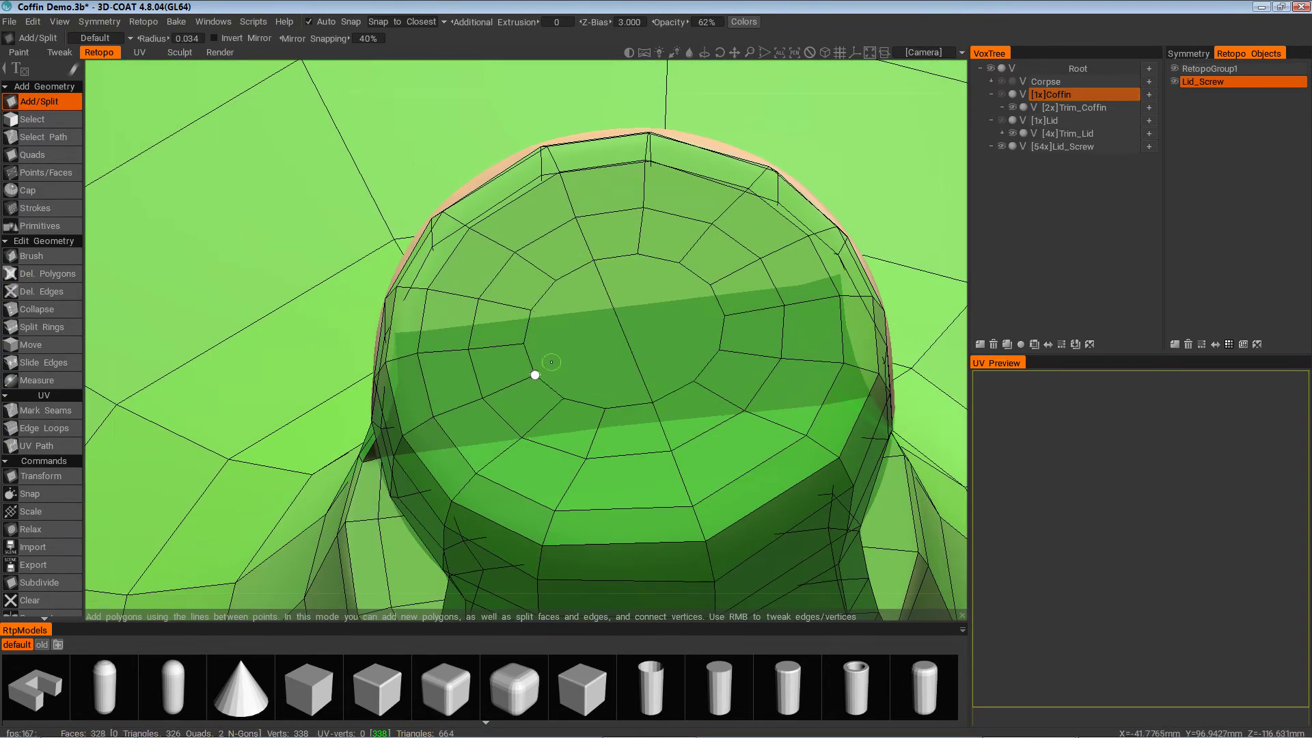
Add a centre point on the dividing edge and connect it to every remaining rim vertex, turning the cap into a triangle fan
click(609, 321)
click(537, 330)
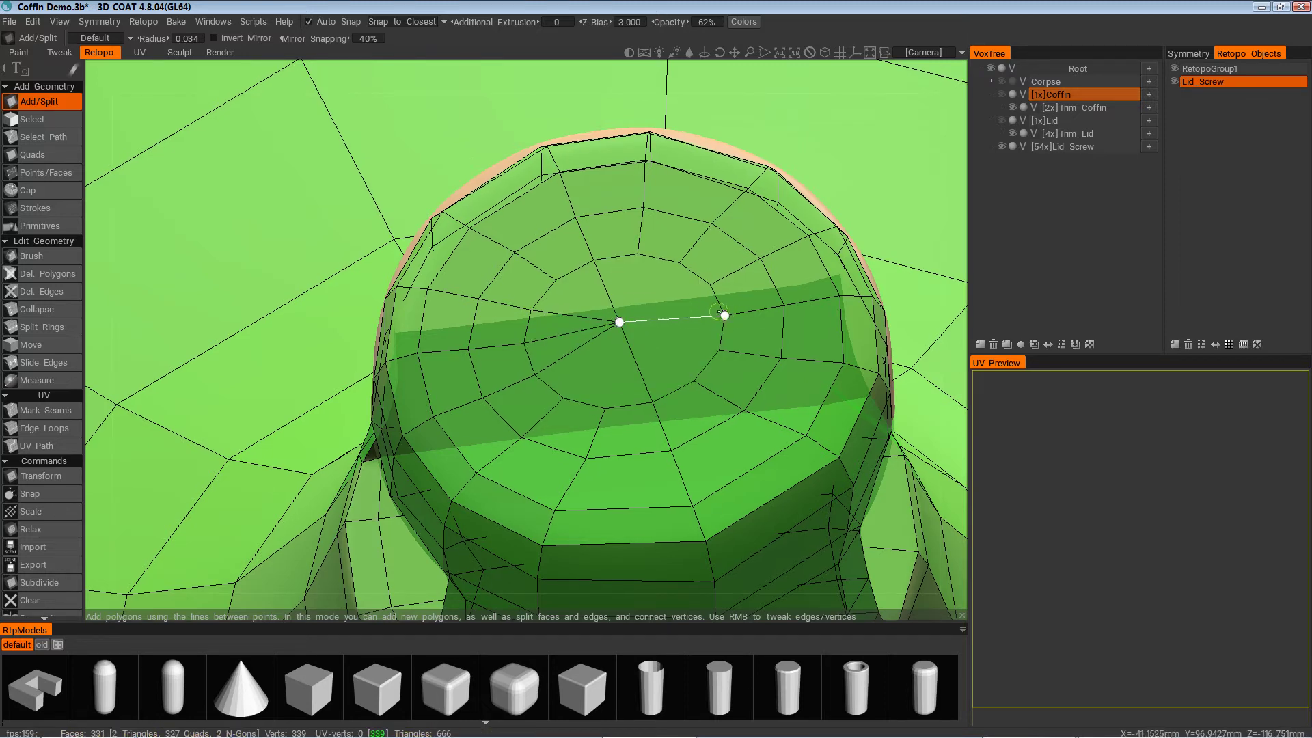
click(623, 321)
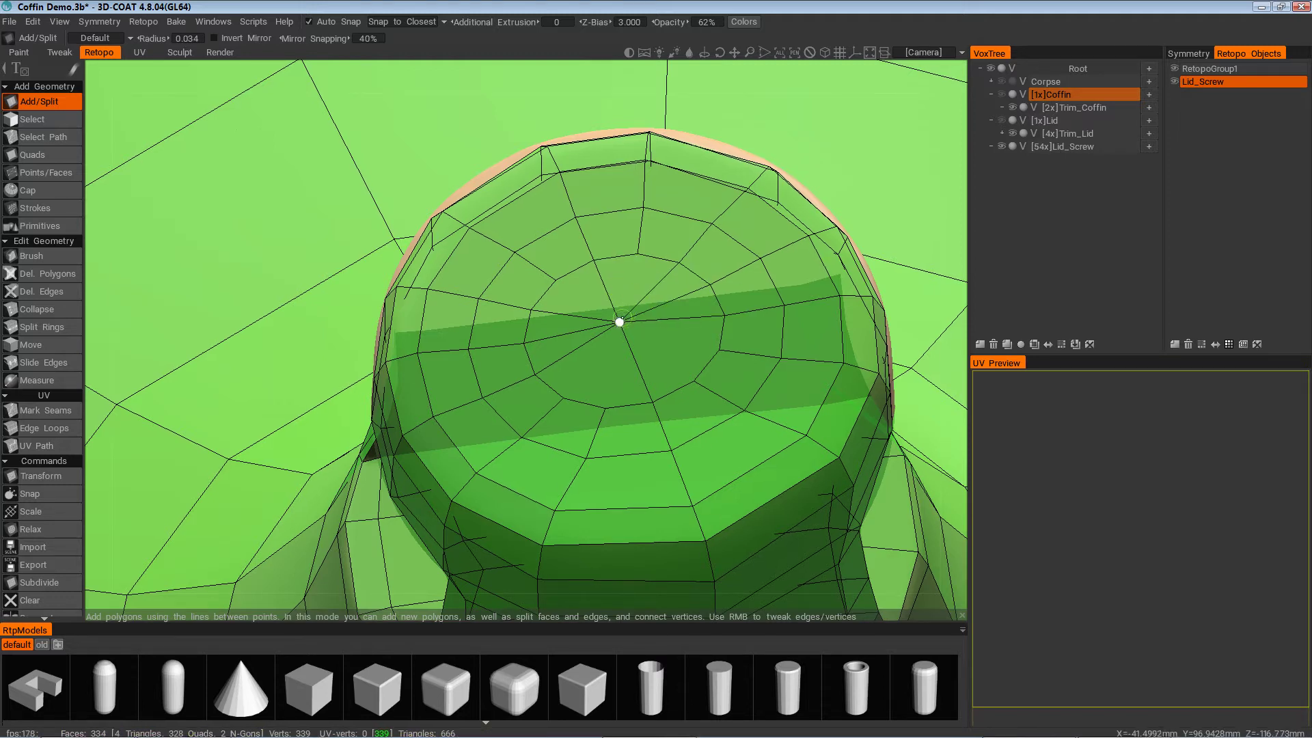
click(635, 256)
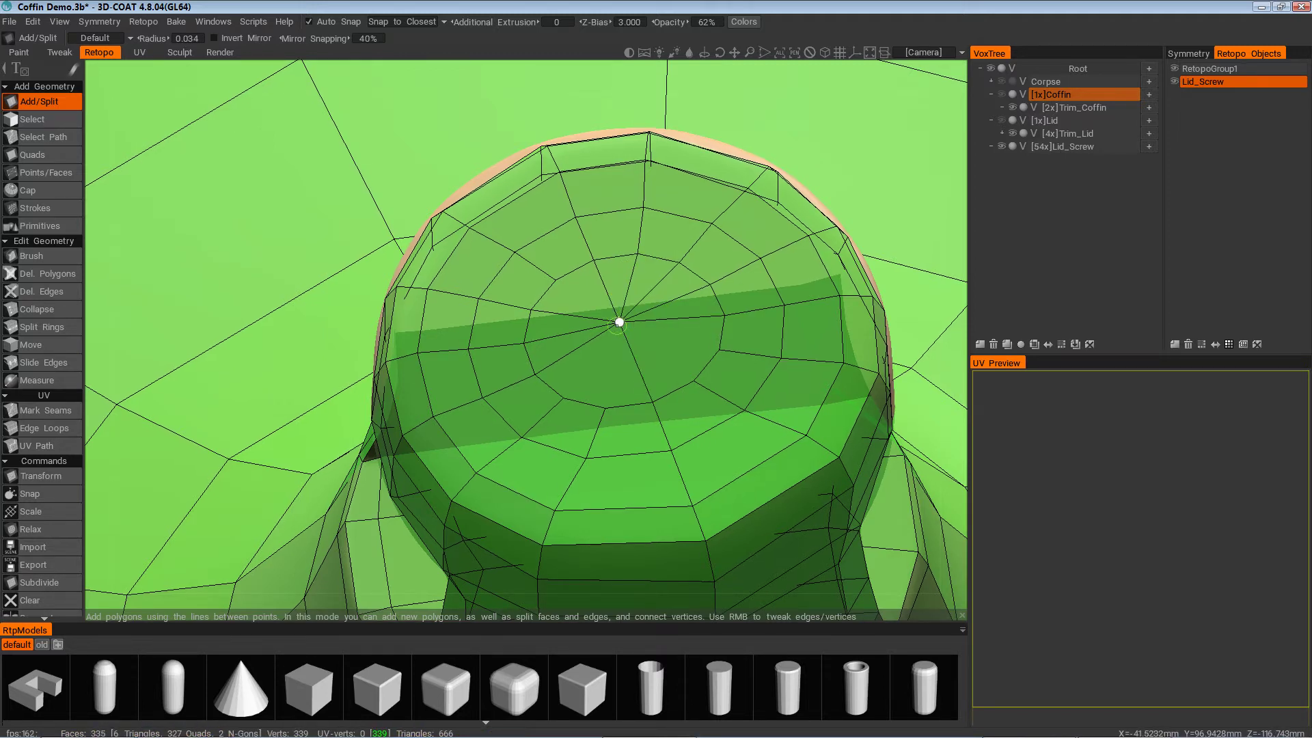
click(619, 322)
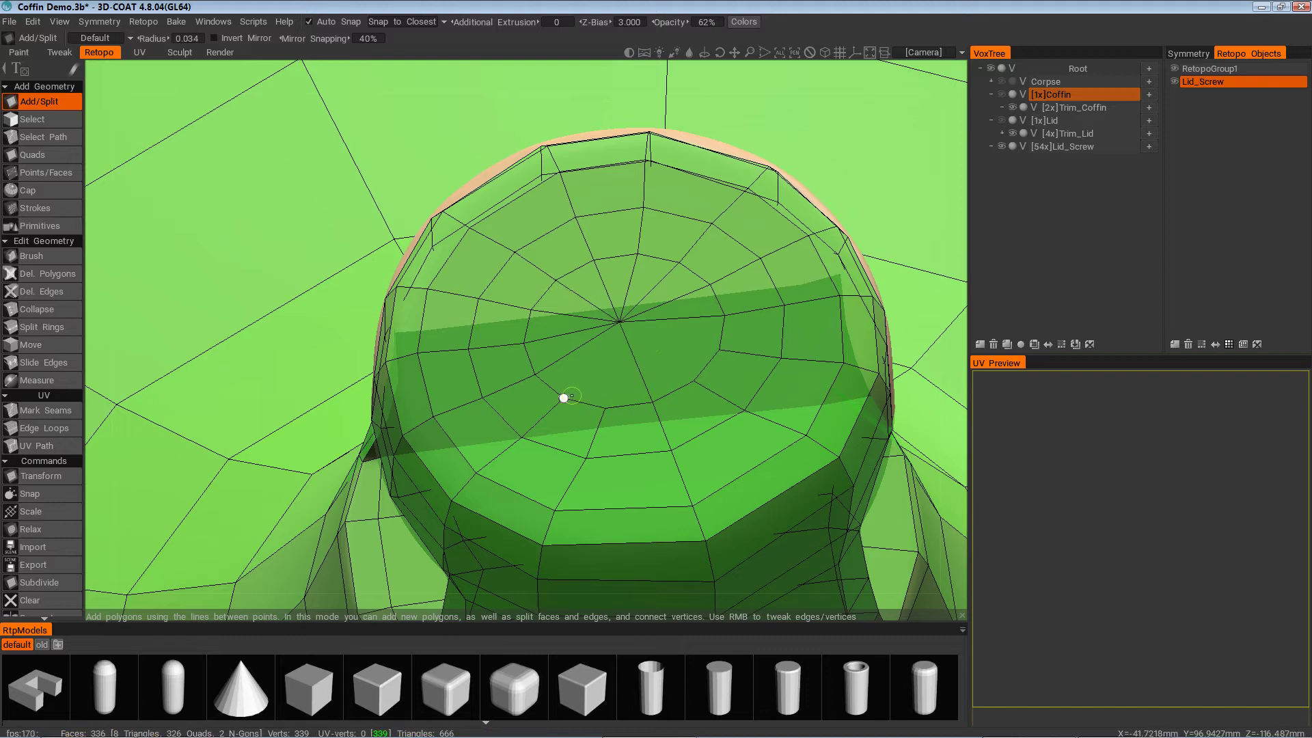
click(604, 407)
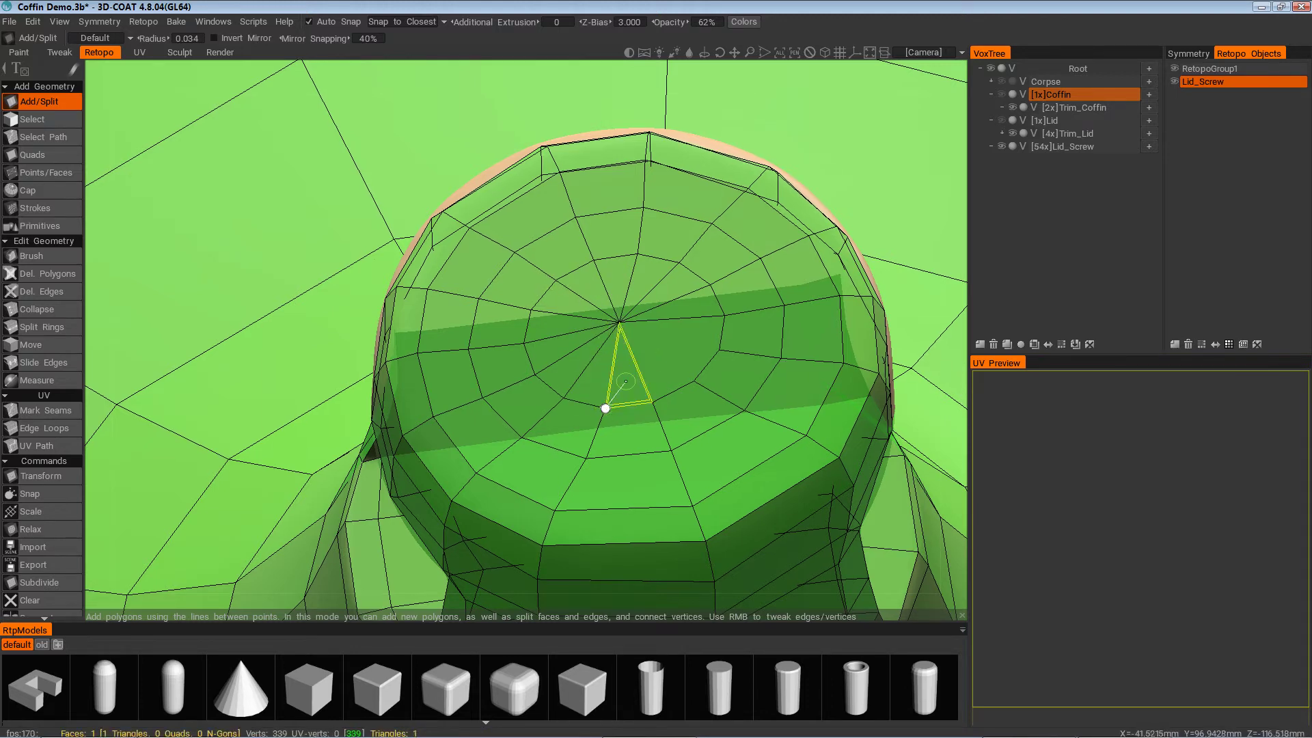
click(695, 381)
click(619, 322)
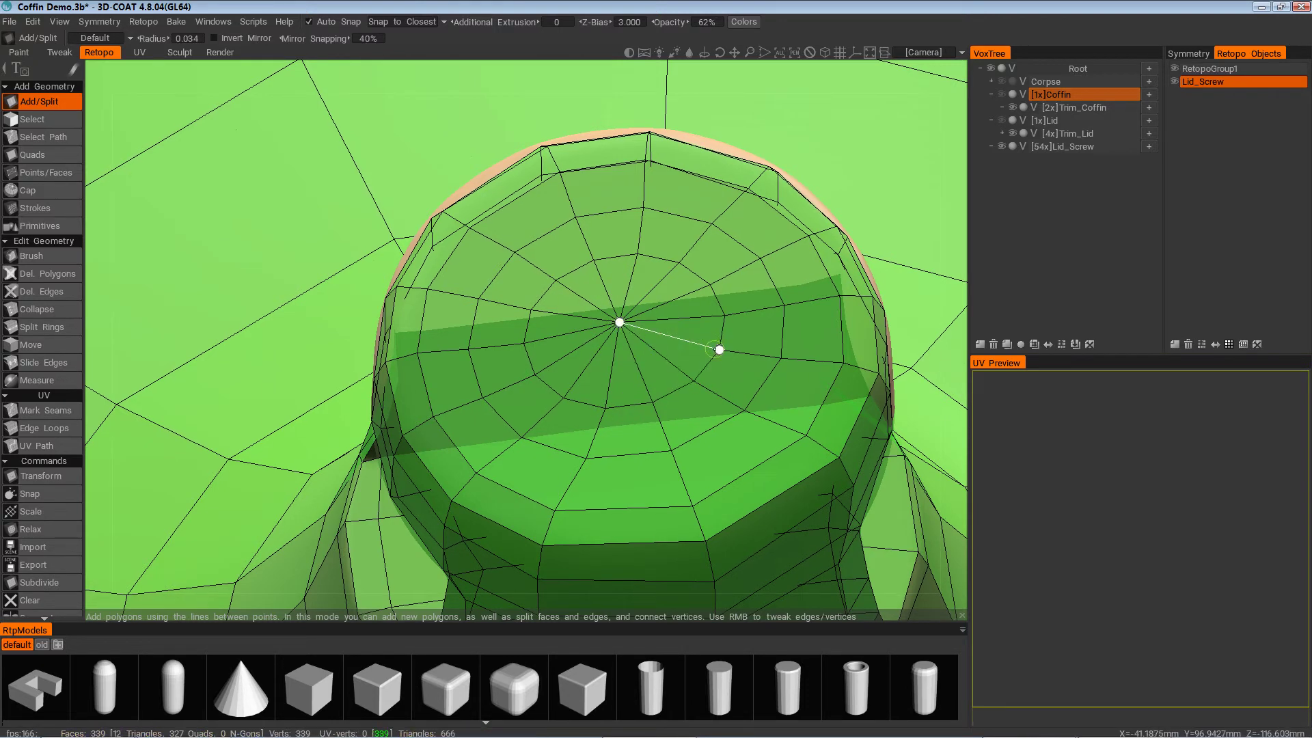
click(719, 349)
key(Escape)
Relax the whole knob mesh
scroll(674, 365, down, 6)
alt+drag(661, 387, 783, 507)
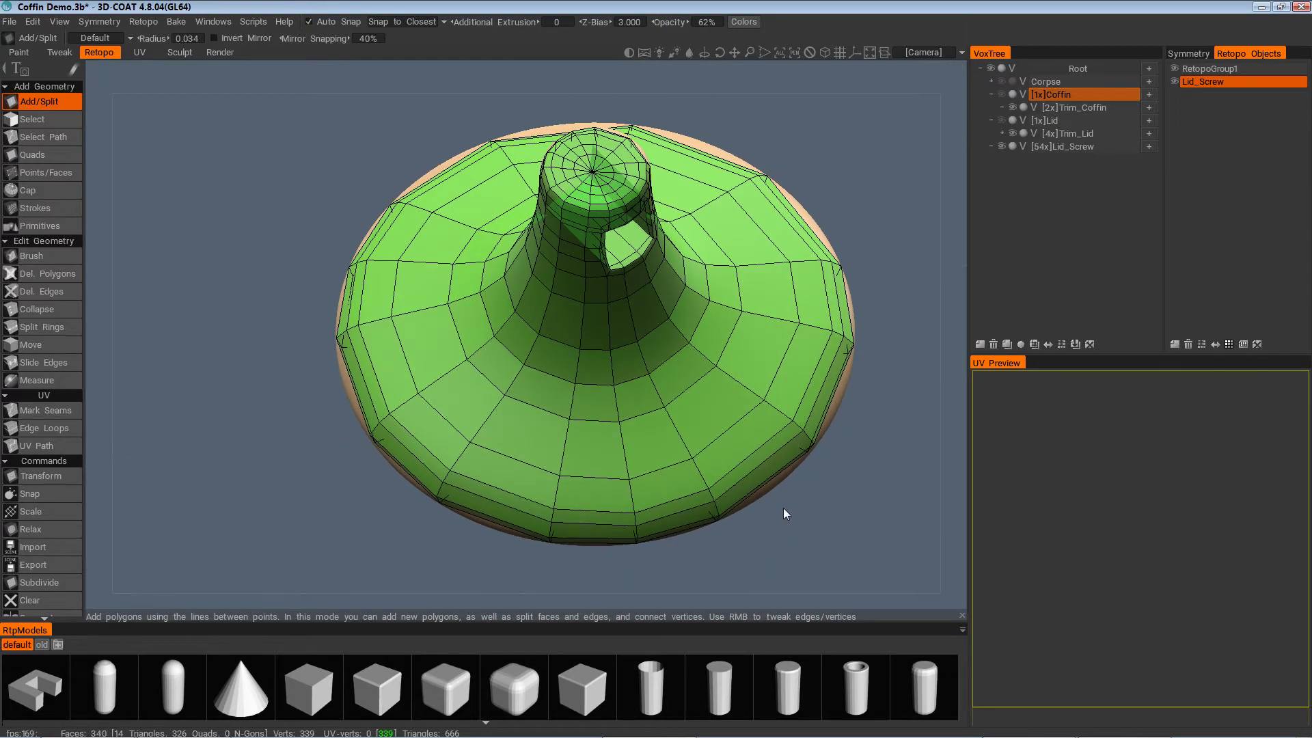
alt+drag(690, 386, 369, 503)
scroll(33, 308, down, 3)
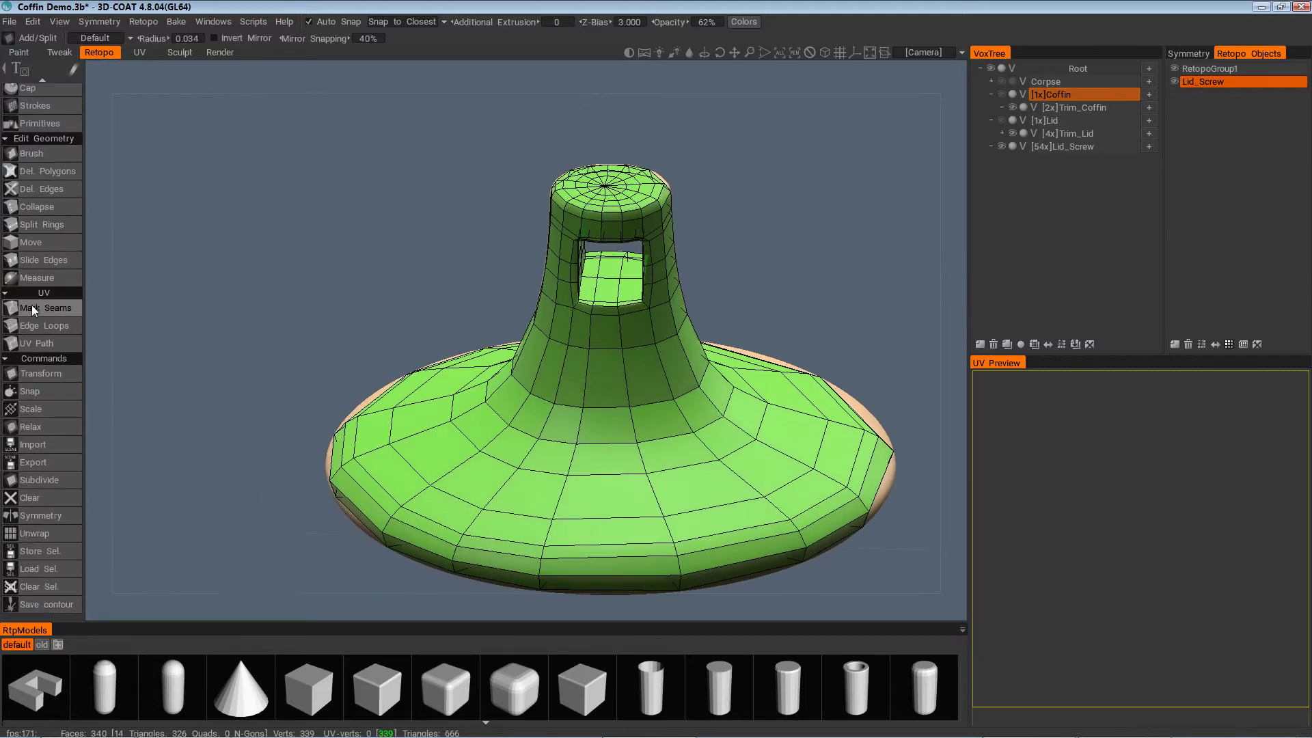
click(48, 425)
Use the Move tool in Auto mode to straighten the edge row just below the knob's window opening
alt+drag(491, 444, 580, 468)
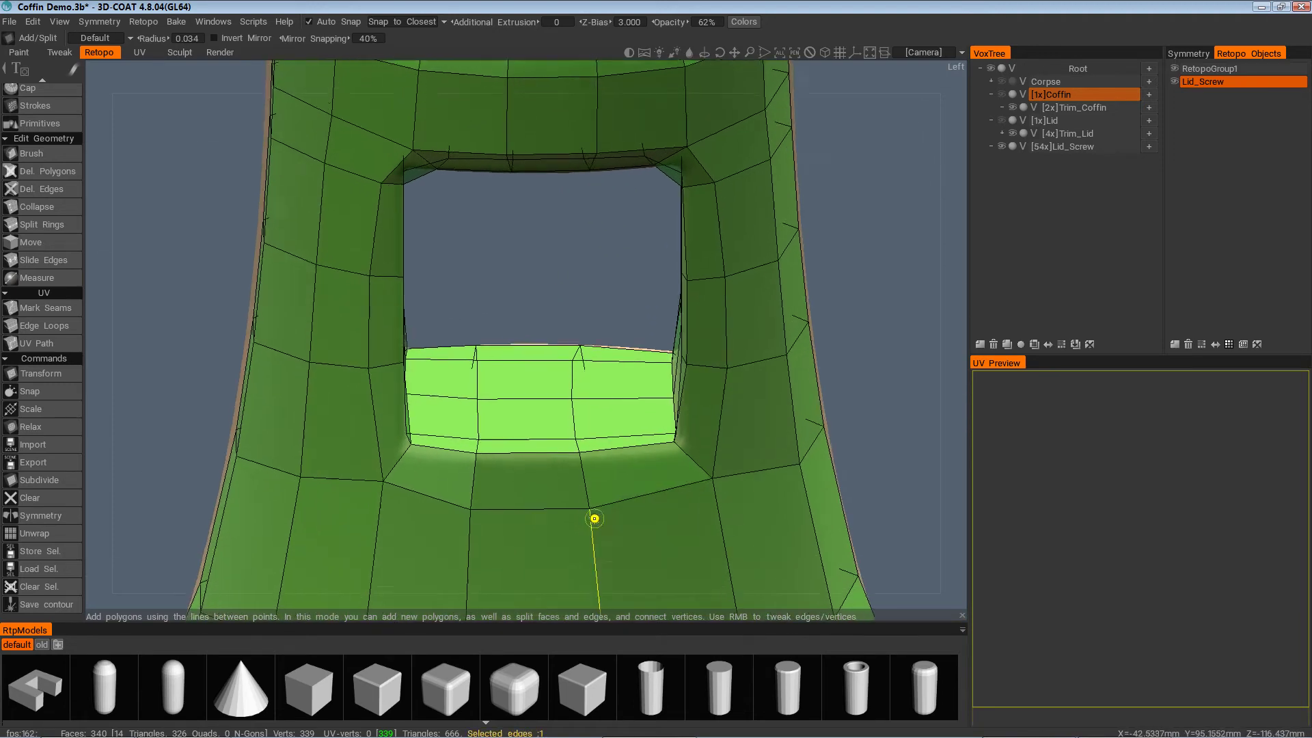
click(592, 514)
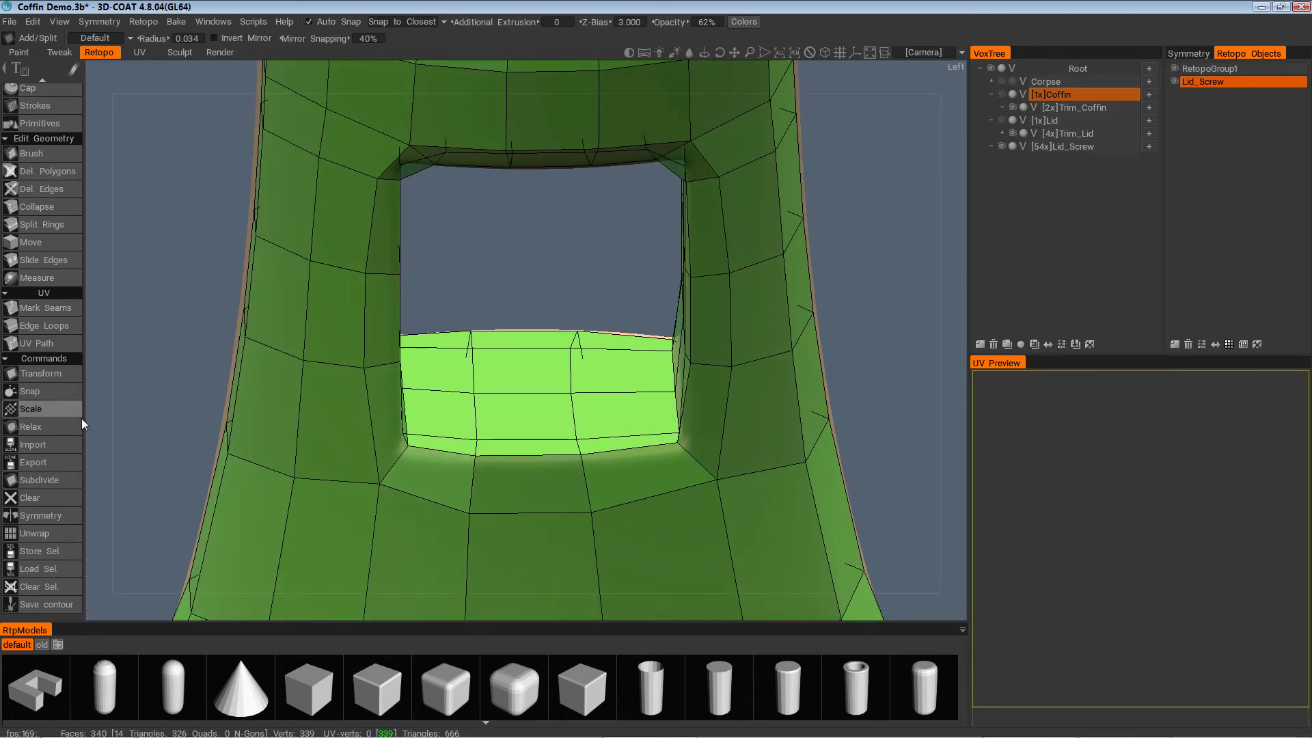
click(43, 246)
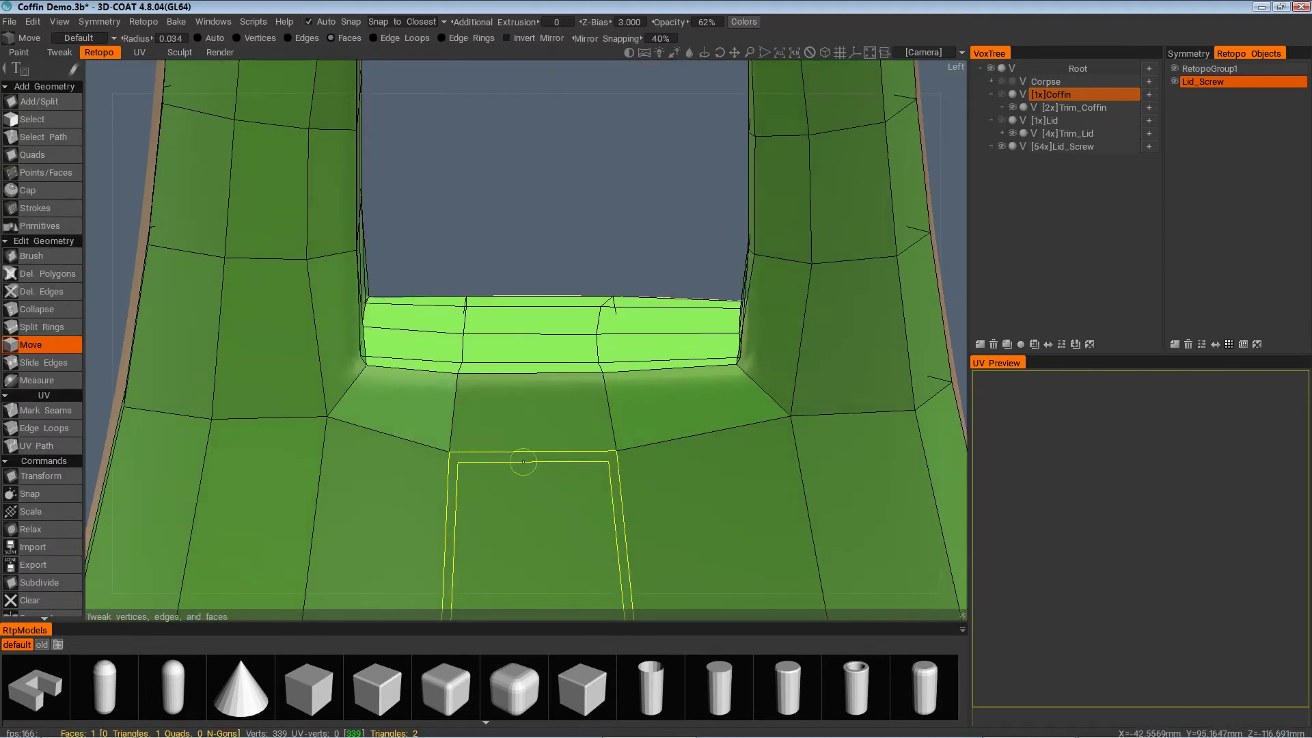
click(214, 39)
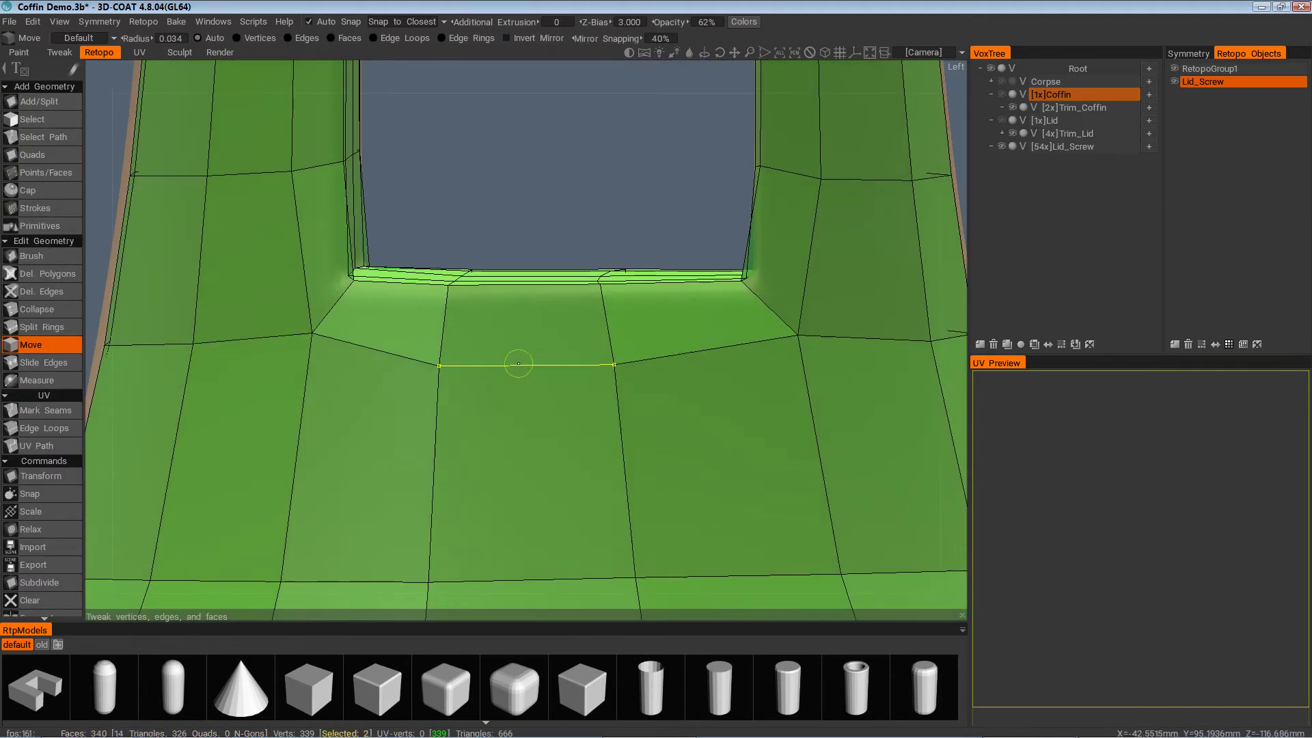
alt+right_drag(684, 362, 653, 419)
alt+drag(653, 419, 348, 359)
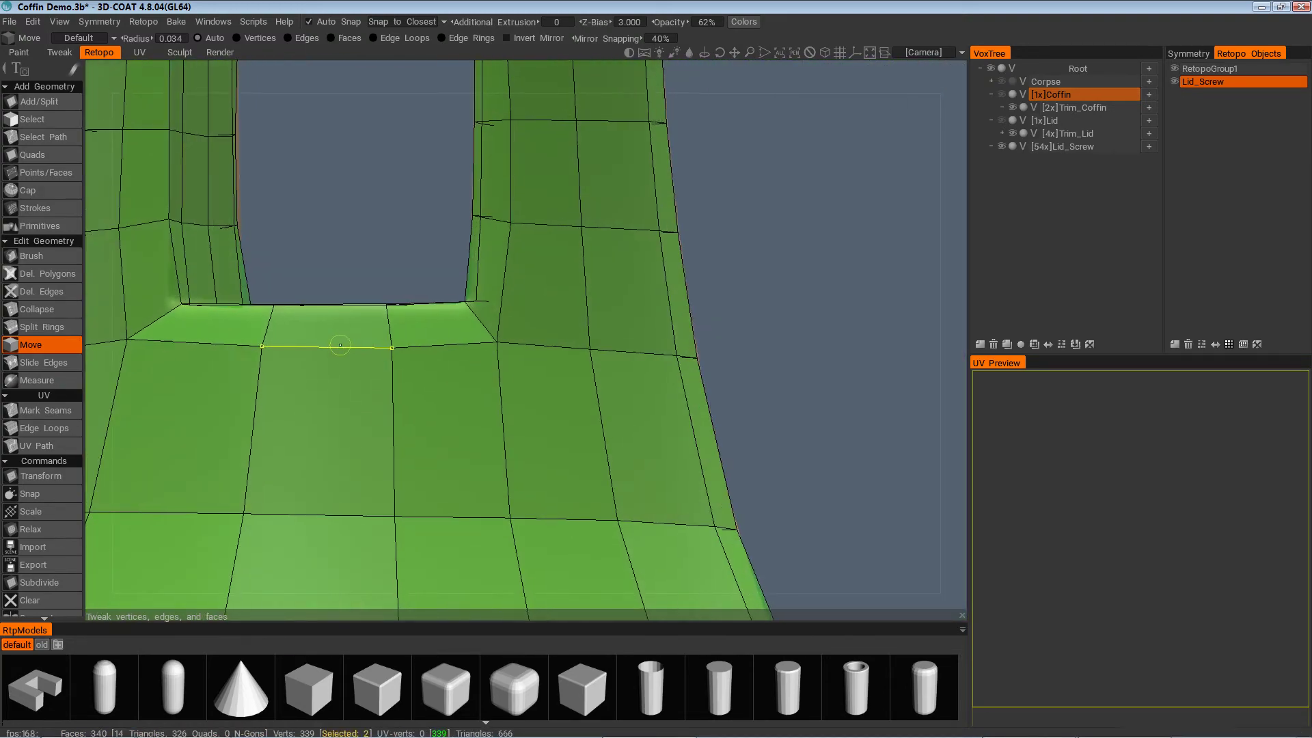
Examine how the mesh follows the inner edges and corners of the knob's window opening from several angles
alt+right_drag(357, 330, 592, 447)
alt+drag(591, 447, 541, 464)
alt+right_drag(542, 465, 541, 405)
alt+drag(541, 405, 700, 388)
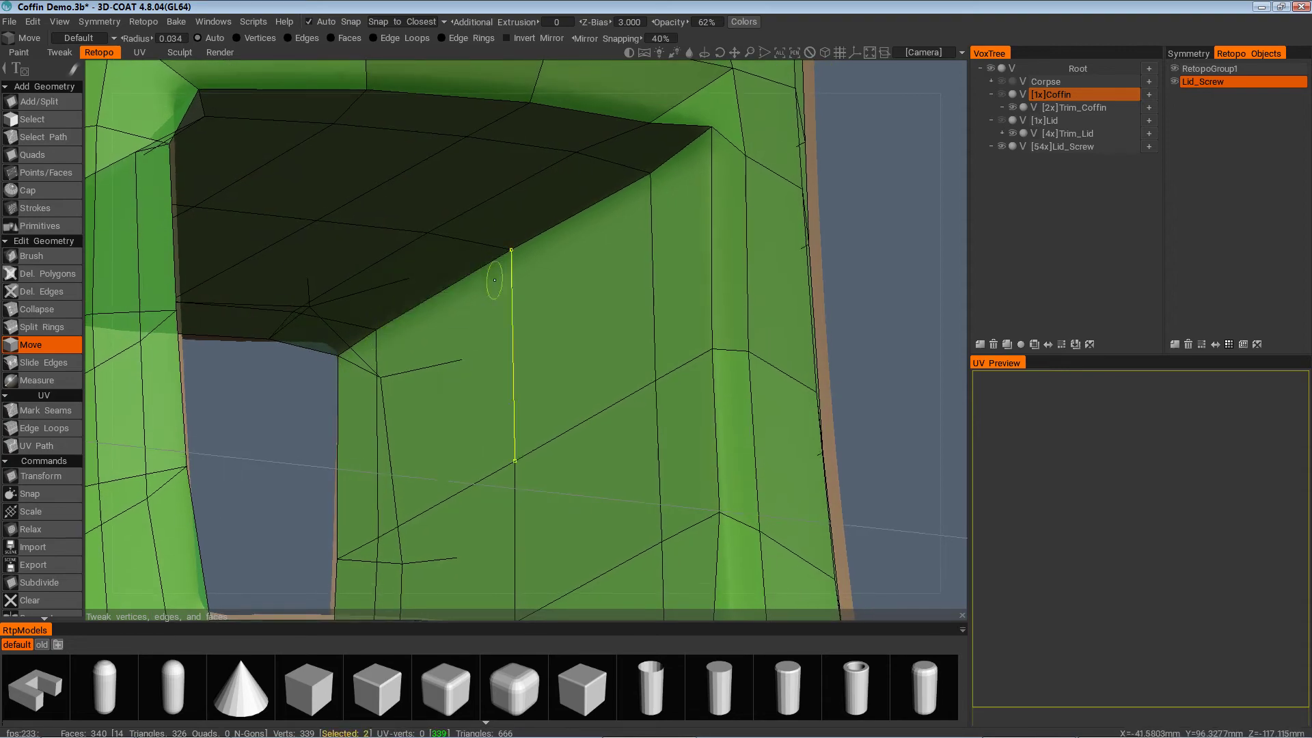
alt+drag(647, 167, 588, 282)
alt+right_drag(588, 282, 503, 372)
alt+drag(503, 373, 619, 290)
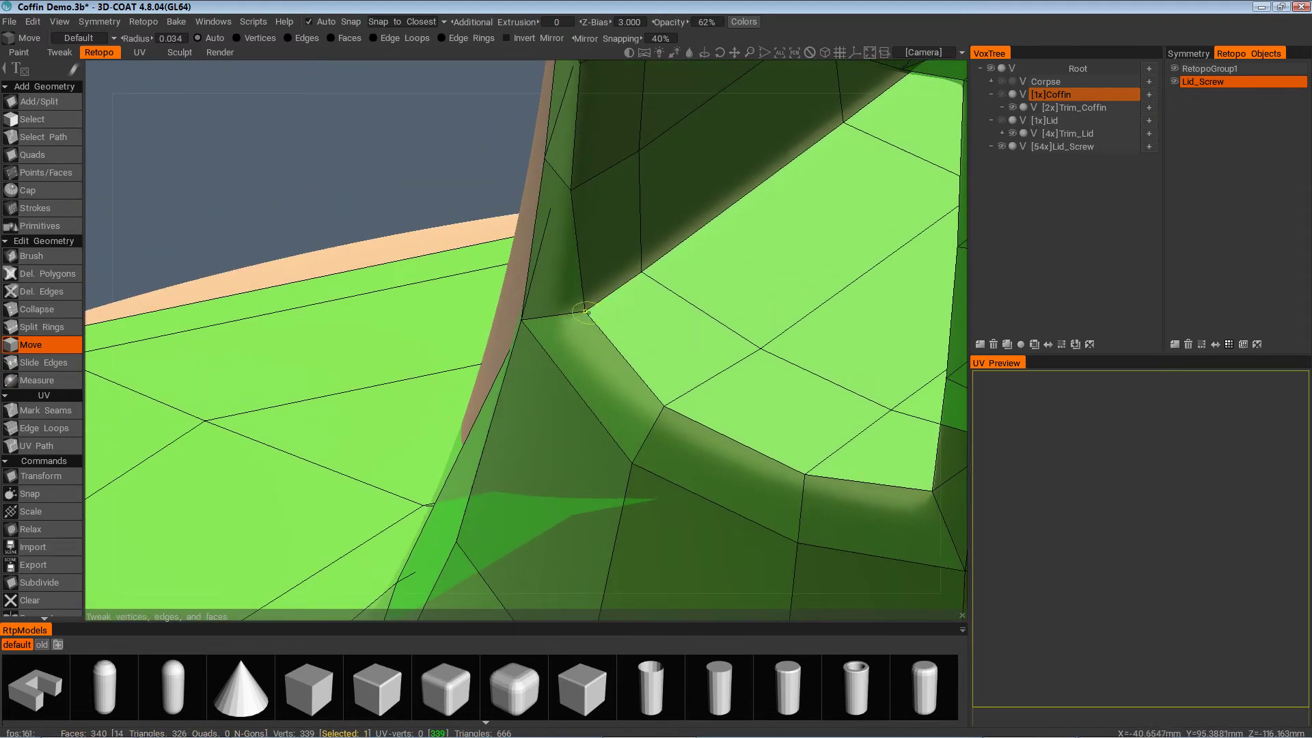
alt+drag(721, 370, 666, 320)
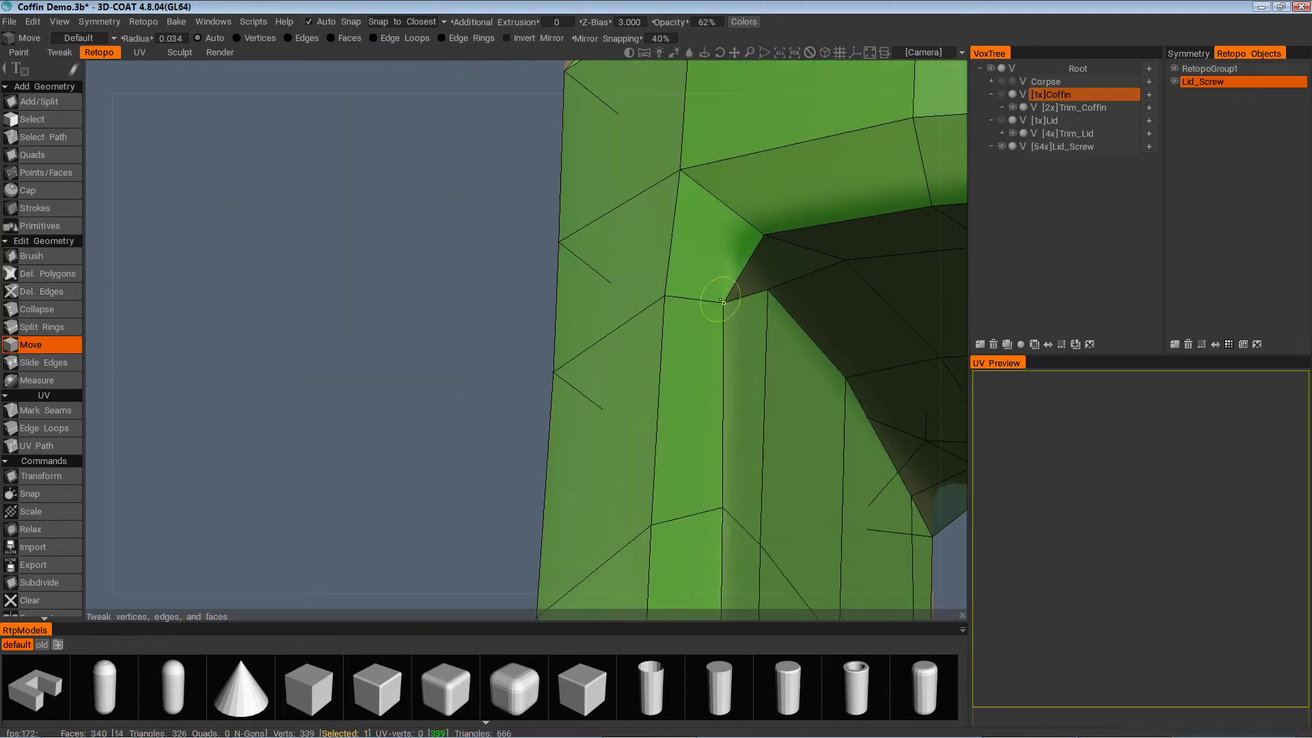
alt+drag(784, 327, 689, 237)
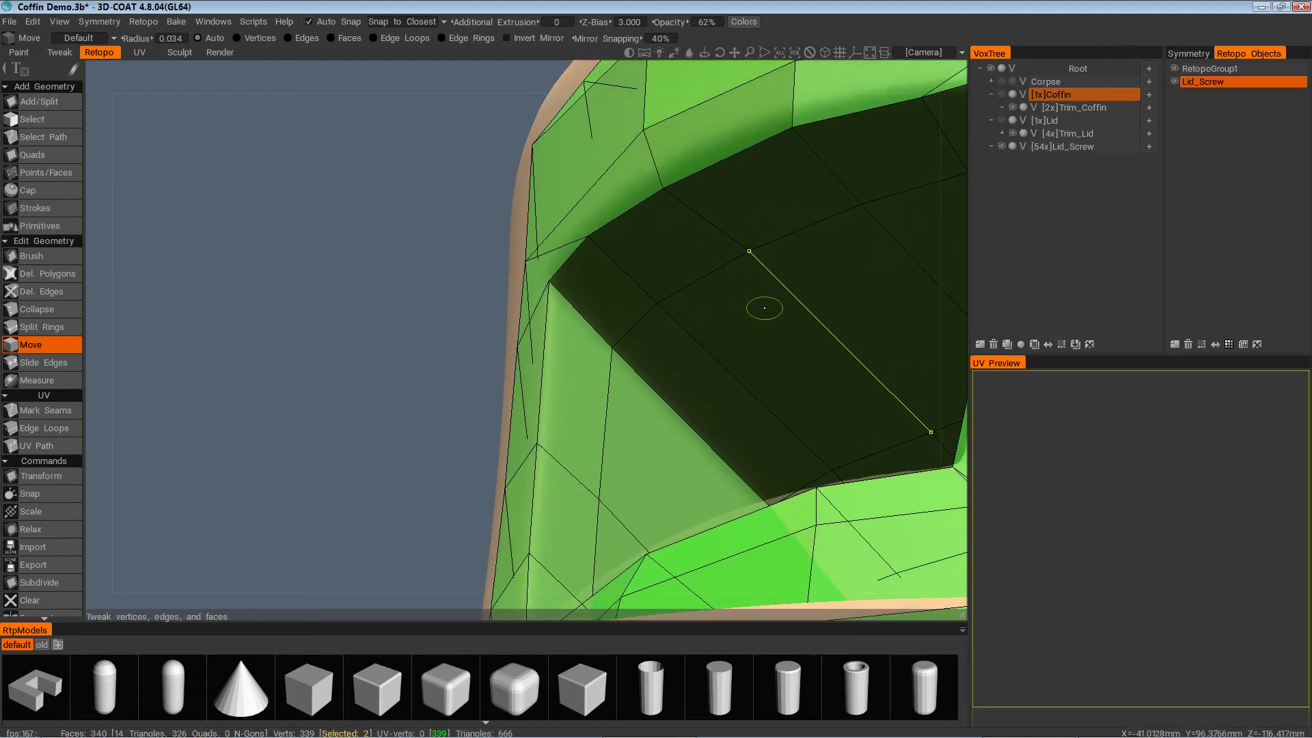
alt+drag(764, 308, 653, 343)
alt+right_drag(654, 342, 786, 363)
alt+drag(786, 363, 747, 414)
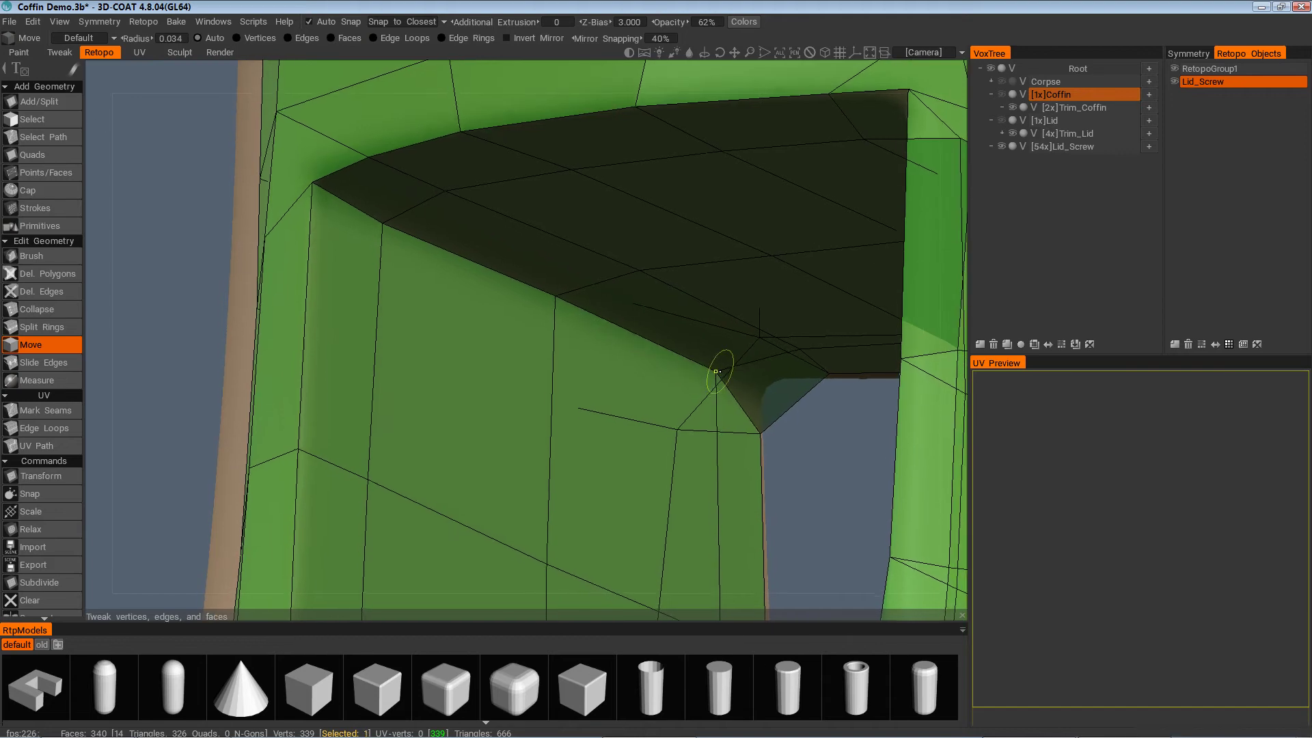
alt+drag(716, 371, 425, 308)
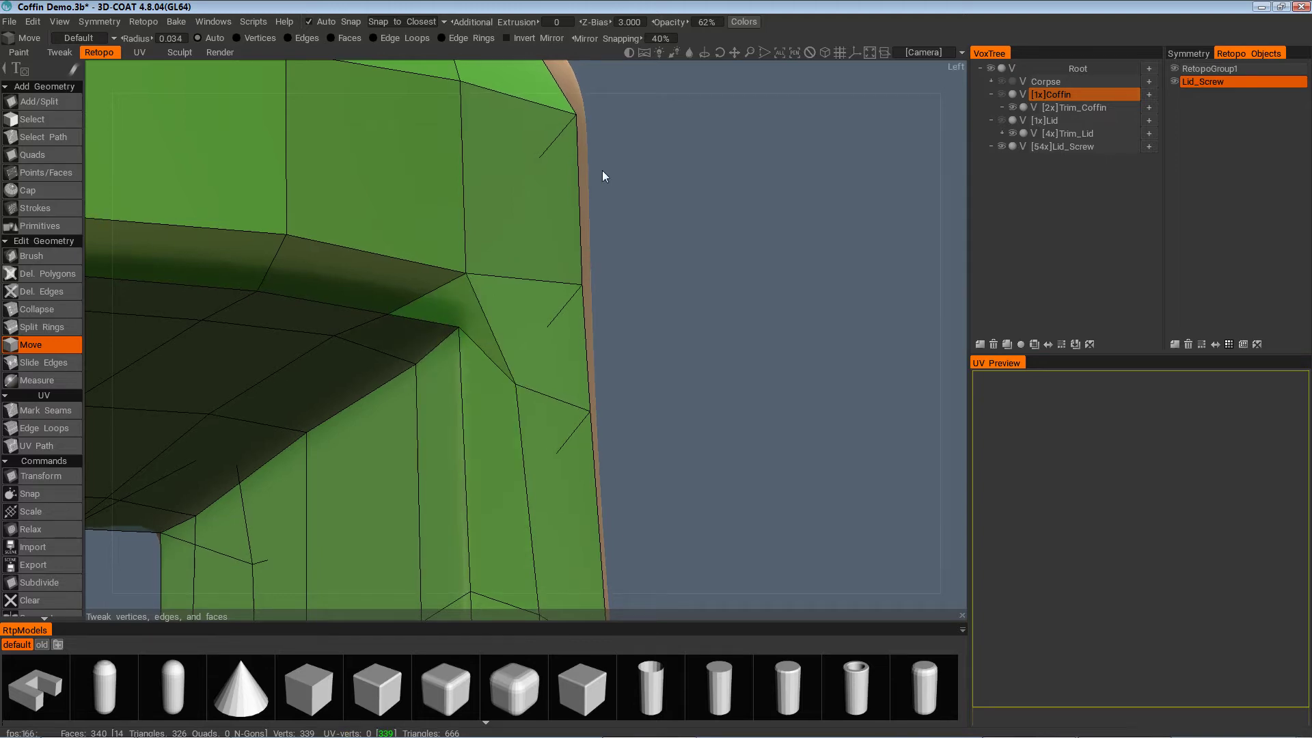
Reduce the retopo mesh opacity to 15% to compare the mesh with the sculpt at the window opening
scroll(646, 270, down, 5)
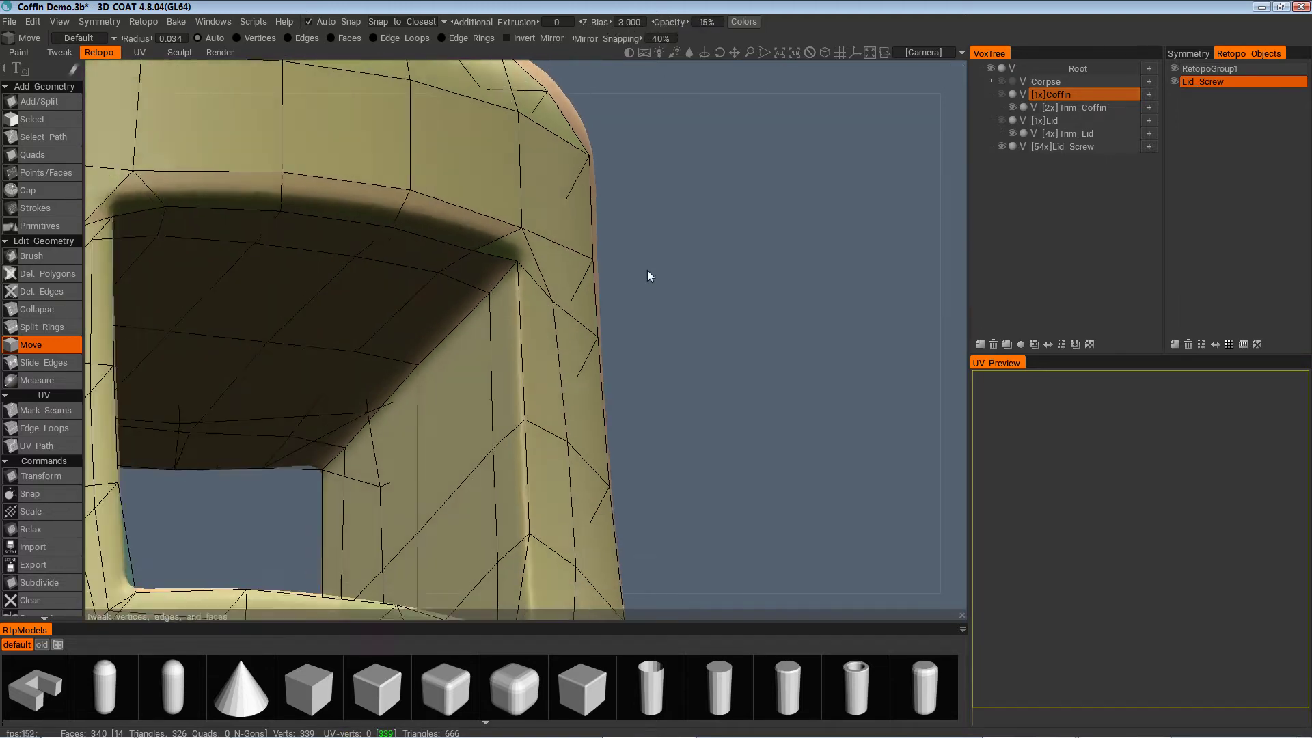
alt+drag(643, 267, 704, 399)
scroll(646, 380, down, 2)
scroll(683, 382, up, 6)
alt+drag(656, 328, 723, 422)
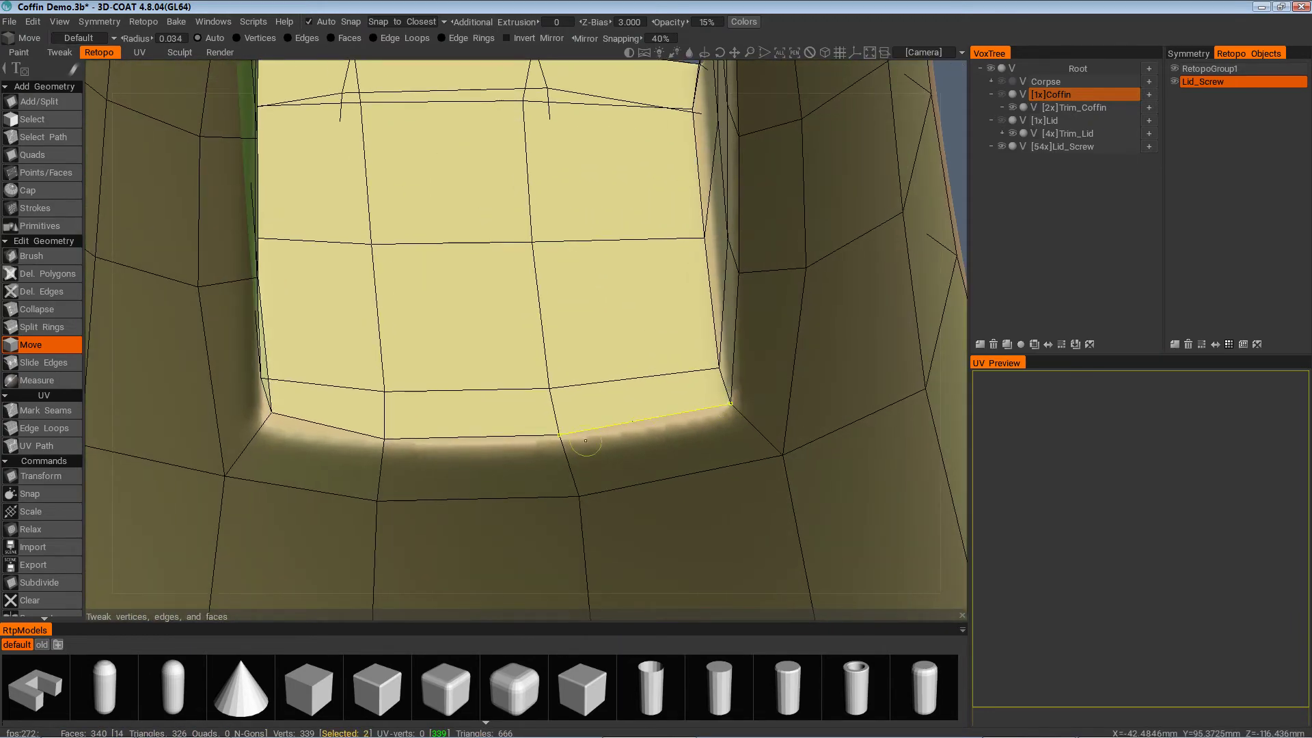
Check the mesh's fit against the sculpt along the opening's lower rim, inner walls and upper rim
alt+drag(586, 441, 440, 323)
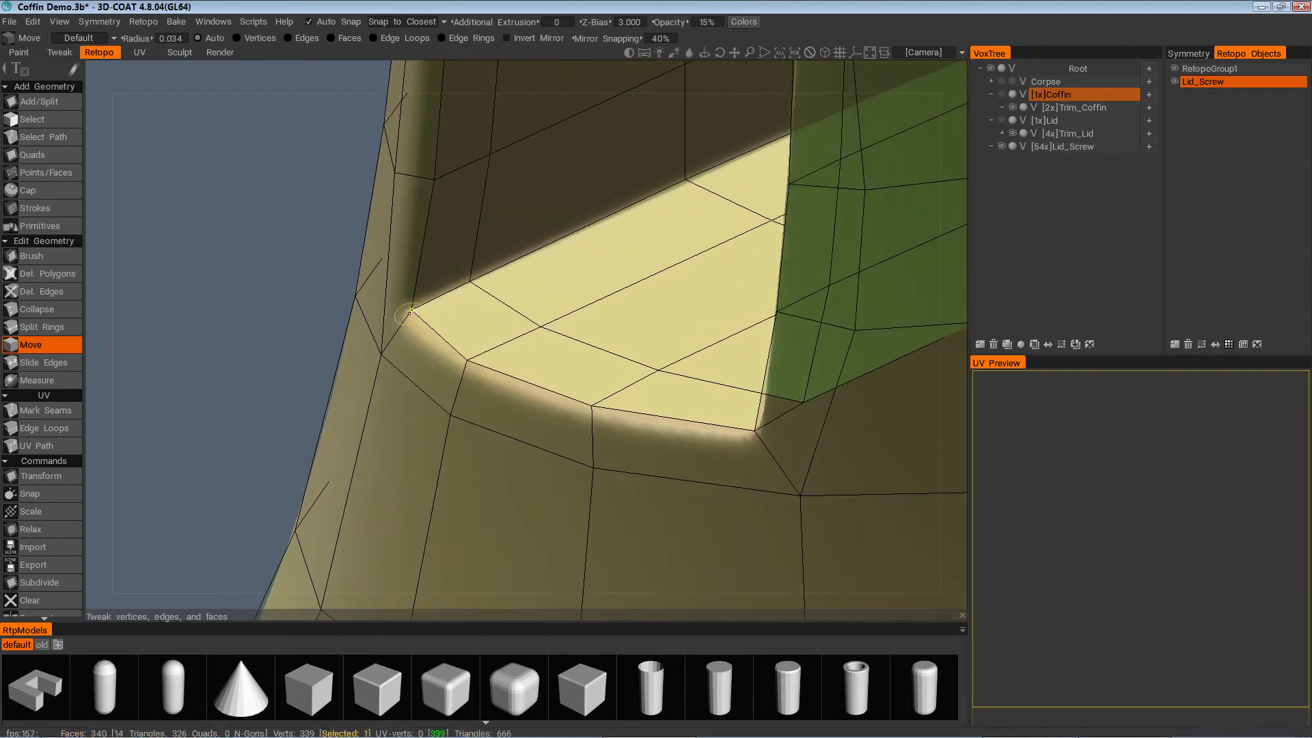
alt+drag(584, 388, 584, 380)
alt+right_drag(584, 380, 585, 397)
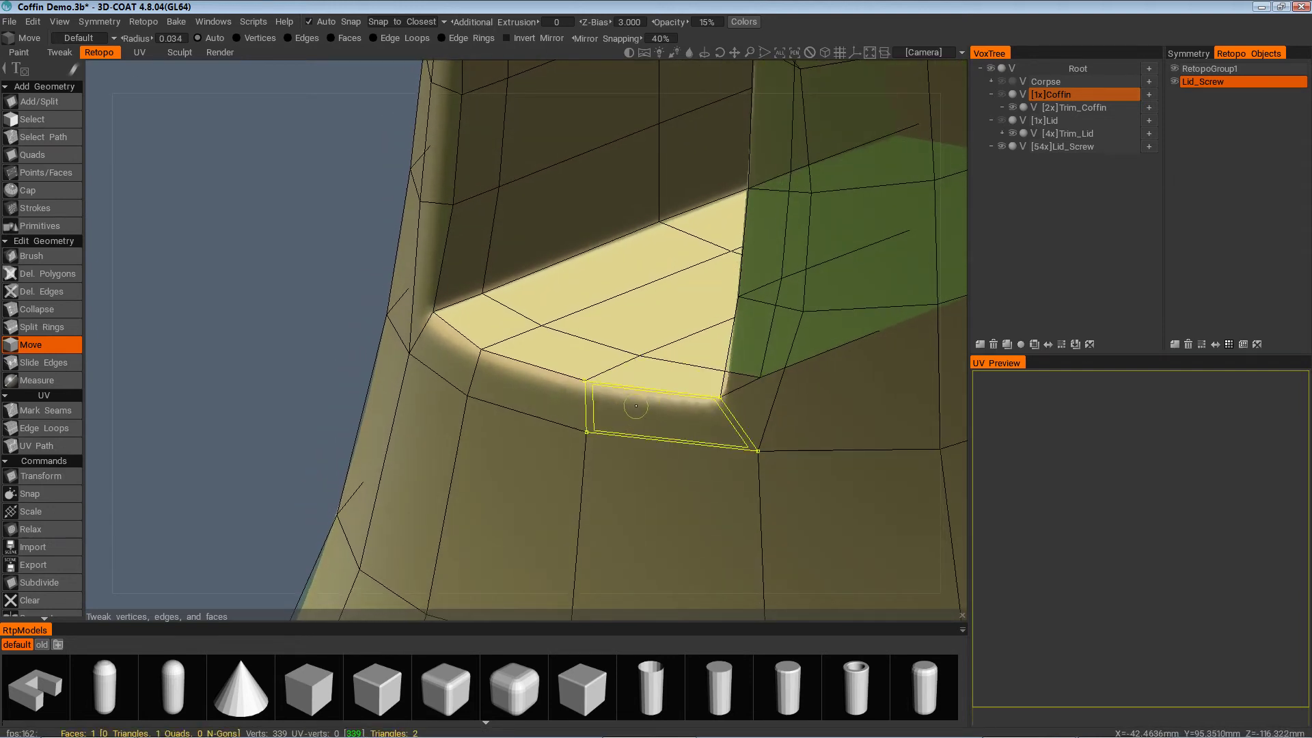
alt+drag(638, 339, 492, 310)
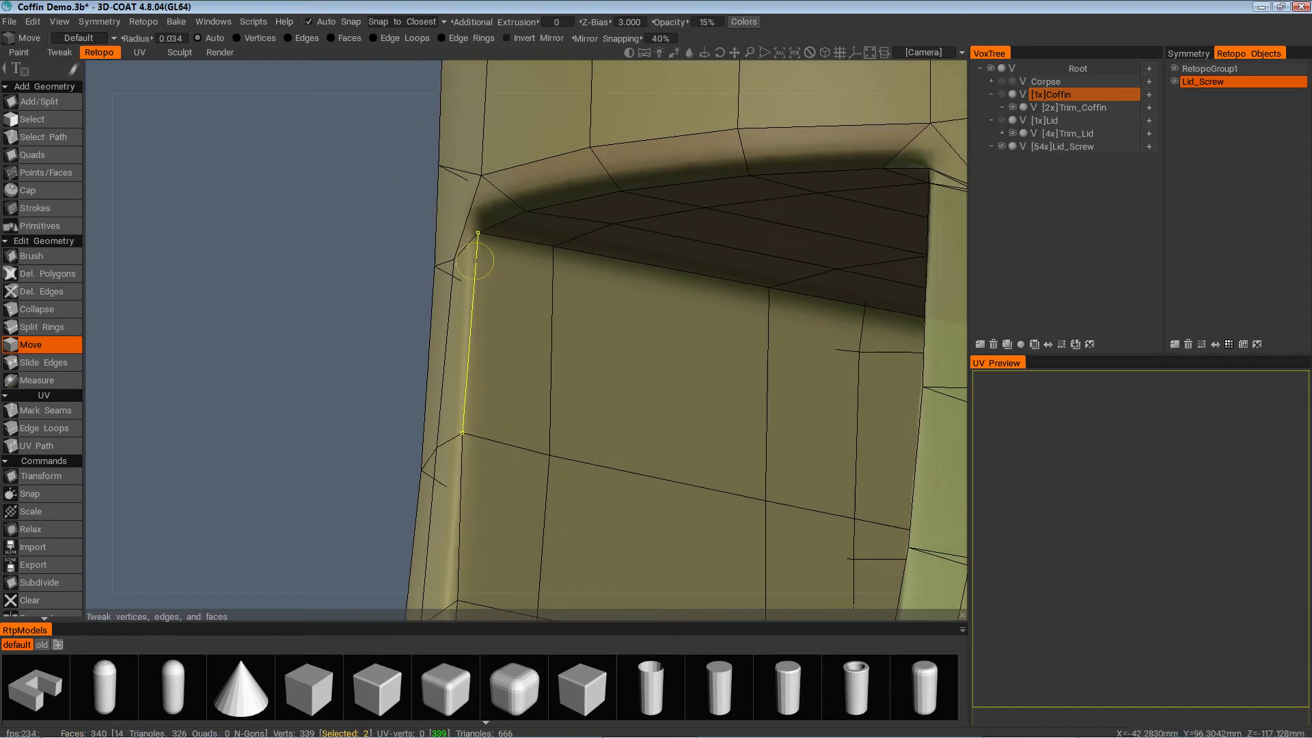
alt+drag(475, 261, 621, 404)
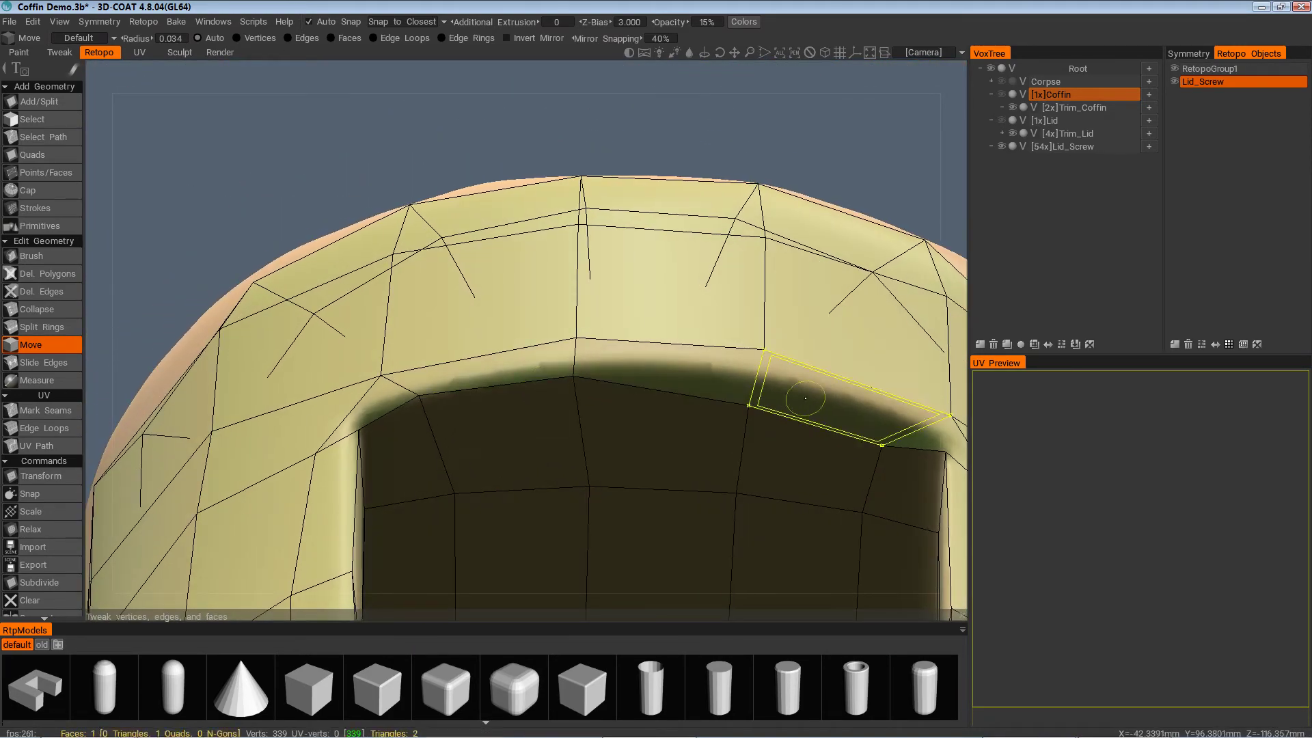
alt+drag(792, 391, 730, 336)
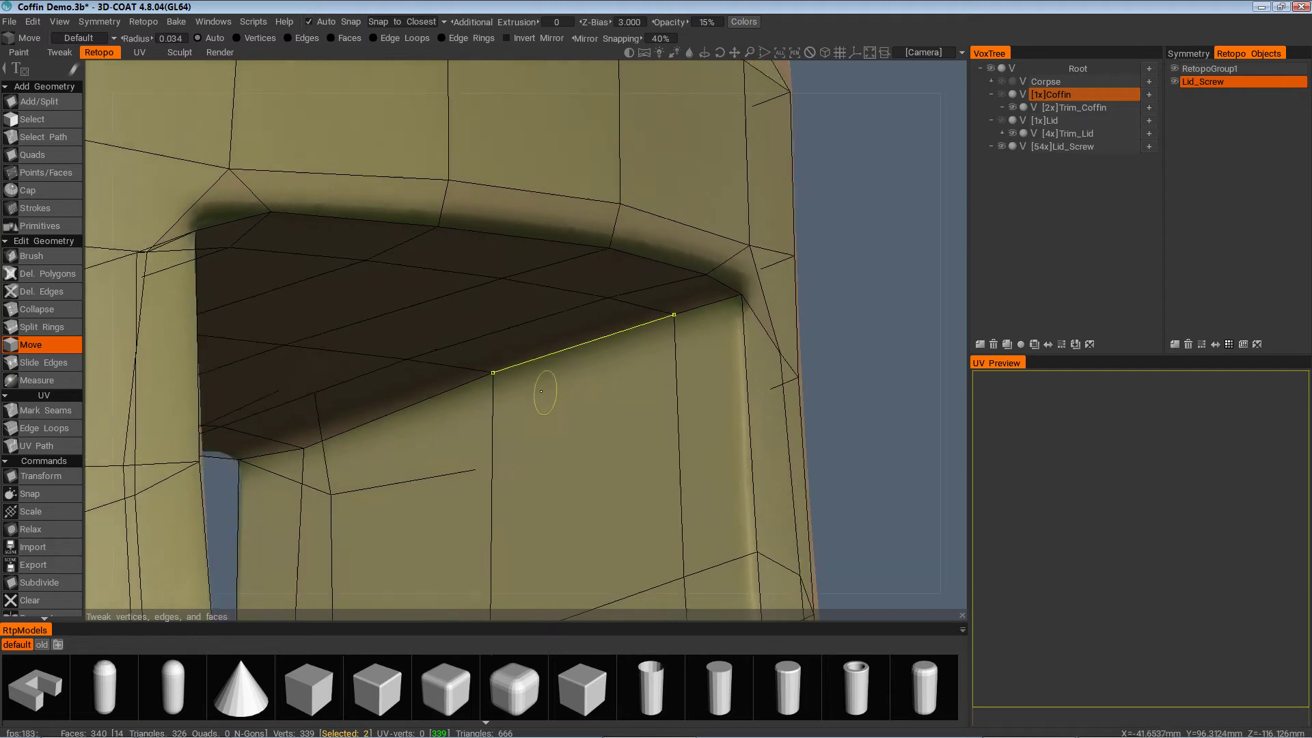
alt+drag(541, 390, 381, 455)
alt+drag(744, 400, 681, 423)
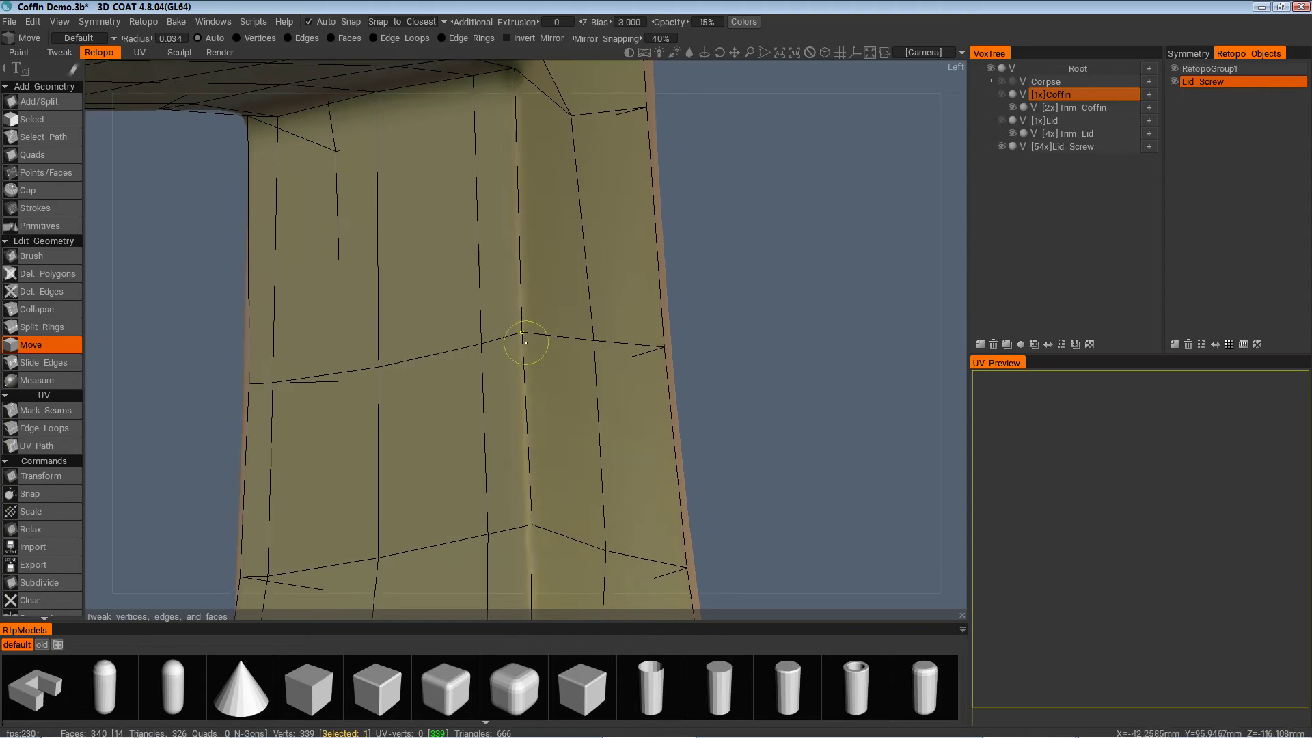
Examine the complete knob mesh from outside and its open underside with the outer rim
alt+drag(616, 427, 439, 477)
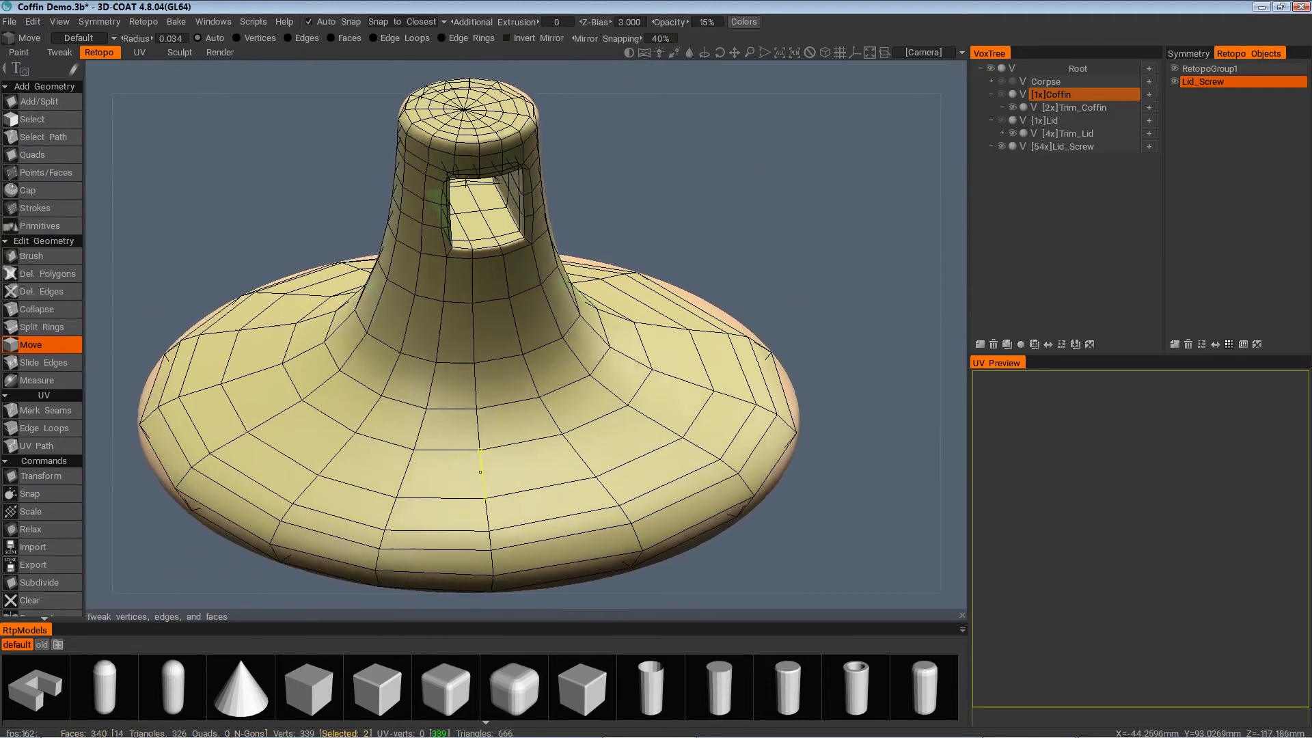
alt+drag(485, 423, 580, 233)
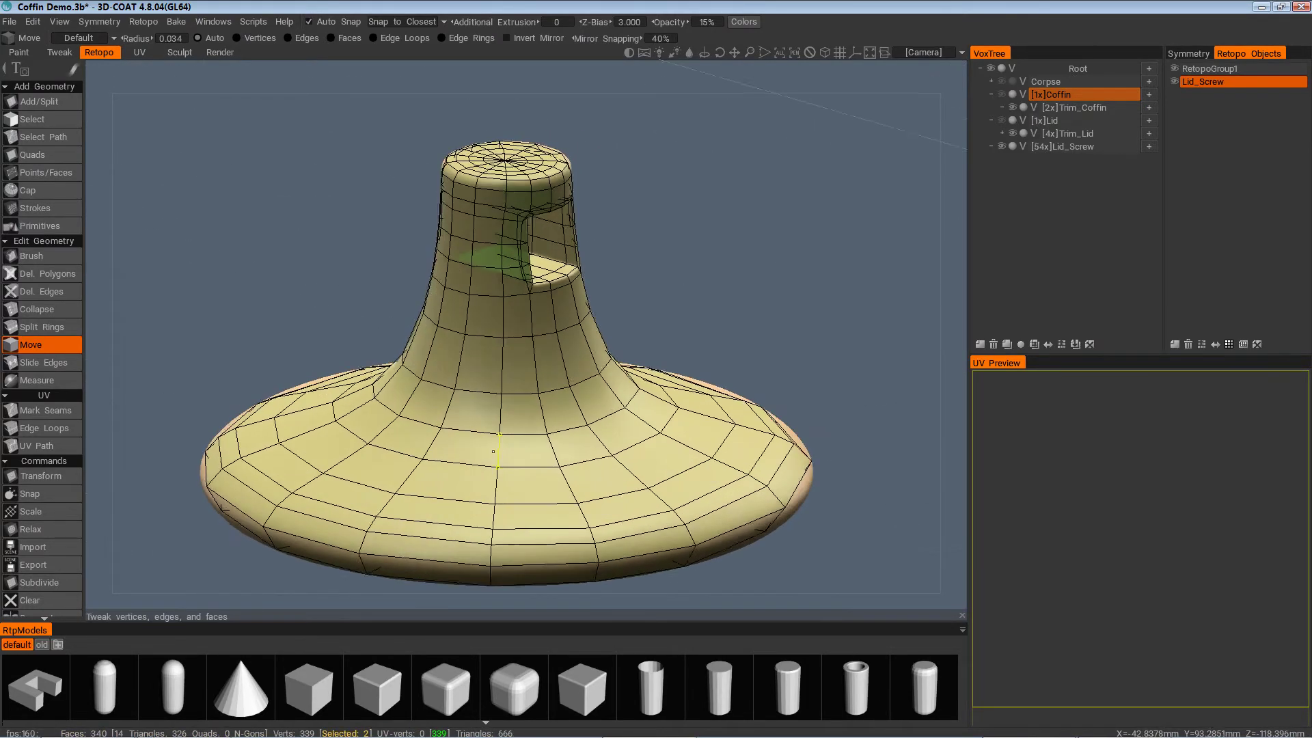
alt+drag(493, 451, 628, 479)
alt+right_drag(631, 479, 651, 591)
alt+middle_drag(651, 591, 633, 491)
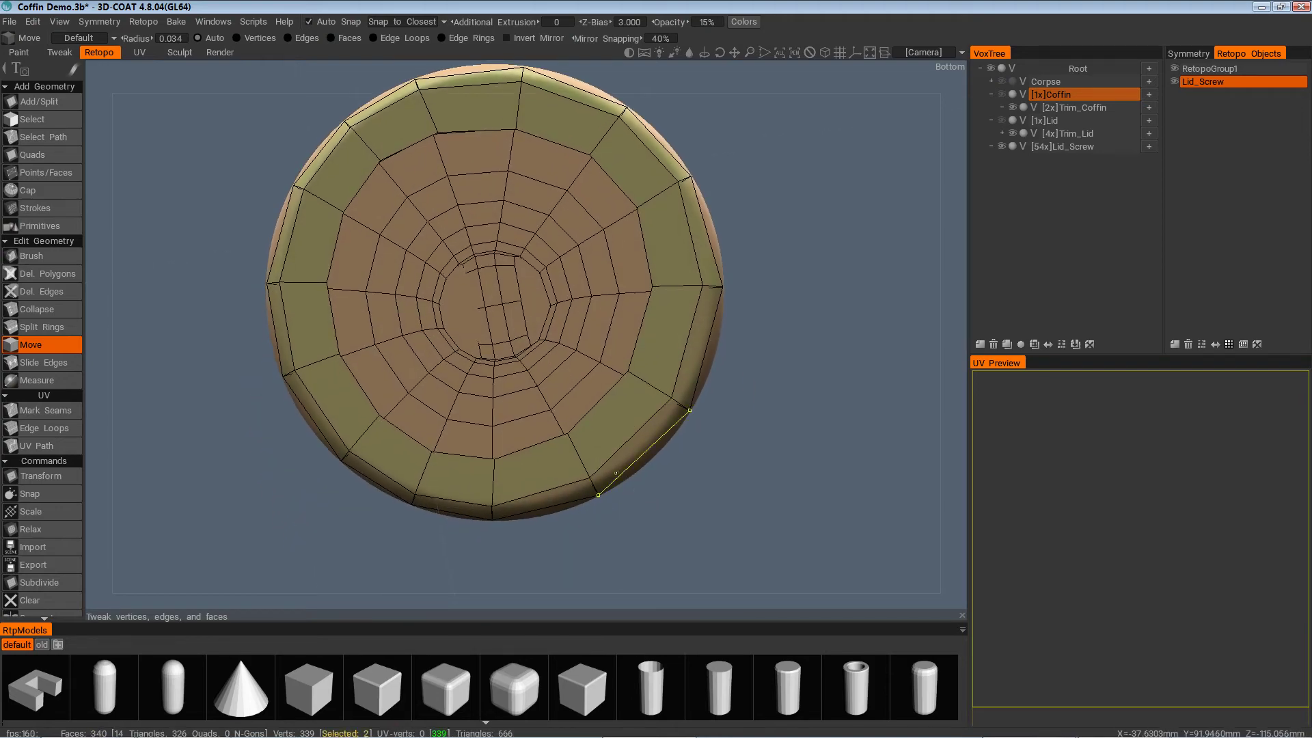
alt+drag(616, 472, 665, 457)
alt+right_drag(666, 457, 631, 472)
alt+drag(632, 472, 509, 444)
alt+right_drag(509, 444, 437, 454)
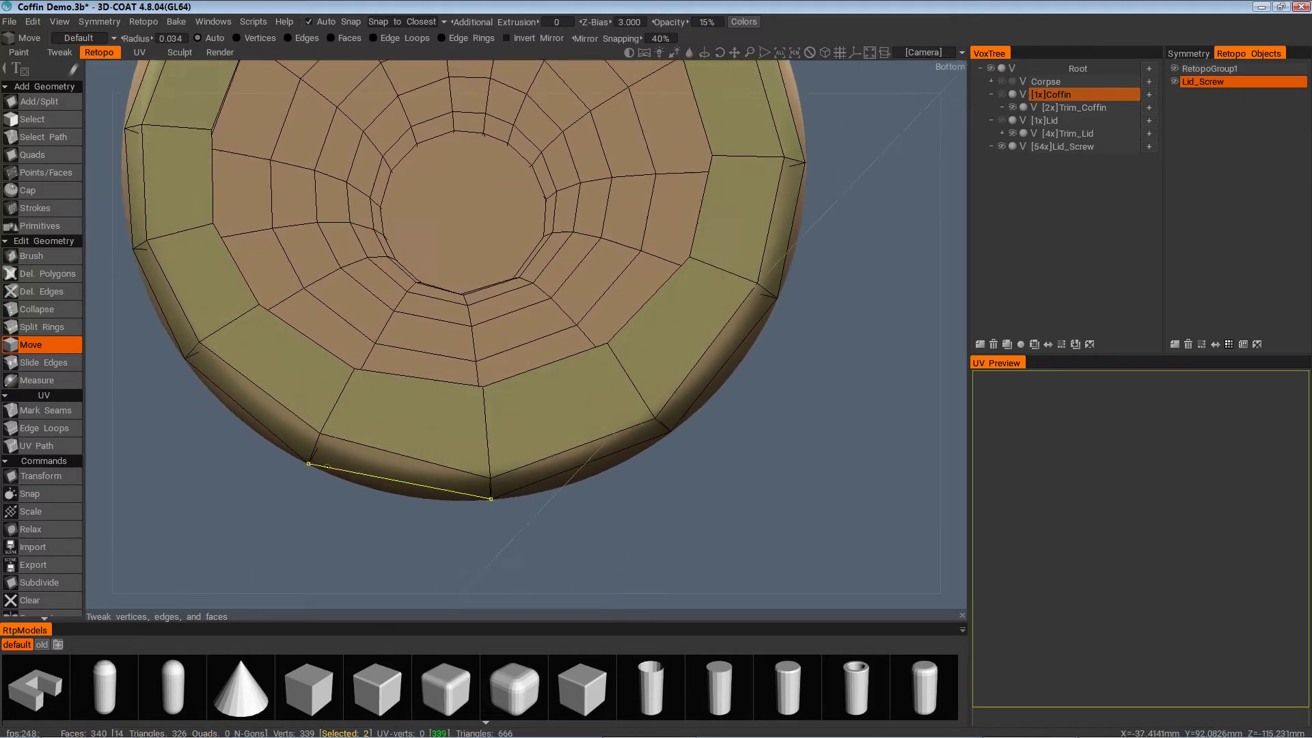
scroll(719, 346, up, 3)
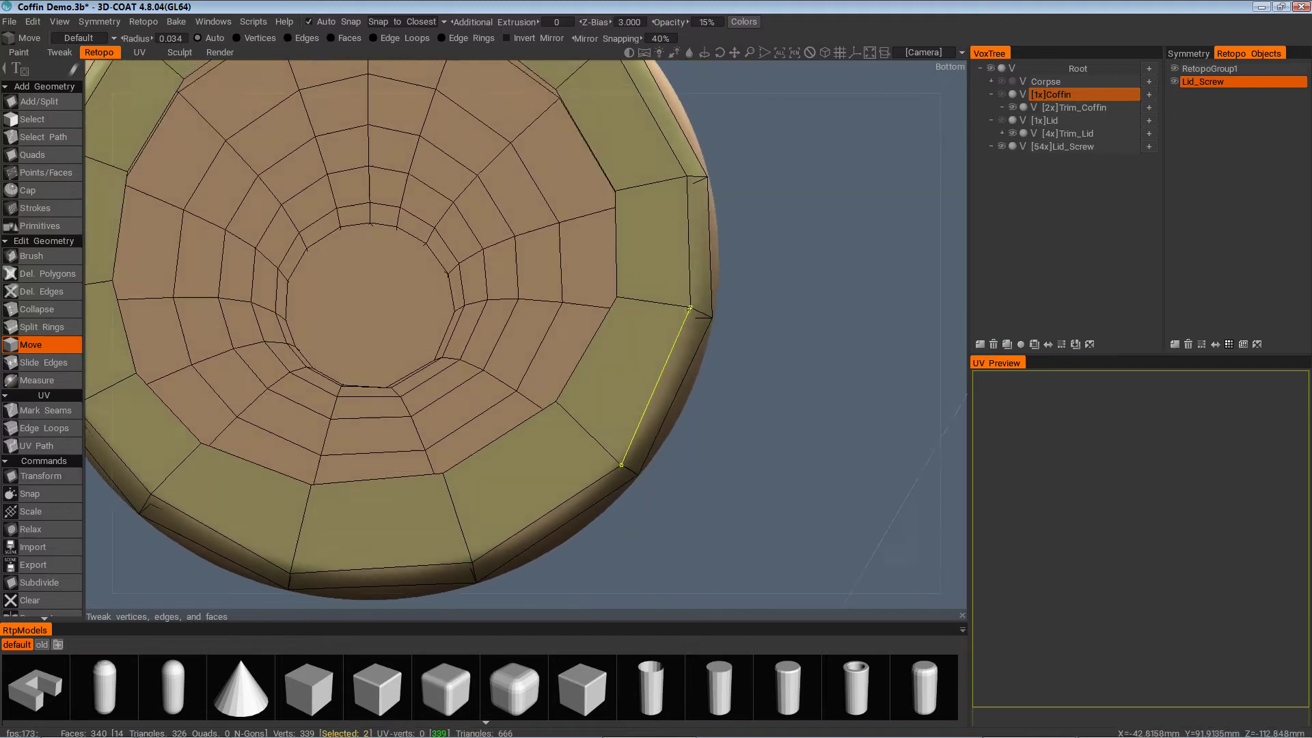
alt+drag(657, 321, 647, 340)
scroll(577, 260, down, 3)
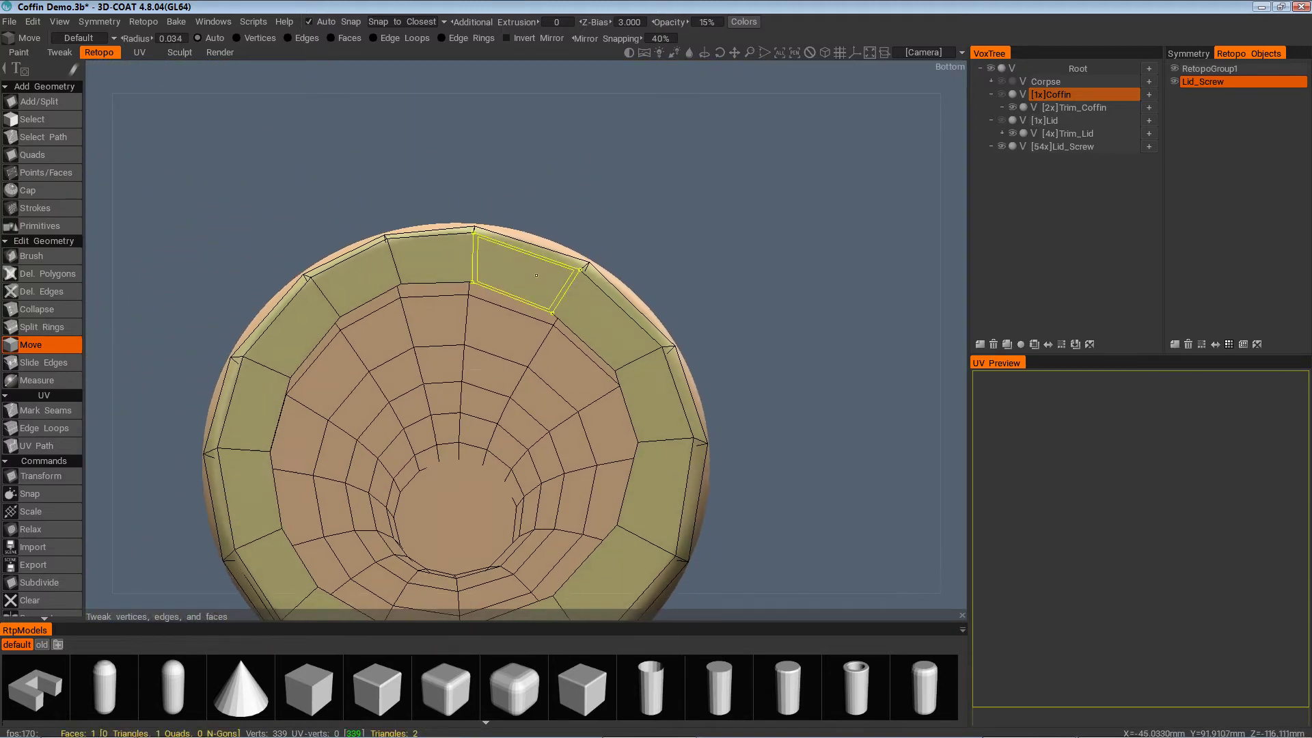
Slide the radial edges of the knob's outer rim sideways to even the widths of the segments on the open underside
alt+drag(560, 277, 571, 291)
alt+middle_drag(615, 363, 626, 277)
scroll(681, 276, up, 1)
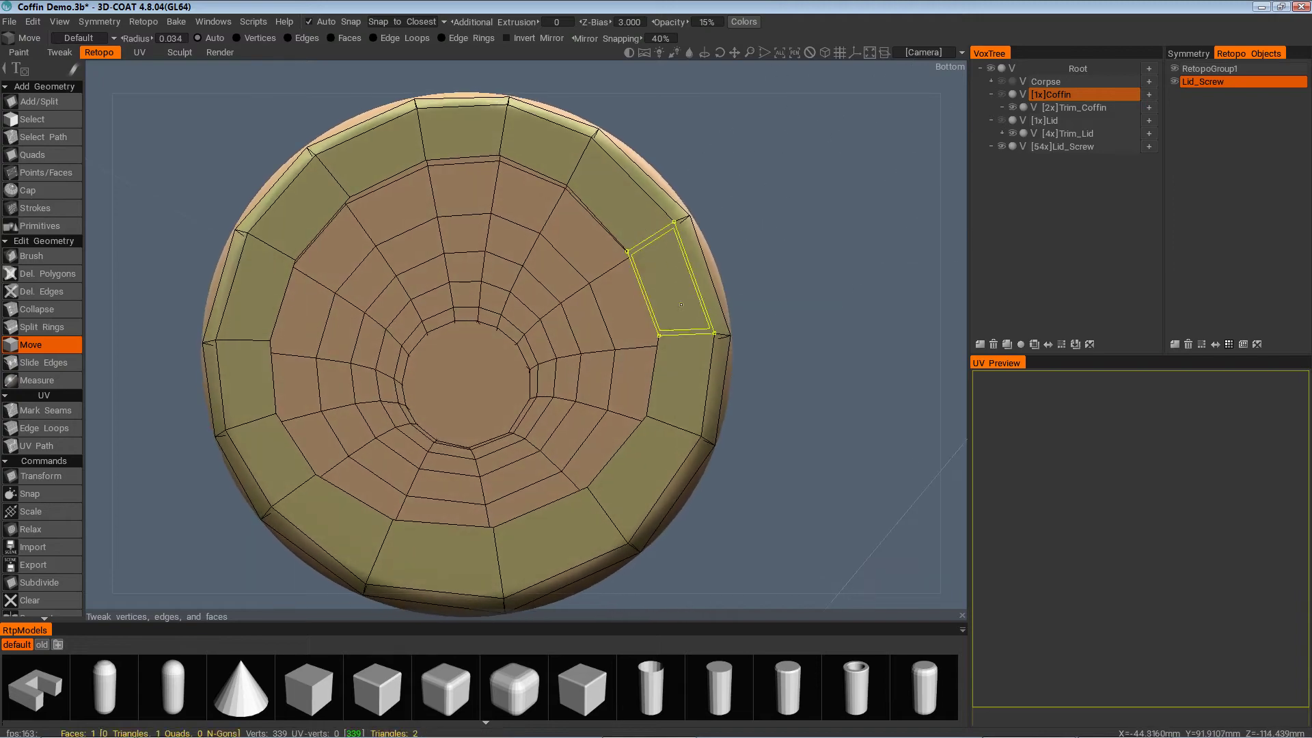
alt+drag(681, 305, 684, 355)
alt+drag(708, 141, 636, 184)
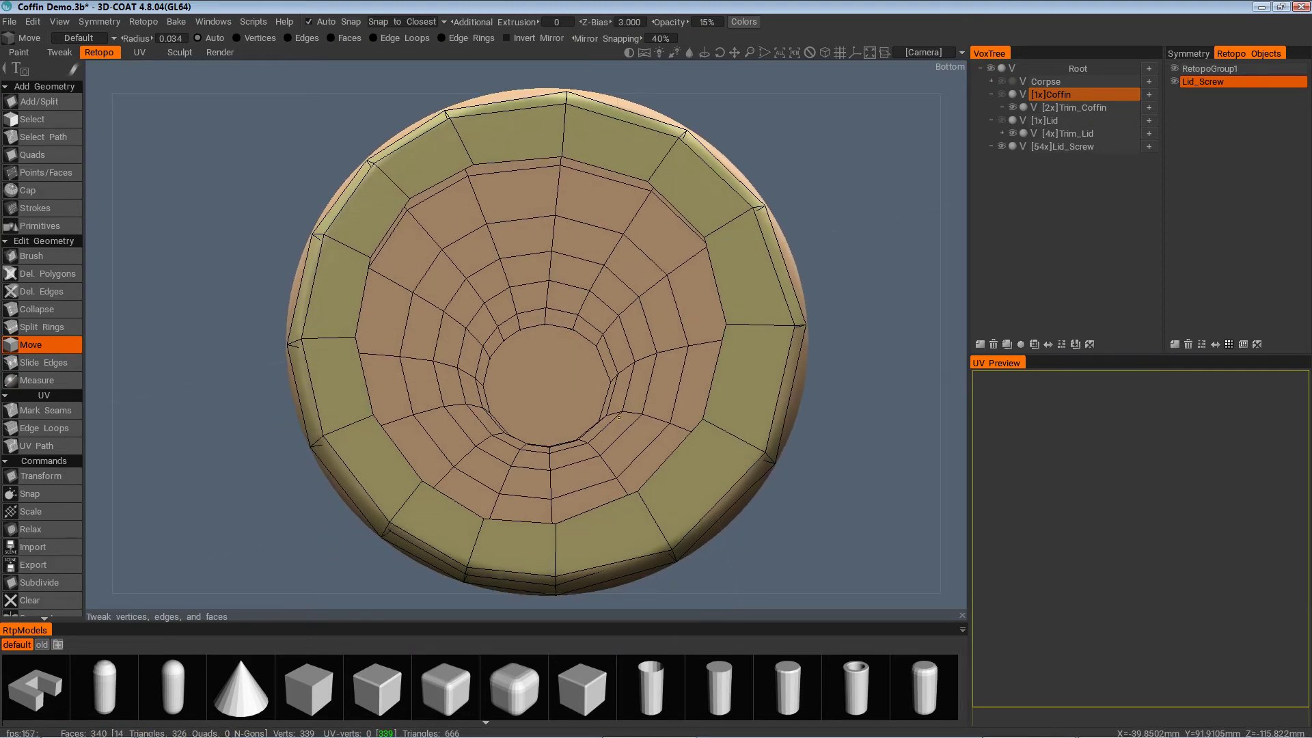
alt+drag(618, 417, 581, 390)
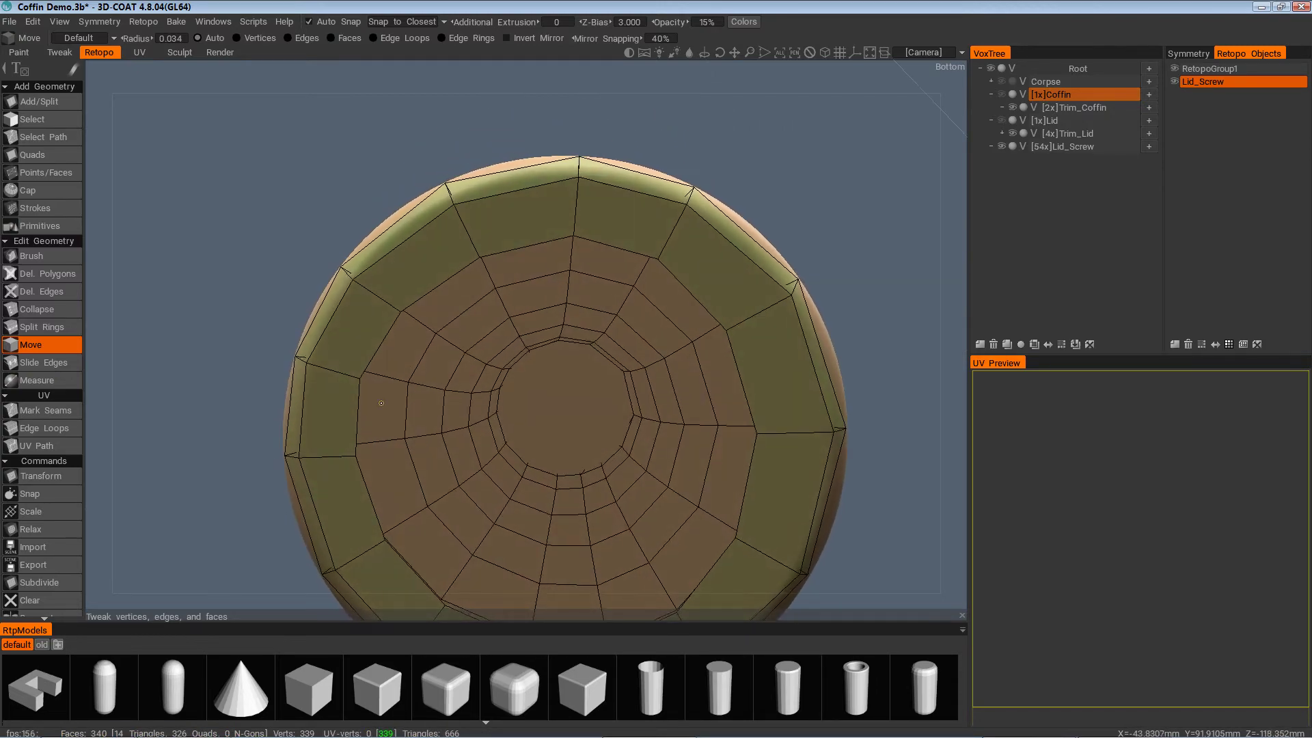
click(50, 297)
click(55, 323)
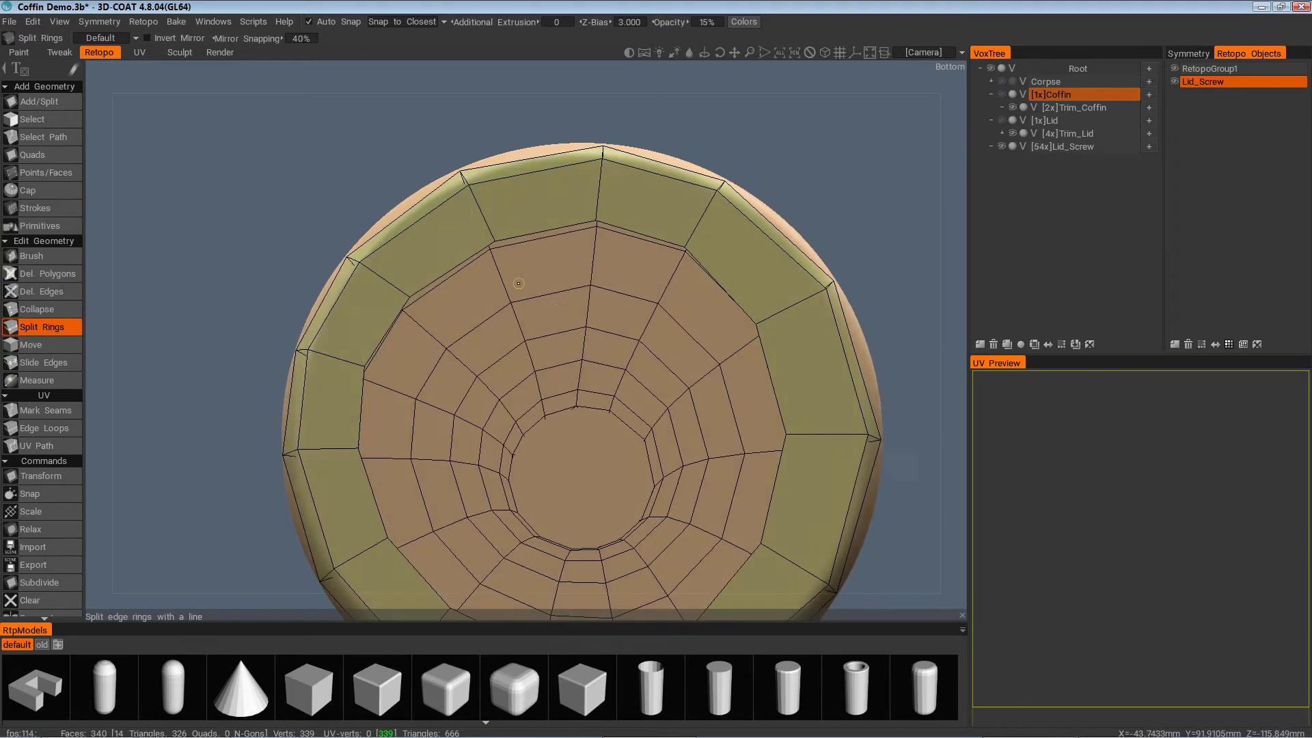
click(57, 357)
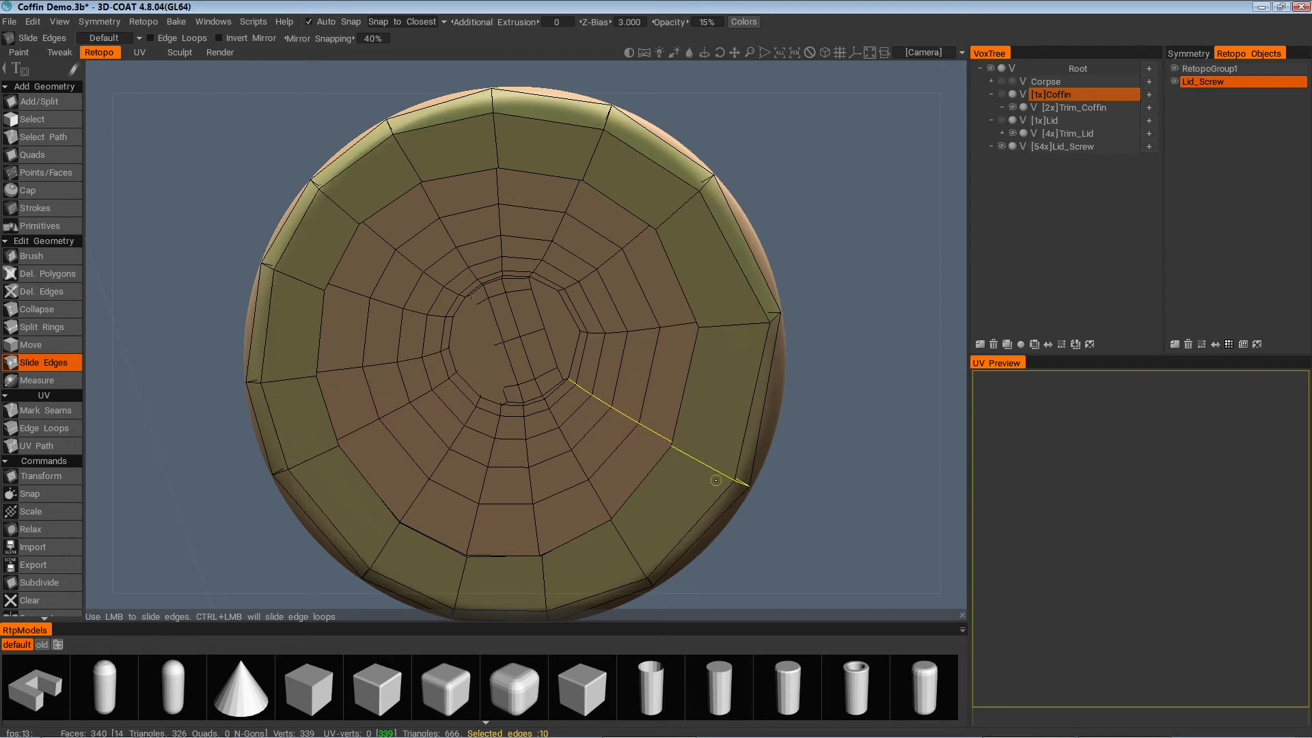
drag(723, 320, 733, 299)
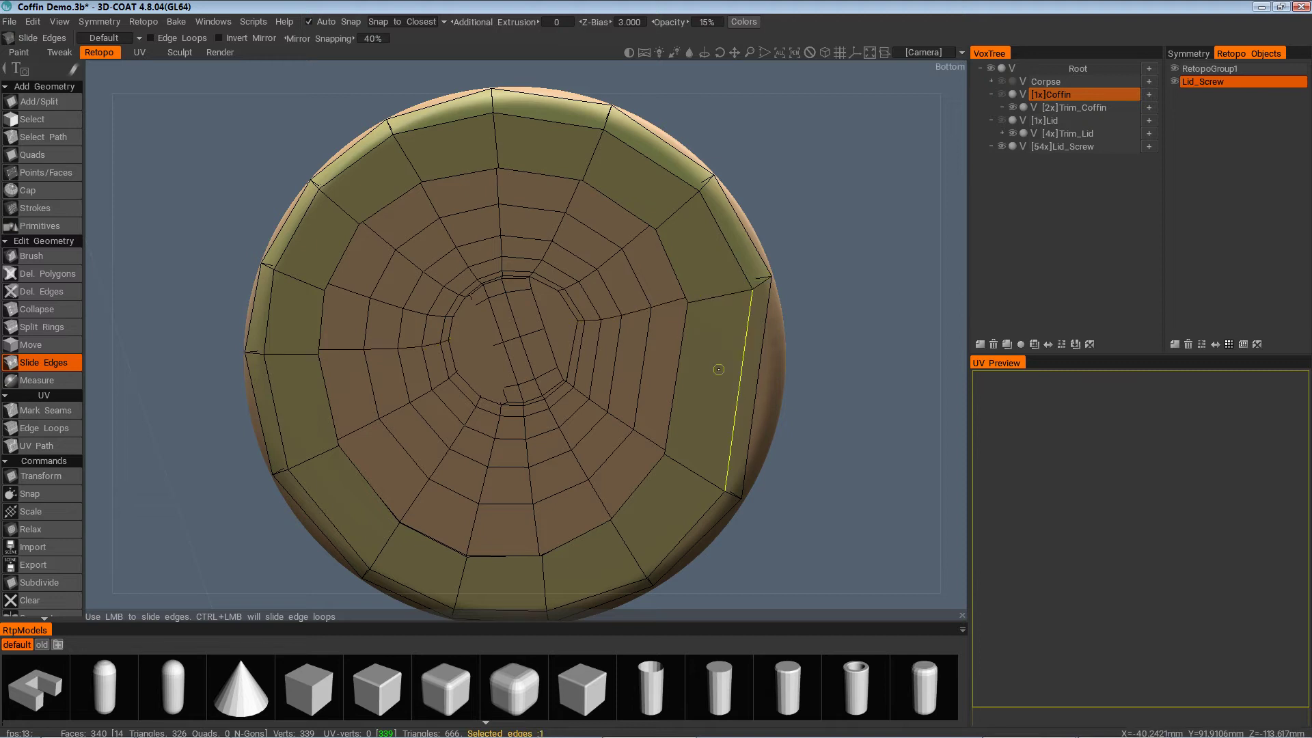
alt+drag(719, 370, 727, 325)
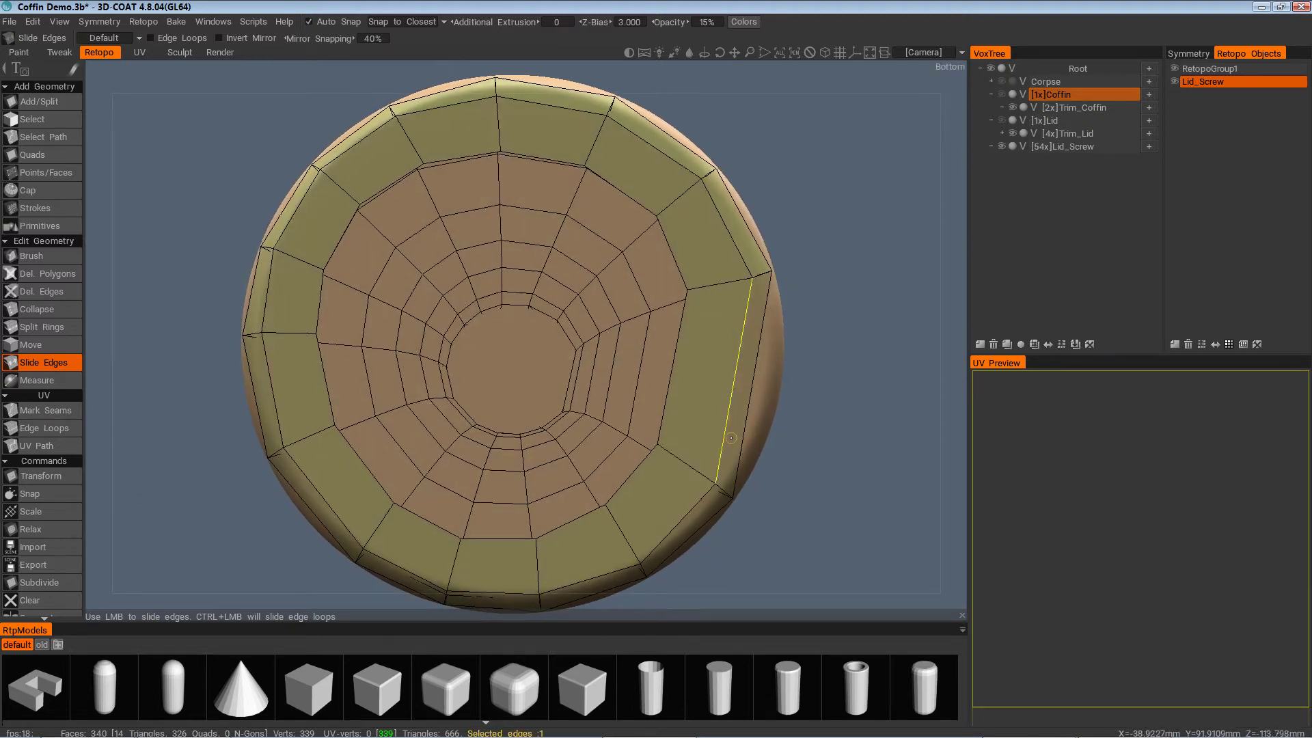
Split the widest column of faces with a new lengthwise edge loop running from the outer rim up the neck toward the cap
click(57, 330)
alt+drag(716, 335, 514, 512)
alt+right_drag(514, 512, 529, 472)
mouse_move(529, 471)
alt+mouse_down()
mouse_move(546, 517)
mouse_move(547, 457)
alt+mouse_up()
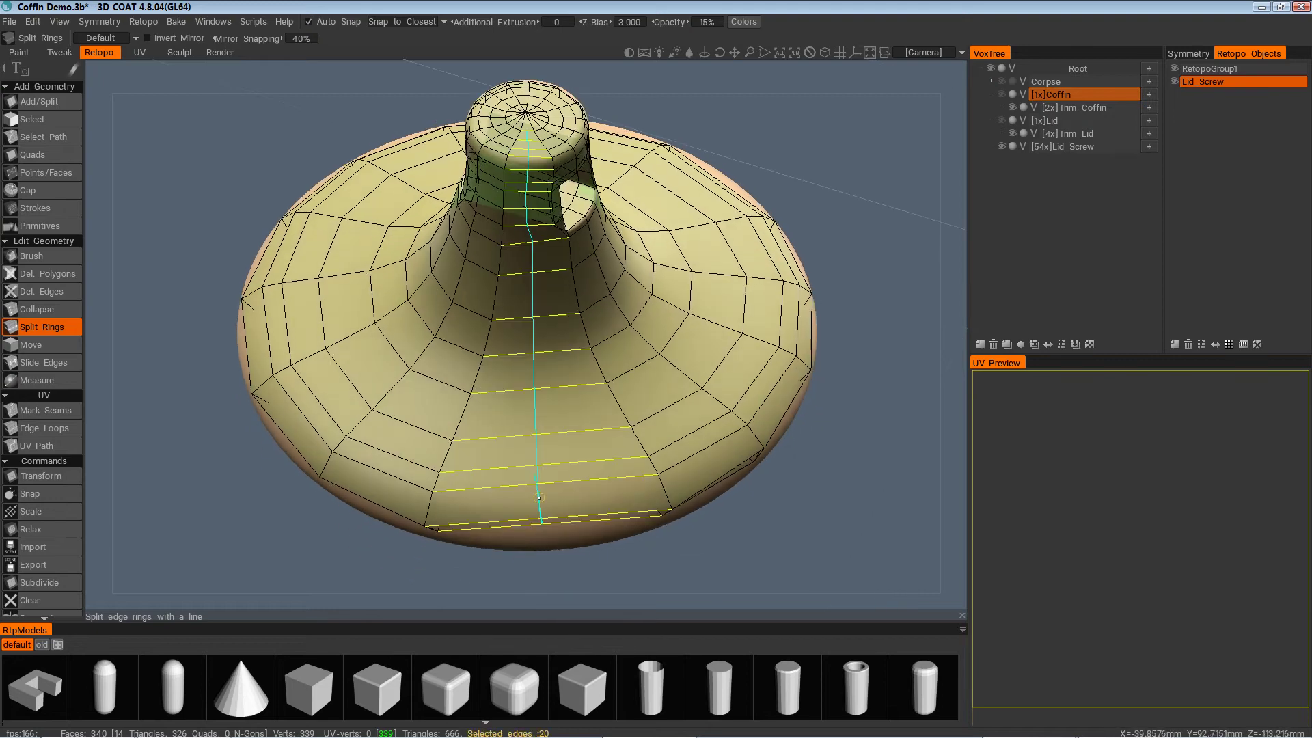
click(547, 460)
Move the vertices around the new edge loop on the underside rim so the rim segments are evenly spaced and follow the sculpt
alt+drag(645, 445, 641, 390)
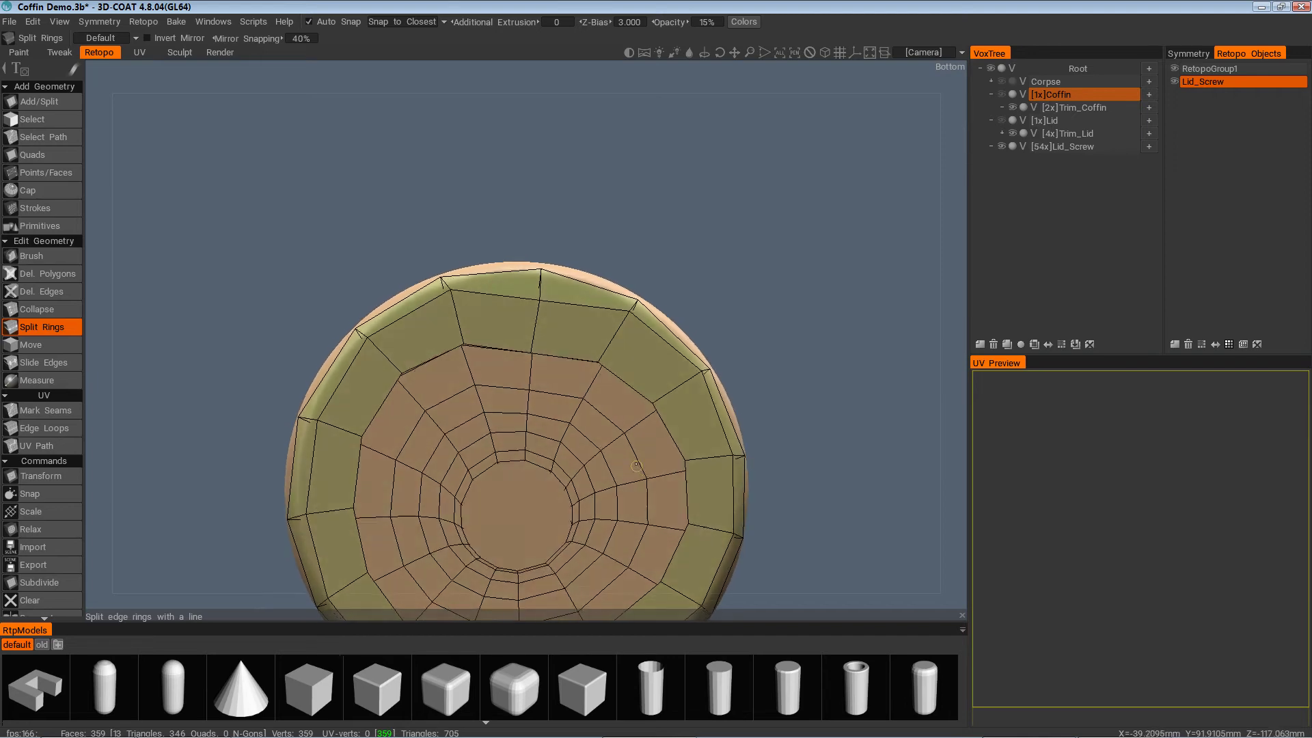
alt+right_drag(641, 391, 650, 366)
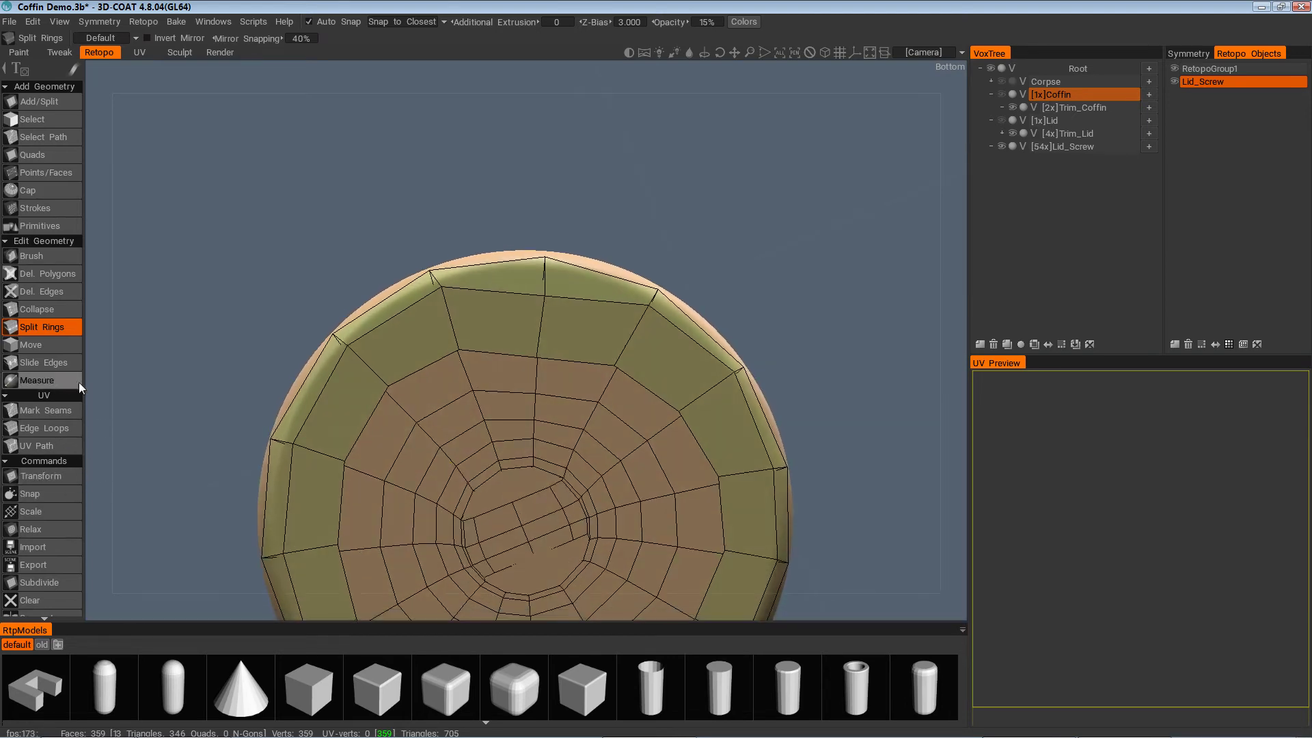
click(30, 345)
scroll(587, 234, up, 5)
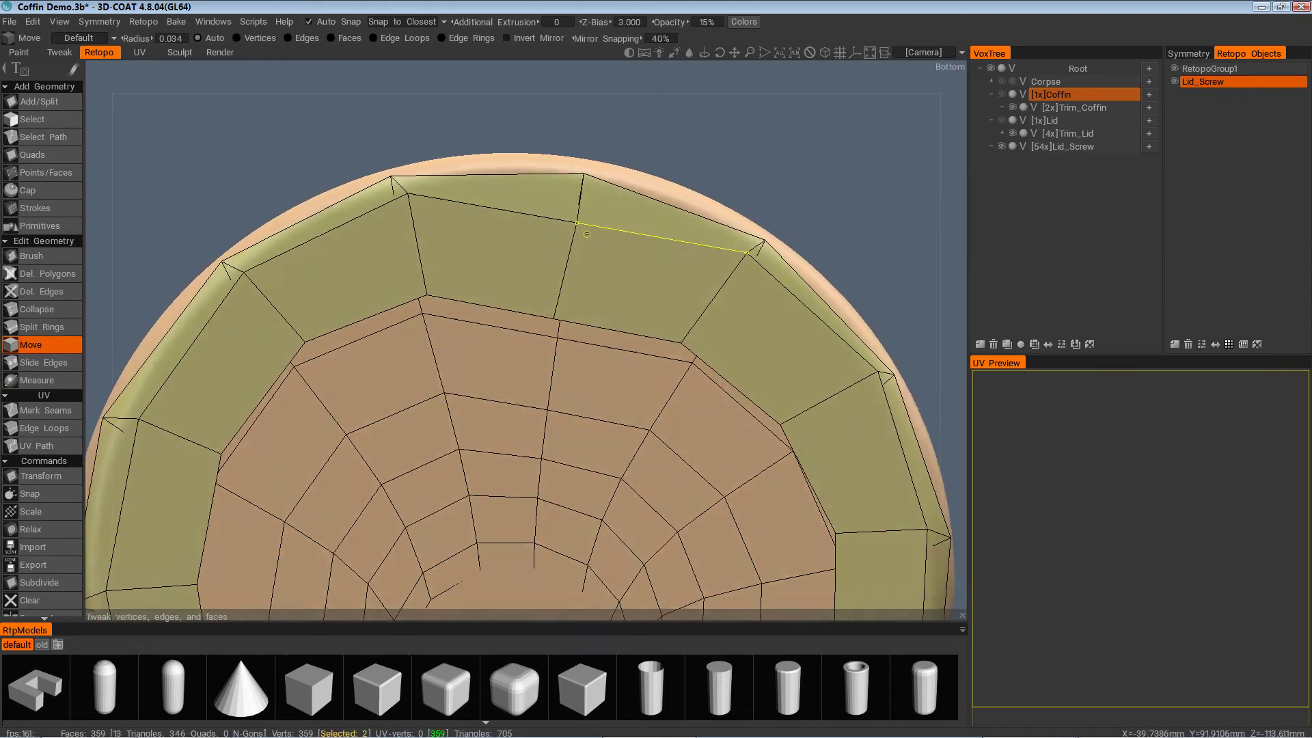
middle_drag(586, 233, 575, 293)
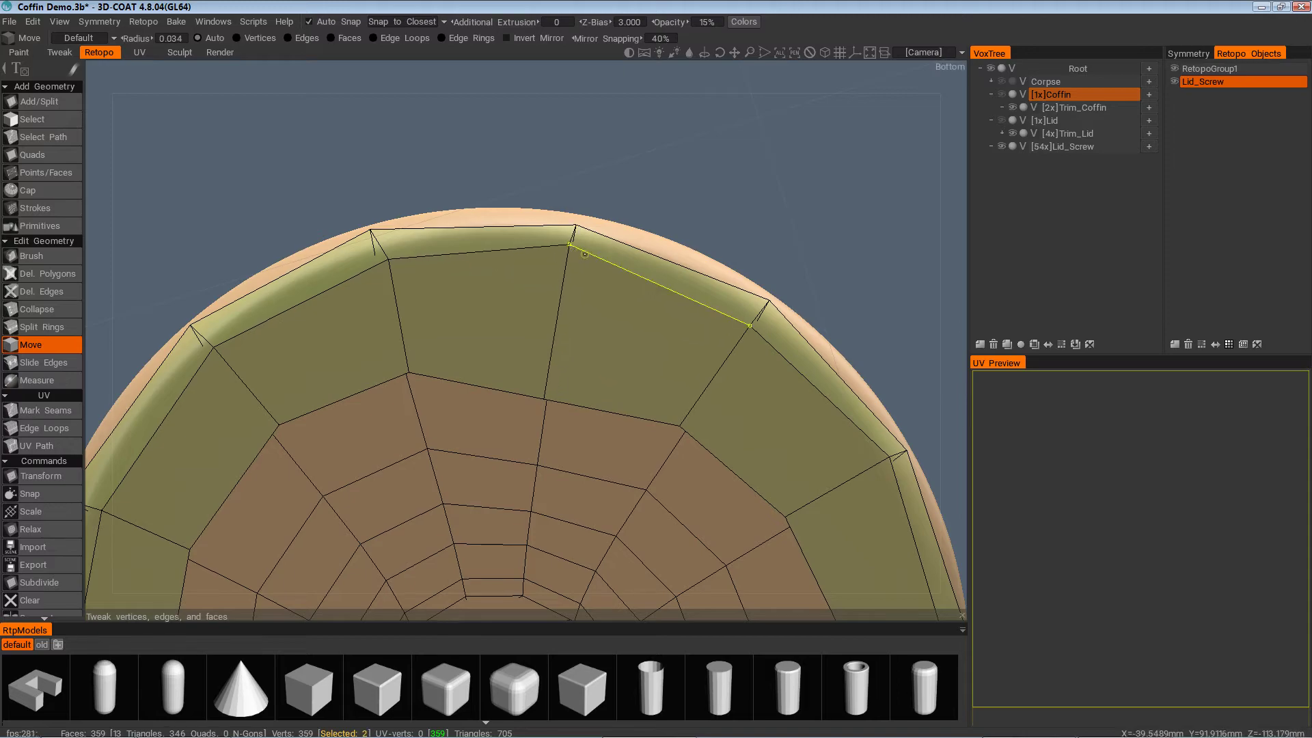
alt+drag(579, 283, 546, 367)
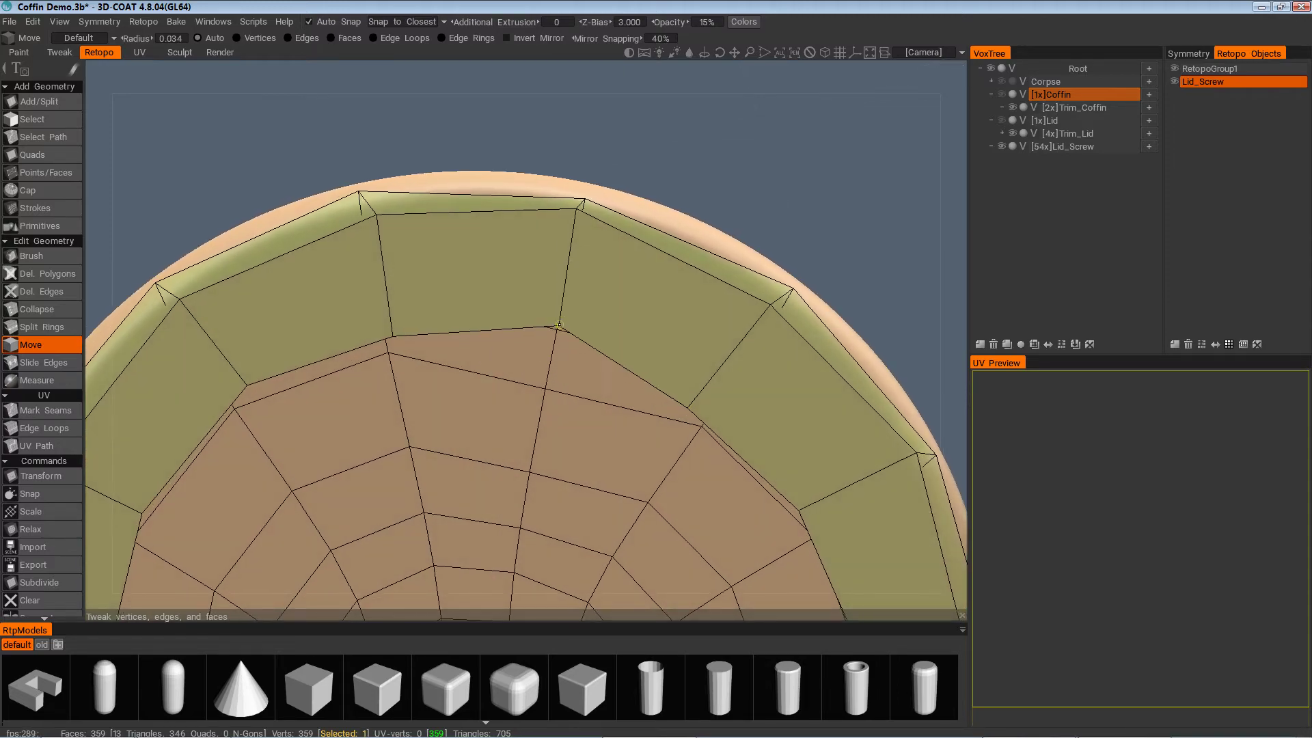
scroll(642, 383, down, 4)
middle_drag(758, 489, 601, 435)
alt+drag(592, 382, 447, 287)
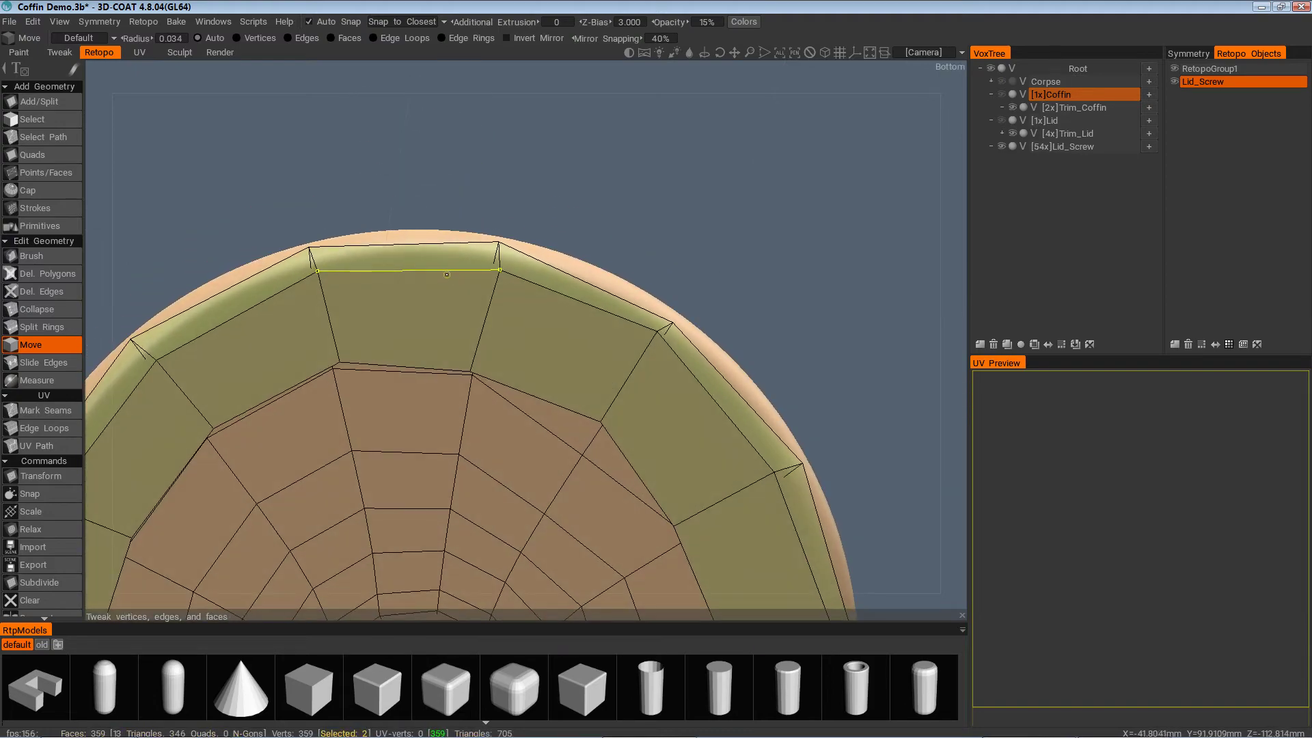
Adjust the vertices on the upper side of the flared base to even the spacing around the new edge loop
scroll(613, 369, down, 5)
alt+drag(601, 404, 686, 441)
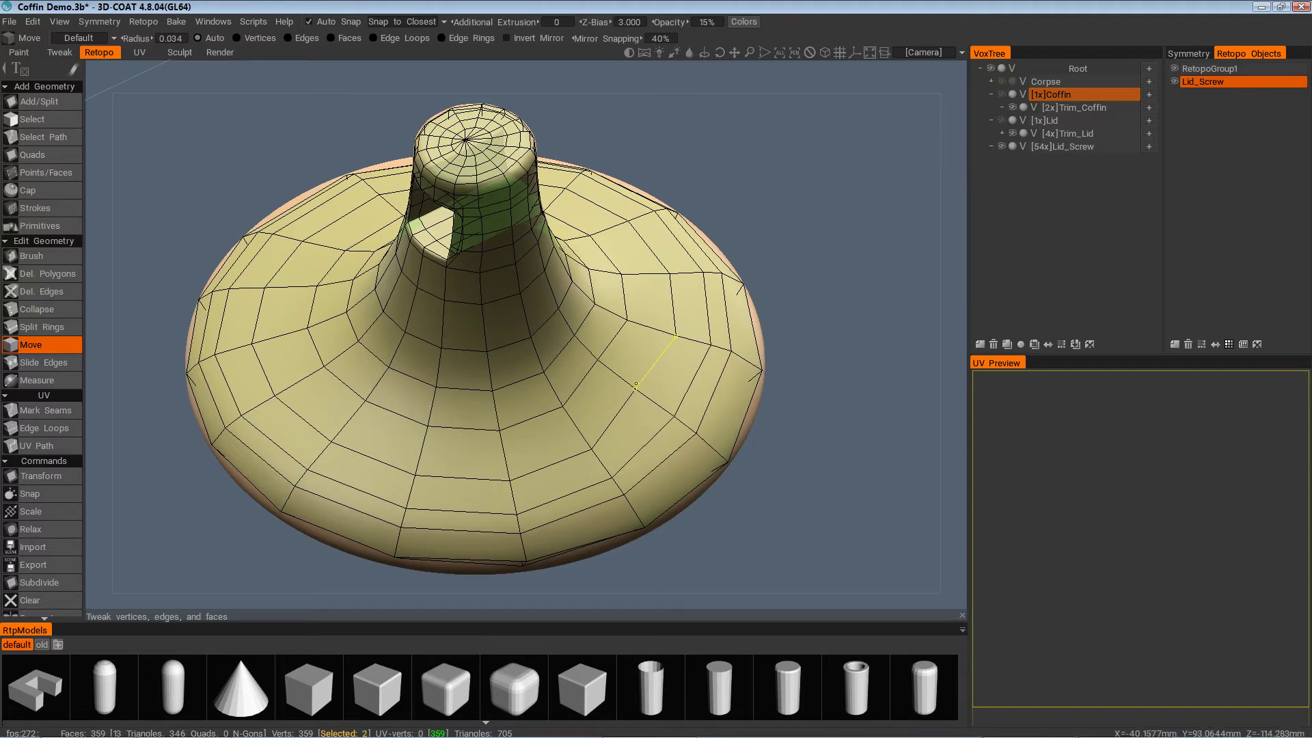
alt+drag(759, 400, 647, 390)
click(542, 429)
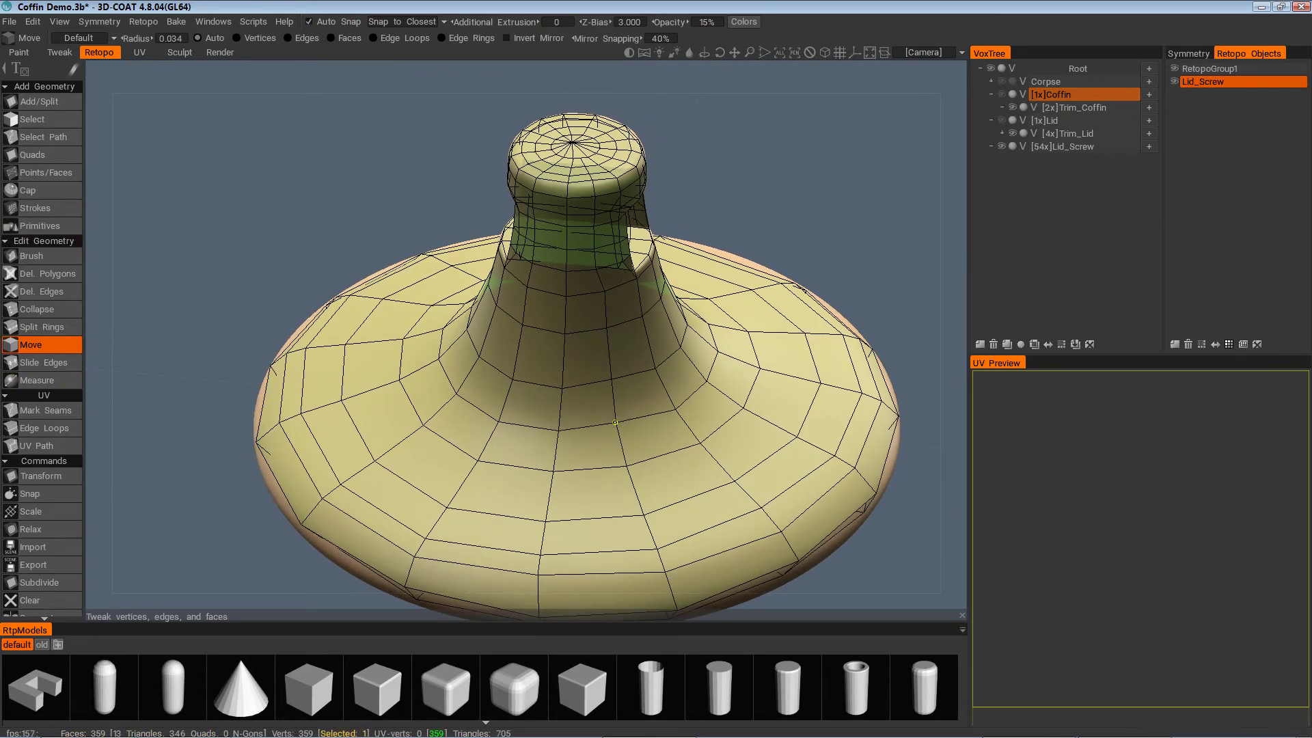
Relax the Lid_Screw retopo mesh to smooth its edge flow
alt+drag(616, 426, 731, 448)
scroll(48, 451, down, 3)
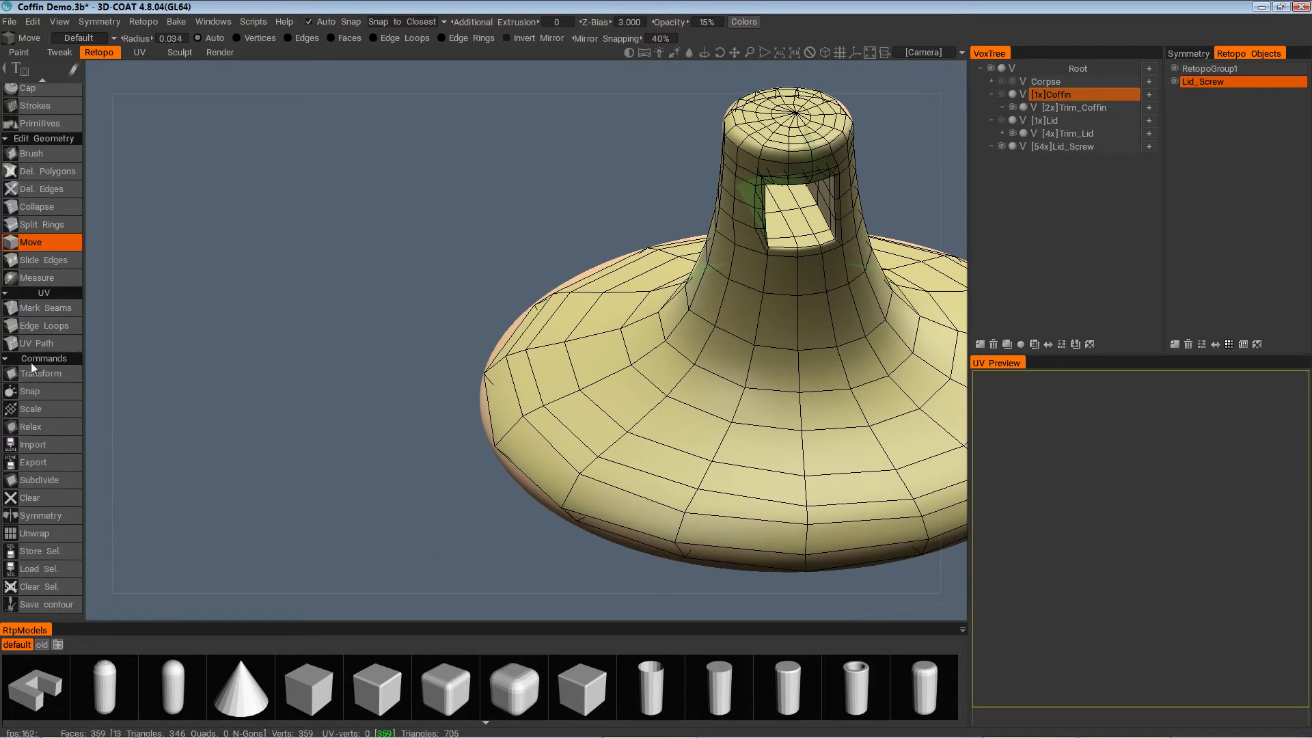
click(44, 427)
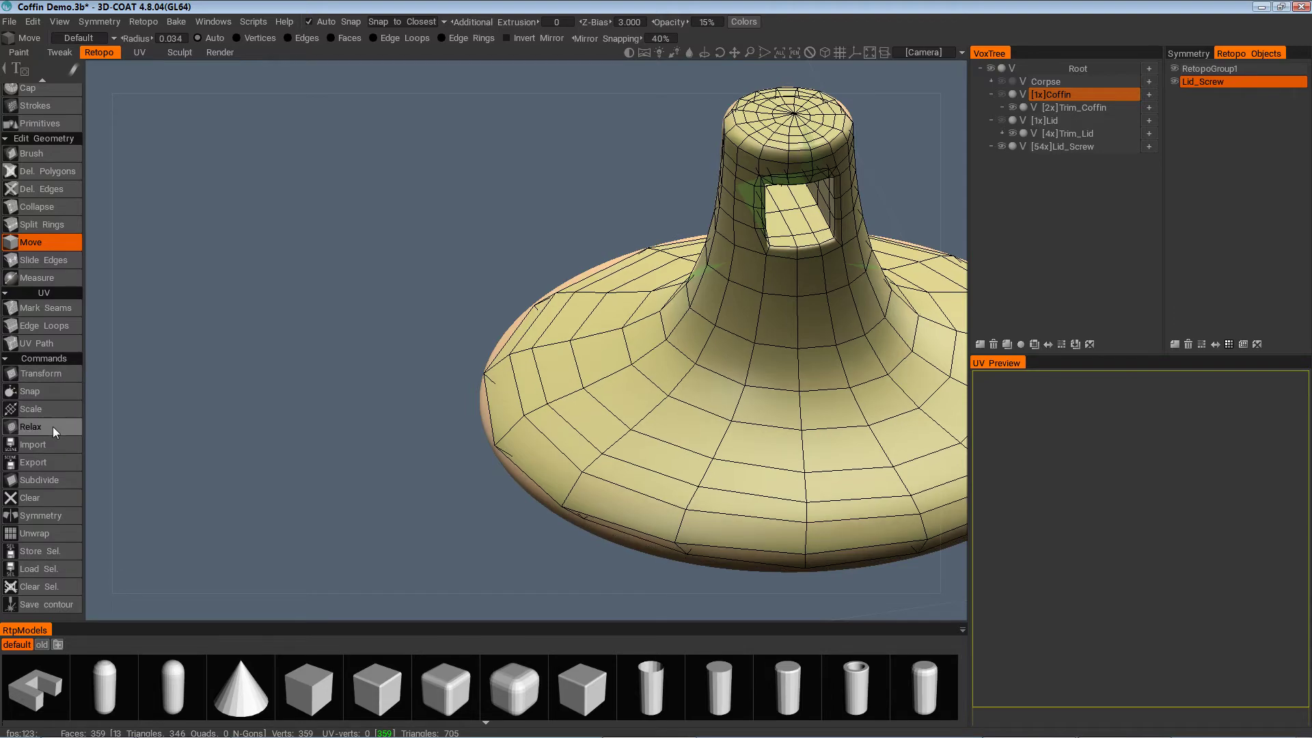
alt+right_drag(593, 407, 650, 410)
alt+drag(840, 417, 779, 424)
alt+right_drag(779, 424, 797, 430)
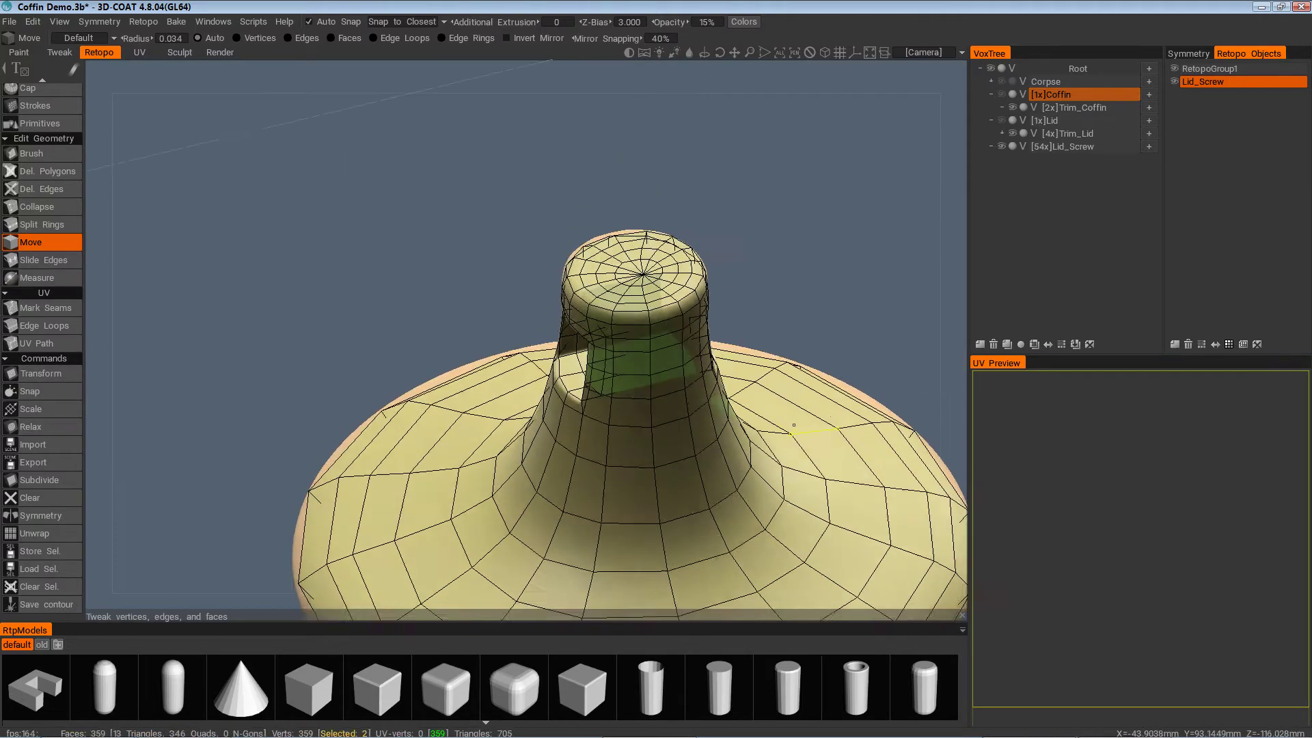
Examine the edge flow of the complete knob mesh around the cap, window opening and flared base from several sides
alt+drag(797, 430, 656, 454)
alt+right_drag(656, 454, 575, 483)
alt+drag(575, 482, 525, 441)
alt+middle_drag(525, 442, 569, 480)
alt+drag(569, 480, 590, 463)
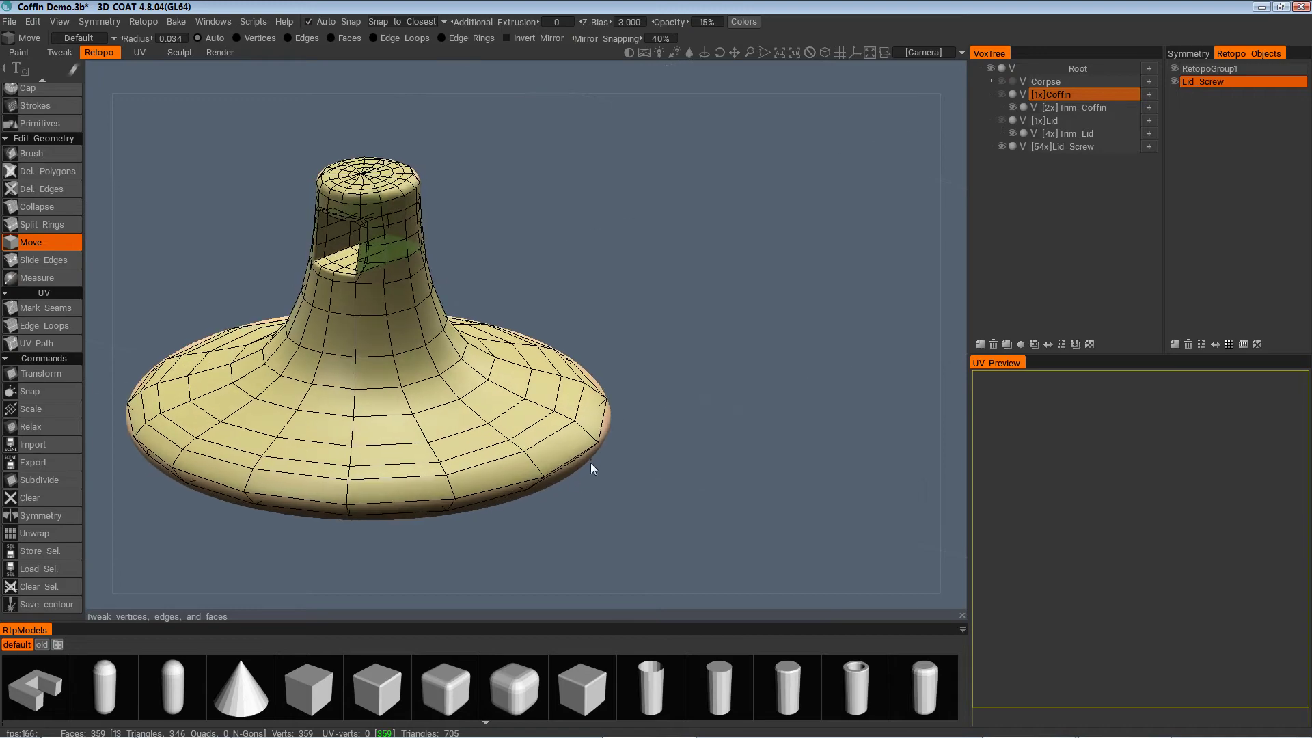
alt+middle_drag(591, 464, 638, 473)
mouse_move(572, 457)
alt+mouse_down()
mouse_move(600, 448)
mouse_move(592, 459)
alt+mouse_up()
alt+right_drag(592, 458, 618, 484)
alt+drag(618, 484, 729, 463)
alt+right_drag(729, 462, 707, 448)
alt+drag(707, 448, 734, 400)
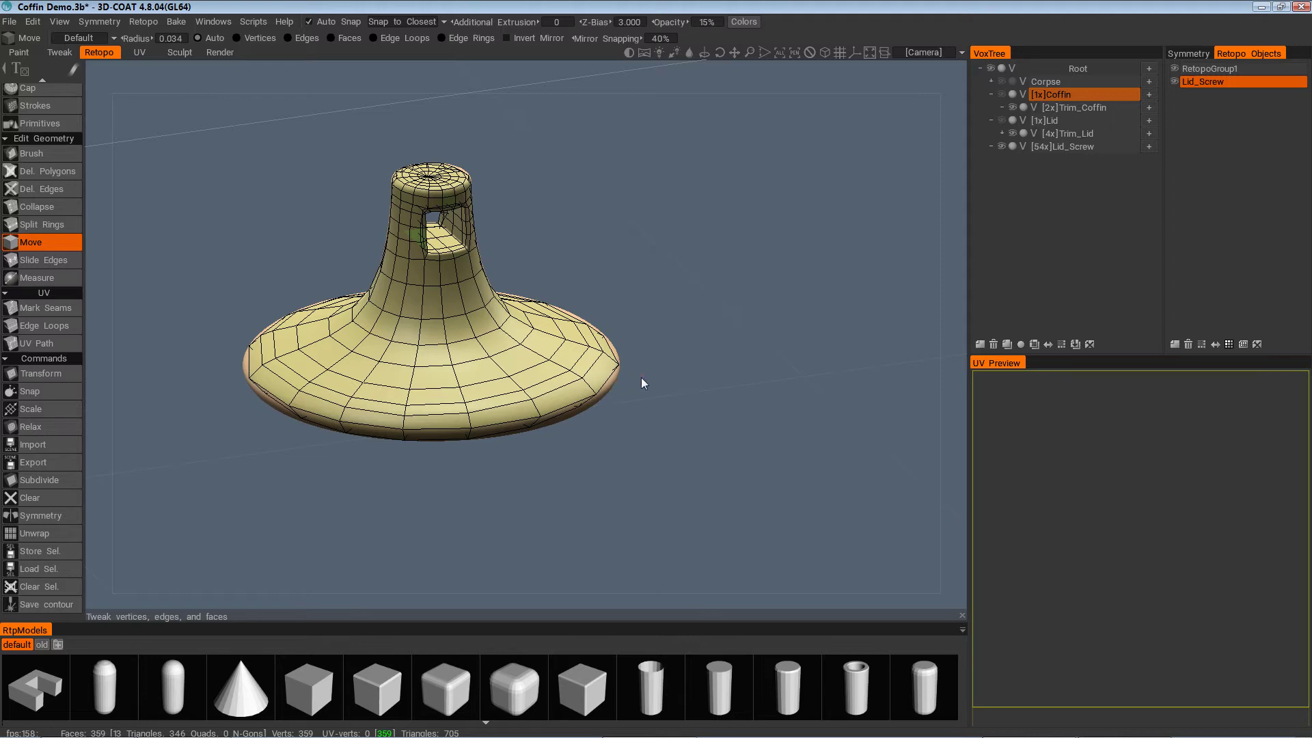
Save the Coffin Demo scene
key(ctrl+s)
alt+drag(653, 419, 657, 428)
alt+drag(844, 330, 704, 376)
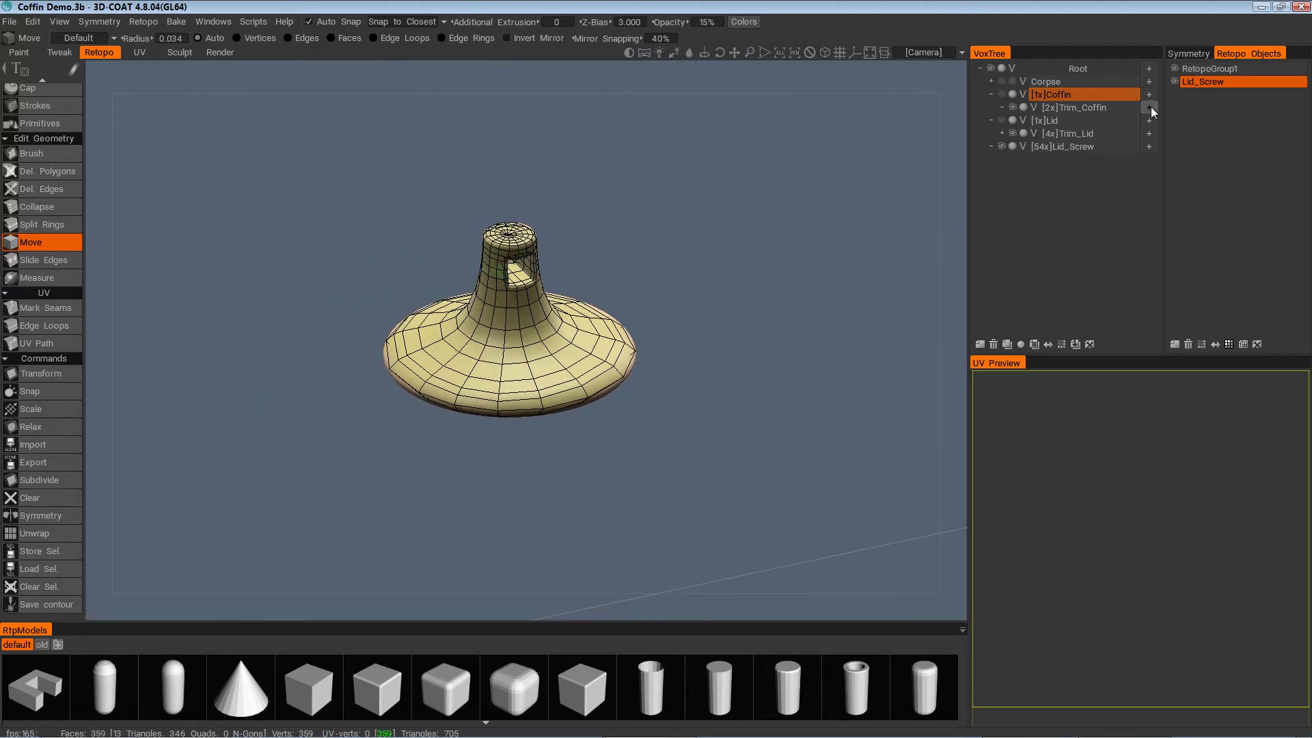
Hide the Lid_Screw retopo object to view the sculpted knob without its mesh
click(1175, 81)
alt+drag(814, 390, 609, 431)
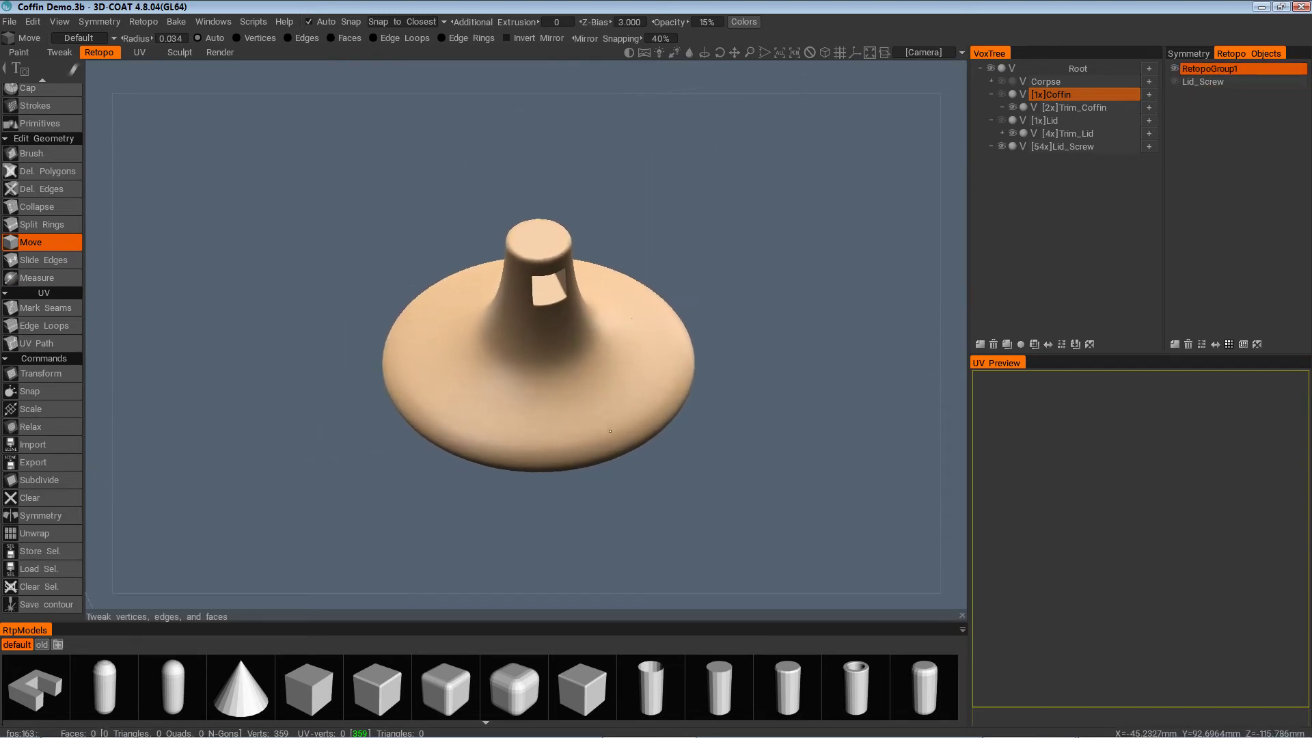
mouse_move(676, 387)
alt+mouse_down()
mouse_move(759, 392)
mouse_move(681, 391)
alt+mouse_up()
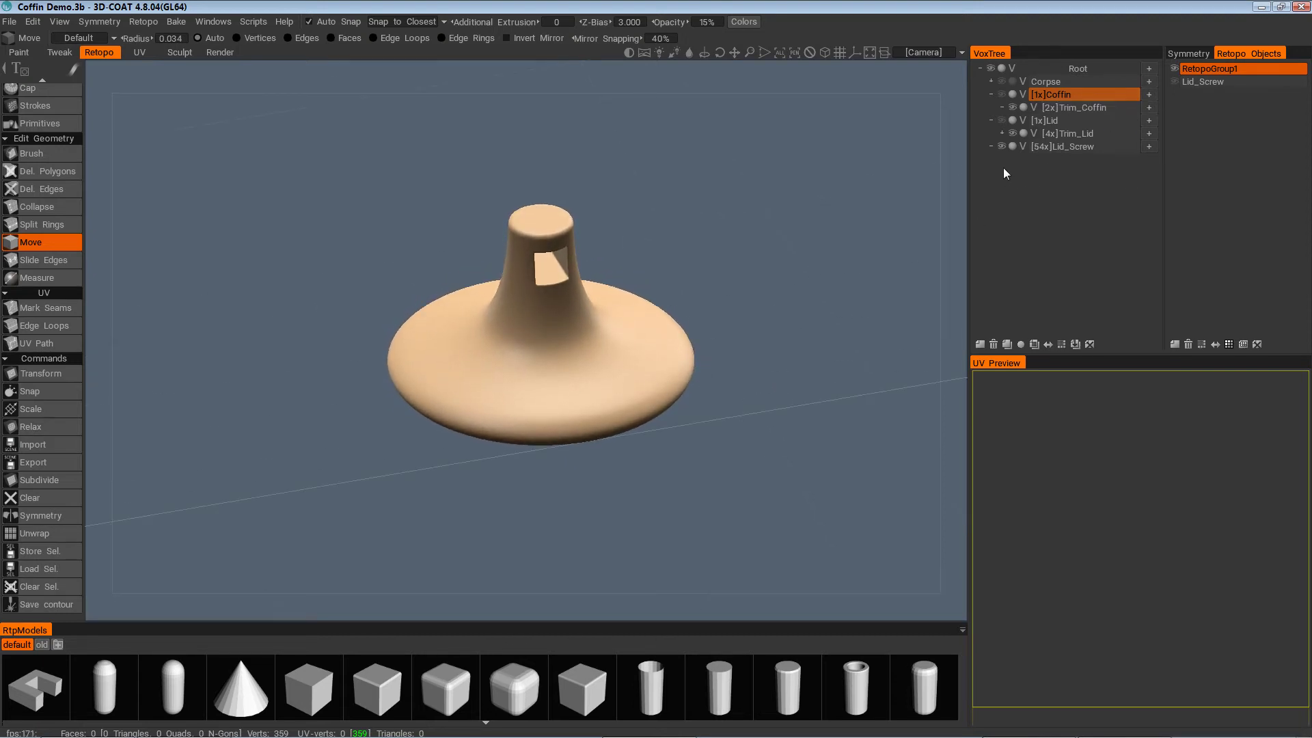
Show the Lid_Screw retopo object, hide RetopoGroup1, and keep Lid_Screw as the active object
click(1174, 82)
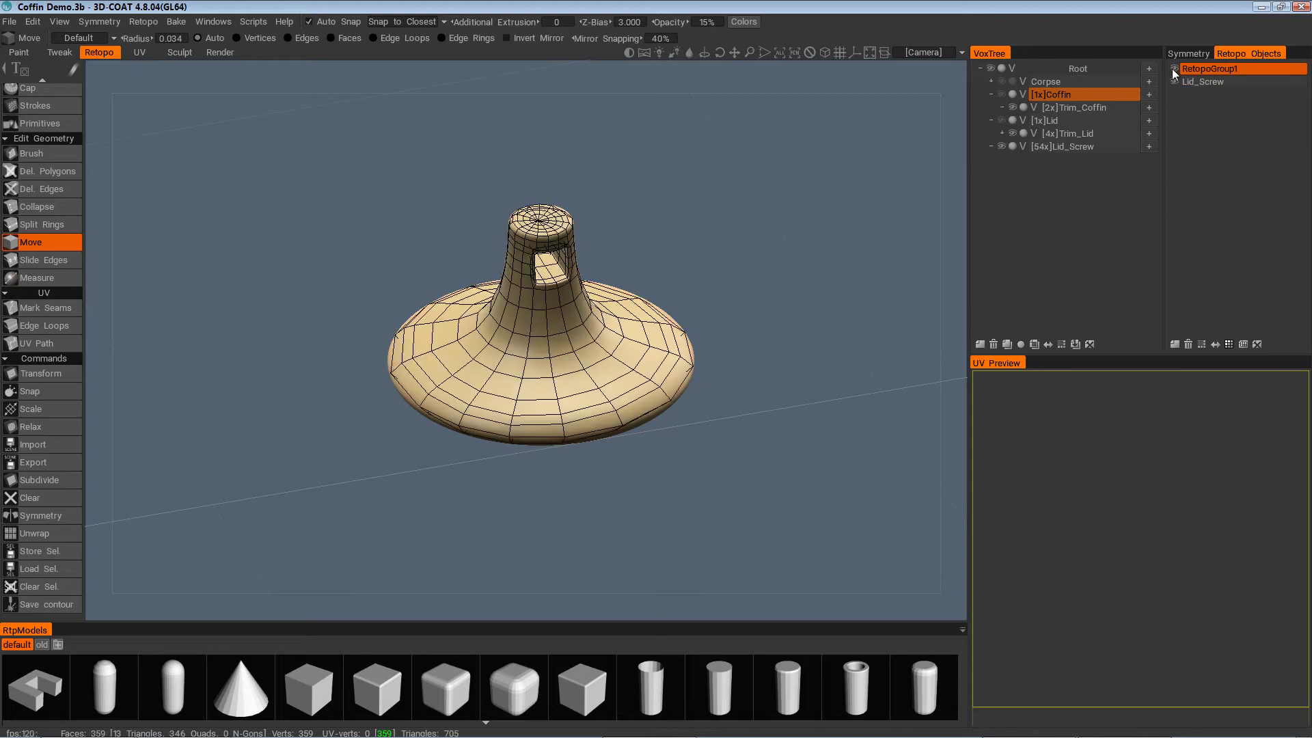
click(1174, 69)
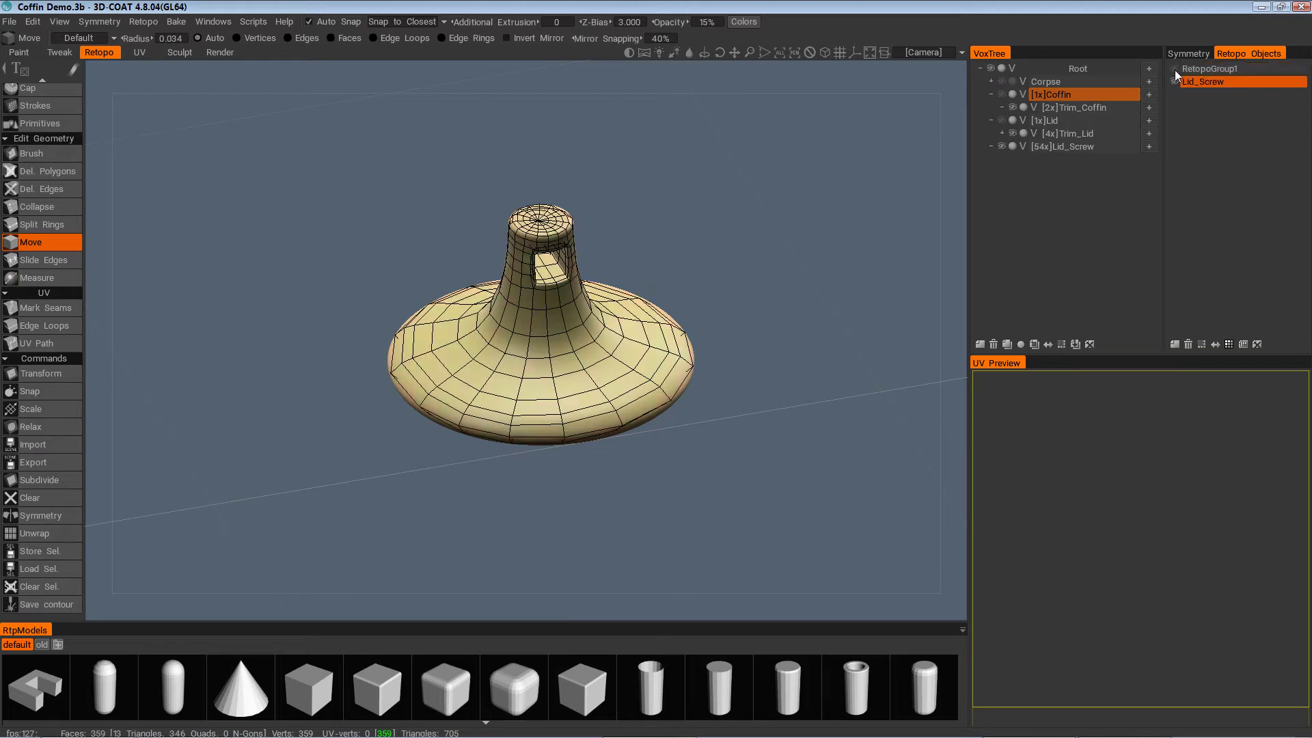
click(1220, 81)
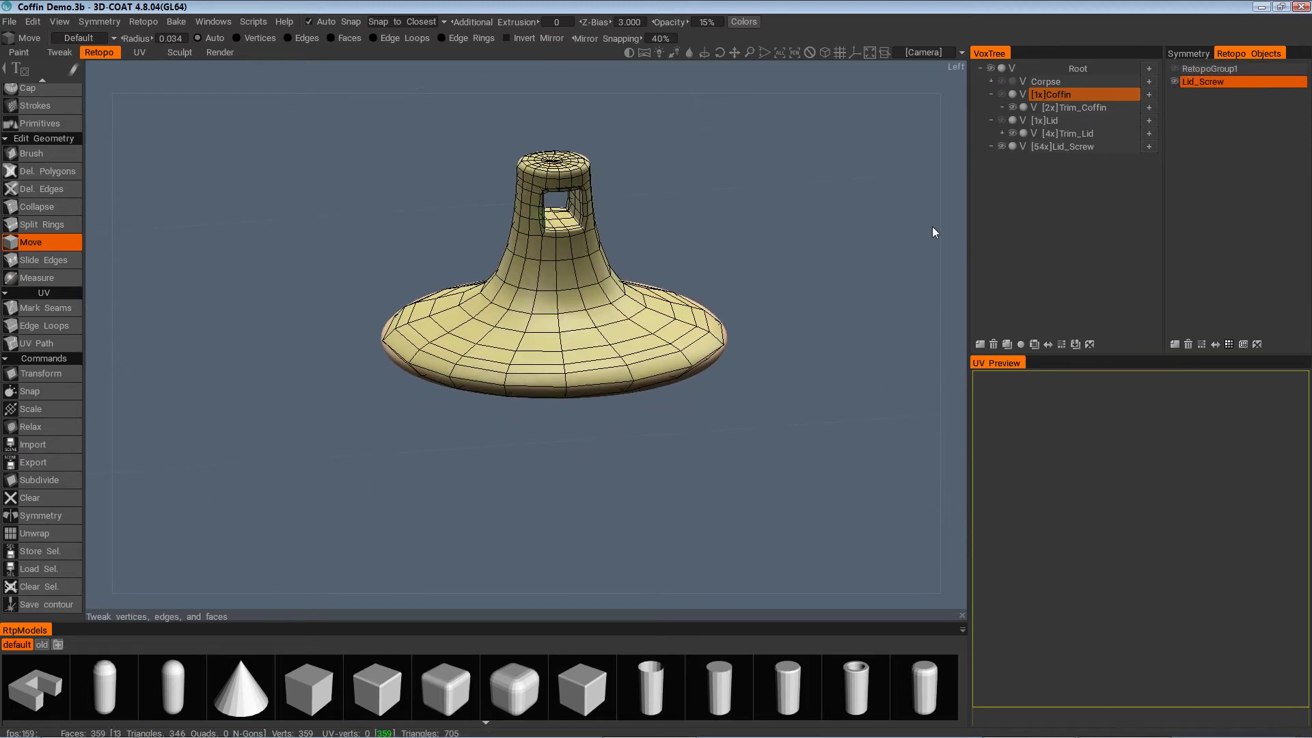
Hide the sculpted Lid_Screw layer and raise the retopo opacity to 56% to inspect the mesh on its own
click(1002, 146)
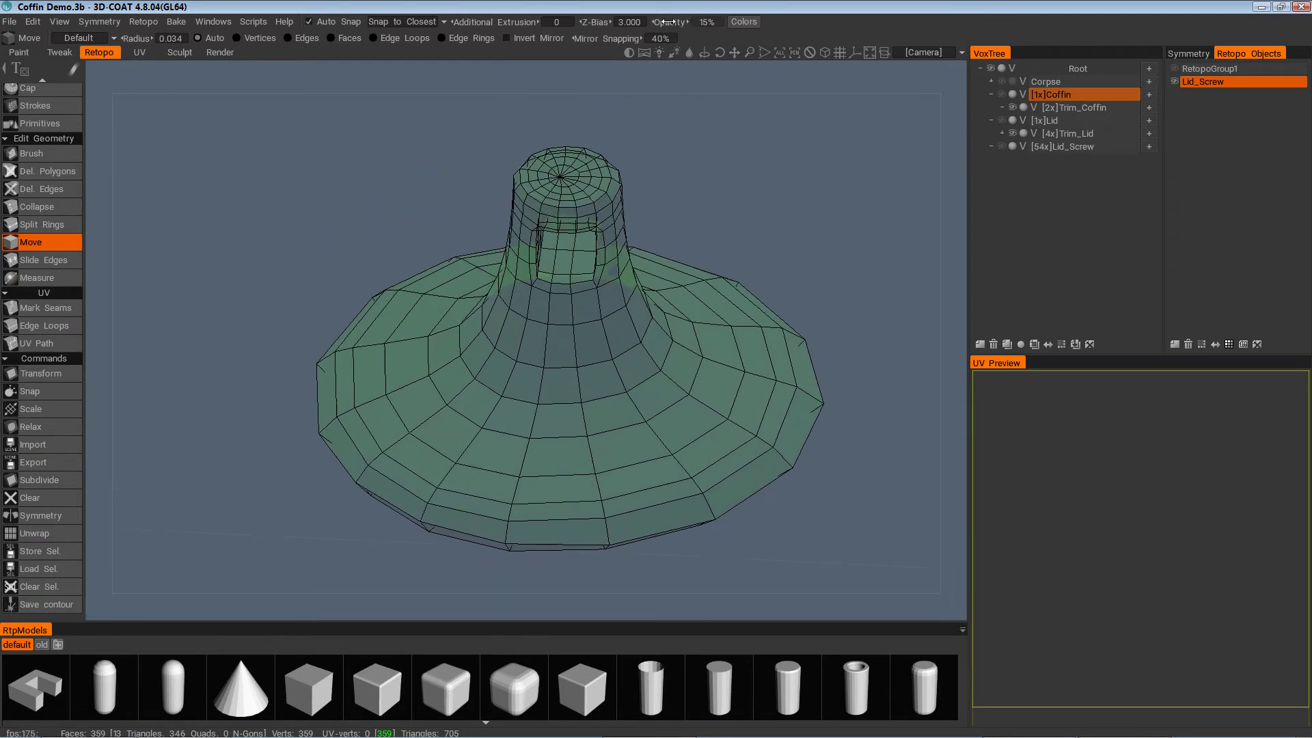
mouse_move(707, 22)
mouse_down()
mouse_move(695, 22)
mouse_move(758, 20)
mouse_move(732, 21)
mouse_up()
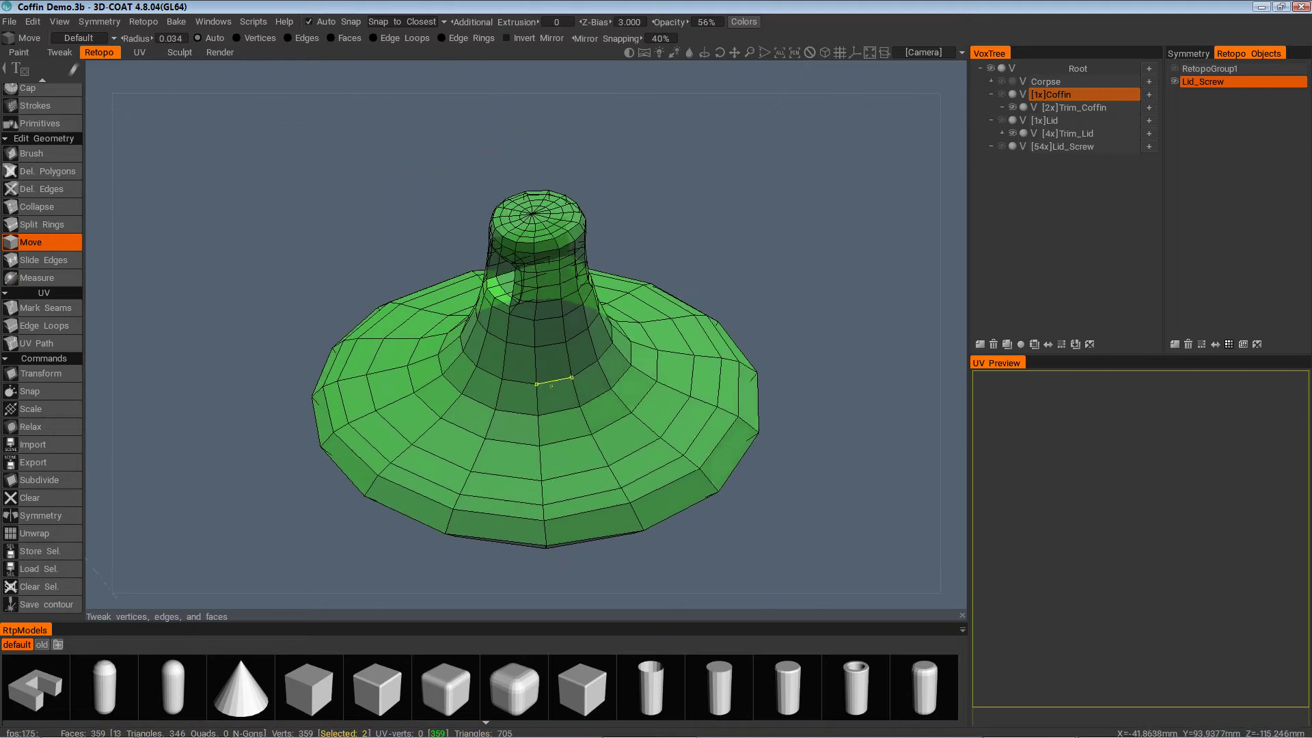
alt+drag(642, 438, 653, 469)
alt+right_drag(654, 470, 671, 453)
alt+drag(670, 452, 666, 530)
alt+drag(595, 401, 706, 425)
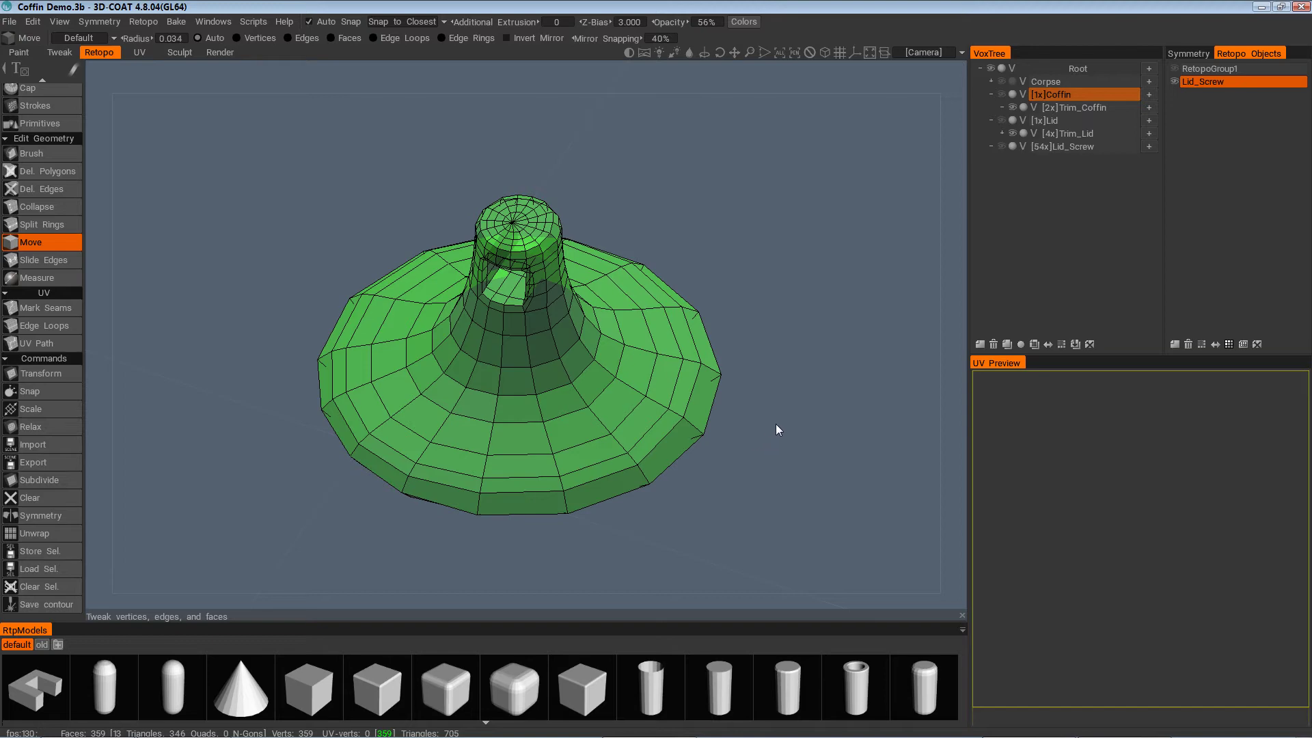
alt+drag(777, 429, 775, 378)
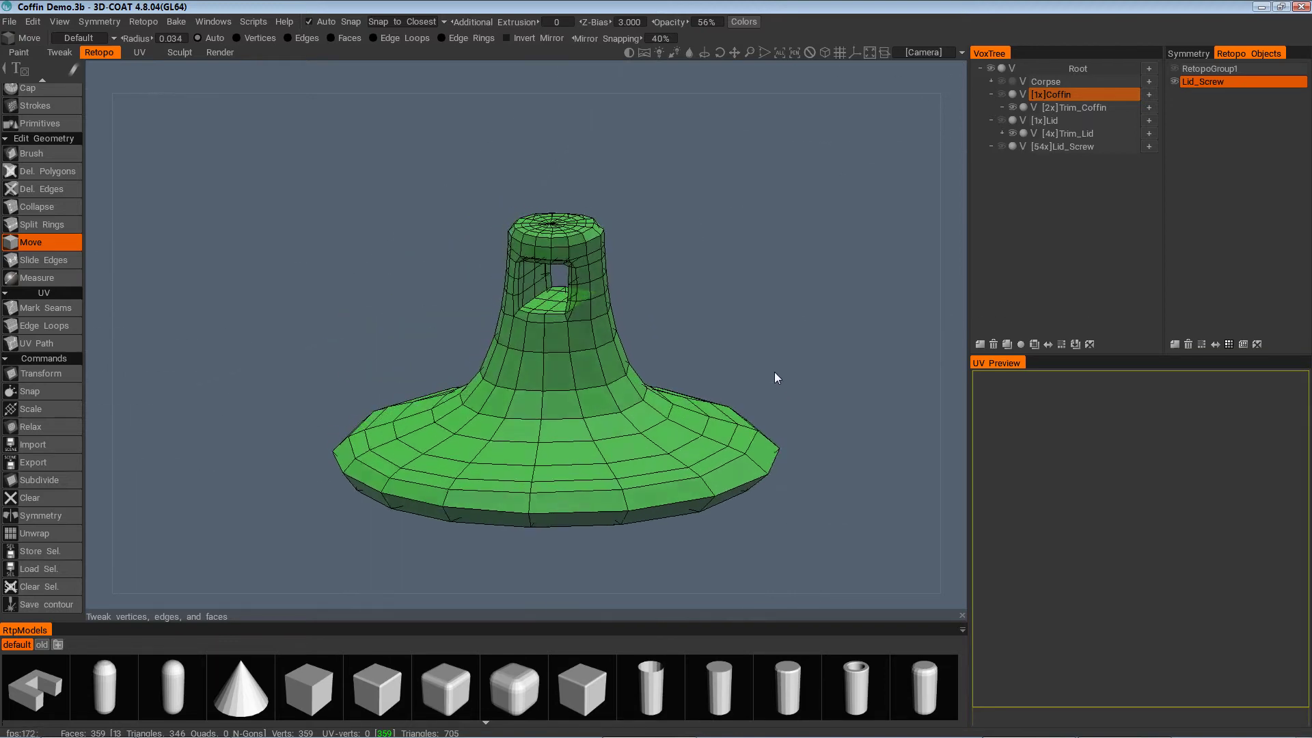
Show the sculpted Lid_Screw layer again and toggle the retopo object's visibility to compare the mesh with the sculpt
click(1001, 146)
click(1173, 81)
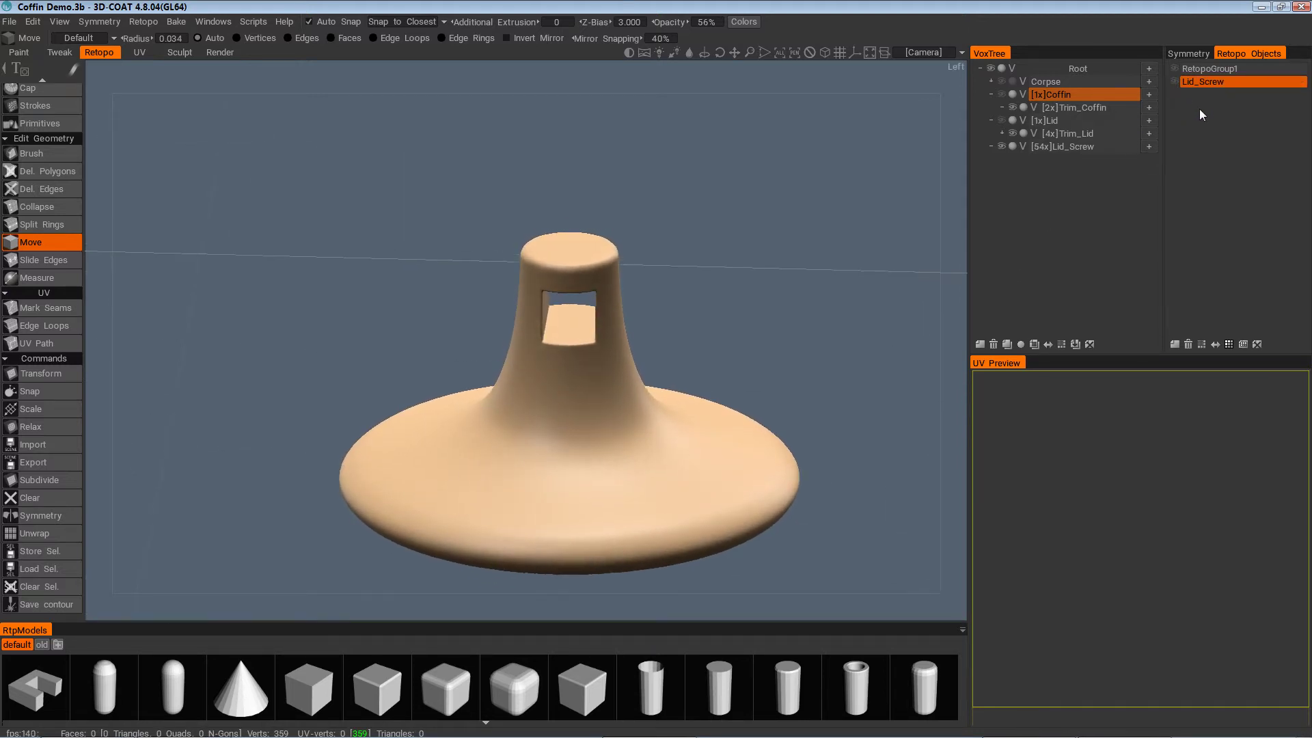
click(1174, 81)
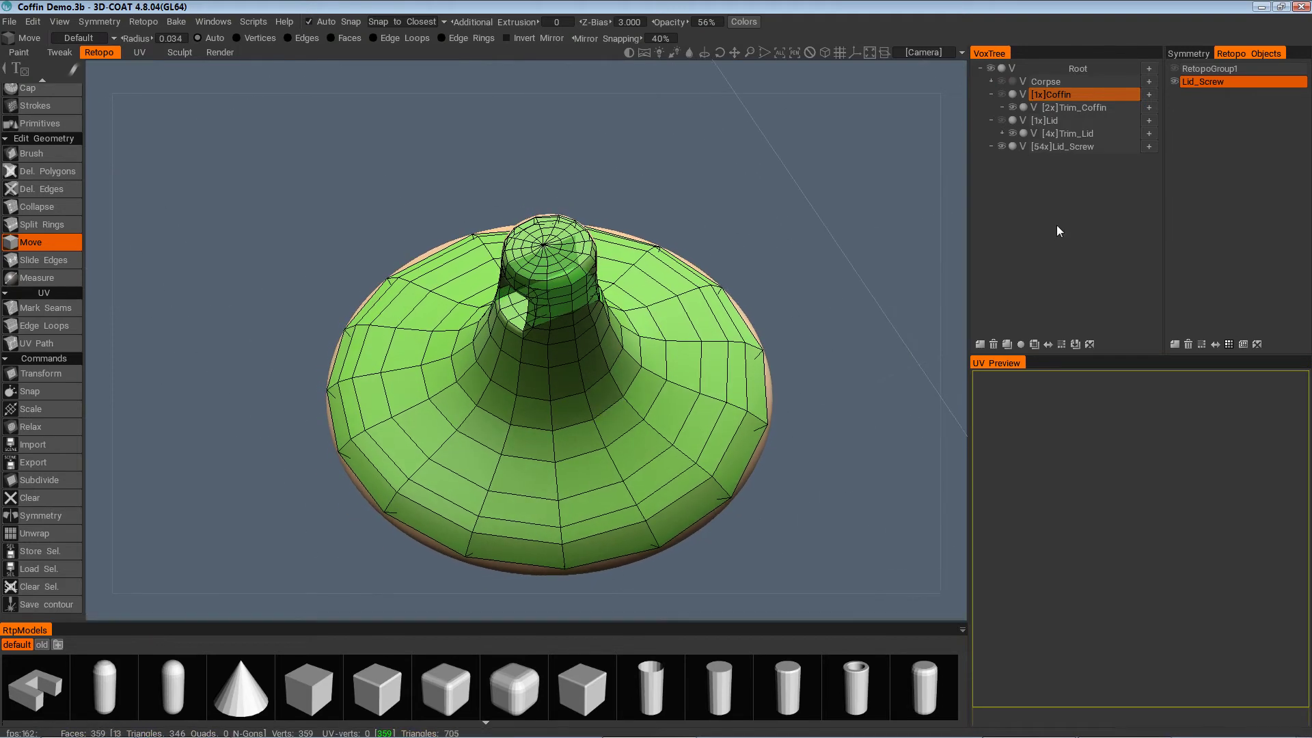
click(1211, 80)
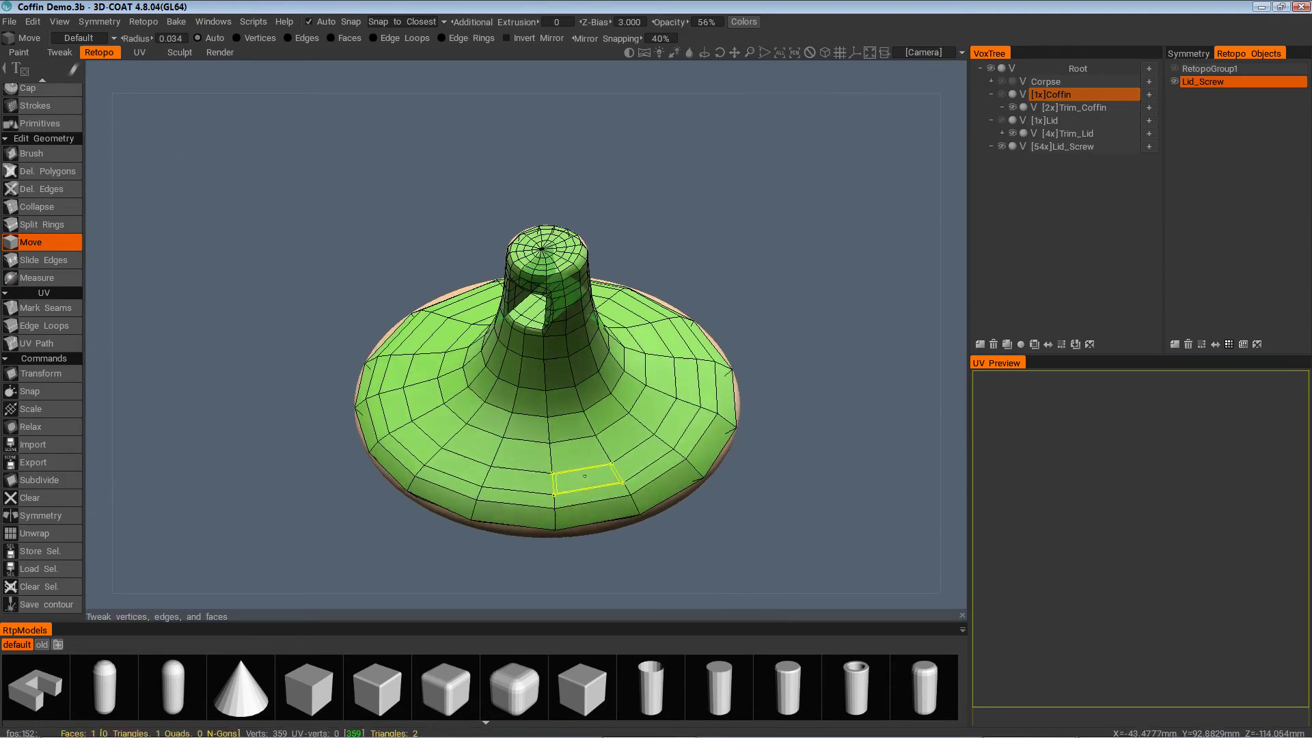
click(1175, 81)
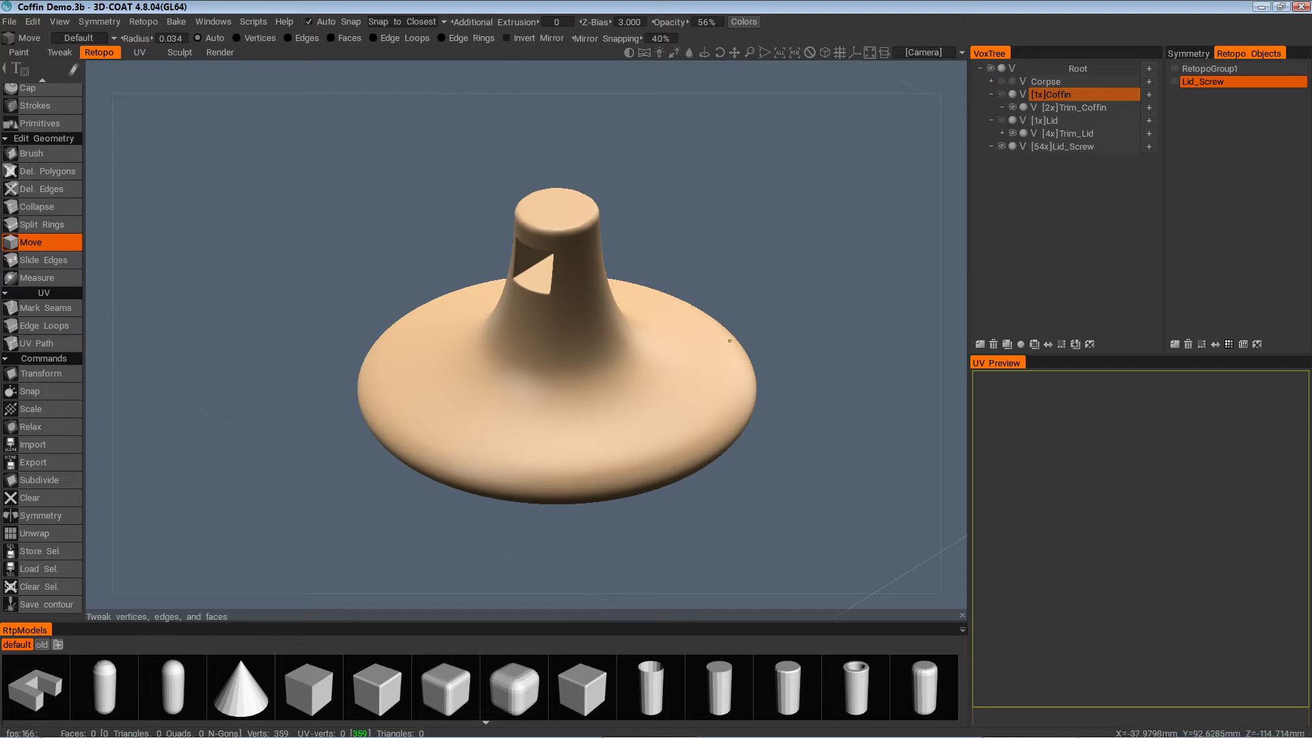
Show the Lid_Screw retopo object again and make the sculpted Lid_Screw layer the active one
click(1175, 80)
click(634, 446)
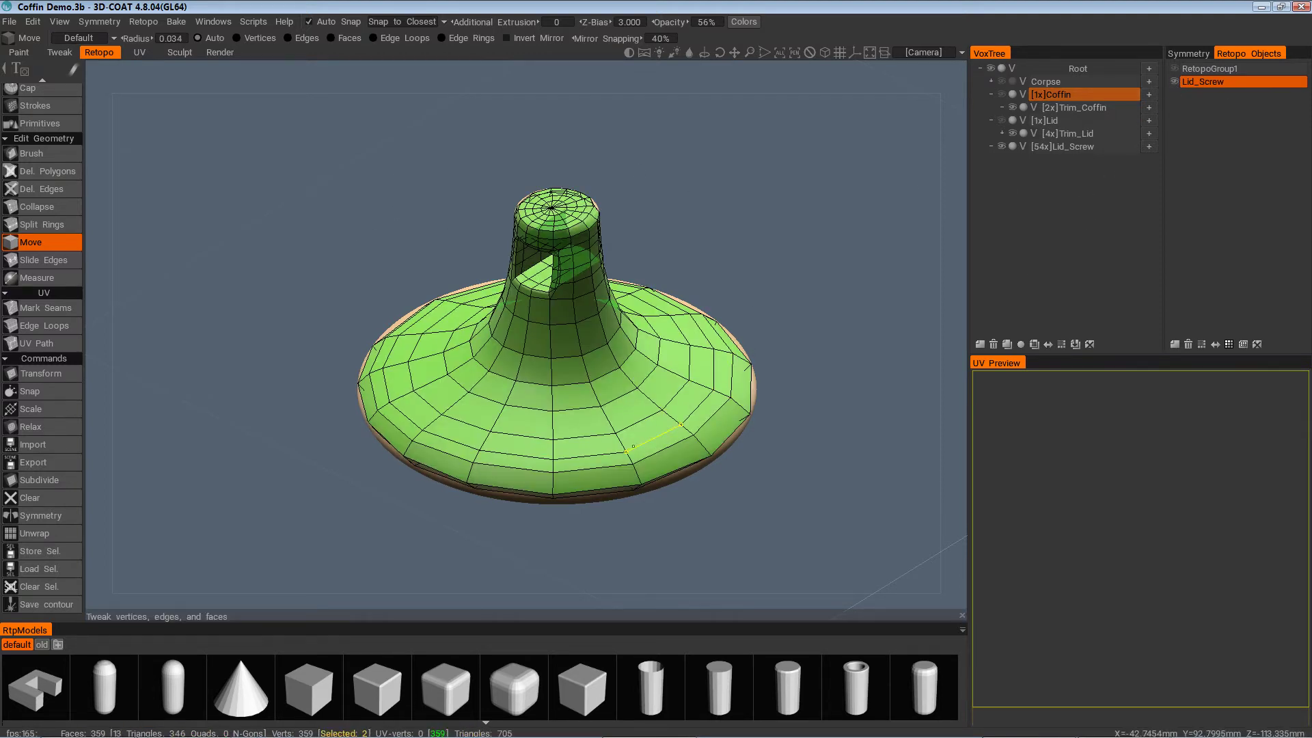
alt+drag(758, 388, 744, 317)
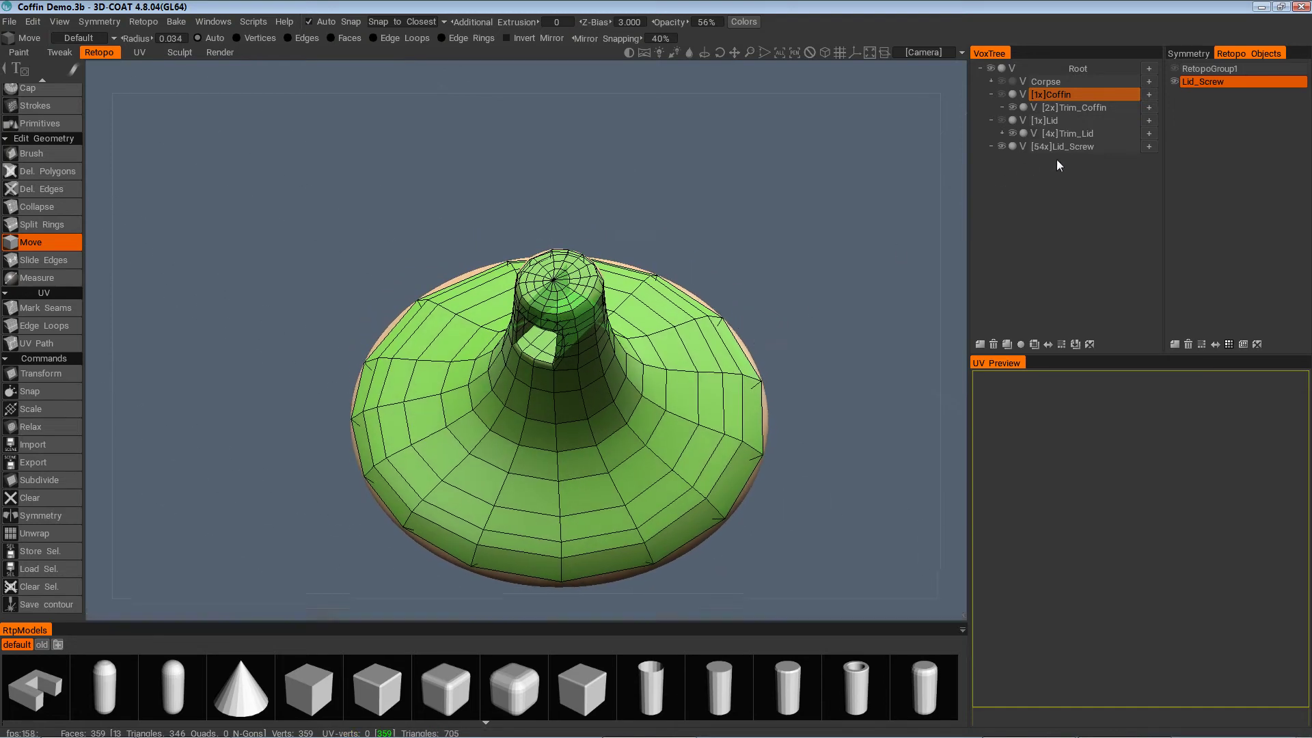
alt+drag(773, 372, 772, 302)
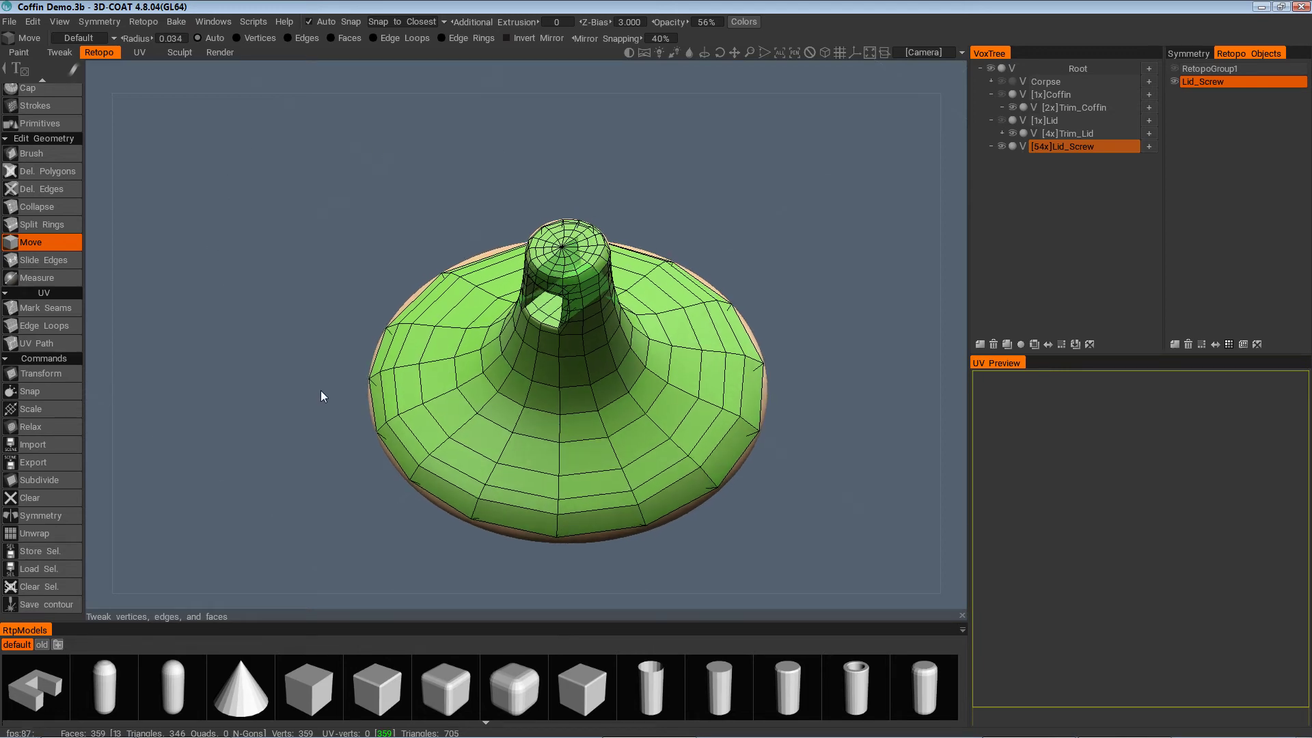
Check which retopo objects correspond to sculpt objects by name, then dismiss the report and keep the Lid_Screw retopo object active
click(177, 21)
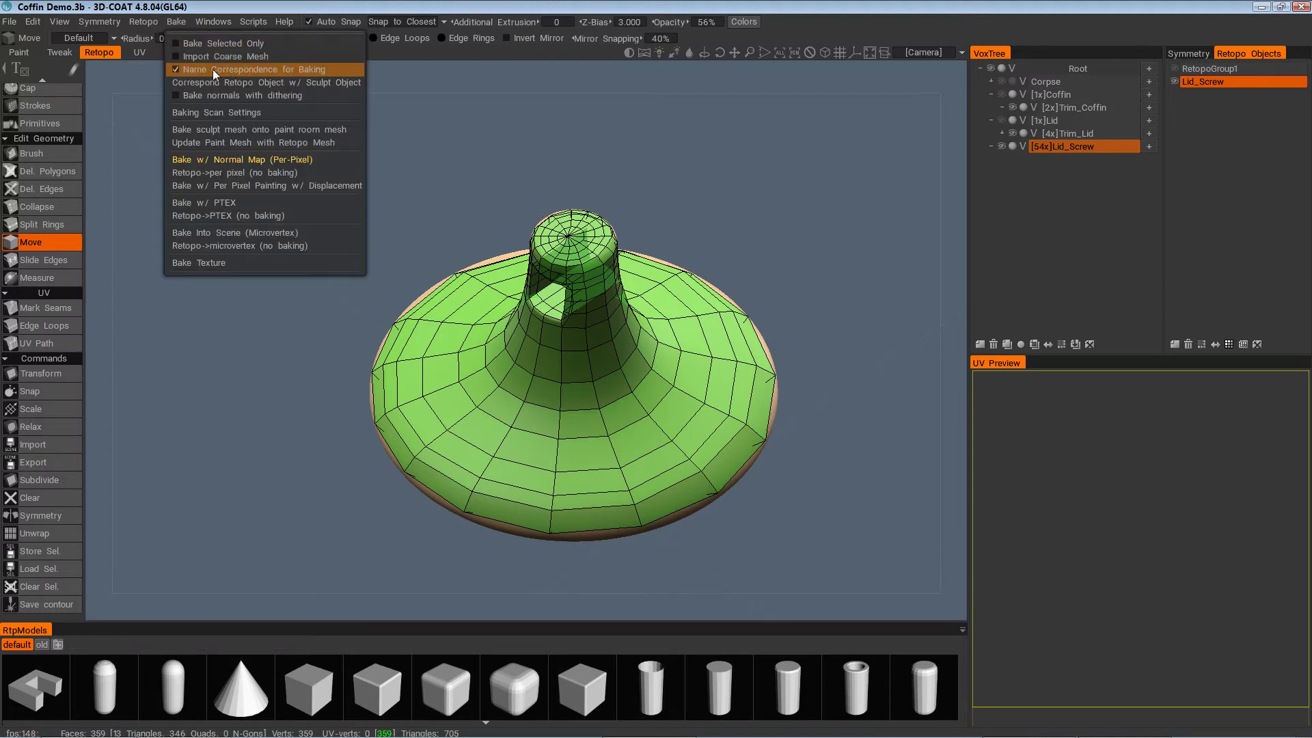
click(261, 81)
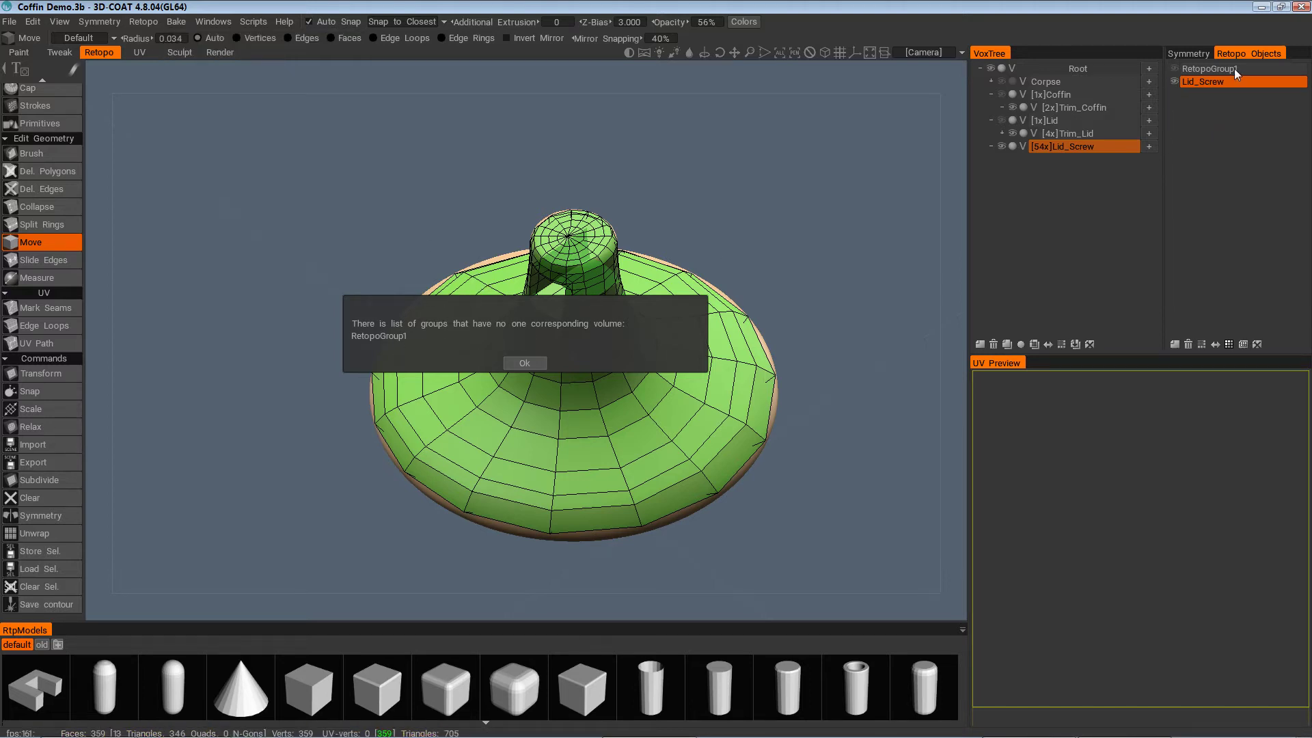
click(528, 362)
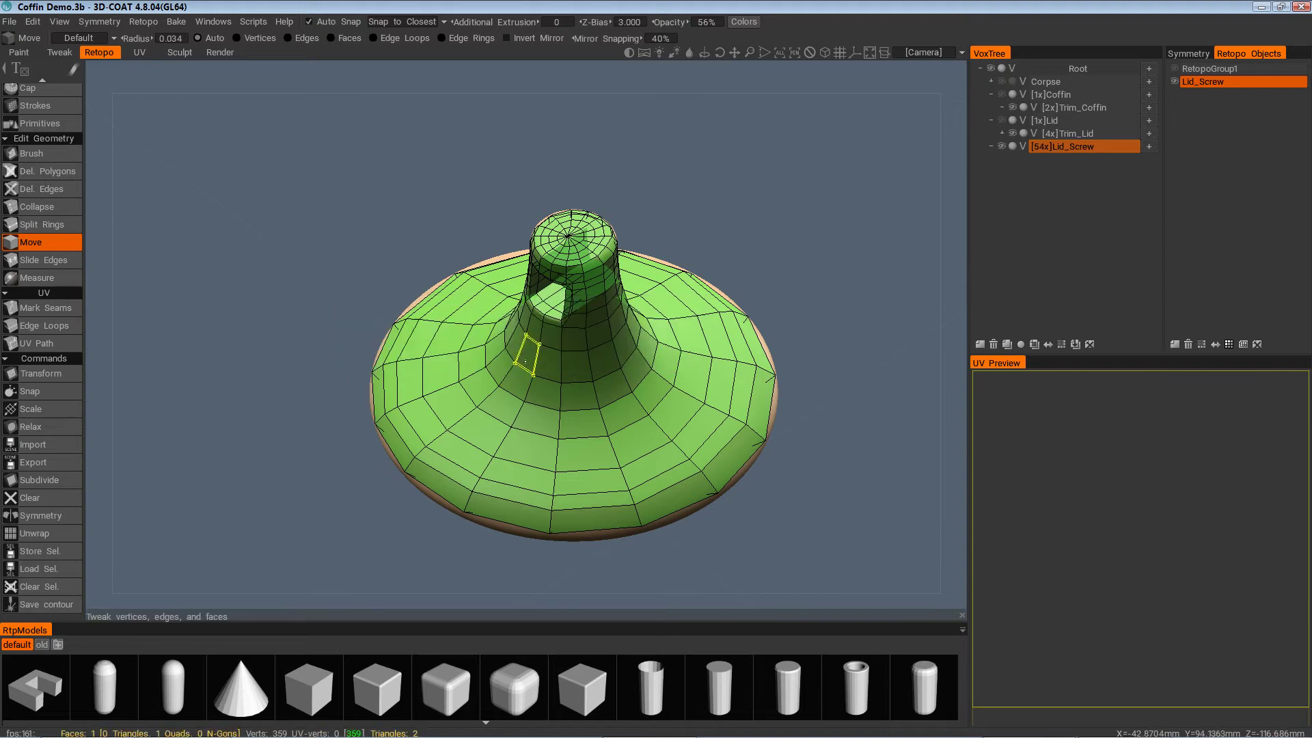
click(1225, 83)
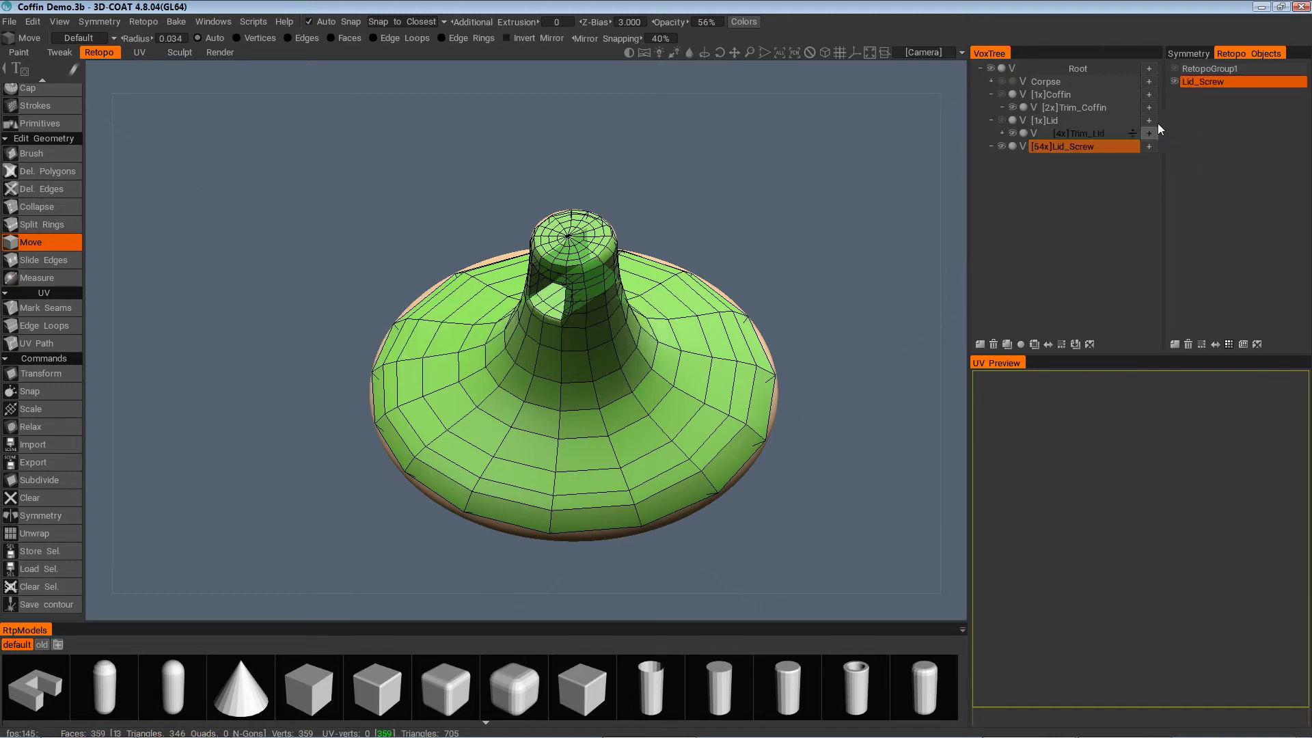
Start a Bake w/ Normal Map (Per-Pixel) of the Lid_Screw mesh to bring up its scan depth settings
click(179, 23)
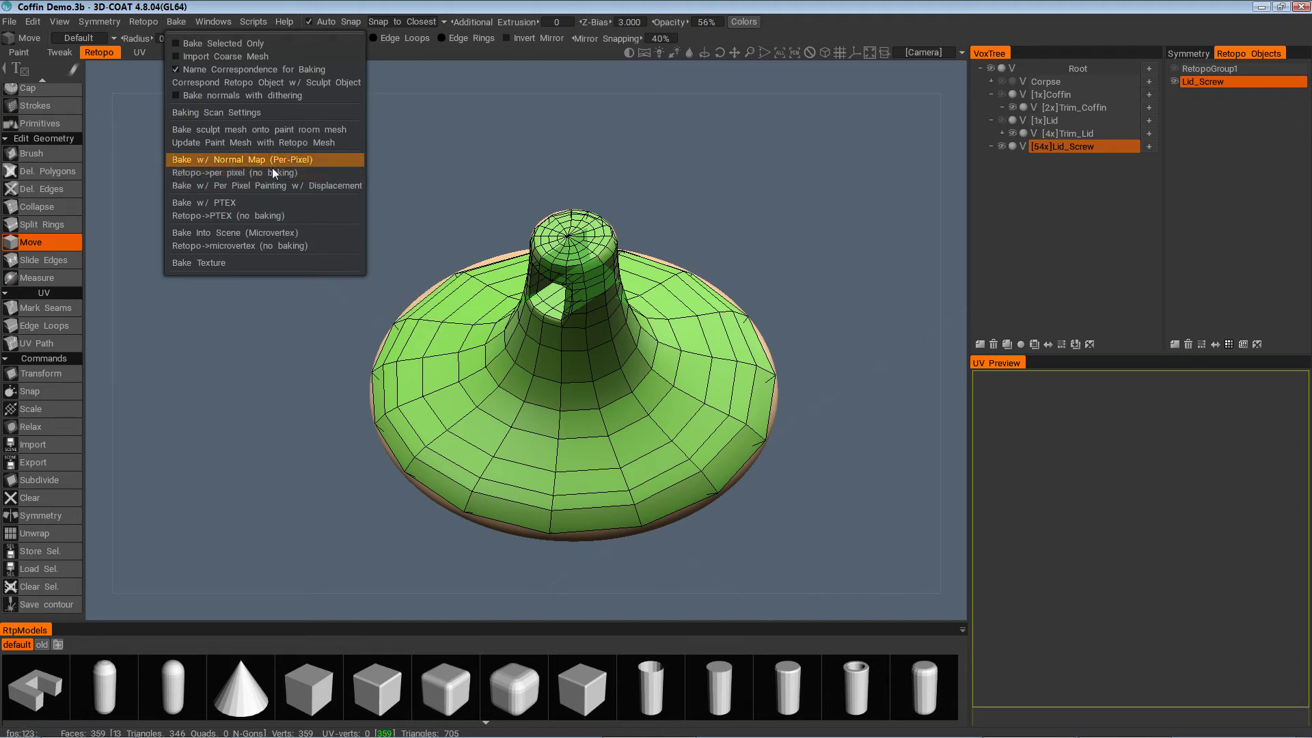
click(244, 160)
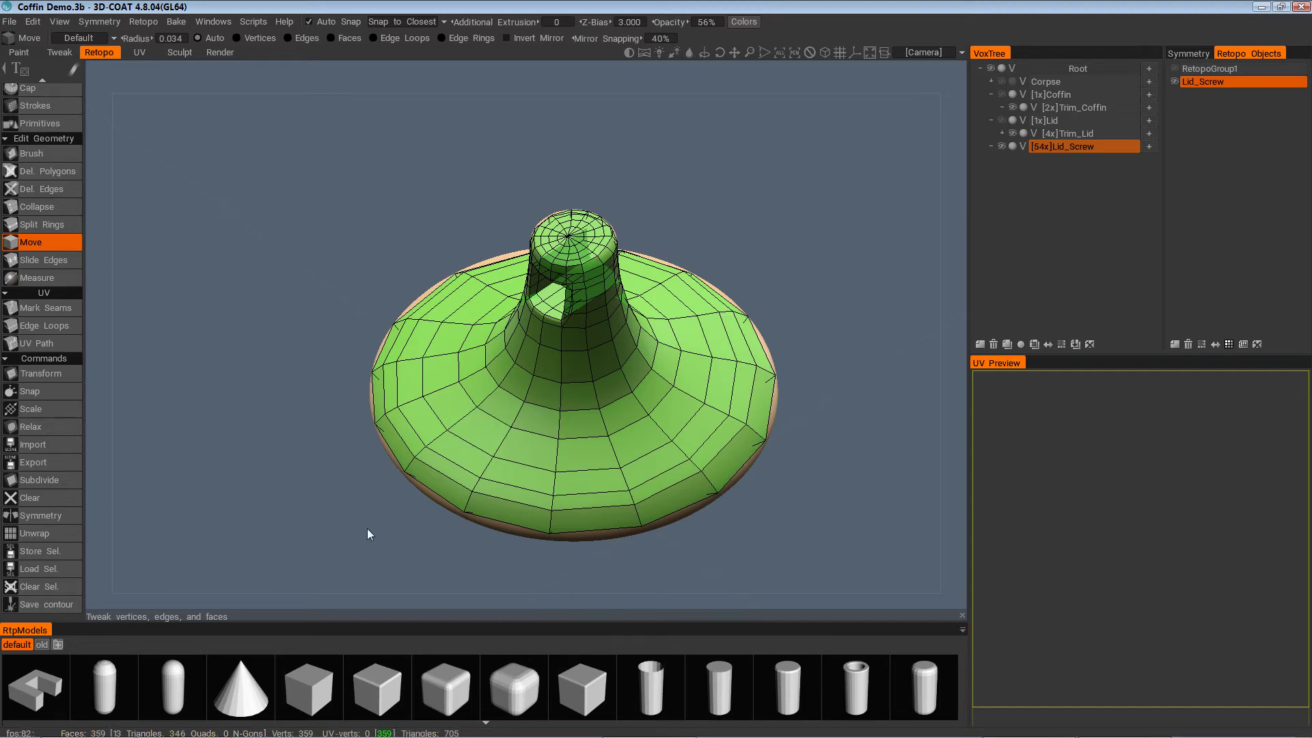
alt+drag(382, 498, 376, 525)
alt+right_drag(376, 525, 359, 502)
click(58, 21)
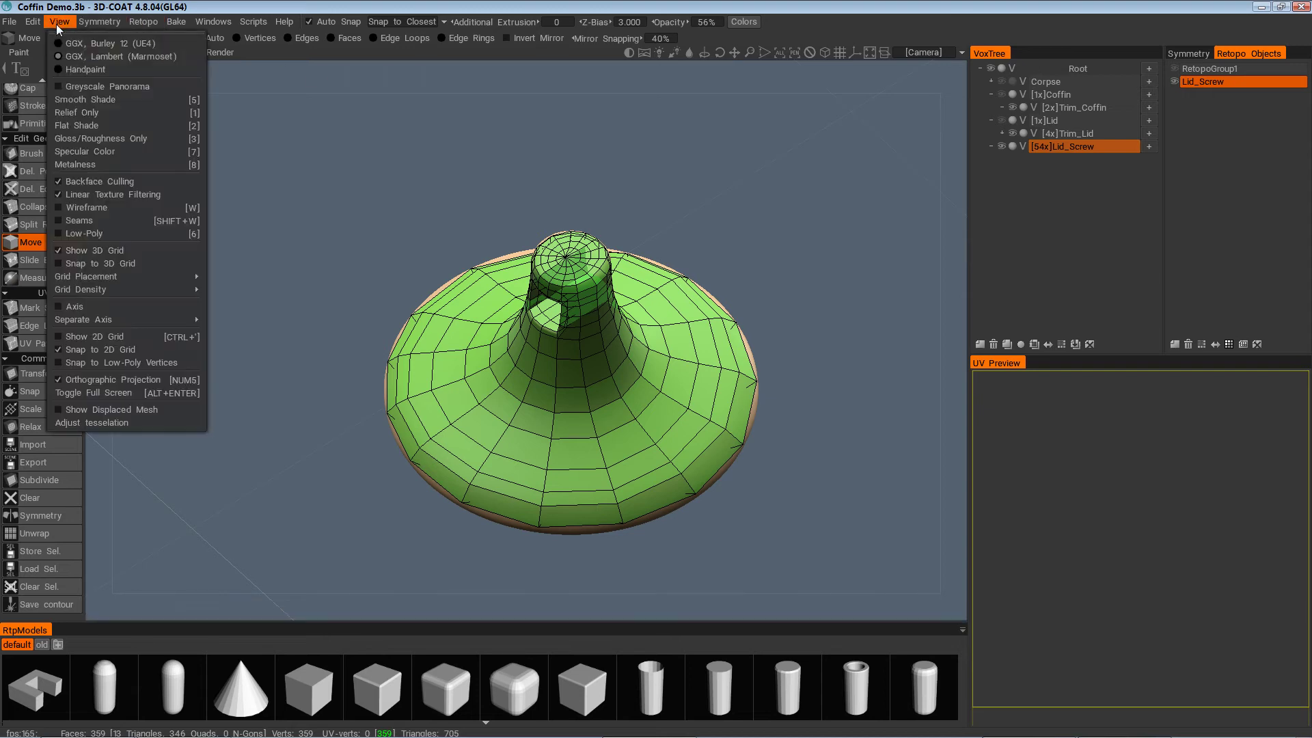
click(176, 21)
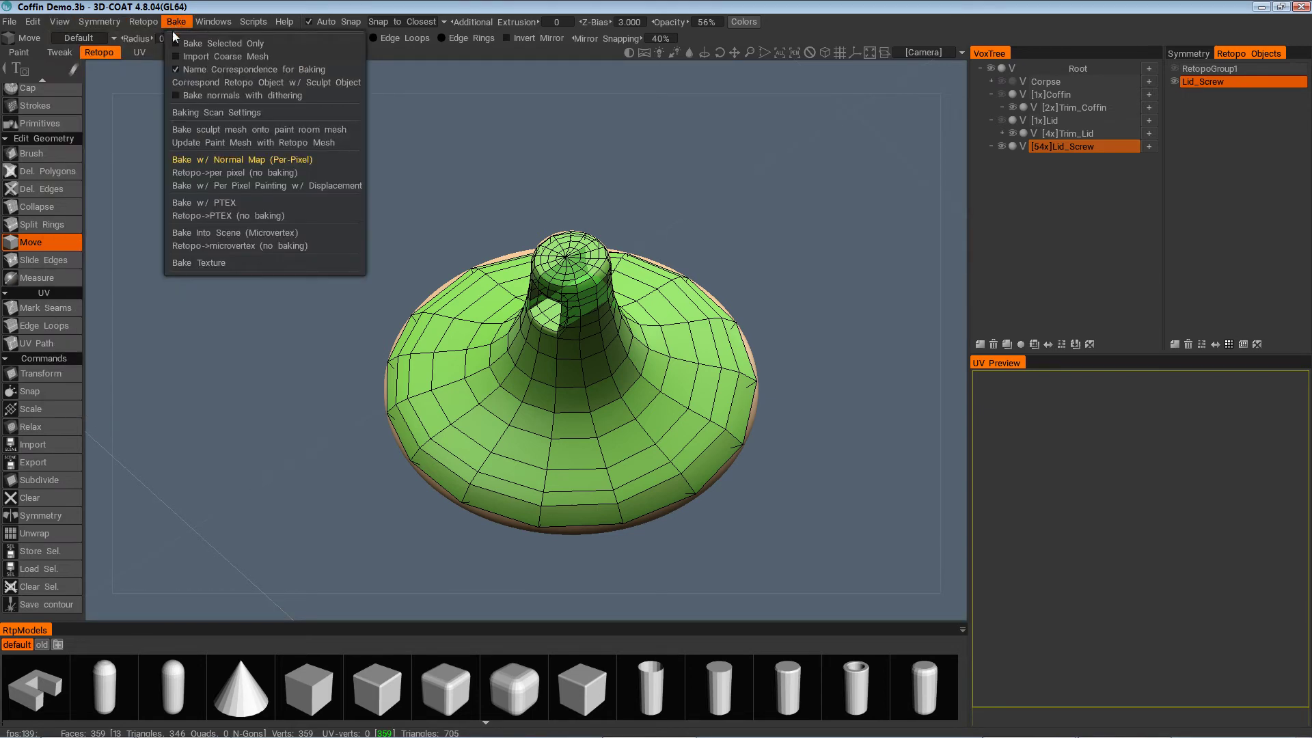
click(229, 159)
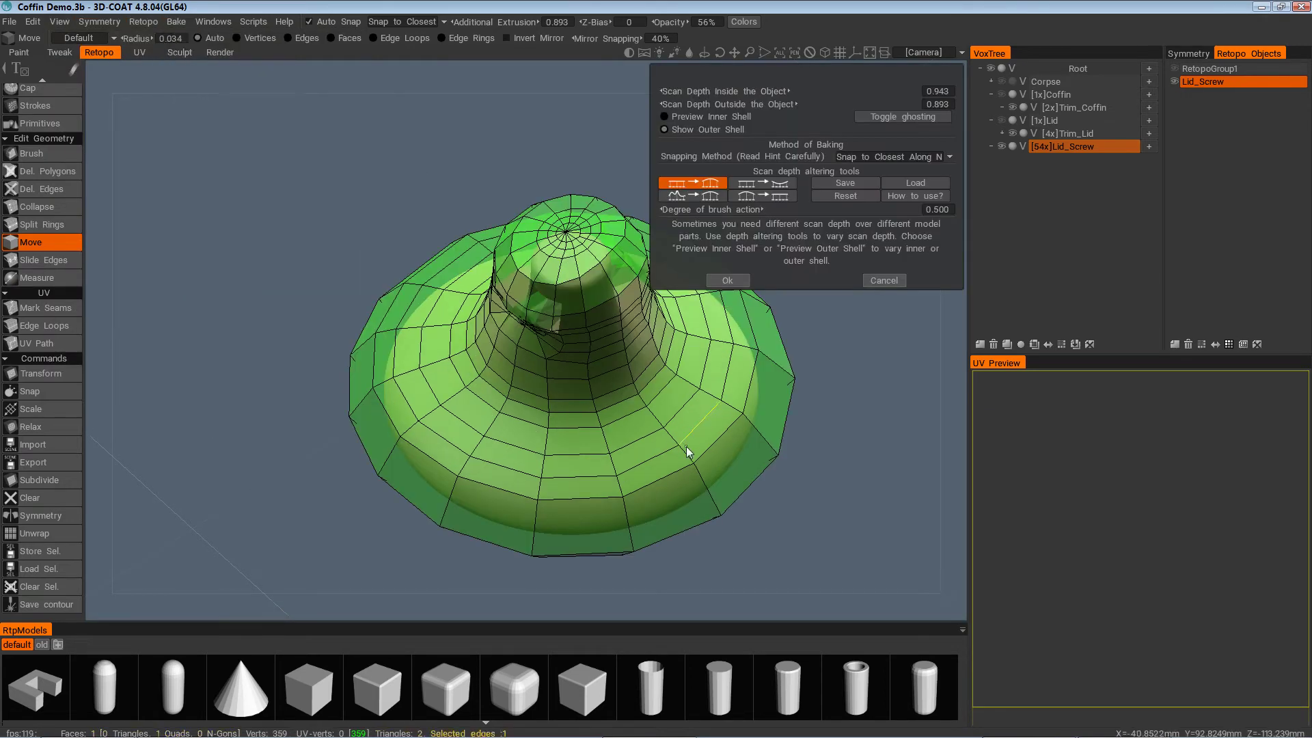
Preview the inner baking shell and set the scan depth inside the object to 0.081
alt+drag(957, 398, 762, 282)
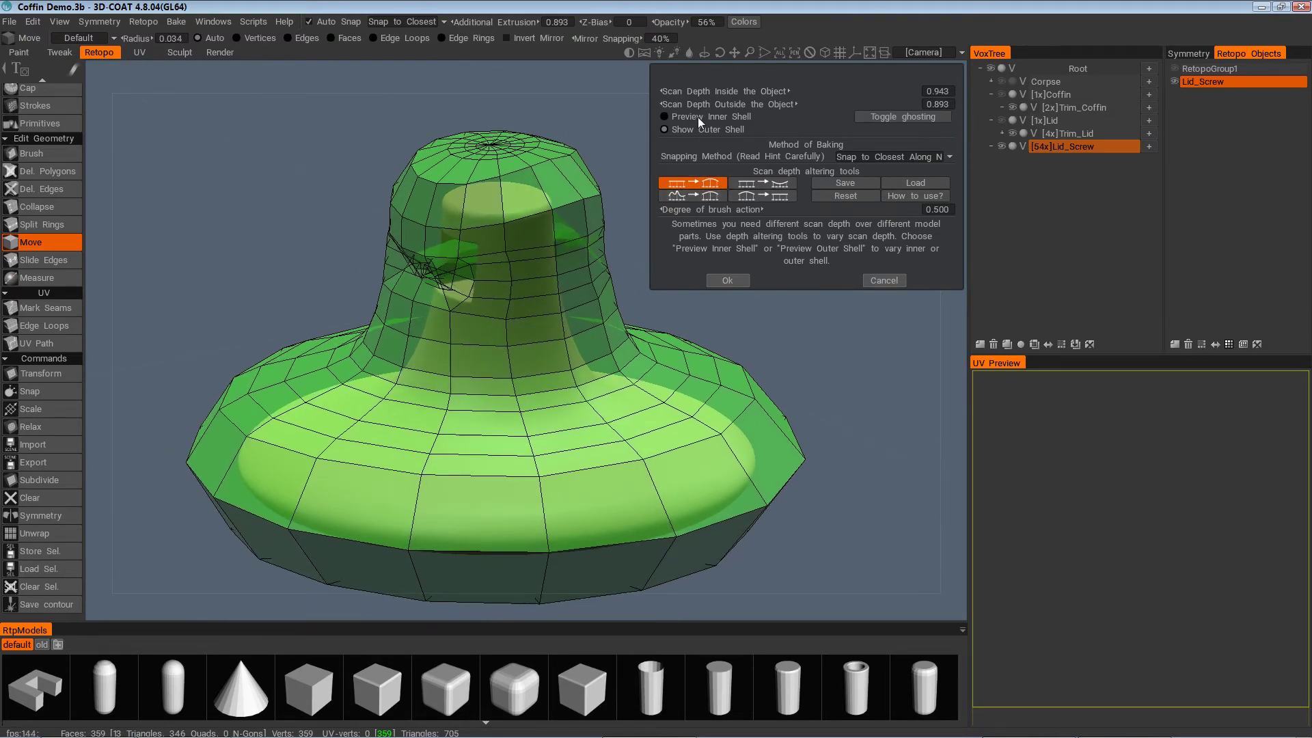
click(699, 117)
alt+drag(715, 342, 692, 405)
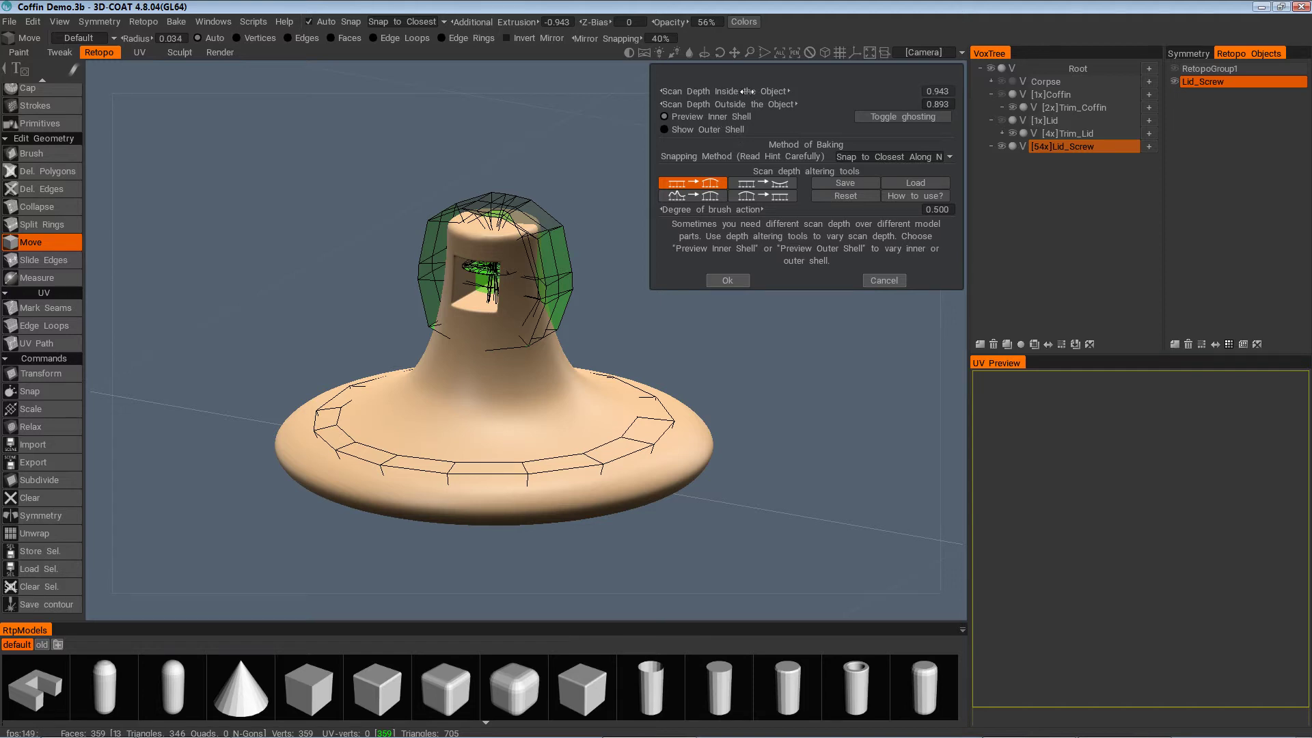
drag(747, 91, 566, 358)
scroll(703, 337, up, 8)
scroll(566, 358, down, 5)
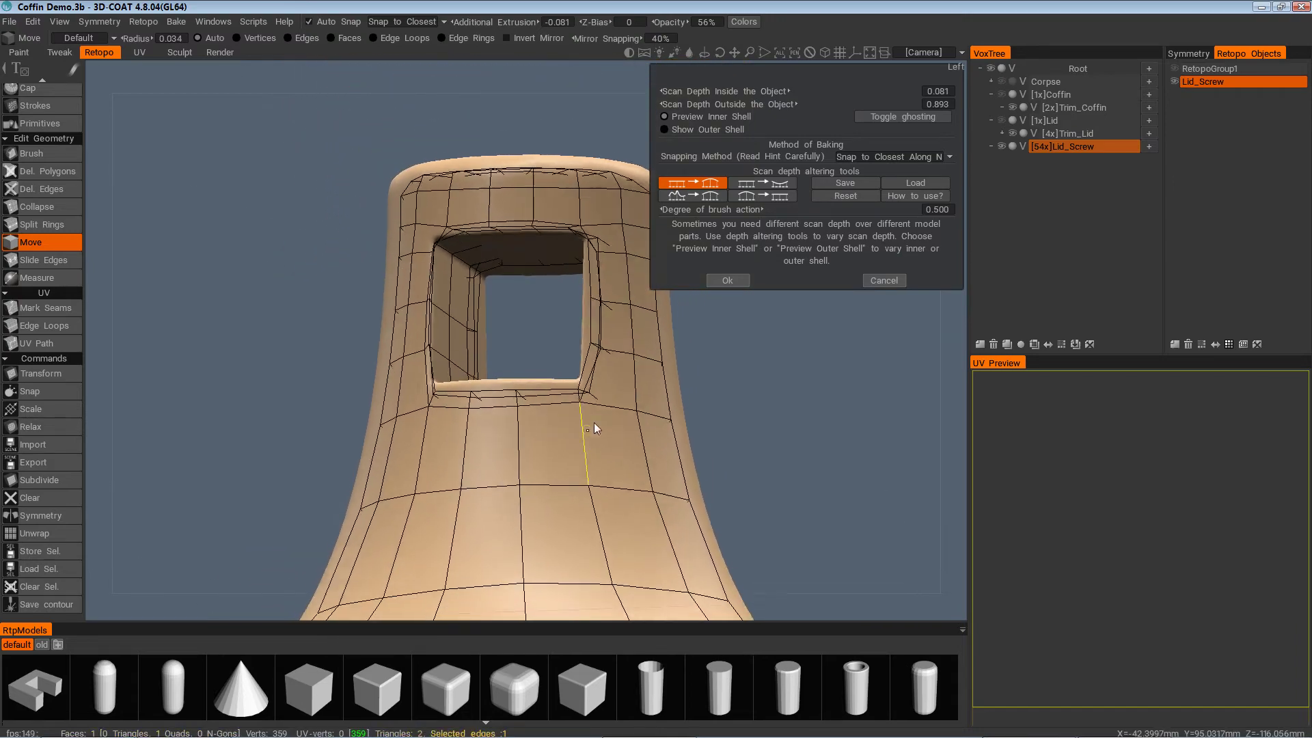
scroll(593, 429, down, 6)
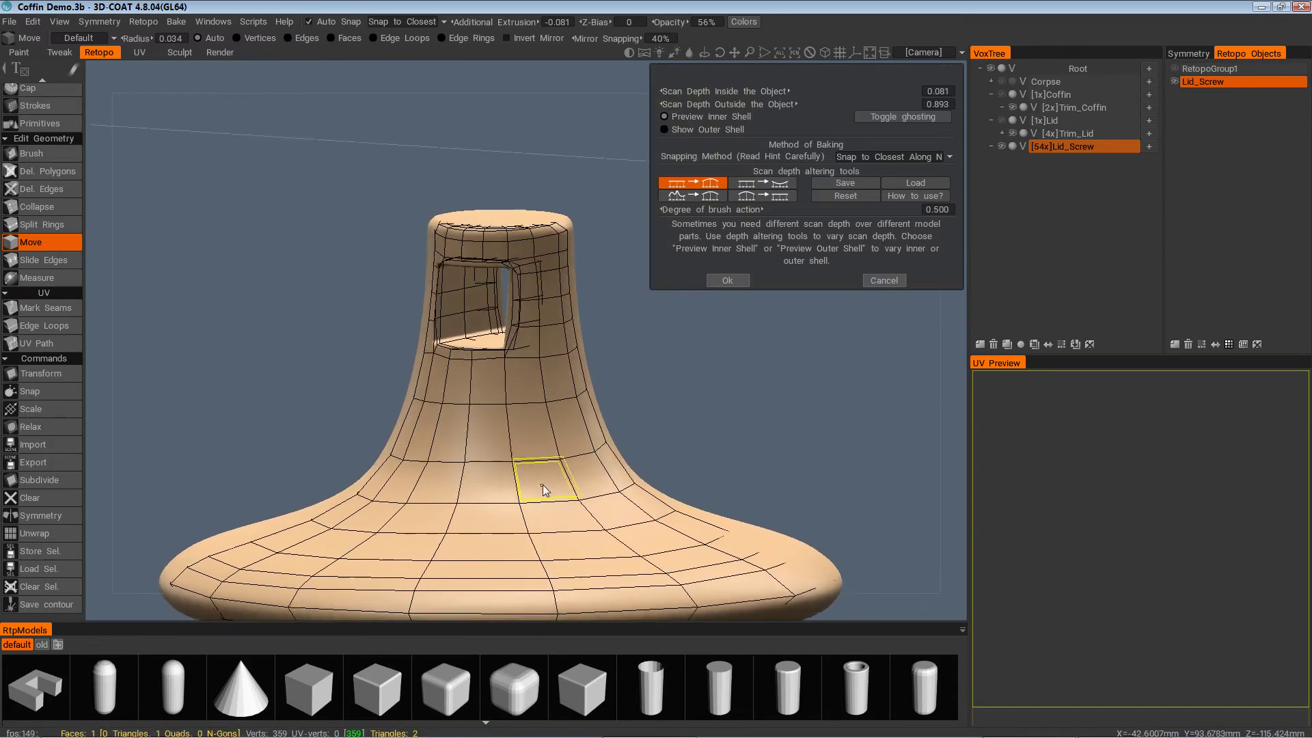
alt+drag(543, 485, 242, 491)
scroll(430, 481, down, 3)
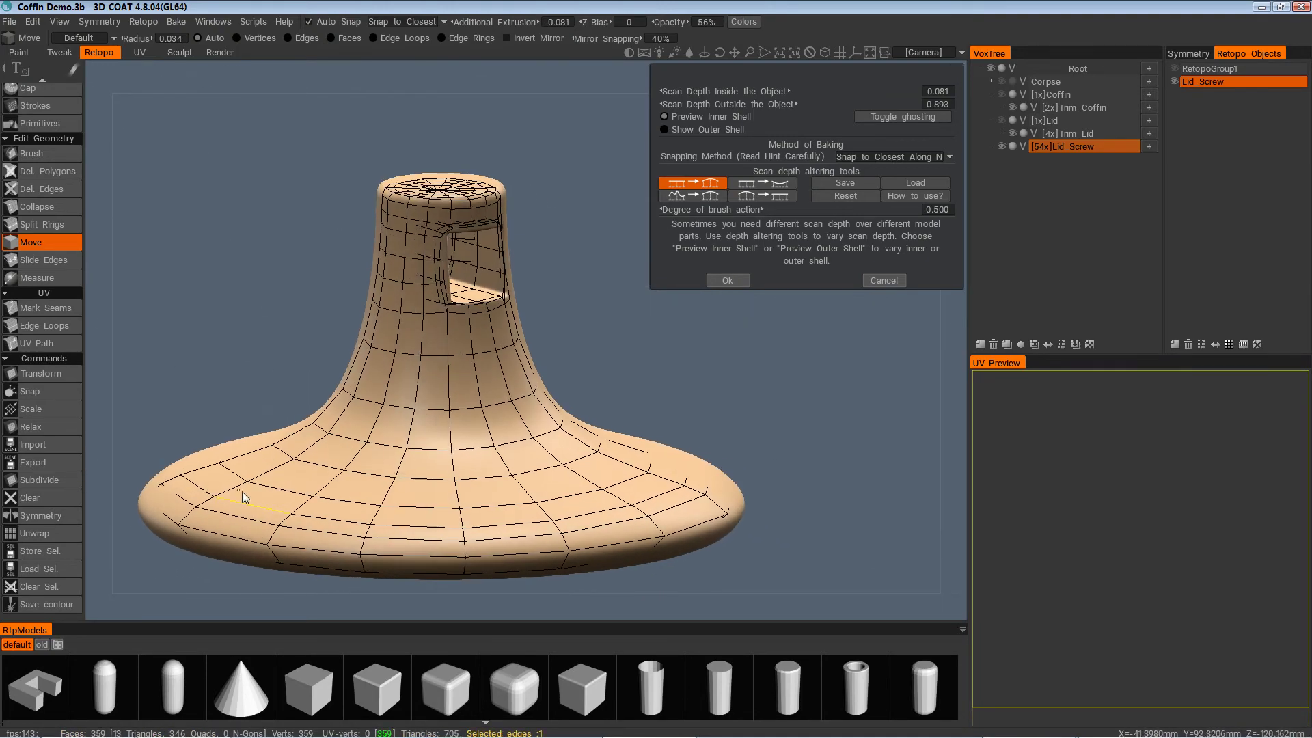
Show the outer baking shell and set the scan depth outside the object to 0.152
click(678, 130)
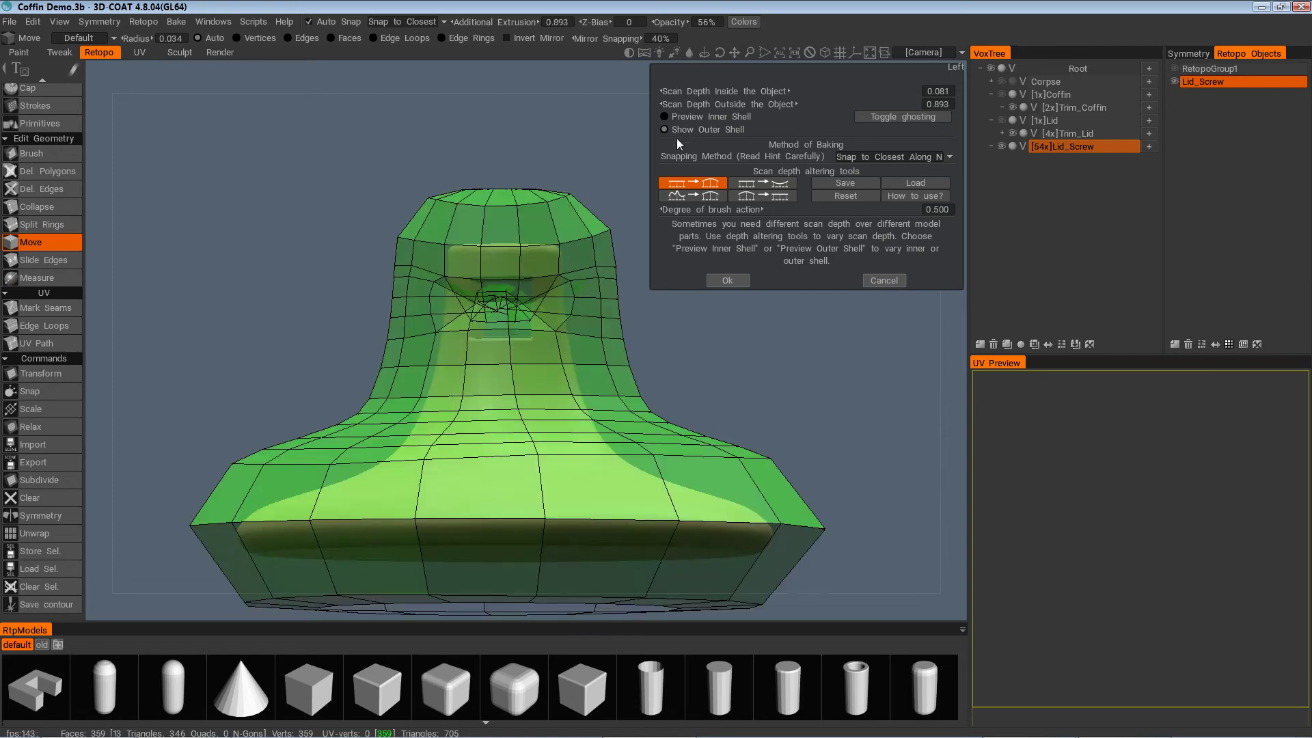
alt+drag(715, 305, 736, 362)
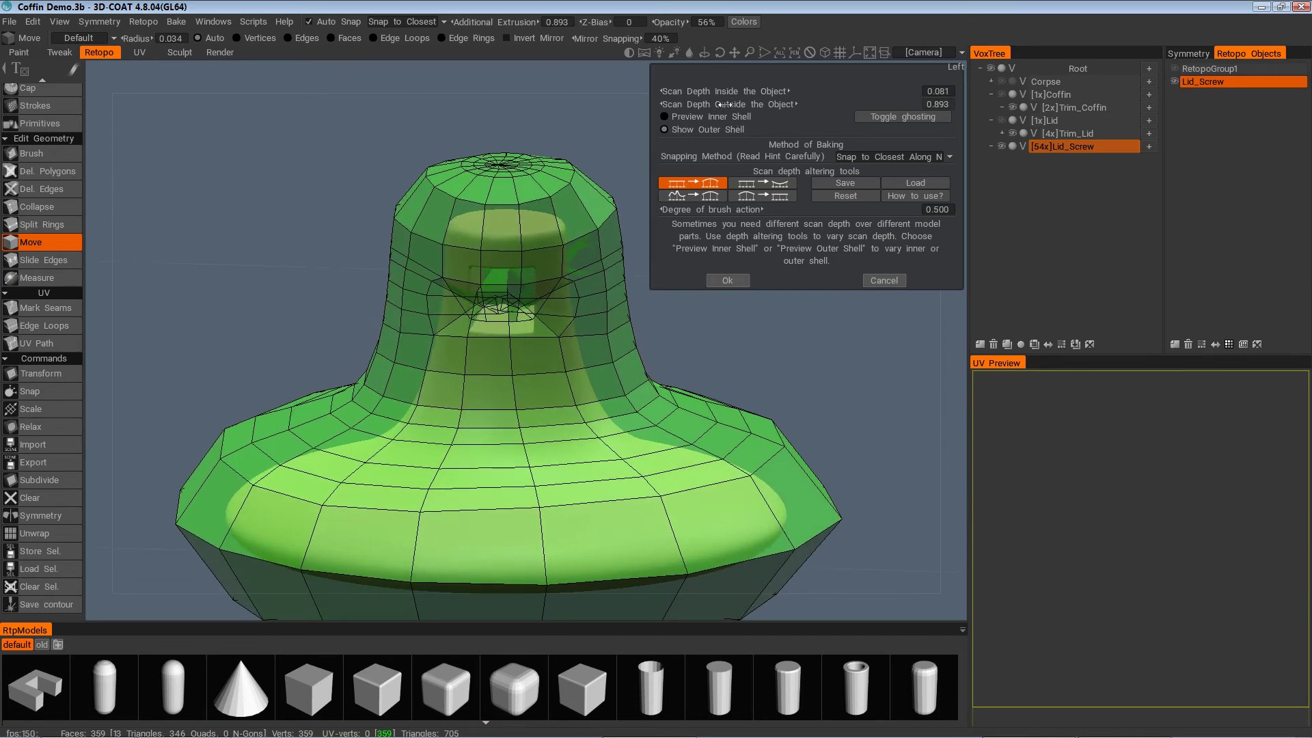
drag(725, 104, 539, 140)
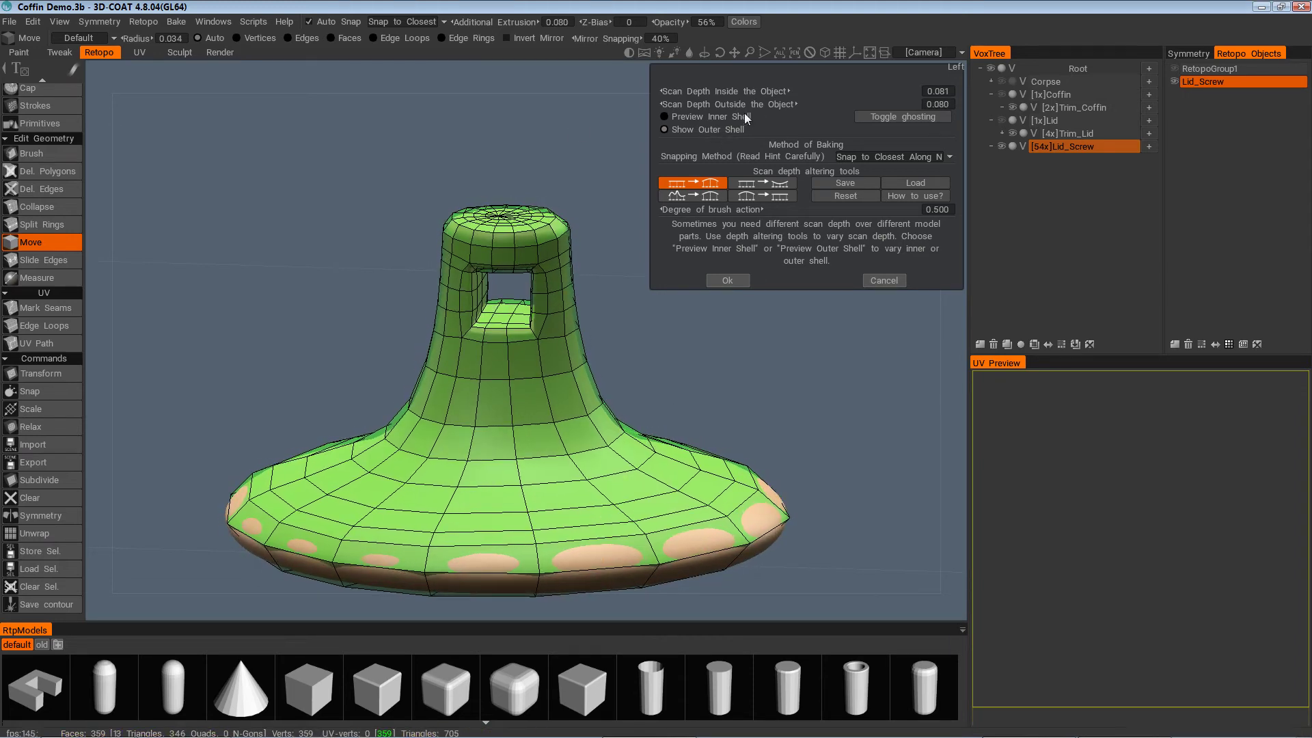
drag(723, 104, 758, 113)
scroll(786, 437, up, 3)
alt+drag(806, 471, 570, 488)
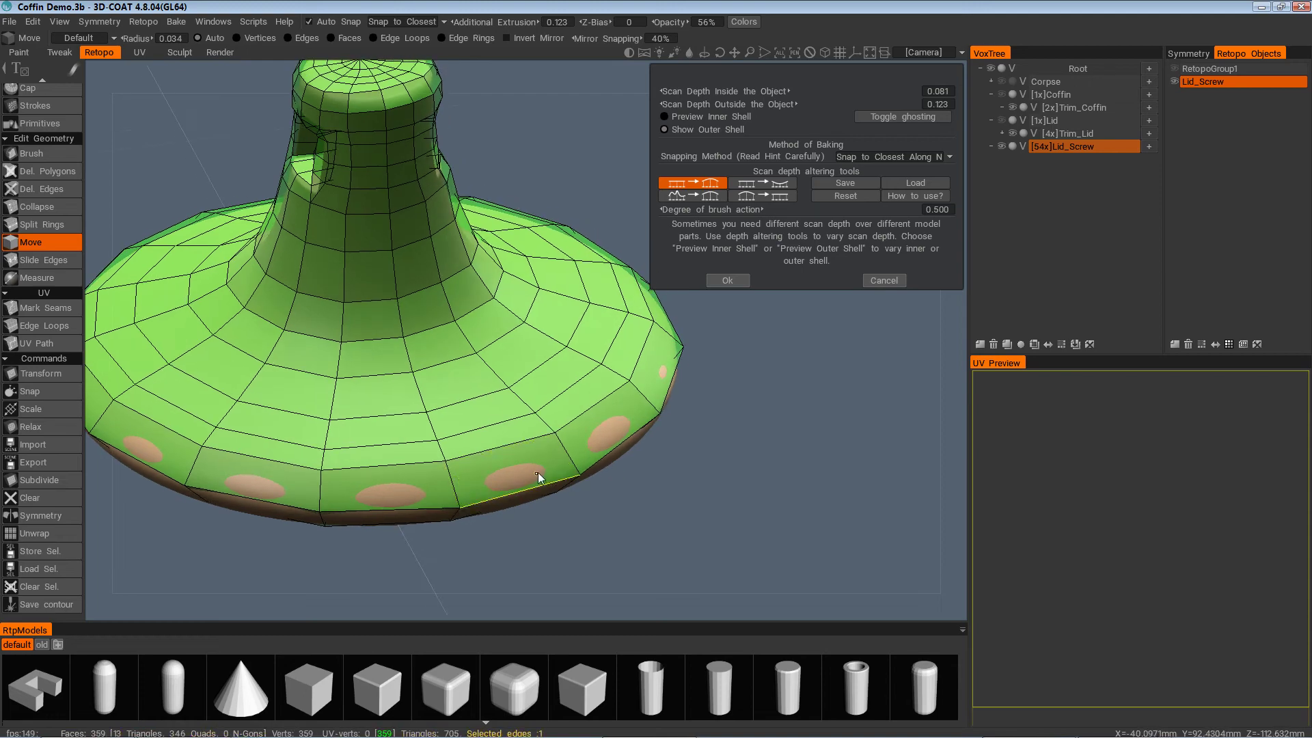
alt+drag(554, 497, 734, 111)
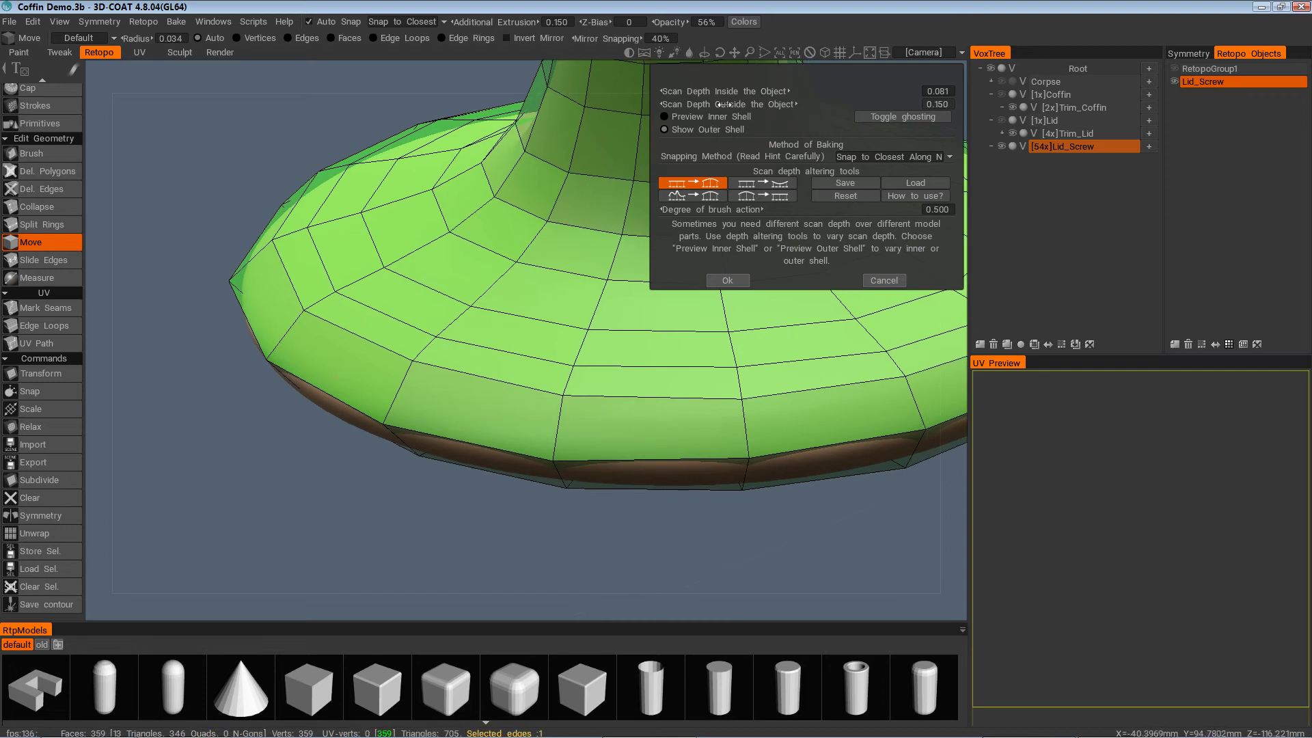
drag(725, 106, 725, 113)
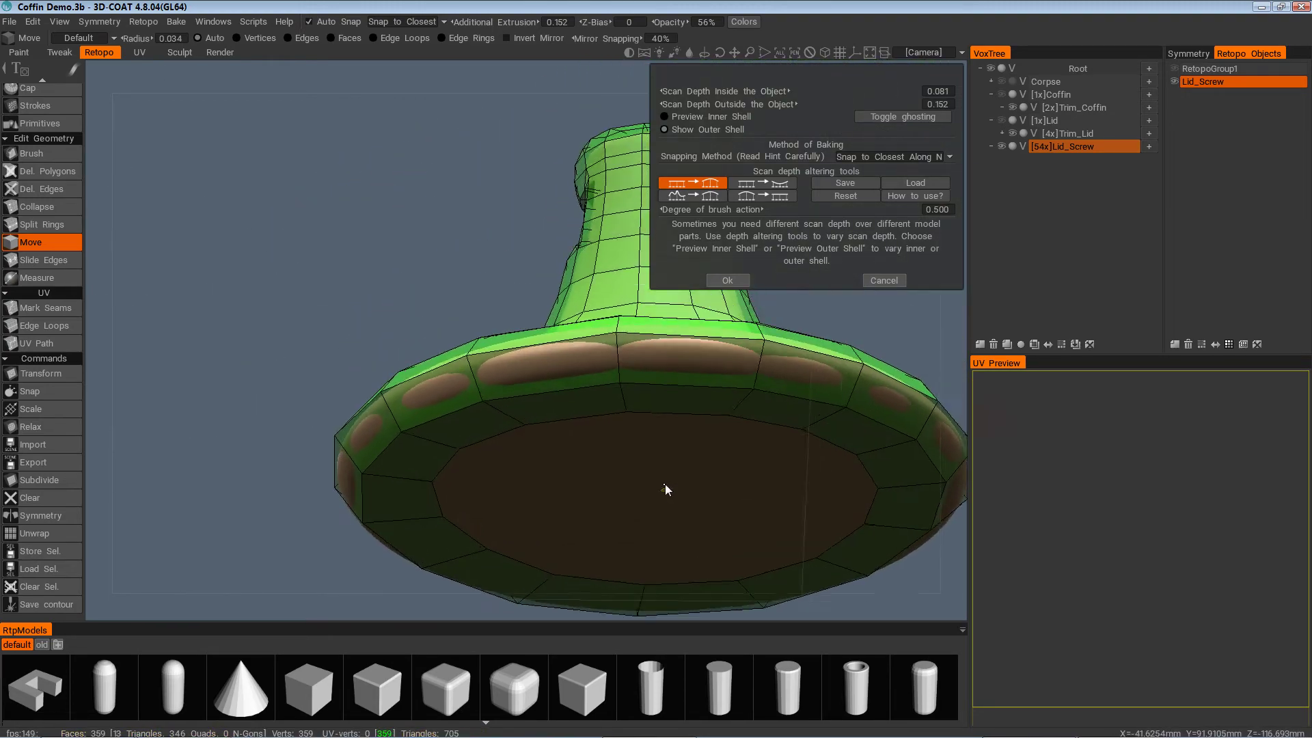
Raise the scan depth outside the object to 0.309, checking coverage around the screw's underside rim
alt+drag(652, 505, 668, 546)
alt+middle_drag(669, 547, 674, 314)
alt+drag(673, 314, 786, 143)
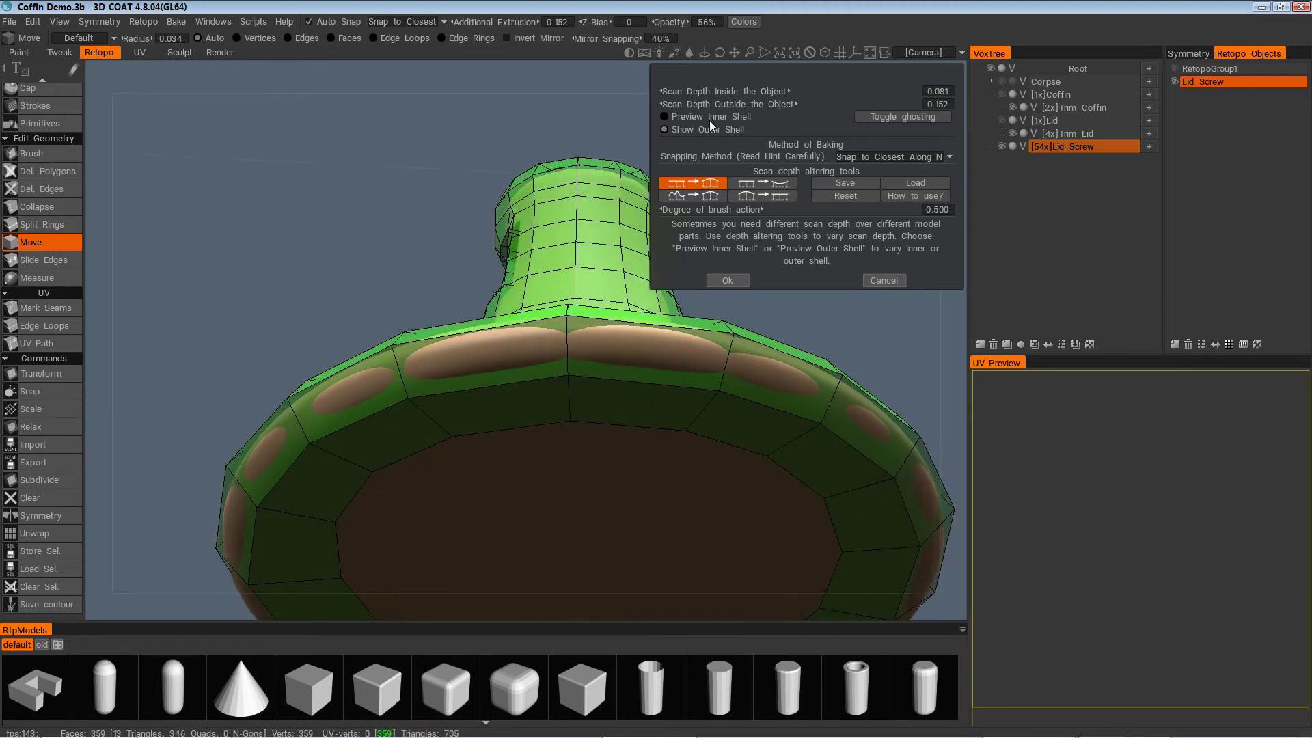
drag(721, 104, 788, 102)
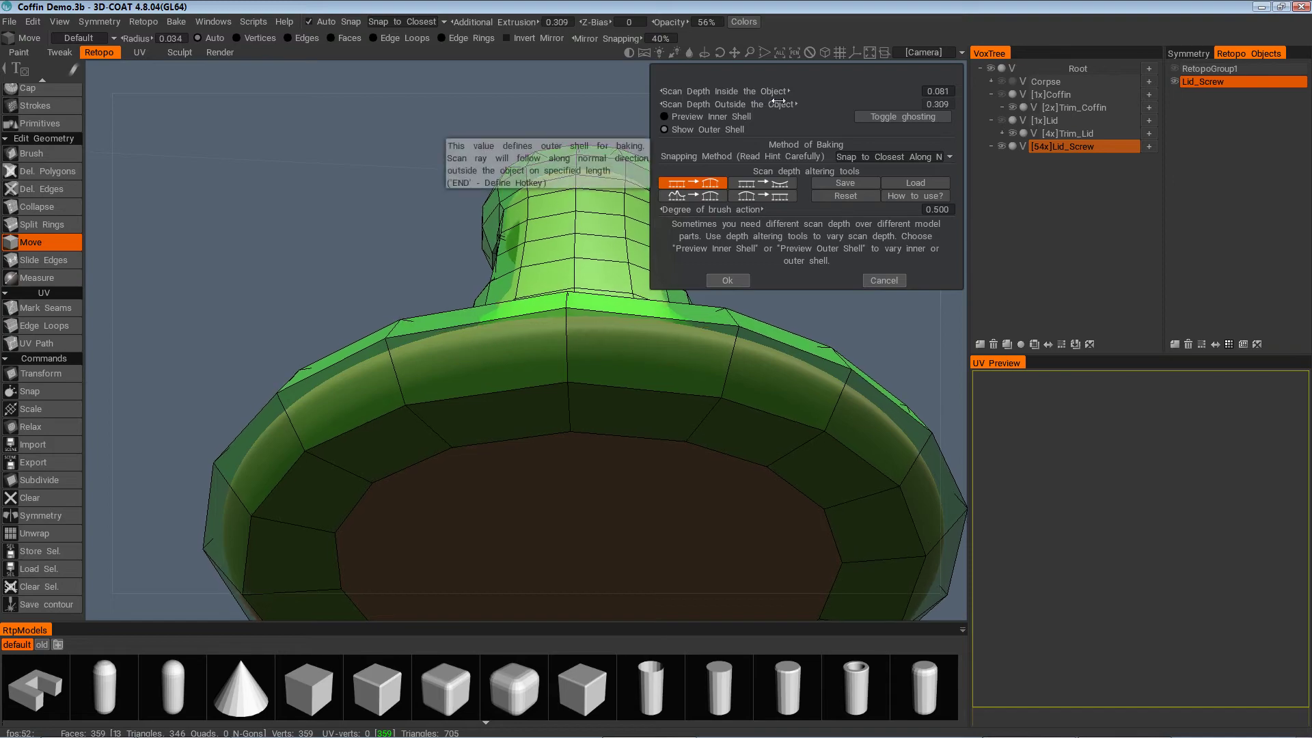
alt+drag(813, 314, 505, 453)
scroll(486, 252, up, 3)
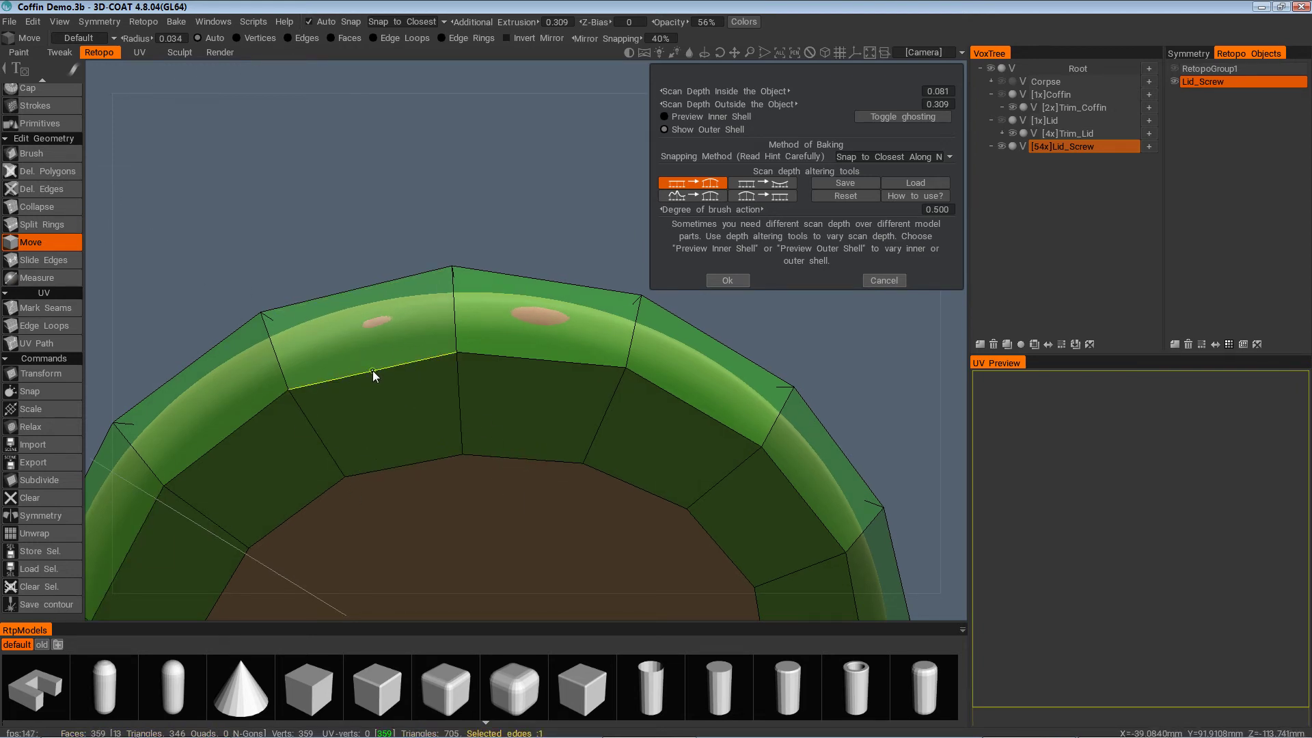
Nudge an edge on the underside rim of the retopo mesh and undo the last three mesh edits
drag(389, 369, 388, 373)
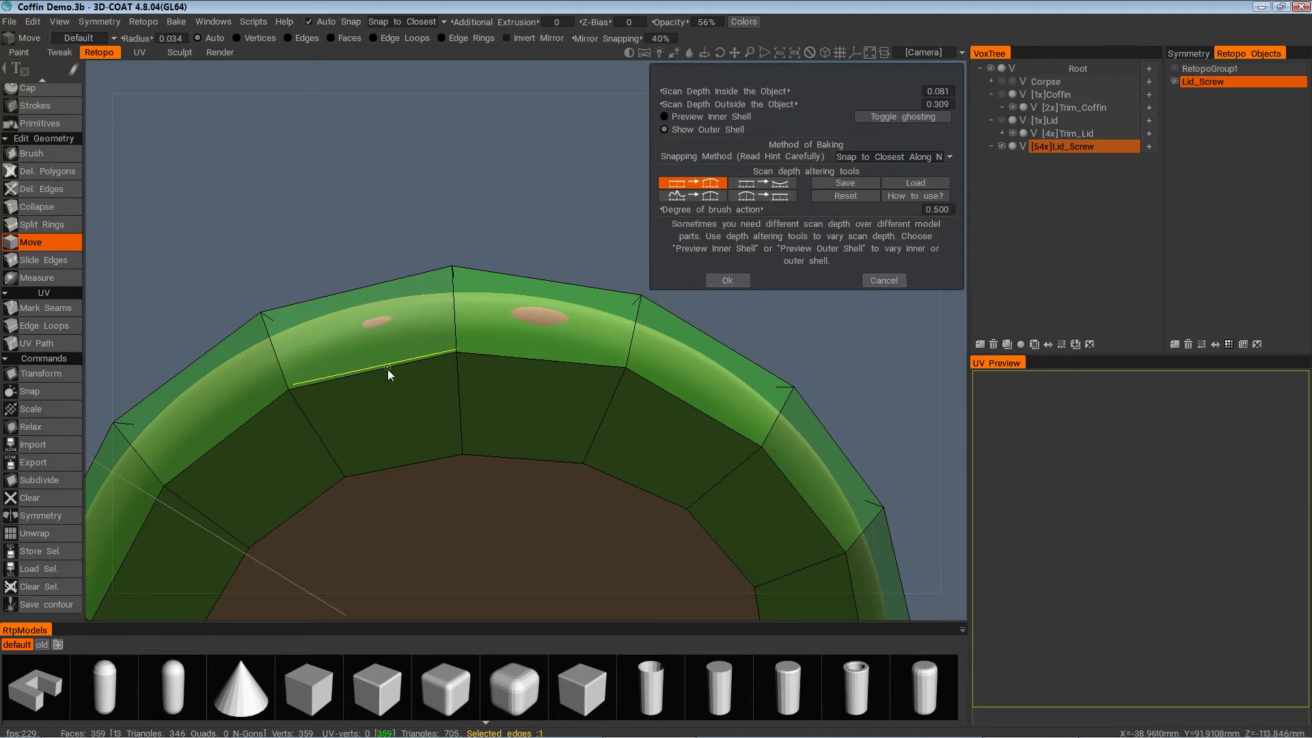
key(ctrl+z)
key(ctrl+z)
key(ctrl+z)
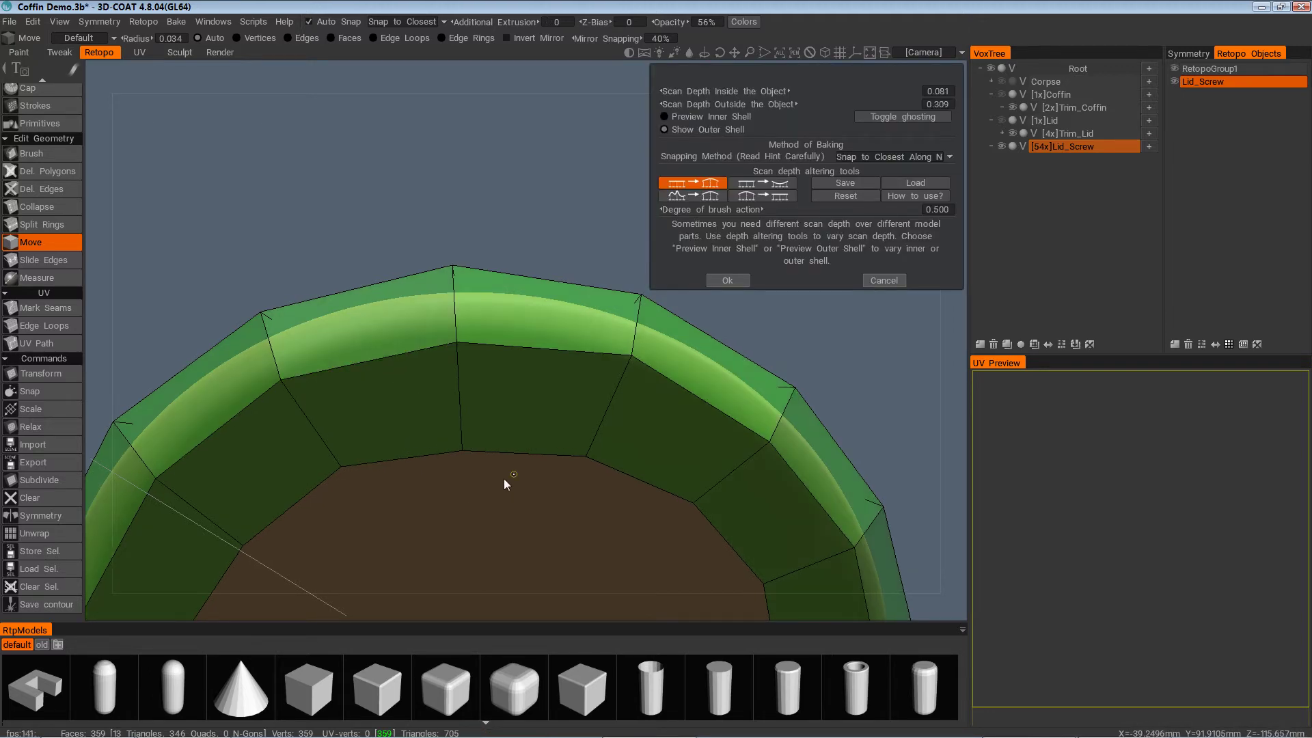
Examine the outer and inner shell previews around the screw's hole and flange, returning to the outer shell
mouse_move(662, 438)
alt+mouse_down()
mouse_move(606, 479)
mouse_move(617, 440)
mouse_move(634, 473)
mouse_move(626, 489)
mouse_move(574, 493)
mouse_move(401, 429)
mouse_move(667, 452)
mouse_move(617, 471)
mouse_move(644, 486)
mouse_move(649, 527)
mouse_move(803, 437)
mouse_move(686, 489)
mouse_move(745, 462)
mouse_move(714, 479)
mouse_move(729, 469)
mouse_move(655, 408)
mouse_move(649, 425)
mouse_move(634, 417)
mouse_move(660, 427)
alt+mouse_up()
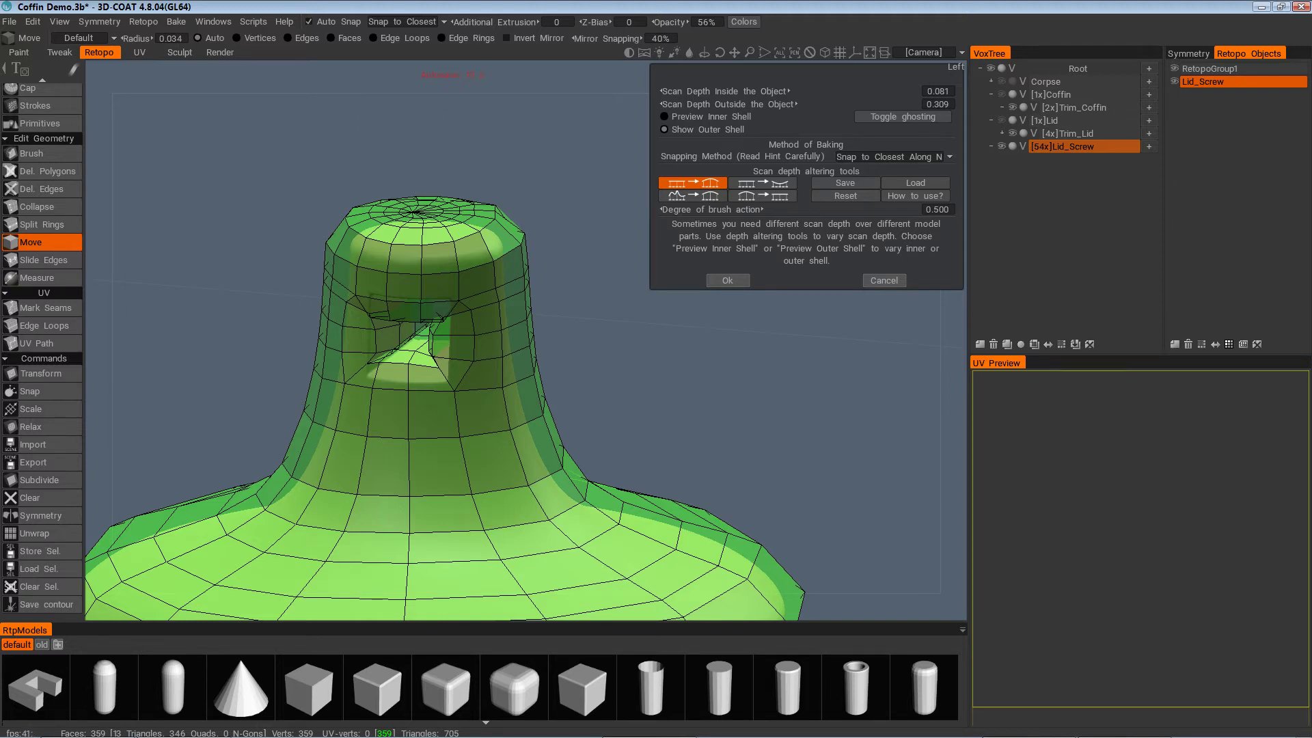
drag(631, 444, 579, 457)
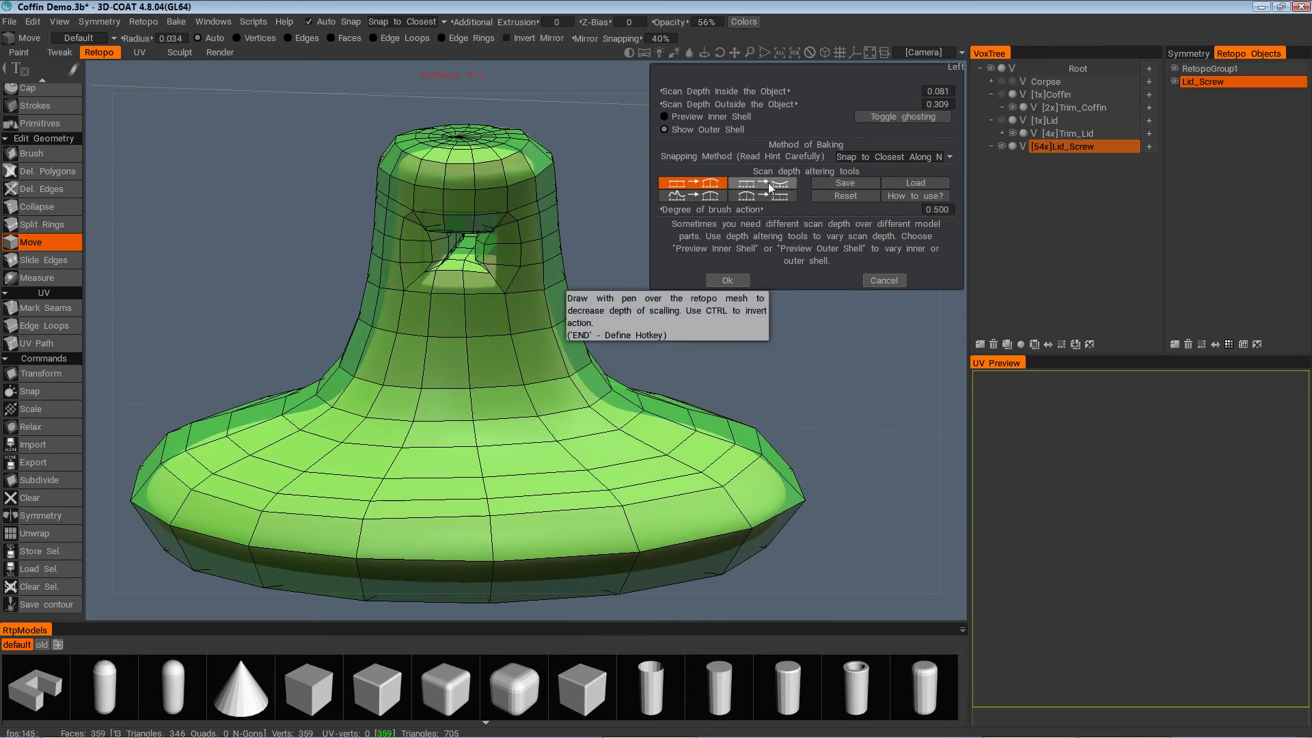
drag(673, 362, 618, 486)
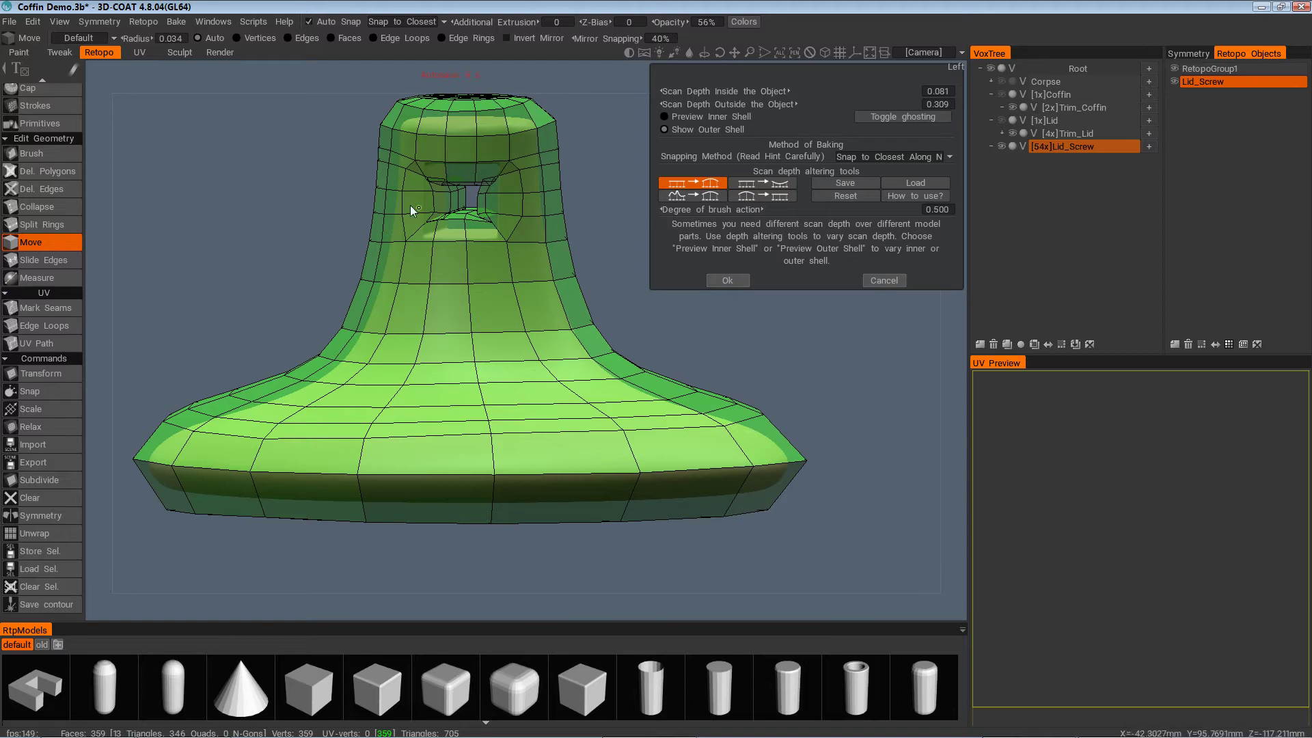
alt+drag(486, 286, 517, 439)
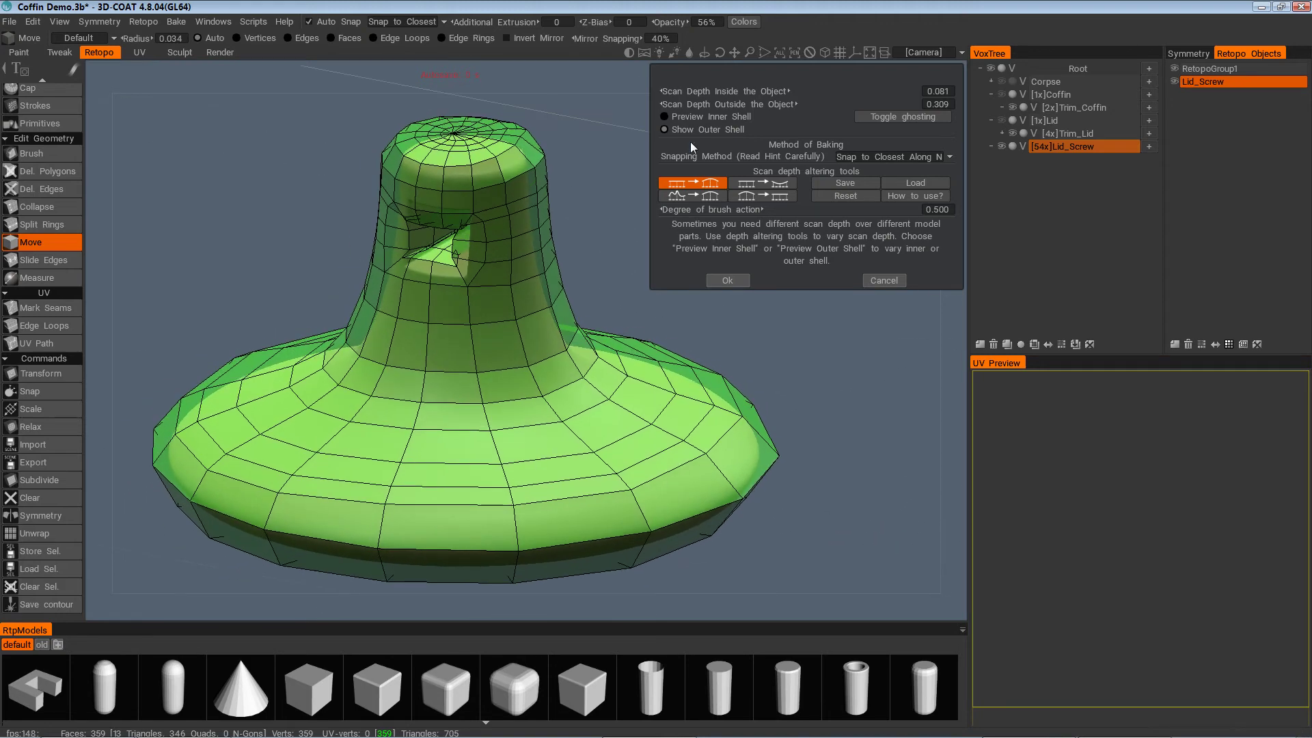
click(710, 115)
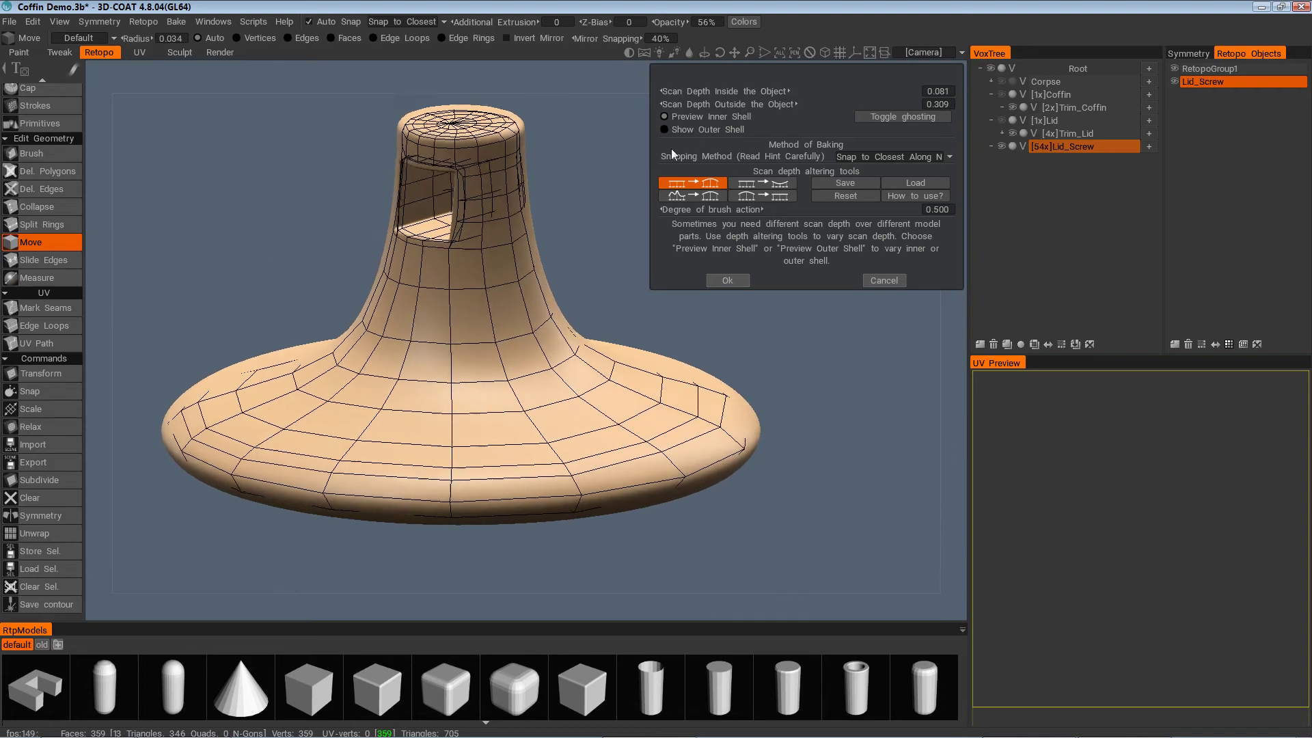
alt+drag(601, 241, 505, 373)
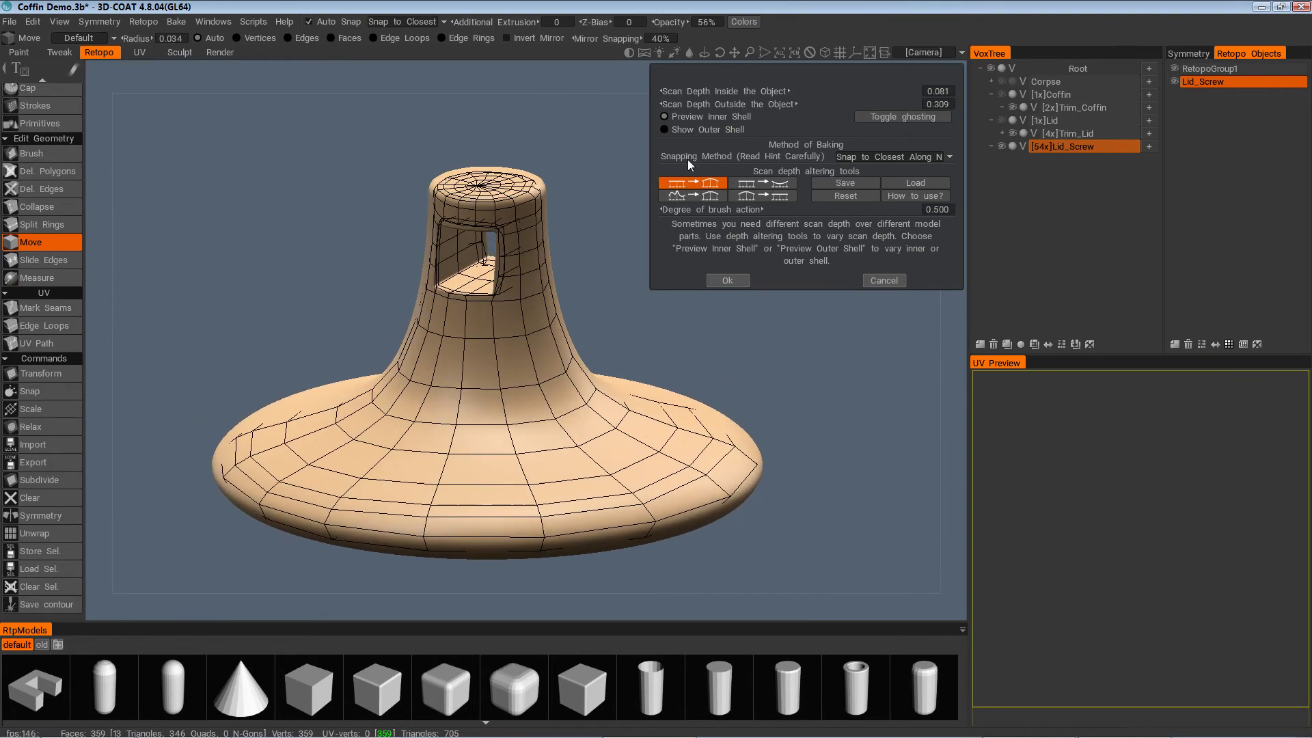
click(699, 130)
alt+drag(594, 315, 716, 210)
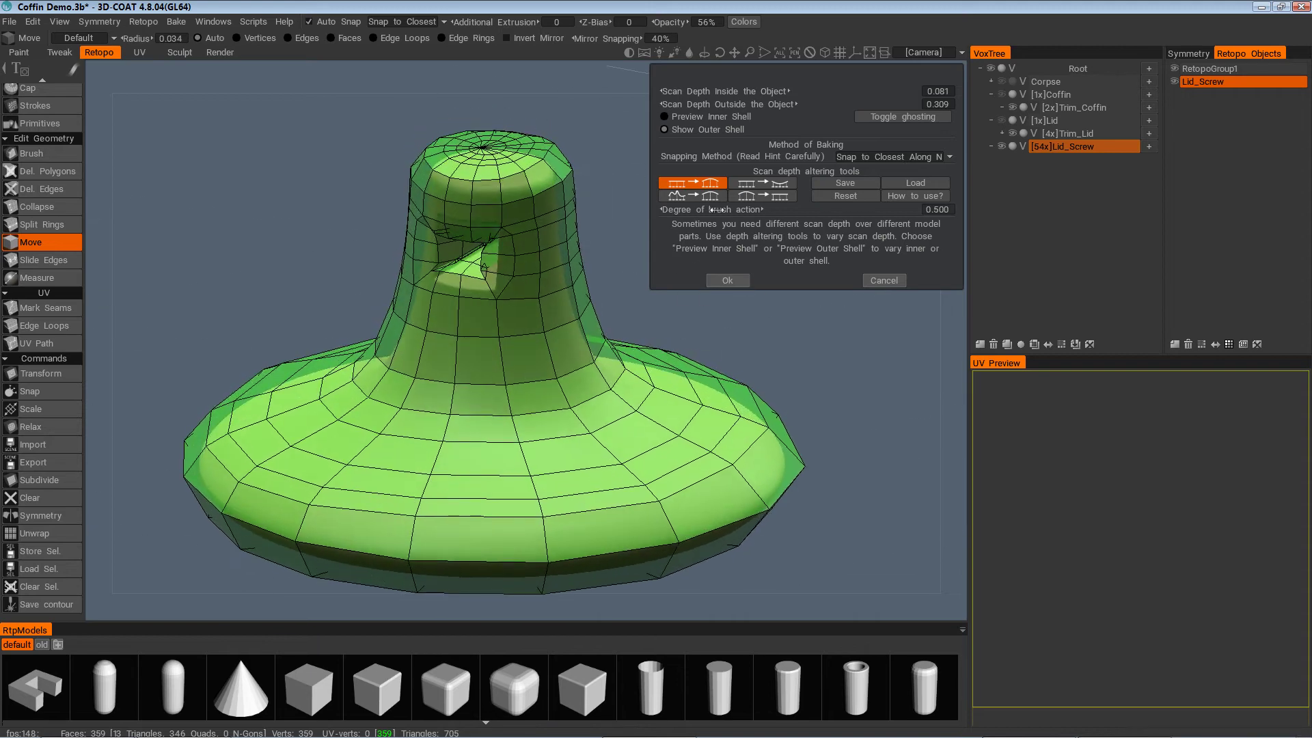
Accept the scan depths and enable local occlusion baking with a ray casting length of 20
click(735, 281)
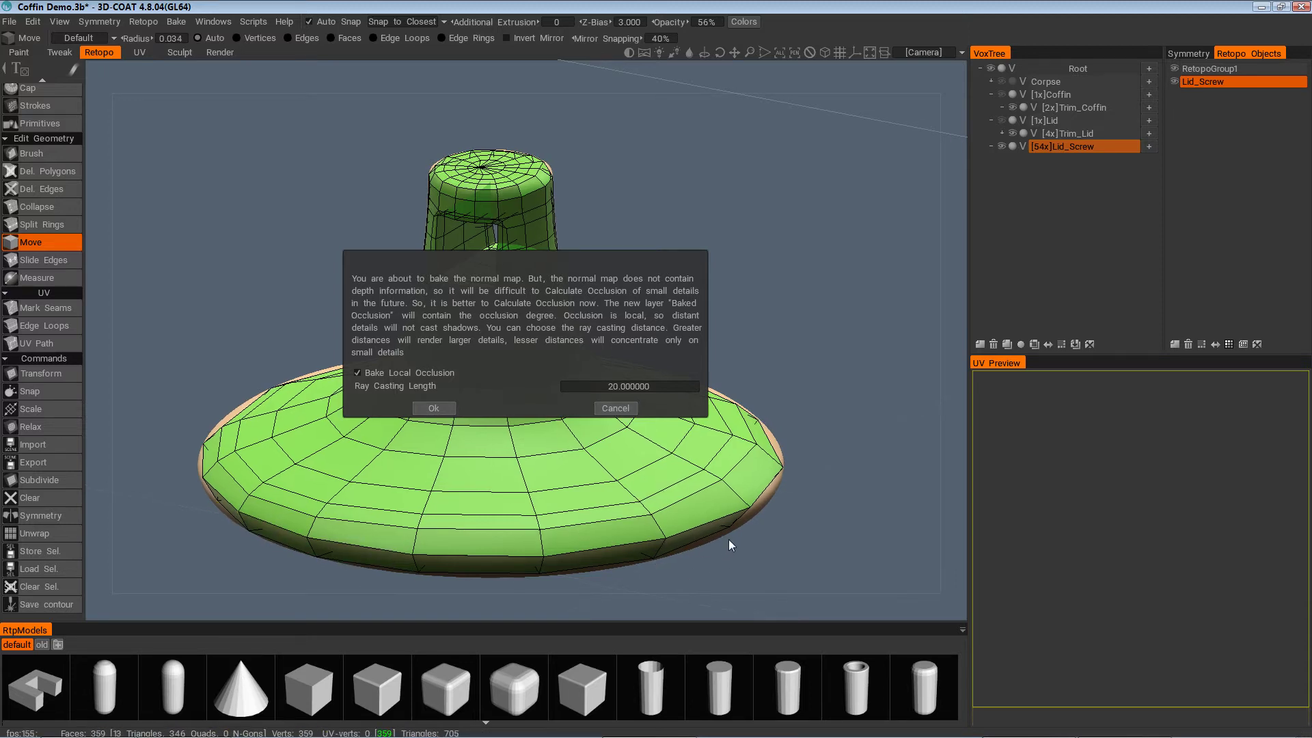
click(433, 408)
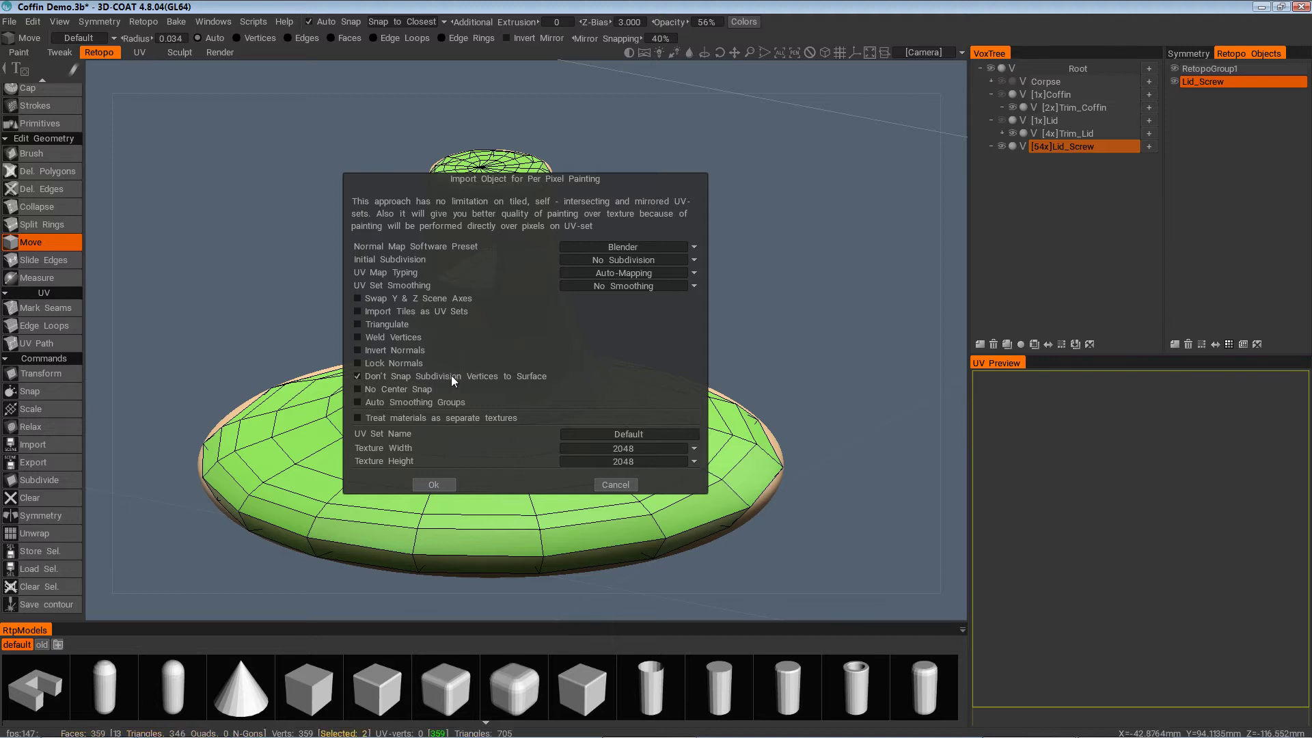
Bake the screw for per-pixel painting with Triangulate and Weld Vertices enabled and a 1024 x 1024 texture
click(358, 337)
click(694, 449)
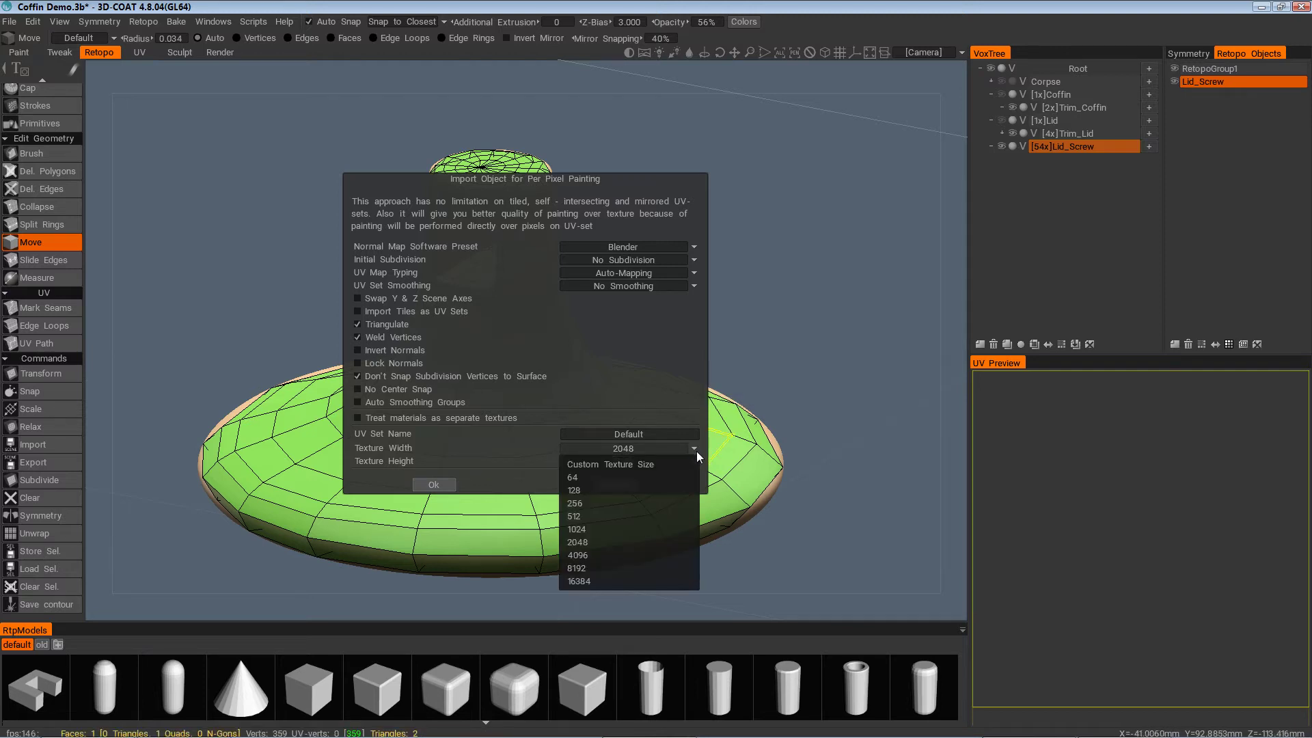
click(612, 529)
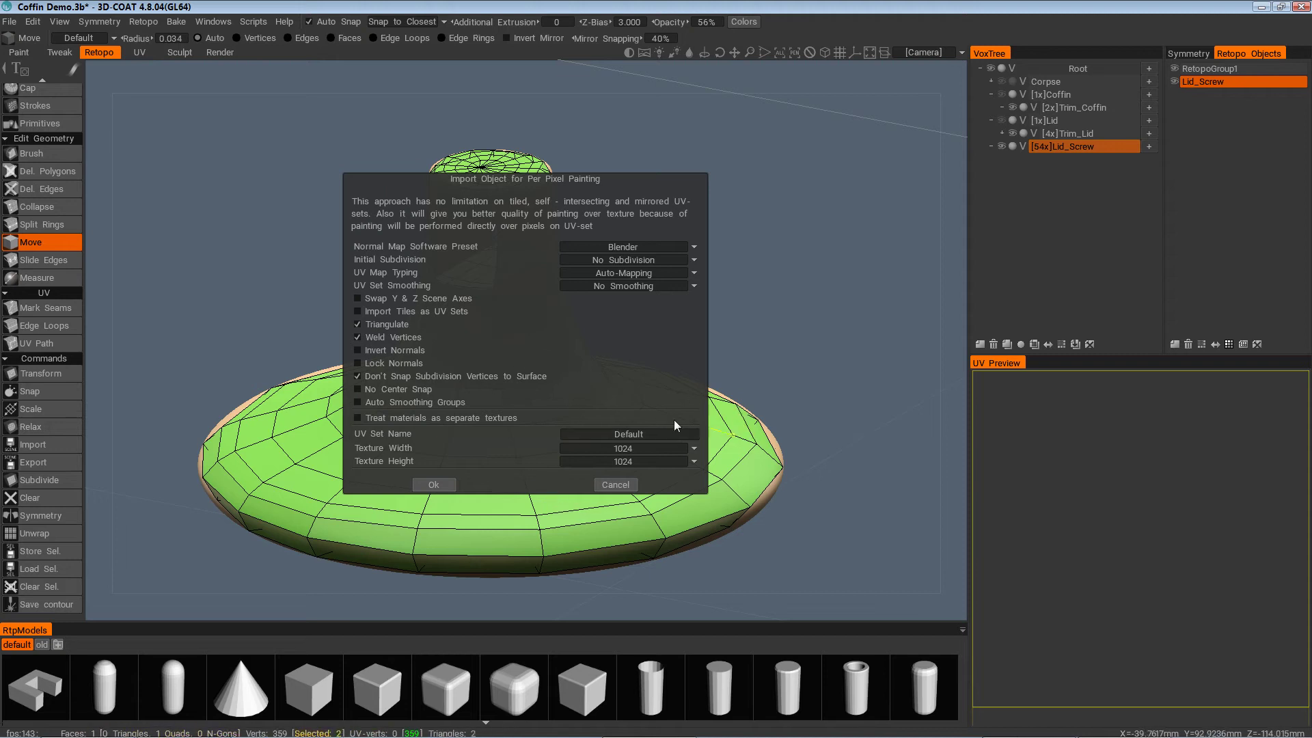
click(434, 484)
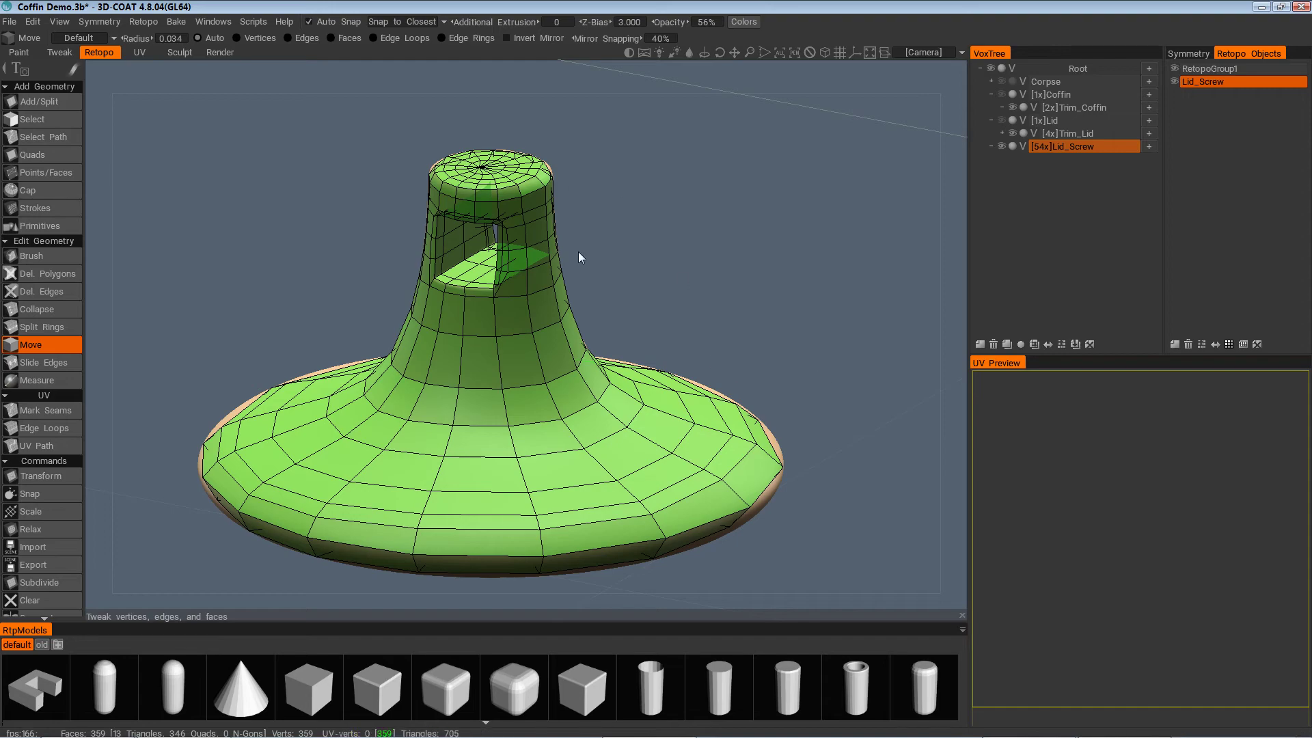
Activate the Edge Loops tool and unwrap the Lid_Screw retopo mesh
drag(347, 298, 763, 468)
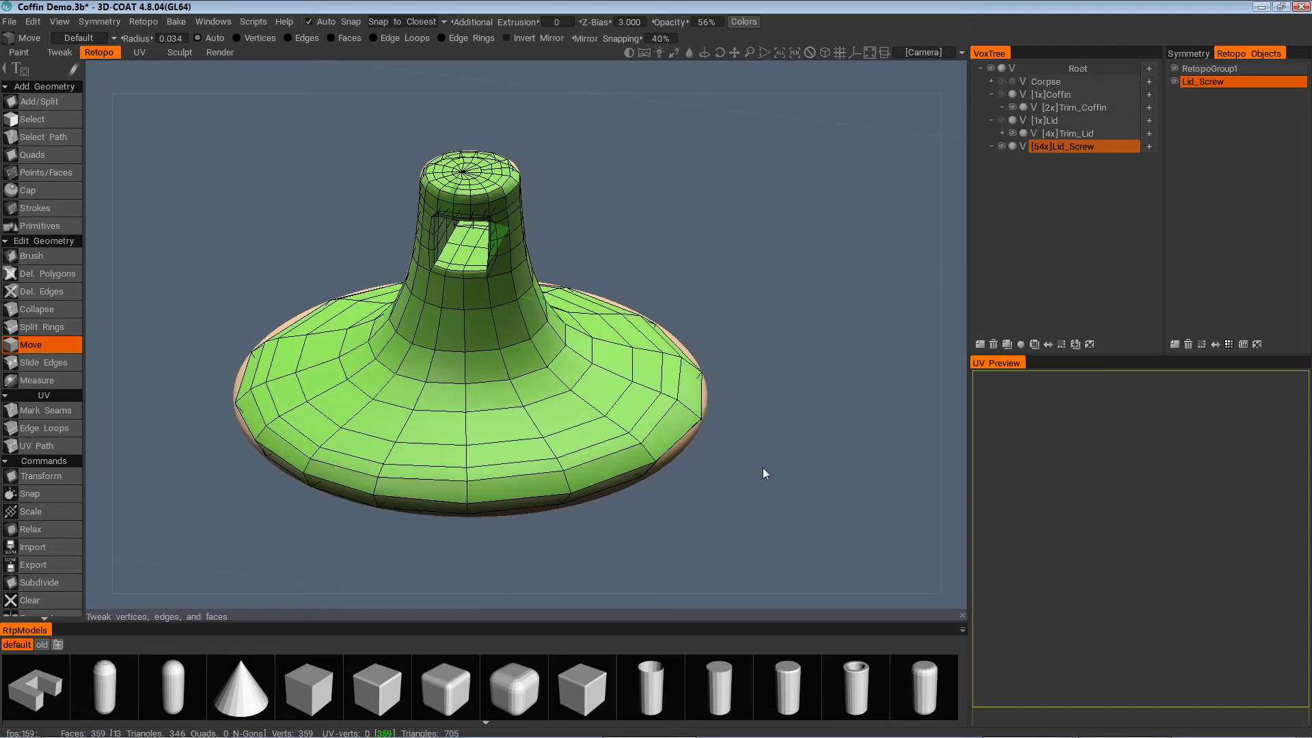
click(45, 431)
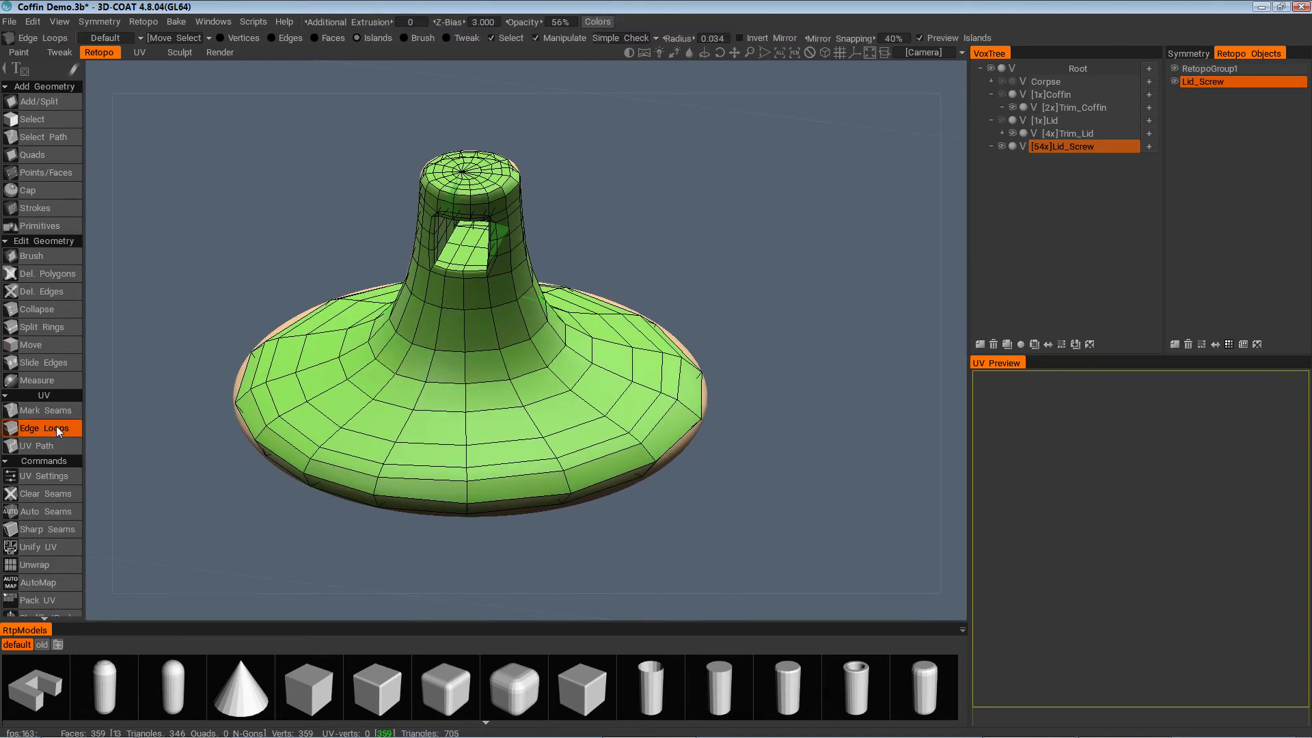
click(49, 568)
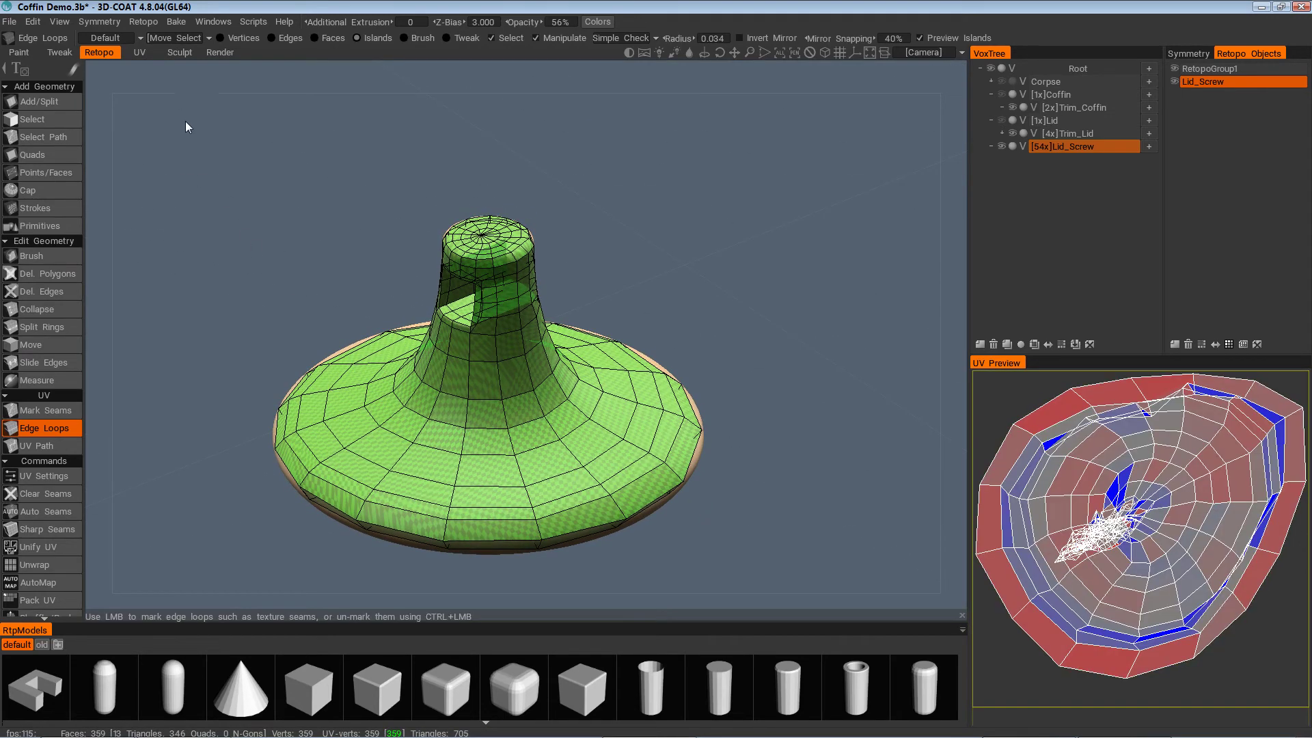
Switch to the Paint workspace and delete the Lid_Screw paint object
click(20, 52)
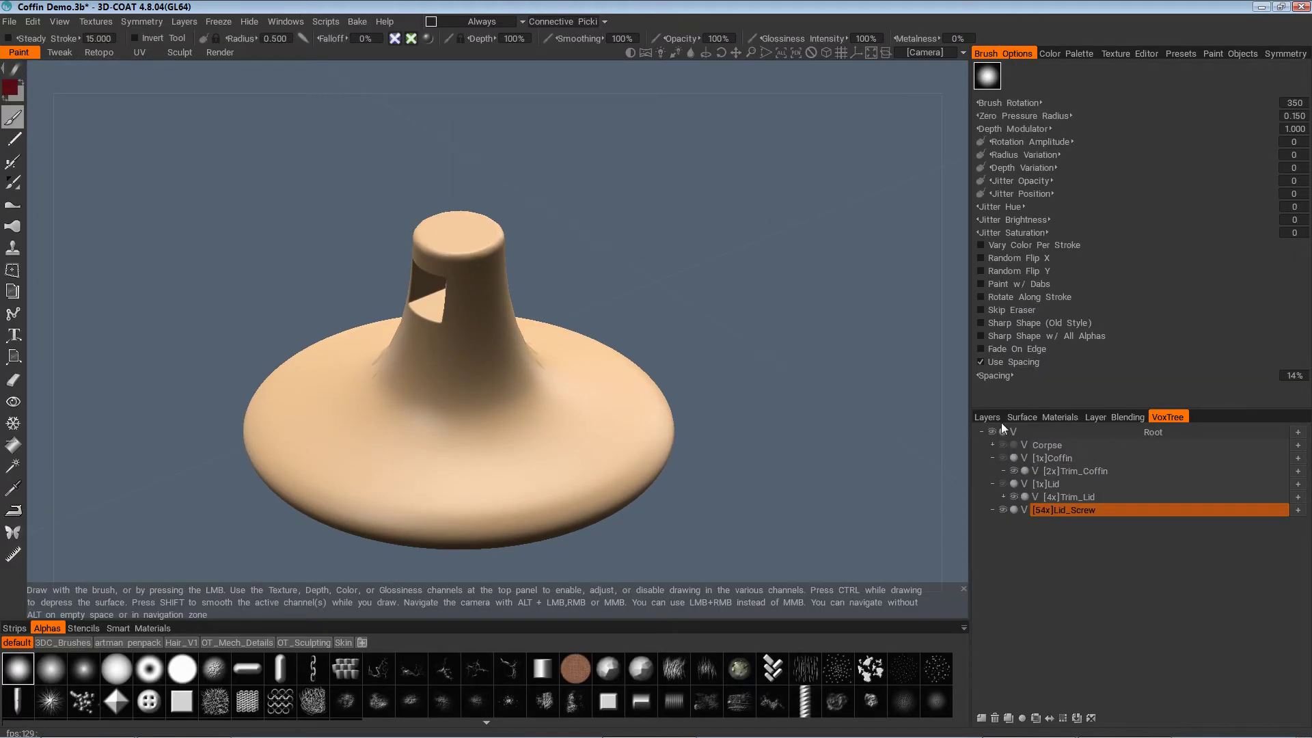
click(1229, 53)
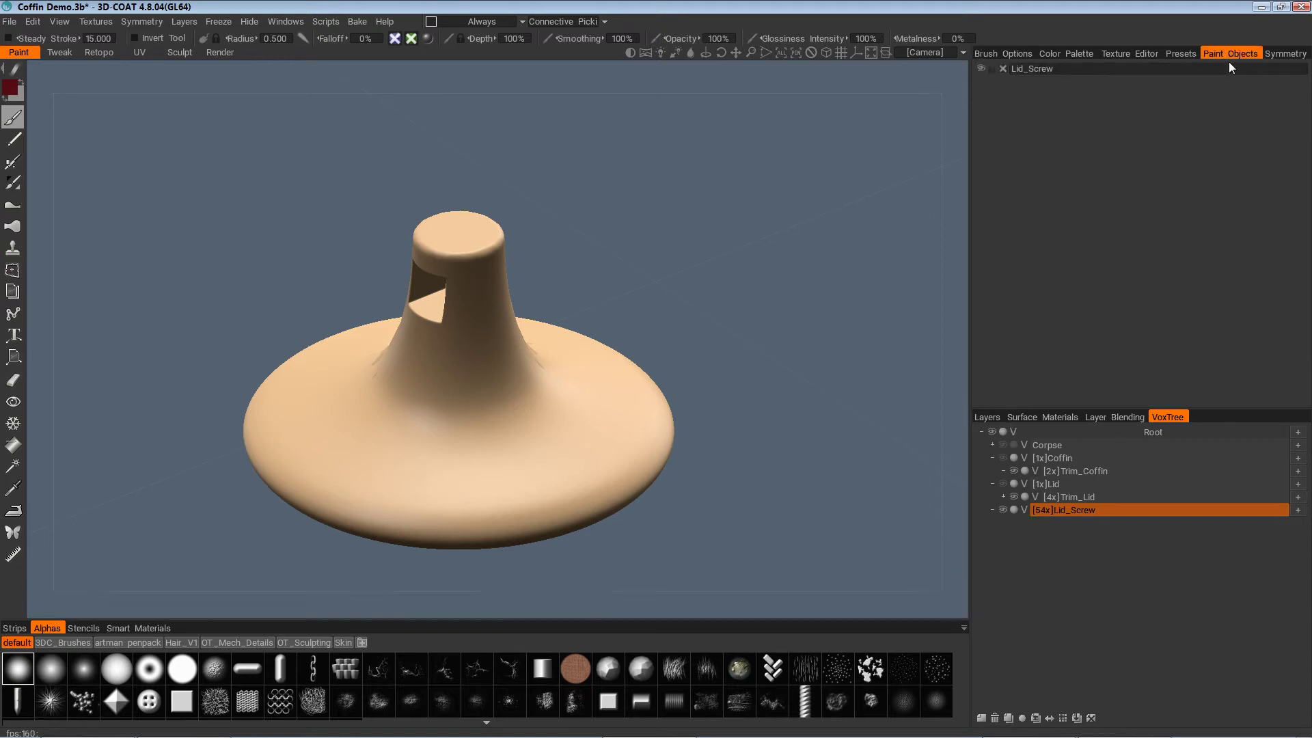
click(1003, 68)
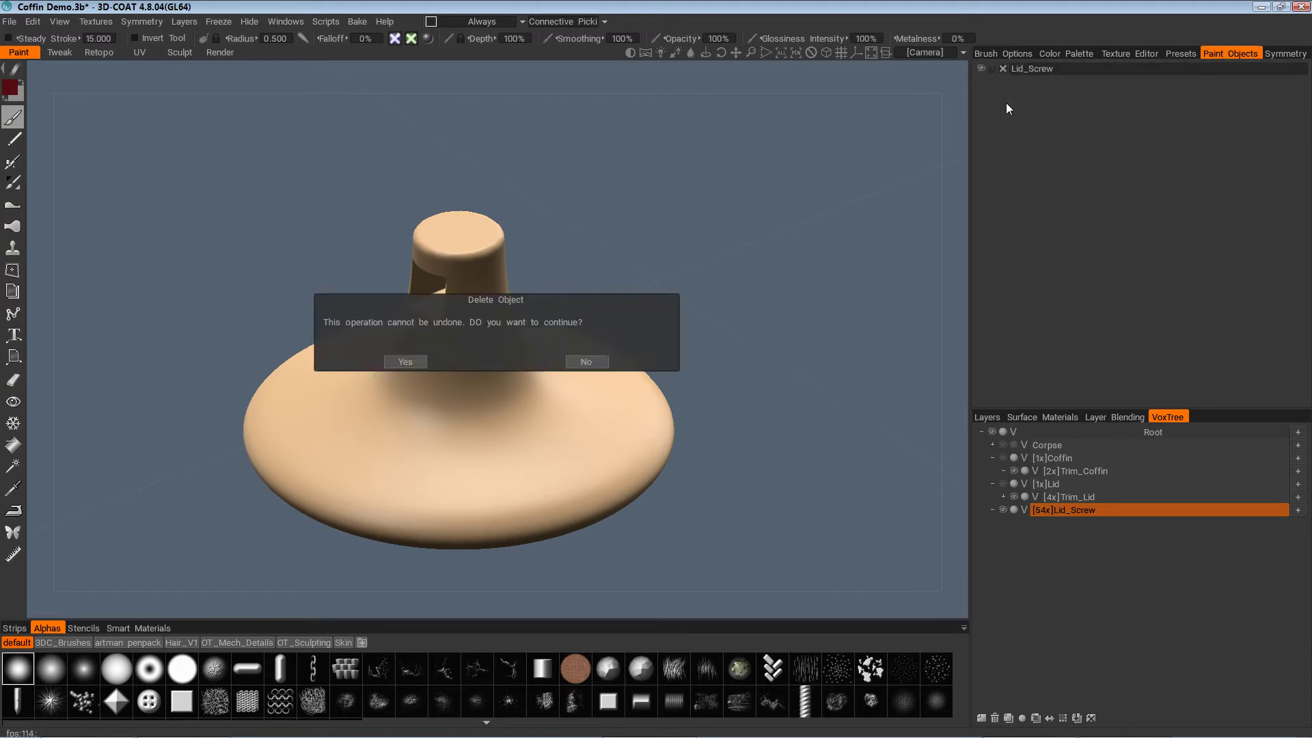
click(413, 361)
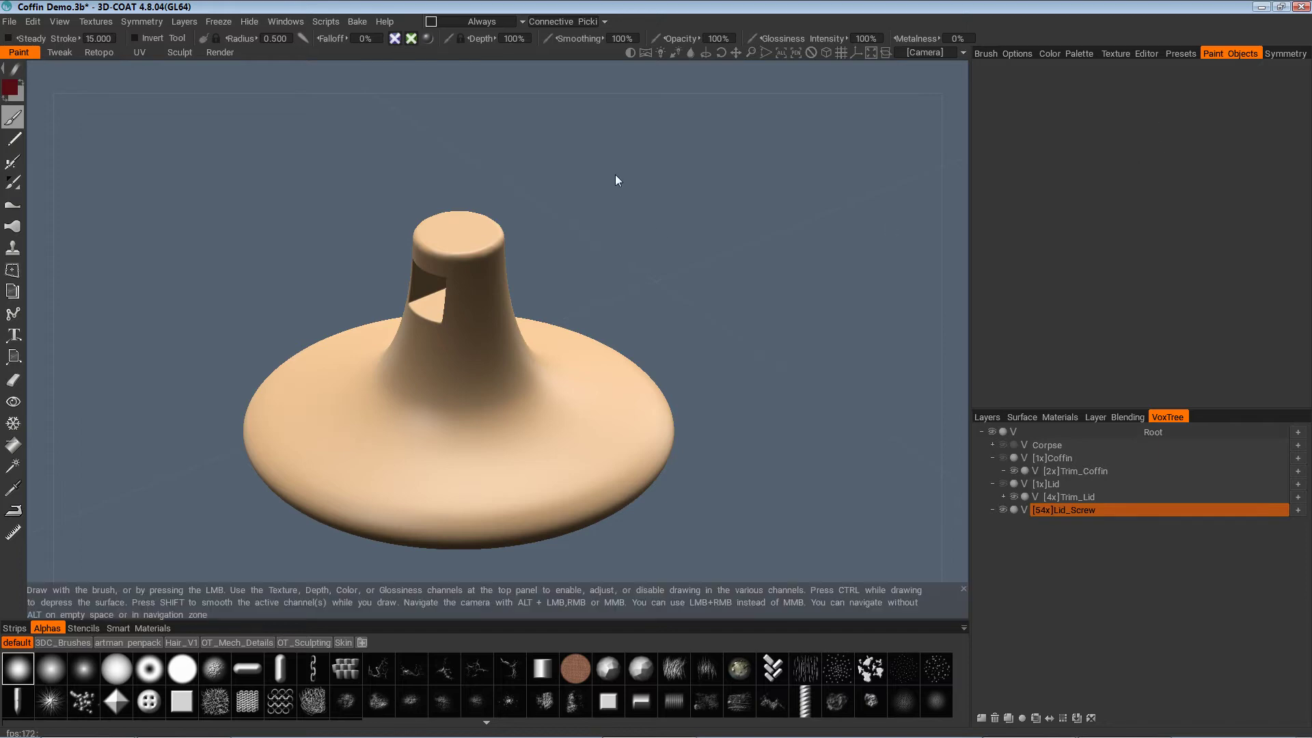
Return to the Retopo workspace and examine the Lid_Screw mesh from several sides for suitable seam locations
click(140, 52)
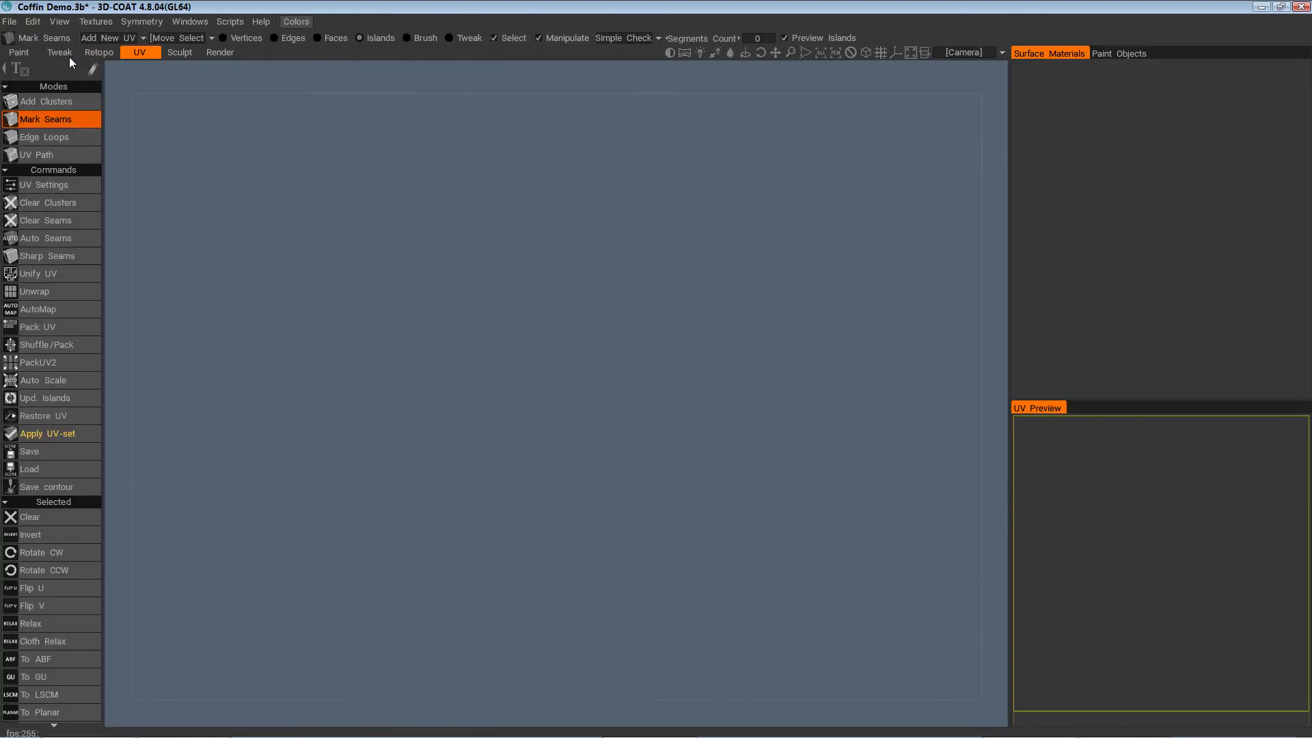
click(98, 53)
drag(810, 552, 719, 377)
middle_drag(718, 376, 755, 442)
drag(755, 448, 692, 480)
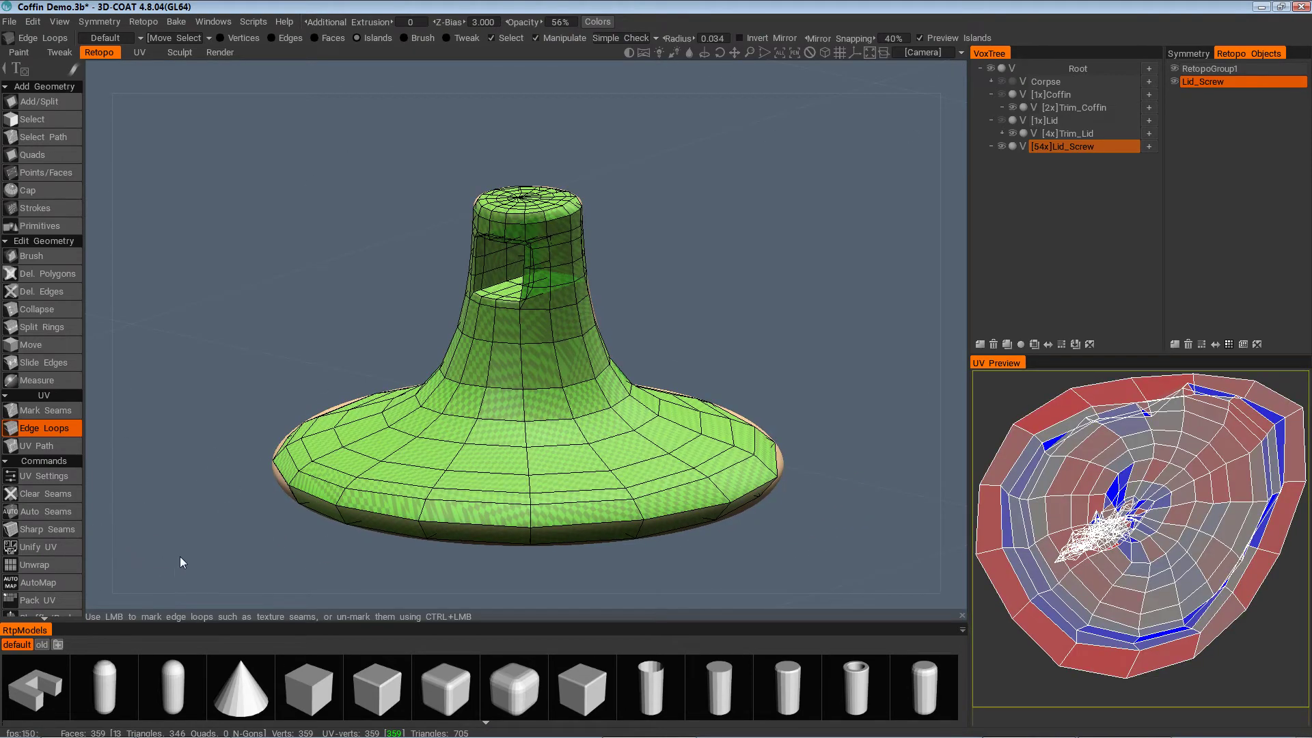
alt+drag(472, 410, 560, 493)
alt+middle_drag(560, 493, 675, 463)
alt+drag(675, 462, 615, 569)
alt+right_drag(615, 569, 820, 454)
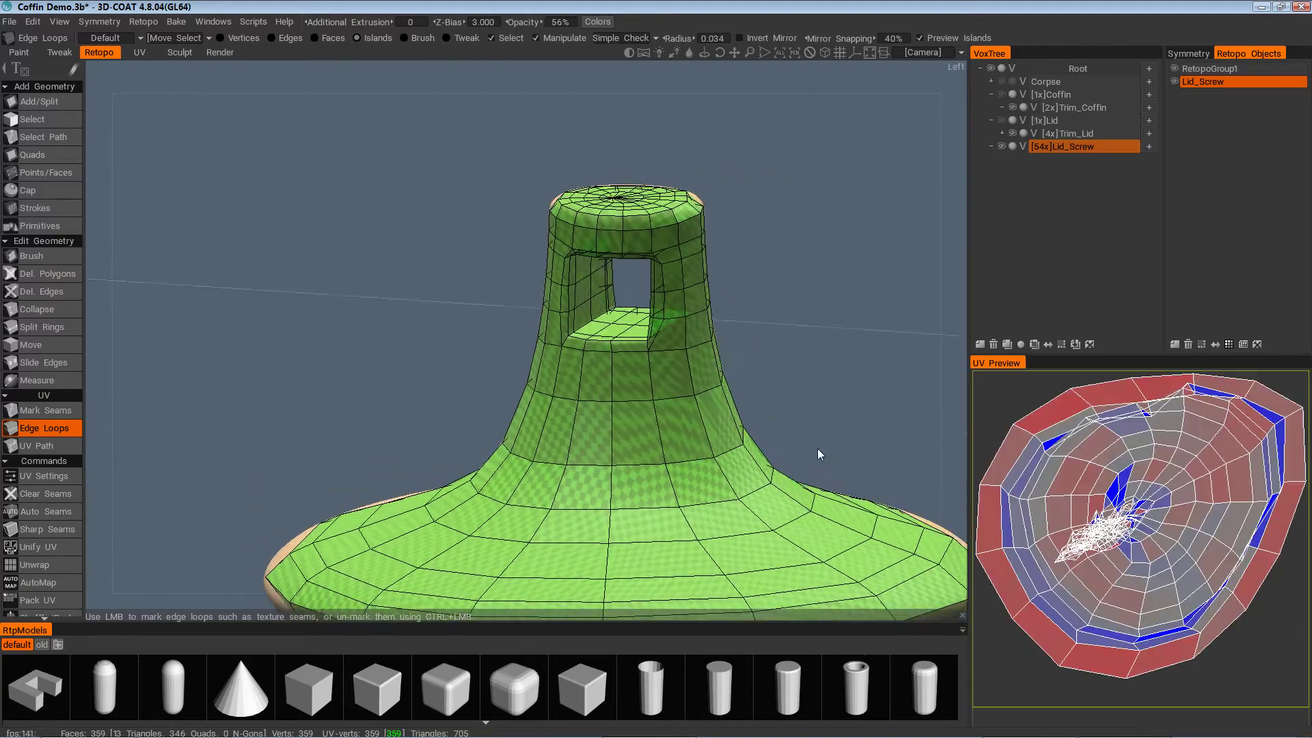
alt+drag(820, 453, 651, 485)
alt+right_drag(651, 485, 610, 509)
alt+middle_drag(611, 508, 601, 465)
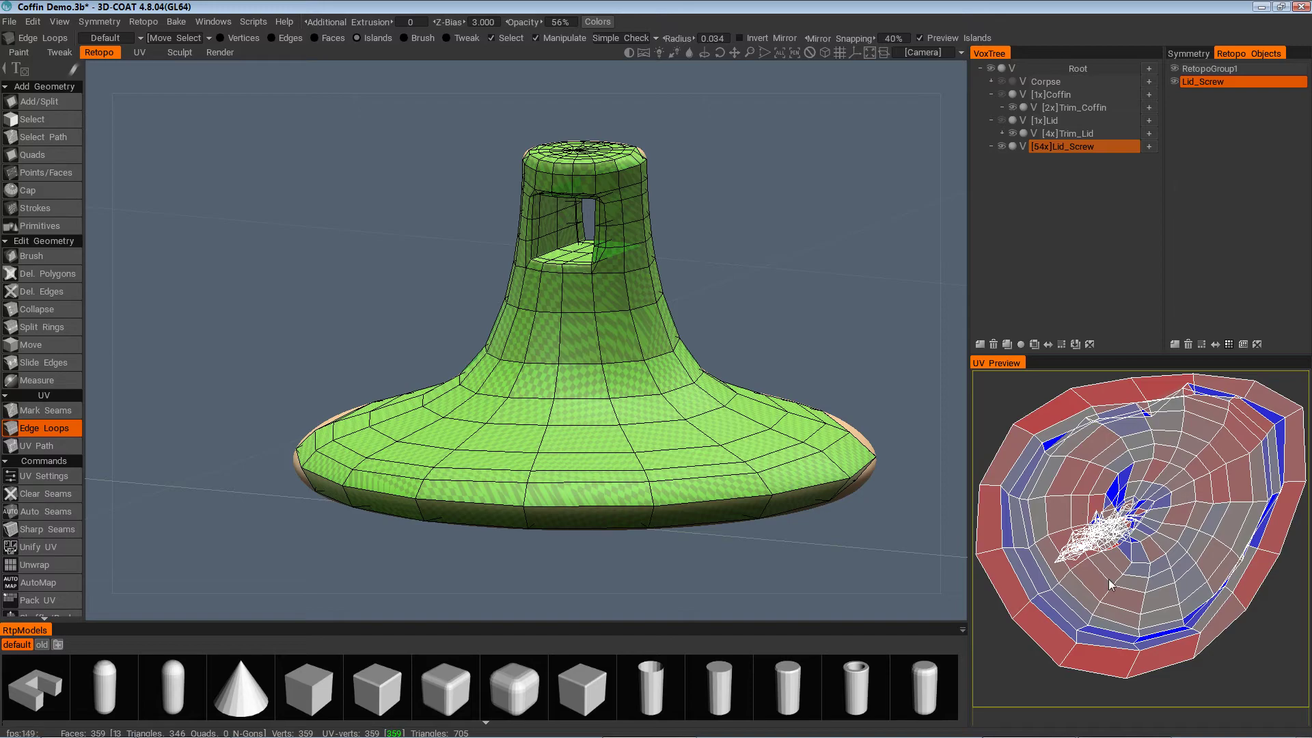
alt+drag(687, 478, 736, 540)
alt+middle_drag(737, 540, 561, 362)
alt+right_drag(560, 362, 642, 444)
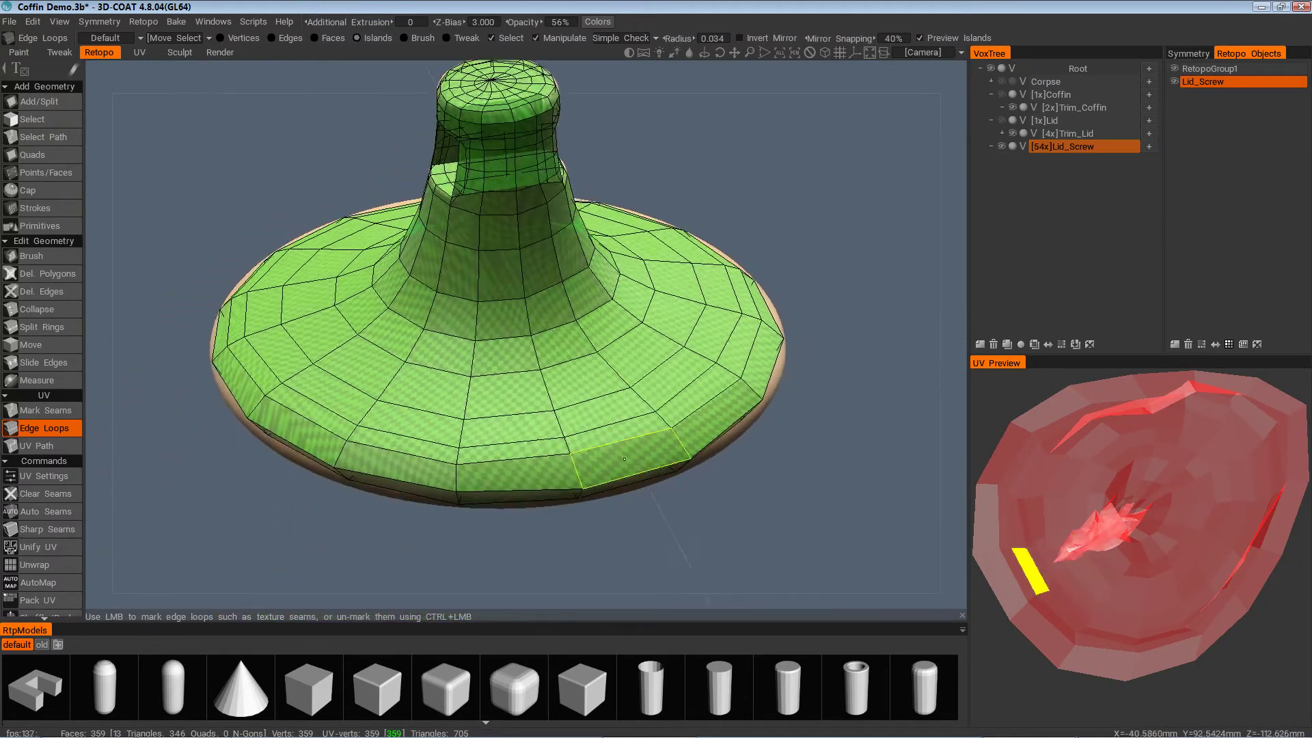
Mark edge loops around the middle of the slot's inner walls and vertically over the screw as halving seams, and unwrap
alt+drag(643, 444, 540, 437)
alt+middle_drag(539, 437, 721, 481)
alt+drag(721, 481, 745, 451)
alt+middle_drag(745, 451, 823, 444)
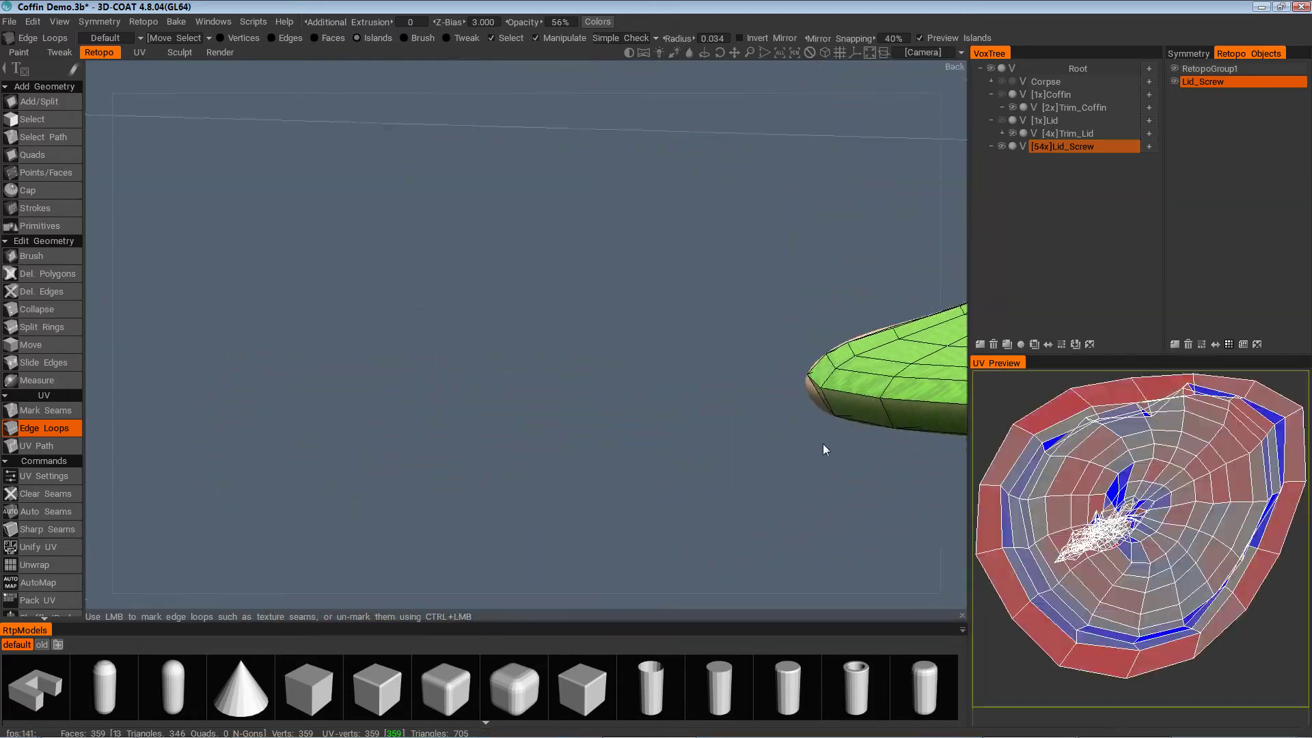
alt+right_drag(822, 444, 813, 437)
alt+drag(813, 438, 768, 461)
alt+right_drag(769, 461, 781, 473)
alt+middle_drag(781, 473, 711, 478)
alt+drag(711, 478, 758, 468)
alt+right_drag(758, 468, 773, 483)
alt+middle_drag(751, 266, 734, 335)
alt+drag(735, 335, 632, 455)
alt+right_drag(632, 455, 598, 493)
alt+middle_drag(599, 493, 724, 416)
alt+drag(724, 417, 632, 325)
alt+middle_drag(632, 325, 719, 455)
alt+drag(719, 455, 746, 393)
alt+middle_drag(746, 246, 758, 314)
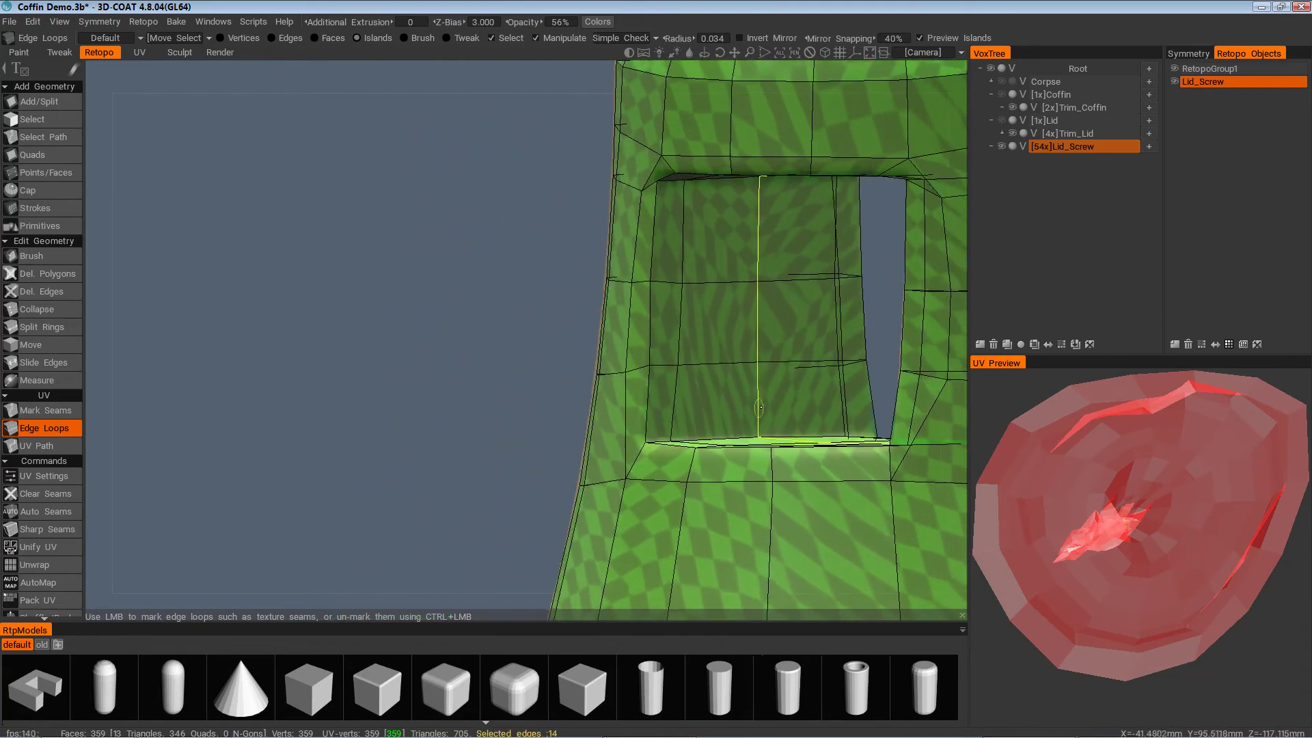
alt+drag(758, 315, 736, 388)
click(737, 429)
alt+drag(734, 432, 692, 336)
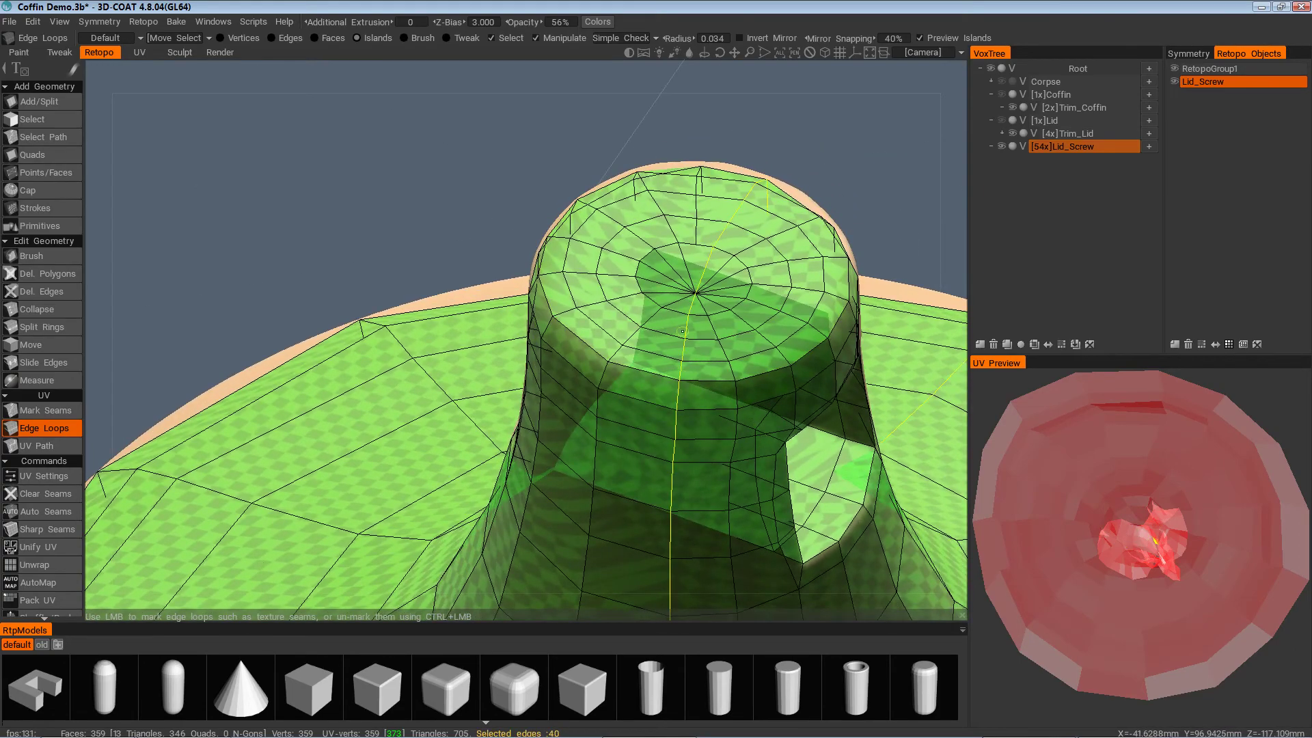
click(681, 331)
alt+right_drag(681, 332, 814, 437)
alt+drag(814, 437, 809, 438)
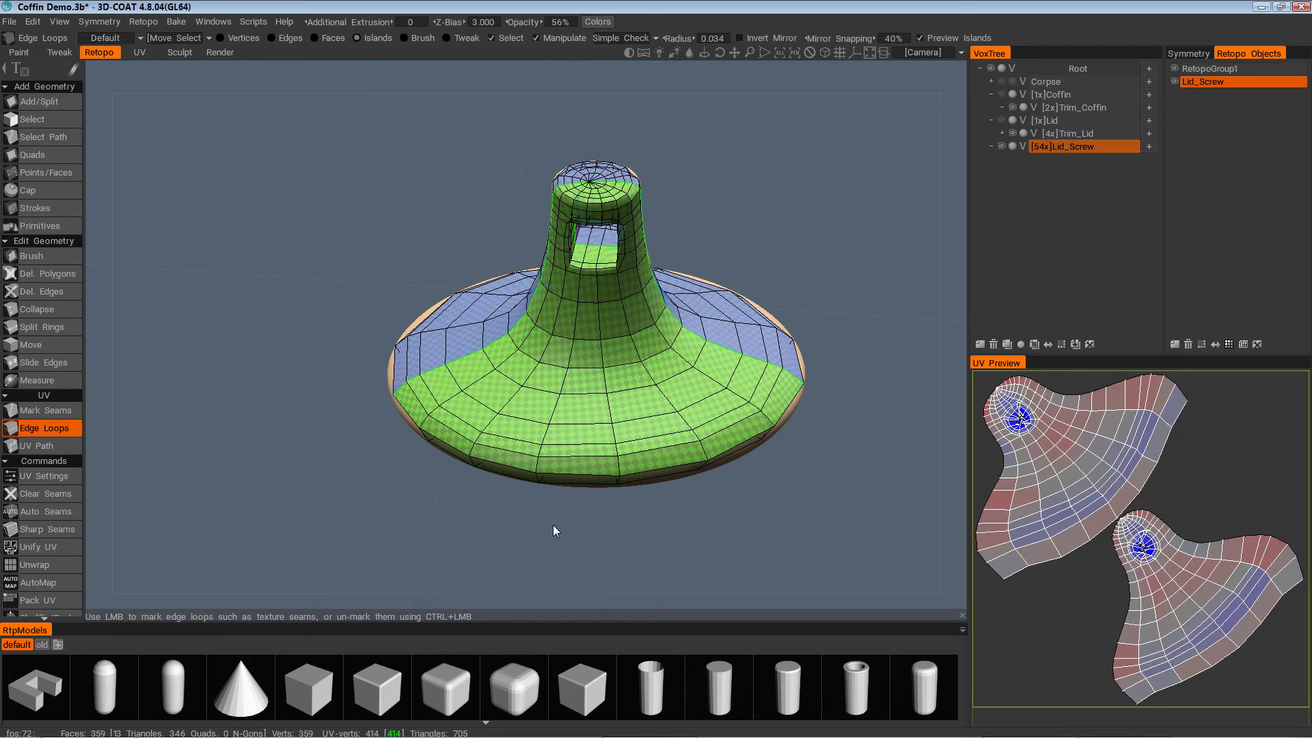
Separate the slot's inner walls into their own UV island with seams around both openings and across the ceiling, and unwrap
scroll(554, 527, up, 4)
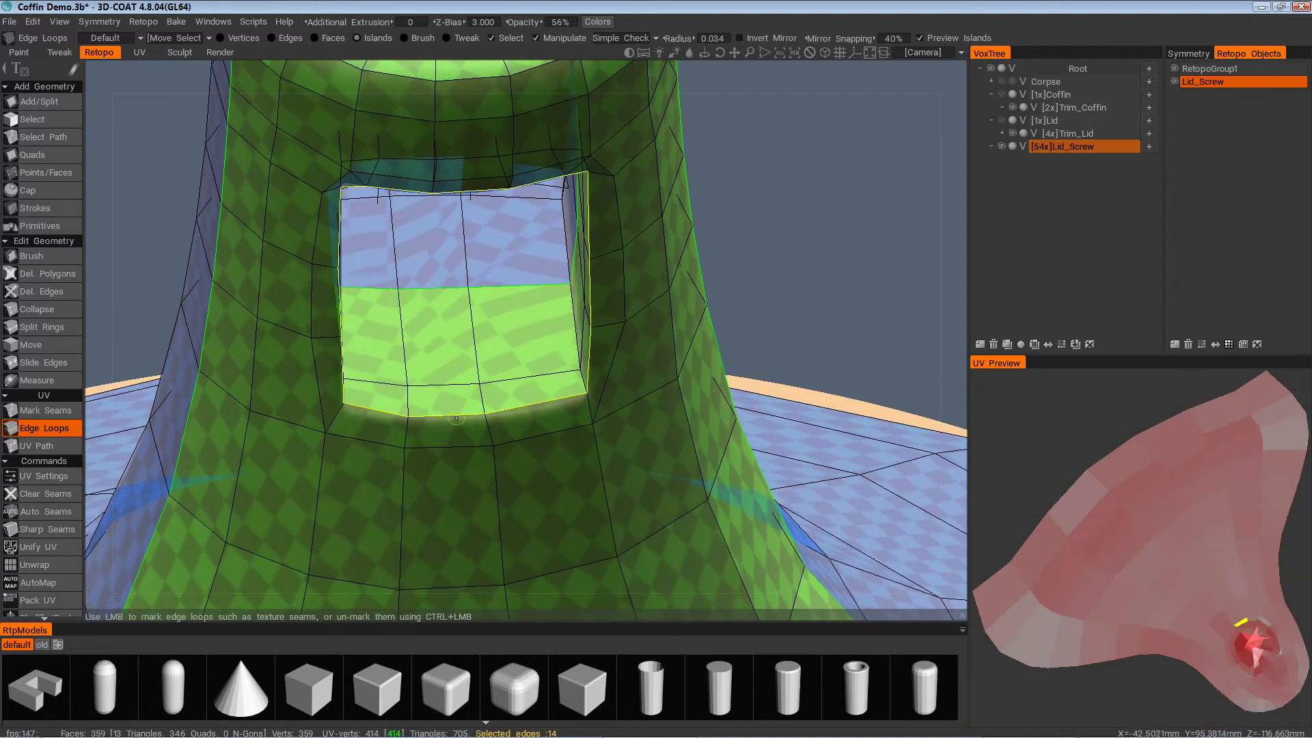
click(453, 414)
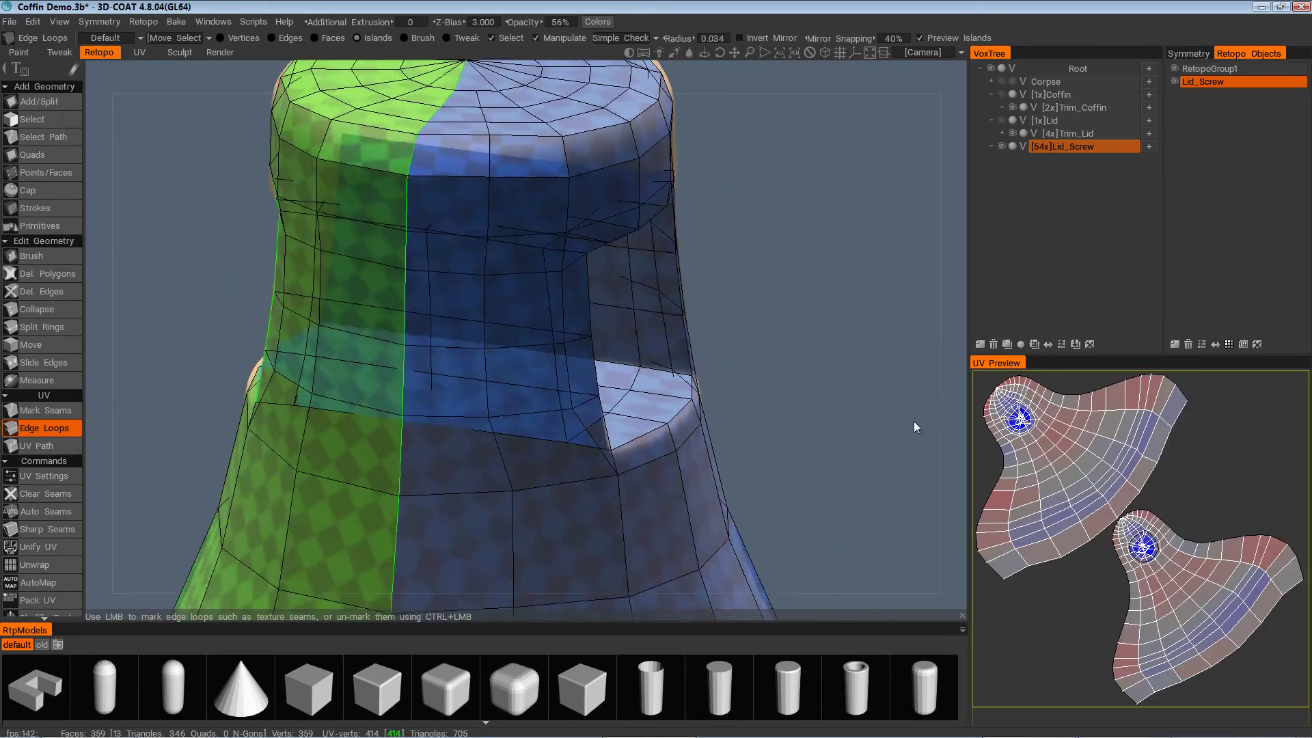
click(494, 468)
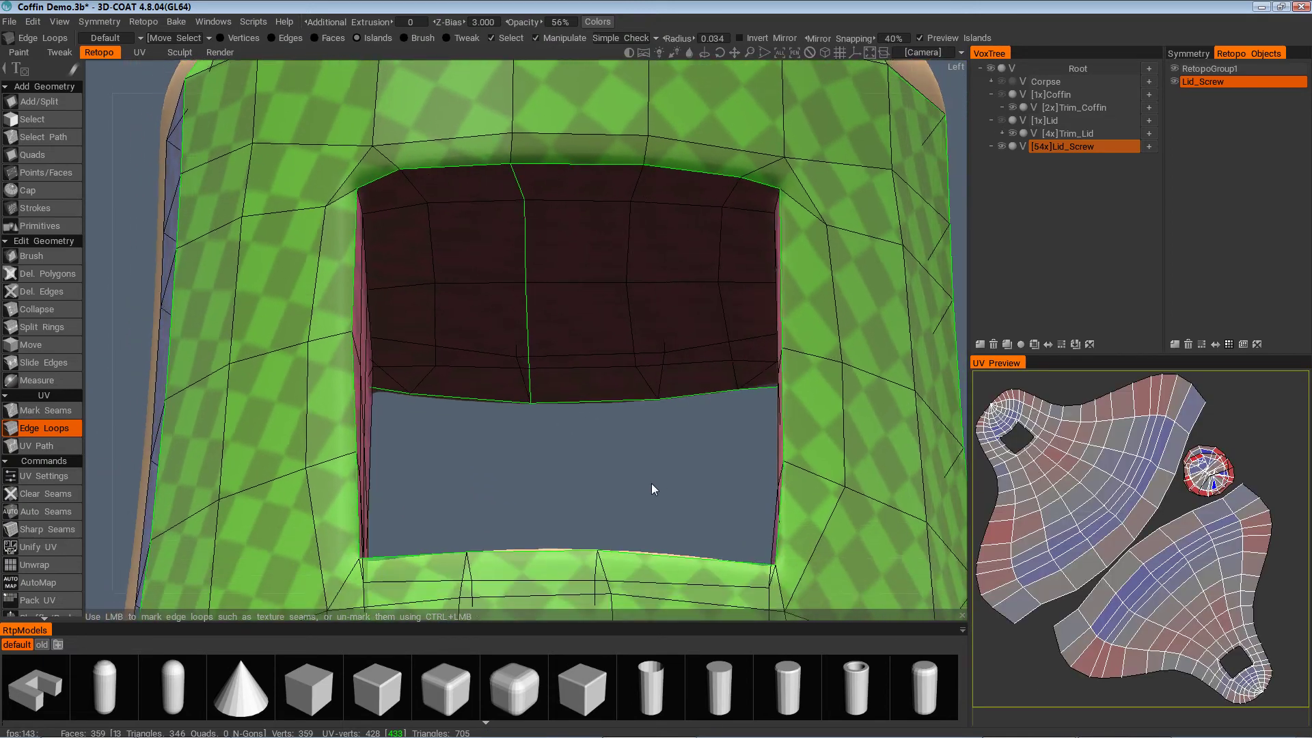
alt+drag(675, 473, 673, 509)
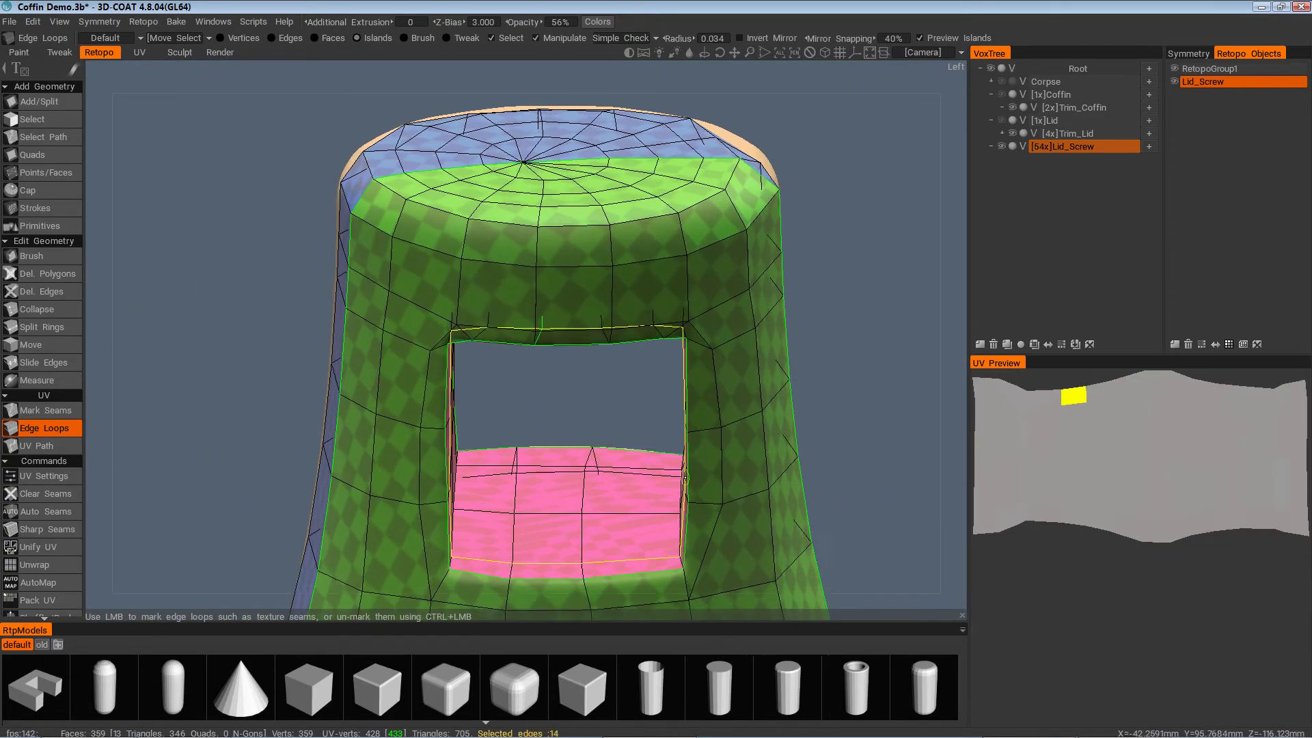
alt+right_drag(673, 510, 652, 478)
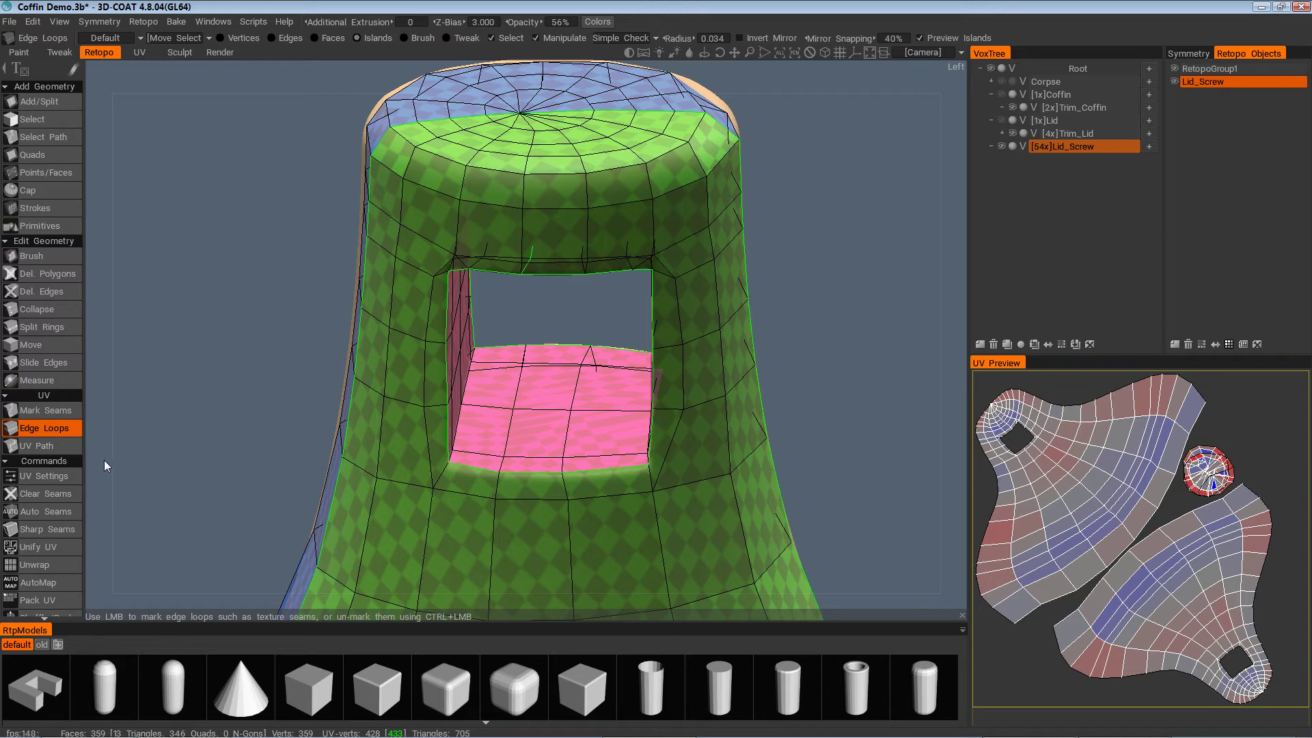
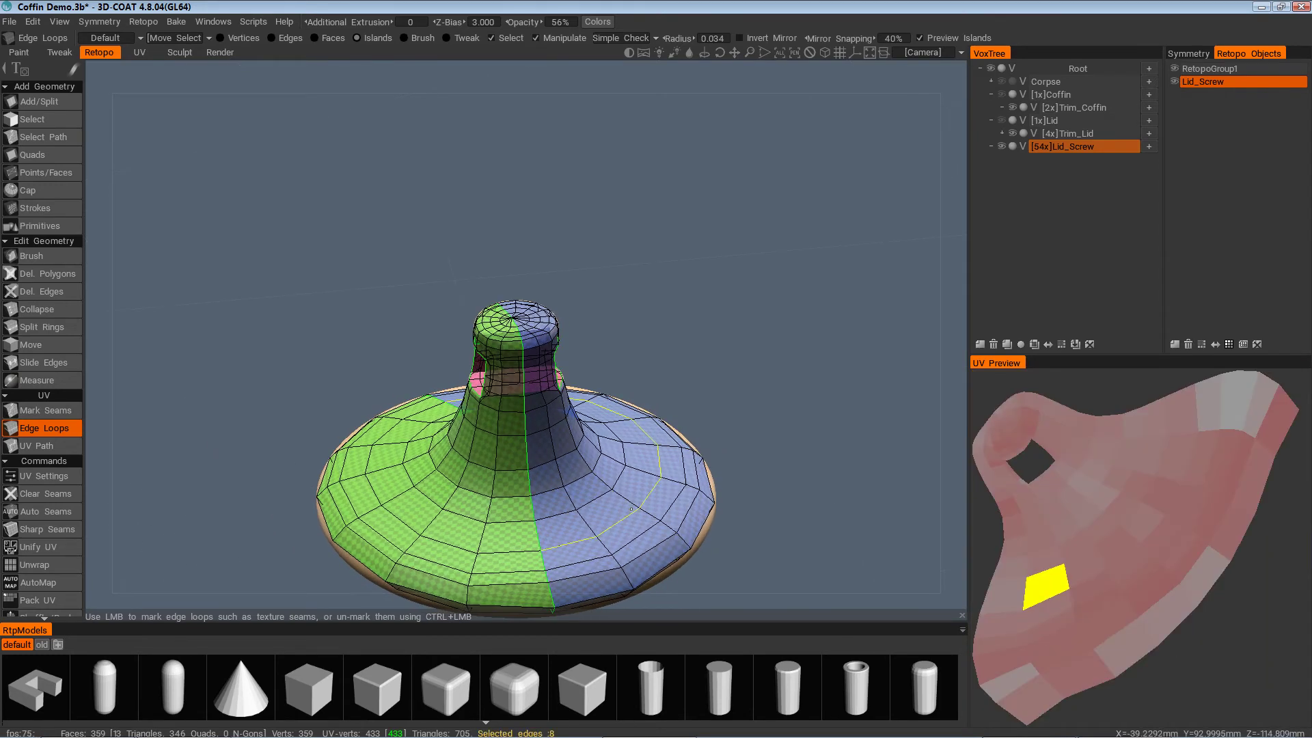
Try the layout without the vertical seam that halves the screw by clearing that edge loop and unwrapping again
click(553, 531)
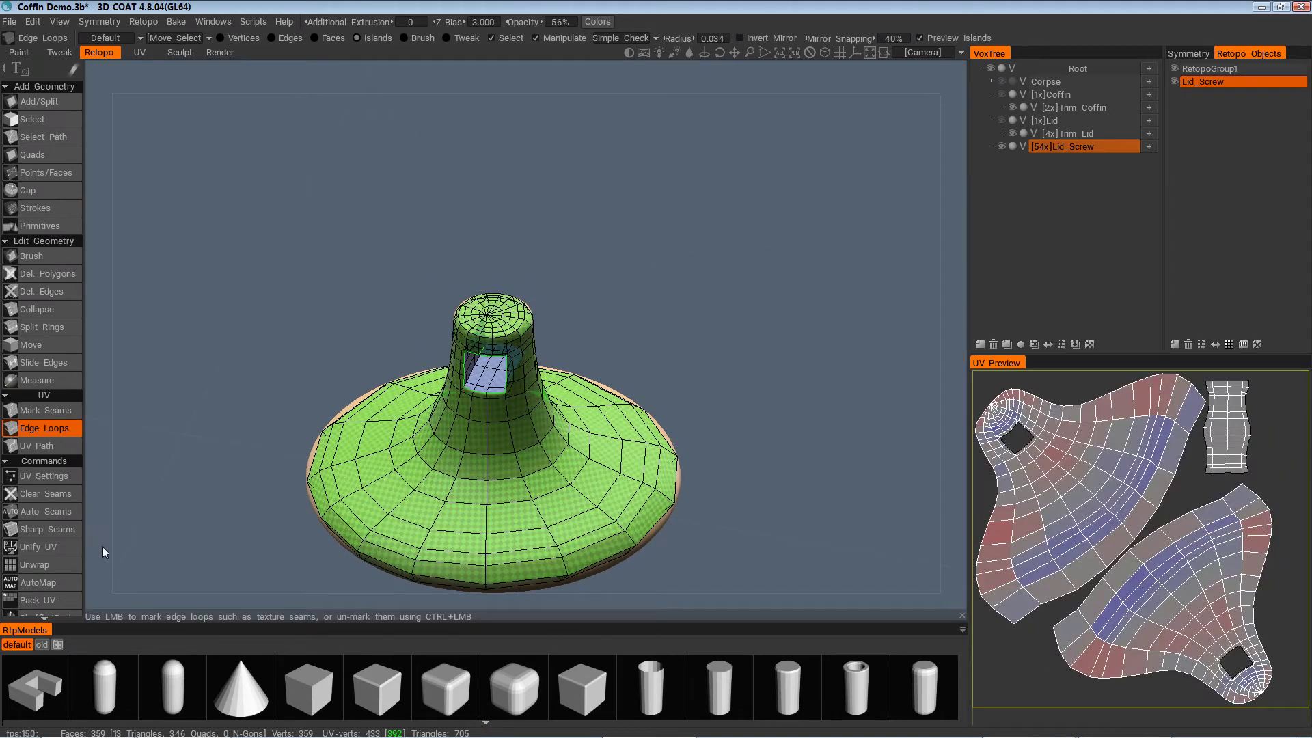
click(53, 567)
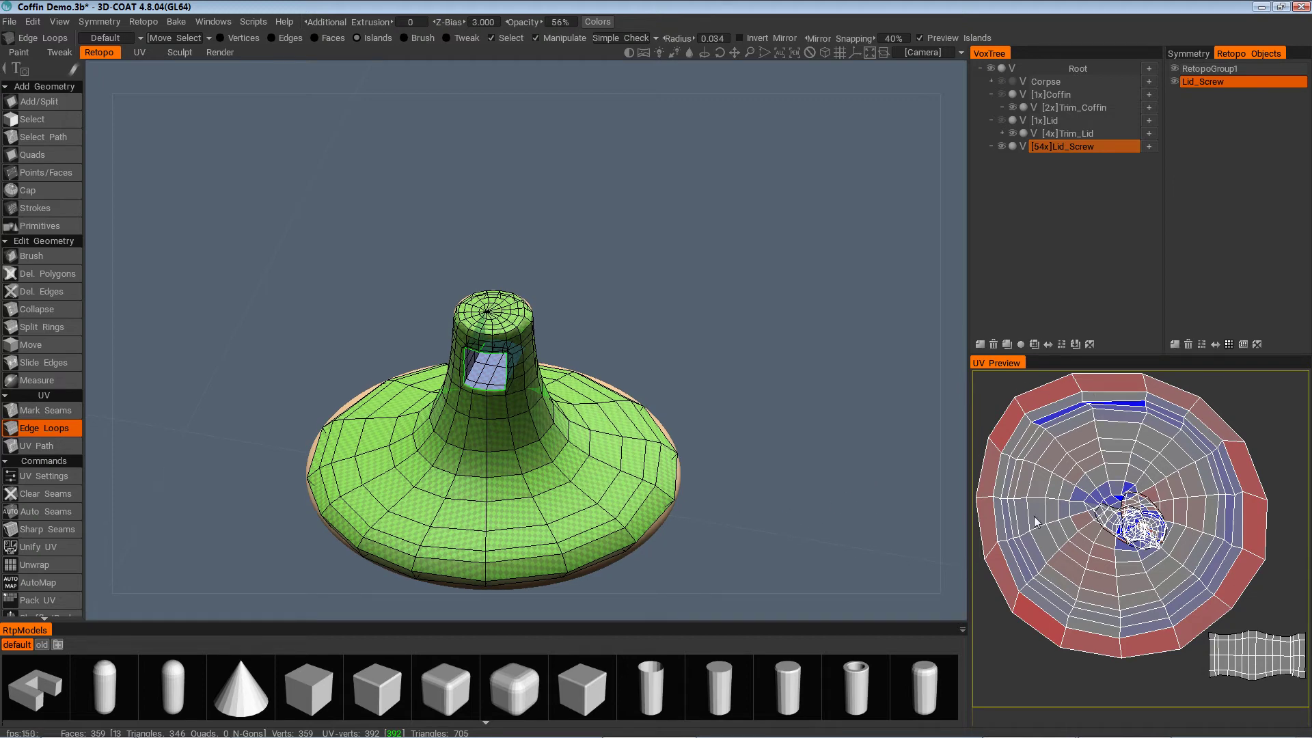
Check the UV workspace, return to Retopo and examine the screw mesh around the slot opening
click(137, 54)
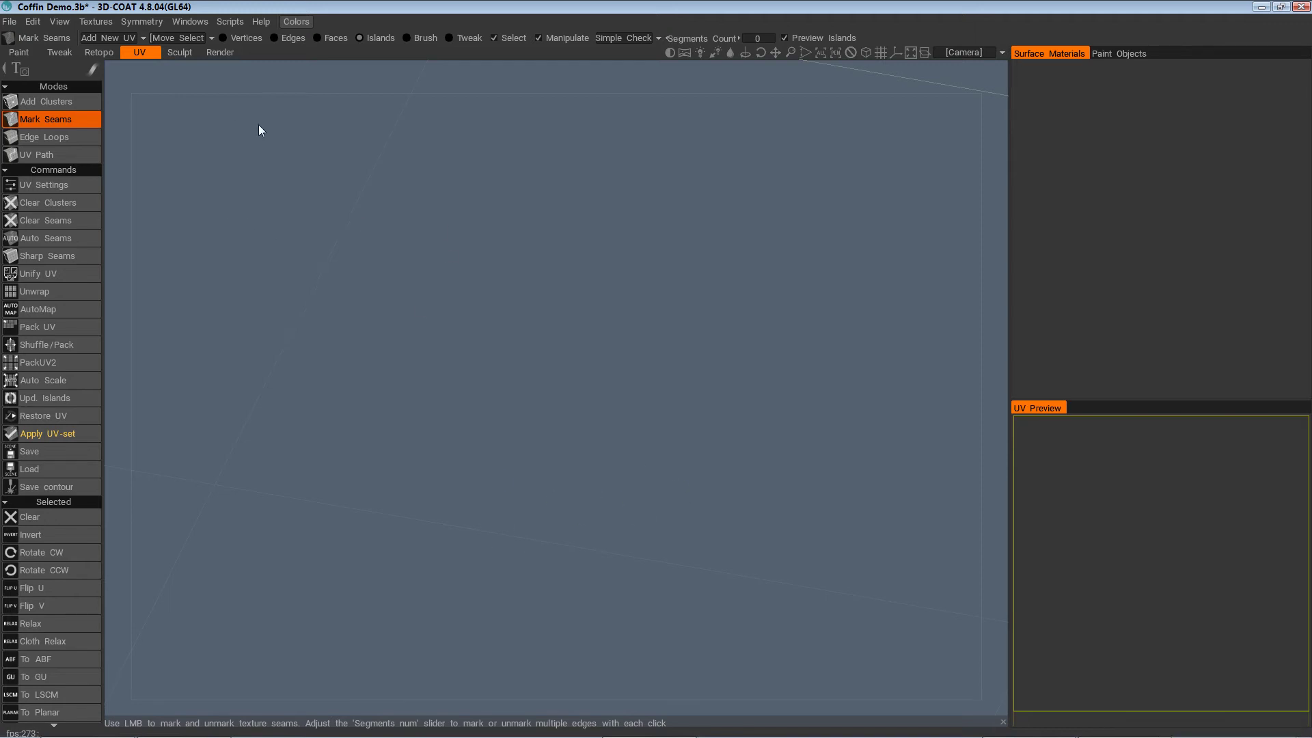
click(99, 52)
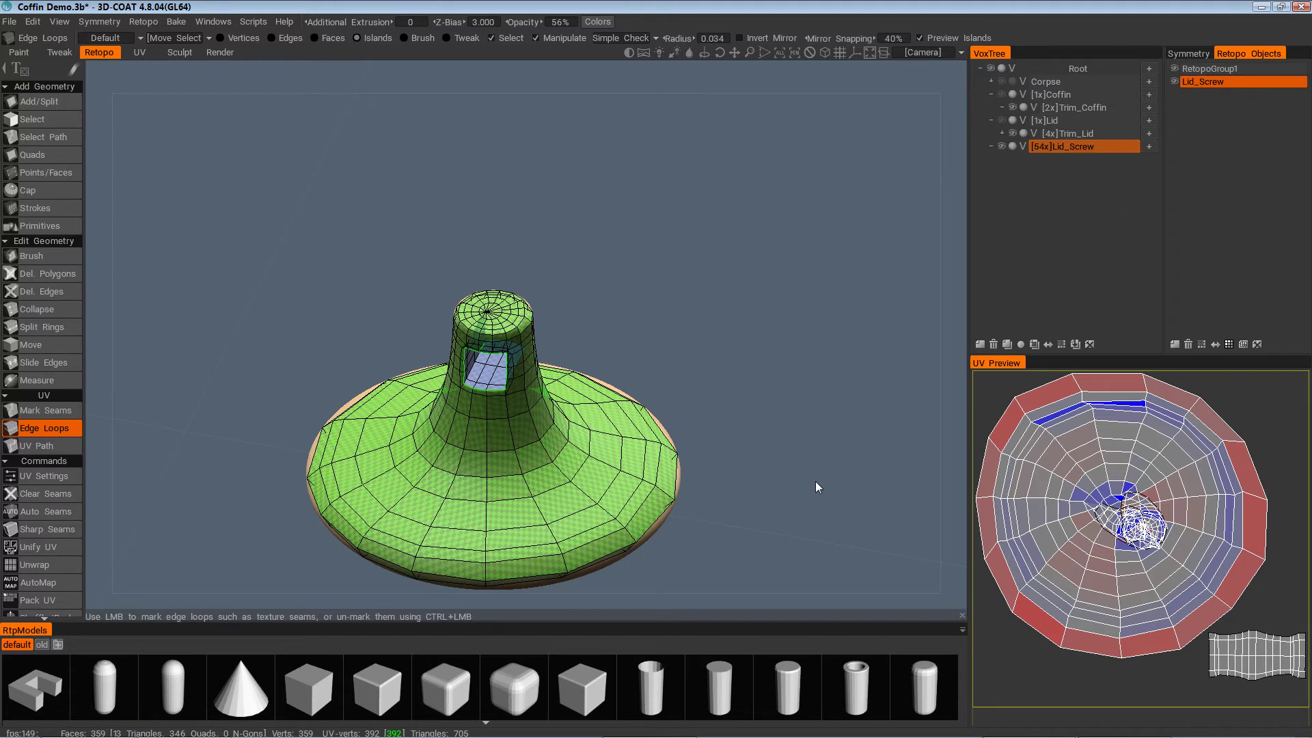
alt+drag(847, 403, 725, 489)
alt+middle_drag(724, 490, 625, 382)
alt+drag(626, 382, 477, 487)
alt+right_drag(477, 486, 427, 280)
alt+middle_drag(427, 280, 410, 424)
alt+right_drag(410, 424, 381, 430)
alt+drag(381, 430, 478, 424)
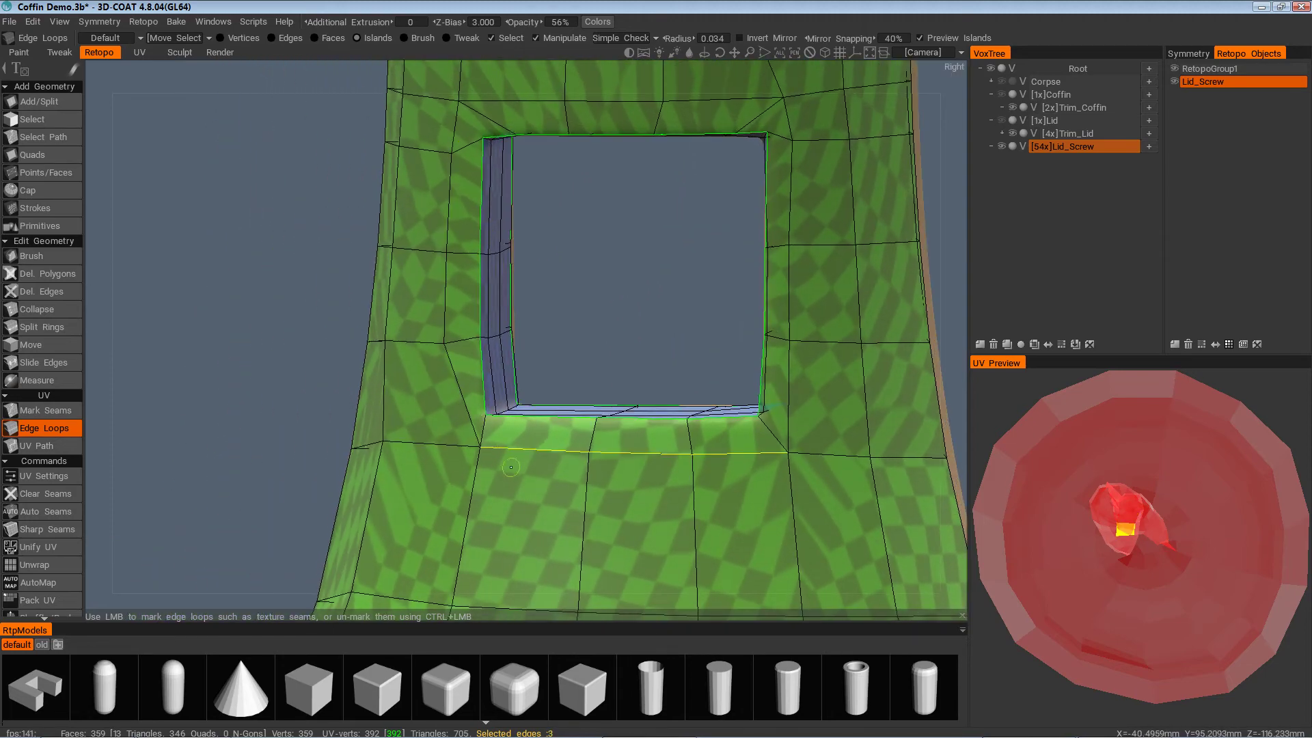
alt+drag(511, 468, 171, 404)
Activate the Move tool and inspect the edge flow and checker distortion around the slot, cap and neck
click(64, 347)
alt+drag(403, 451, 431, 398)
alt+drag(561, 415, 742, 443)
alt+drag(424, 448, 574, 514)
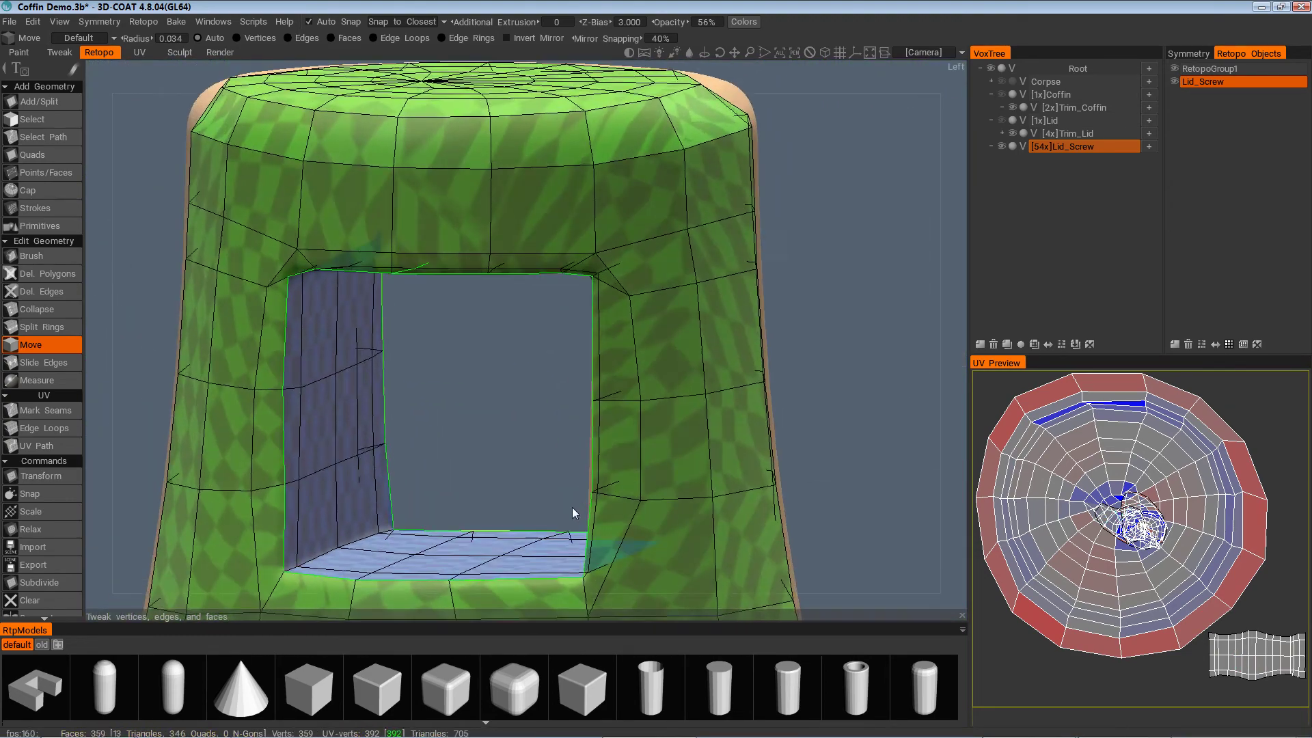
alt+middle_drag(574, 514, 482, 410)
alt+drag(482, 410, 532, 389)
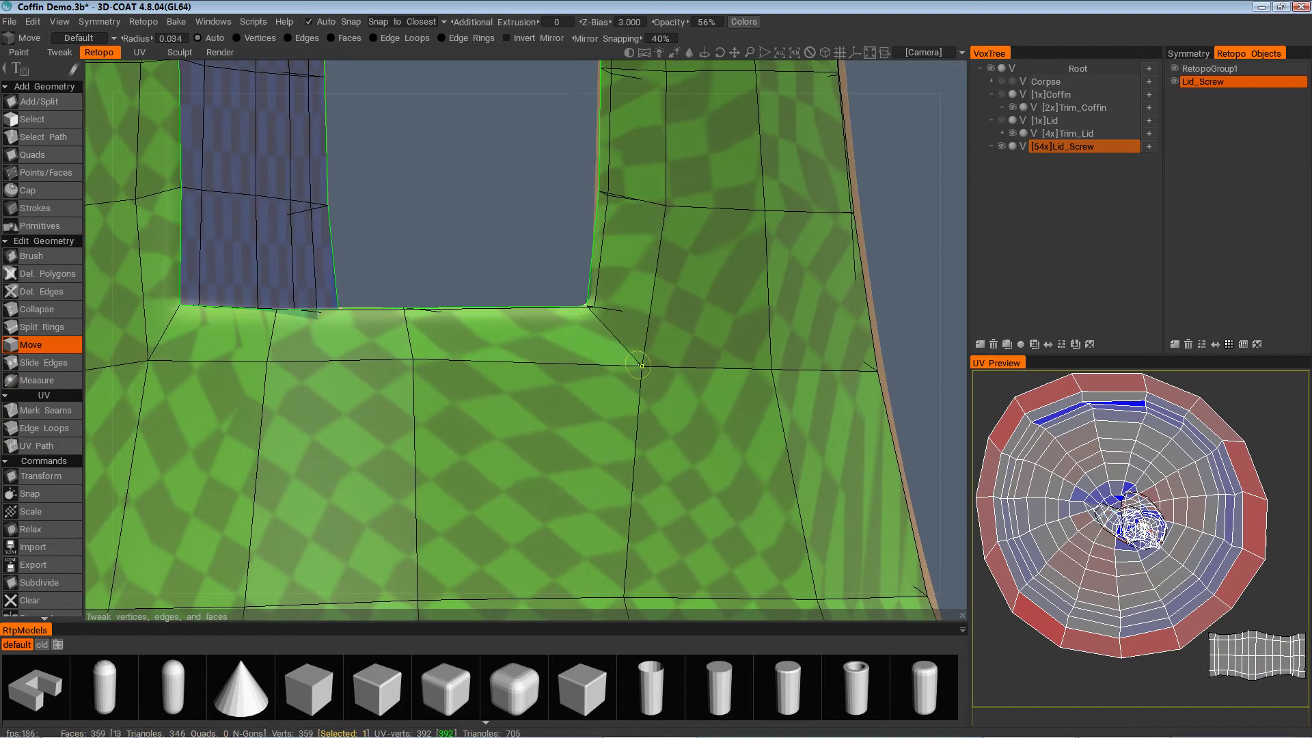
alt+right_drag(639, 365, 649, 301)
alt+drag(650, 300, 700, 181)
alt+drag(703, 236, 833, 349)
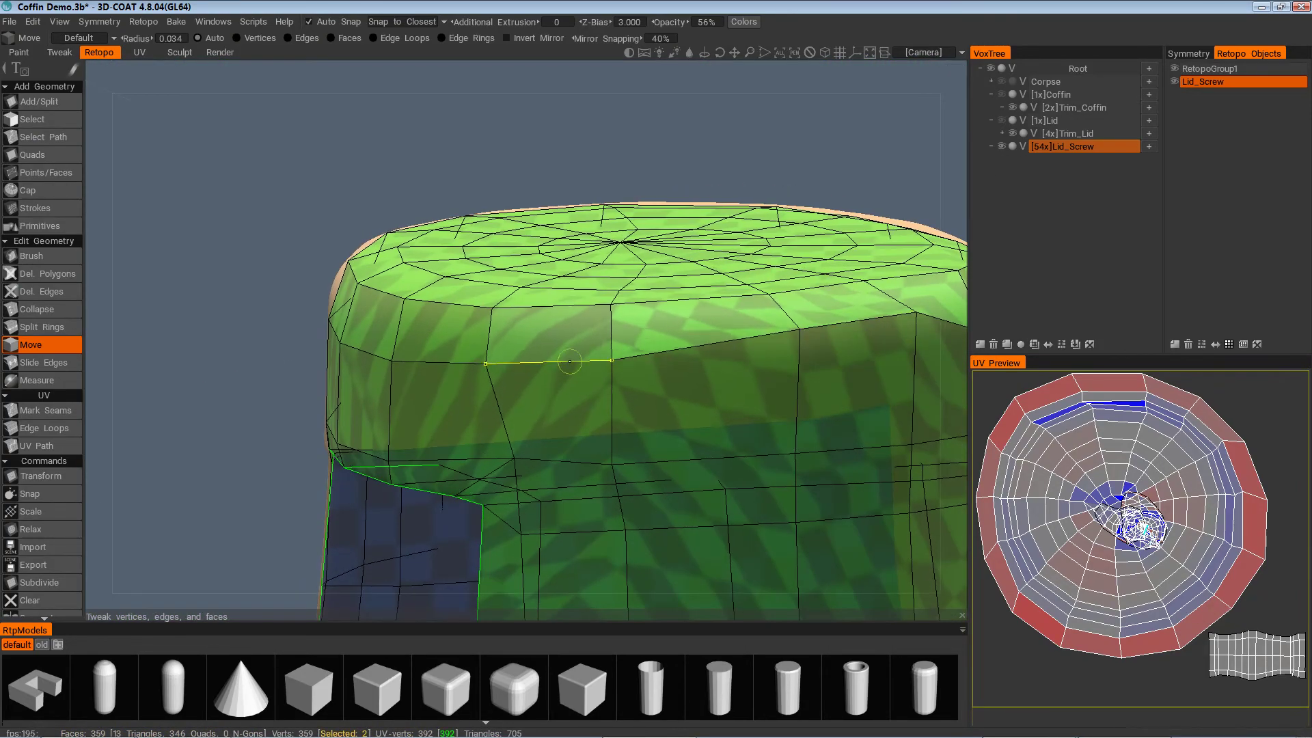
alt+drag(569, 361, 905, 403)
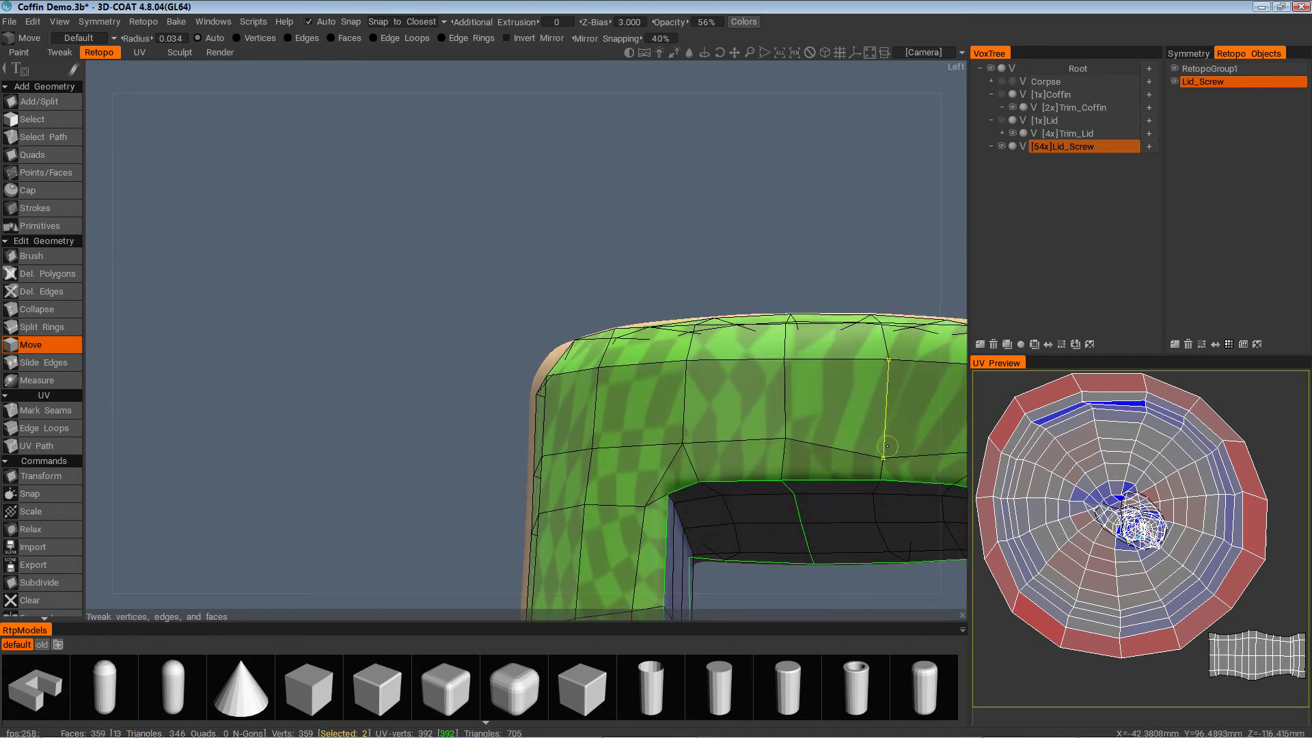
alt+drag(884, 438, 776, 425)
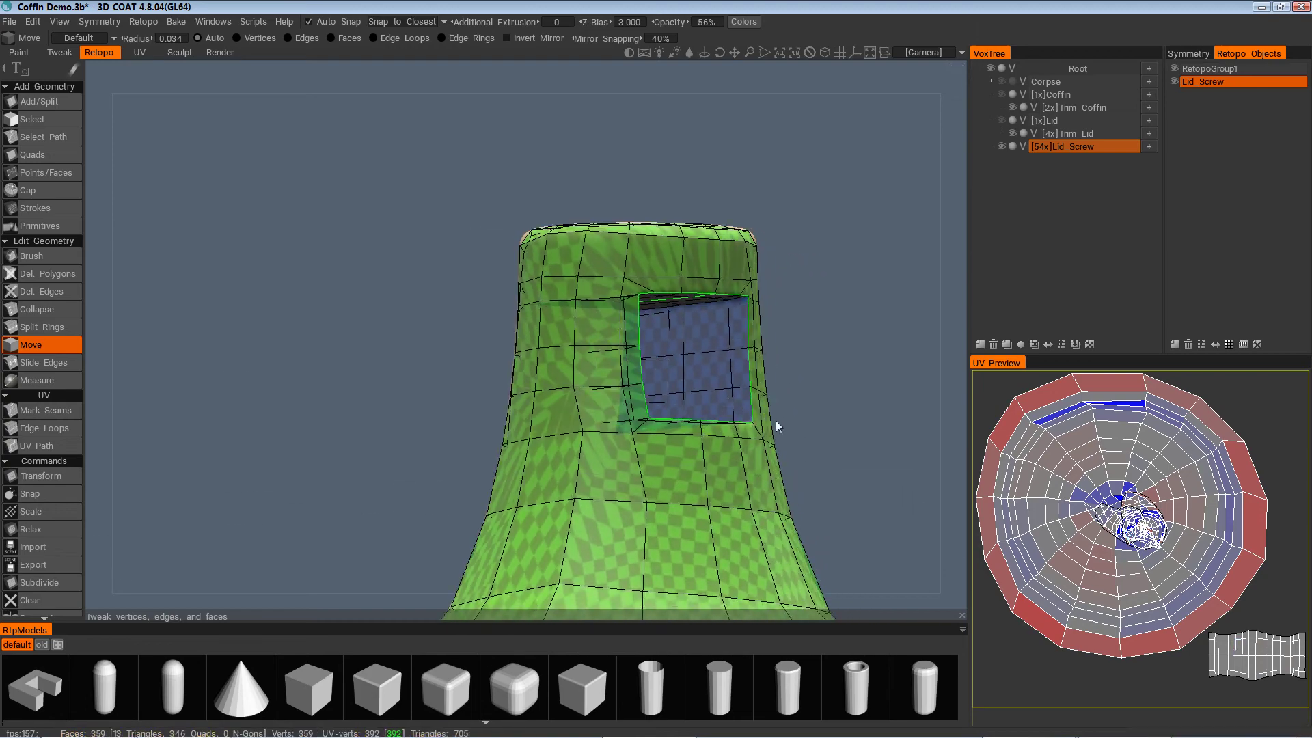
alt+middle_drag(776, 424, 772, 356)
alt+drag(773, 356, 720, 472)
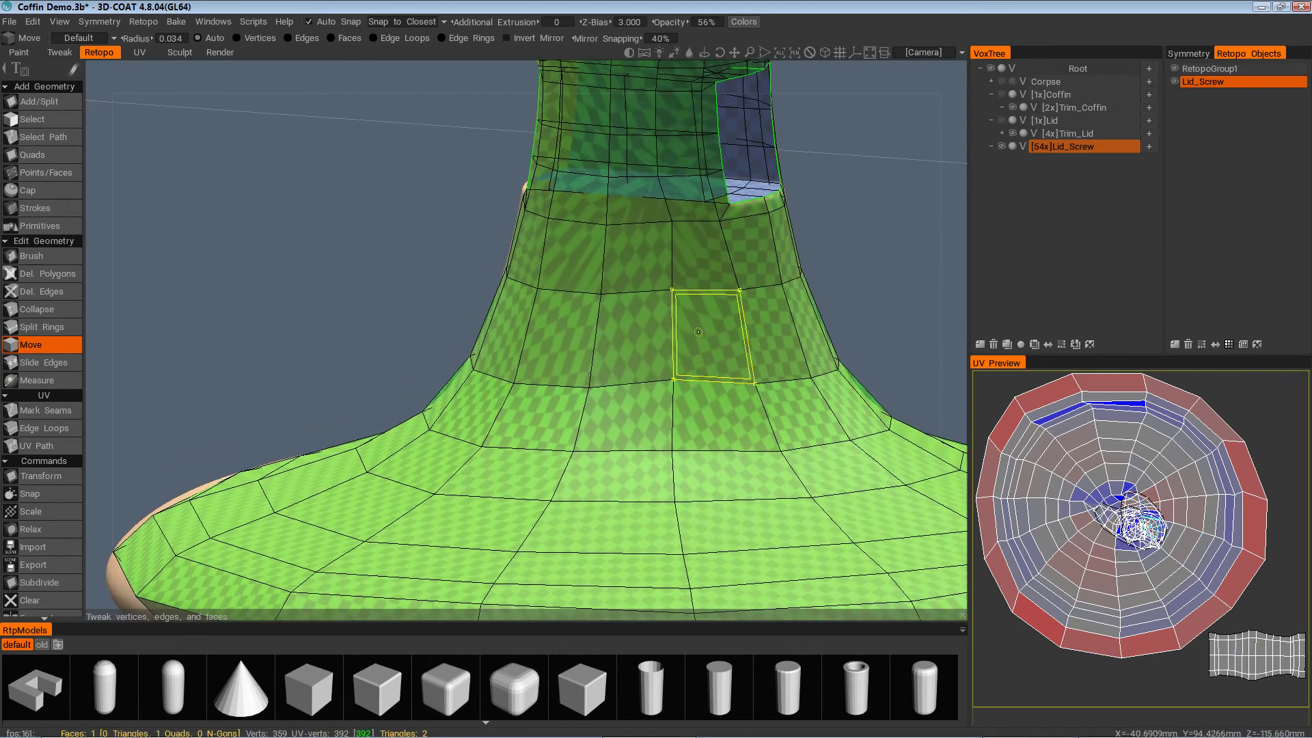
mouse_move(693, 338)
alt+mouse_down()
mouse_move(698, 316)
mouse_move(755, 308)
mouse_move(704, 321)
alt+mouse_up()
alt+right_drag(704, 322, 793, 324)
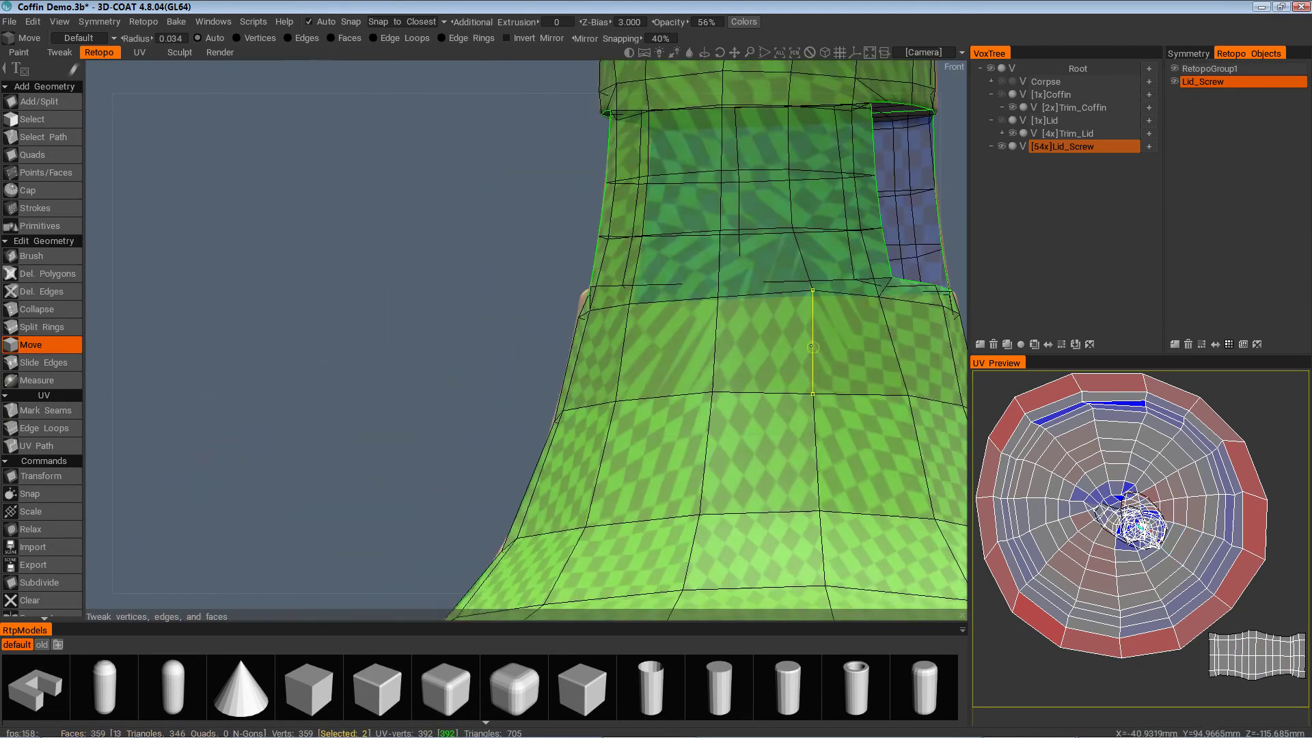
alt+drag(793, 324, 868, 383)
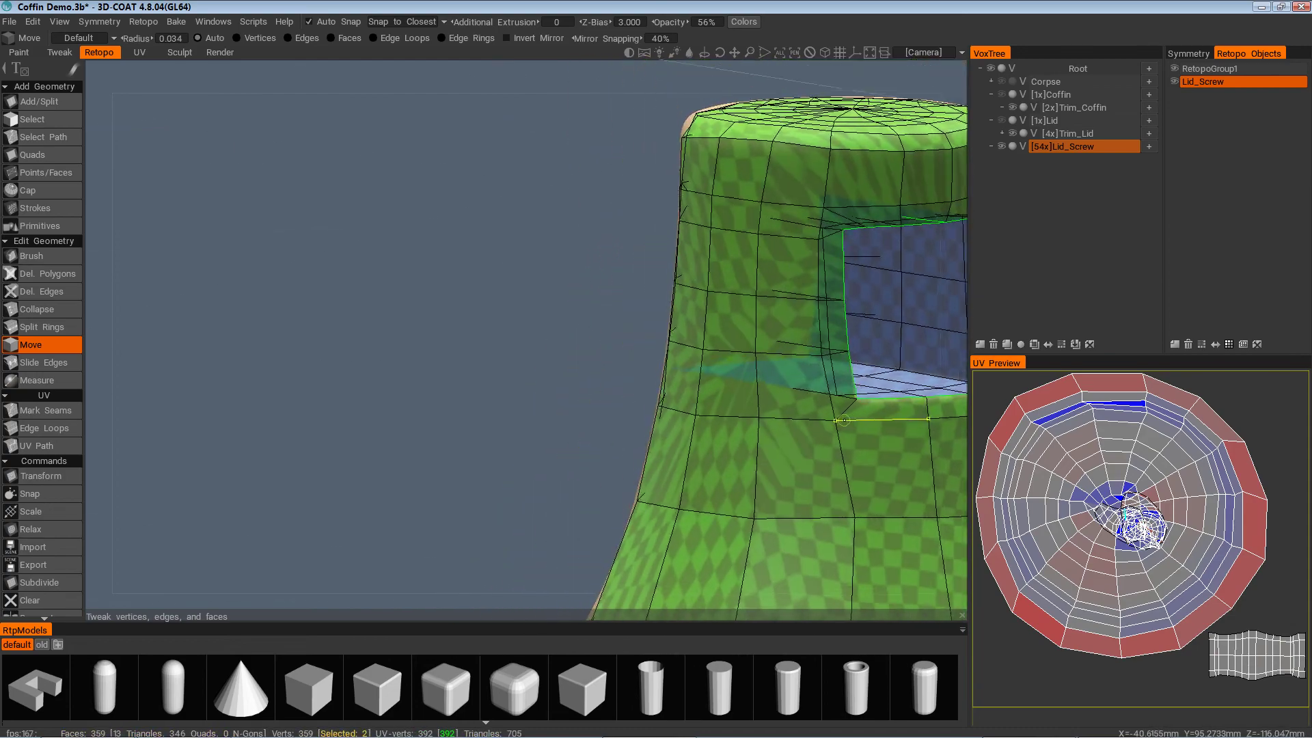
alt+right_drag(867, 382, 888, 403)
alt+drag(888, 403, 943, 404)
alt+right_drag(943, 403, 937, 402)
alt+drag(938, 402, 938, 437)
alt+right_drag(820, 444, 683, 418)
alt+drag(683, 419, 674, 405)
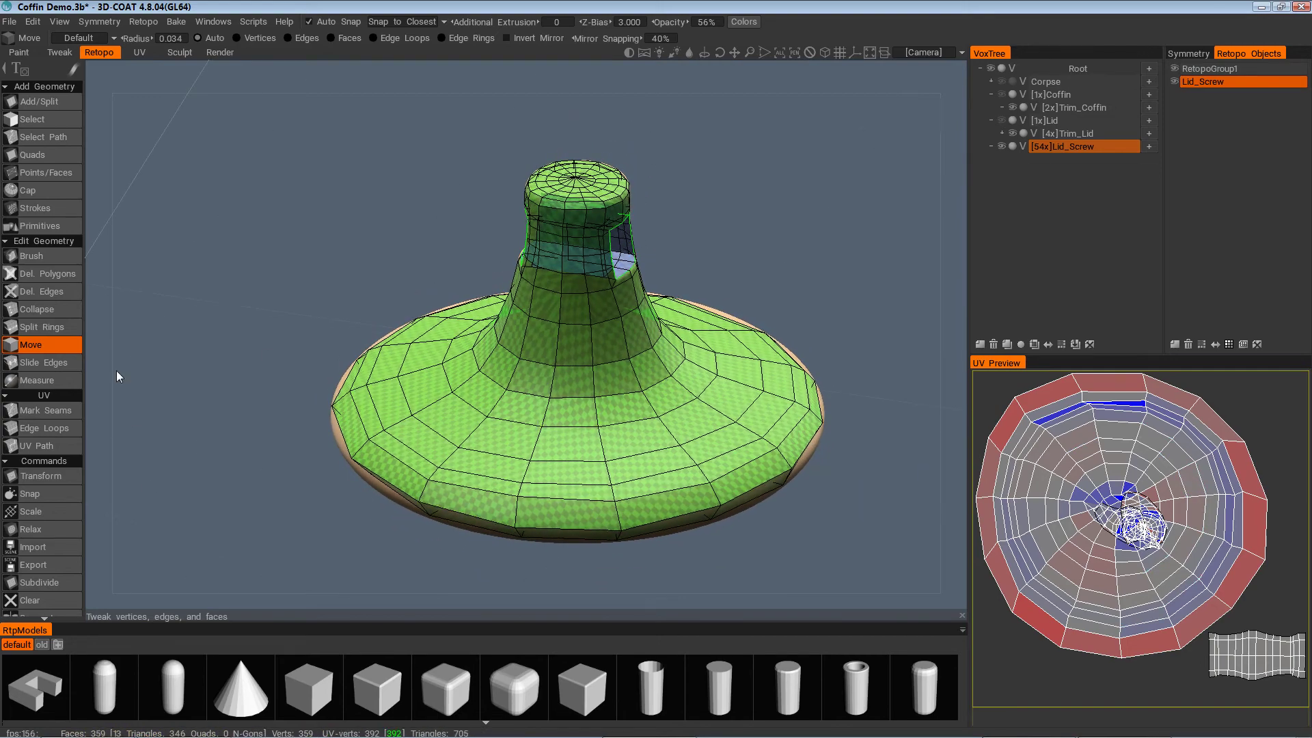
Try a ring-shaped edge loop seam around the base of the screw's neck and unwrap the mesh
click(44, 427)
alt+drag(656, 524, 595, 477)
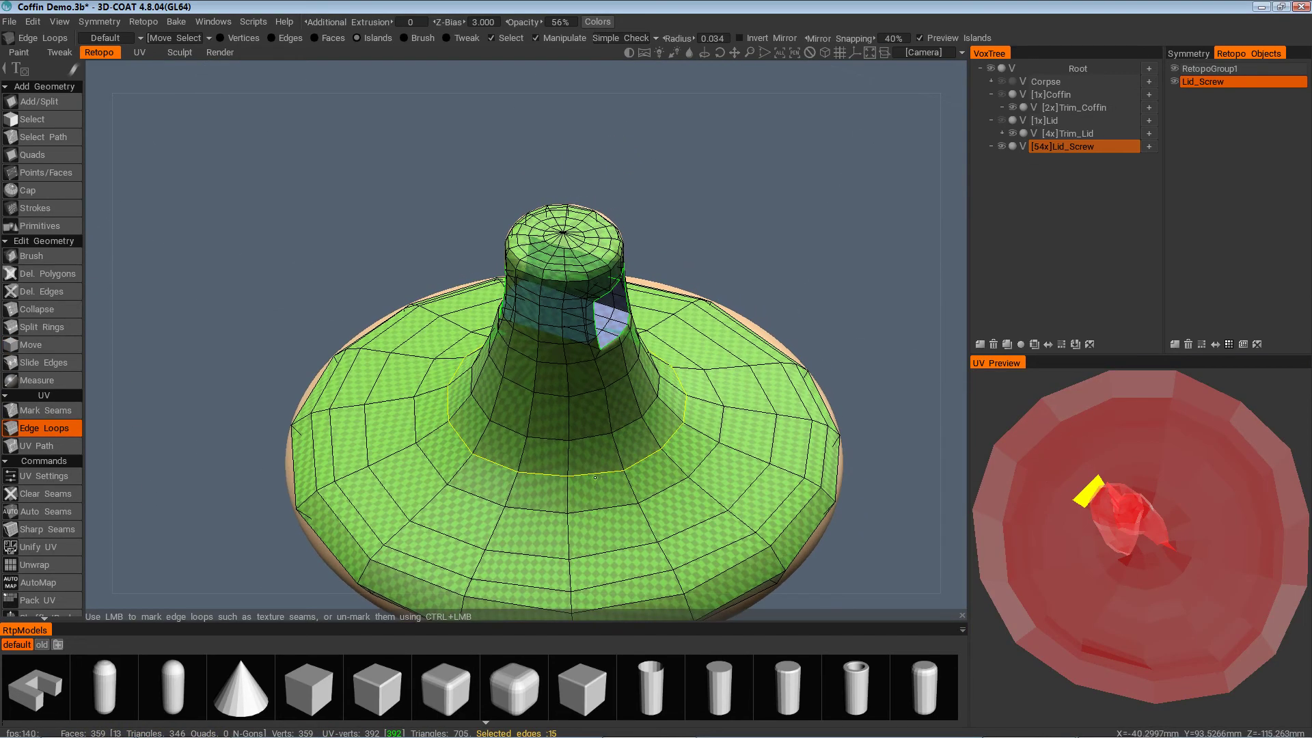
click(593, 473)
click(646, 486)
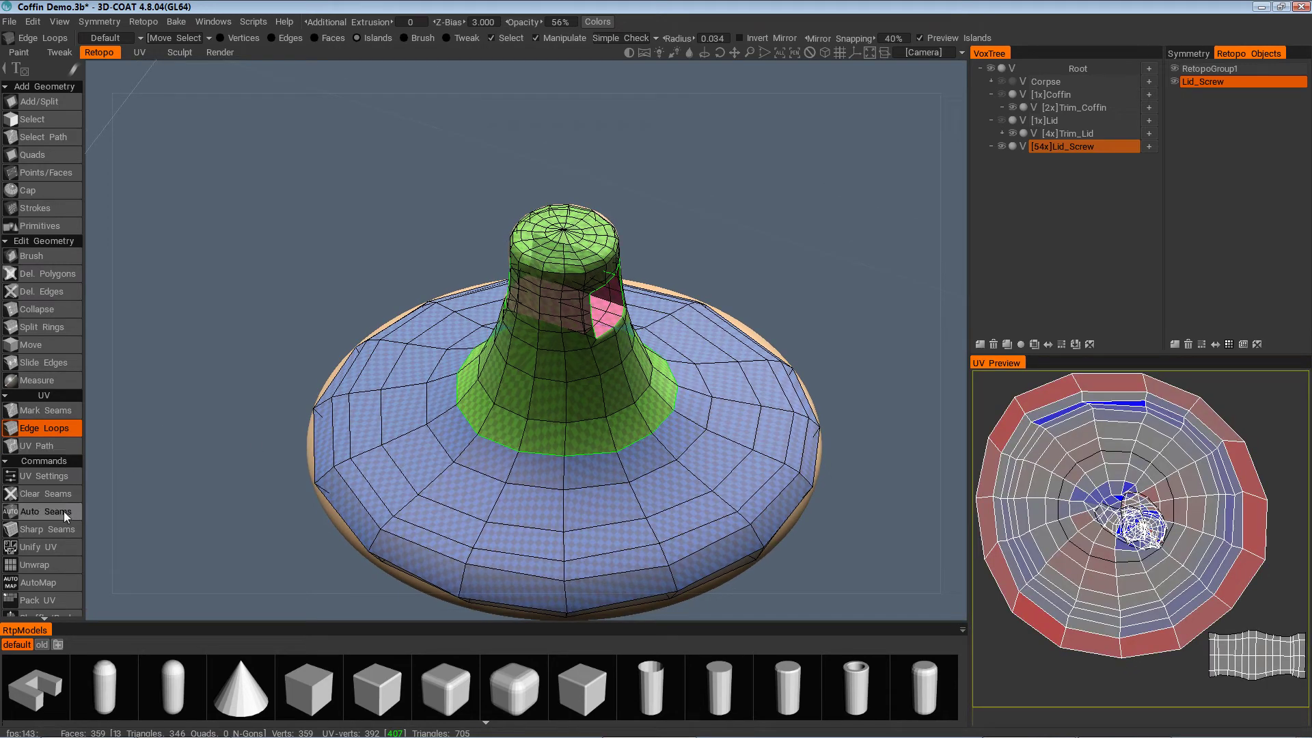
click(46, 563)
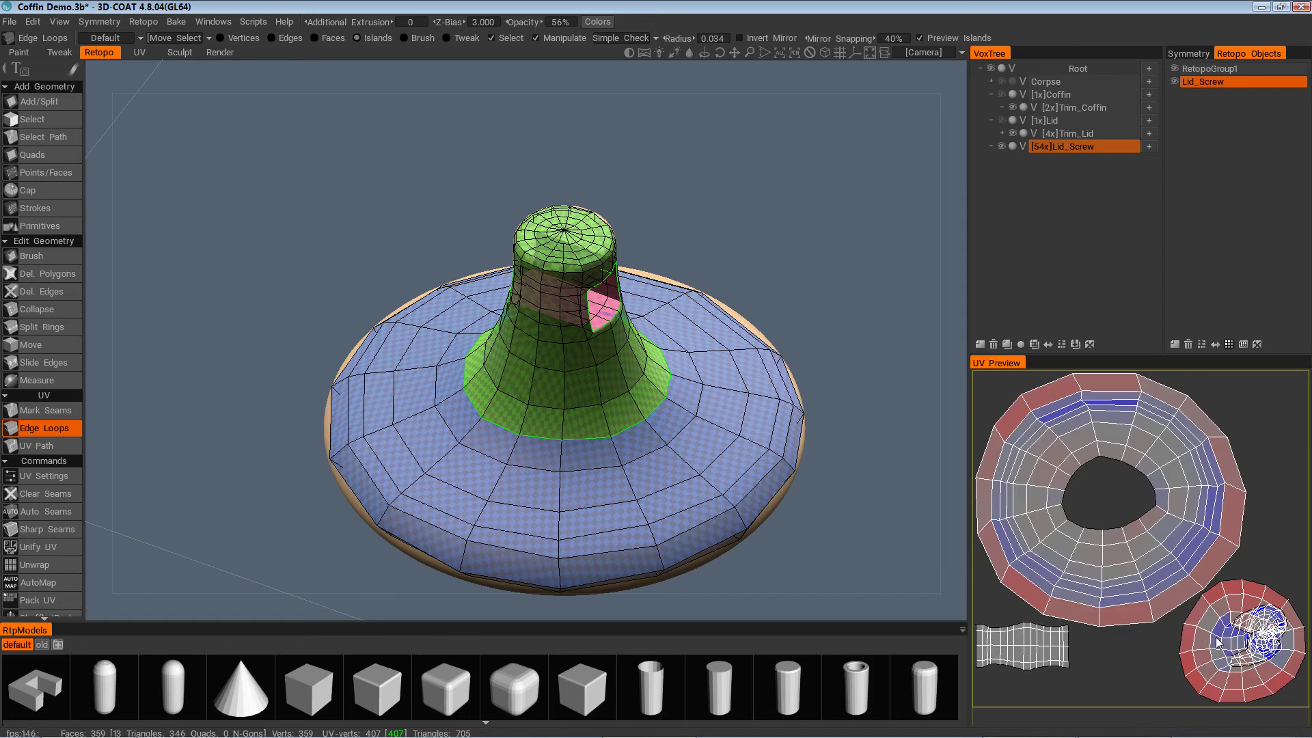
Replace the ring seam at the neck's base with the vertical seam halving the screw, and unwrap the mesh
alt+drag(826, 457, 627, 467)
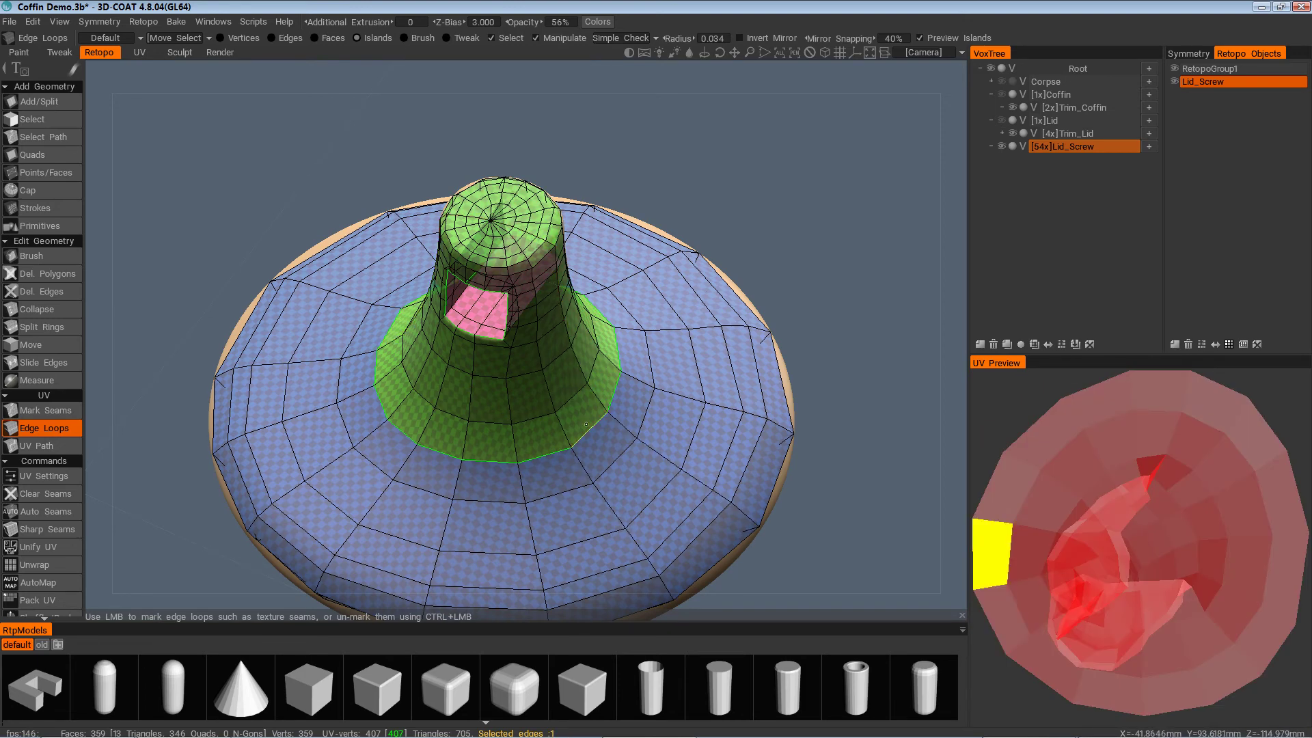
alt+drag(585, 496, 680, 486)
alt+drag(449, 521, 294, 545)
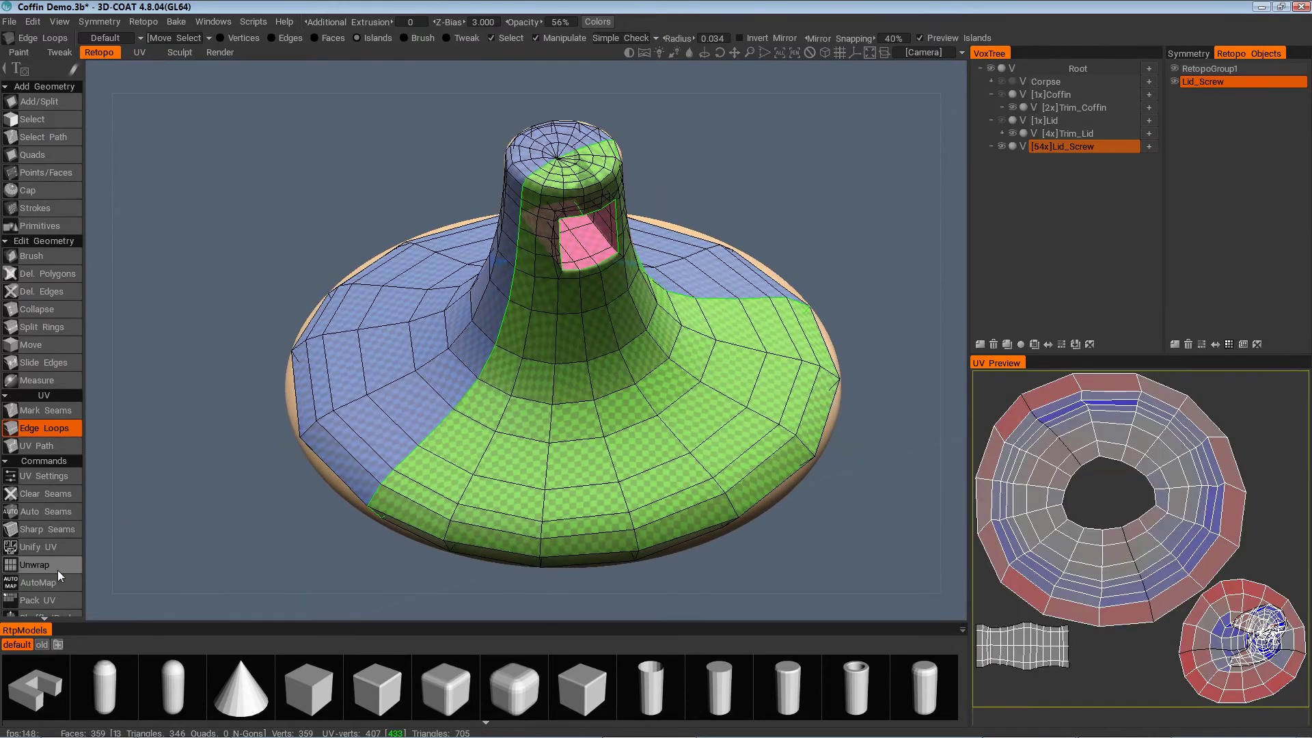
scroll(574, 507, down, 3)
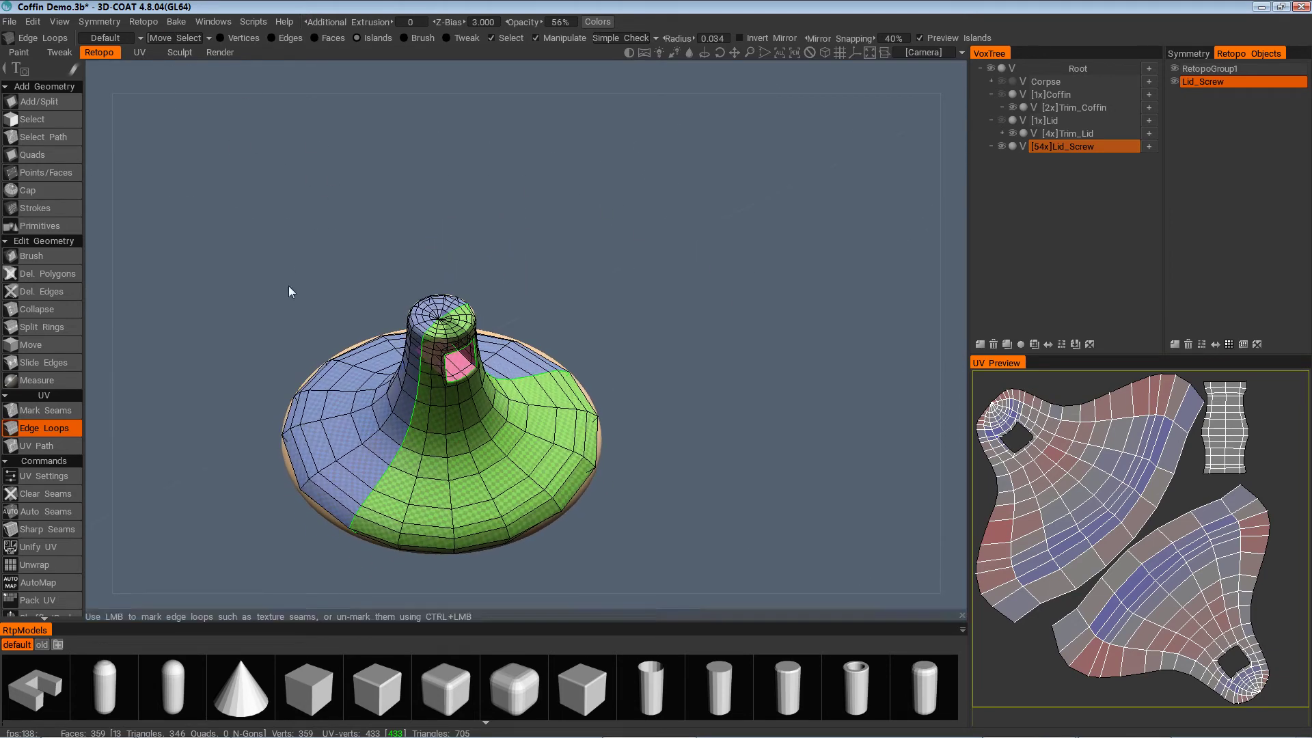
Save the scene and start a per-pixel normal map bake of the lid screw with local occlusion at ray casting length 20
key(ctrl+s)
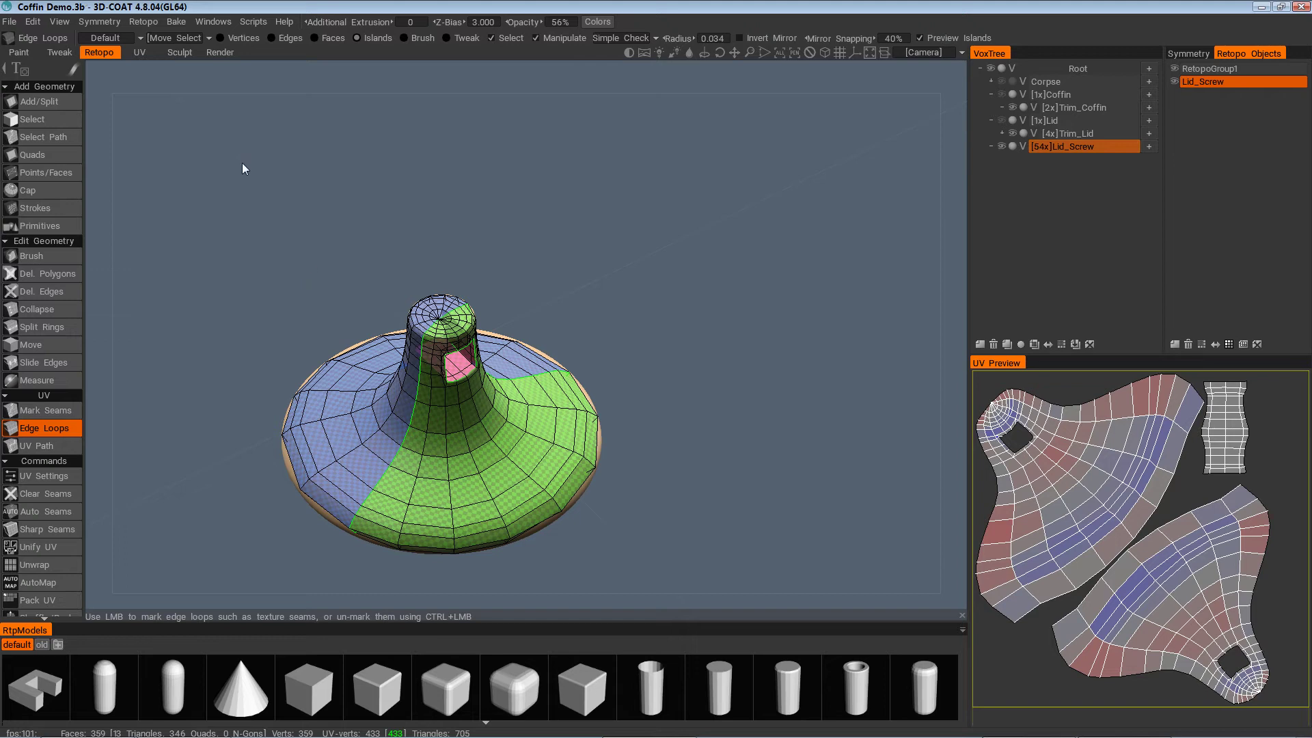
click(175, 22)
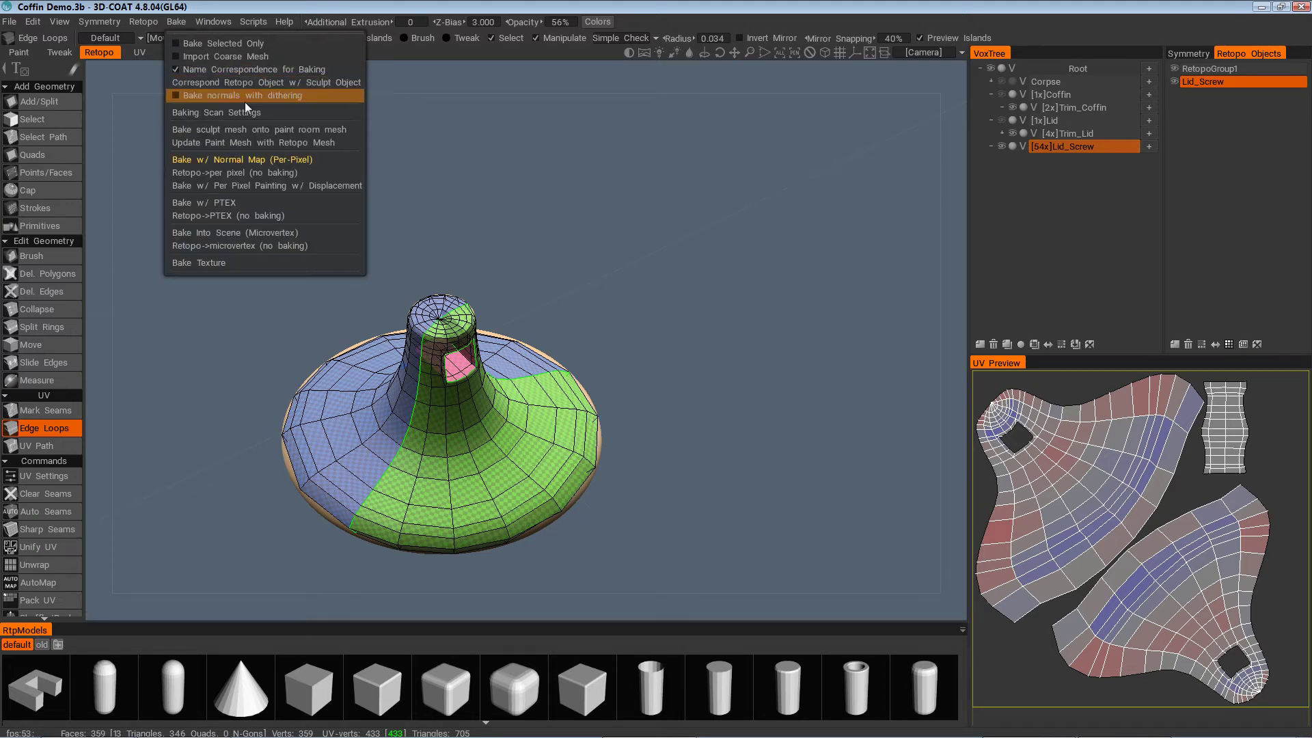
click(261, 159)
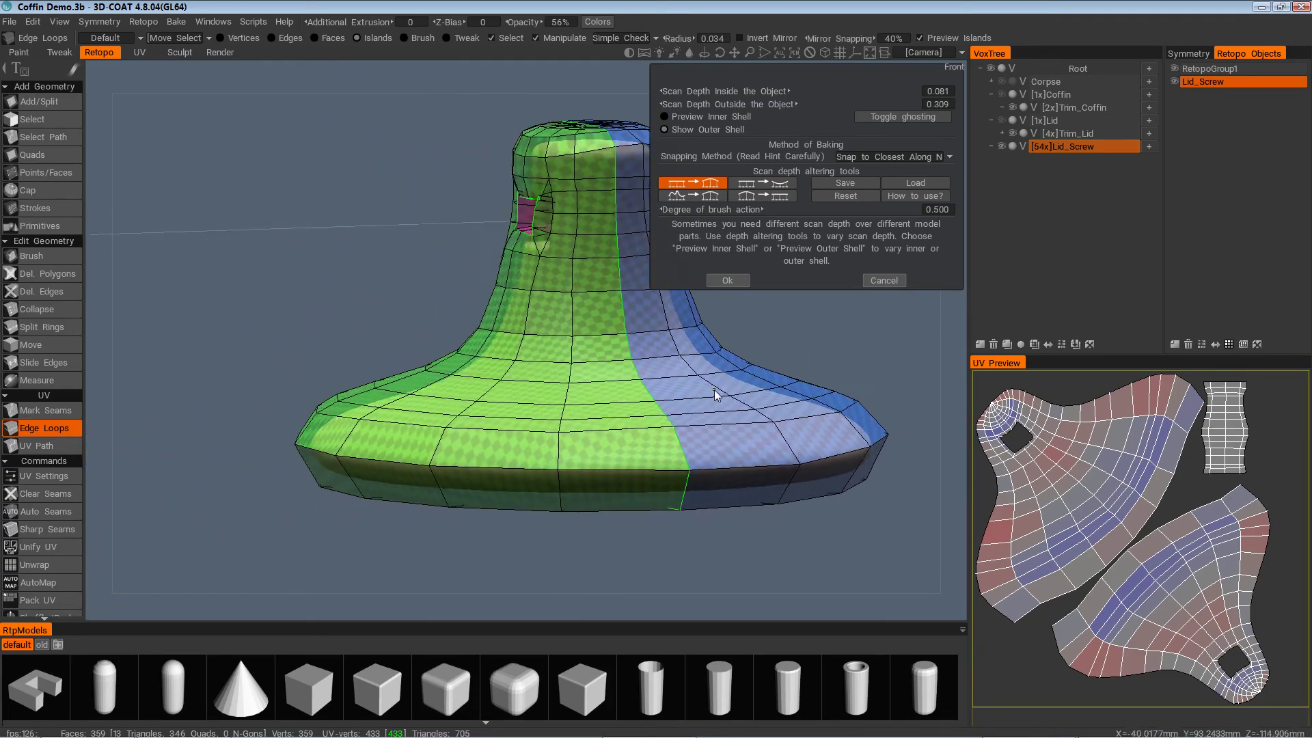
click(740, 278)
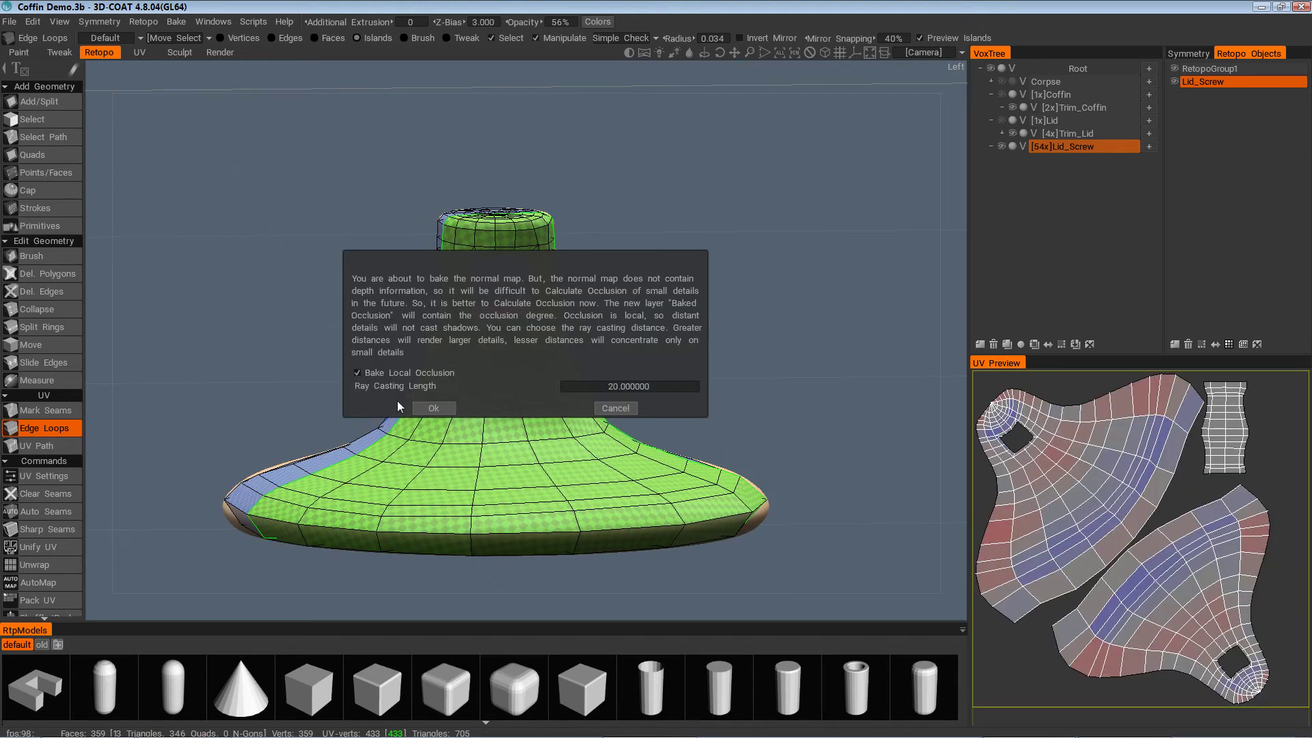
click(434, 408)
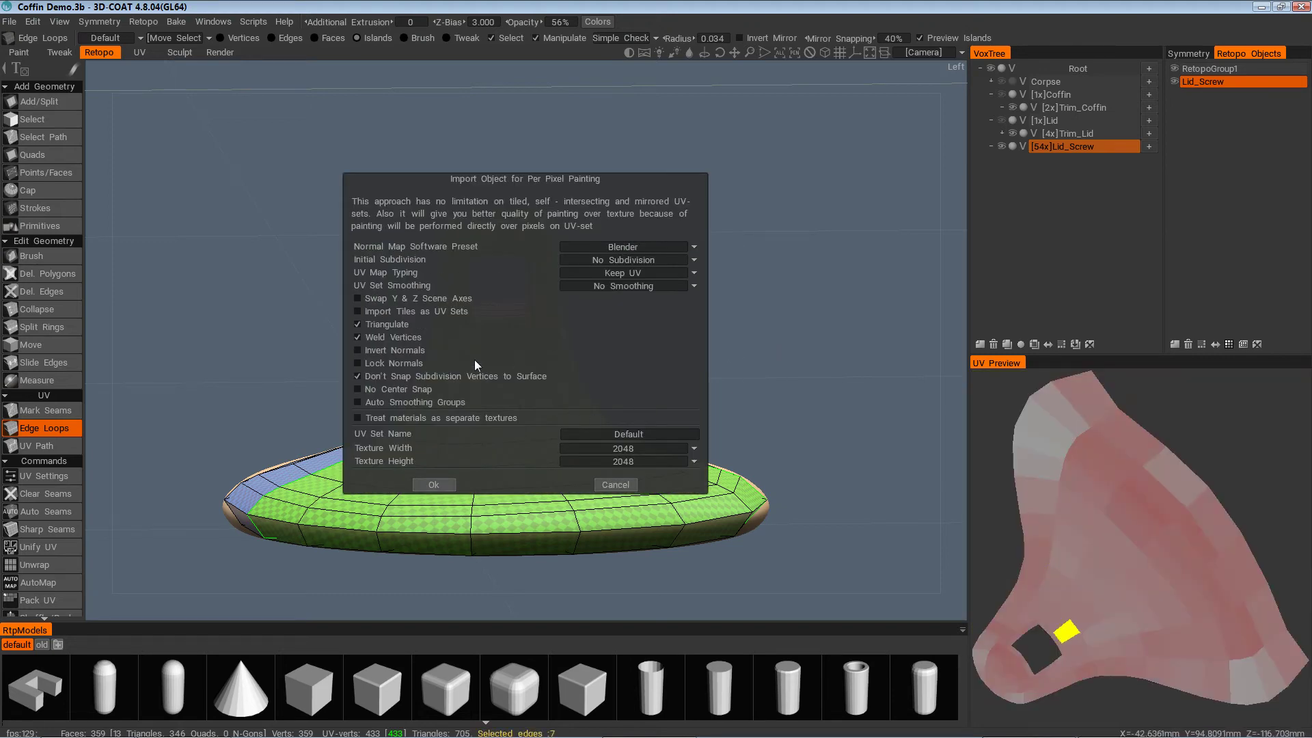
Set the bake's texture width and height to 1024 and run the bake with the Blender normal map preset
click(695, 447)
click(639, 529)
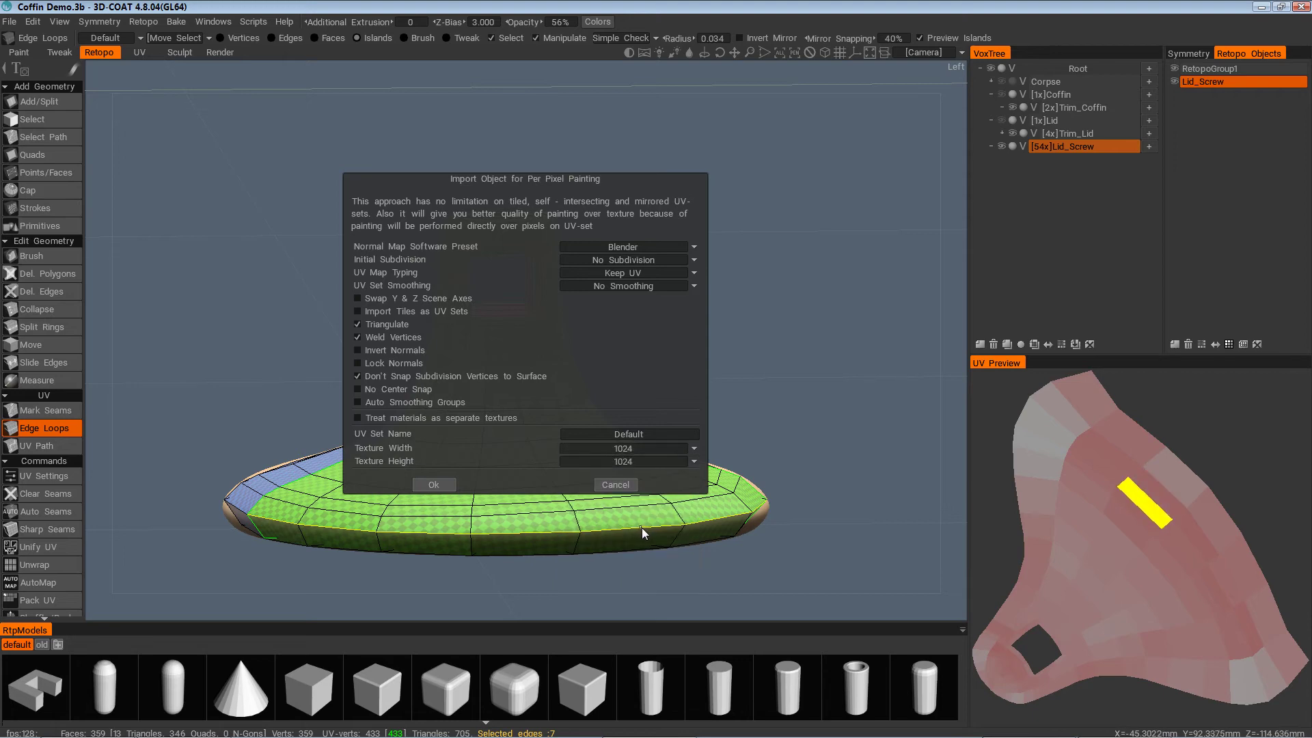
click(436, 484)
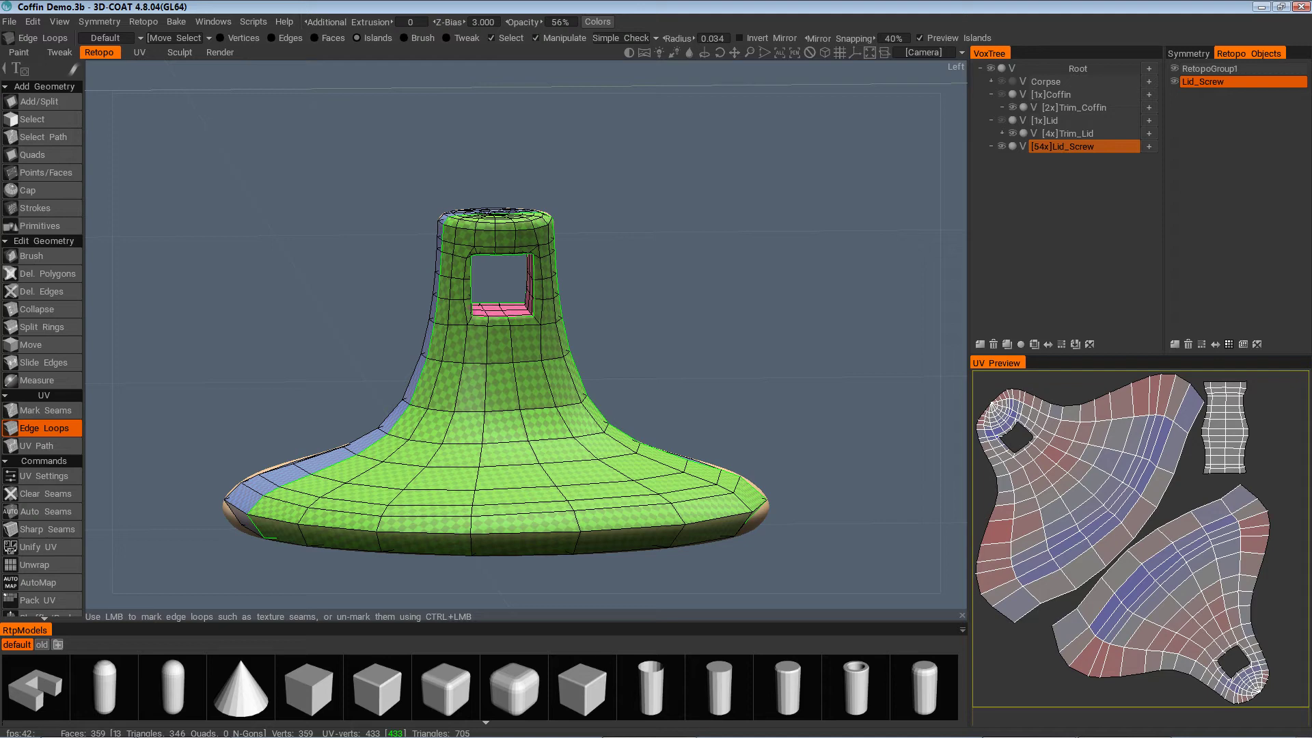
Switch to the Paint room and hide the Root sculpt volumes to leave only the baked screw mesh
alt+drag(300, 226, 310, 209)
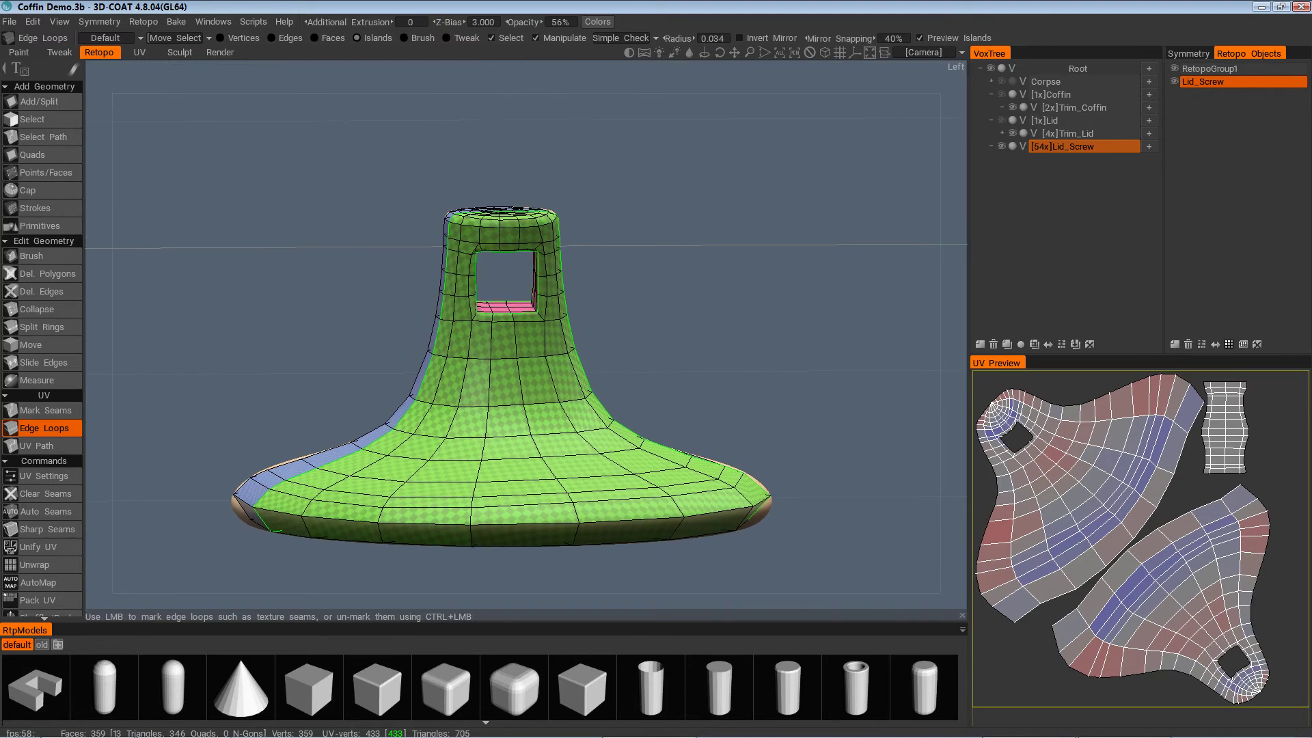
click(22, 56)
alt+drag(756, 396, 771, 438)
alt+right_drag(771, 437, 799, 369)
click(993, 432)
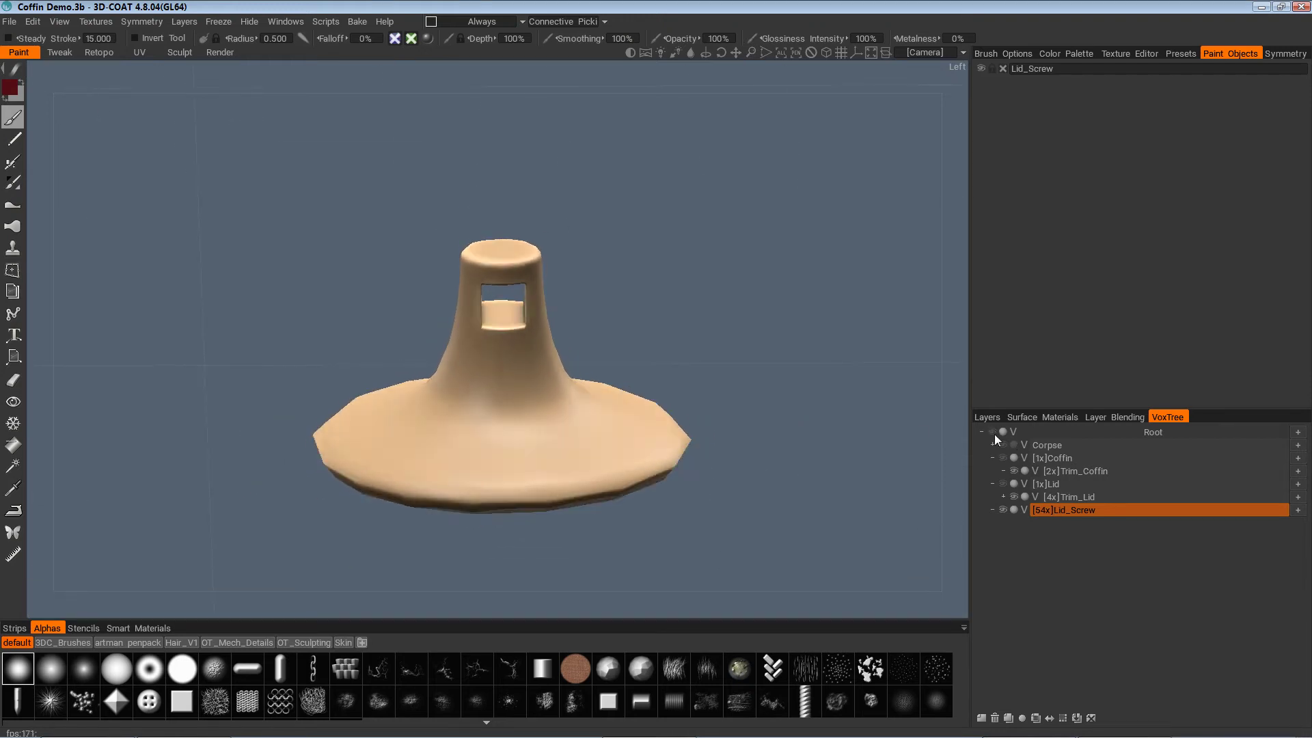
drag(779, 395, 1020, 182)
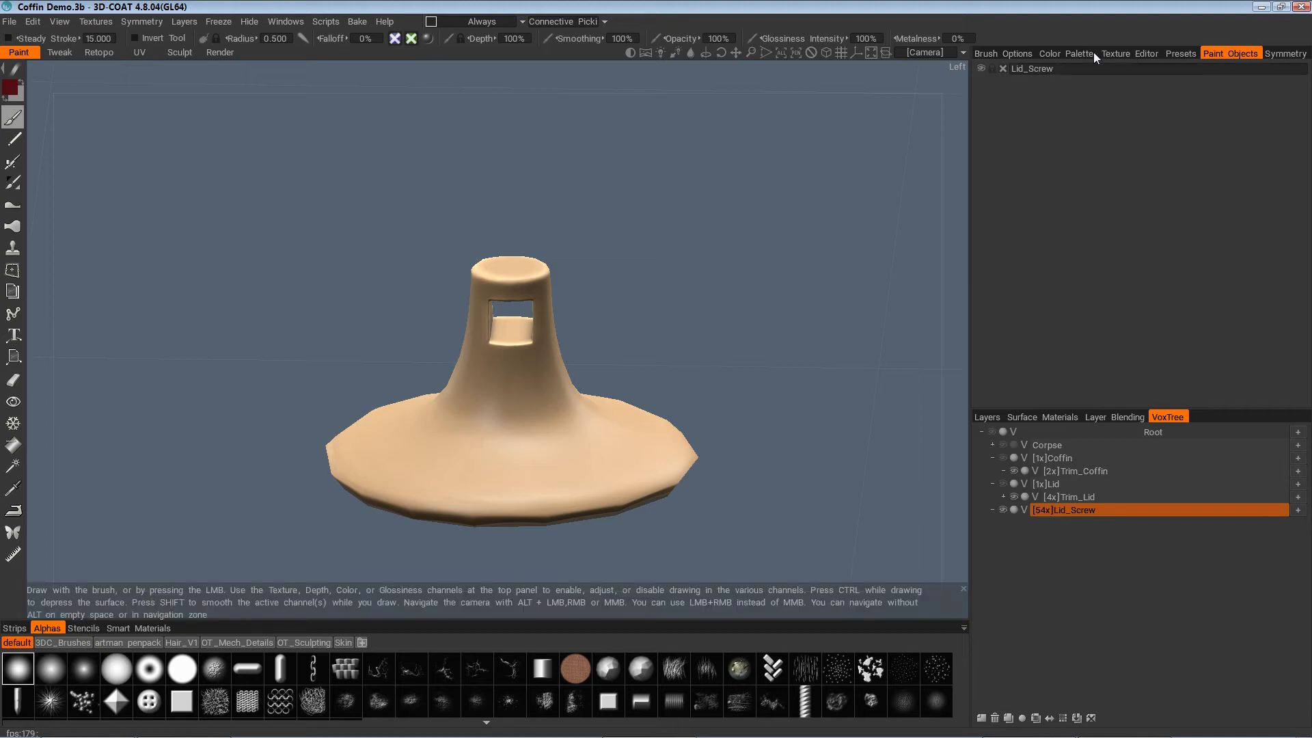
Display the Normals map in the Texture Editor and inspect the baked screw from several angles
click(1062, 55)
click(1131, 53)
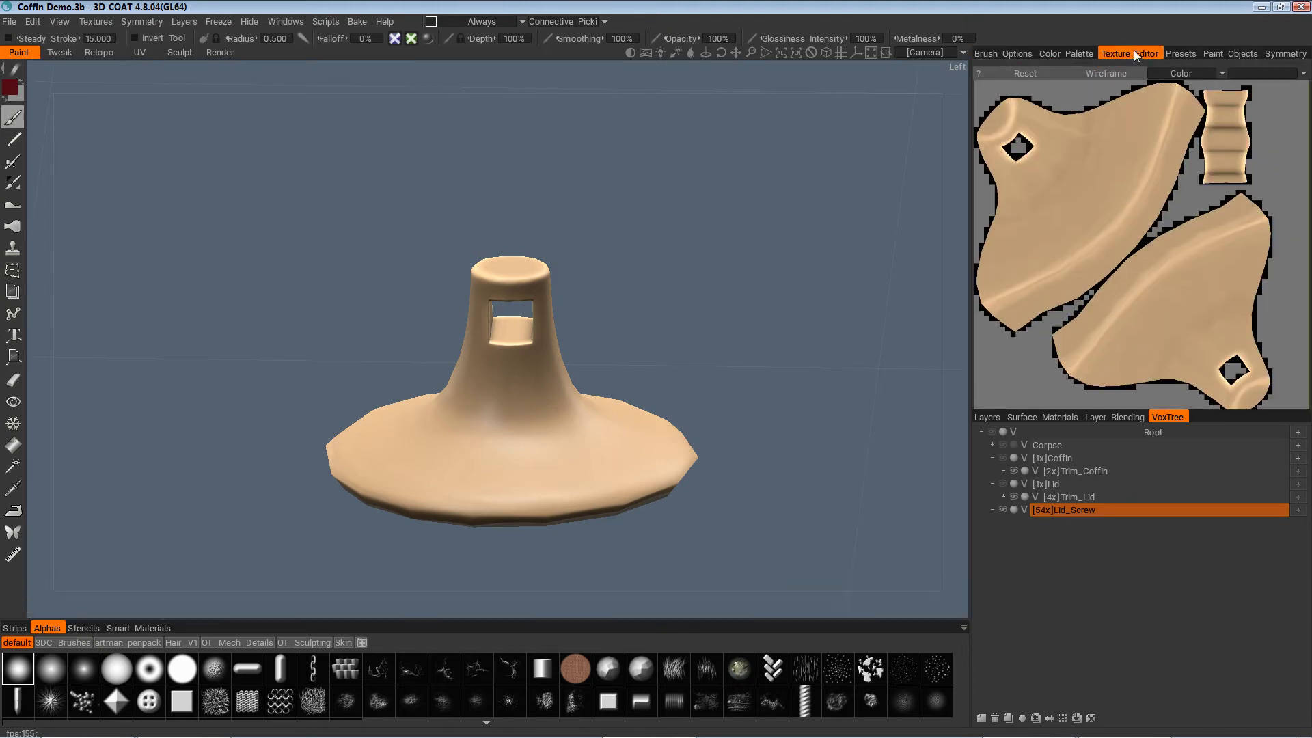
click(1219, 67)
click(1200, 89)
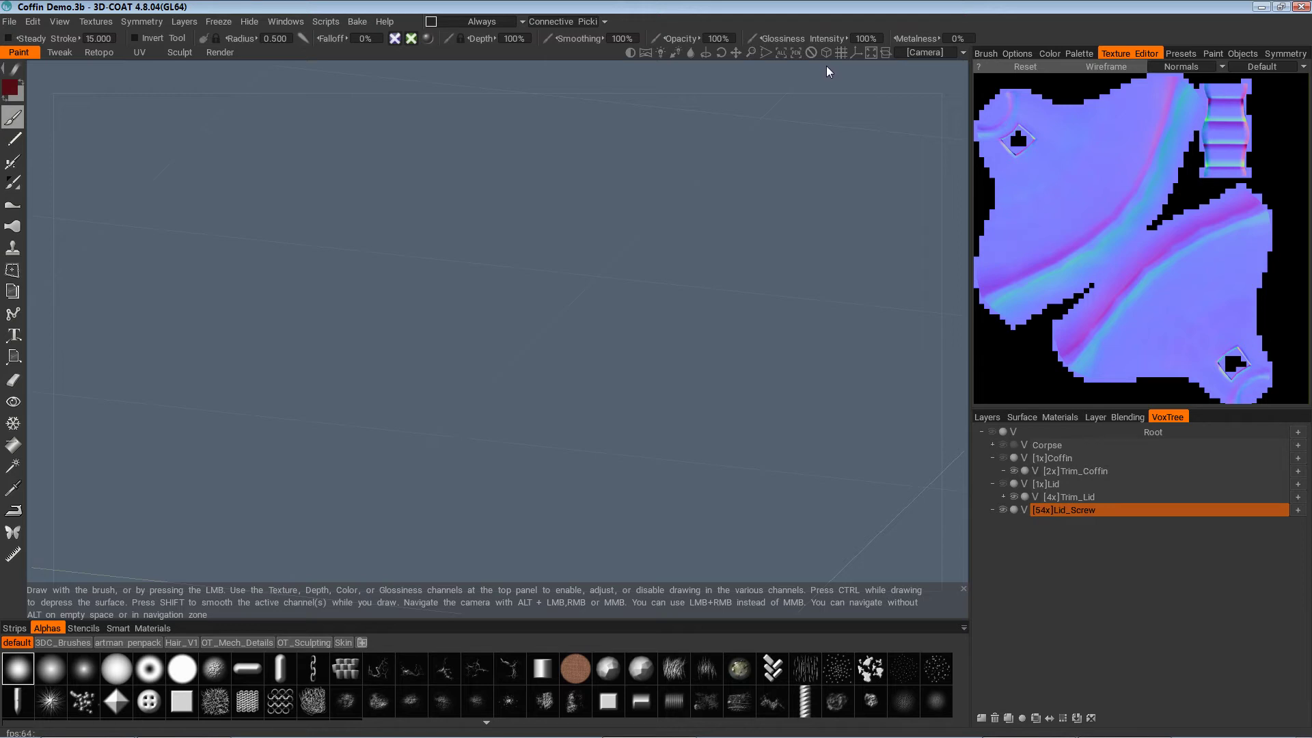
click(780, 52)
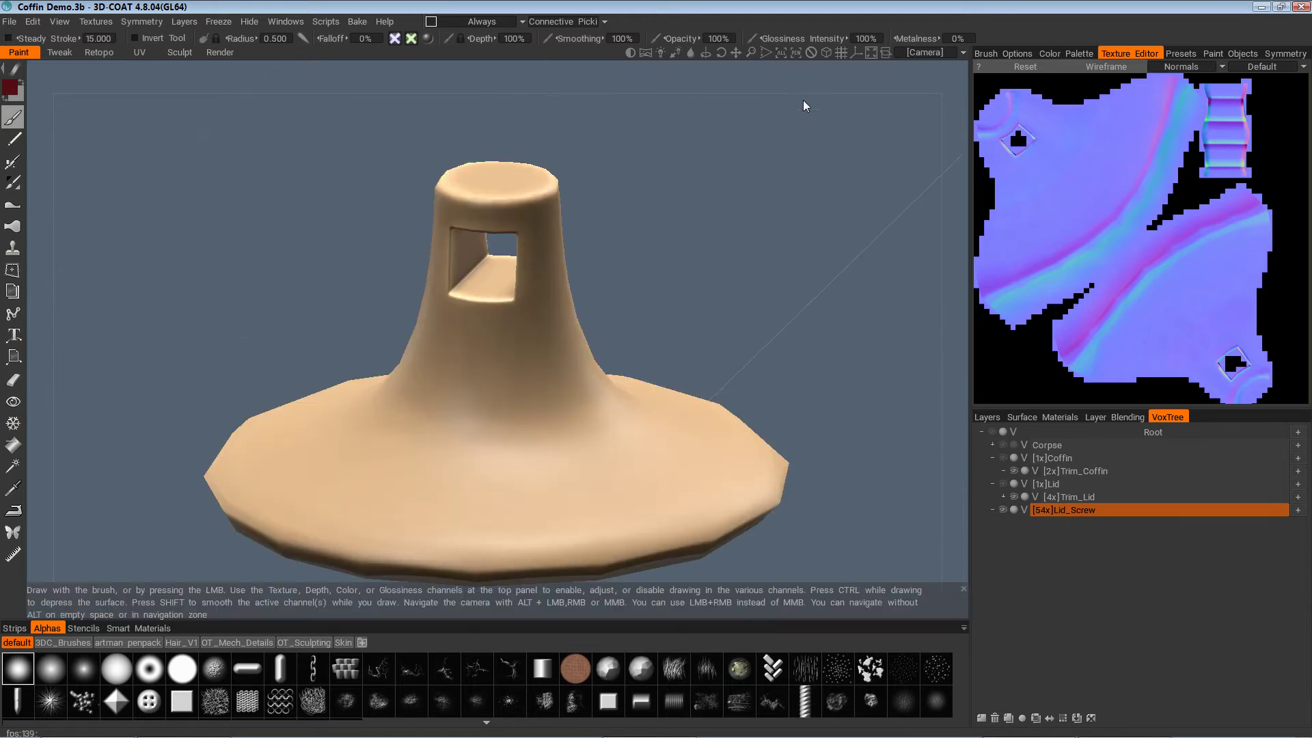
drag(826, 279, 693, 331)
scroll(707, 324, down, 10)
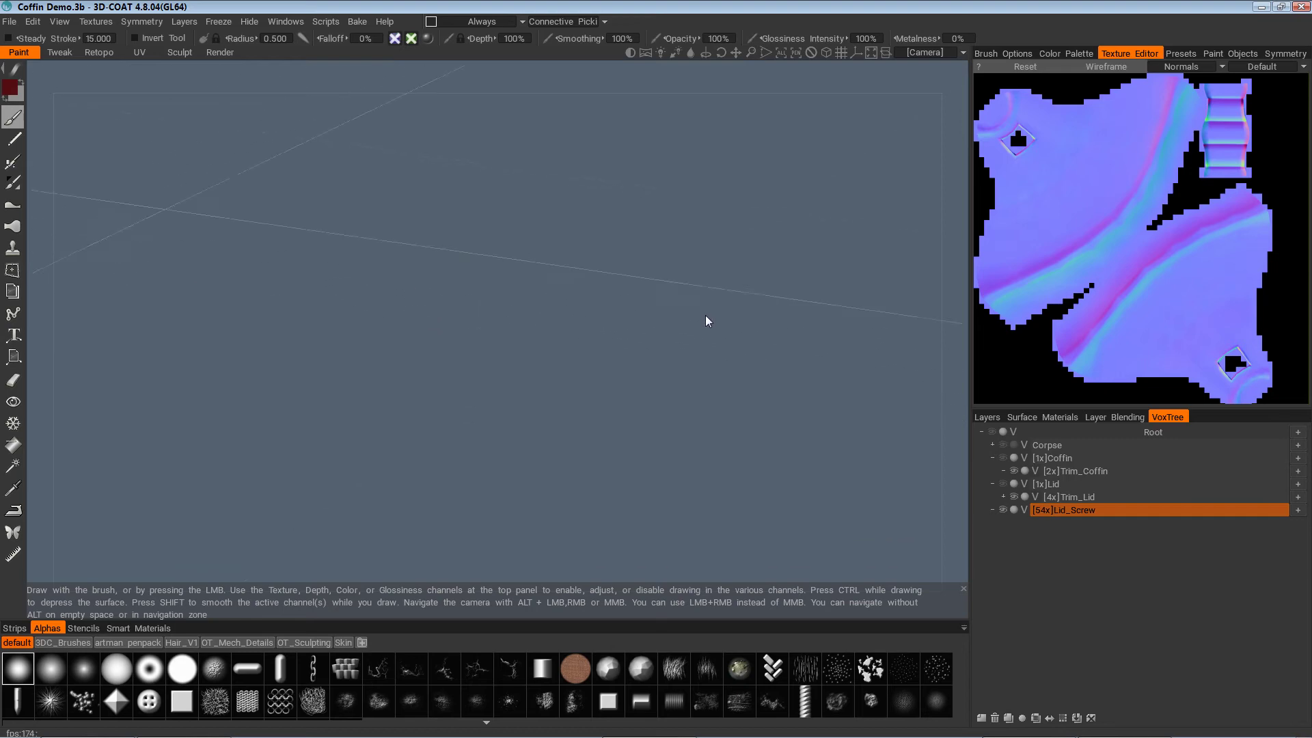
scroll(689, 329, up, 5)
drag(683, 332, 727, 478)
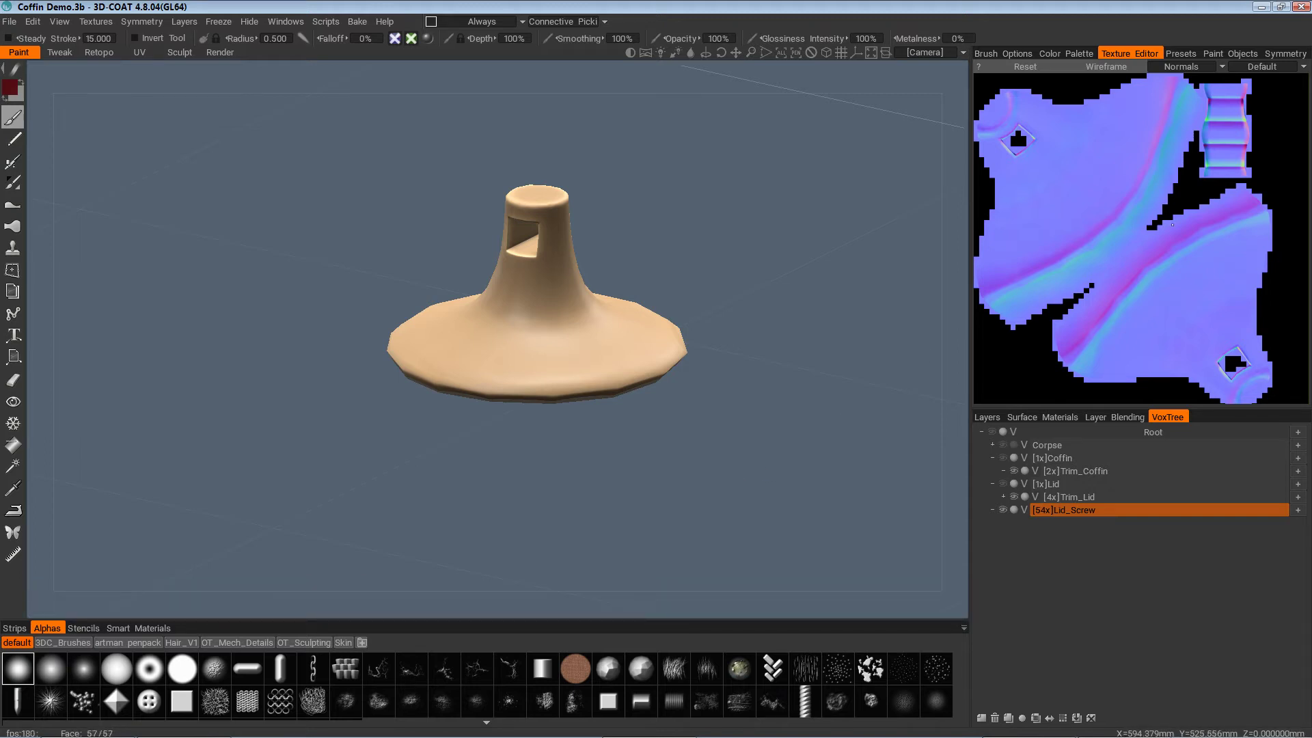
Toggle the Normalmap layer off and on to compare the screw's surface with and without baked normals
click(990, 417)
click(983, 497)
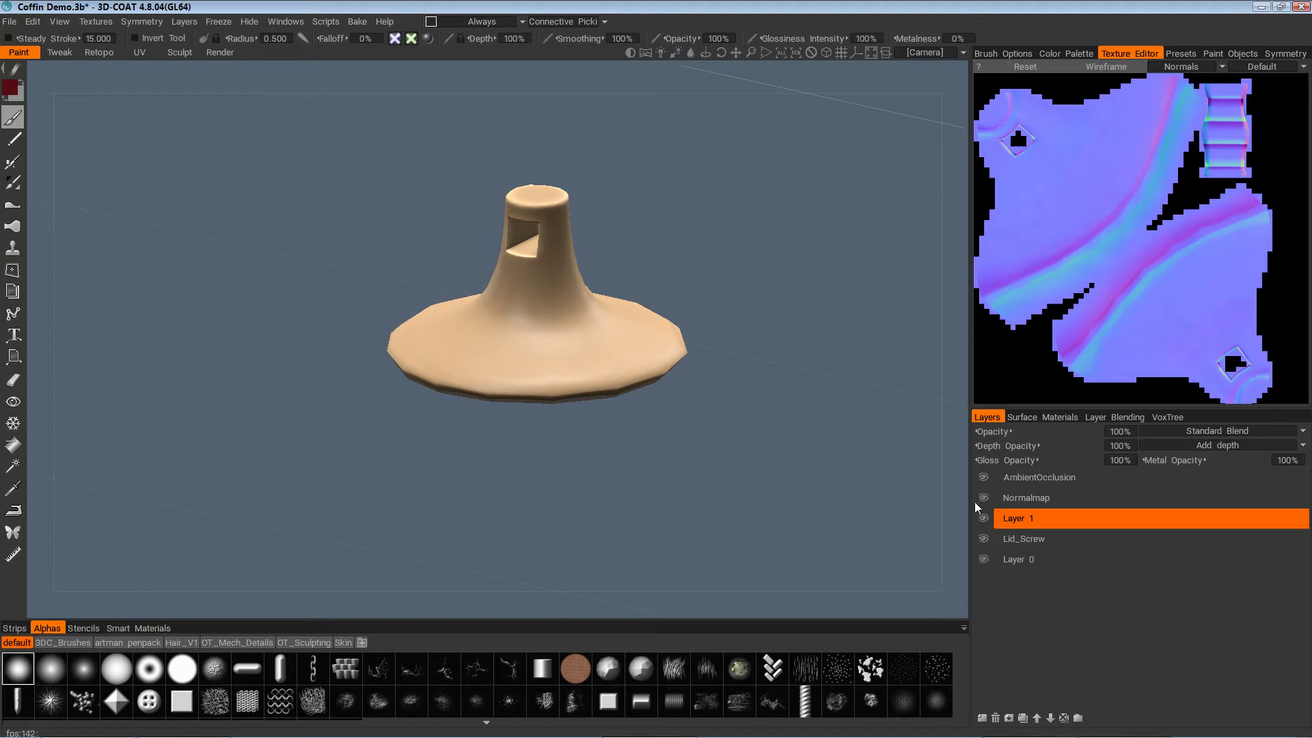
scroll(773, 543, up, 3)
middle_drag(774, 543, 851, 548)
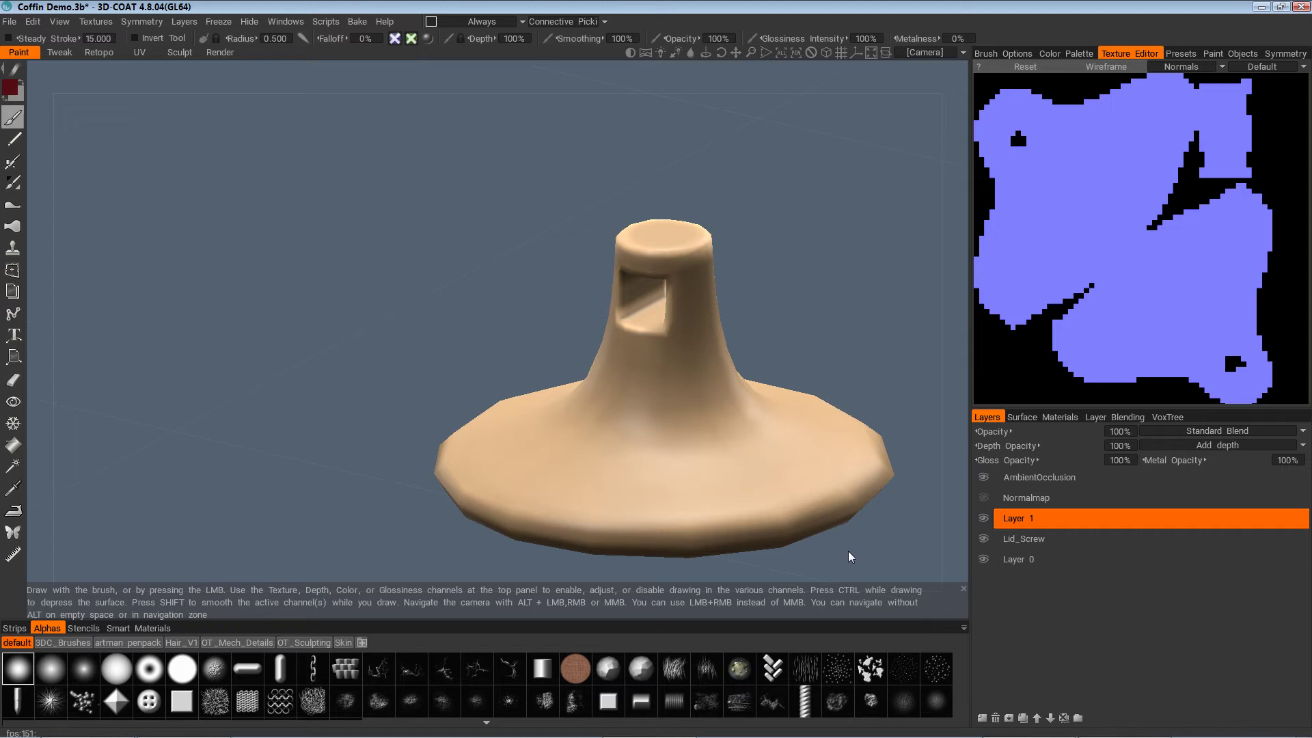
click(984, 498)
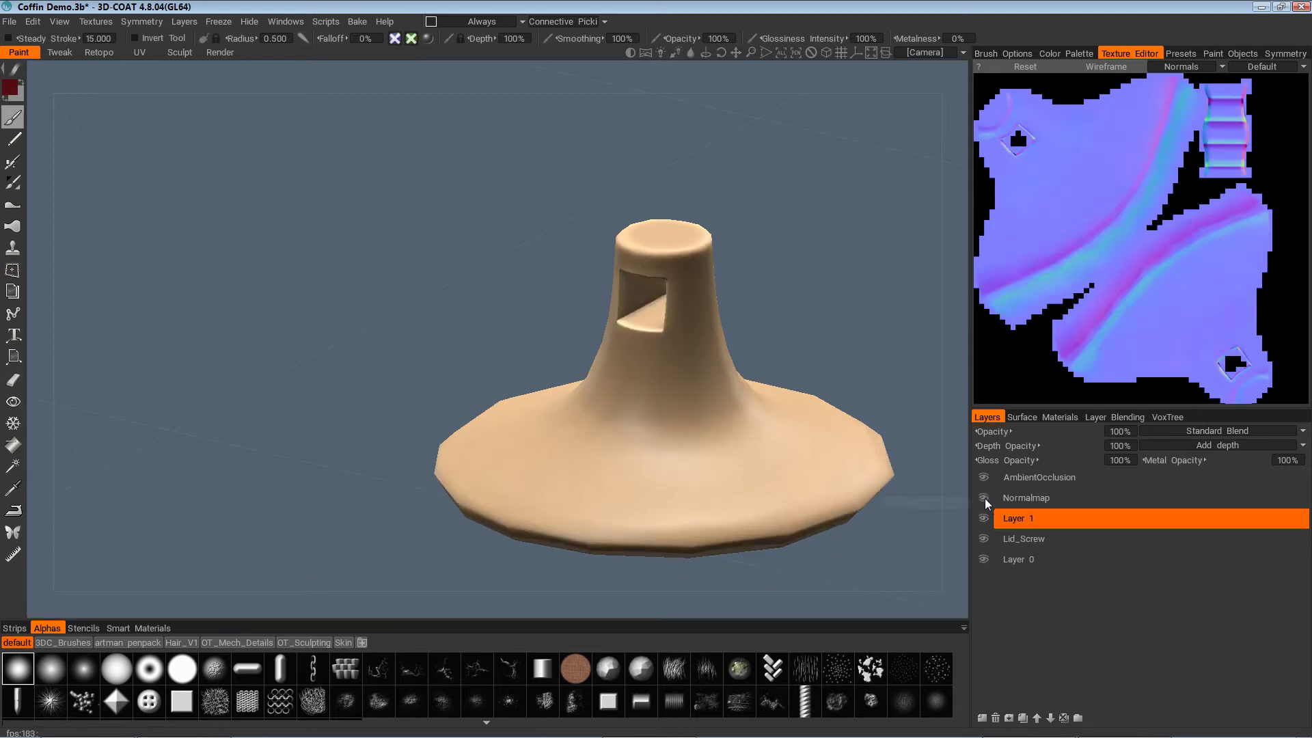
click(982, 498)
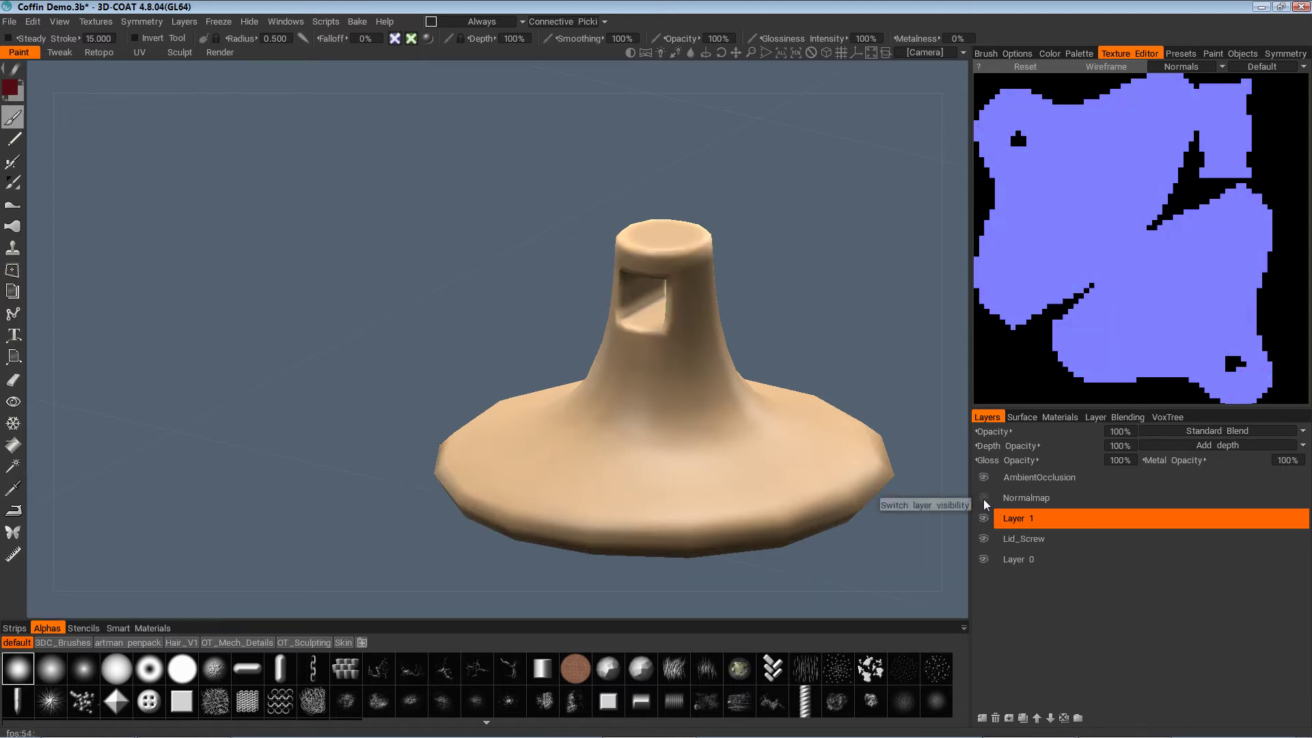
click(984, 500)
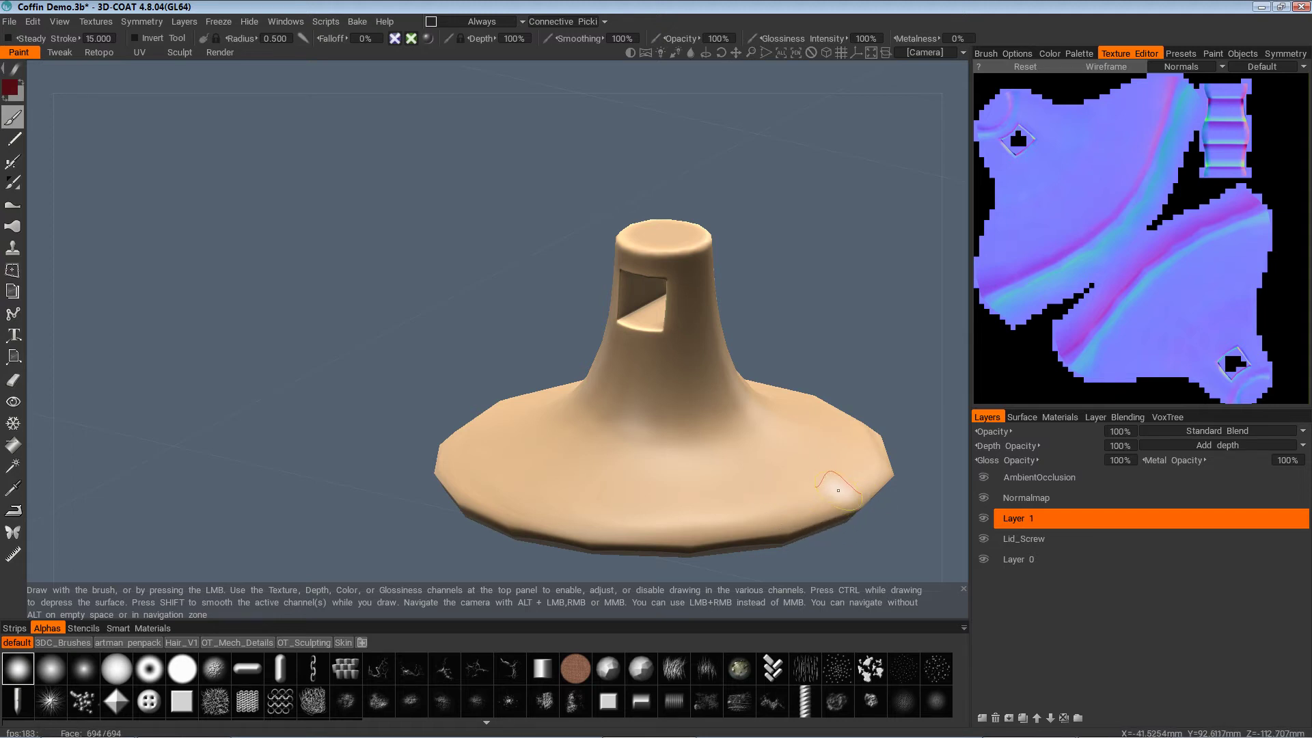
Delete the unused Layer 1 and display the Color map in the Texture Editor
mouse_move(853, 437)
alt+mouse_down()
mouse_move(842, 517)
mouse_move(827, 518)
mouse_move(842, 505)
alt+mouse_up()
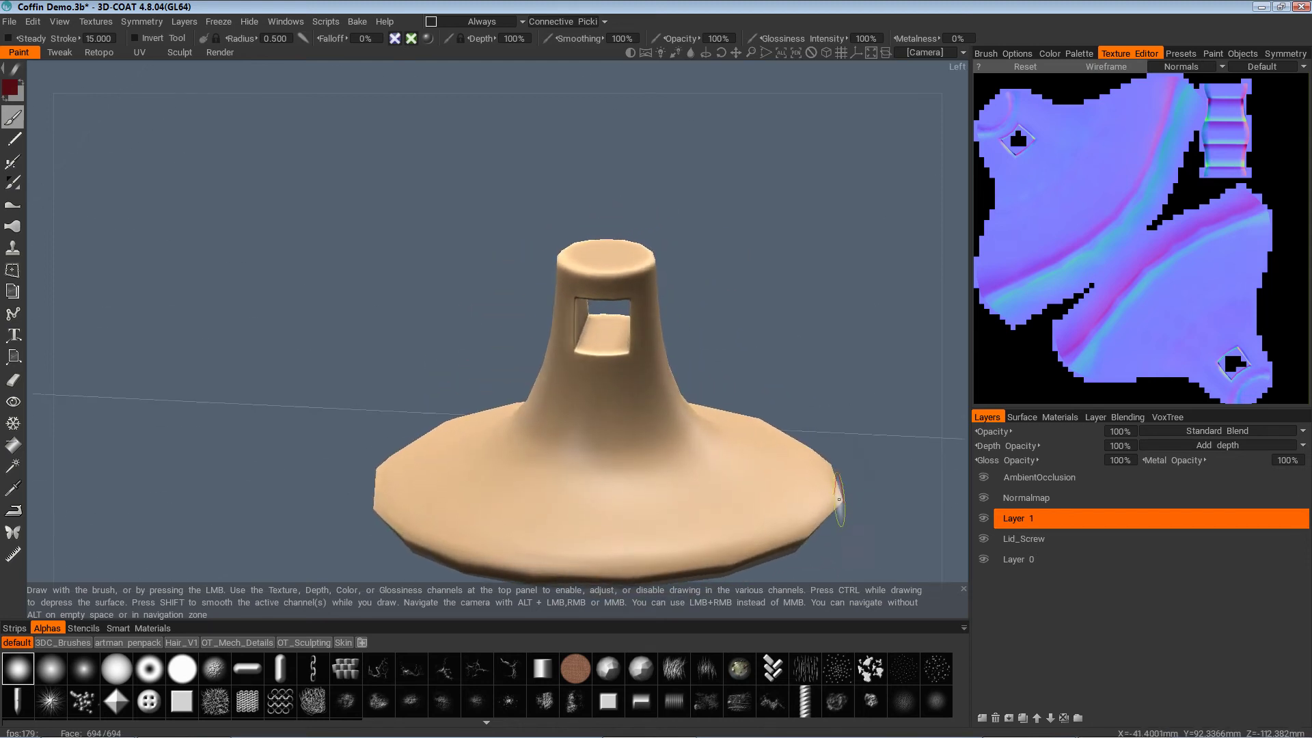
scroll(842, 497, down, 3)
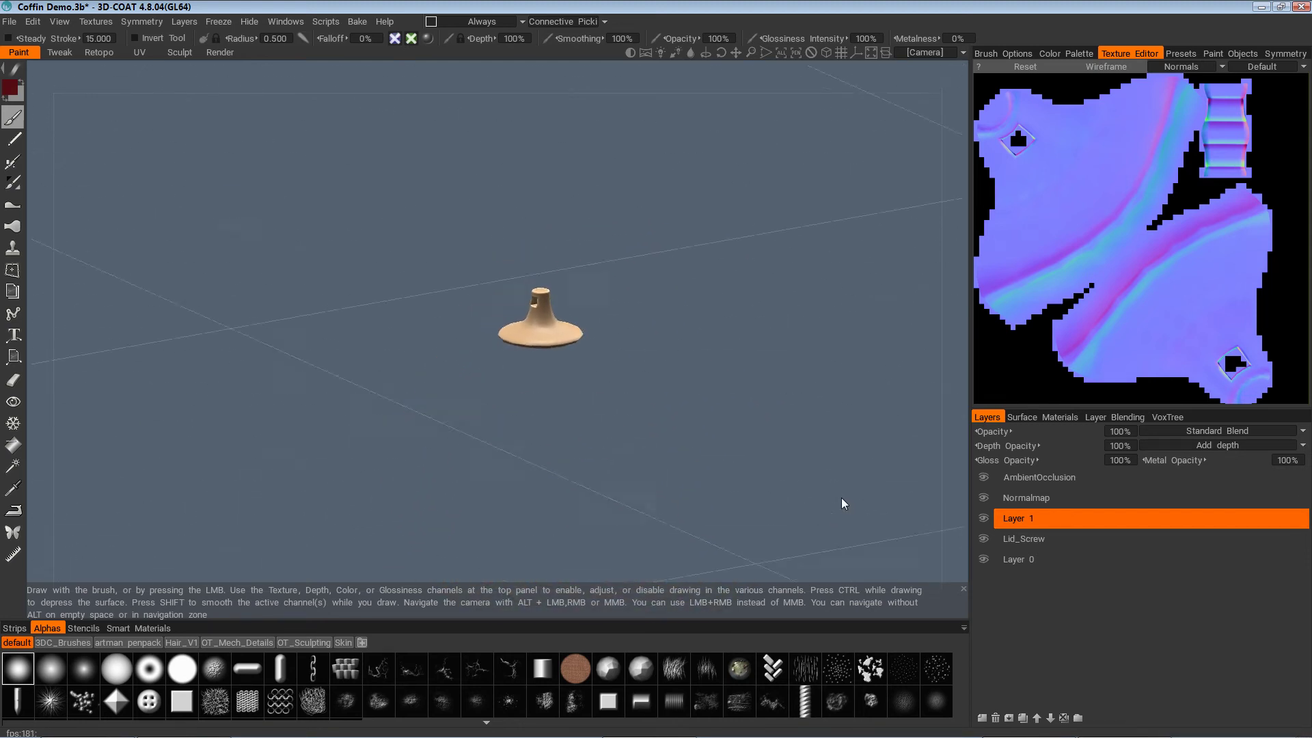
scroll(805, 503, up, 8)
alt+drag(848, 490, 833, 492)
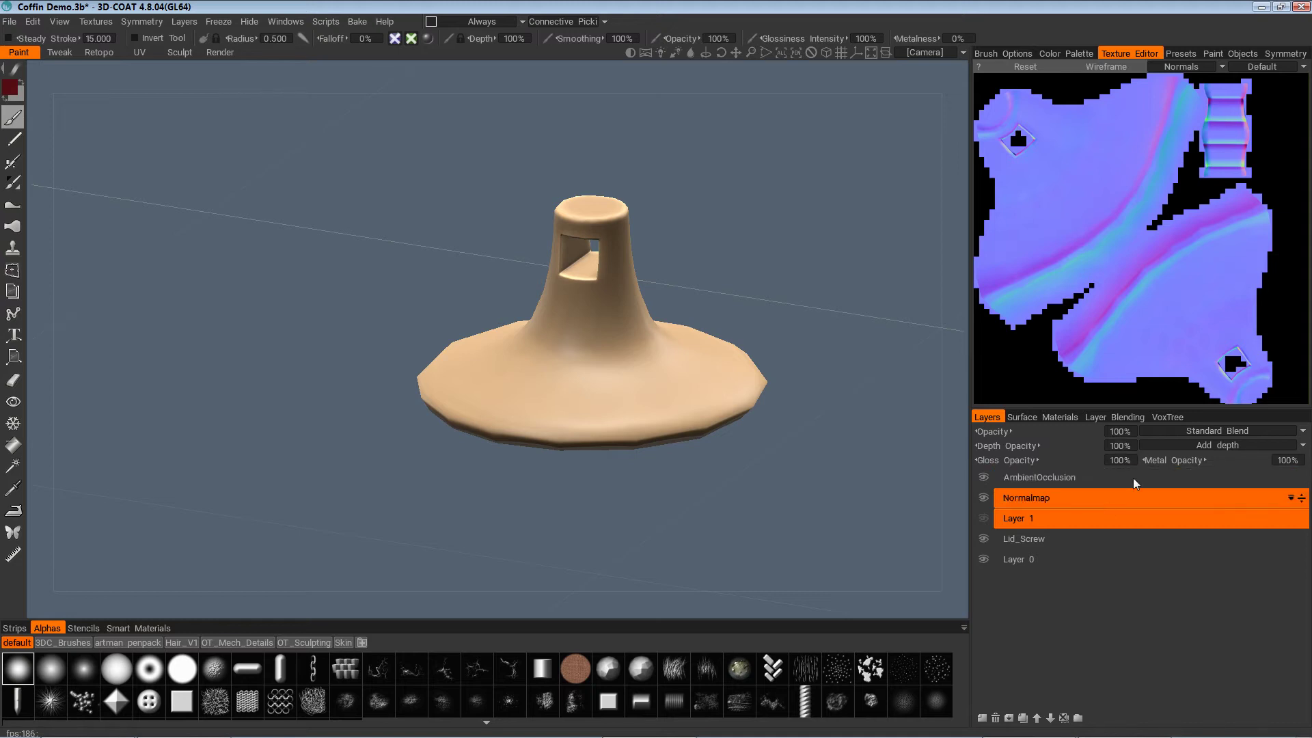
click(1222, 66)
click(1204, 85)
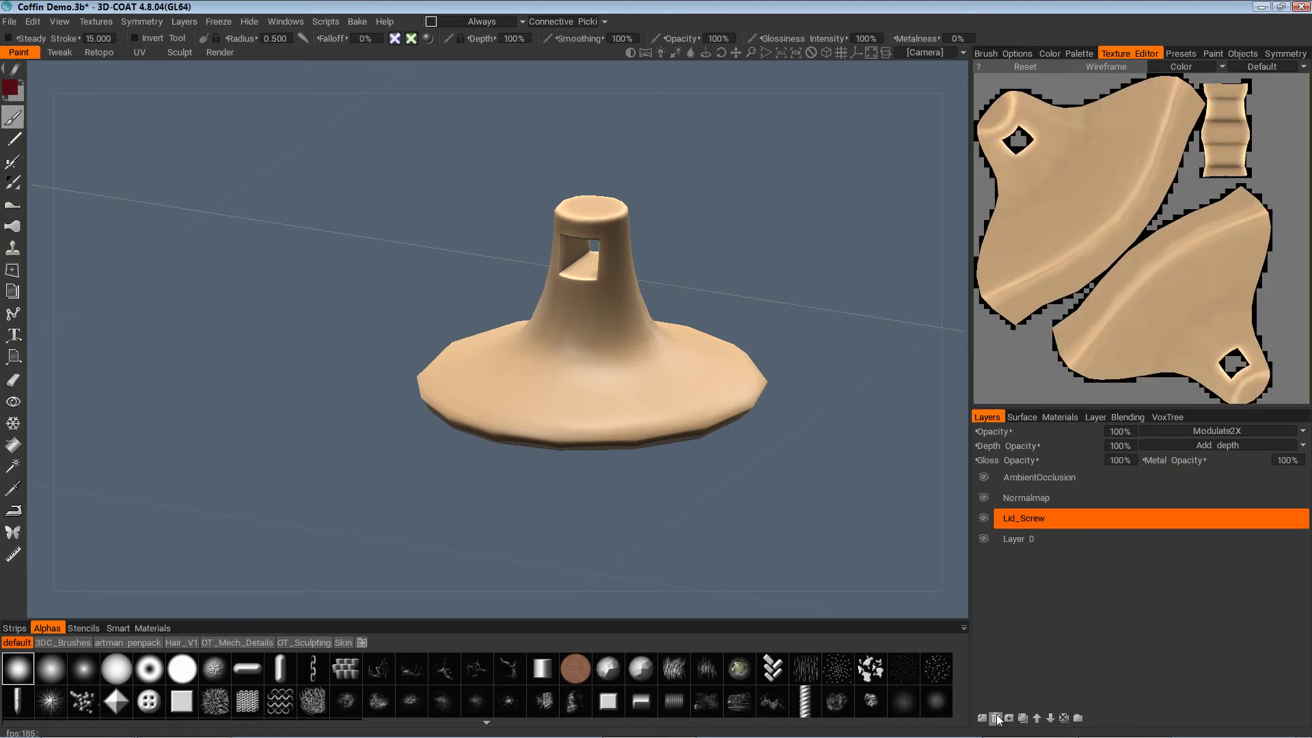
Toggle the Lid_Screw layer off and on to check its baked color, and inspect the whole screw
click(983, 518)
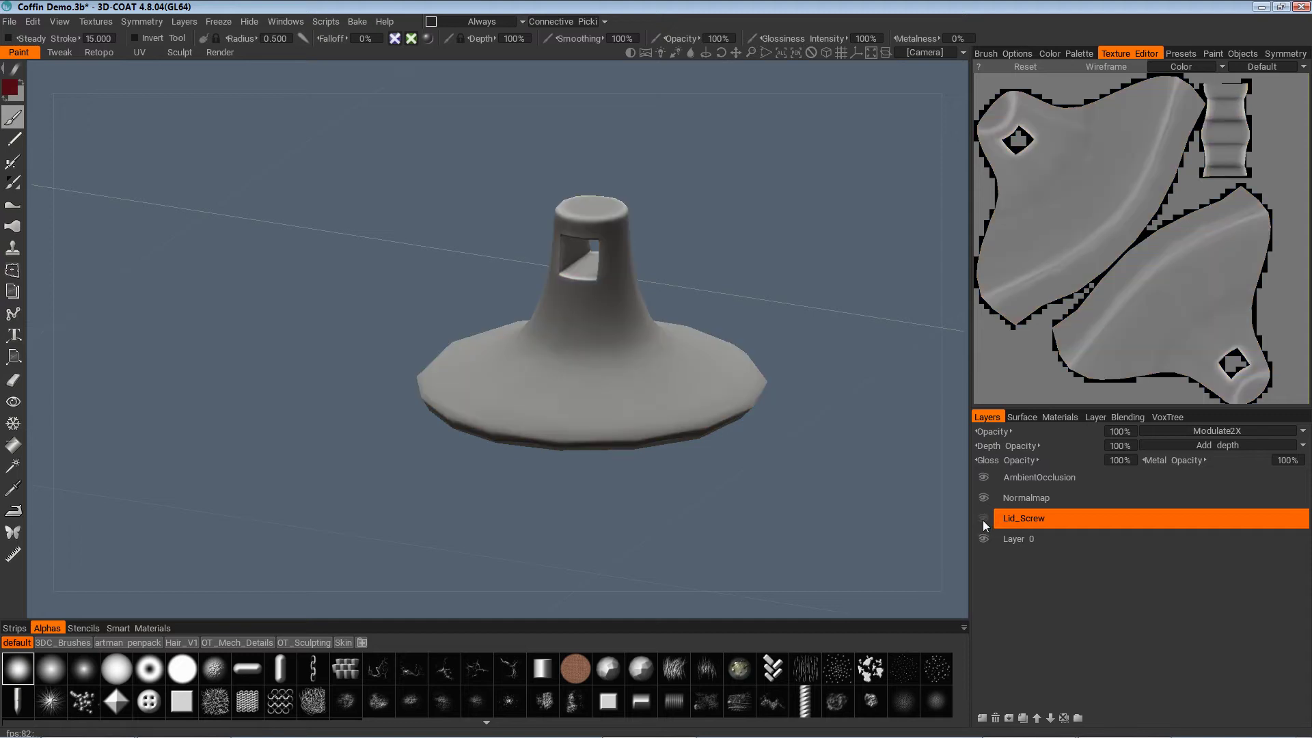
click(984, 518)
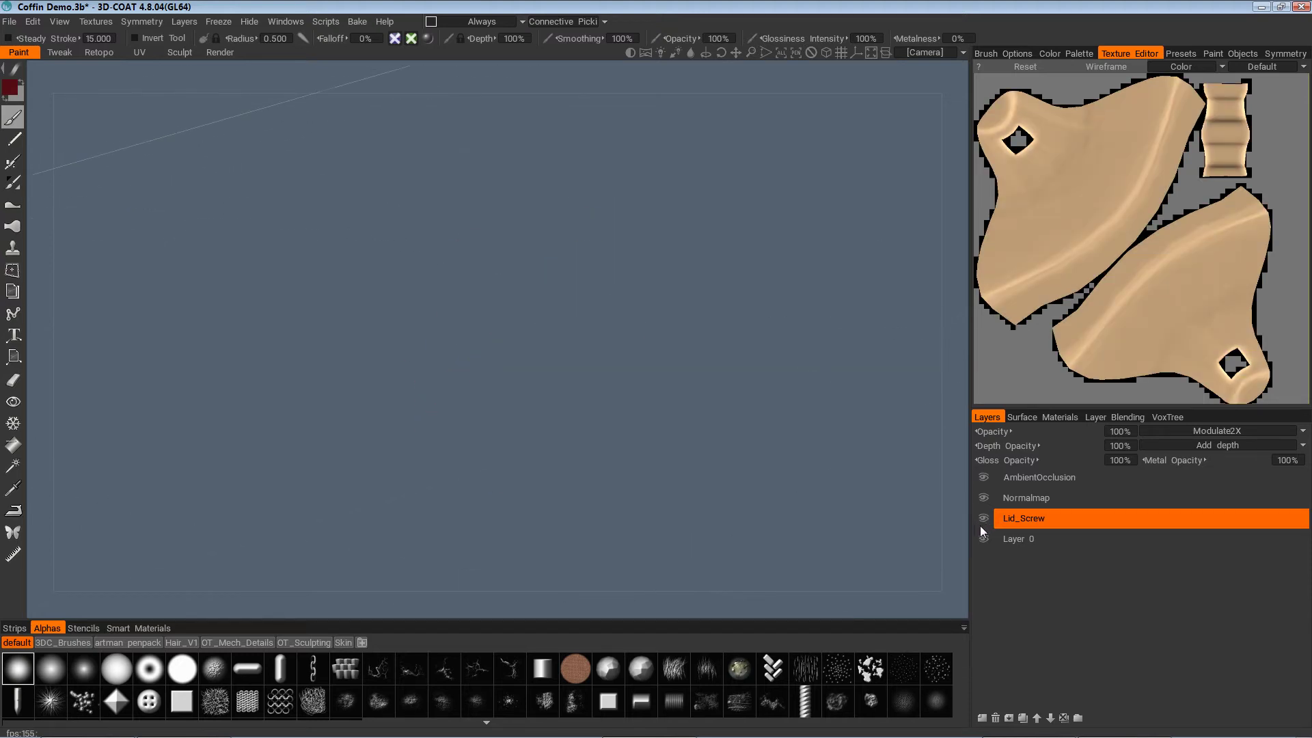
scroll(837, 363, down, 8)
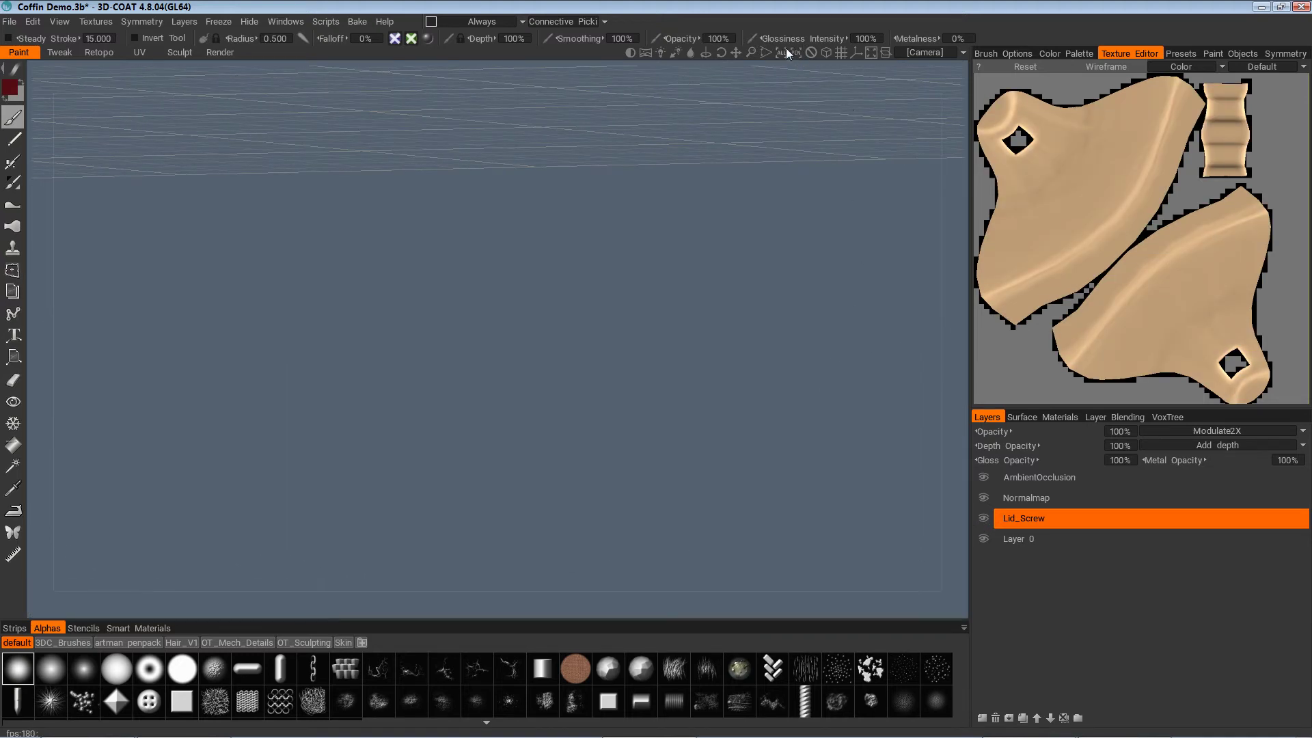
click(783, 53)
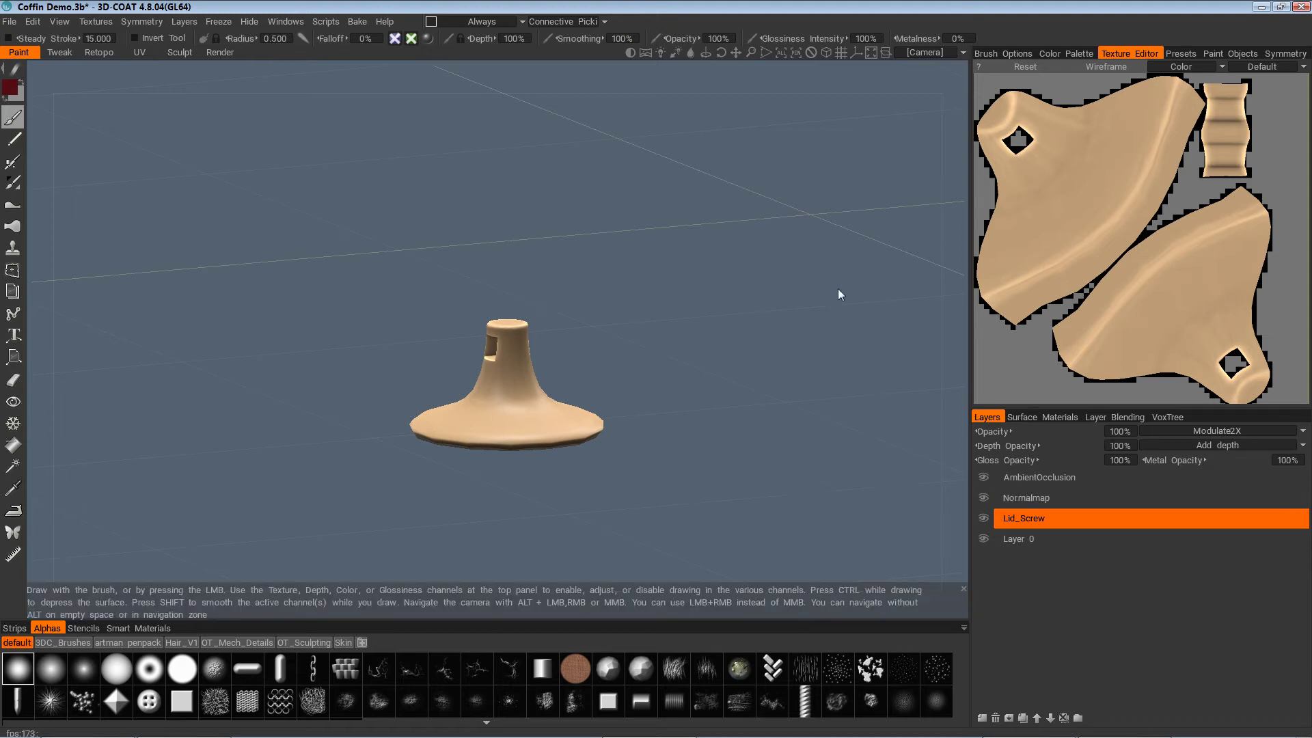
drag(835, 451, 913, 432)
middle_drag(876, 498, 878, 459)
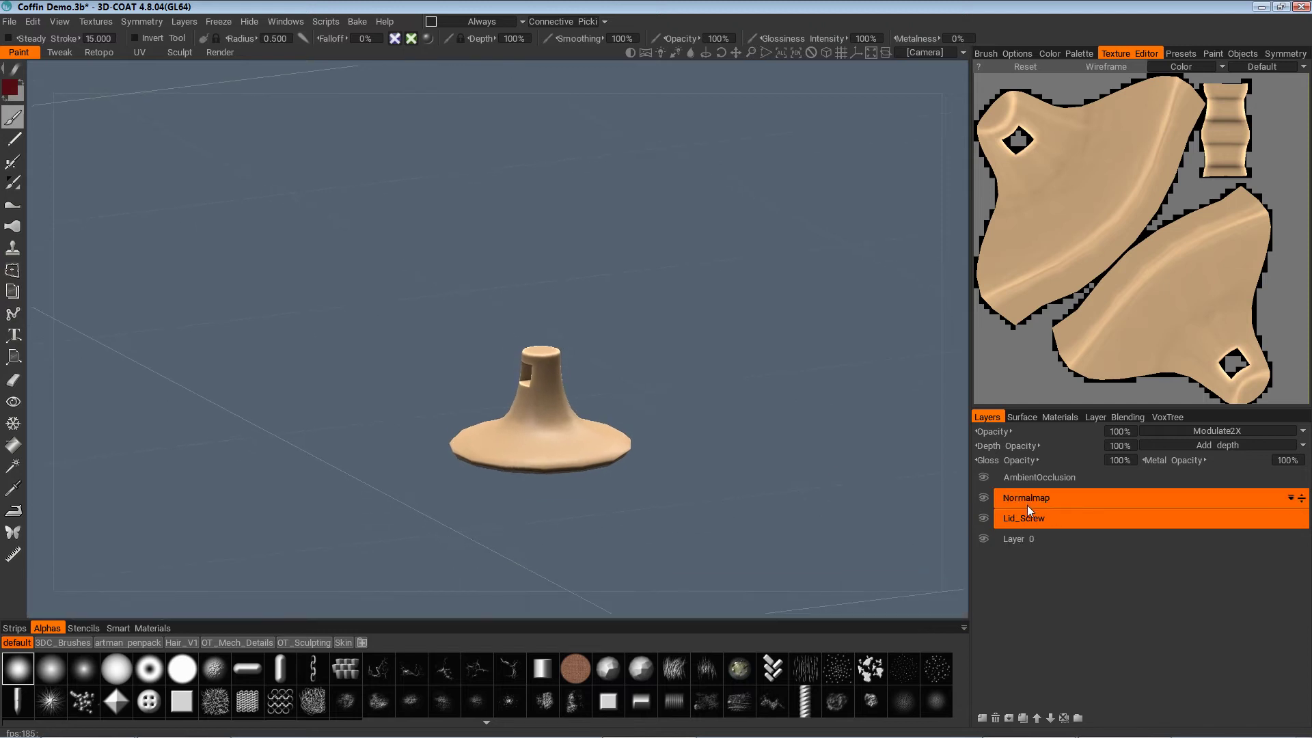
Toggle the AmbientOcclusion layer repeatedly to compare the baked shading on the screw
click(984, 478)
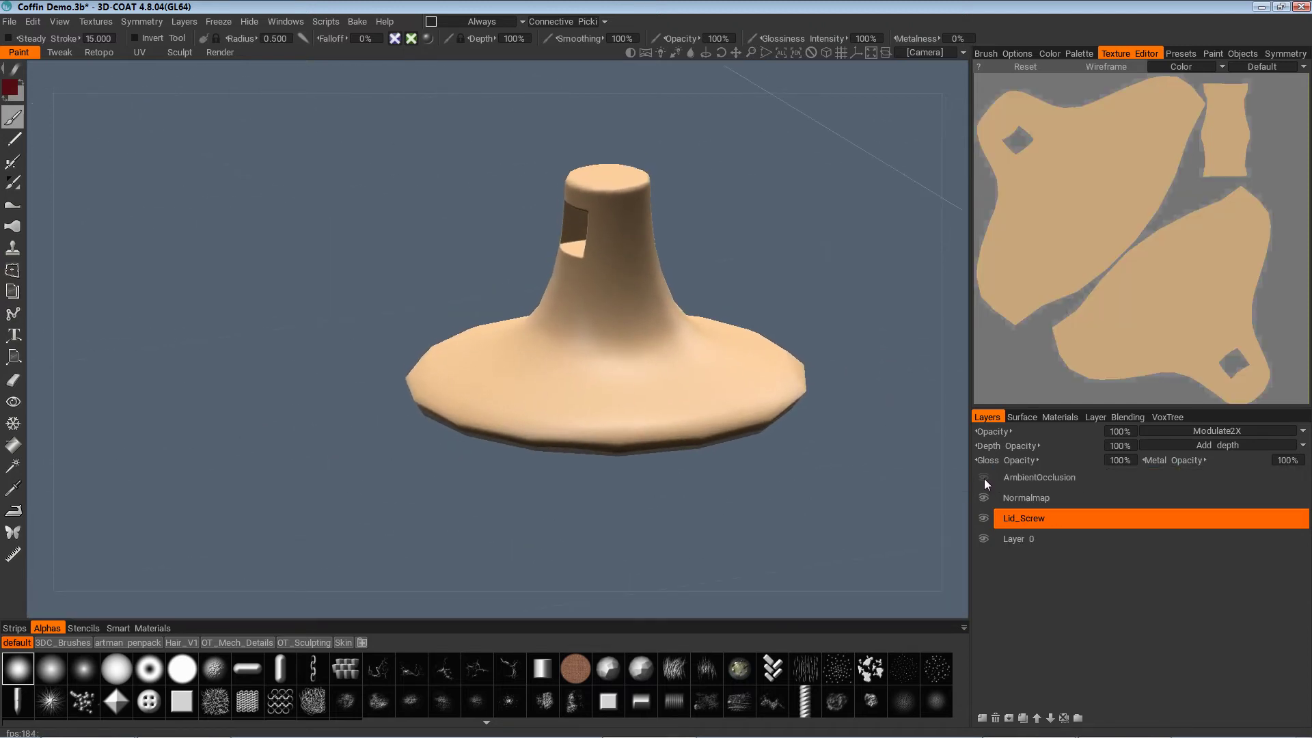
click(984, 478)
click(983, 479)
click(983, 479)
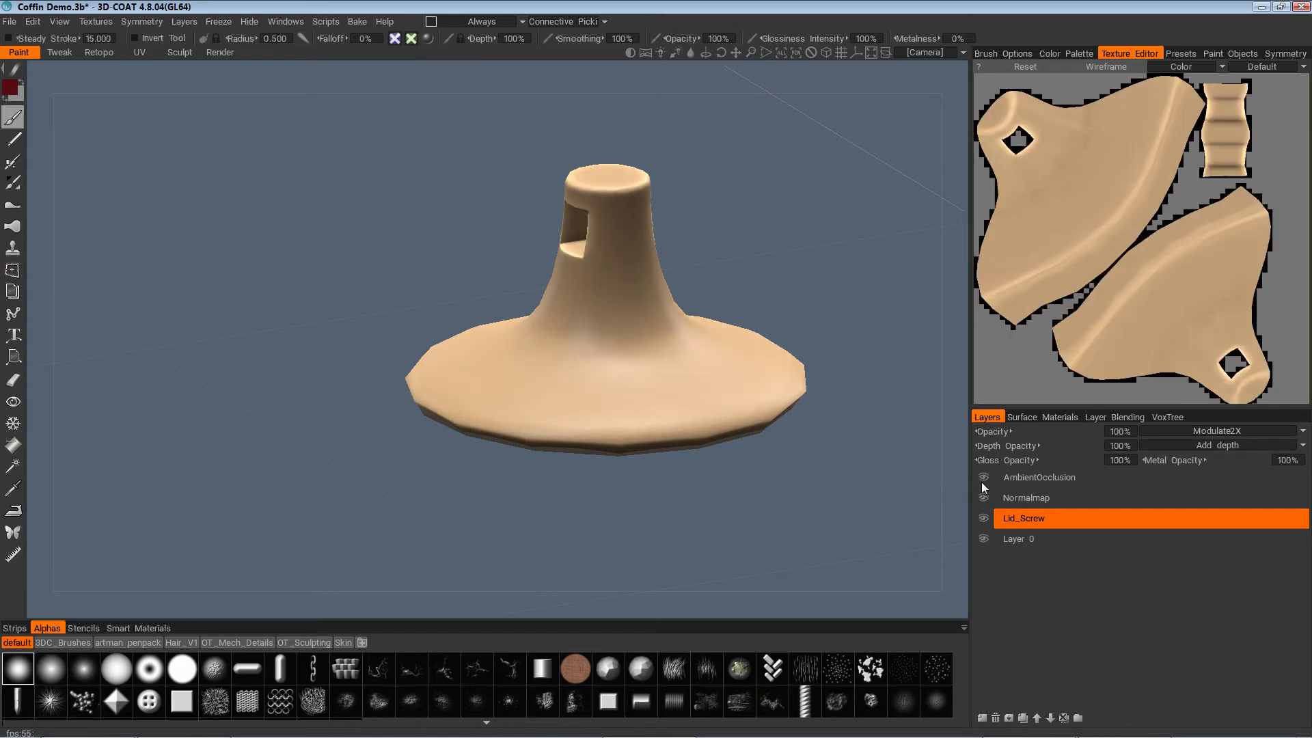
click(982, 481)
click(983, 478)
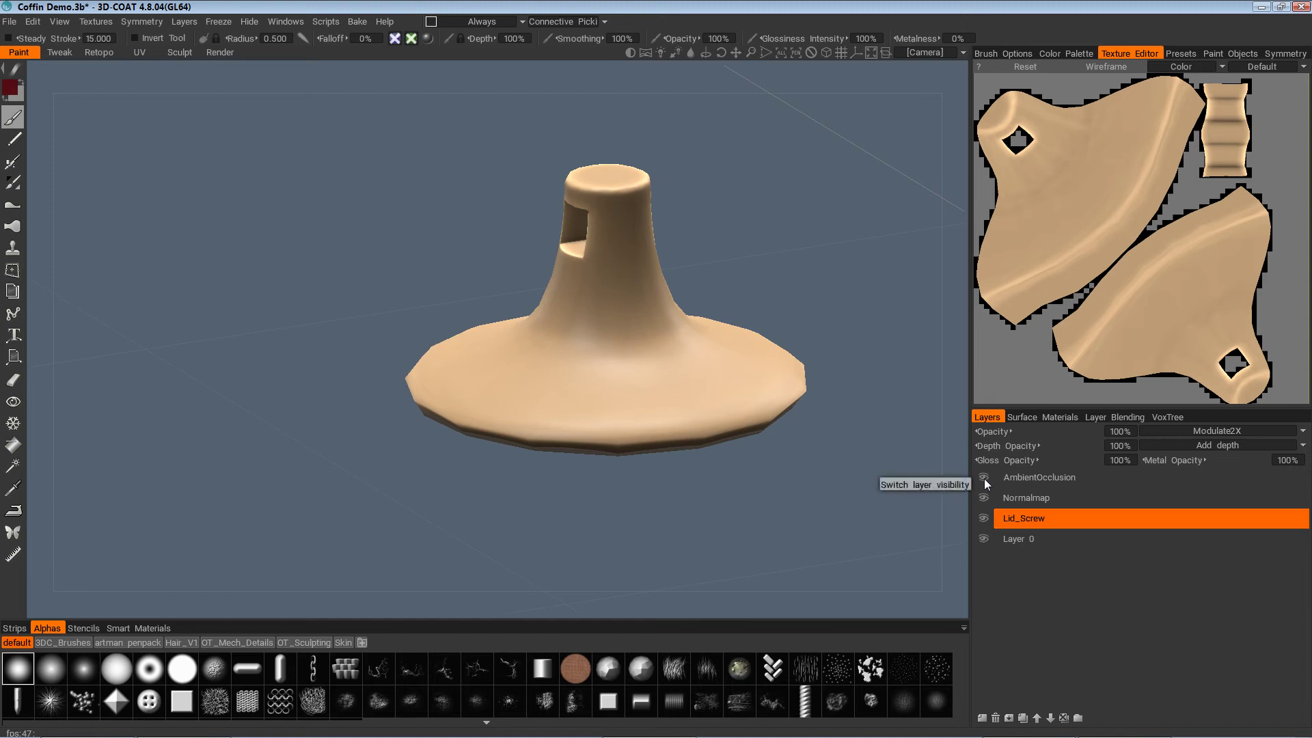
Enable the brush's color channel, disable glossiness, and paint a dark red test spot low on the screw's neck
alt+middle_drag(581, 232, 679, 413)
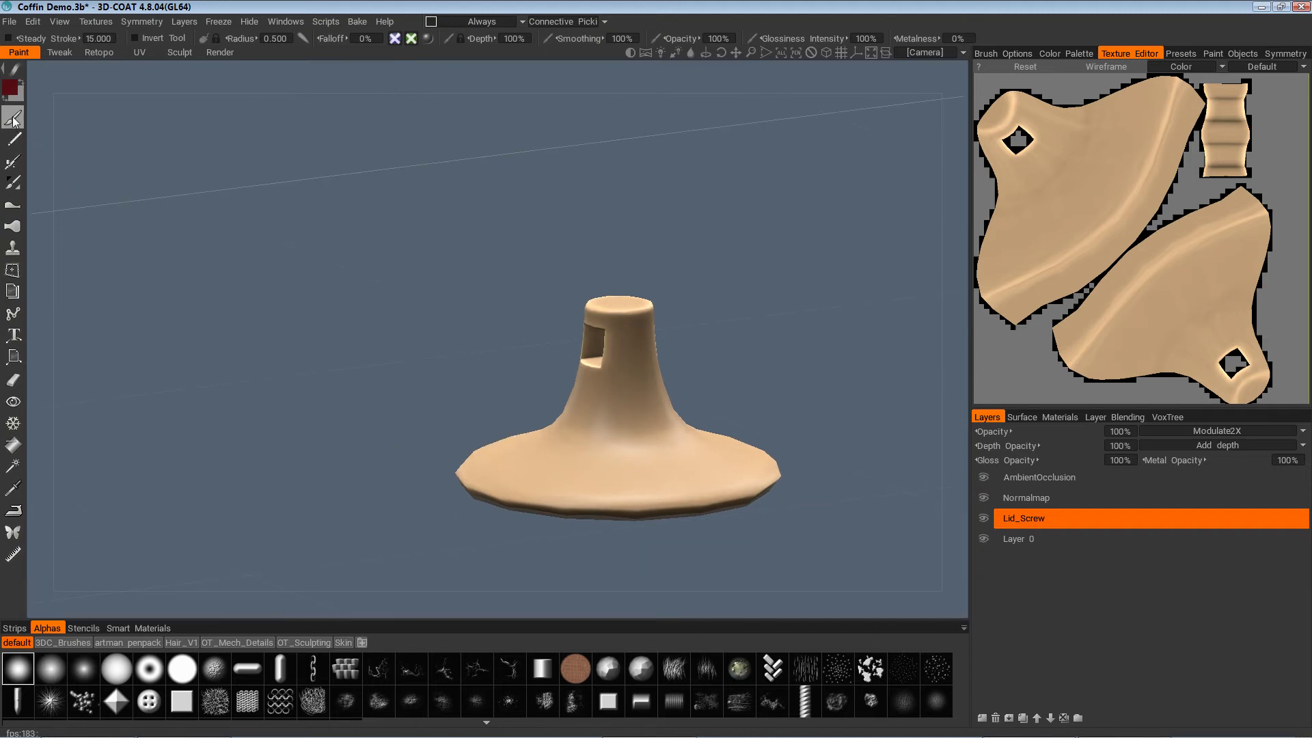
click(410, 39)
click(427, 39)
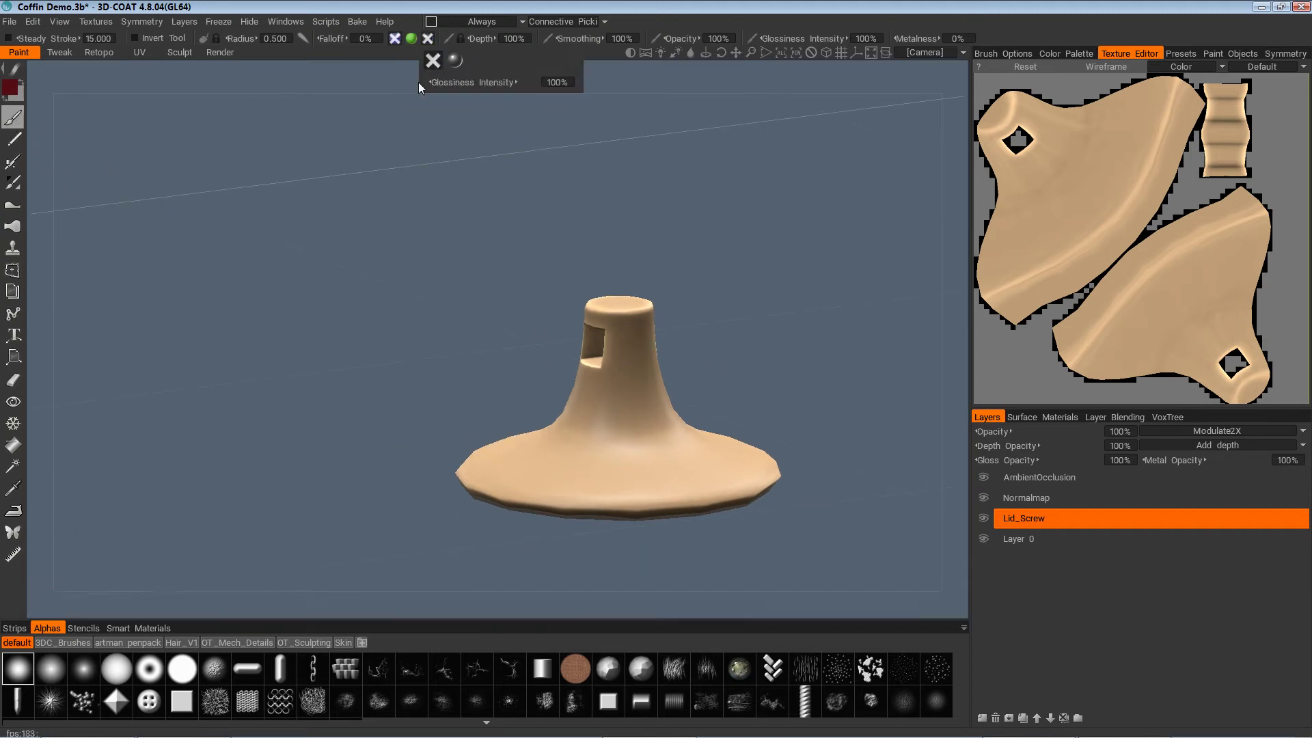
mouse_move(606, 428)
mouse_down()
mouse_move(677, 471)
mouse_move(699, 424)
mouse_up()
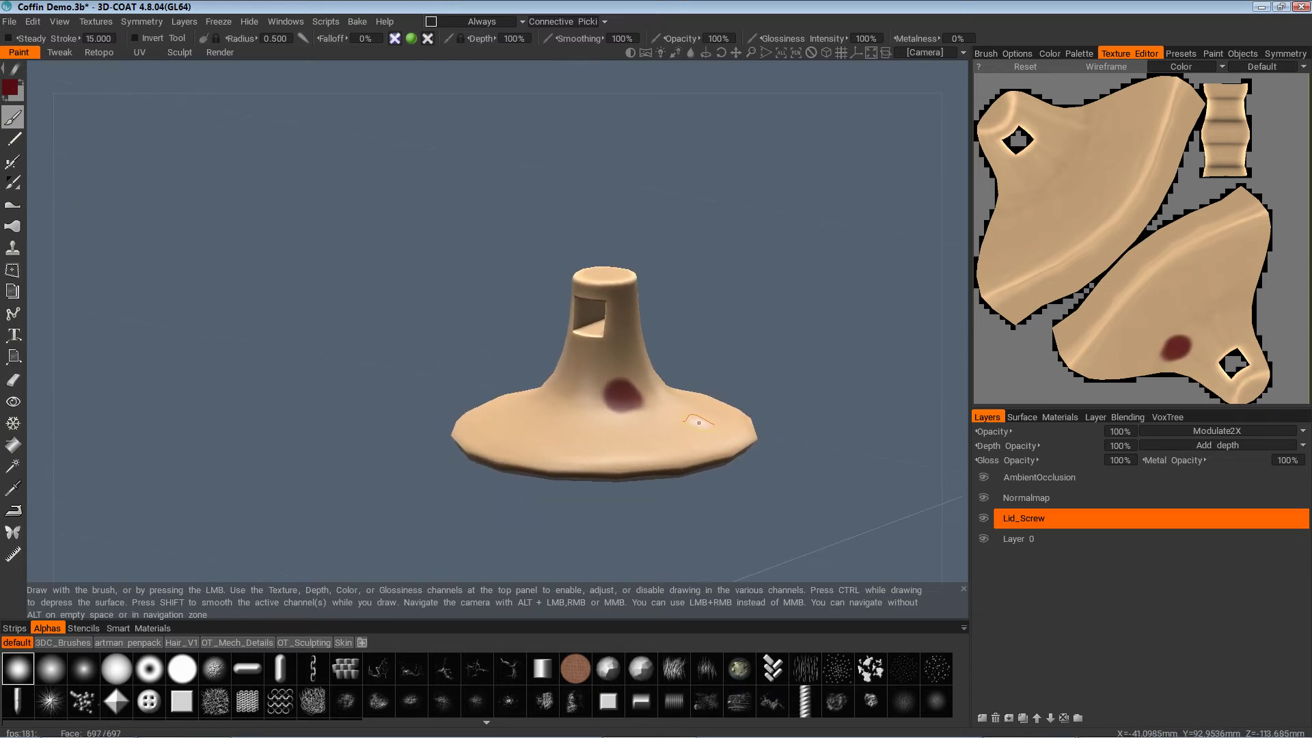
Undo the dark red test spot painted low on the screw's neck
key(ctrl+z)
scroll(711, 410, up, 5)
scroll(820, 424, down, 5)
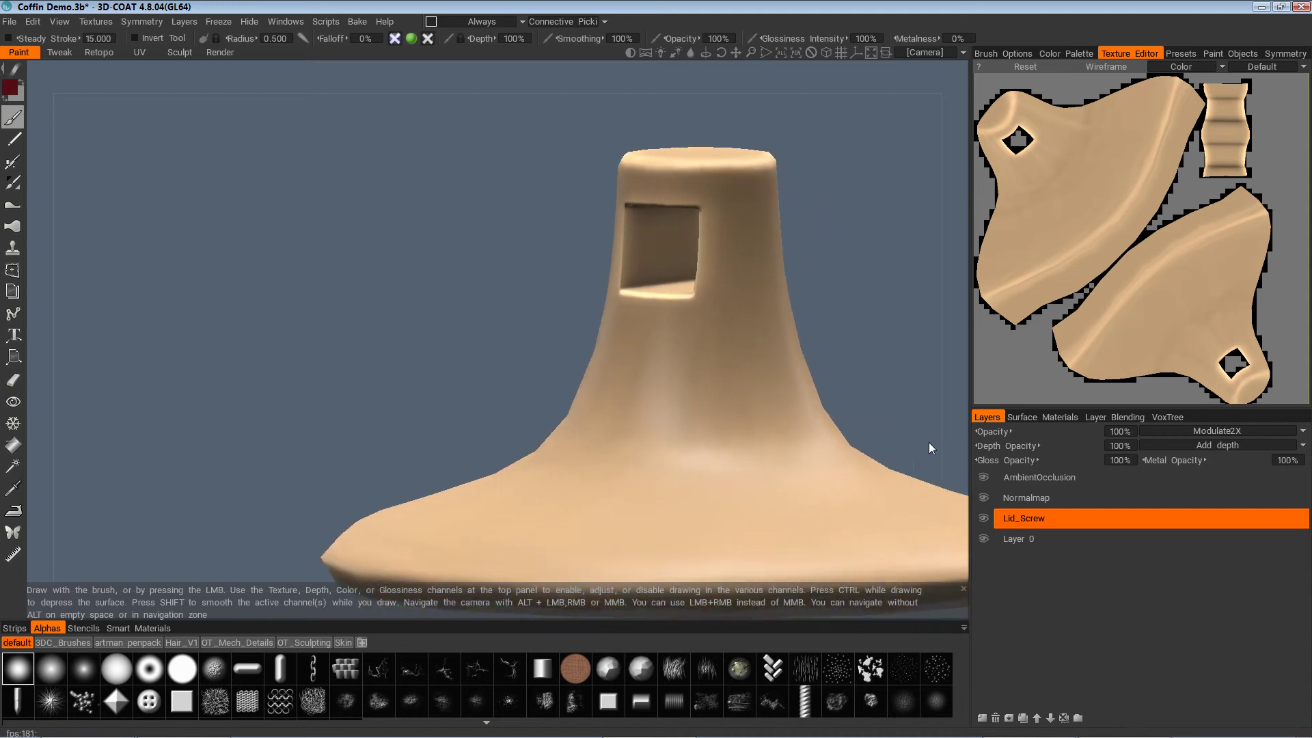
Toggle the AmbientOcclusion layer off and on to compare the baked shading around the screw's square hole
click(984, 477)
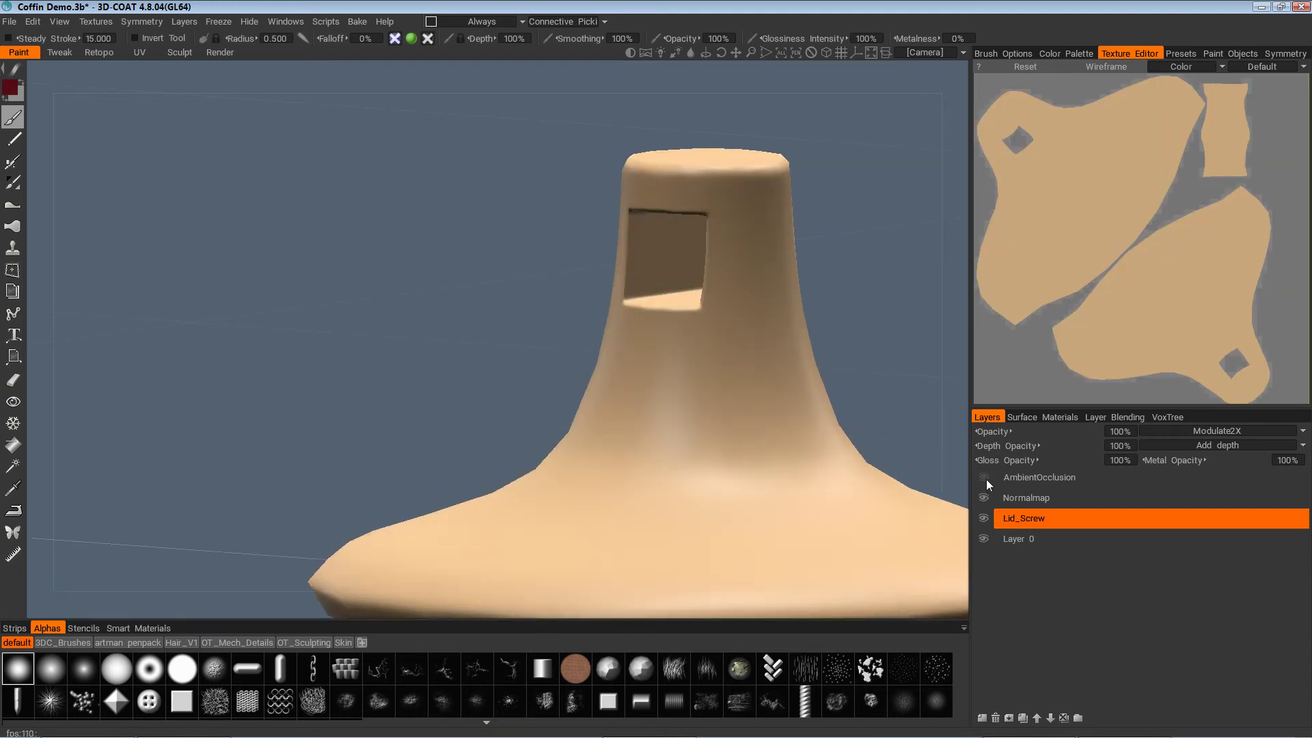
click(984, 477)
mouse_move(899, 437)
alt+mouse_down()
mouse_move(723, 226)
mouse_move(711, 280)
mouse_move(751, 275)
alt+mouse_up()
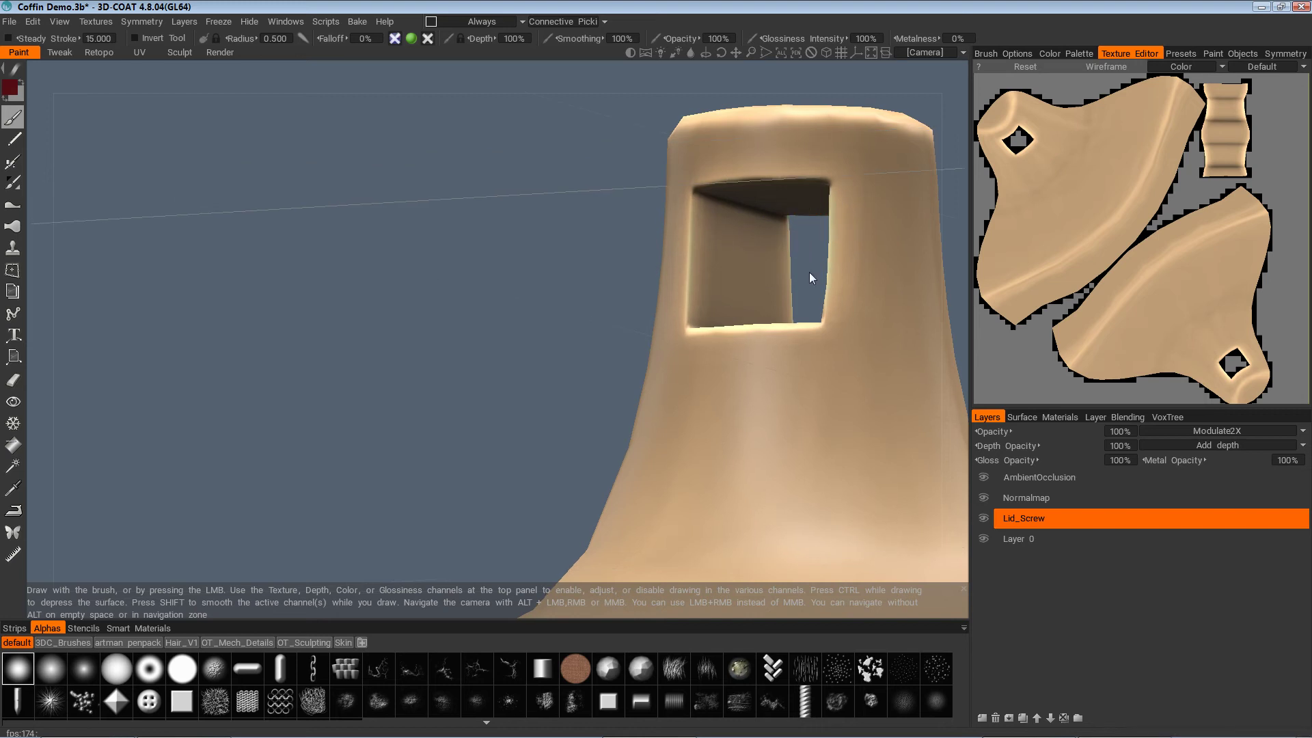
click(985, 478)
click(984, 477)
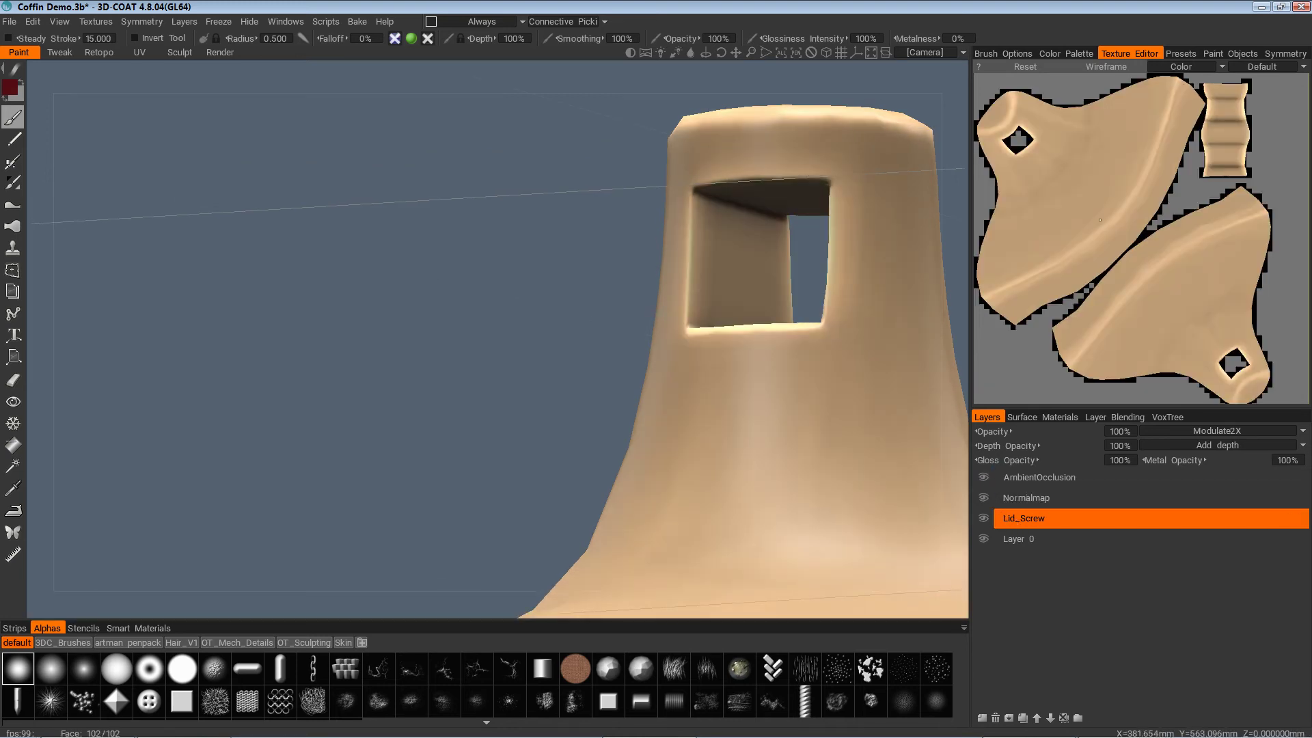
scroll(789, 359, down, 8)
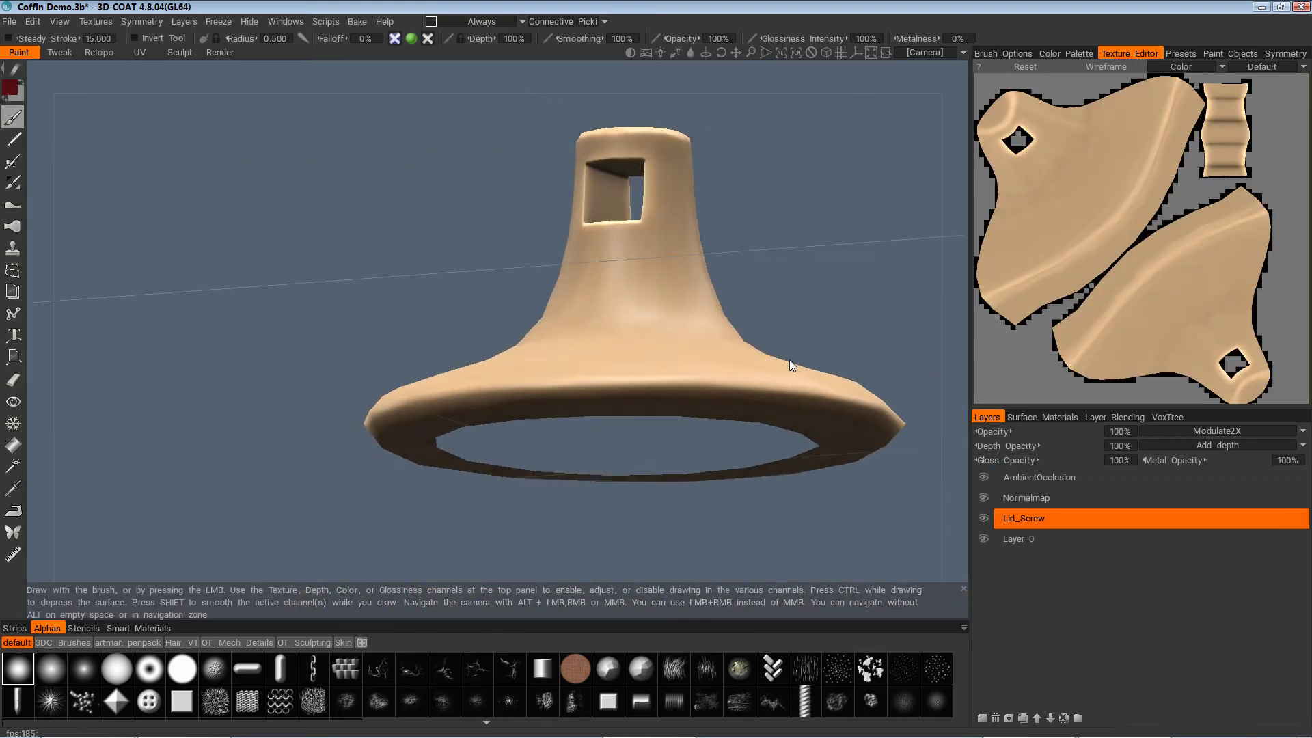
alt+drag(806, 395, 818, 486)
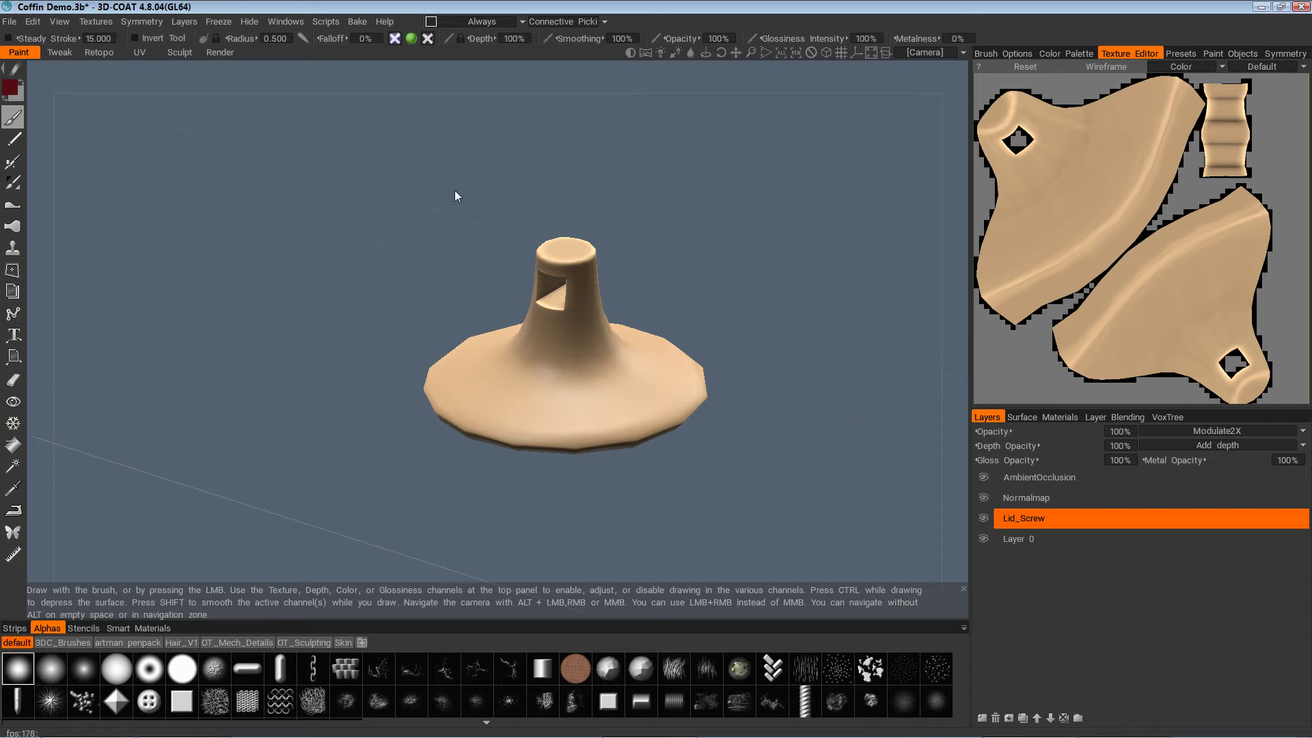
Display the smart materials and examine the metal screws and handles up close in the coffin reference photo
click(146, 627)
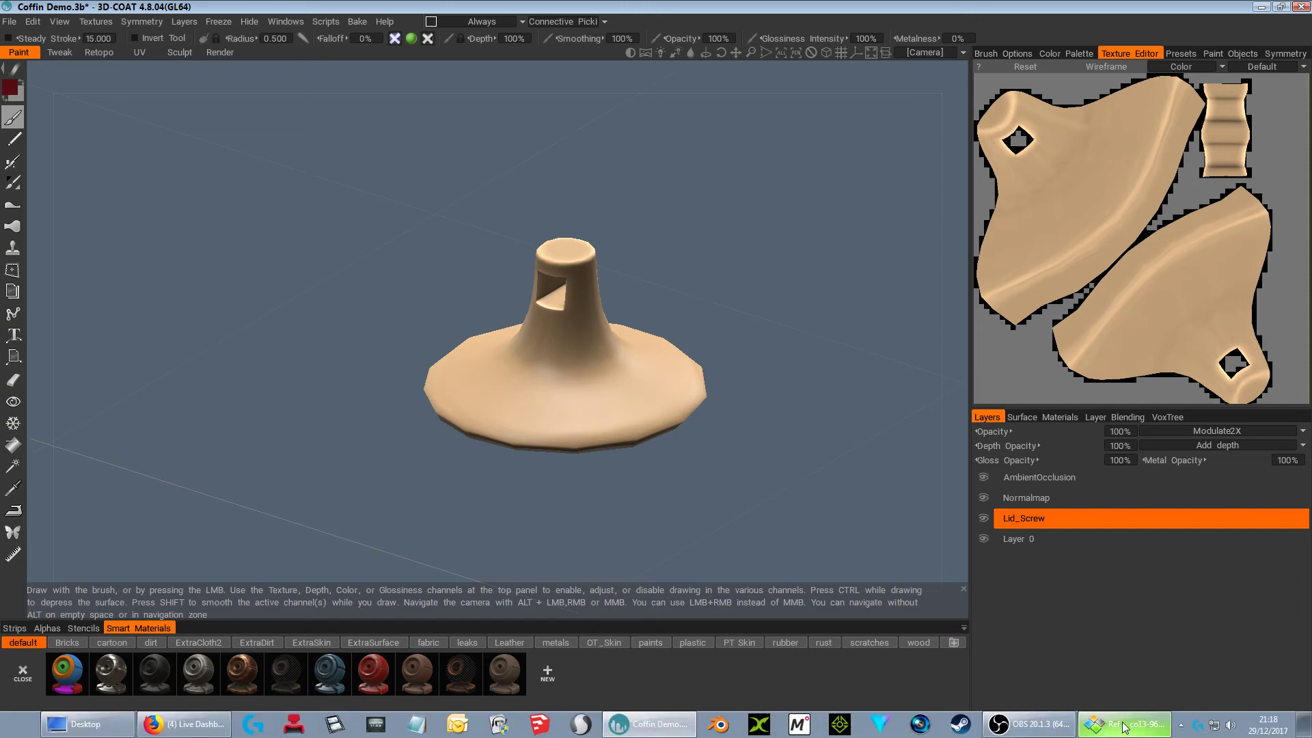
click(1120, 729)
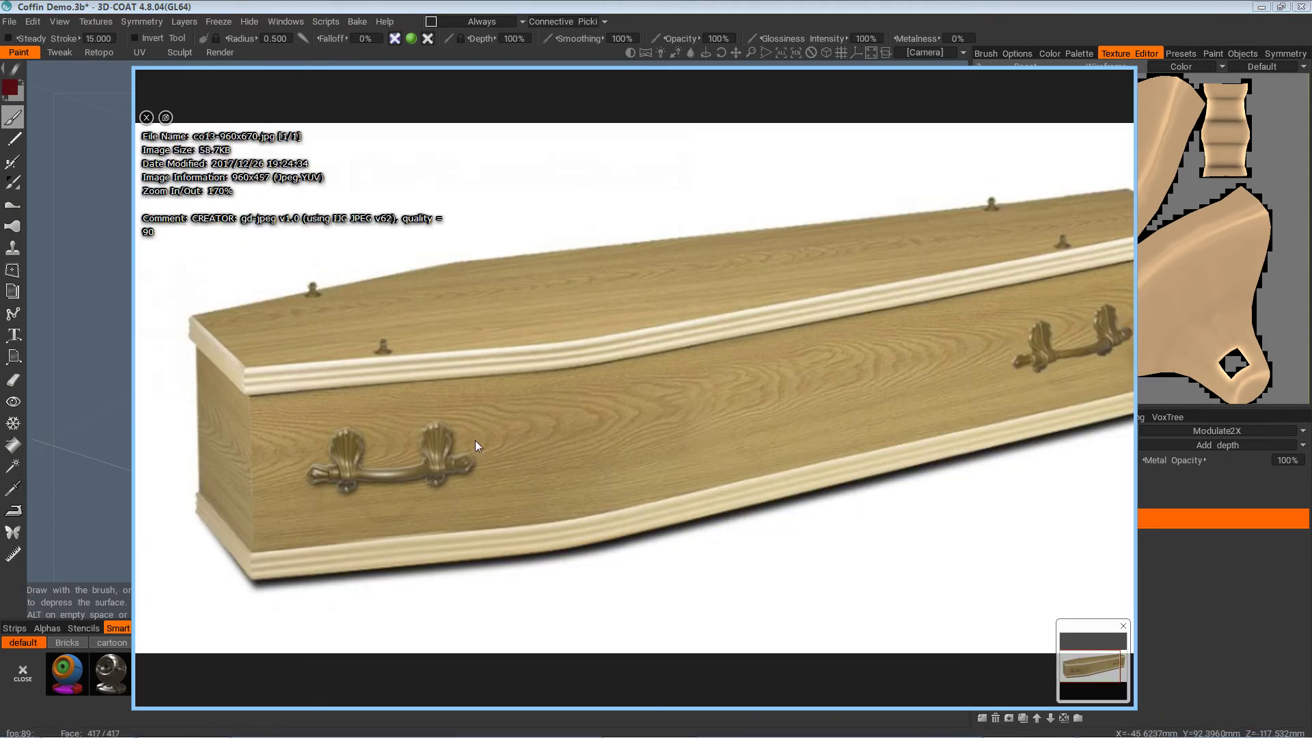
scroll(317, 295, up, 5)
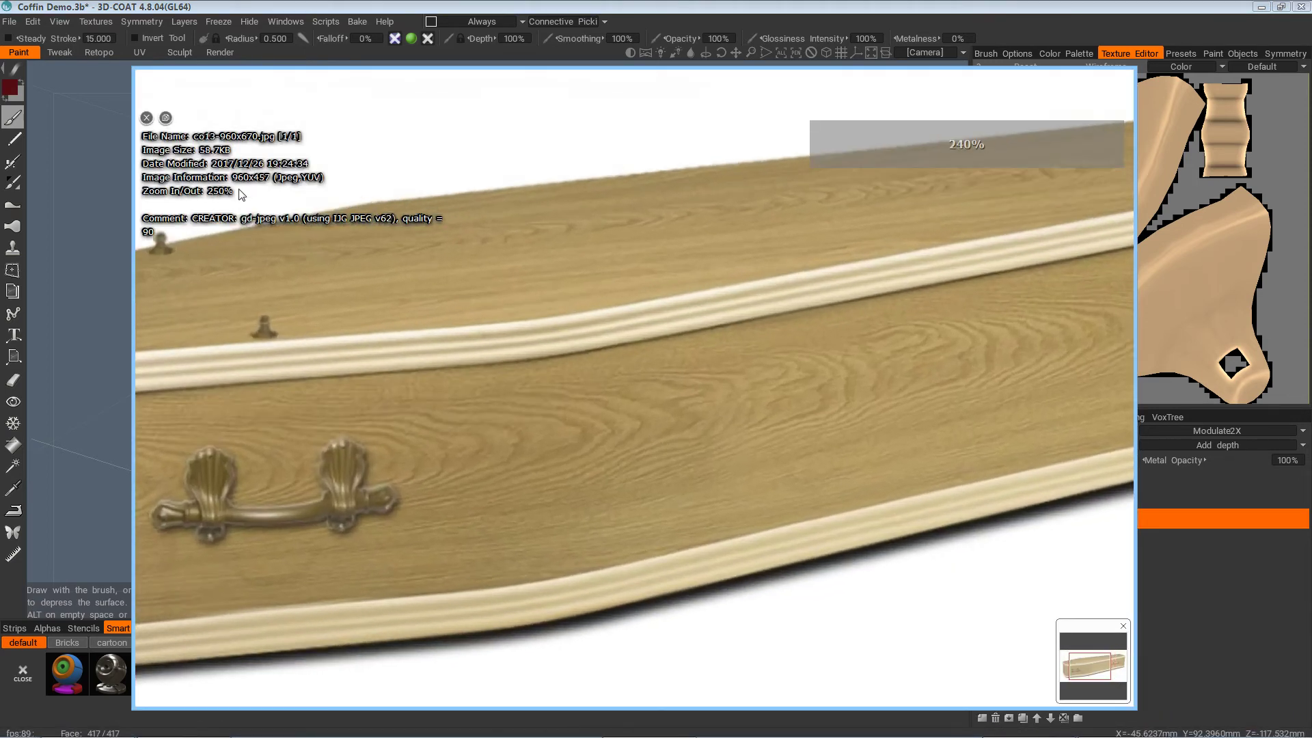
scroll(316, 486, up, 5)
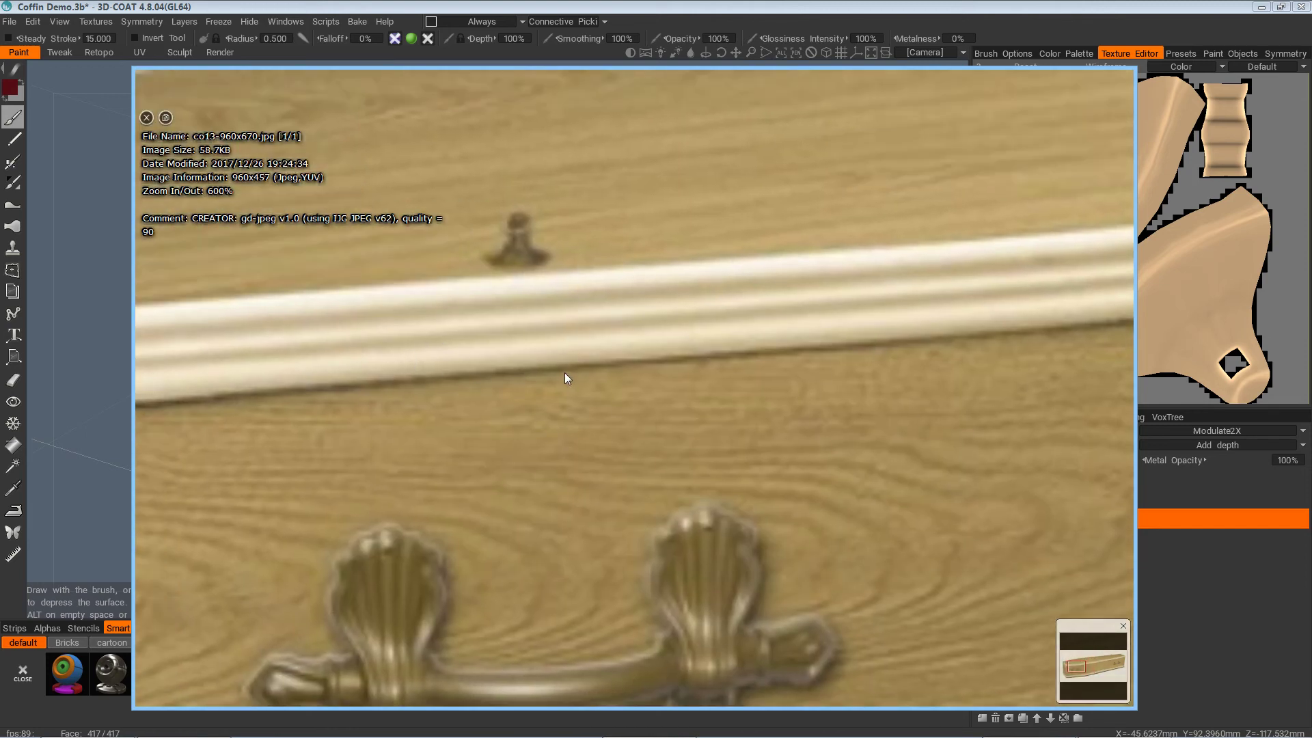
scroll(565, 372, down, 2)
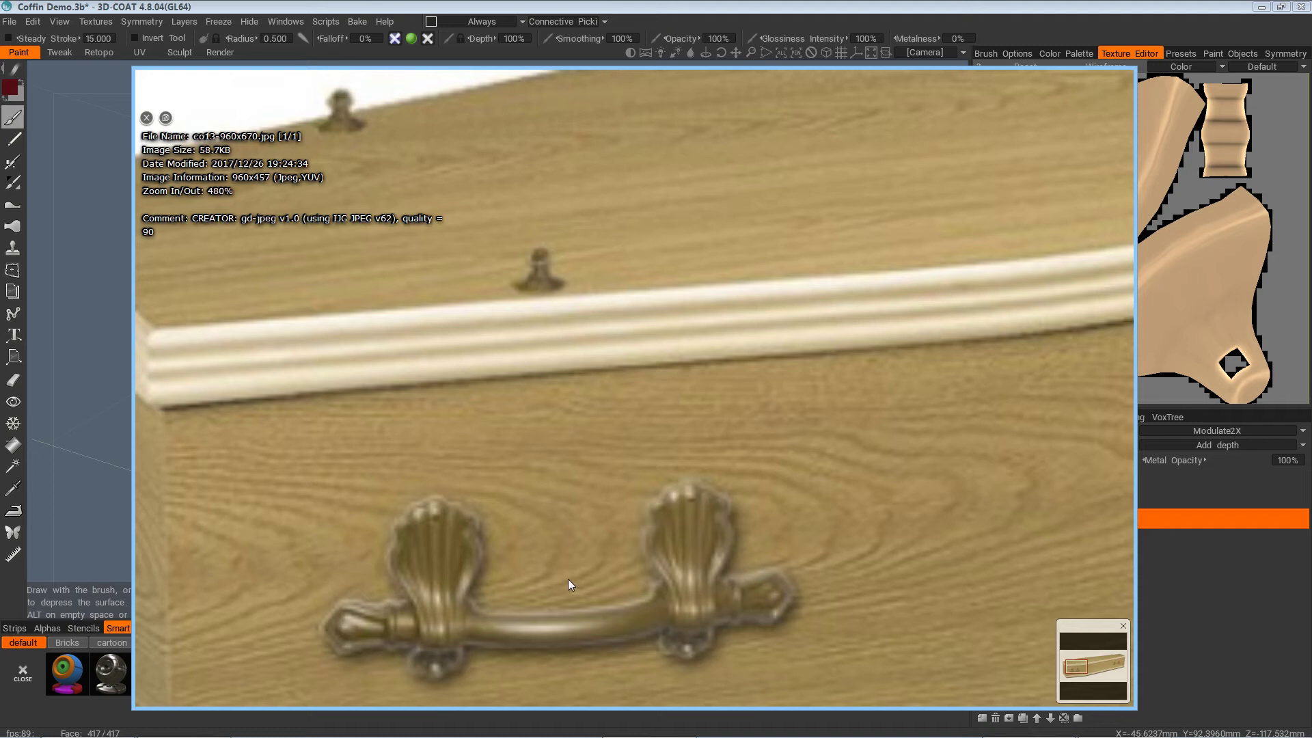
click(1075, 4)
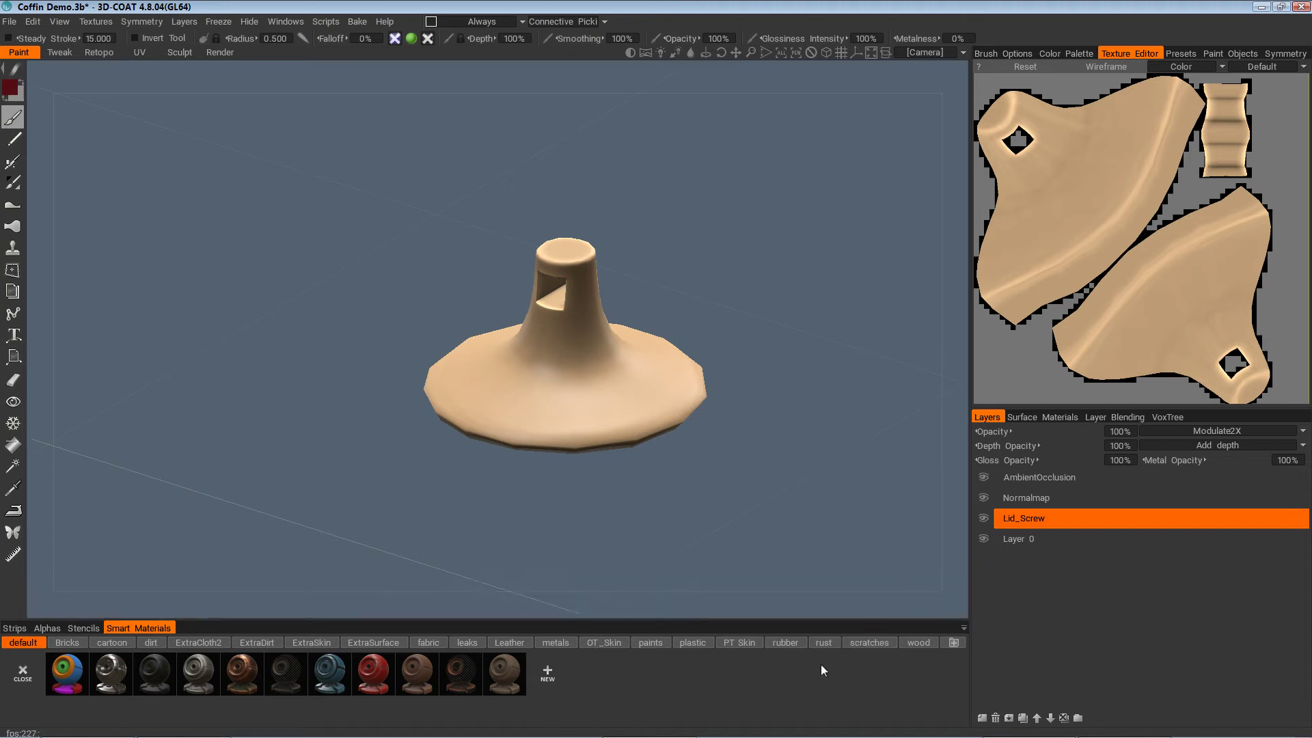
Show the metals category of smart materials and save the project
click(567, 643)
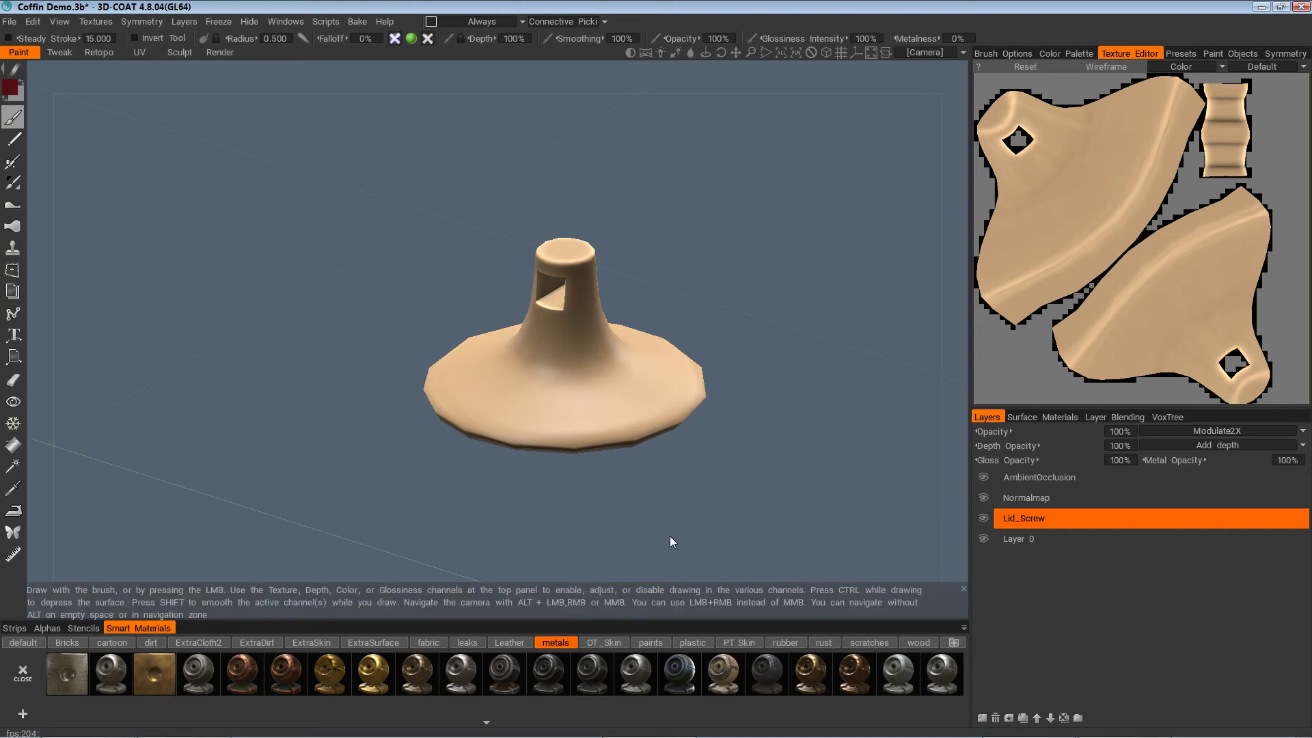
key(ctrl+s)
Open the model export options and check the texture workflow choices, keeping Gloss/Color Specular
click(91, 22)
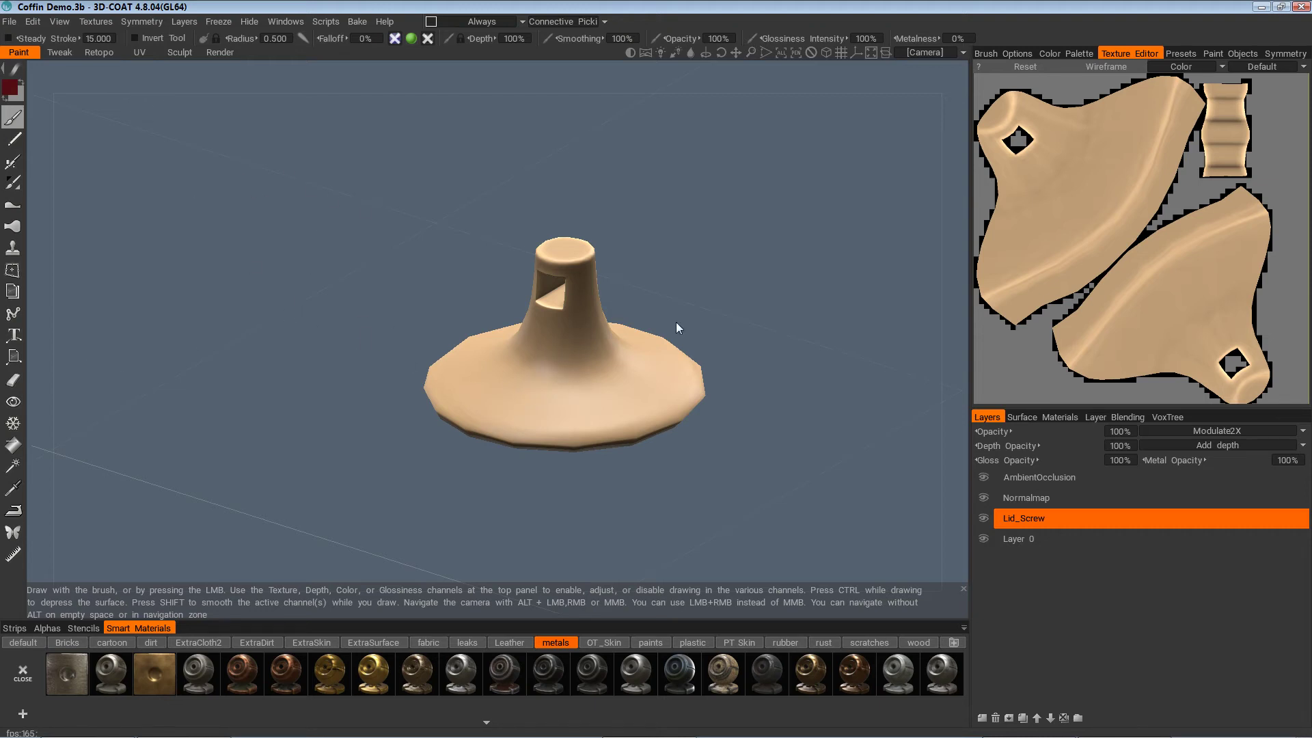
click(106, 22)
mouse_move(135, 43)
click(9, 21)
click(108, 216)
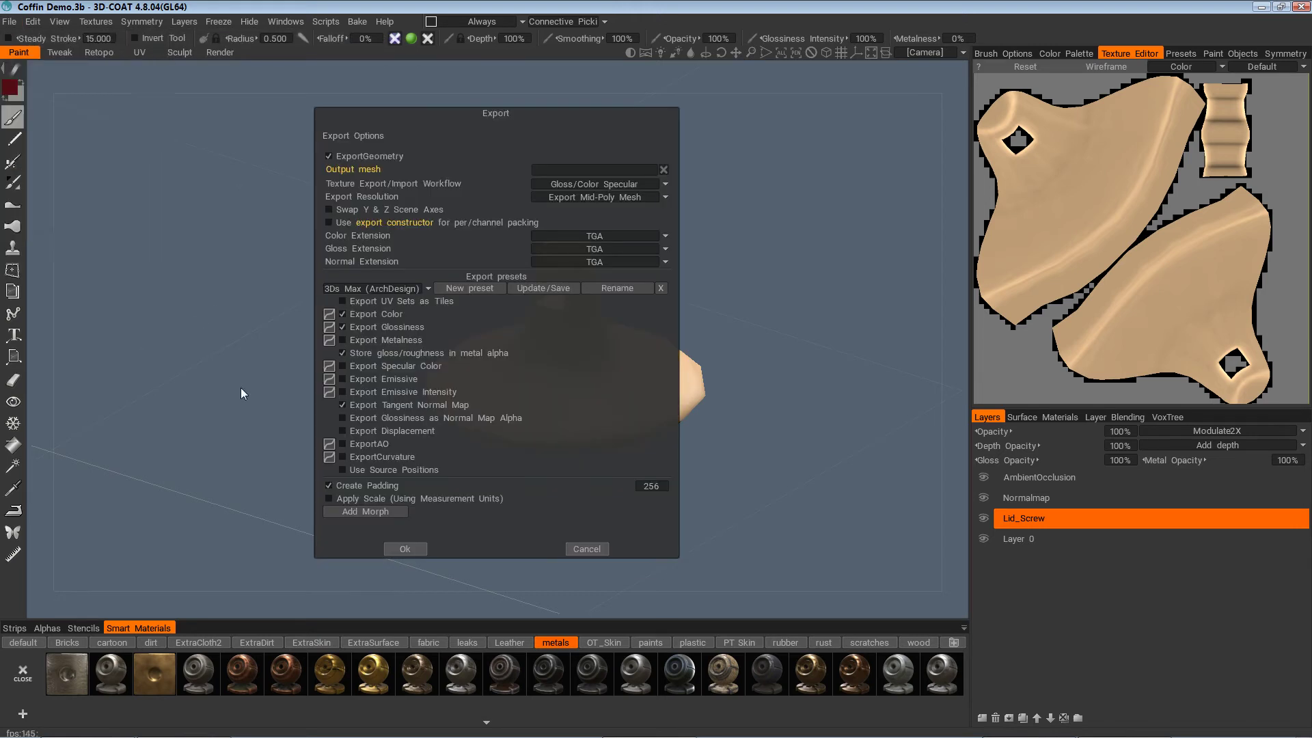
click(655, 184)
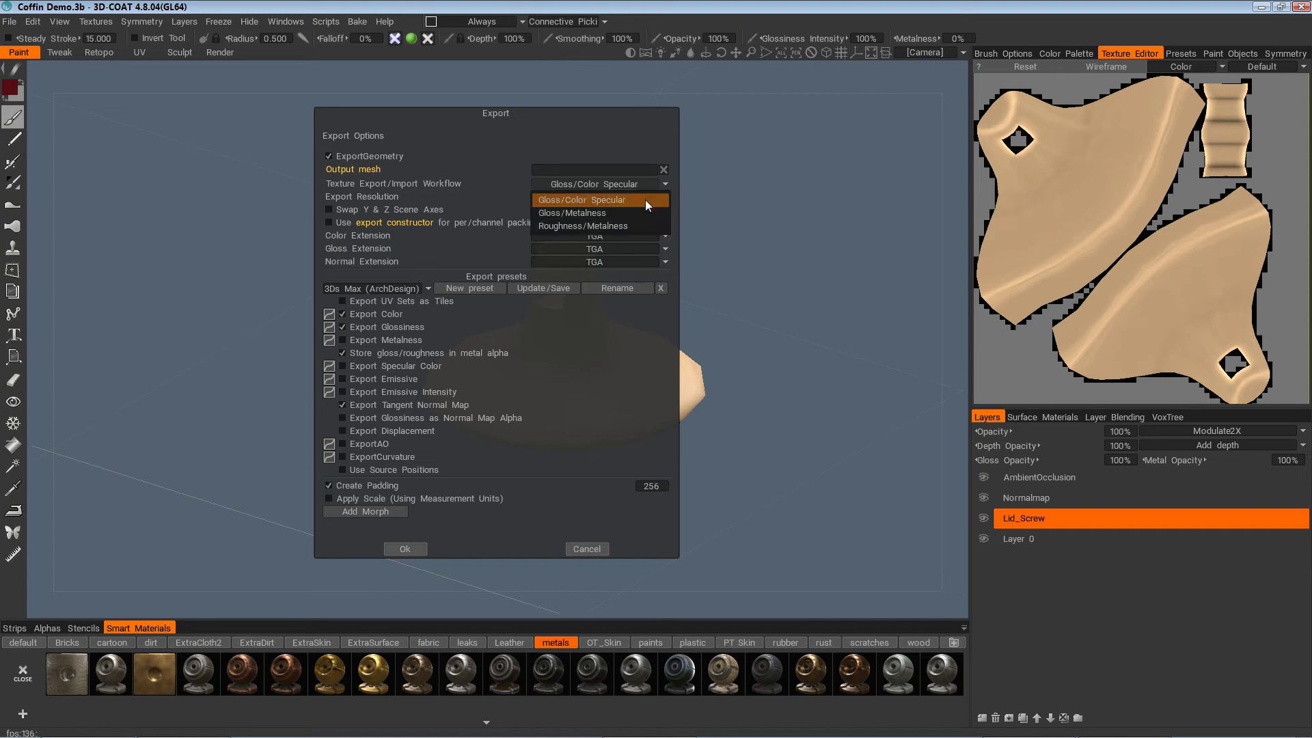
click(638, 199)
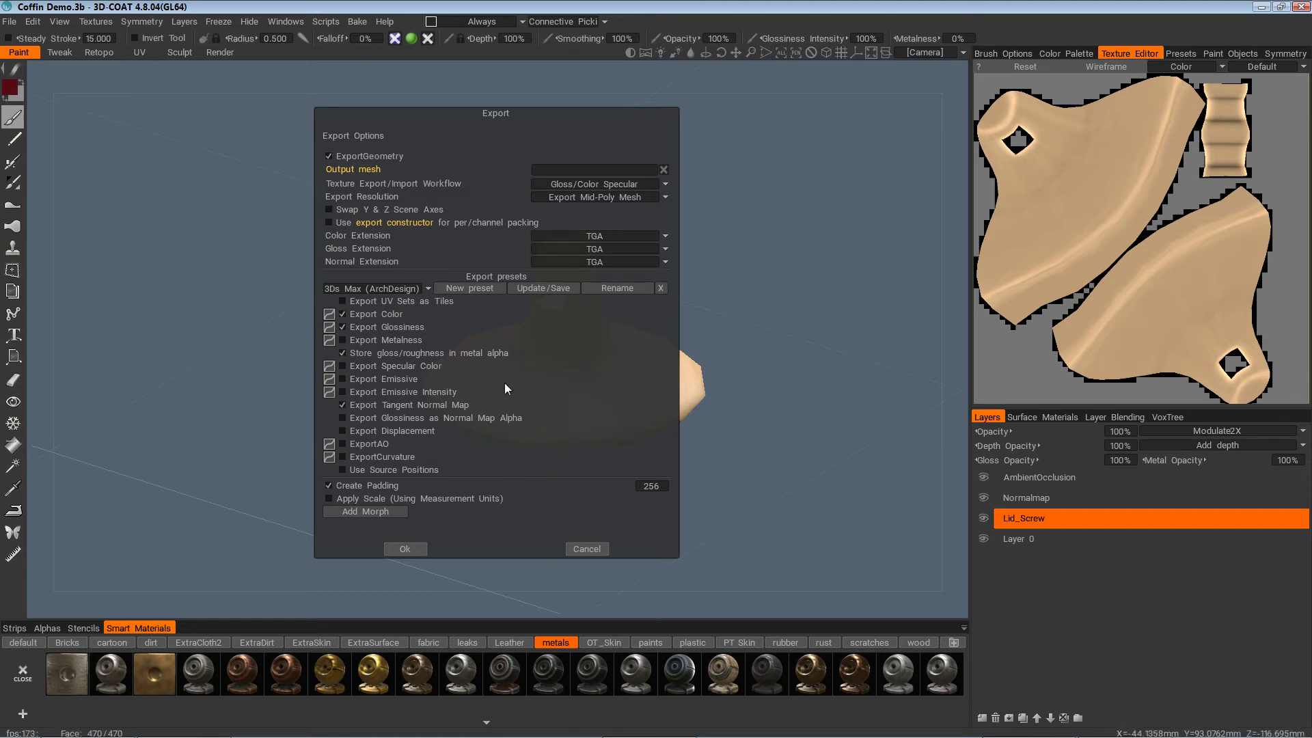
Load the Muvizu Simple export preset to review its texture channels, and close the options without exporting
click(425, 288)
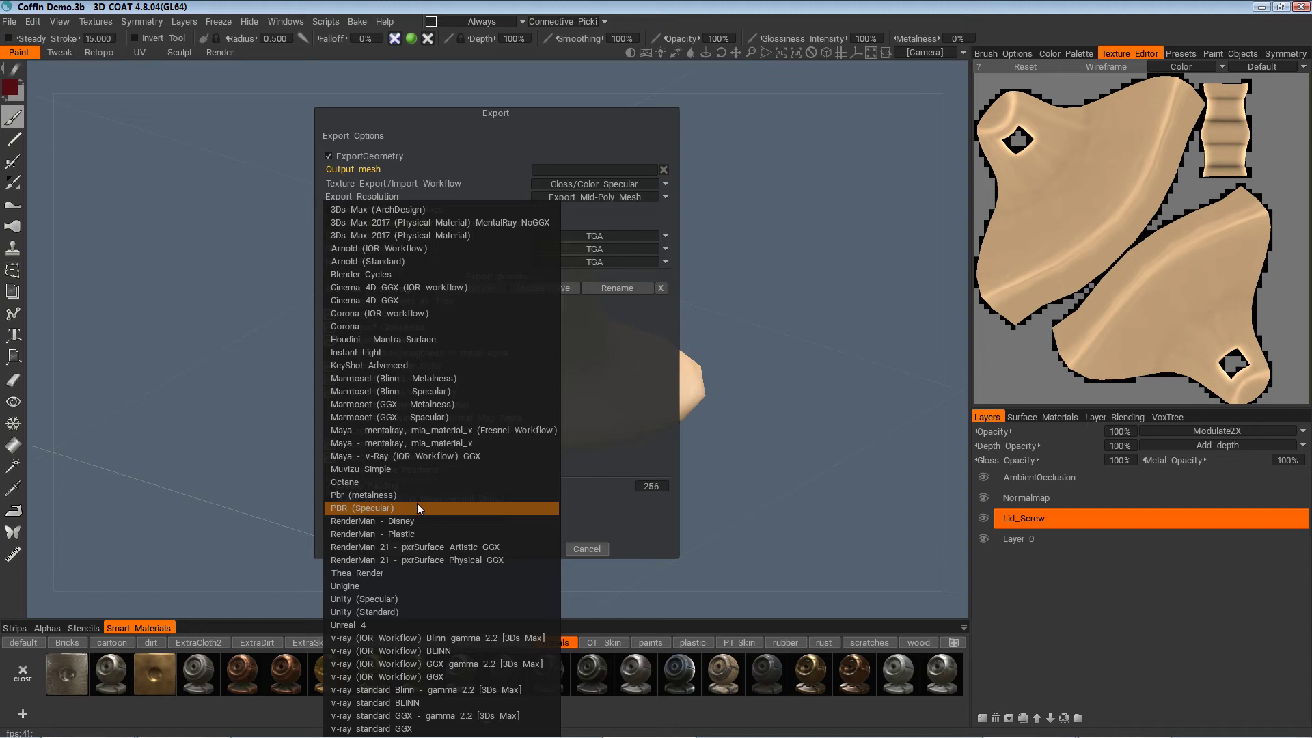
click(412, 468)
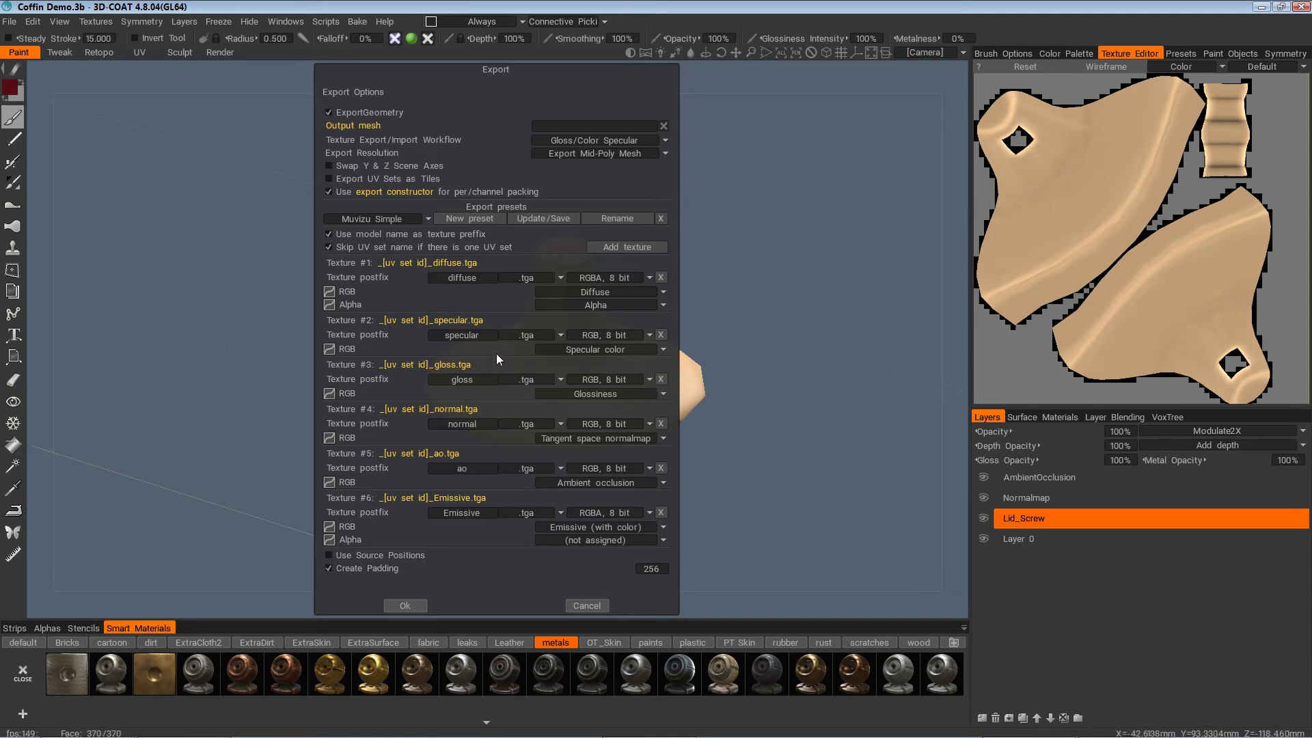
click(587, 605)
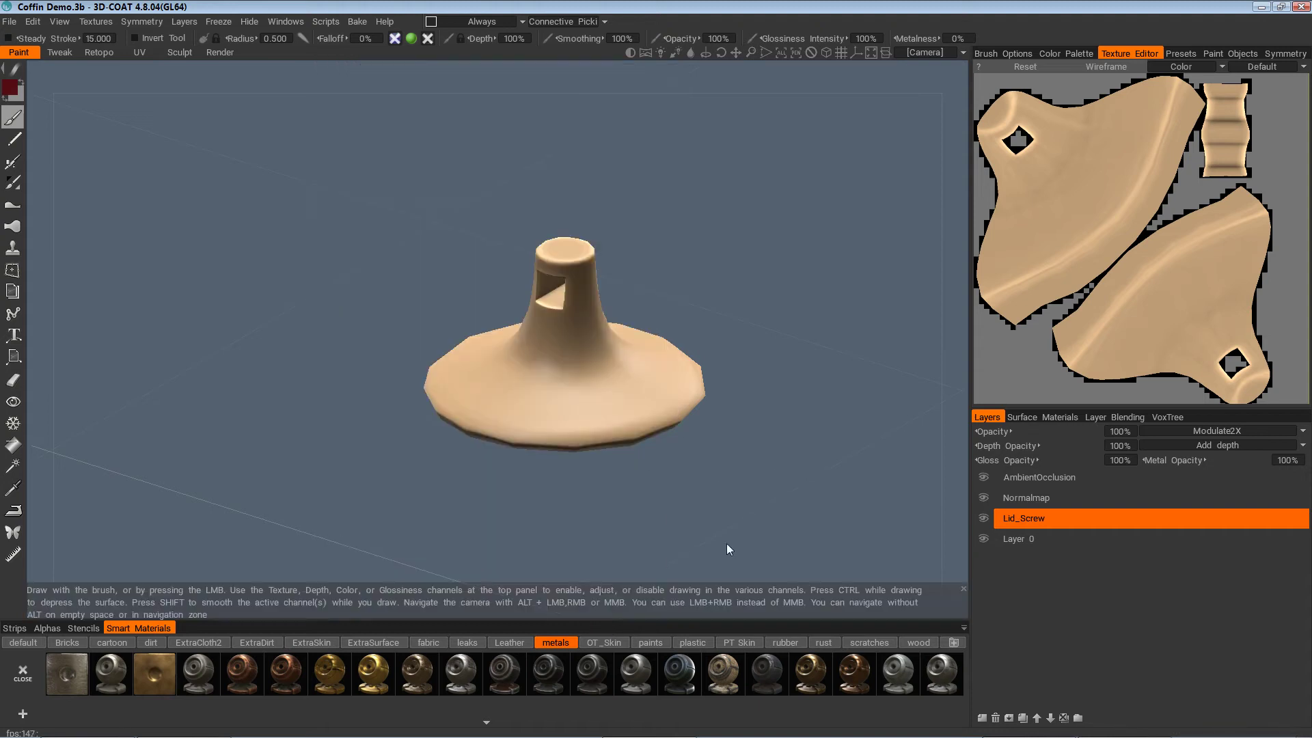
Check the project's texture export/import workflow options without changing the selection
drag(727, 544, 321, 229)
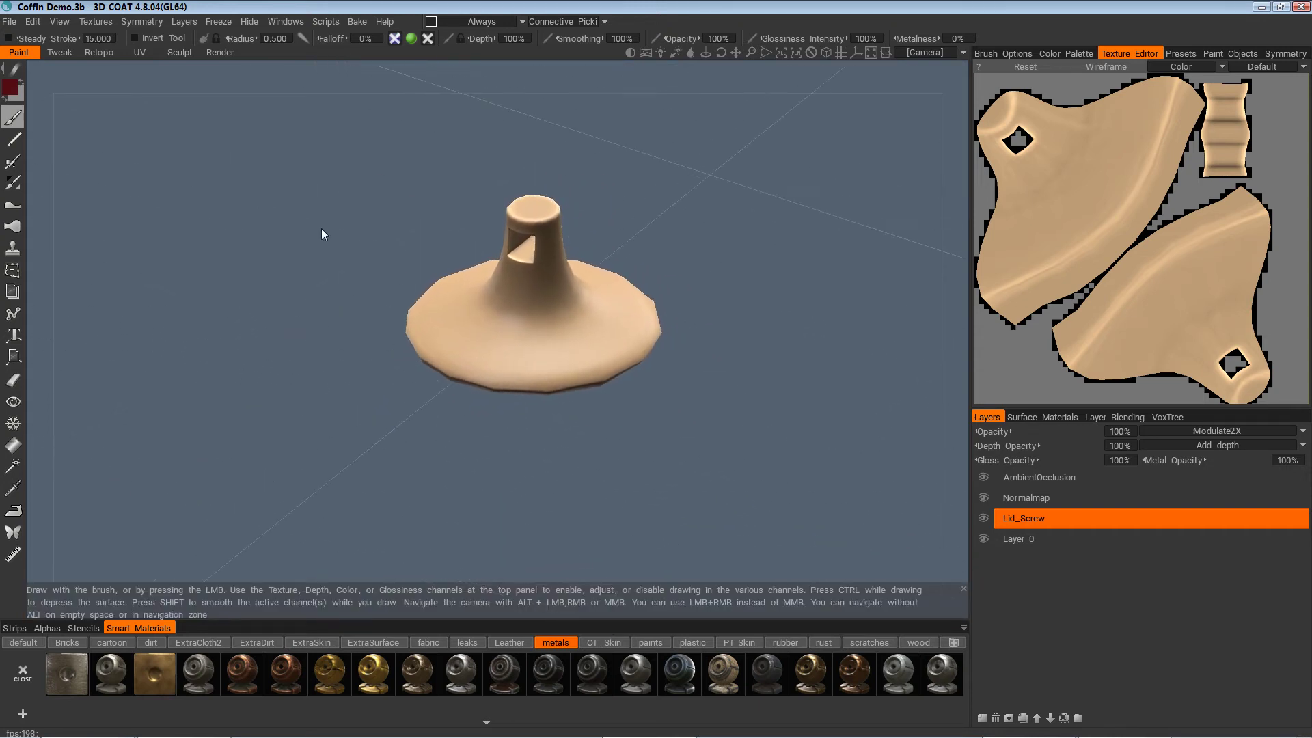
click(103, 21)
mouse_move(125, 46)
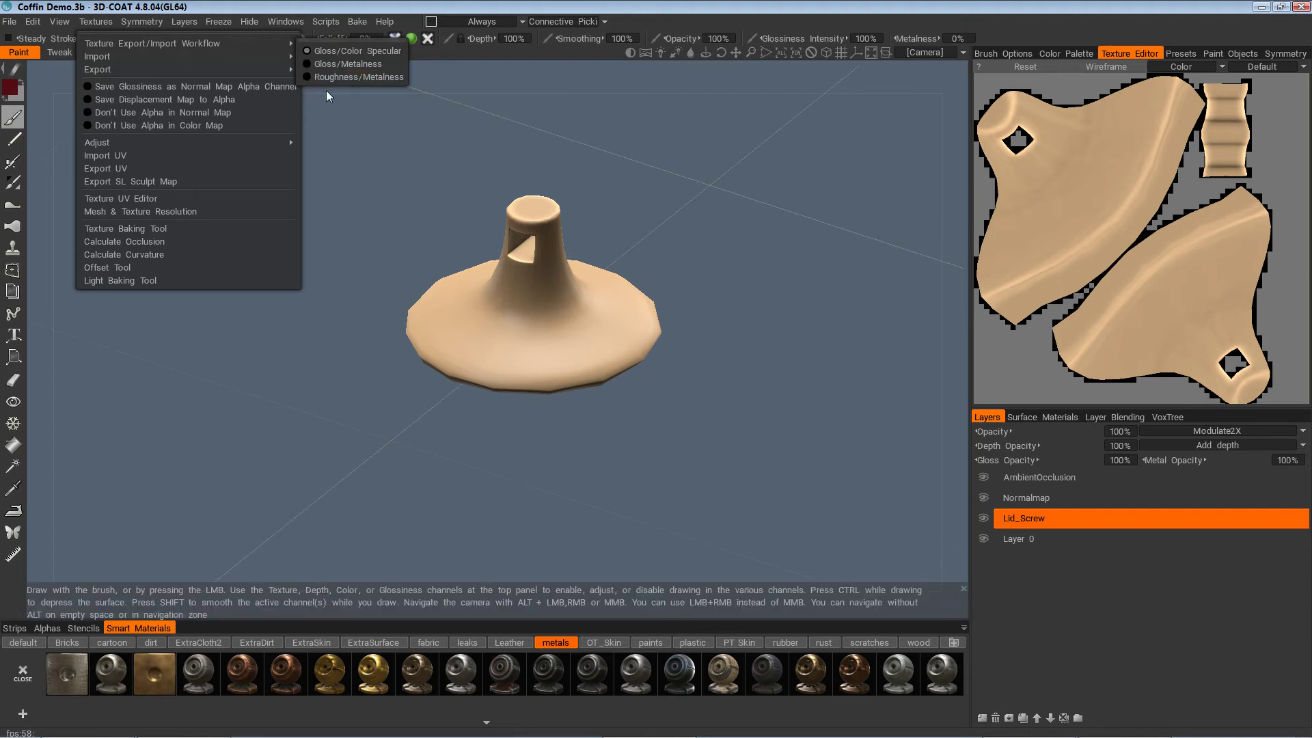
click(363, 146)
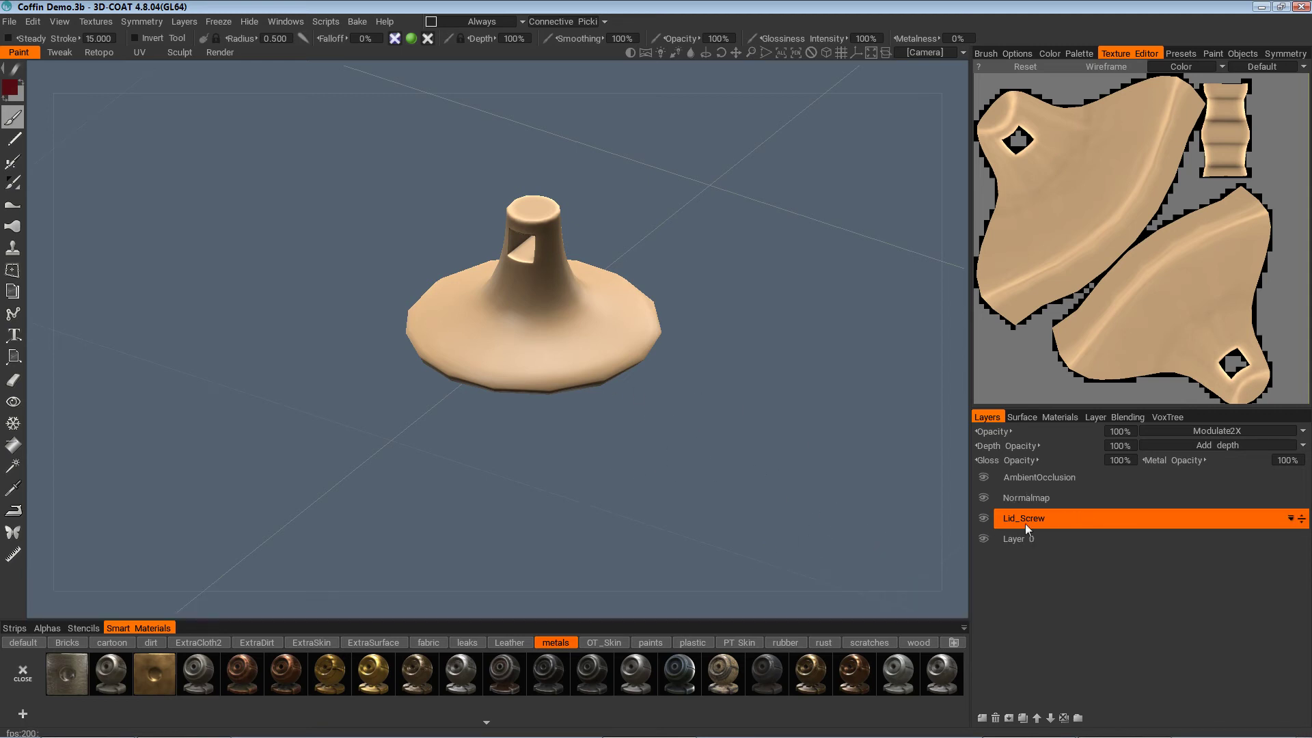
Add a new paint layer directly above the Lid_Screw layer
click(982, 717)
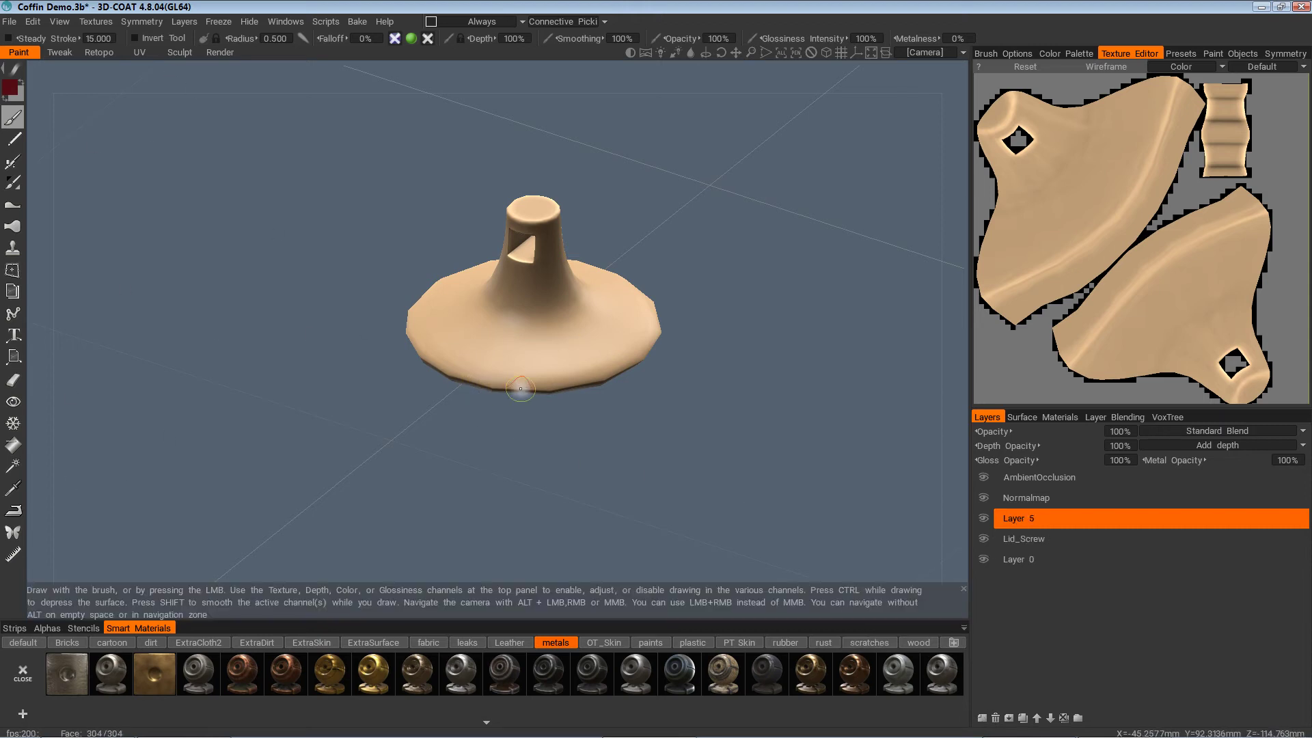
scroll(579, 365, up, 1)
scroll(615, 377, up, 2)
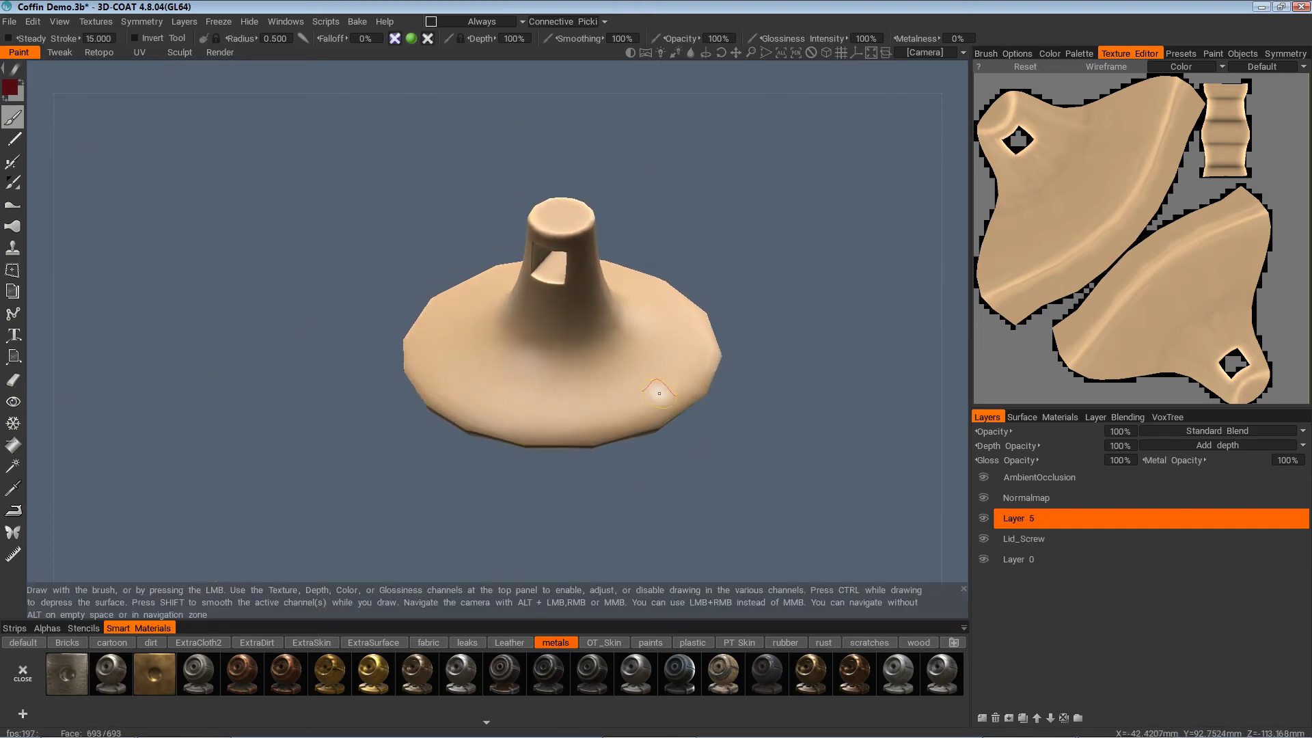
scroll(659, 392, down, 3)
drag(339, 298, 711, 461)
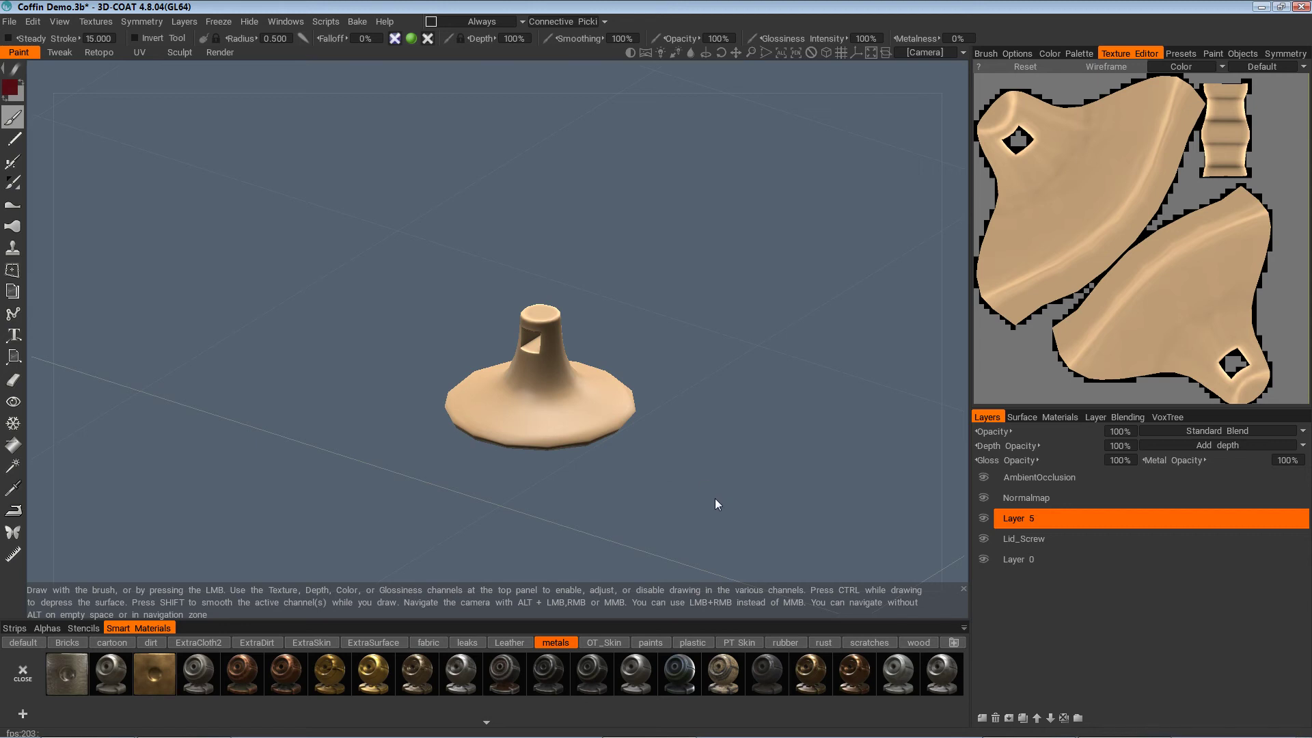
Enable the brush's depth and glossiness channels alongside color, and try a test stroke on the screw's flange before undoing it
mouse_move(399, 48)
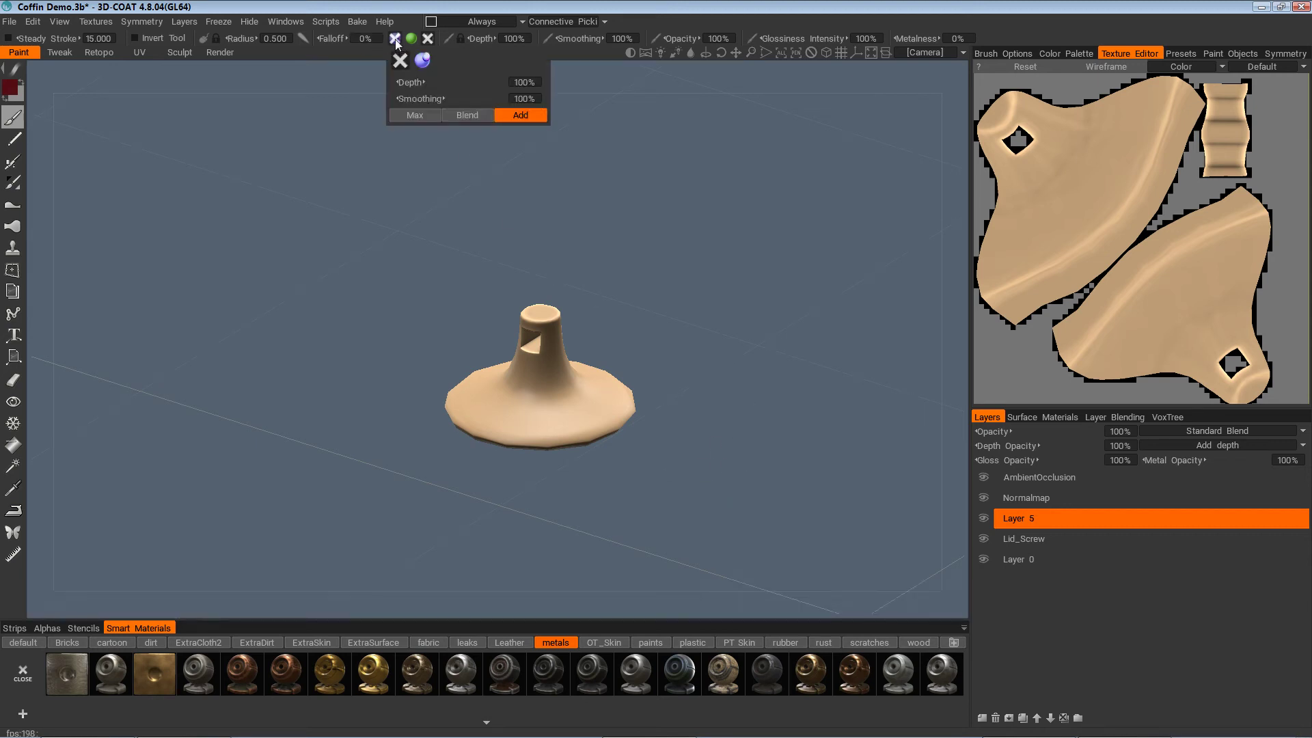
click(396, 40)
mouse_move(408, 39)
scroll(535, 366, up, 5)
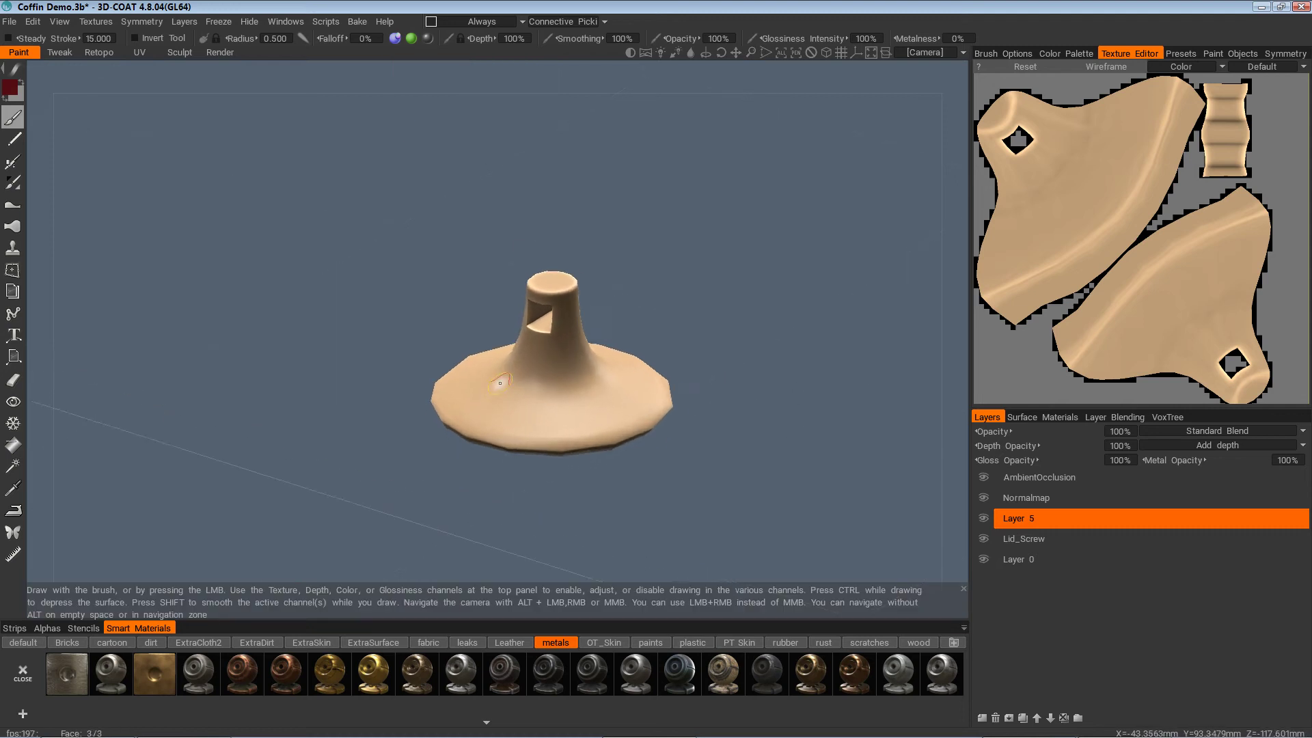
drag(192, 239, 192, 152)
drag(425, 331, 440, 403)
mouse_move(578, 447)
alt+mouse_down()
mouse_move(586, 461)
mouse_move(615, 454)
mouse_move(711, 493)
alt+mouse_up()
mouse_move(755, 601)
alt+mouse_down()
mouse_move(757, 560)
mouse_move(704, 526)
mouse_move(718, 529)
alt+mouse_up()
key(ctrl+z)
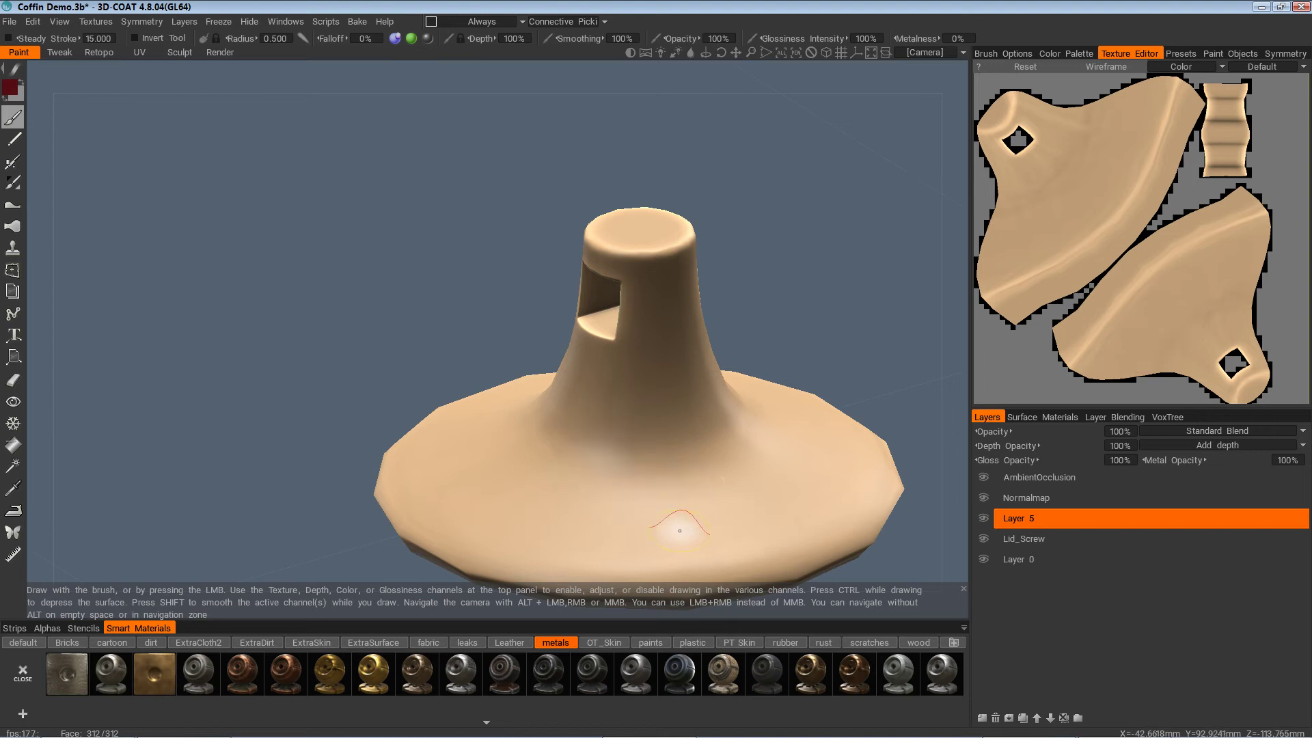
Disable the glossiness channel, and try a stroke with only depth and color on the flange before undoing it
click(428, 40)
drag(586, 459, 684, 489)
alt+drag(760, 562, 670, 536)
key(ctrl+z)
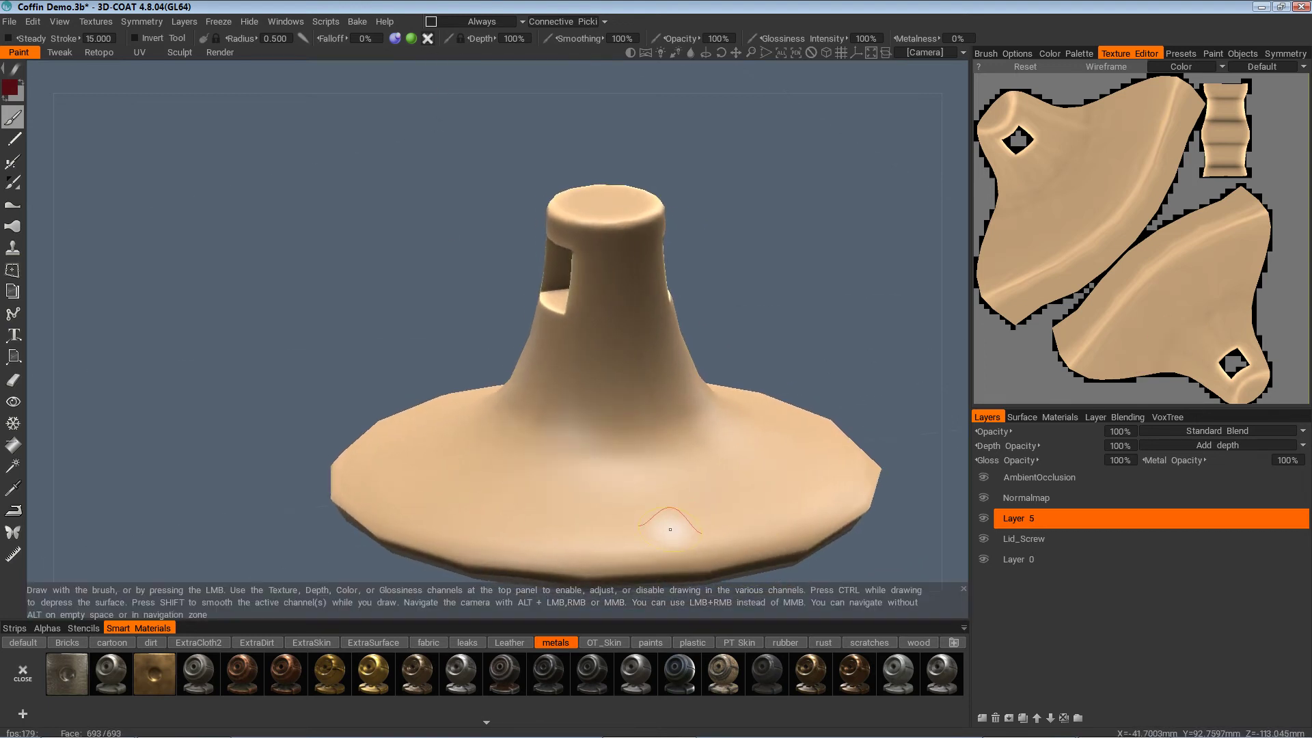
Set the brush to color and glossiness without depth, and test a dark red stroke on the flange before undoing it
click(394, 40)
click(428, 39)
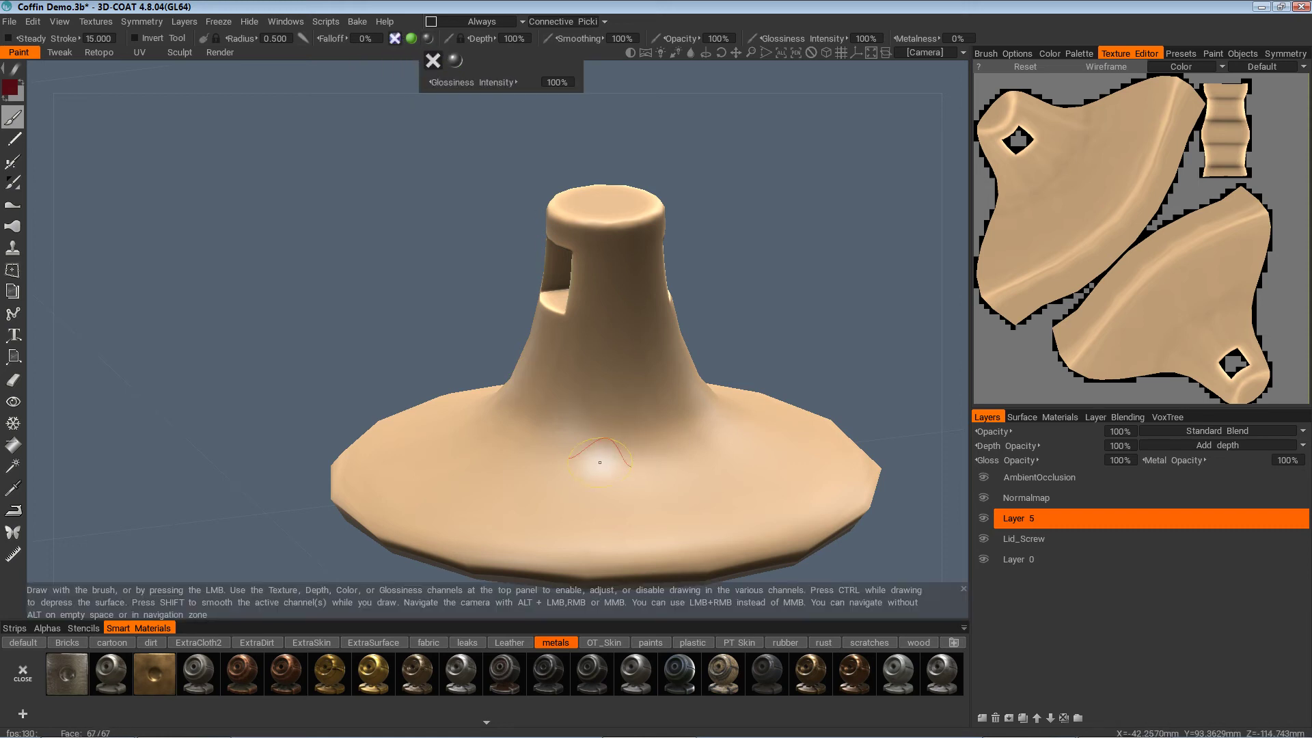
mouse_move(605, 469)
mouse_down()
mouse_move(674, 476)
mouse_move(738, 526)
mouse_move(726, 517)
mouse_up()
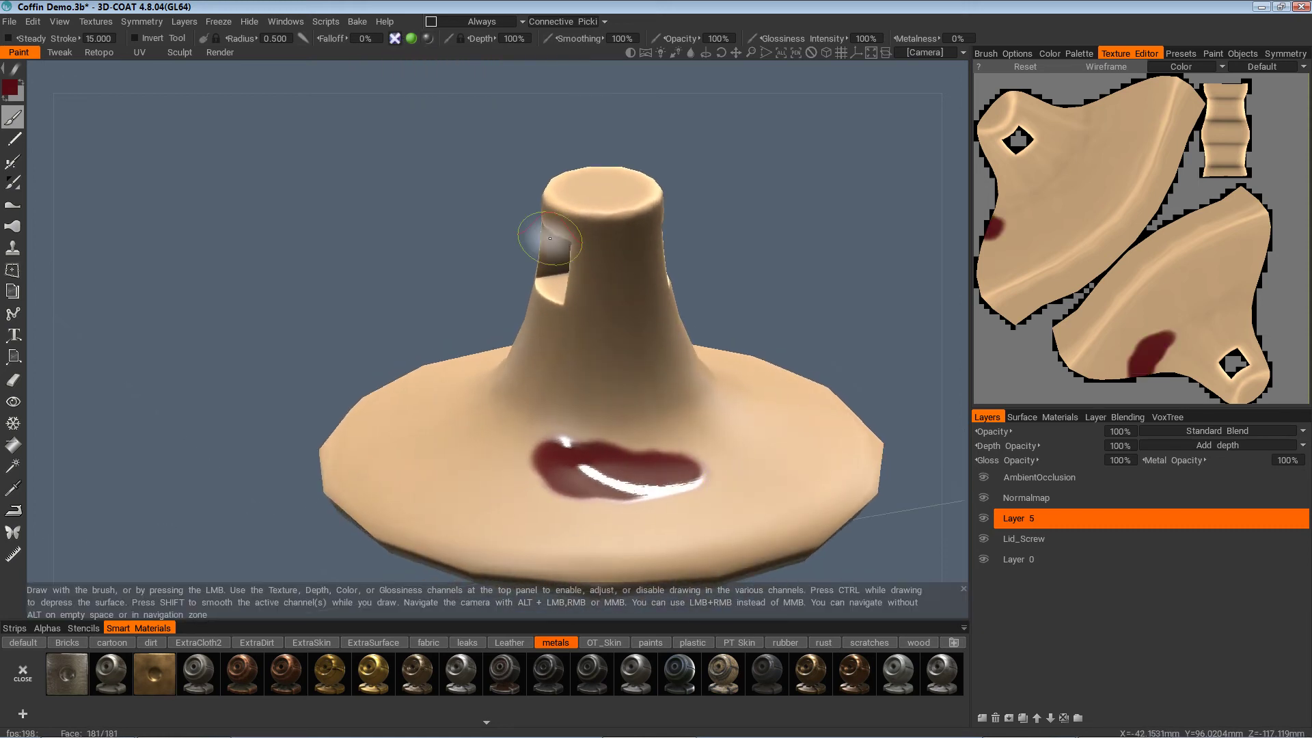
key(ctrl+z)
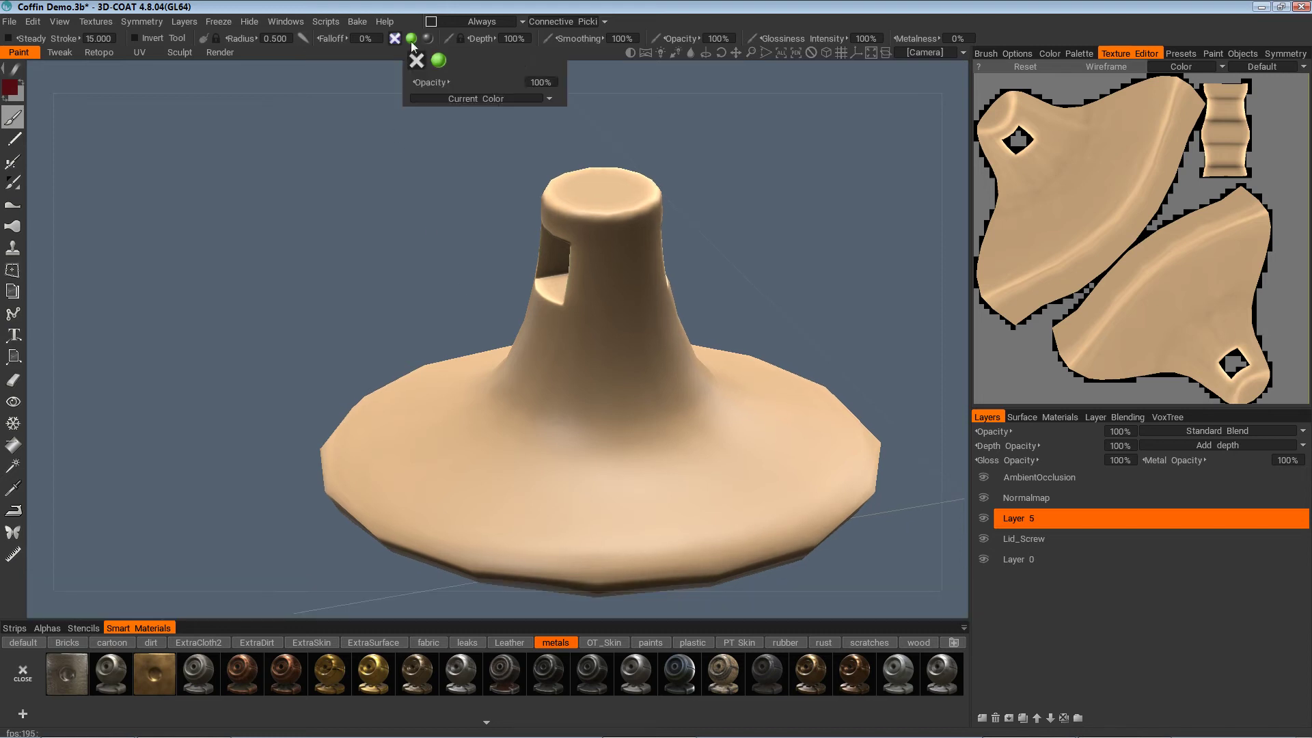
mouse_move(395, 42)
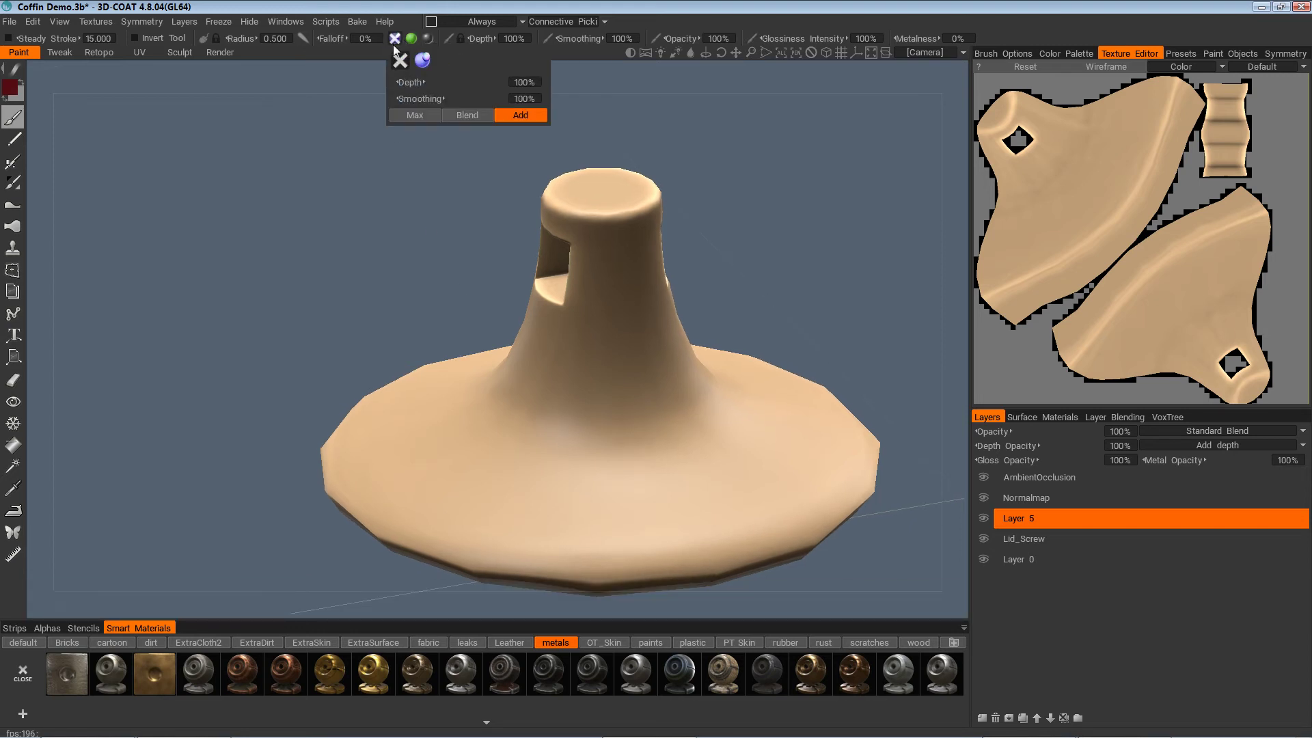
mouse_move(441, 298)
alt+mouse_down()
mouse_move(416, 226)
mouse_move(375, 292)
mouse_move(383, 325)
mouse_move(385, 311)
alt+mouse_up()
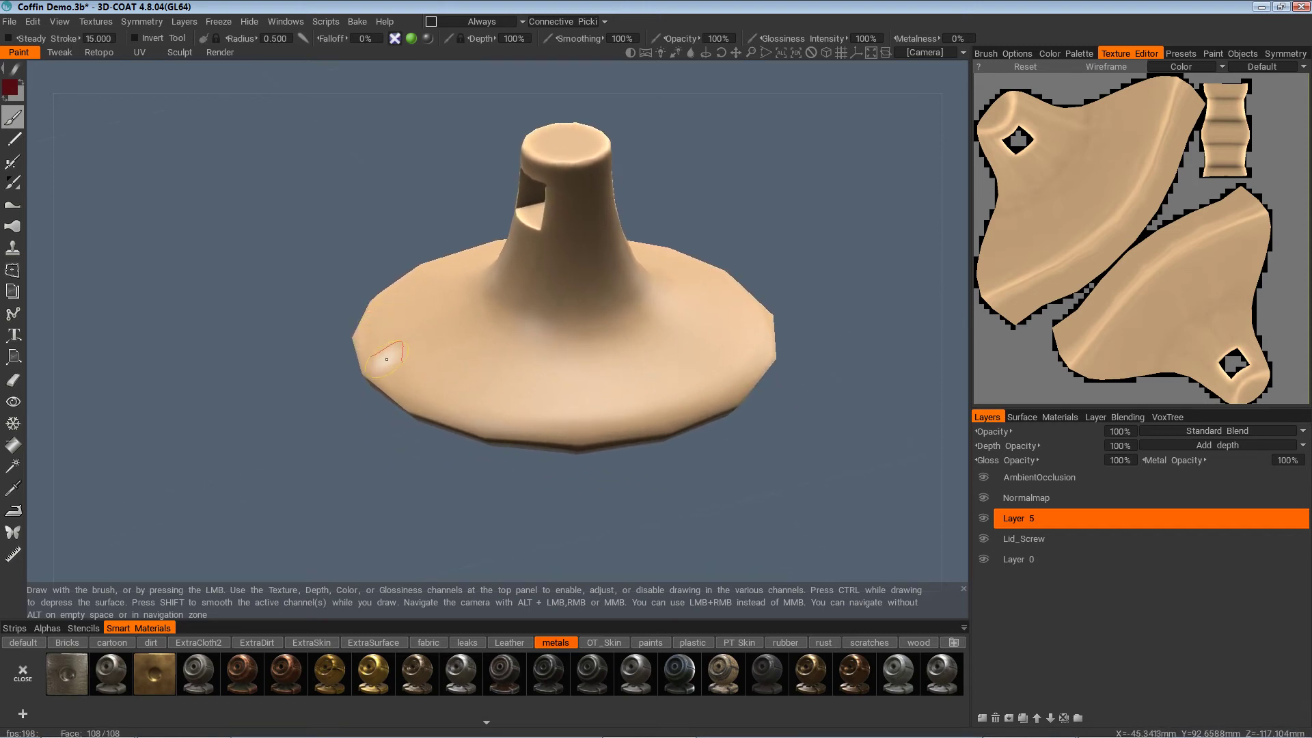
Test another brush stroke across the screw's flange with color and glossiness, and undo it
mouse_move(586, 410)
alt+mouse_down()
mouse_move(513, 424)
mouse_move(510, 410)
alt+mouse_up()
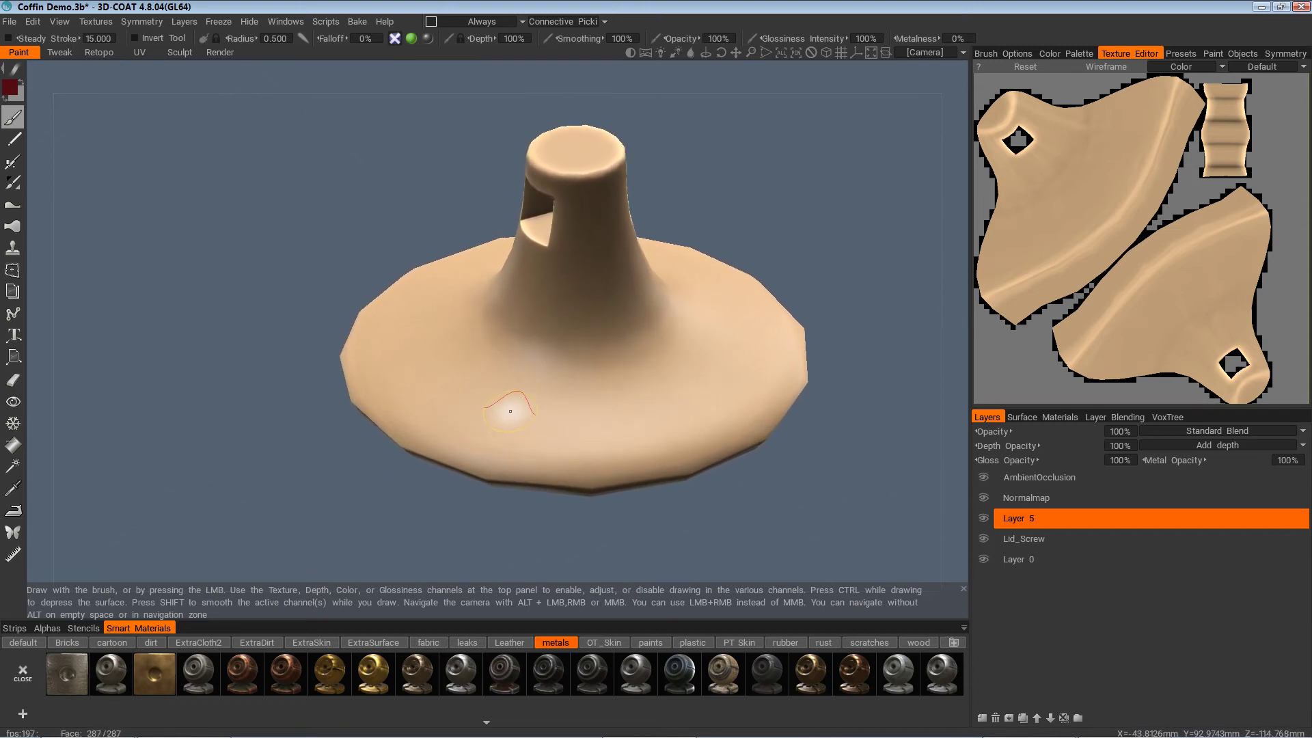
mouse_move(416, 41)
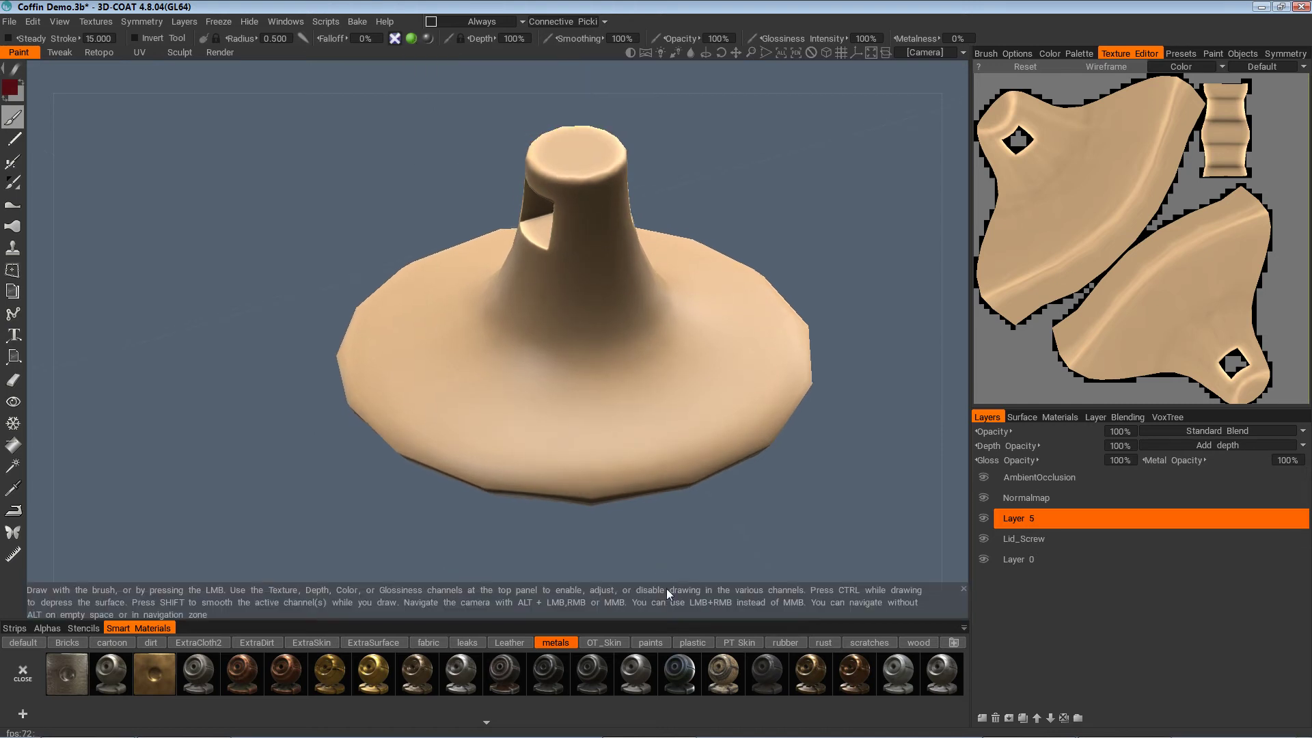
mouse_move(580, 391)
mouse_down()
mouse_move(608, 380)
mouse_move(686, 490)
mouse_up()
key(ctrl+z)
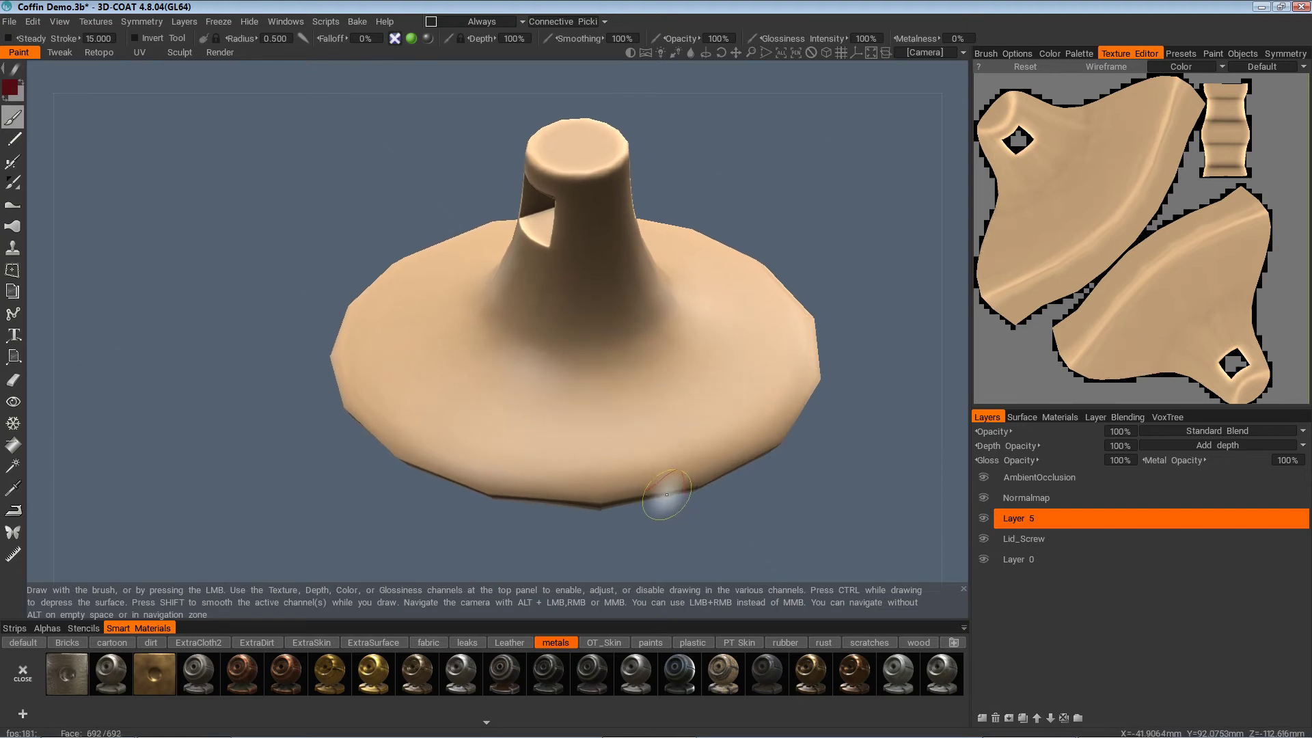
mouse_move(600, 364)
alt+mouse_down()
mouse_move(567, 445)
mouse_move(649, 322)
mouse_move(632, 311)
alt+mouse_up()
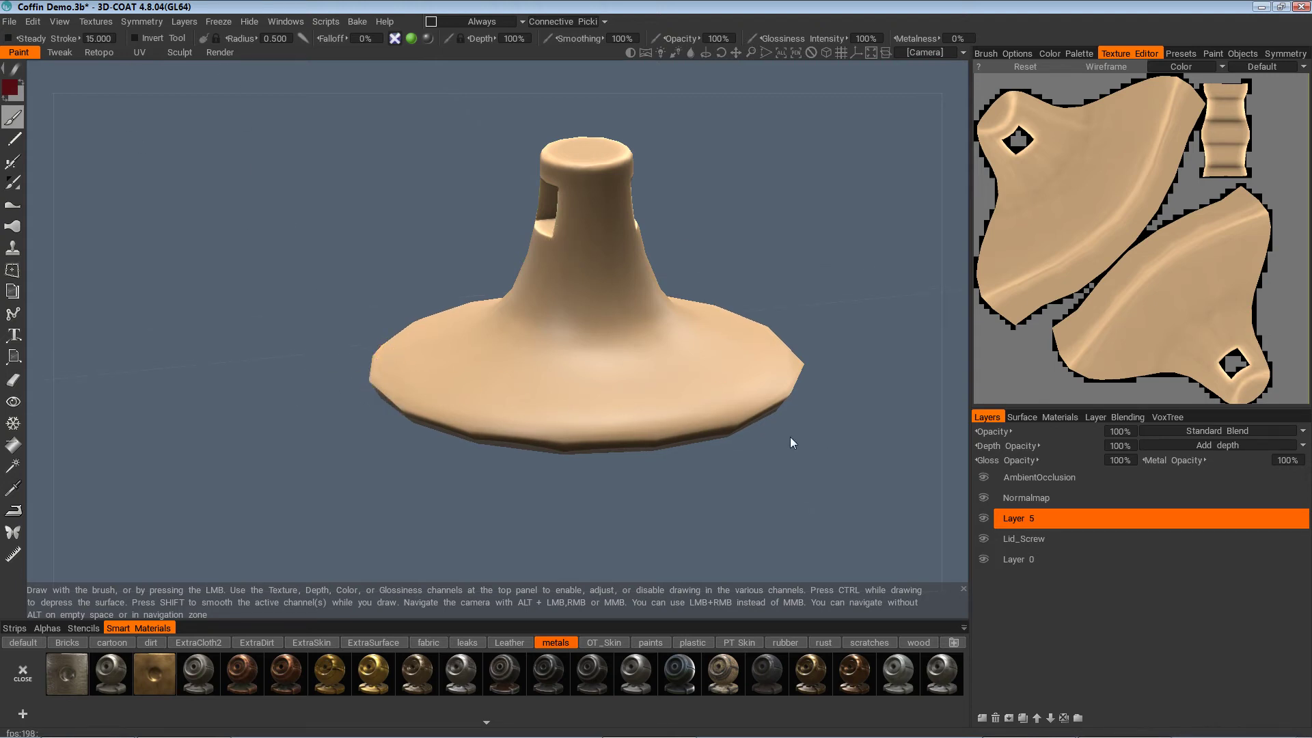
drag(916, 474, 939, 526)
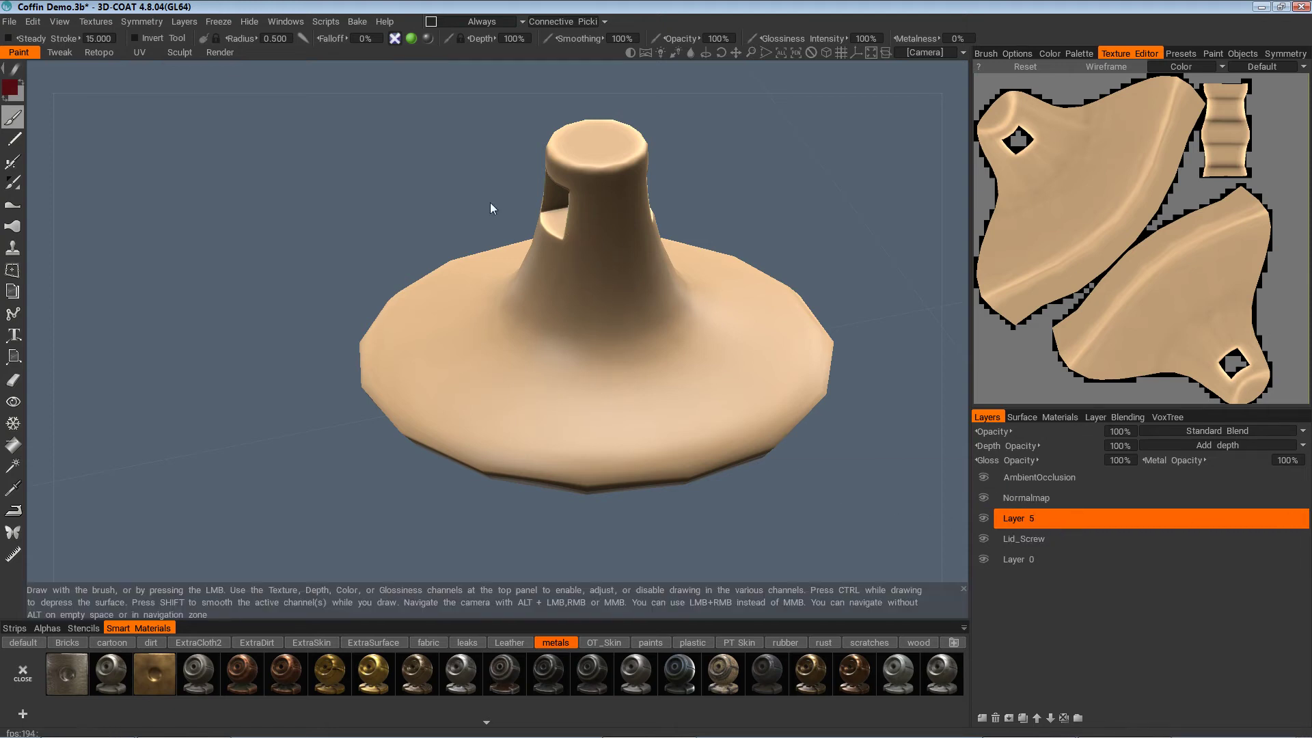
Disable the brush's glossiness channel, leaving only color active for painting the screw
click(428, 38)
drag(764, 545, 565, 448)
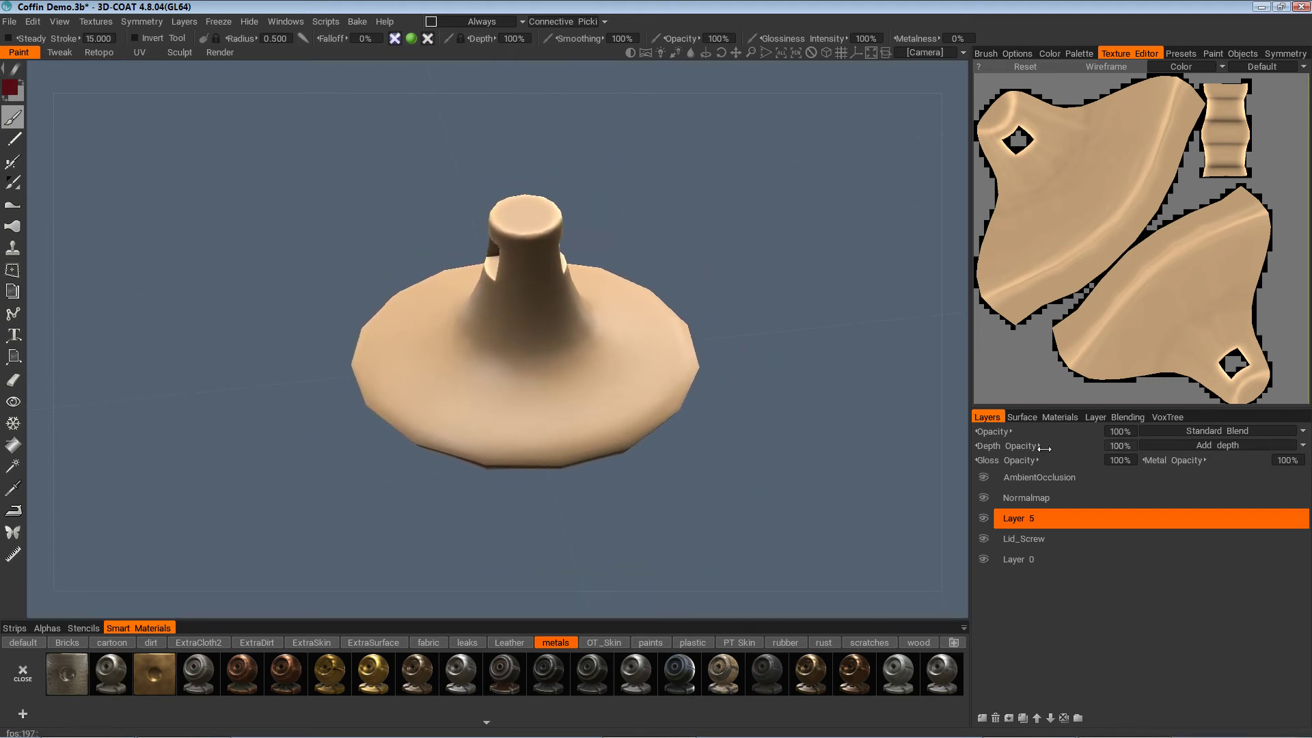
drag(693, 591, 785, 463)
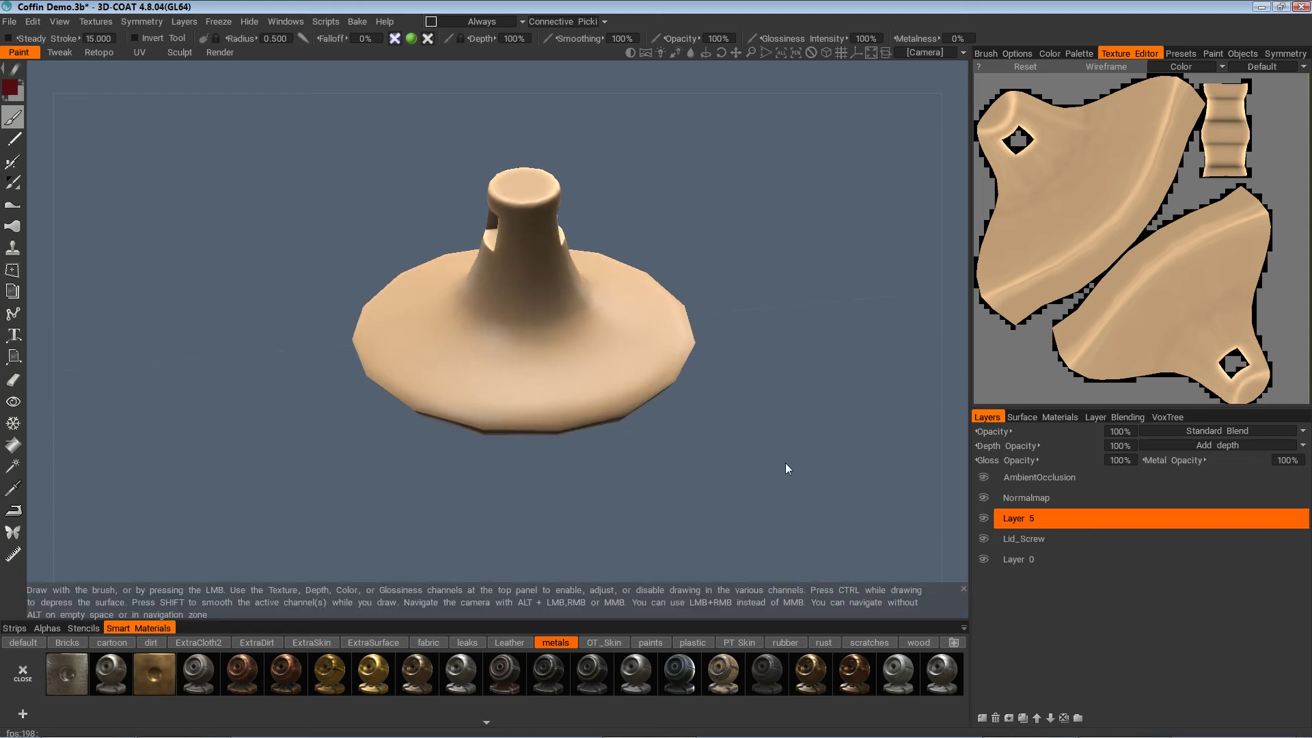
drag(656, 382, 854, 537)
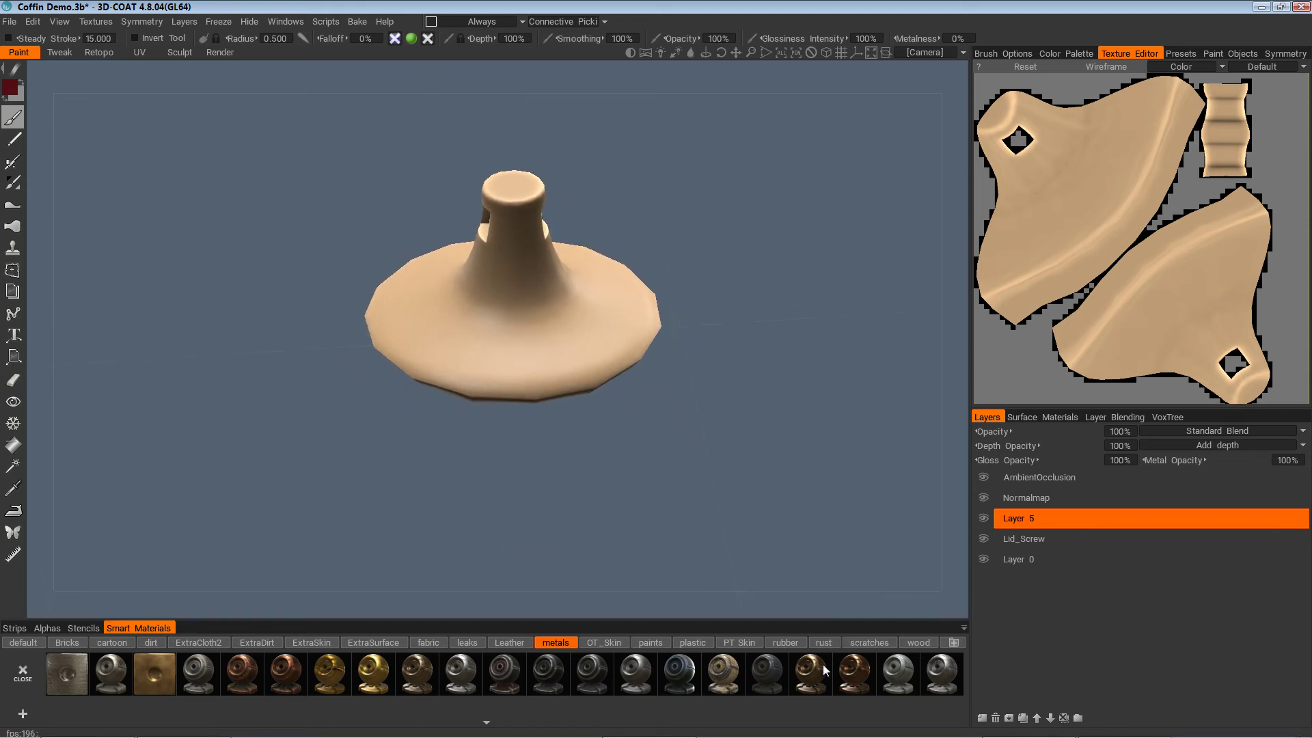
Load the reddish-brown copper metal smart material and place its expanded preview over half of the screw
click(853, 675)
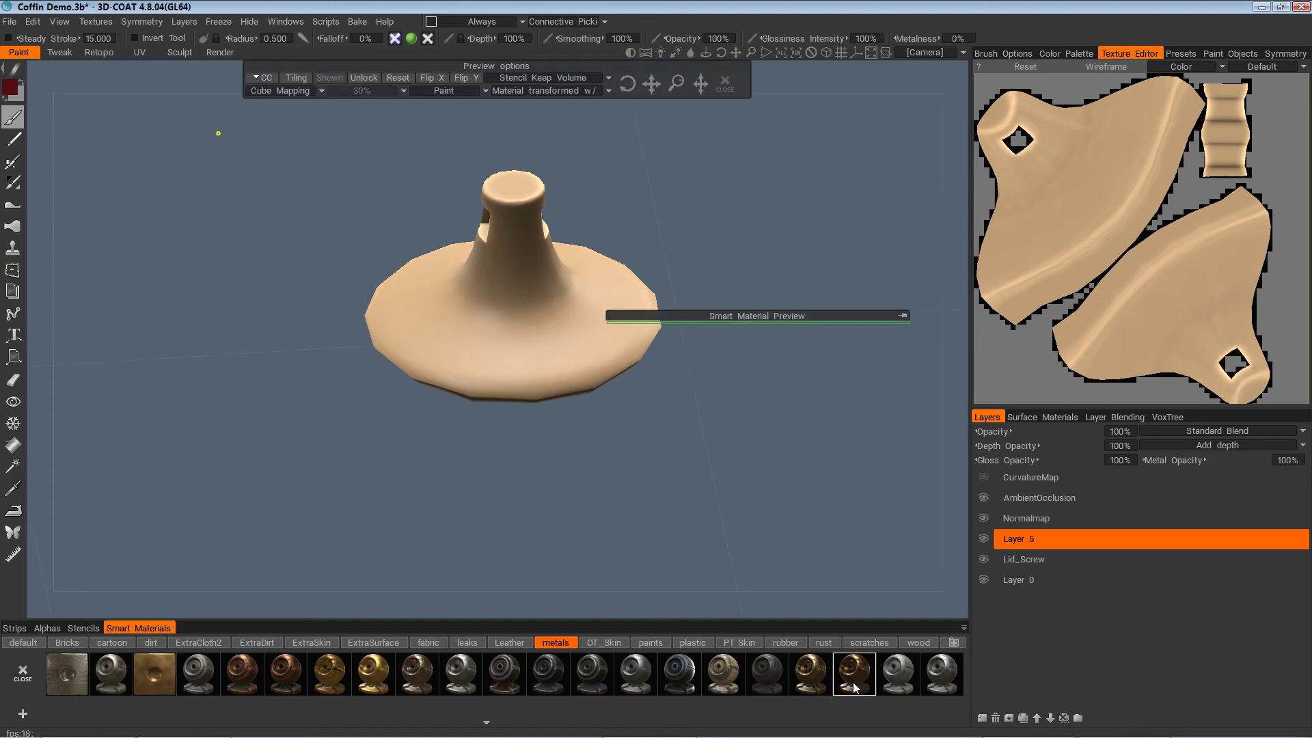
drag(788, 402, 691, 118)
click(902, 315)
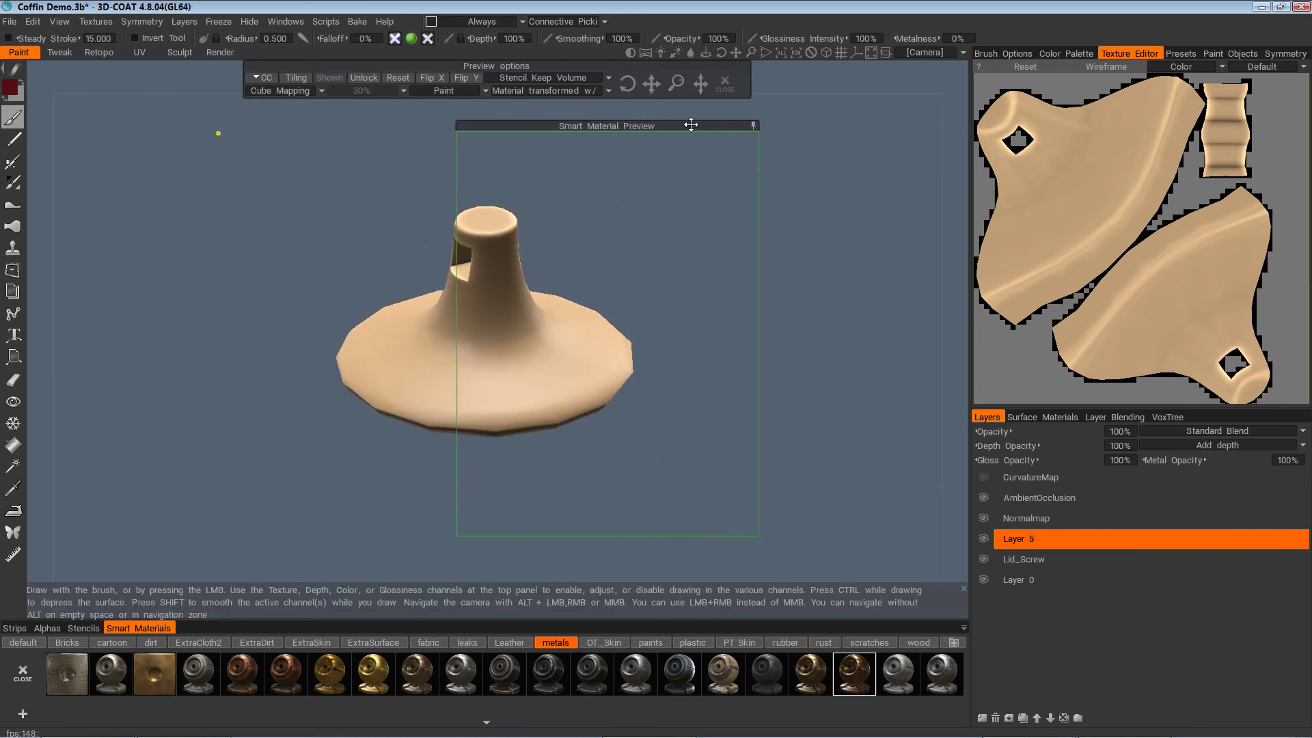
scroll(837, 446, up, 3)
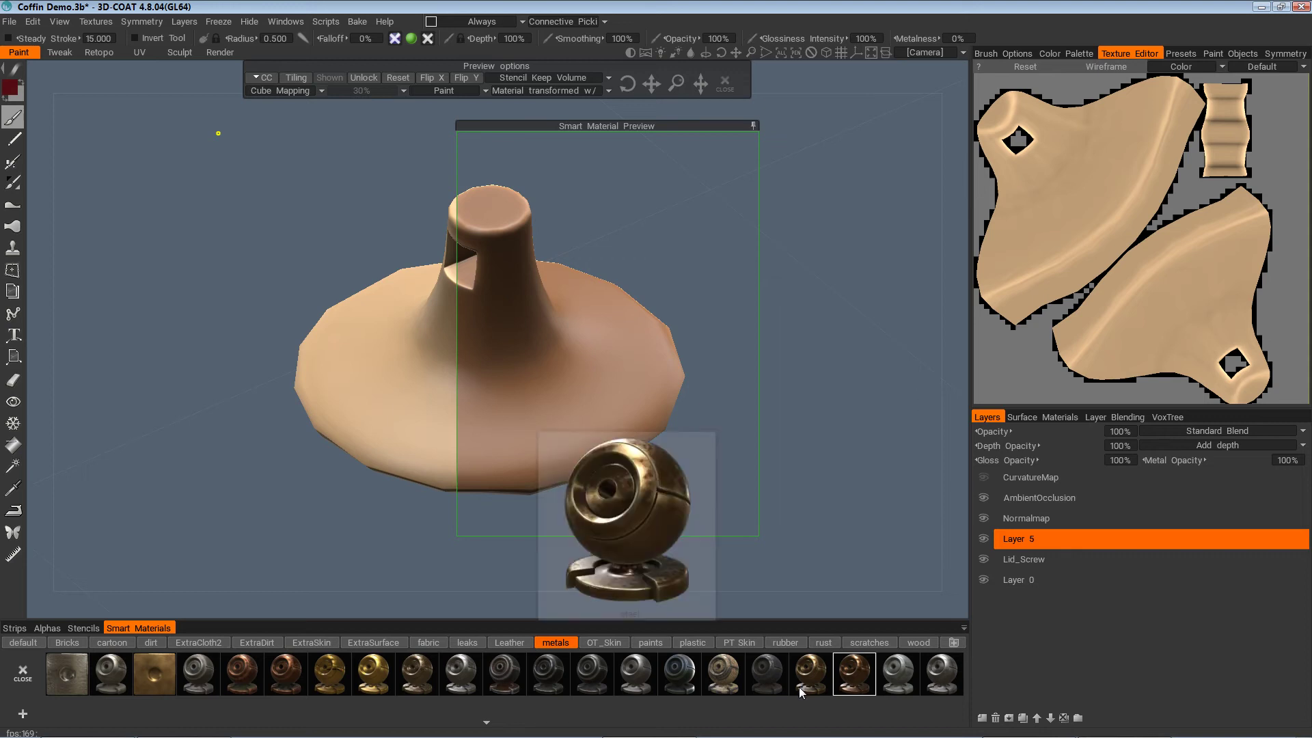
Pick the dark weathered copper smart material for the screw and set the brush opacity to 84%
click(288, 685)
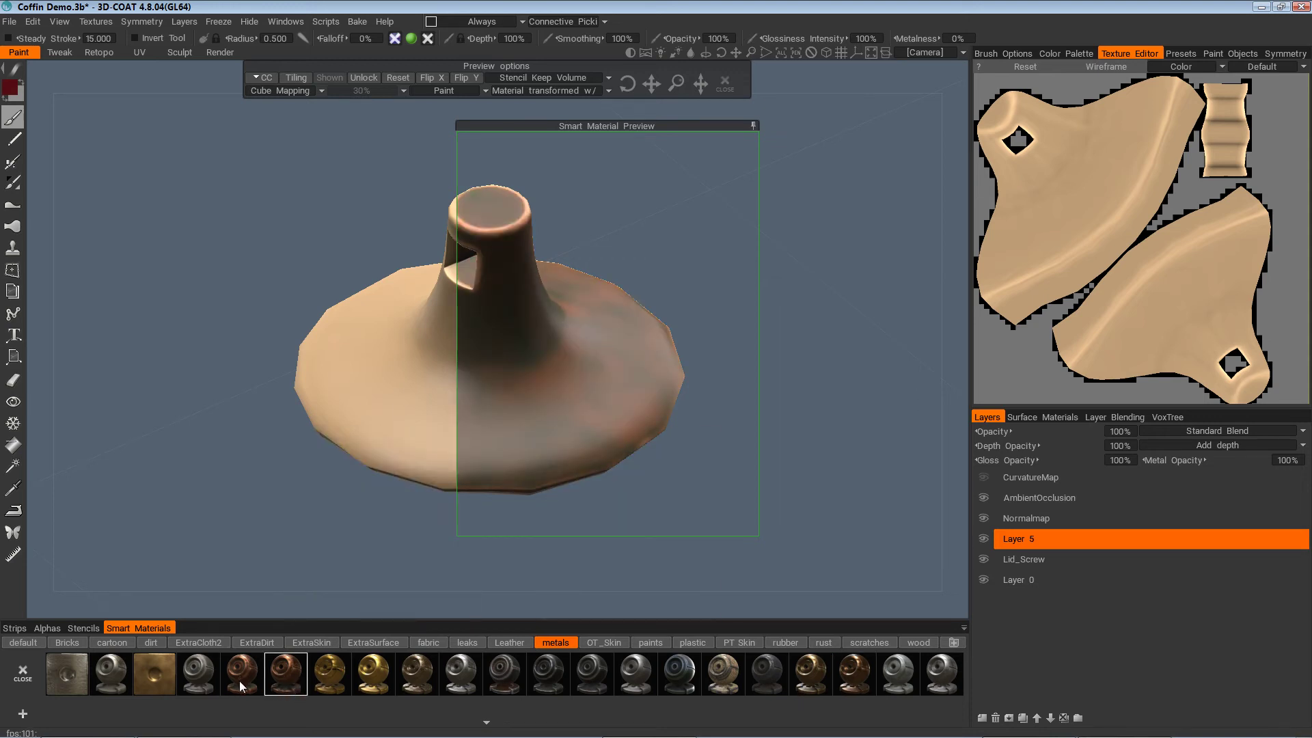
click(334, 675)
drag(681, 38, 664, 43)
drag(820, 471, 808, 482)
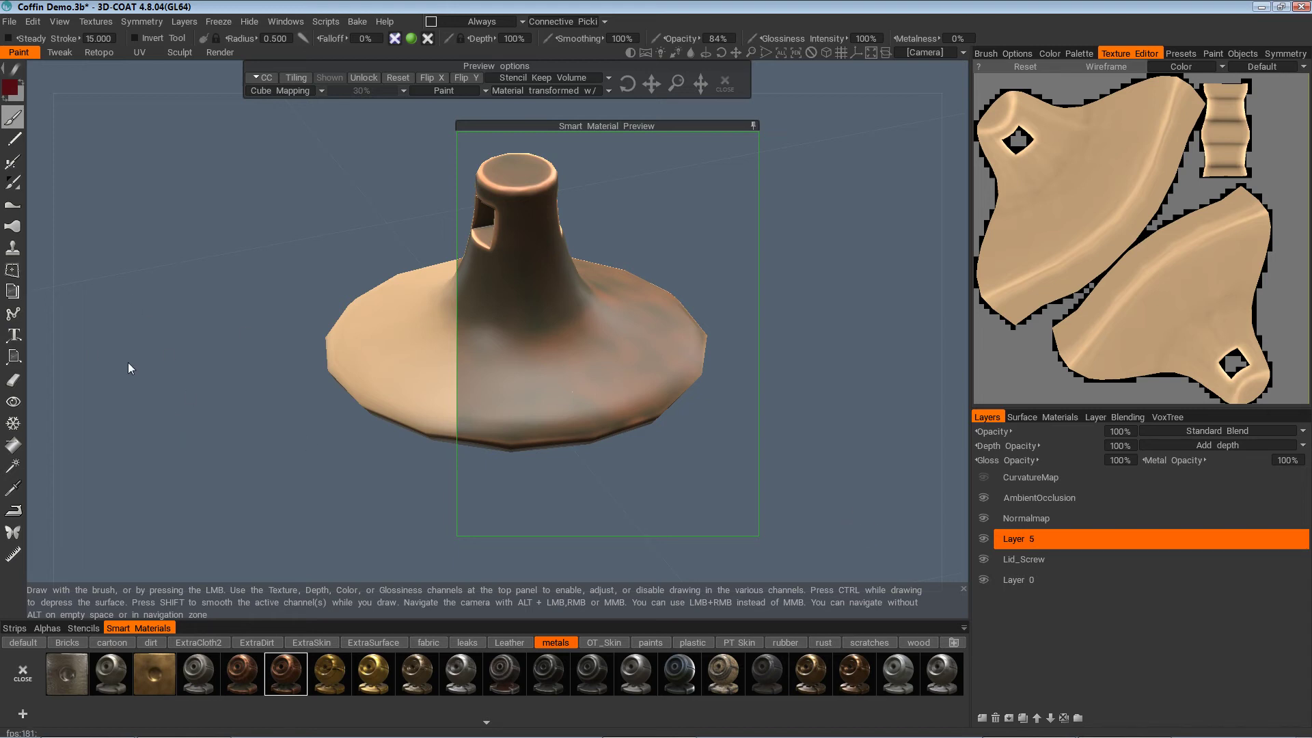
Fill the entire layer above Lid_Screw with the weathered copper material, using the color channel only
click(13, 444)
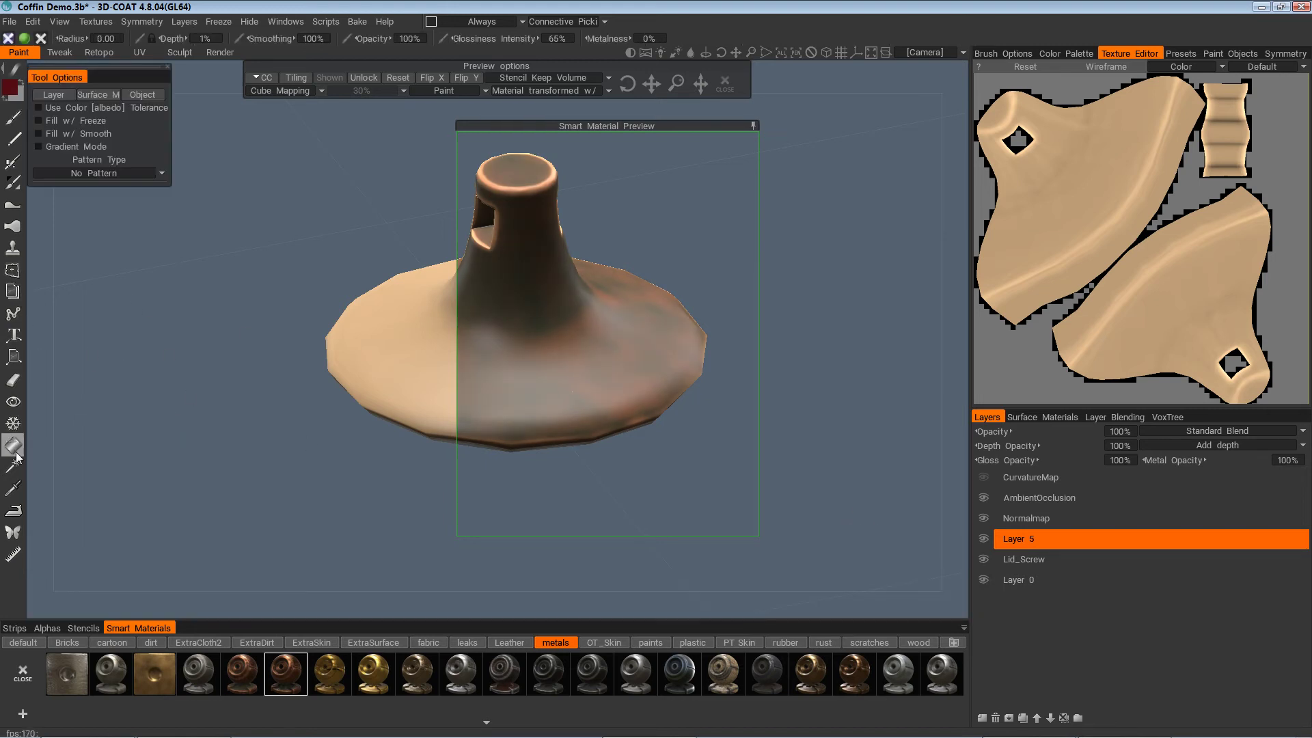
click(56, 97)
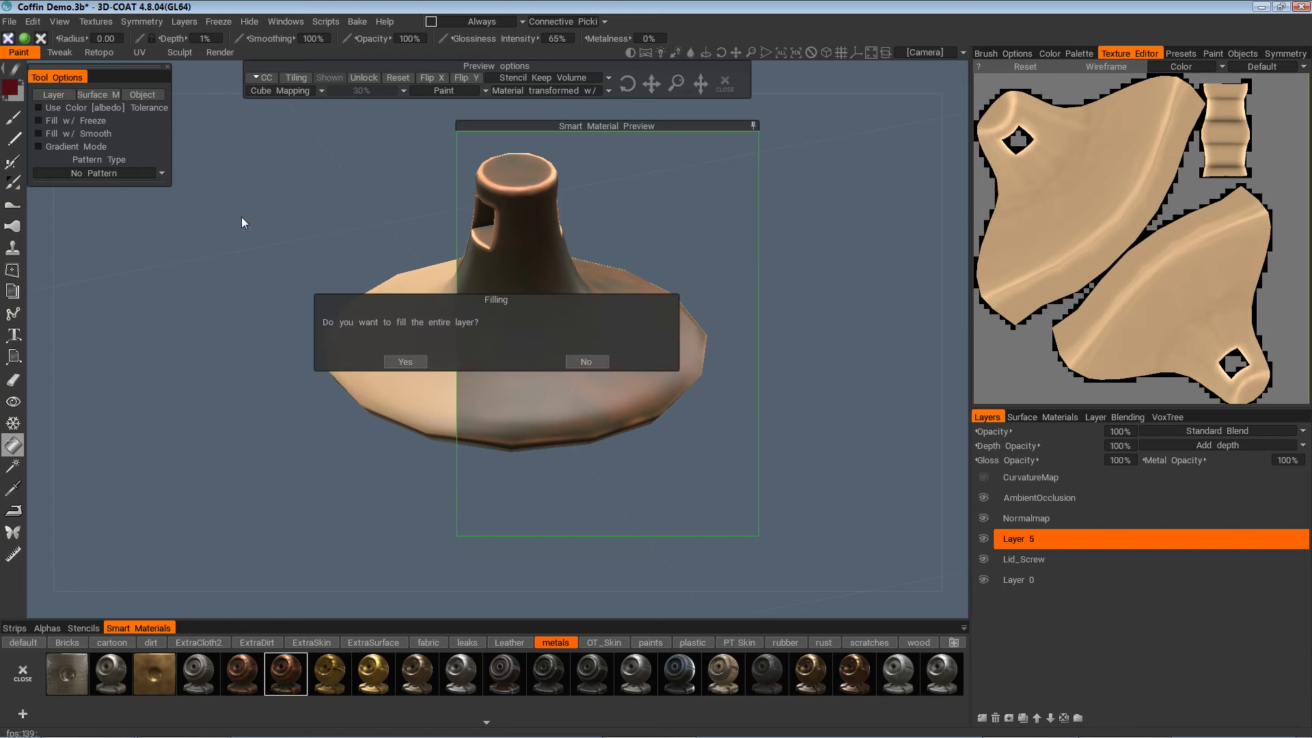
click(401, 359)
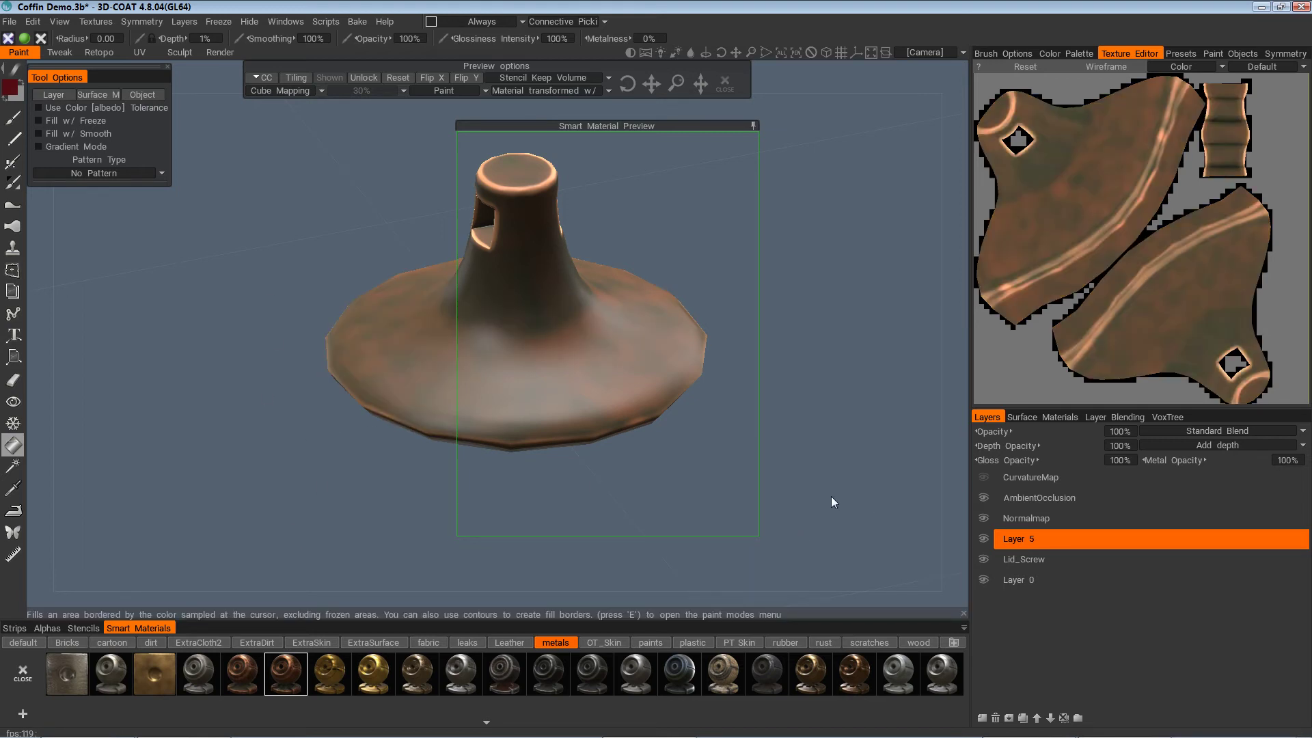
drag(831, 502, 745, 498)
drag(902, 570, 992, 543)
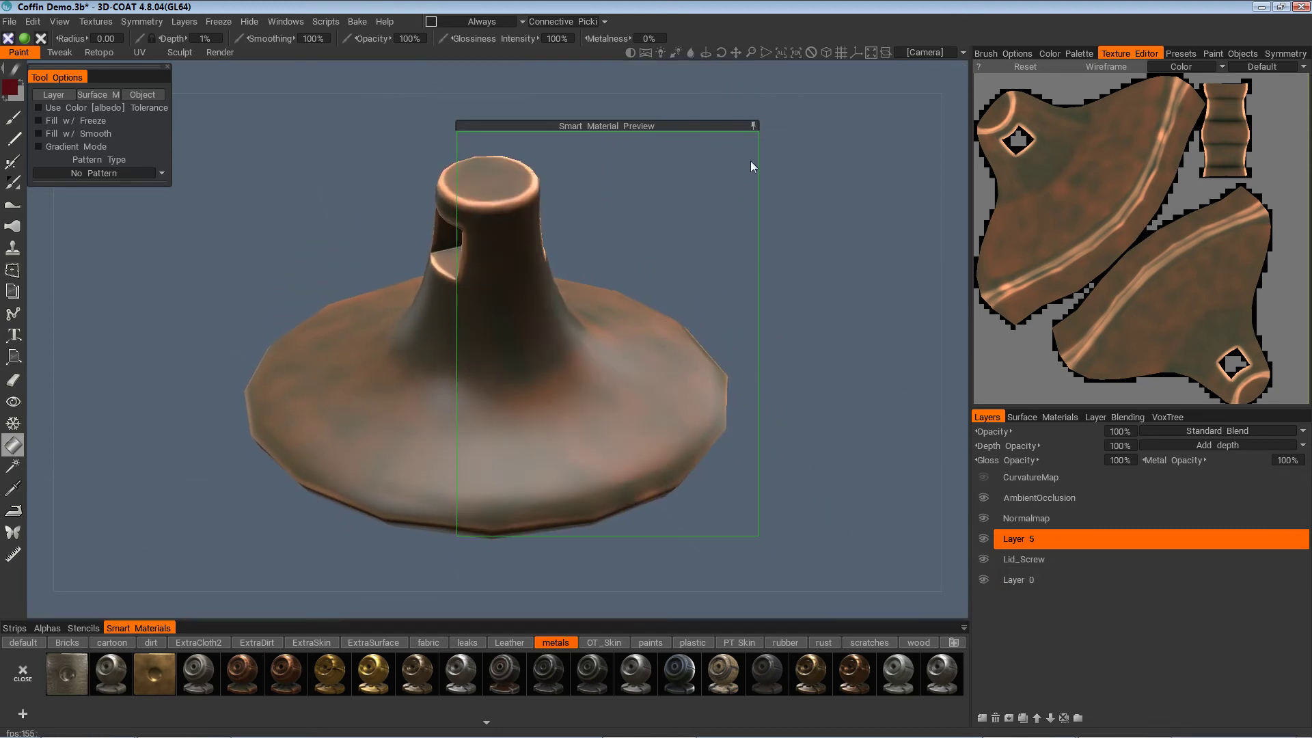
Reposition the material preview over one side of the screw and switch the Fill tool to glossiness only, without color or depth
click(753, 126)
drag(729, 124, 812, 96)
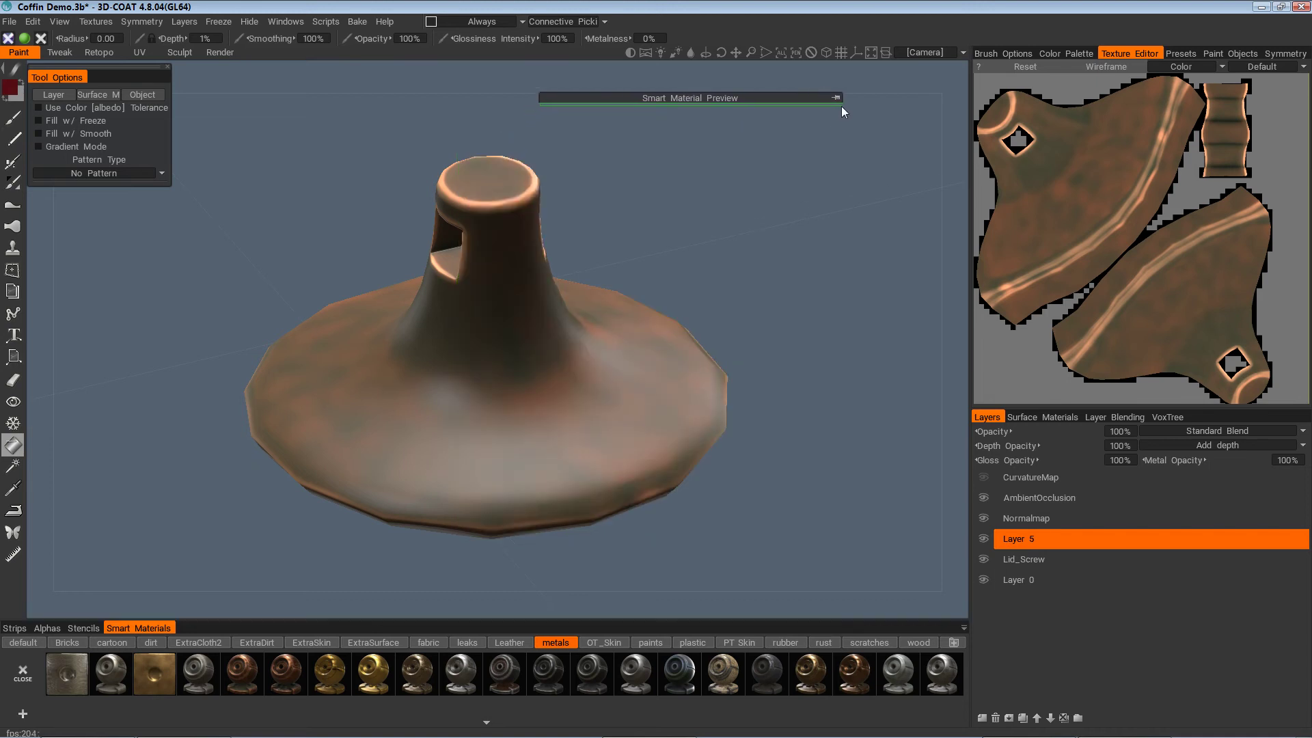
click(837, 101)
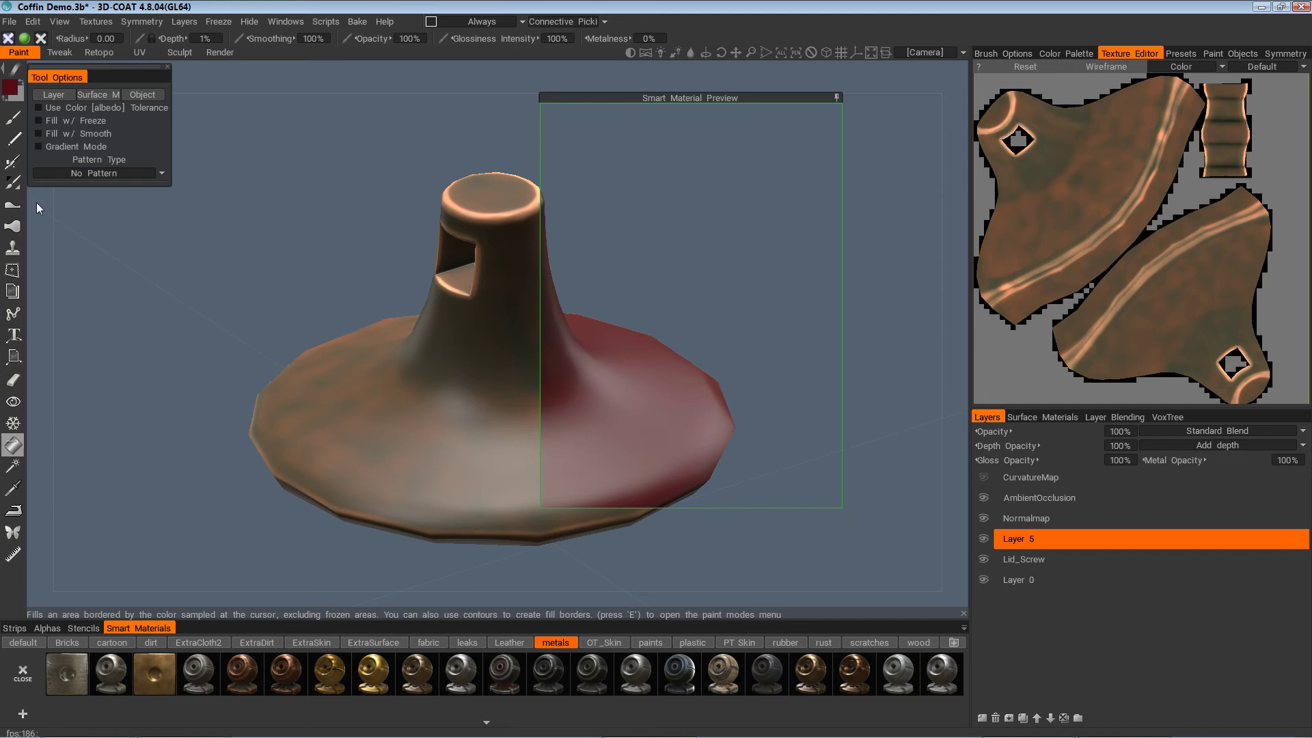
click(41, 38)
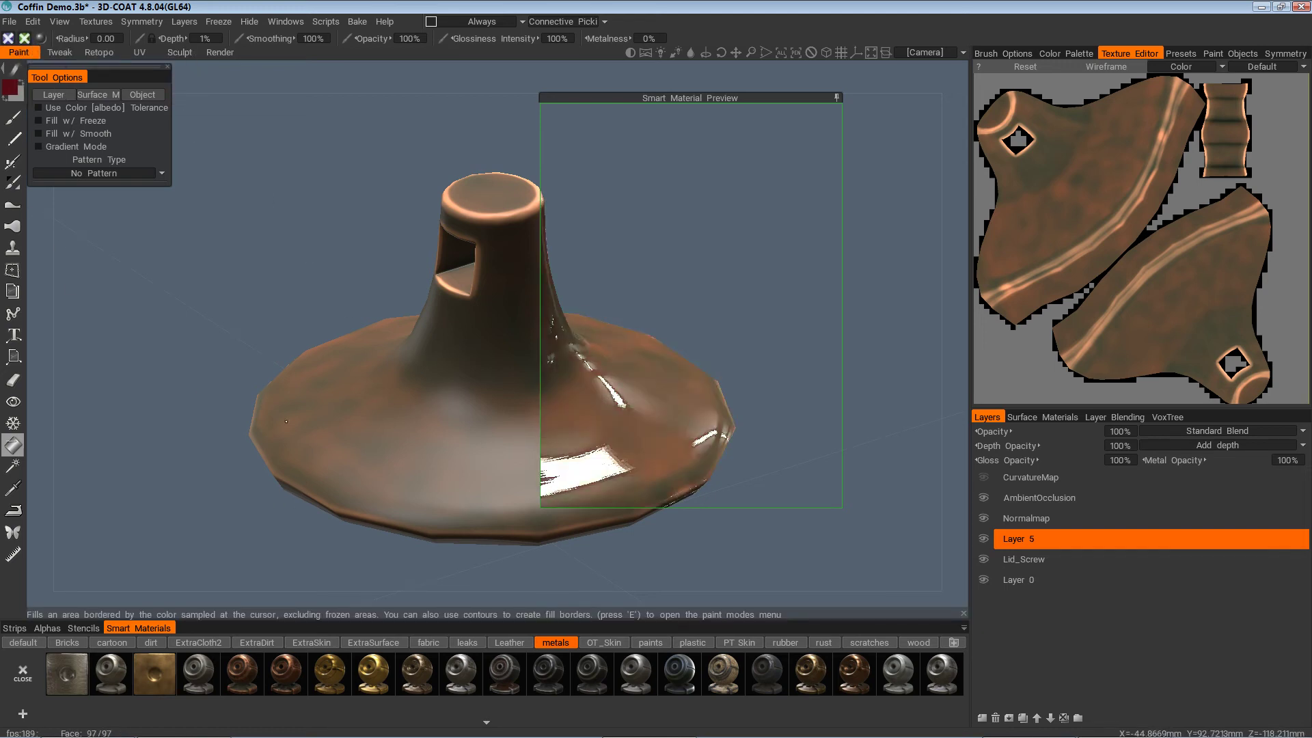
Add a new layer above the copper-filled layer and rename it Shine
click(982, 718)
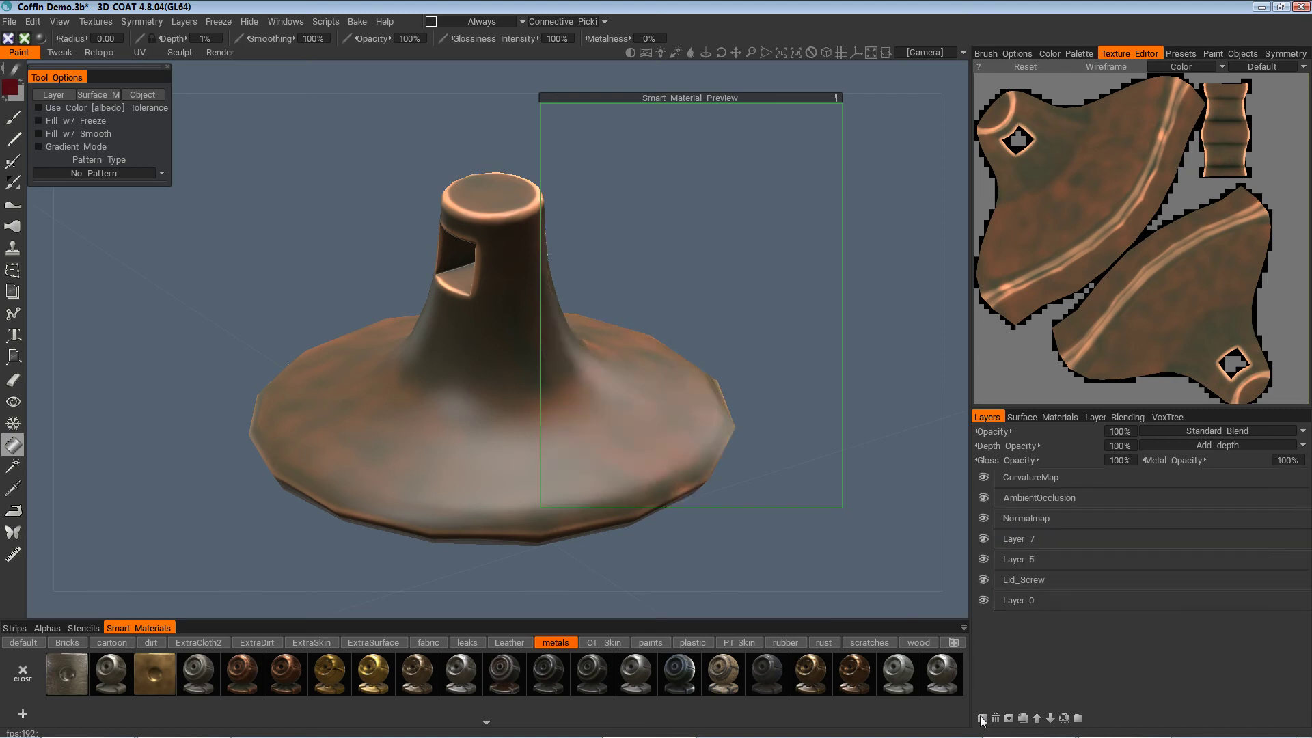
double_click(1030, 538)
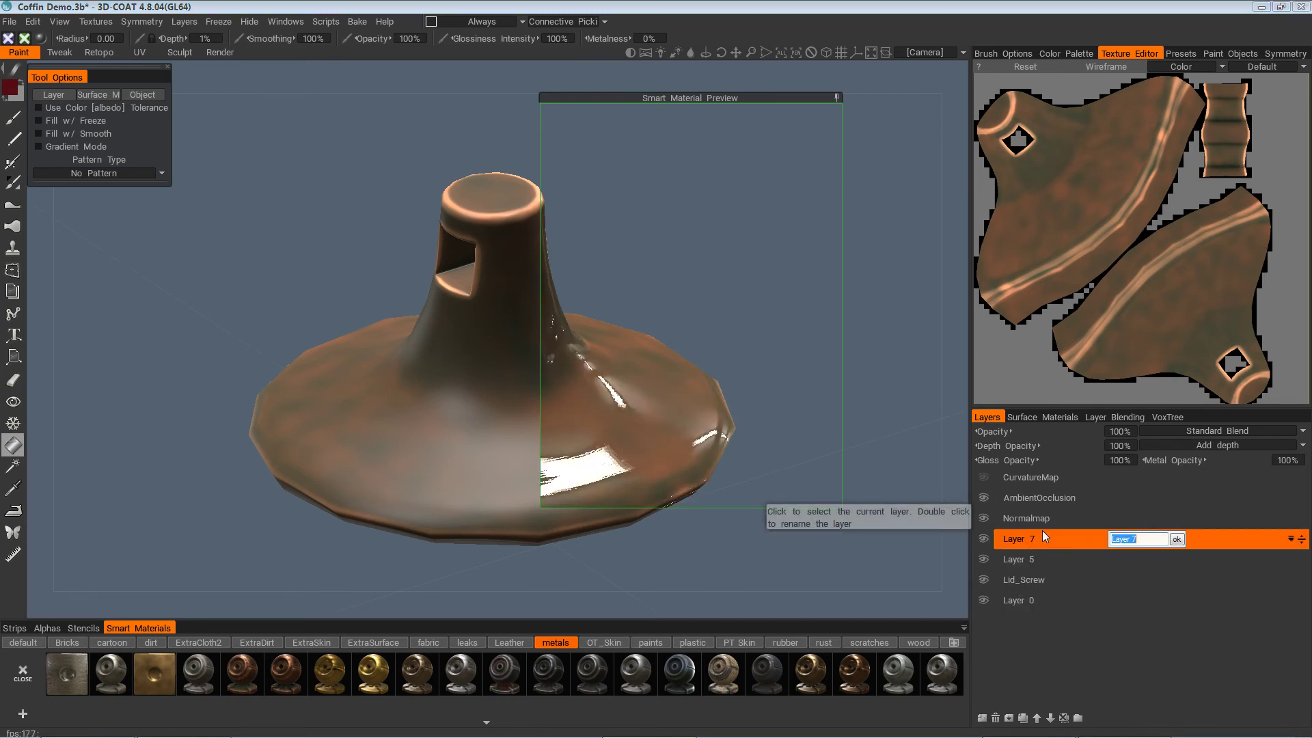
text(Shine)
key(Return)
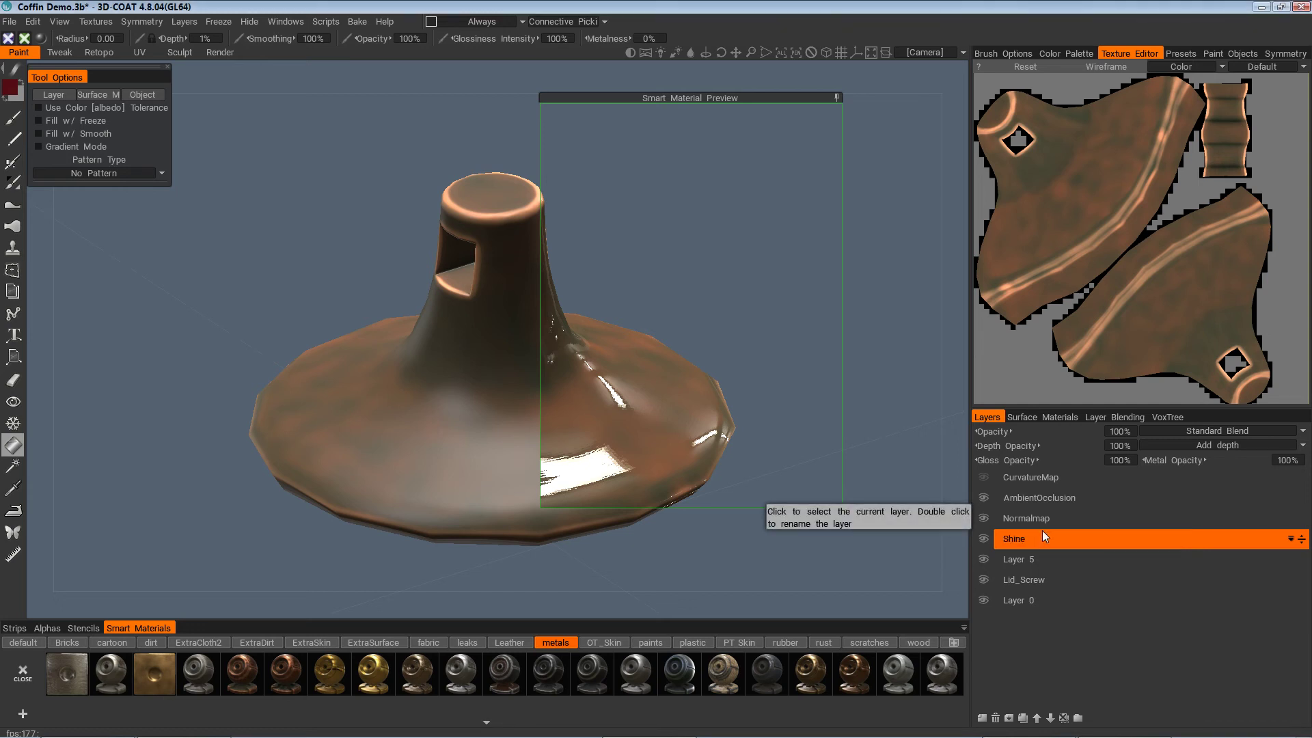
Rename the copper-filled layer beneath Shine as Brassy
click(1024, 564)
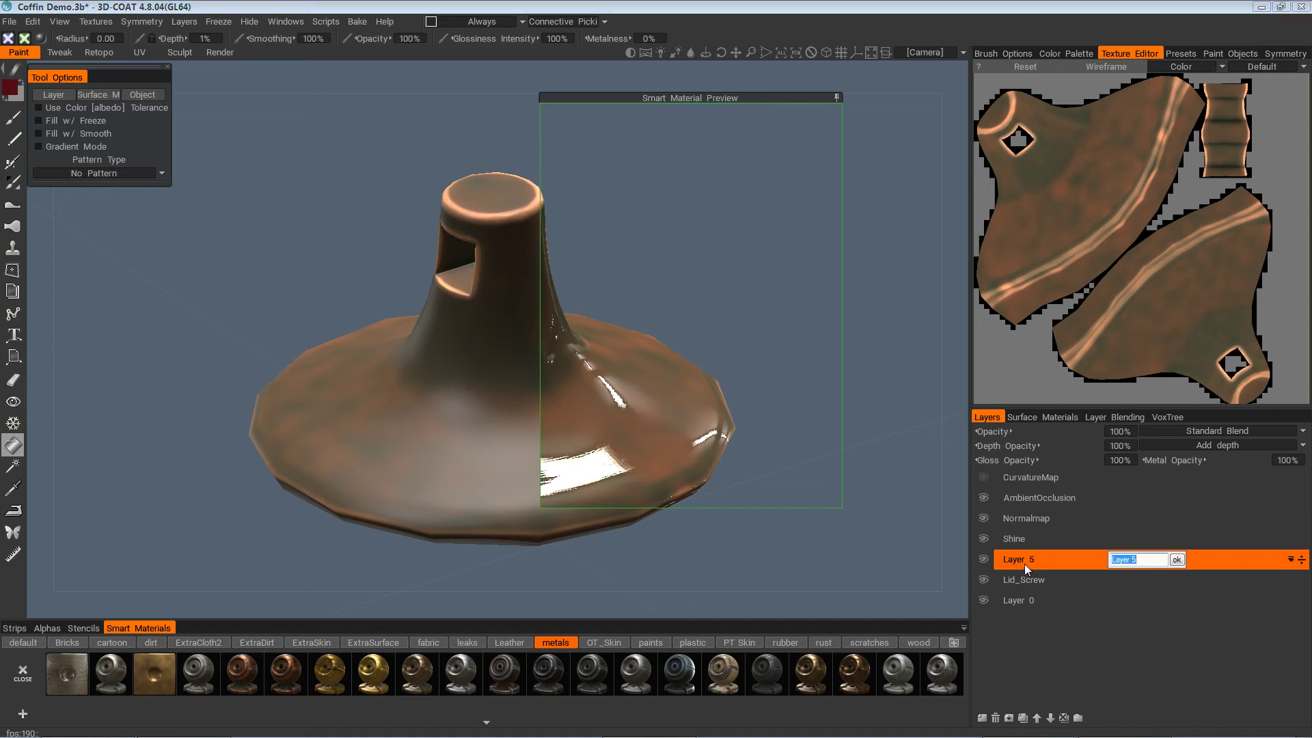
double_click(1034, 563)
text(Brassy)
key(Return)
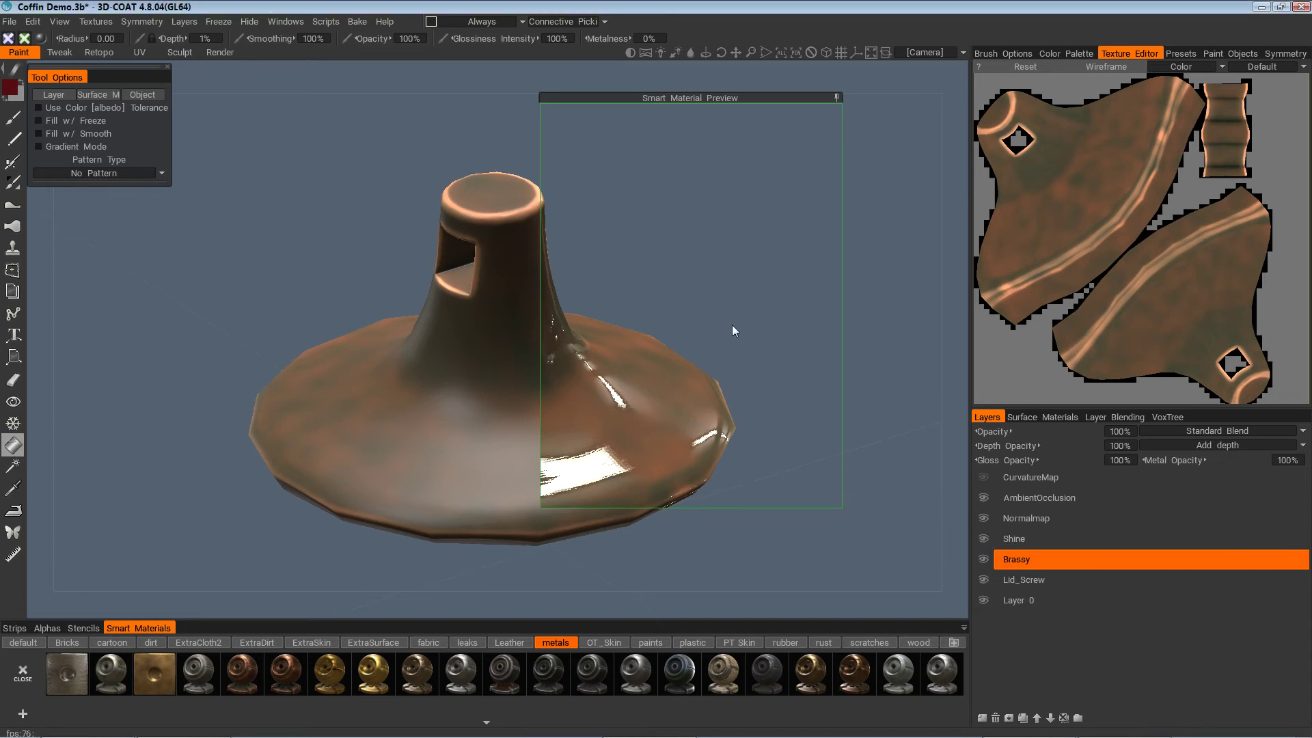
Fill the entire Shine layer with glossiness only at 69% glossiness intensity
click(1086, 541)
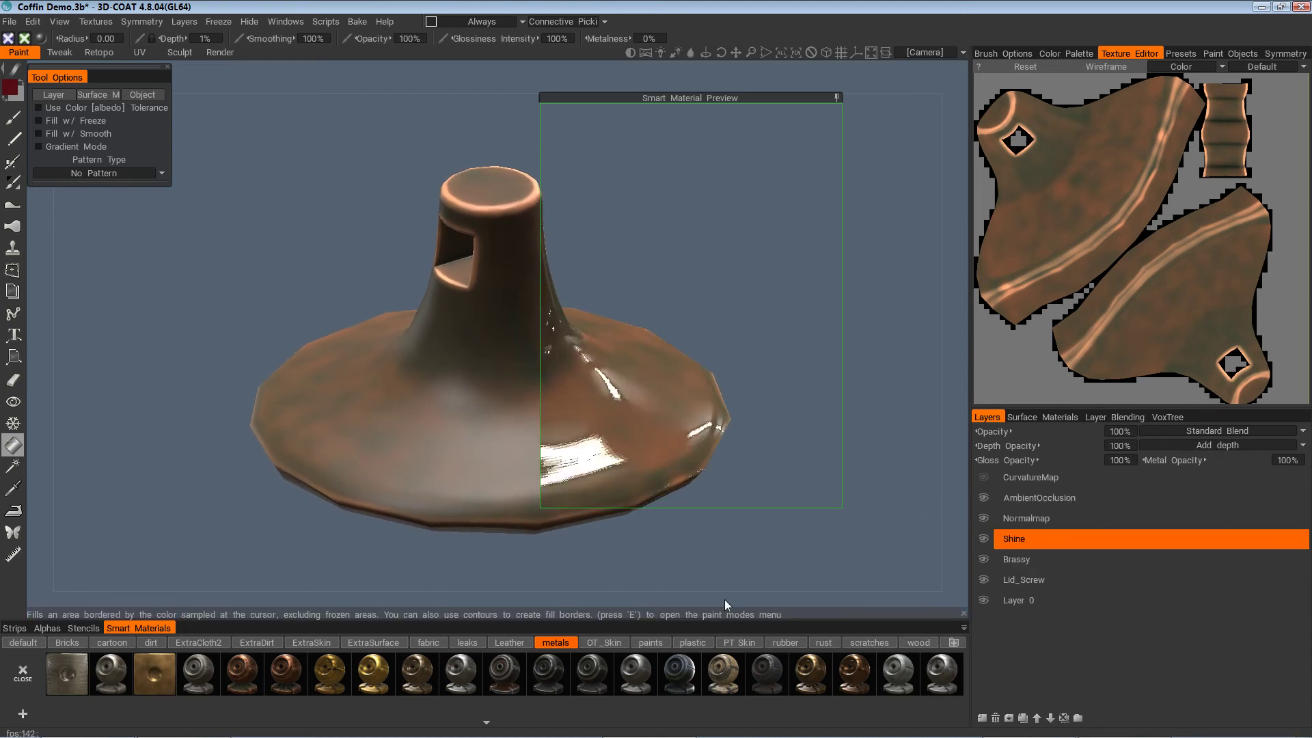
drag(848, 573, 850, 593)
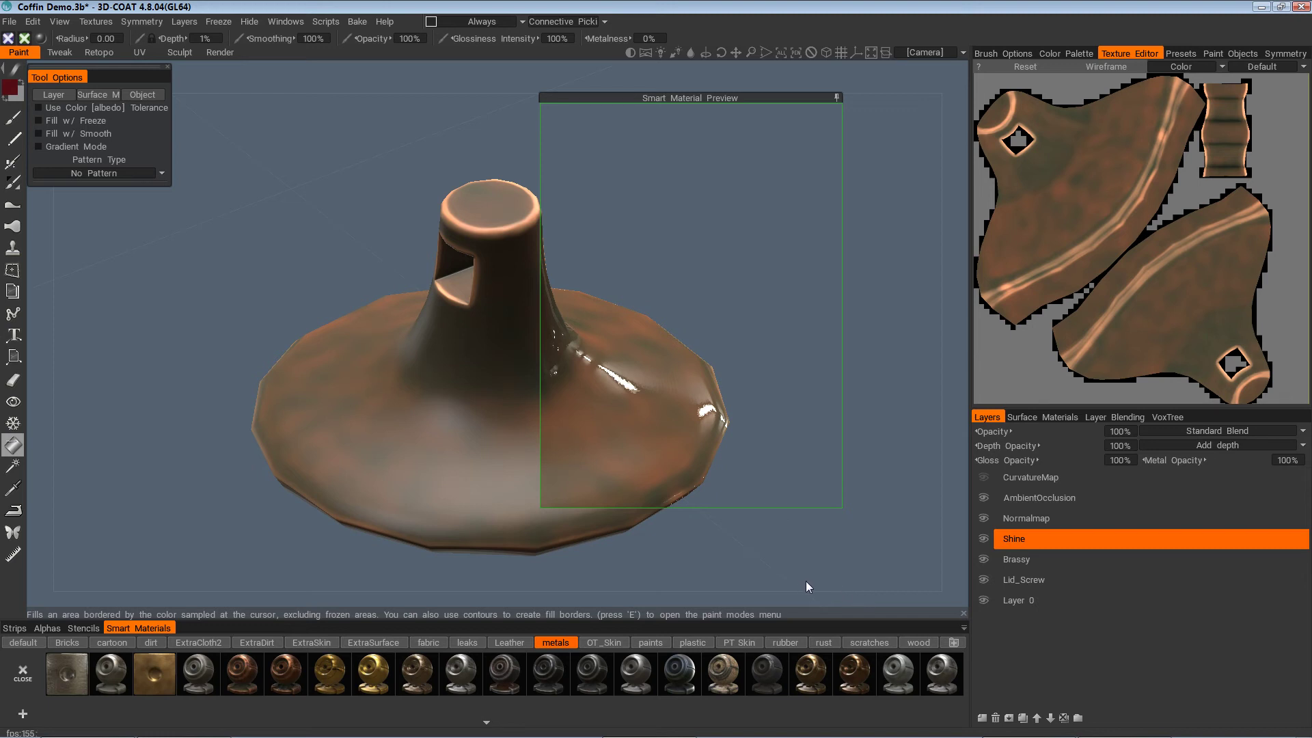
drag(501, 39, 473, 56)
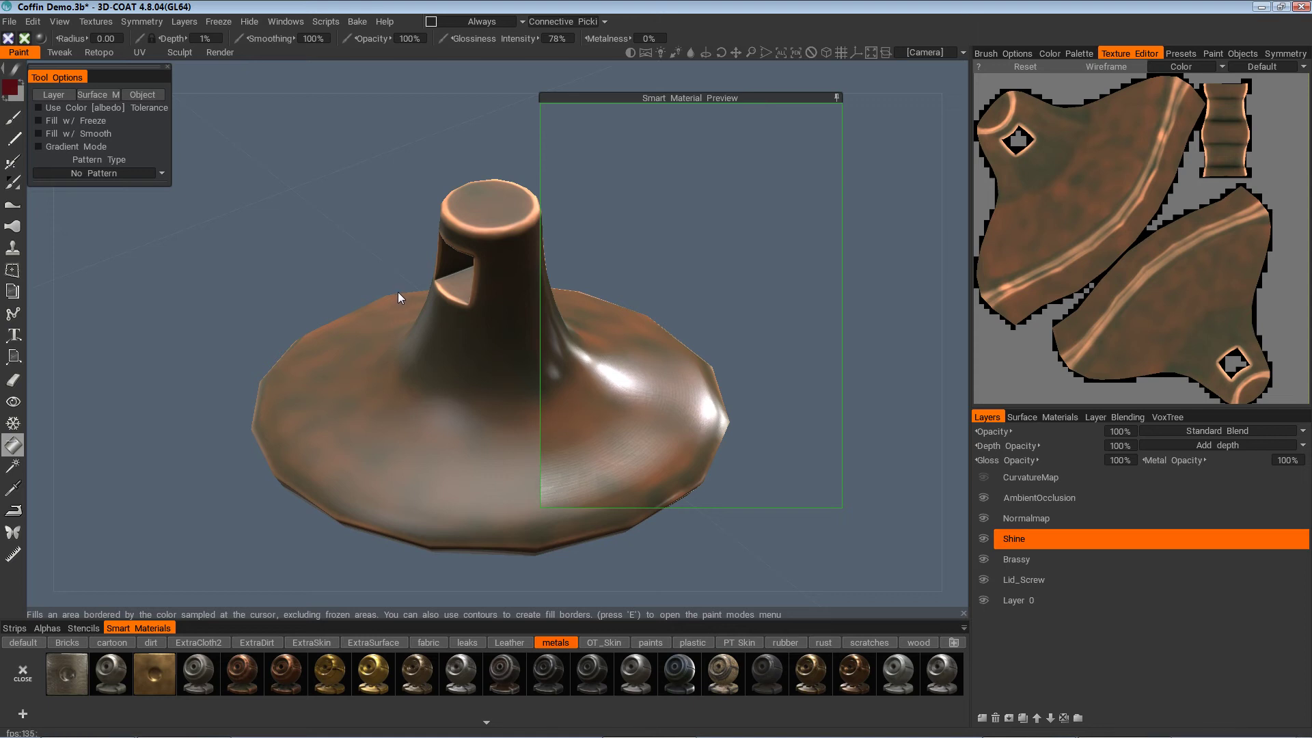
drag(503, 39, 493, 39)
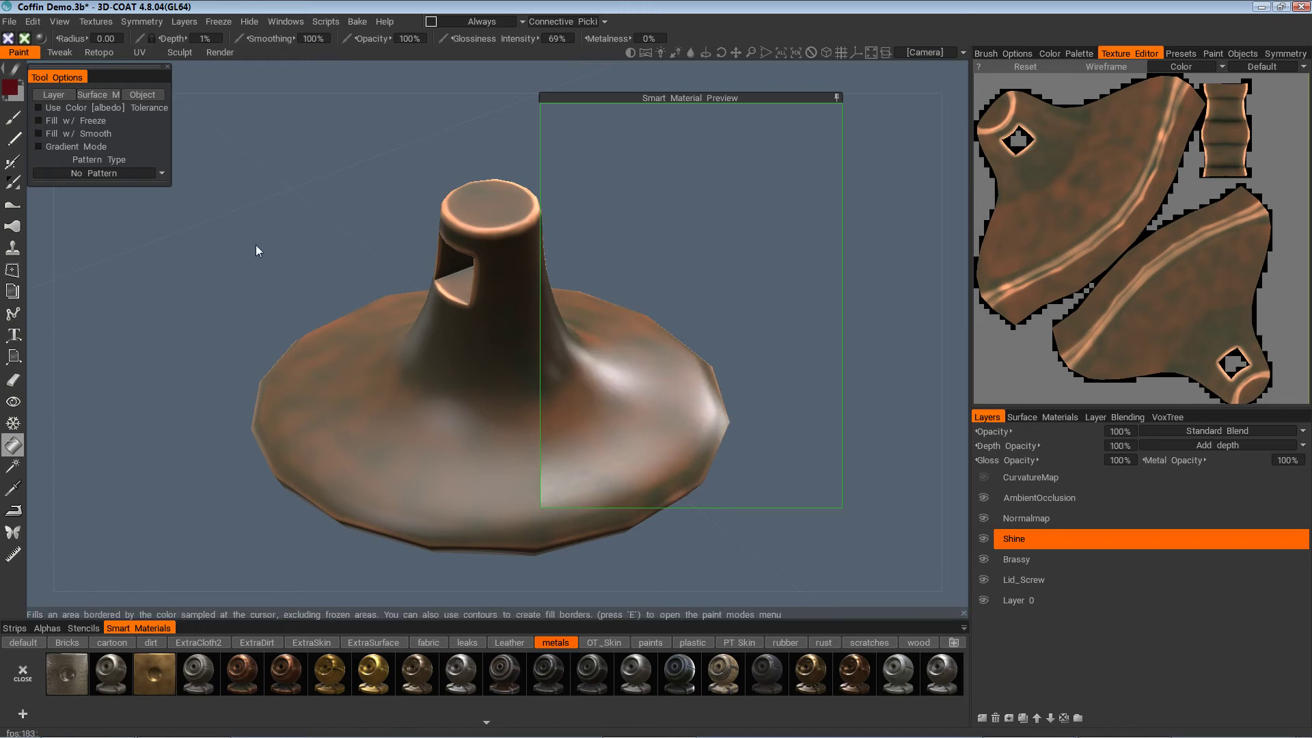
click(54, 94)
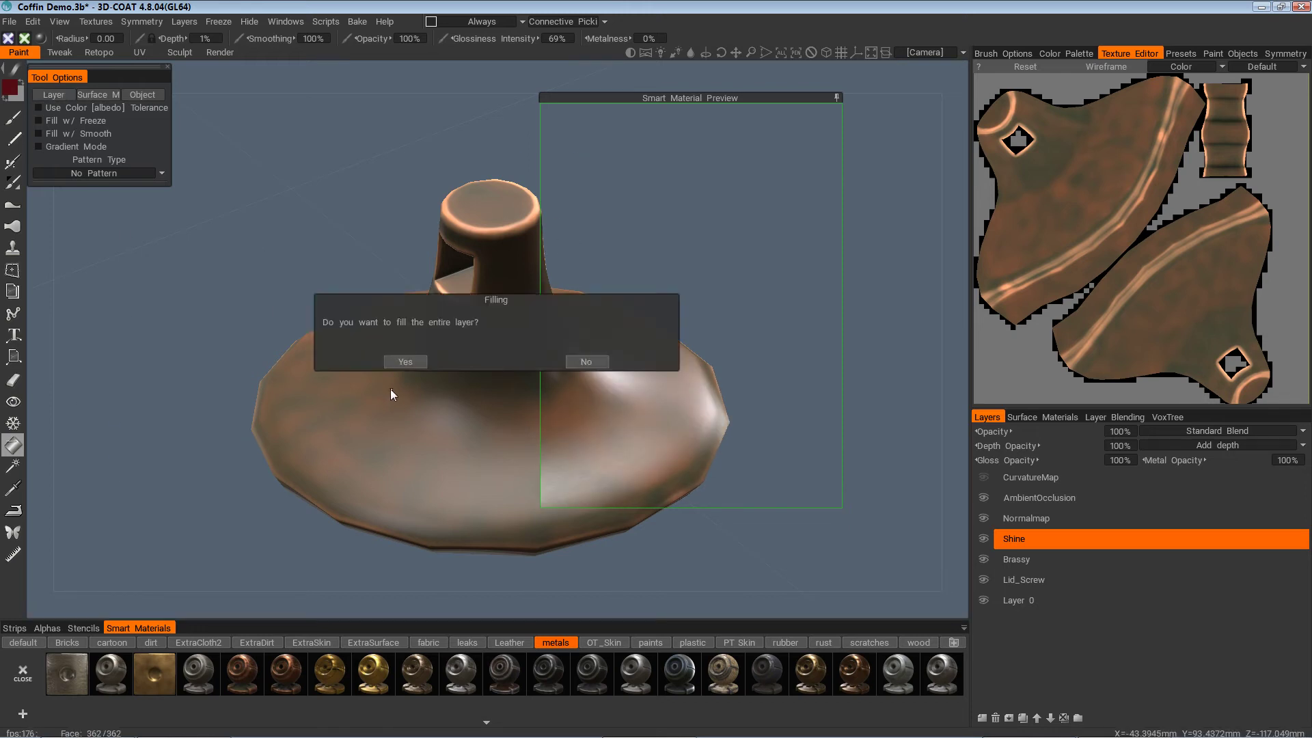
click(404, 362)
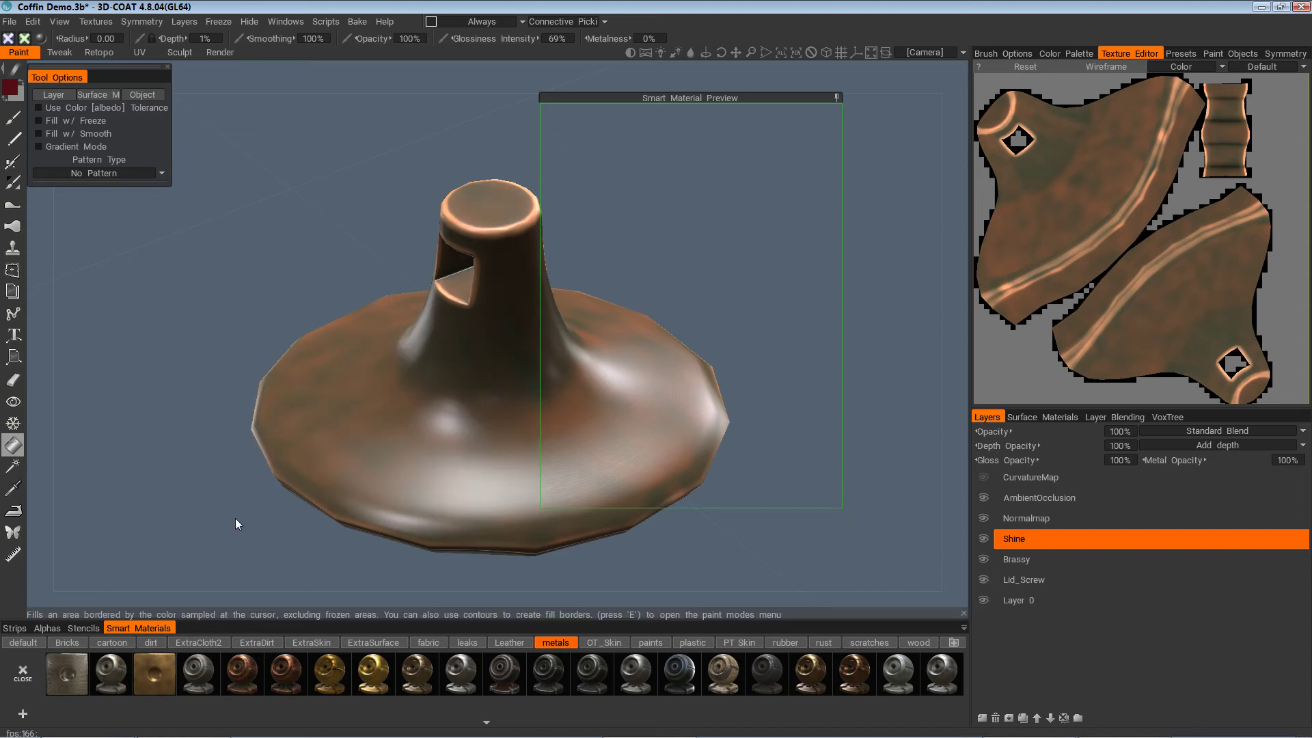
Select the Brassy layer, examine the screw's finish from another side and several distances, and bring up the coffin reference photo for comparison
click(1038, 558)
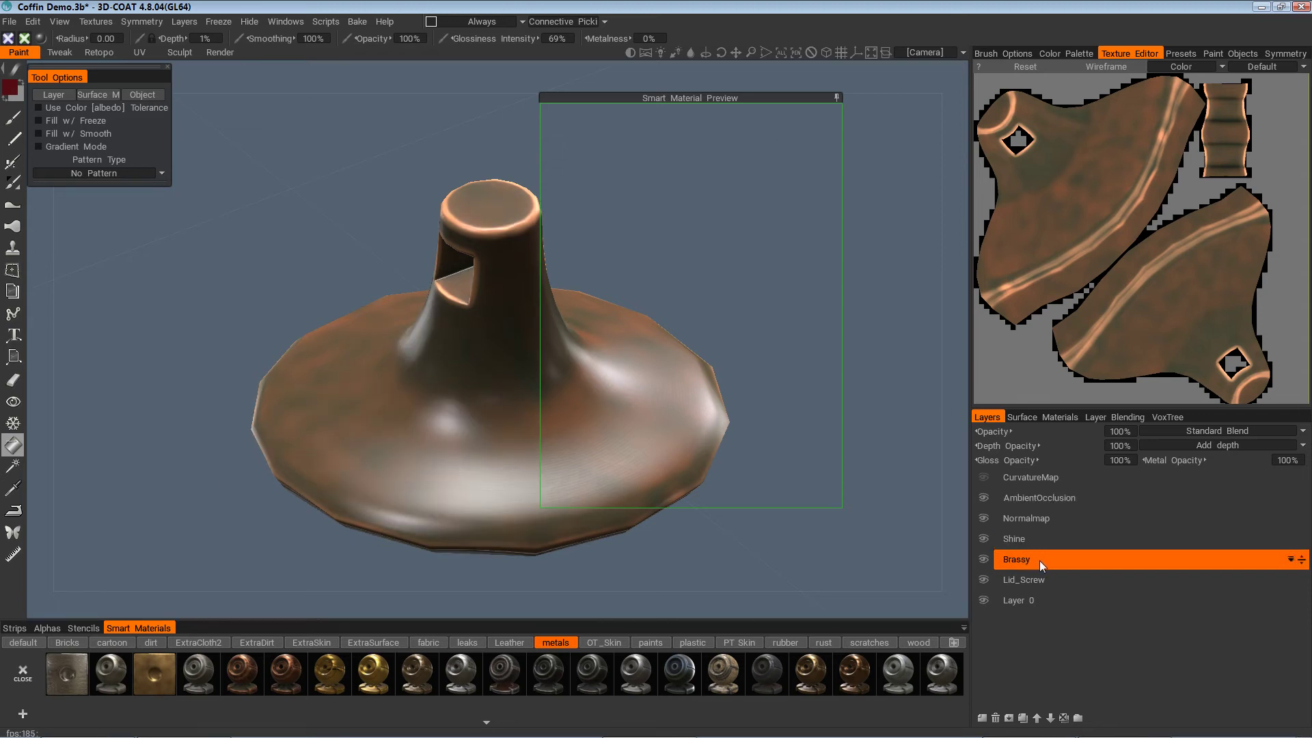
drag(766, 451, 602, 468)
scroll(704, 472, down, 4)
scroll(691, 451, up, 4)
scroll(666, 457, up, 1)
scroll(644, 461, up, 3)
scroll(645, 462, down, 1)
scroll(645, 461, up, 1)
scroll(634, 453, up, 1)
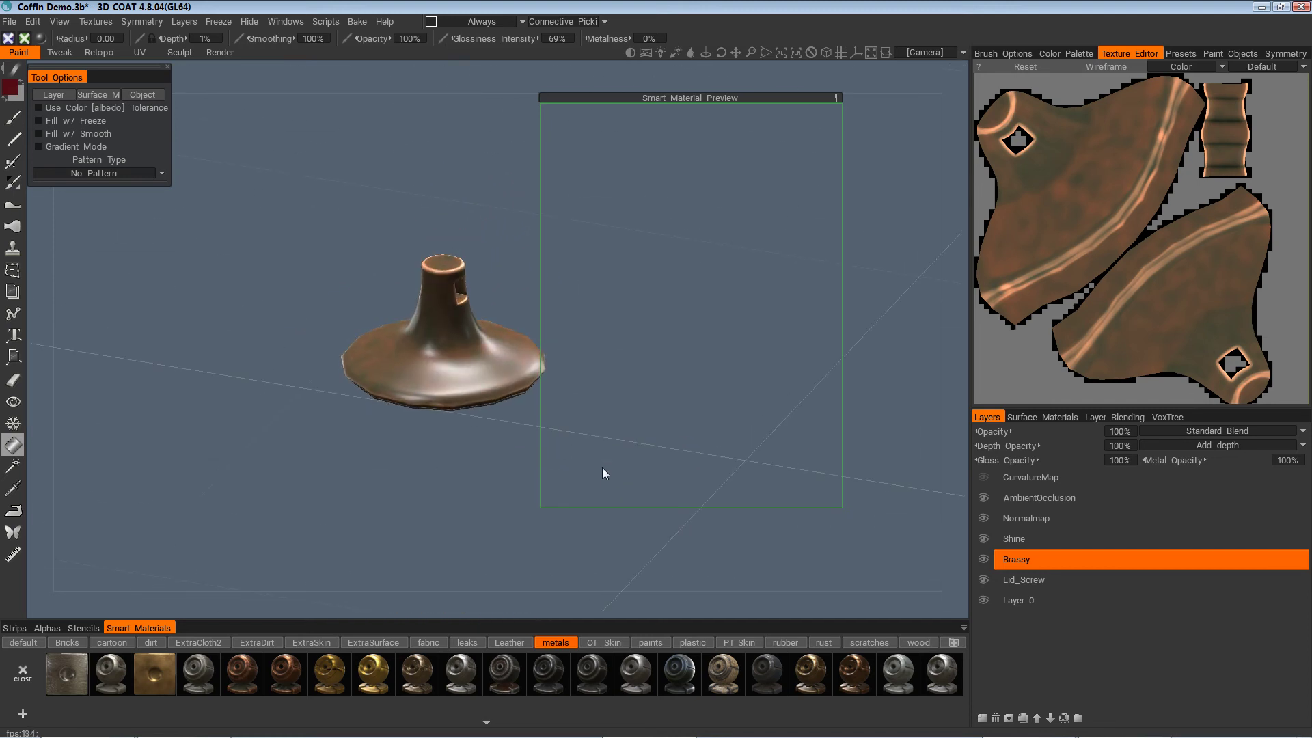
scroll(602, 467, up, 3)
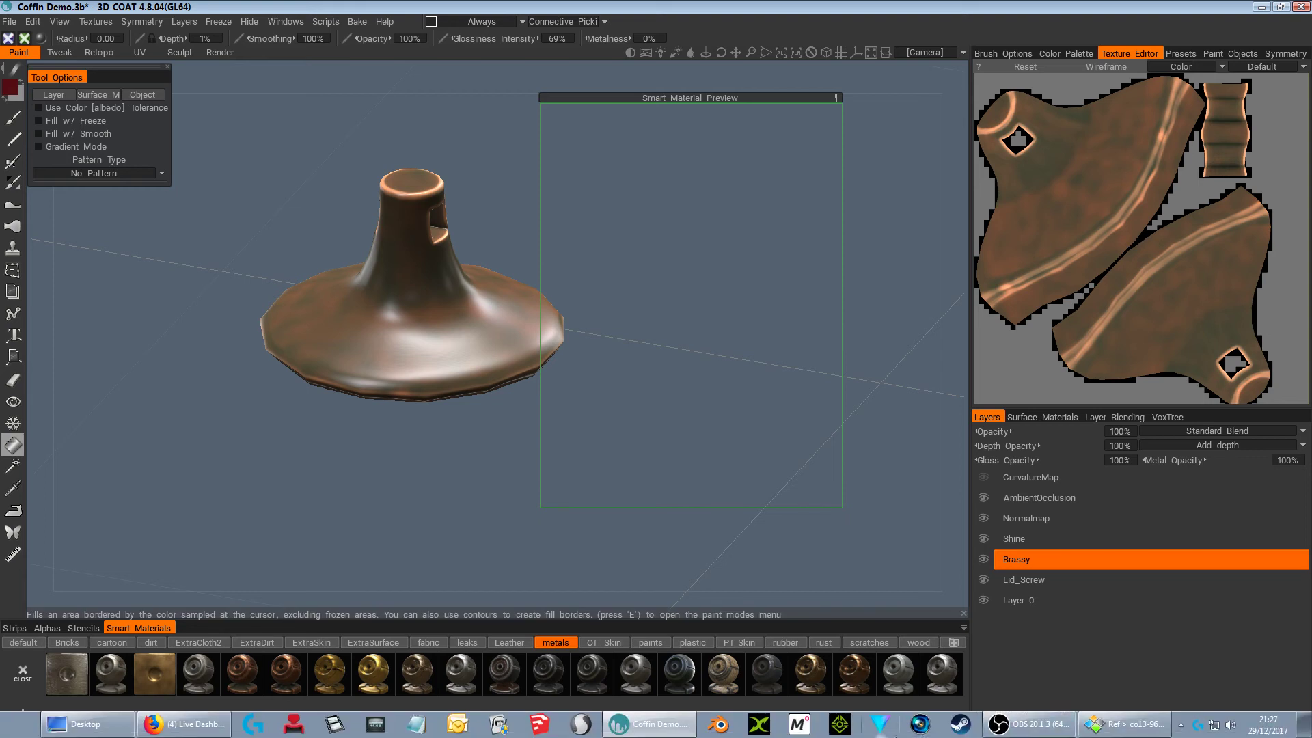
click(1129, 727)
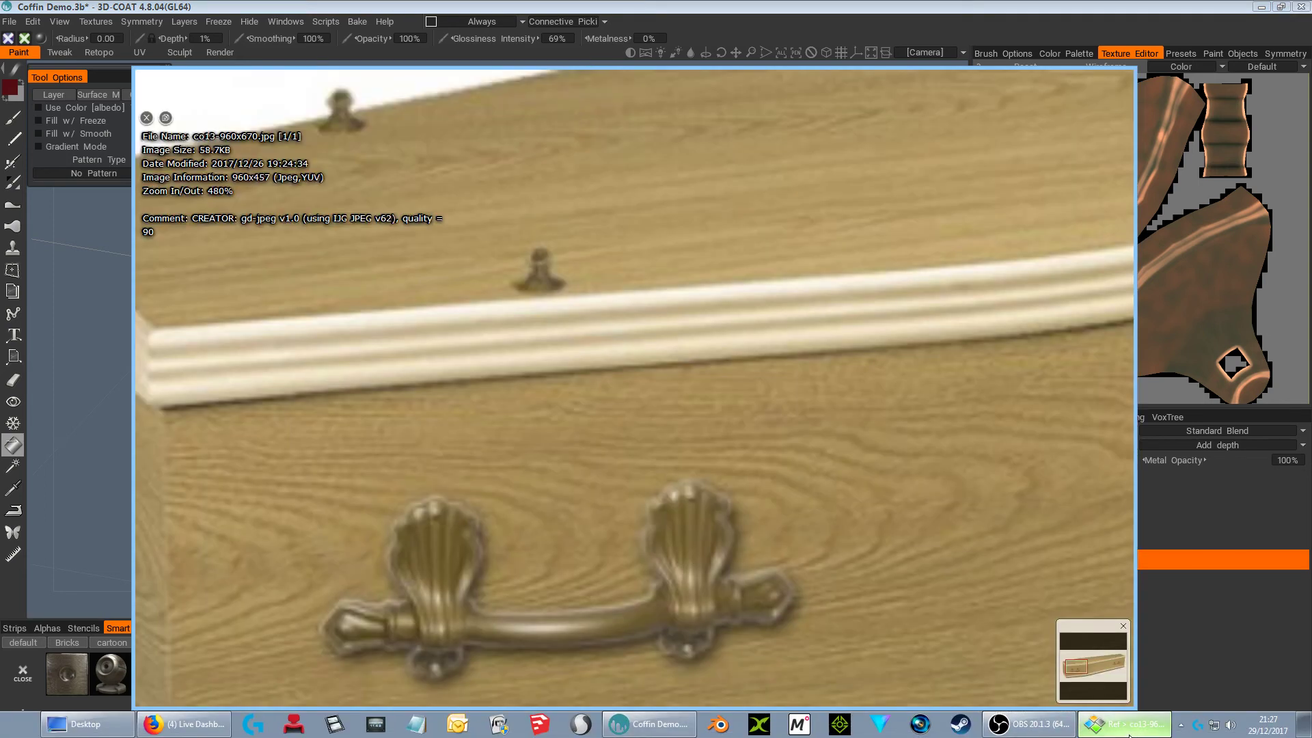
Add a new layer above Brassy and limit the fill to color only, with depth and glossiness off
click(1128, 733)
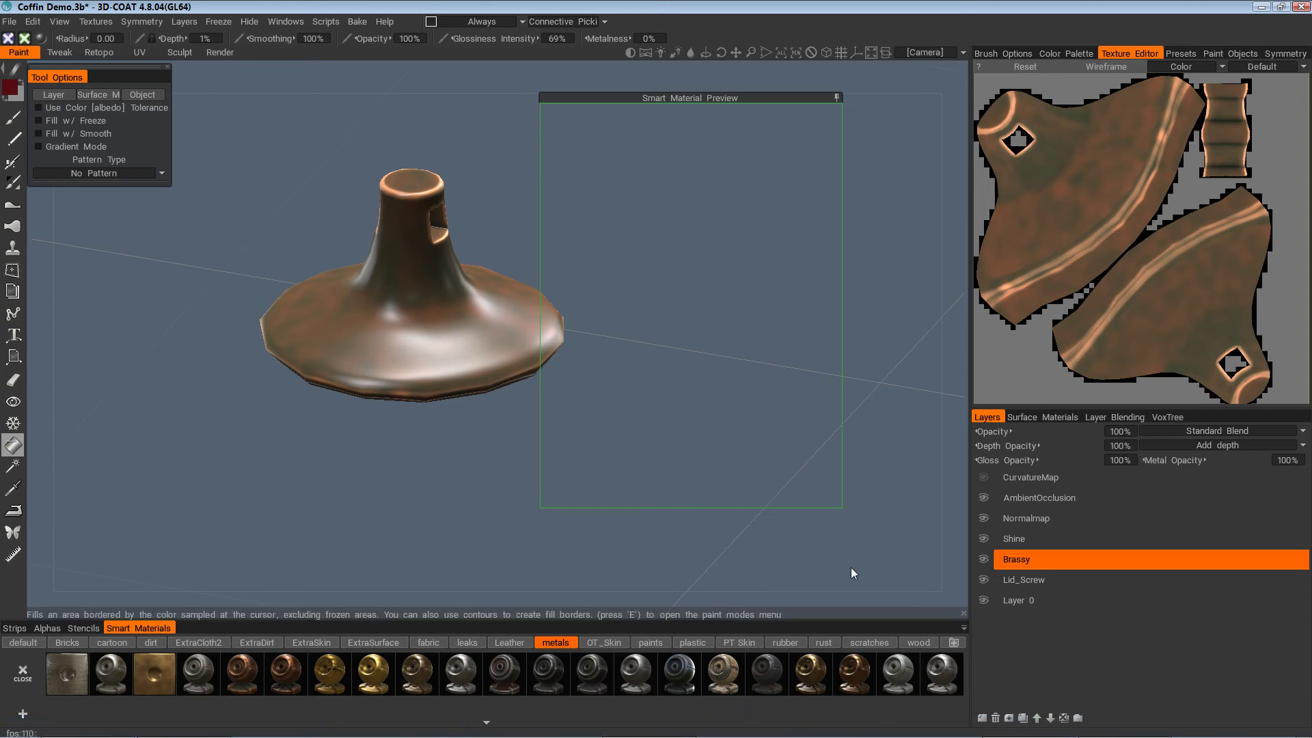
click(981, 719)
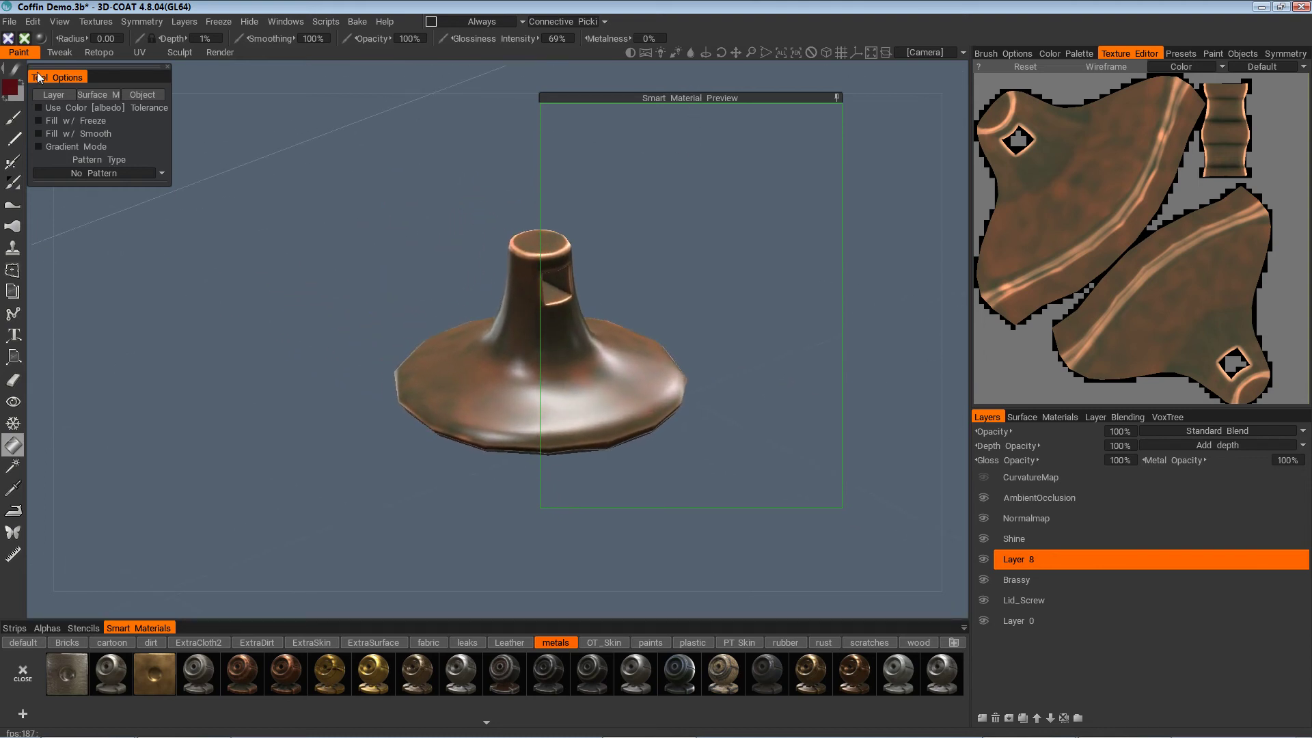
click(25, 40)
click(39, 39)
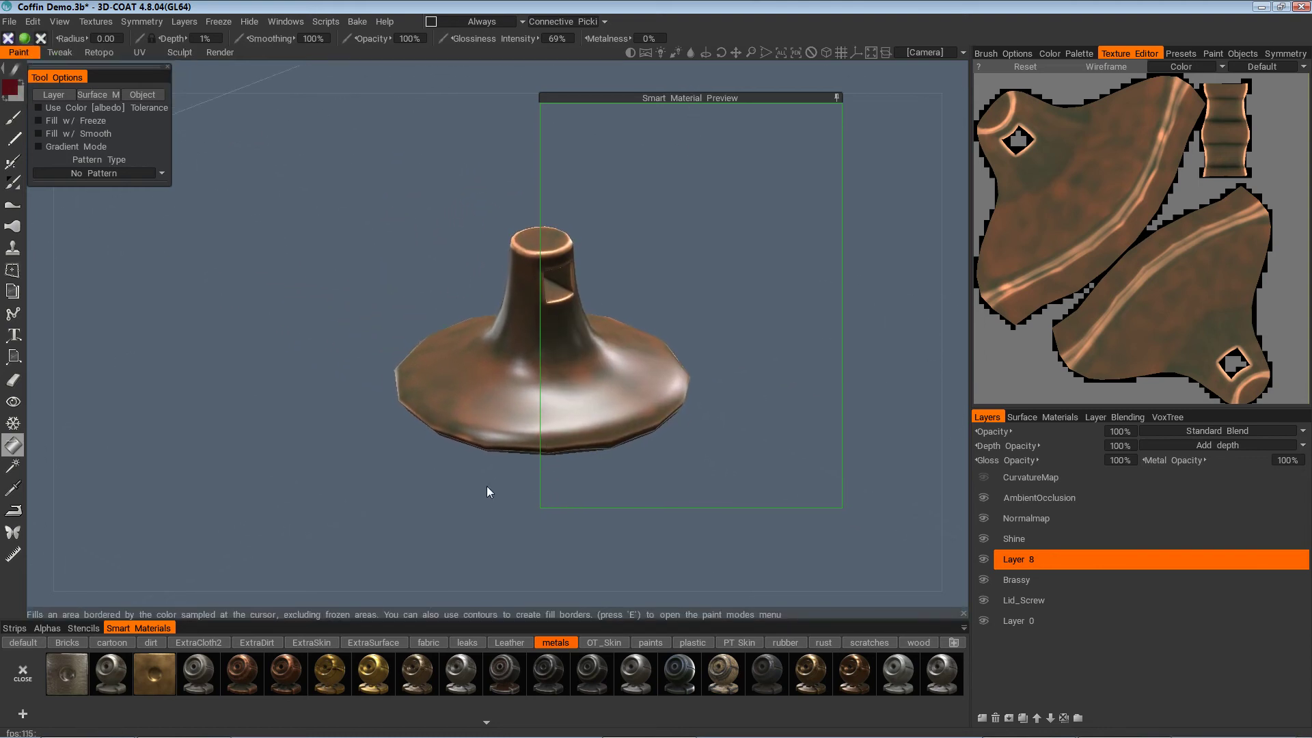
Try gold and bronze metal smart materials on the screw, with opacity at 34% and glossiness intensity at 85%, comparing against the coffin photo
click(331, 678)
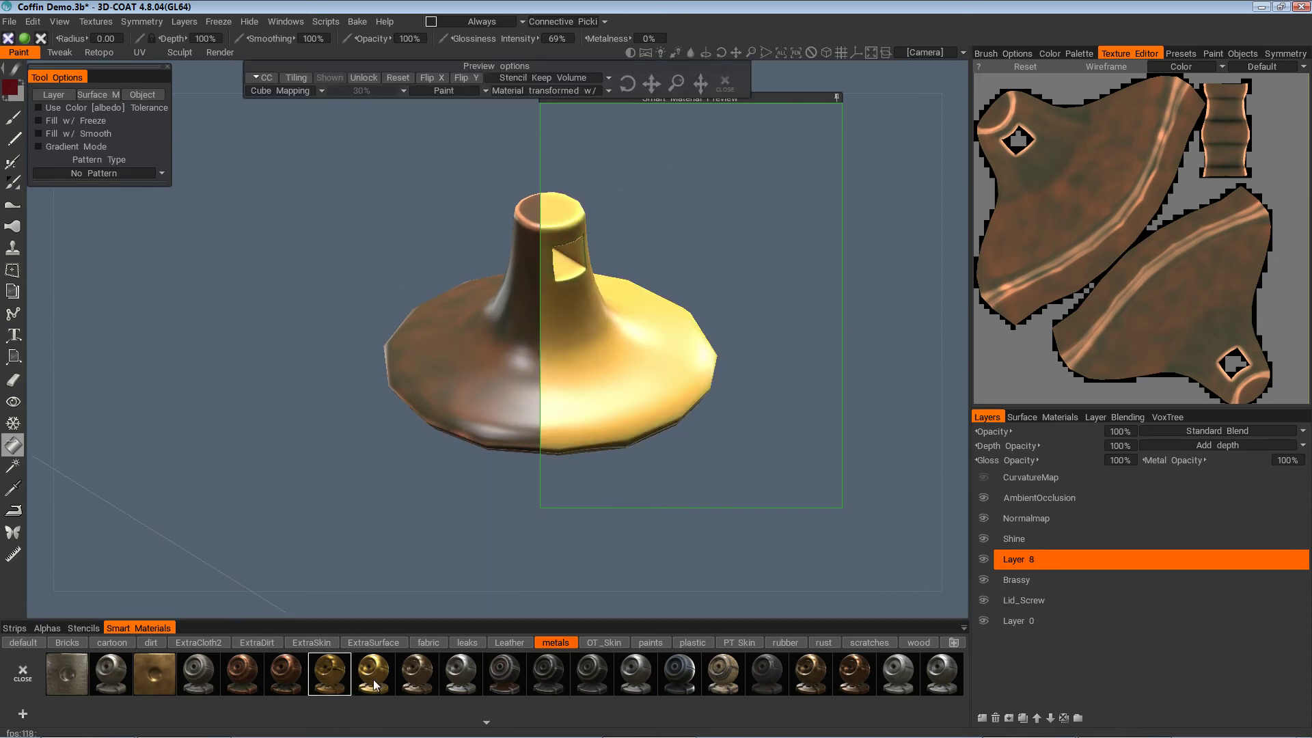
click(418, 677)
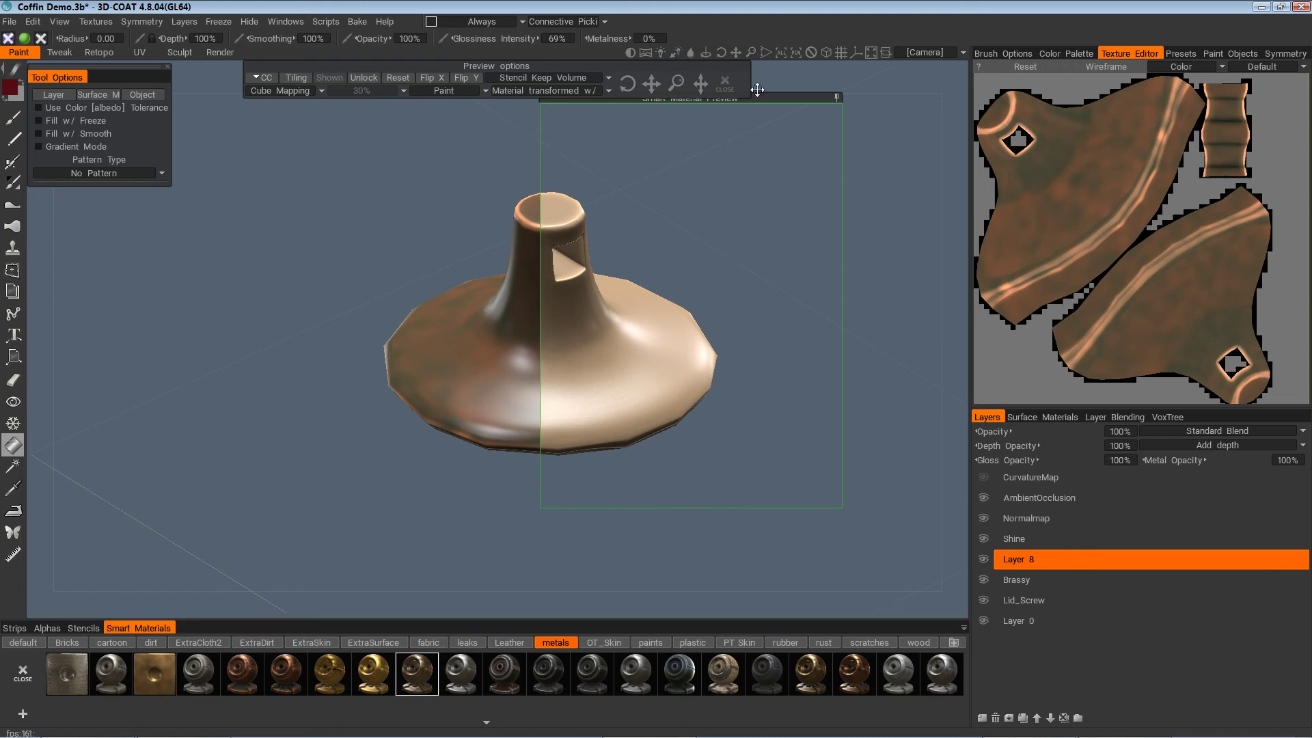
drag(507, 40, 489, 41)
drag(375, 39, 310, 59)
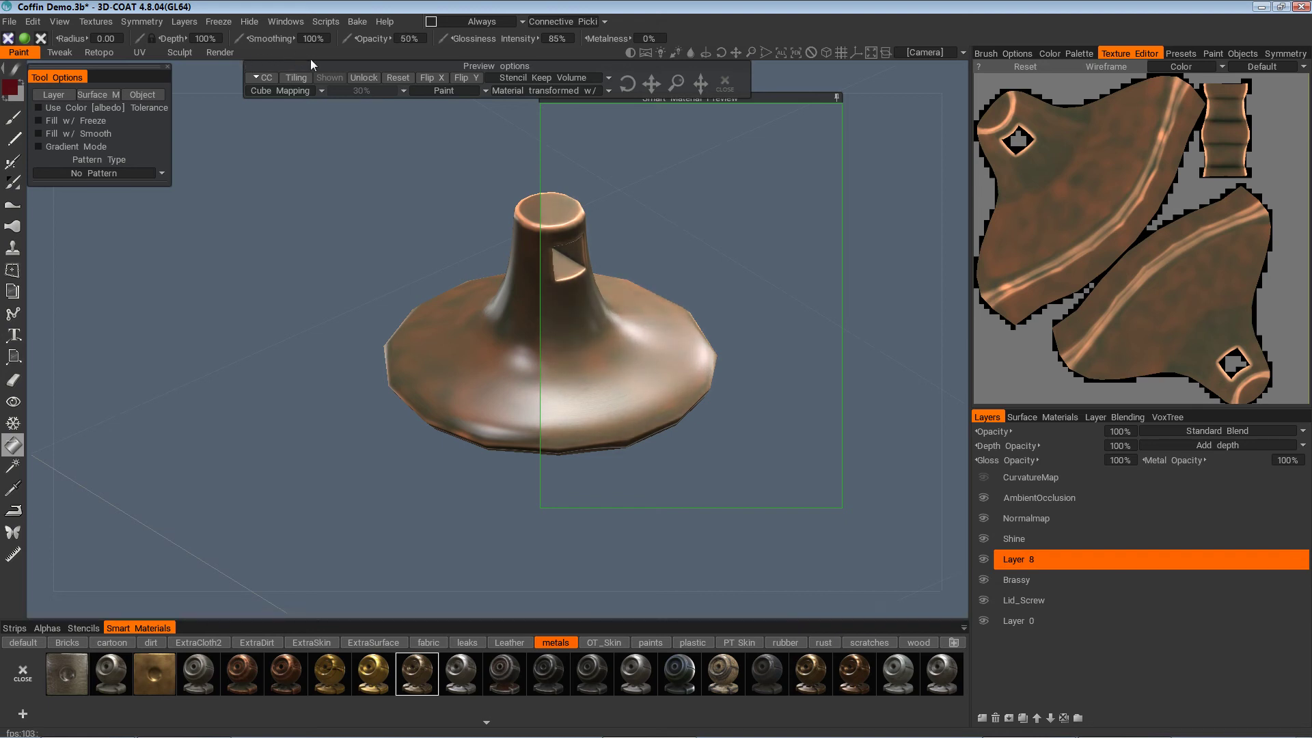
drag(518, 505, 535, 502)
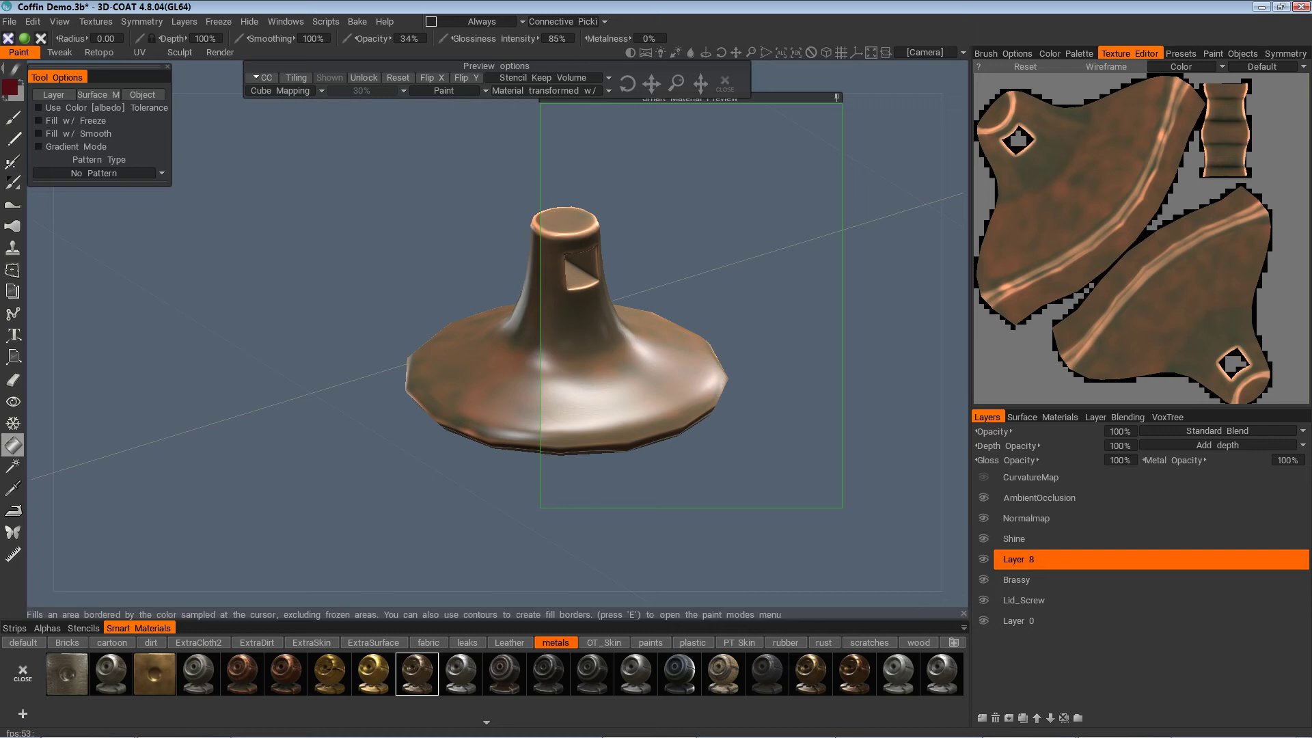
mouse_move(1046, 736)
click(1121, 731)
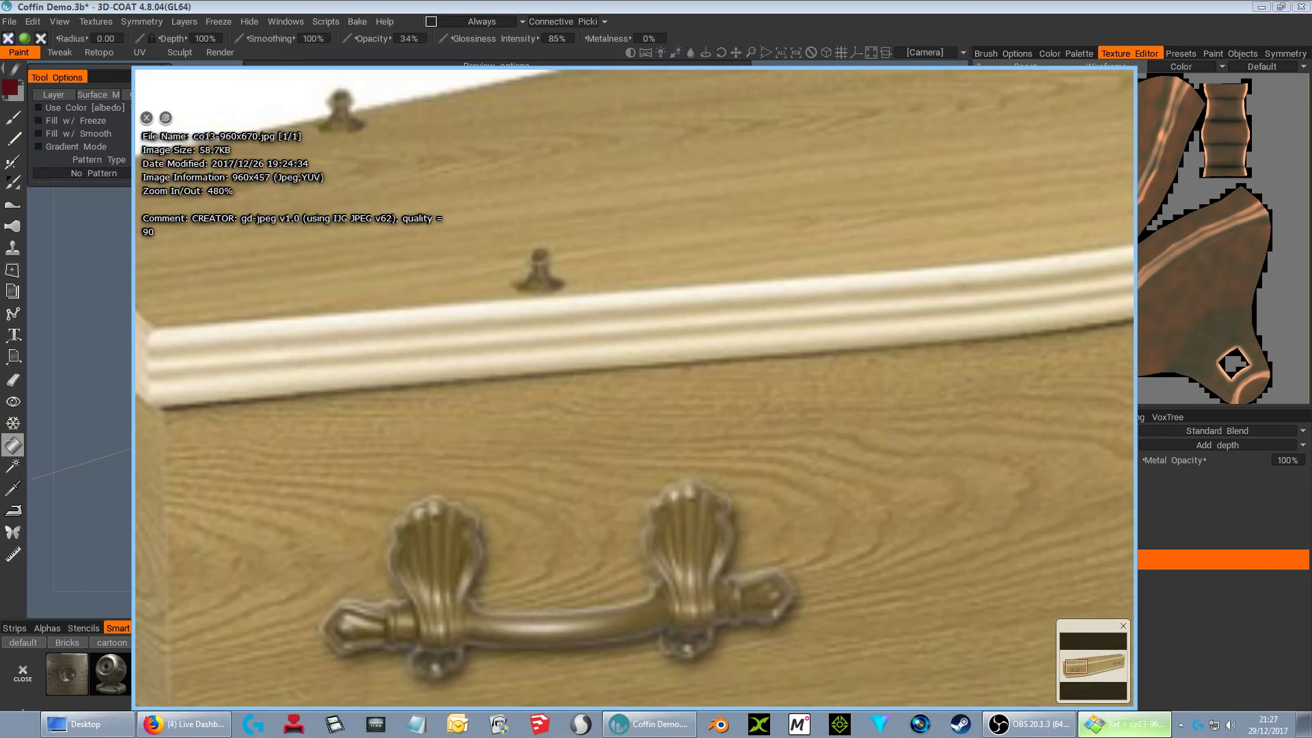
click(1122, 728)
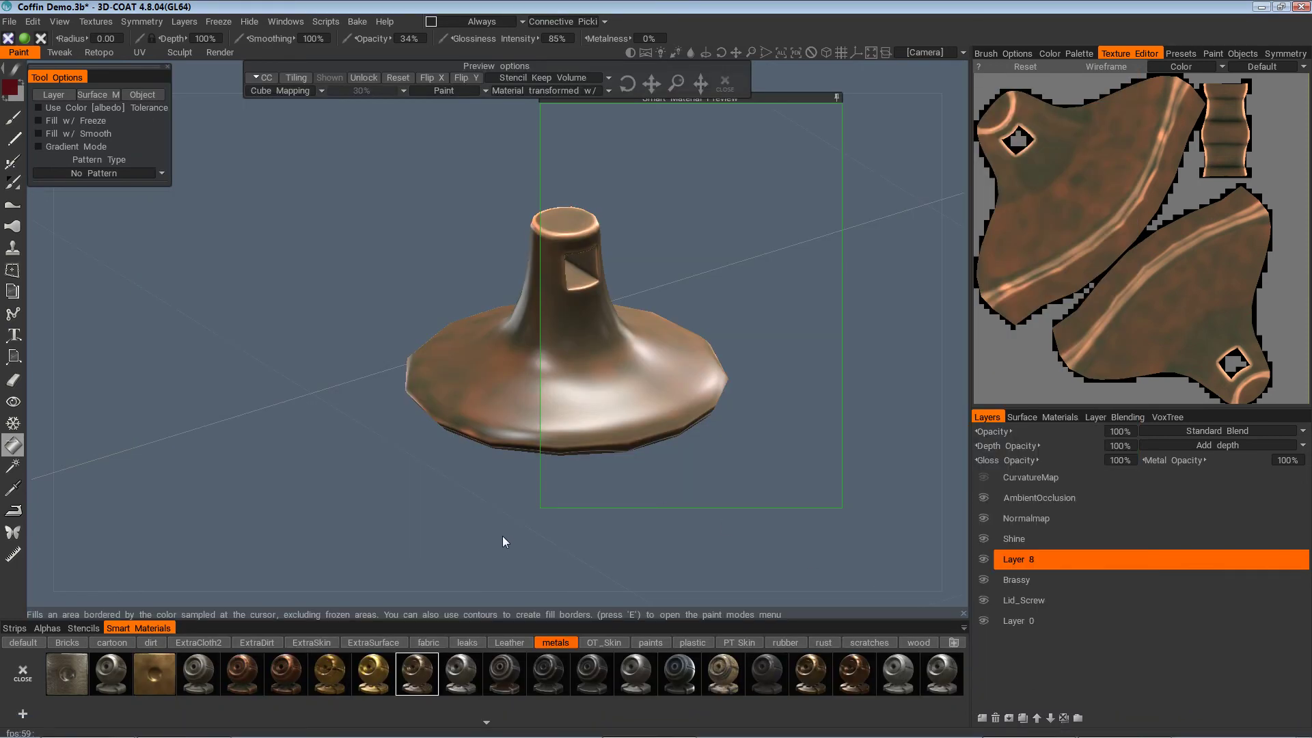
Set the paint color to a dark orange-brown with hue 33.84, 74% saturation and 33% lightness
click(11, 88)
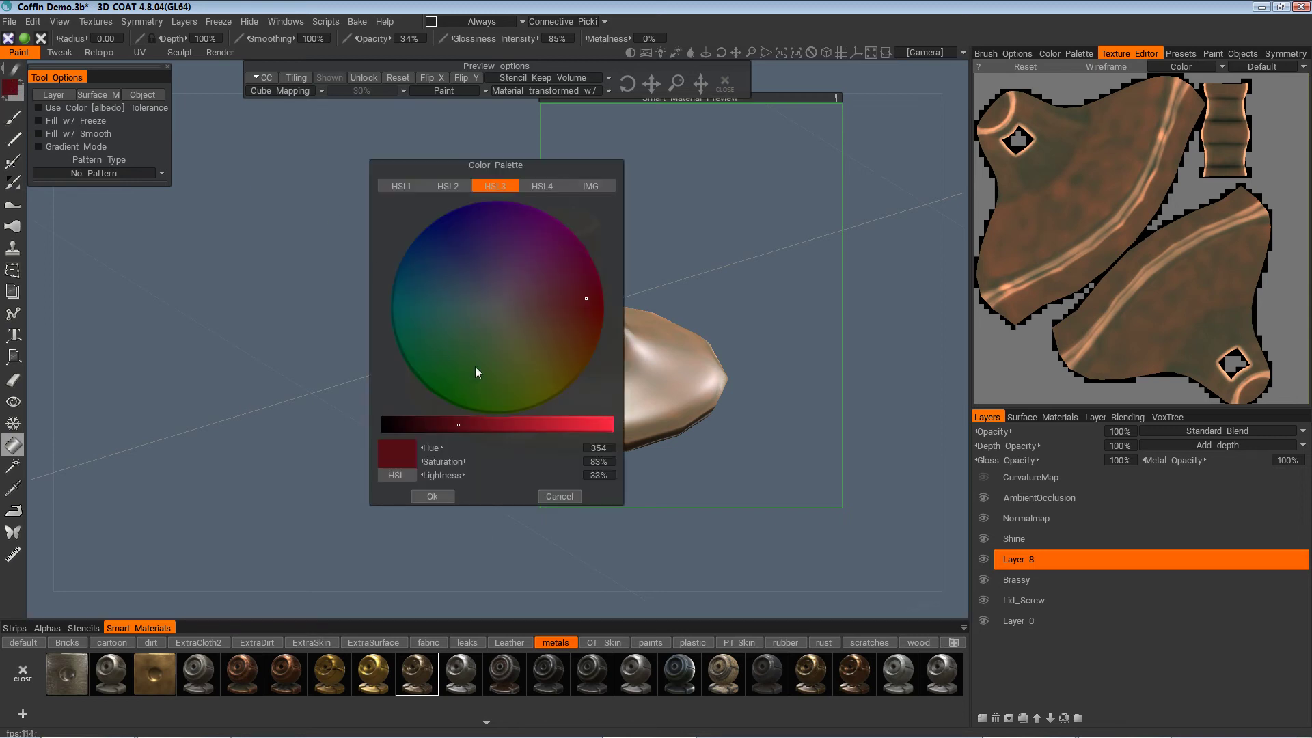
click(564, 351)
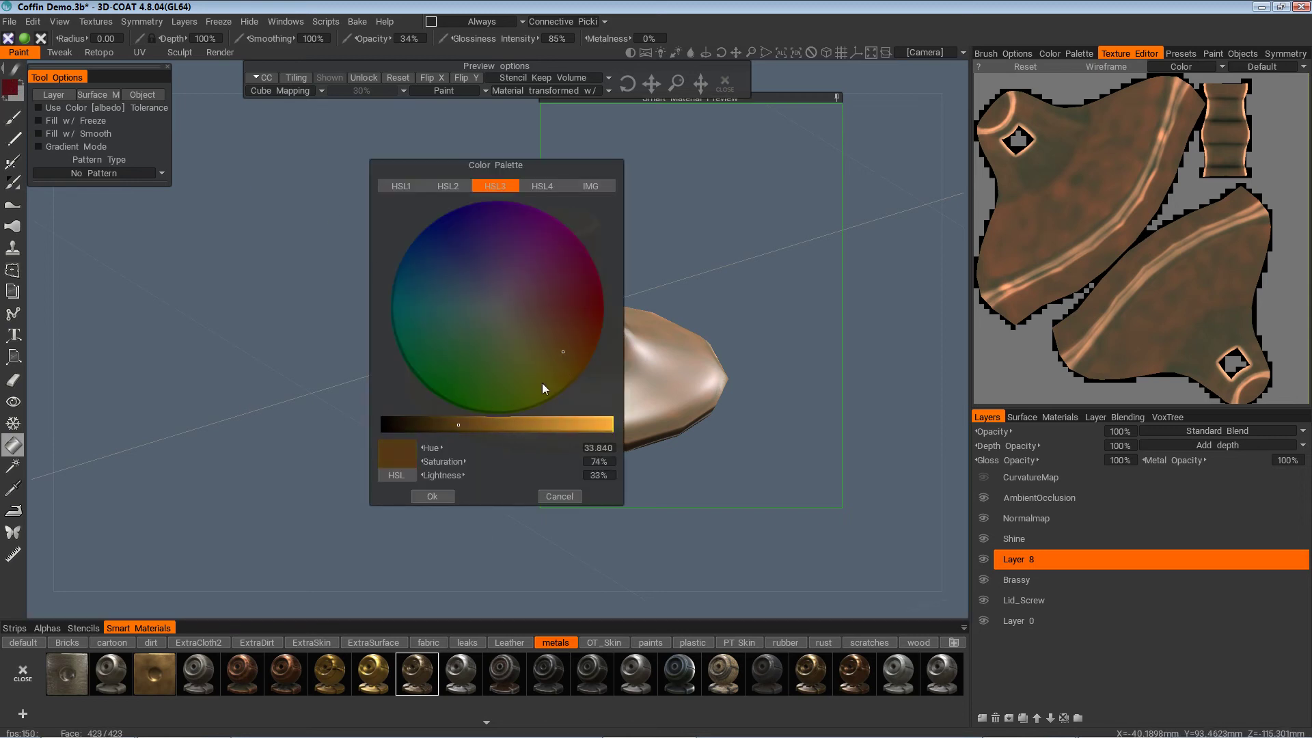
click(433, 500)
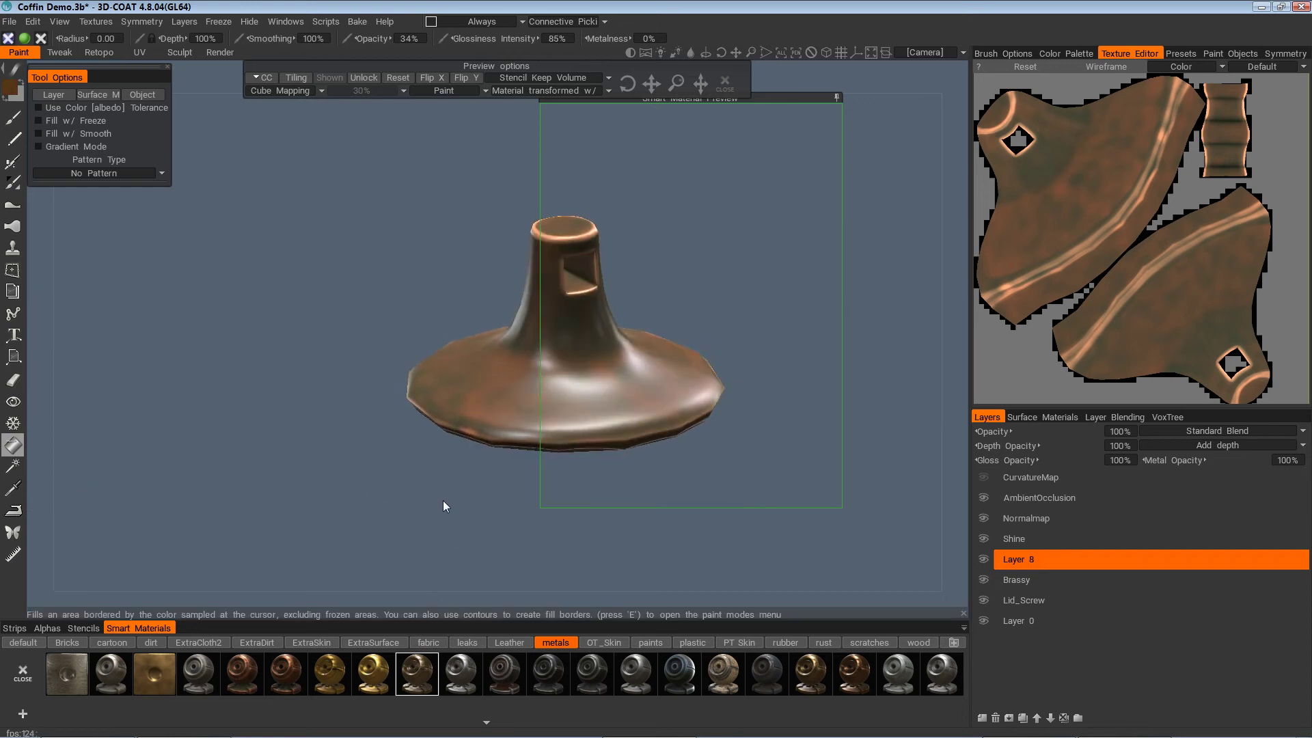
Try a brush with the bronze smart material at 22% opacity and return to the Fill tool
click(12, 161)
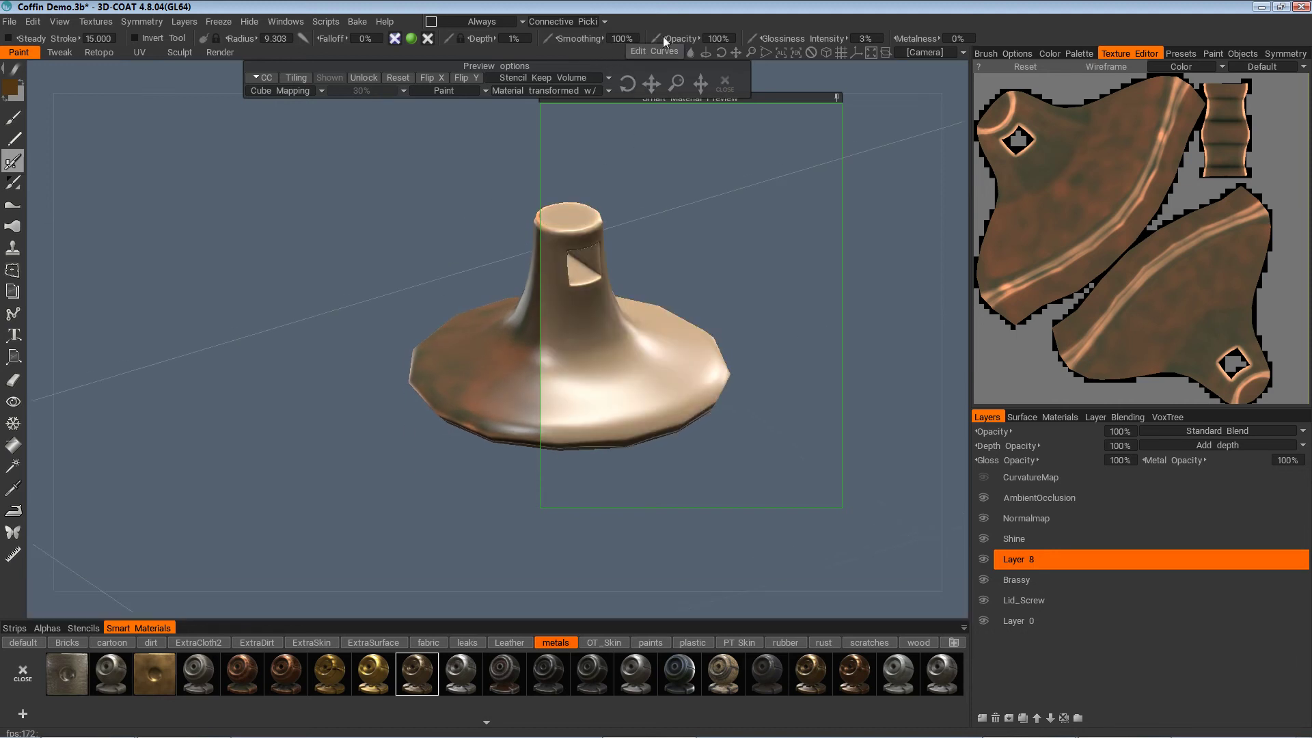
drag(663, 35, 576, 55)
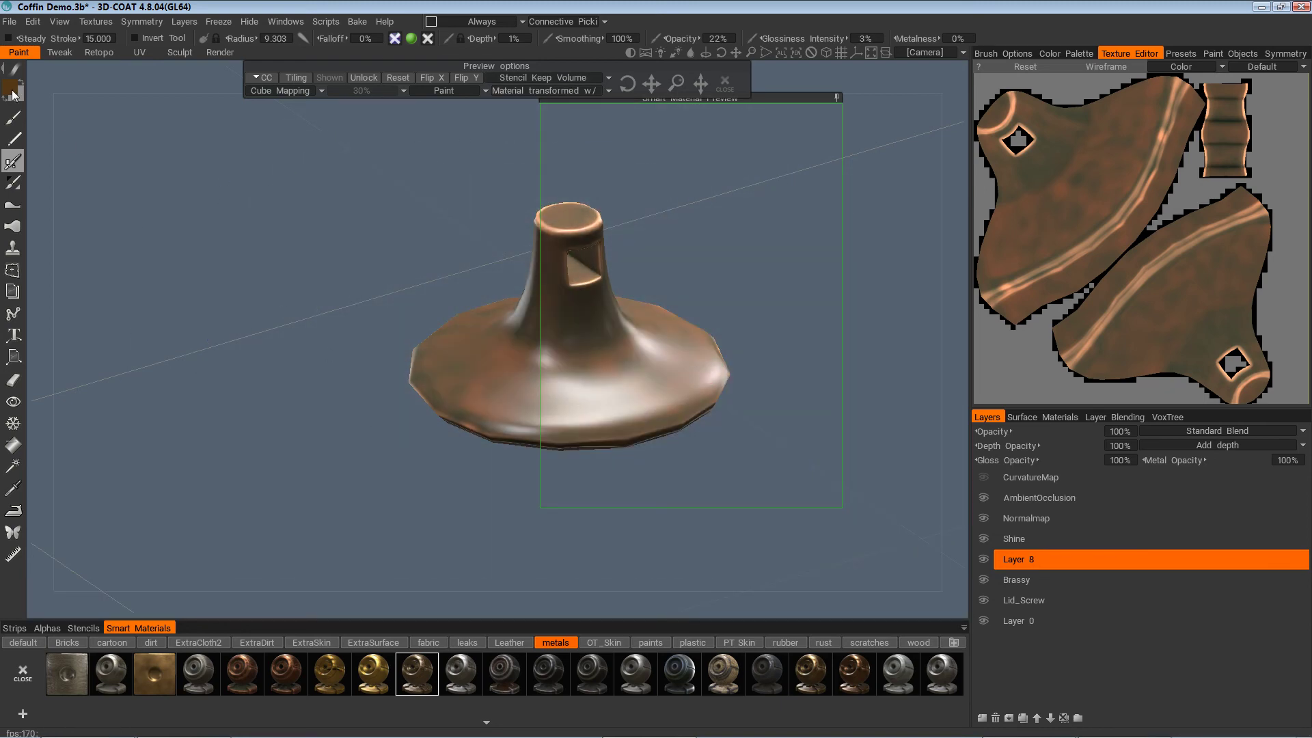
drag(322, 299, 310, 287)
drag(81, 225, 76, 213)
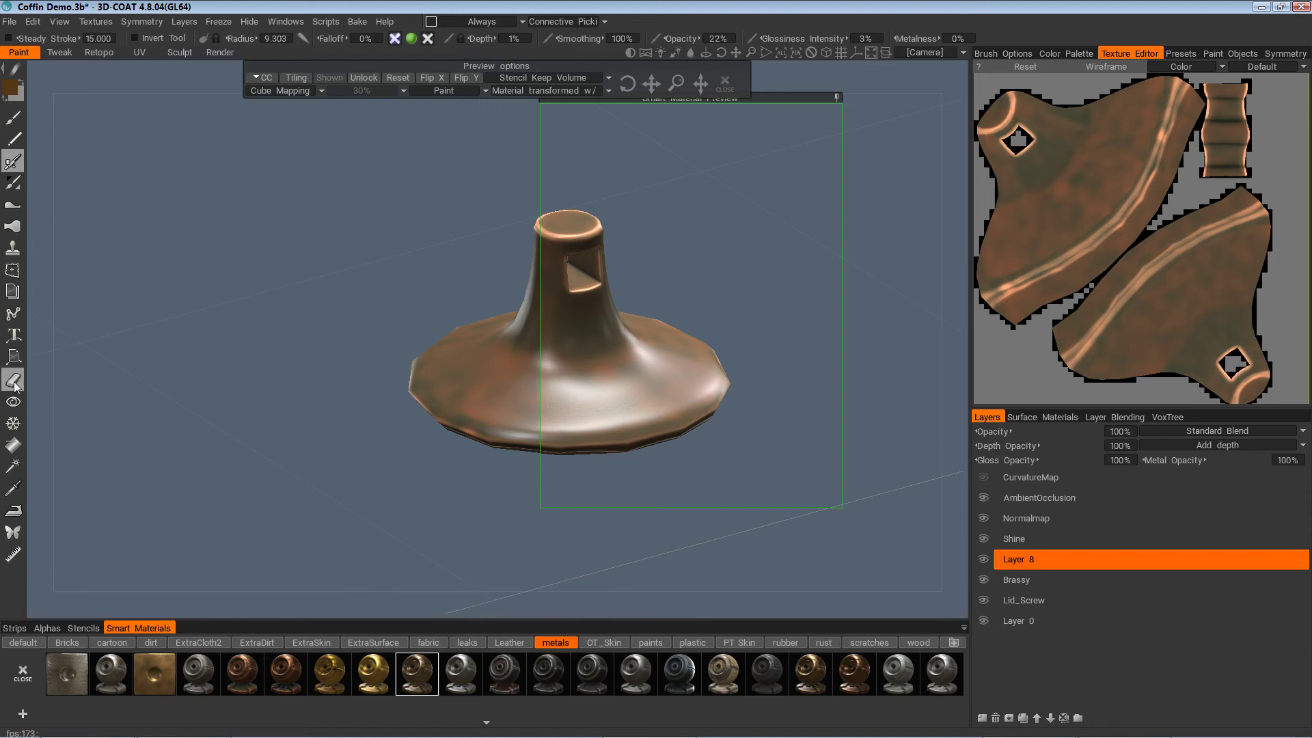
click(13, 448)
drag(205, 437, 328, 410)
Set the paint color to dark red with hue 358 and 73% saturation, and deselect the smart material
click(10, 87)
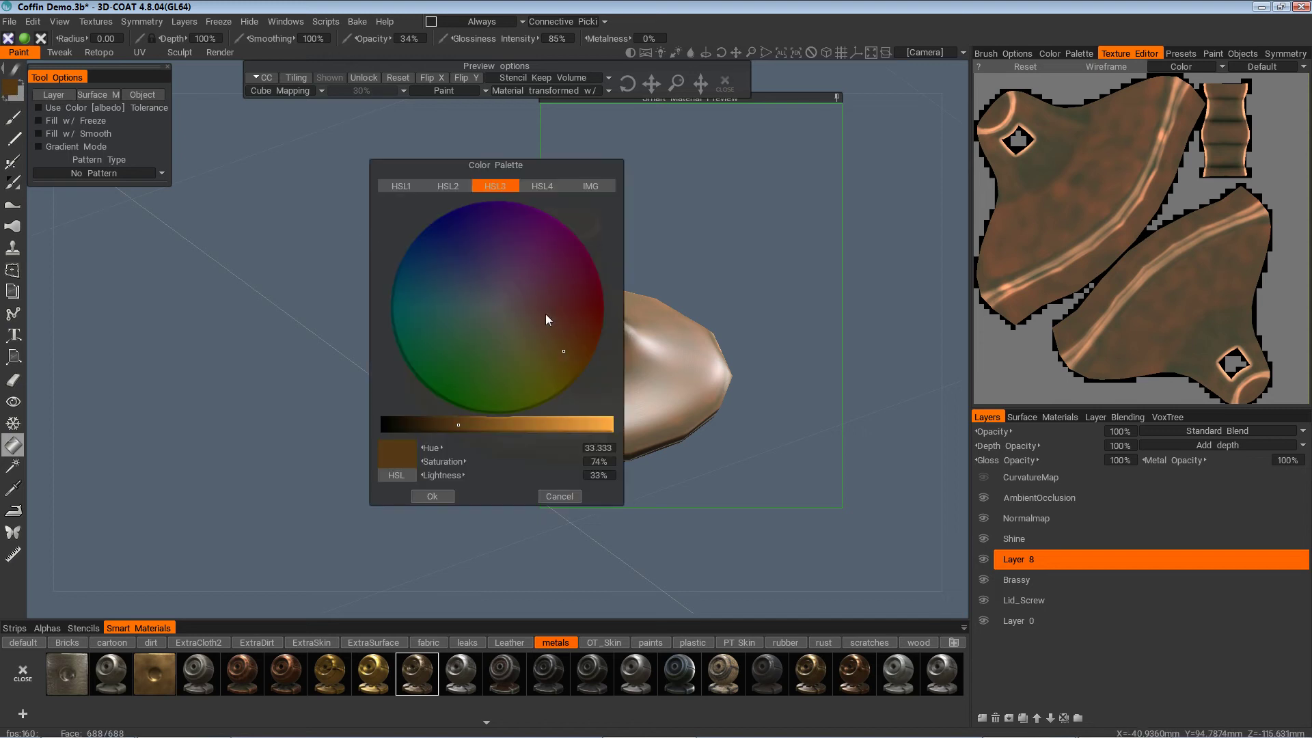
click(575, 305)
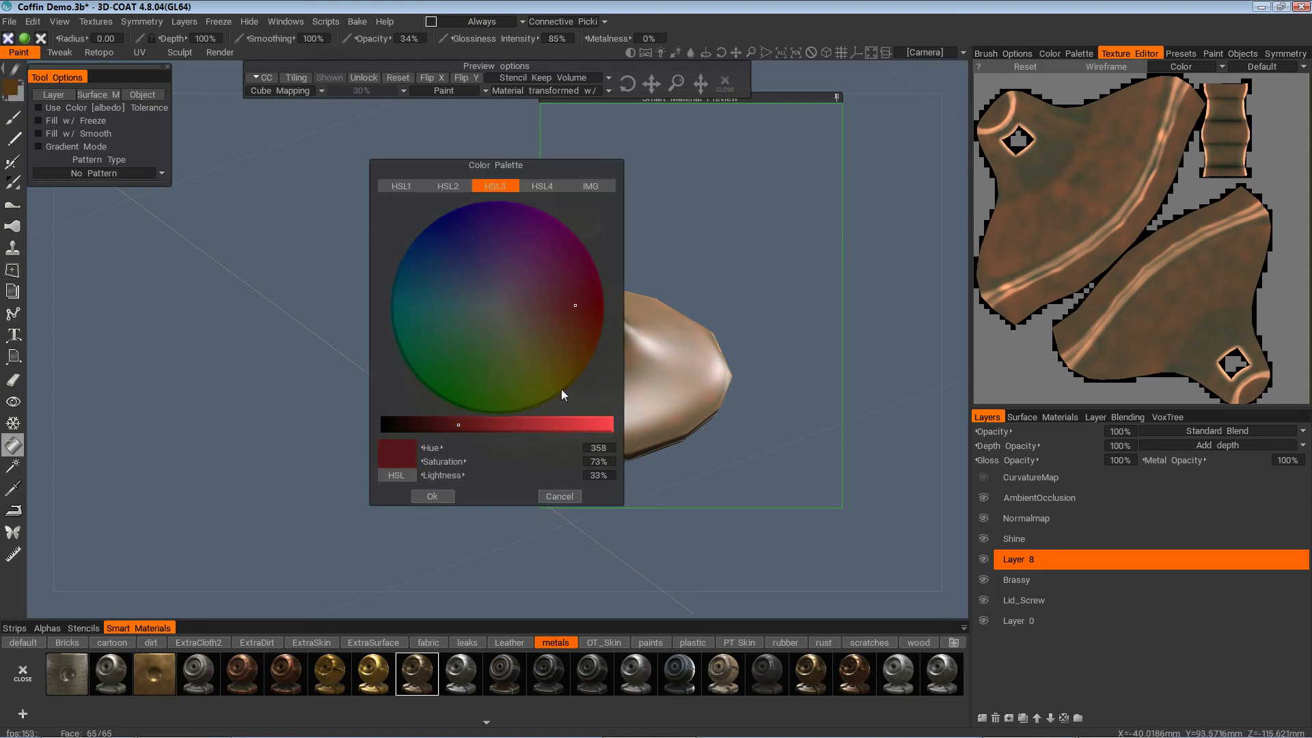
click(433, 496)
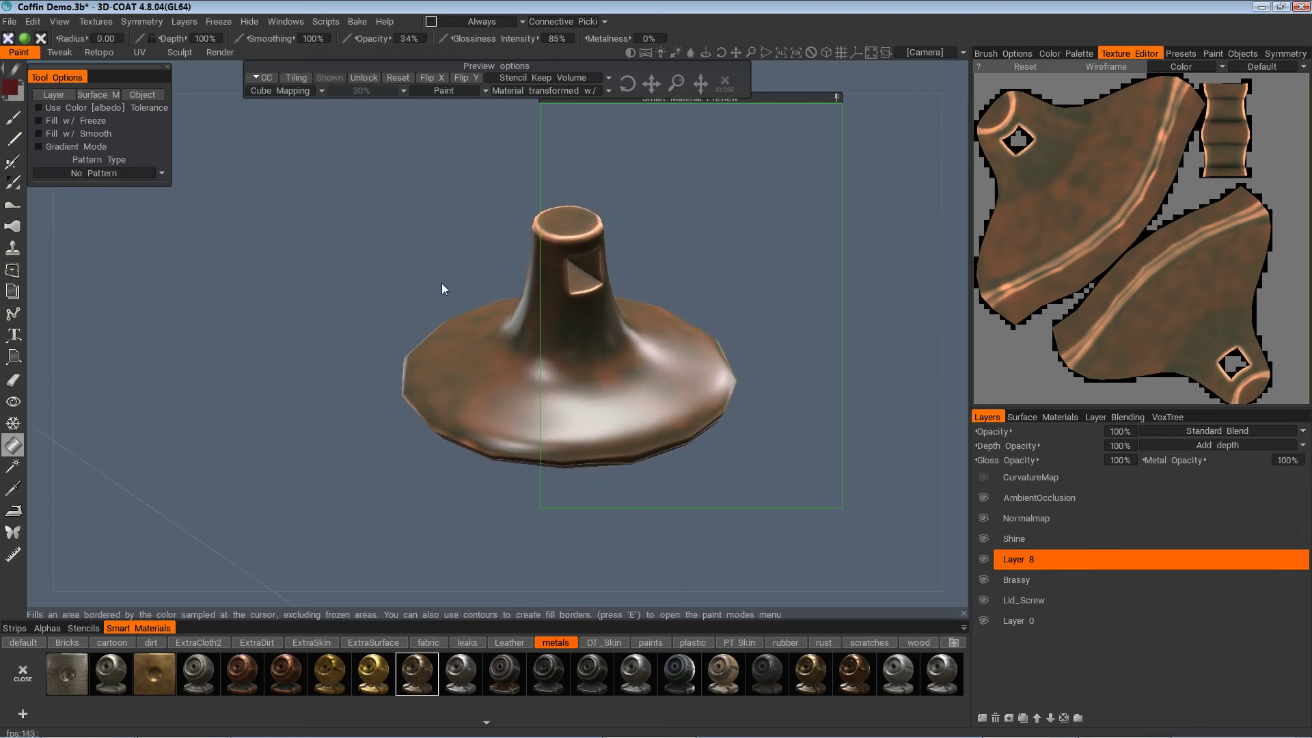
click(725, 82)
drag(839, 484, 906, 352)
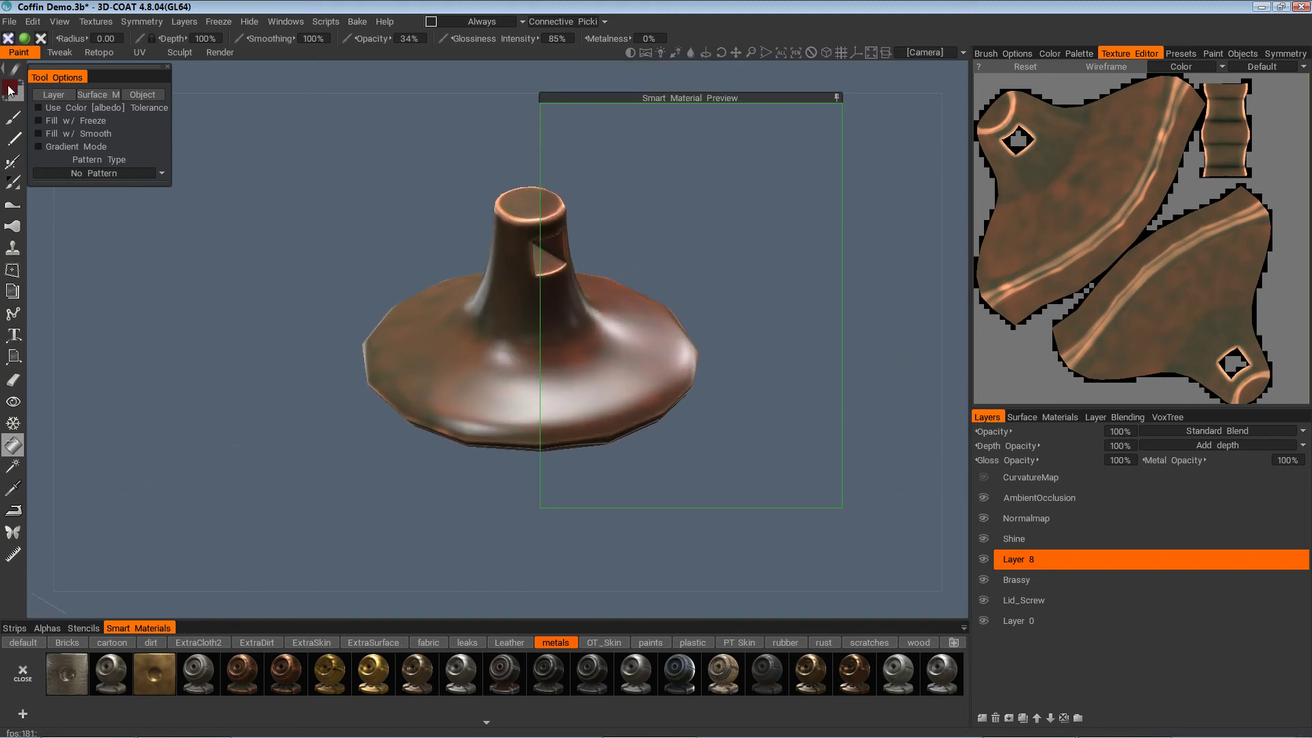
Try dark blue (hue 231, 70% saturation) and muted red (hue 357, 56% saturation) as fill colors on the screw
click(10, 89)
click(449, 249)
click(429, 496)
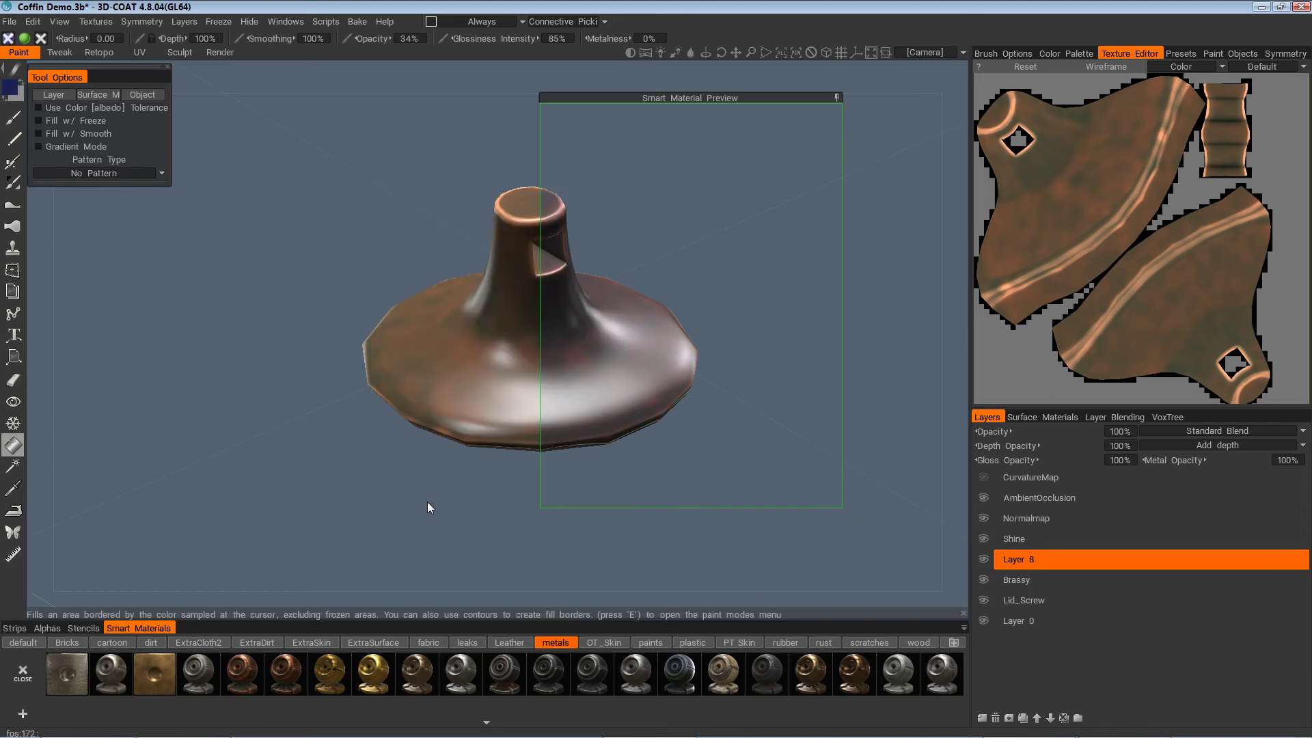
drag(411, 530, 408, 552)
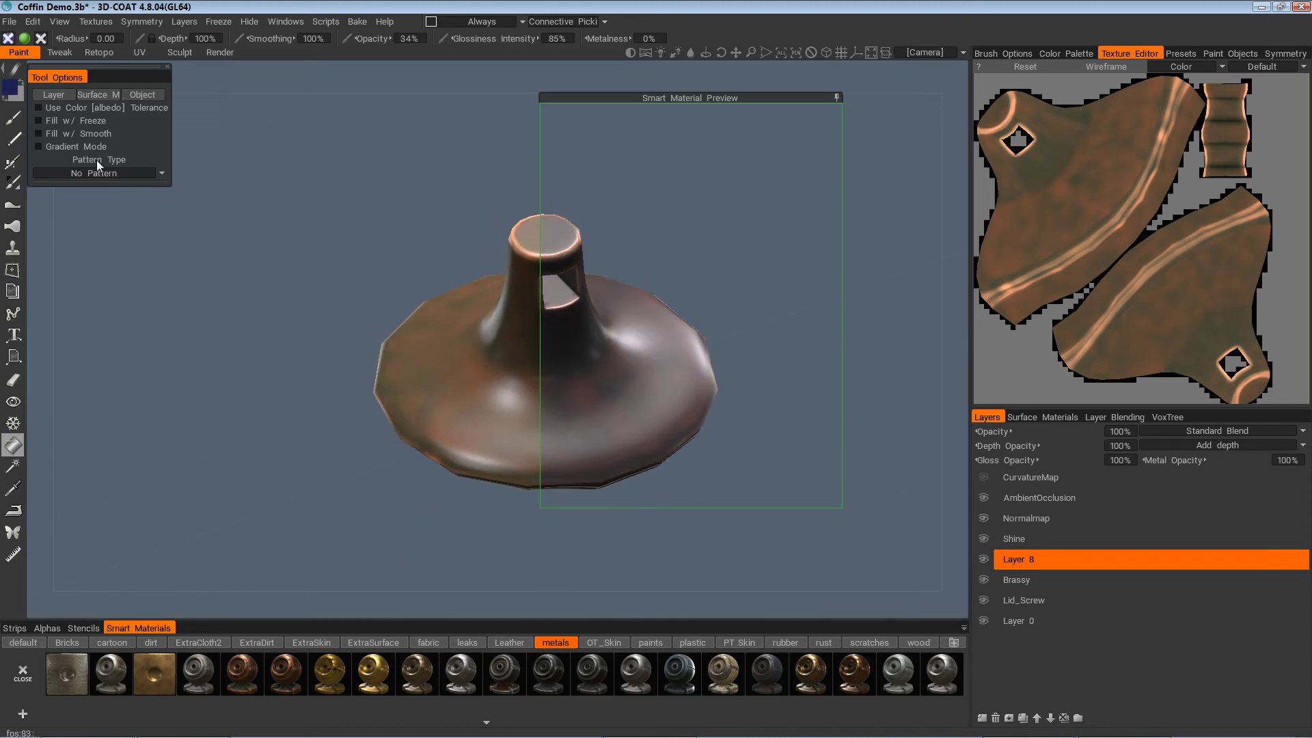
click(8, 94)
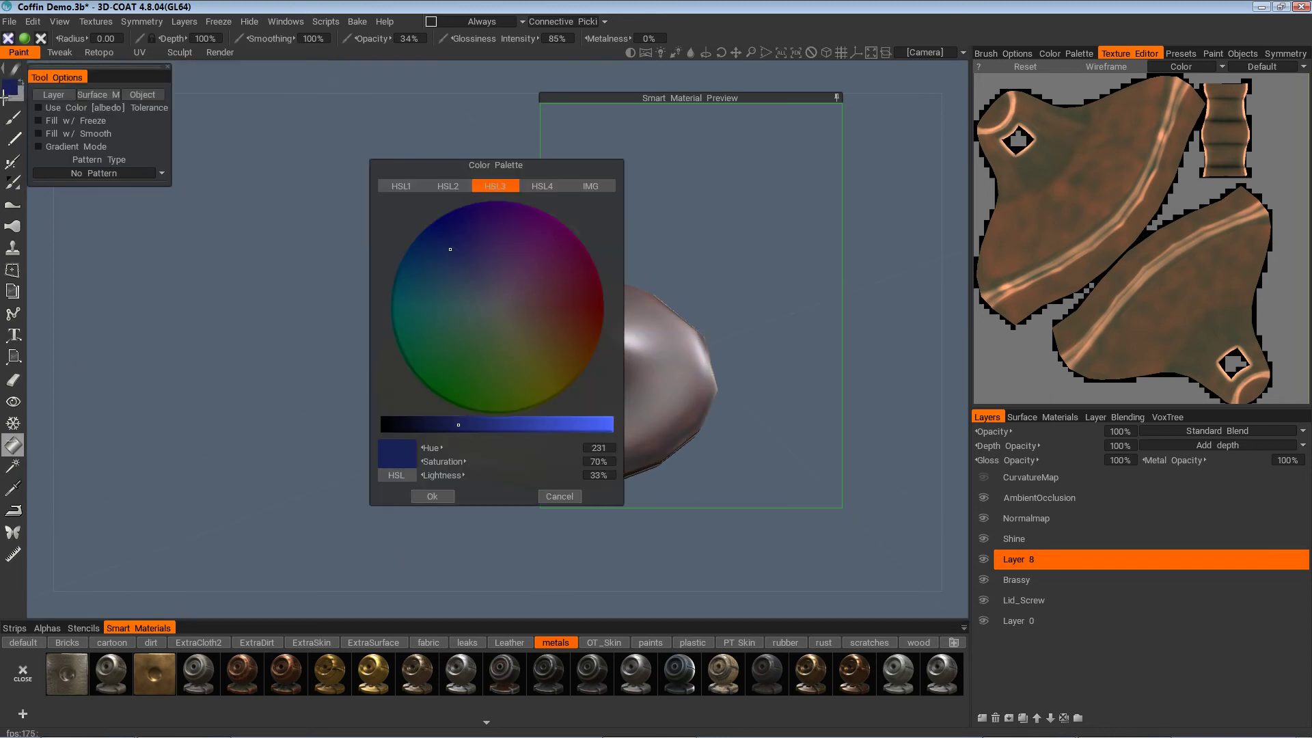
click(557, 304)
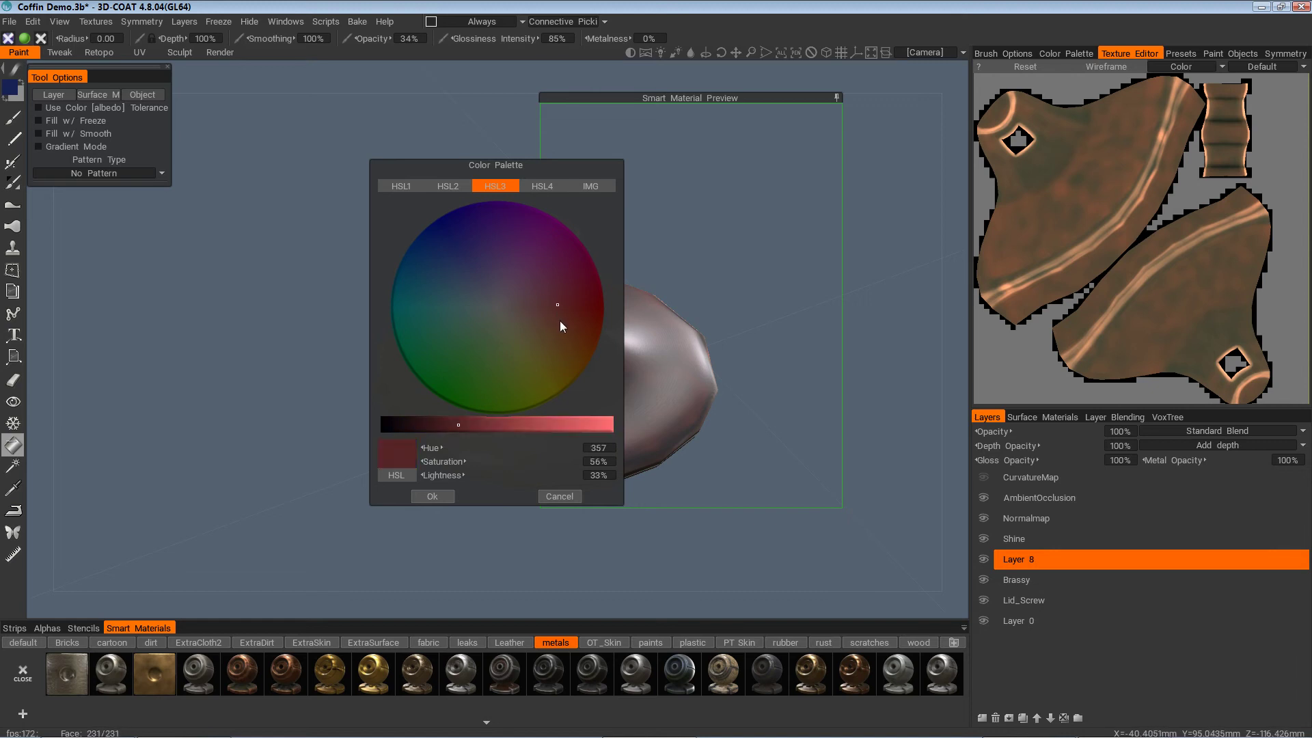
click(444, 497)
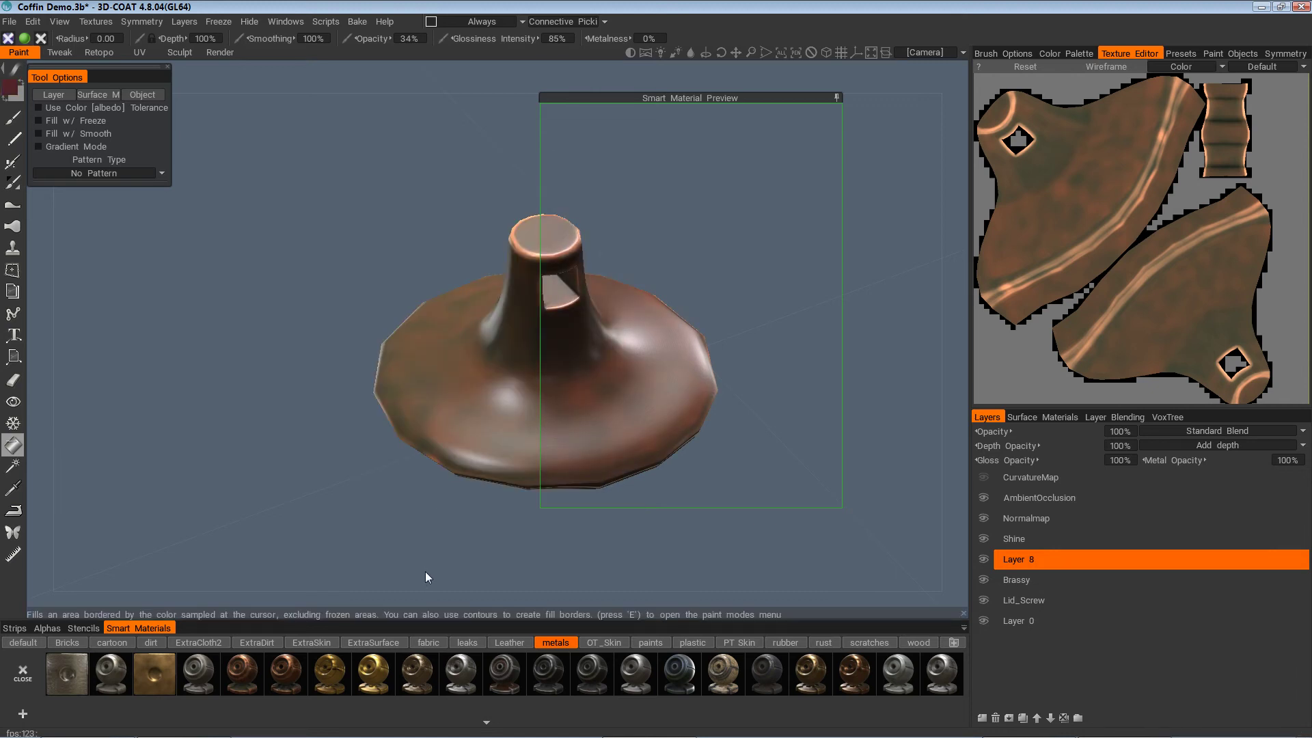
Set the paint color to mustard yellow with hue 48 and 76% saturation, and raise its lightness
click(12, 90)
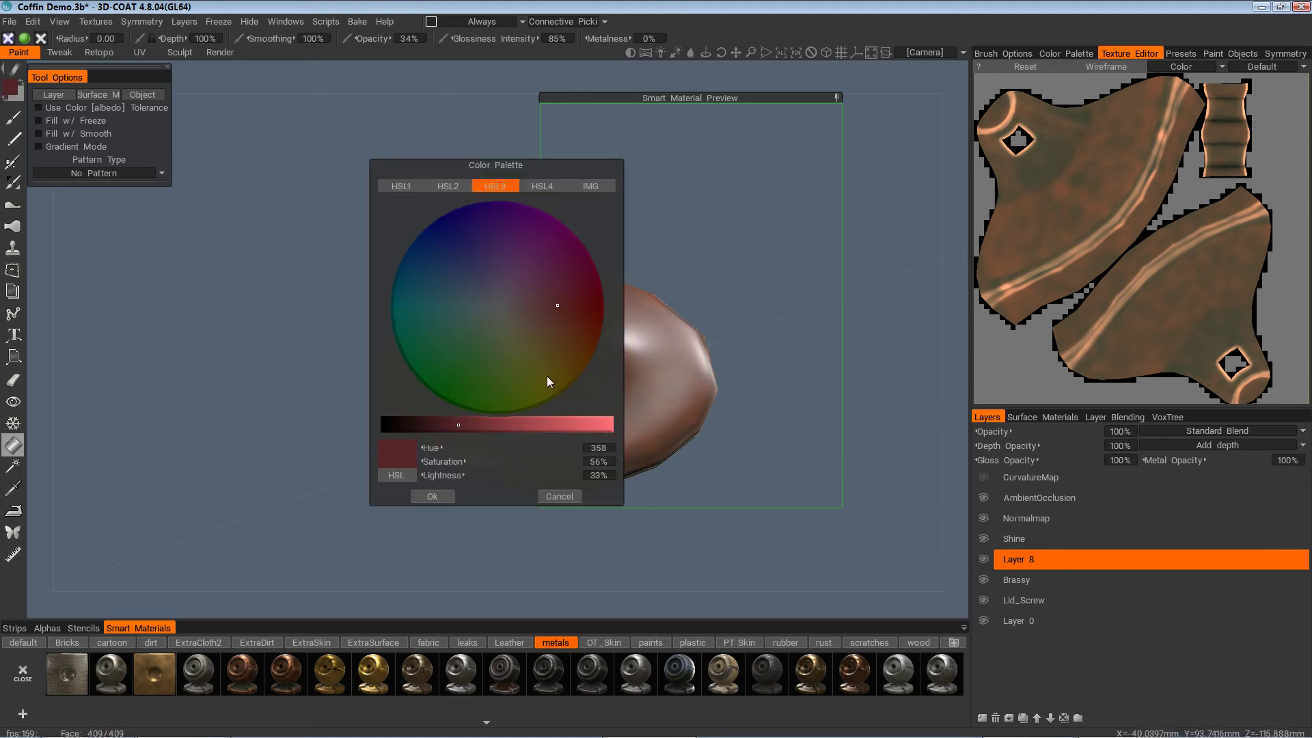
click(548, 377)
click(432, 496)
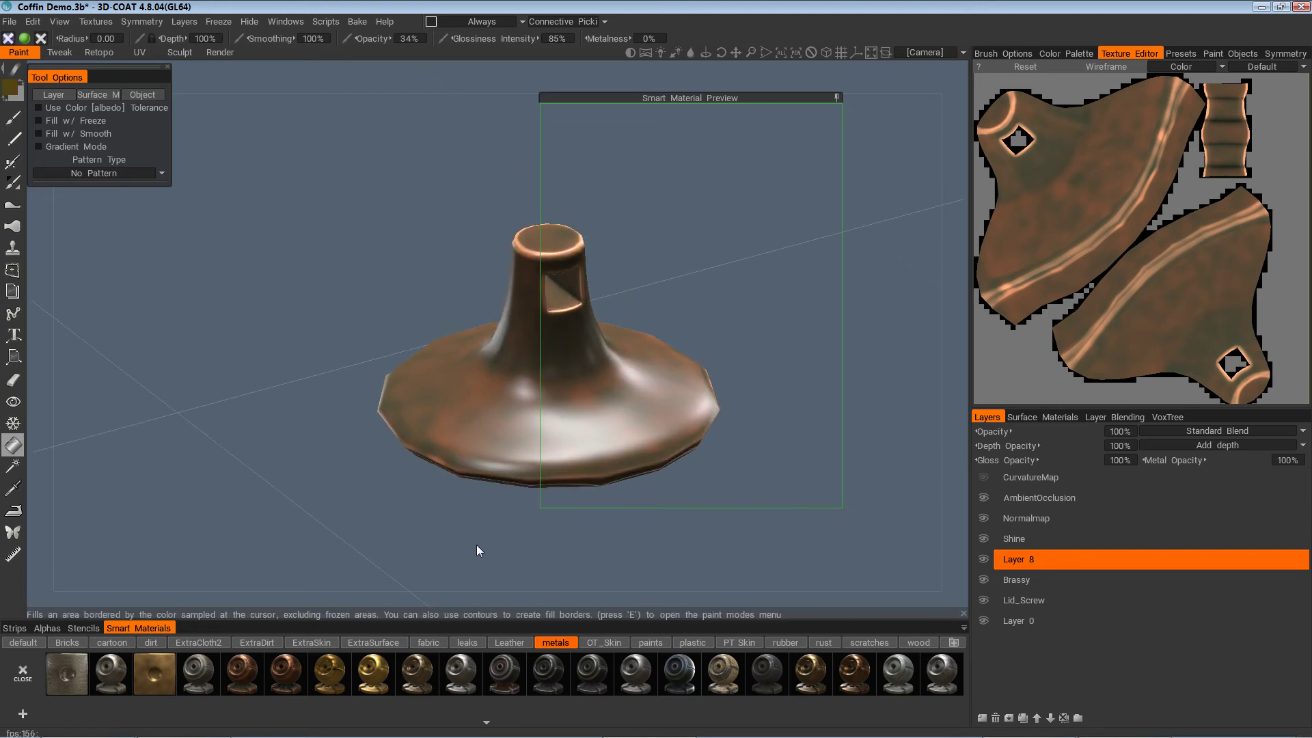
click(11, 90)
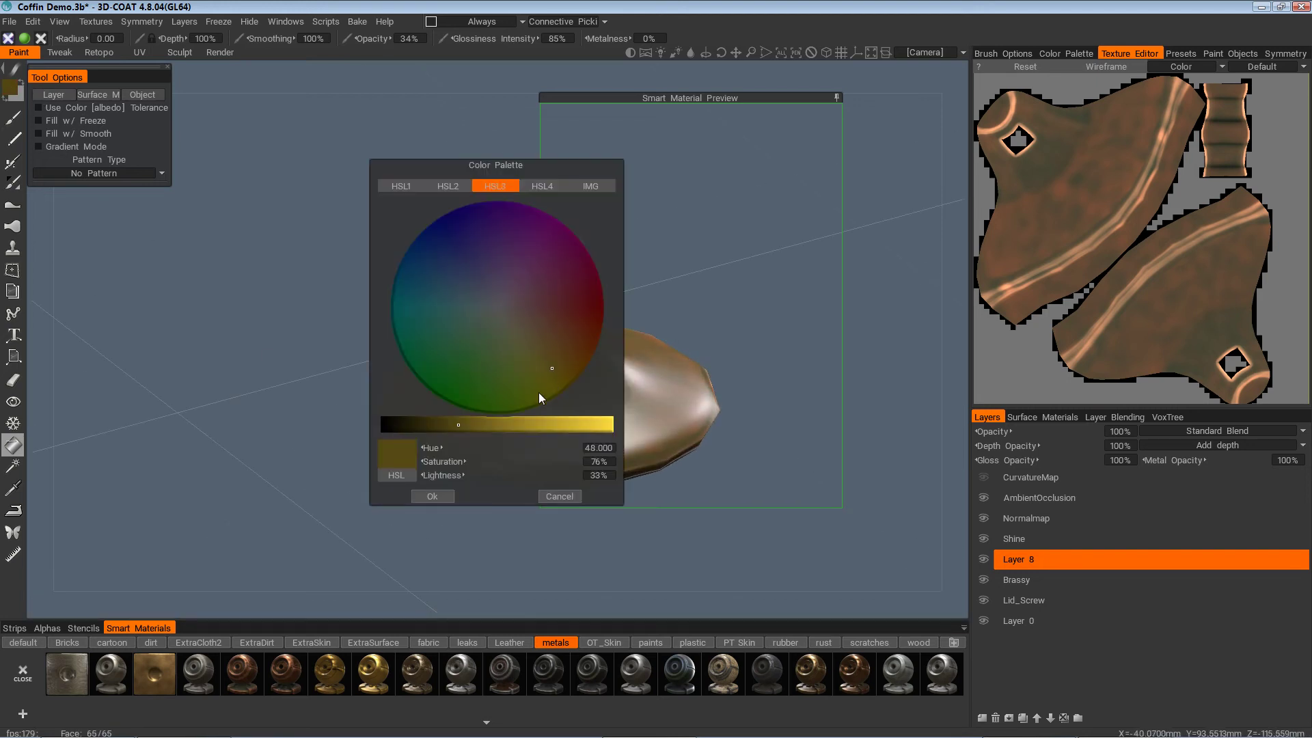
click(507, 426)
click(433, 496)
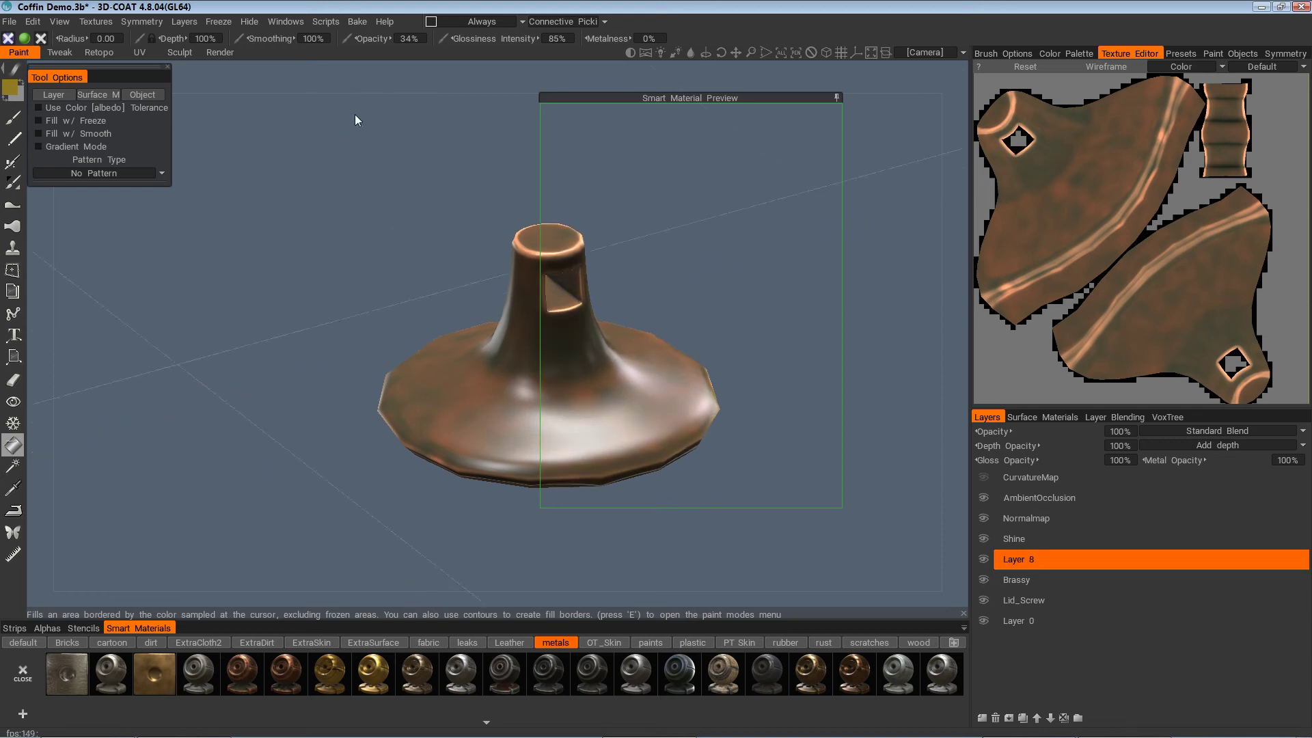
Fill the whole new layer with the mustard color at 16% opacity, checking the tint against the coffin reference photo
mouse_move(354, 115)
mouse_down()
mouse_move(364, 89)
mouse_move(321, 65)
mouse_move(396, 52)
mouse_move(348, 71)
mouse_move(363, 96)
mouse_up()
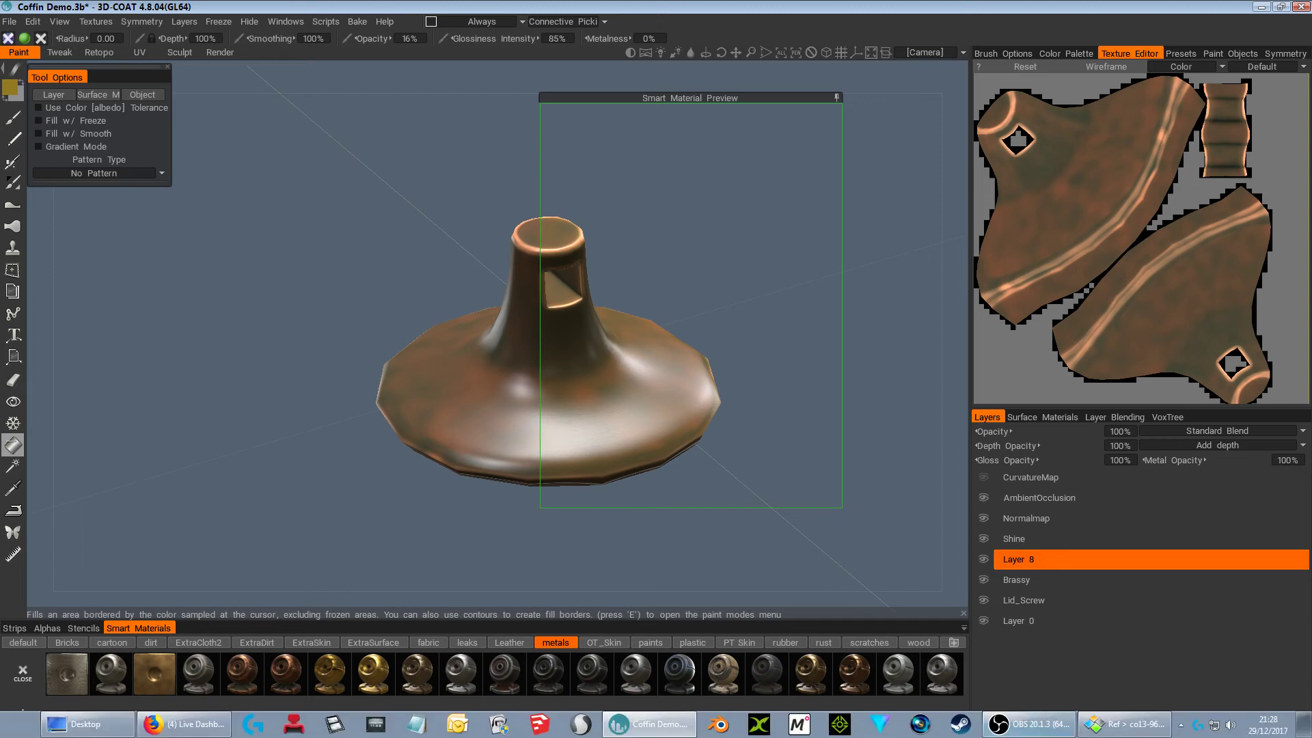
click(1132, 732)
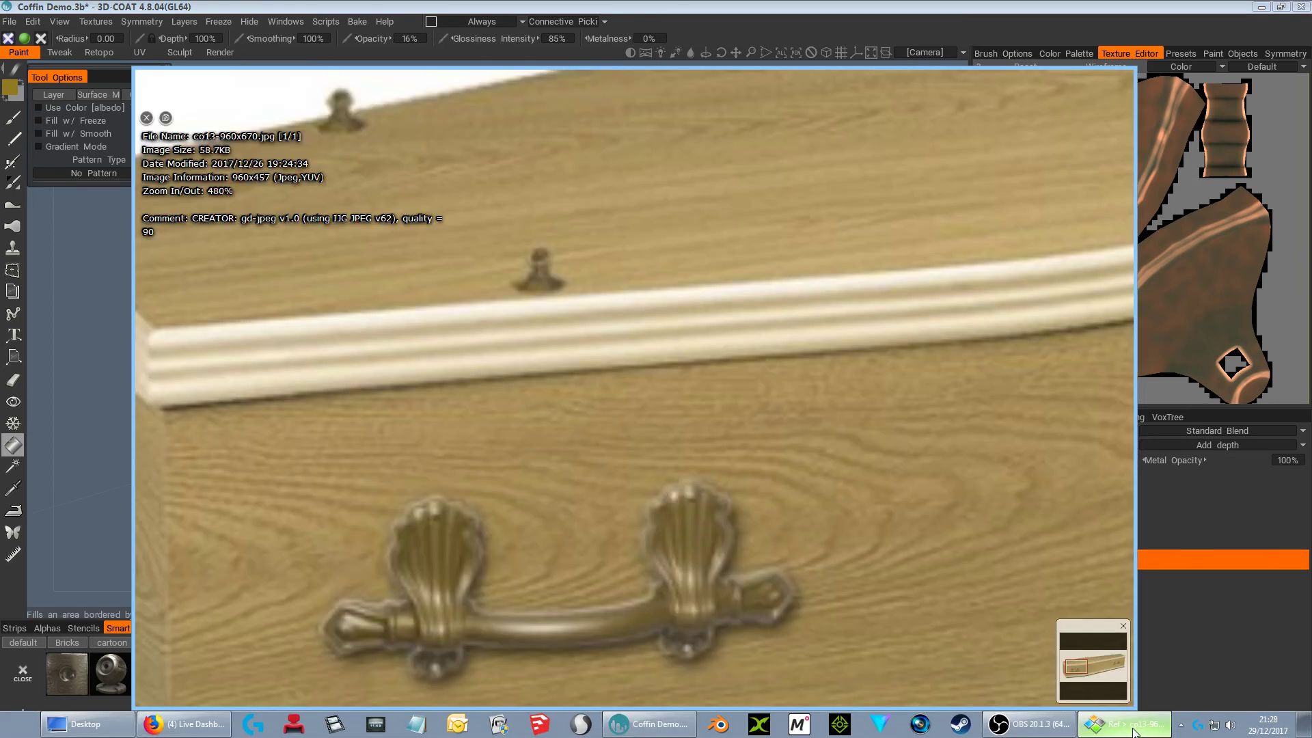
click(1133, 732)
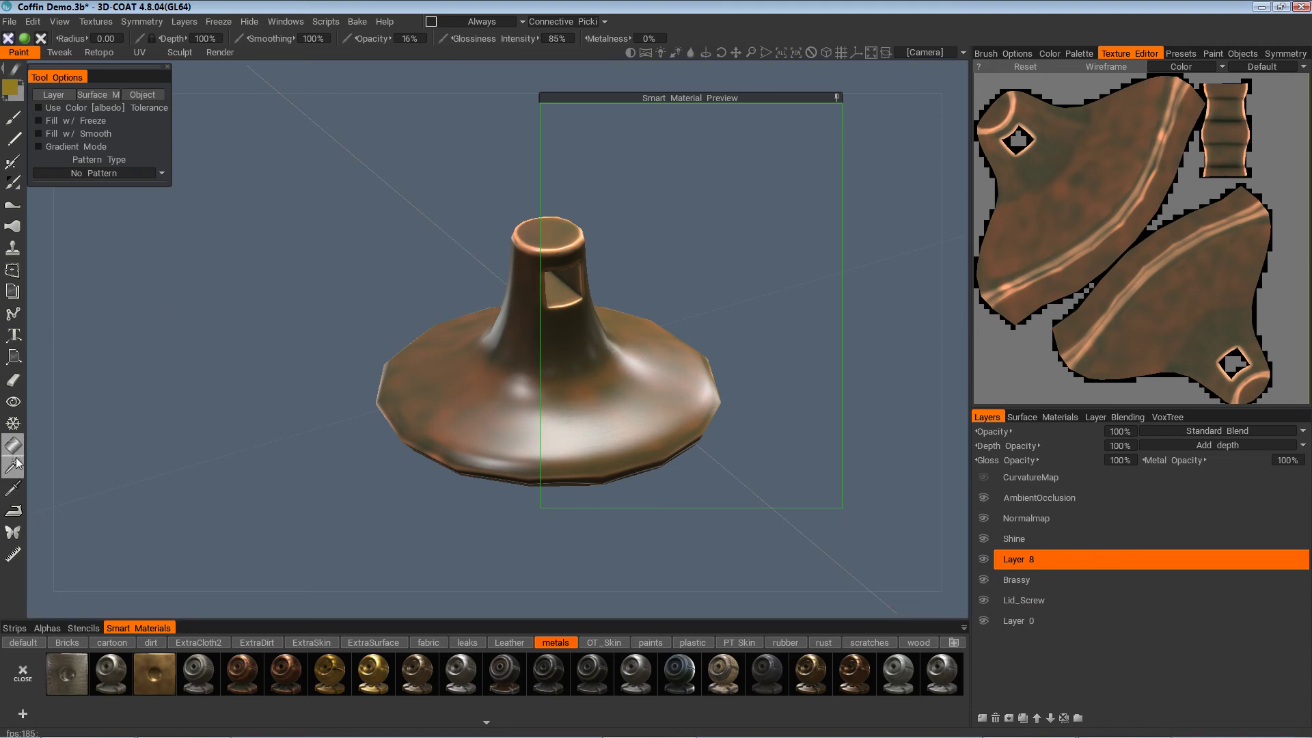
click(50, 97)
click(379, 361)
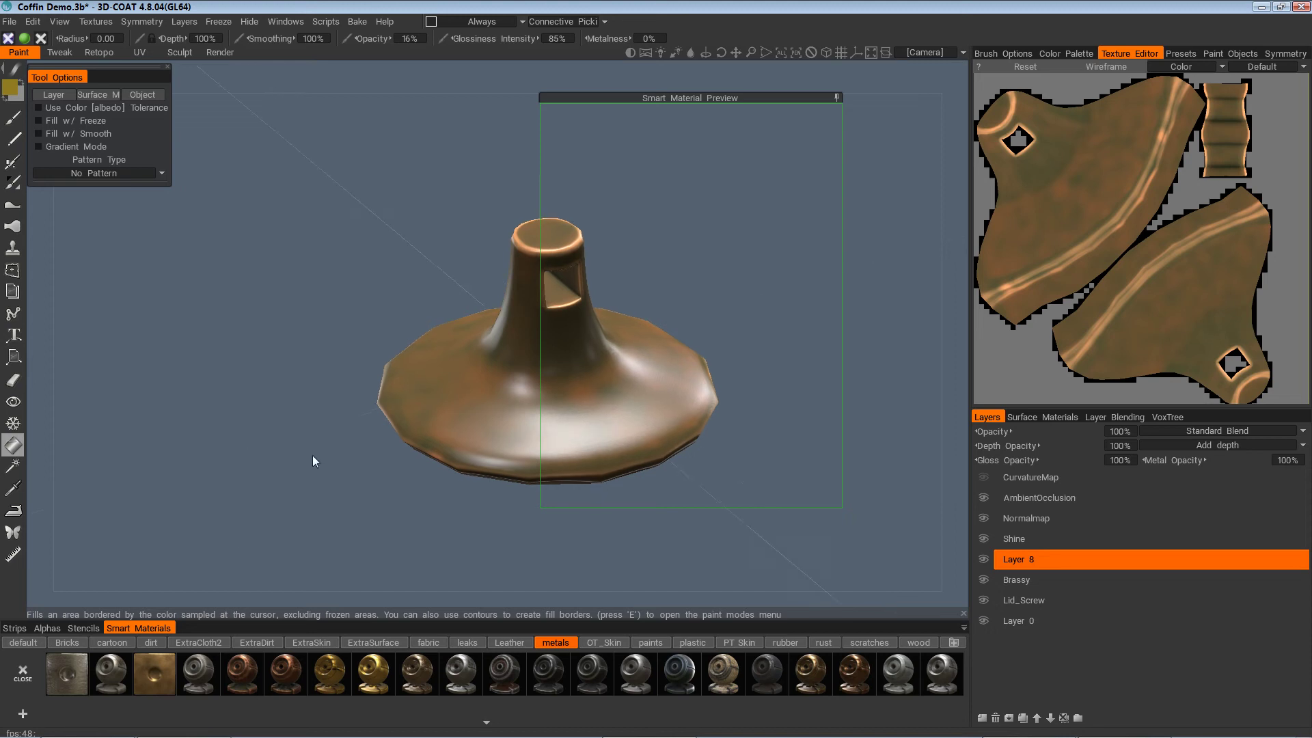
Collapse the Smart Material Preview frame clear of the screw and save the project
drag(313, 455, 704, 444)
right_drag(704, 444, 756, 400)
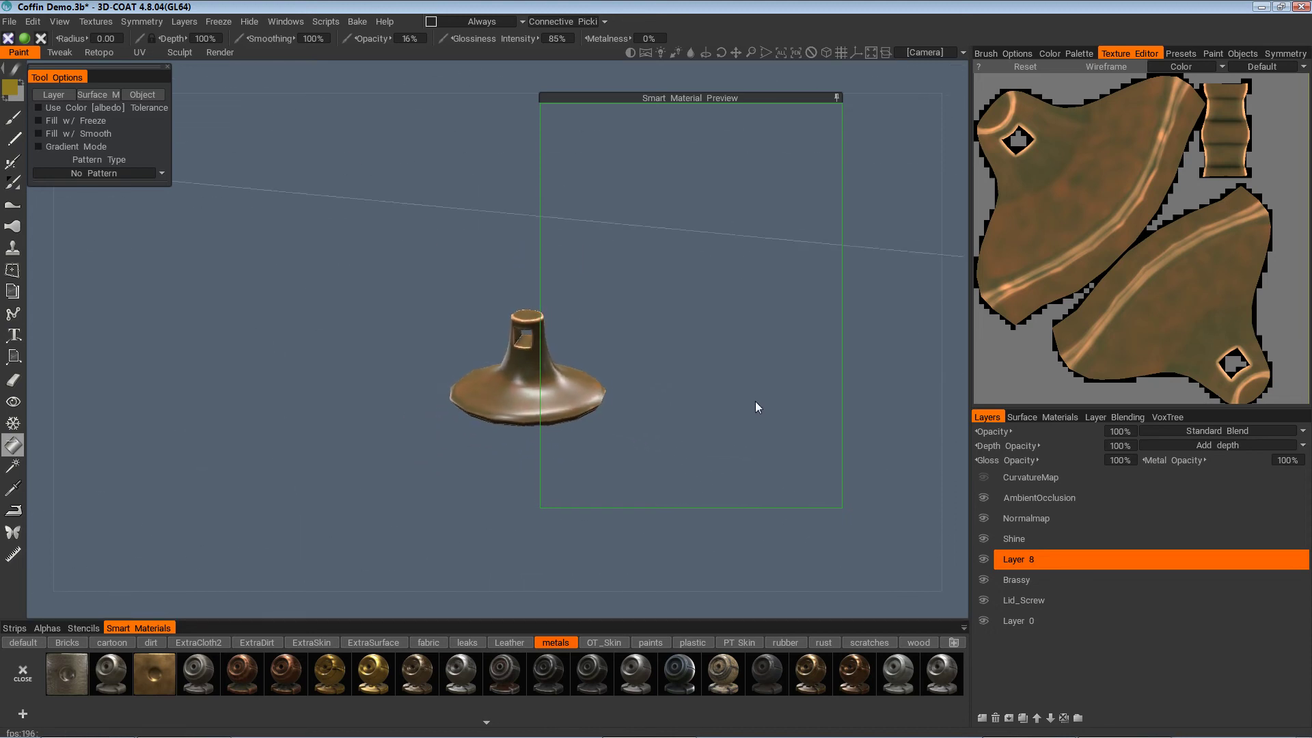
click(836, 97)
drag(790, 100, 863, 79)
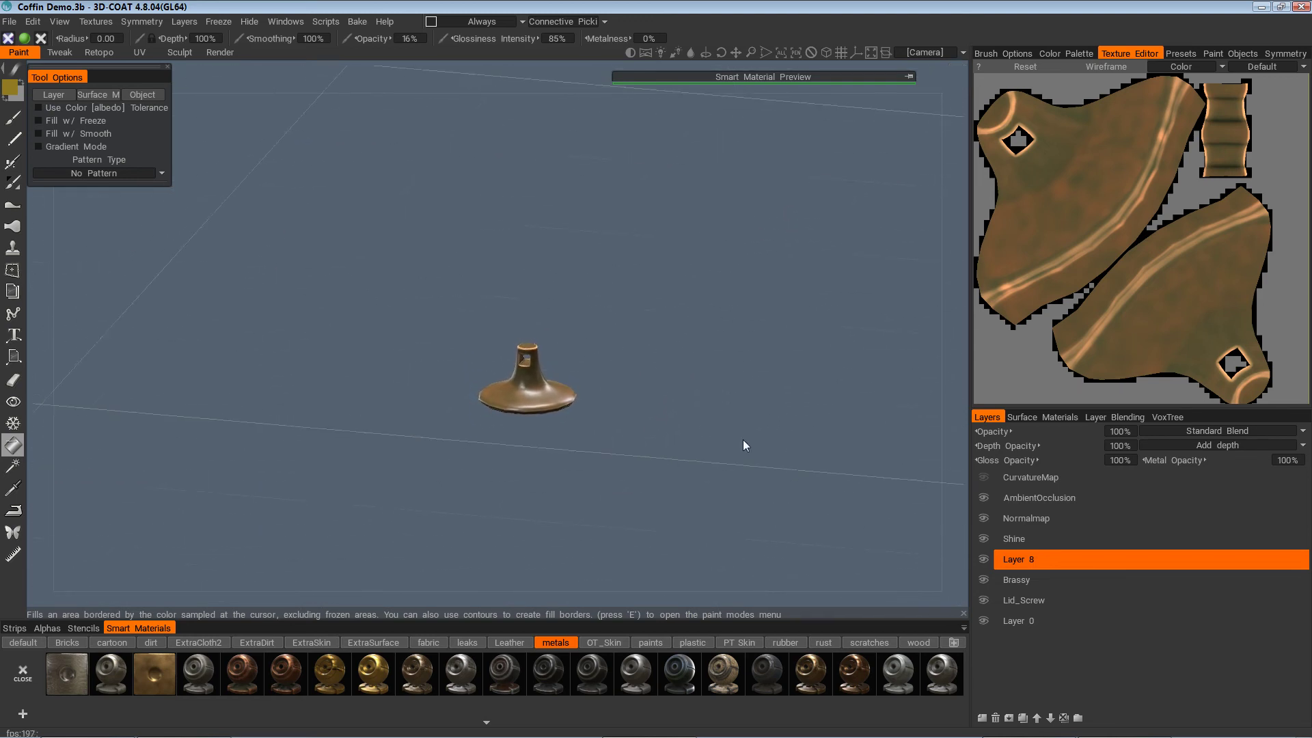
click(9, 22)
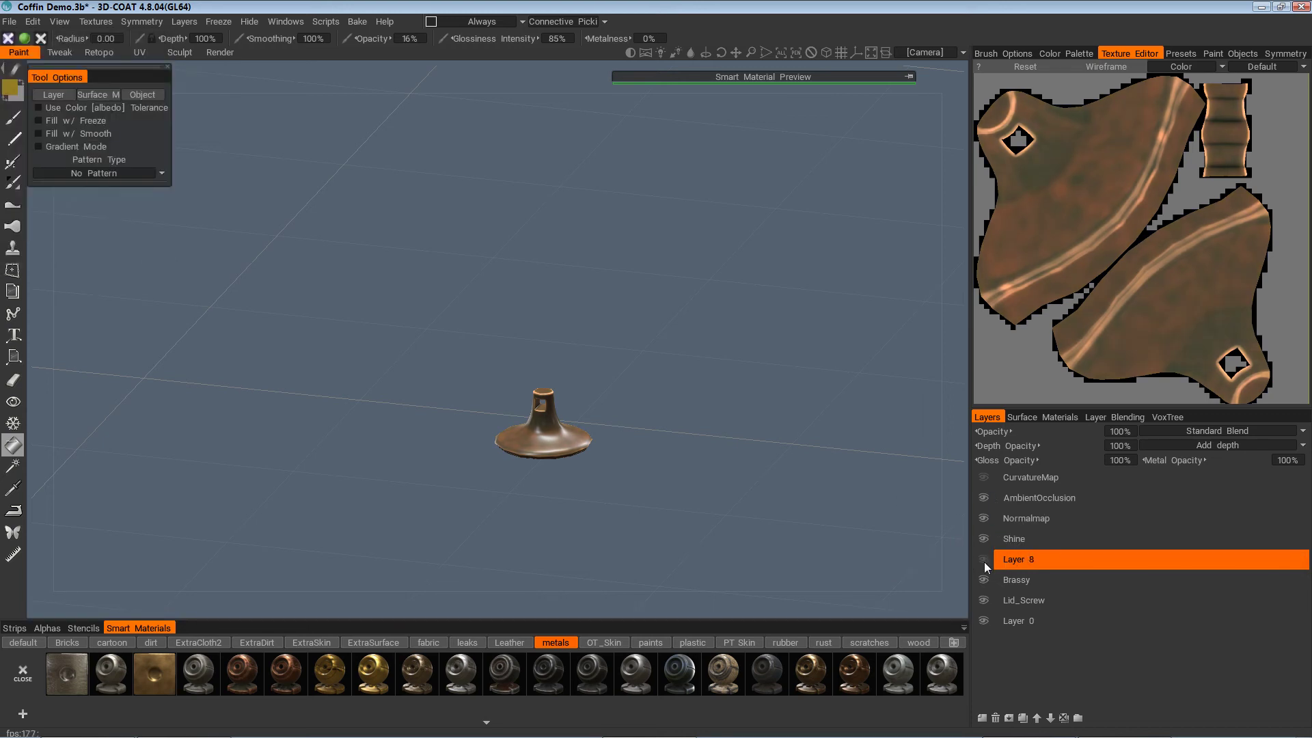
Merge the mustard tint on Layer 8 down into the Brassy layer
ctrl+click(1015, 544)
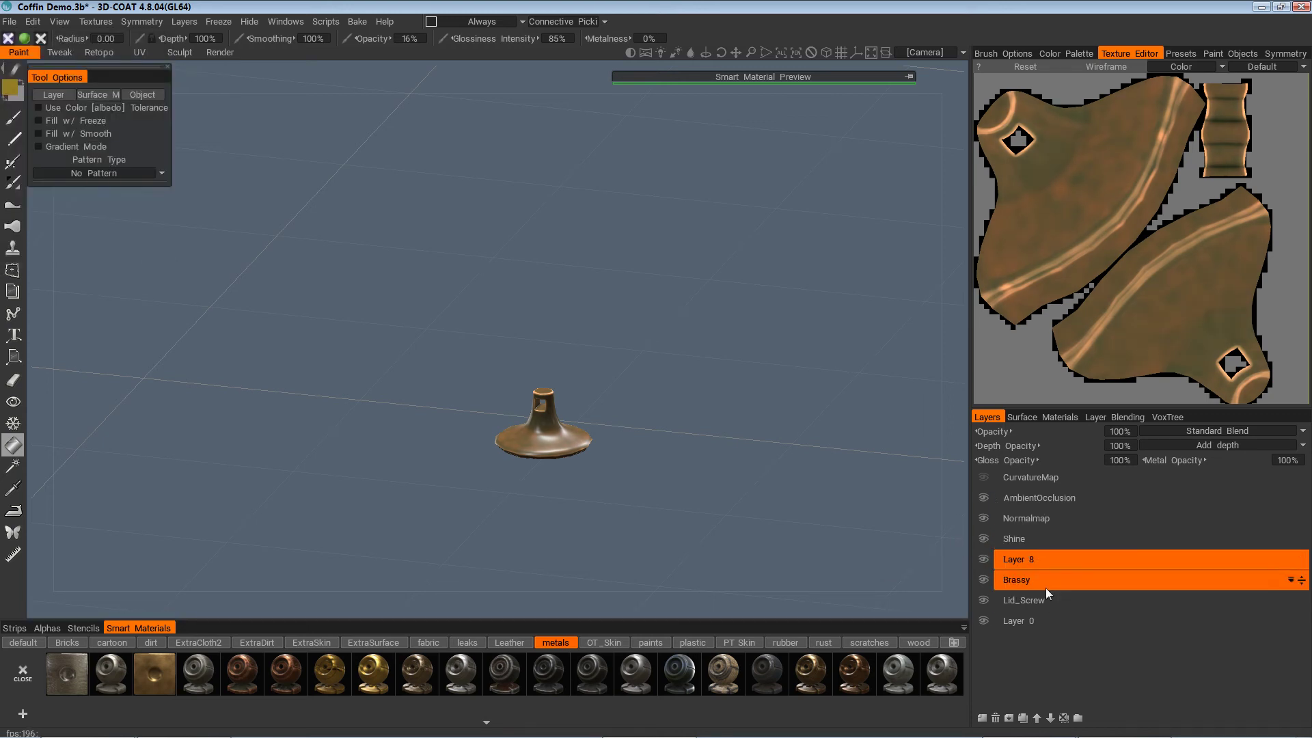
right_click(1048, 564)
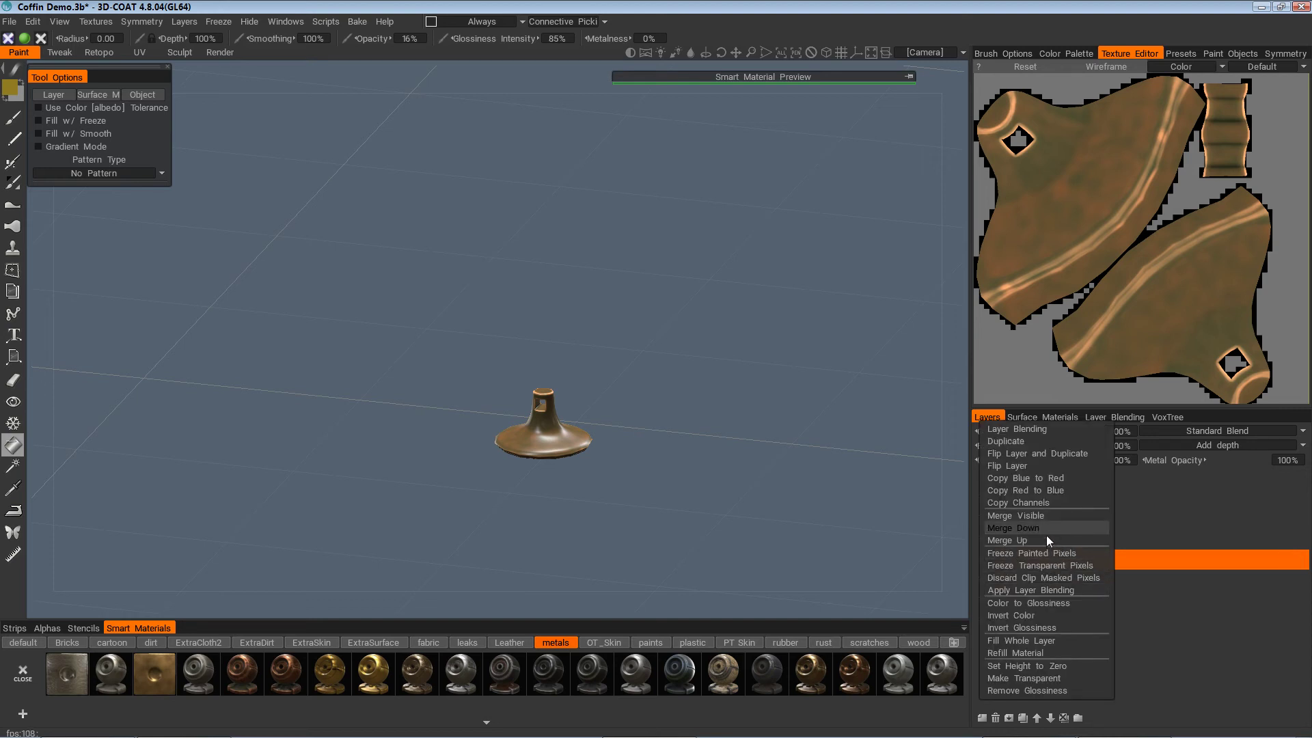
click(1048, 533)
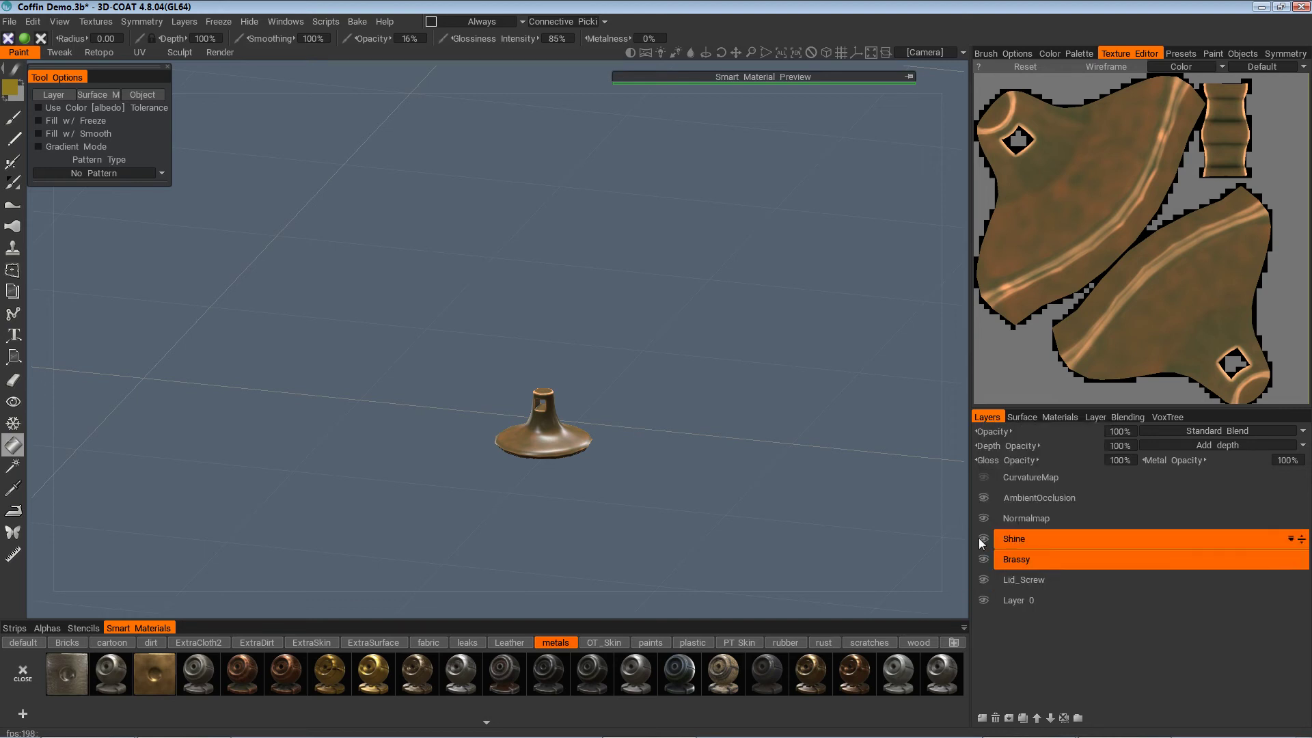
Start exporting the objects and textures with the Muvizu Simple export preset
click(10, 21)
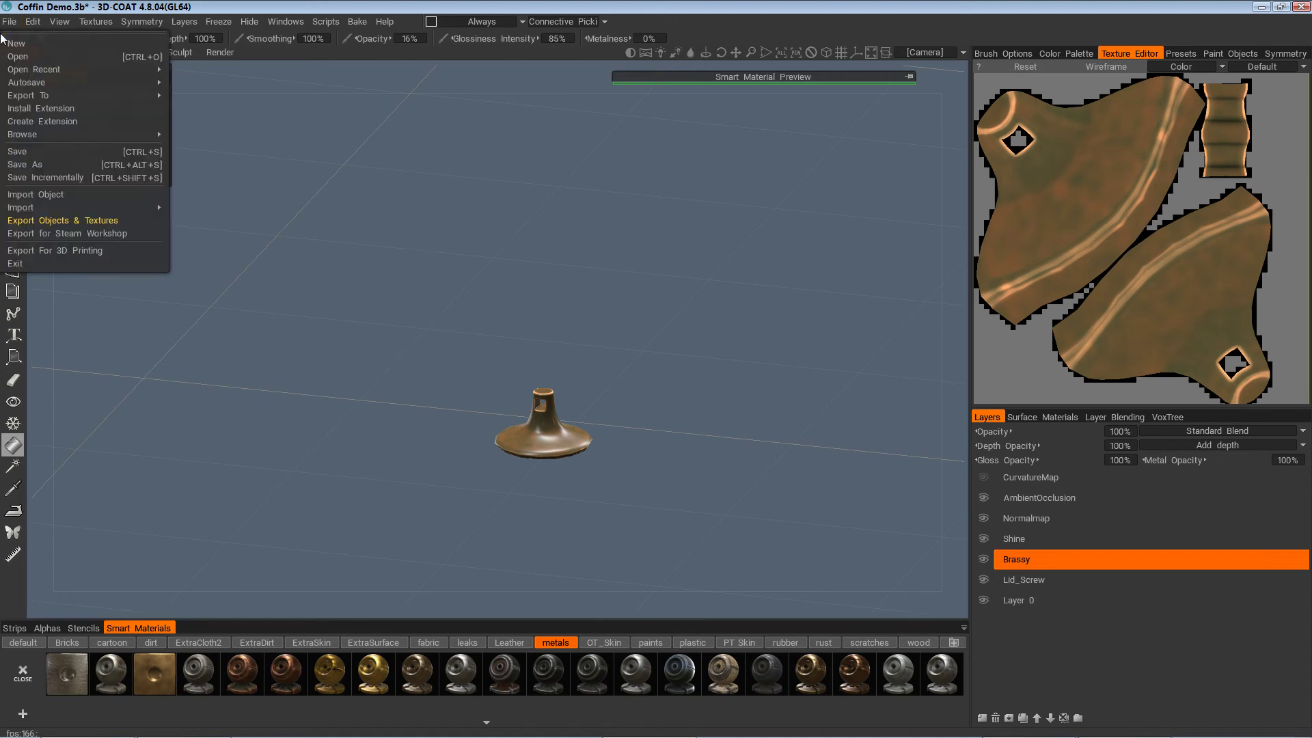
click(91, 220)
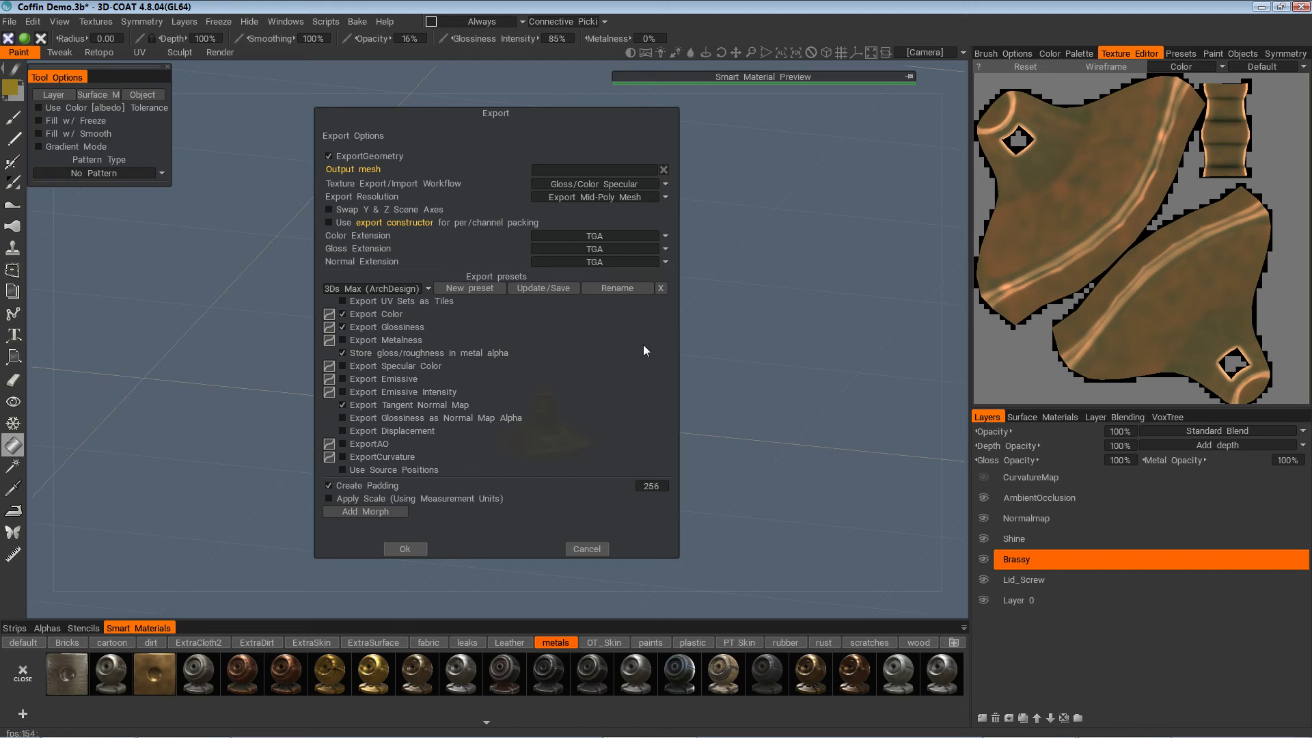
click(428, 289)
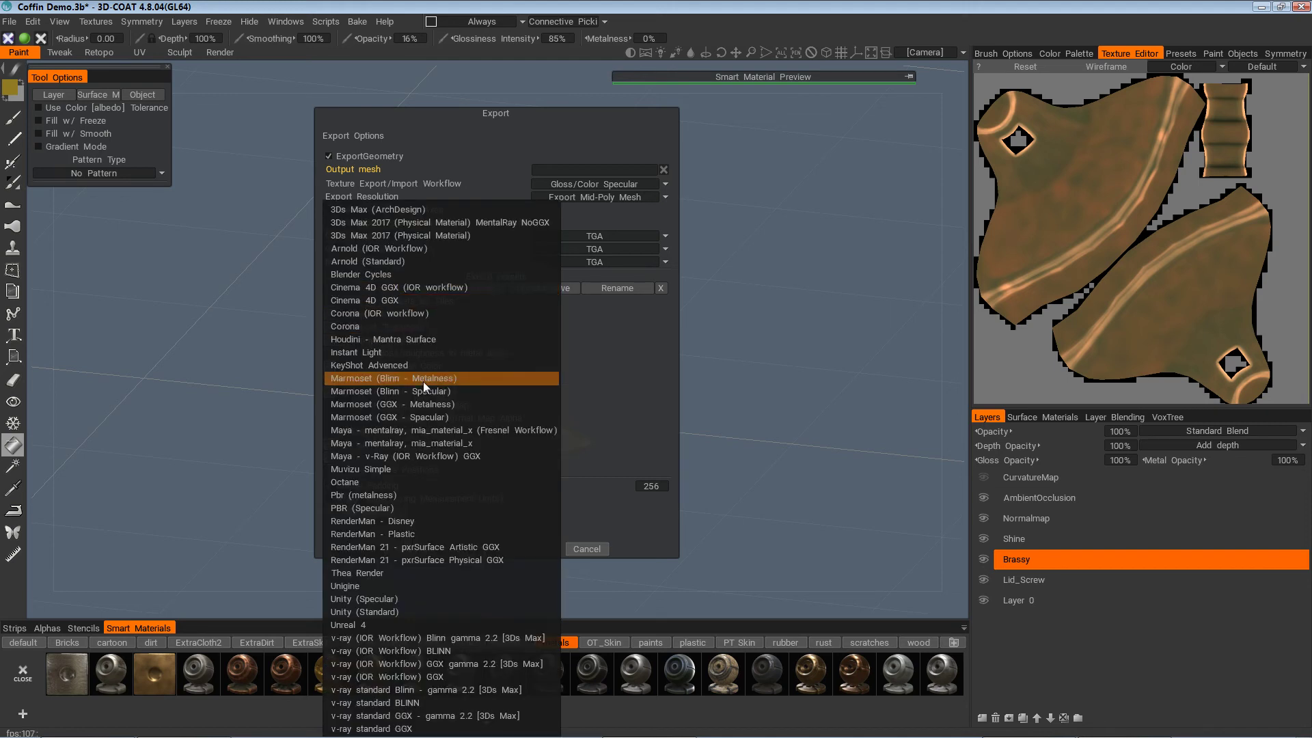
click(400, 470)
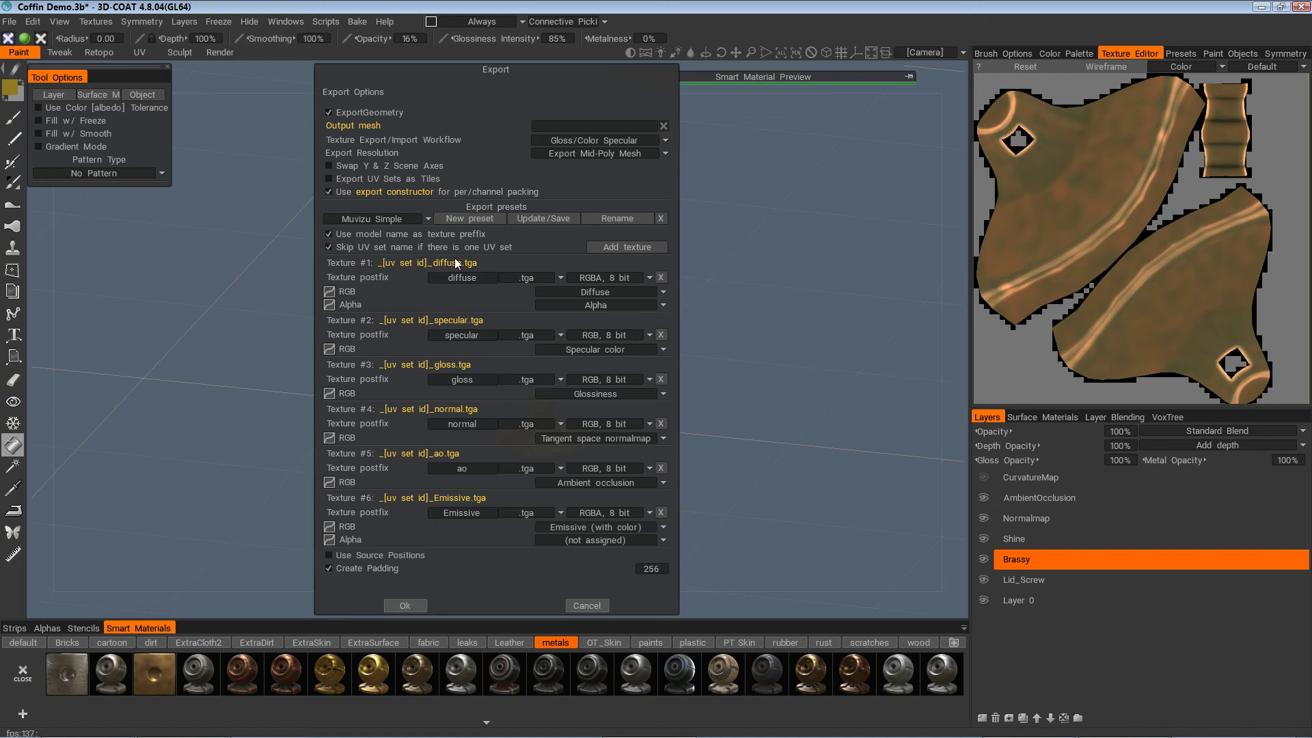
Check the texture list of the Blender Cycles export preset and return to Muvizu Simple
click(428, 218)
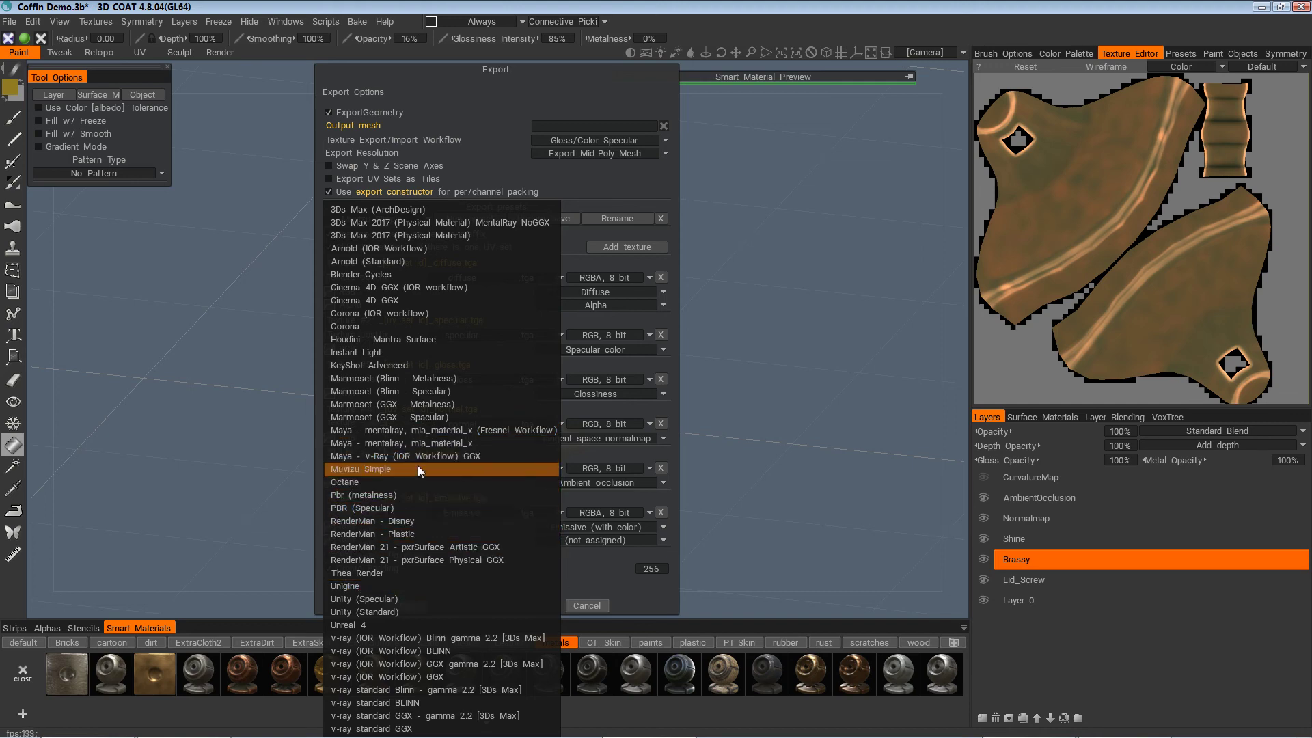
click(398, 274)
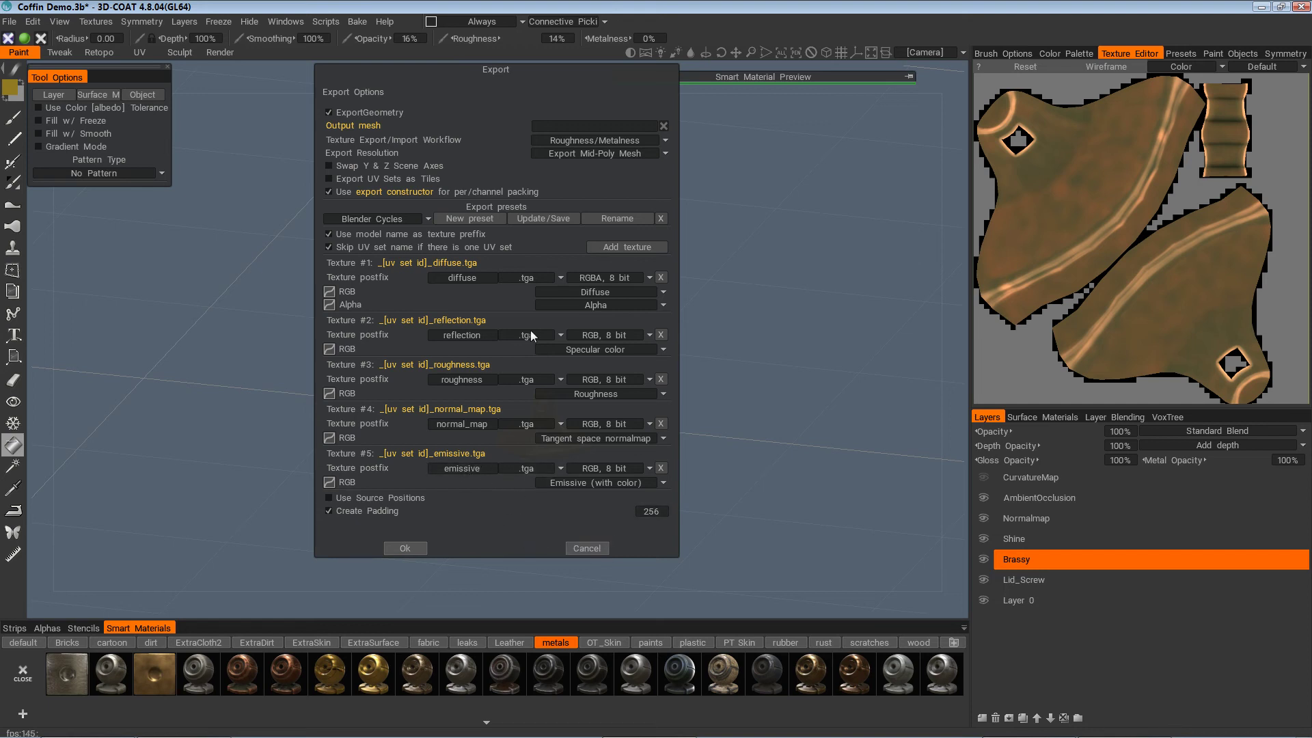
click(425, 220)
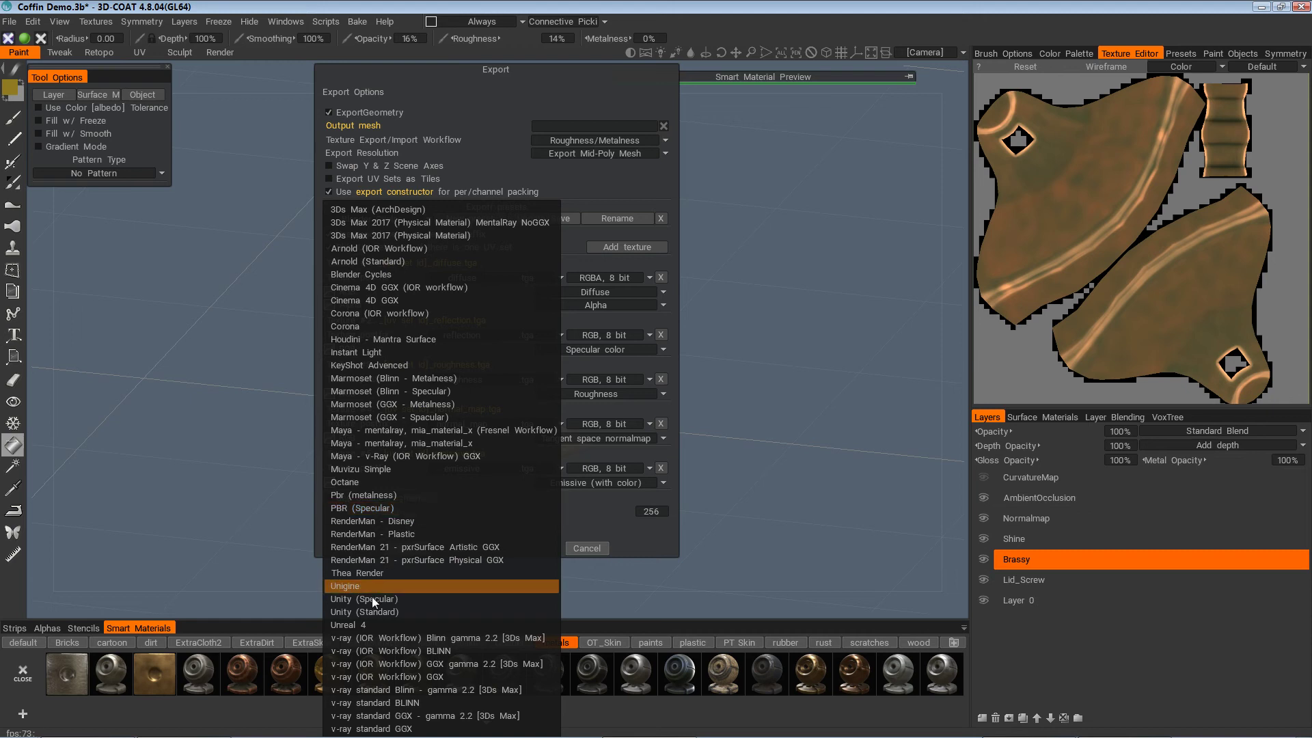
click(384, 472)
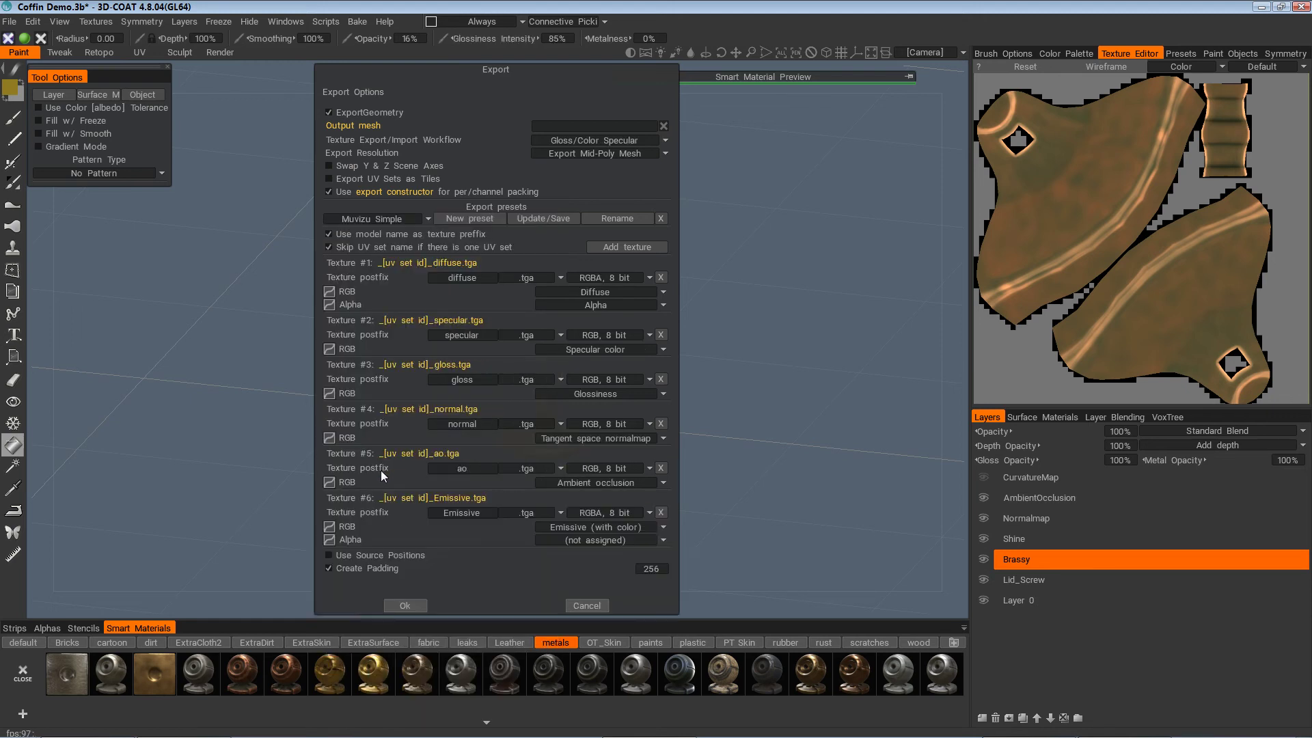
For the output mesh location, create a folder named Brassbit OBJ inside z Coffin and open it
click(617, 127)
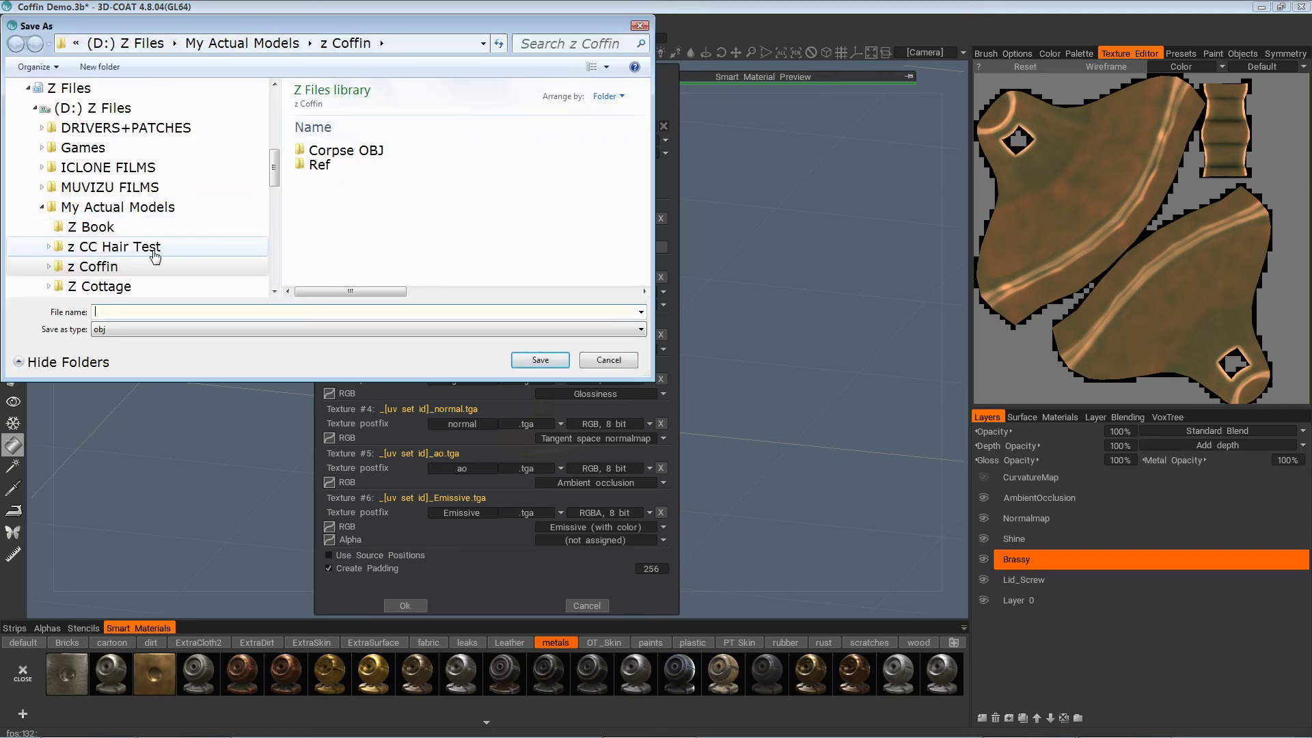
right_click(355, 227)
mouse_move(305, 403)
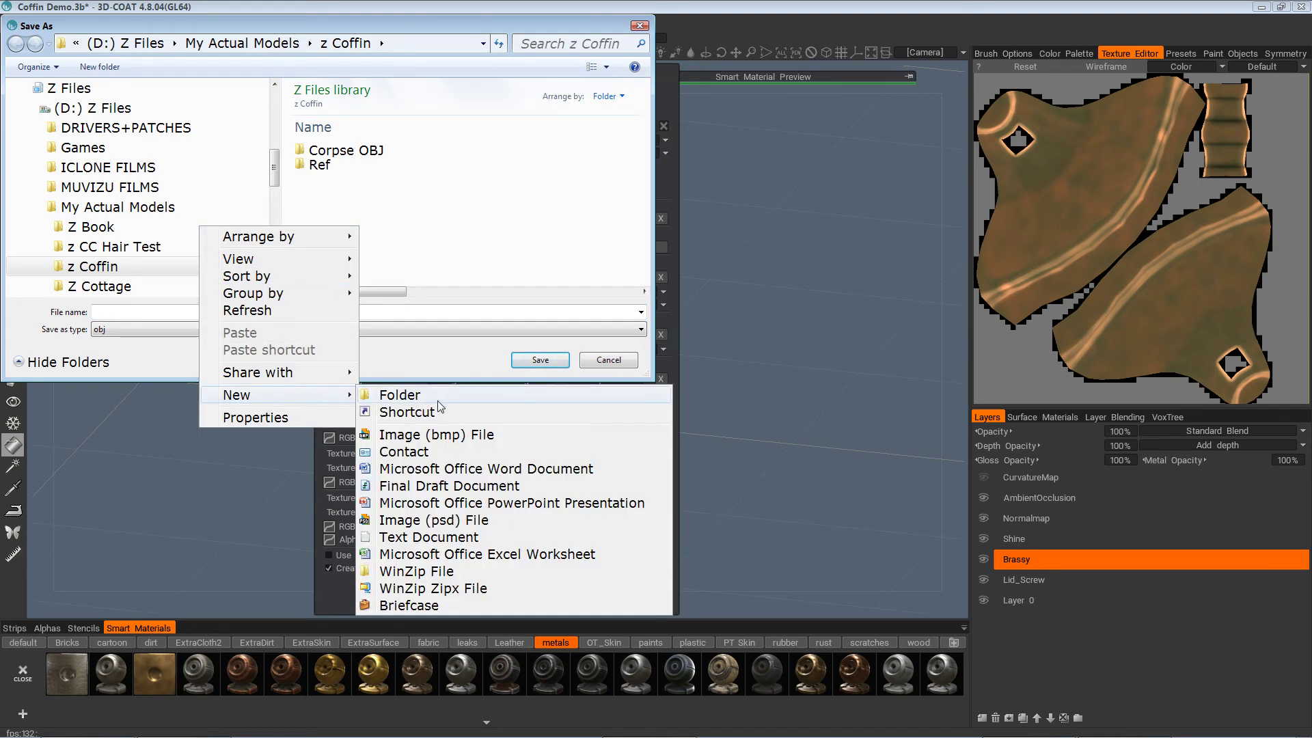
click(383, 393)
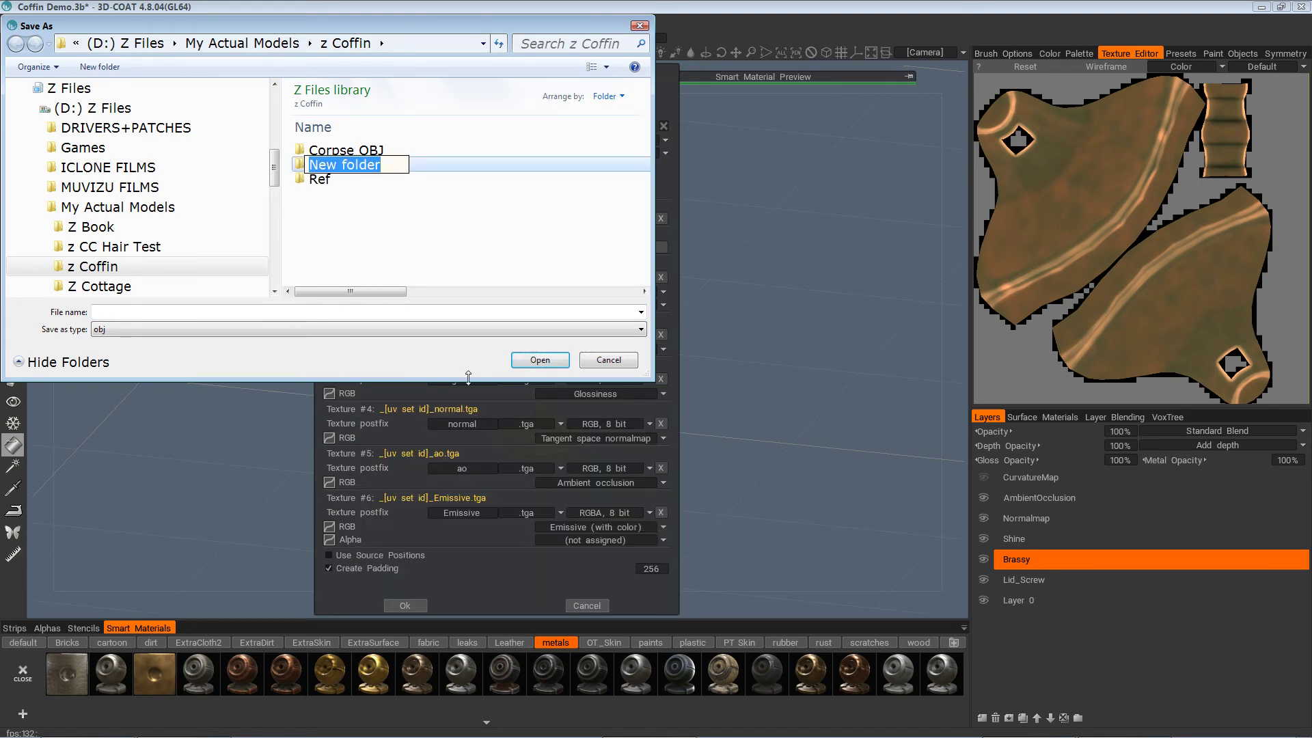
text(Br)
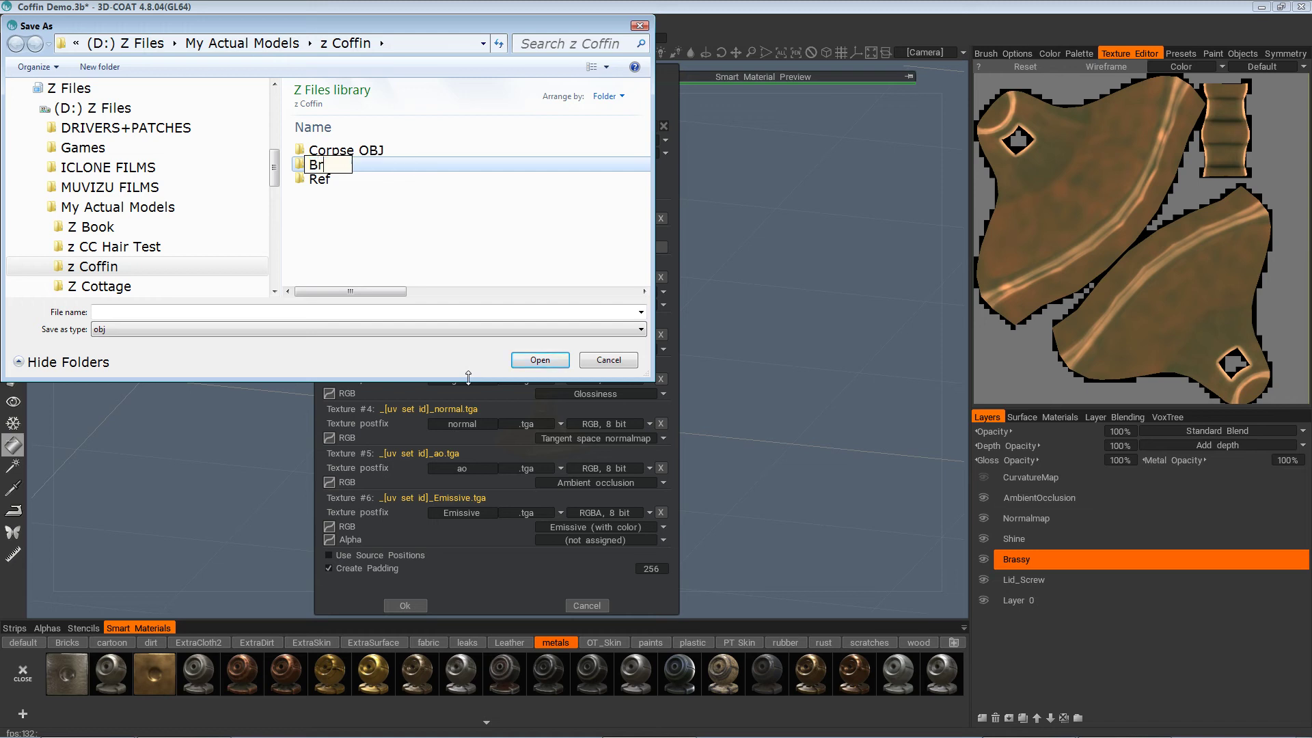
text(assbit OBJ)
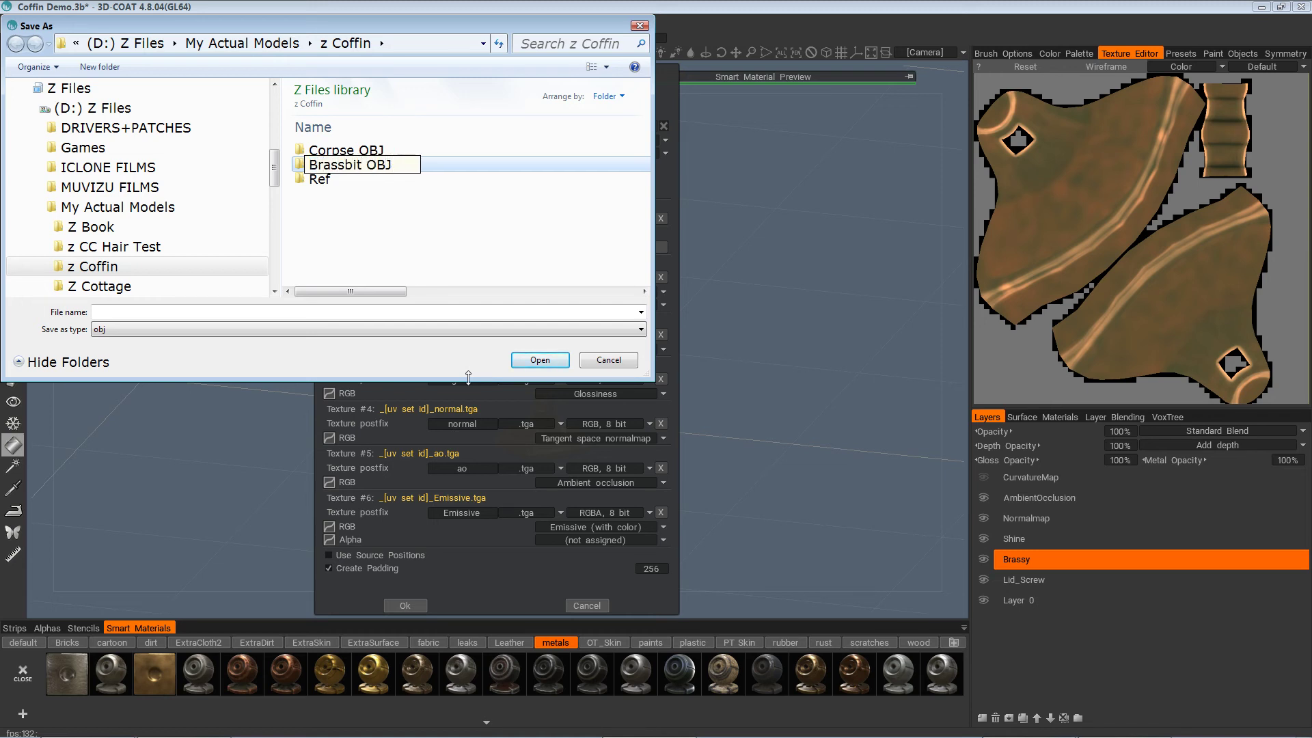
key(Return)
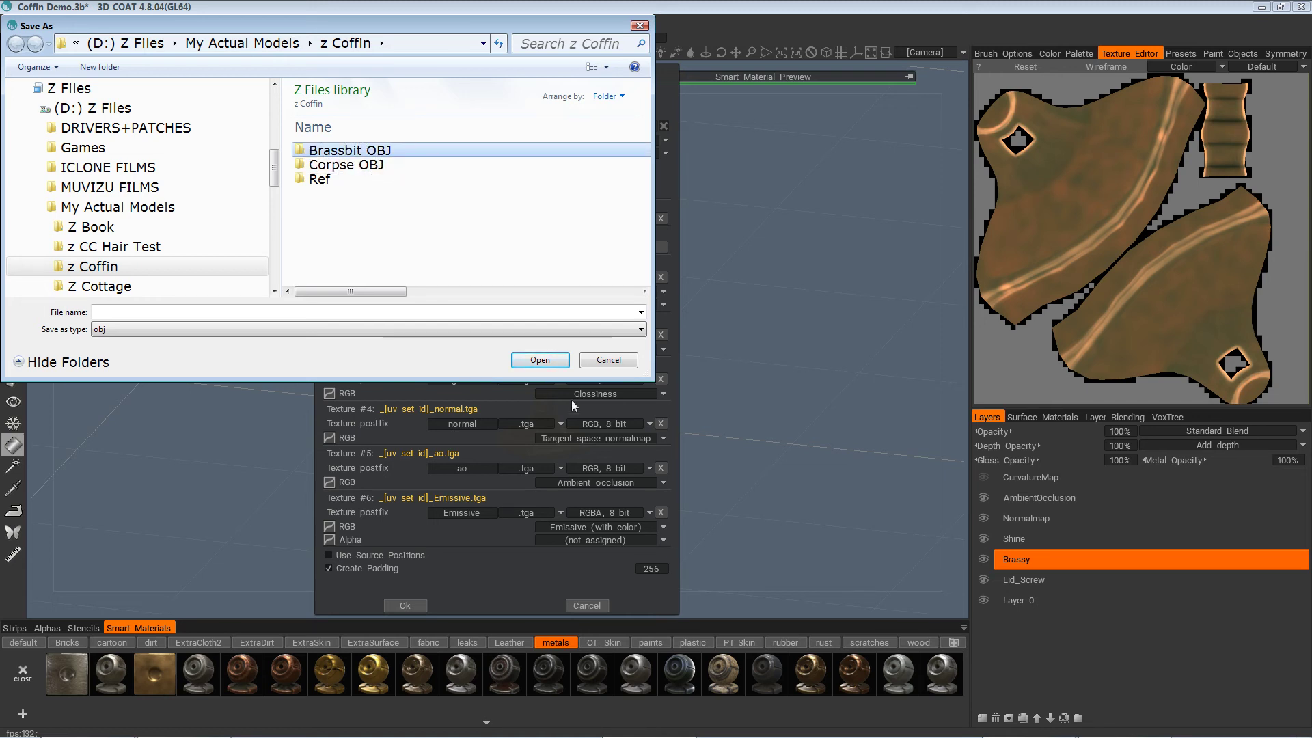
key(Return)
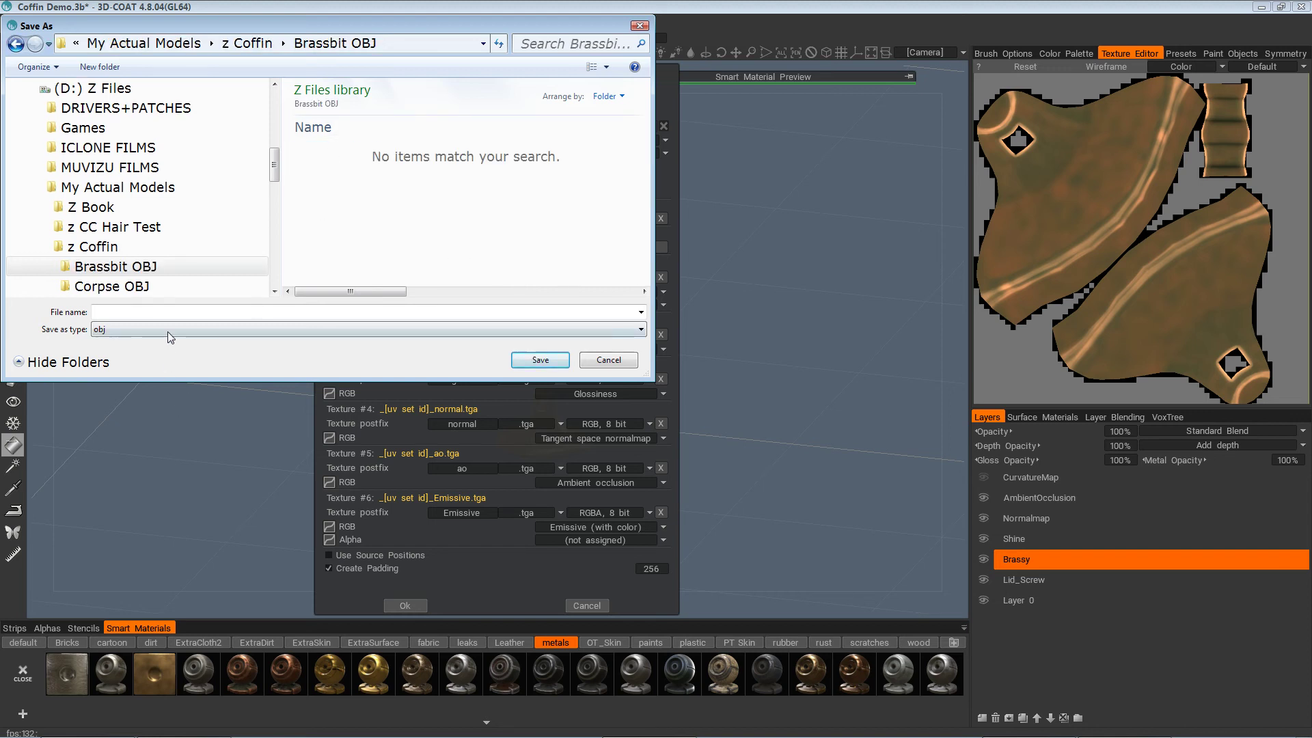
Name the output mesh Brassbit in OBJ format and run the export of geometry and textures
click(138, 311)
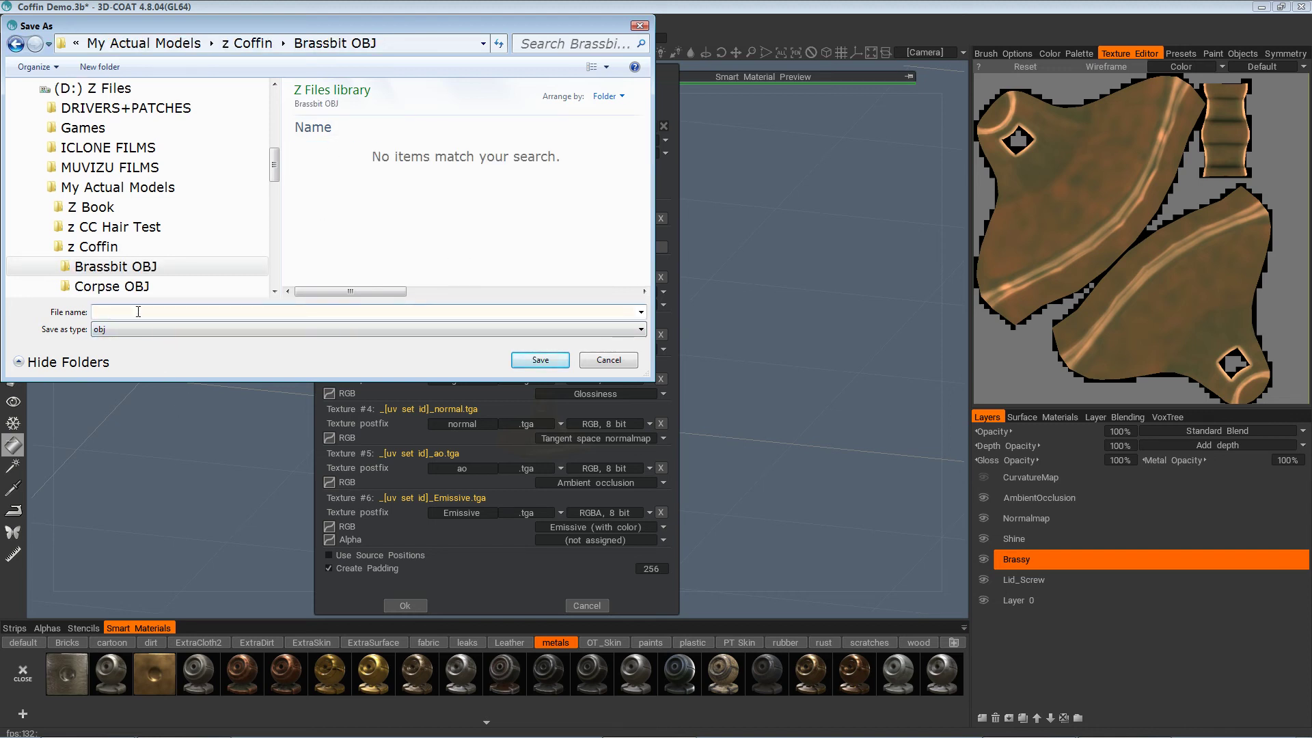
text(Brassbit)
key(Return)
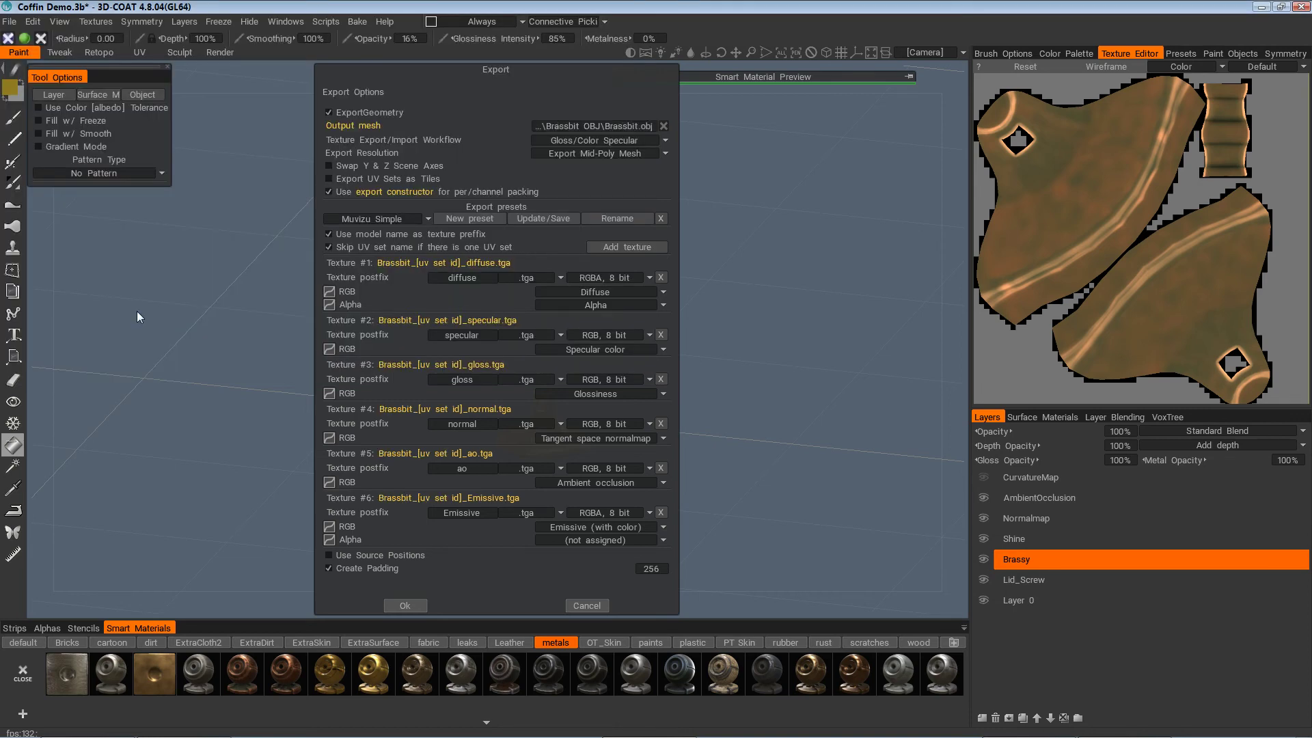
drag(137, 310, 315, 497)
click(405, 605)
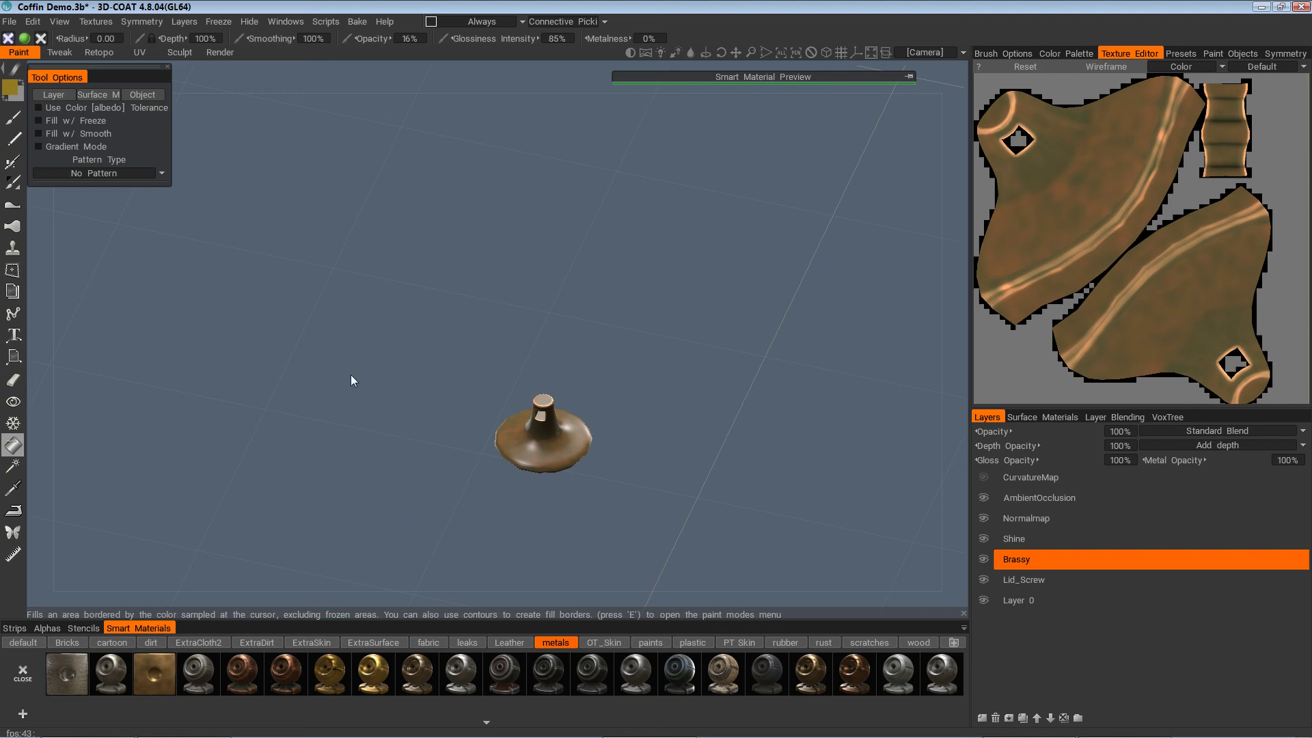
Open the exported Brassbit.obj in Autodesk FBX Review, inspect the textured screw from several angles, and close the viewer
mouse_move(195, 732)
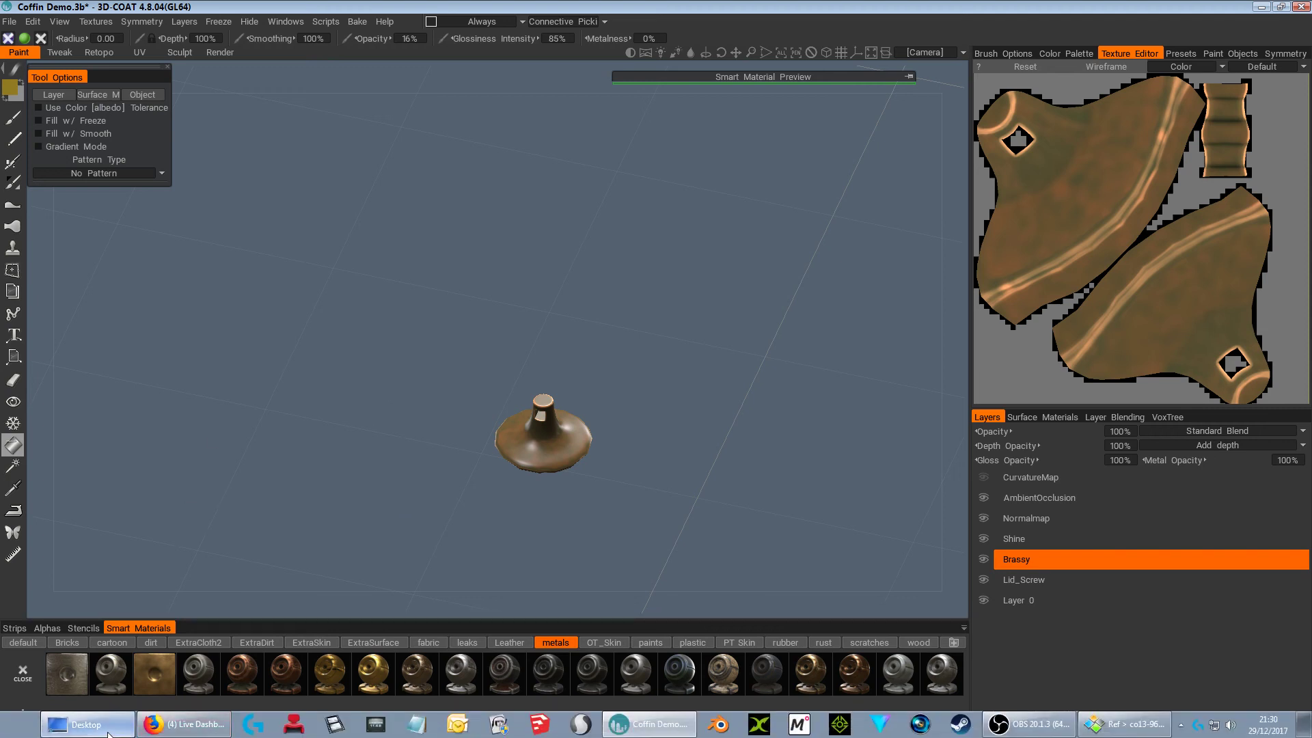
click(85, 726)
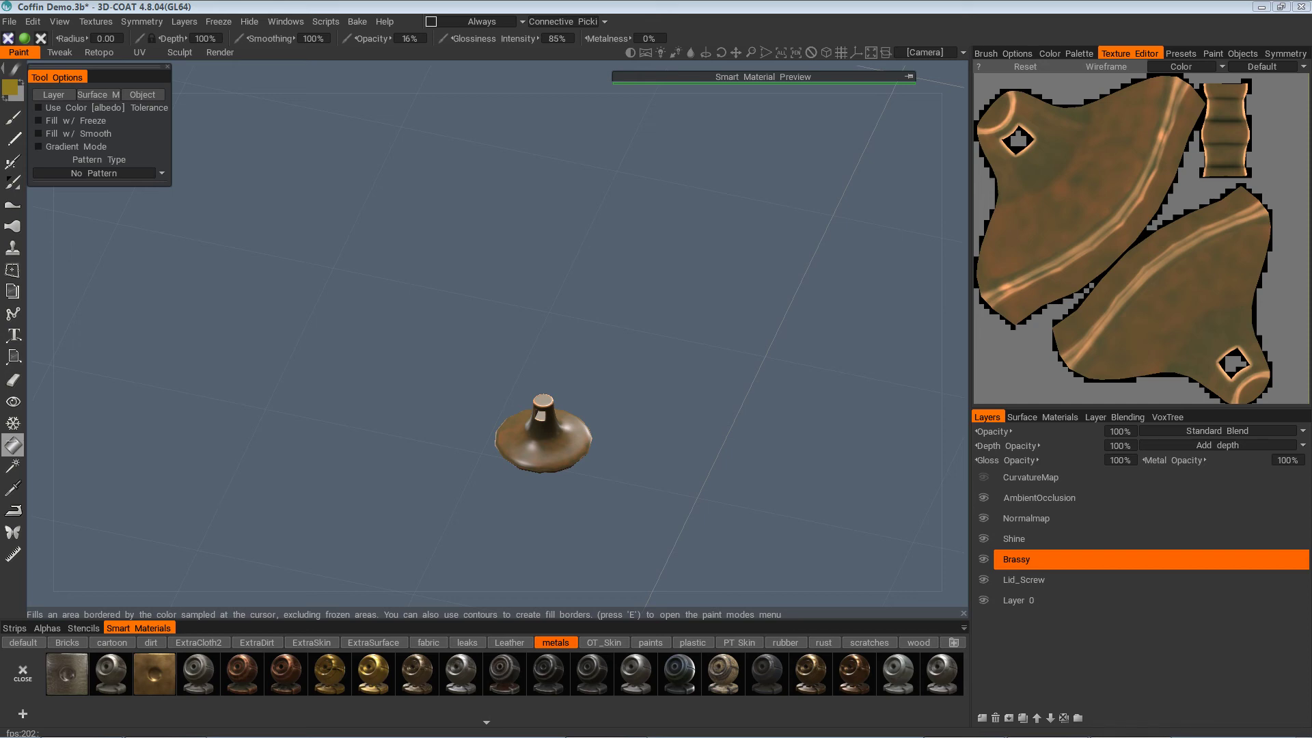
scroll(547, 295, down, 2)
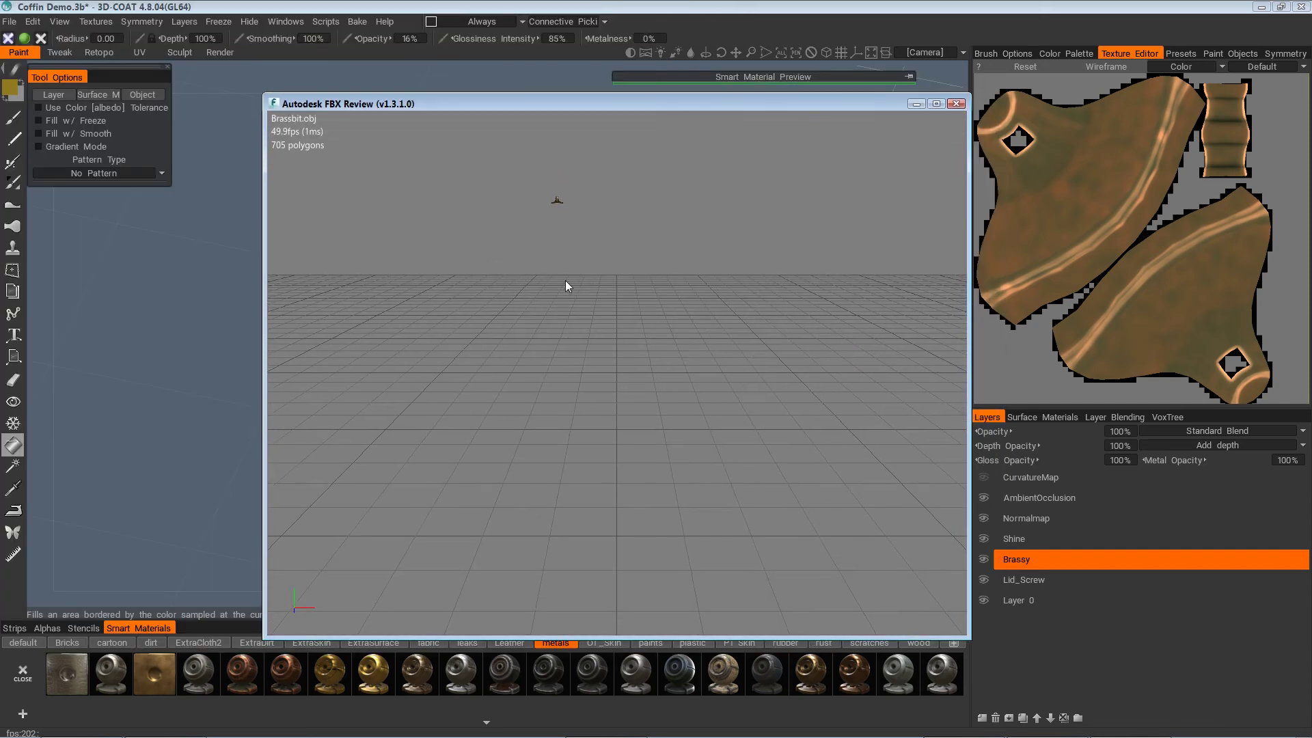
middle_drag(580, 332, 601, 478)
scroll(588, 300, up, 5)
scroll(530, 277, up, 6)
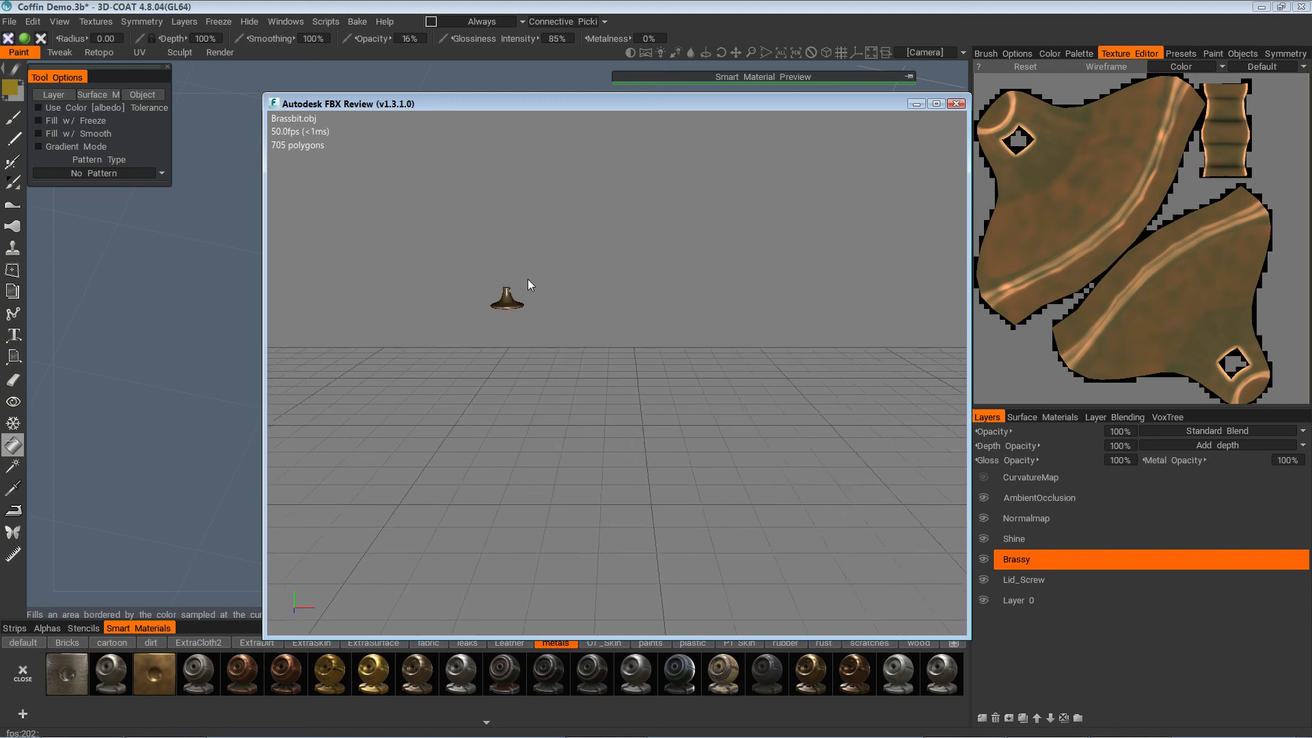
drag(521, 262, 614, 330)
right_drag(614, 330, 719, 265)
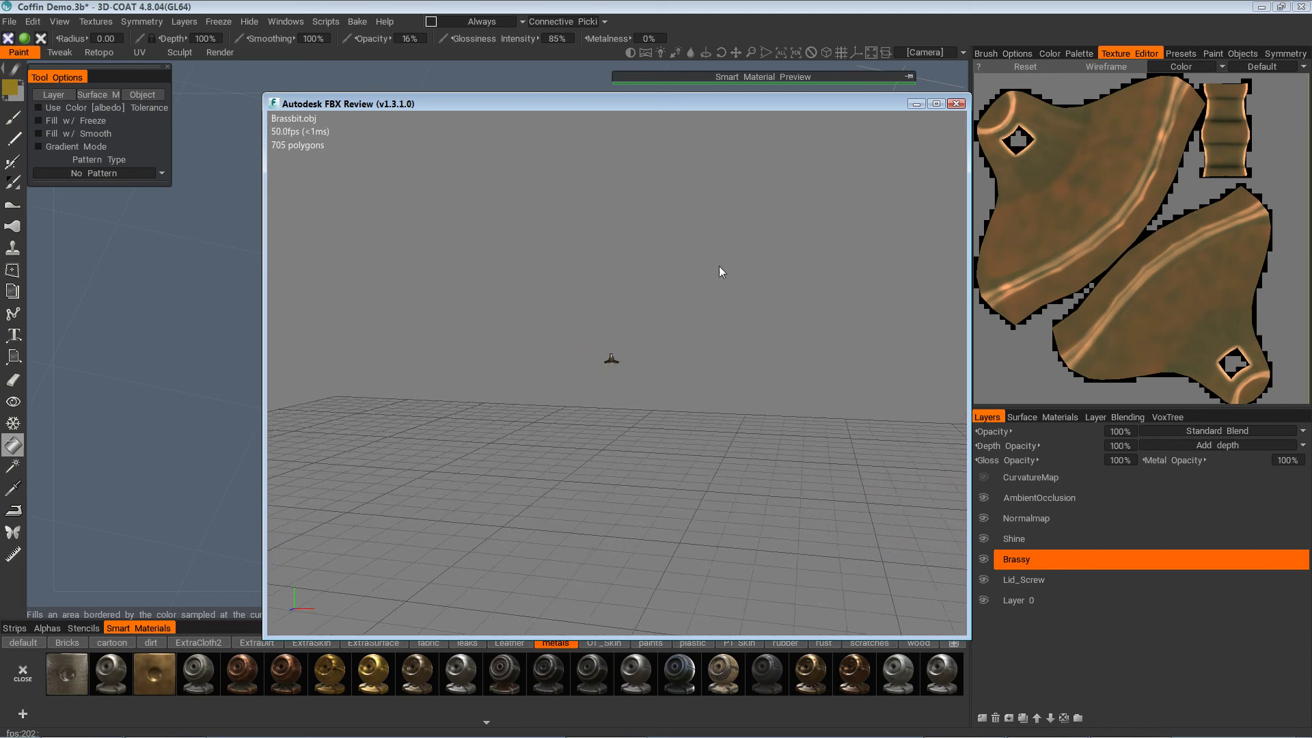
click(959, 104)
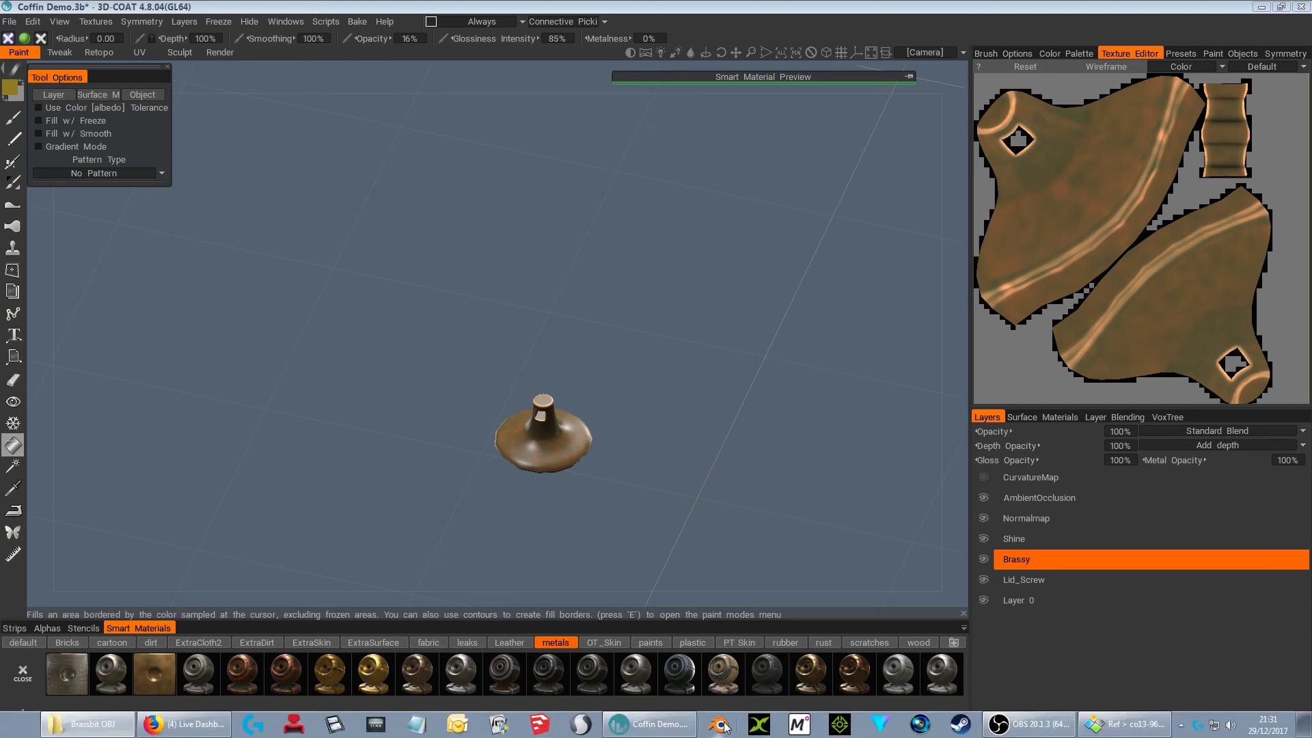
Switch to Blender and import the exported screw as a Wavefront OBJ from the Brassbit OBJ folder in z Coffin
click(719, 725)
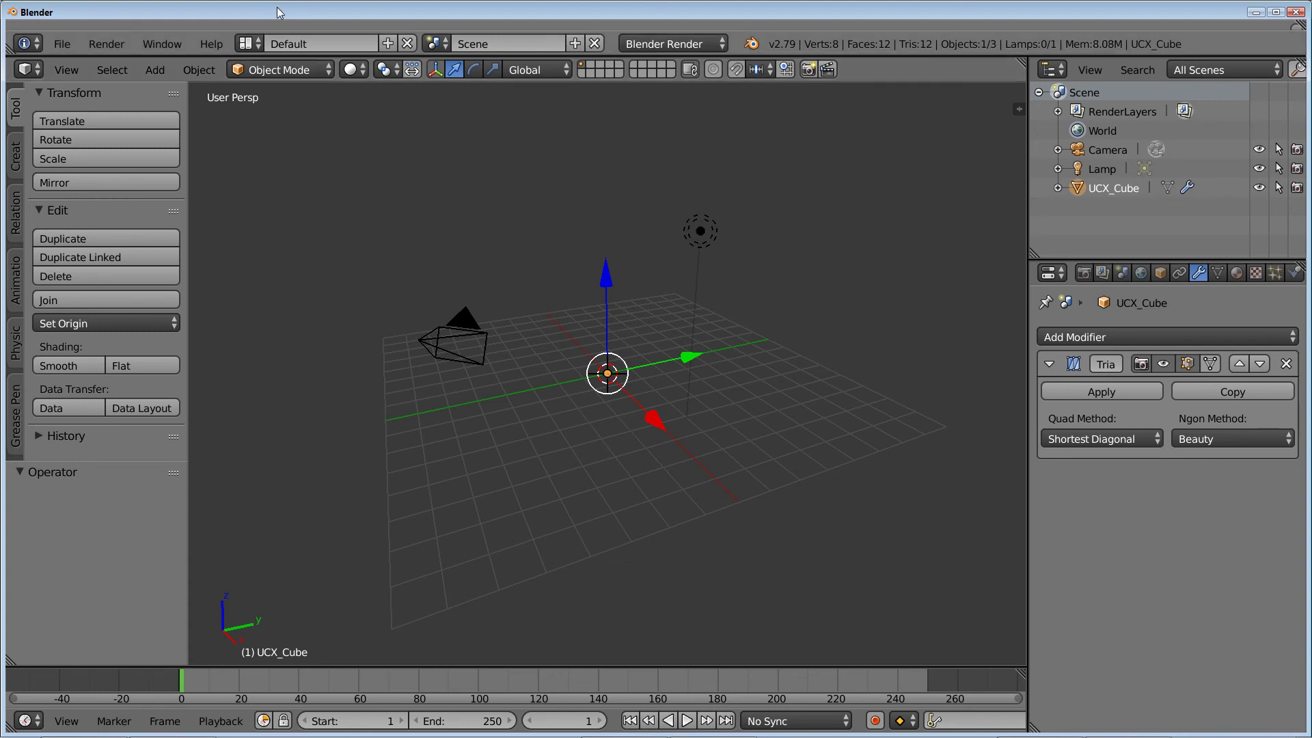
click(60, 45)
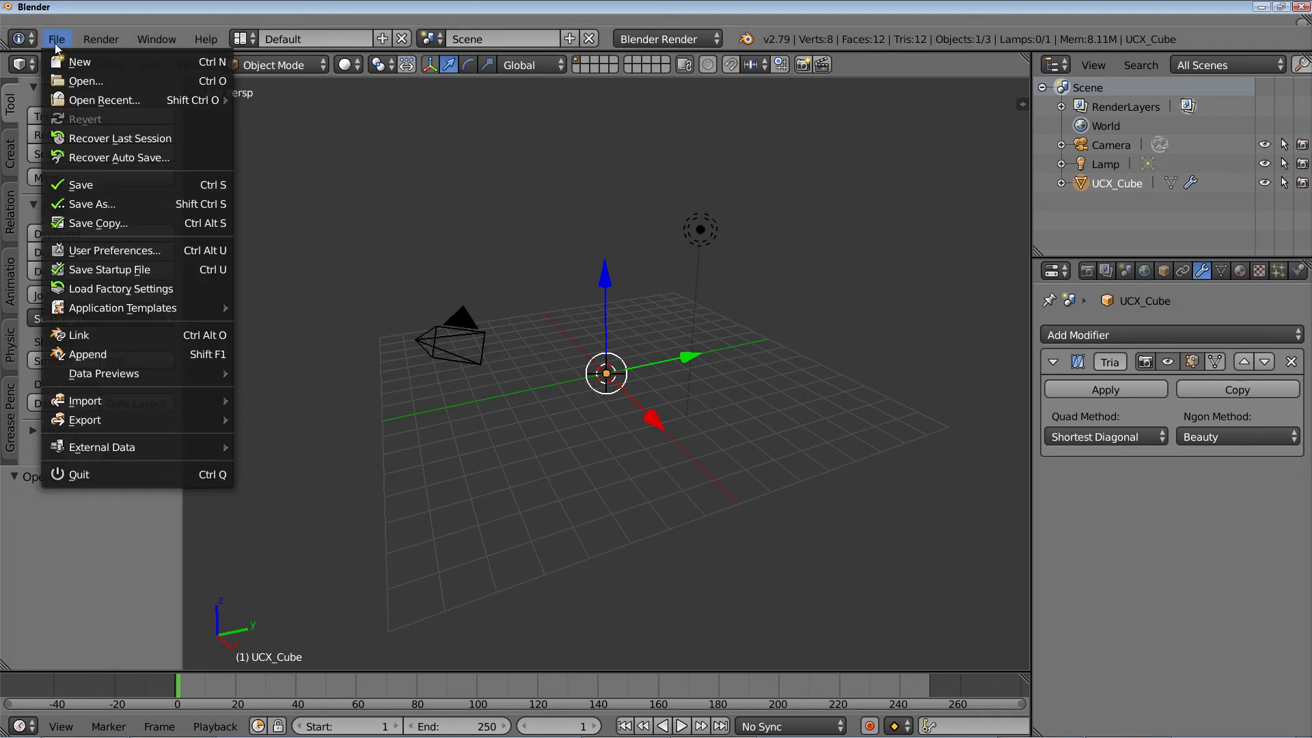
click(56, 43)
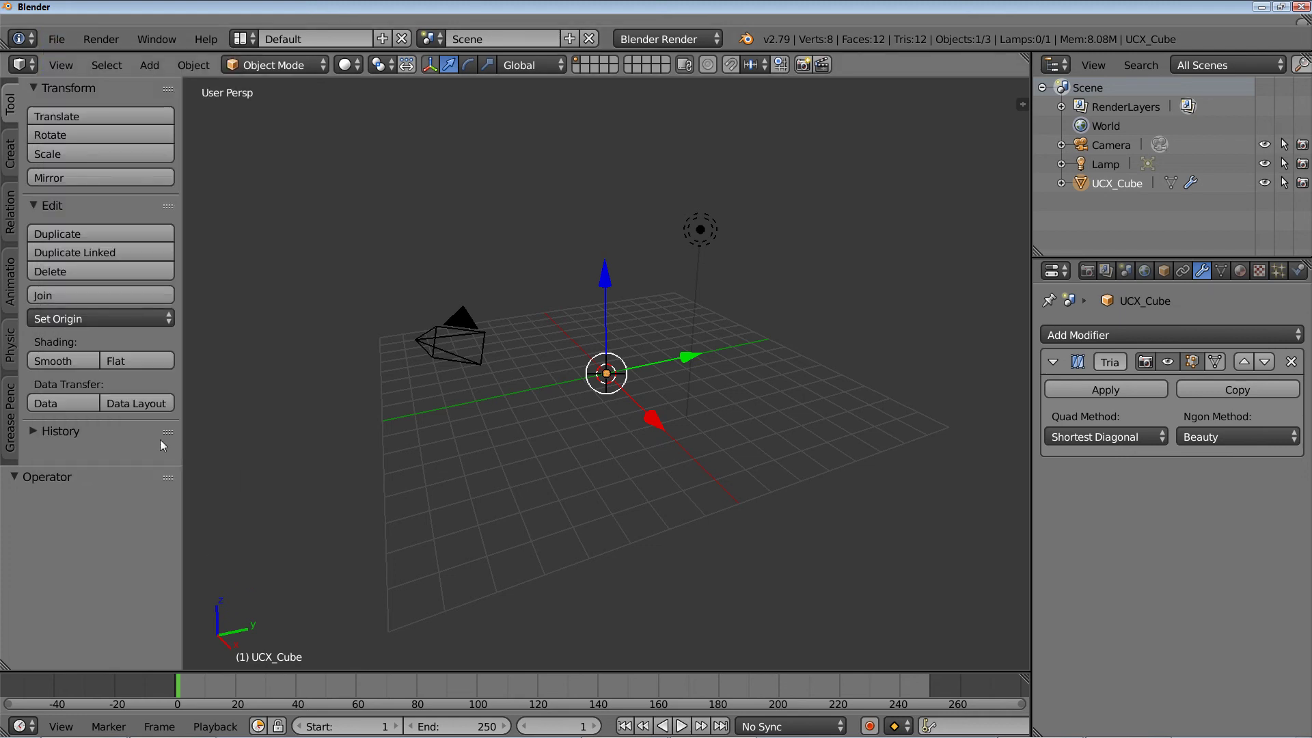
click(52, 43)
mouse_move(130, 403)
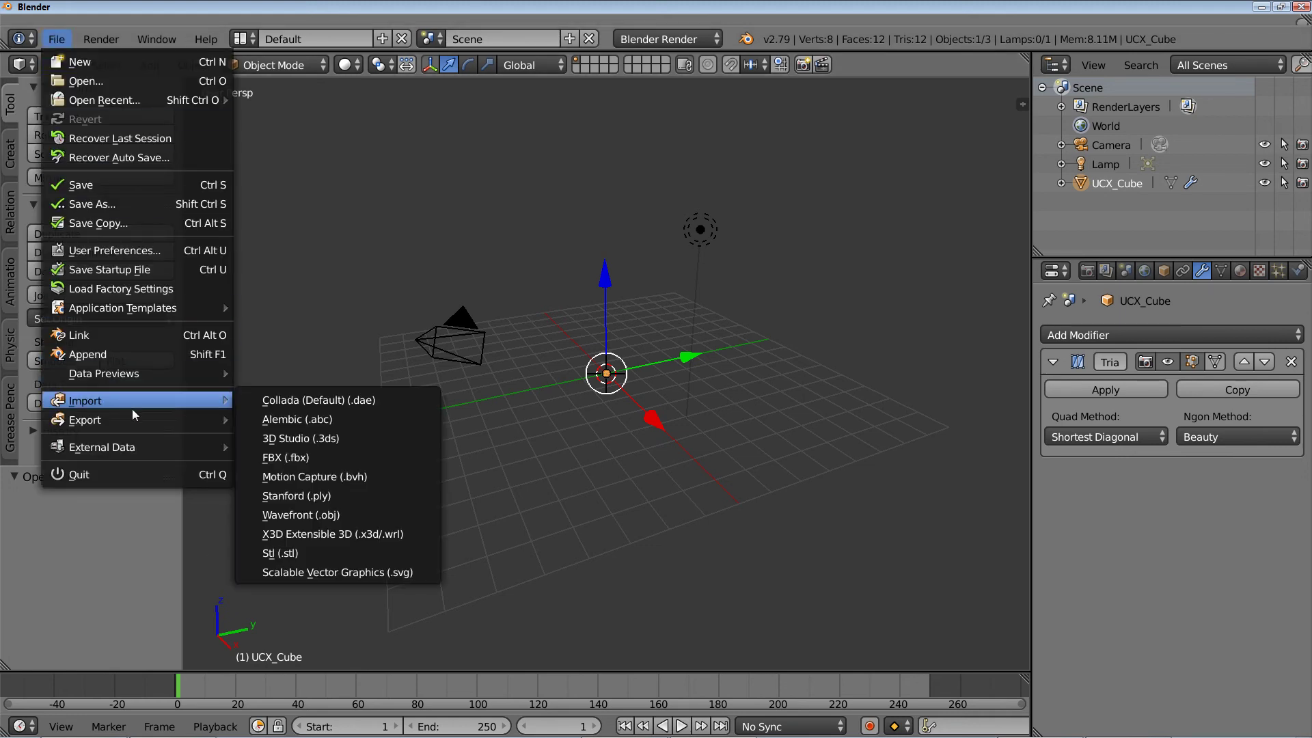
click(356, 516)
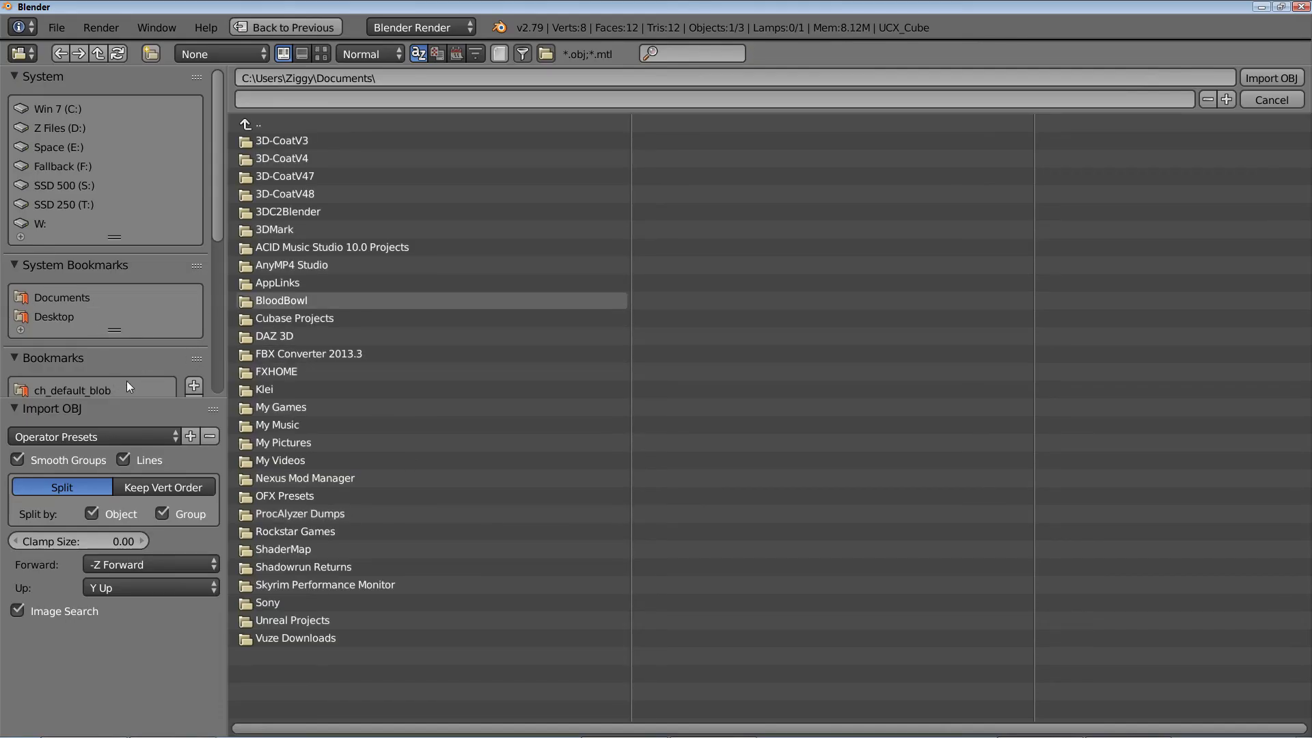
scroll(149, 383, down, 8)
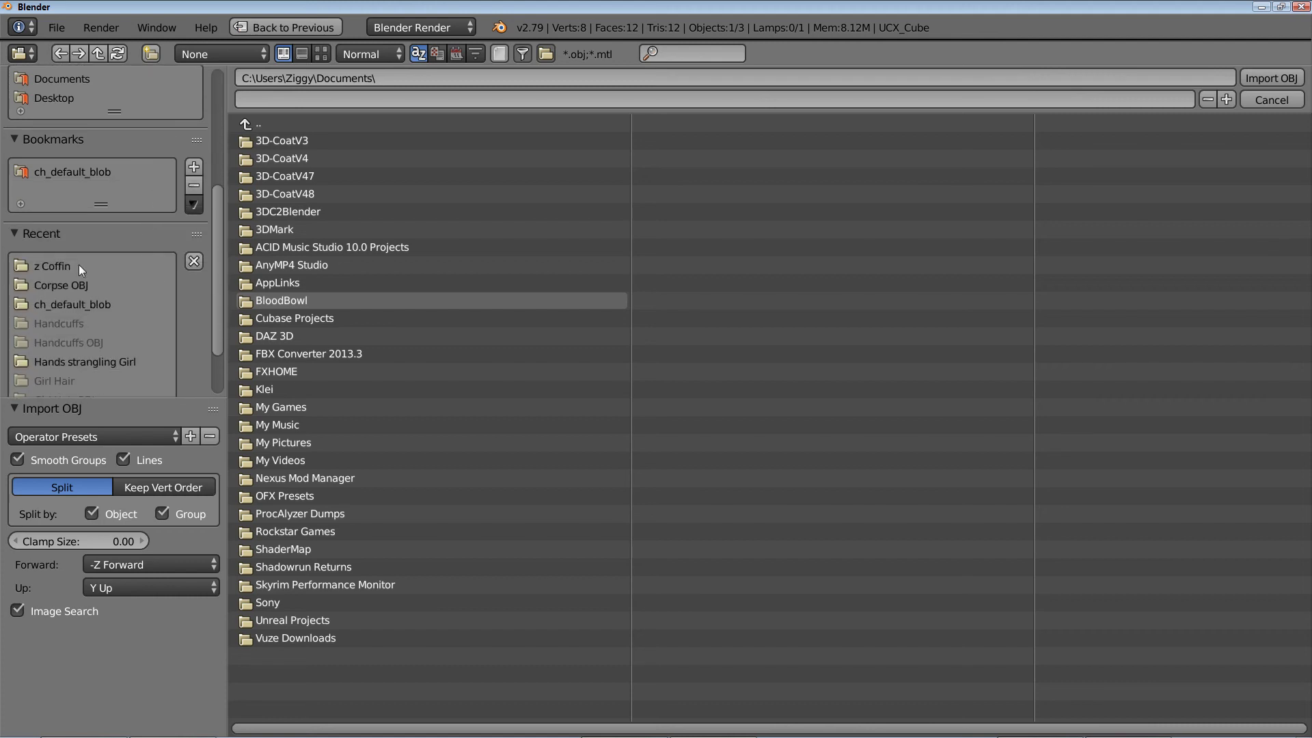
click(79, 268)
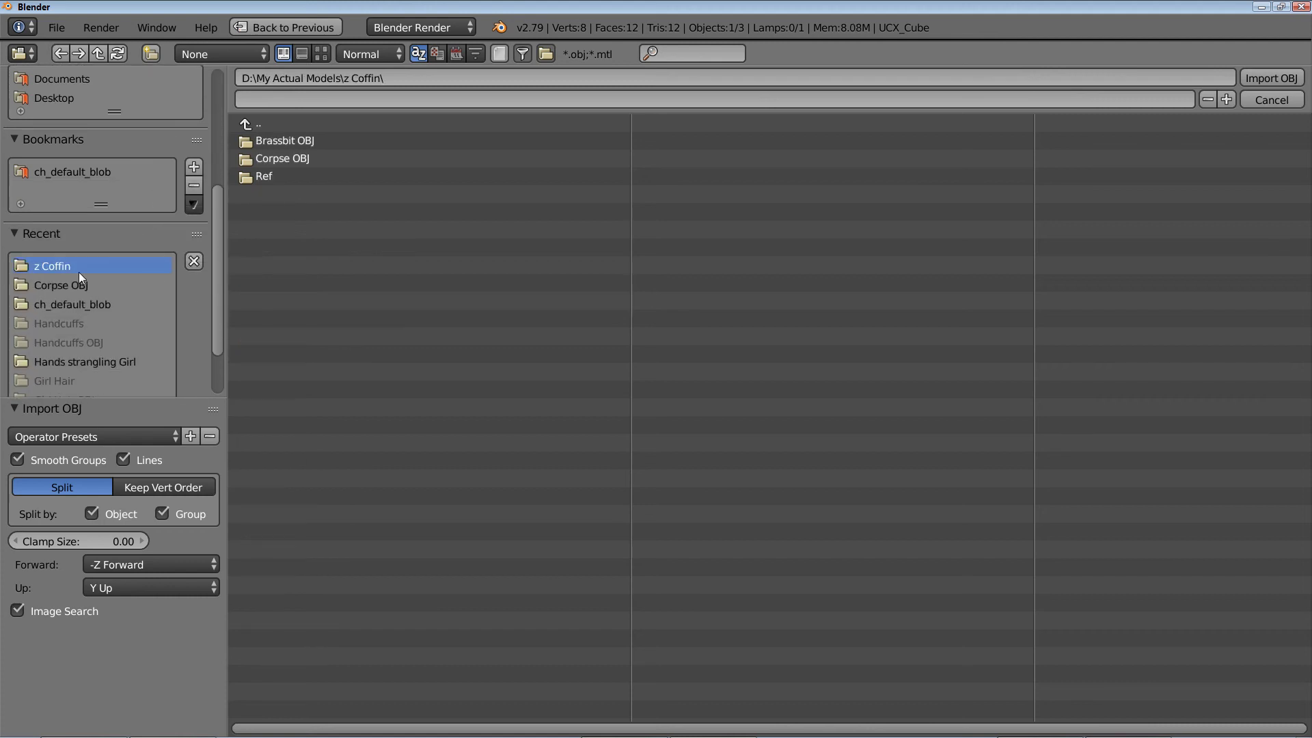
click(312, 140)
double_click(278, 160)
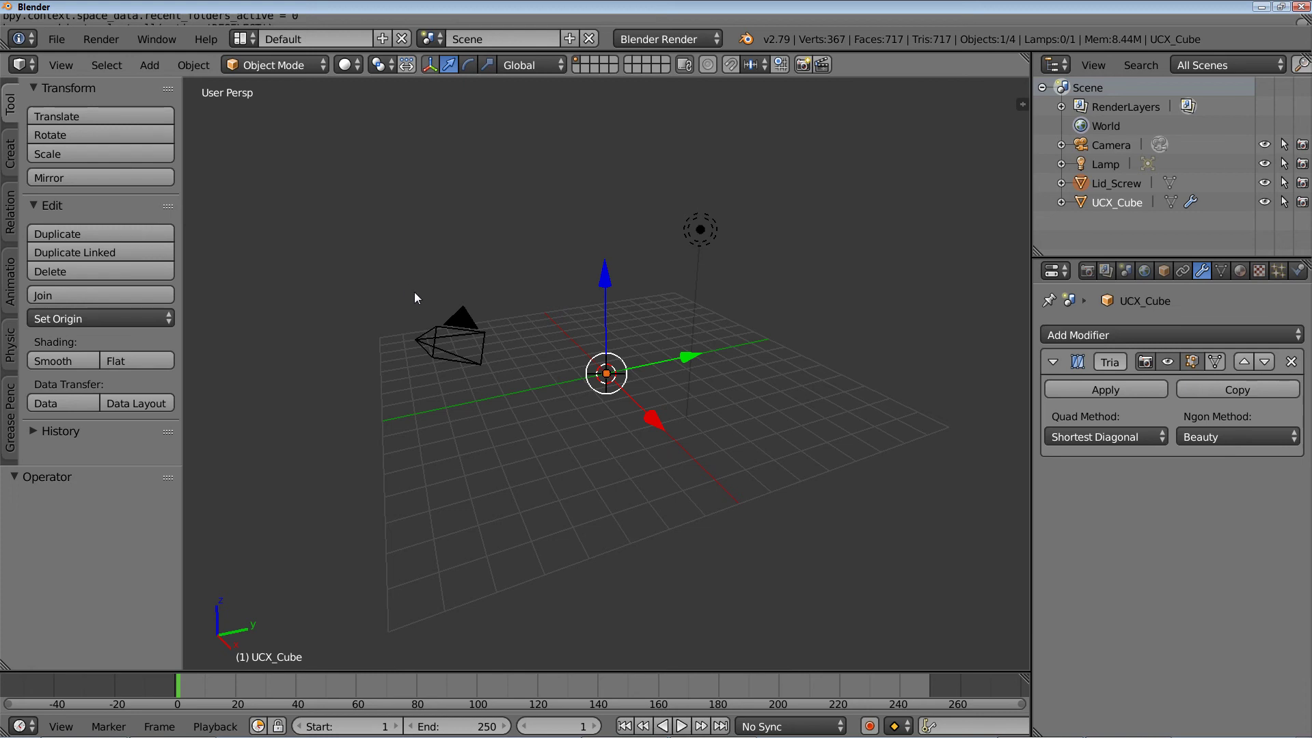
Select the imported Lid_Screw object and scale it down uniformly by a factor of about 0.06
scroll(458, 345, down, 7)
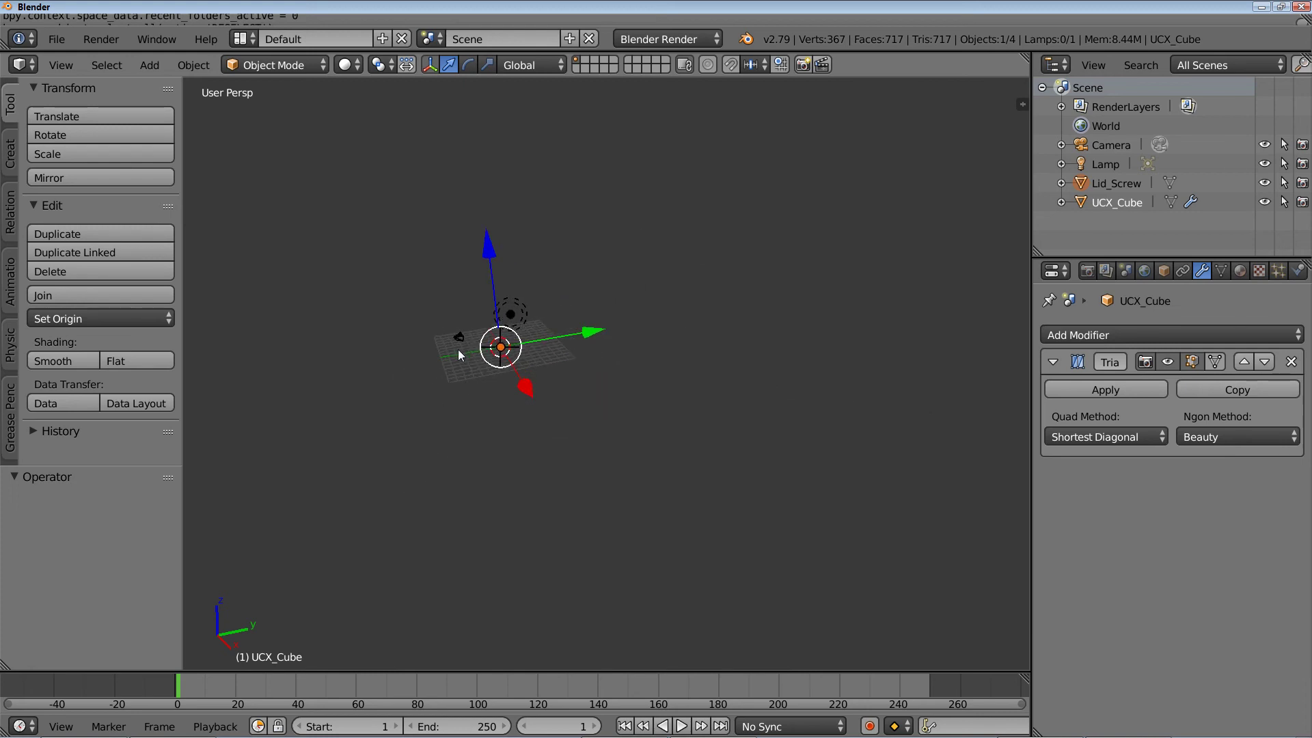
scroll(445, 339, up, 10)
scroll(441, 342, up, 2)
scroll(445, 350, down, 4)
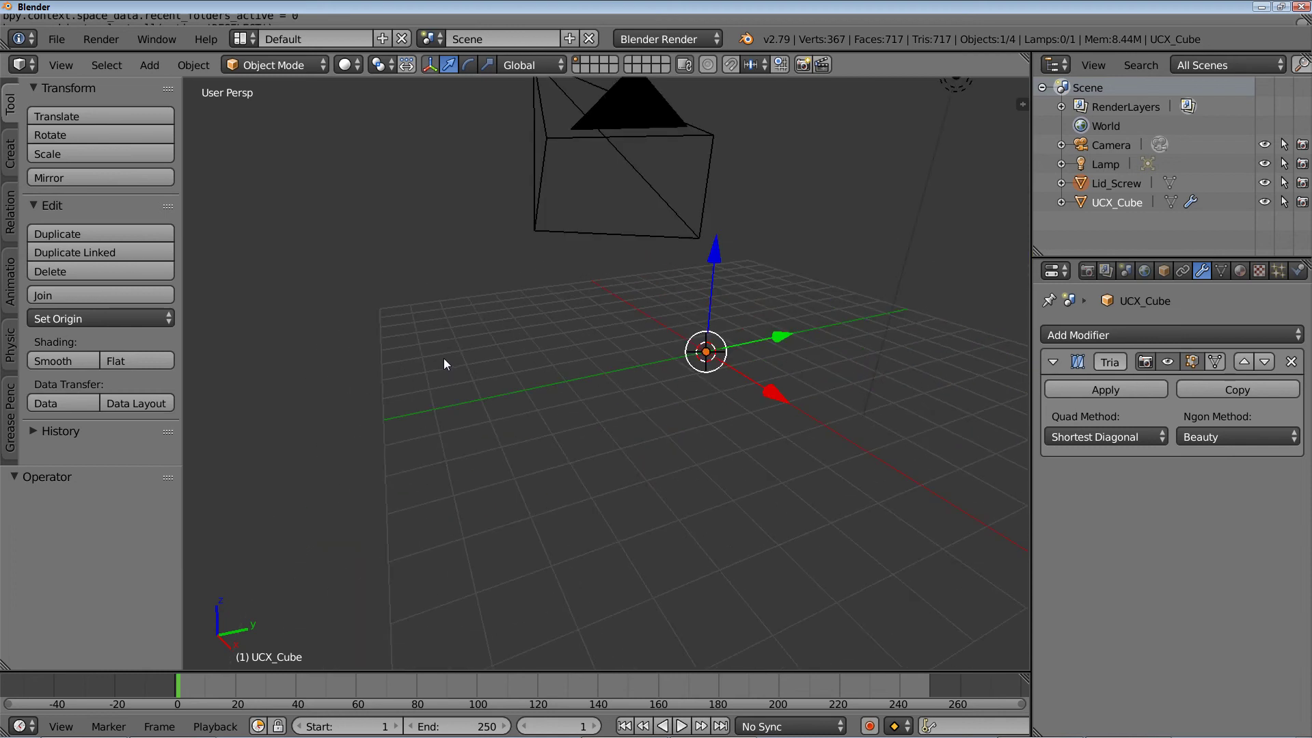
click(1125, 182)
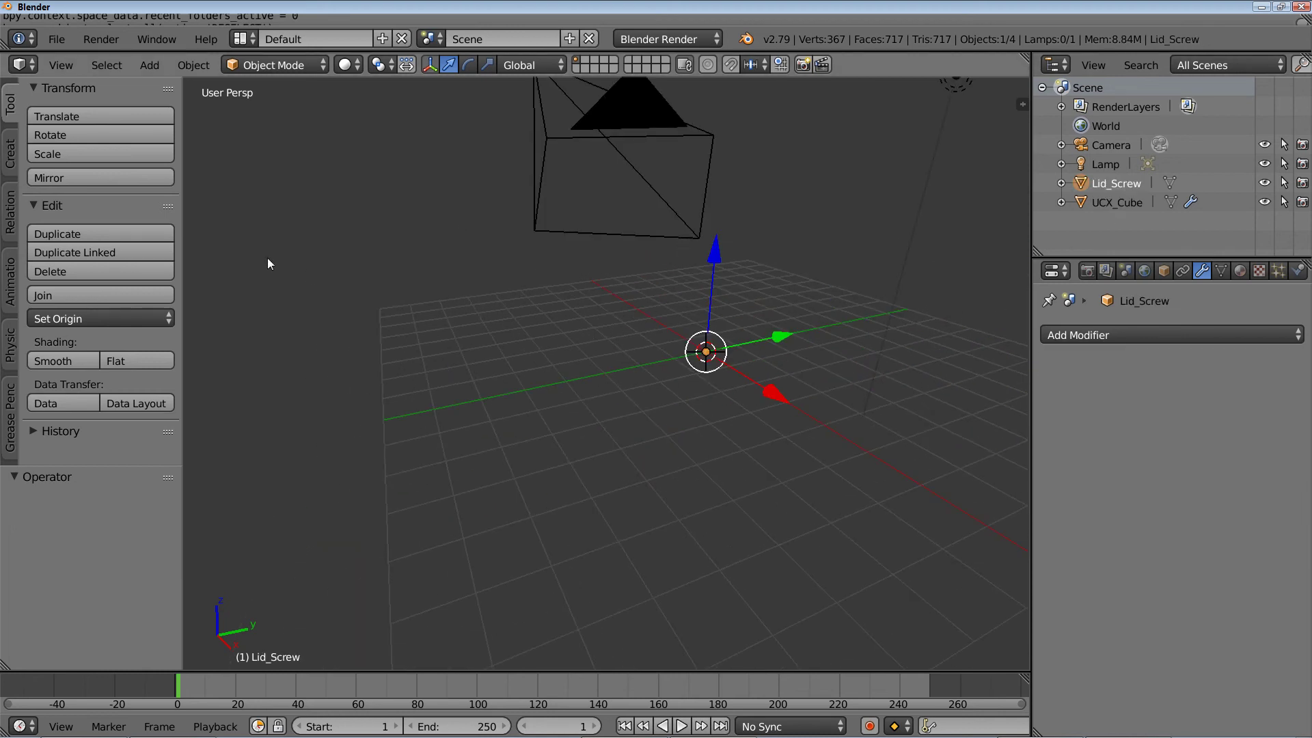
click(133, 153)
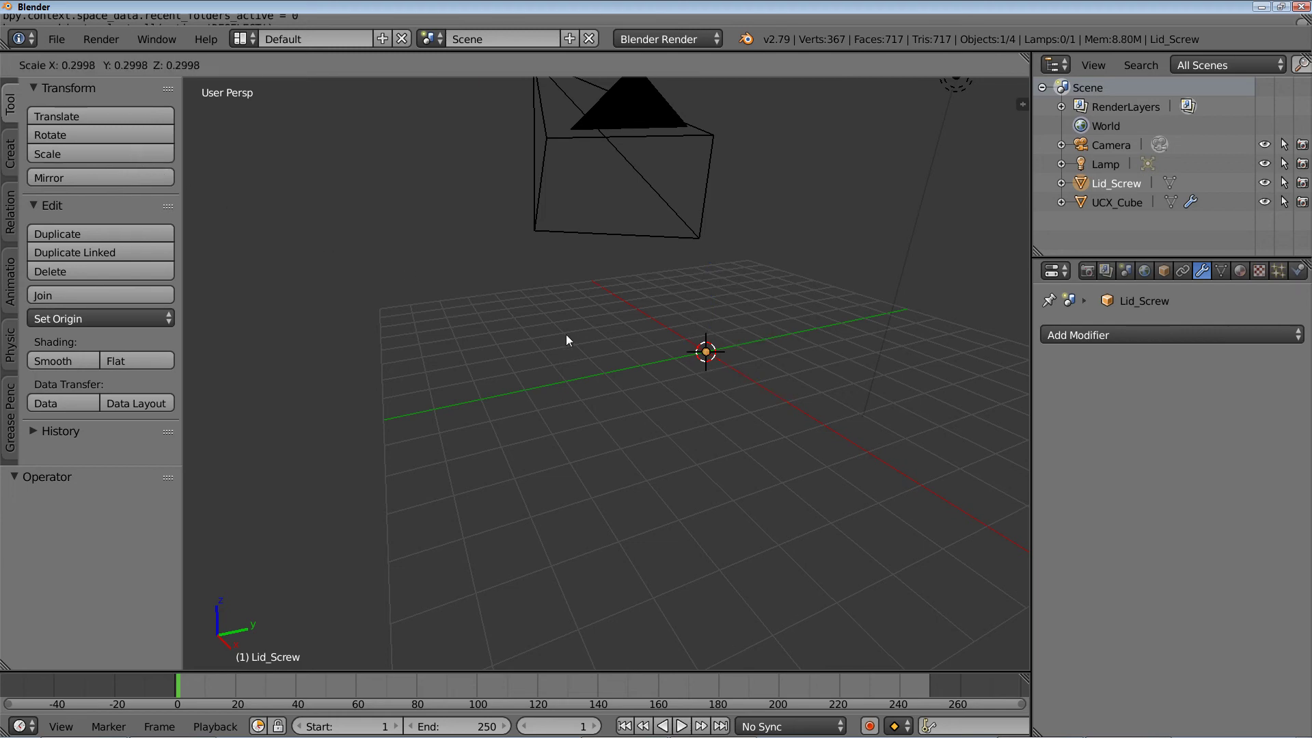
click(691, 384)
middle_drag(717, 296, 551, 449)
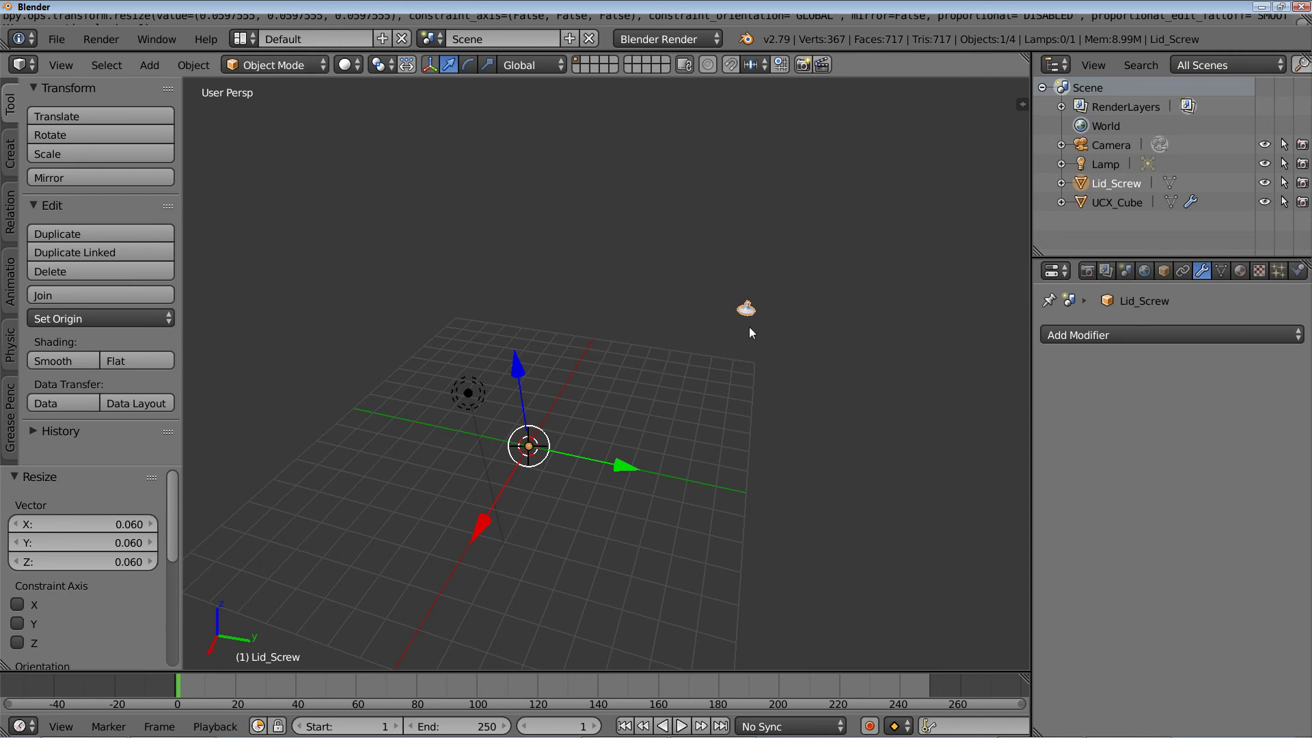
Move the Lid_Screw mesh to the scene centre with the Geometry to Origin transform
click(193, 64)
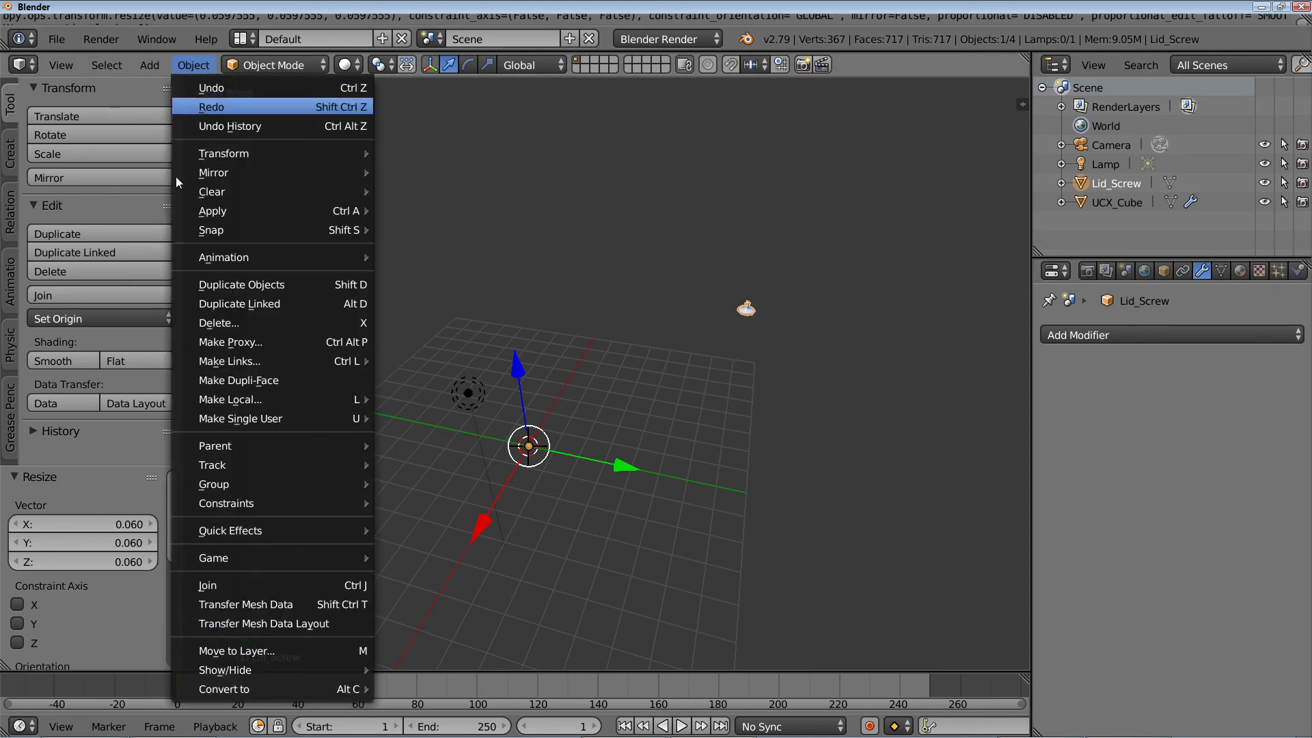
click(193, 64)
mouse_move(305, 157)
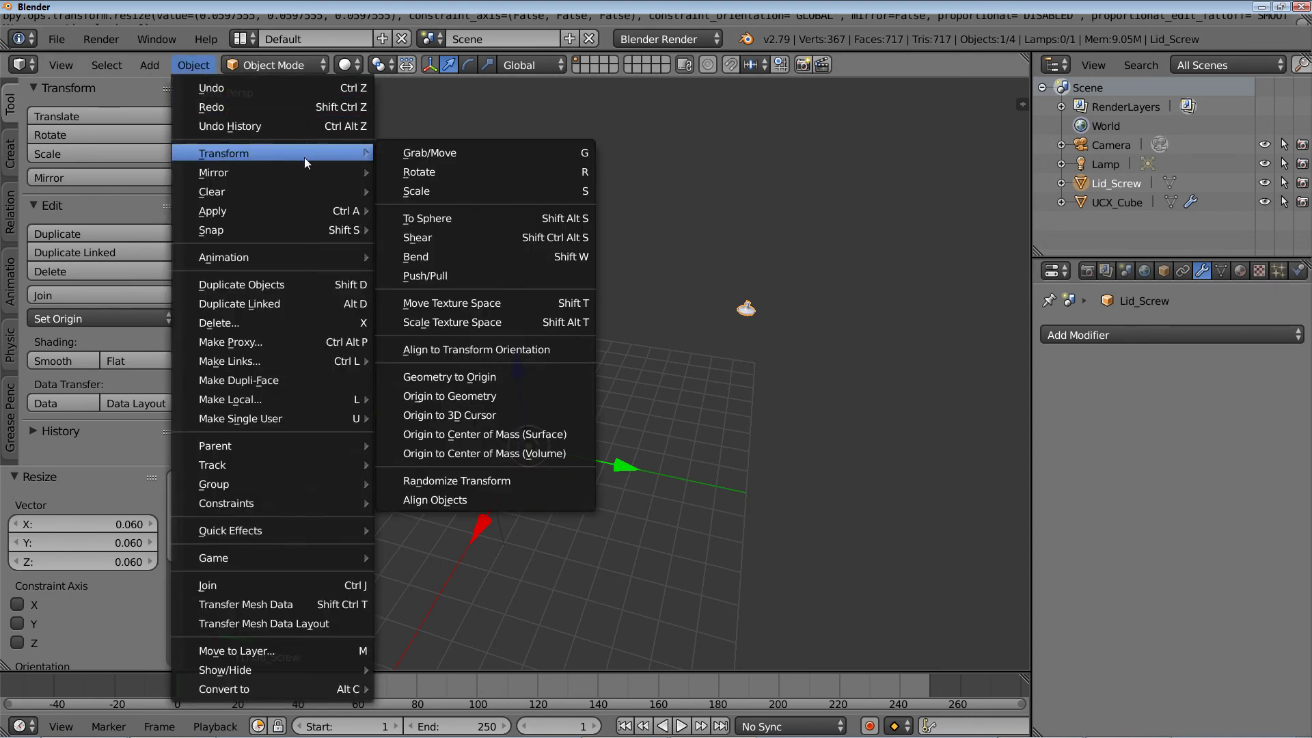
click(483, 377)
middle_drag(483, 378, 604, 362)
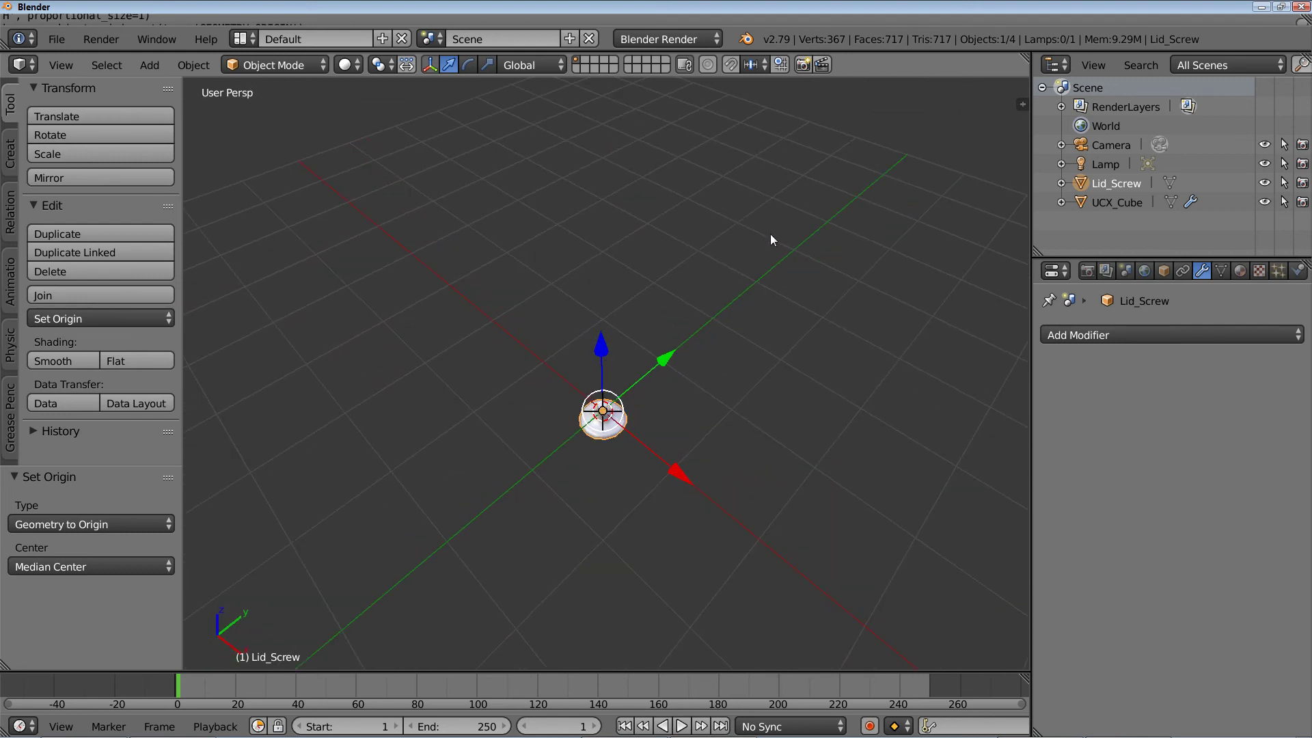
Turn on Textured Solid shading for the 3D view so the lid screw displays with its texture
key(n)
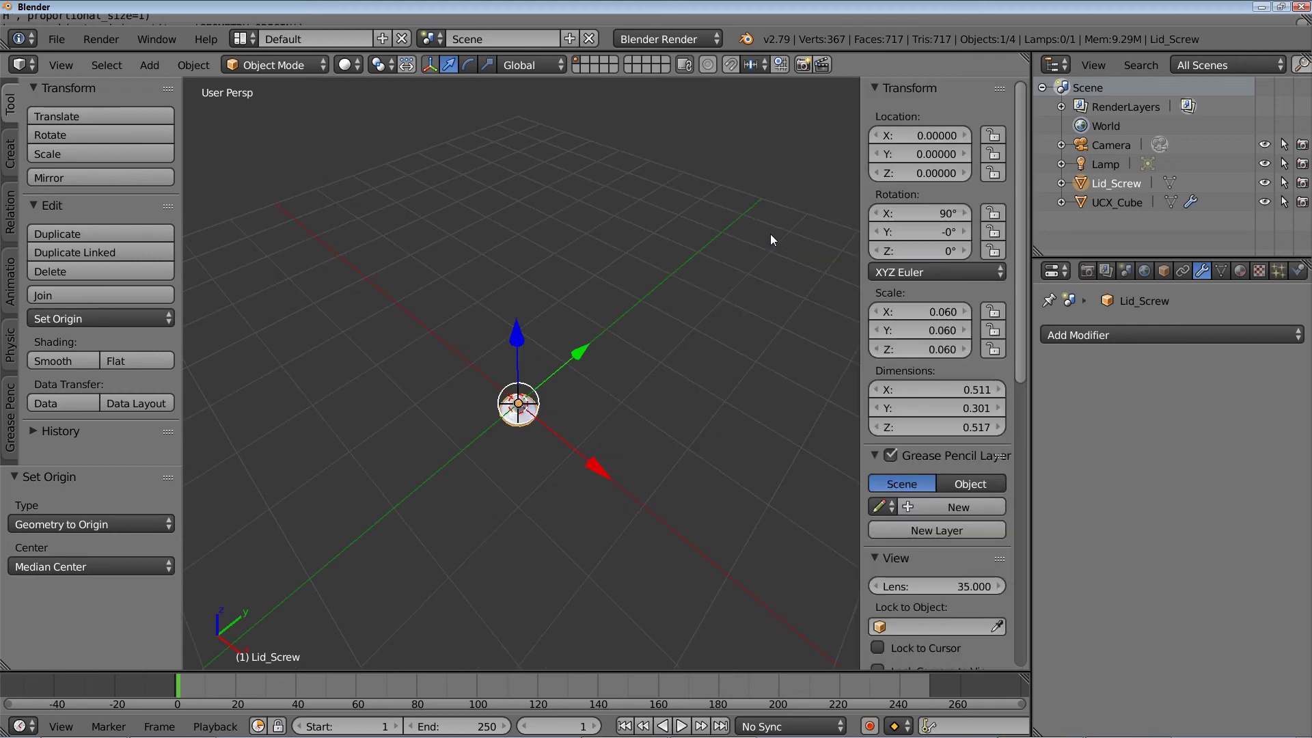
scroll(913, 374, down, 10)
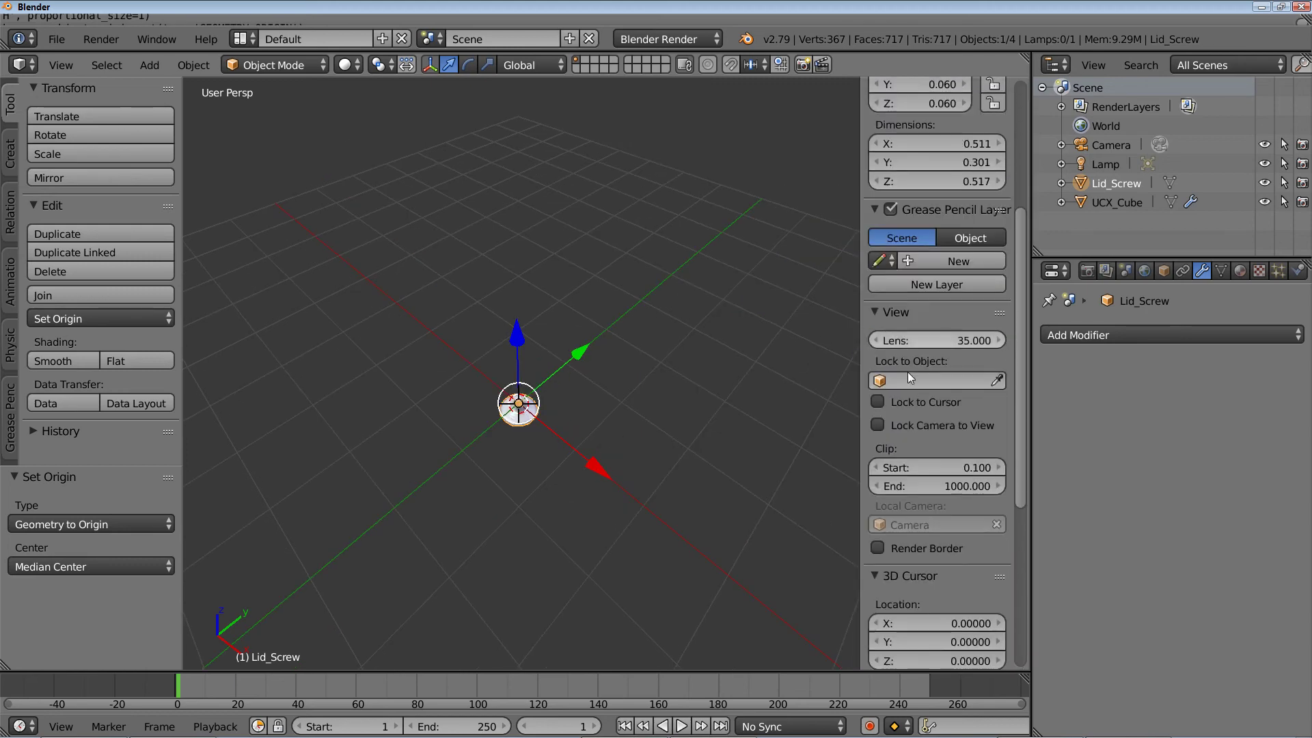
scroll(933, 343, down, 7)
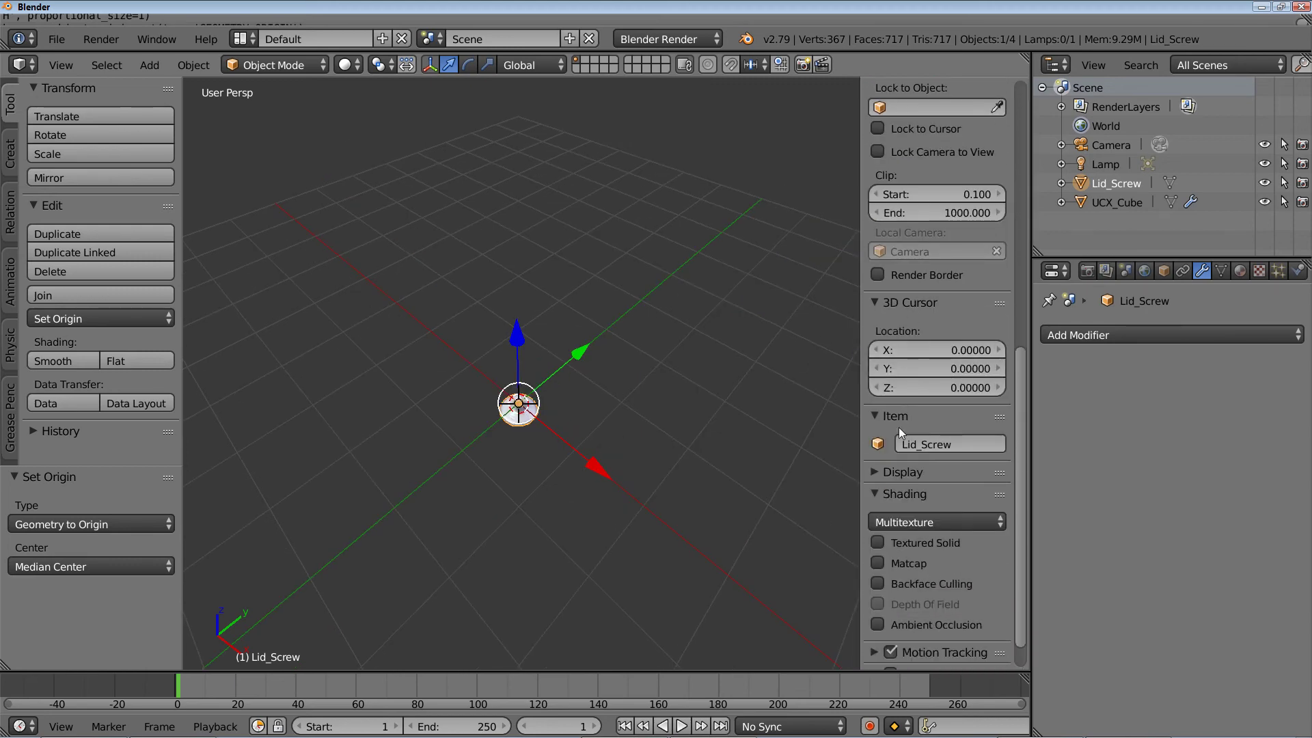
middle_drag(735, 452, 742, 367)
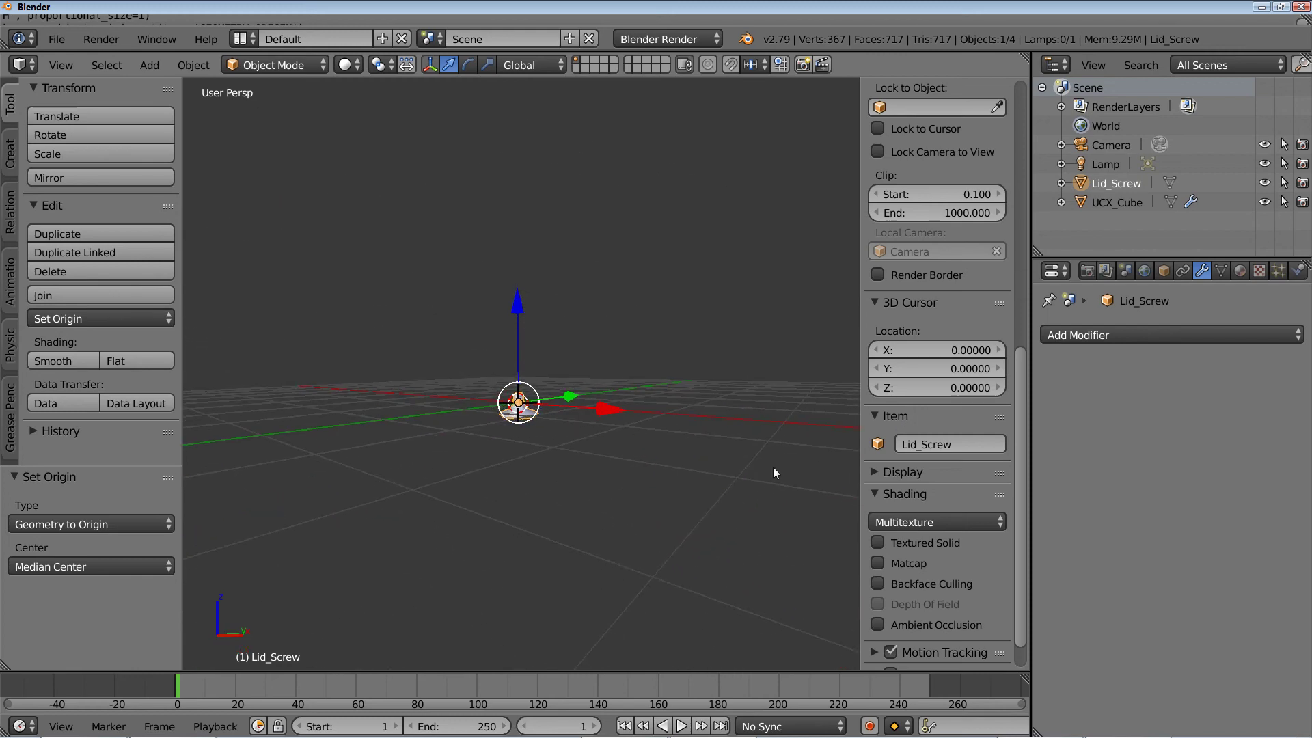
click(877, 544)
mouse_move(739, 448)
middle_down()
mouse_move(706, 482)
mouse_move(735, 548)
mouse_move(714, 617)
mouse_move(753, 460)
middle_up()
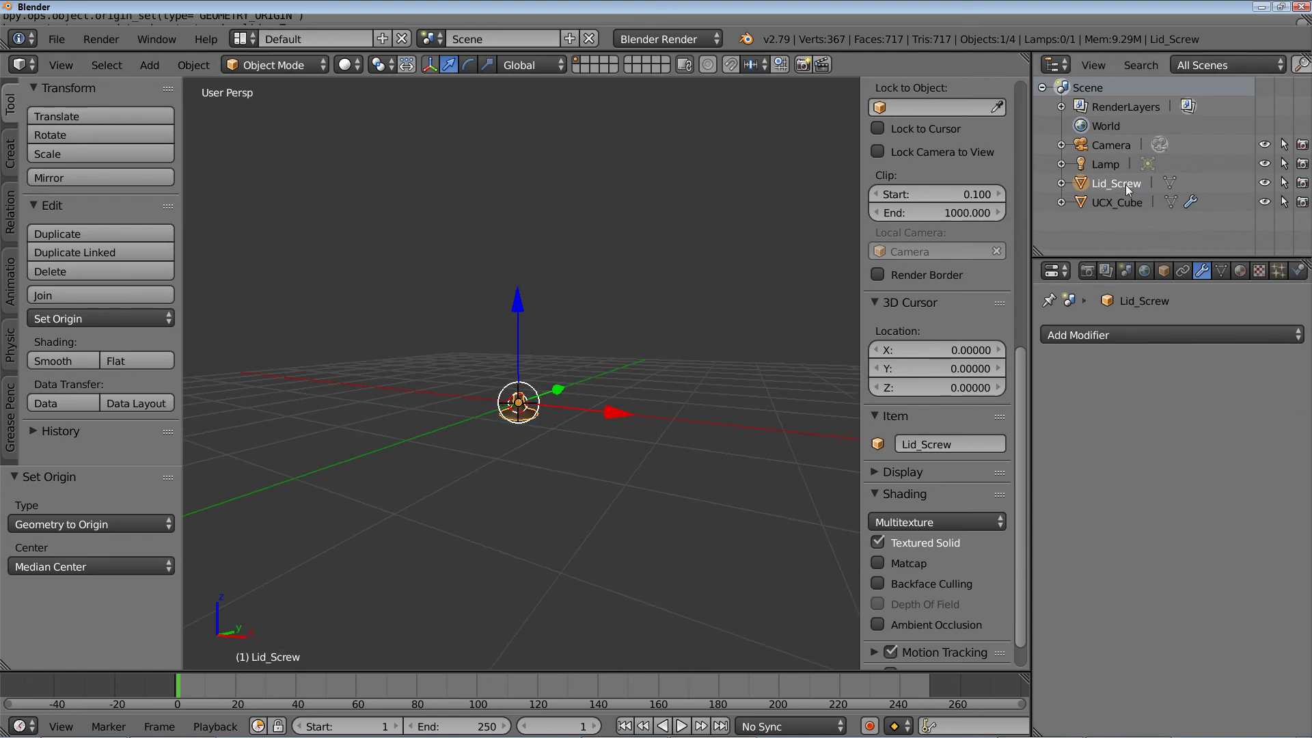
Start an FBX export into the z Coffin folder and name the file Brassbit.fbx
click(49, 34)
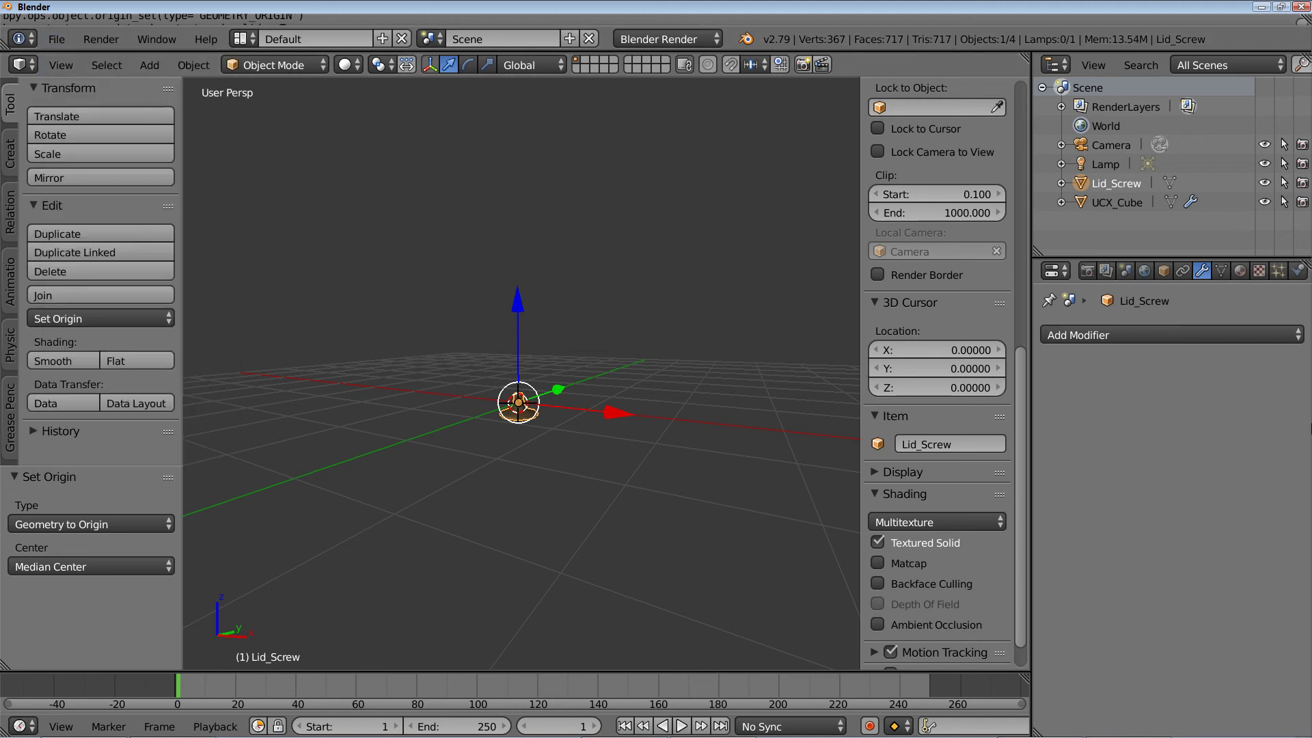
click(61, 41)
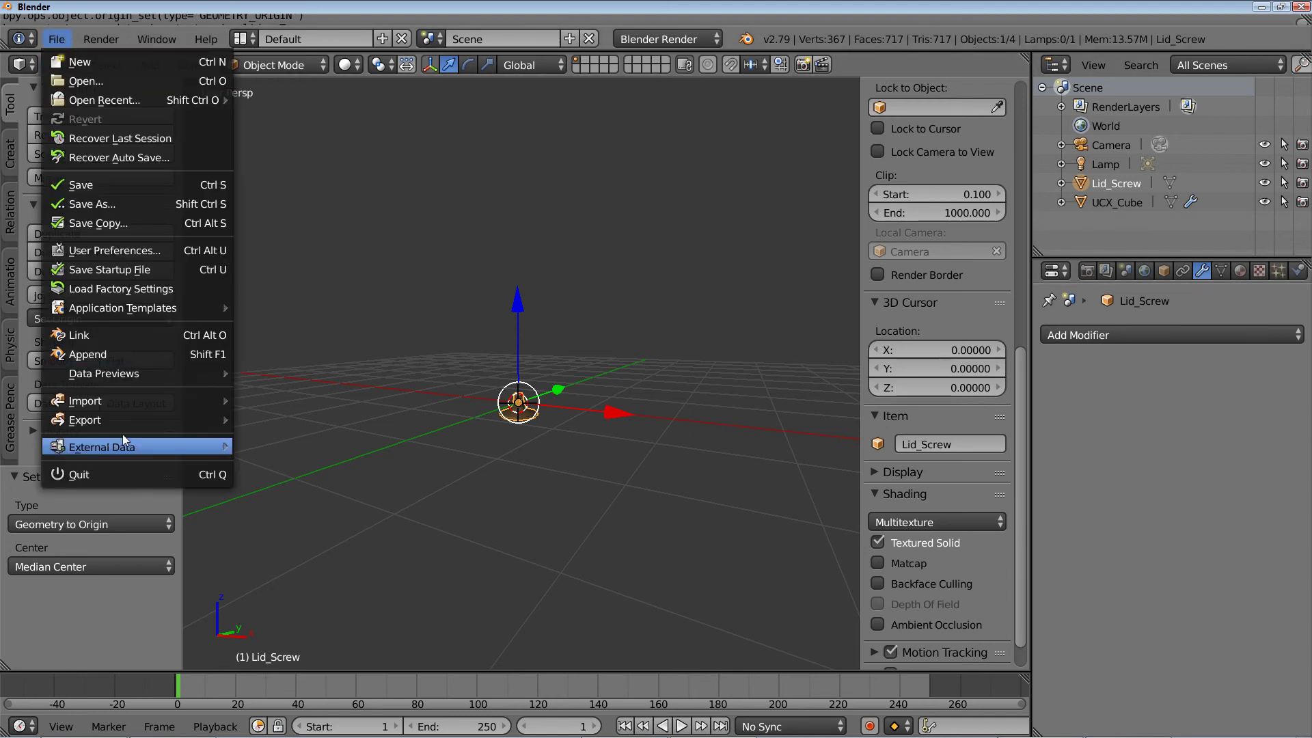
mouse_move(145, 418)
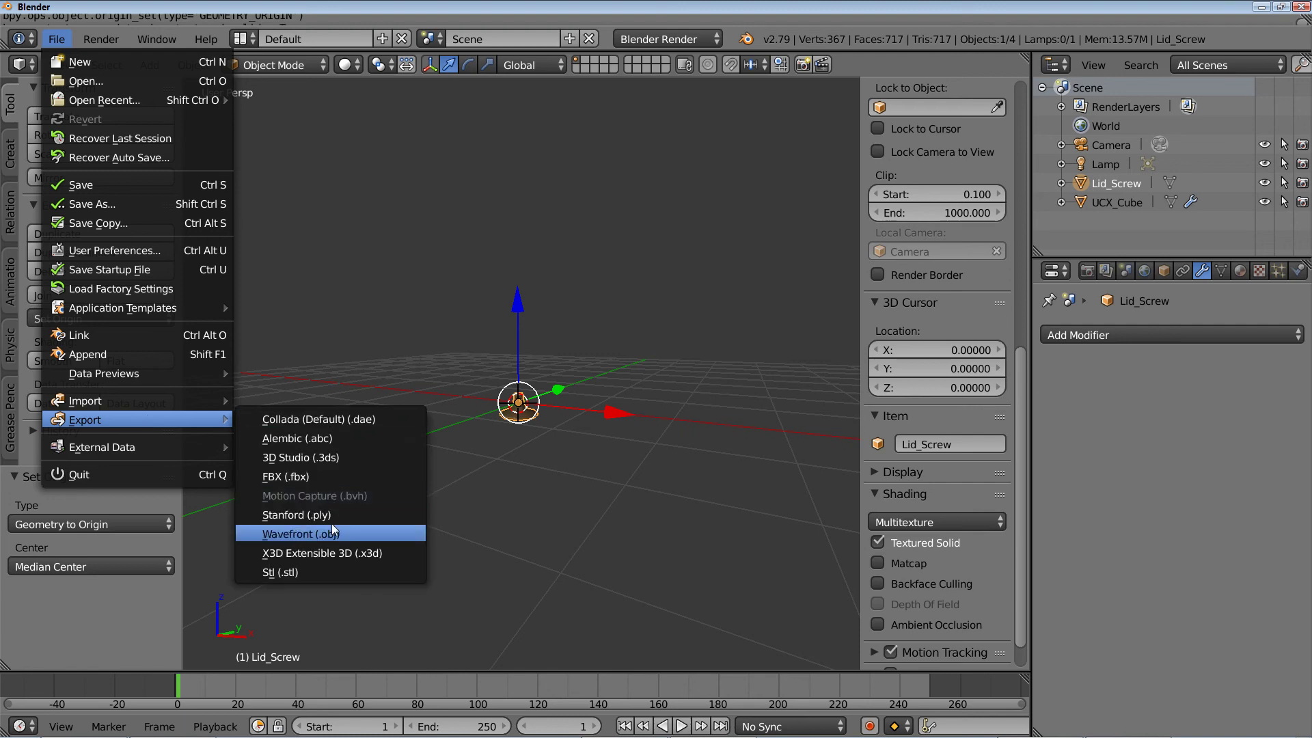
click(339, 472)
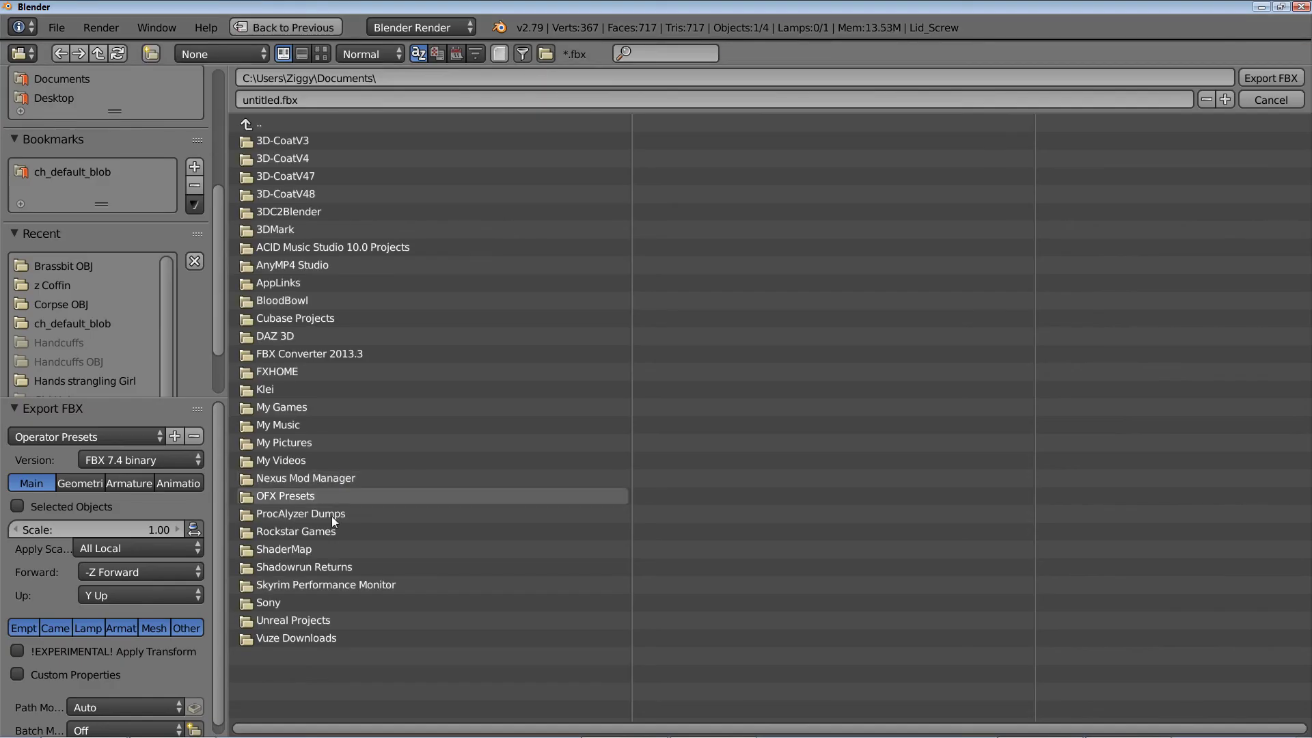
click(113, 284)
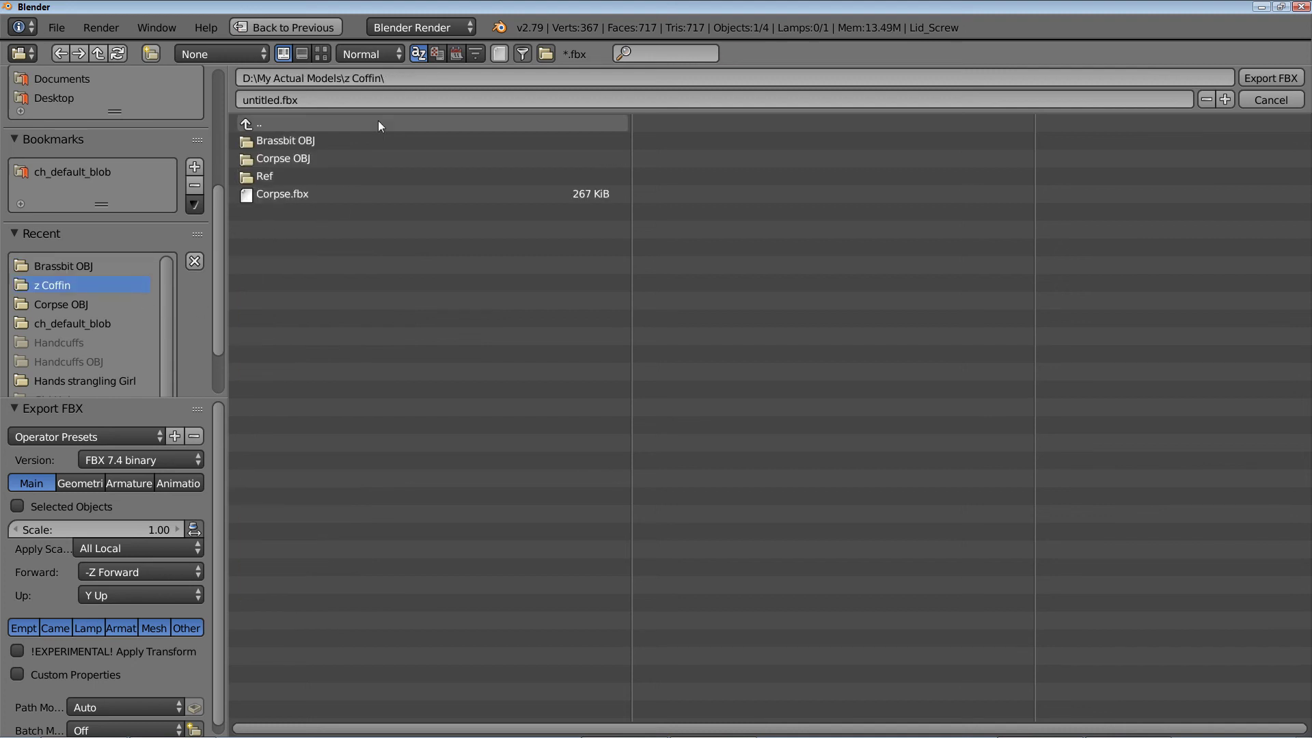
click(337, 100)
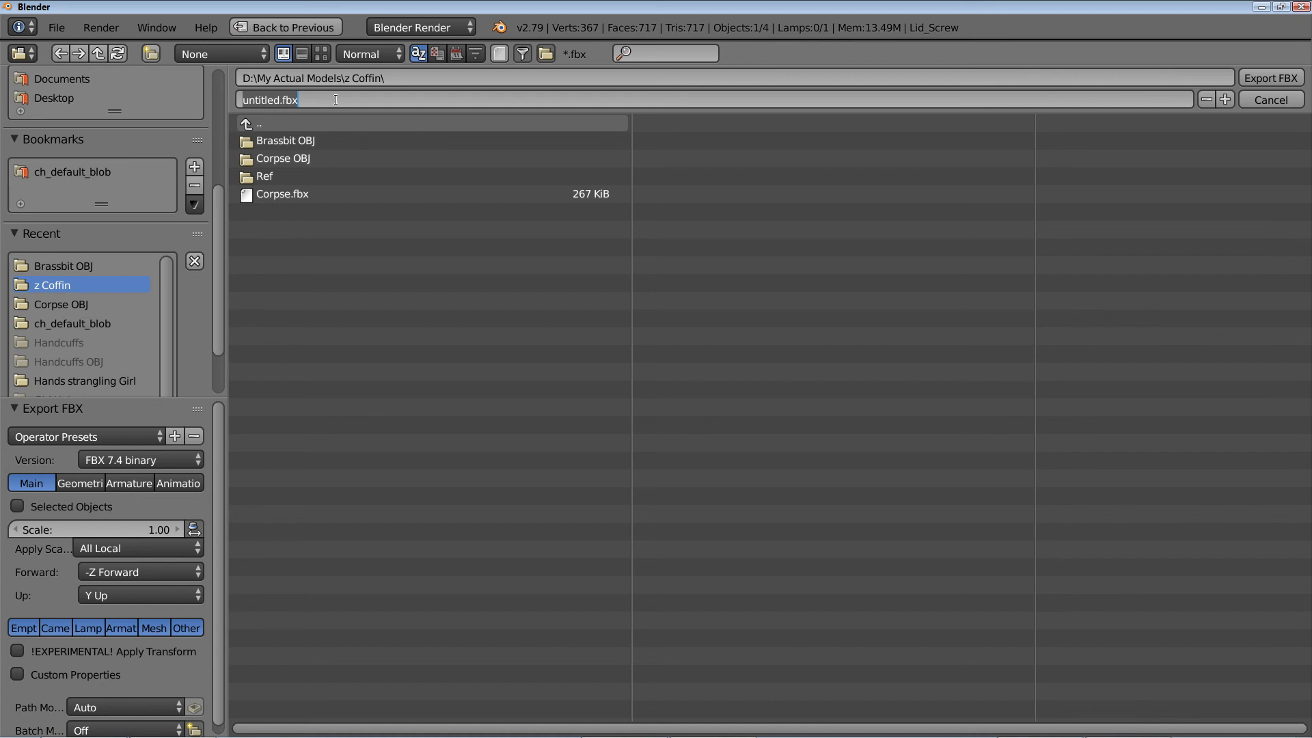
text(Brass)
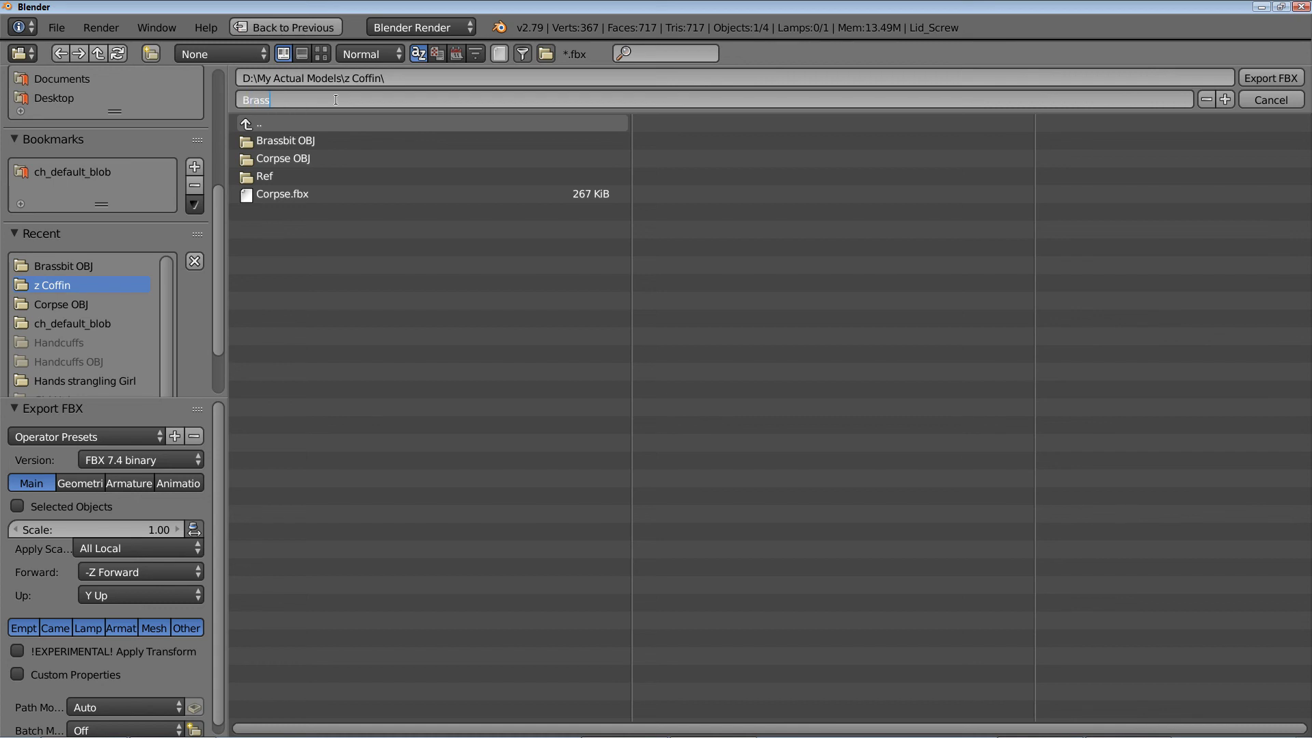
text(bit)
key(Return)
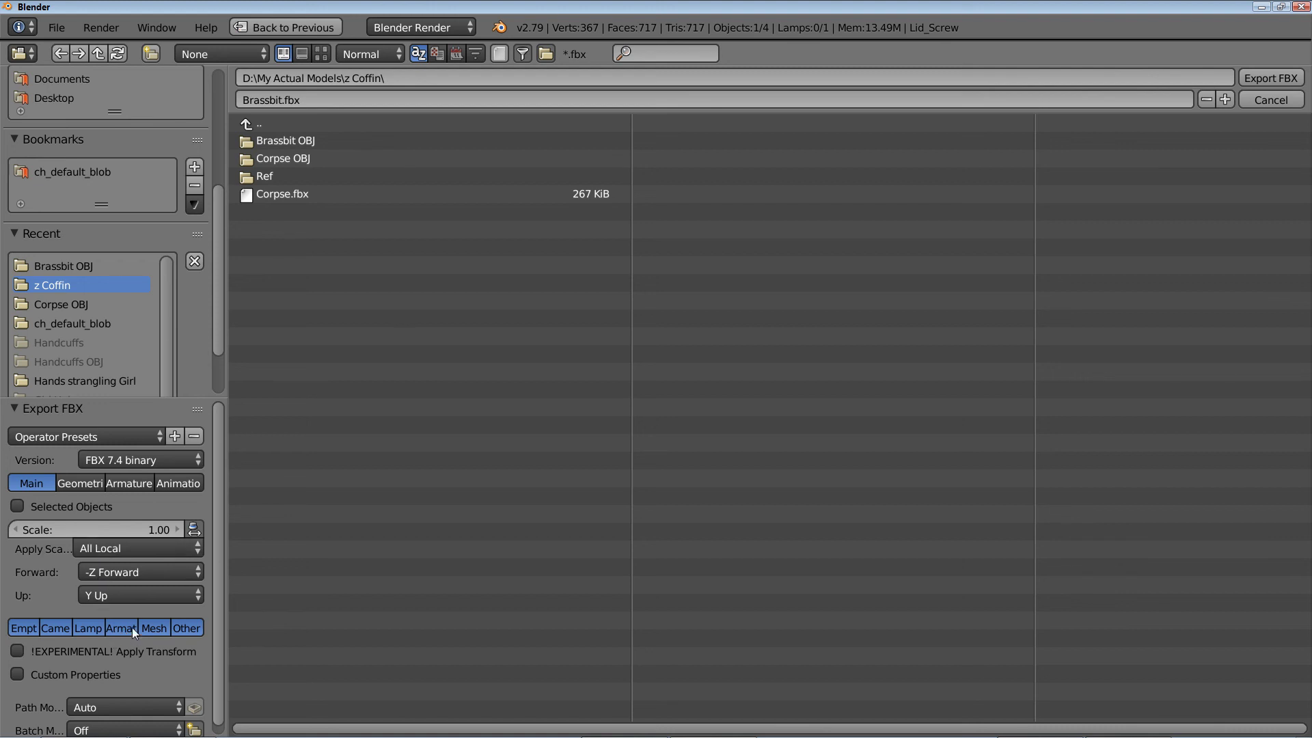
Check the geometry and armature export options and apply the Muvizu operator preset to the FBX export
click(84, 483)
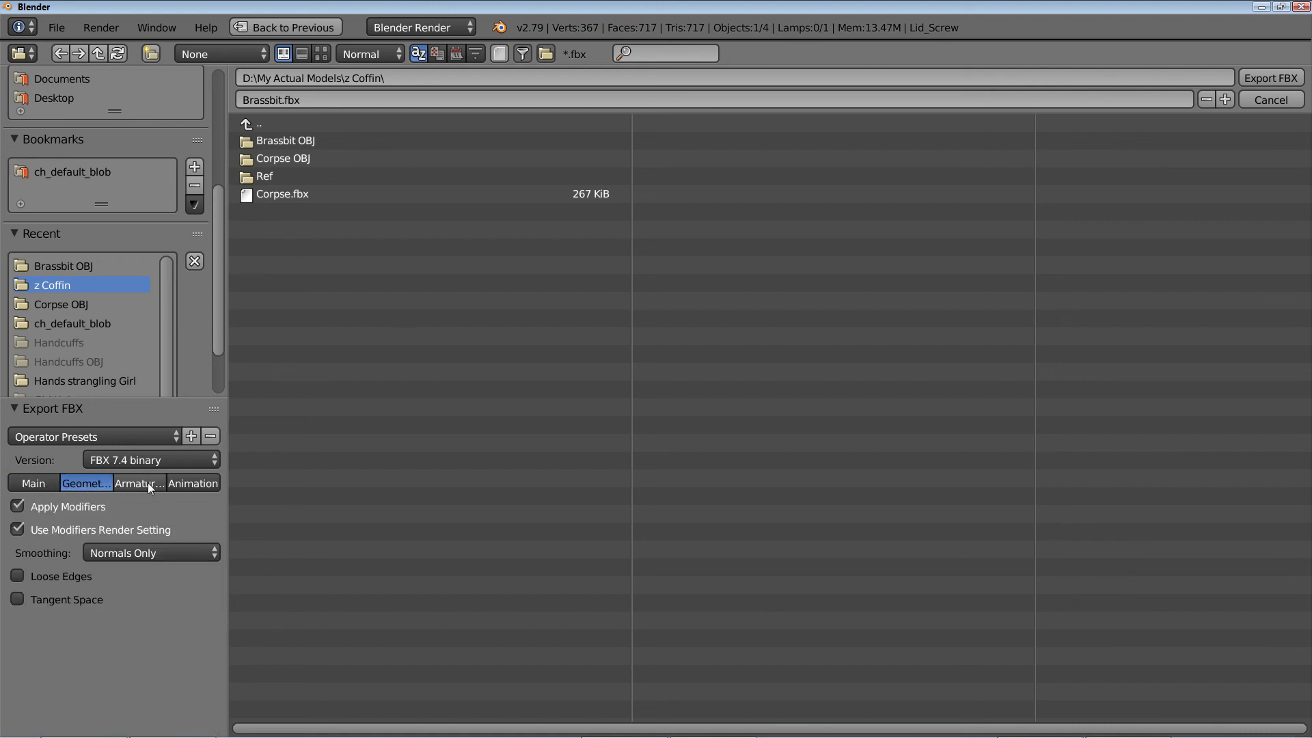
click(145, 483)
click(103, 486)
click(149, 554)
click(153, 433)
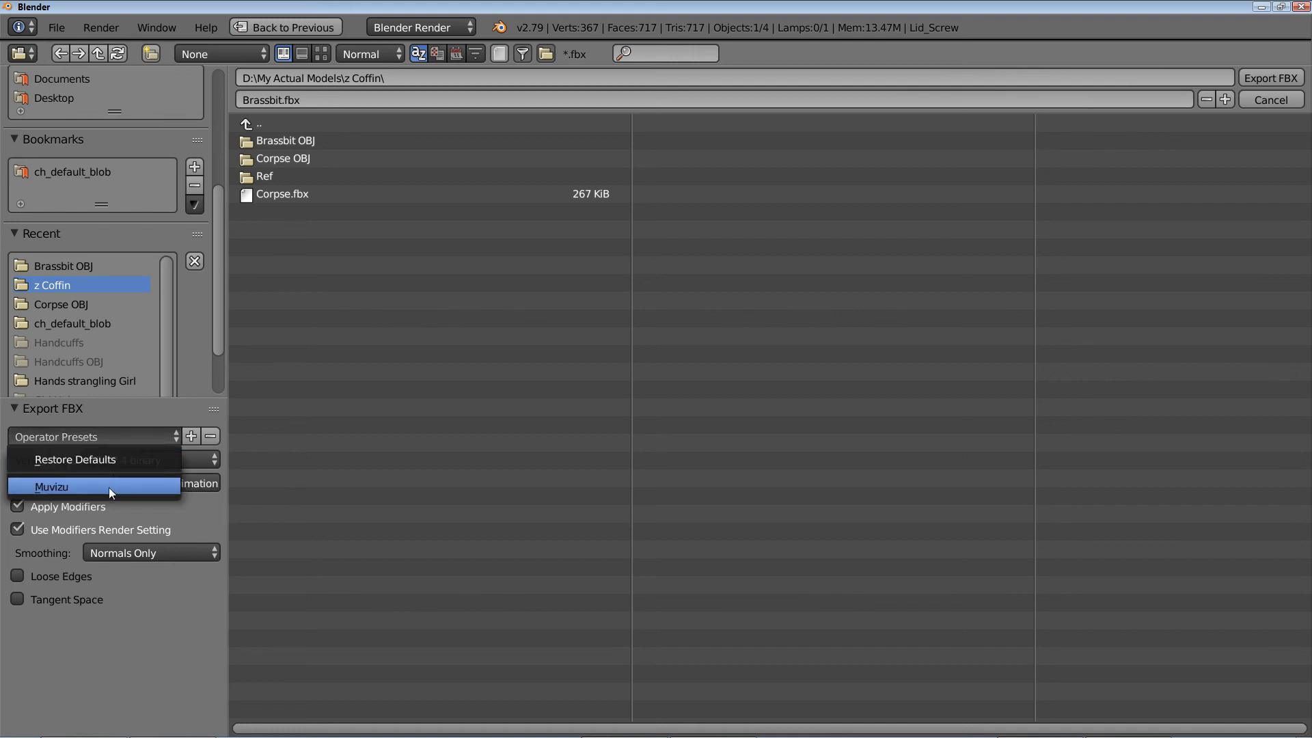
click(109, 486)
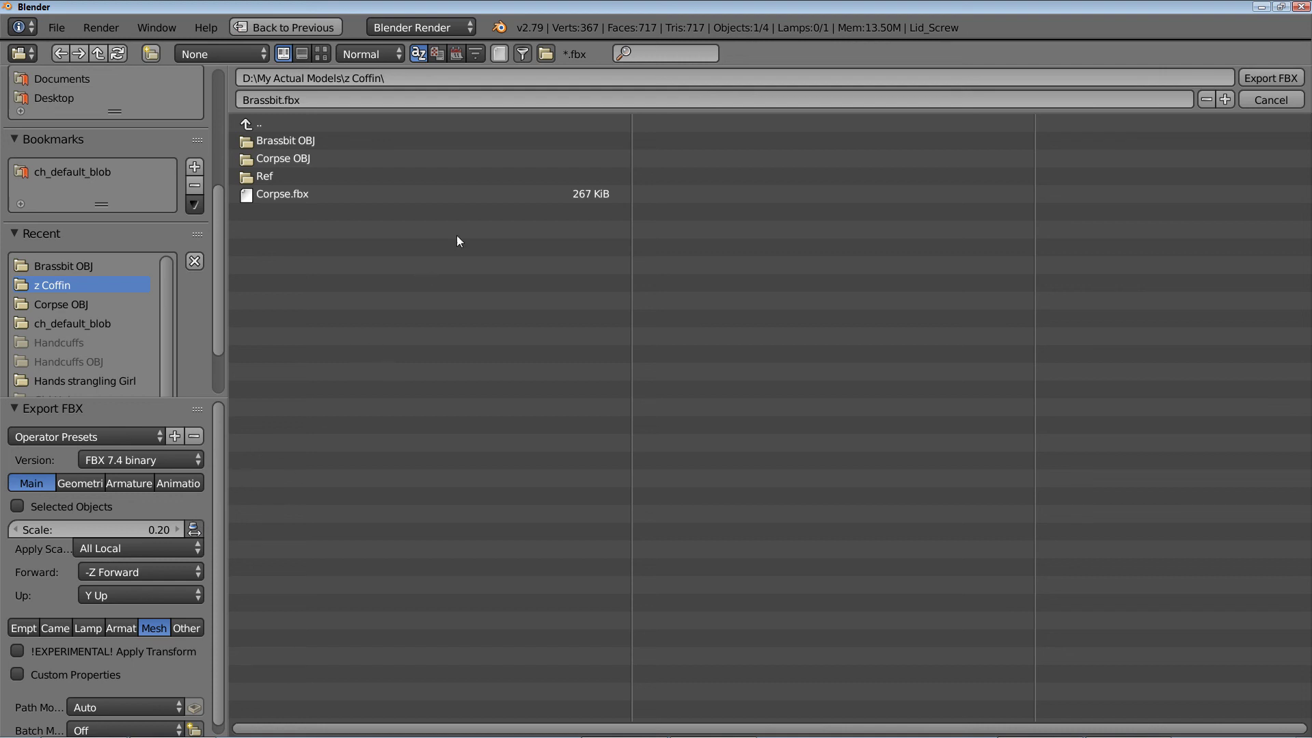
Review the Muvizu preset's main, geometry, armature and animation settings, and export Brassbit.fbx
click(126, 440)
click(84, 629)
click(113, 624)
click(158, 629)
click(94, 481)
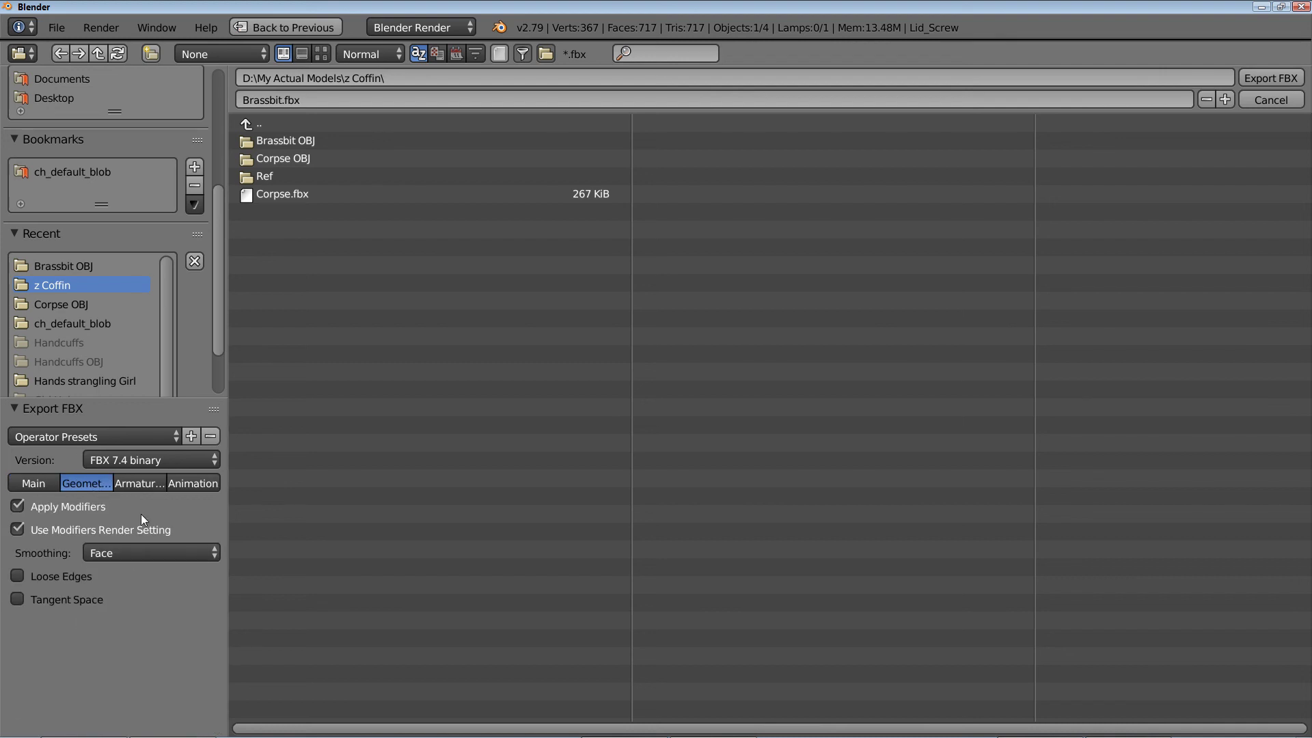
click(142, 482)
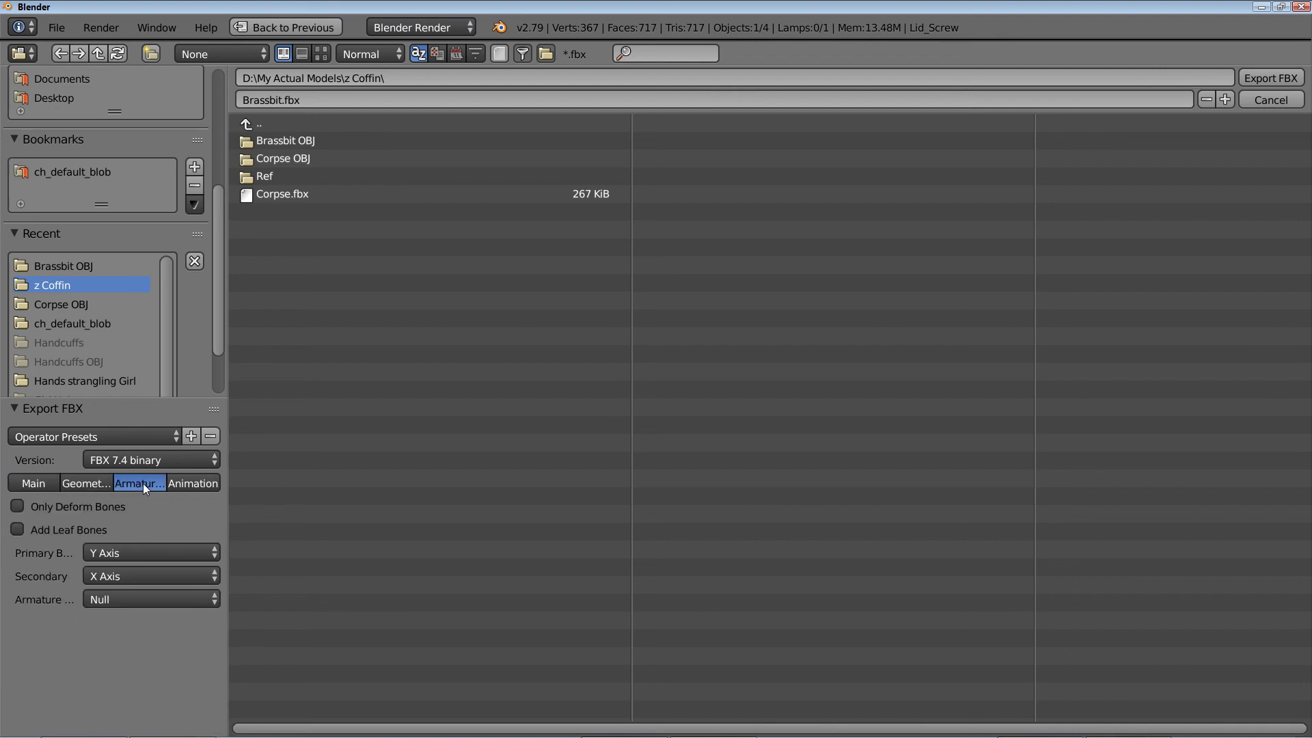
click(195, 483)
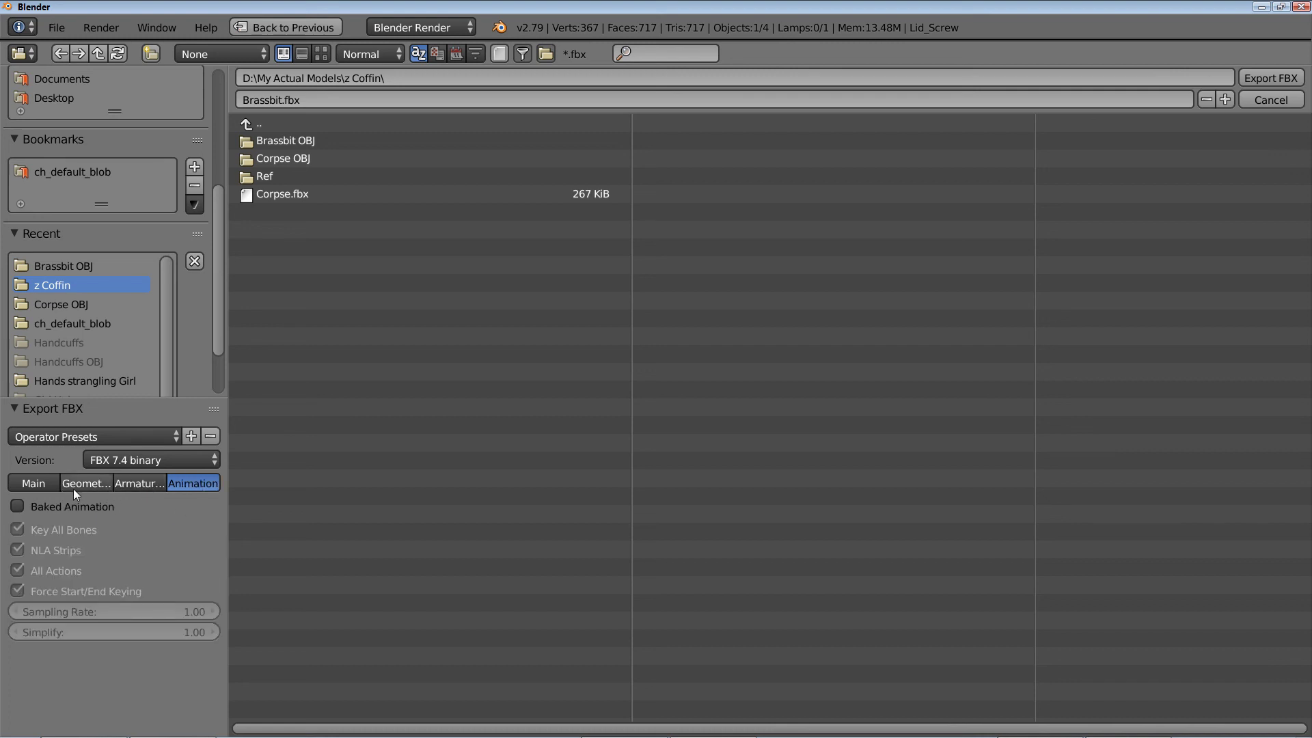
click(43, 483)
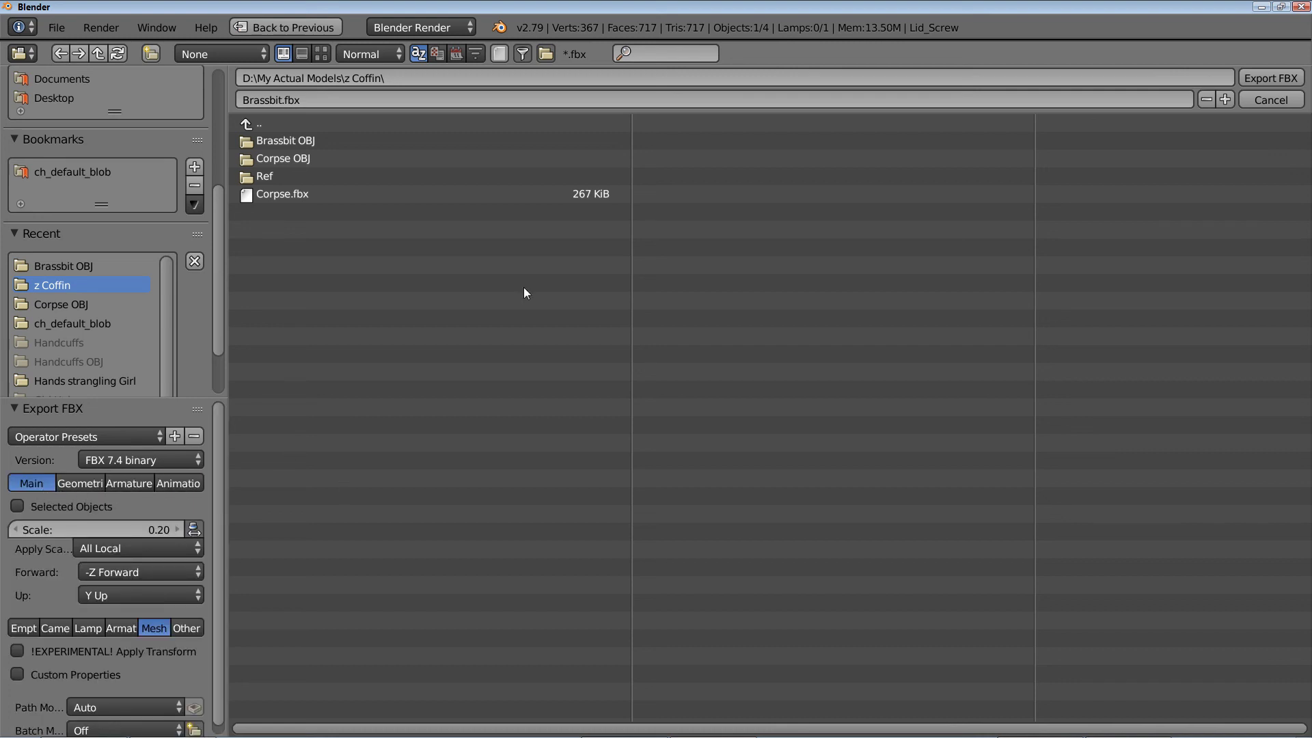
click(1269, 76)
Minimise the Blender and 3D-Coat windows, switch to Muvizu:Play+ and open the recent Dreamland set as the new scene
mouse_move(611, 731)
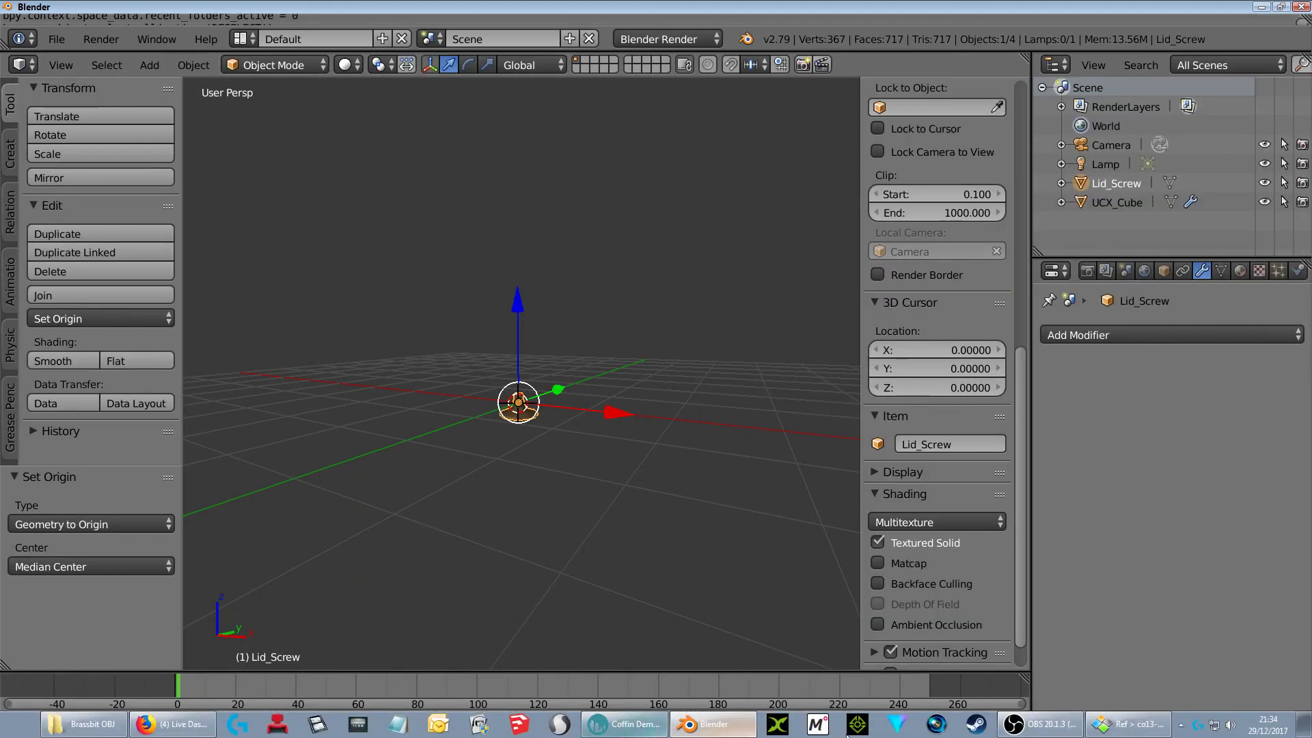
click(819, 725)
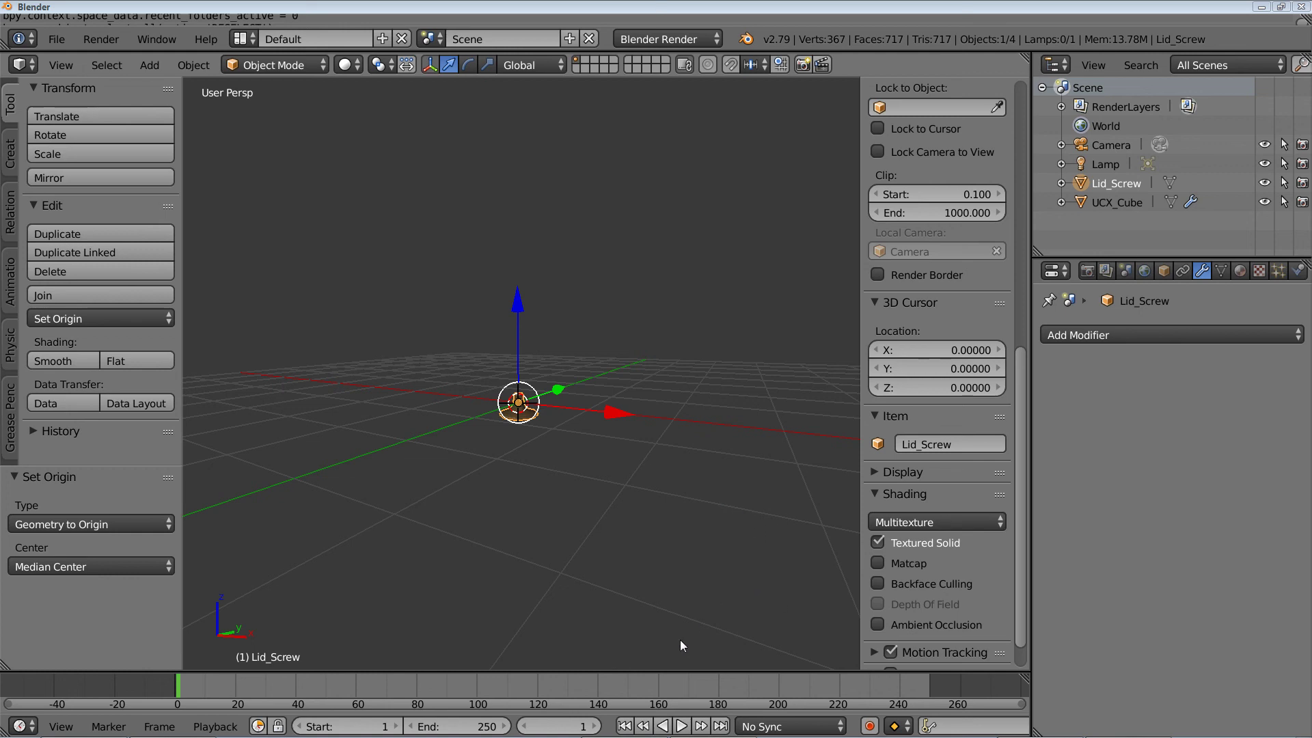
mouse_move(635, 737)
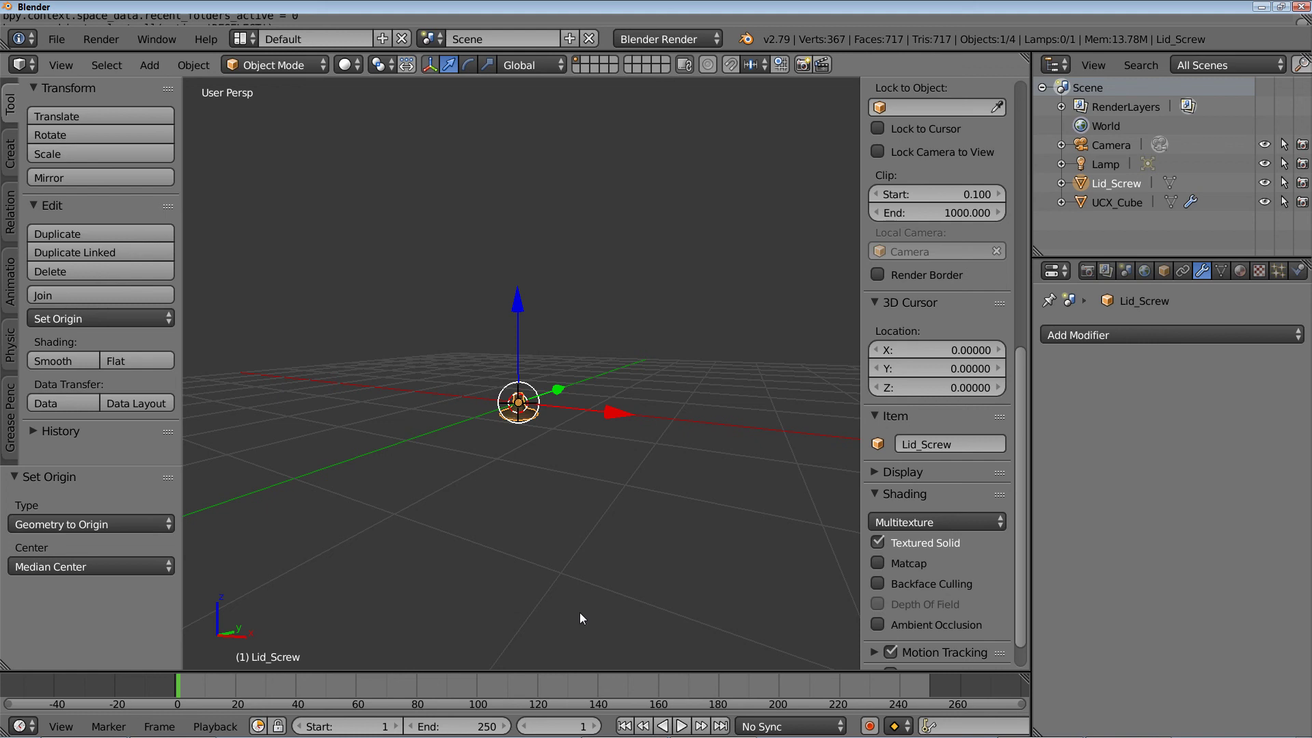
click(1261, 7)
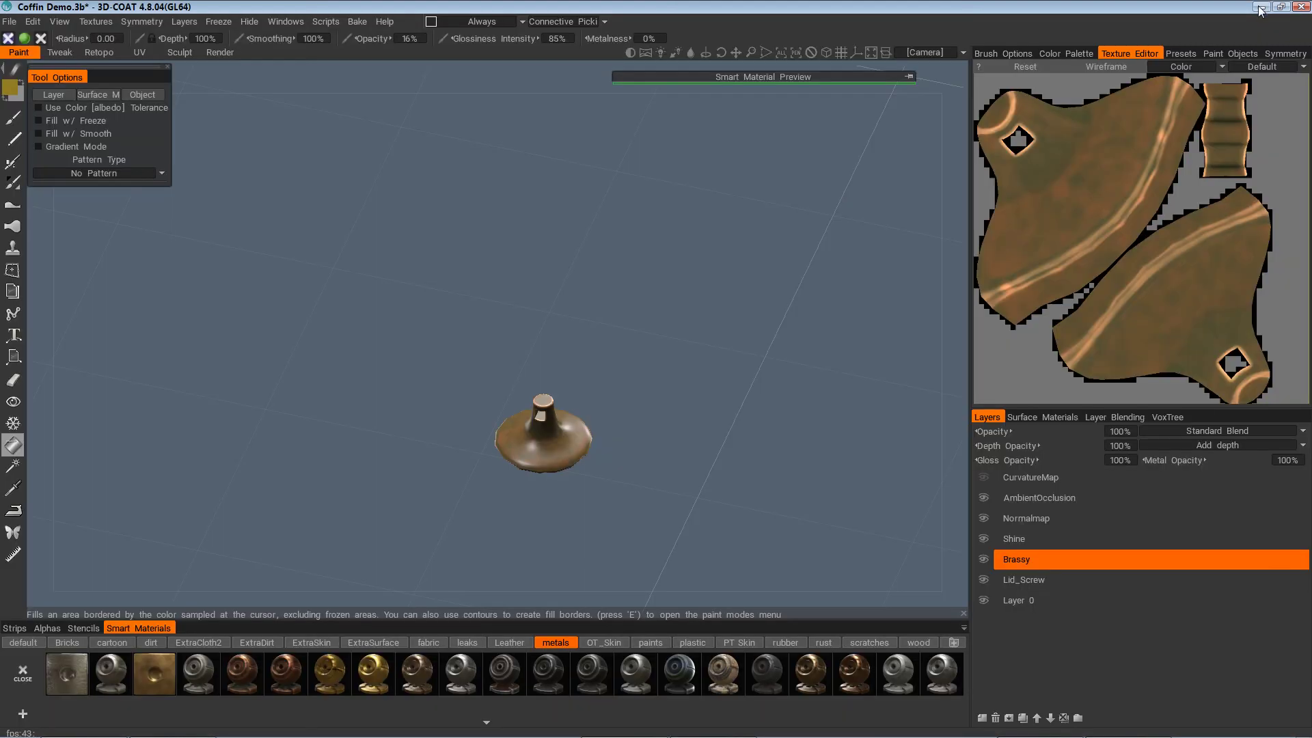
click(1262, 7)
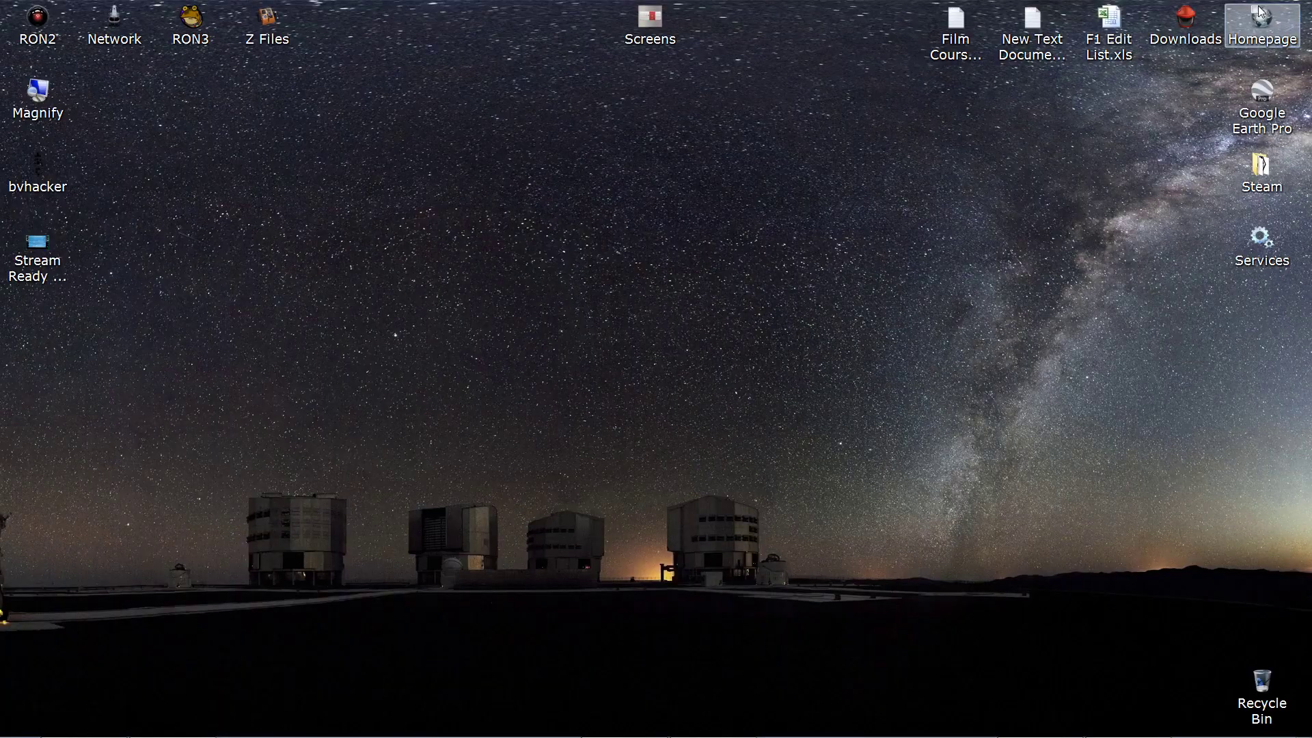
mouse_move(436, 736)
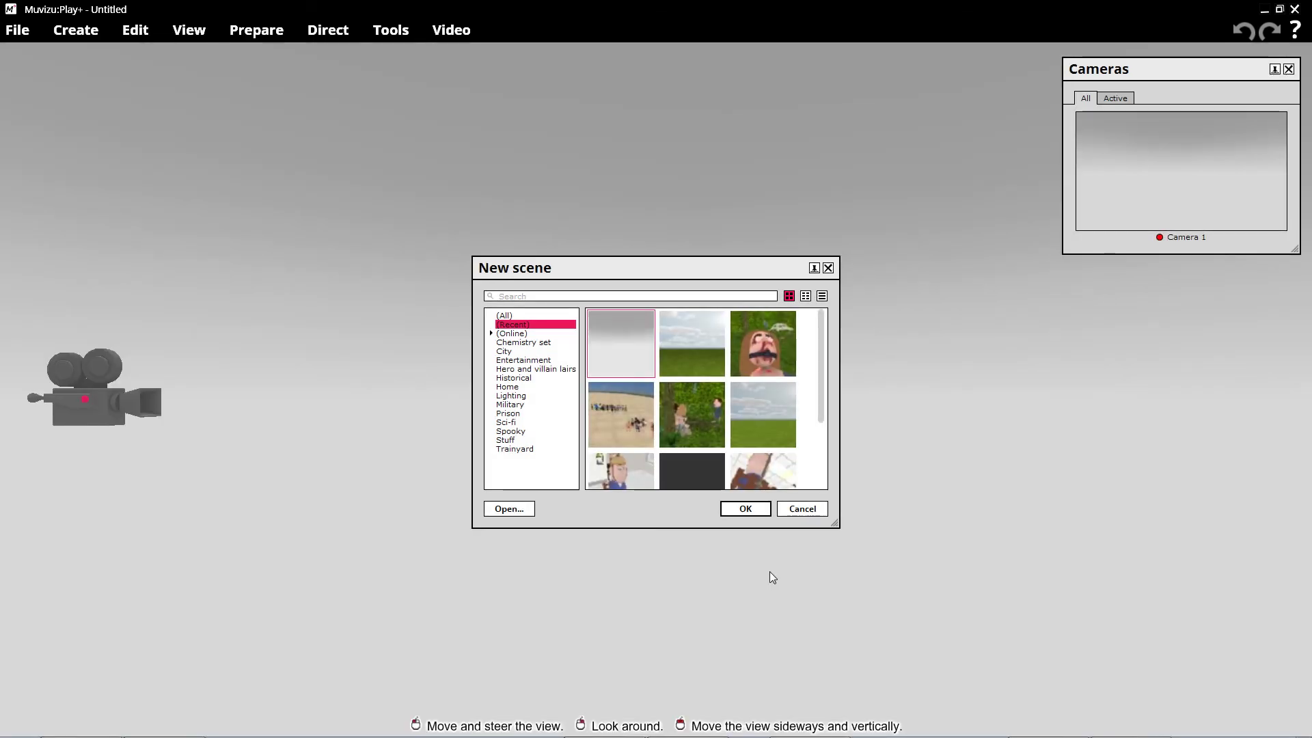
double_click(781, 412)
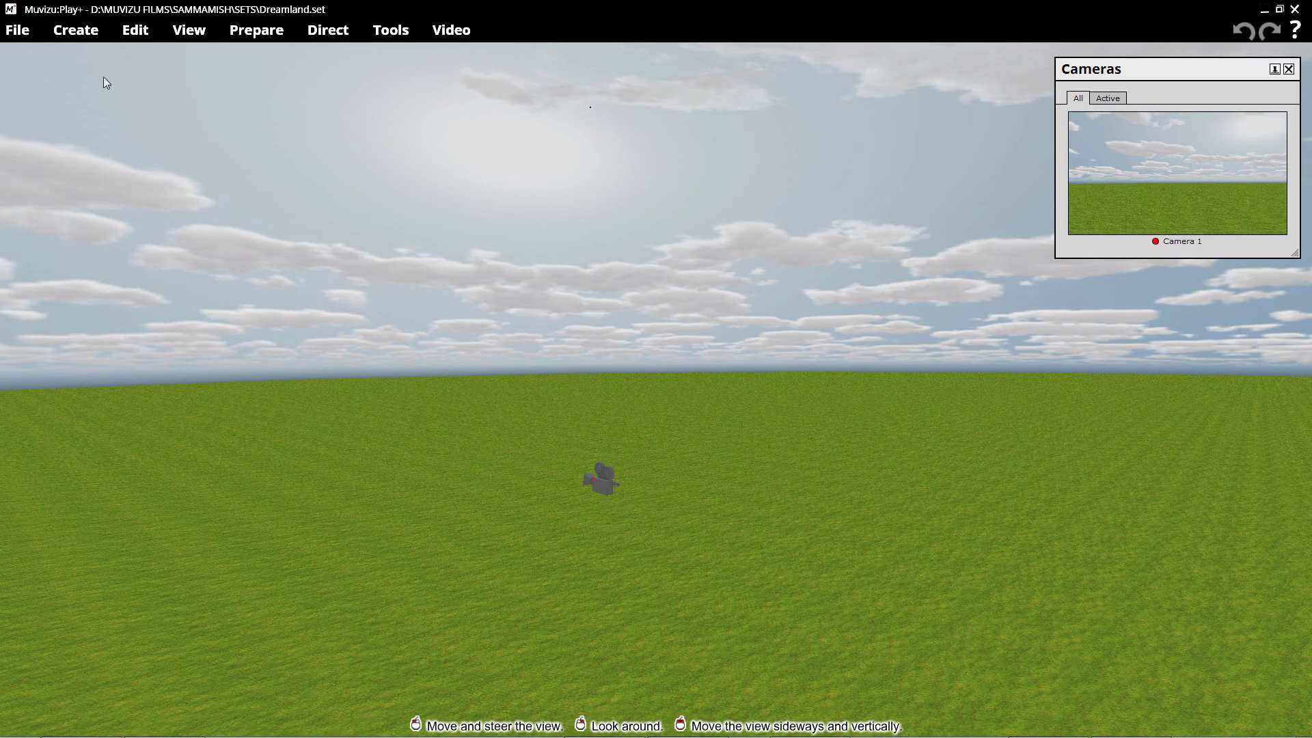
Import Brassbit.fbx from the z Coffin folder with relative co-ordinates, objects grouped together and continue on errors
click(76, 30)
click(79, 246)
click(813, 396)
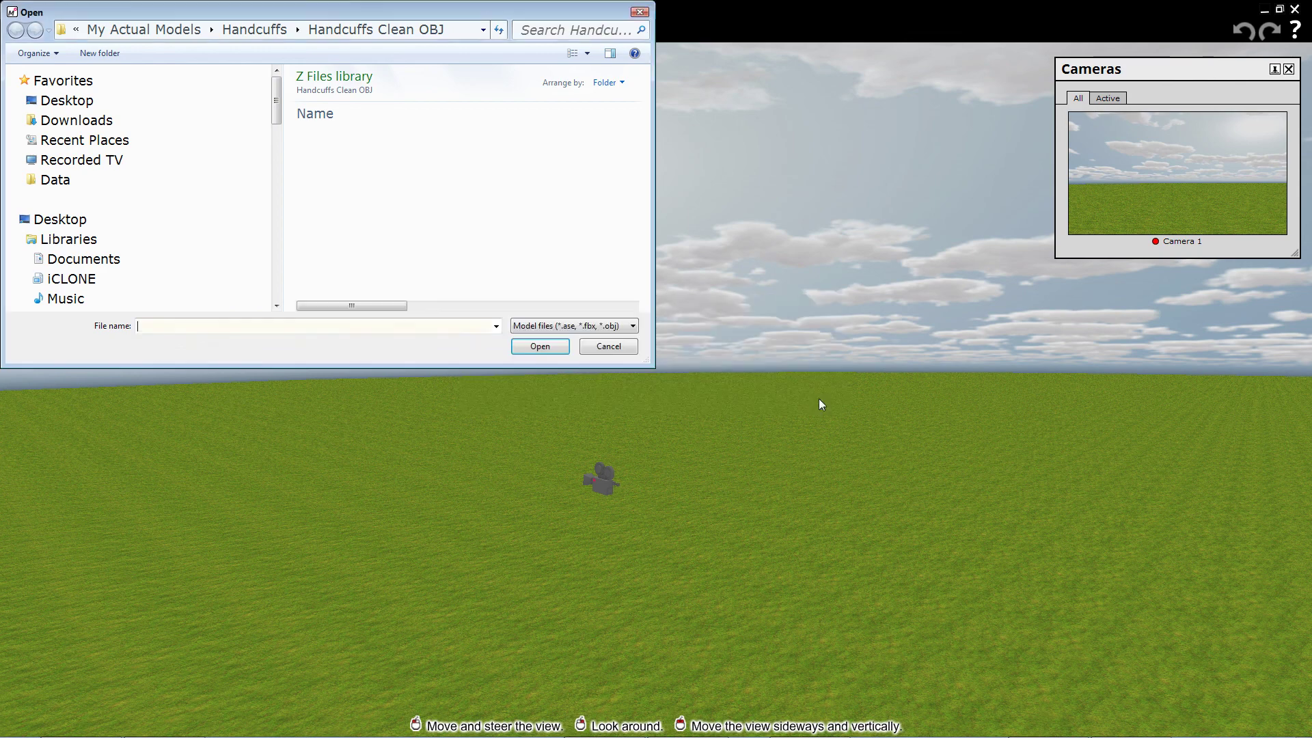
scroll(207, 232, down, 2)
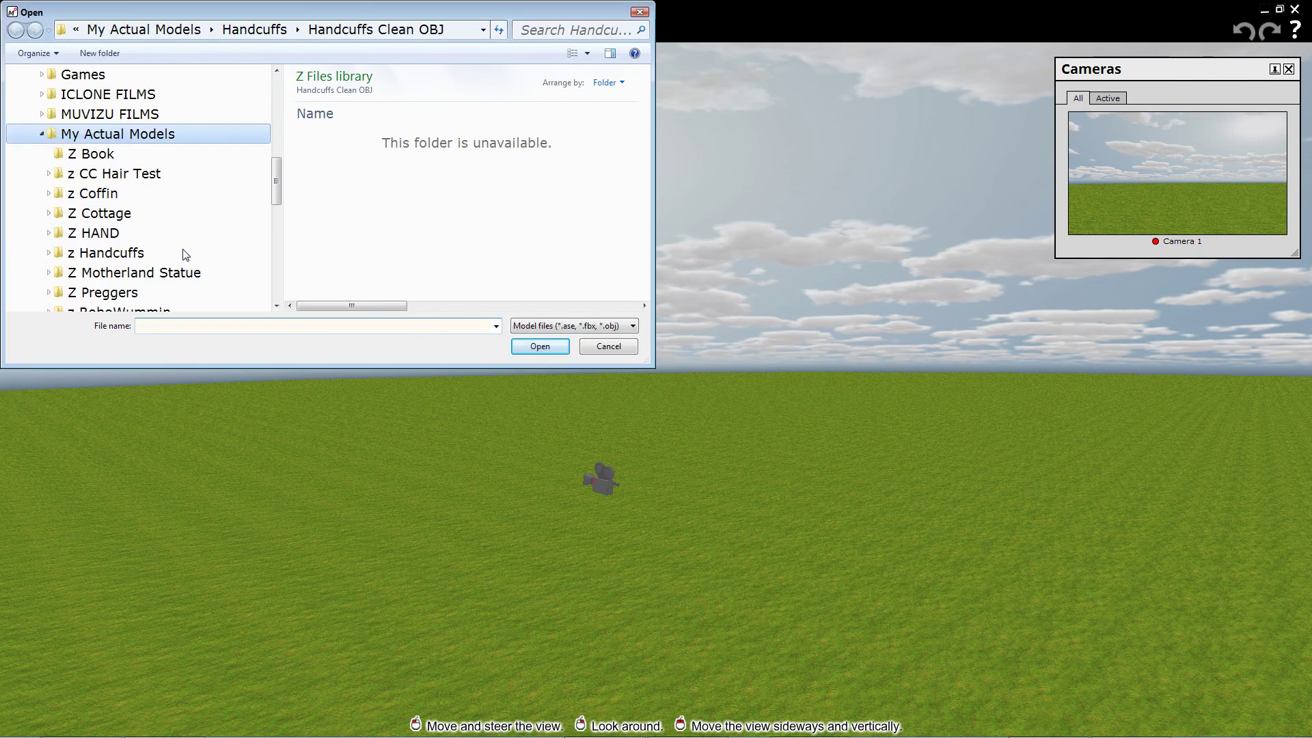
click(145, 193)
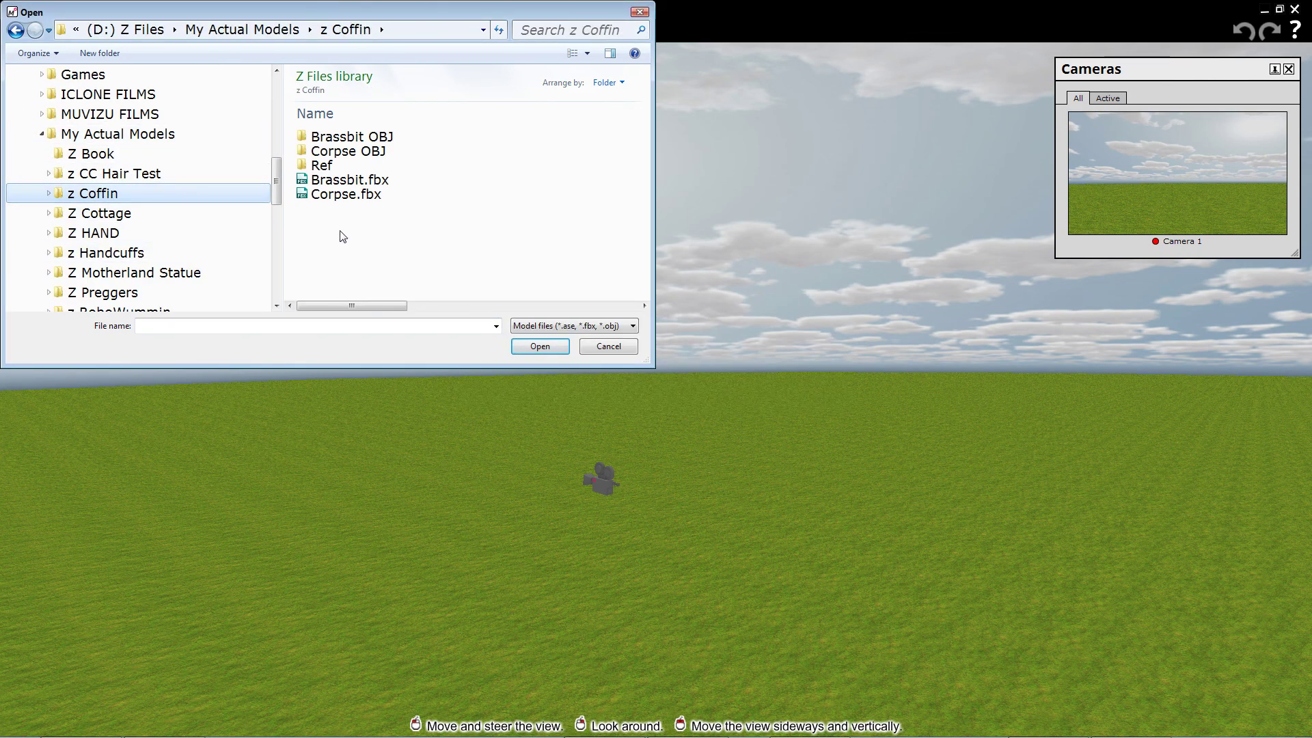
double_click(349, 179)
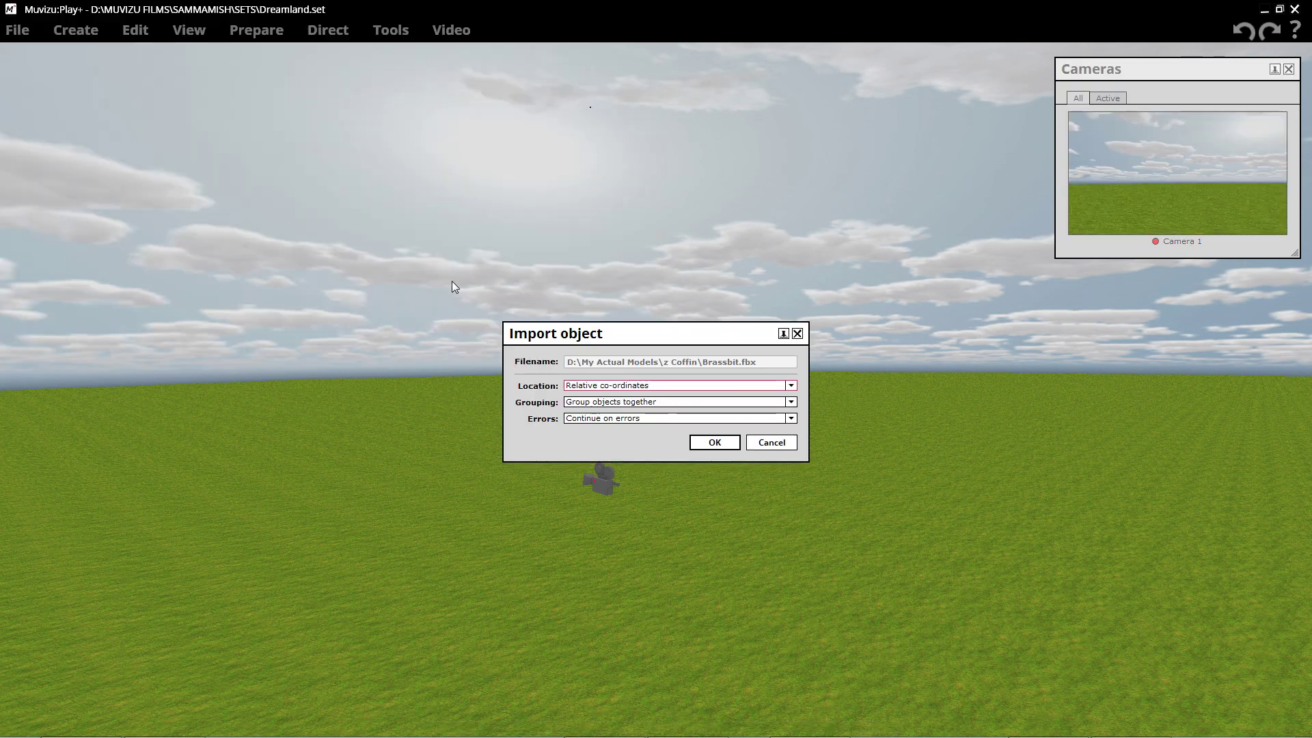
click(716, 442)
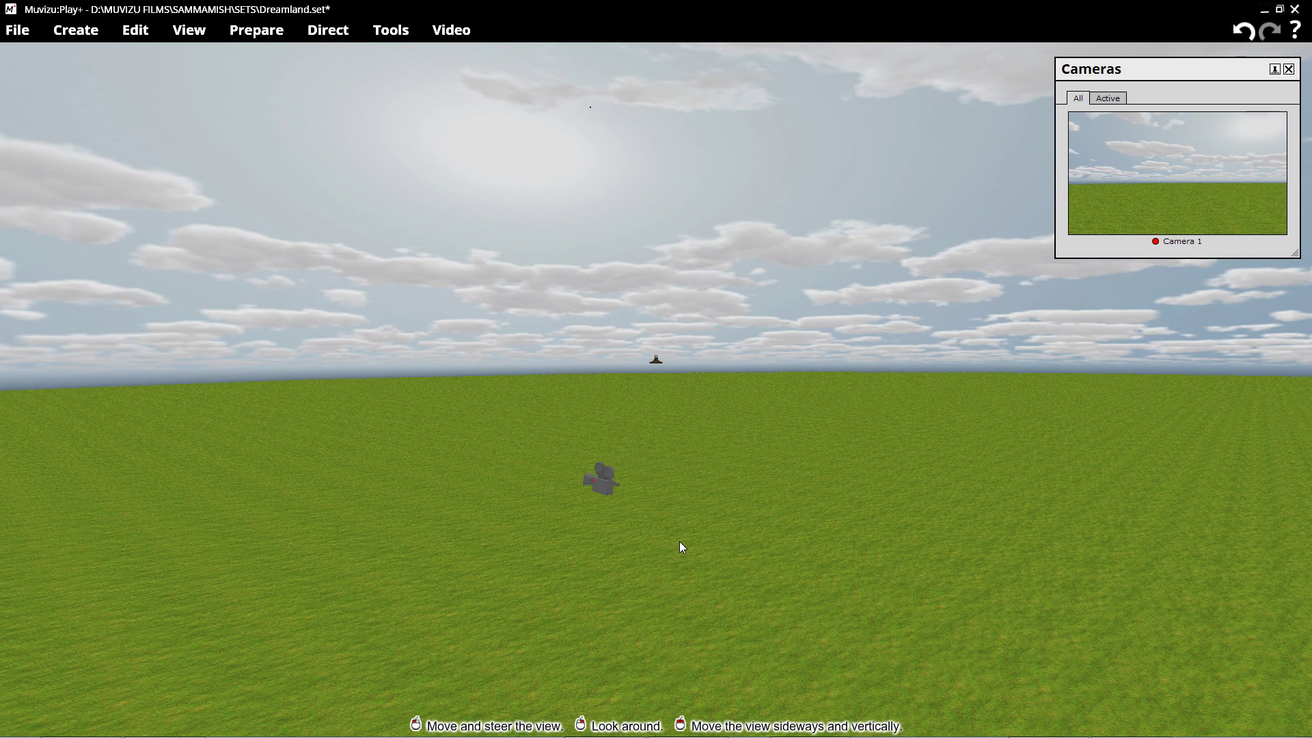
Inspect the imported lid screw up close and move it across the grass, away from the camera
scroll(732, 485, up, 10)
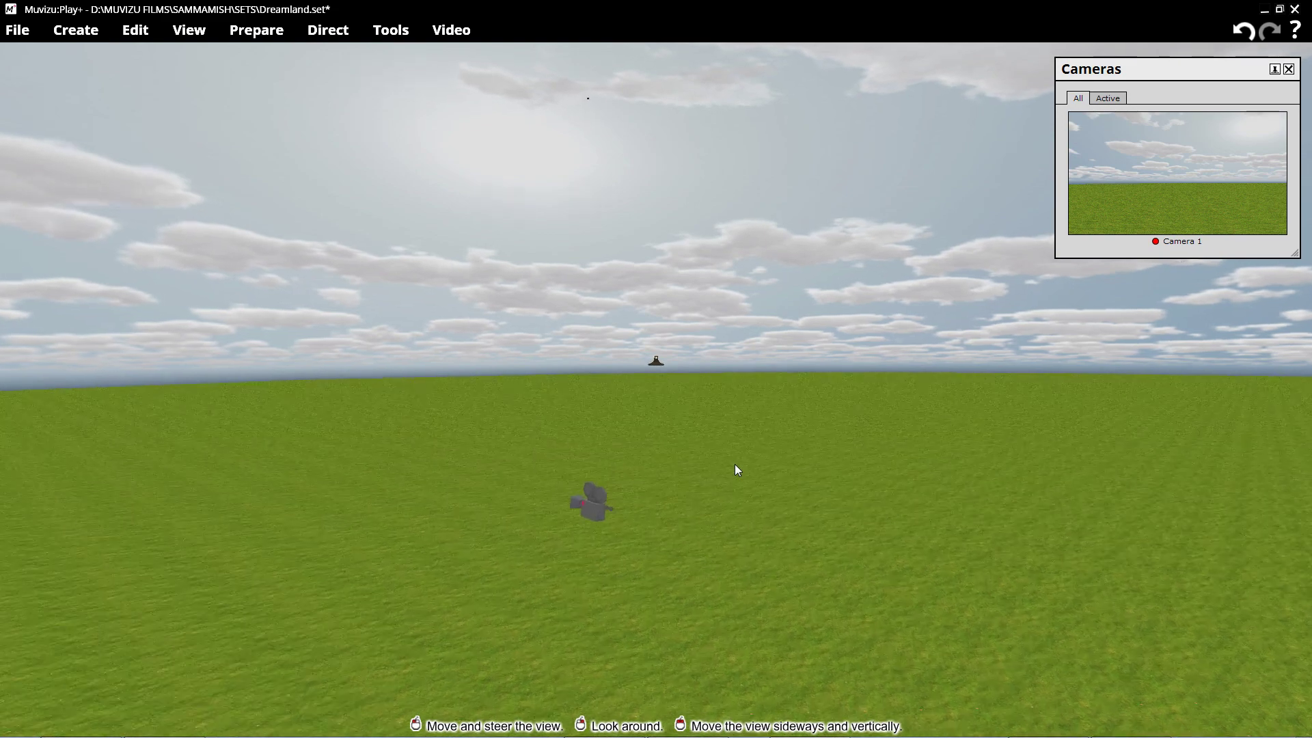
right_drag(770, 428, 923, 255)
drag(905, 267, 512, 461)
right_drag(512, 462, 339, 369)
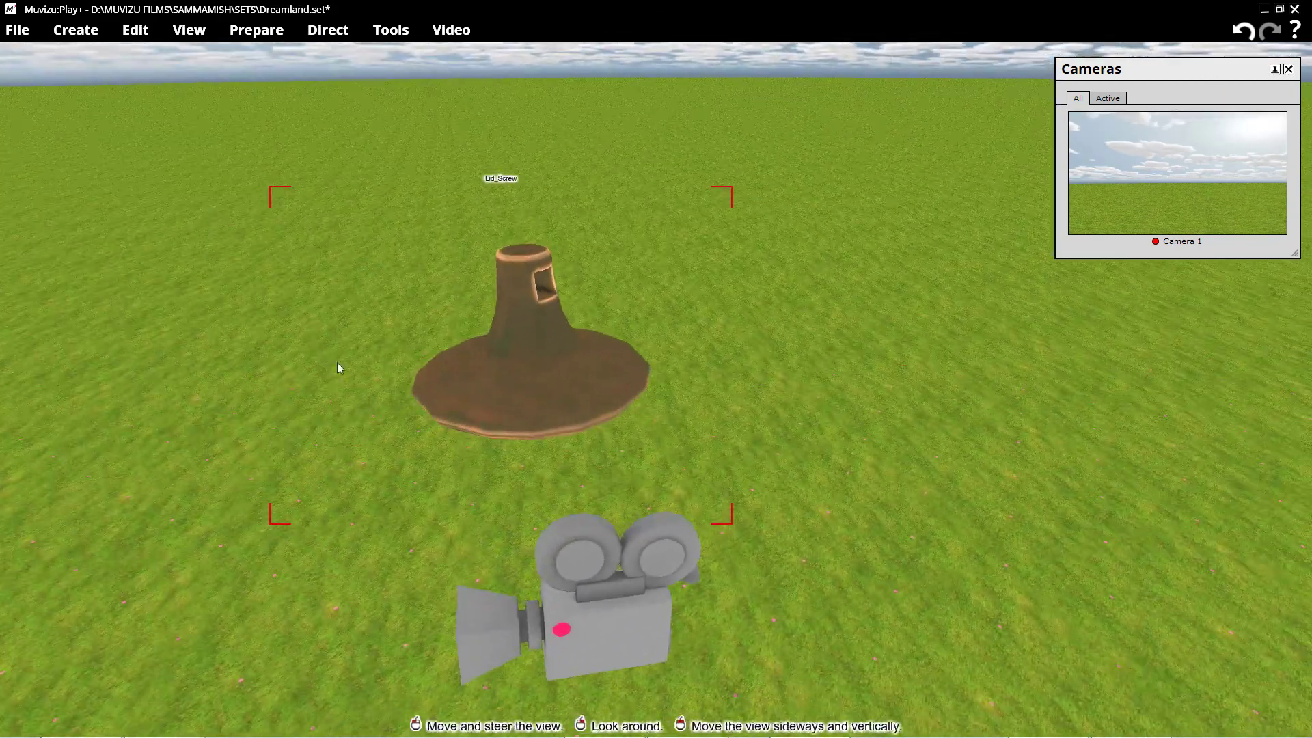
mouse_move(514, 365)
right_down()
mouse_move(503, 364)
mouse_move(530, 375)
right_up()
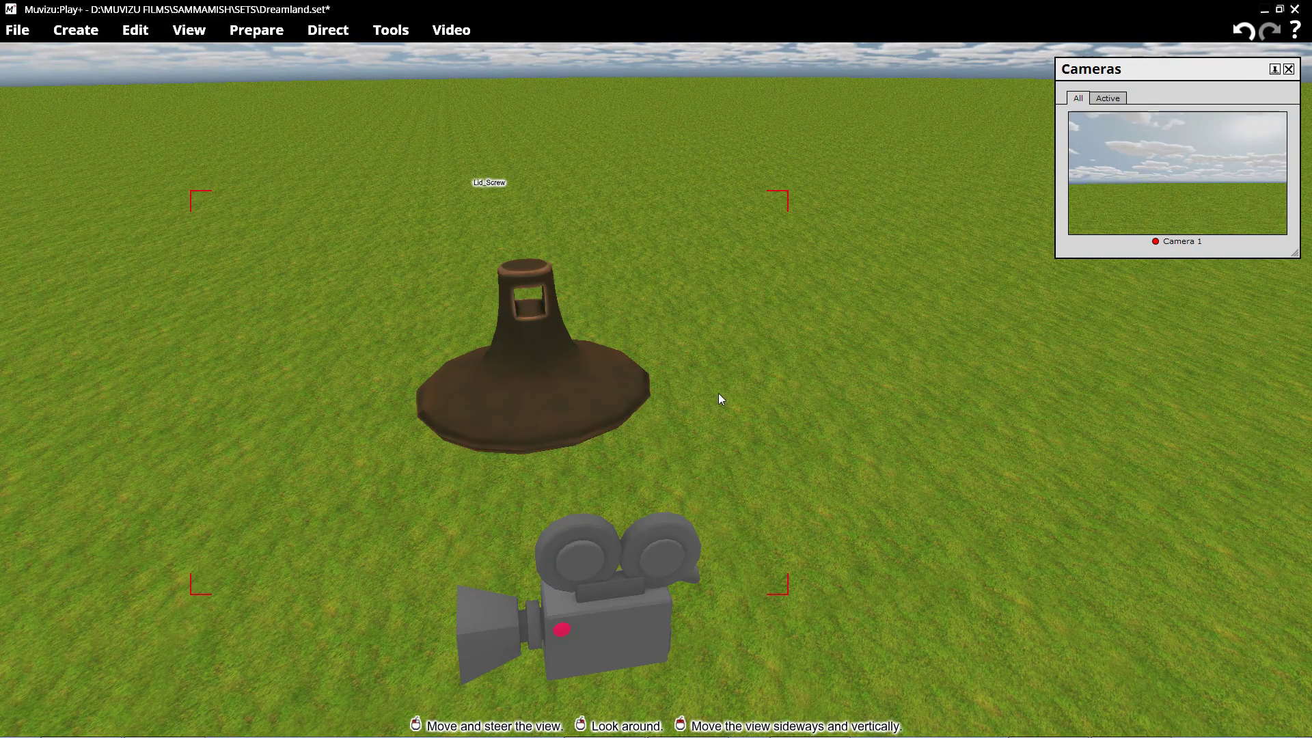
right_drag(719, 392, 695, 365)
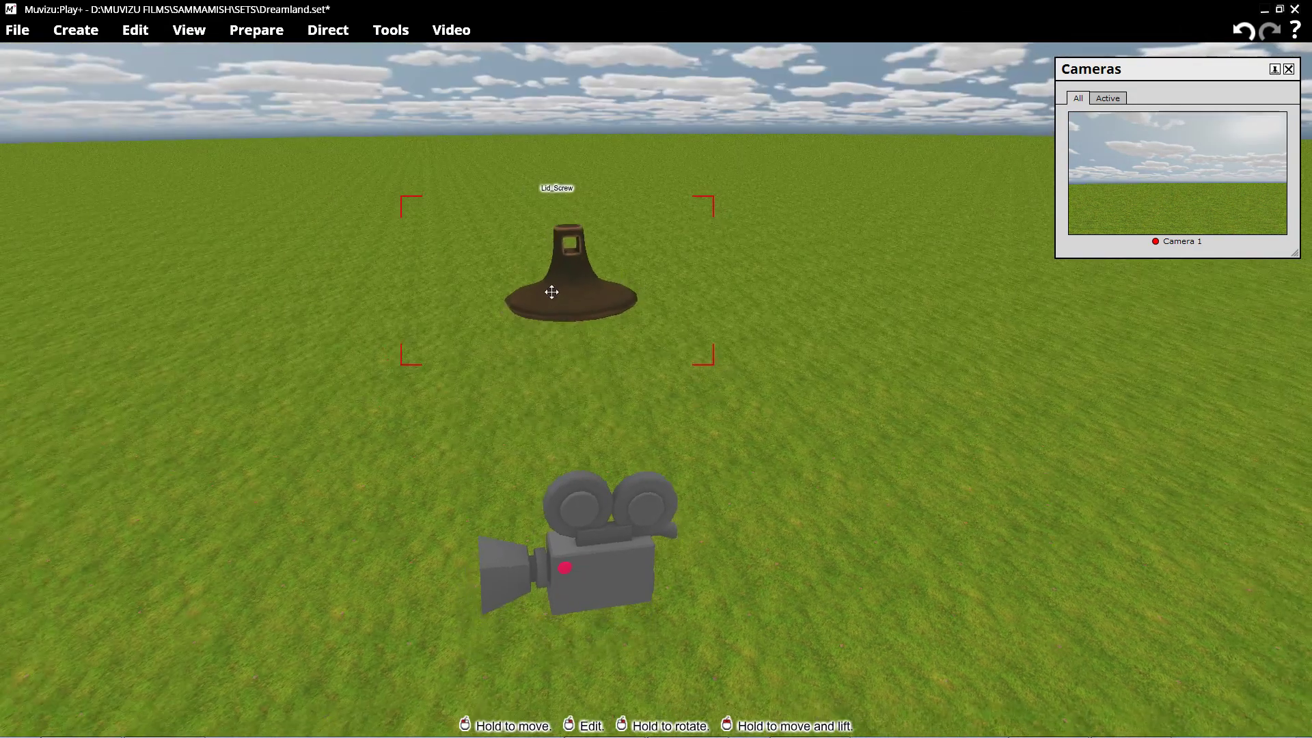
drag(550, 293, 21, 179)
drag(136, 253, 144, 314)
right_drag(423, 157, 362, 68)
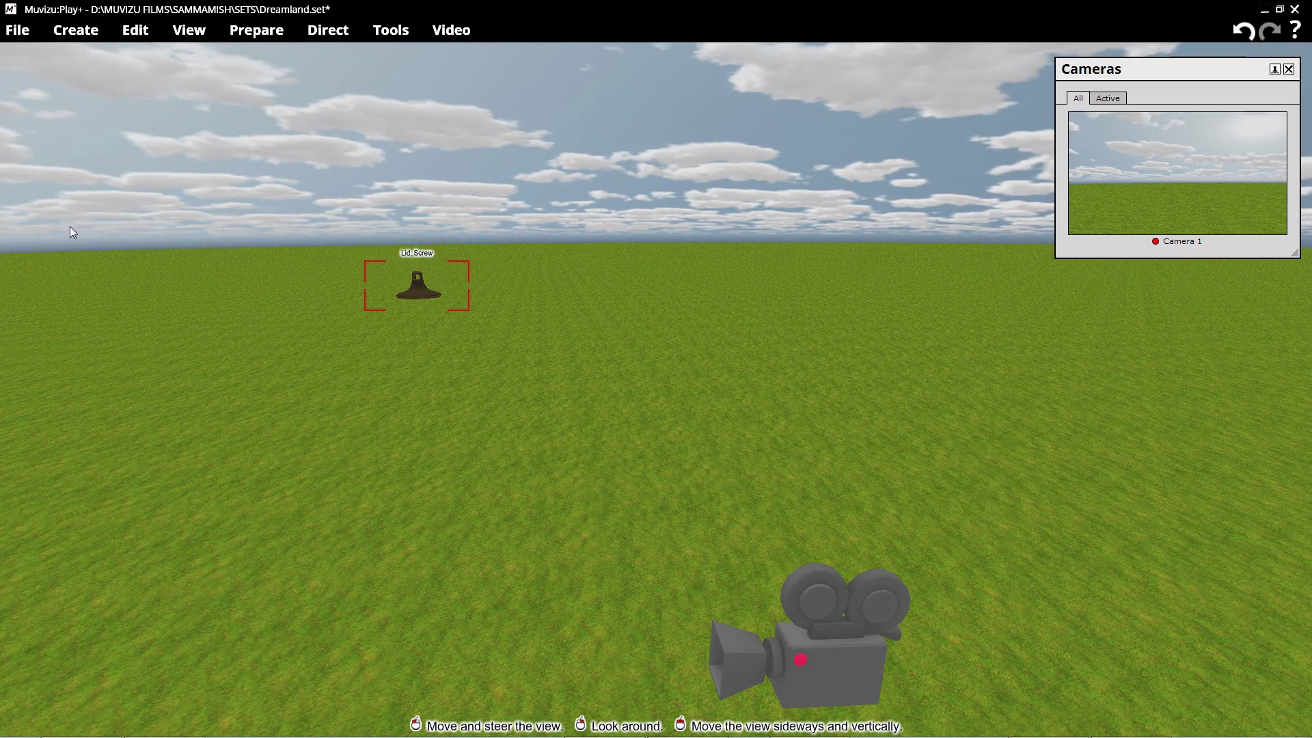
Add a point light to the set and move it towards the lid screw
click(179, 342)
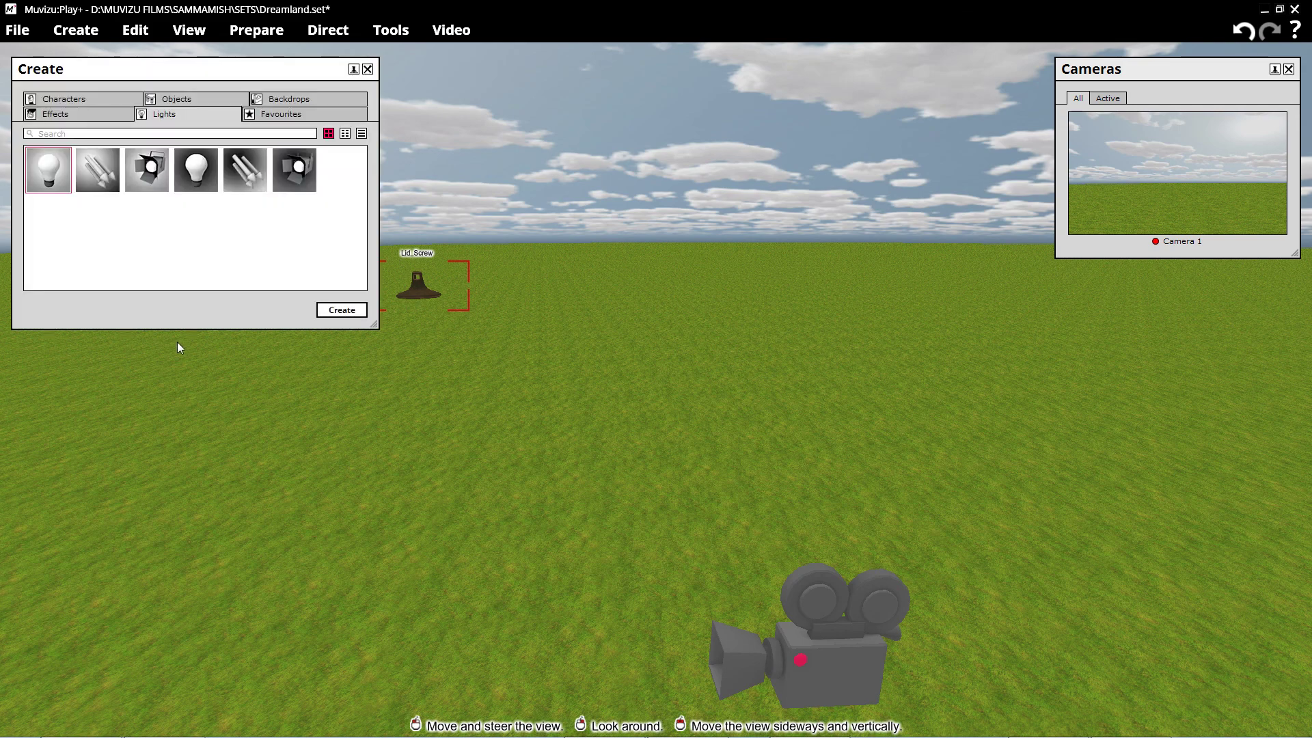
double_click(49, 166)
click(369, 70)
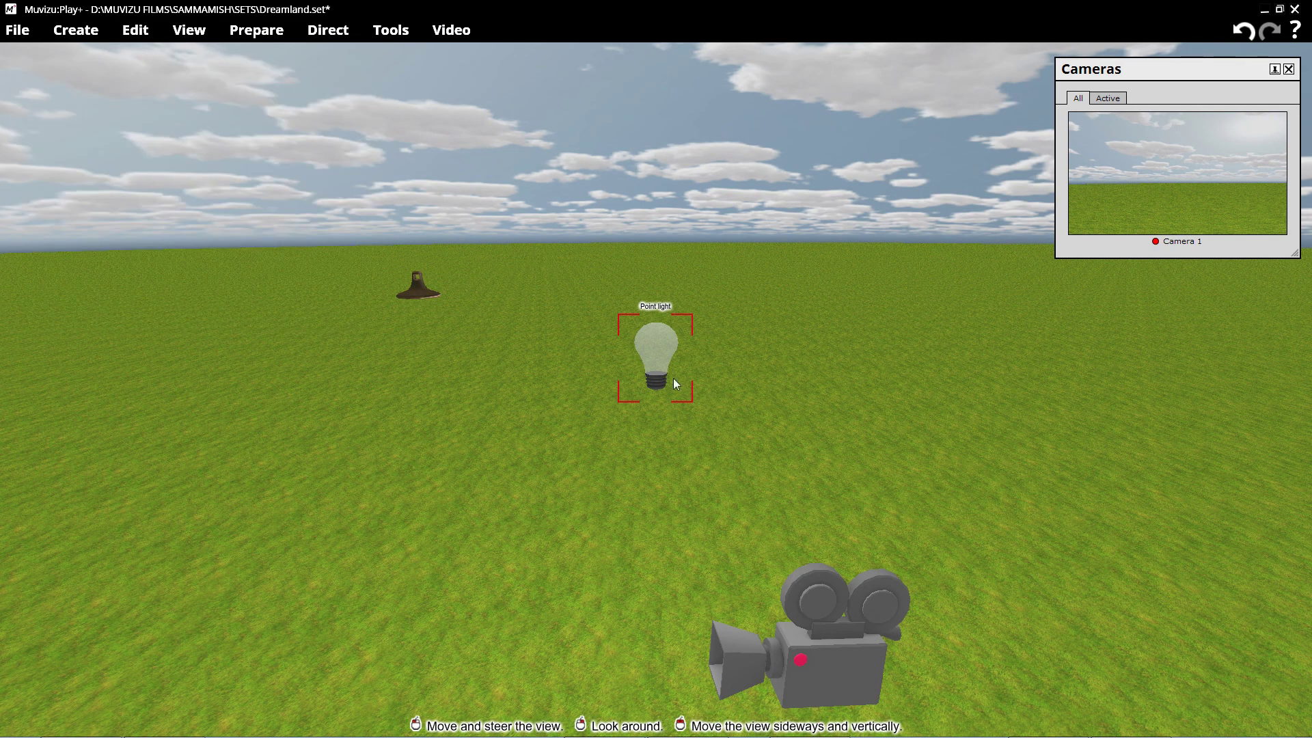
drag(674, 380, 355, 143)
Reposition the point light above and behind the lid screw so that it lights the surface
right_drag(356, 144, 358, 205)
drag(359, 205, 369, 109)
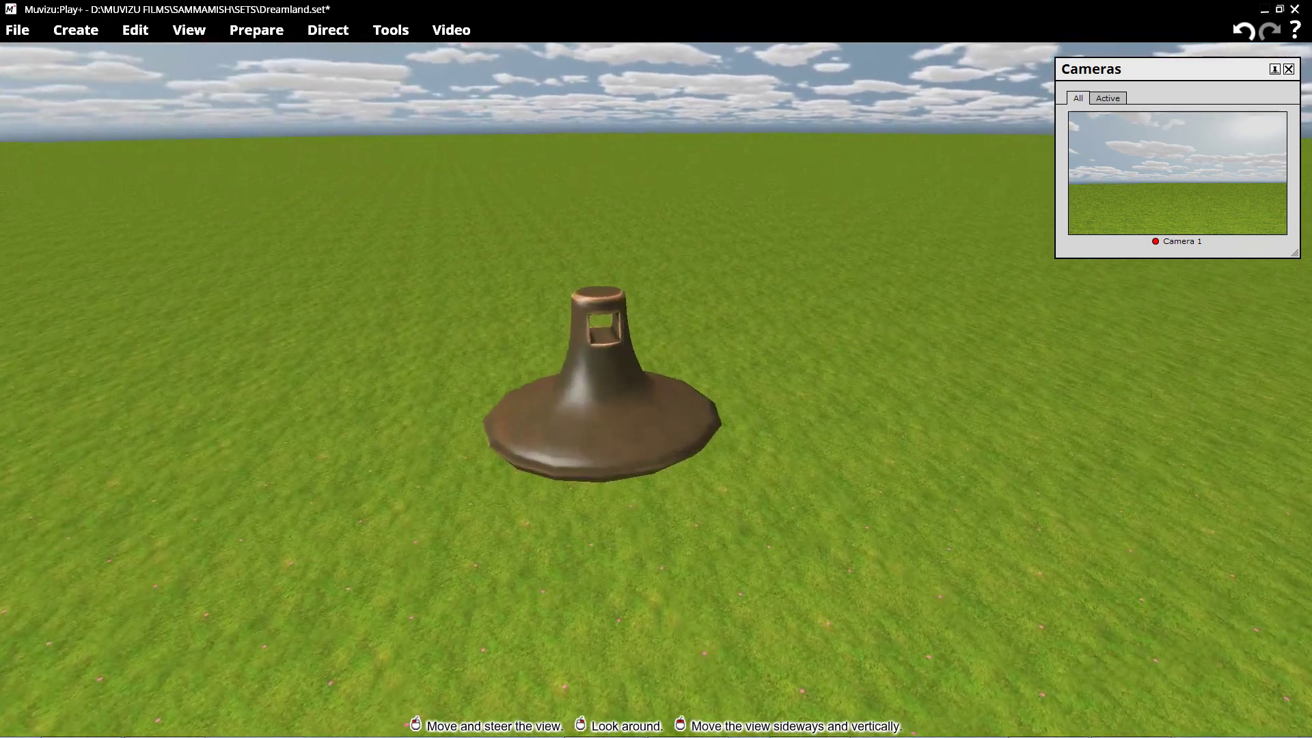
right_drag(369, 109, 396, 69)
drag(397, 69, 445, 154)
right_drag(444, 154, 458, 193)
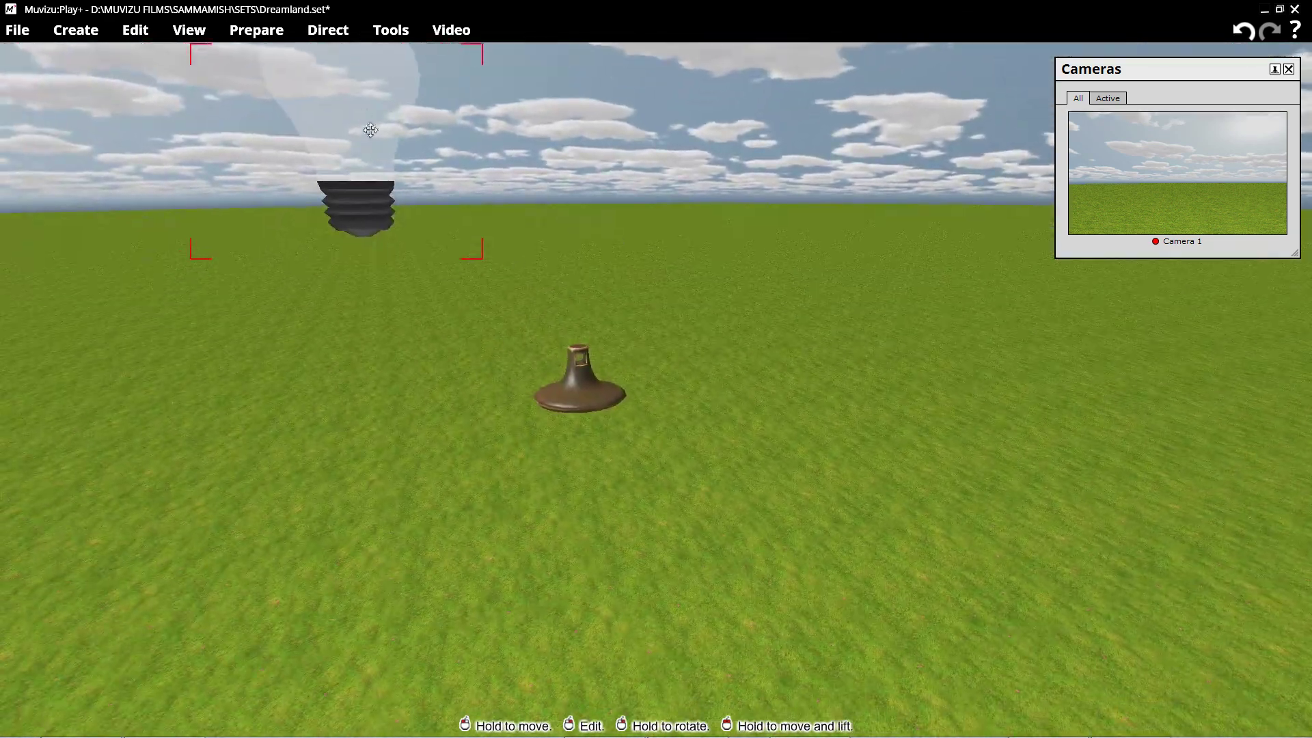
drag(359, 205, 431, 196)
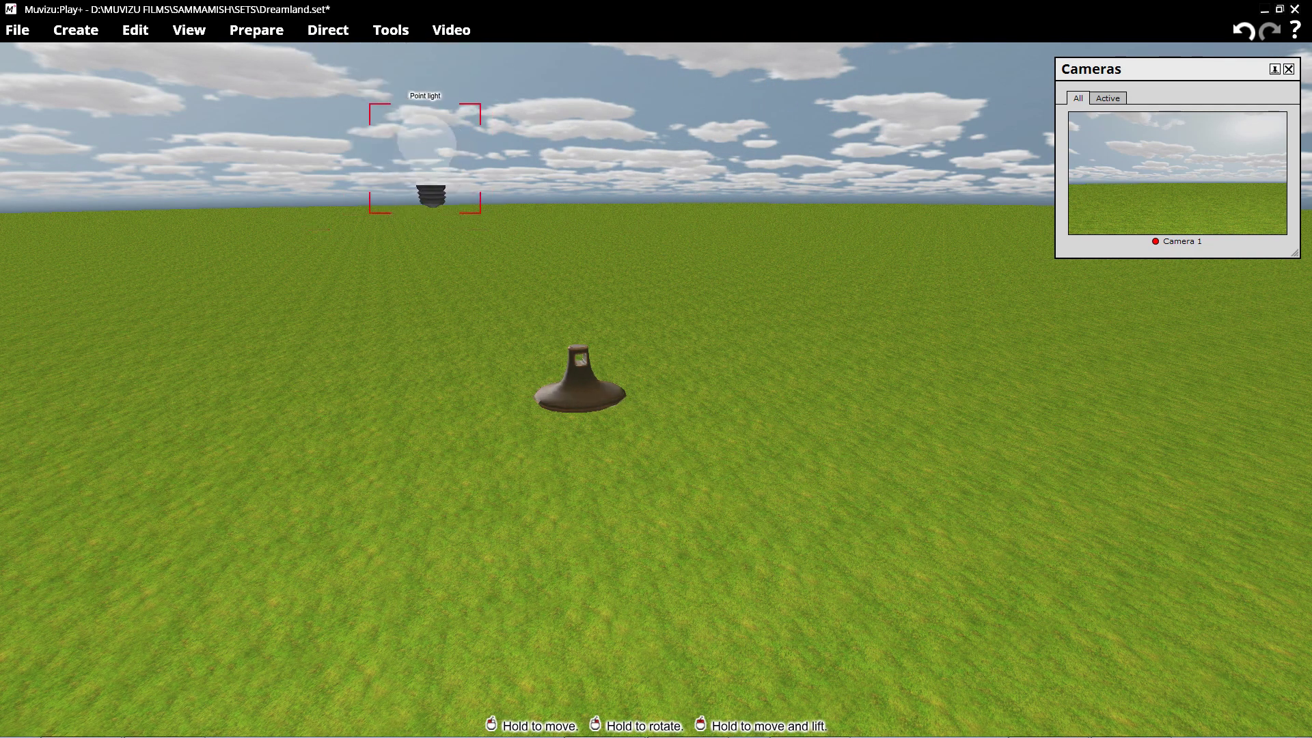
Inspect the lit lid screw from several angles, including its rim, base and the hole through its stem
drag(615, 307, 671, 318)
drag(300, 96, 418, 242)
drag(615, 382, 711, 683)
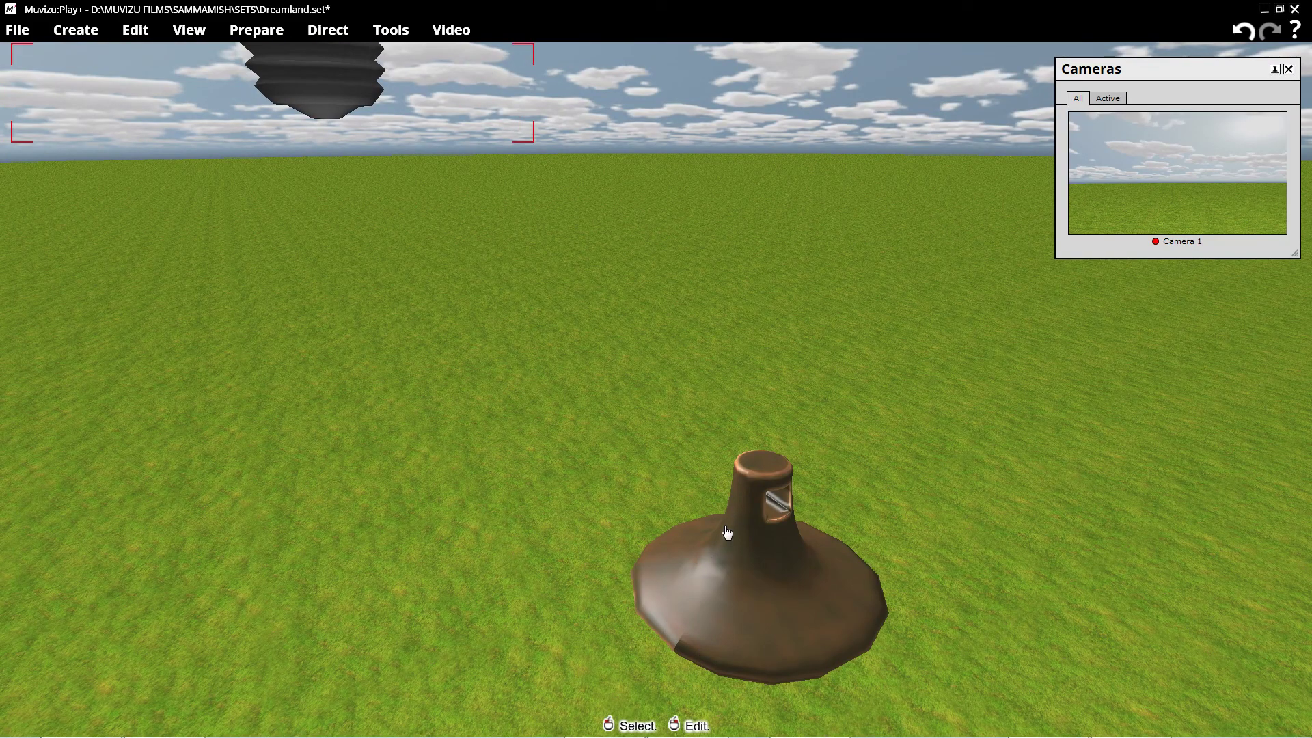
drag(863, 518, 802, 624)
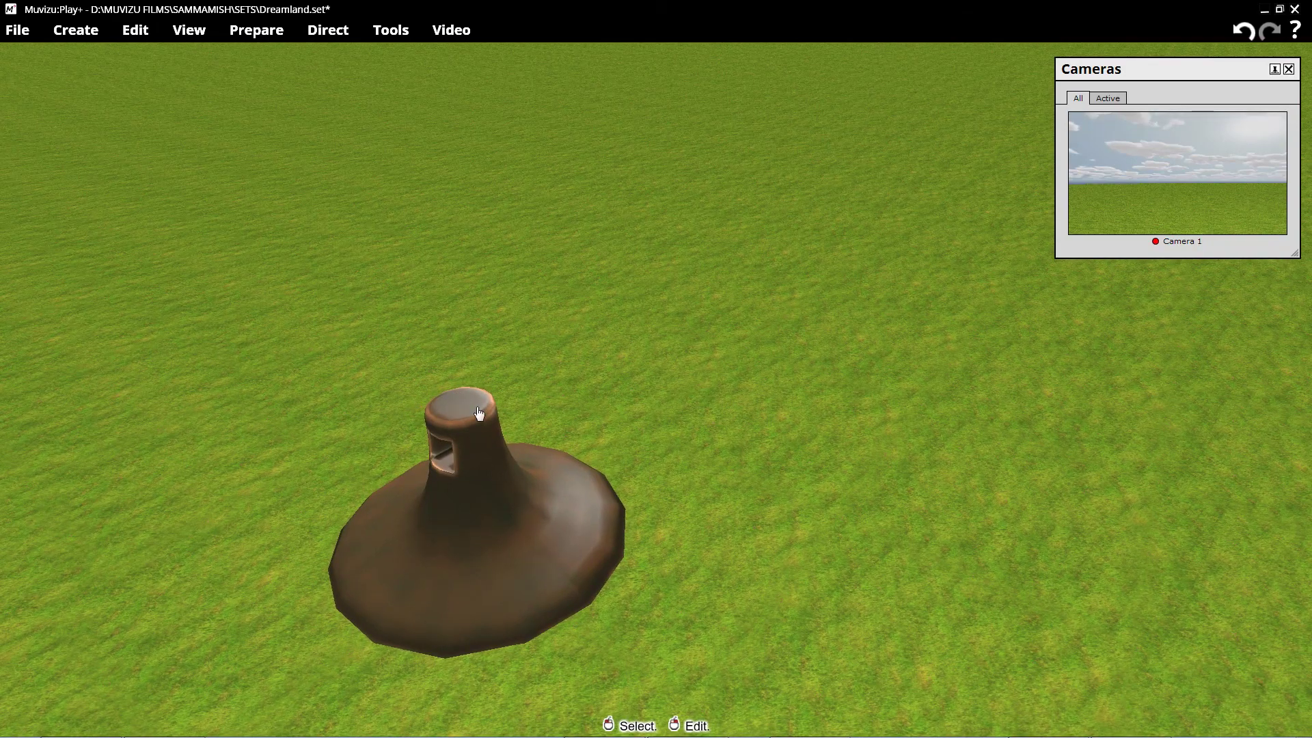
drag(907, 483, 854, 417)
right_drag(854, 417, 922, 362)
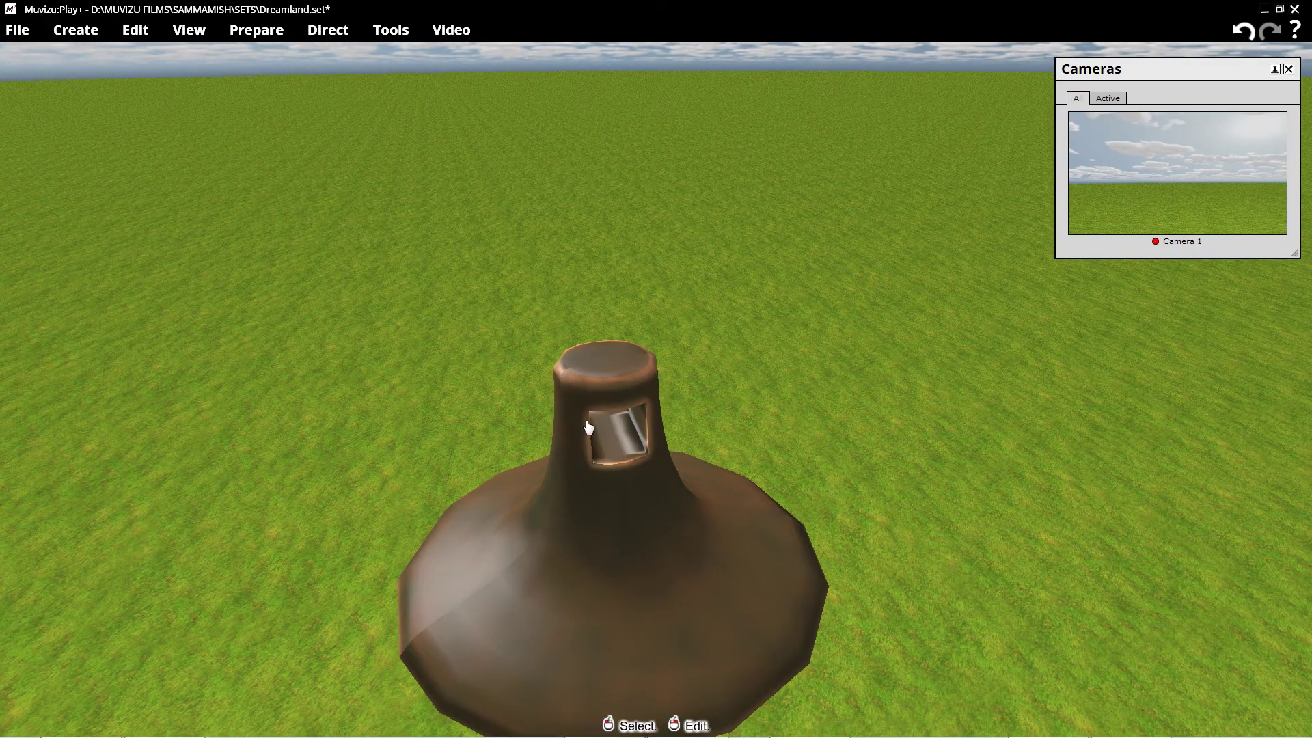
Switch to Blender and look through the object operations available for the lid screw
click(688, 726)
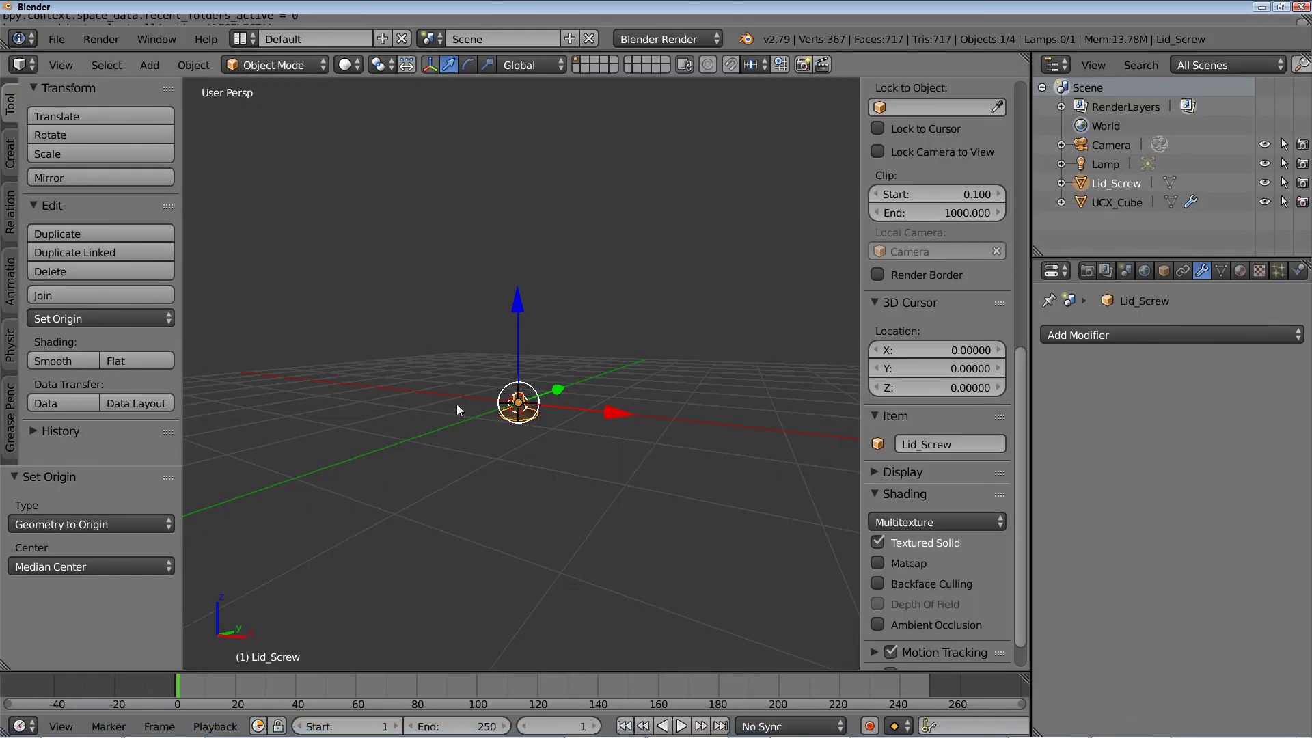
middle_drag(457, 355, 483, 272)
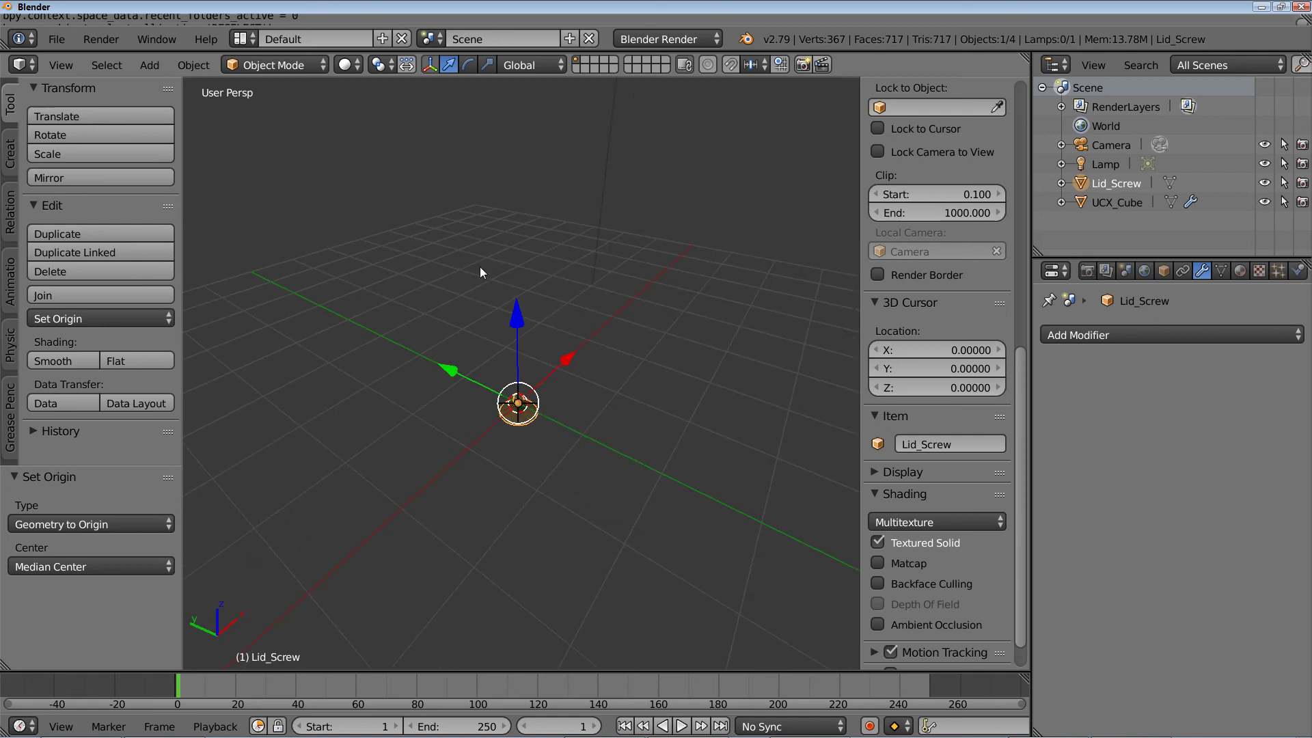
click(194, 65)
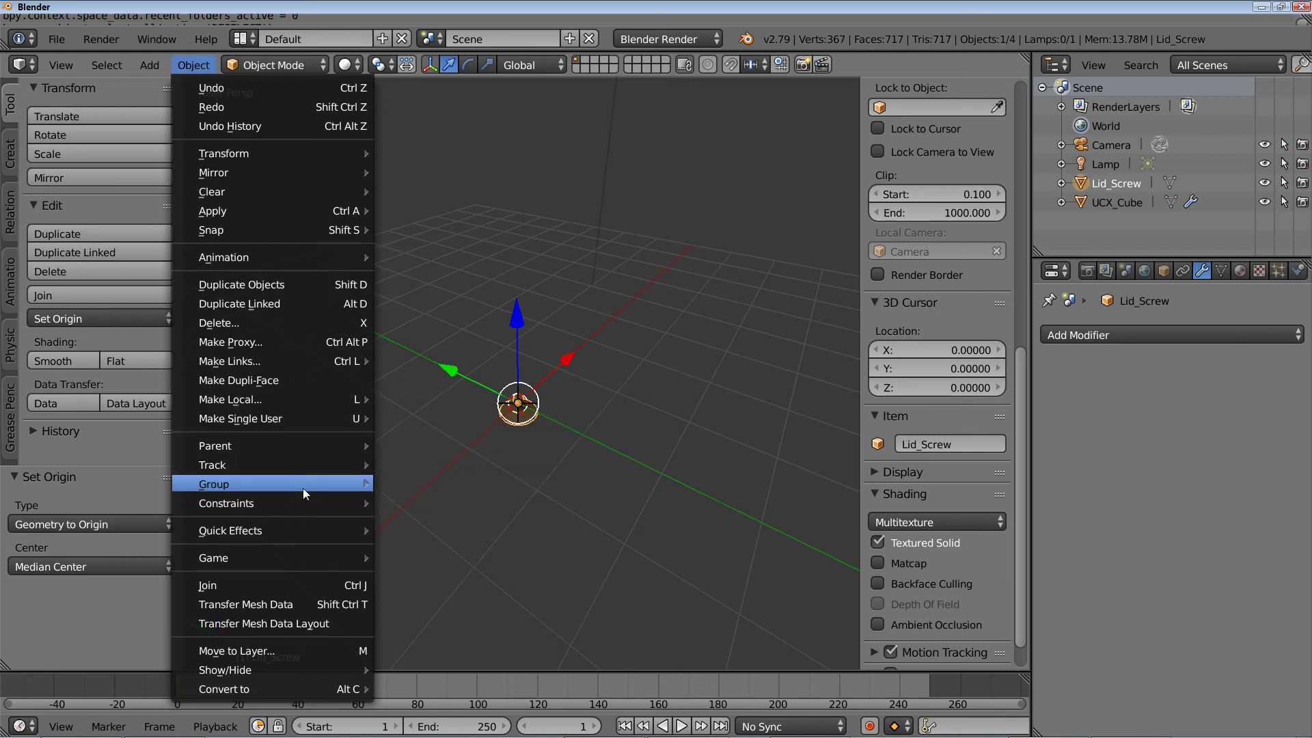
mouse_move(321, 479)
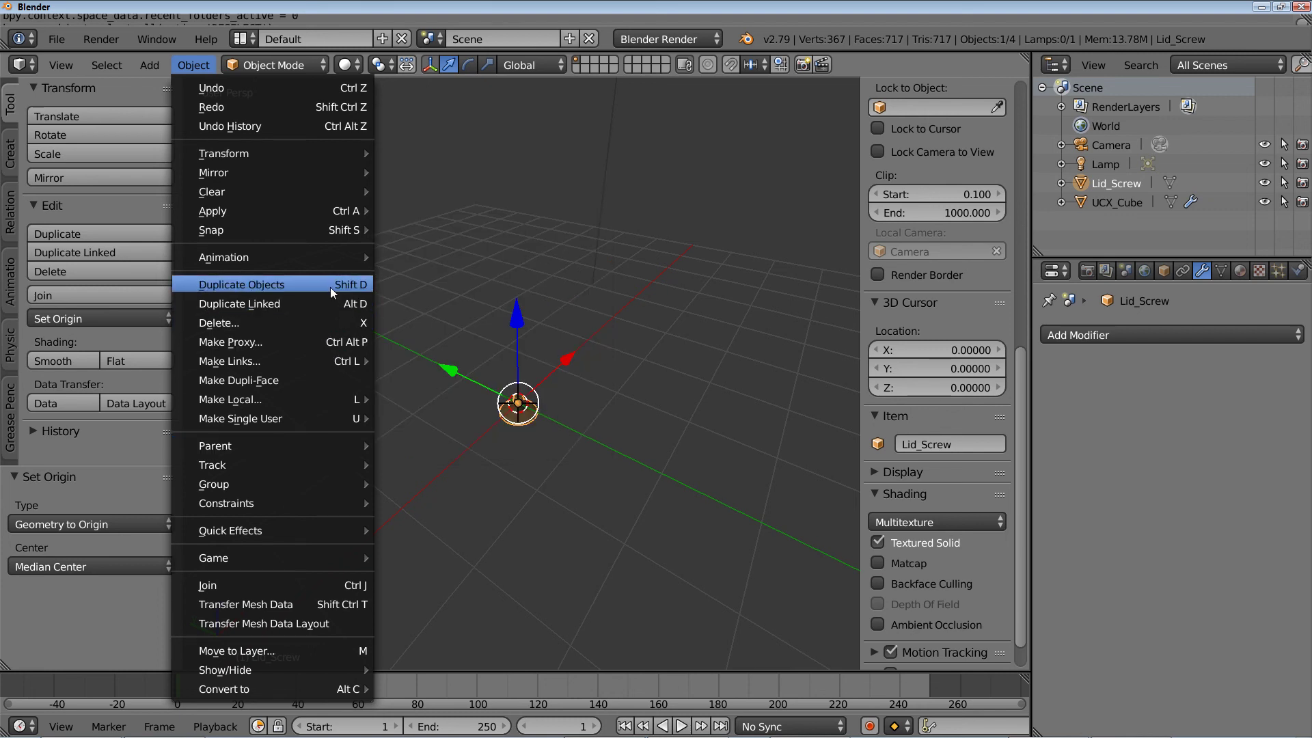
mouse_move(326, 257)
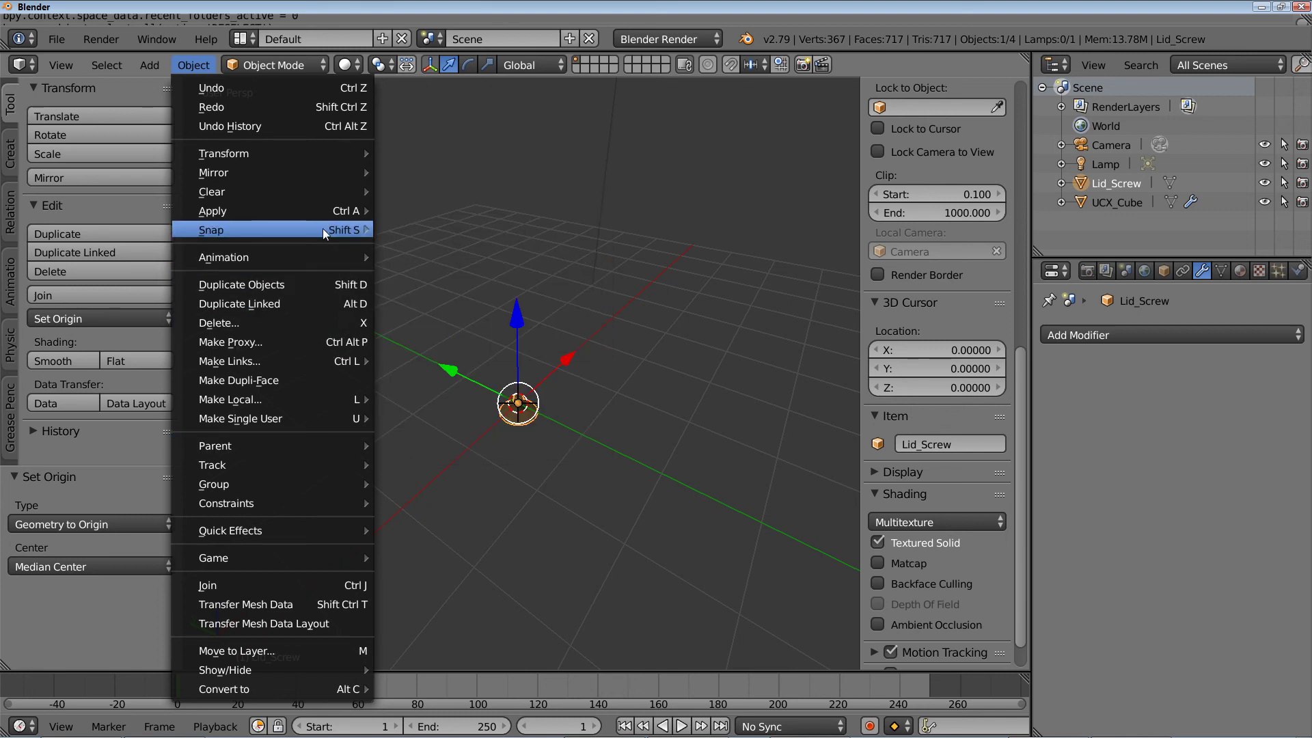
mouse_move(322, 228)
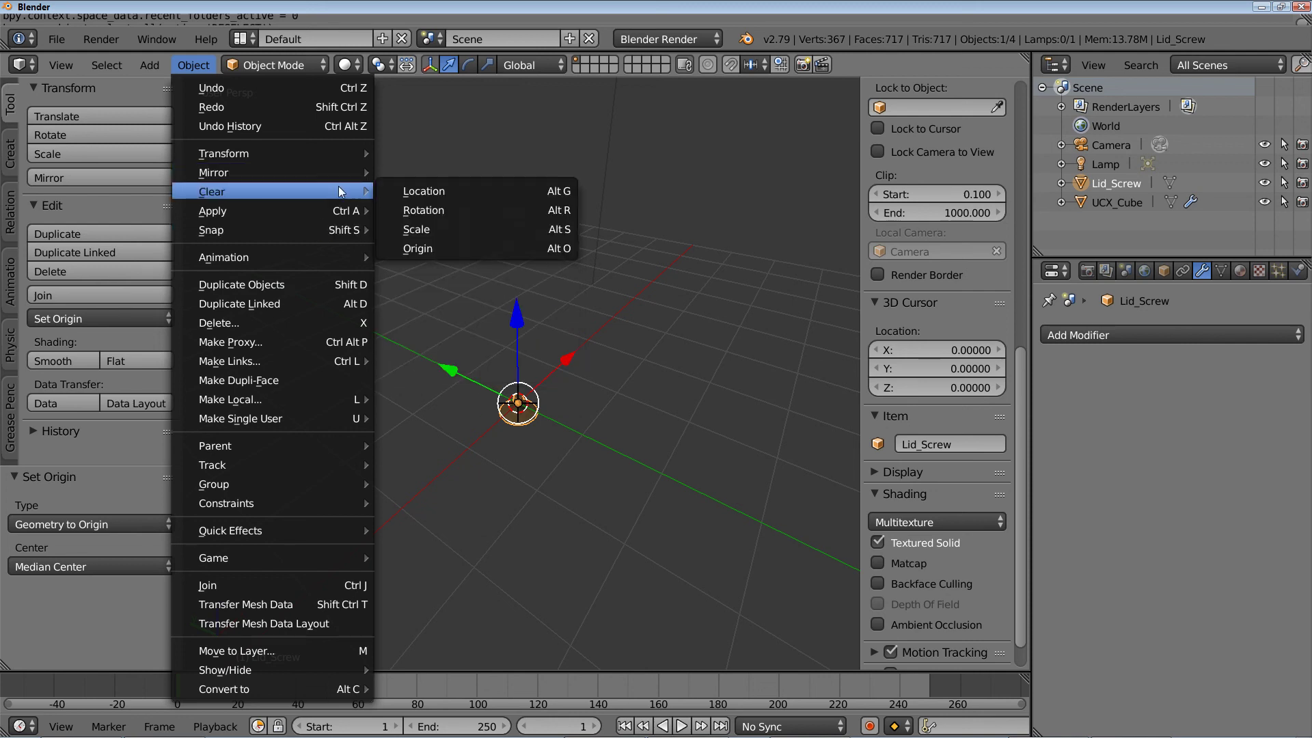
mouse_move(297, 558)
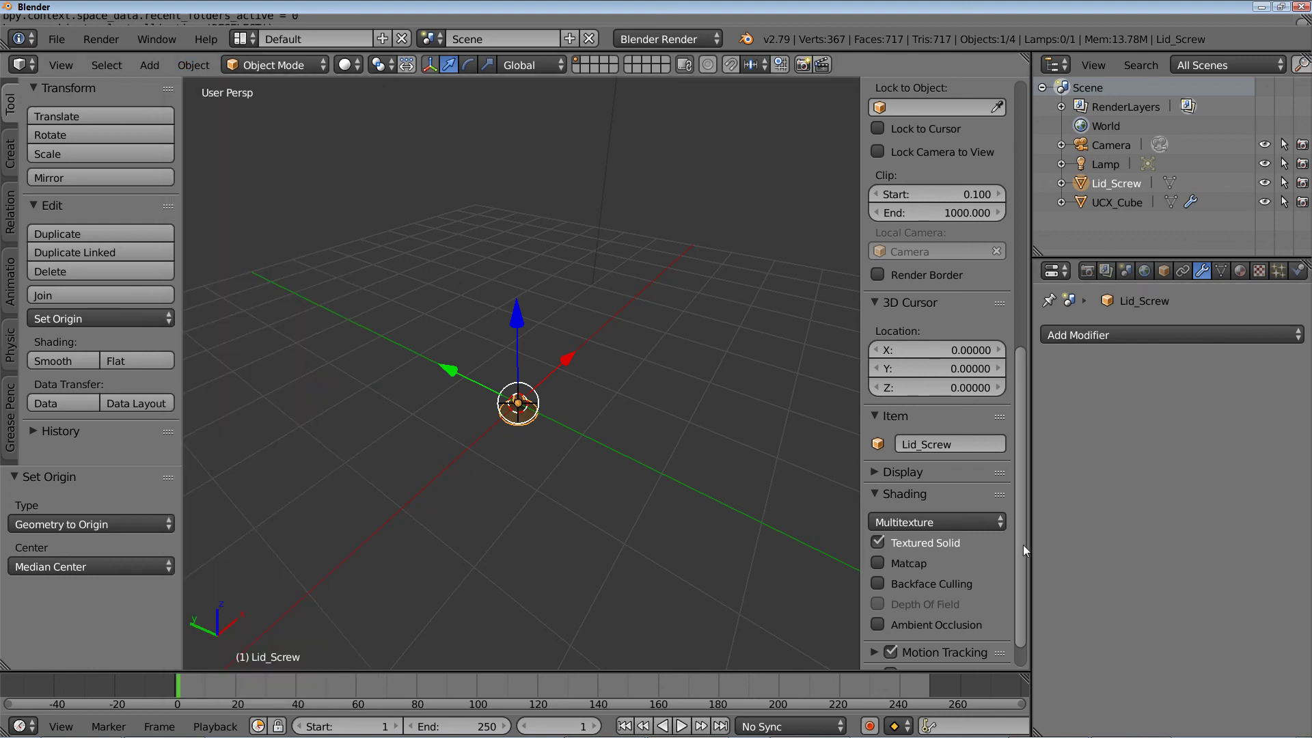
Check the lid screw's transform values and look through the create, relations, animation, physics and grease pencil tools
mouse_move(1023, 544)
mouse_down()
mouse_move(1018, 582)
mouse_move(1019, 305)
mouse_up()
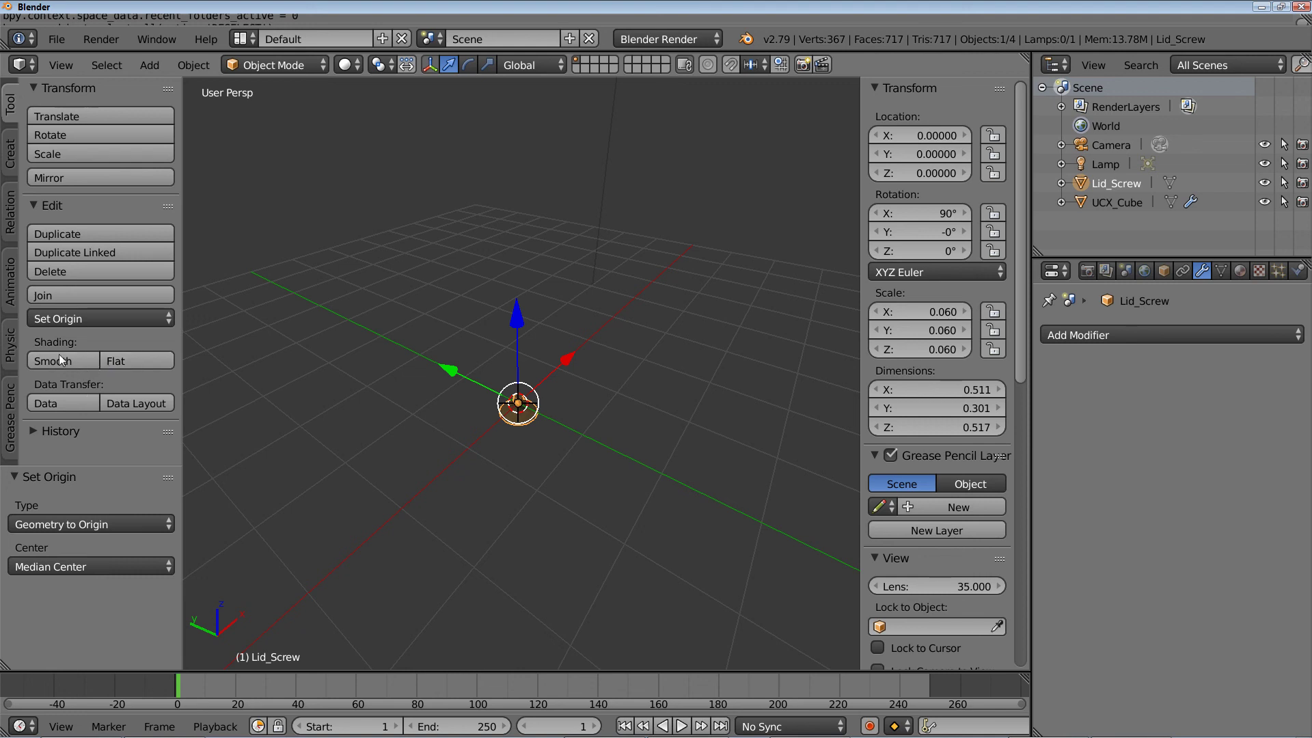
click(11, 149)
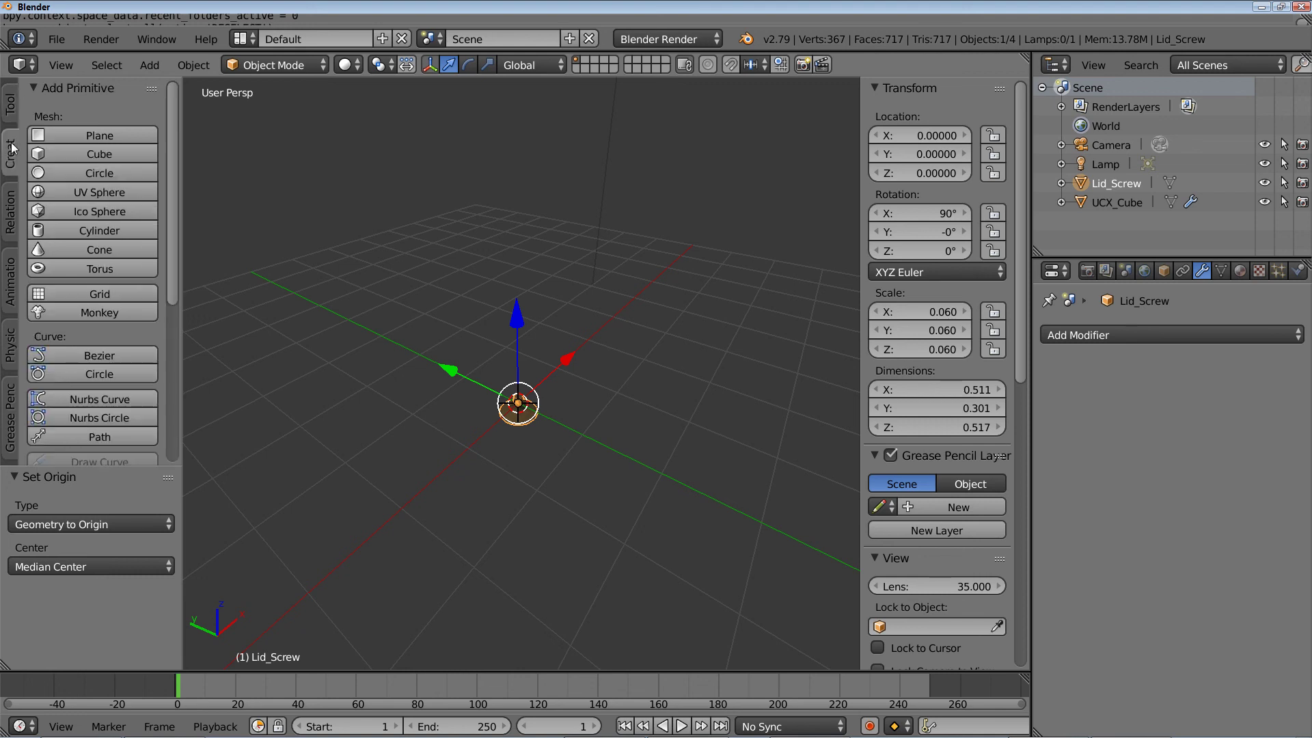
click(11, 229)
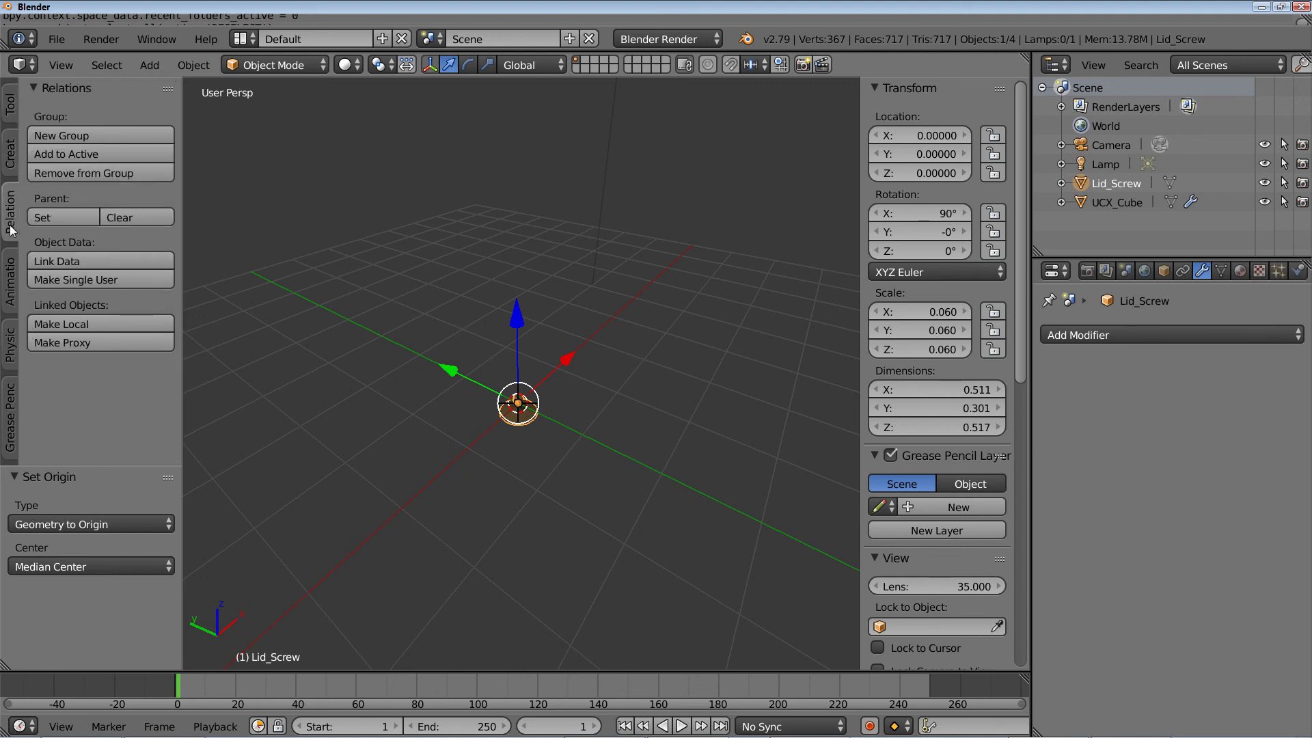
click(12, 285)
click(14, 350)
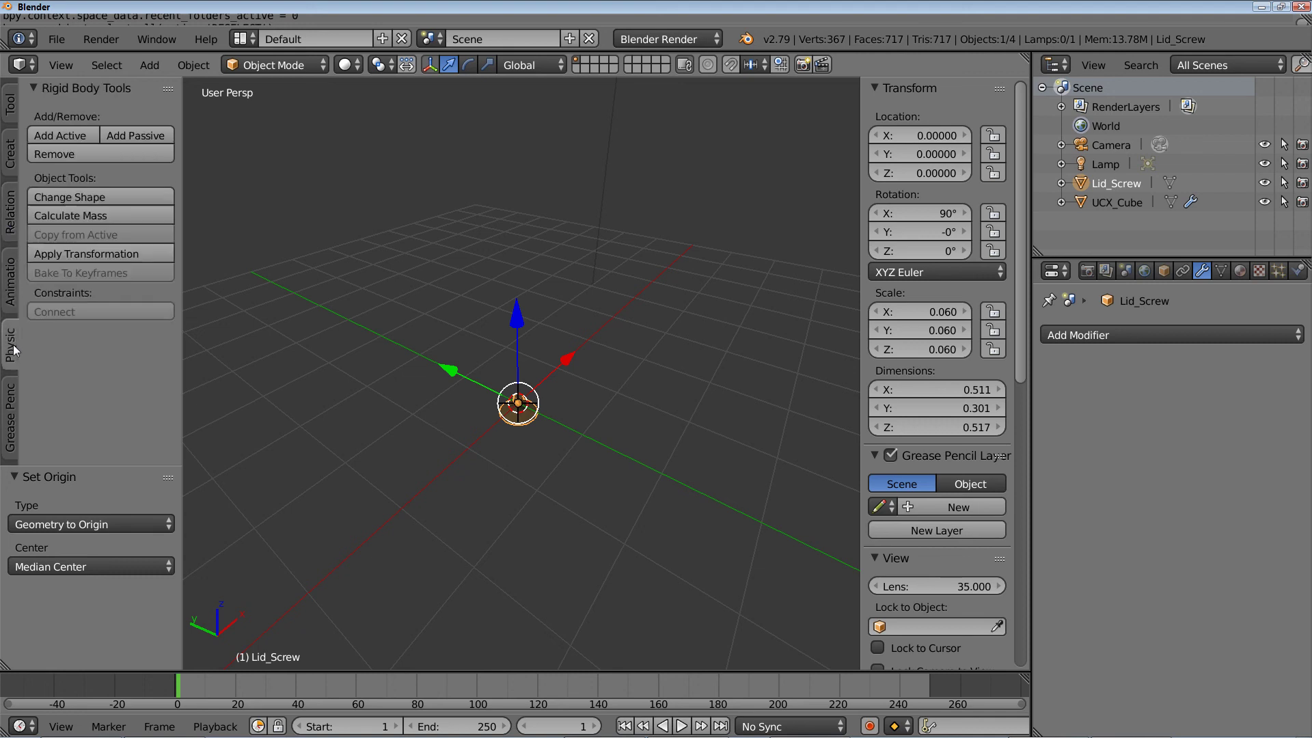
click(9, 424)
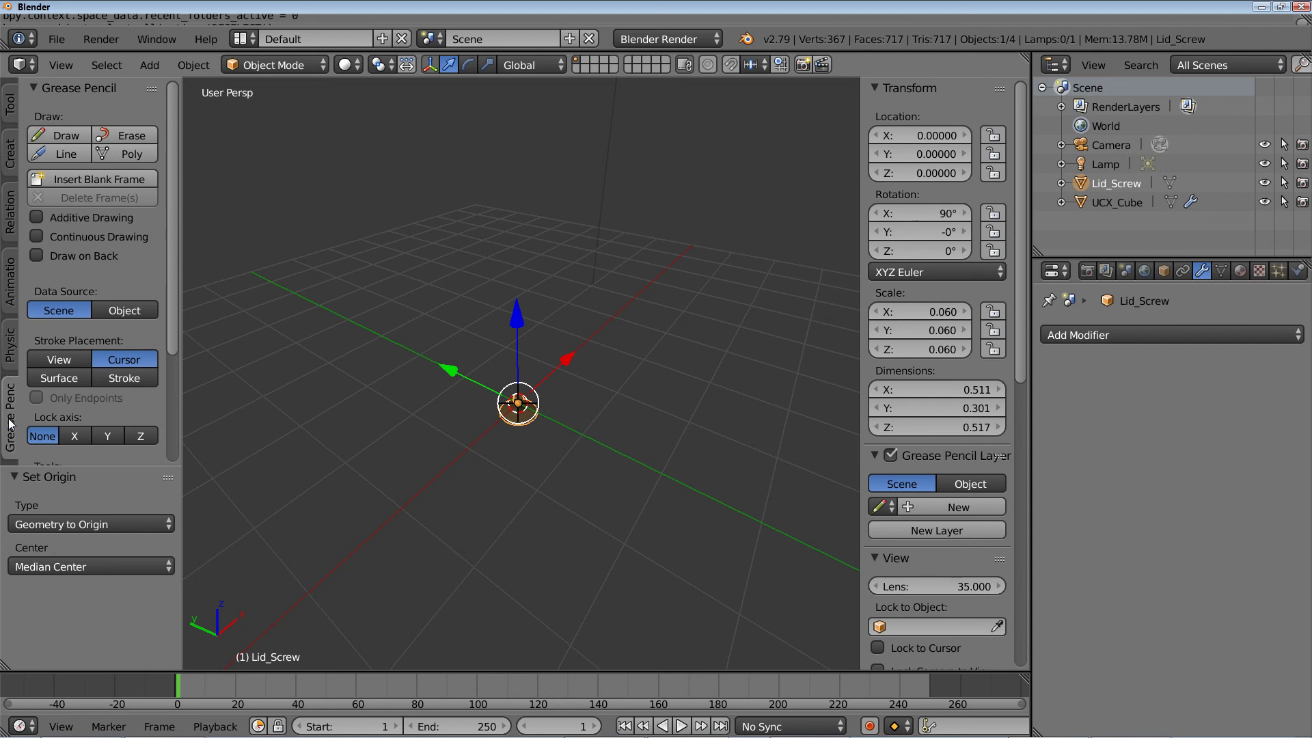
click(17, 109)
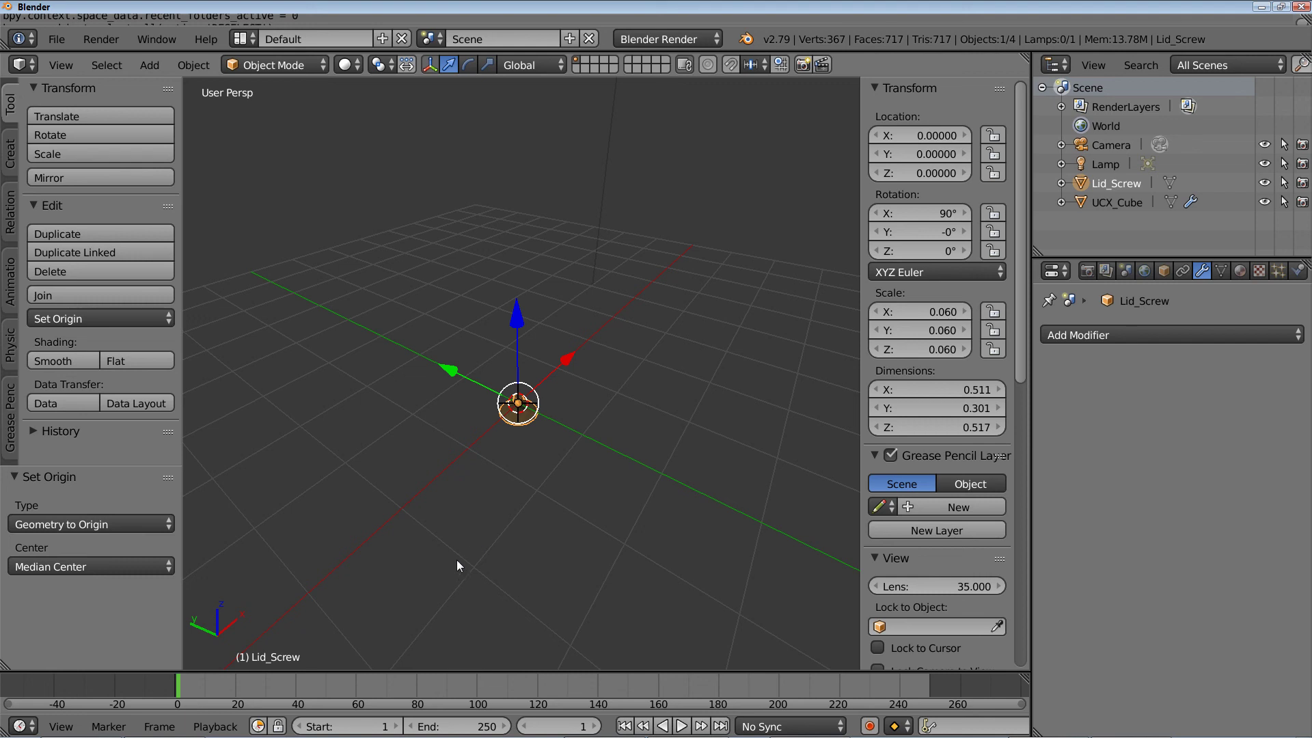
middle_drag(527, 457, 562, 511)
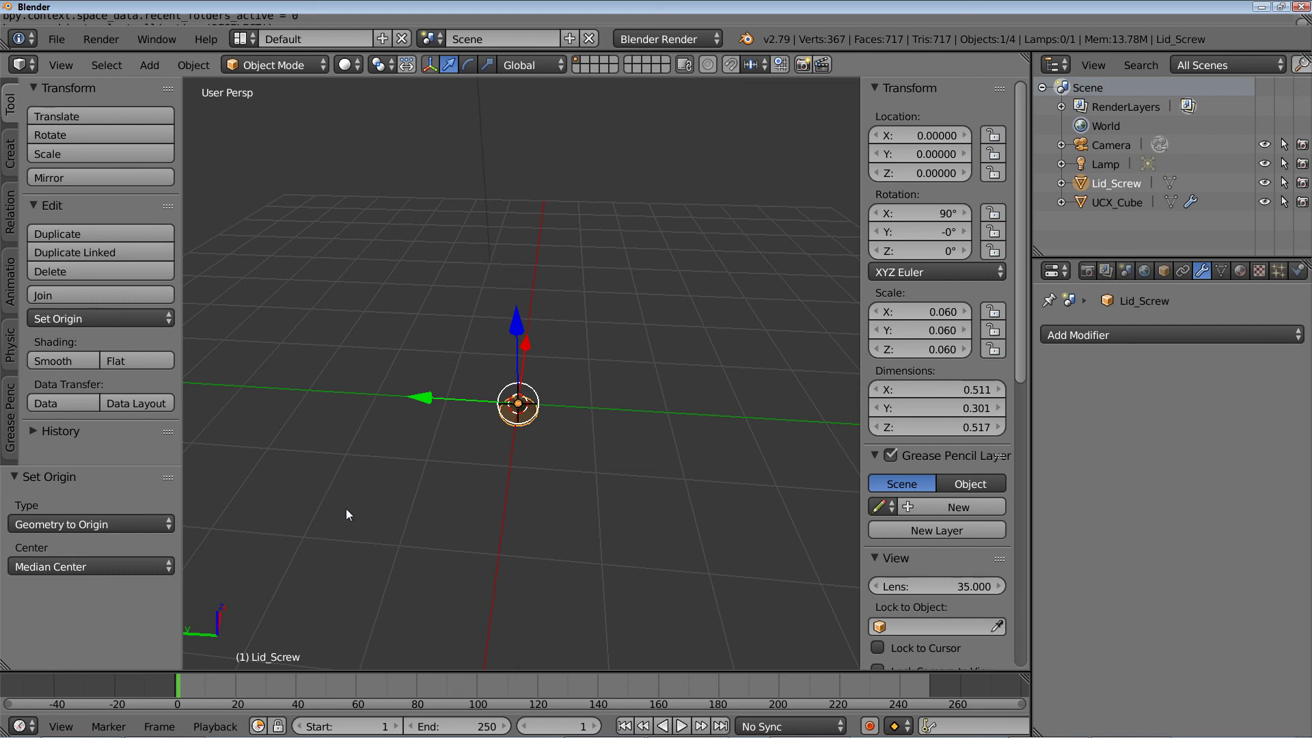
Switch back to Muvizu:Play+ and view the lid screw together with the point light from further away
mouse_move(710, 736)
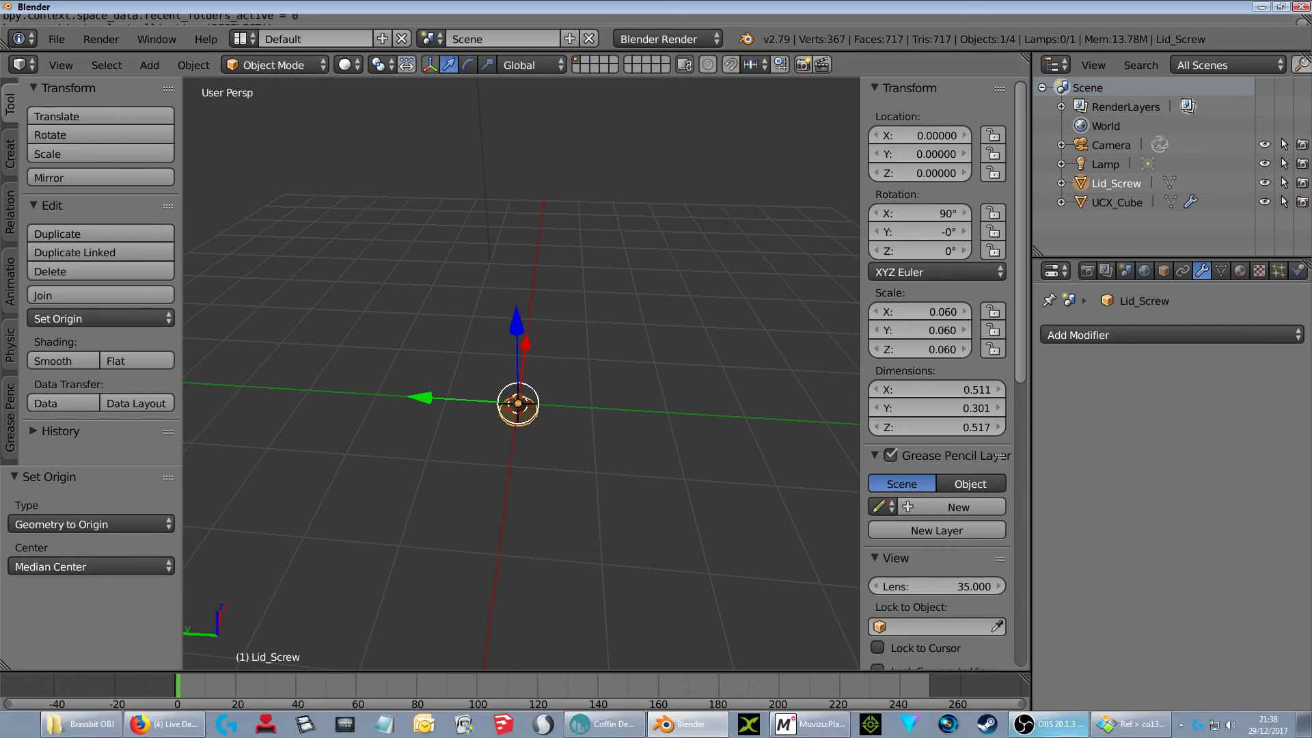
click(800, 724)
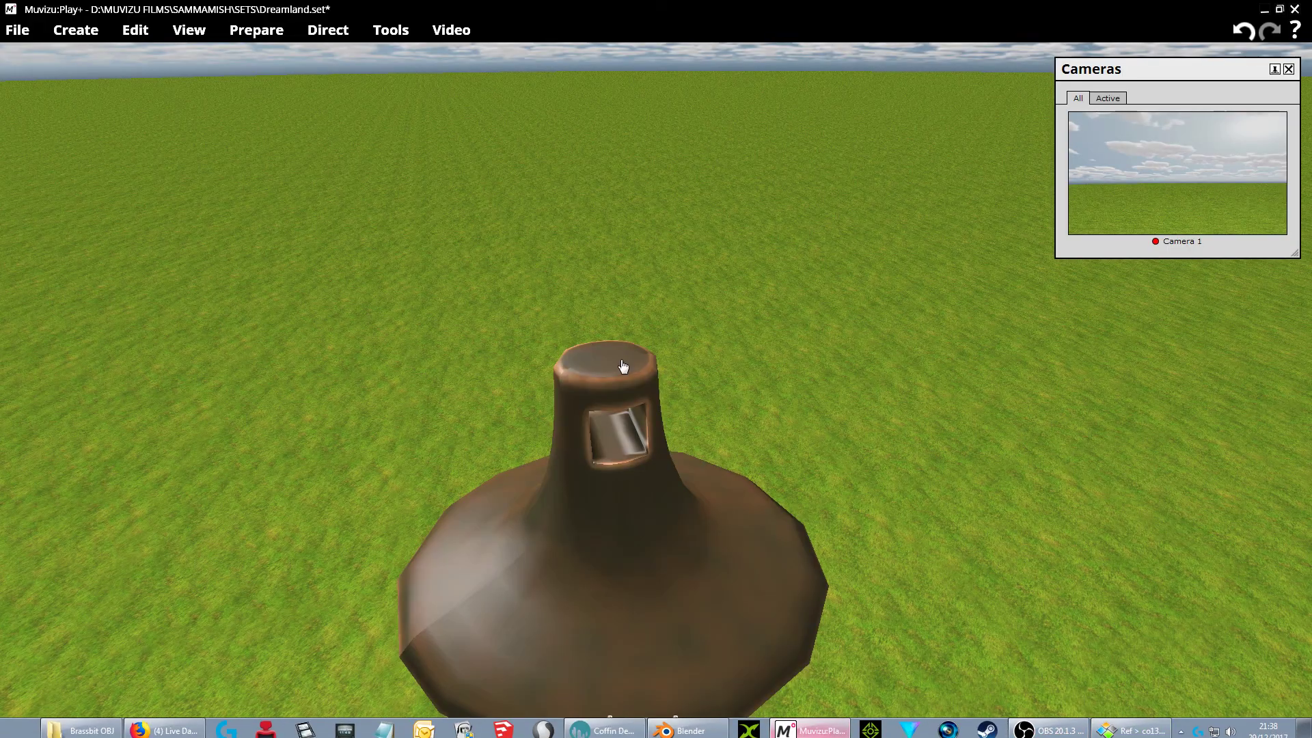
scroll(790, 465, down, 5)
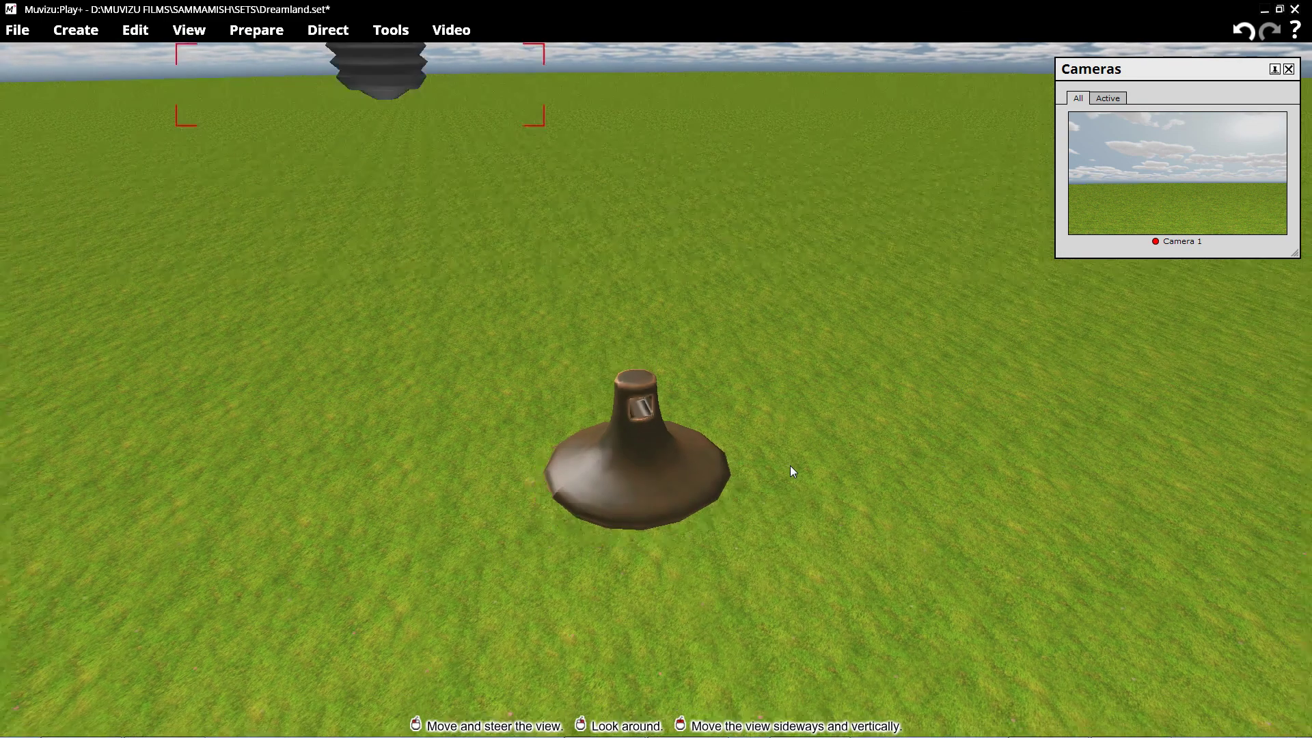
Inspect the brassy lid screw on the grass from close up and from the side of its stem hole
scroll(790, 466, down, 1)
middle_drag(793, 453, 813, 540)
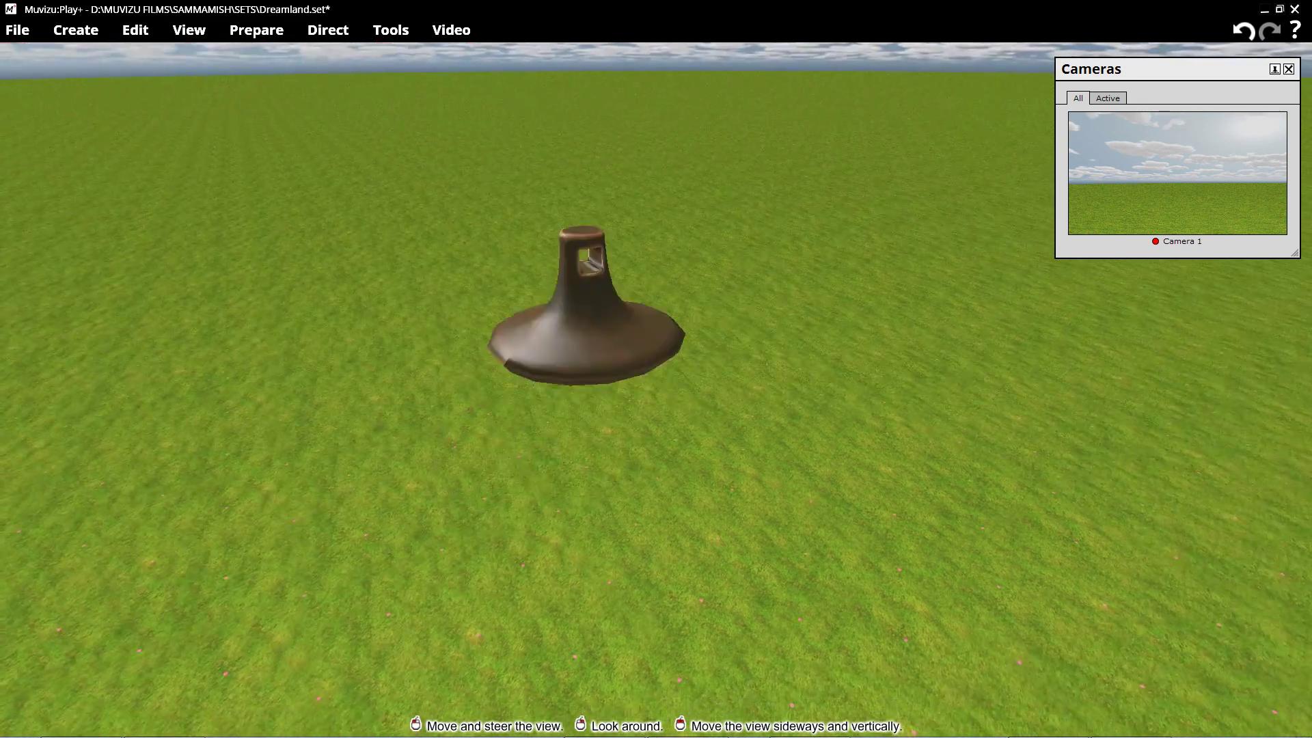
middle_drag(738, 479, 686, 408)
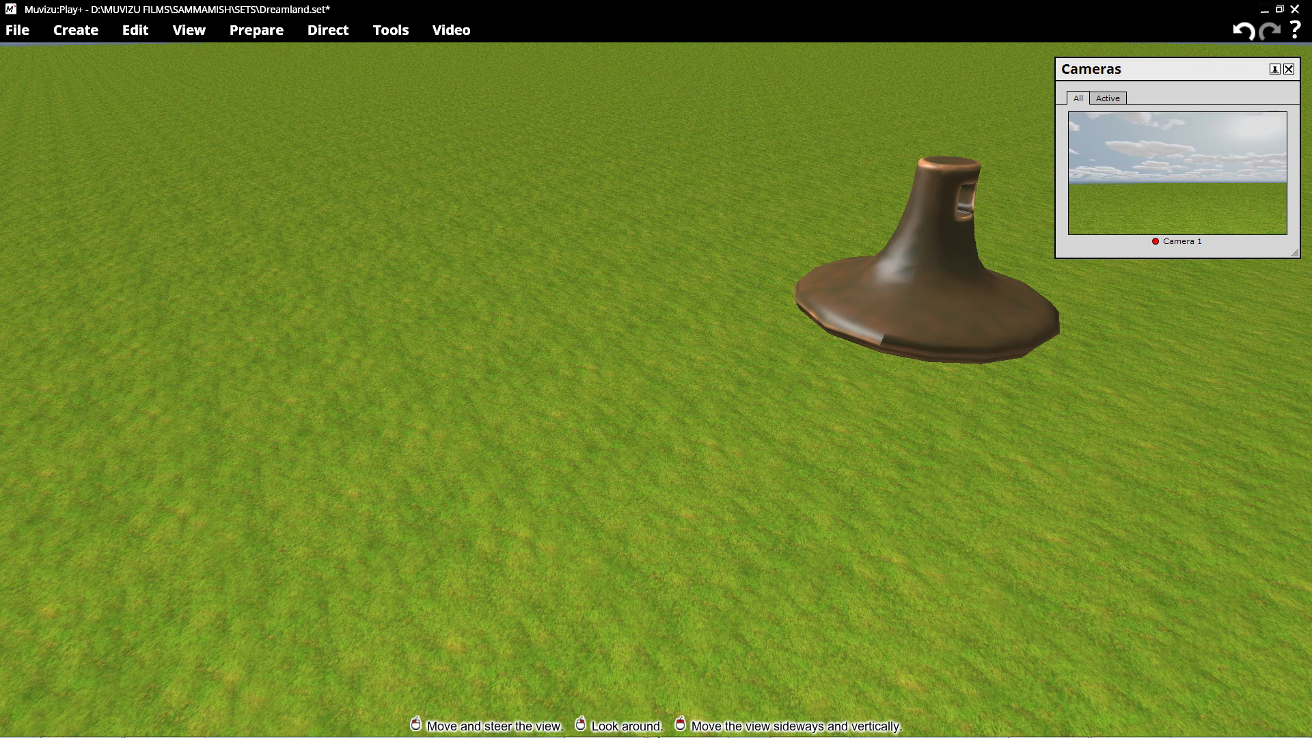
Switch to 3D-Coat and view the painted lid screw from several angles and distances
click(610, 726)
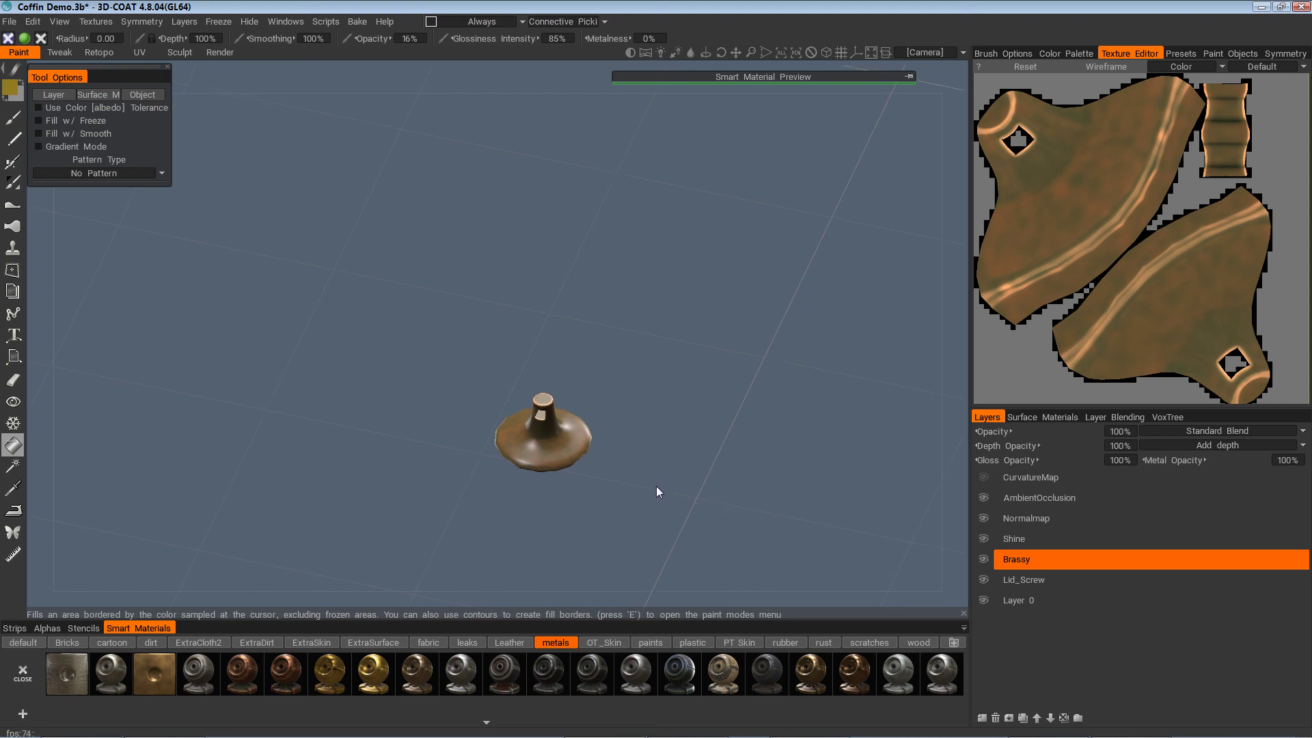
drag(650, 482, 645, 461)
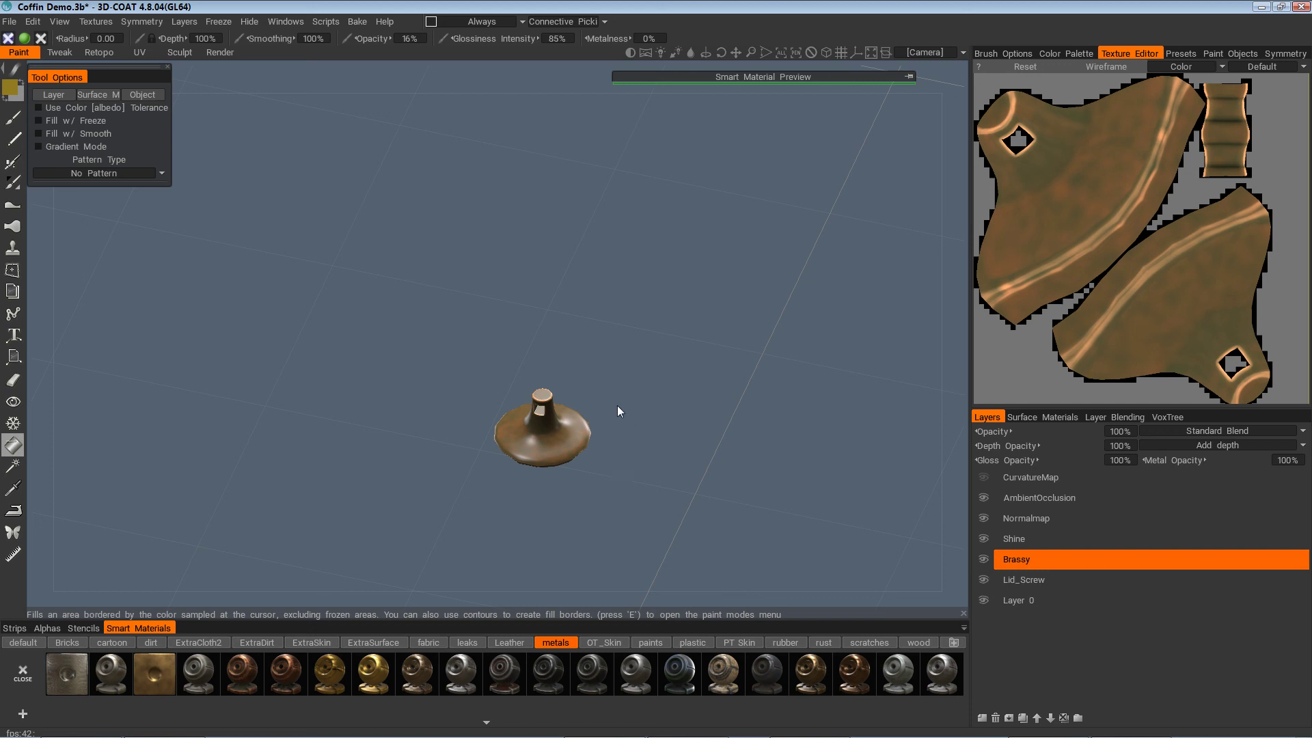
drag(630, 388, 630, 388)
drag(531, 408, 573, 533)
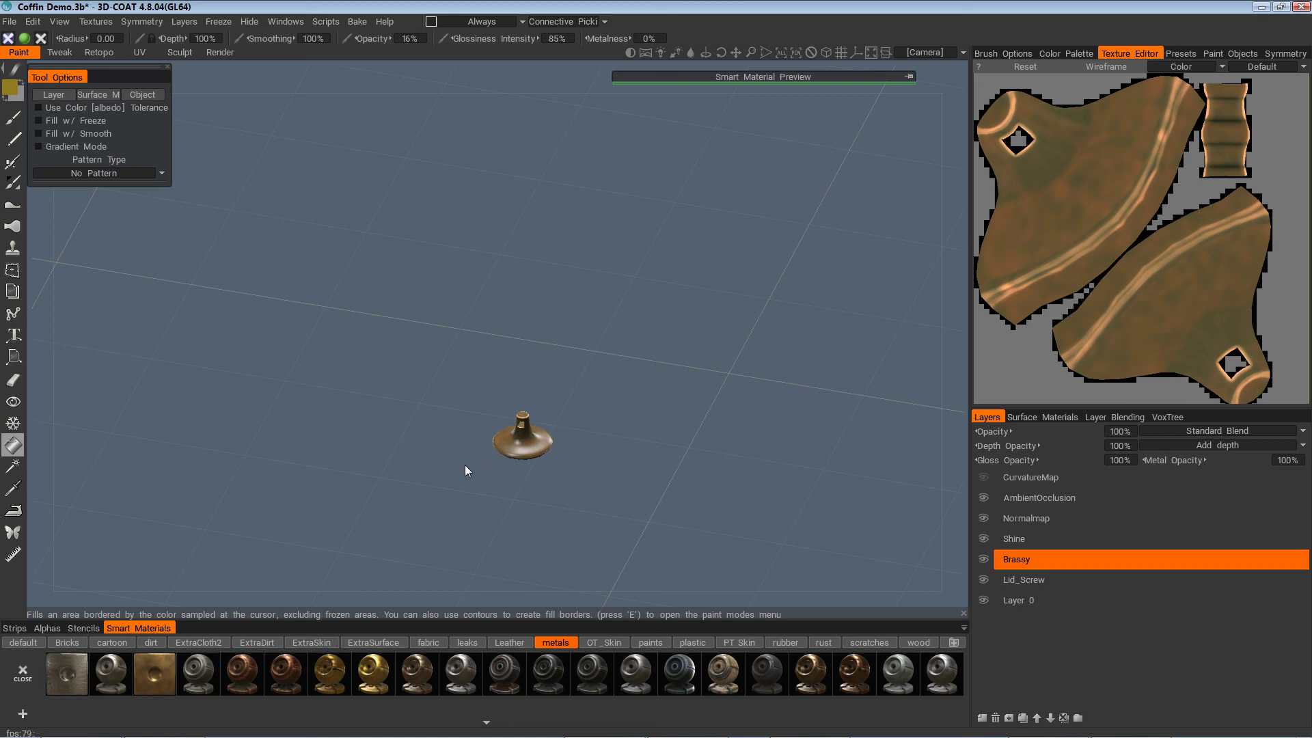
middle_drag(442, 482, 442, 453)
mouse_move(442, 483)
mouse_down()
mouse_move(437, 497)
mouse_move(440, 460)
mouse_up()
mouse_move(226, 734)
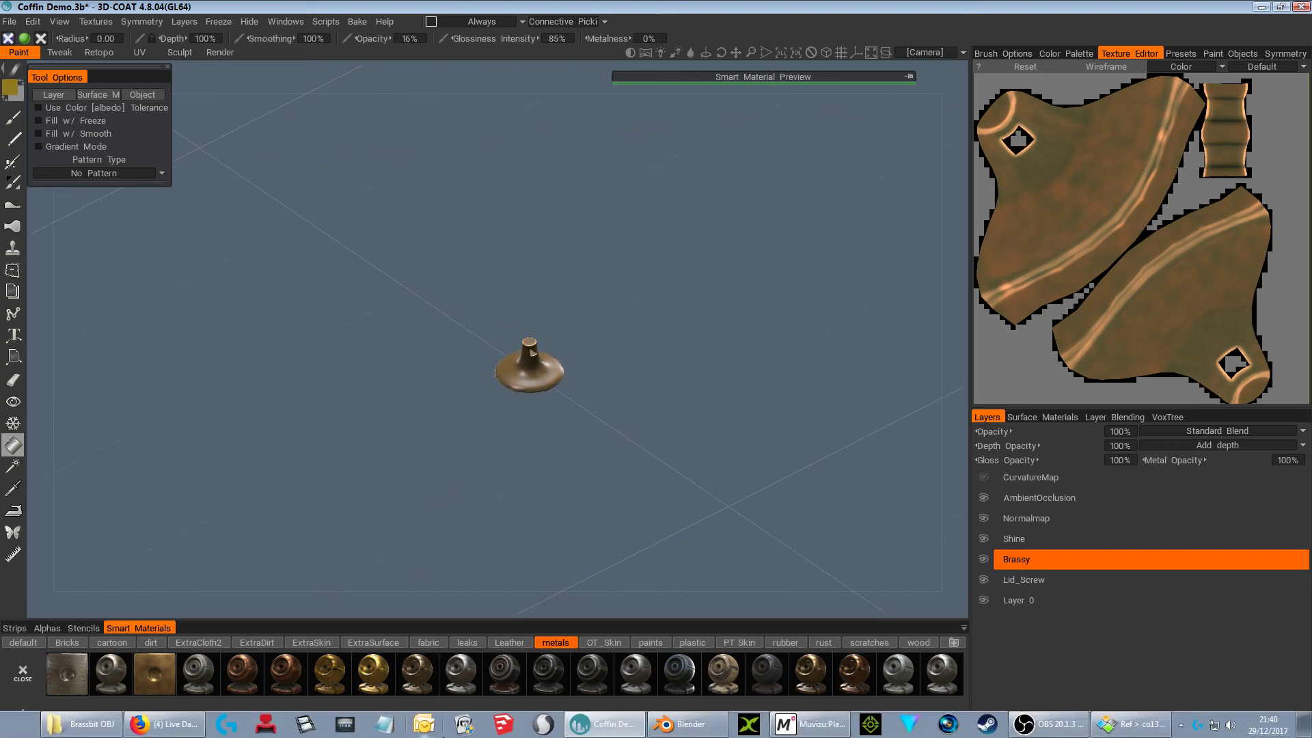
click(78, 724)
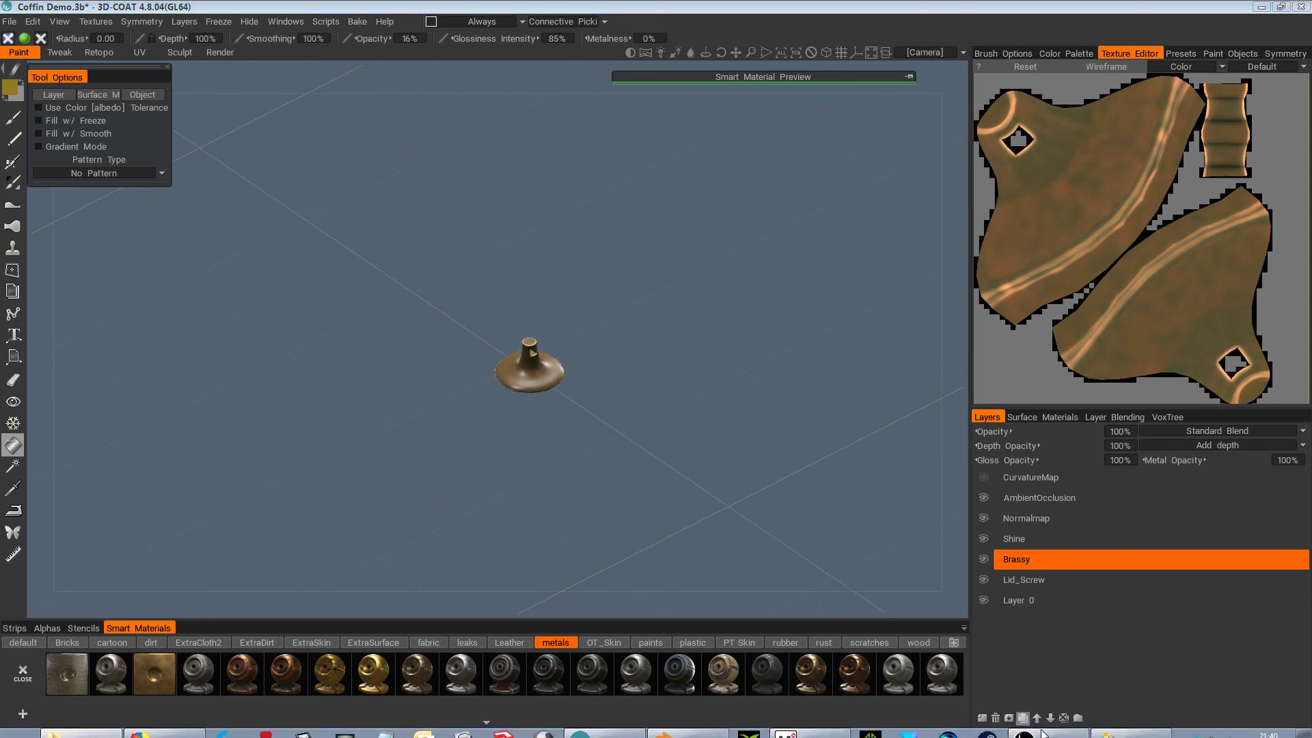
mouse_move(1046, 733)
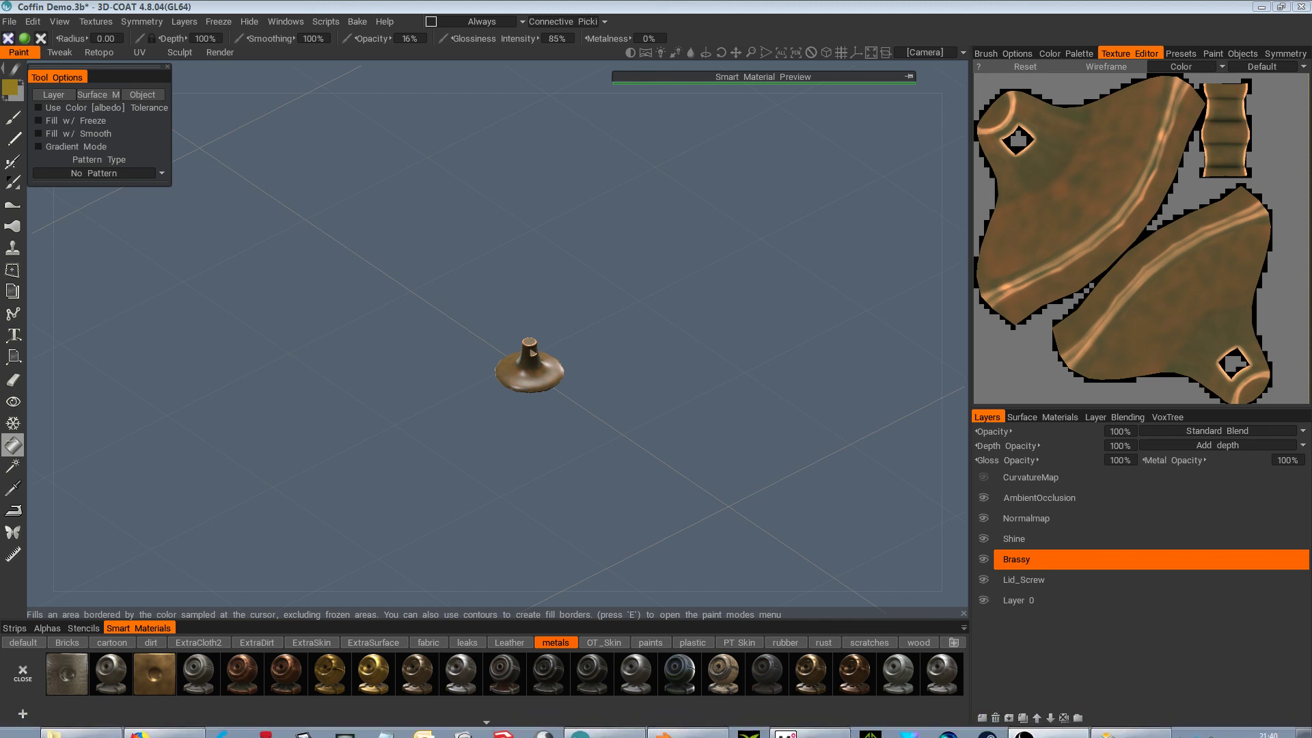